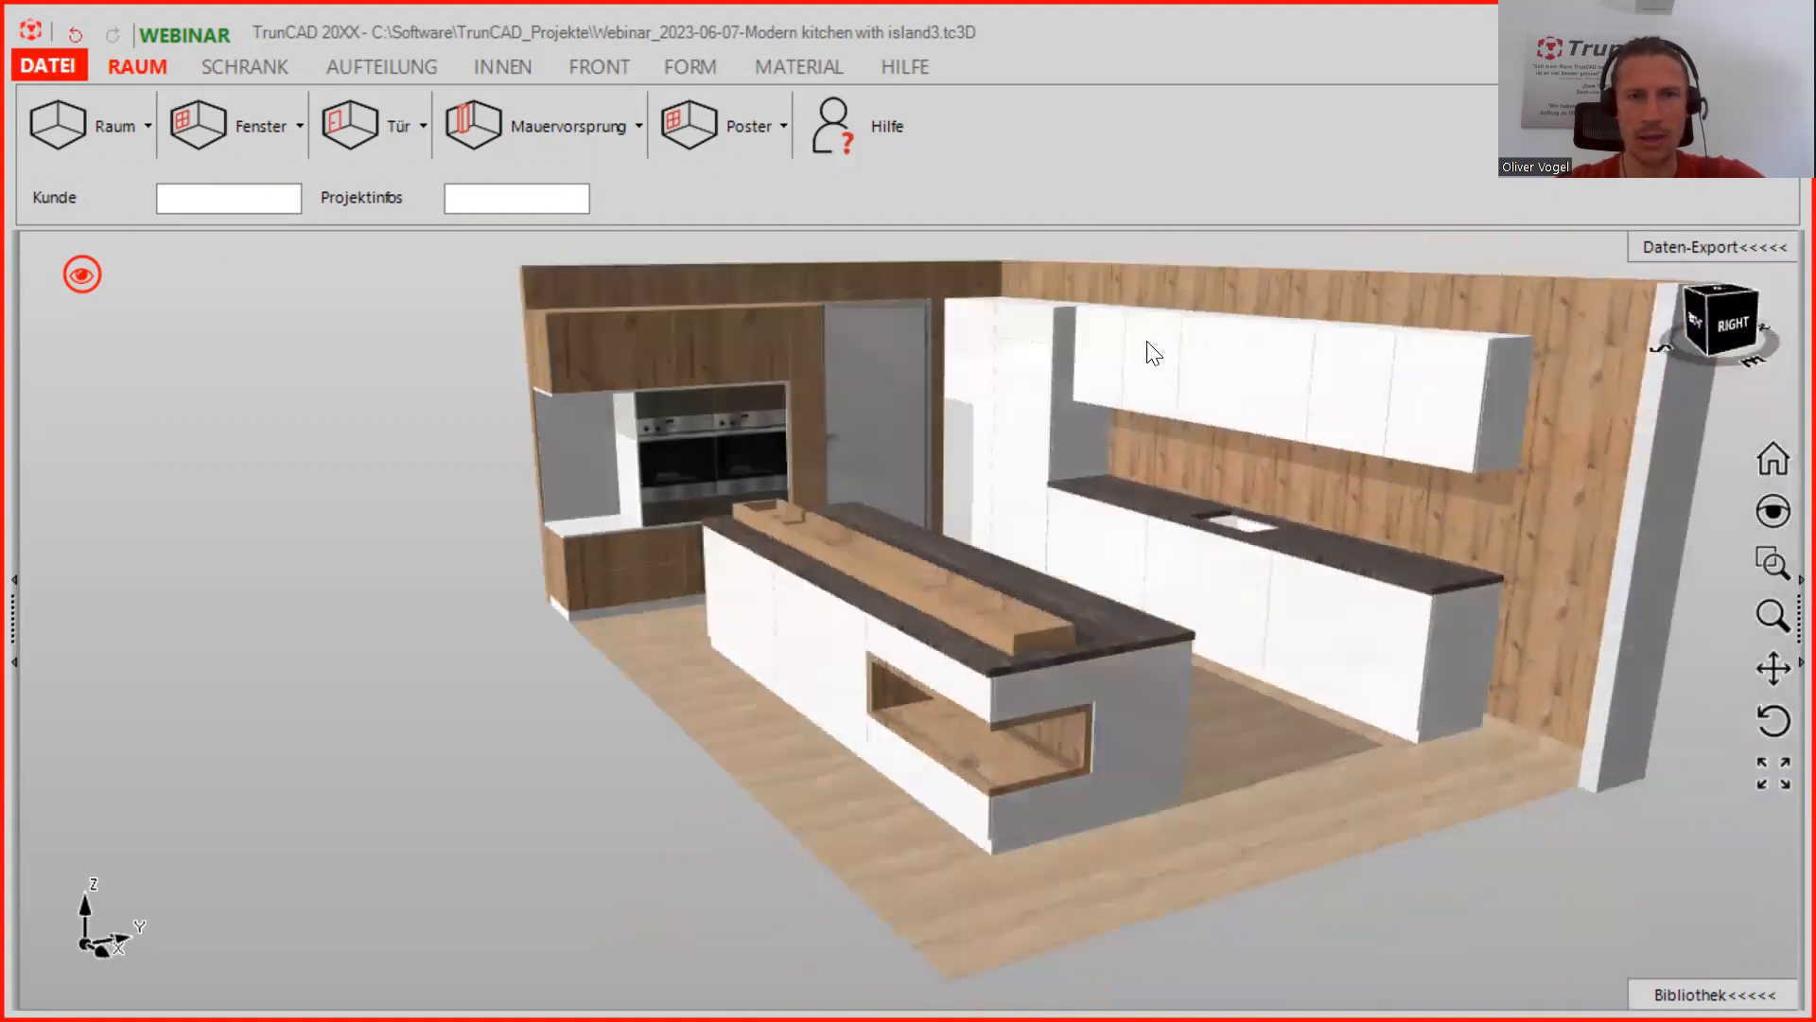
Display the dimensions throughout the kitchen model
scroll(927, 389, "down", 2)
left_click_drag(947, 391, 948, 473)
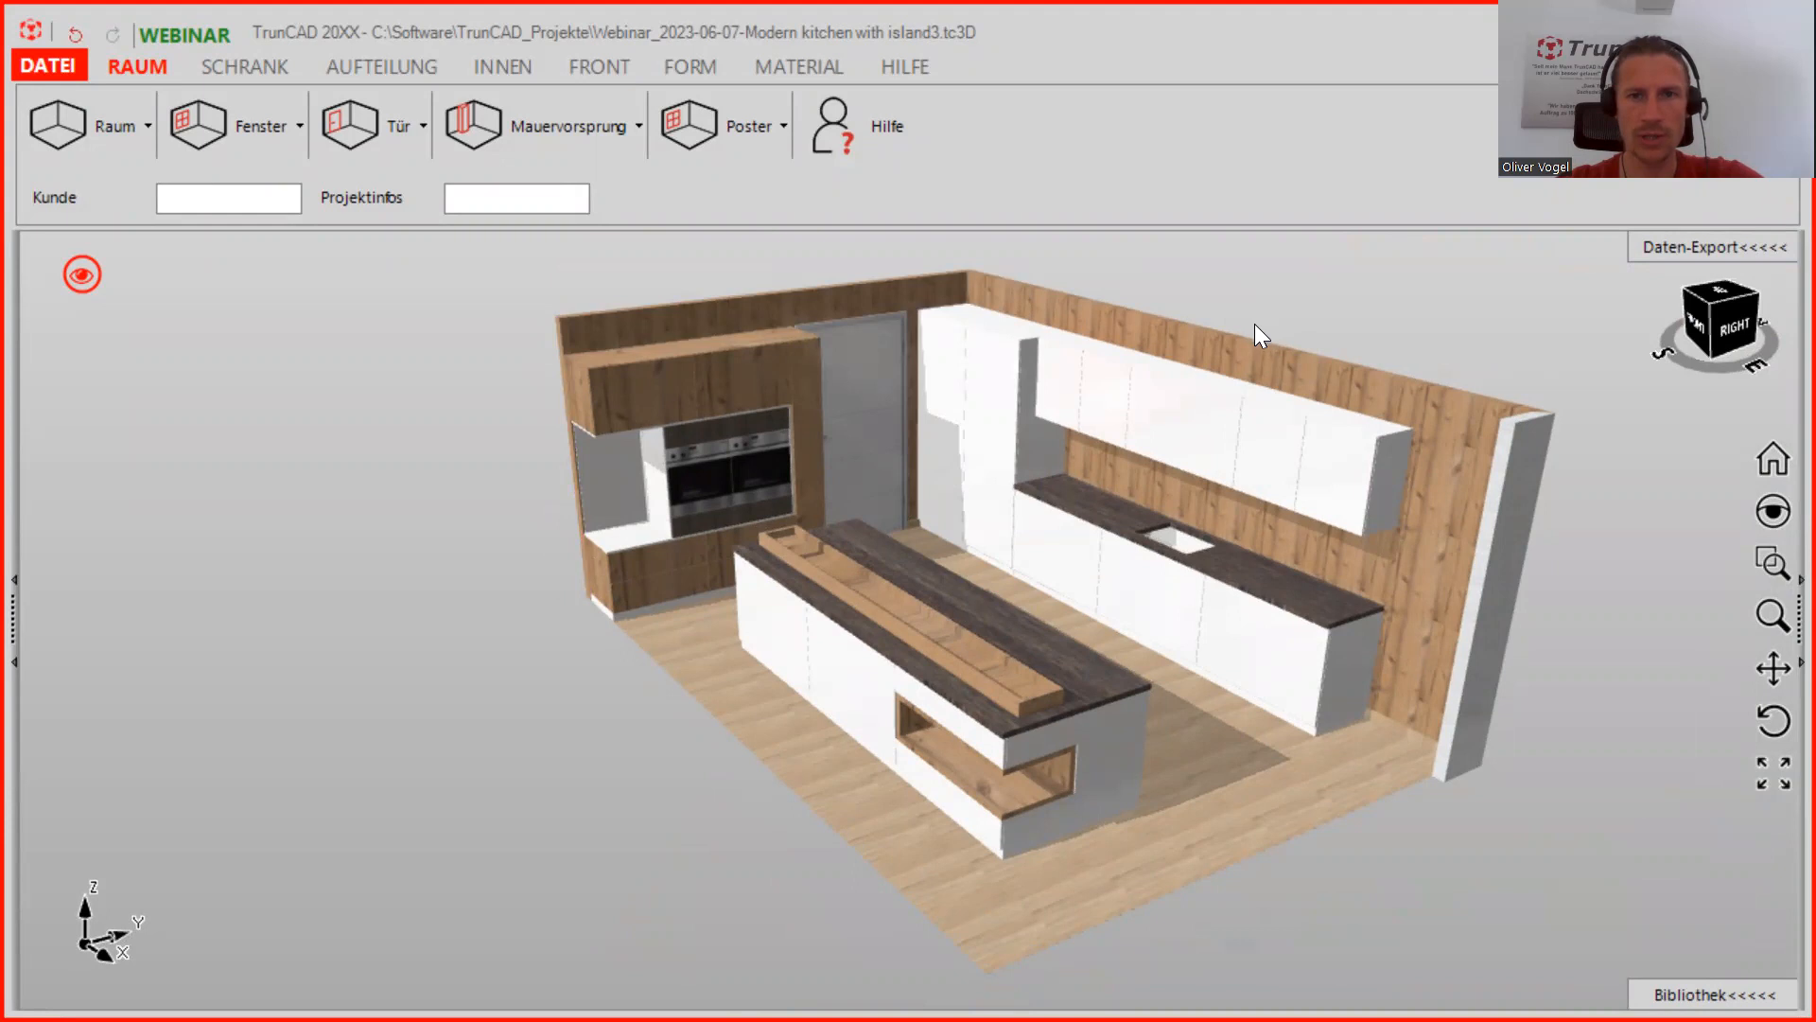
scroll(1249, 333, "up", 2)
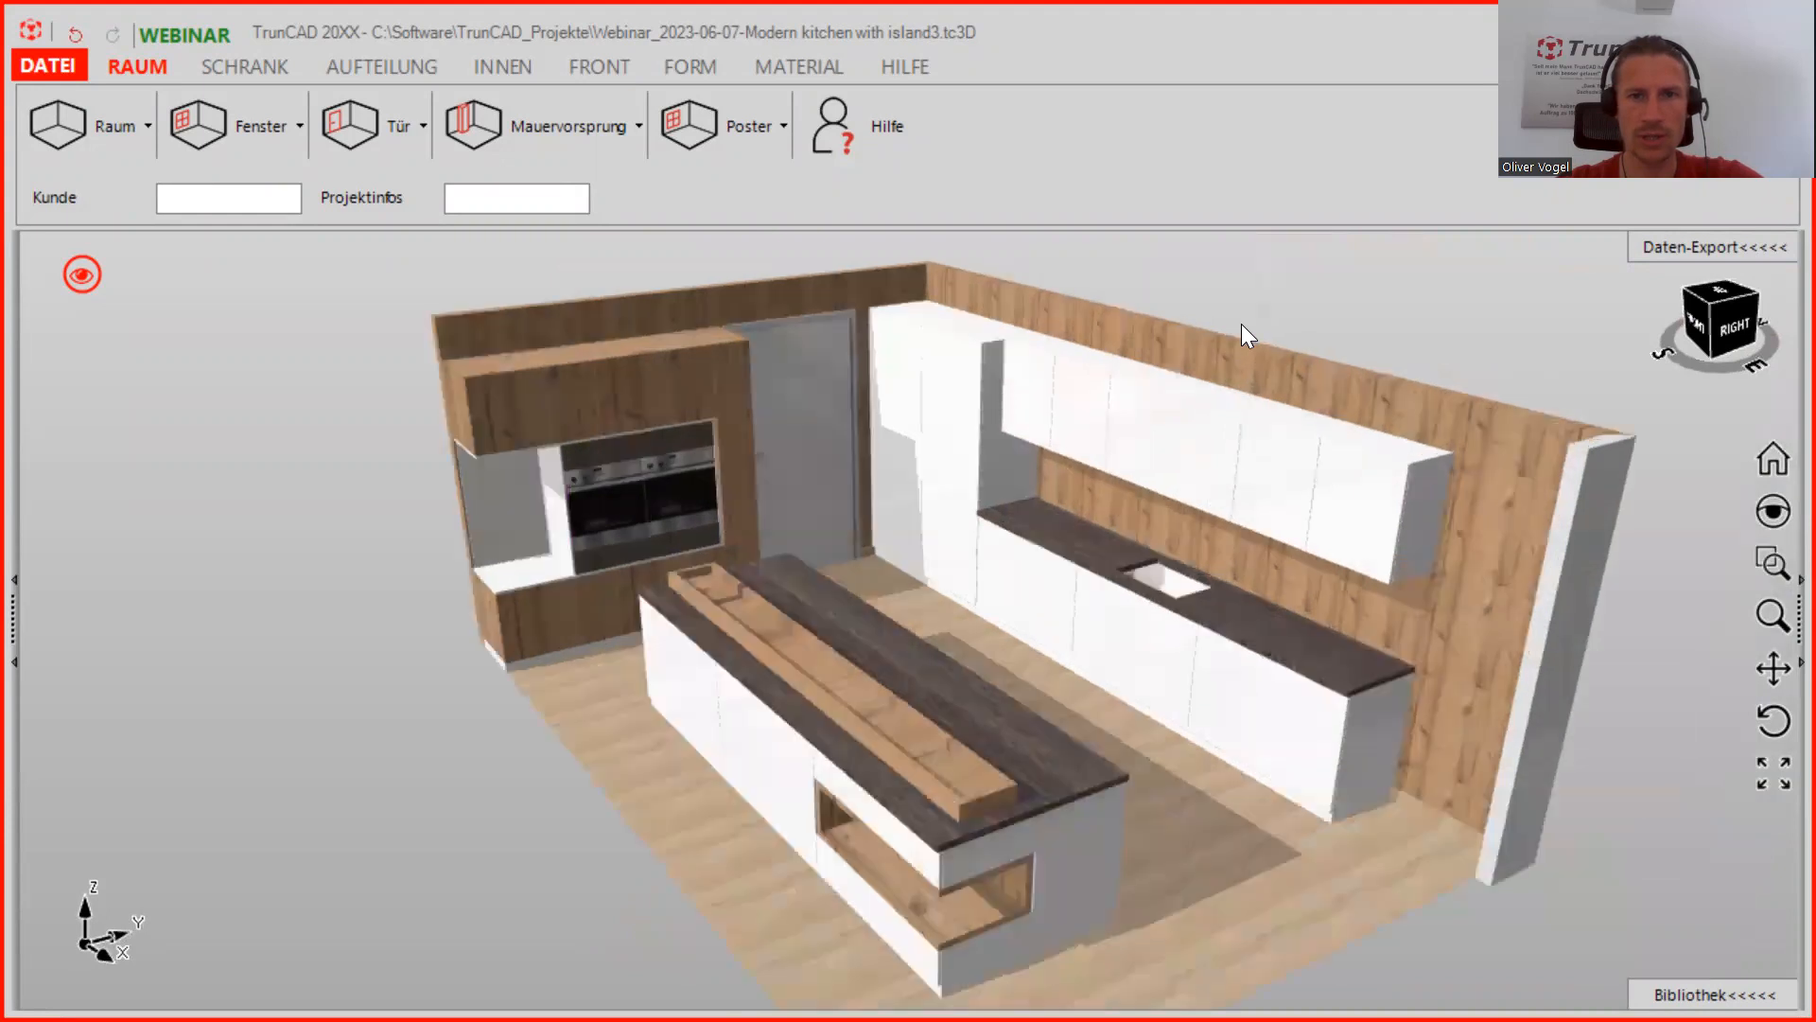
left_click(958, 388)
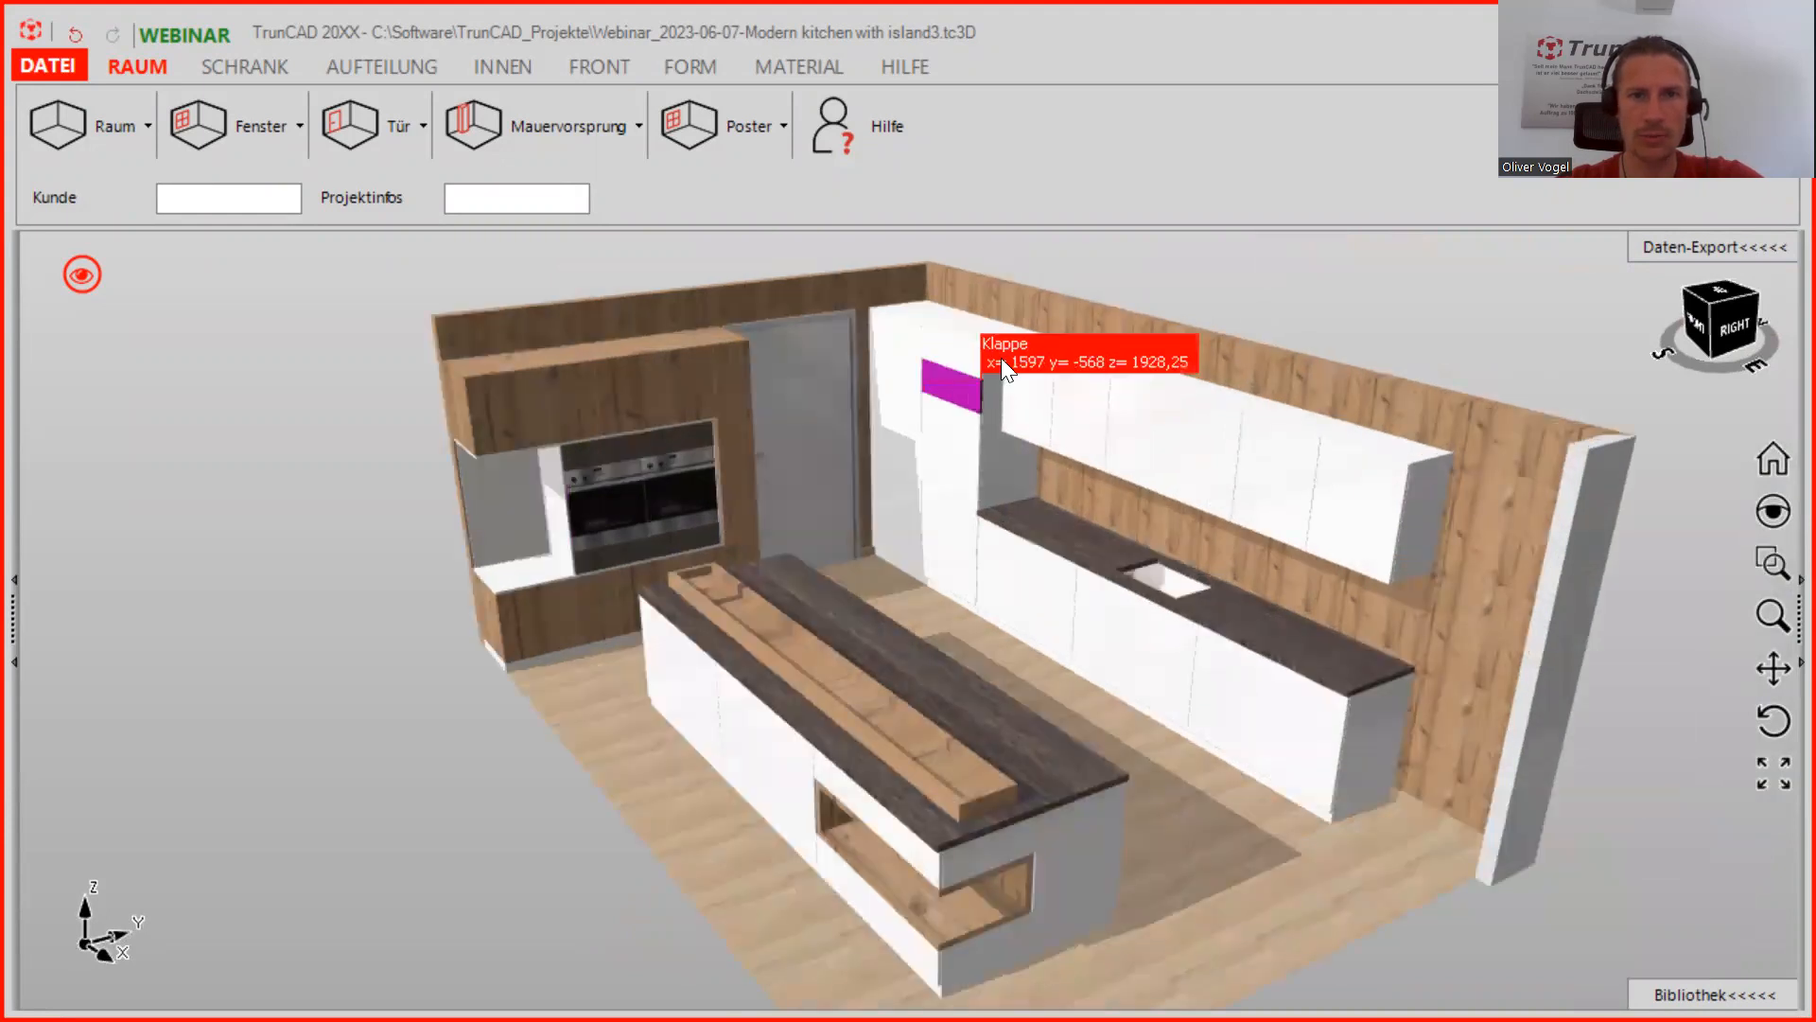
left_click(83, 275)
left_click(231, 390)
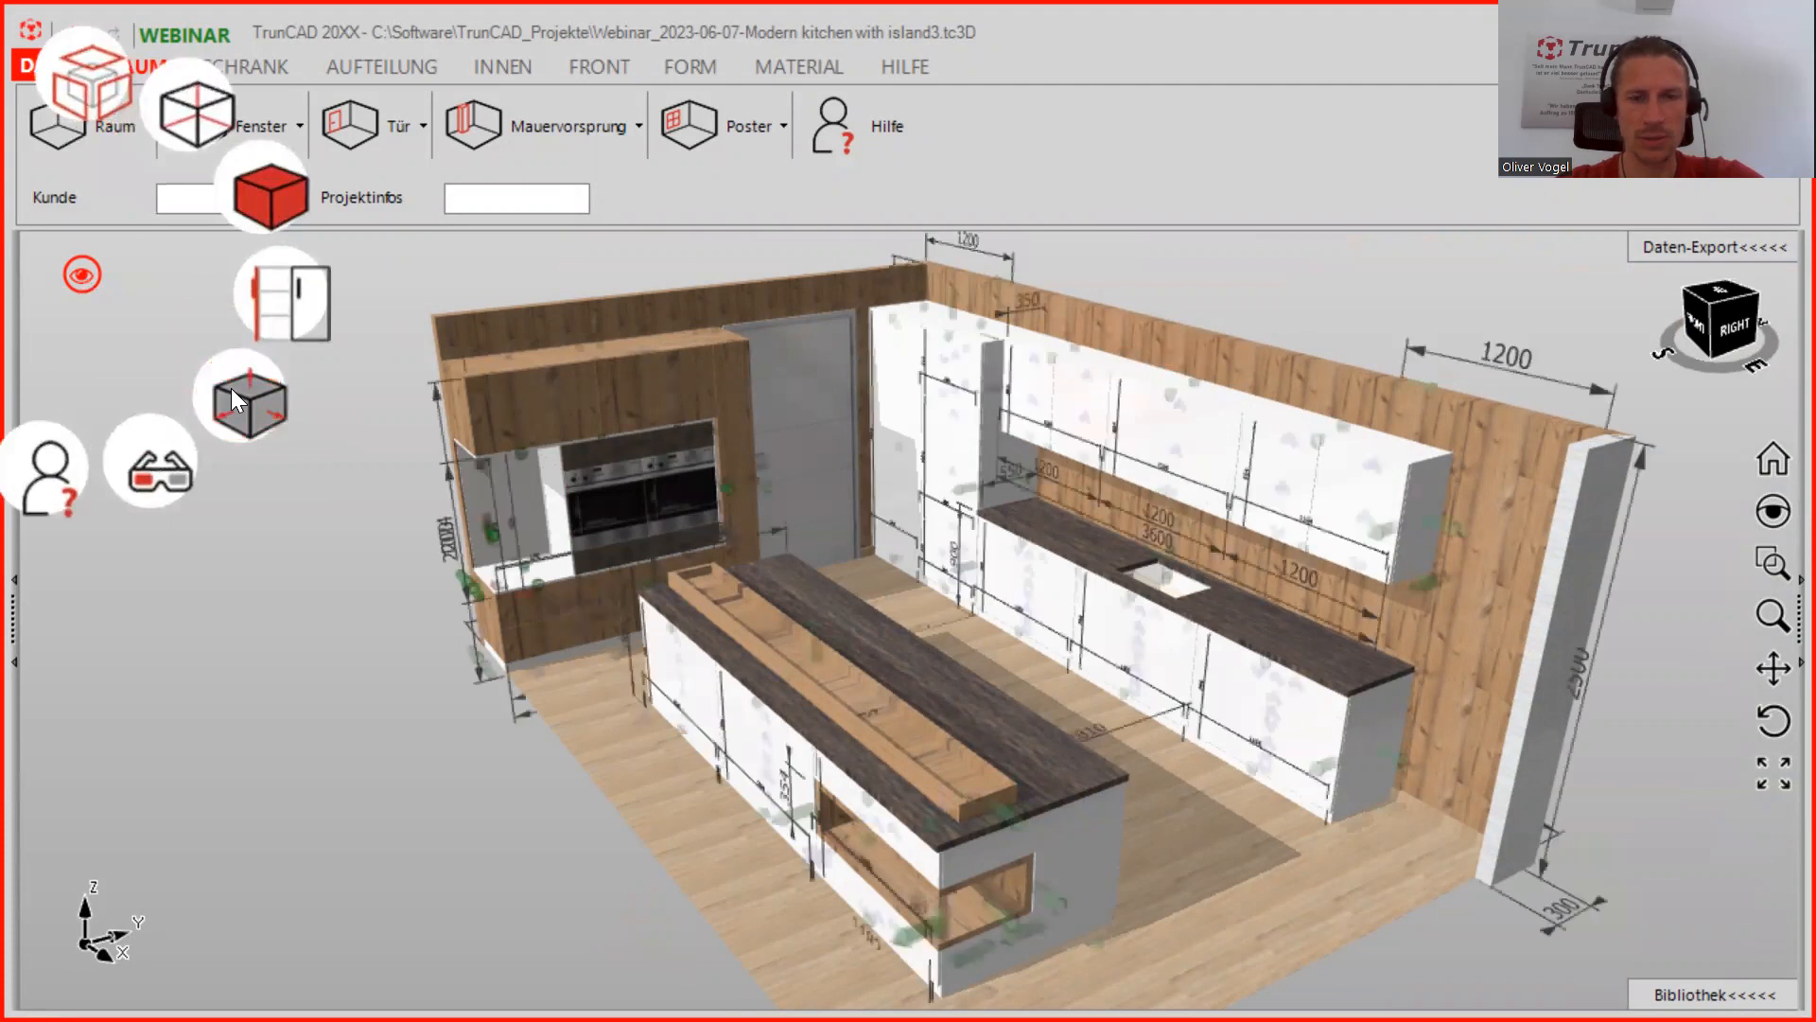
Hide the room's walls and floor, keeping all the kitchen cabinets displayed
middle_click_drag(706, 607, 730, 585)
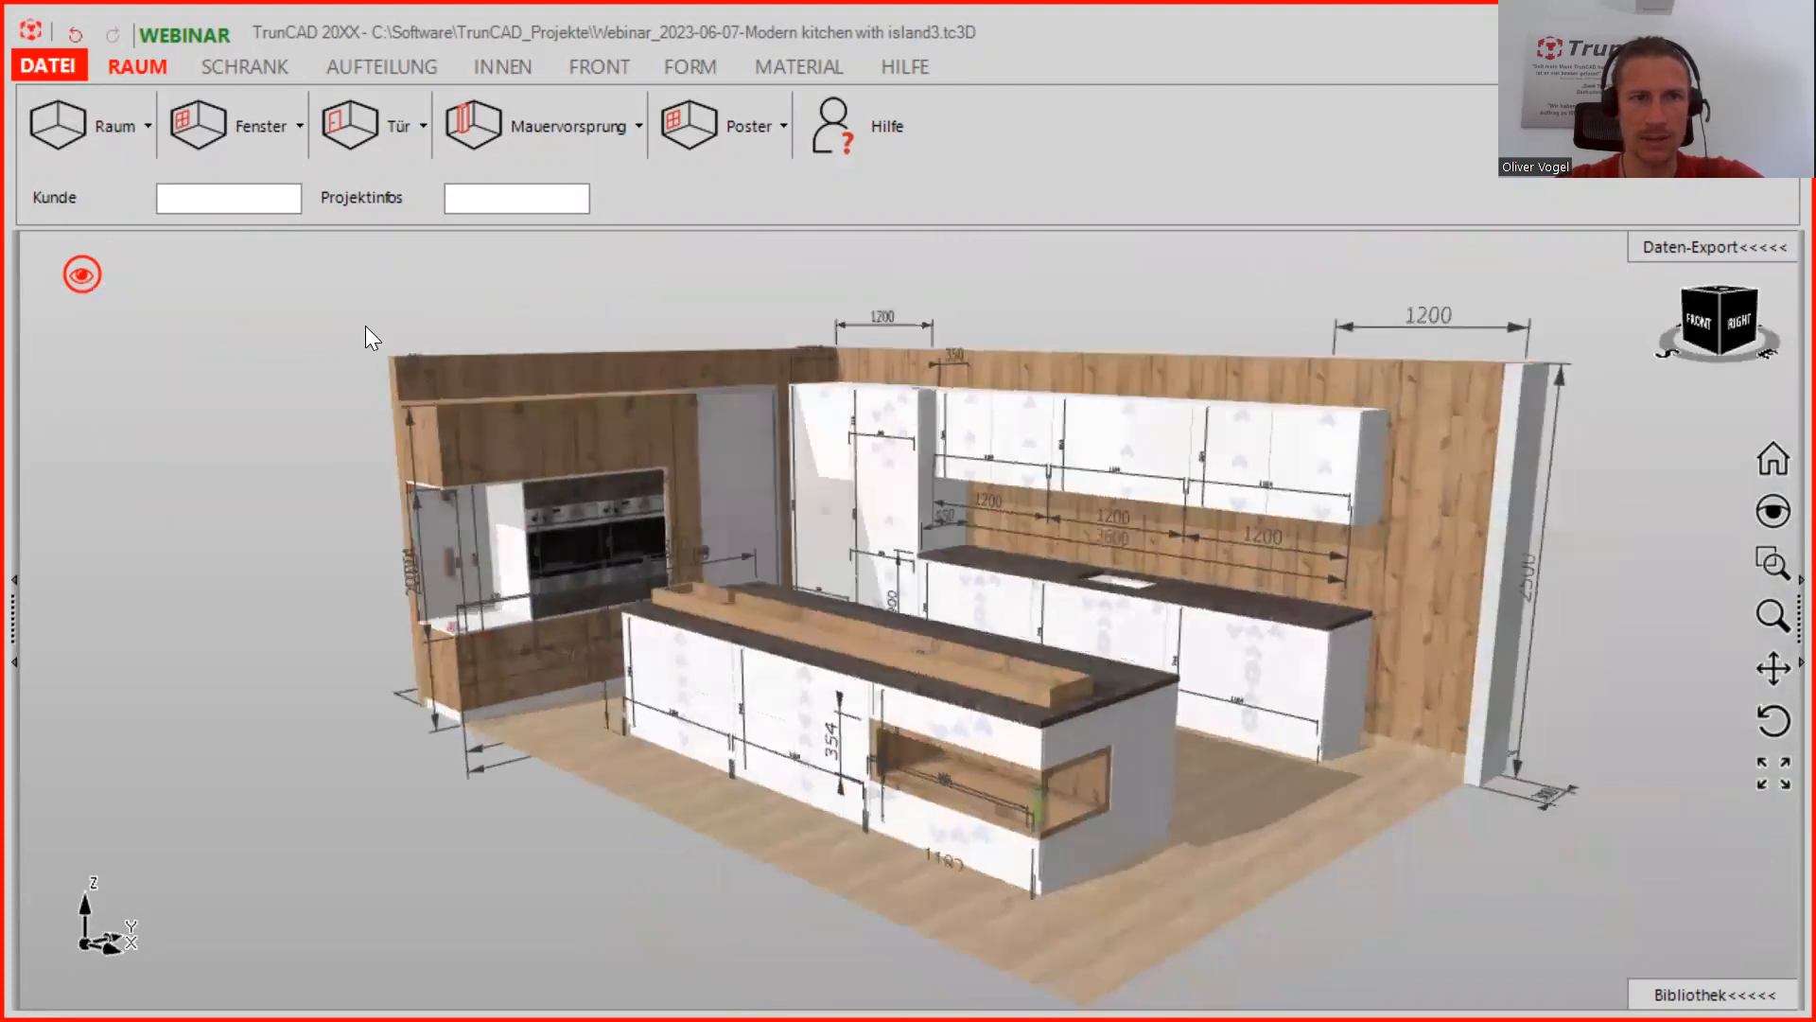
left_click(81, 279)
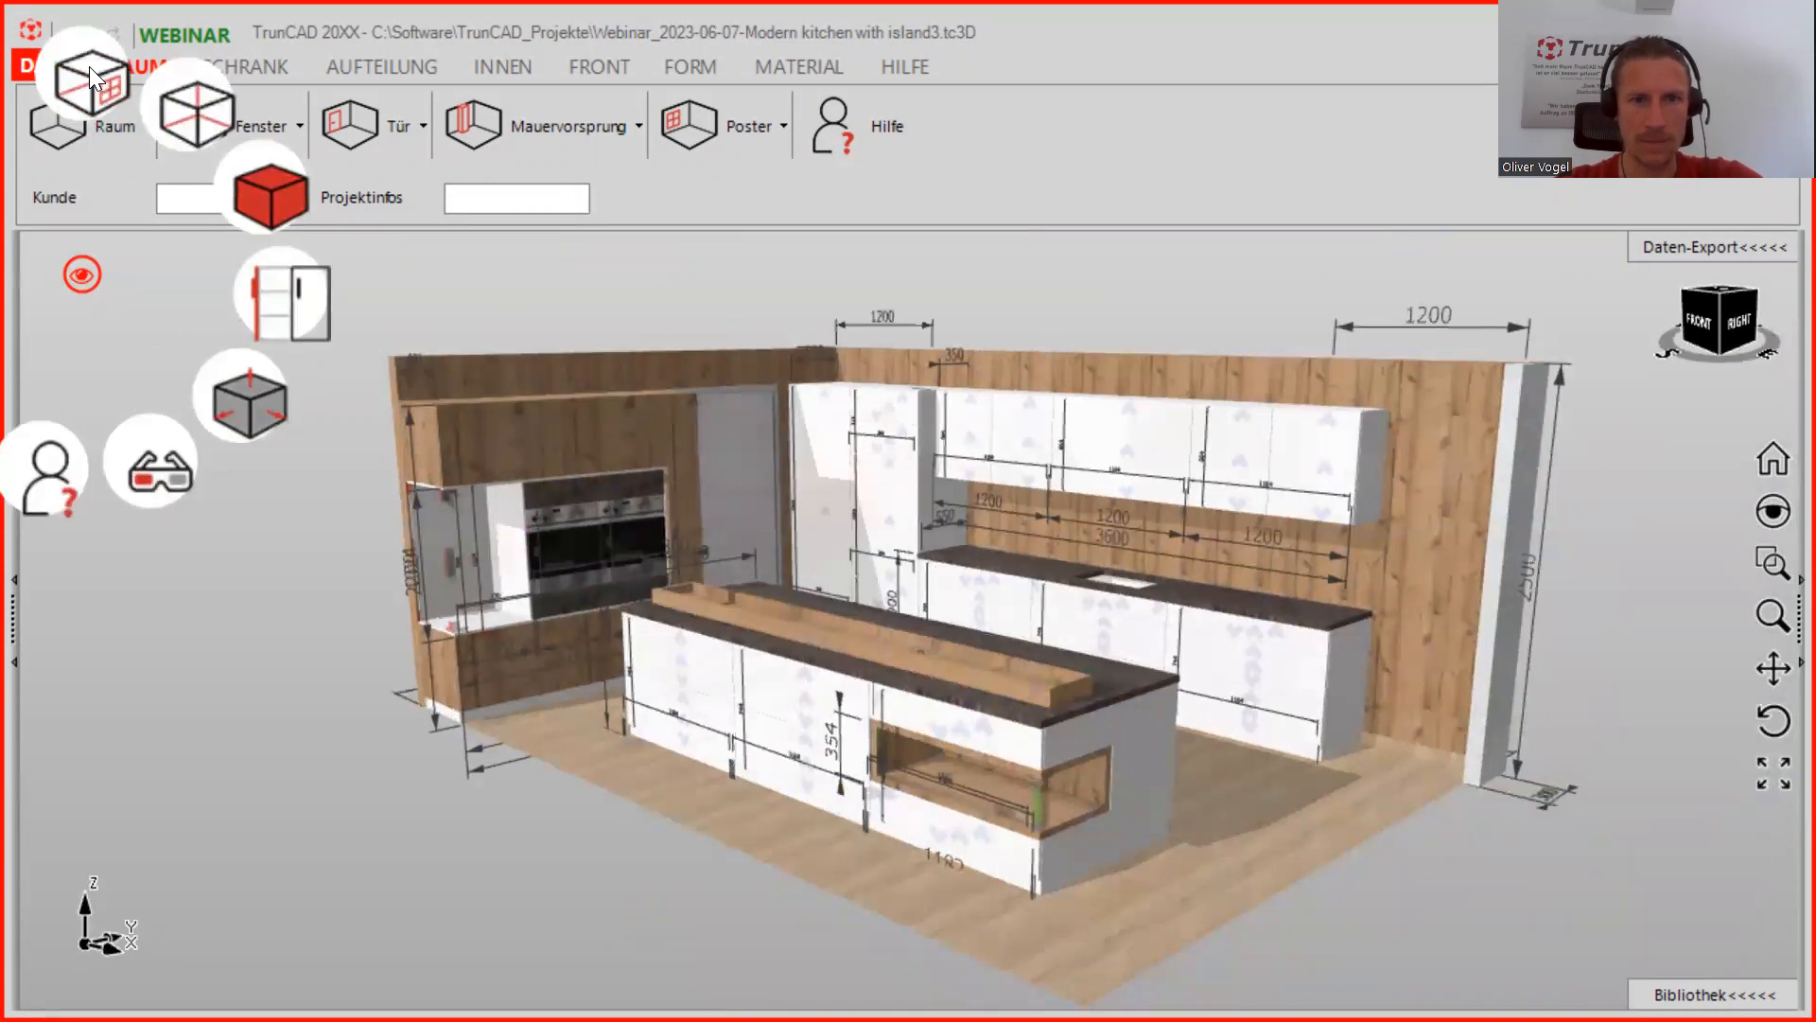
left_click(89, 66)
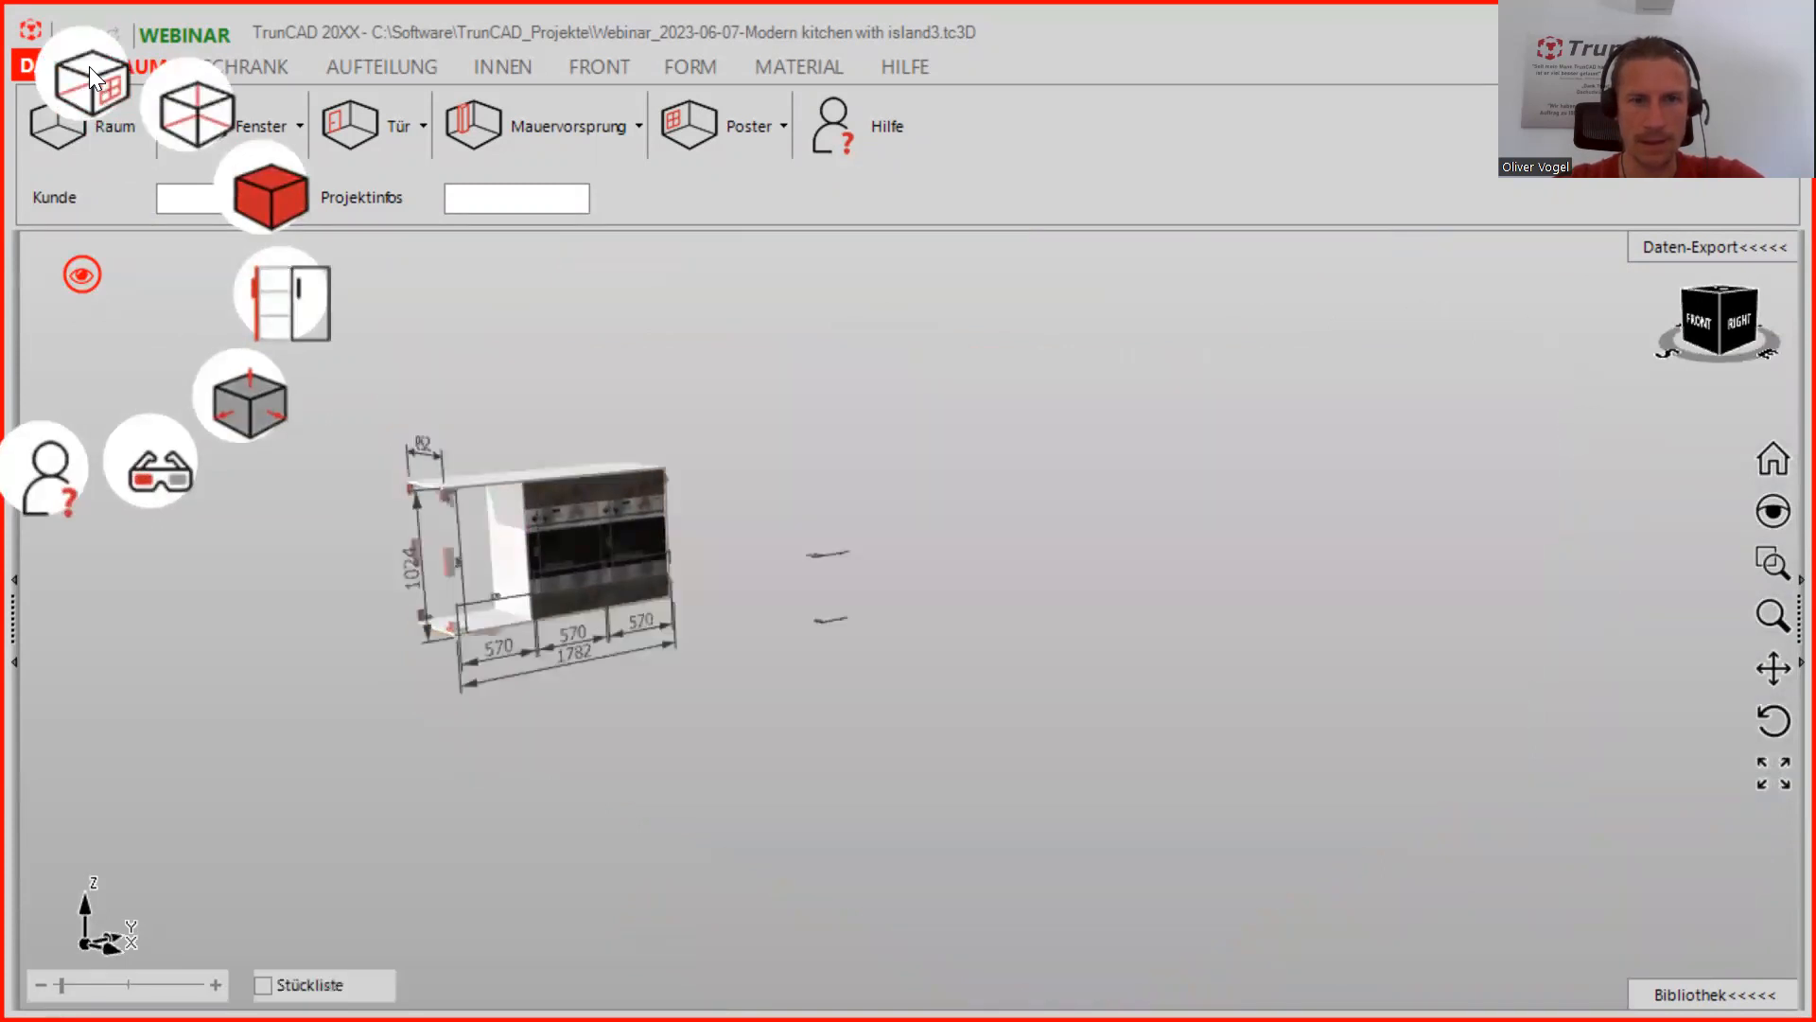
left_click(96, 68)
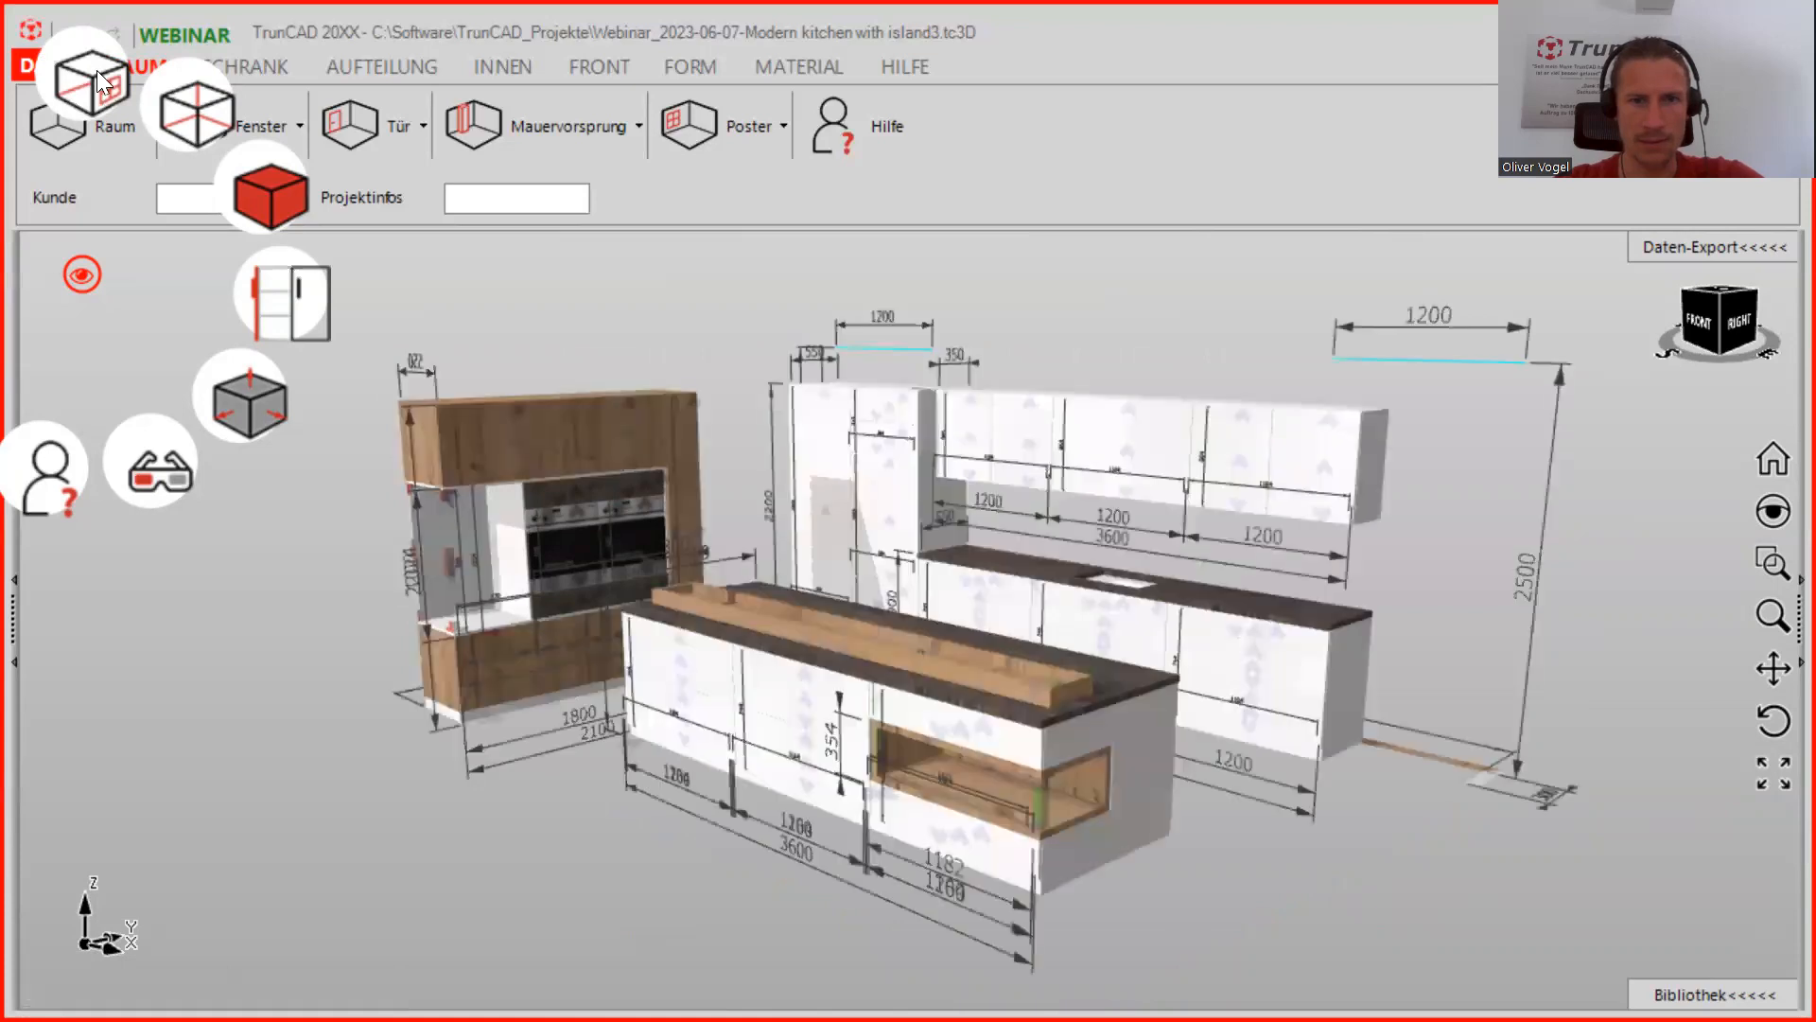
middle_click_drag(946, 583, 932, 513)
middle_click_drag(1407, 531, 1401, 586)
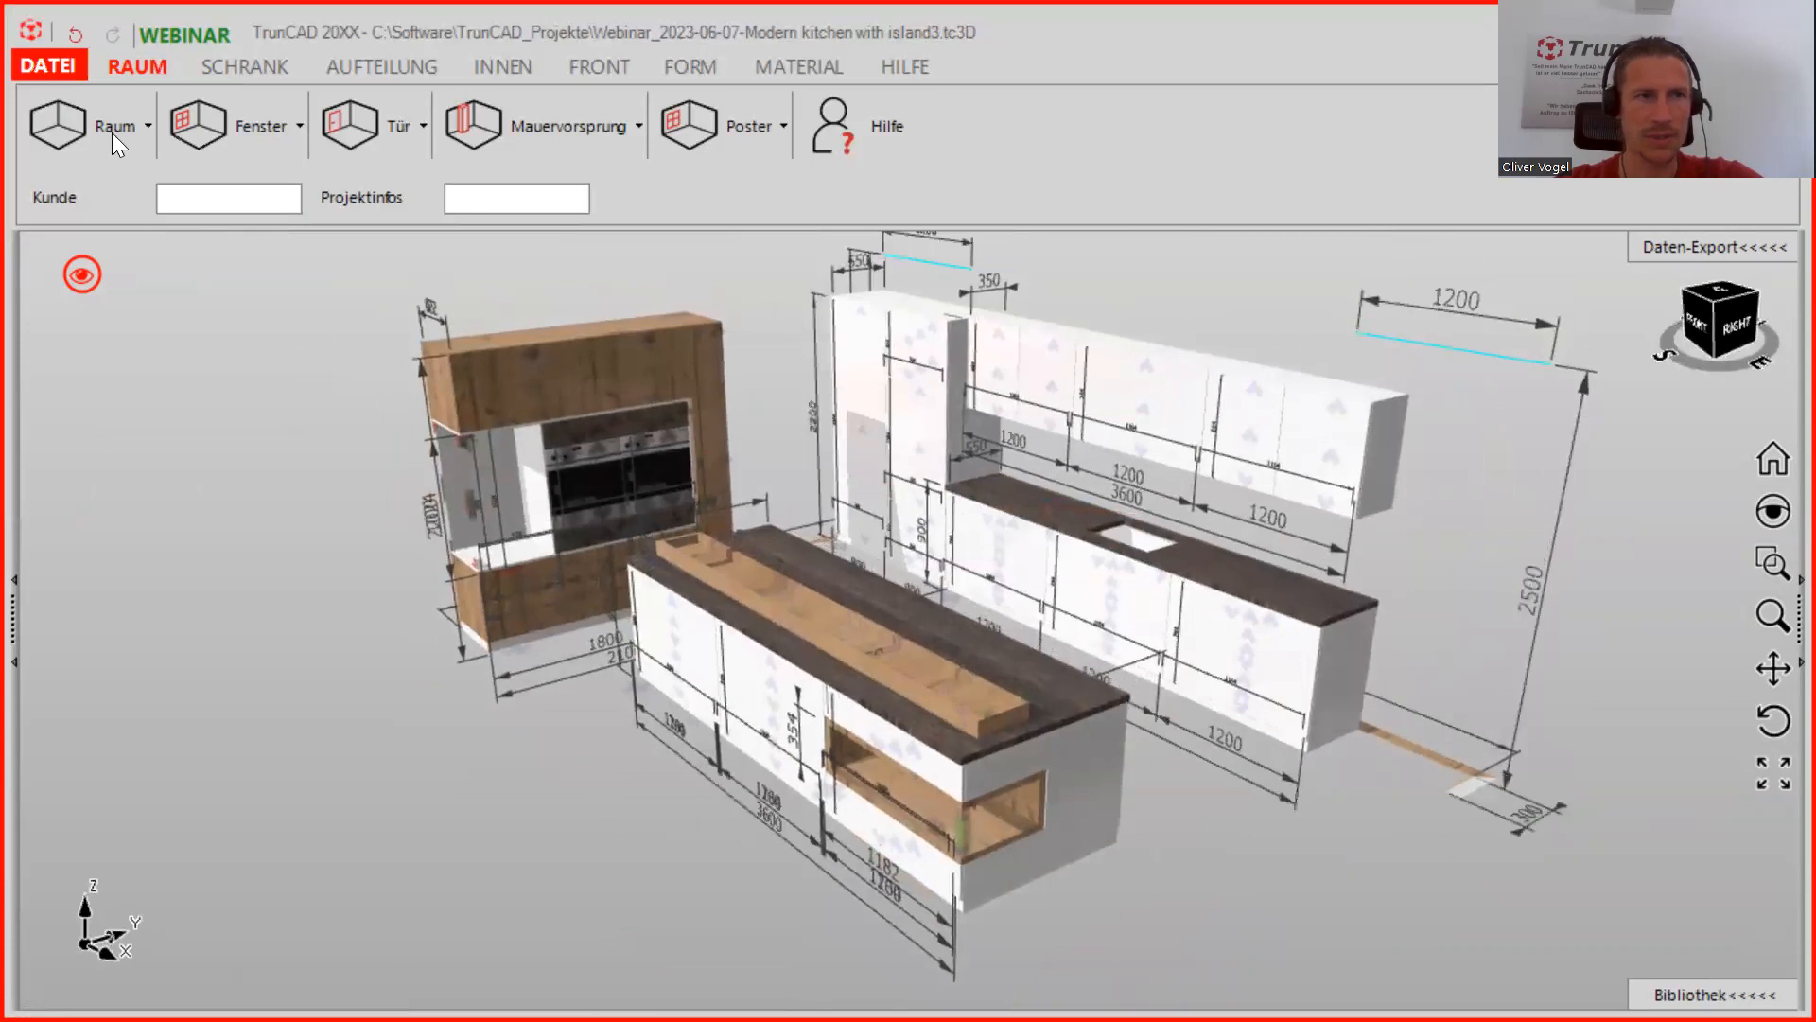
Switch the interface language from German to English
left_click(55, 70)
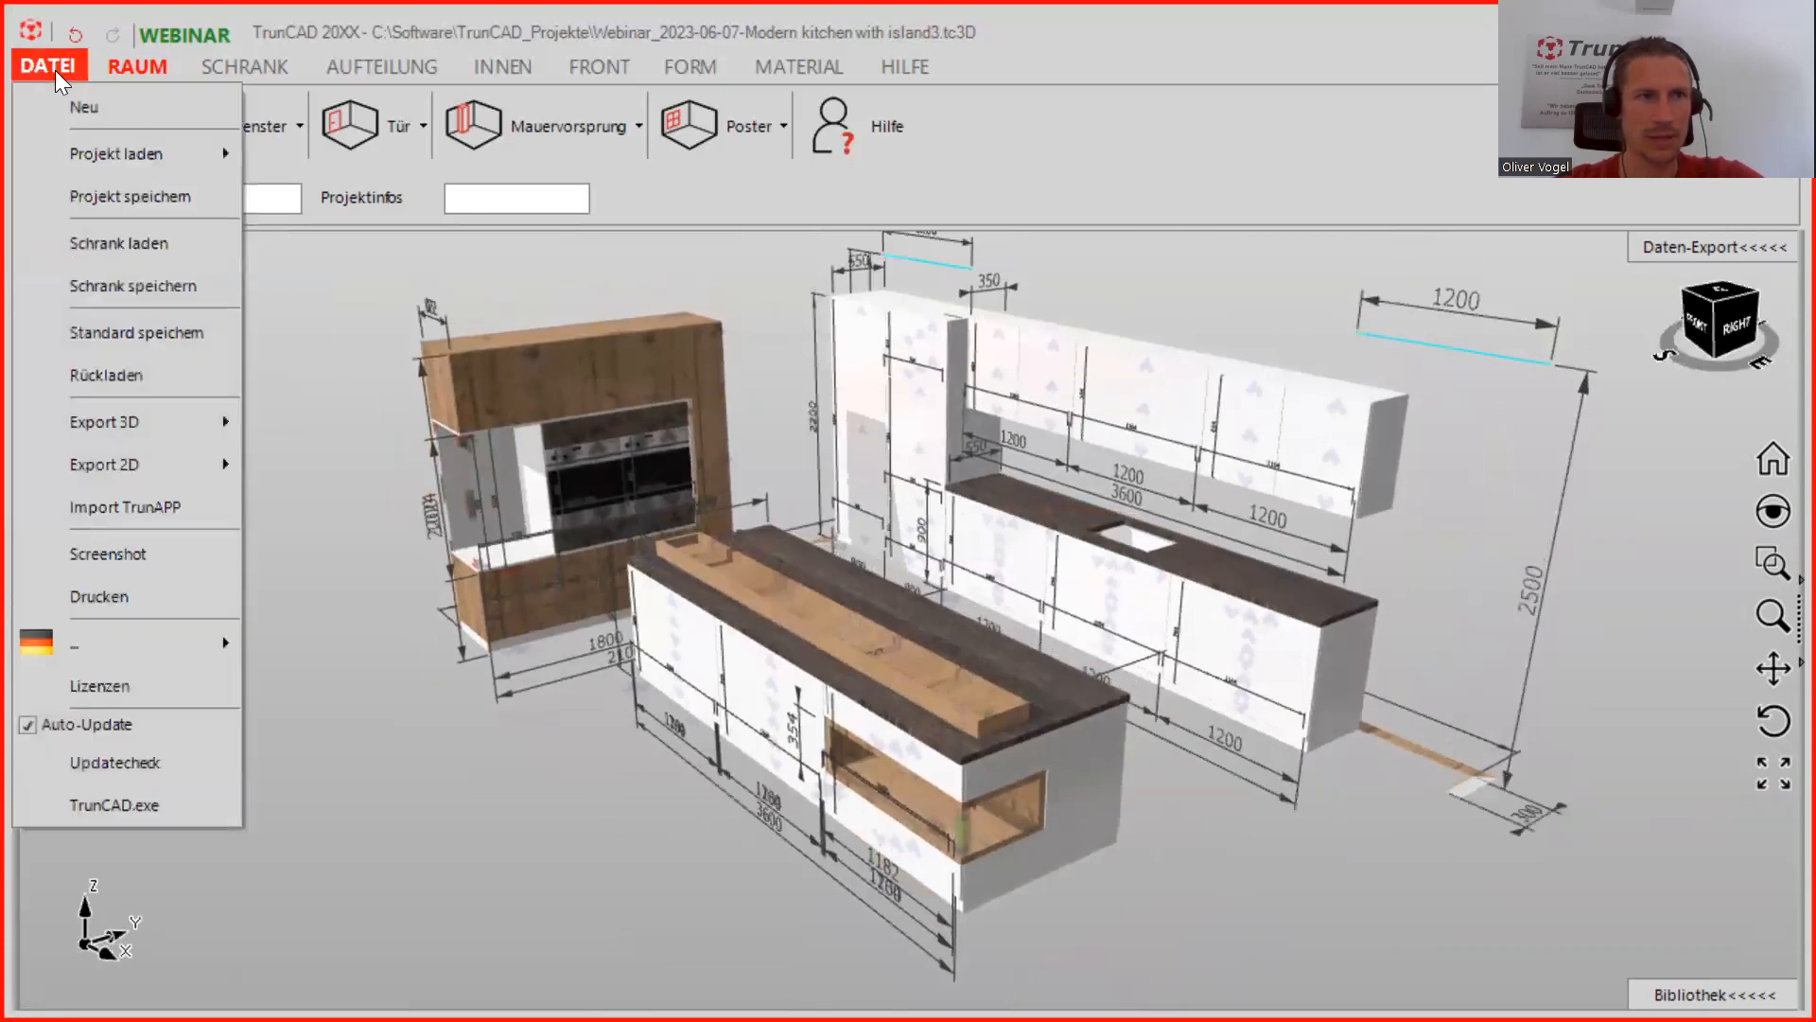
mouse_move(157, 626)
left_click(309, 642)
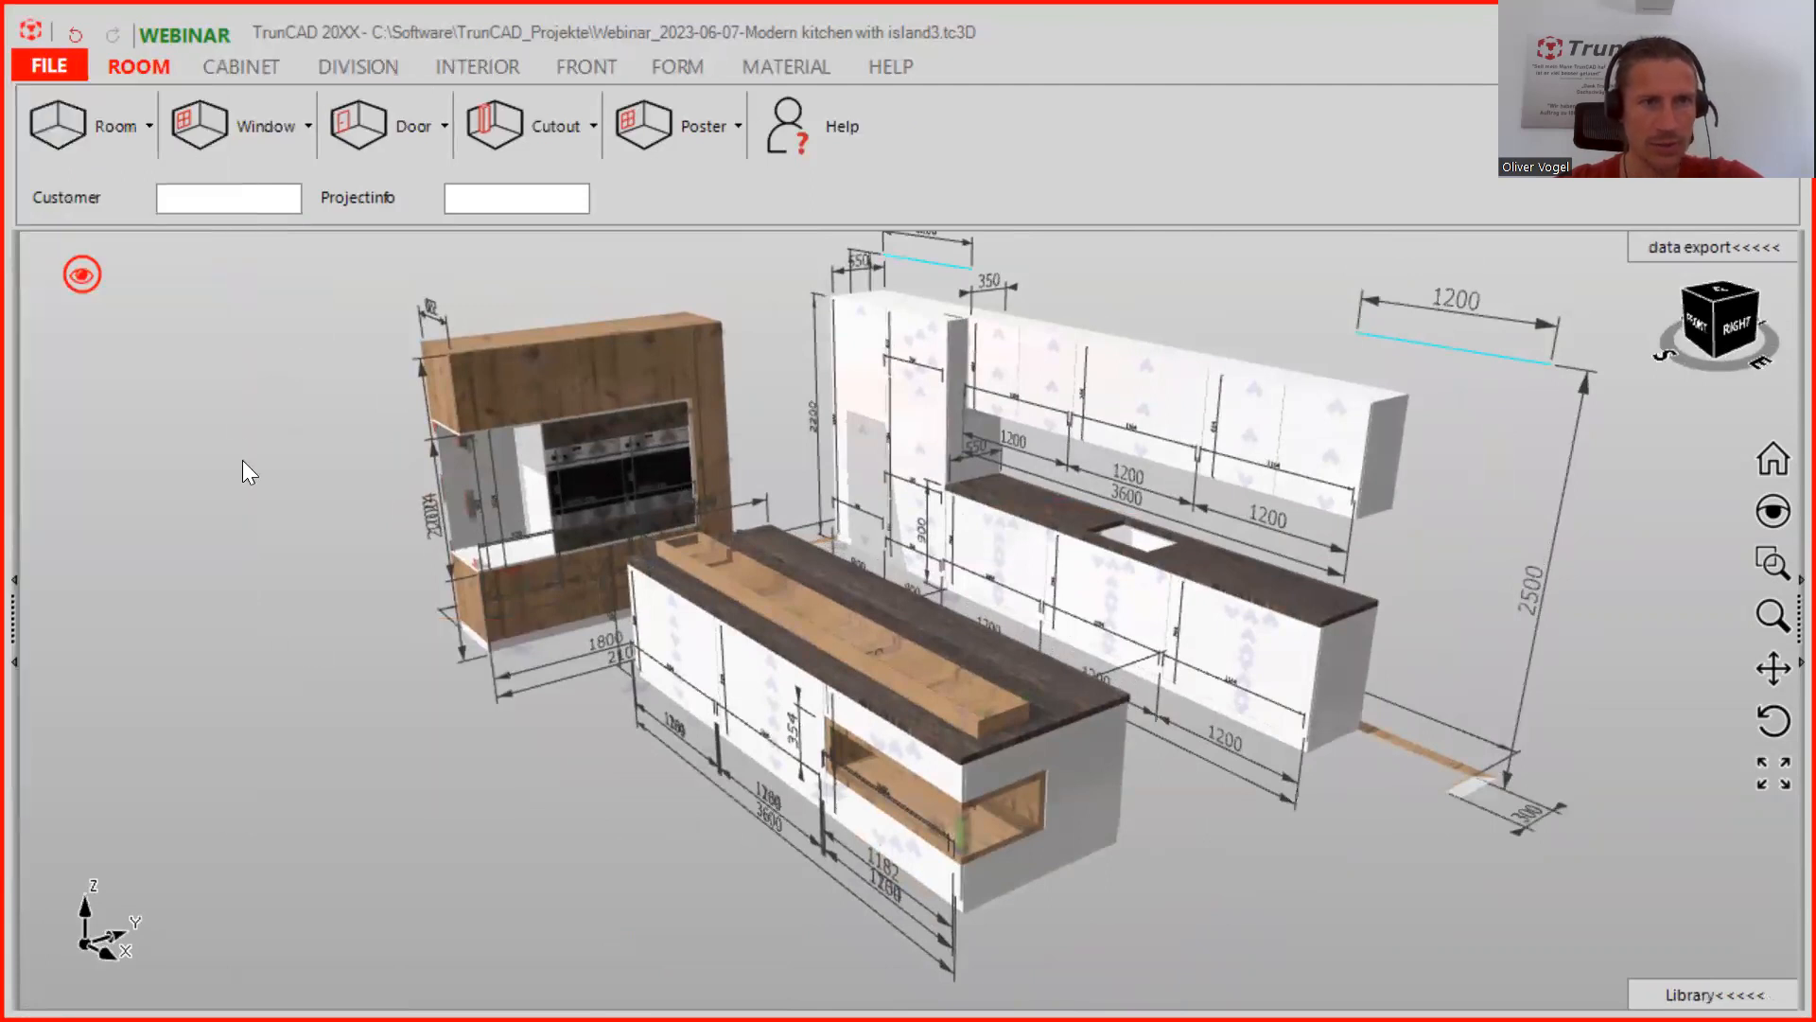
Start a new project without saving the current kitchen project
left_click(55, 68)
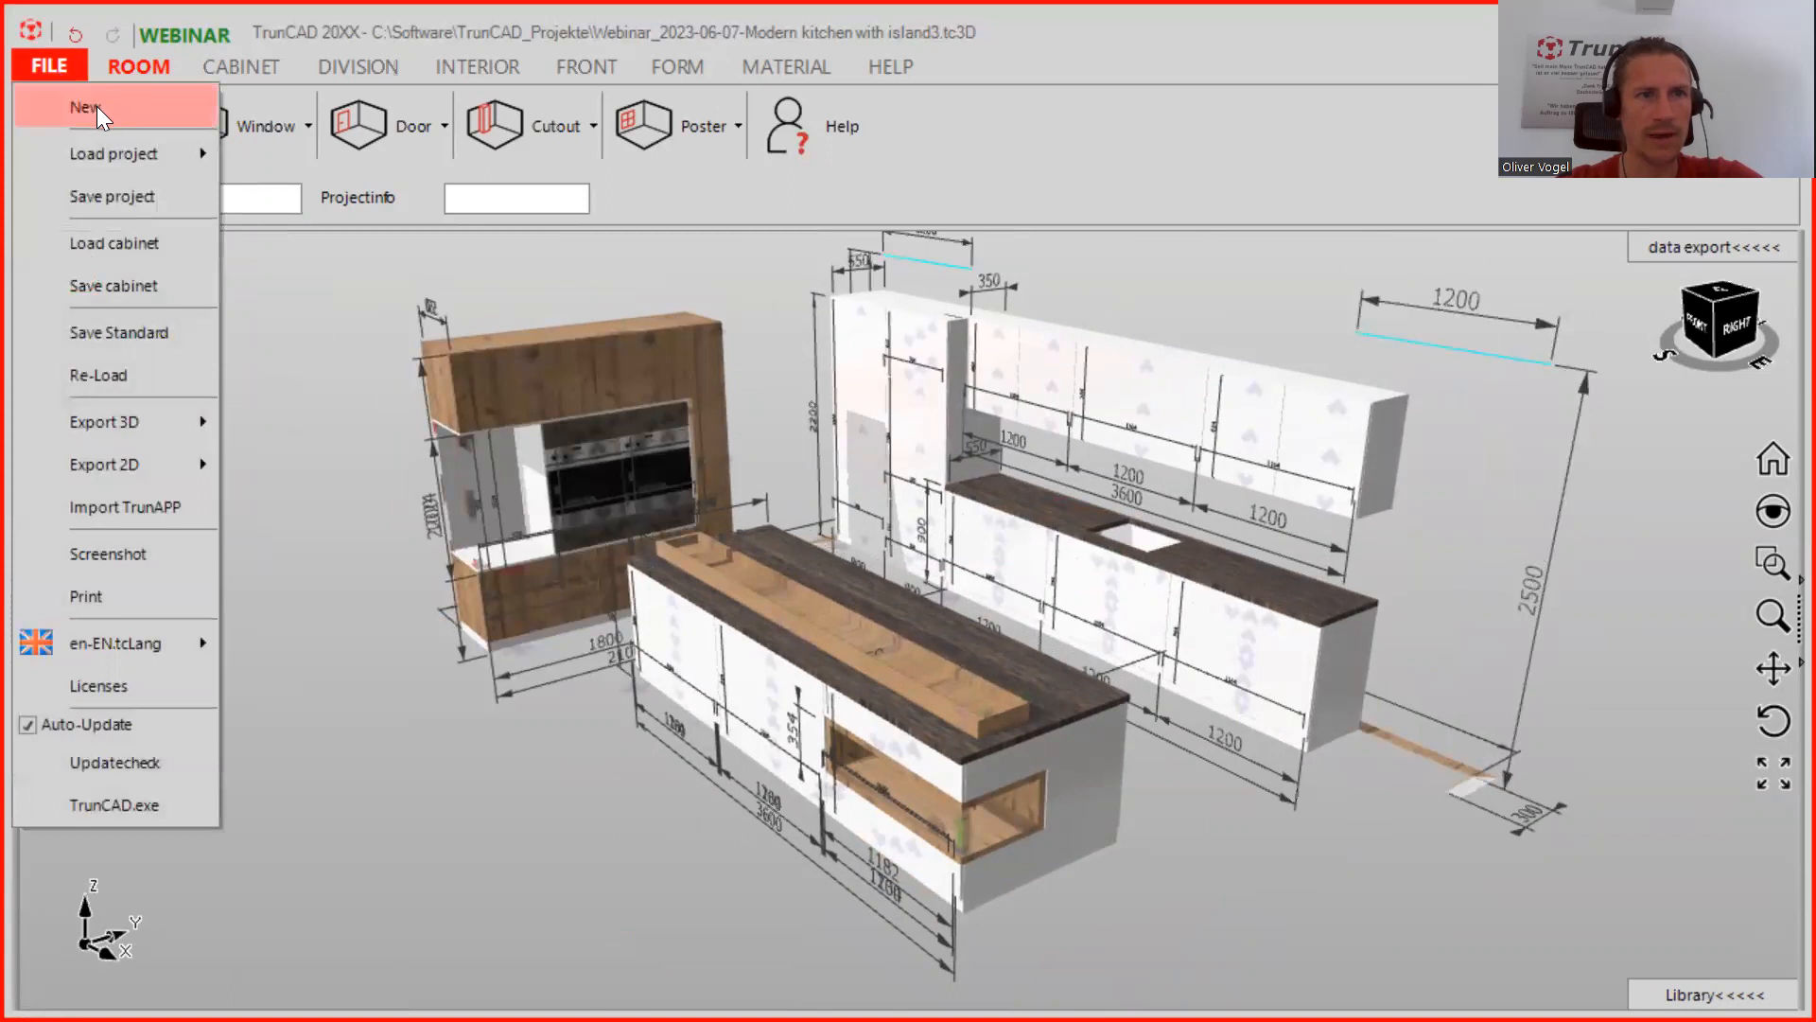
left_click(97, 106)
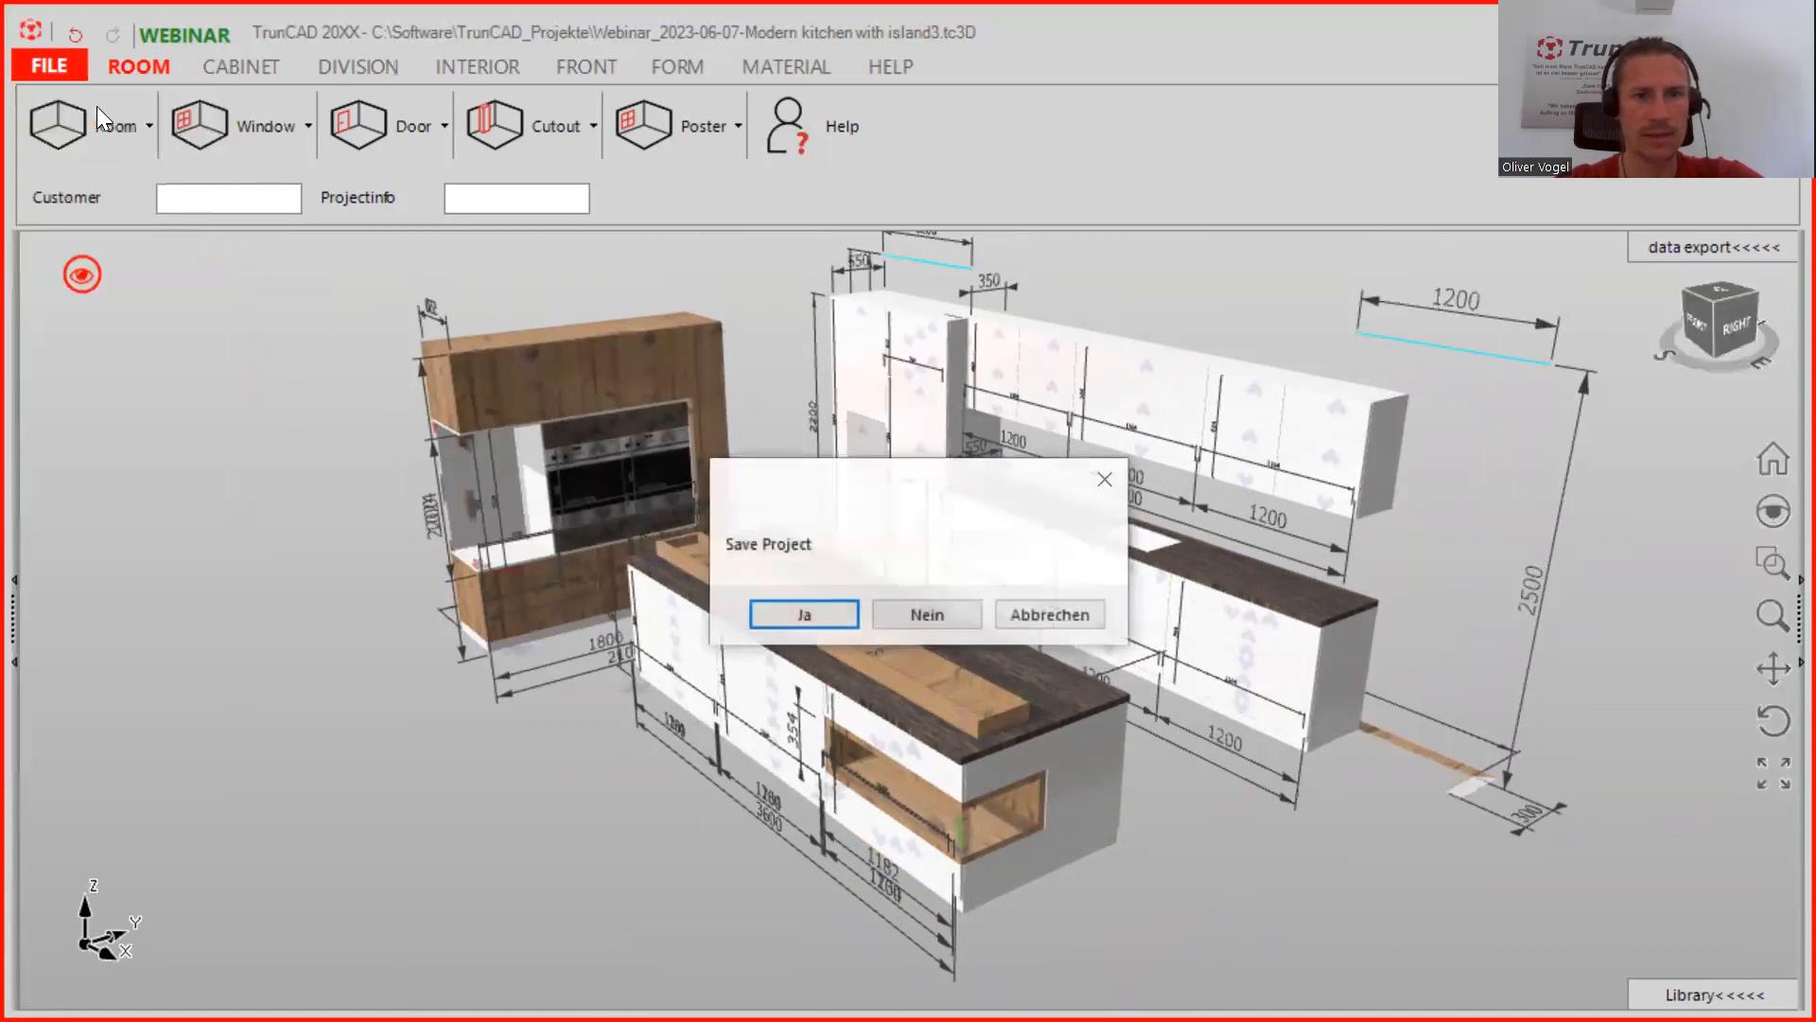
left_click(933, 621)
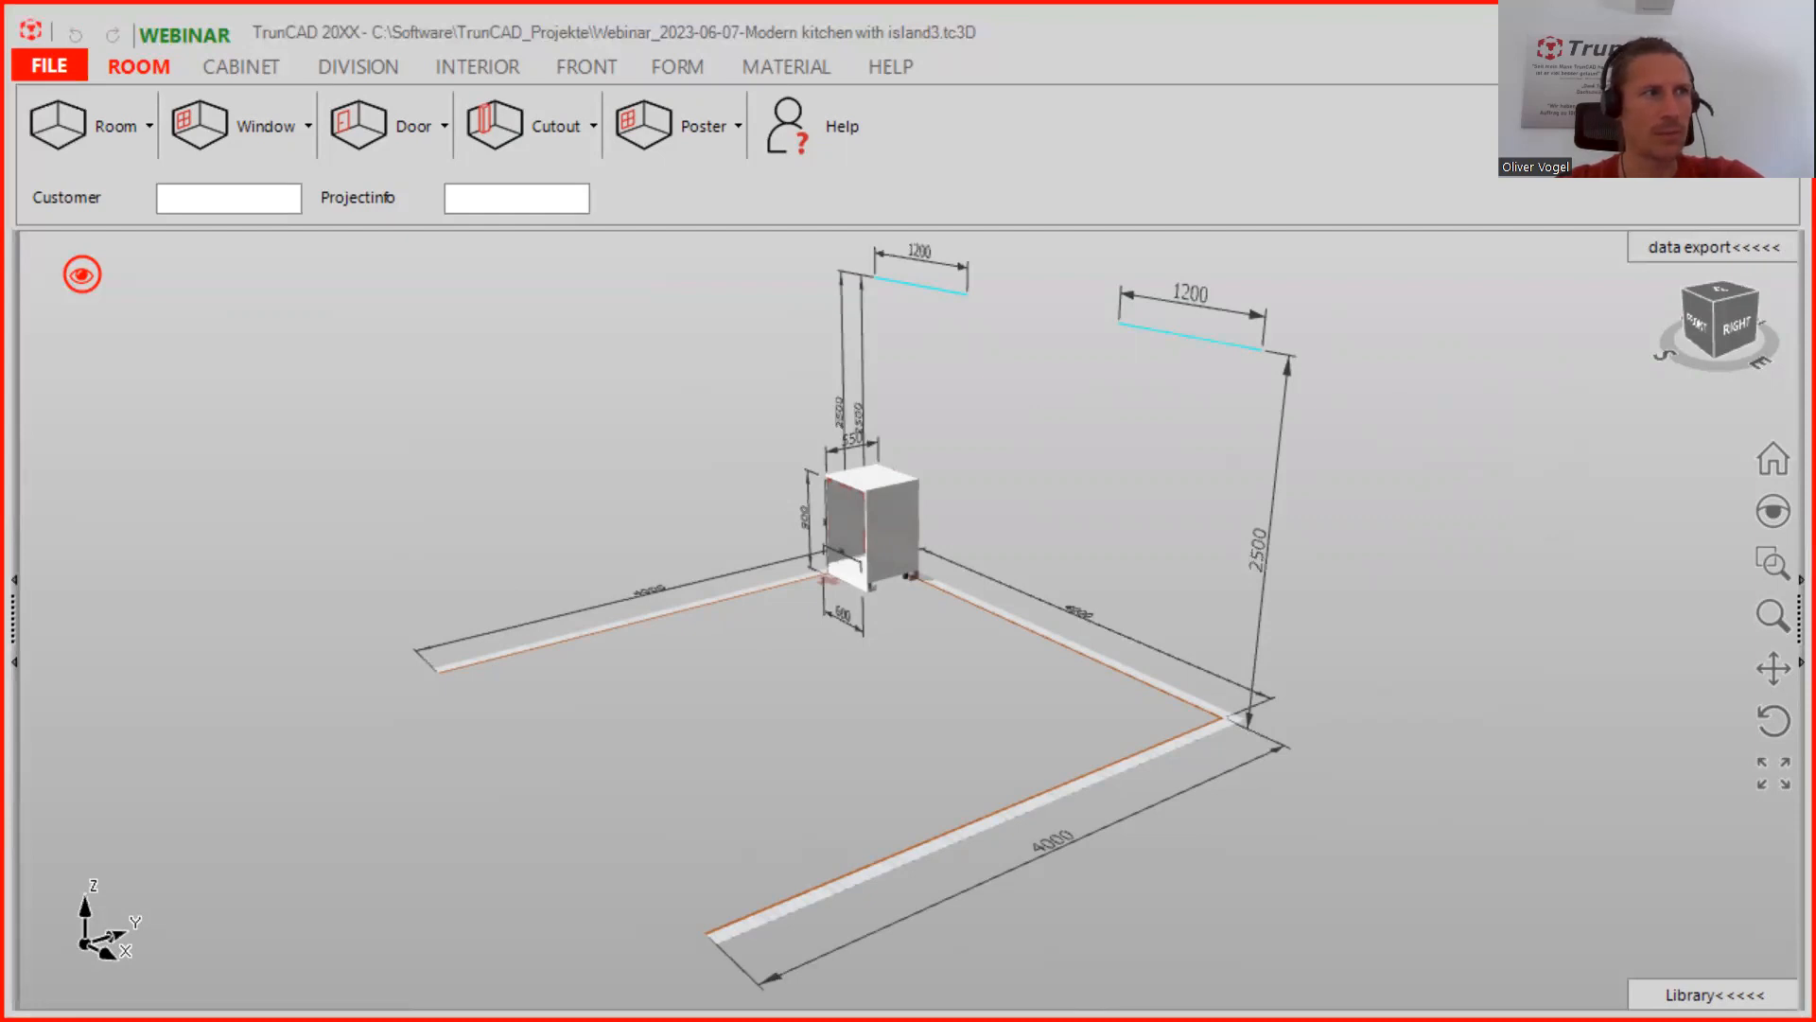
Set the room width to 6000
mouse_move(1095, 609)
middle_mouse_down()
mouse_move(1123, 628)
mouse_move(1097, 628)
middle_mouse_up()
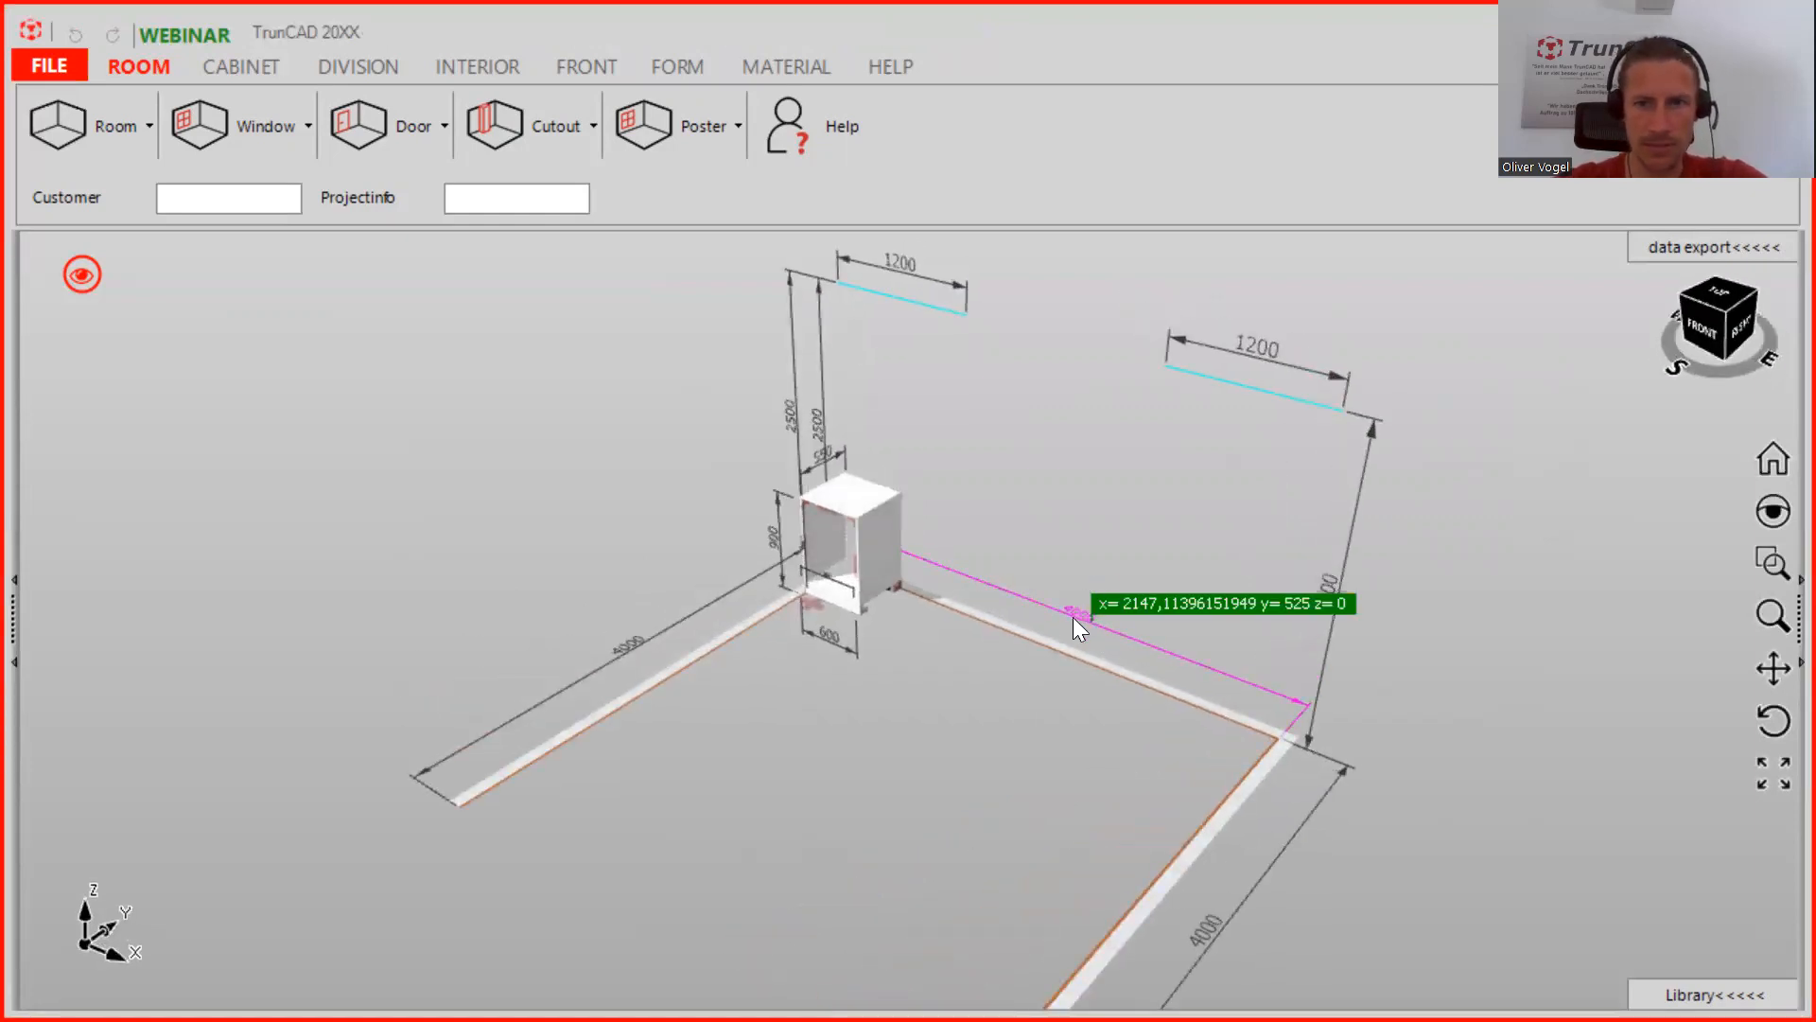
left_click(1073, 616)
left_click(1020, 626)
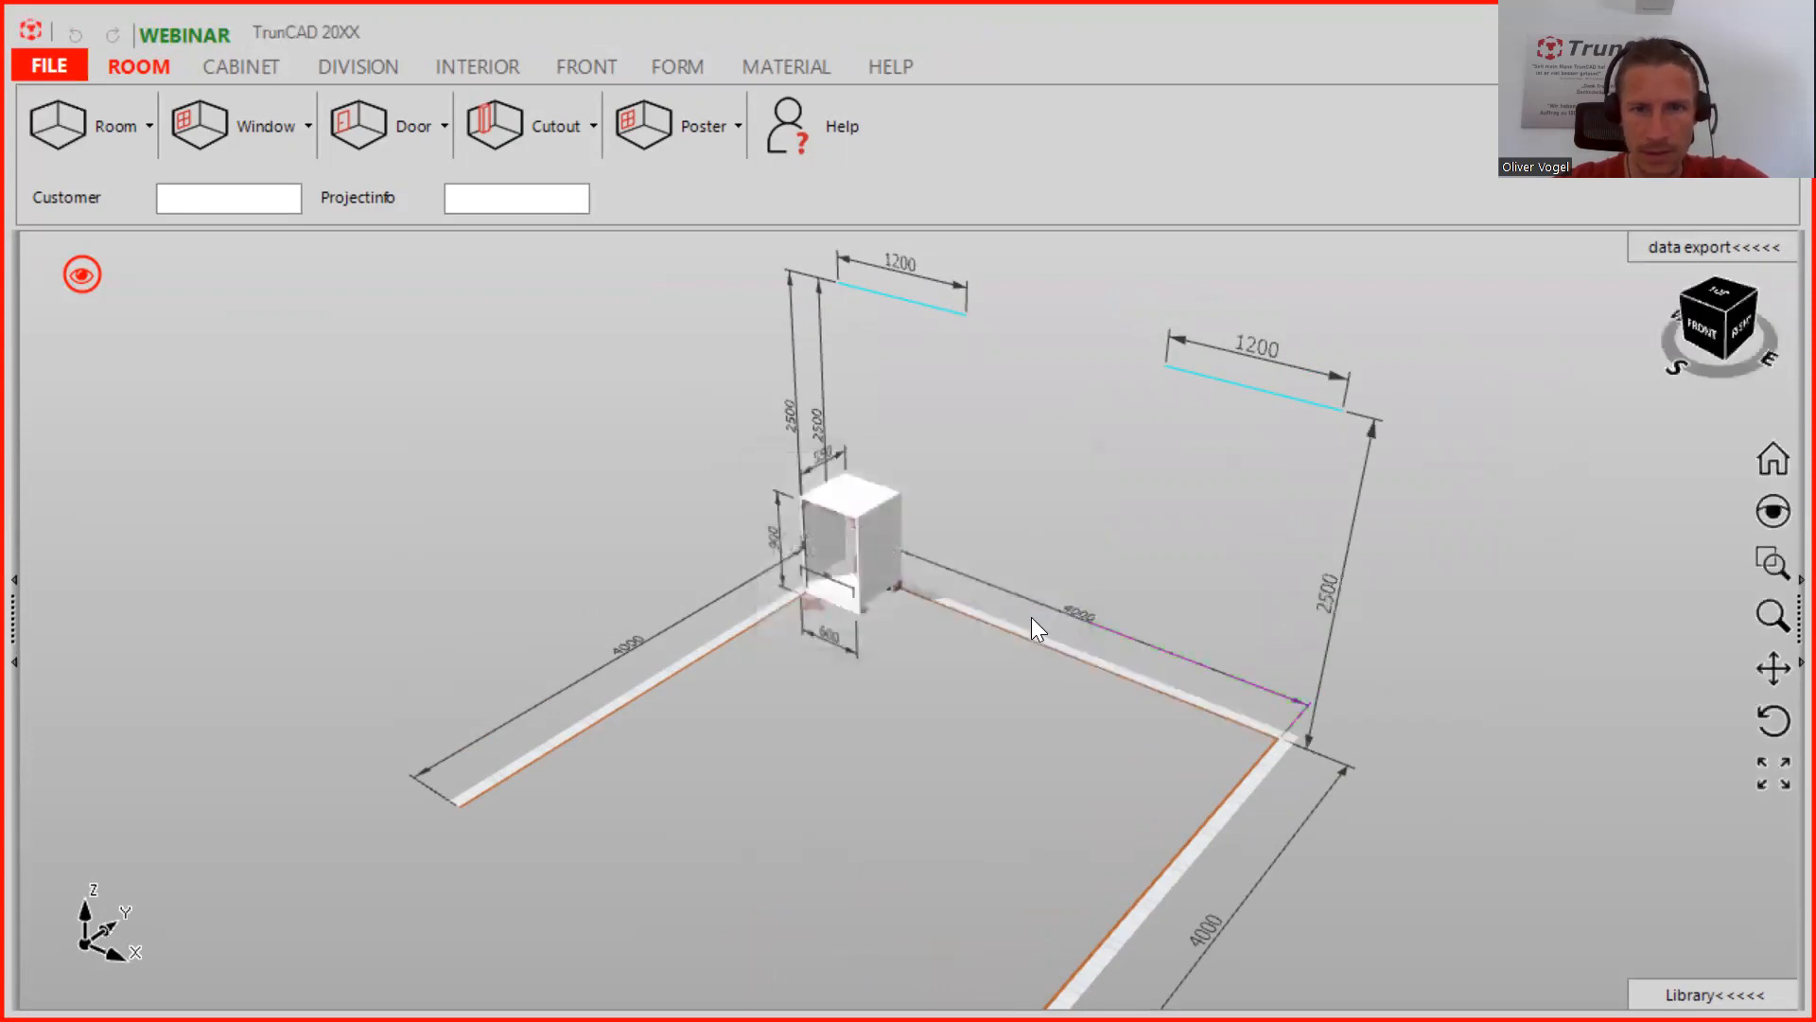
left_click(1070, 611)
type("6000")
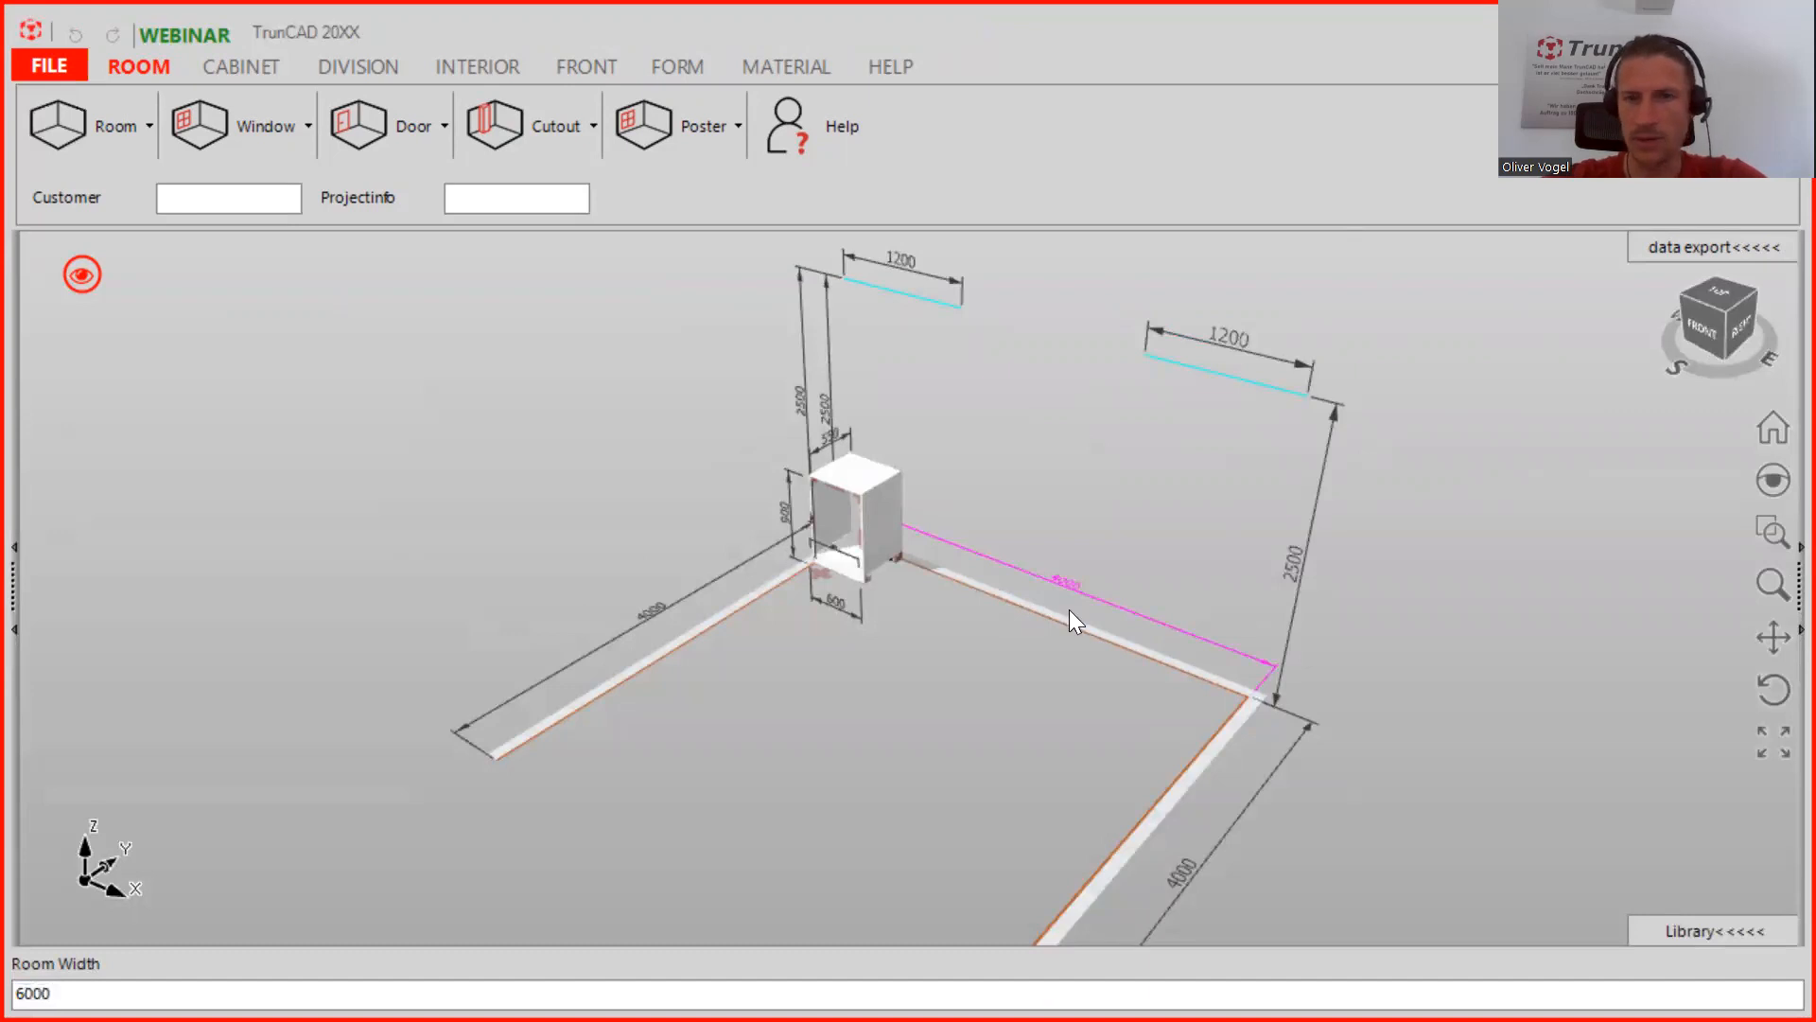
key("Return")
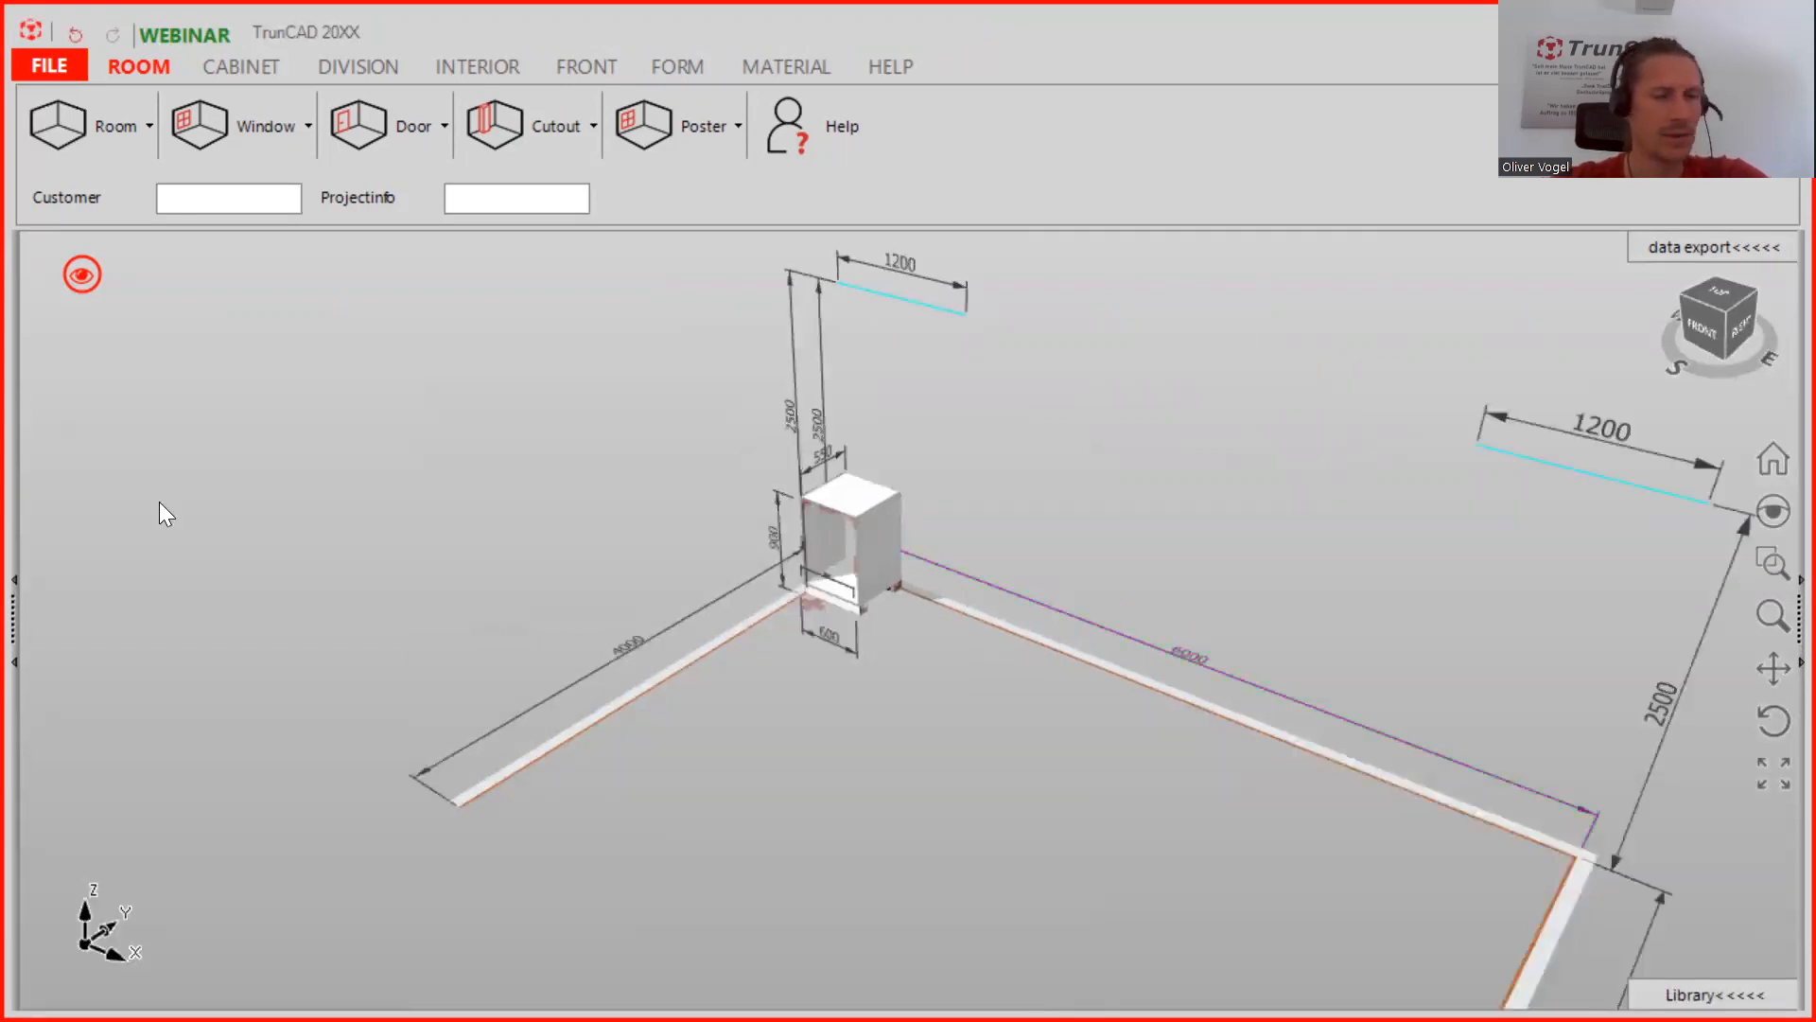
Set the room's left depth to 4050
left_click(606, 658)
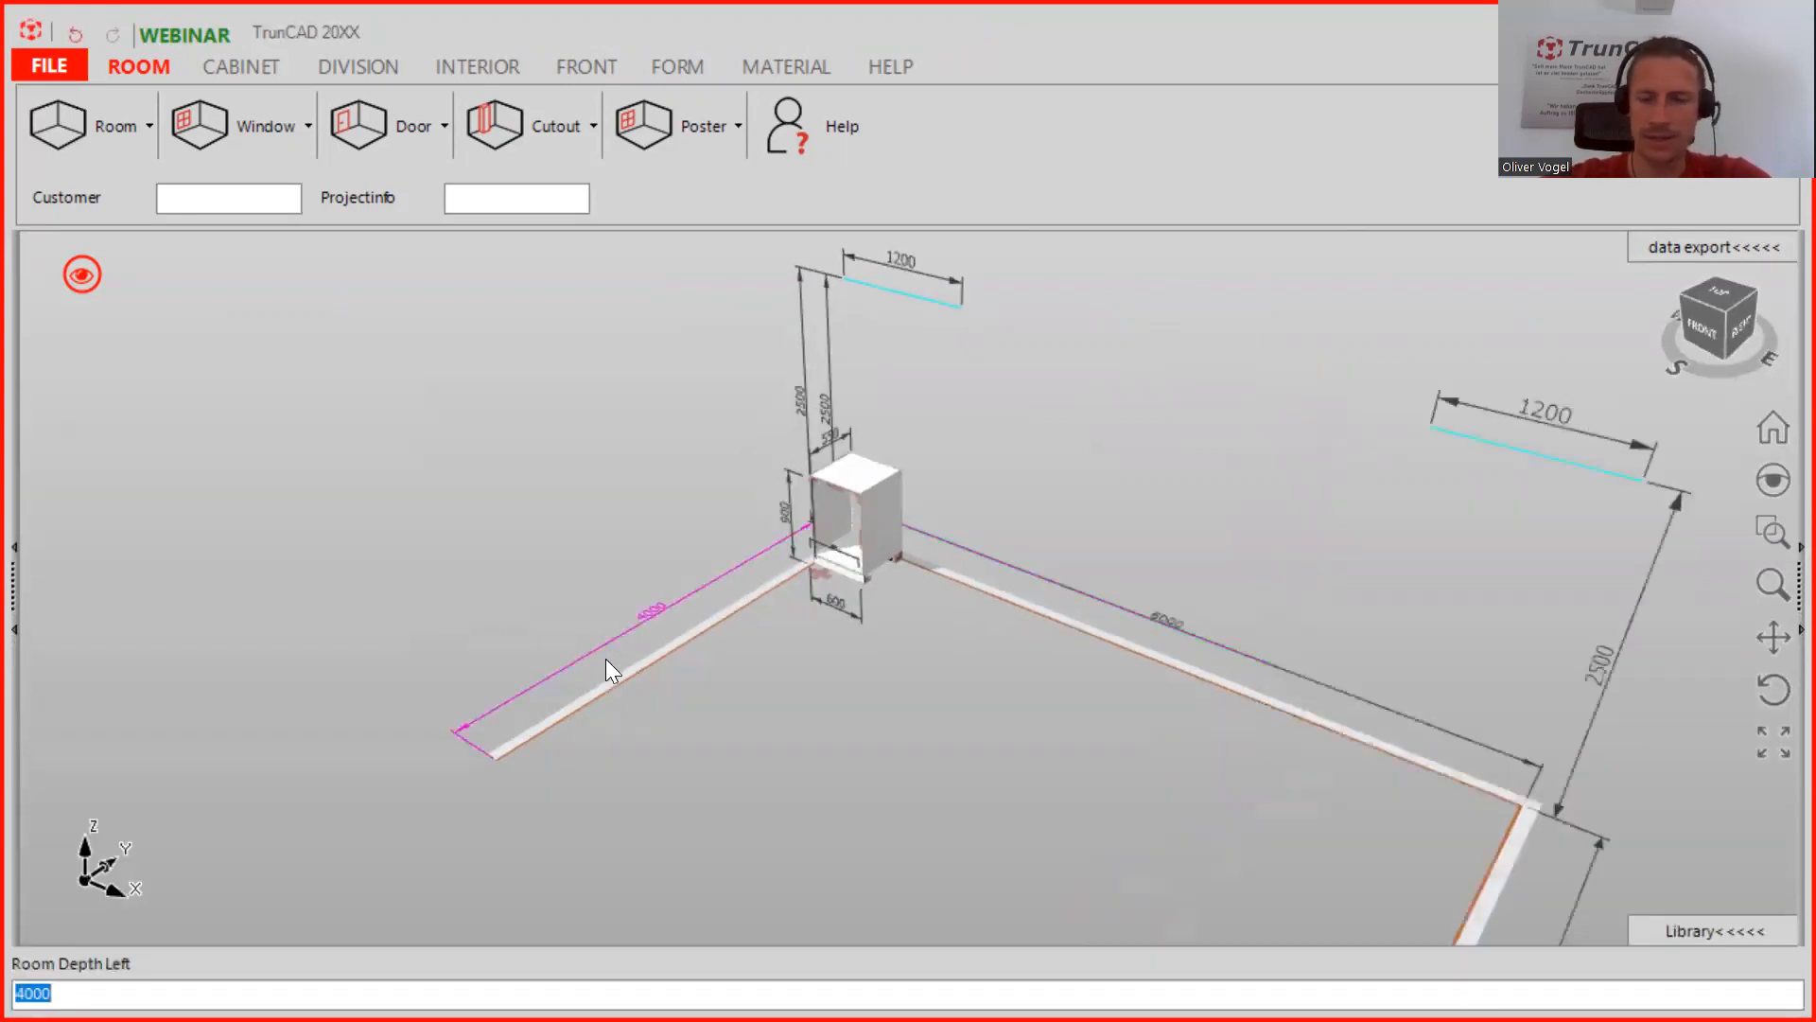
type("4050")
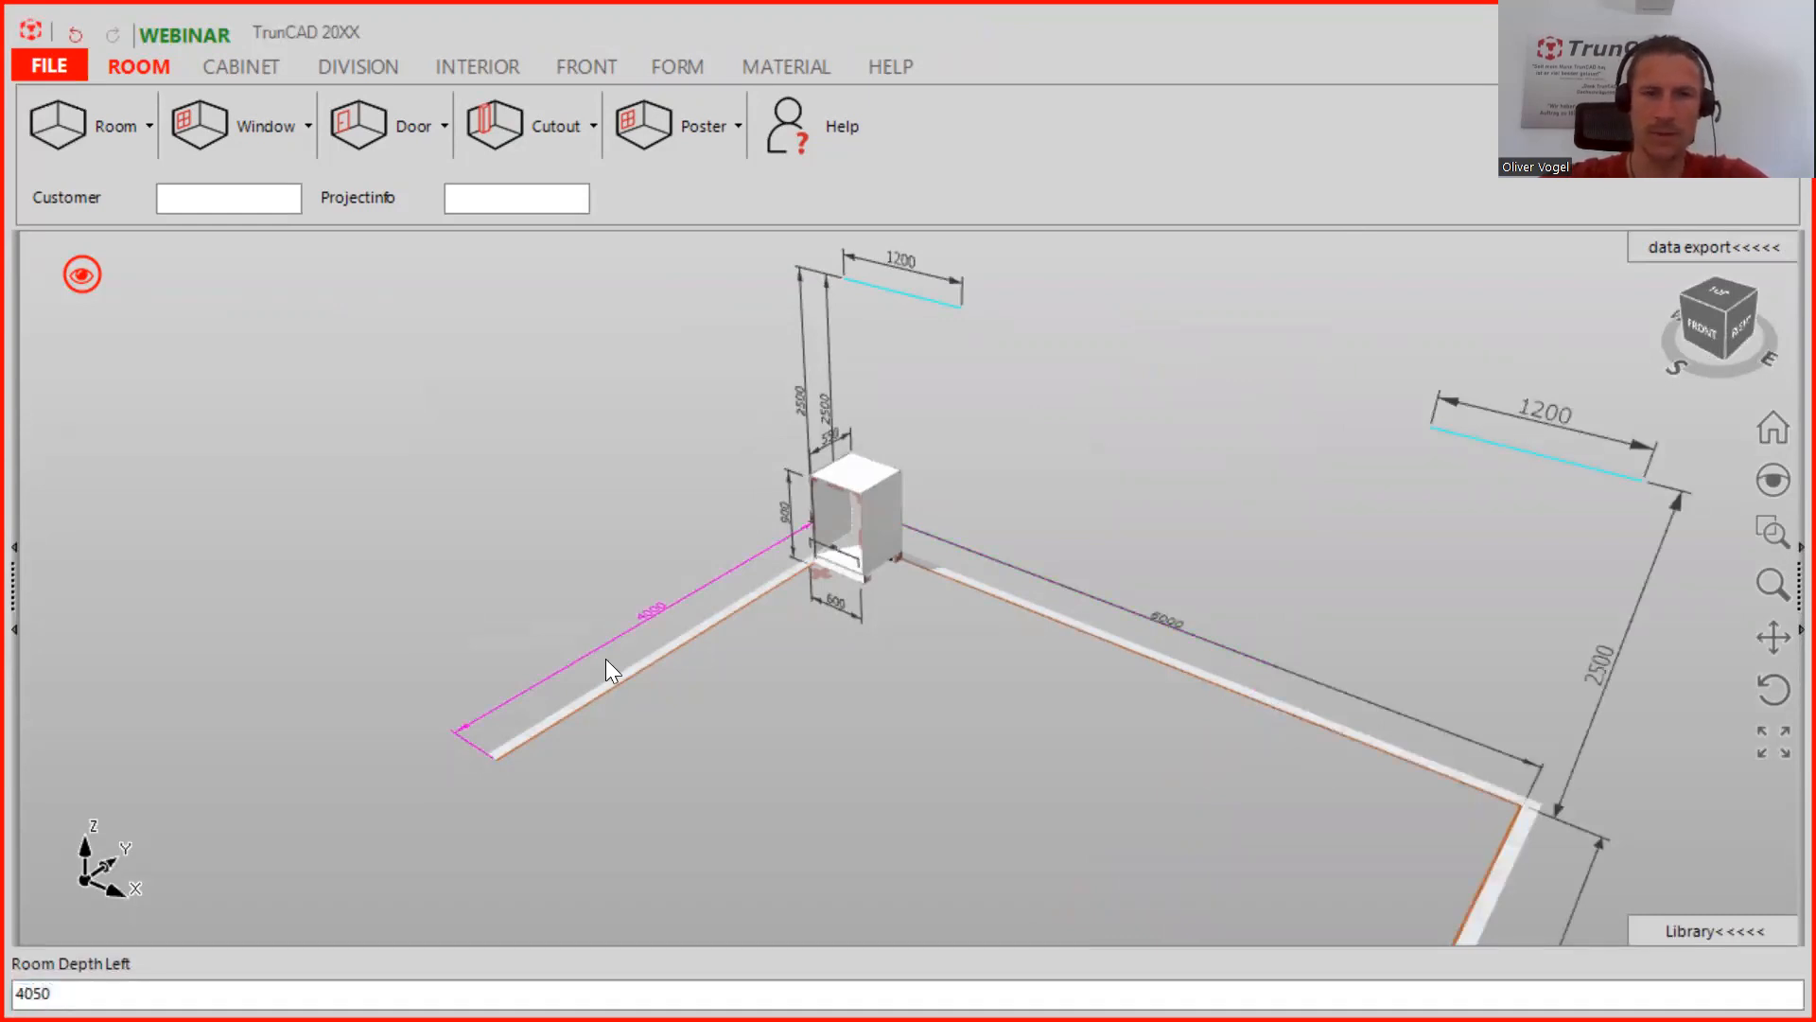
key("Return")
Set the room's right depth to 300
middle_click_drag(896, 799, 858, 639)
middle_click_drag(1052, 700, 1074, 723)
scroll(1120, 722, "up", 2)
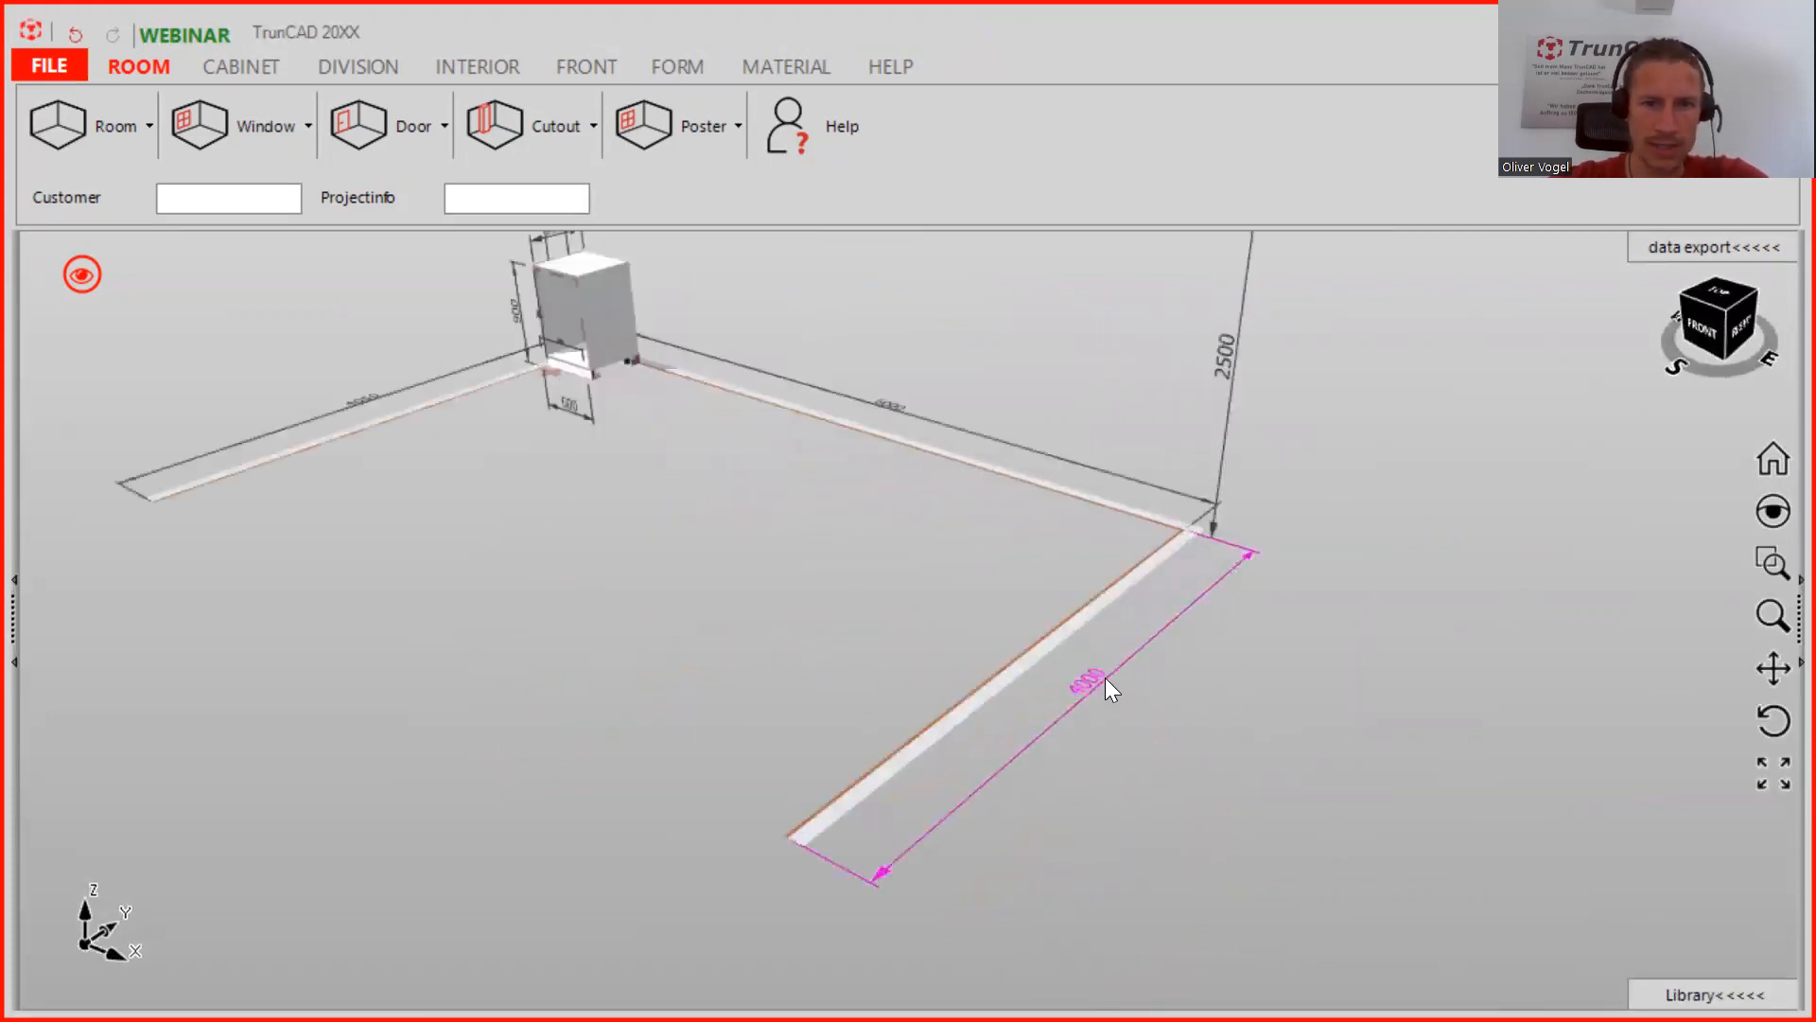
left_click(1105, 678)
type("300")
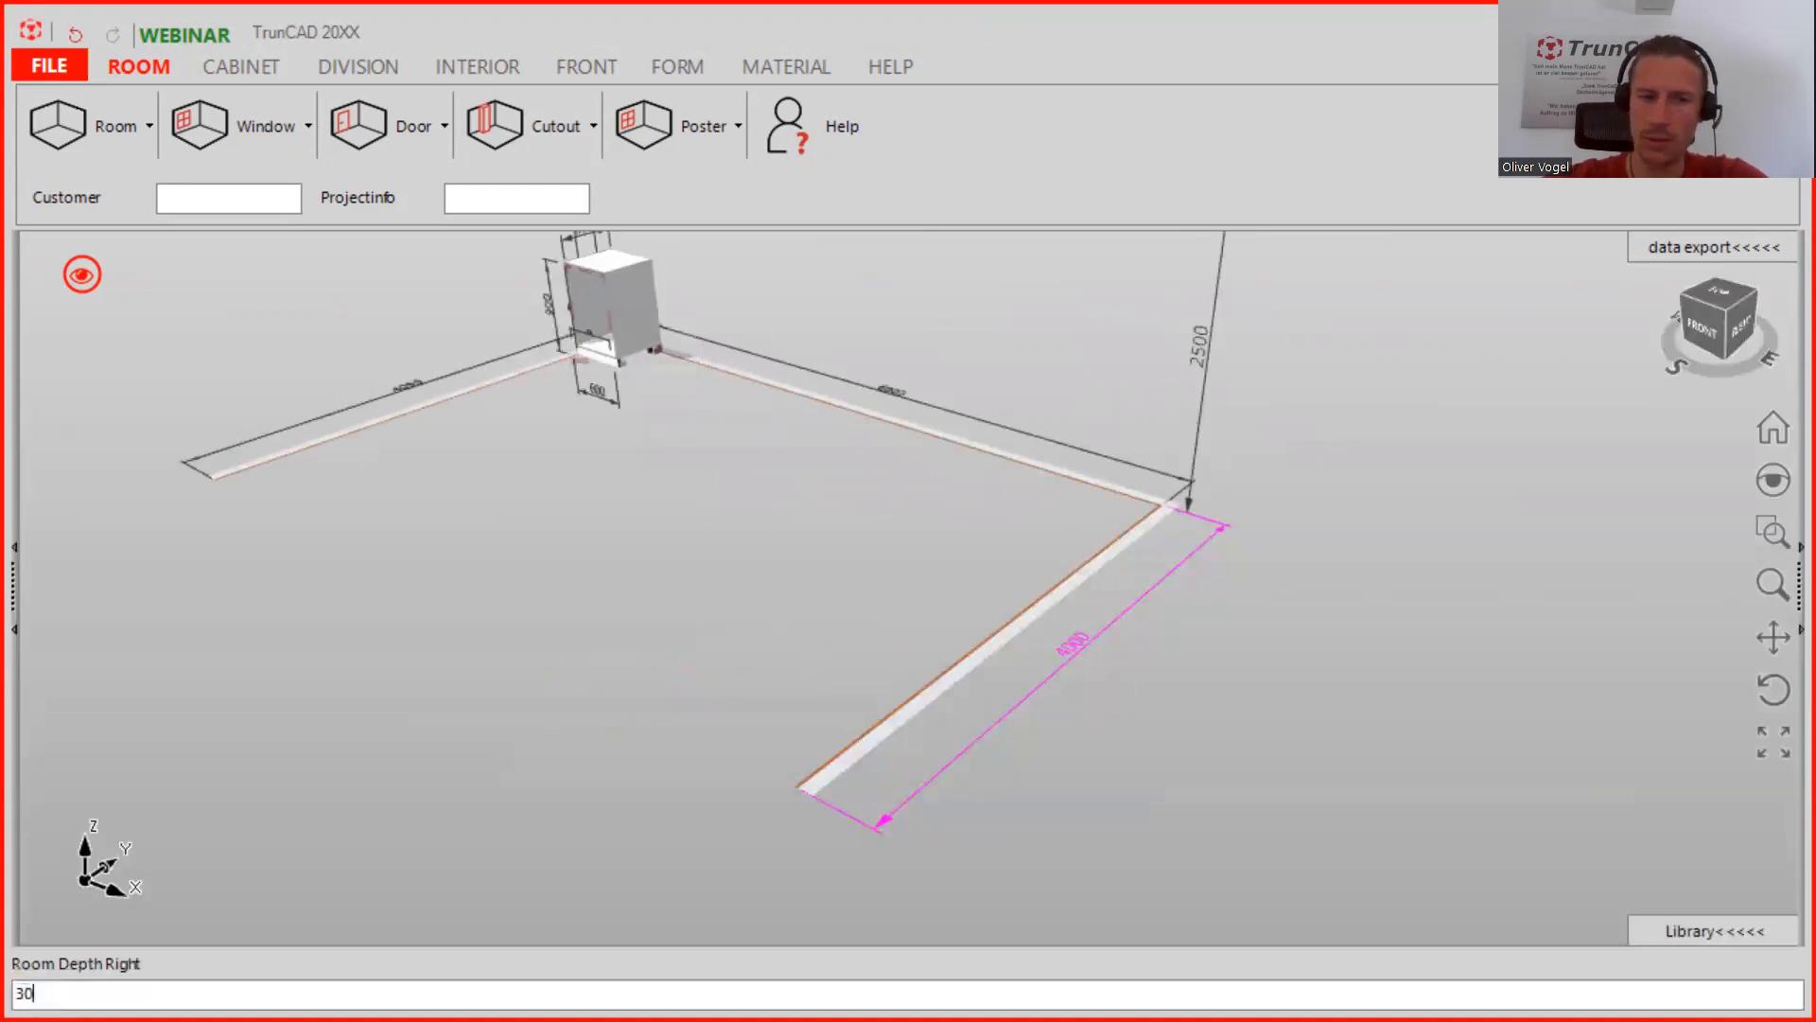
key("Return")
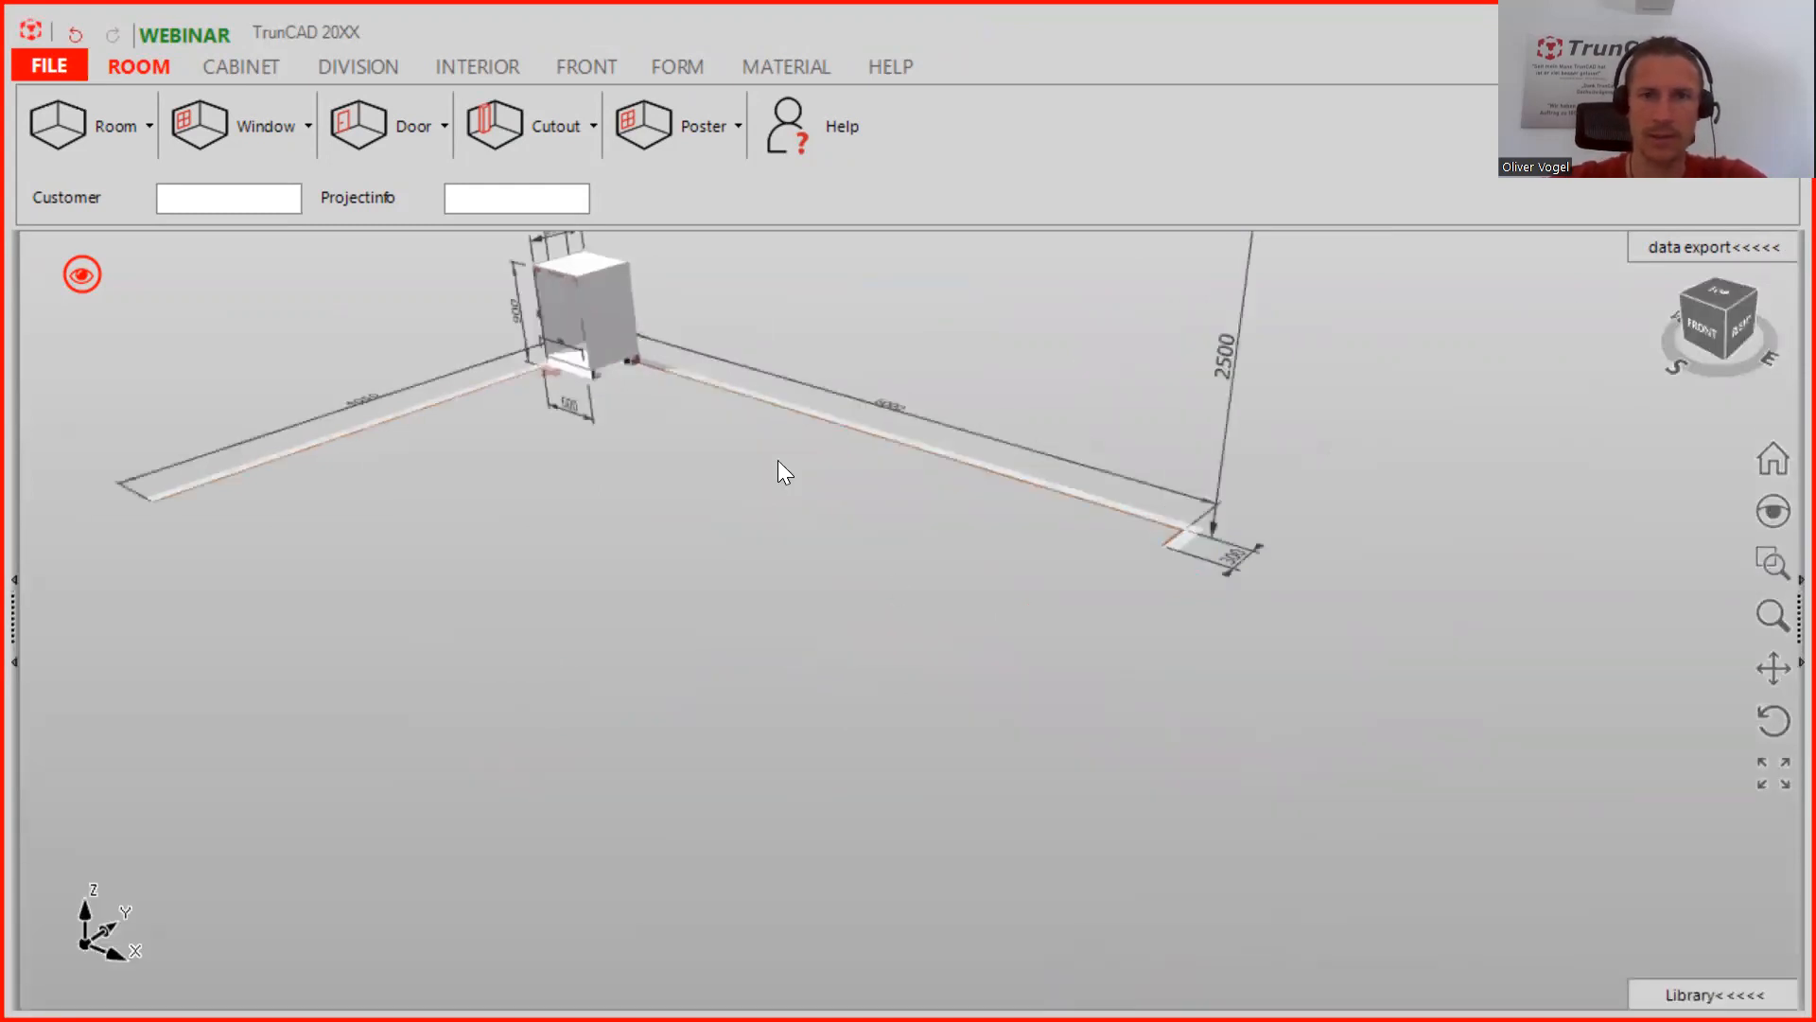
Set the width of the cabinet in the room corner to 1600
scroll(778, 460, "down", 2)
middle_click_drag(779, 466, 923, 462)
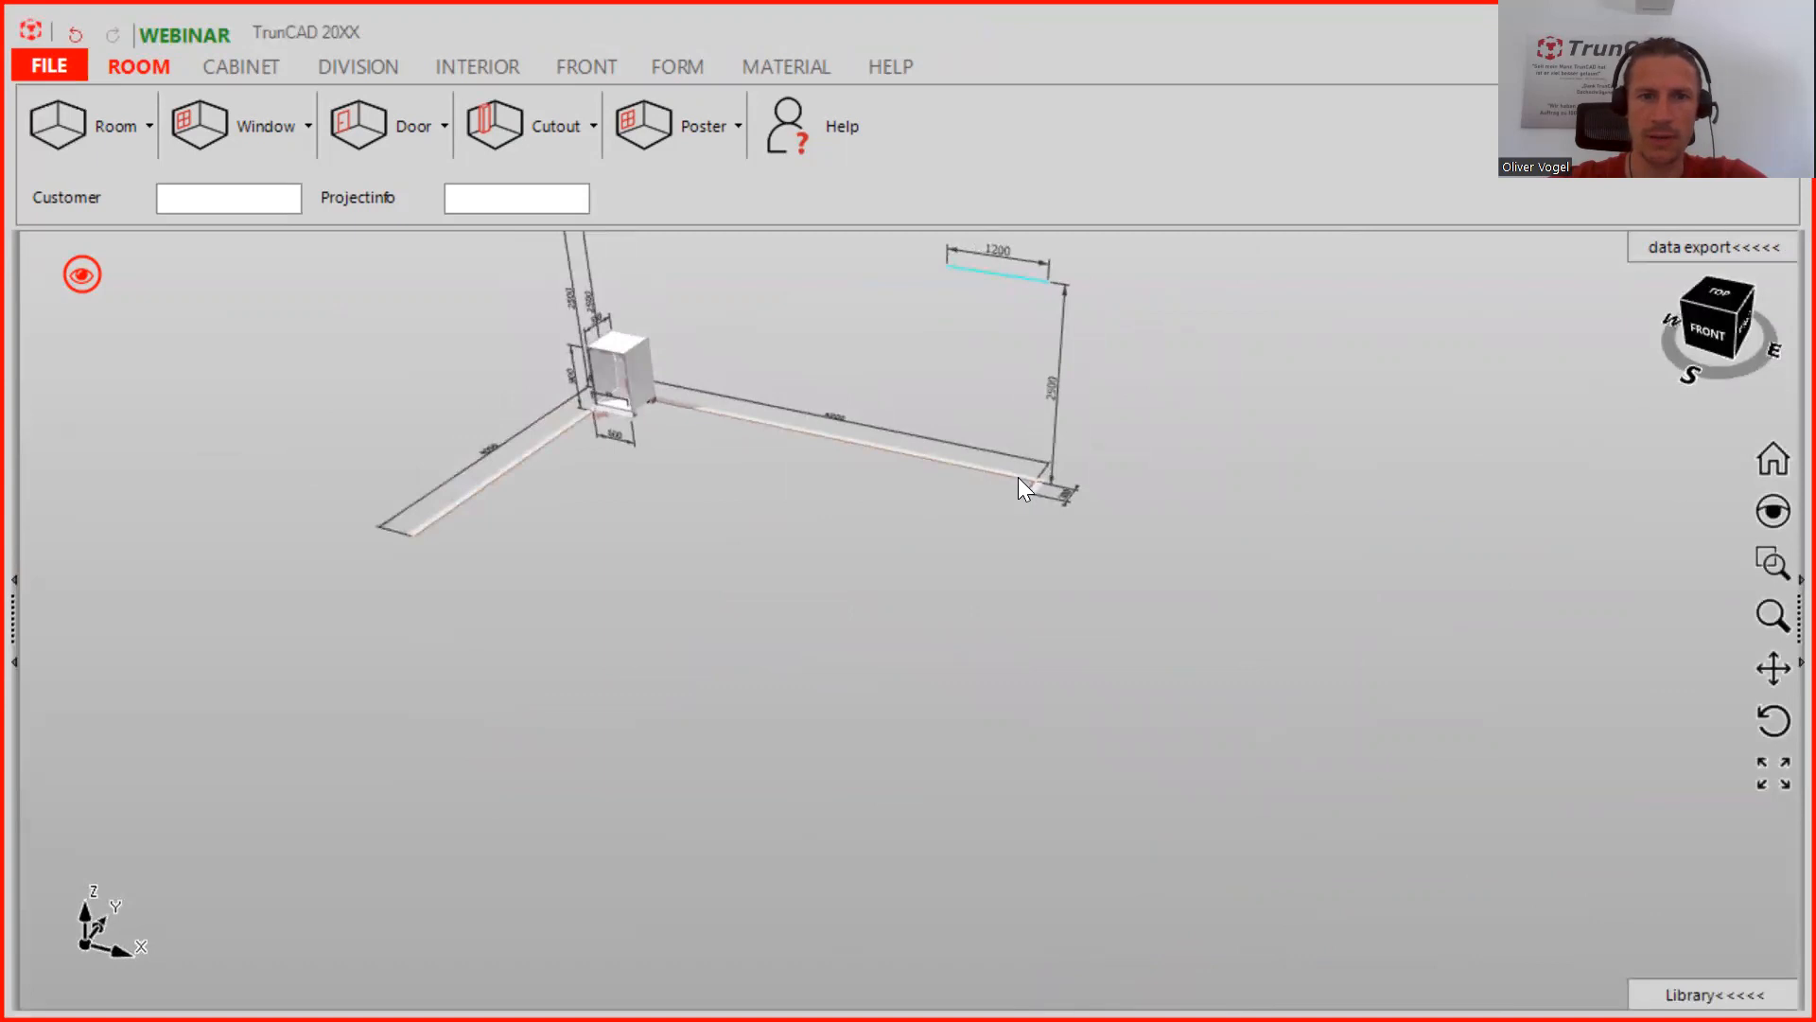
middle_click_drag(659, 564, 677, 515)
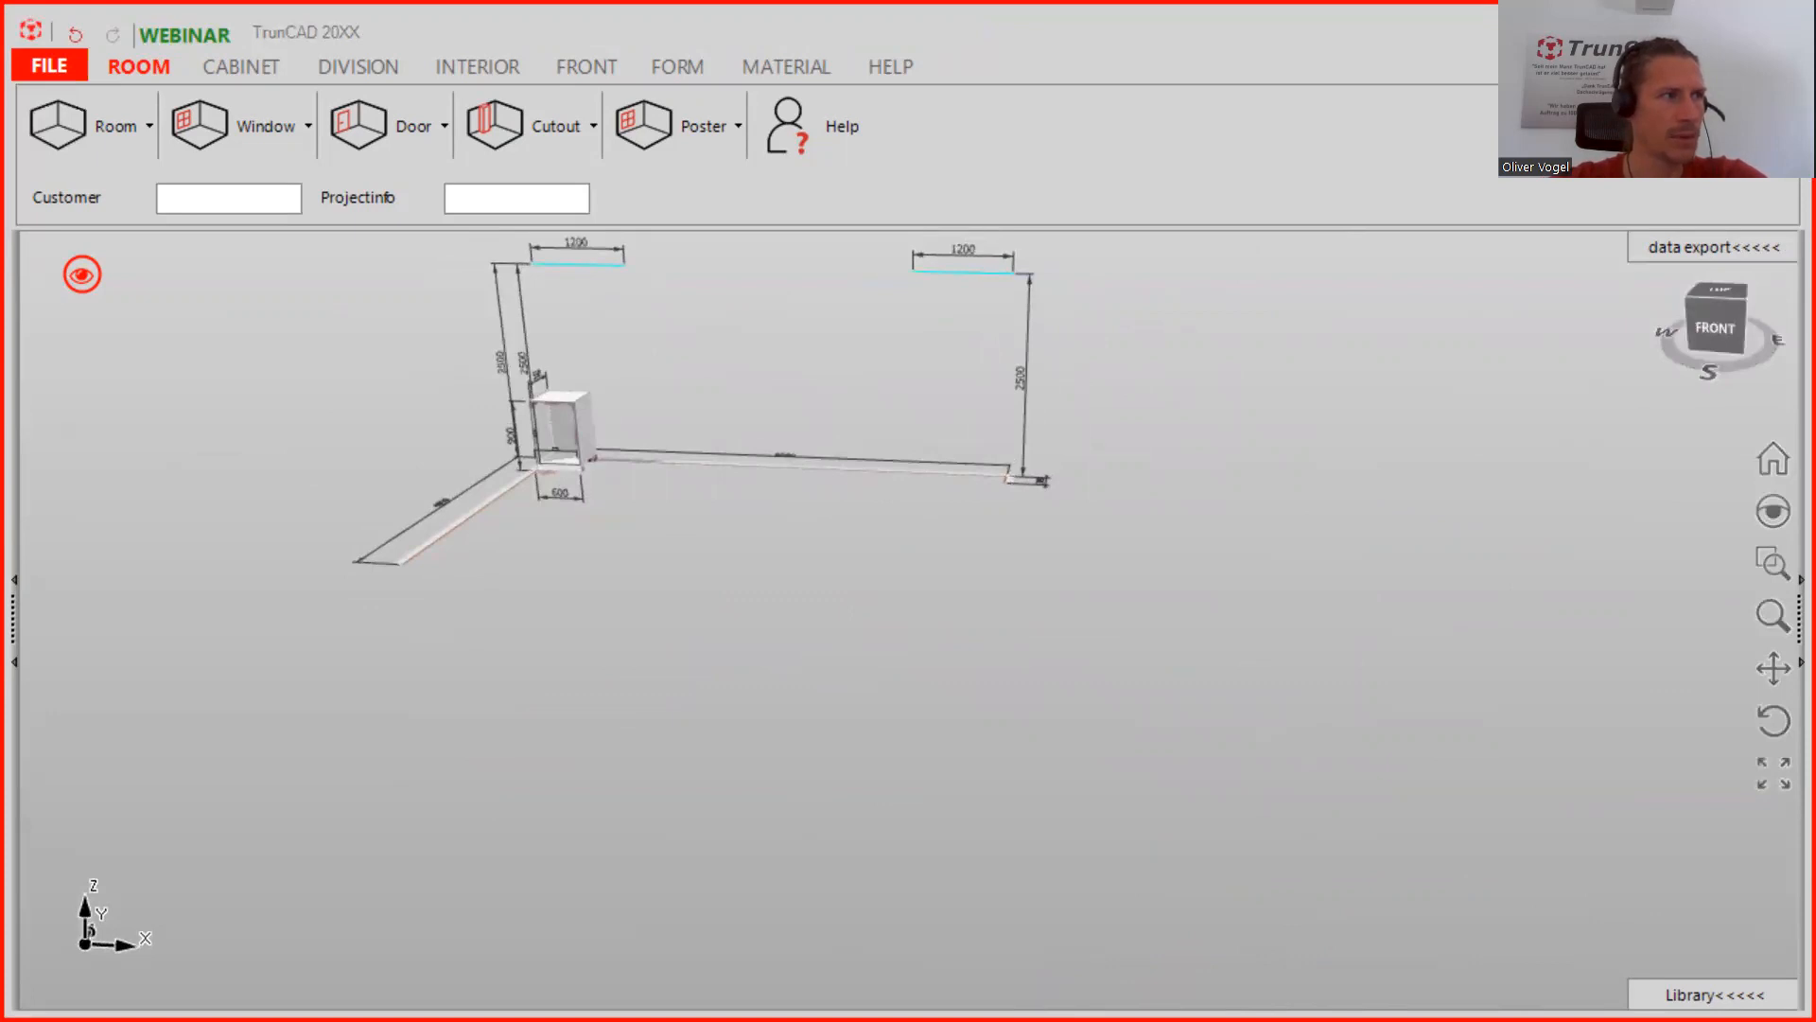
scroll(572, 496, "up", 2)
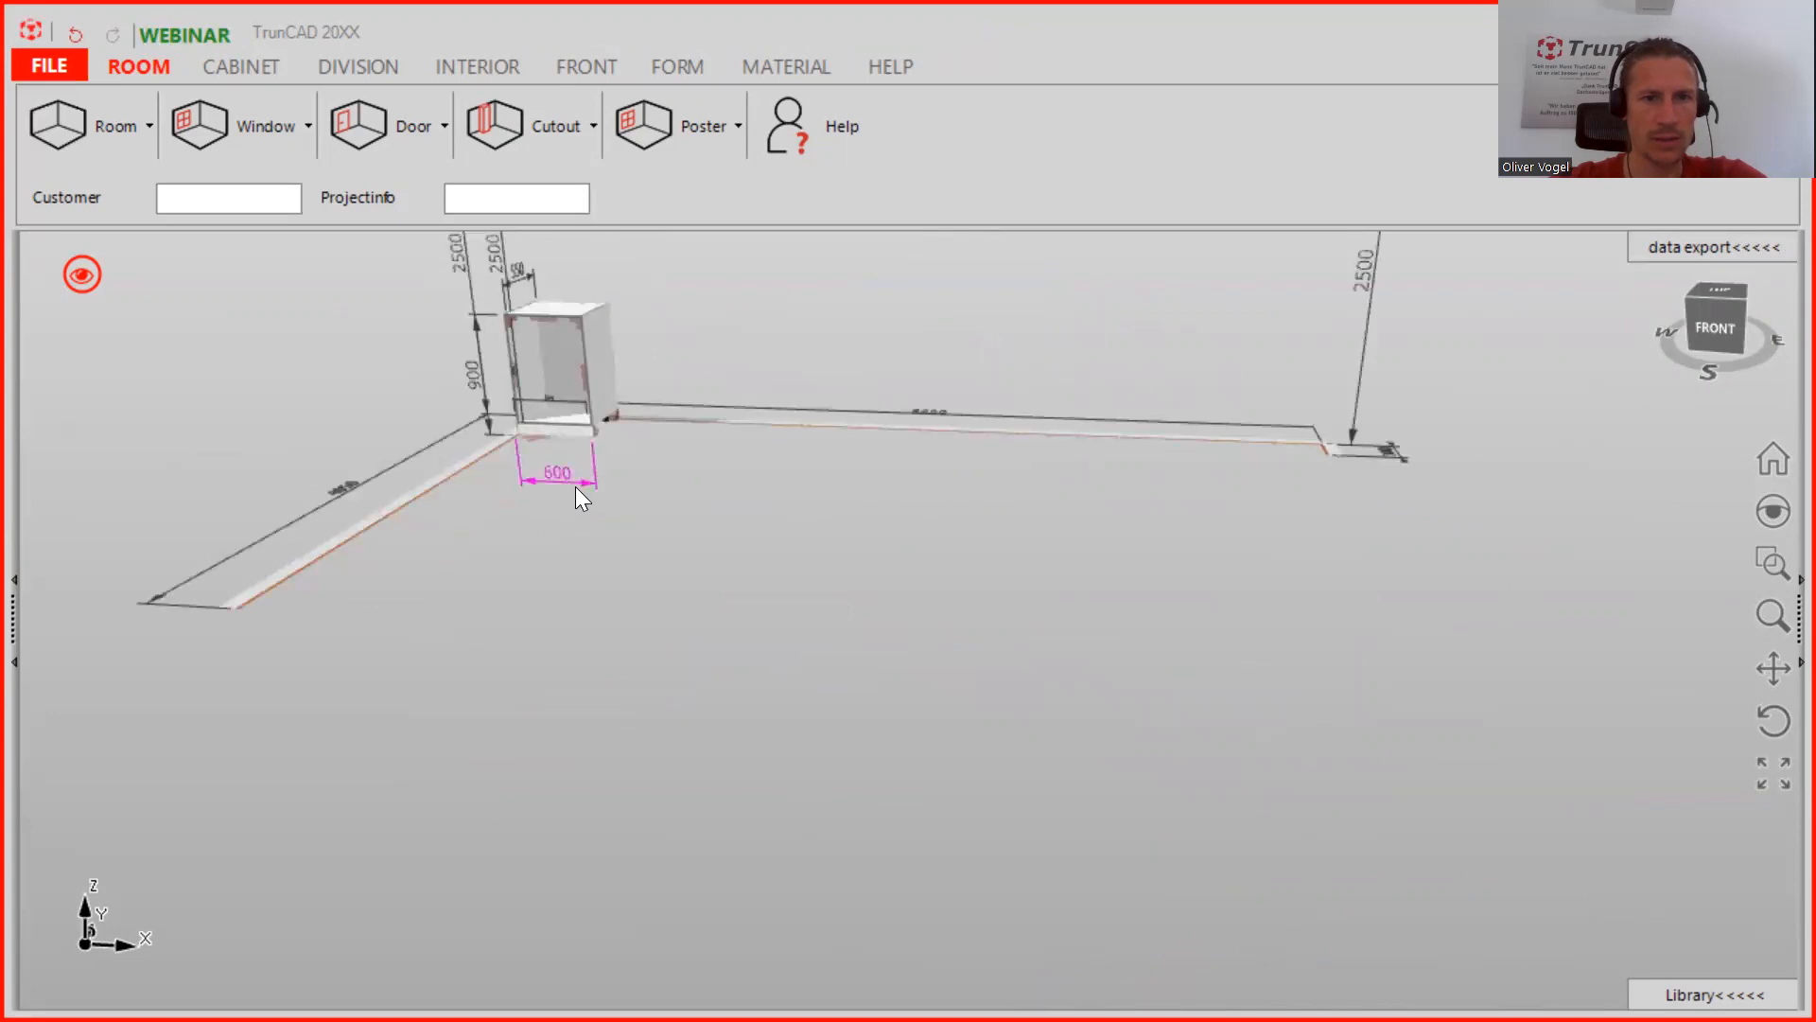
left_click(576, 488)
type("1")
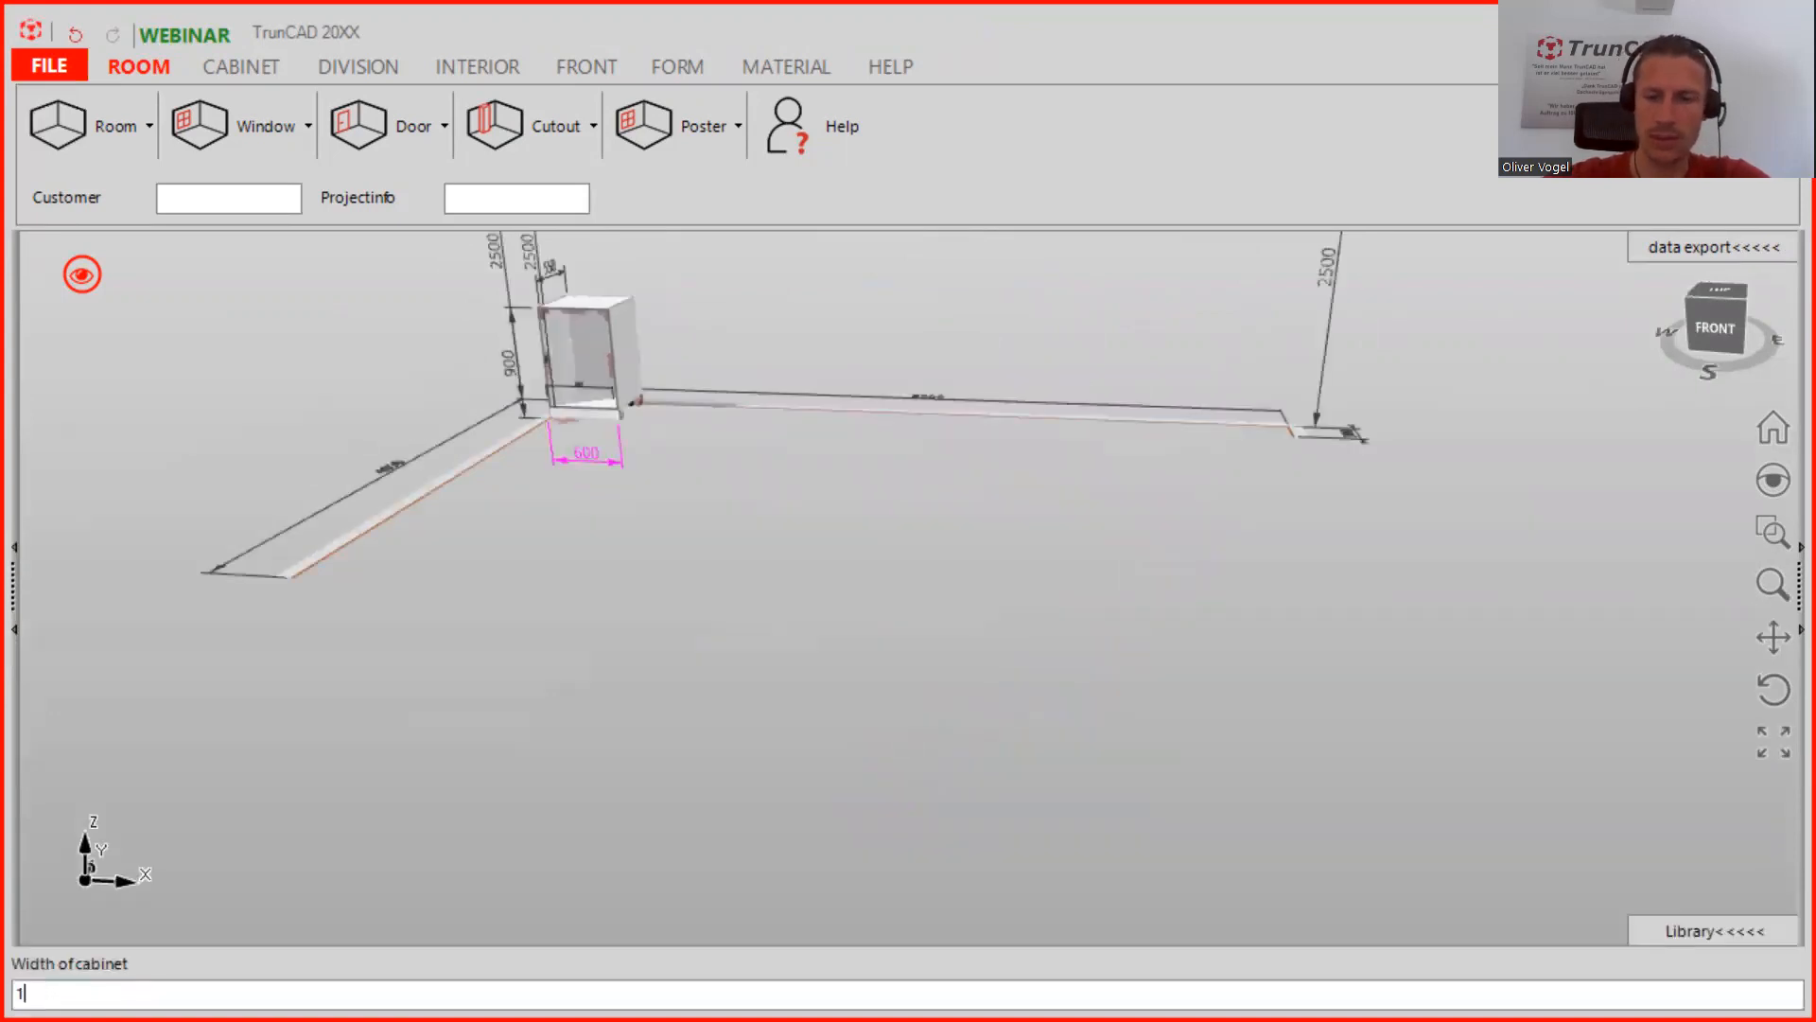
type("600")
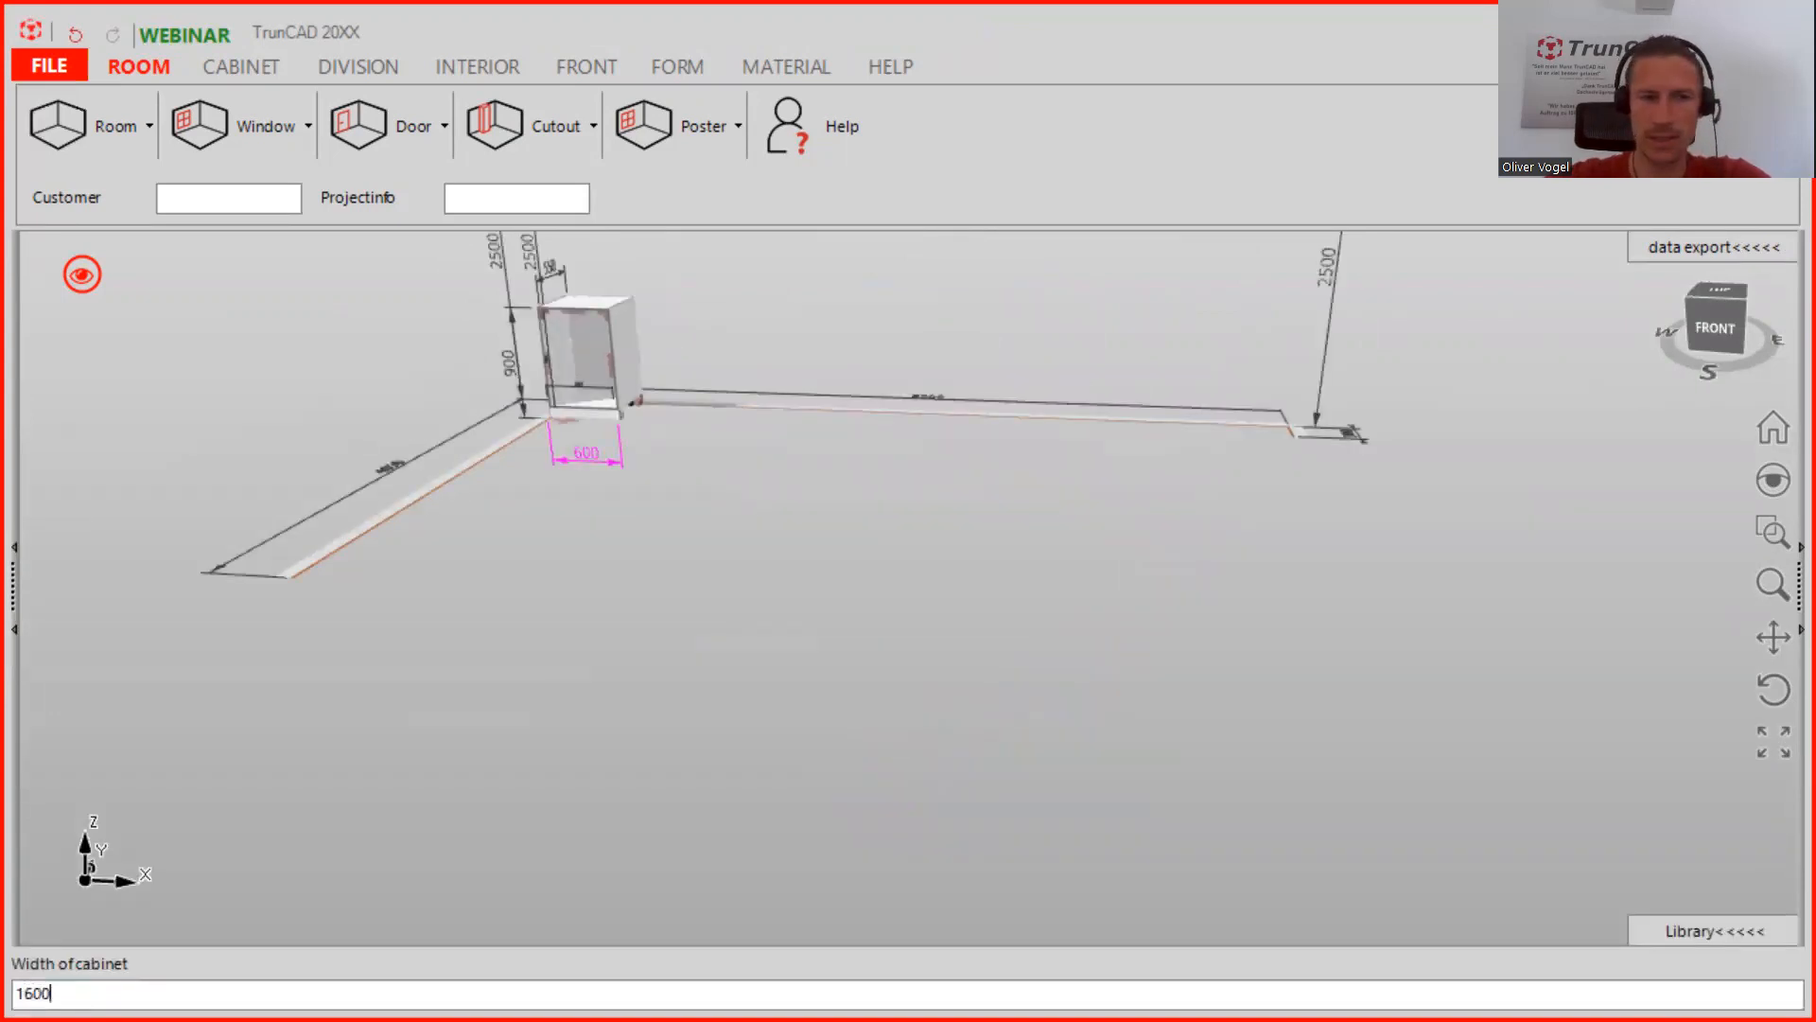
key("Return")
Set the height of the corner cabinet to 2200
middle_click_drag(889, 388, 872, 611)
middle_click_drag(636, 552, 667, 548)
scroll(568, 563, "up", 3)
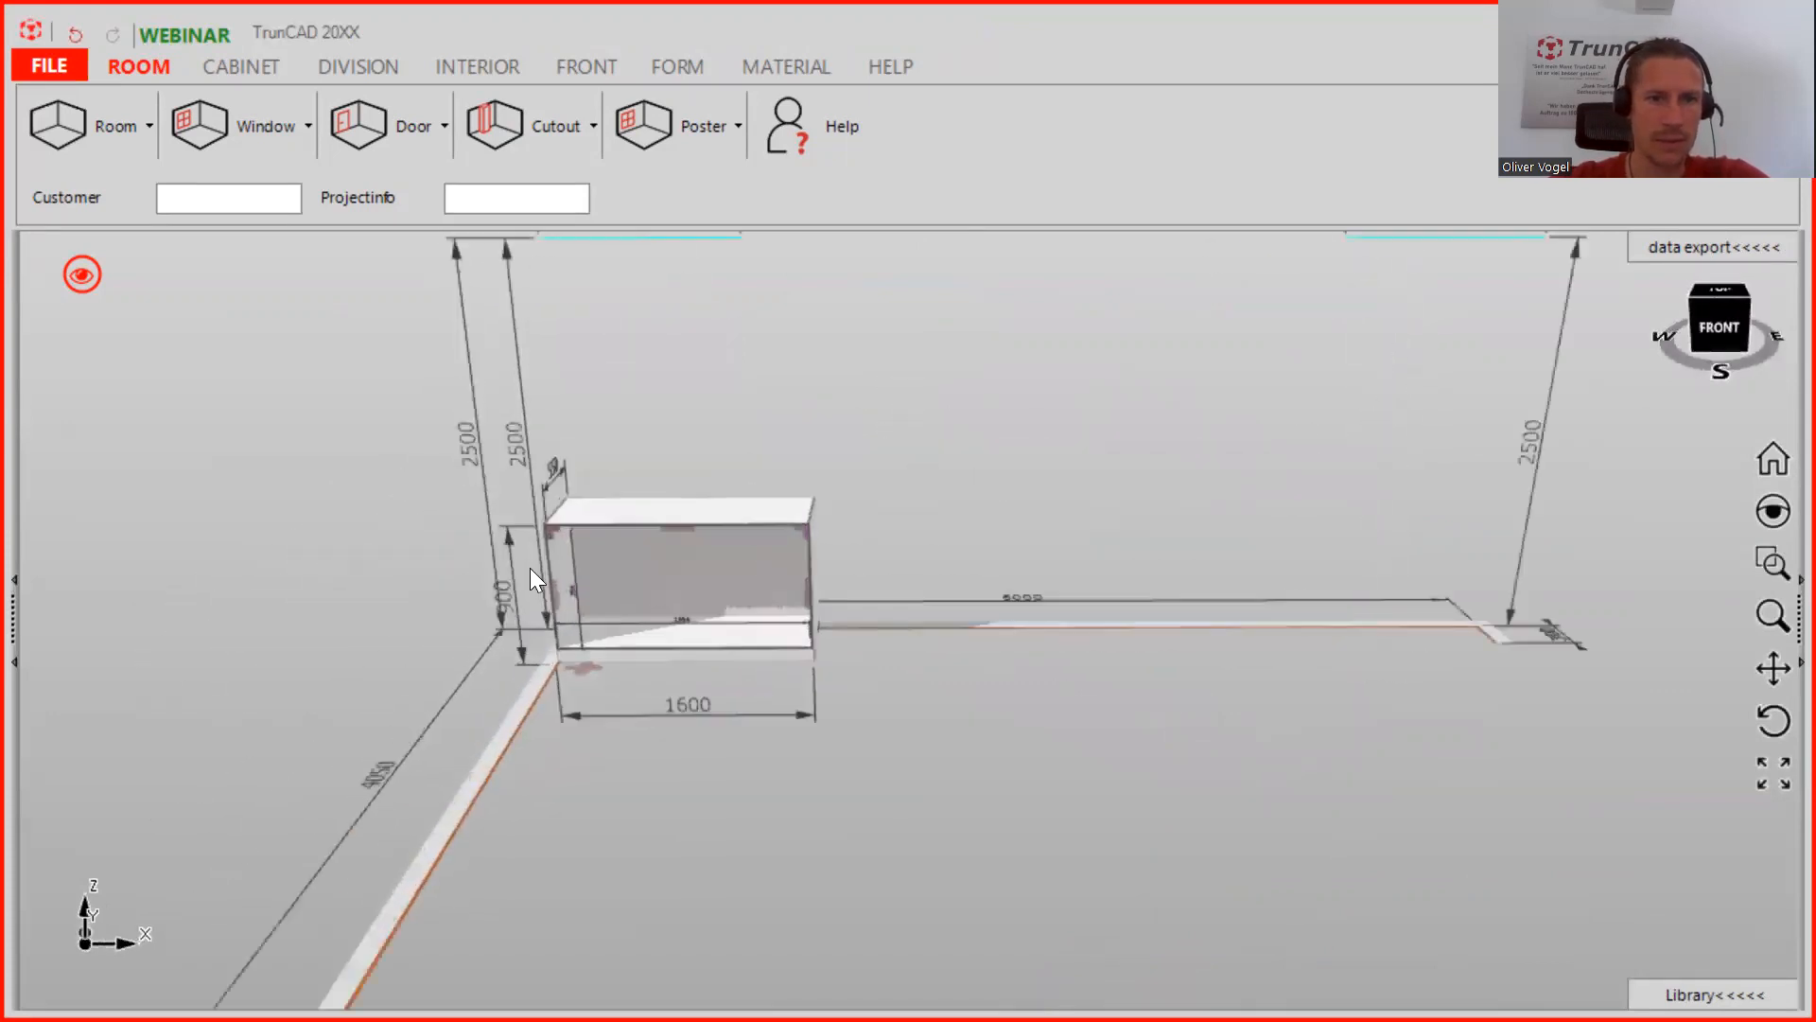
left_click(504, 535)
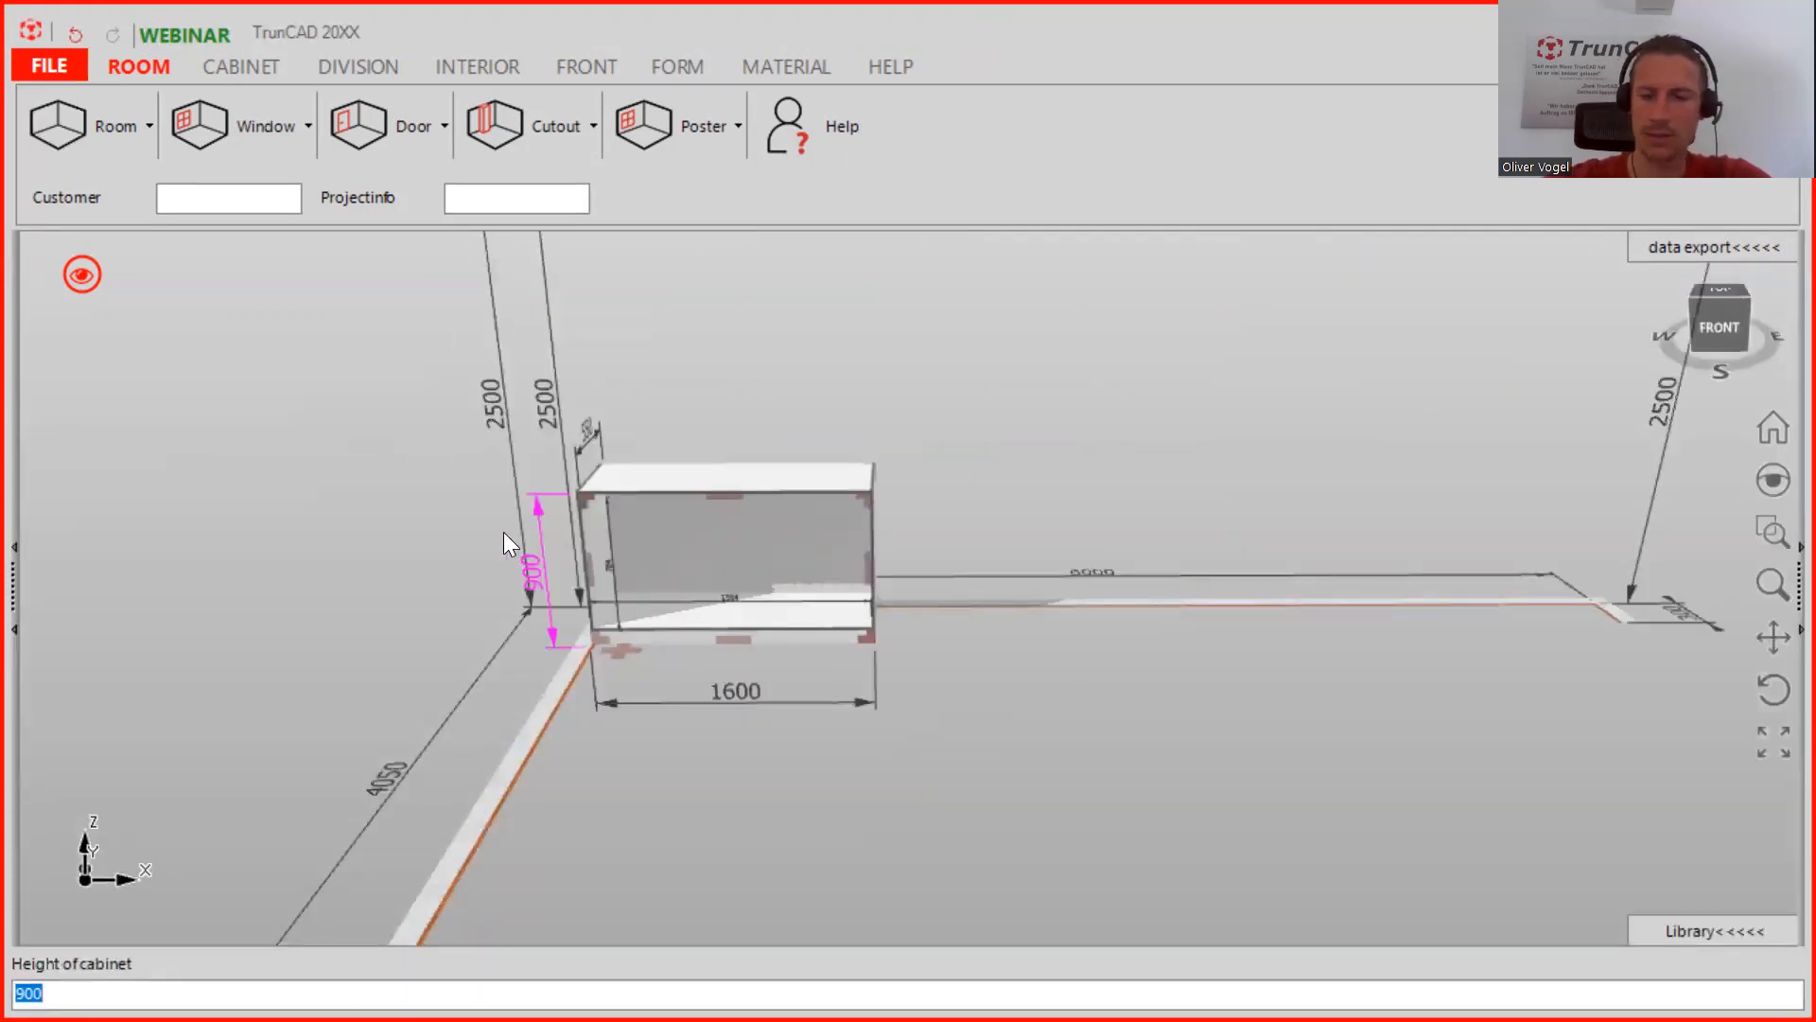
type("2200")
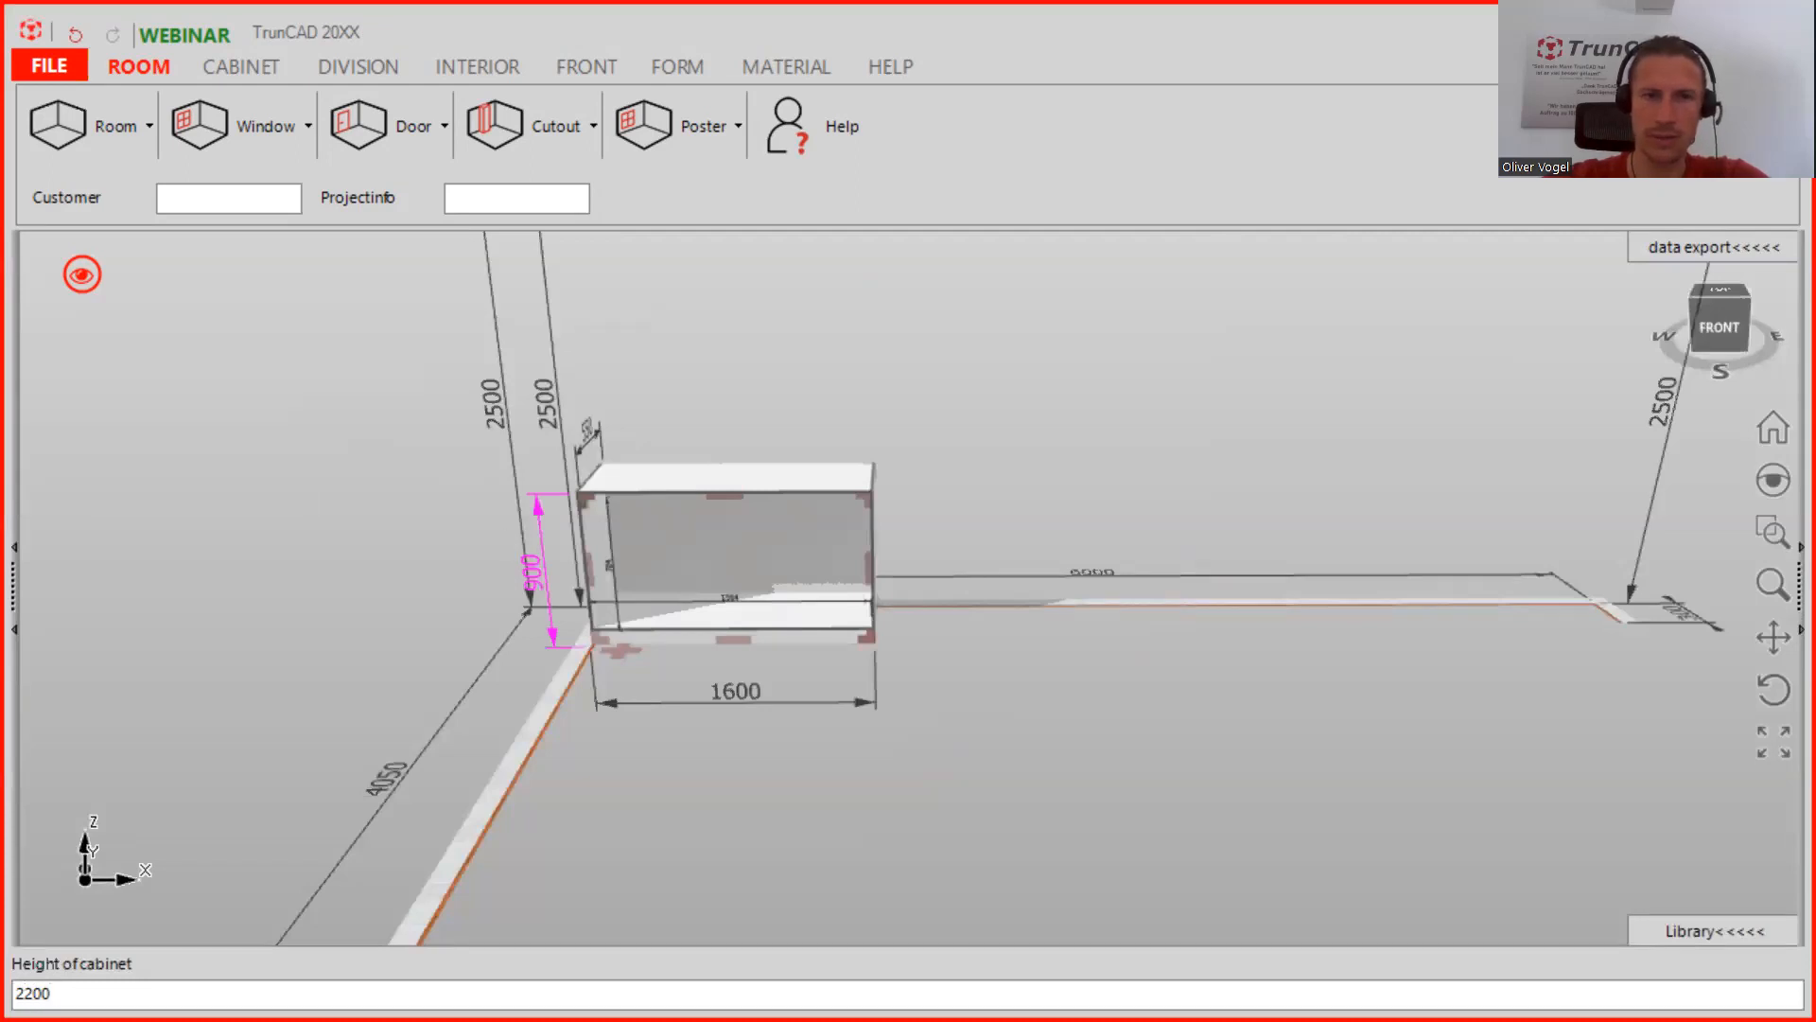
key("Return")
Divide the cabinet into two equal 800-wide sections with one vertical division
middle_click_drag(1087, 443, 1023, 543, "ctrl")
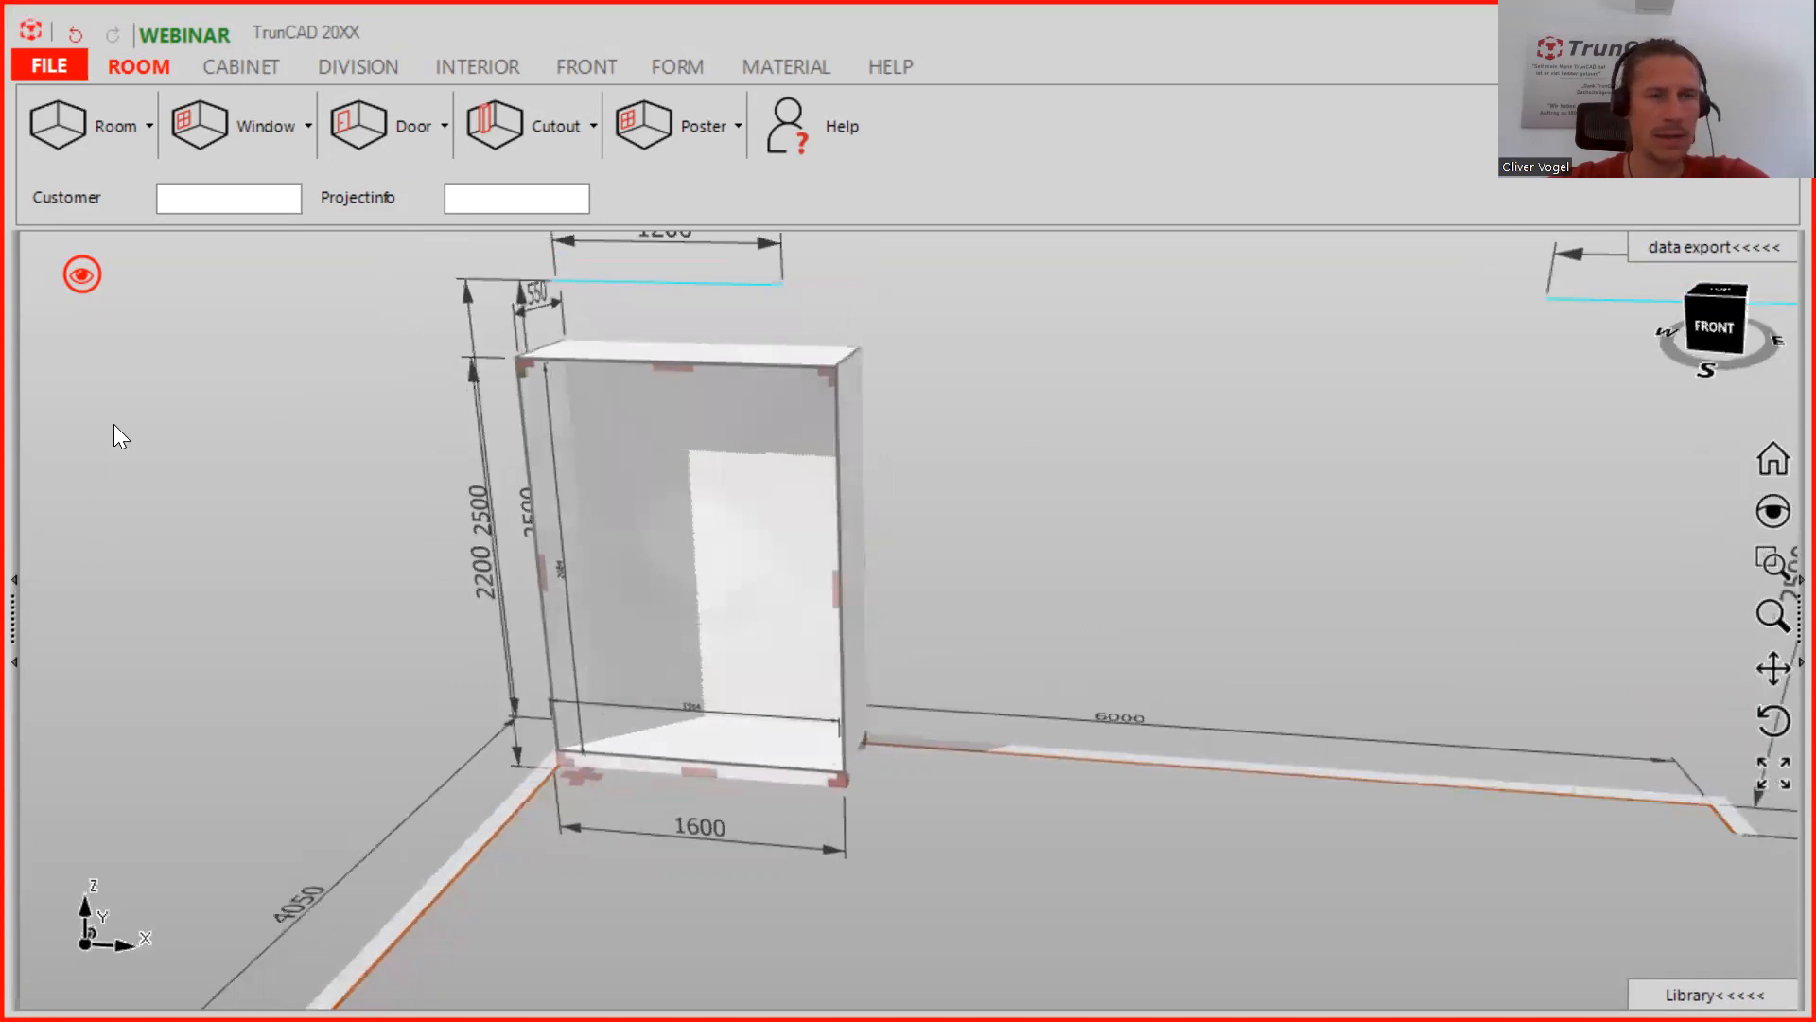
left_click(352, 66)
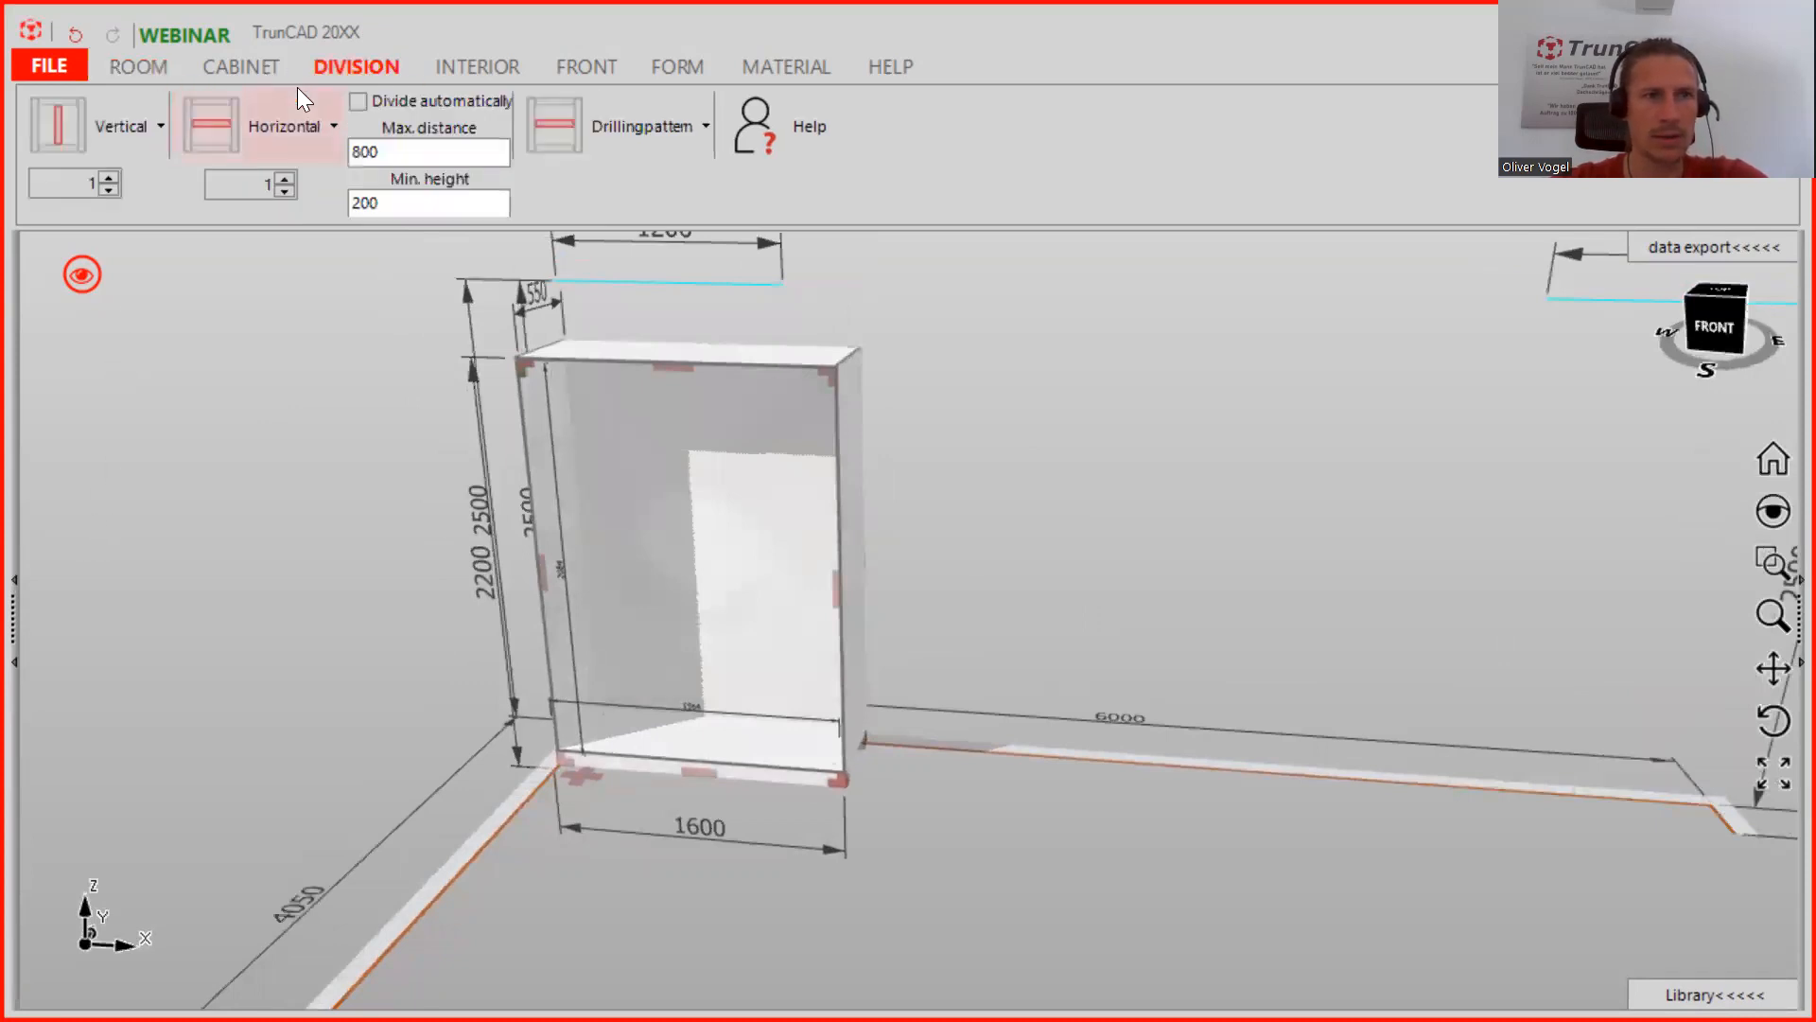
left_click(99, 123)
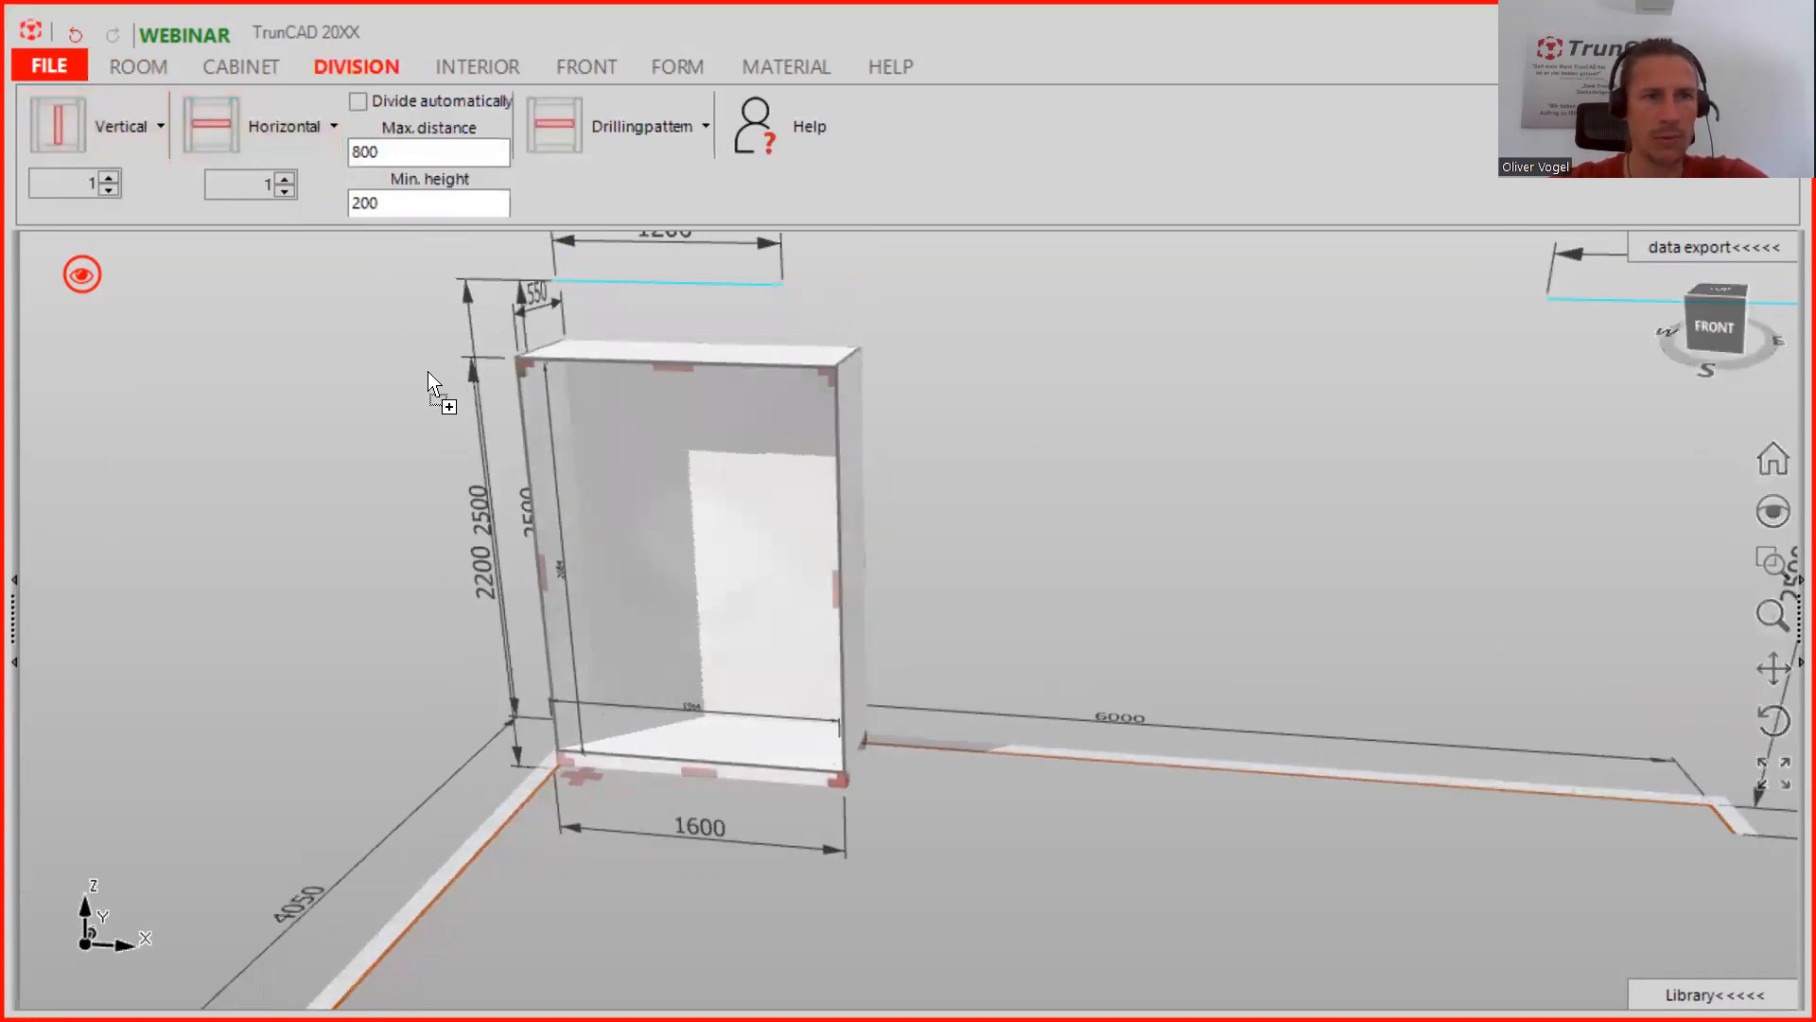
right_click(531, 529)
left_click(606, 471)
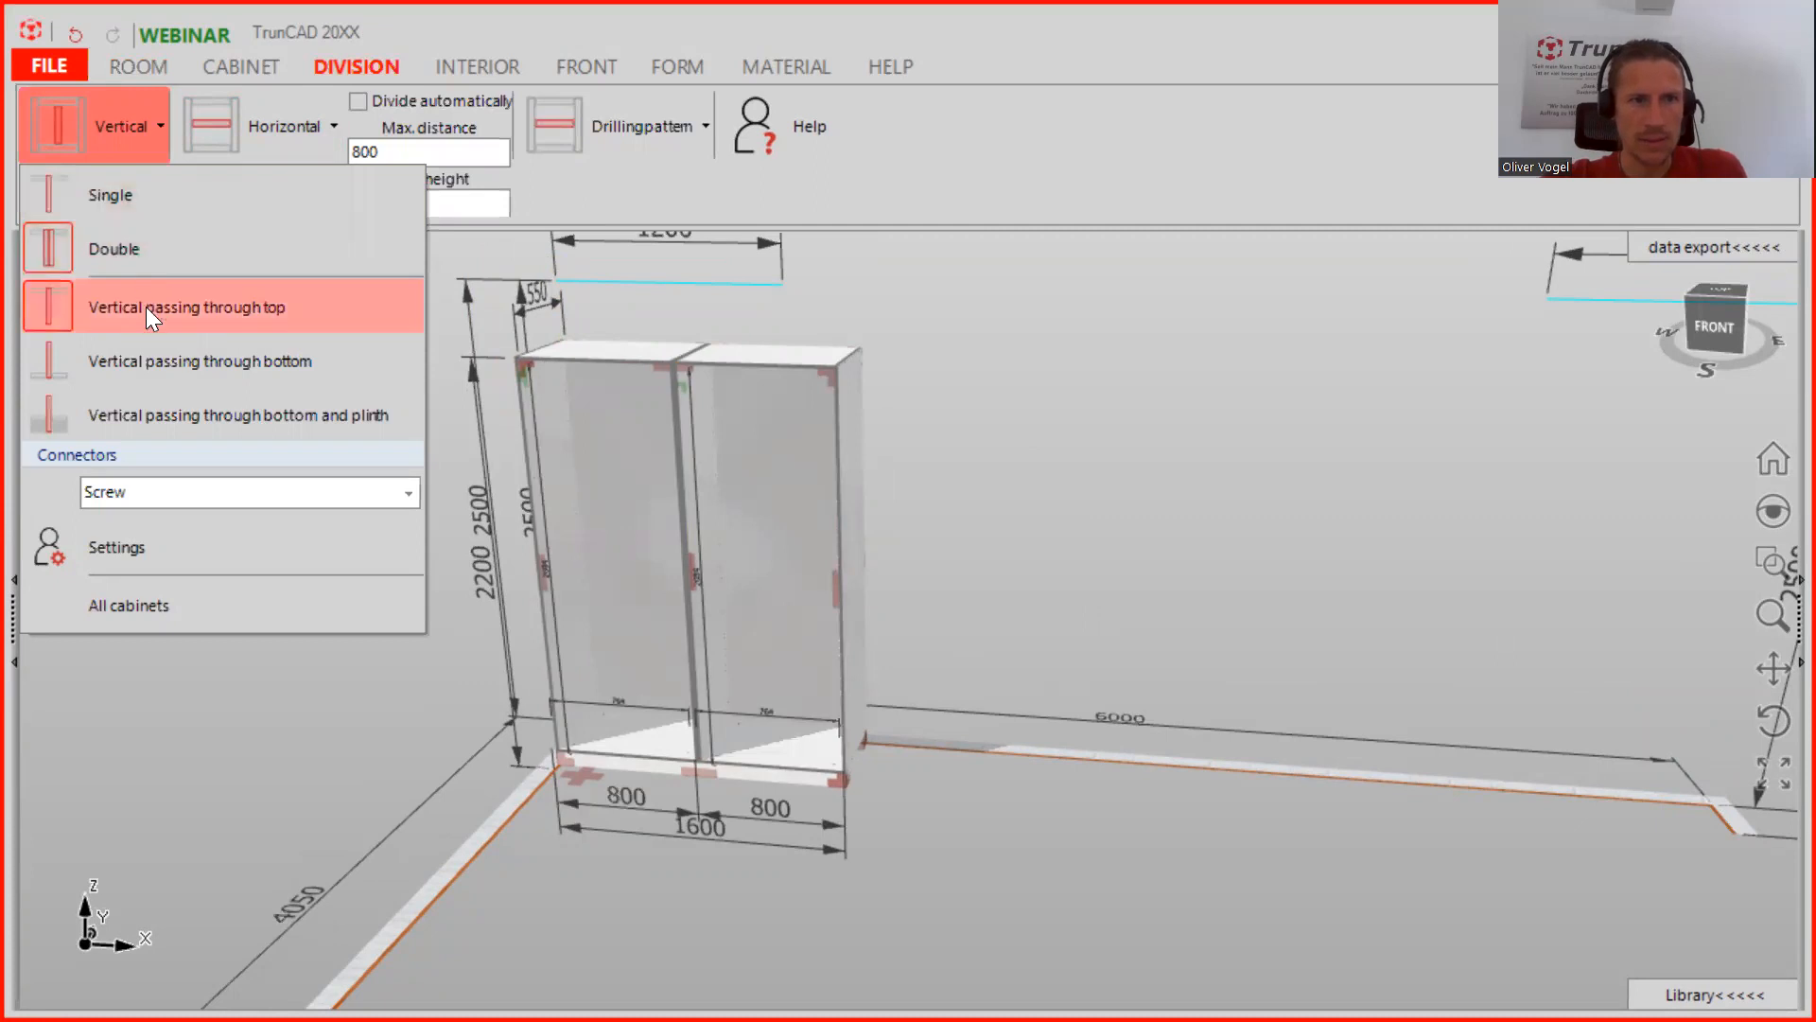
Make the tall cabinet's vertical division pass through the bottom panel and view the result from below
left_click(147, 360)
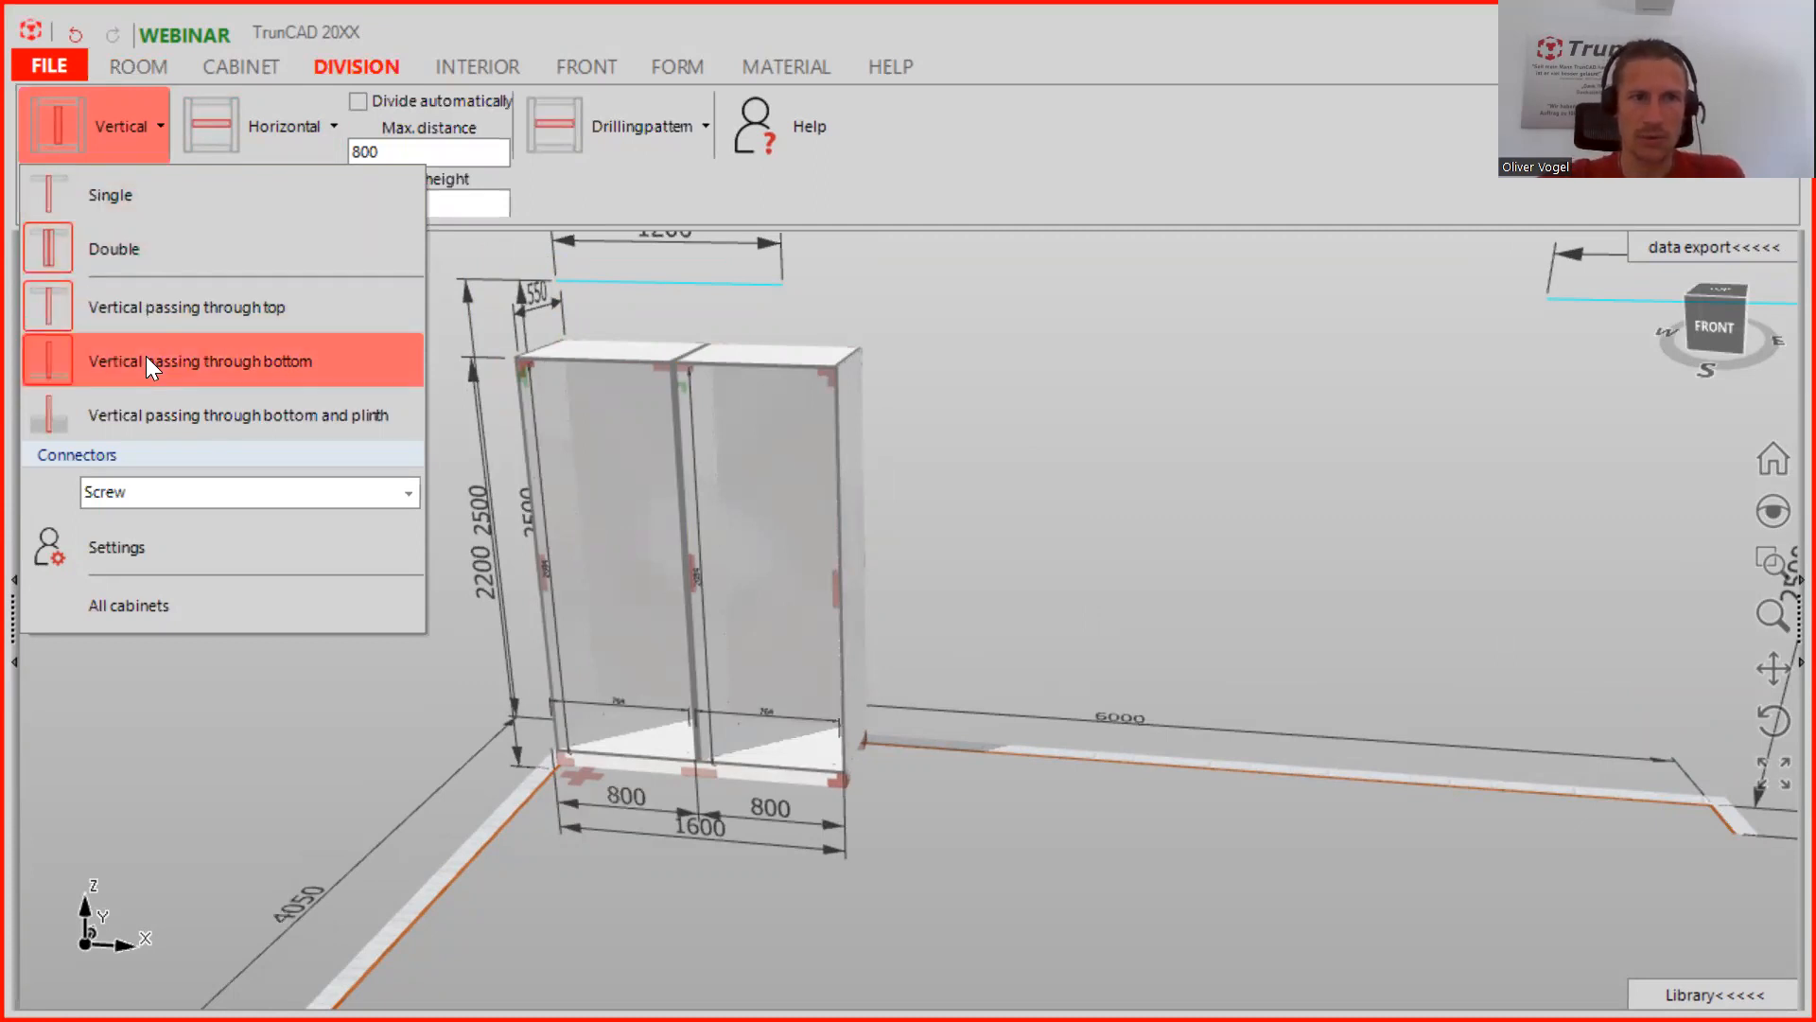
middle_click_drag(860, 763, 751, 834)
scroll(721, 847, "up", 5)
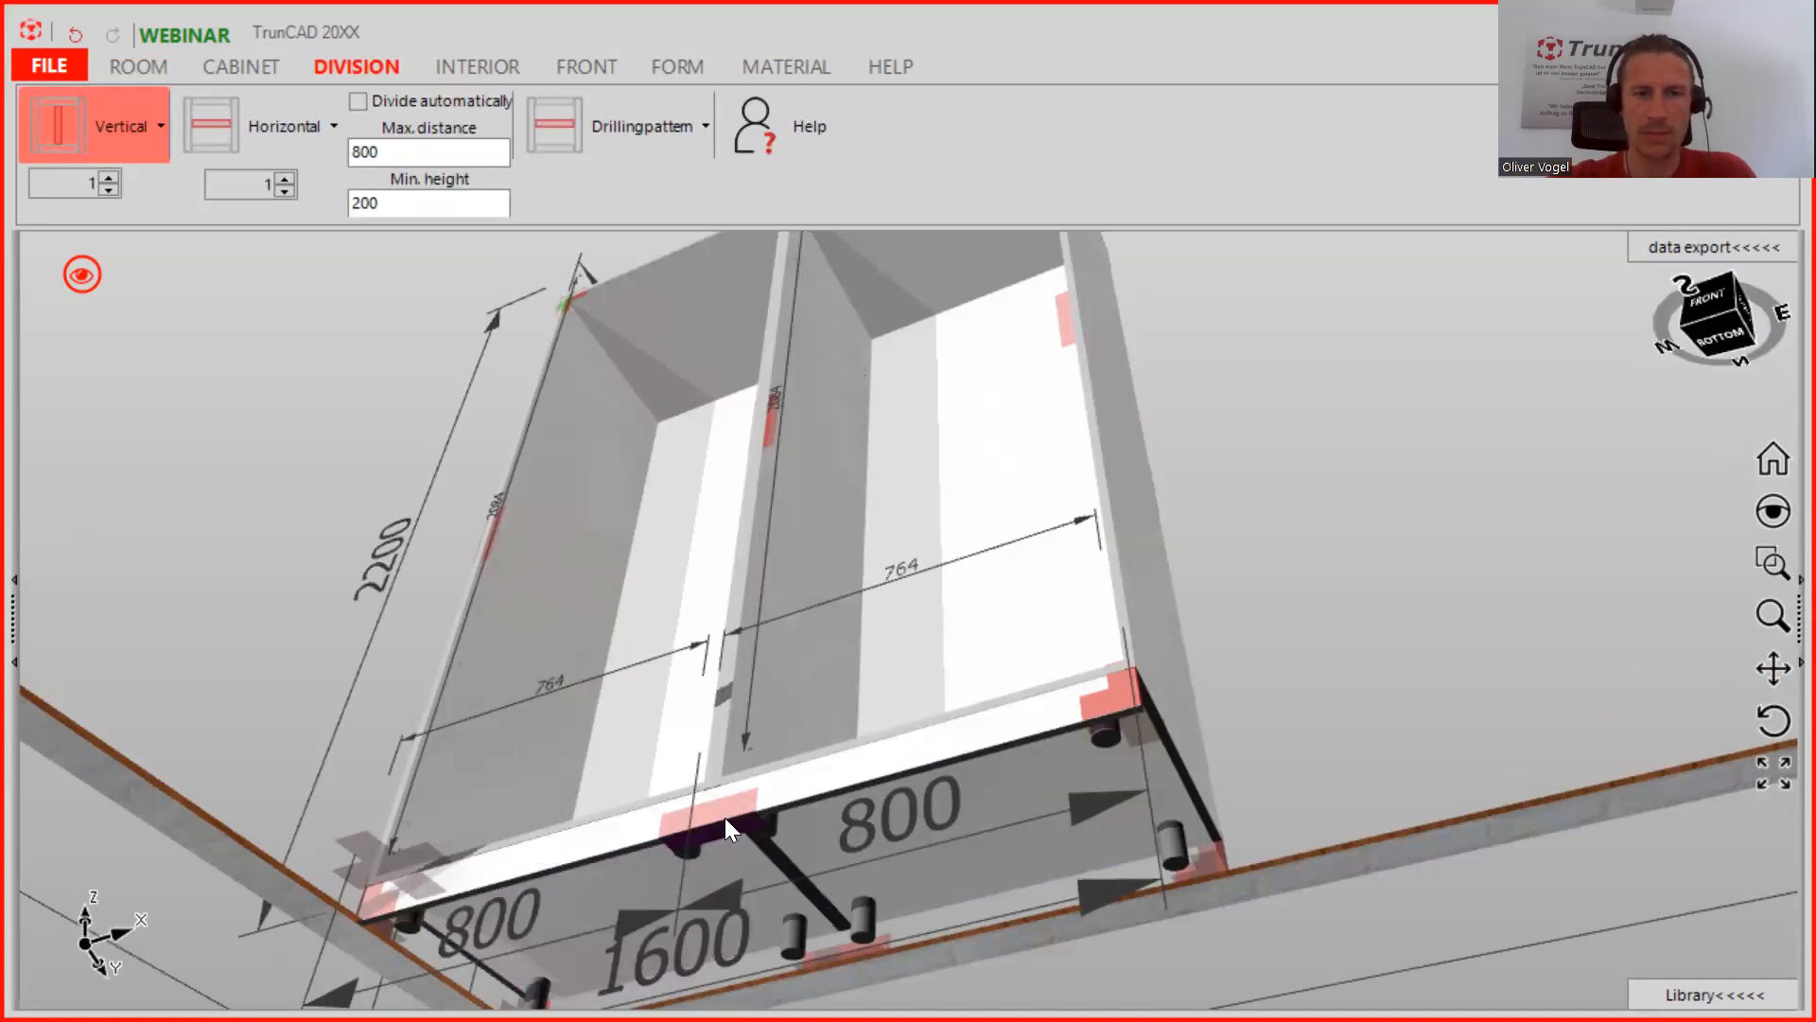
scroll(713, 824, "down", 5)
middle_click_drag(1074, 550, 1096, 714)
middle_click_drag(1088, 441, 1072, 555)
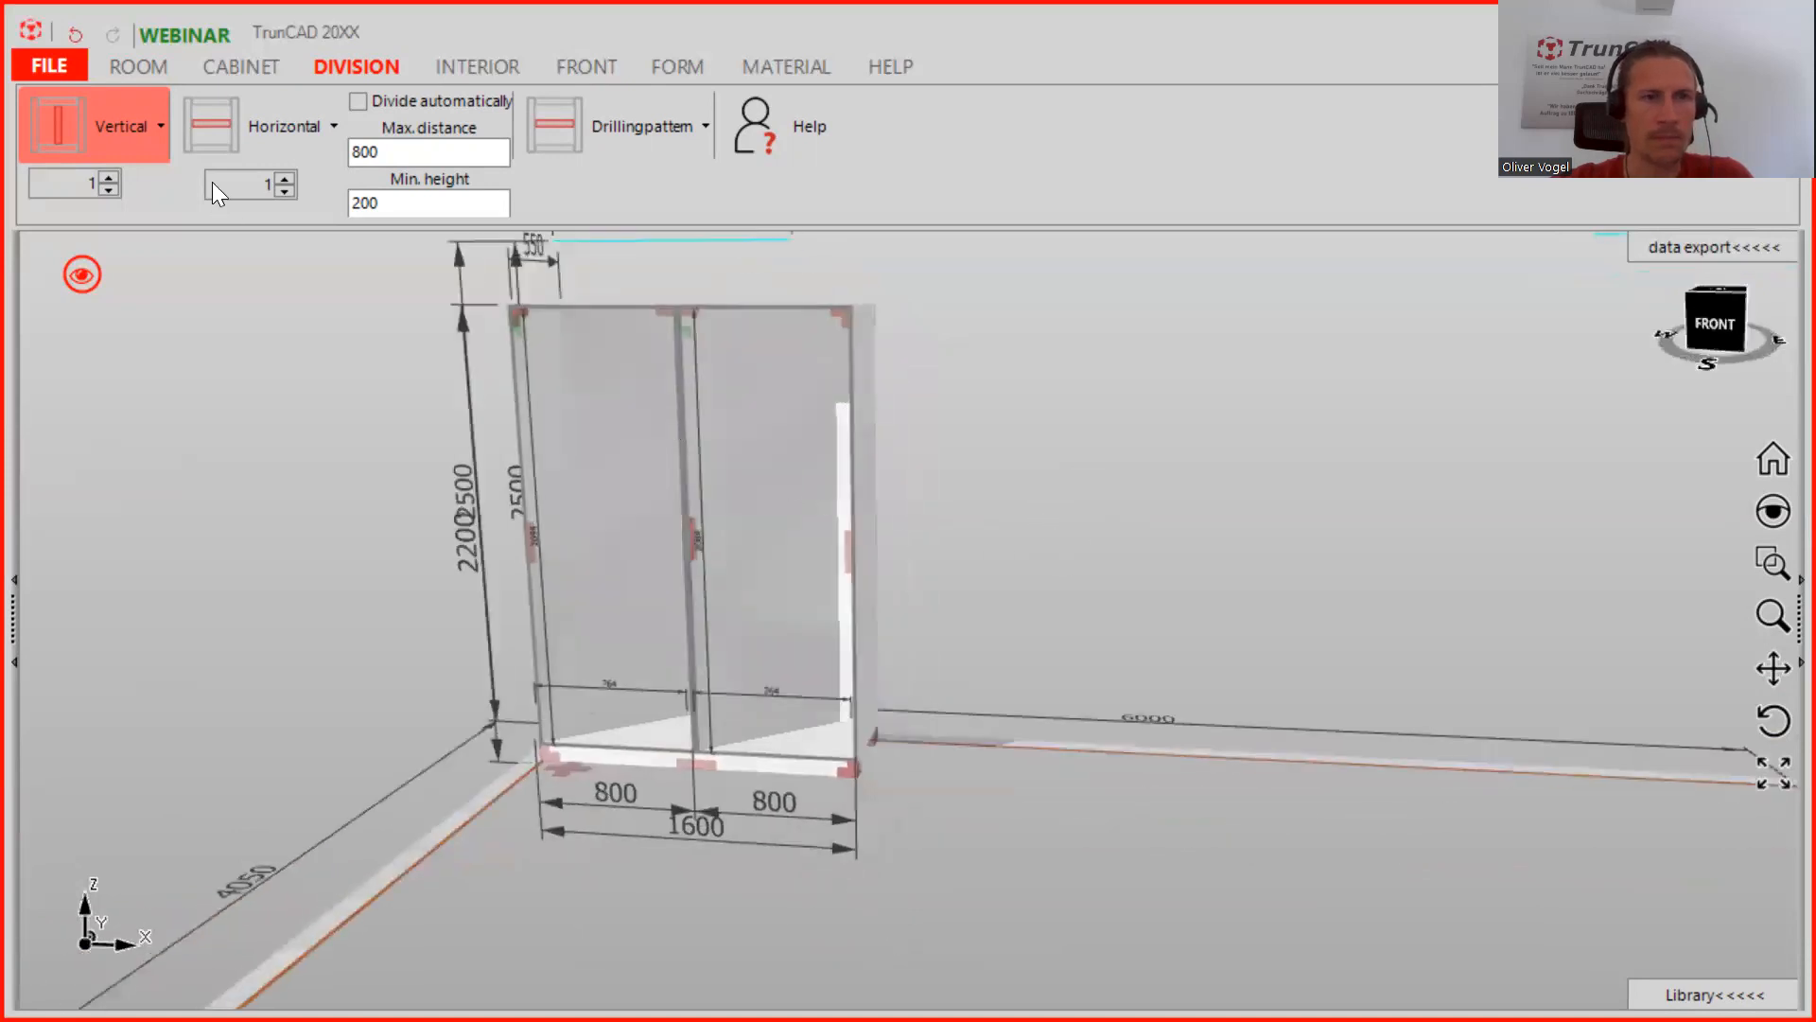
Divide the right section of the tall cabinet with two horizontal divisions
left_click(284, 177)
left_click_drag(210, 127, 814, 571)
middle_click_drag(1058, 491, 1074, 517)
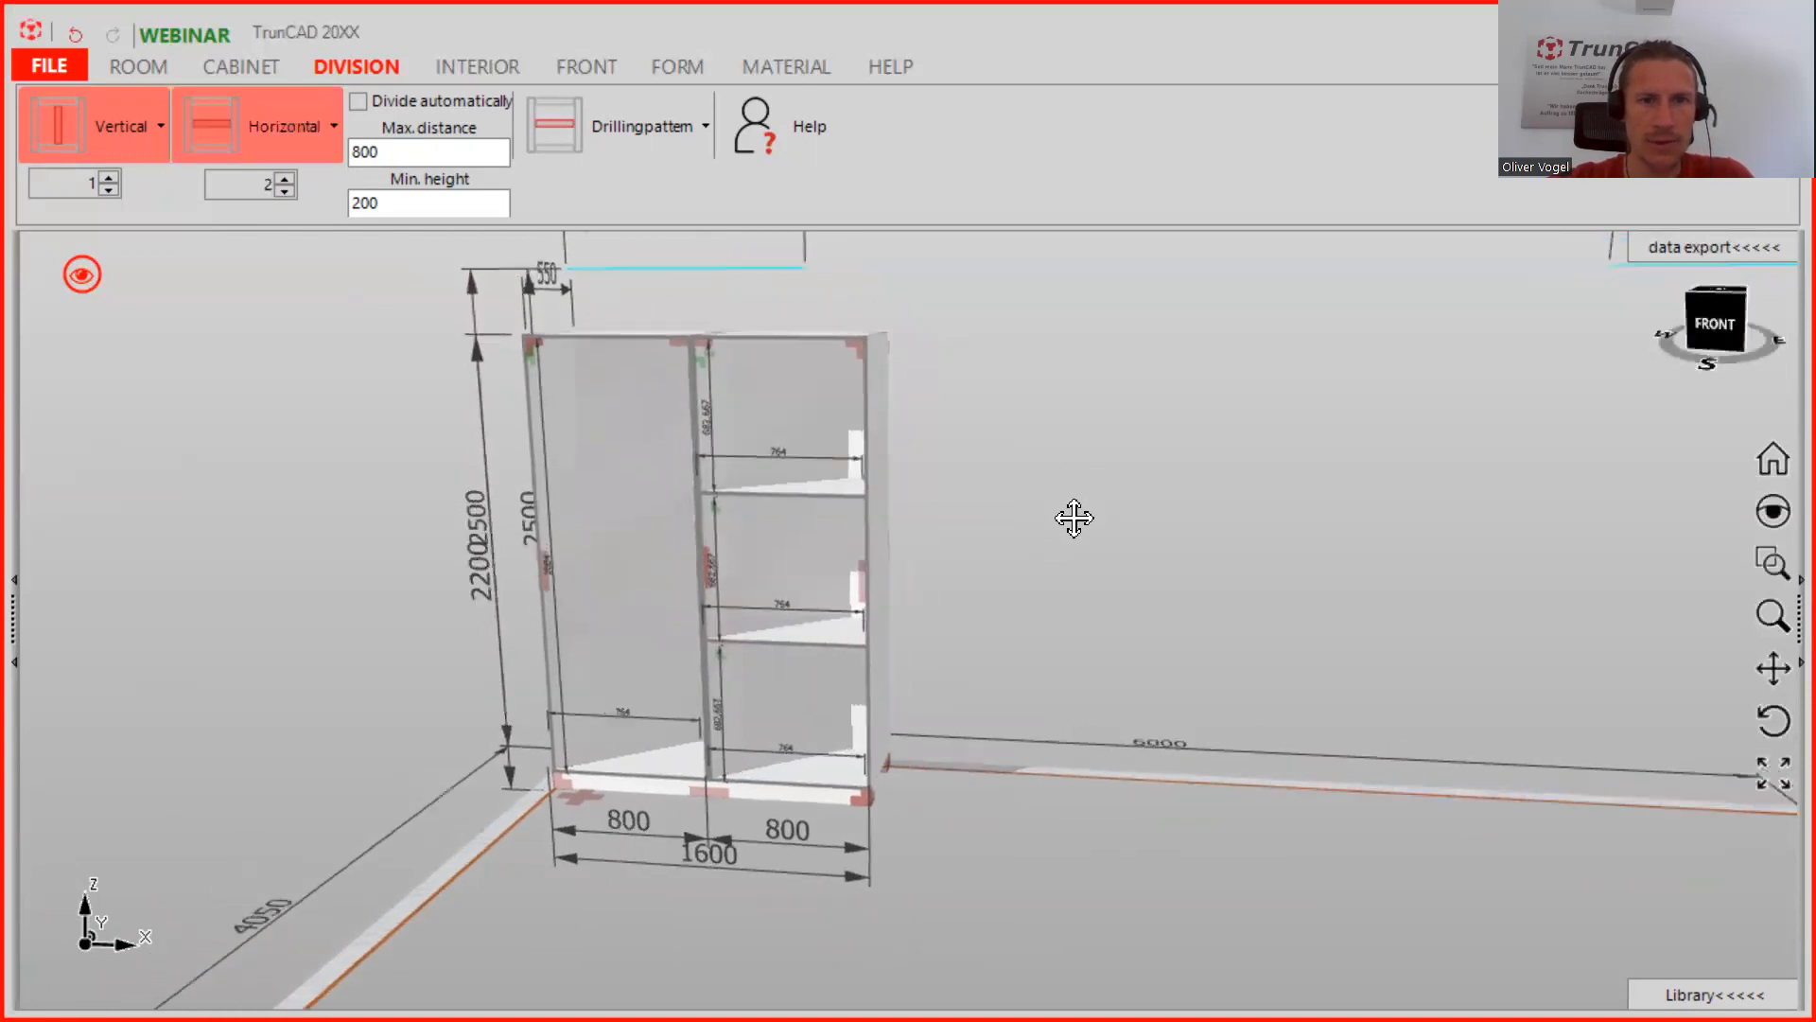
Set the height of the middle compartment in the right section to the proportional value 2
scroll(774, 428, "up", 5)
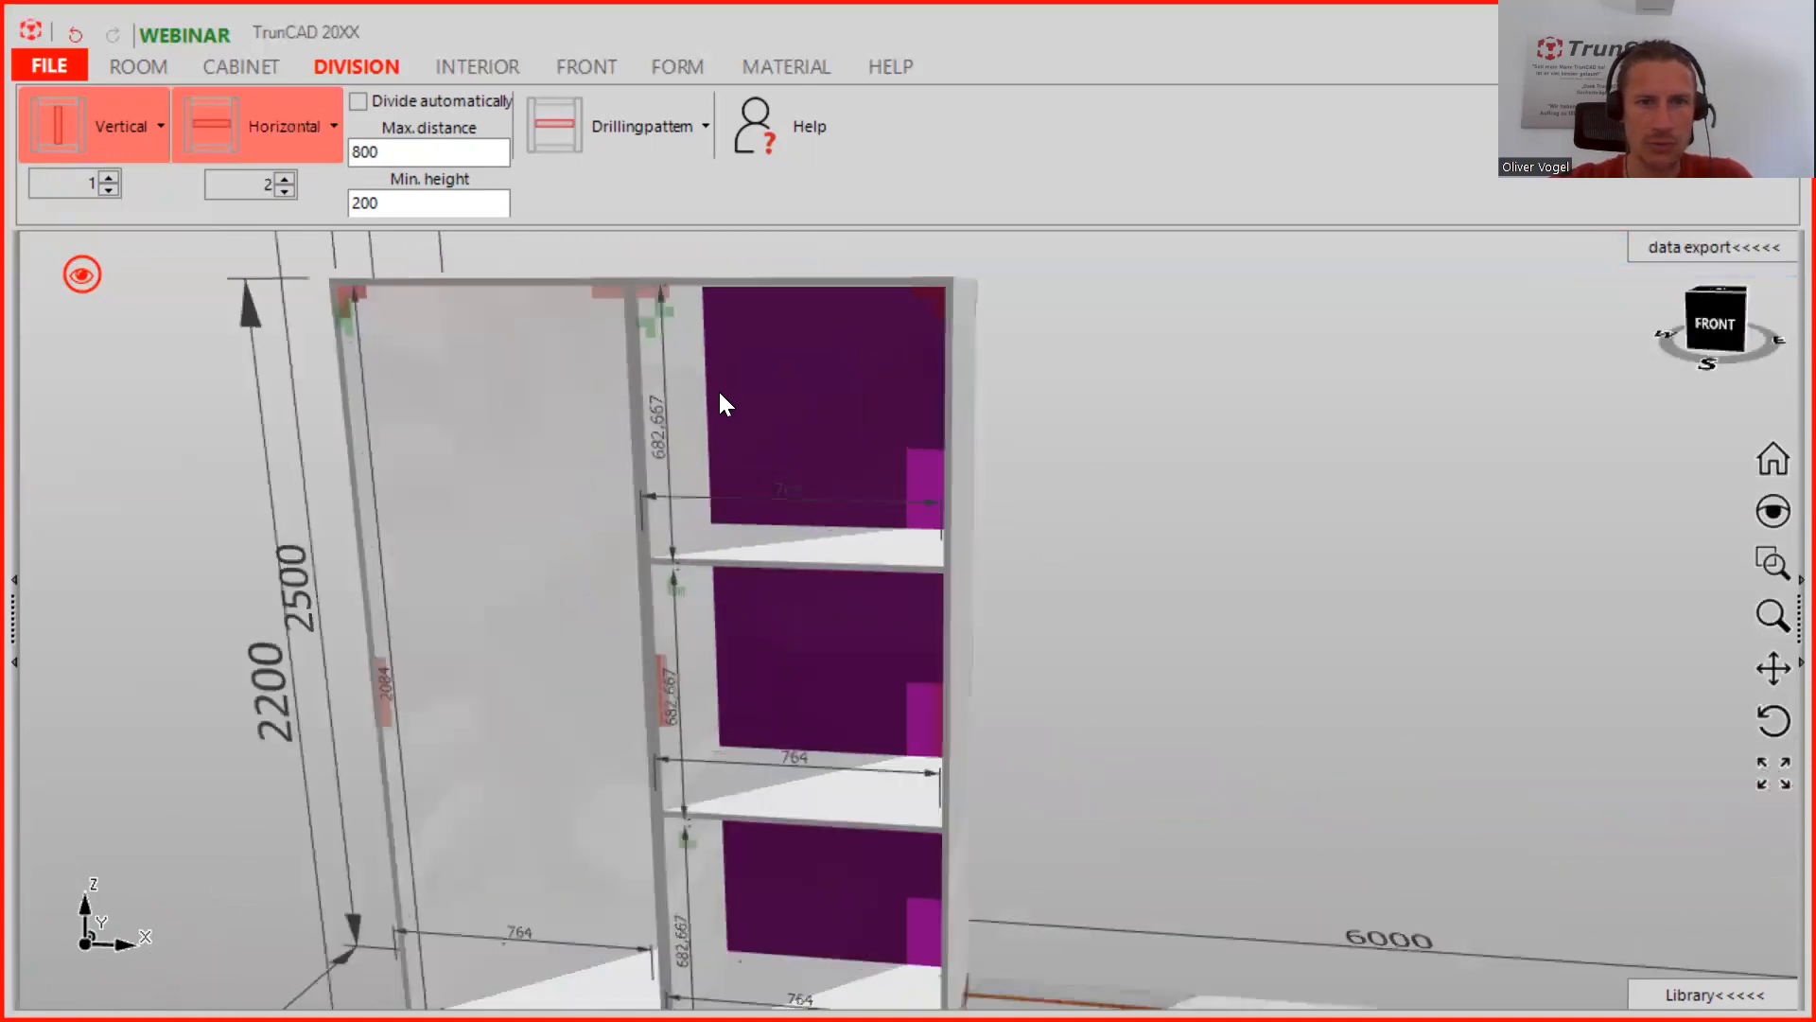
middle_click_drag(758, 677, 696, 558)
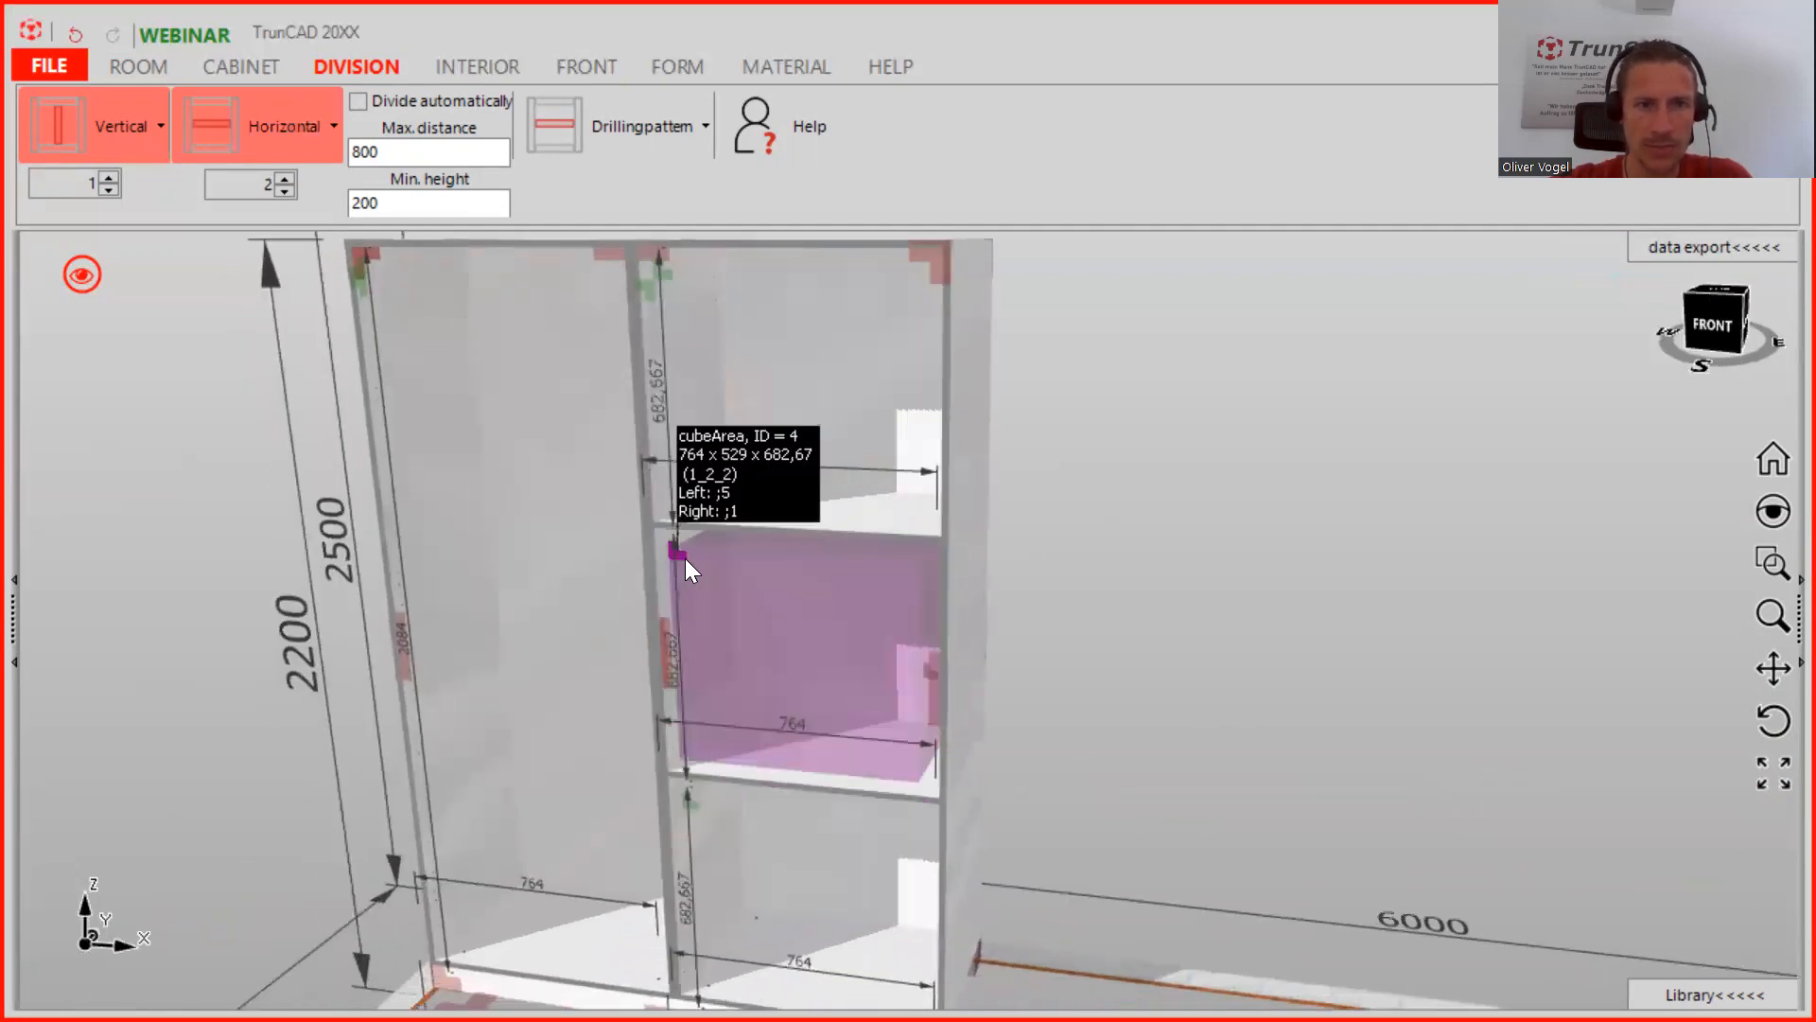
right_click(685, 558)
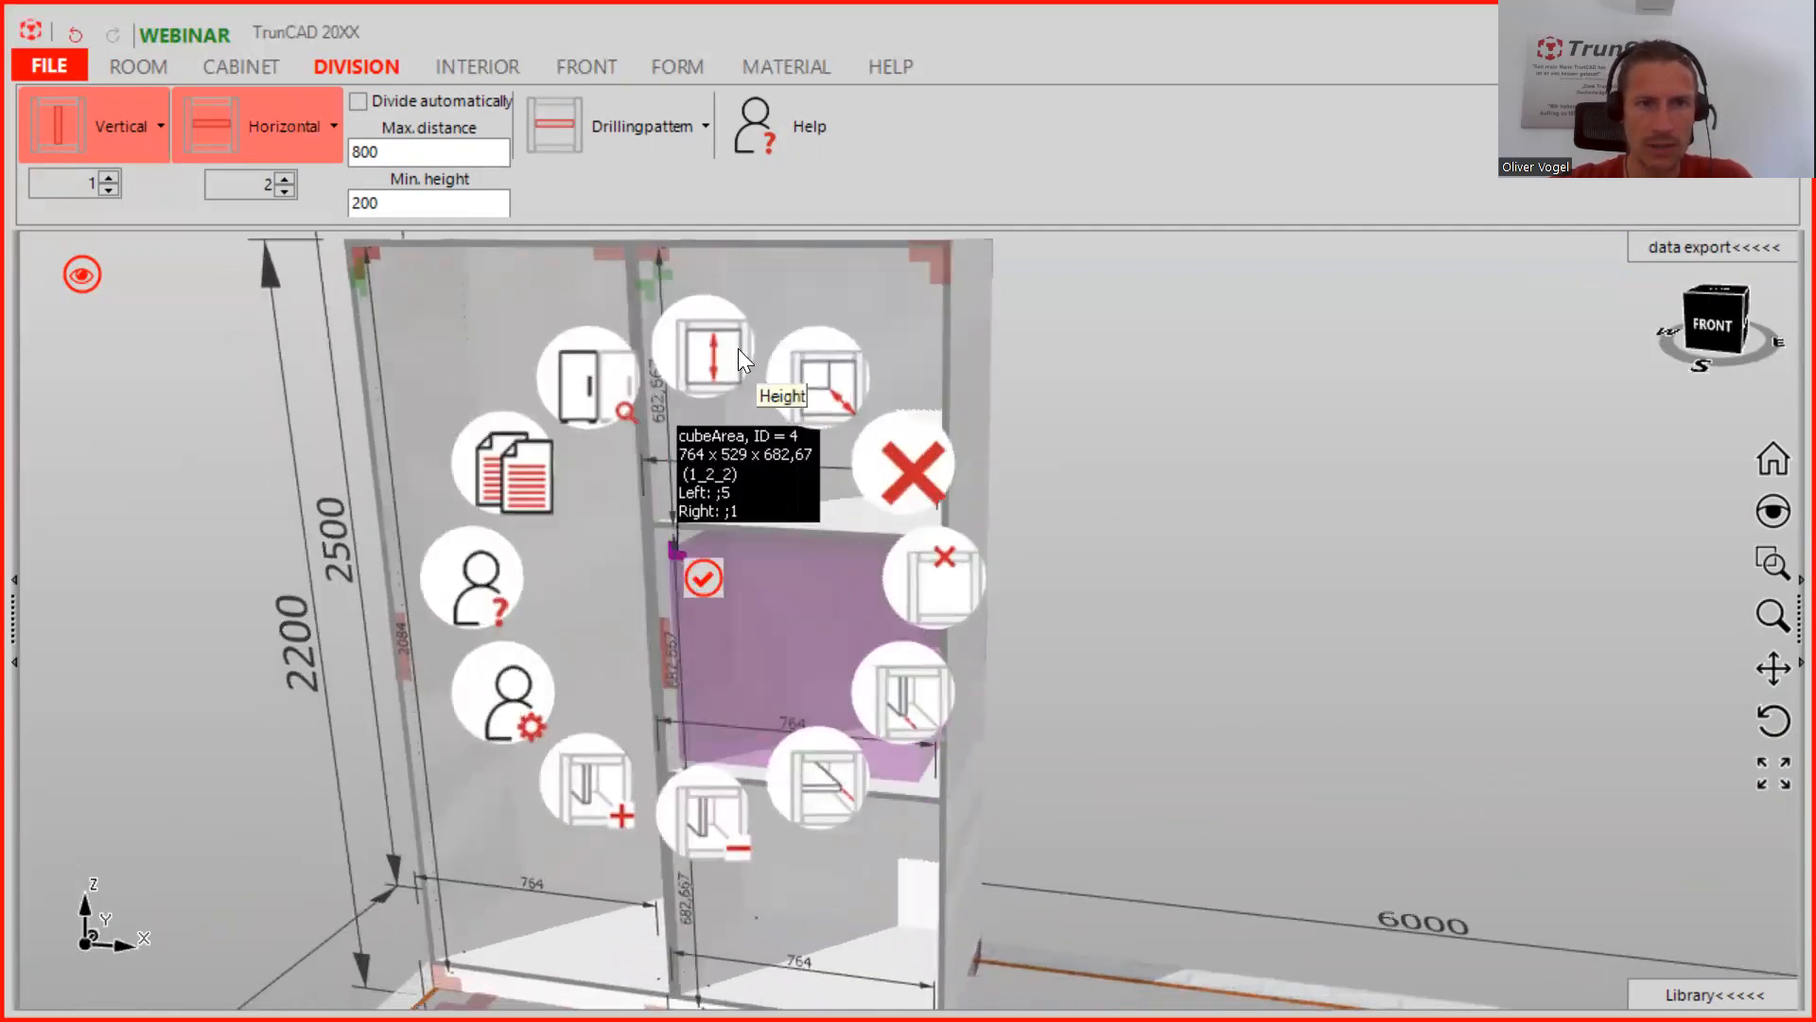
left_click(739, 350)
type("2")
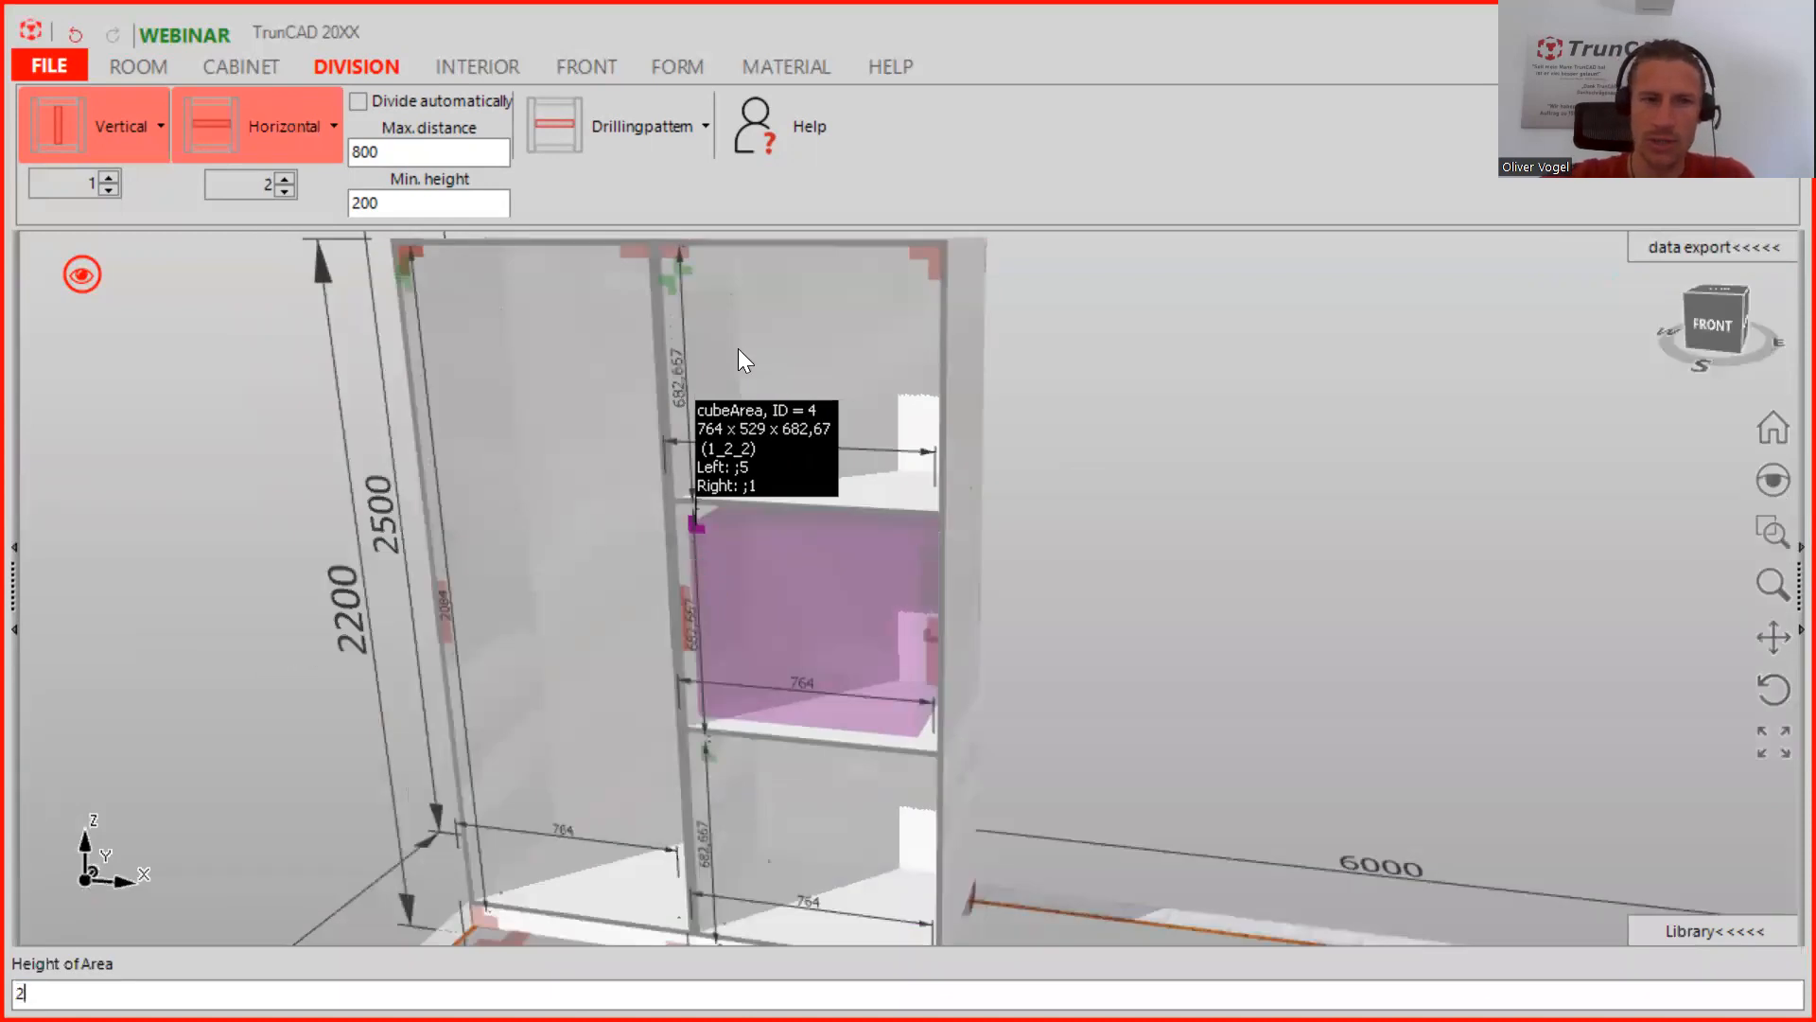
key("Return")
Fit a left door over the full-height left section of the tall cabinet
scroll(1081, 715, "down", 3)
scroll(1084, 709, "down", 2)
middle_click_drag(1084, 709, 1100, 678)
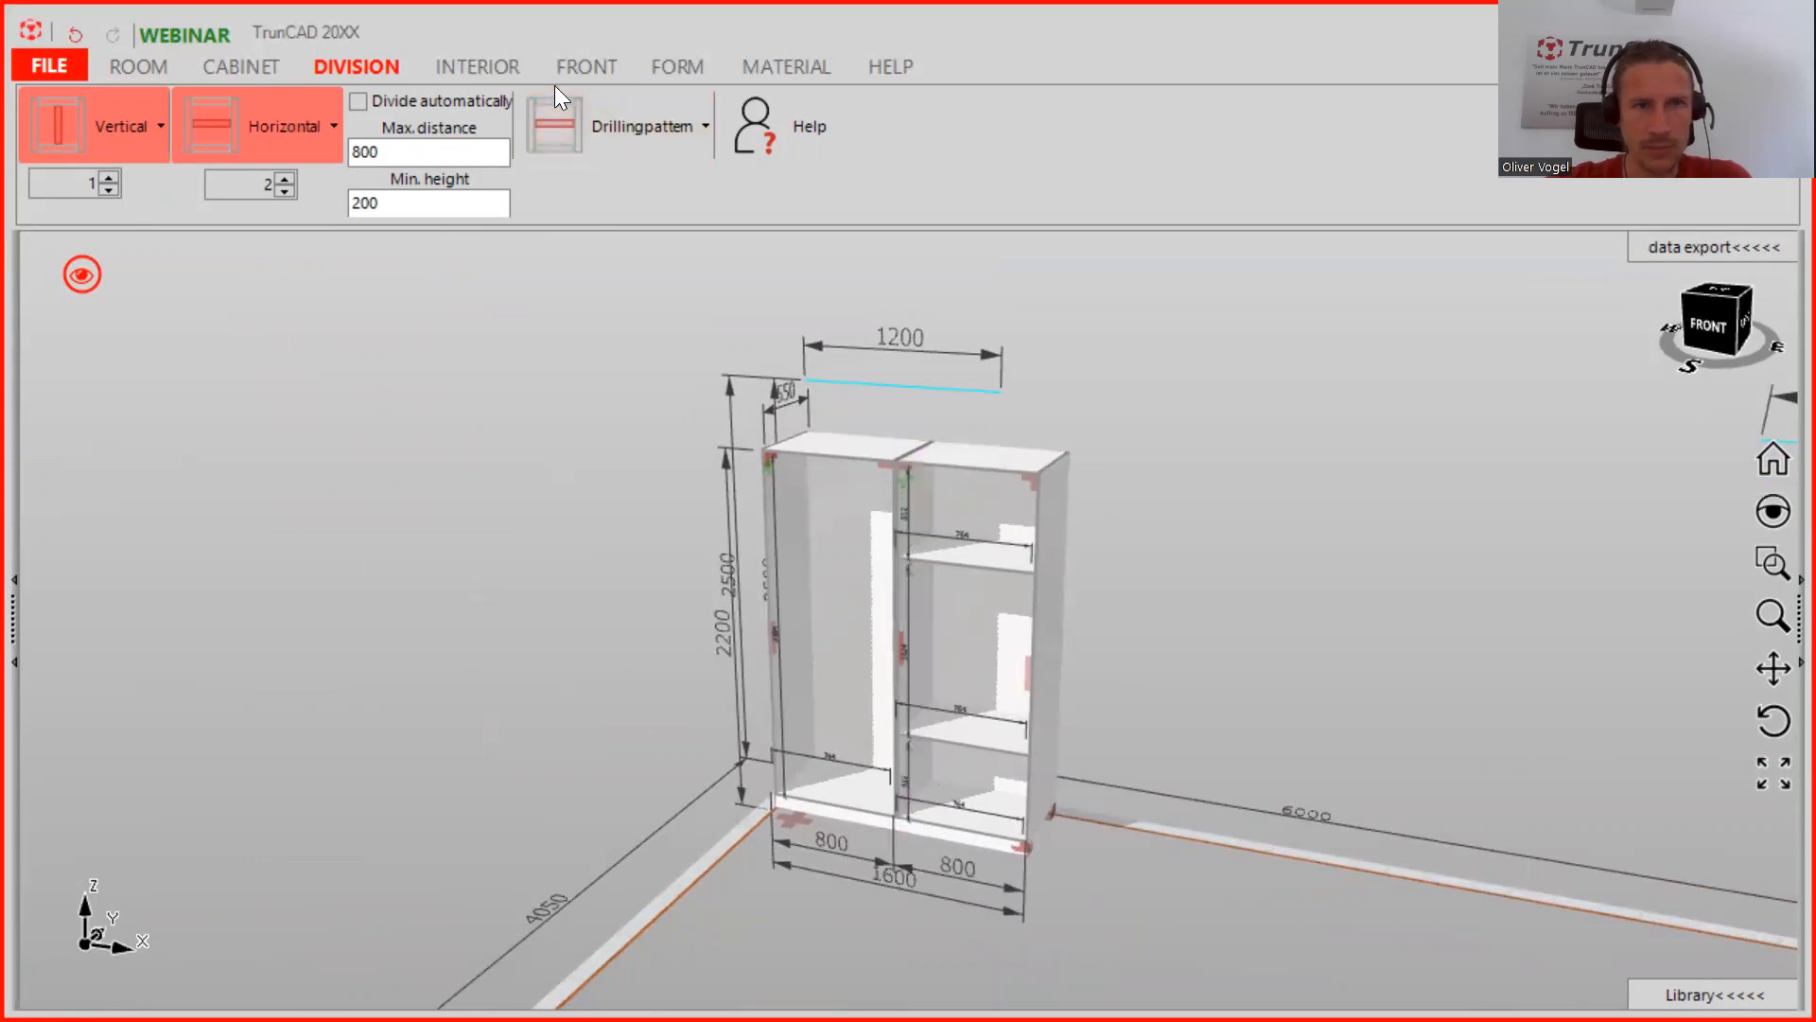
left_click(581, 70)
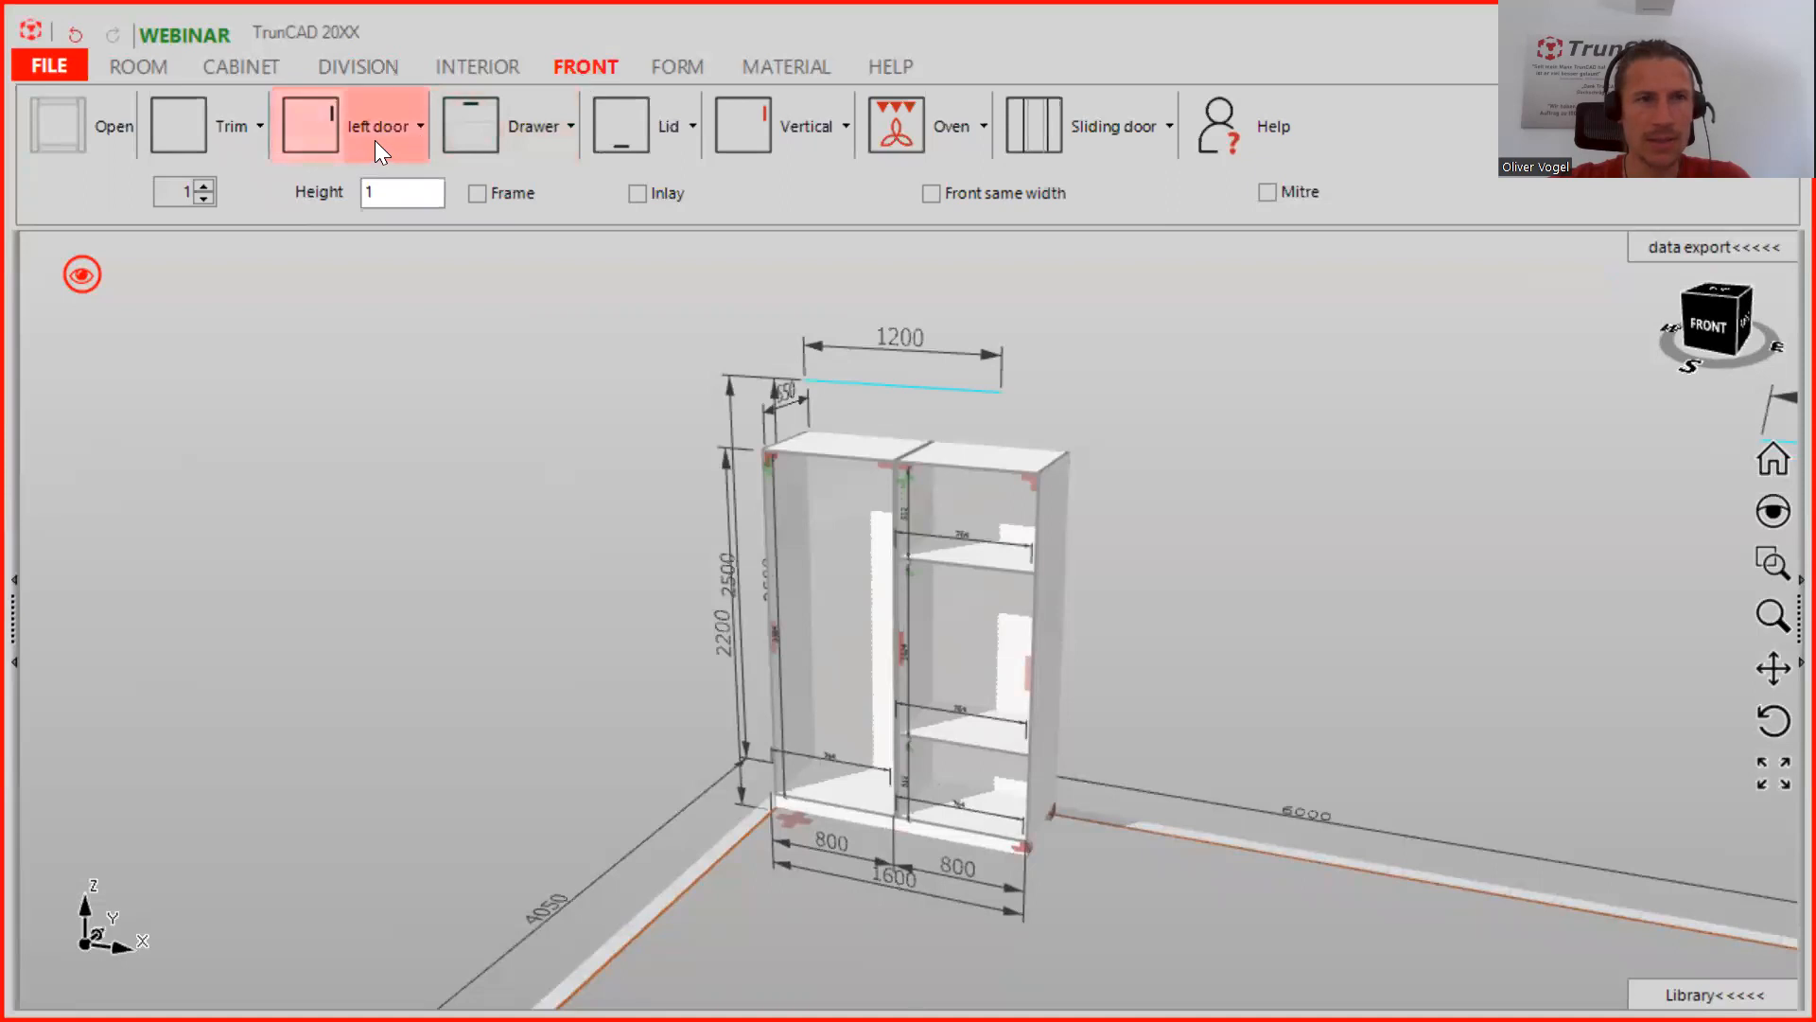
left_click_drag(310, 117, 823, 601)
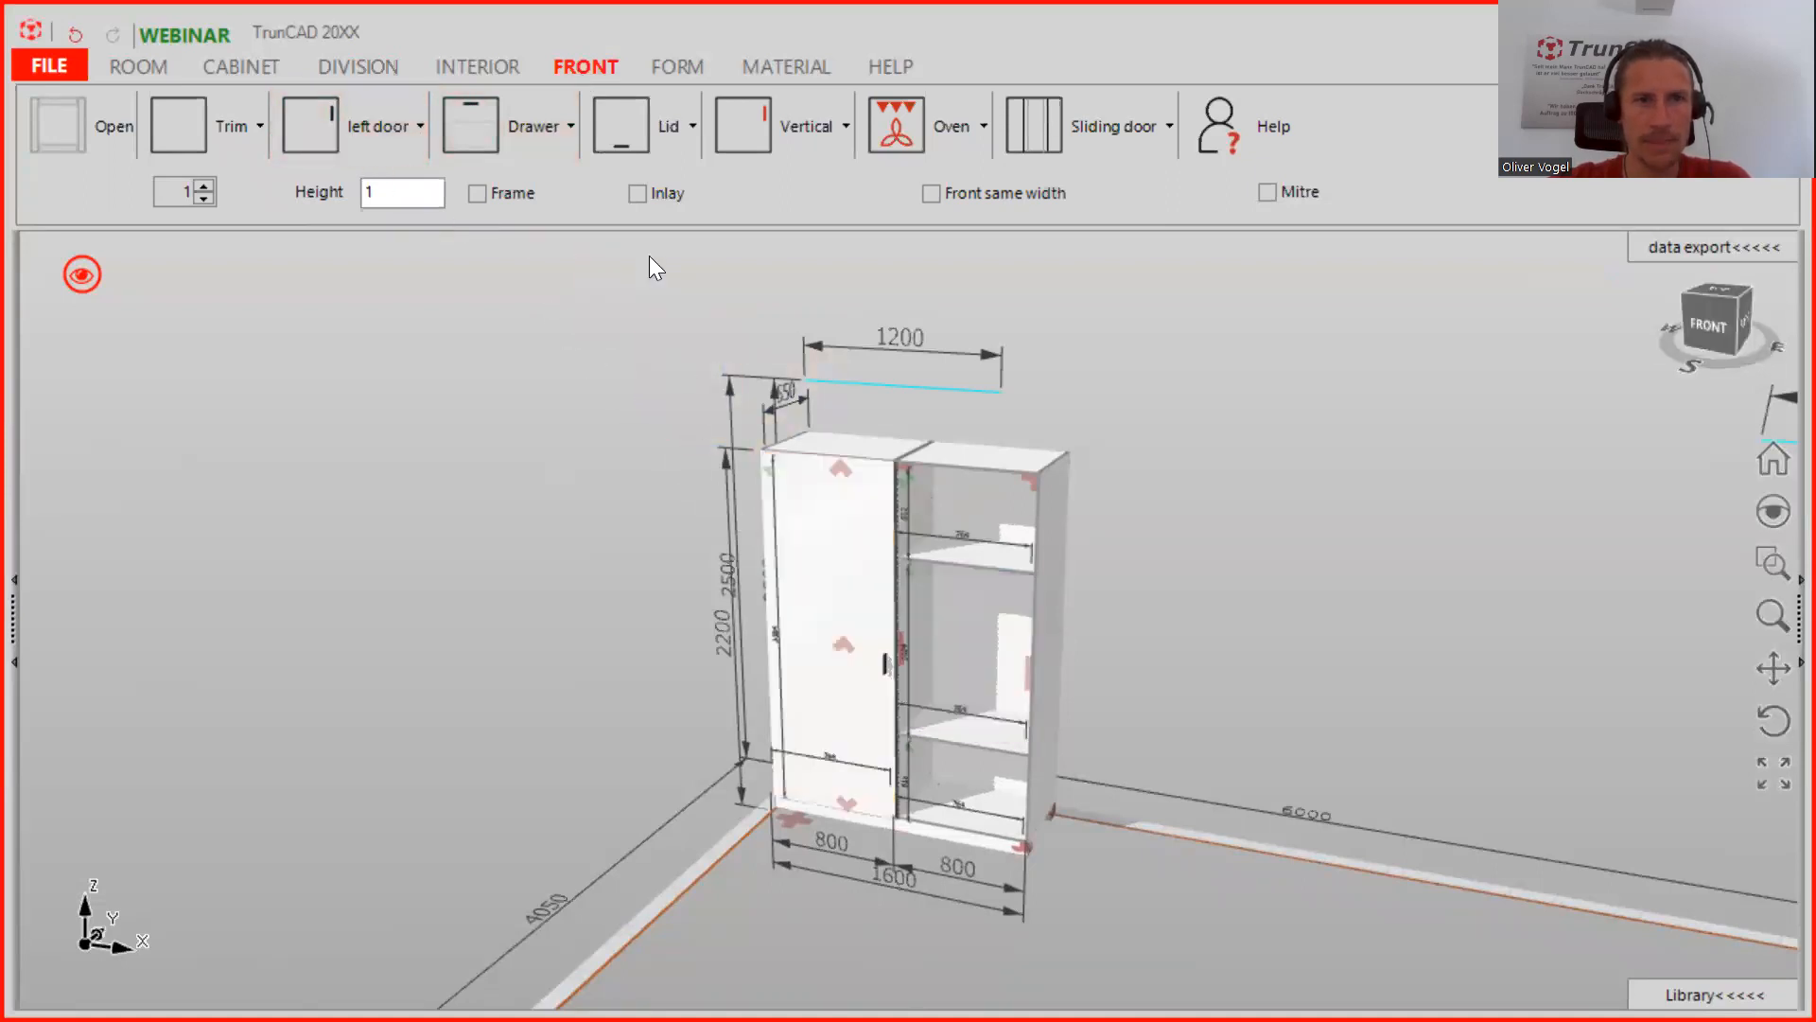
Fit a Lid top front with Blum Aventos HK top hardware on the upper right compartment
left_click(664, 119)
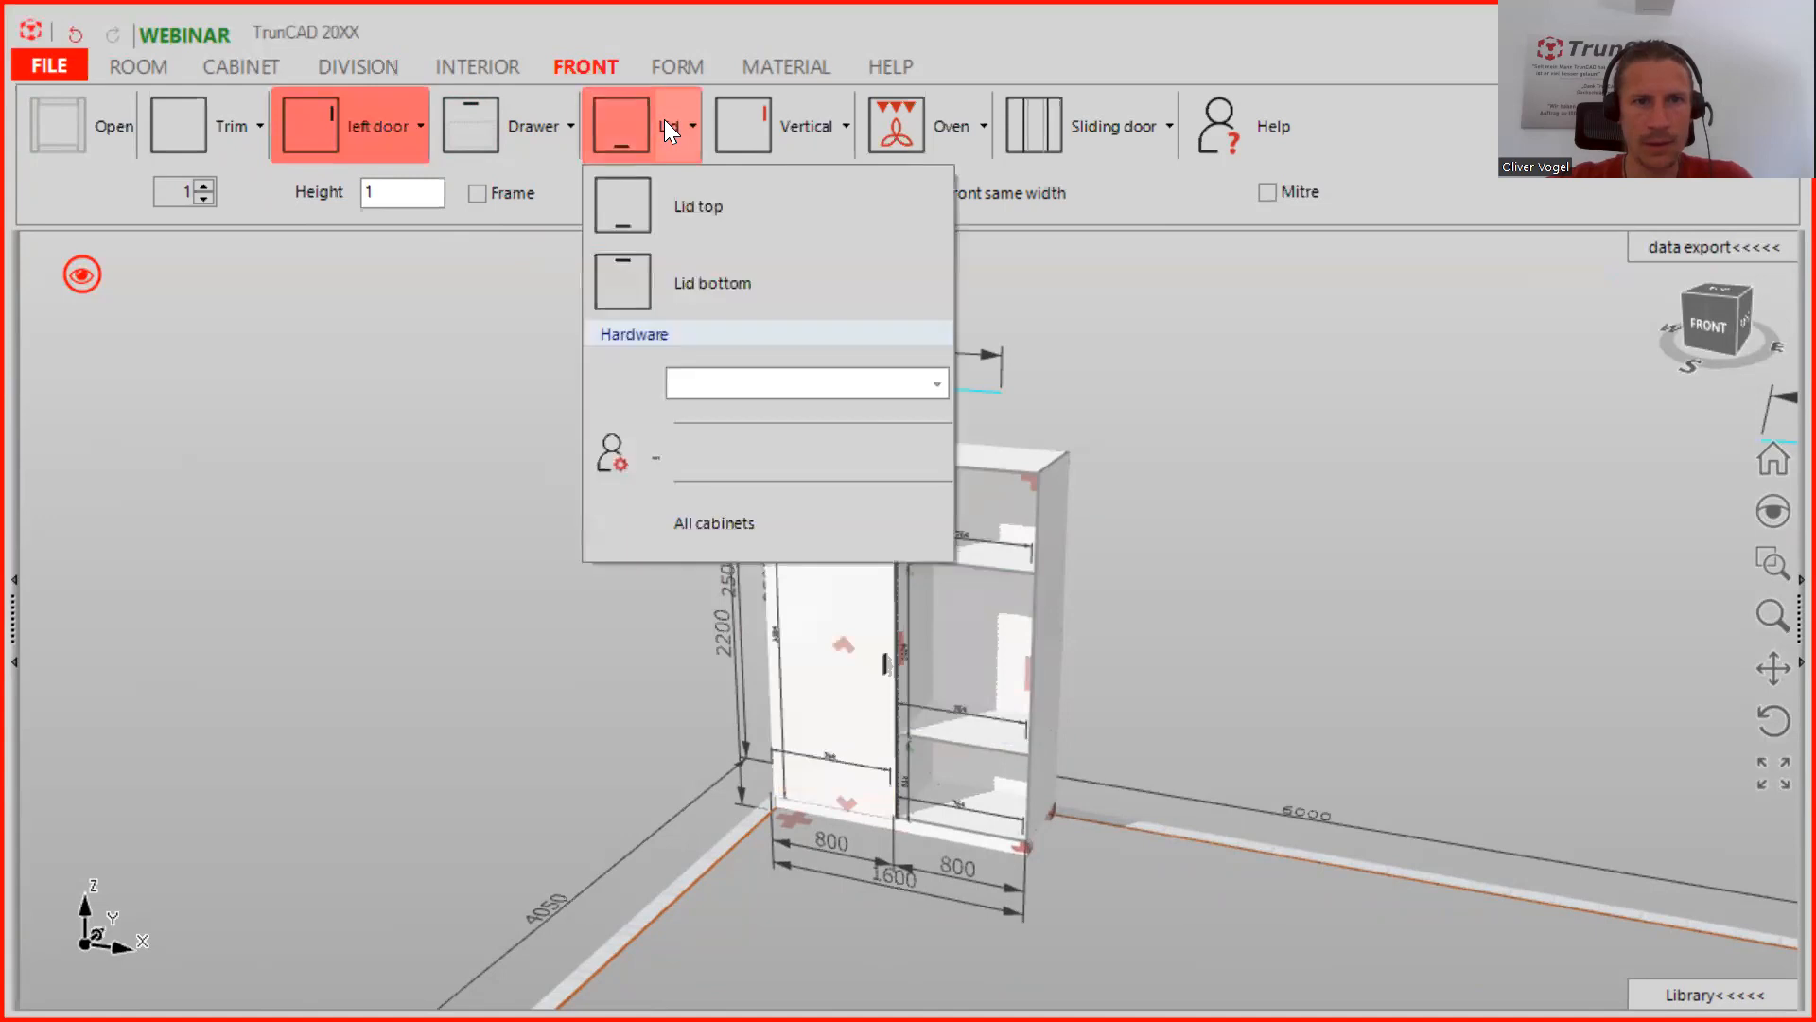
left_click(730, 214)
left_click(944, 386)
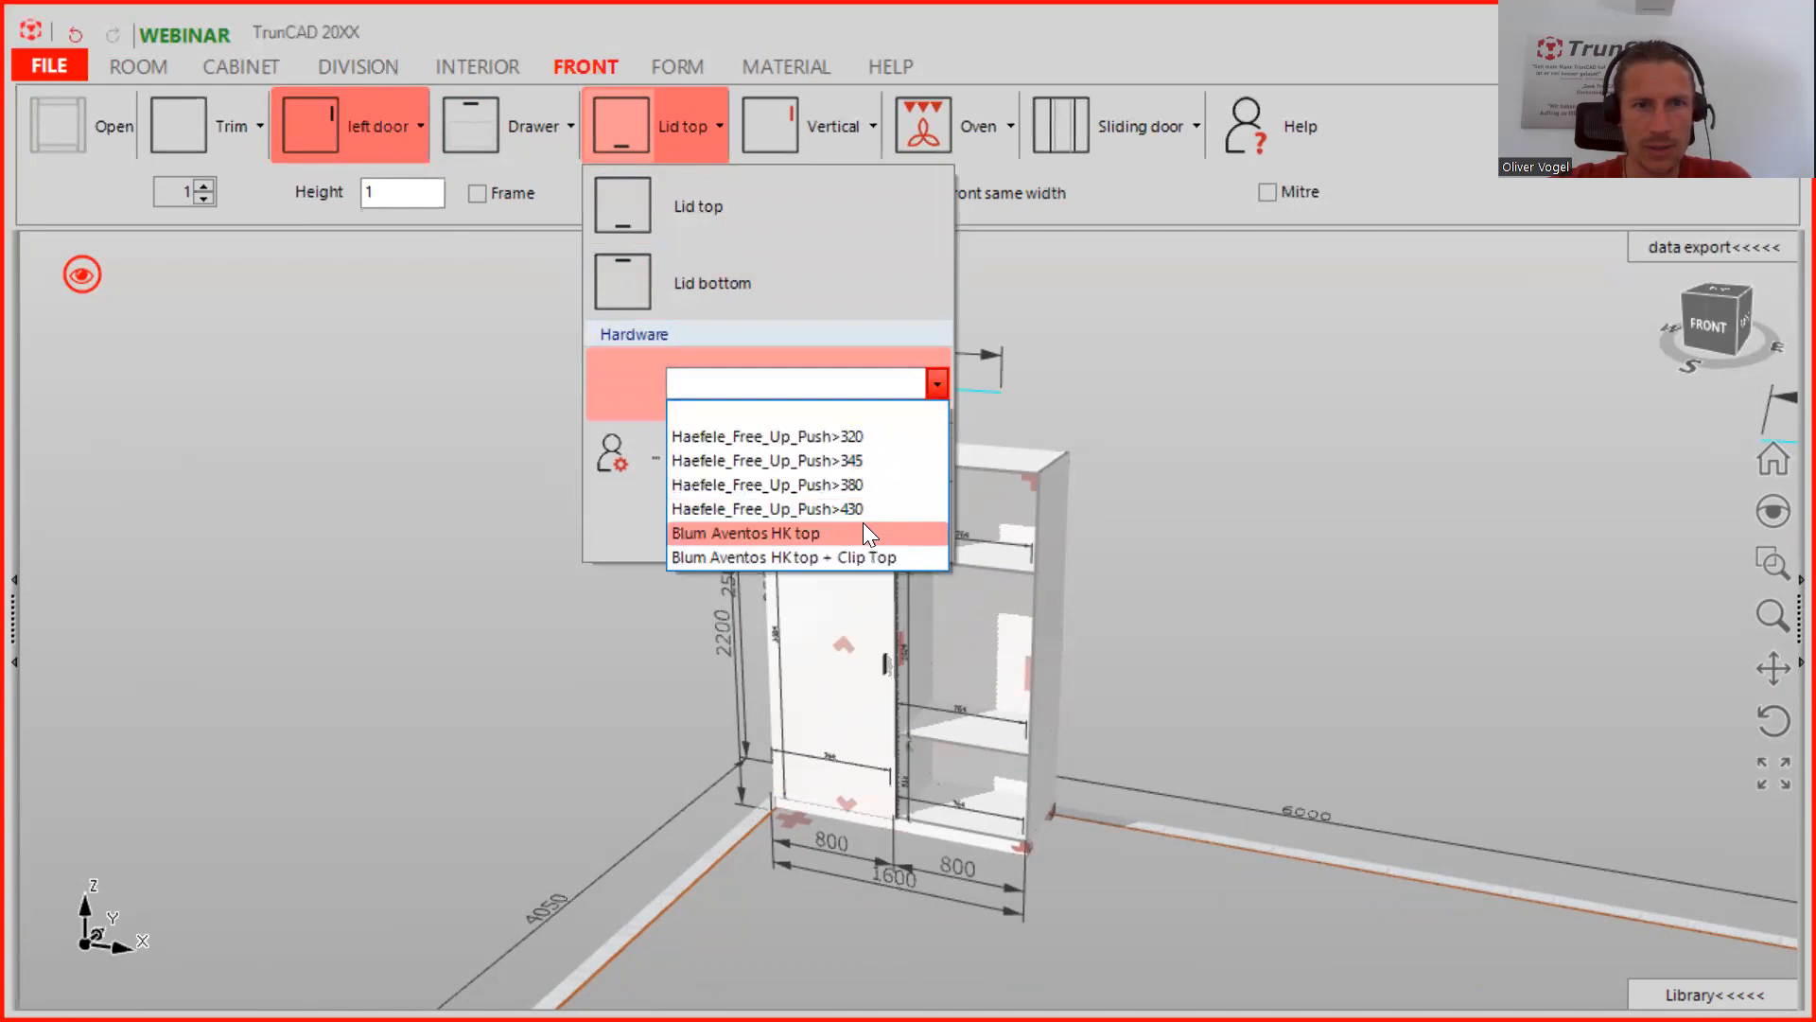
left_click(864, 530)
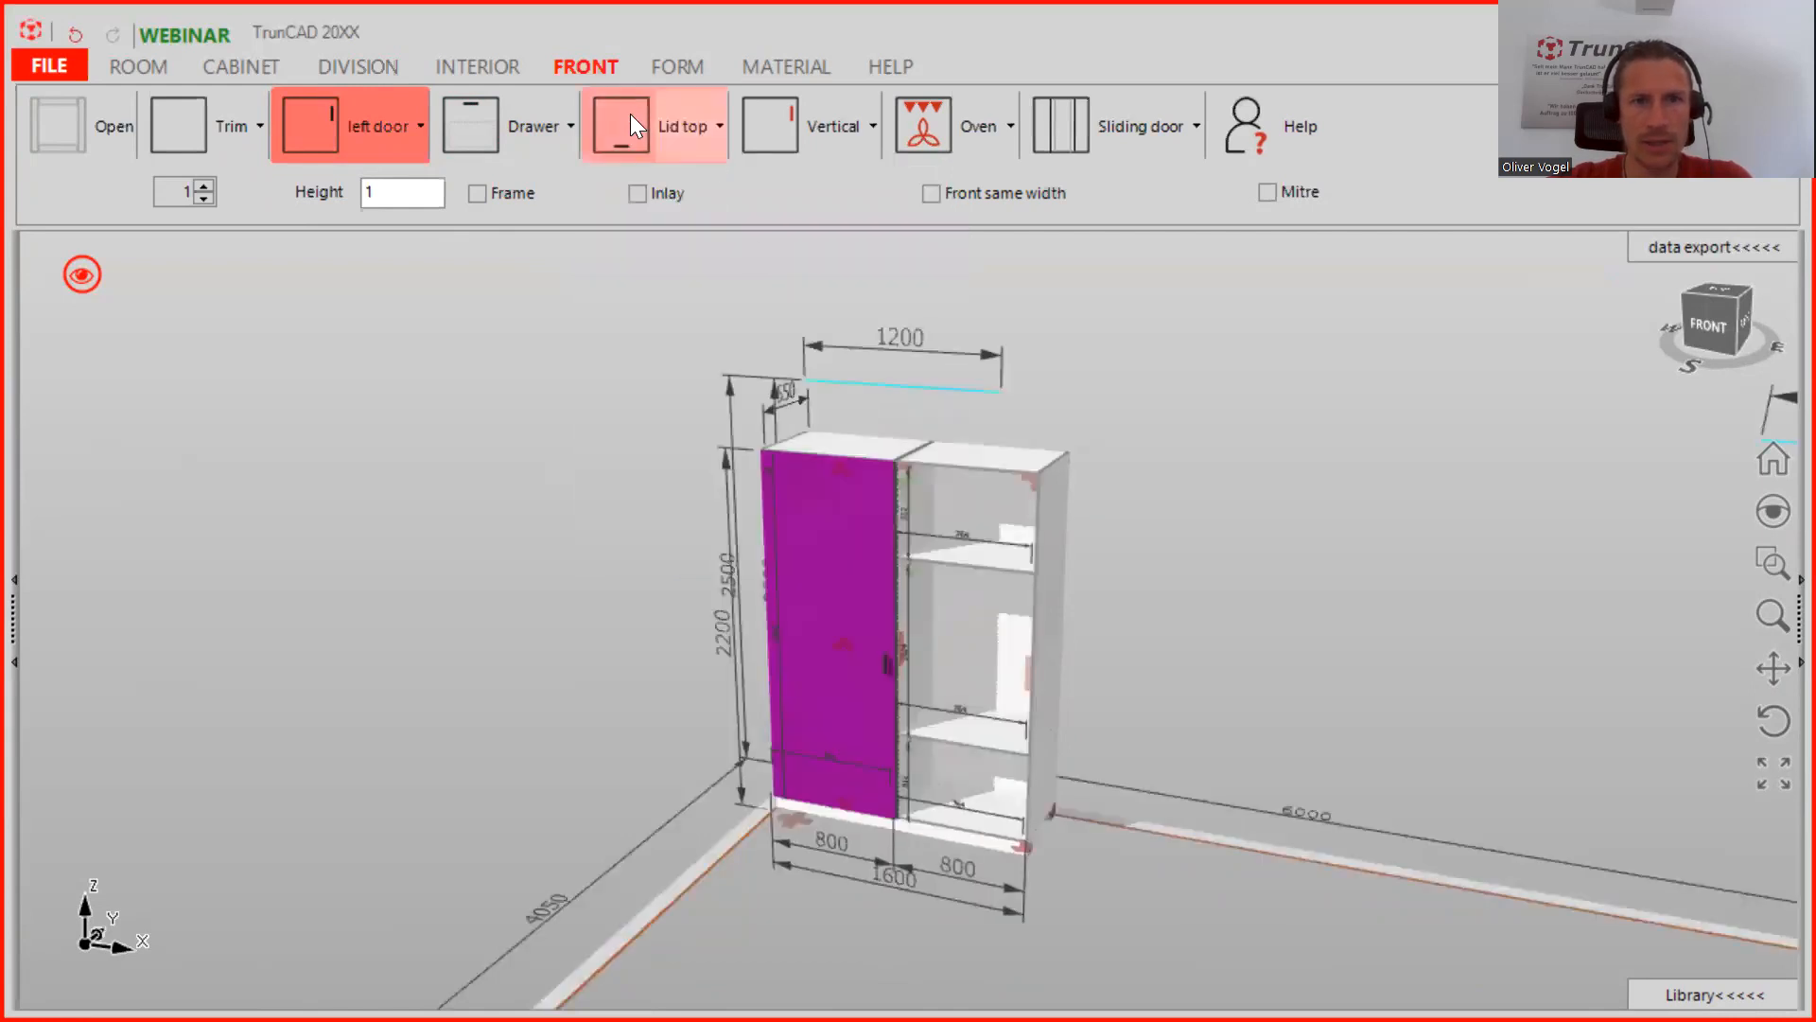
left_click_drag(623, 121, 956, 492)
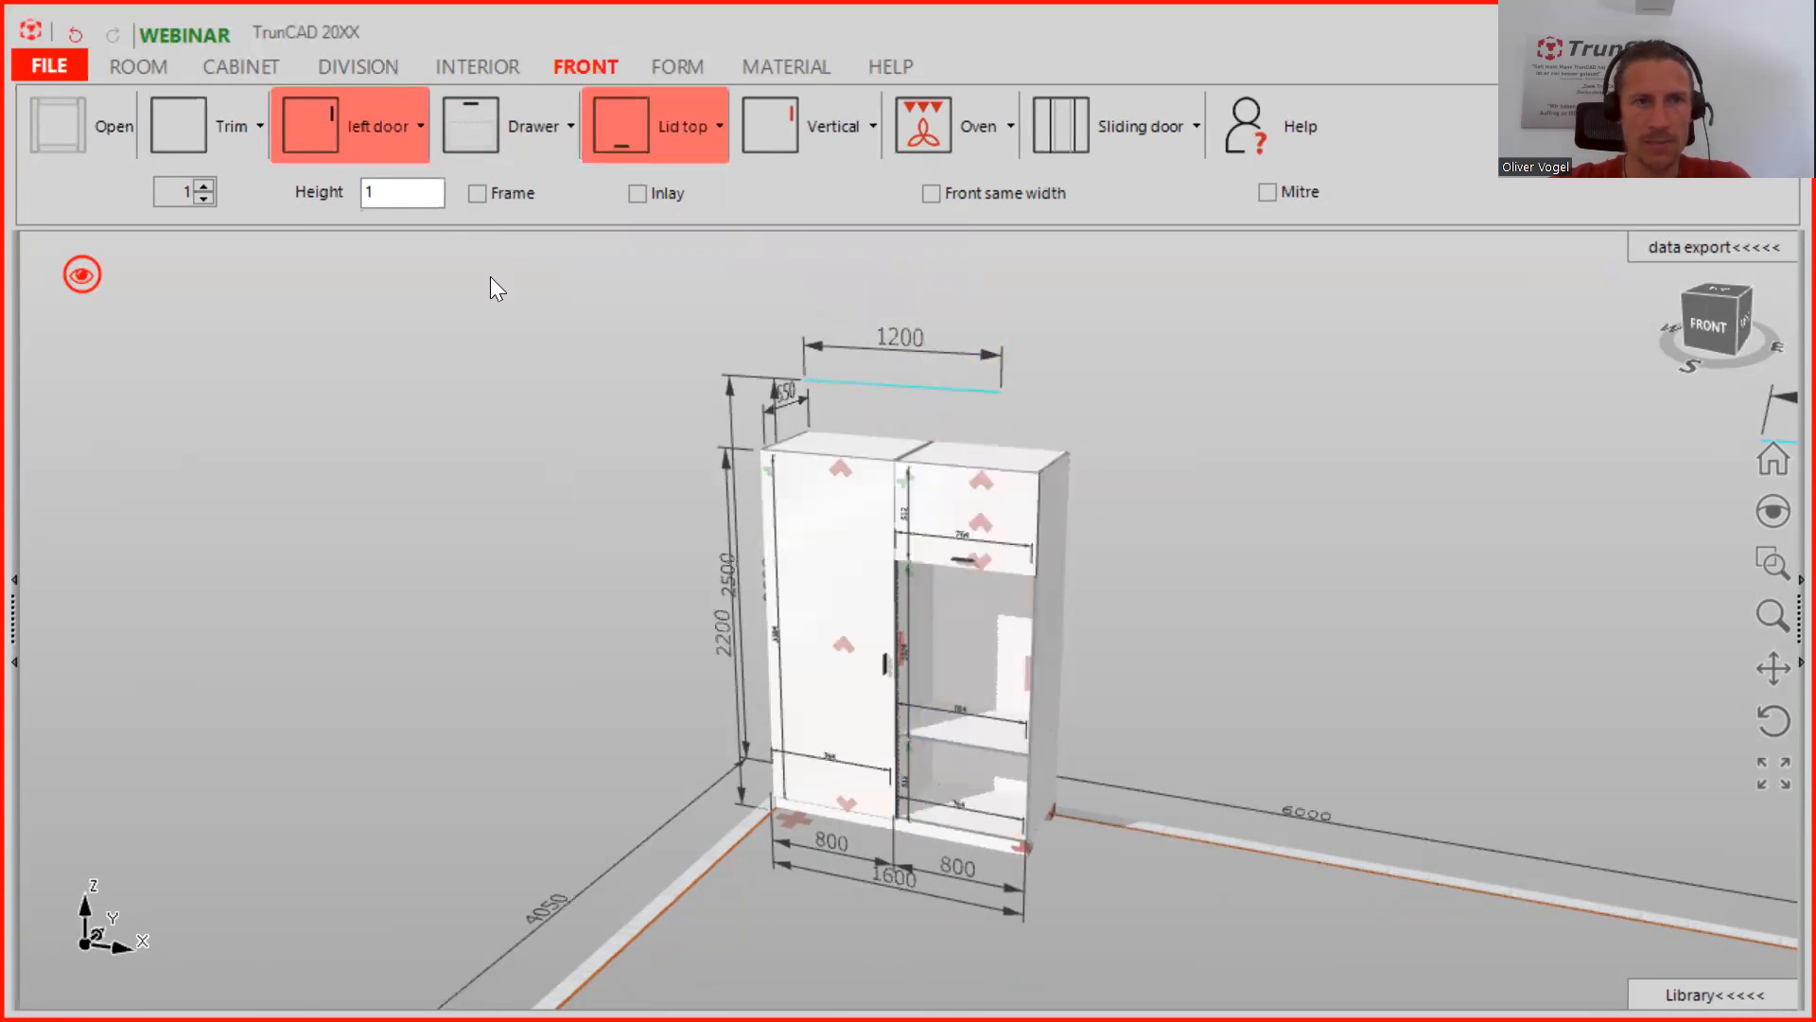
Fit a right door on the middle compartment of the tall cabinet's right section
left_click(387, 126)
left_click(371, 236)
left_click_drag(343, 142, 967, 683)
Insert two drawers with Movento_760_766_H hardware in the lower right compartment
middle_click_drag(1029, 730, 986, 574)
scroll(933, 651, "up", 5)
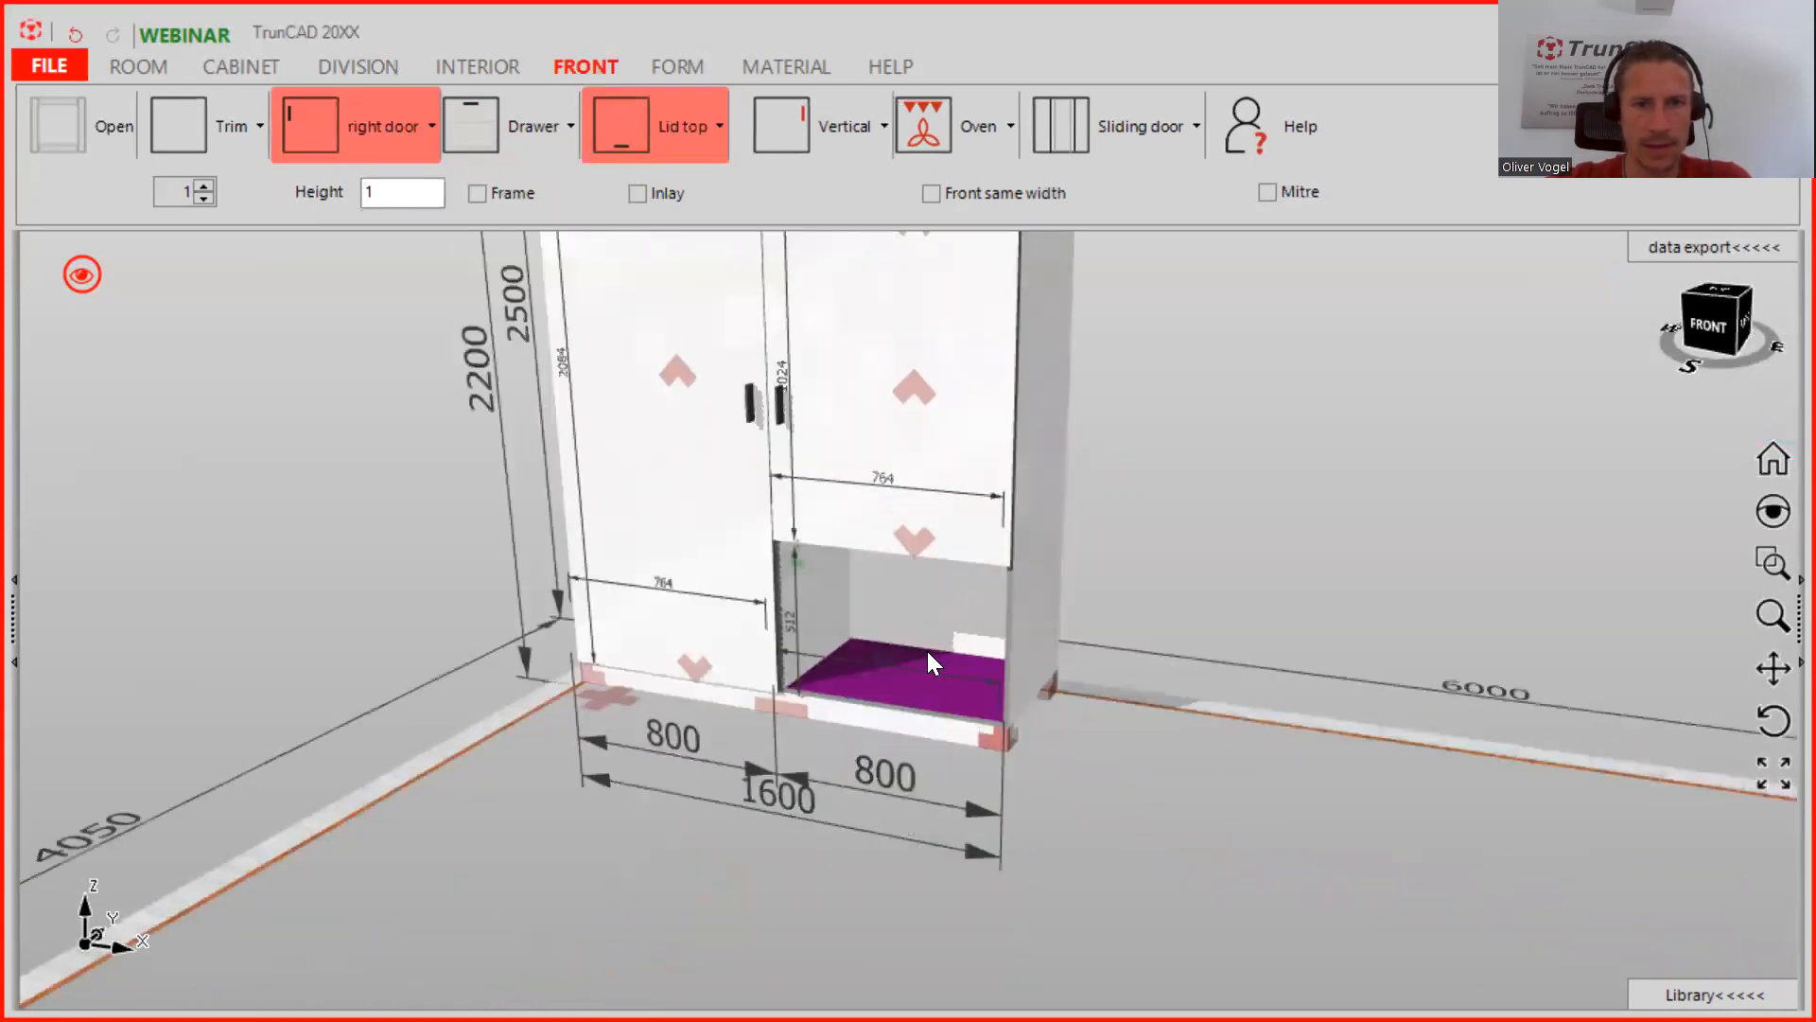
left_click(205, 185)
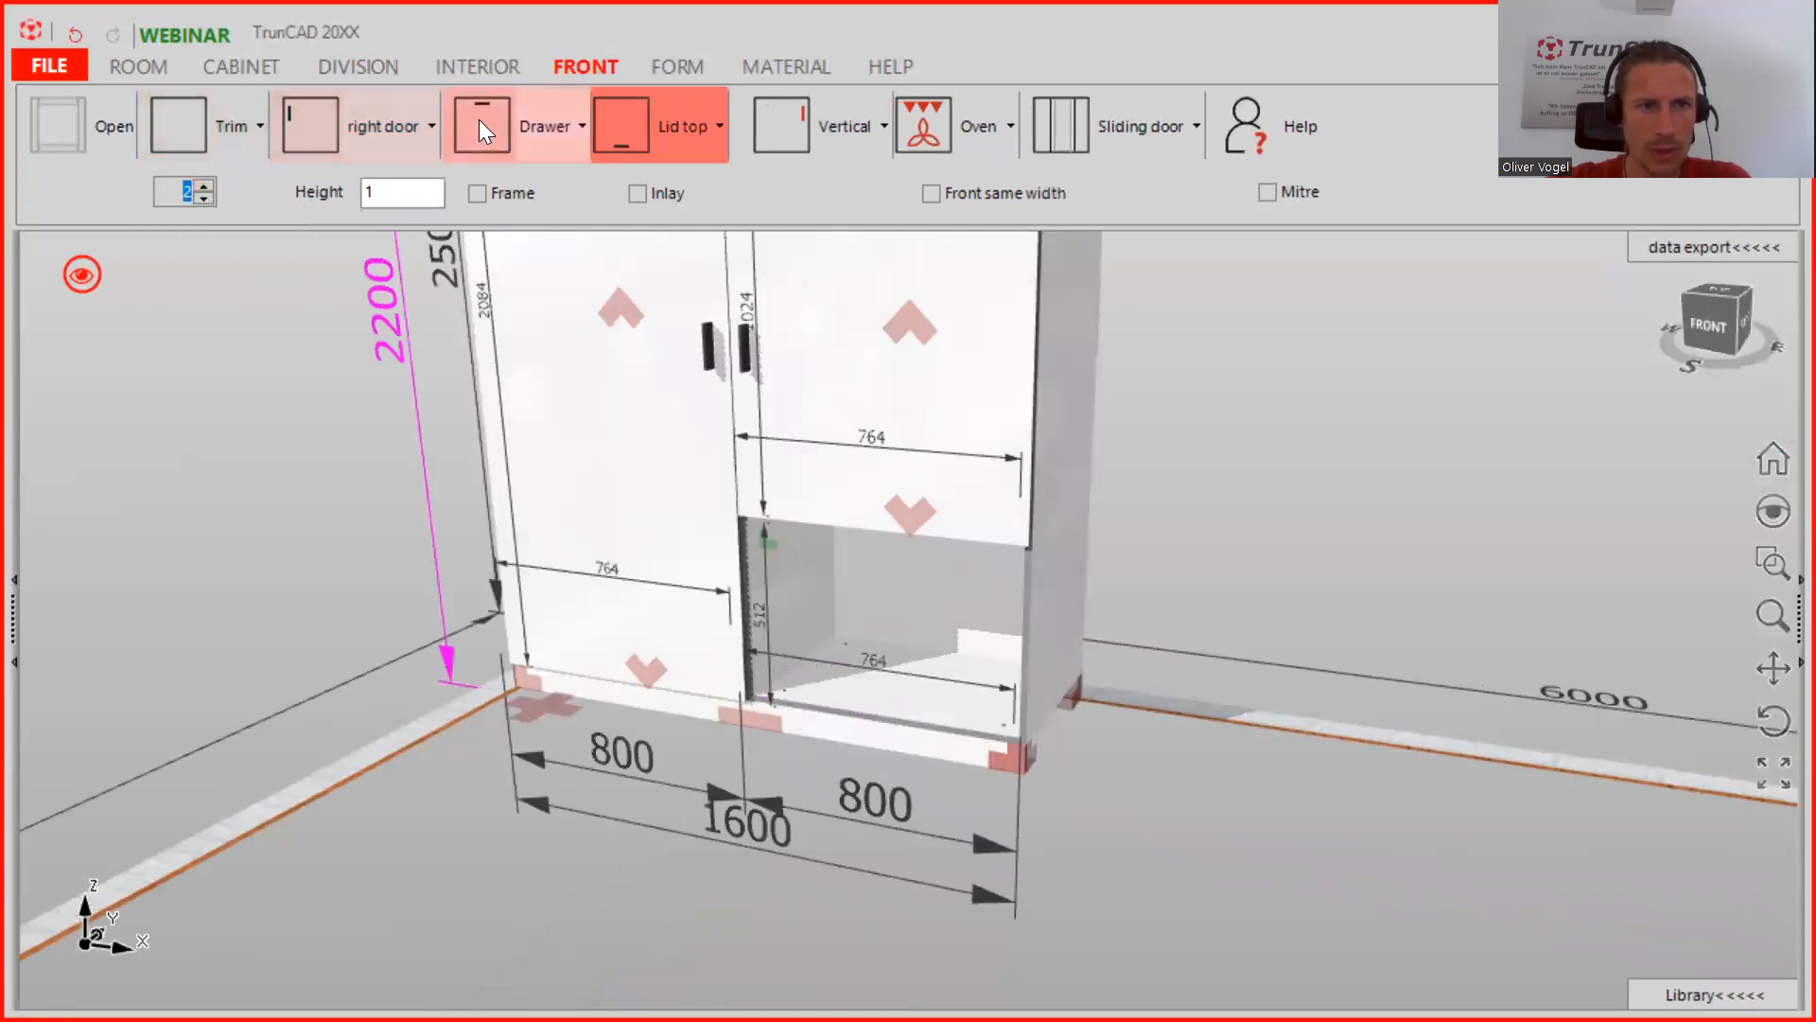
left_click(533, 123)
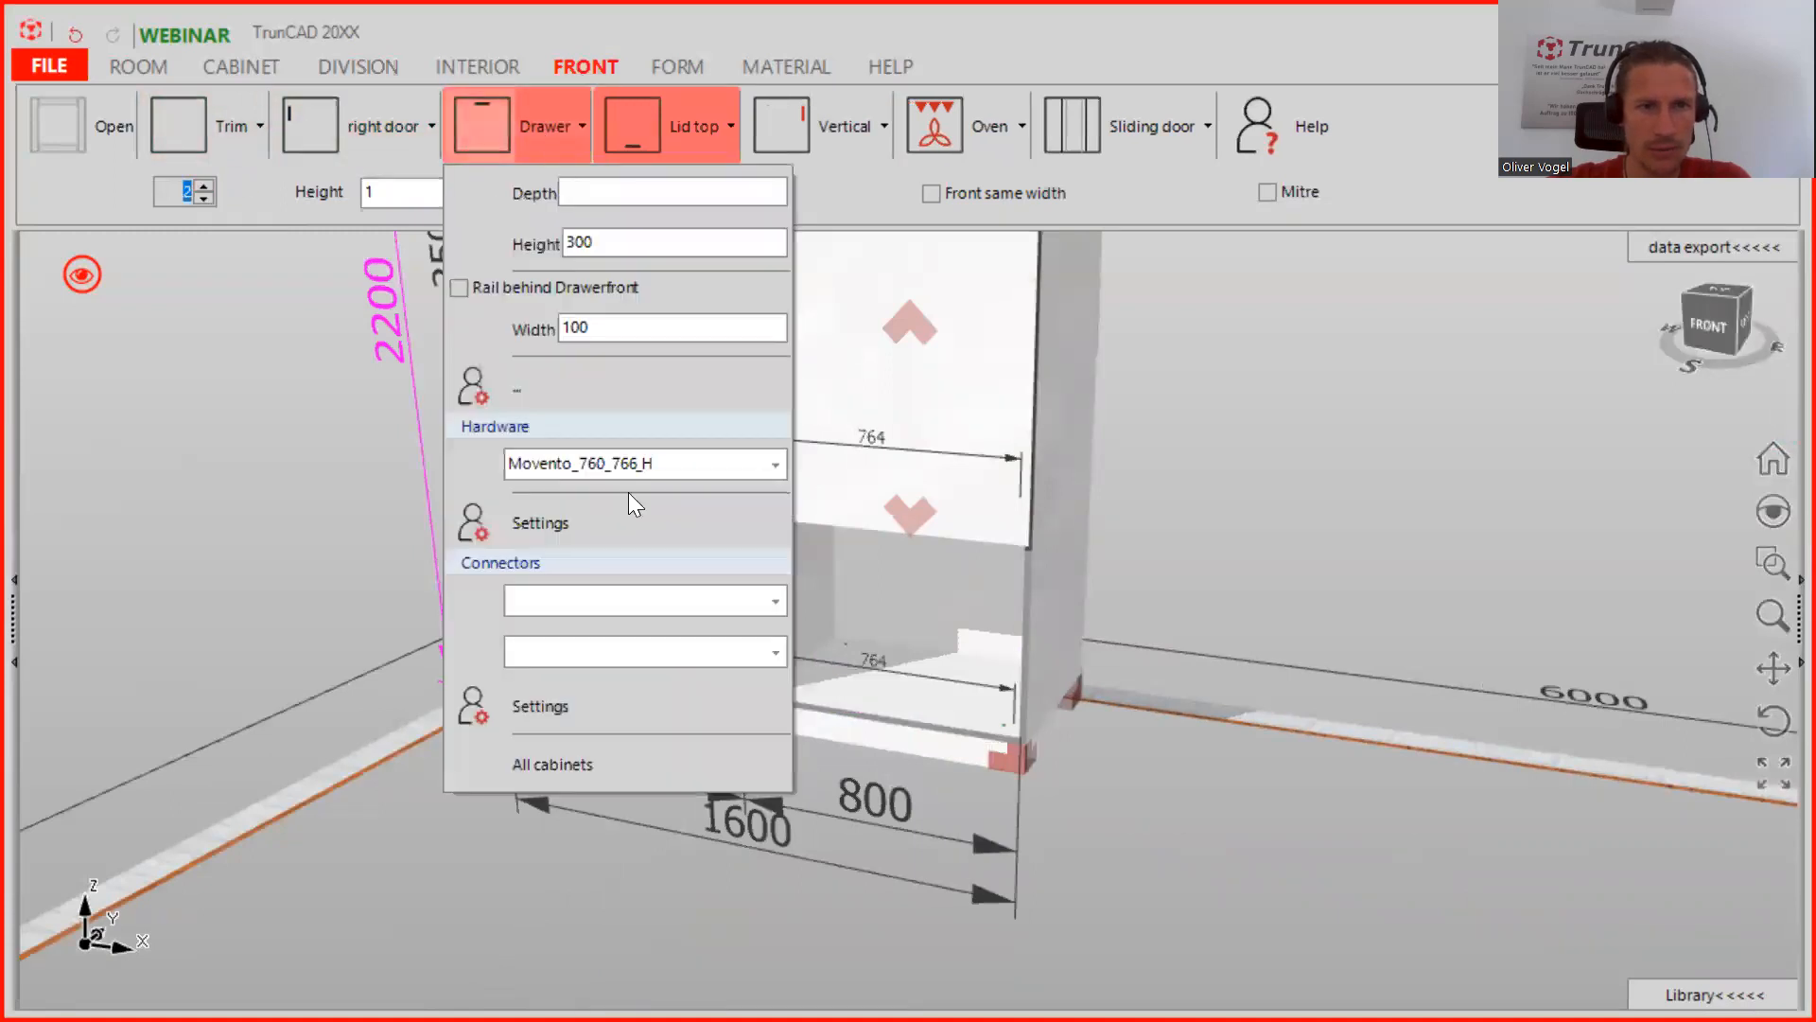
left_click(775, 465)
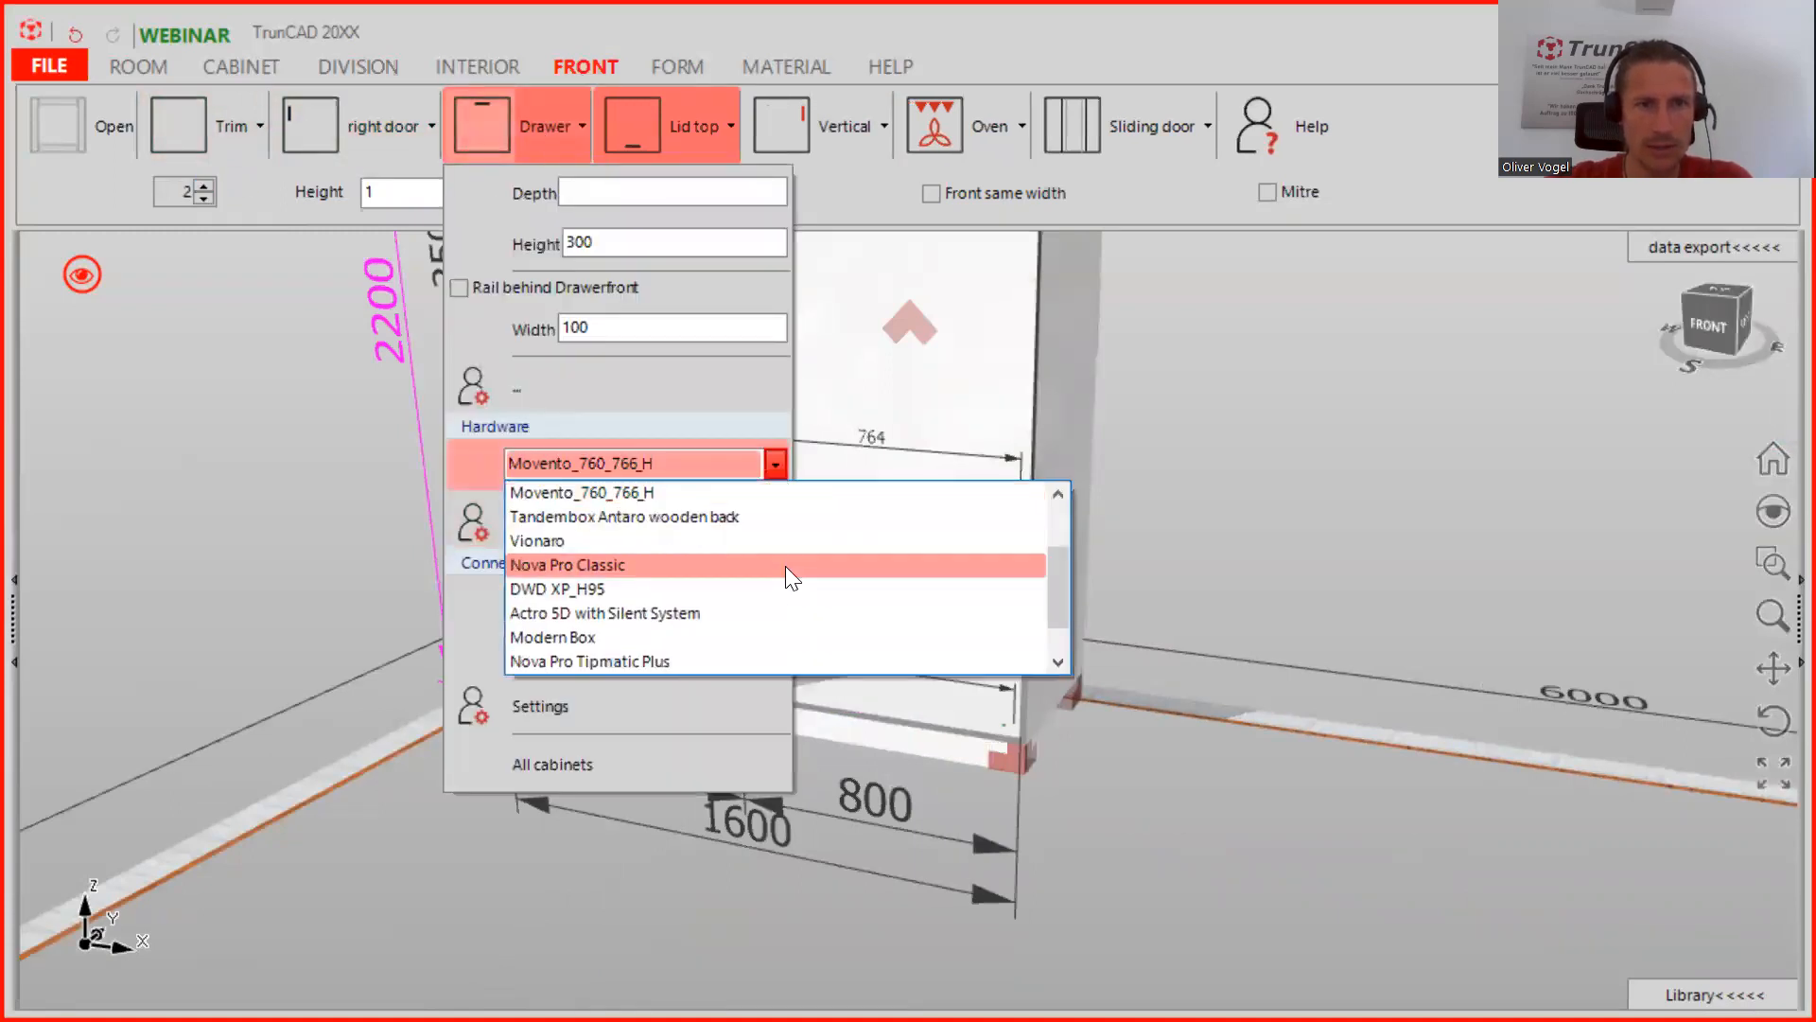
left_click(807, 501)
left_click_drag(473, 124, 844, 558)
Set the width of the next cabinet to 3600
scroll(1211, 534, "down", 3)
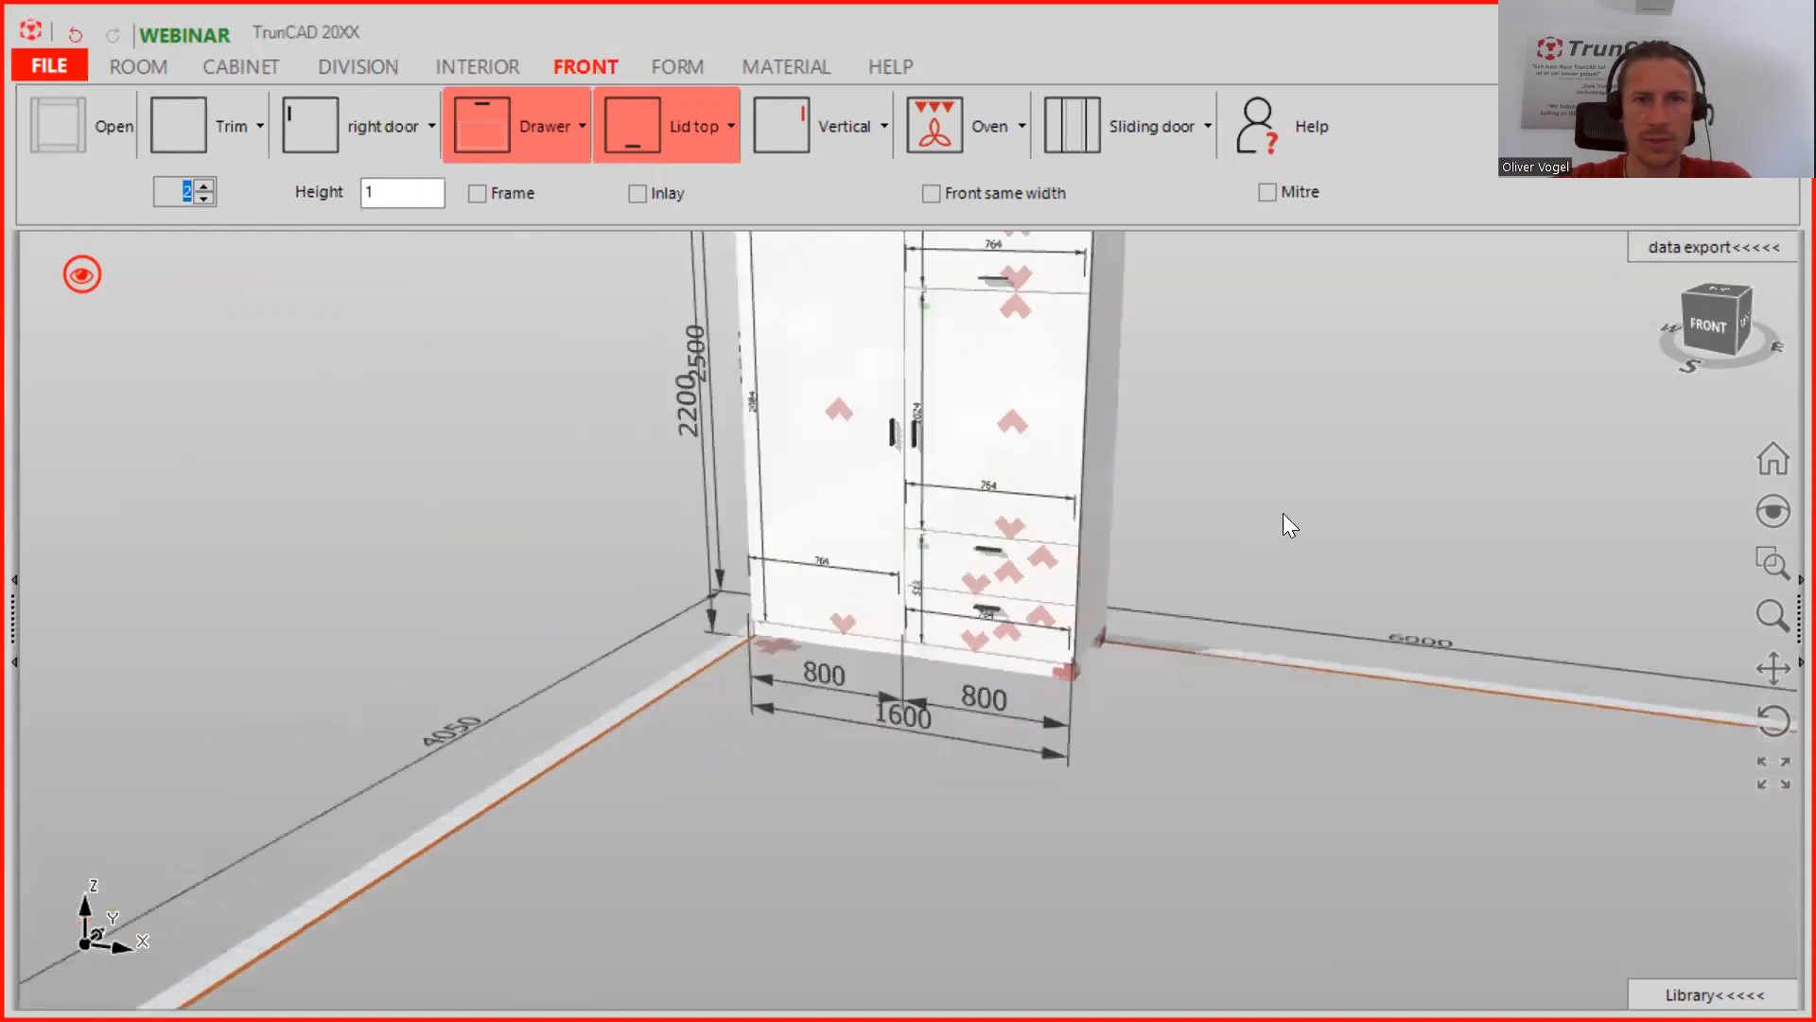
middle_click_drag(1249, 588, 1253, 634)
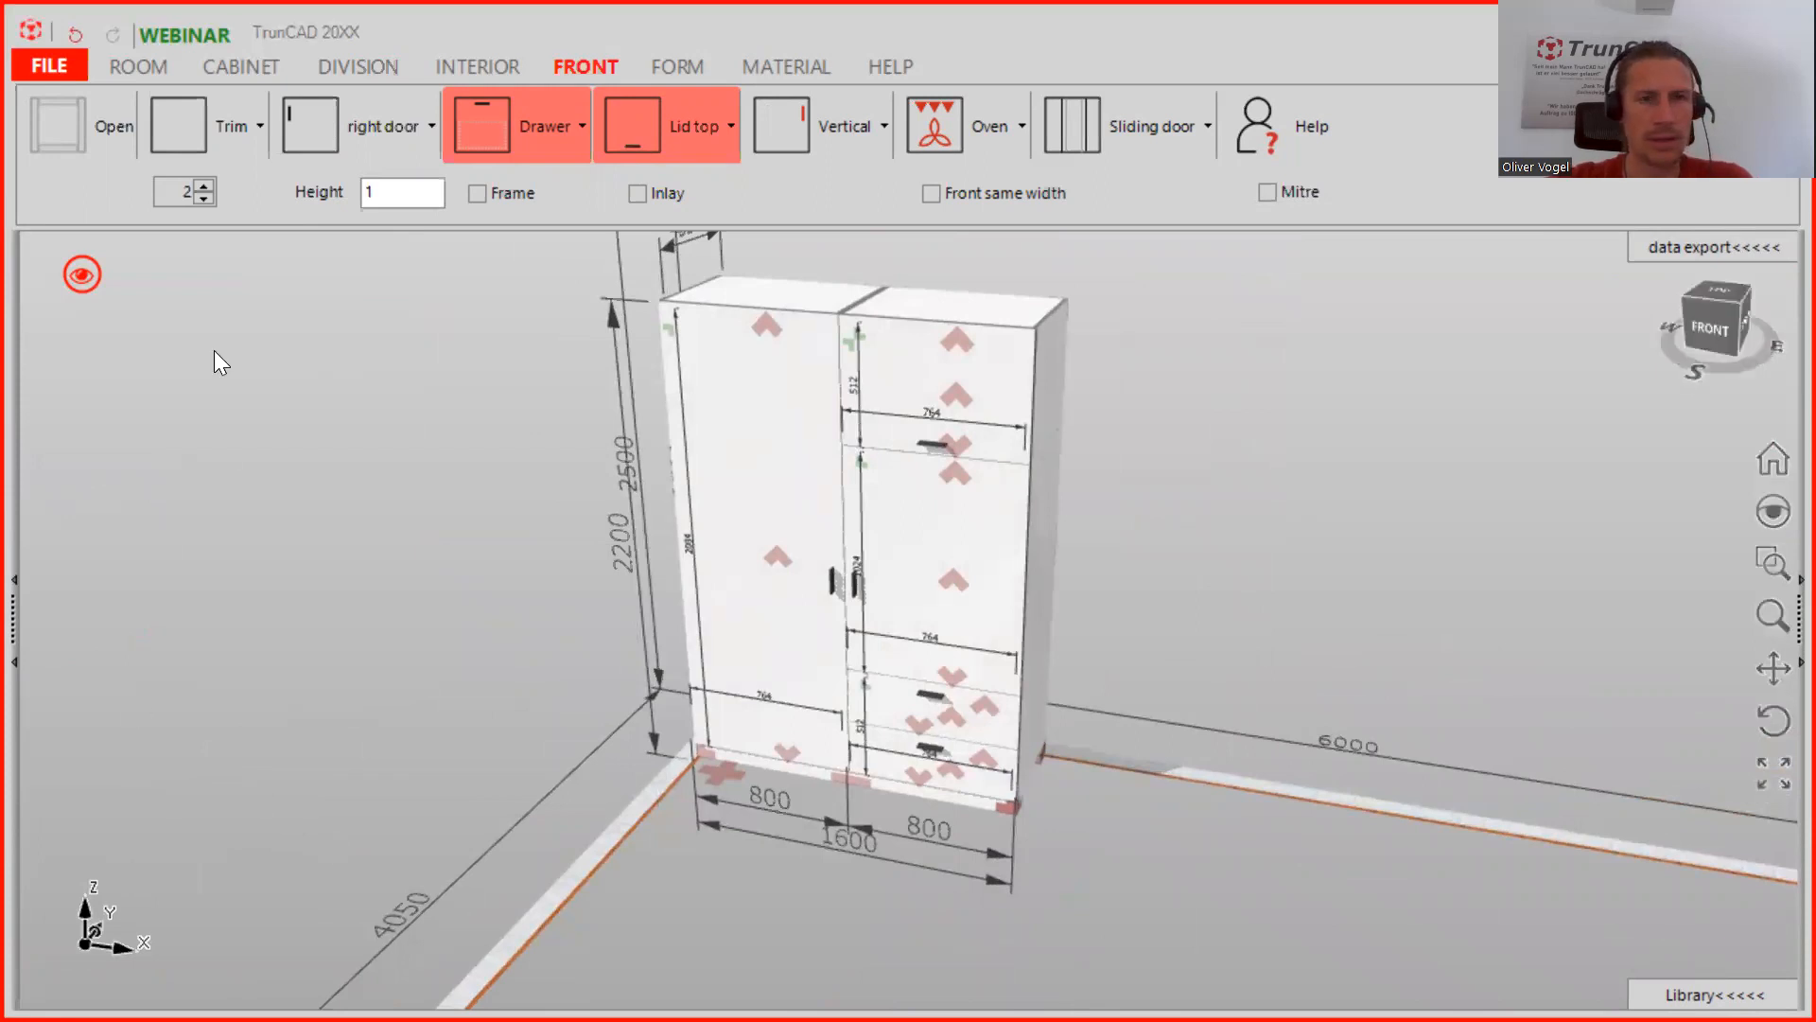
left_click(217, 77)
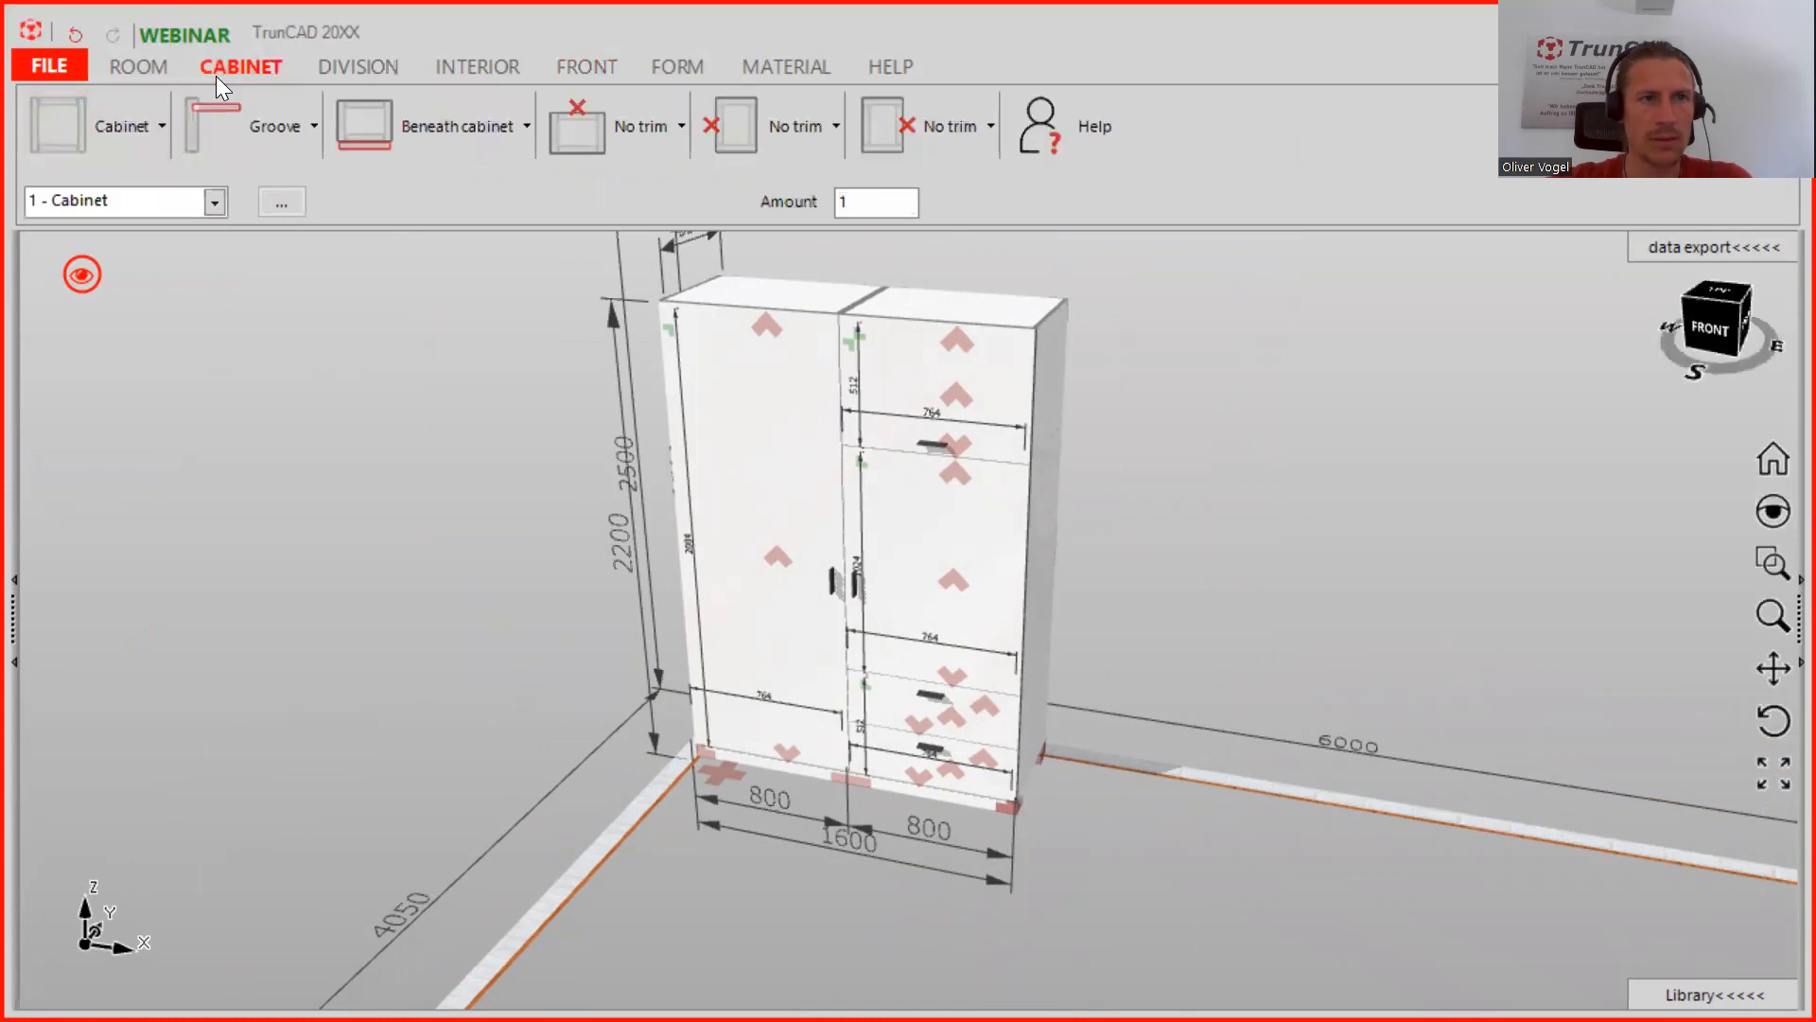
left_click(144, 130)
double_click(180, 219)
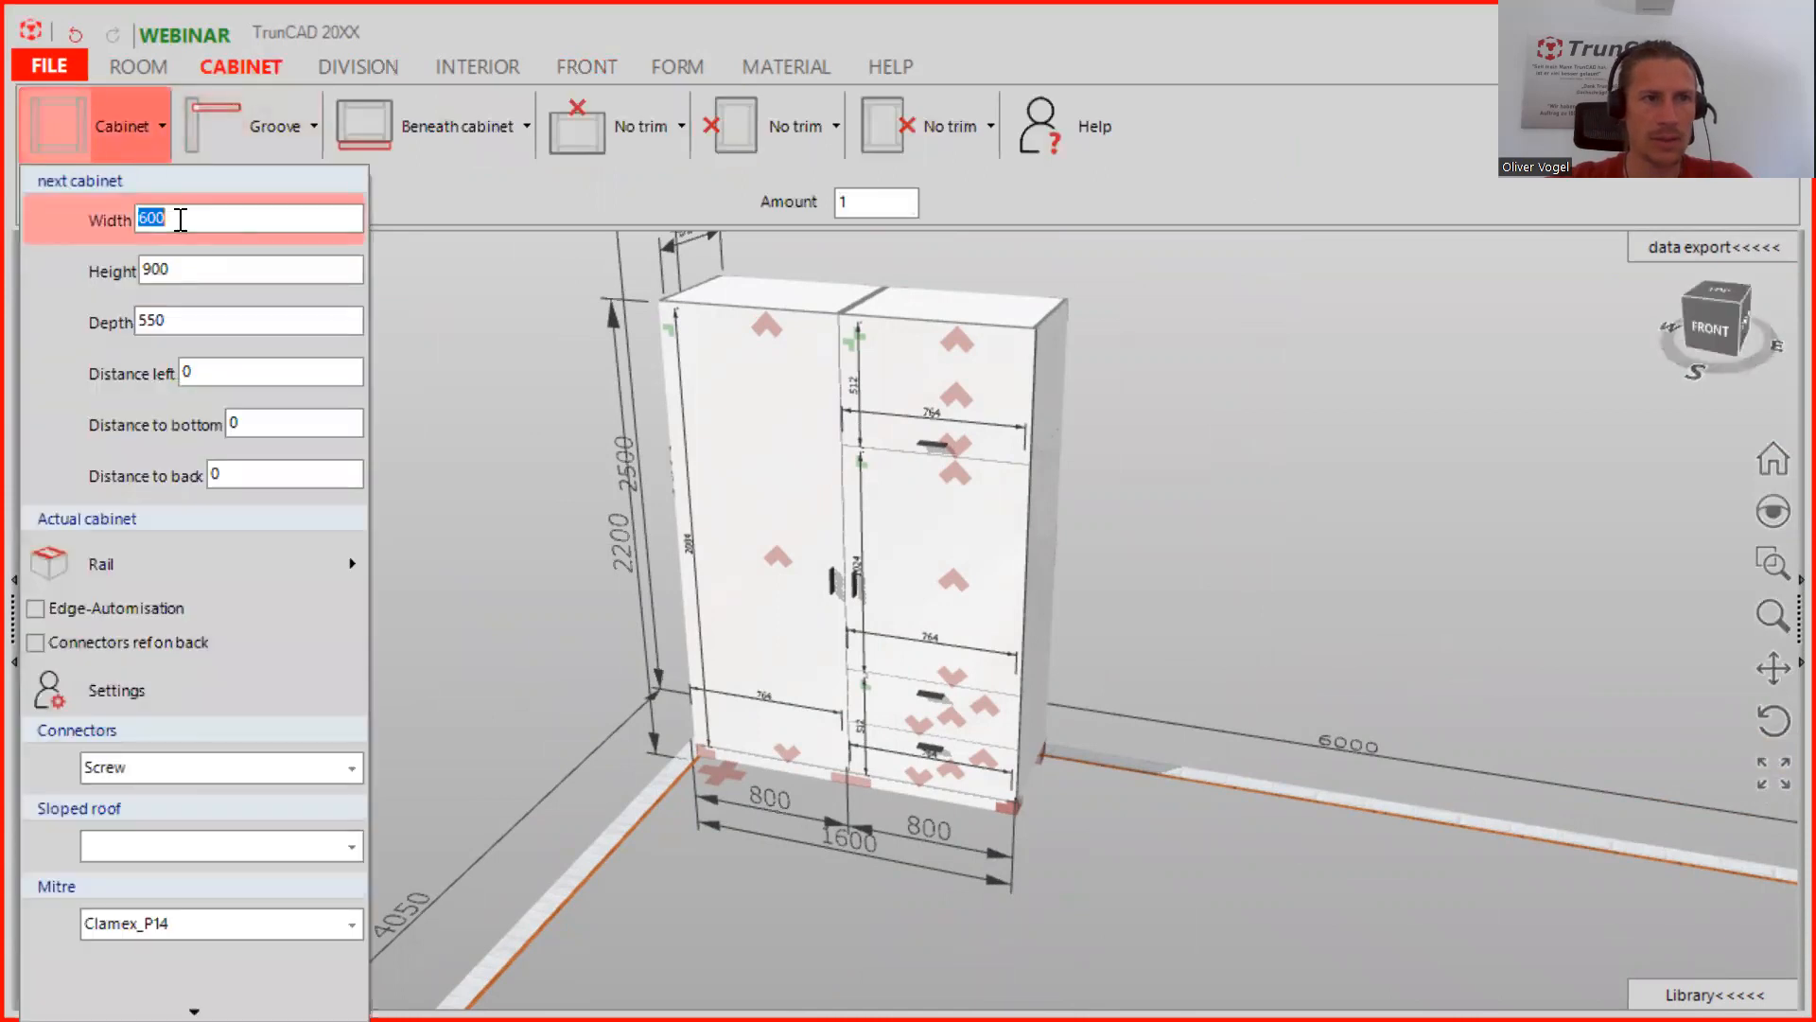
type("3600")
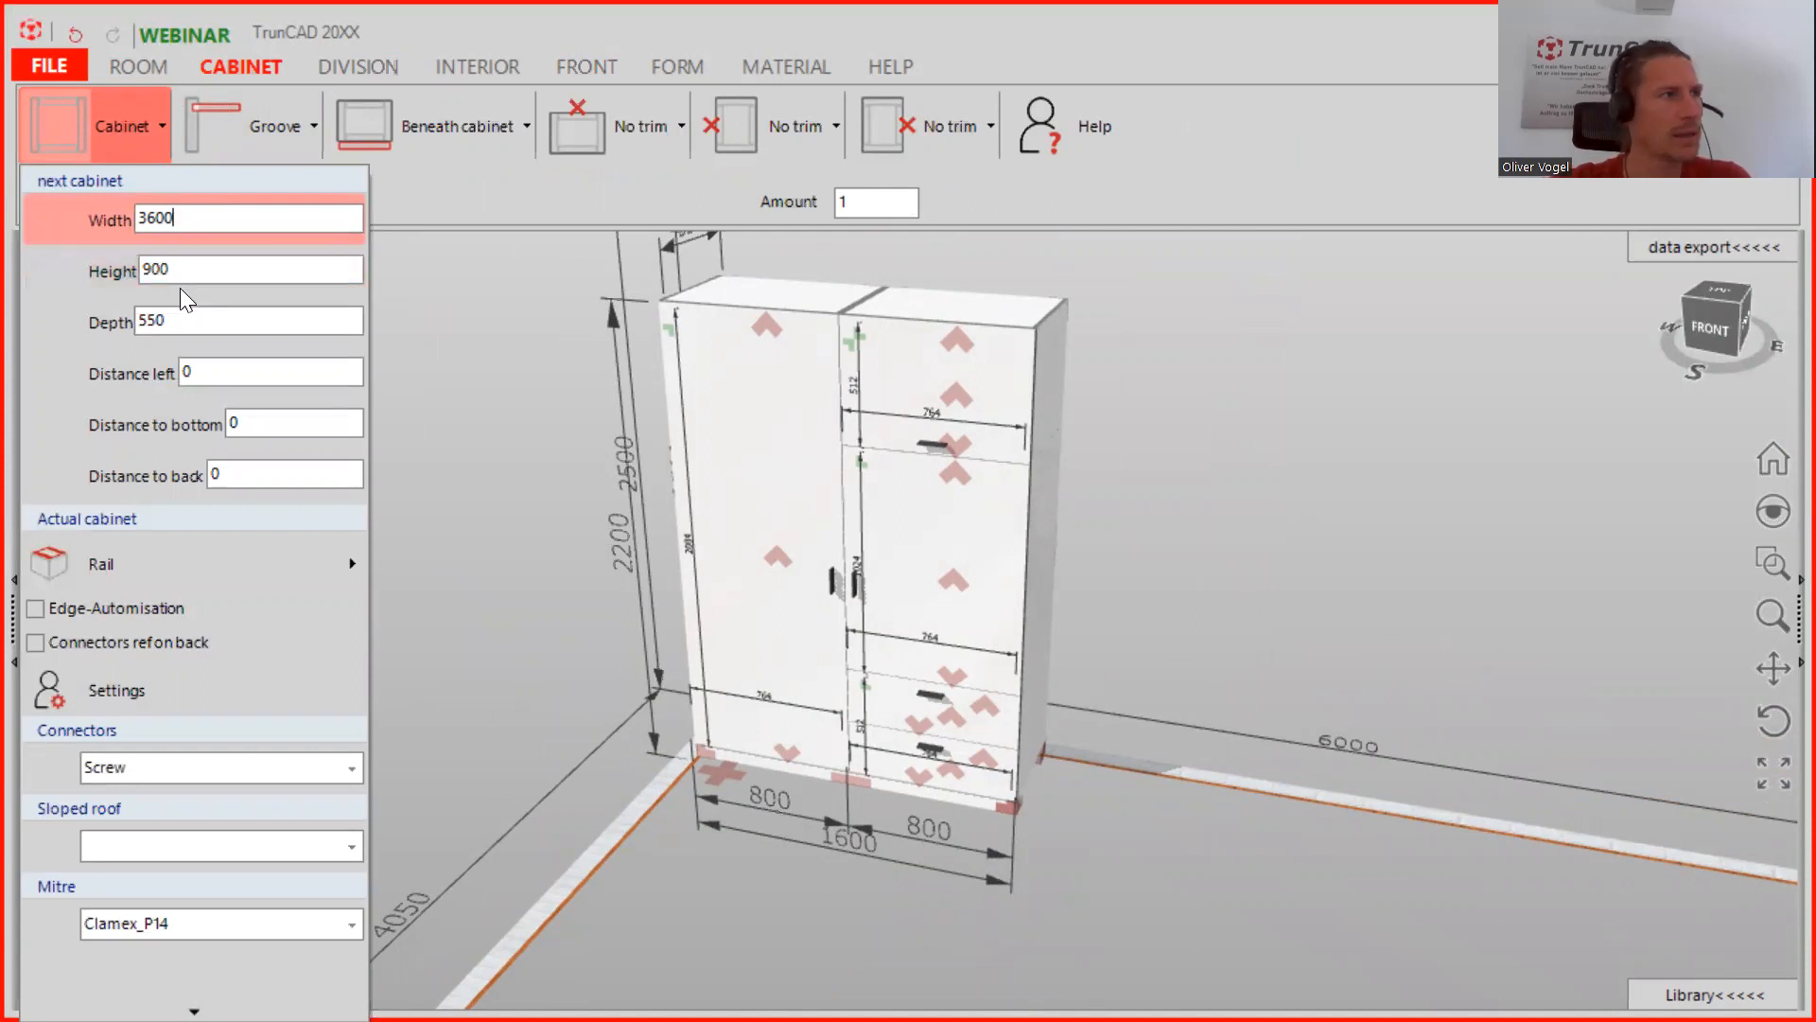
Place the 3600-wide, 900-high base cabinet against the right side of the tall cabinet along the back wall
middle_click_drag(1242, 623, 1170, 640)
scroll(1170, 674, "up", 2)
scroll(1169, 671, "up", 2)
scroll(965, 795, "up", 3)
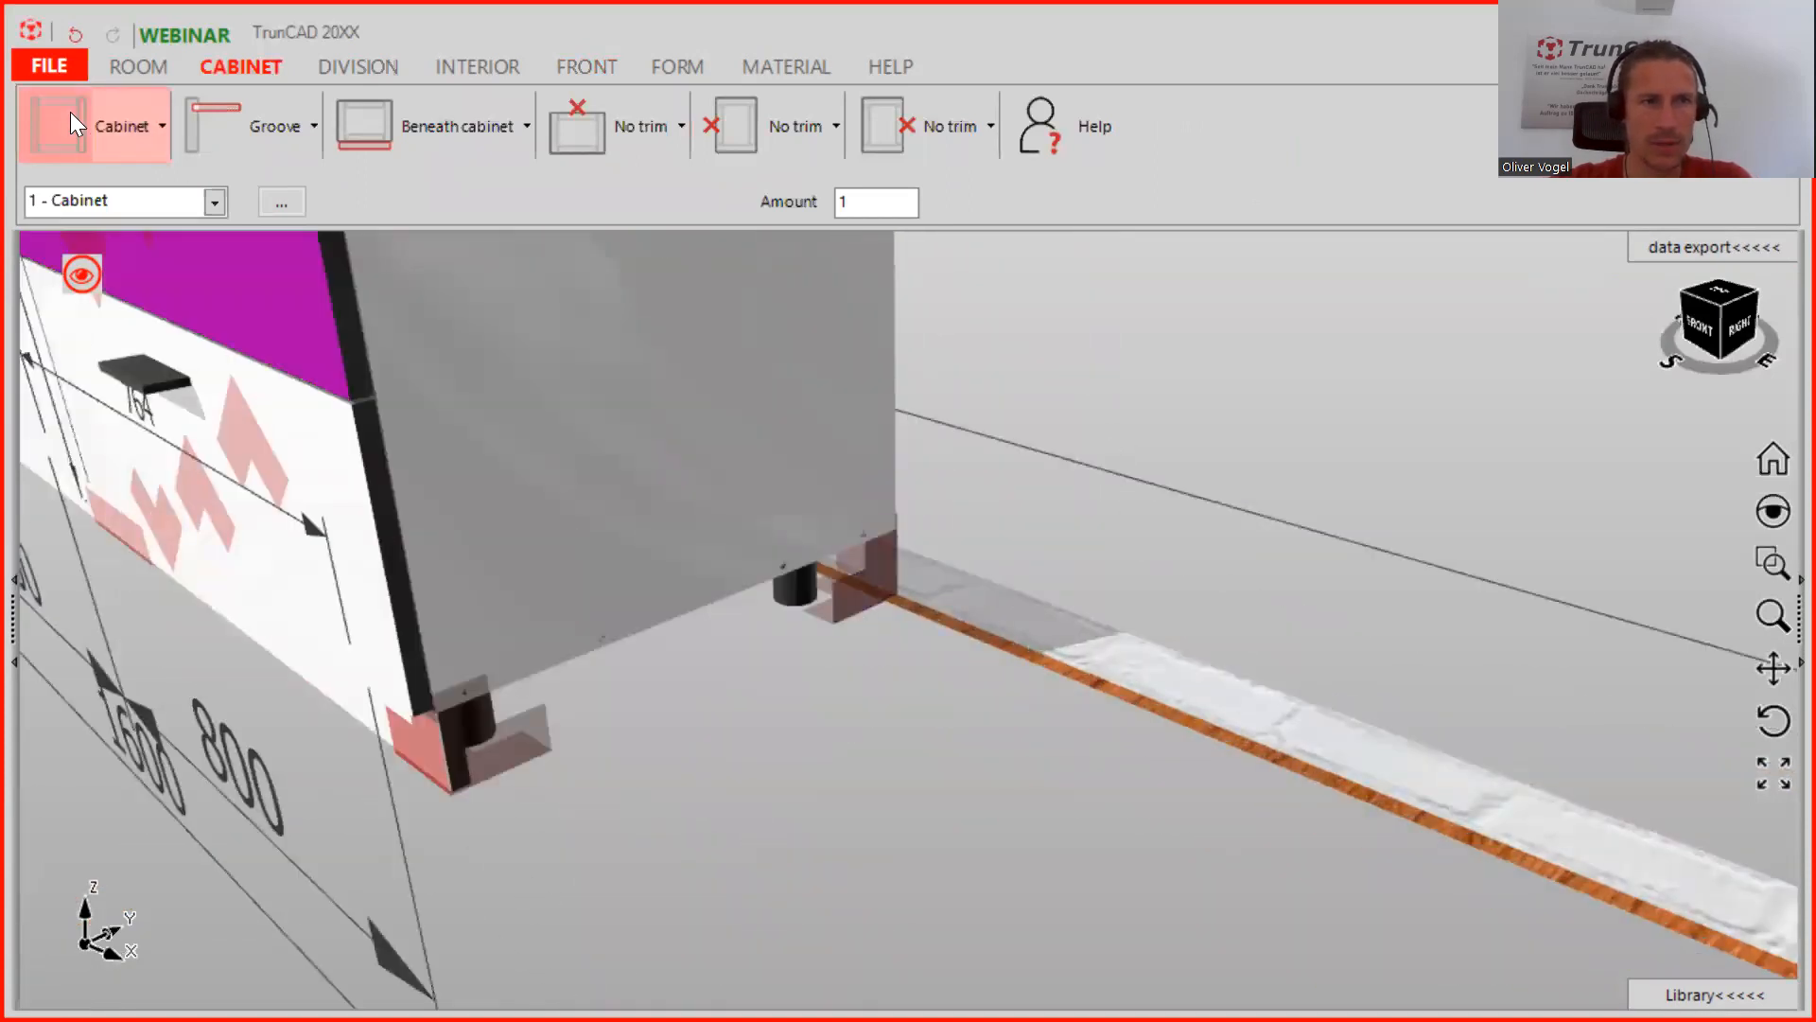
left_click(119, 115)
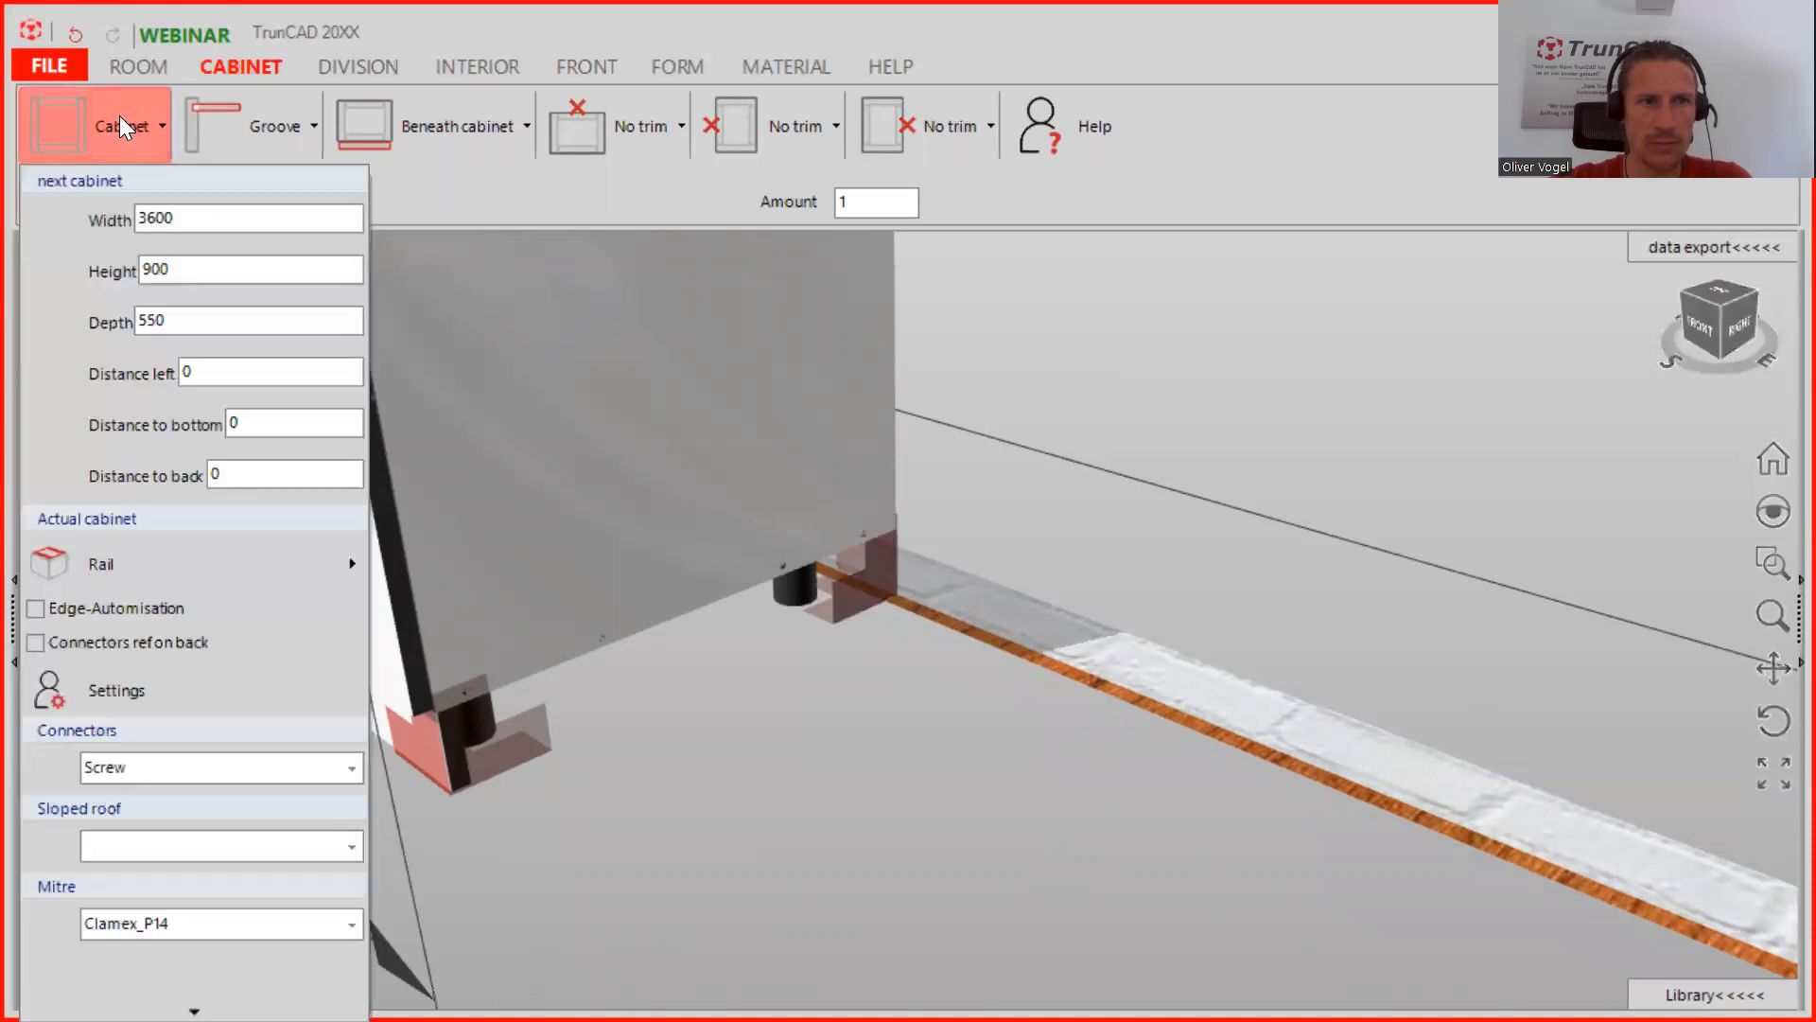
left_click(43, 128)
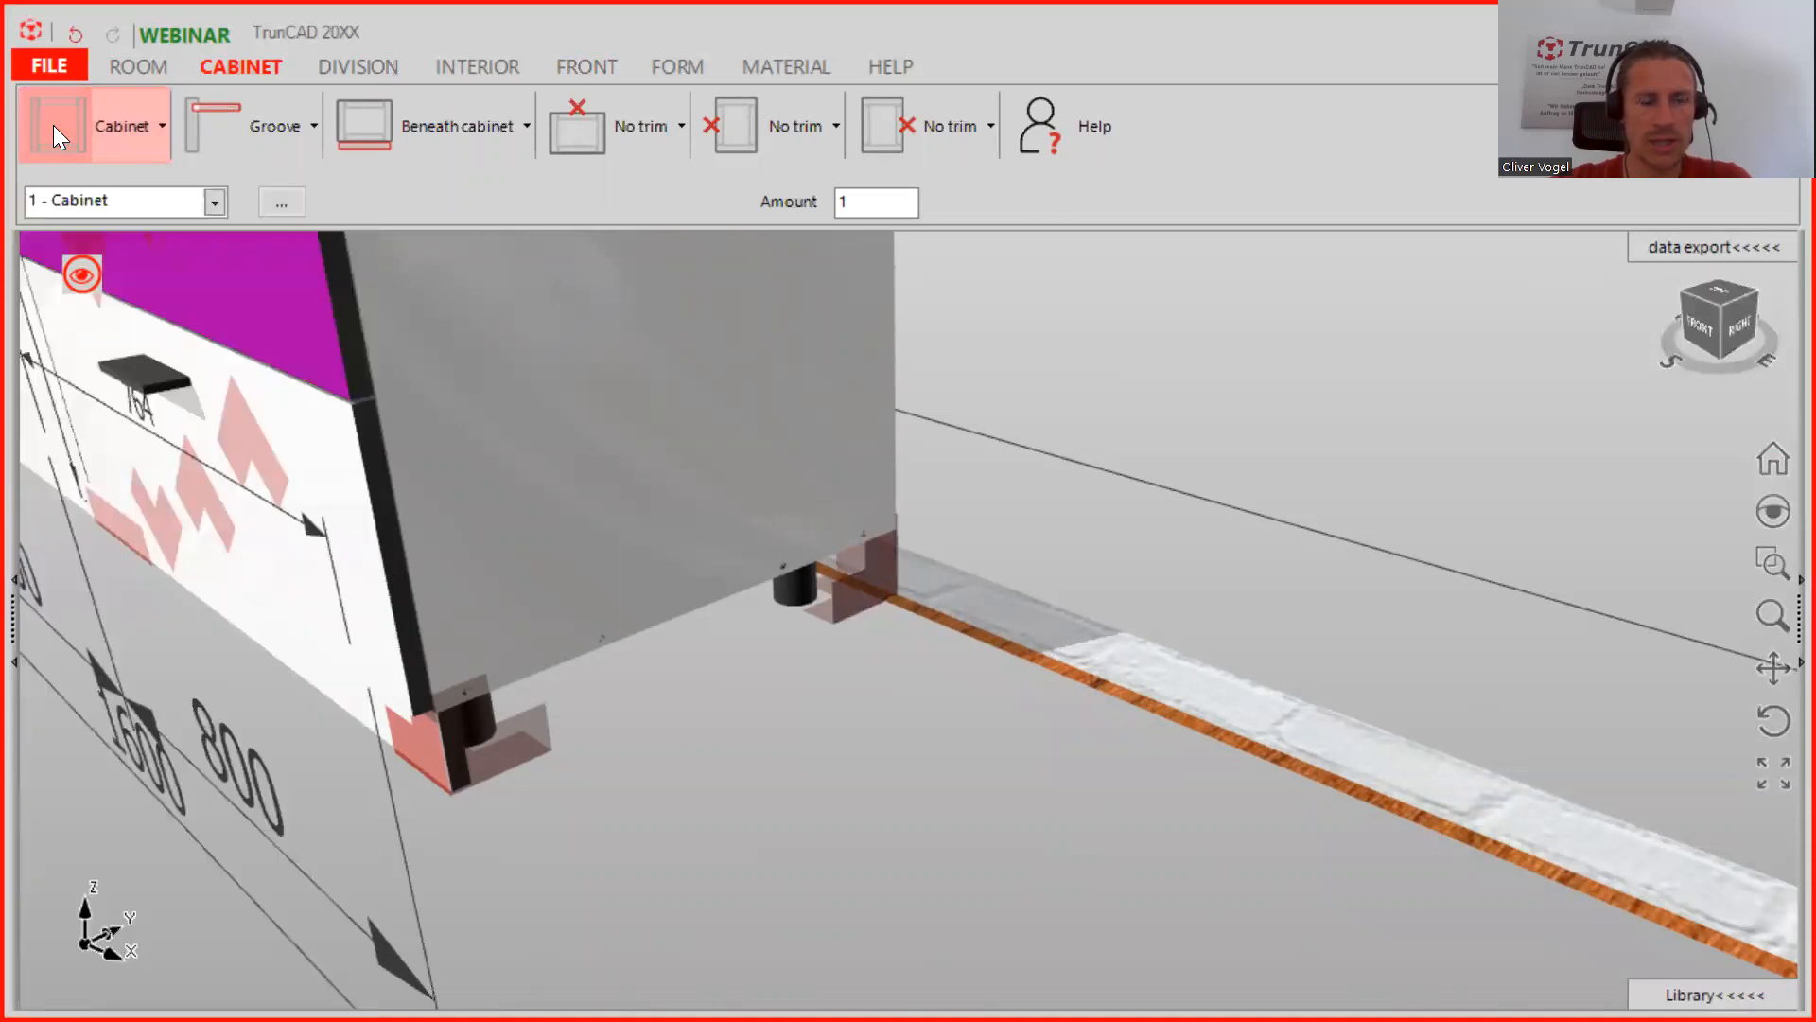
left_click(860, 606)
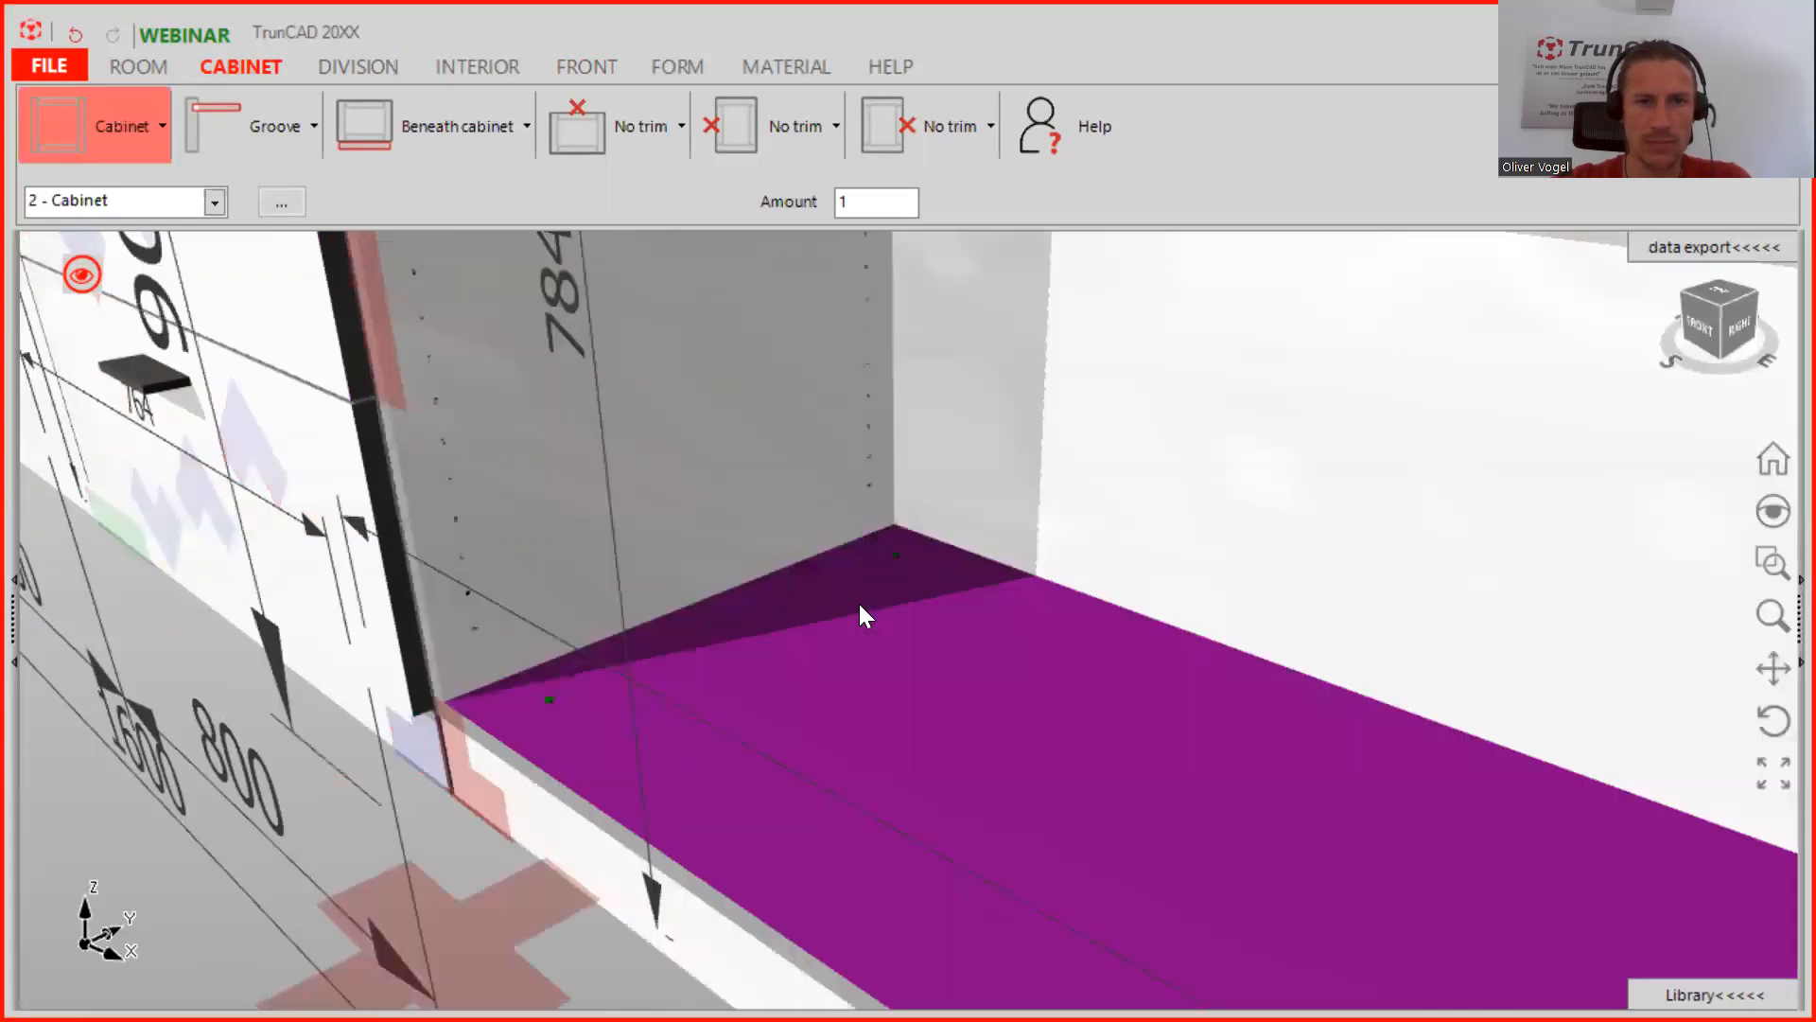
Divide the base cabinet into three equal 1200-wide sections with two double vertical divisions passing through top and bottom
scroll(860, 606, "down", 5)
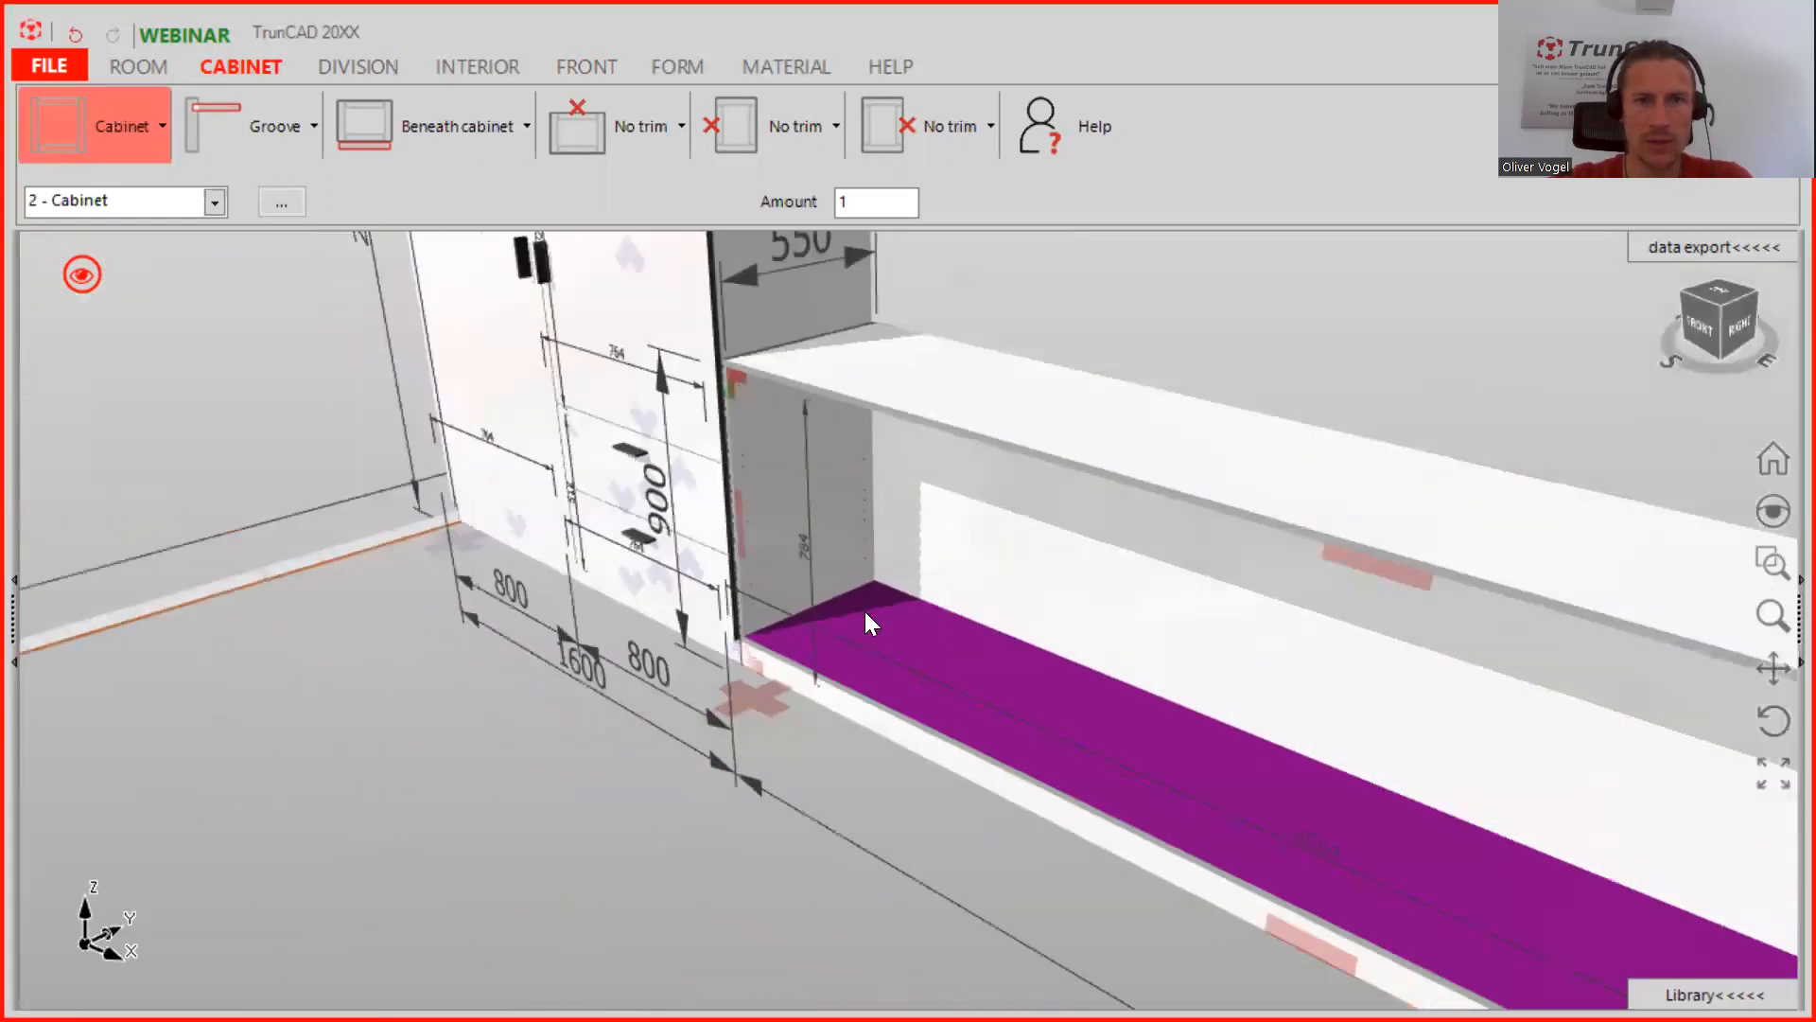
middle_click_drag(984, 639, 458, 233)
left_click(356, 75)
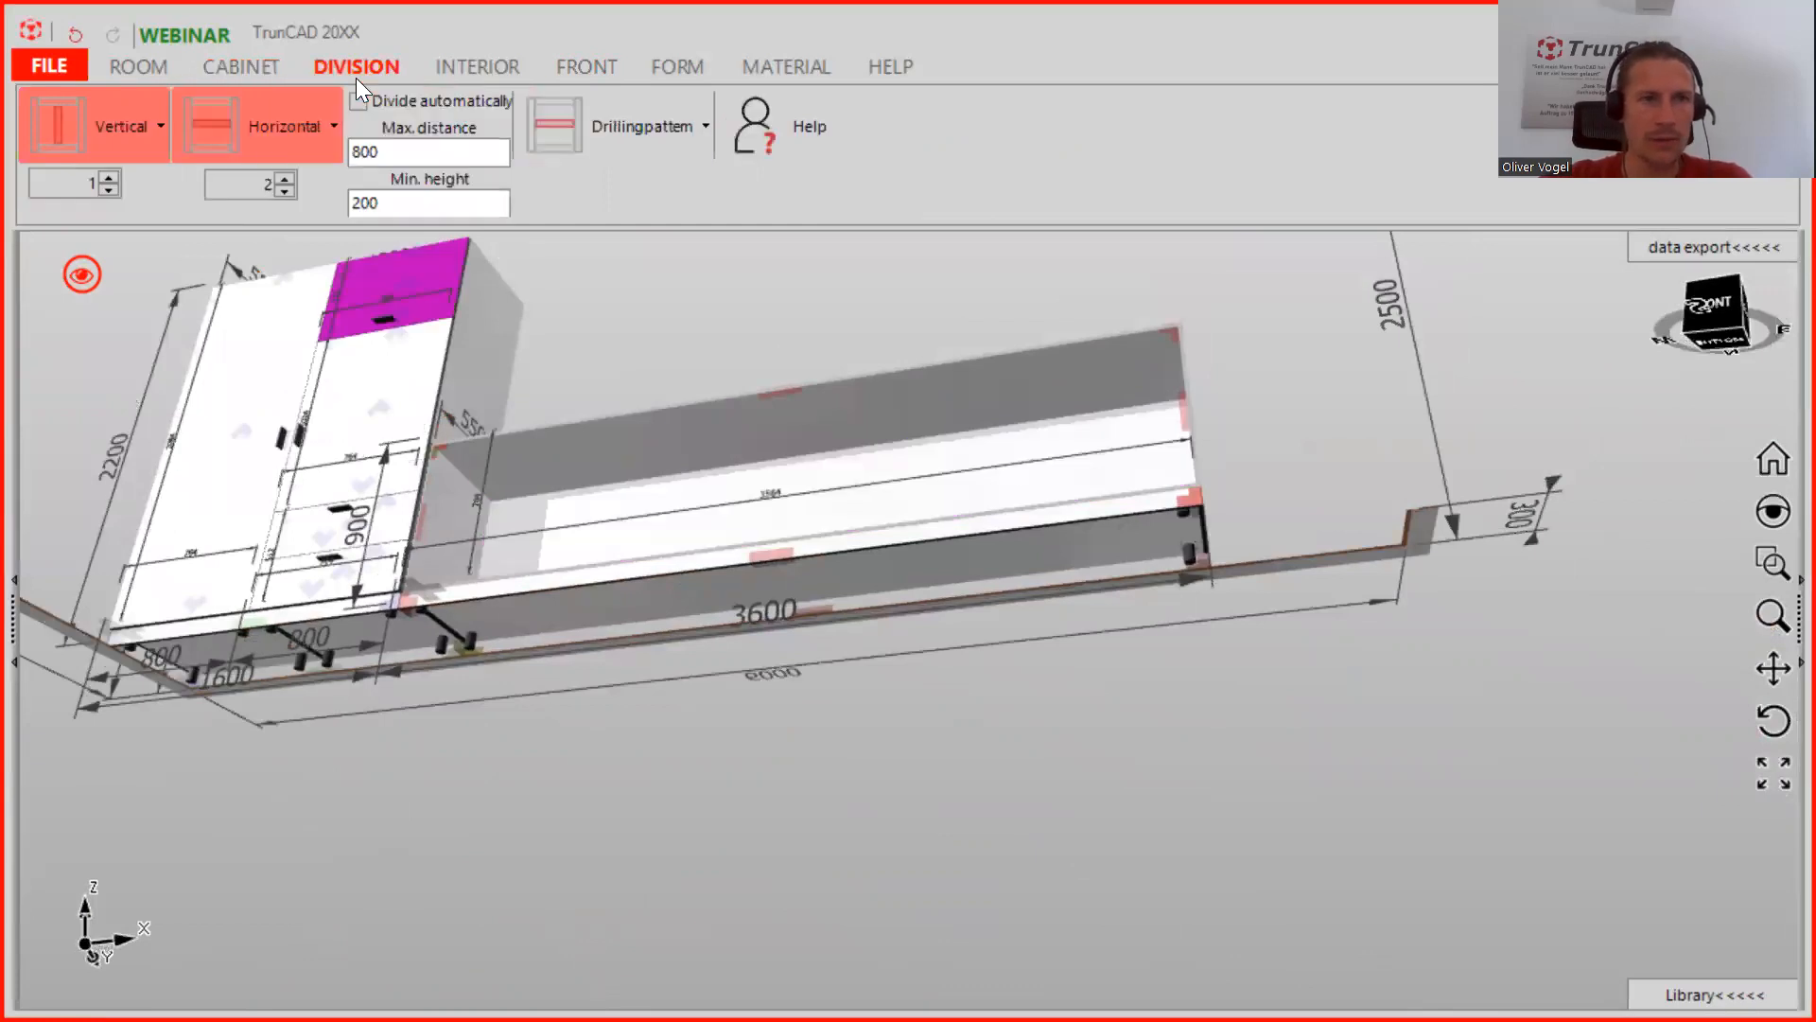
left_click(100, 127)
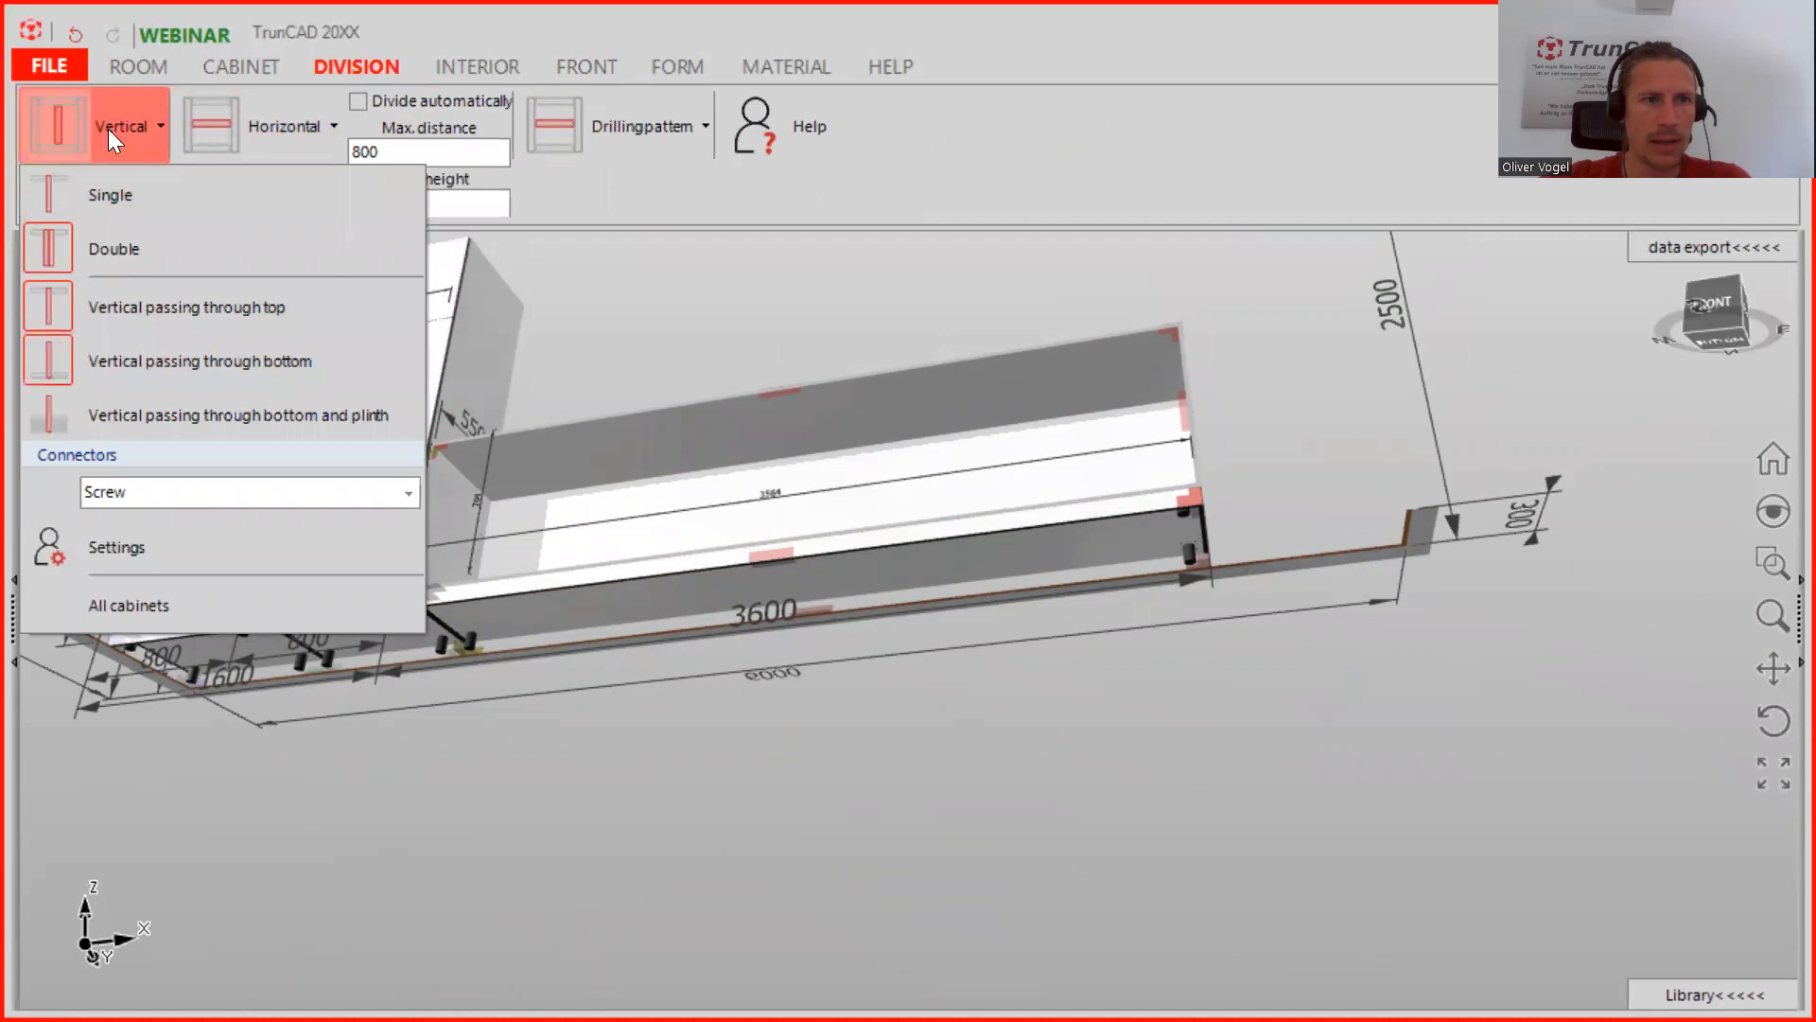
left_click(672, 174)
left_click_drag(57, 123, 702, 490)
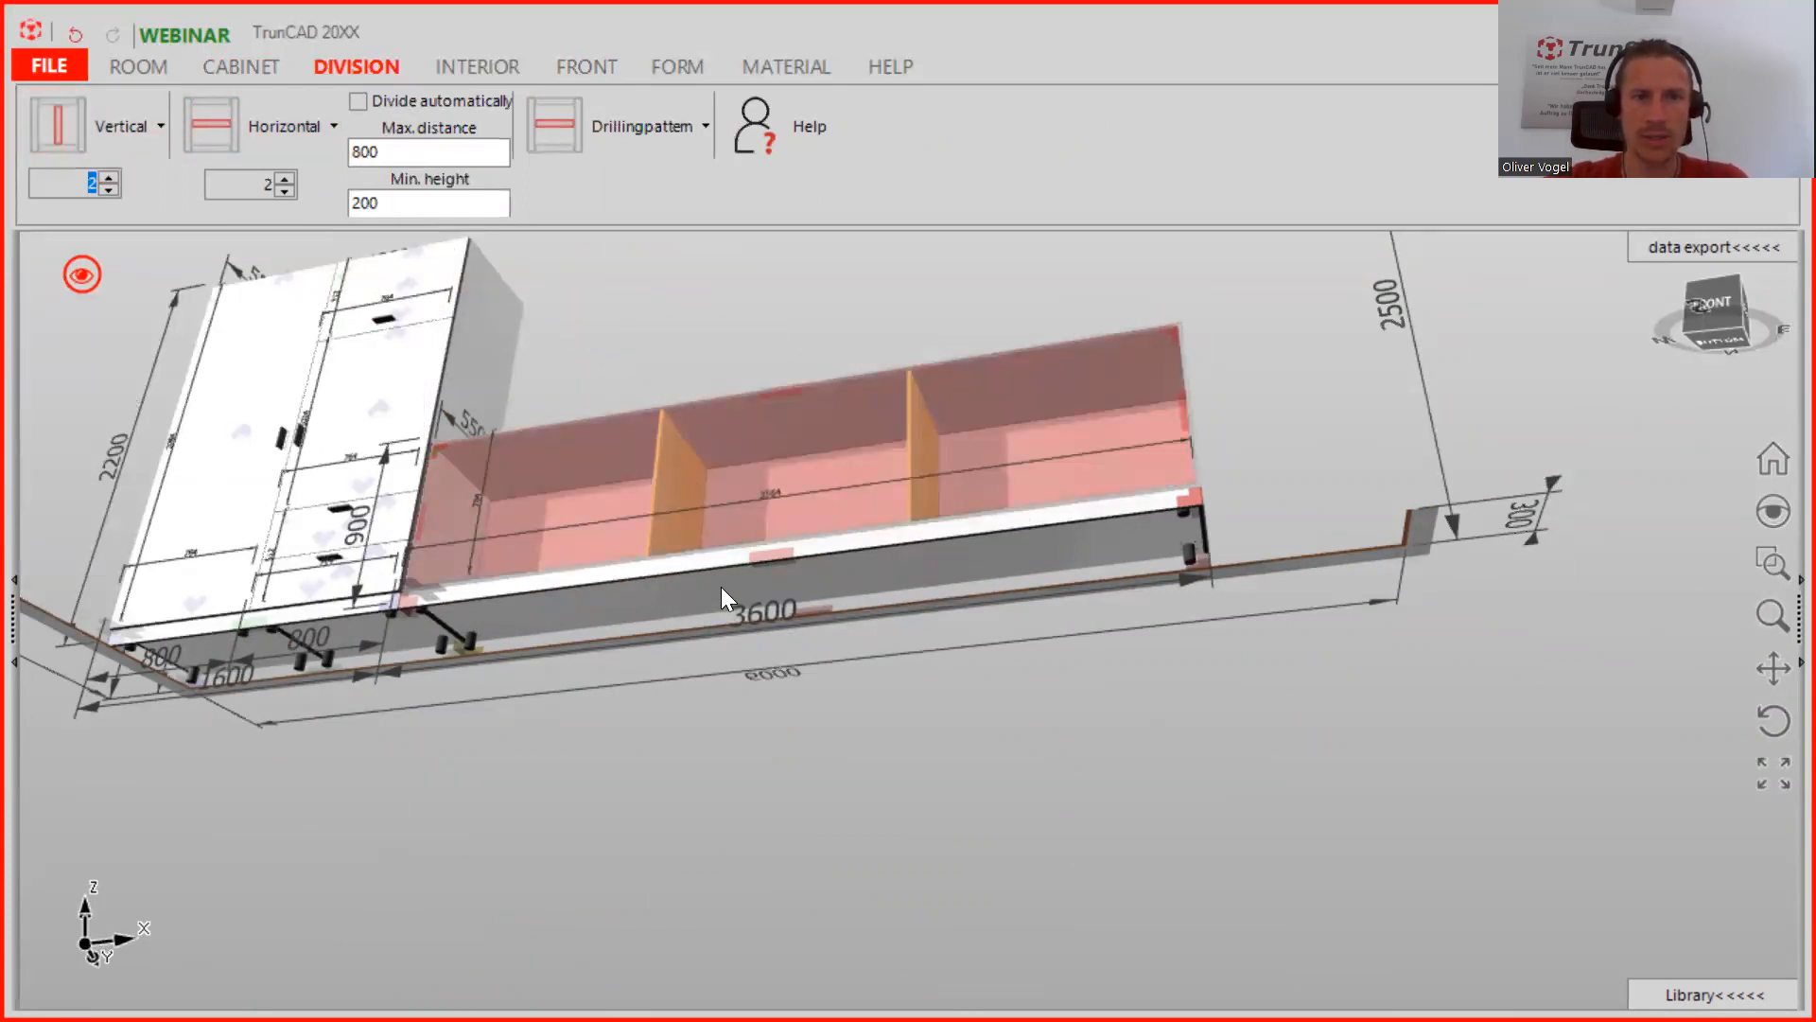
left_click_drag(720, 586, 739, 590)
scroll(679, 572, "up", 6)
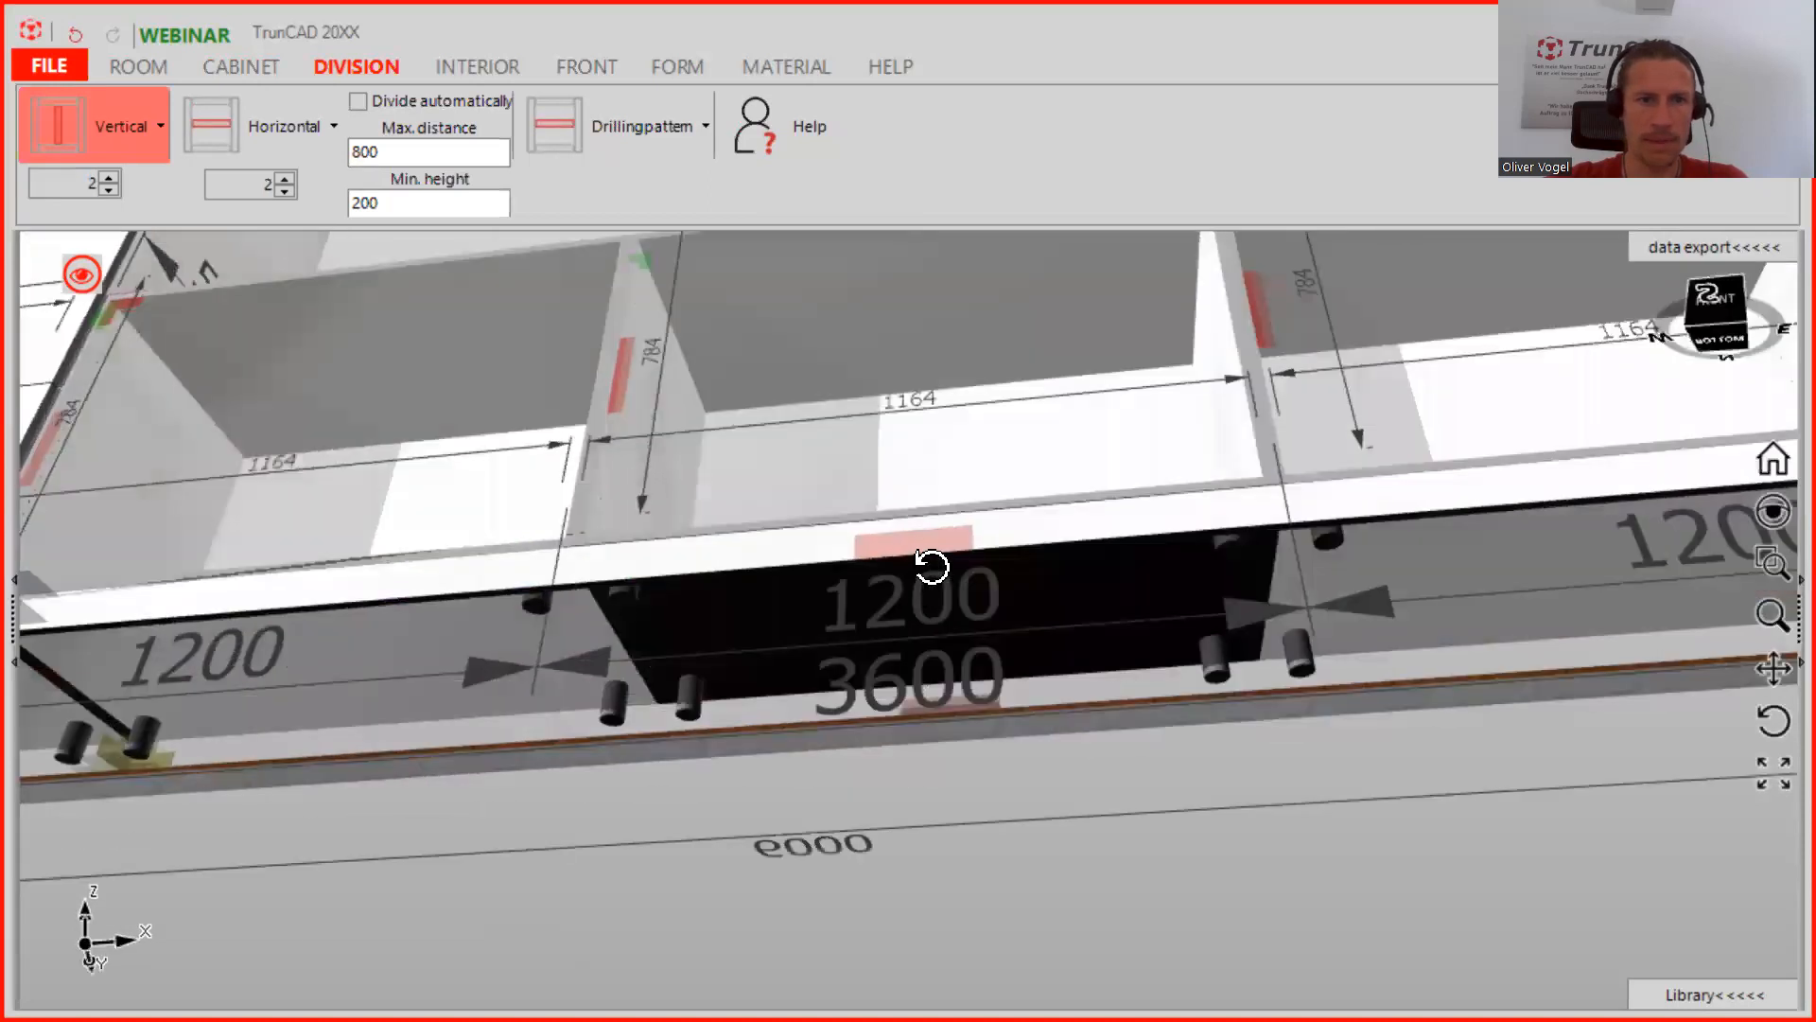
middle_click_drag(931, 566, 866, 757)
scroll(876, 569, "down", 5)
mouse_move(872, 639)
middle_mouse_down()
mouse_move(880, 616)
mouse_move(884, 637)
middle_mouse_up()
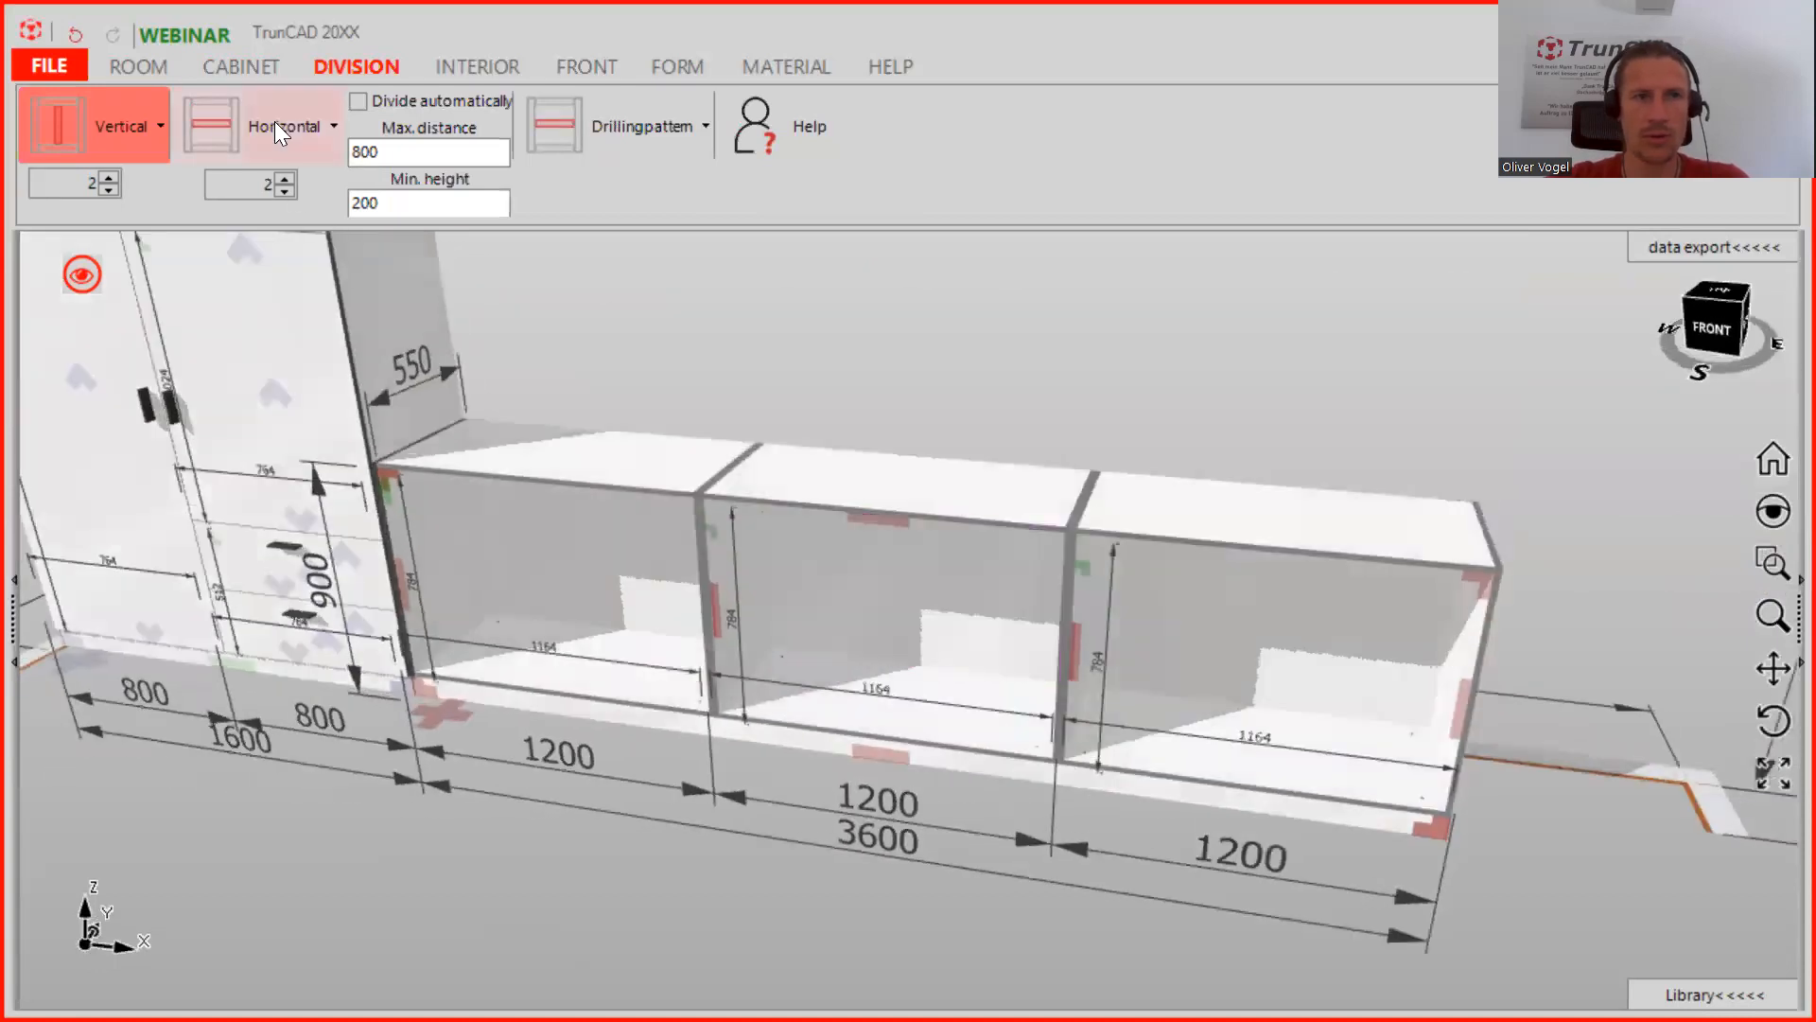
left_click(254, 65)
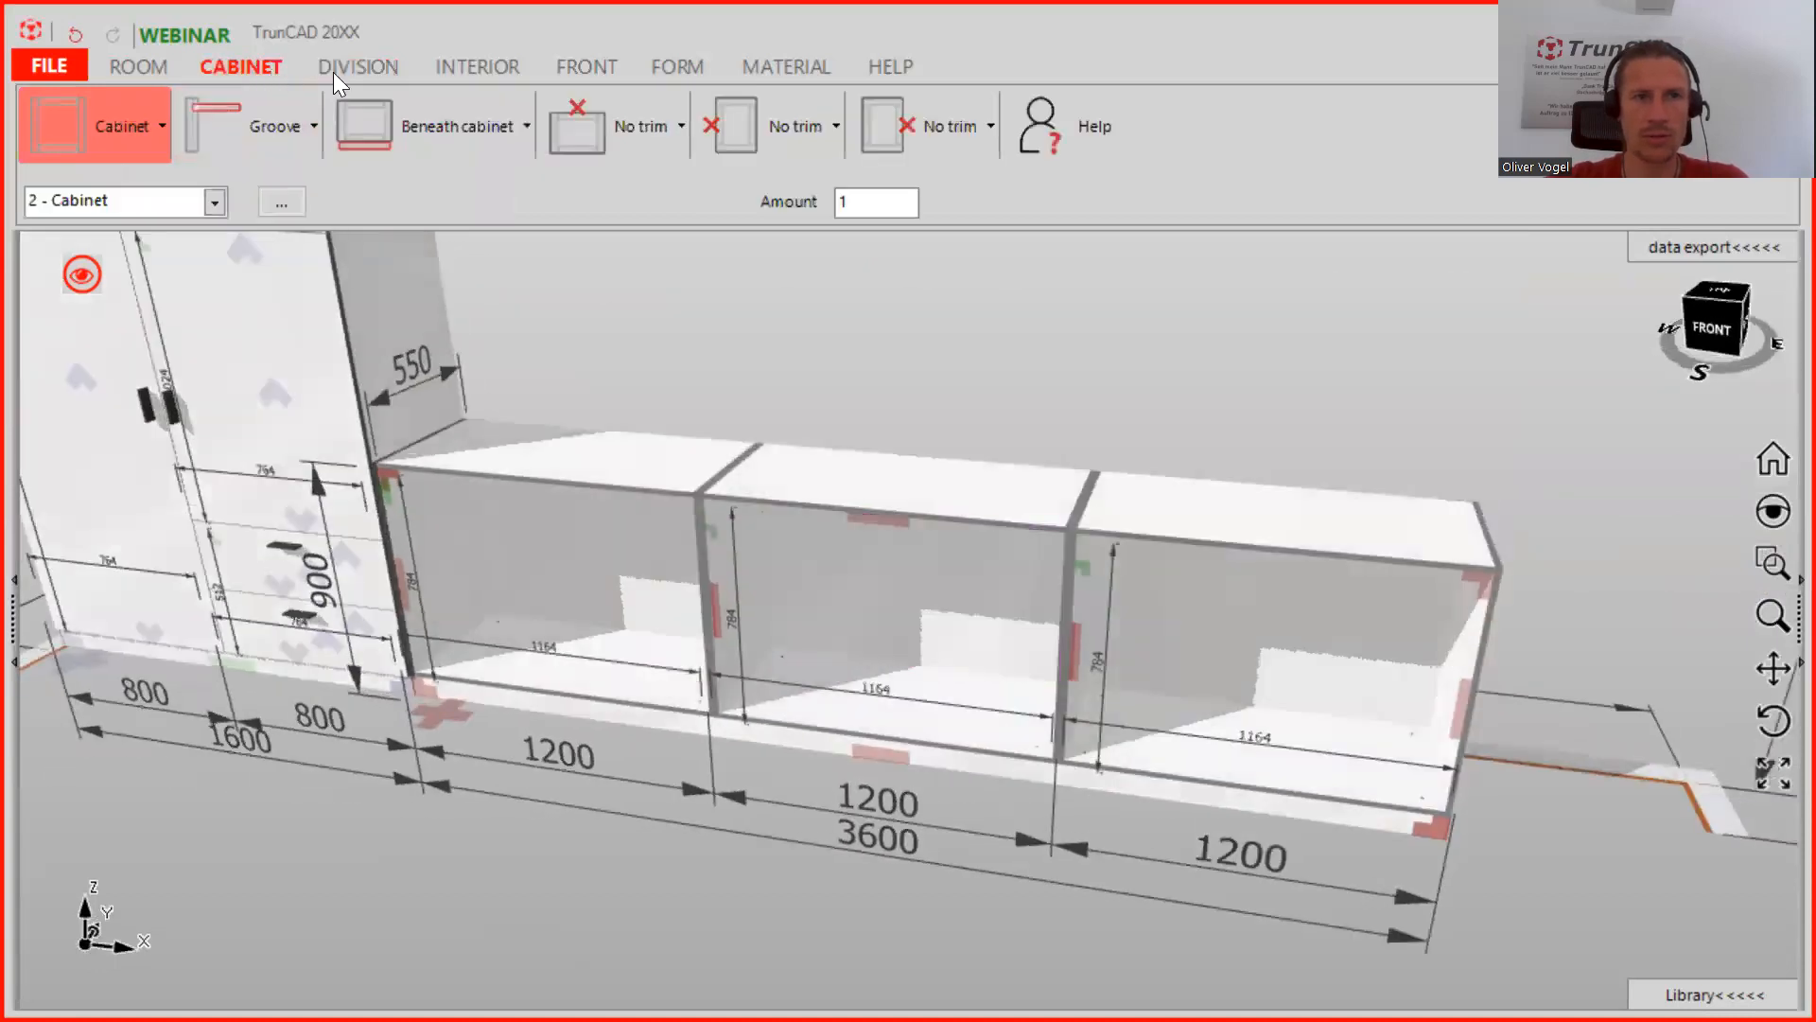
Add a coverpanel on top of the 3600-wide base cabinet with an overlap to front of 30
left_click(654, 138)
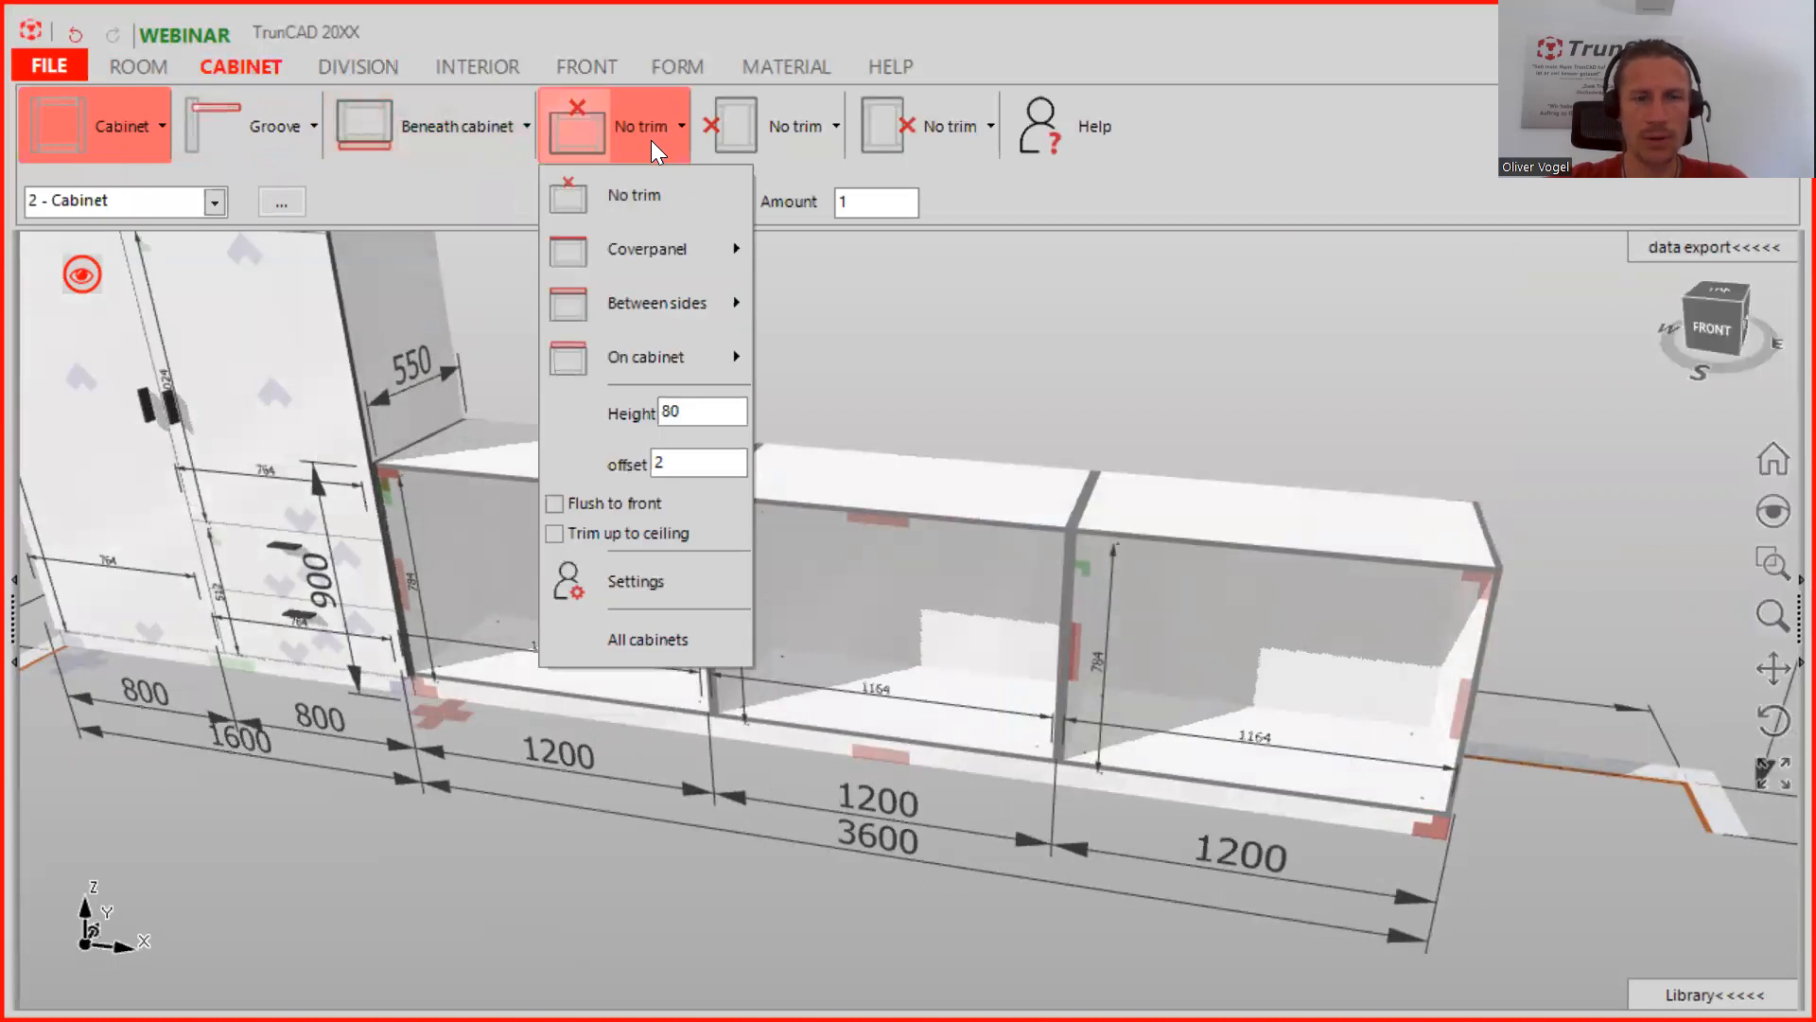
mouse_move(641, 239)
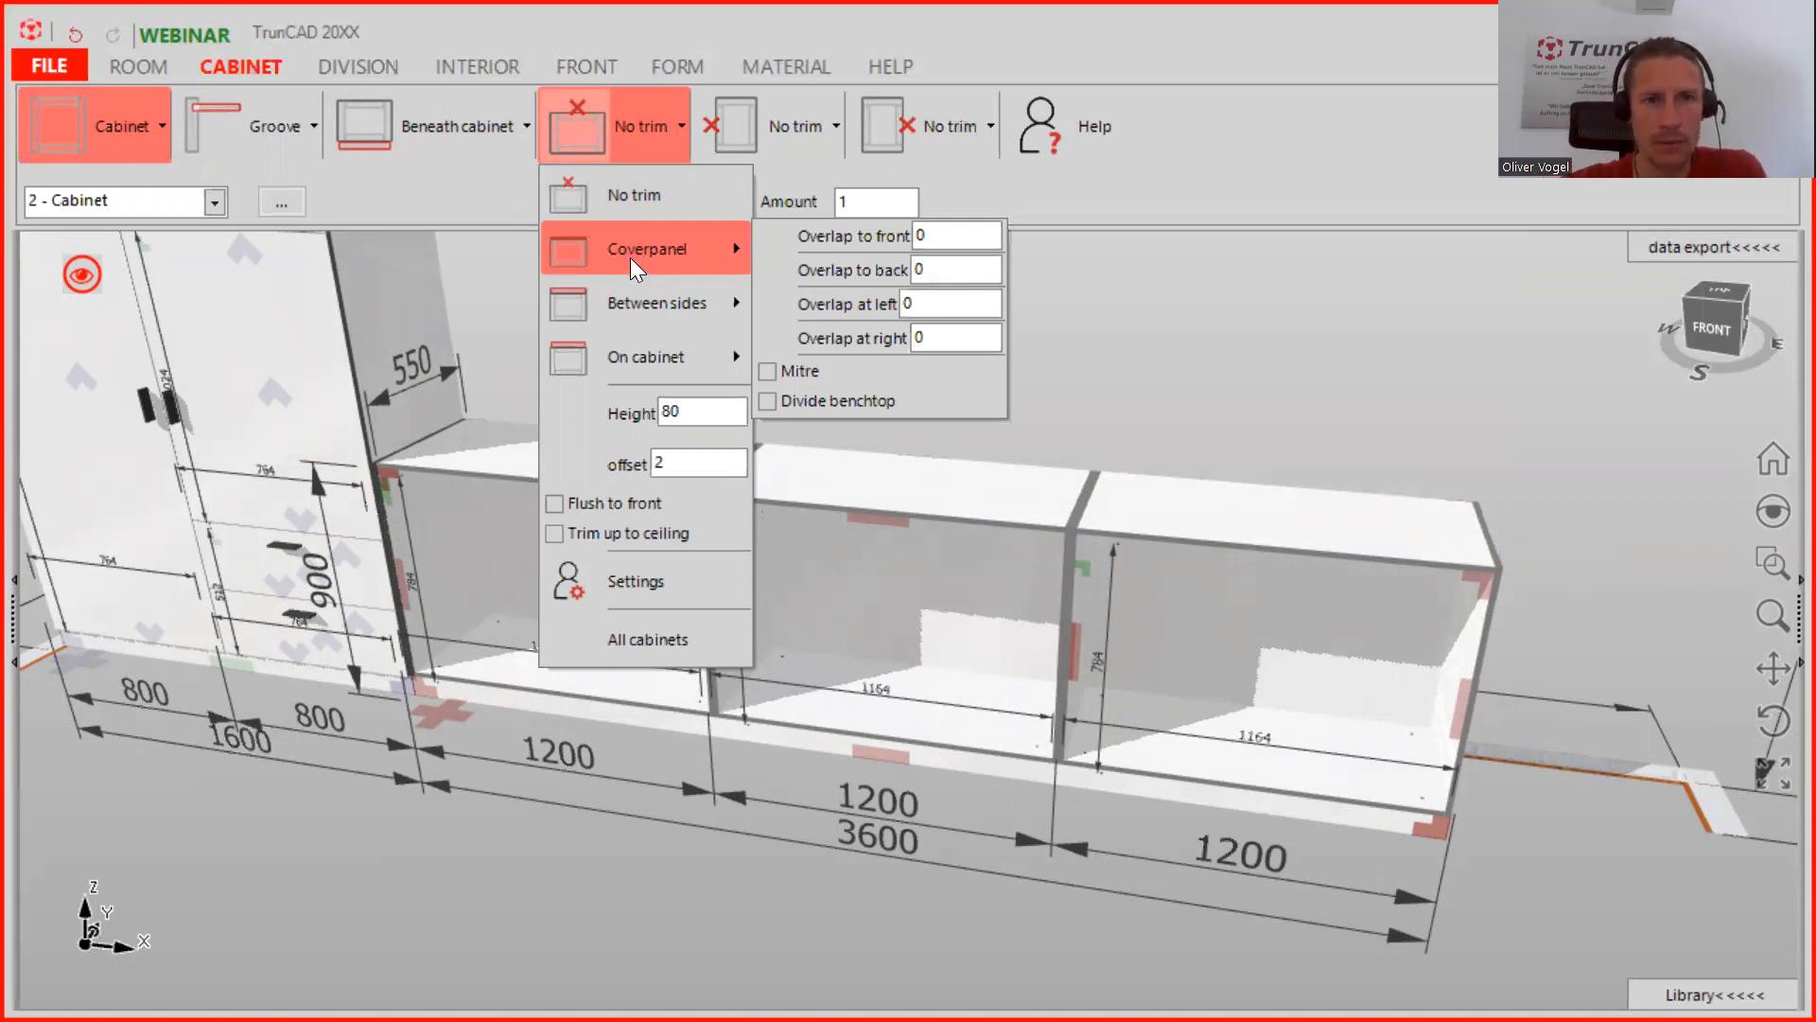
left_click(630, 257)
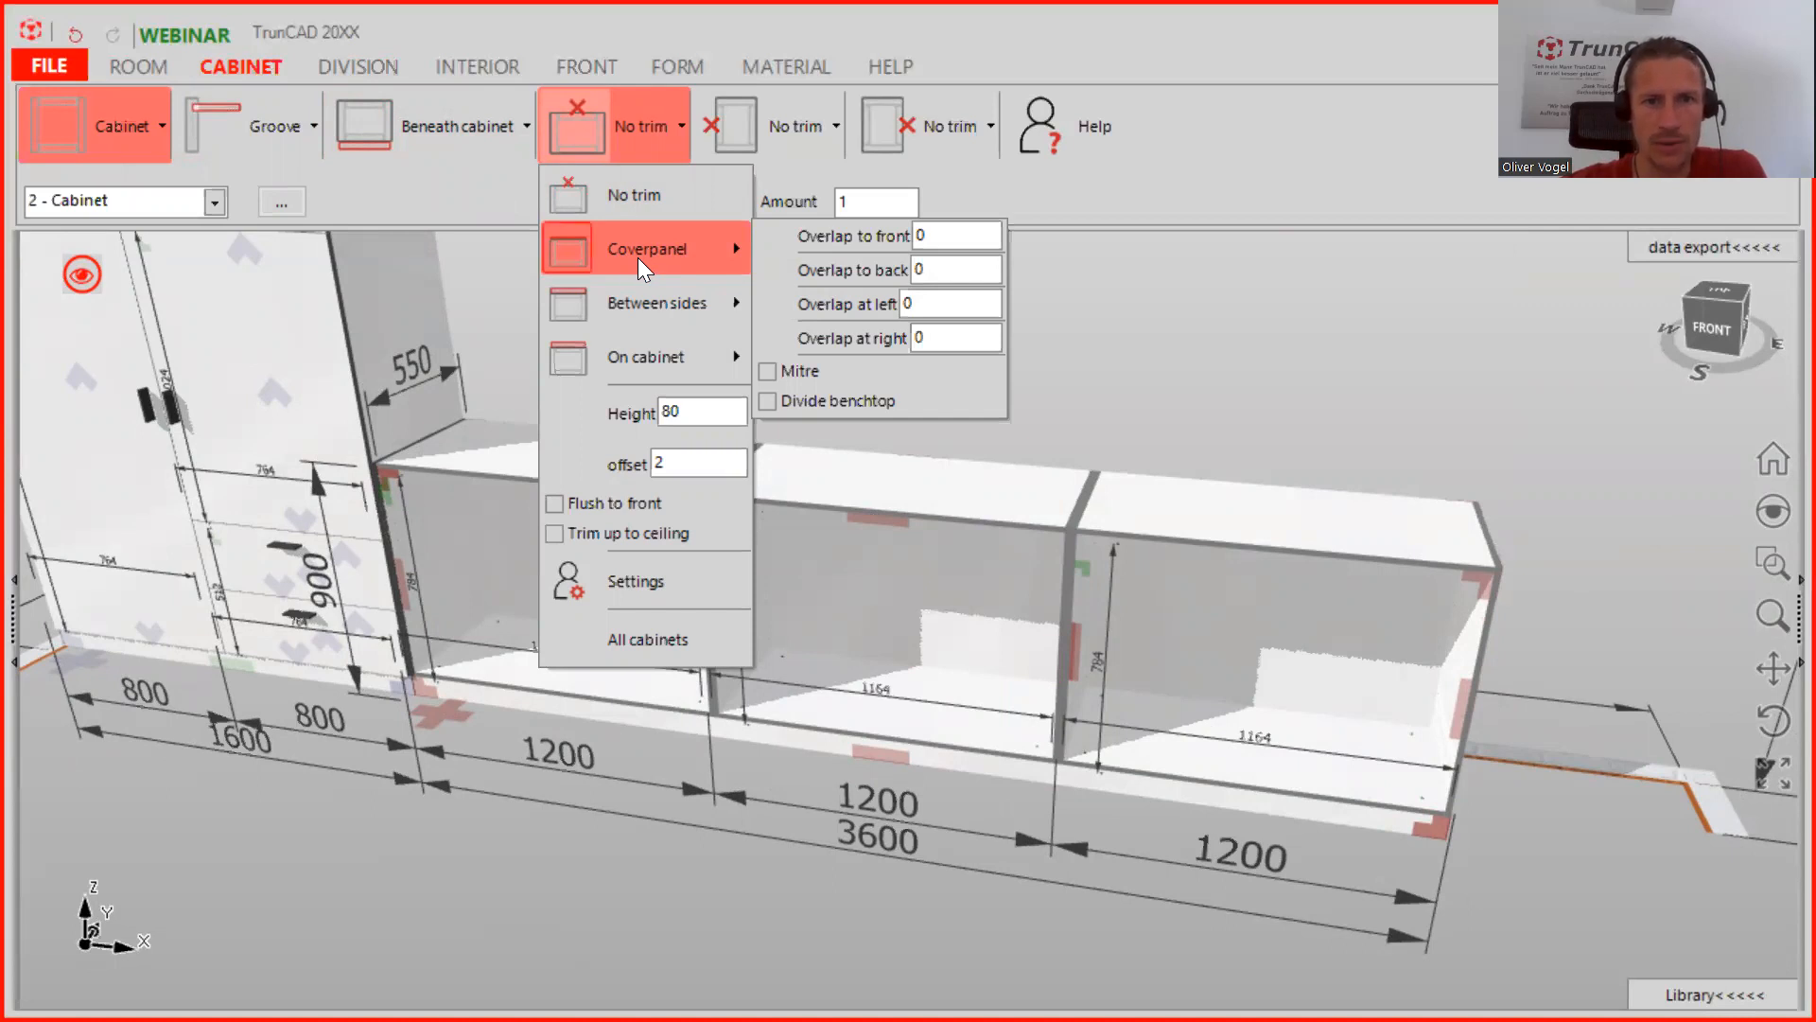
scroll(1205, 585, "up", 5)
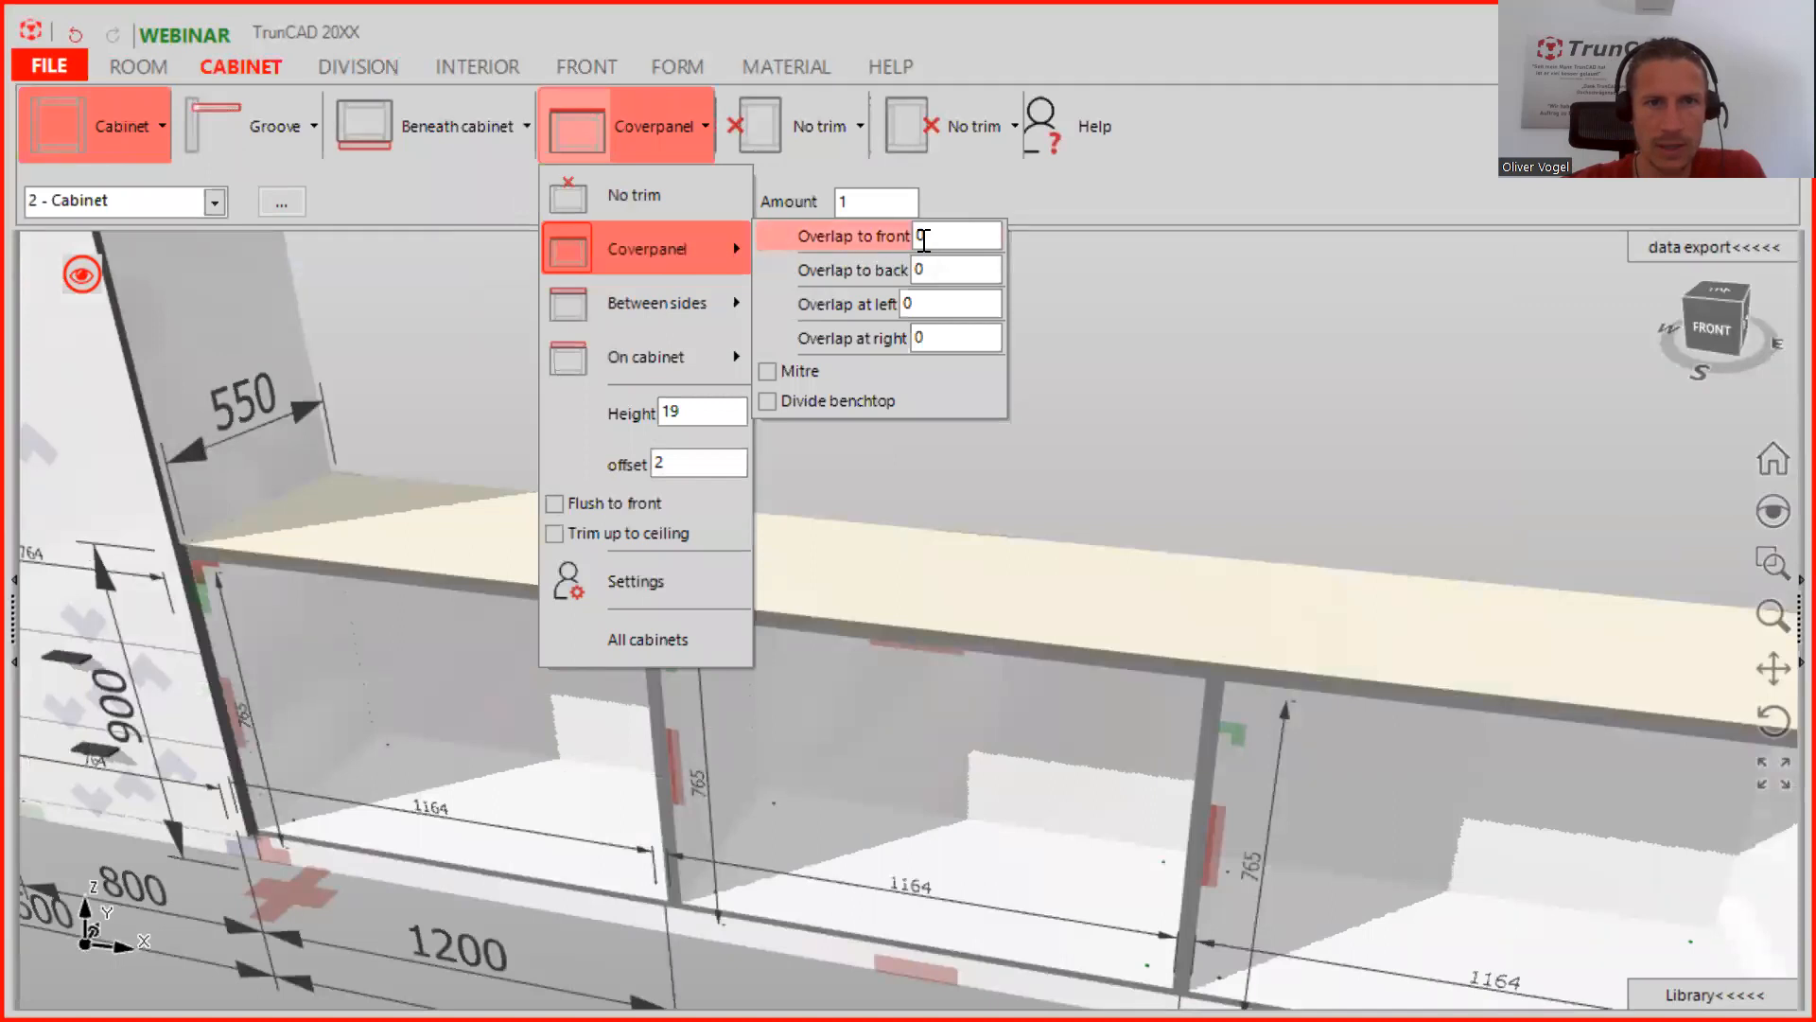
left_click(922, 236)
type("3")
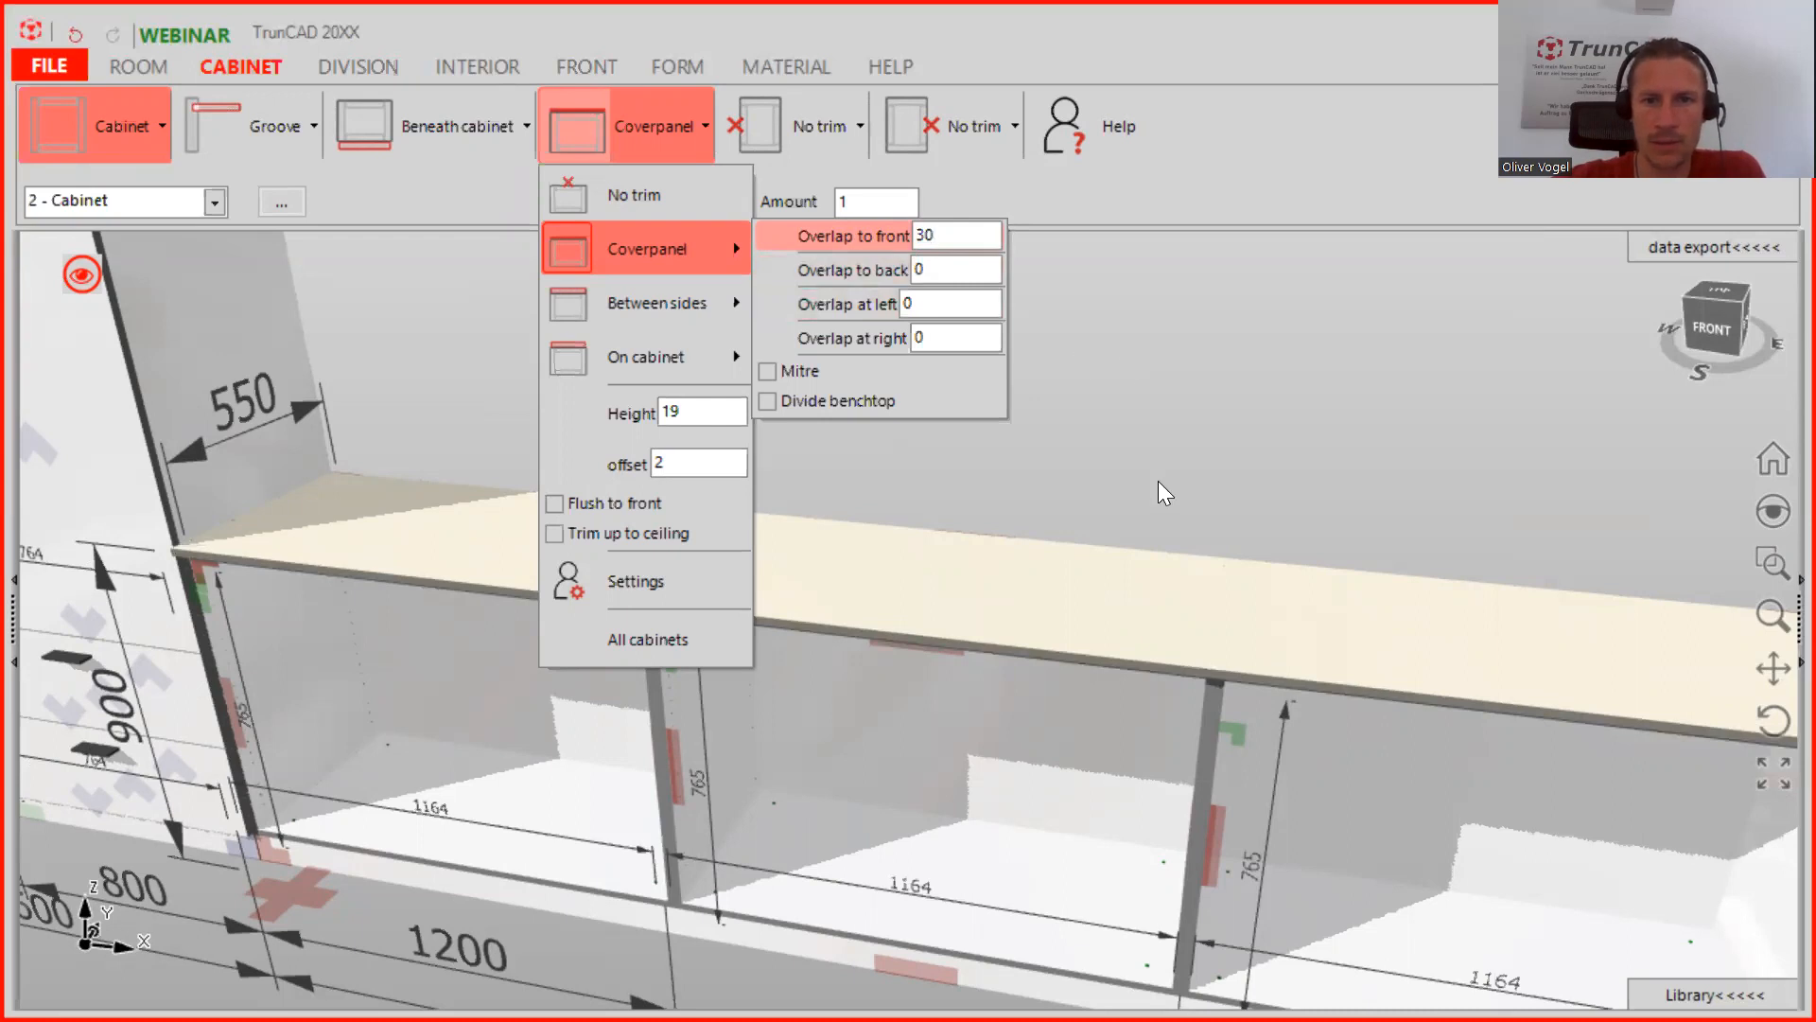
scroll(1140, 462, "down", 5)
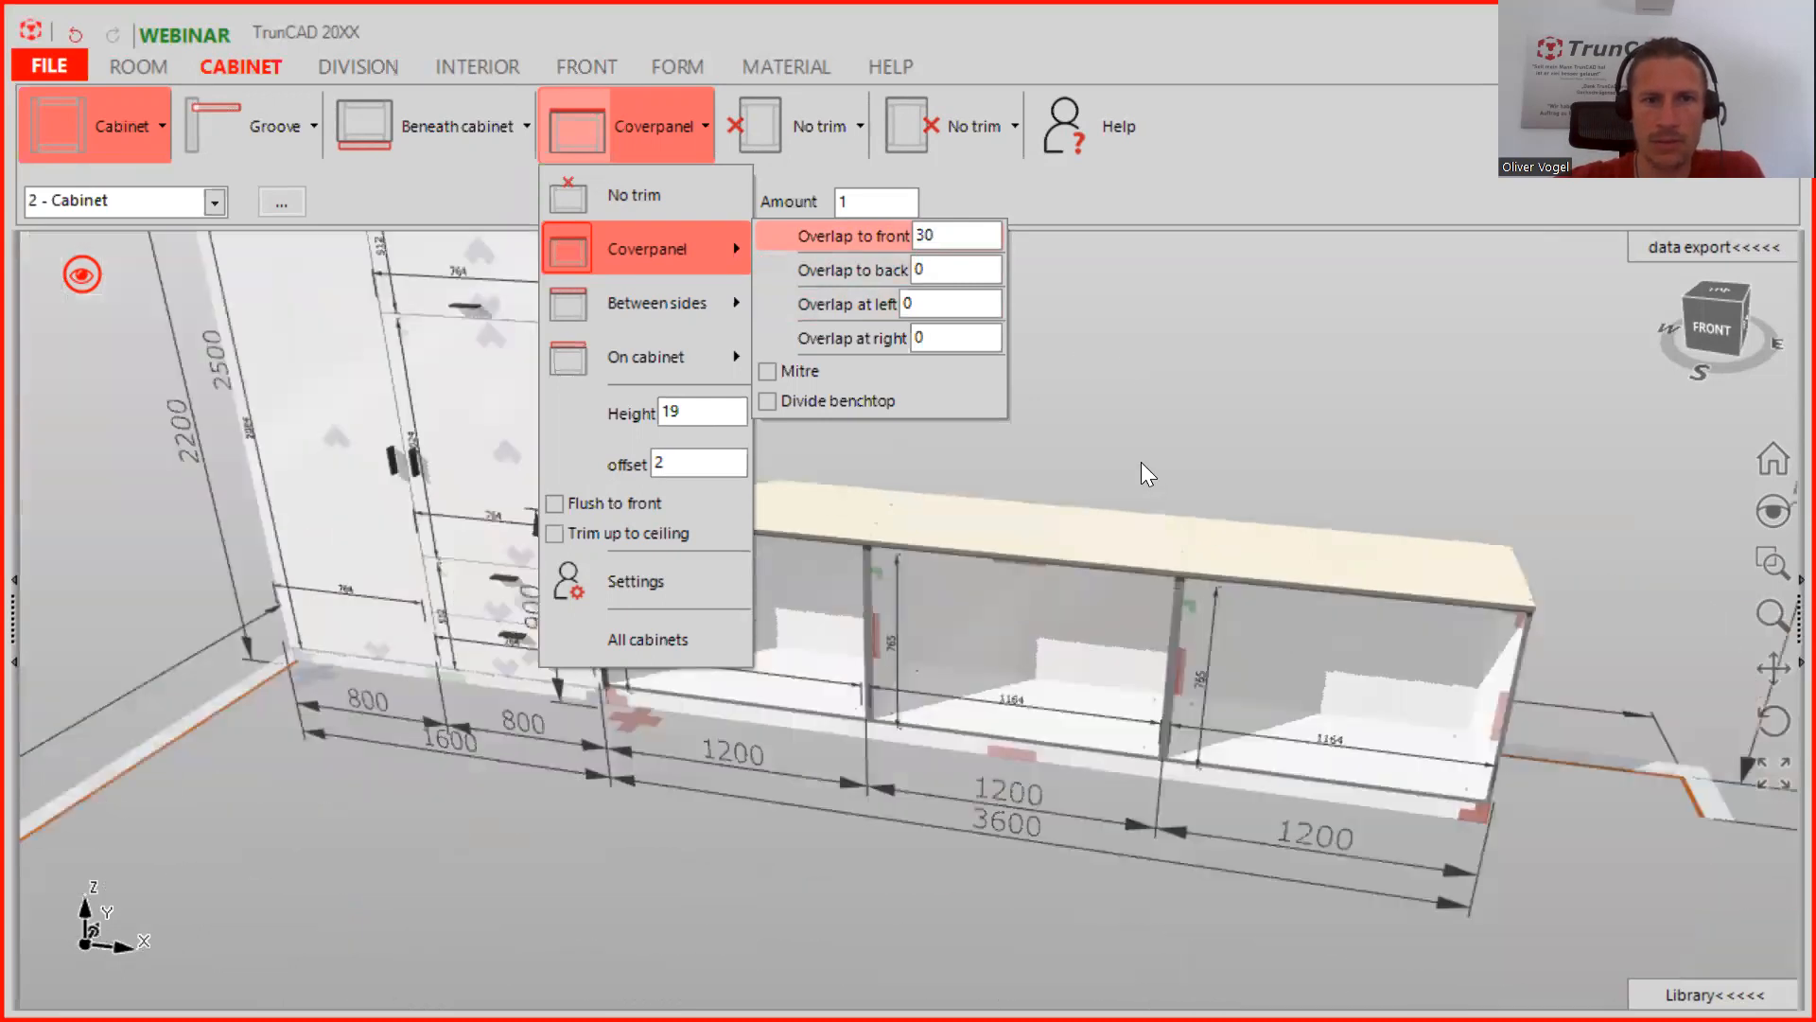
middle_click_drag(1055, 447, 1052, 445)
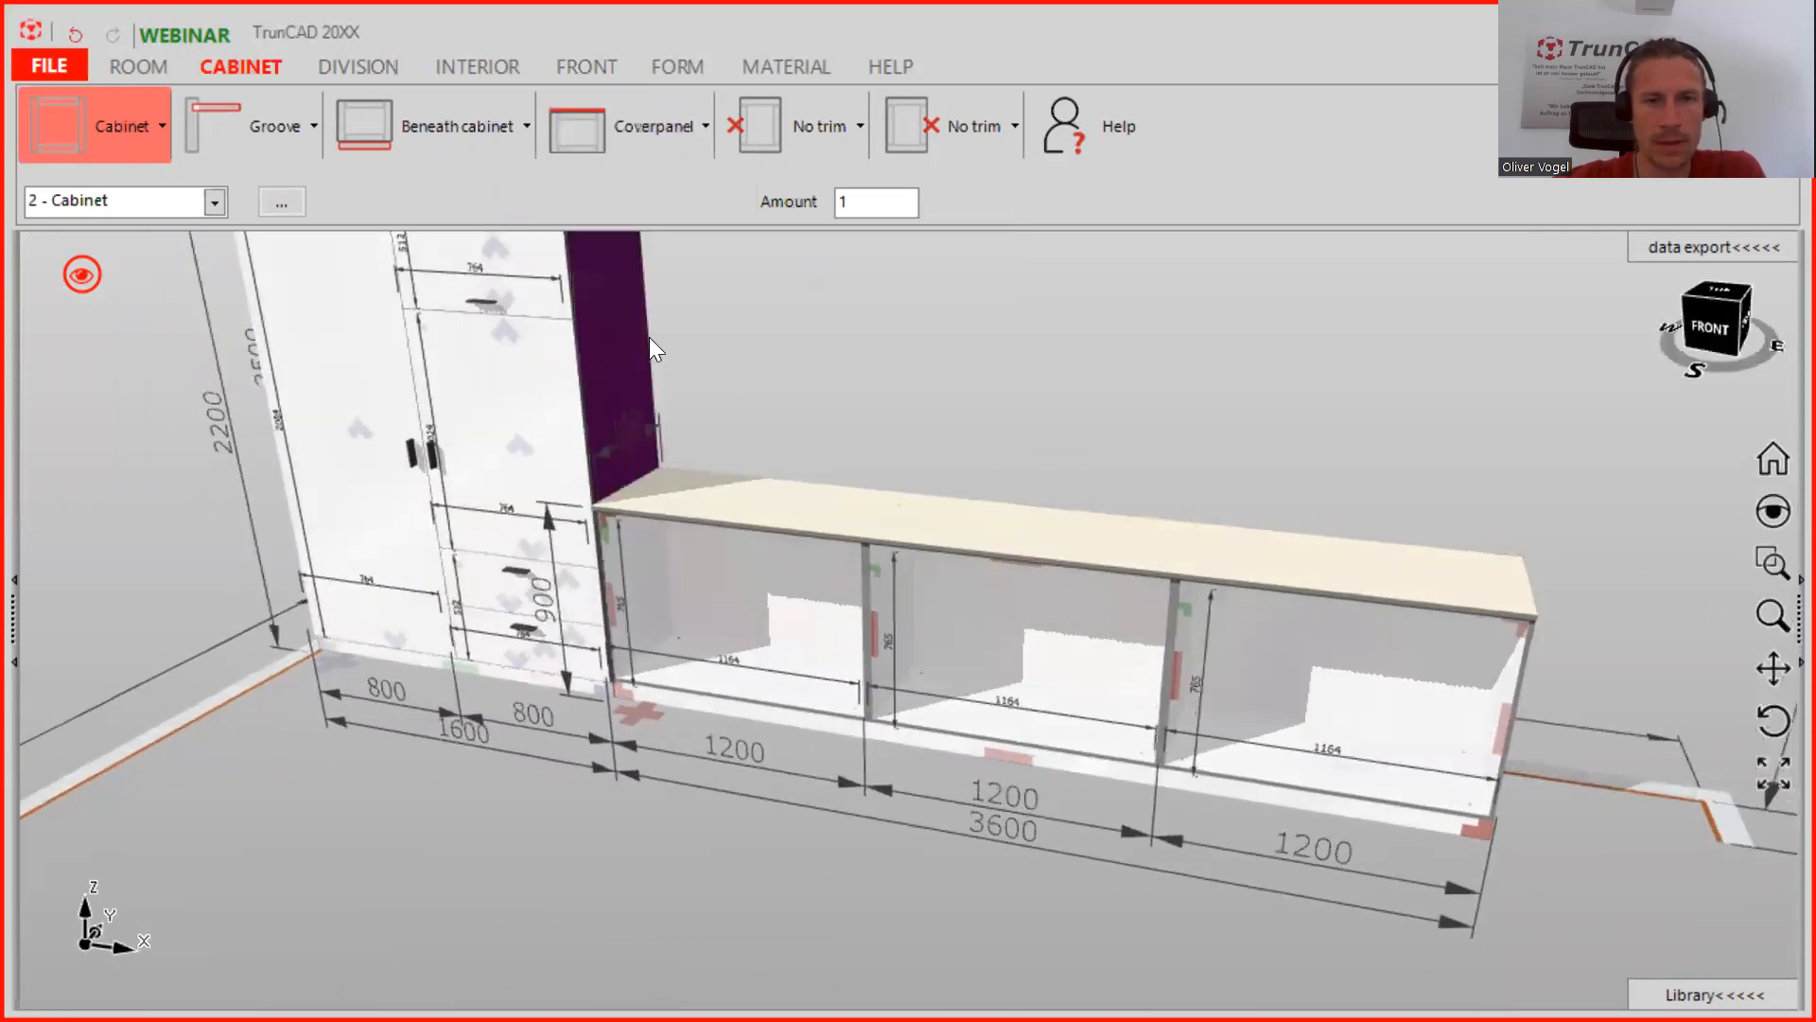
Filter the materials to 40 mm thickness and apply Egger H1387 to the base cabinet's coverpanel
left_click(781, 70)
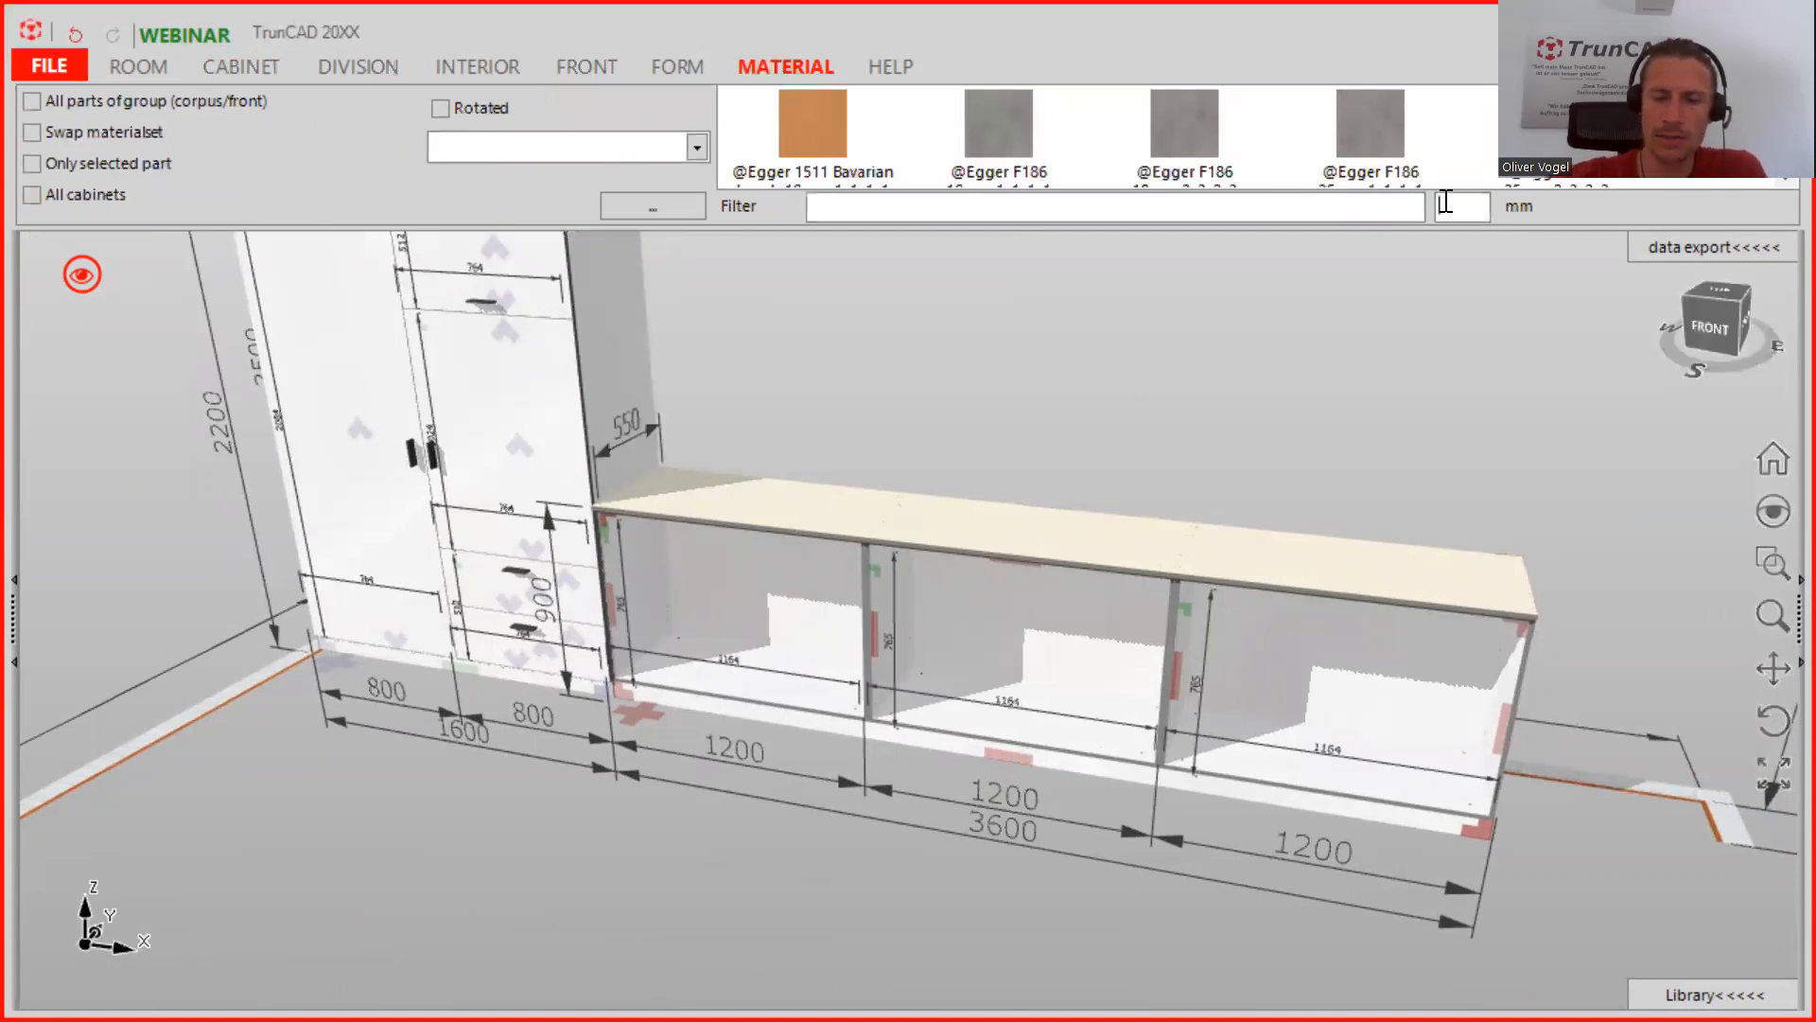
type("40")
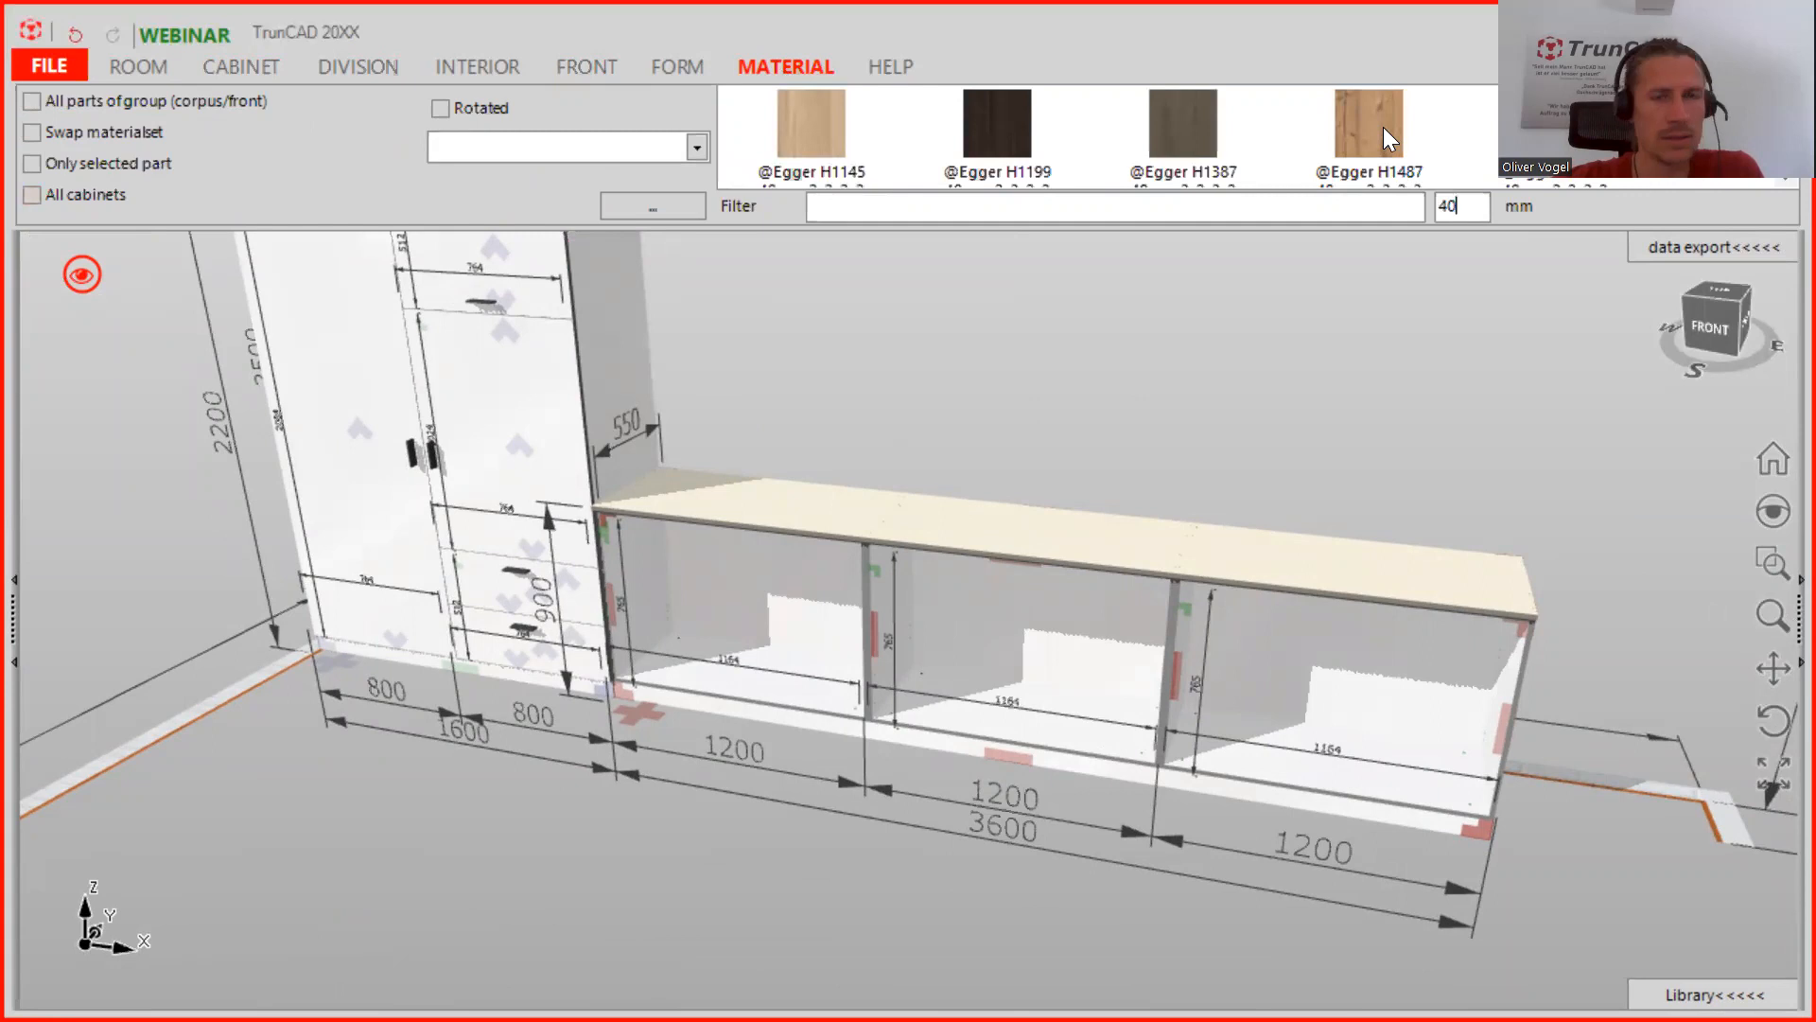
left_click(1192, 123)
left_click(1117, 525)
middle_click_drag(1336, 439, 1291, 465)
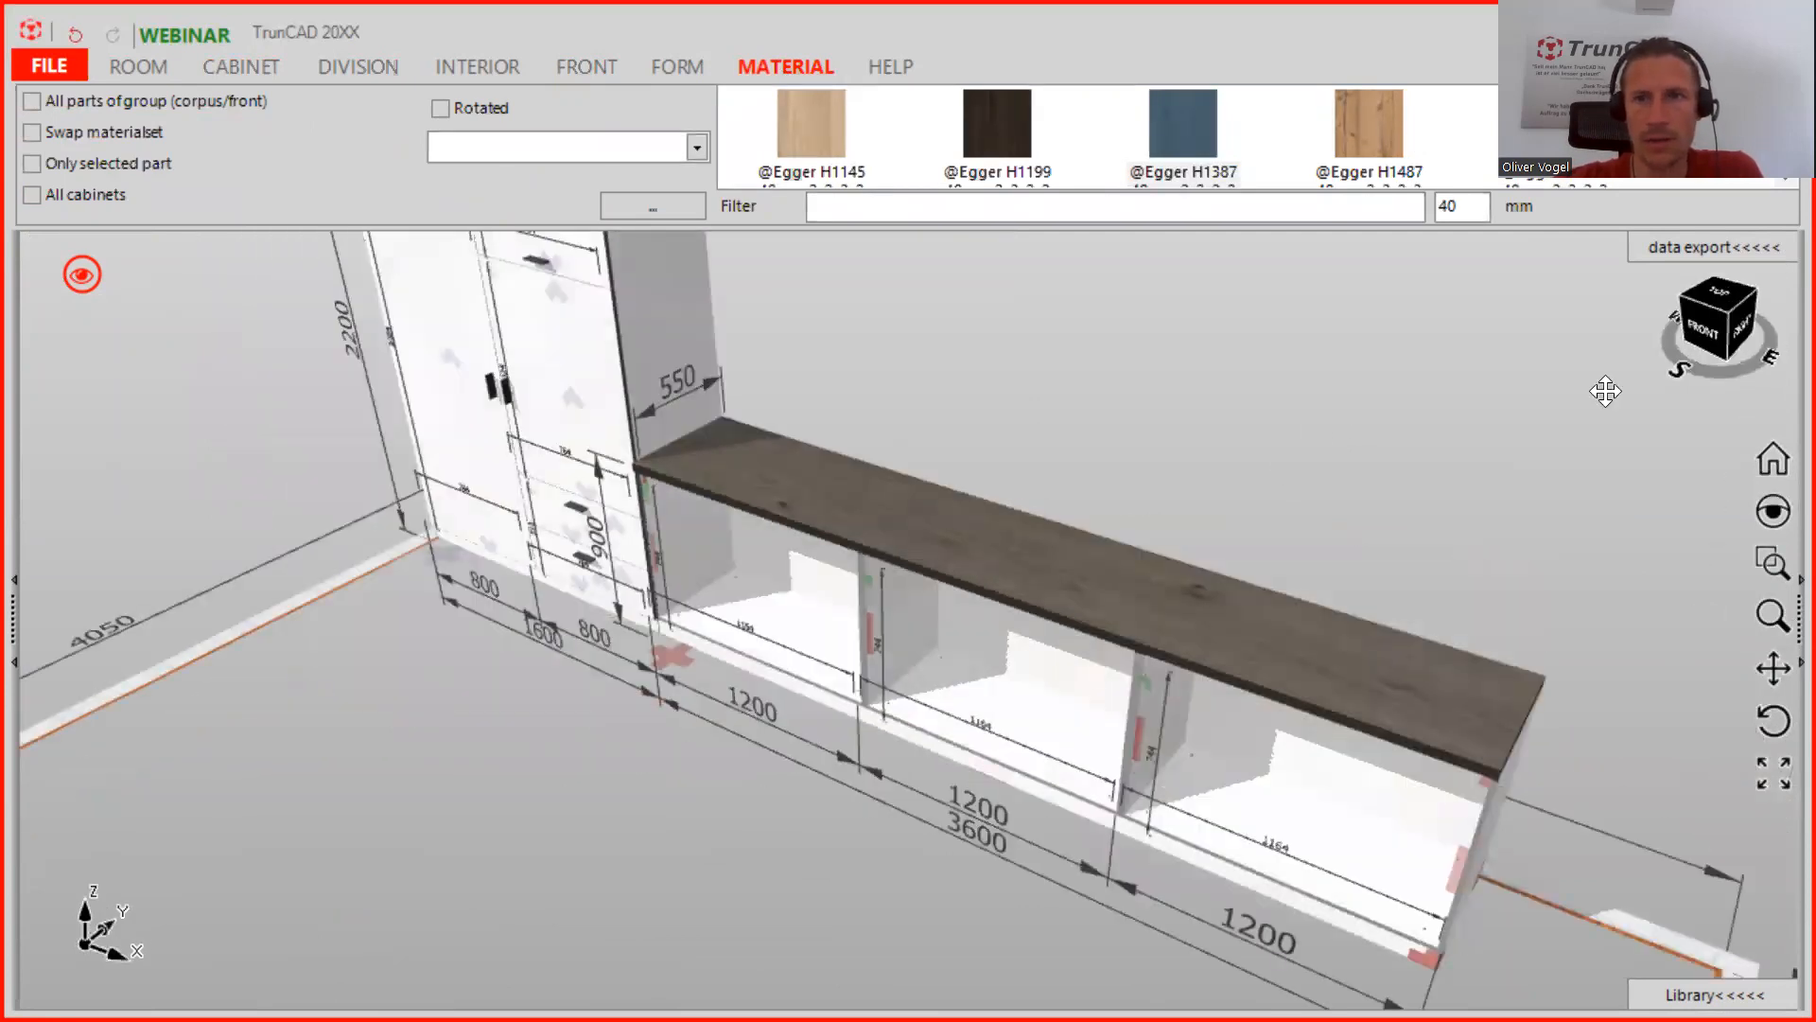
Apply the material Egger H3058 40mm_2_2_2_2 to the base cabinet's coverpanel
scroll(1440, 146, "down", 2)
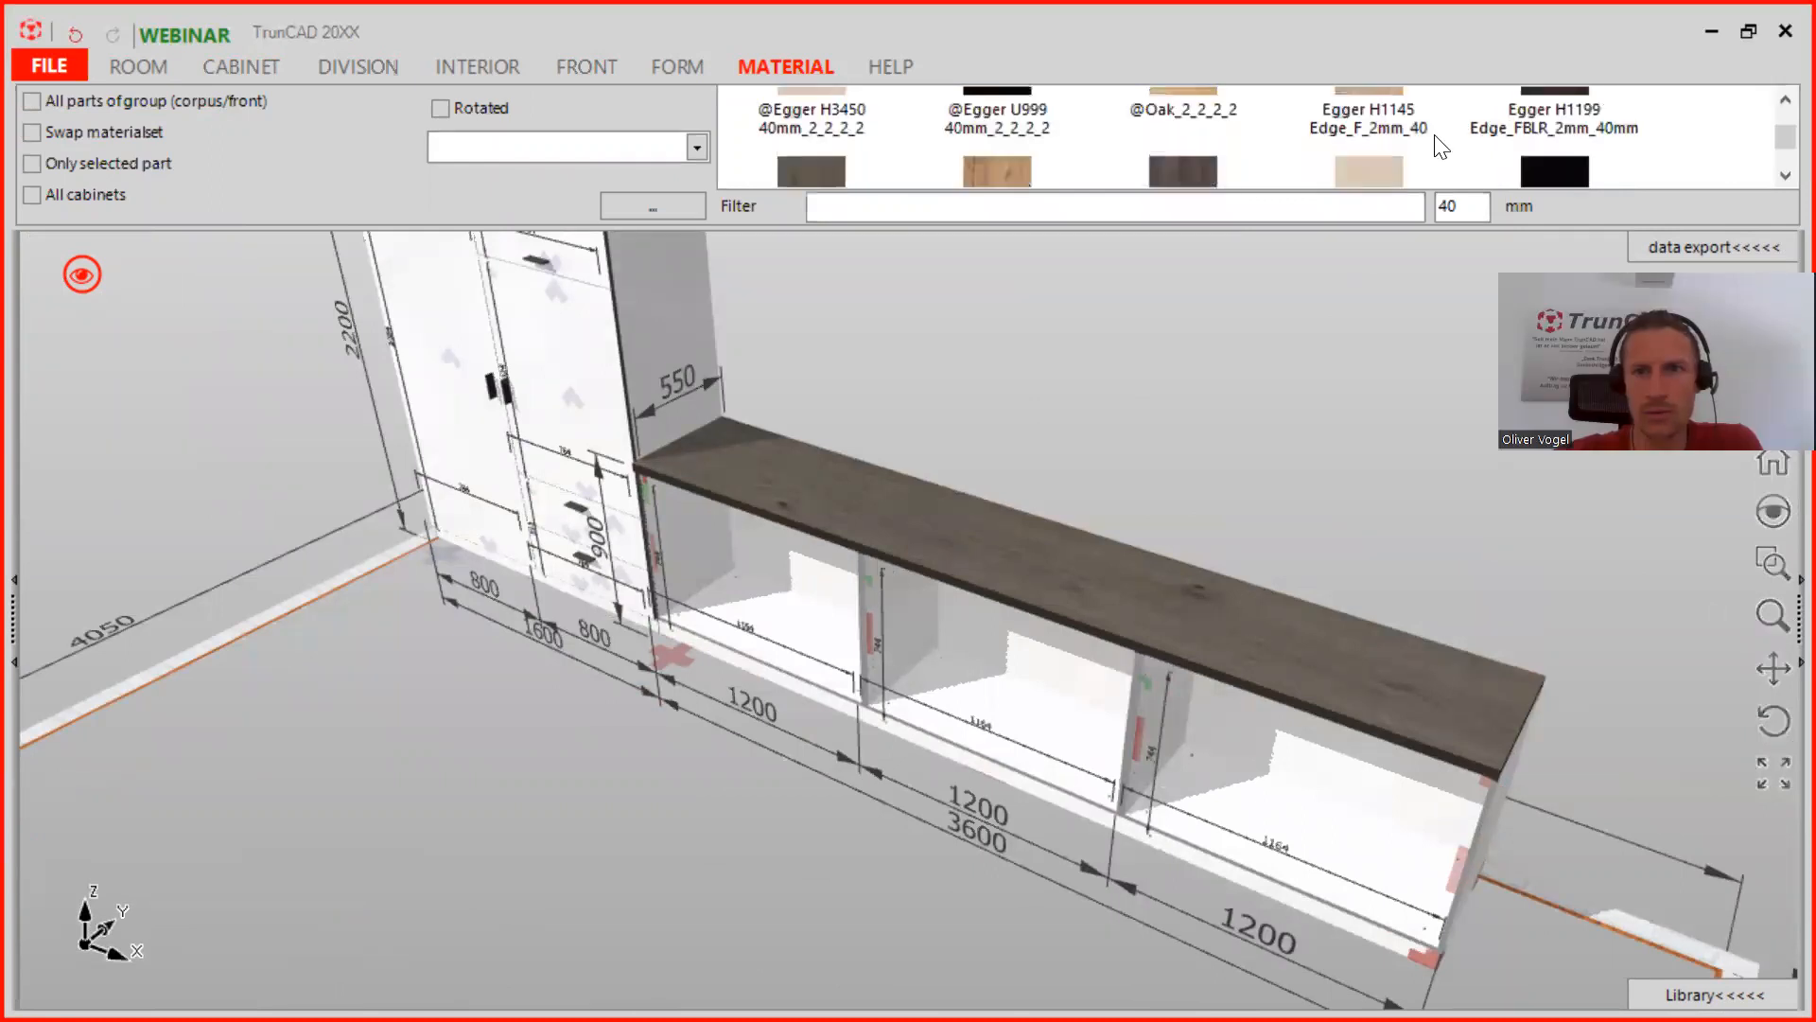
scroll(1440, 147, "up", 1)
scroll(1439, 147, "down", 1)
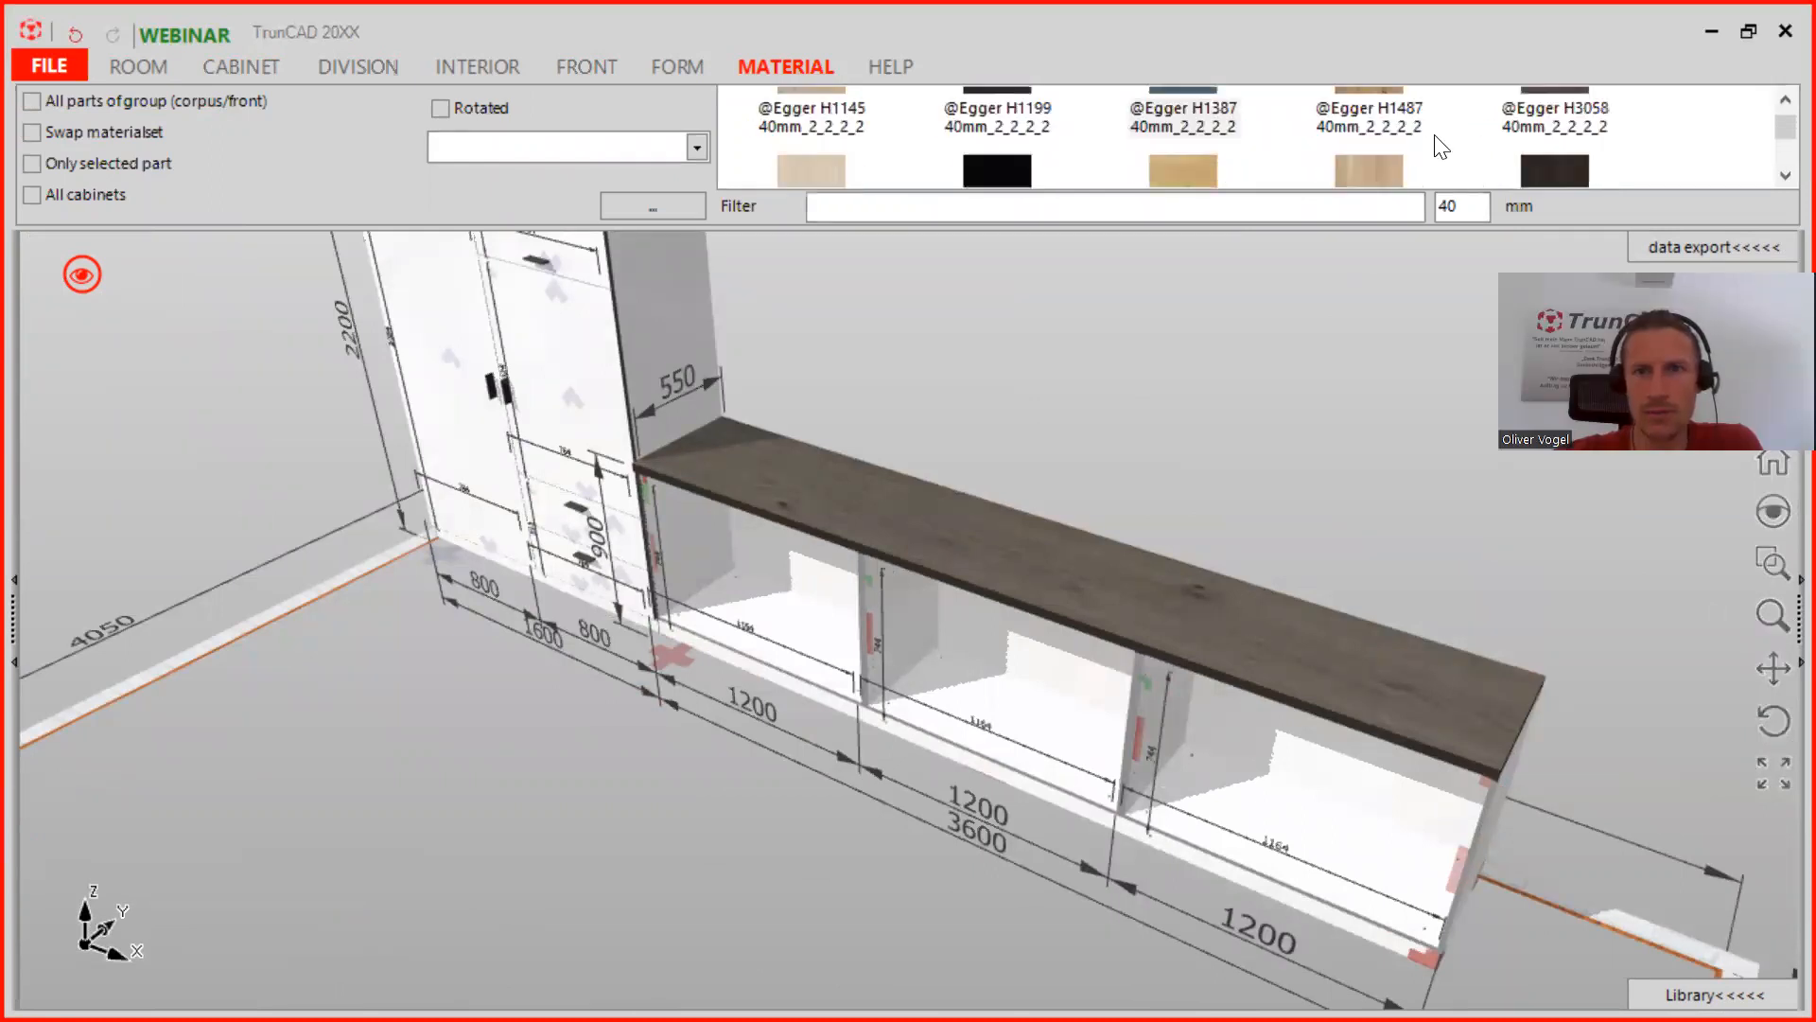
left_click_drag(1548, 127, 1044, 585)
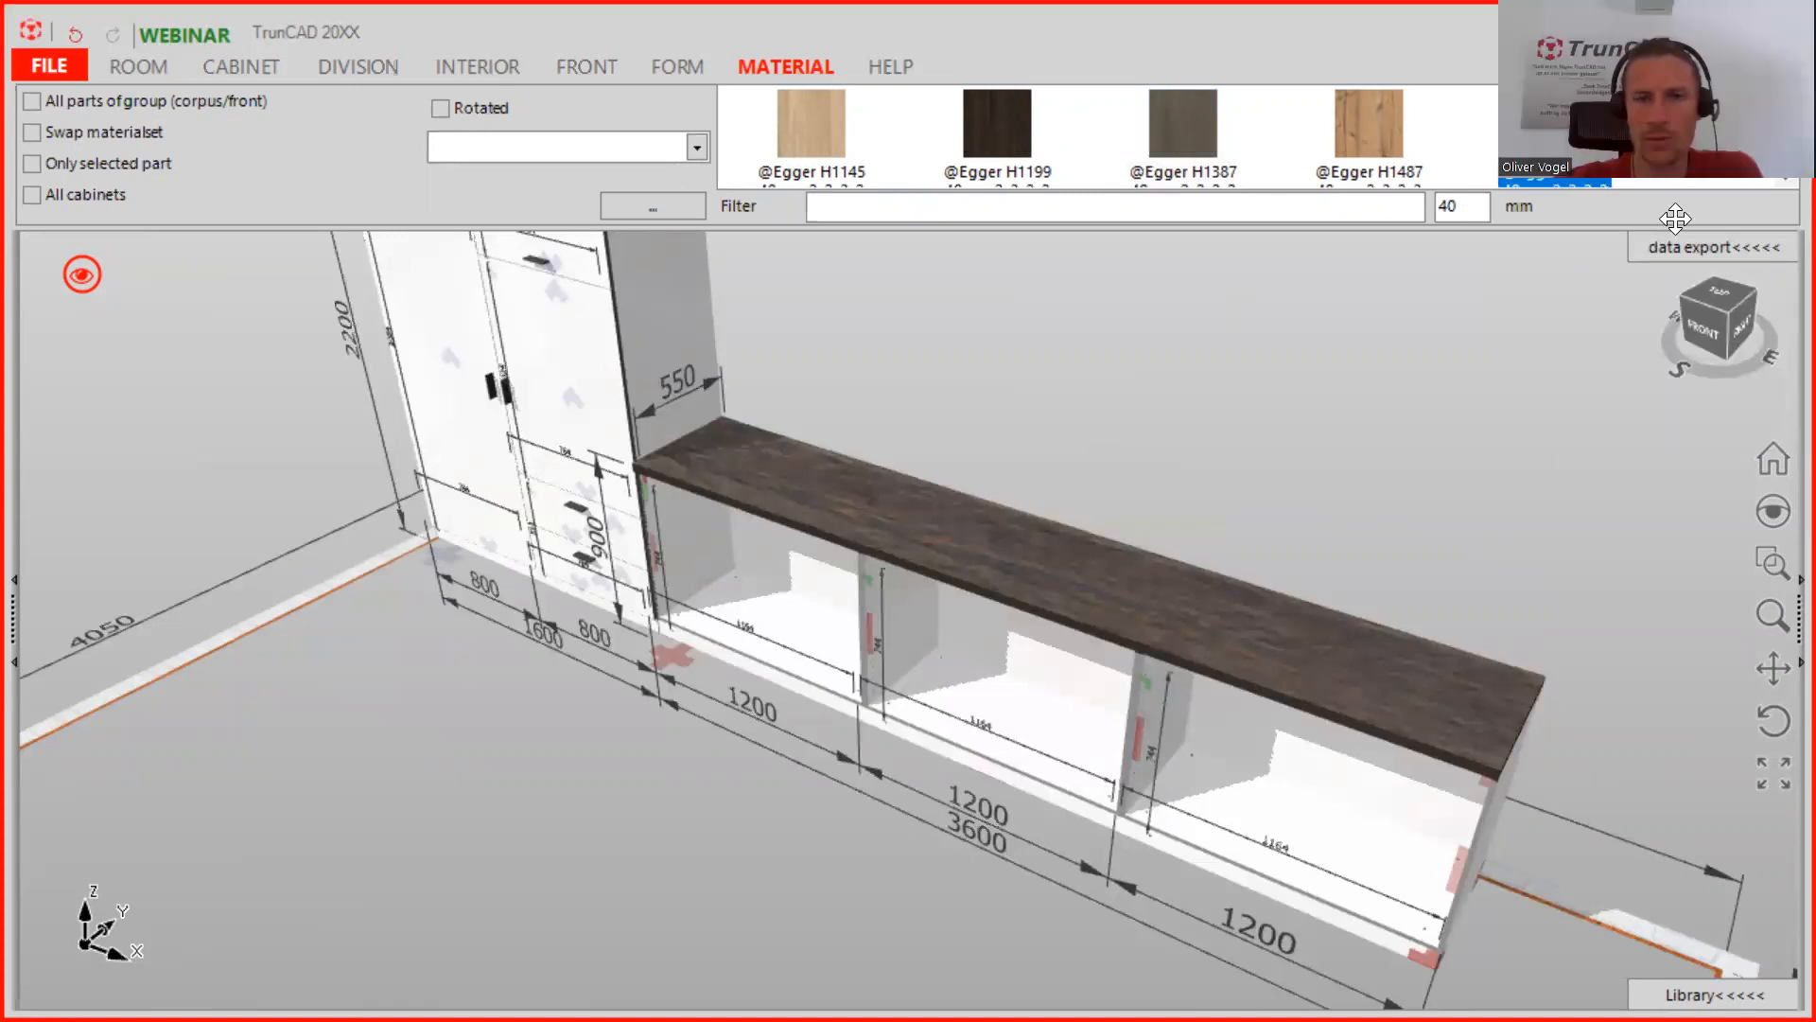
middle_click_drag(1240, 579, 1310, 478)
Insert three drawers with Movento_760_766_H hardware in the section of the base cabinet next to the tall cabinet
left_click(327, 432)
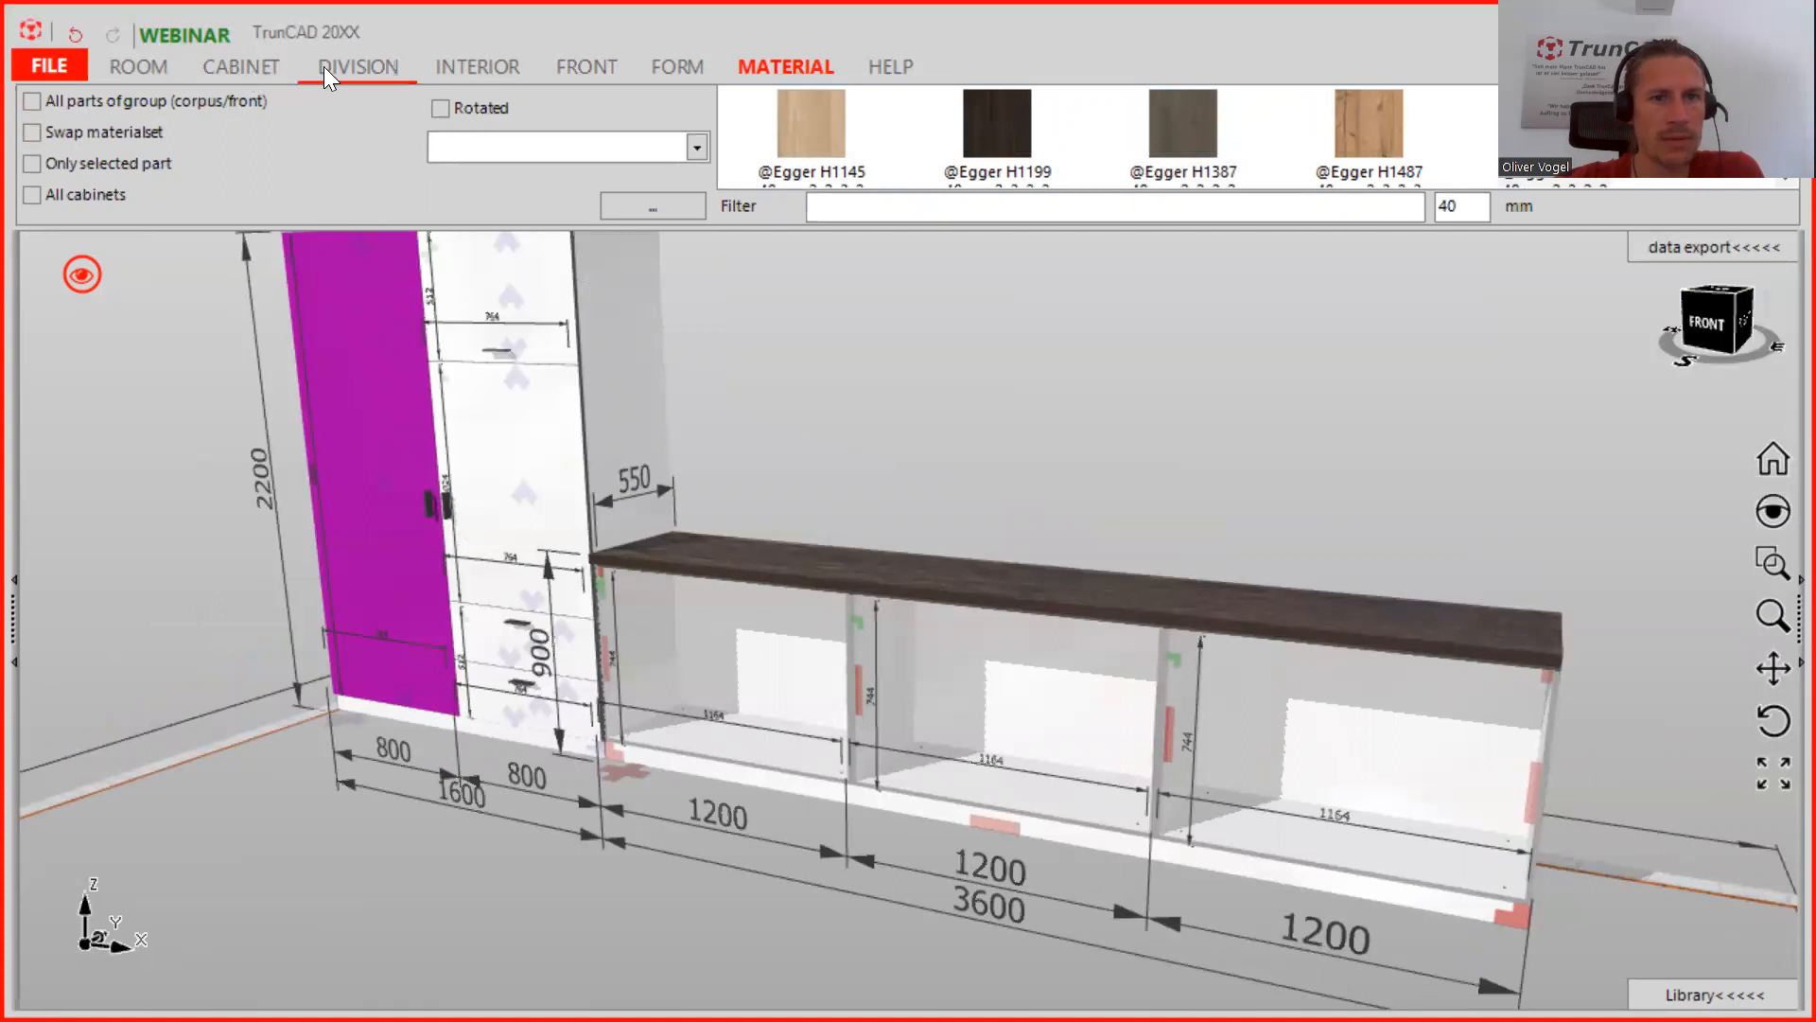
left_click(356, 69)
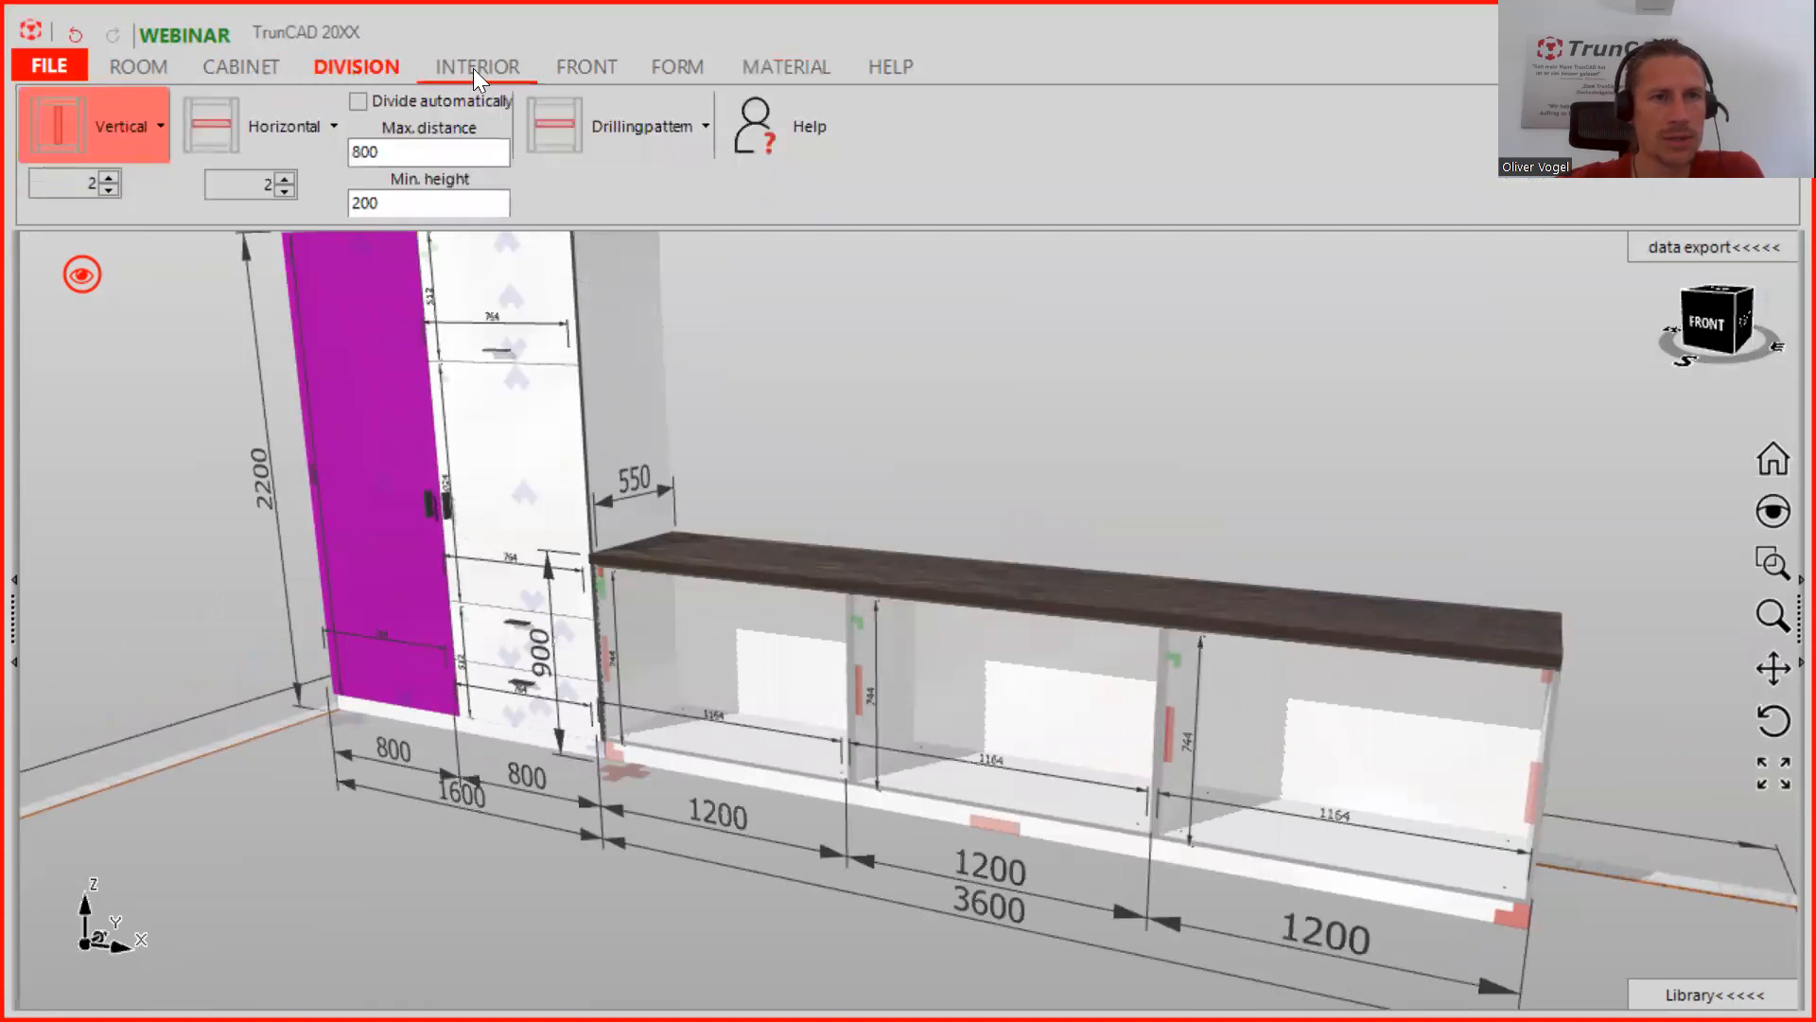
left_click(592, 67)
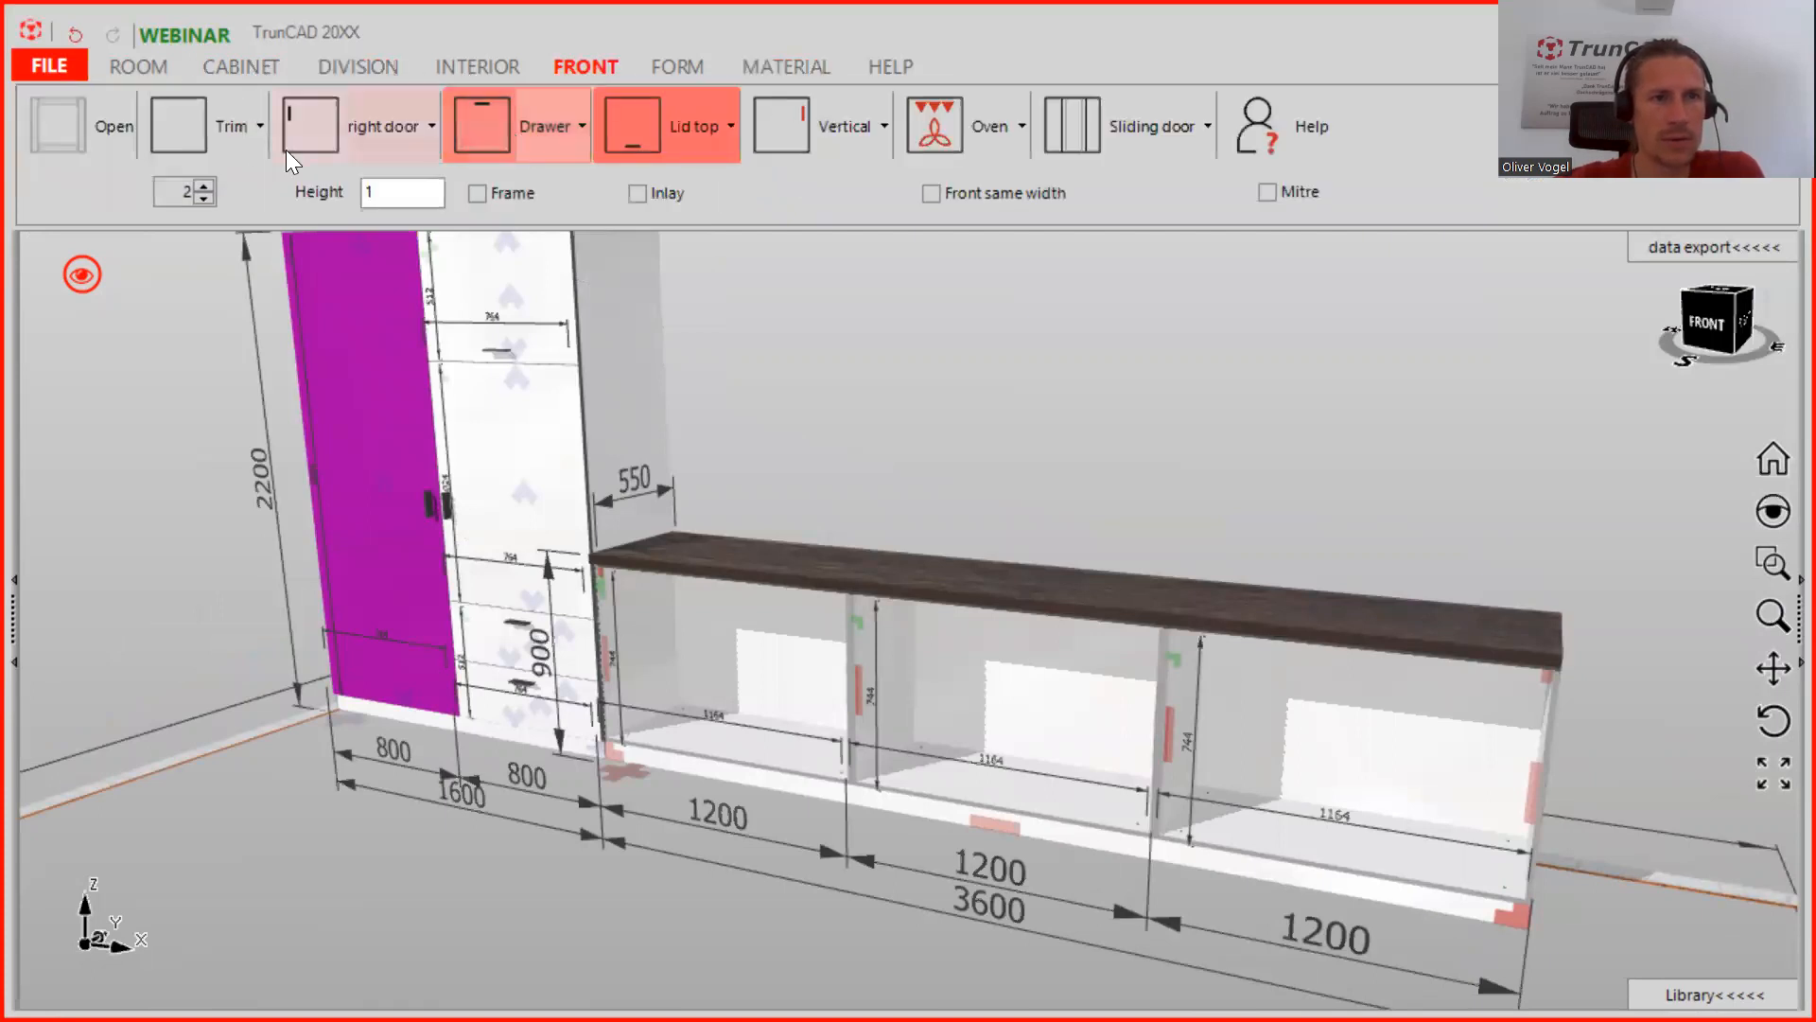
left_click(204, 185)
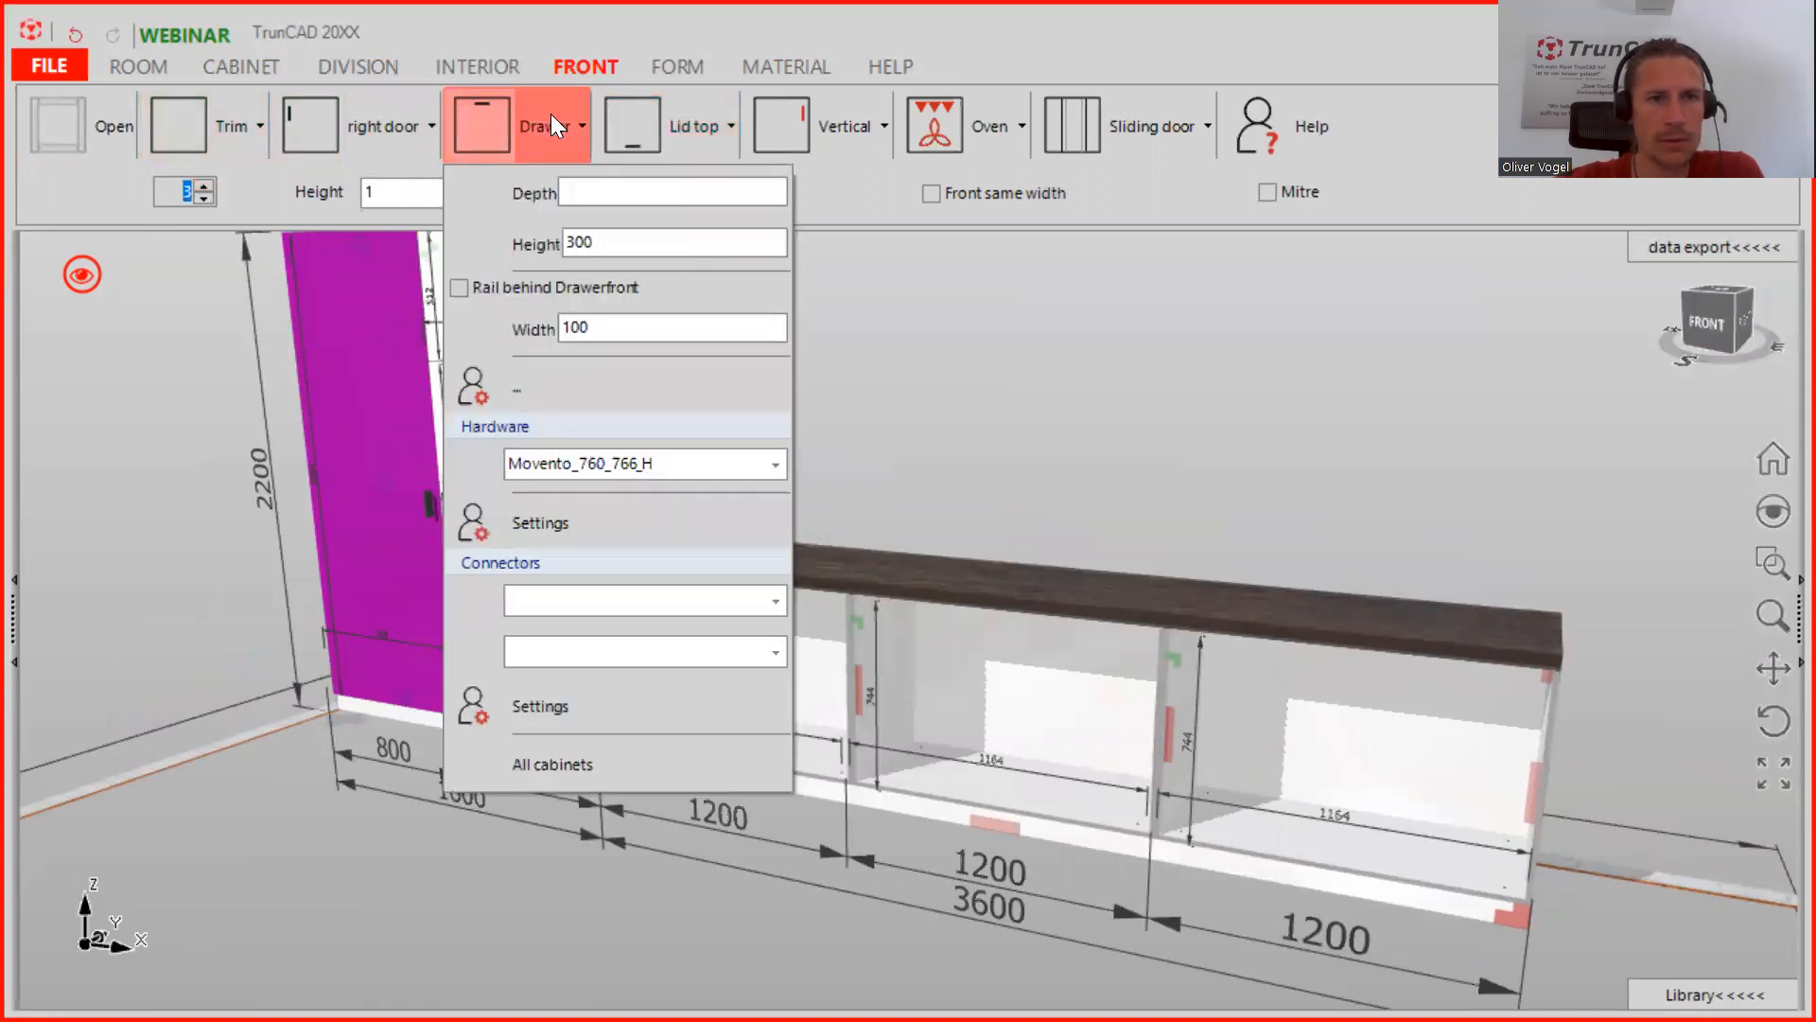
left_click(506, 119)
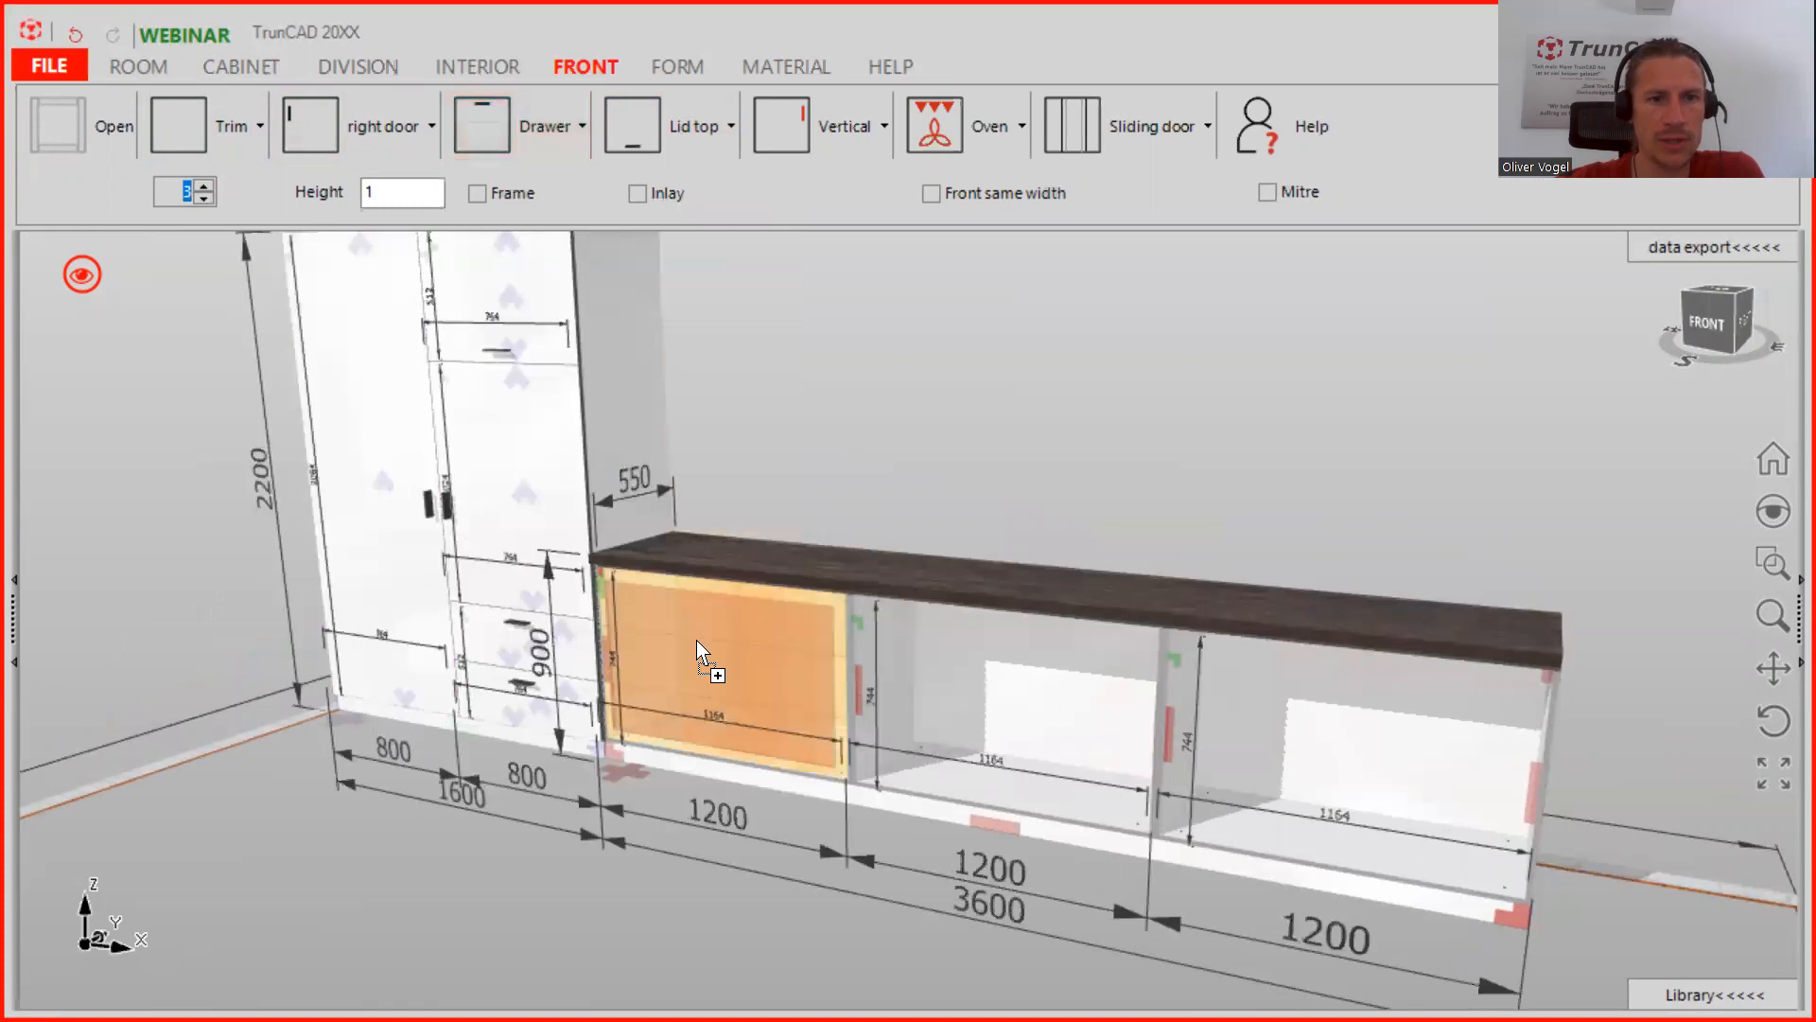
left_click(748, 594)
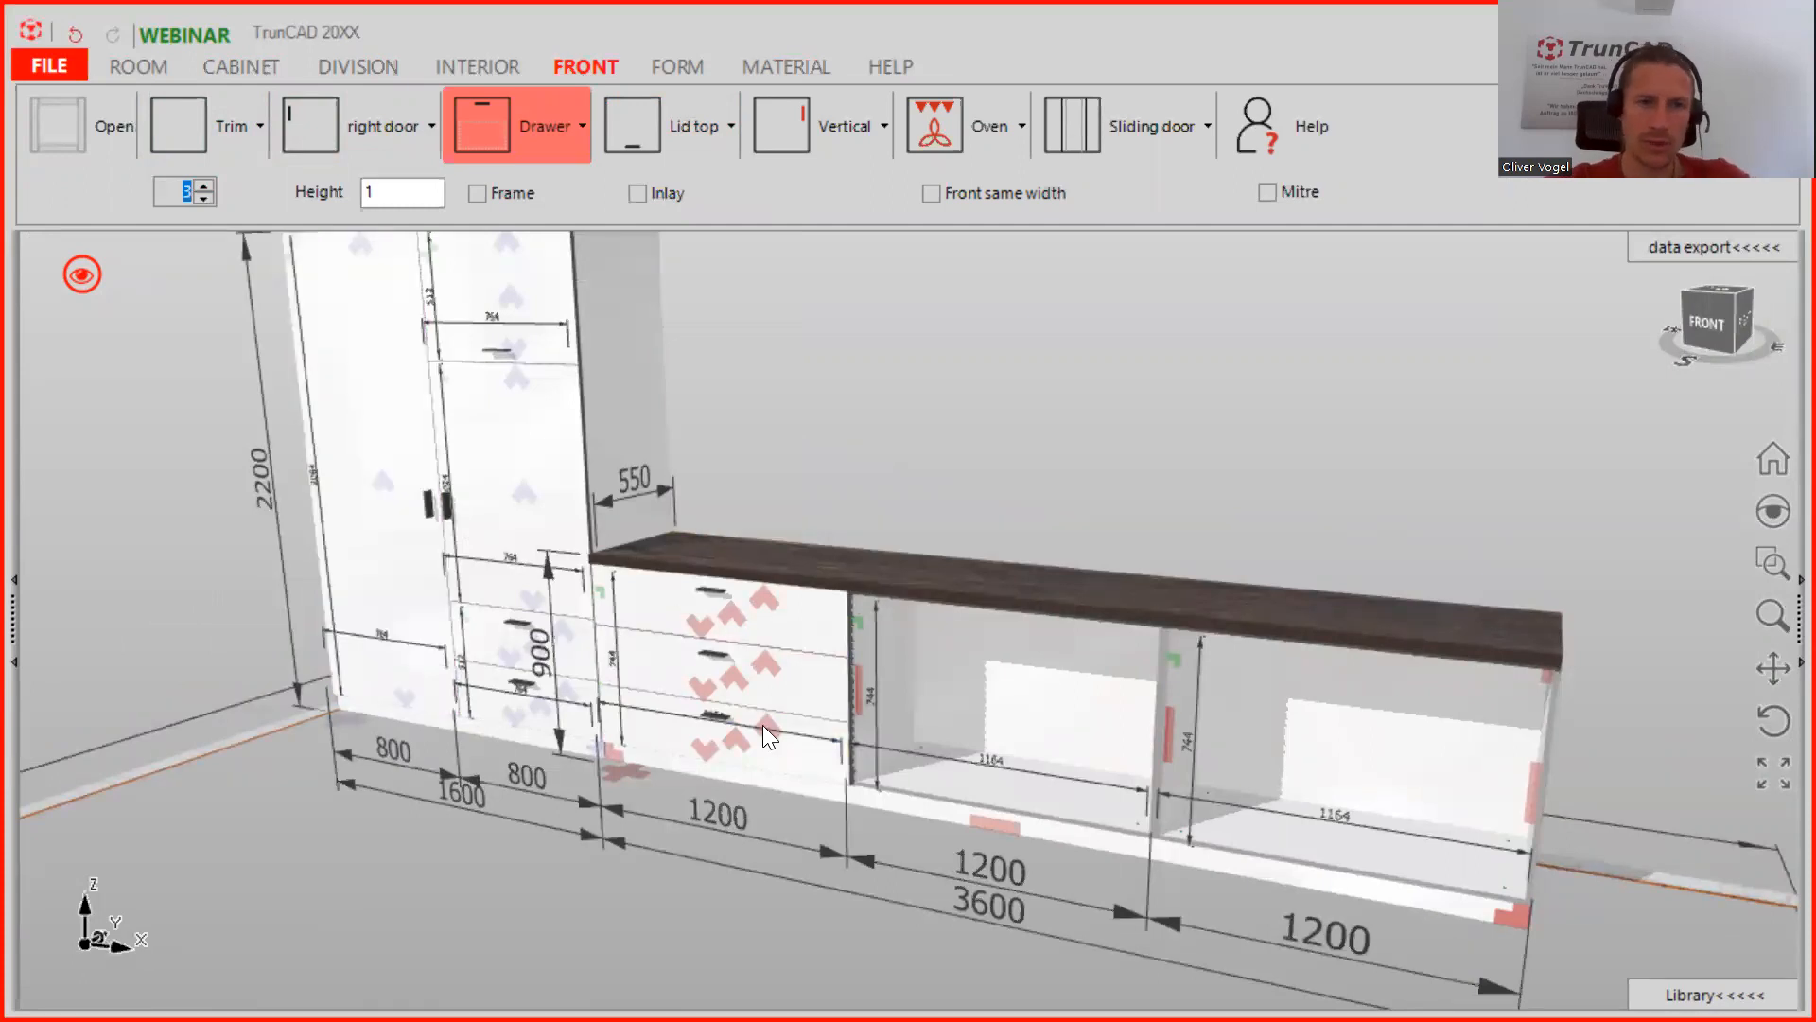
Set the front height of the middle and bottom drawers in the first base cabinet section to 2
scroll(748, 726, "up", 4)
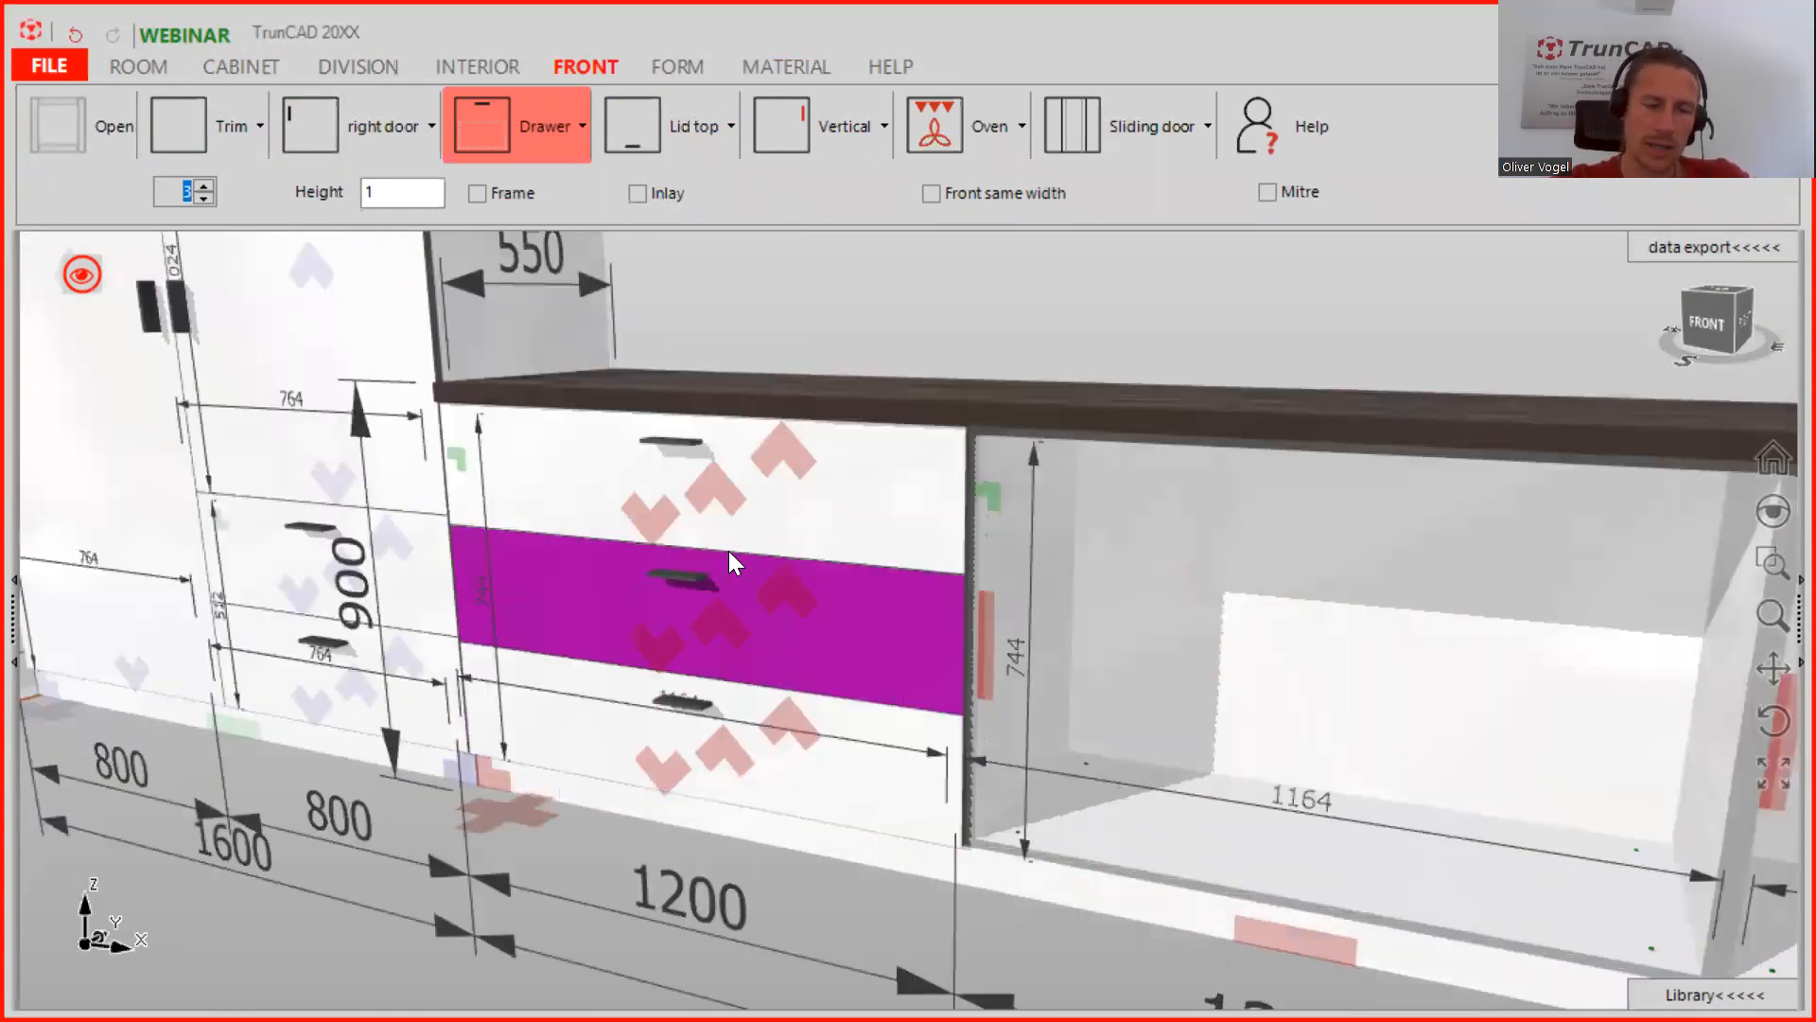
left_click(719, 621)
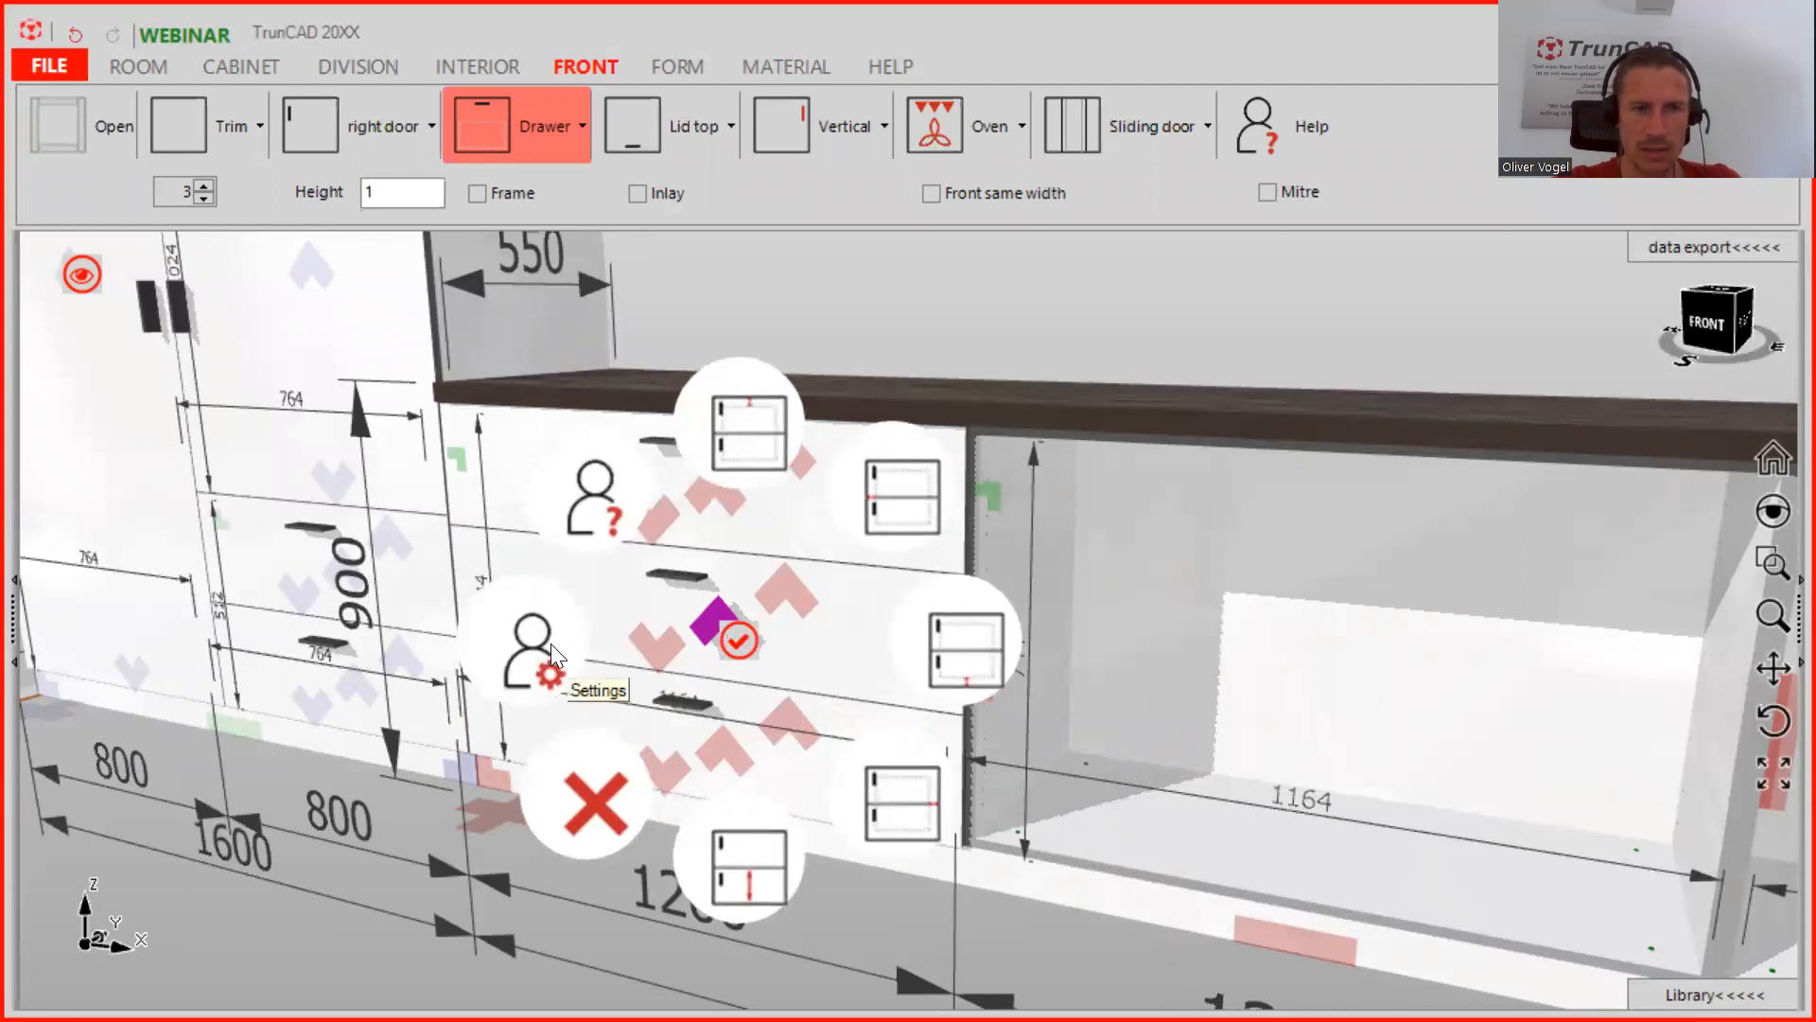
left_click(745, 871)
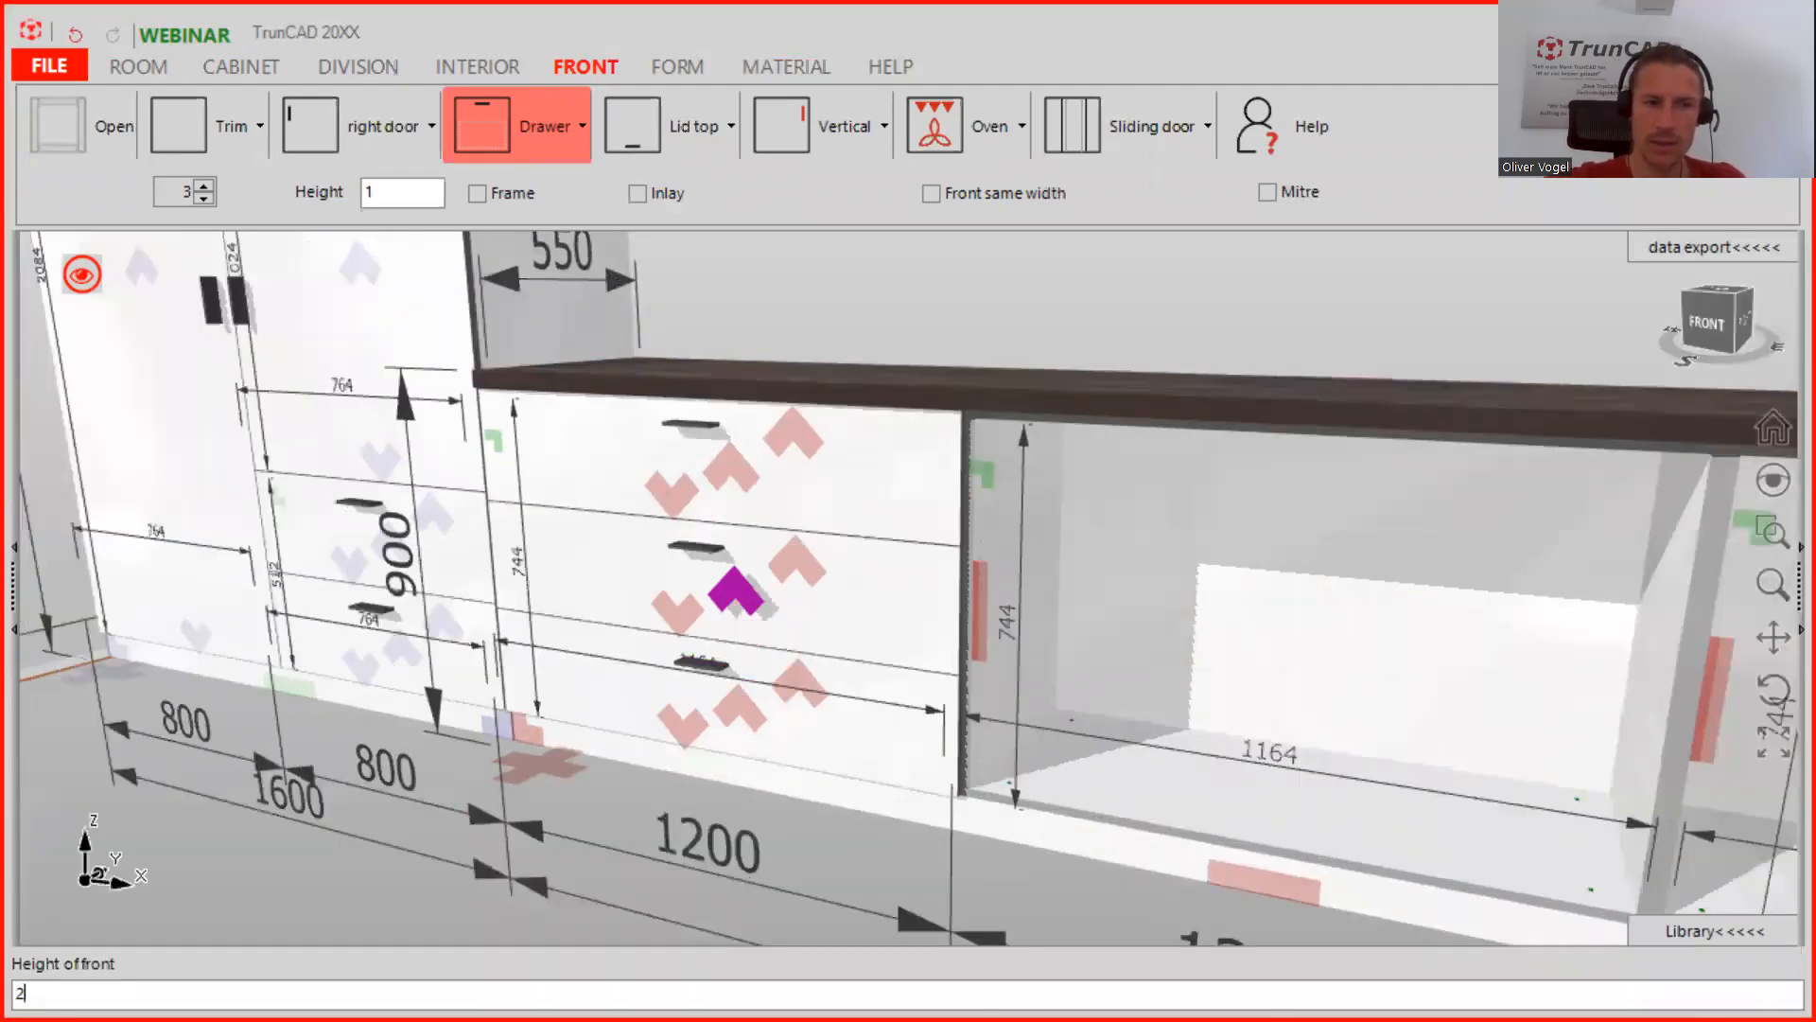
type("2")
key("Return")
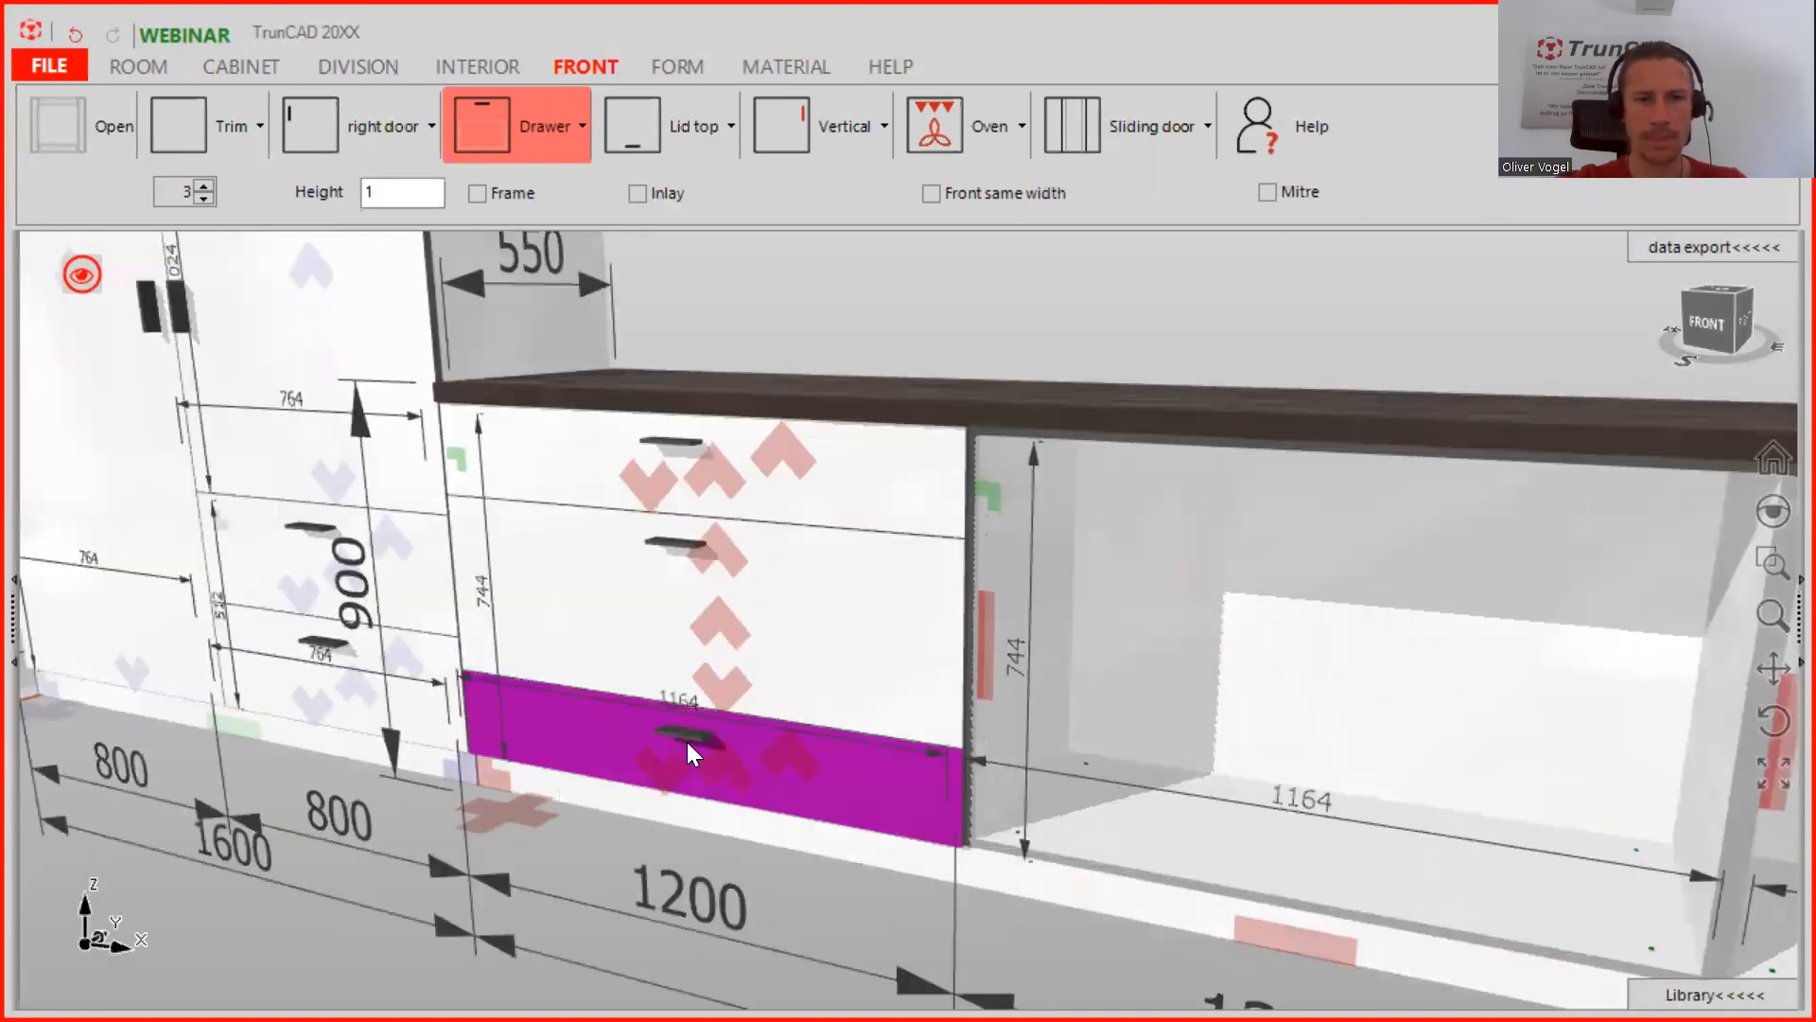
left_click(723, 763)
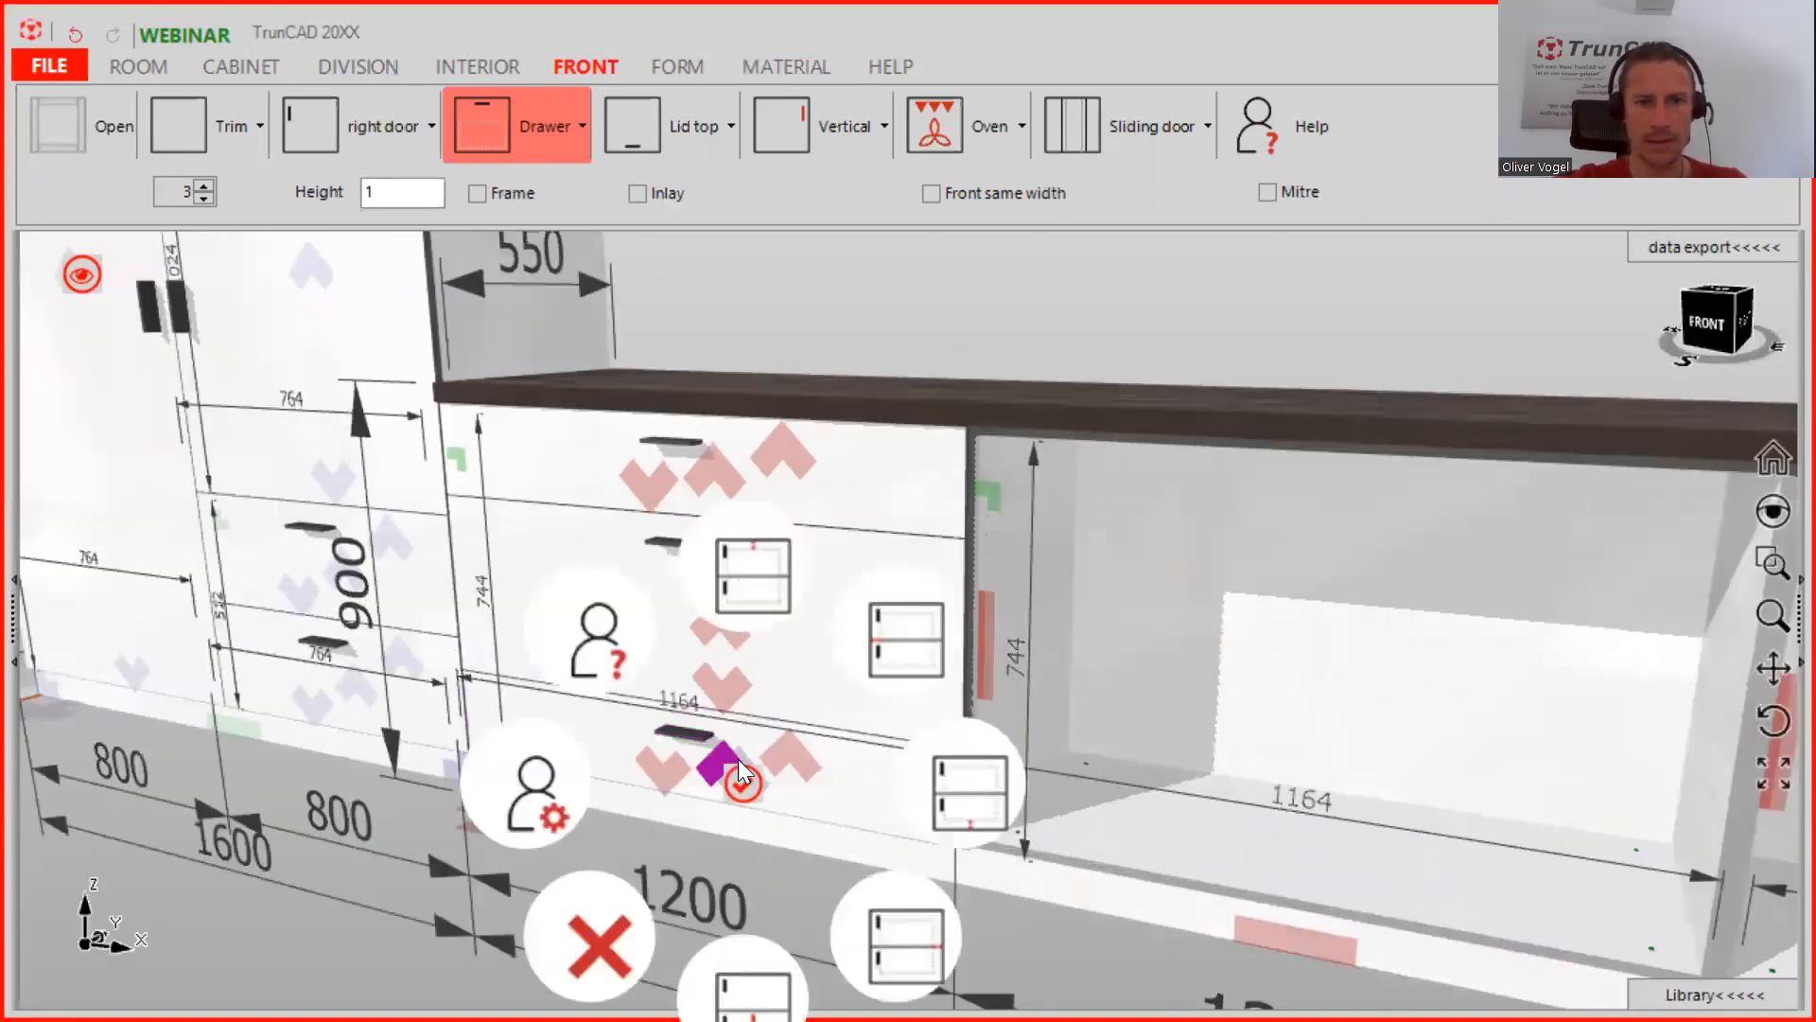
left_click(747, 993)
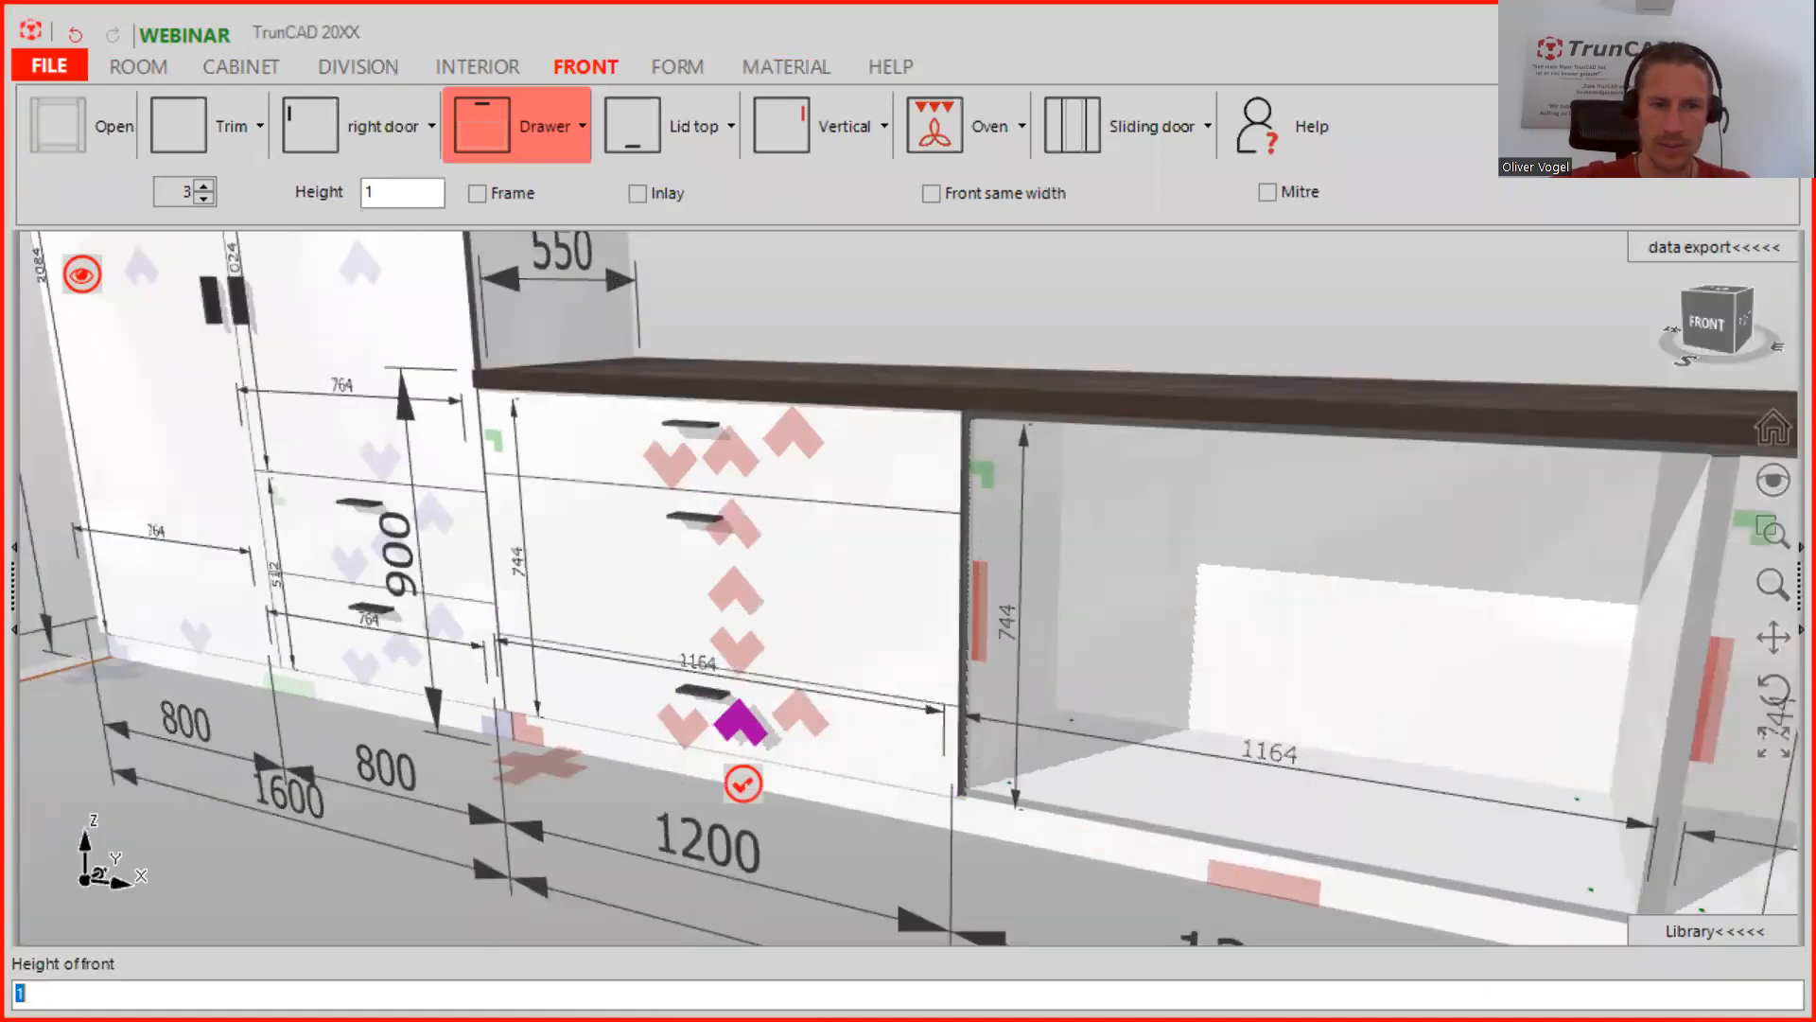
key("Return")
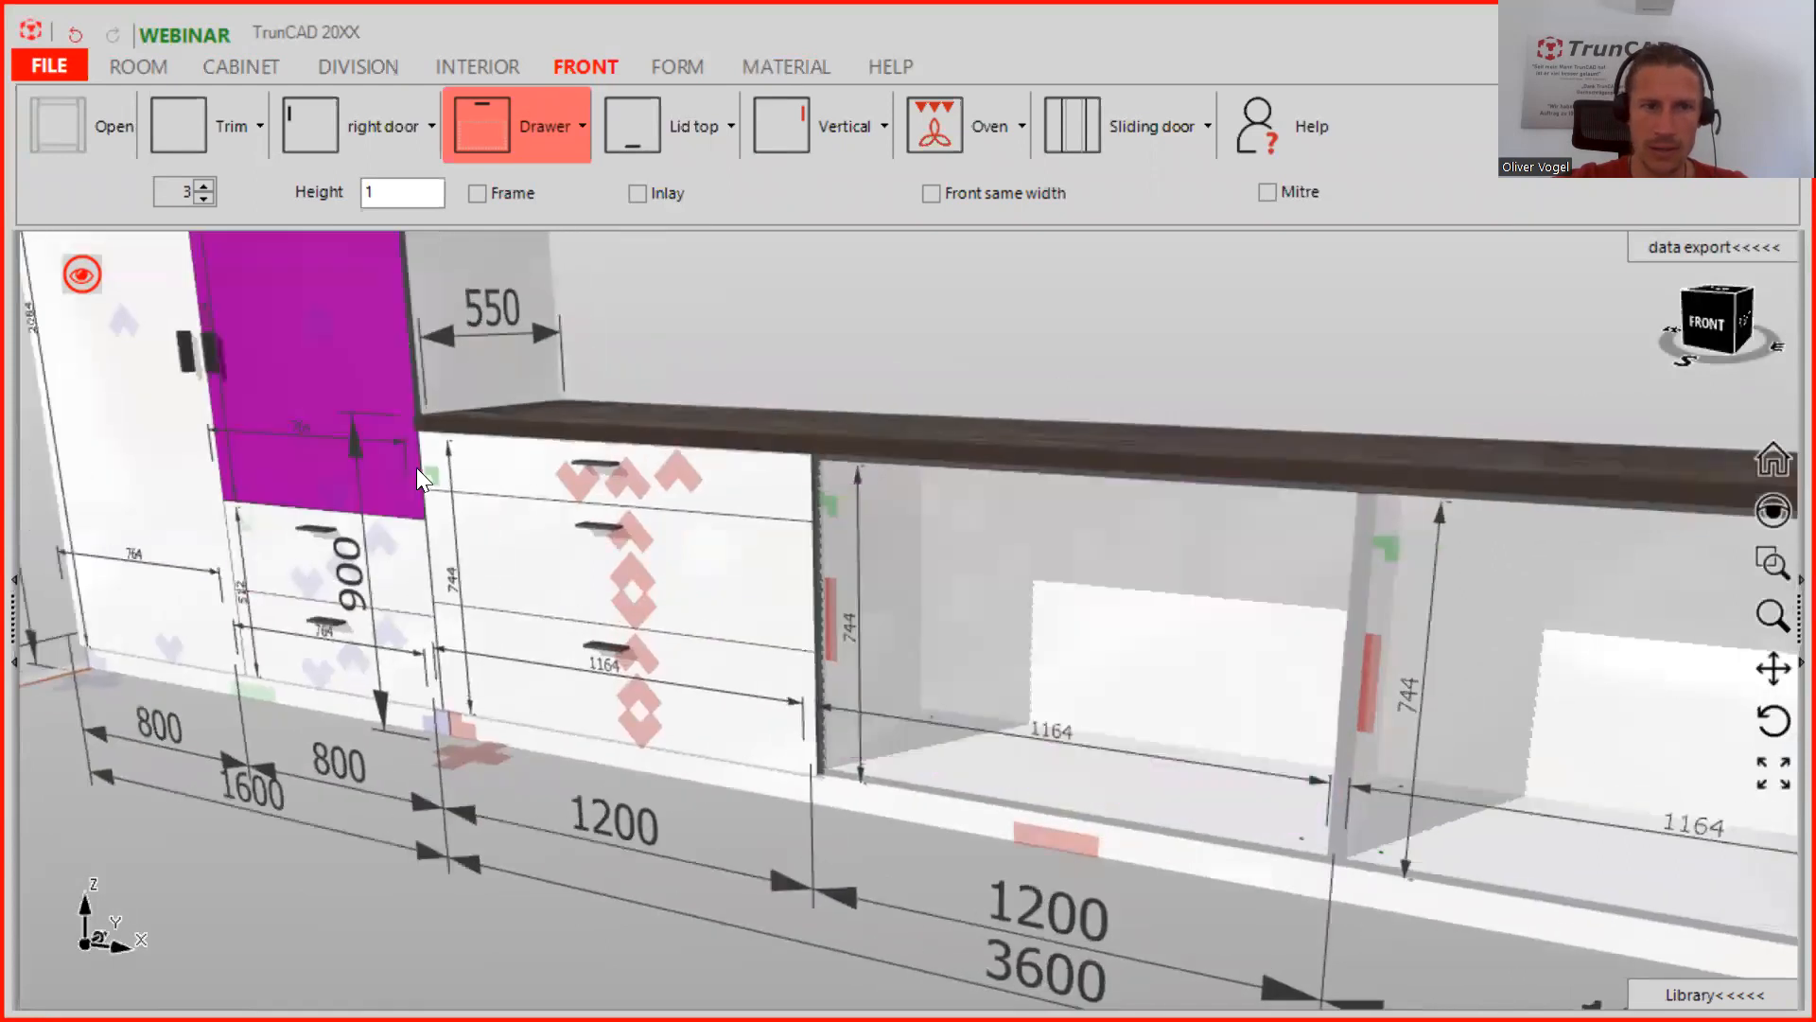
Copy the first section's drawer layout and paste it into the middle section of the base cabinet
scroll(435, 469, "up", 3)
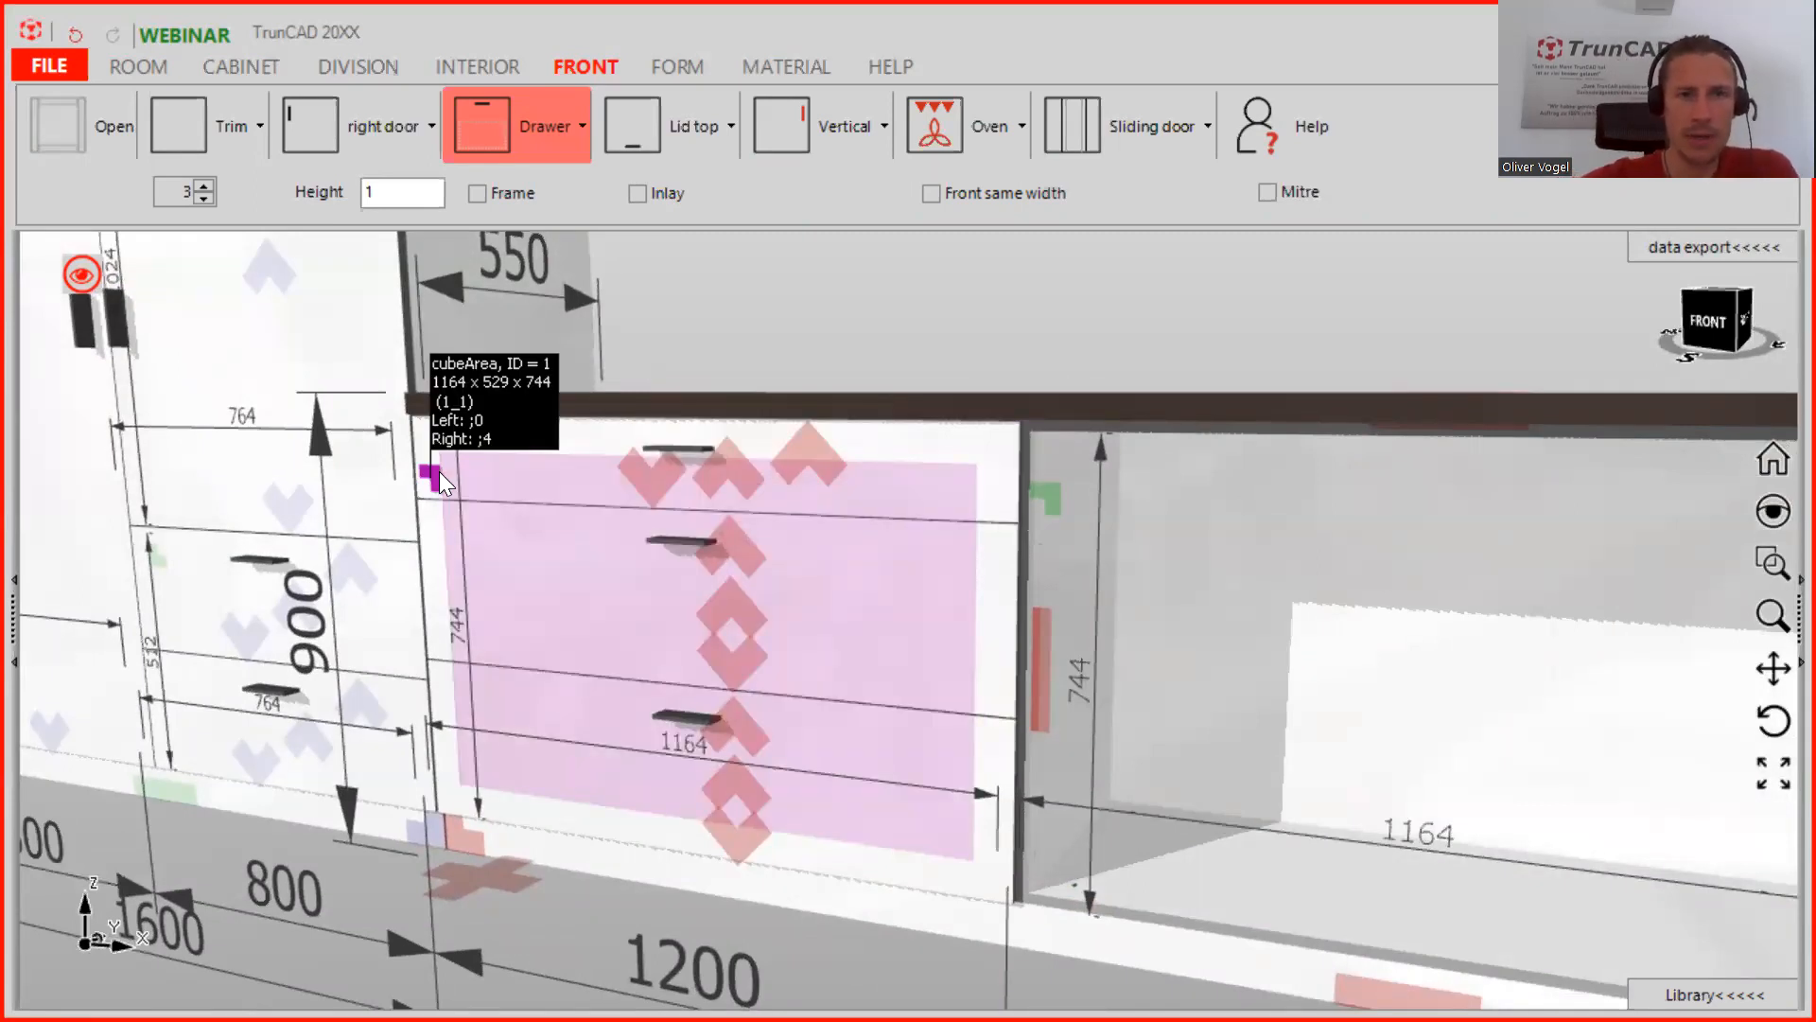
right_click(431, 473)
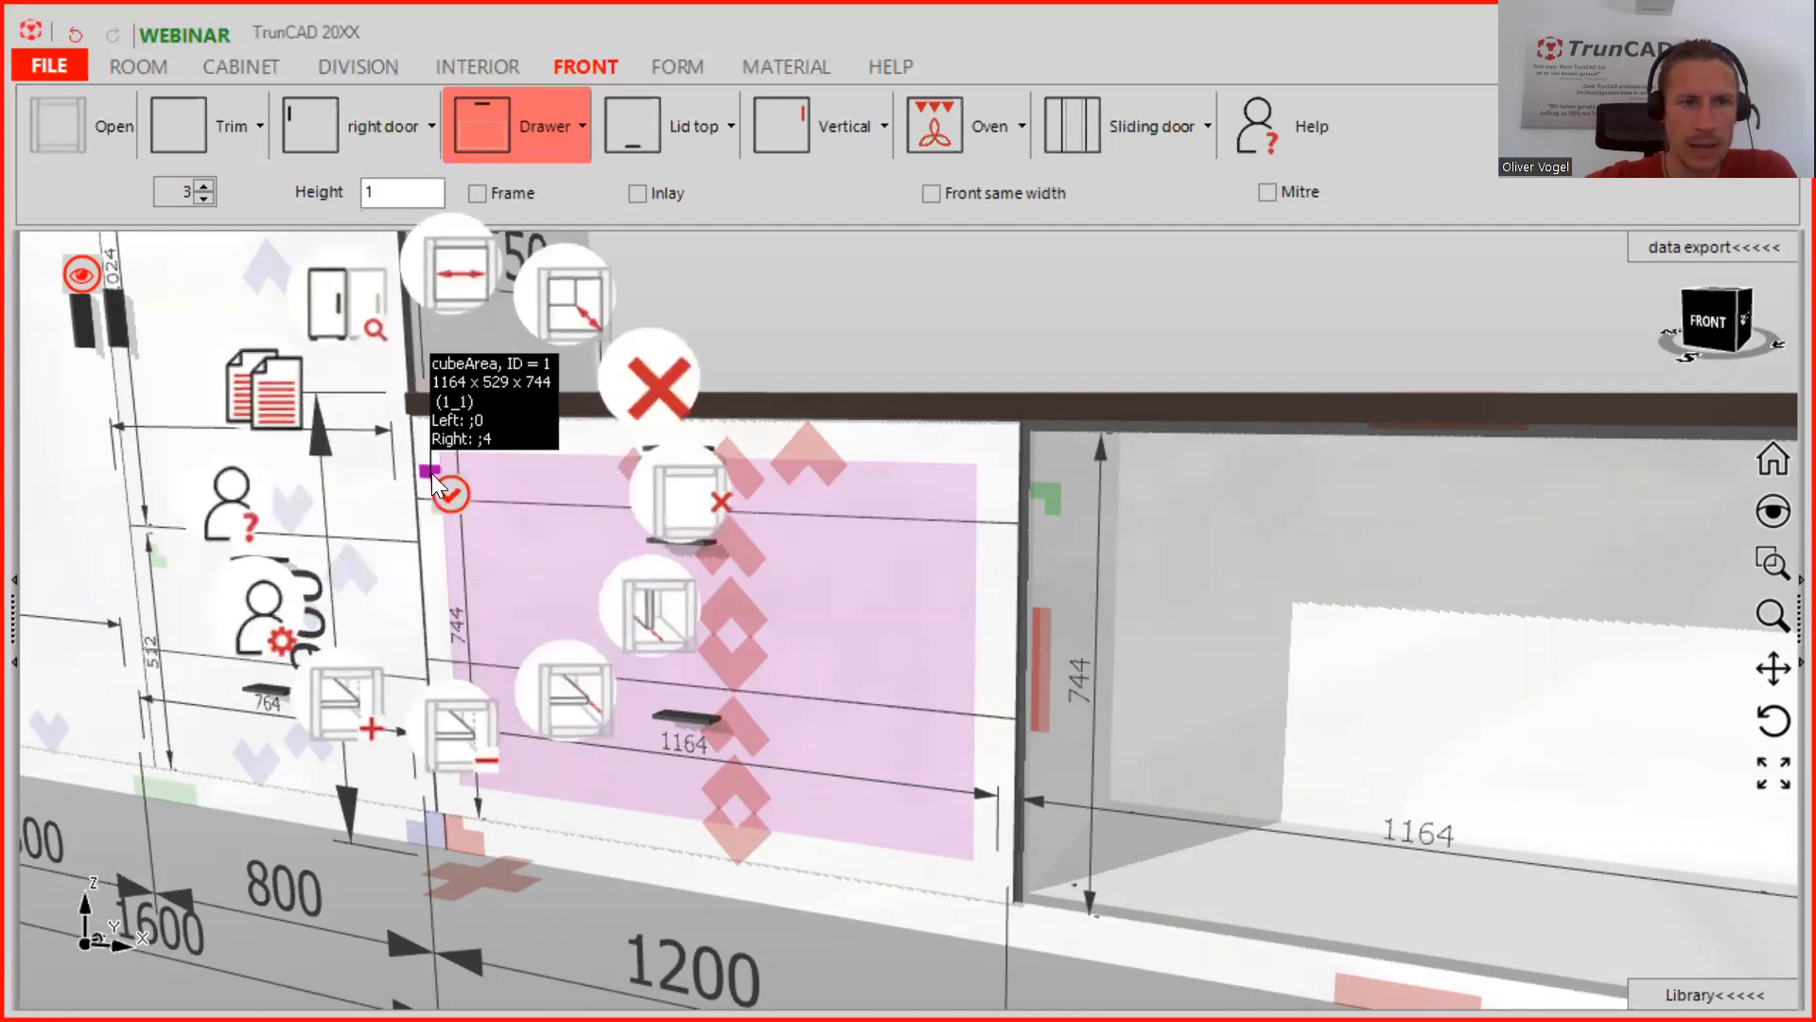
left_click(282, 392)
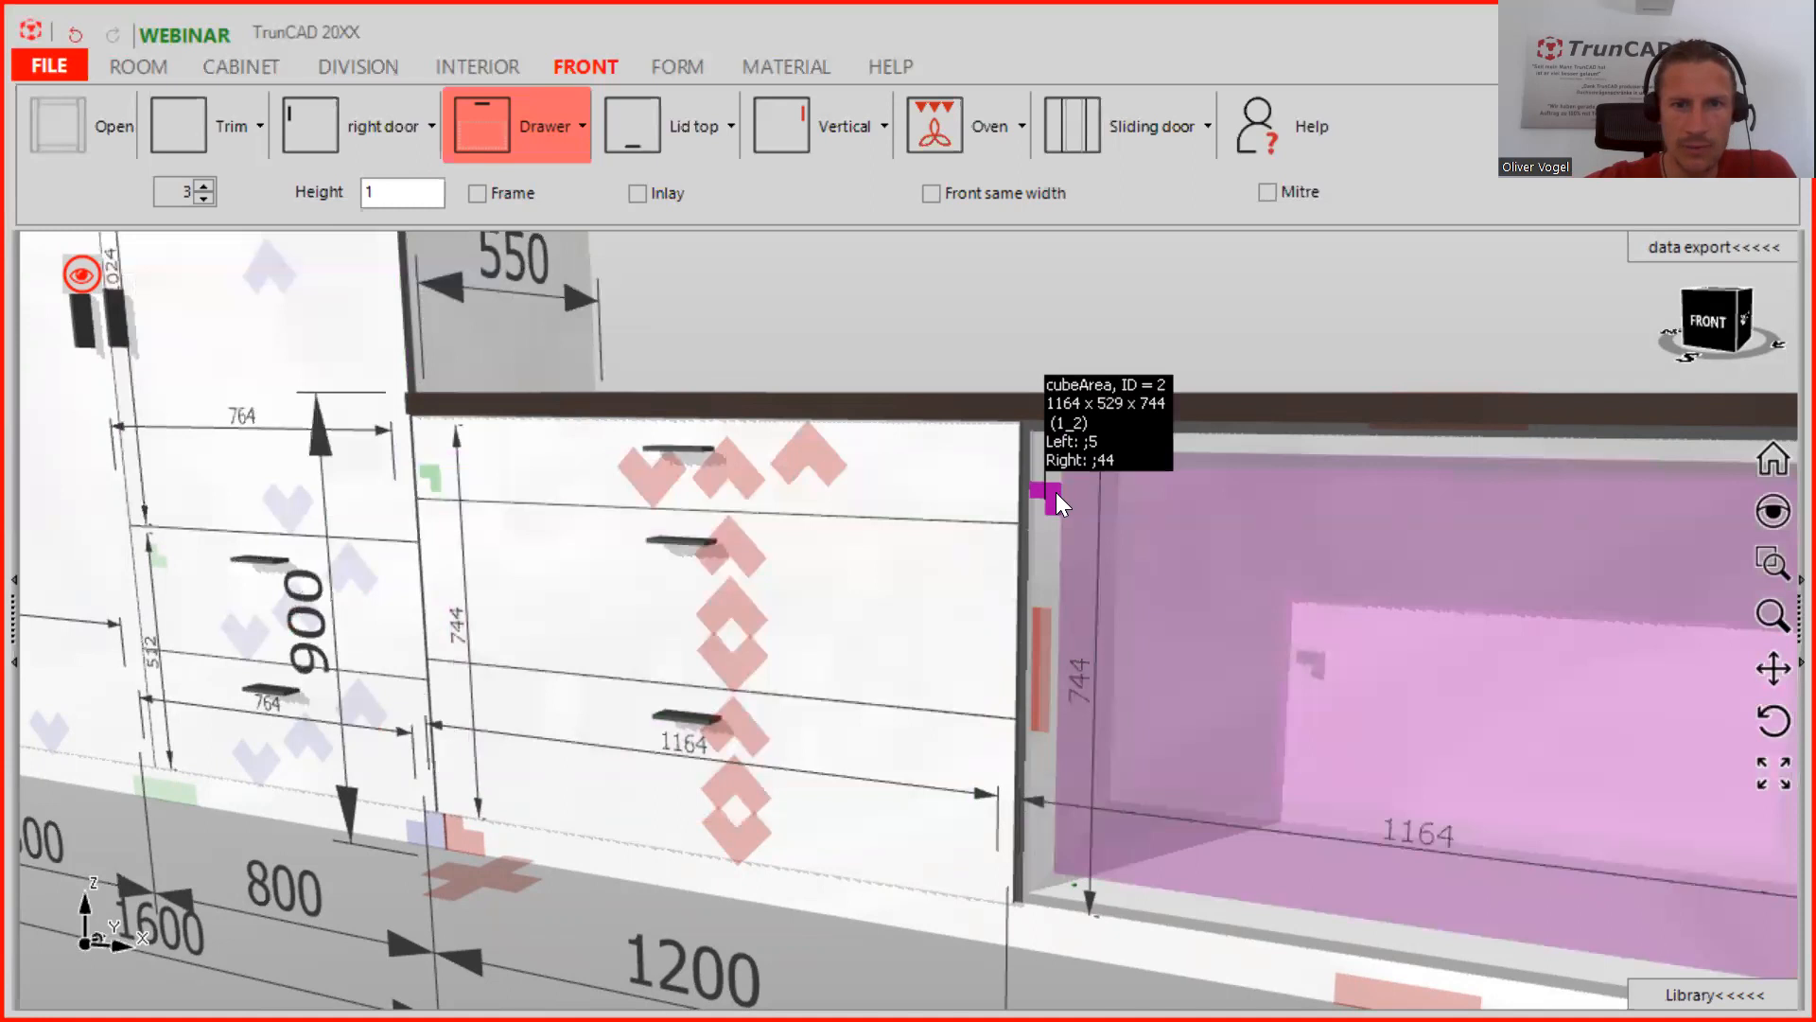
scroll(1053, 491, "down", 5)
right_click(1052, 491)
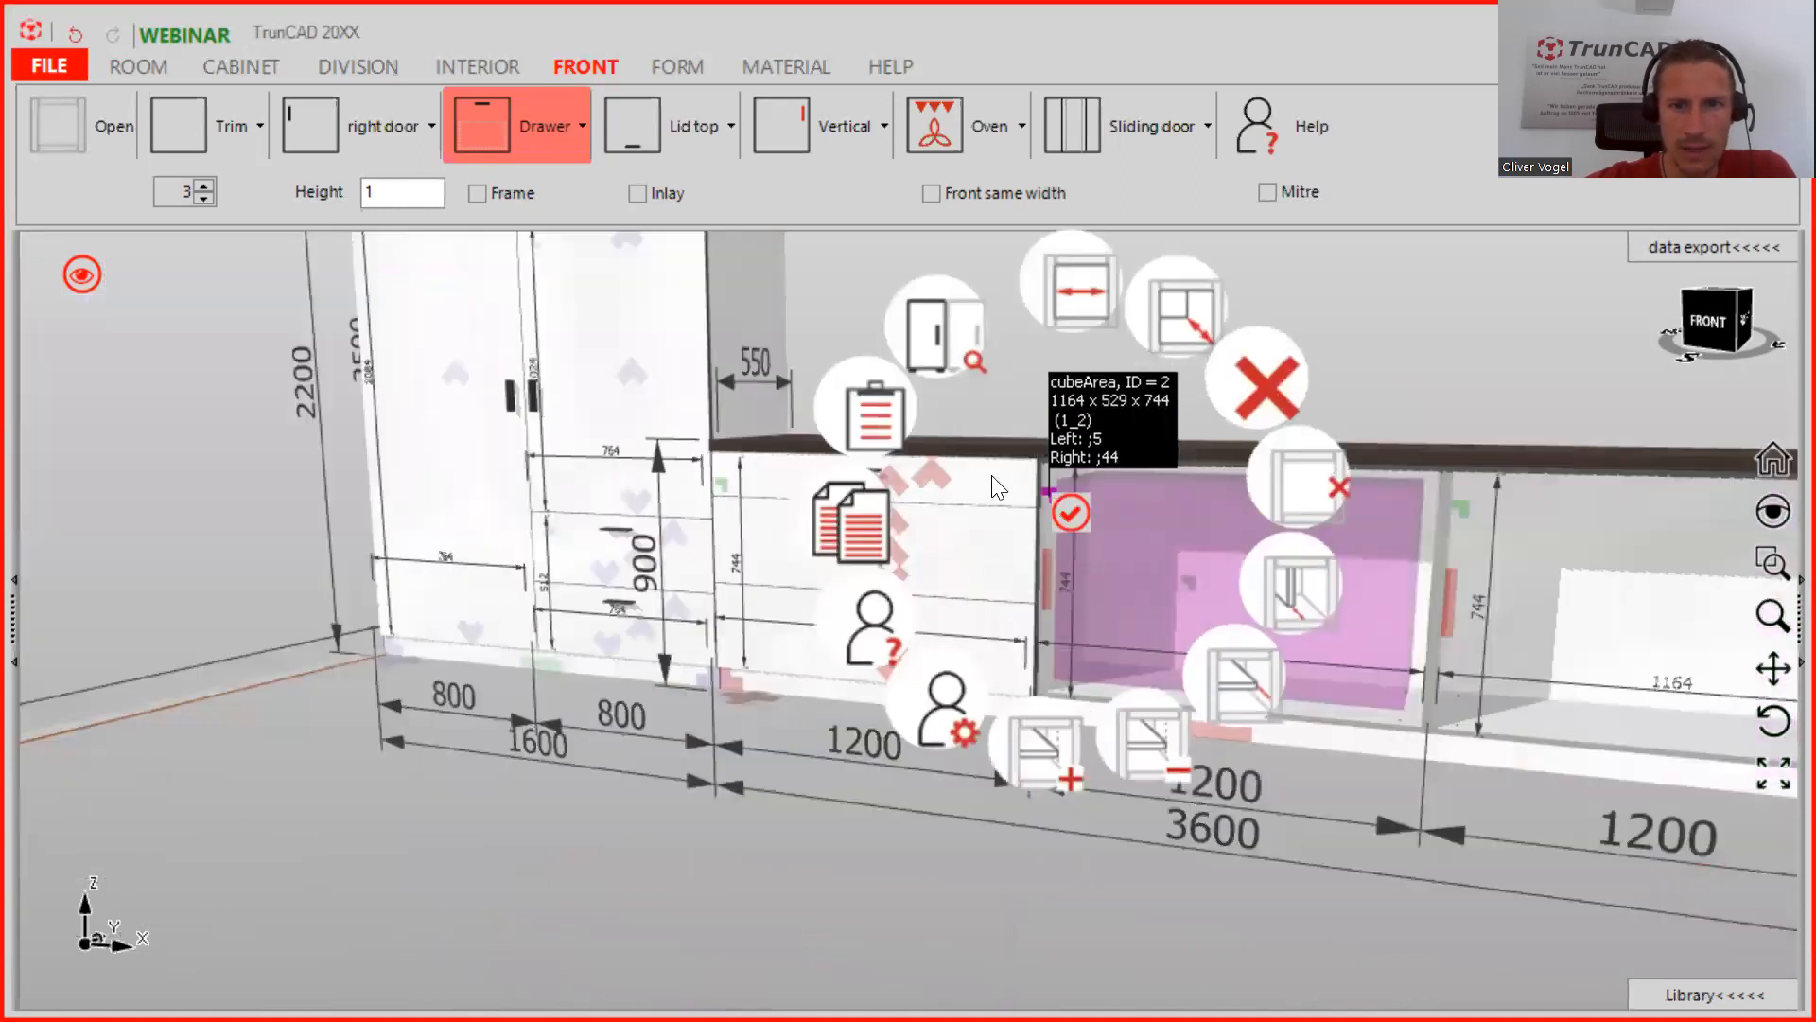
left_click(878, 409)
middle_click_drag(781, 470, 609, 468)
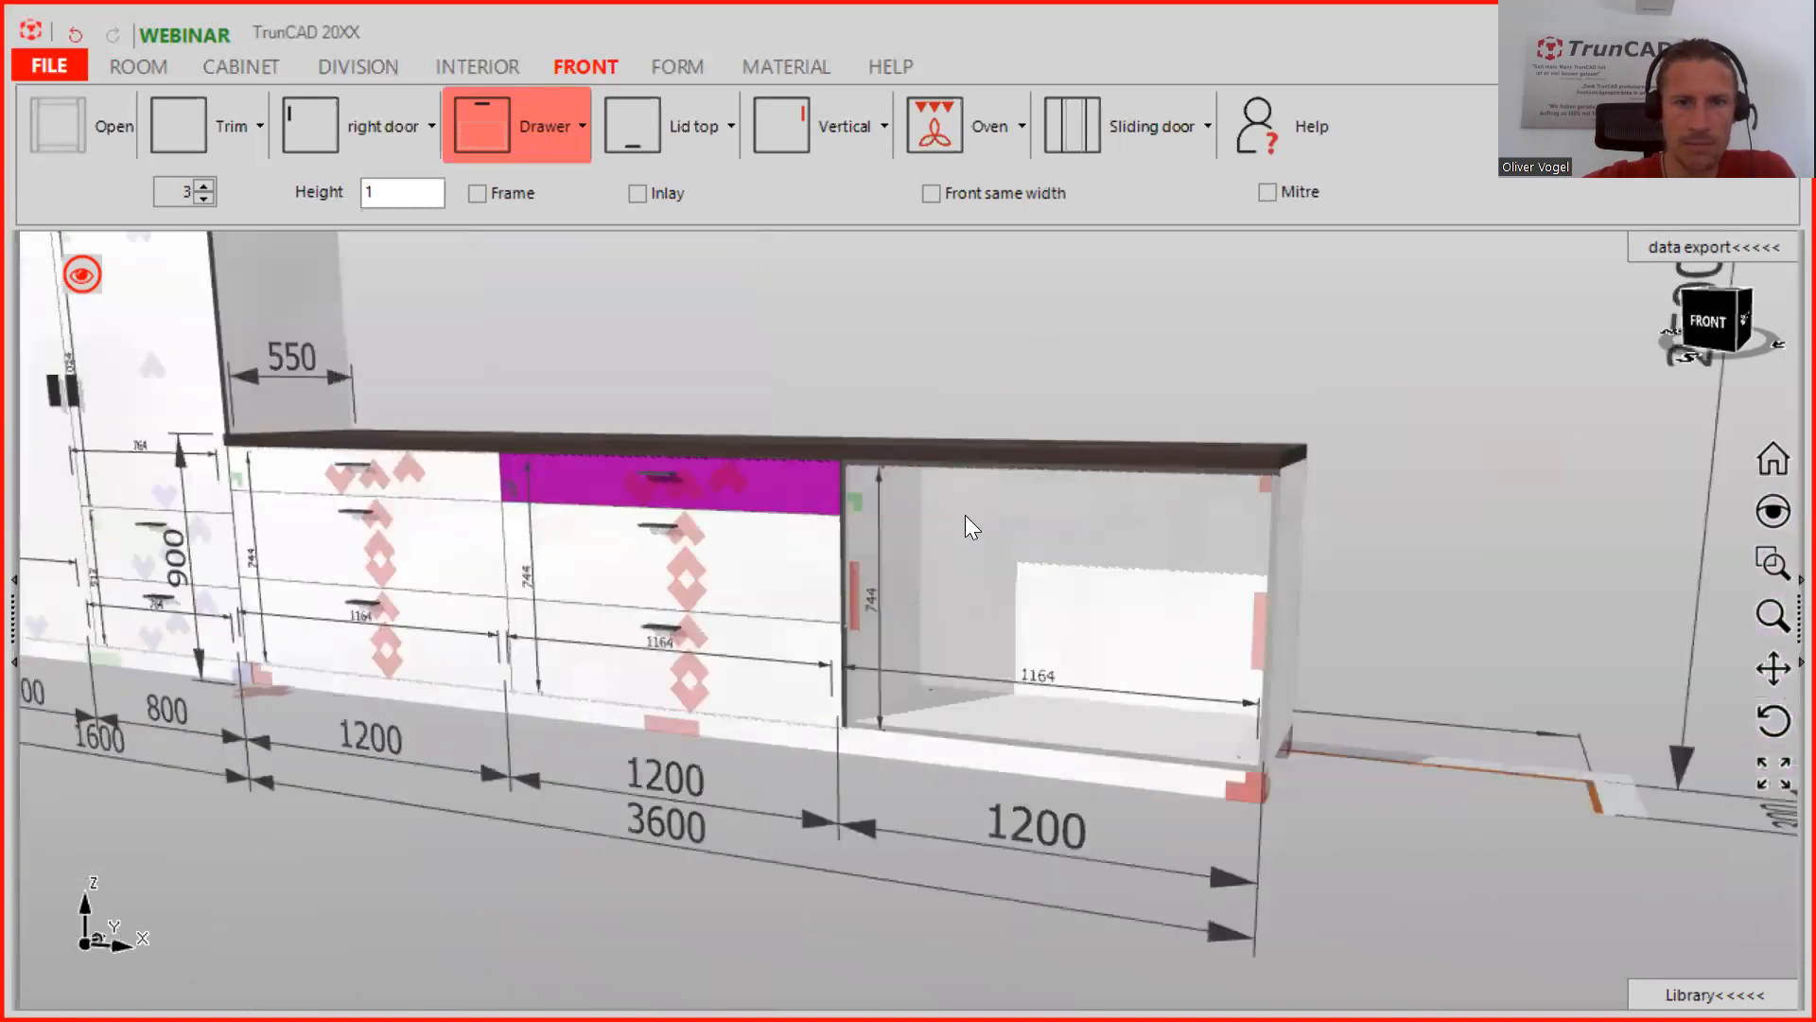
Paste the copied drawer layout into the last empty section of the base cabinet
scroll(965, 515, "up", 3)
right_click(802, 486)
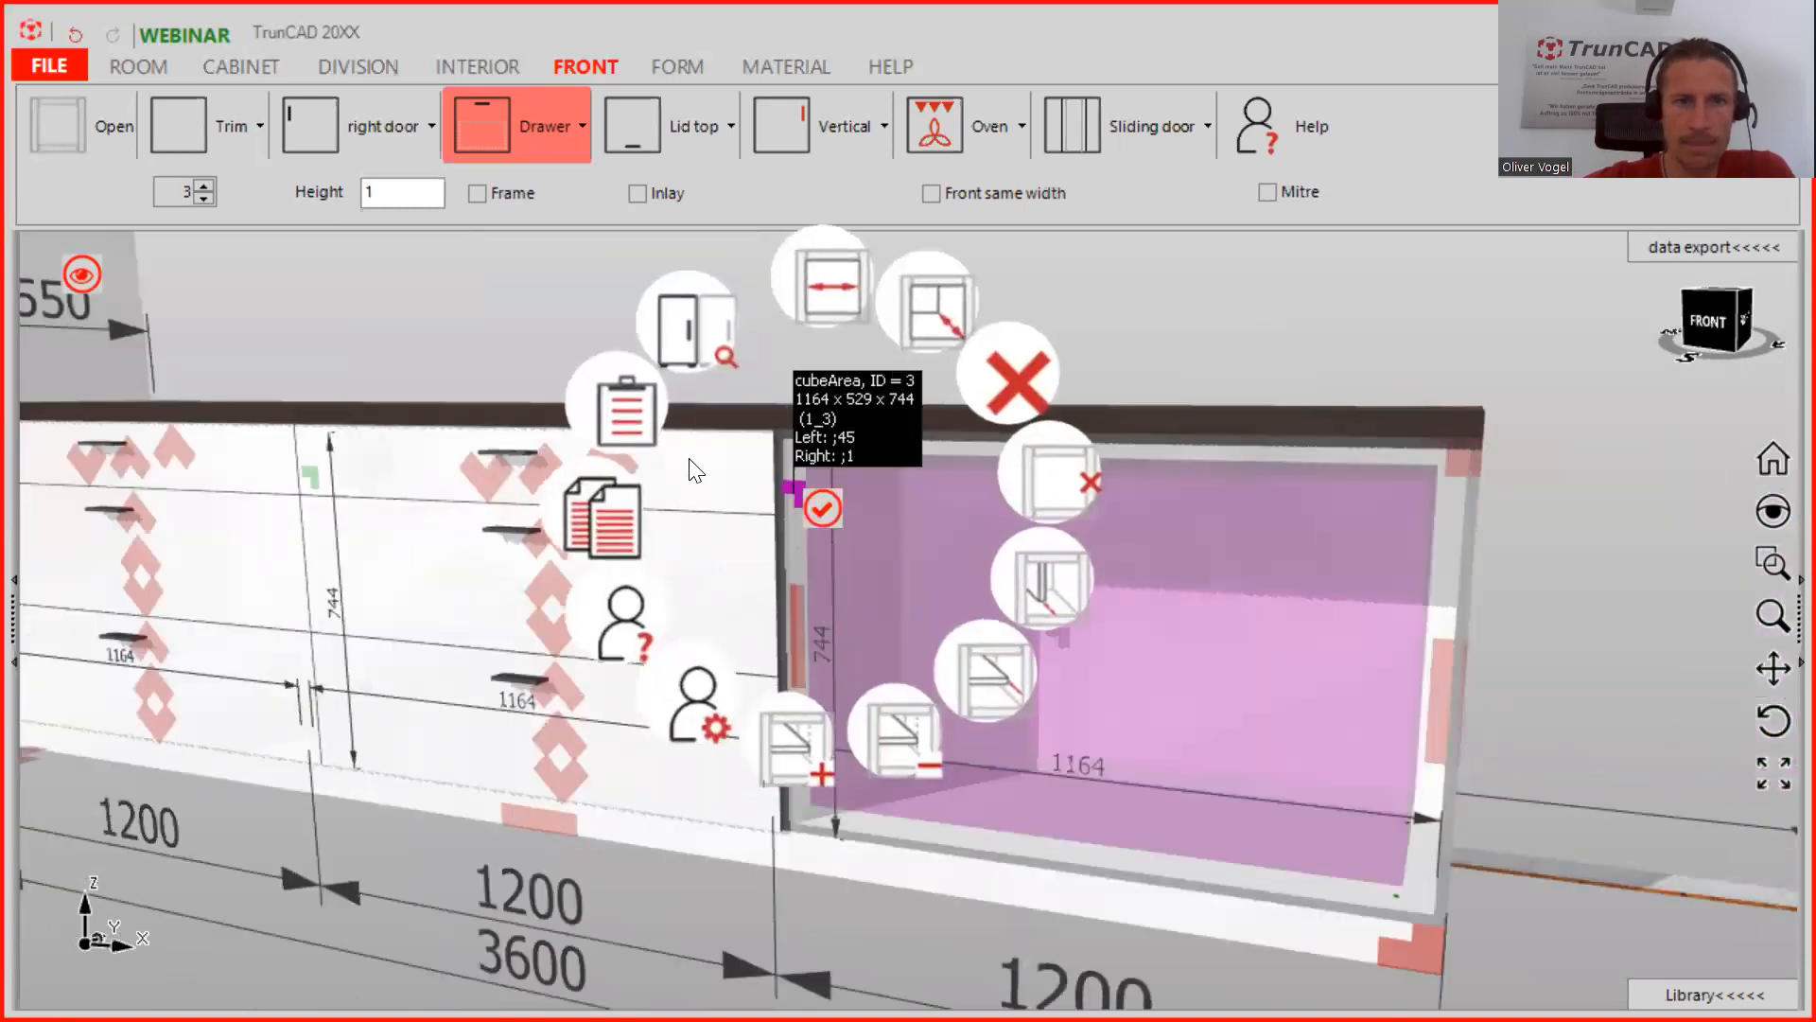
left_click(613, 415)
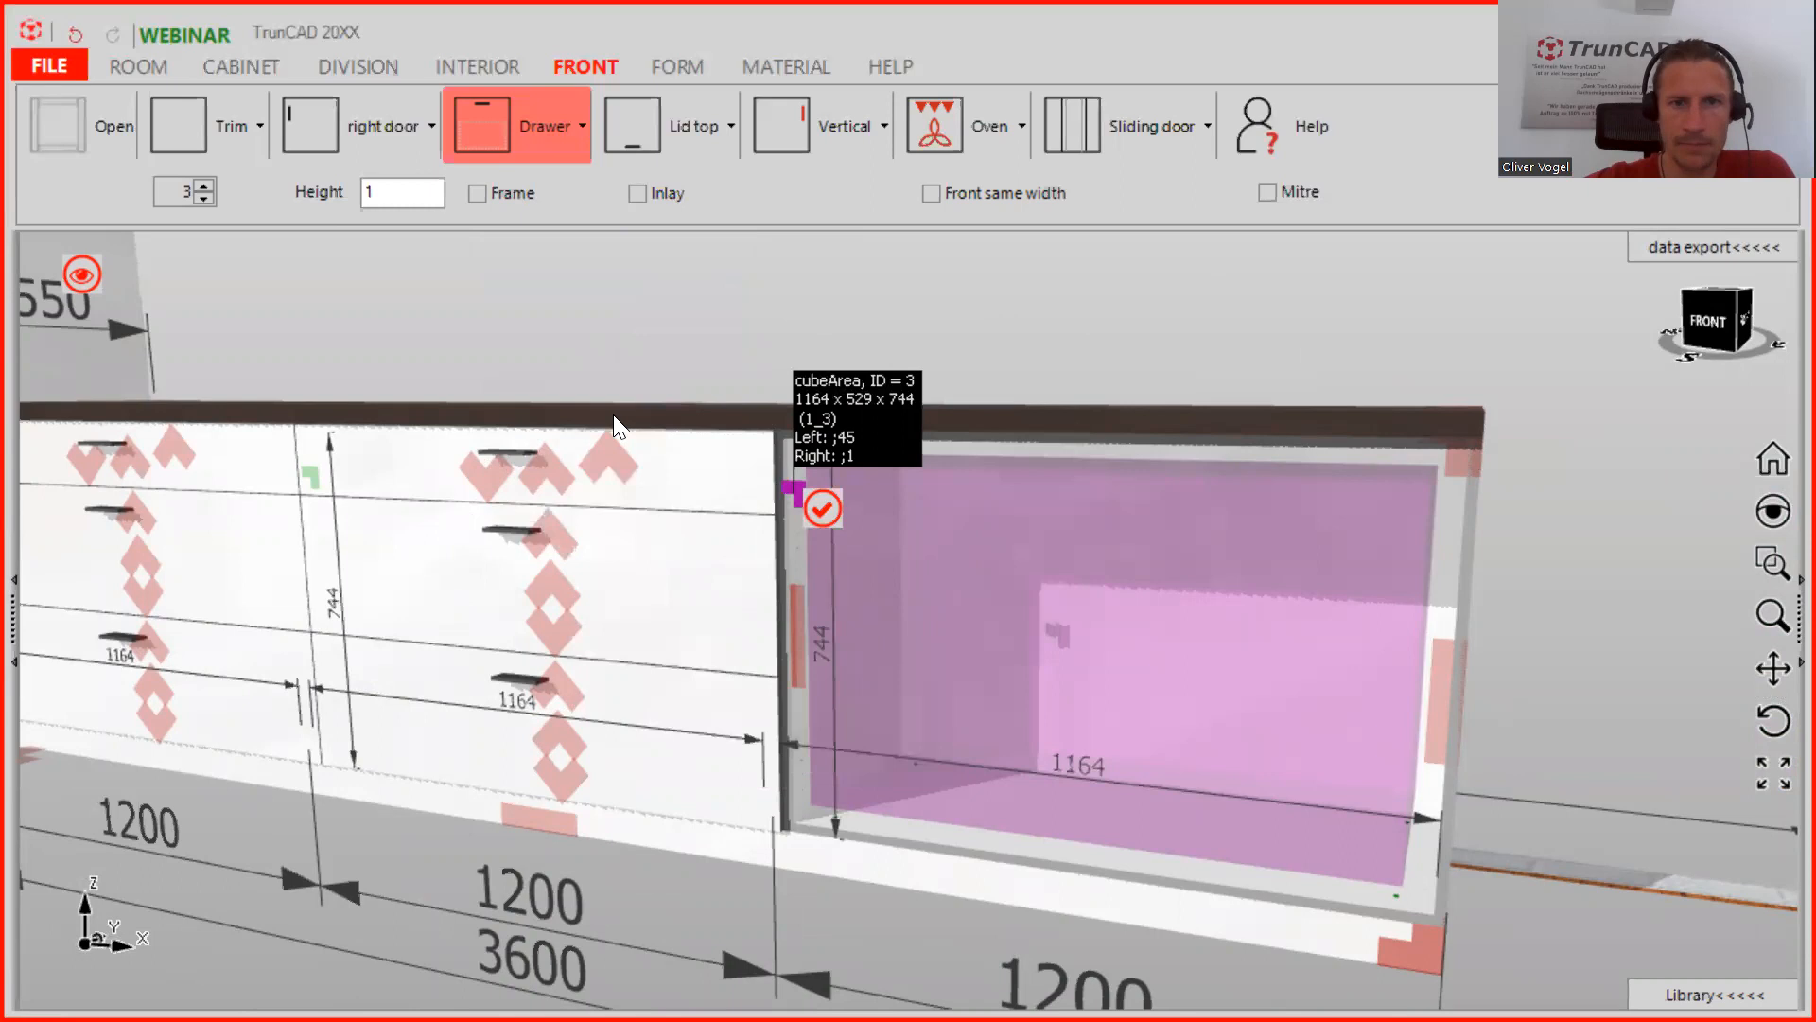
scroll(613, 414, "down", 5)
middle_click_drag(660, 464, 651, 489)
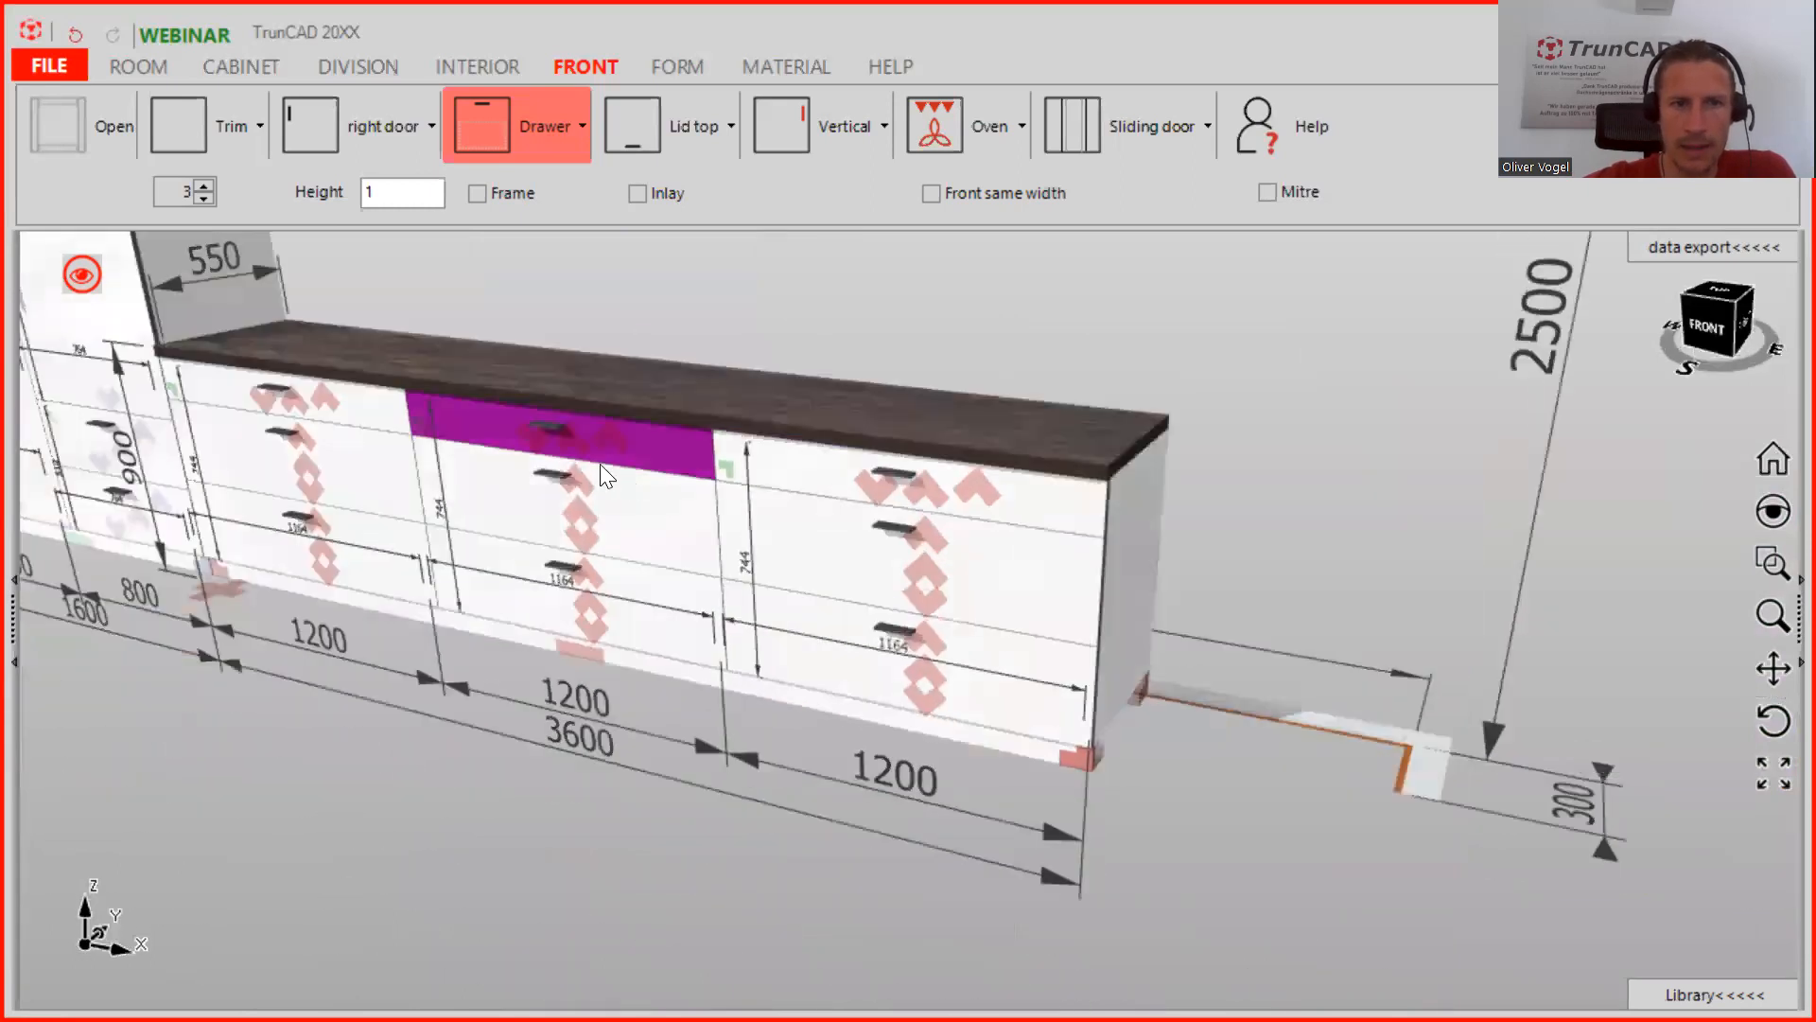
scroll(575, 439, "up", 5)
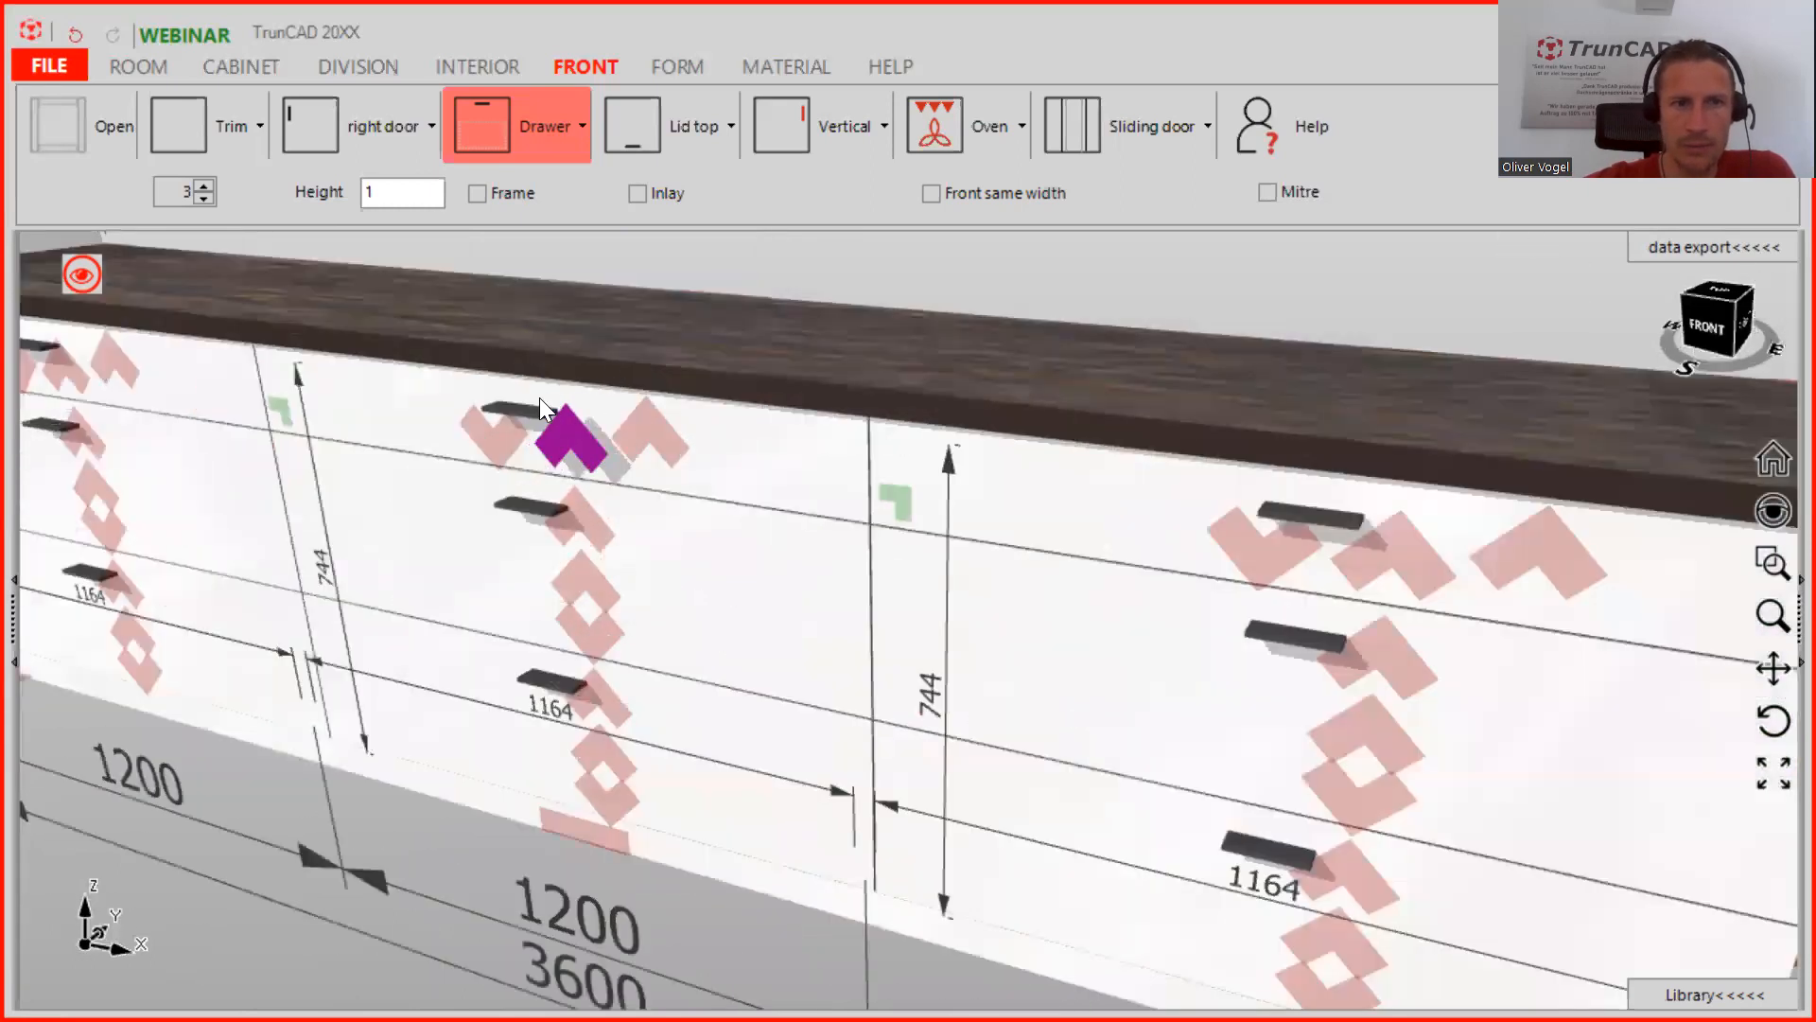
Replace the top drawer in the base cabinet's middle section with a single fixed trim front
right_click(573, 433)
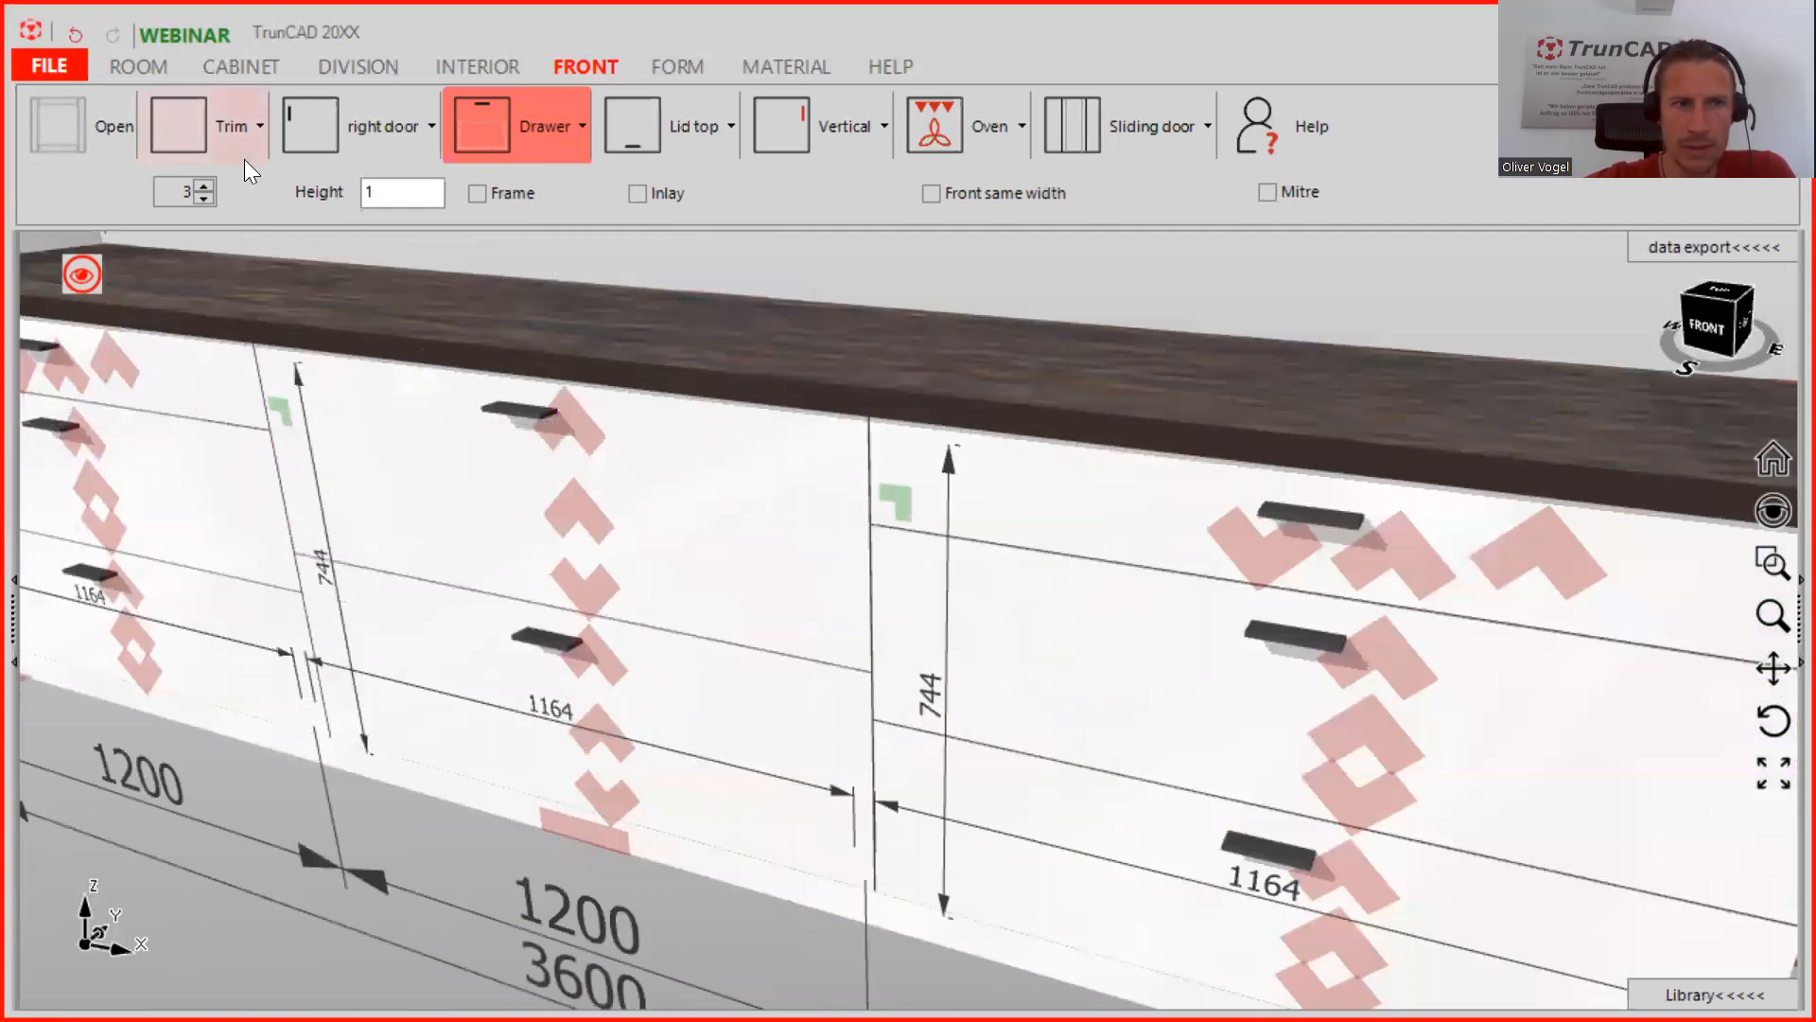
left_click(204, 199)
left_click(204, 200)
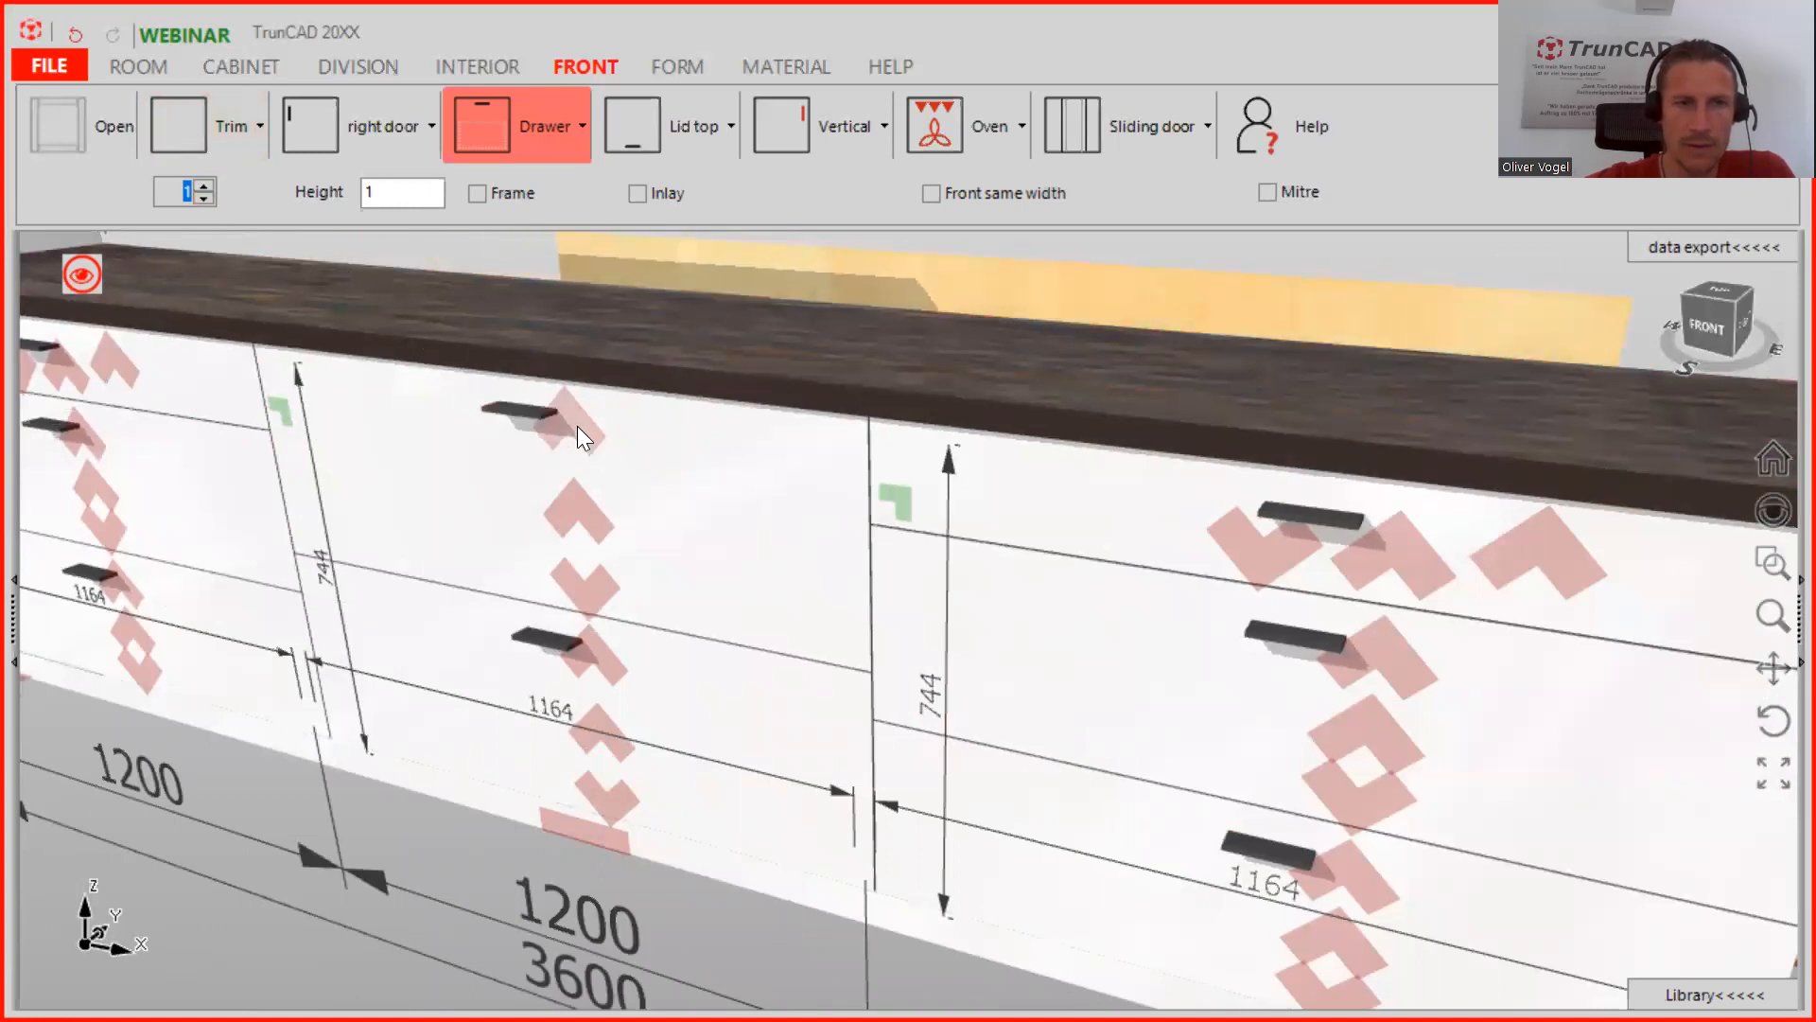
Add a plinth panel along the right side beneath the 3600-wide base cabinet
scroll(1140, 463, "down", 3)
middle_click_drag(1143, 475, 1401, 707)
scroll(1128, 466, "down", 3)
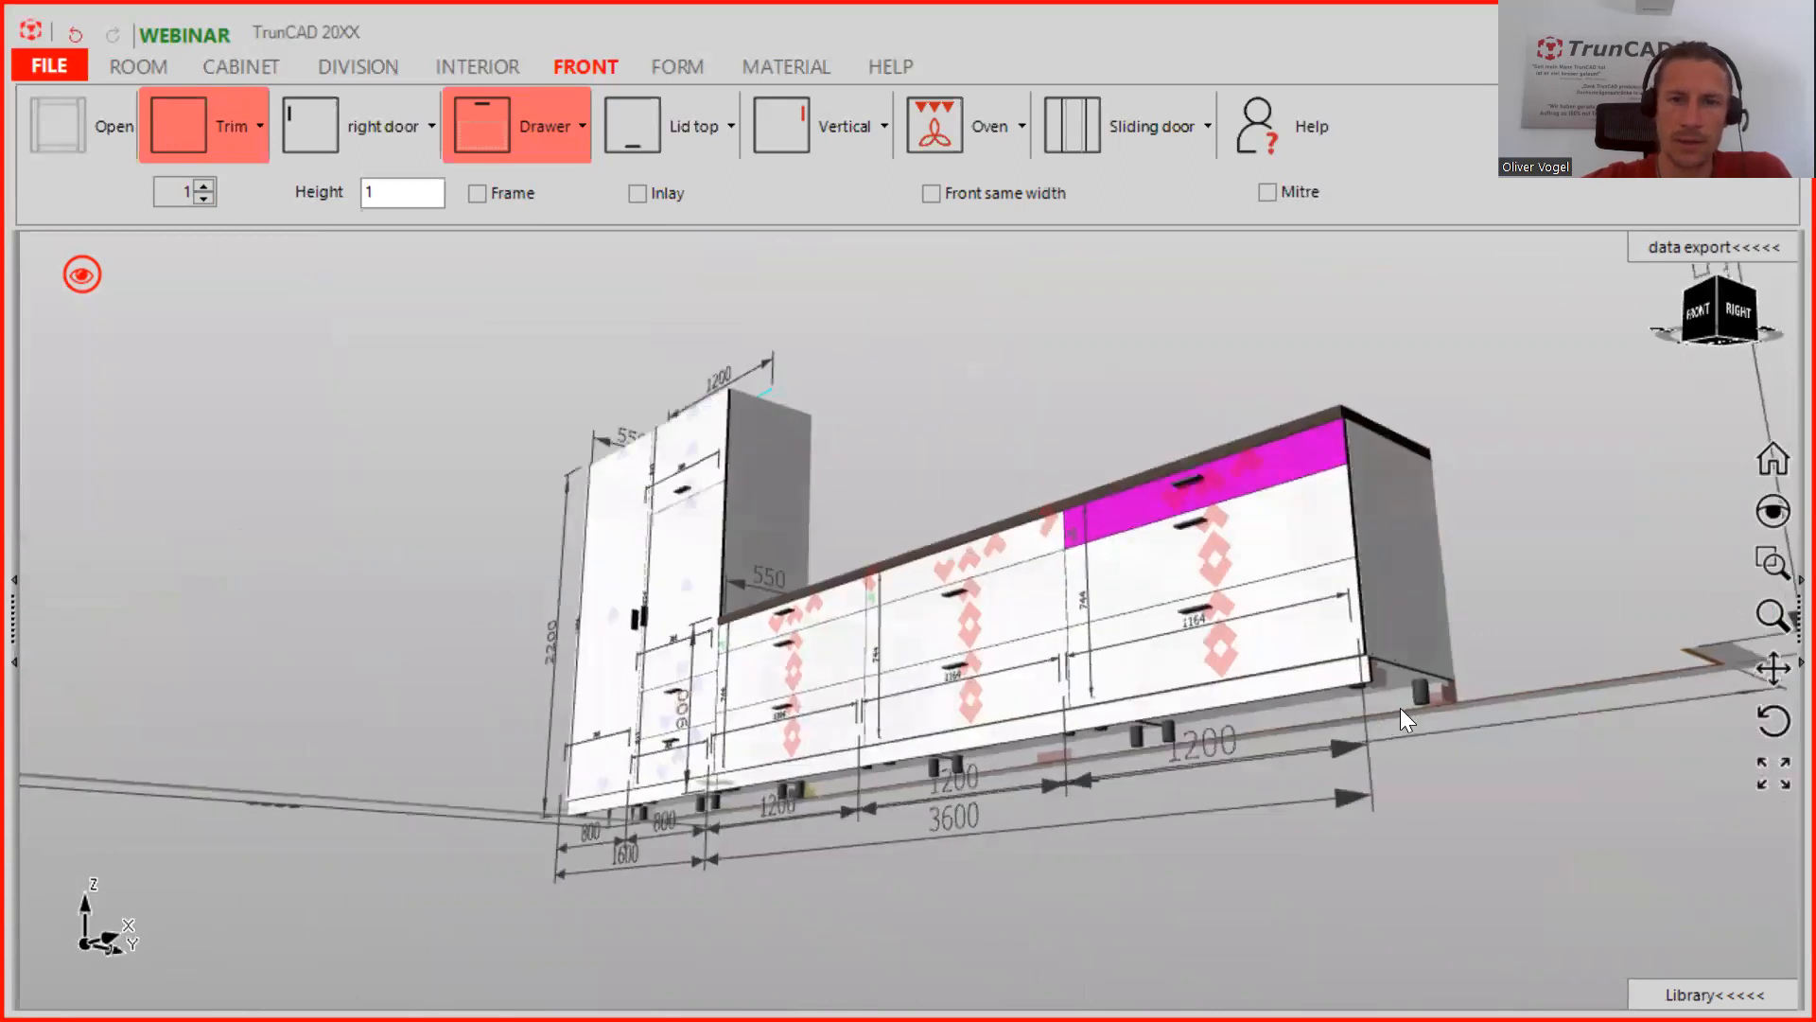
scroll(1408, 697, "up", 5)
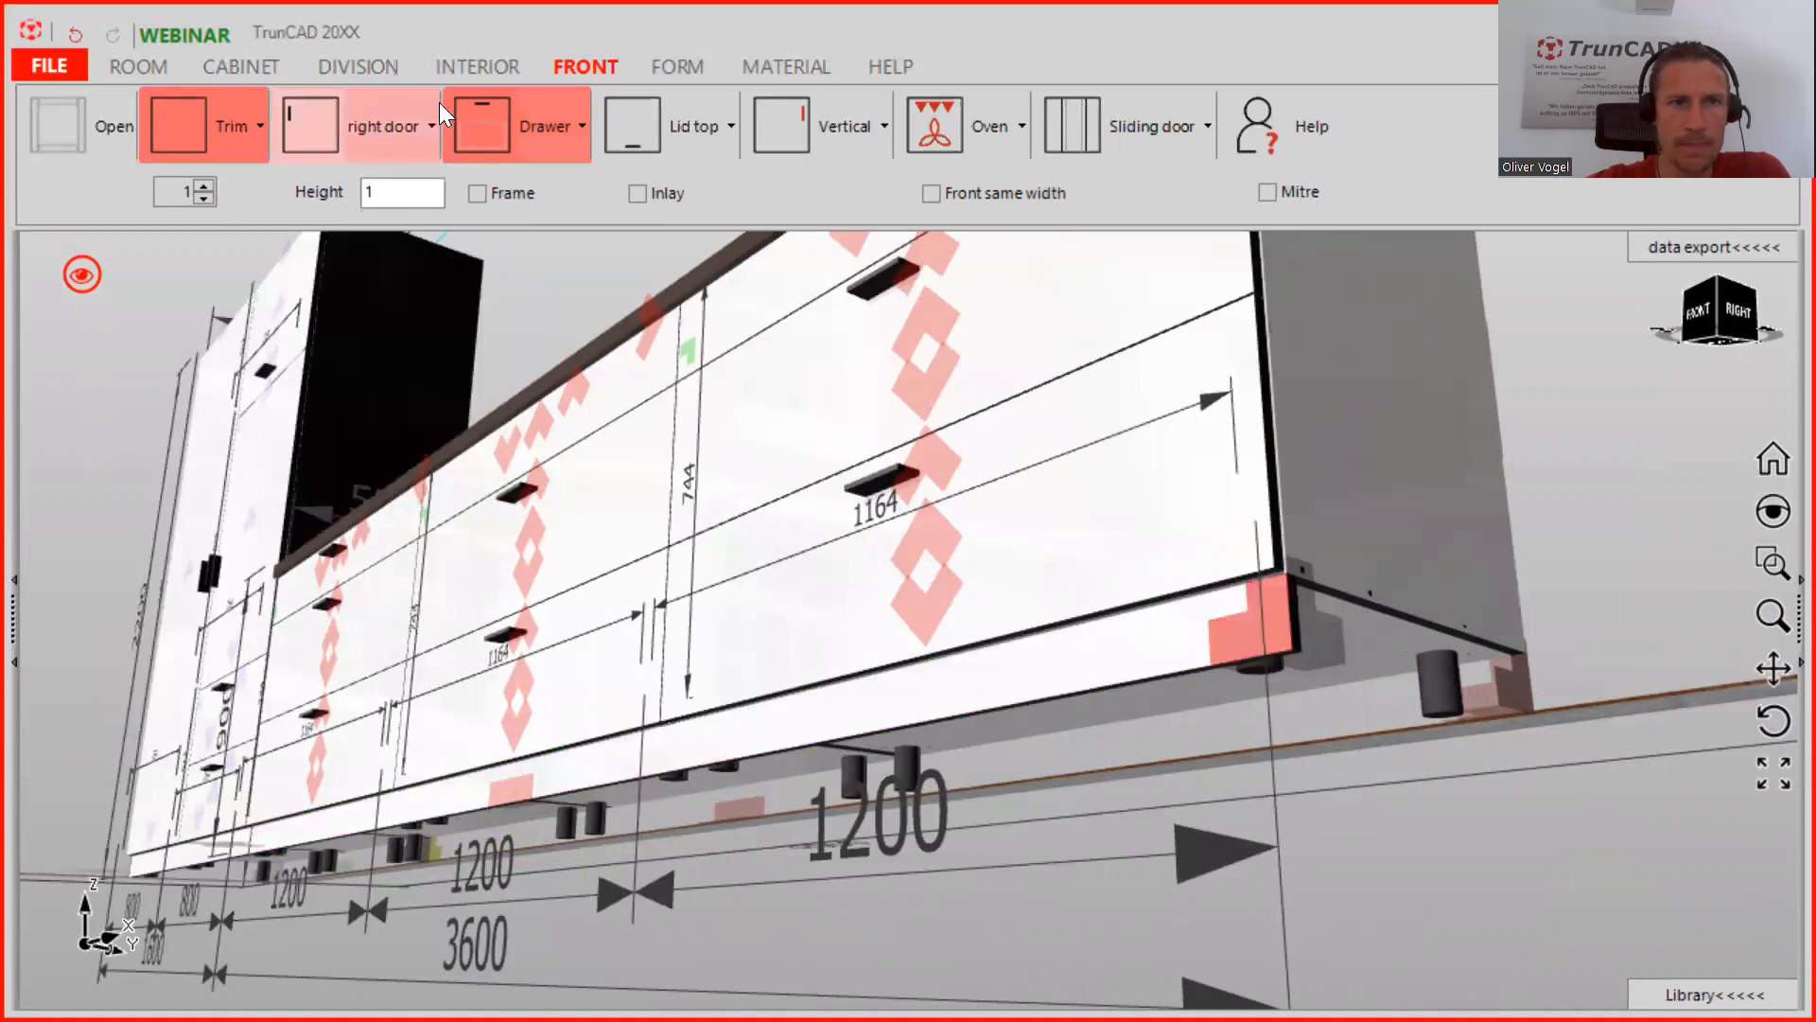
left_click(260, 66)
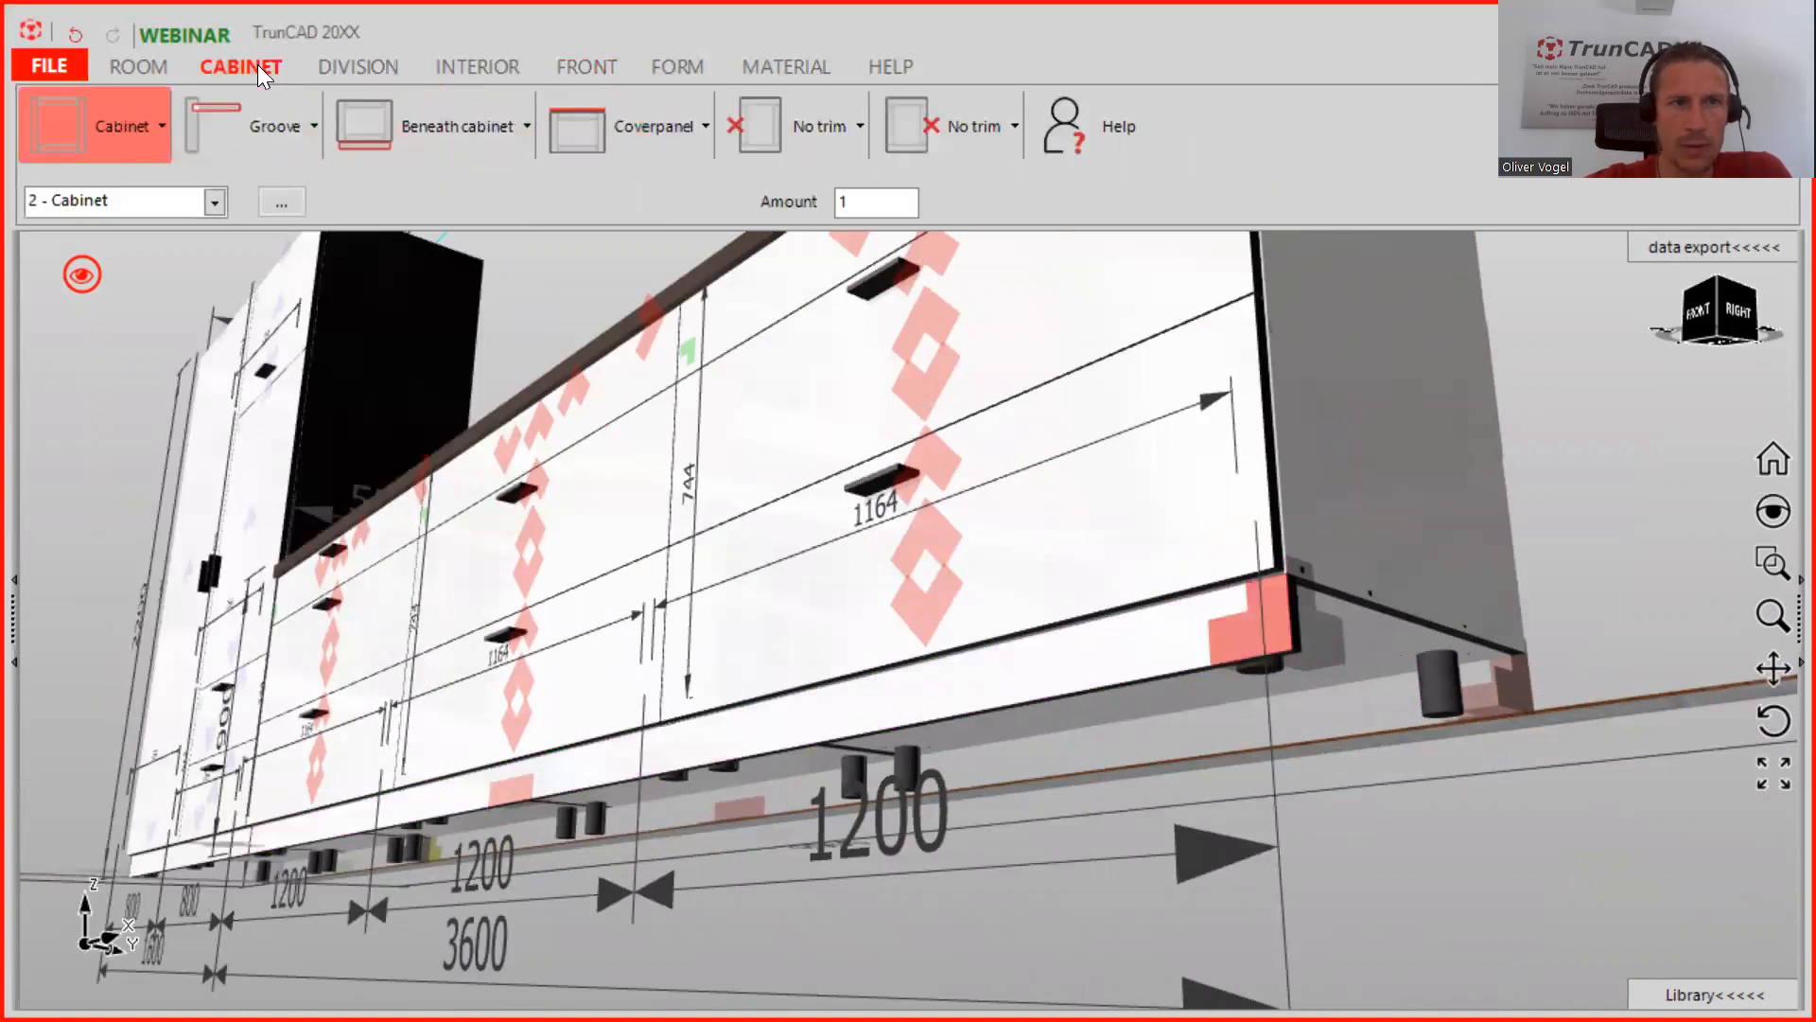
left_click(479, 123)
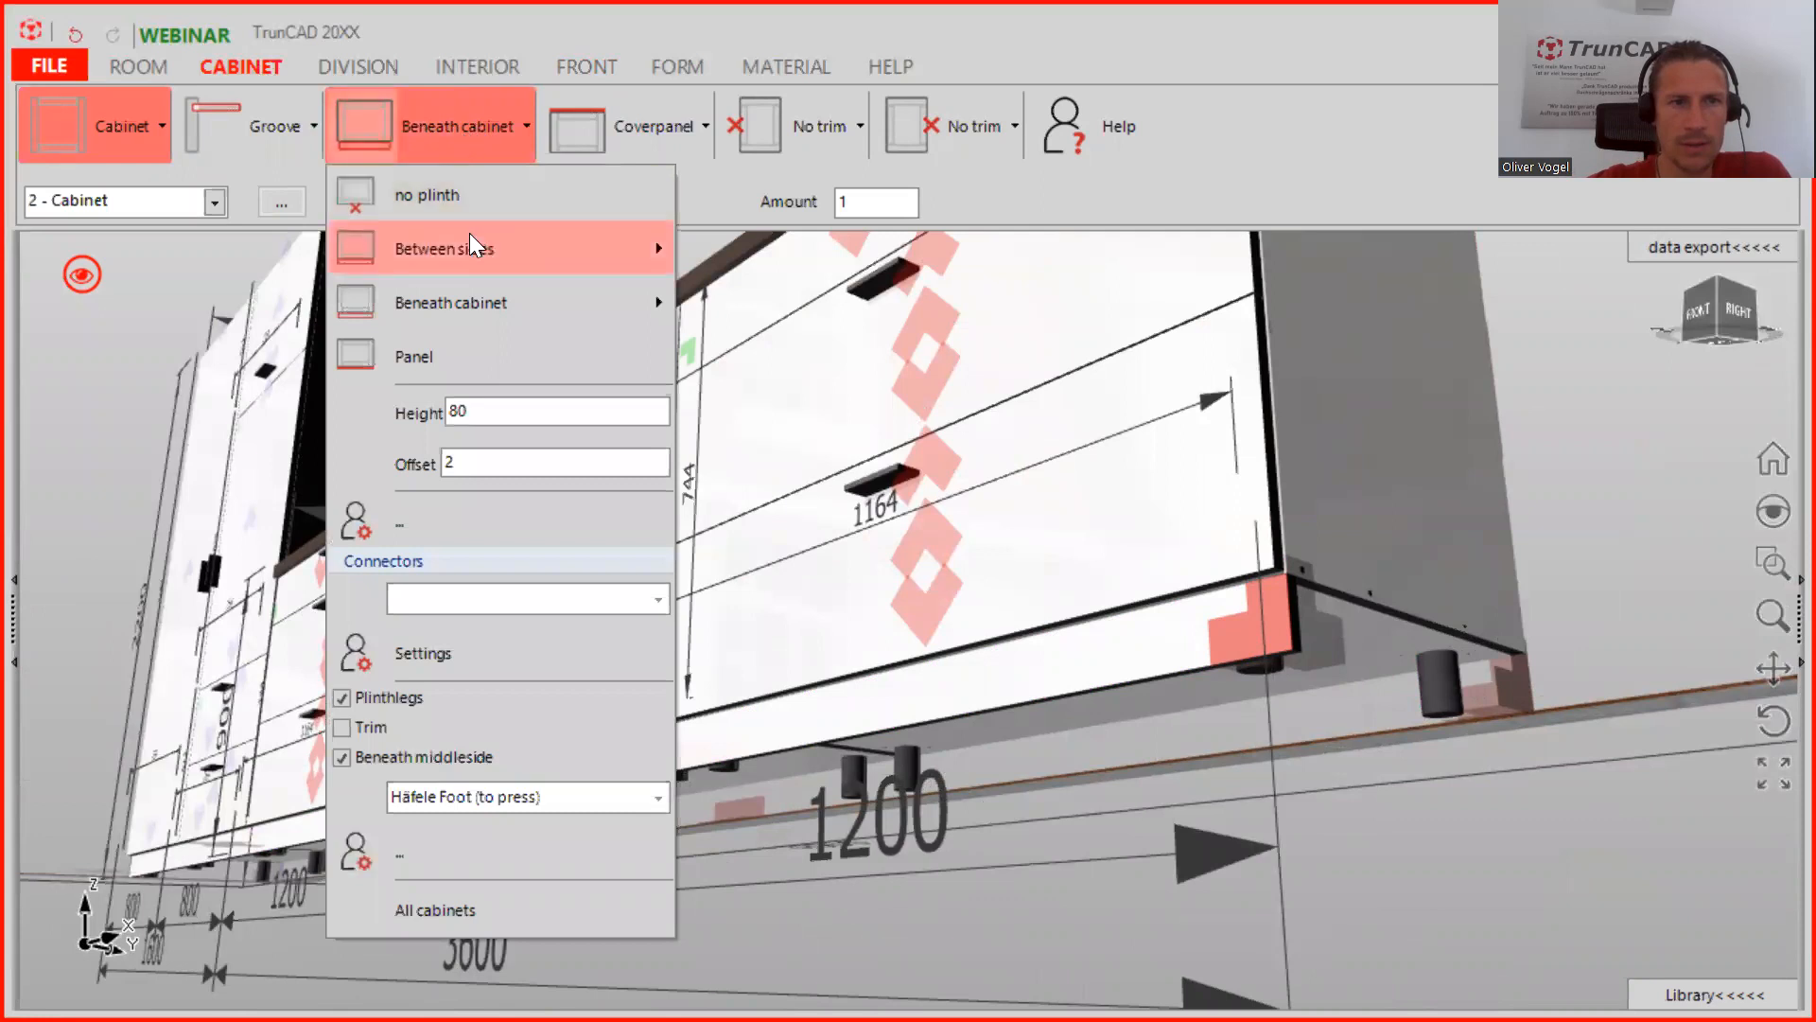
mouse_move(469, 259)
mouse_move(476, 293)
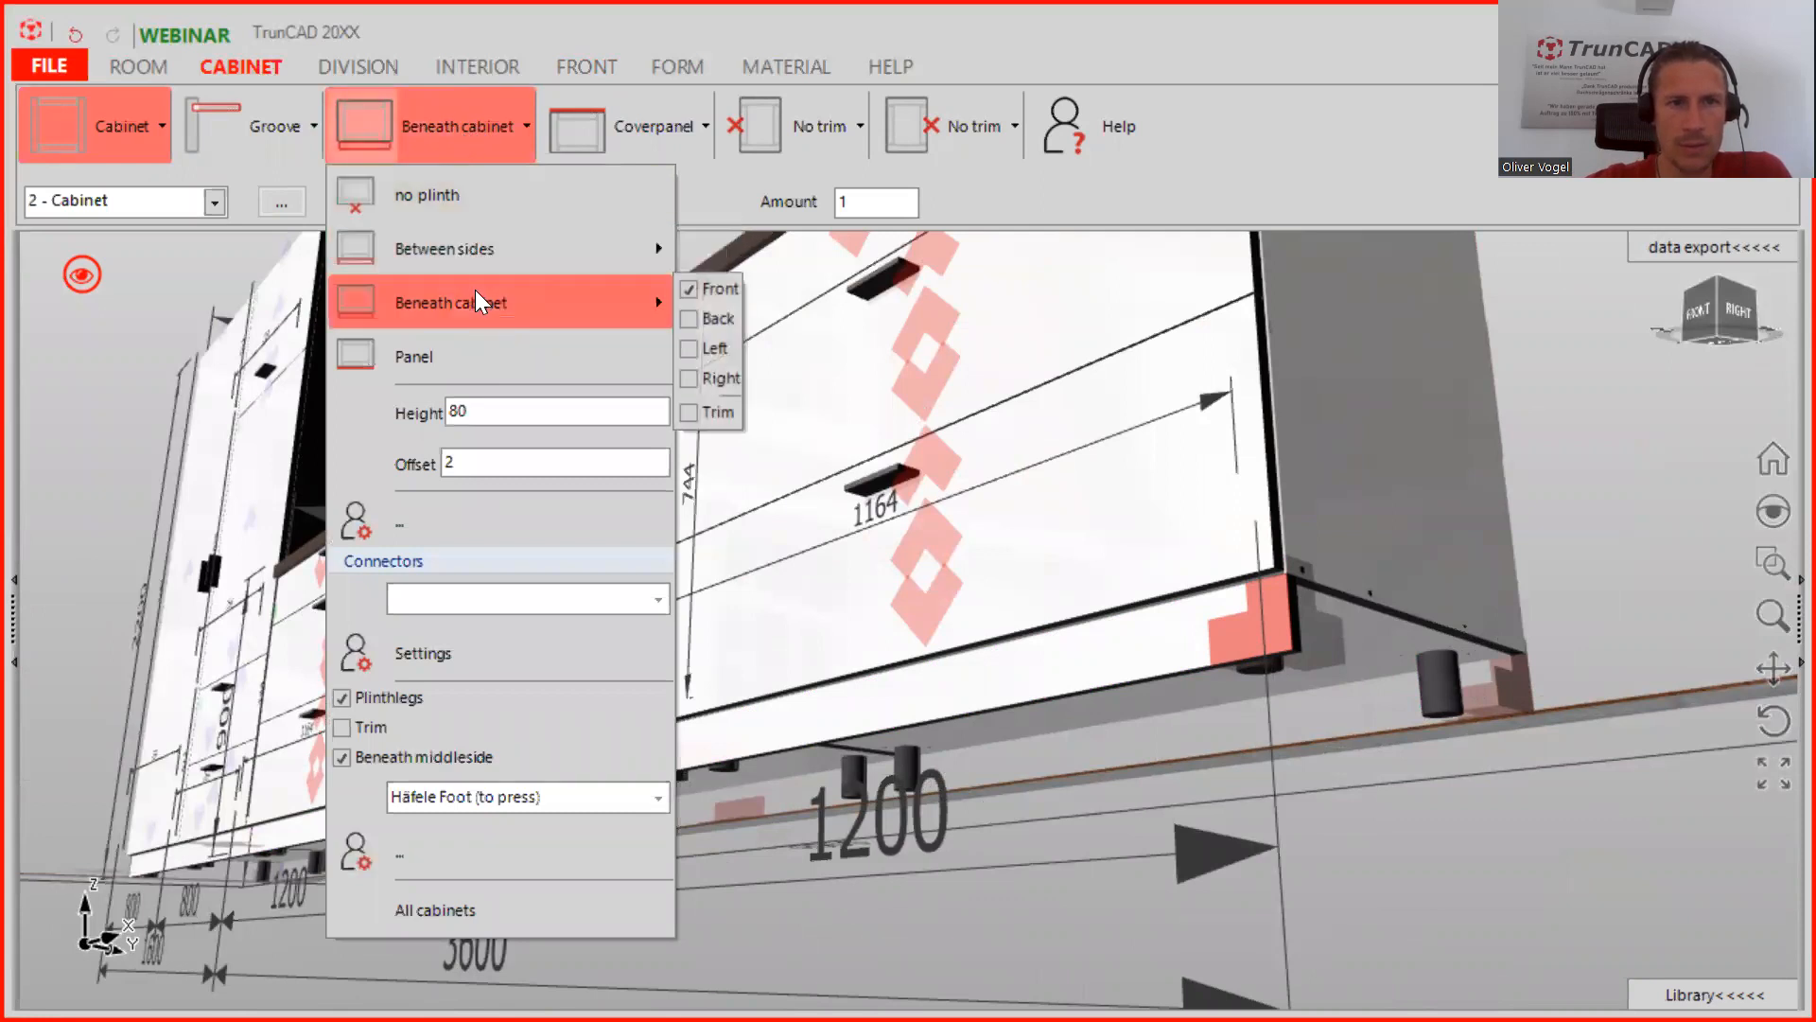
left_click(689, 377)
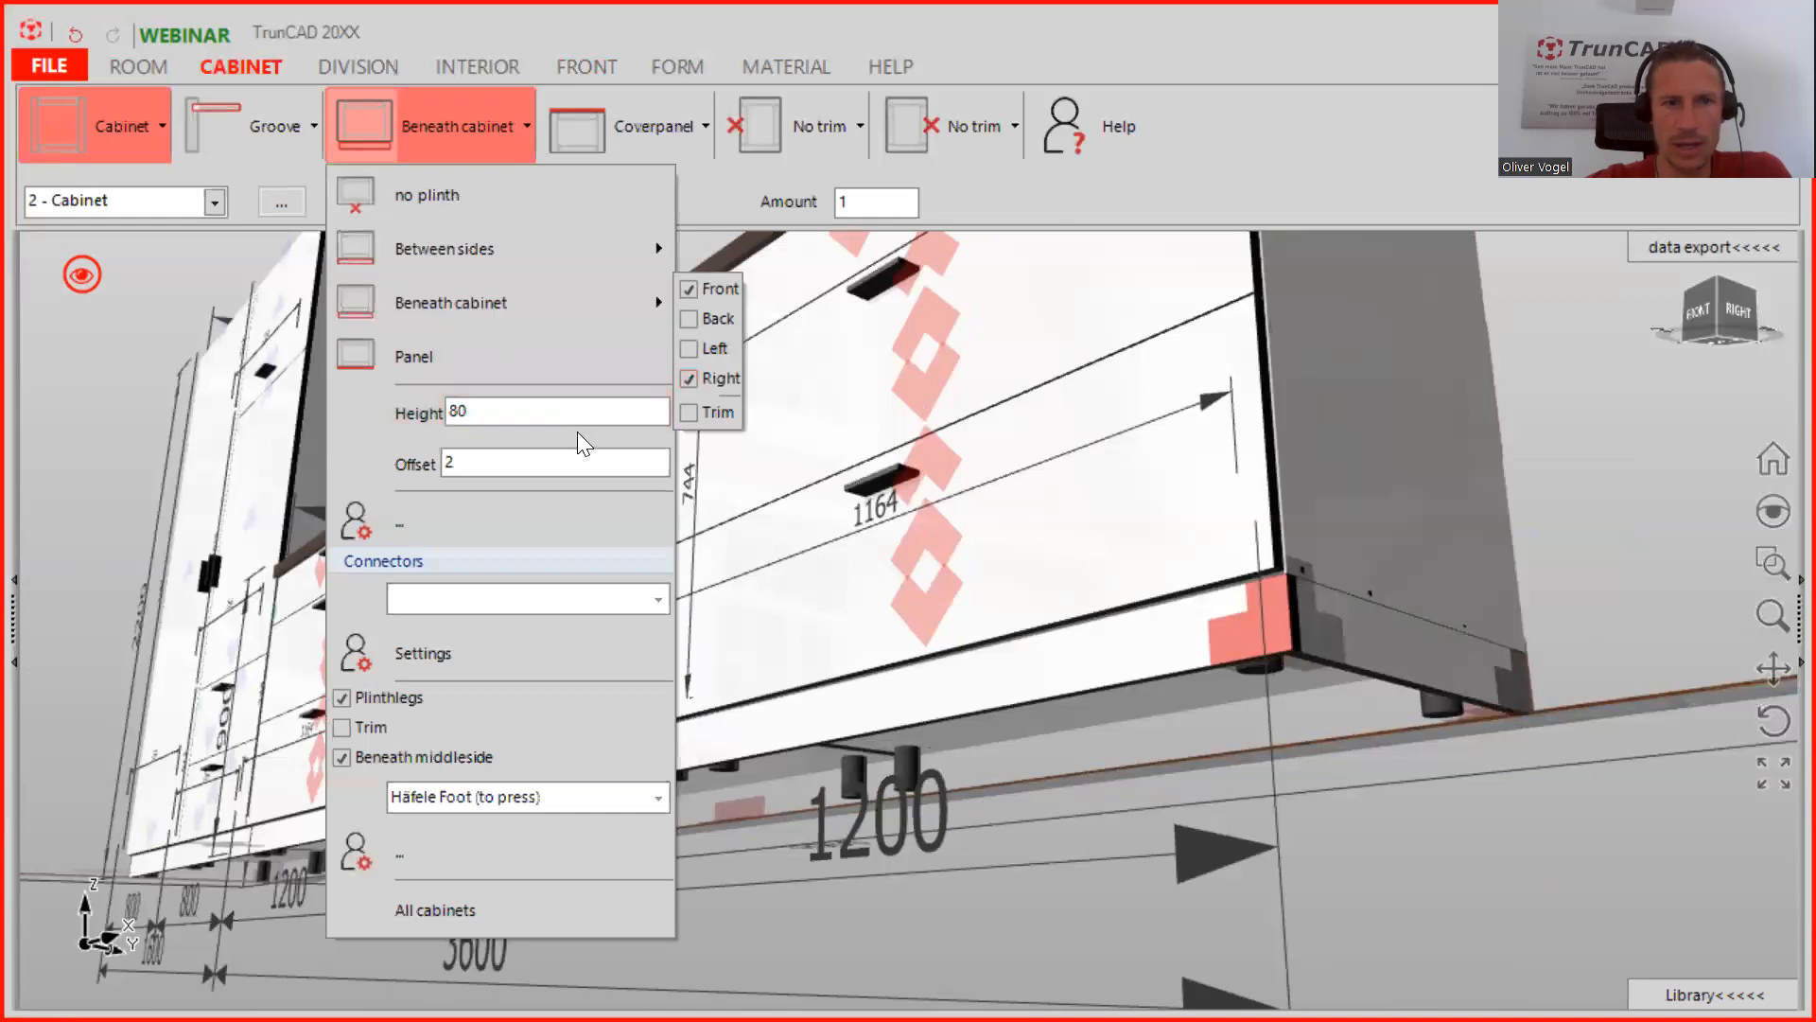
Try a plinth offset of 40 on the base cabinet, and set it to 20 instead
left_click(534, 460)
type("4")
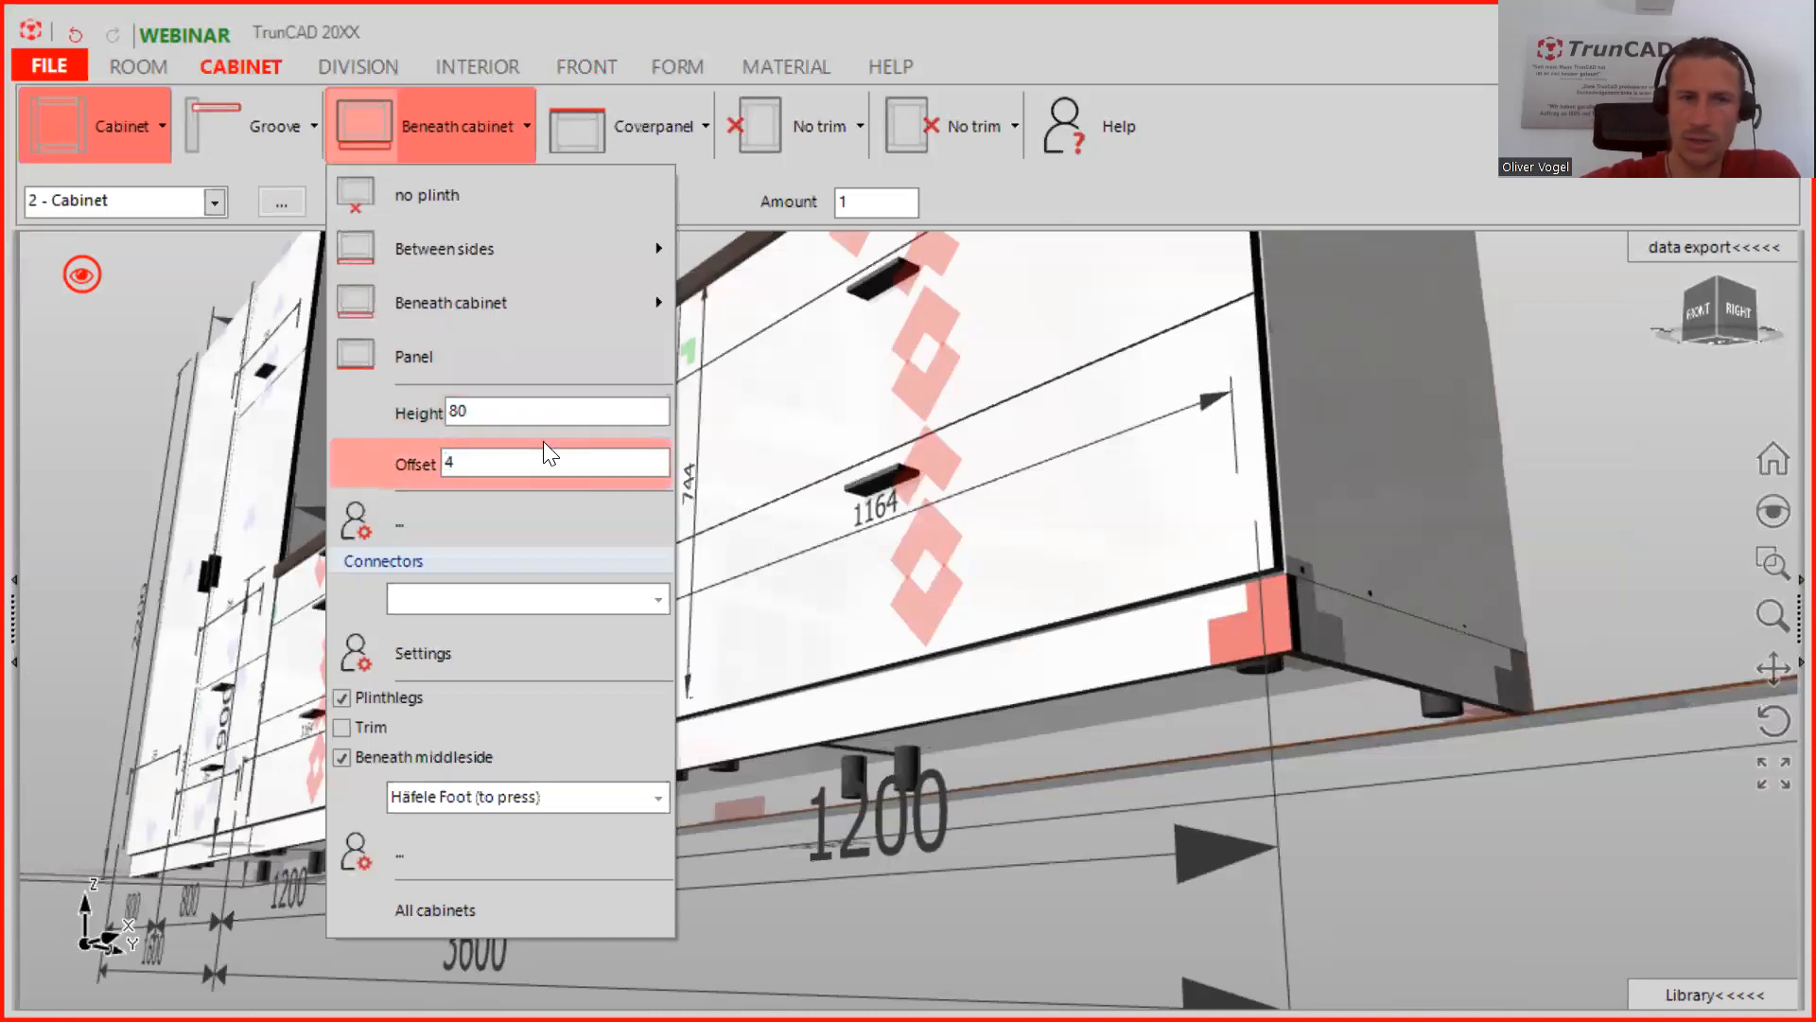
type("0")
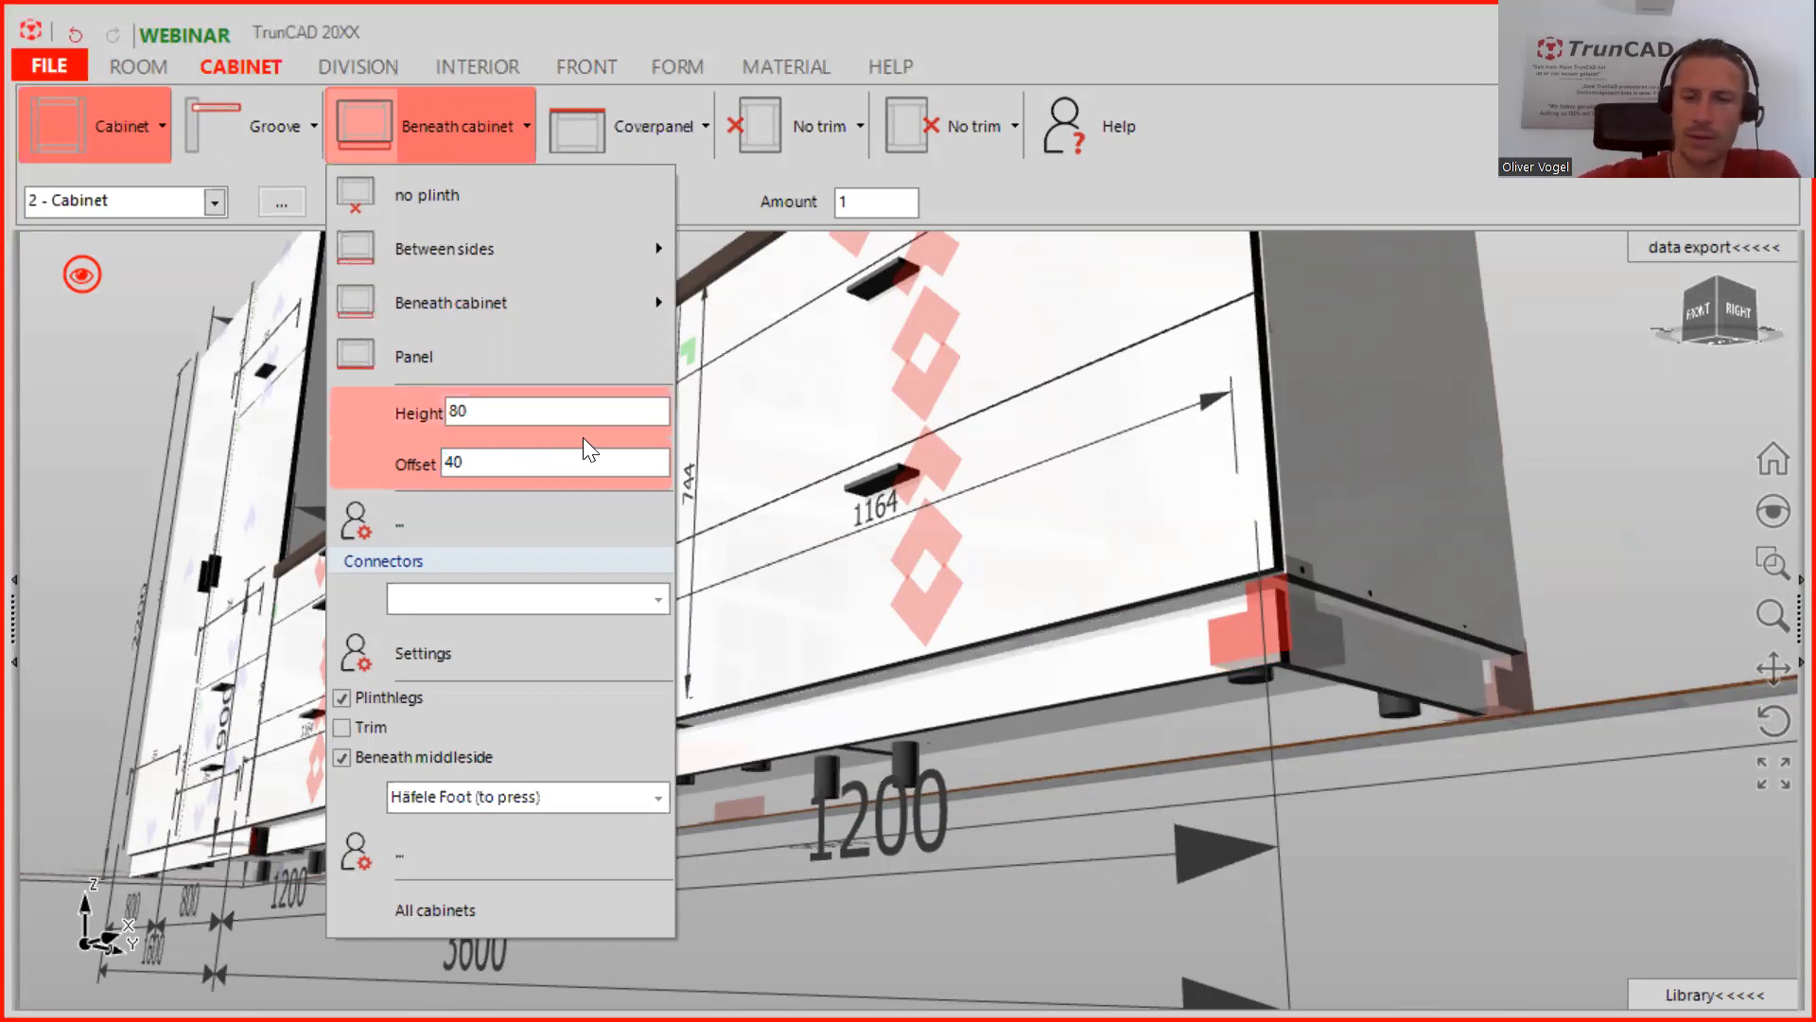
key("BackSpace")
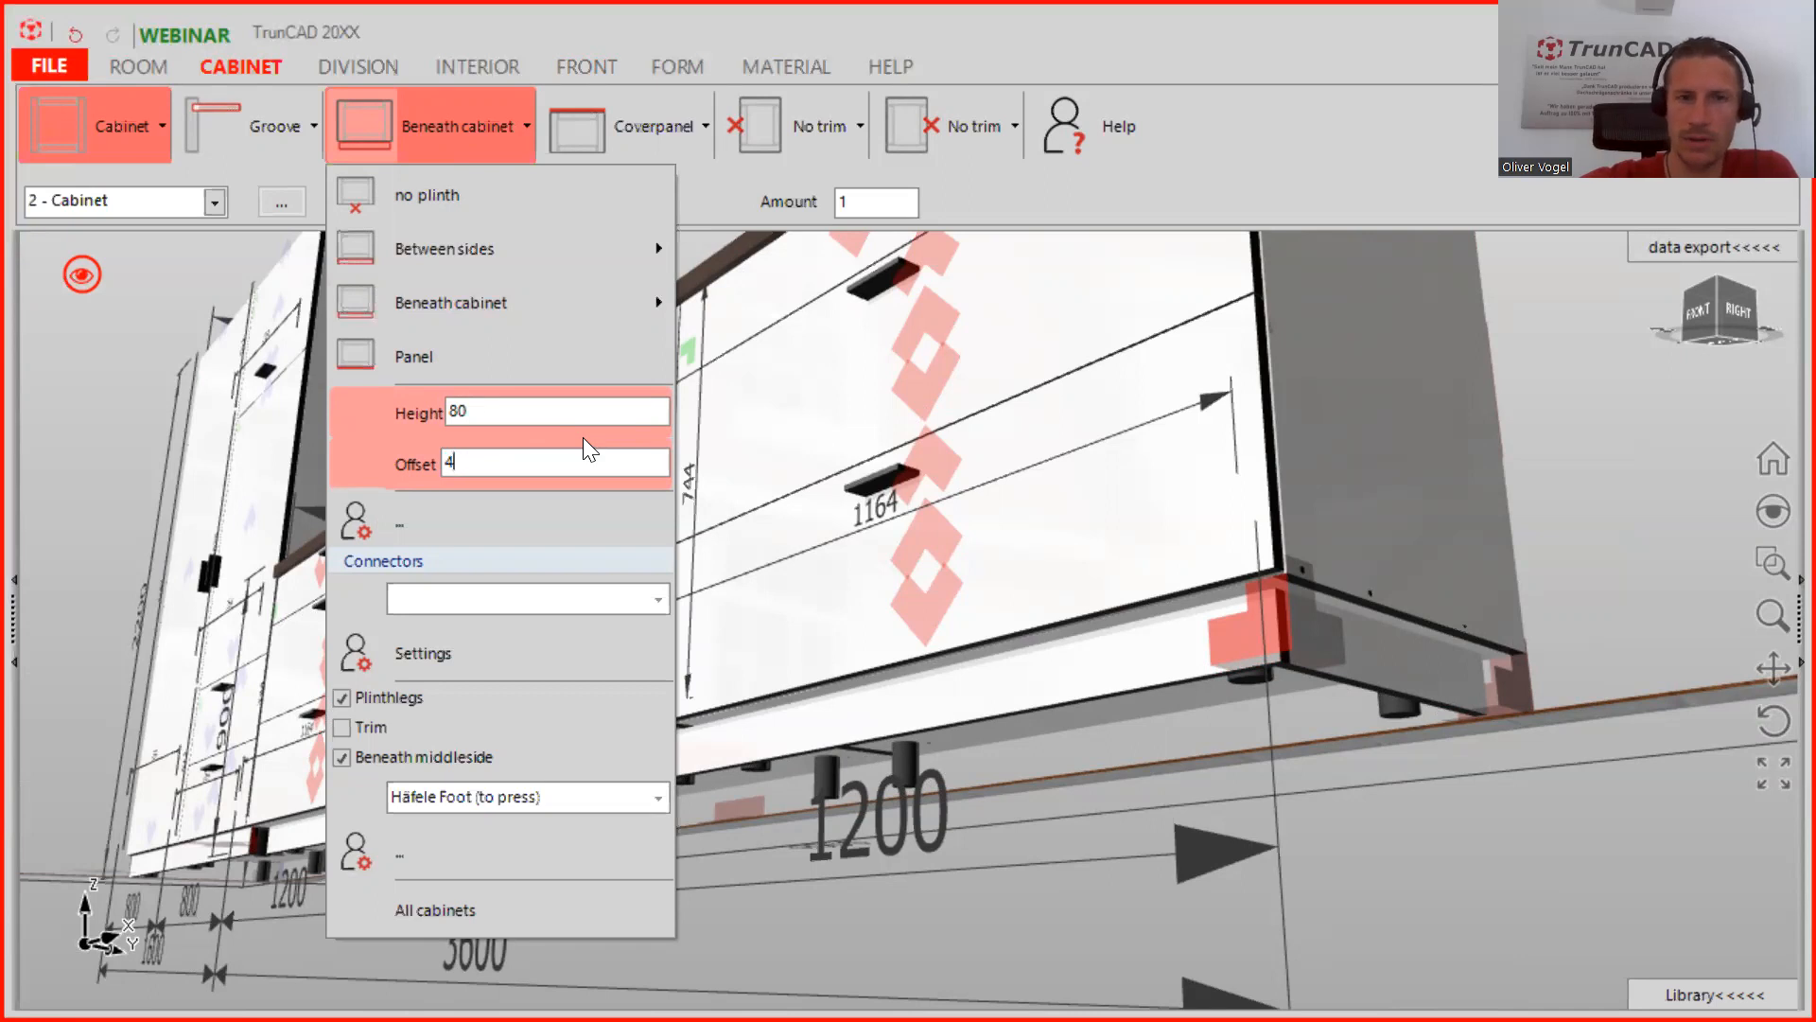
key("BackSpace")
type("20")
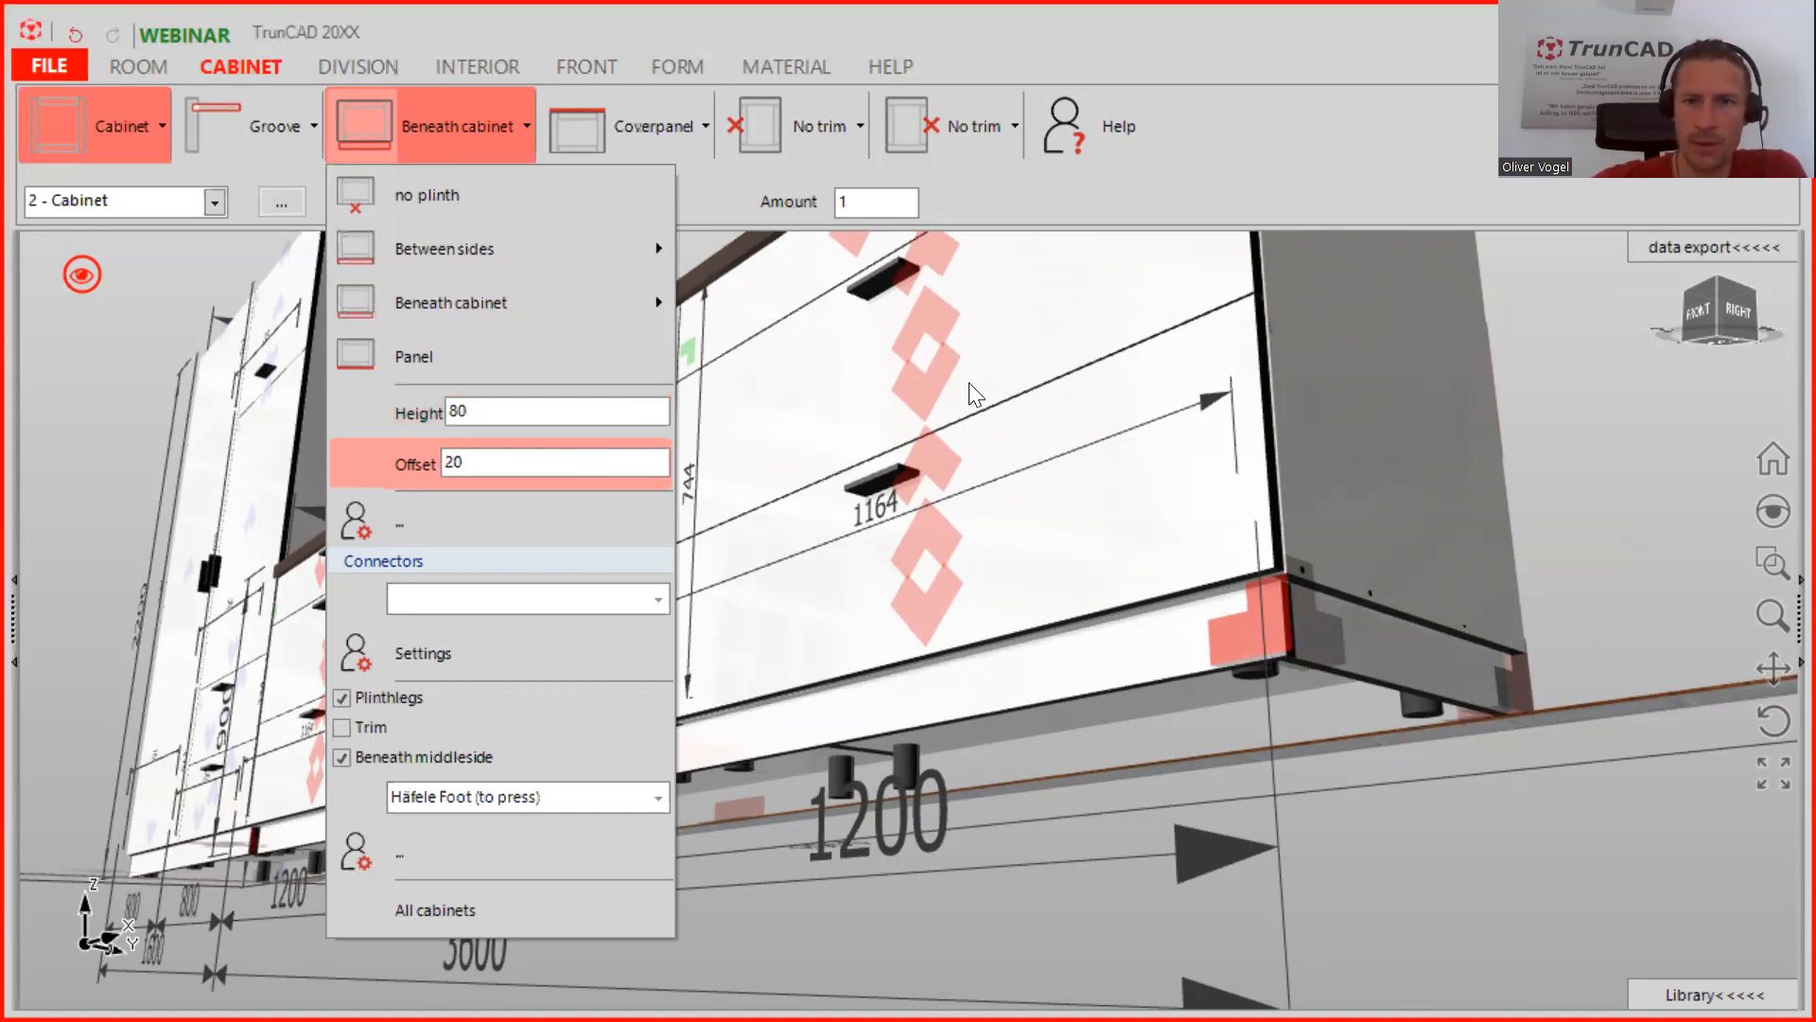
Set the next cabinet's depth to 350 and its height to 700, keeping the 3600 width
middle_click_drag(1030, 458, 1158, 593)
scroll(625, 385, "down", 4)
middle_click_drag(624, 385, 689, 711)
mouse_move(686, 498)
middle_mouse_down()
mouse_move(706, 529)
mouse_move(667, 505)
middle_mouse_up()
middle_click_drag(620, 448, 657, 541, "ctrl")
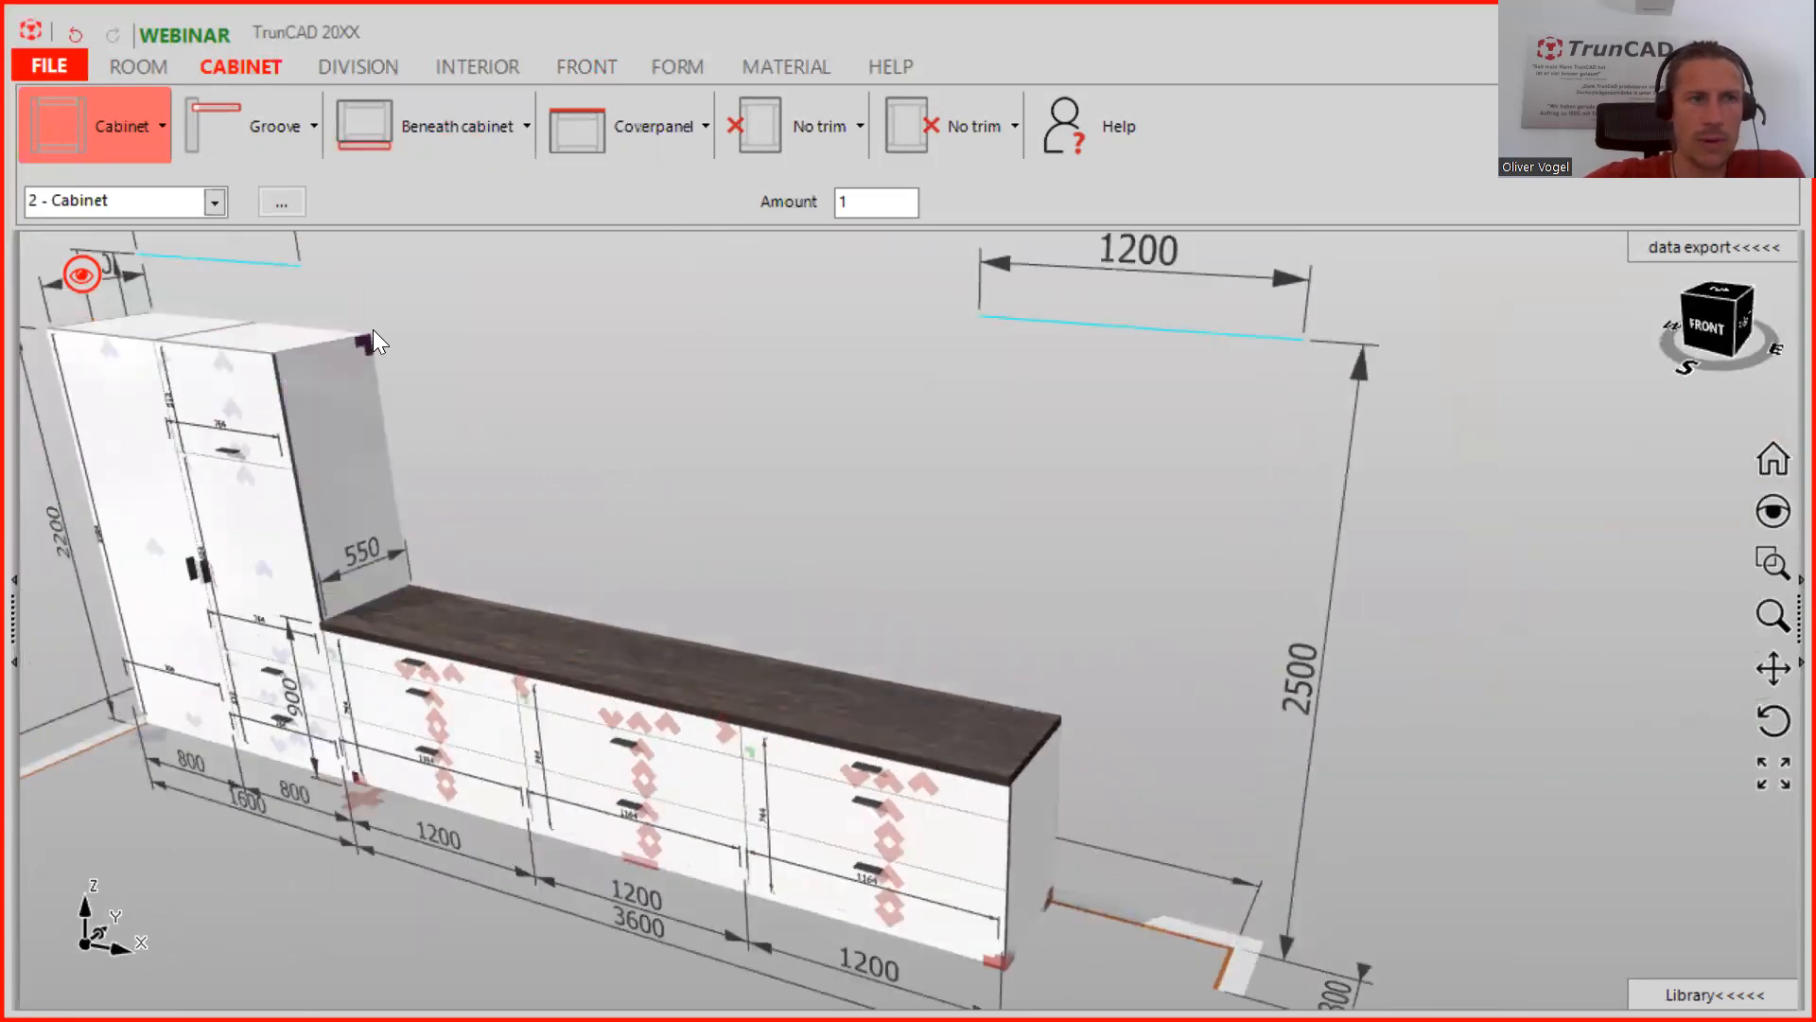
left_click(140, 118)
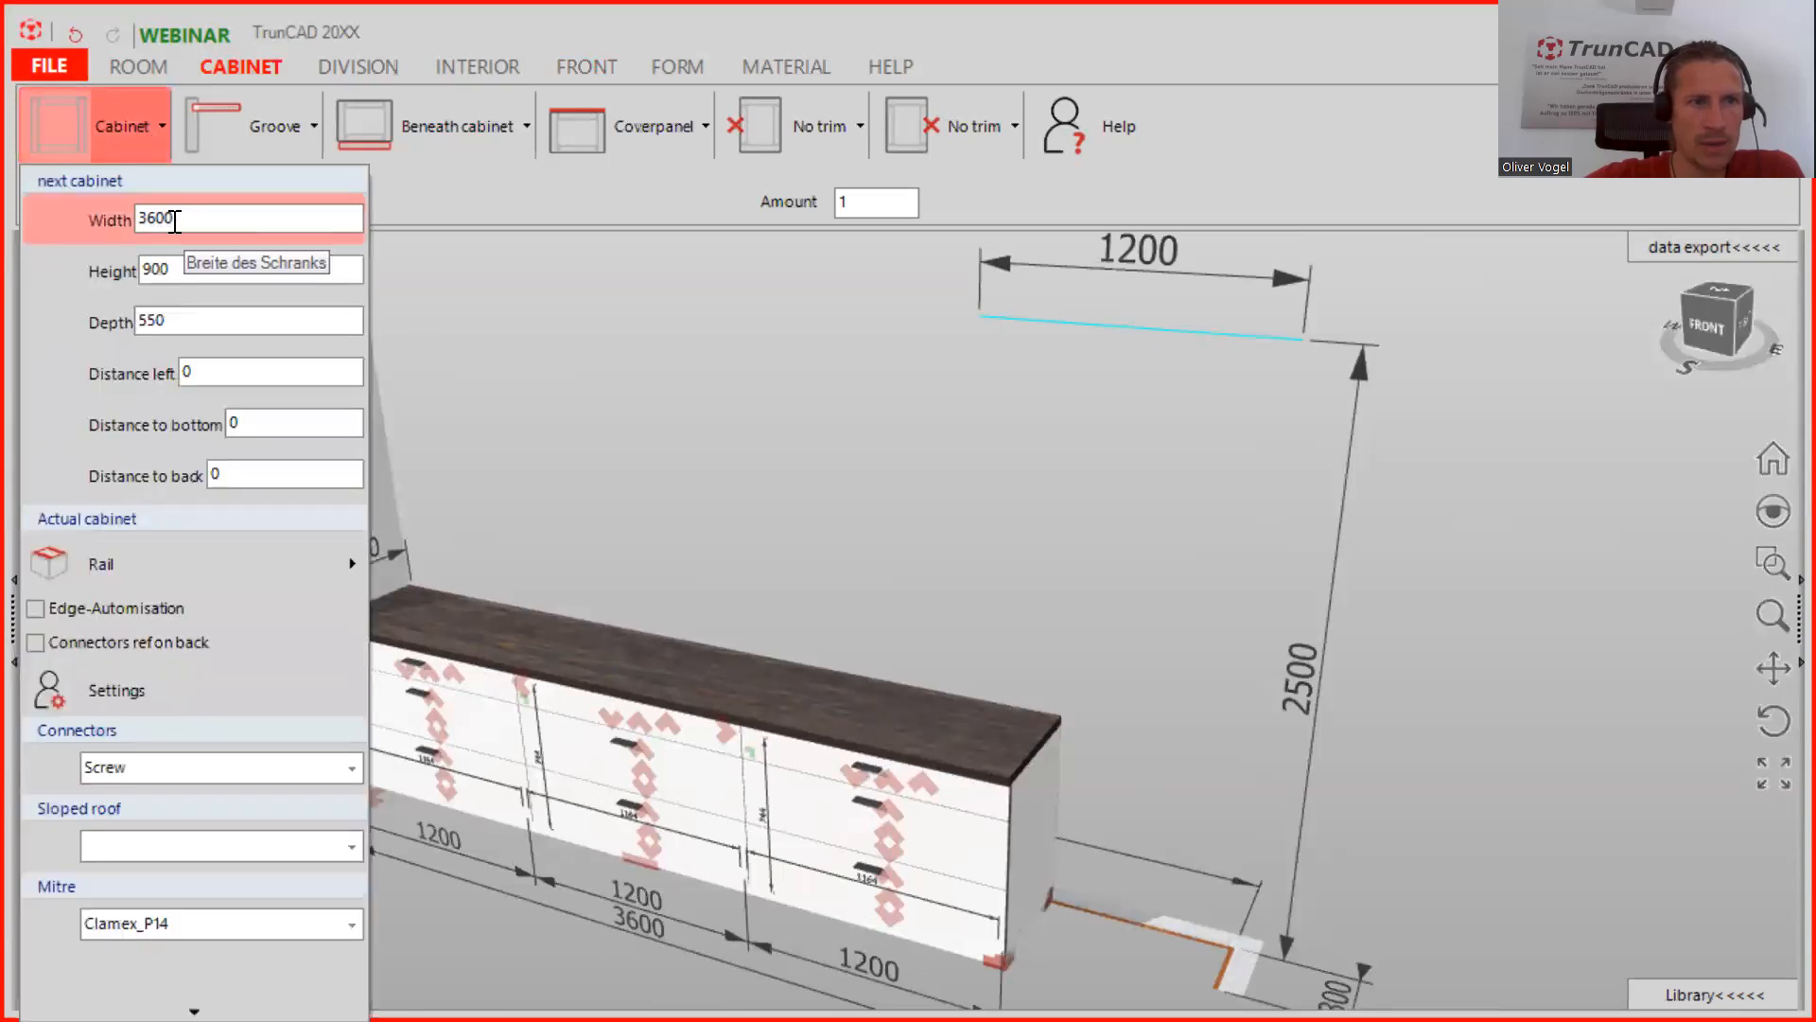
double_click(179, 319)
type("350")
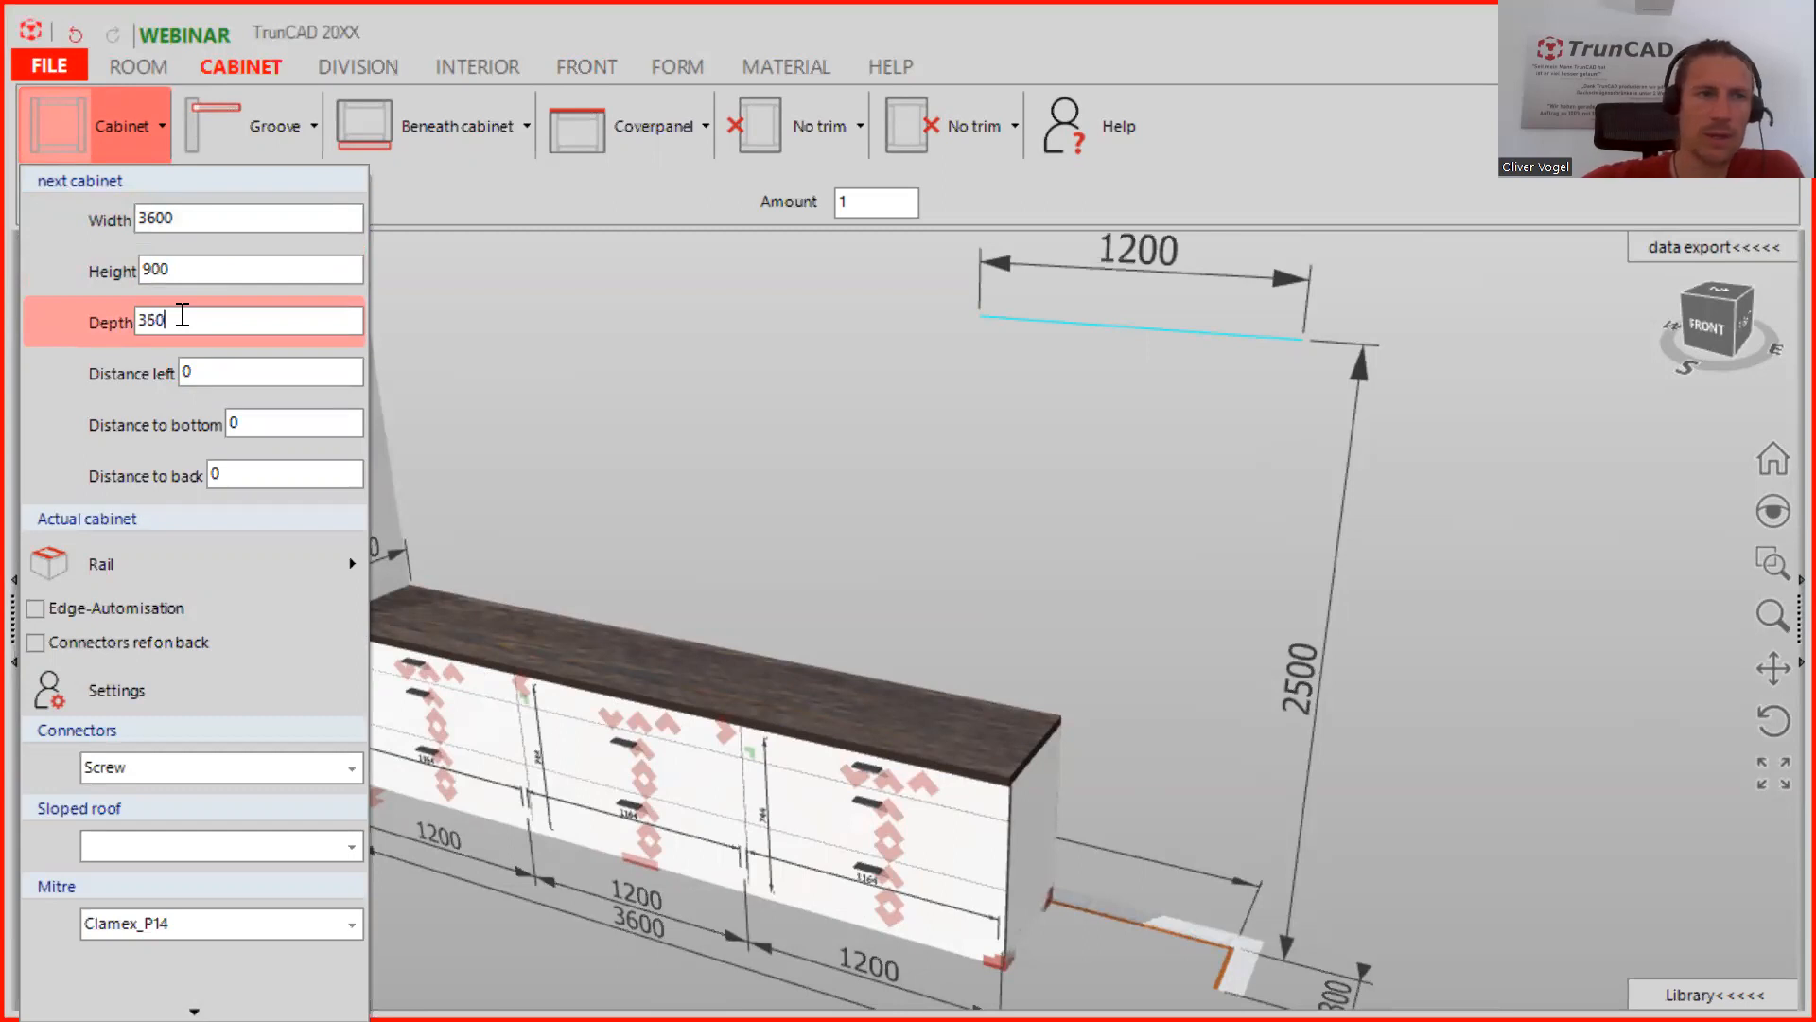
double_click(181, 270)
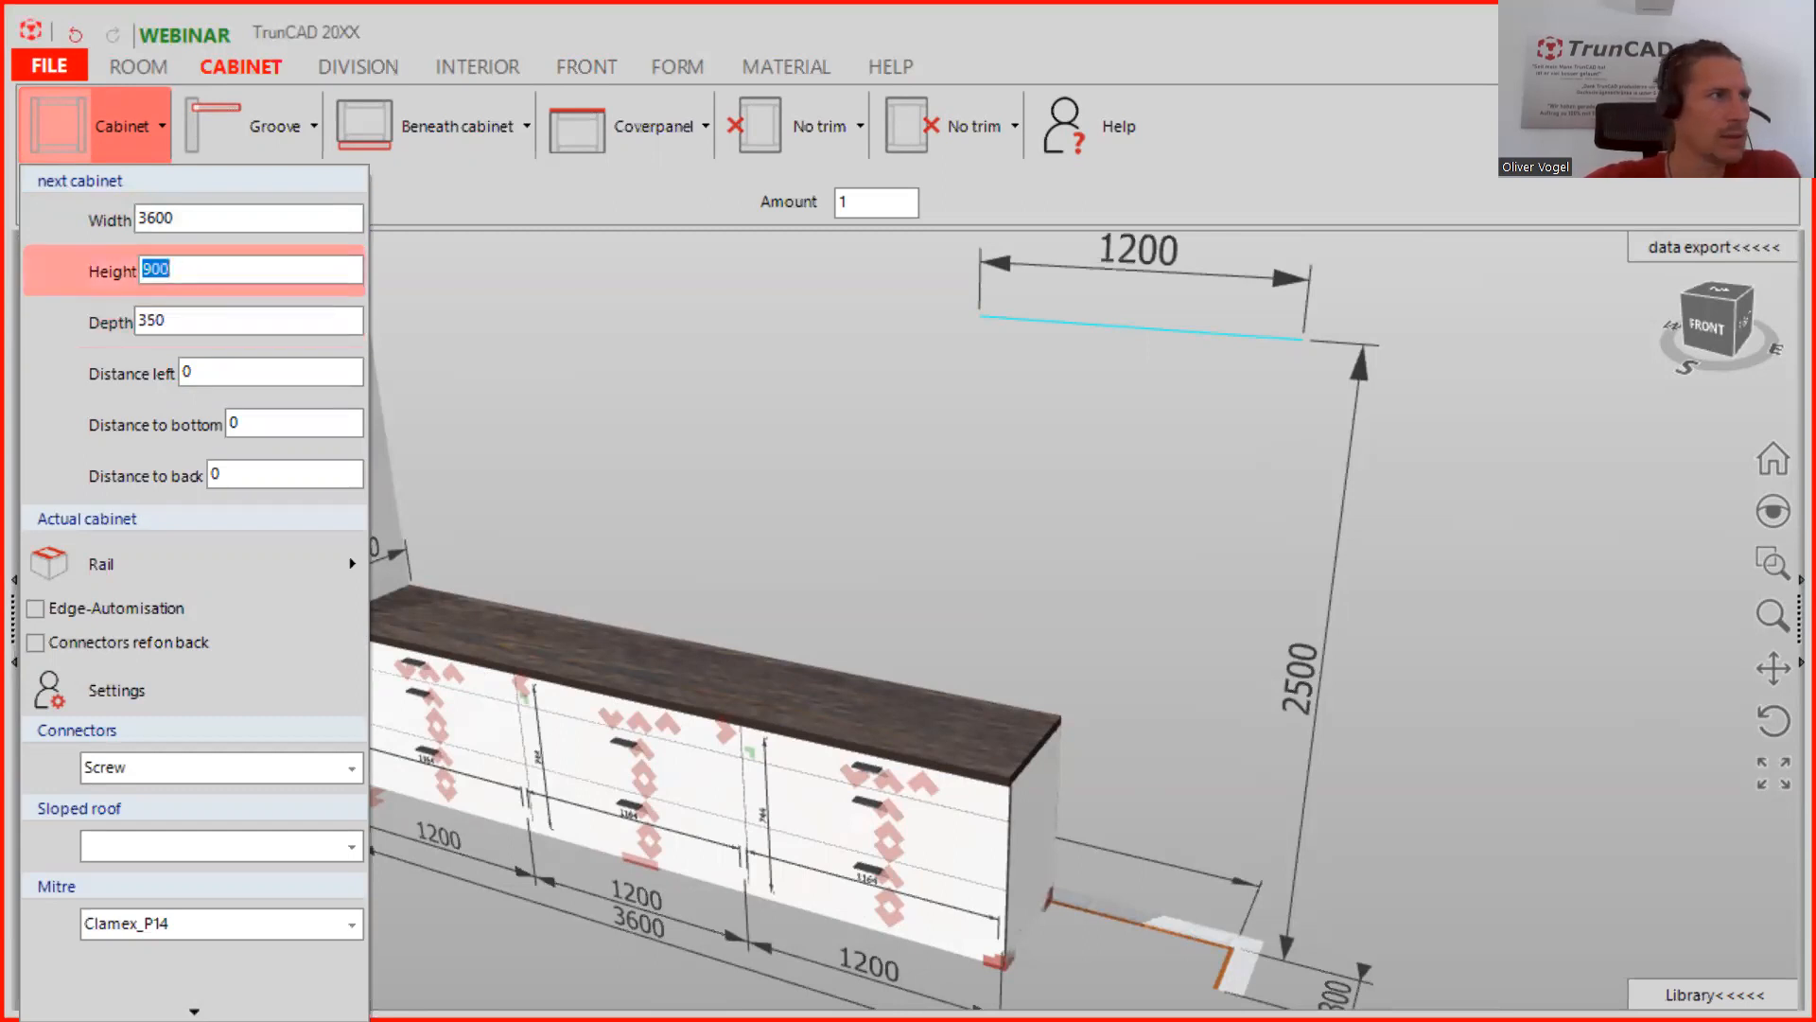
key("Return")
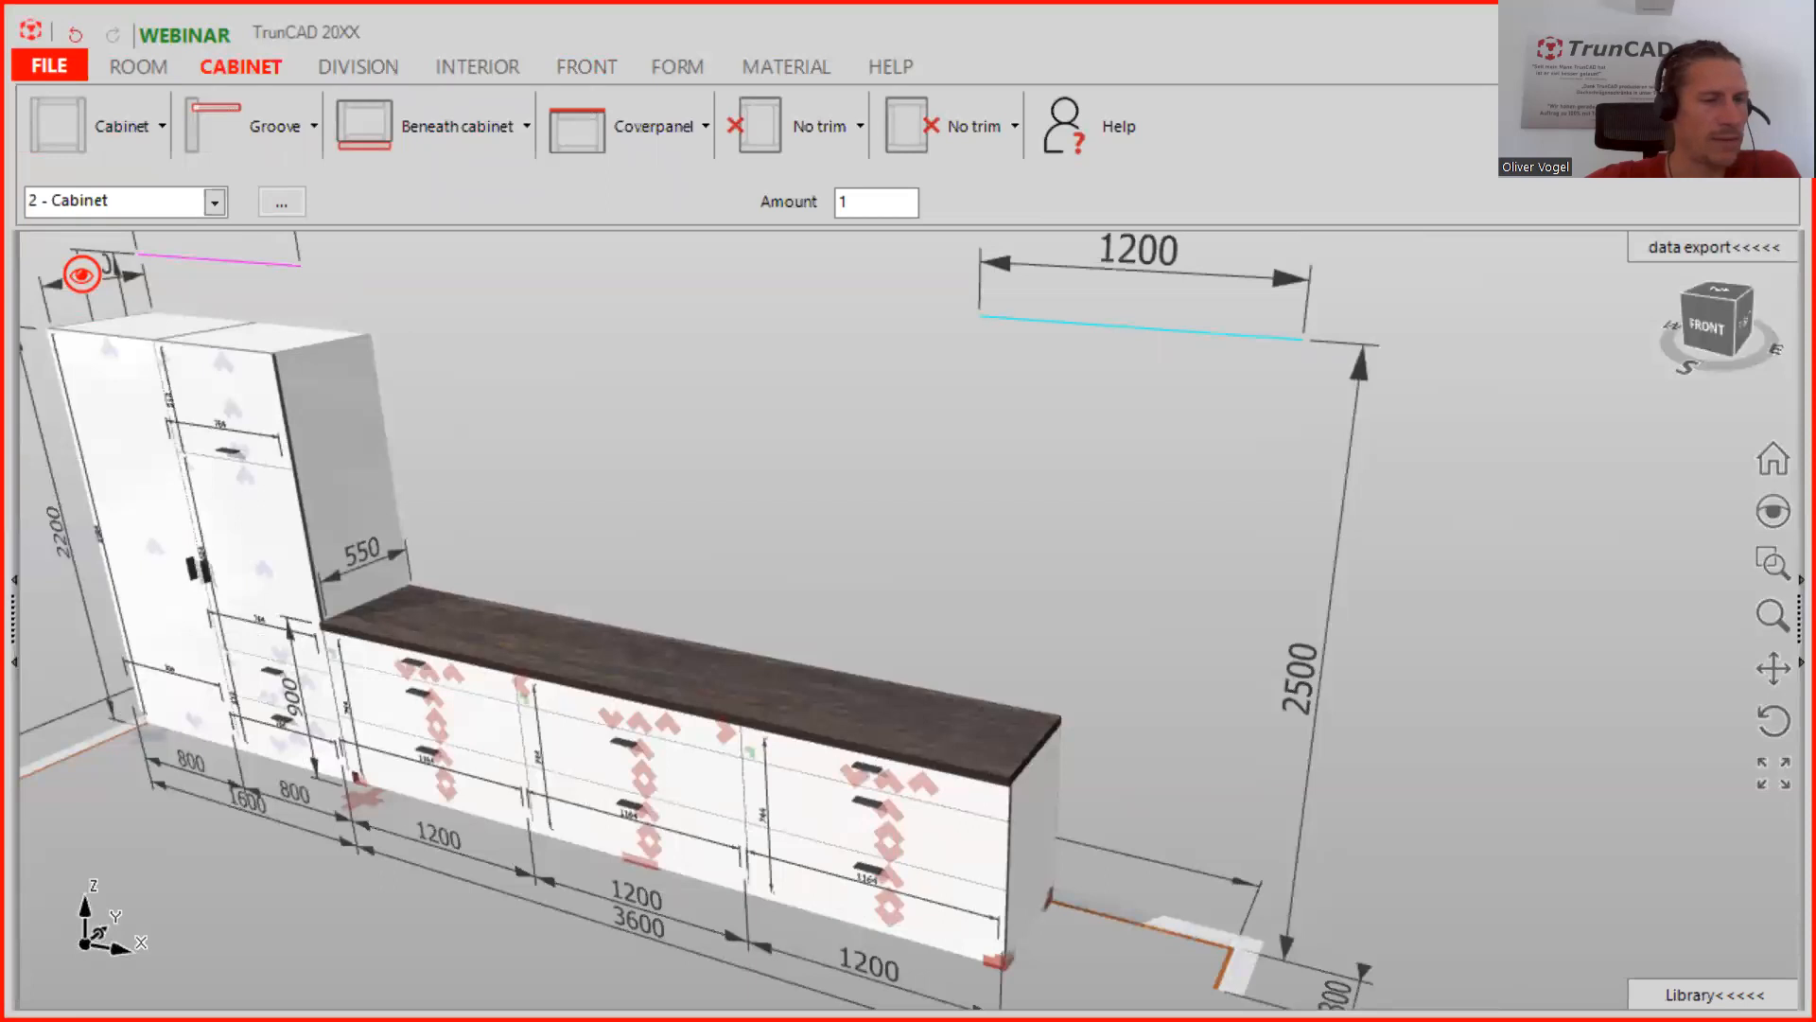
left_click(123, 125)
double_click(177, 271)
type("700")
key("Return")
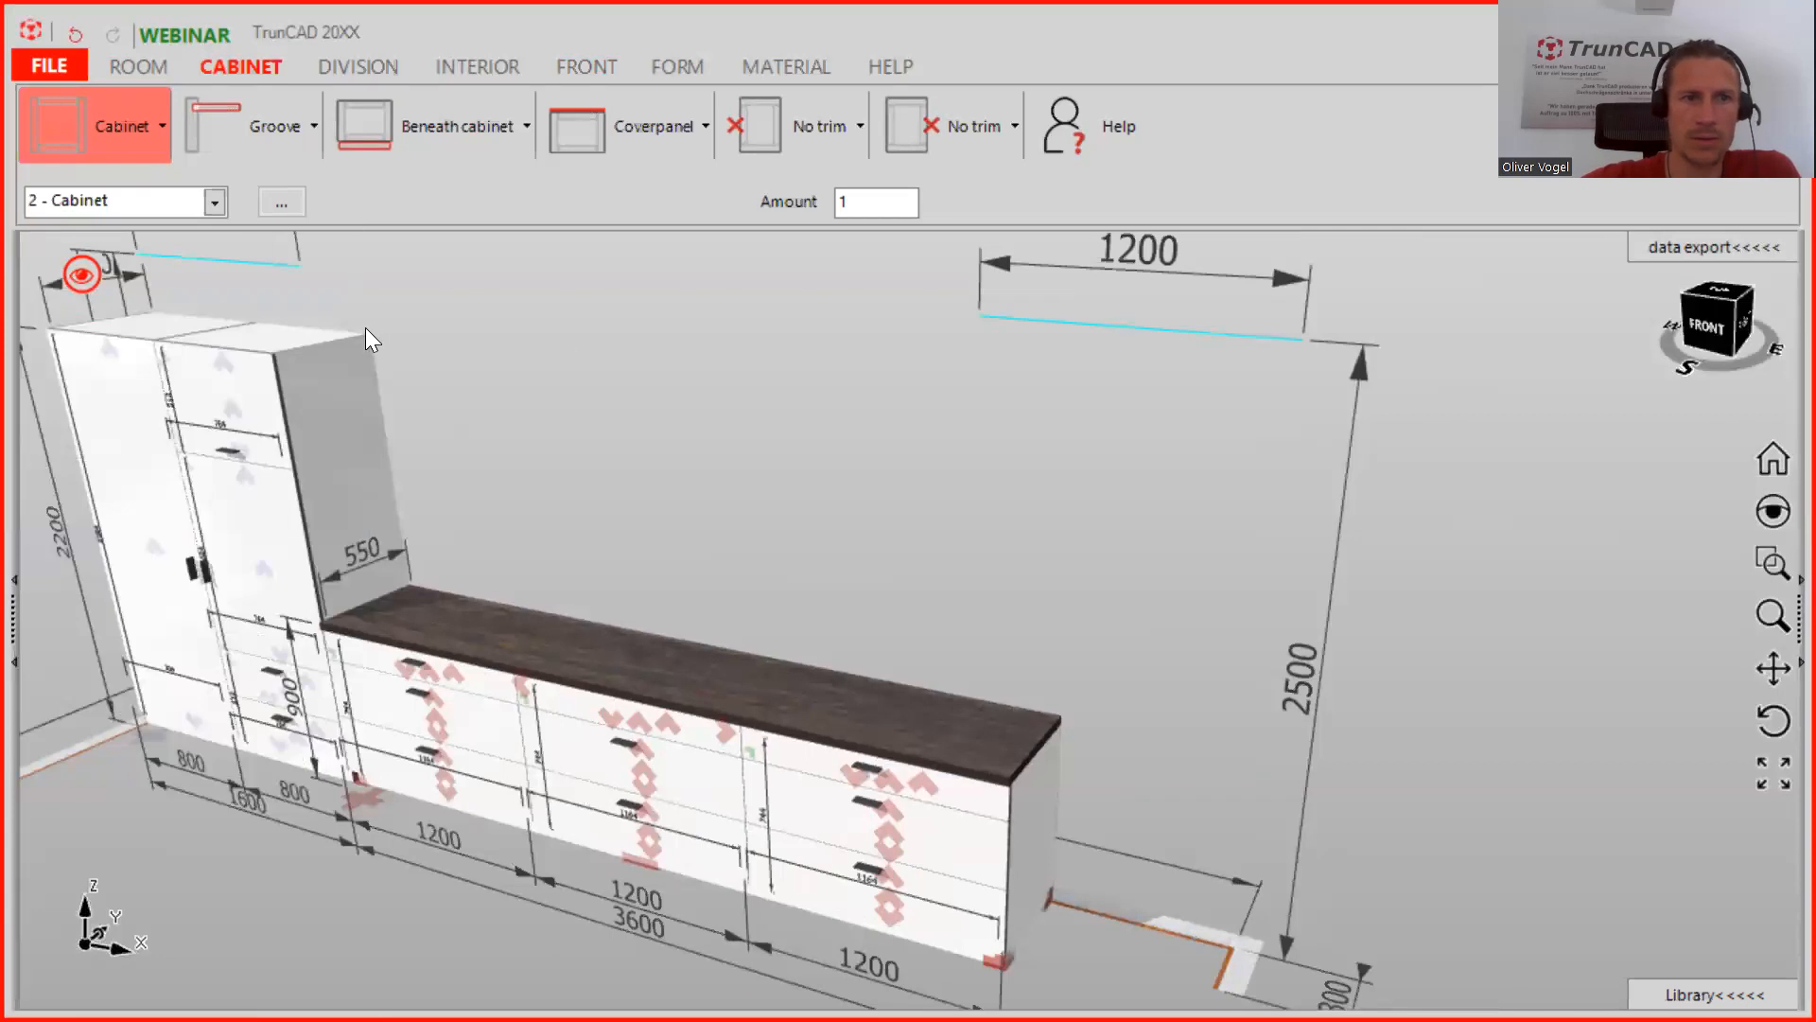
Place the new wall cabinet at the upper rear corner of the tall cabinet's side, above the worktop
scroll(359, 341, "up", 5)
middle_click_drag(541, 328, 501, 321)
scroll(433, 303, "up", 4)
middle_click_drag(618, 385, 670, 440, "ctrl")
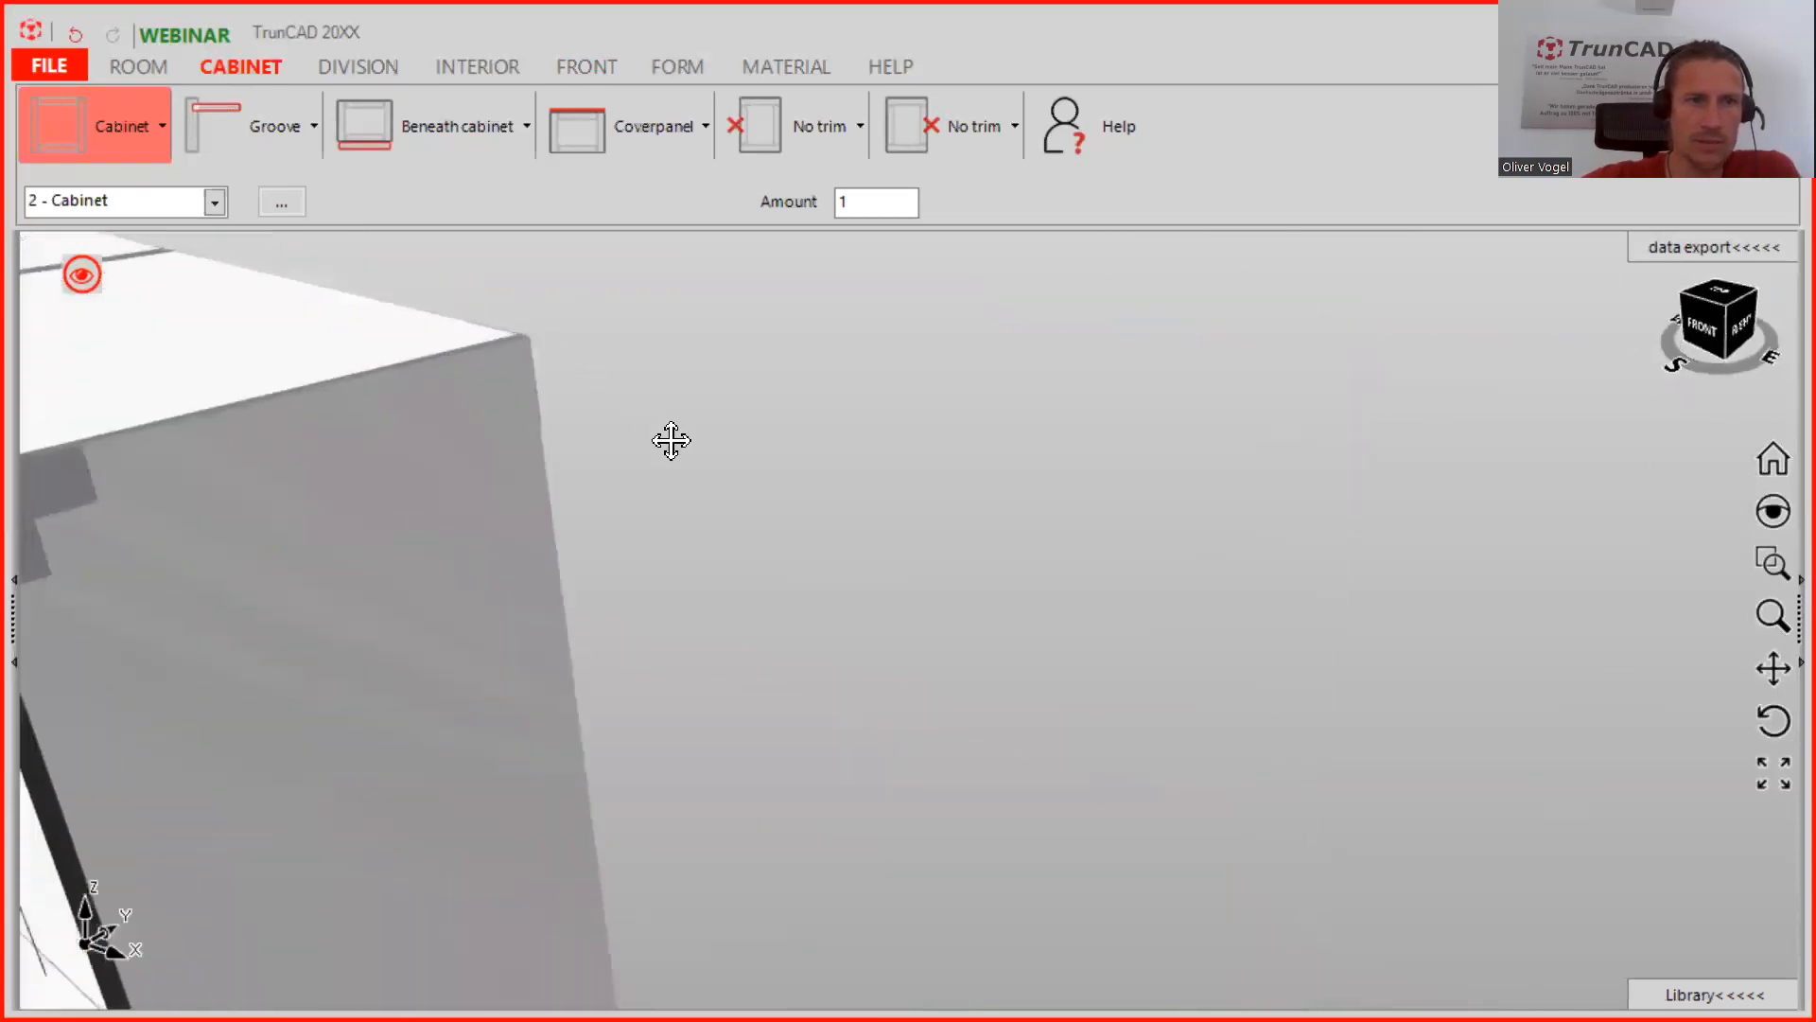
scroll(598, 416, "down", 3)
scroll(576, 416, "up", 5)
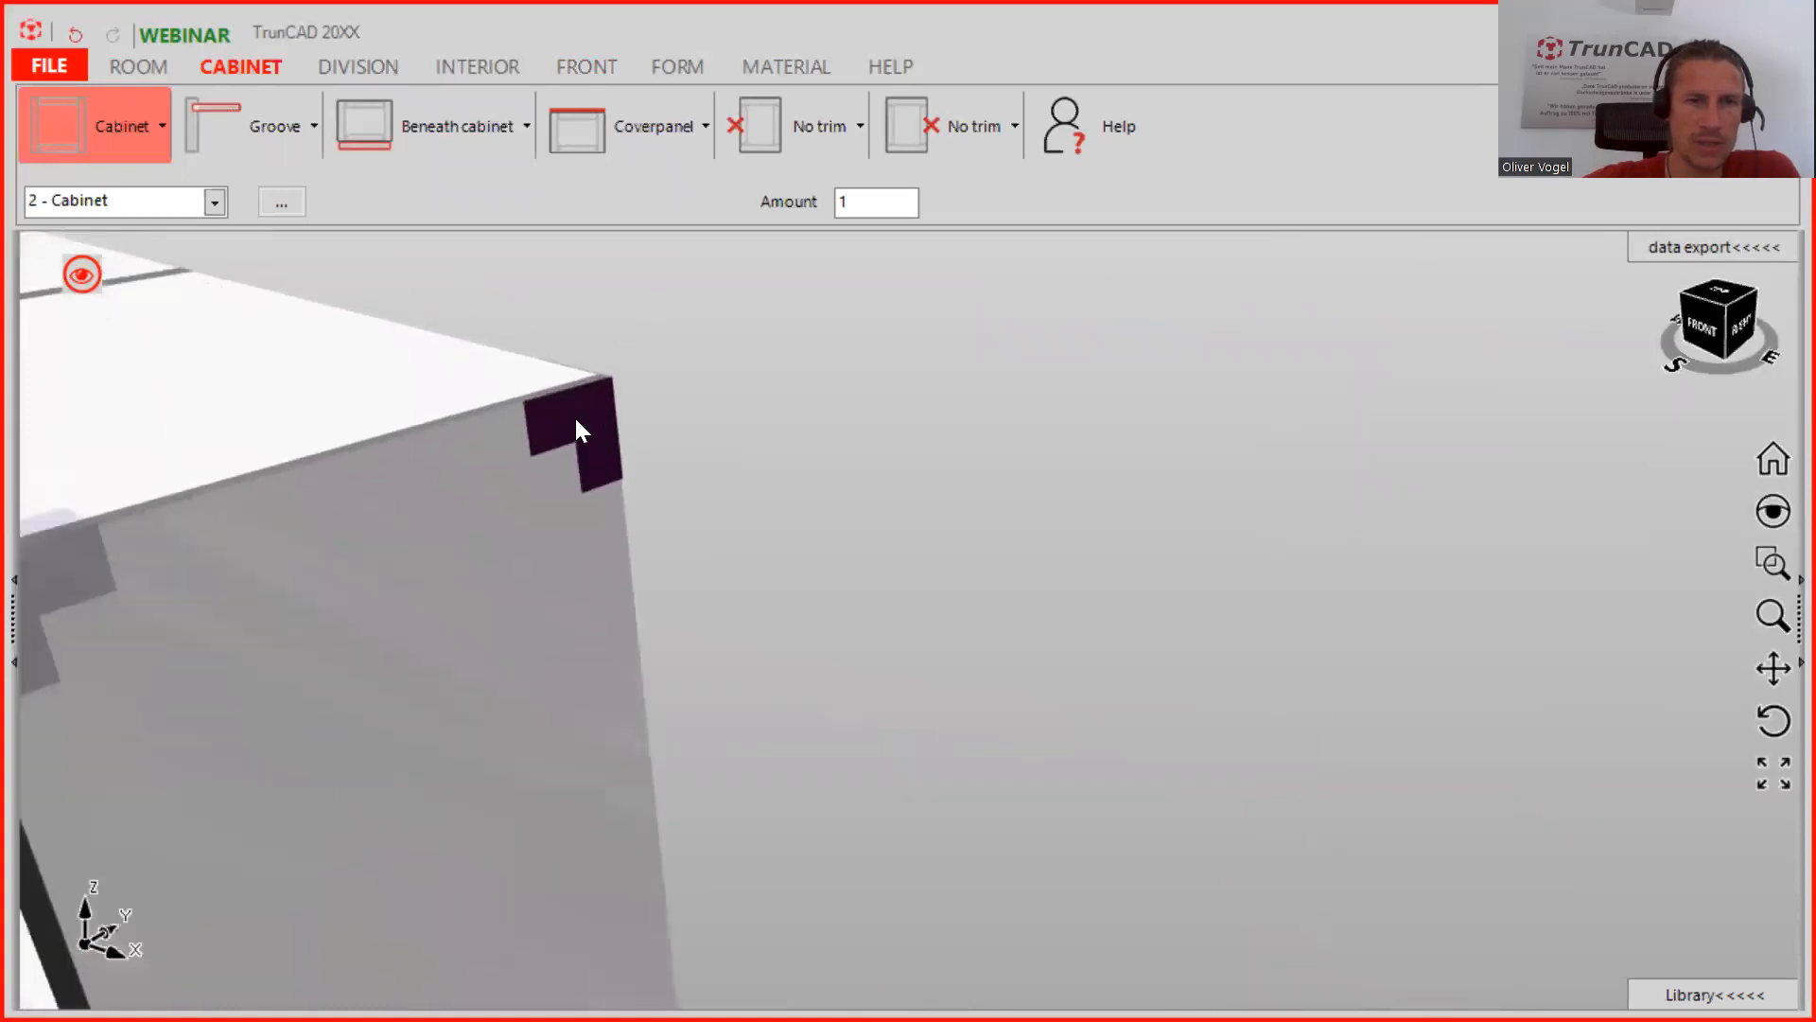
left_click(28, 99)
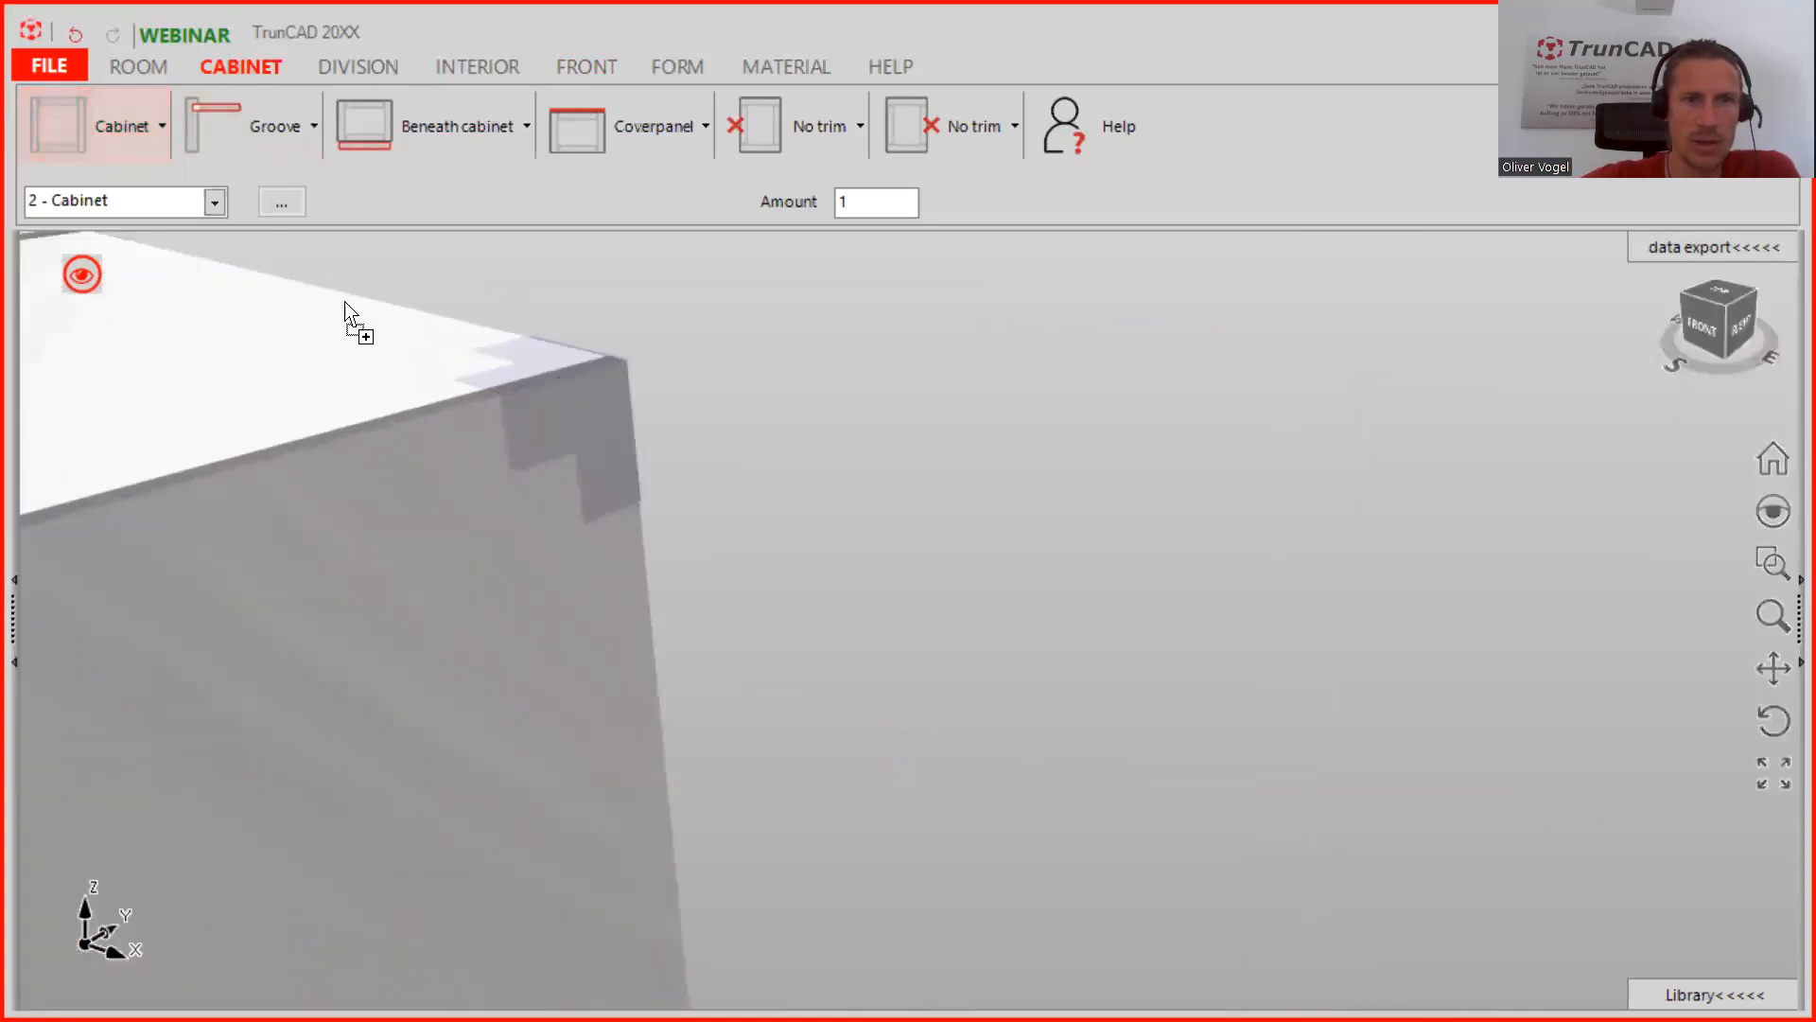
left_click(567, 399)
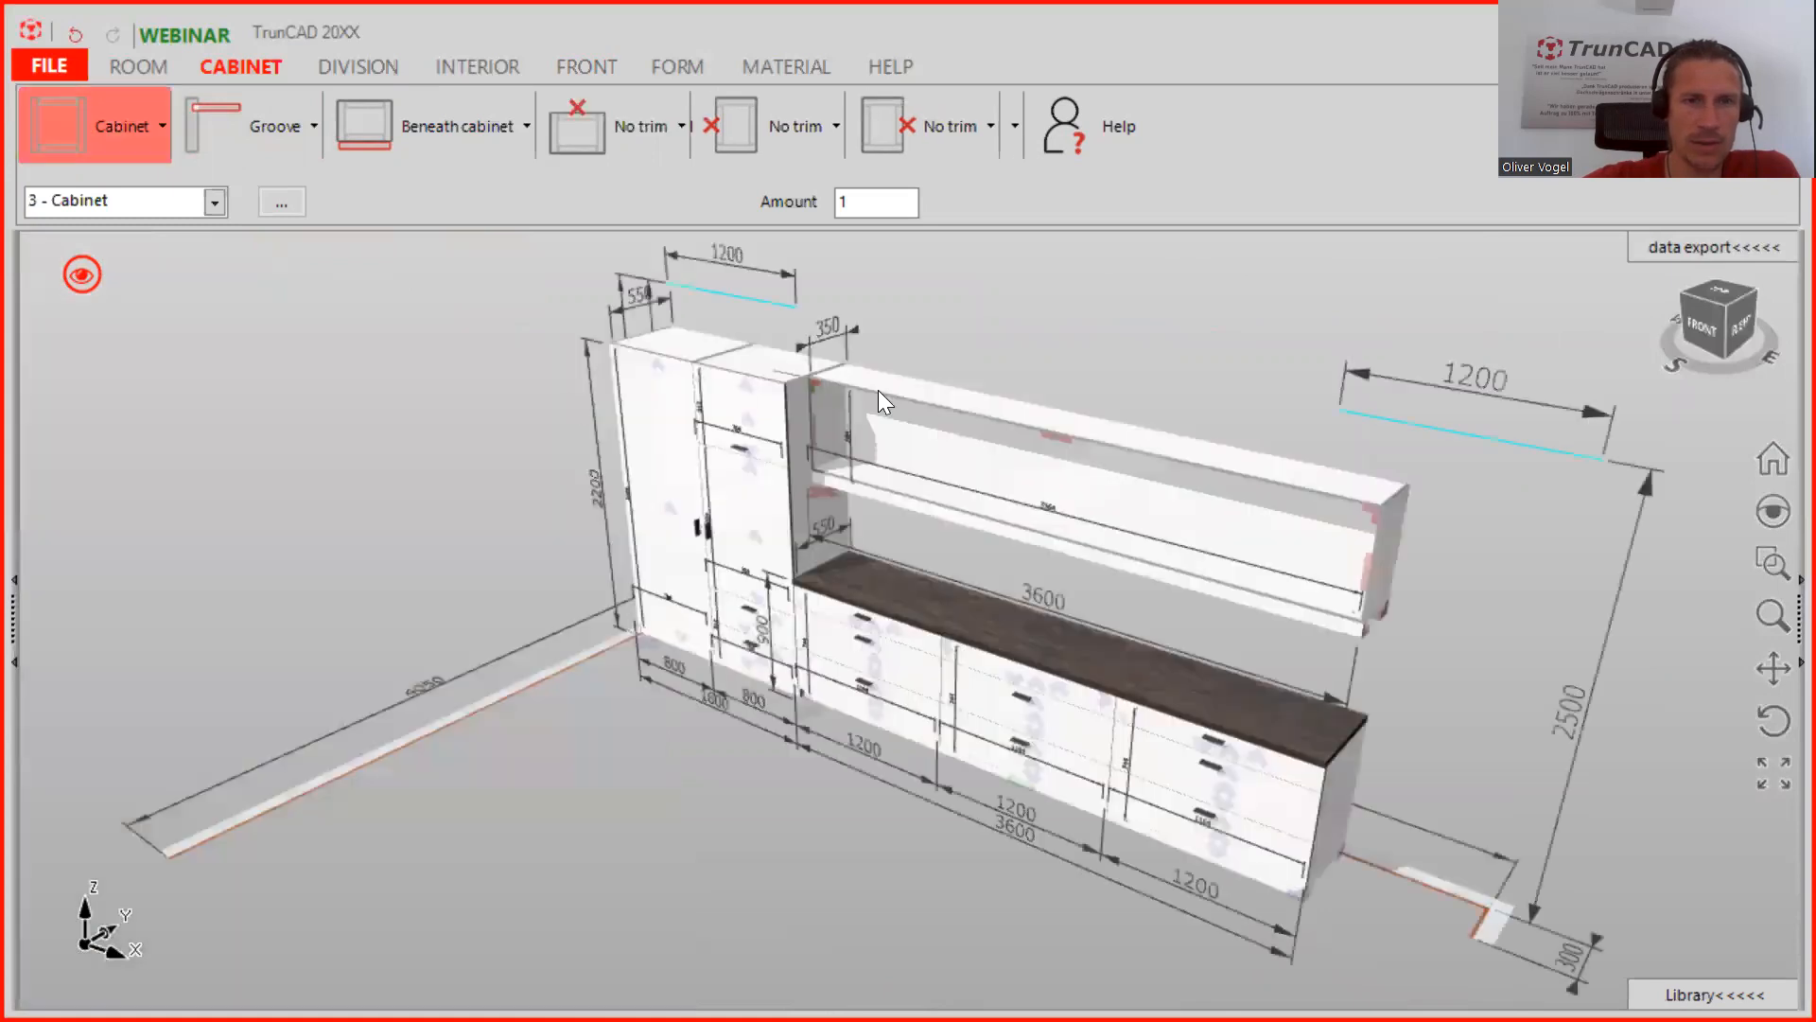
Divide the wall cabinet into three equal sections with two vertical partitions
middle_click_drag(921, 399, 832, 407)
left_click(354, 68)
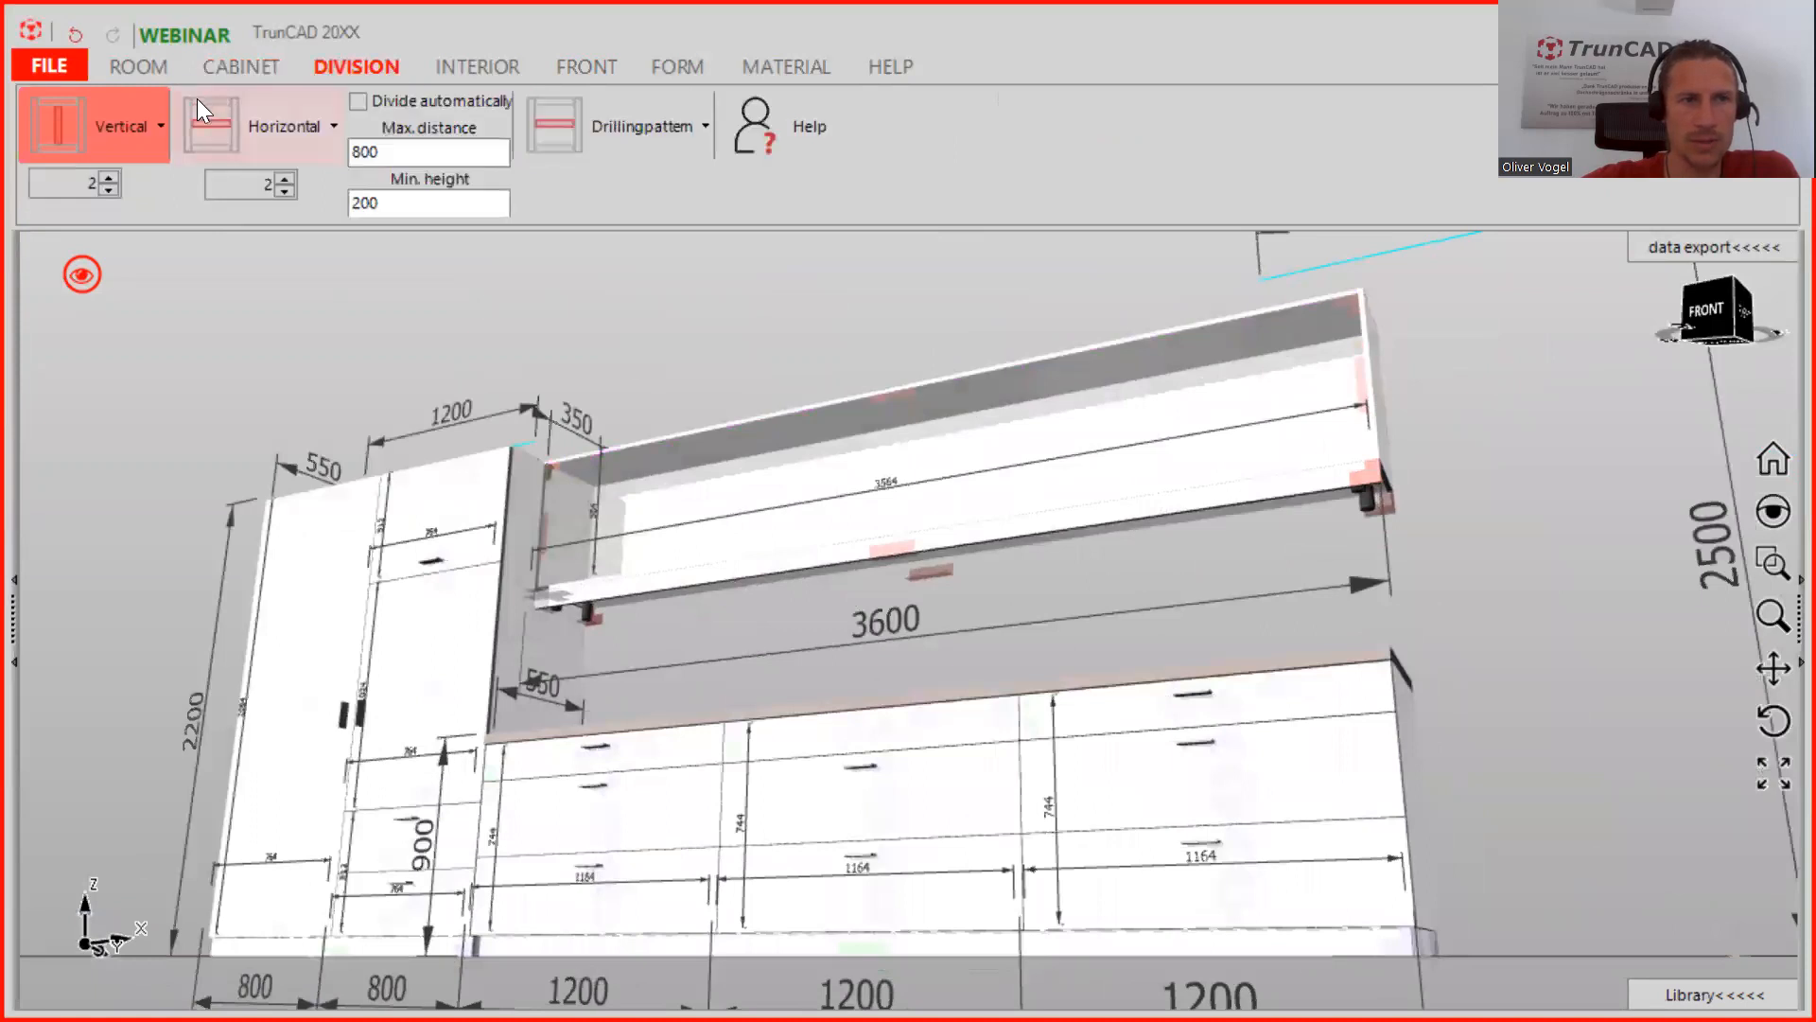
left_click_drag(38, 123, 799, 442)
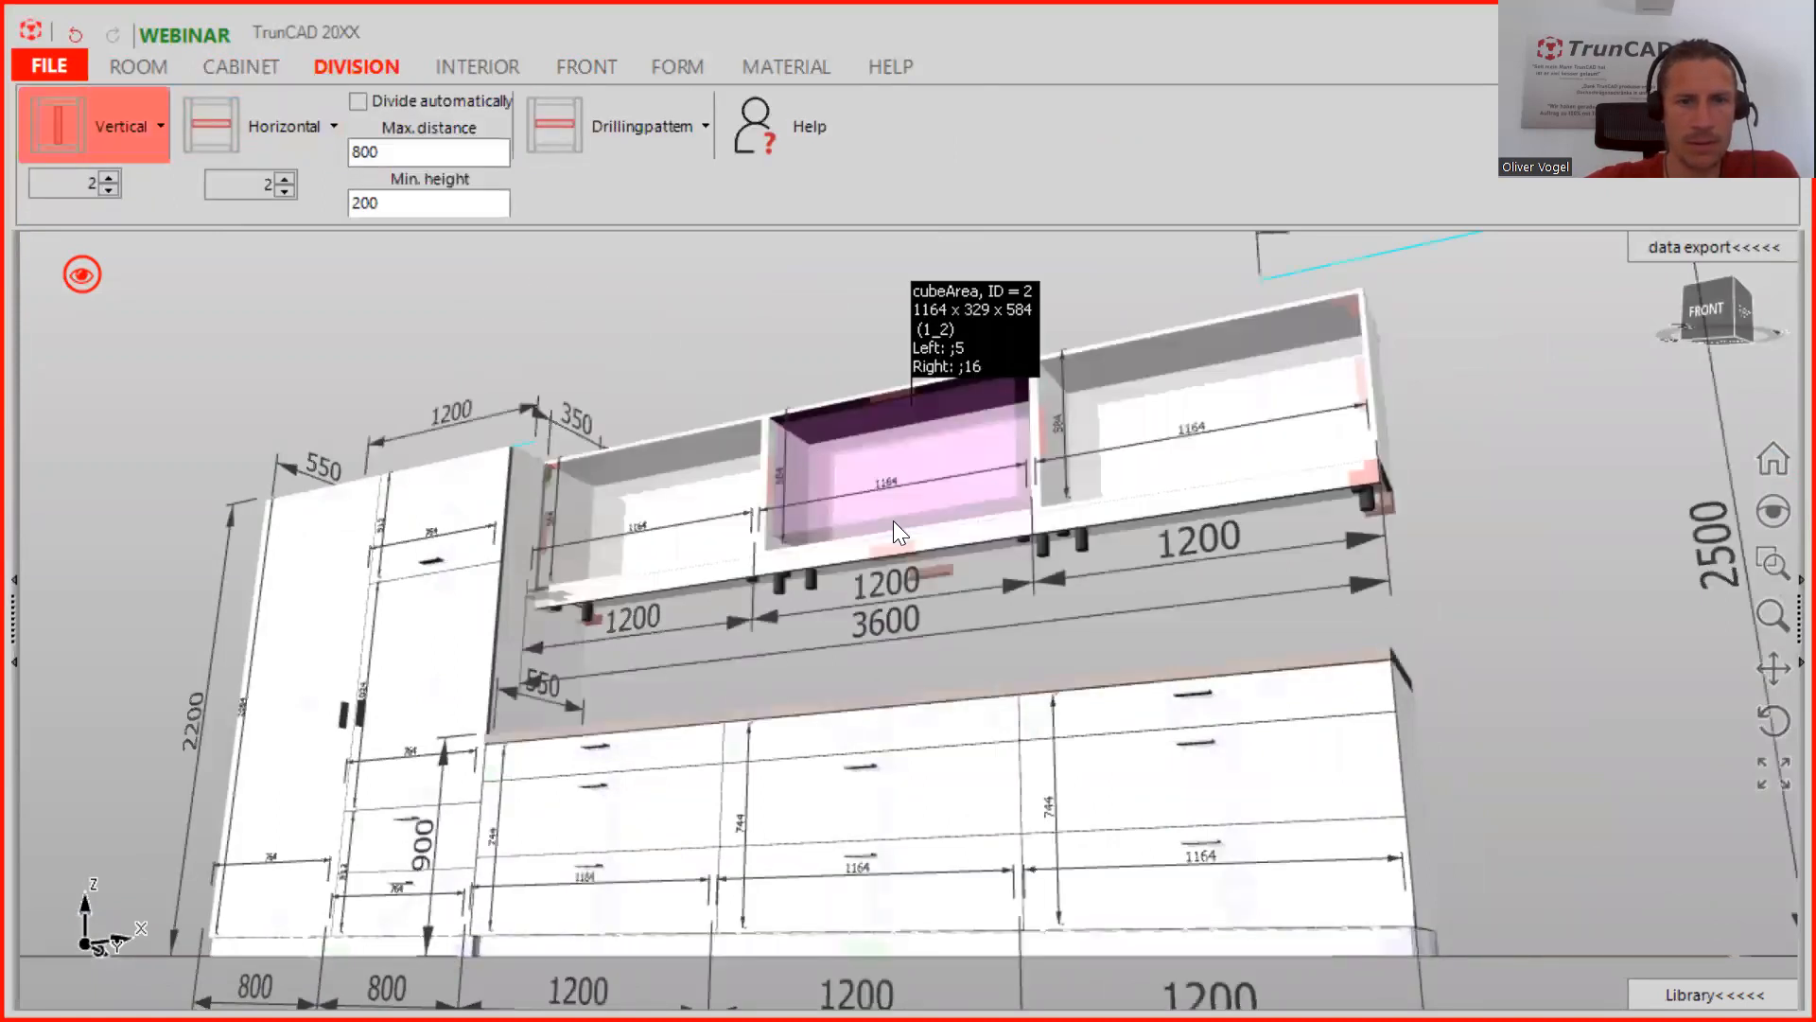
left_click(133, 147)
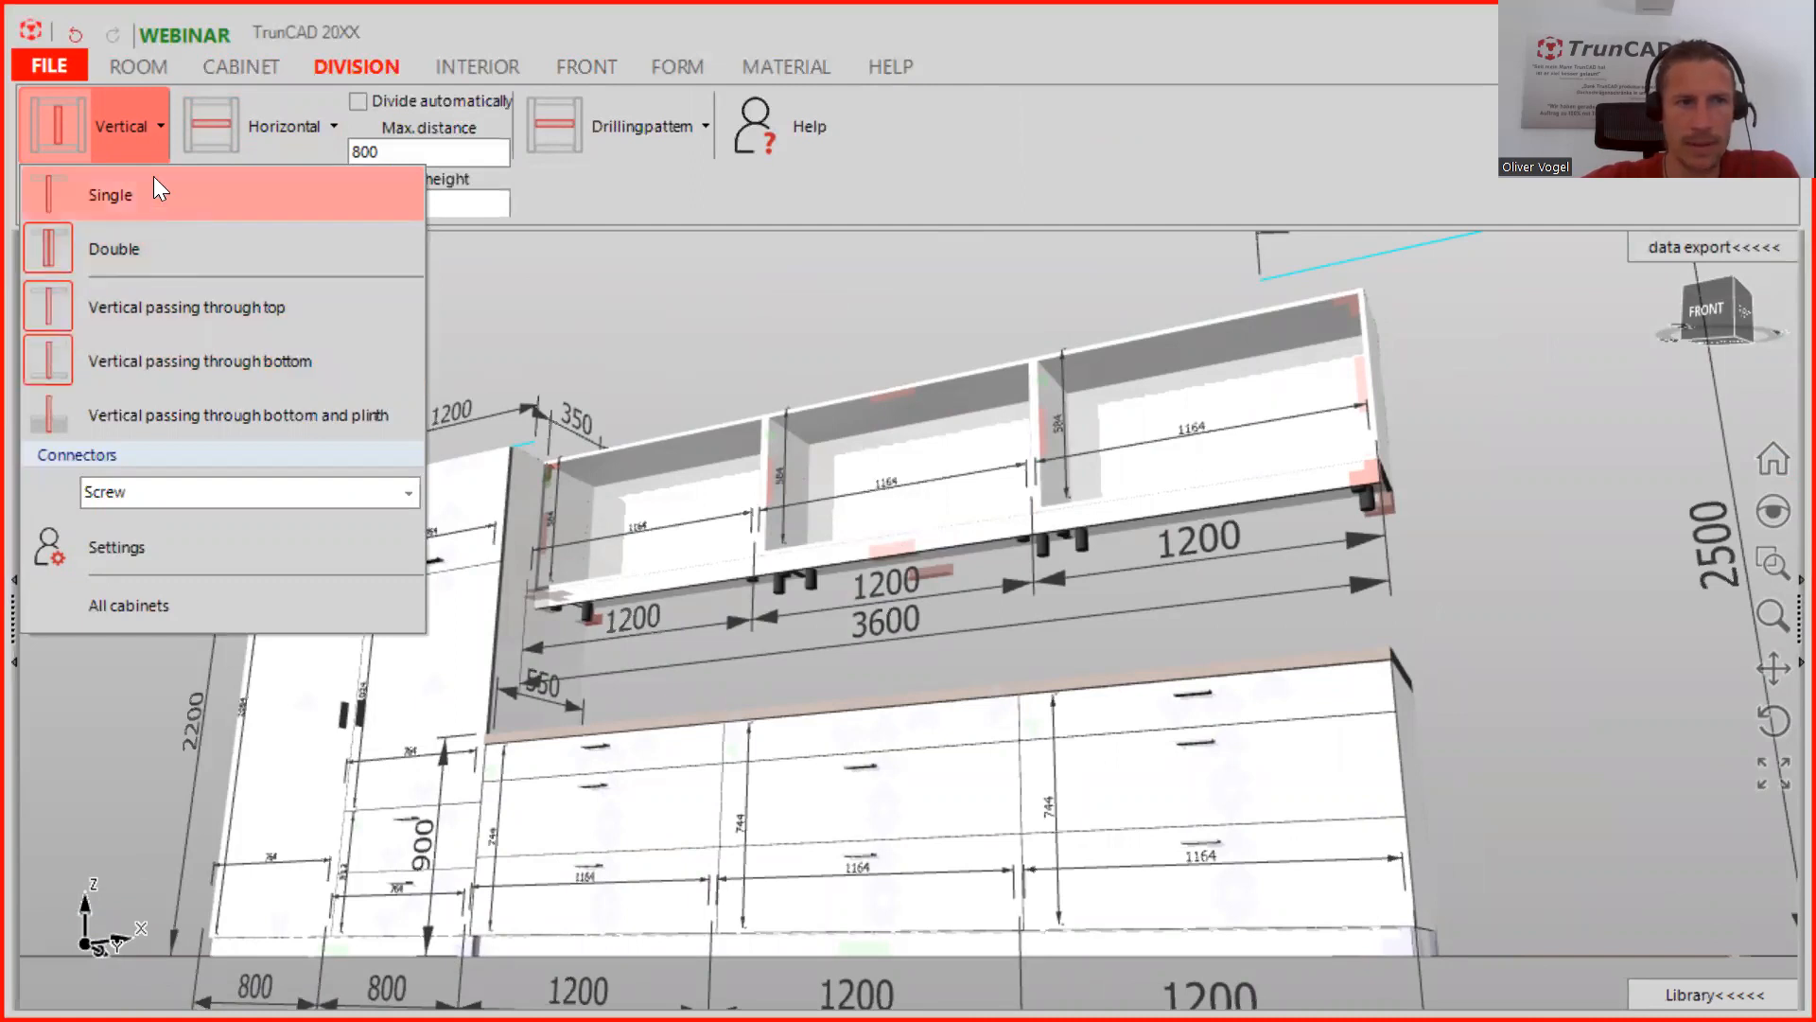
Switch the wall cabinet to no plinth, removing its plinth and legs
left_click(253, 67)
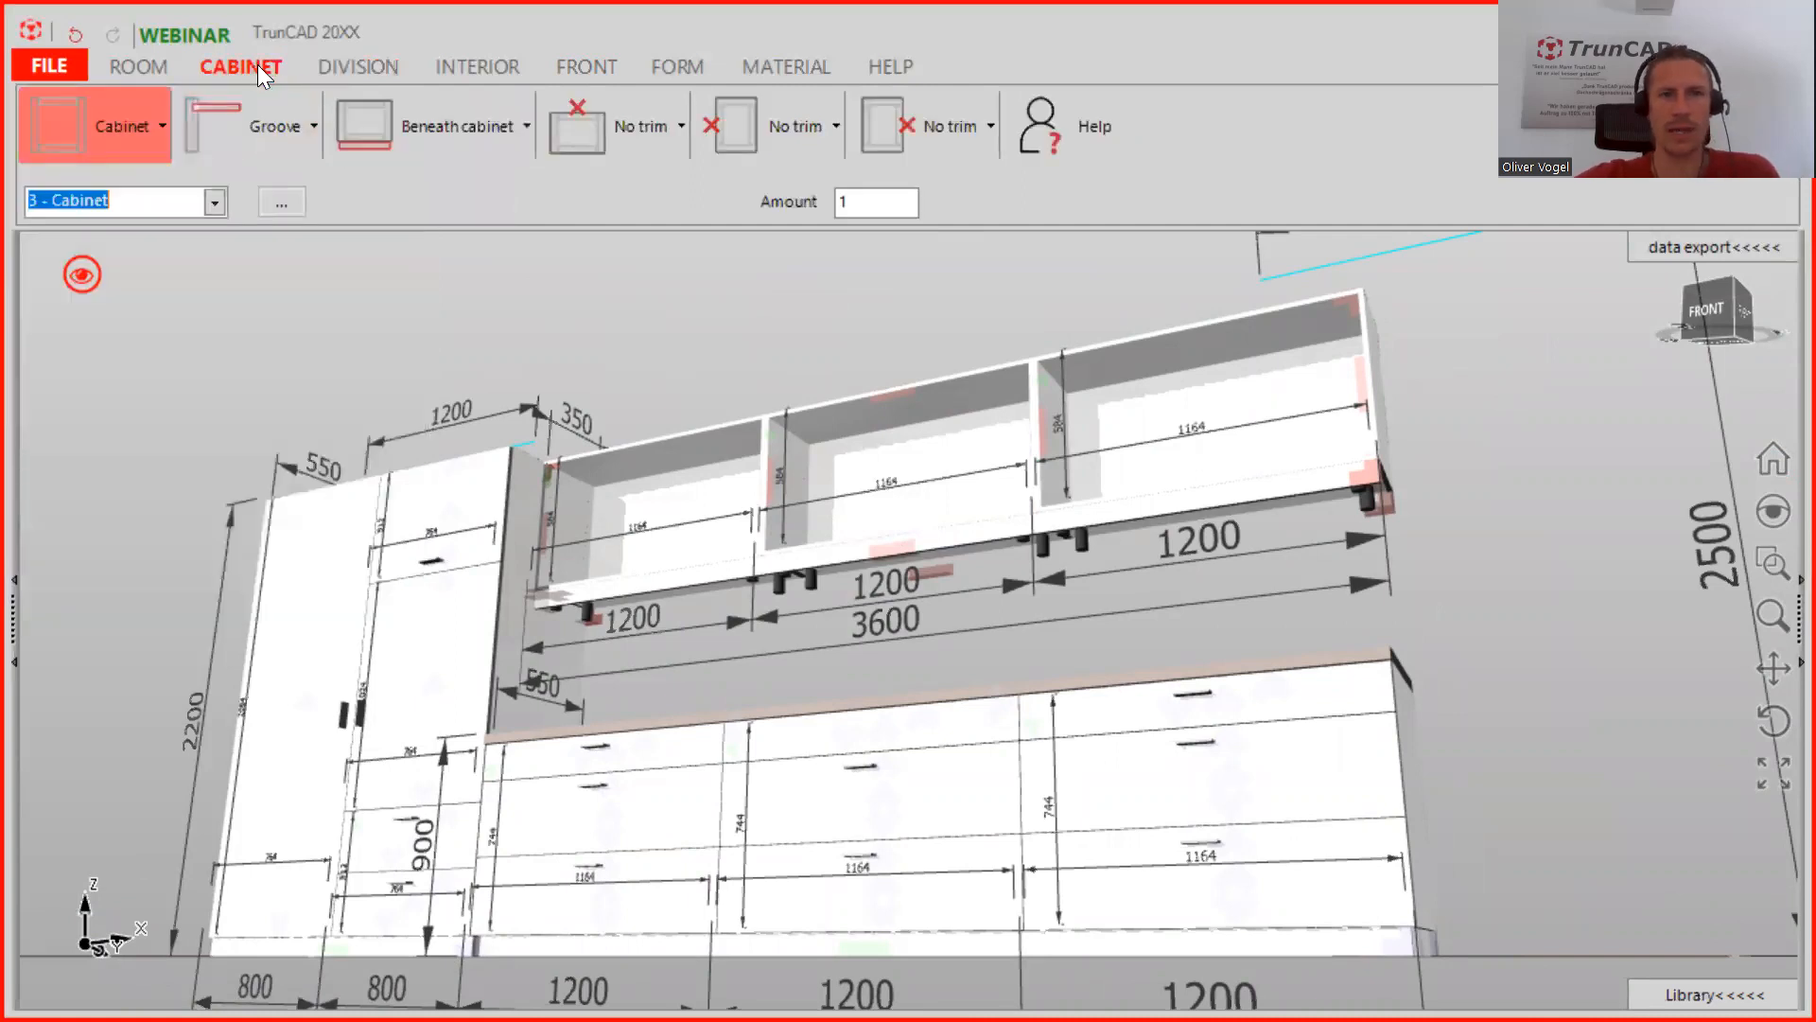
left_click(507, 140)
left_click(506, 138)
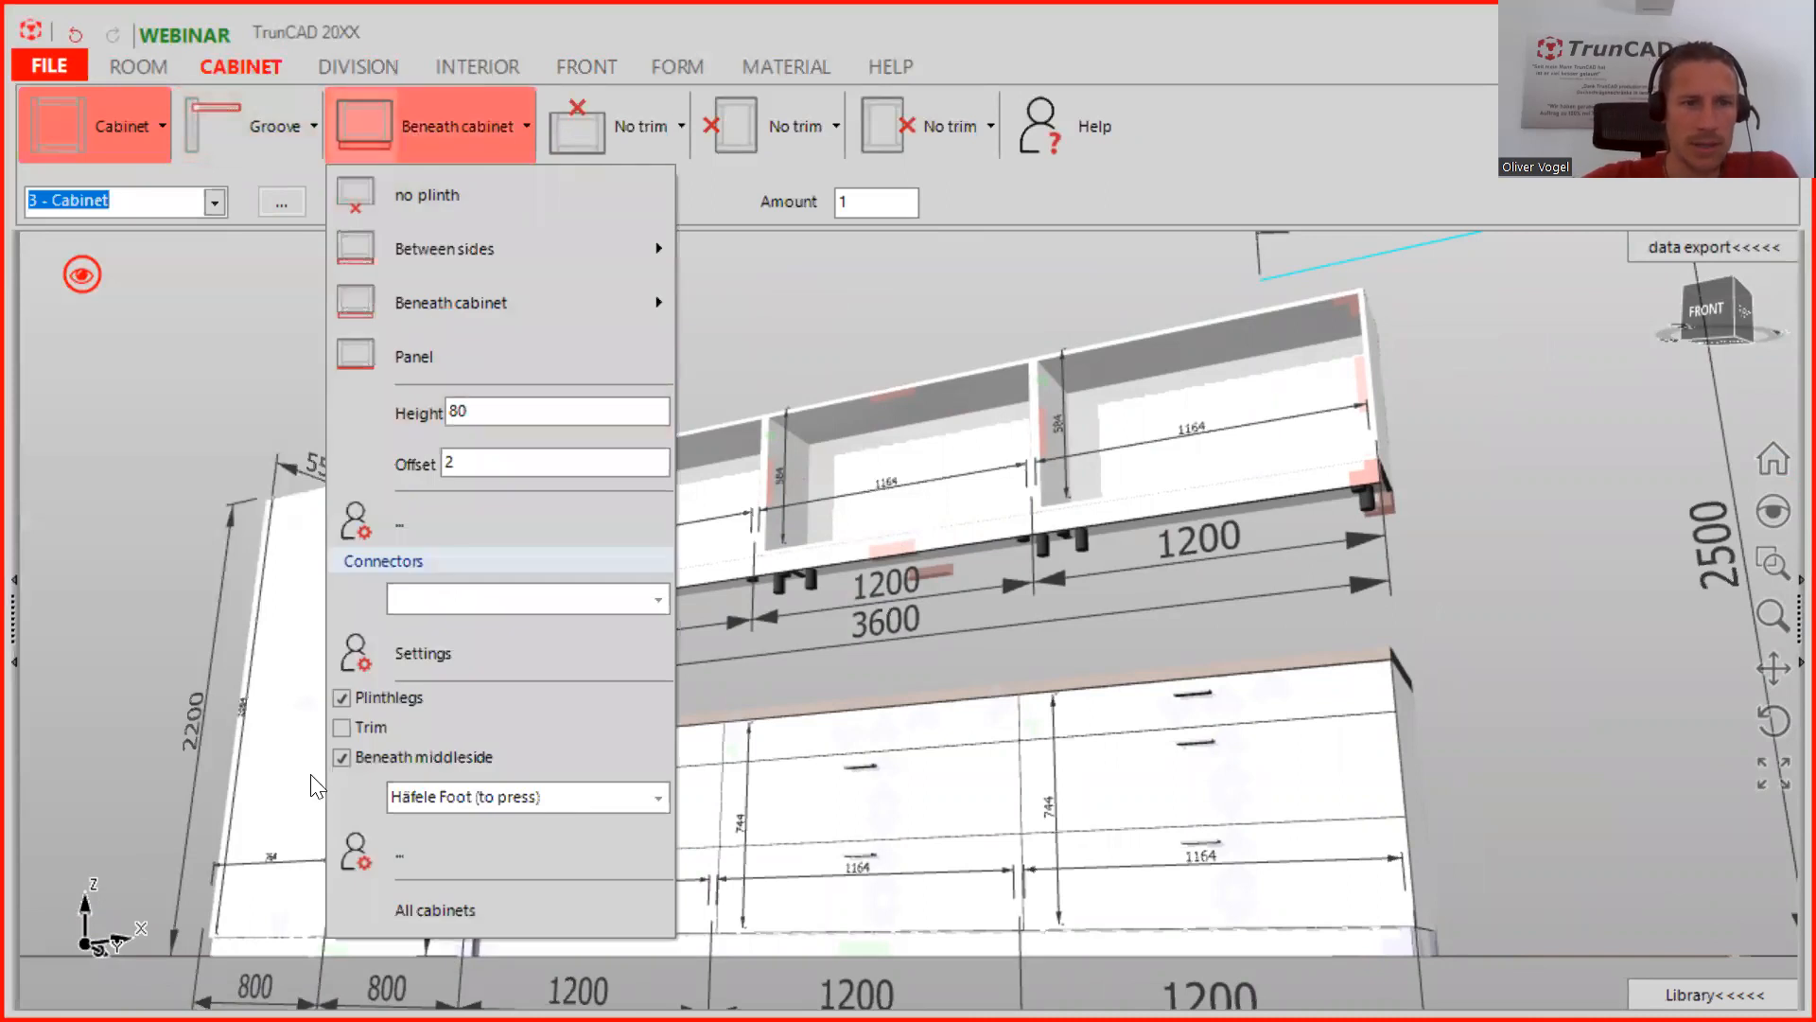
left_click(345, 700)
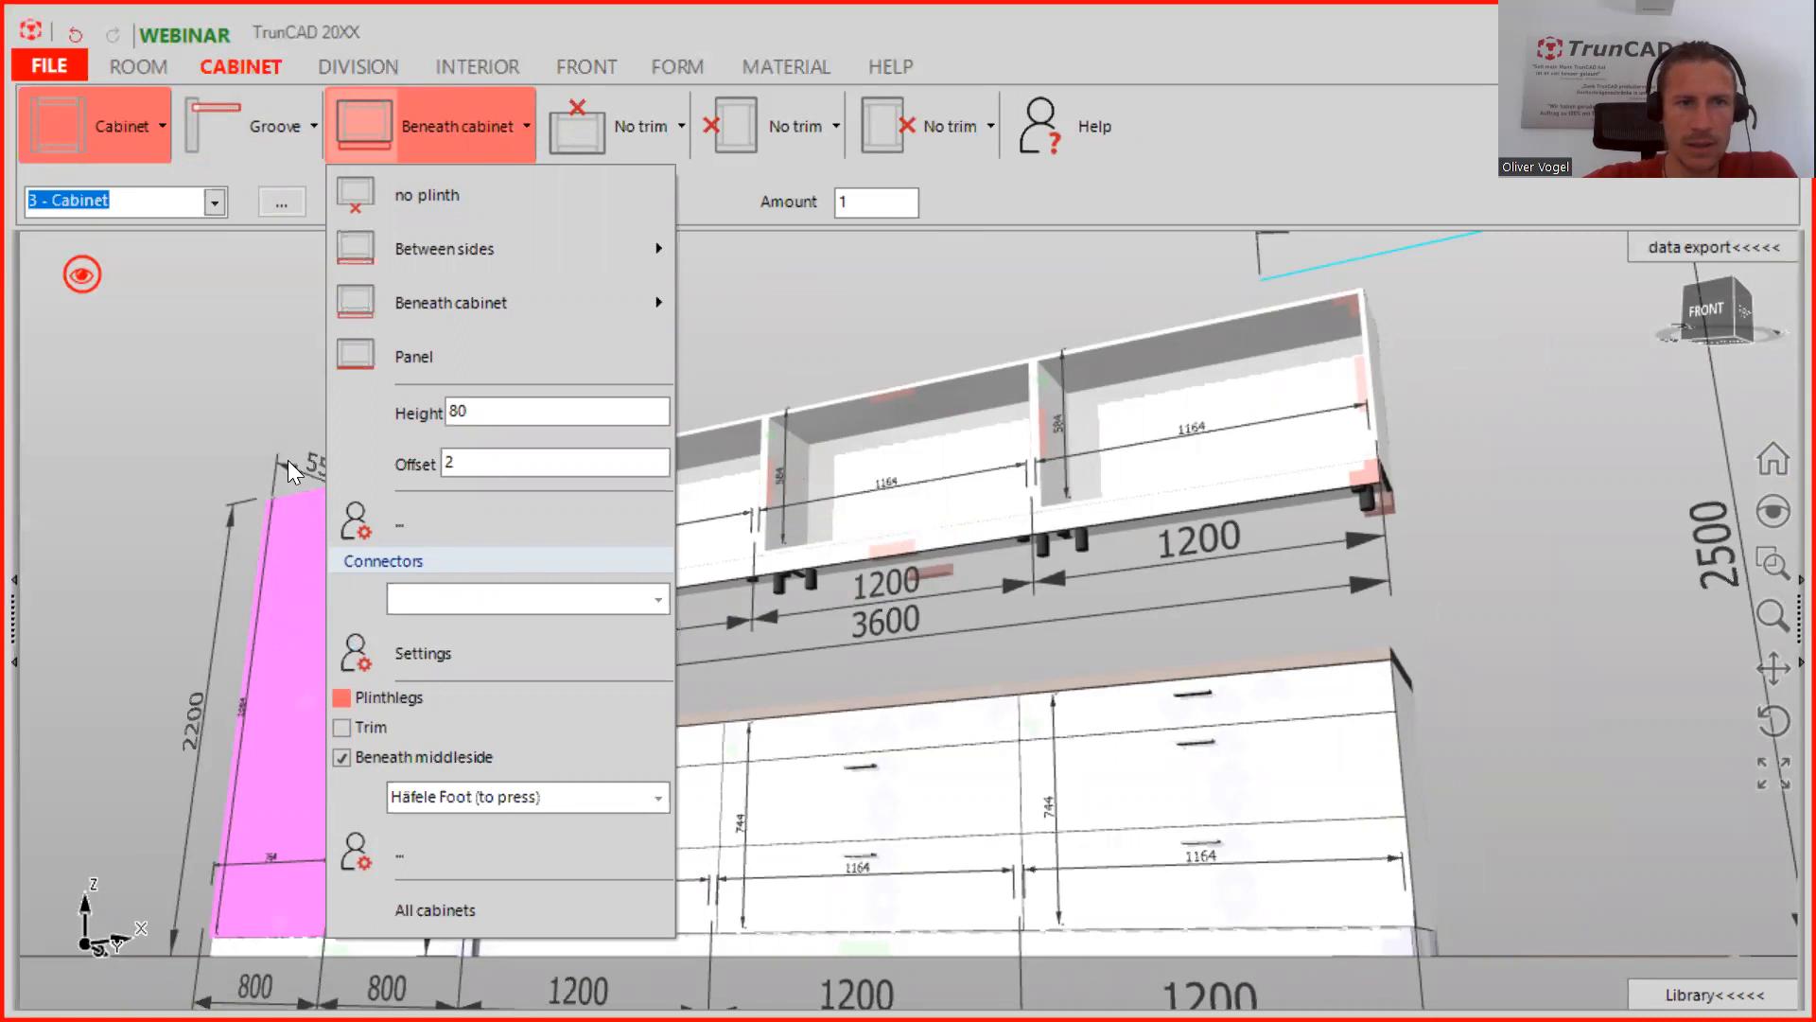
left_click(434, 197)
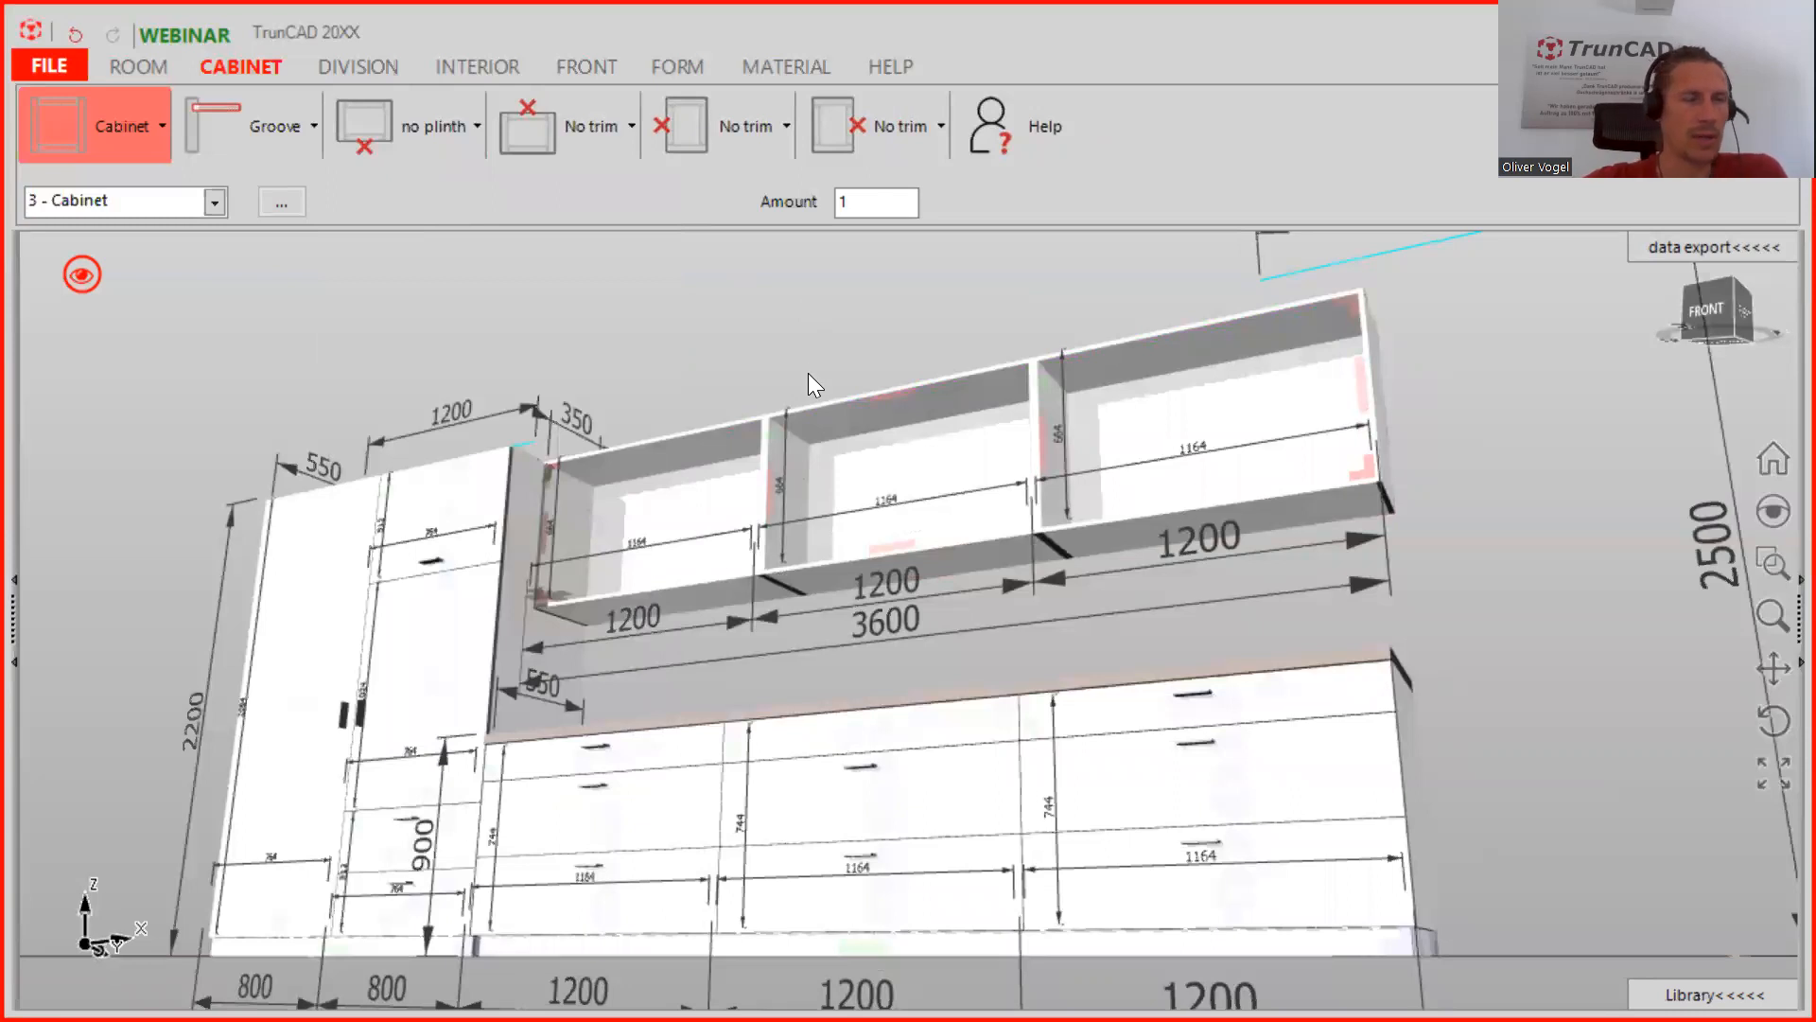
Insert one adjustable shelf in each of the two outer sections of the wall cabinet
scroll(809, 372, "down", 4)
mouse_move(810, 373)
middle_mouse_down()
mouse_move(865, 438)
mouse_move(834, 481)
mouse_move(777, 382)
middle_mouse_up()
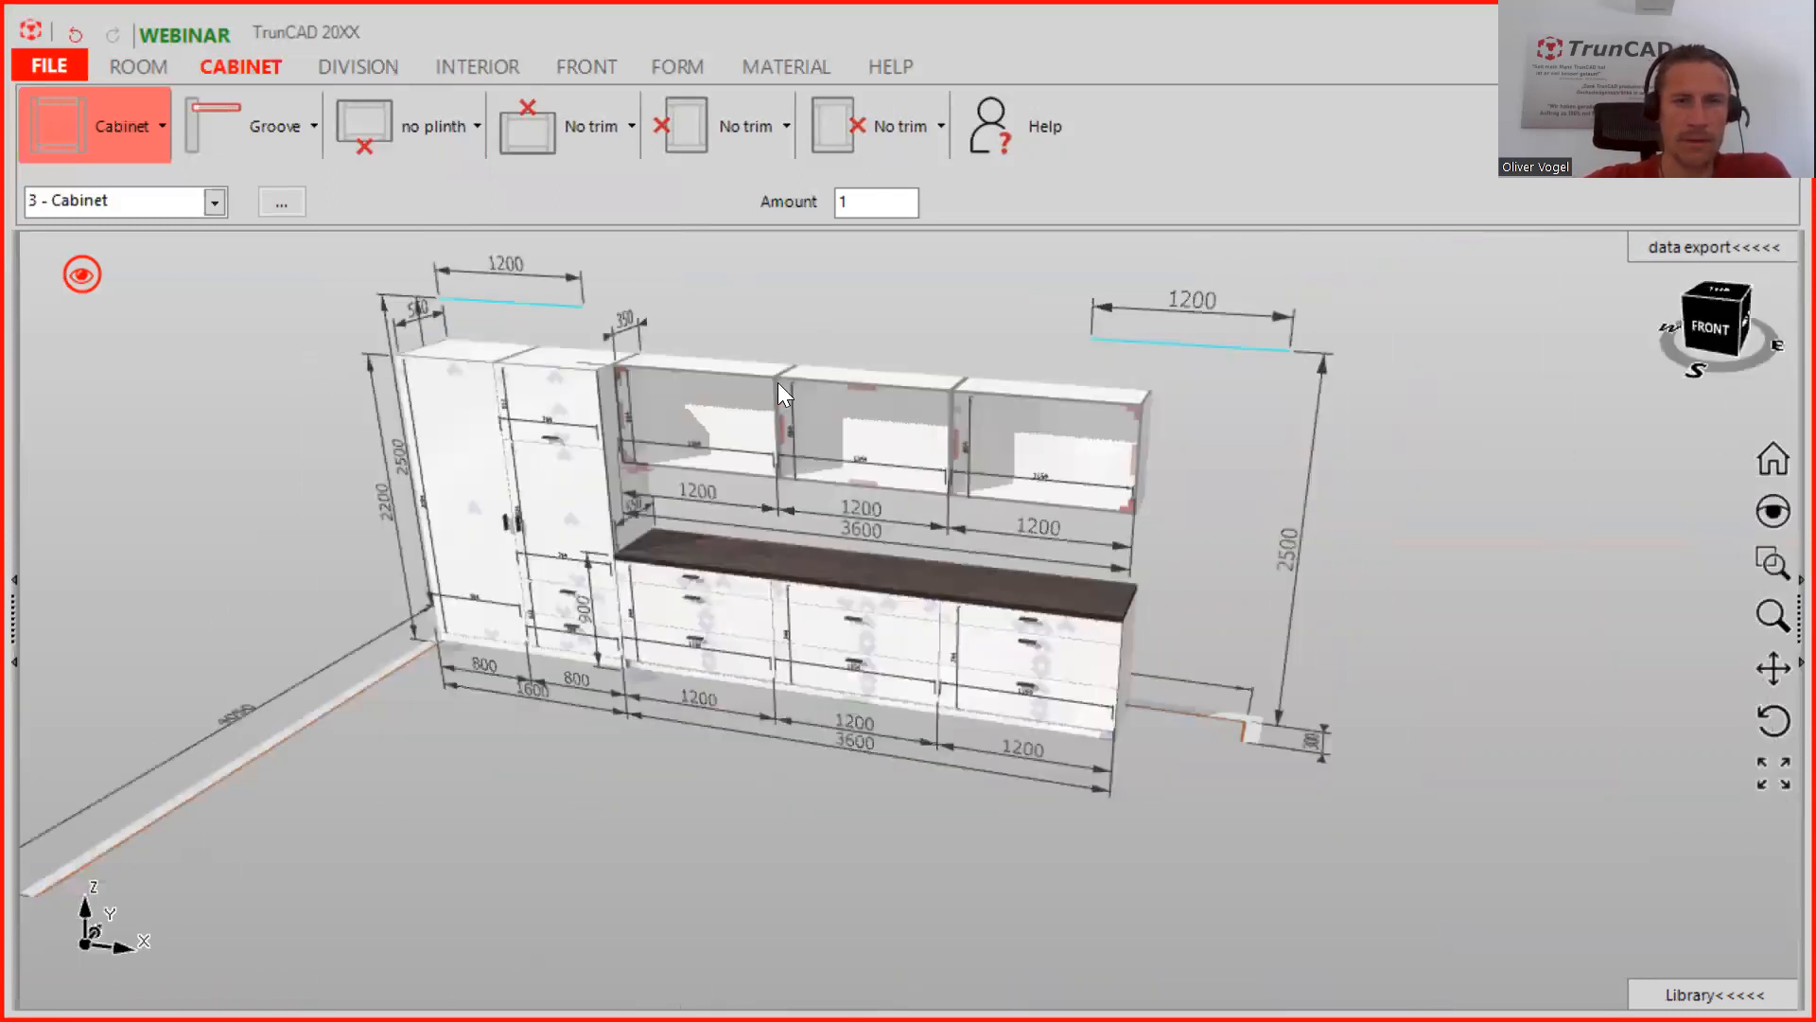
scroll(779, 325, "up", 6)
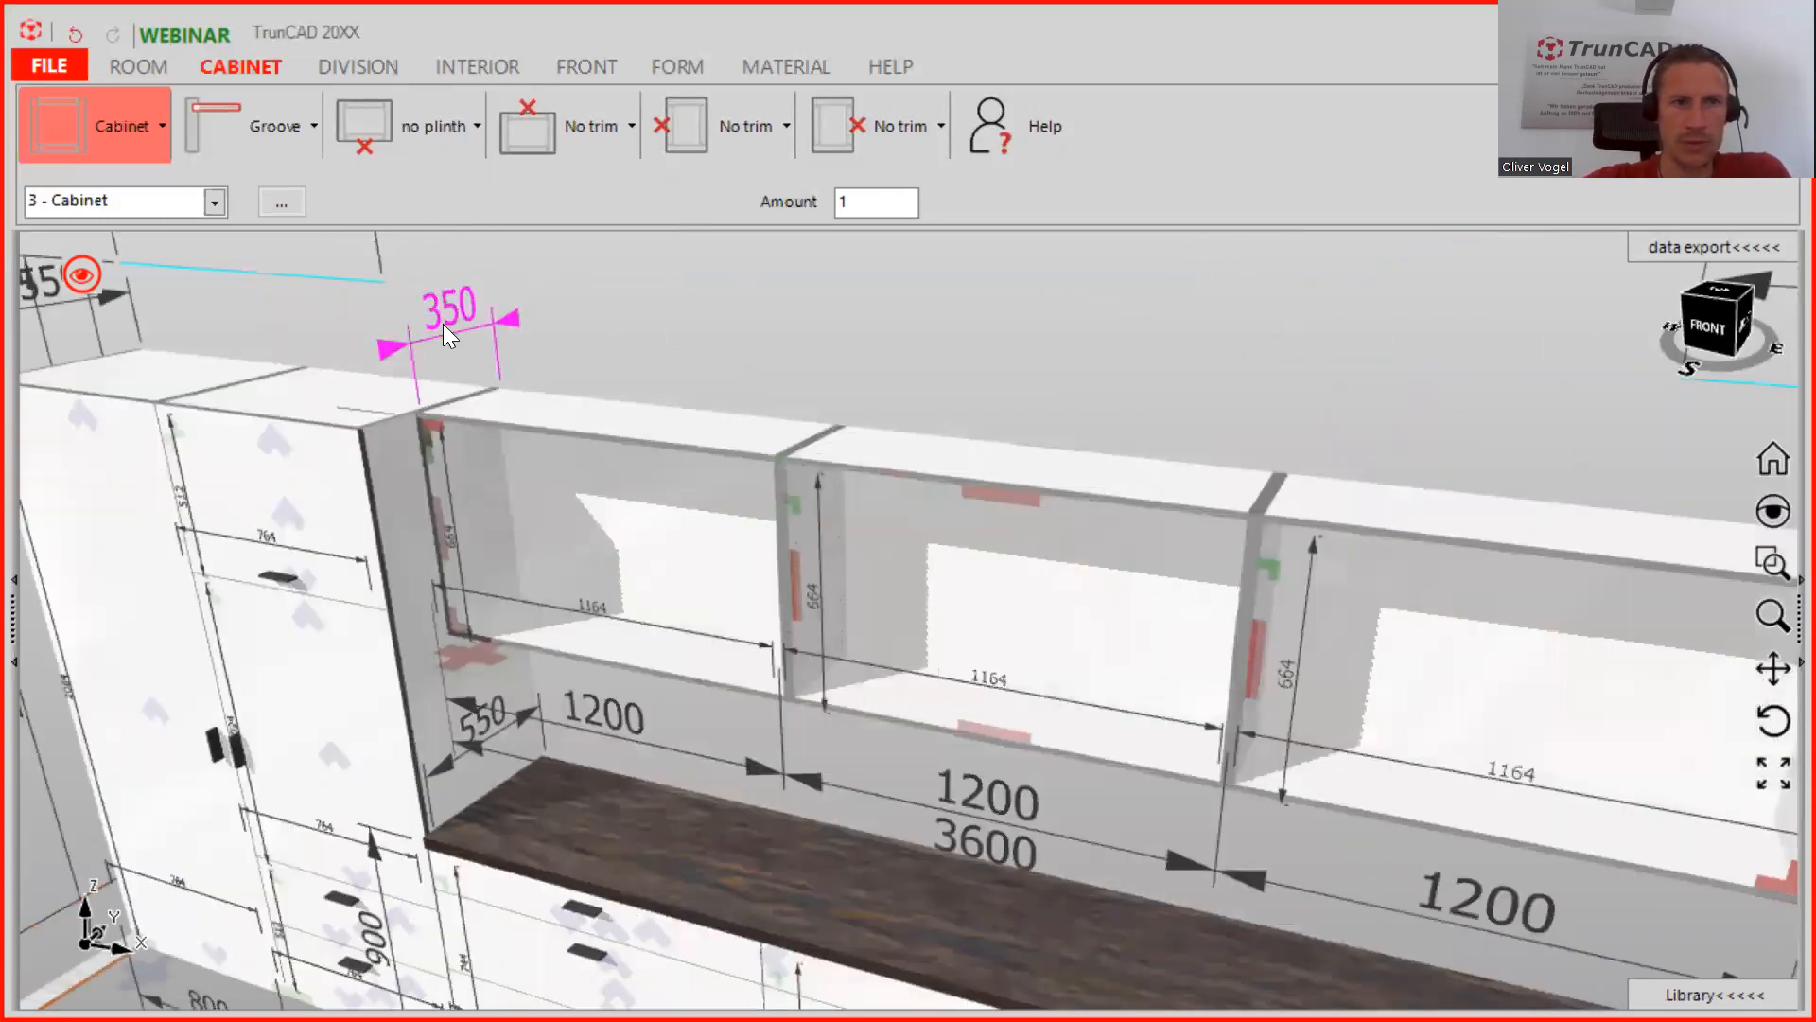
left_click(475, 68)
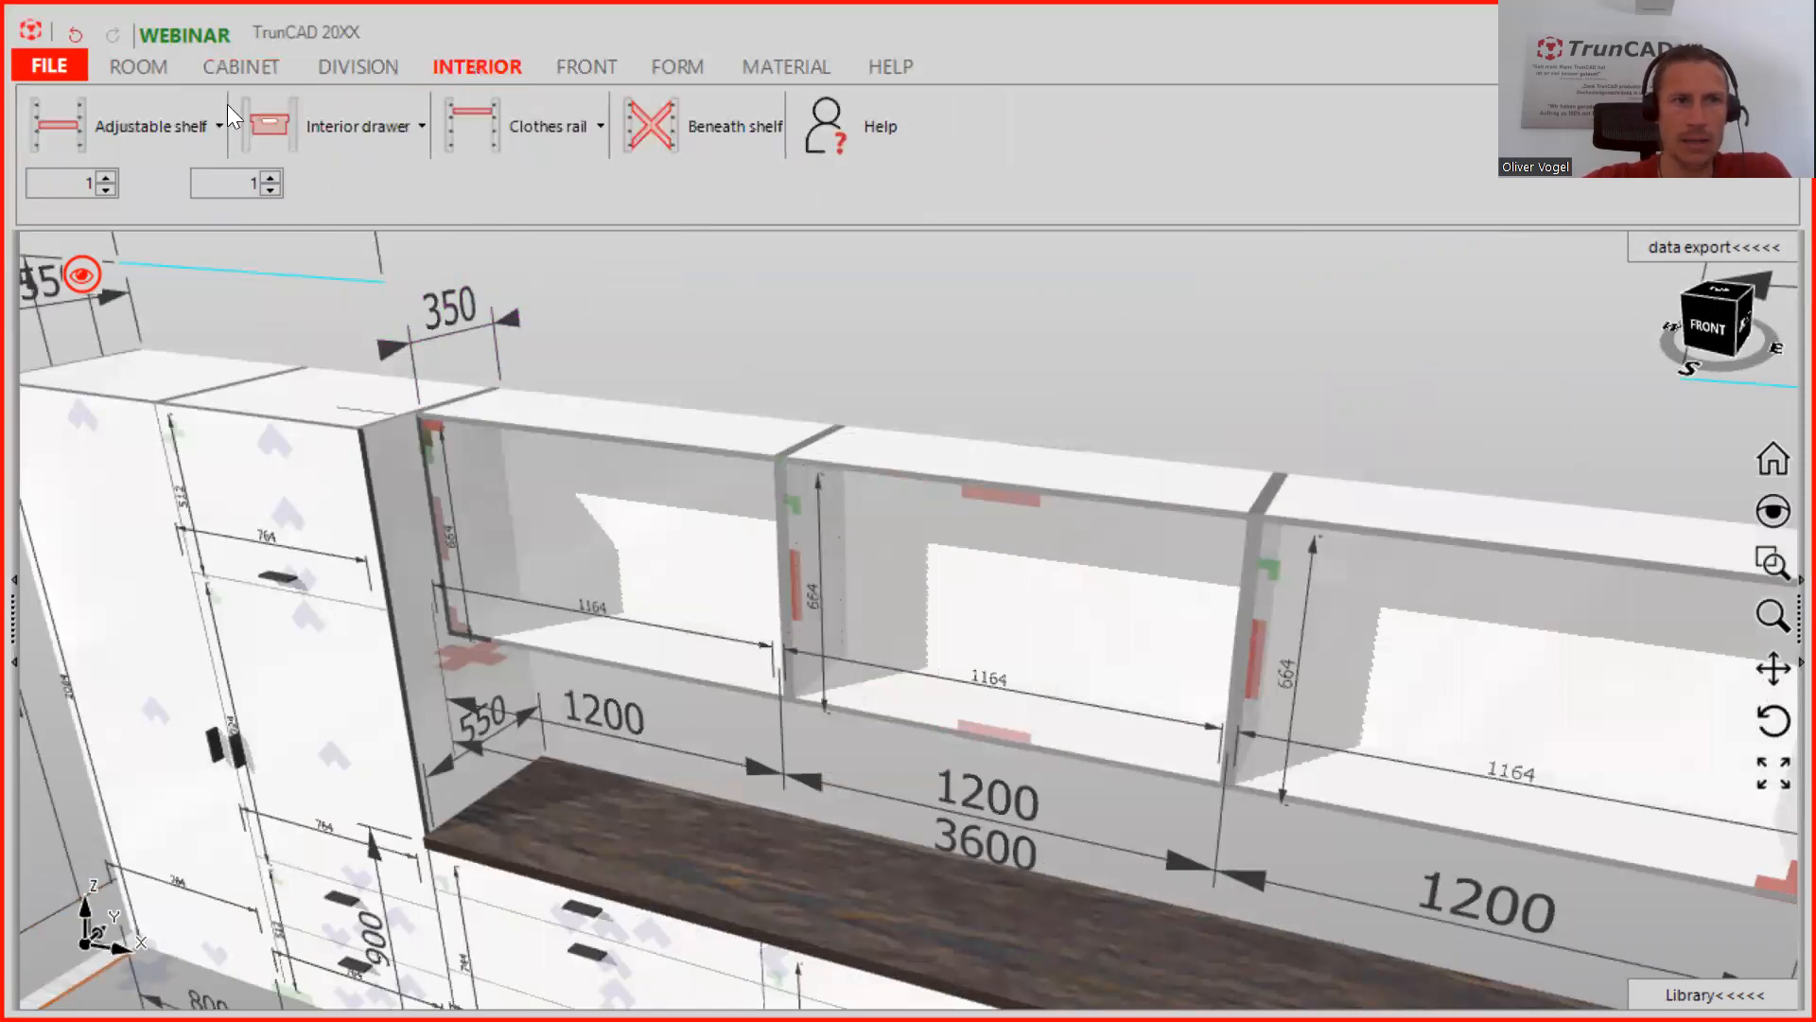
left_click(55, 133)
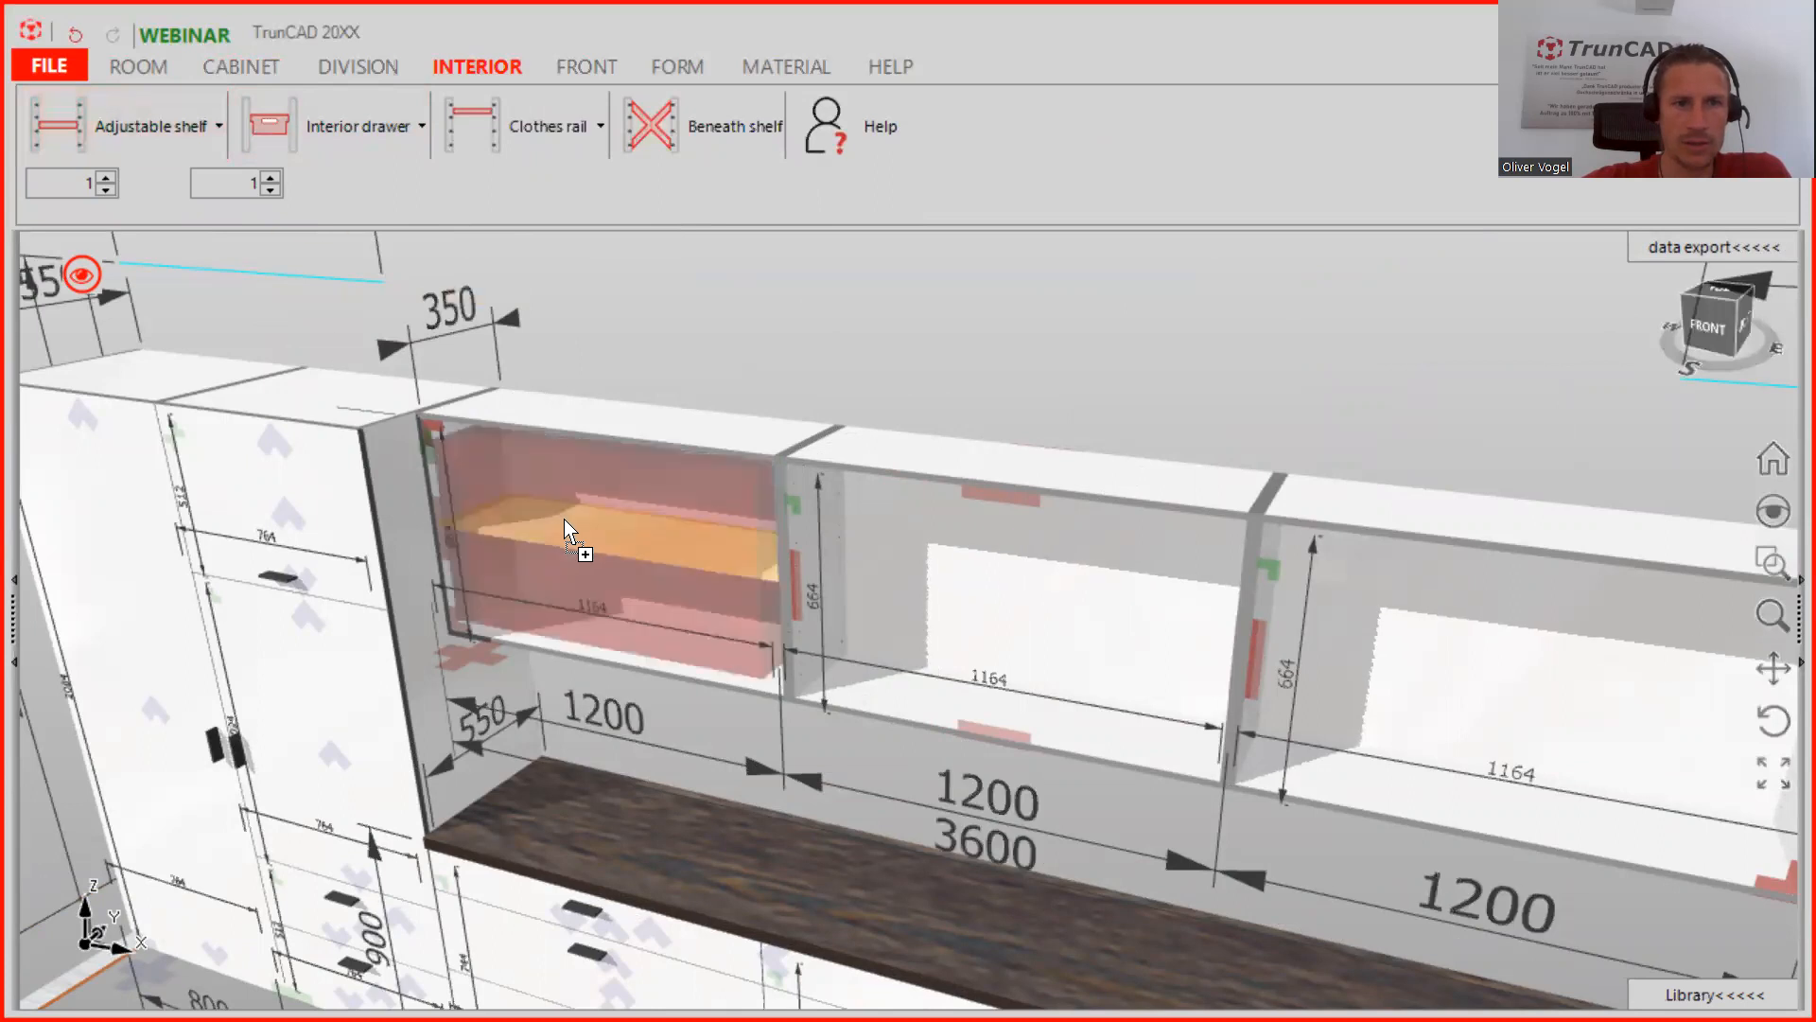
left_click(568, 530)
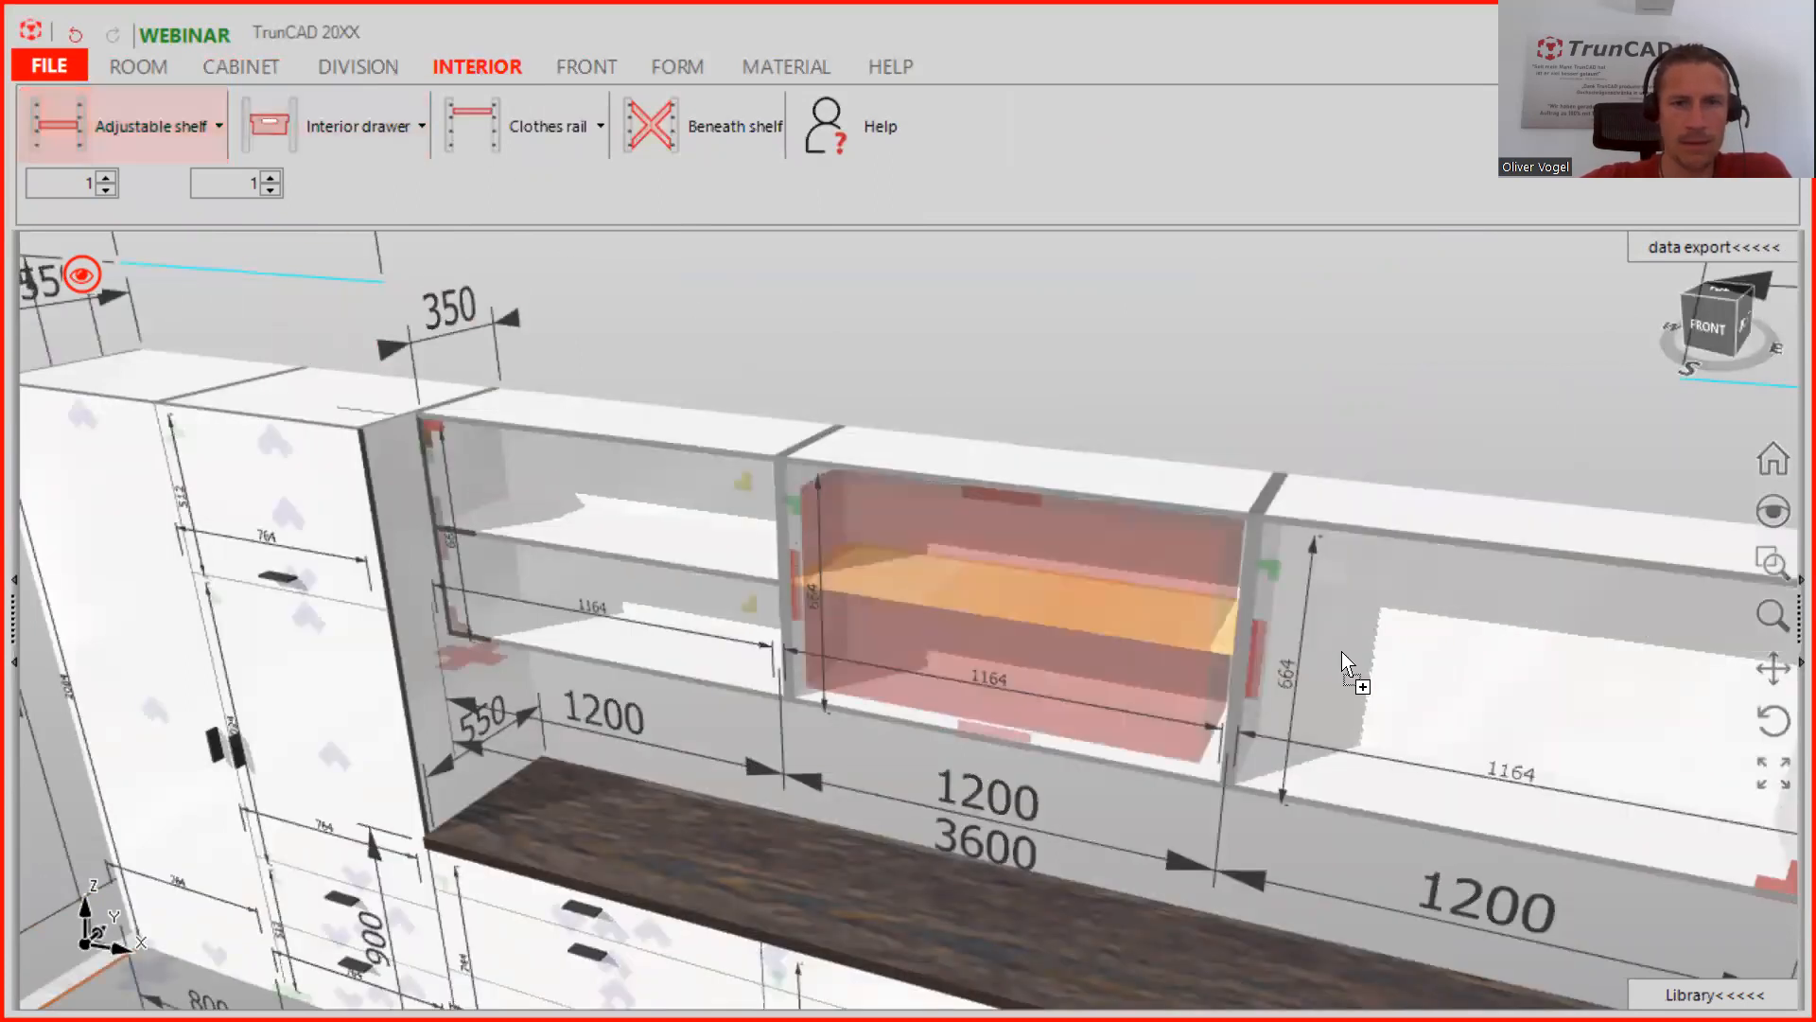
left_click(1379, 660)
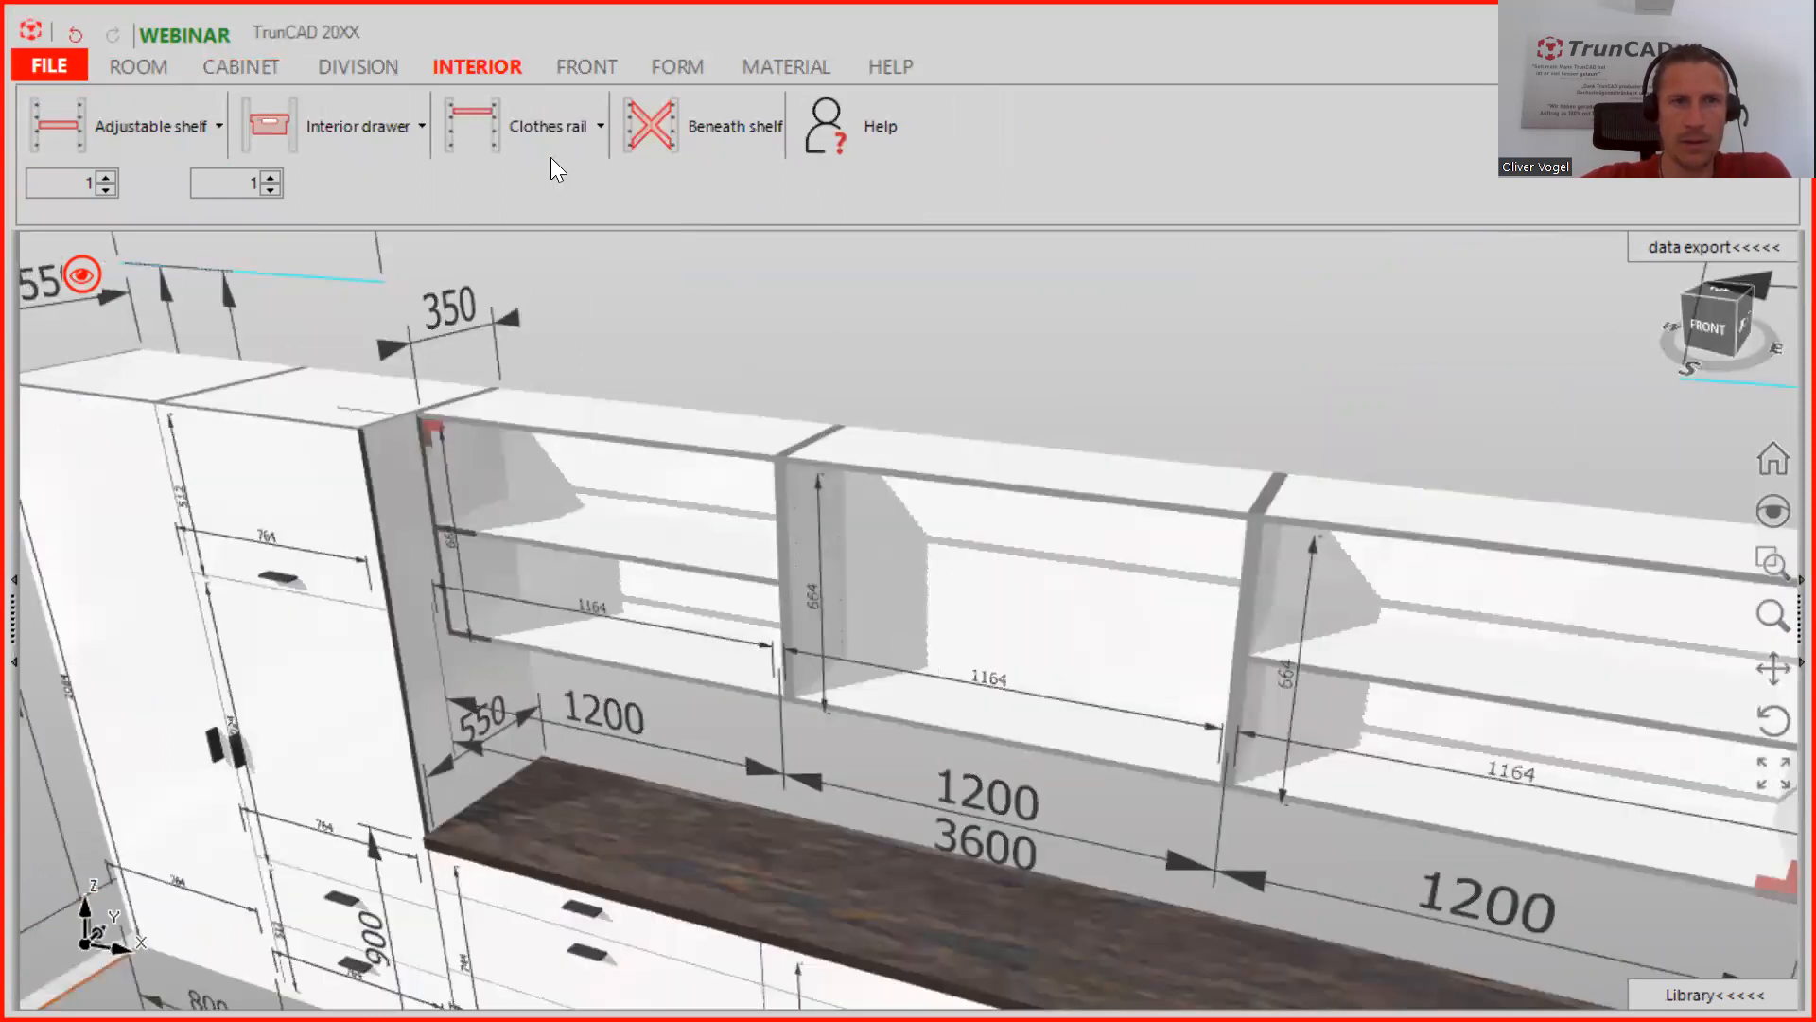
Fit a double door front to the wall cabinet's left section, next to the tall cabinet
left_click(587, 68)
left_click(371, 125)
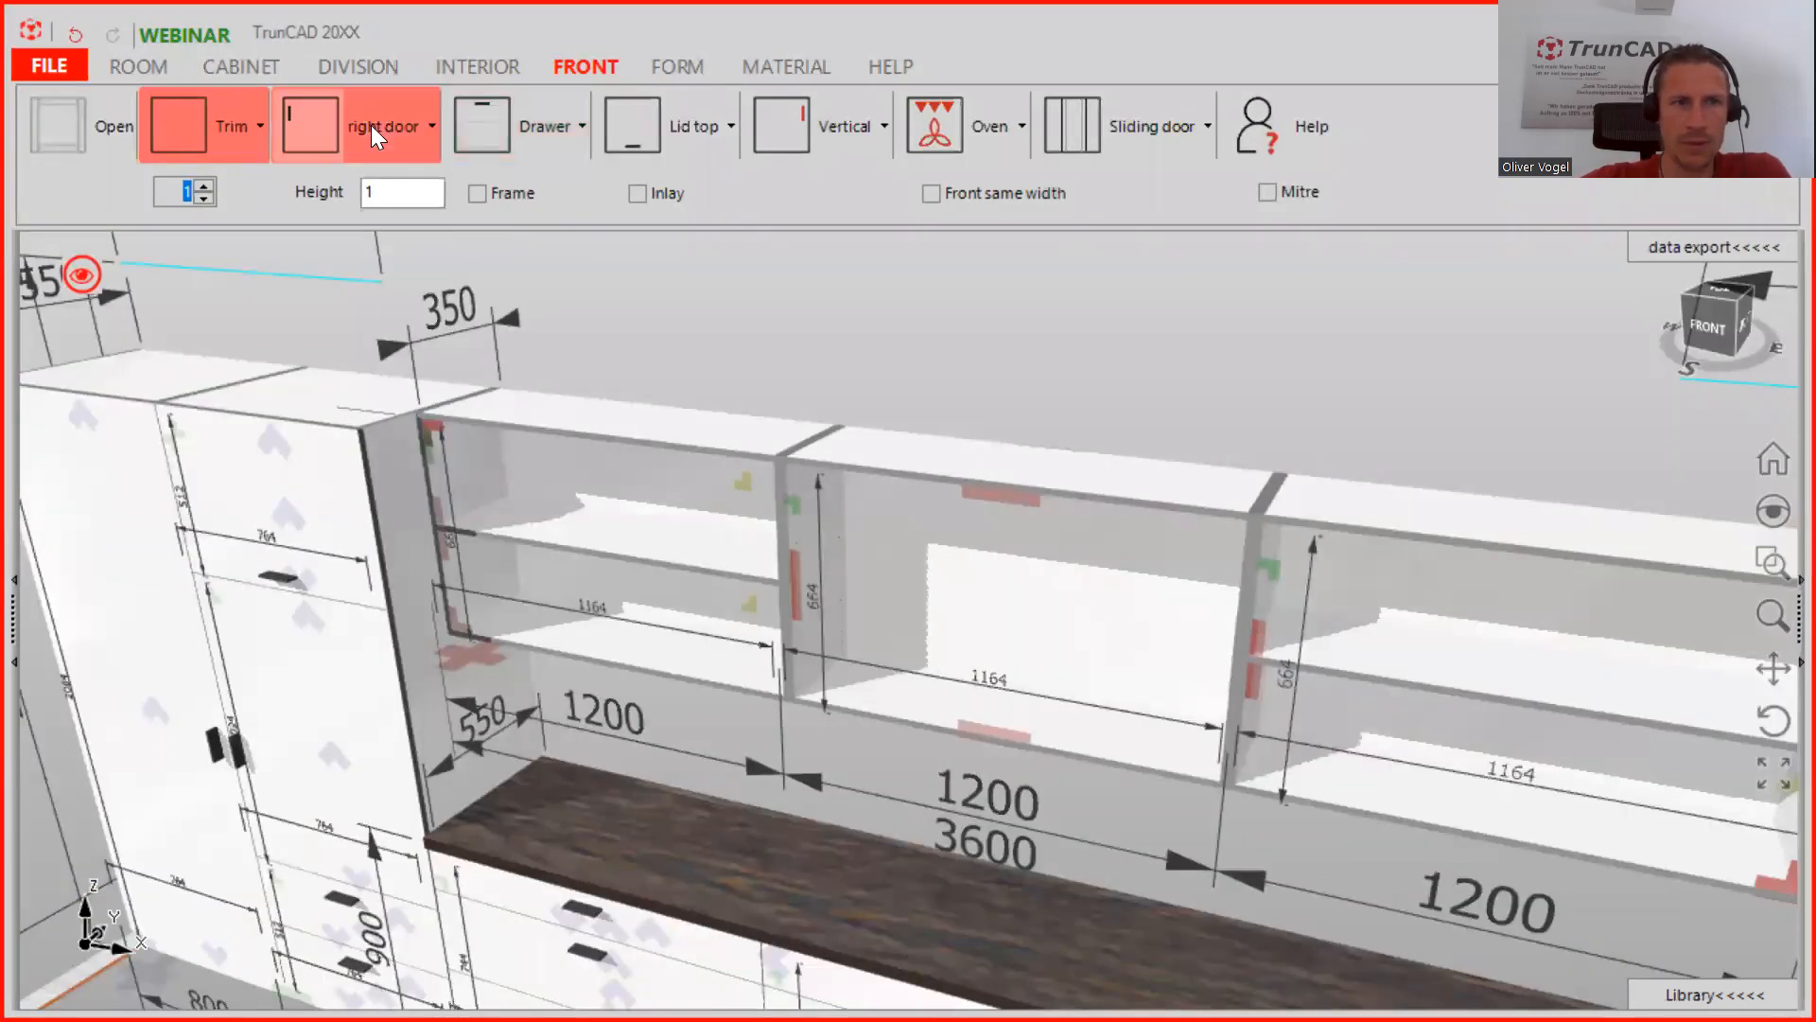
left_click(393, 275)
left_click(358, 114)
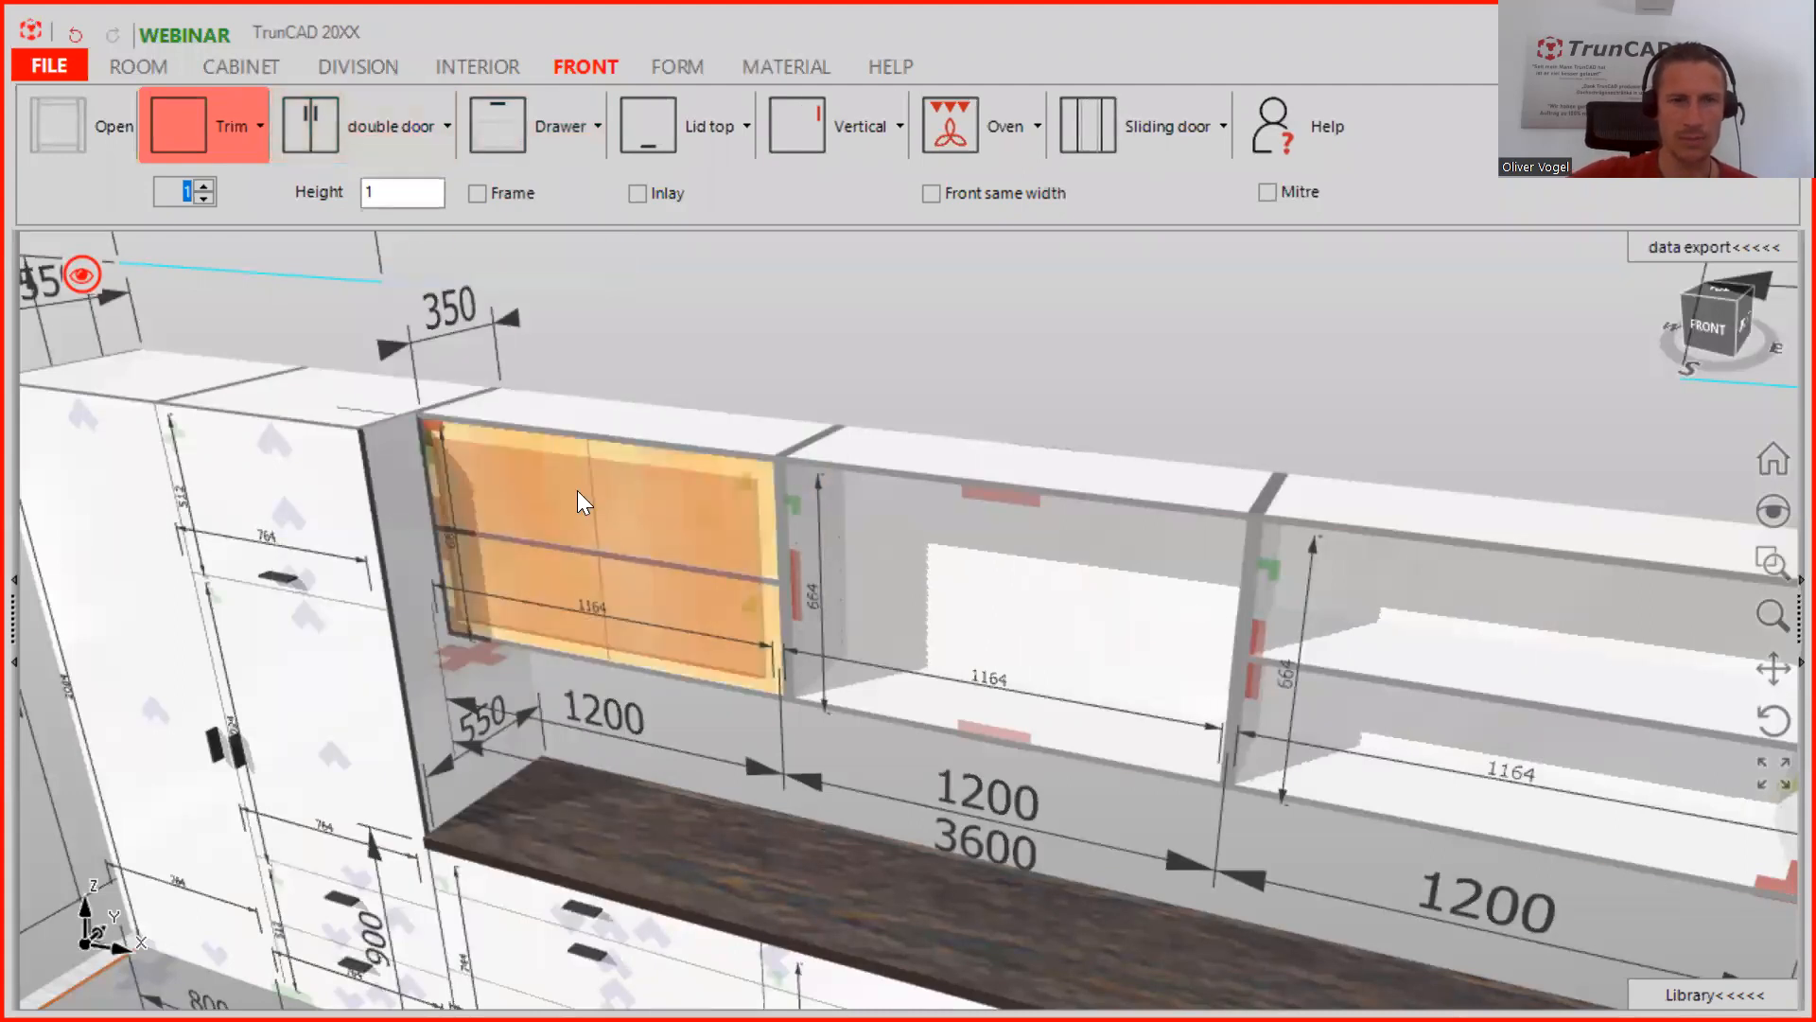
left_click(580, 501)
scroll(944, 543, "down", 2)
middle_click_drag(748, 523, 491, 486)
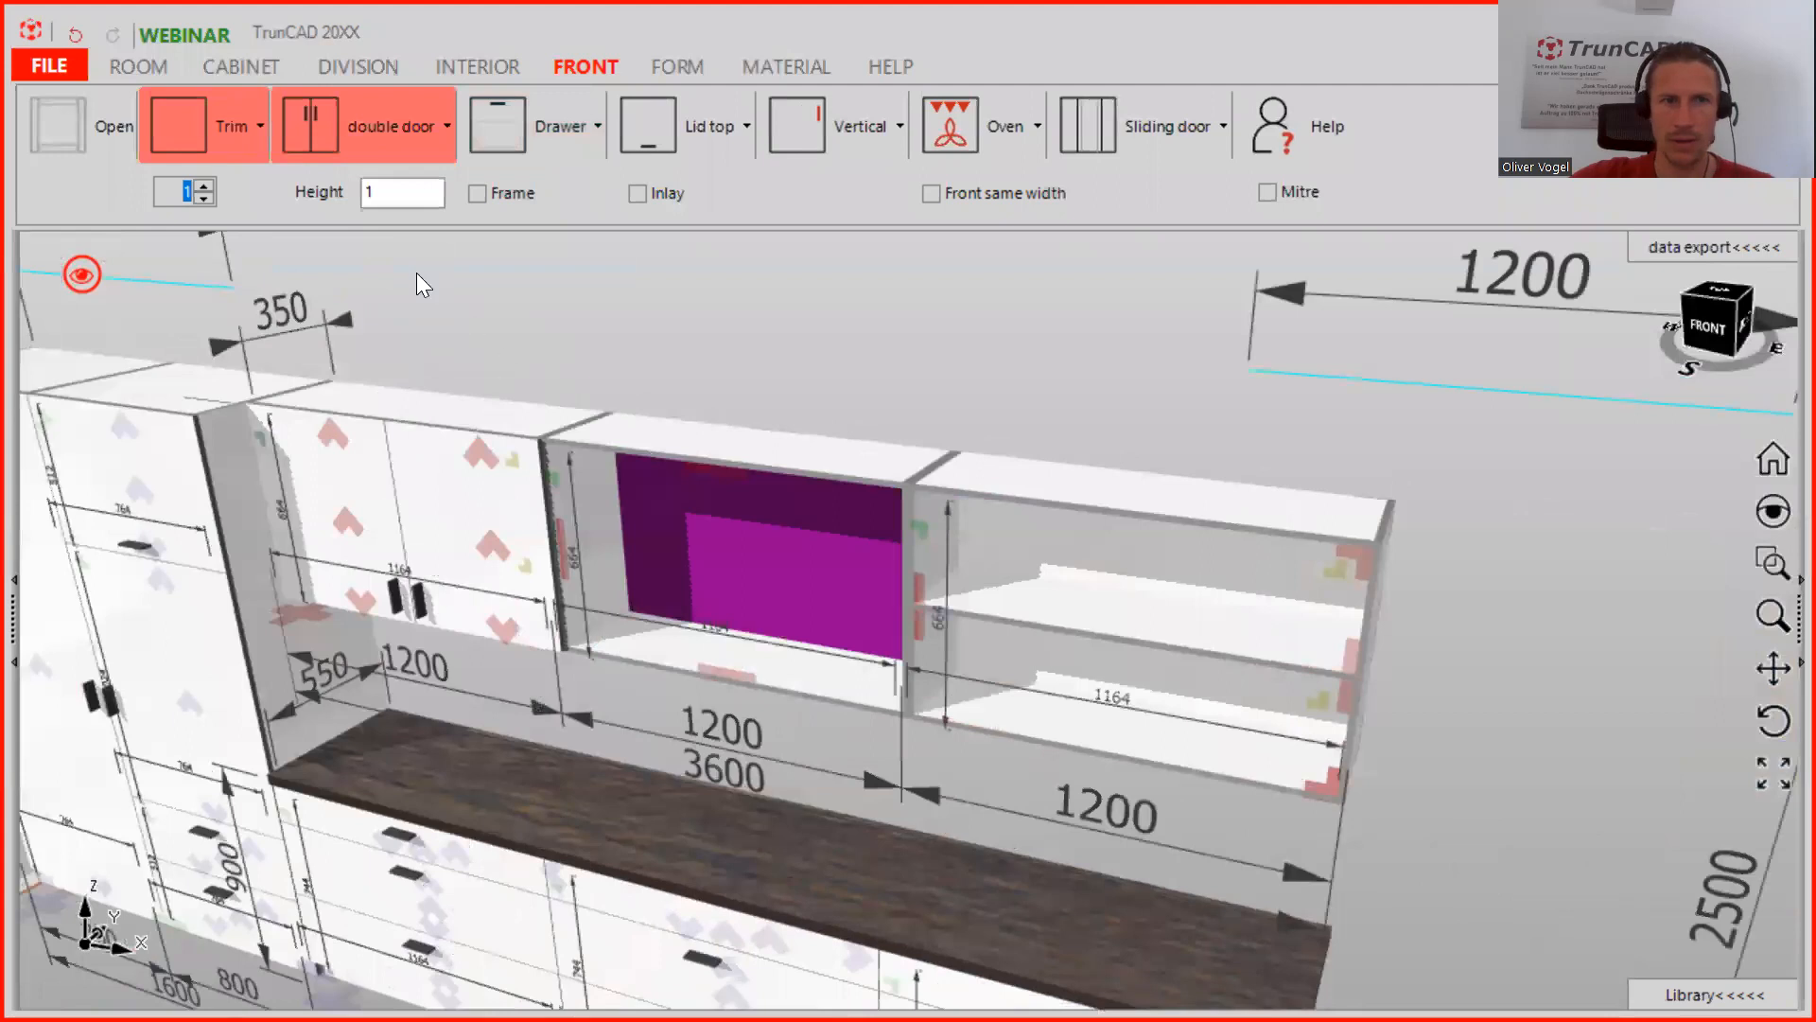
Fit a Lid top front to the wall cabinet's middle section and a double door to its right section
left_click(691, 123)
left_click(681, 123)
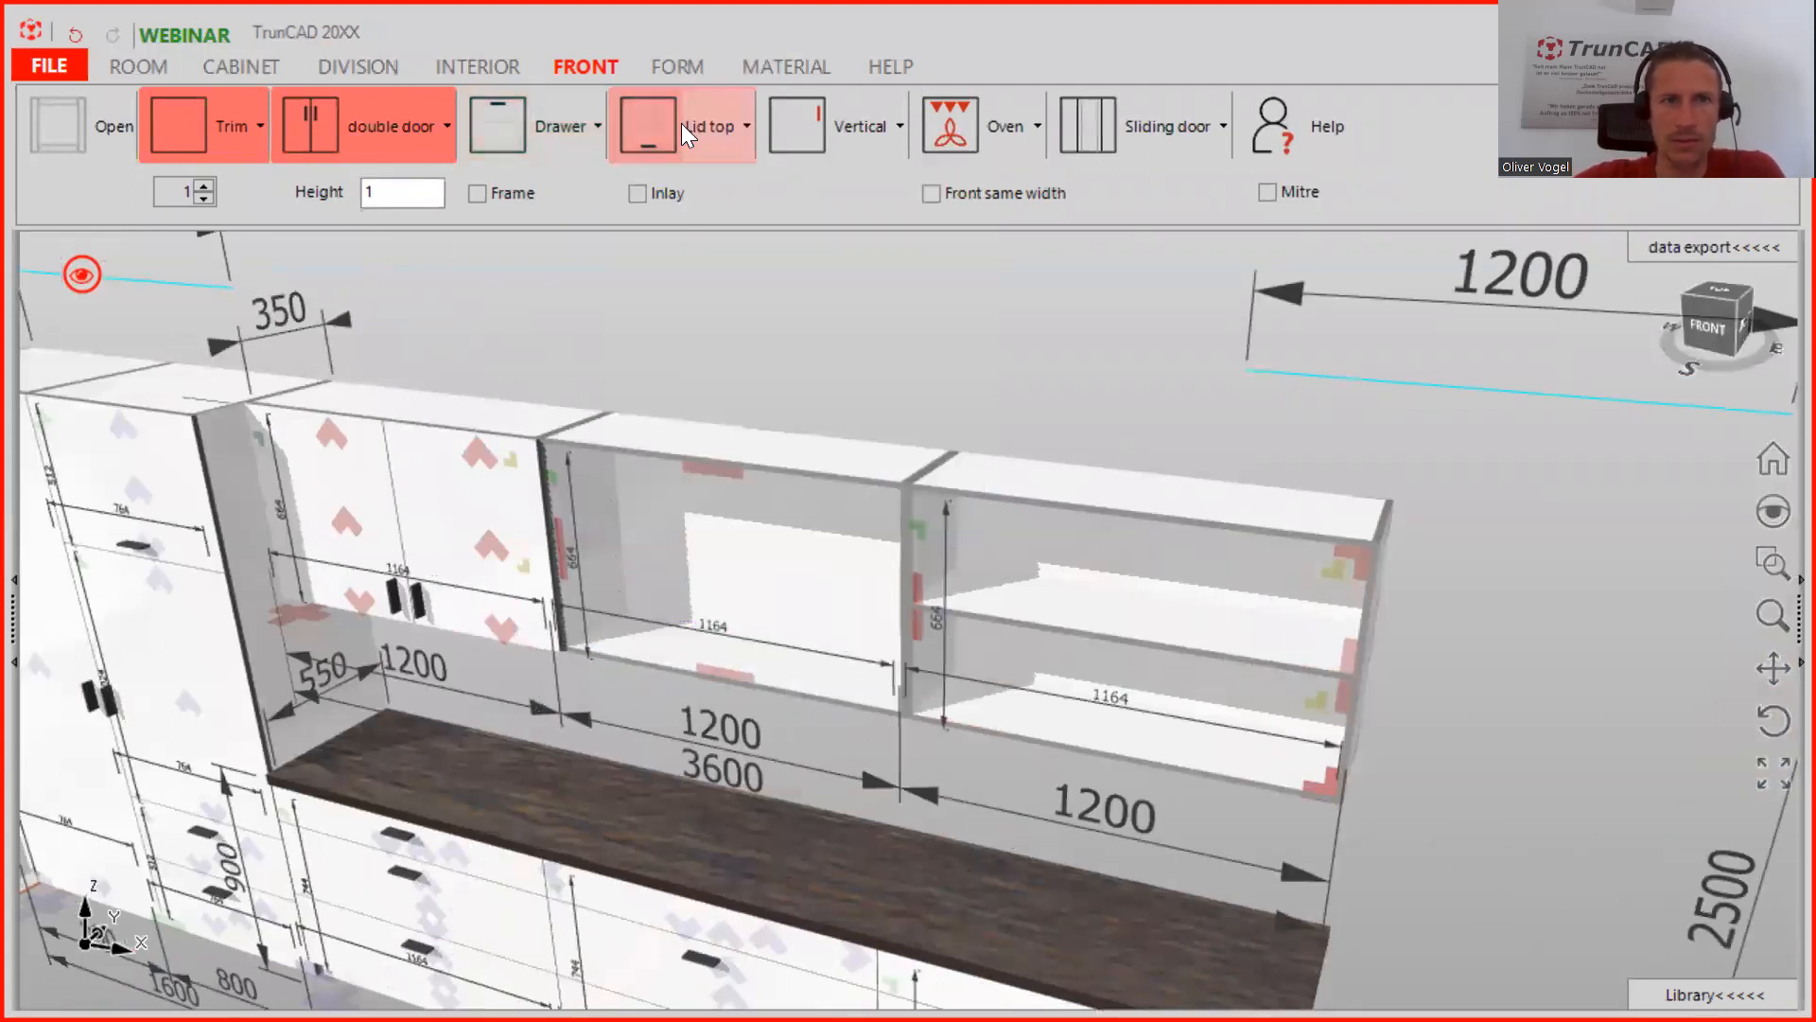
left_click(730, 565)
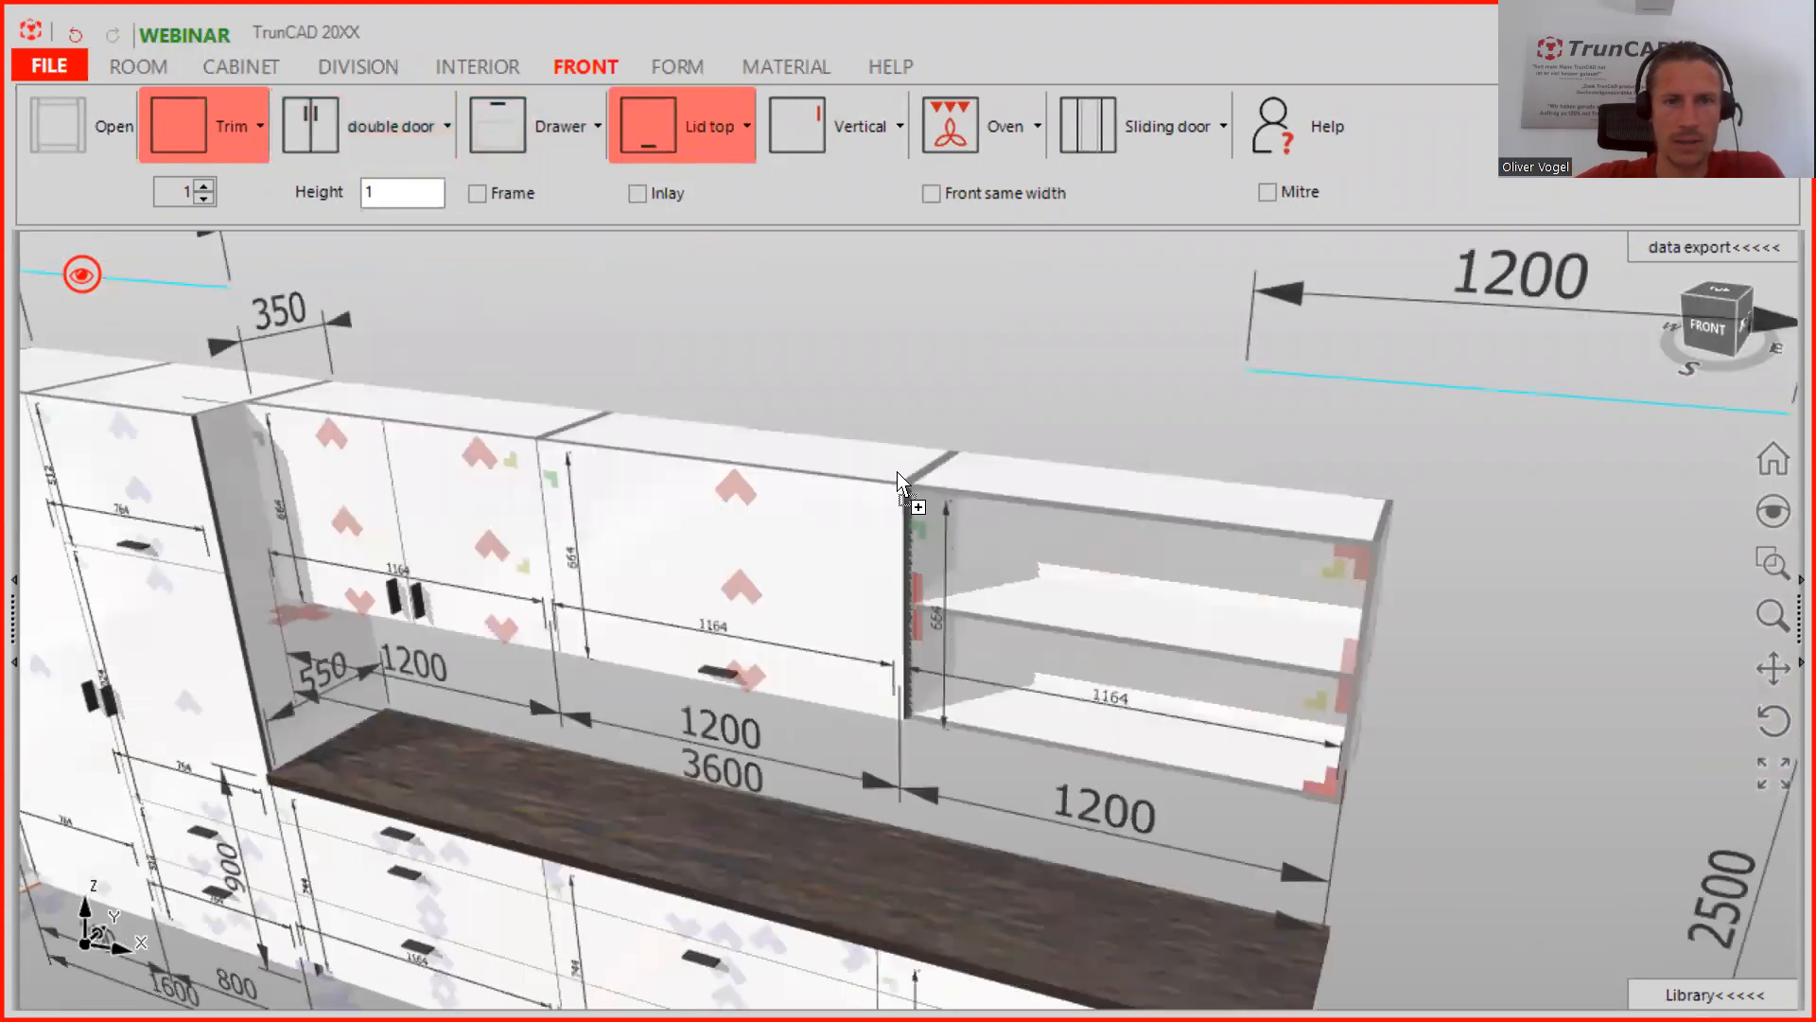
left_click(1073, 609)
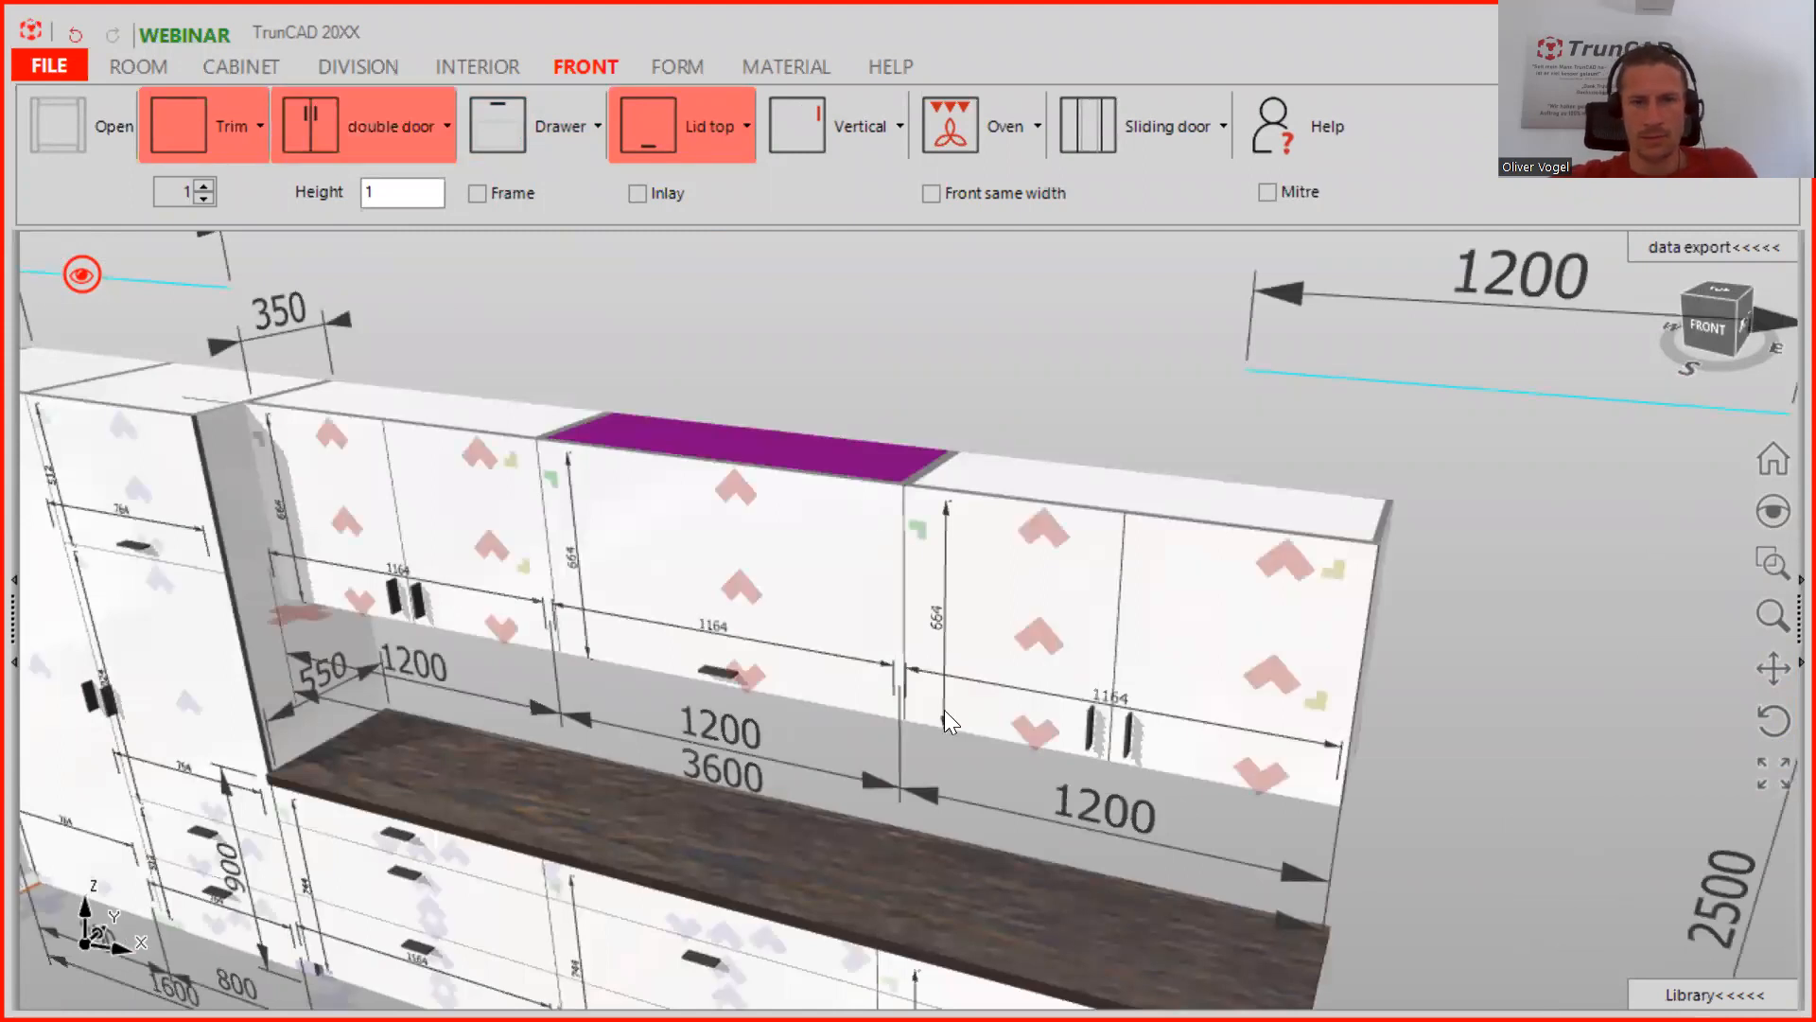
Insert a sink in the worktop above the middle section of the base cabinet
scroll(946, 706, "down", 5)
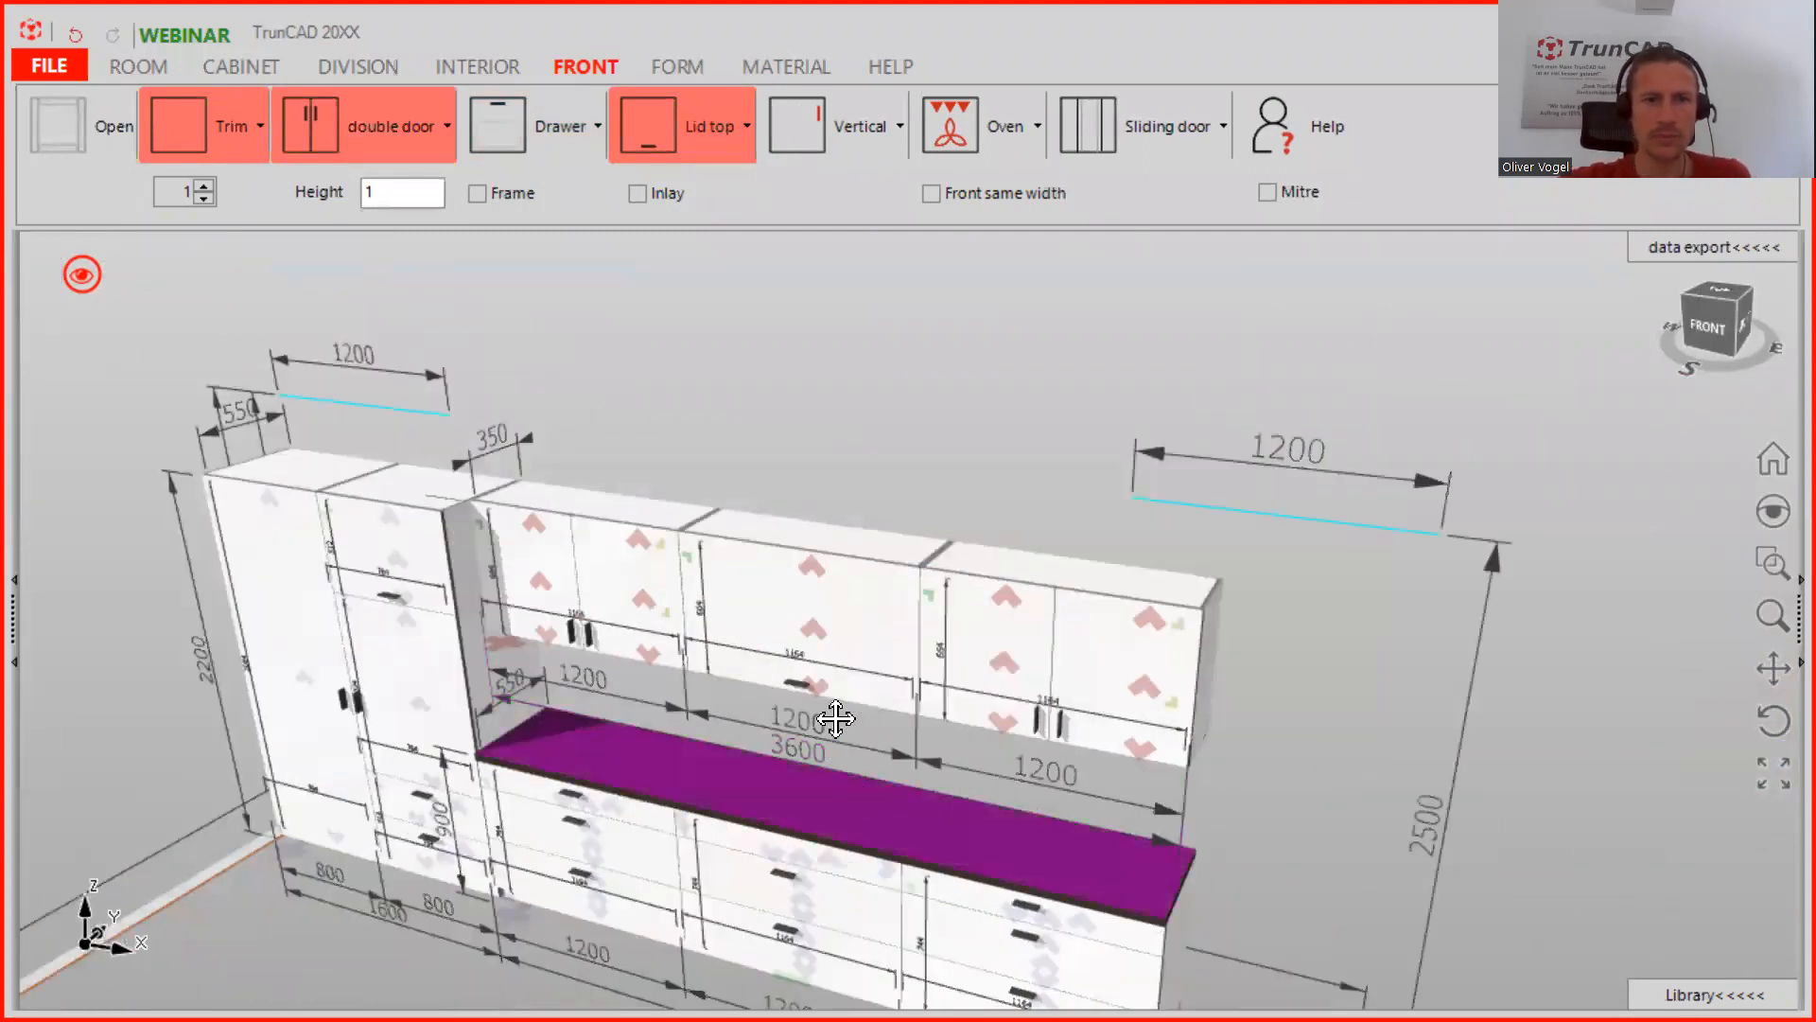
scroll(823, 681, "up", 5)
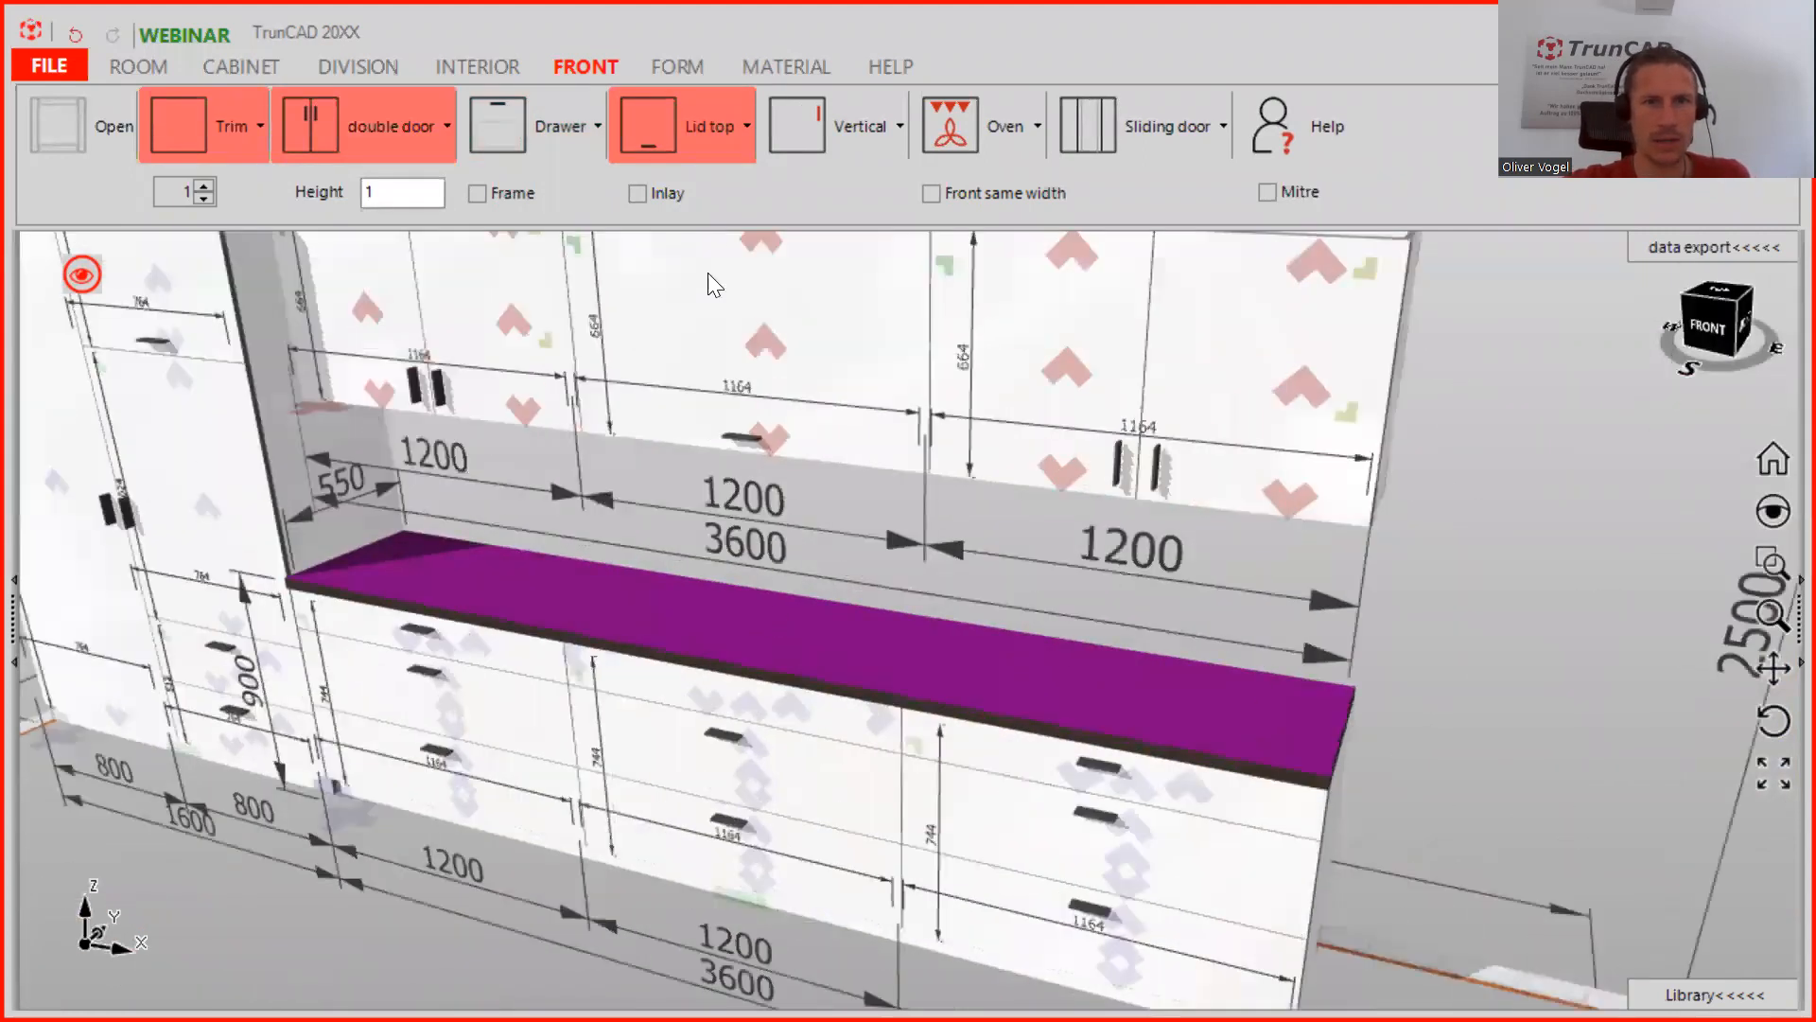
left_click(671, 66)
left_click(596, 66)
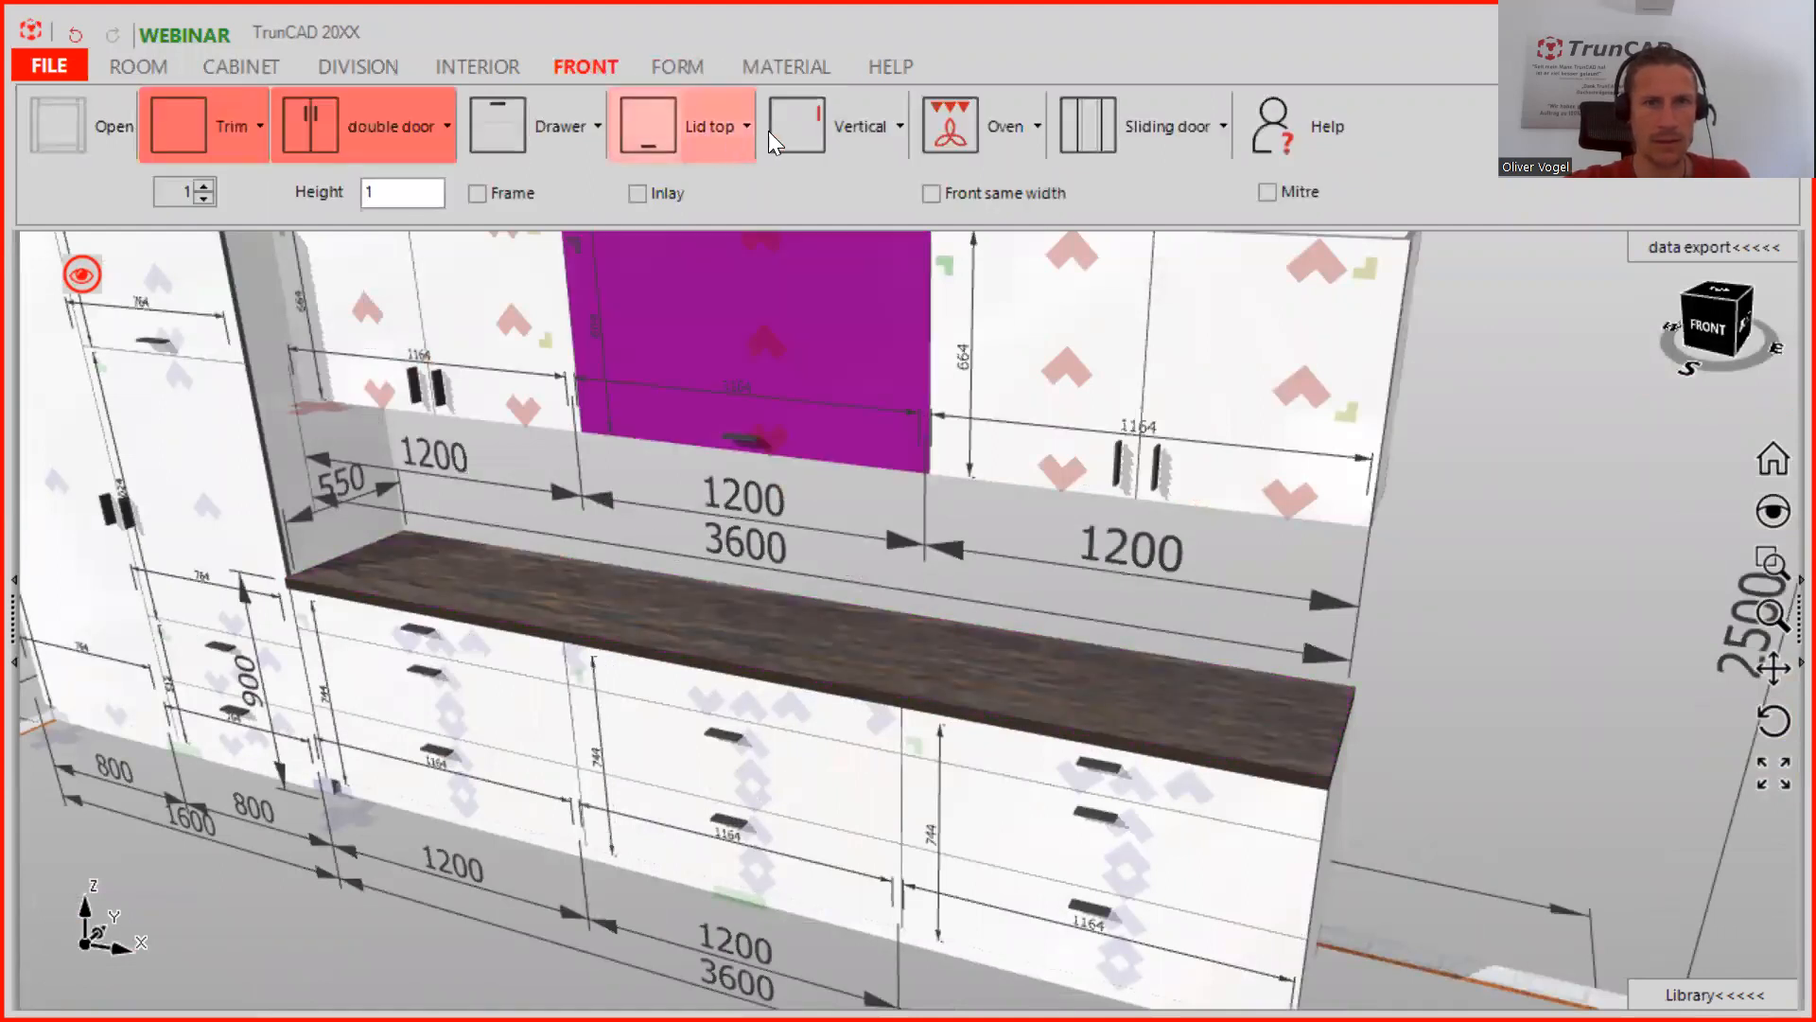
left_click(997, 123)
left_click(1031, 590)
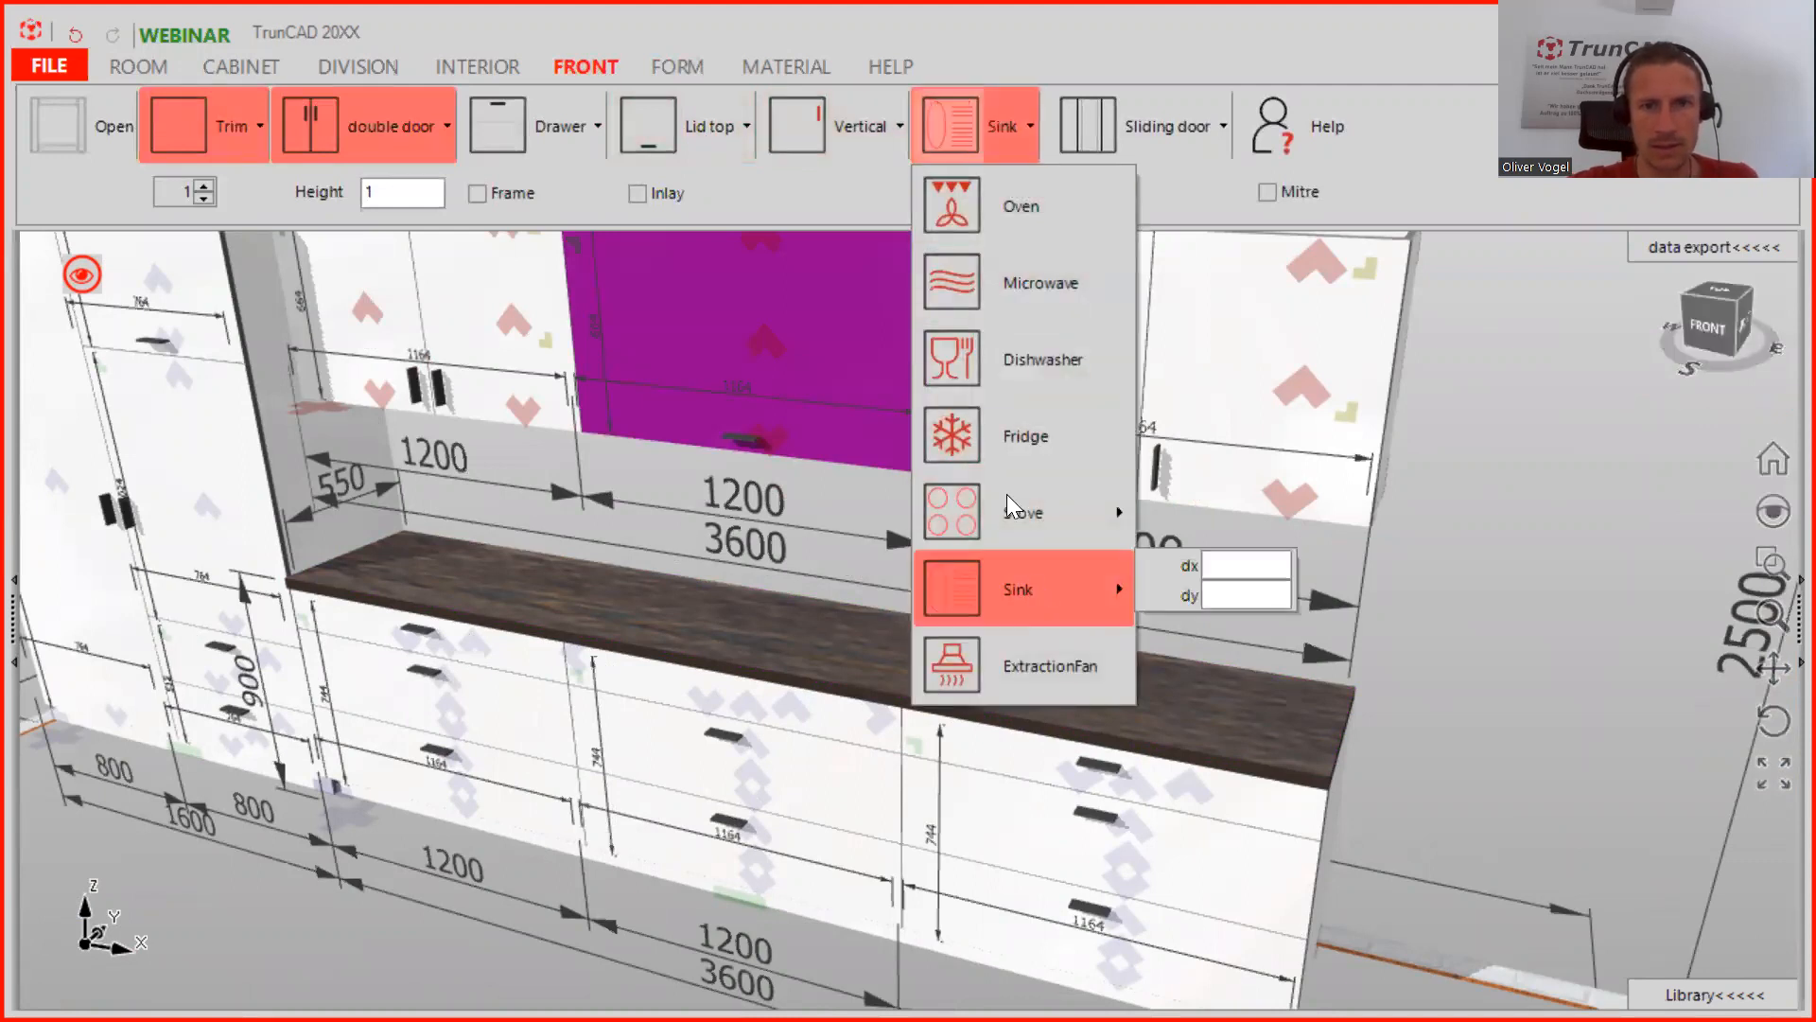
left_click(953, 126)
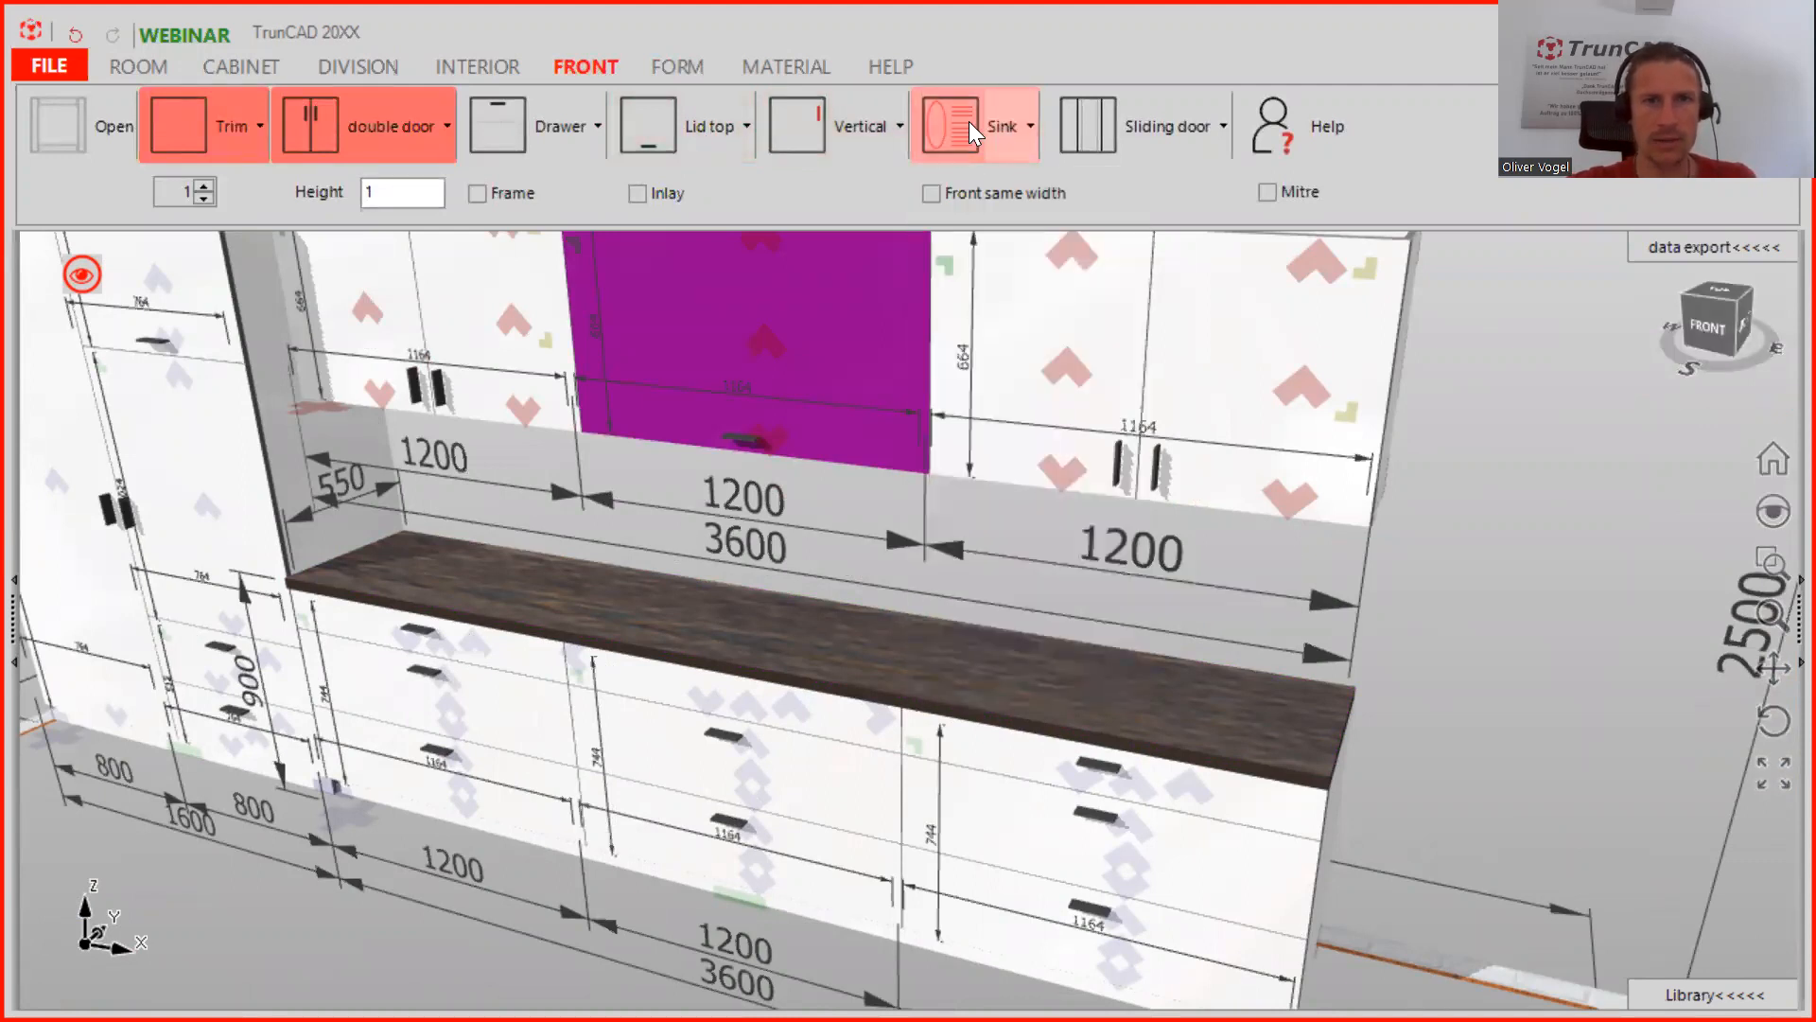
left_click(774, 761)
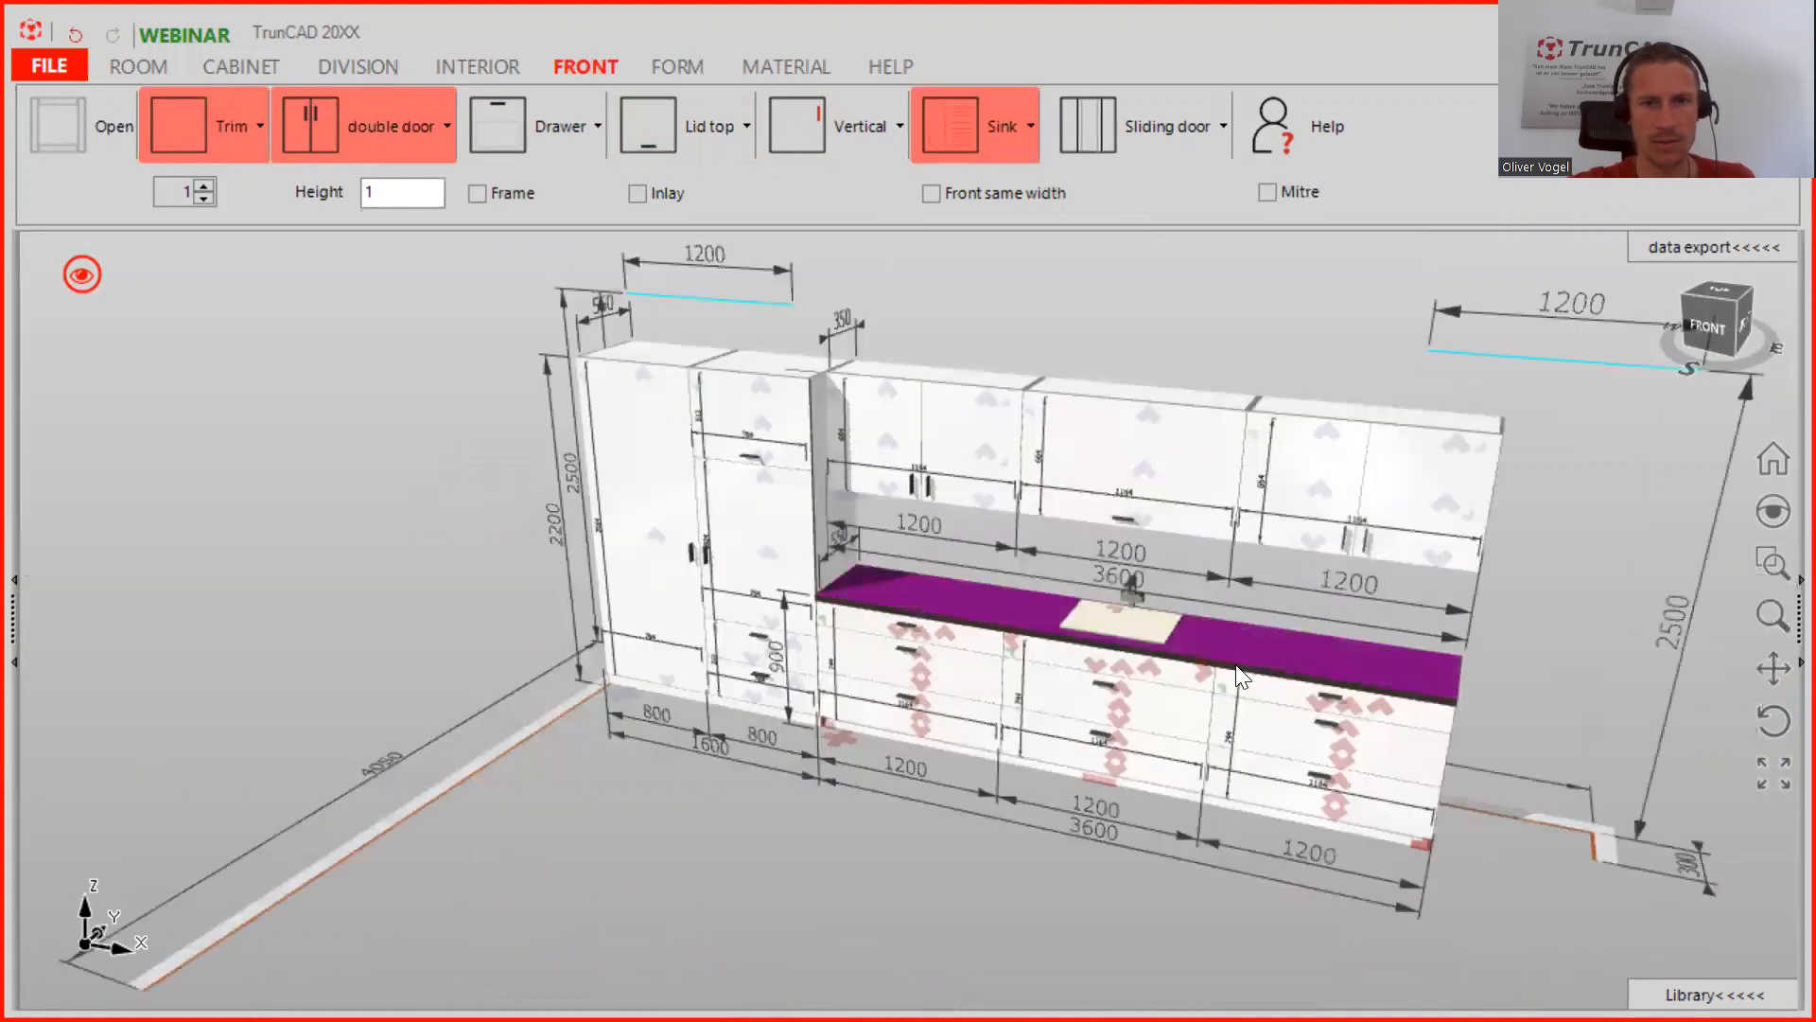
scroll(1207, 634, "up", 2)
scroll(1134, 605, "down", 5)
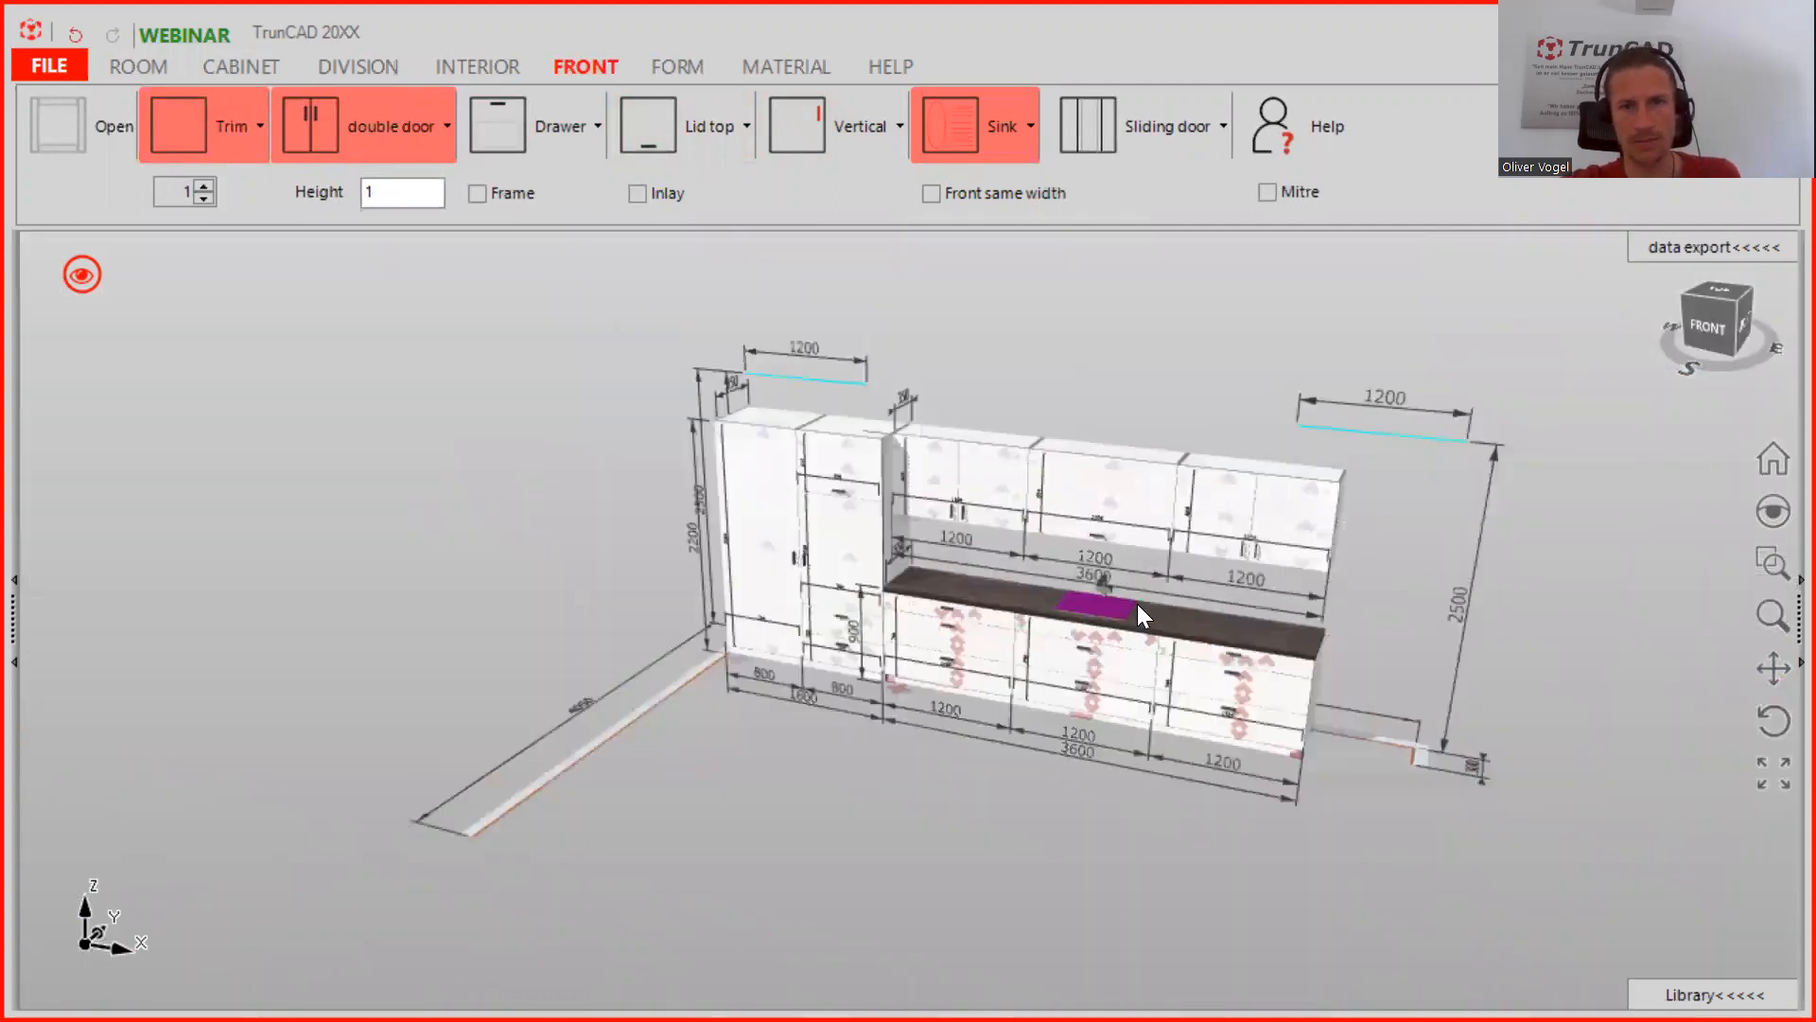
middle_click_drag(1434, 592, 1373, 601)
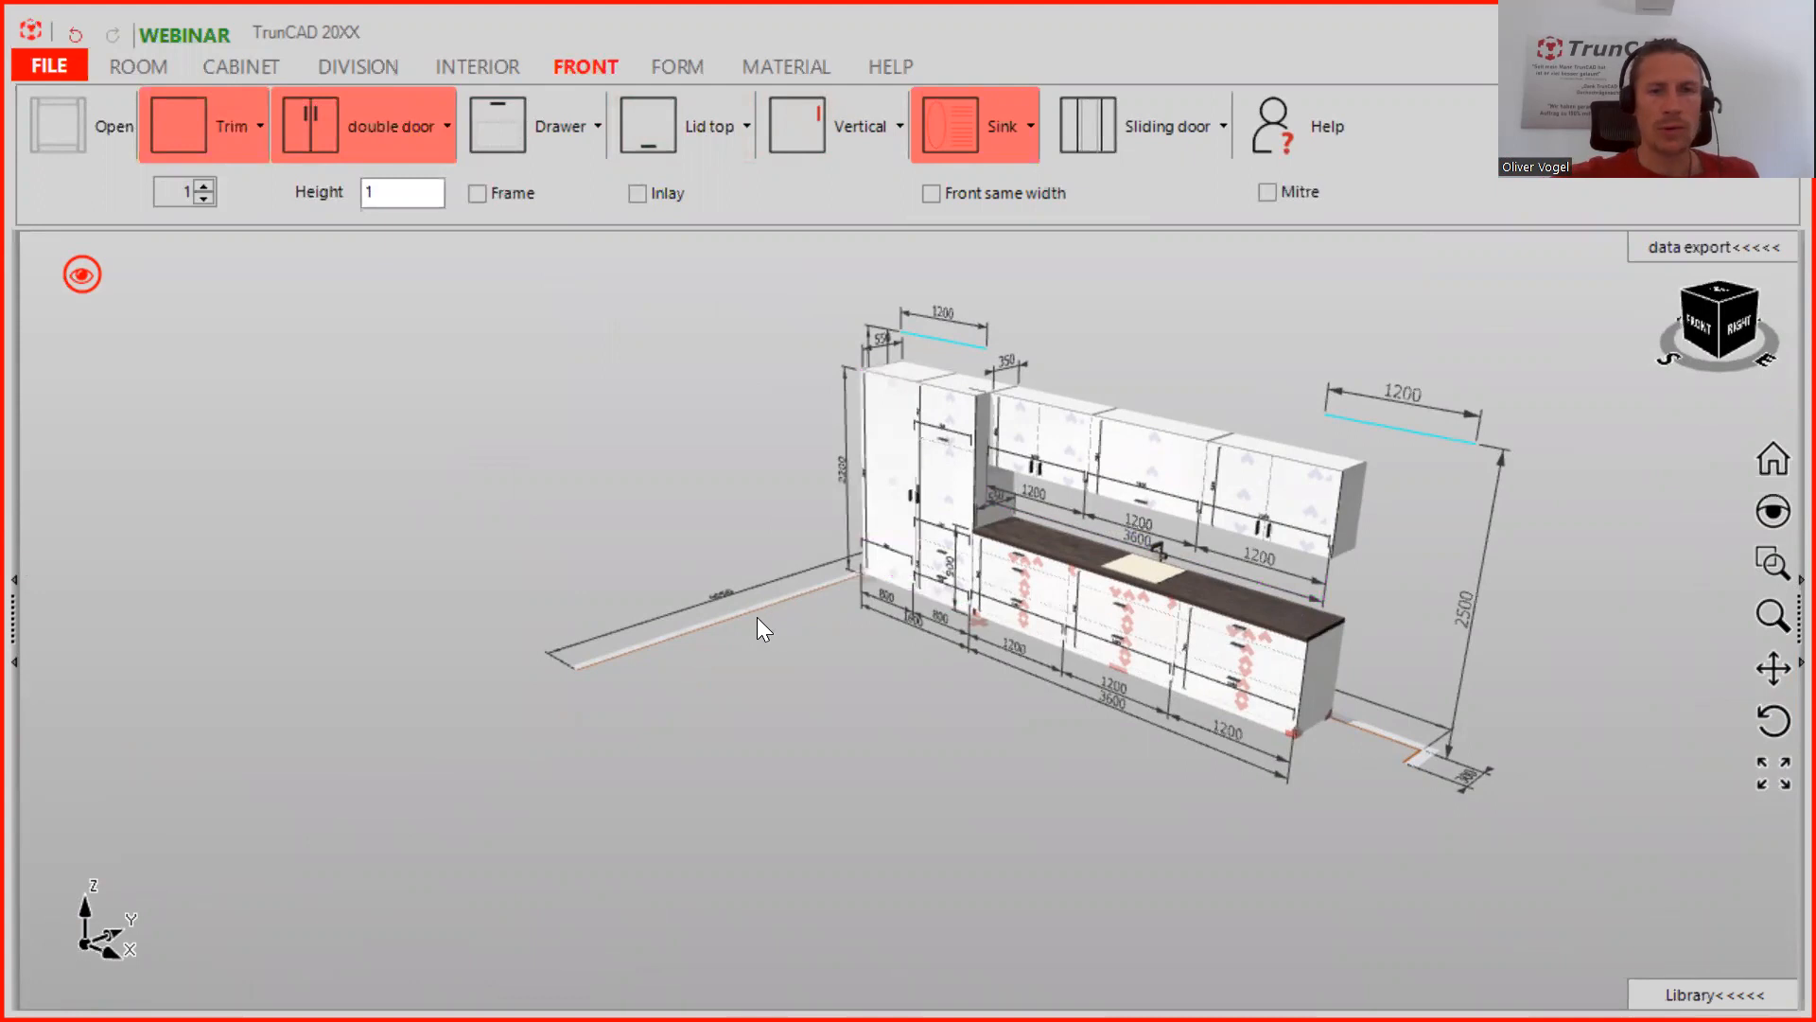
scroll(813, 598, "up", 5)
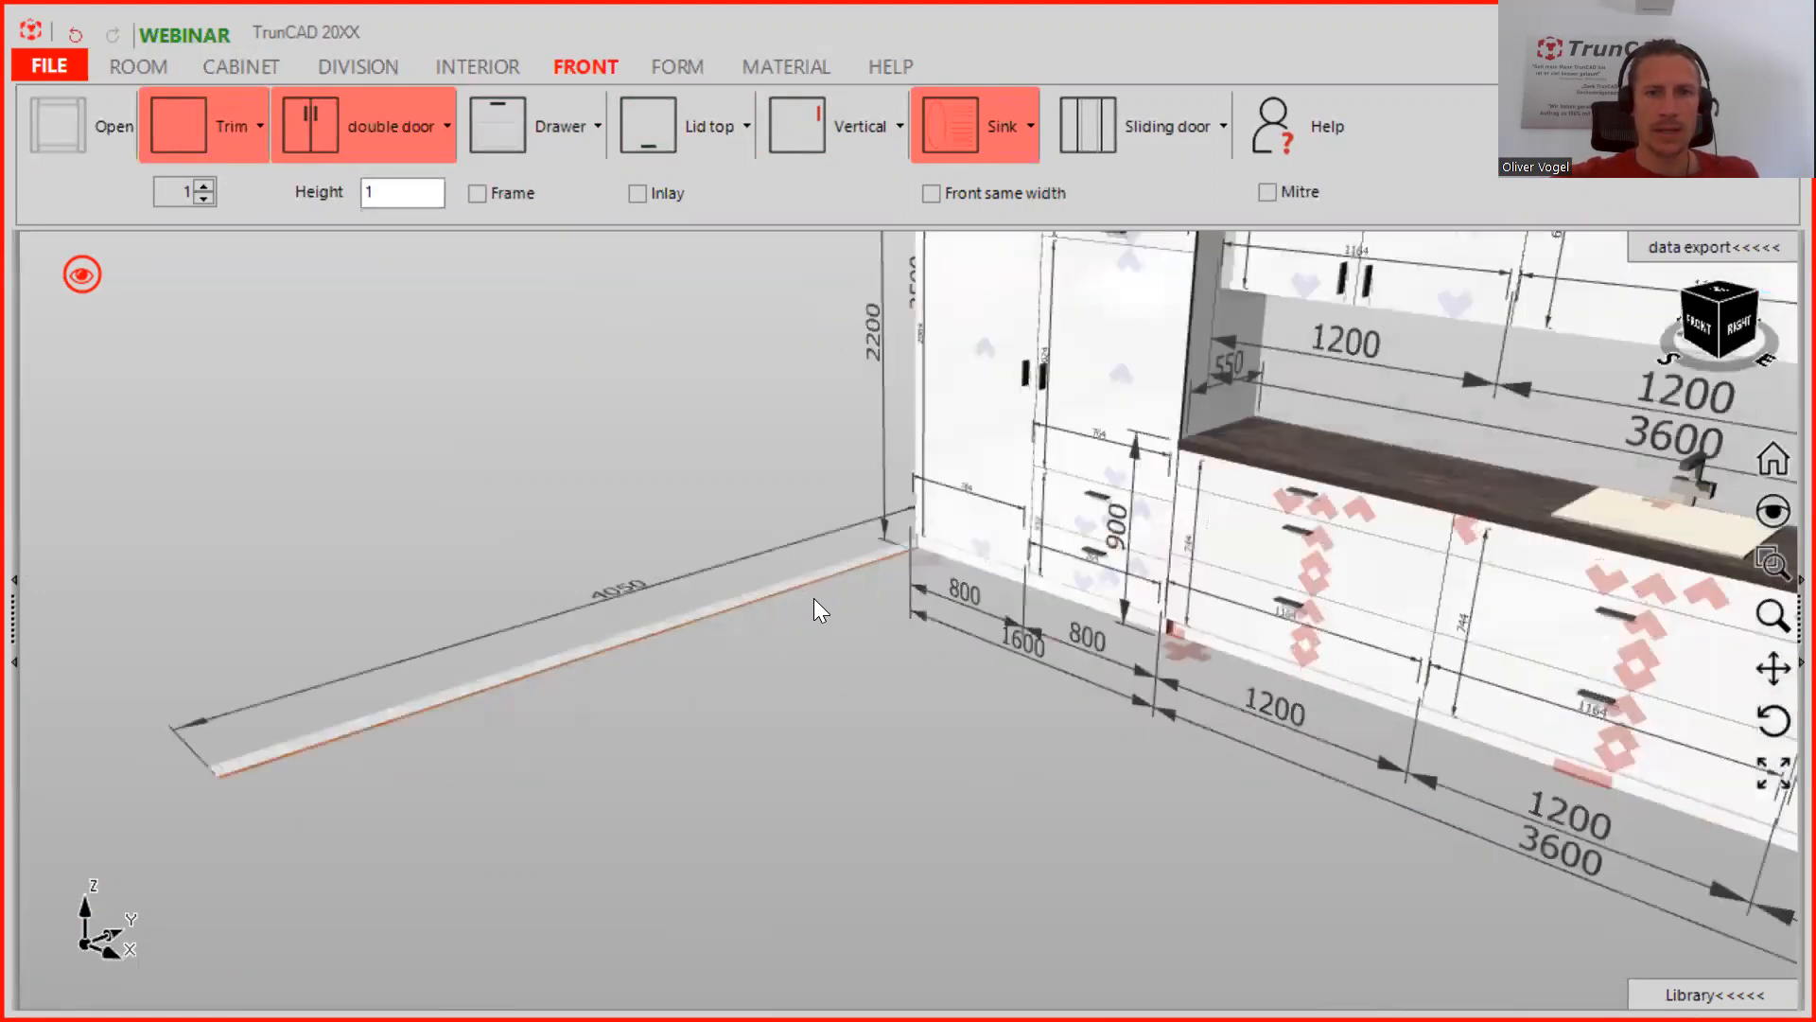
scroll(813, 598, "down", 5)
middle_click_drag(814, 598, 772, 625)
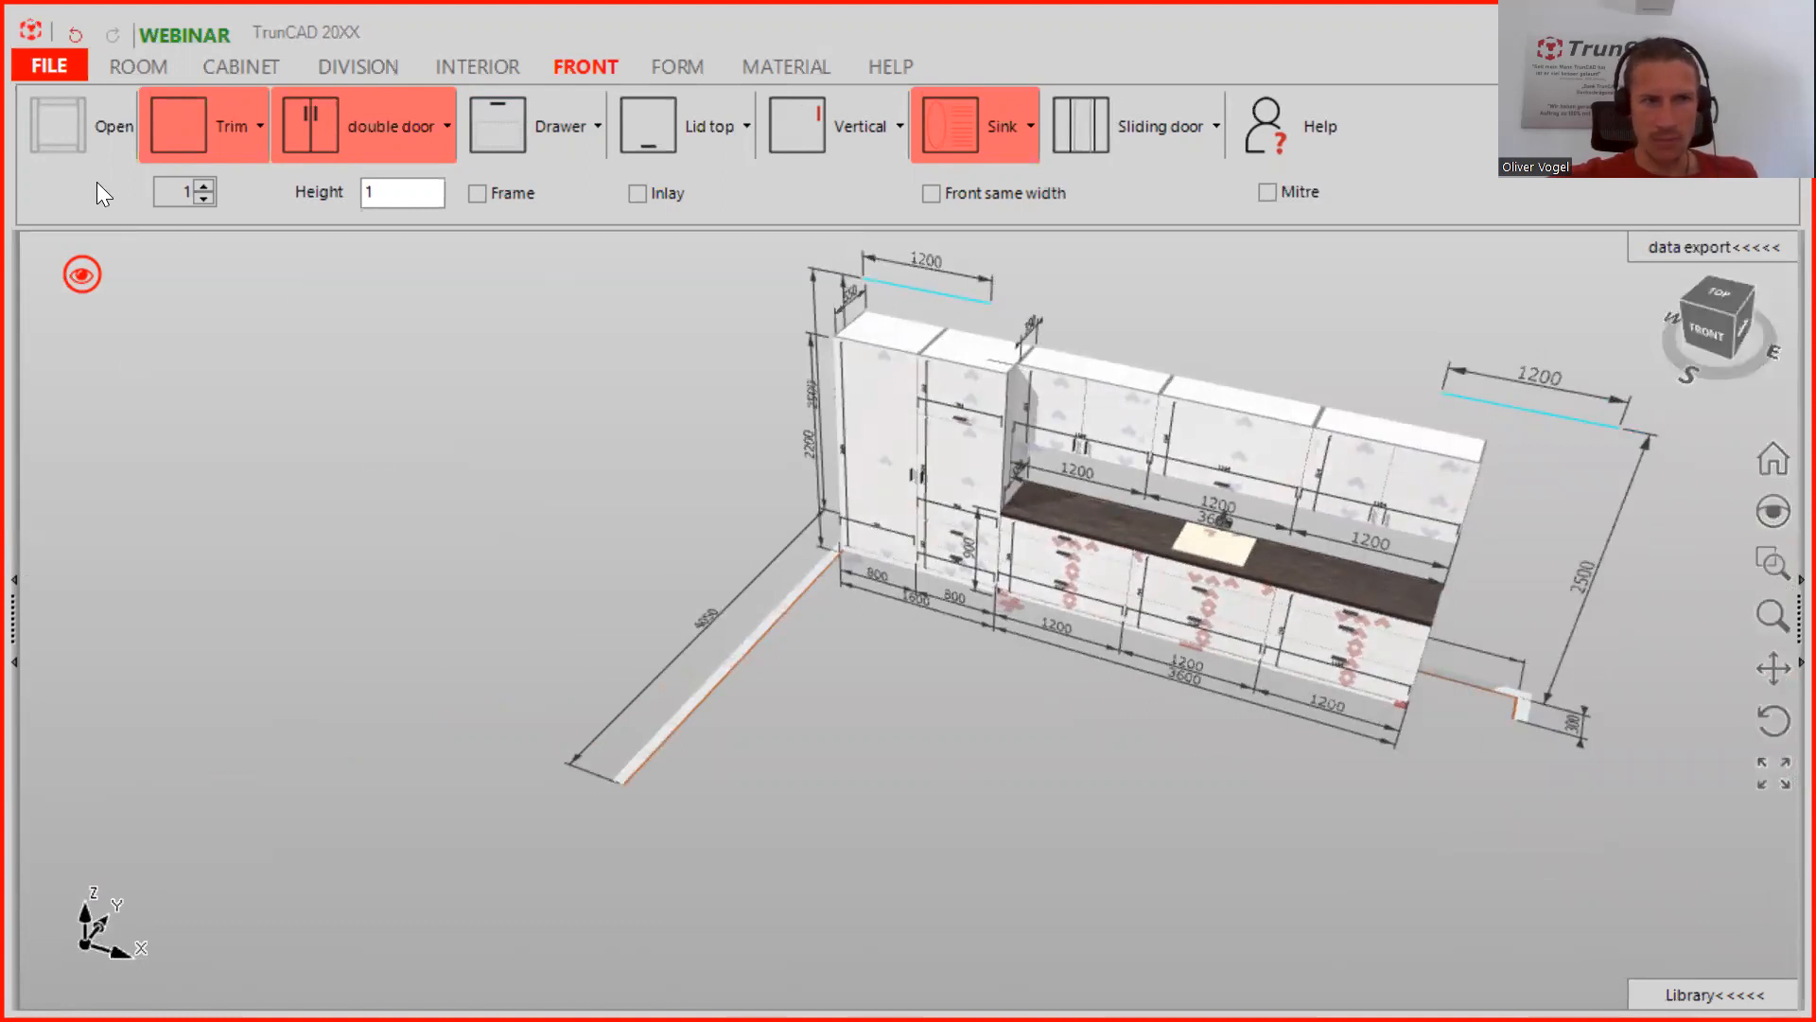
Set the next cabinet's height to 900 and depth to 1100 for the island
left_click(221, 70)
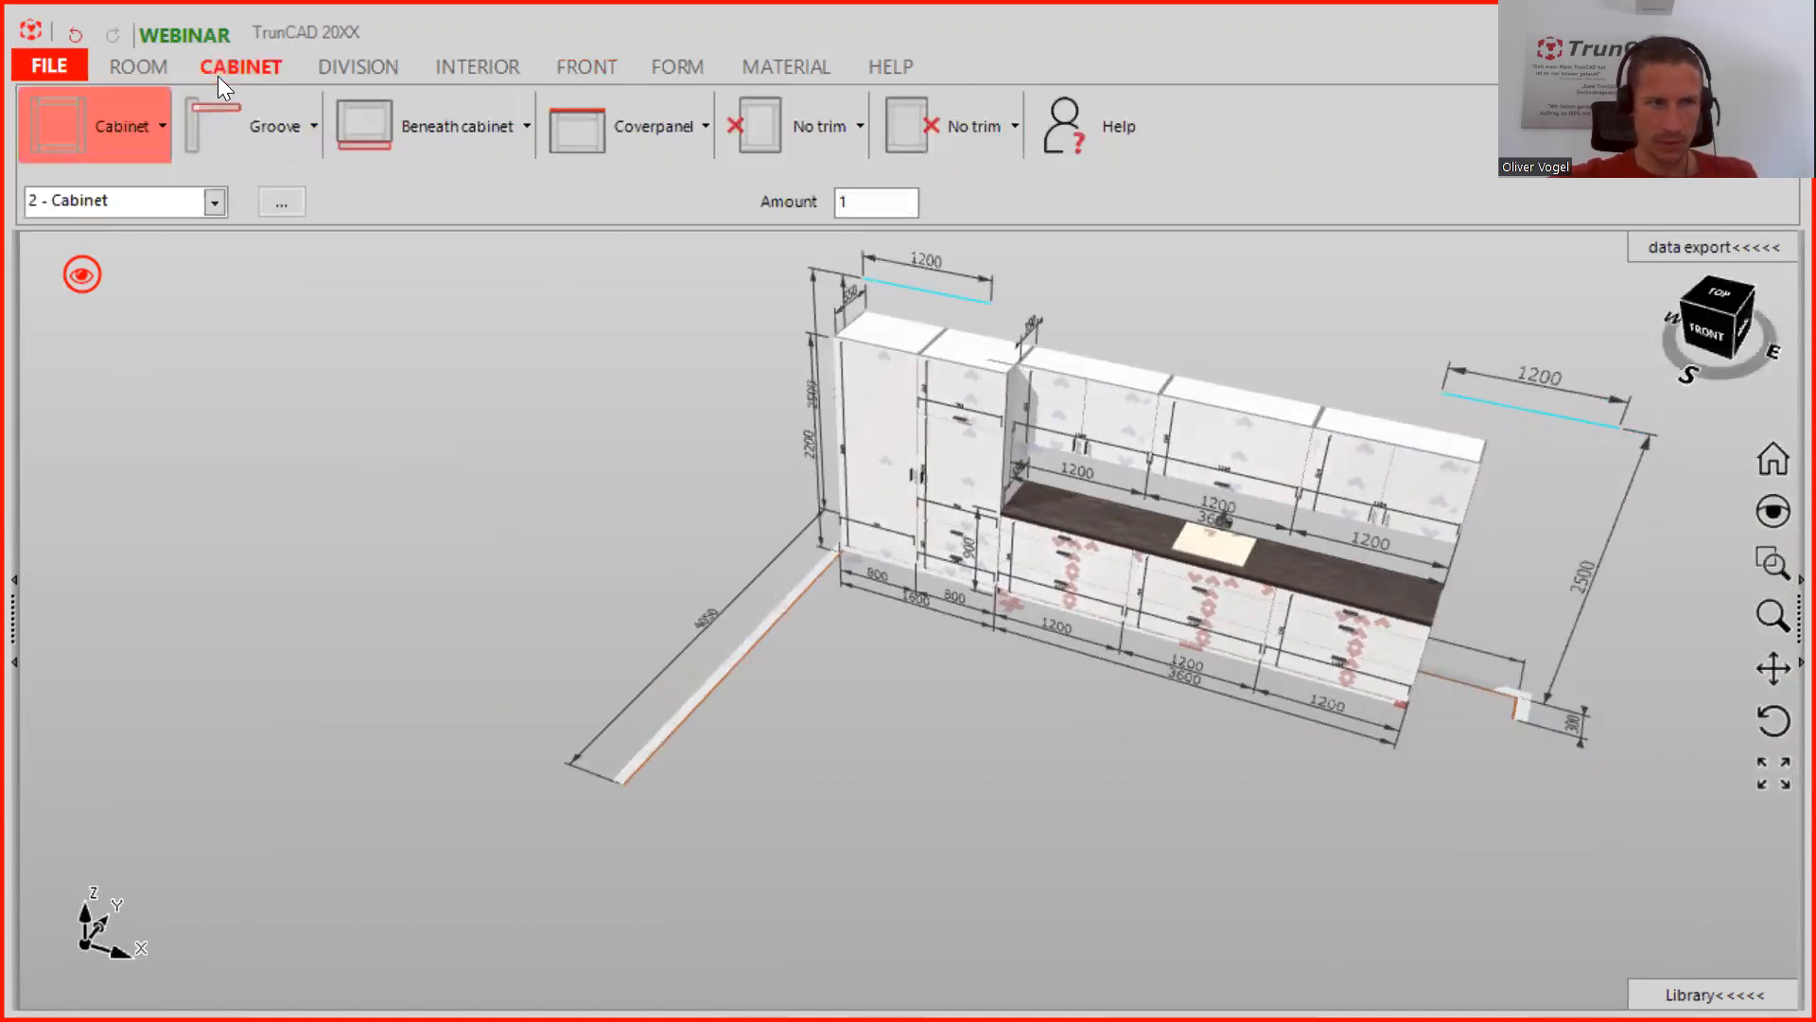
left_click(161, 125)
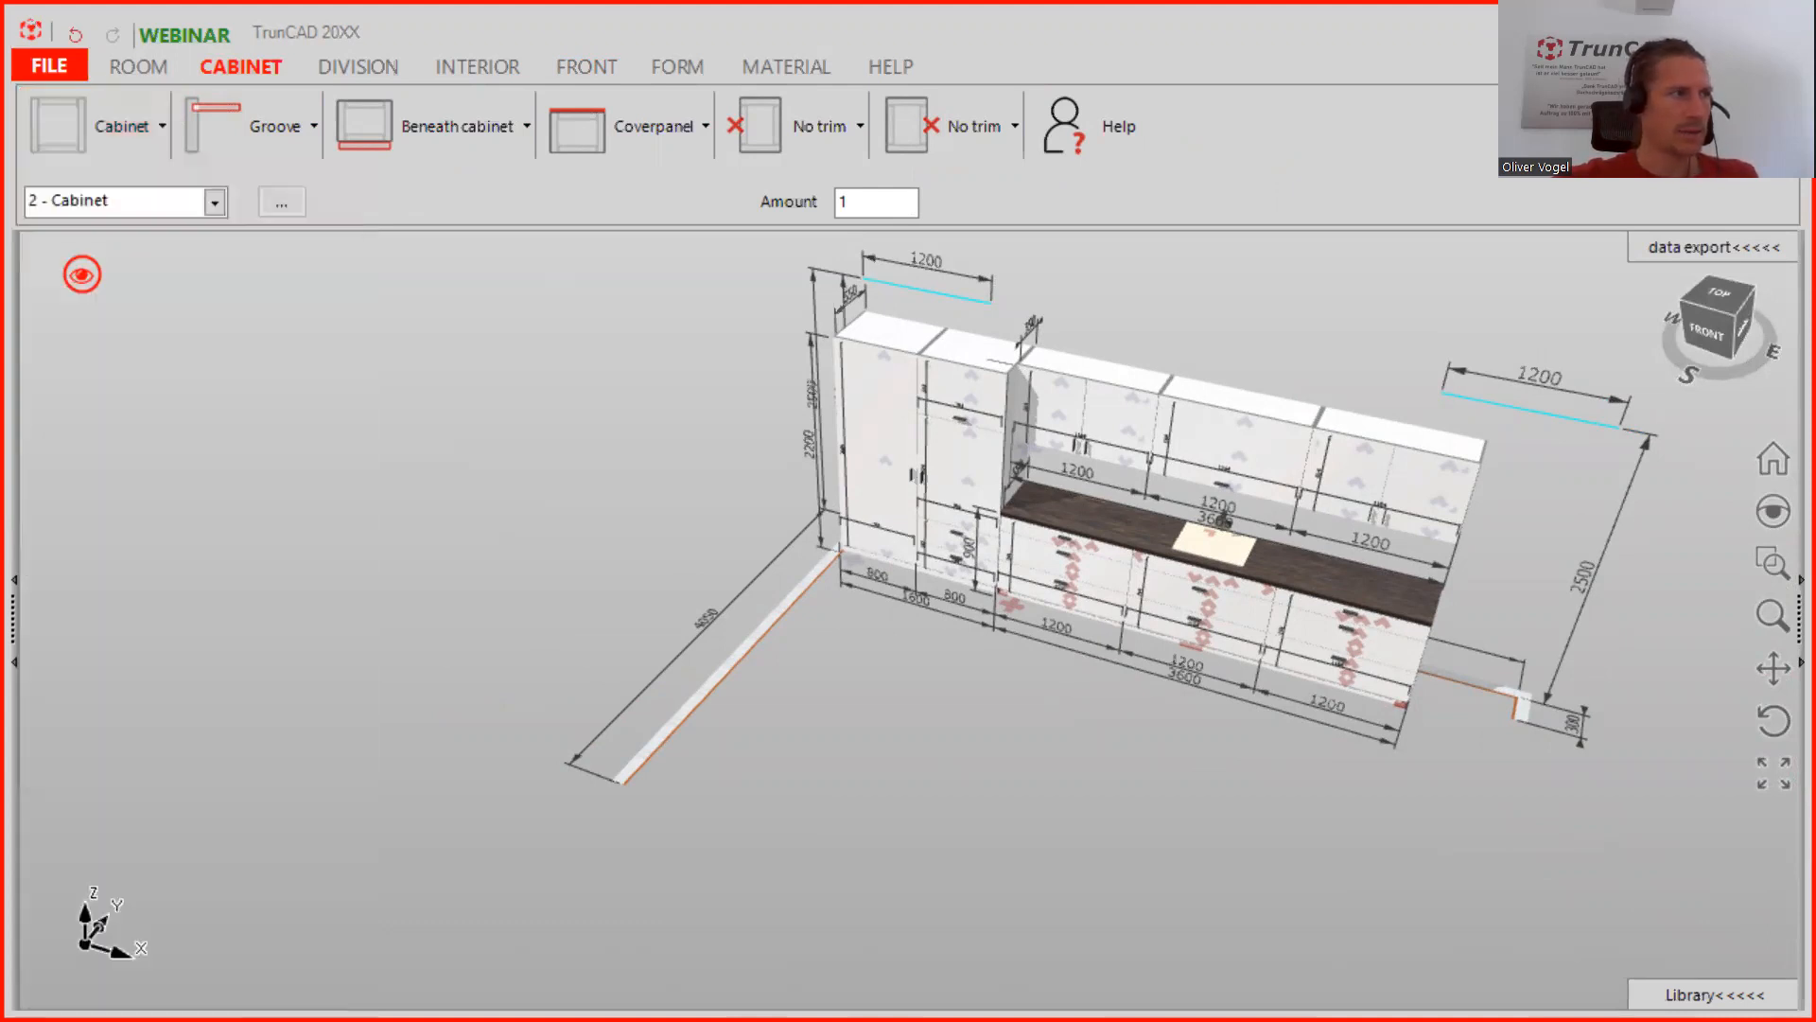
mouse_move(162, 210)
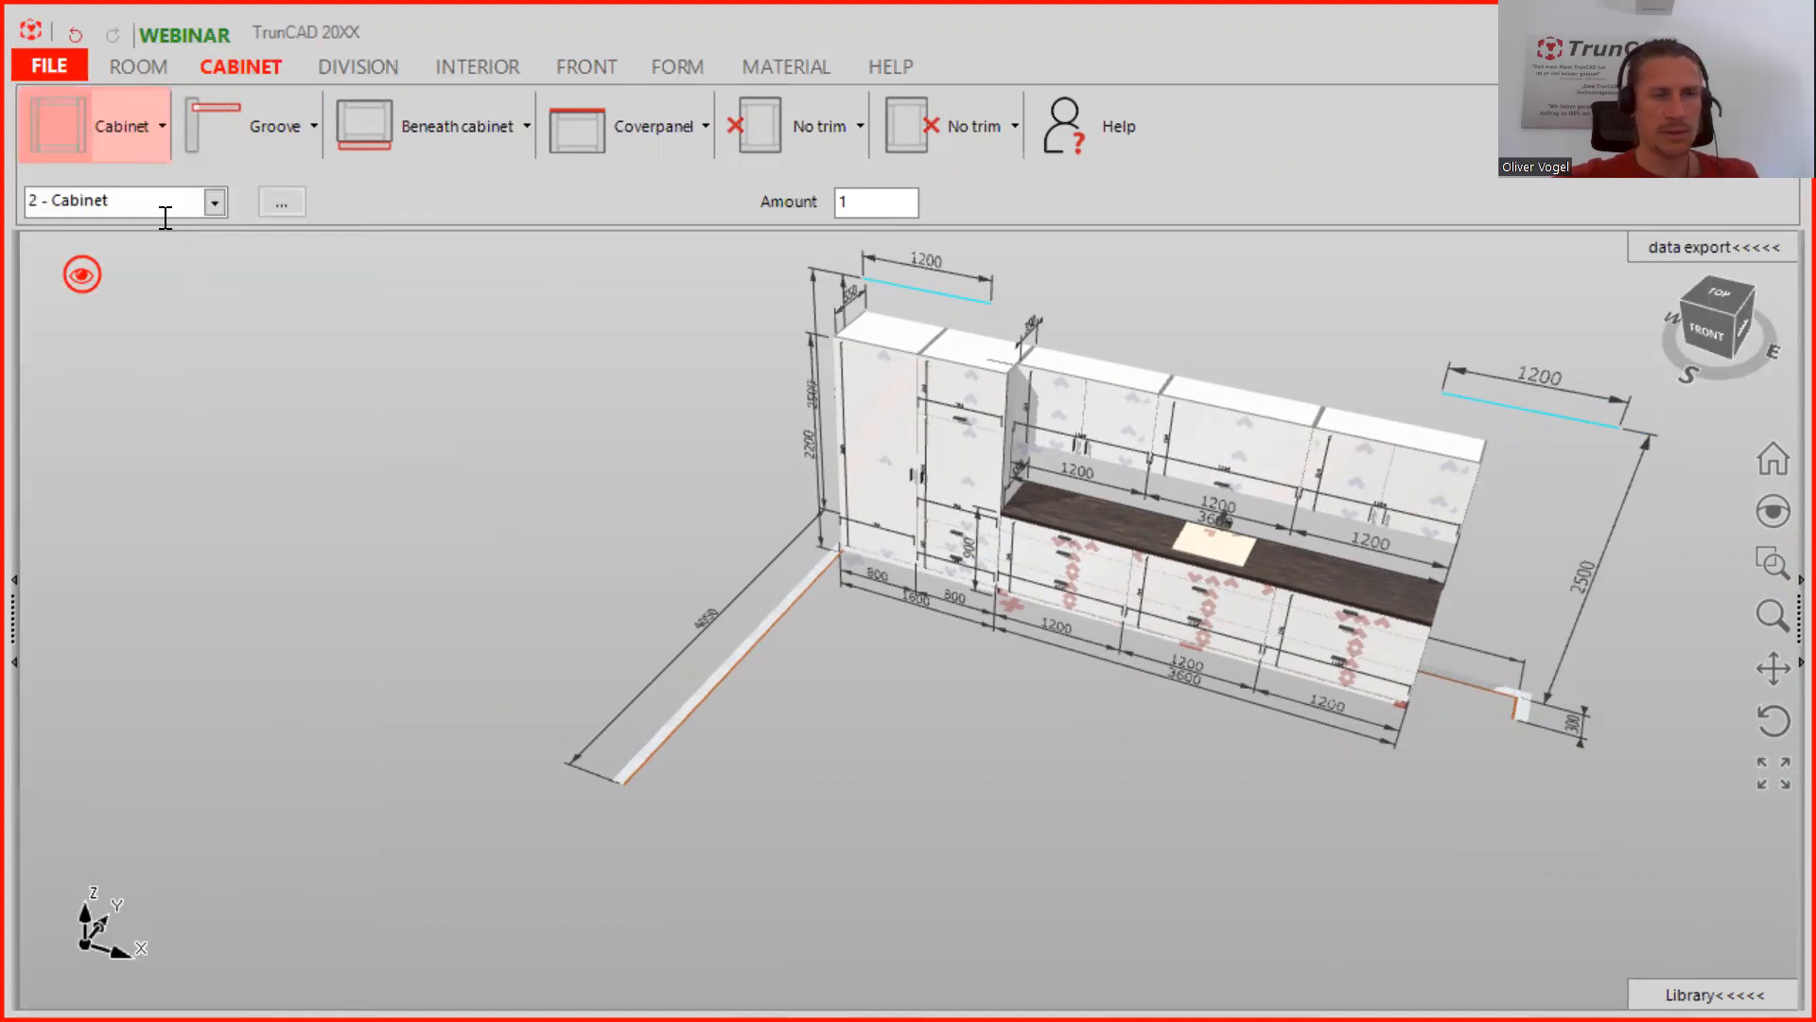
left_click(189, 273)
type("900")
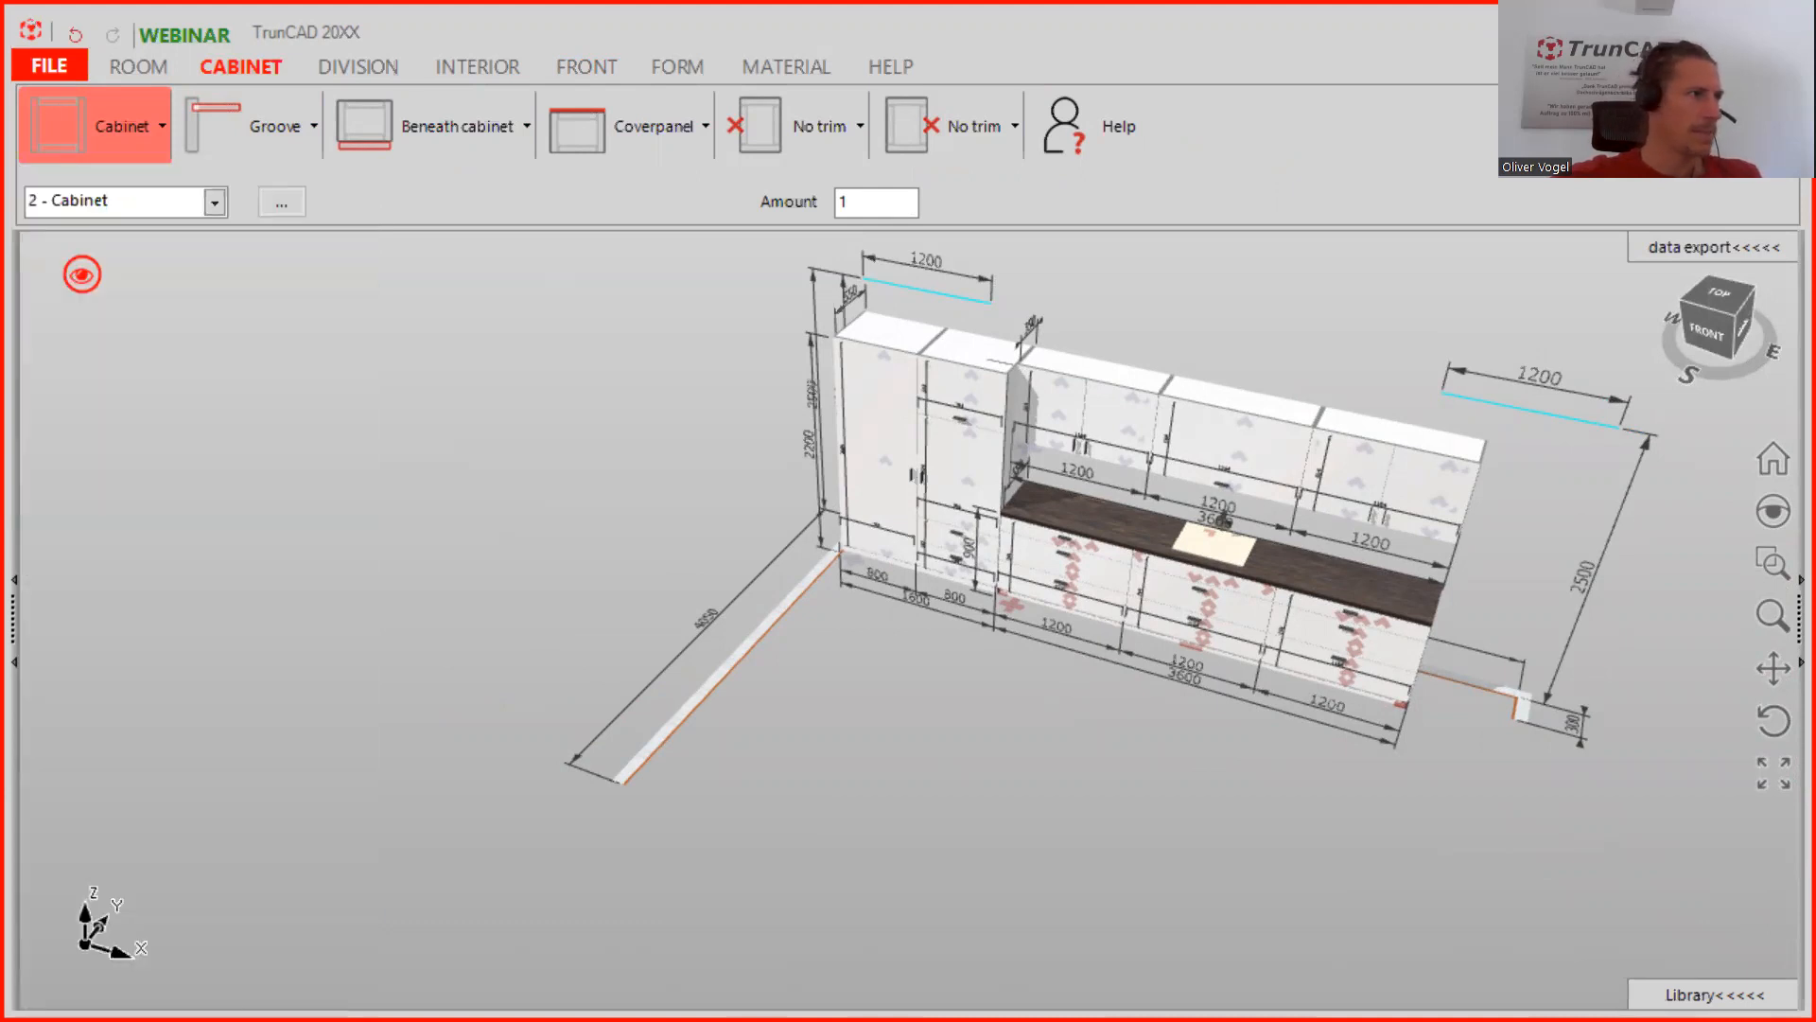
mouse_move(167, 113)
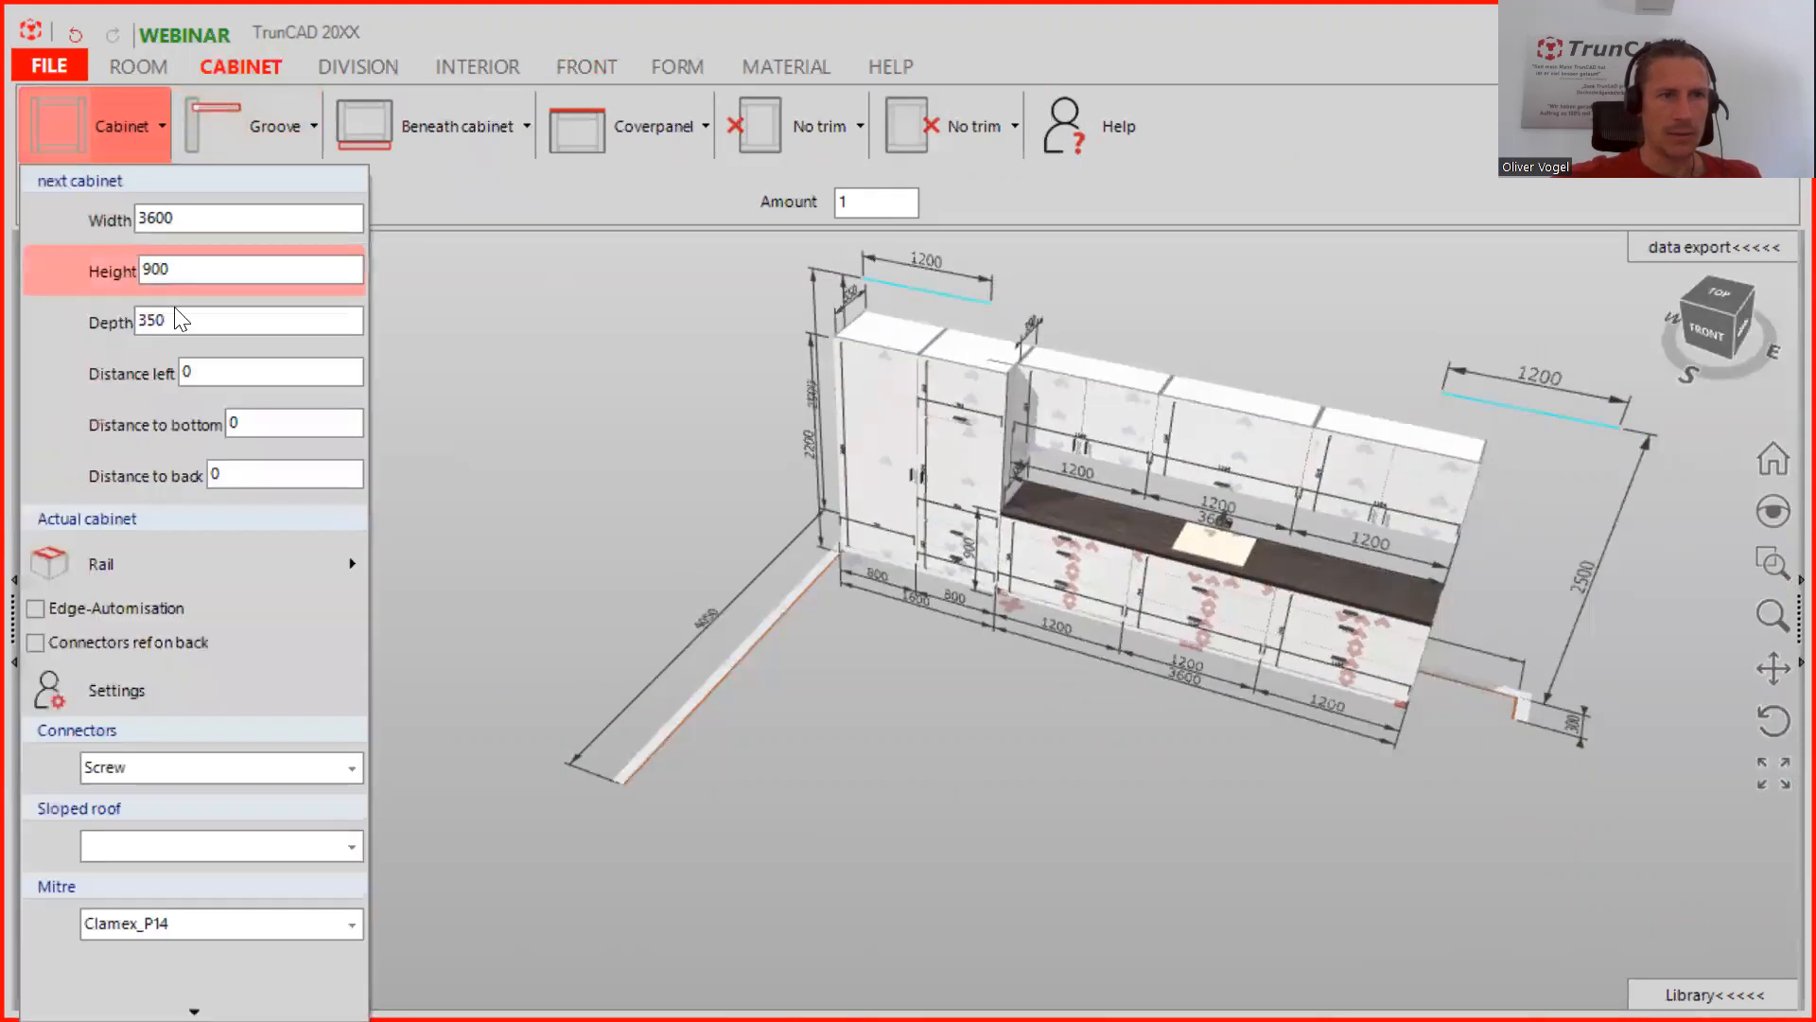
left_click(197, 323)
type("1000")
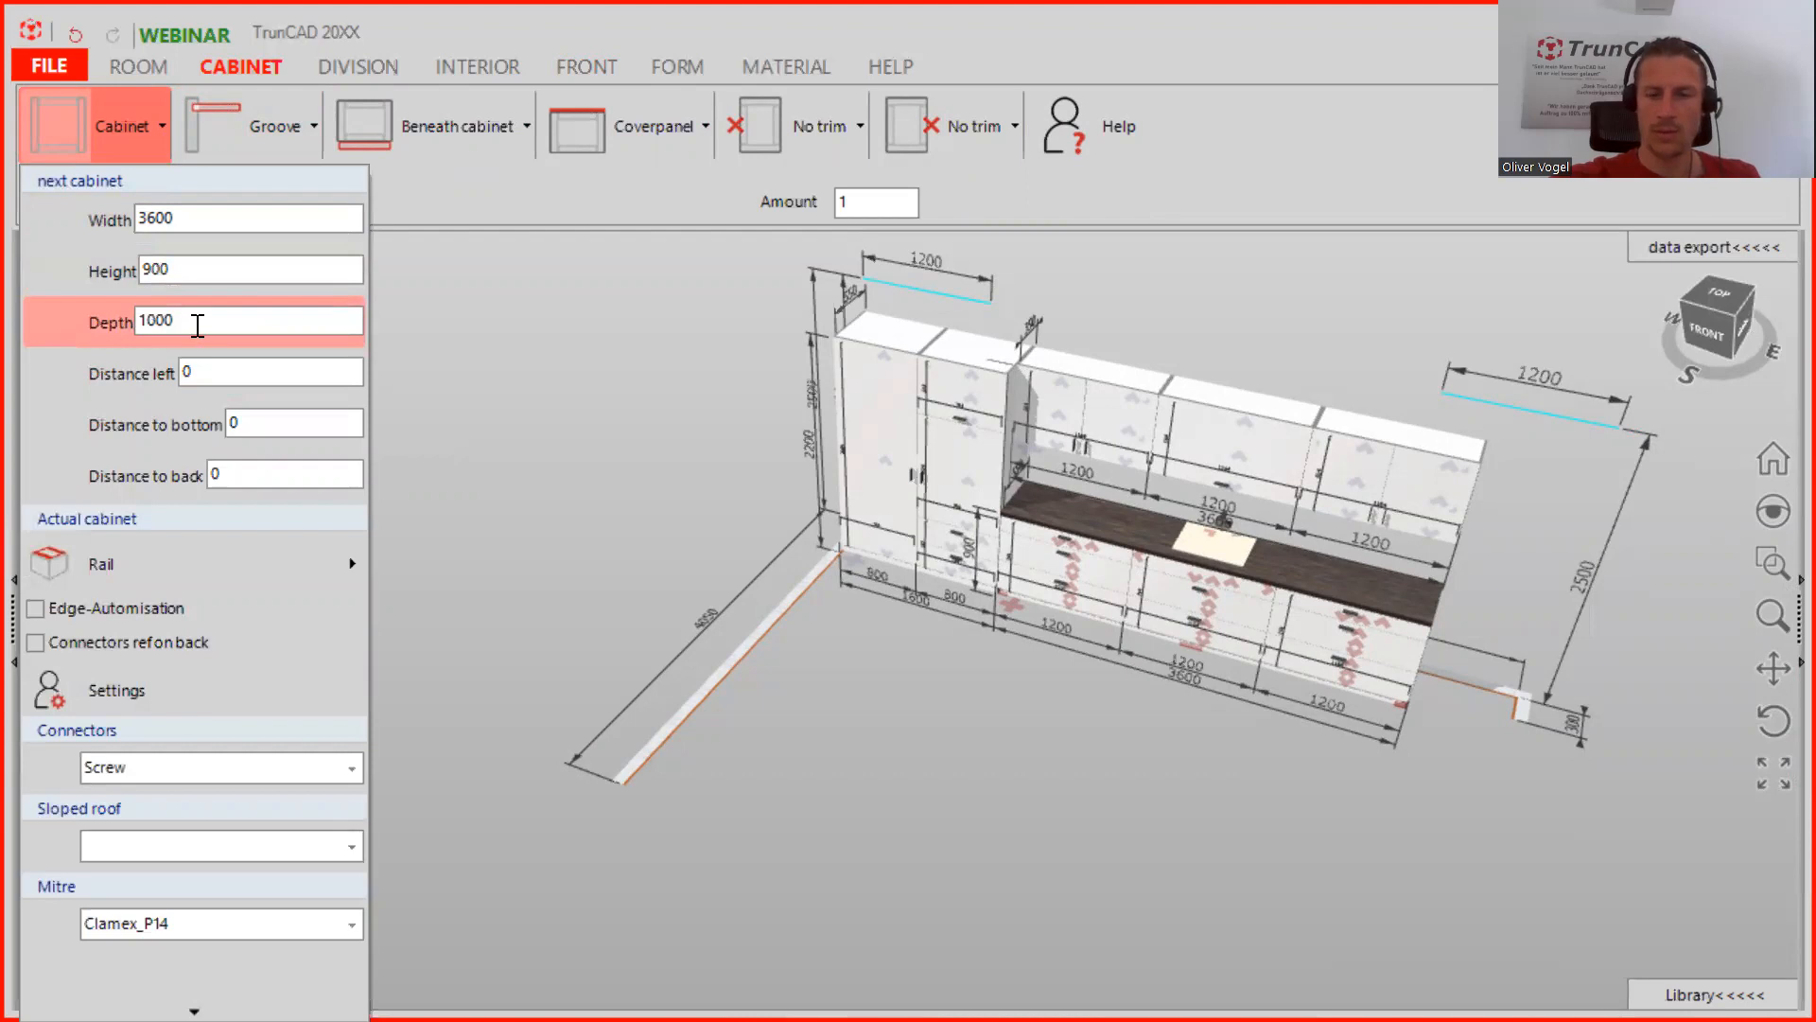
key("Left")
key("Left")
key("BackSpace")
type("1")
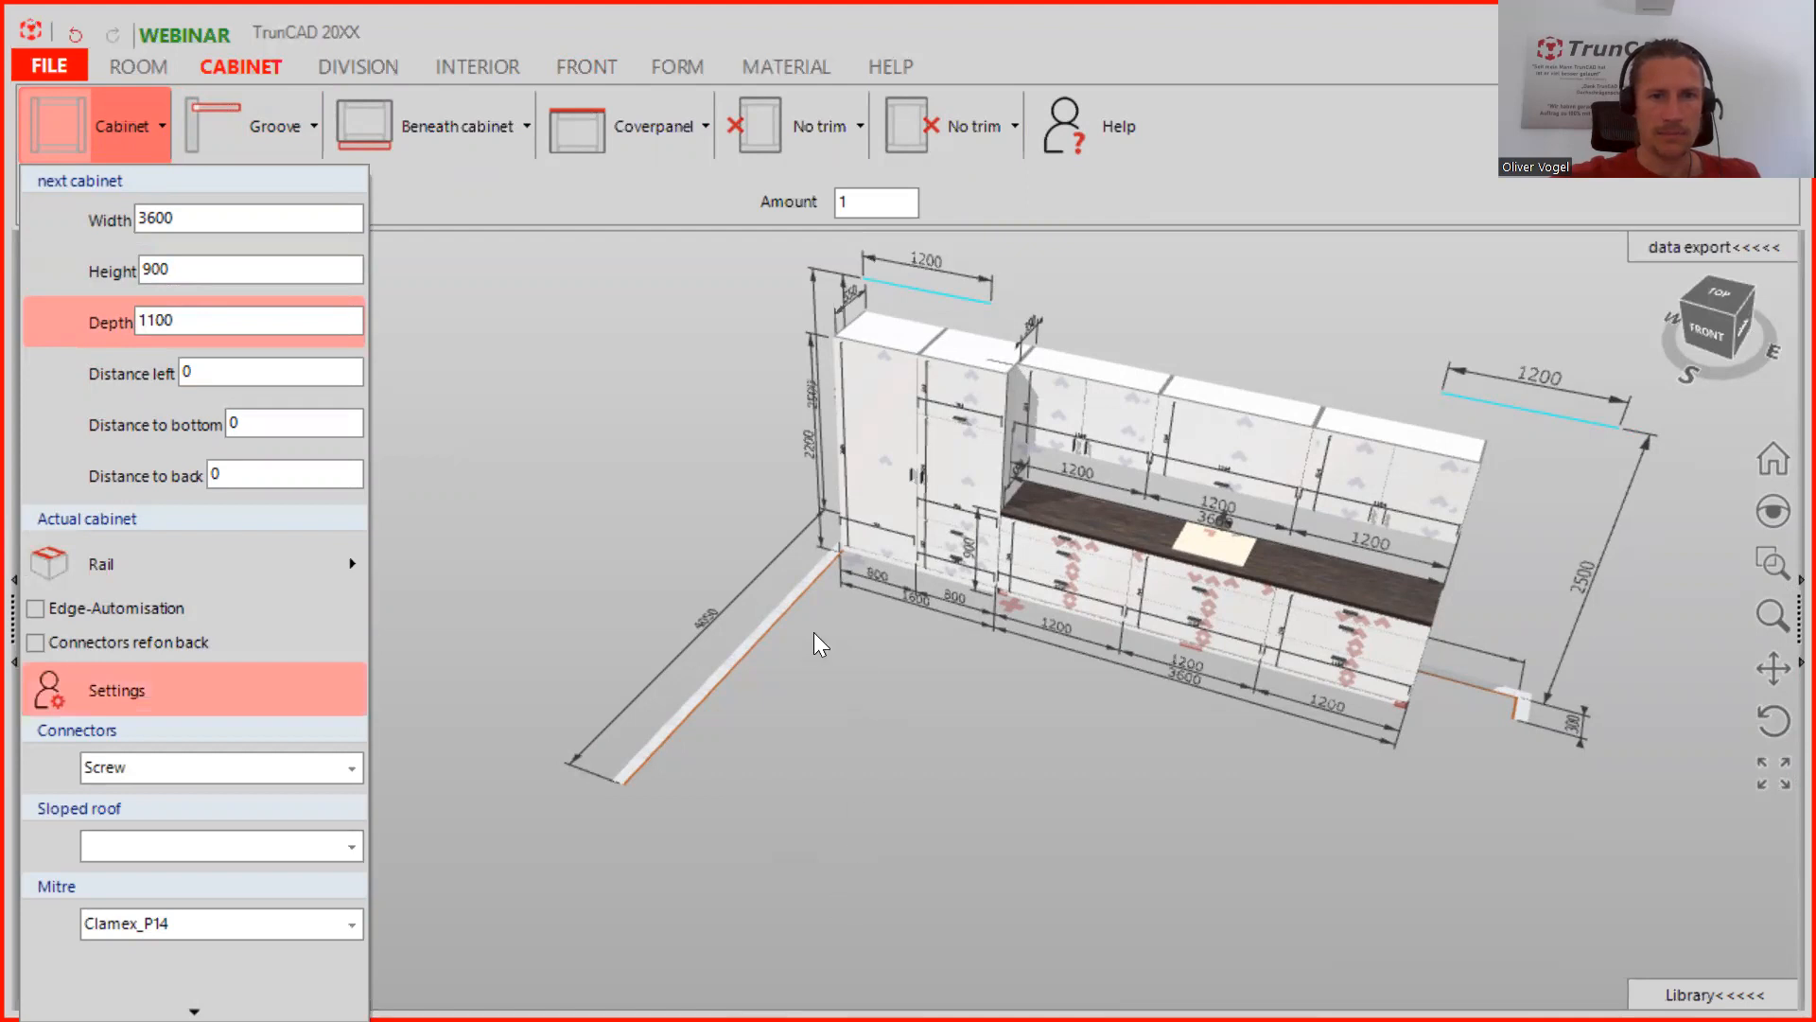
Set the island cabinet's left distance to 1600, matching the width of the tall cabinet
left_click_drag(988, 736, 1023, 677)
scroll(1011, 660, "up", 5)
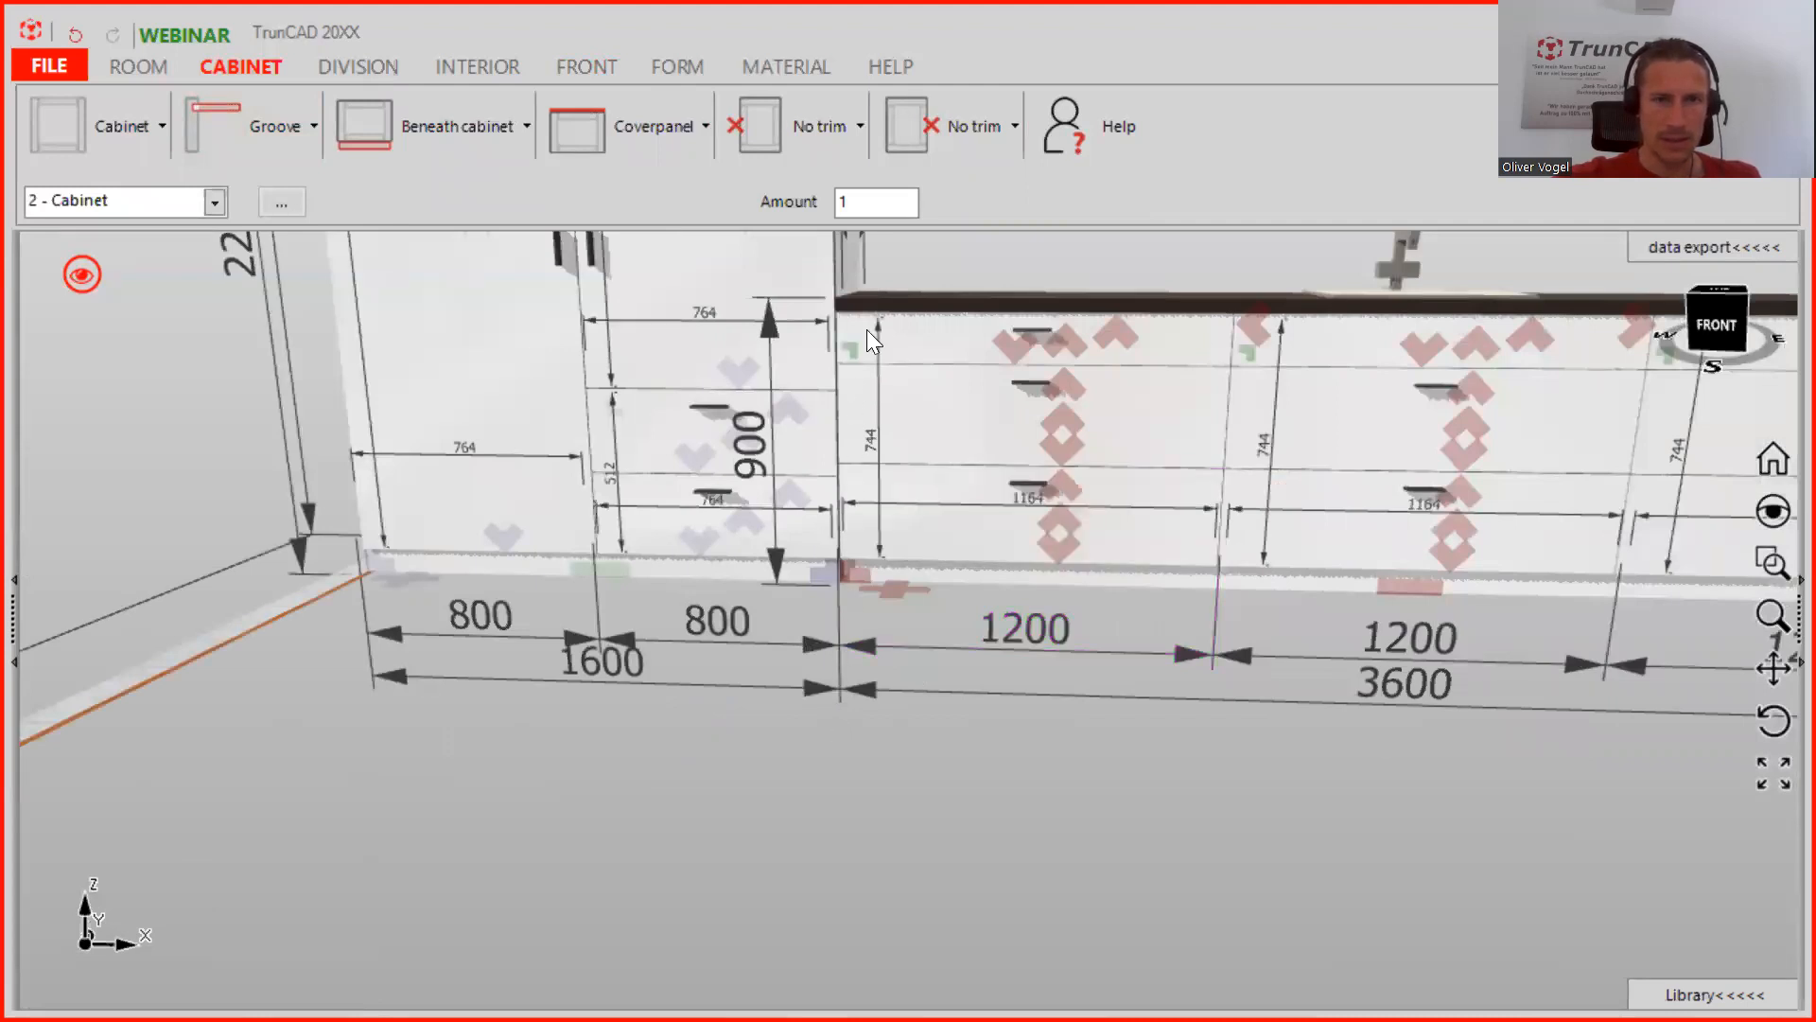
middle_click_drag(866, 339, 888, 361)
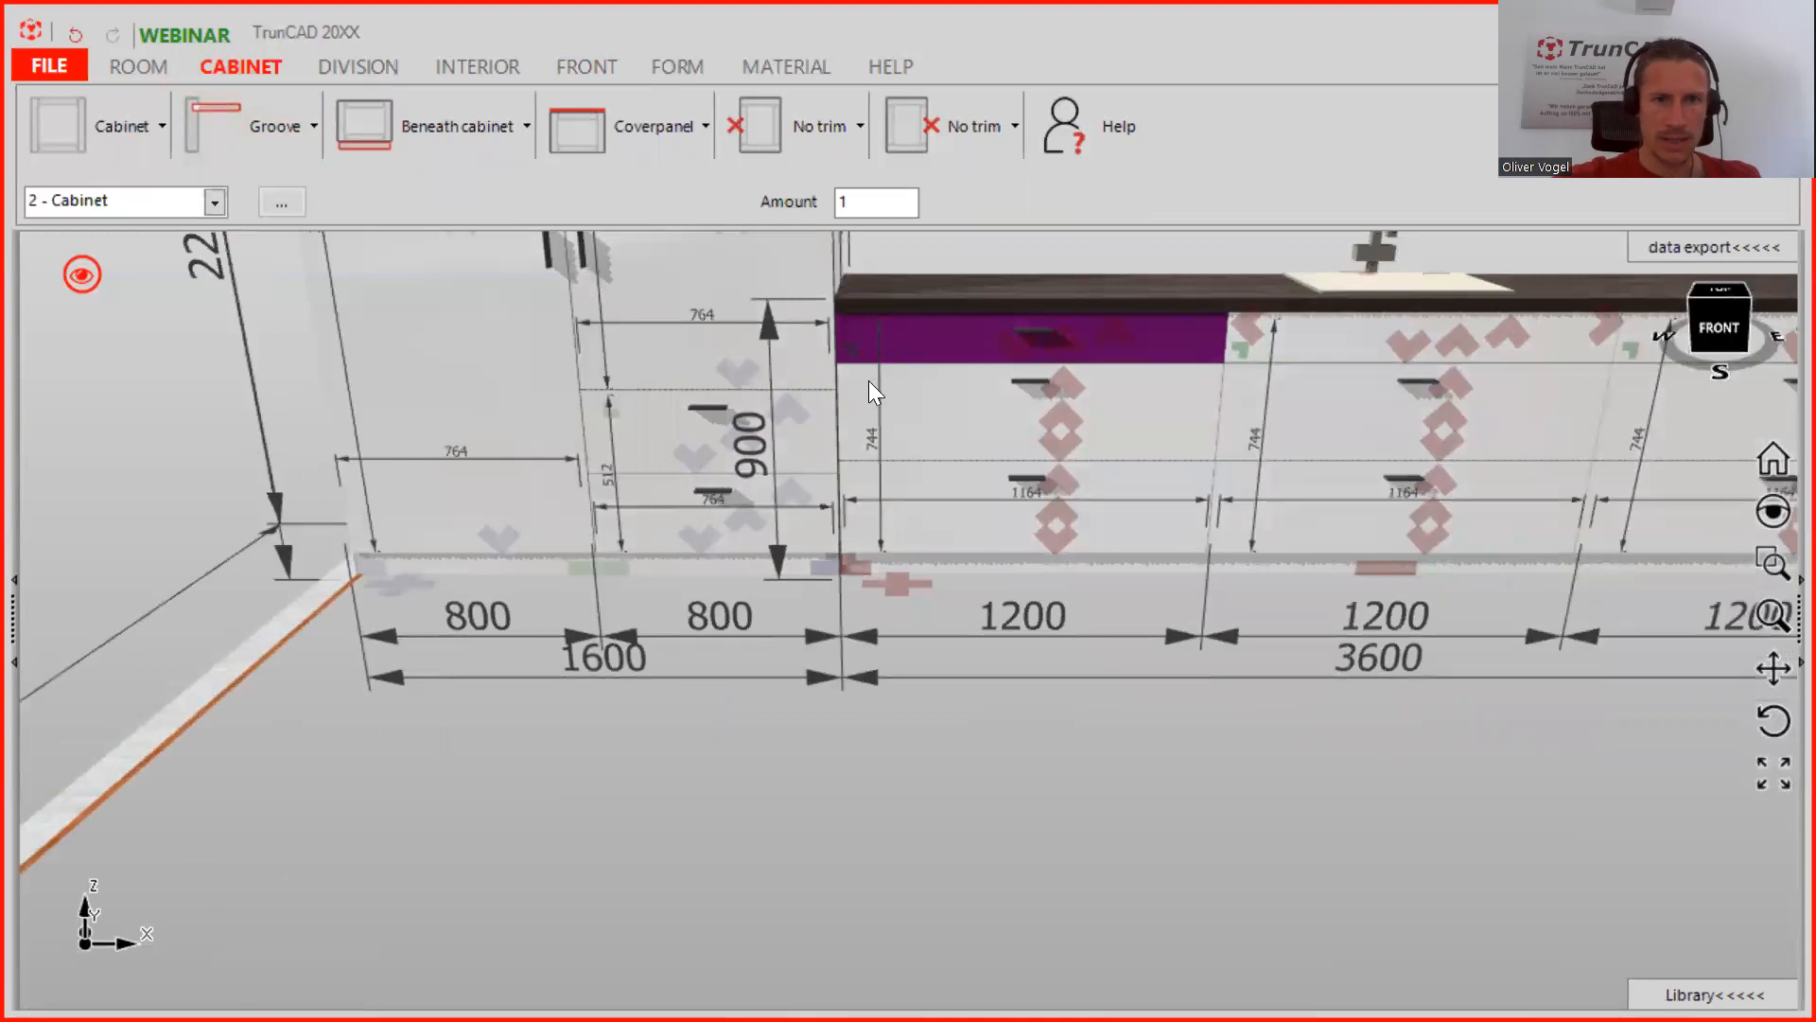
scroll(842, 683, "down", 4)
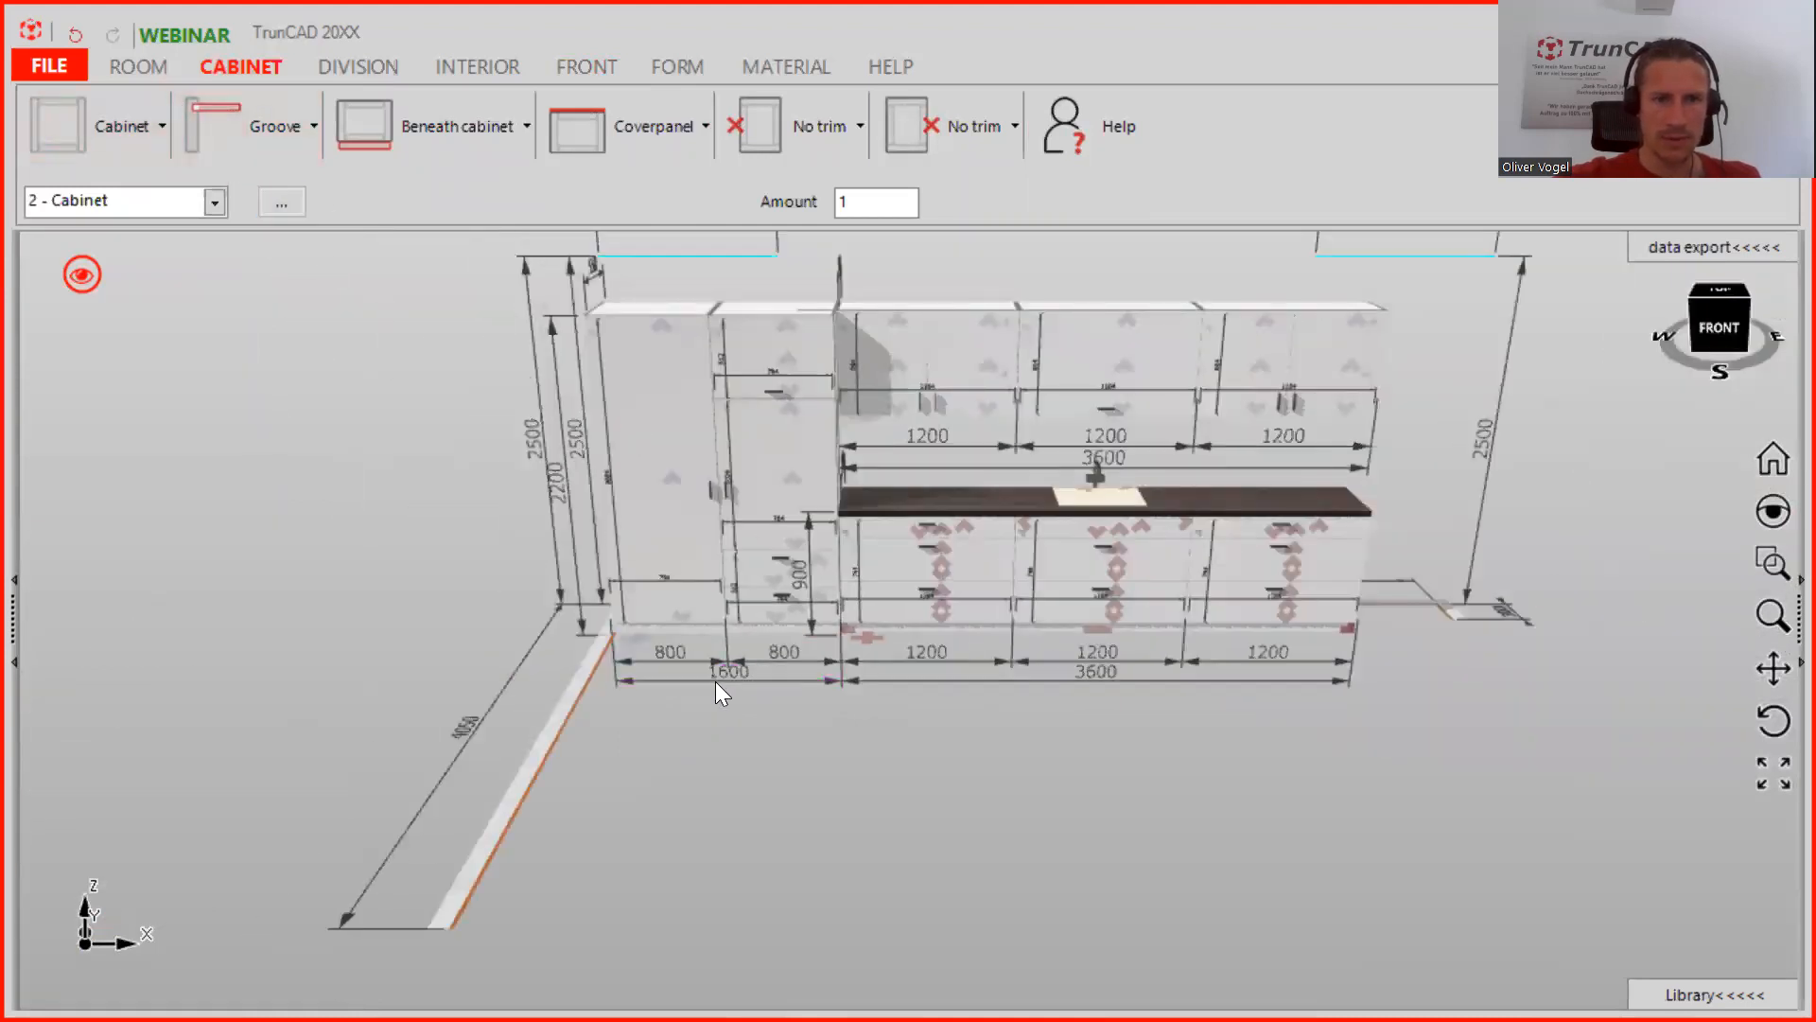
left_click(150, 126)
left_click(236, 373)
type("1600")
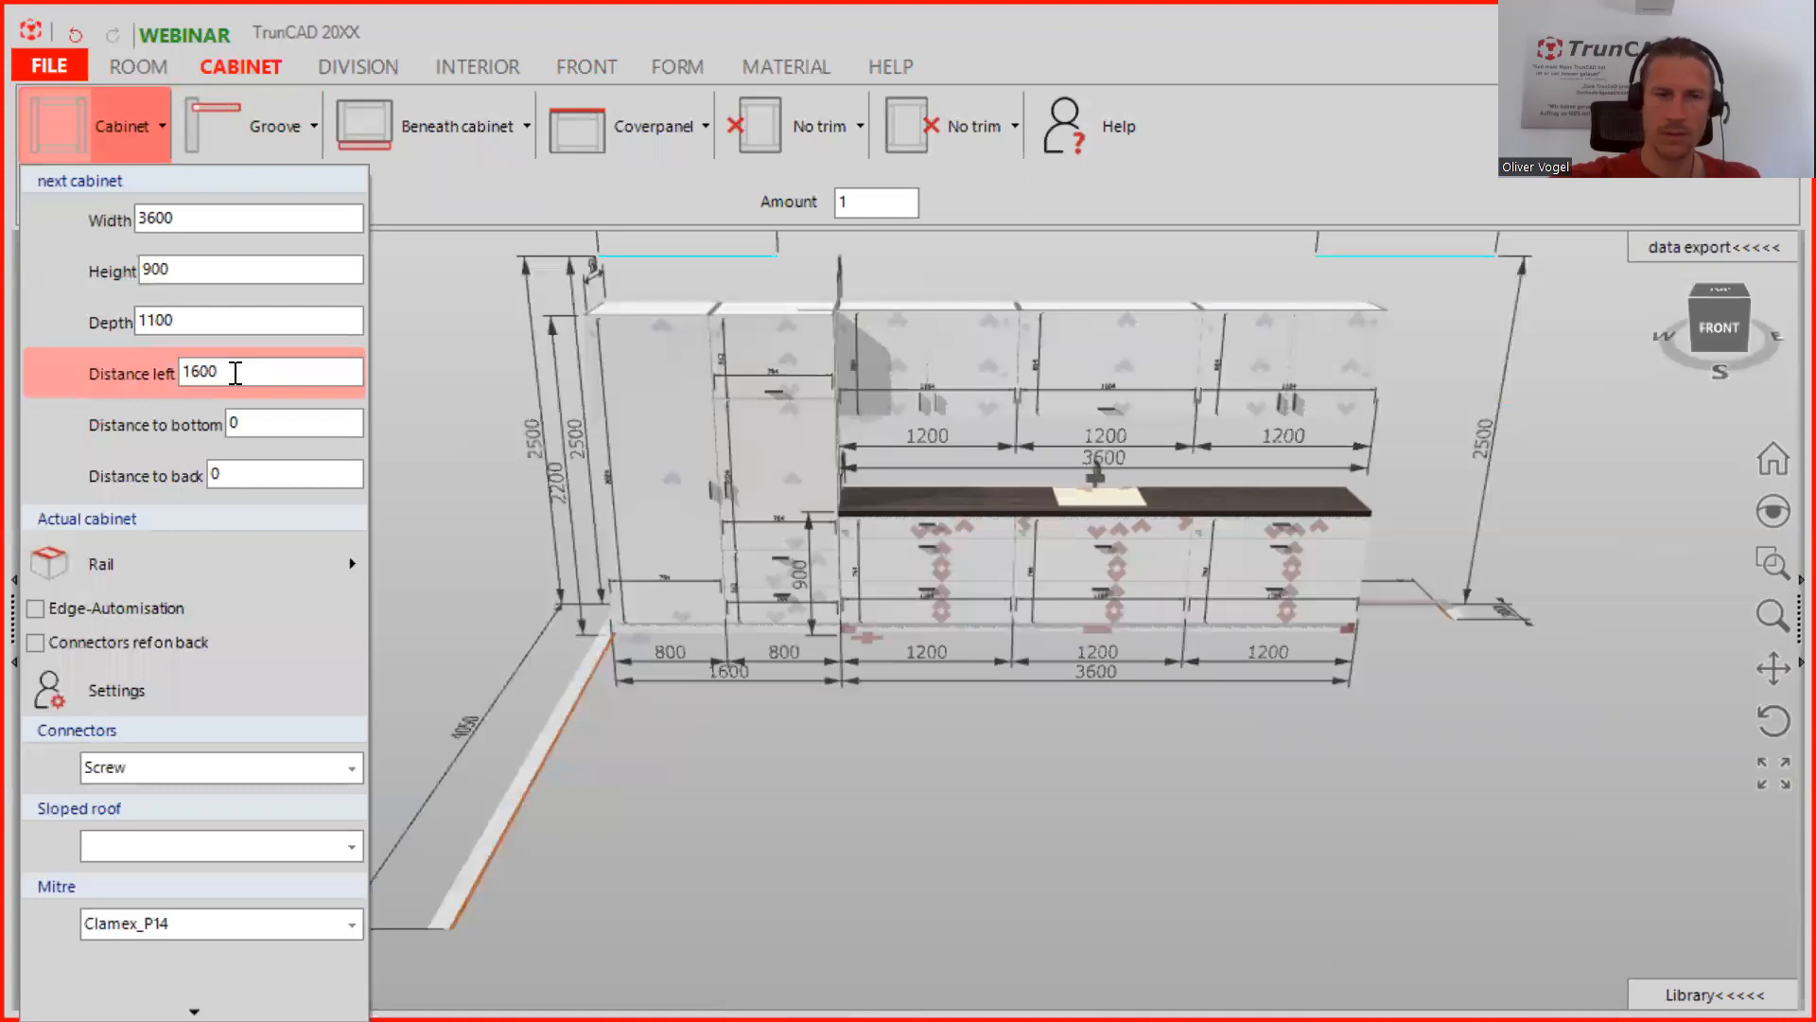
Set the island cabinet's distance to back to 2250
middle_click_drag(697, 786, 1319, 593)
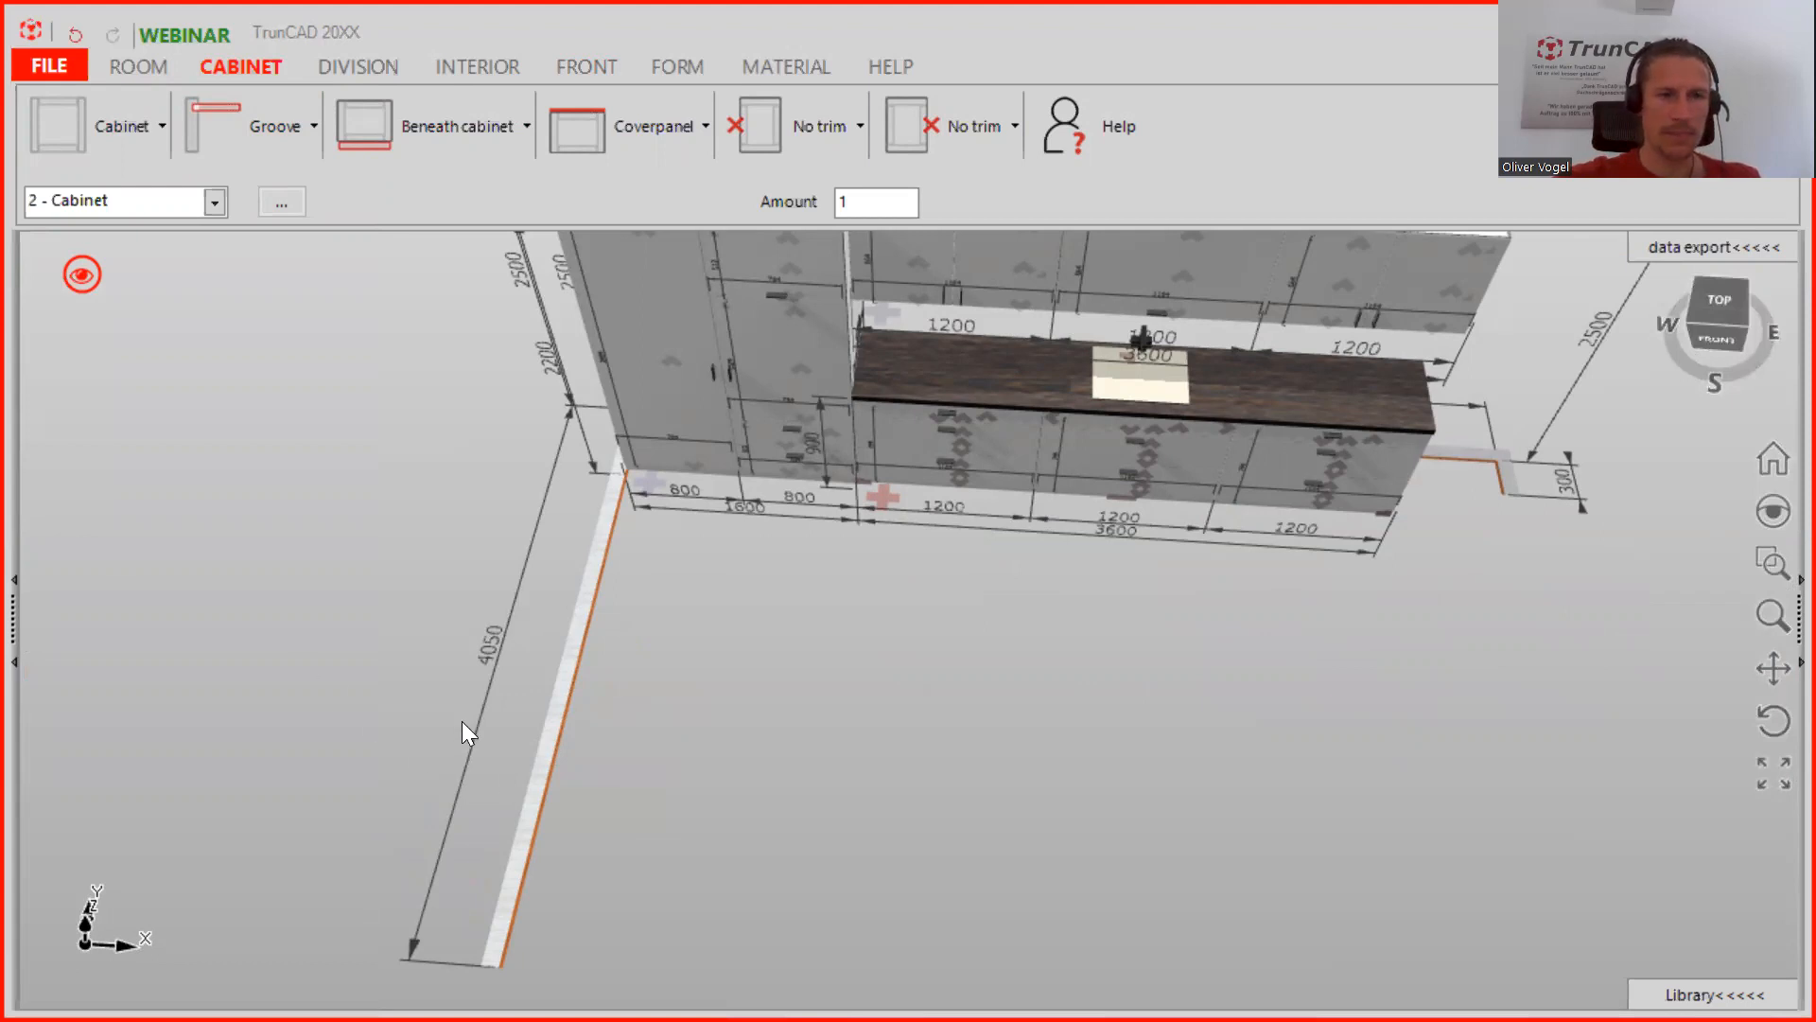
scroll(611, 700, "down", 3)
scroll(611, 731, "up", 3)
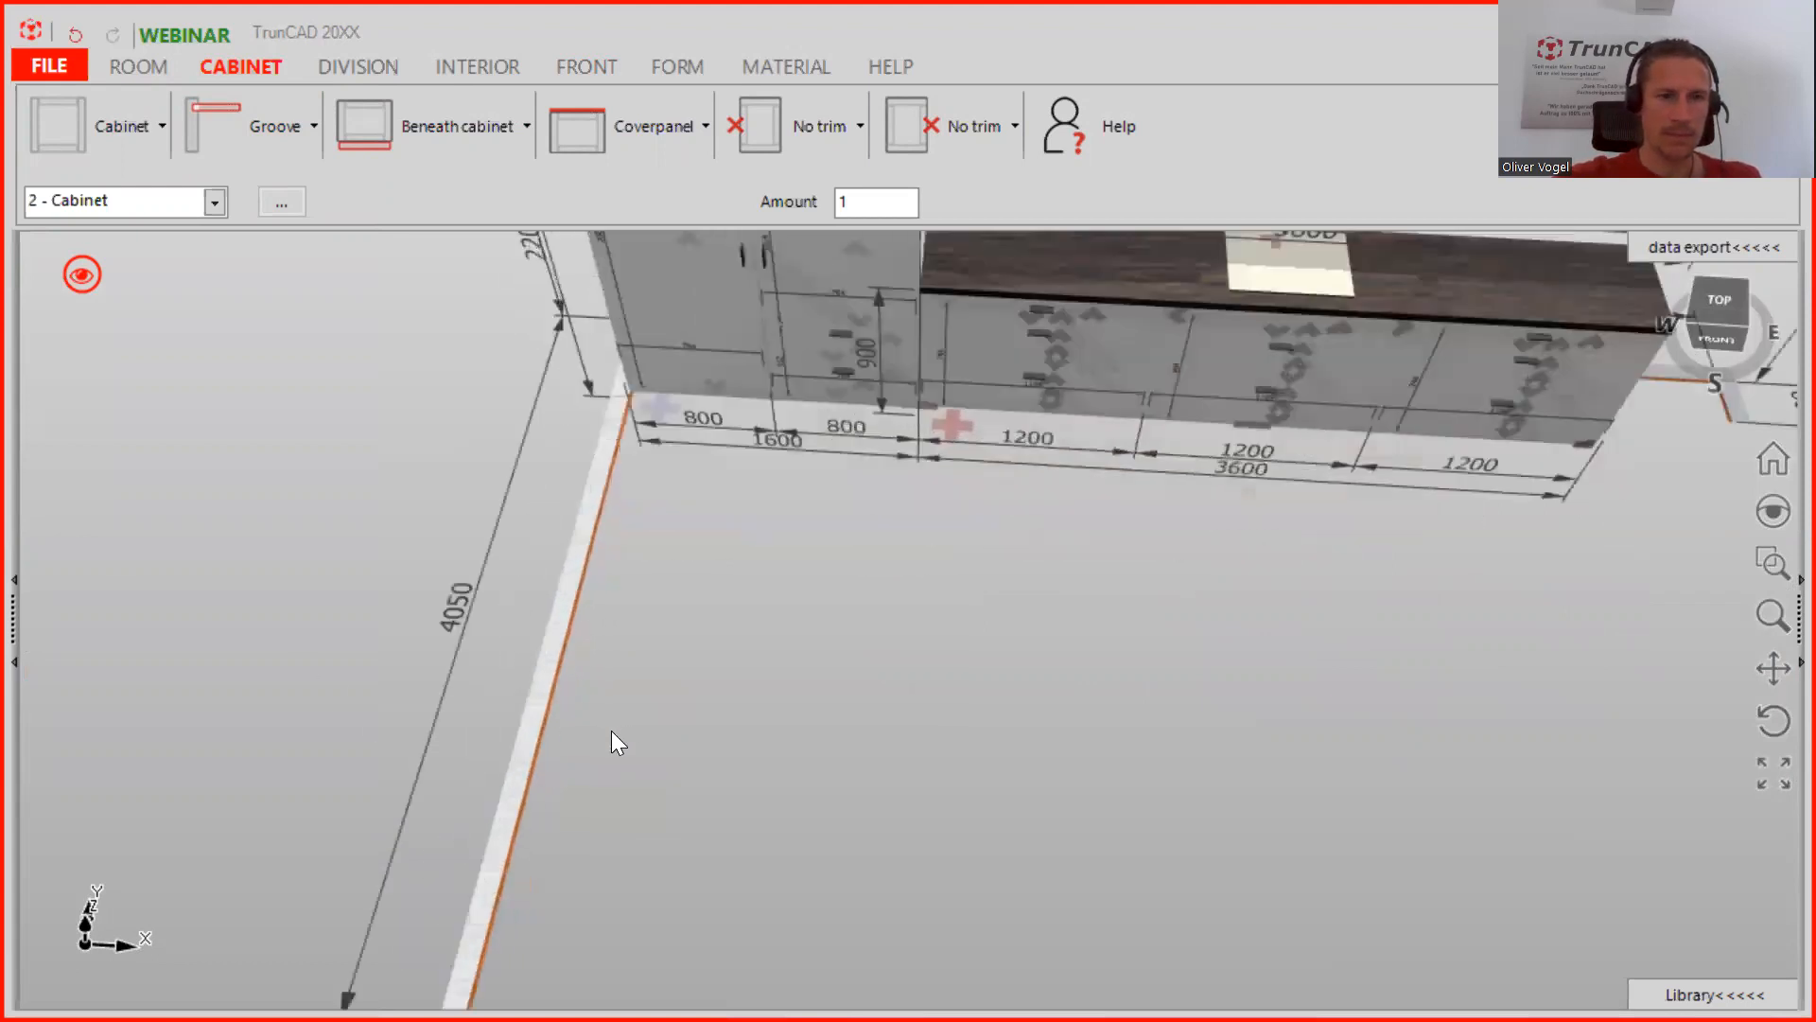
left_click(149, 140)
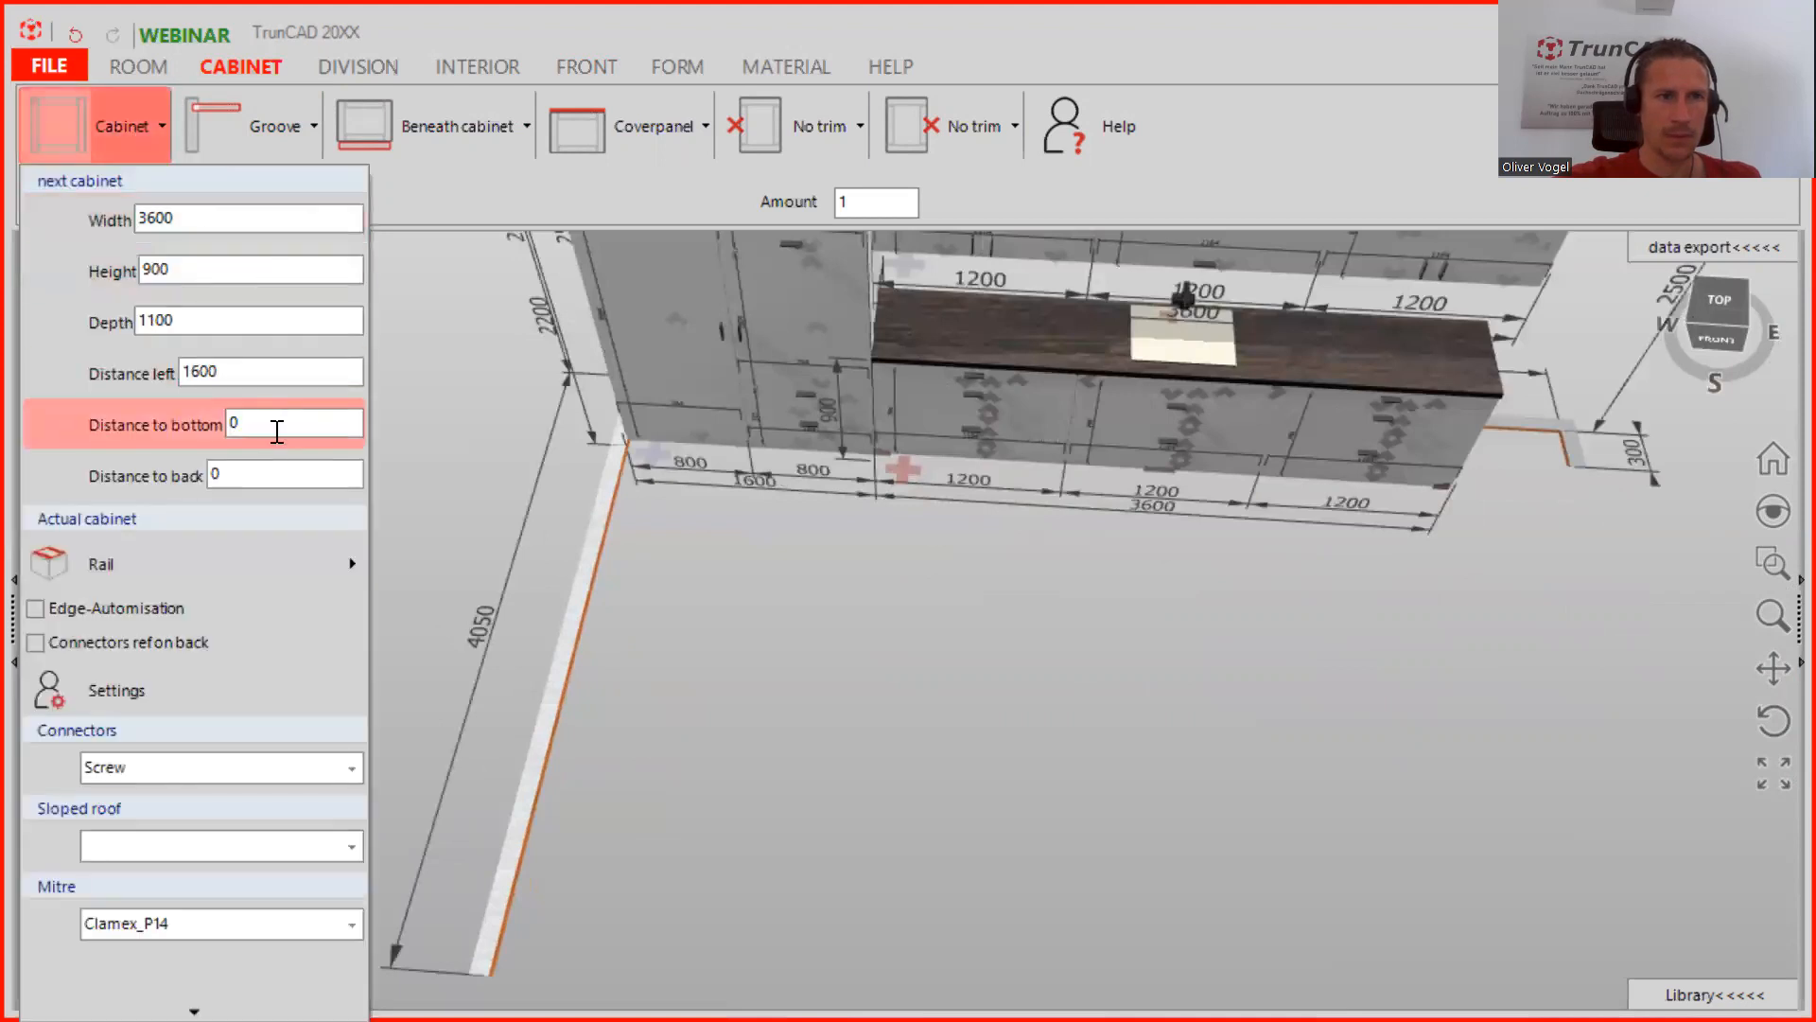
left_click(273, 470)
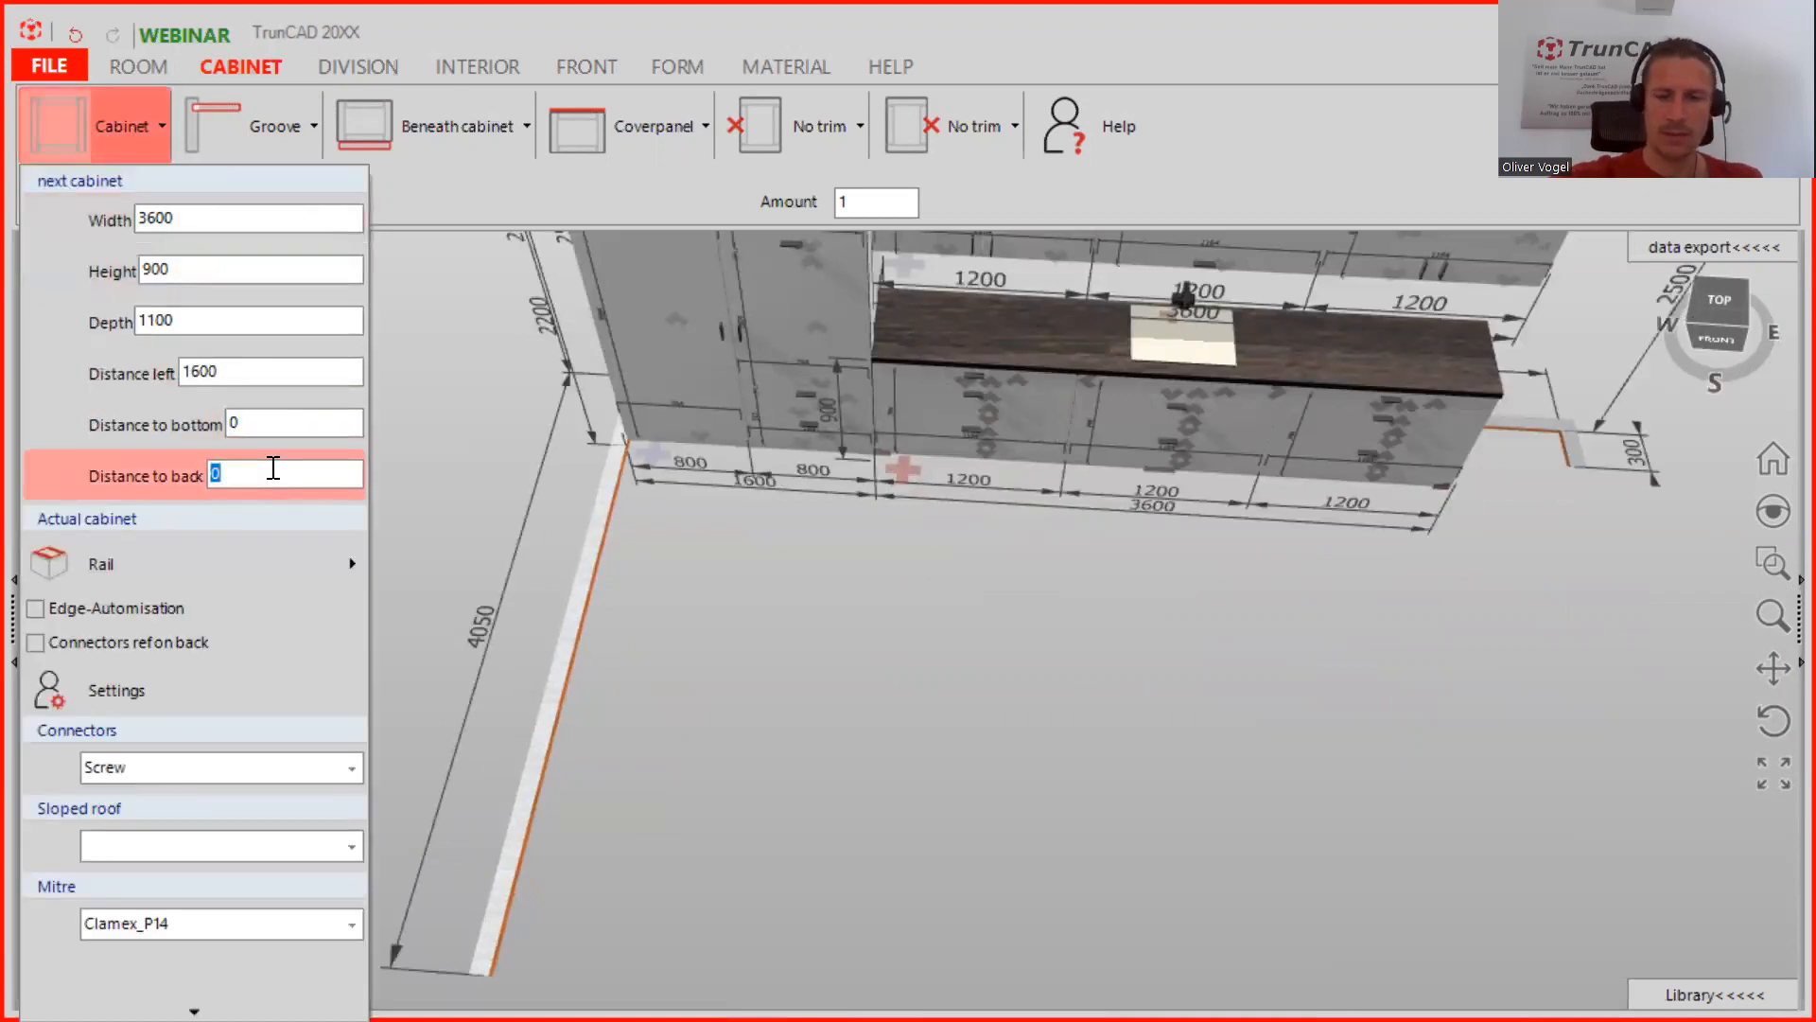
type("2250")
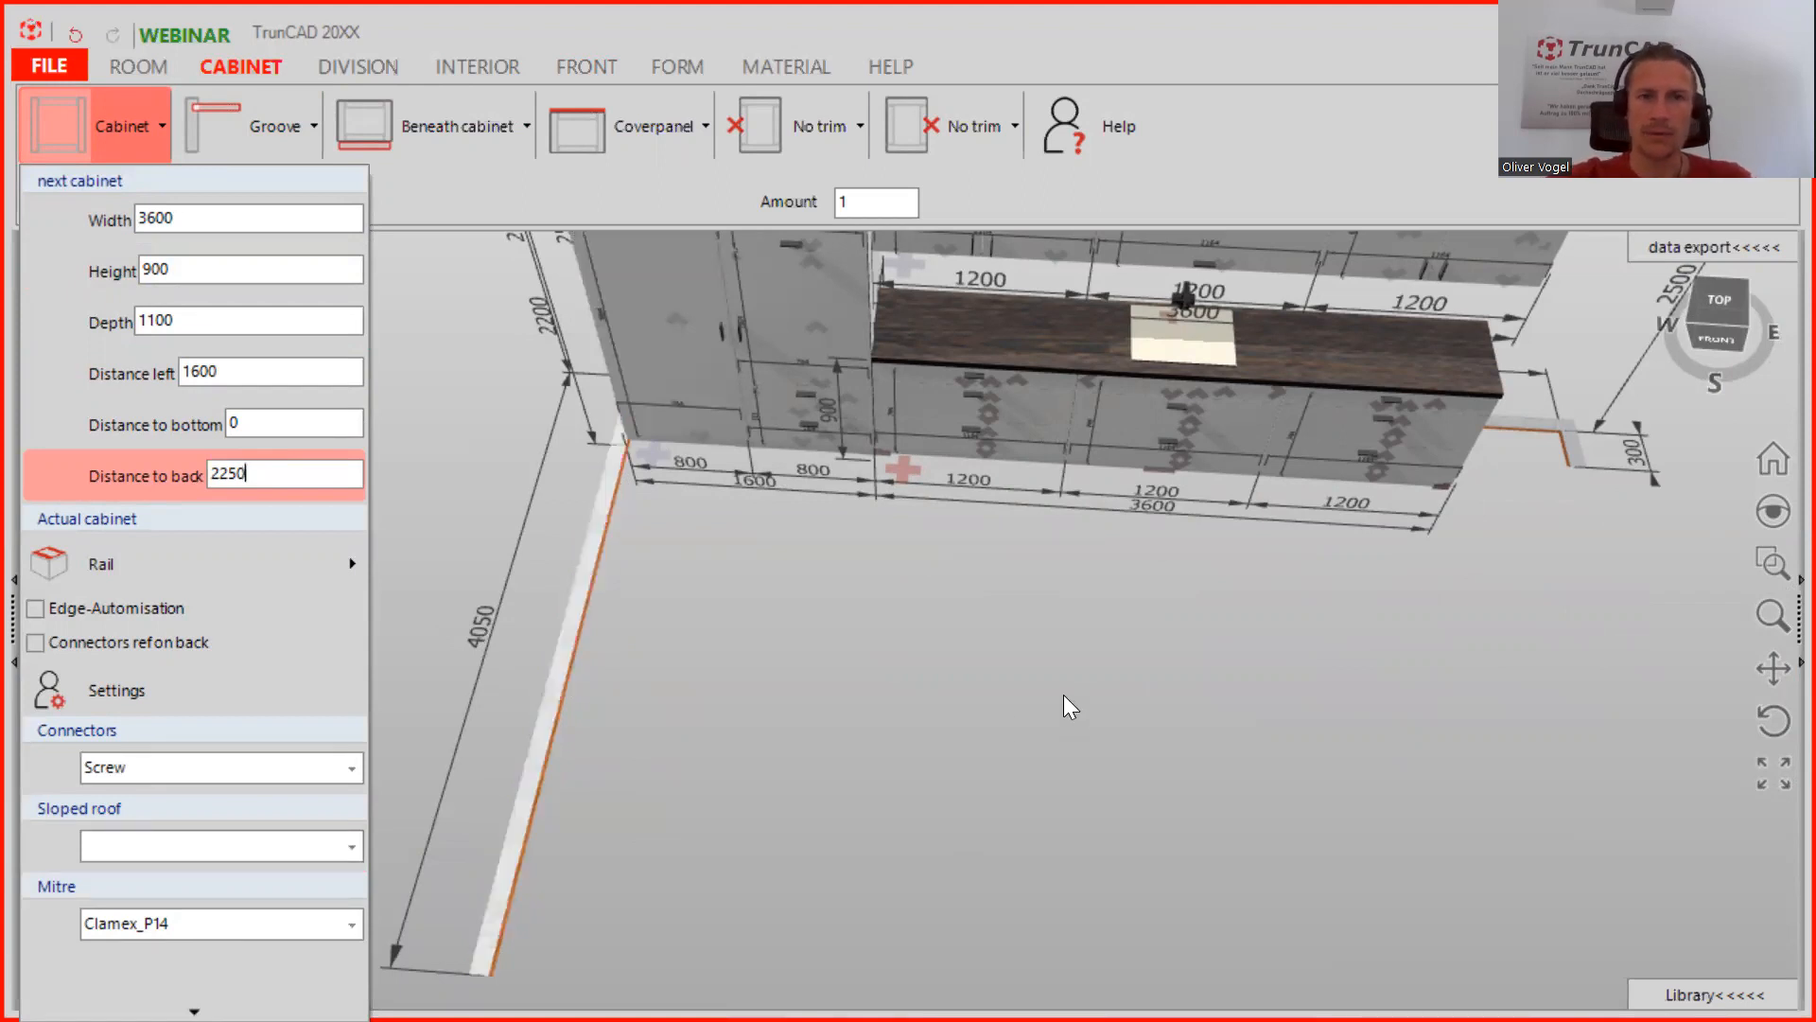
Check the island cabinet's size and distance settings against the room layout
scroll(1124, 696, "down", 3)
middle_click_drag(1127, 697, 1067, 649)
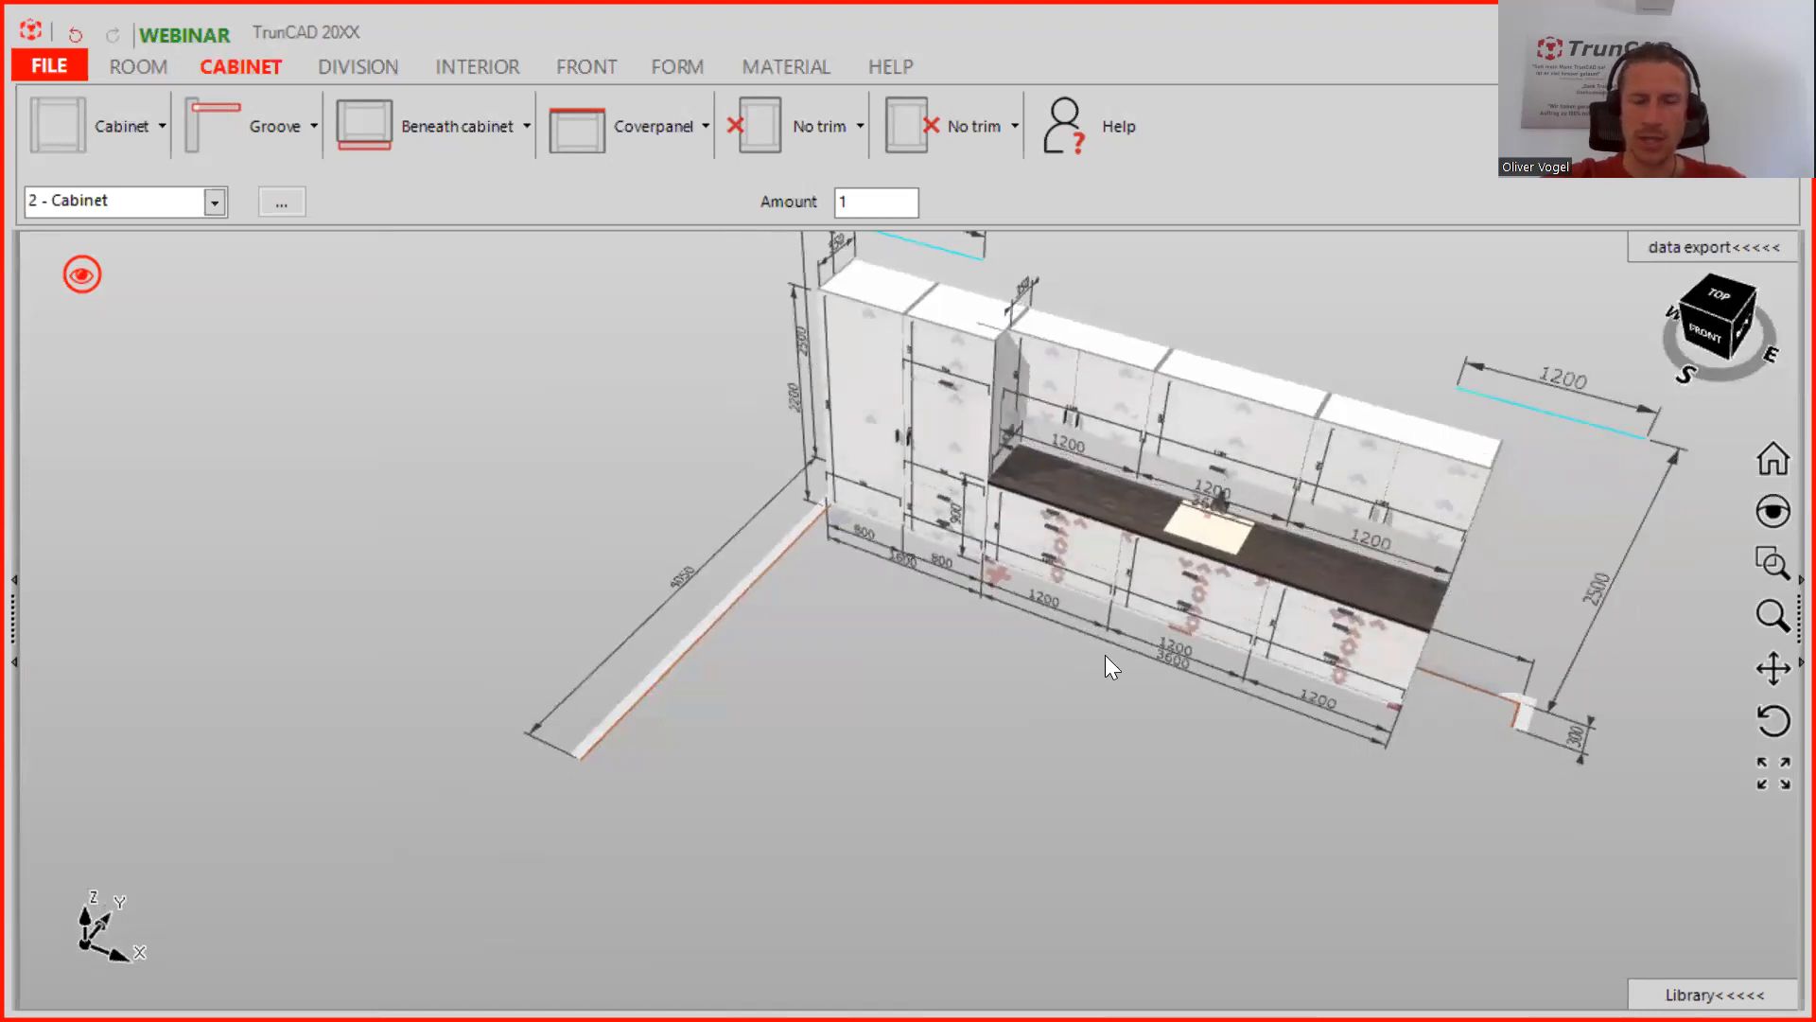
middle_click_drag(1315, 738, 1212, 729)
left_click(132, 140)
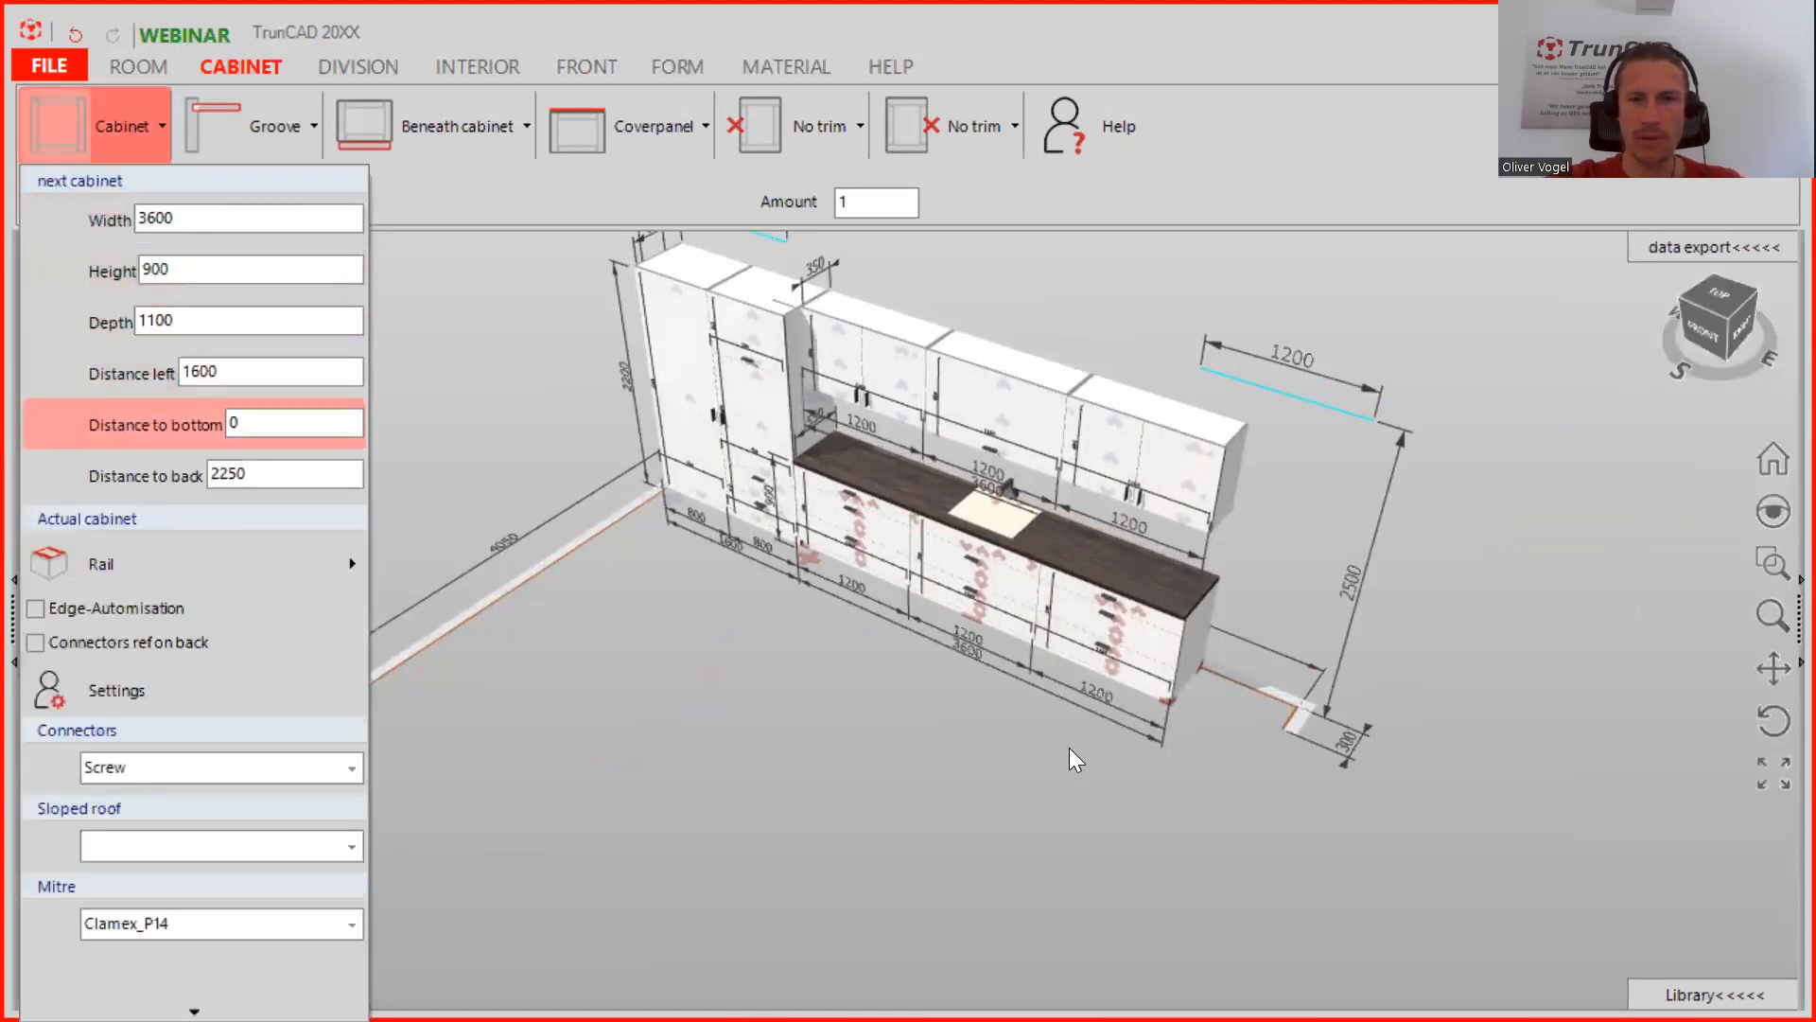
scroll(1223, 776, "up", 2)
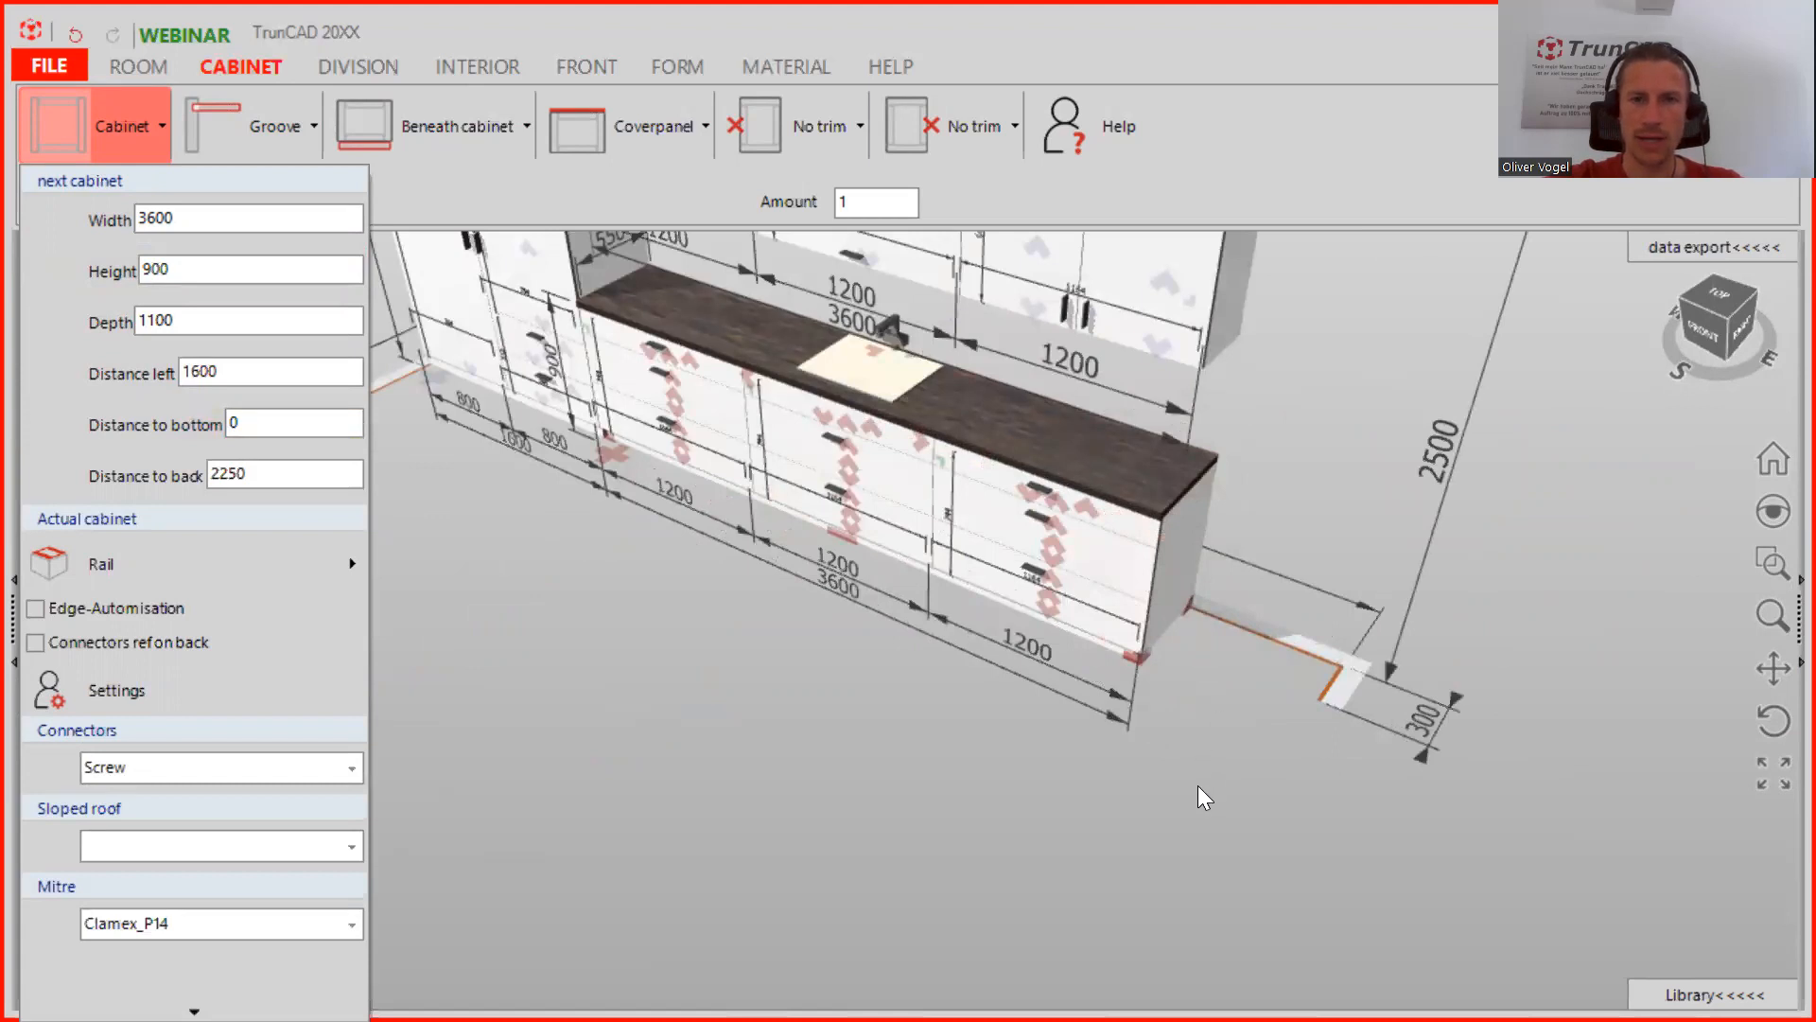
Insert the configured 3600-wide island cabinet into the room in front of the base cabinet
left_click(1219, 722)
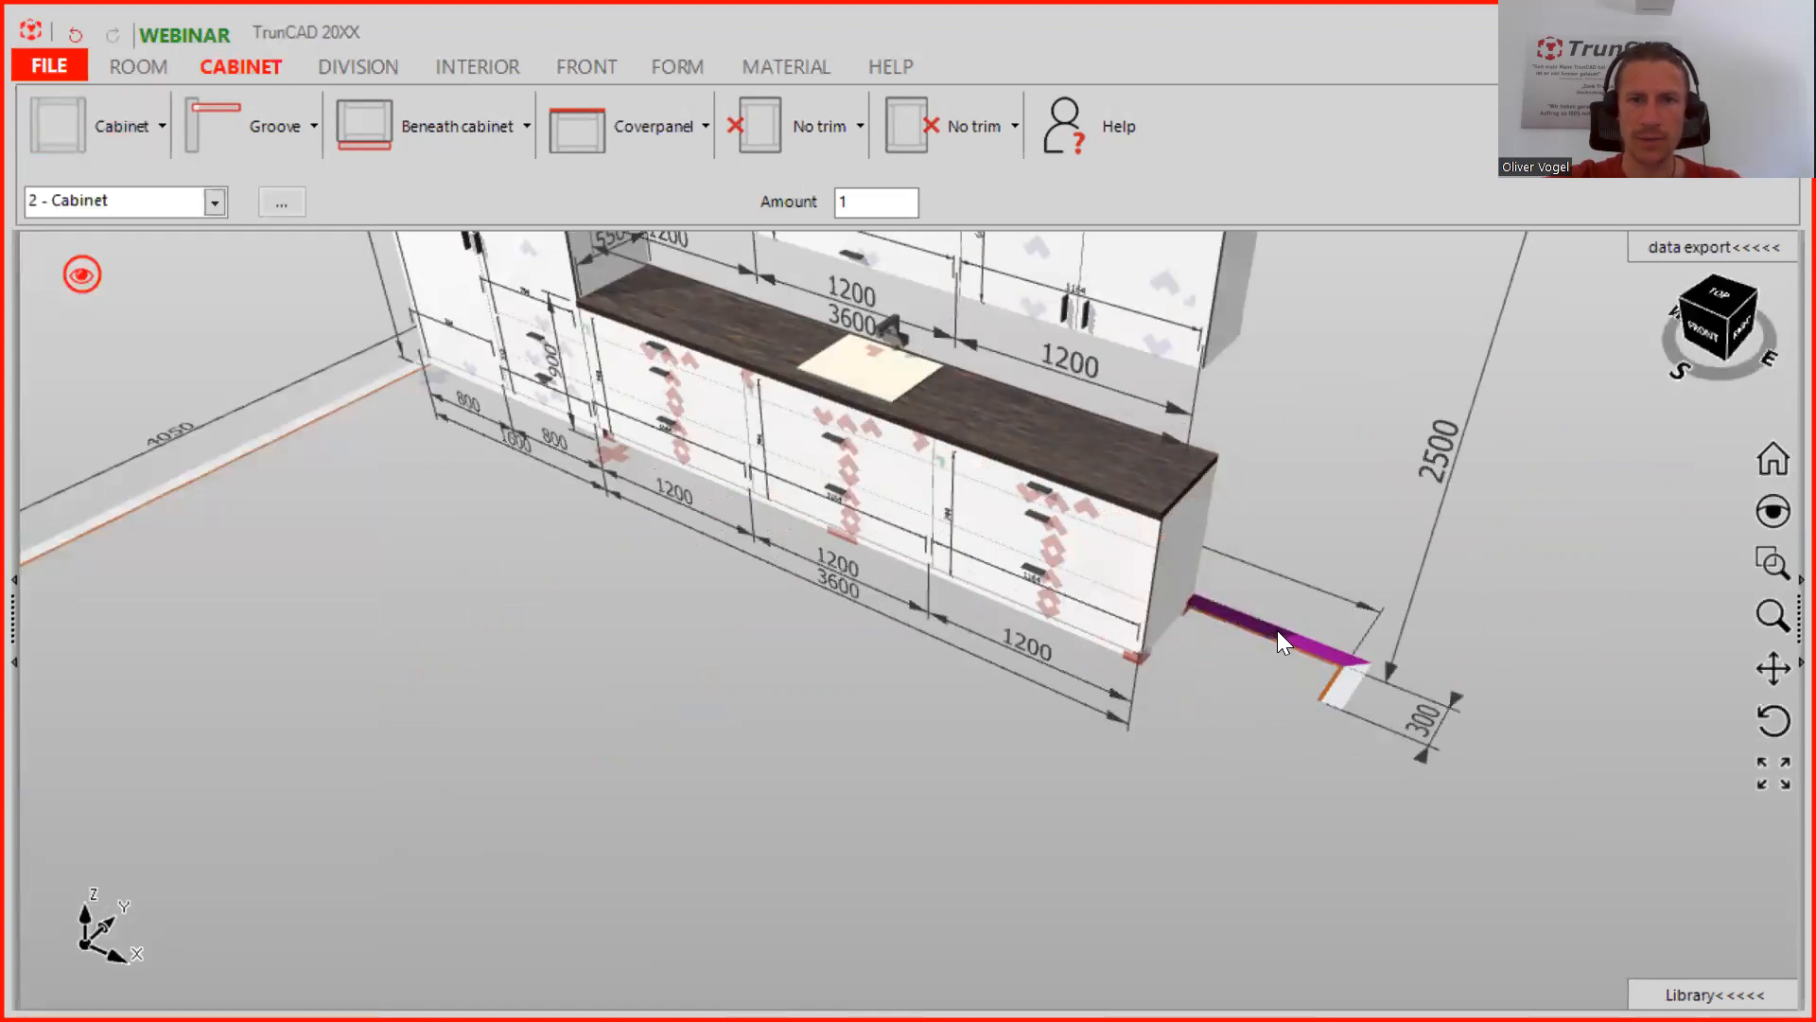
scroll(1277, 634, "up", 4)
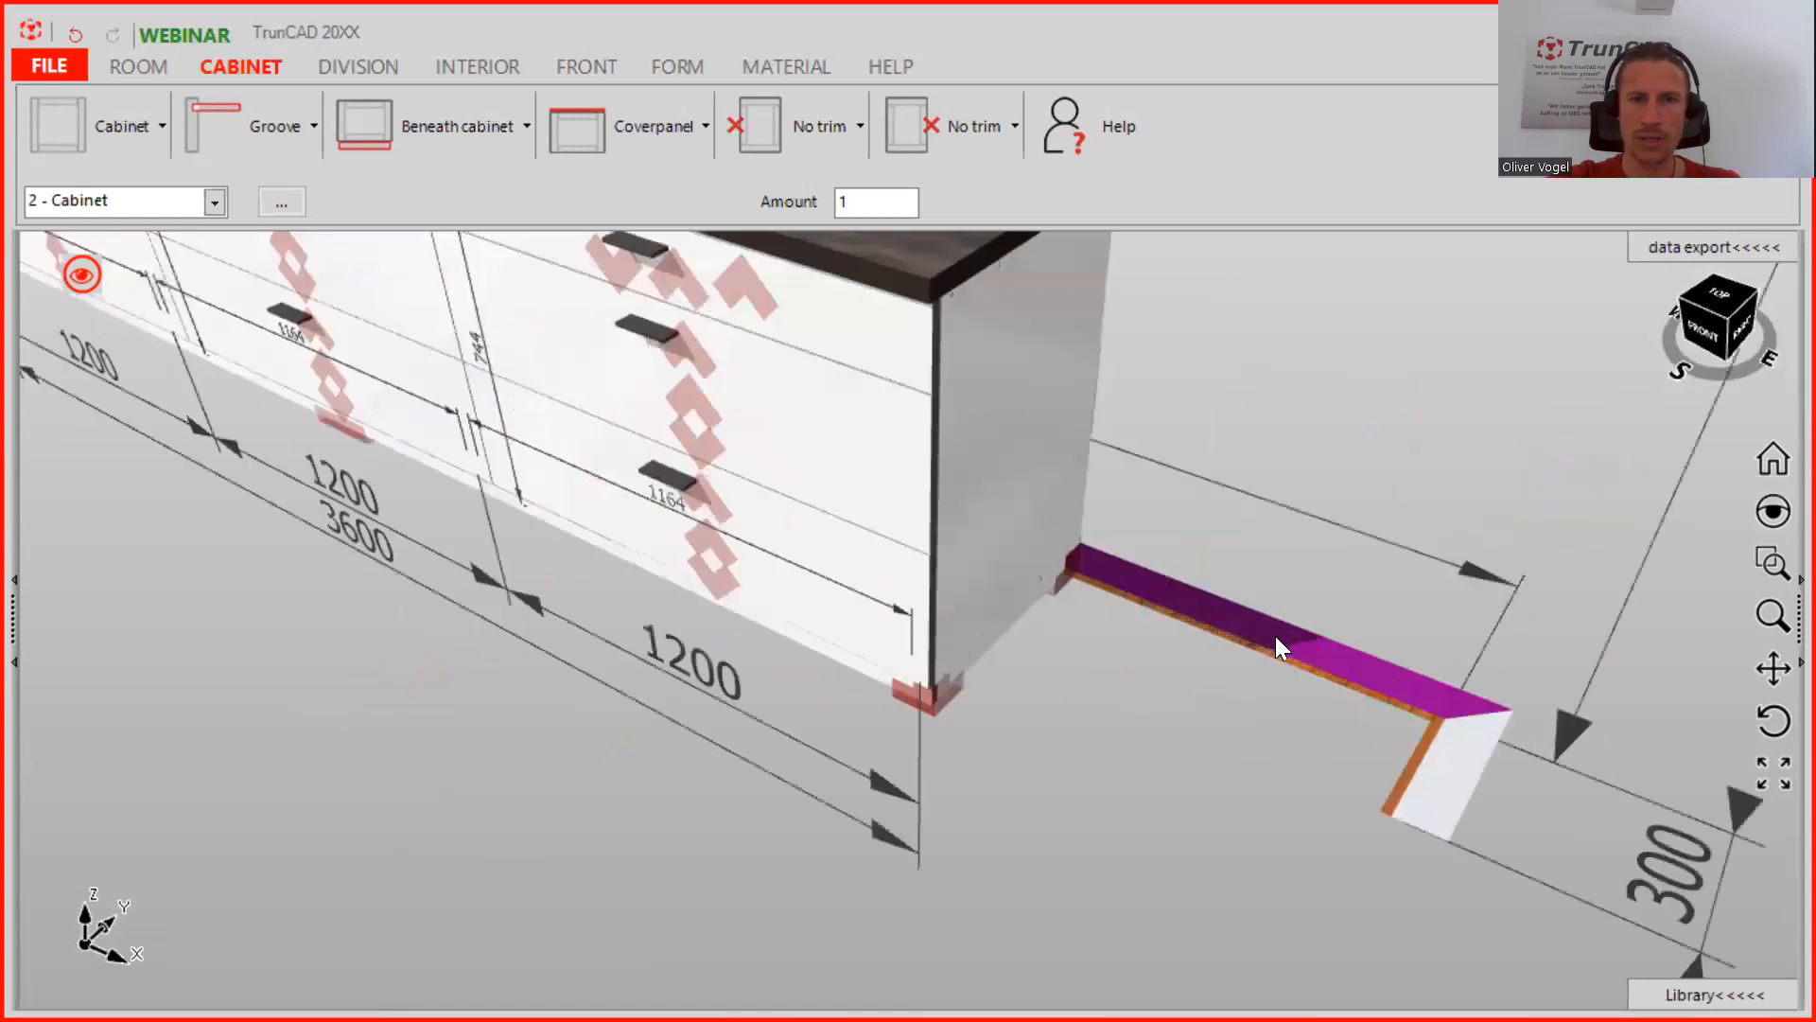
scroll(1272, 639, "down", 6)
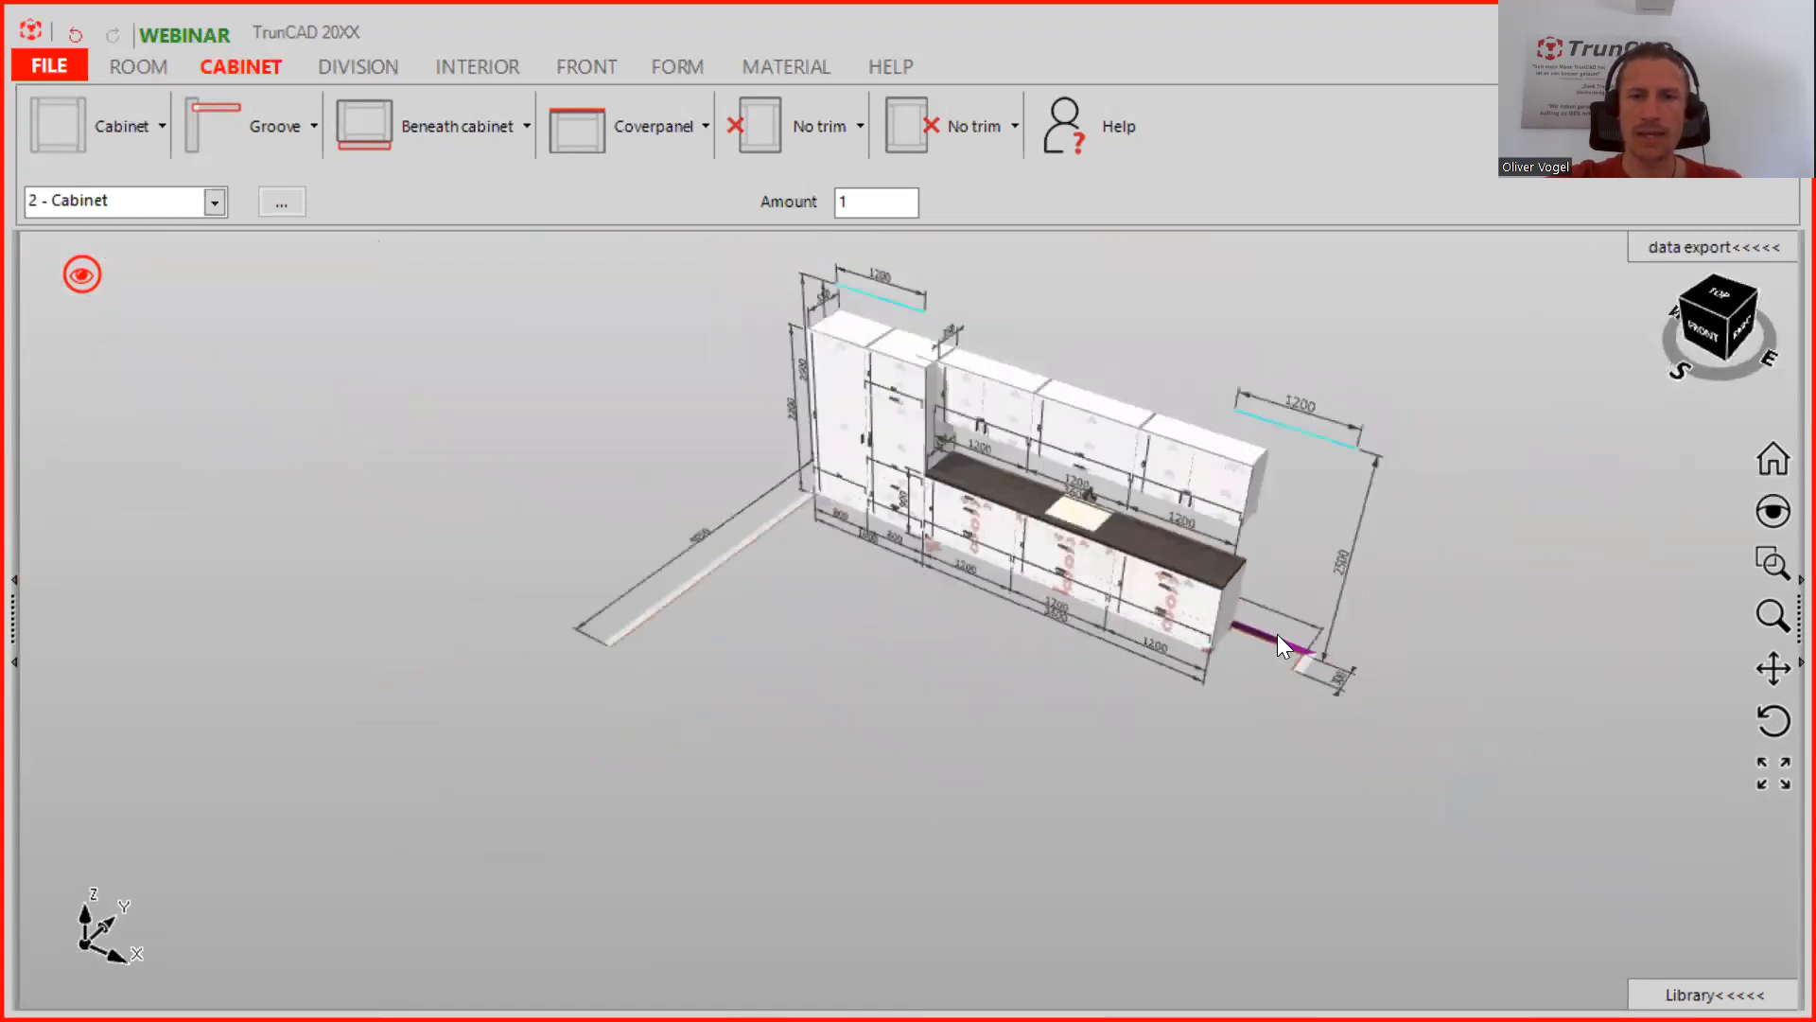
middle_click_drag(1271, 639, 1043, 616)
scroll(1347, 545, "up", 3)
middle_click_drag(1347, 544, 1218, 666)
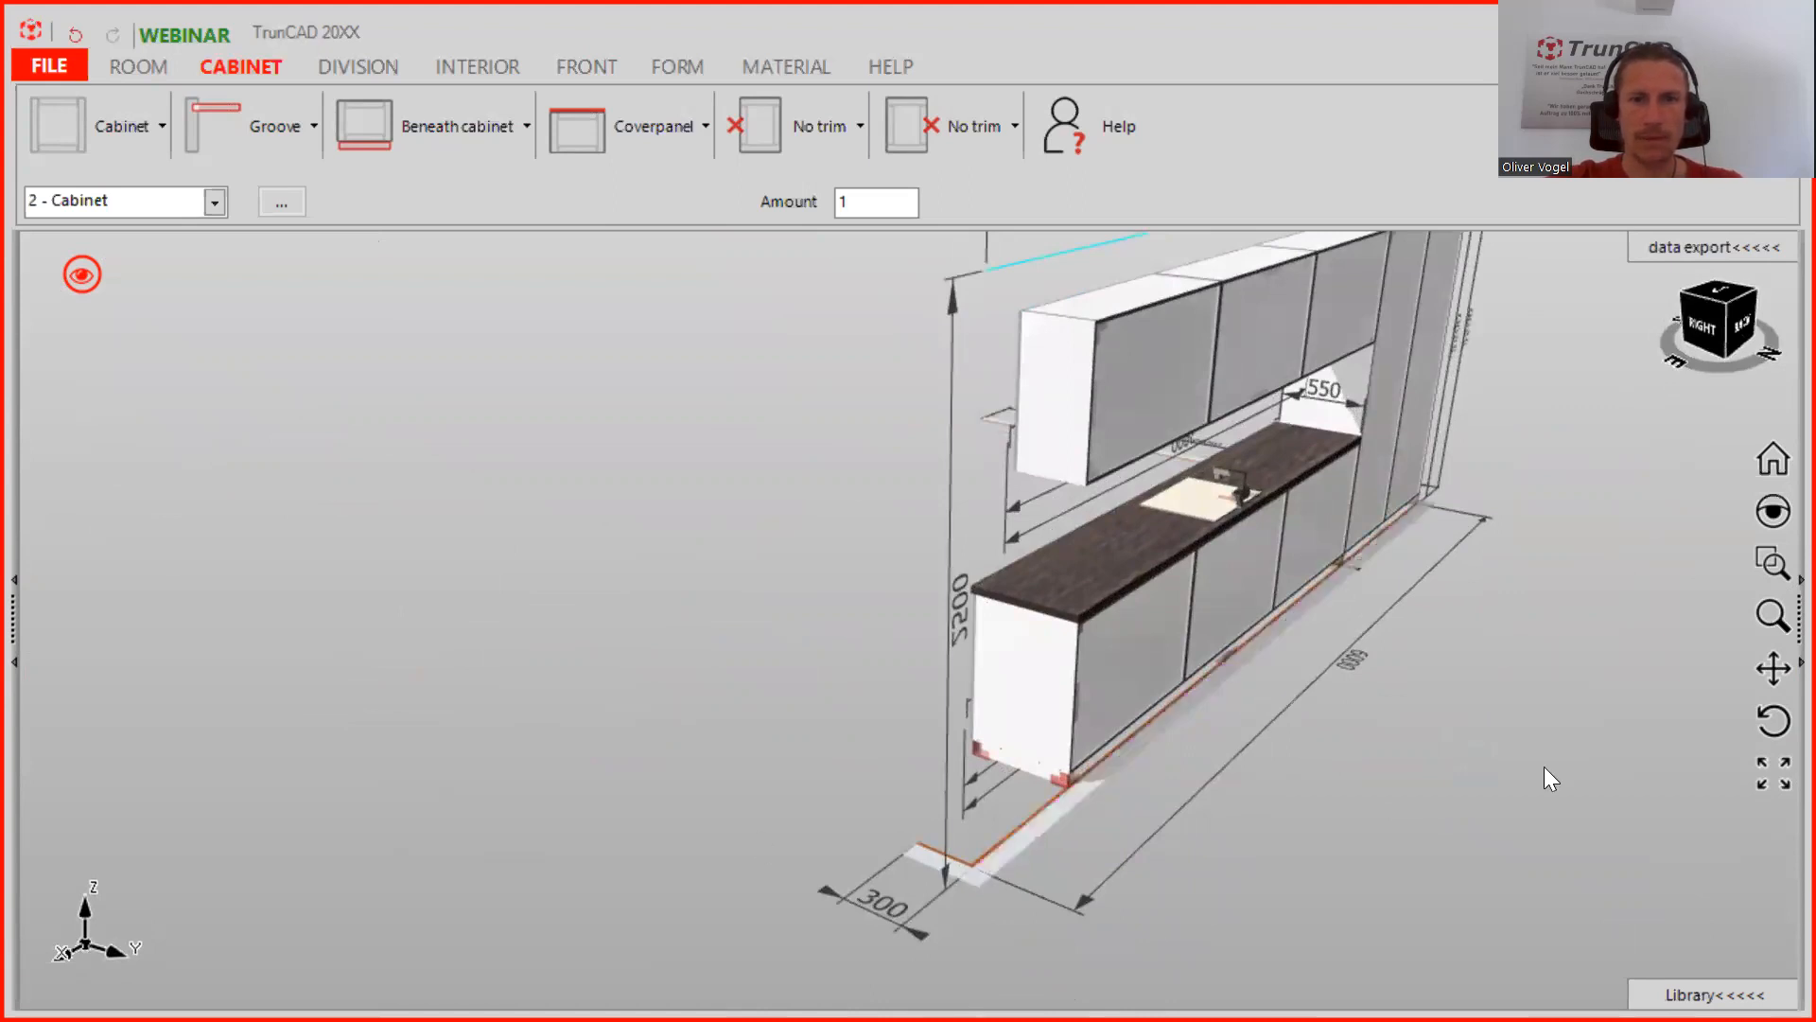
scroll(1304, 719, "up", 2)
left_click_drag(71, 133, 1189, 698)
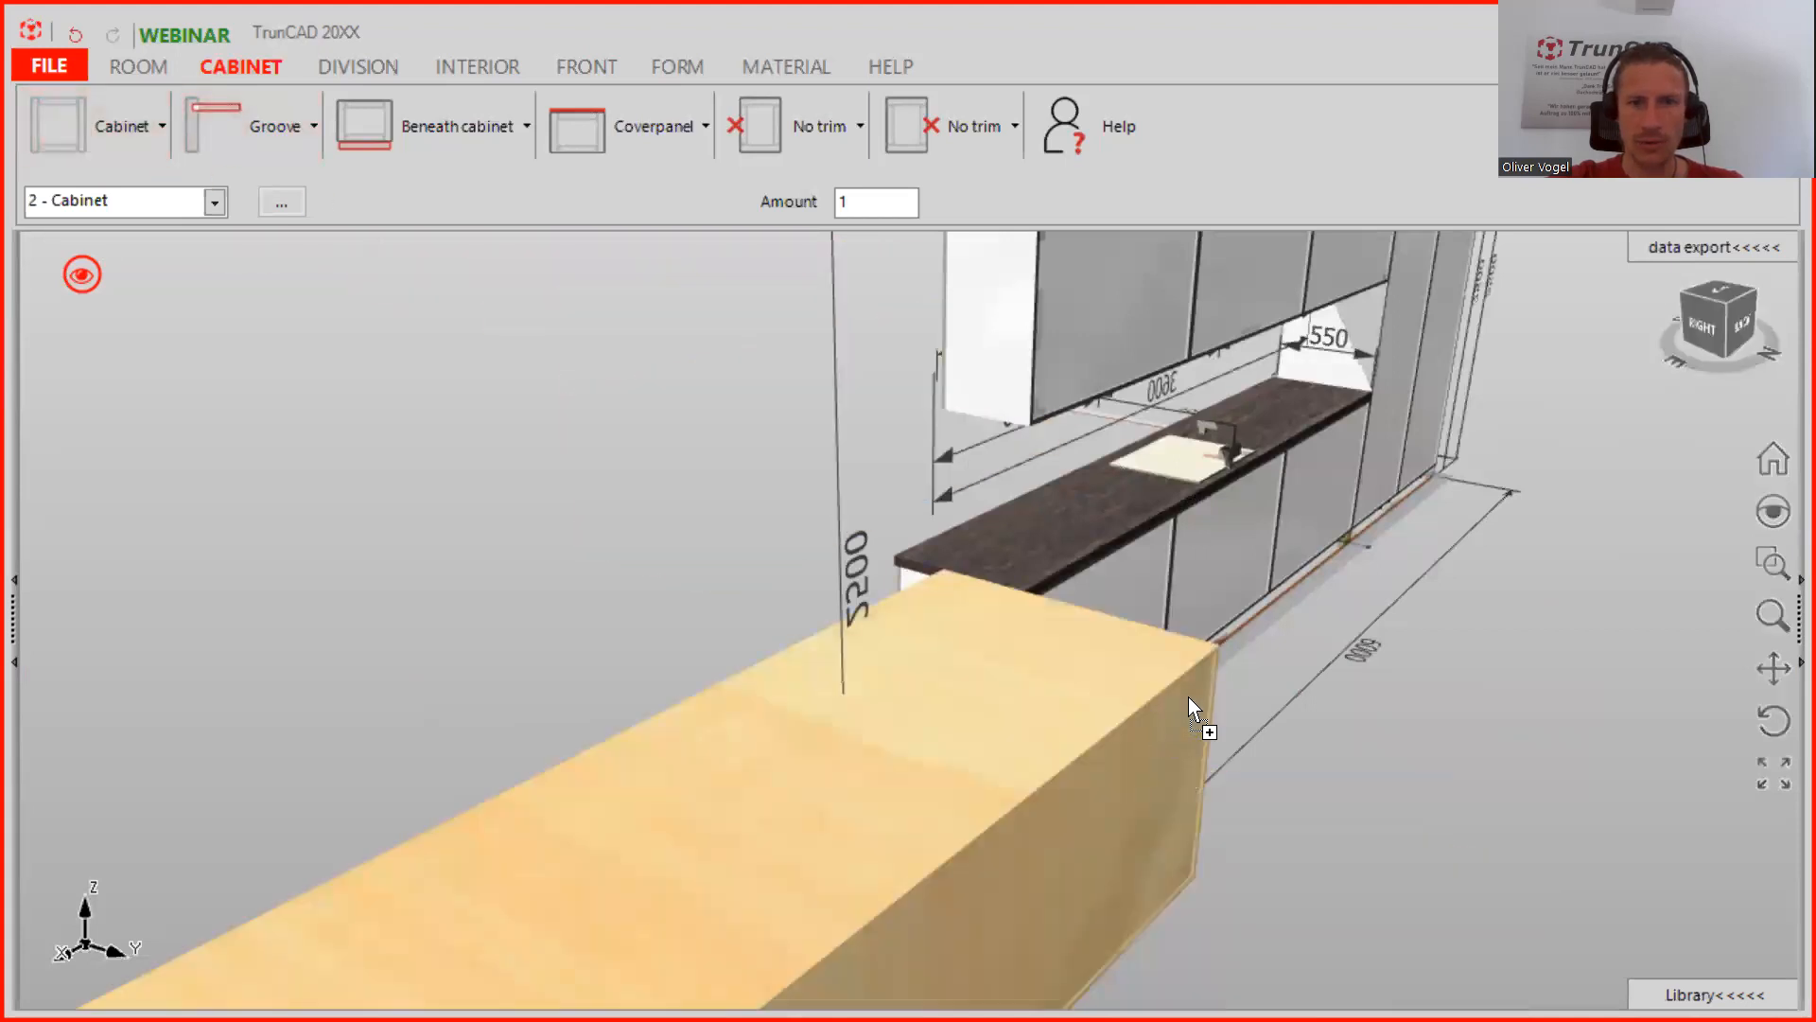
left_click_drag(1253, 632, 1269, 615)
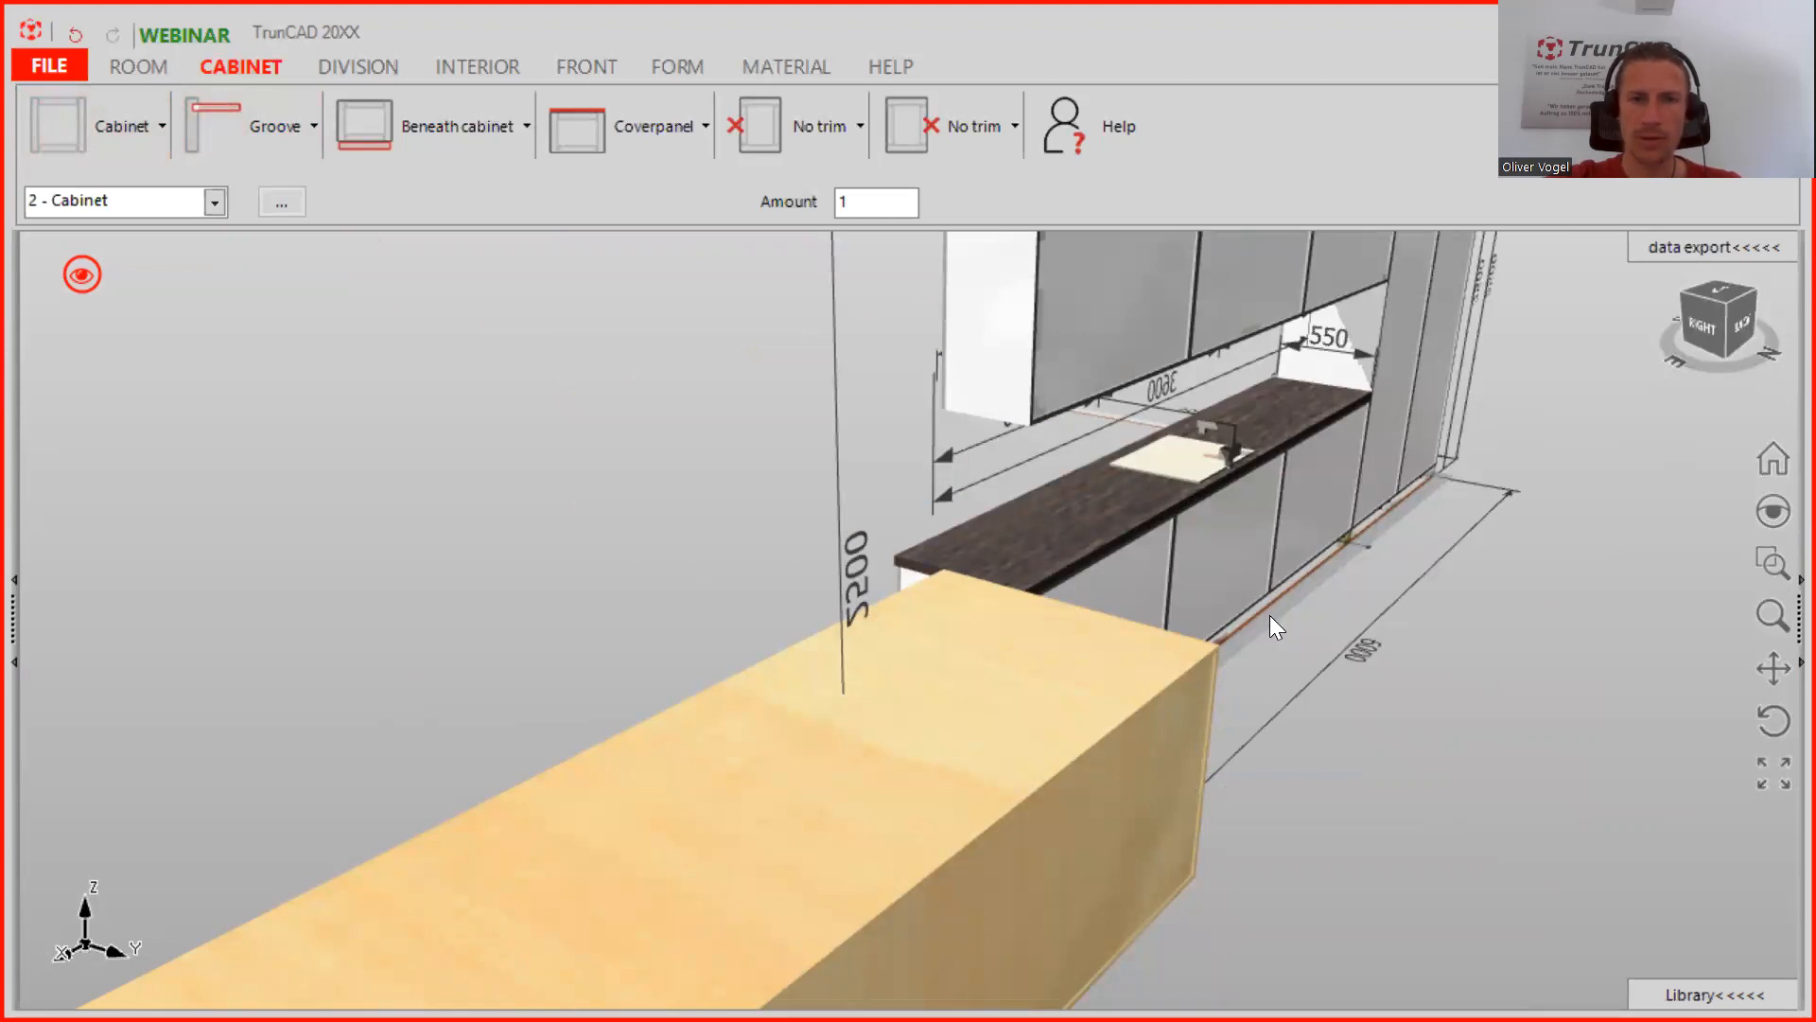
left_click_drag(1270, 615, 1270, 614)
Divide the island cabinet into three equal compartments using two vertical partitions
middle_click_drag(632, 655, 662, 681)
scroll(528, 483, "down", 2)
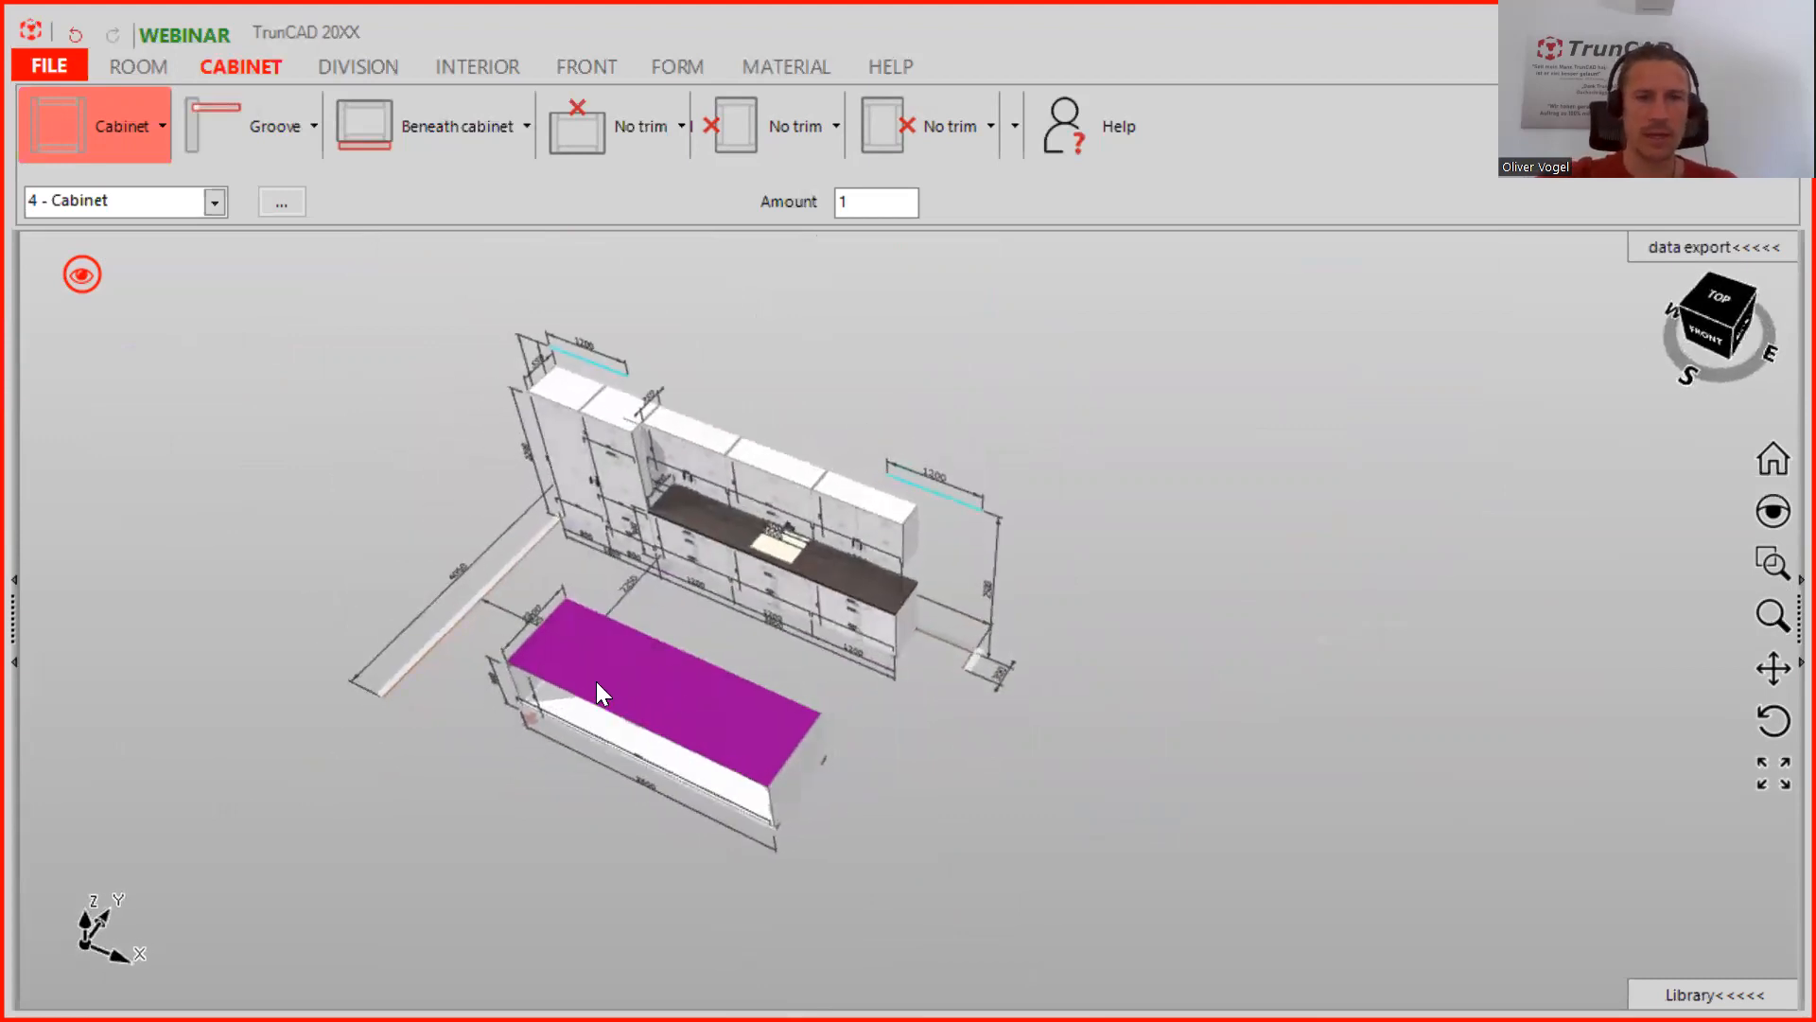
scroll(596, 681, "up", 5)
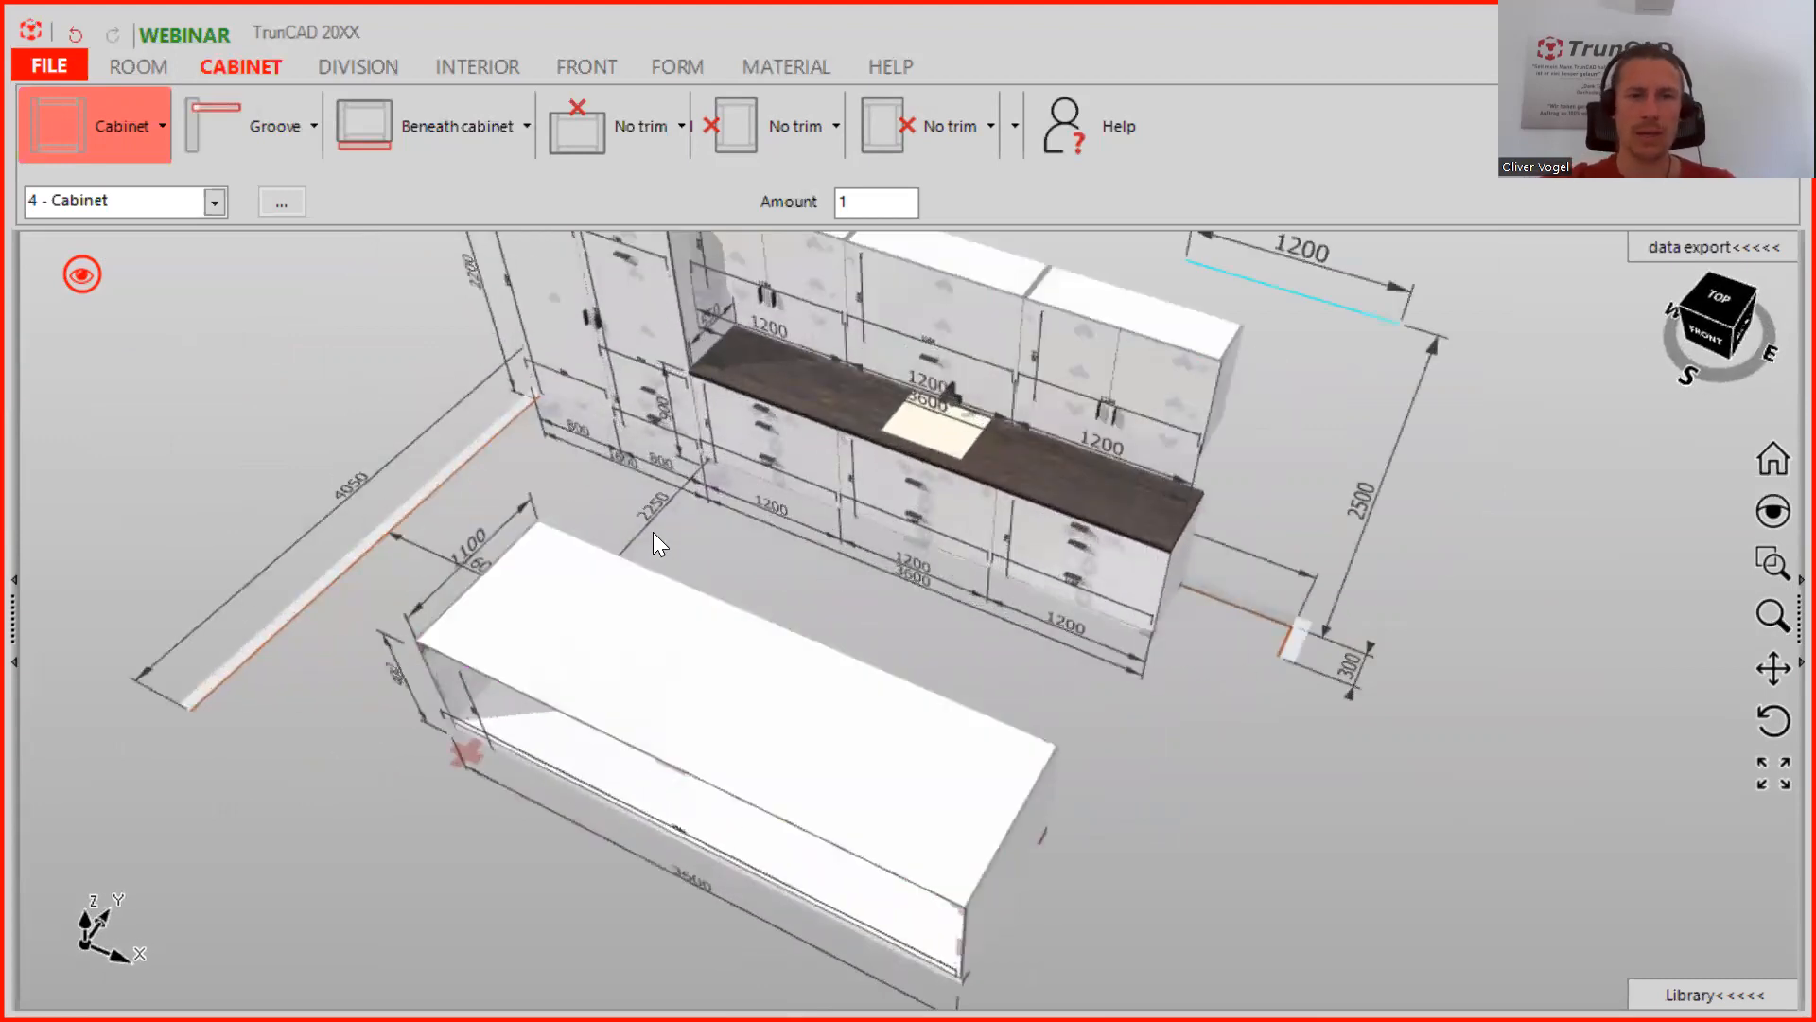
scroll(830, 574, "up", 2)
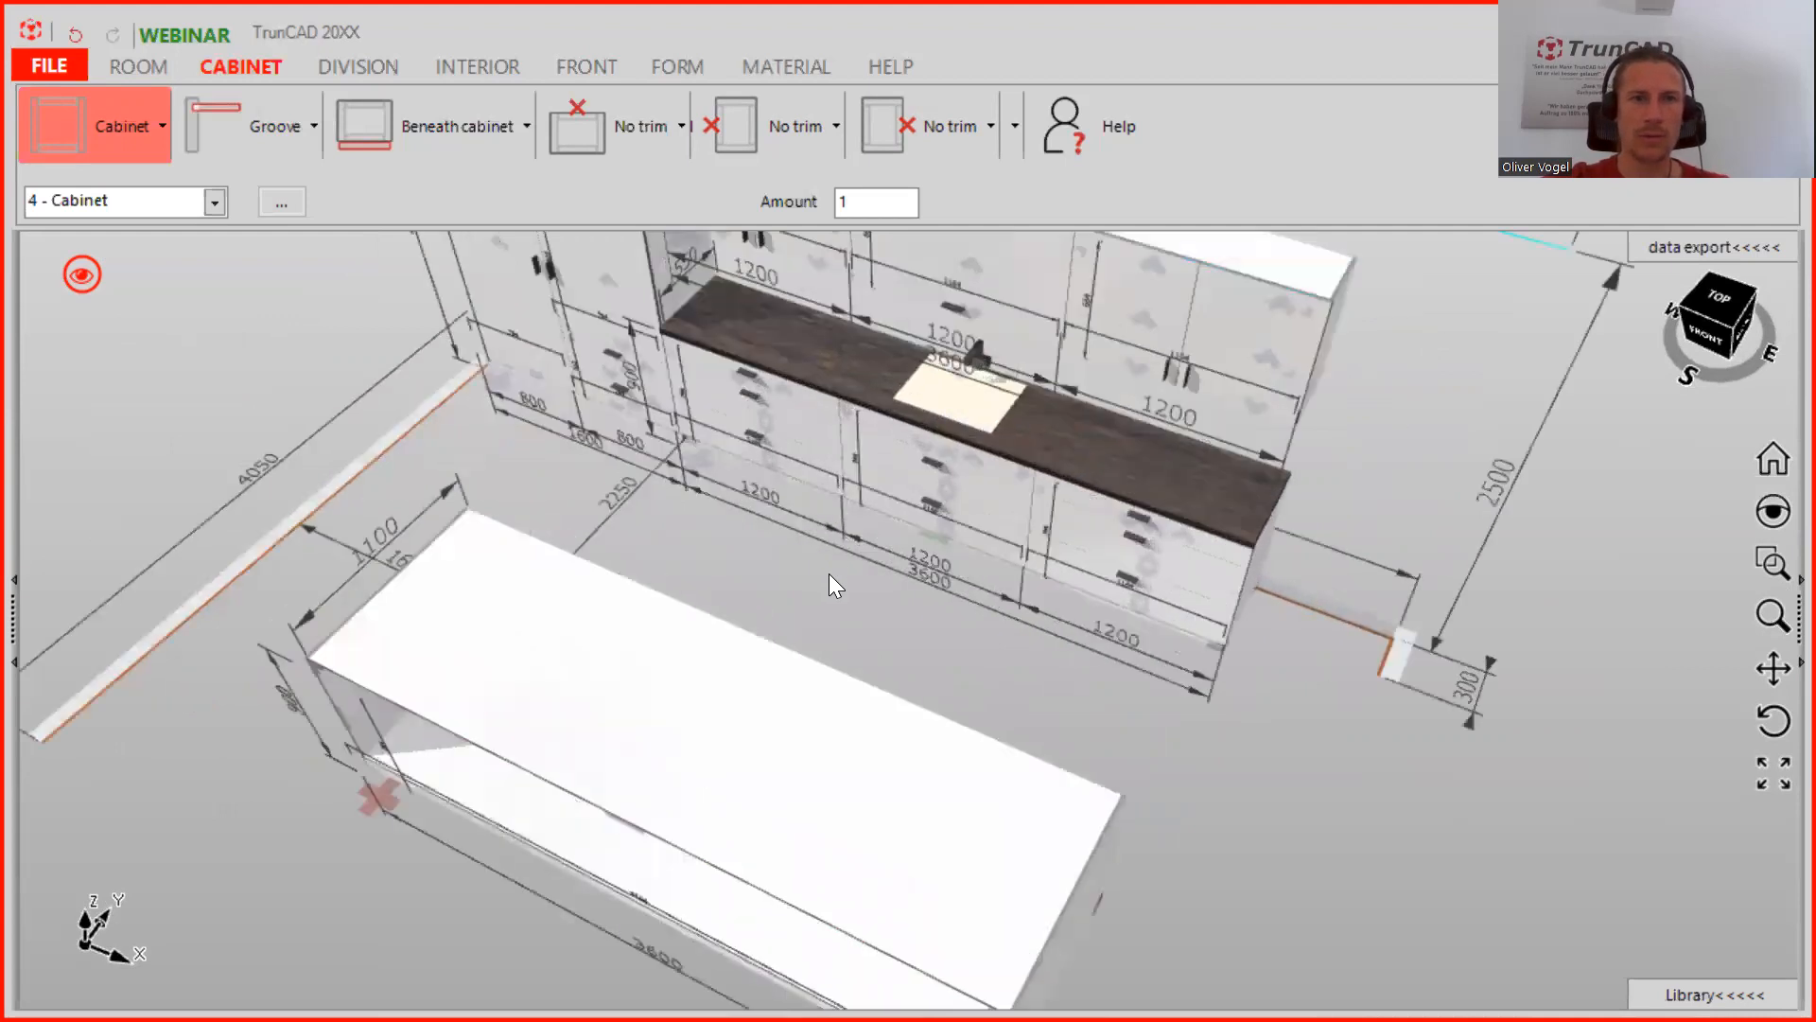
scroll(828, 573, "down", 3)
middle_click_drag(854, 445, 862, 493)
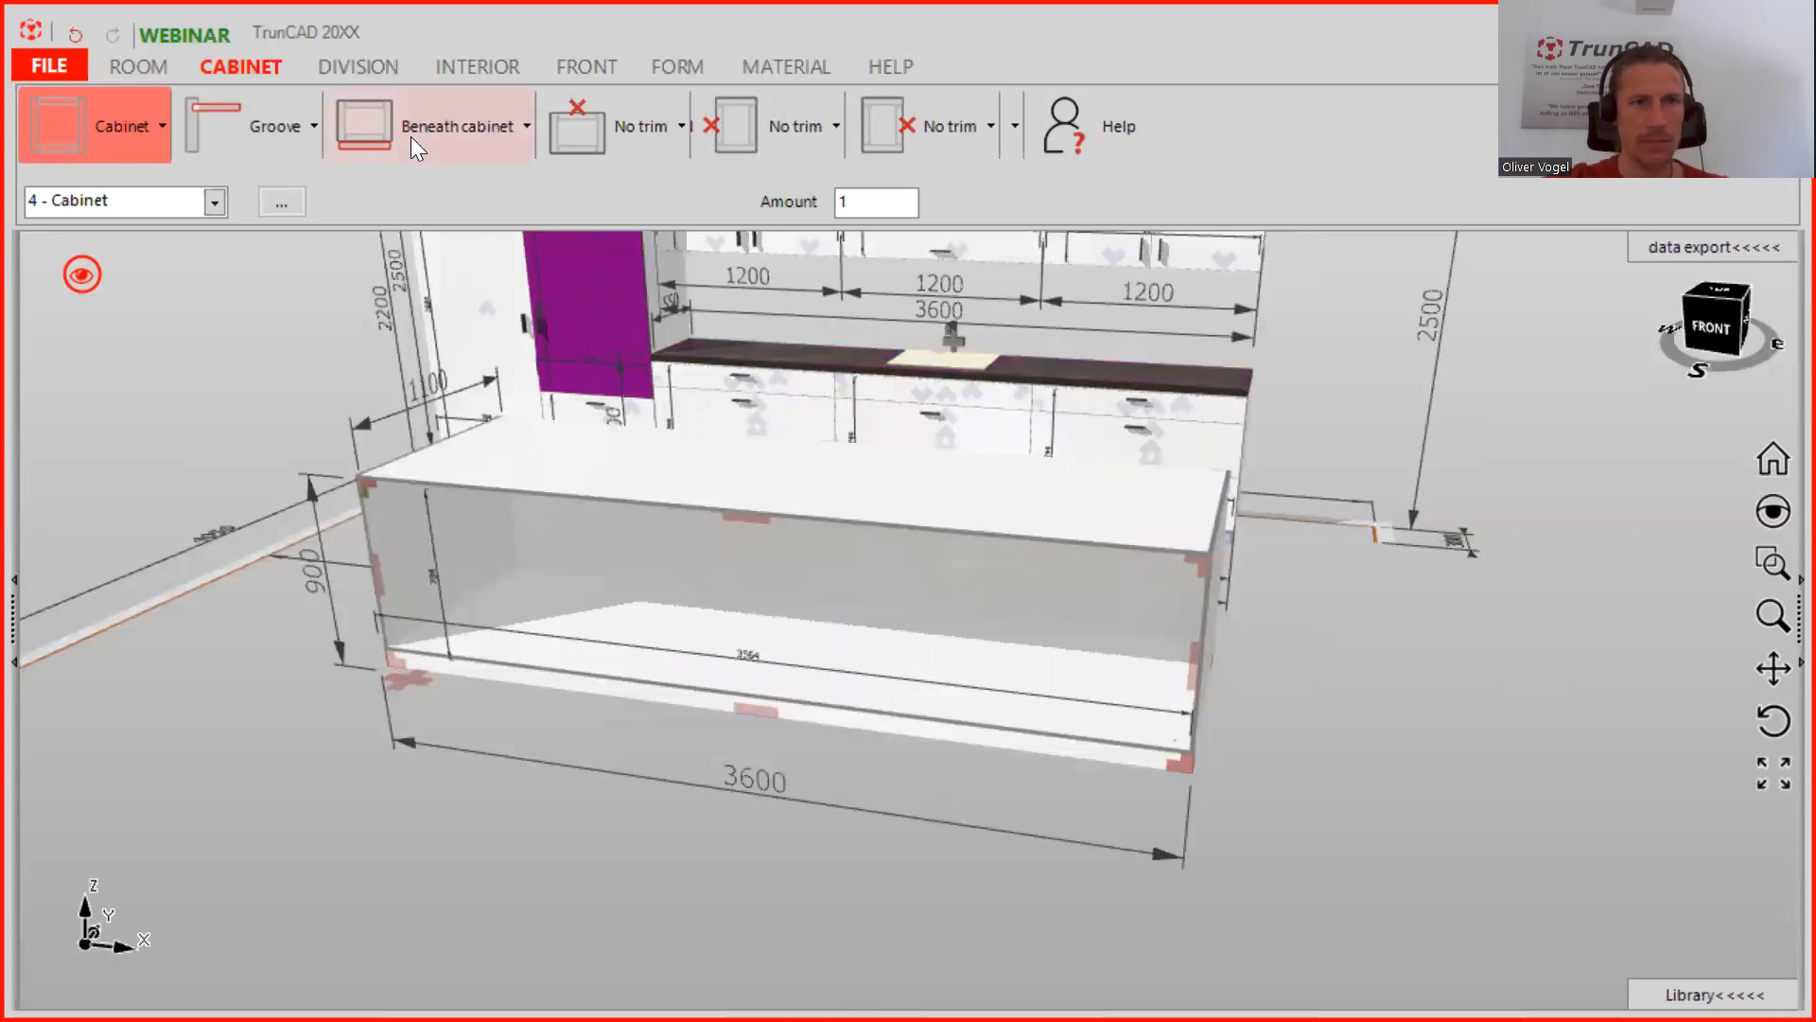
left_click(355, 68)
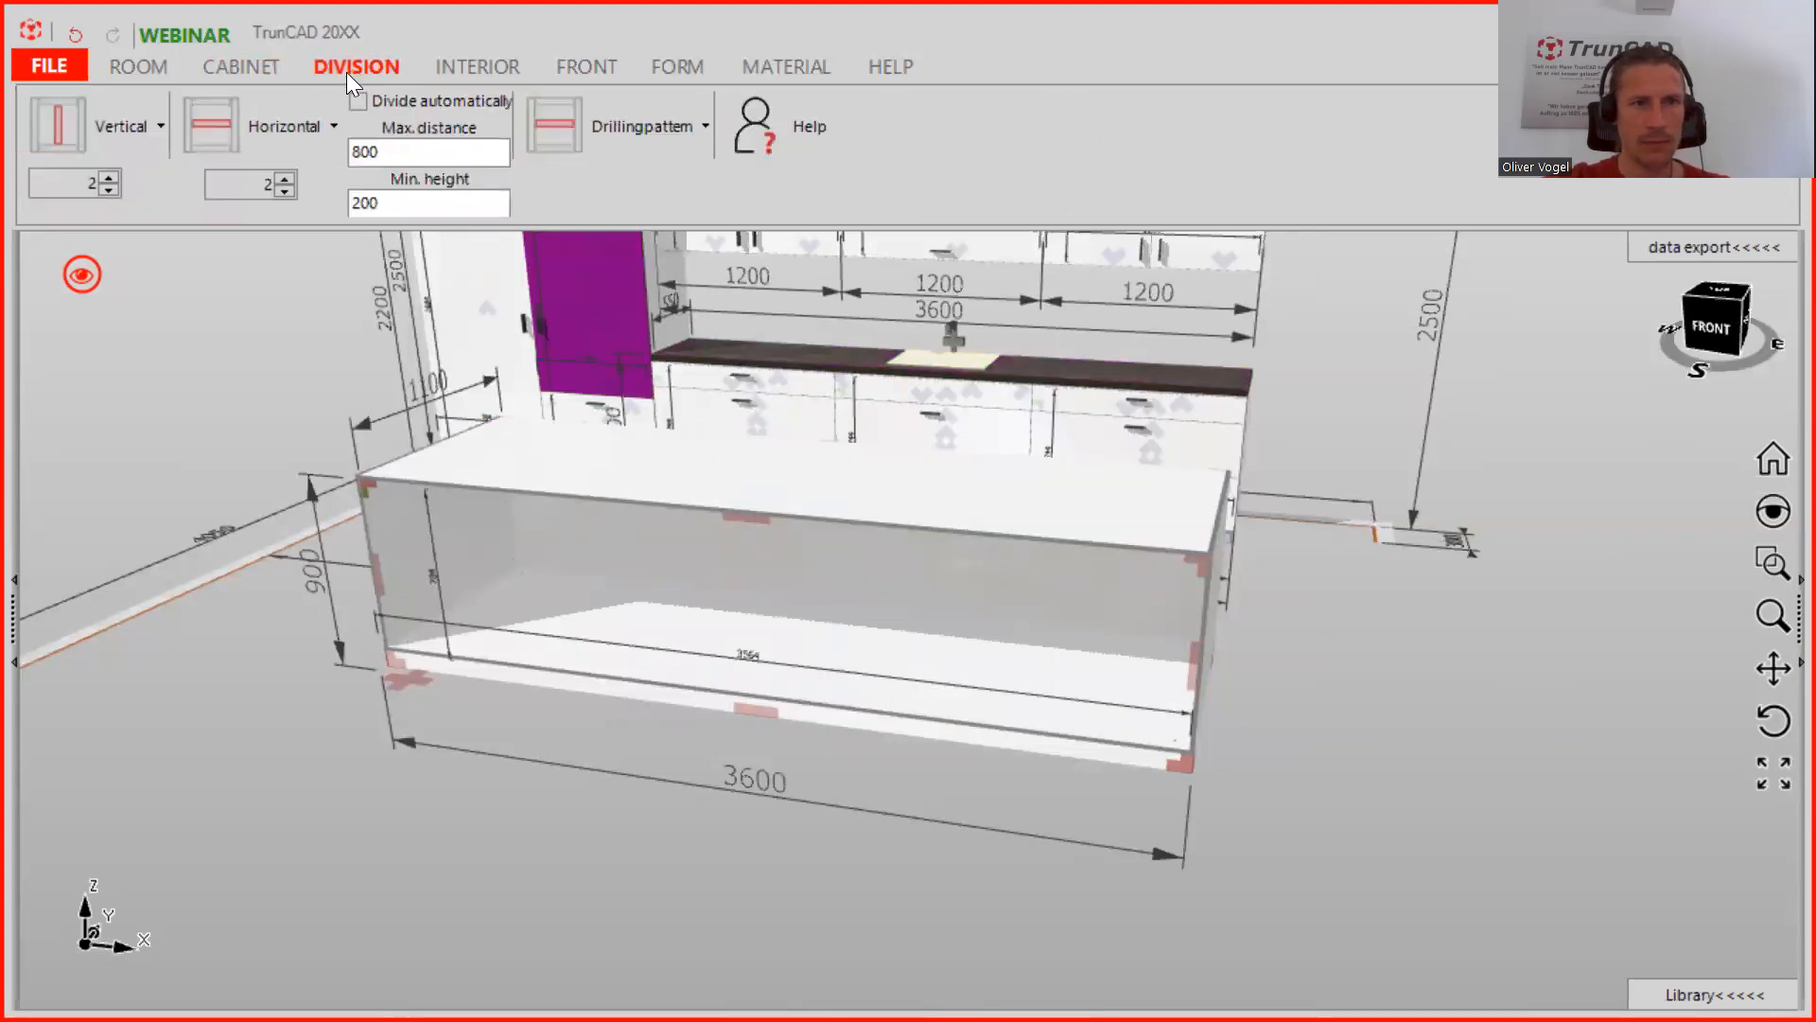
left_click(106, 136)
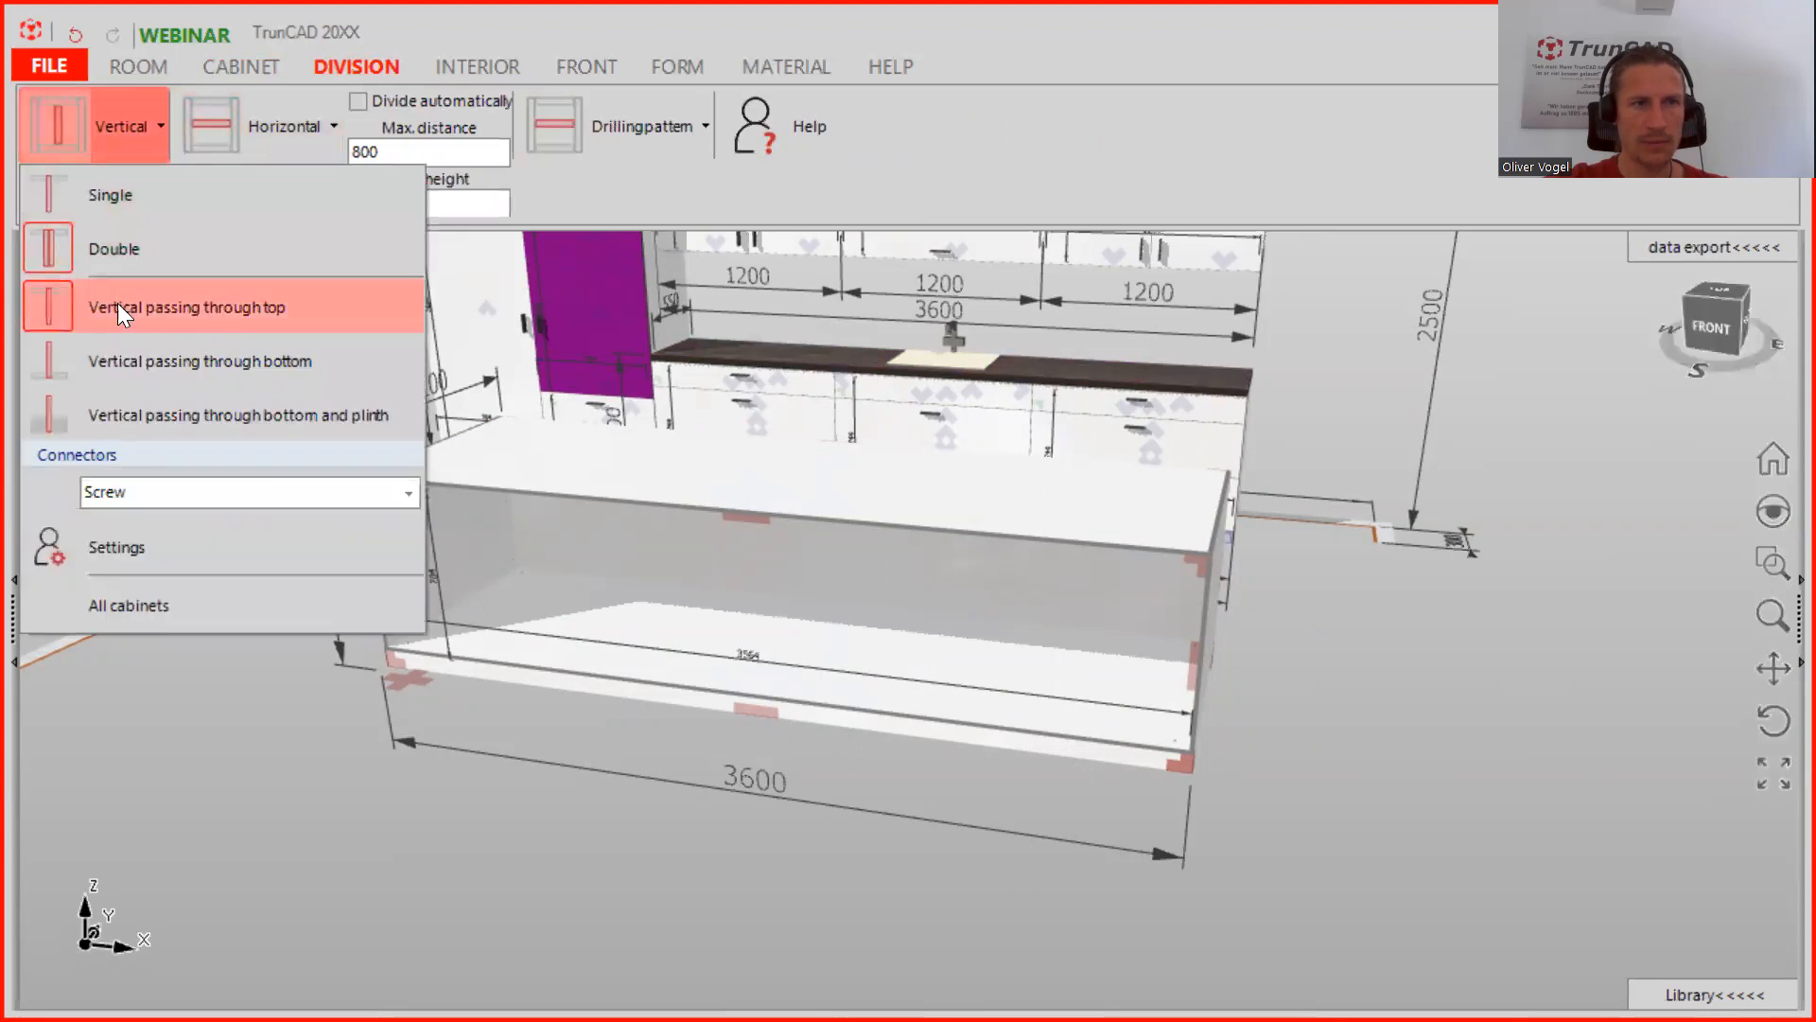
left_click(66, 123)
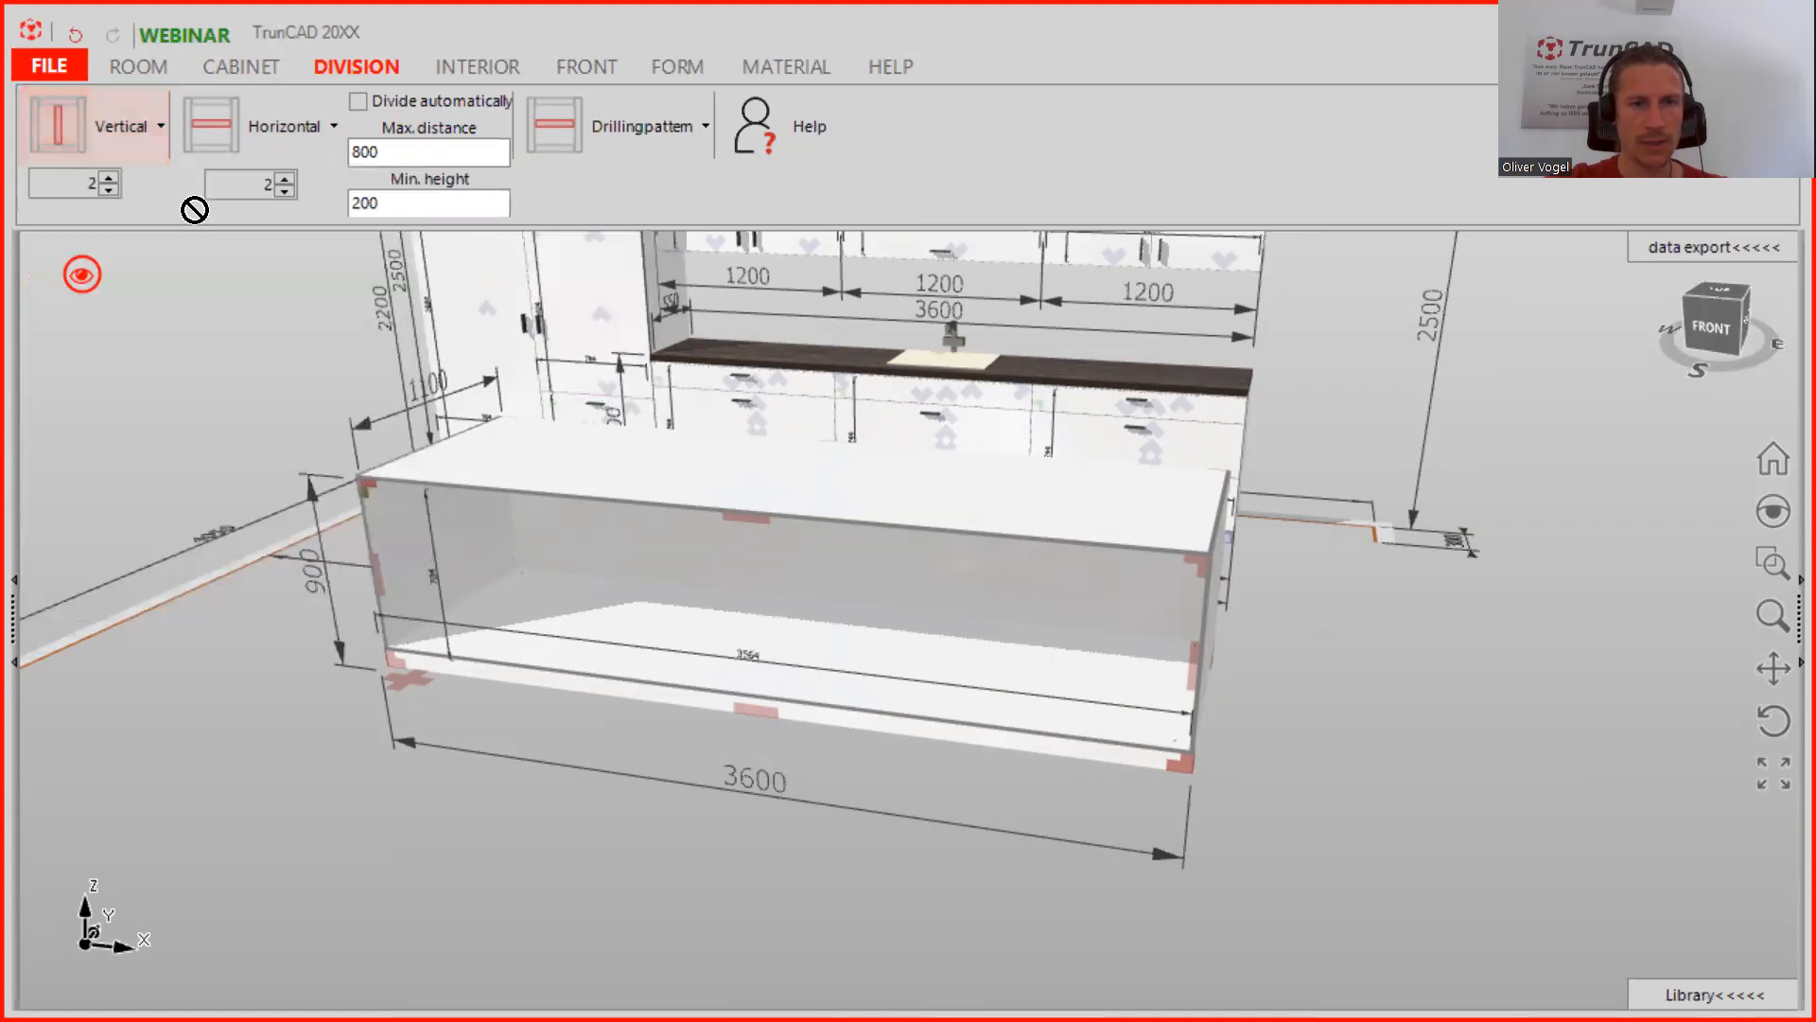
left_click(647, 707)
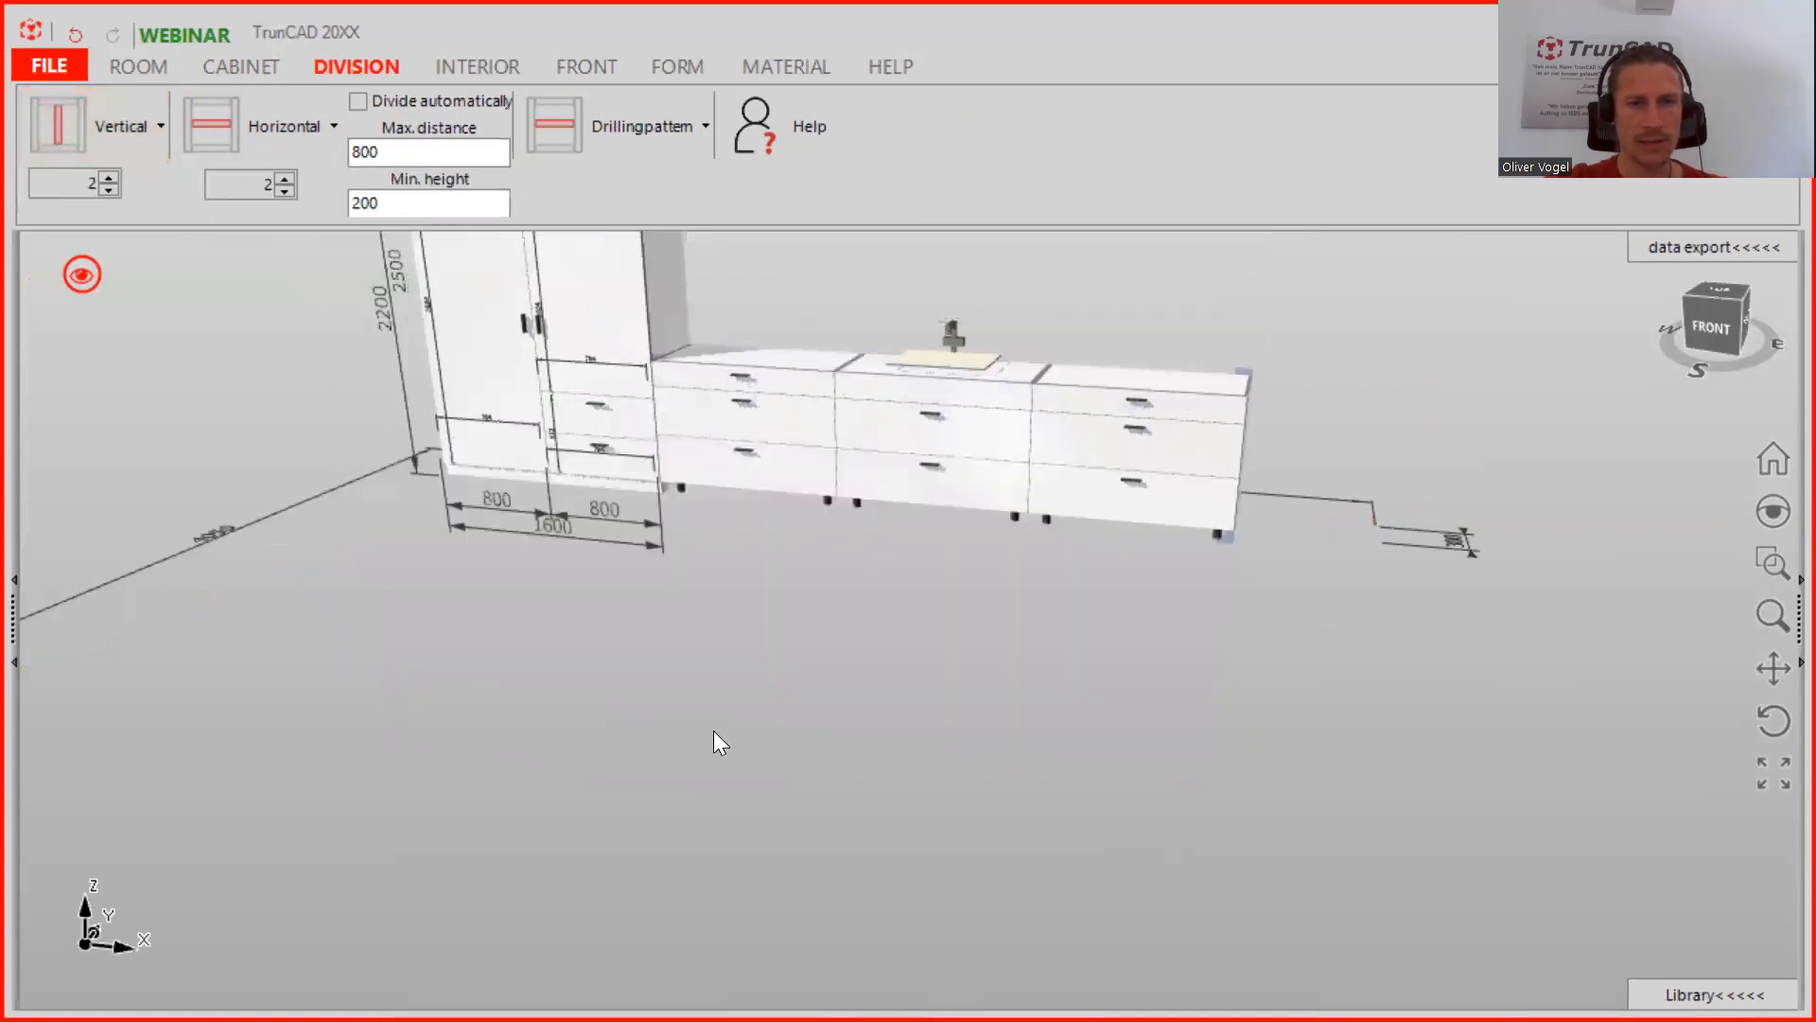
Add plinth panels beneath the island cabinet, including its back and right side, and turn off the plinth legs
middle_click_drag(744, 696, 724, 560)
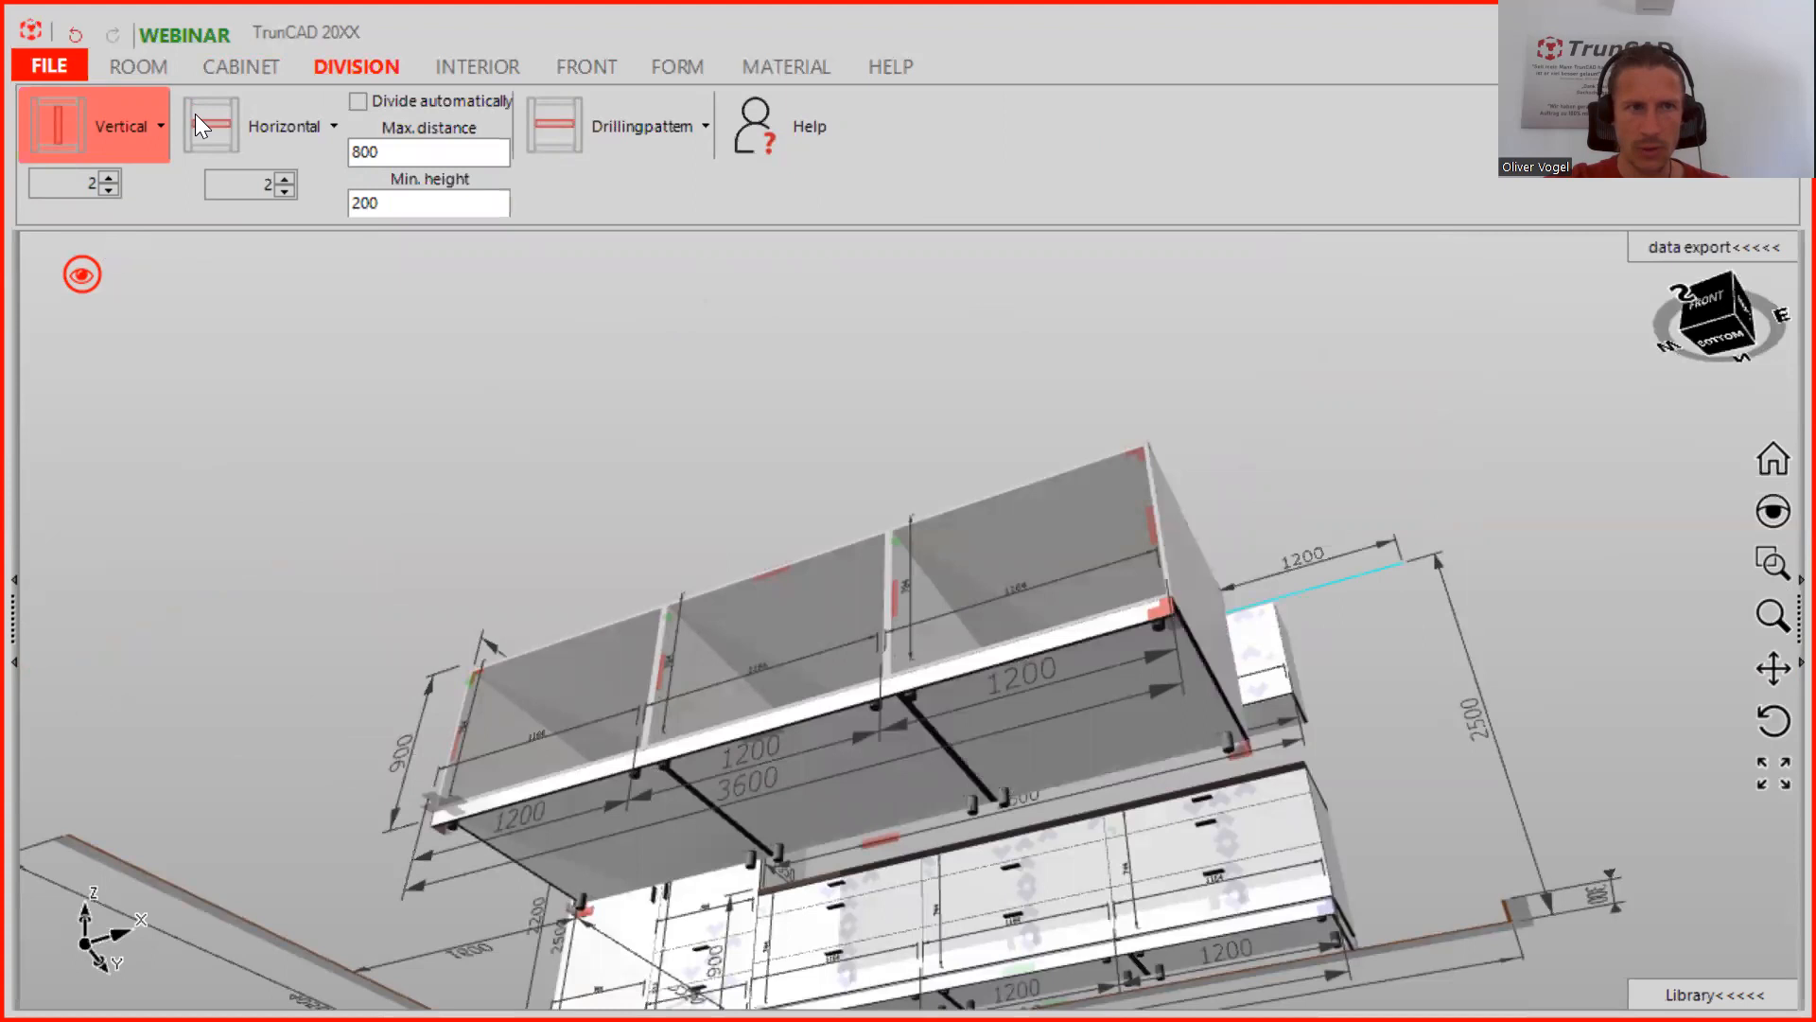
left_click(252, 72)
left_click(443, 125)
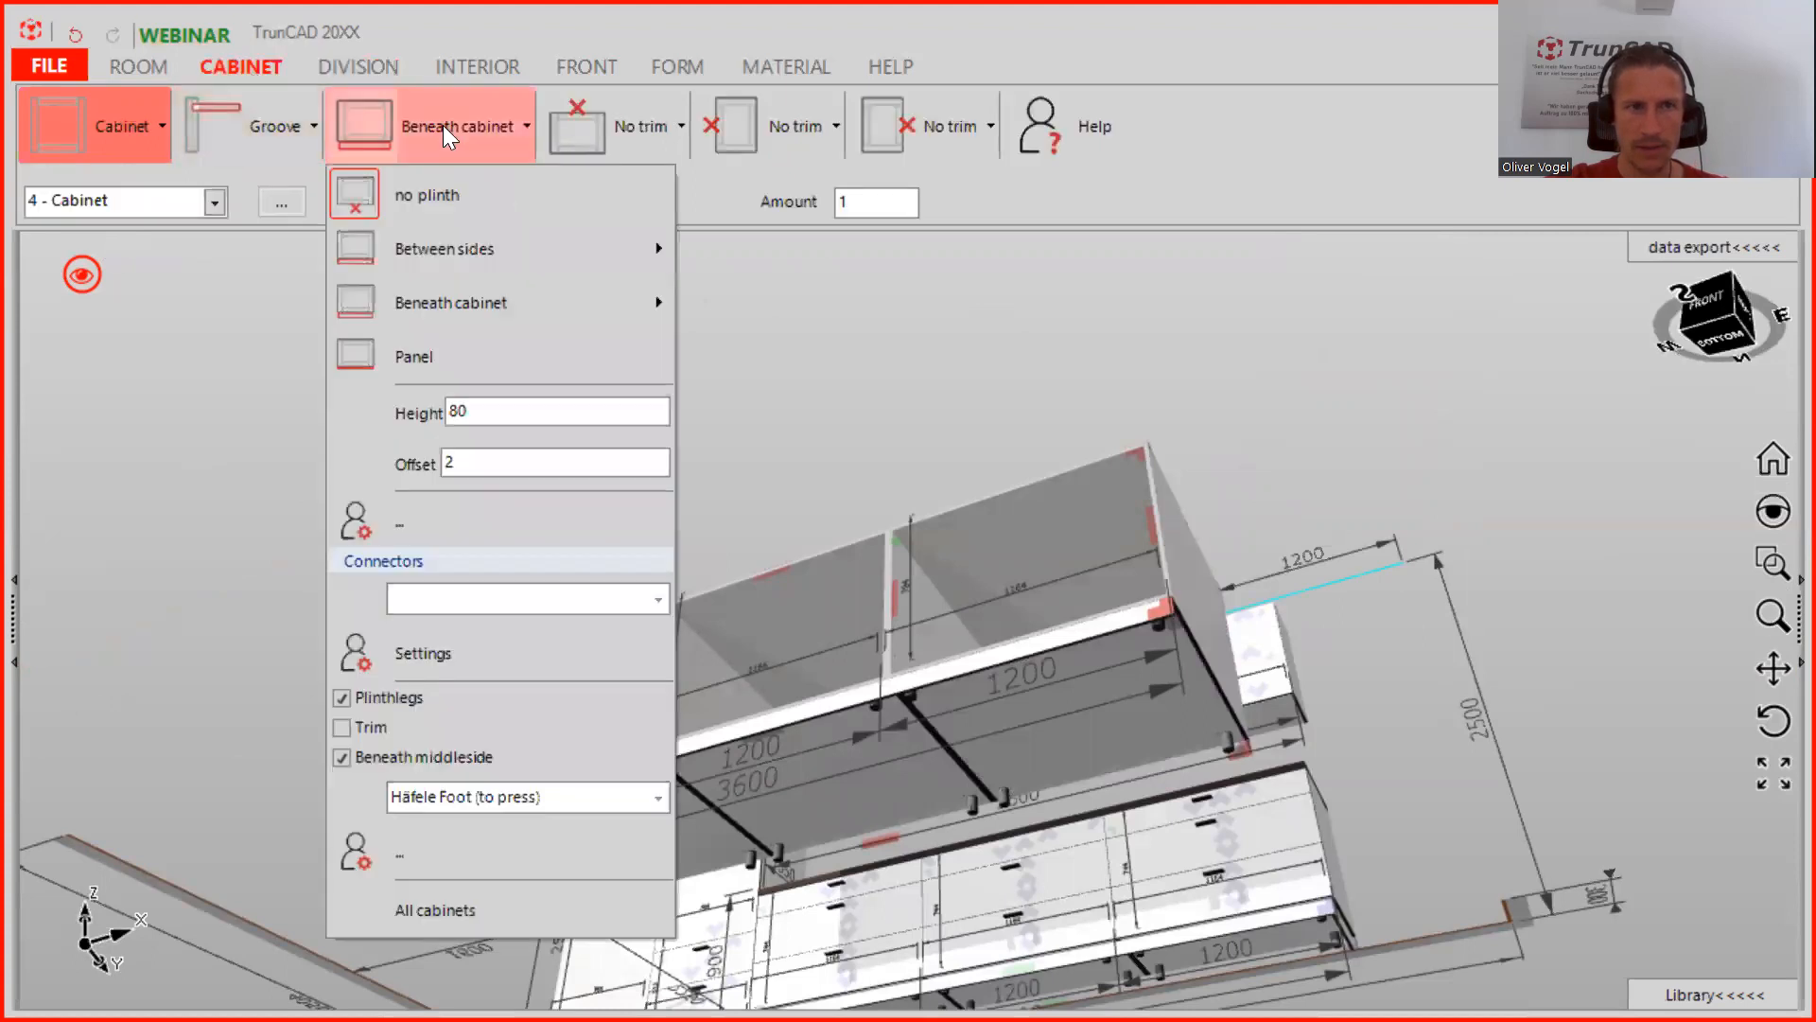
mouse_move(439, 283)
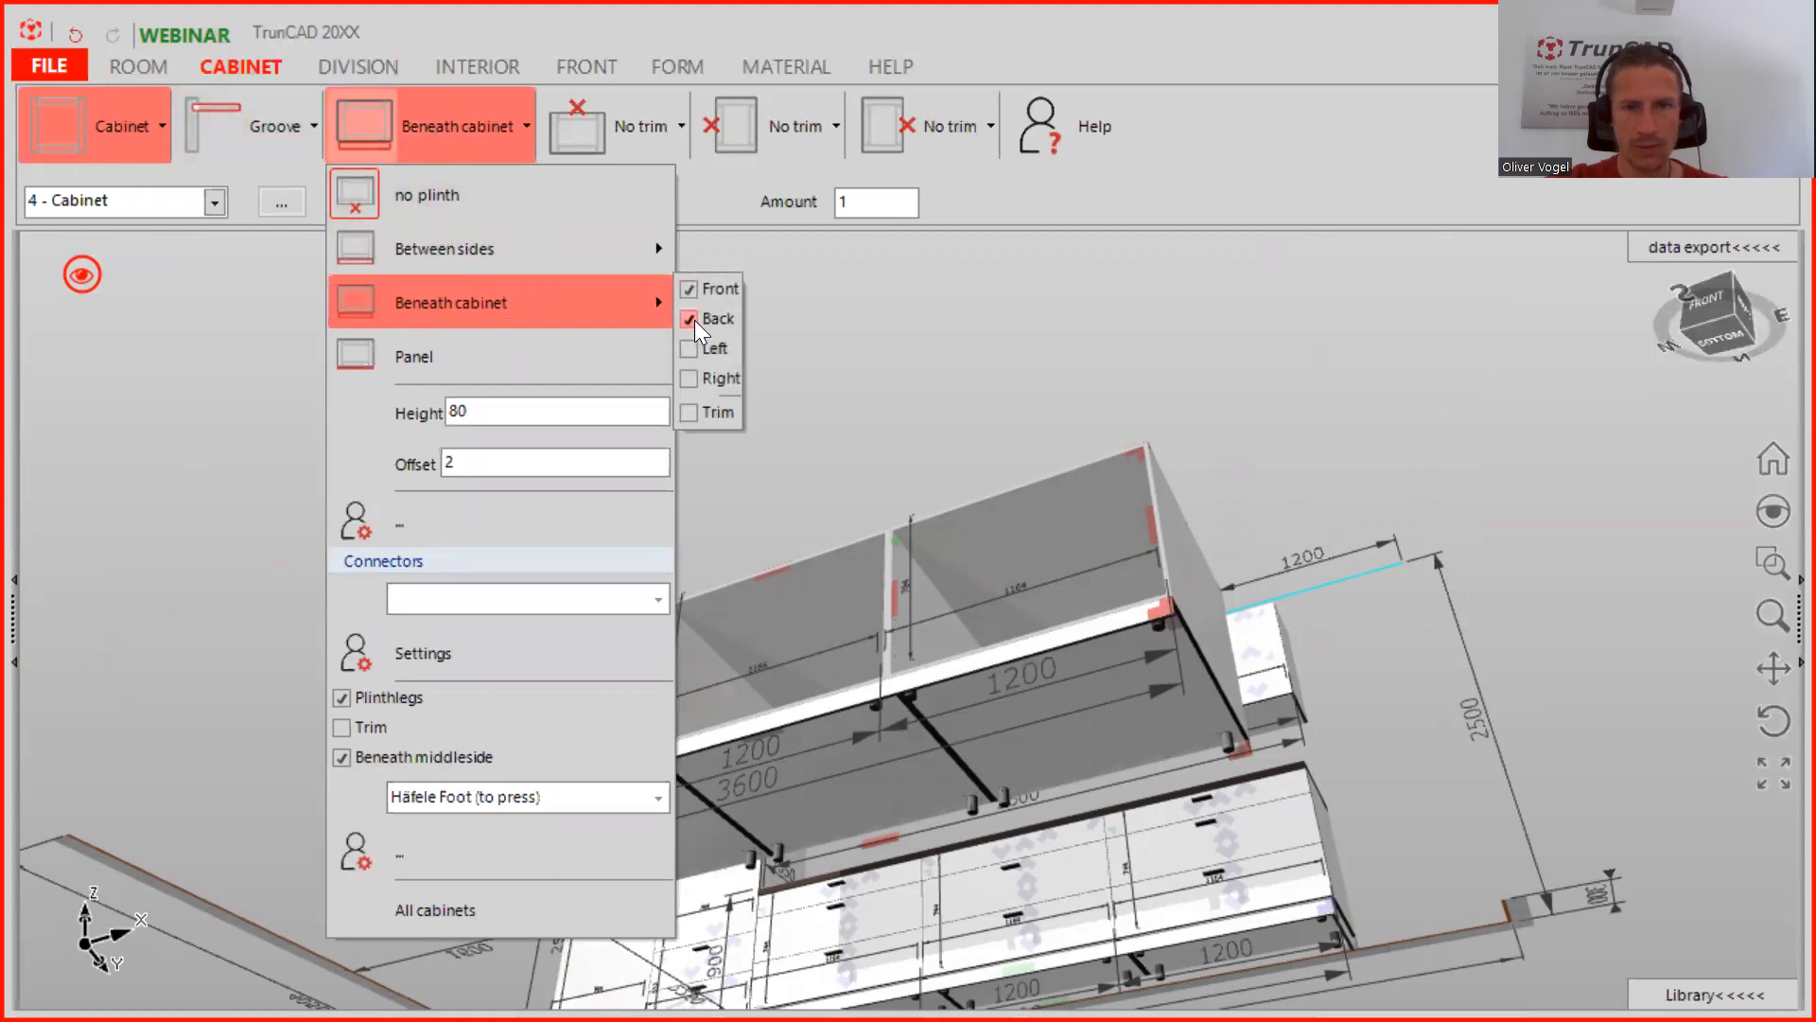
left_click(685, 379)
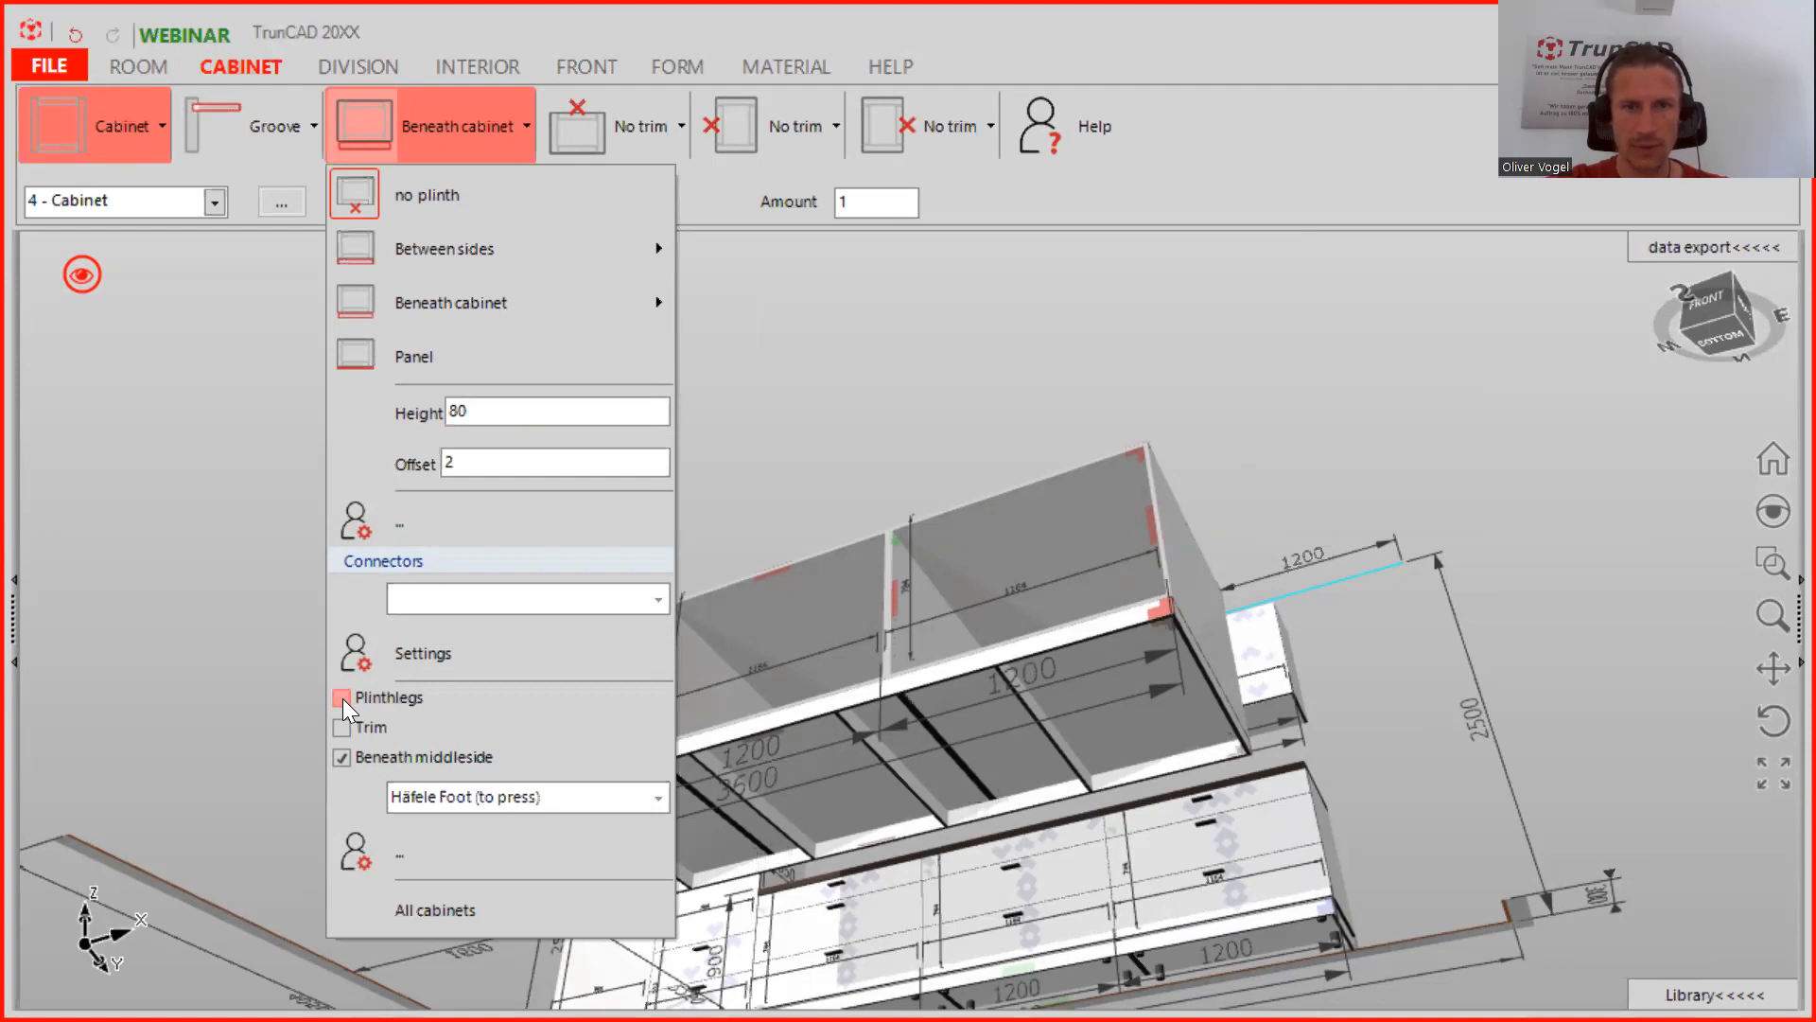
left_click(343, 698)
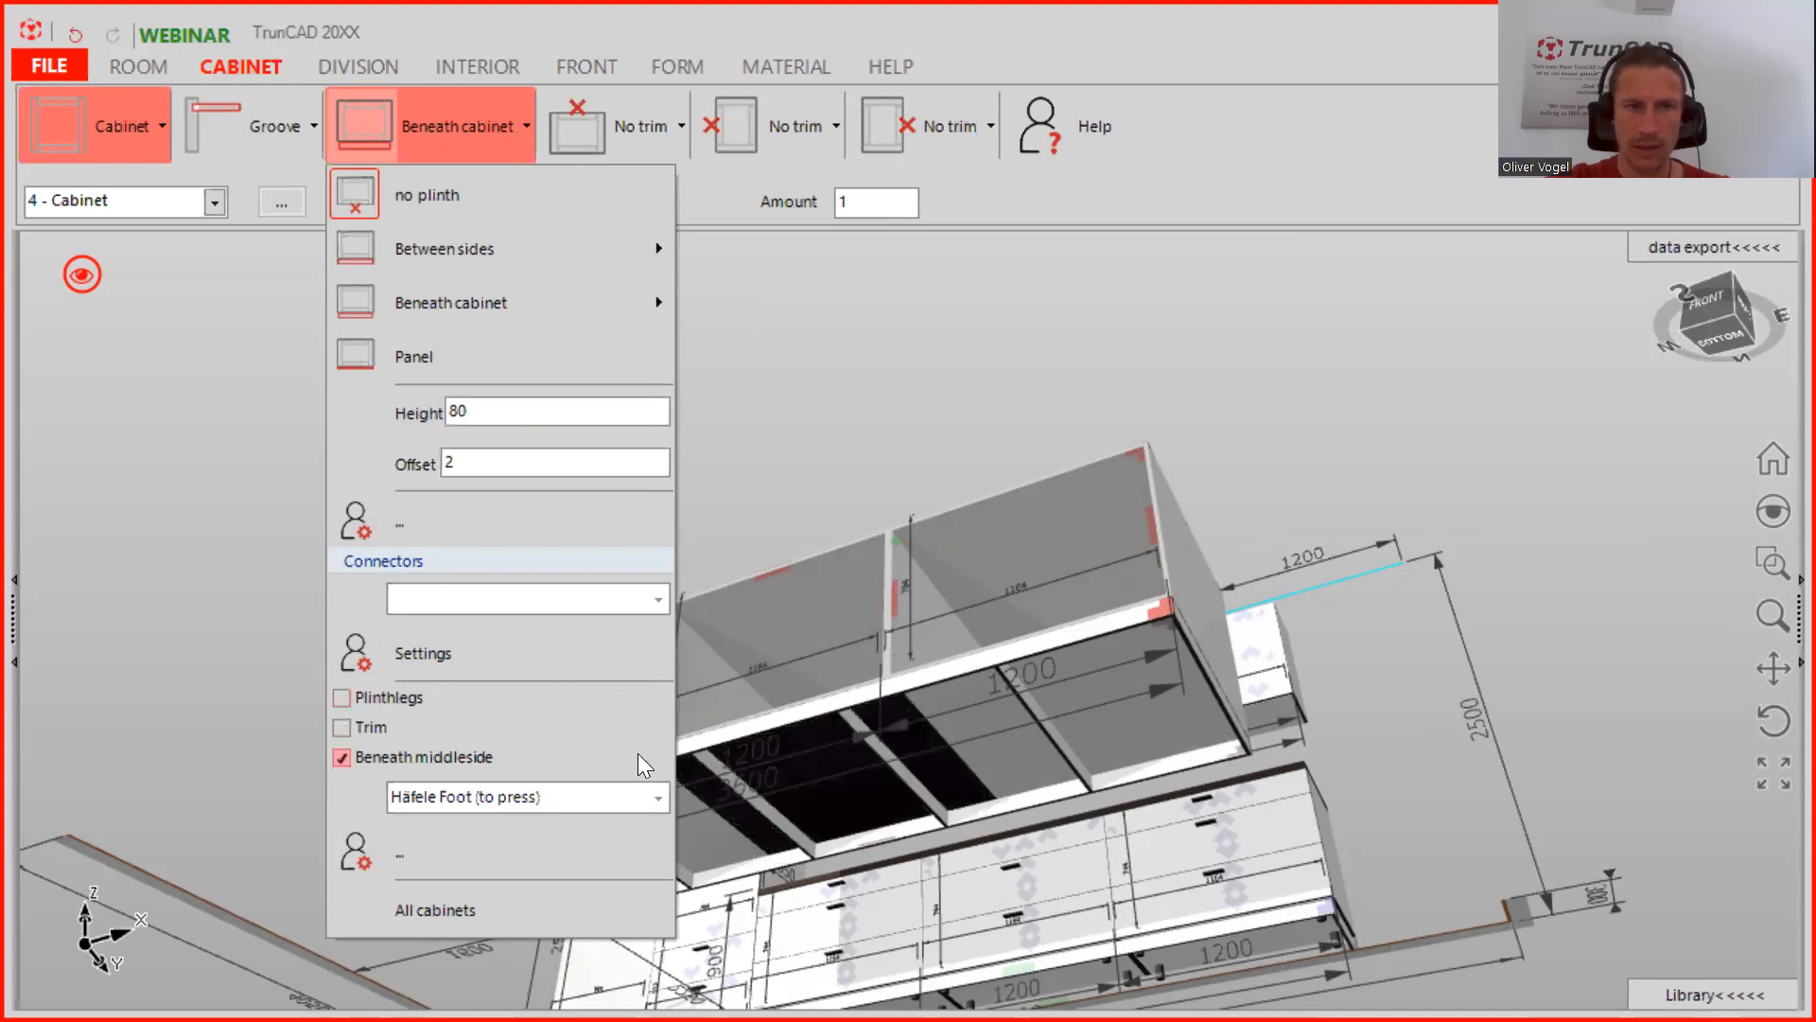
Set the island cabinet's plinth offset to 40
double_click(479, 464)
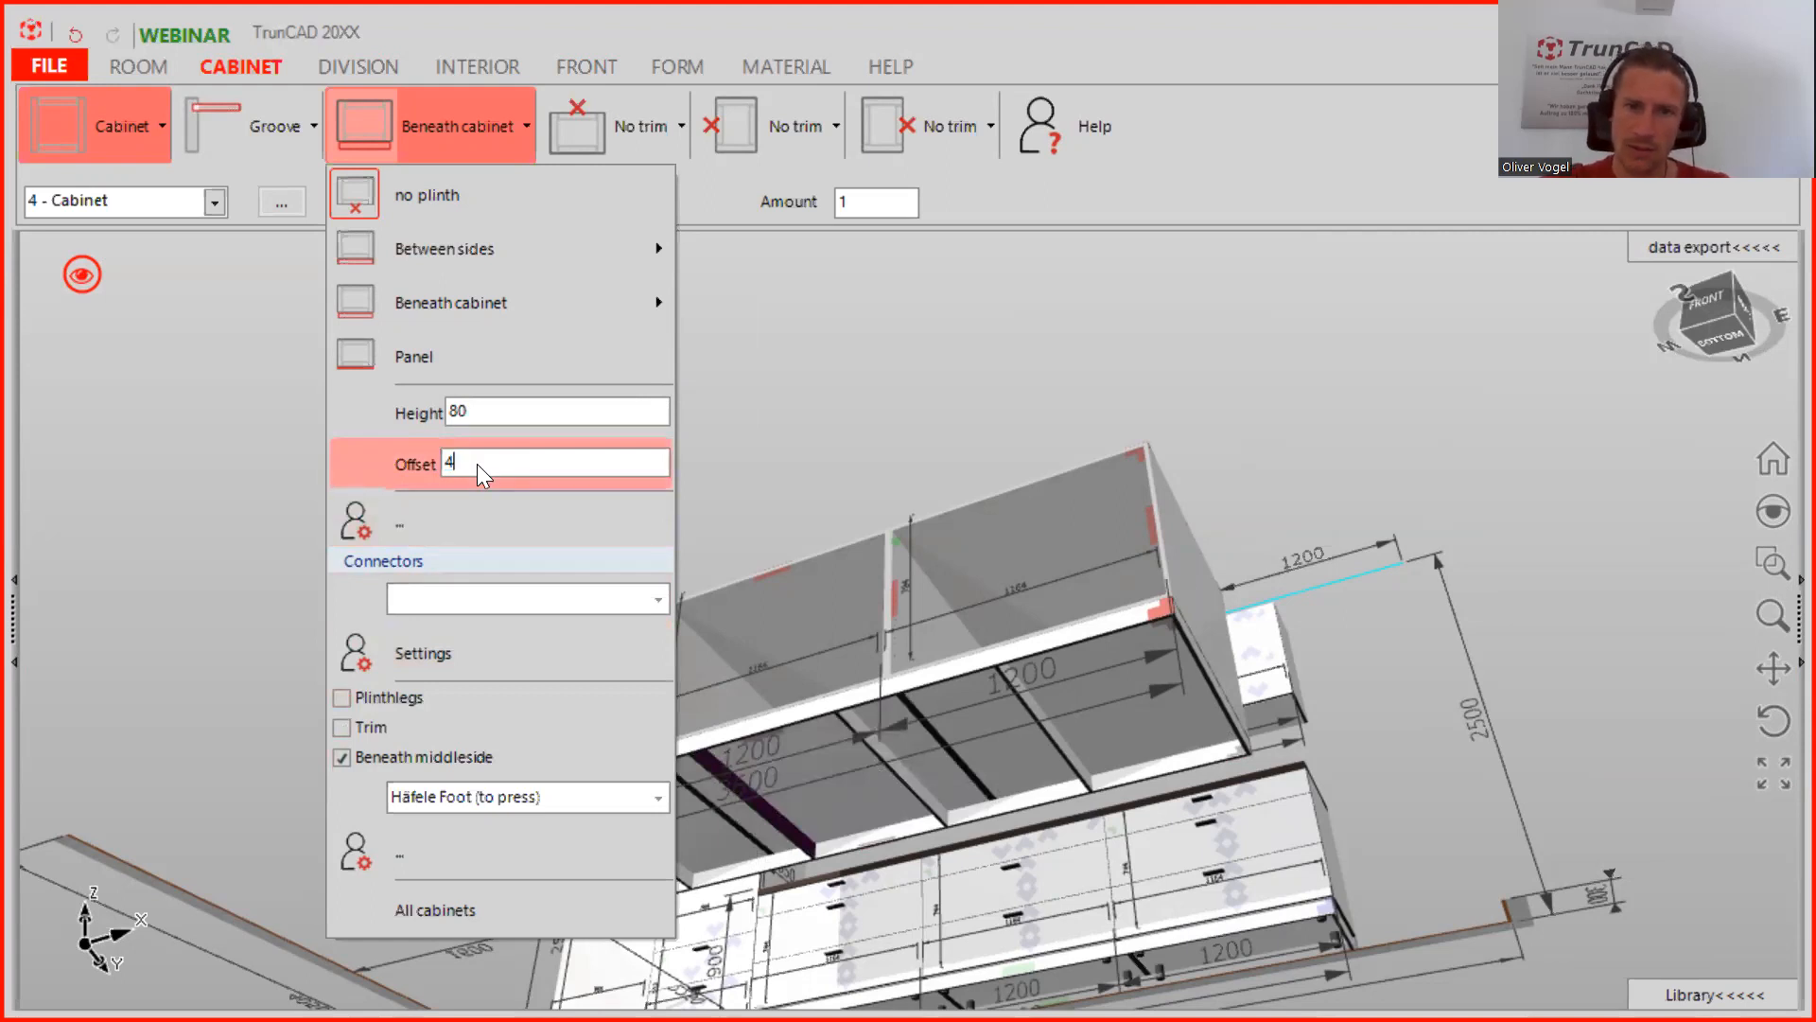
key("Return")
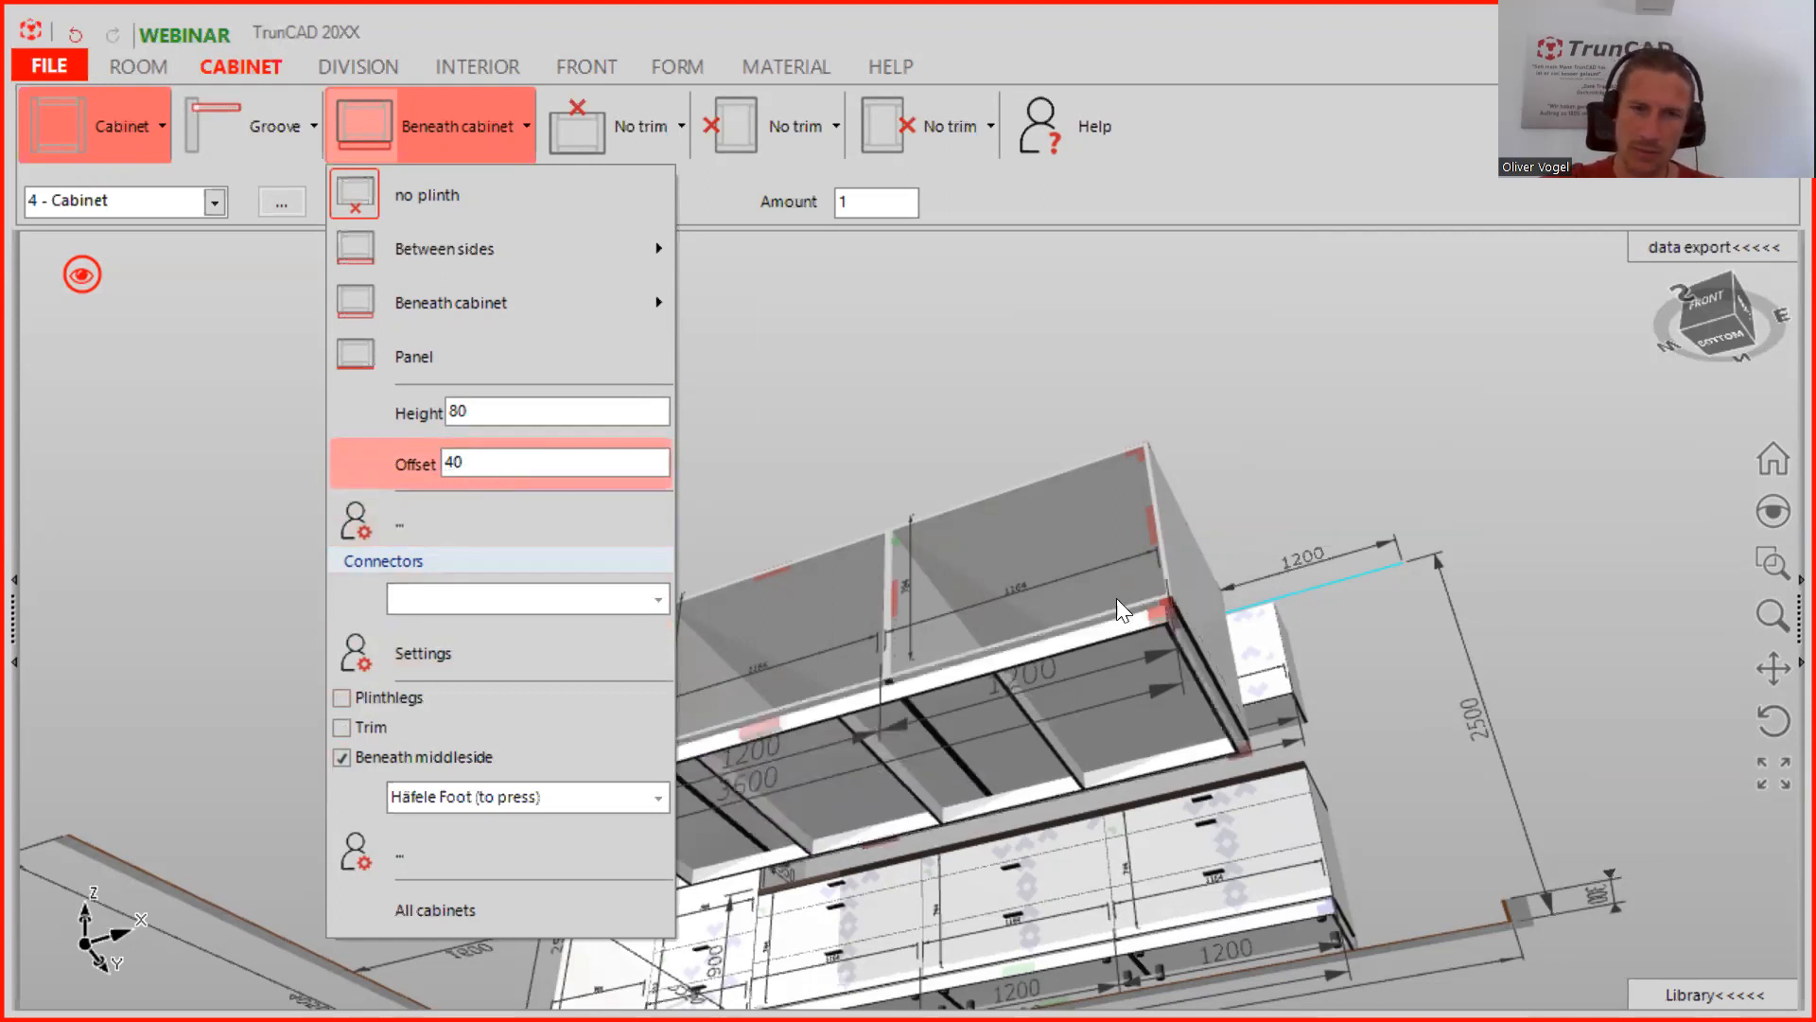
left_click(1339, 481)
Examine the island cabinet's three open compartments and its sides from several angles
middle_click_drag(720, 774, 724, 918)
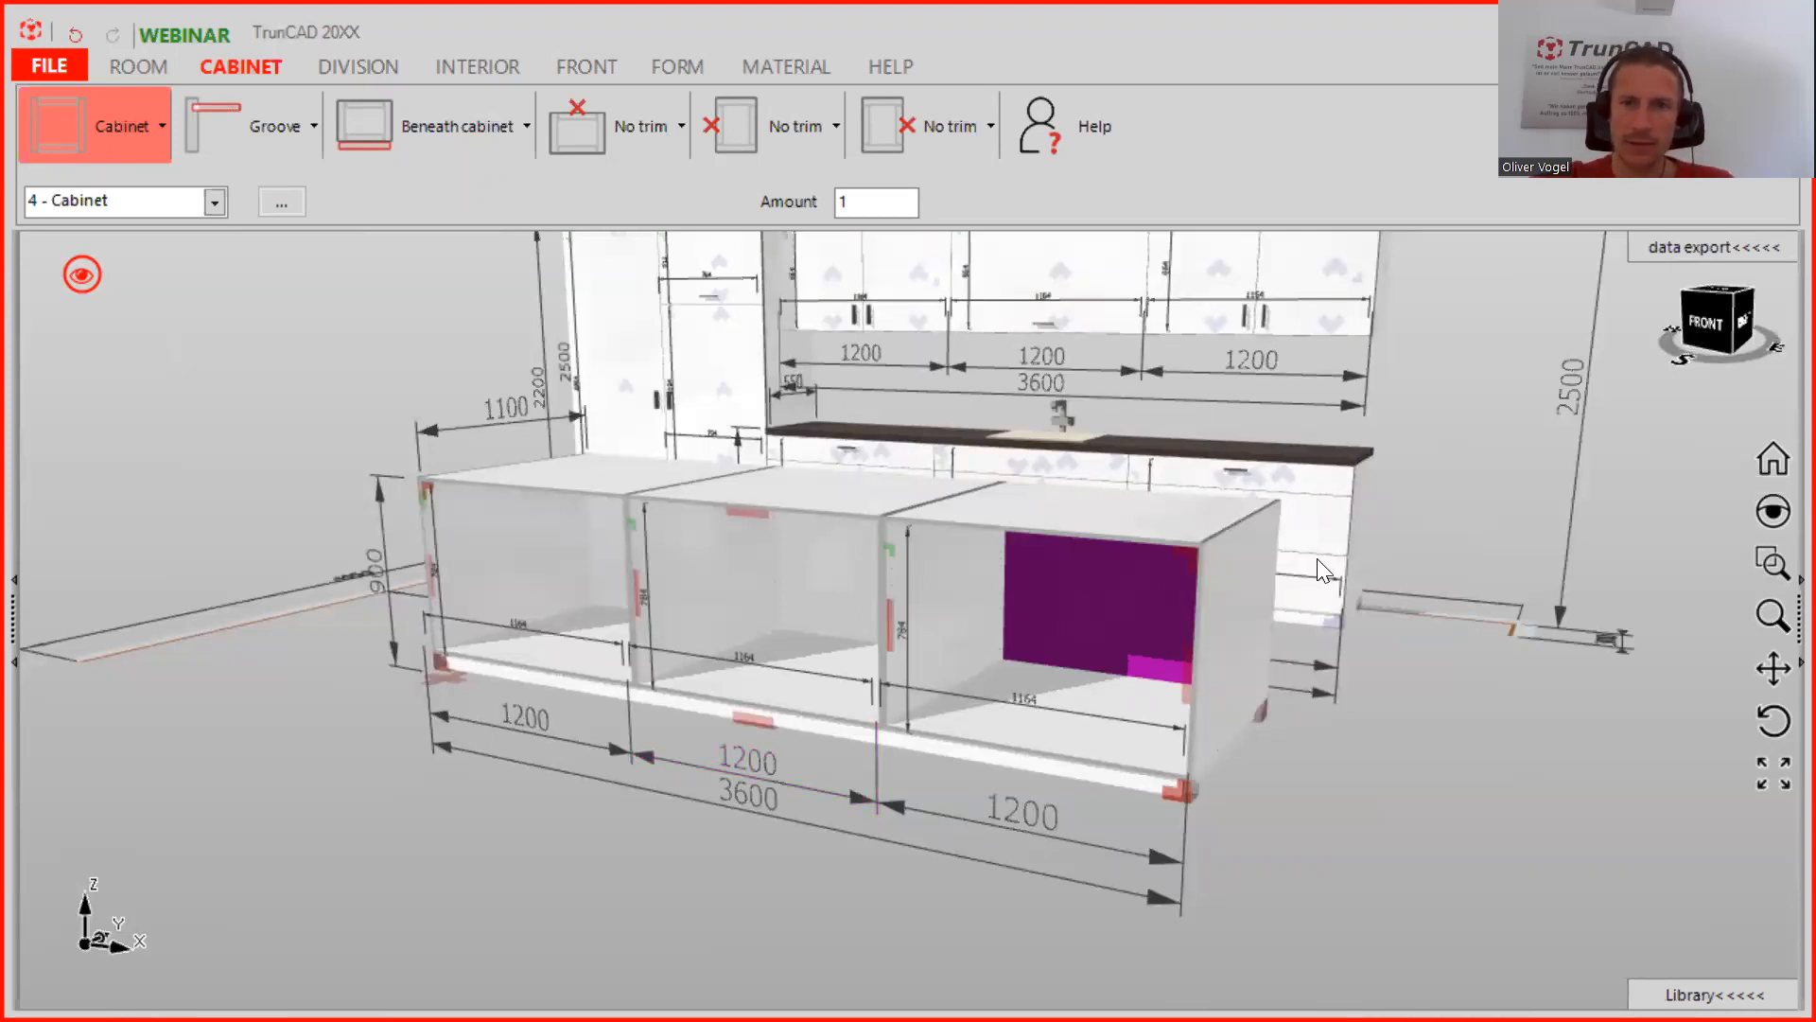
middle_click_drag(1230, 531, 1154, 532)
middle_click_drag(772, 512, 602, 497)
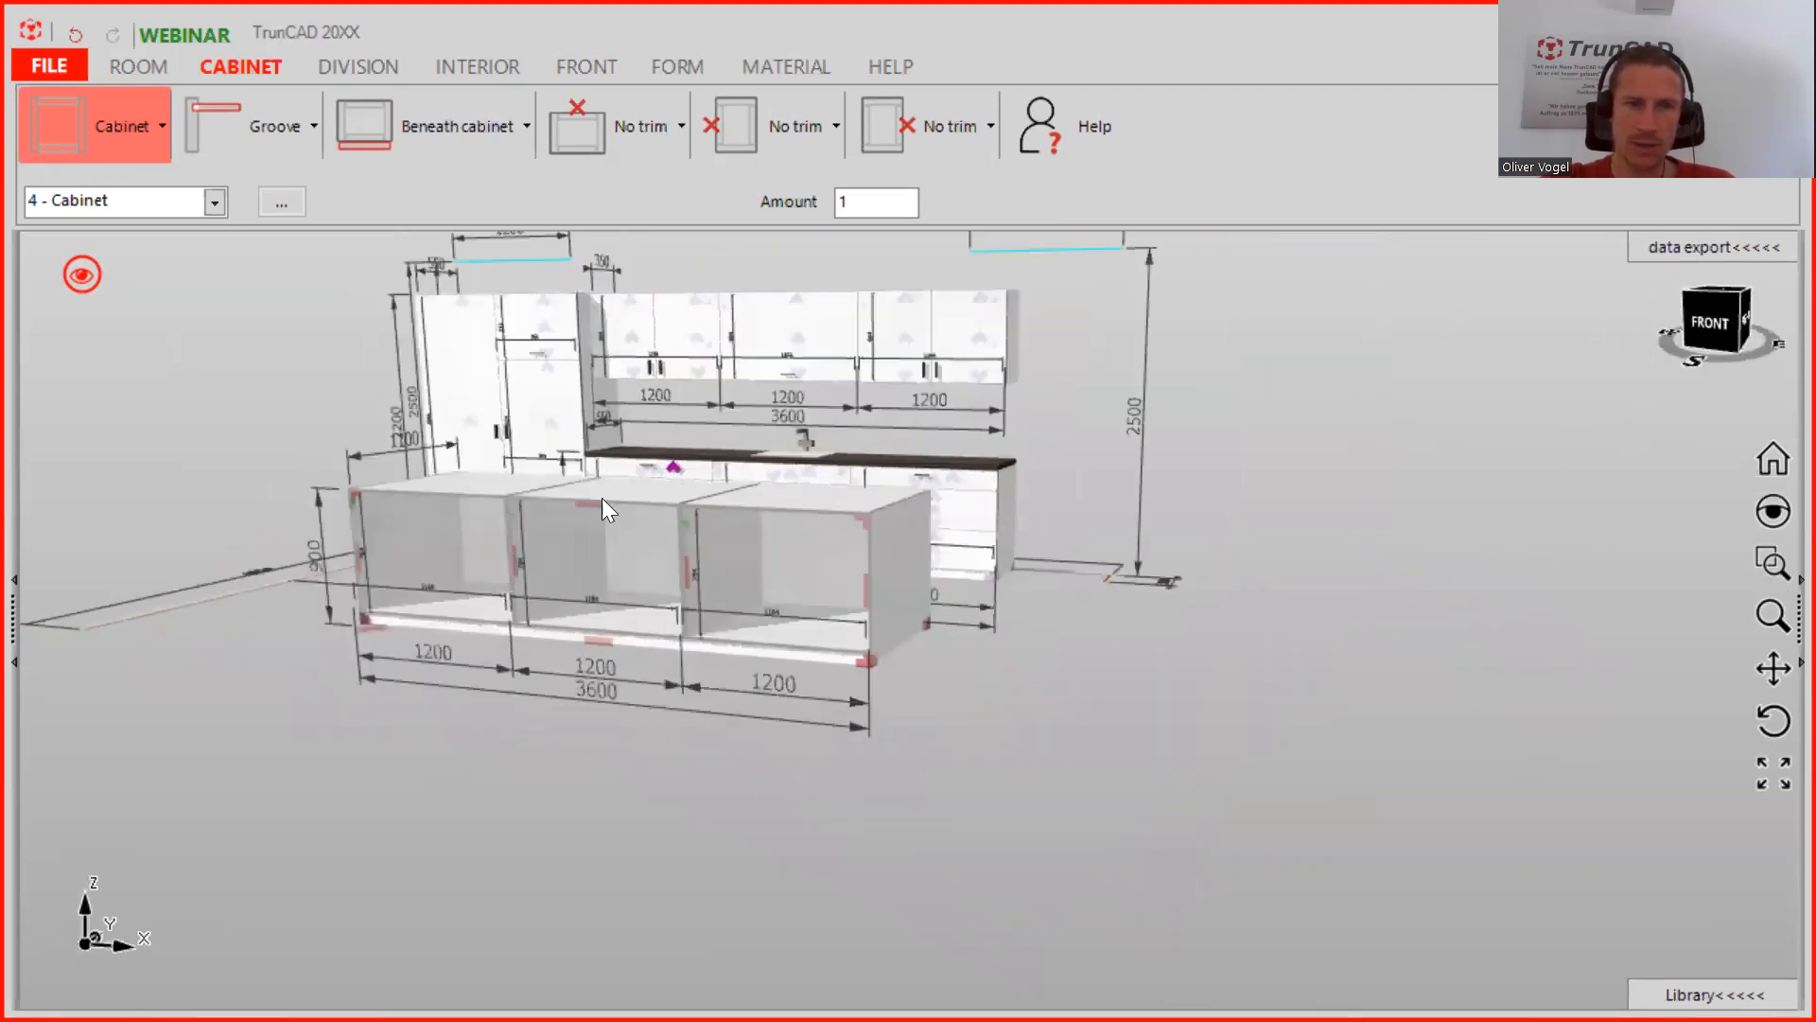
scroll(662, 526, "up", 3)
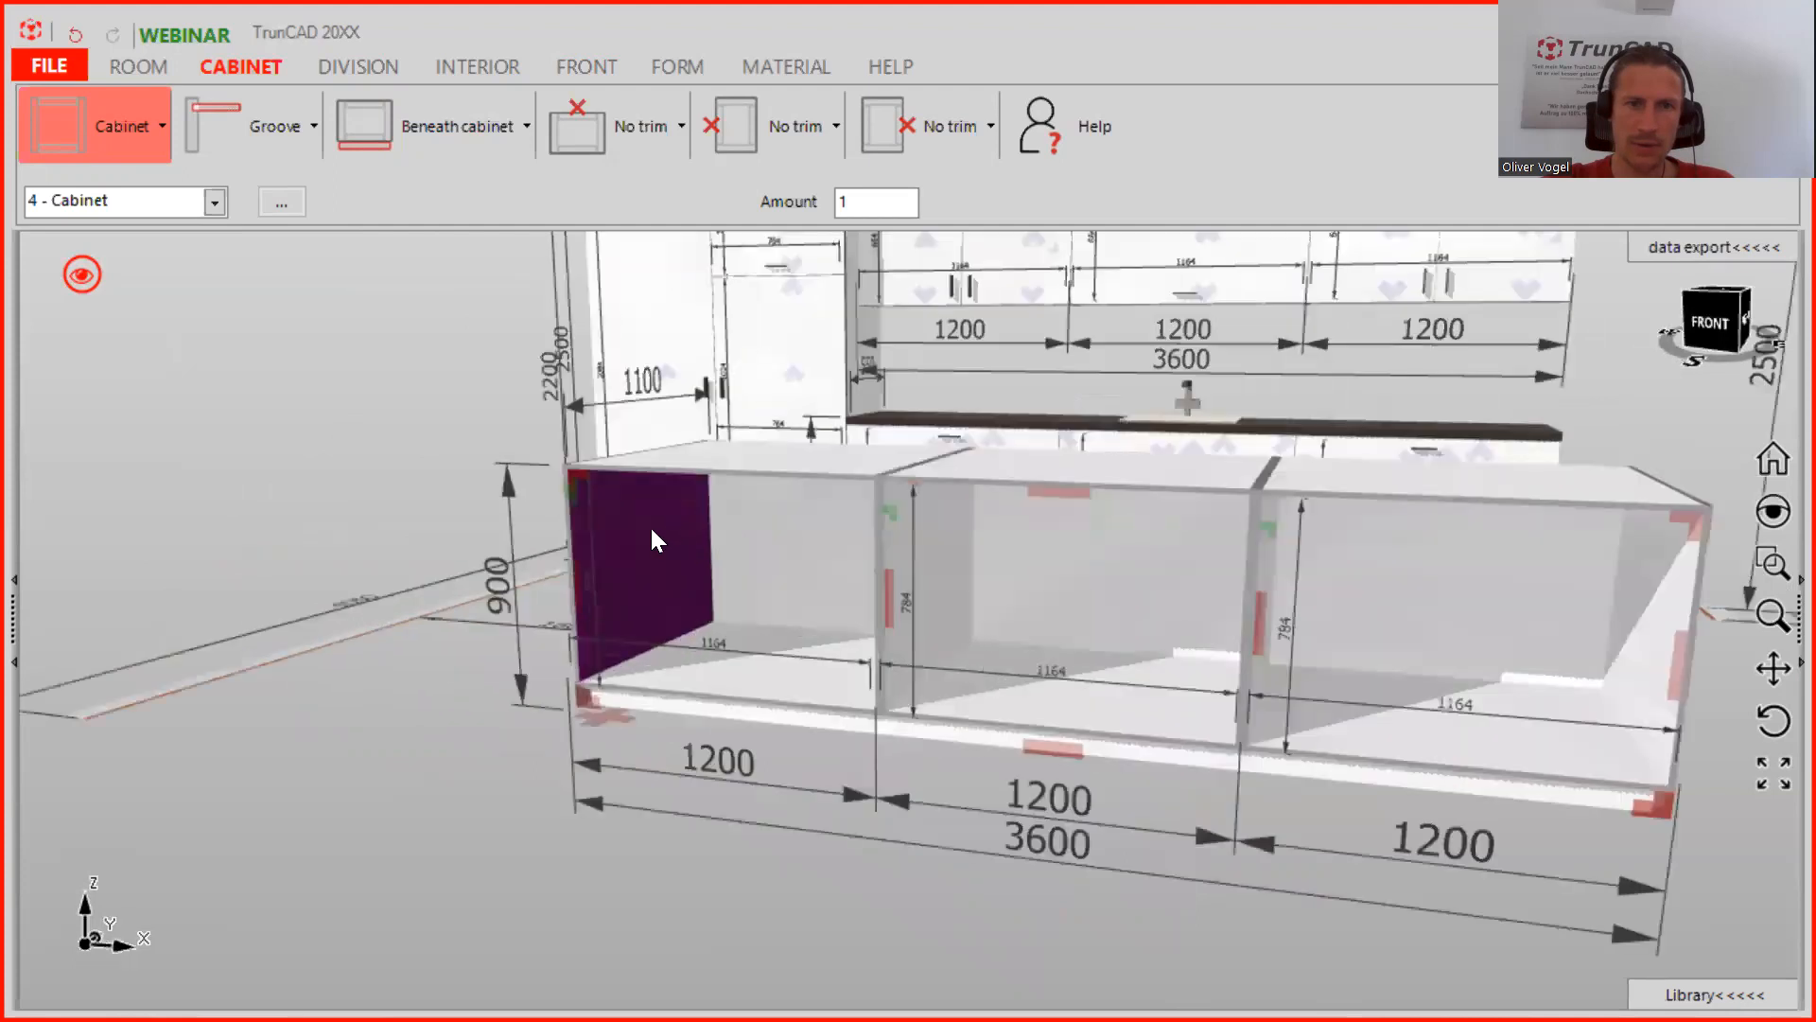
middle_click_drag(582, 514, 697, 527)
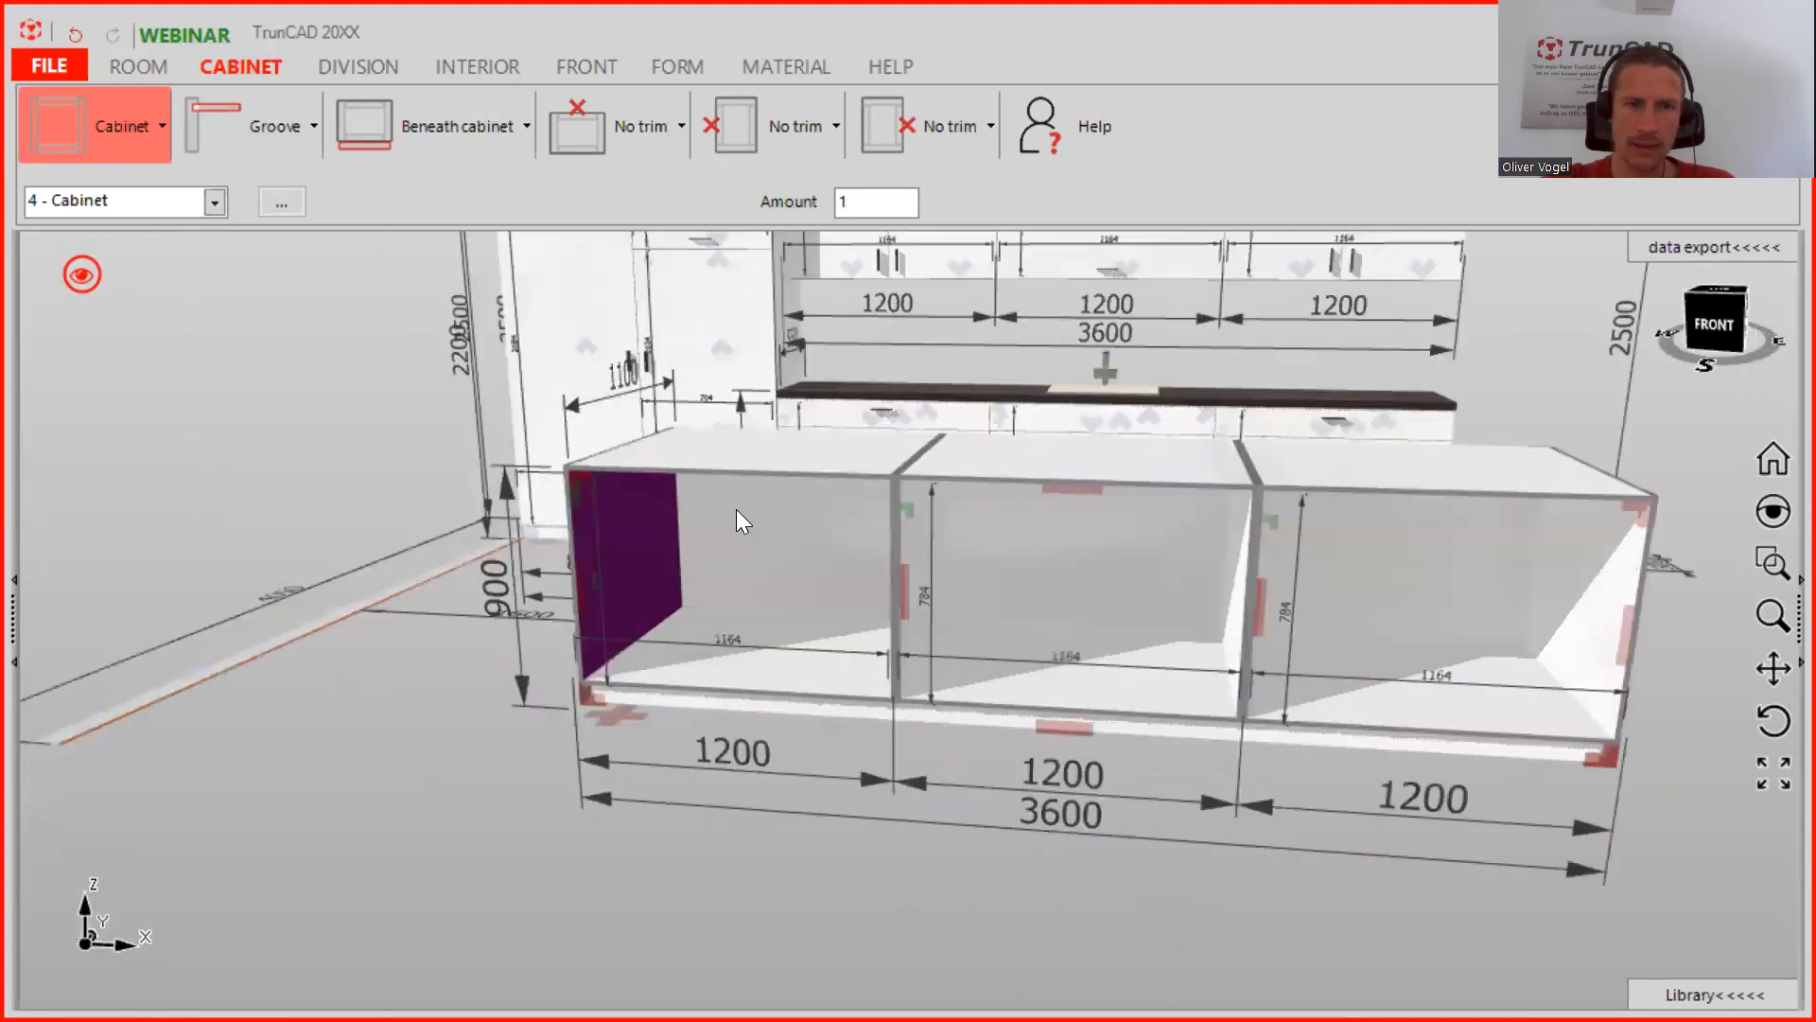
scroll(736, 511, "down", 3)
scroll(736, 530, "up", 4)
middle_click_drag(739, 507, 1183, 508)
middle_click_drag(933, 461, 447, 453)
middle_click_drag(1395, 474, 956, 470, "ctrl")
middle_click_drag(1266, 488, 1164, 511)
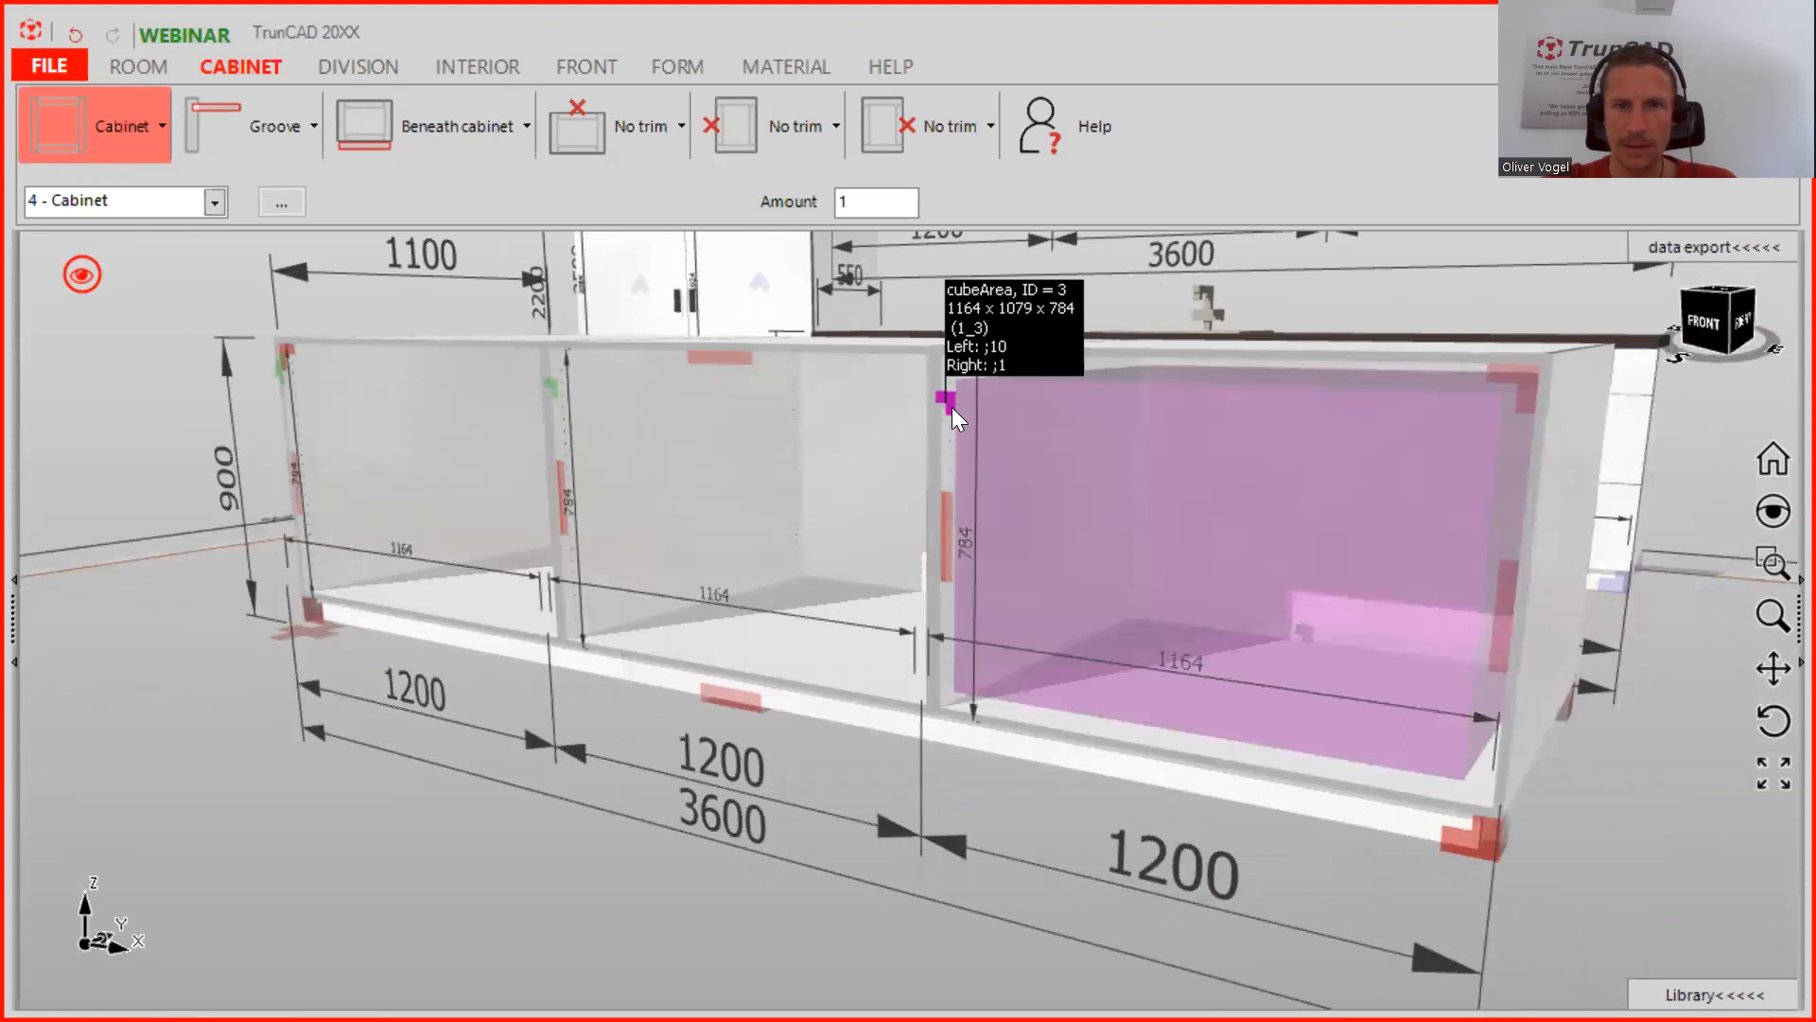
Open the area settings of the island's right compartment and go through the parameters to the distance of backpanel
right_click(952, 406)
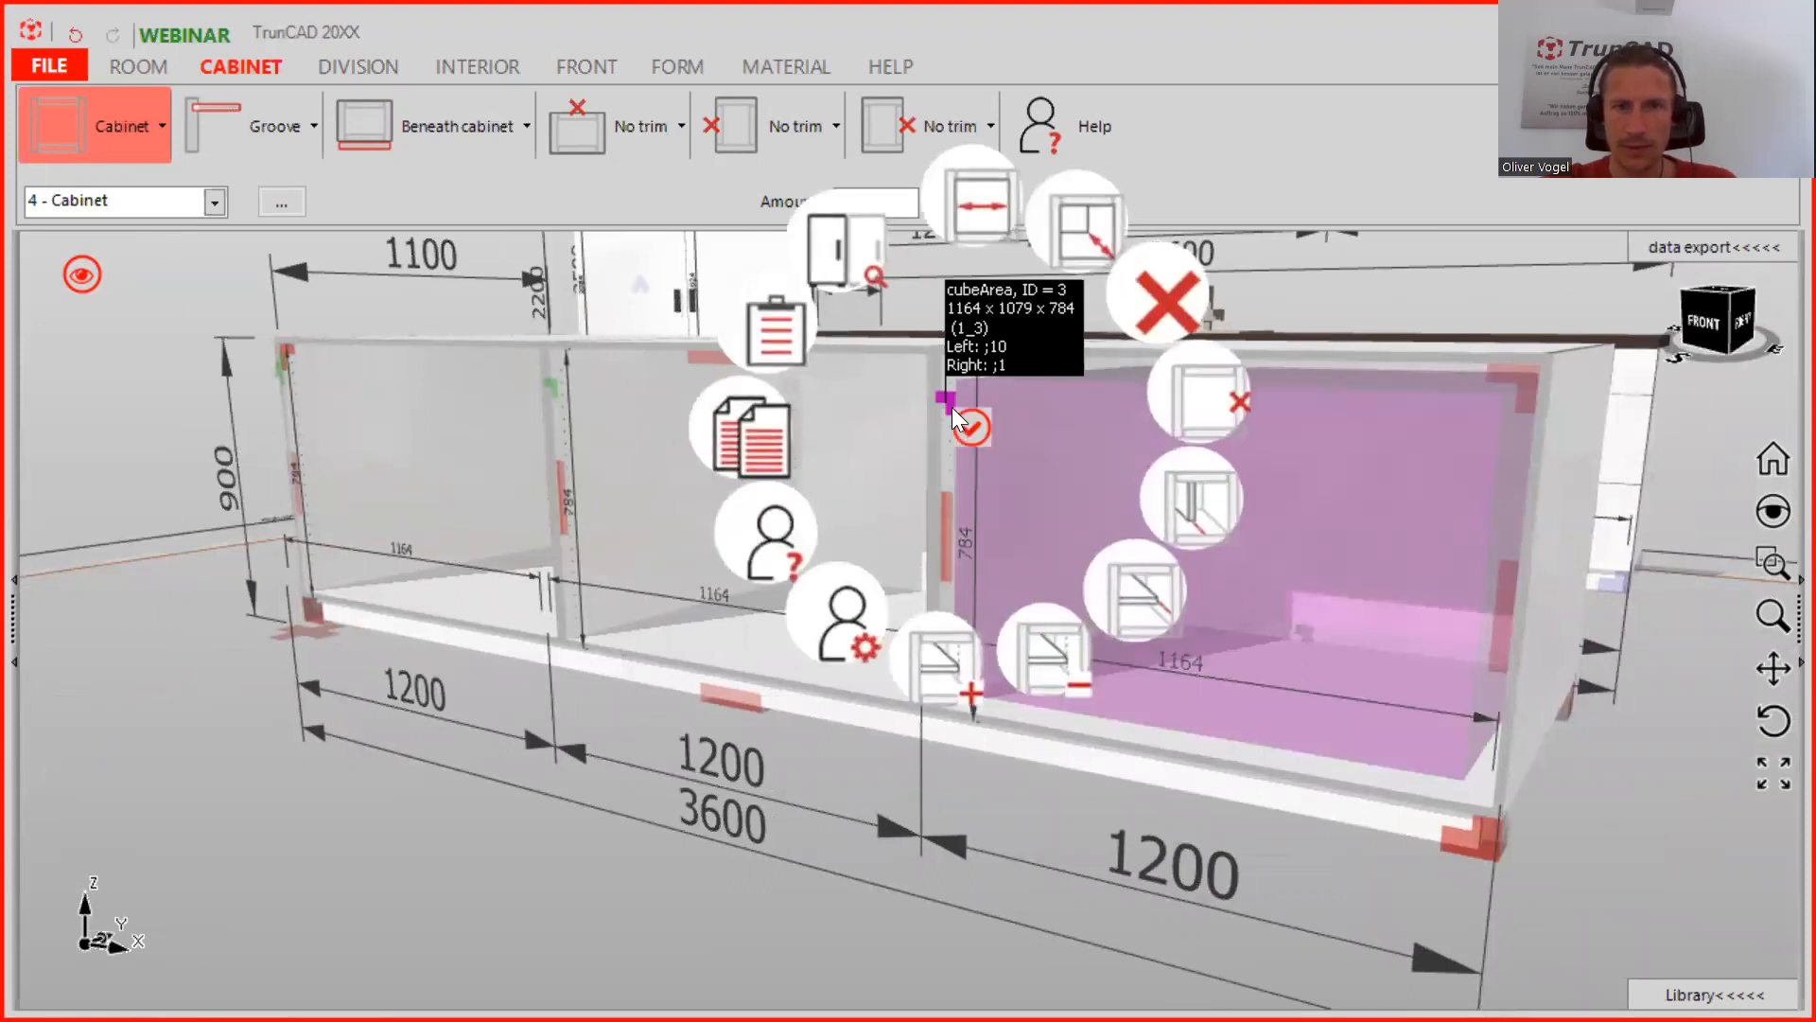
left_click(844, 630)
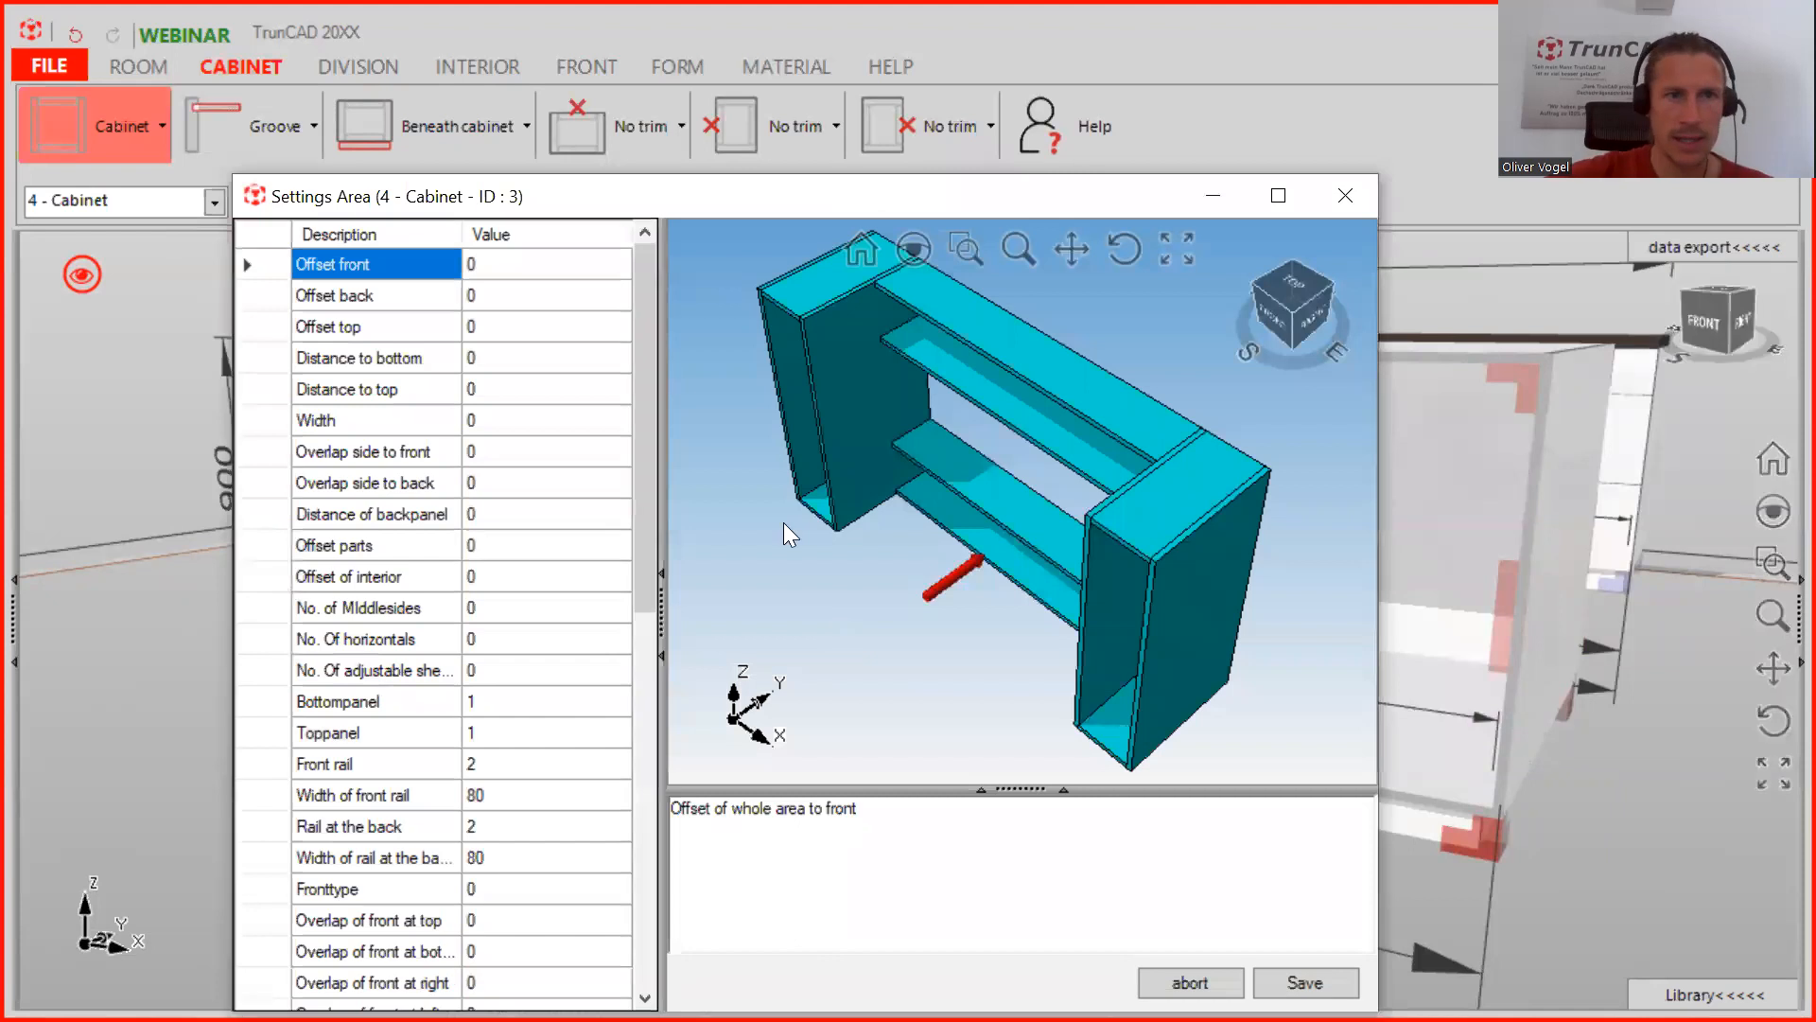
left_click(518, 269)
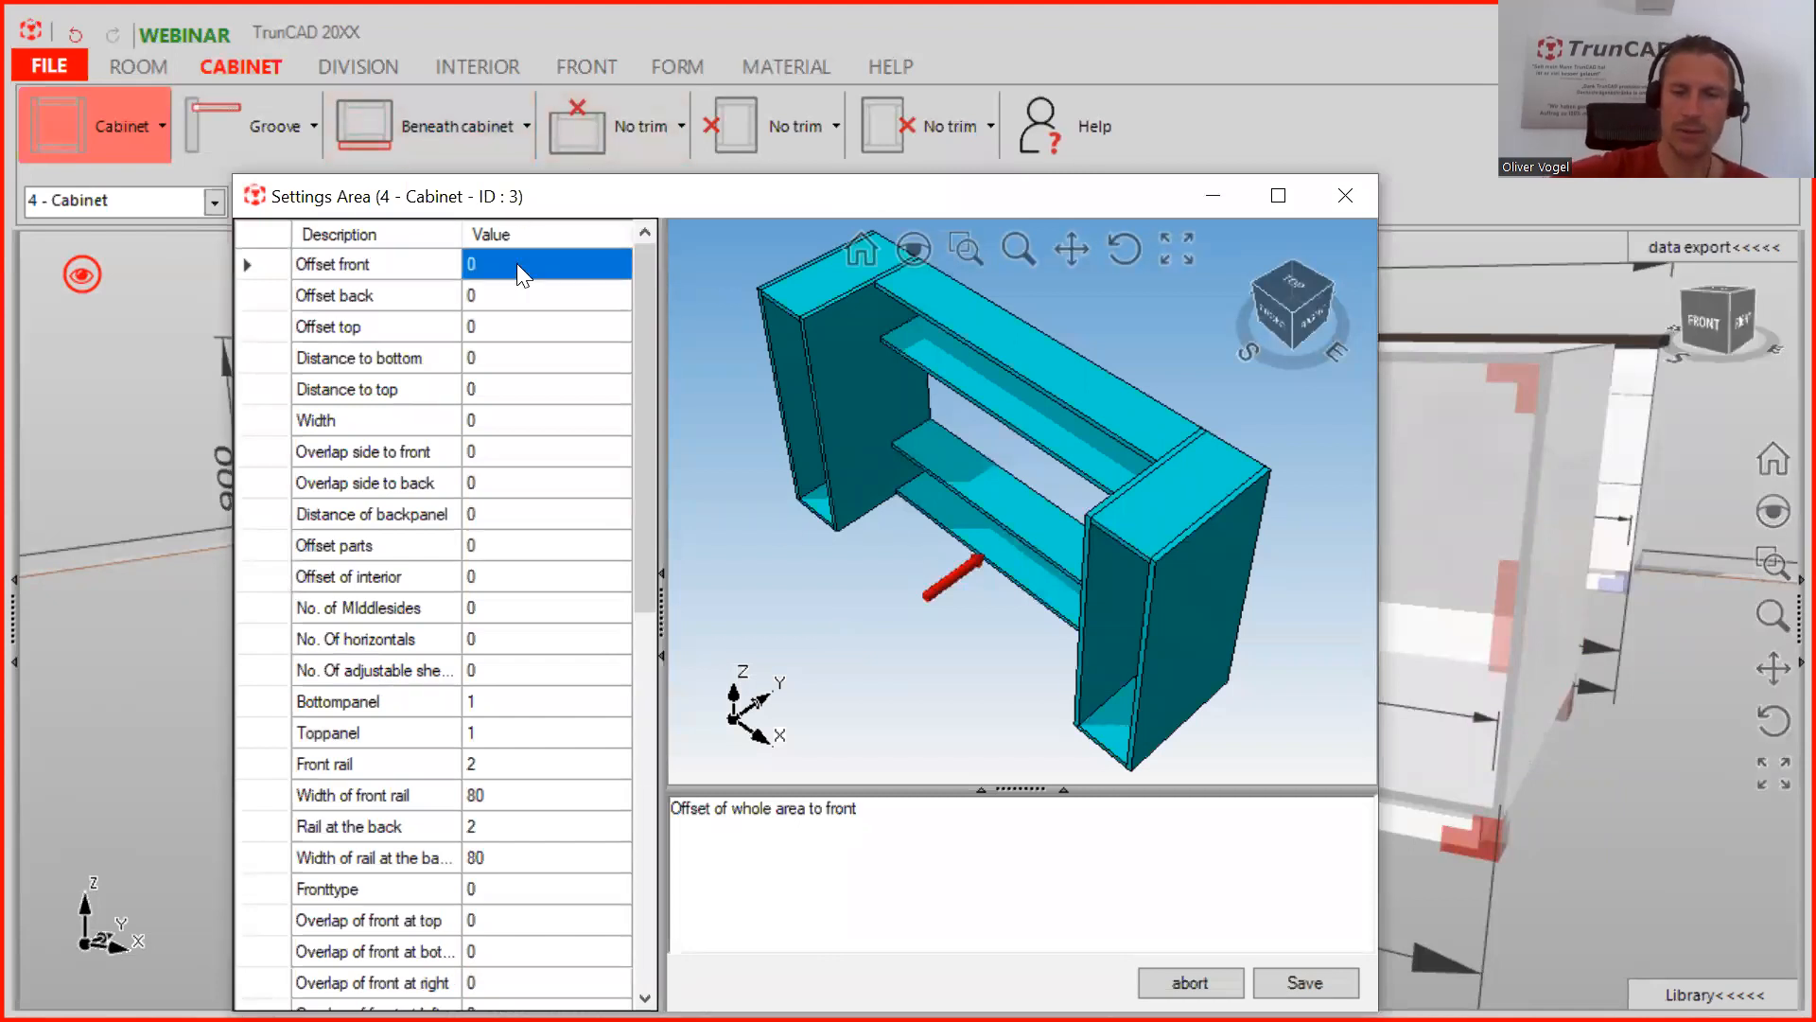
key("Down")
key("Down")
key("Down")
key("Down")
key("Down")
key("Down")
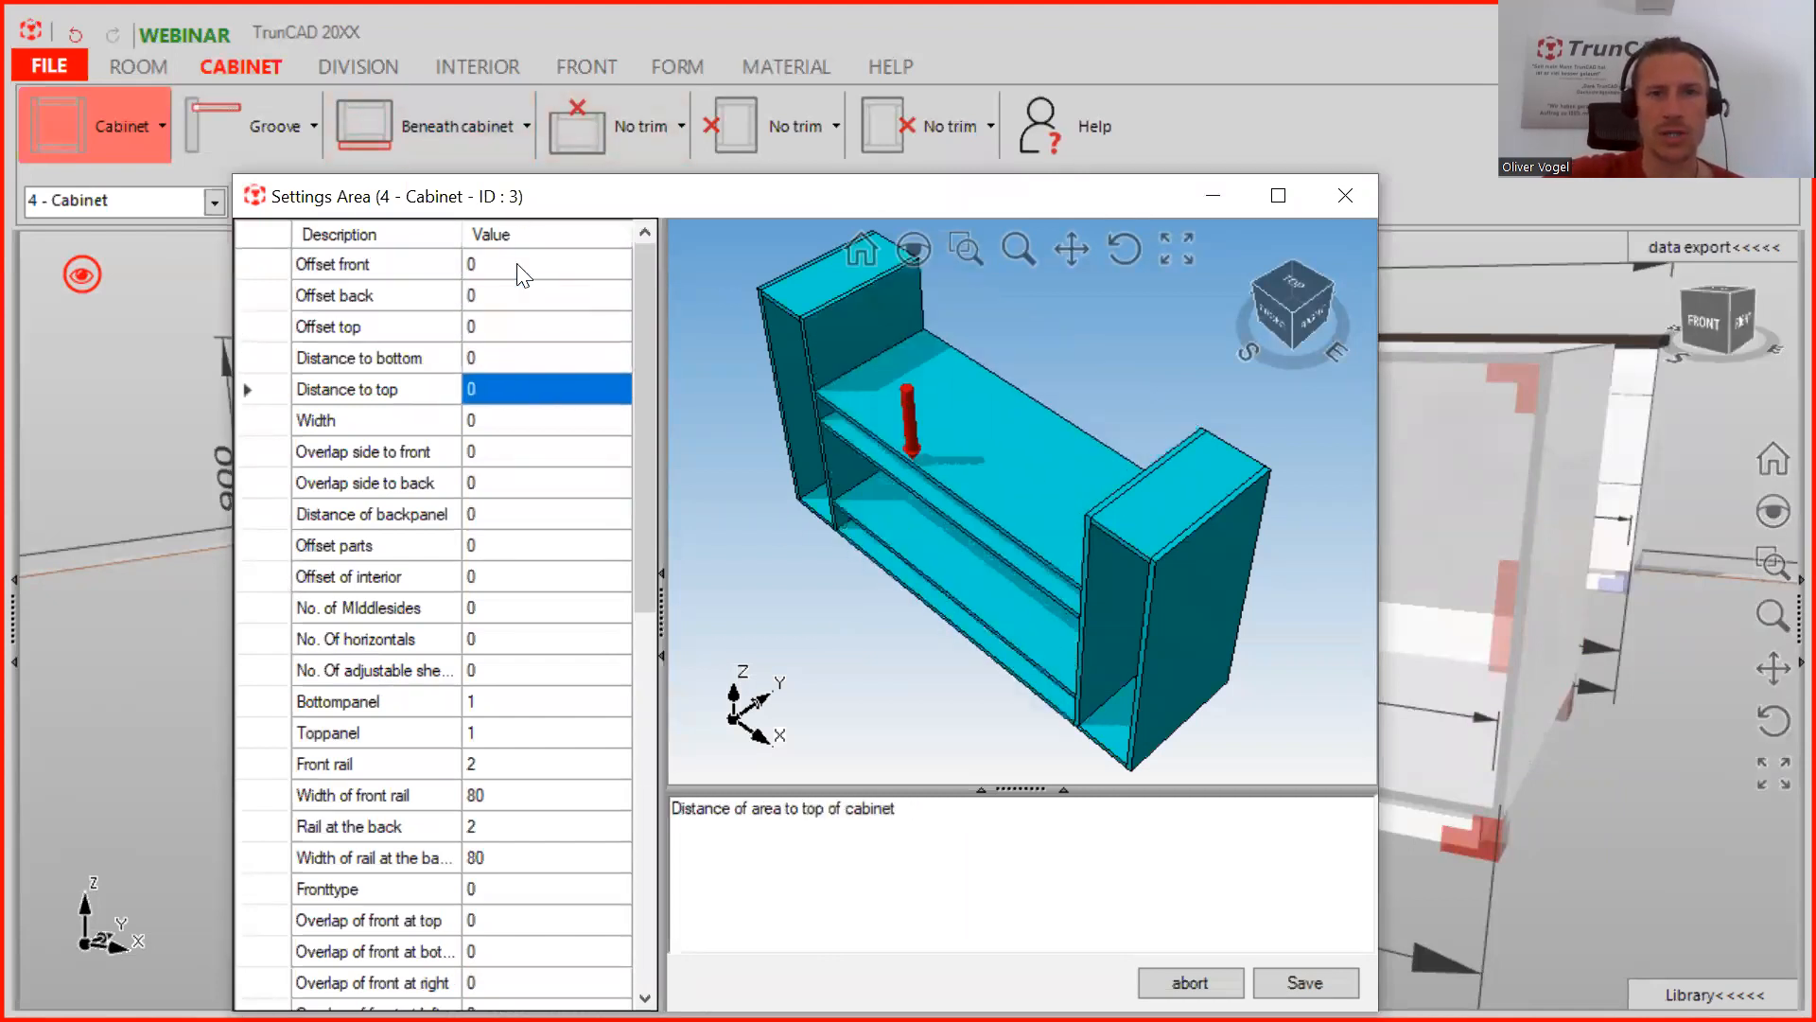
key("Down")
key("Down")
key("Down")
key("Up")
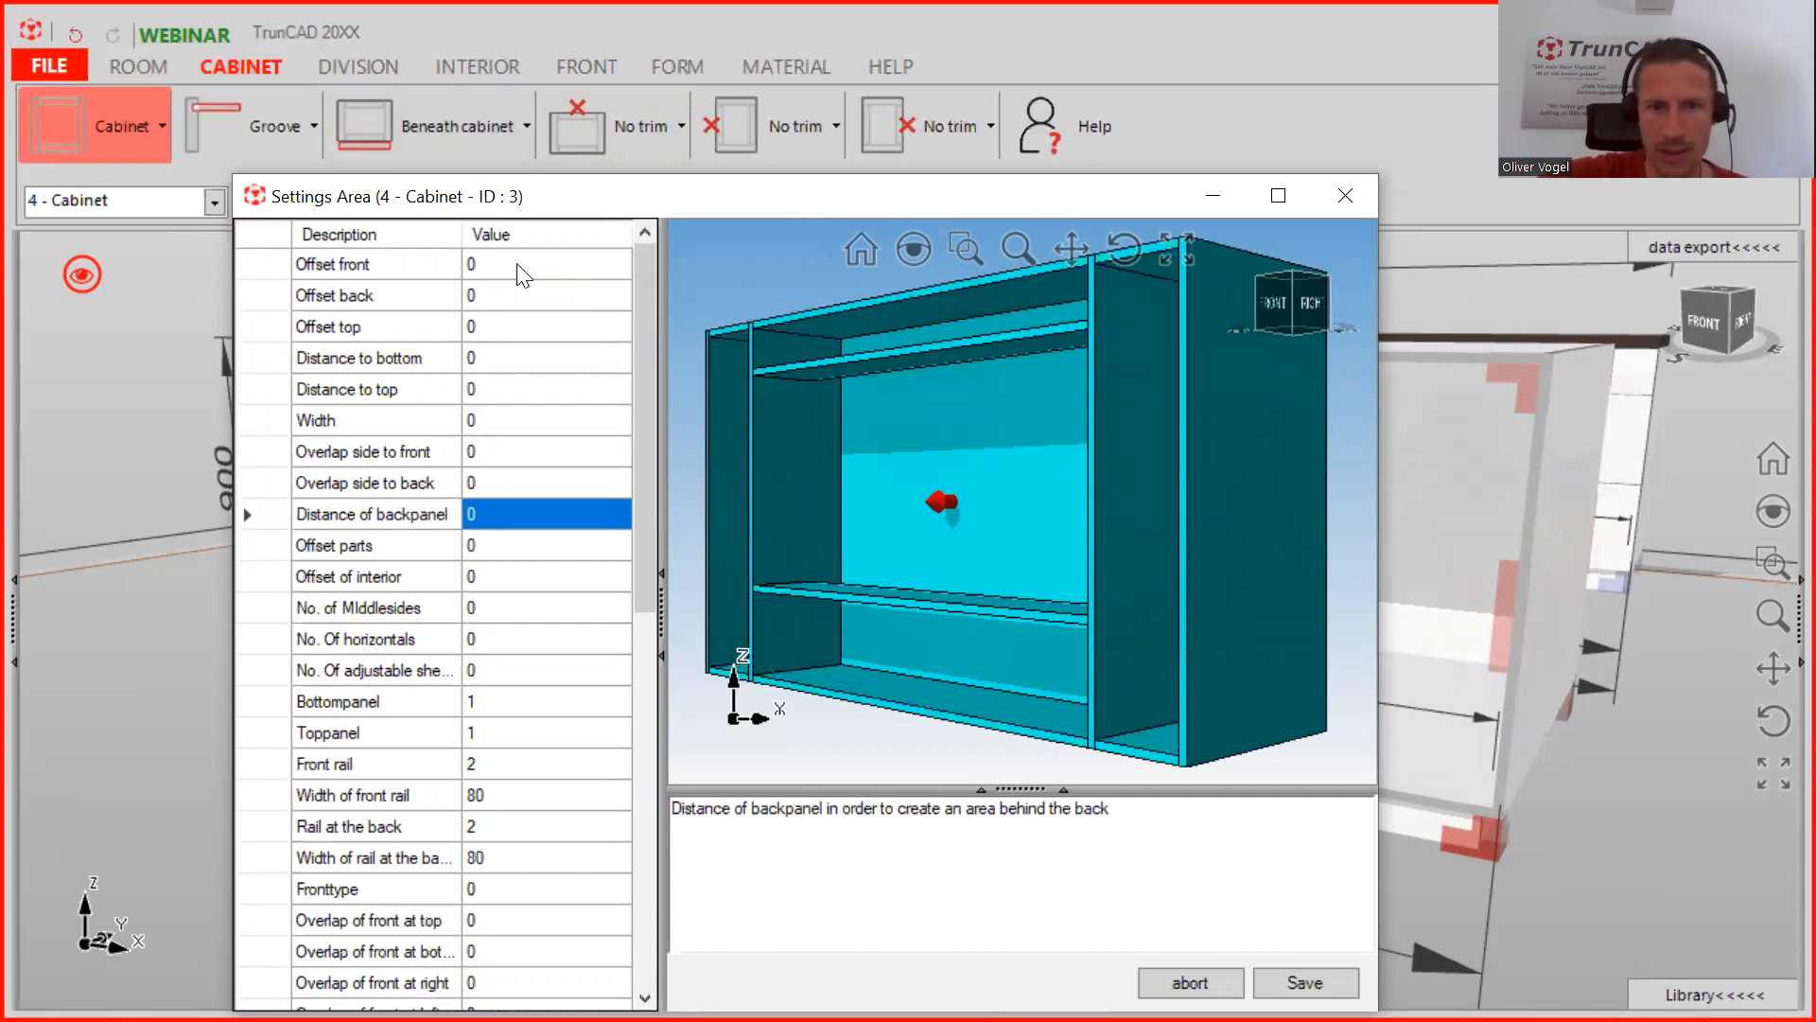
left_click_drag(1112, 810, 720, 806)
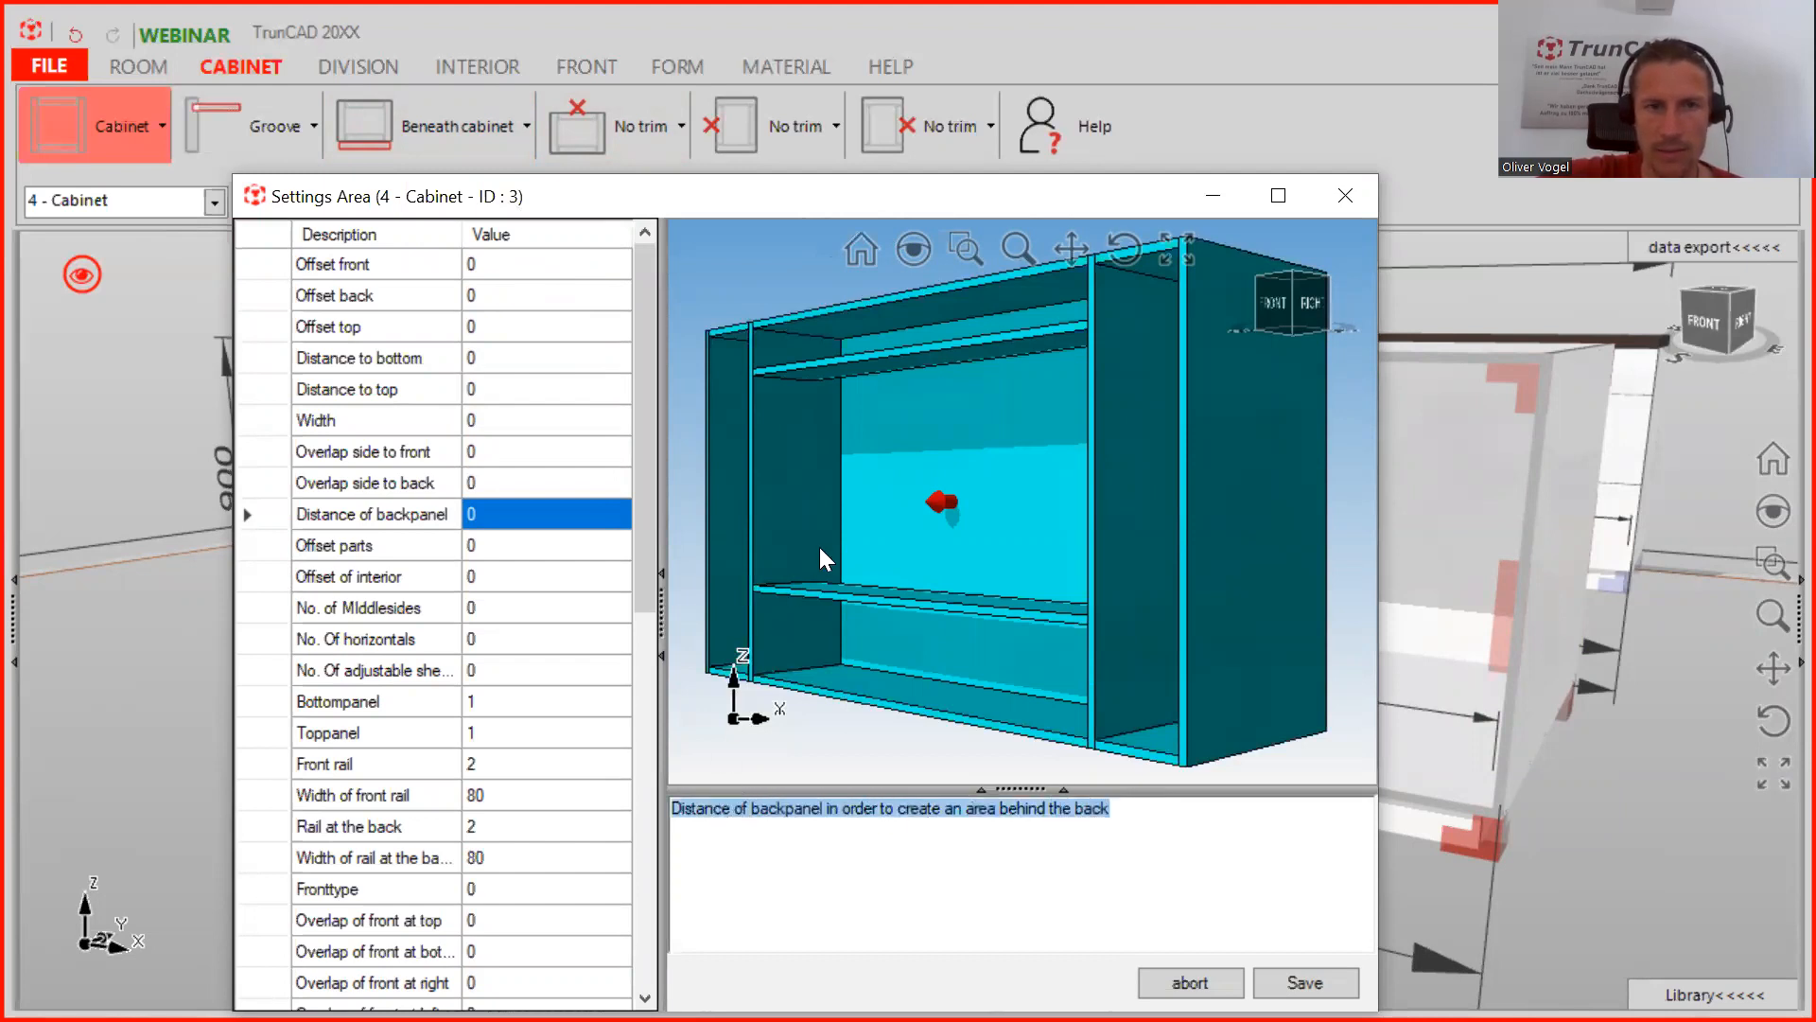
type("55")
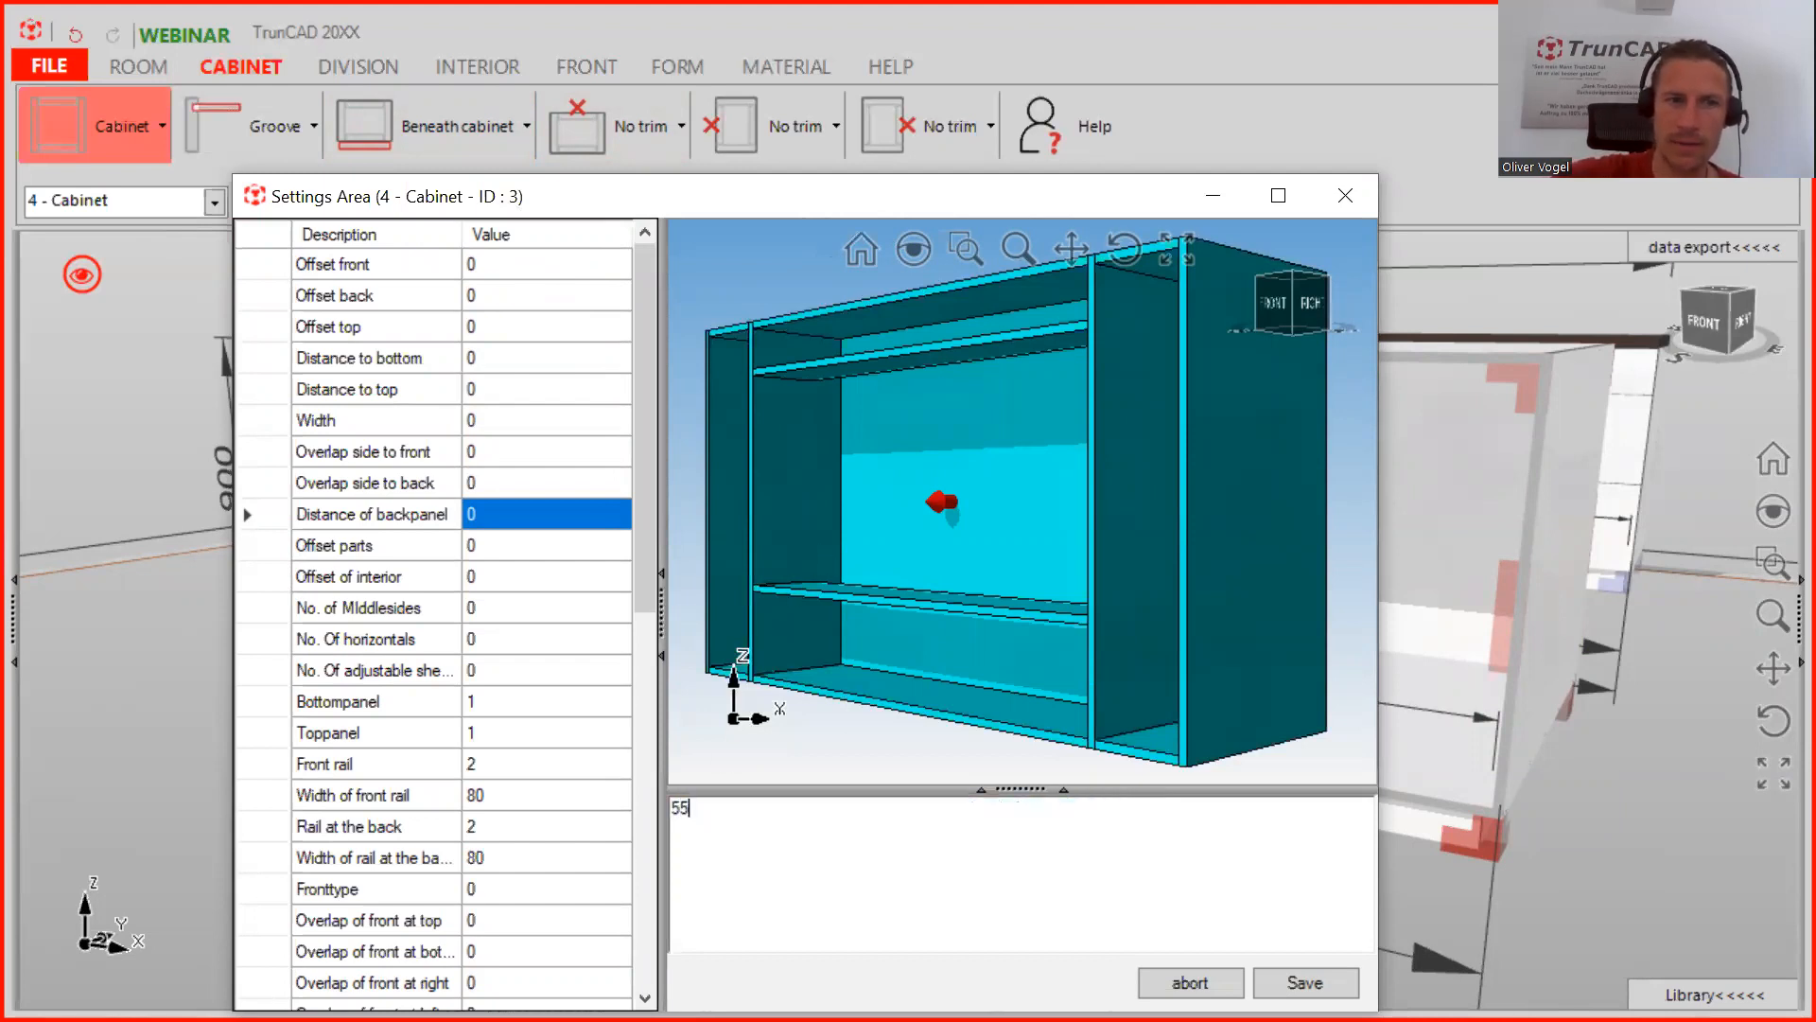
key("BackSpace")
key("BackSpace")
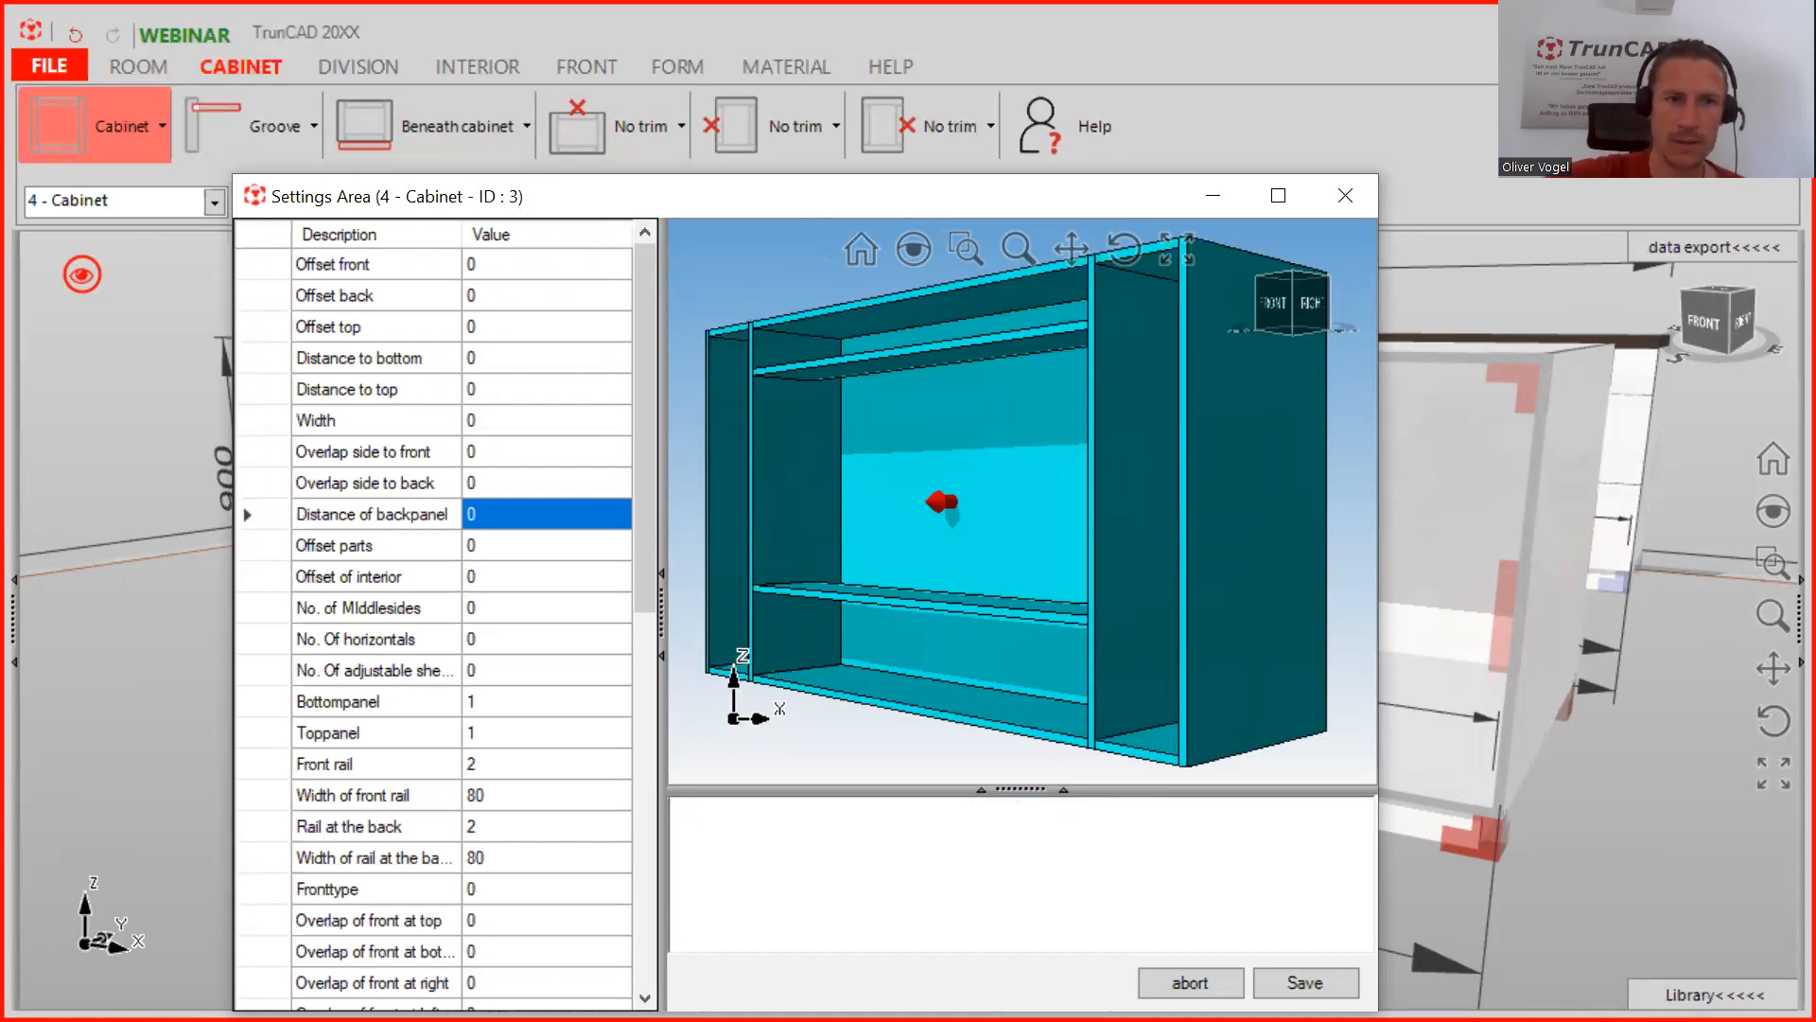
Set the distance of backpanel for the island's right compartment to 550 and save the area settings
left_click(569, 511)
type("550")
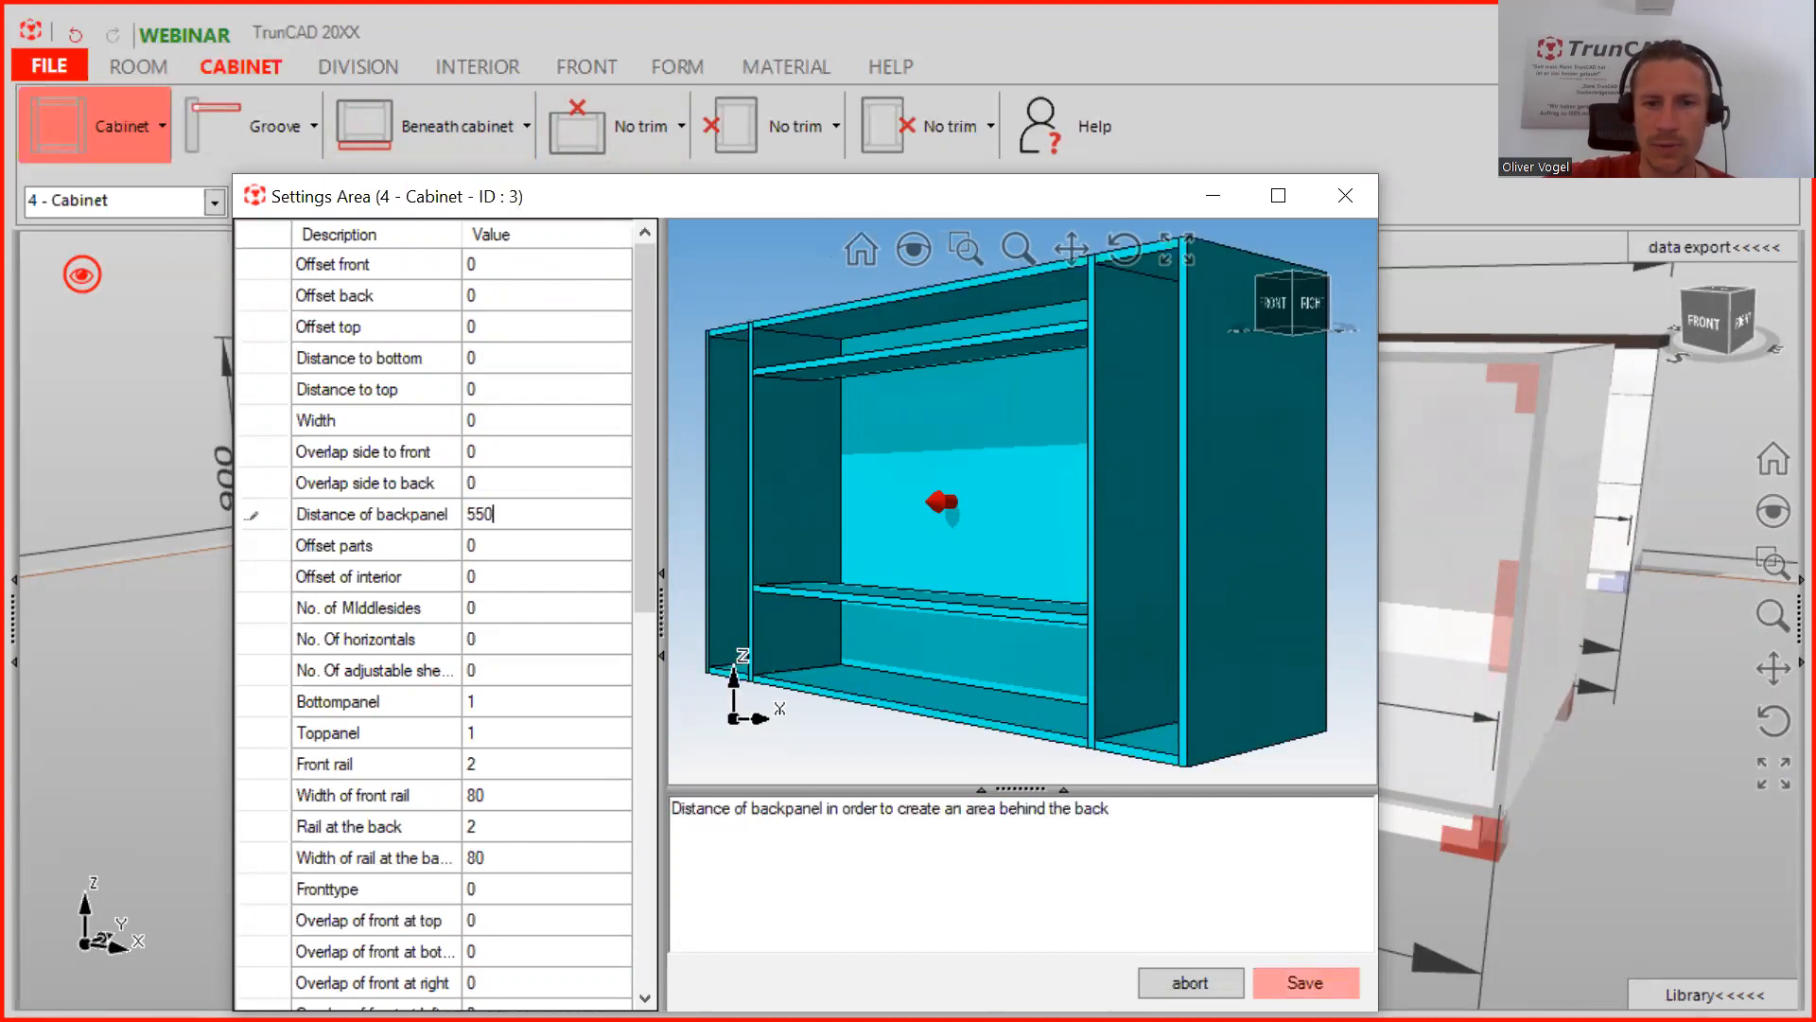
left_click(1306, 982)
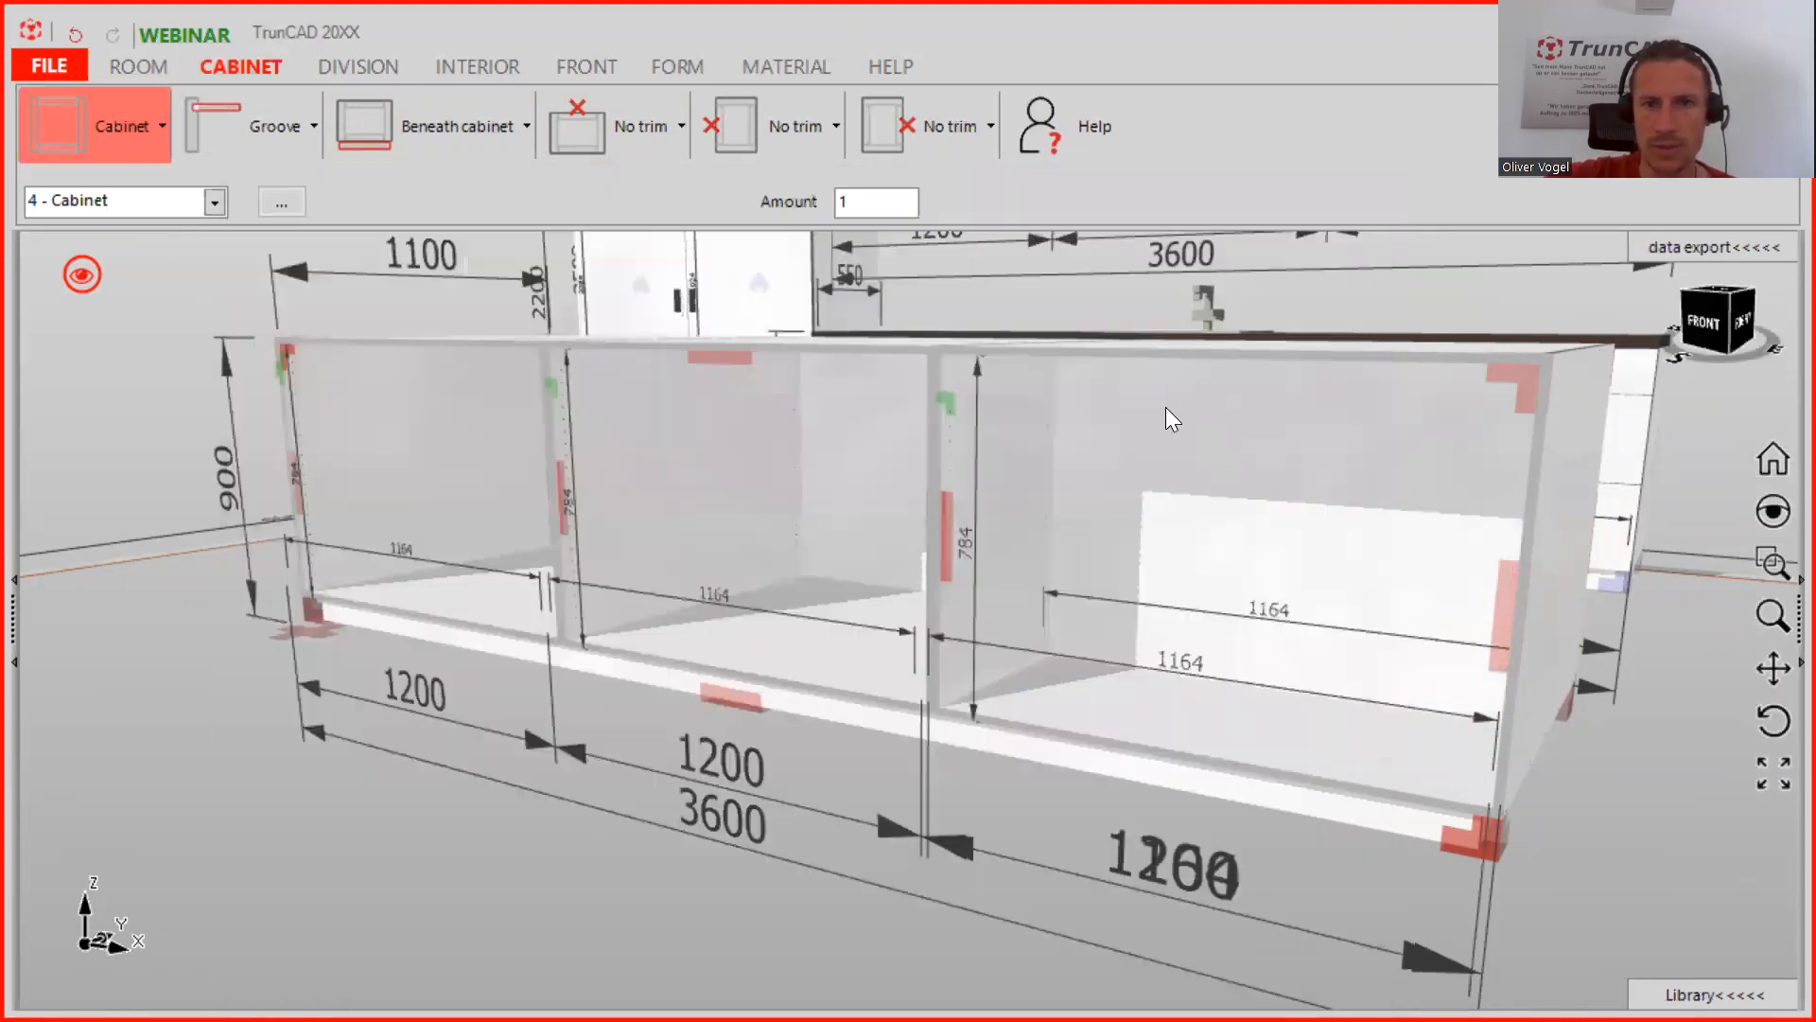
Add a coverpanel on top of the whole island cabinet
middle_click_drag(1191, 409, 809, 401)
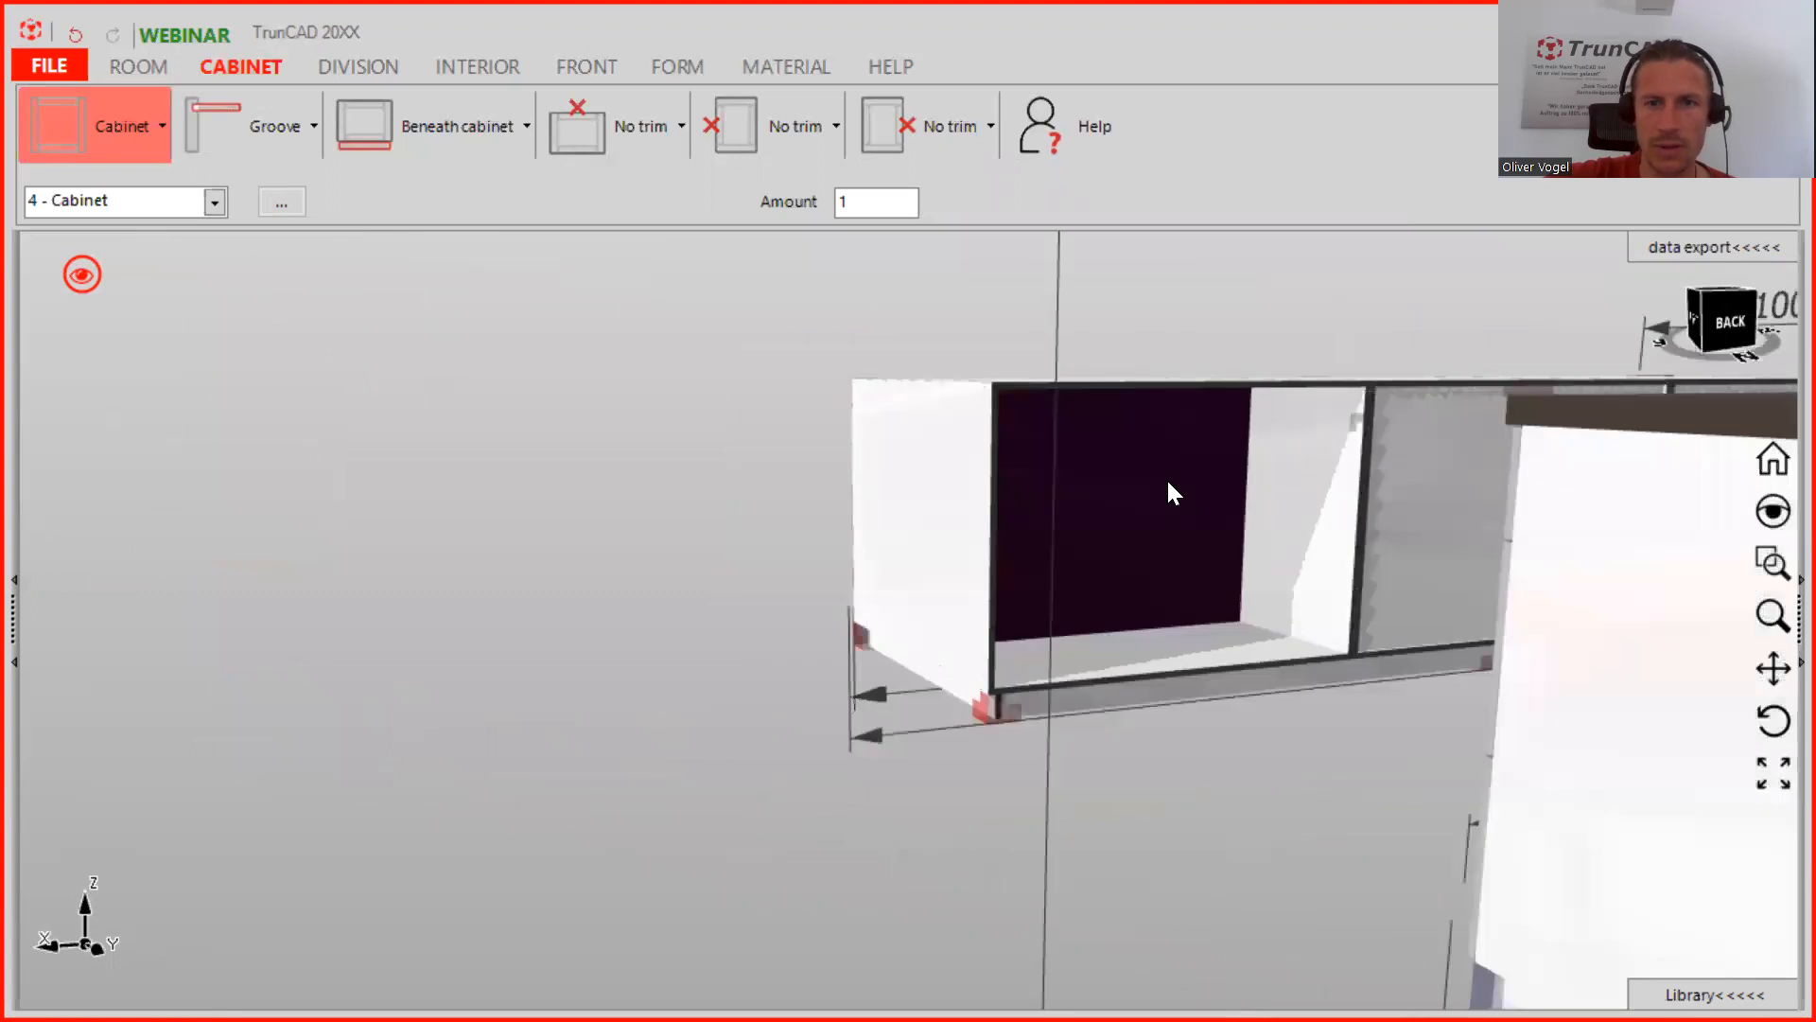
middle_click_drag(1167, 478, 1479, 515)
scroll(1469, 518, "up", 2)
scroll(1070, 328, "down", 3)
middle_click_drag(1070, 341, 731, 287)
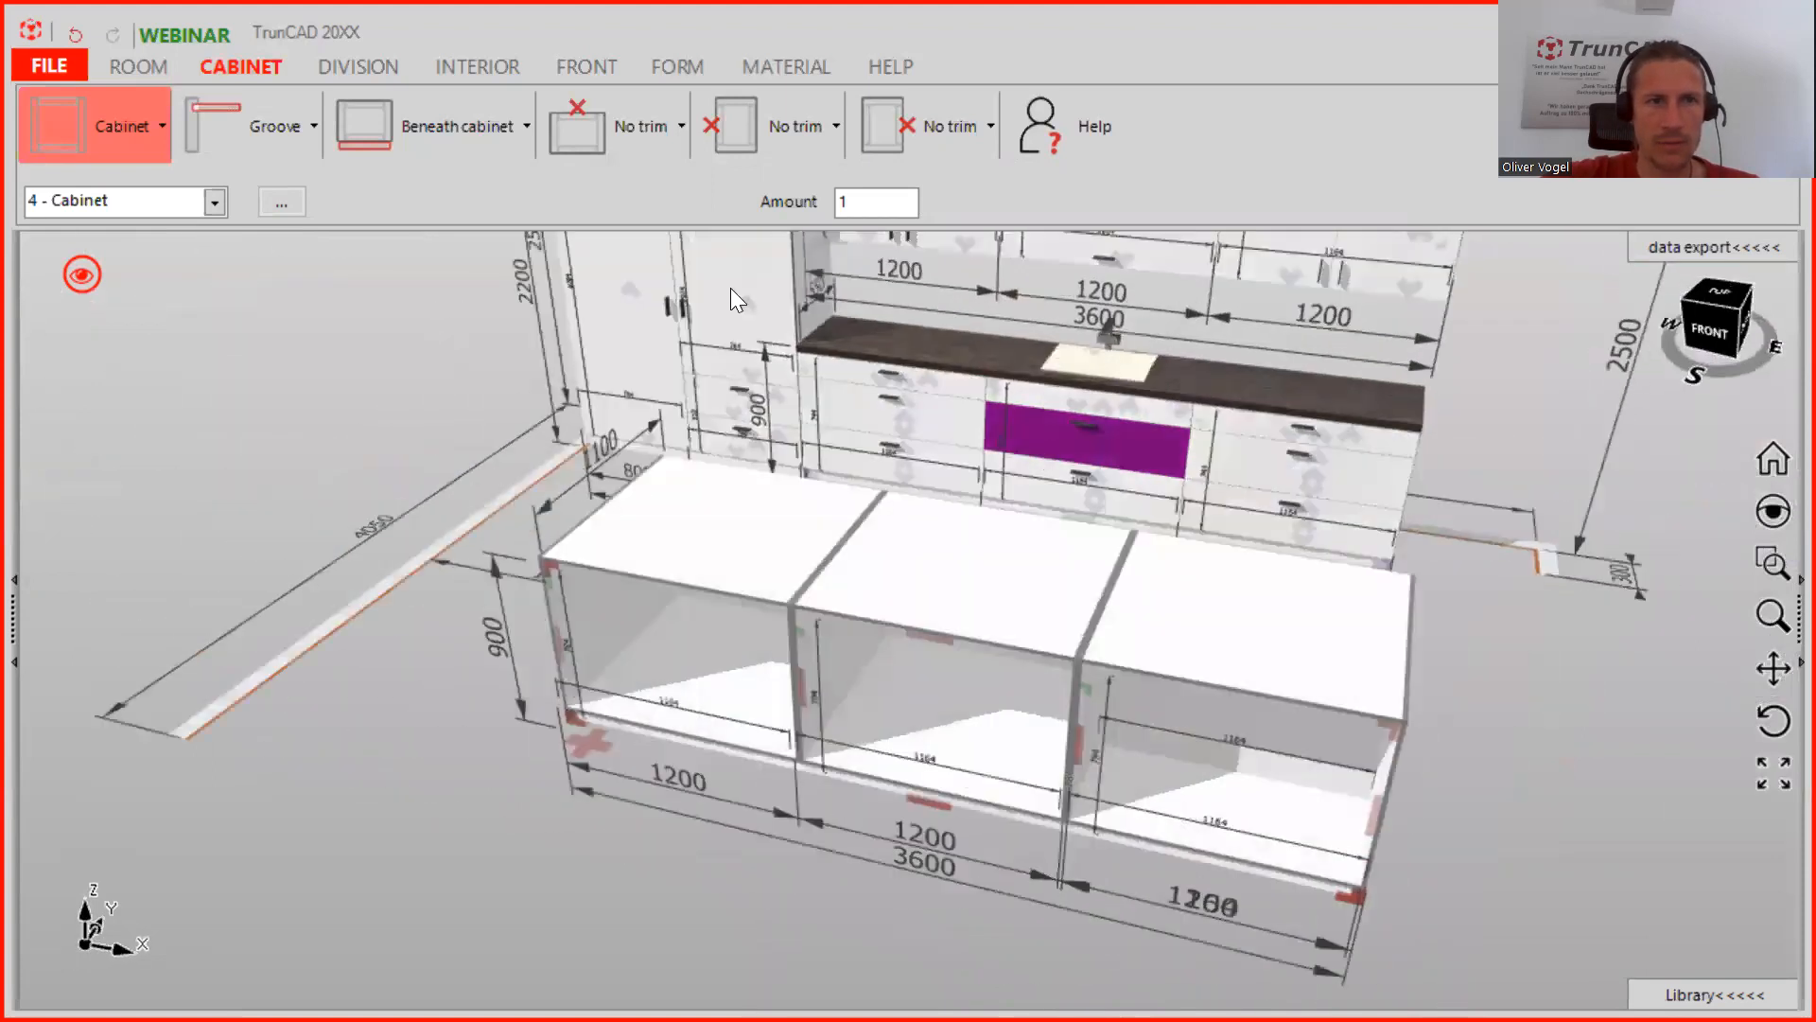
left_click(647, 133)
mouse_move(647, 248)
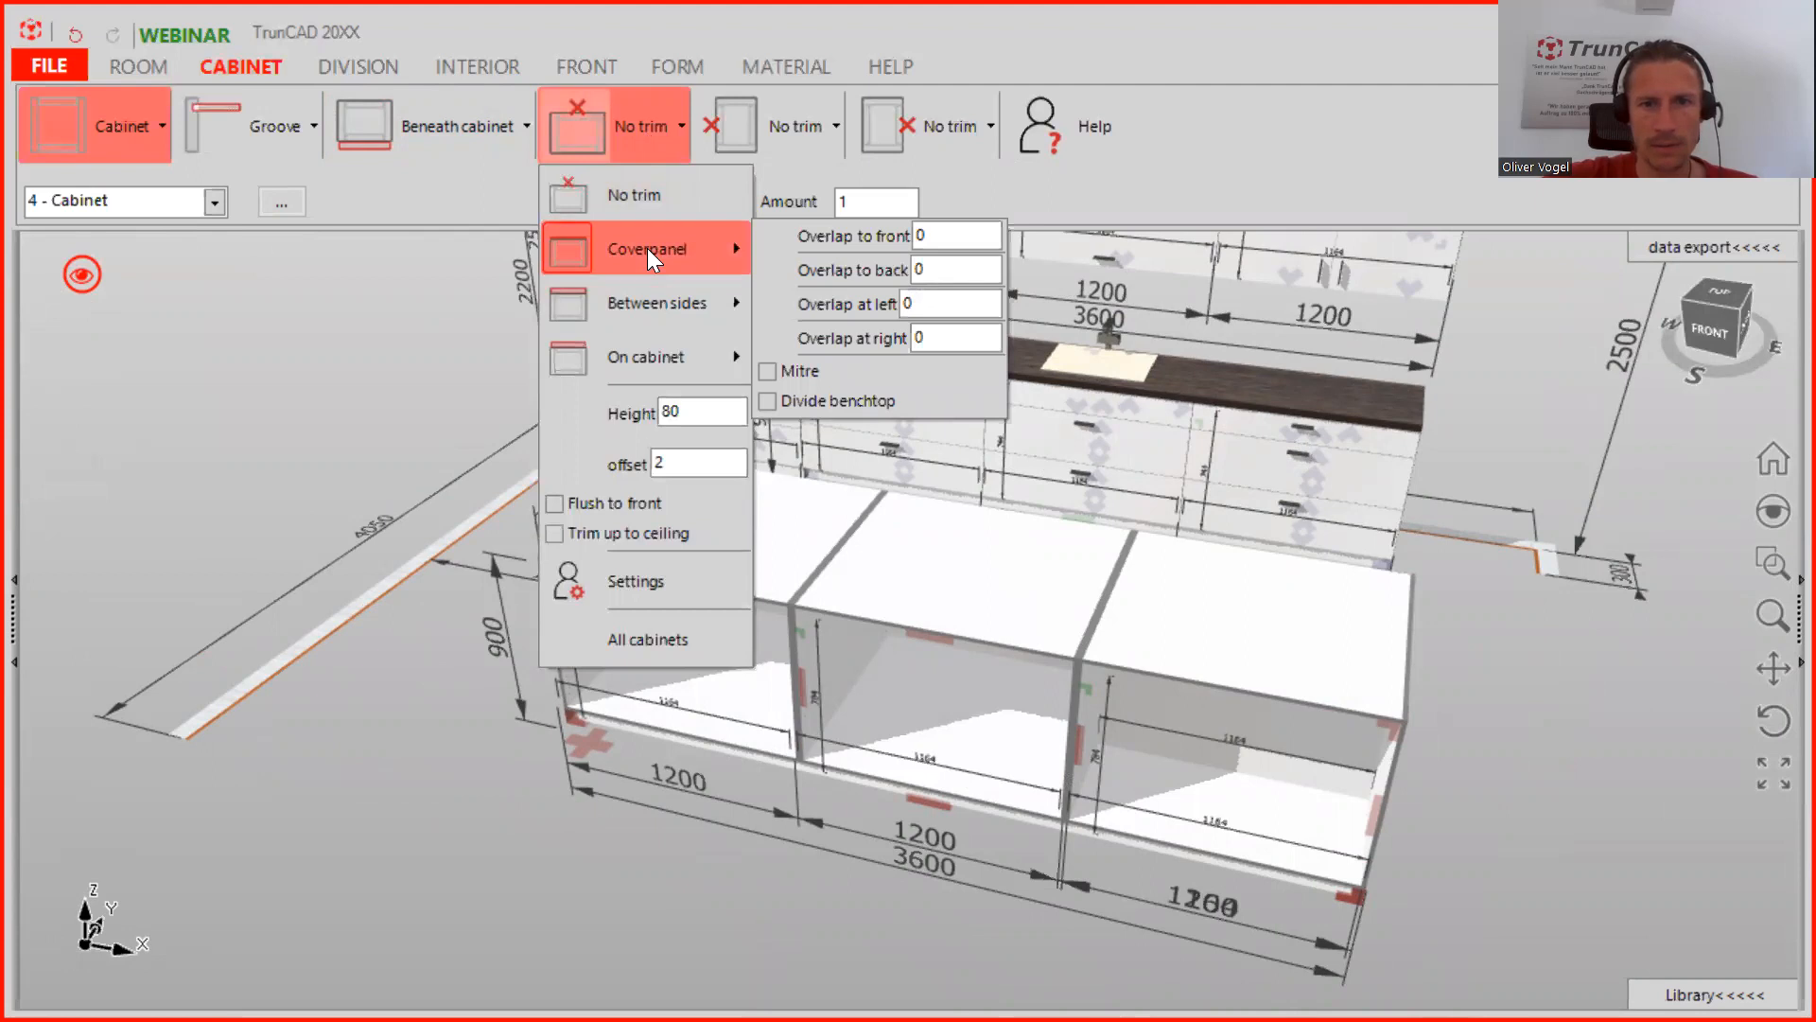
left_click(647, 247)
Set the island coverpanel's overlap to 30 at the front and back and 12 at the left and right
double_click(929, 241)
type("3")
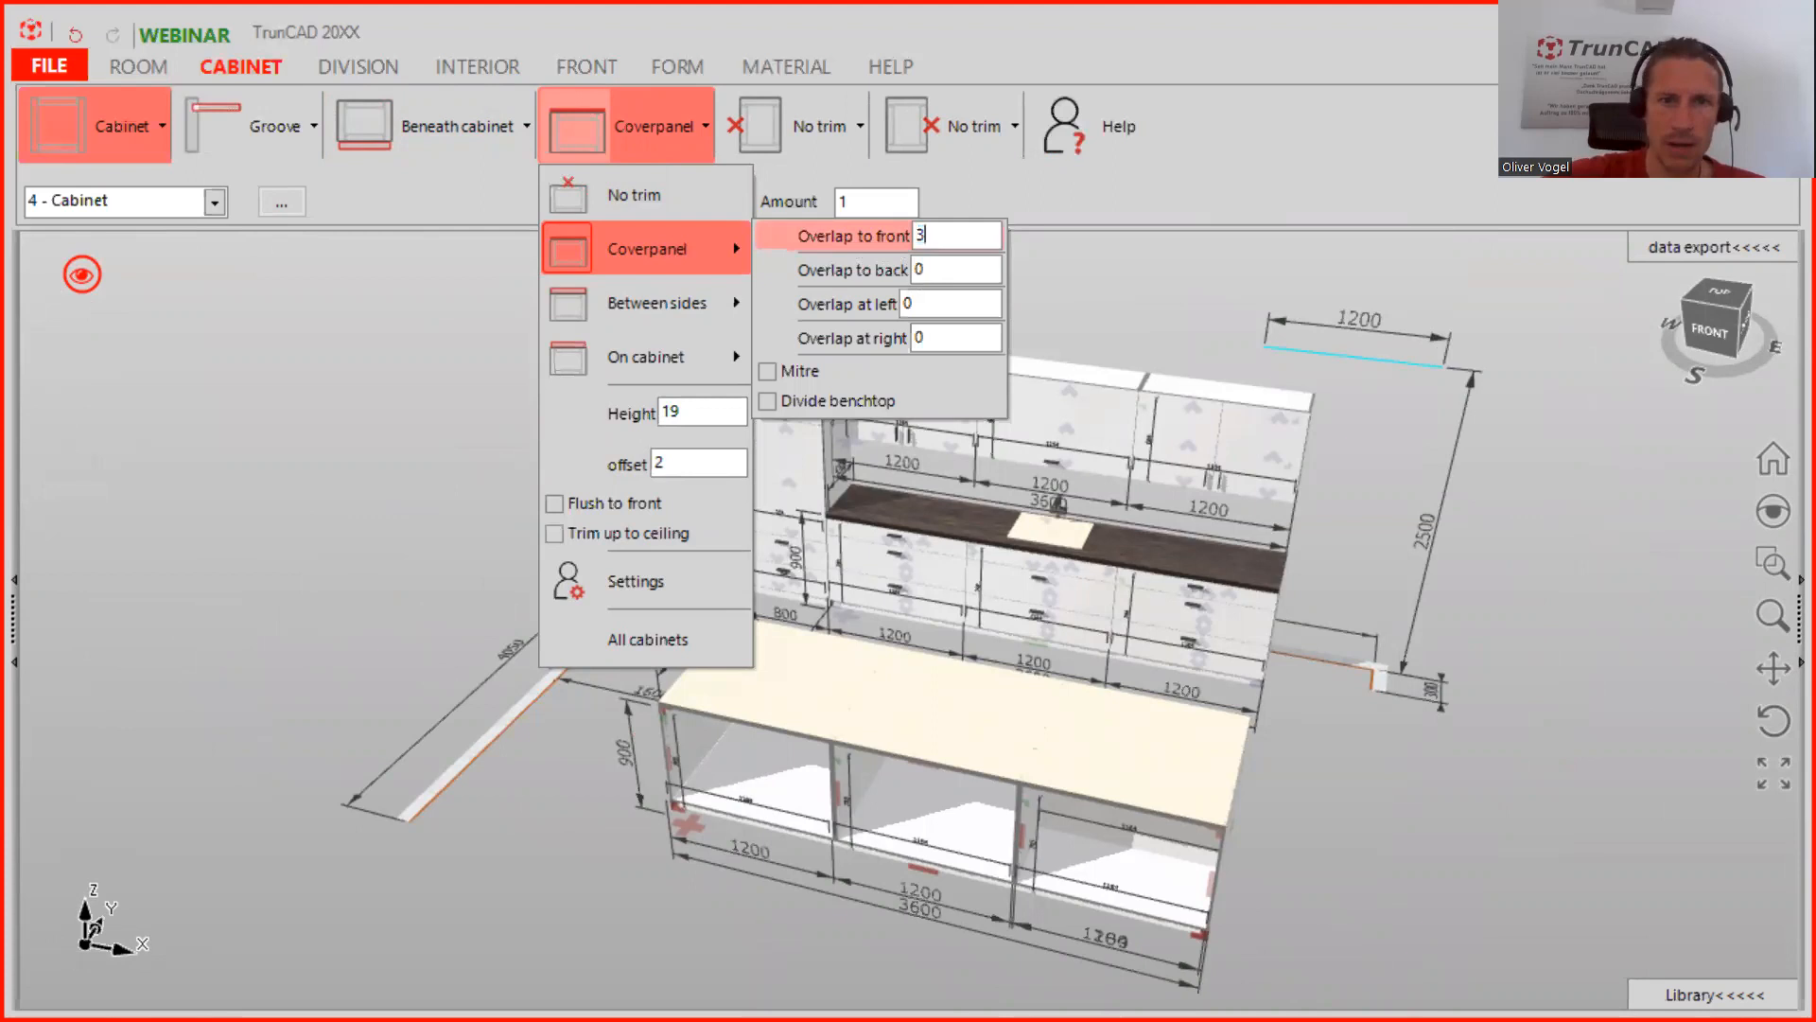
type("0")
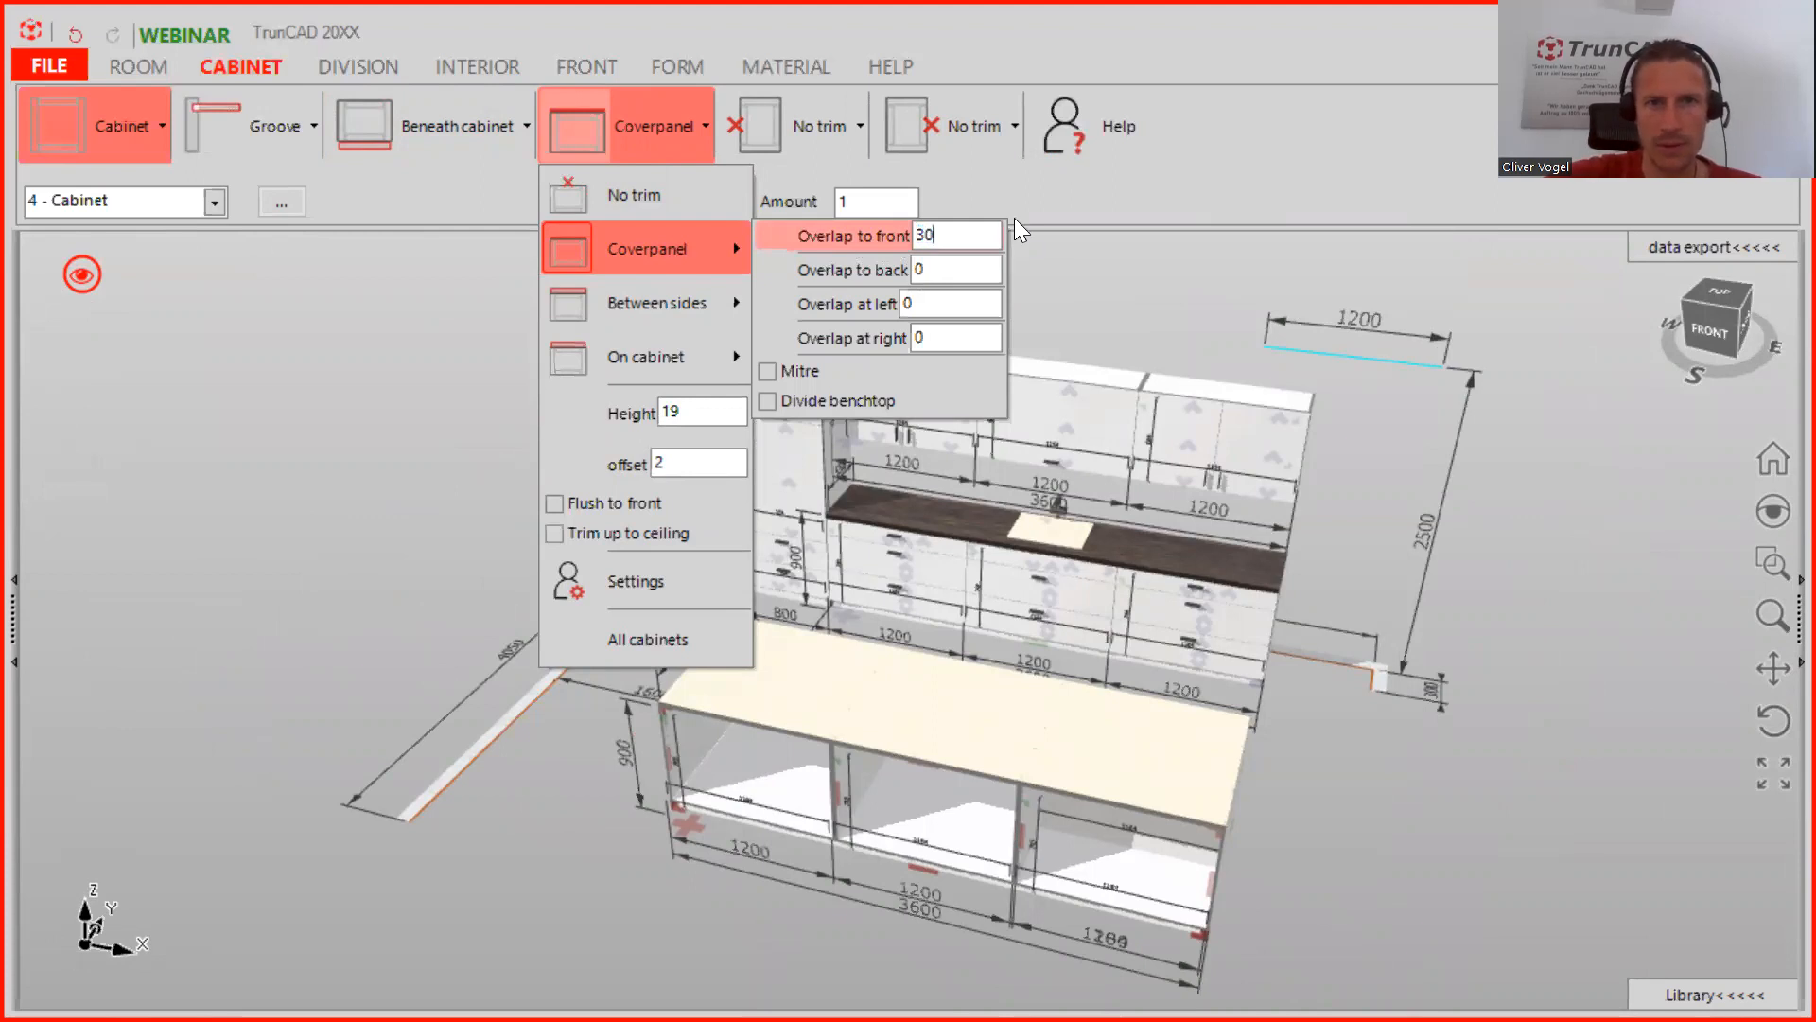
double_click(939, 269)
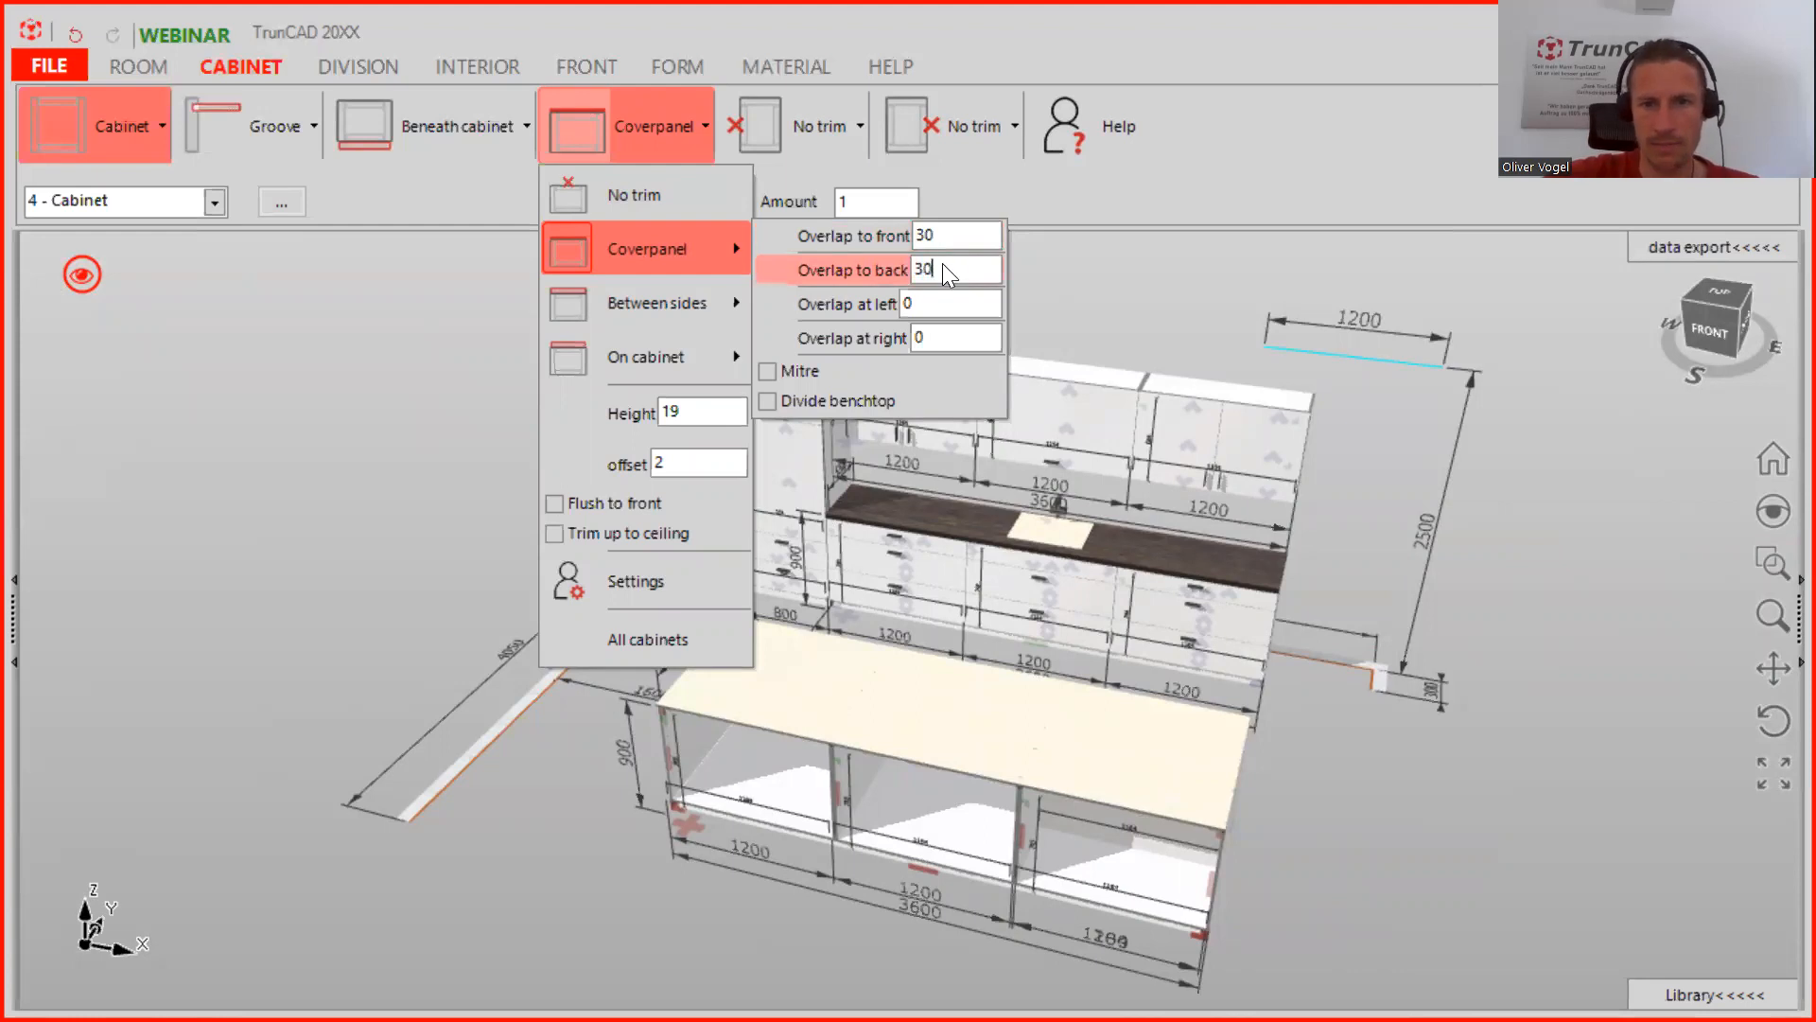
double_click(928, 313)
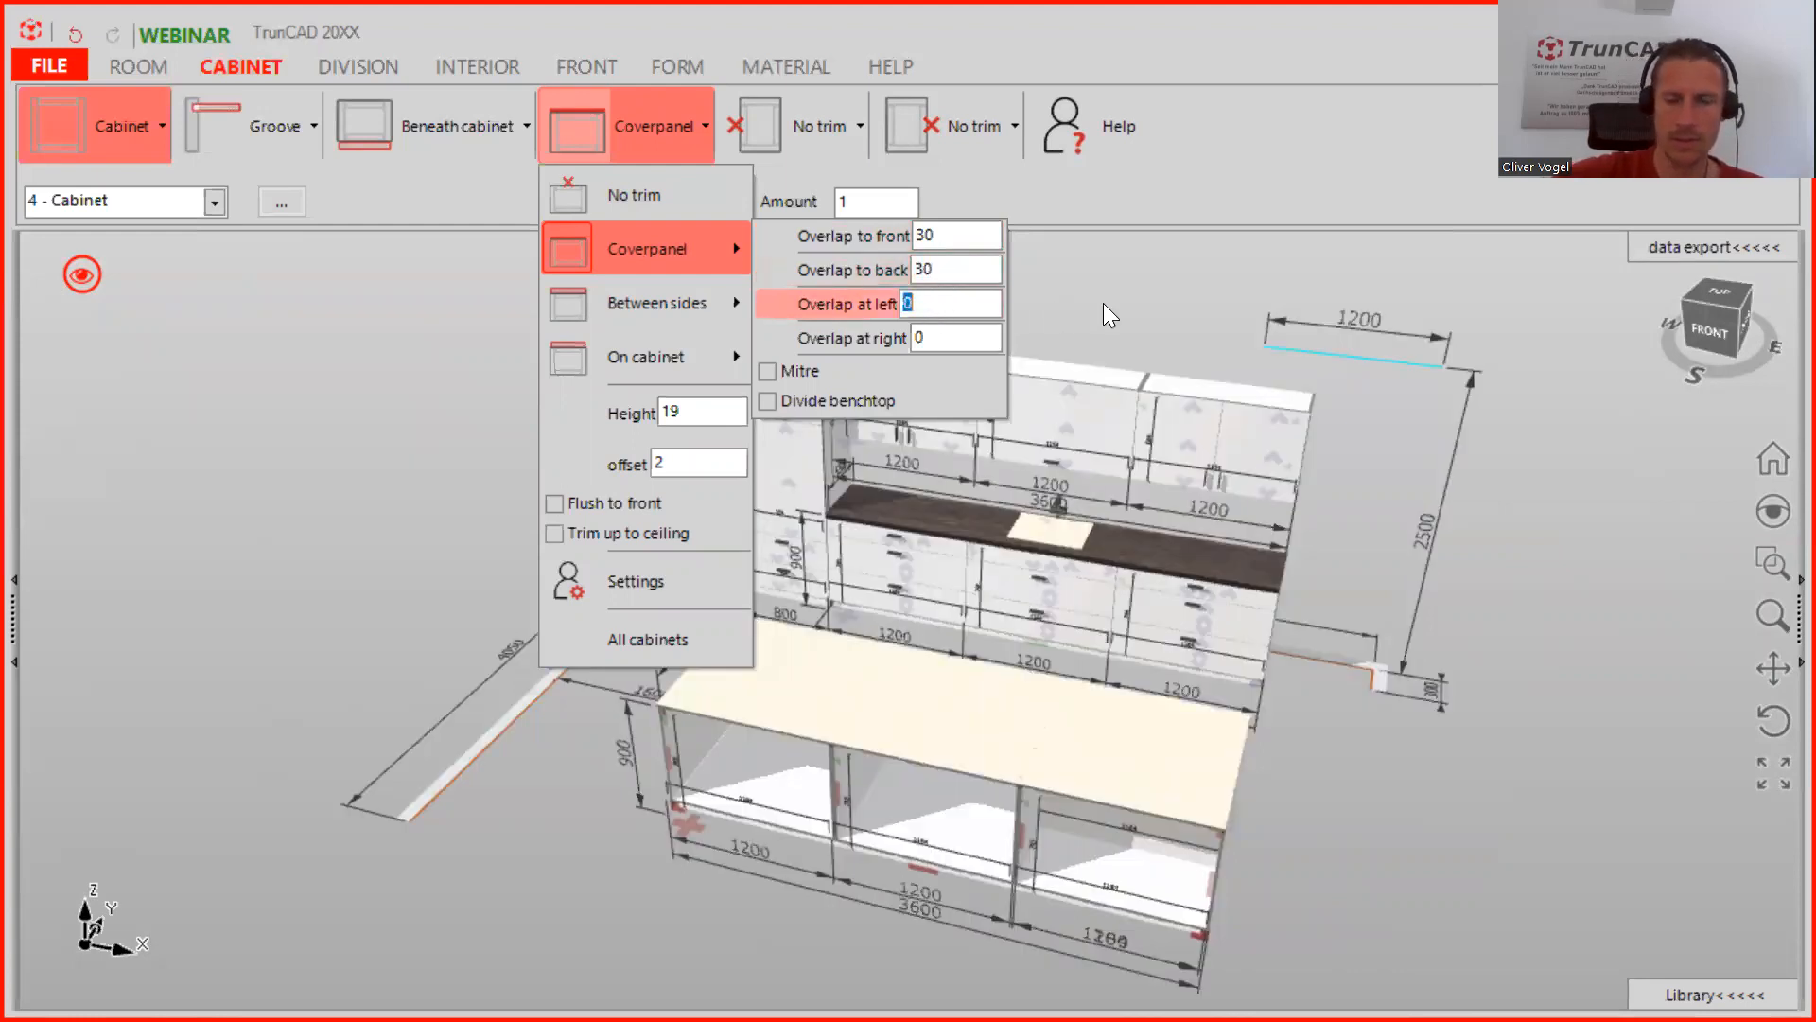
type("12")
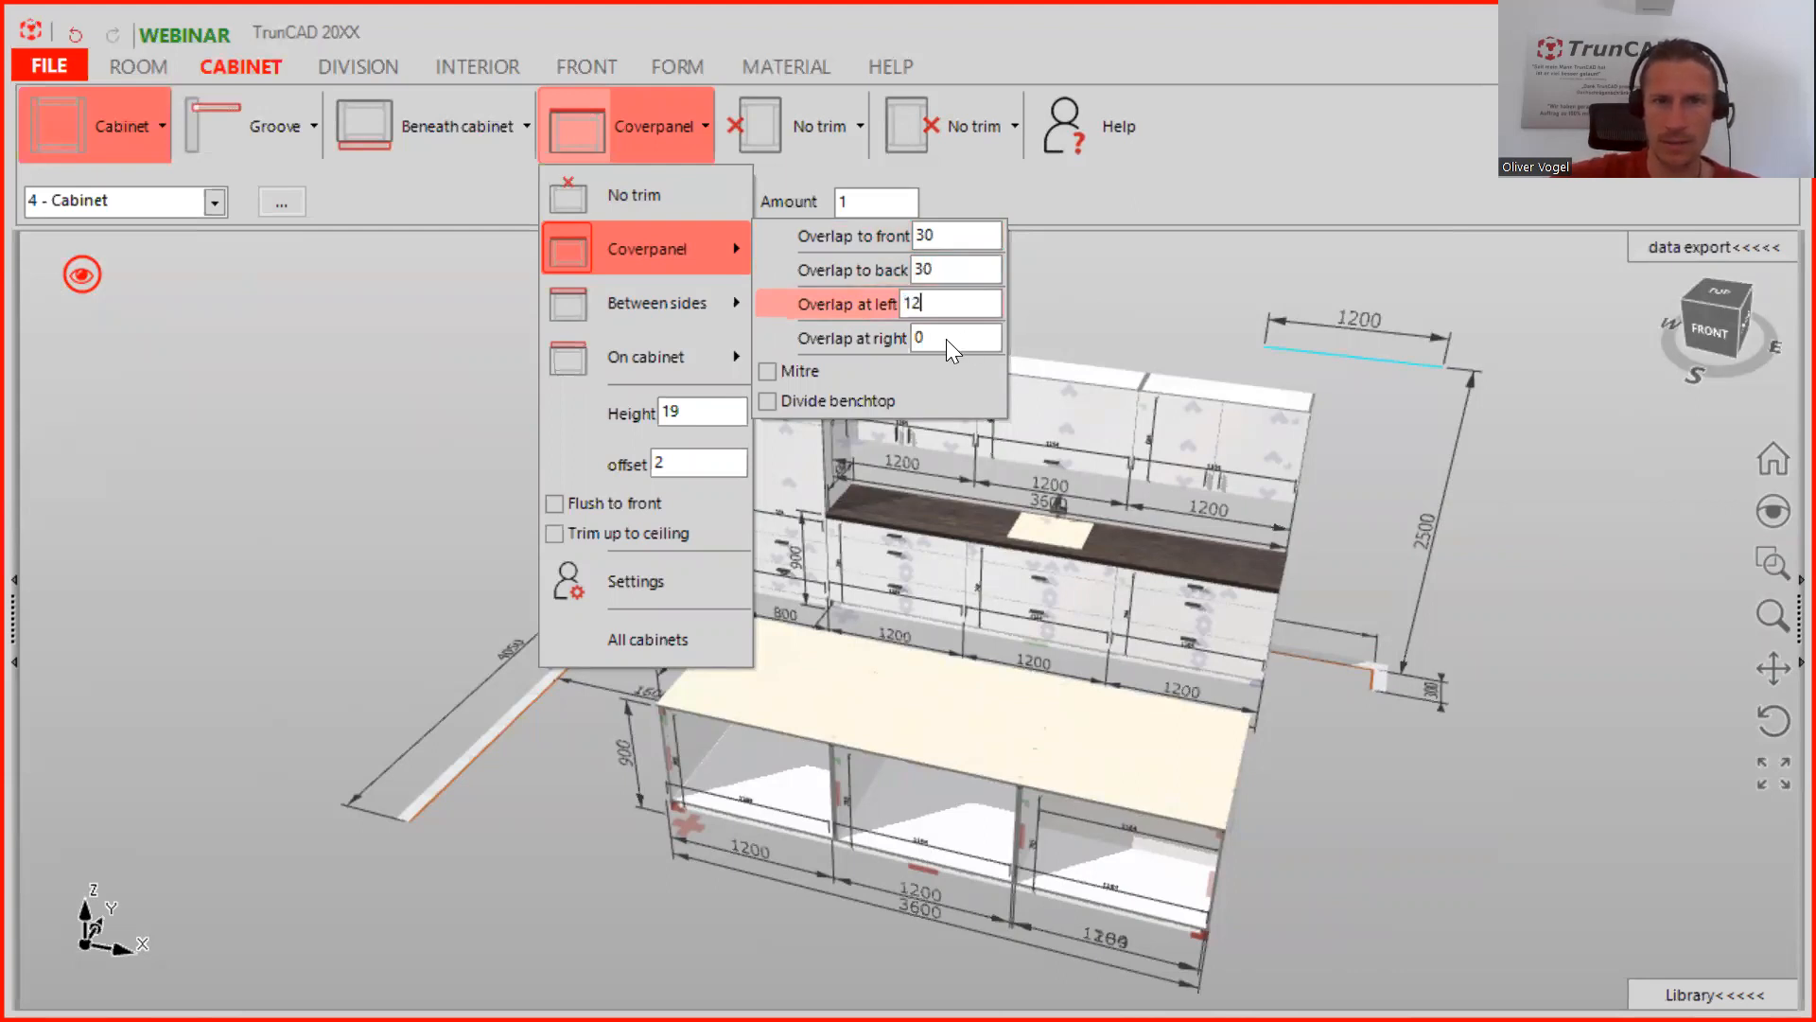
double_click(947, 339)
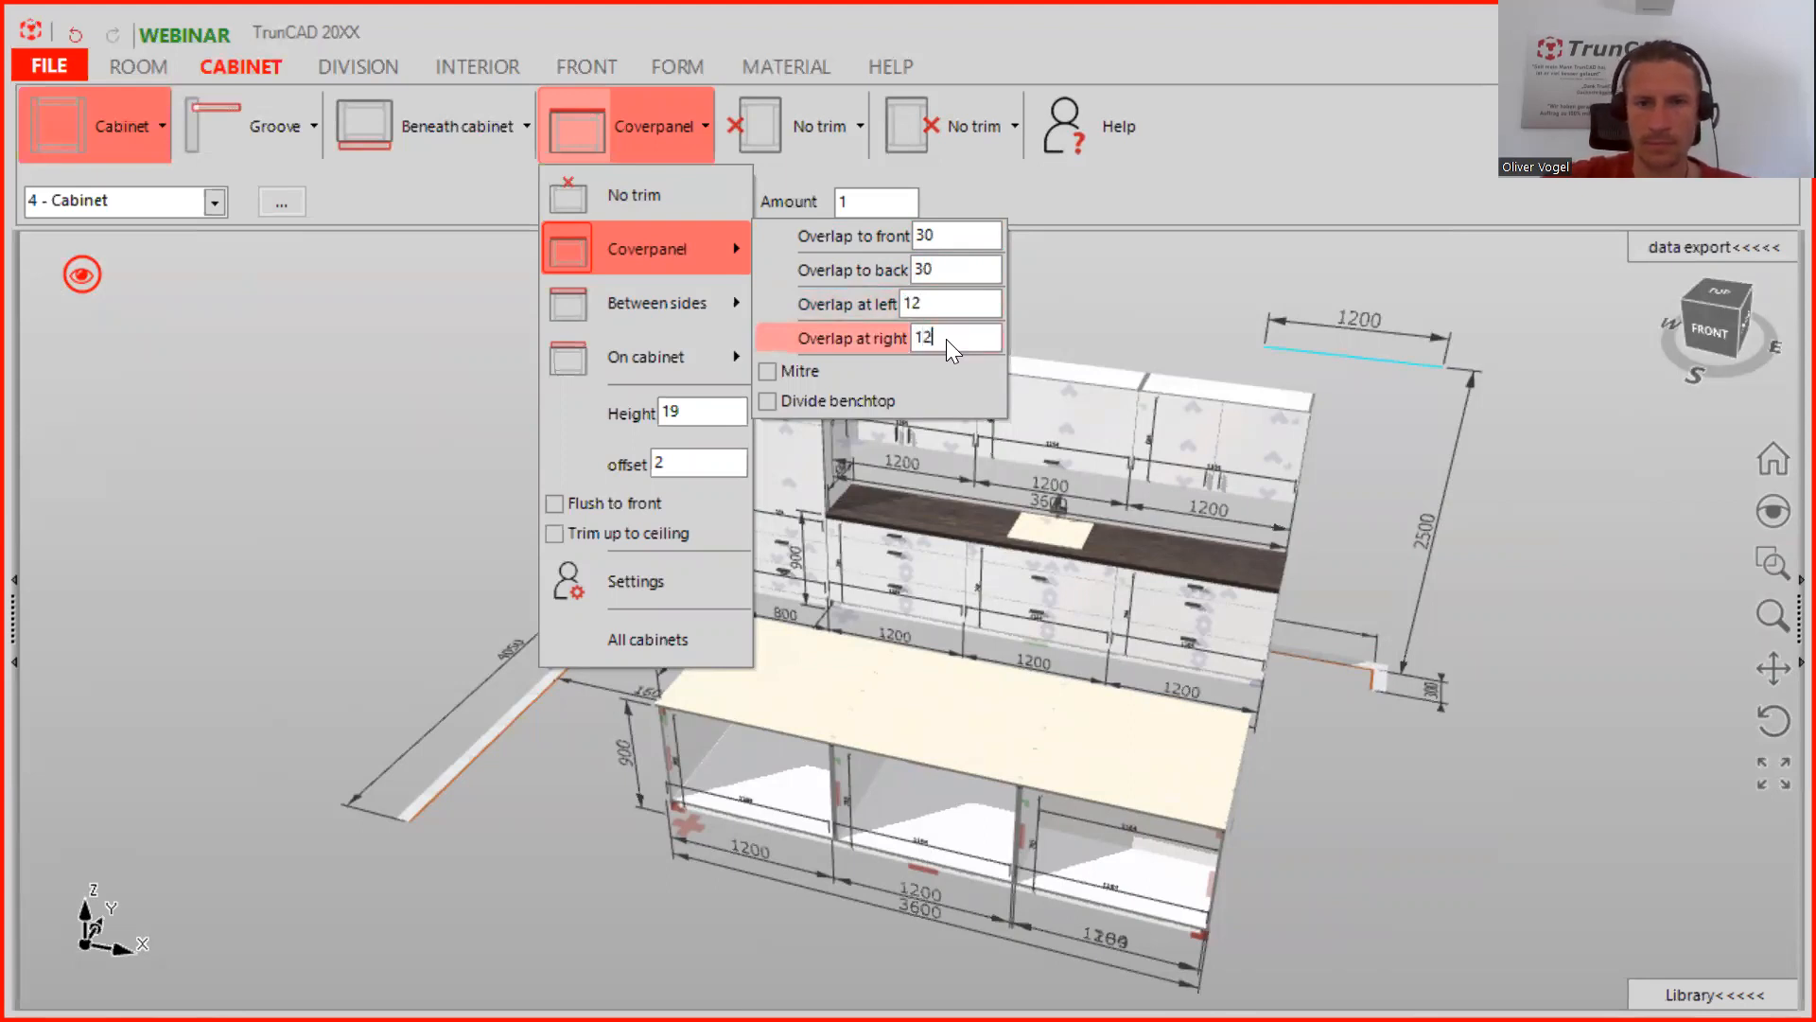
left_click(1379, 851)
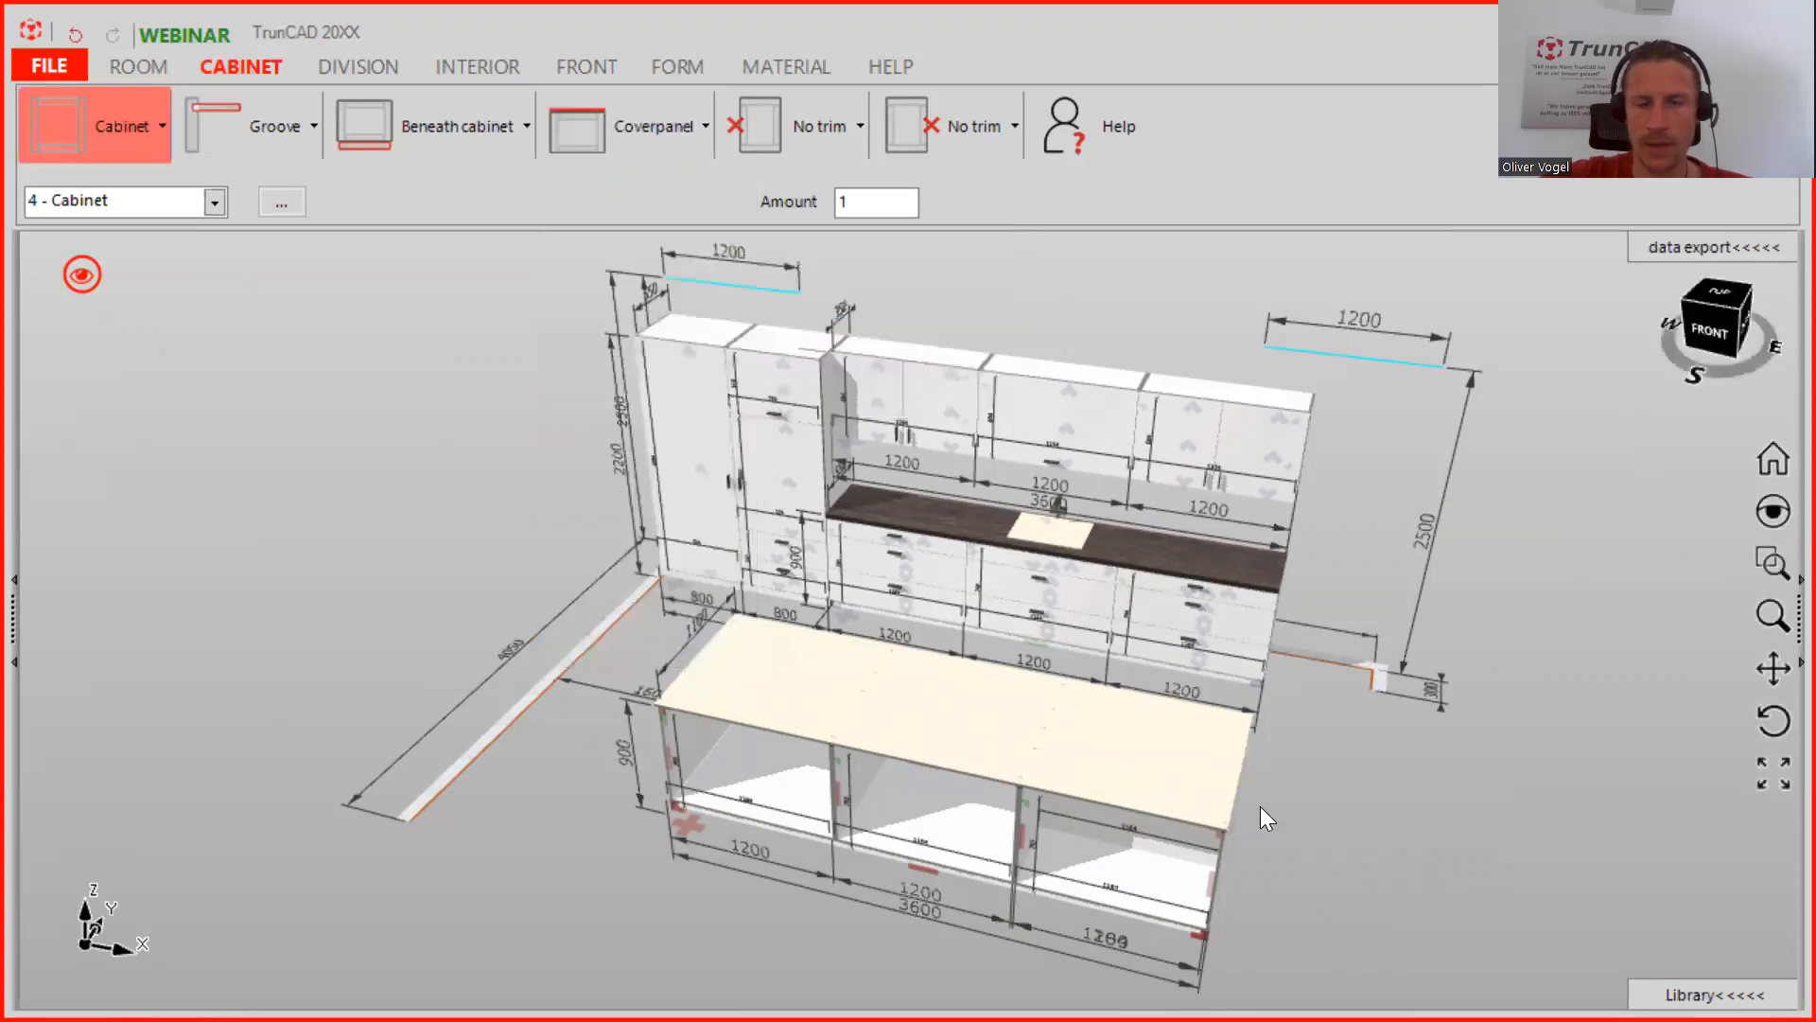
Examine the island's overlapping coverpanel, front plinth and open compartments from several angles
scroll(1262, 798, "up", 5)
middle_click_drag(1265, 798, 1346, 609)
middle_click_drag(1318, 745, 1198, 678)
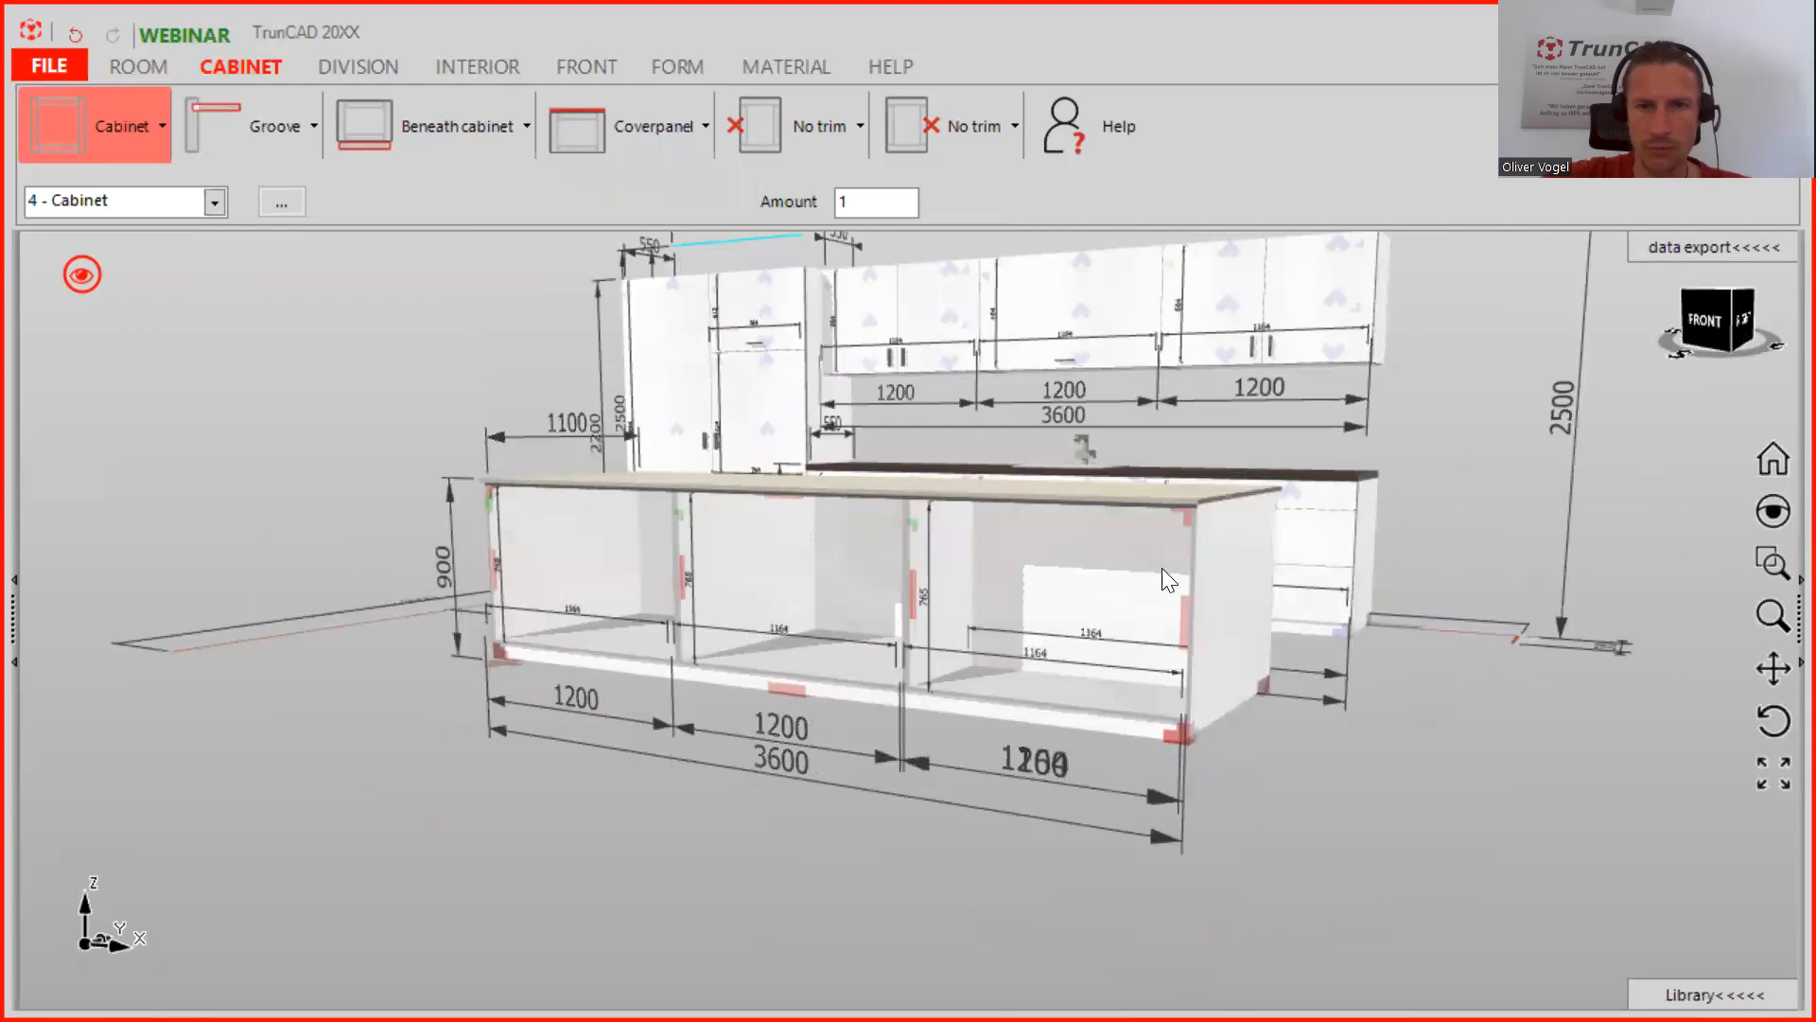
scroll(1196, 590, "up", 3)
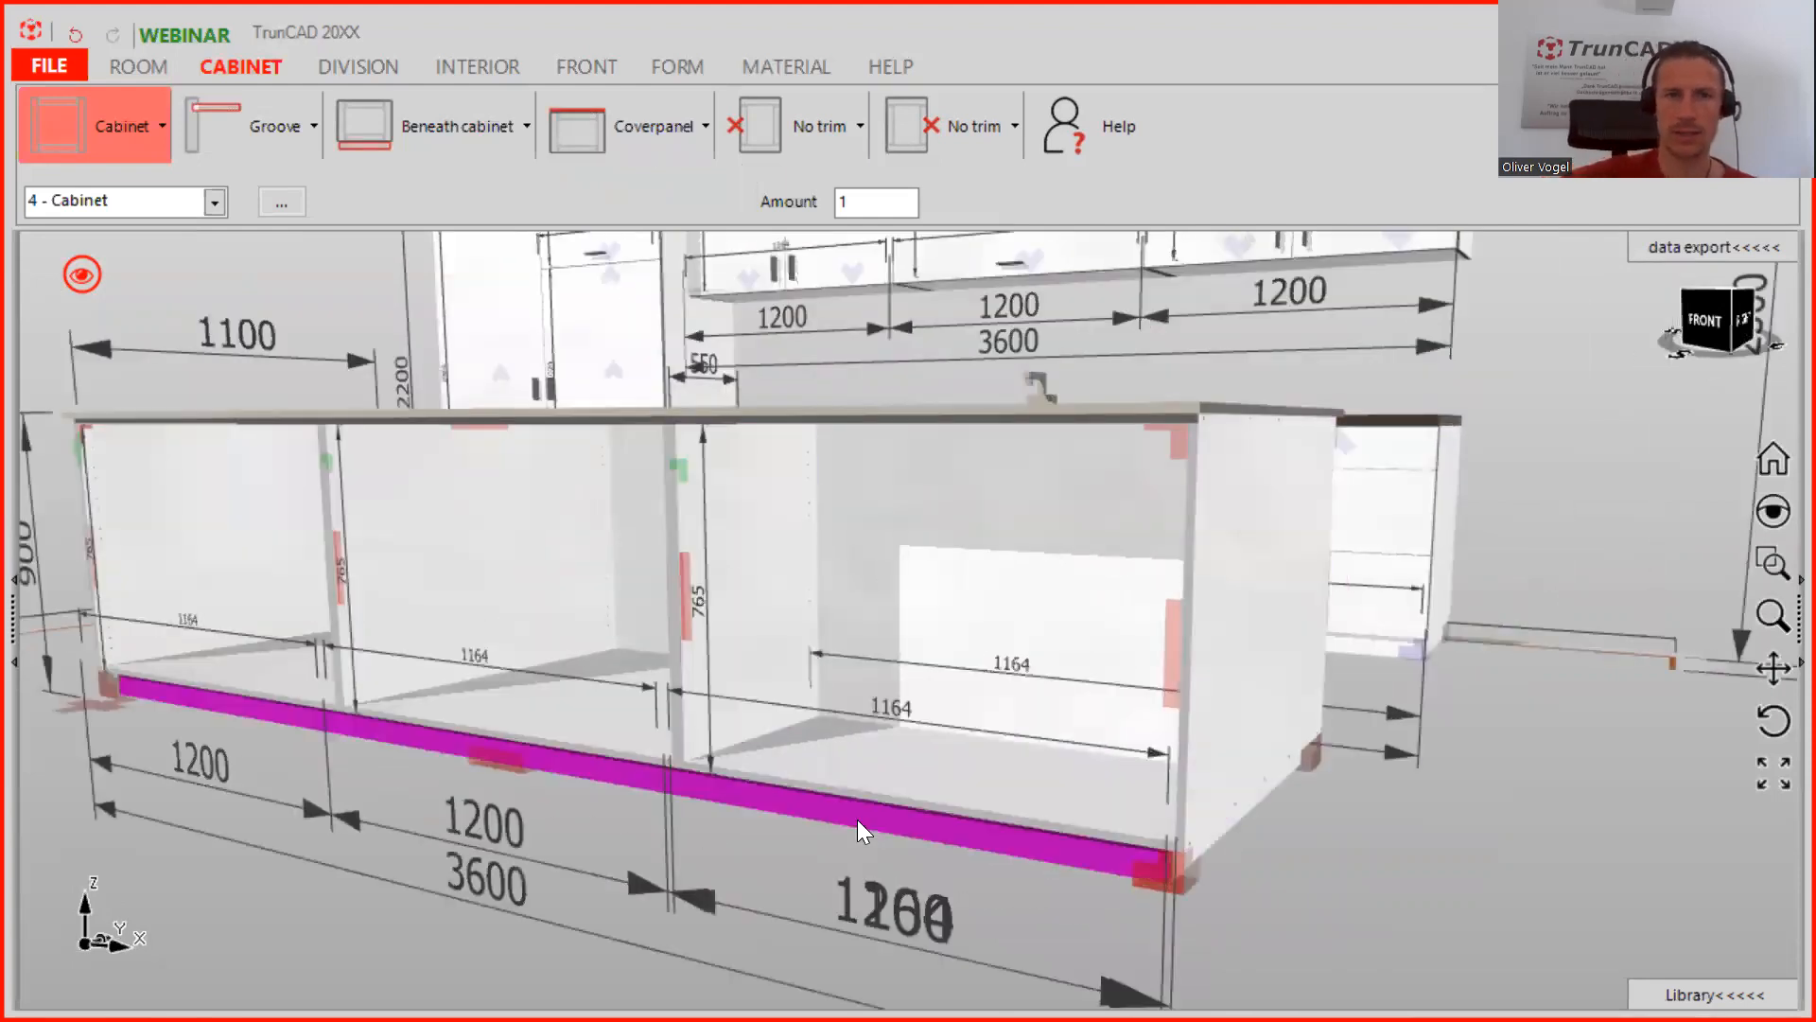
middle_click_drag(1136, 474, 1147, 499)
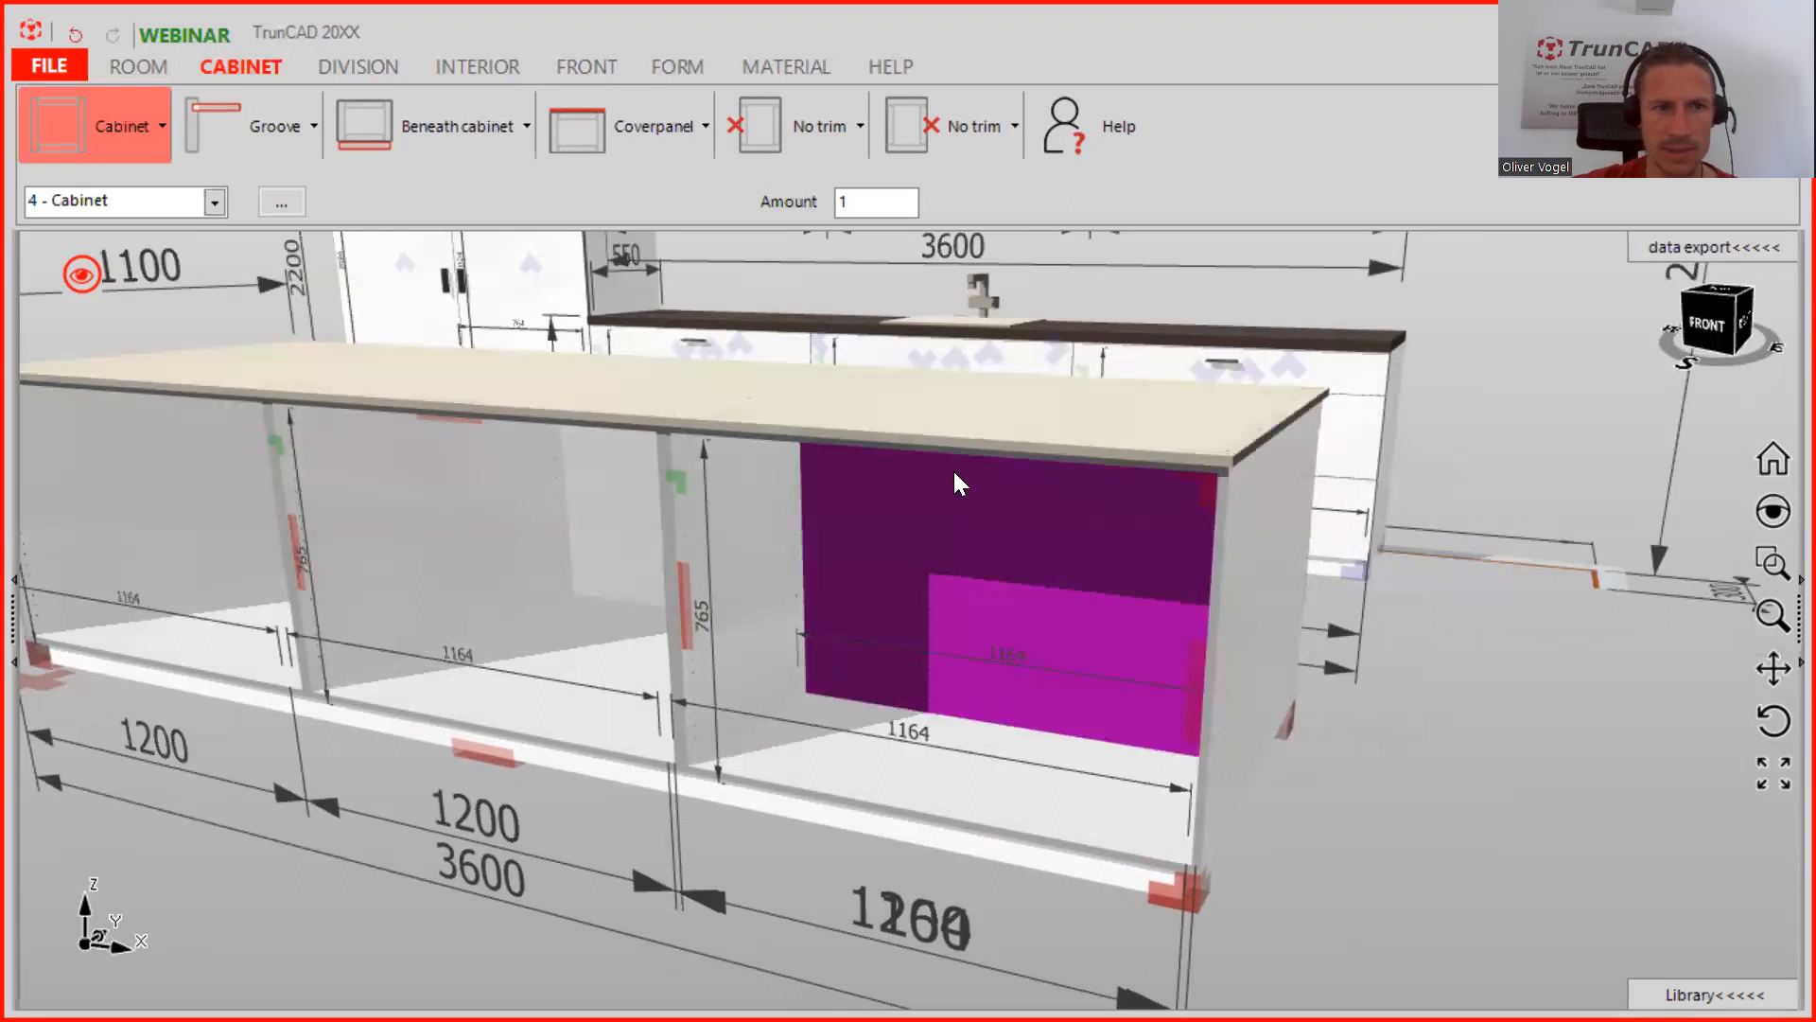
scroll(952, 468, "down", 3)
scroll(802, 492, "up", 2)
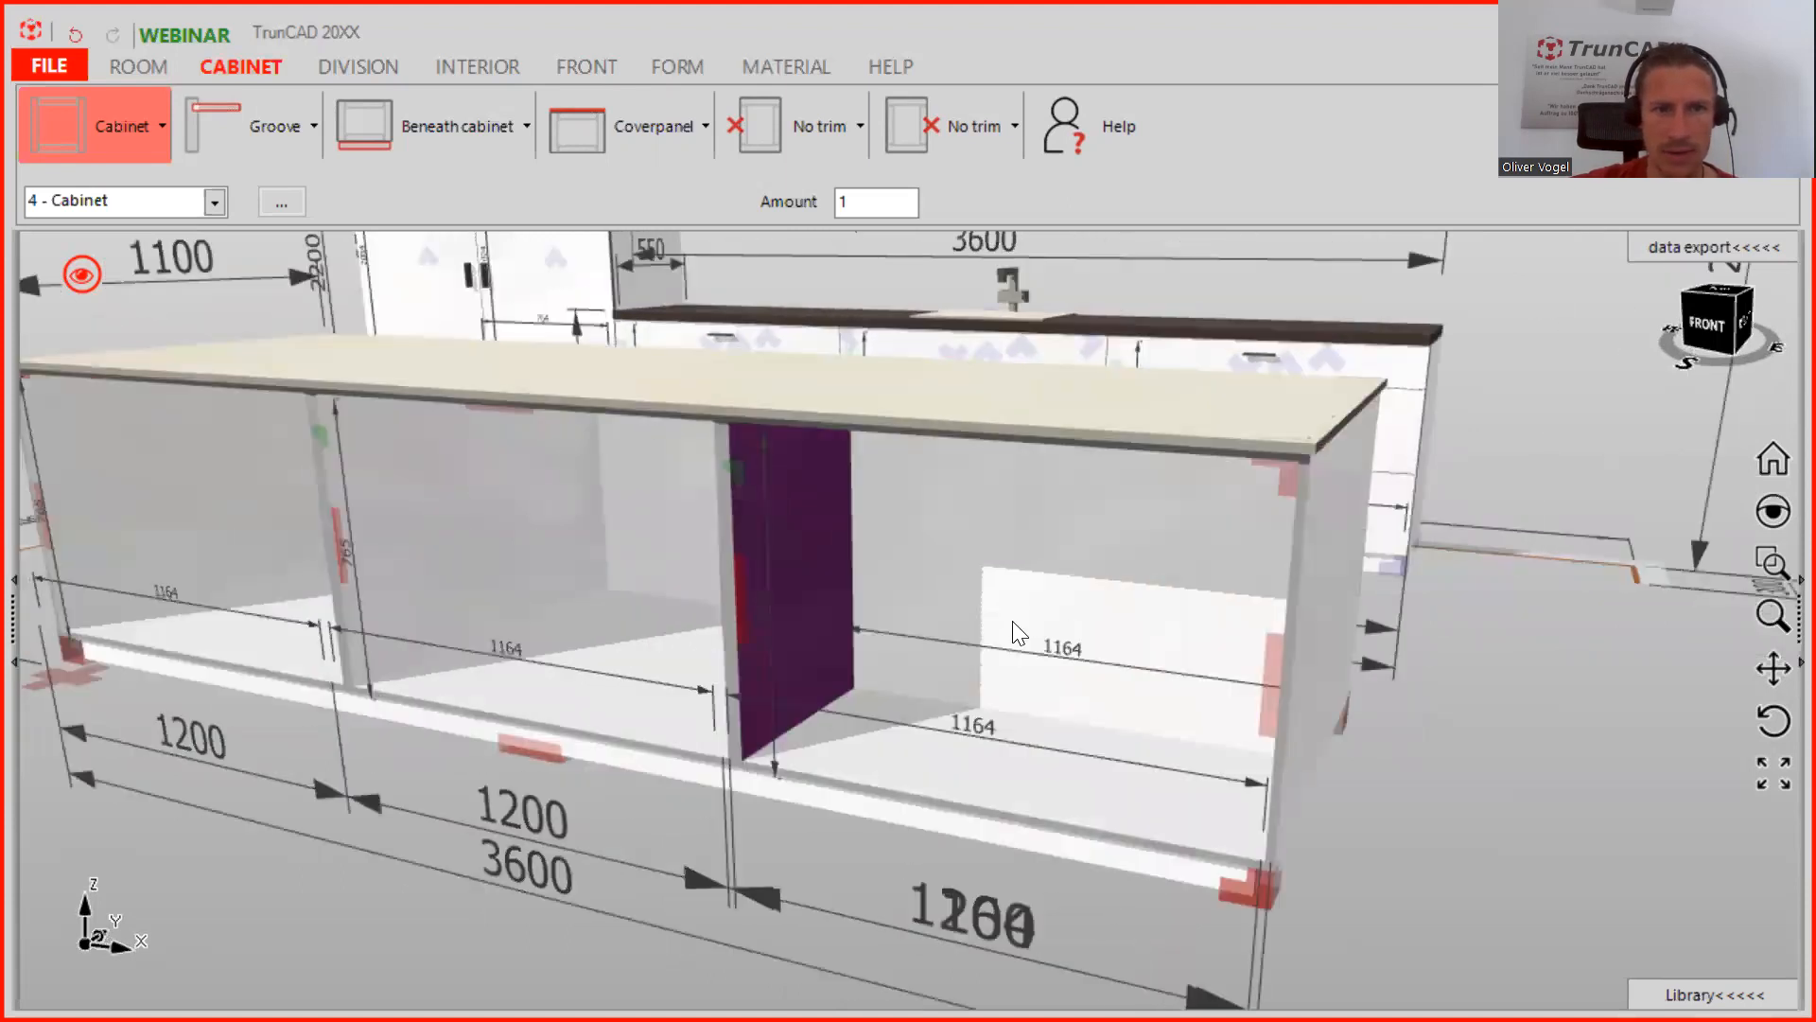
scroll(1548, 652, "down", 1)
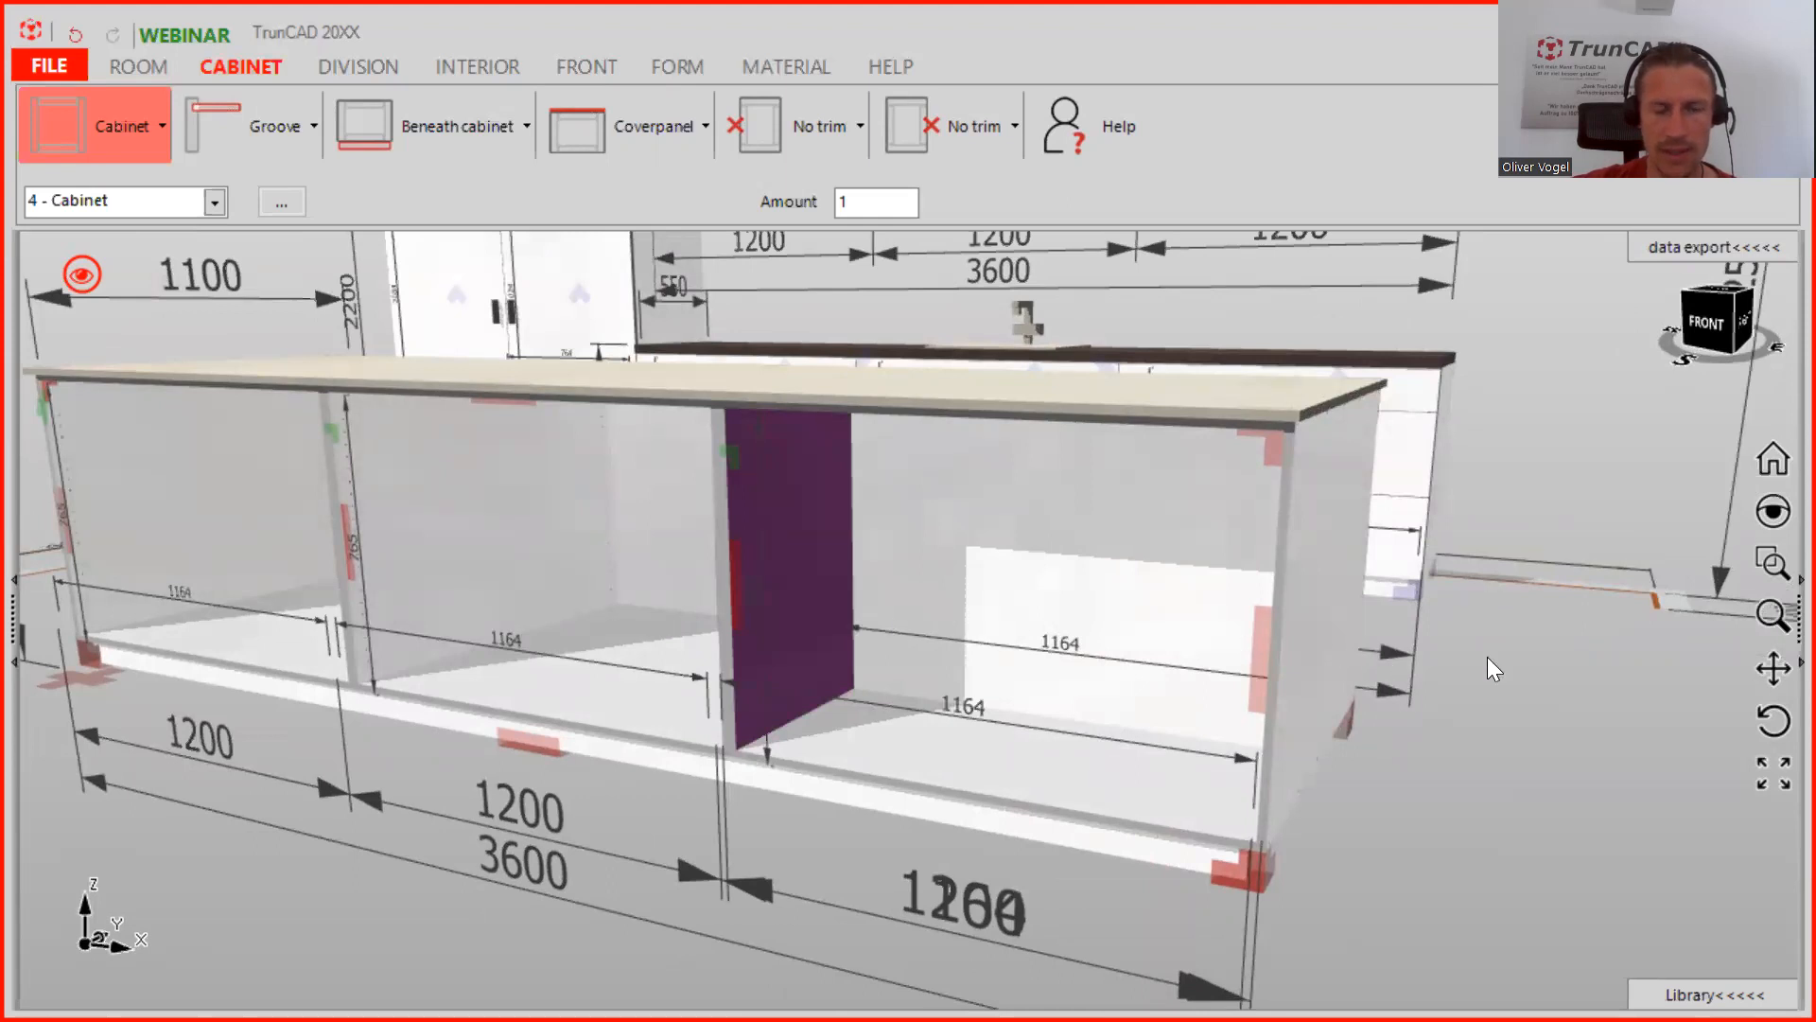
left_click(811, 67)
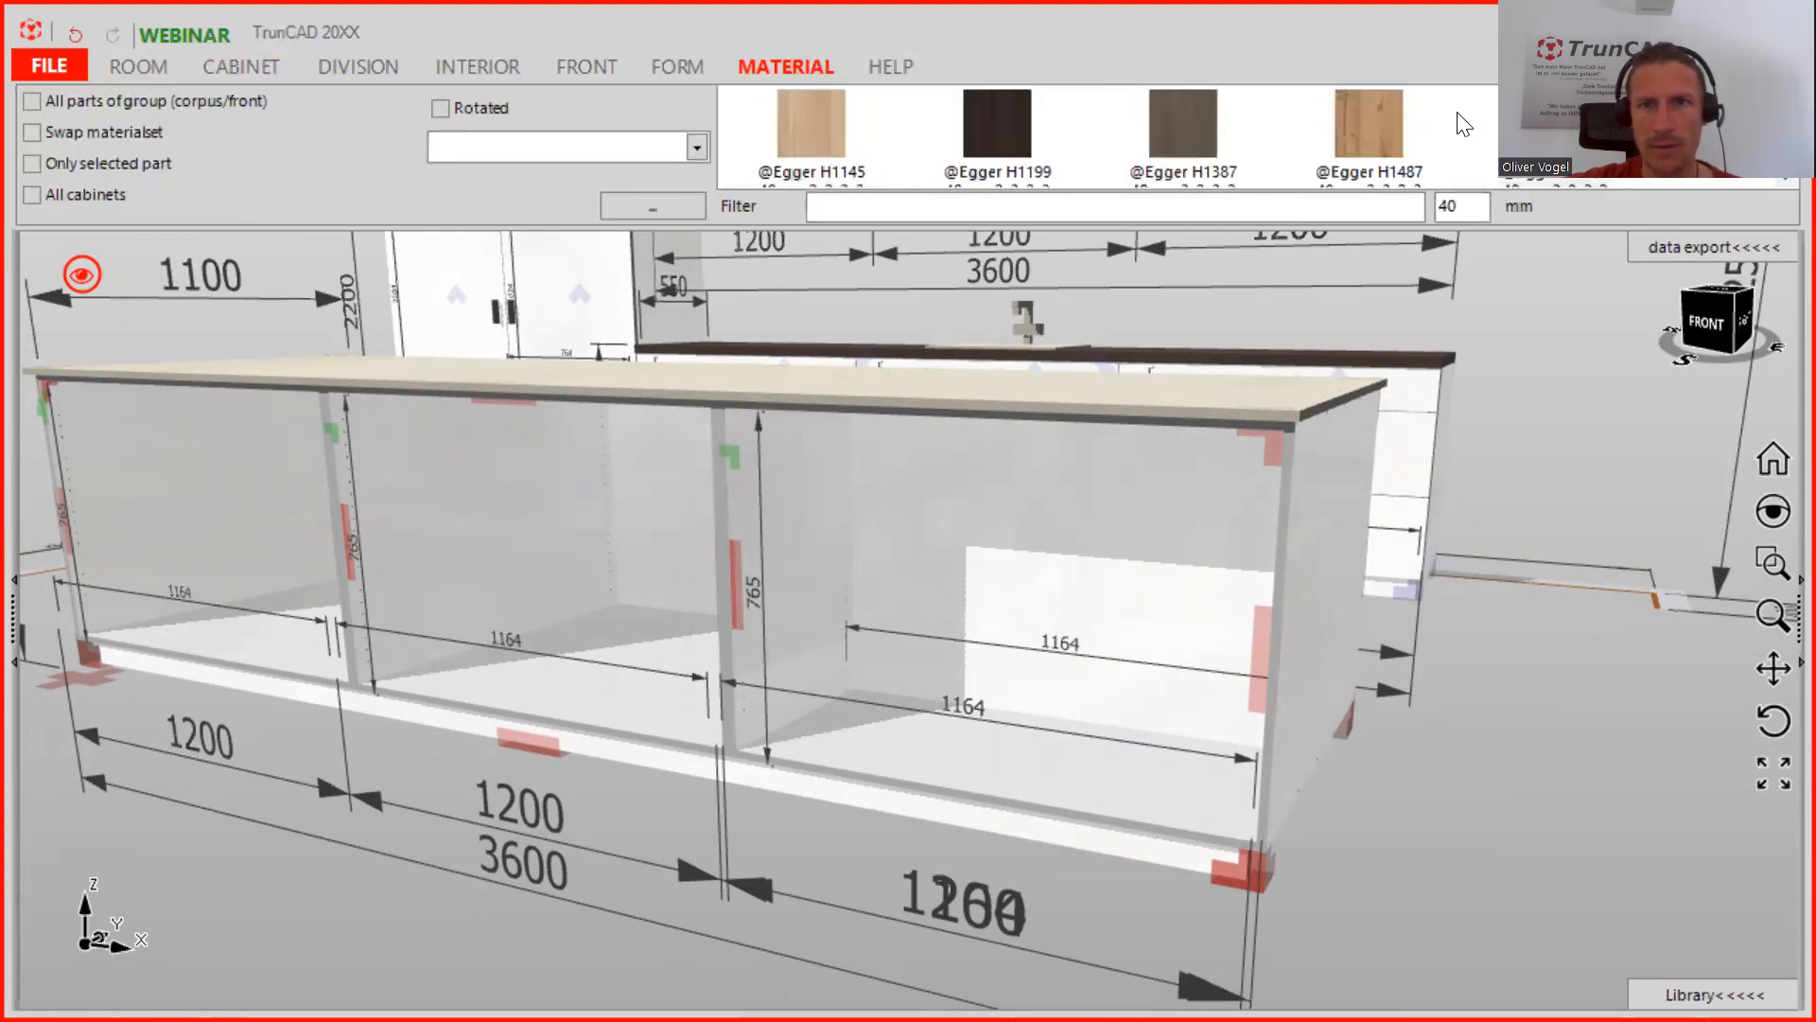
left_click_drag(1464, 123, 1233, 398)
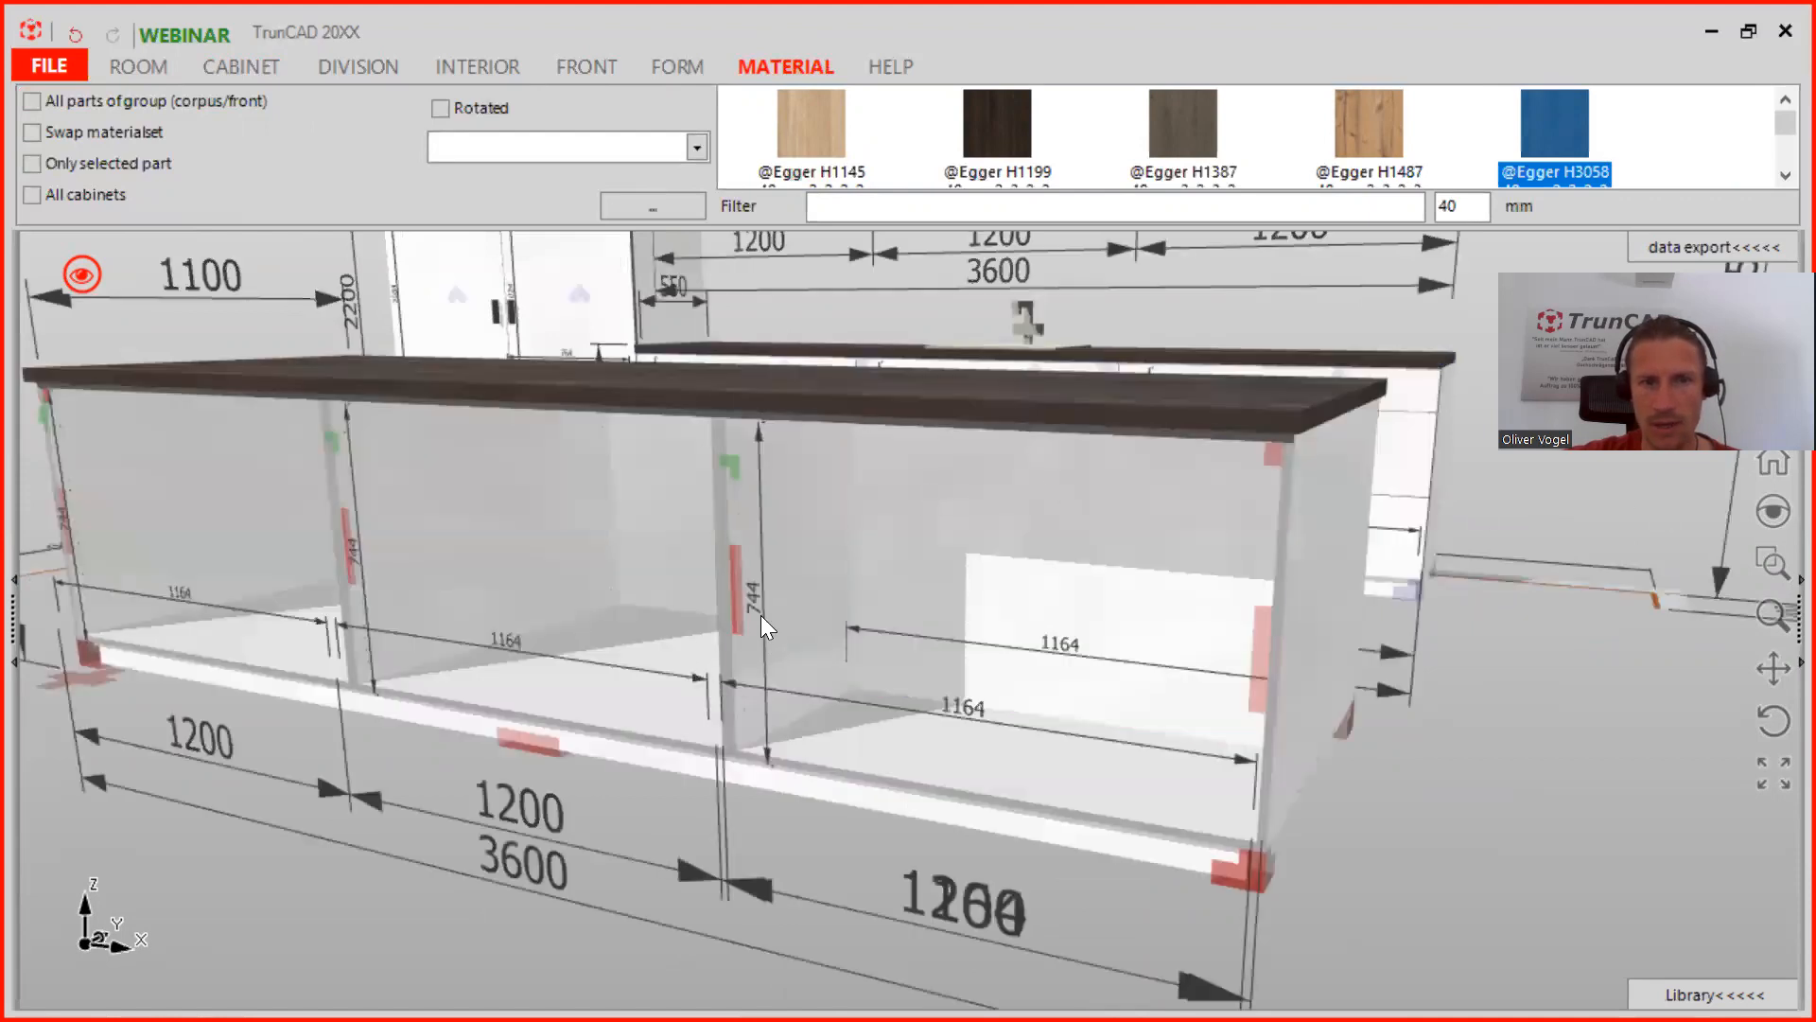
left_click(765, 627)
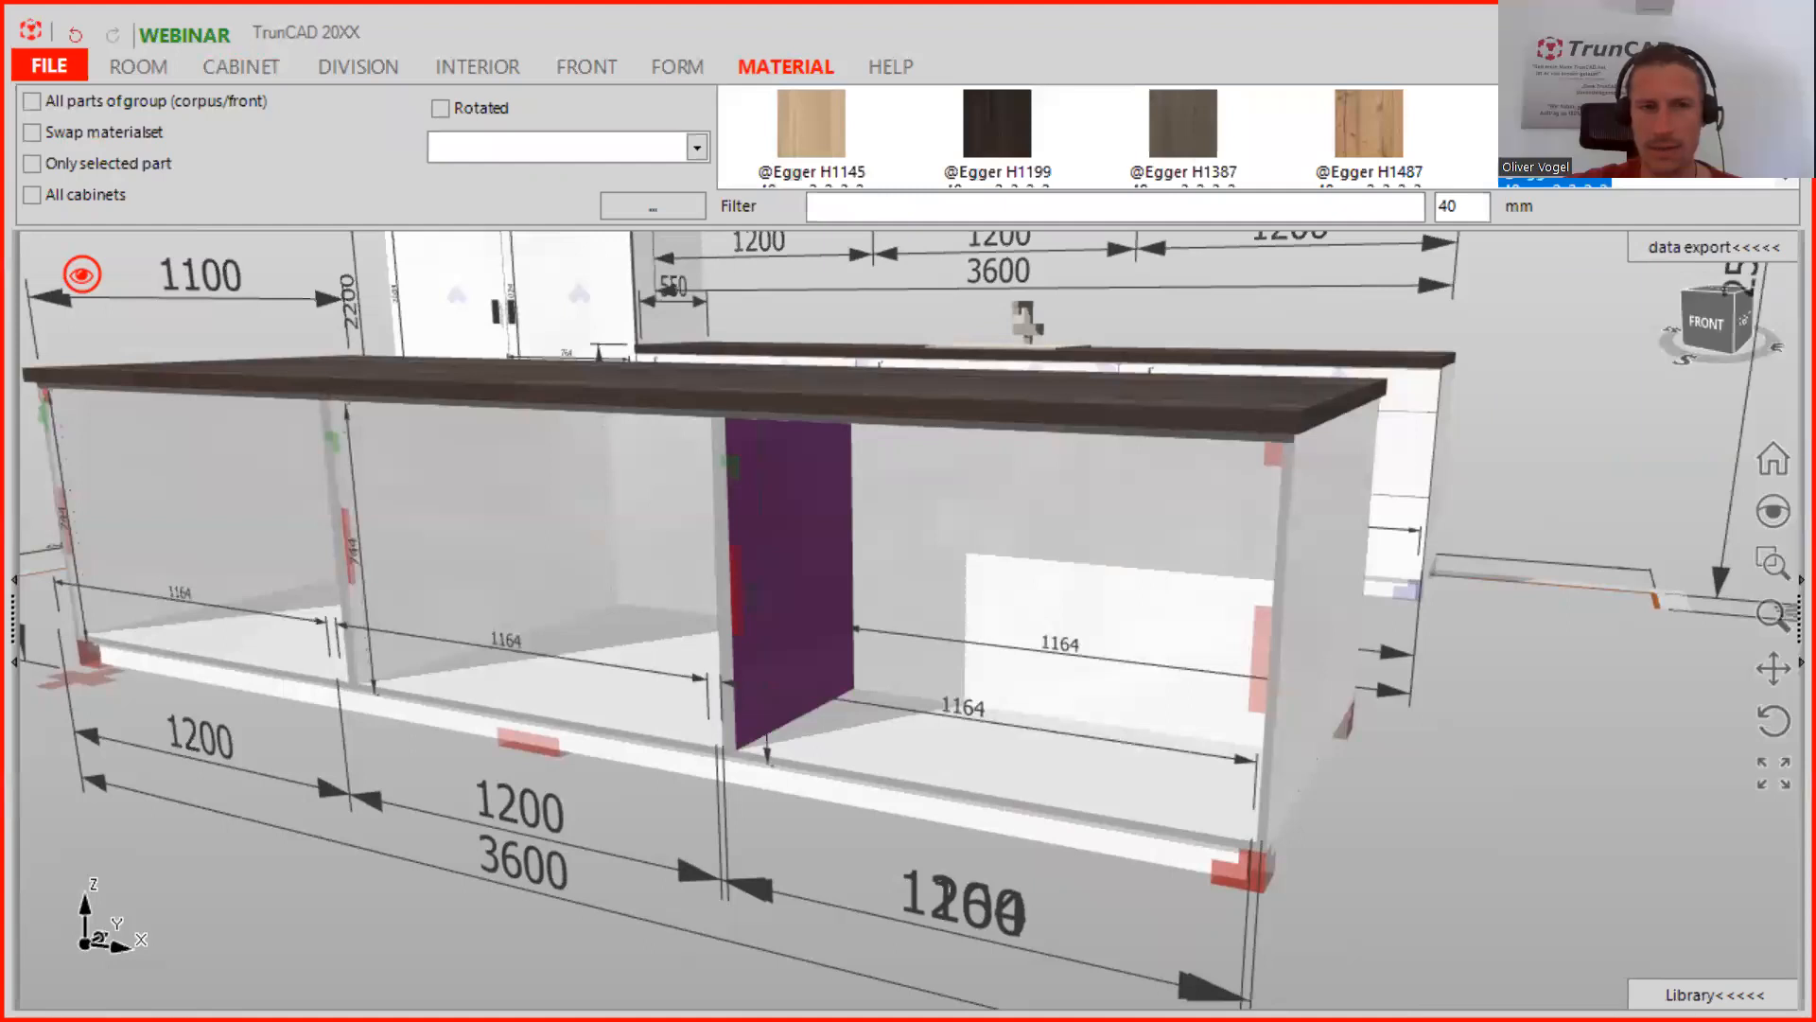
key("Escape")
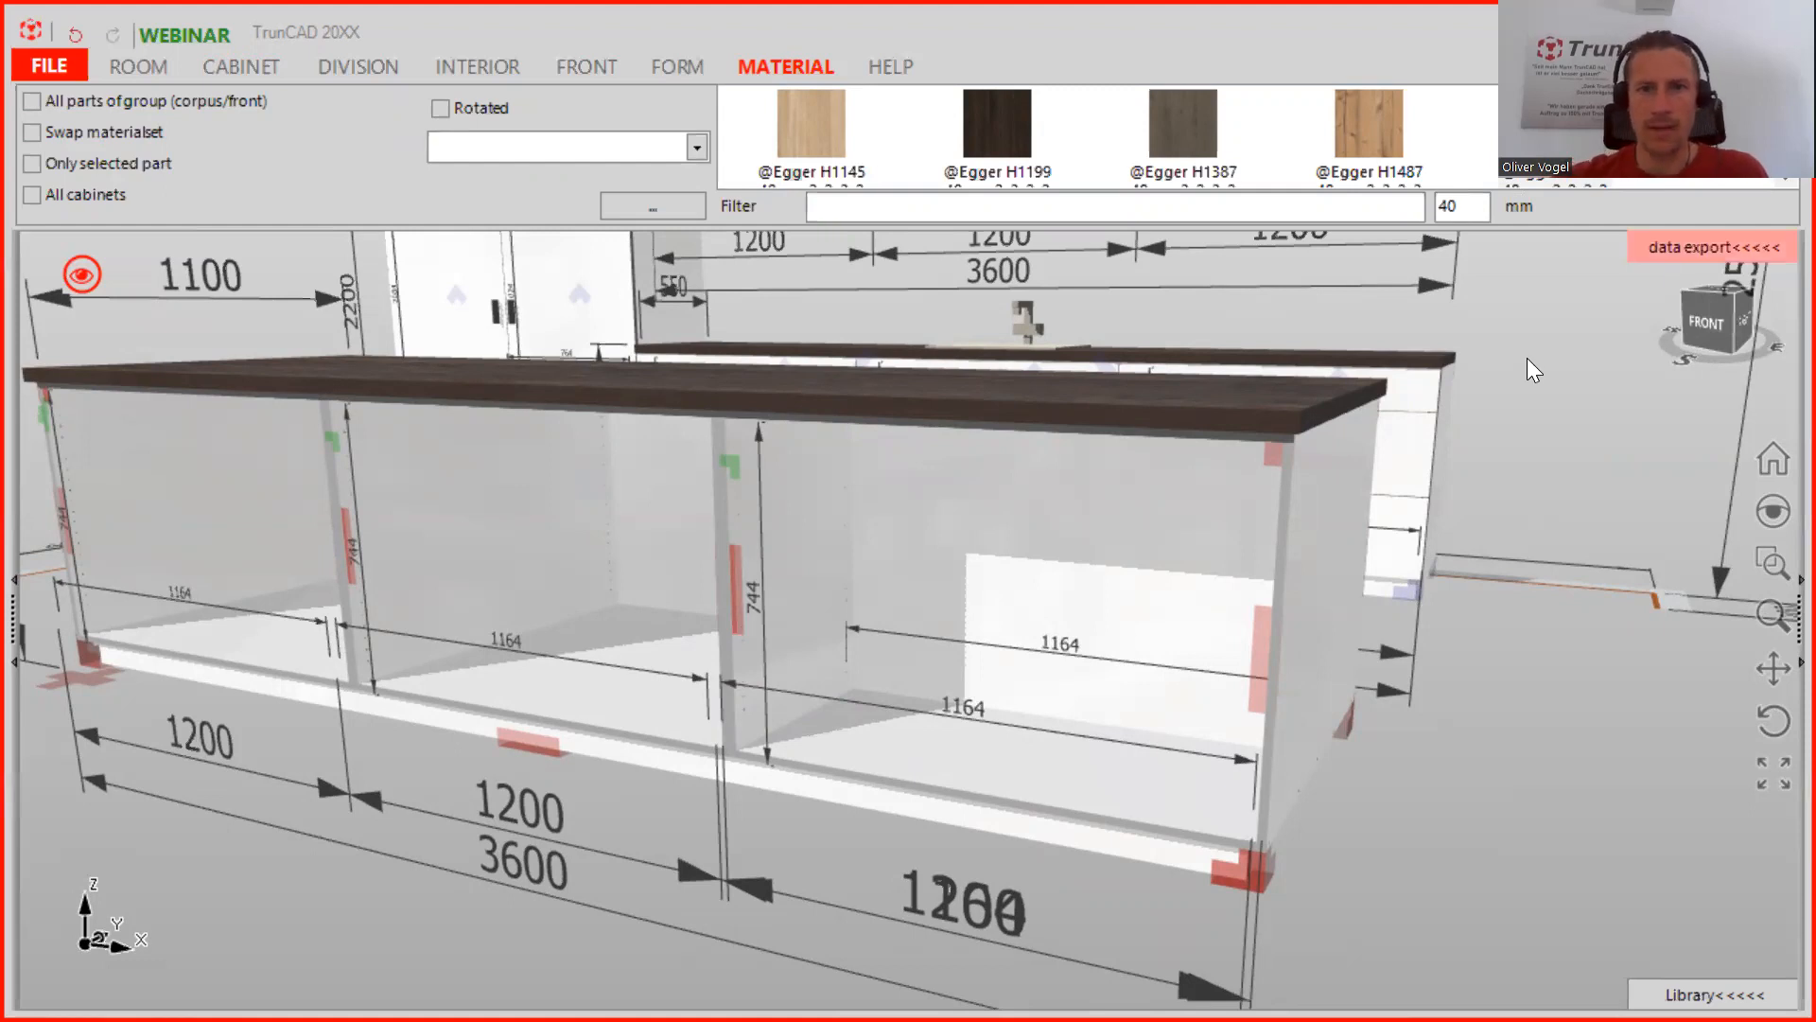
Open the area settings of the island's middle compartment
left_click(1240, 451)
scroll(1240, 450, "up", 3)
scroll(1240, 451, "down", 3)
middle_click_drag(1250, 541, 1026, 555)
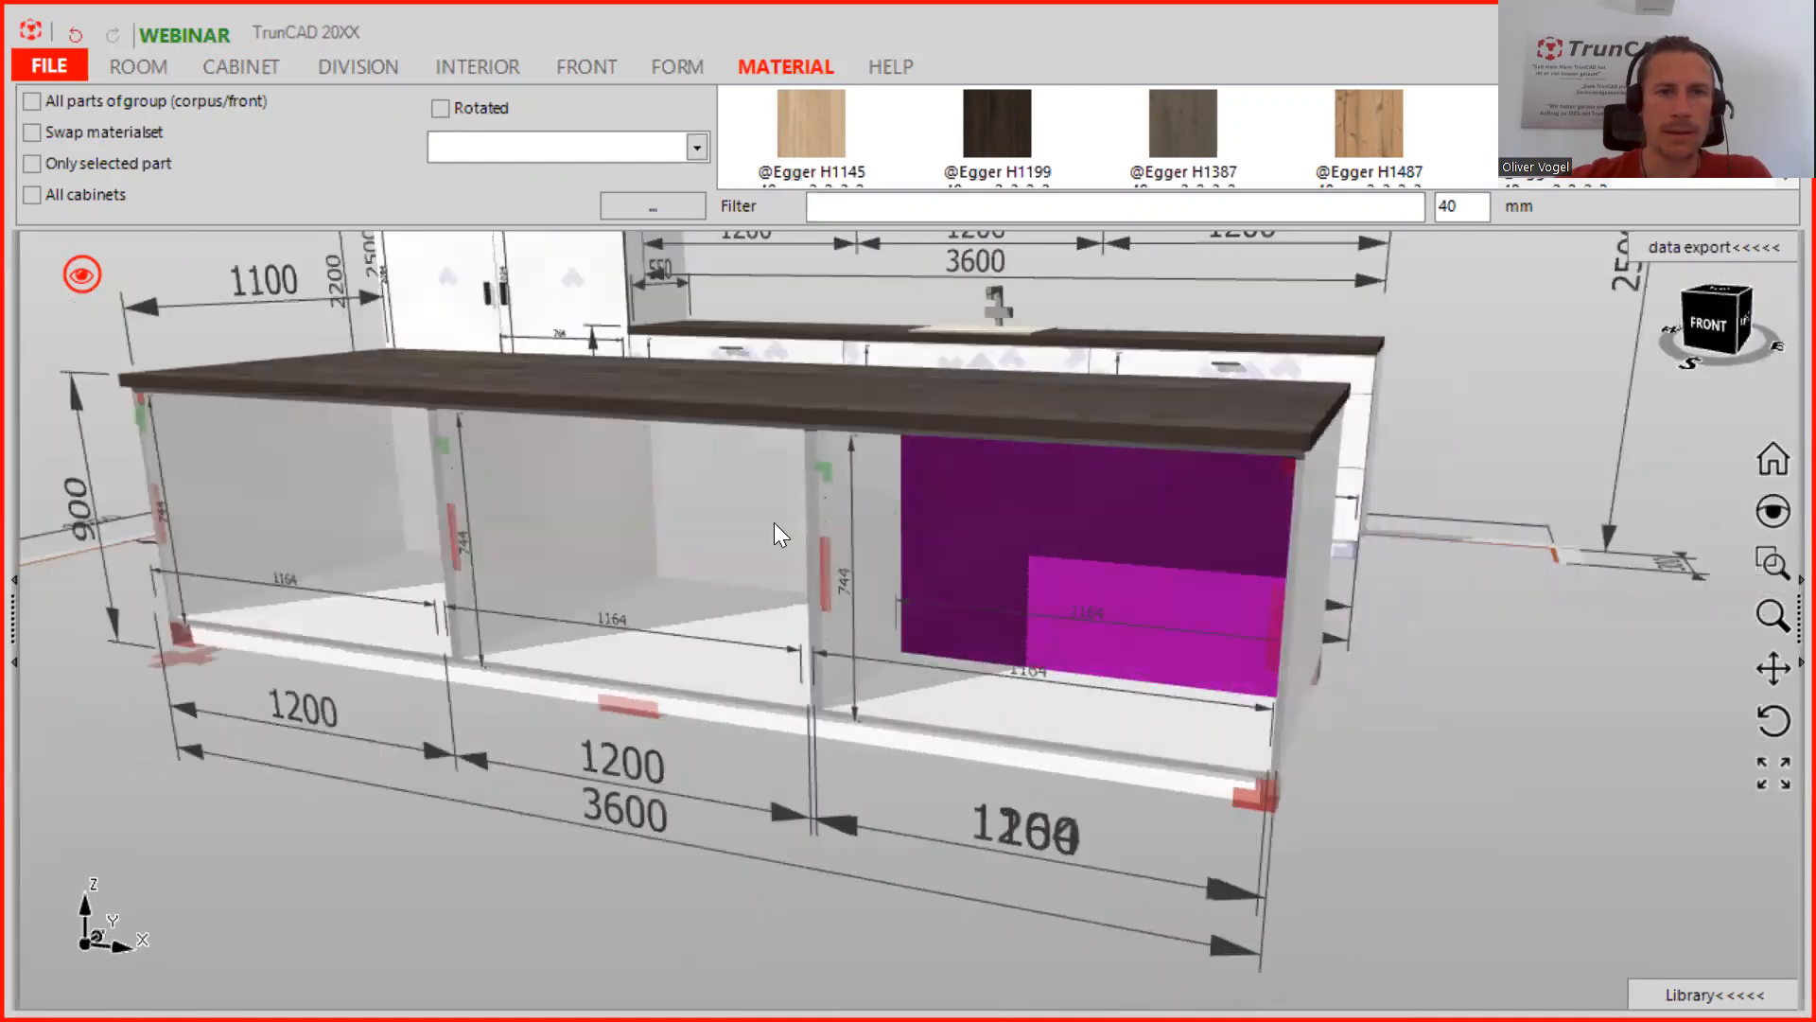
scroll(752, 522, "down", 3)
mouse_move(664, 522)
middle_mouse_down()
mouse_move(681, 523)
mouse_move(664, 523)
middle_mouse_up()
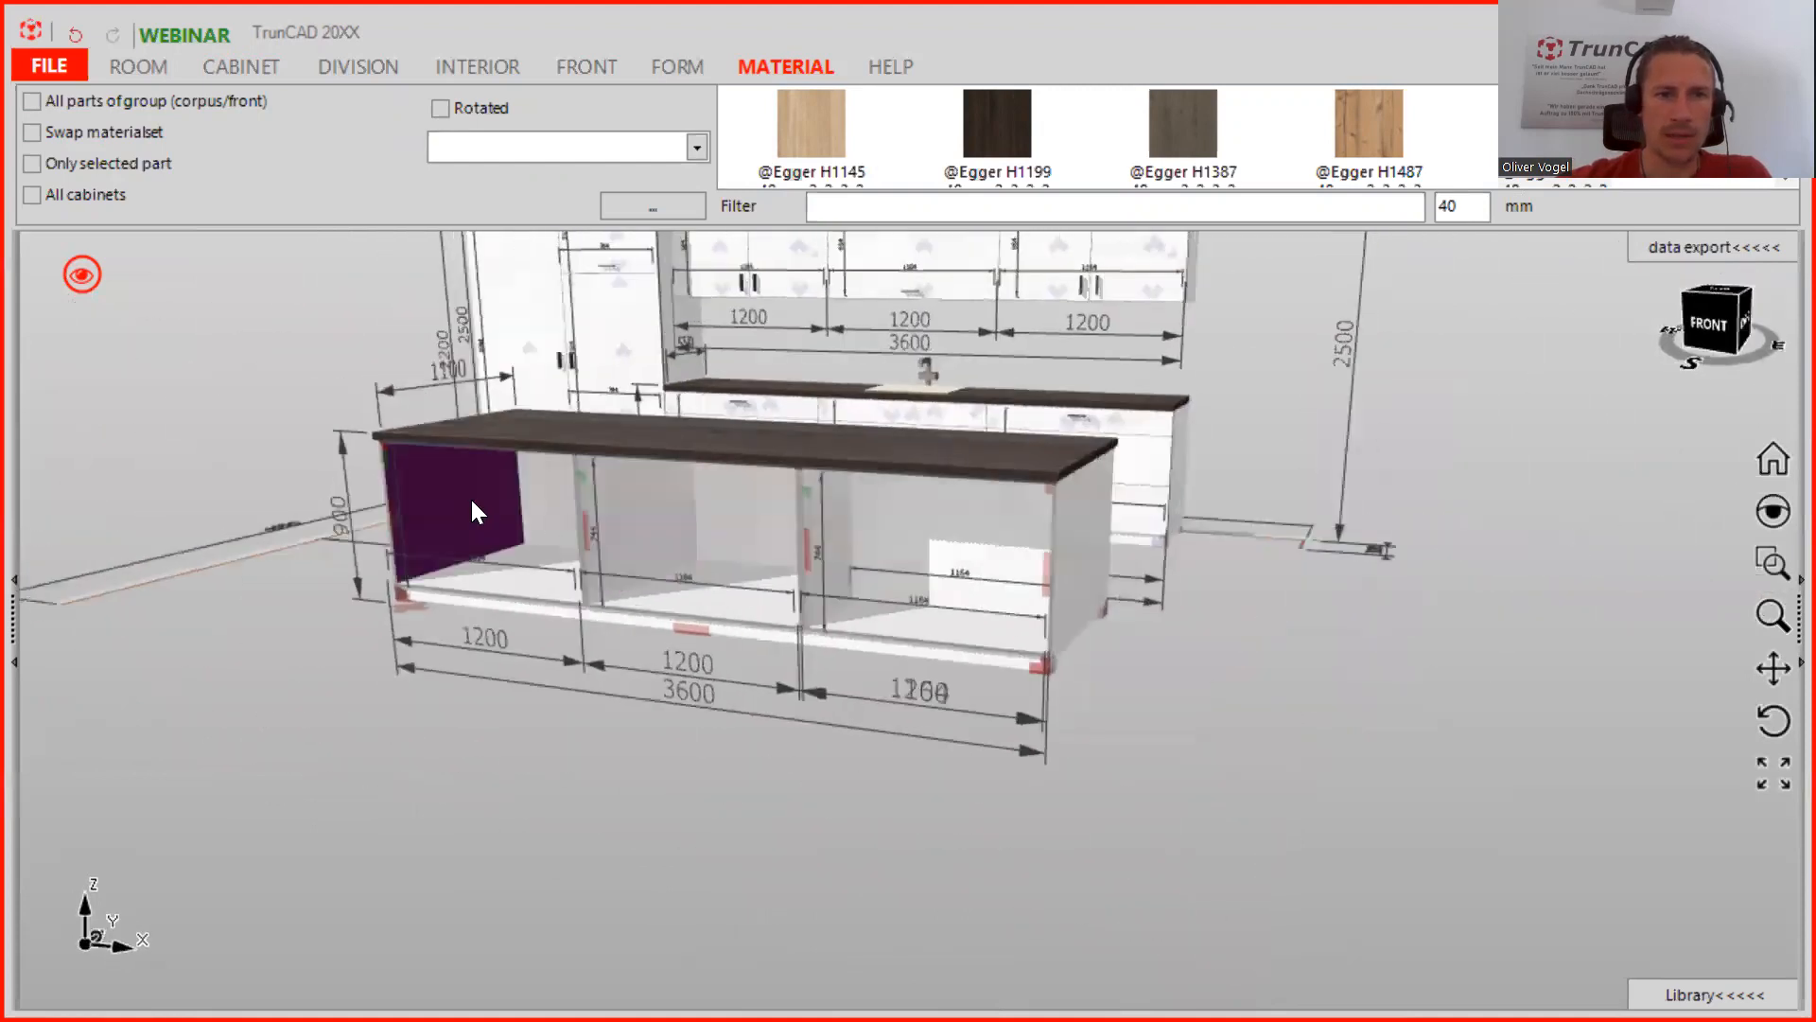
scroll(469, 497, "up", 5)
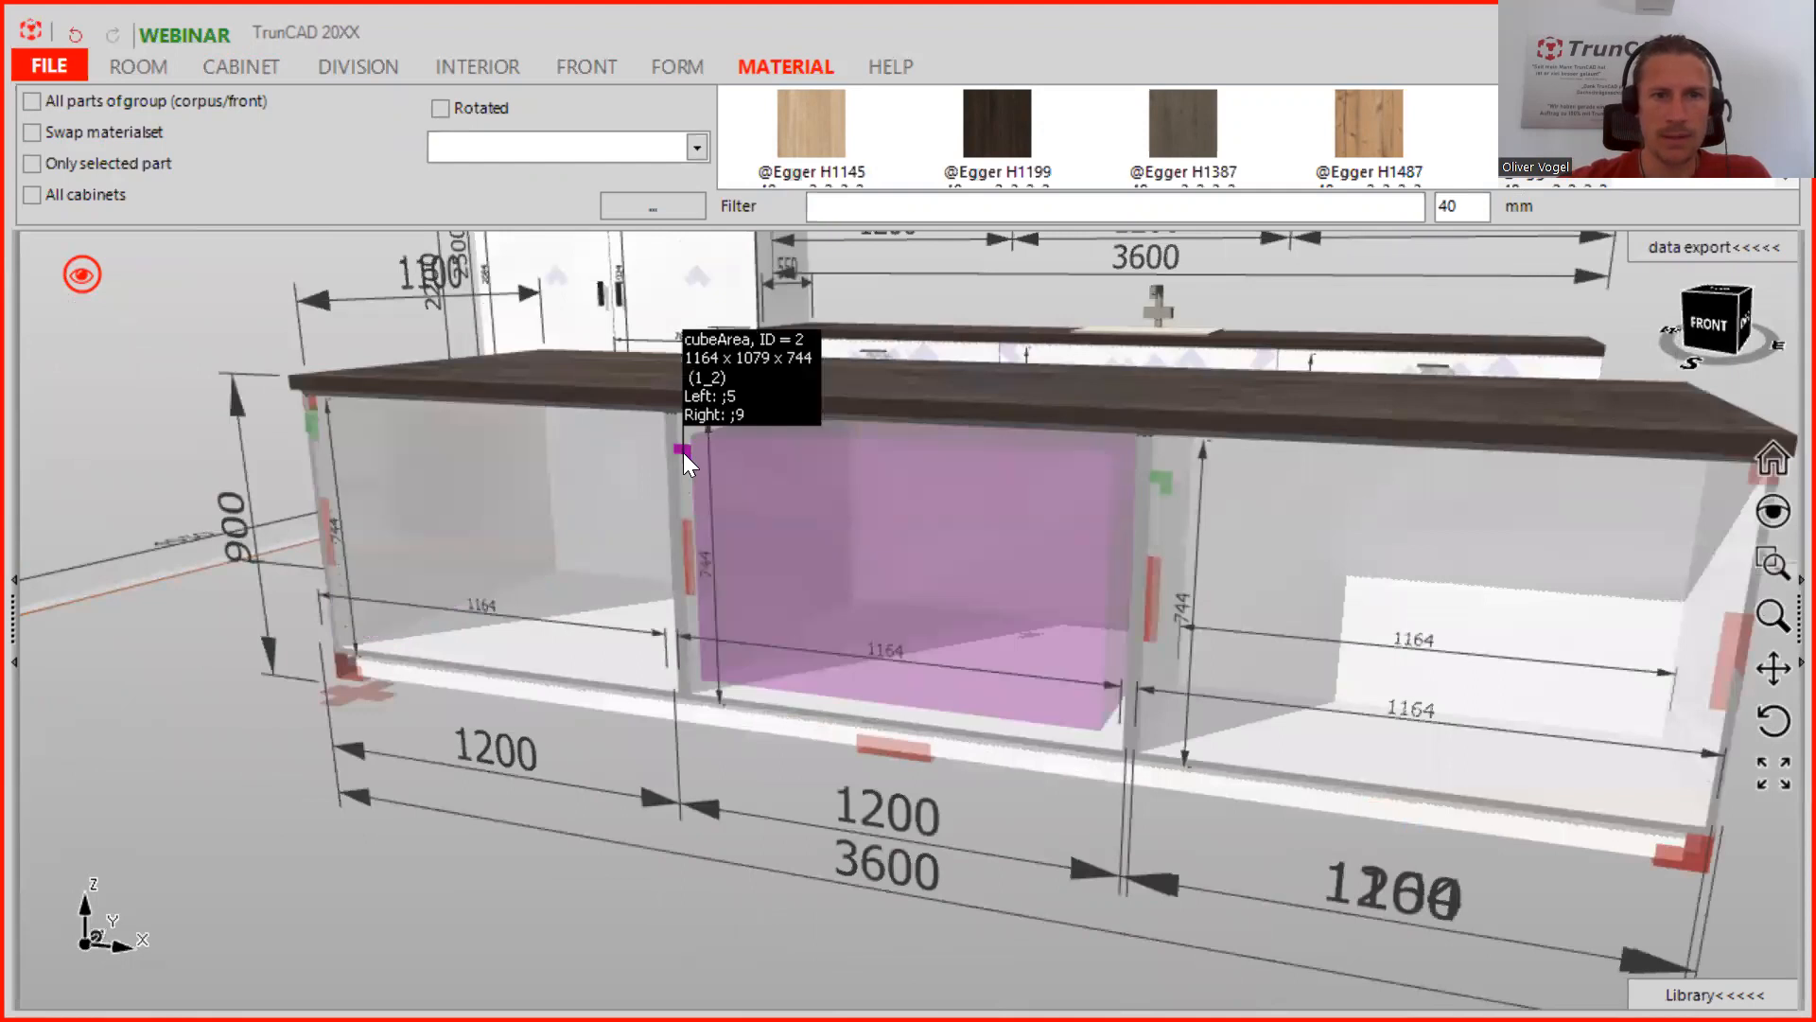
right_click(683, 452)
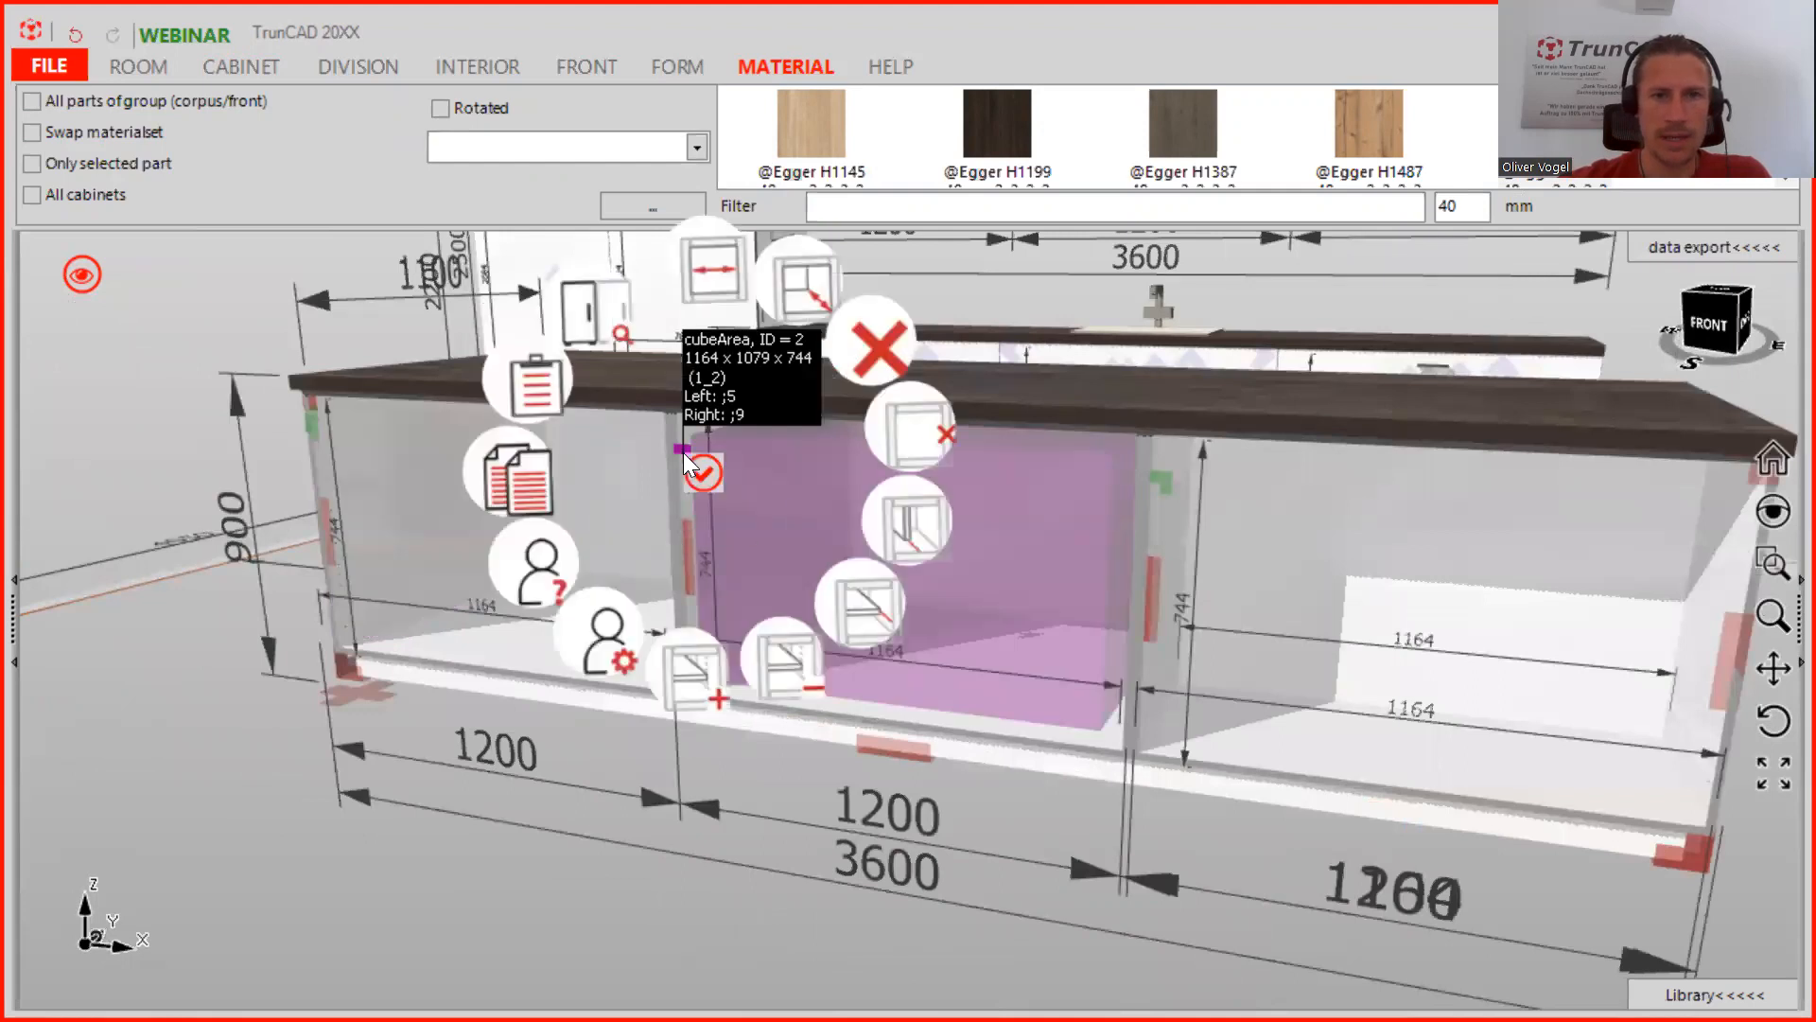
left_click(580, 672)
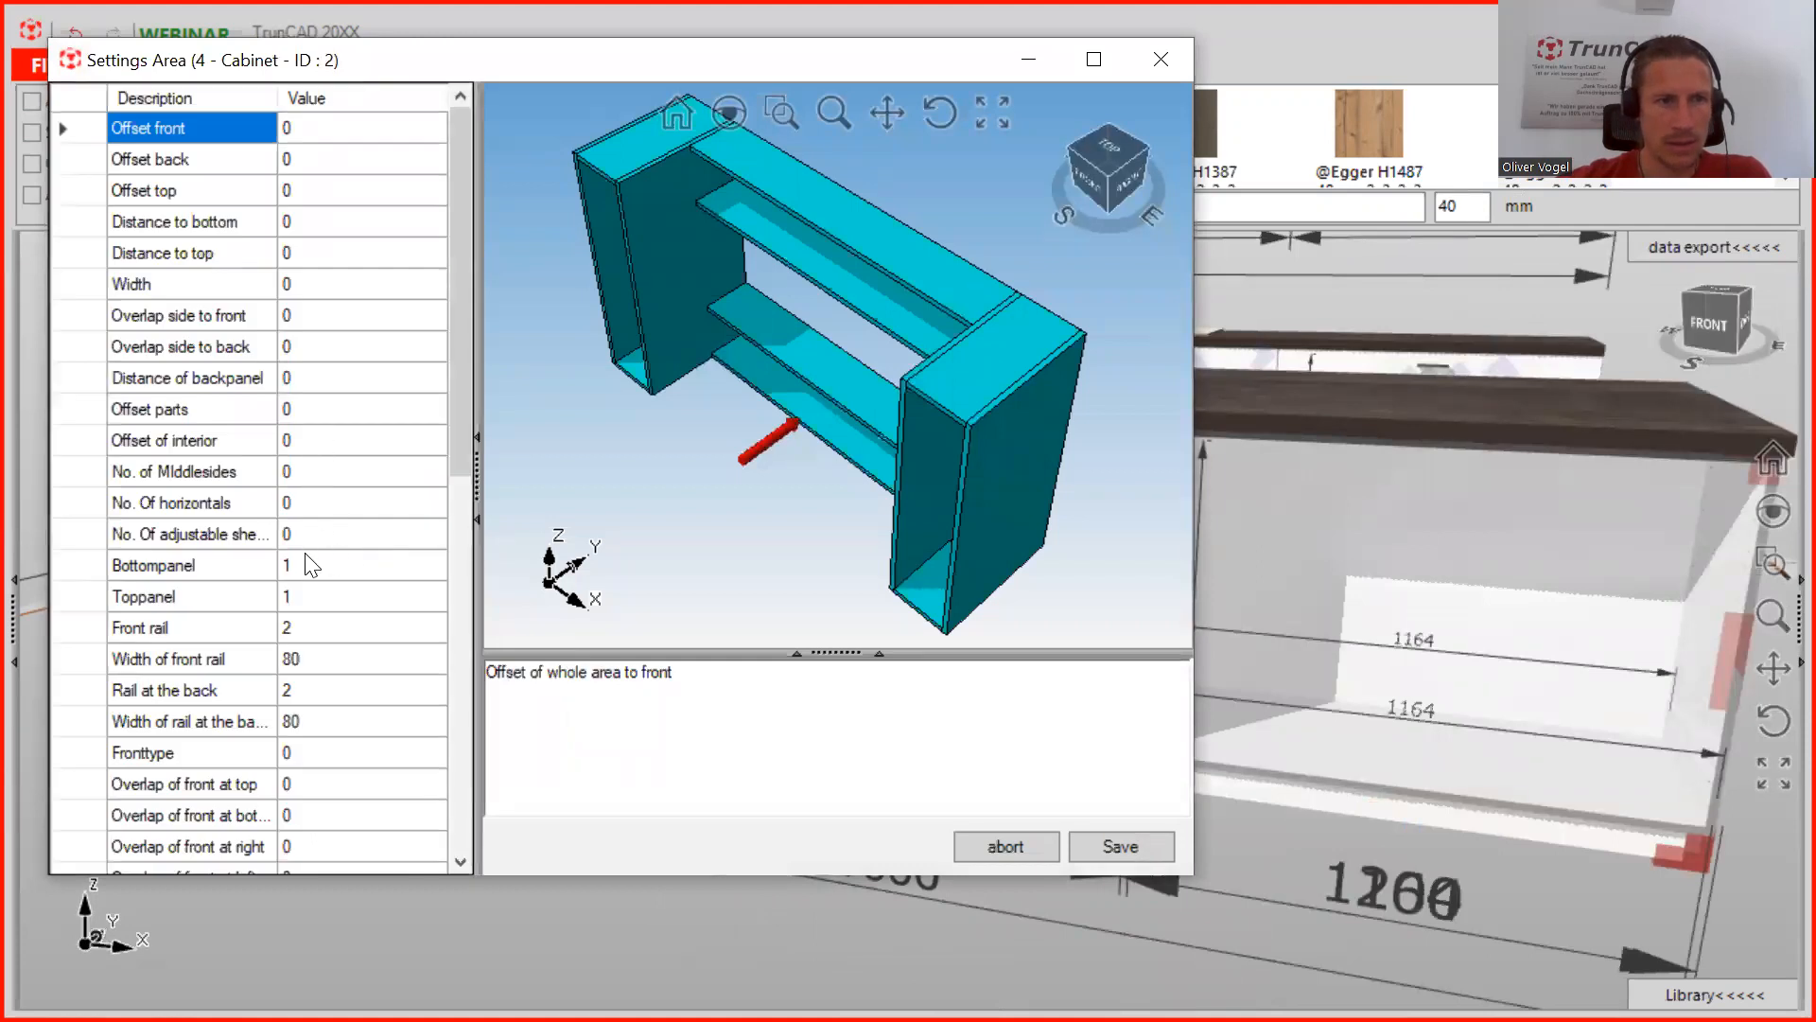
Set the distance of backpanel for the island's middle compartment to 550 and save the area settings
left_click(372, 129)
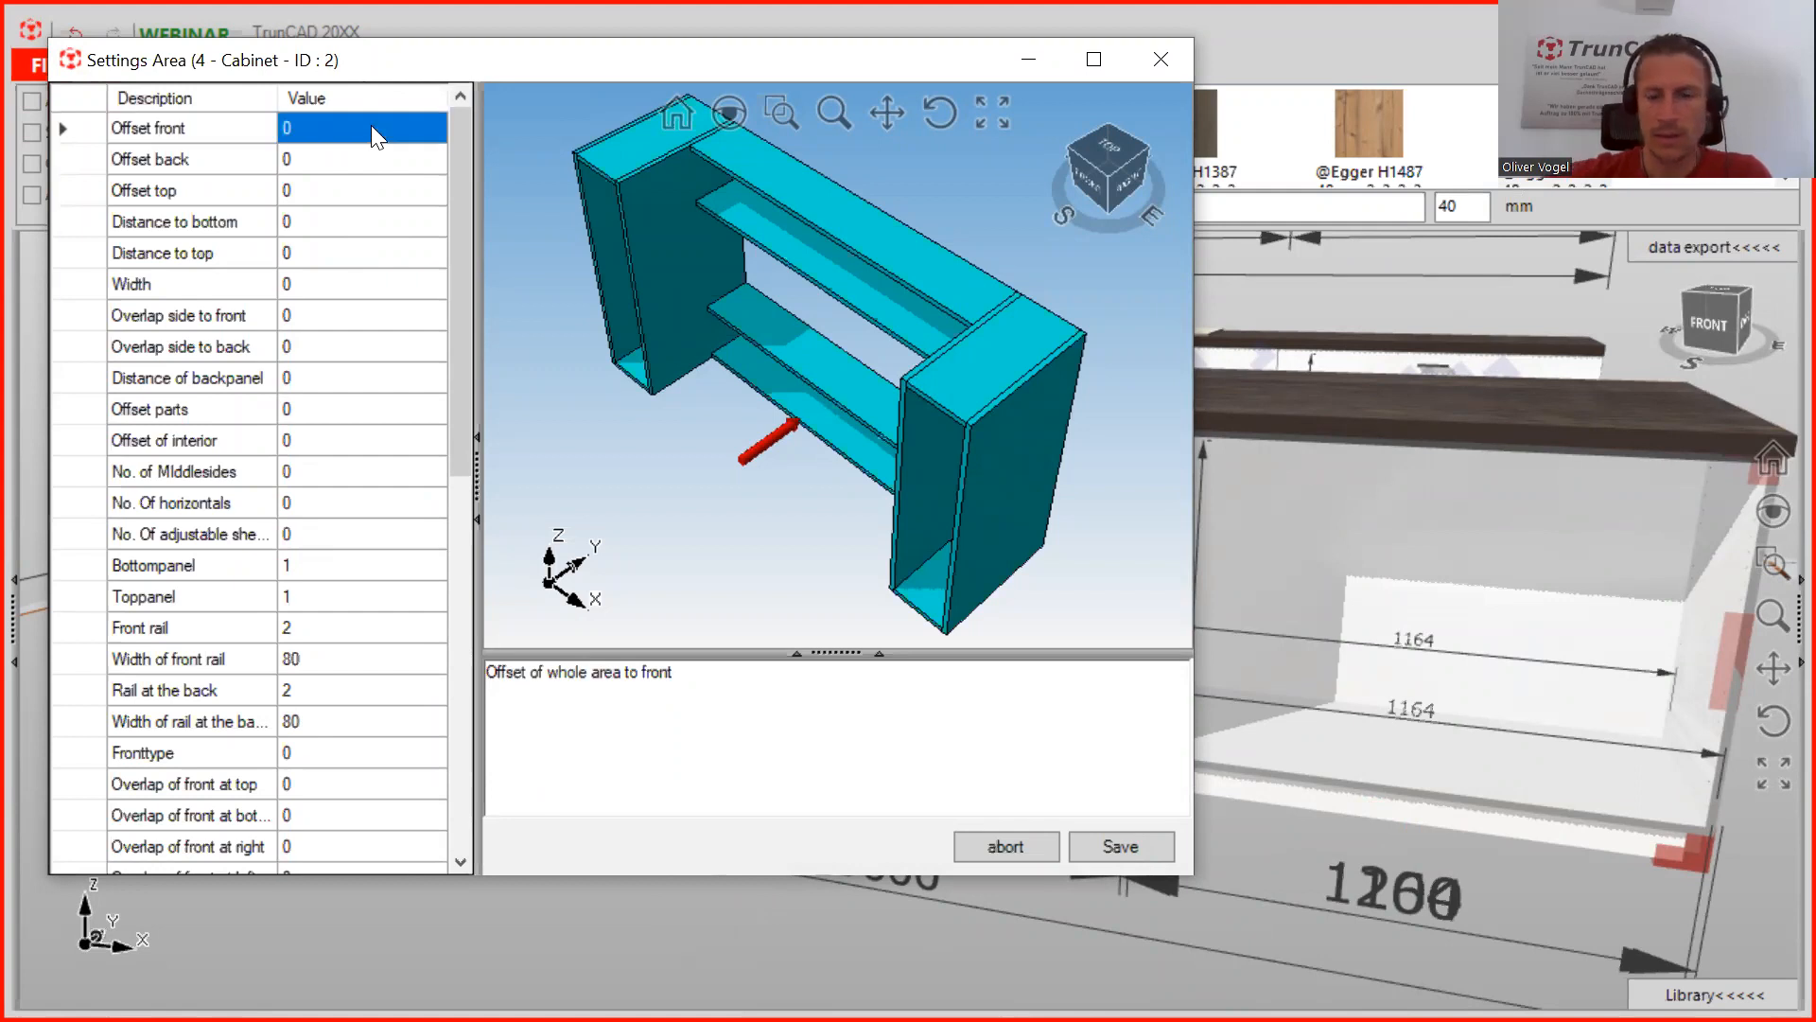
key("Down")
key("Down")
key("Down")
key("Down")
key("Down")
key("Down")
key("Down")
key("Down")
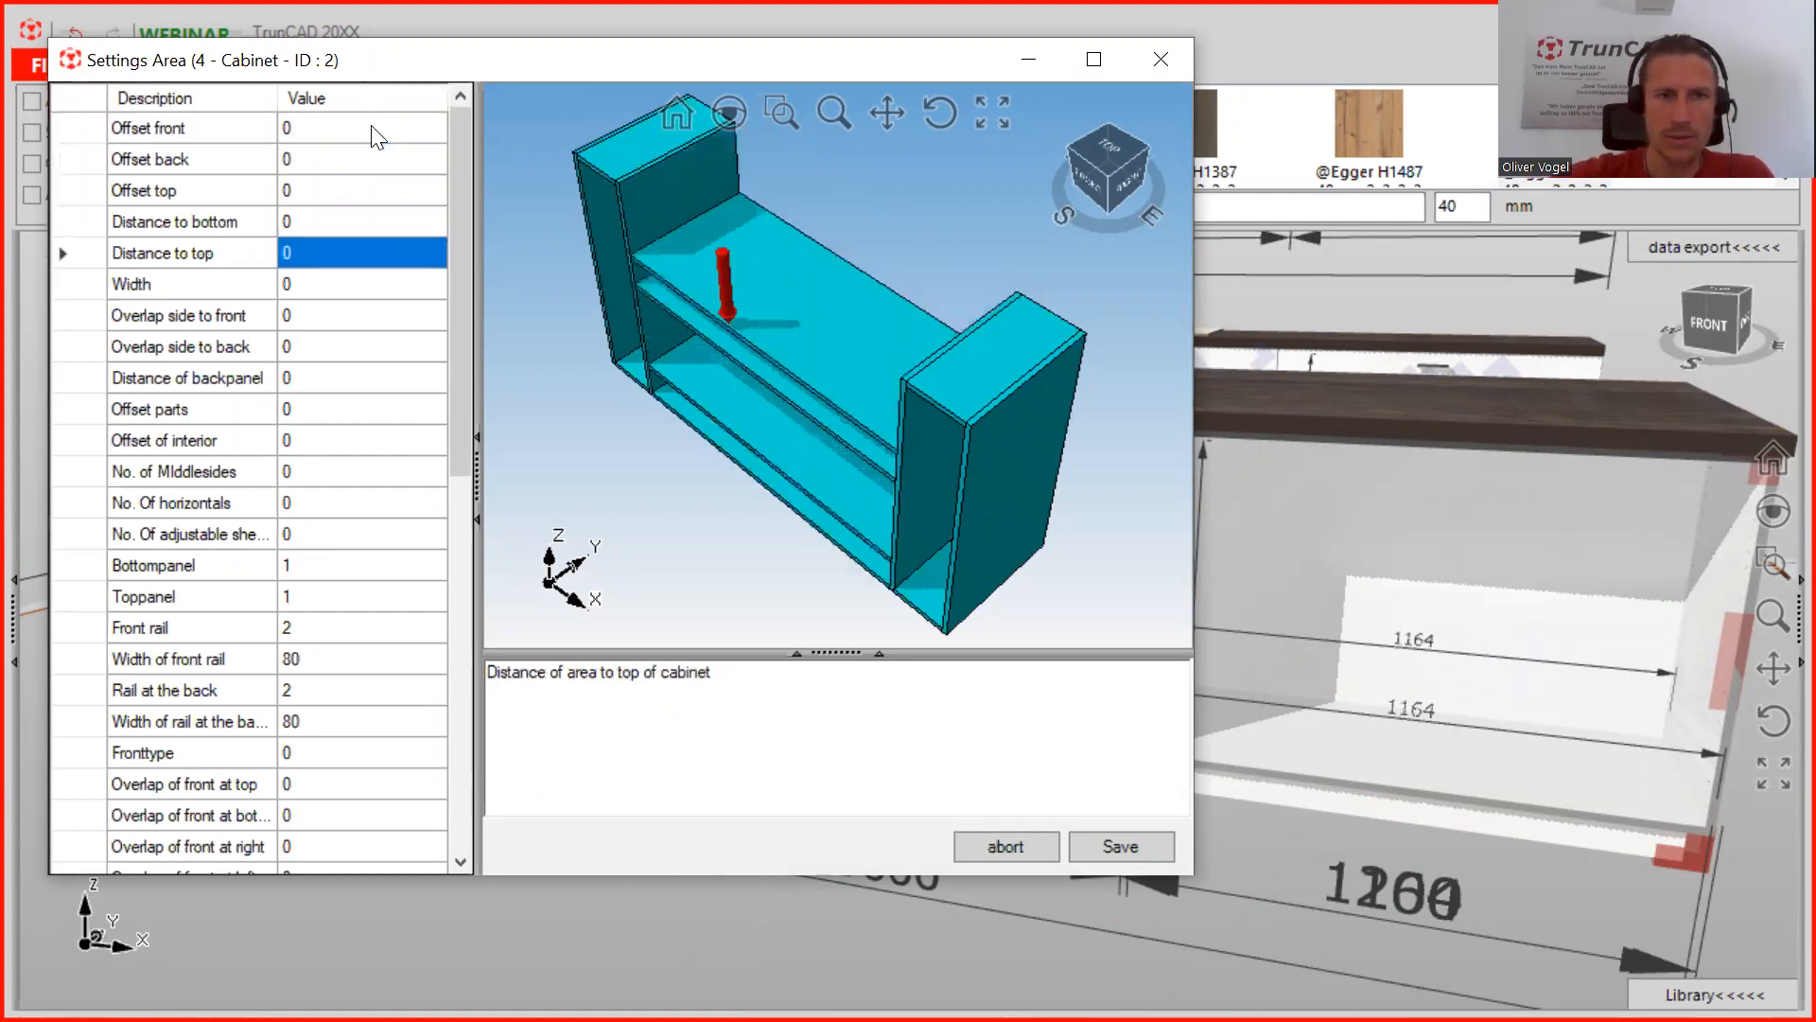
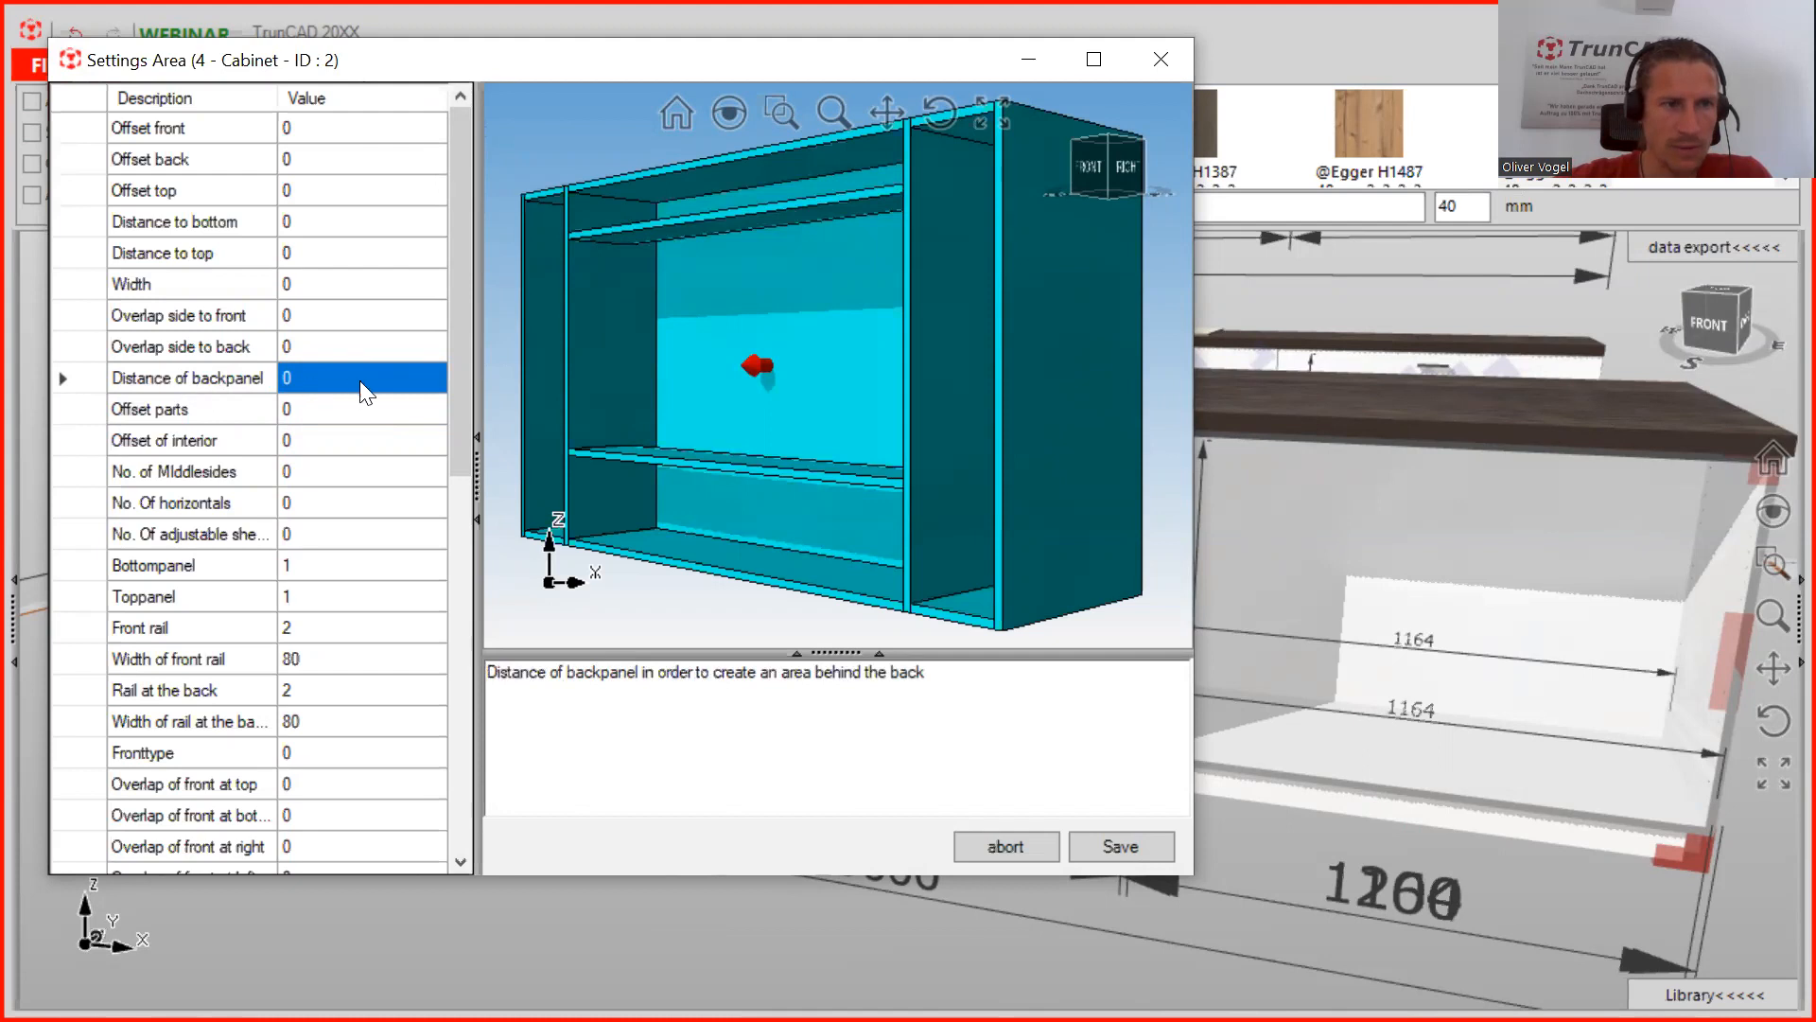
left_click(399, 379)
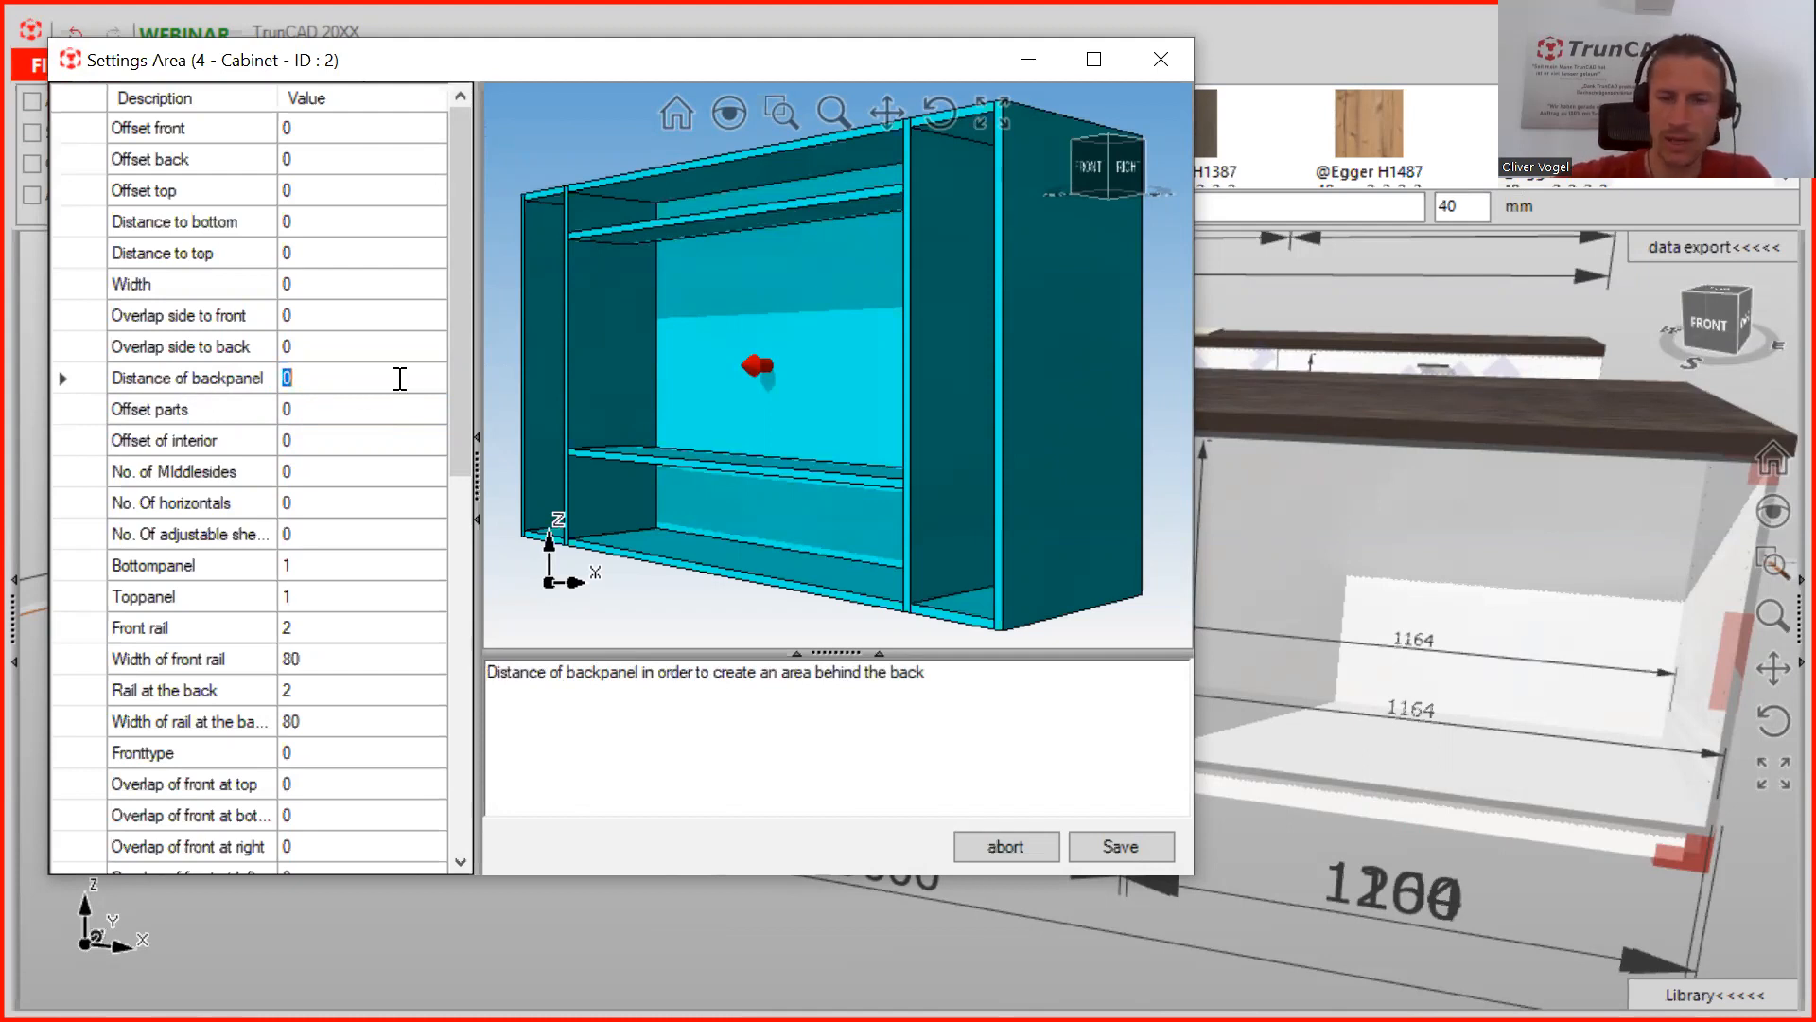
type("550")
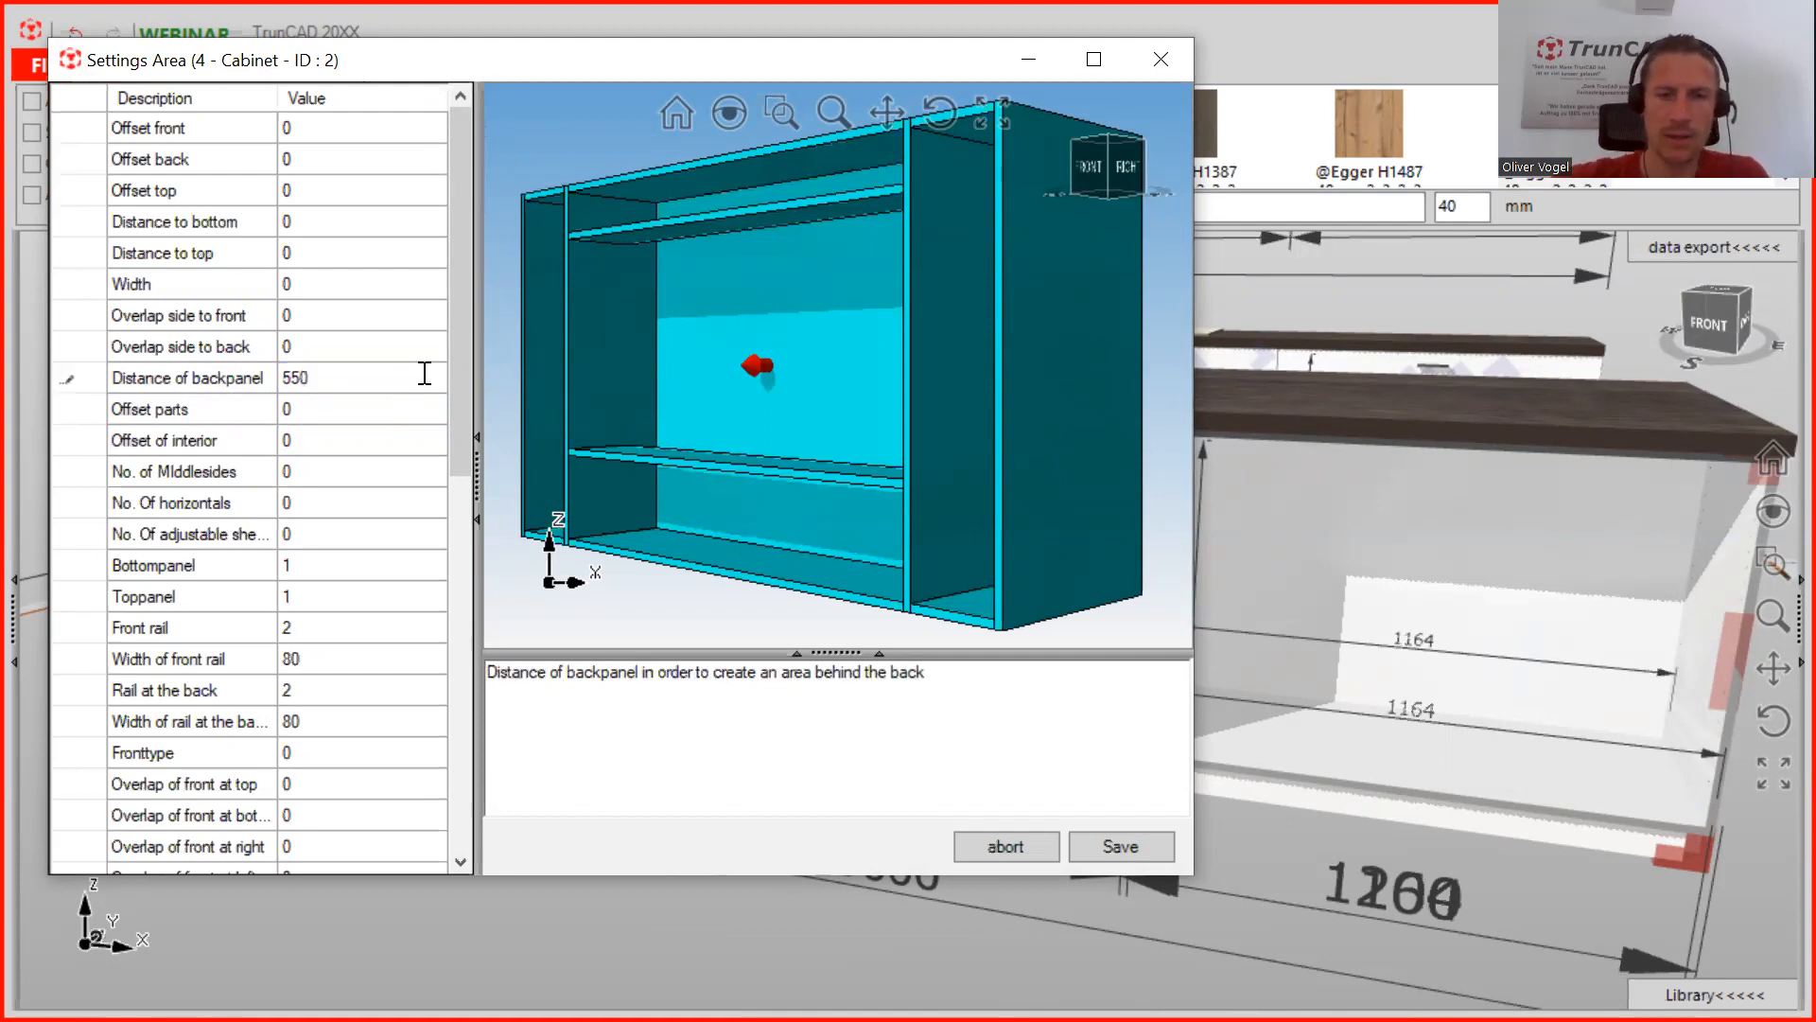
left_click(1126, 840)
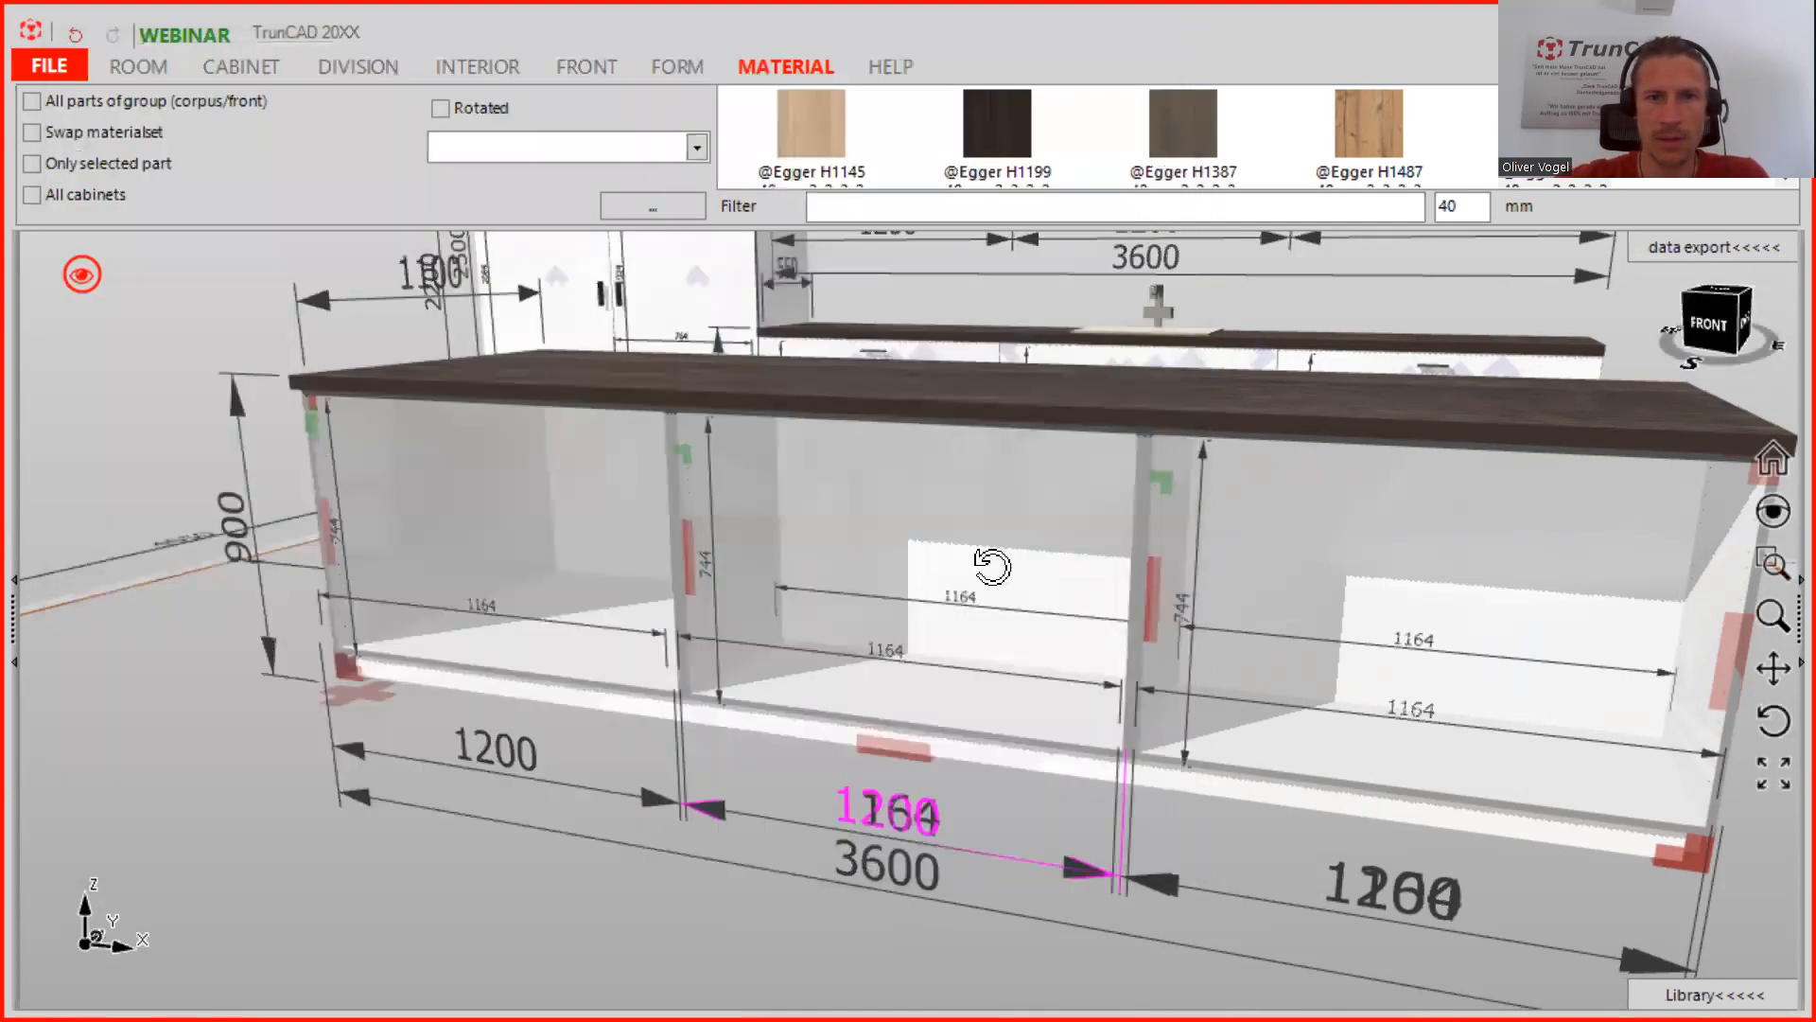
Fit two drawers in the front of the island's middle compartment
mouse_move(992, 566)
middle_mouse_down()
mouse_move(945, 552)
mouse_move(1002, 576)
middle_mouse_up()
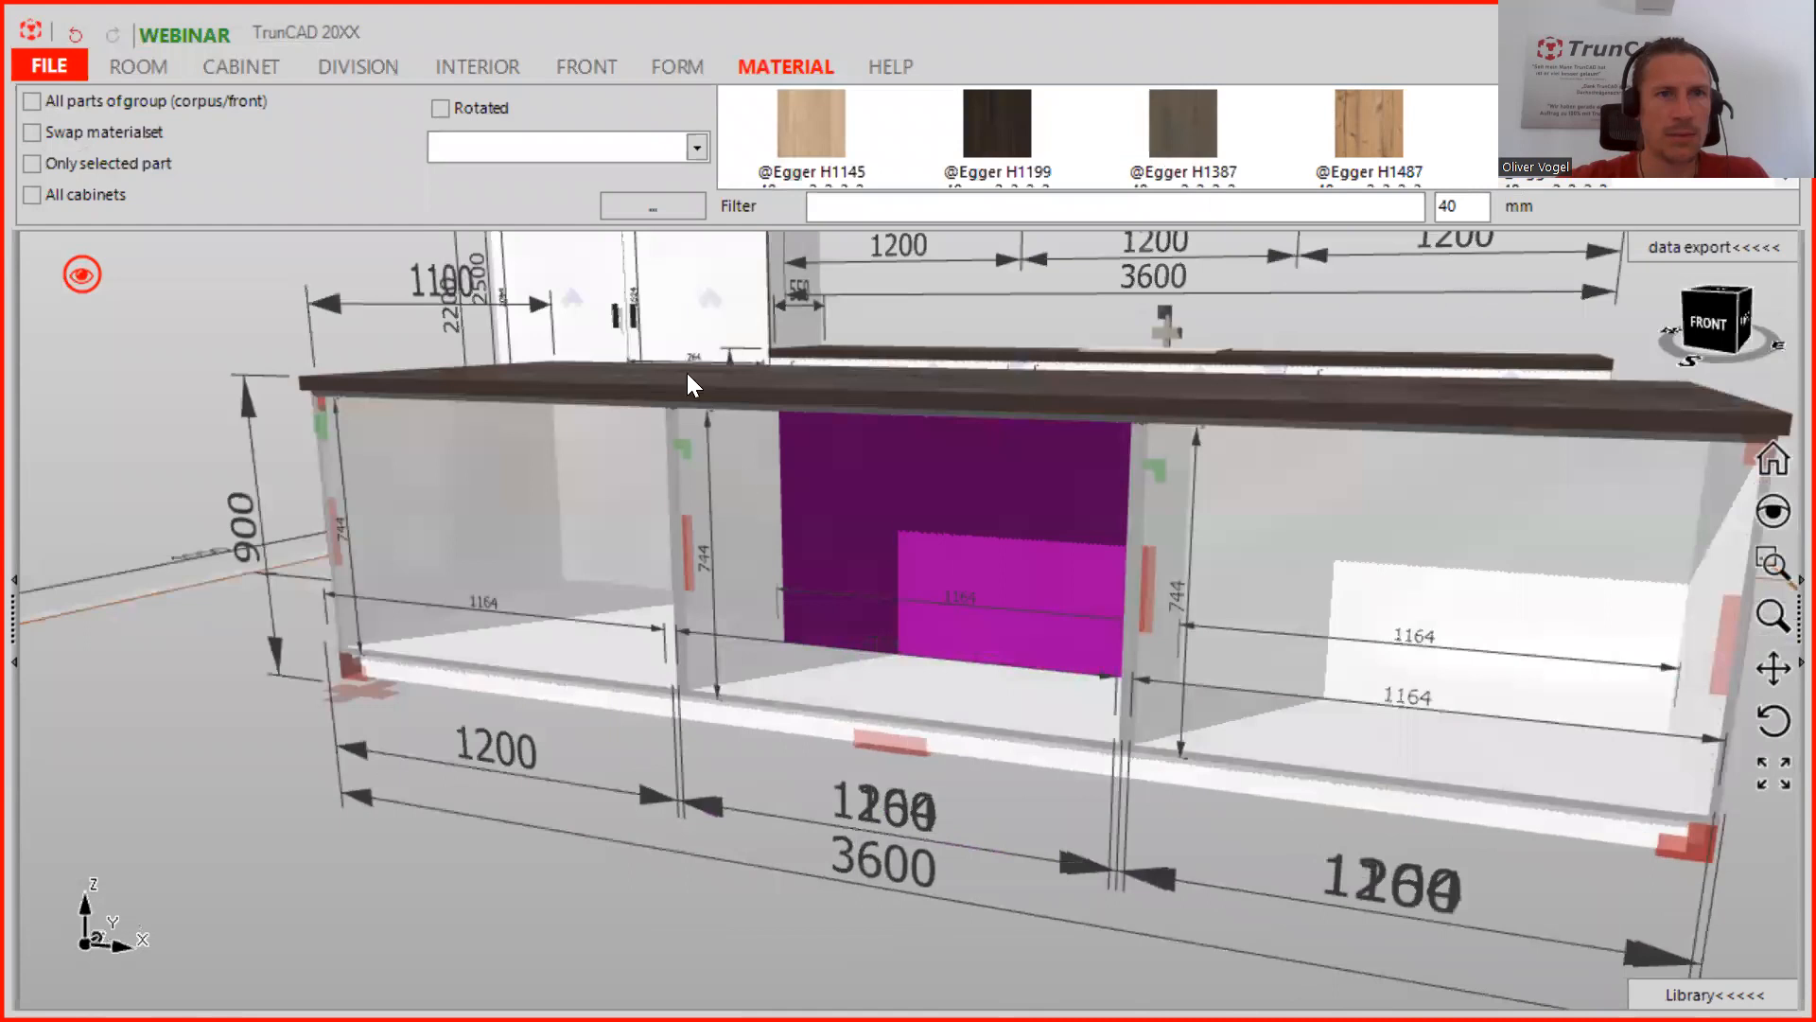
left_click(573, 66)
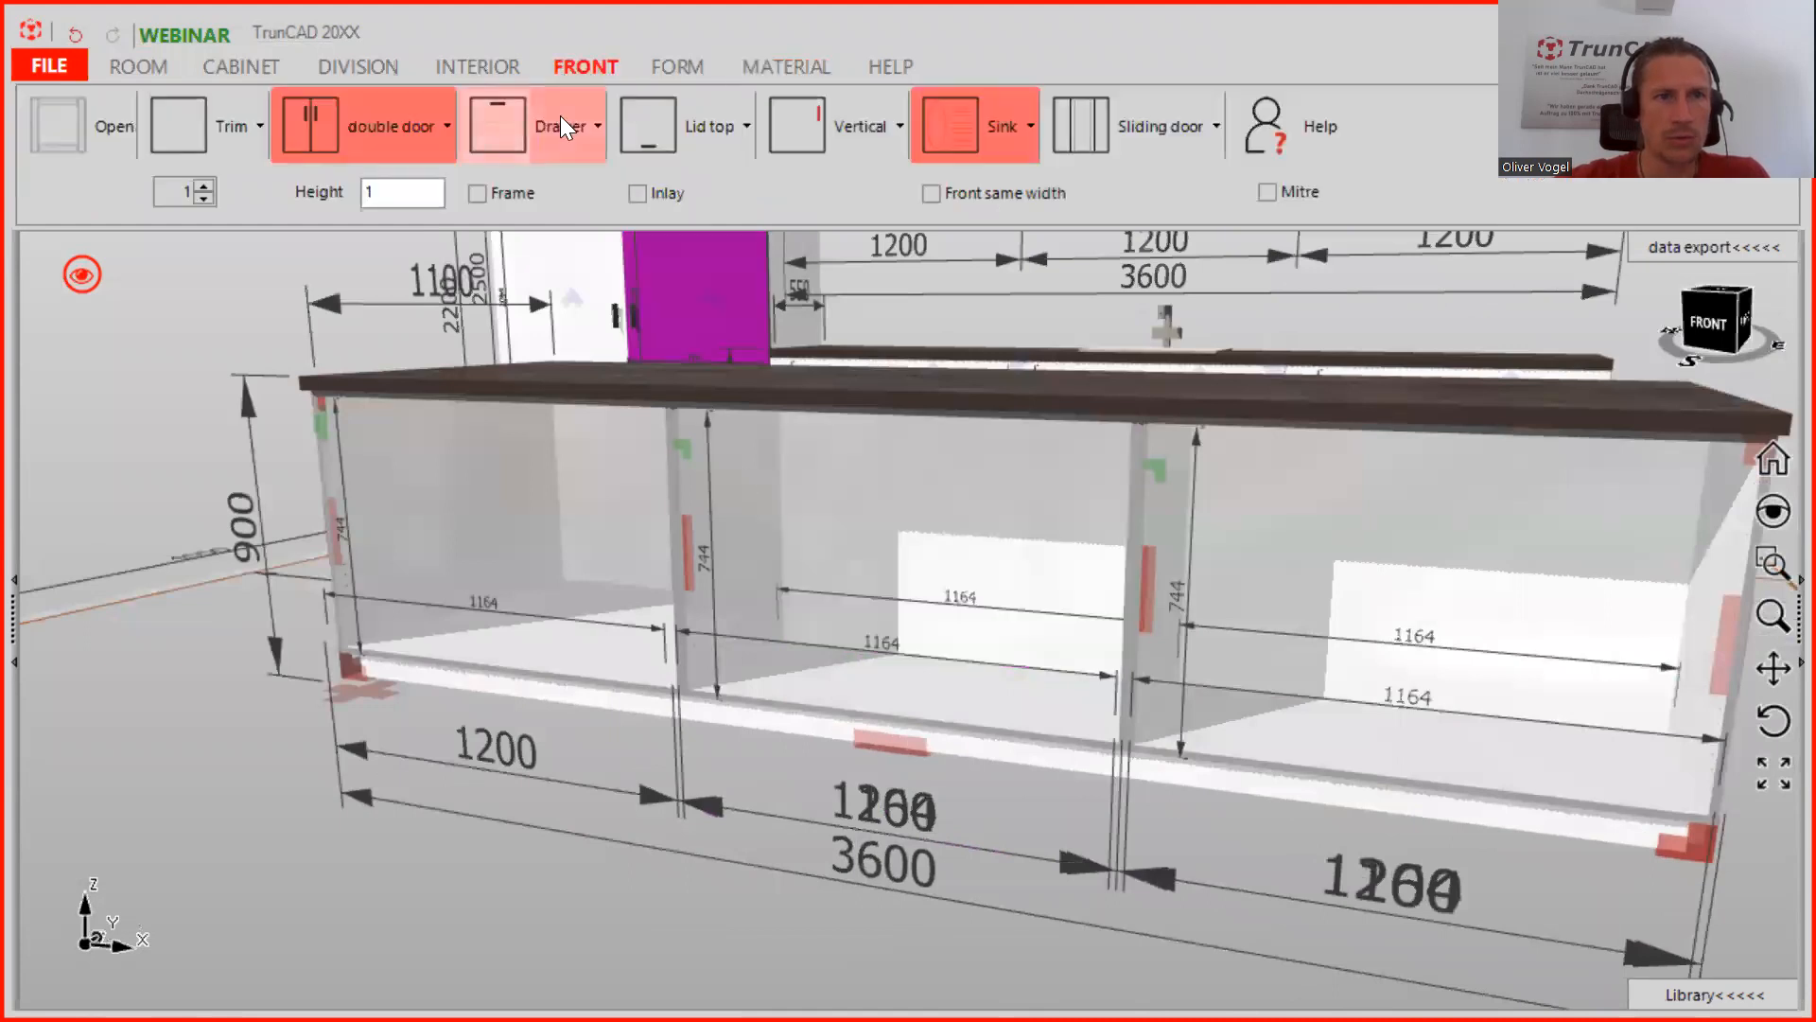
left_click(204, 187)
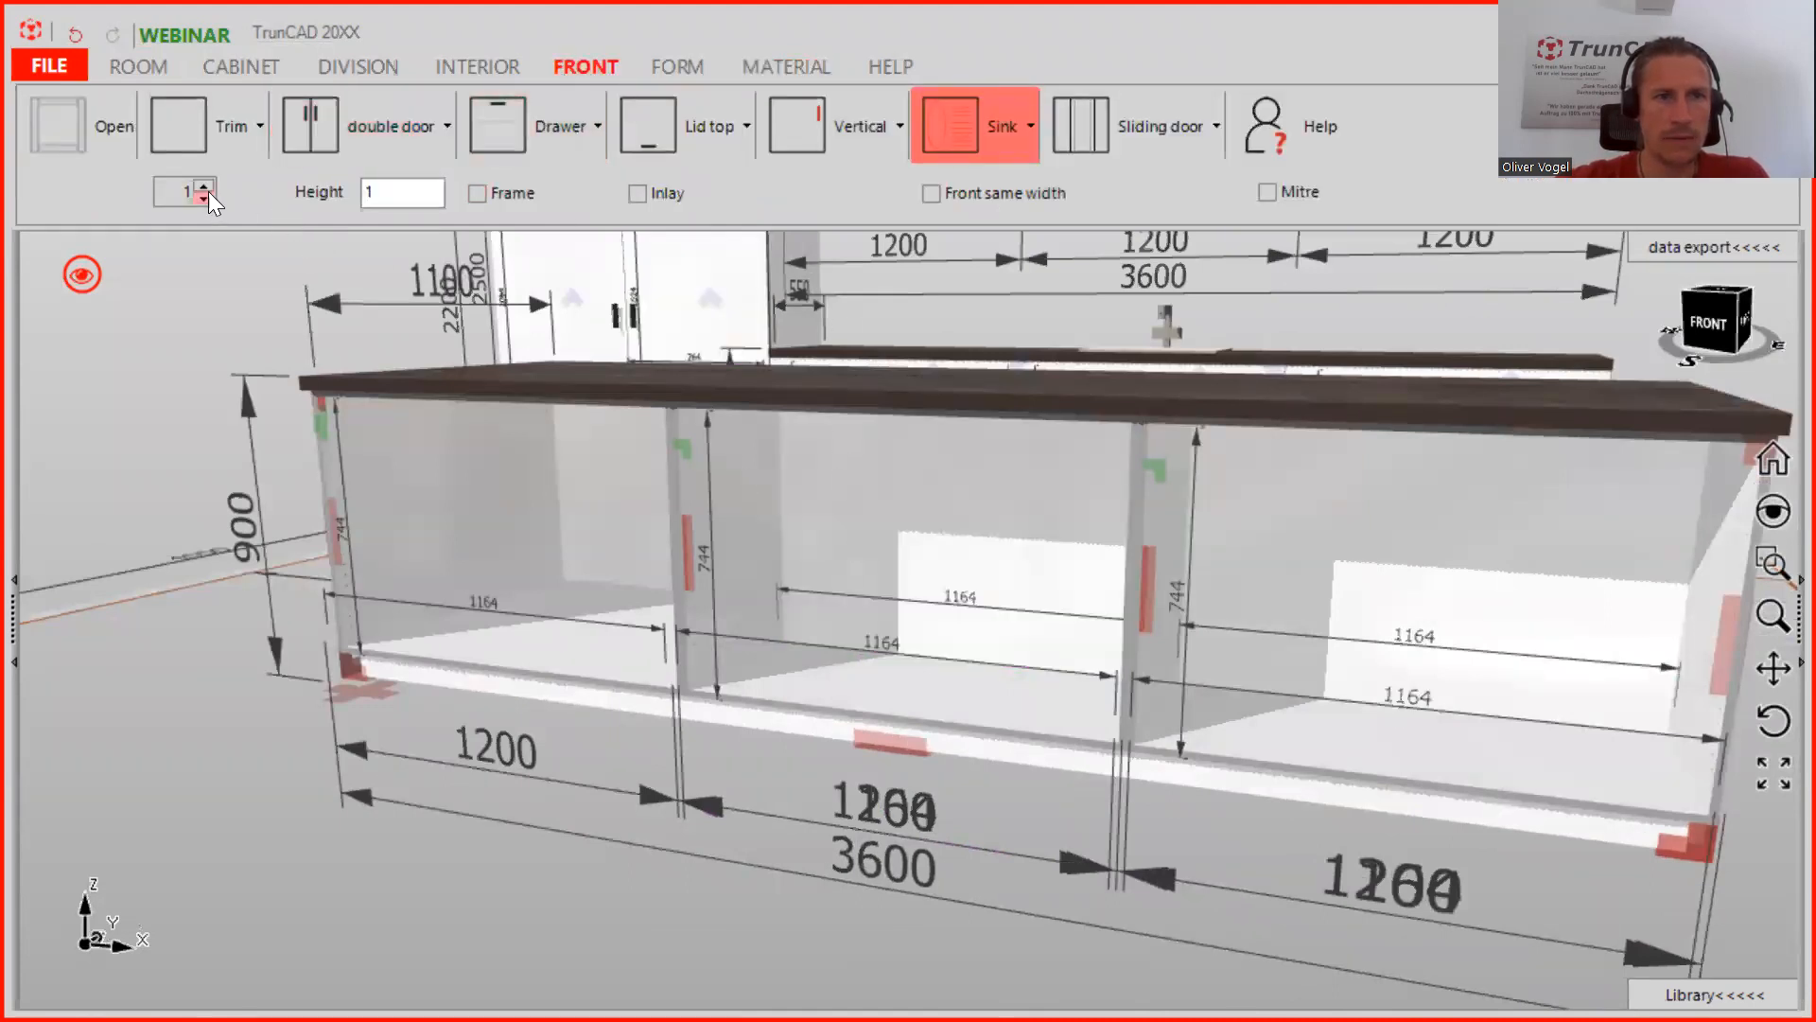
left_click(203, 187)
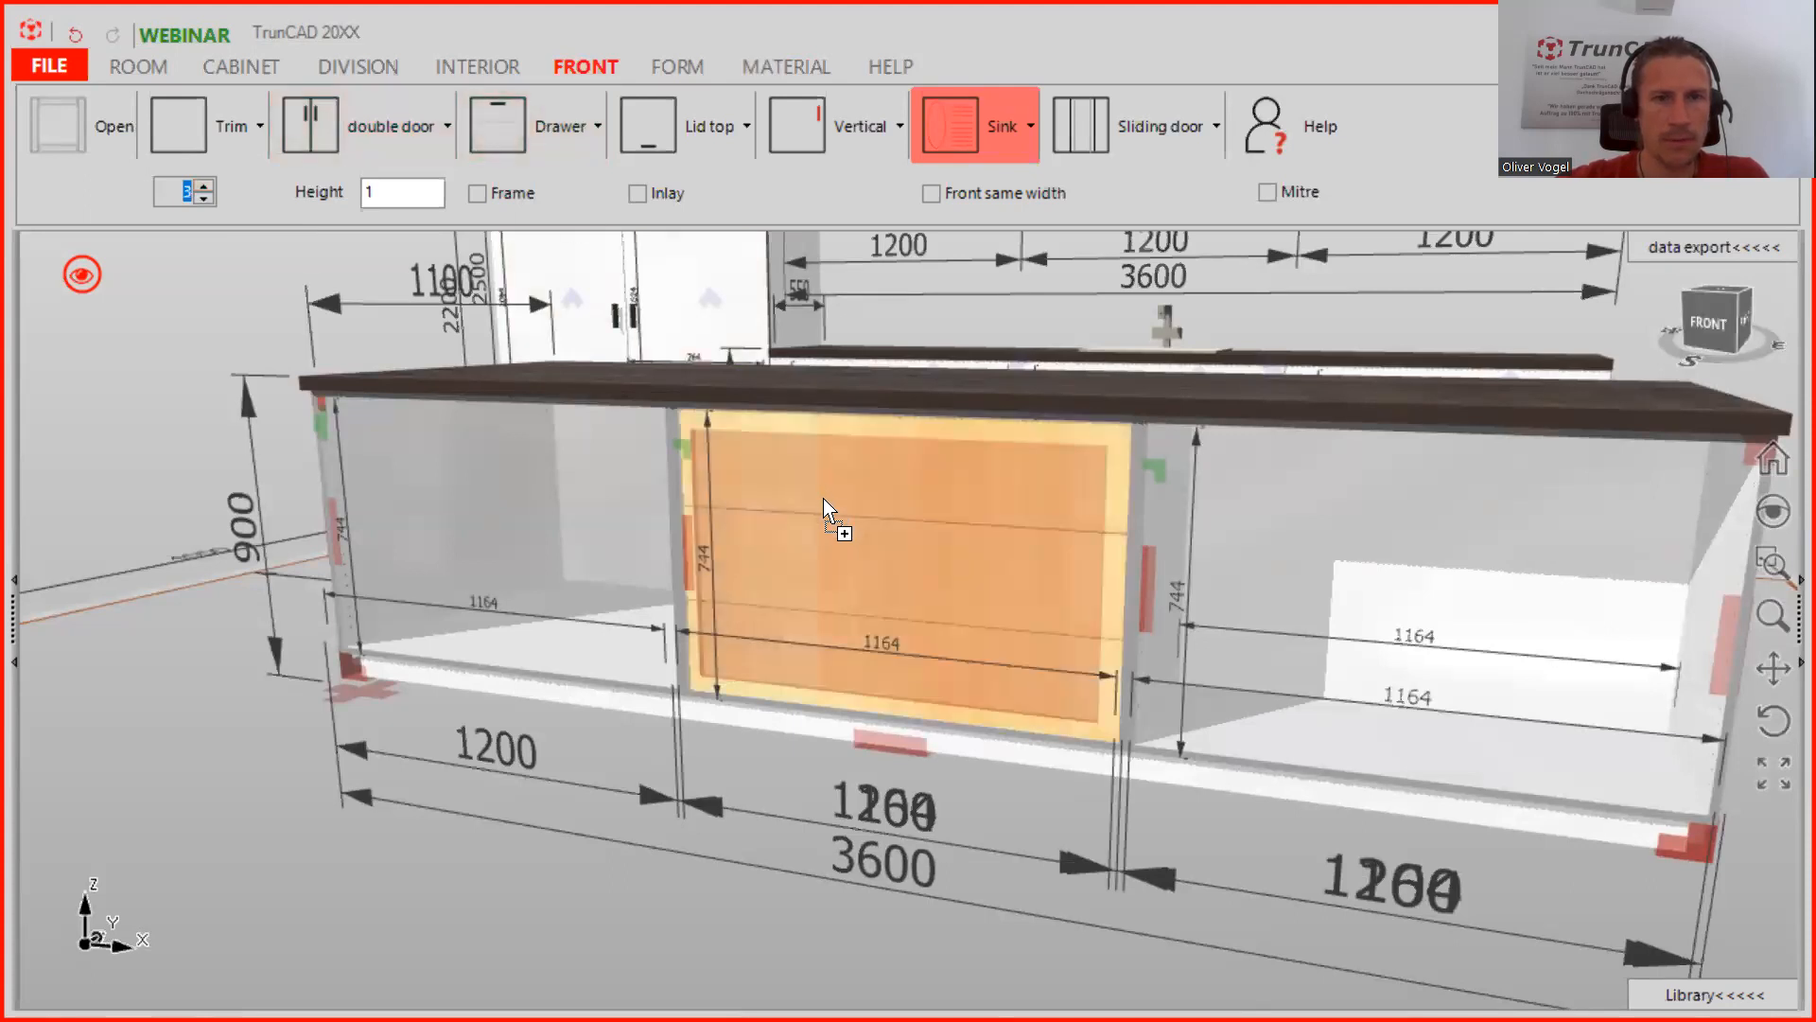
left_click(530, 126)
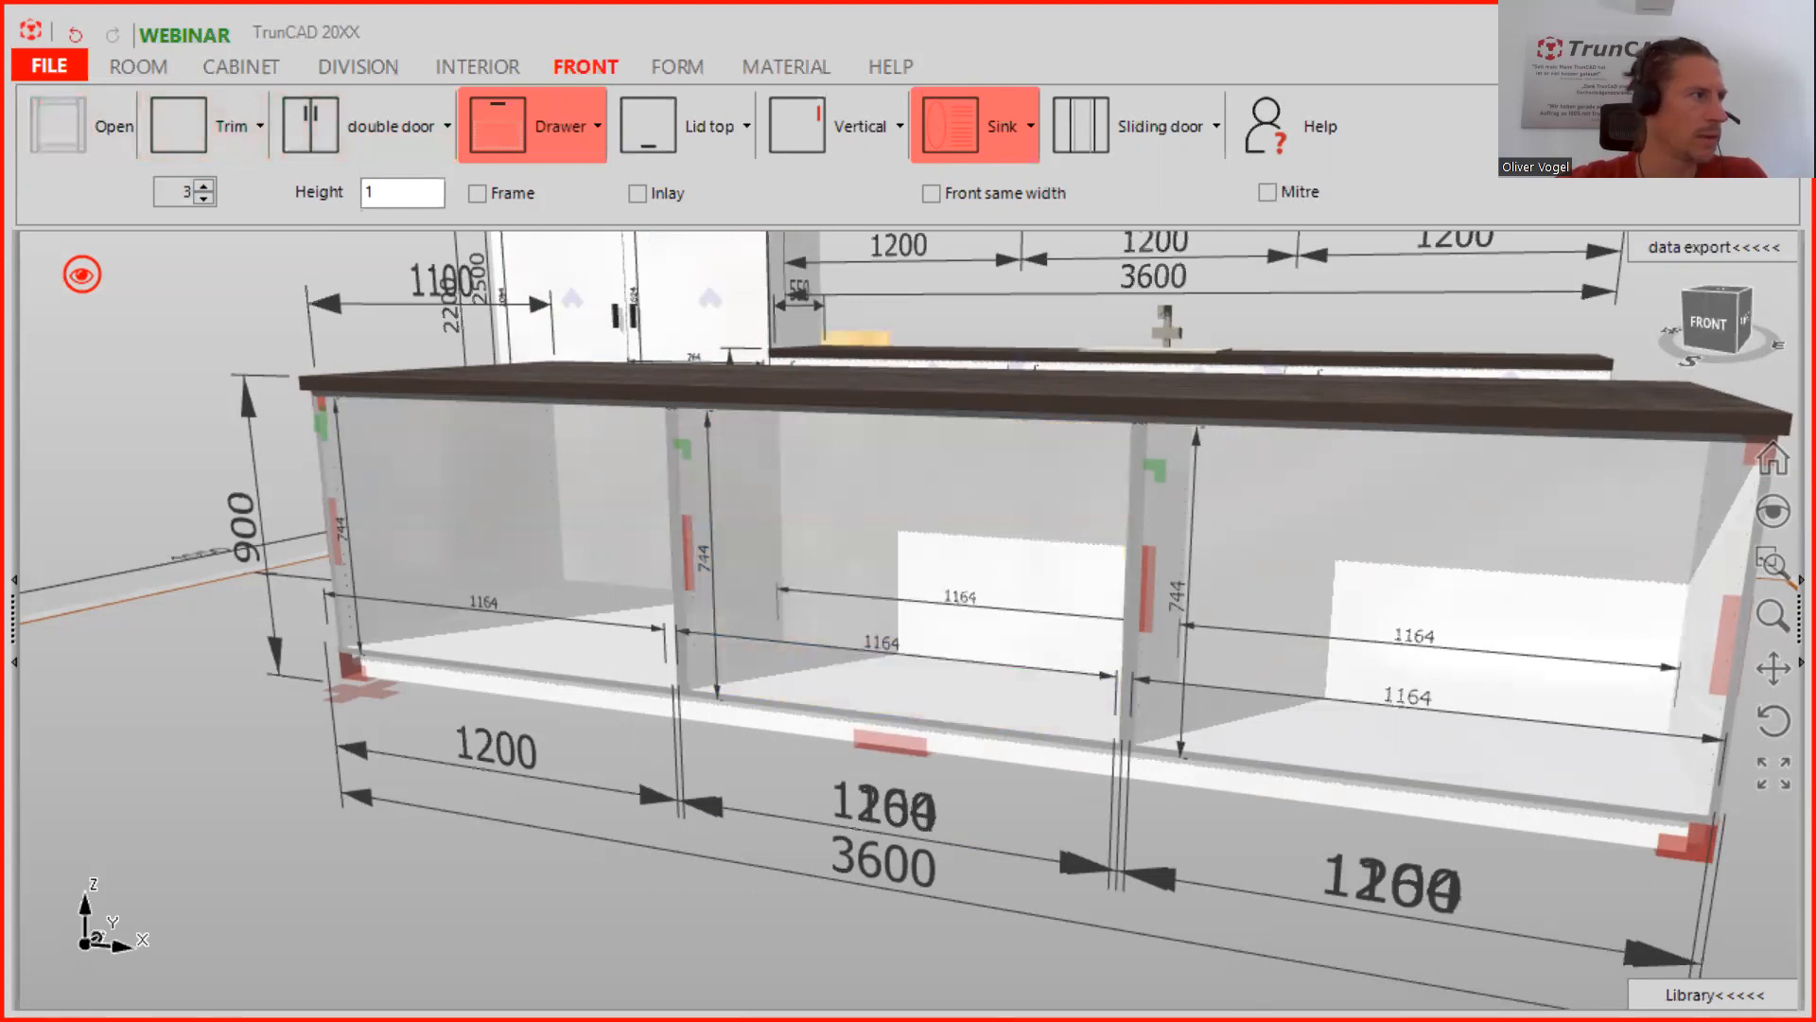
left_click(203, 199)
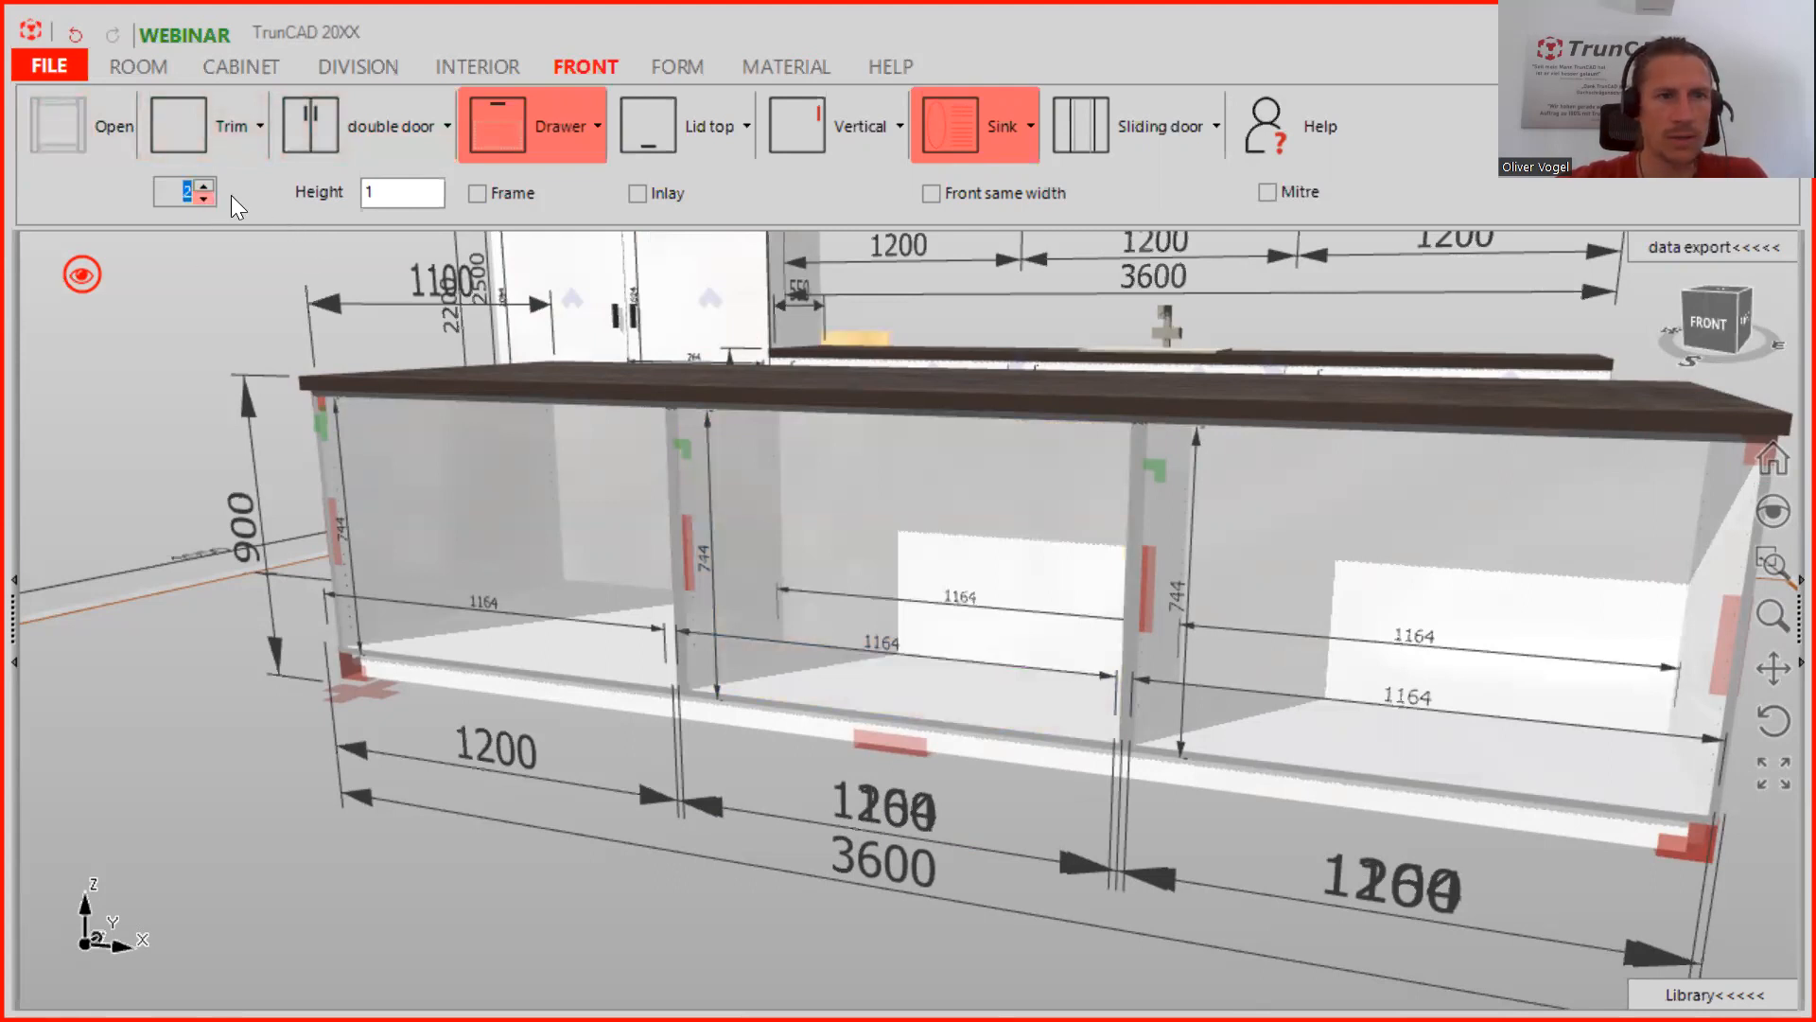
left_click(821, 542)
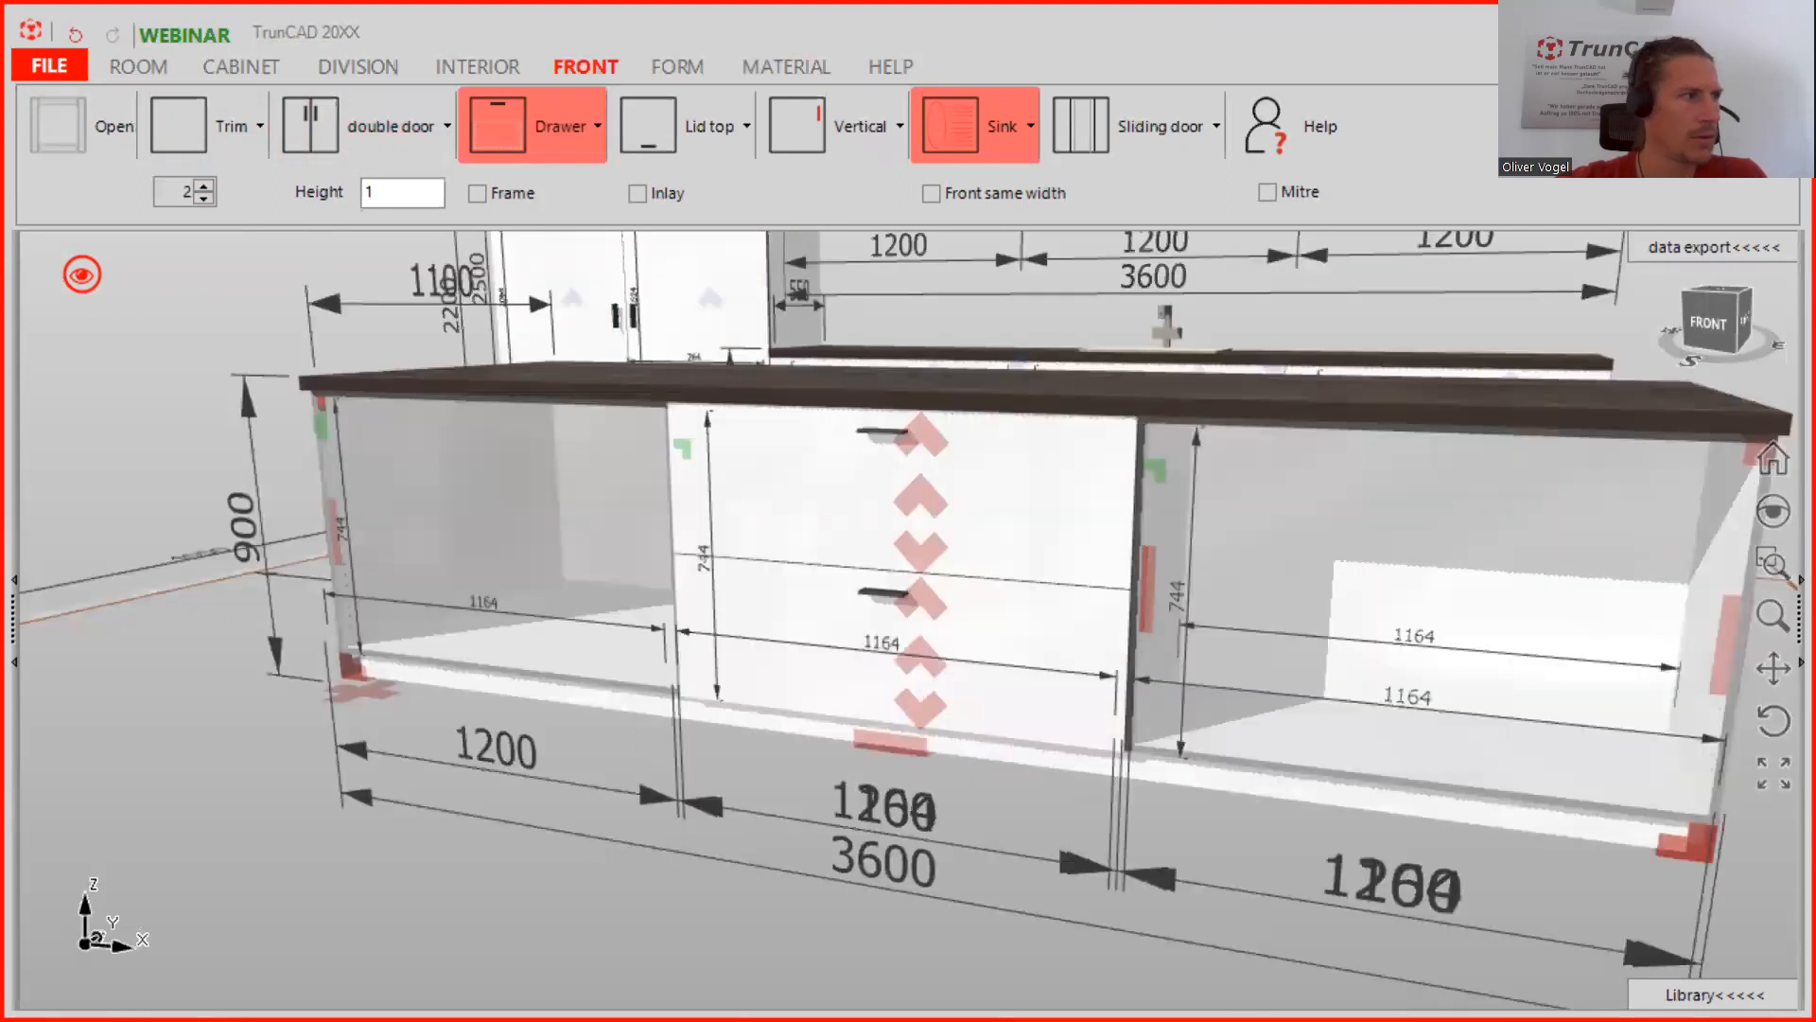
Try to fit two drawers directly in the front of the island's left compartment
left_click(514, 121)
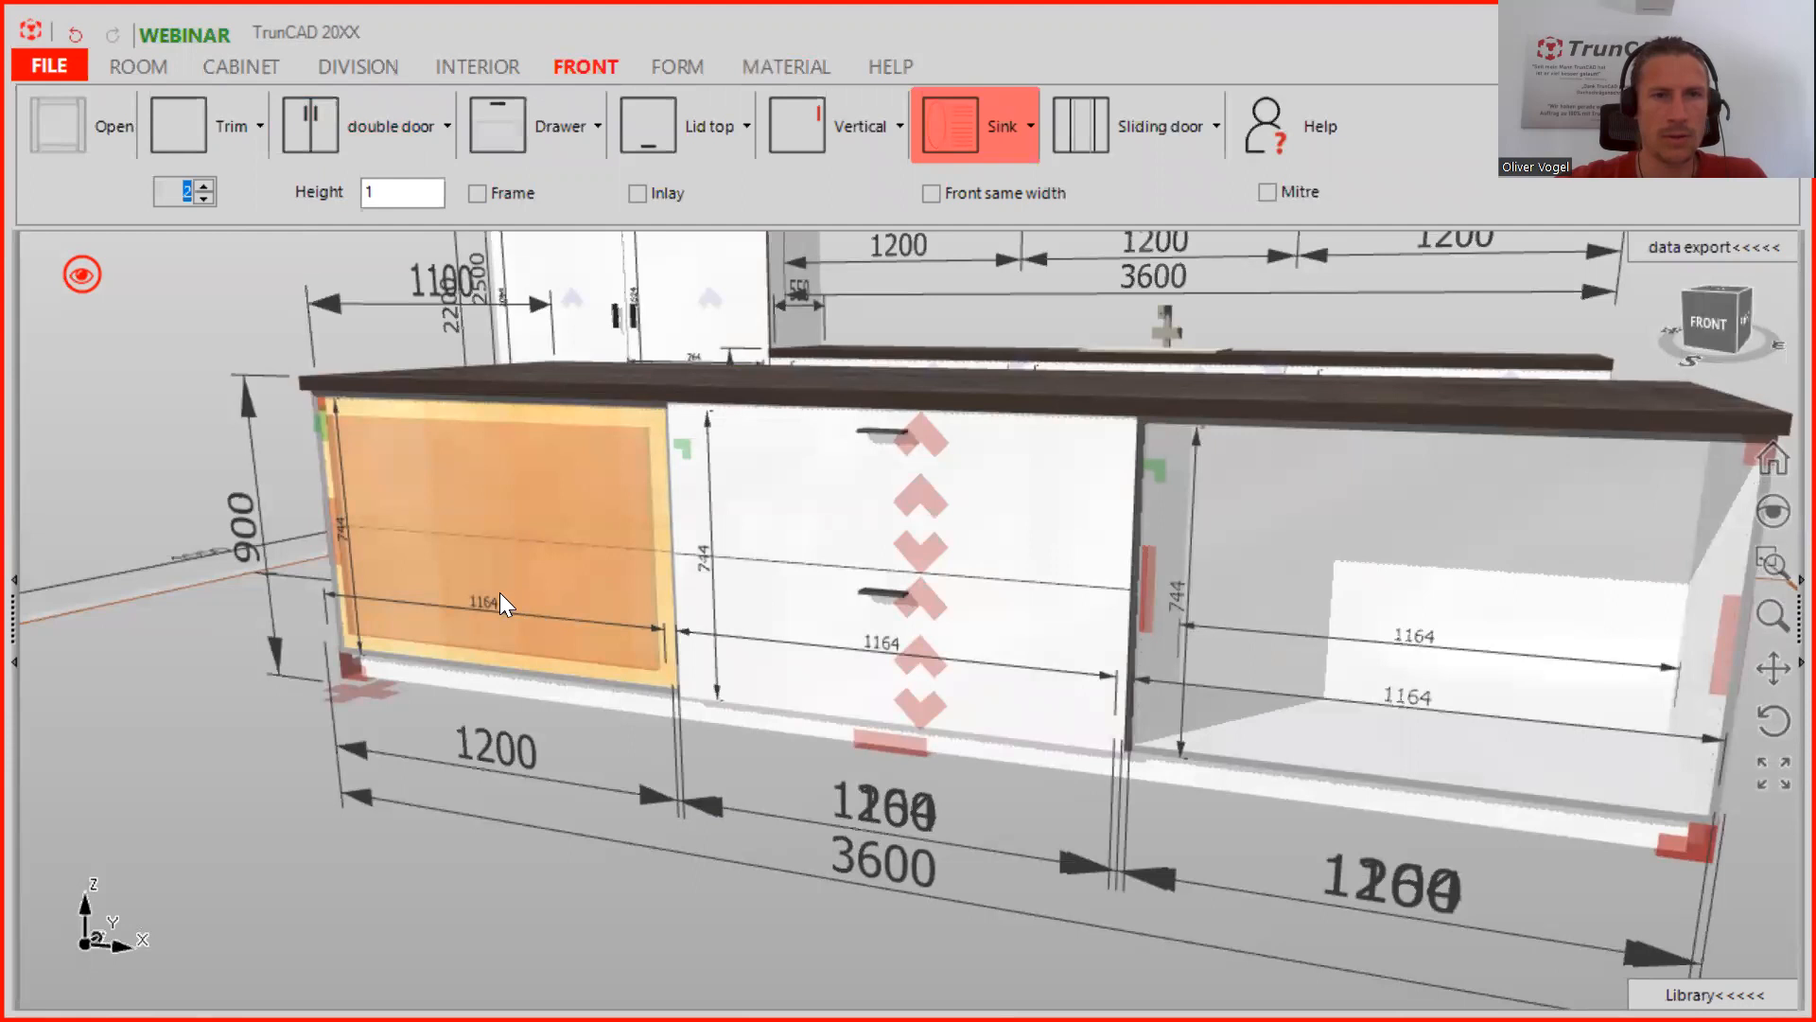
left_click(502, 592)
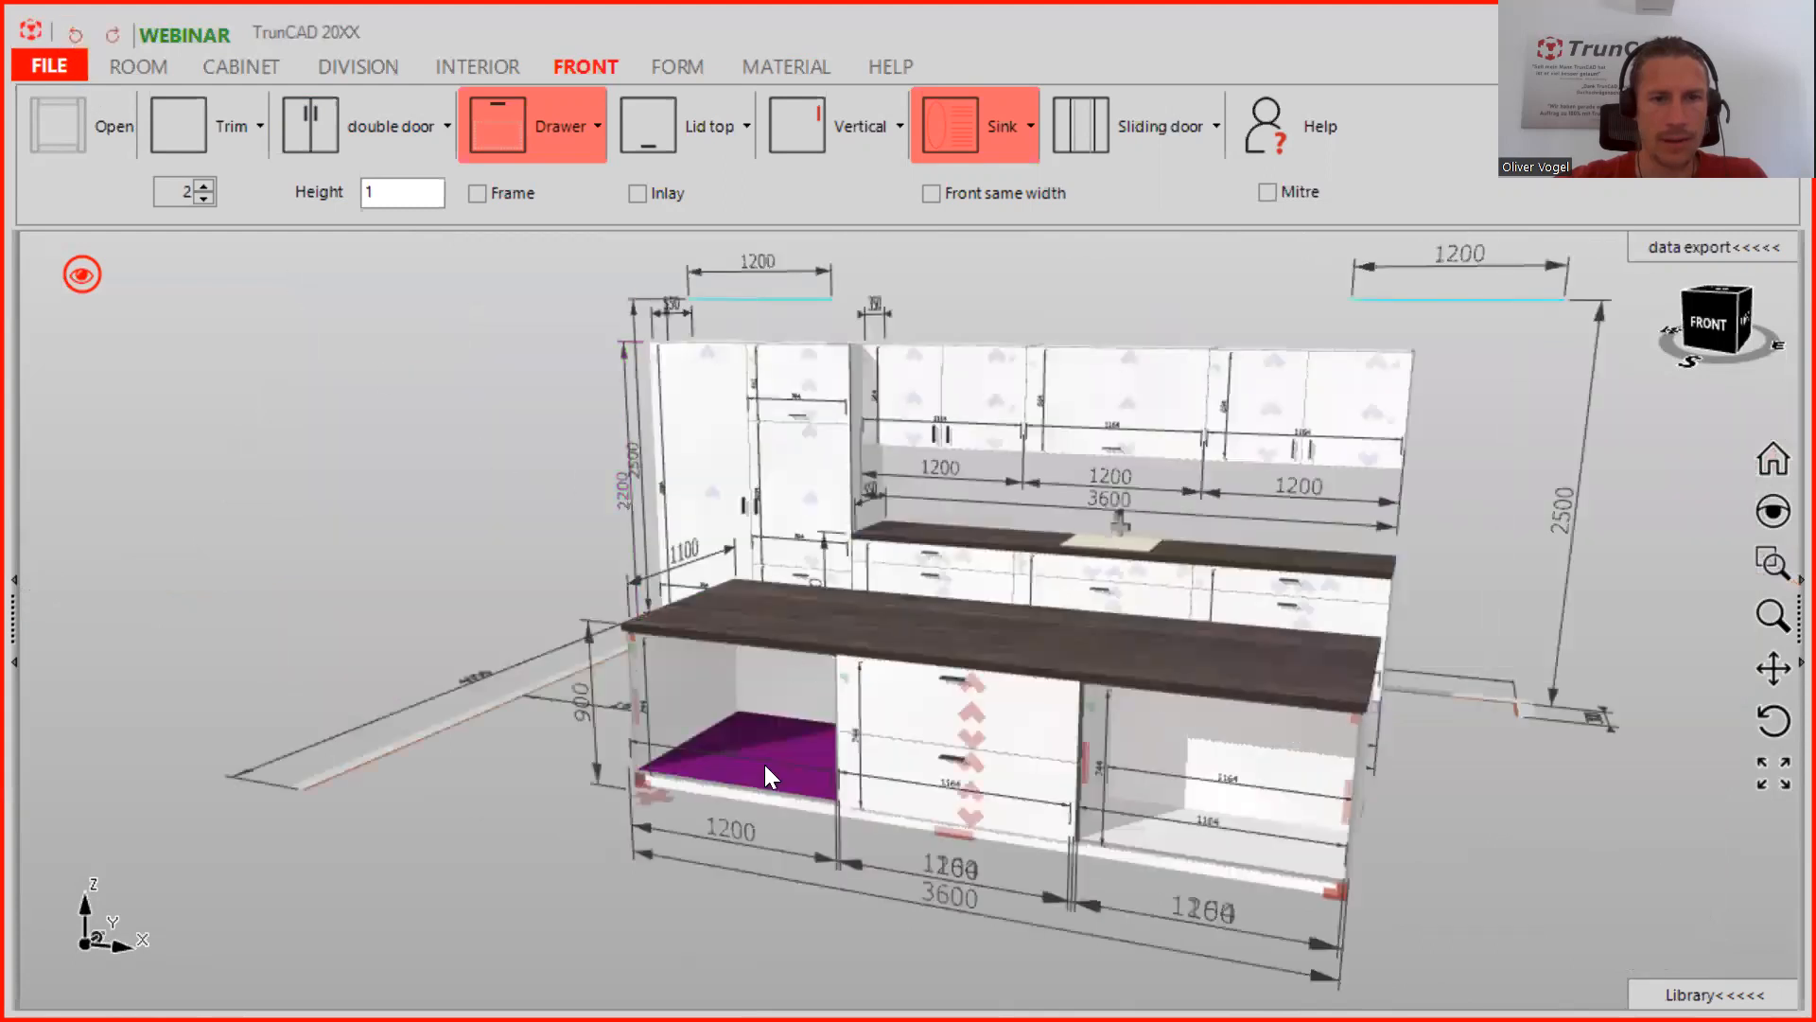
scroll(741, 734, "up", 5)
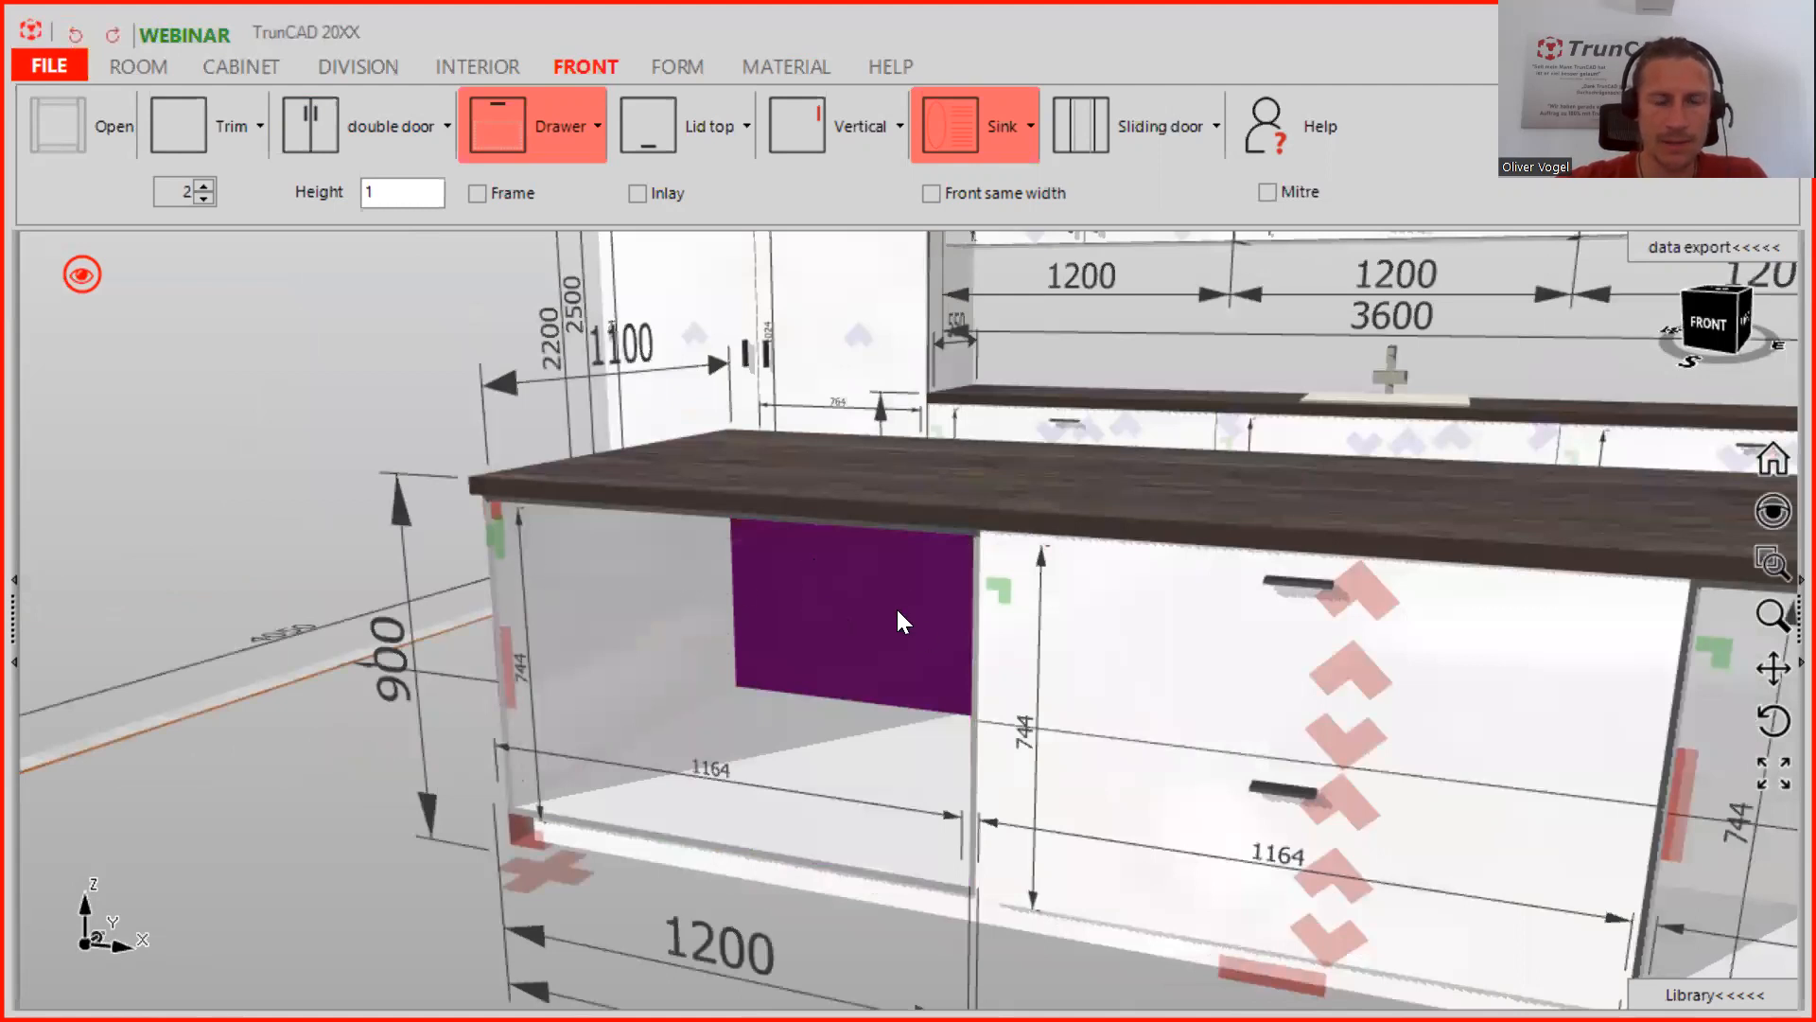
scroll(898, 610, "up", 5)
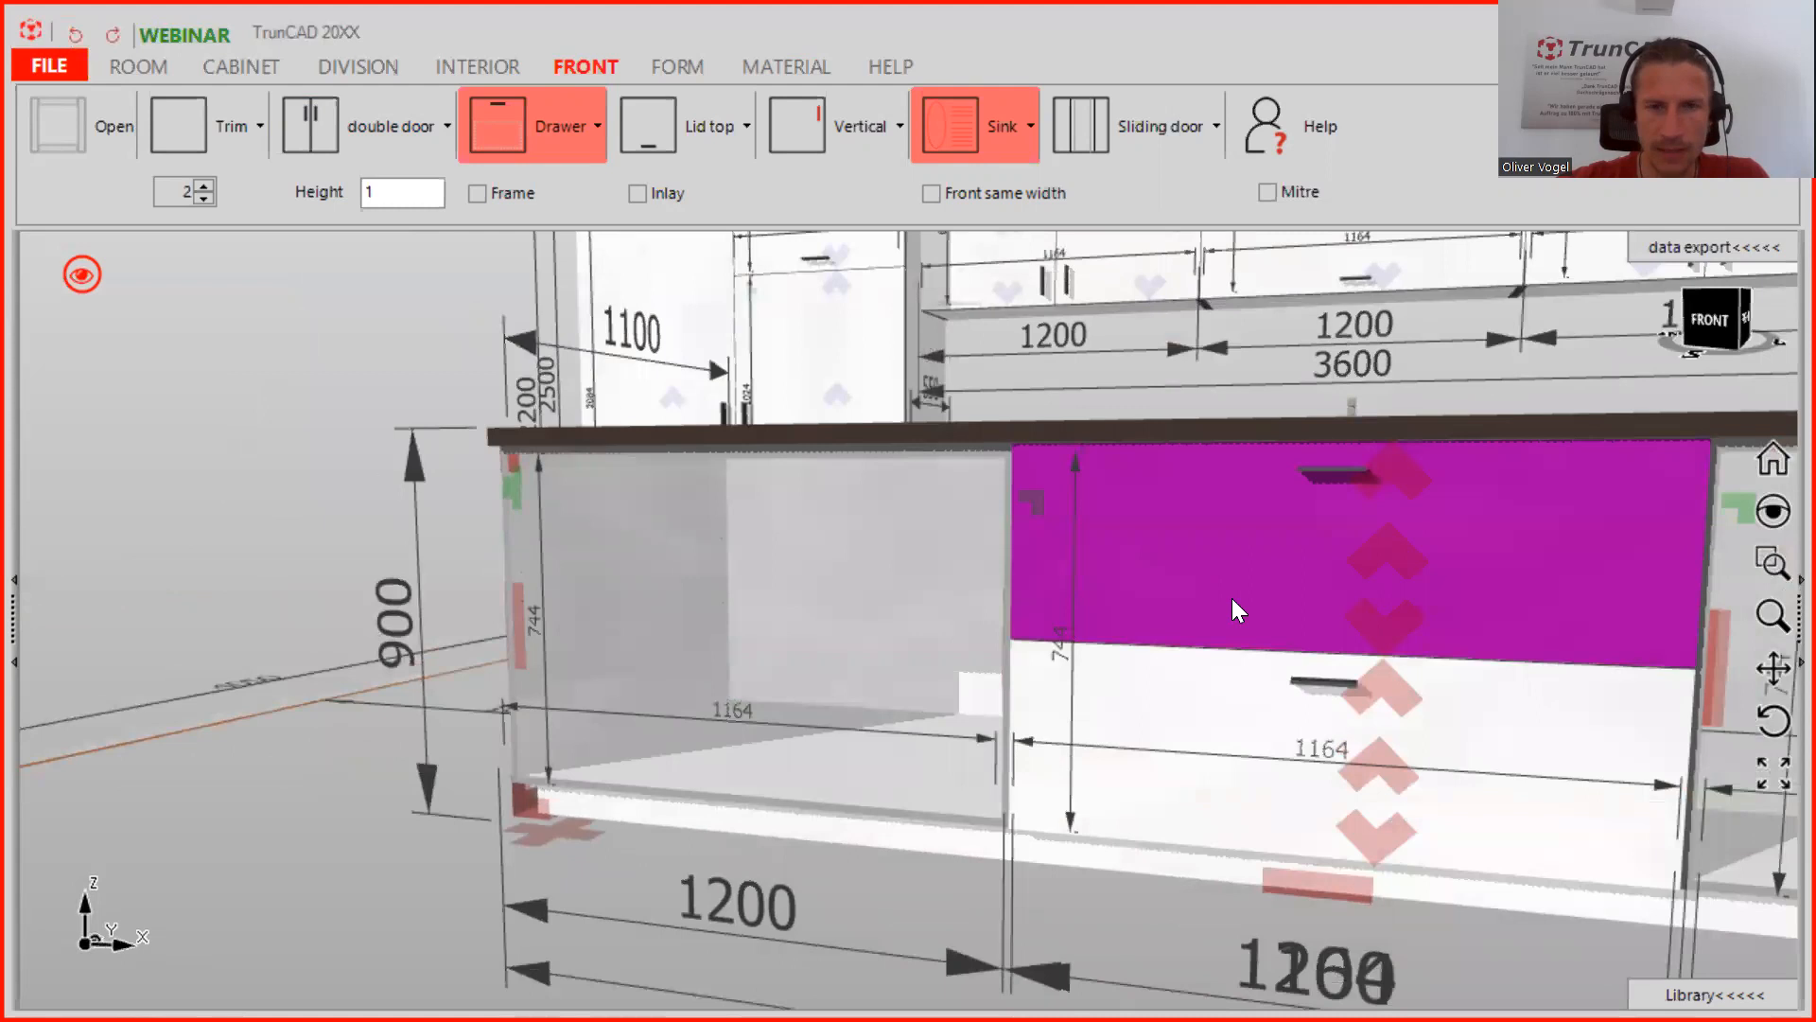
Copy the island's middle compartment area with its two drawers
scroll(1235, 600, "down", 3)
middle_click_drag(1114, 600, 937, 539)
middle_click_drag(763, 531, 972, 541)
scroll(973, 541, "up", 2)
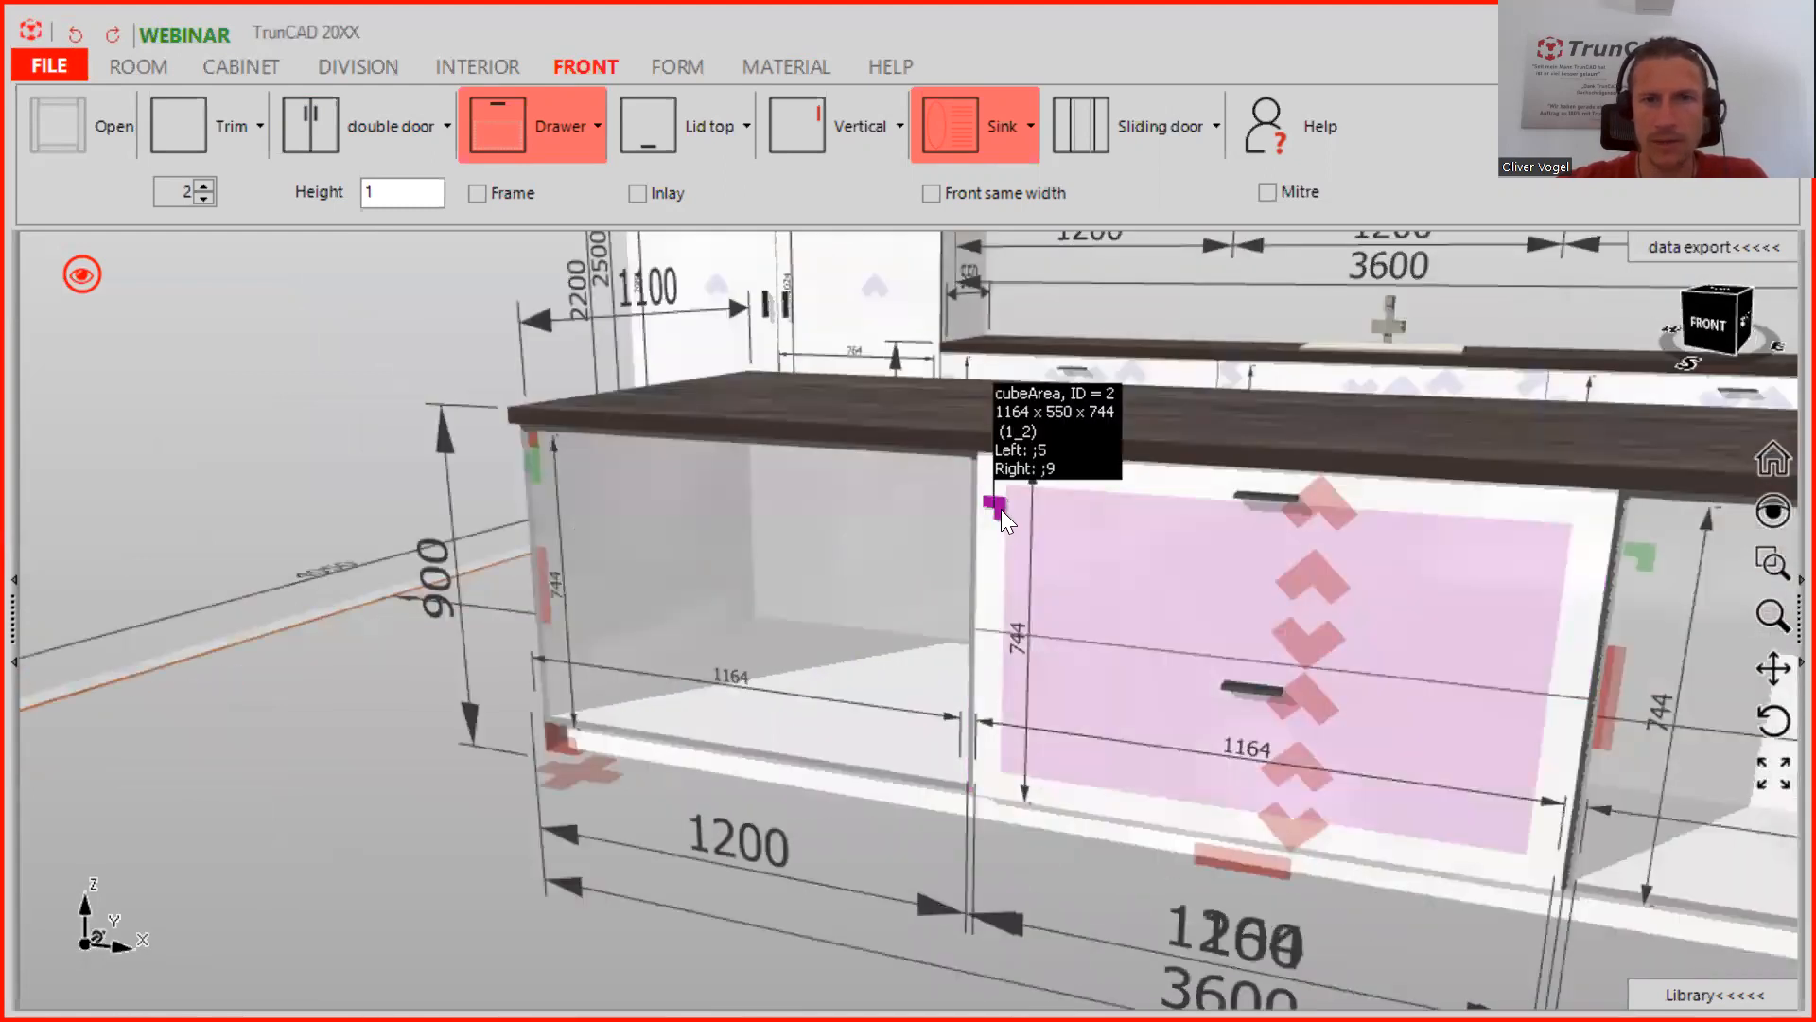
right_click(1000, 509)
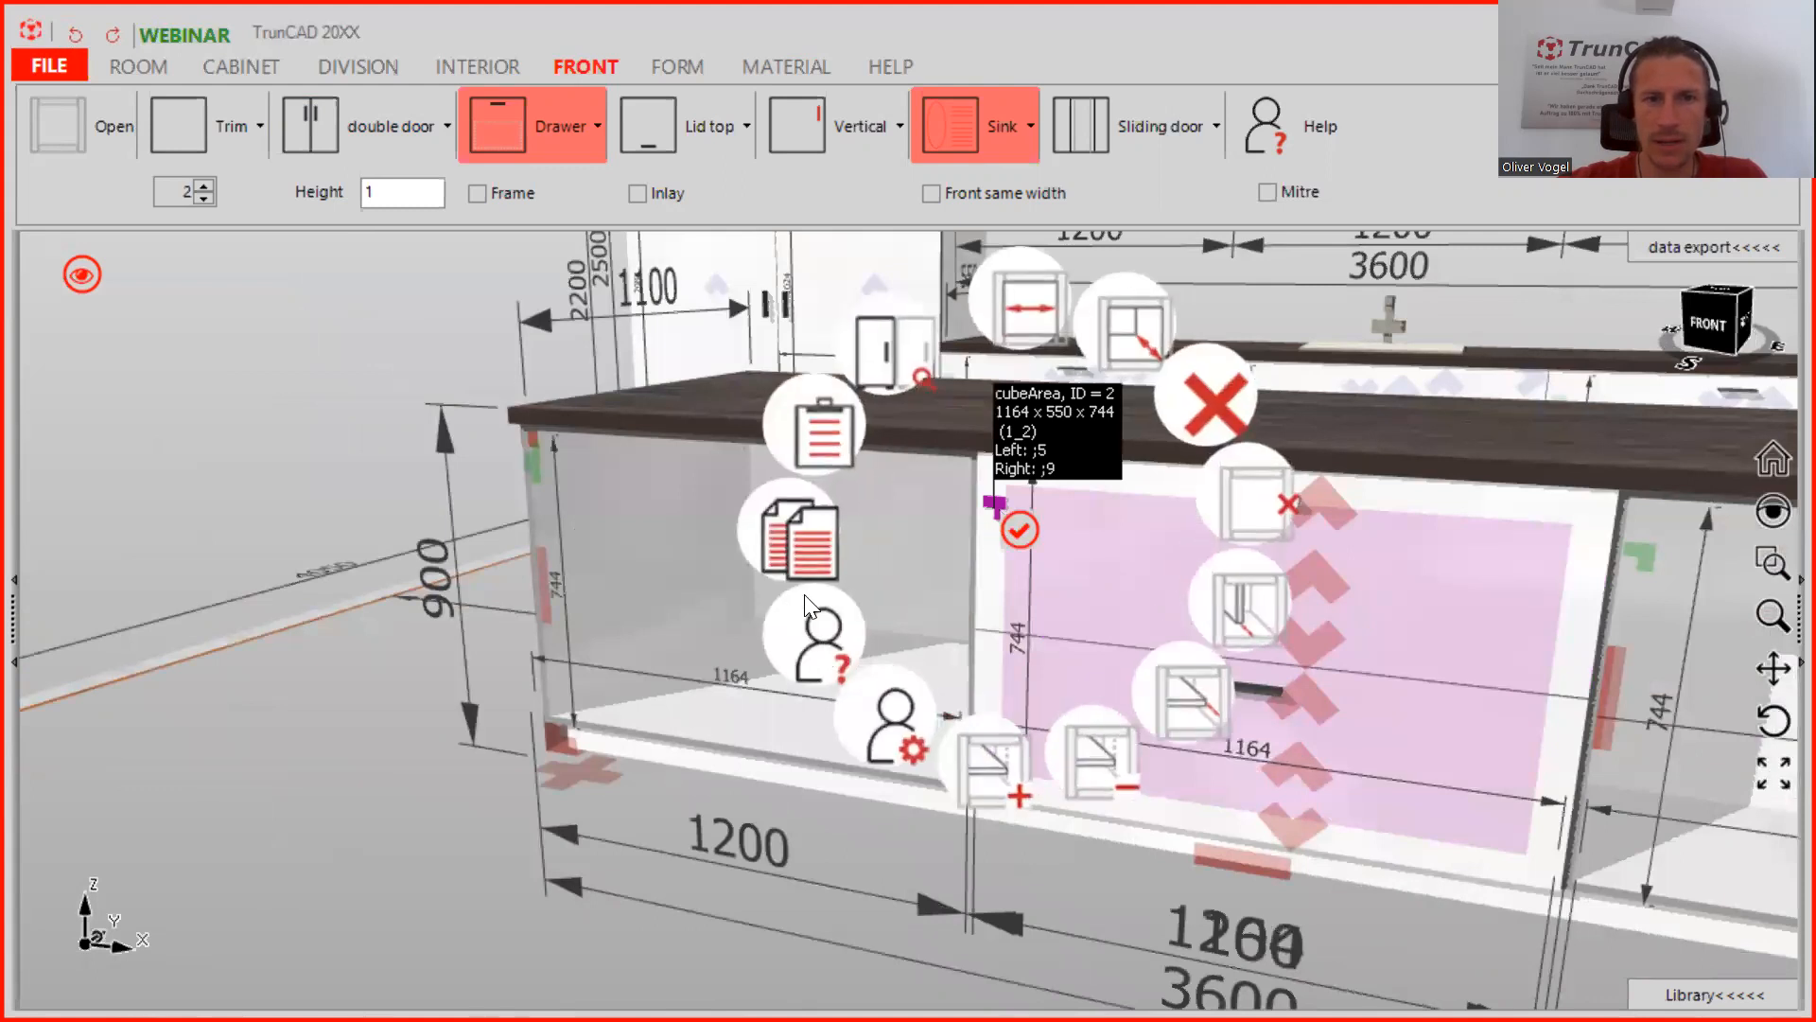
left_click(797, 536)
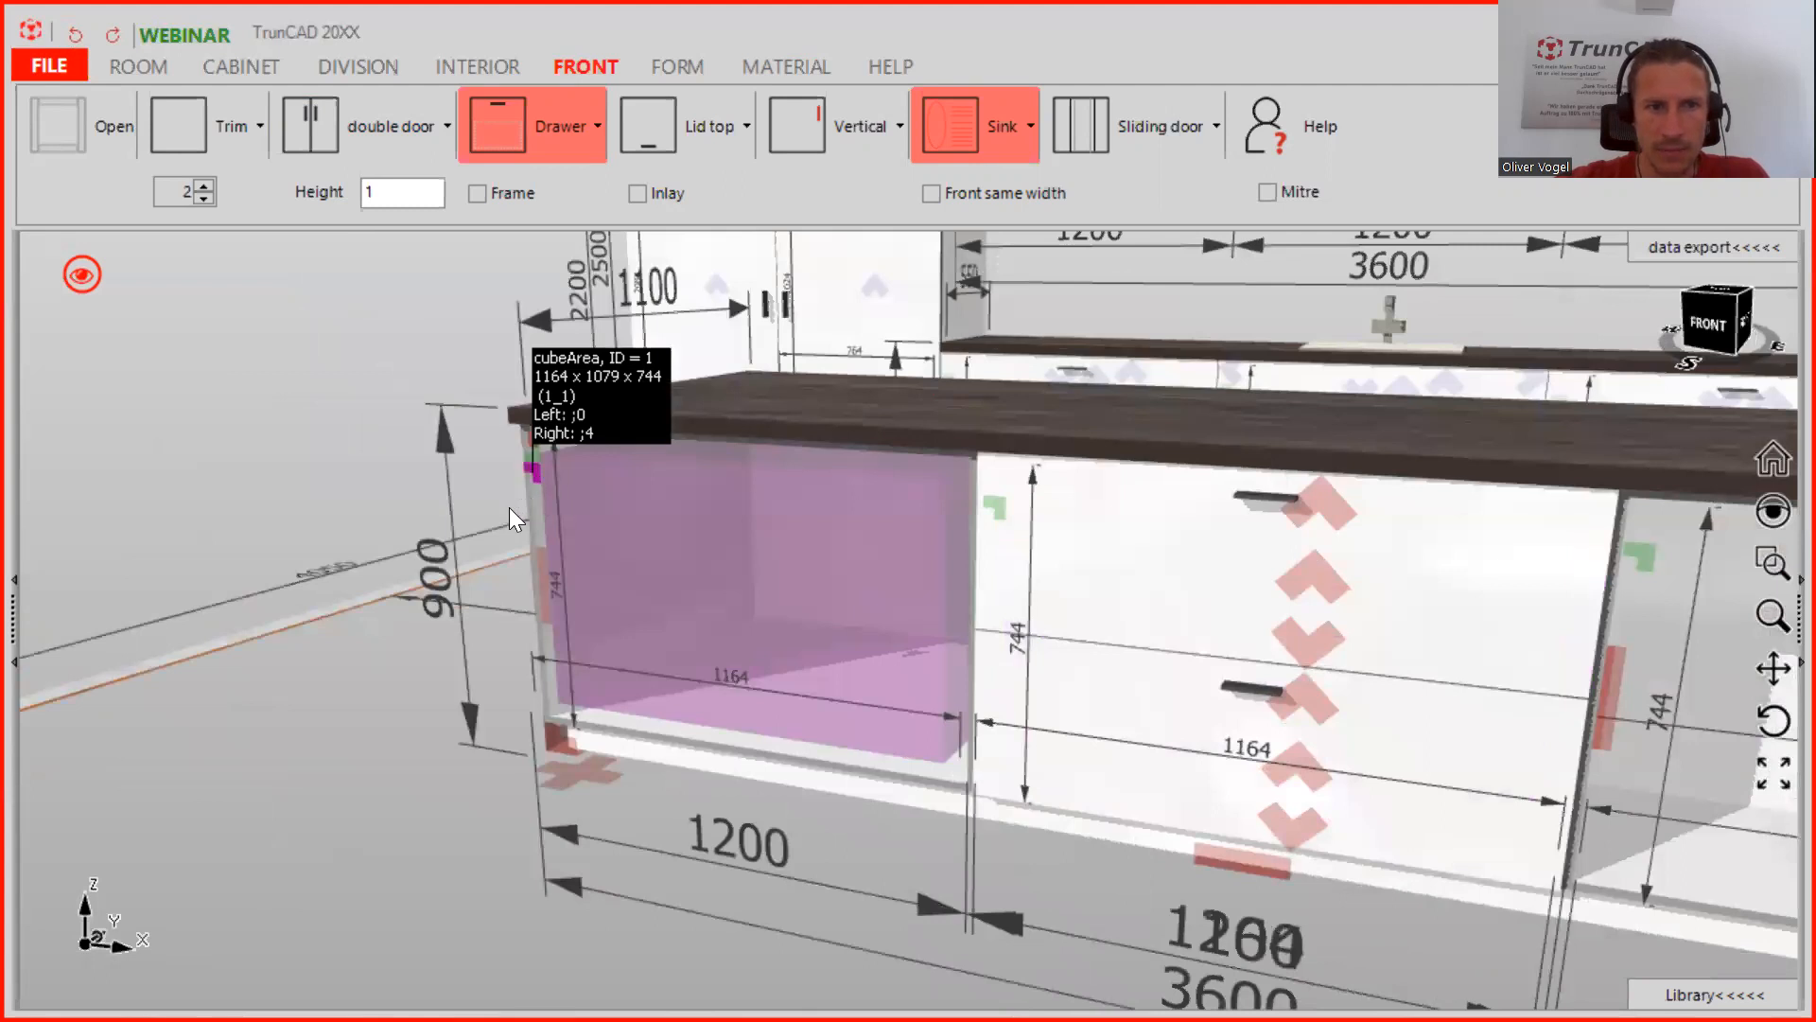
Paste the copied two-drawer area into the island's left compartment rather than the full-width area
scroll(531, 513, "up", 3)
scroll(564, 522, "down", 4)
mouse_move(577, 526)
middle_mouse_down()
mouse_move(614, 527)
mouse_move(580, 502)
middle_mouse_up()
scroll(581, 505, "up", 2)
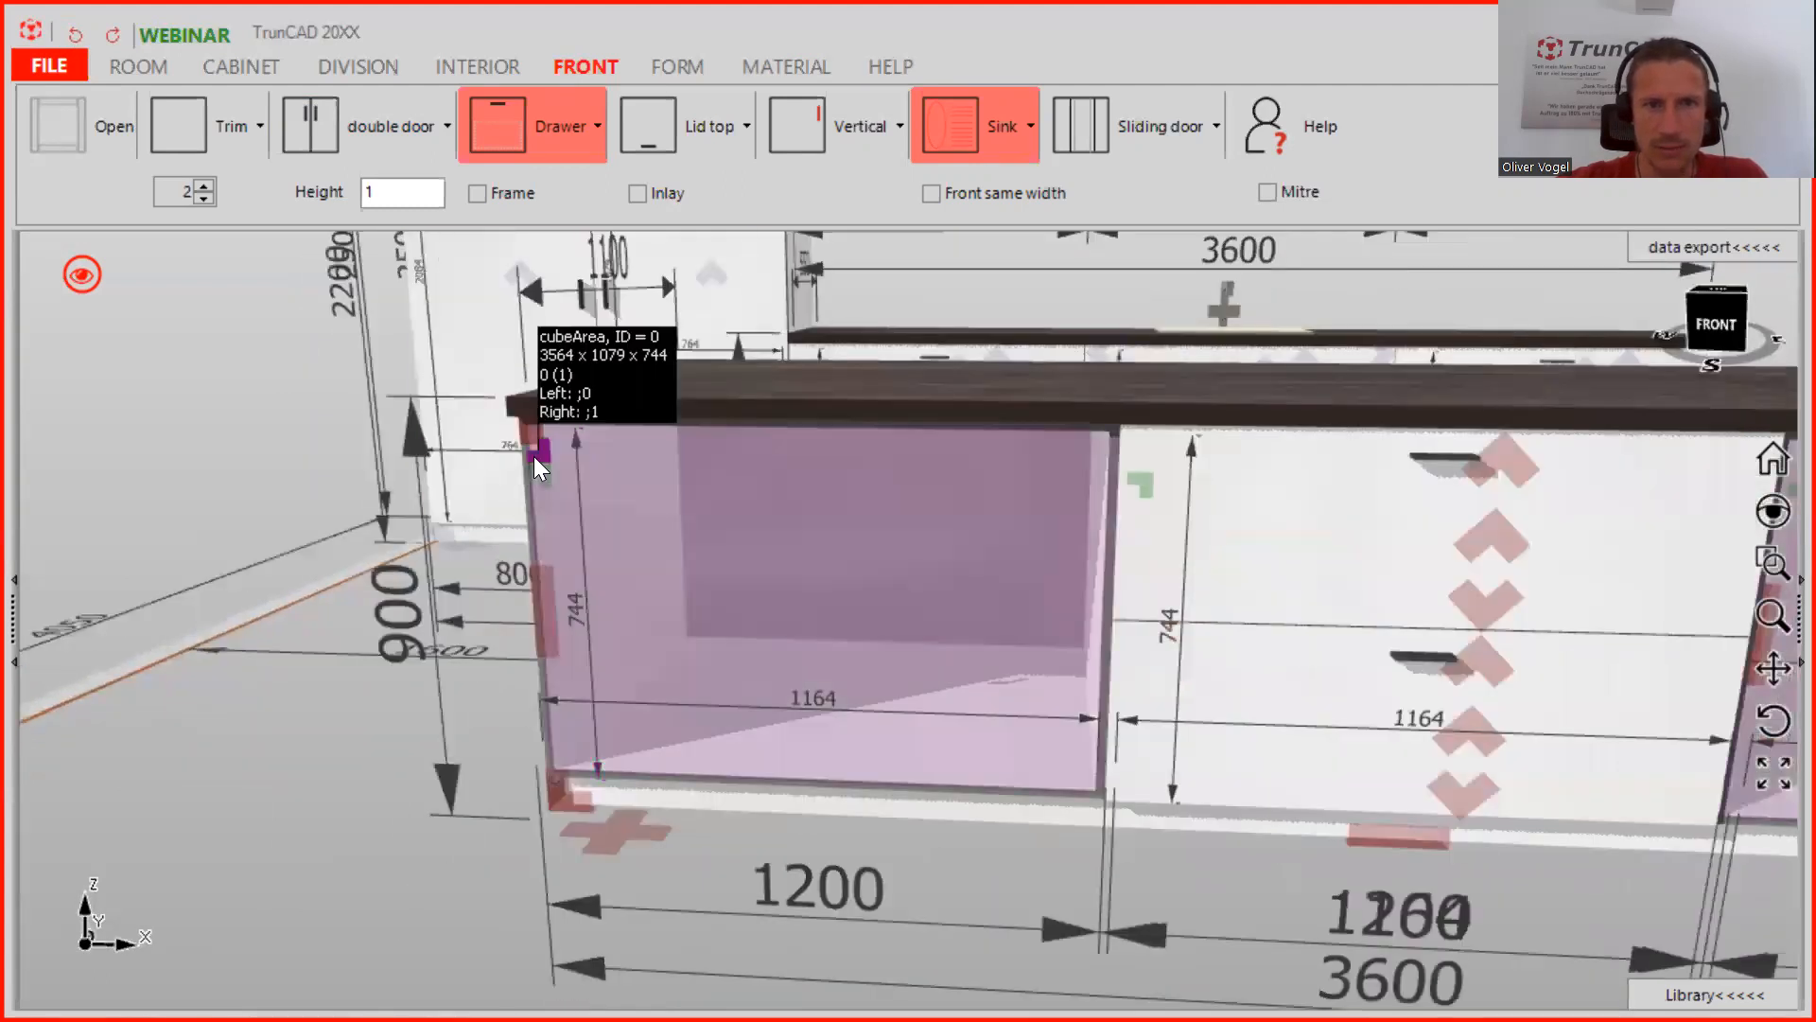
scroll(540, 454, "down", 4)
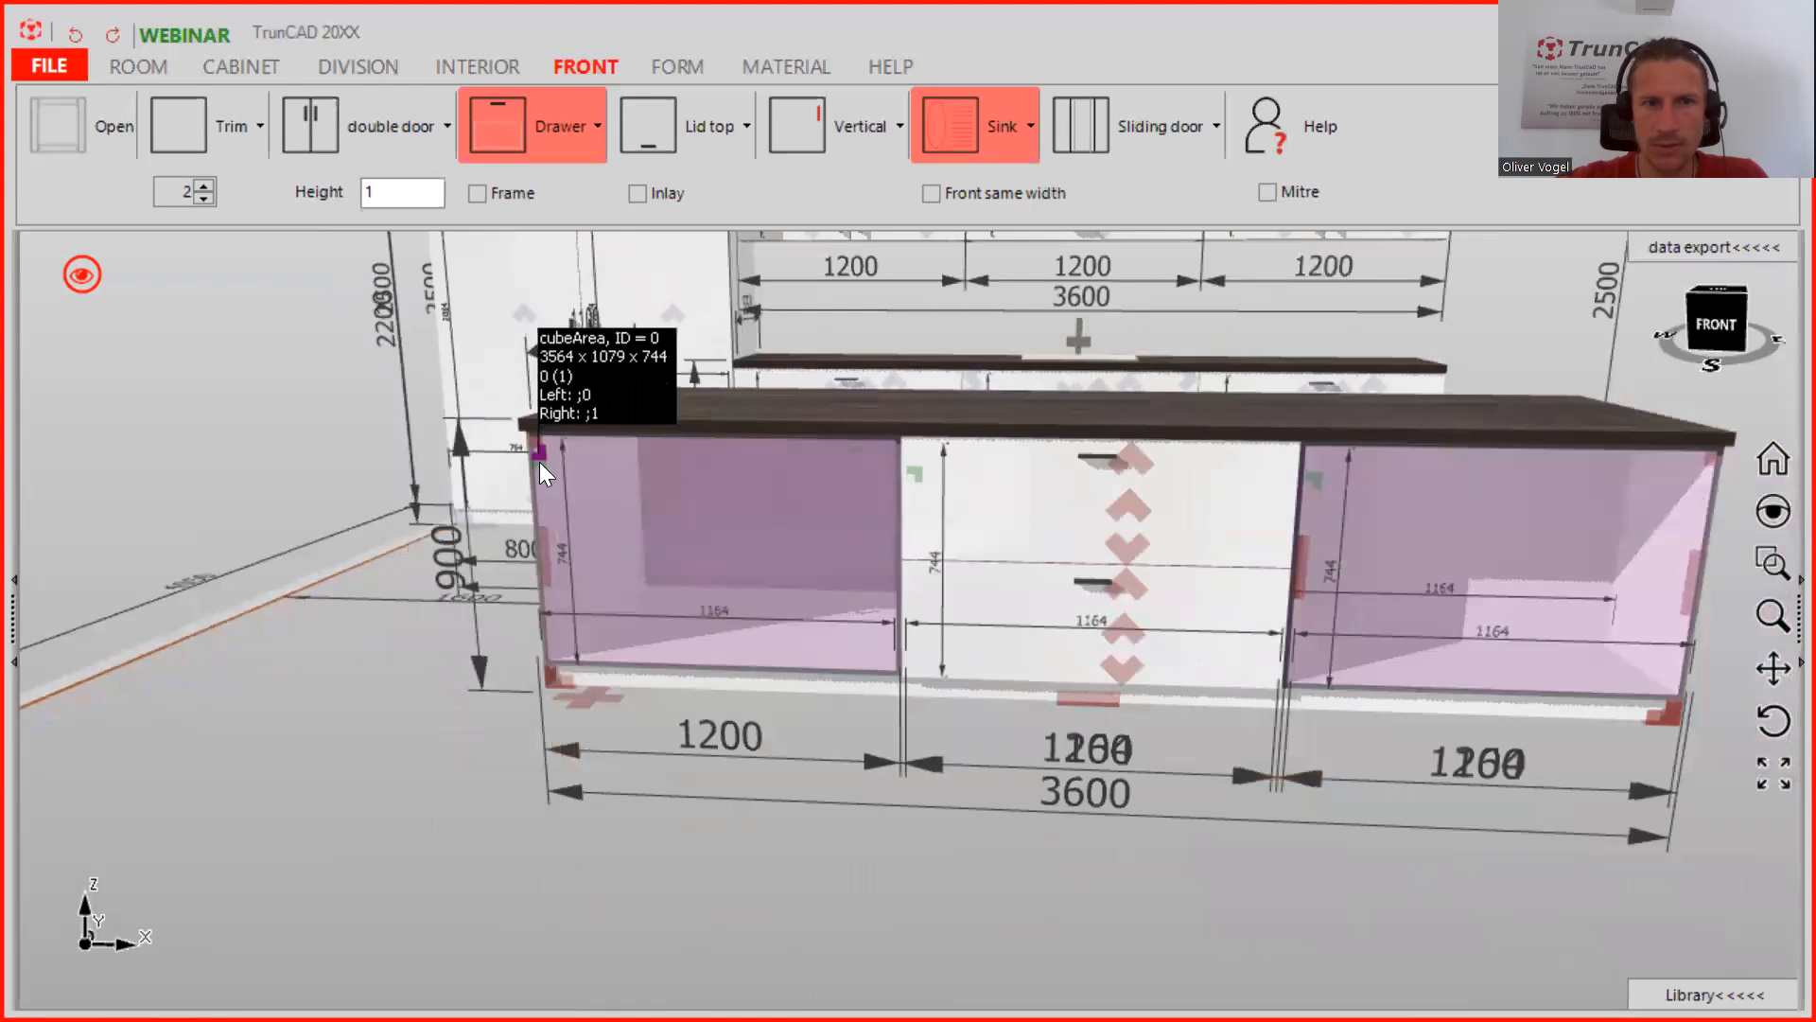
right_click(540, 465)
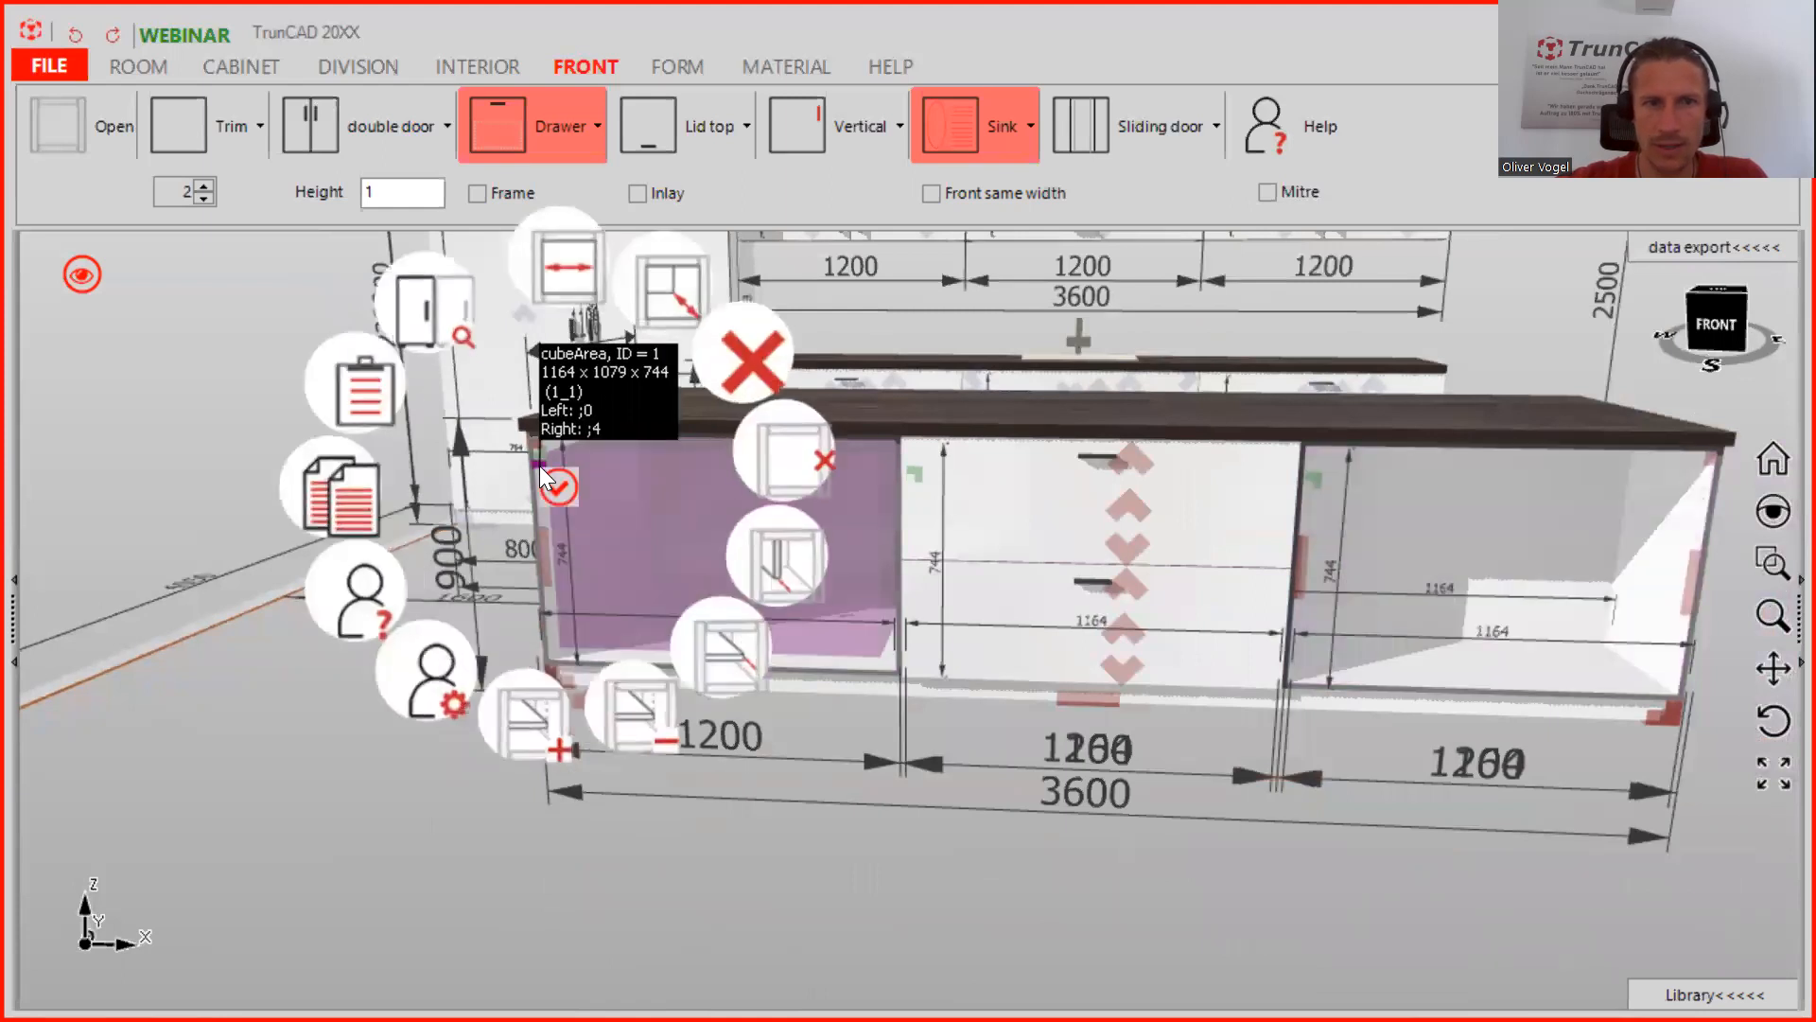
left_click(375, 395)
Show the island from its rear side and isolate it from the rest of the kitchen
middle_click_drag(821, 514, 1213, 520)
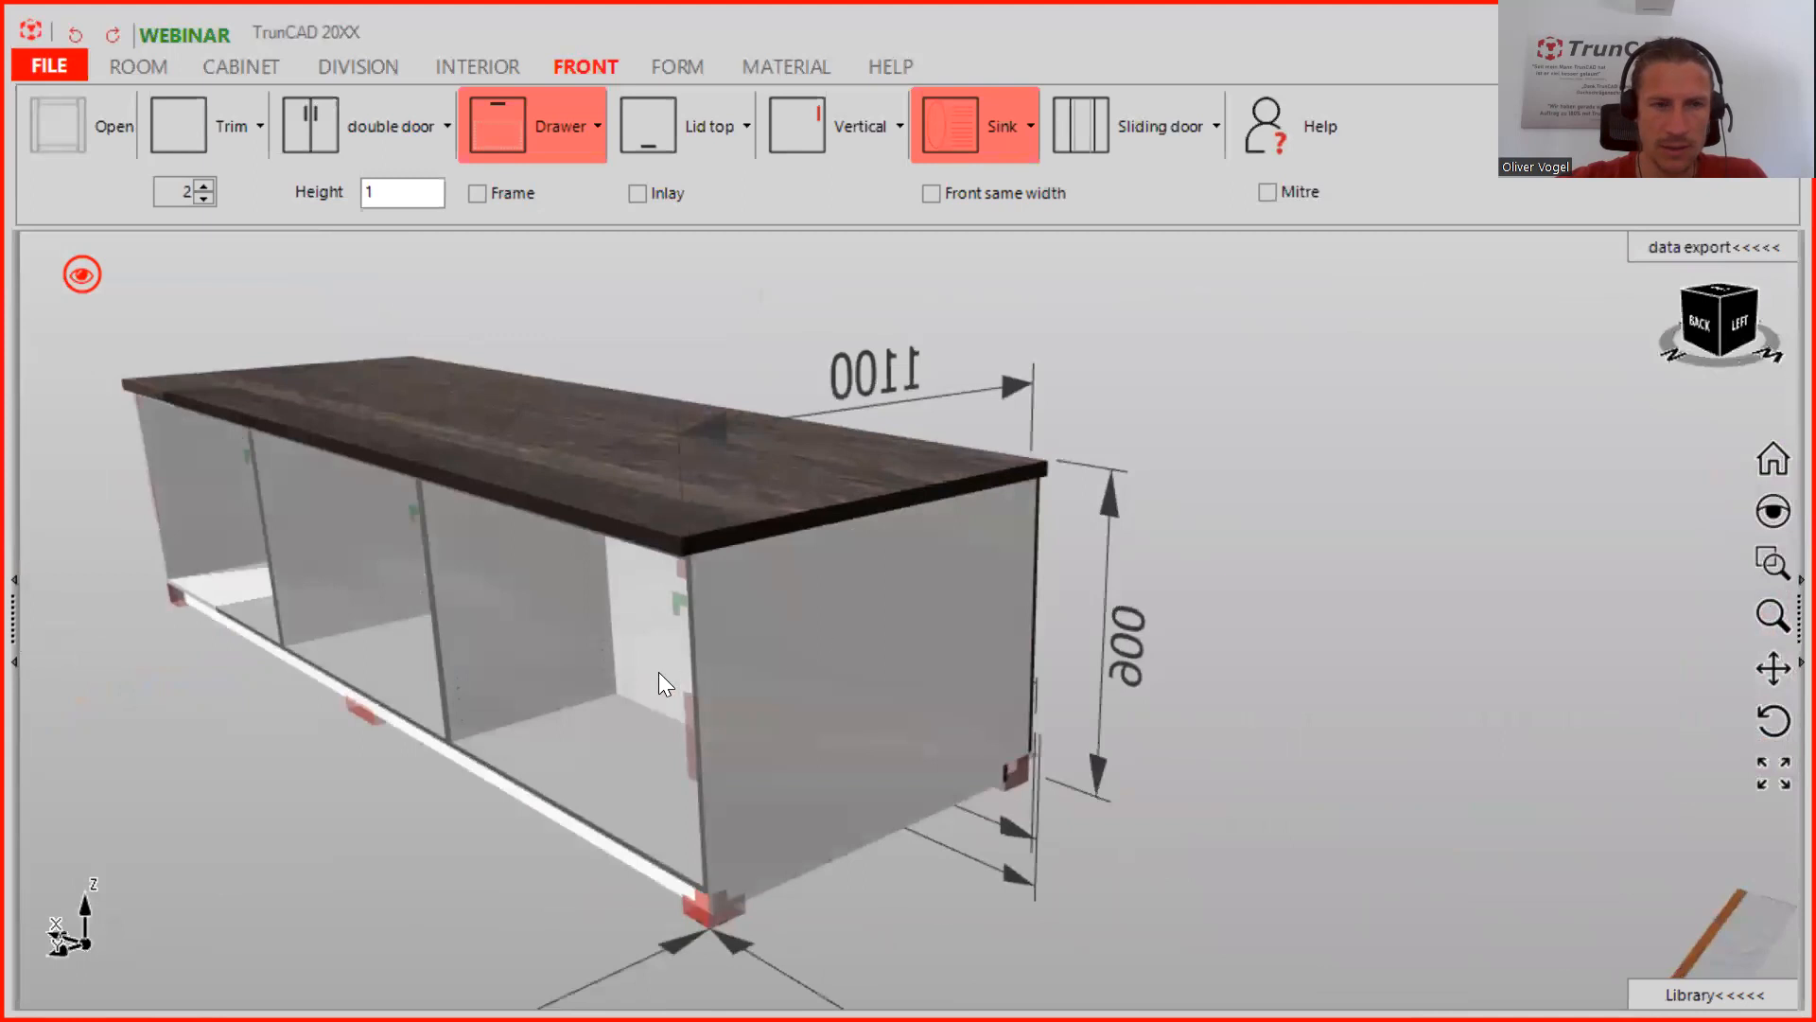
scroll(615, 672, "up", 1)
scroll(615, 671, "down", 2)
scroll(615, 672, "down", 1)
middle_click_drag(582, 668, 710, 647)
scroll(710, 648, "down", 2)
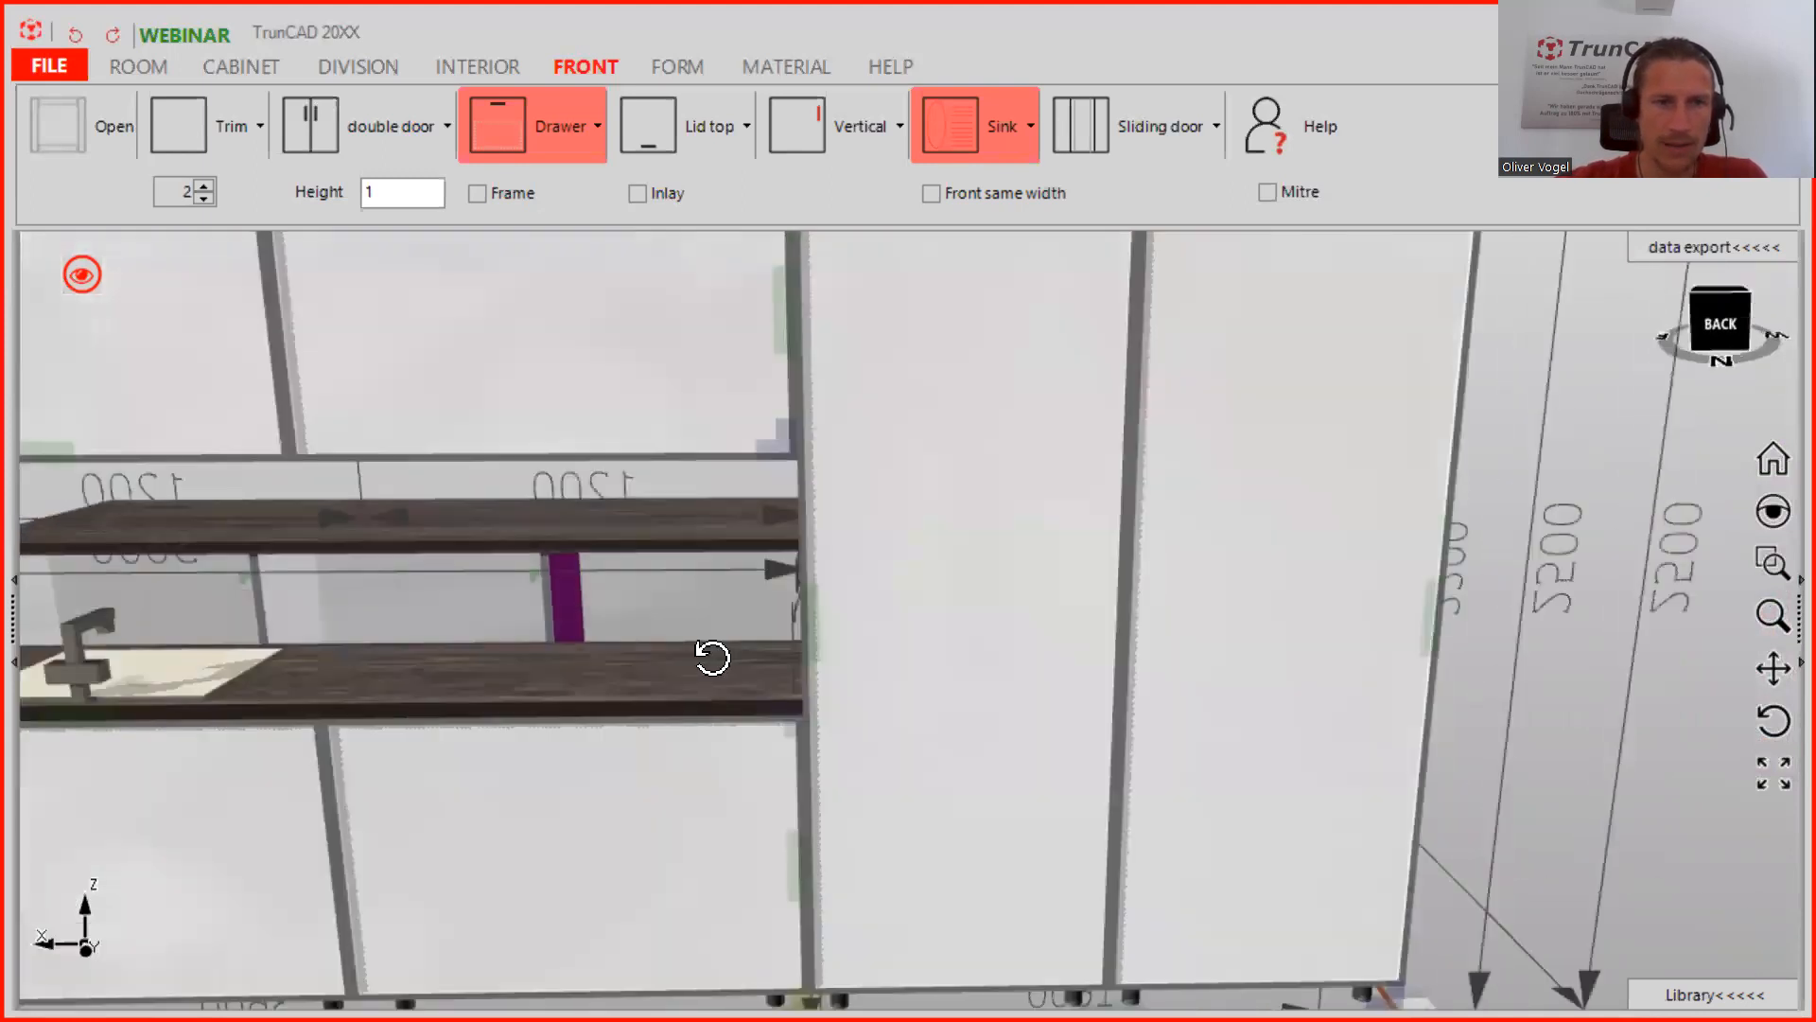
scroll(686, 639, "down", 2)
middle_click_drag(615, 614, 470, 568, "ctrl")
scroll(664, 639, "up", 3)
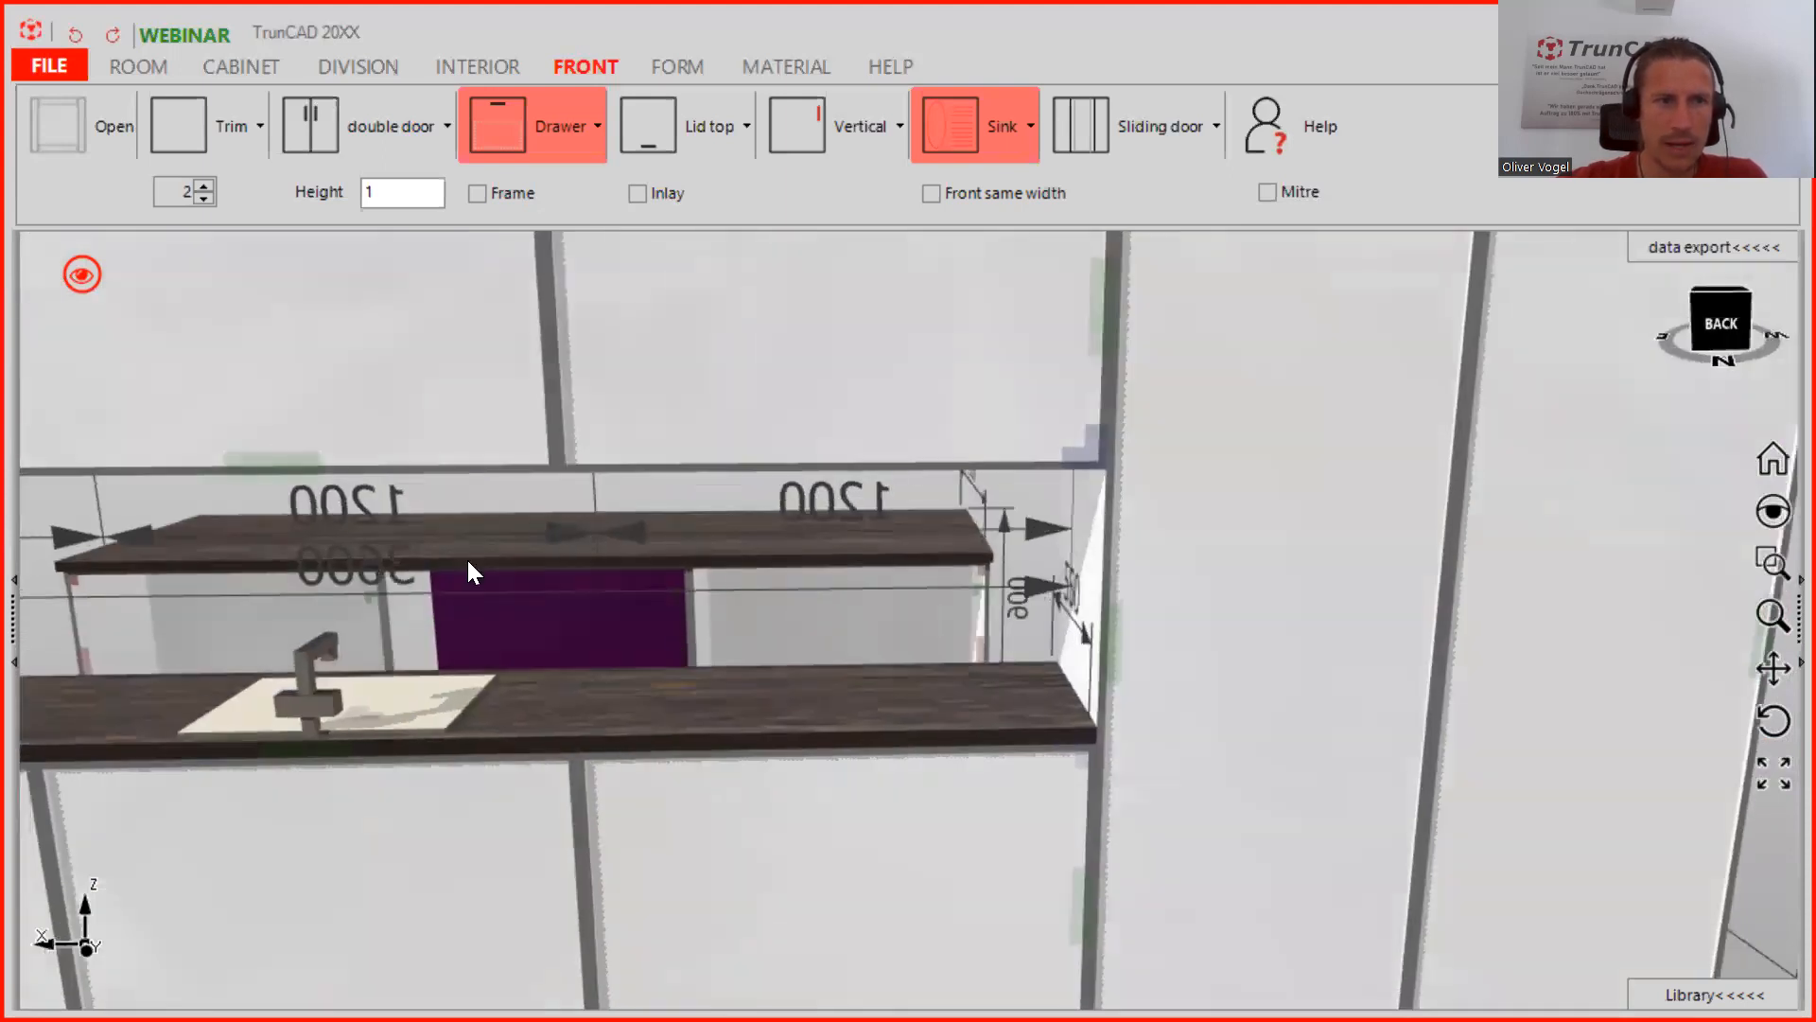
left_click(86, 292)
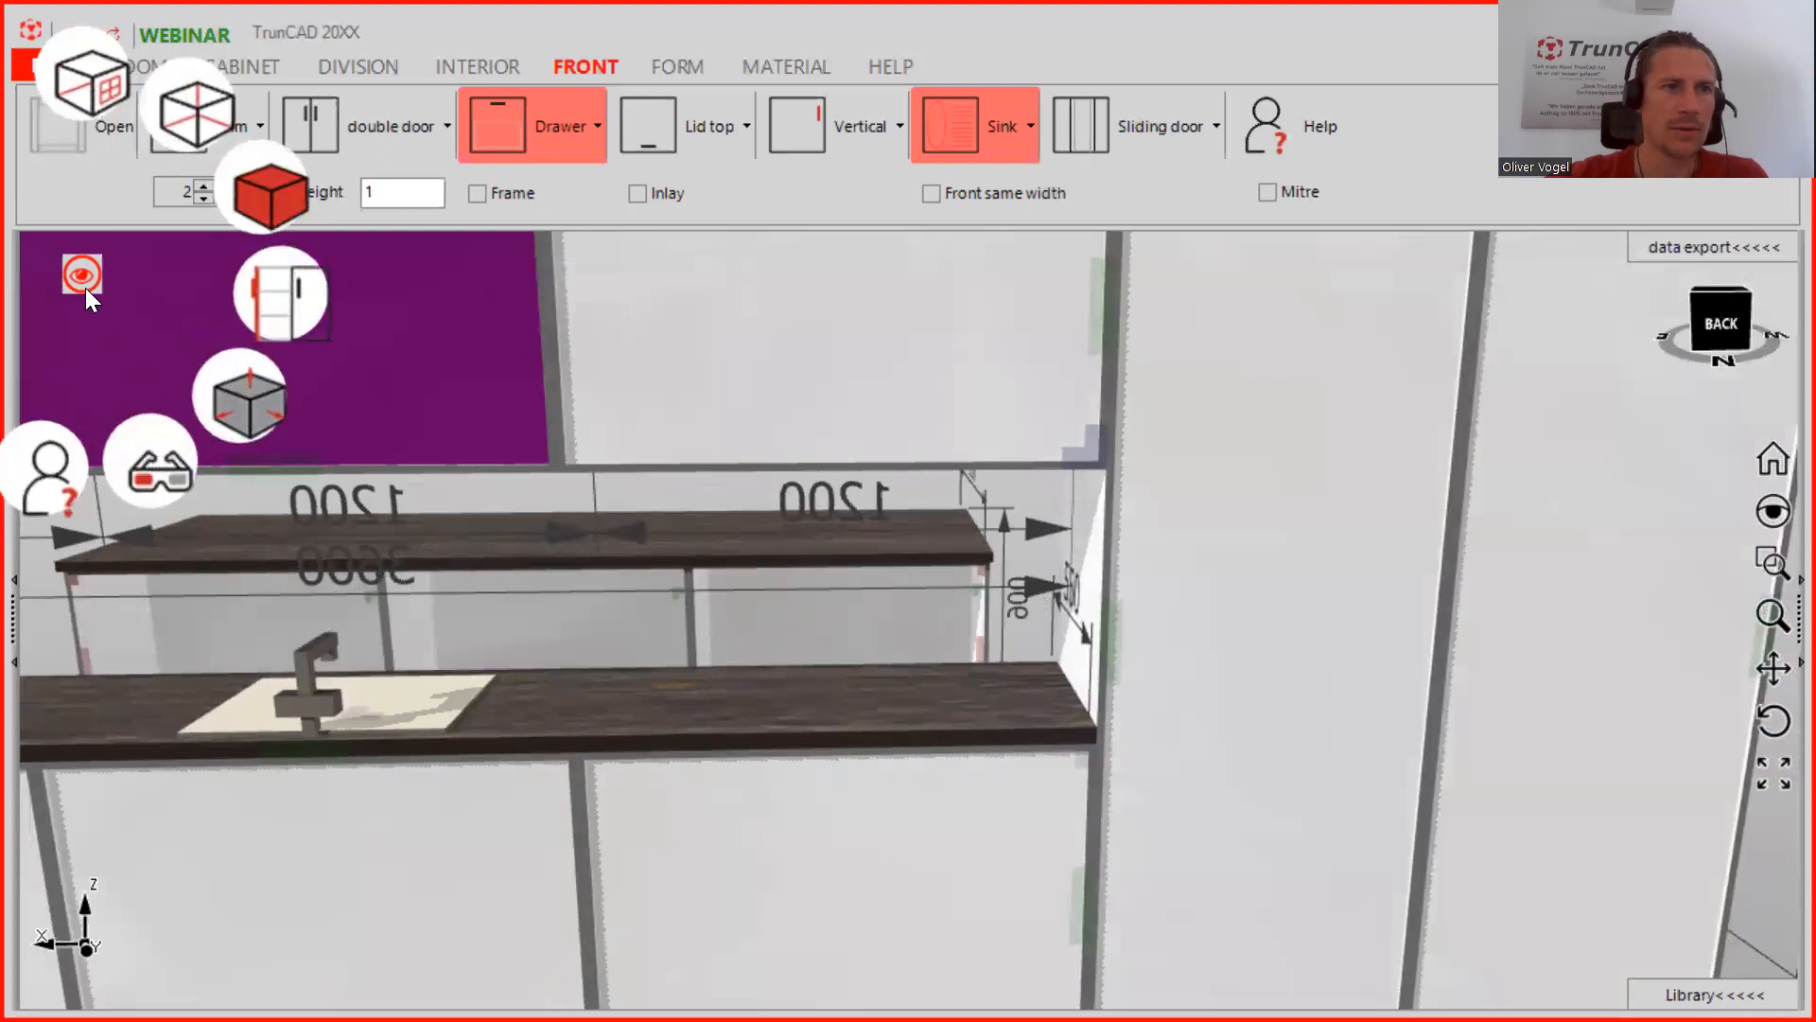
left_click(89, 79)
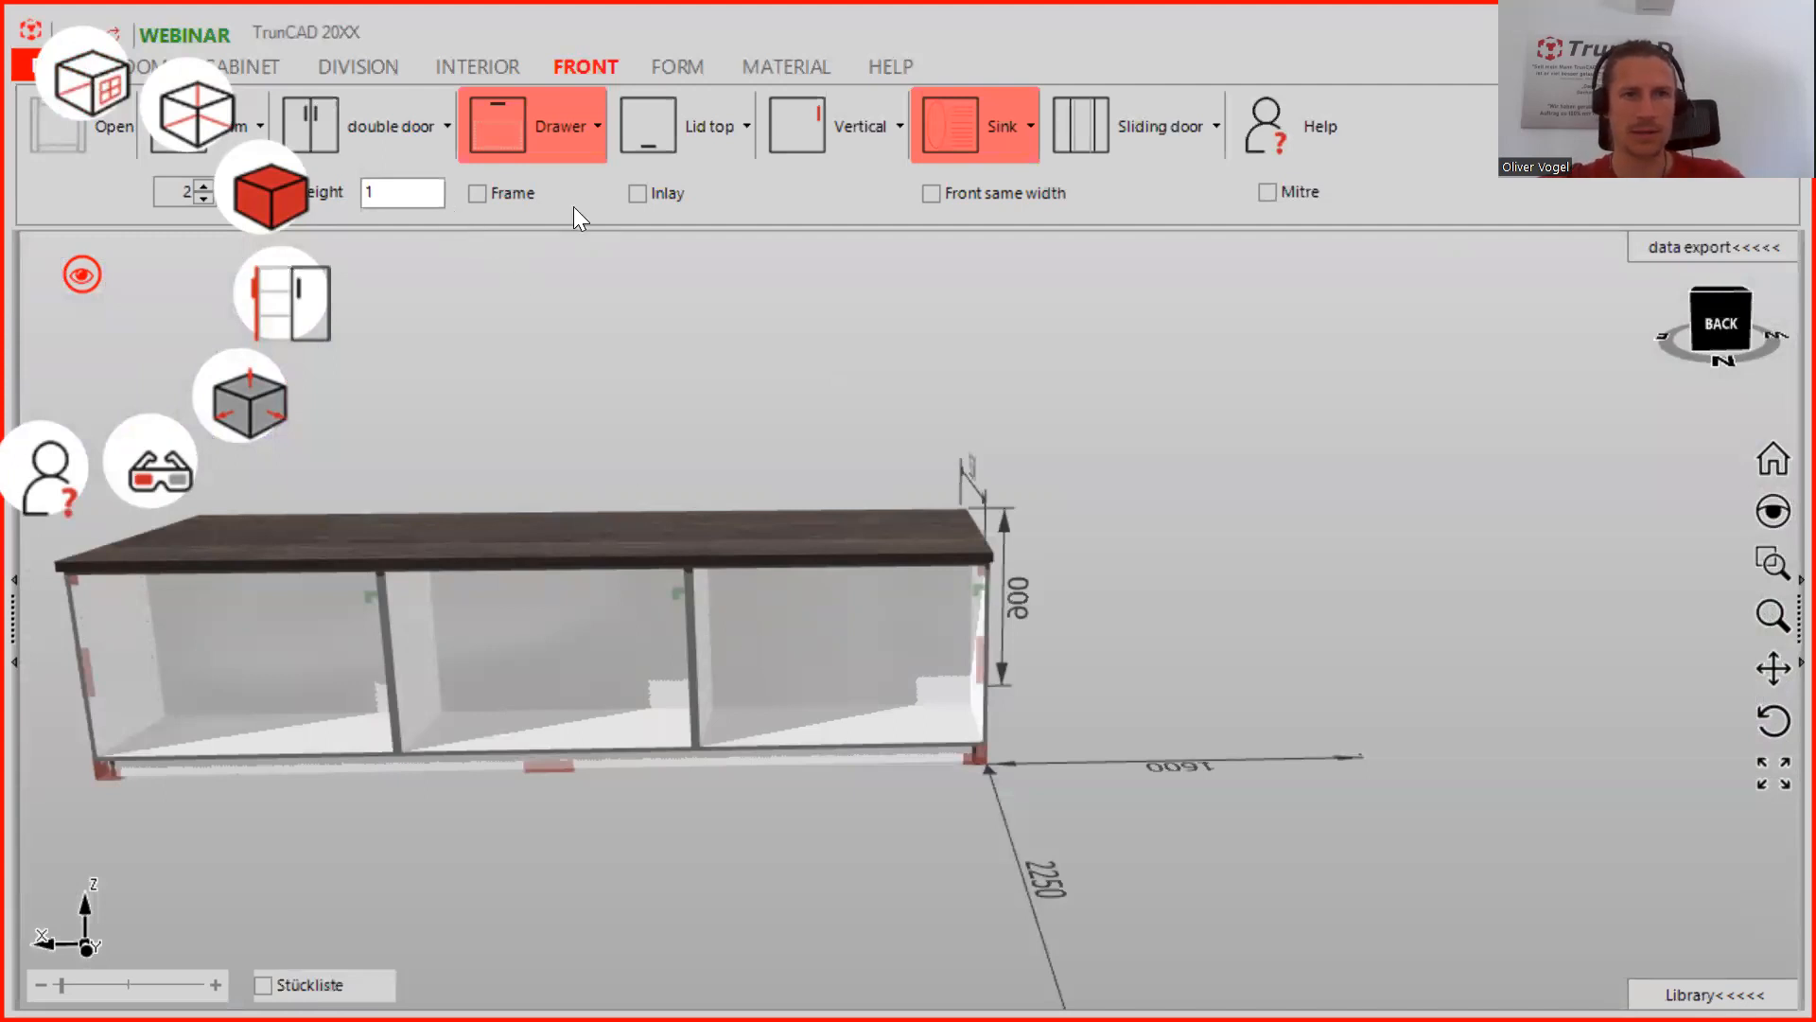
Fit three drawers, without a frame, in each of the three compartments on the island's rear side
left_click(602, 200)
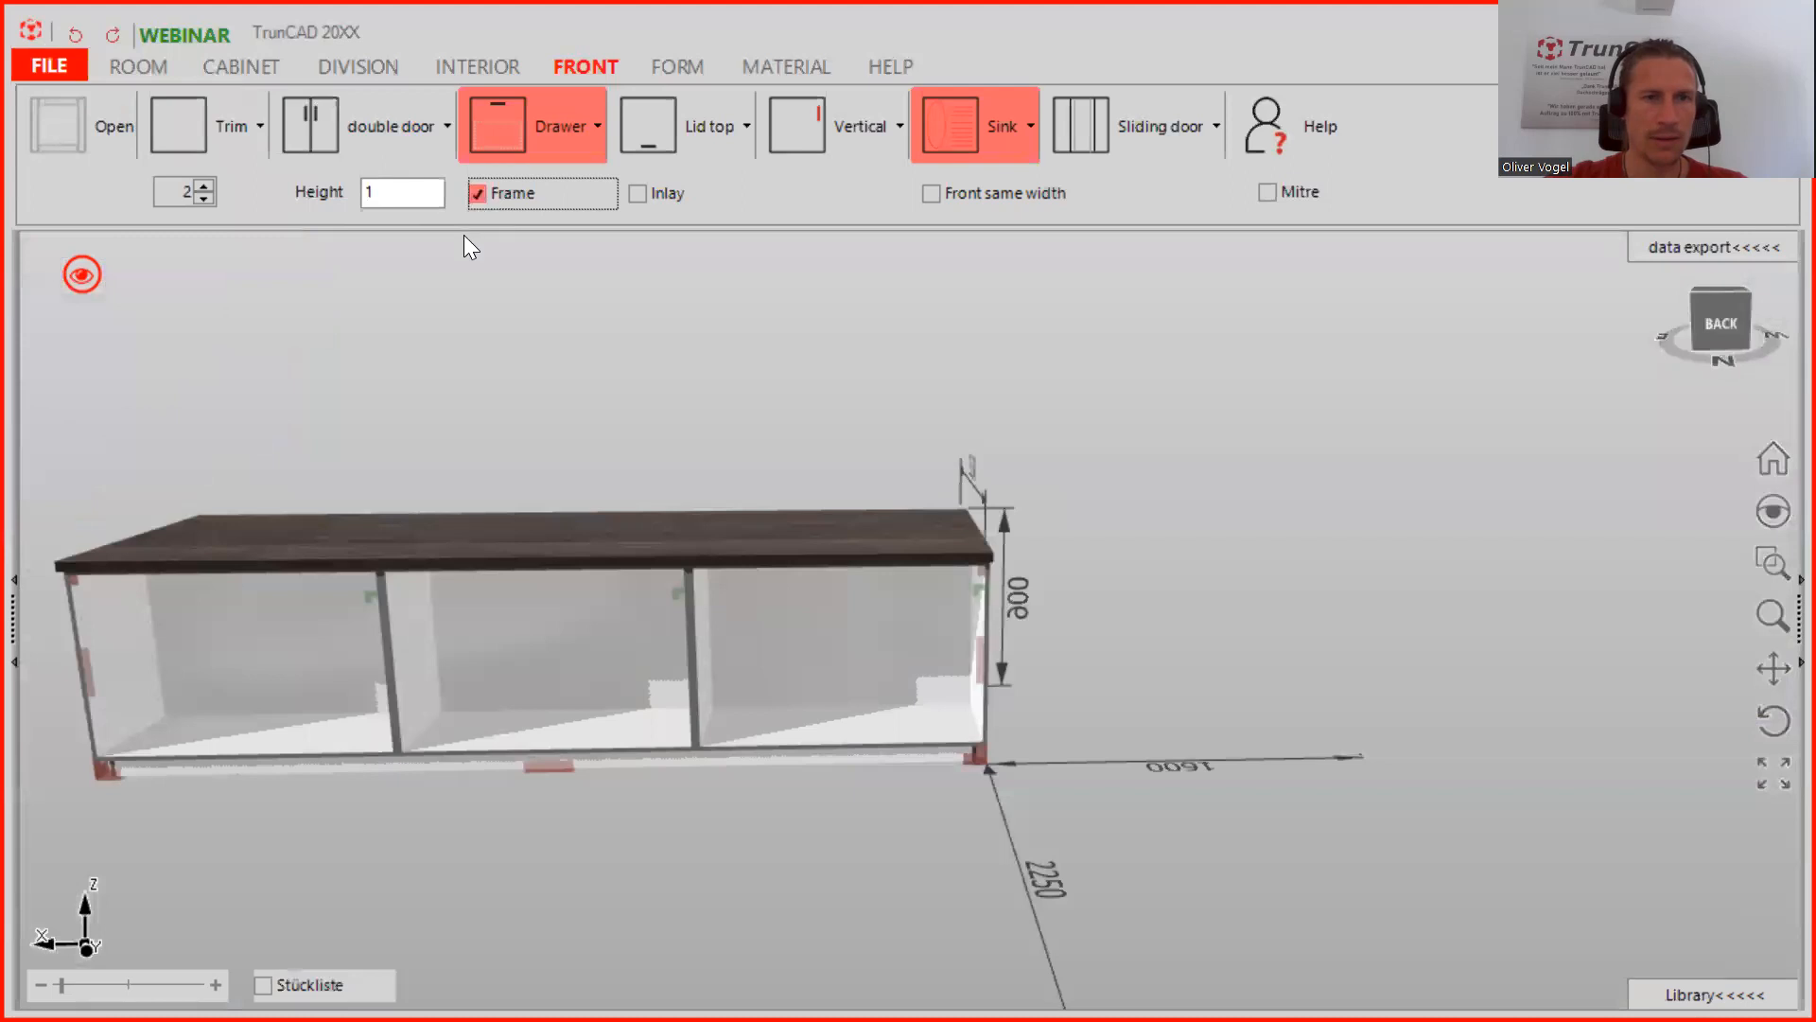
left_click(479, 195)
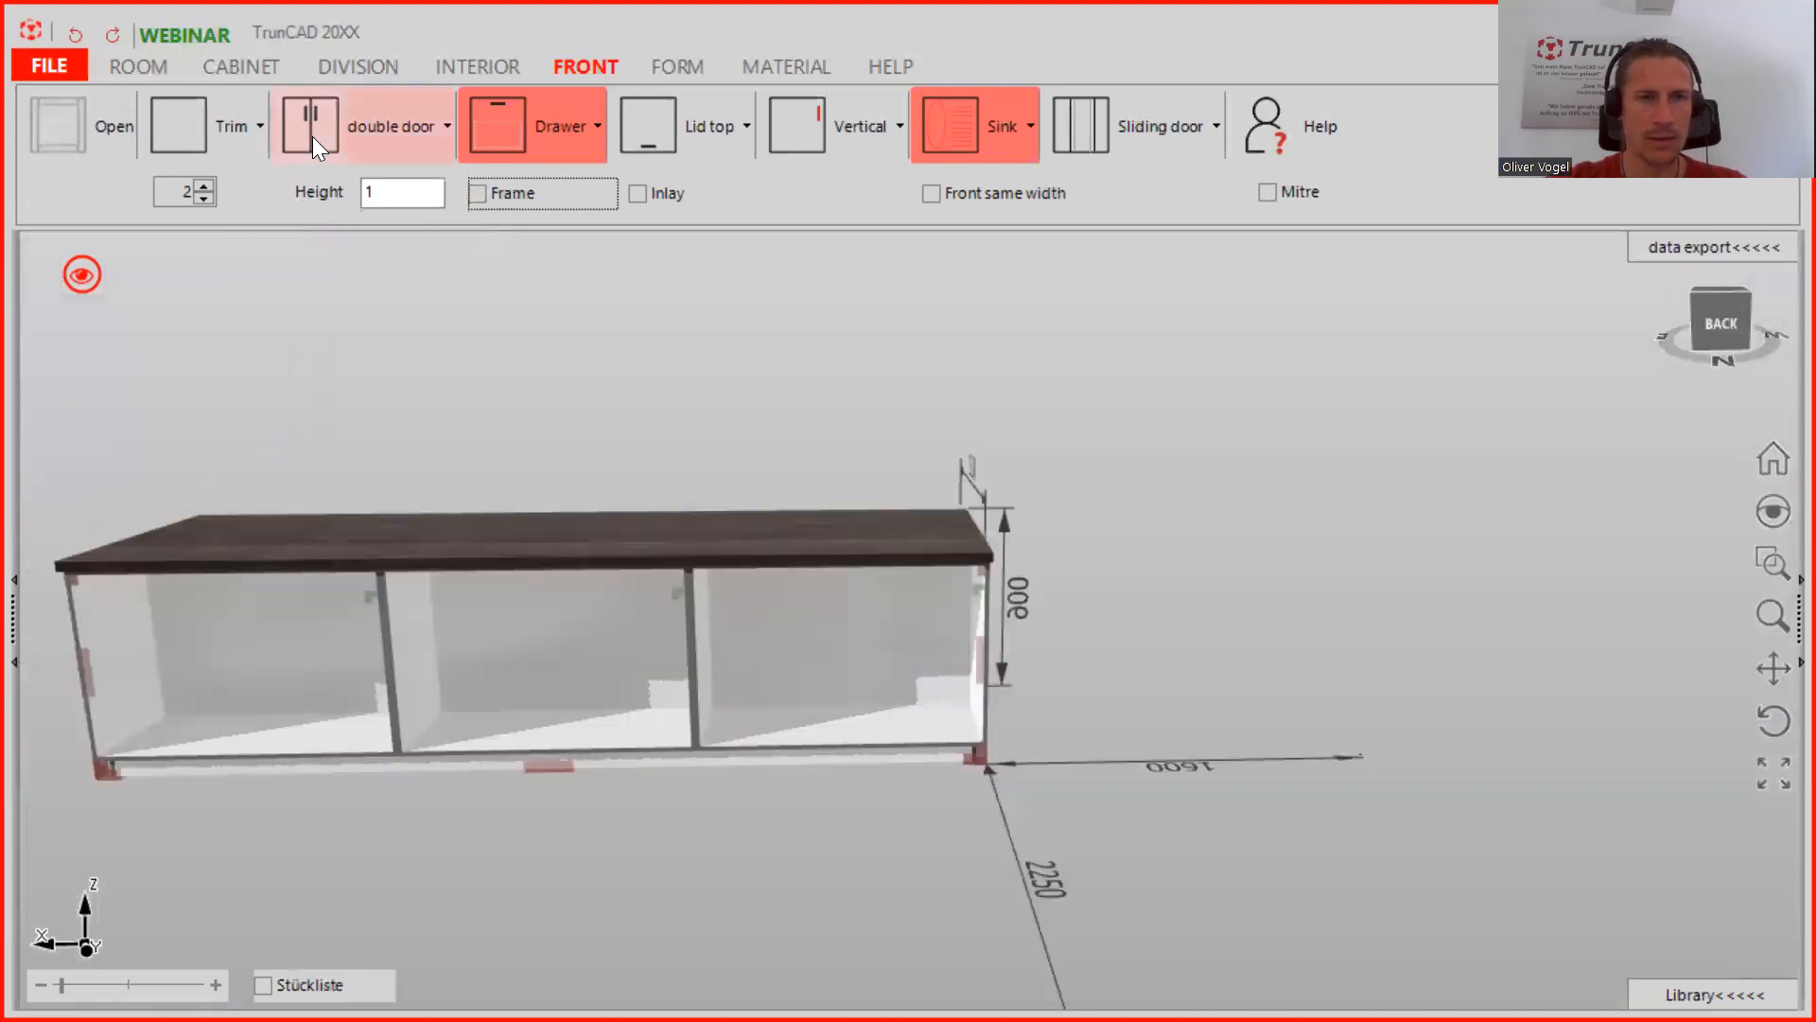
left_click(202, 185)
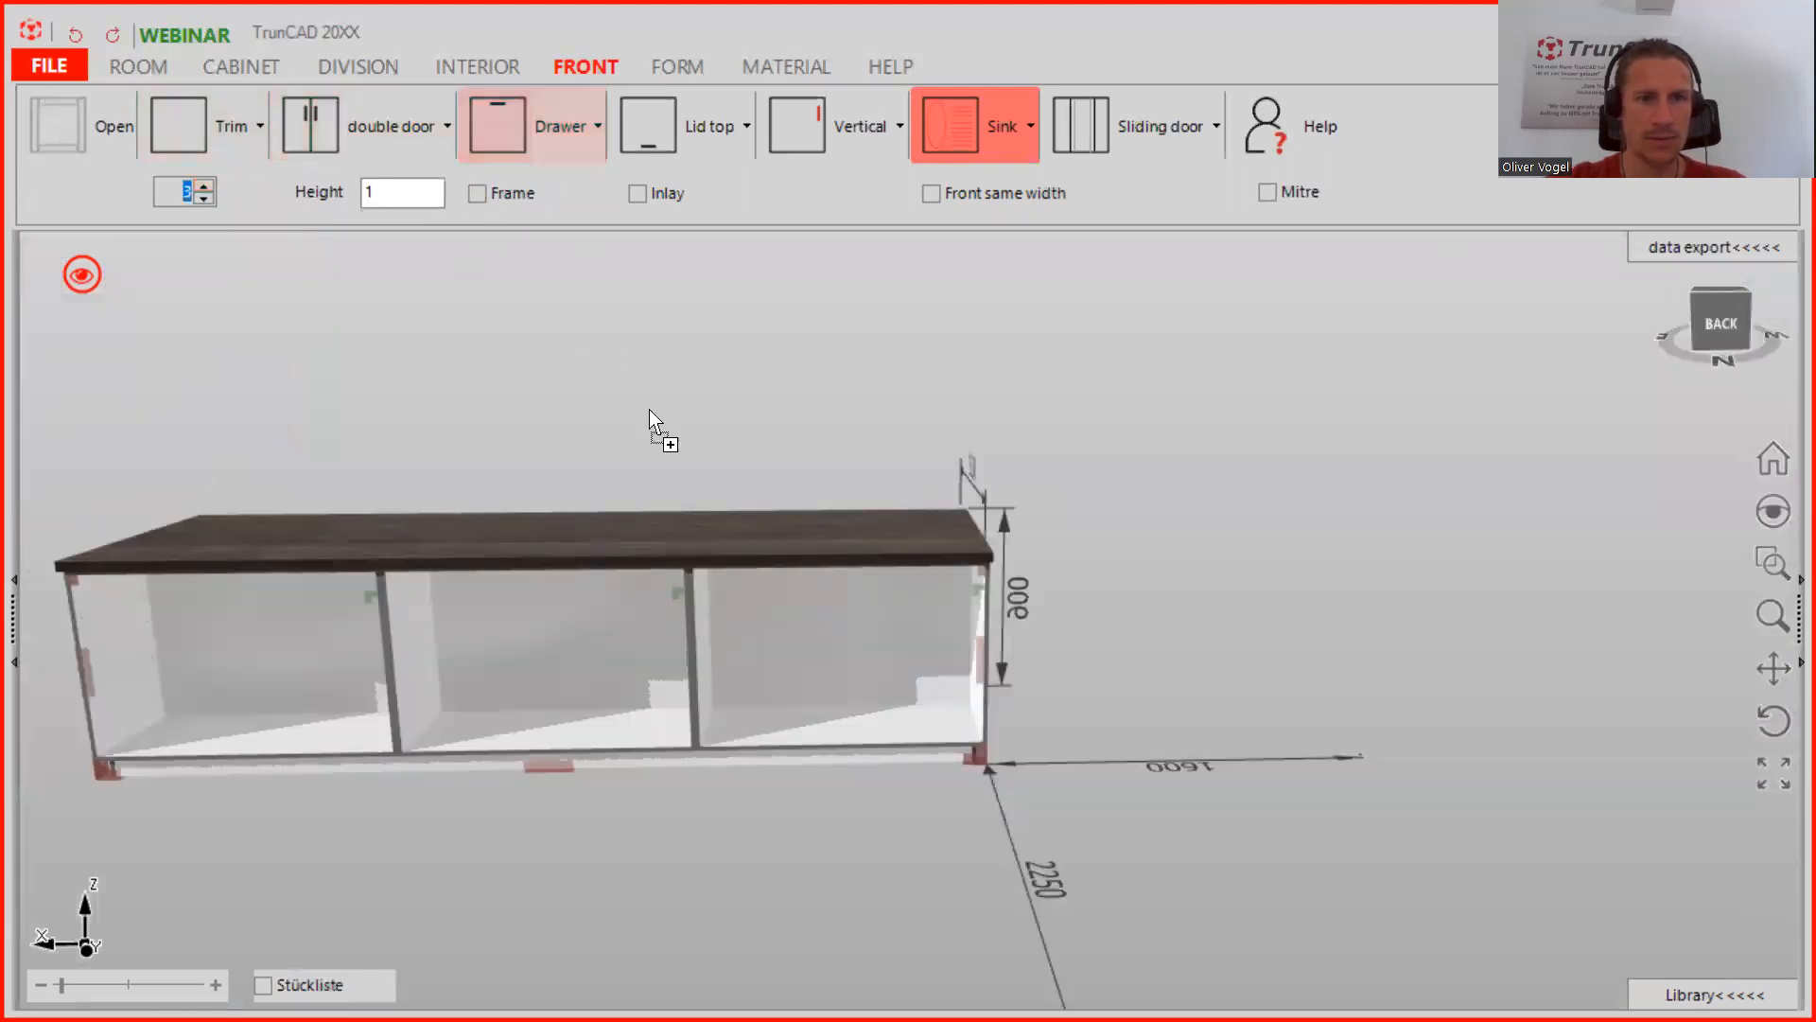
left_click(791, 613)
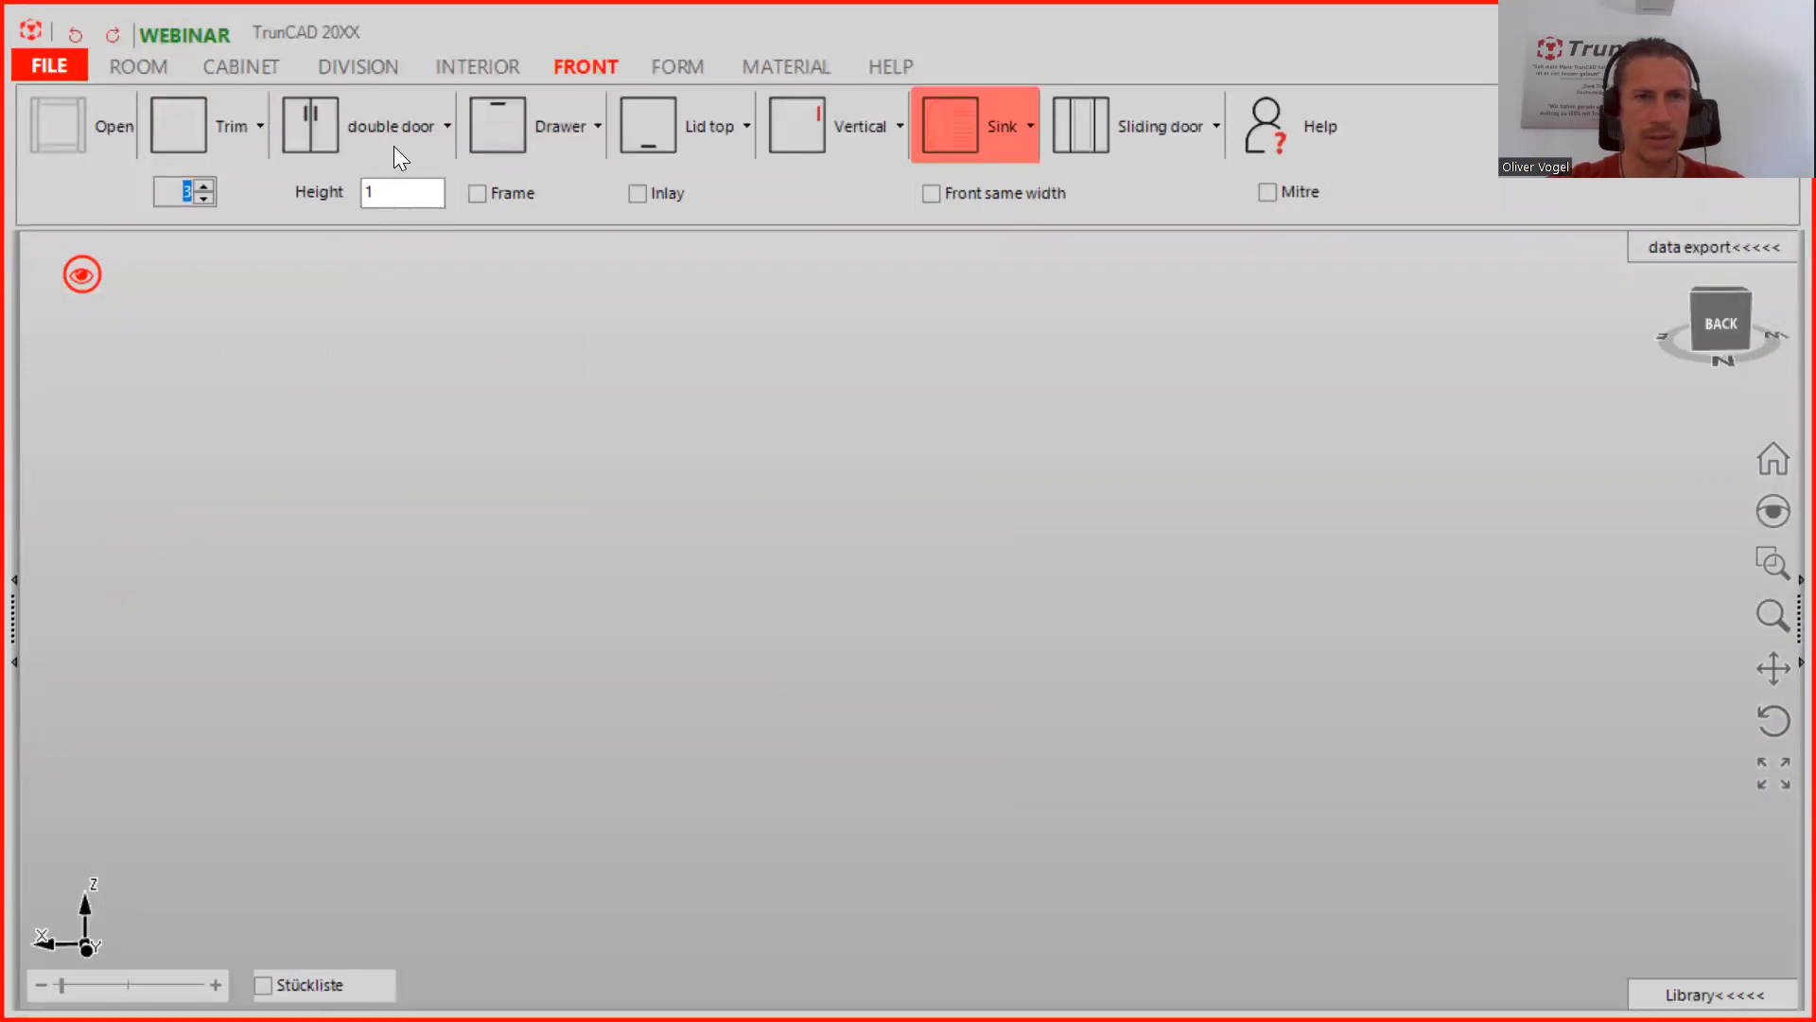
left_click(525, 123)
left_click(538, 630)
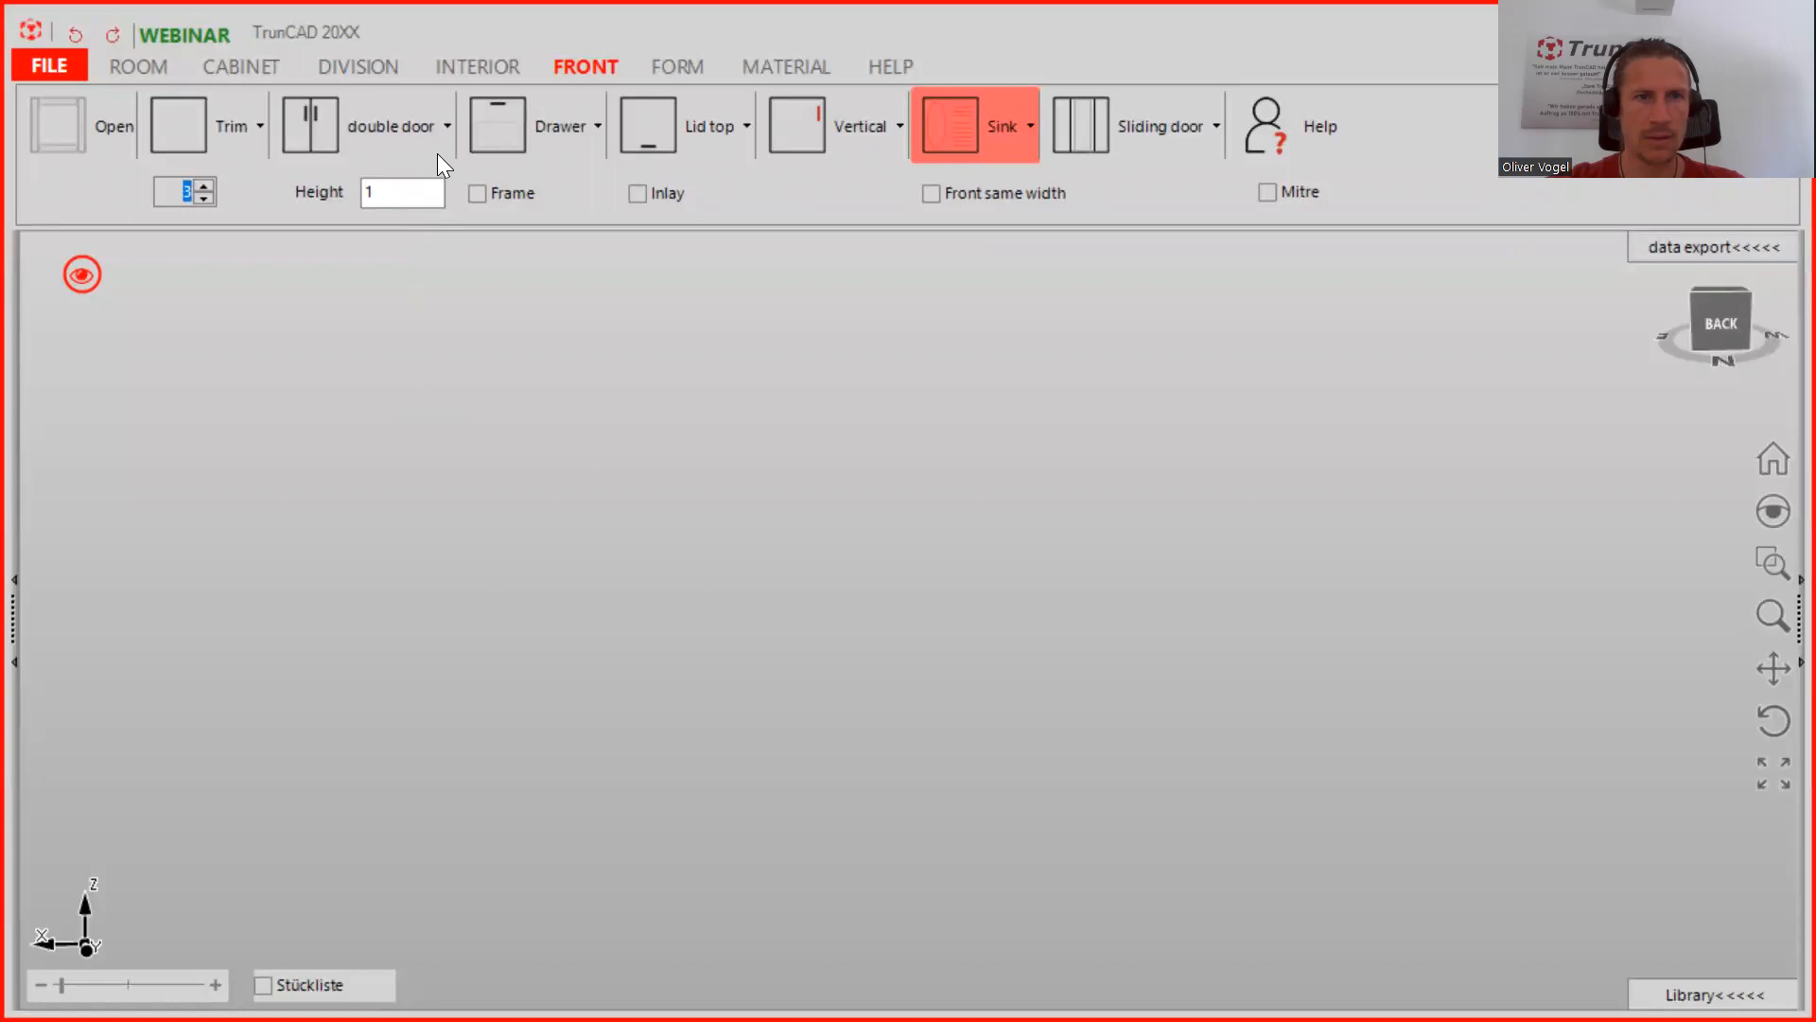
left_click(492, 129)
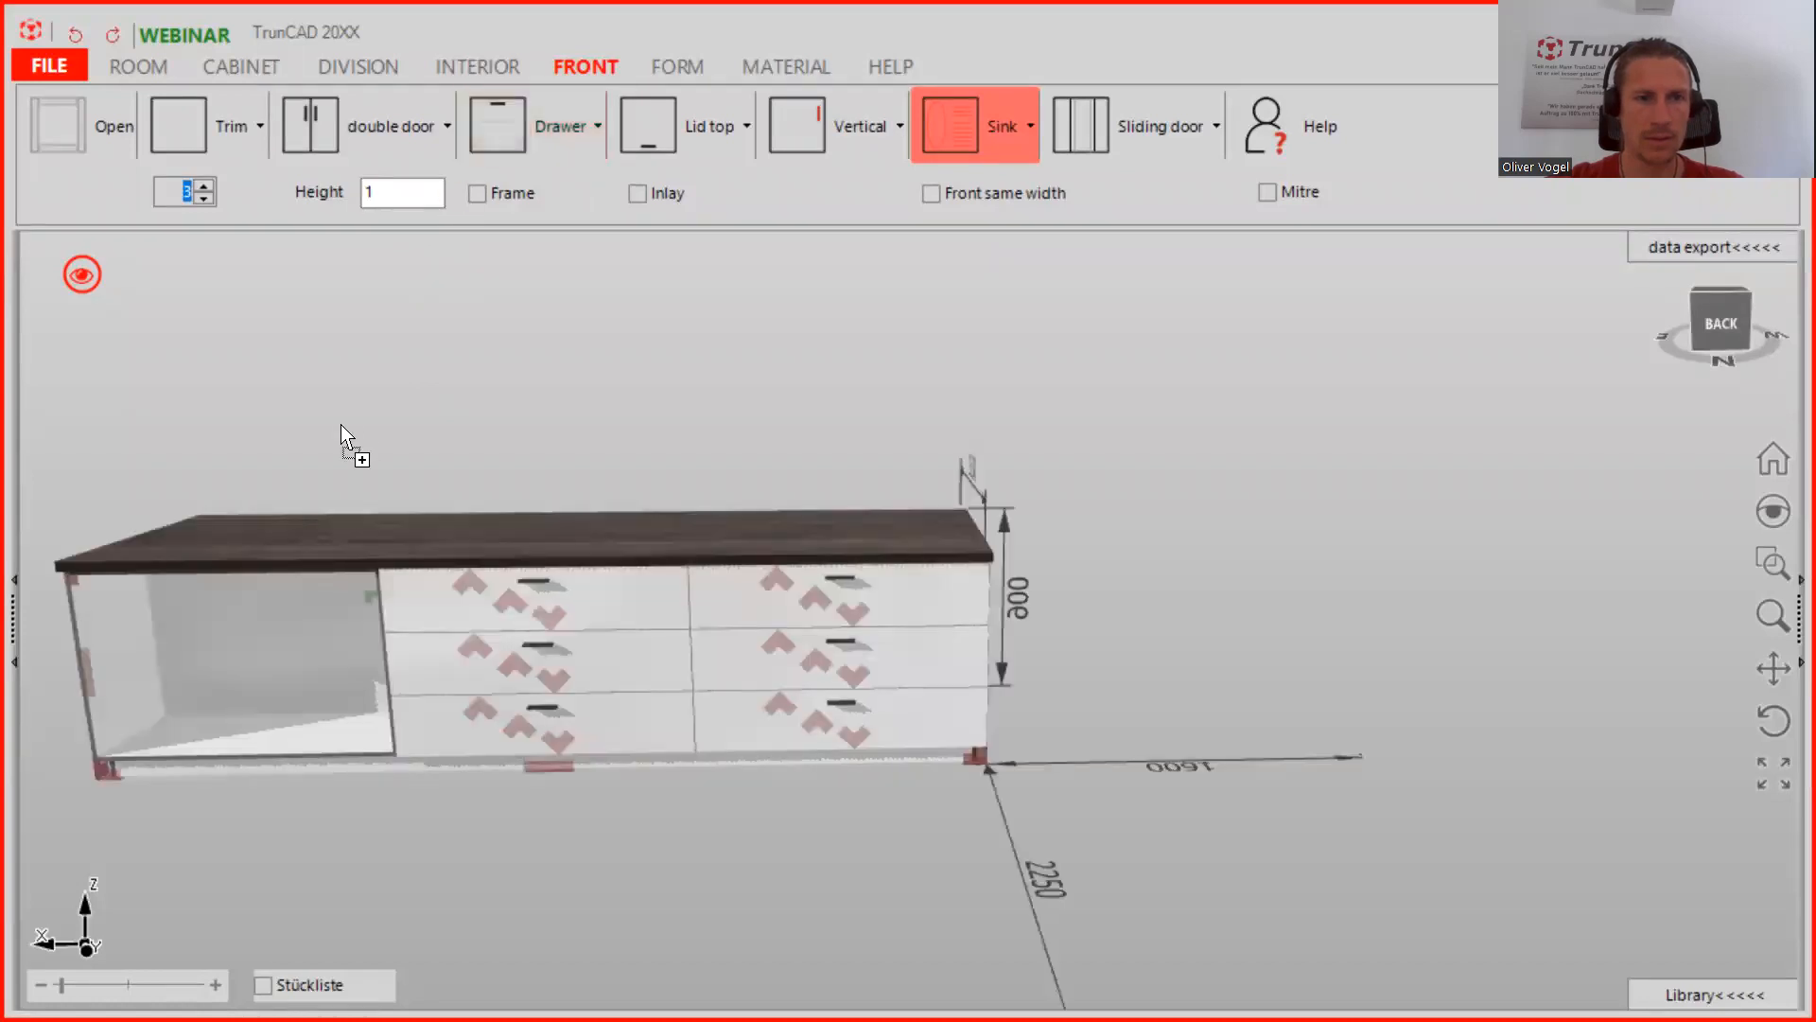
left_click(242, 661)
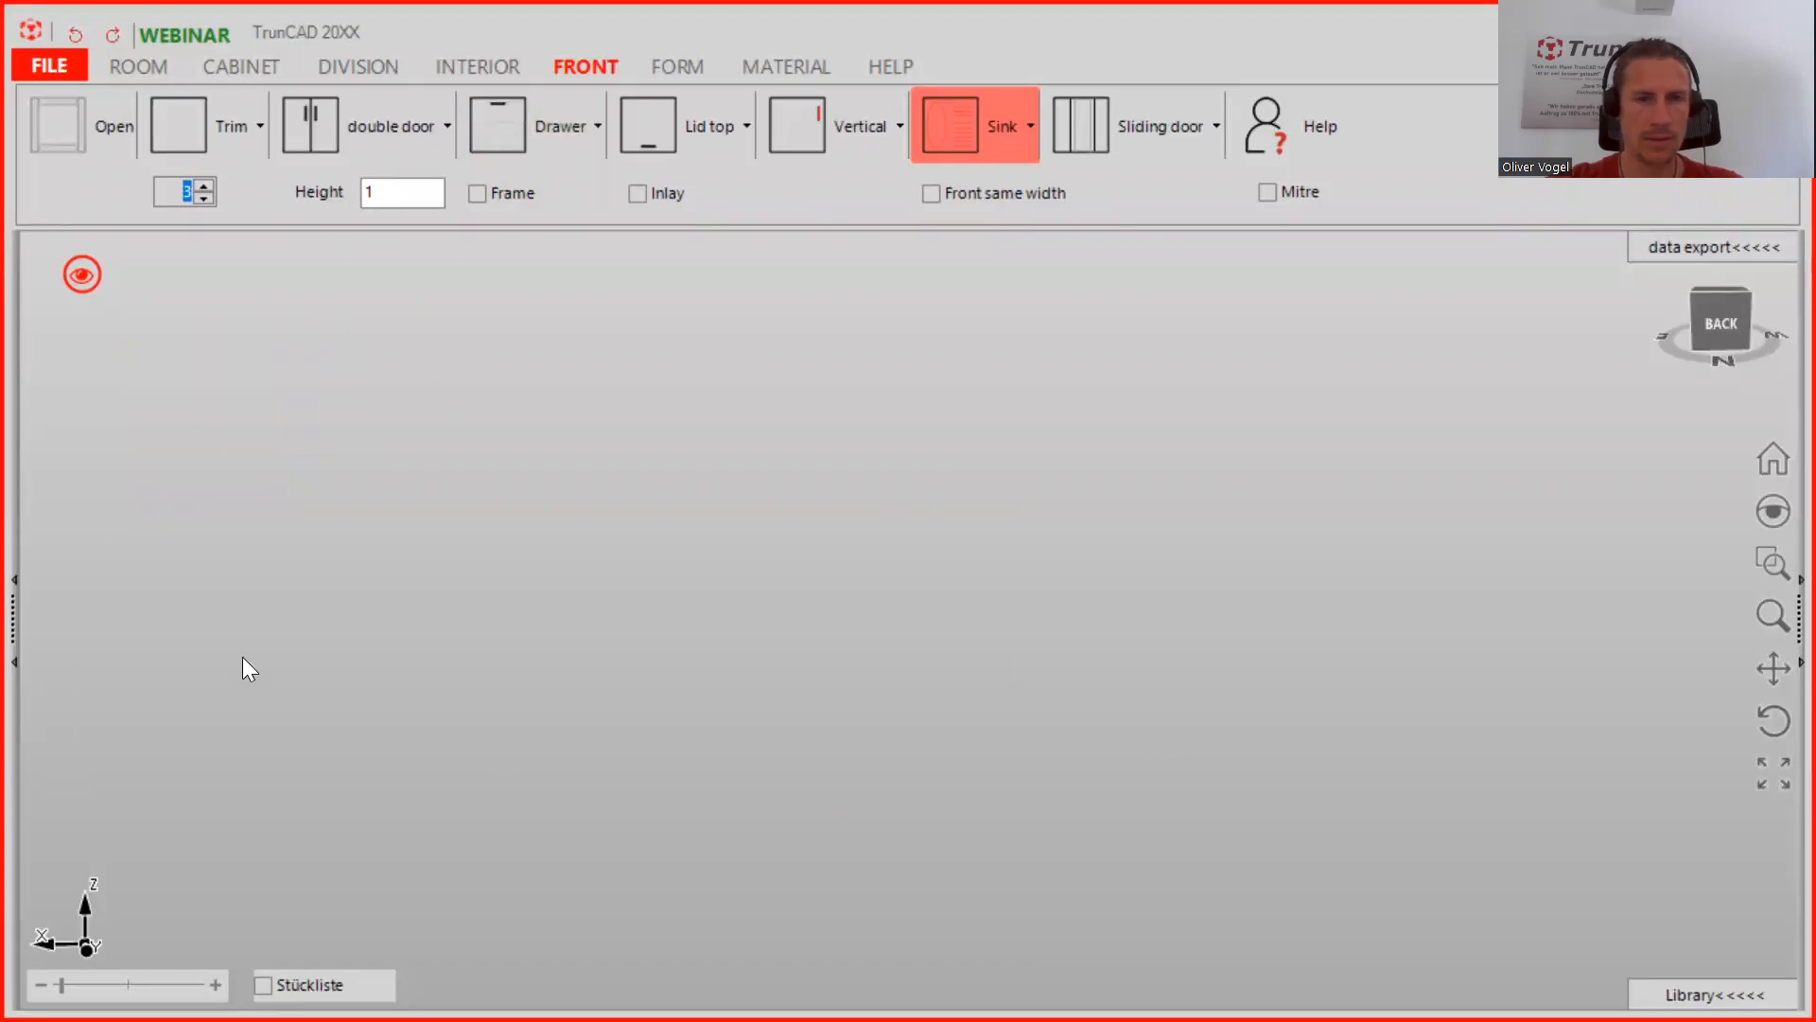
Examine the isolated island's front drawers and its open right compartment from several angles
middle_click_drag(242, 657, 621, 640)
scroll(531, 655, "down", 4)
middle_click_drag(438, 674, 792, 707, "ctrl")
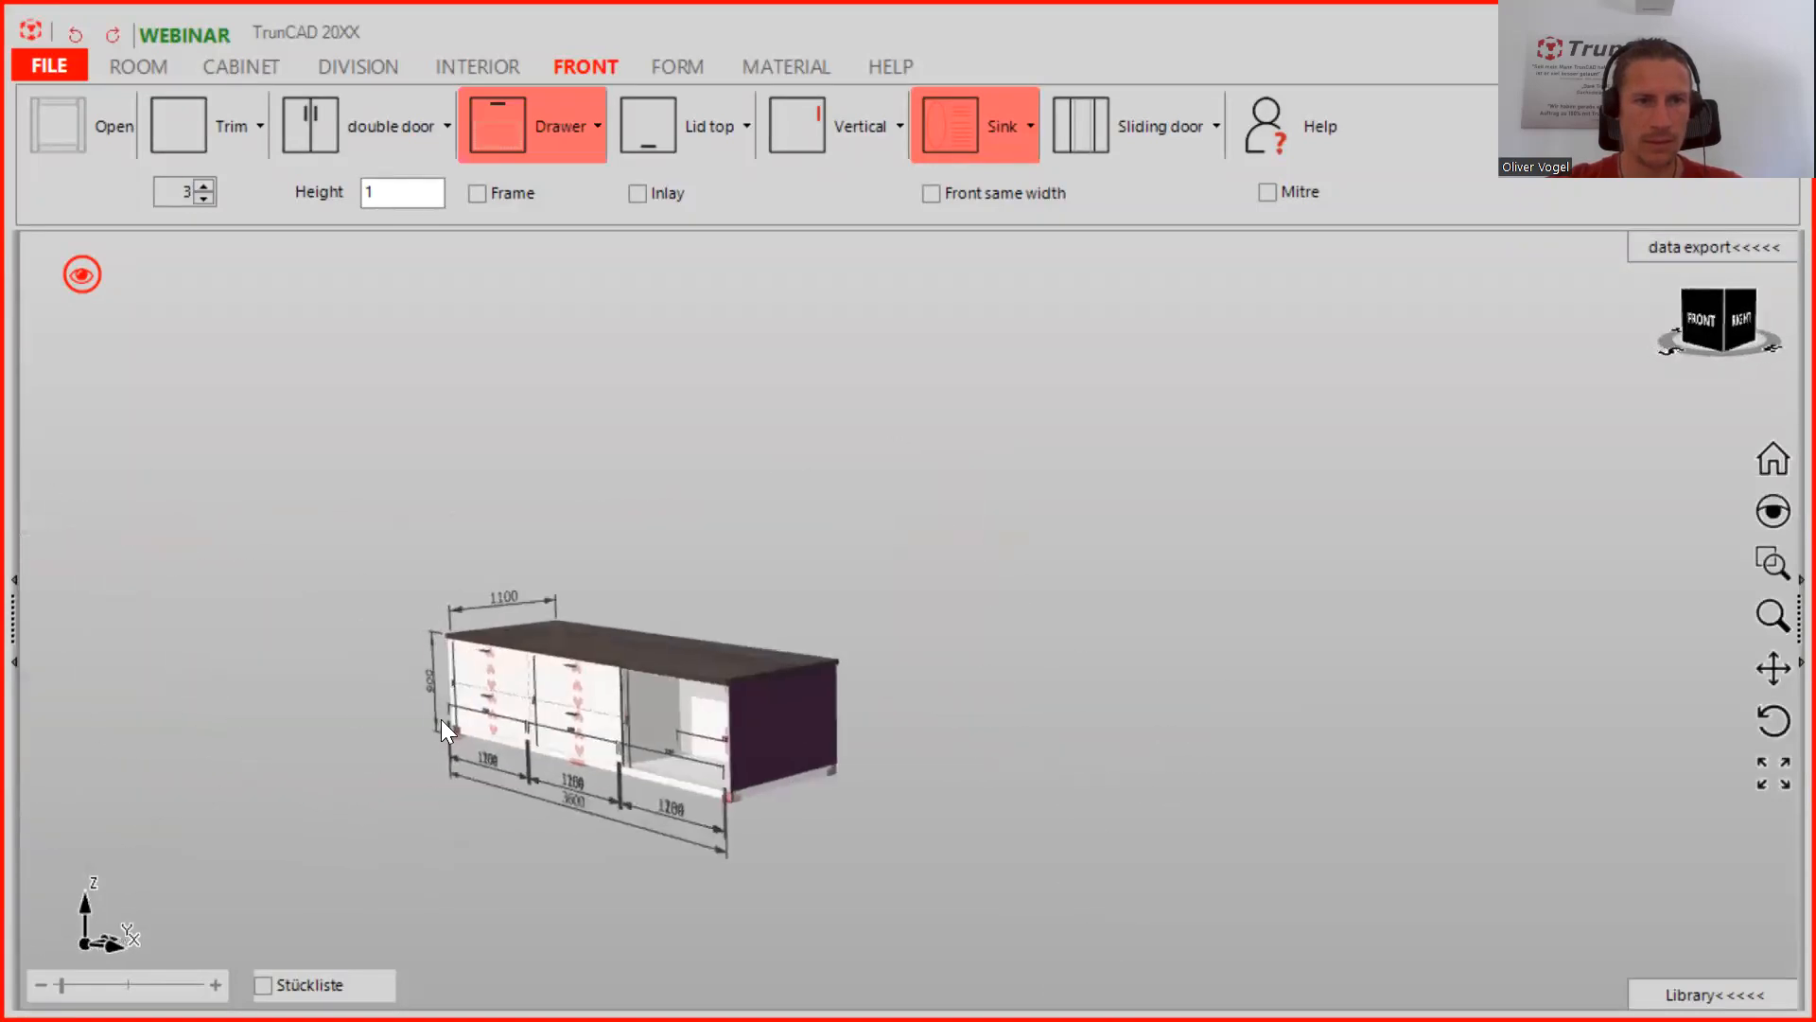
scroll(431, 717, "up", 2)
scroll(432, 718, "up", 2)
middle_click_drag(583, 700, 812, 624)
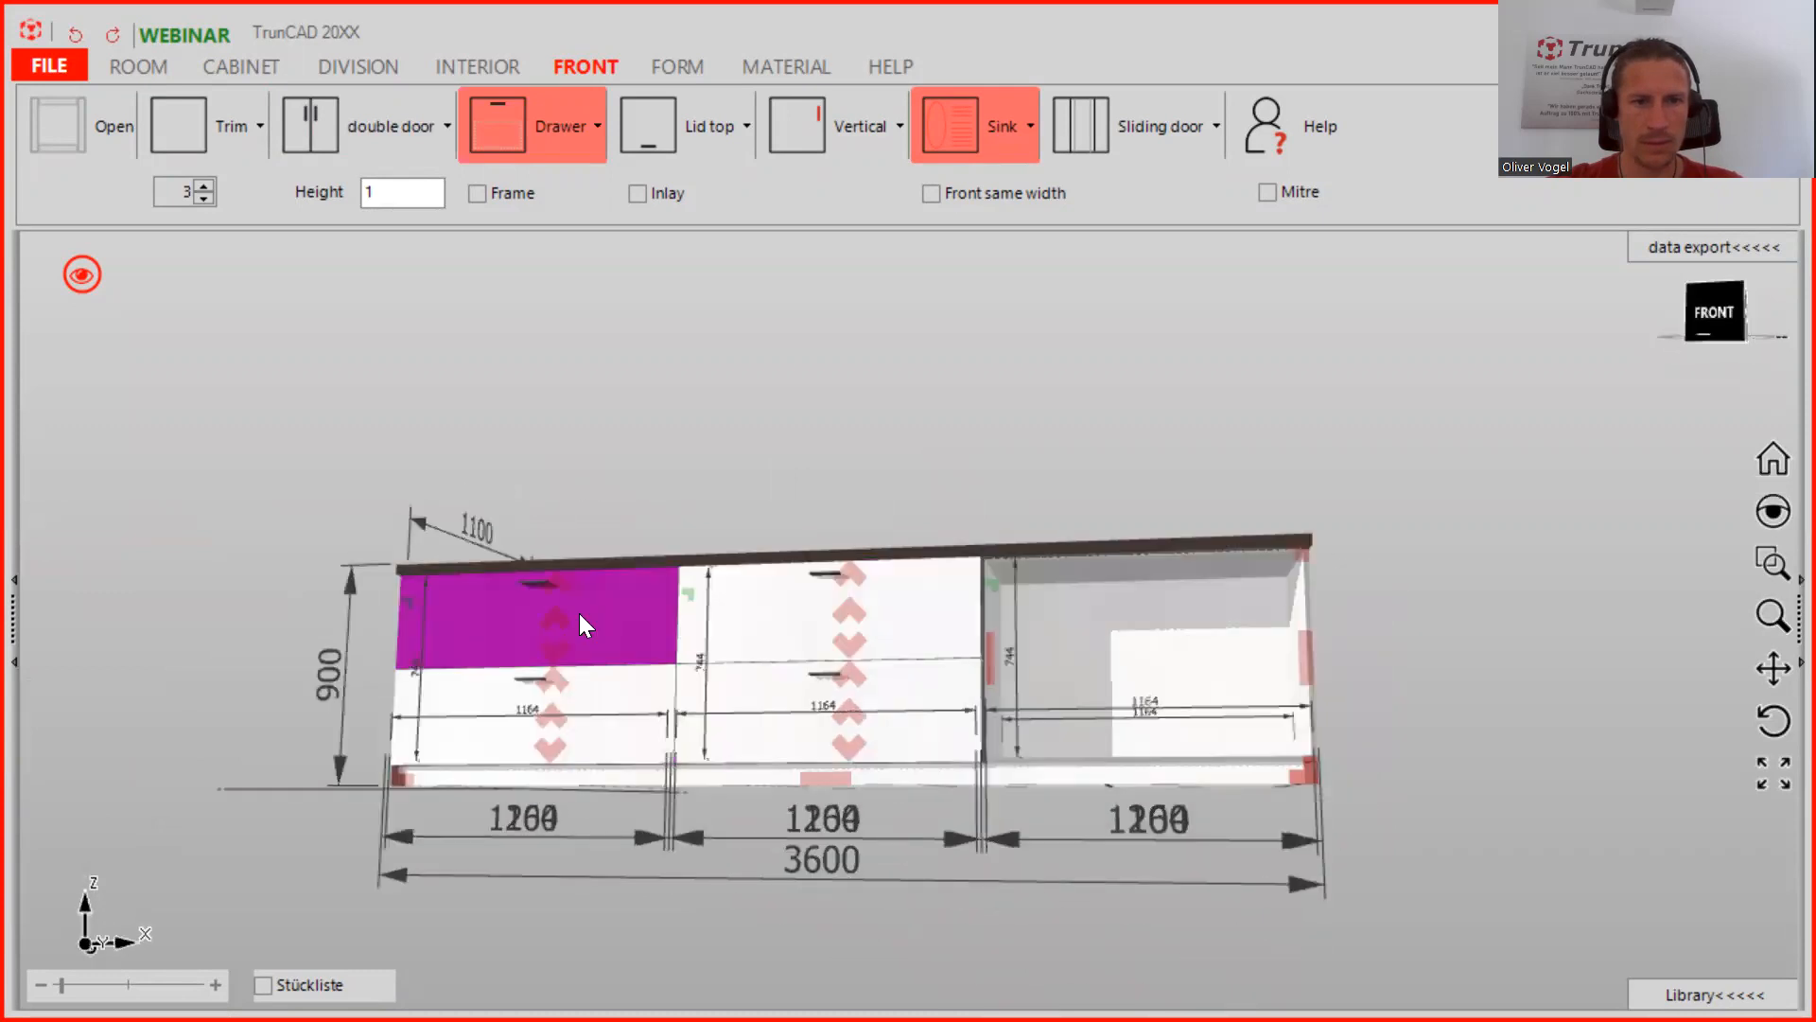
middle_click_drag(623, 707, 1088, 717)
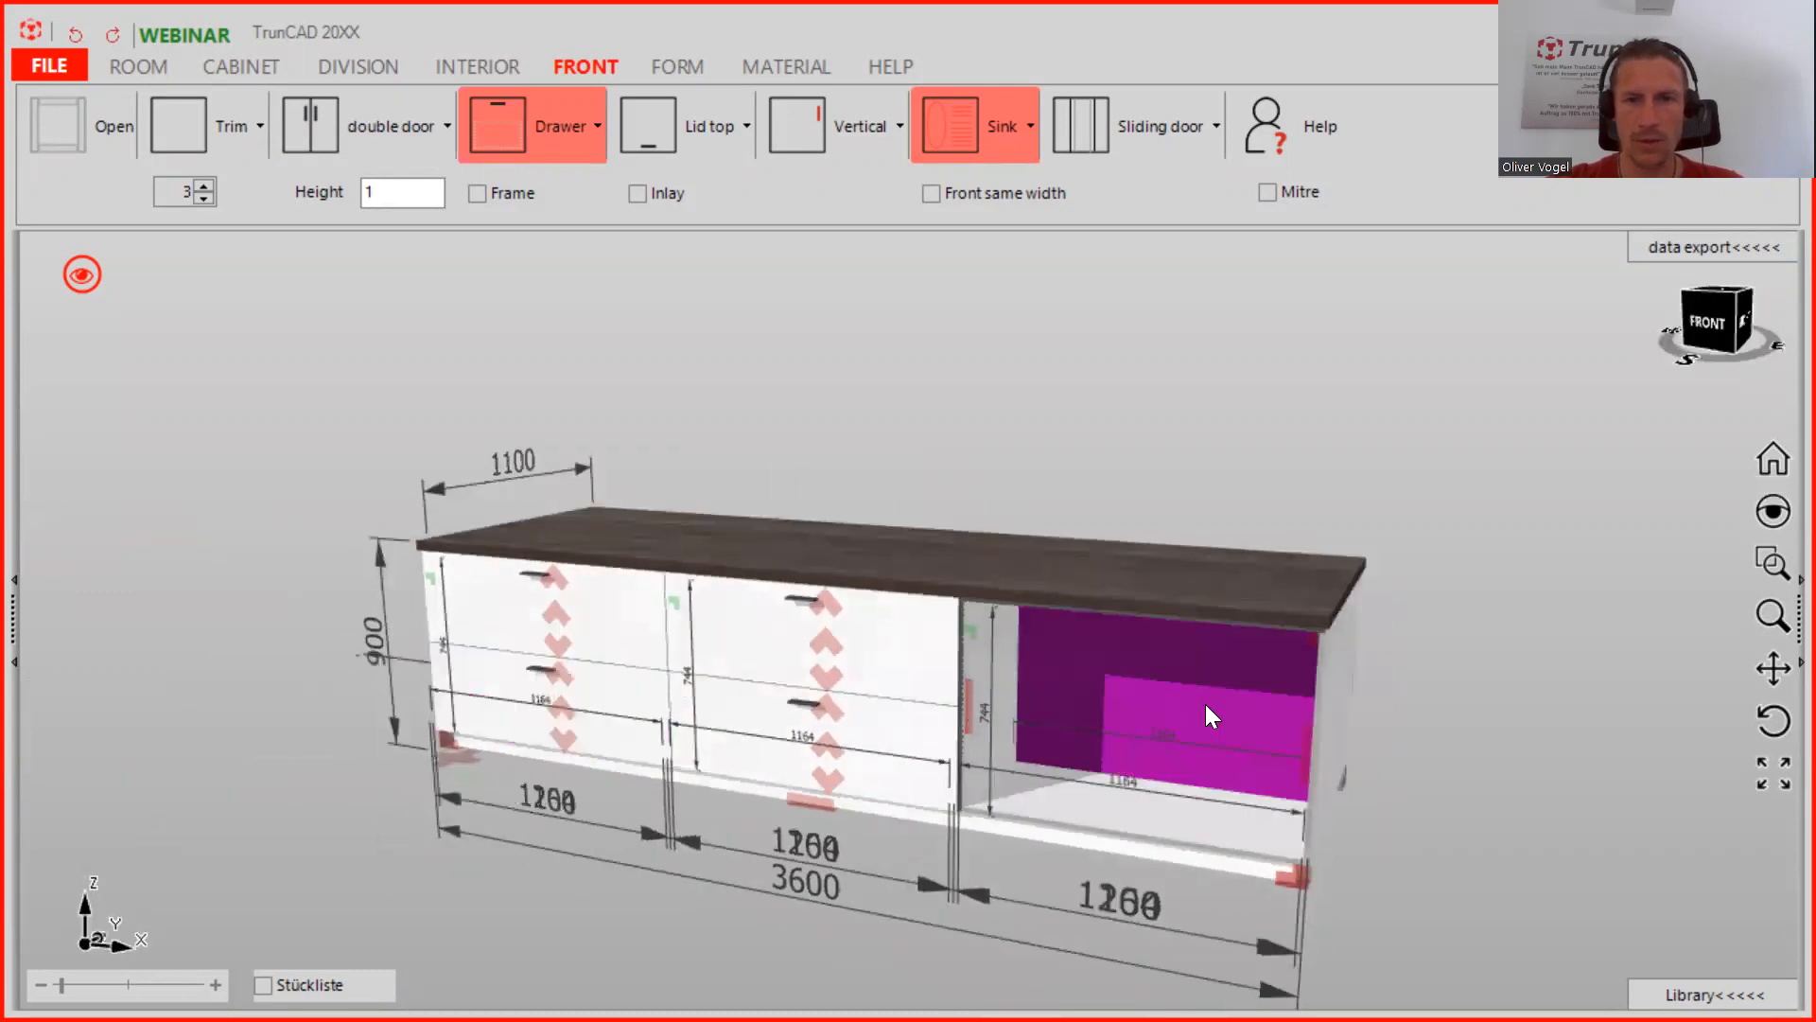
middle_click_drag(1226, 742, 1043, 759)
scroll(1046, 756, "up", 3)
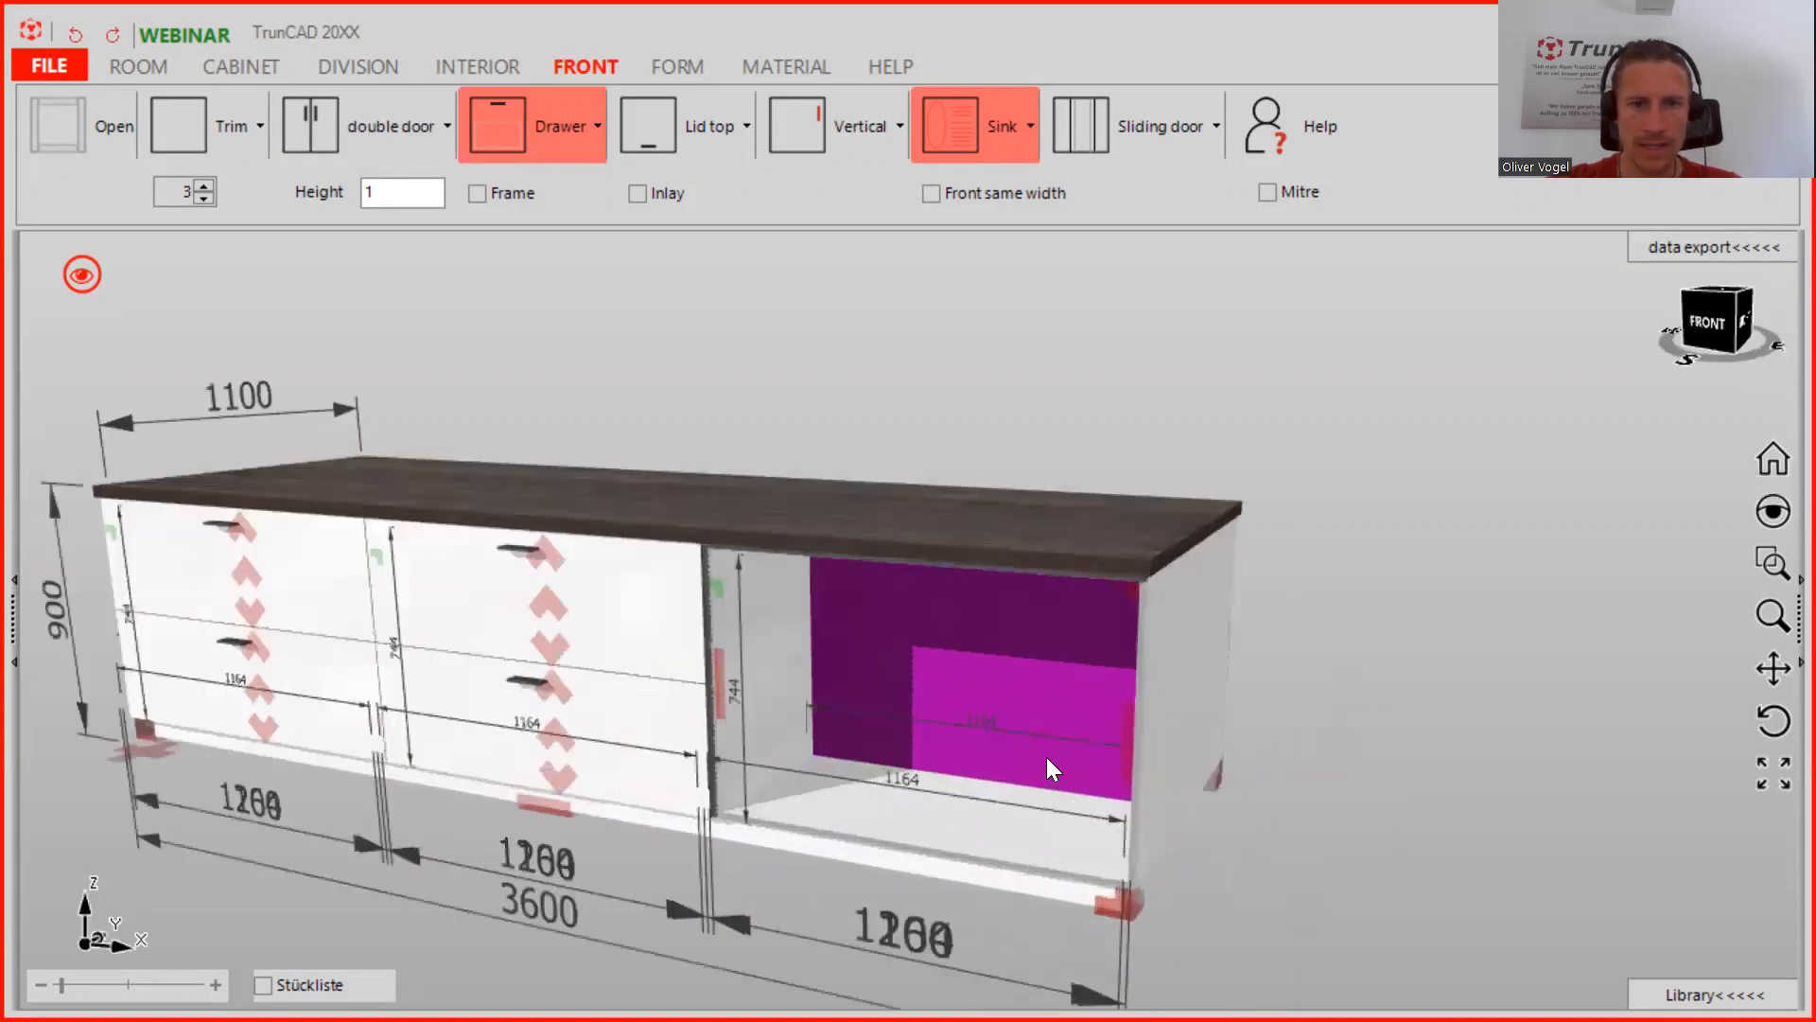
Divide the island's open end section with two horizontal shelves
middle_click_drag(1200, 747, 1184, 698)
scroll(1171, 689, "up", 2)
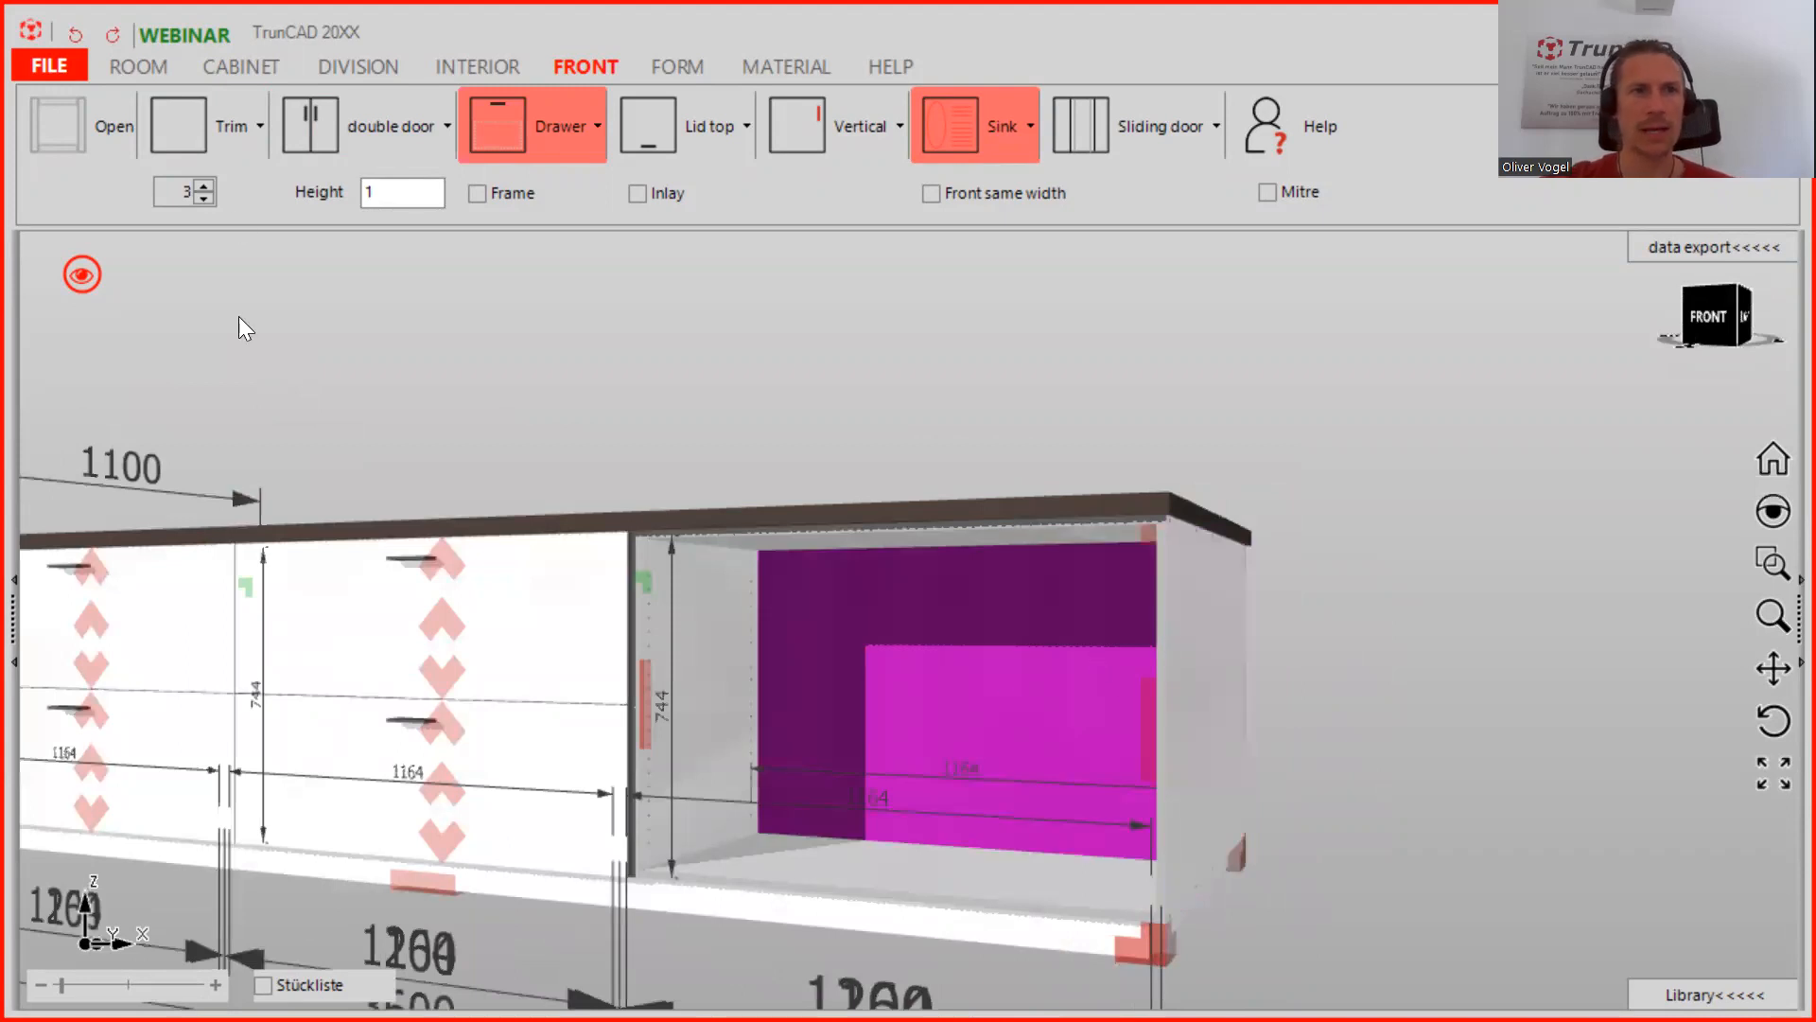
left_click(356, 73)
left_click(227, 119)
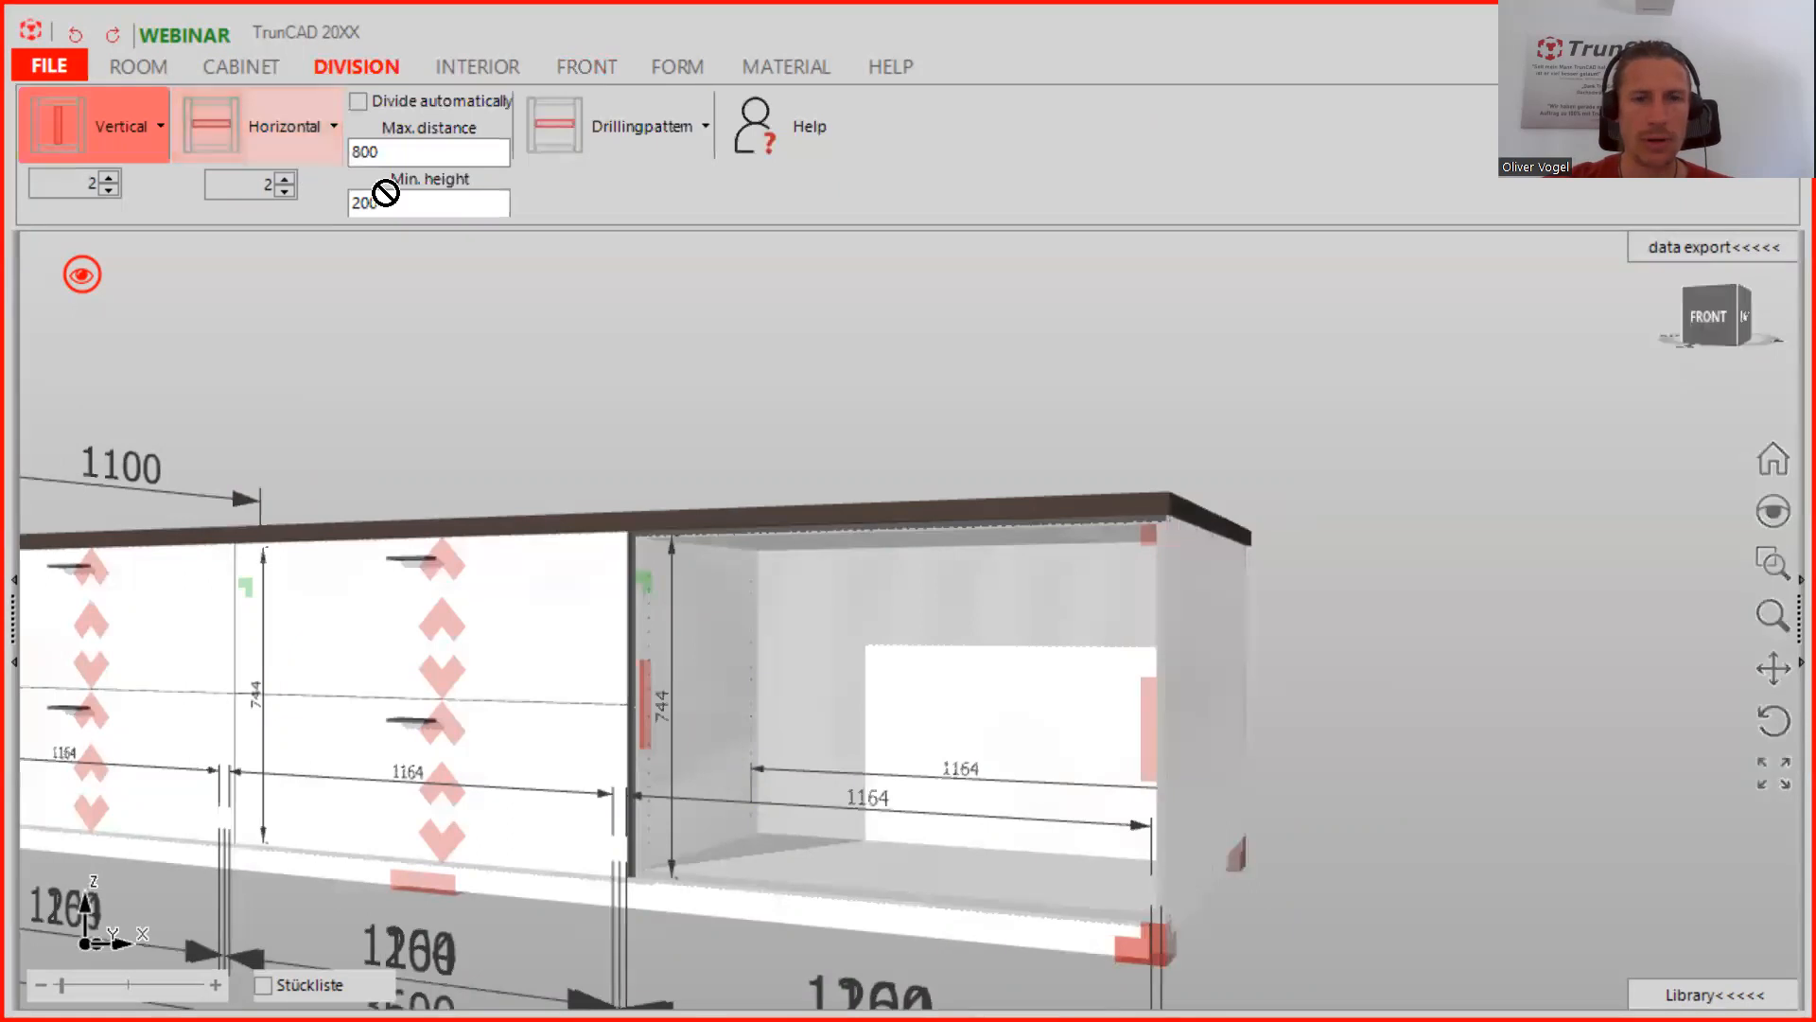
left_click(845, 644)
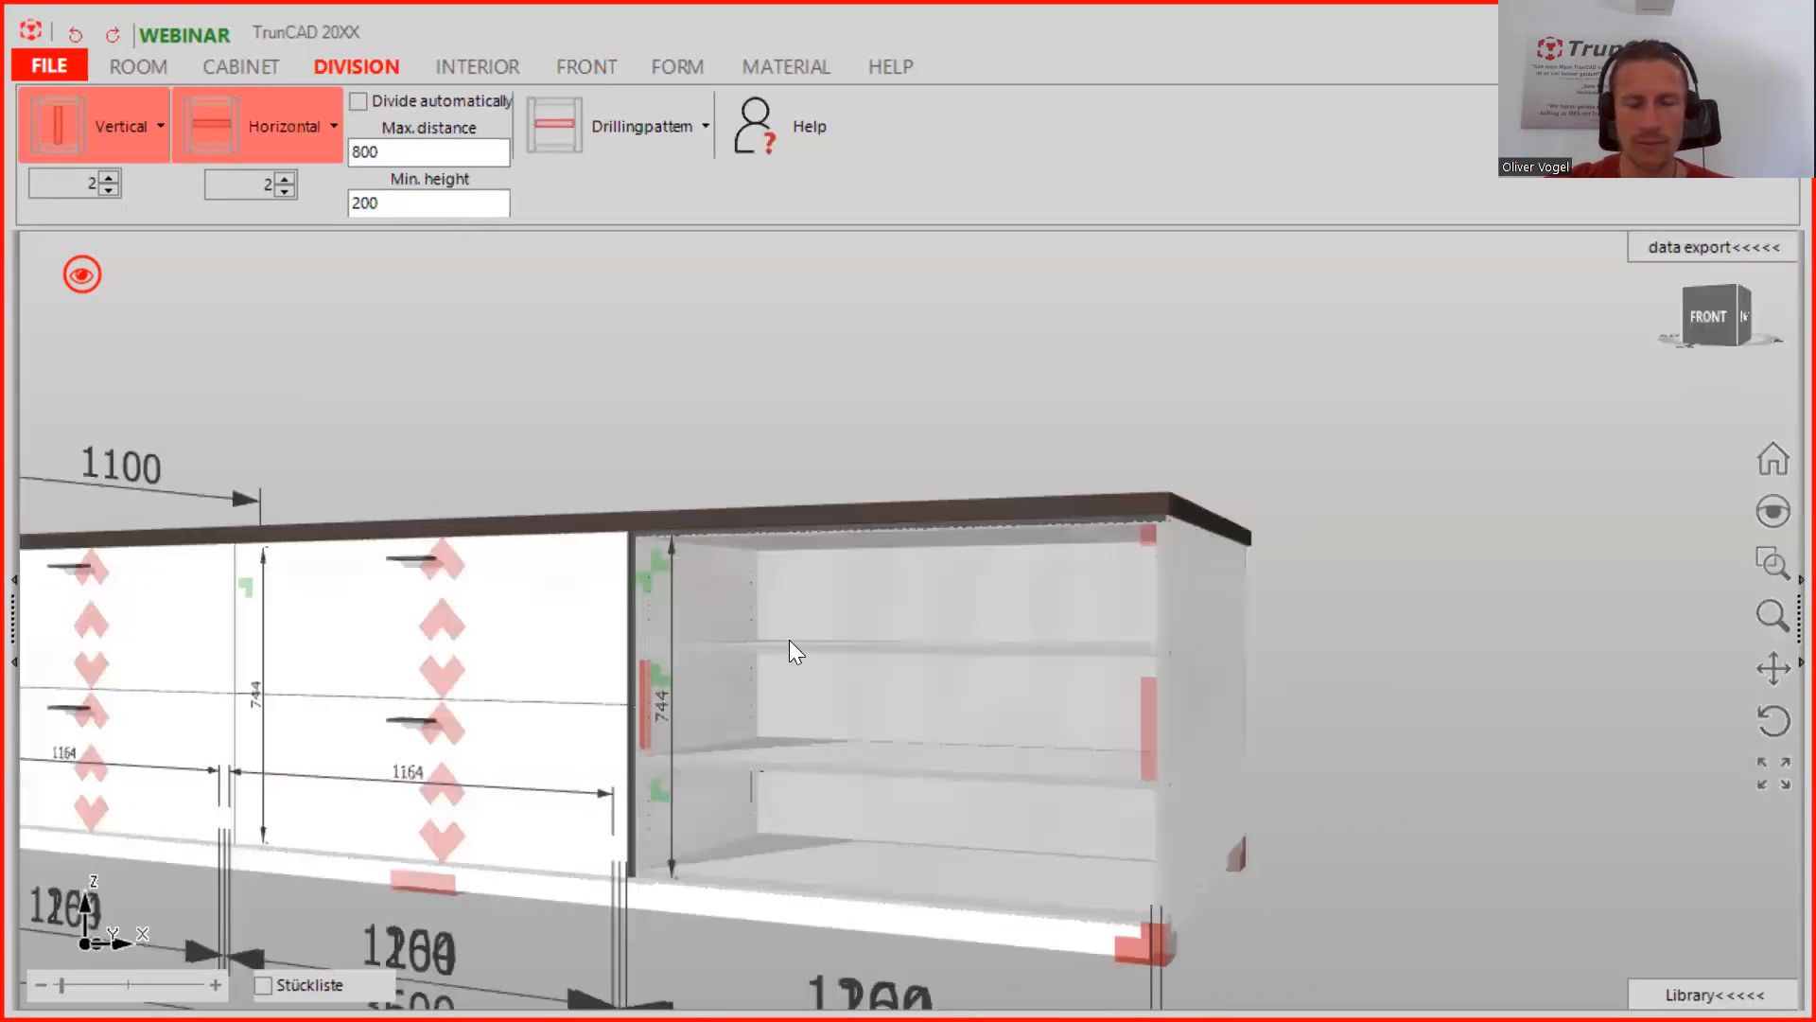
Set the area height of the middle compartment between the two shelves to 2
middle_click_drag(875, 651, 856, 637)
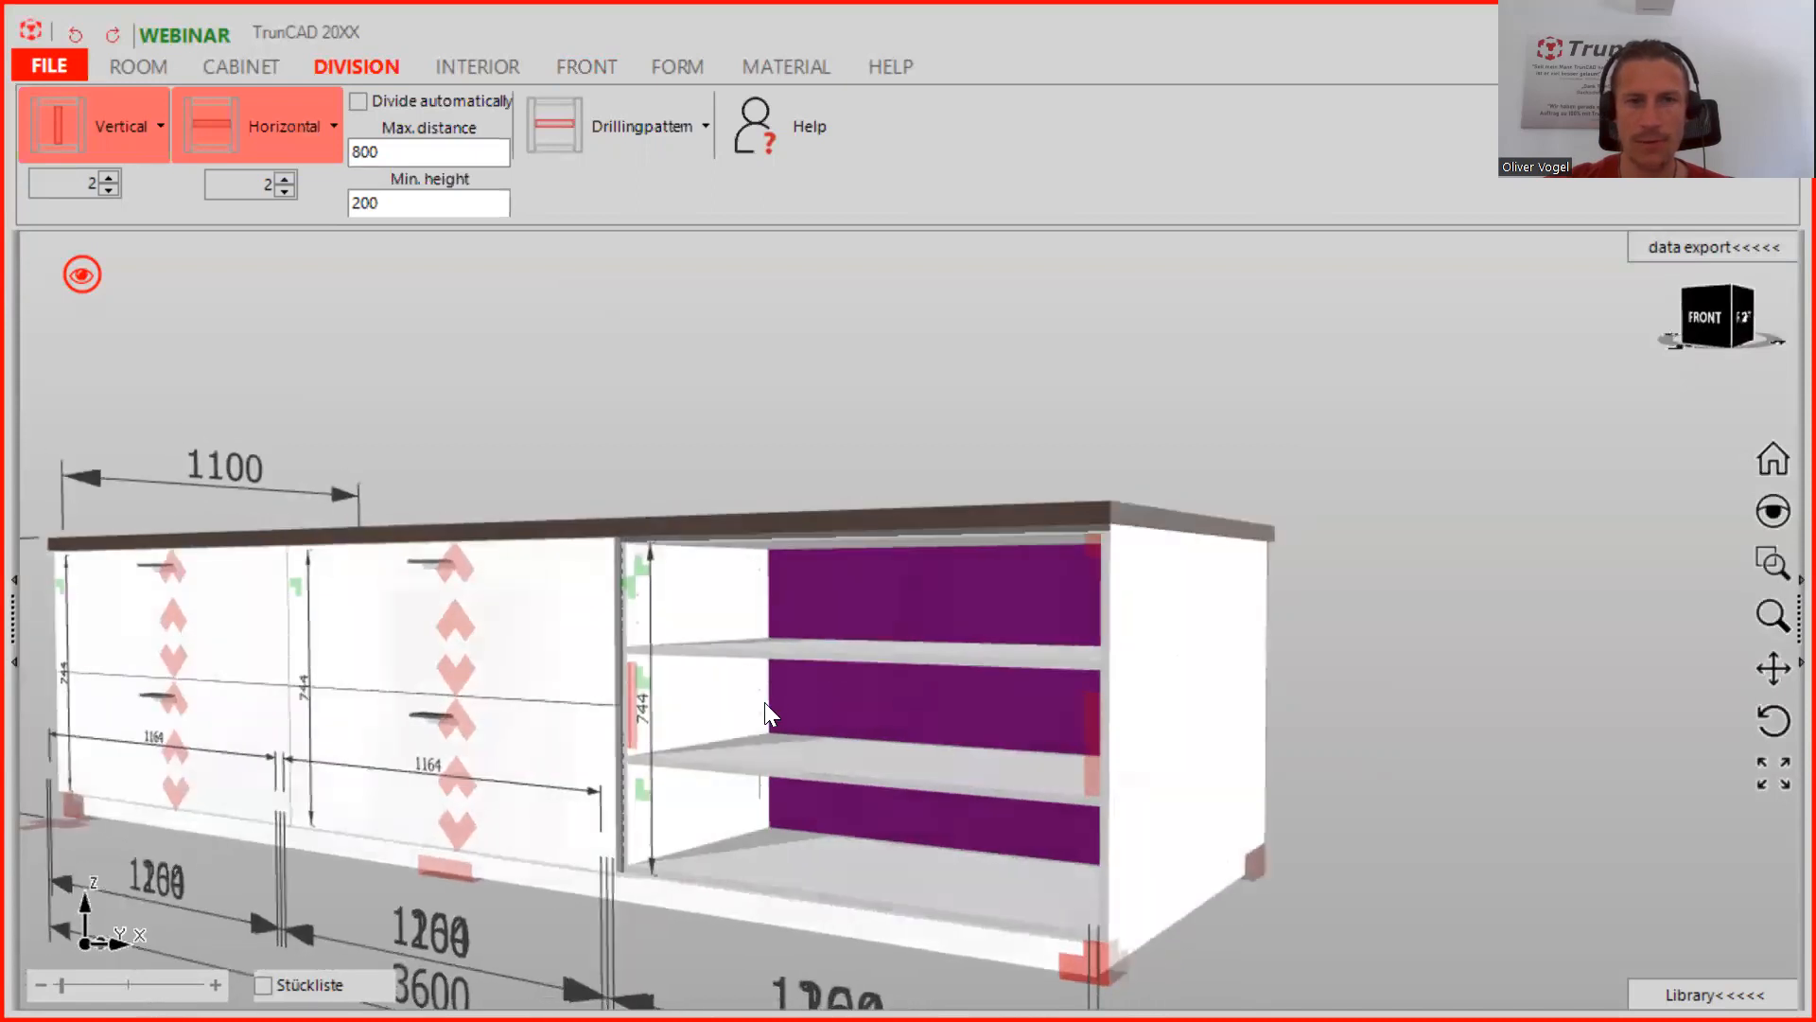
scroll(740, 704, "up", 4)
scroll(596, 655, "down", 5)
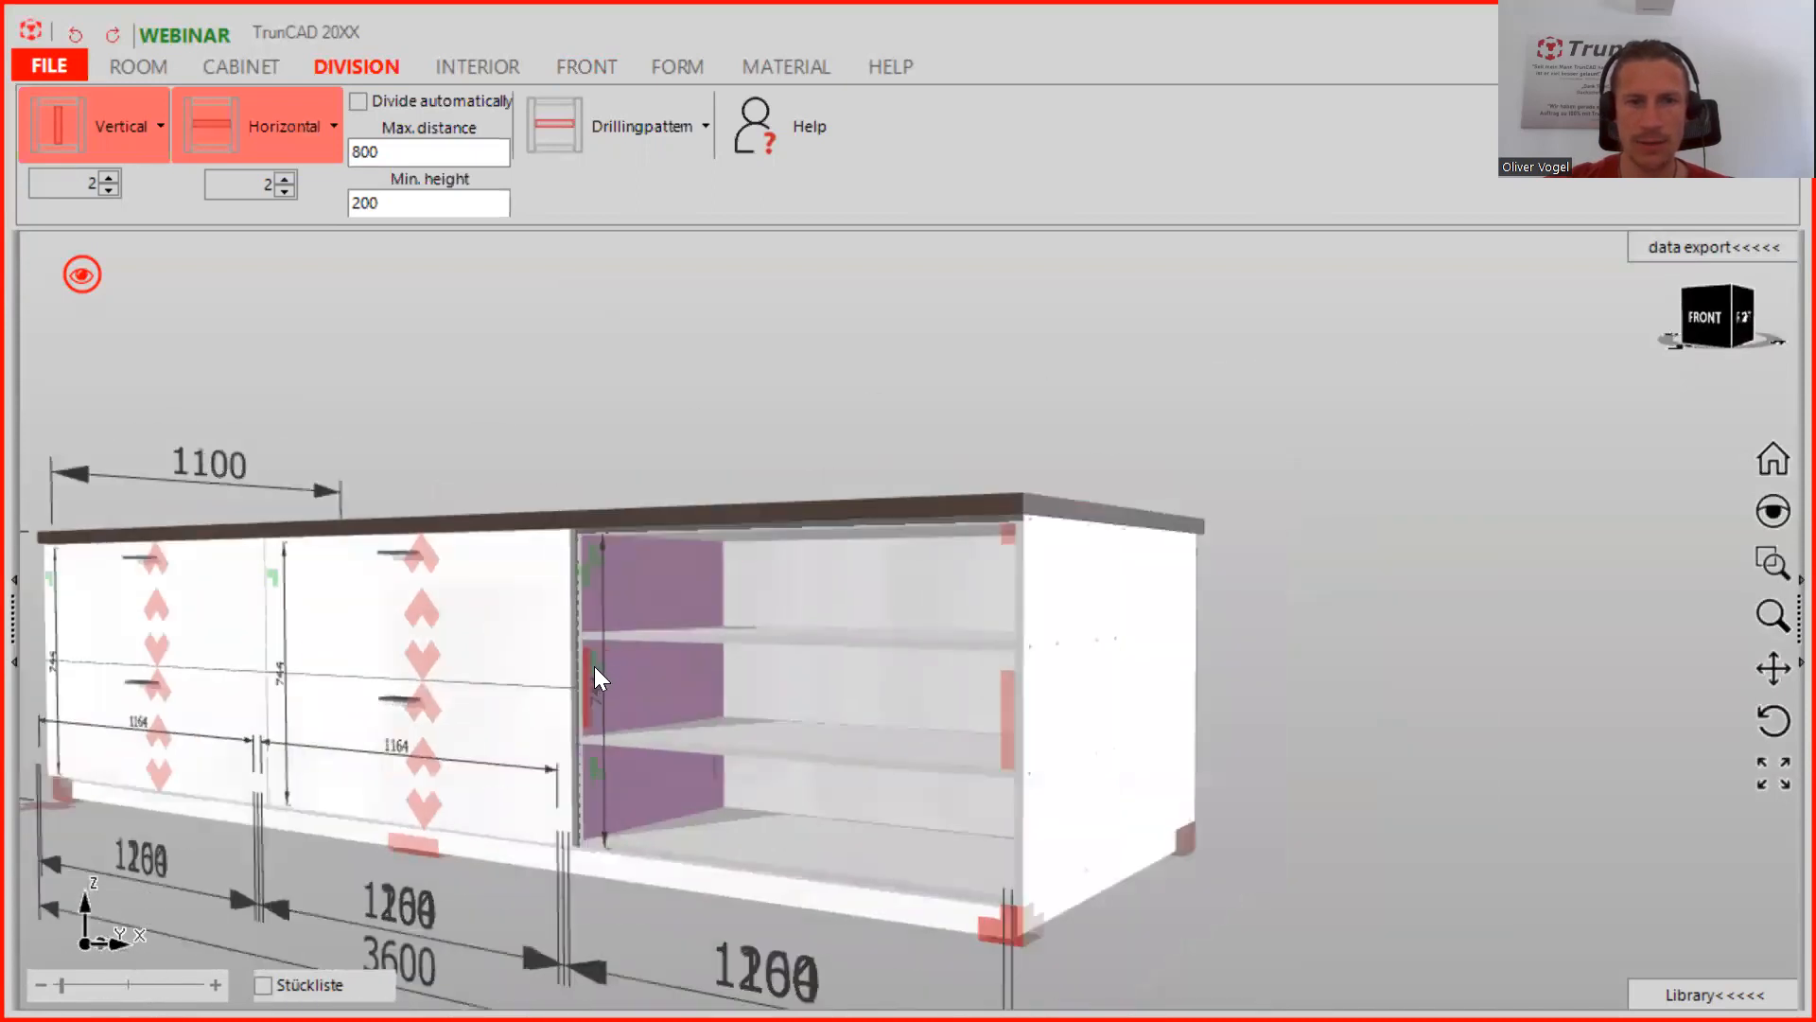
right_click(596, 676)
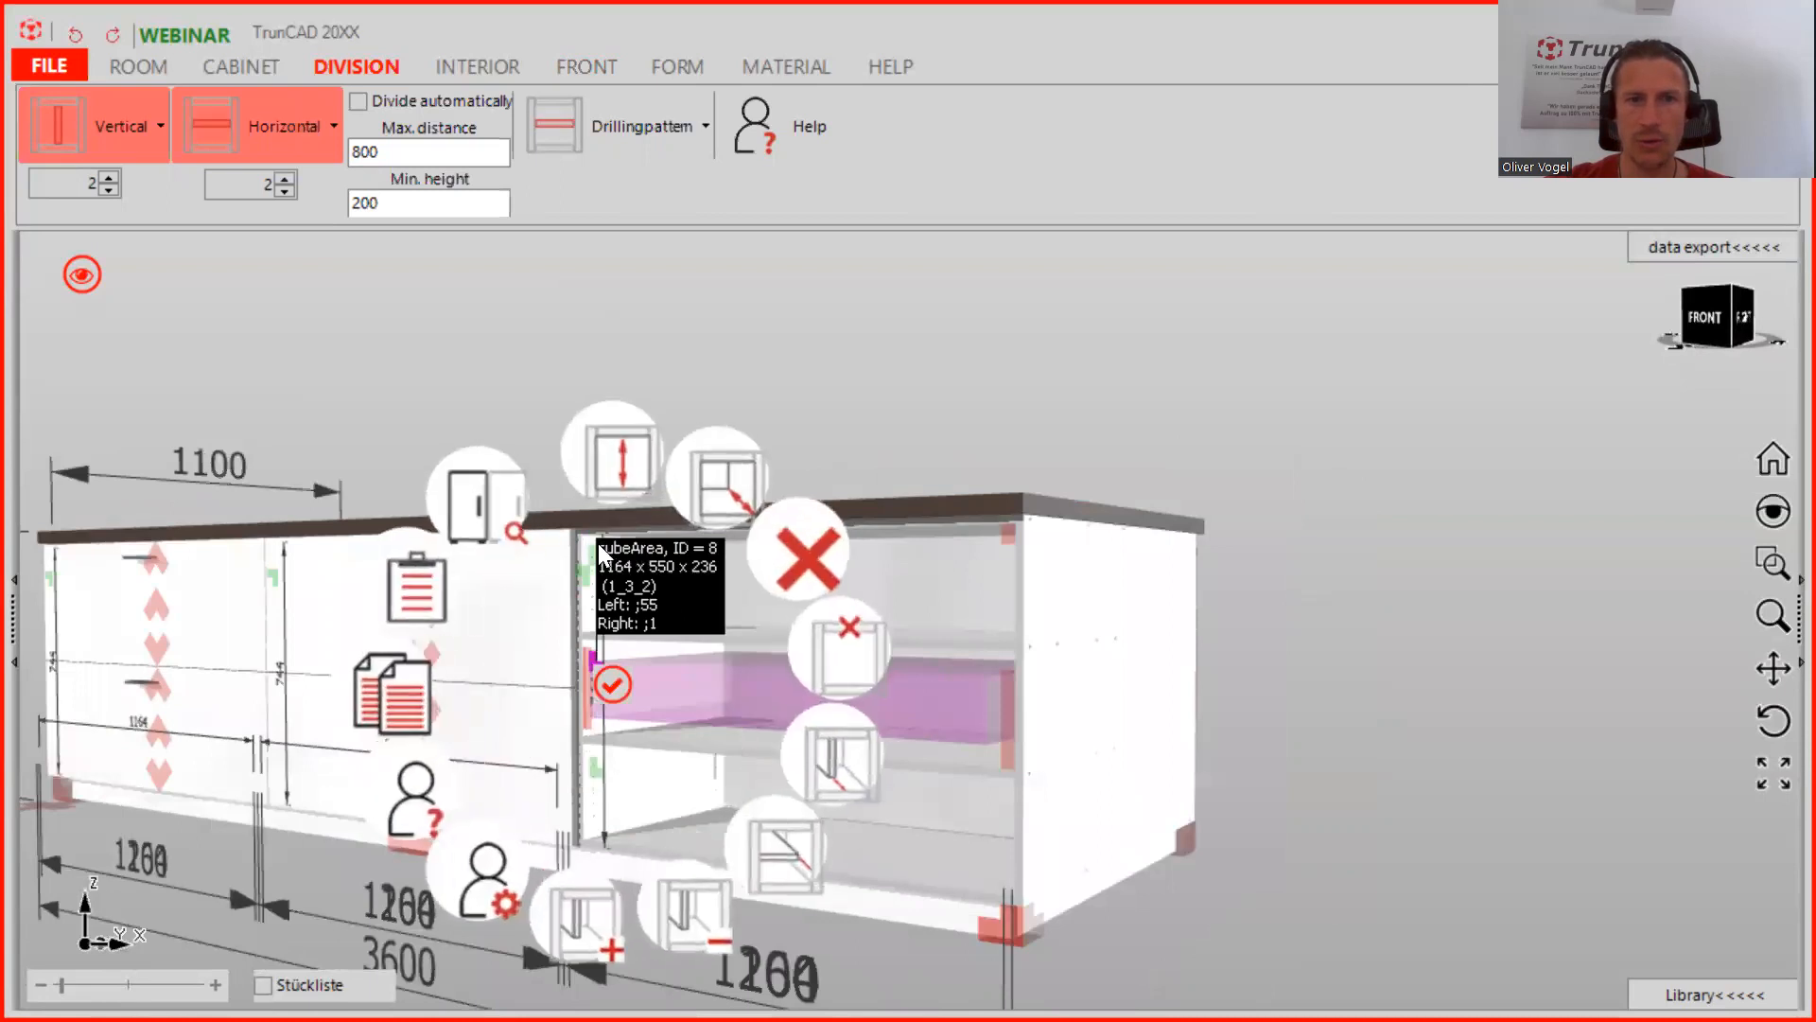
left_click(614, 481)
type("2")
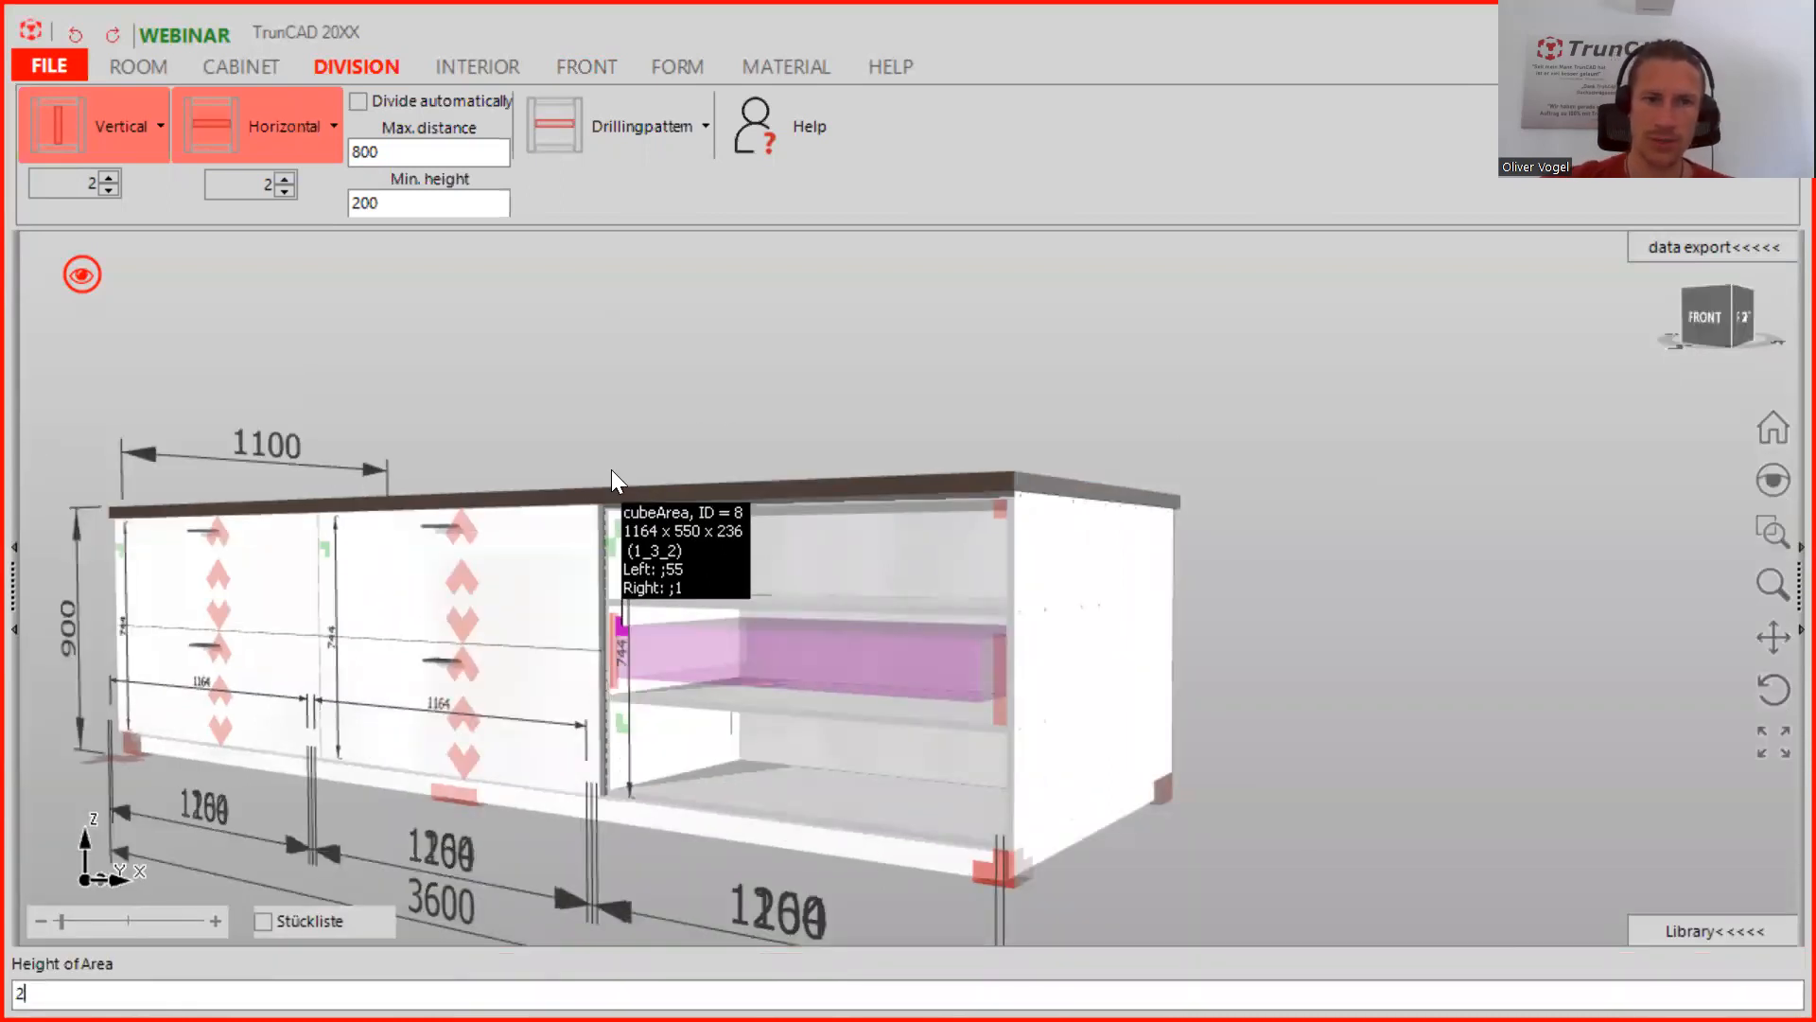
key("Return")
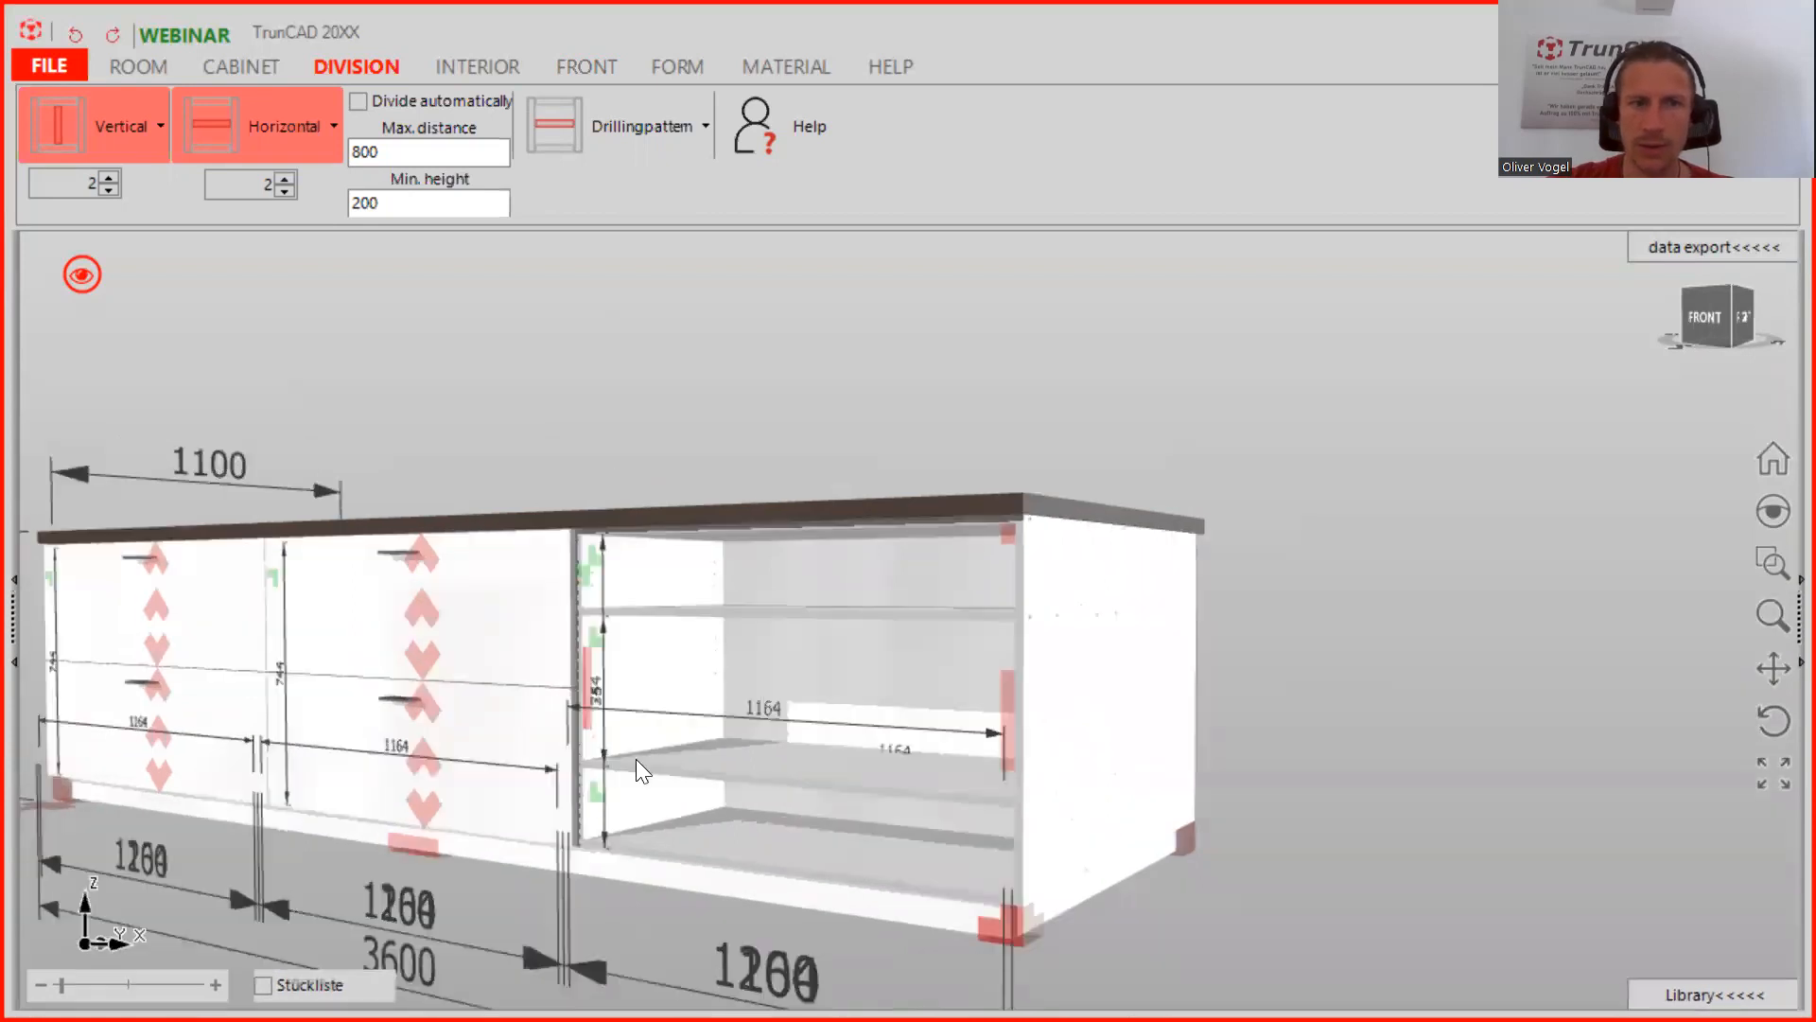
Set the front count to 1 and fit drawer fronts without the Sink option to the open section's top and bottom compartments
scroll(600, 691, "up", 2)
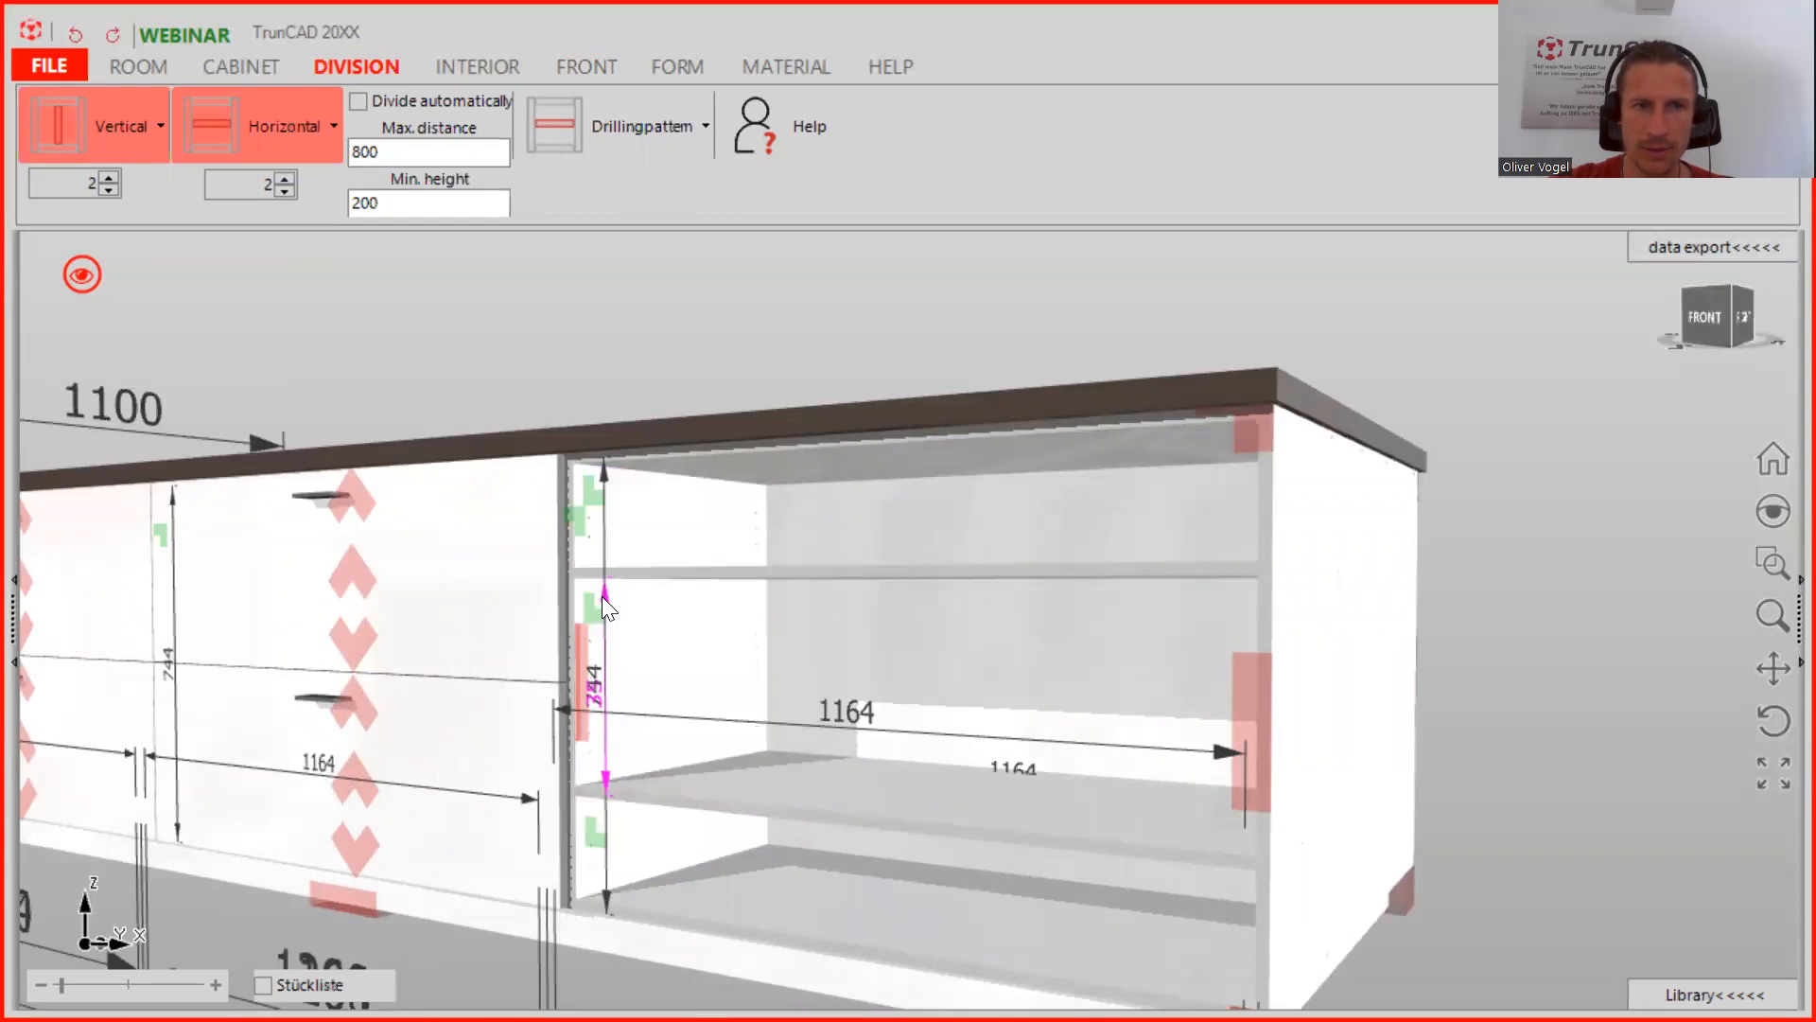
scroll(603, 597, "up", 2)
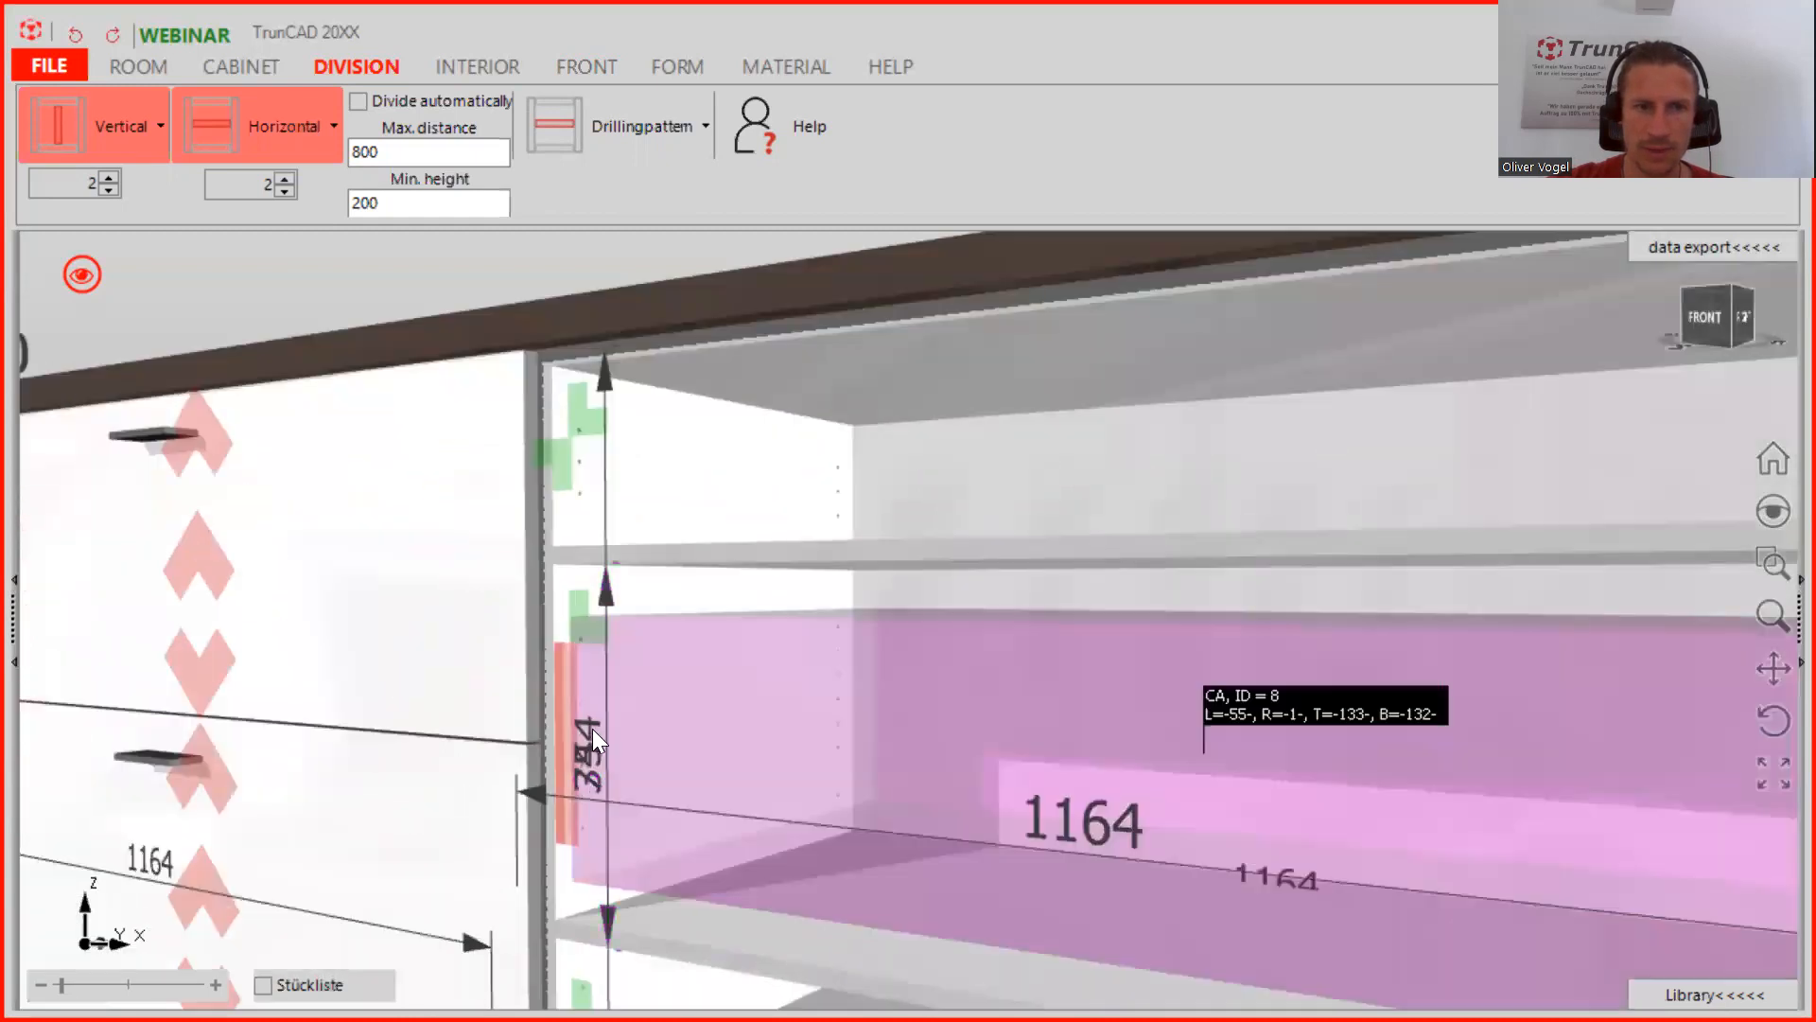
scroll(599, 724, "down", 5)
middle_click_drag(780, 734, 813, 700)
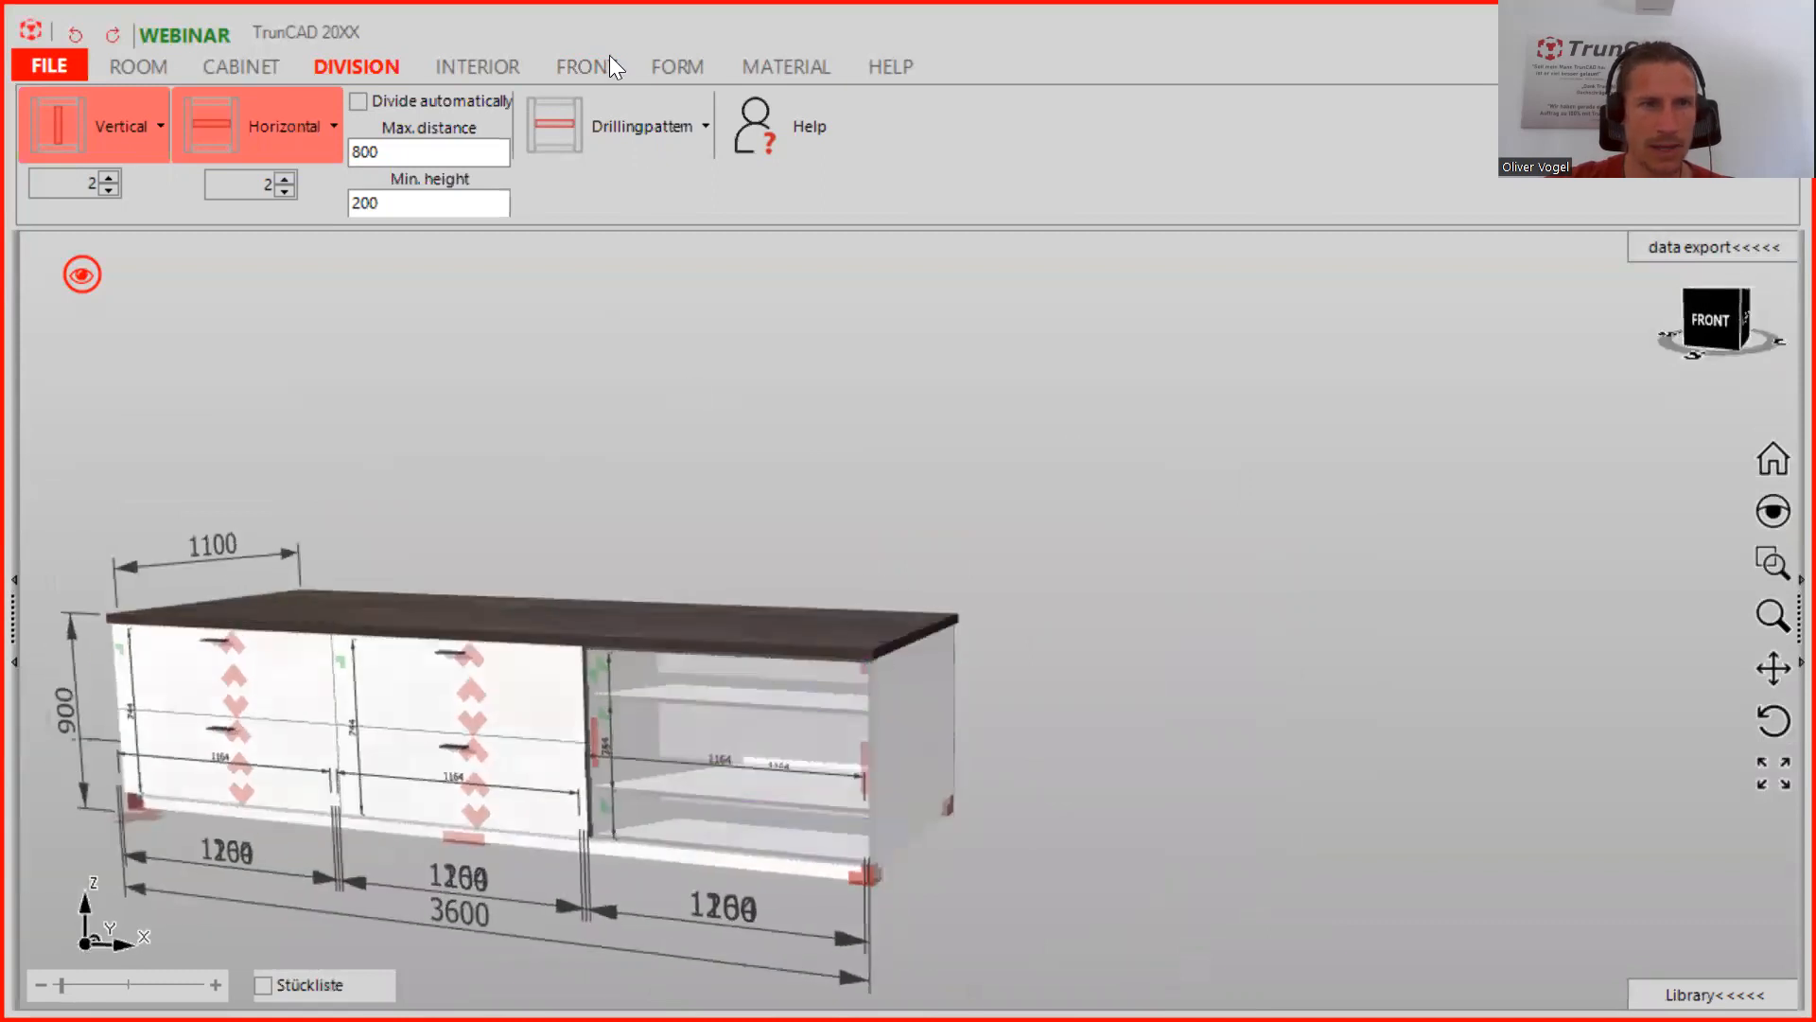
left_click(579, 65)
double_click(193, 193)
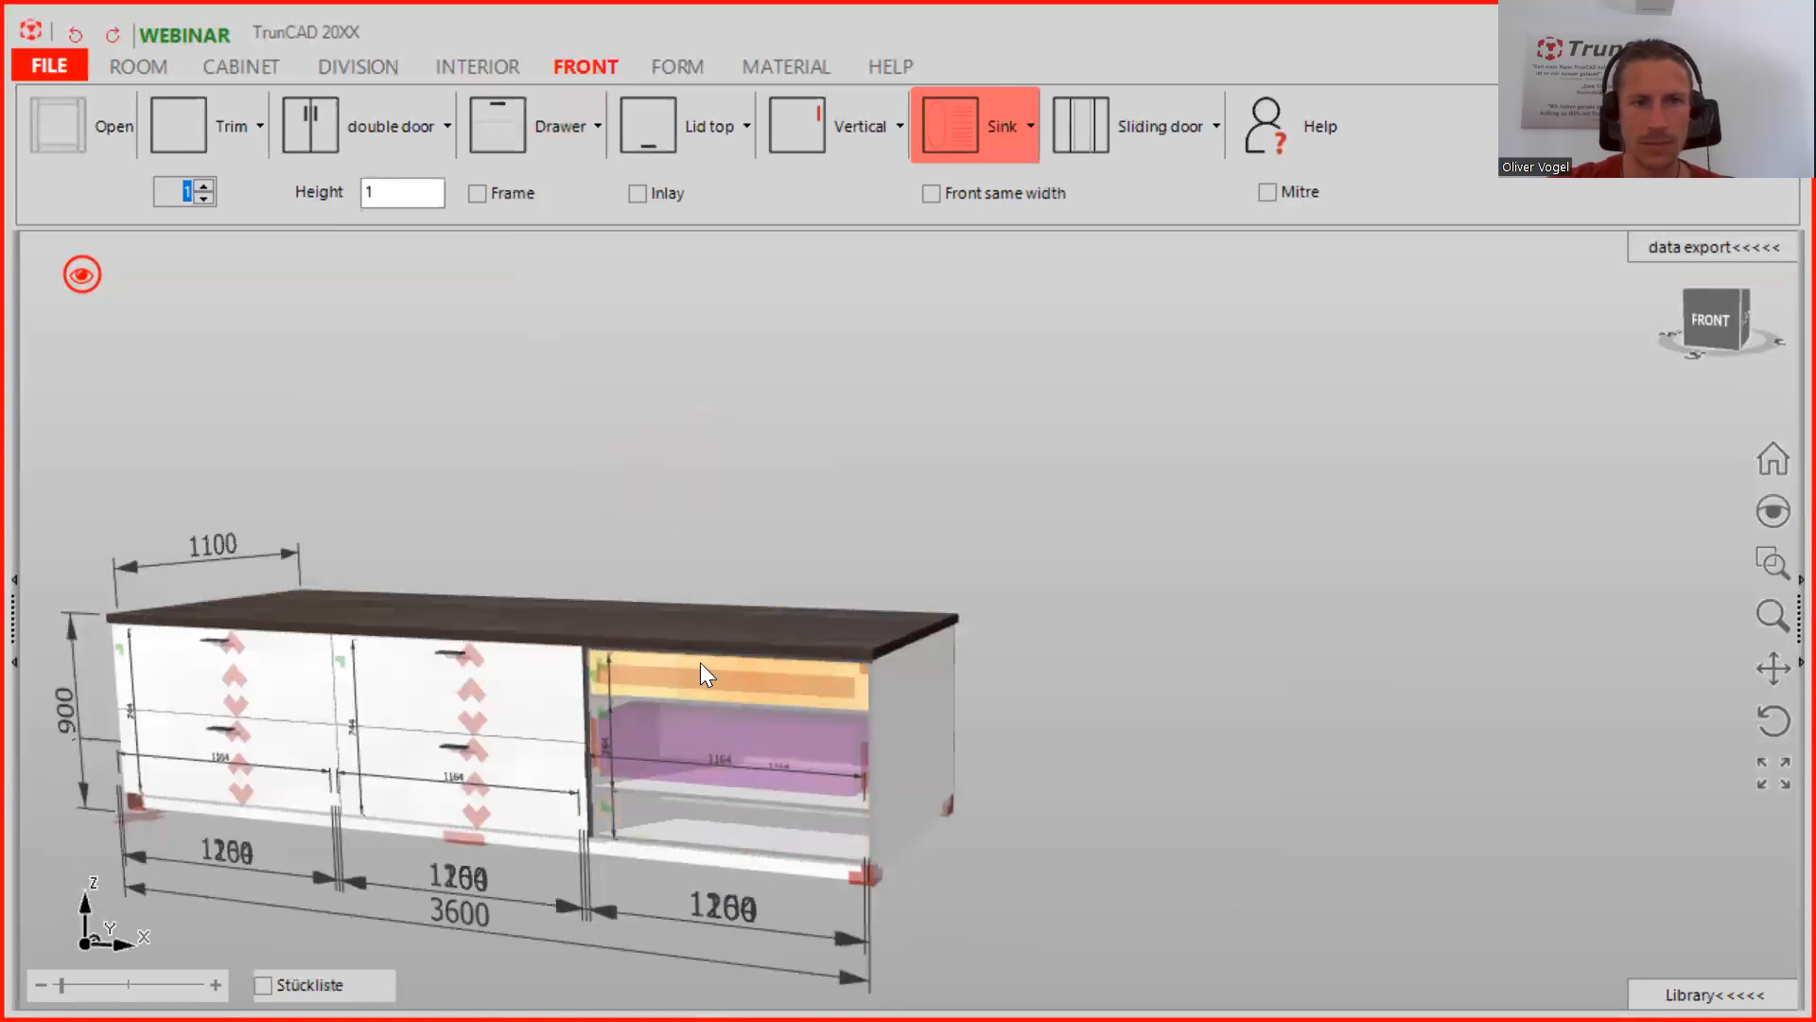
left_click(745, 607)
left_click(530, 125)
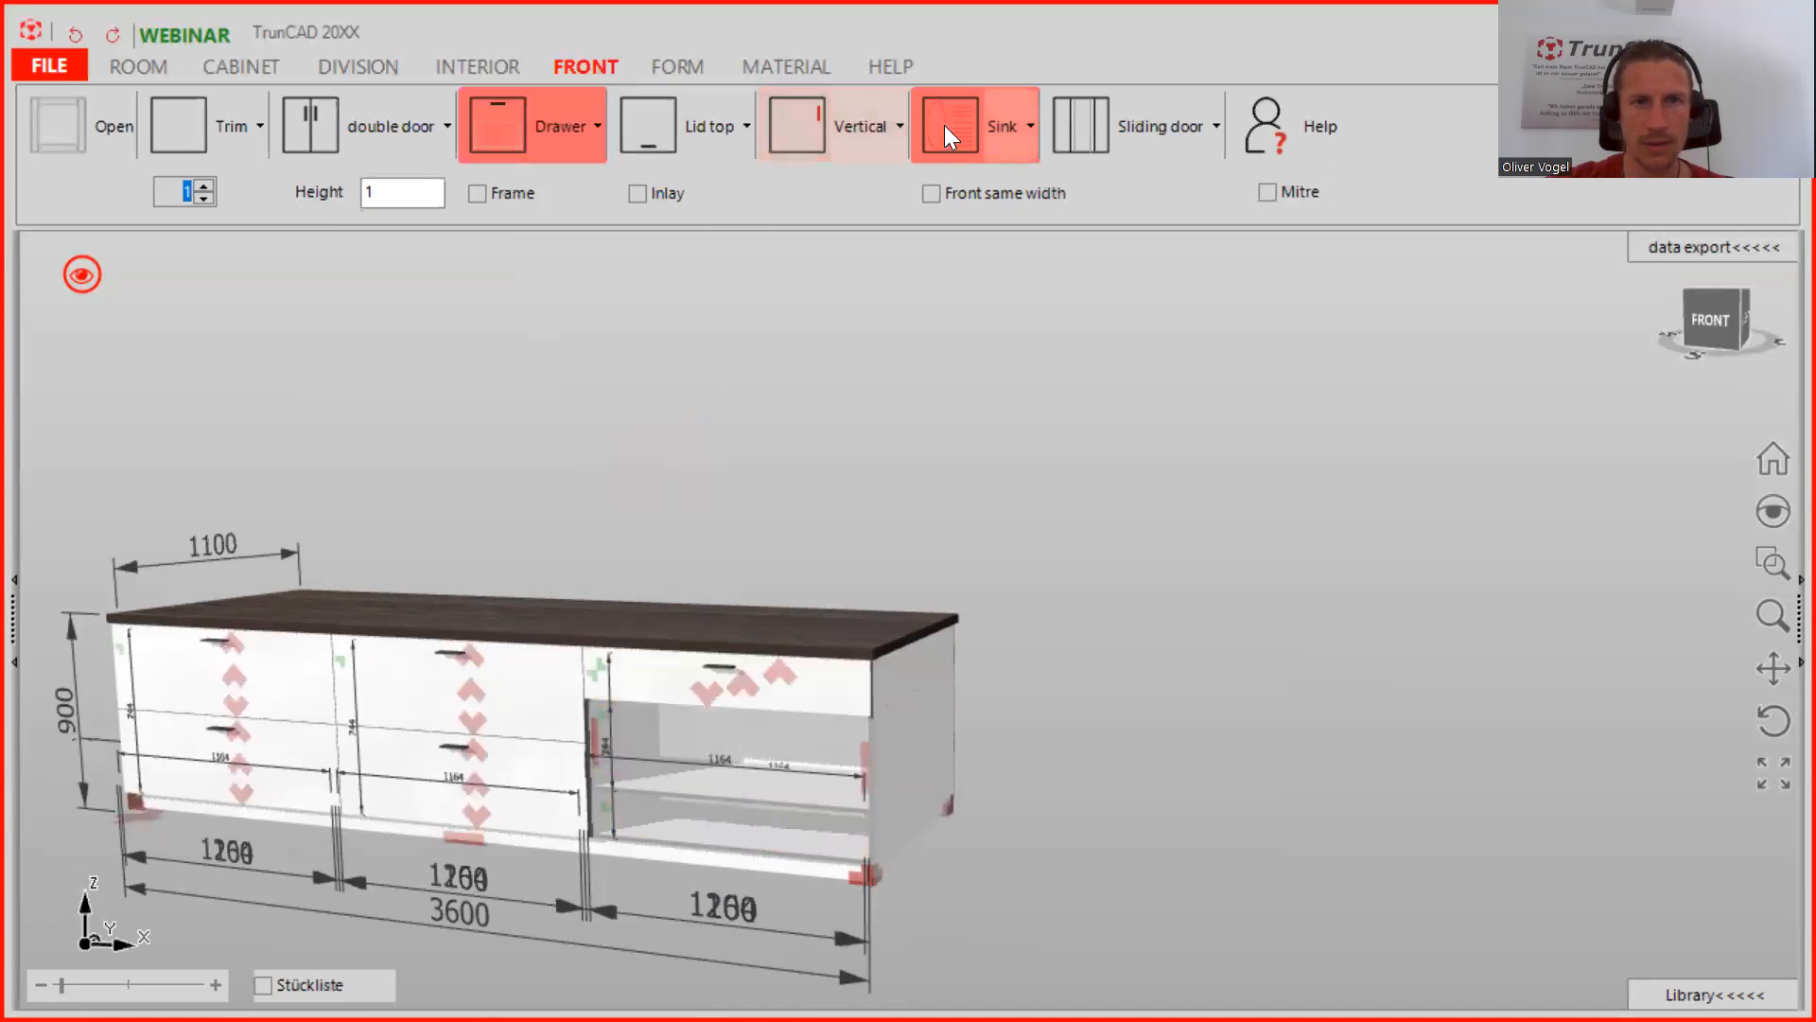
left_click(738, 829)
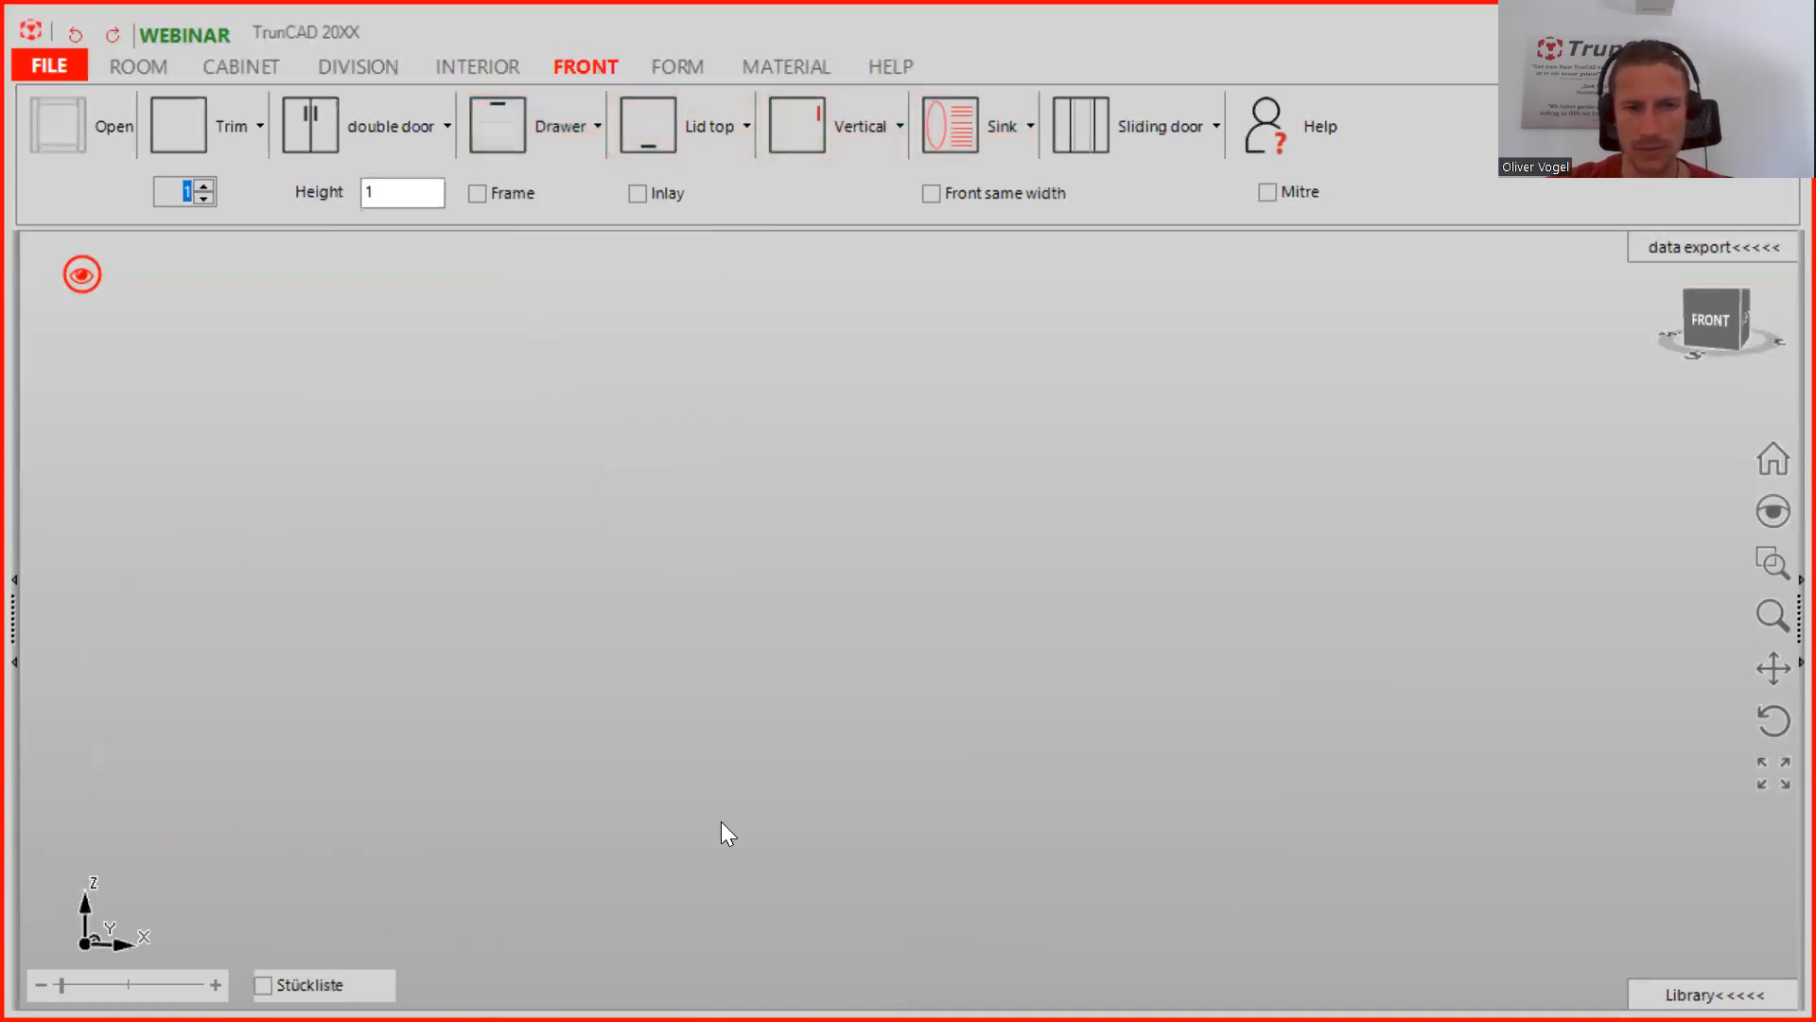
Insert a new cabinet into the open middle compartment between the two single drawer fronts
scroll(795, 787, "up", 5)
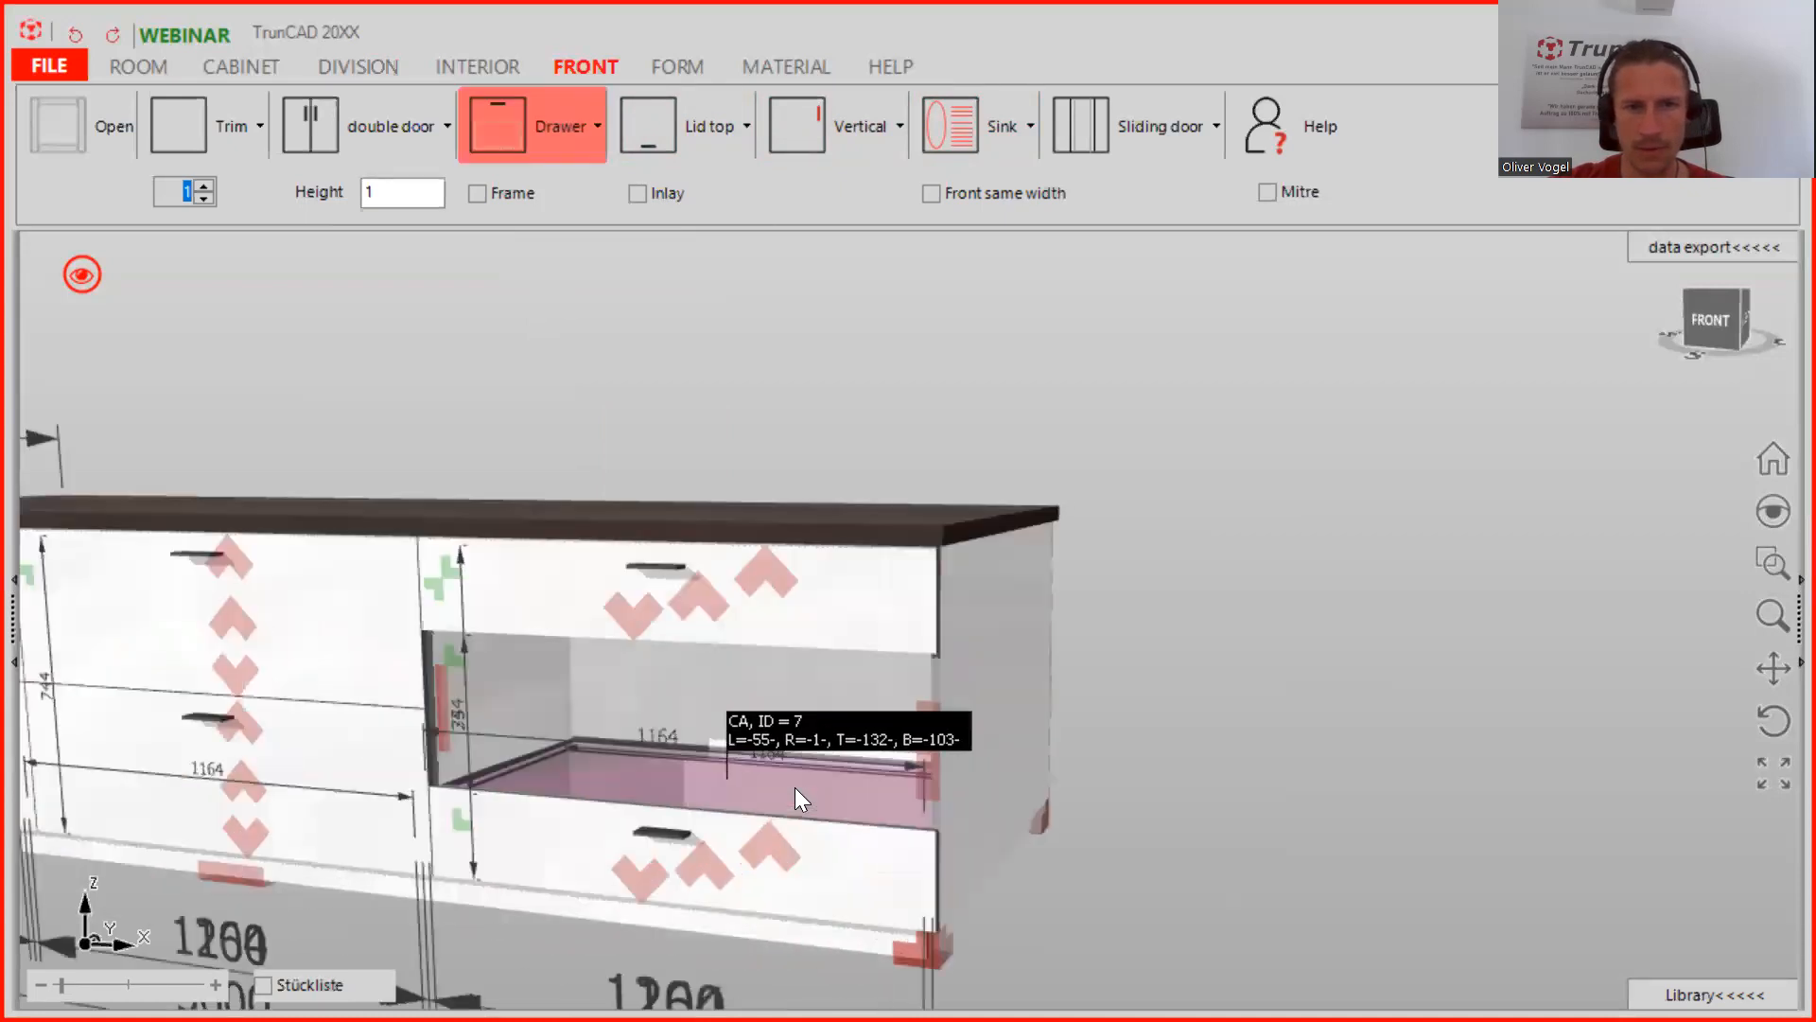
middle_click_drag(1183, 729, 1046, 724)
scroll(995, 722, "down", 2)
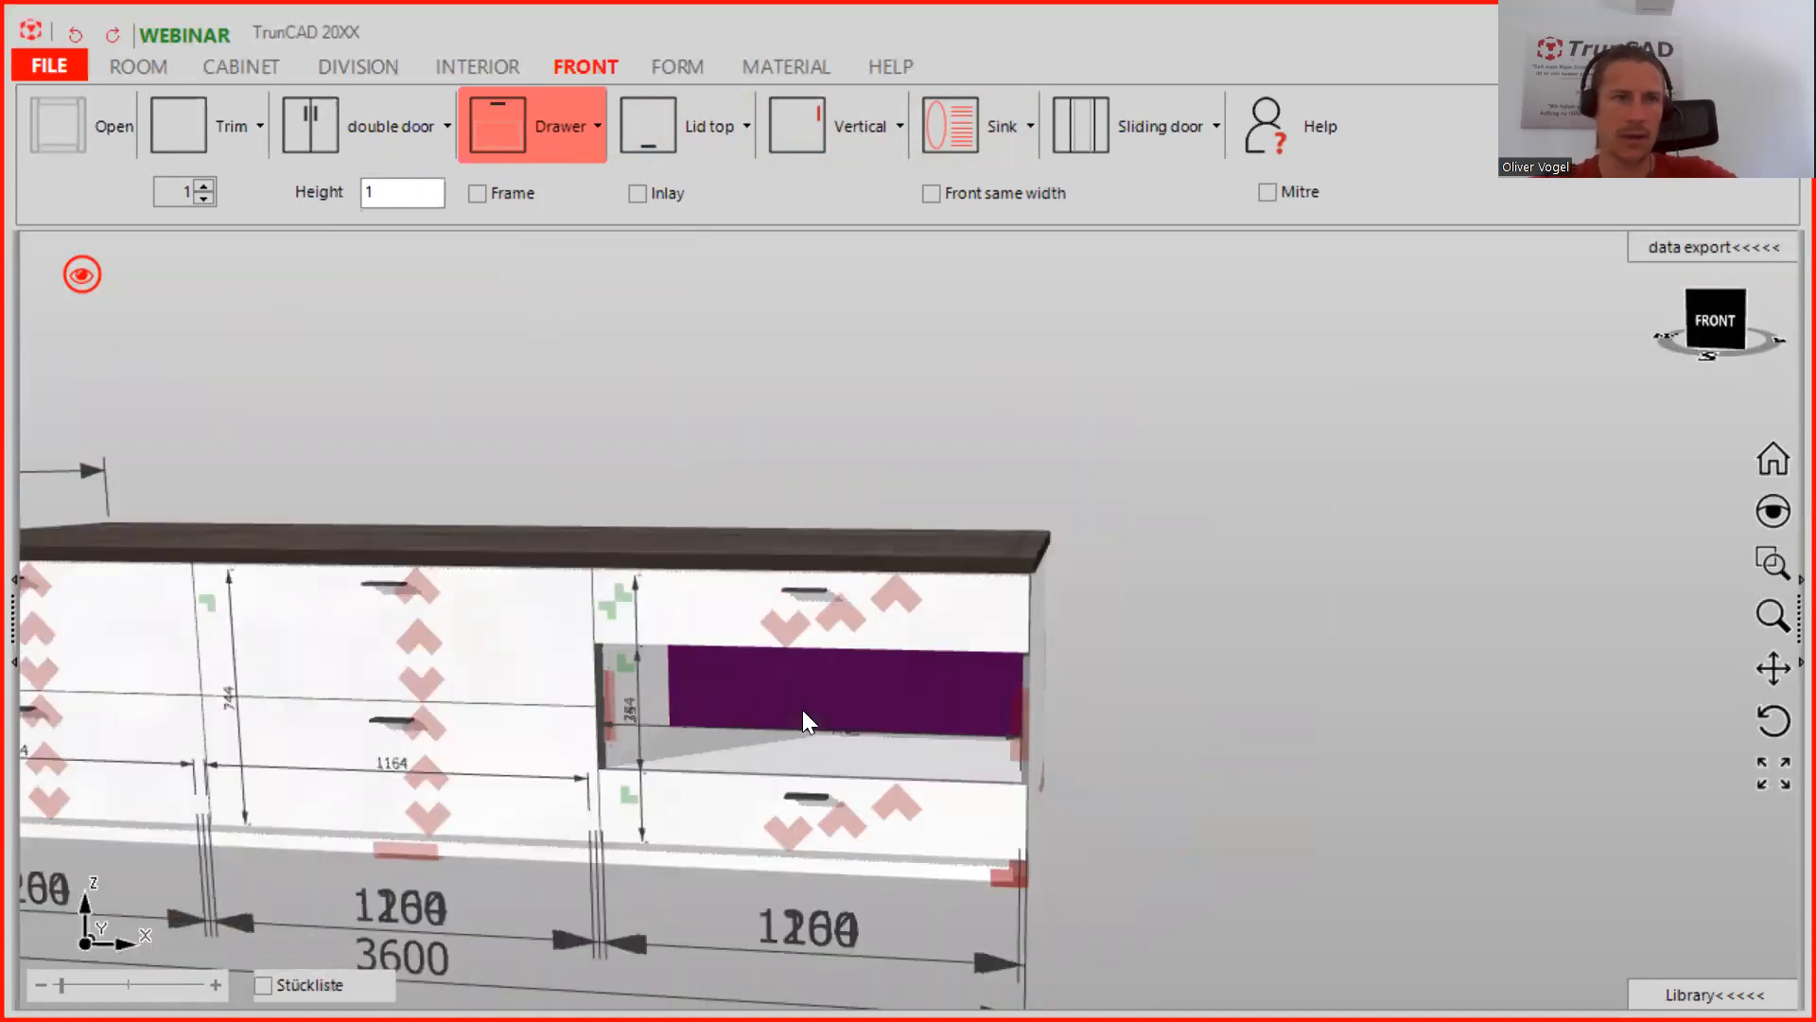
left_click(267, 63)
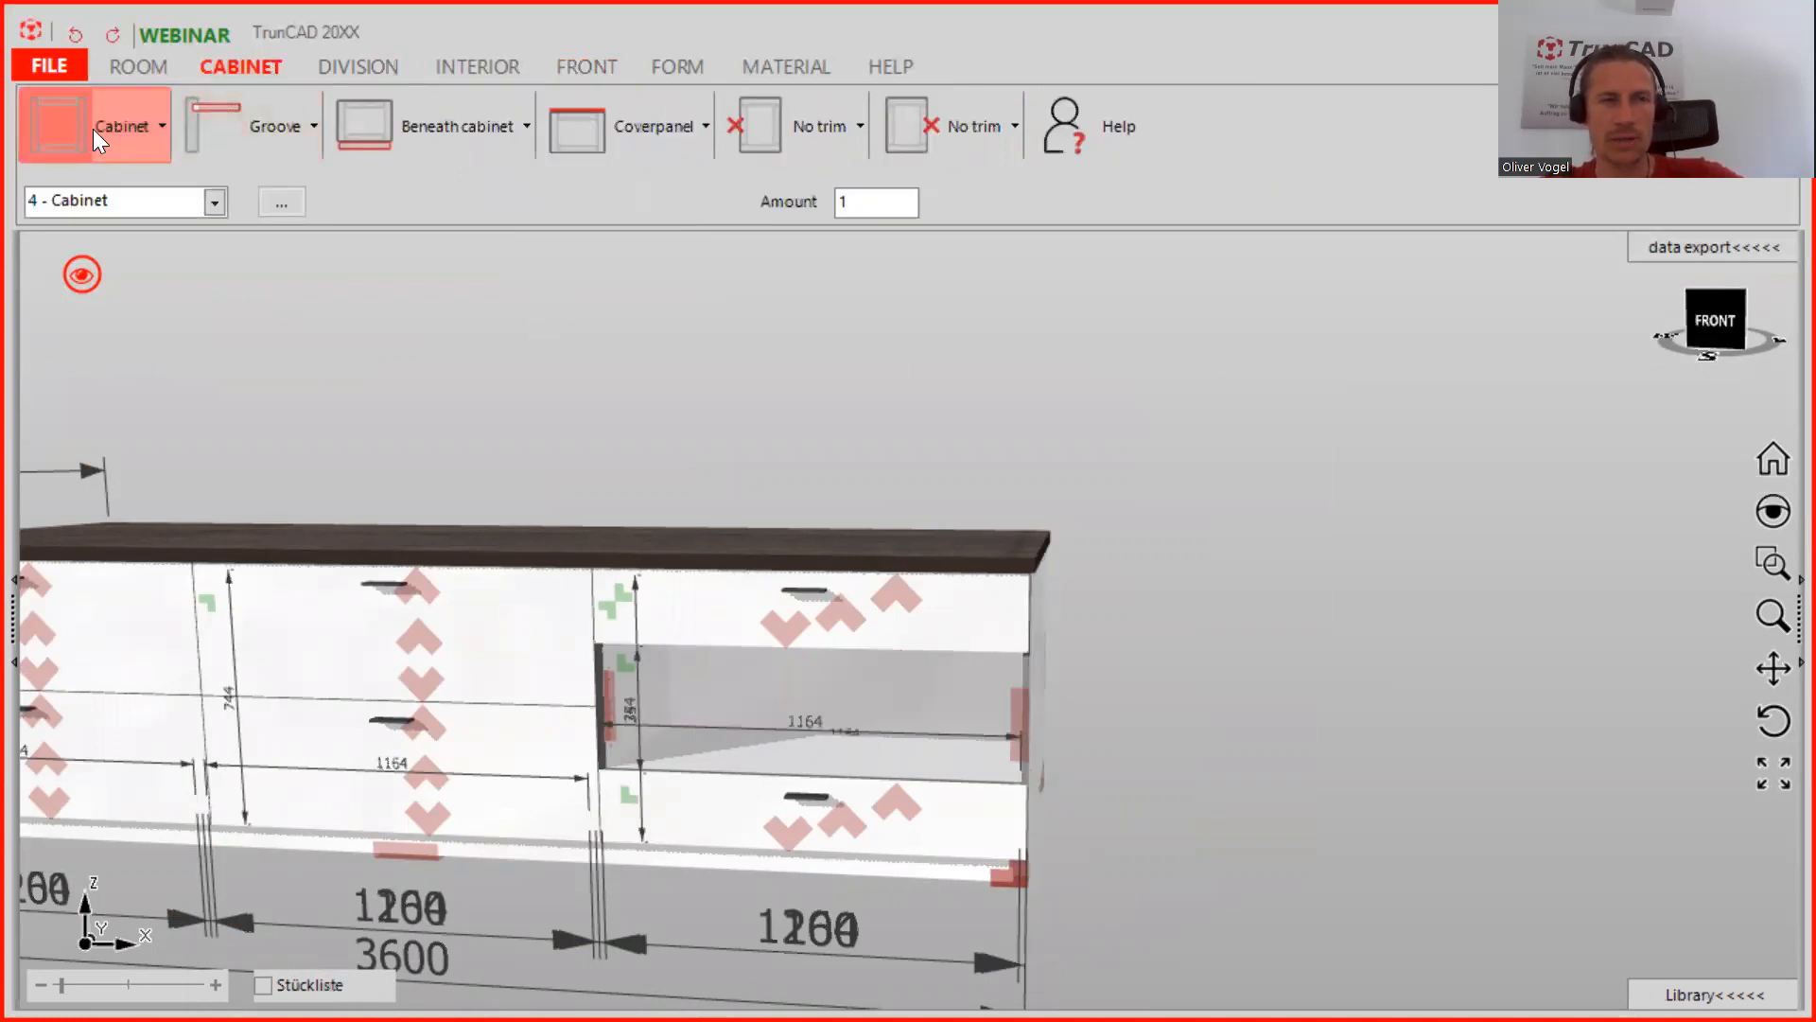
left_click(120, 127)
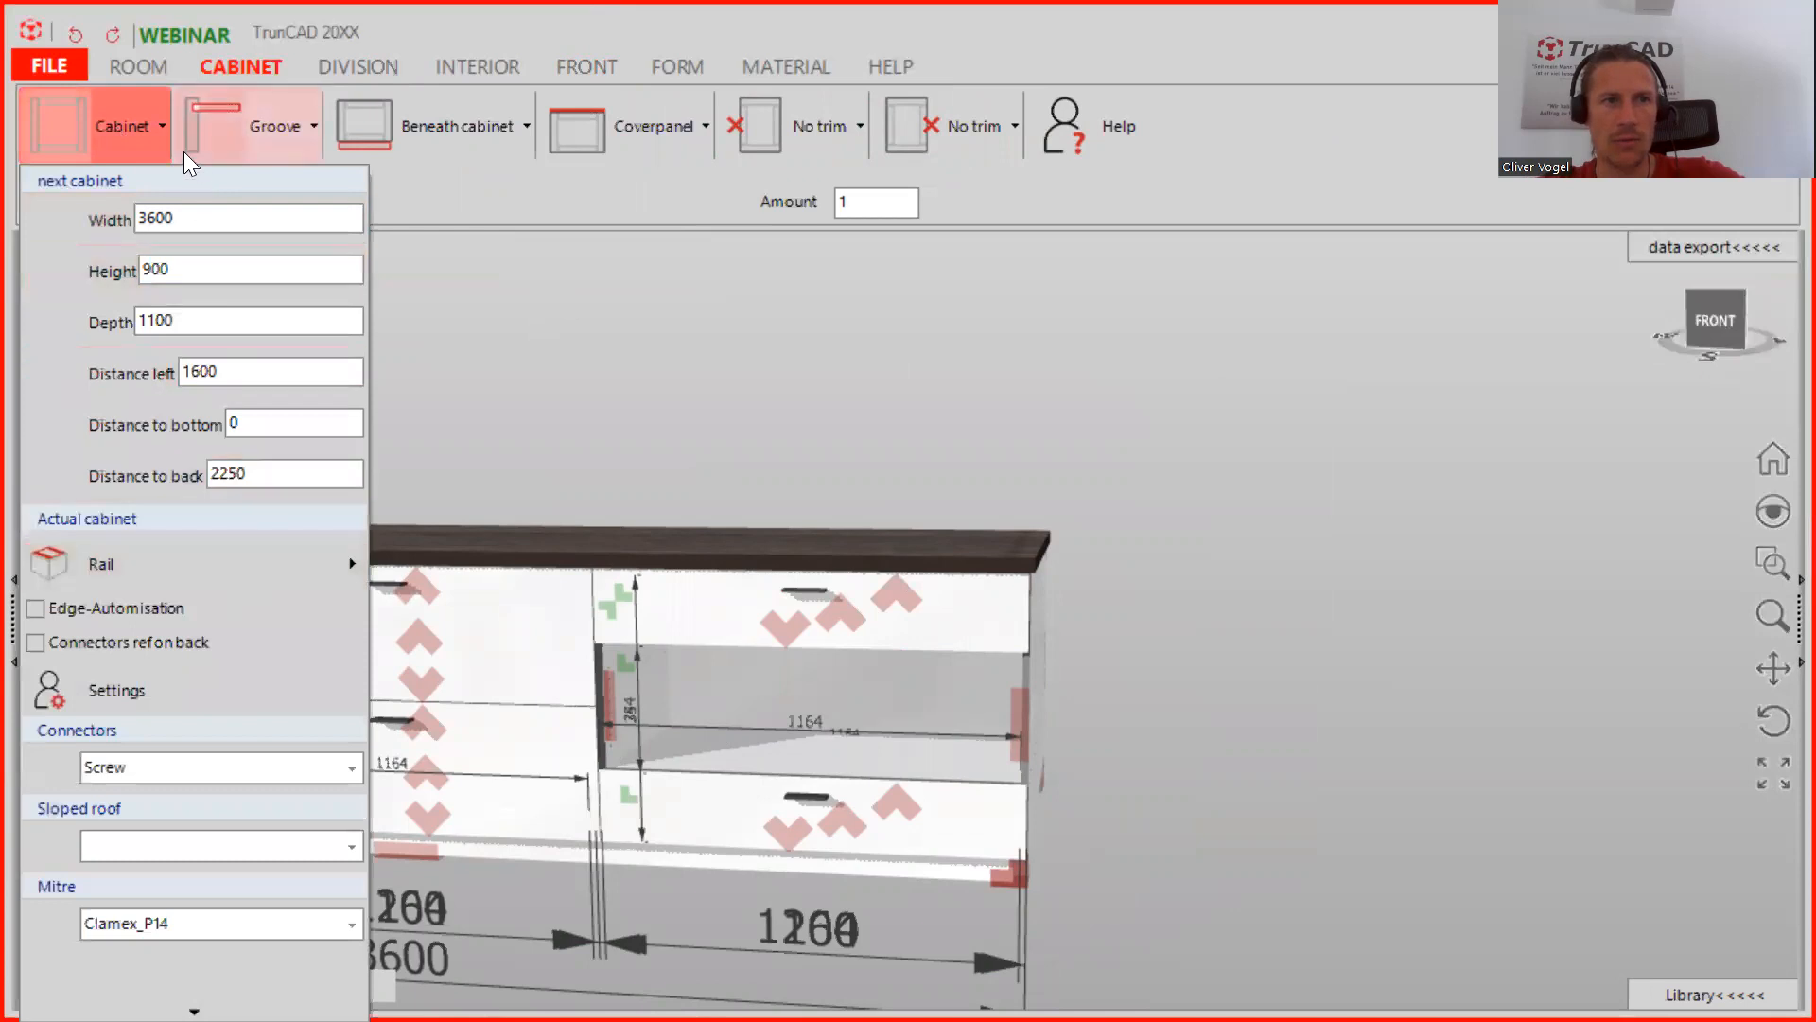
left_click(115, 121)
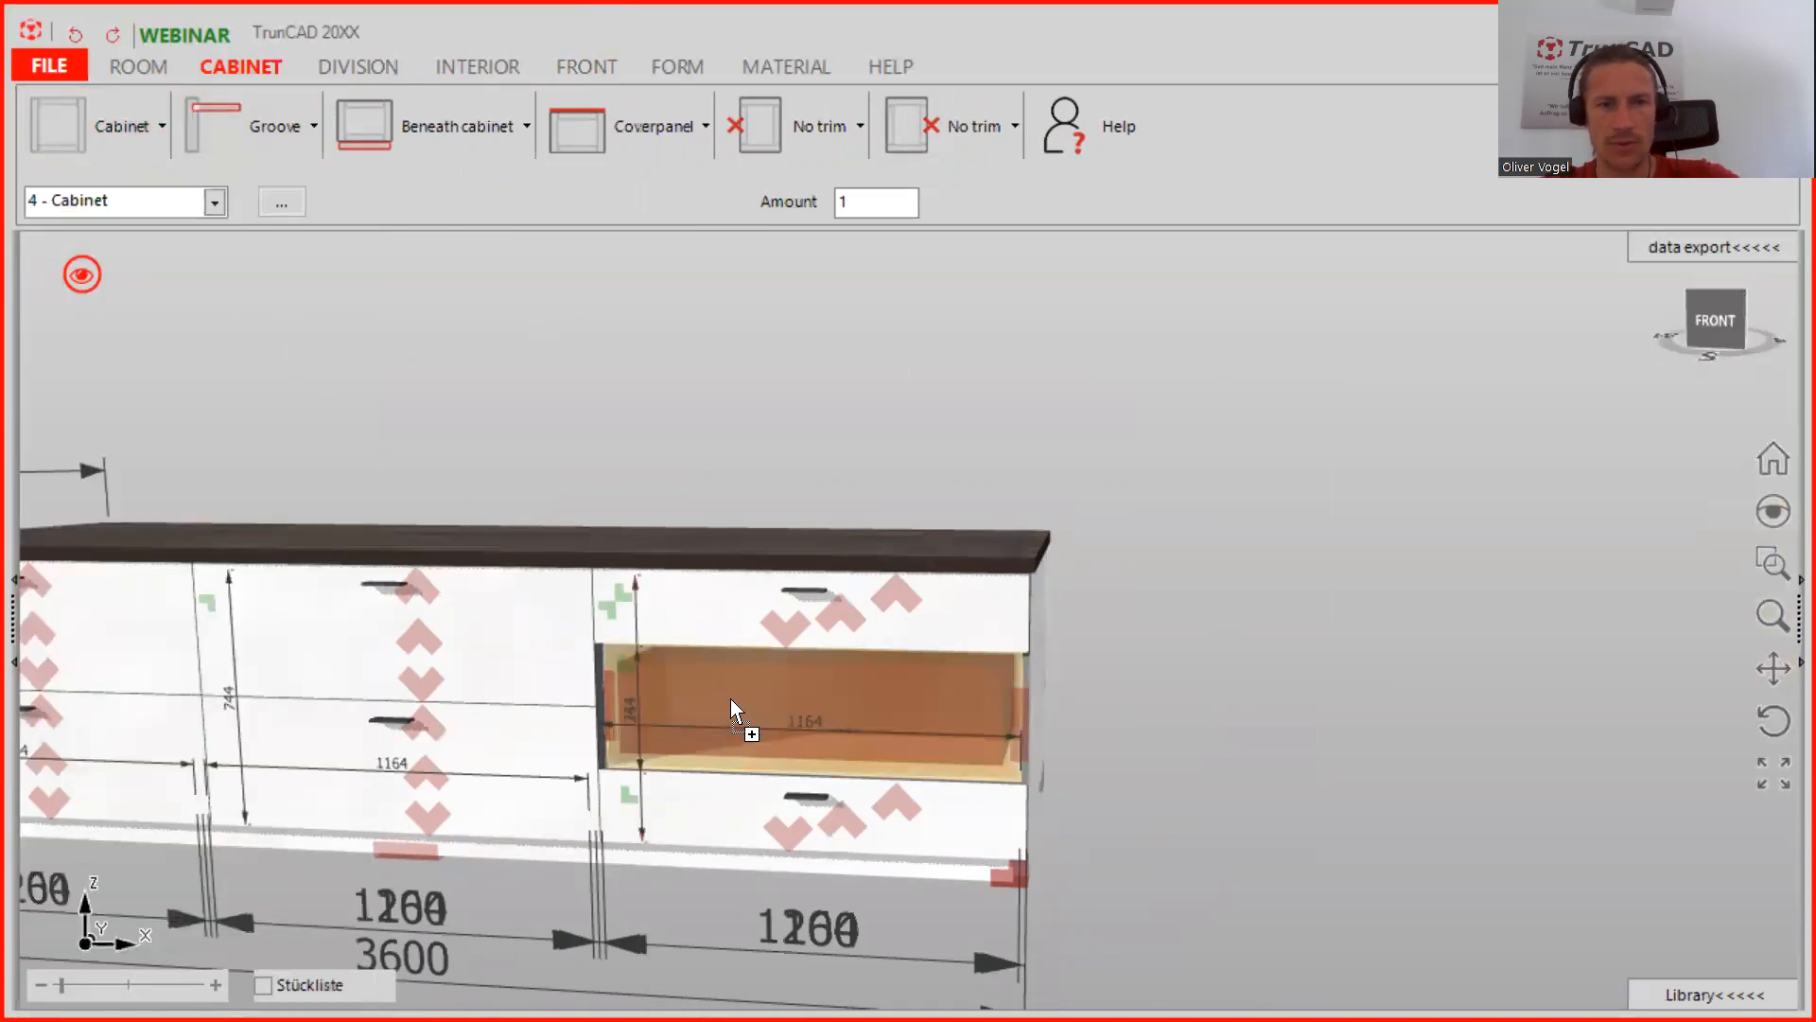
left_click(820, 702)
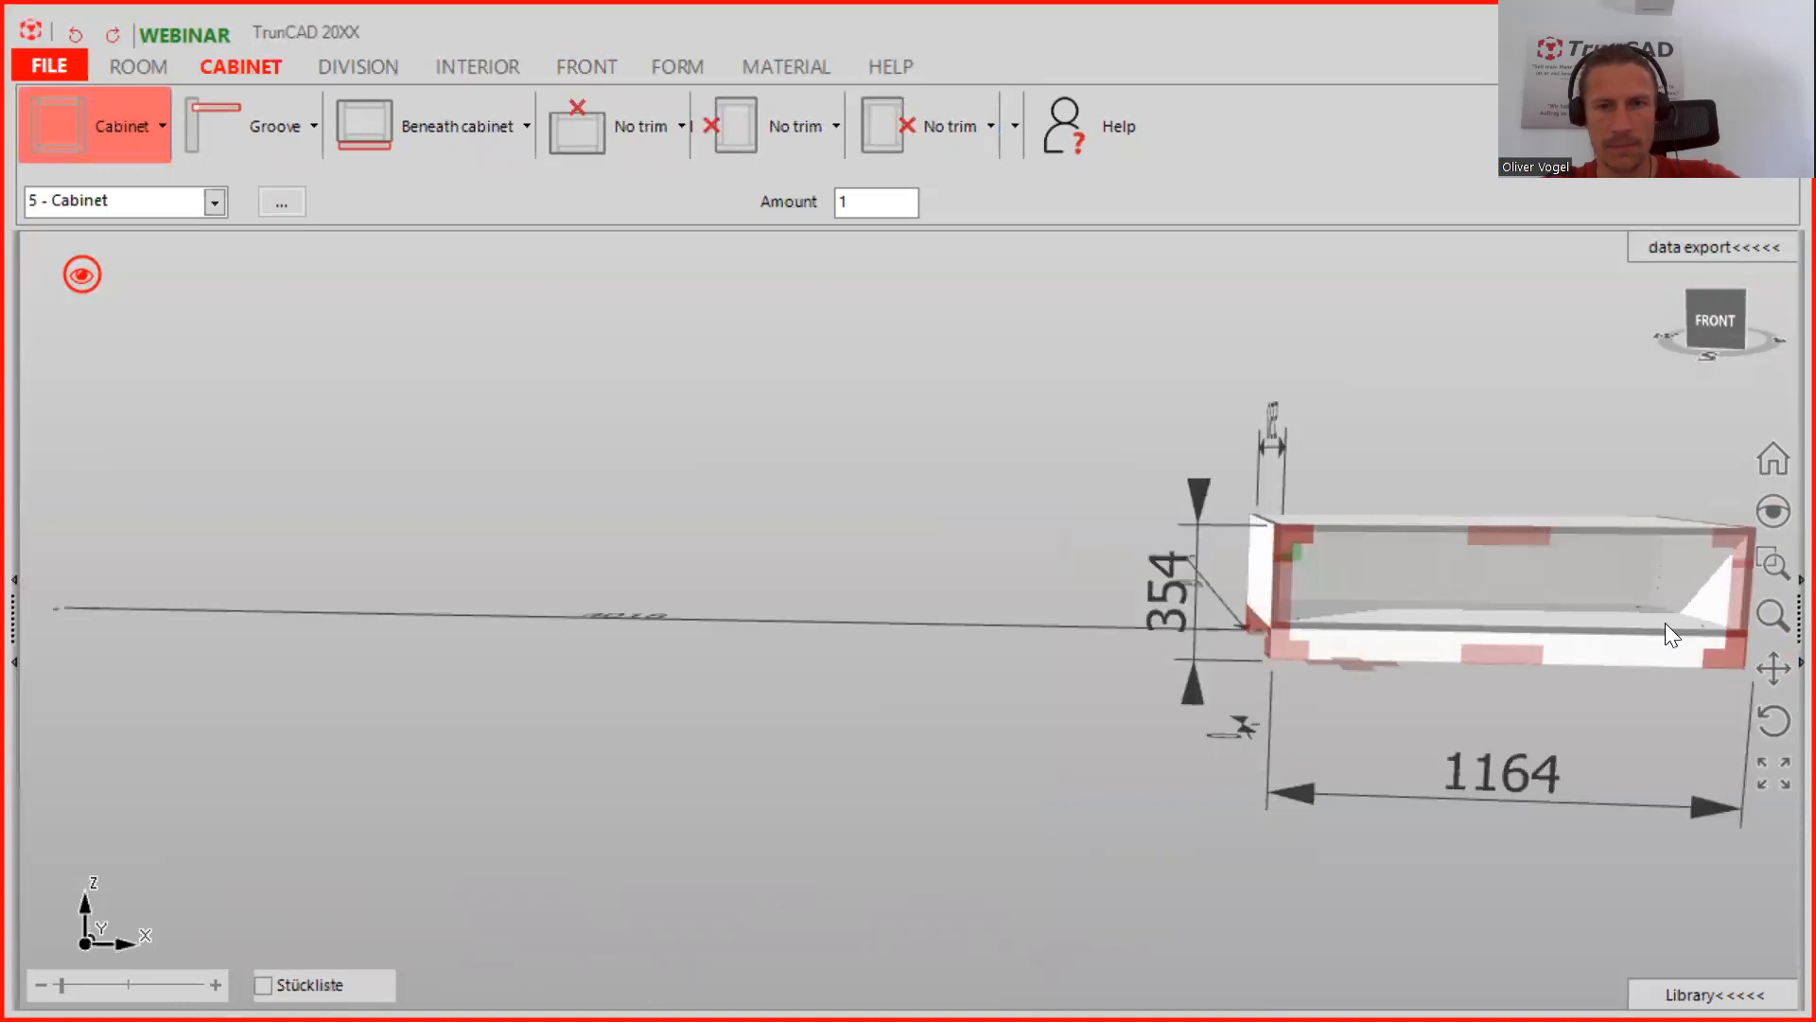
Display the rest of the kitchen around the inserted cabinet and examine how it sits between the drawers
middle_click_drag(1391, 610, 872, 744)
scroll(1342, 601, "down", 4)
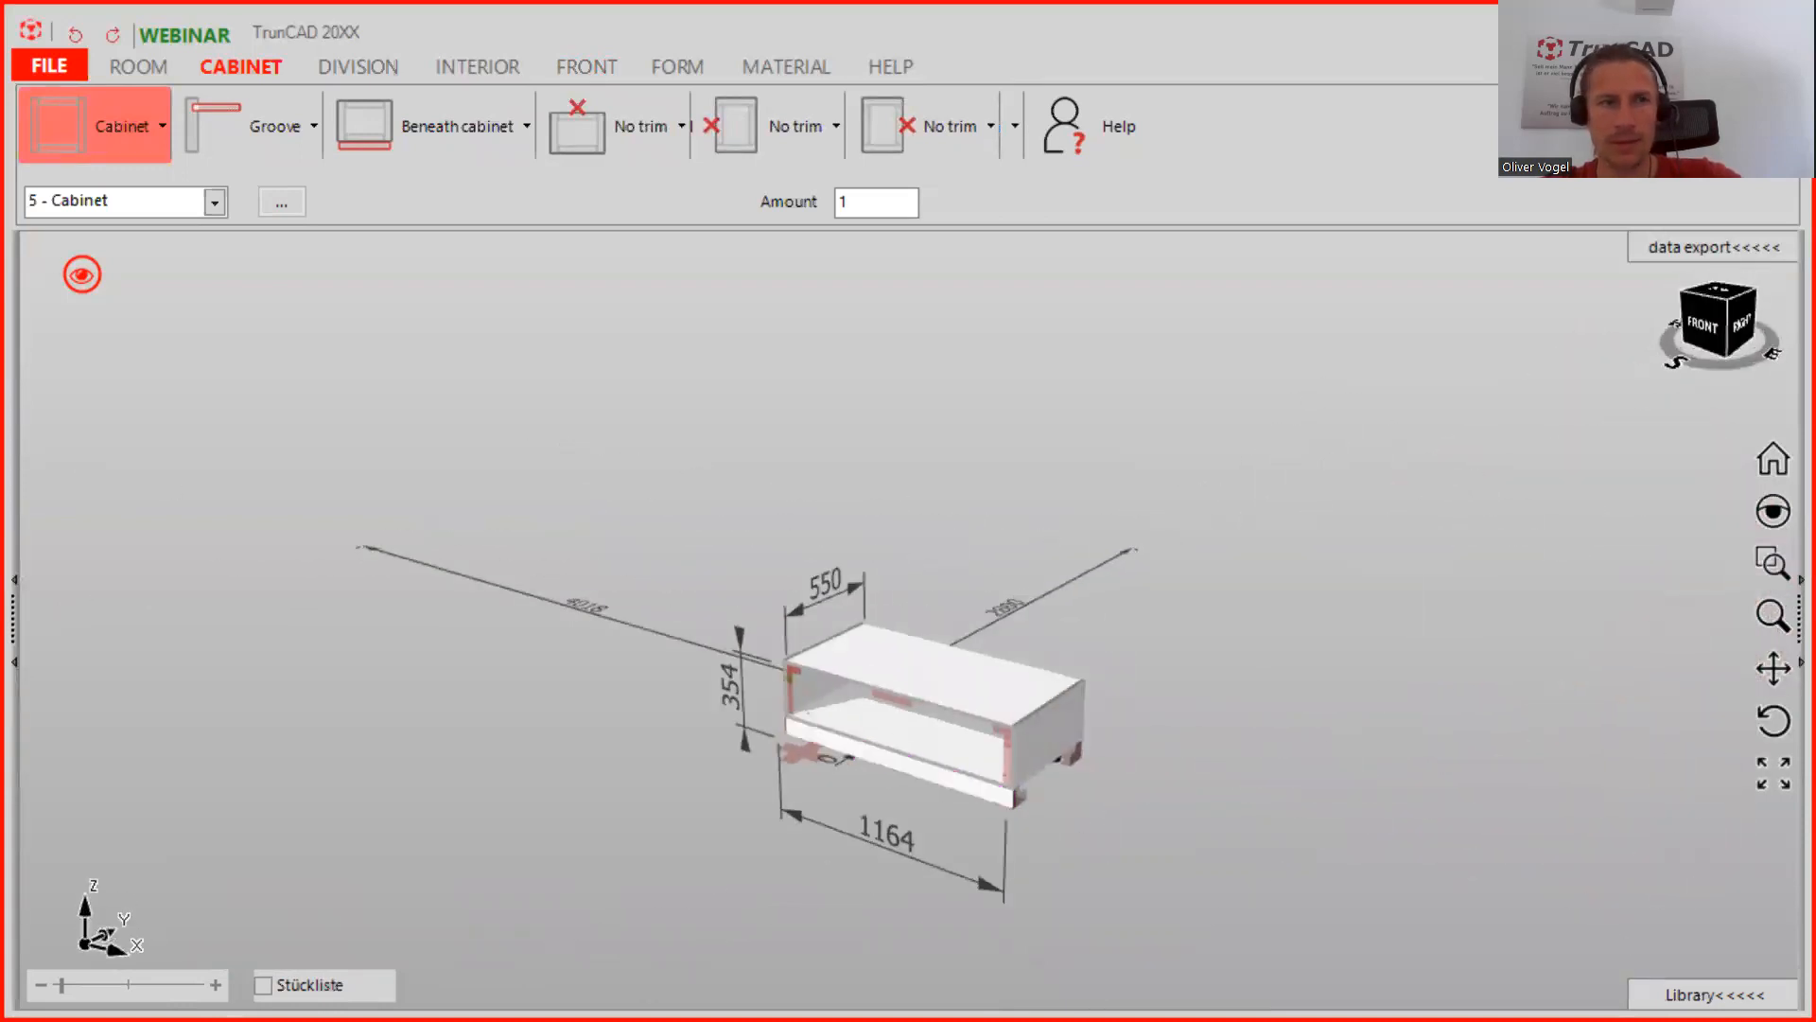
middle_click_drag(863, 677, 956, 543, "ctrl")
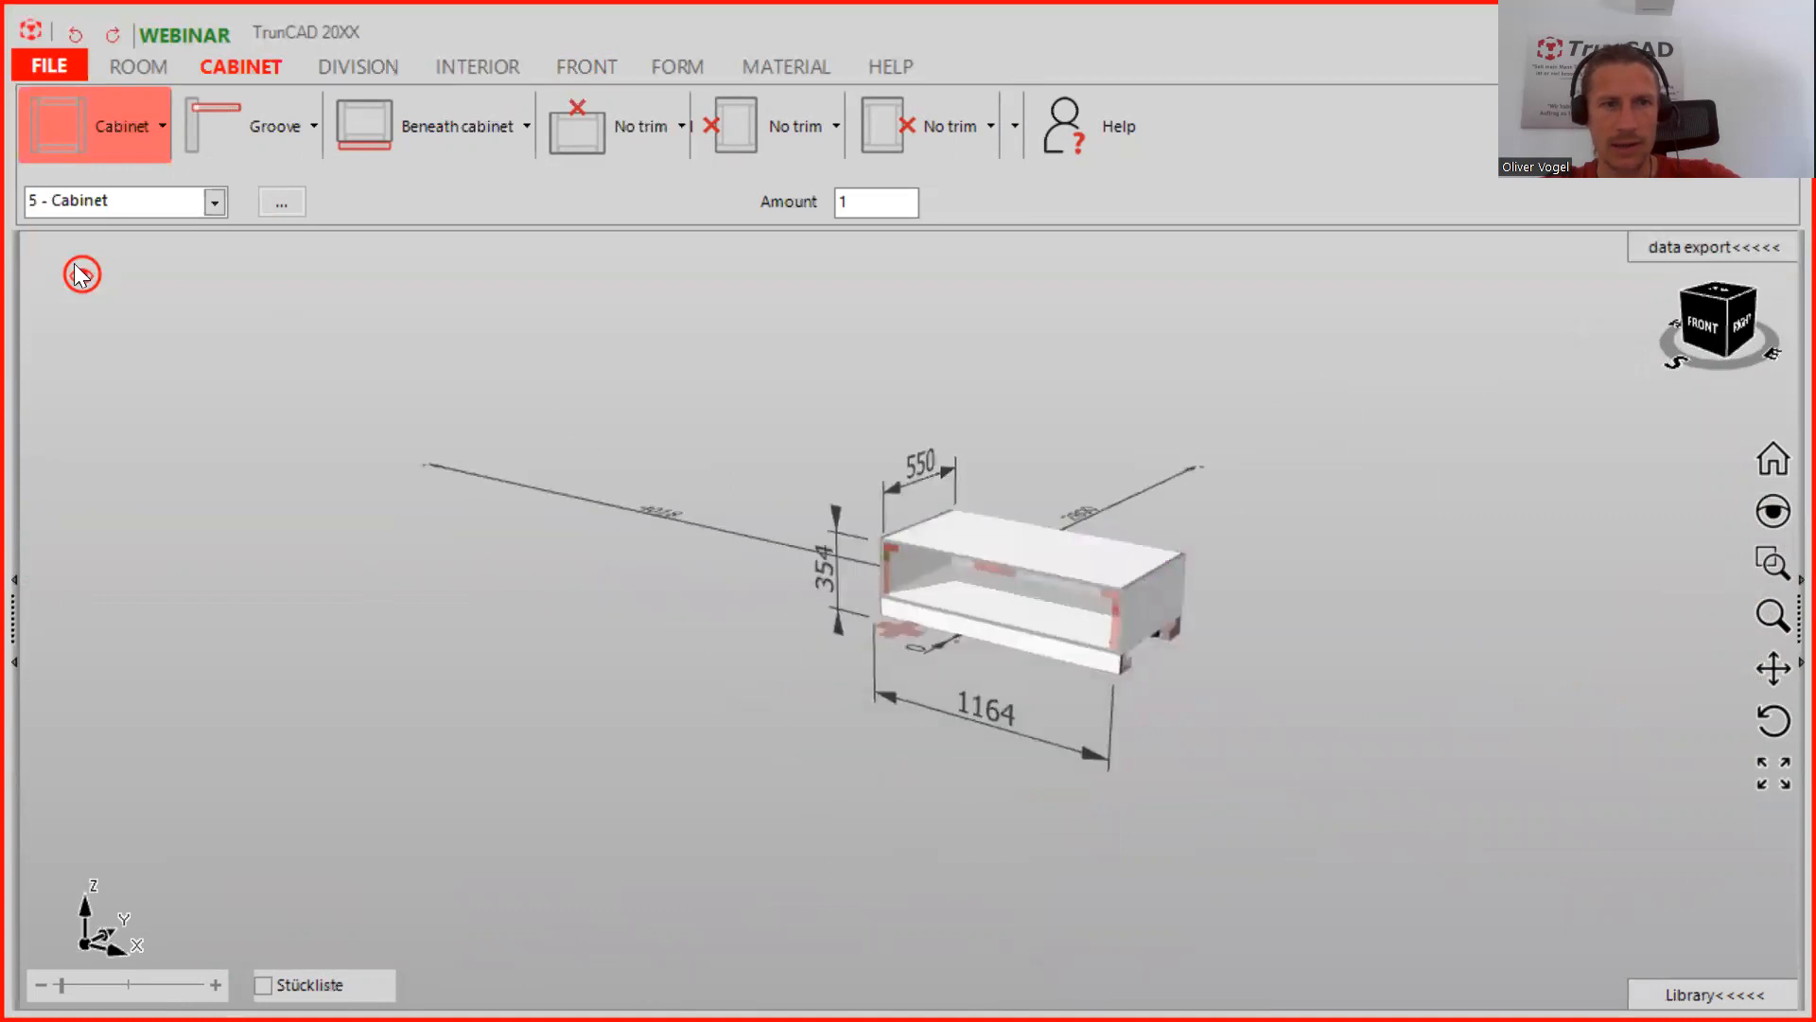
left_click(83, 274)
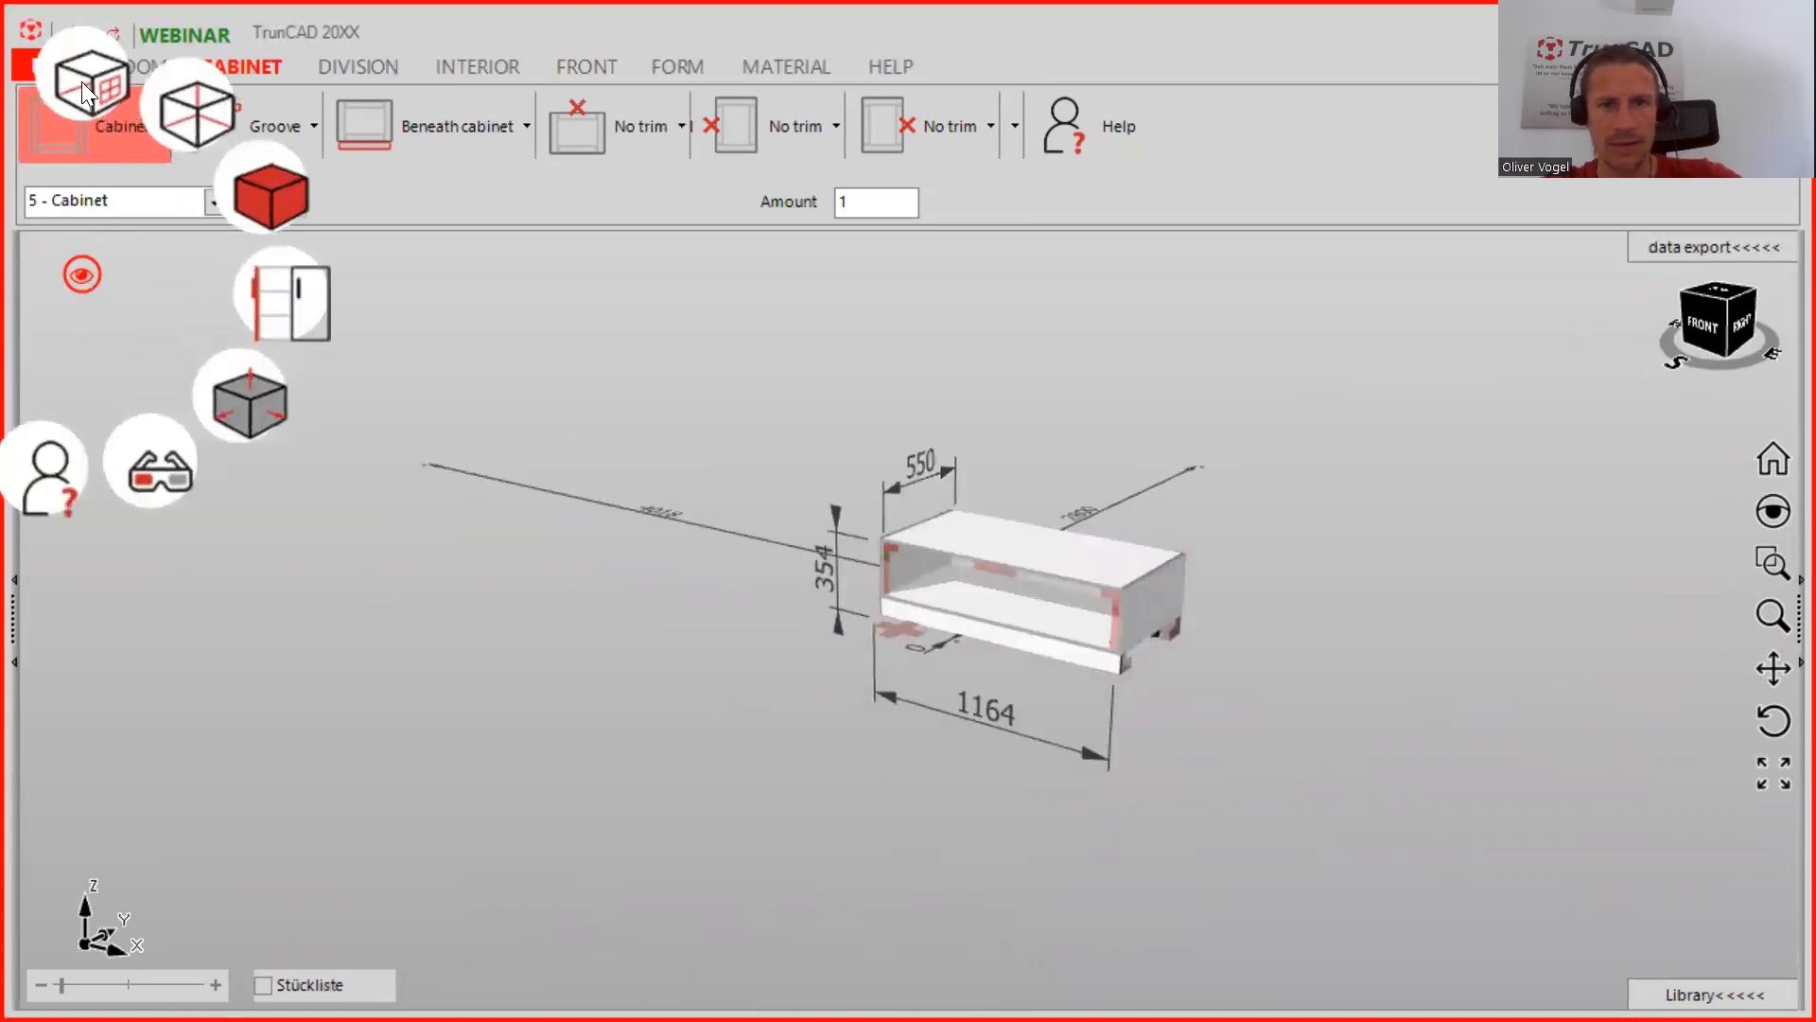
left_click(81, 81)
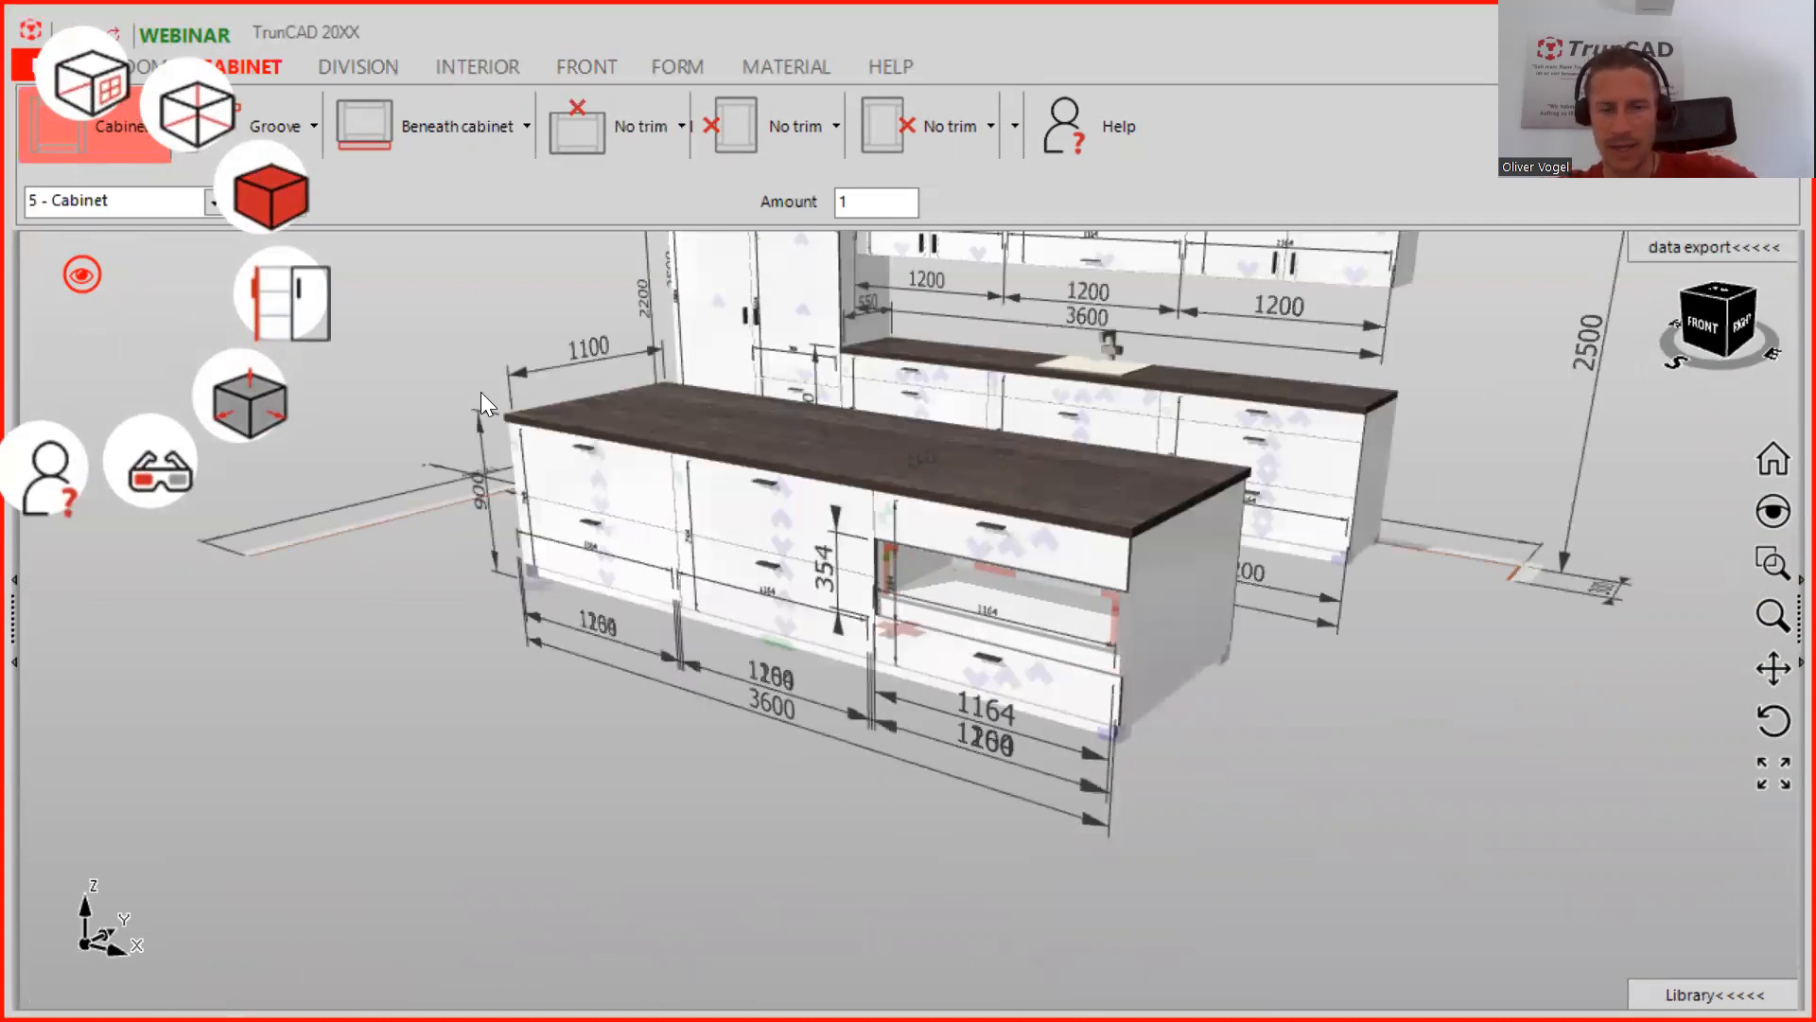
scroll(1088, 582, "up", 5)
middle_click_drag(1125, 656, 1045, 683)
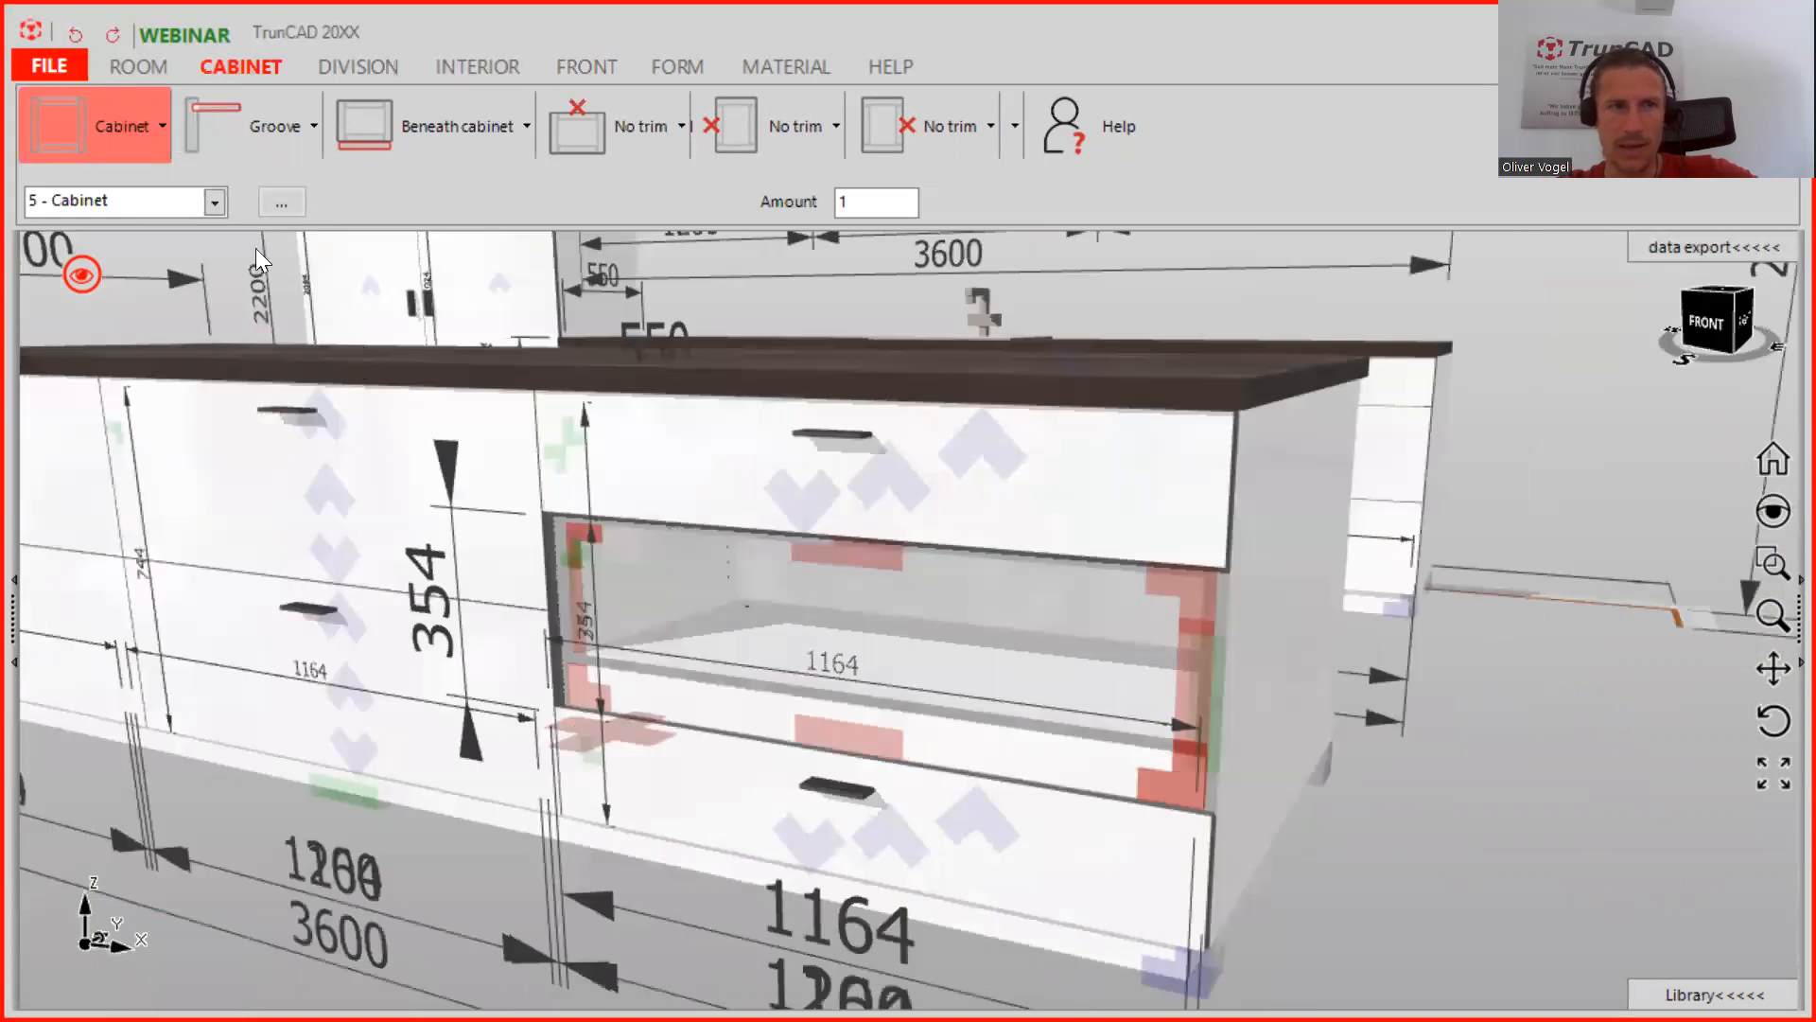
Isolate the inserted cabinet by hiding the room and all other cabinets
left_click(132, 130)
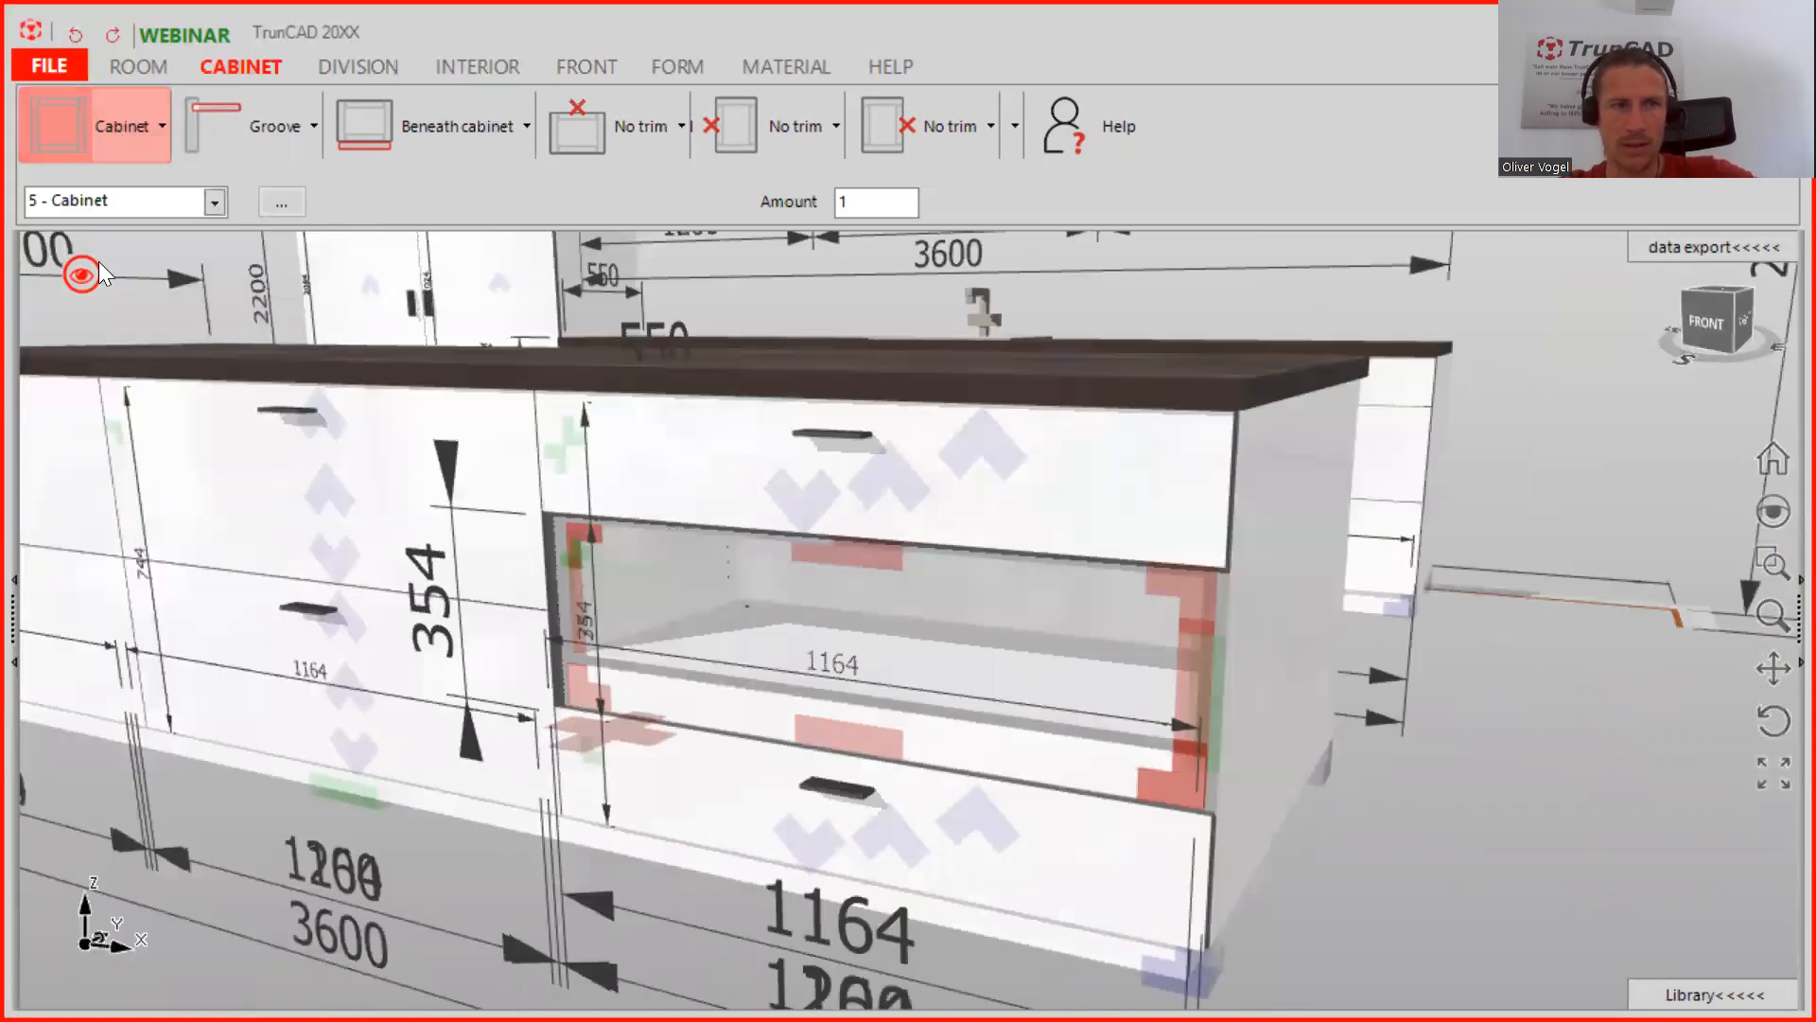
right_click(83, 279)
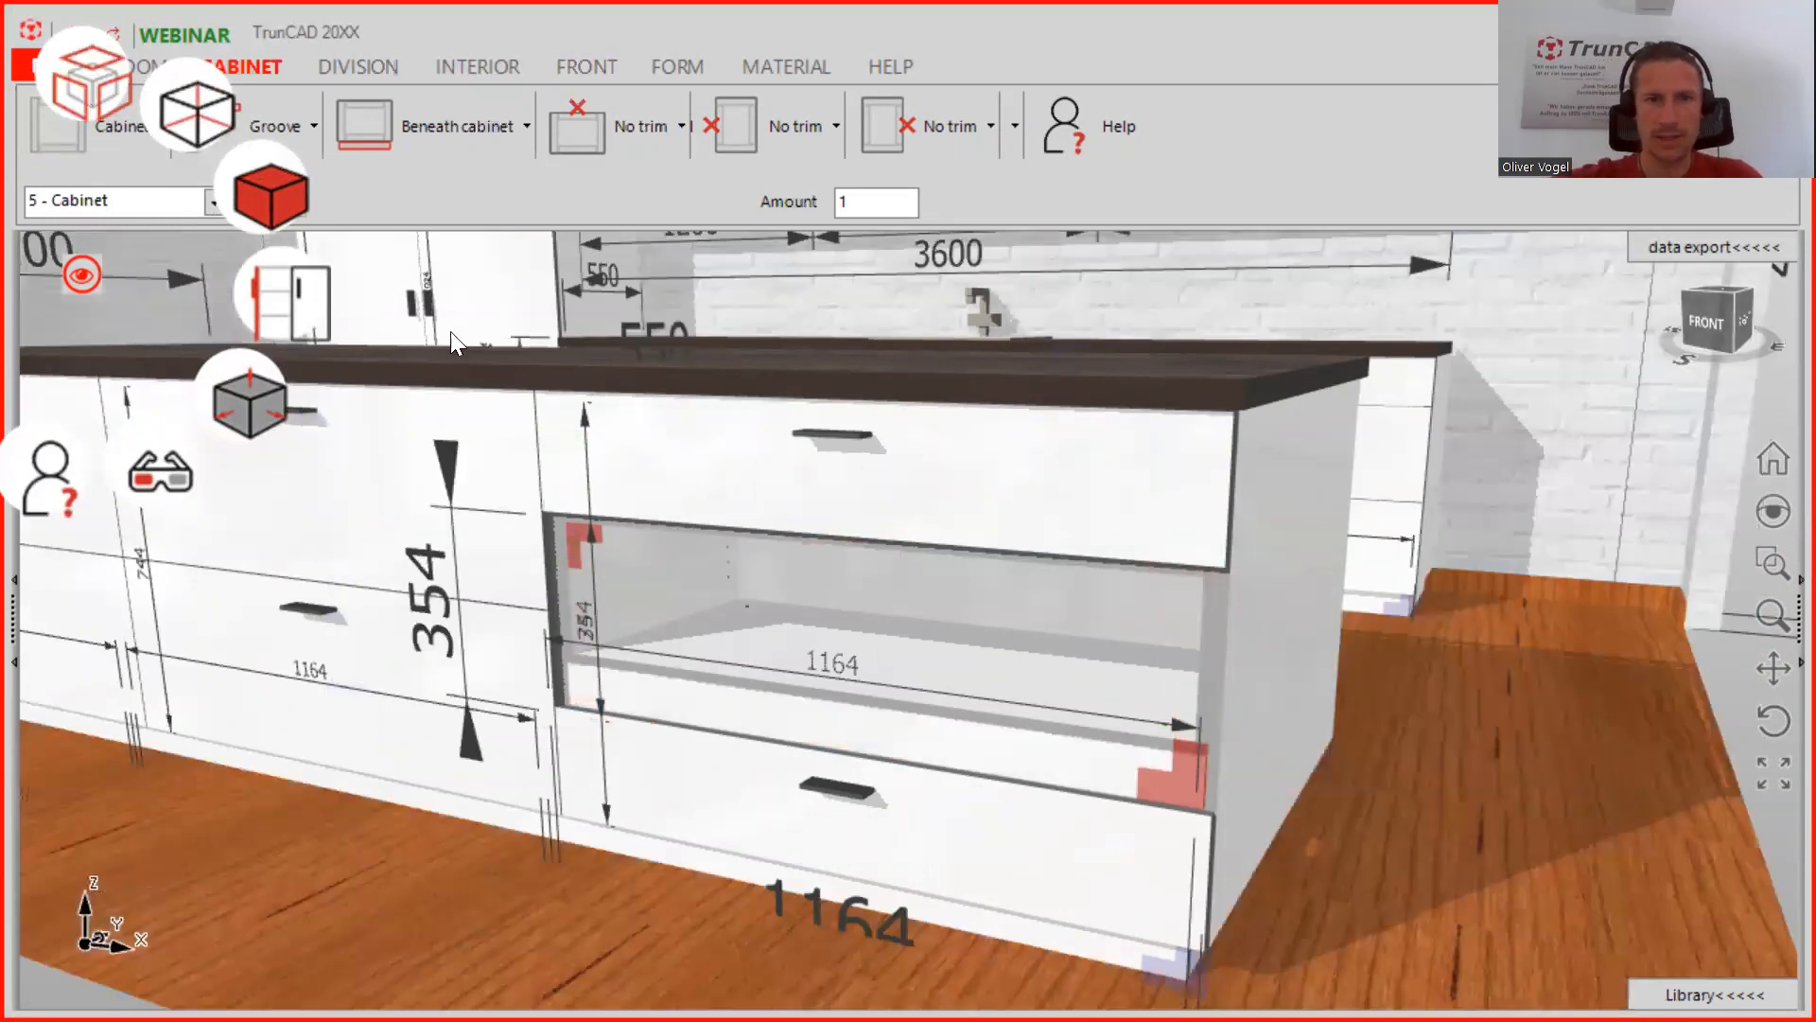
left_click(98, 87)
Change the inserted cabinet's back panel to the Flat type with a distance to side of 0
middle_click_drag(1194, 738, 1189, 588)
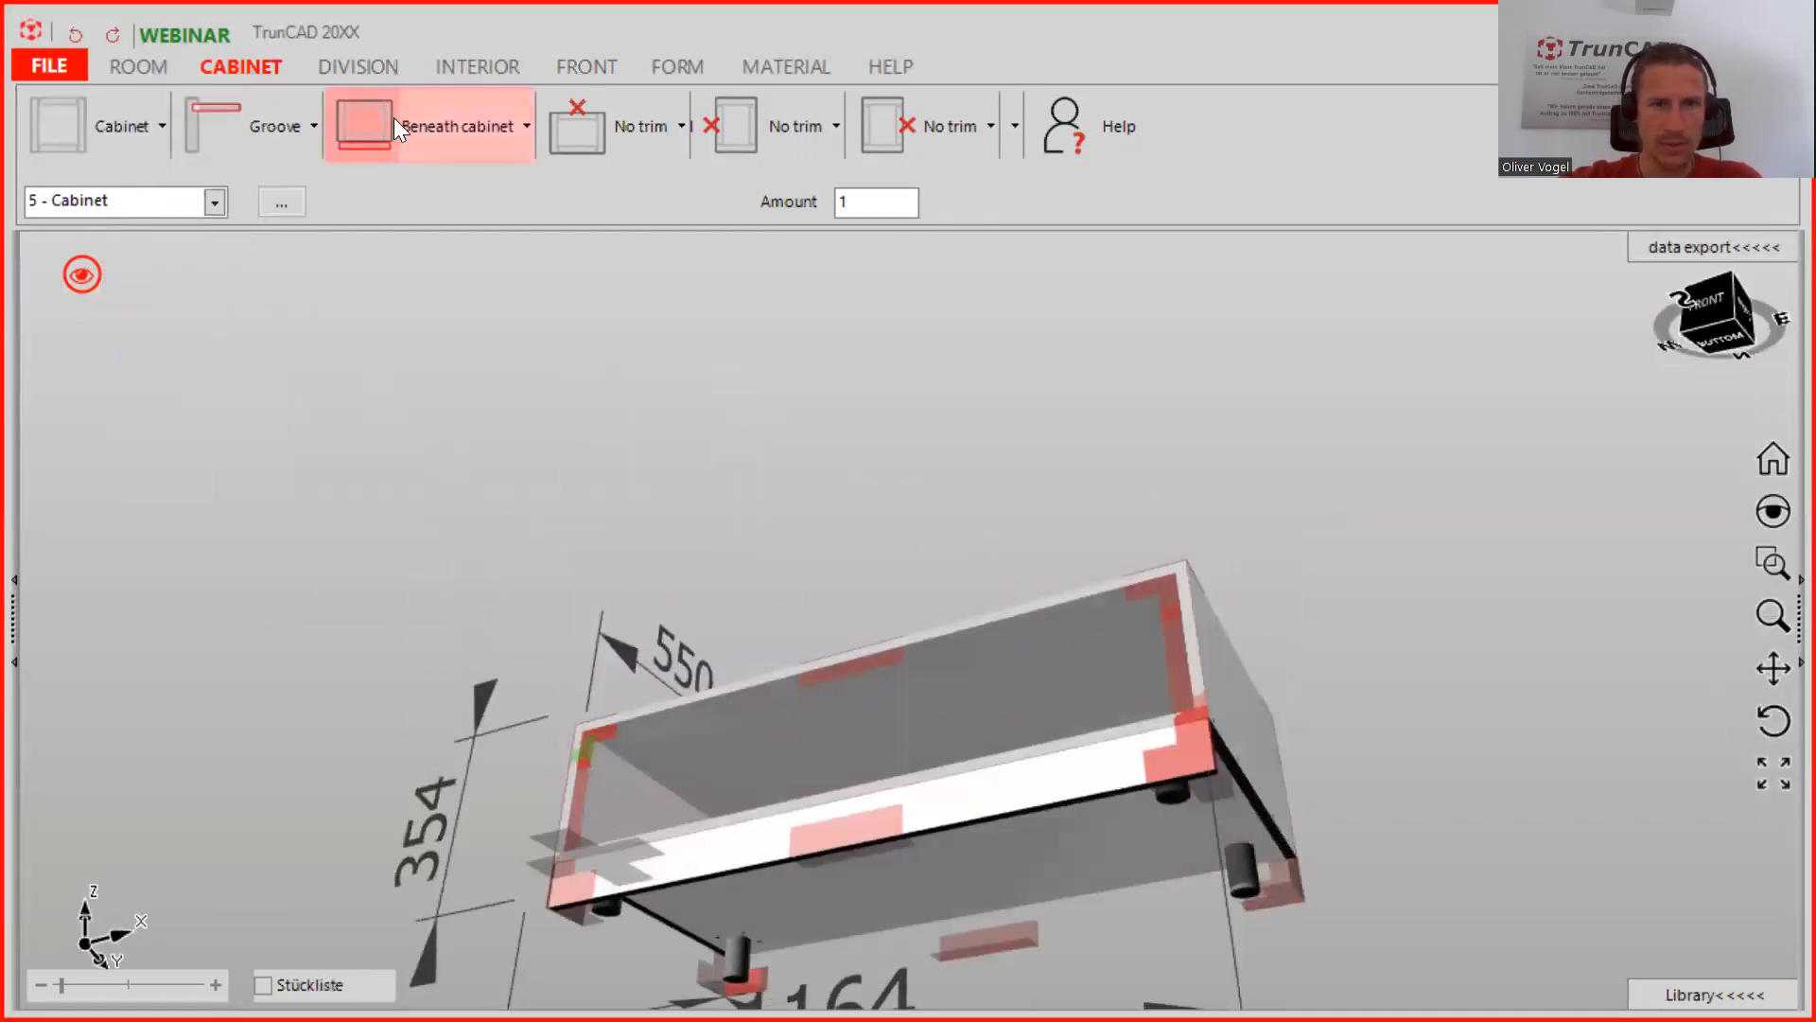
middle_click_drag(1271, 728, 925, 770)
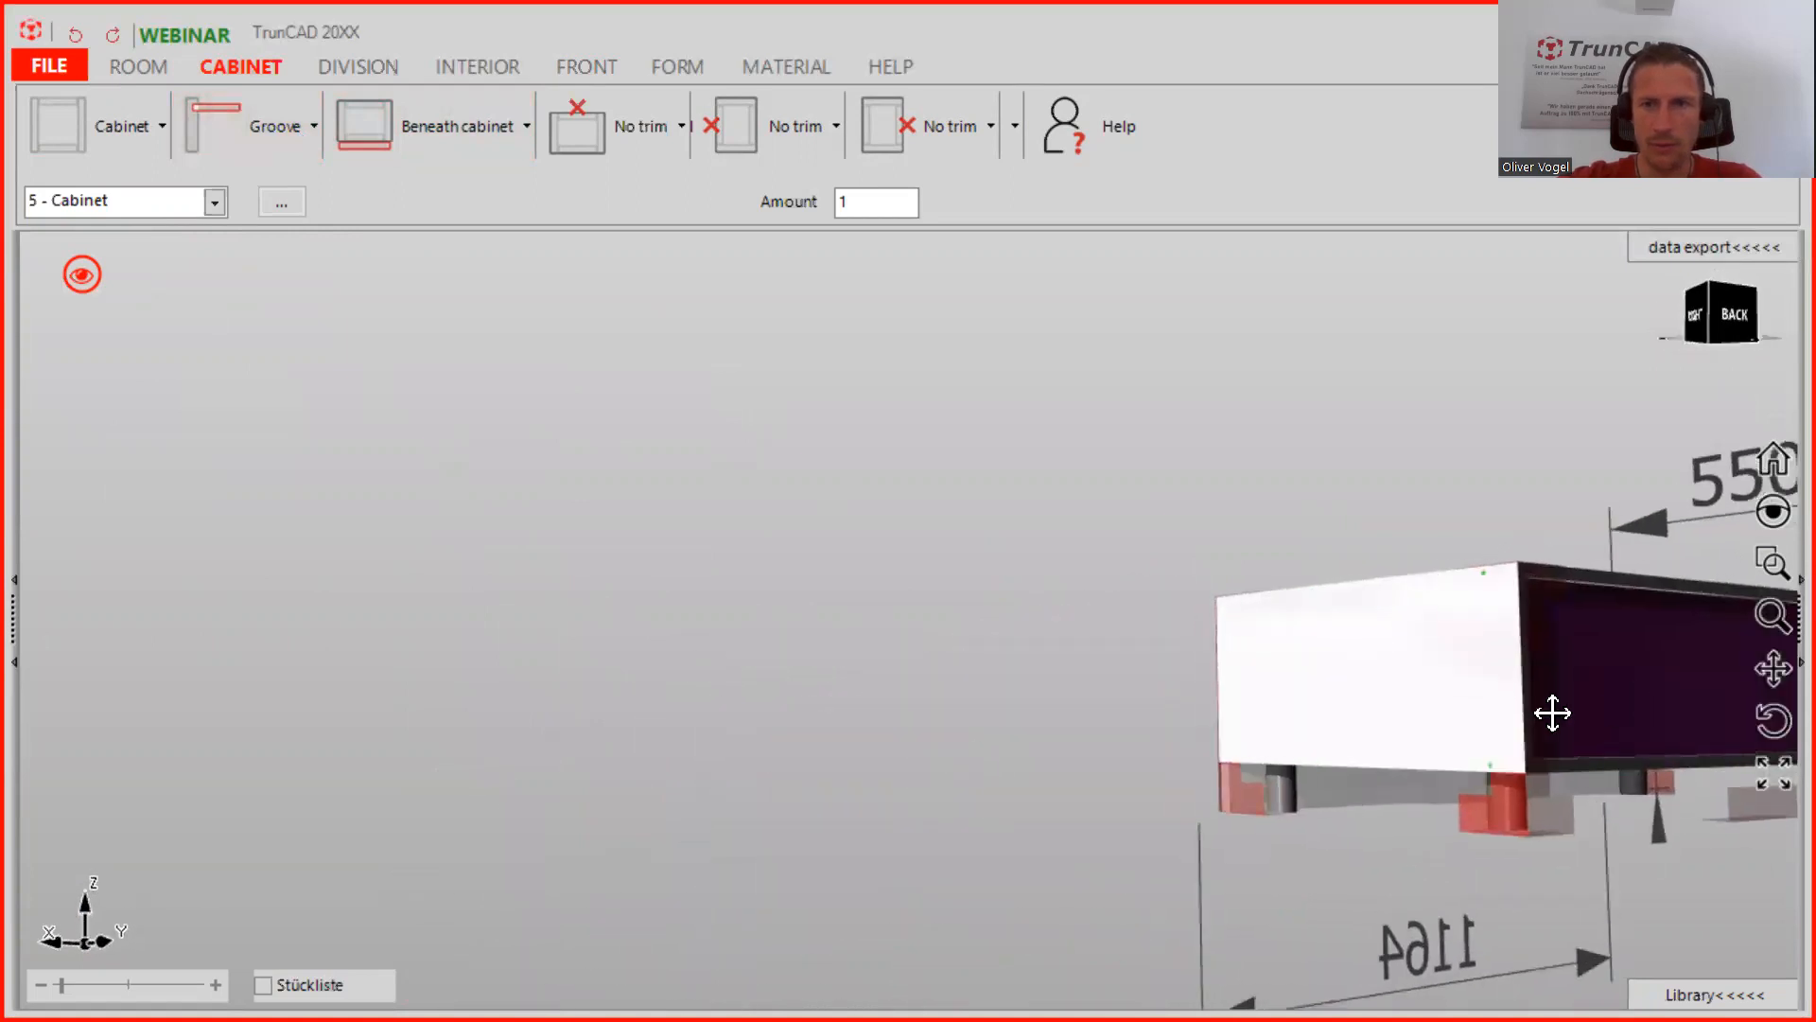
middle_click_drag(1552, 712, 1071, 795)
left_click(276, 123)
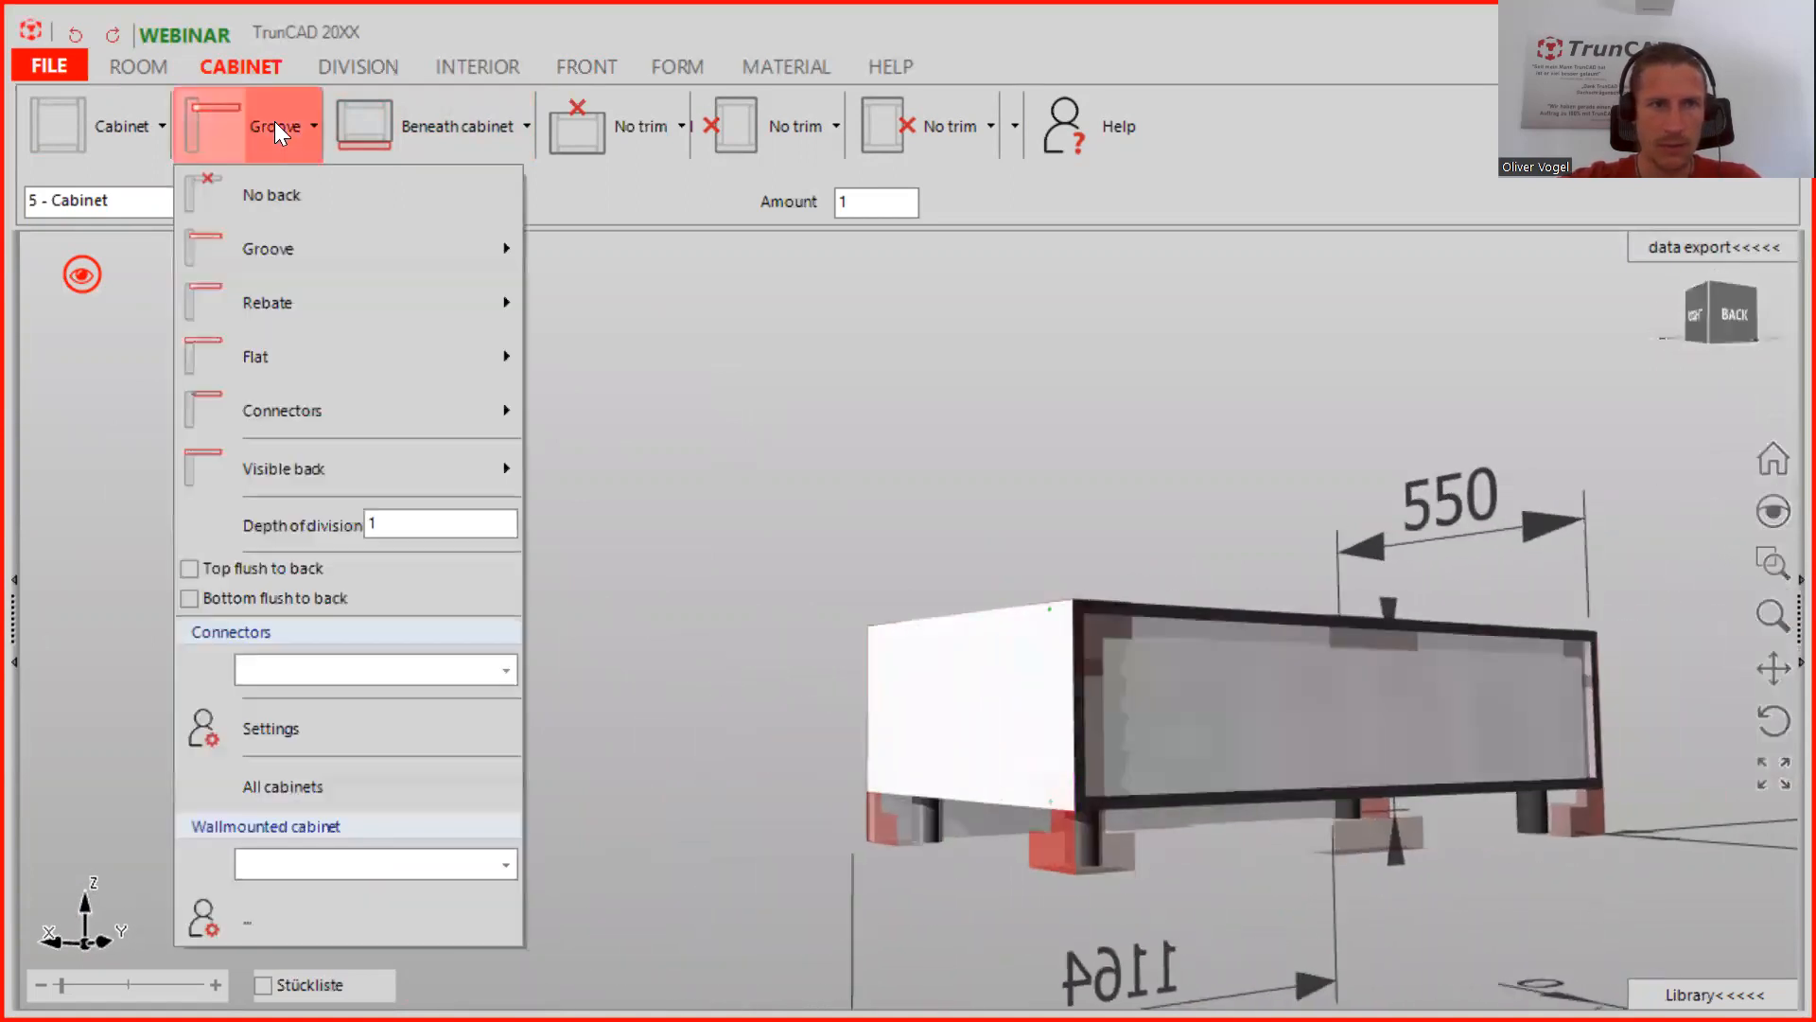
mouse_move(293, 234)
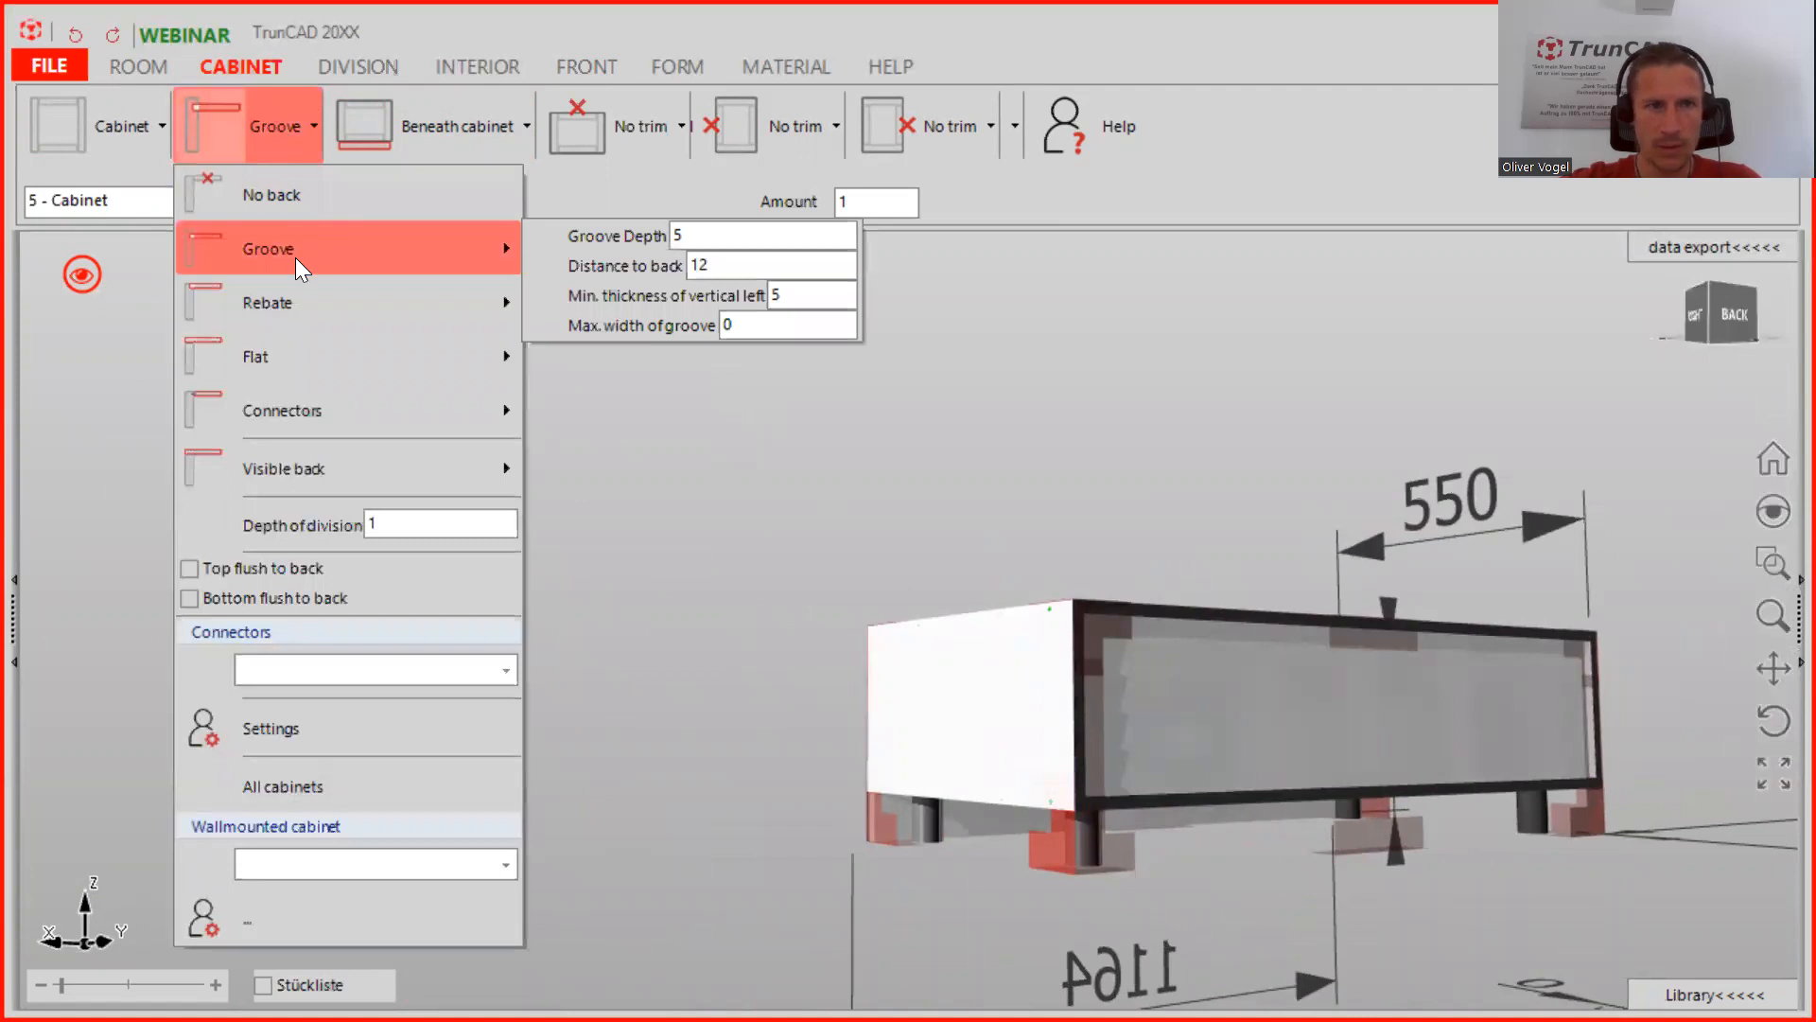
left_click(294, 348)
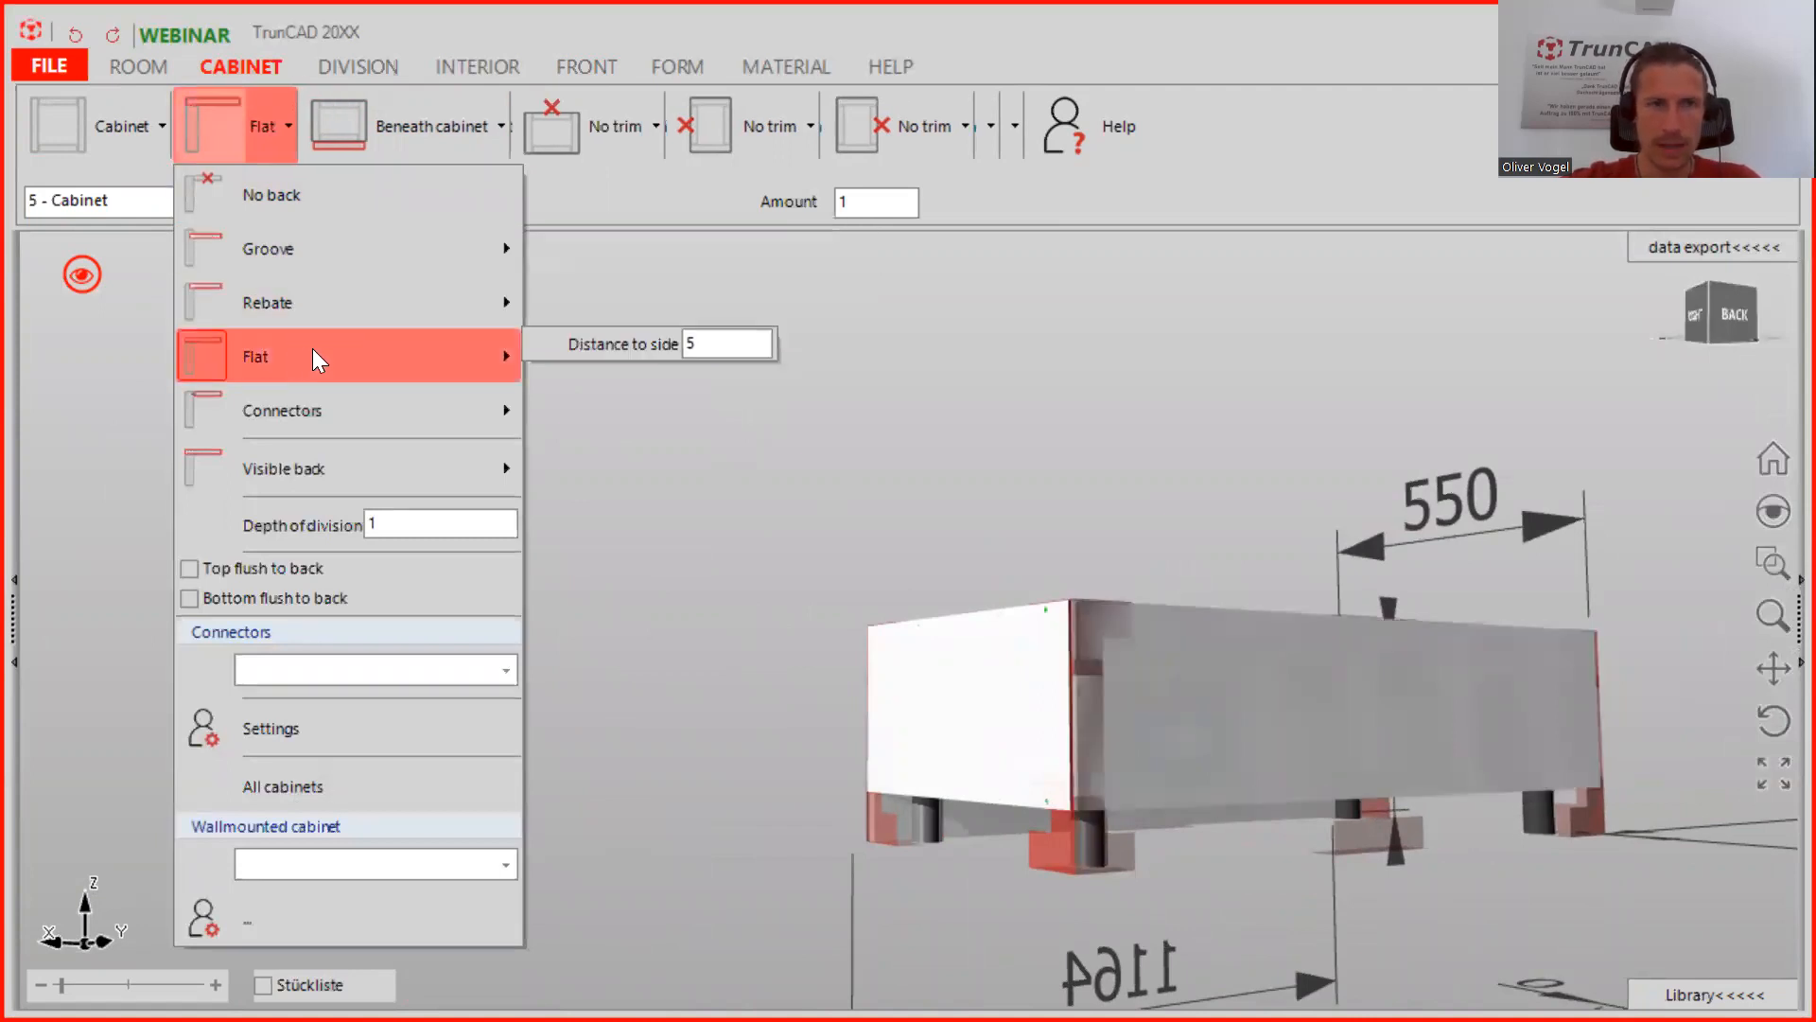
scroll(1075, 674, "up", 5)
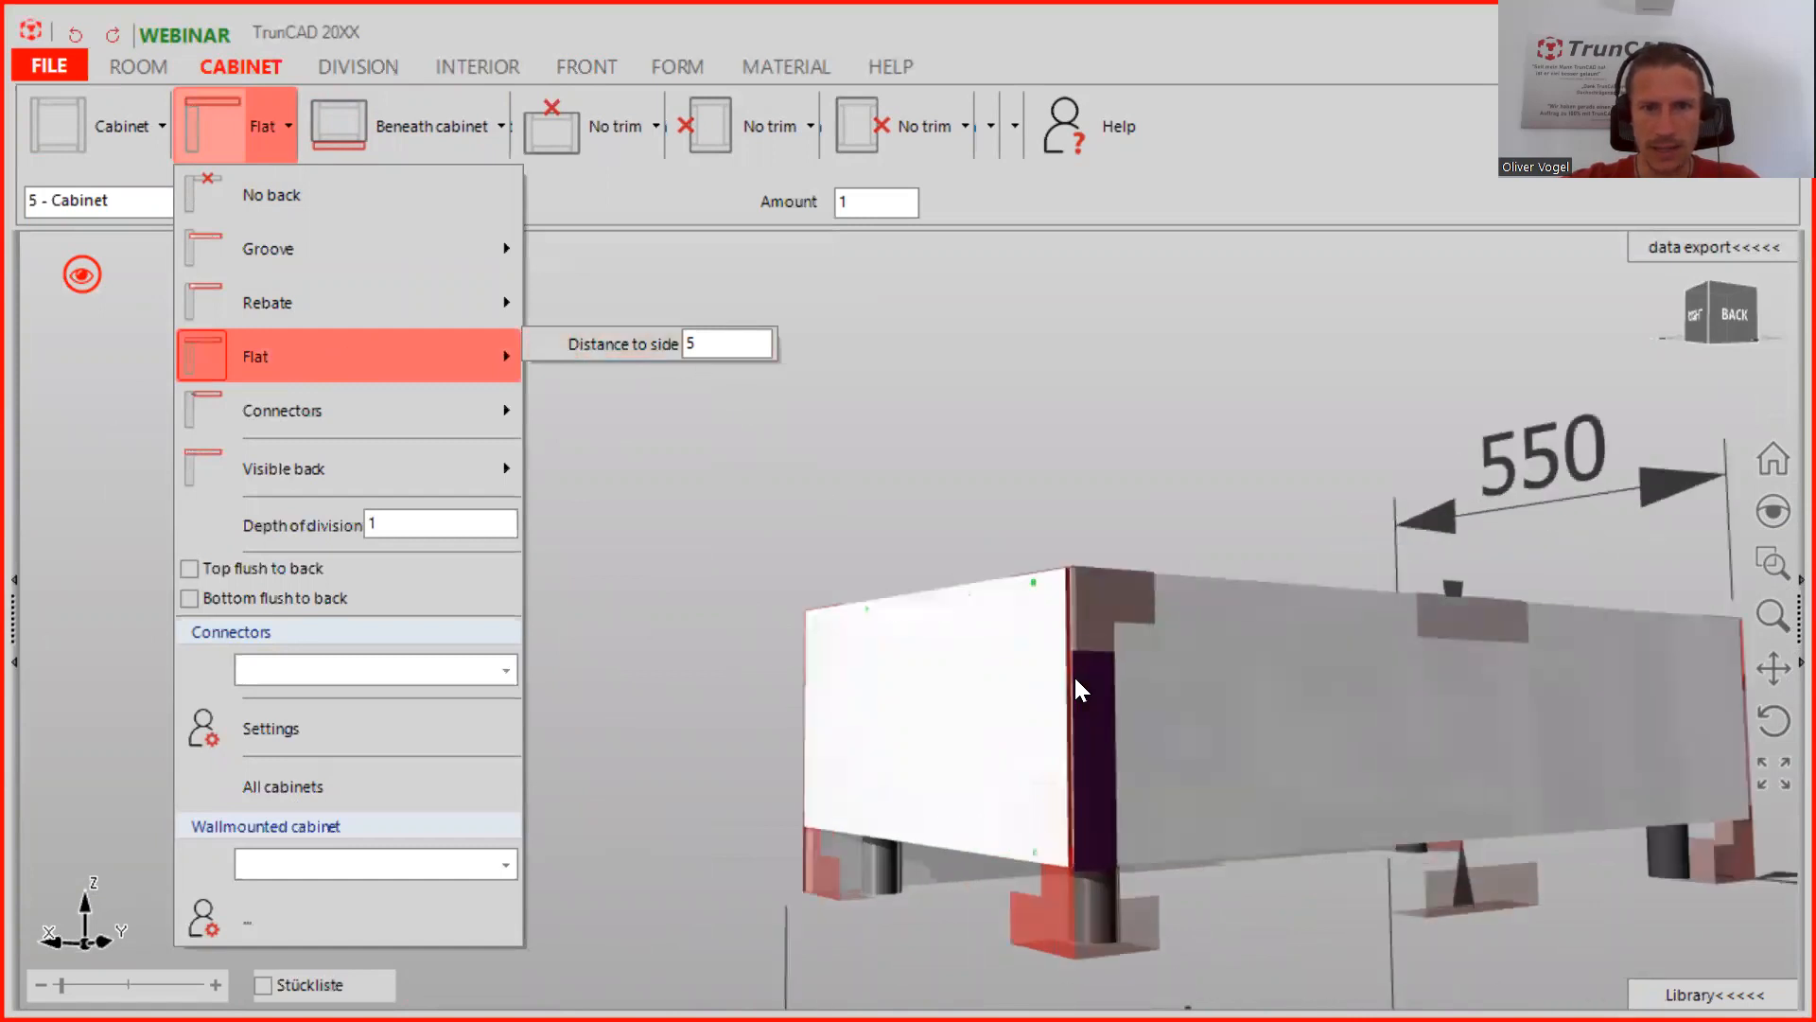
left_click(704, 343)
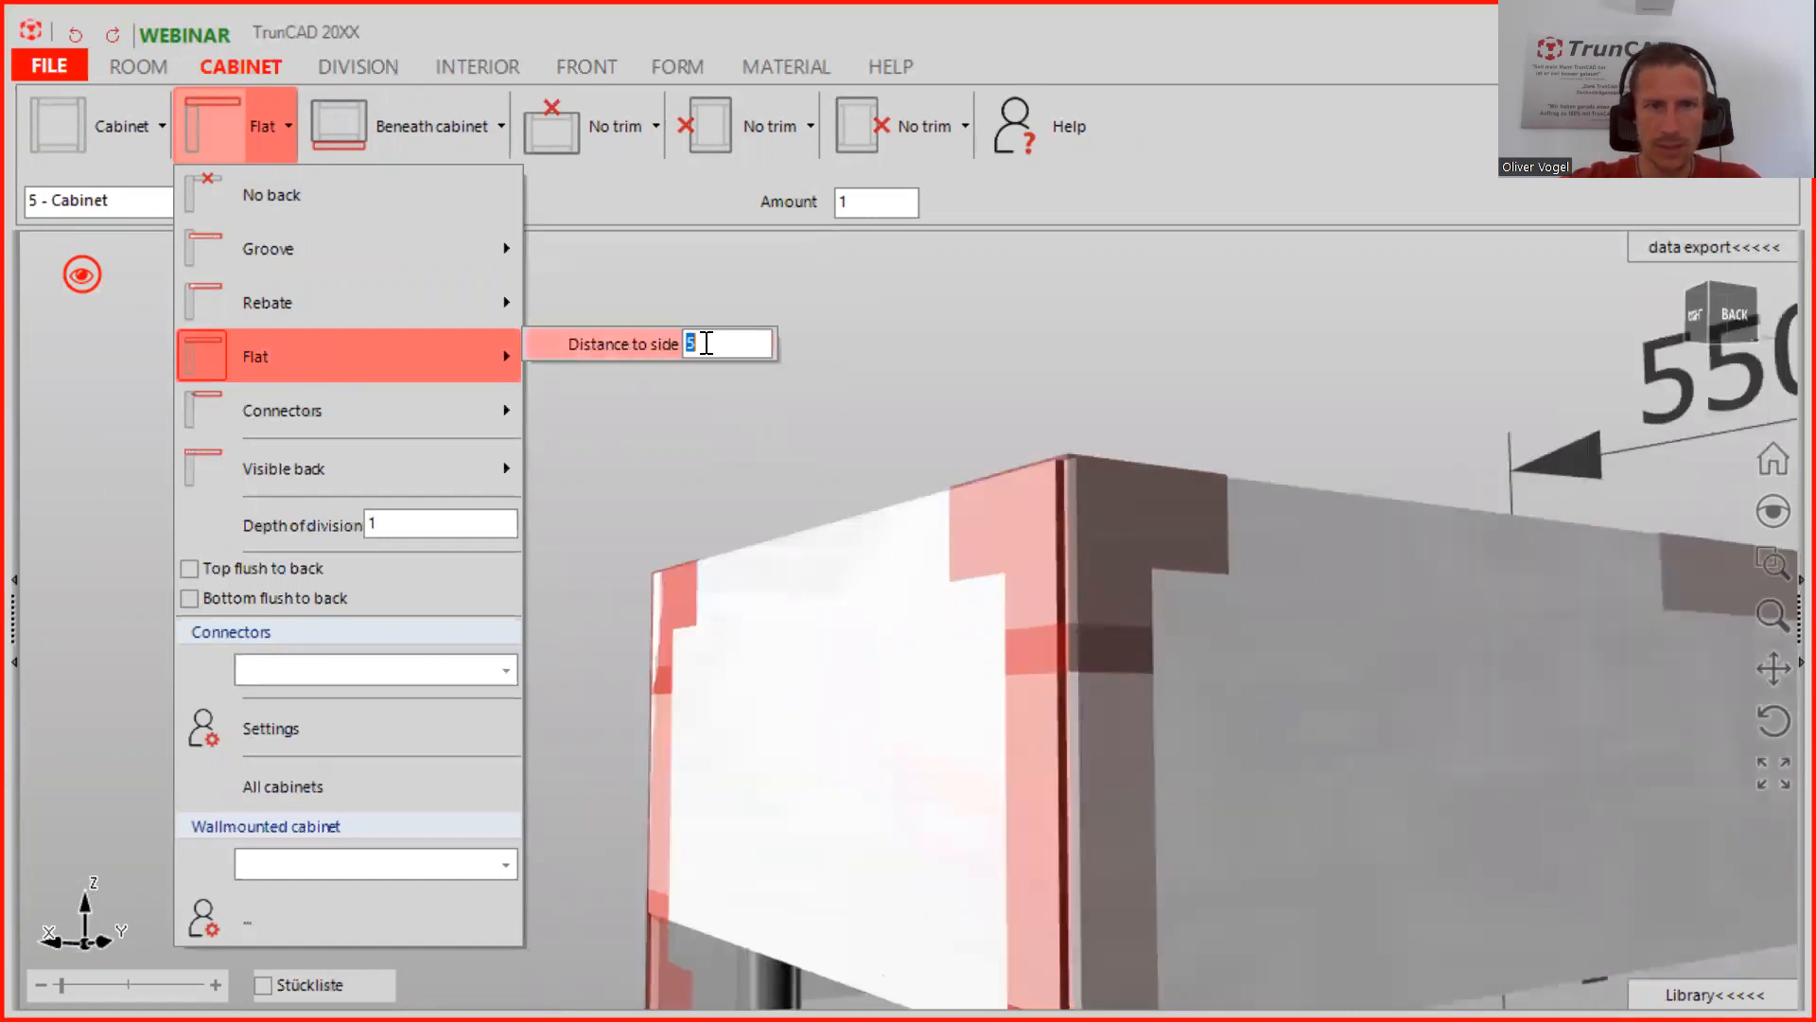
type("0")
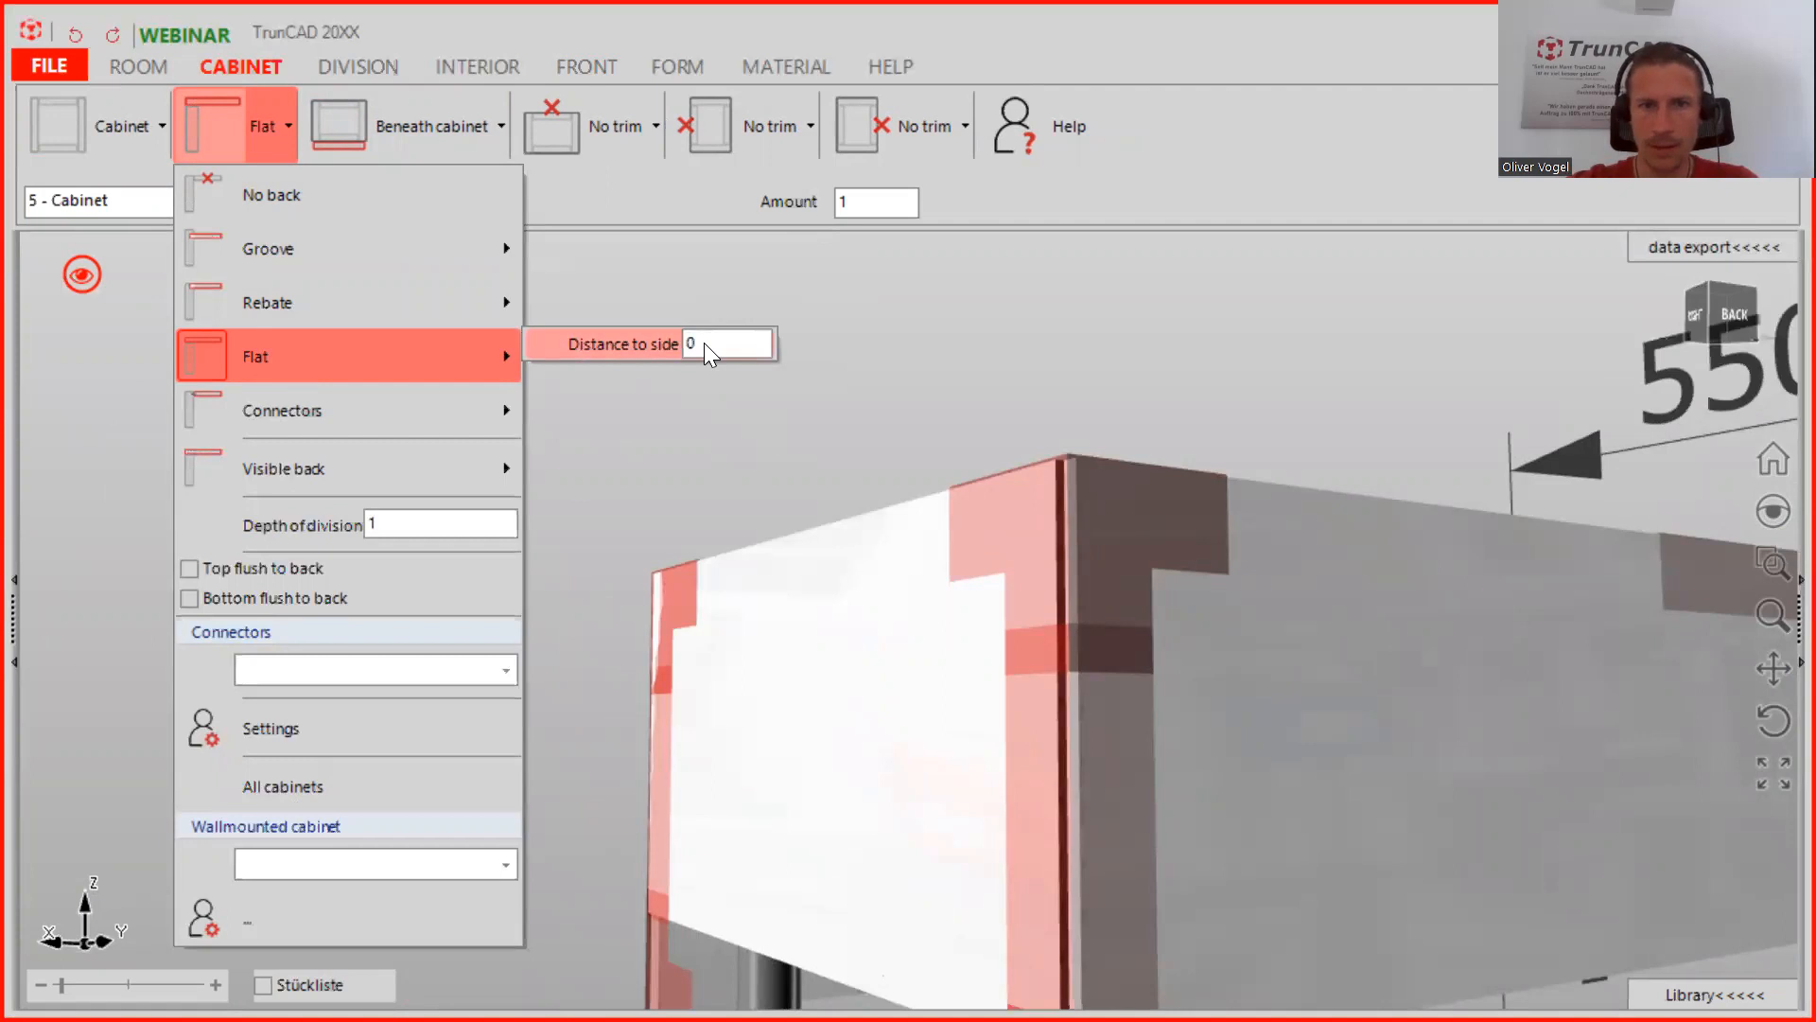
Set the inserted cabinet to have no plinth and switch off its plinth legs
scroll(1034, 418, "down", 4)
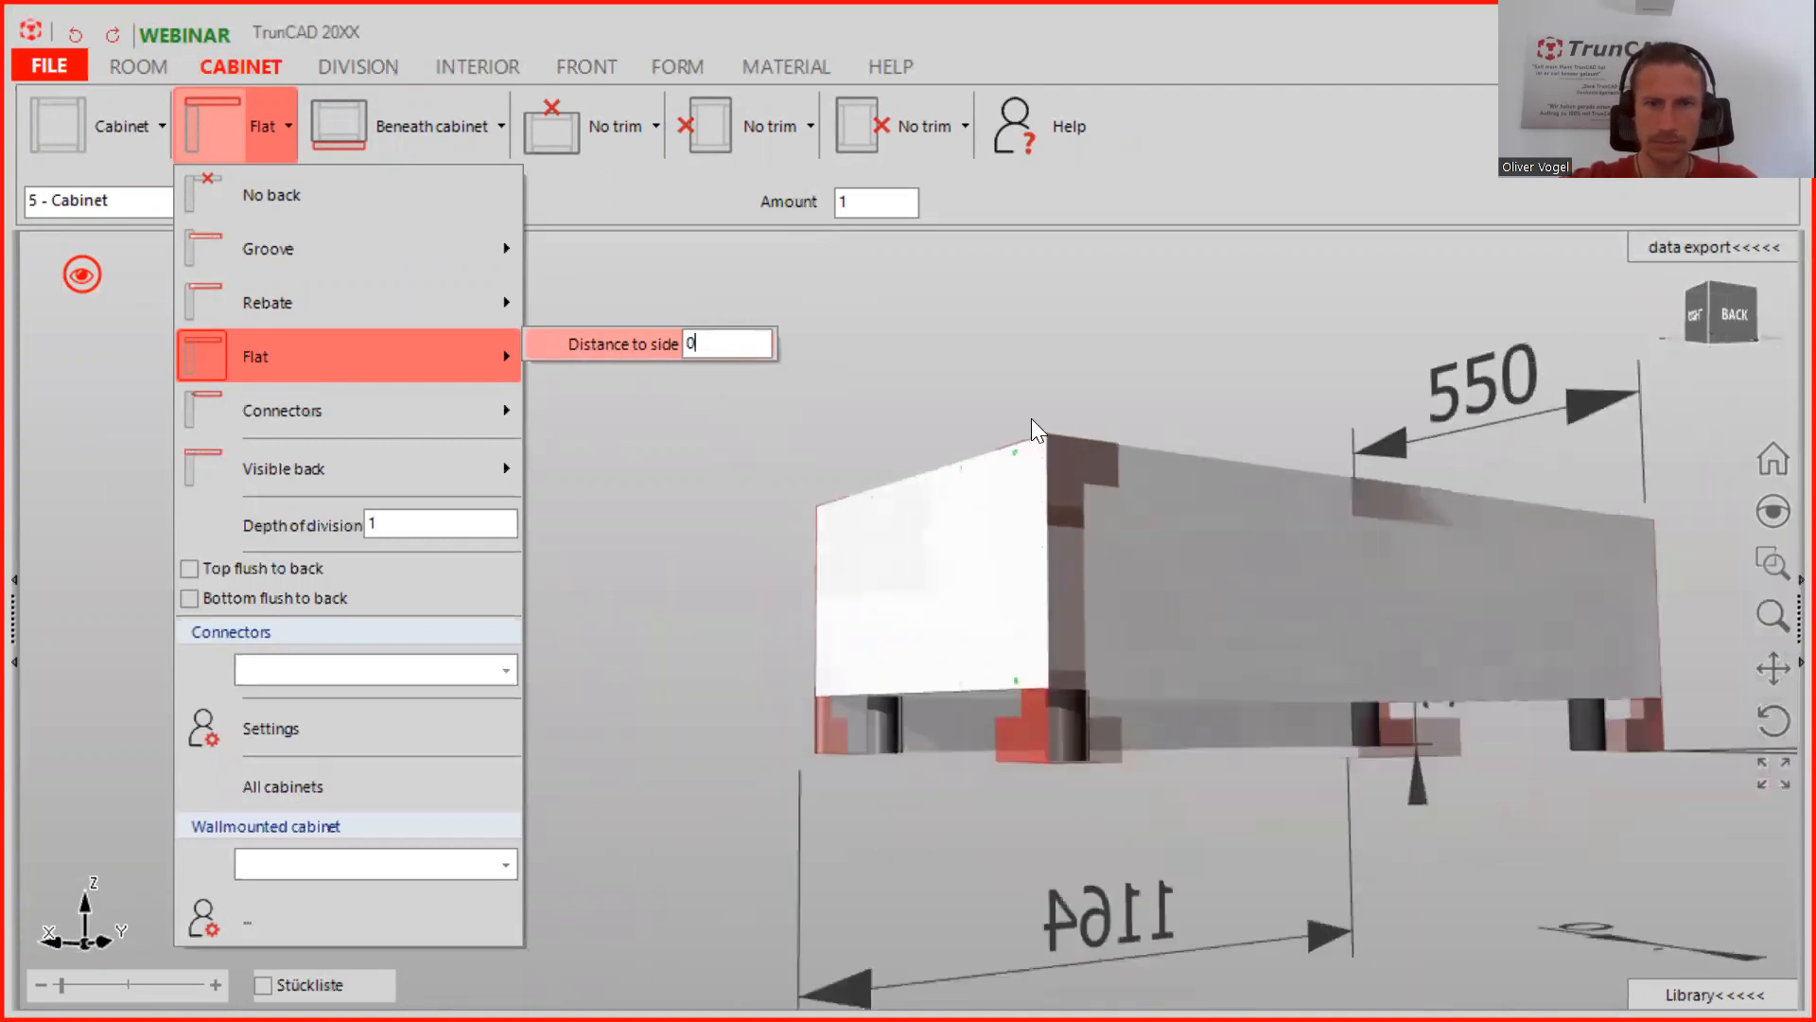
middle_click_drag(999, 406, 1019, 394)
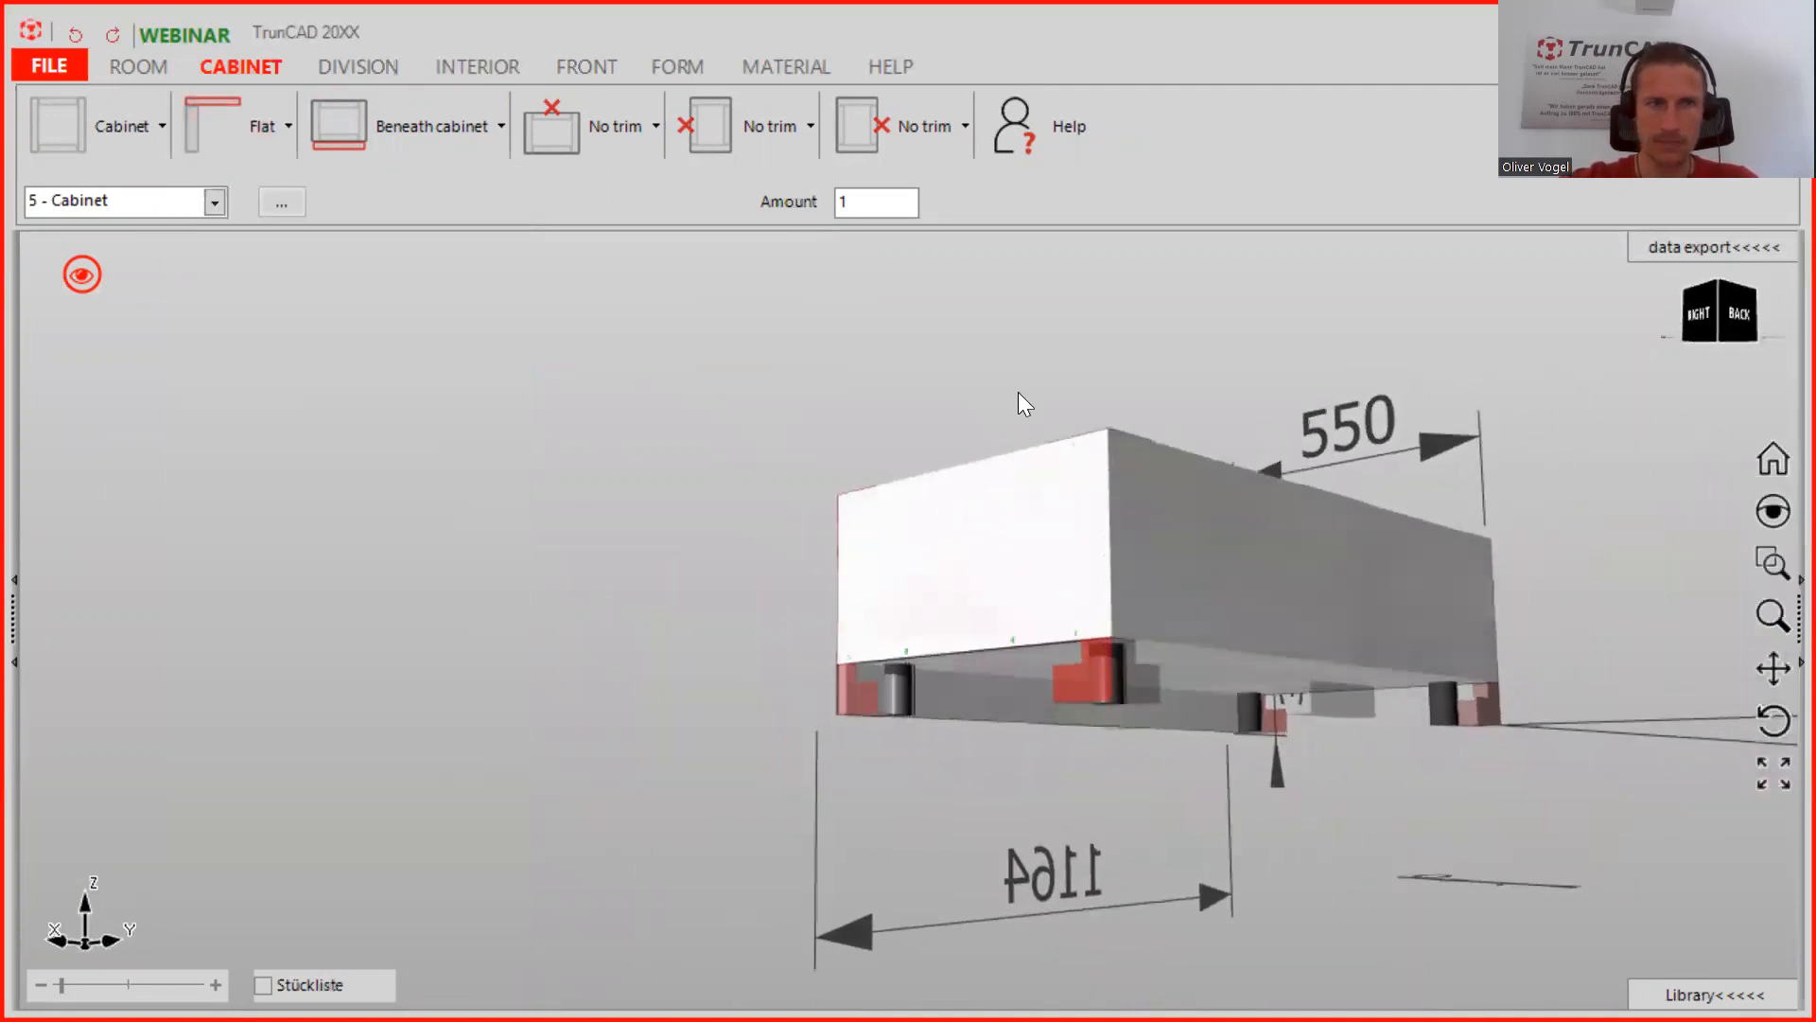
left_click(437, 131)
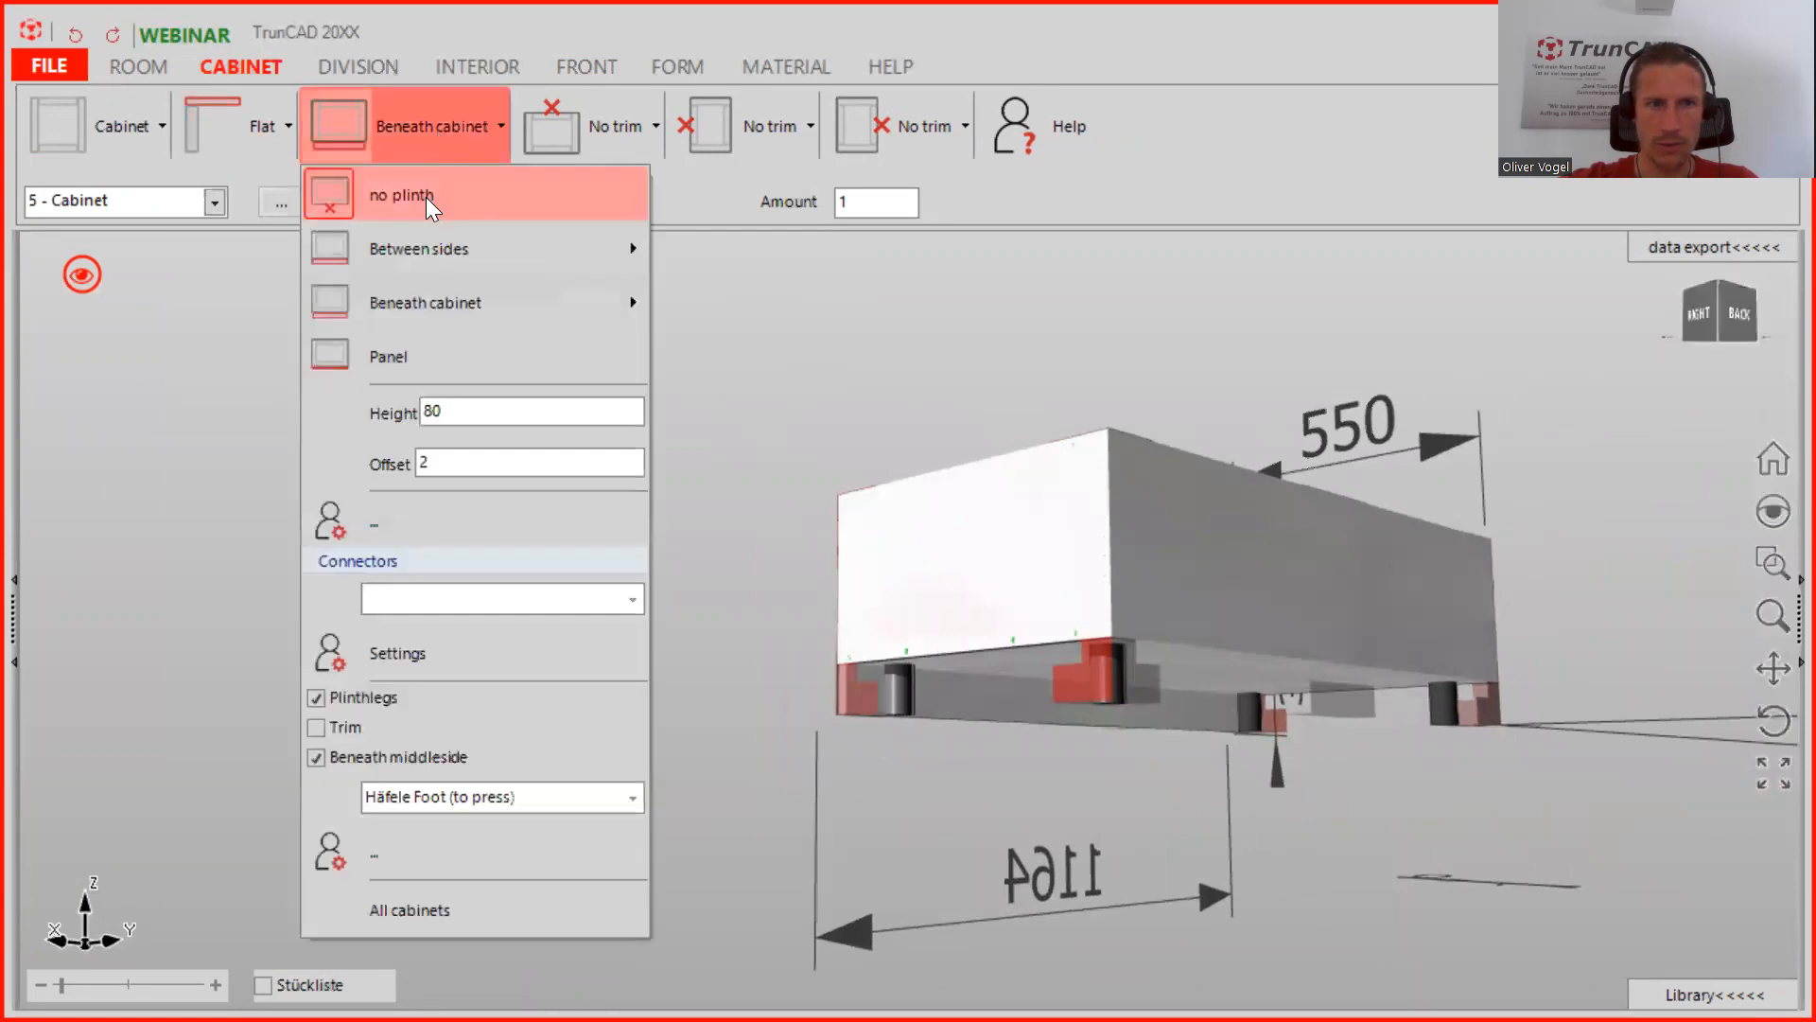
left_click(425, 196)
left_click(444, 146)
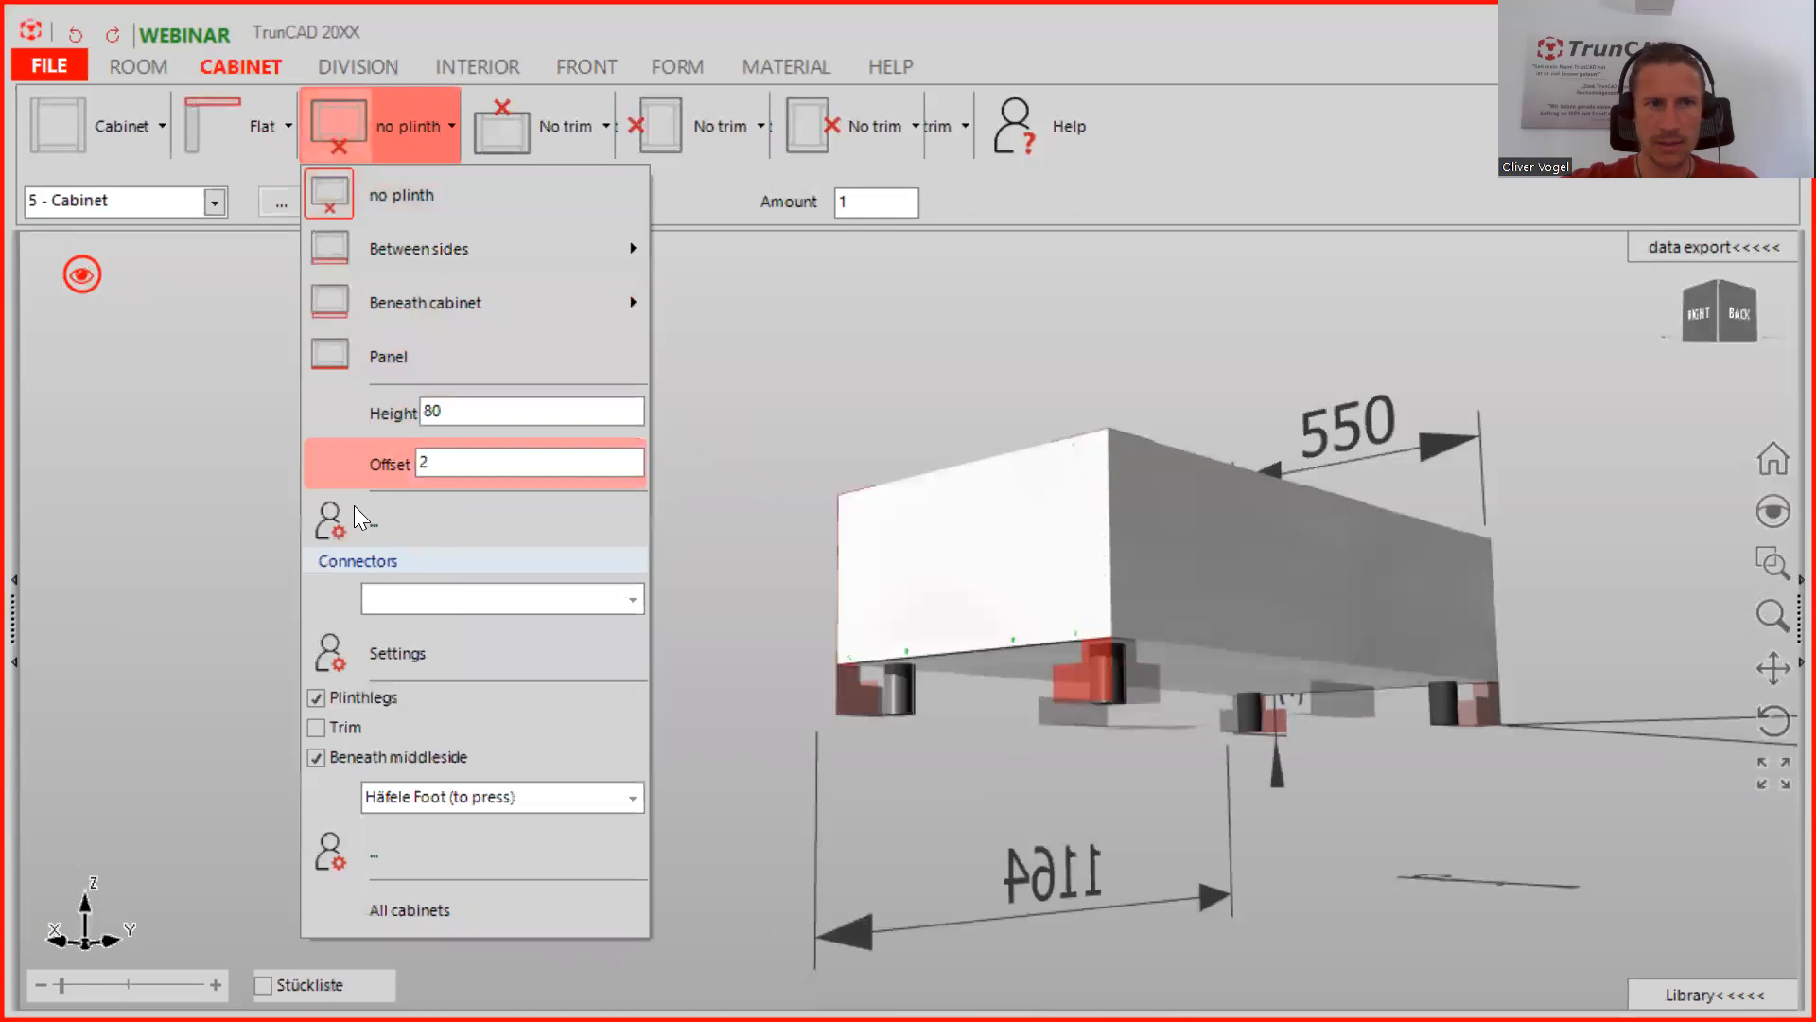
left_click(316, 698)
middle_click_drag(1037, 559, 922, 577)
middle_click_drag(852, 527, 901, 589)
Apply the Egger H1487 material to all corpus parts of the inserted cabinet and to its back panel
left_click(804, 65)
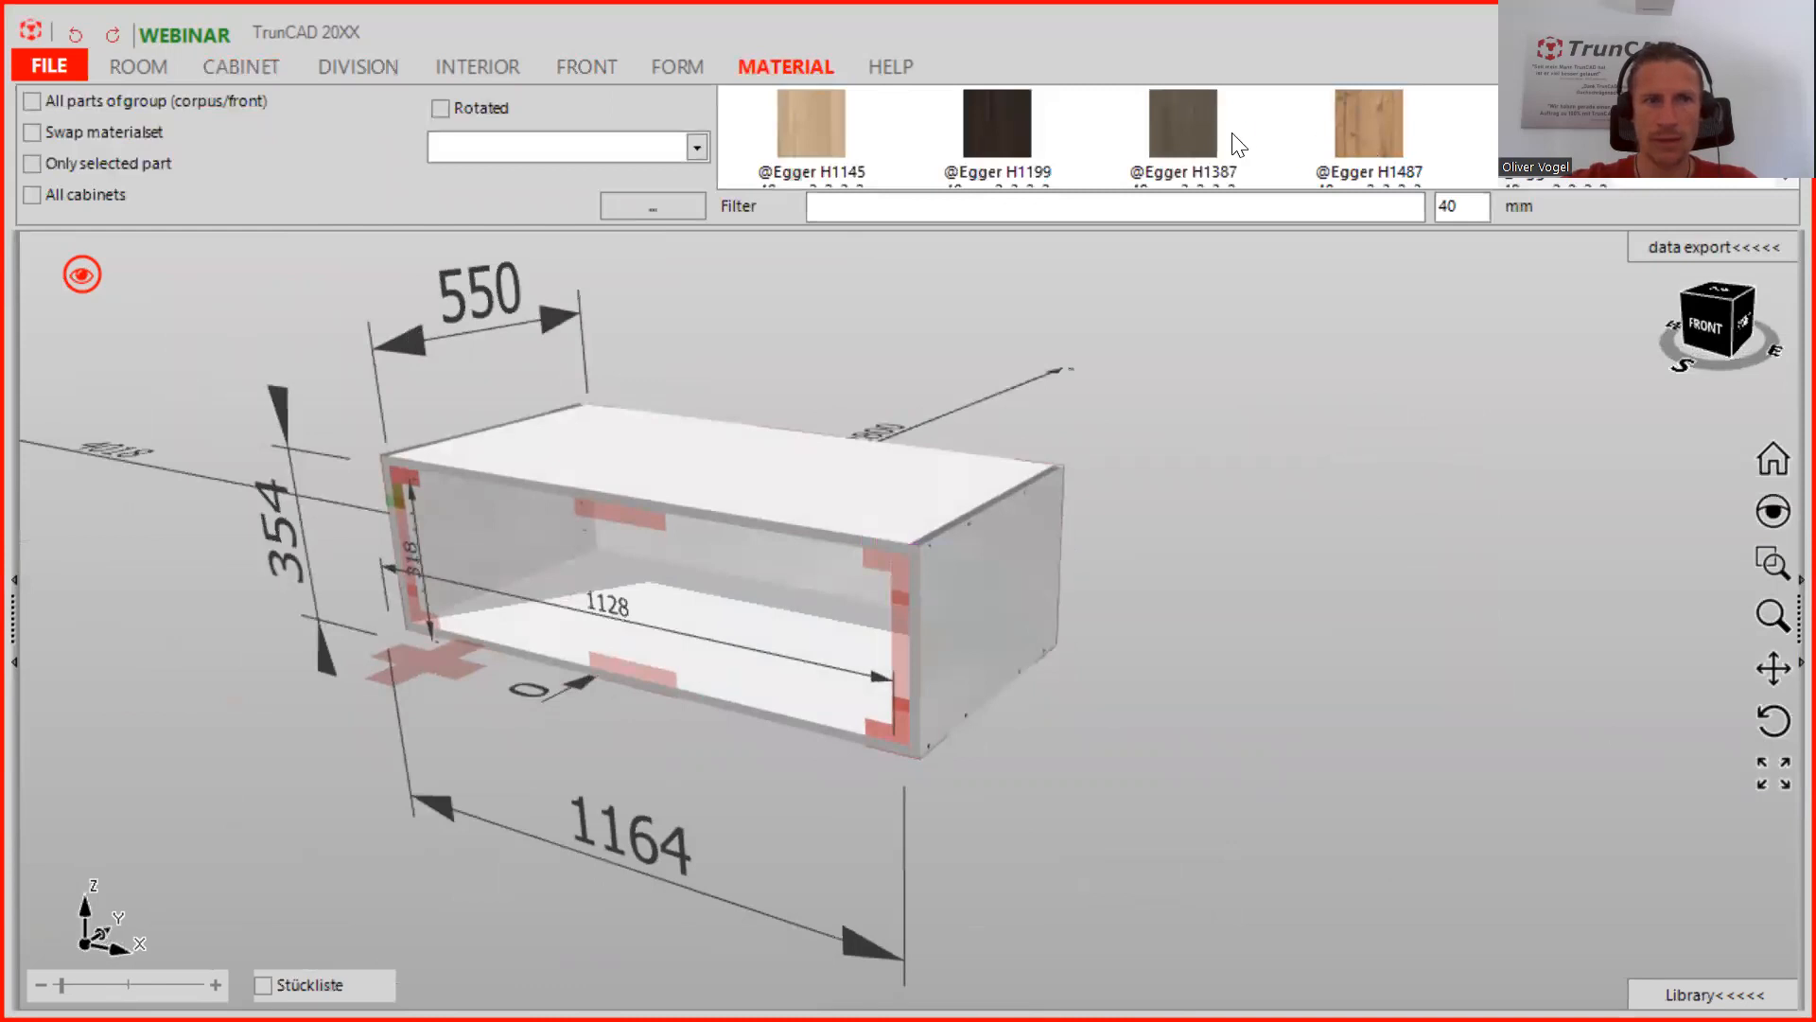
left_click(31, 102)
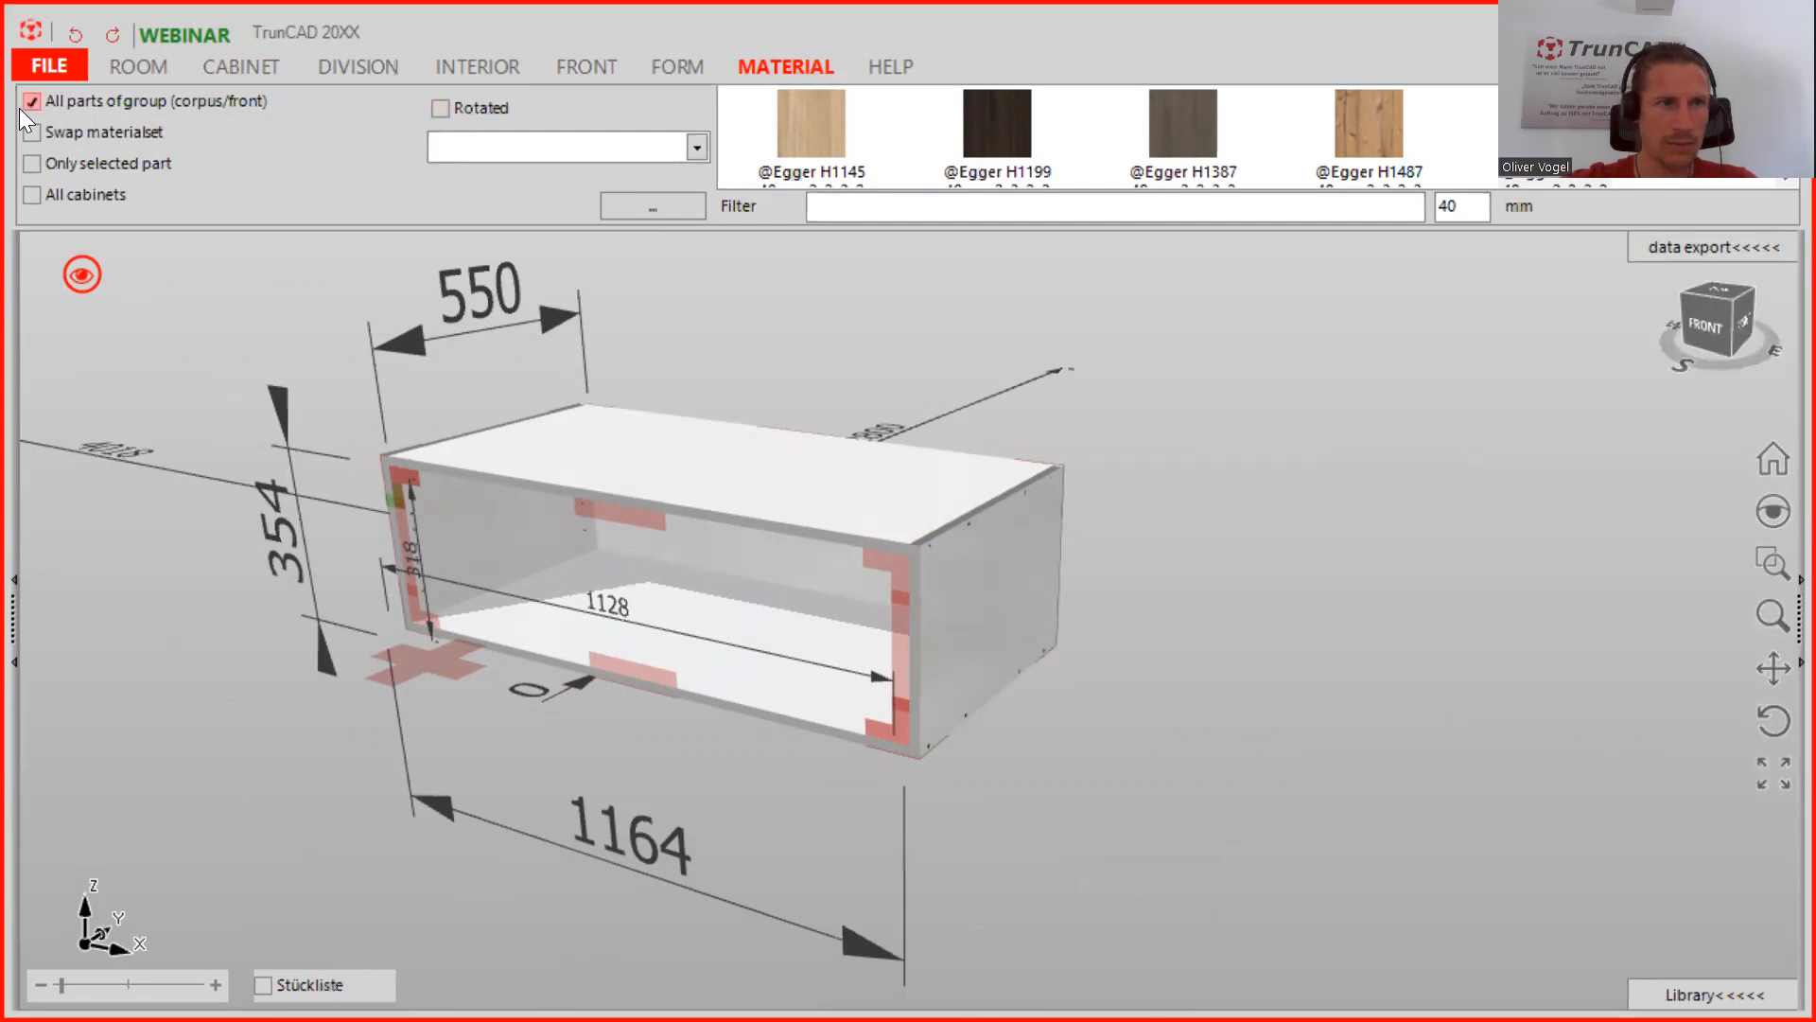
left_click(1336, 104)
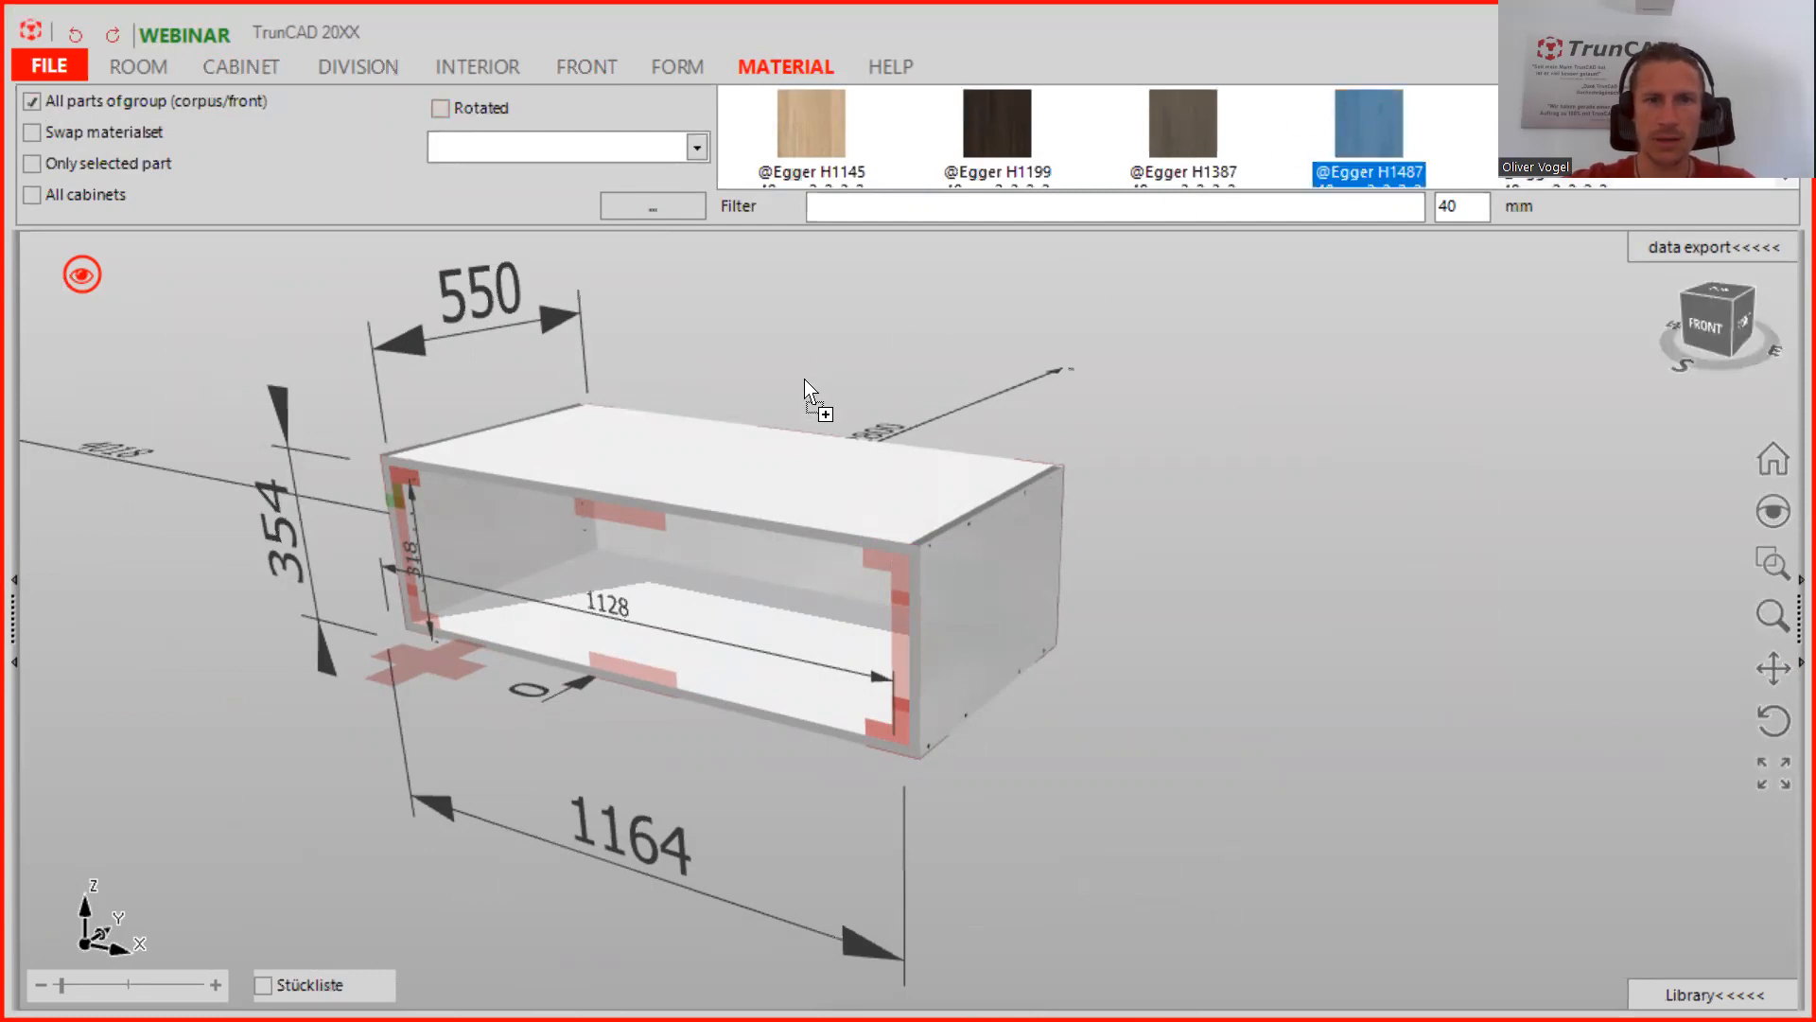
left_click(812, 439)
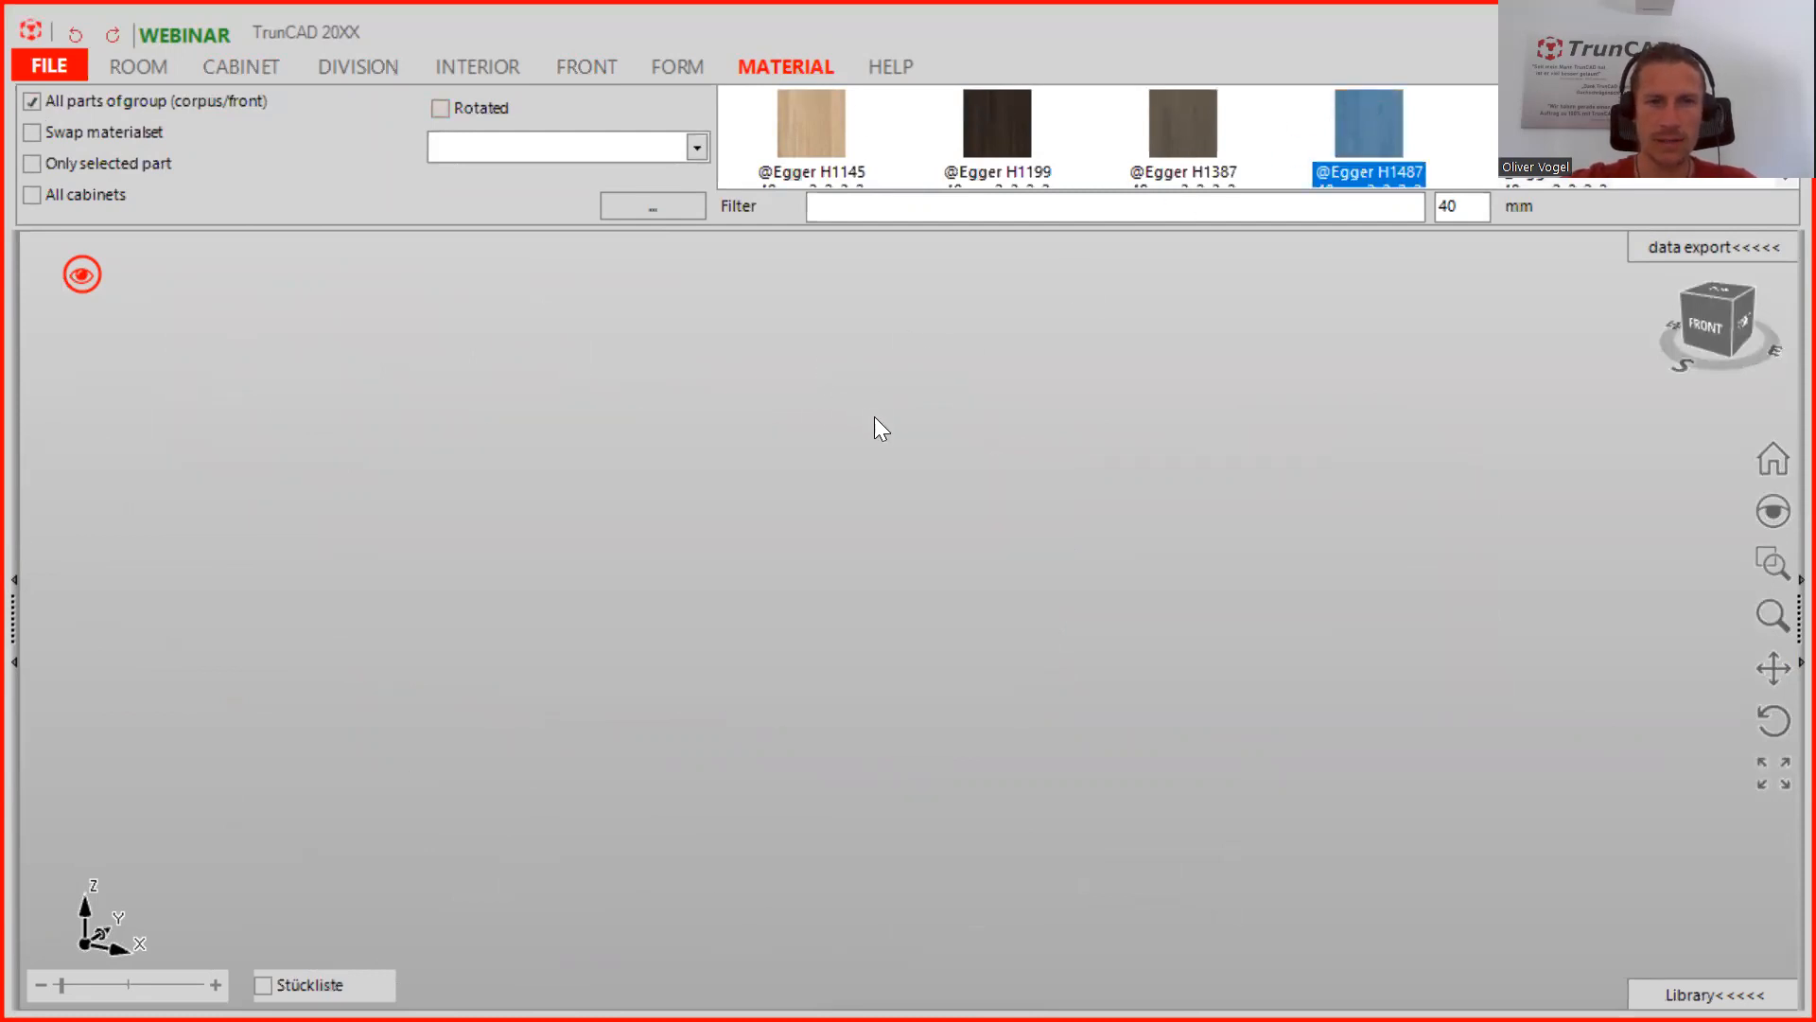
middle_click_drag(931, 494, 662, 491)
left_click_drag(1385, 106, 1204, 481)
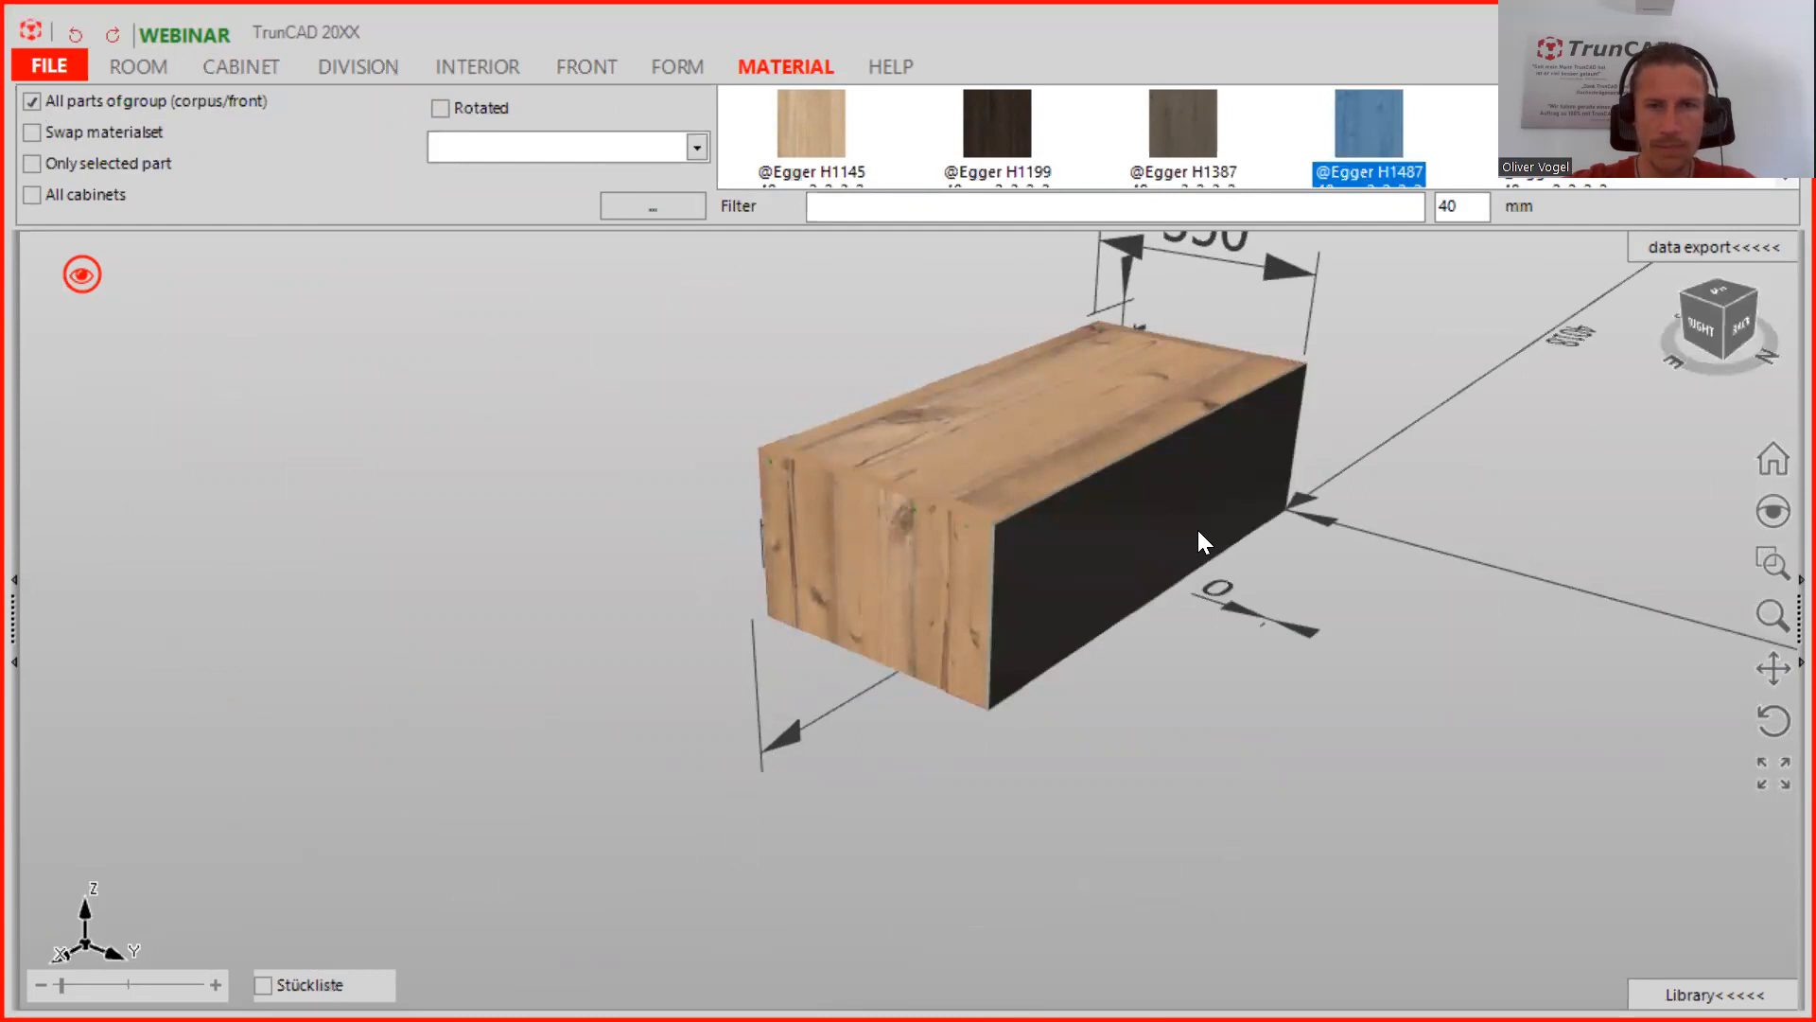
middle_click_drag(1041, 524, 1296, 526)
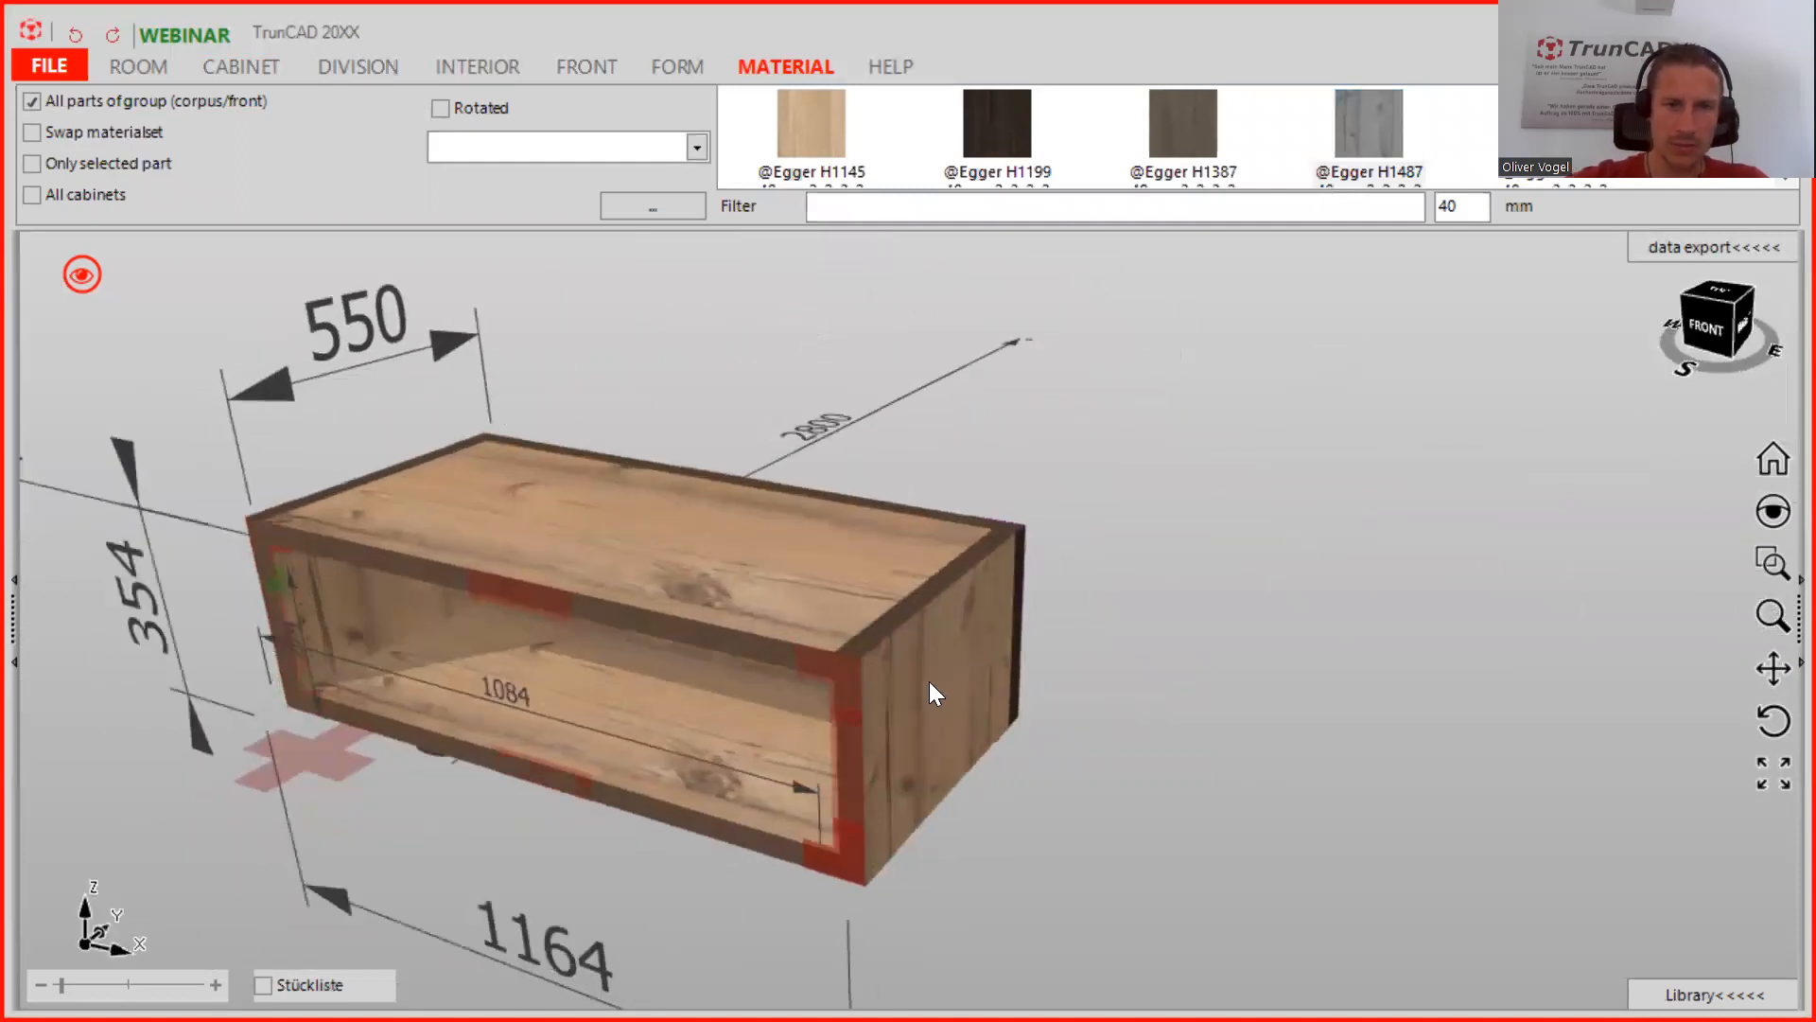
Make the horizontals pass at the cabinet's lower right front corner and remove its right side panel
scroll(895, 662, "up", 2)
scroll(895, 662, "down", 3)
middle_click_drag(895, 662, 925, 543)
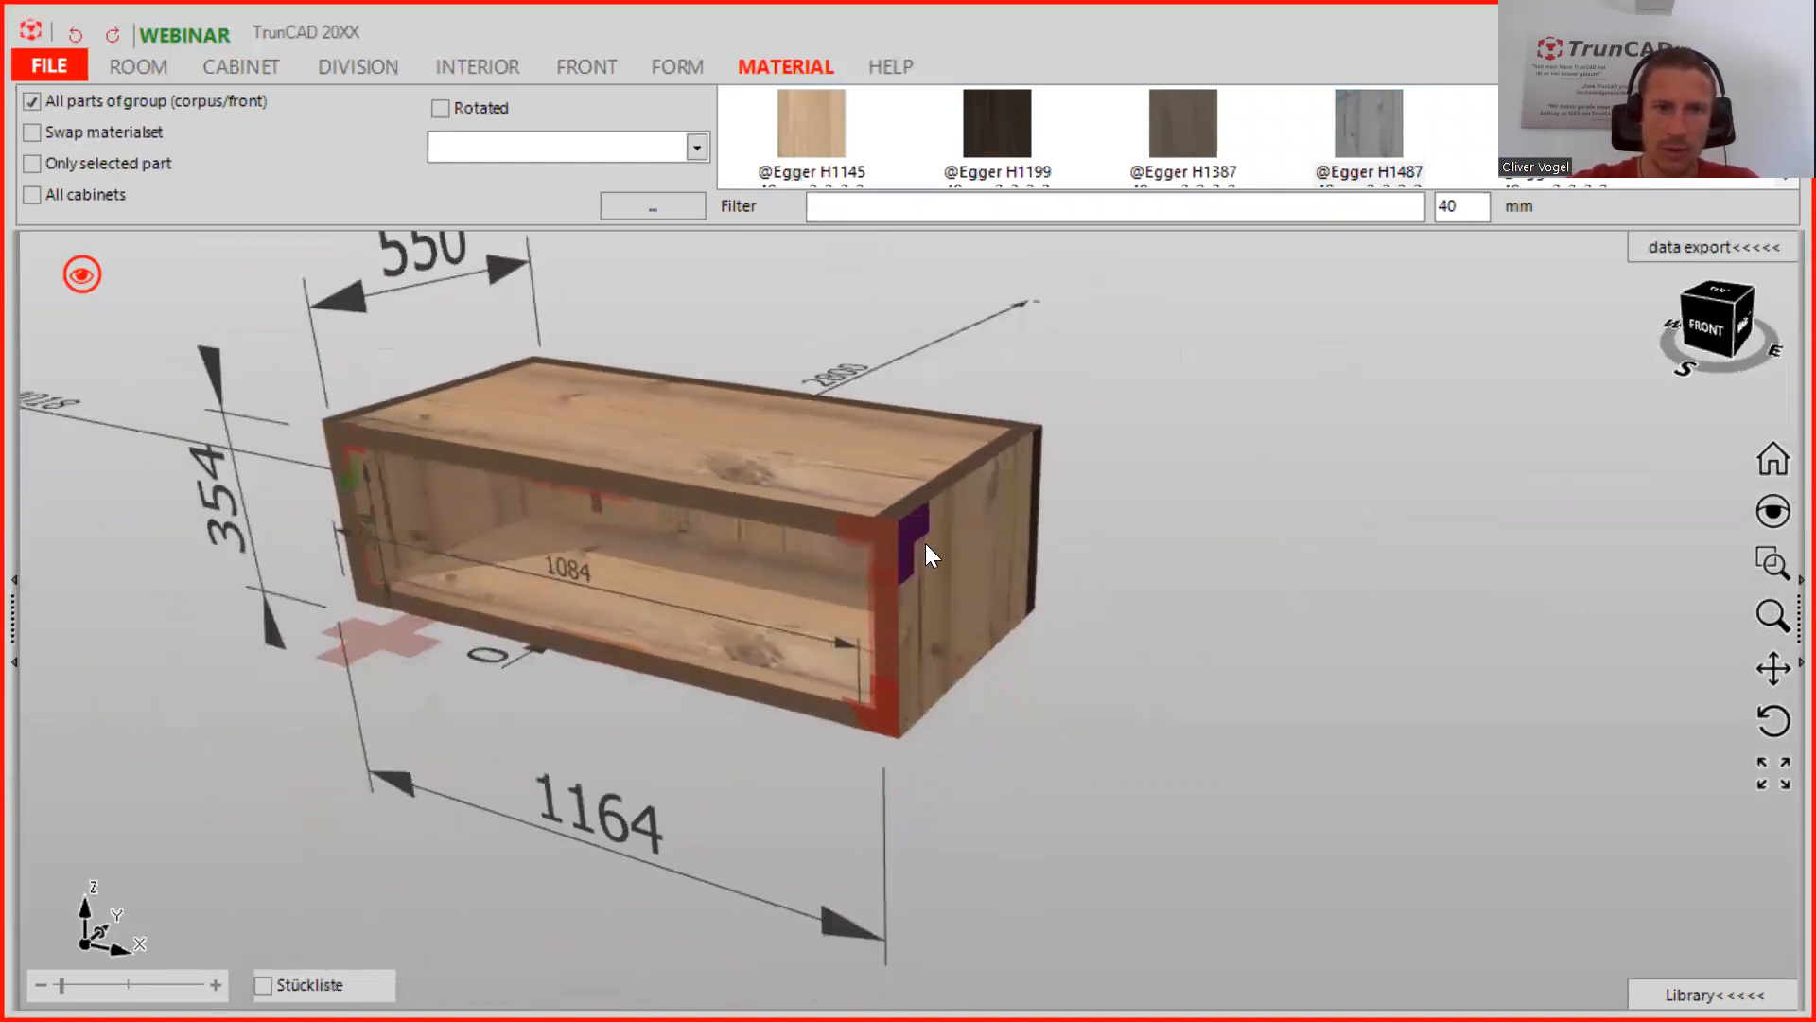
middle_click_drag(889, 677, 924, 532)
scroll(894, 797, "up", 2)
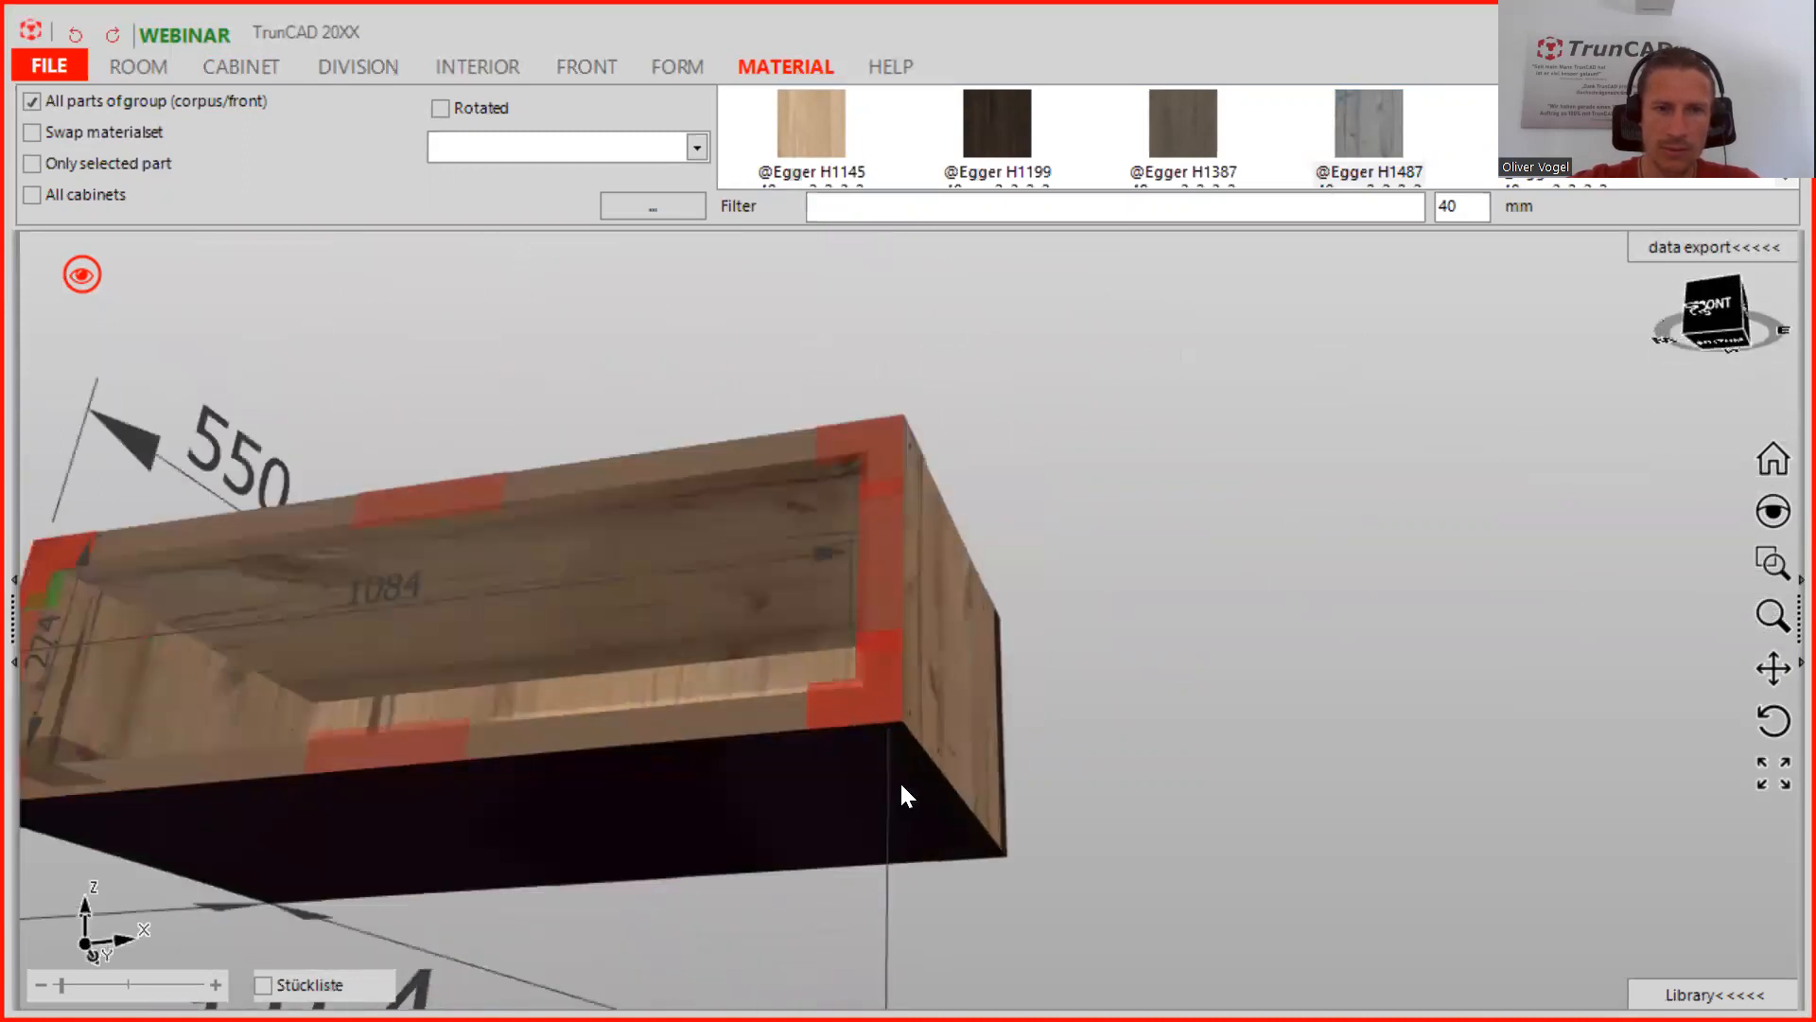
right_click(898, 693)
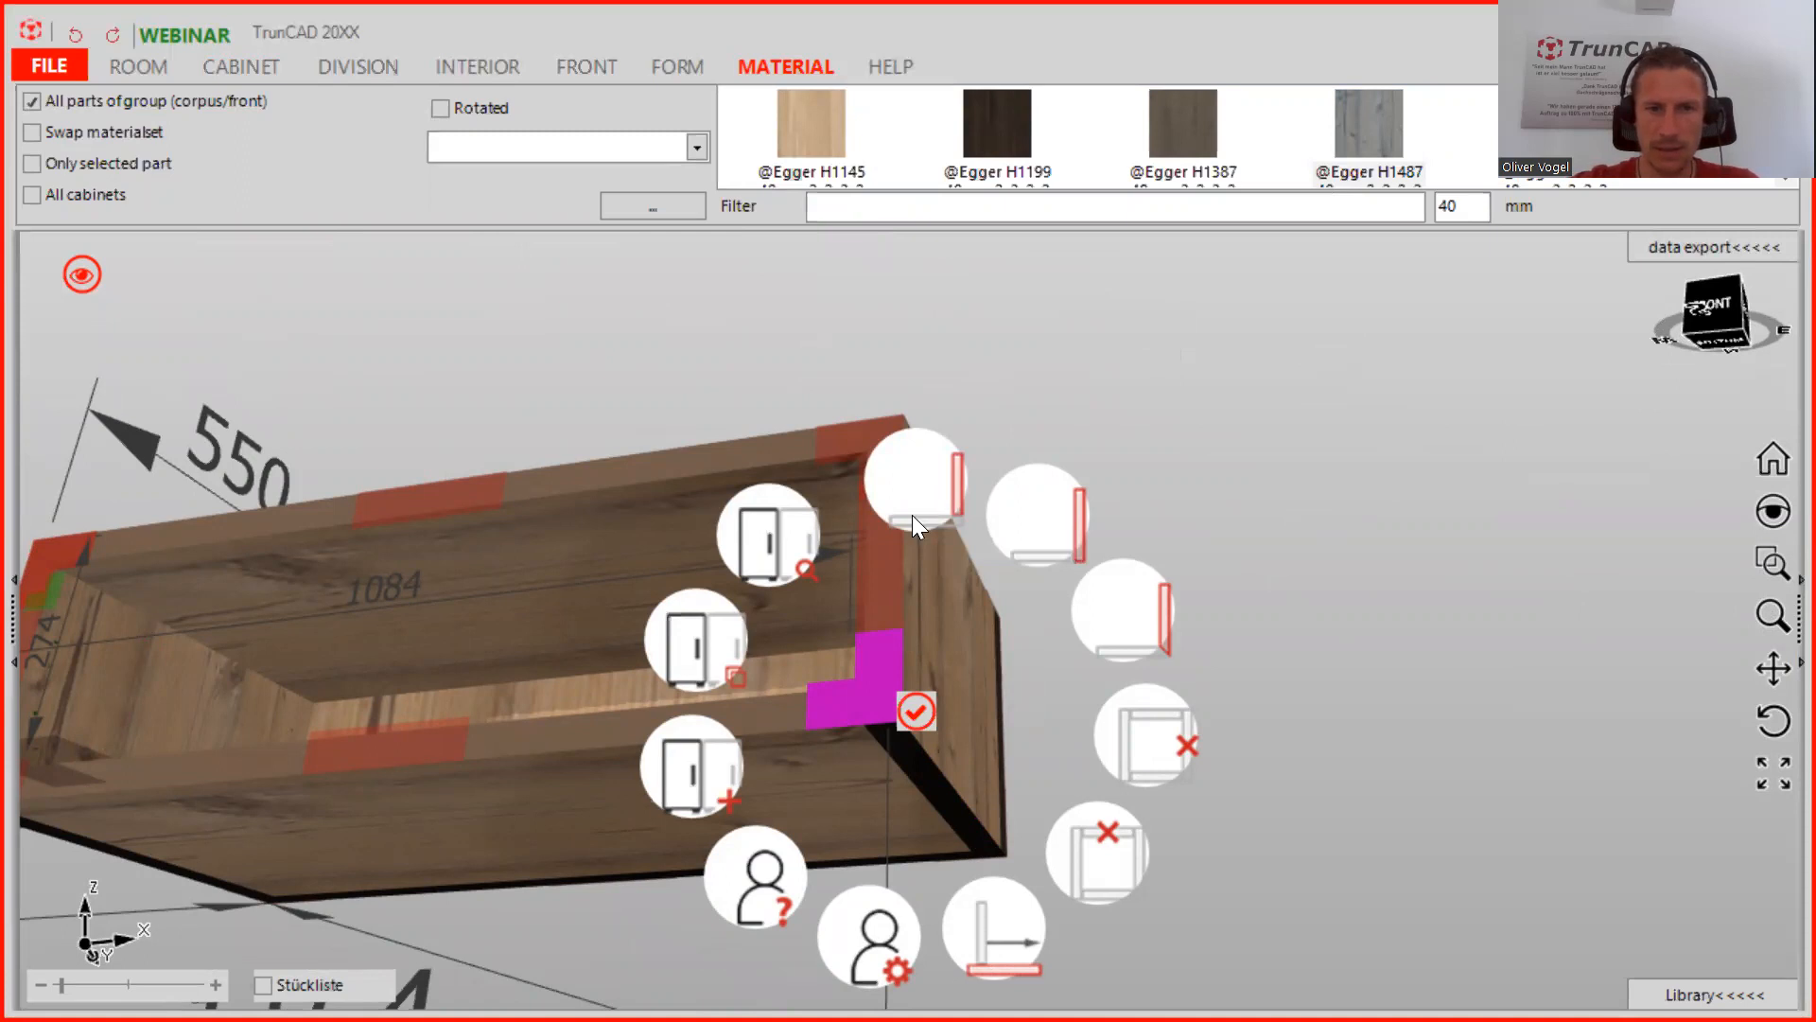
left_click(882, 548)
middle_click_drag(980, 641, 913, 649)
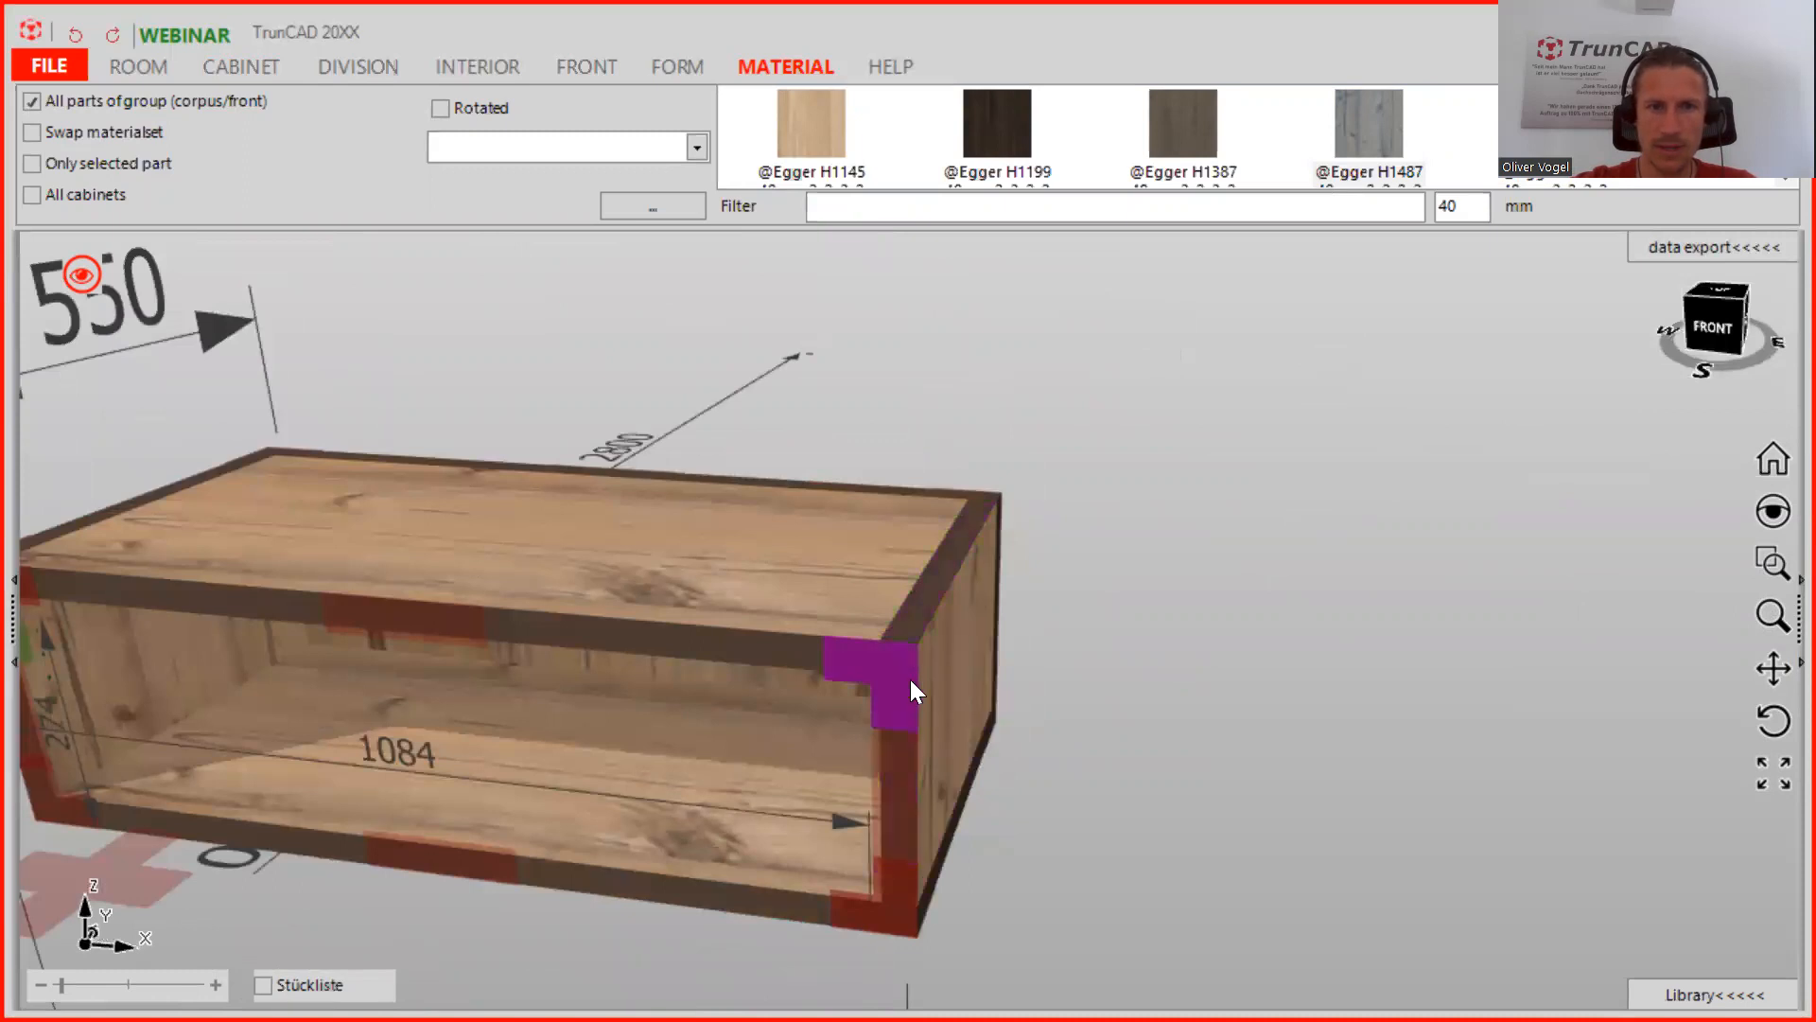
left_click(910, 679)
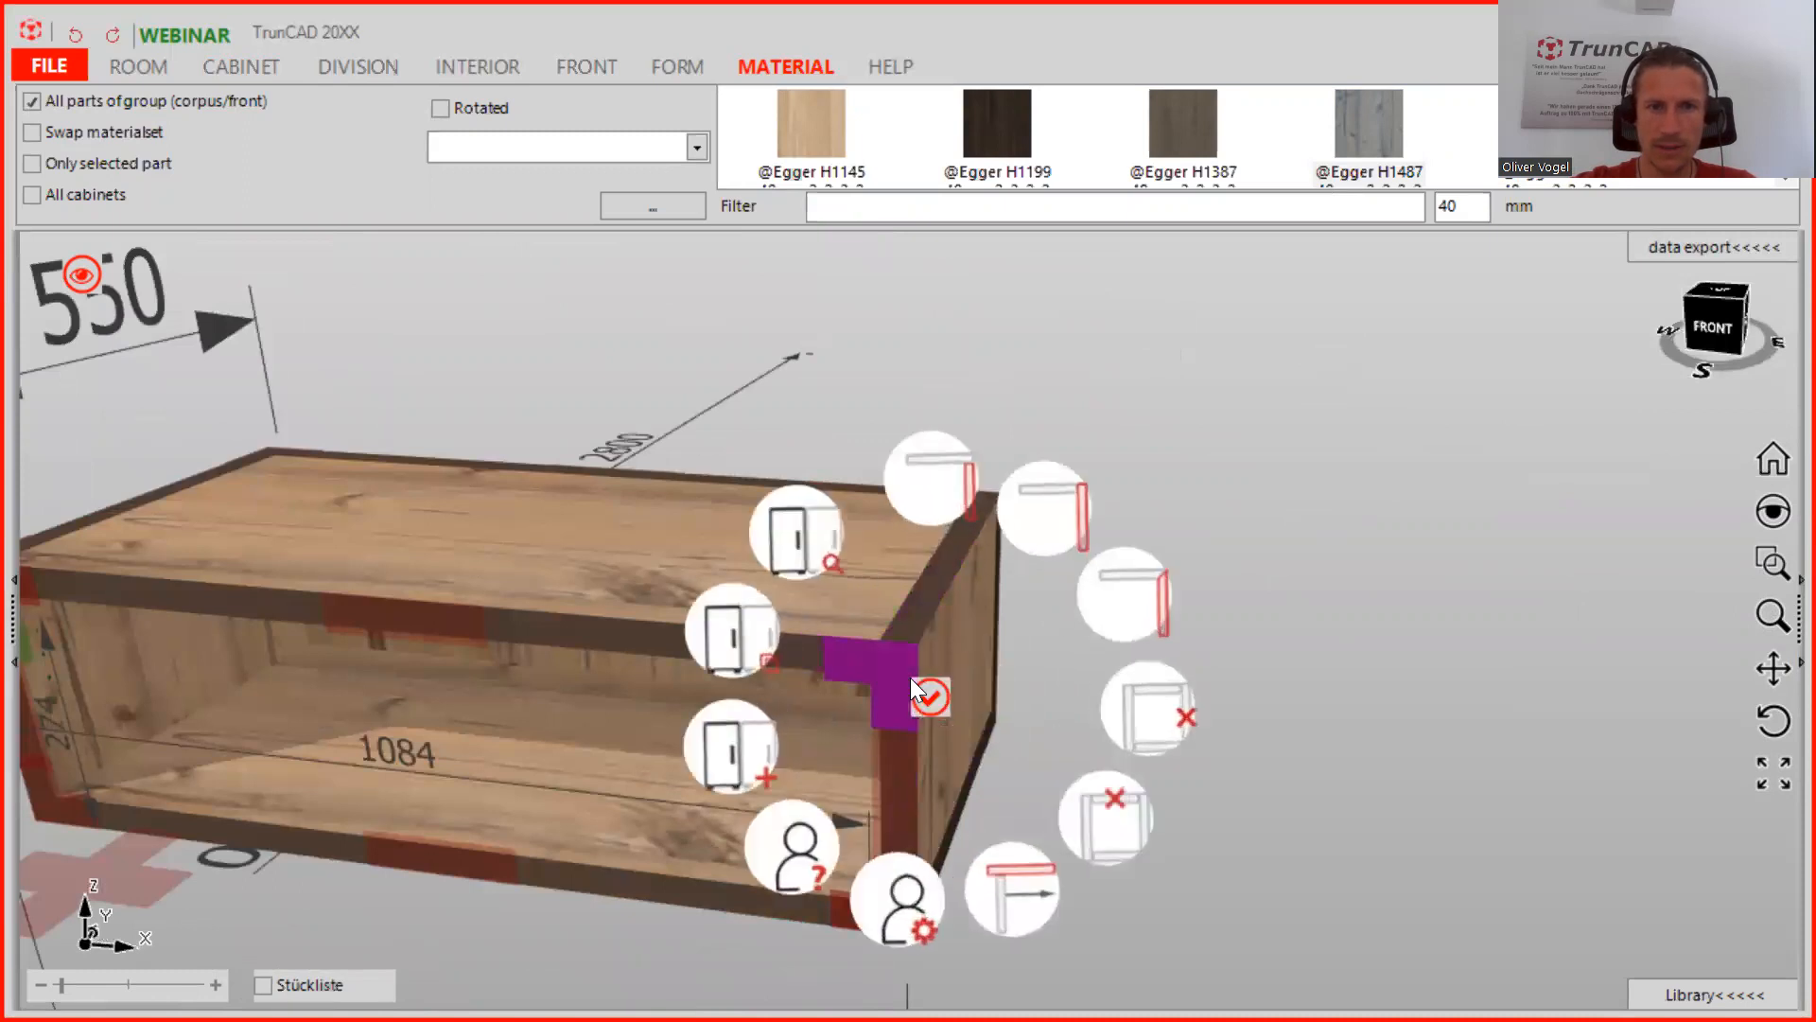
left_click(1190, 724)
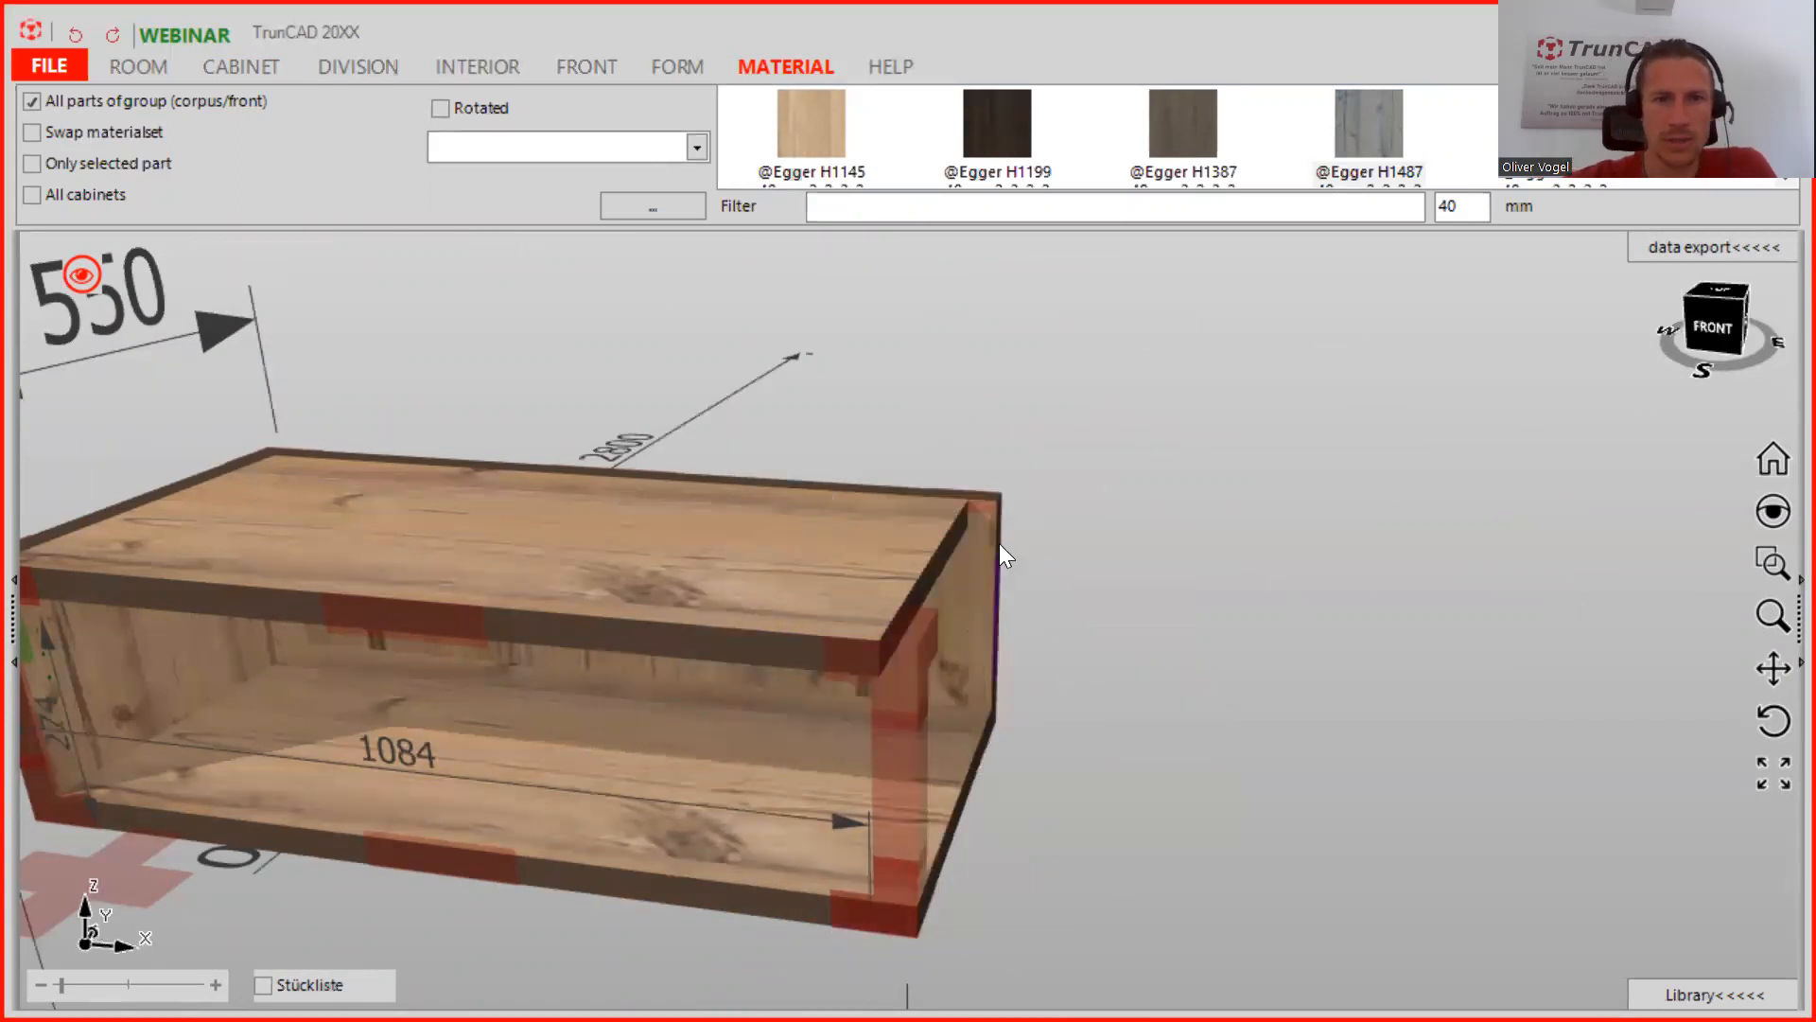
Set the cabinet's upper right corner joint so that the horizontals pass over the open side
scroll(999, 542, "up", 3)
scroll(989, 552, "down", 2)
left_click(886, 677)
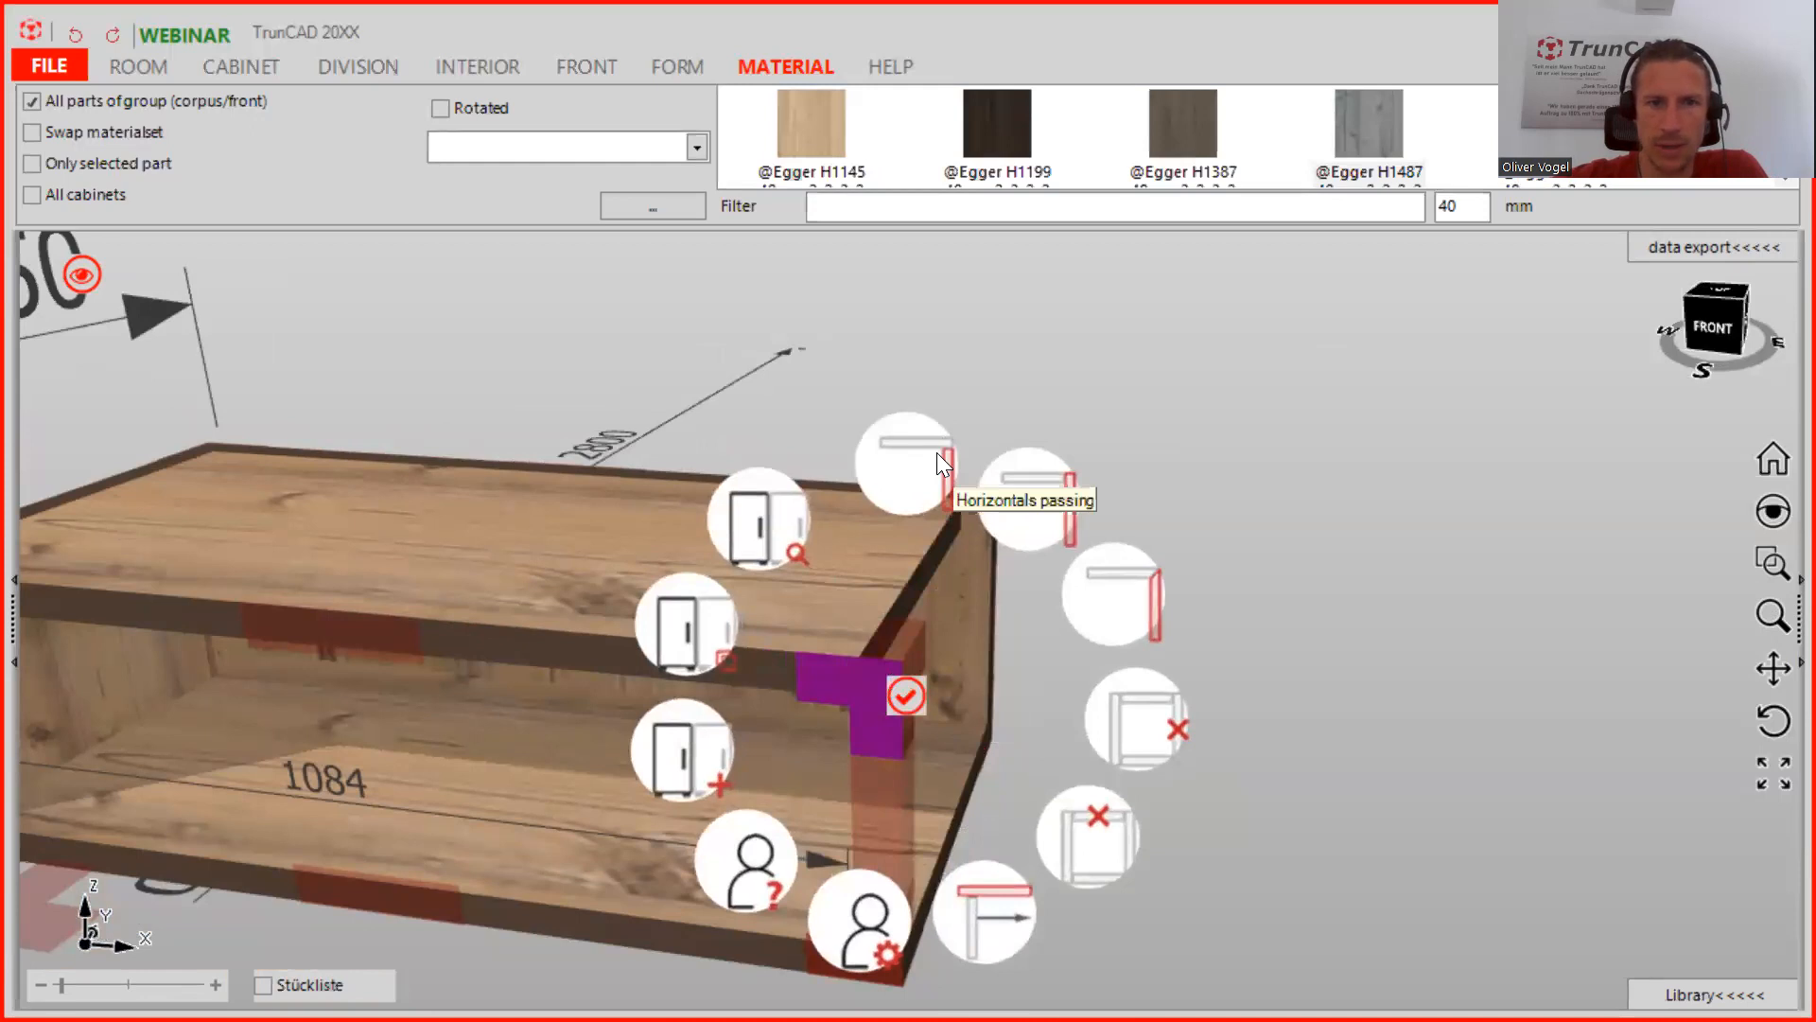
left_click(936, 452)
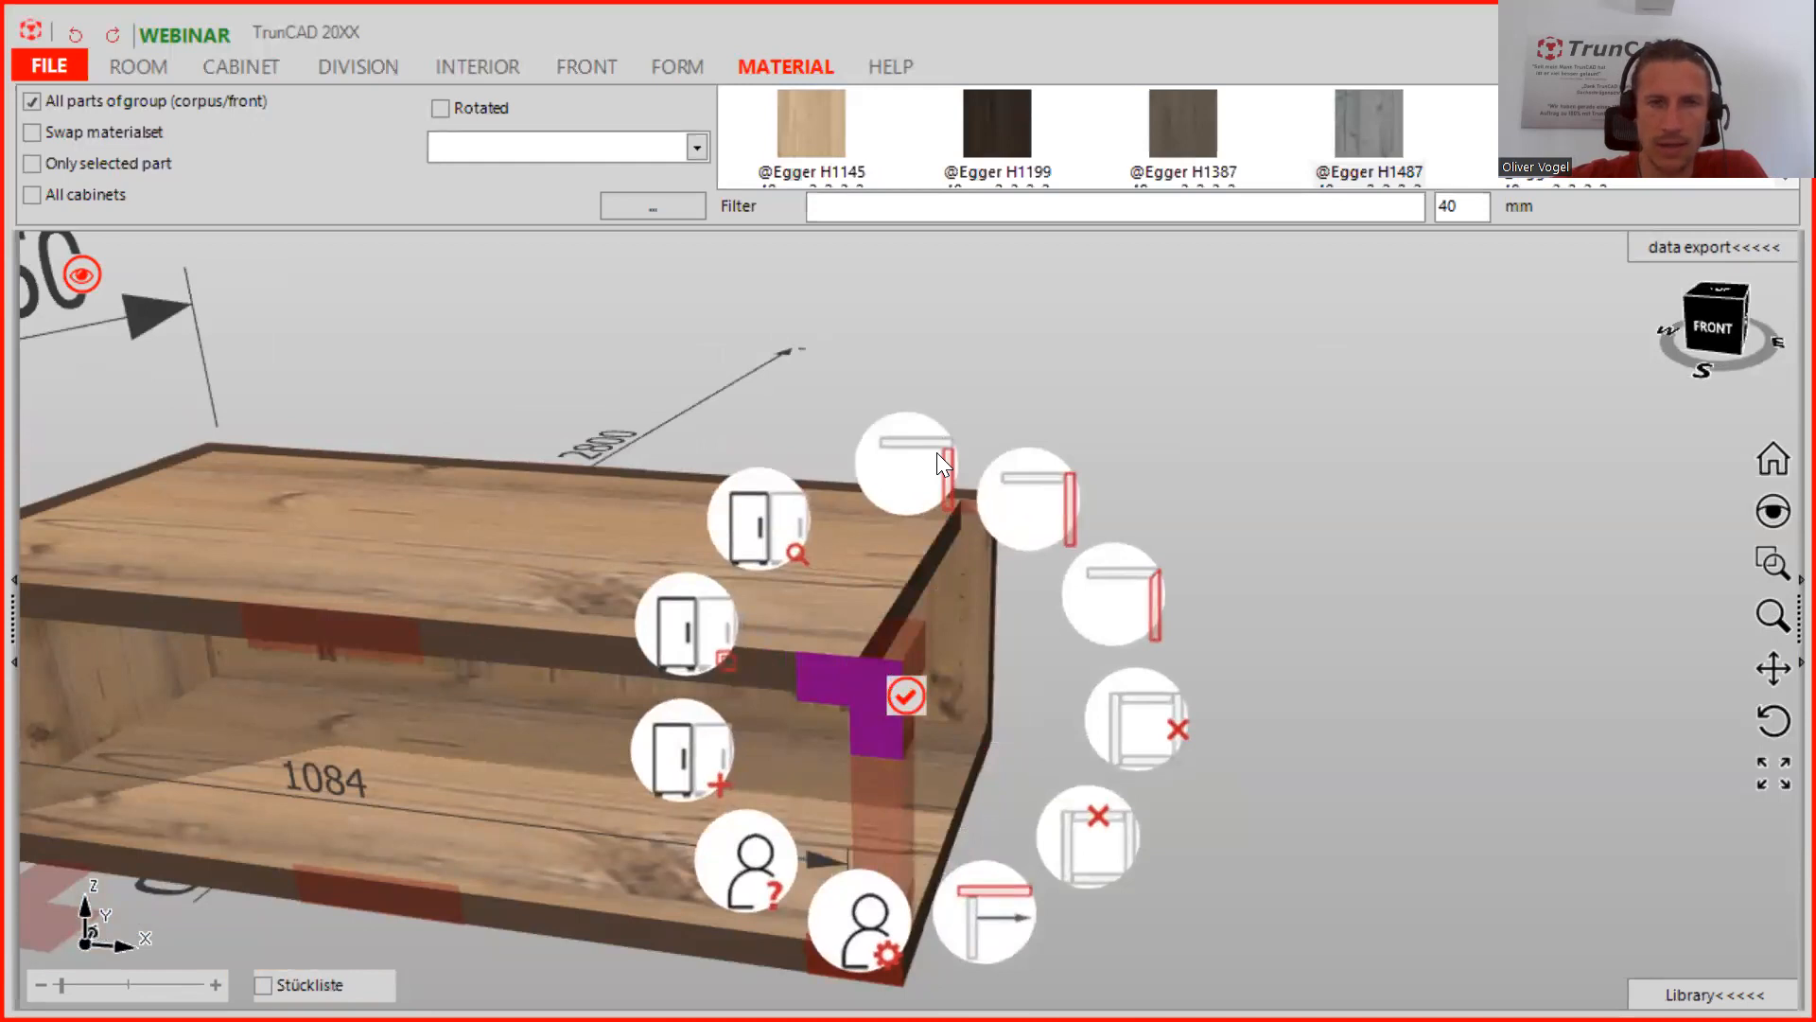
left_click(1148, 603)
mouse_move(609, 629)
middle_mouse_down()
mouse_move(609, 682)
mouse_move(884, 617)
mouse_move(974, 637)
mouse_move(1030, 689)
mouse_move(1018, 742)
mouse_move(979, 778)
mouse_move(673, 722)
mouse_move(539, 656)
mouse_move(559, 559)
mouse_move(595, 586)
mouse_move(596, 681)
mouse_move(609, 640)
mouse_move(587, 654)
middle_mouse_up()
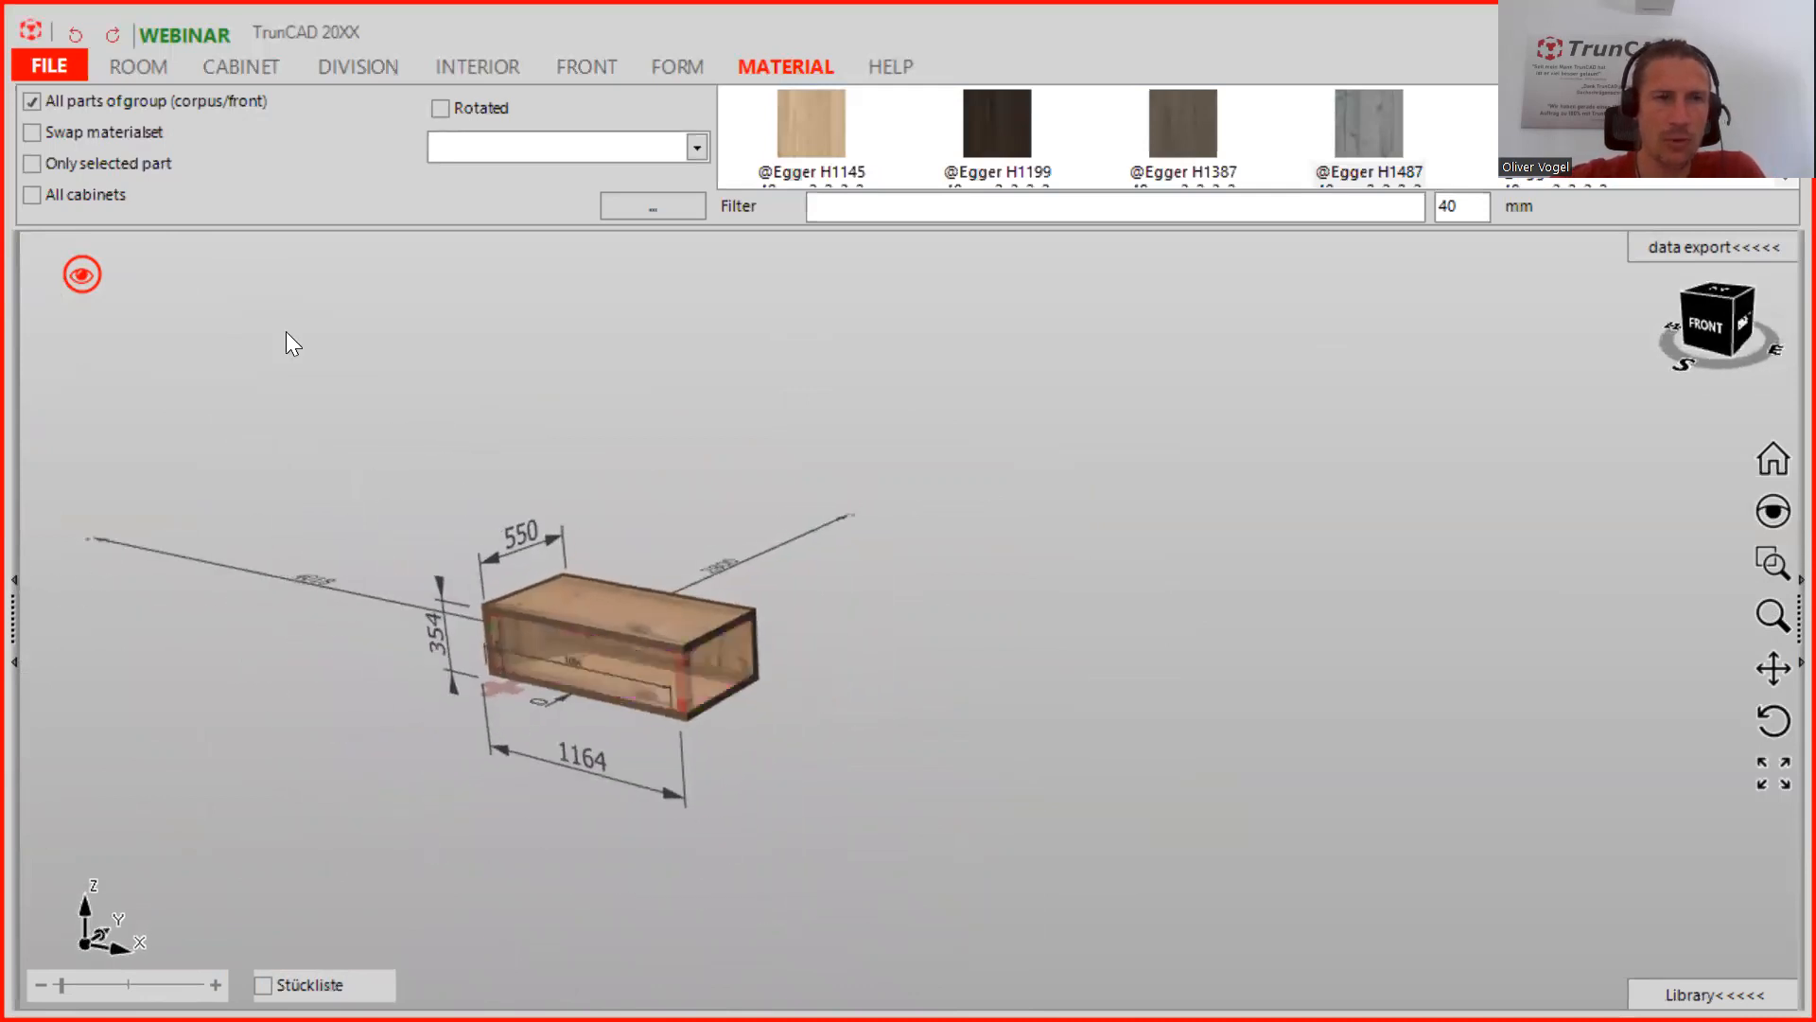
Display the surrounding kitchen and examine how the wood-finished cabinet's edges and open end fit between the island's drawer fronts
left_click(91, 276)
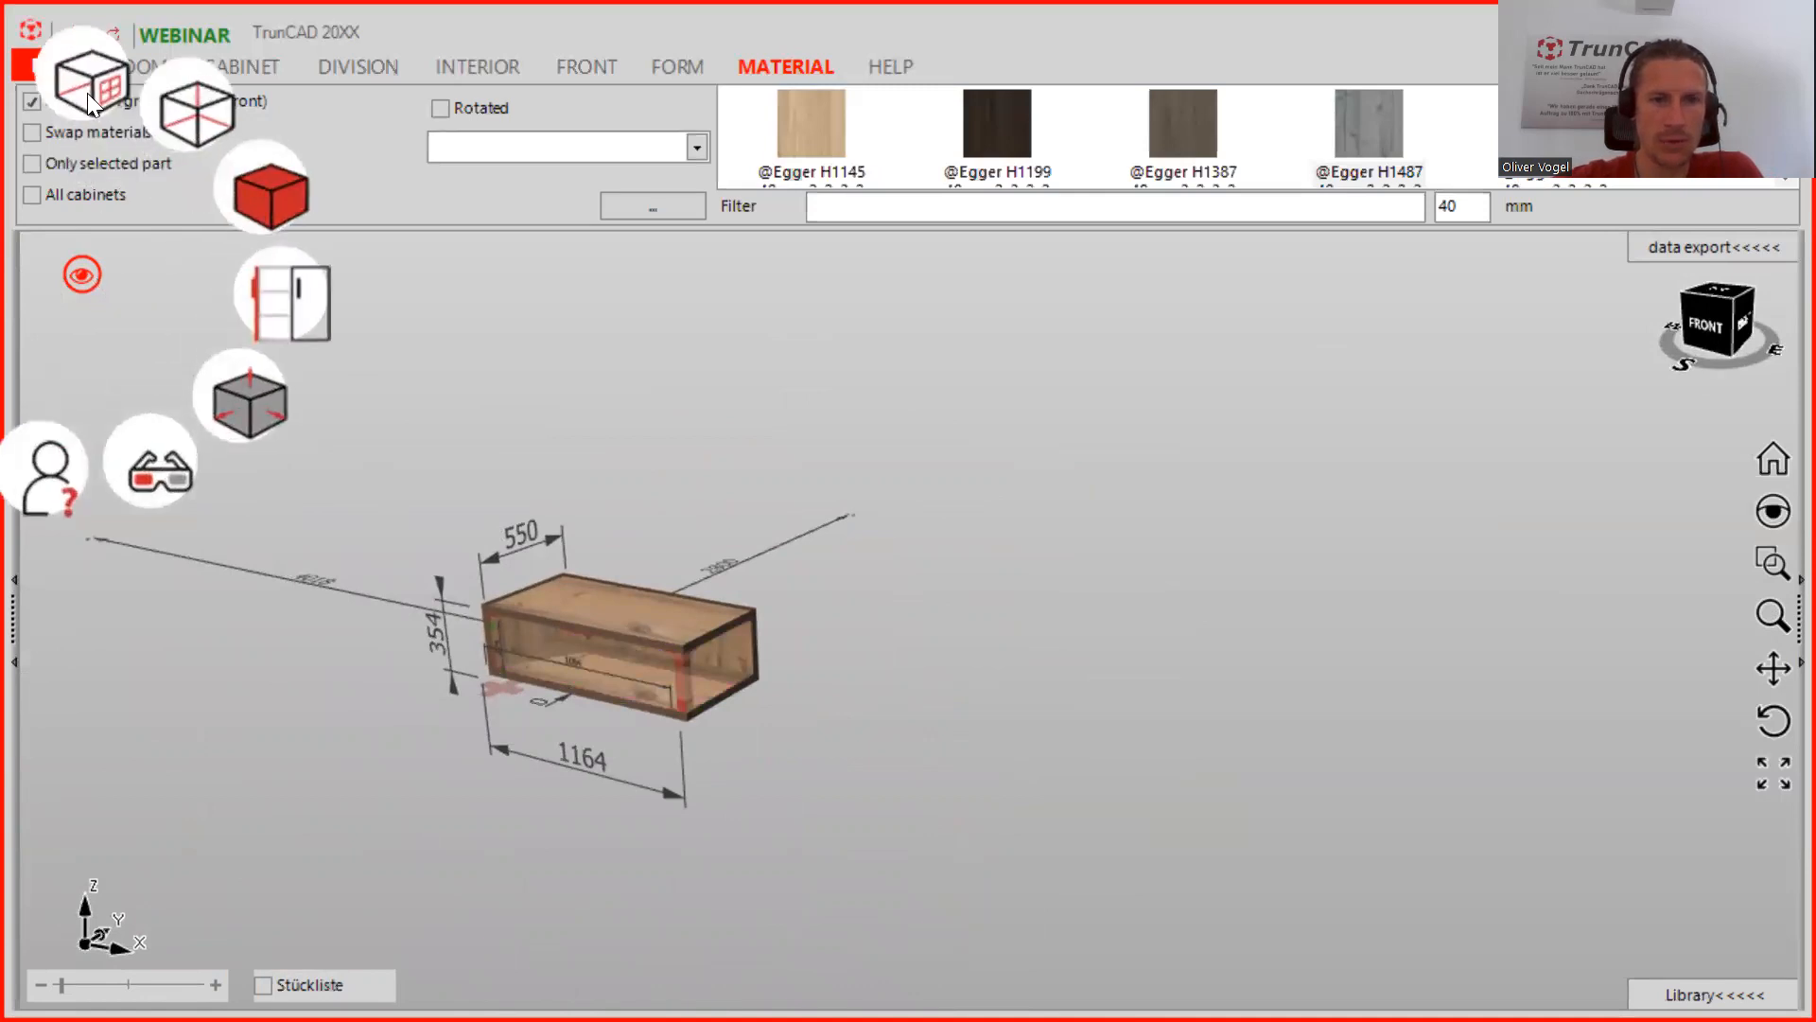
left_click(91, 104)
scroll(569, 660, "up", 6)
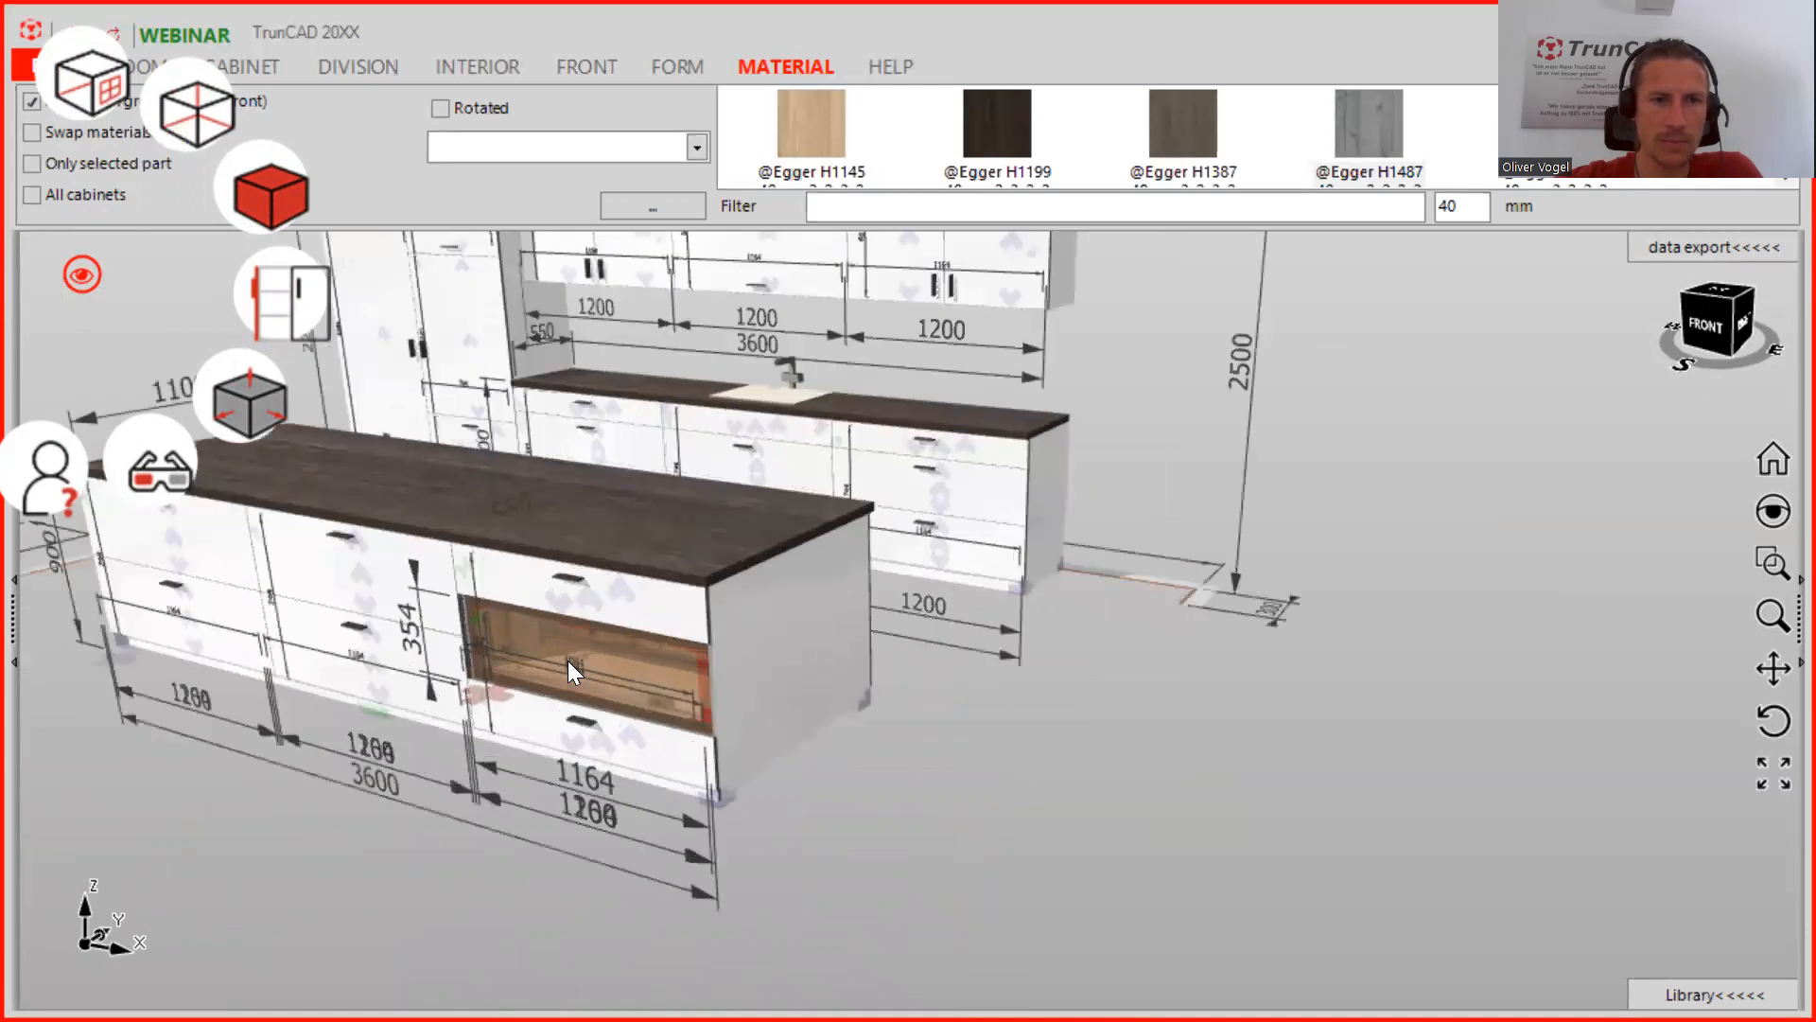
middle_click_drag(872, 750, 849, 854)
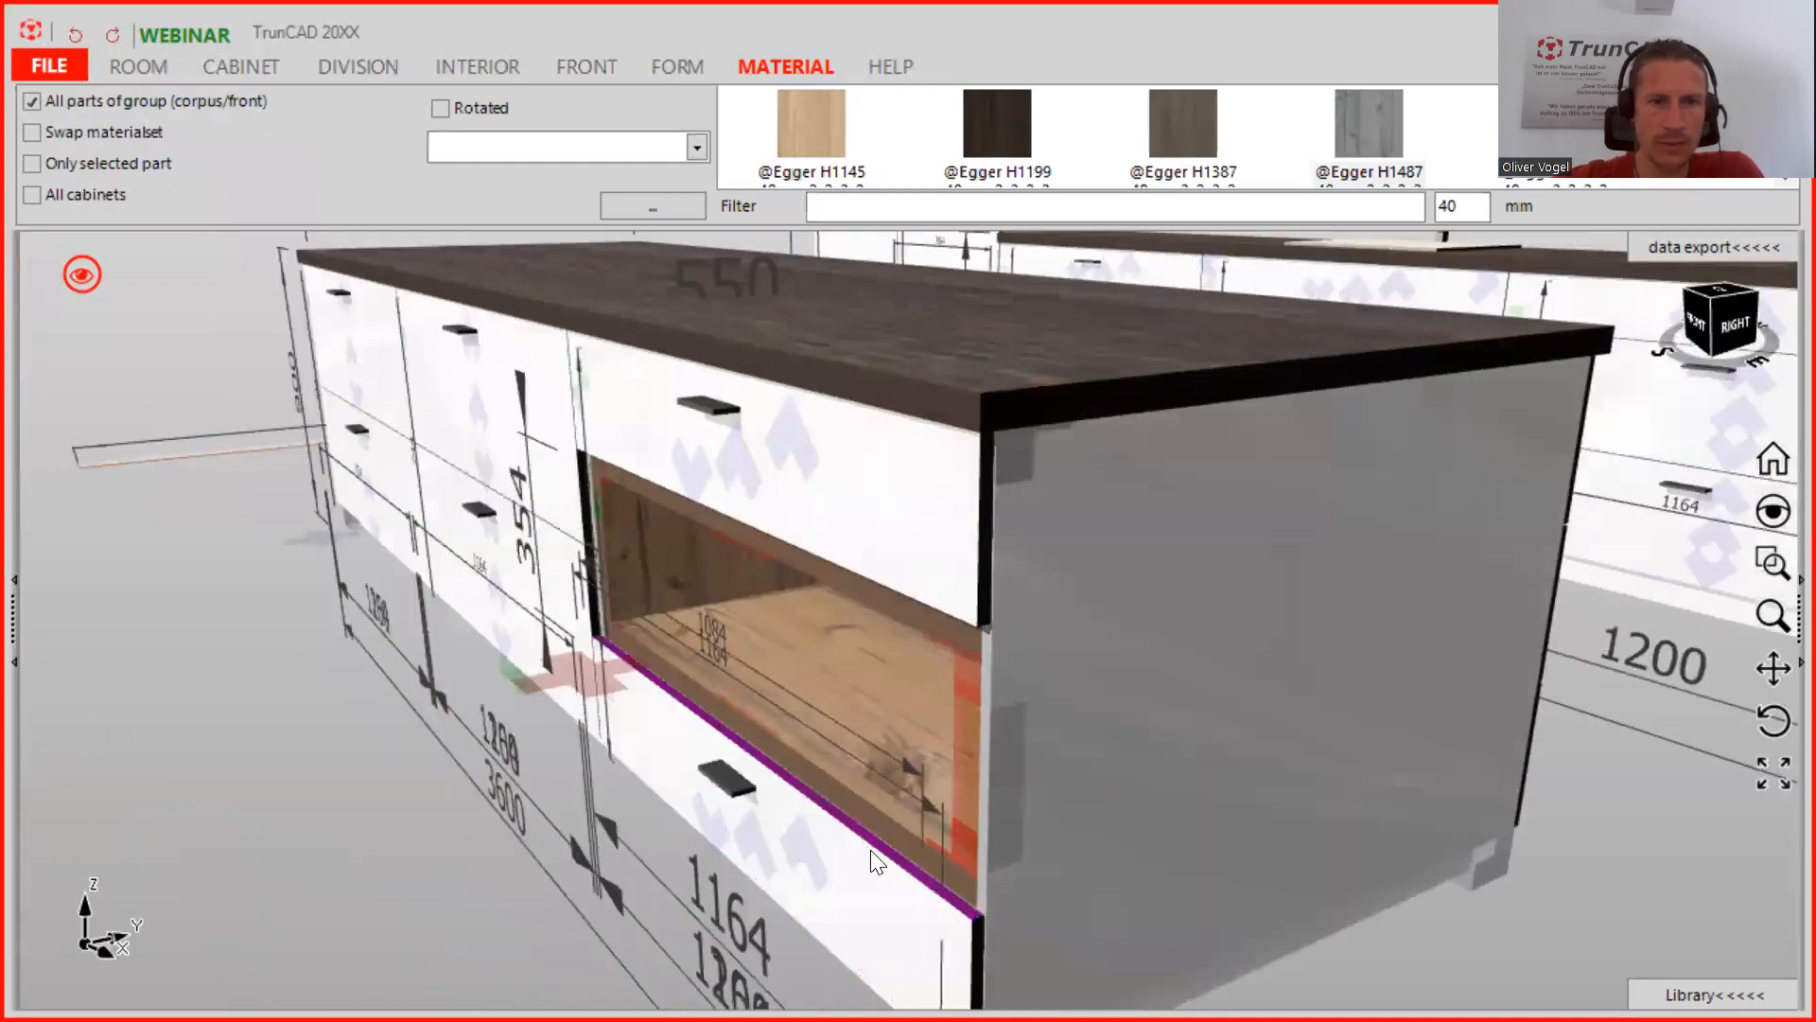
scroll(887, 856, "up", 4)
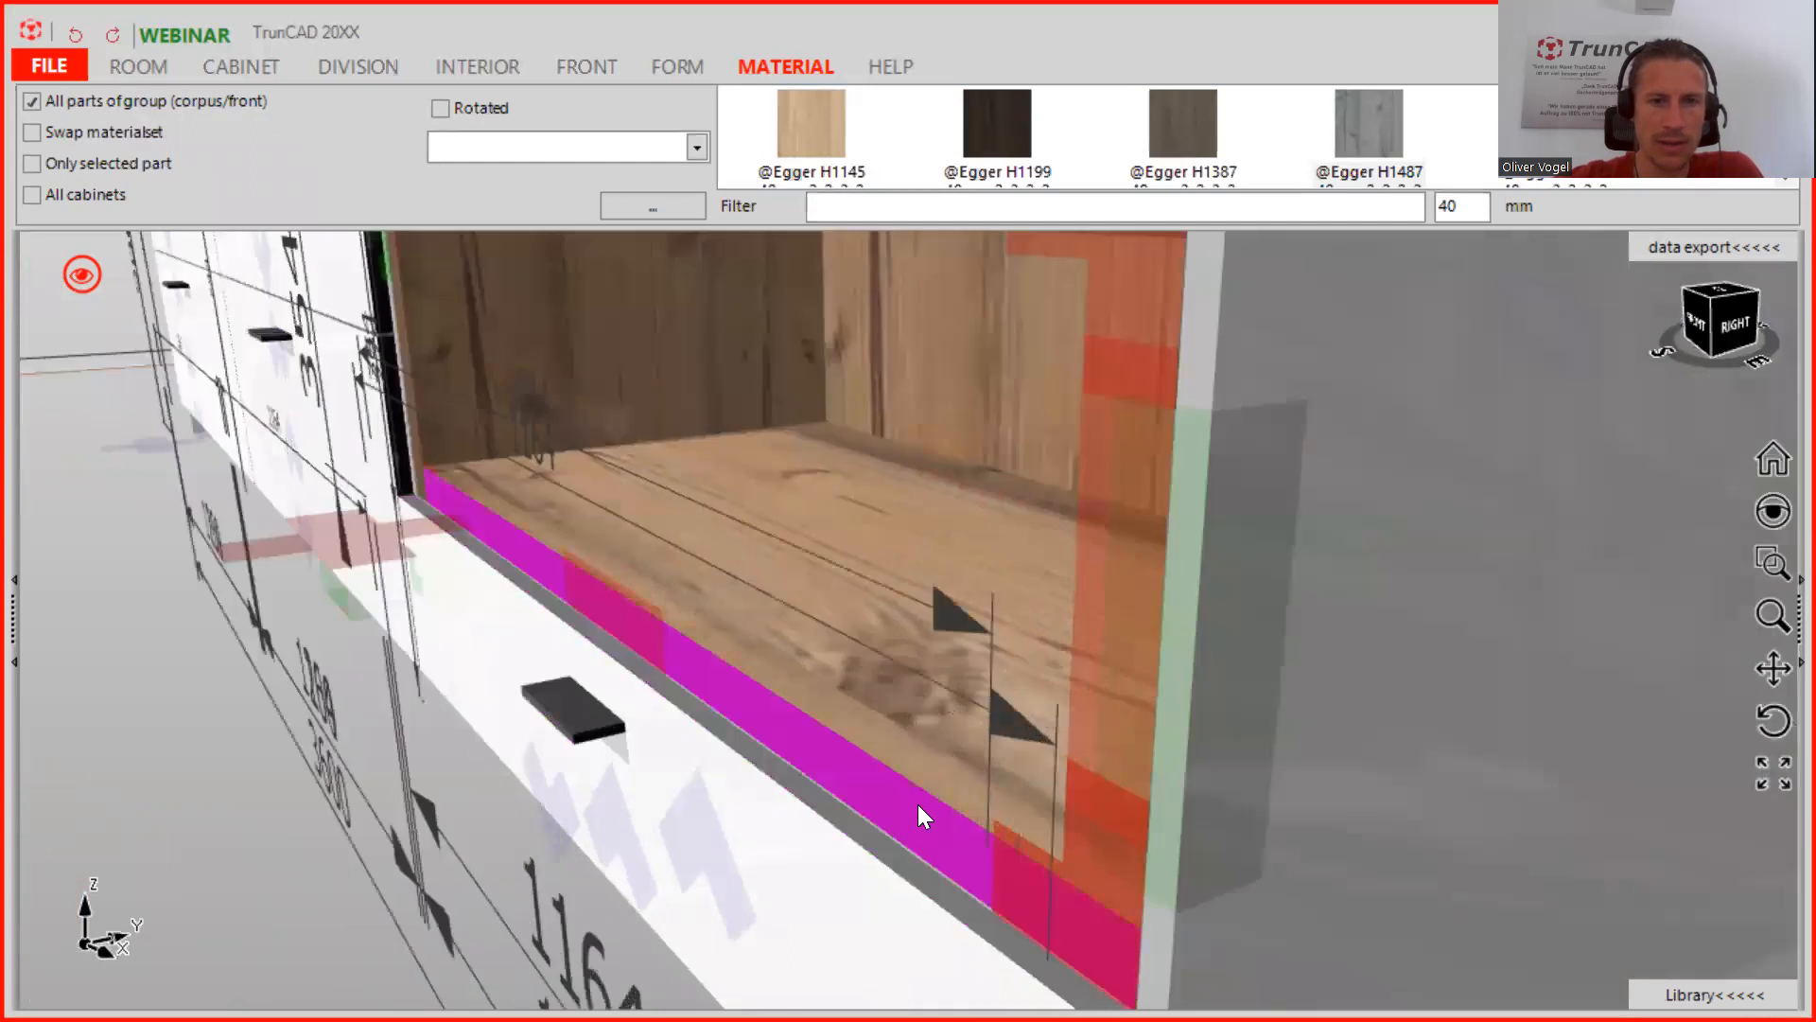
scroll(846, 776, "down", 3)
scroll(846, 776, "up", 4)
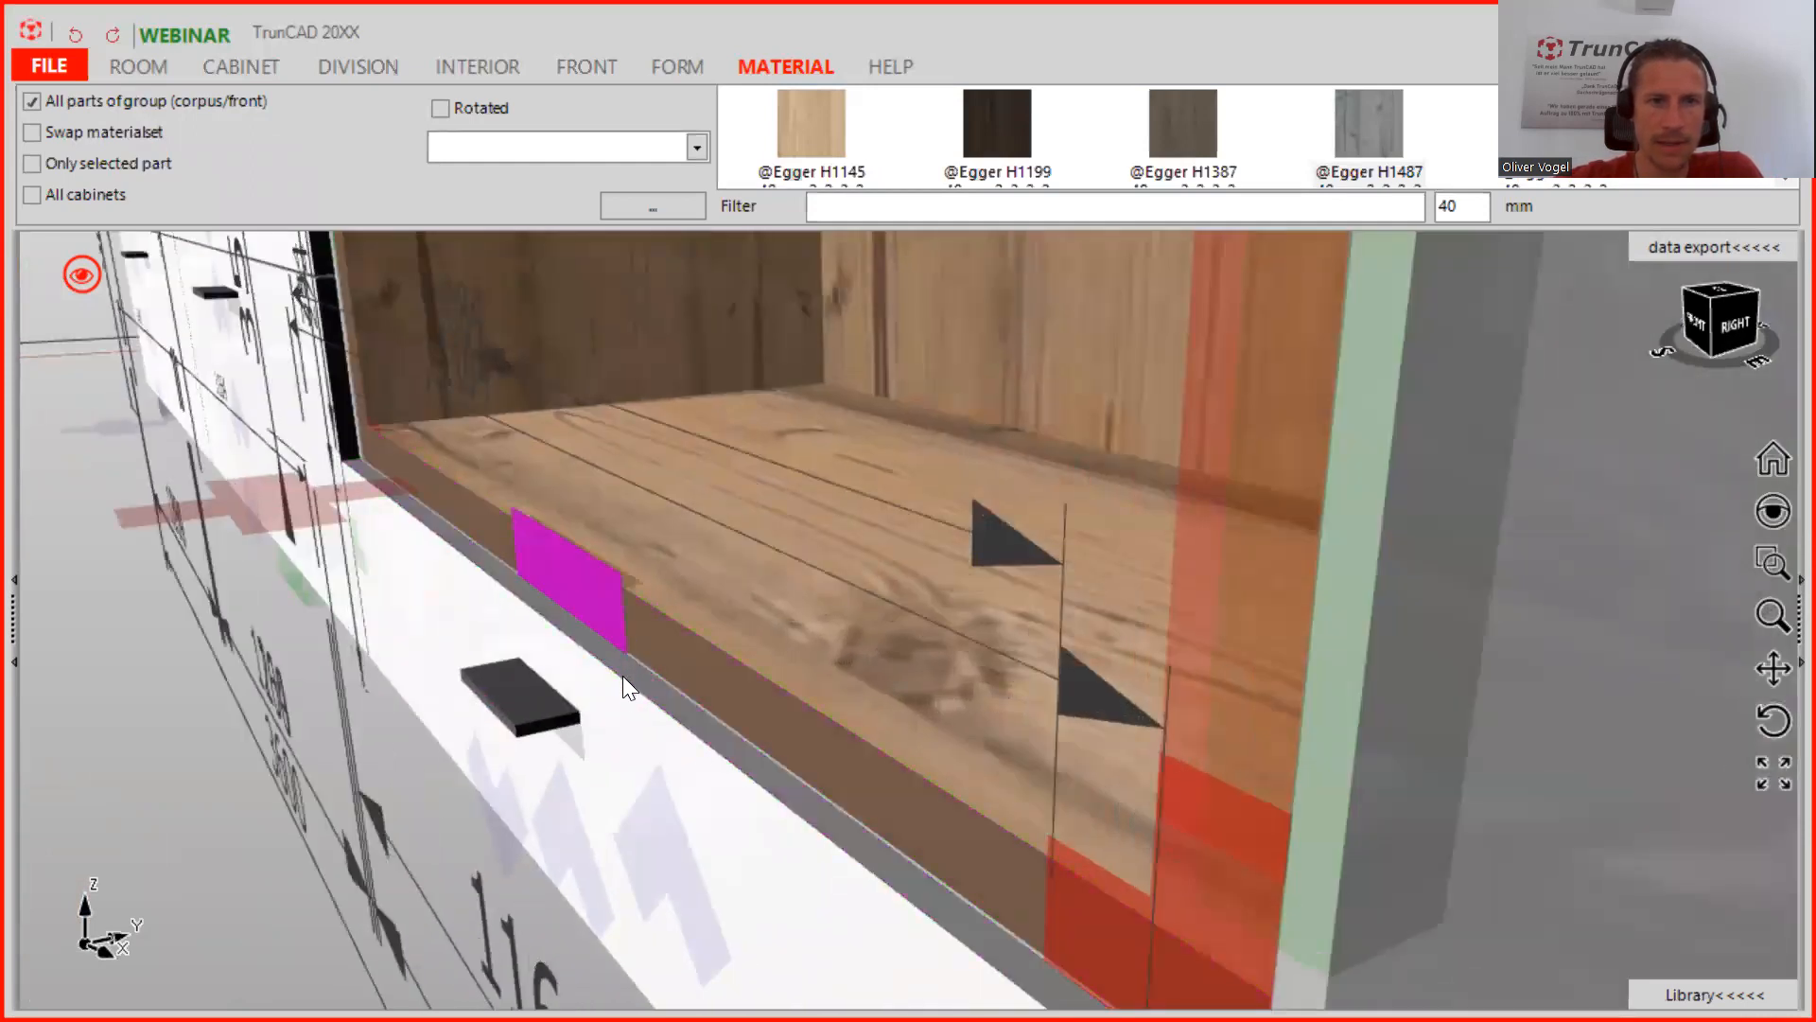
scroll(627, 677, "up", 5)
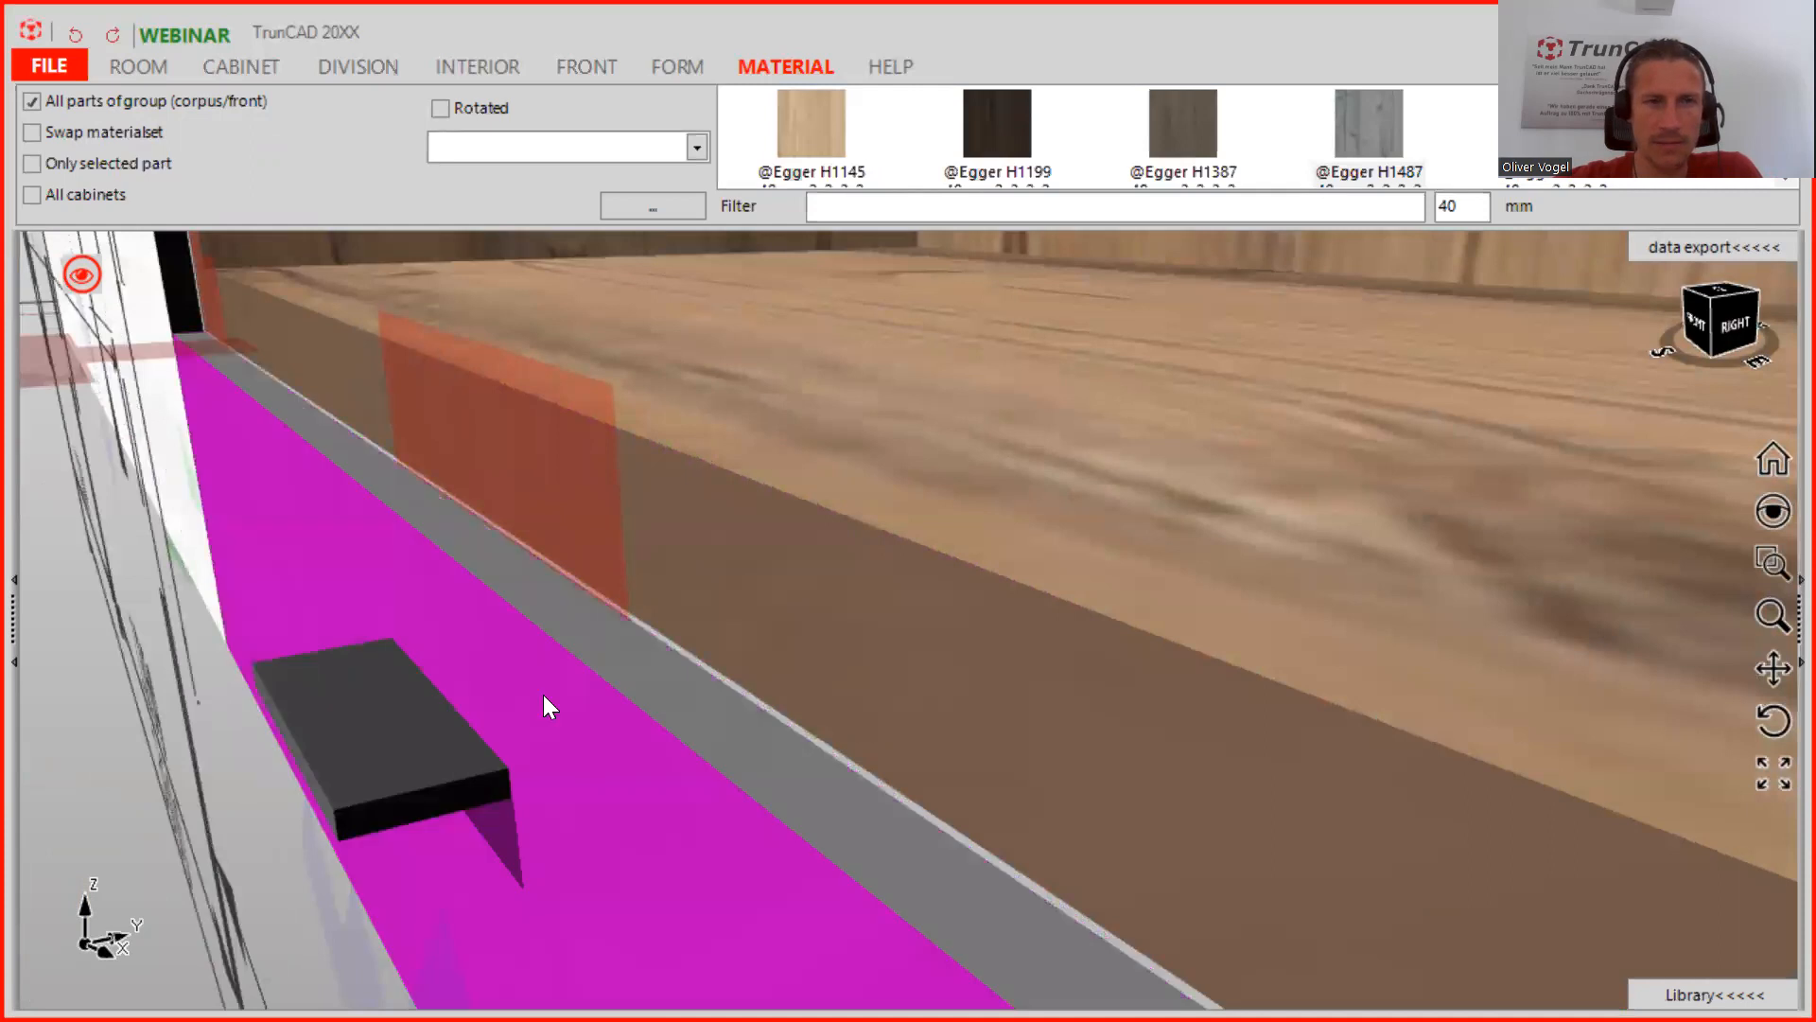
scroll(543, 695, "down", 3)
middle_click_drag(920, 849, 1088, 828)
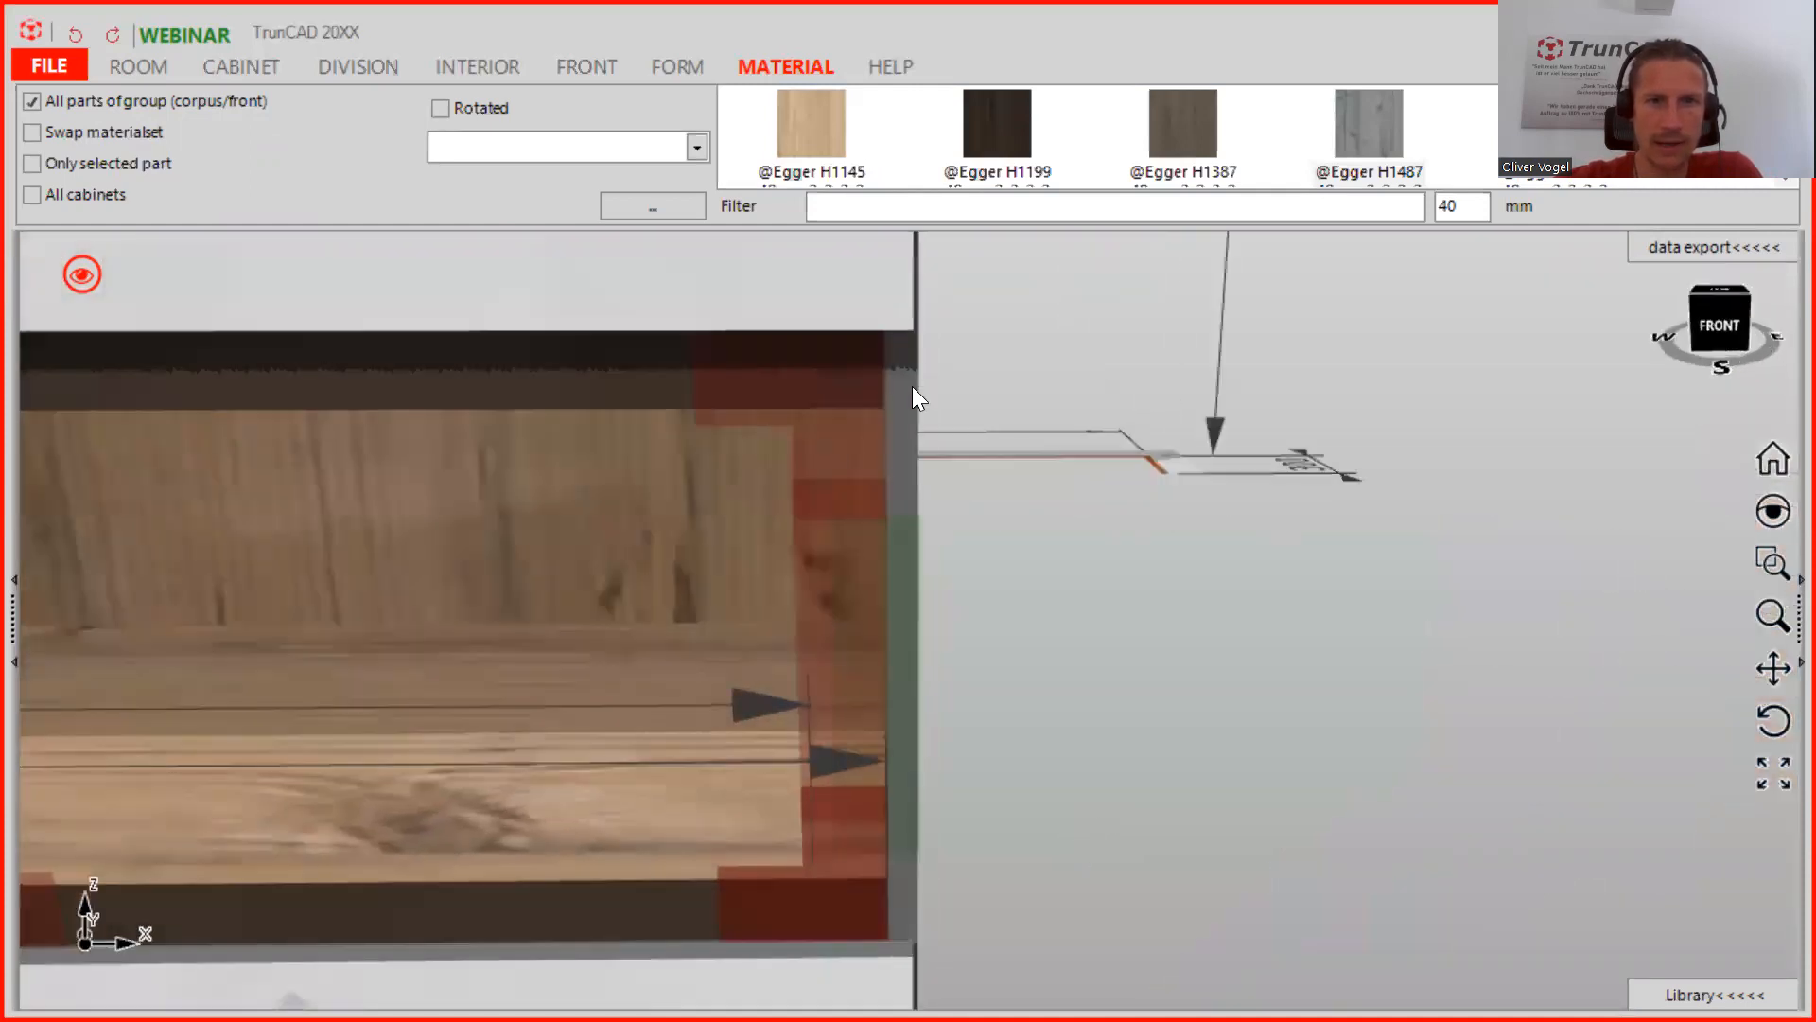
scroll(956, 473, "down", 5)
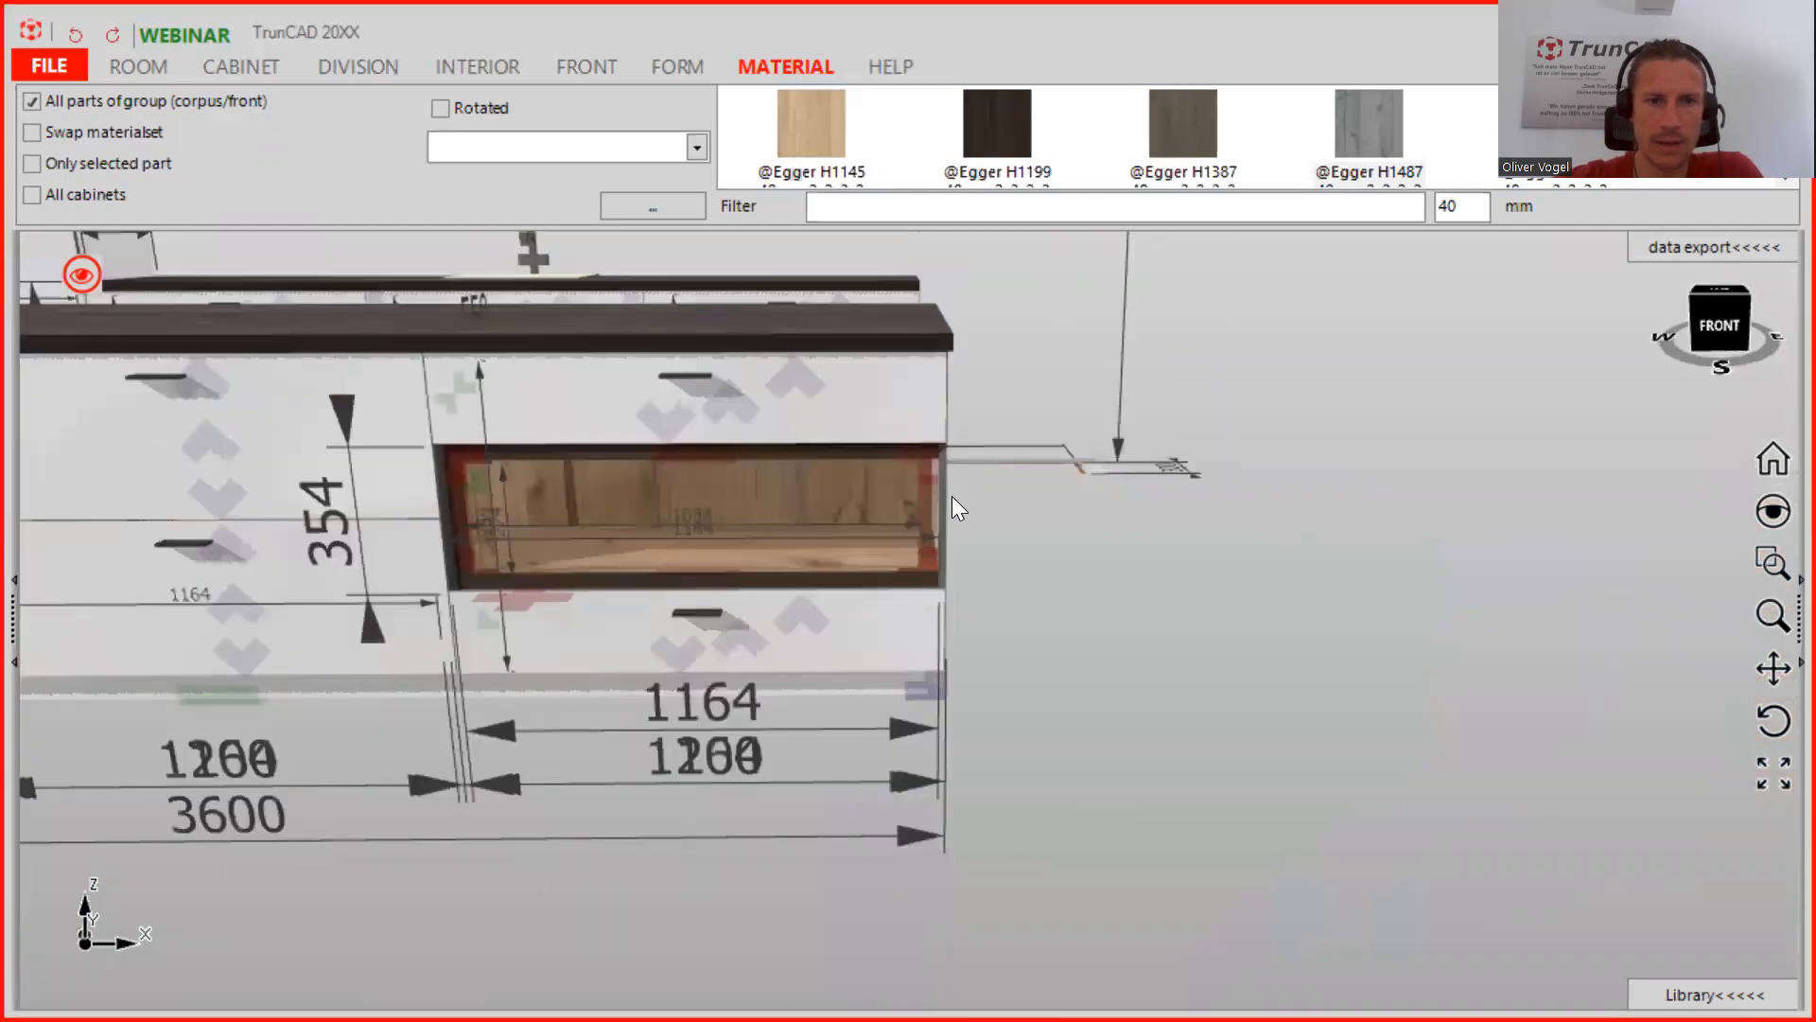
middle_click_drag(798, 603, 948, 530)
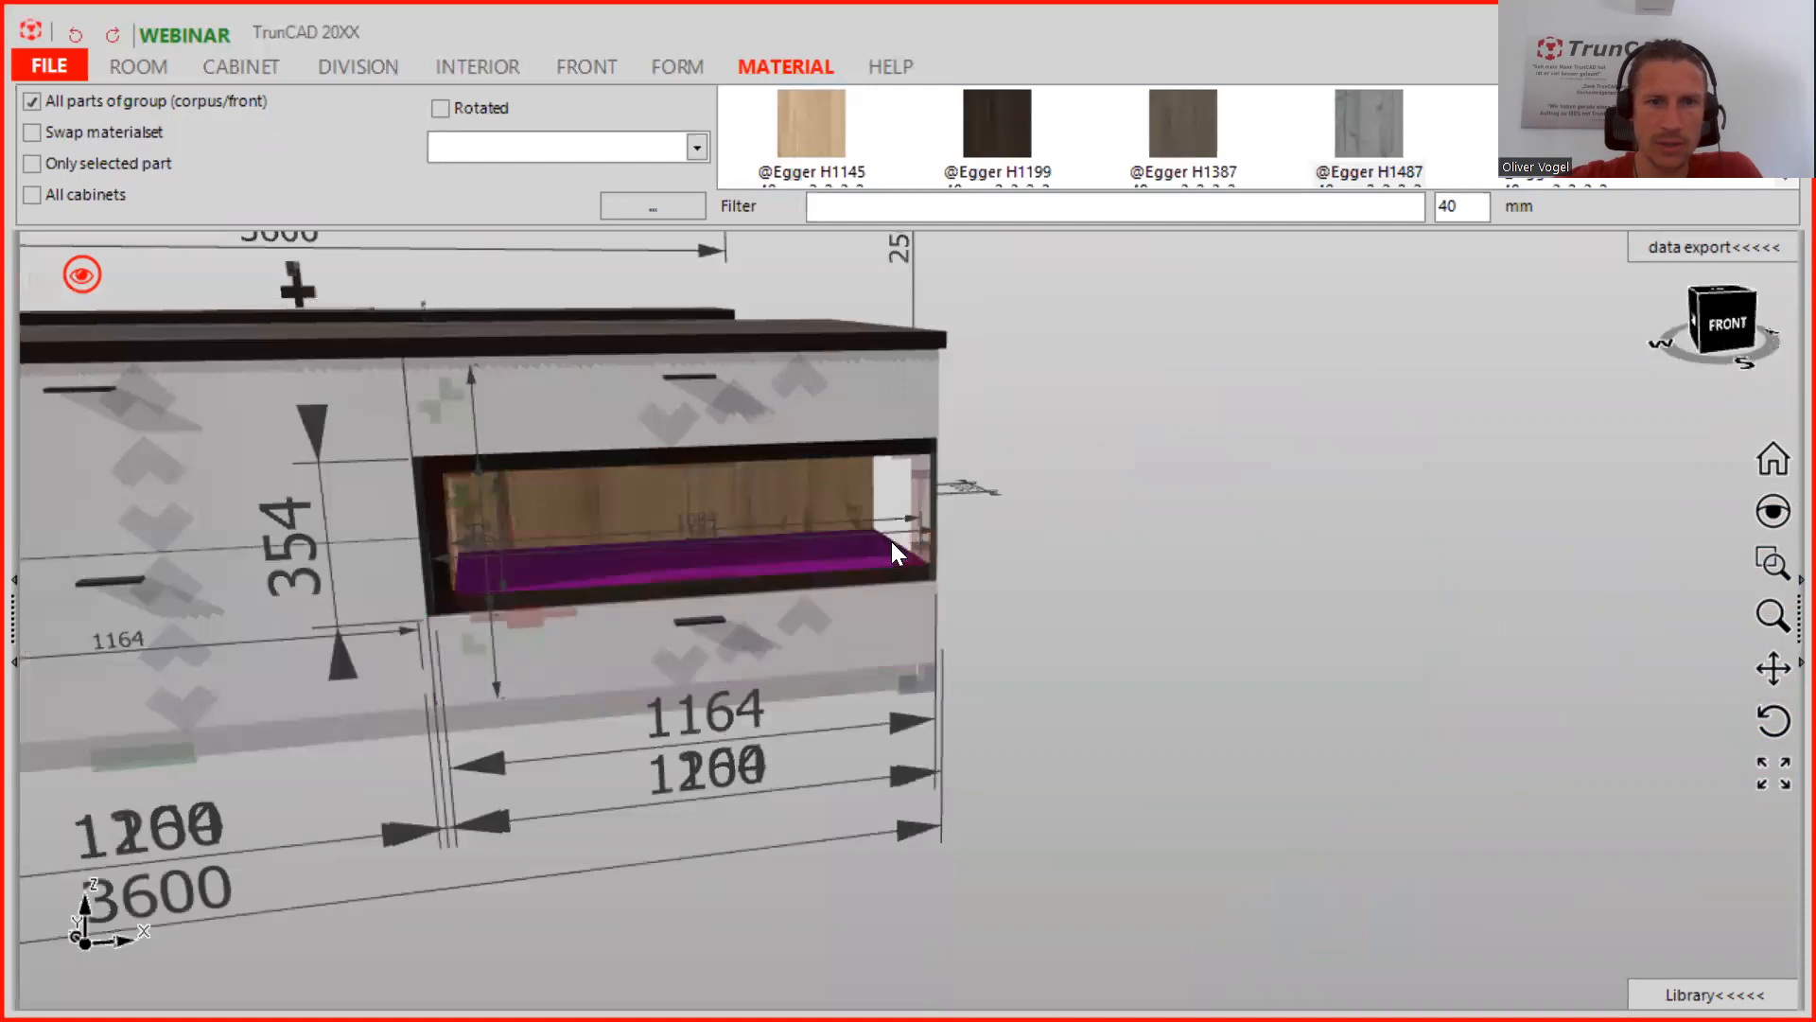
scroll(891, 541, "up", 5)
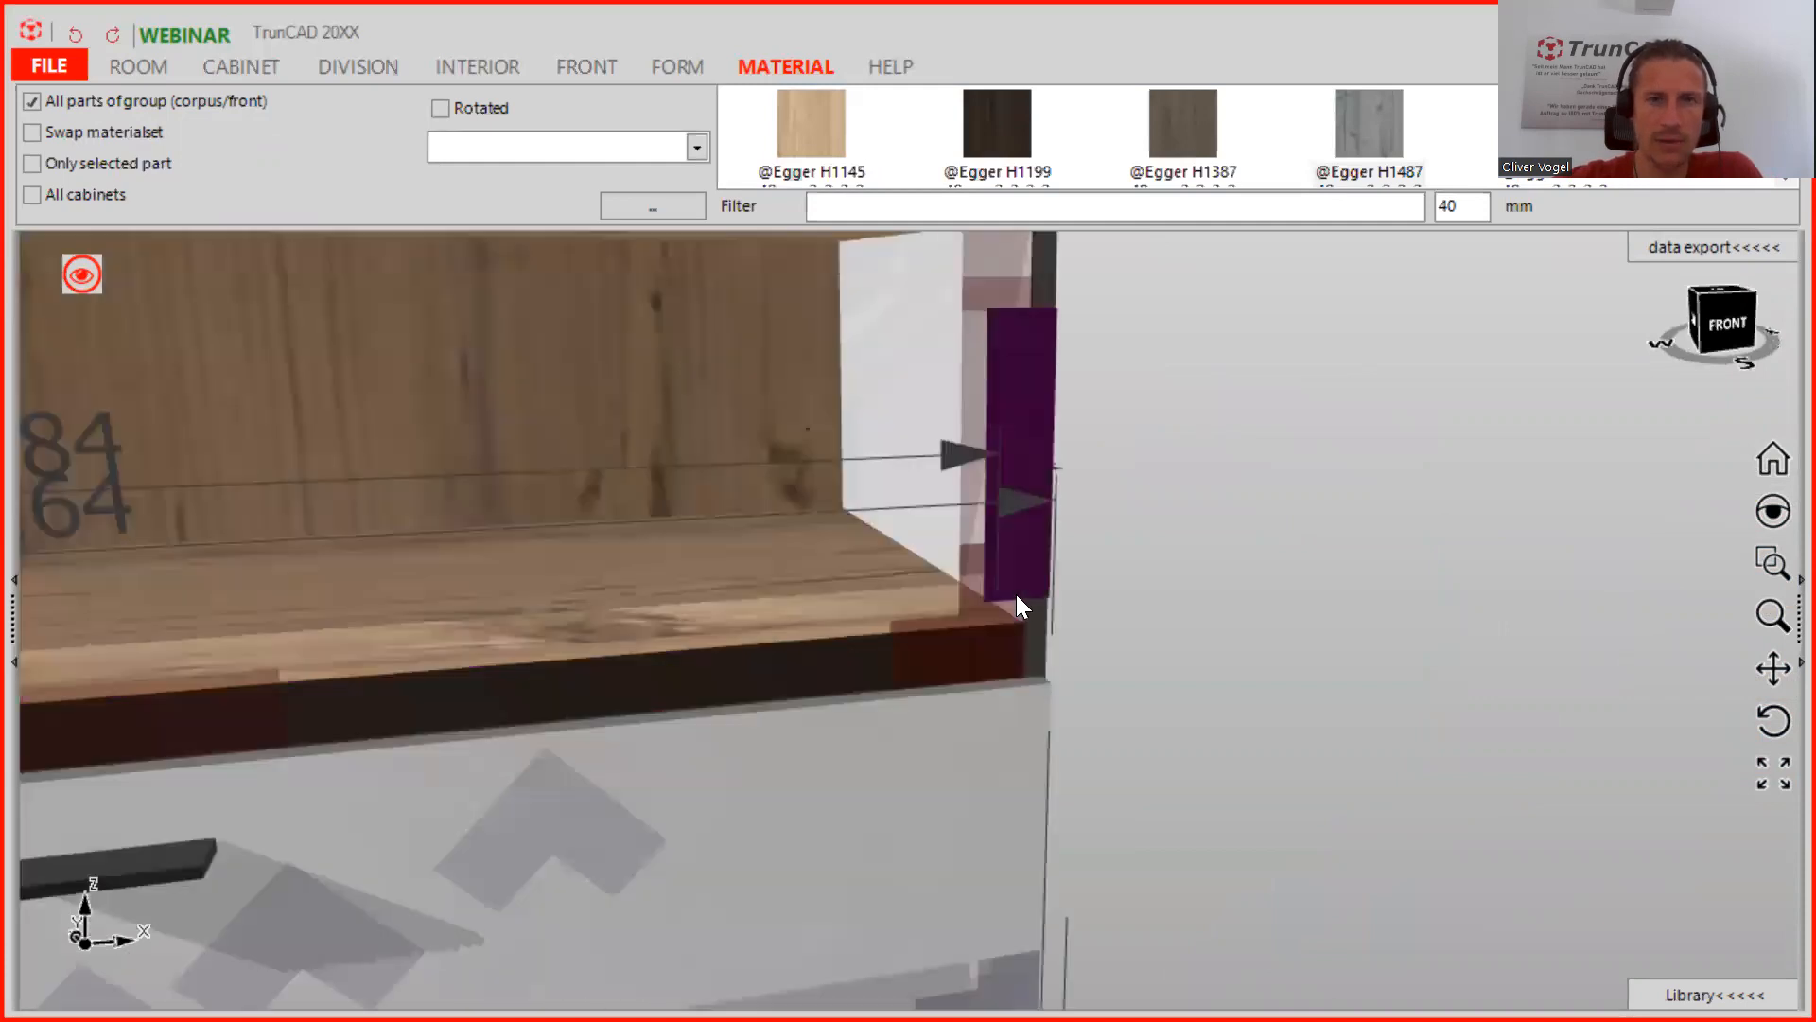
scroll(1016, 594, "down", 3)
scroll(1014, 596, "down", 5)
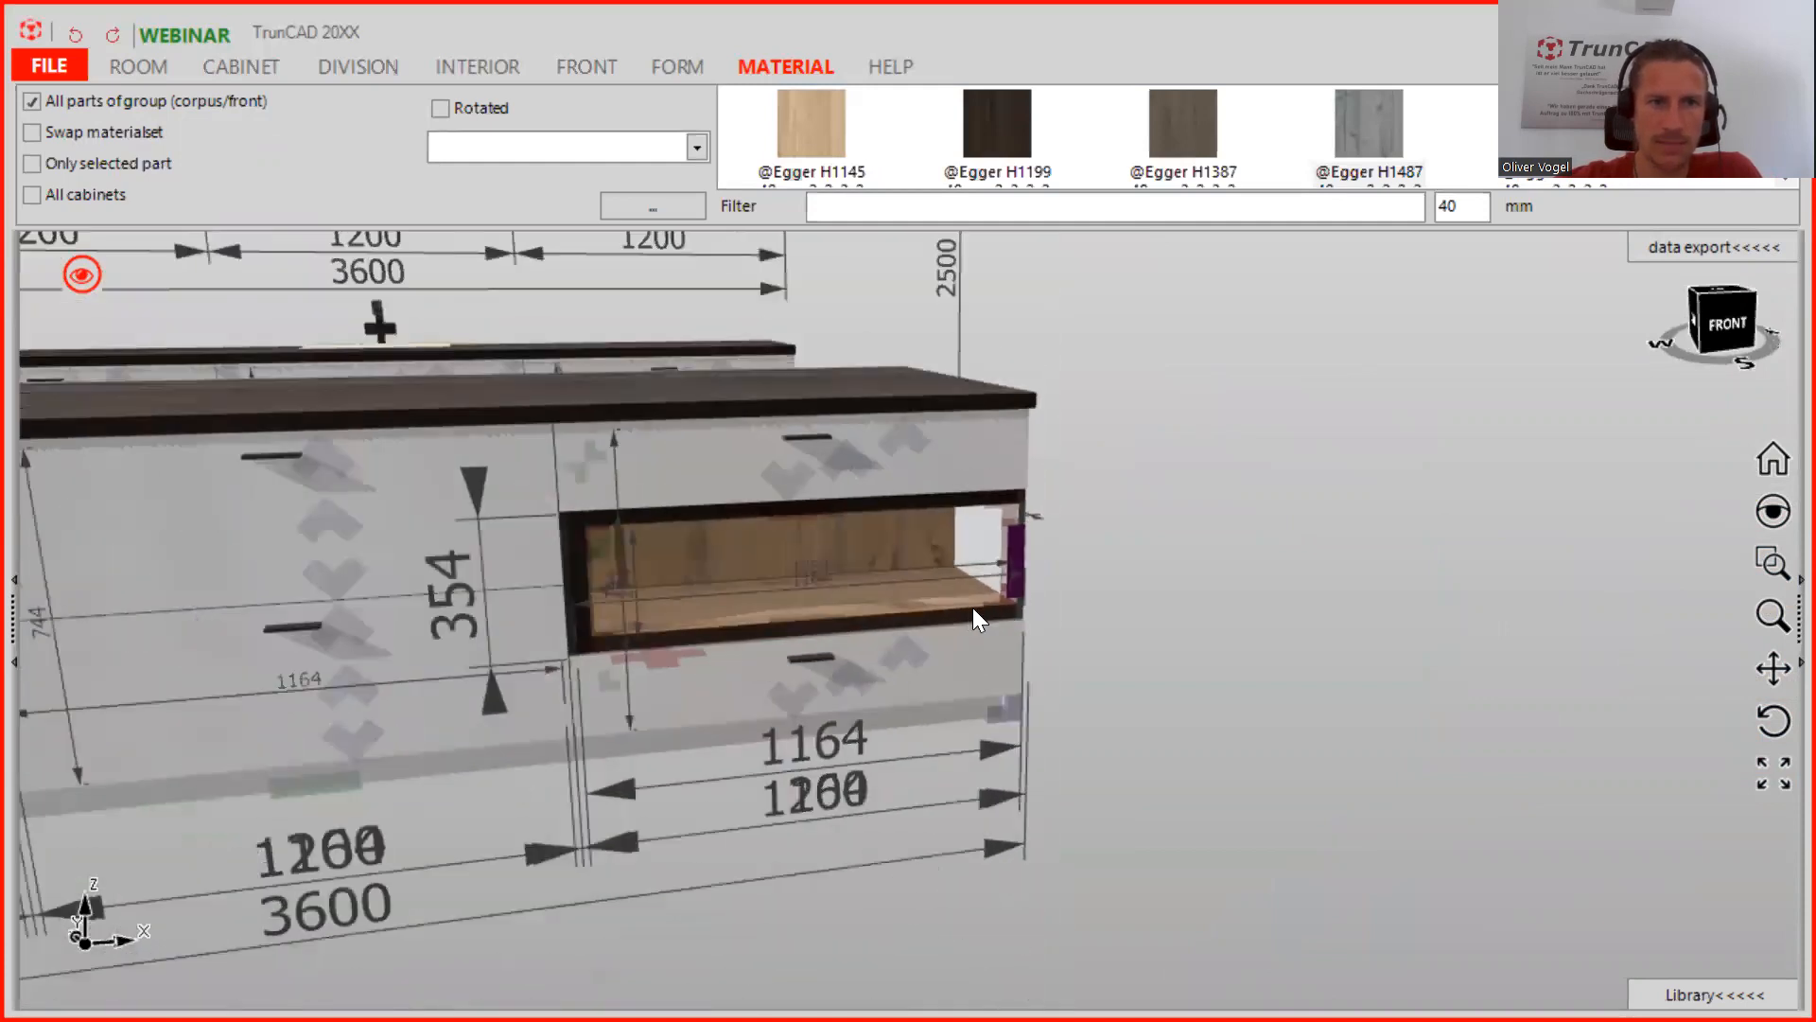
middle_click_drag(919, 609, 904, 609)
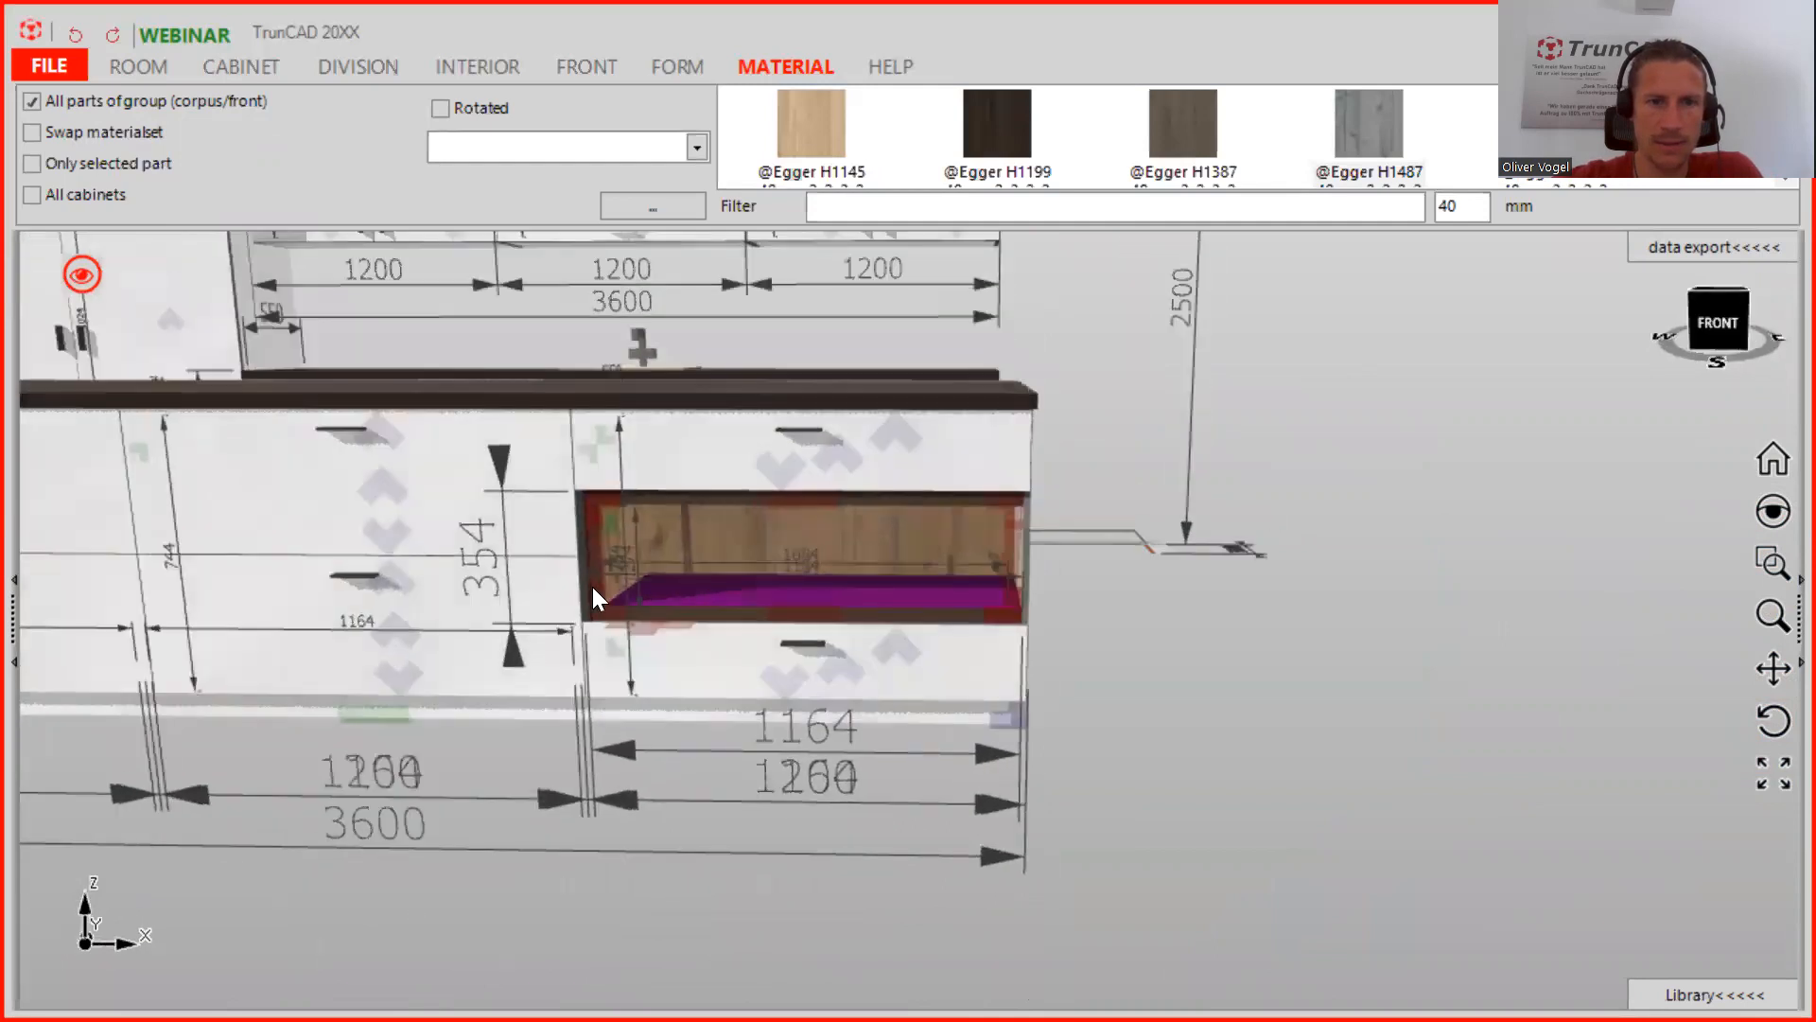
Isolate the inserted wood-finished cabinet and set its width to =19+1164 mm
right_click(87, 284)
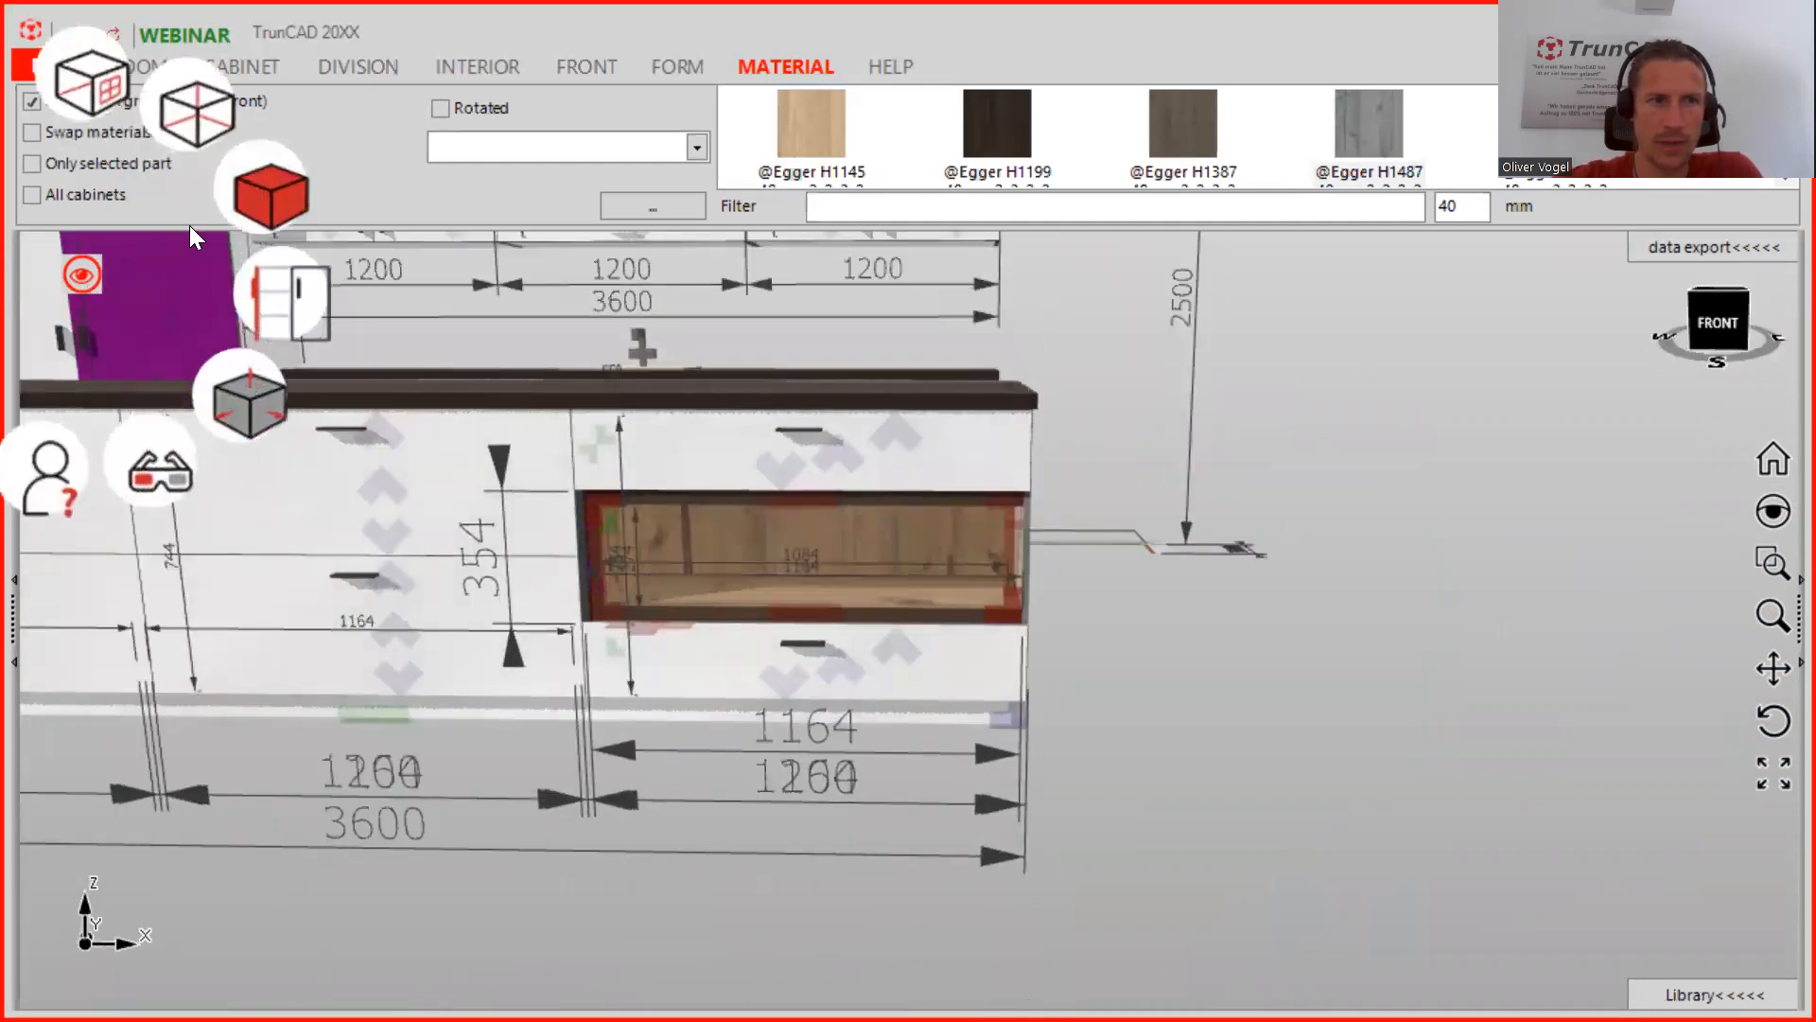
left_click(87, 87)
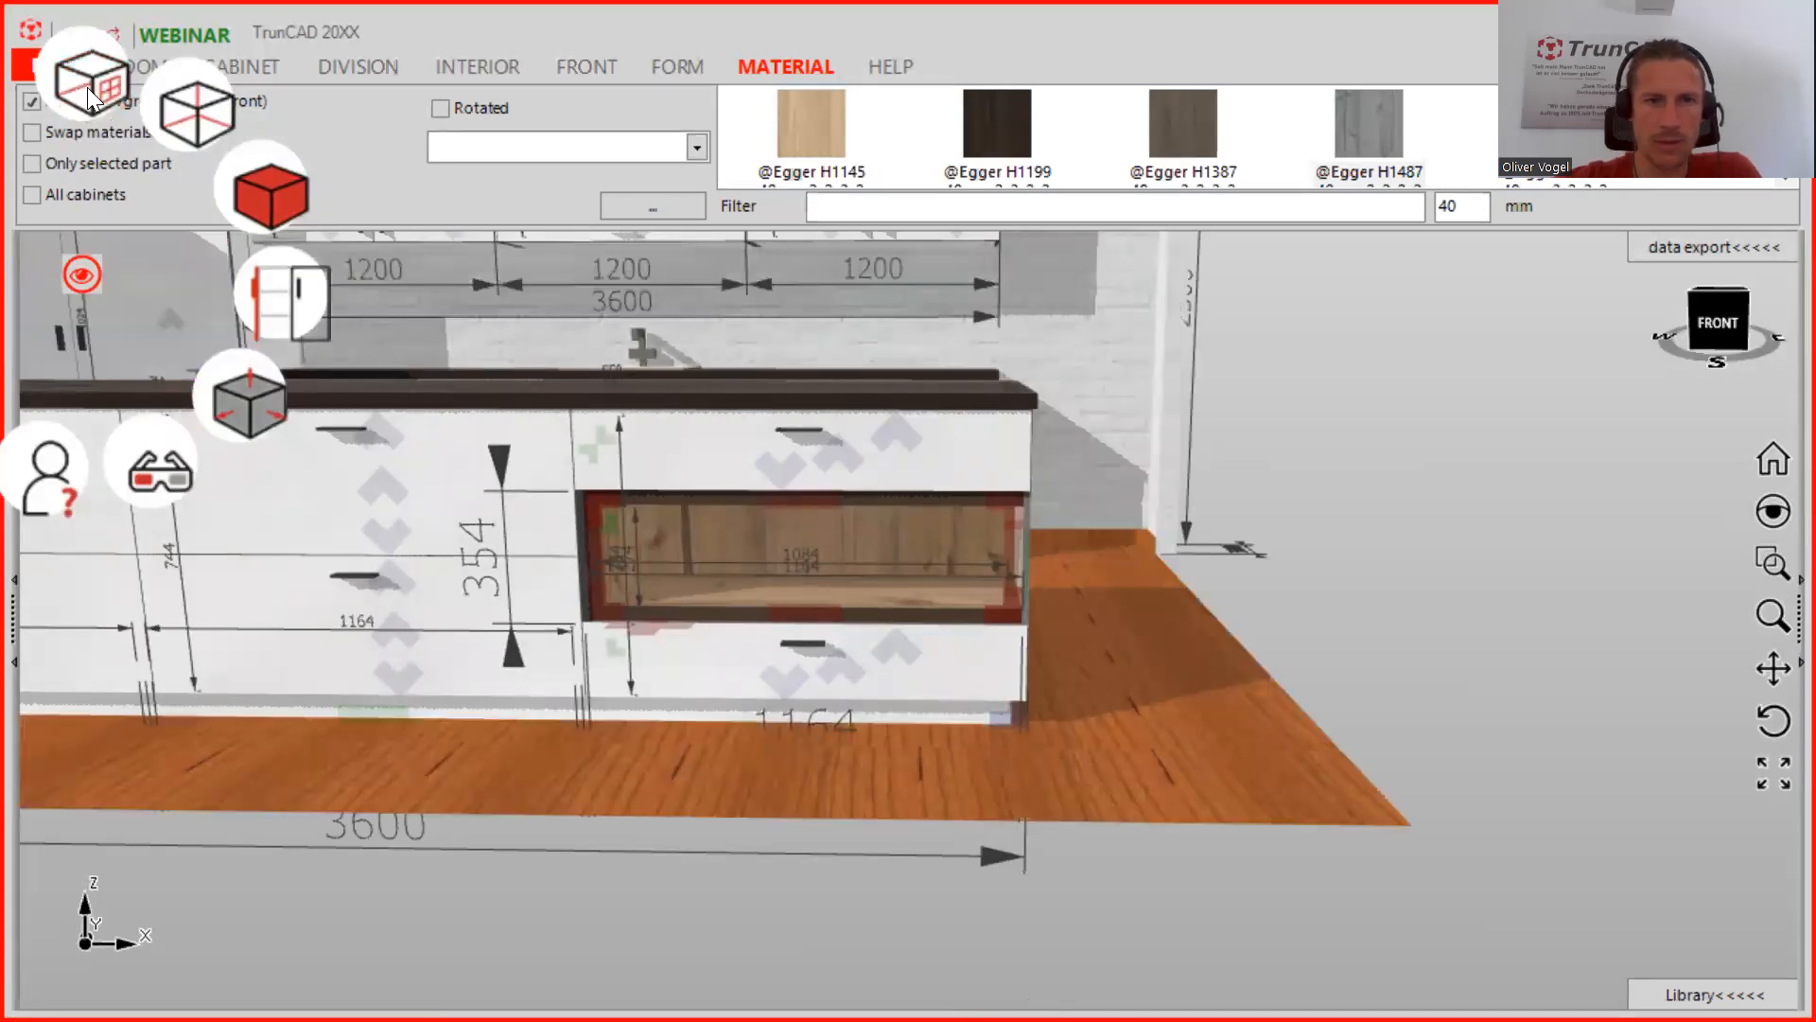
left_click(87, 87)
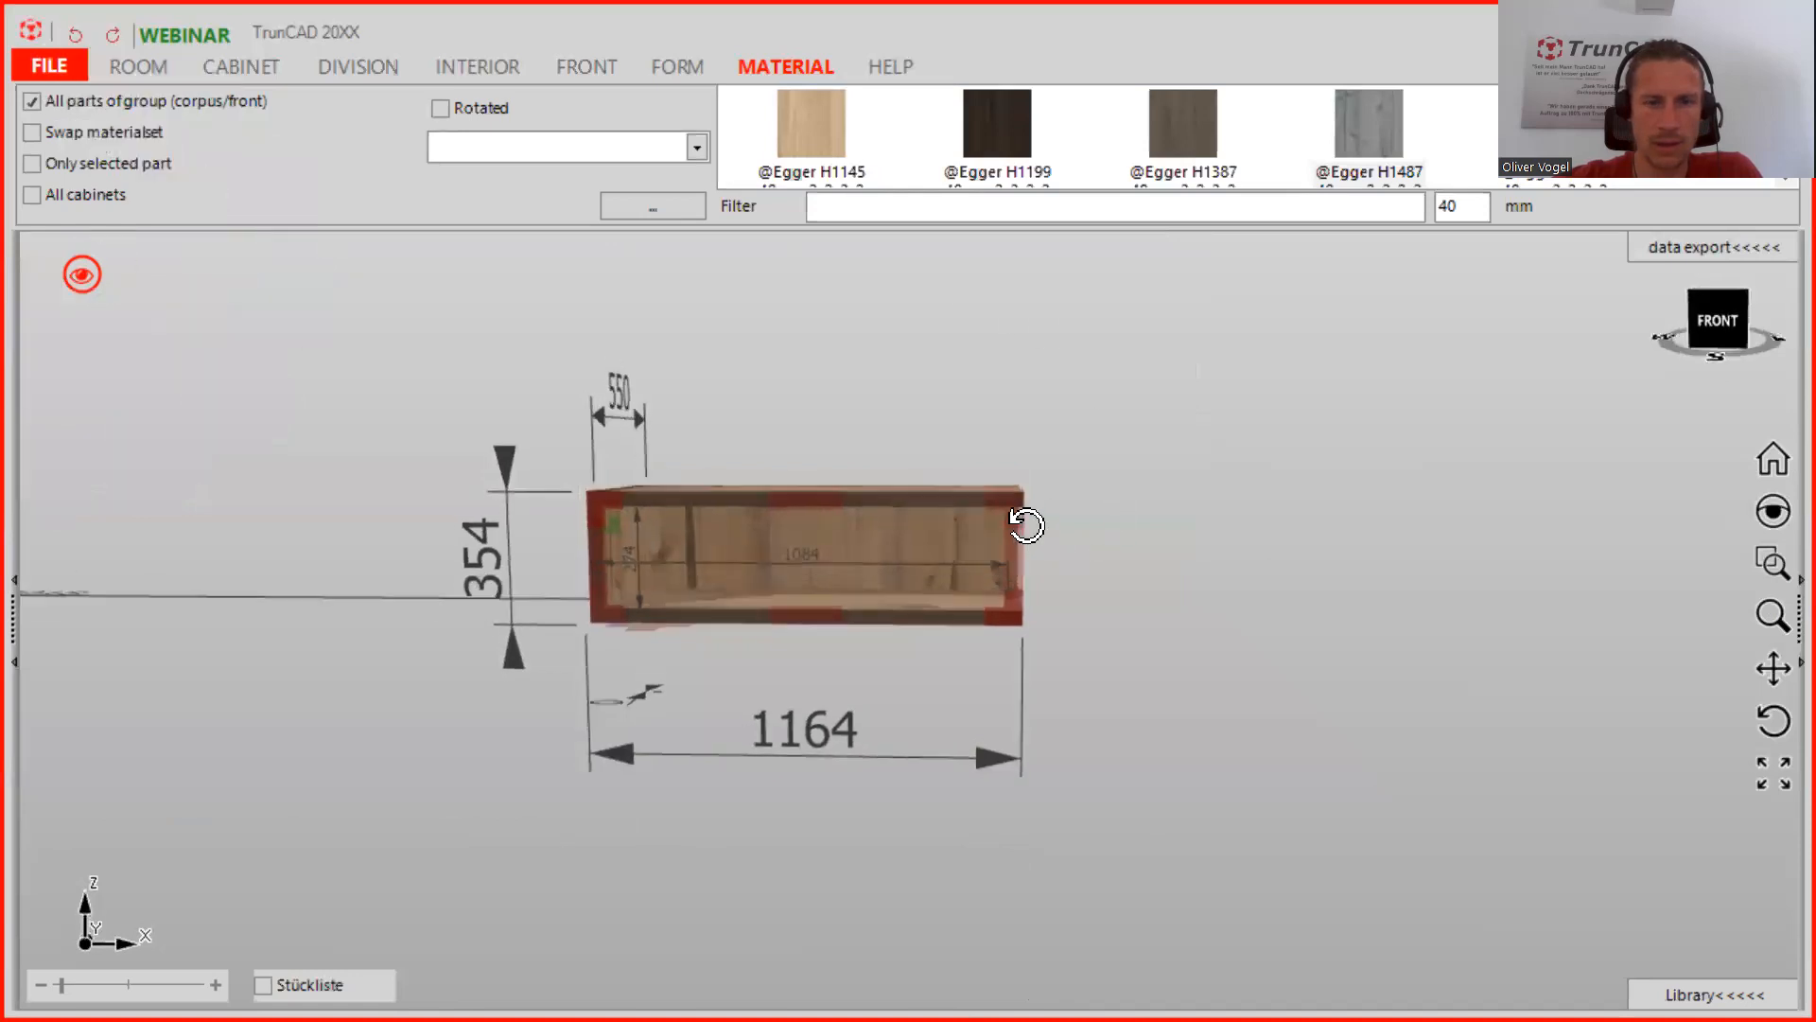
left_click(1001, 762)
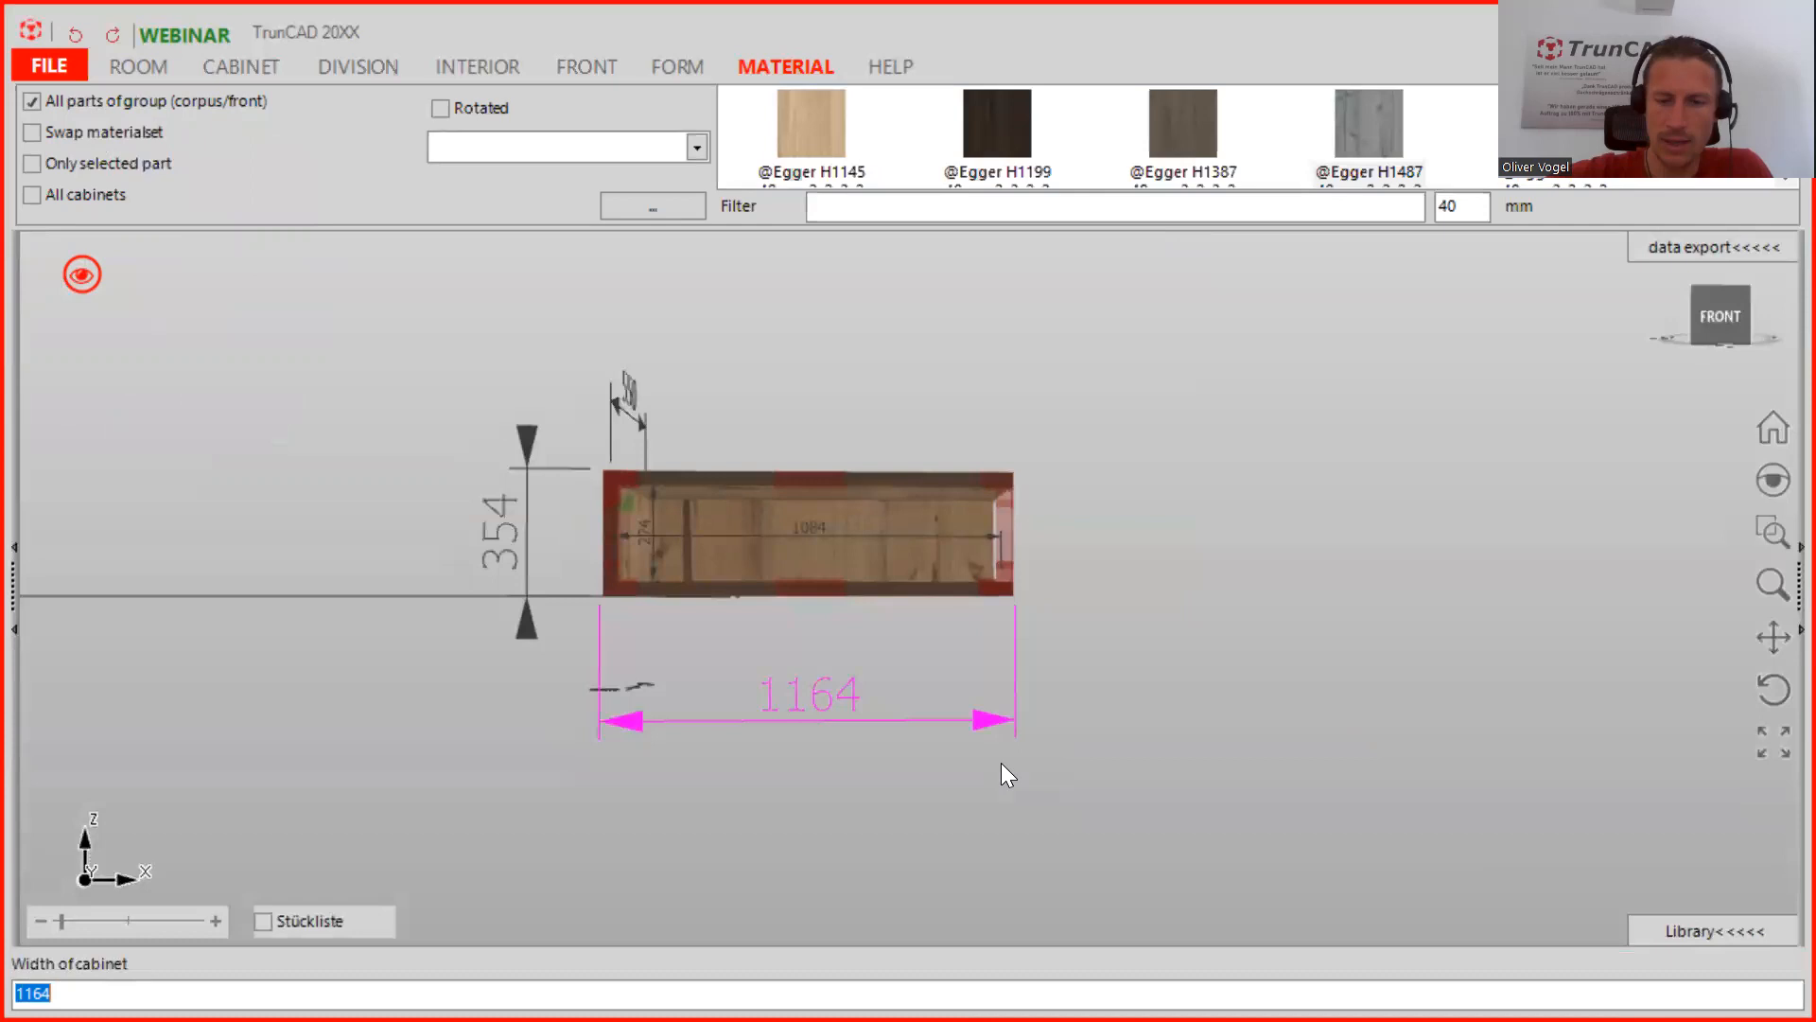
key("Home")
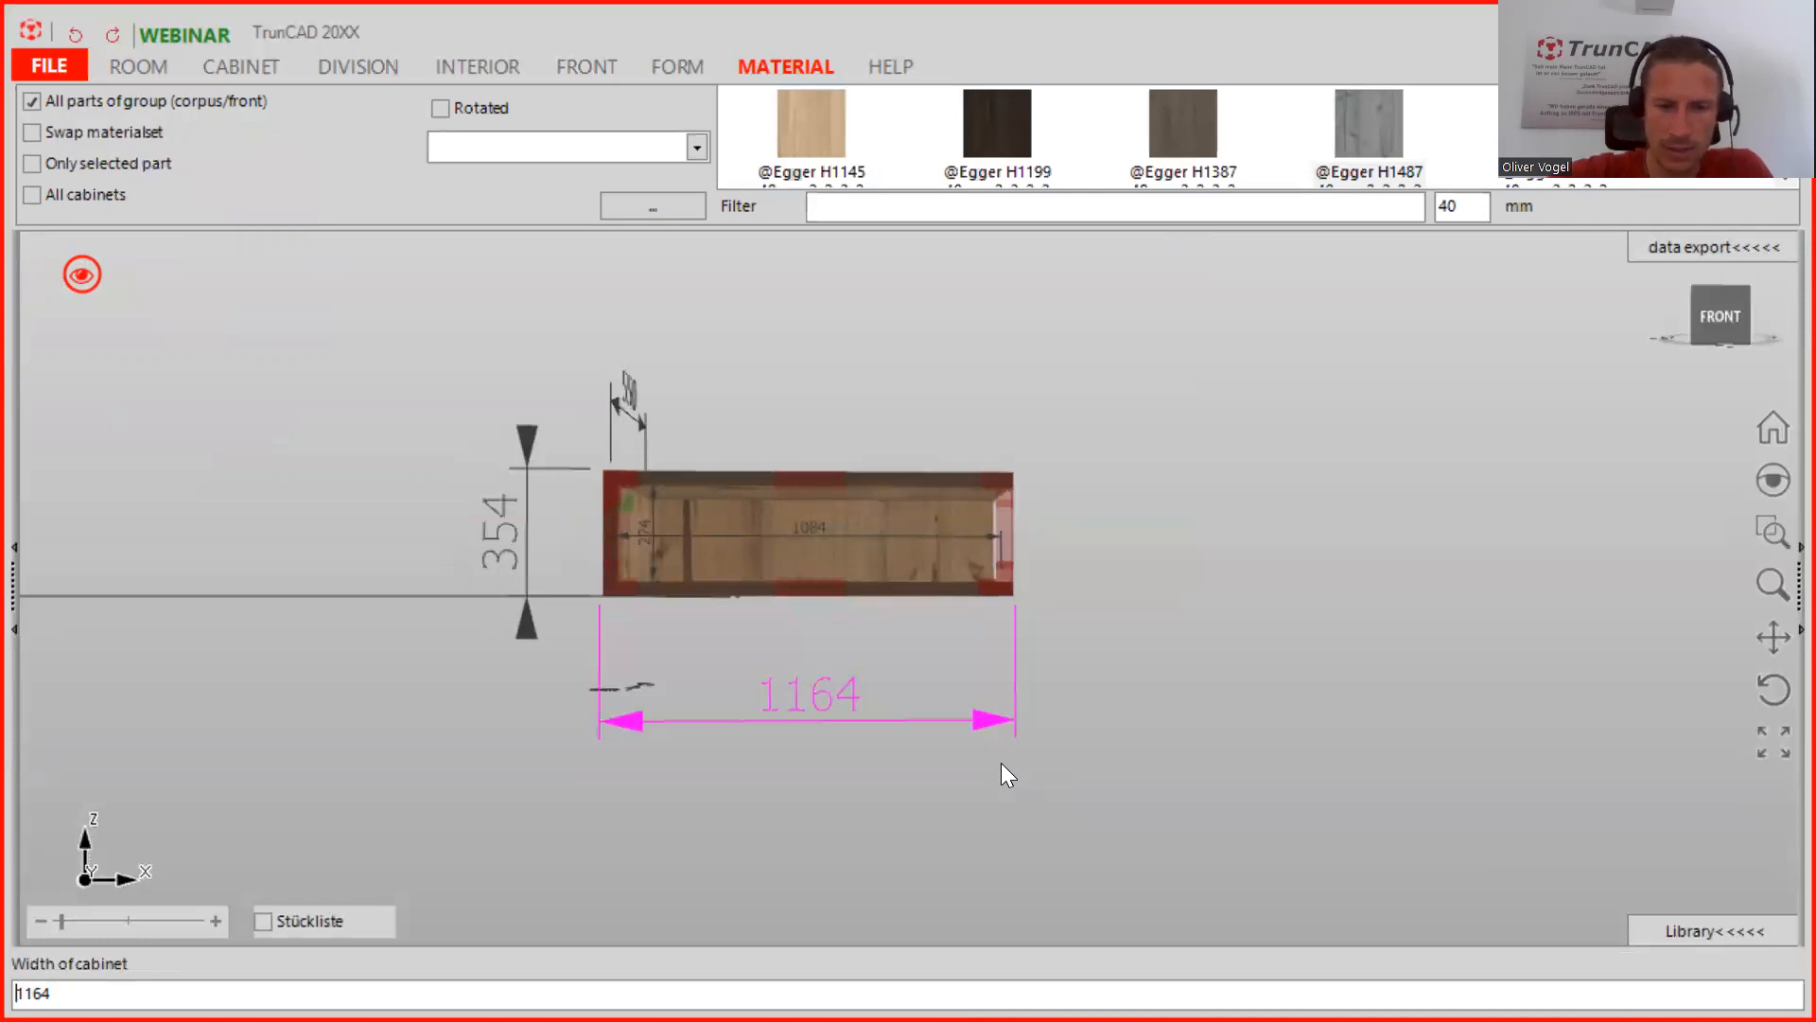
type("=")
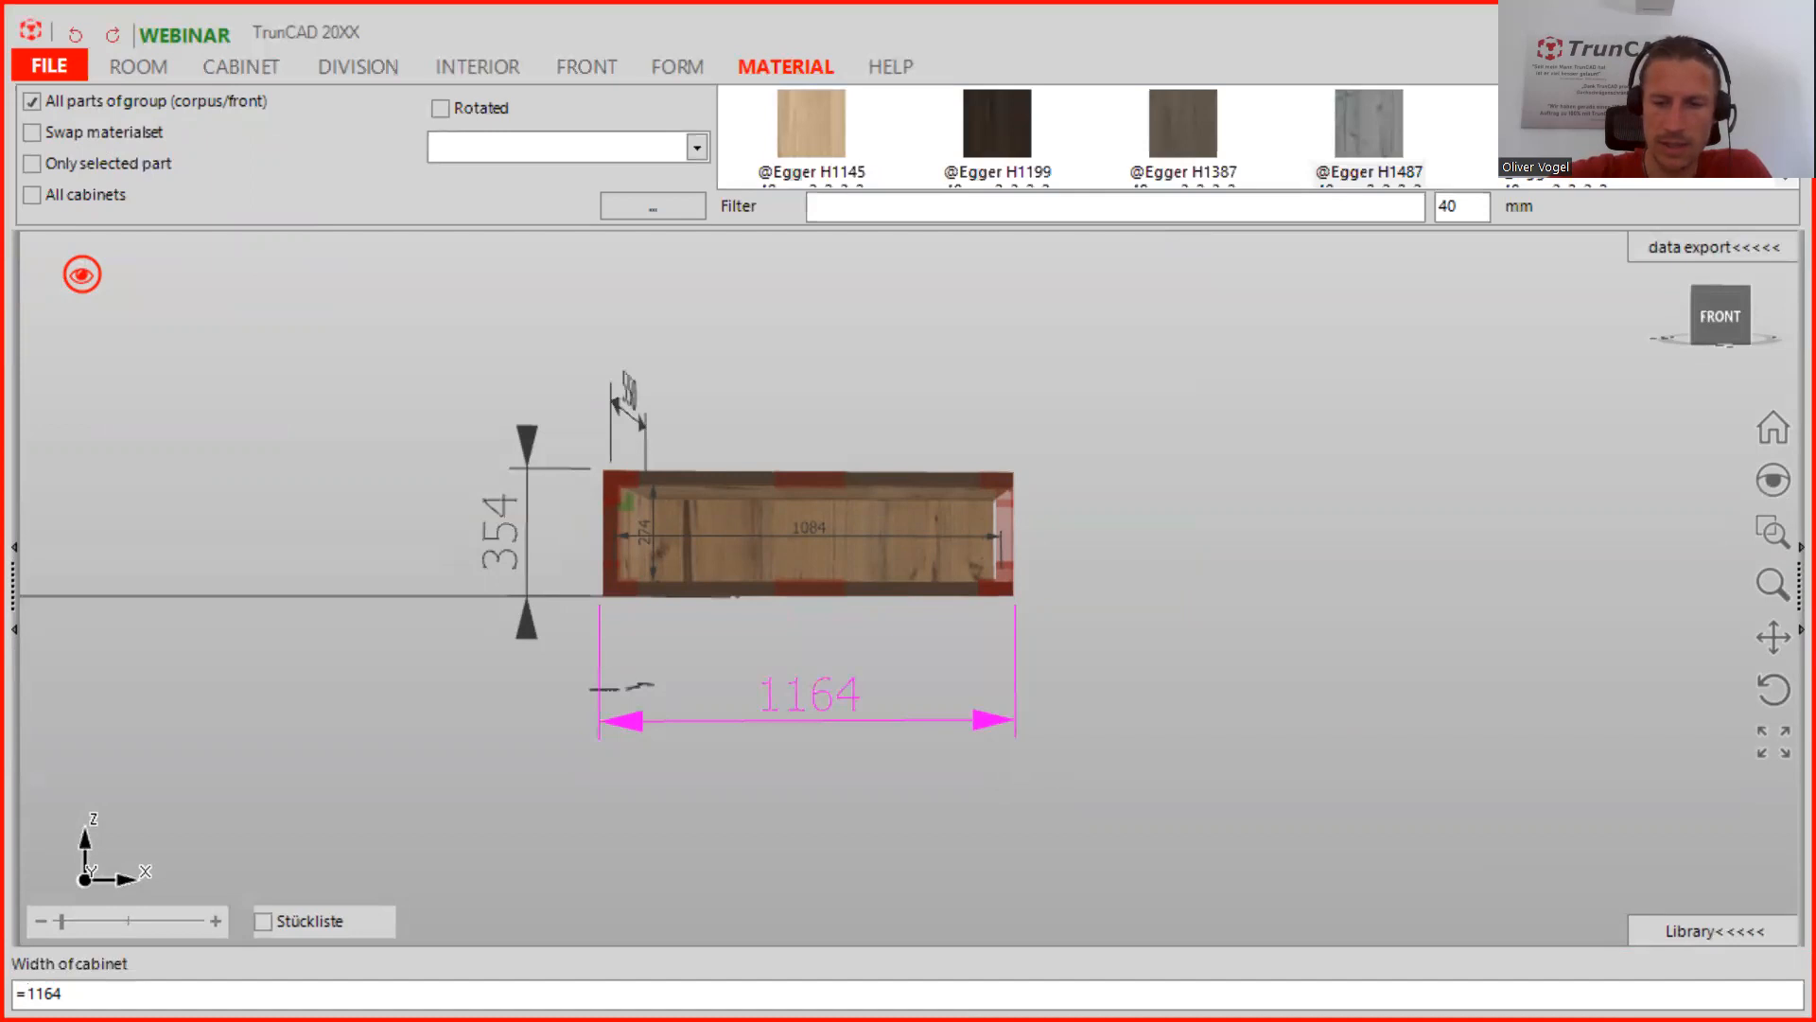
type("19")
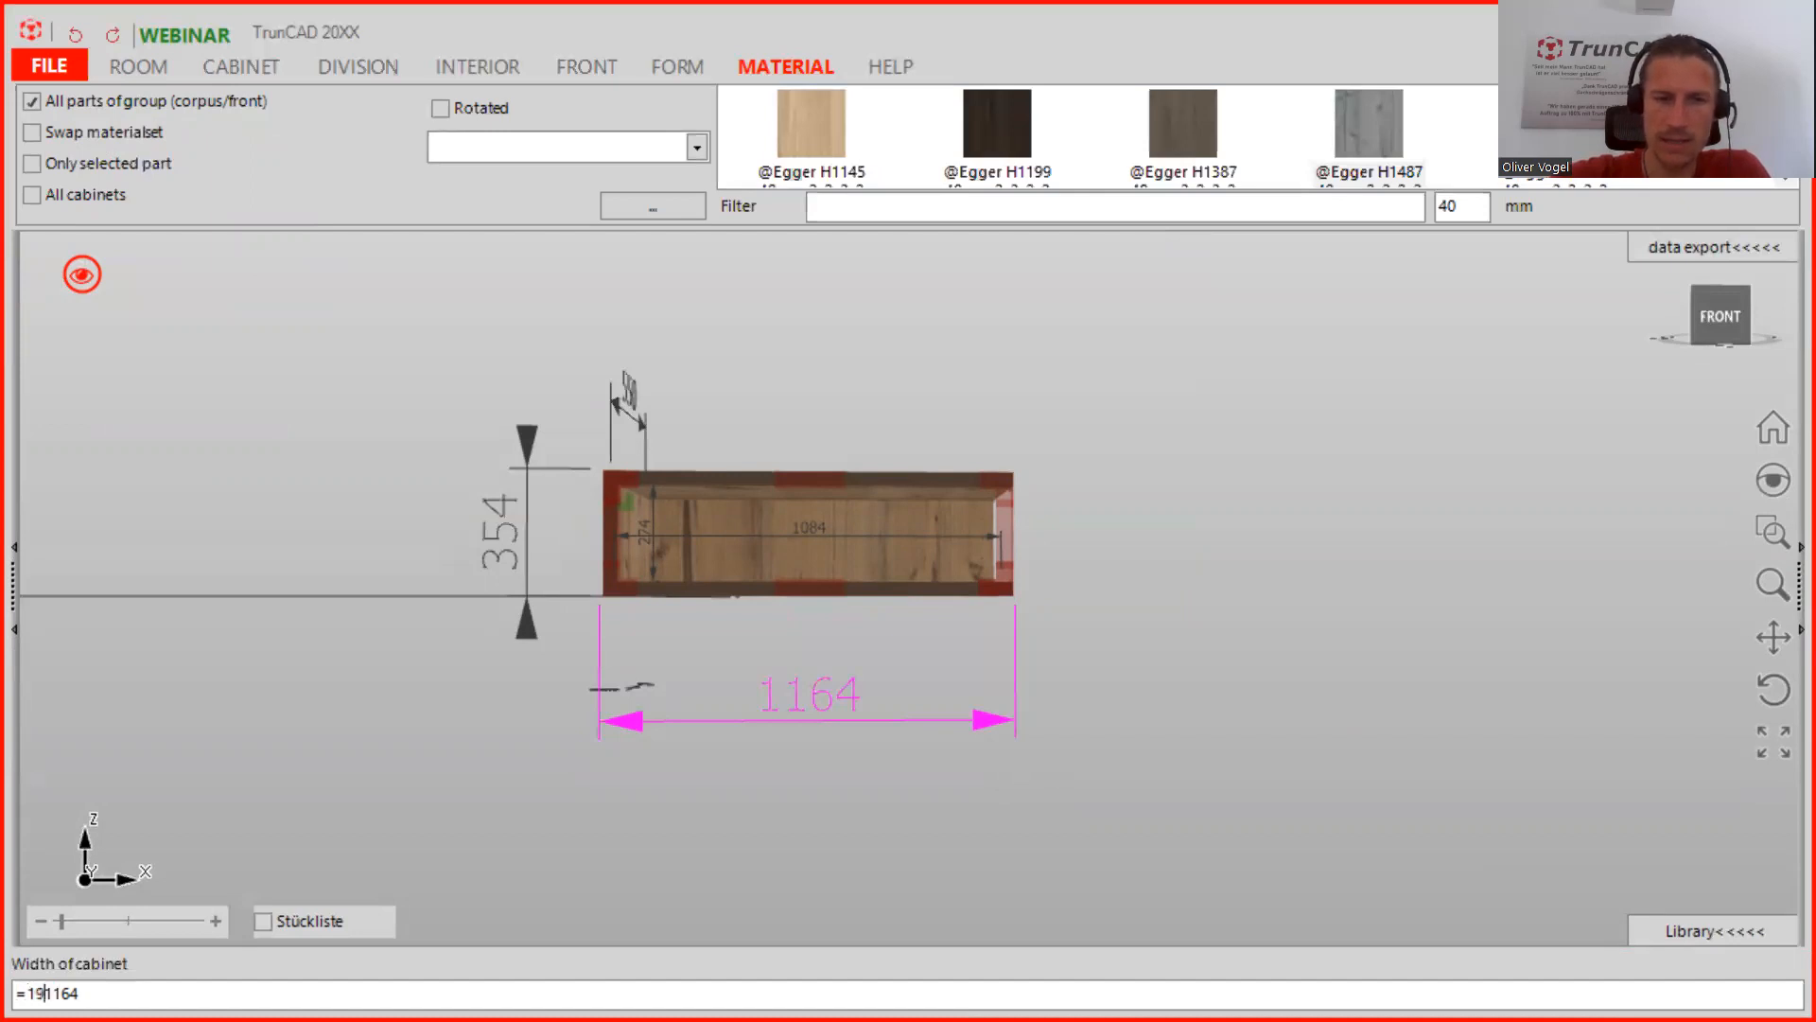
type("+")
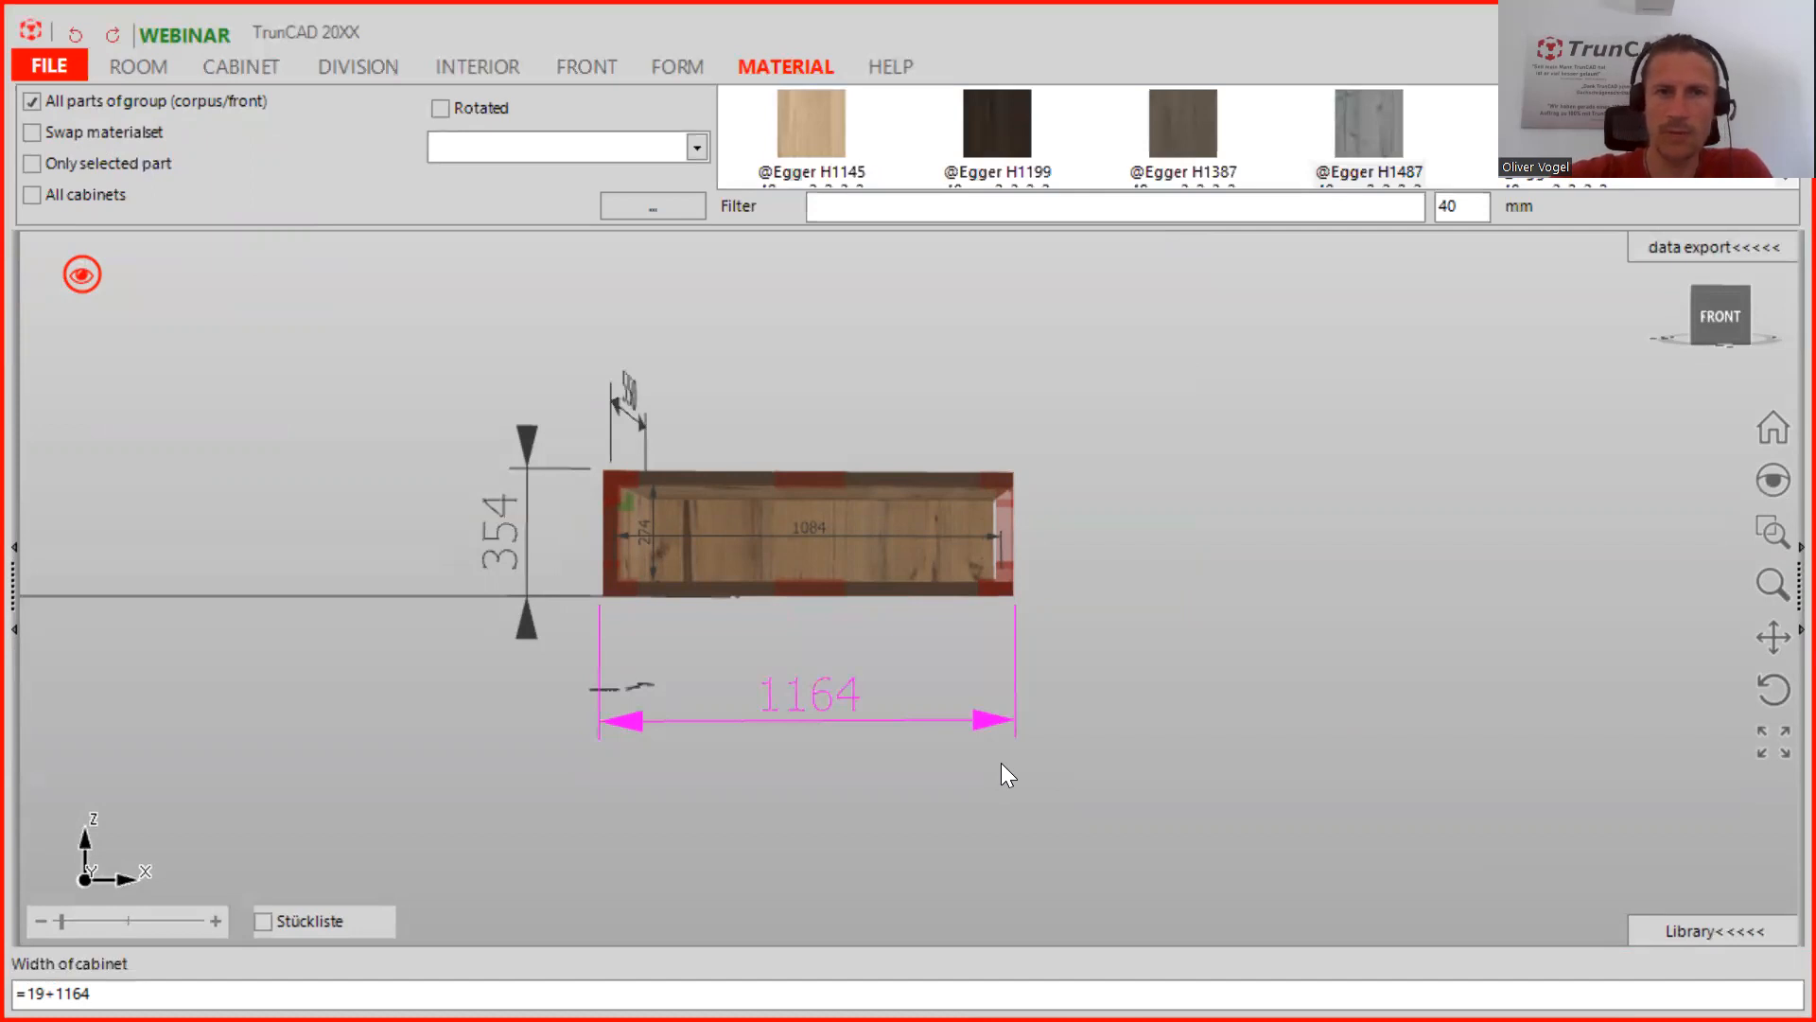
key("Return")
middle_click_drag(1168, 600, 518, 444)
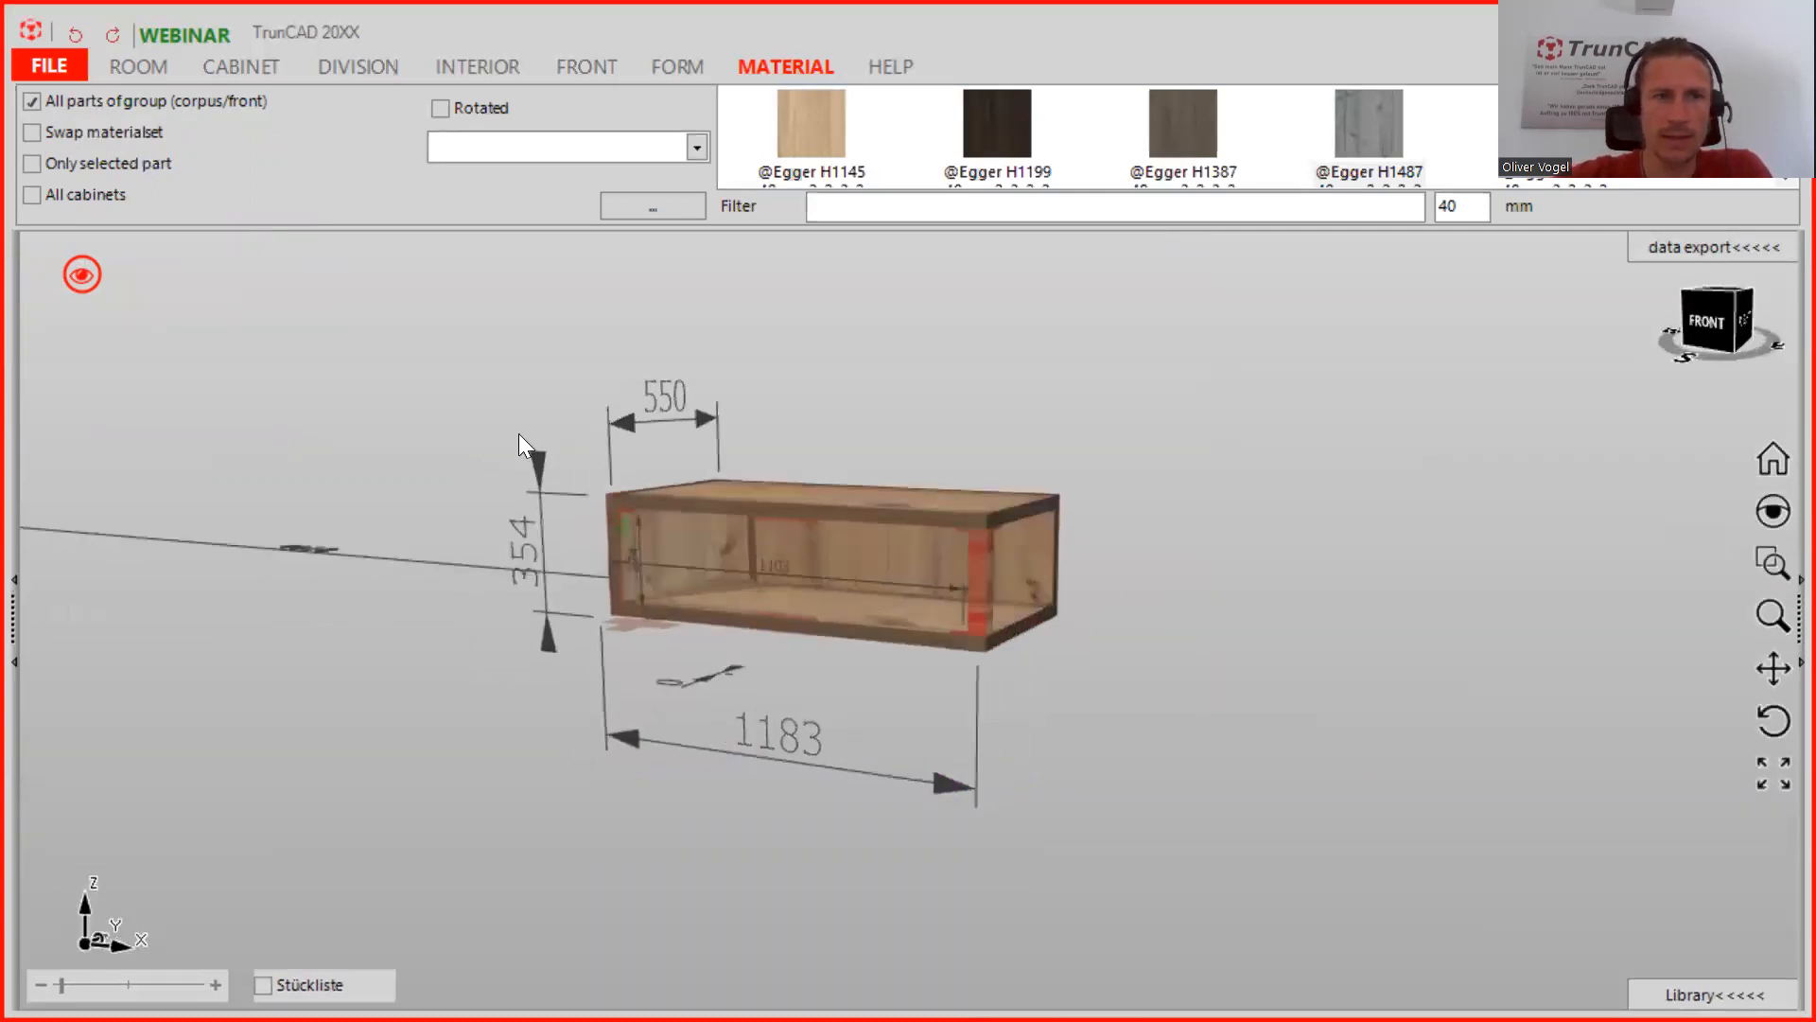
Display the surrounding kitchen and examine how the inserted cabinet's open right end meets the island's side panel
right_click(89, 266)
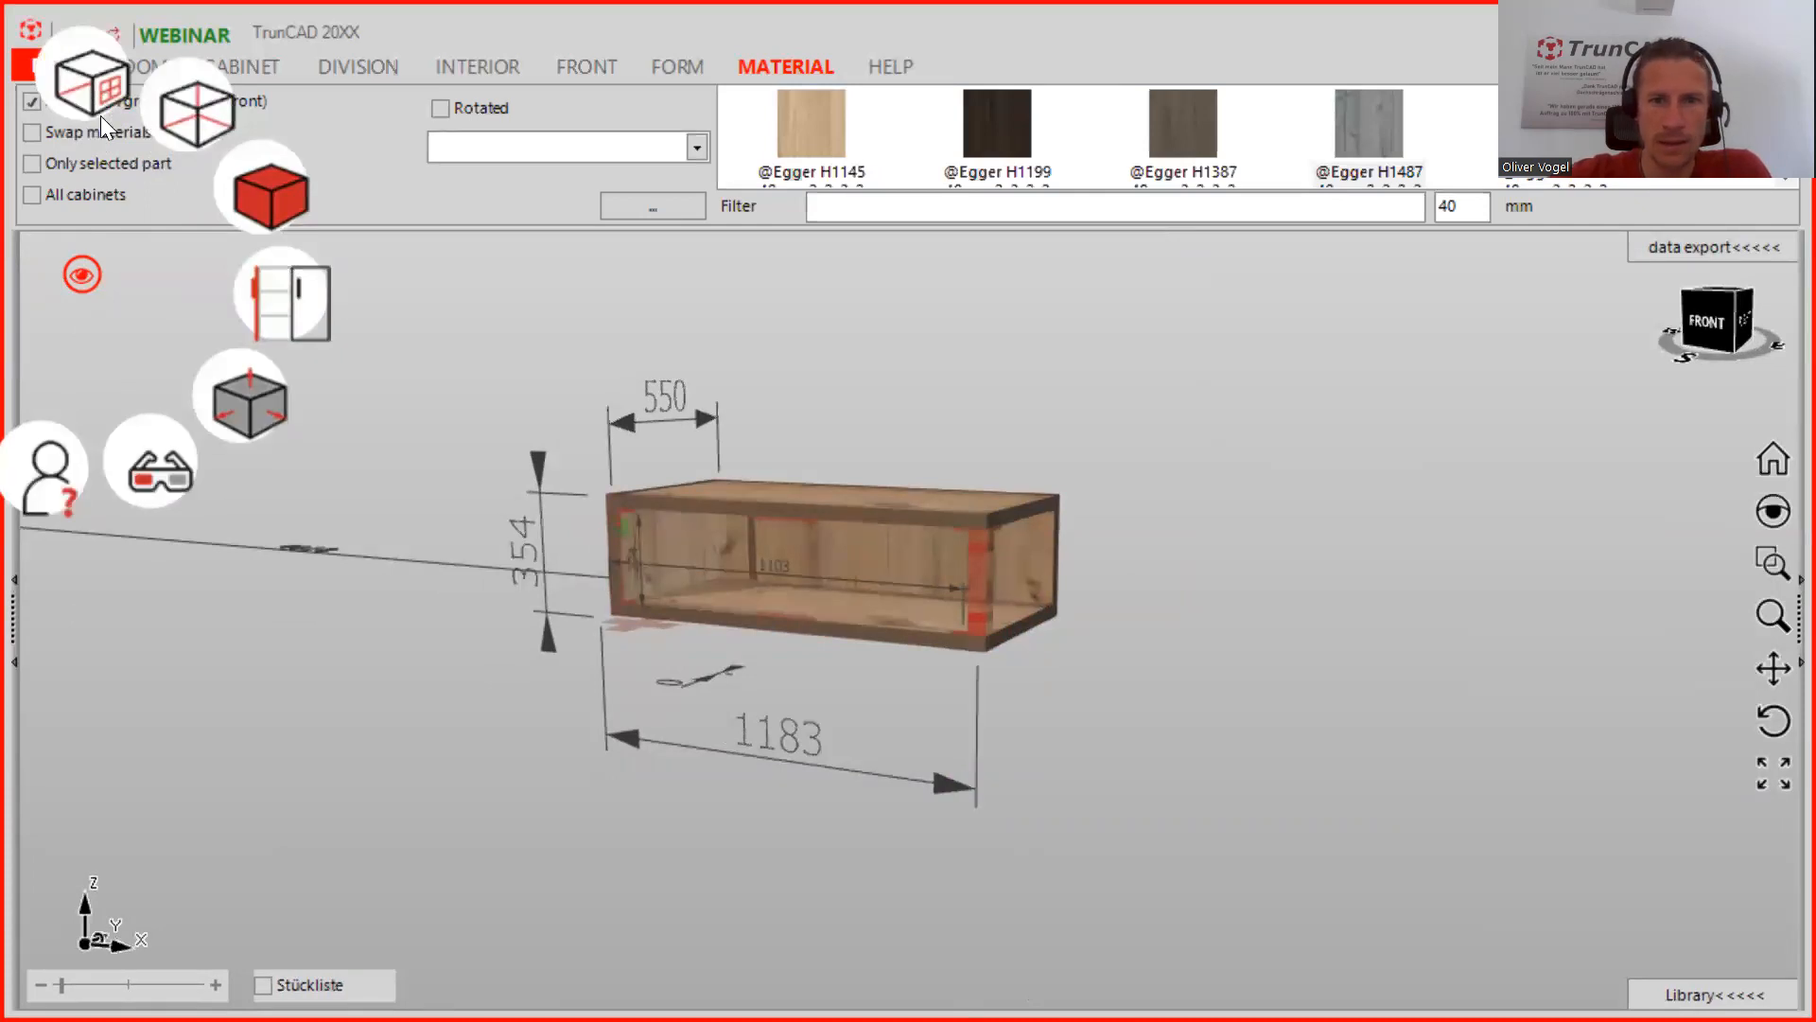
scroll(973, 530, "up", 5)
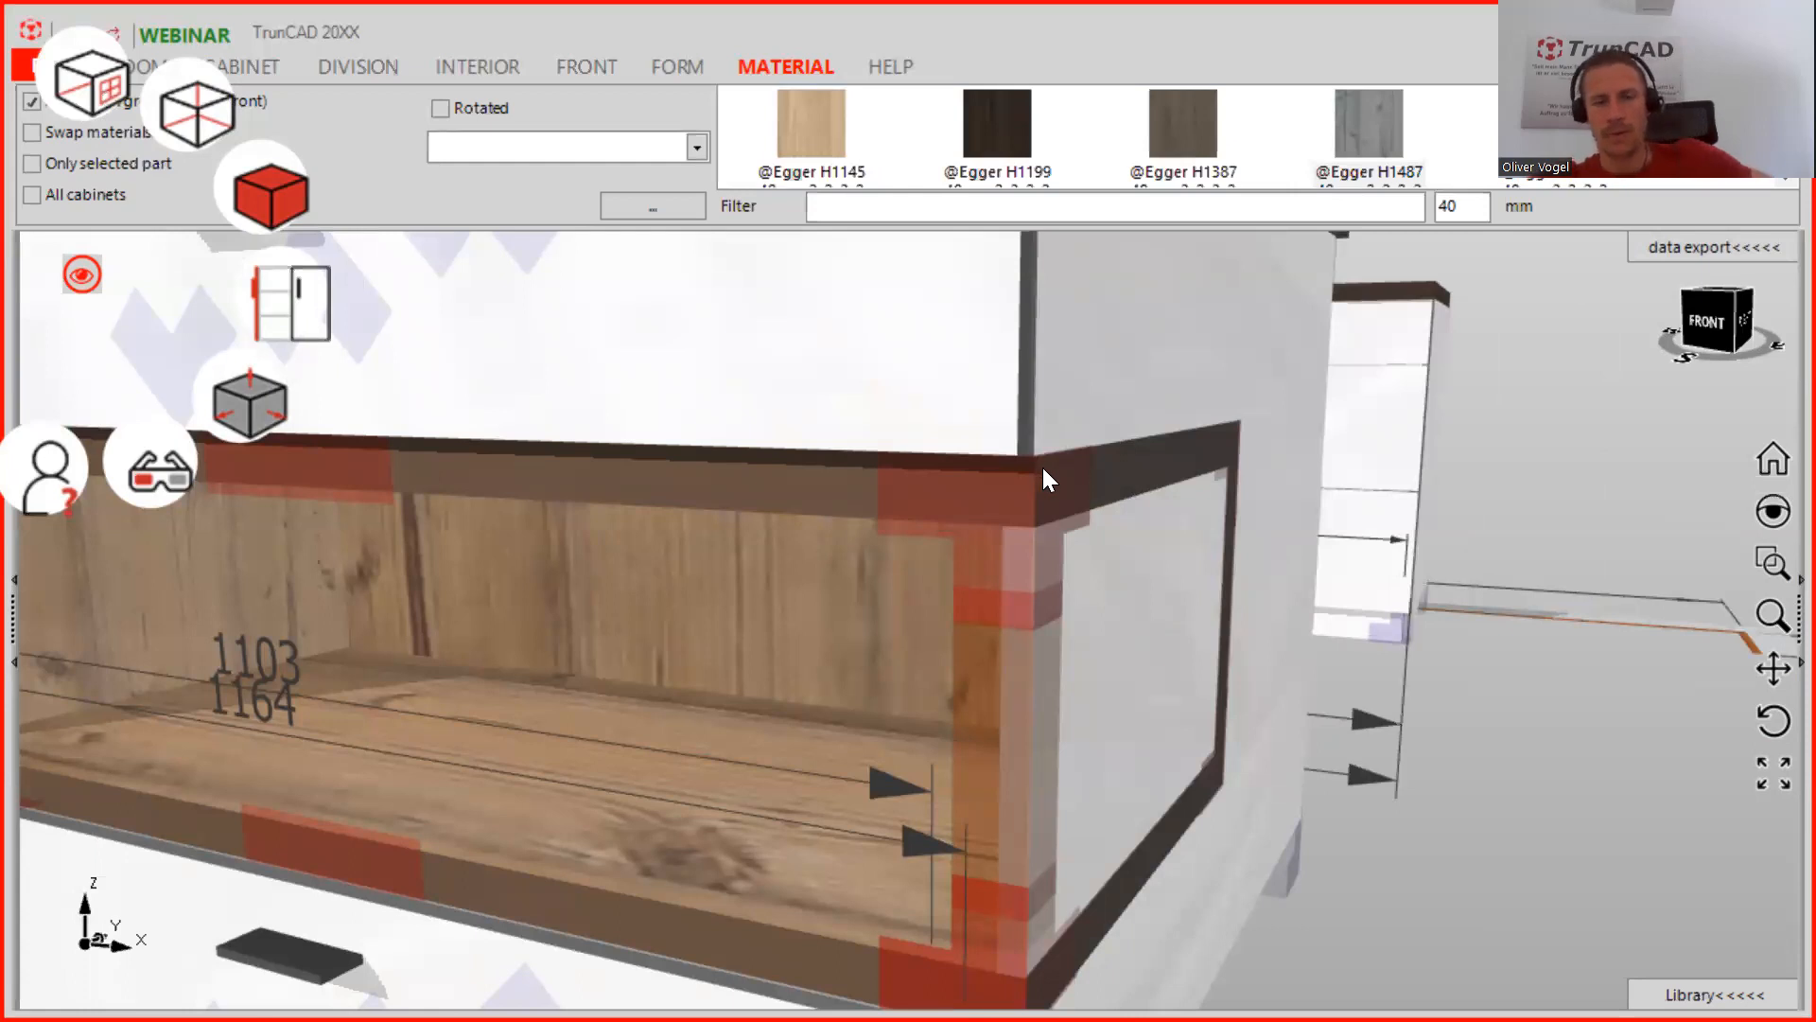
middle_click_drag(1127, 499, 1052, 549)
scroll(1052, 549, "down", 4)
middle_click_drag(1061, 636, 1069, 547, "ctrl")
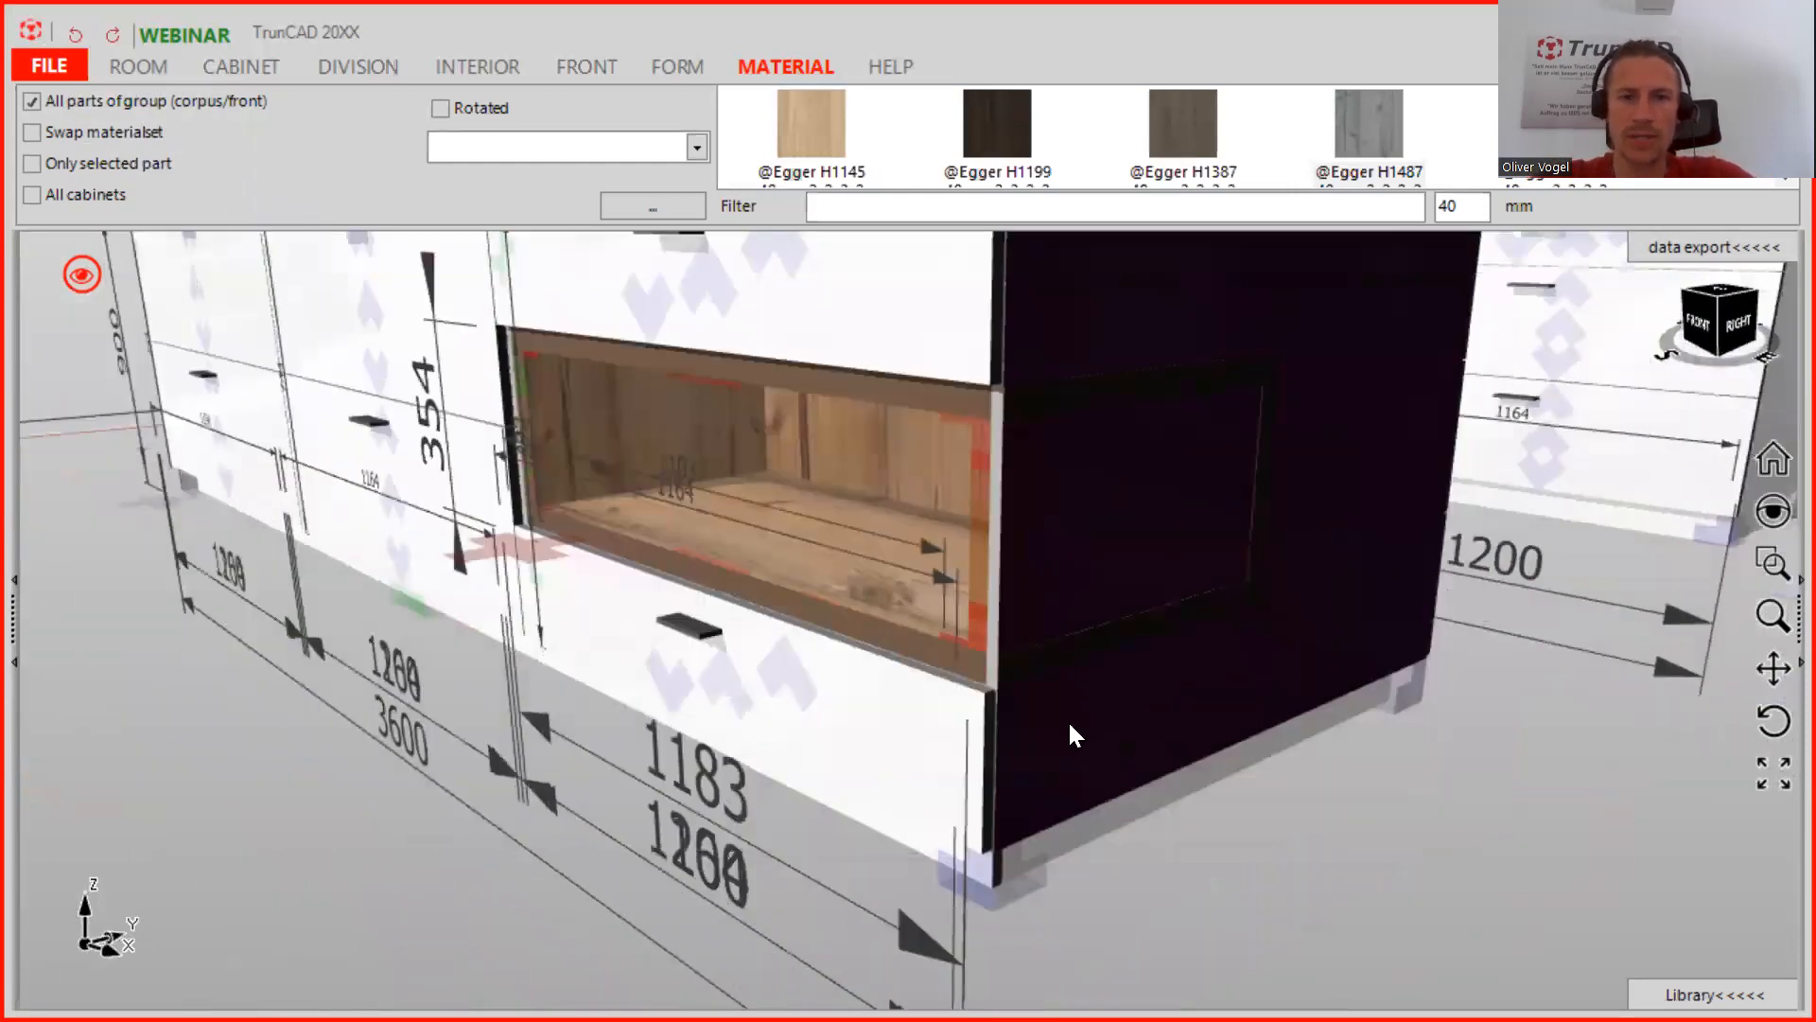
Set the measuring reference point at the lower front corner of the island's right side panel
scroll(1044, 751, "up", 3)
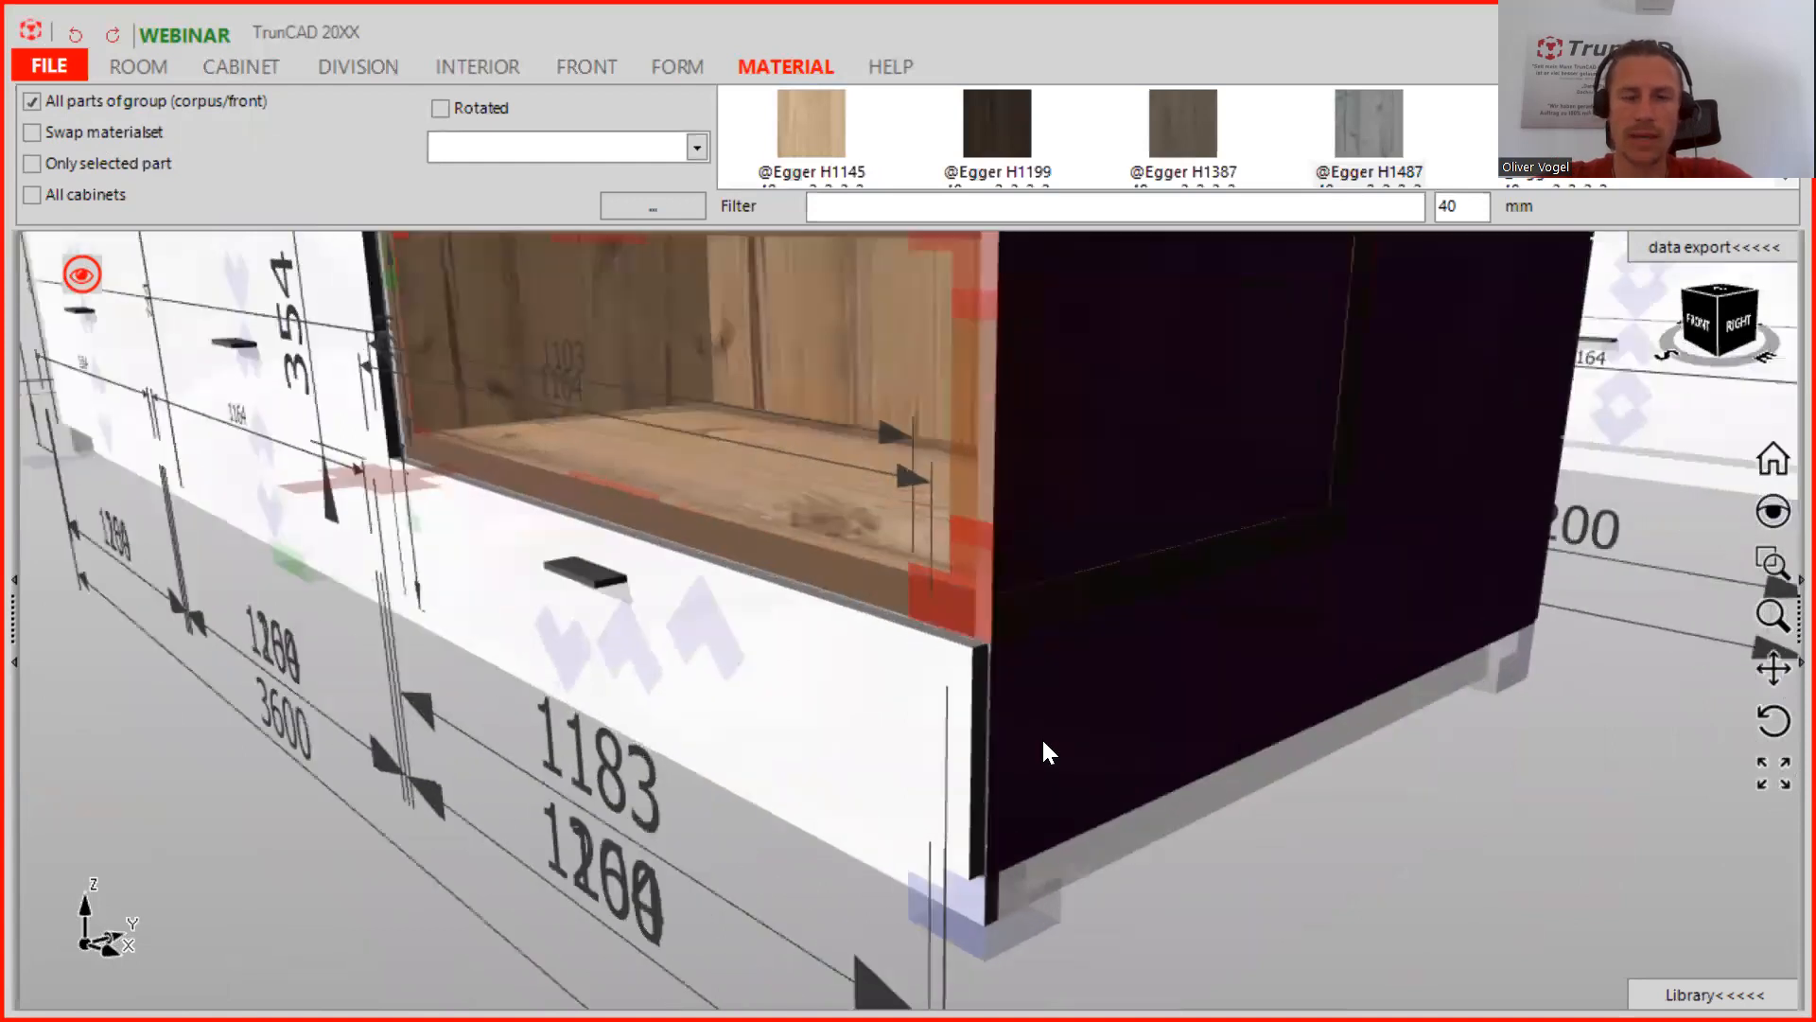
middle_click_drag(1064, 770, 984, 859)
scroll(984, 859, "up", 5)
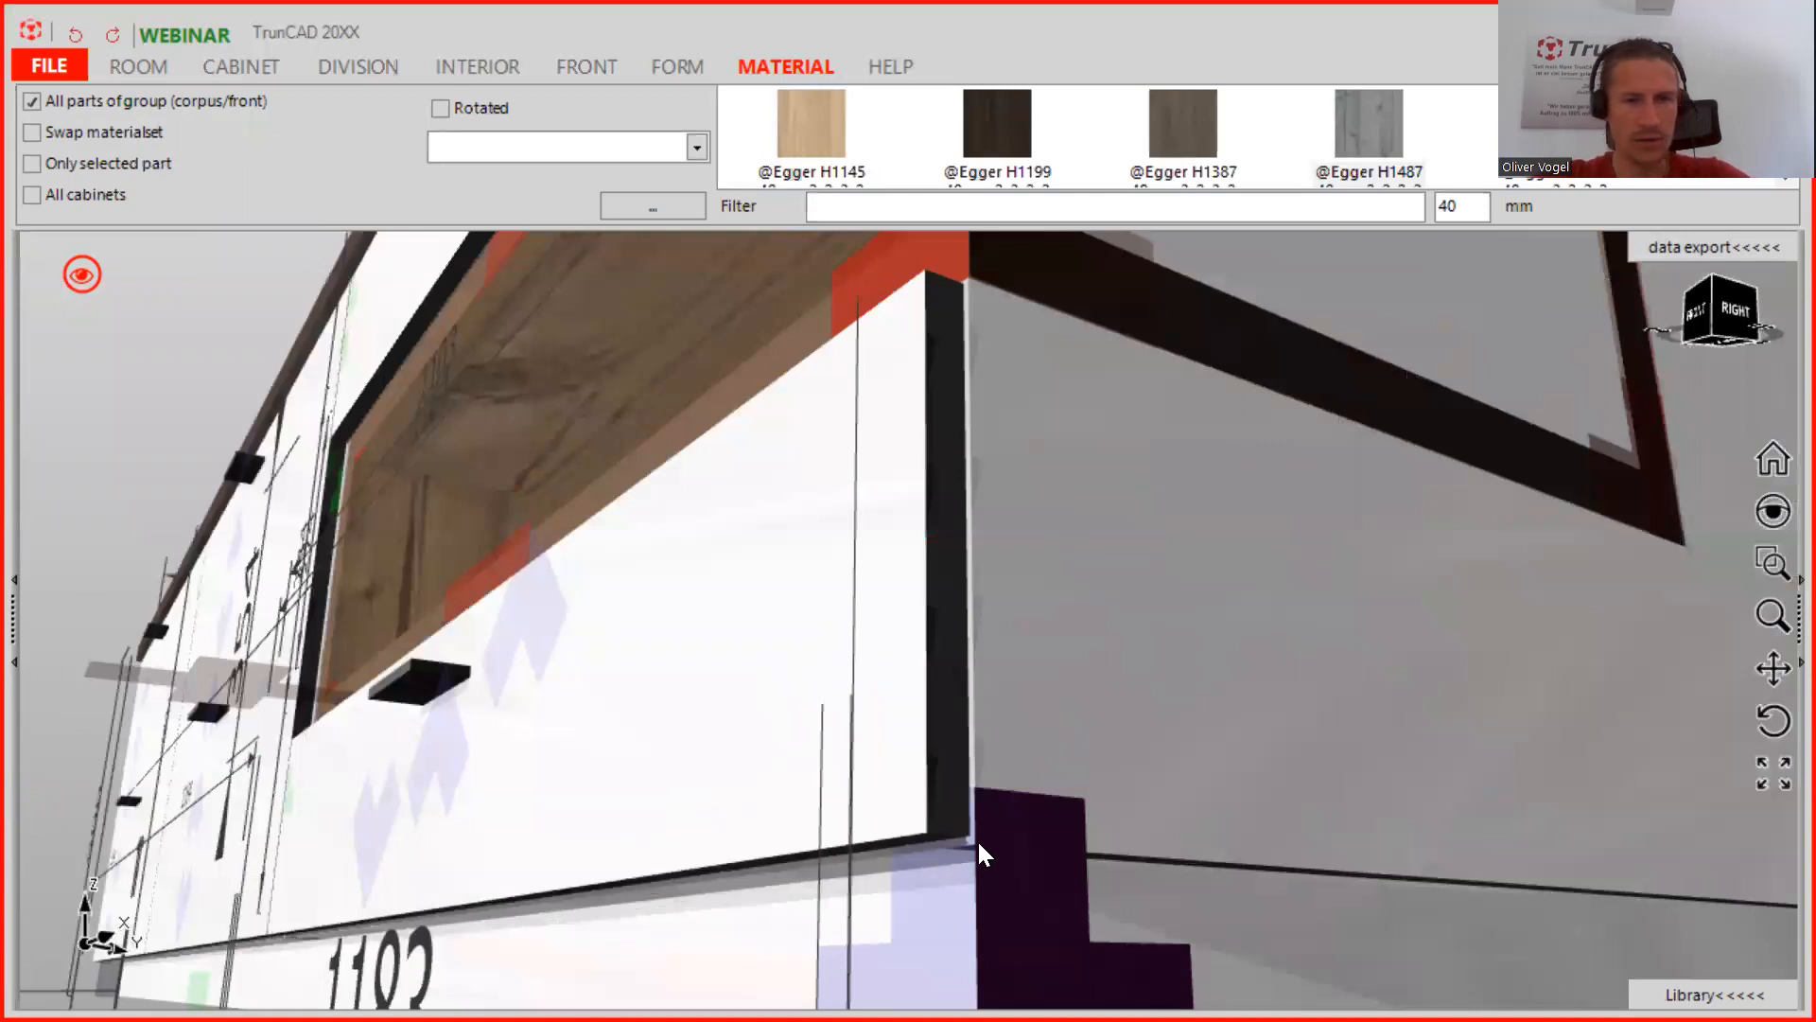
scroll(985, 834, "up", 3)
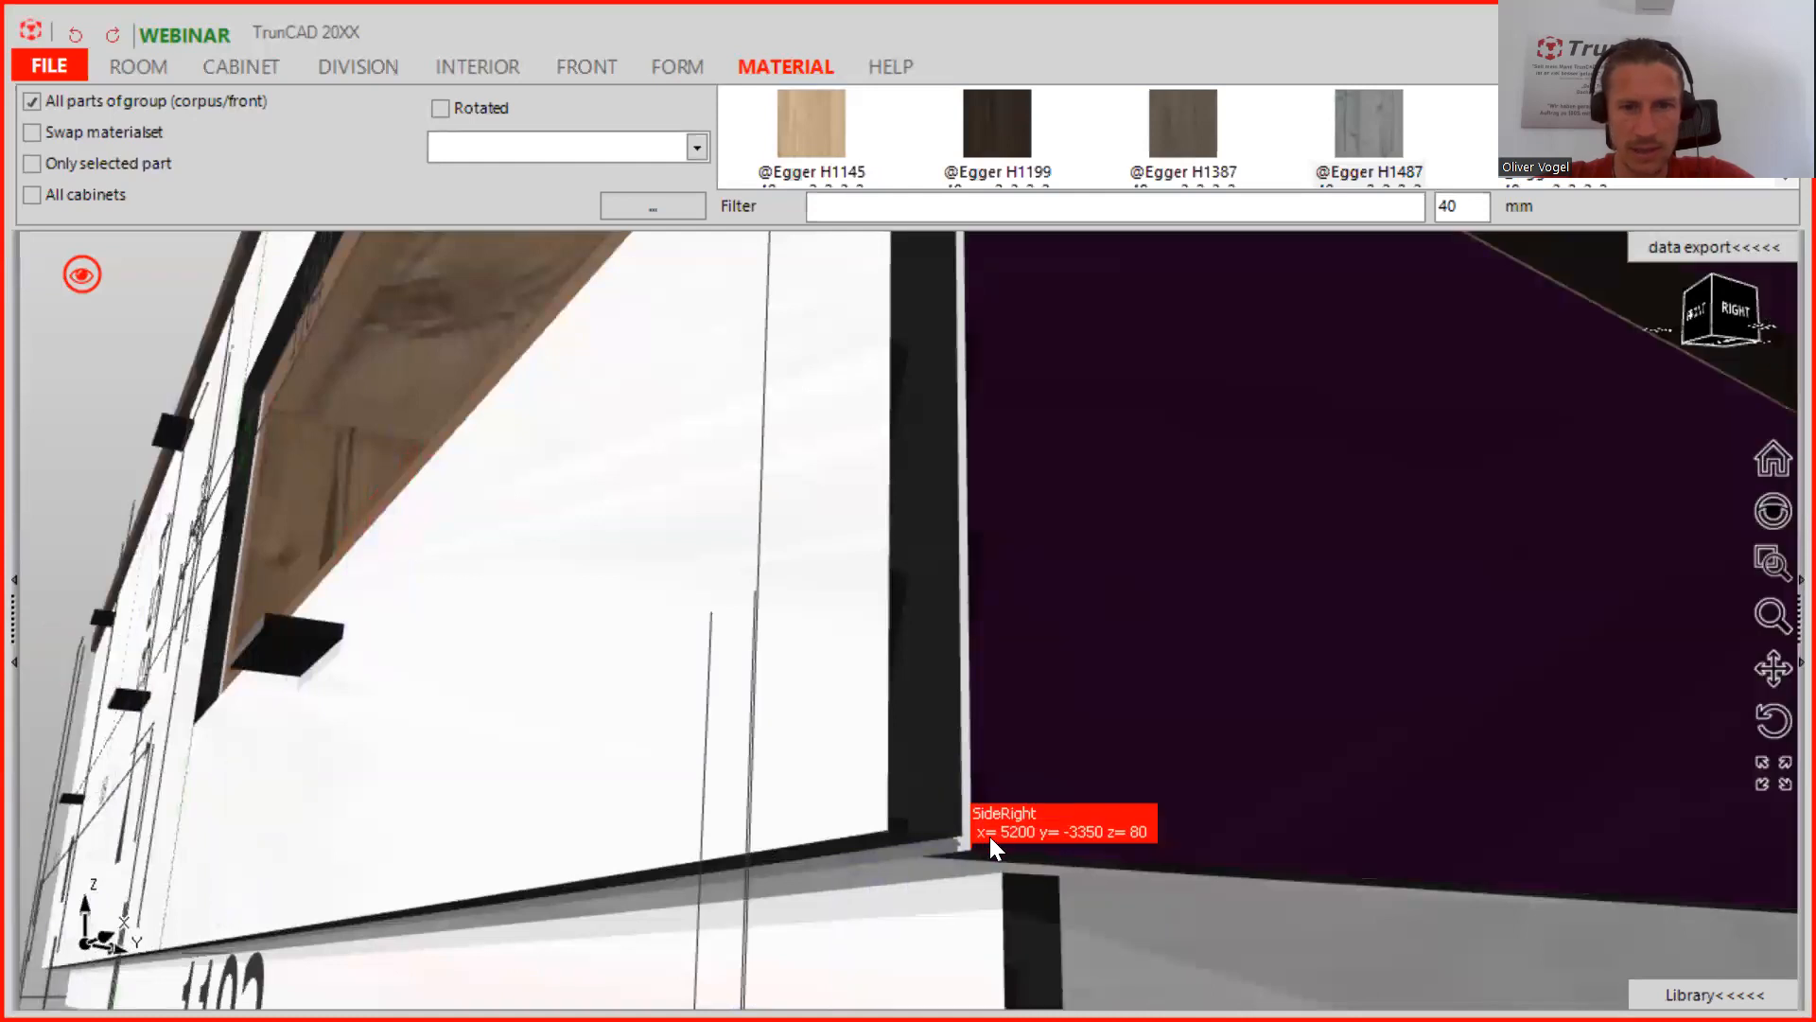
scroll(975, 845, "up", 4)
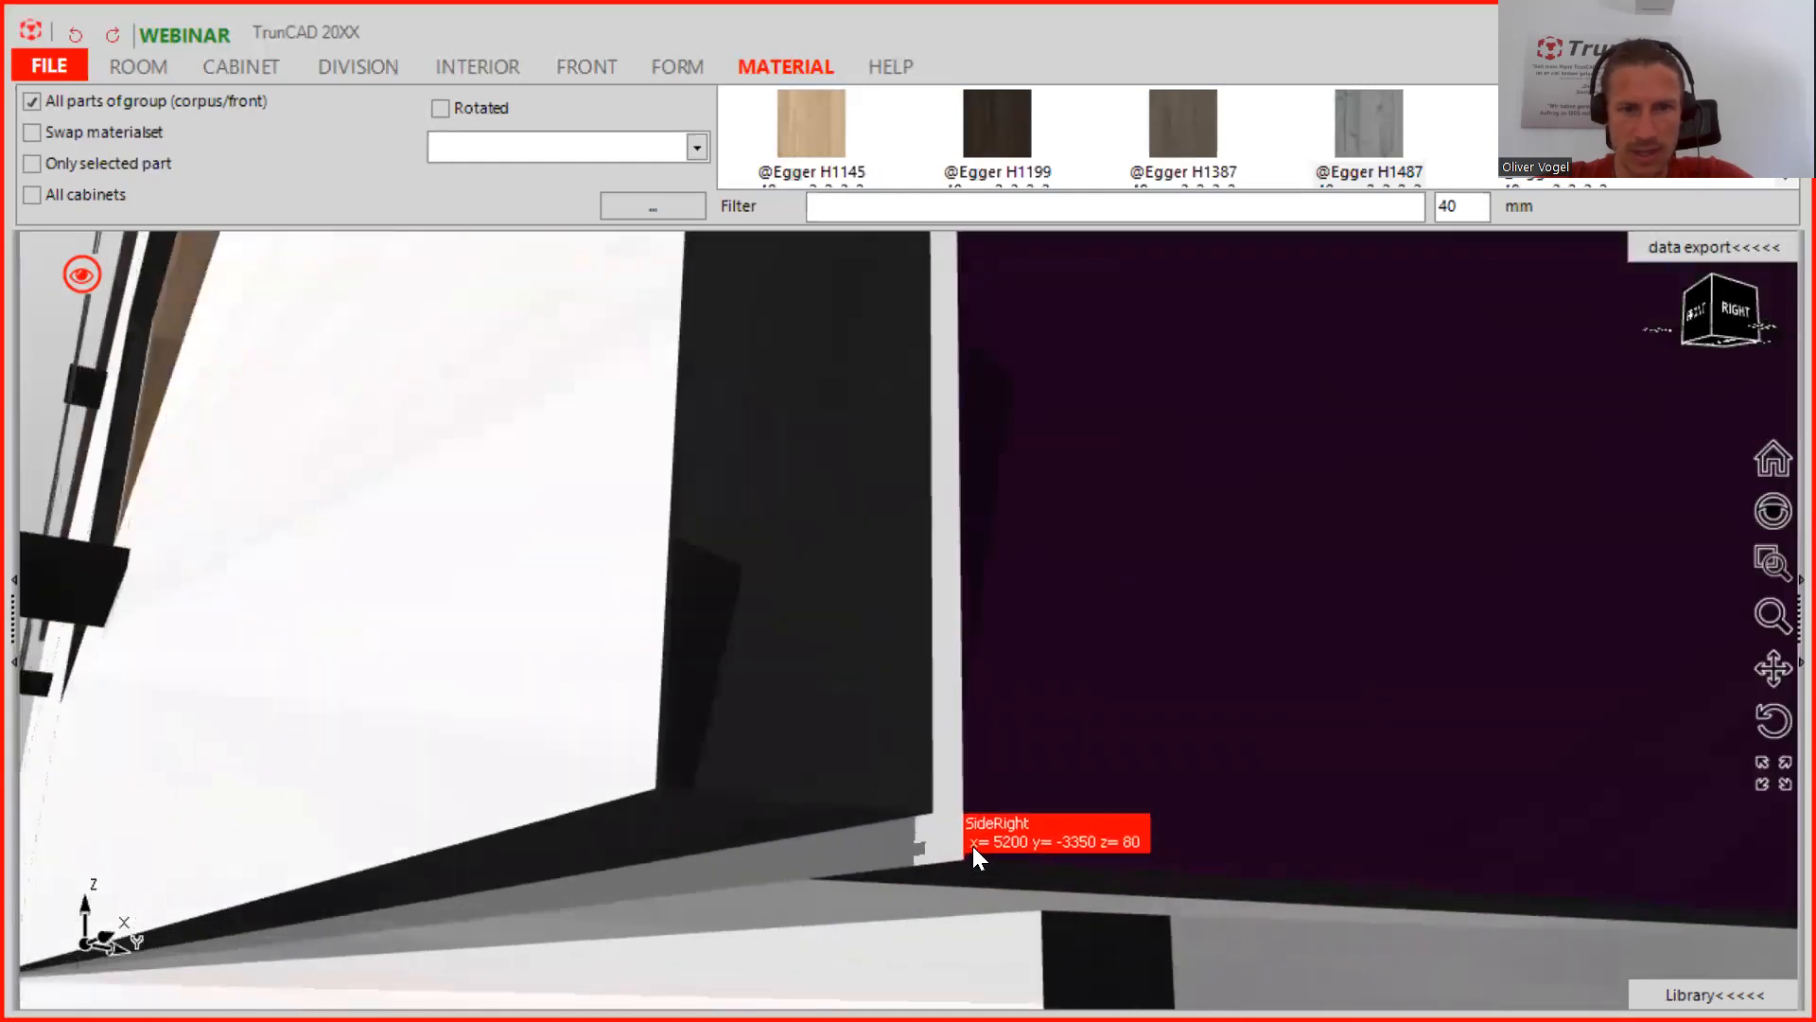
left_click(967, 847)
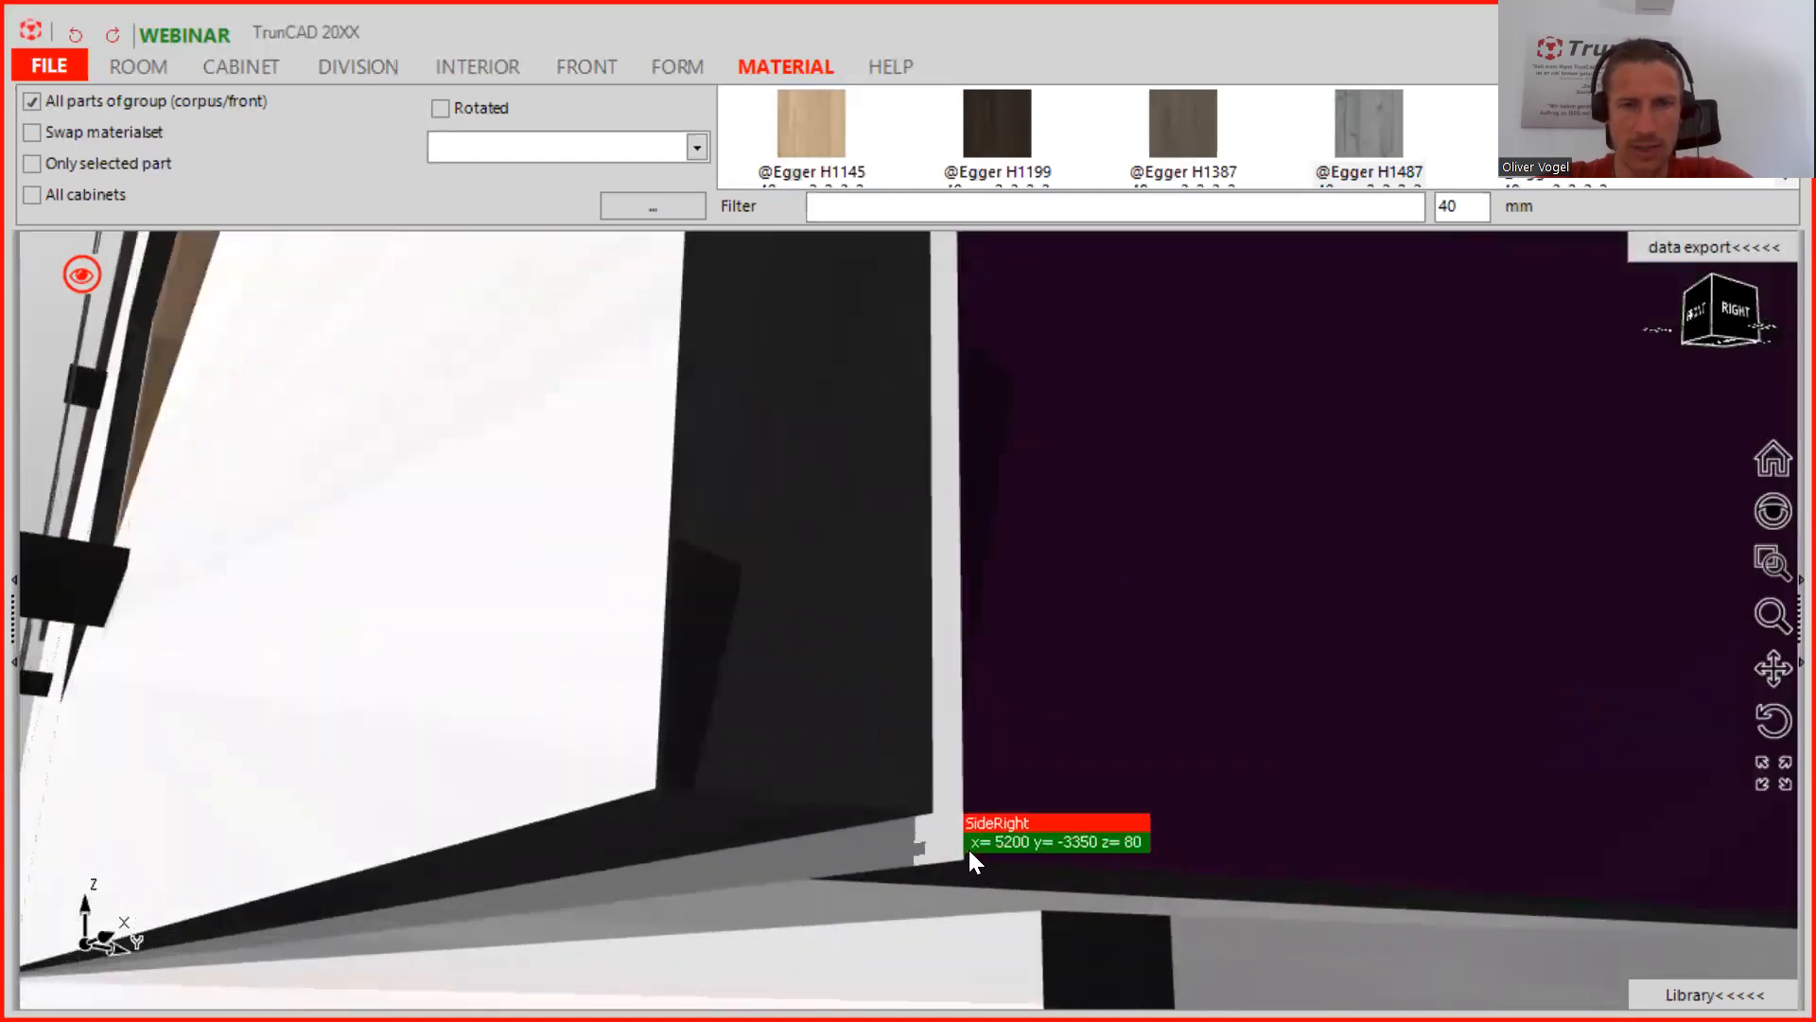
Measure the offset from the reference point to the lower right front corner of the inserted cabinet
scroll(1046, 718, "down", 5)
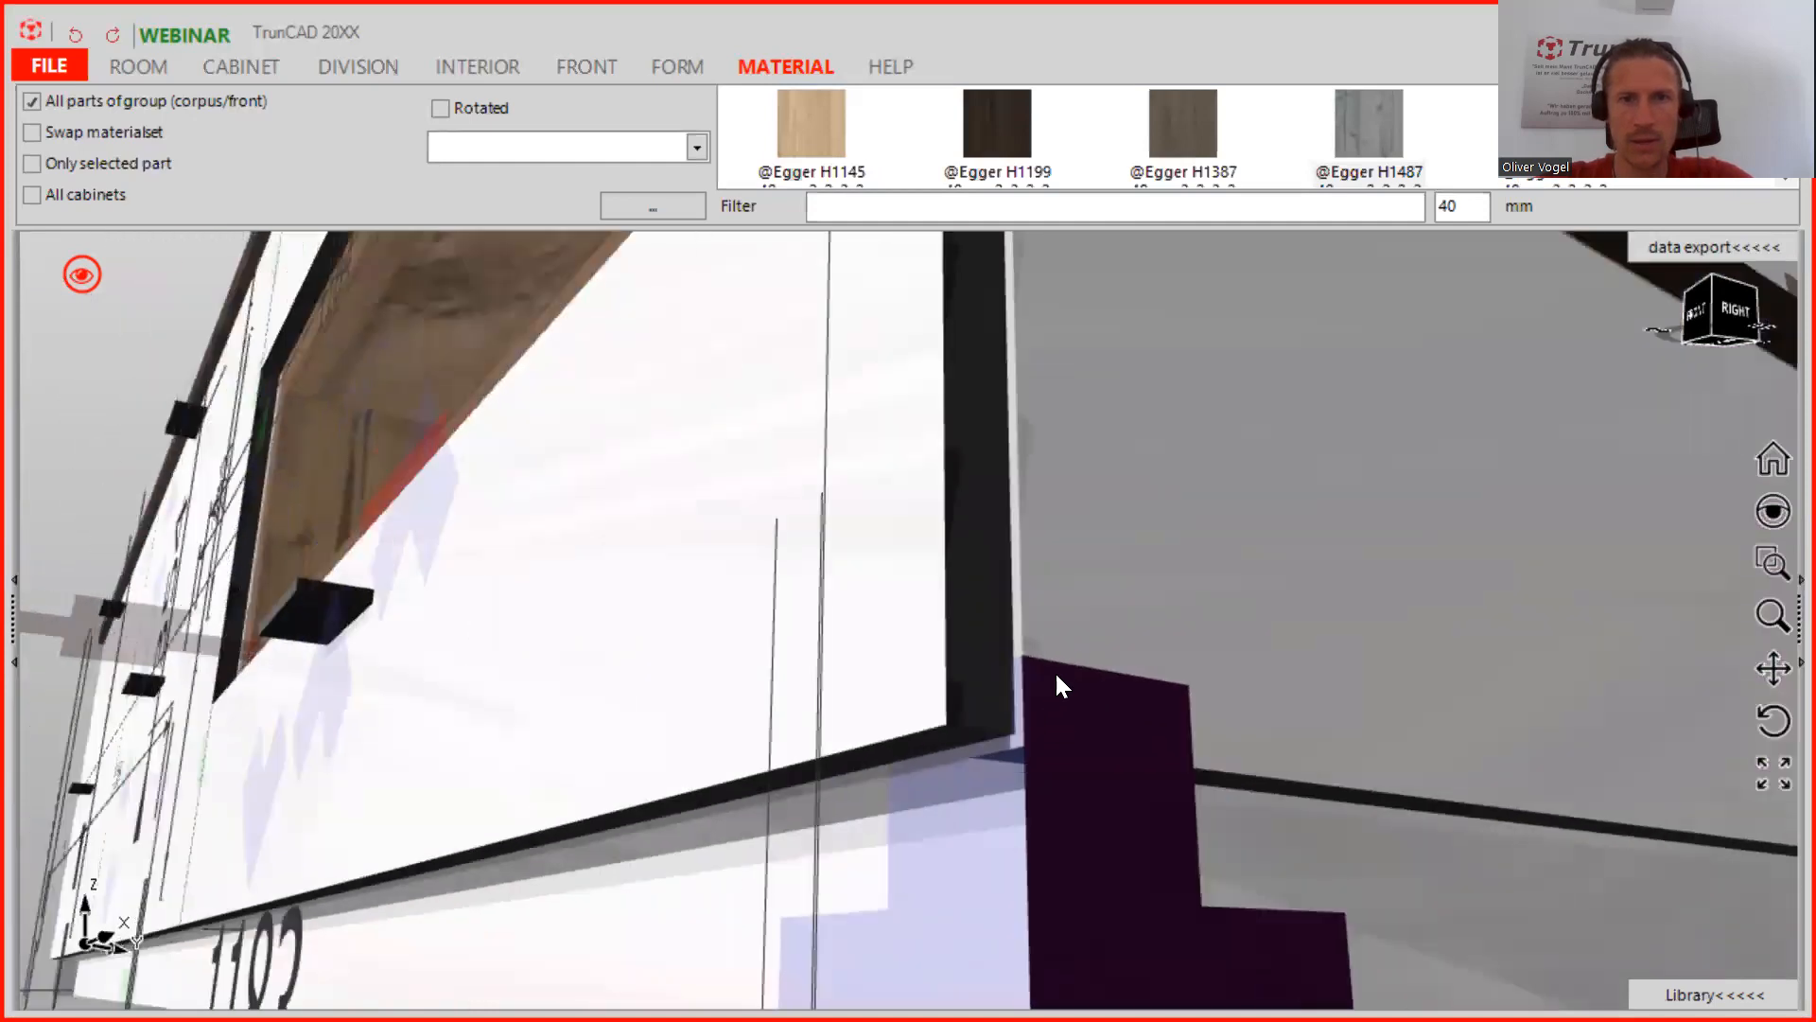
middle_click_drag(1111, 619, 1108, 984)
middle_click_drag(1114, 511, 1112, 937)
scroll(1009, 465, "up", 3)
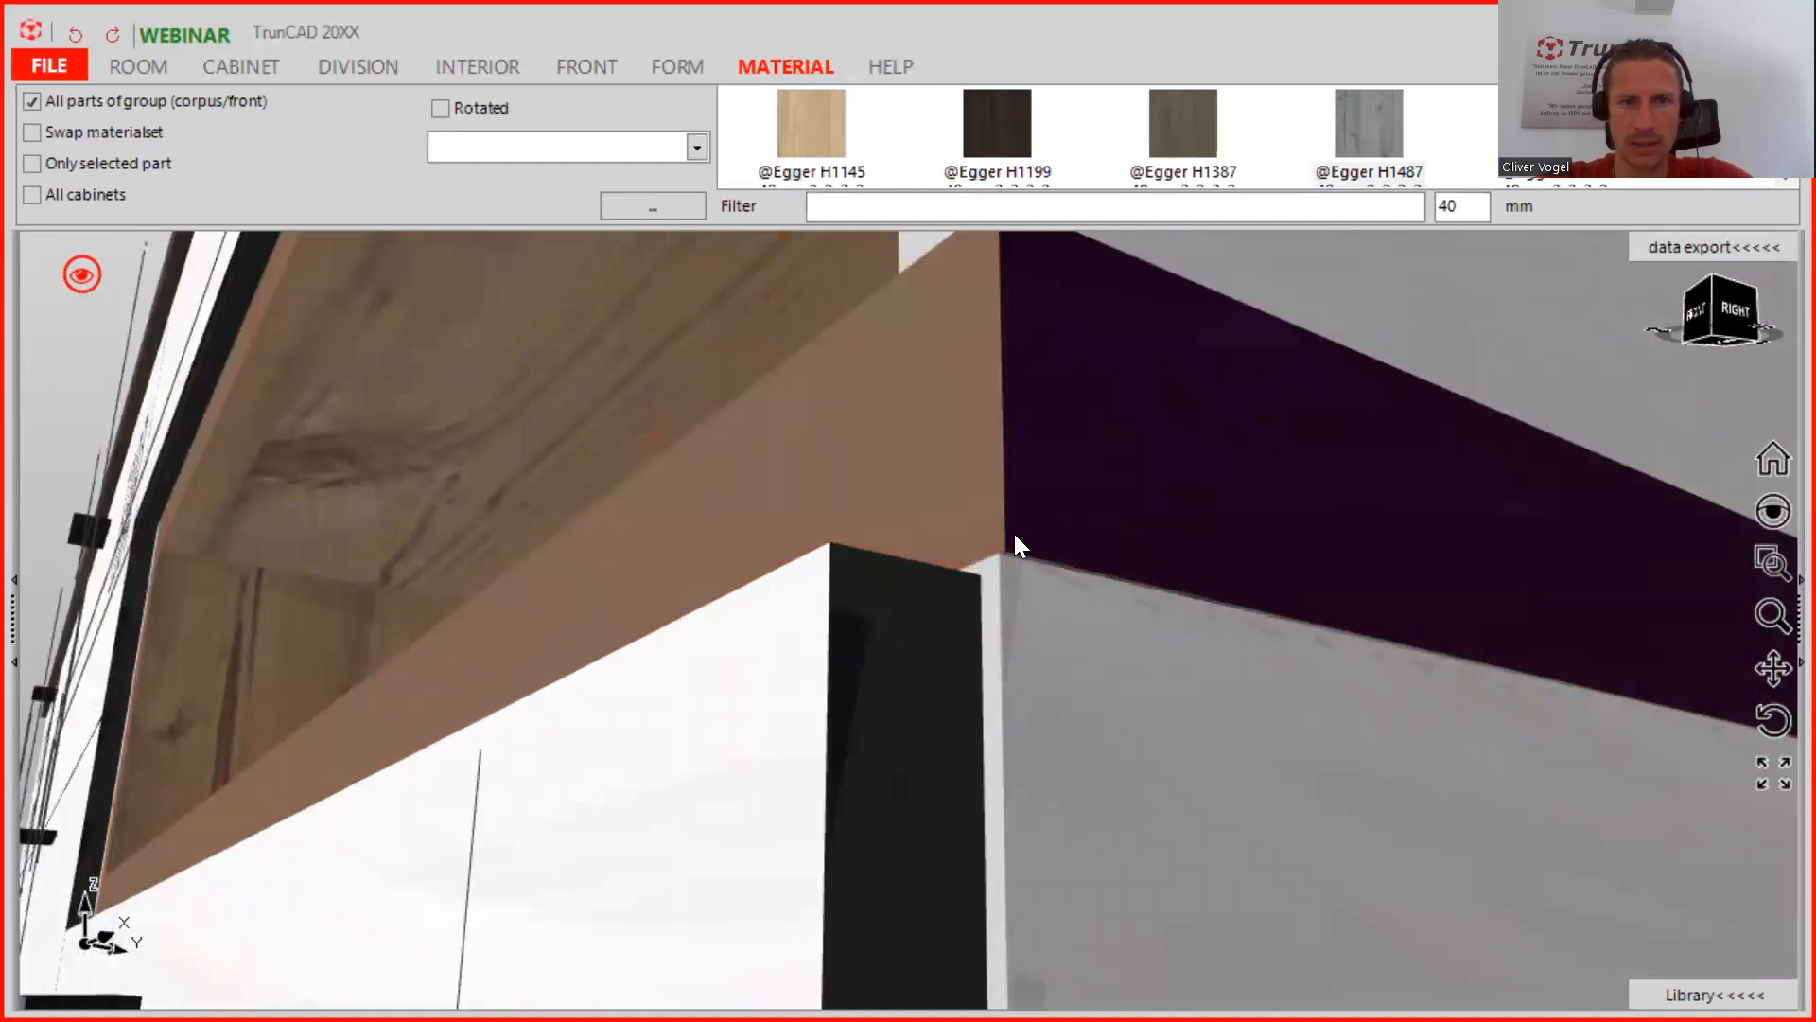
mouse_move(1013, 538)
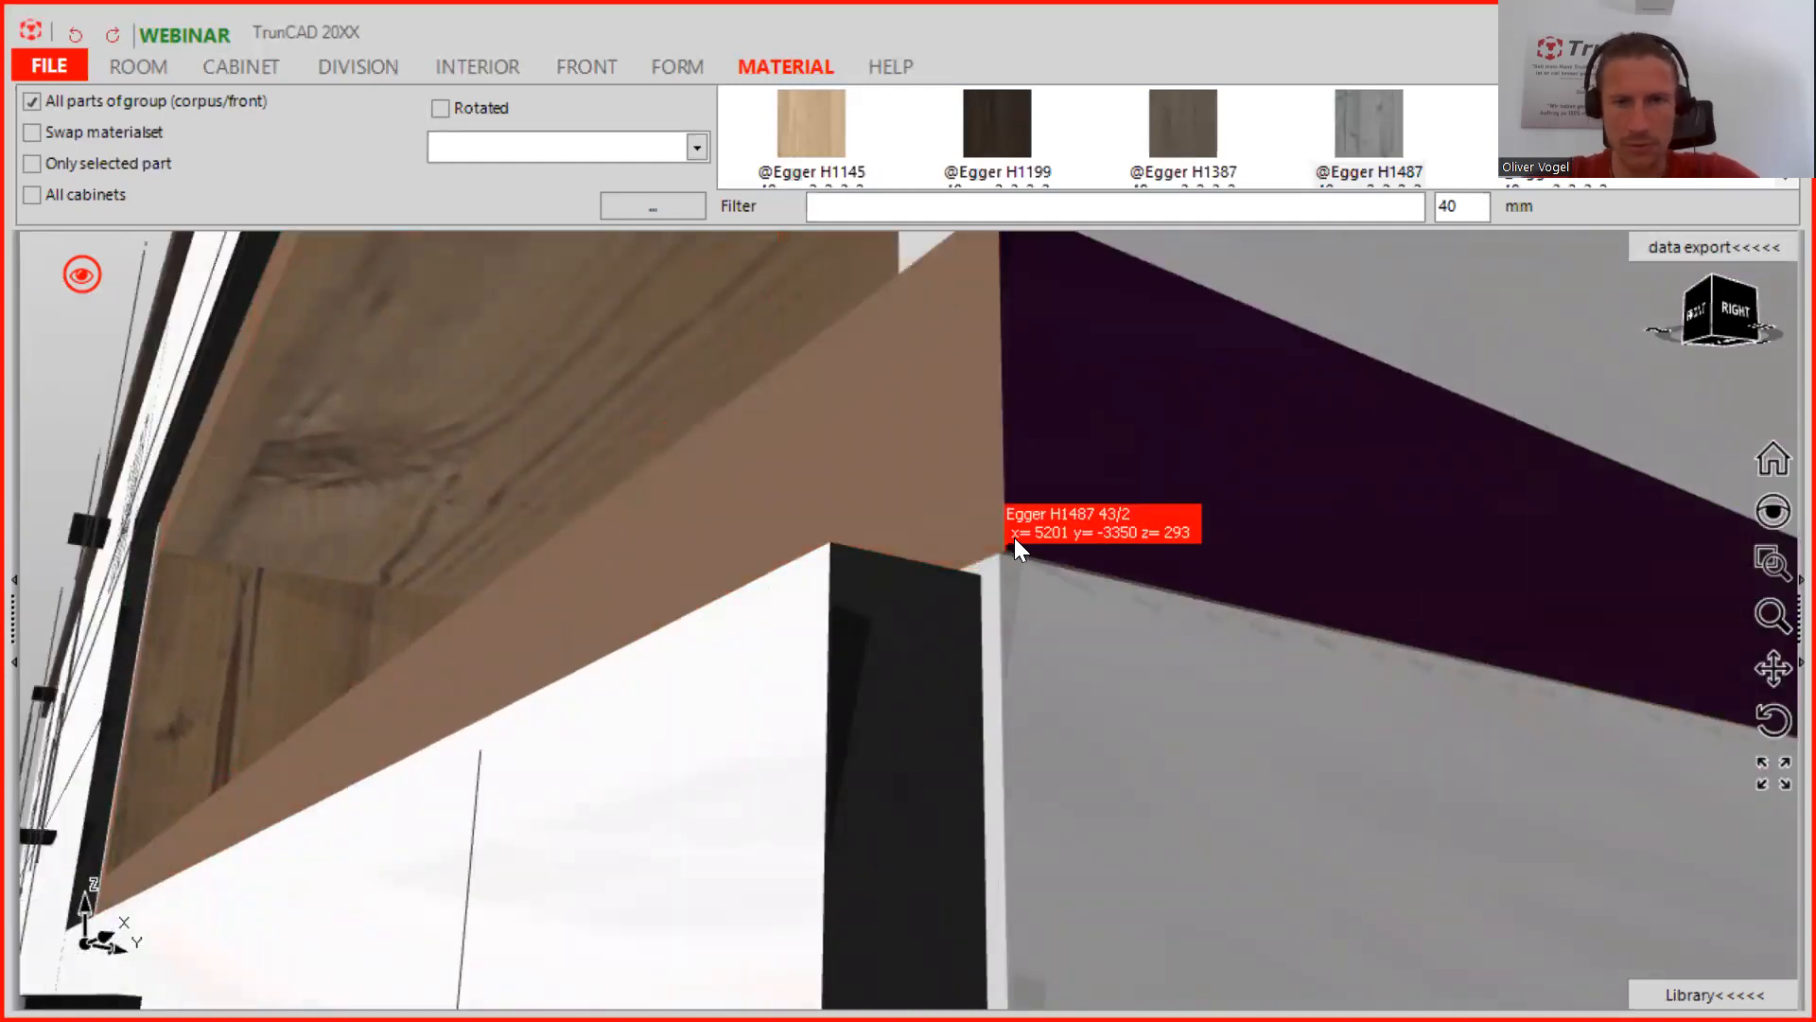
scroll(1015, 540, "up", 3)
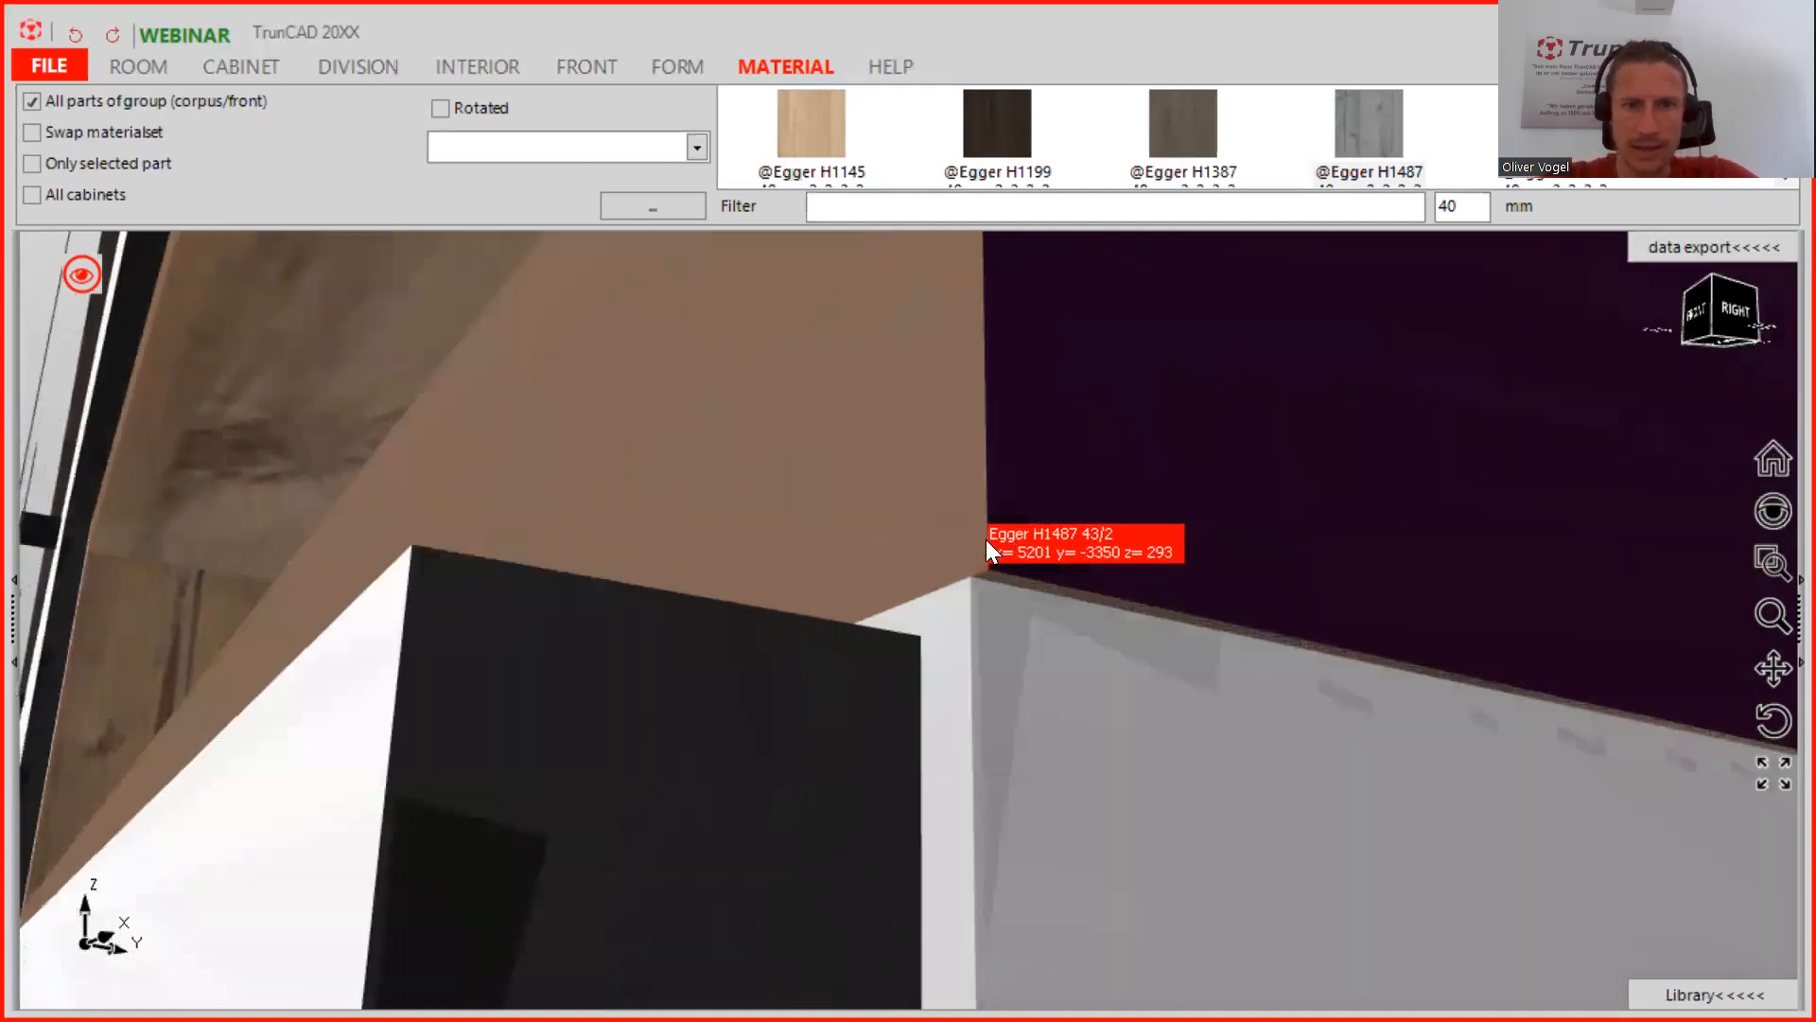
scroll(986, 549, "up", 1)
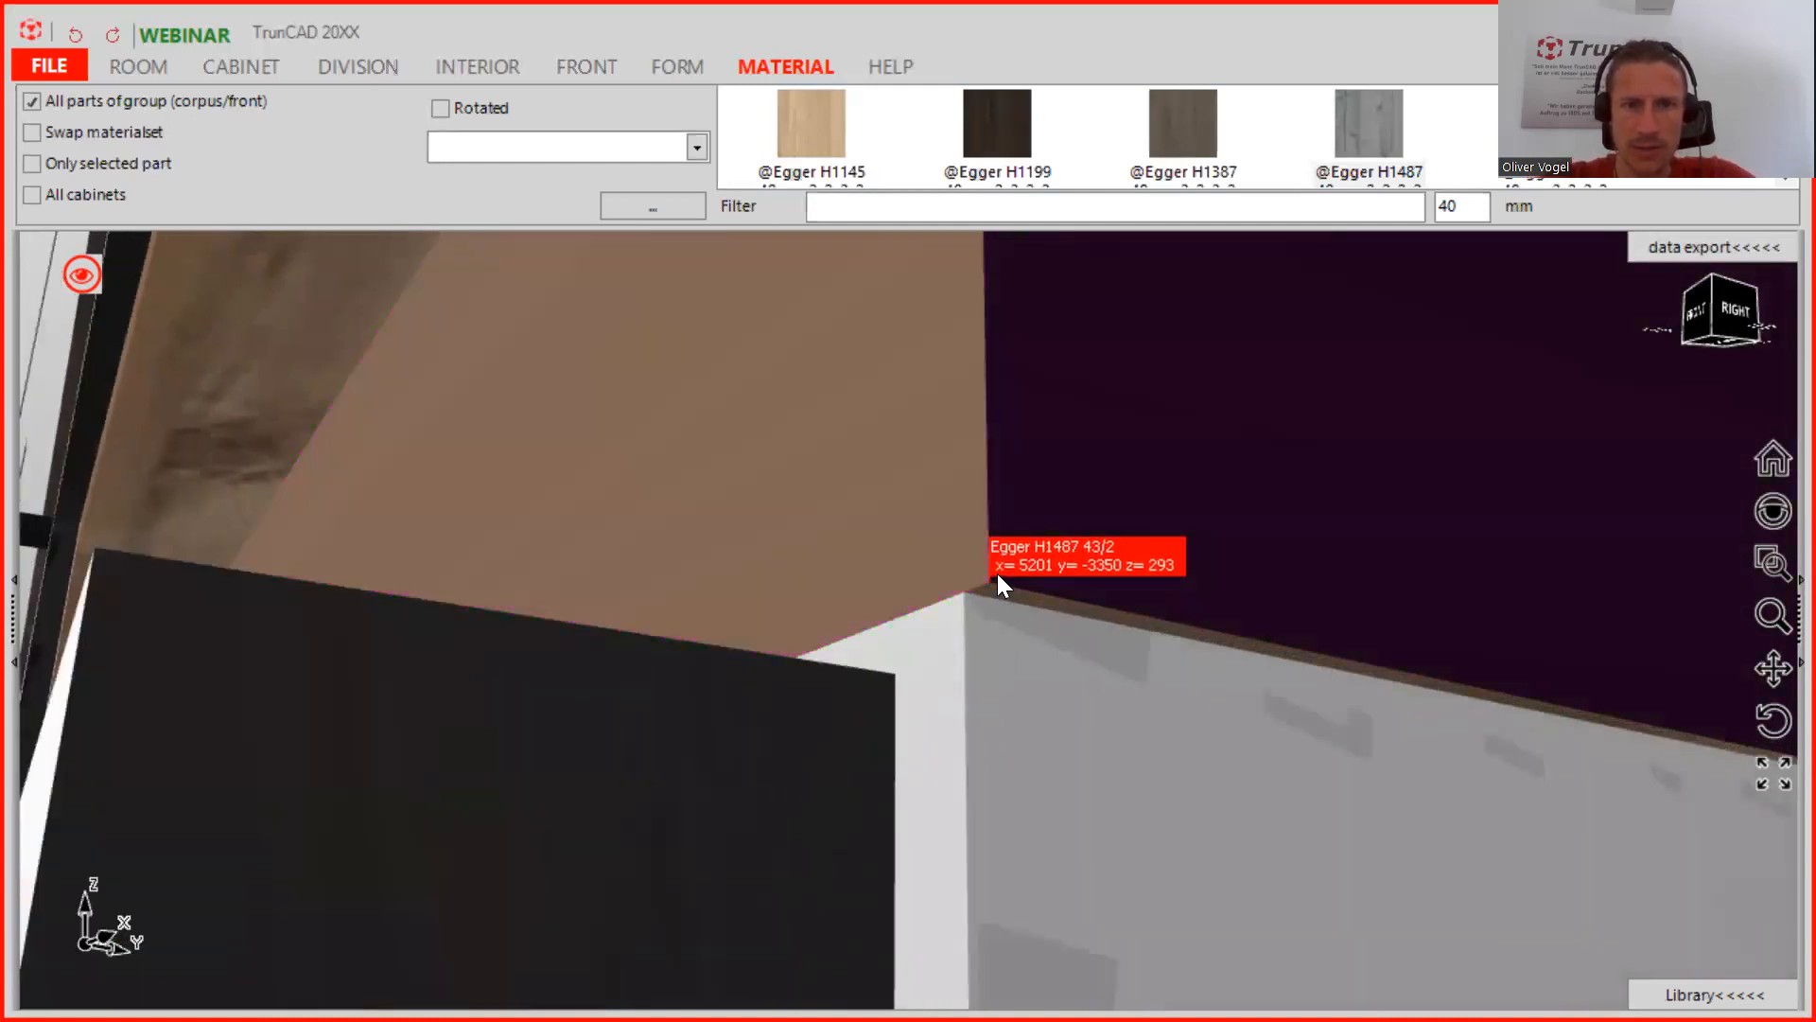
left_click(993, 574)
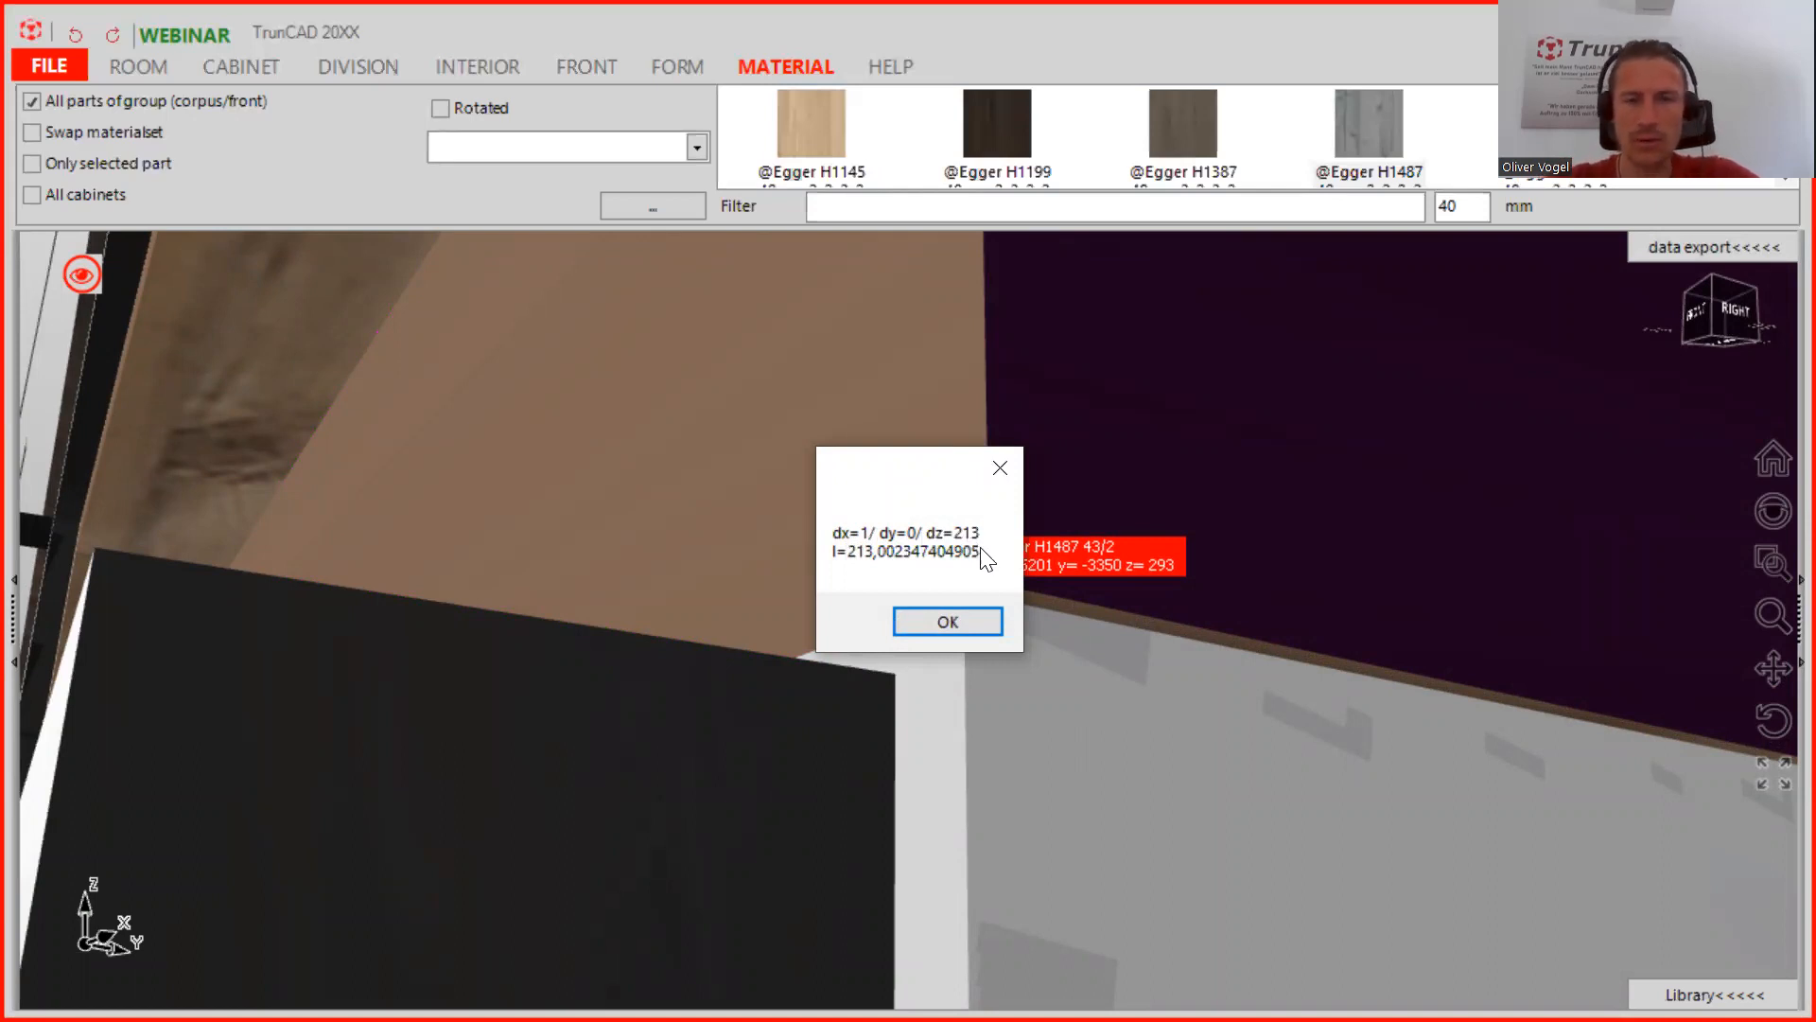
left_click(946, 622)
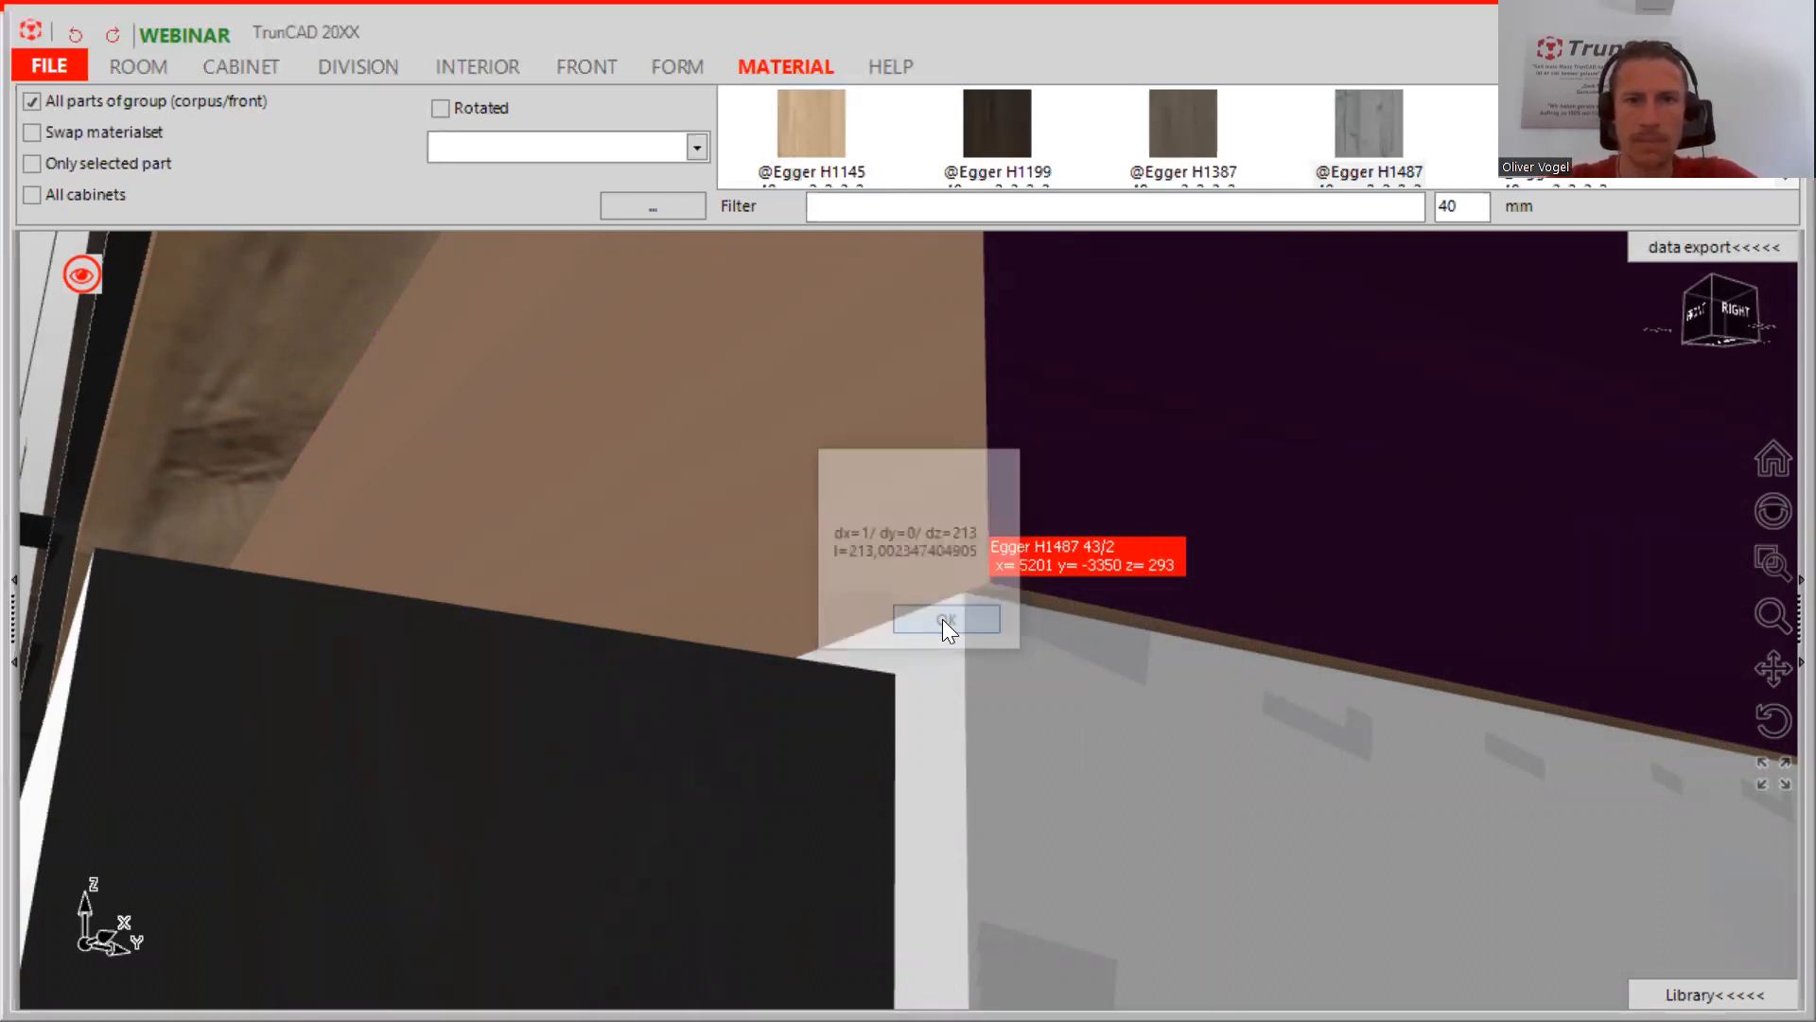
Measure the offset from the same reference point to the inserted cabinet's lower right rear corner
scroll(985, 608, "down", 6)
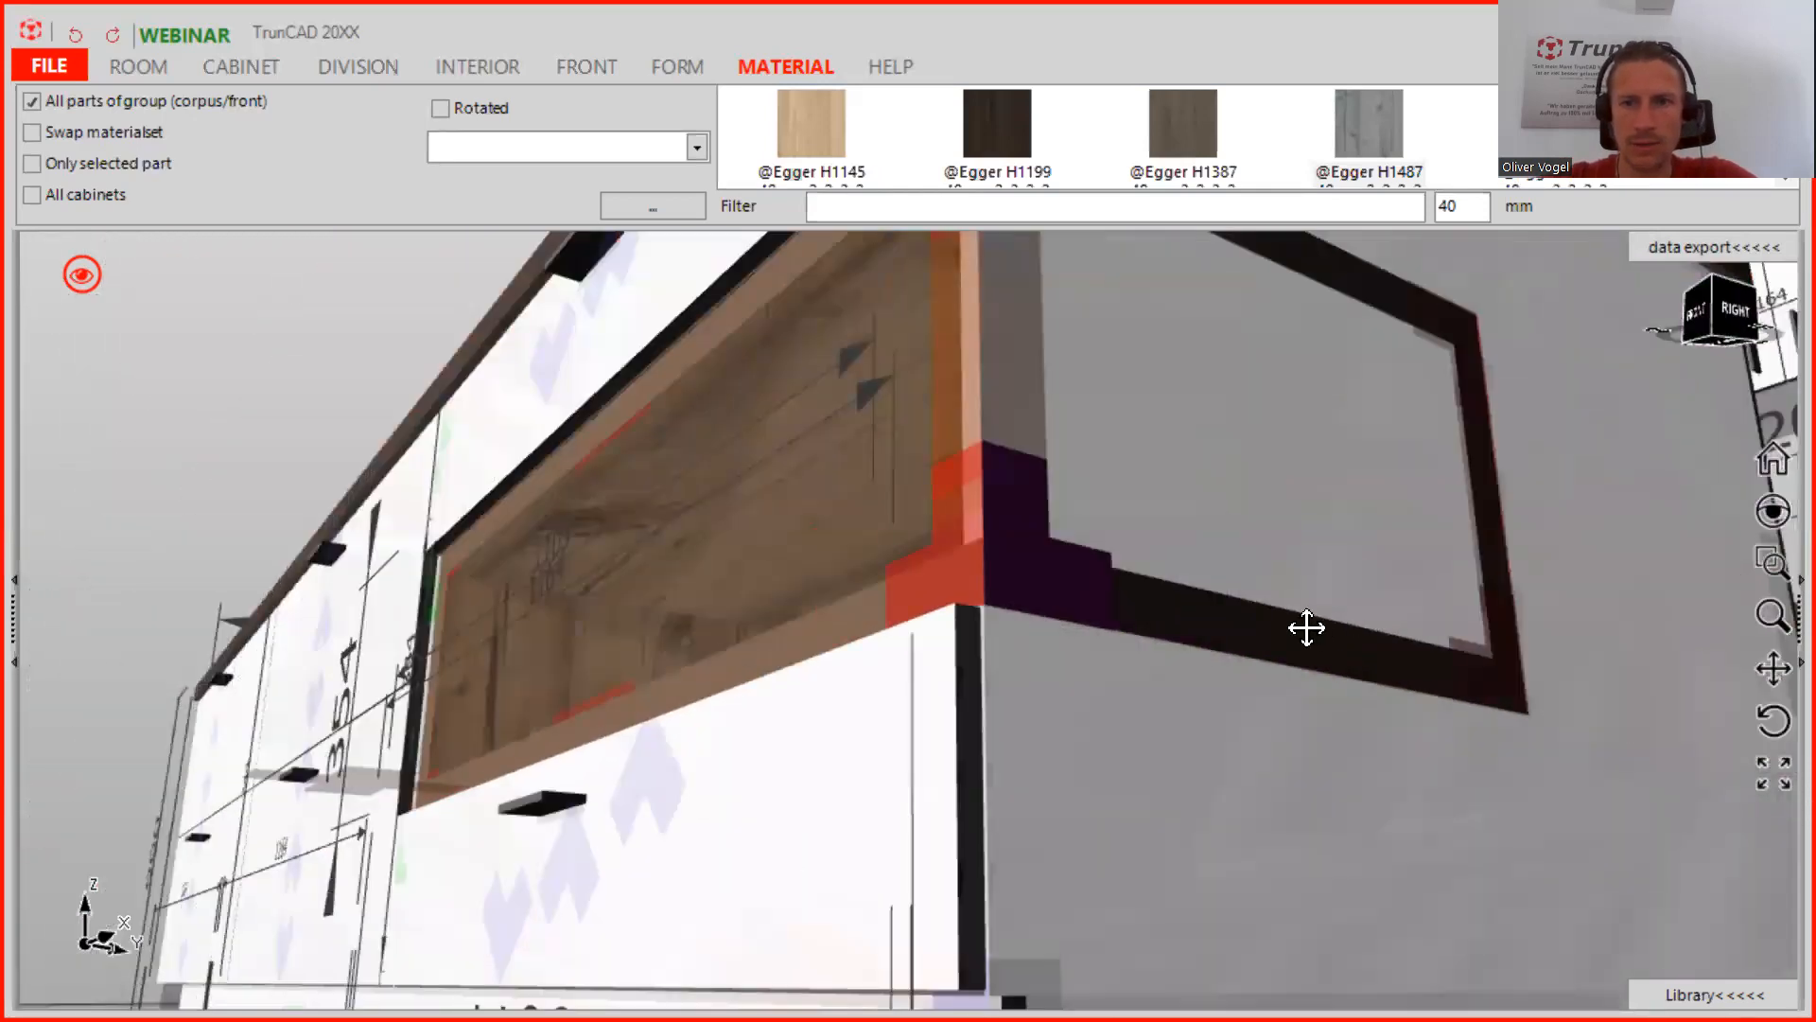
middle_click_drag(1307, 627, 1185, 514)
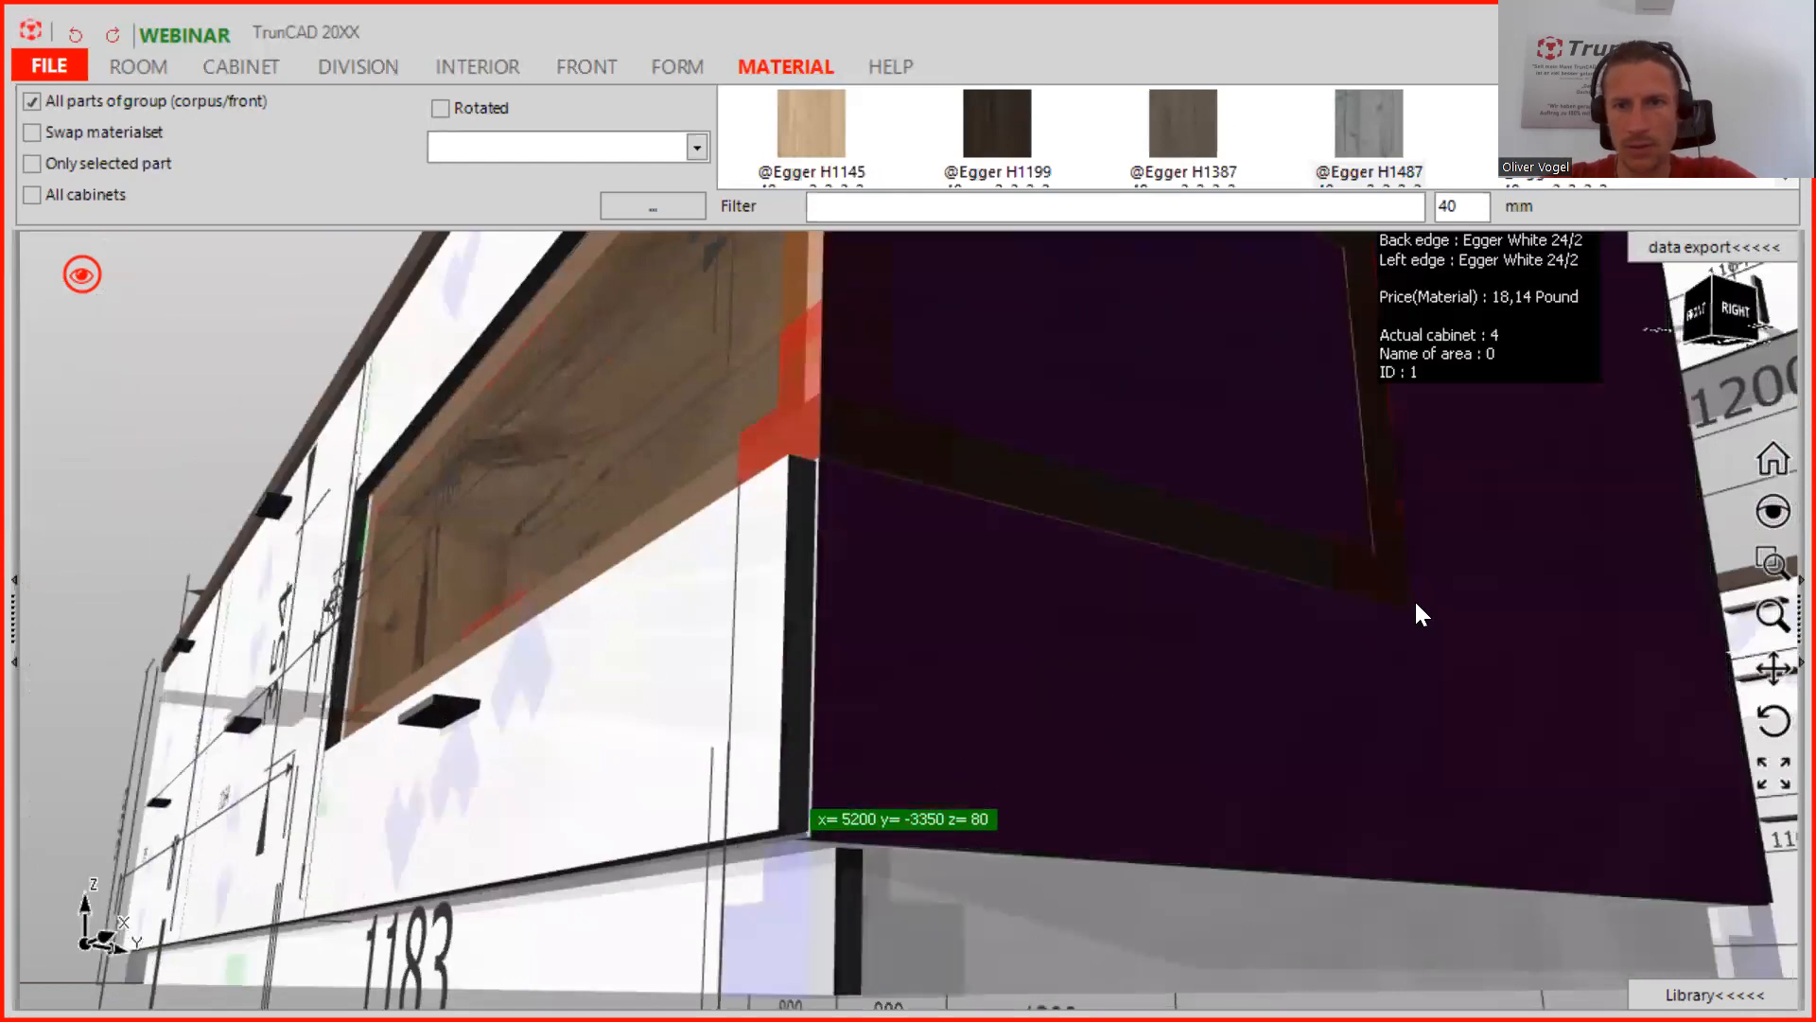
scroll(1415, 601, "up", 3)
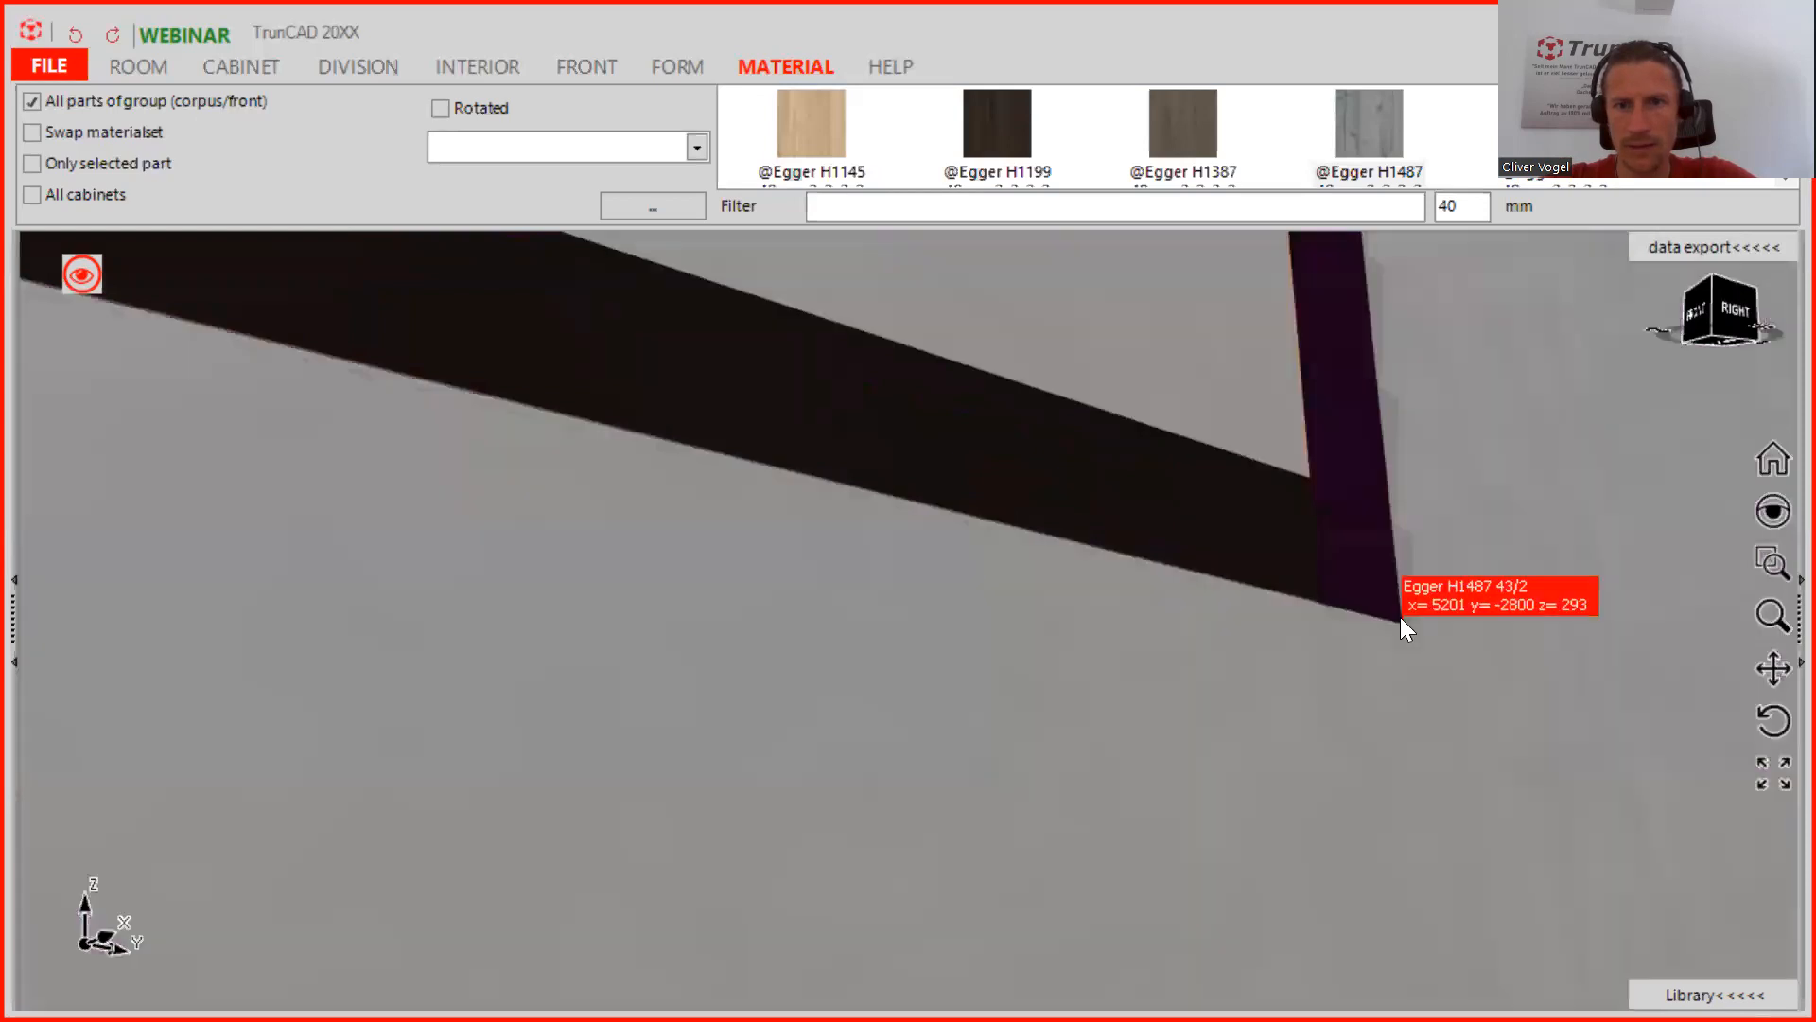
left_click(1401, 620)
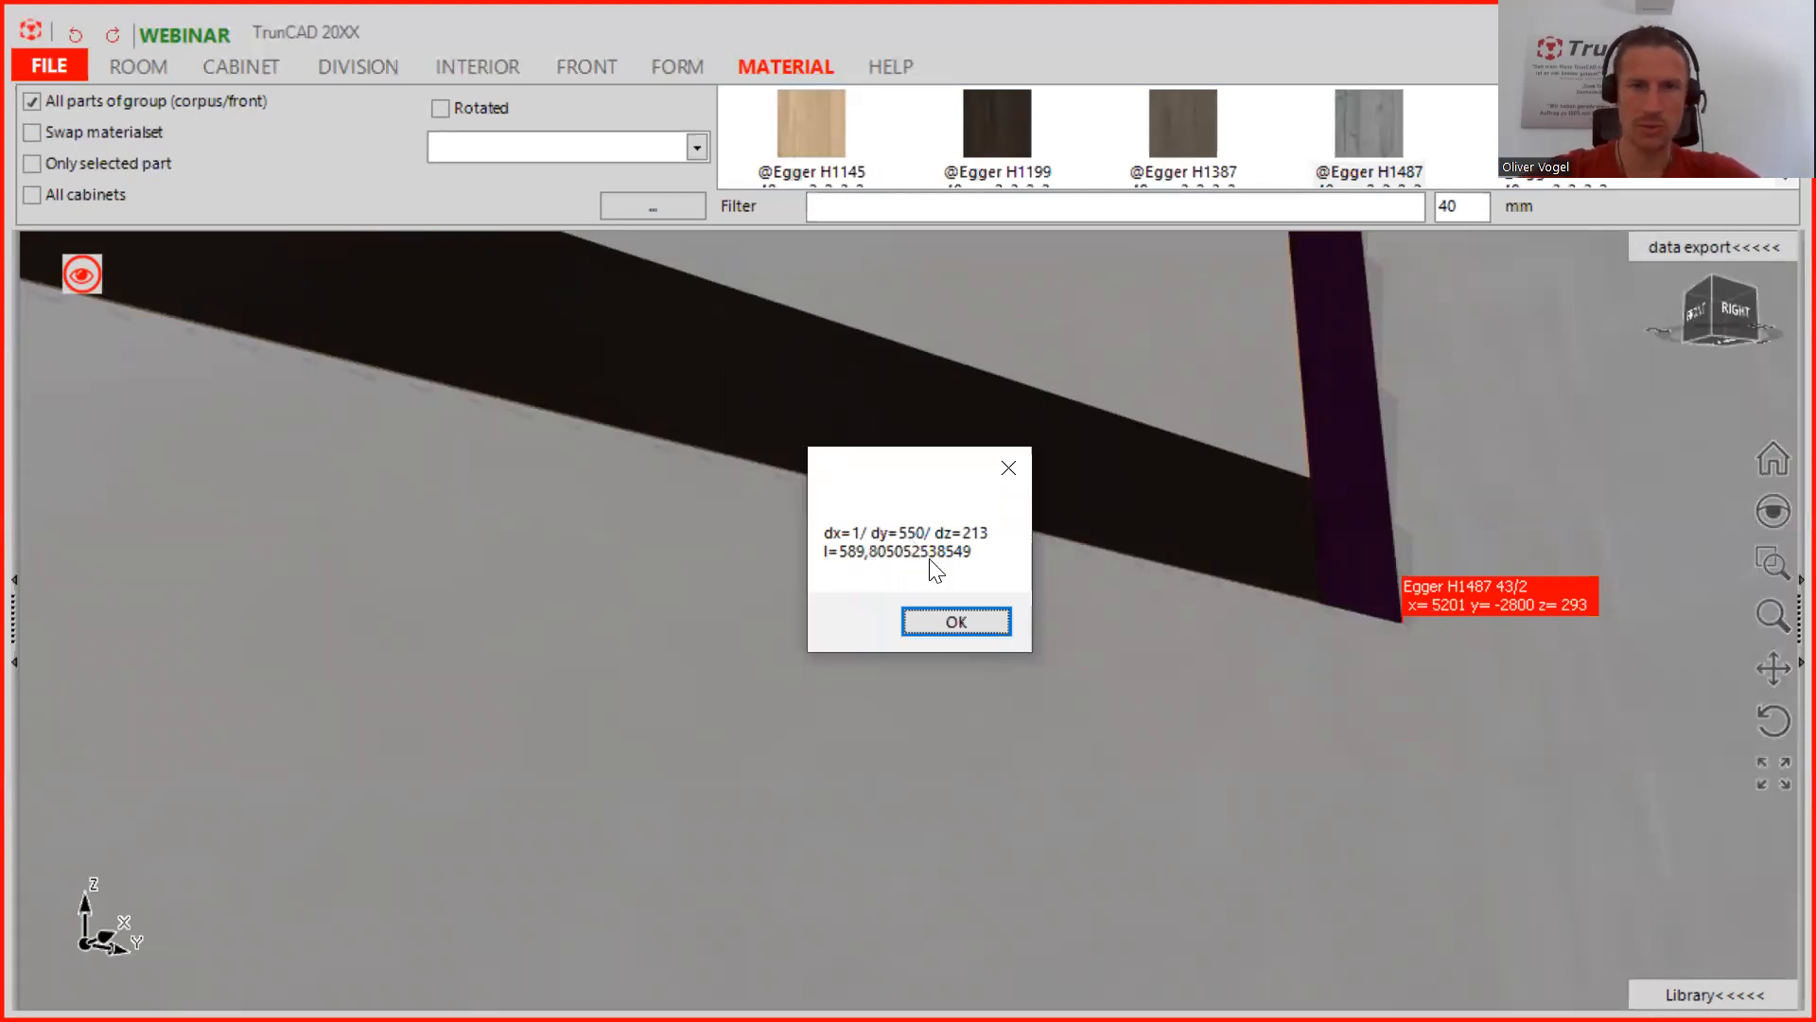
left_click(954, 621)
Set the measuring reference point at the inserted cabinet's lower right front corner
scroll(933, 611, "down", 5)
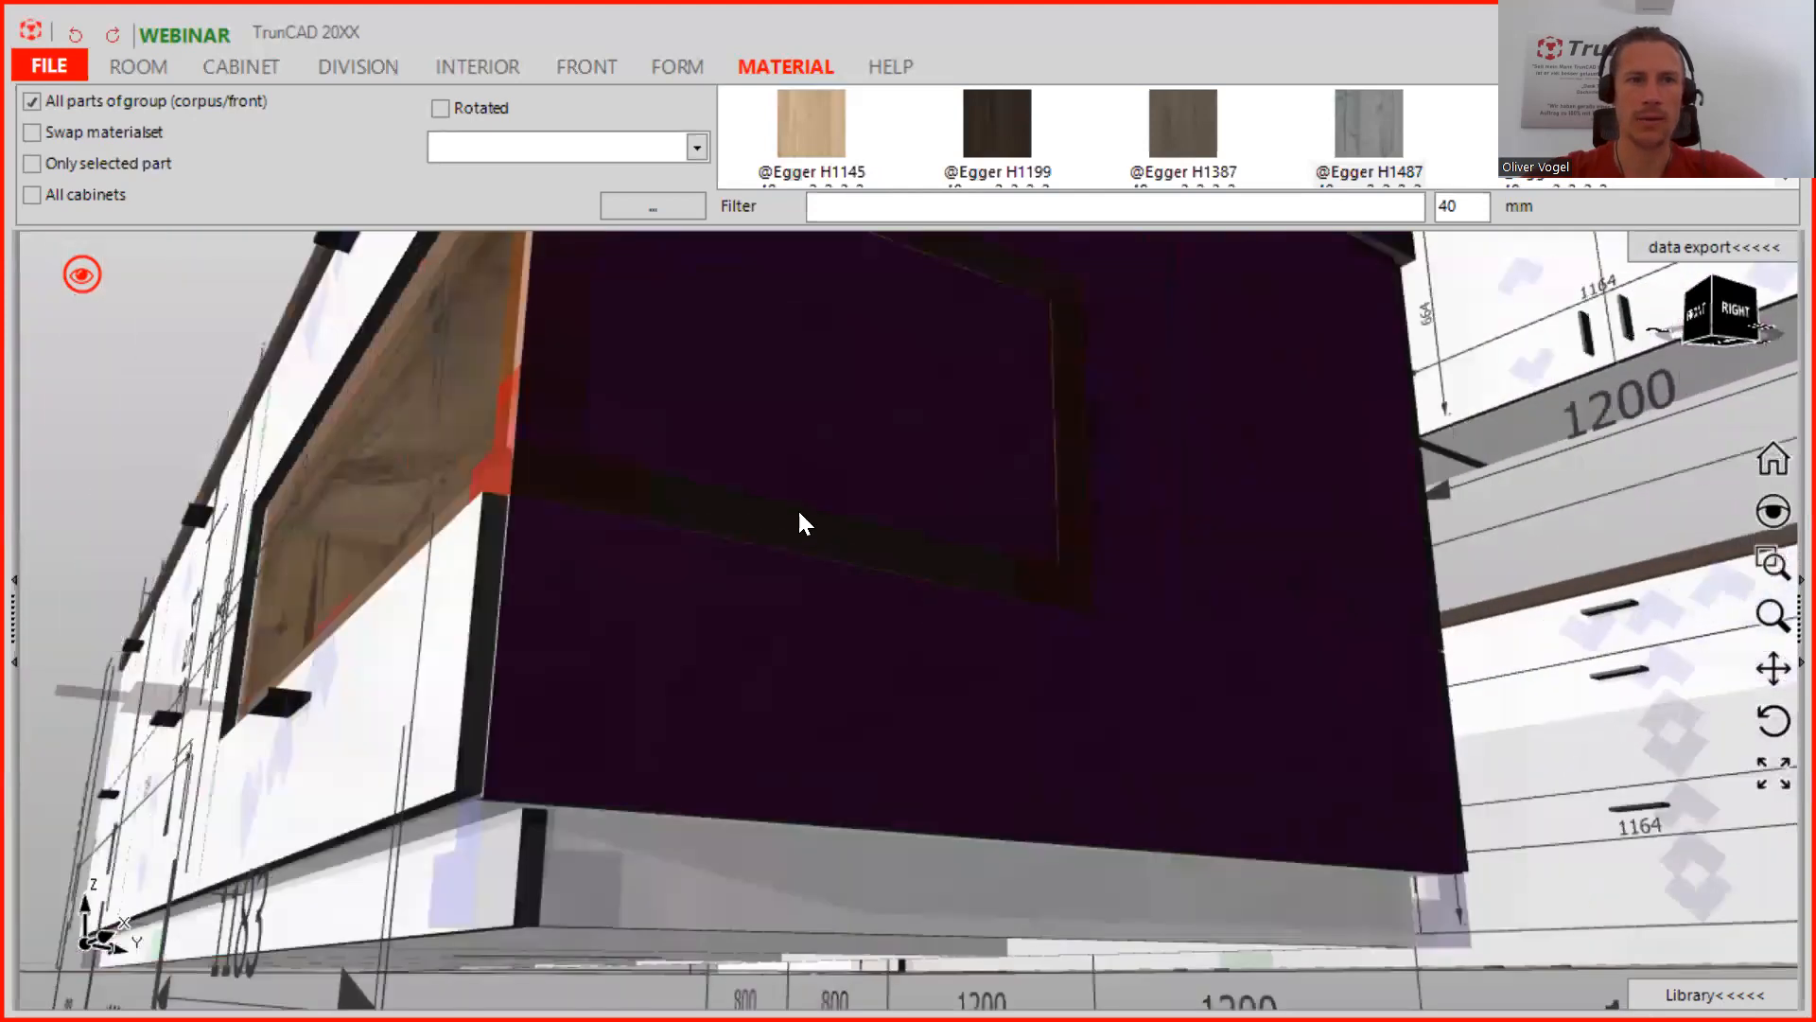
middle_click_drag(809, 534, 860, 700)
middle_click_drag(651, 645, 729, 543)
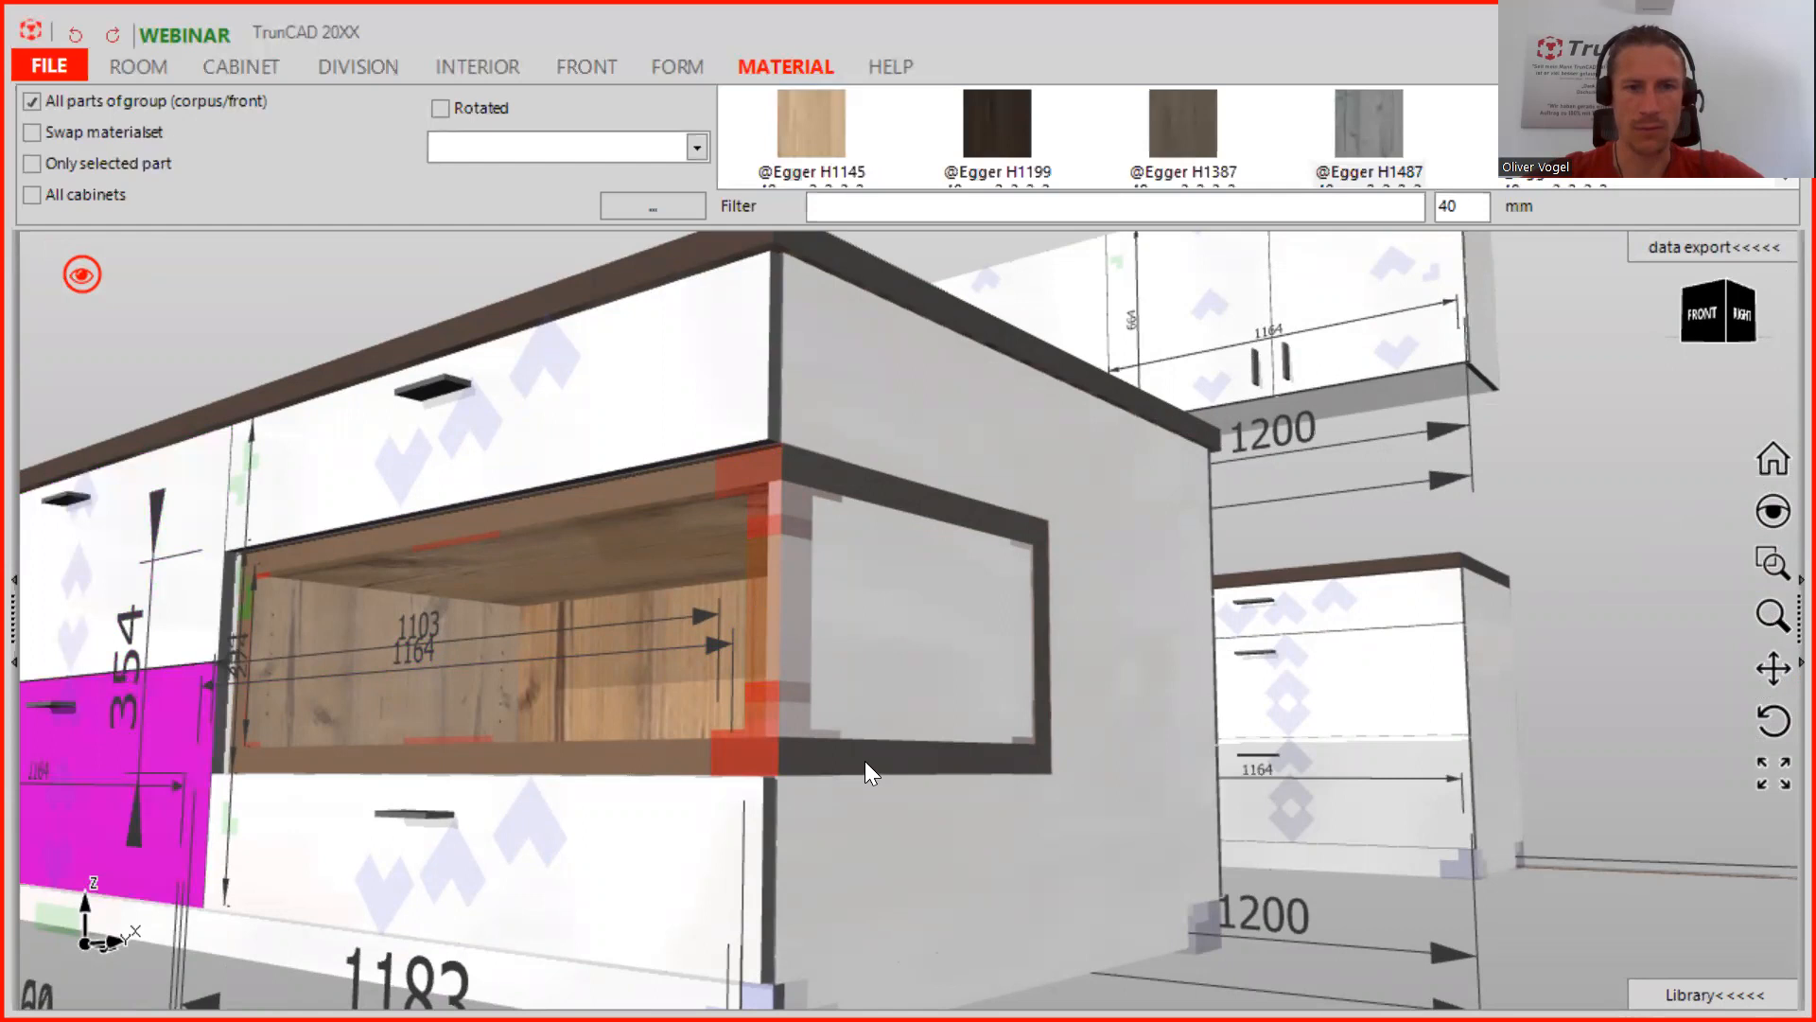
scroll(836, 759, "up", 5)
scroll(836, 759, "up", 1)
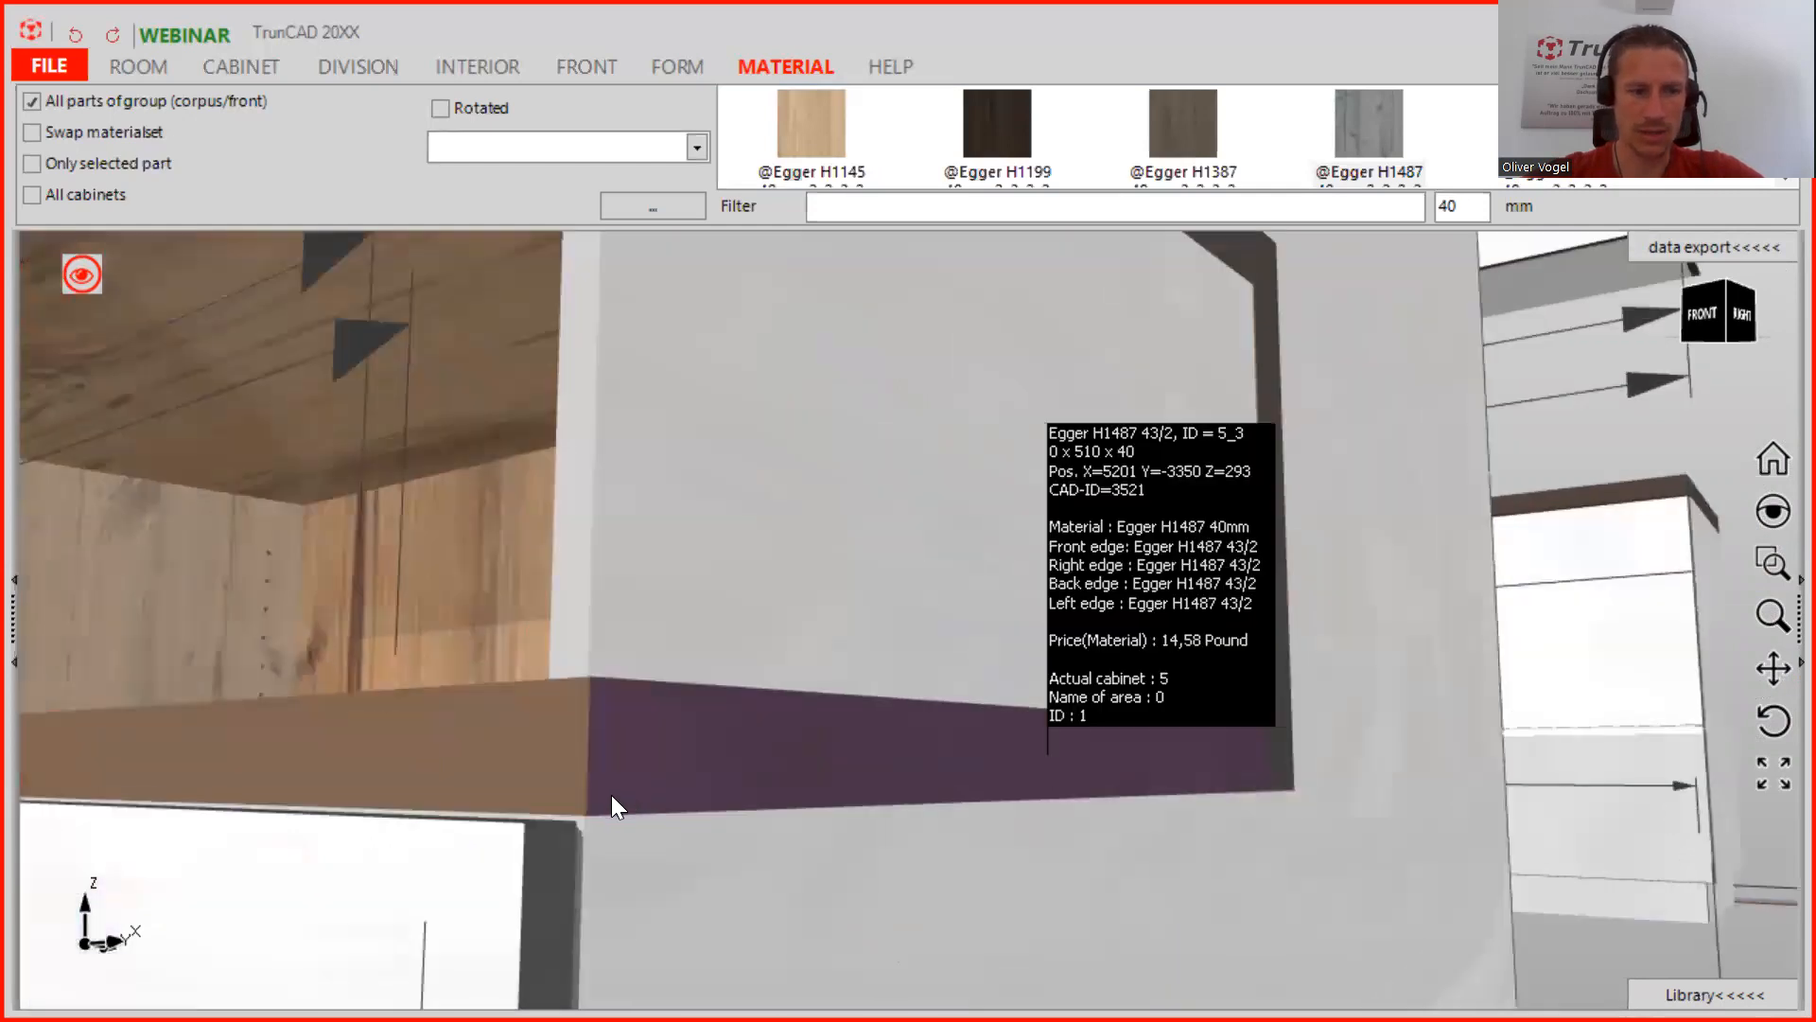
scroll(592, 810, "up", 3)
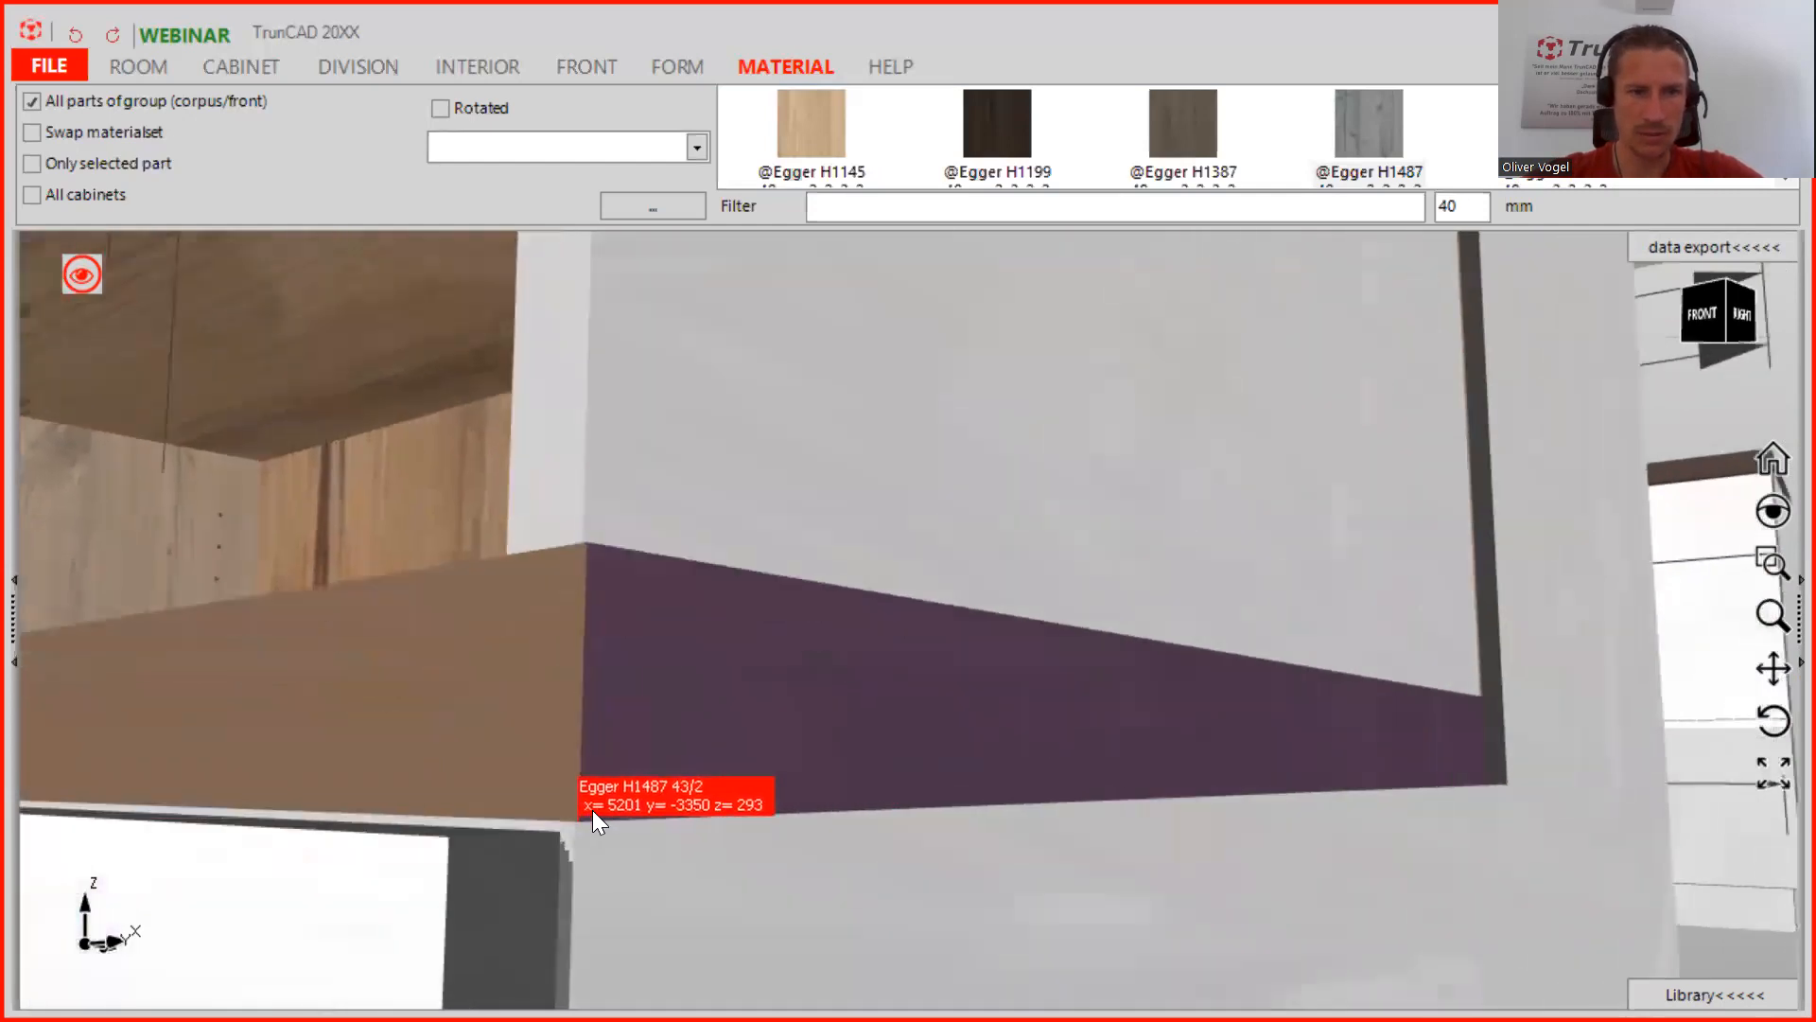
scroll(614, 755, "down", 4)
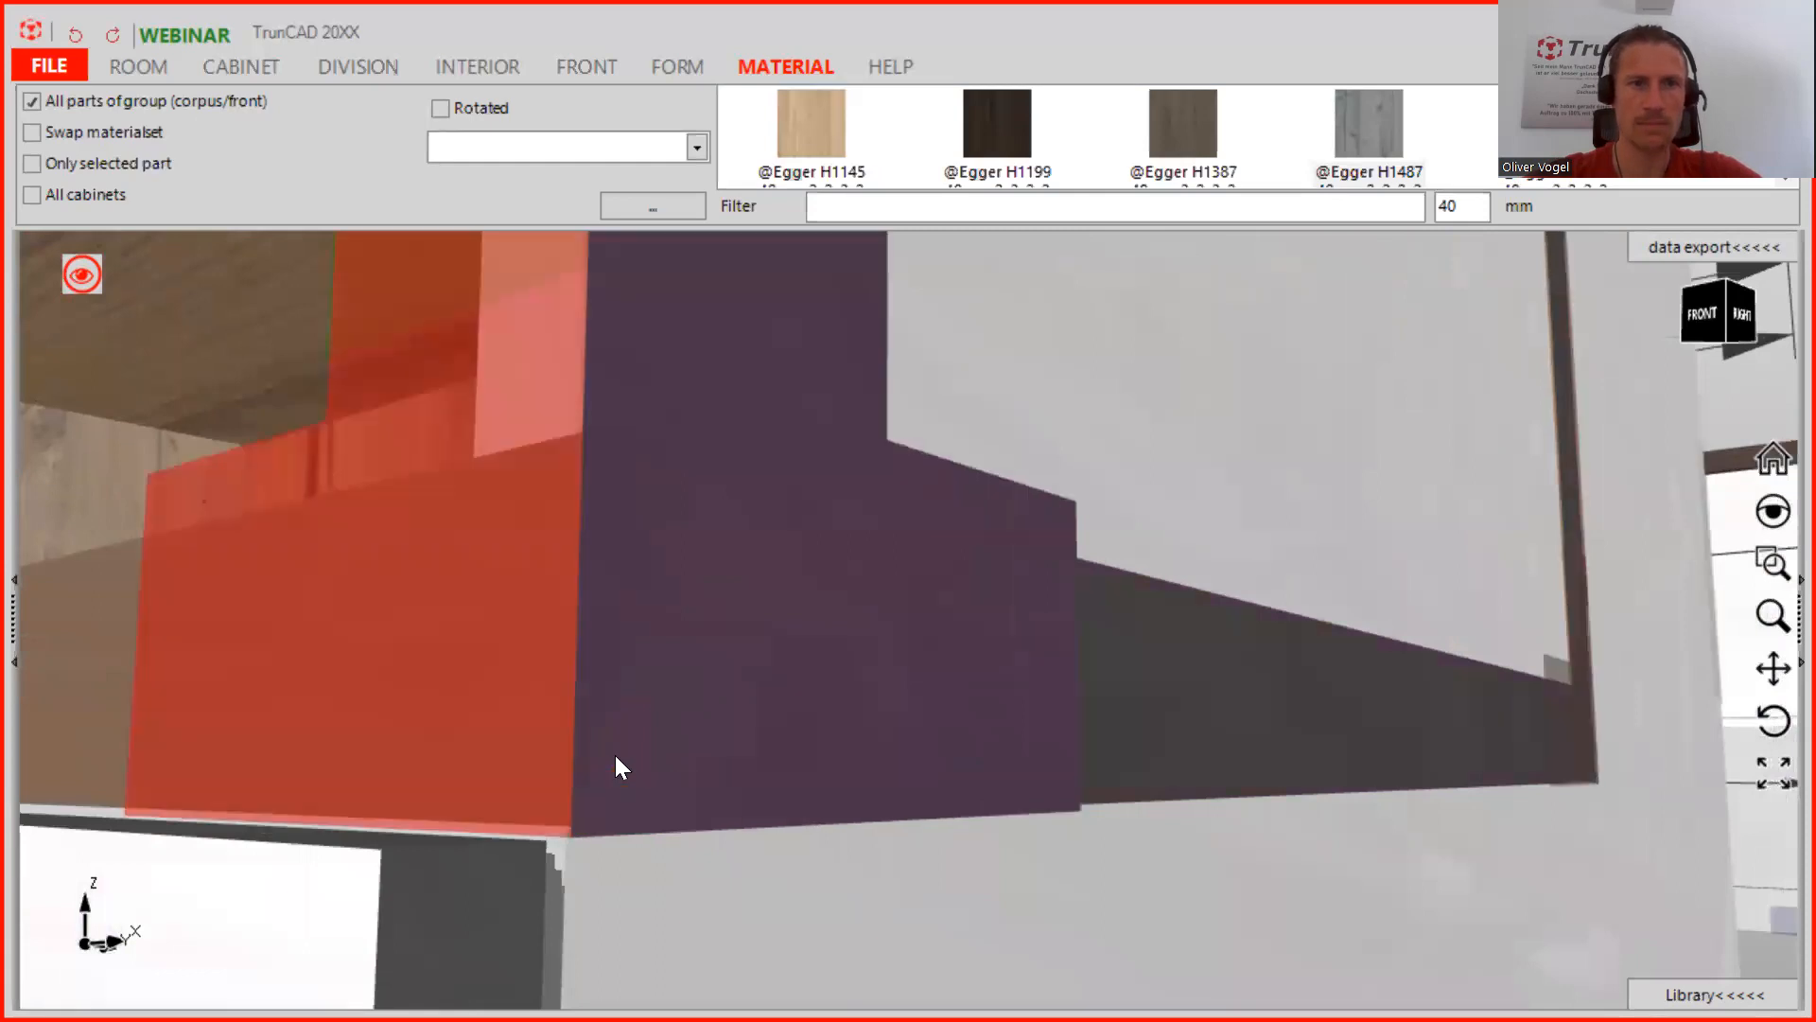
Measure the inserted cabinet's height from the reference point to its upper right front corner
middle_click_drag(779, 461, 802, 814)
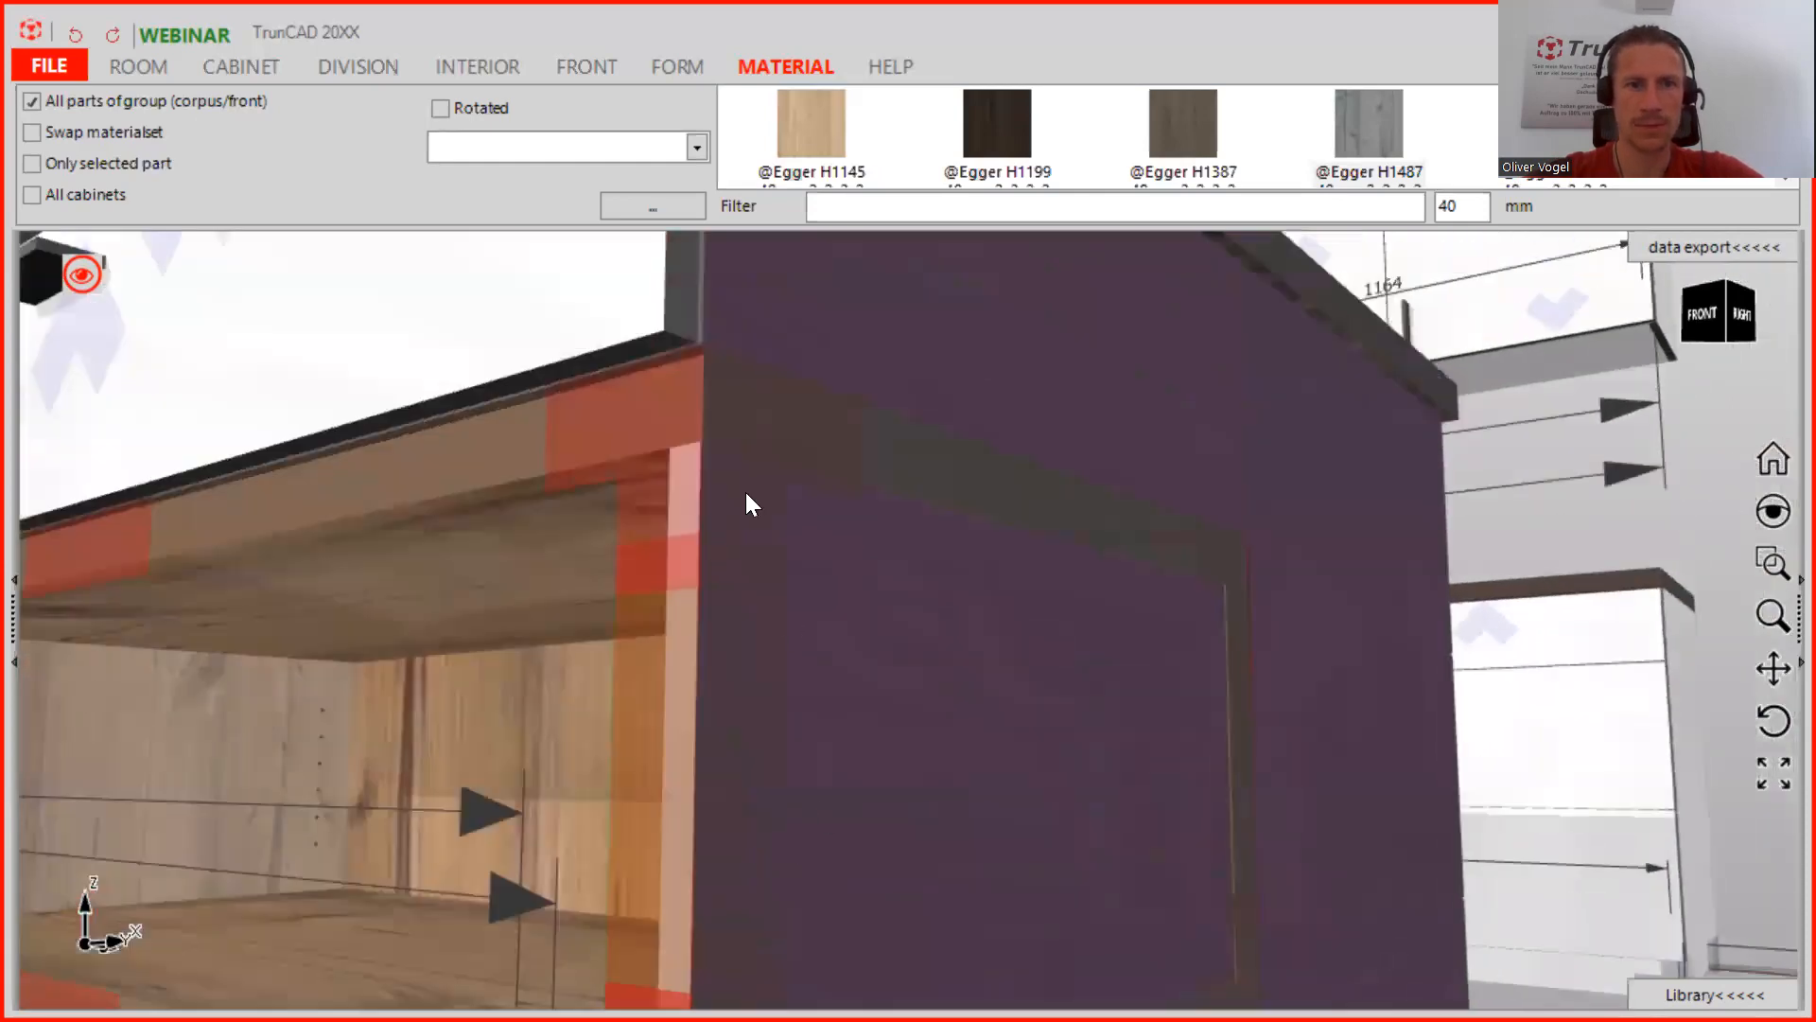
scroll(719, 348, "up", 3)
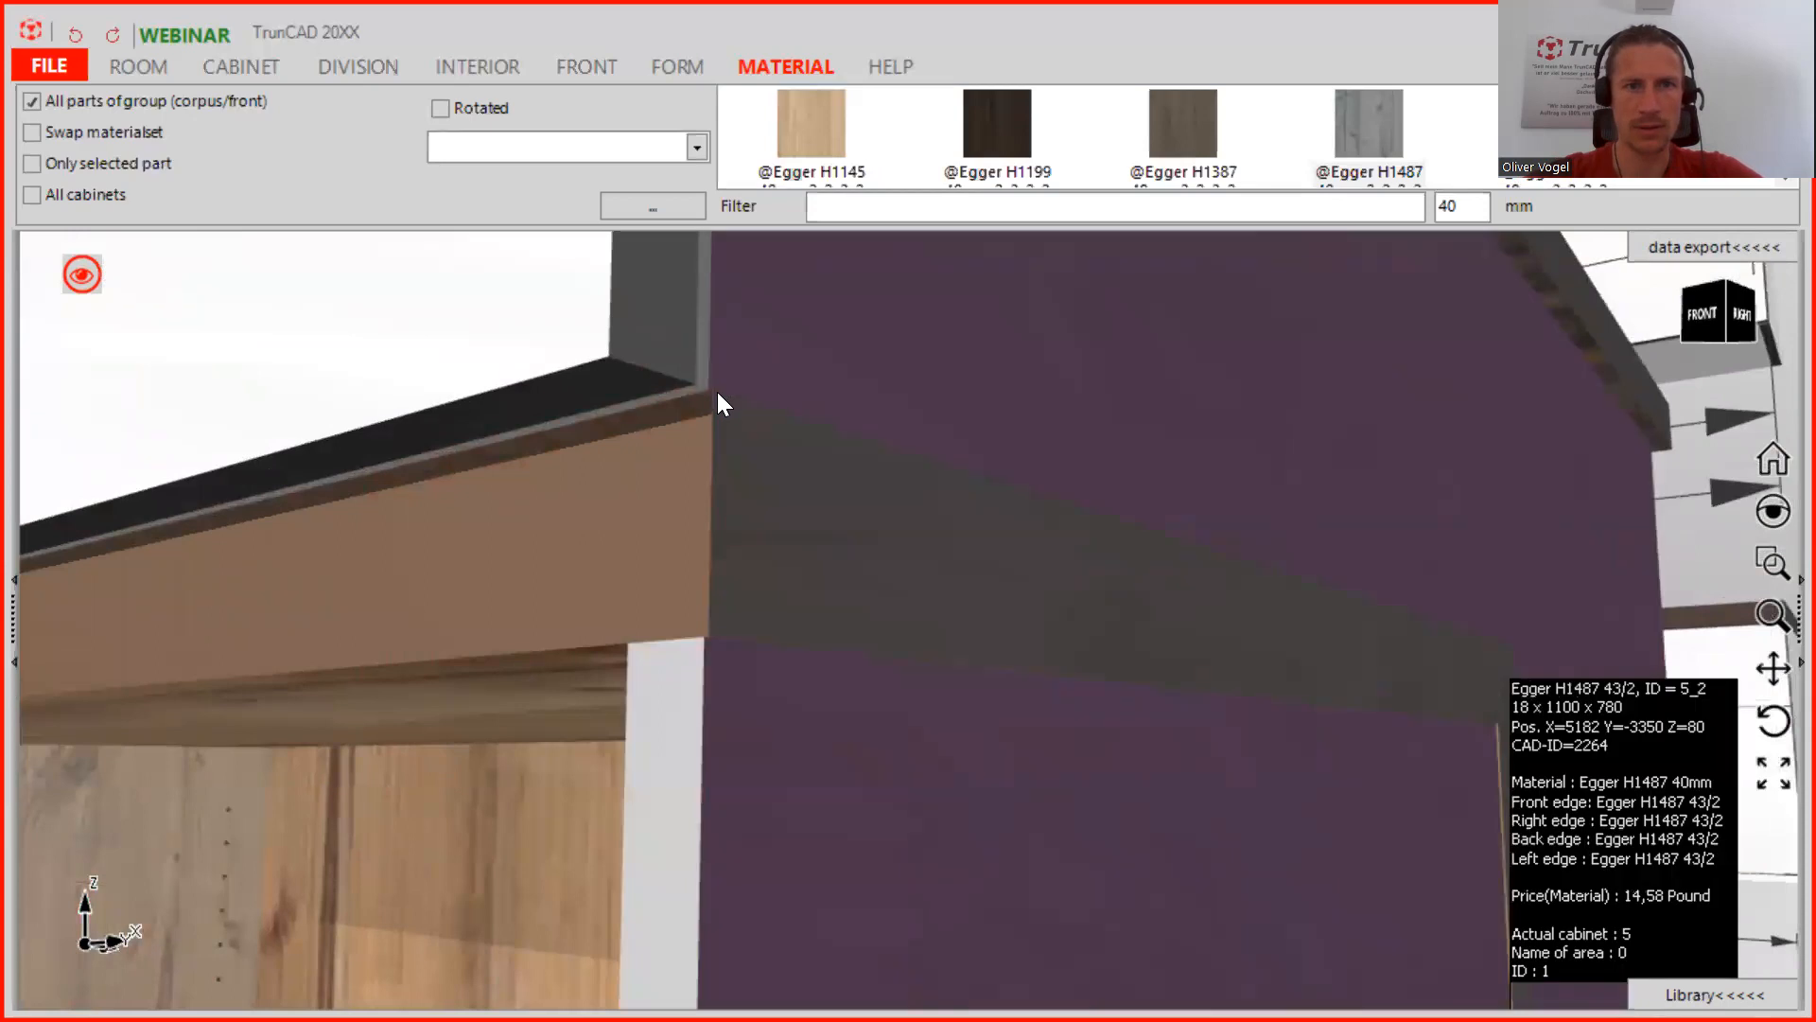
left_click(717, 394)
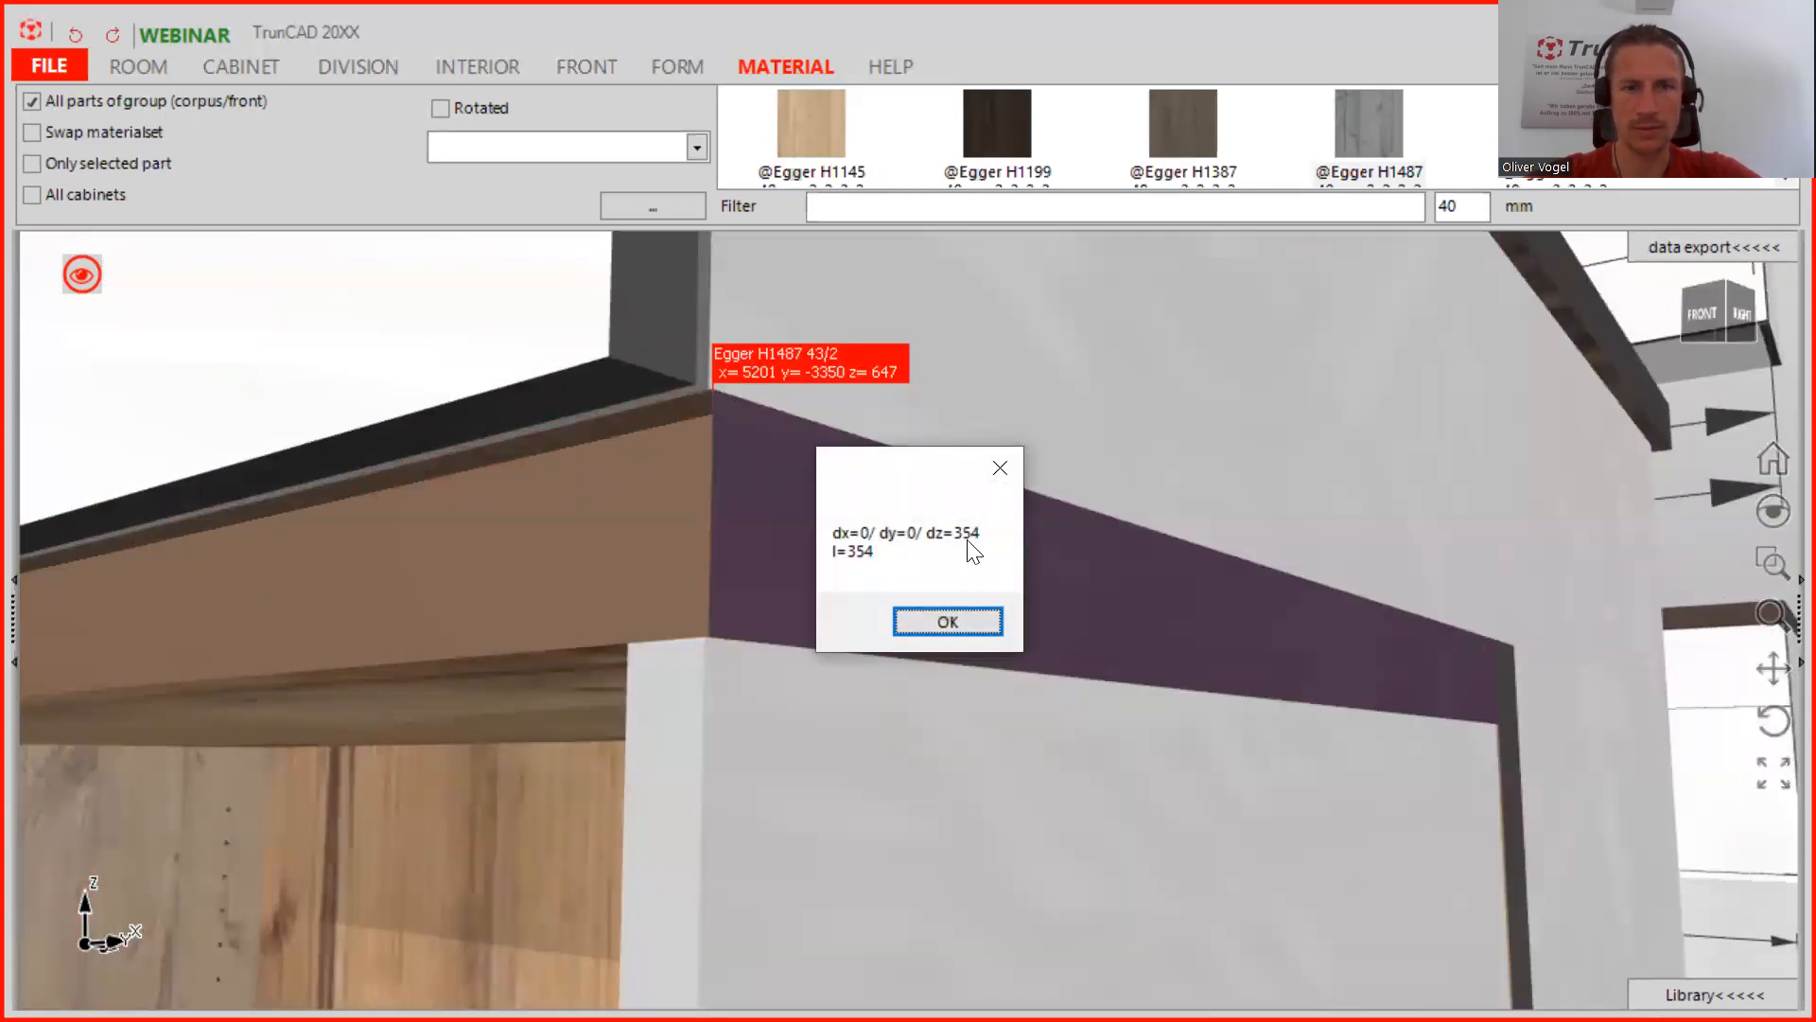
left_click(971, 622)
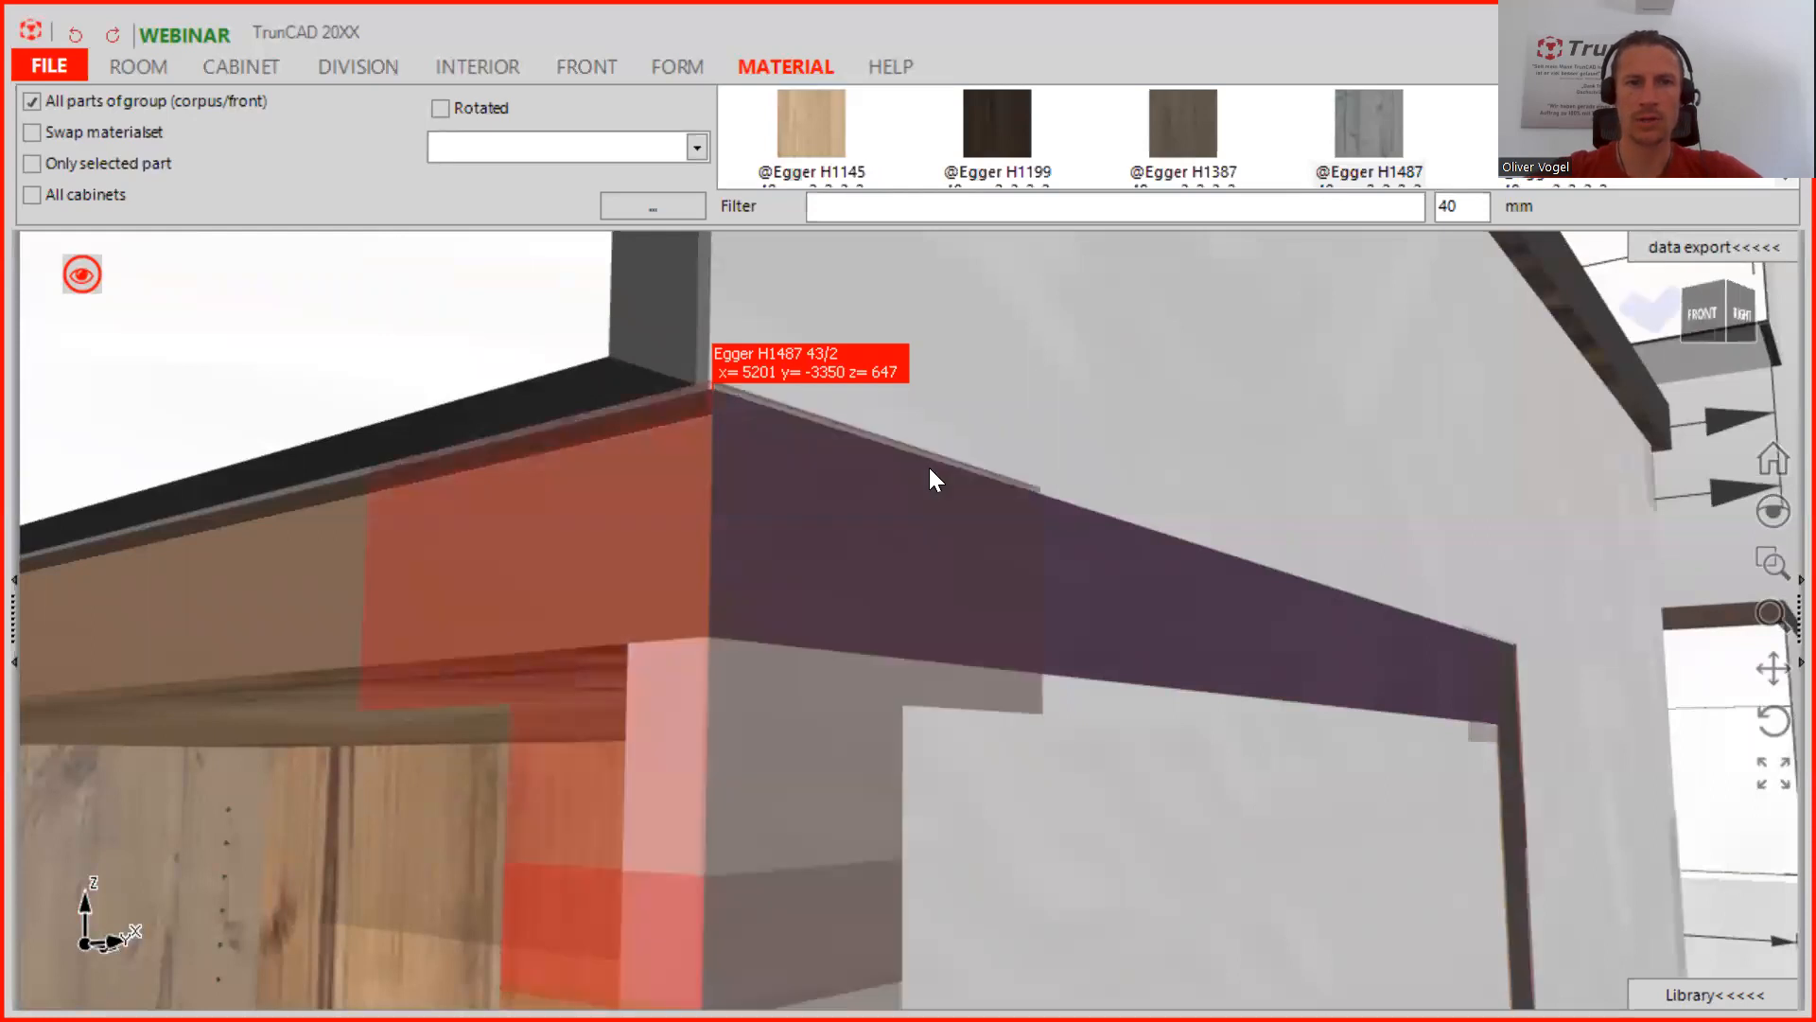
Open the CNC part drawing of the island's right side panel
scroll(929, 467, "down", 5)
scroll(929, 468, "down", 3)
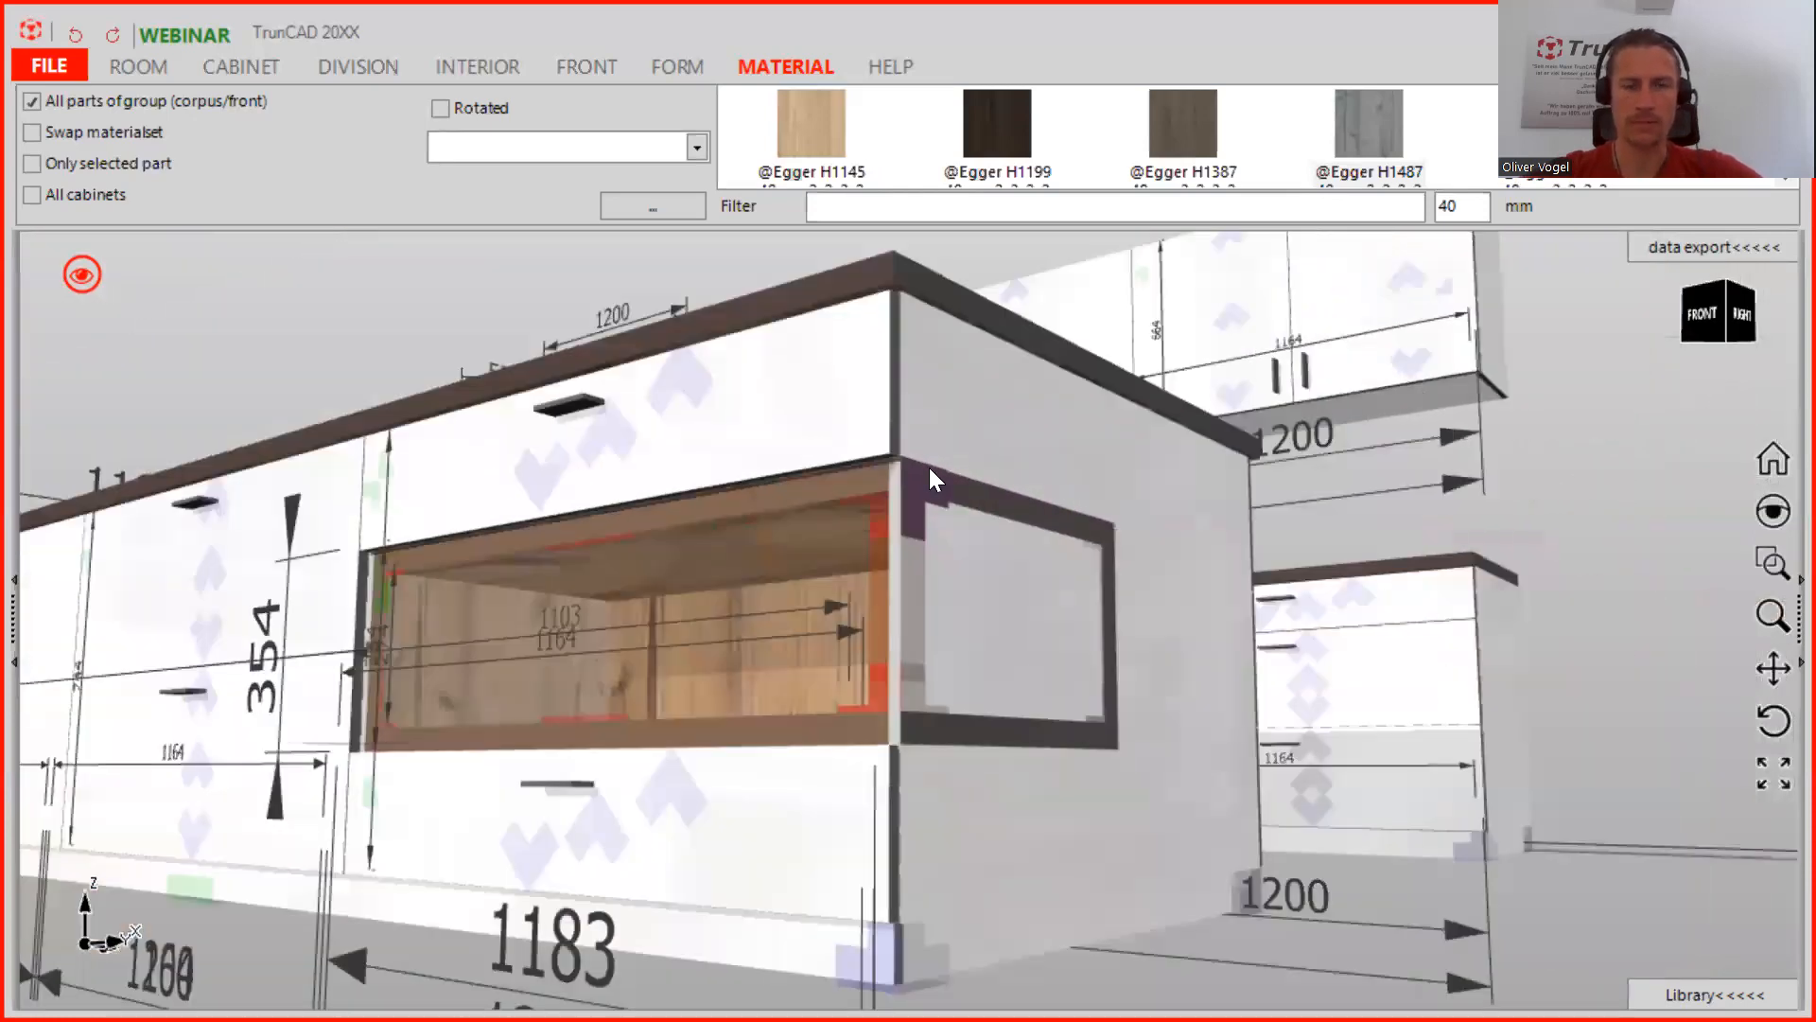
scroll(929, 467, "down", 3)
middle_click_drag(898, 473, 890, 524)
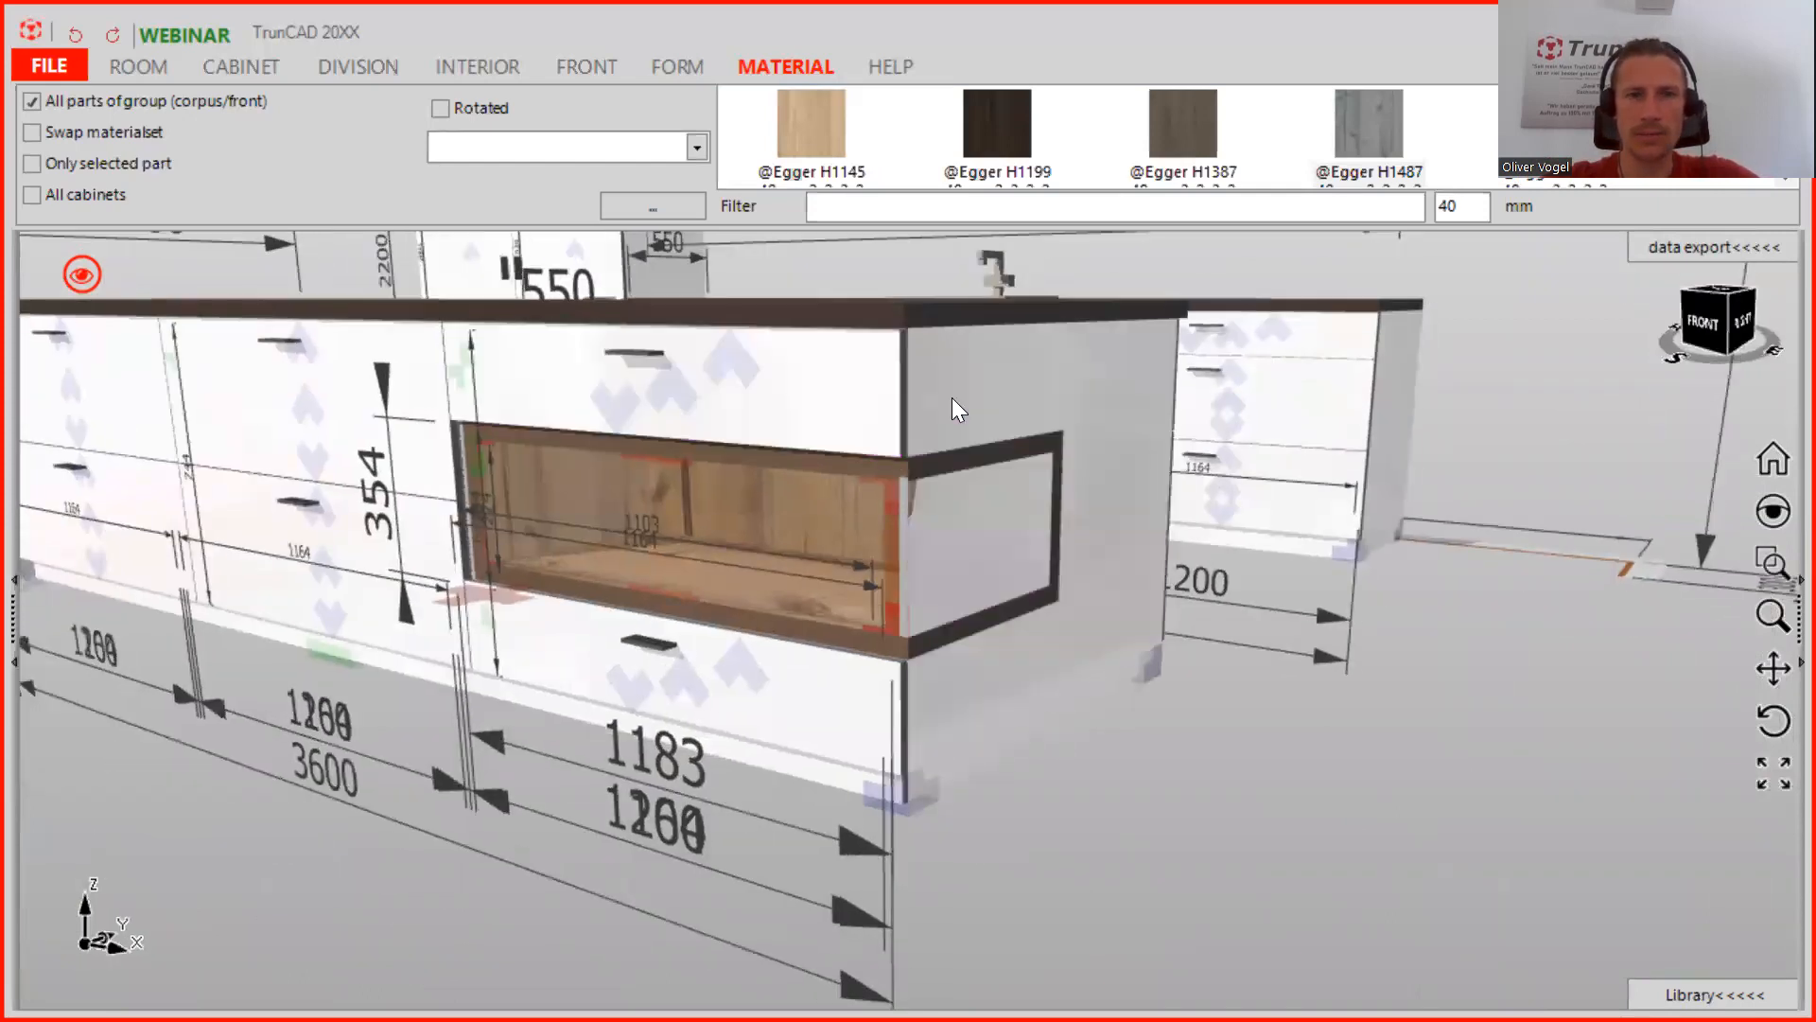
double_click(952, 397)
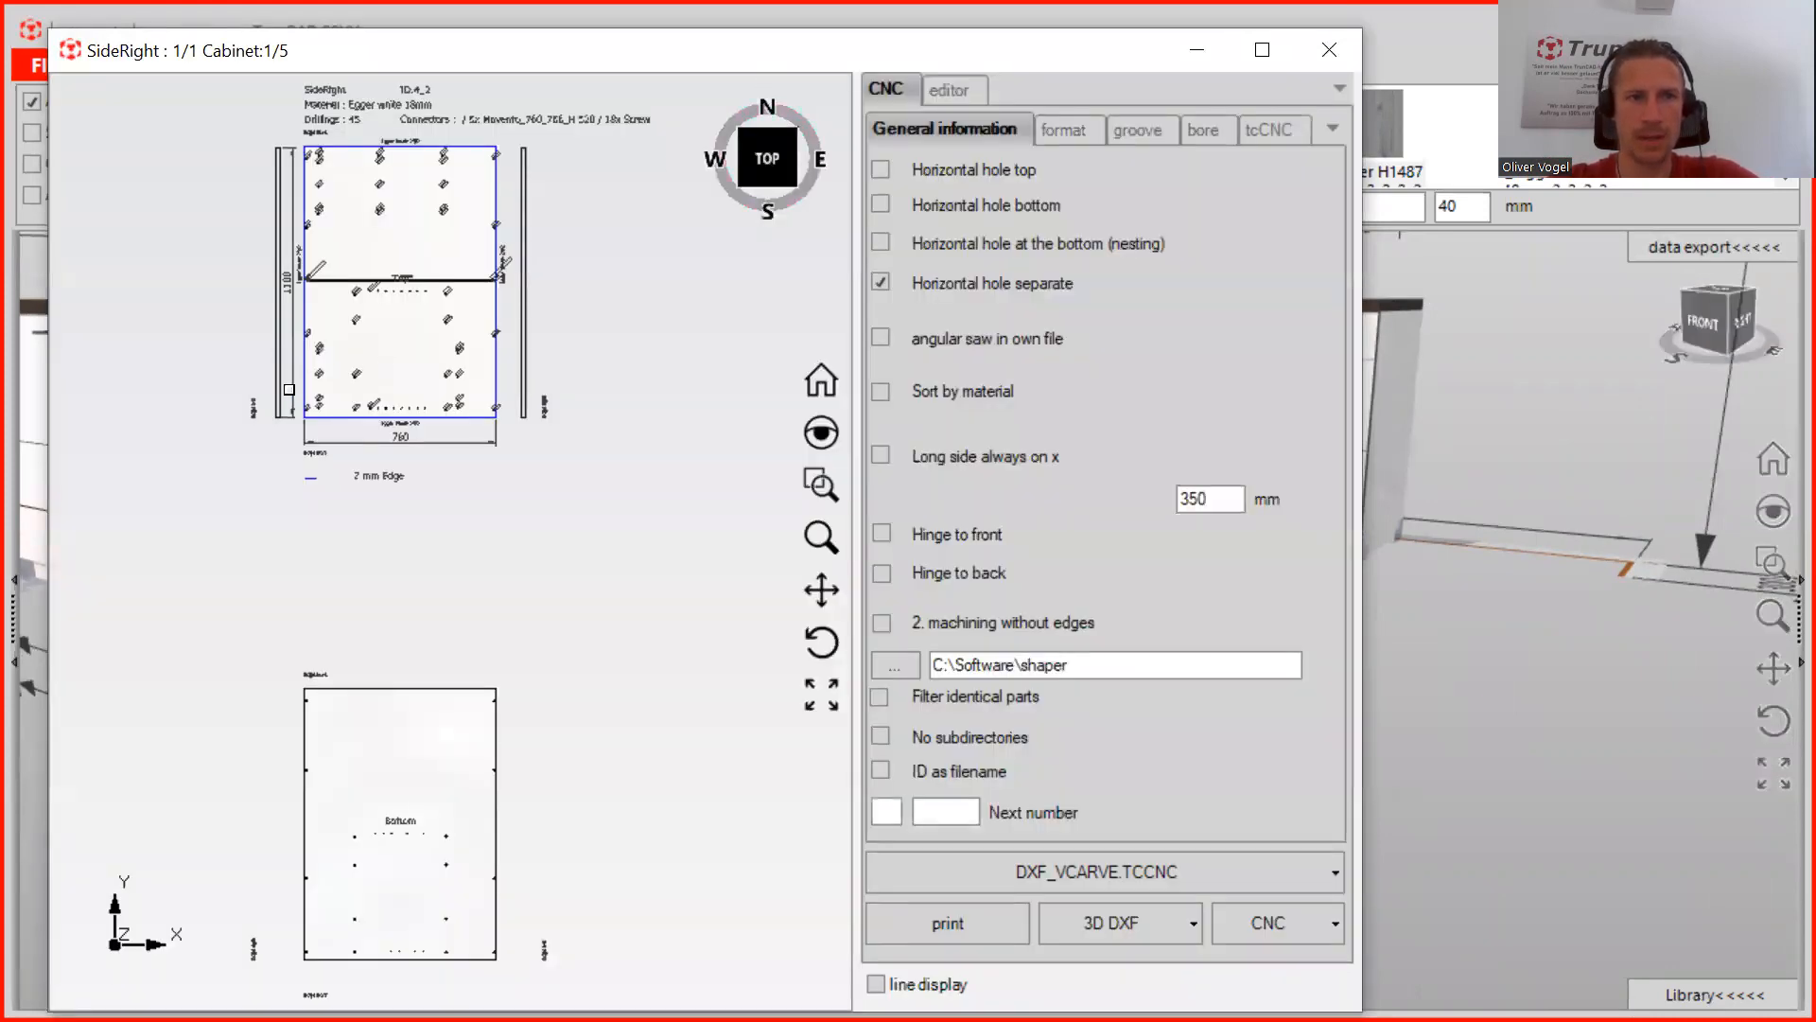
Examine the side panel drawing's orientation, edges, dimensions and drilling positions
scroll(250, 361, "up", 2)
scroll(250, 361, "up", 1)
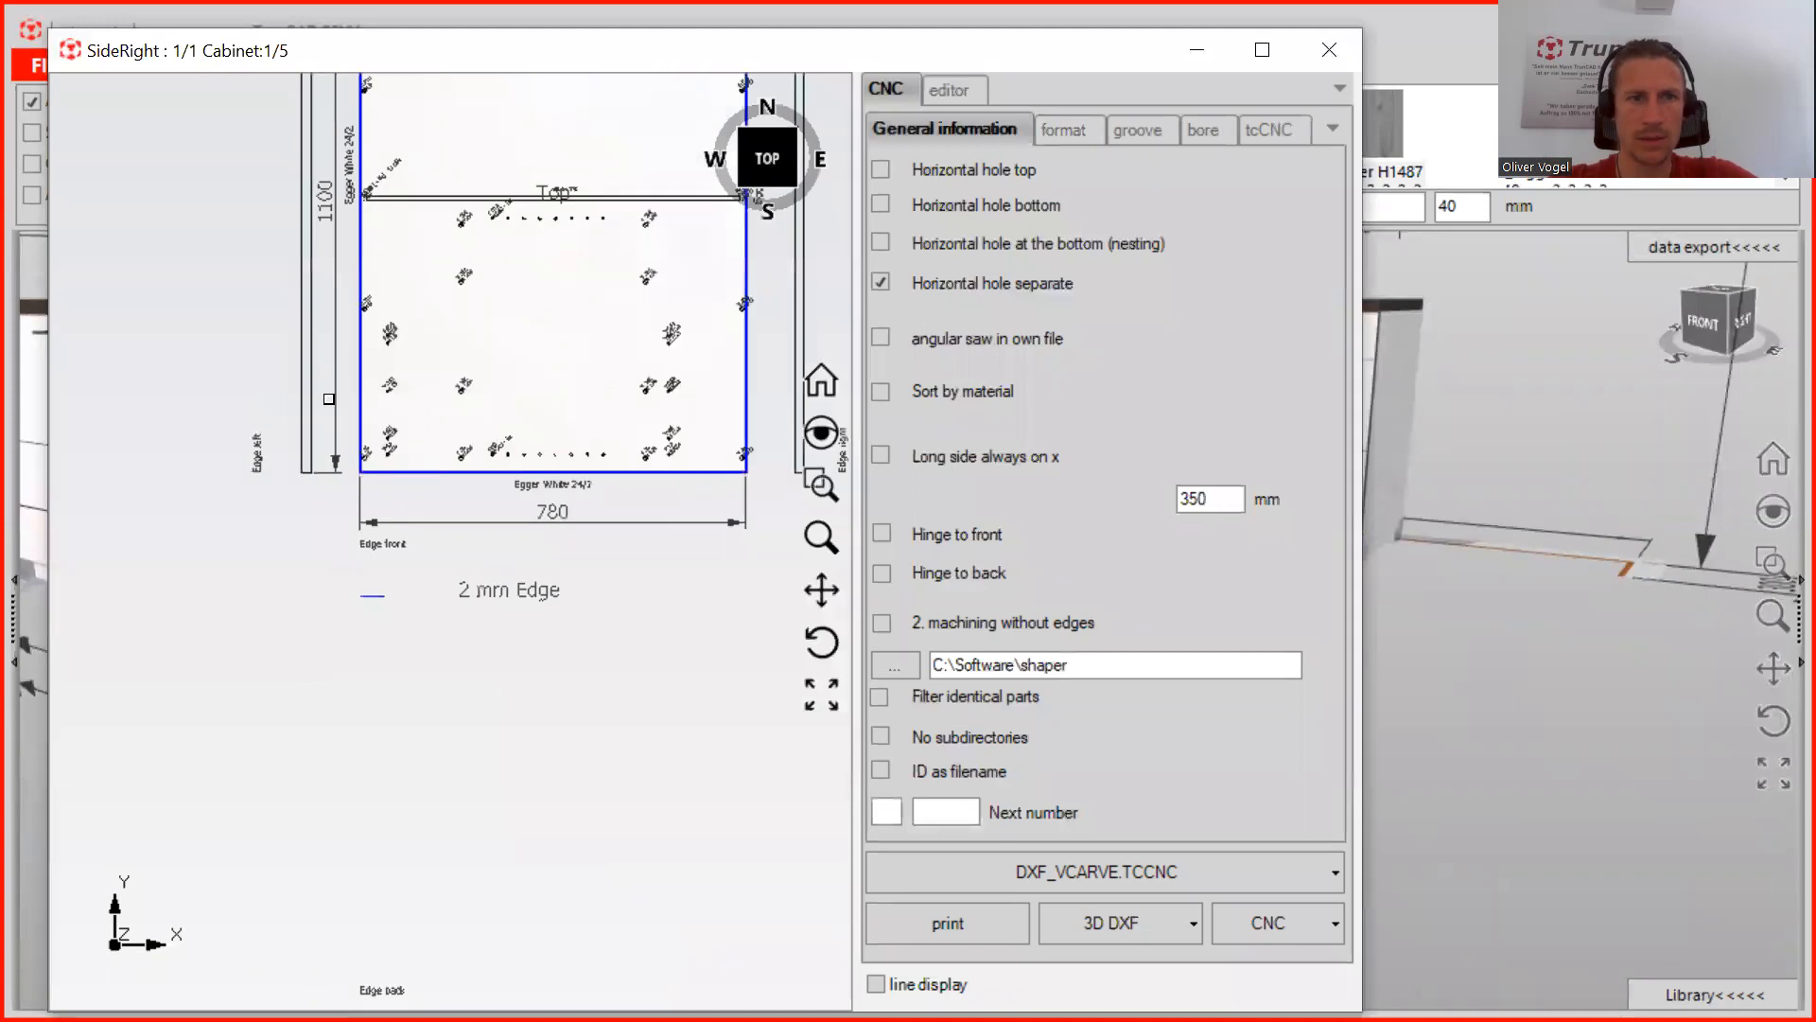
scroll(329, 398, "up", 2)
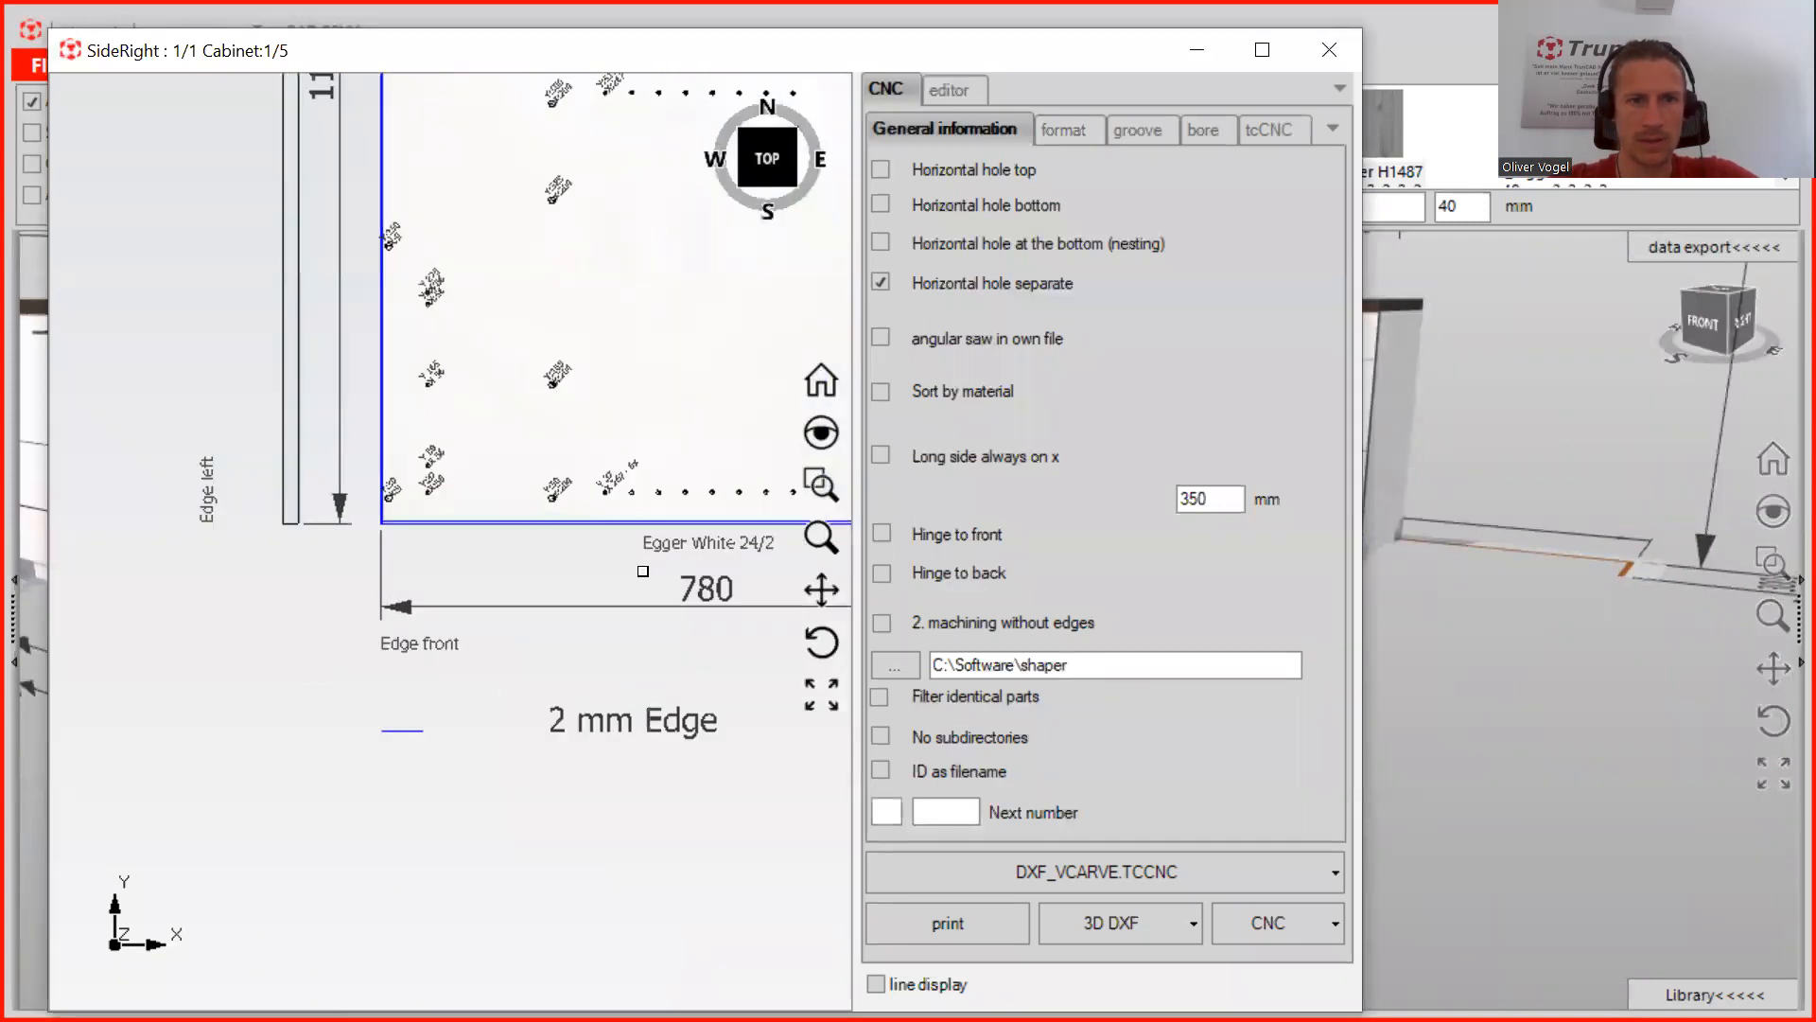
scroll(682, 537, "down", 3)
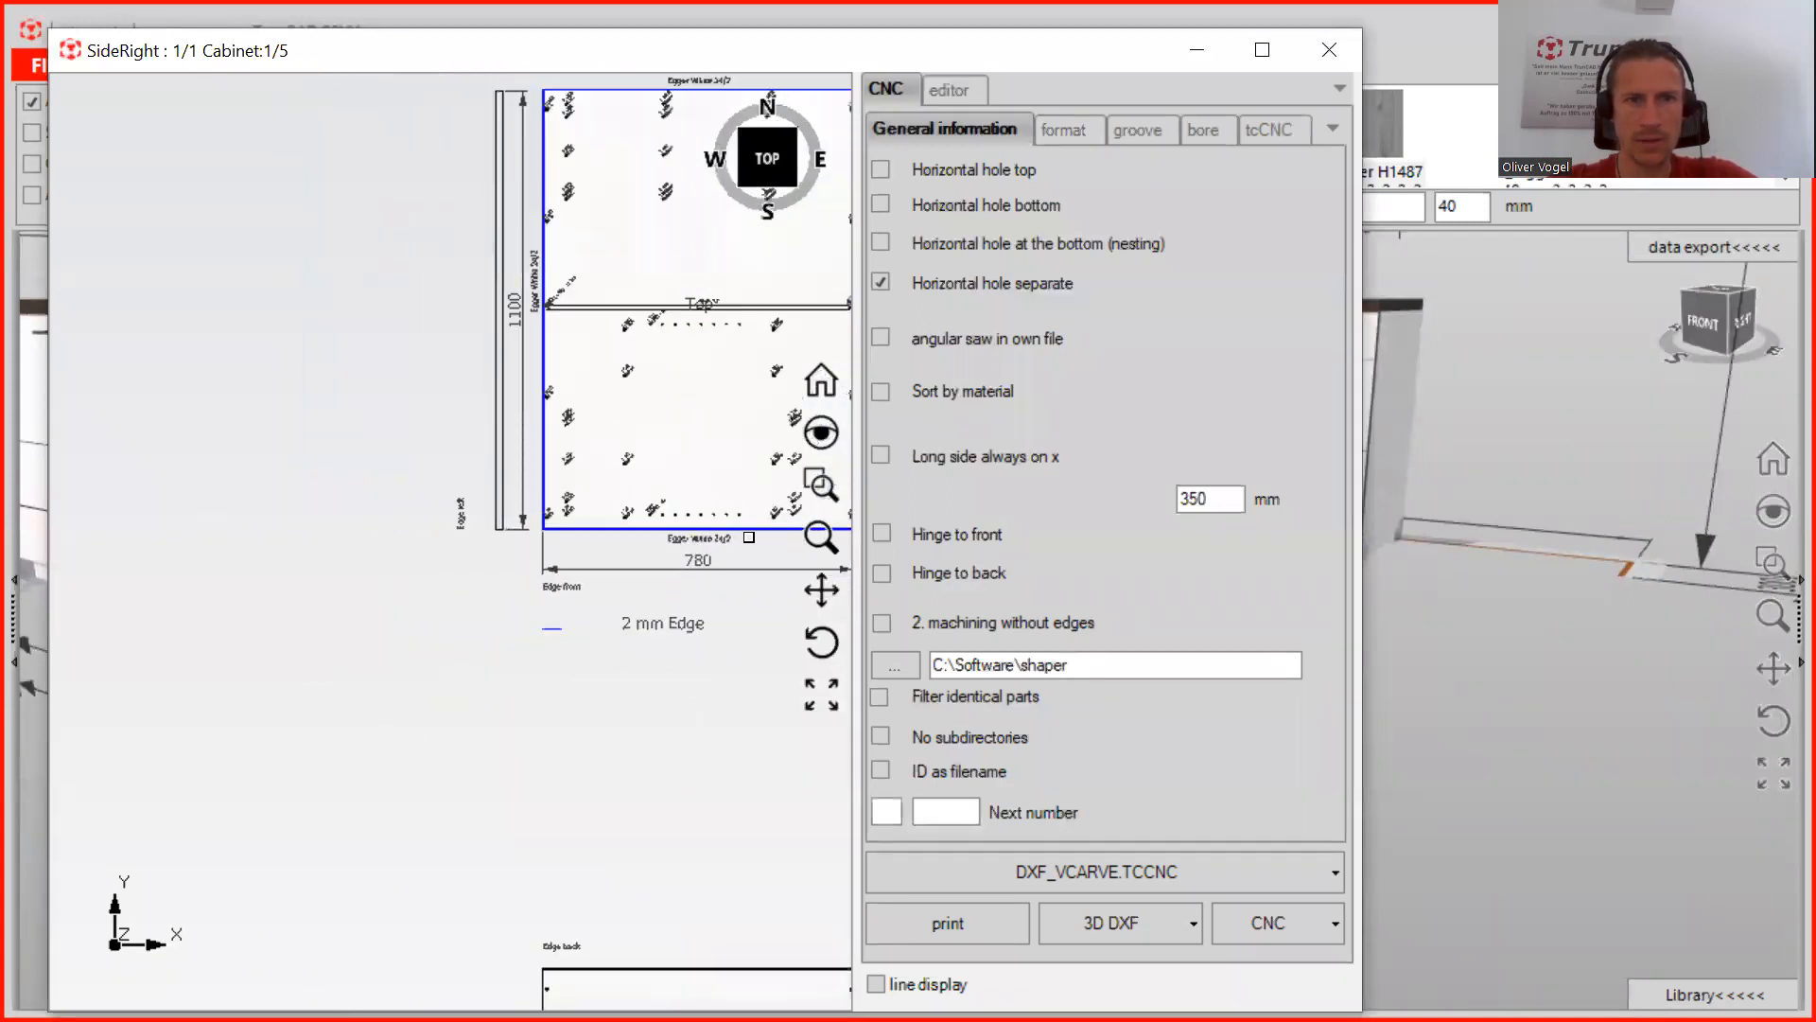
scroll(734, 309, "up", 4)
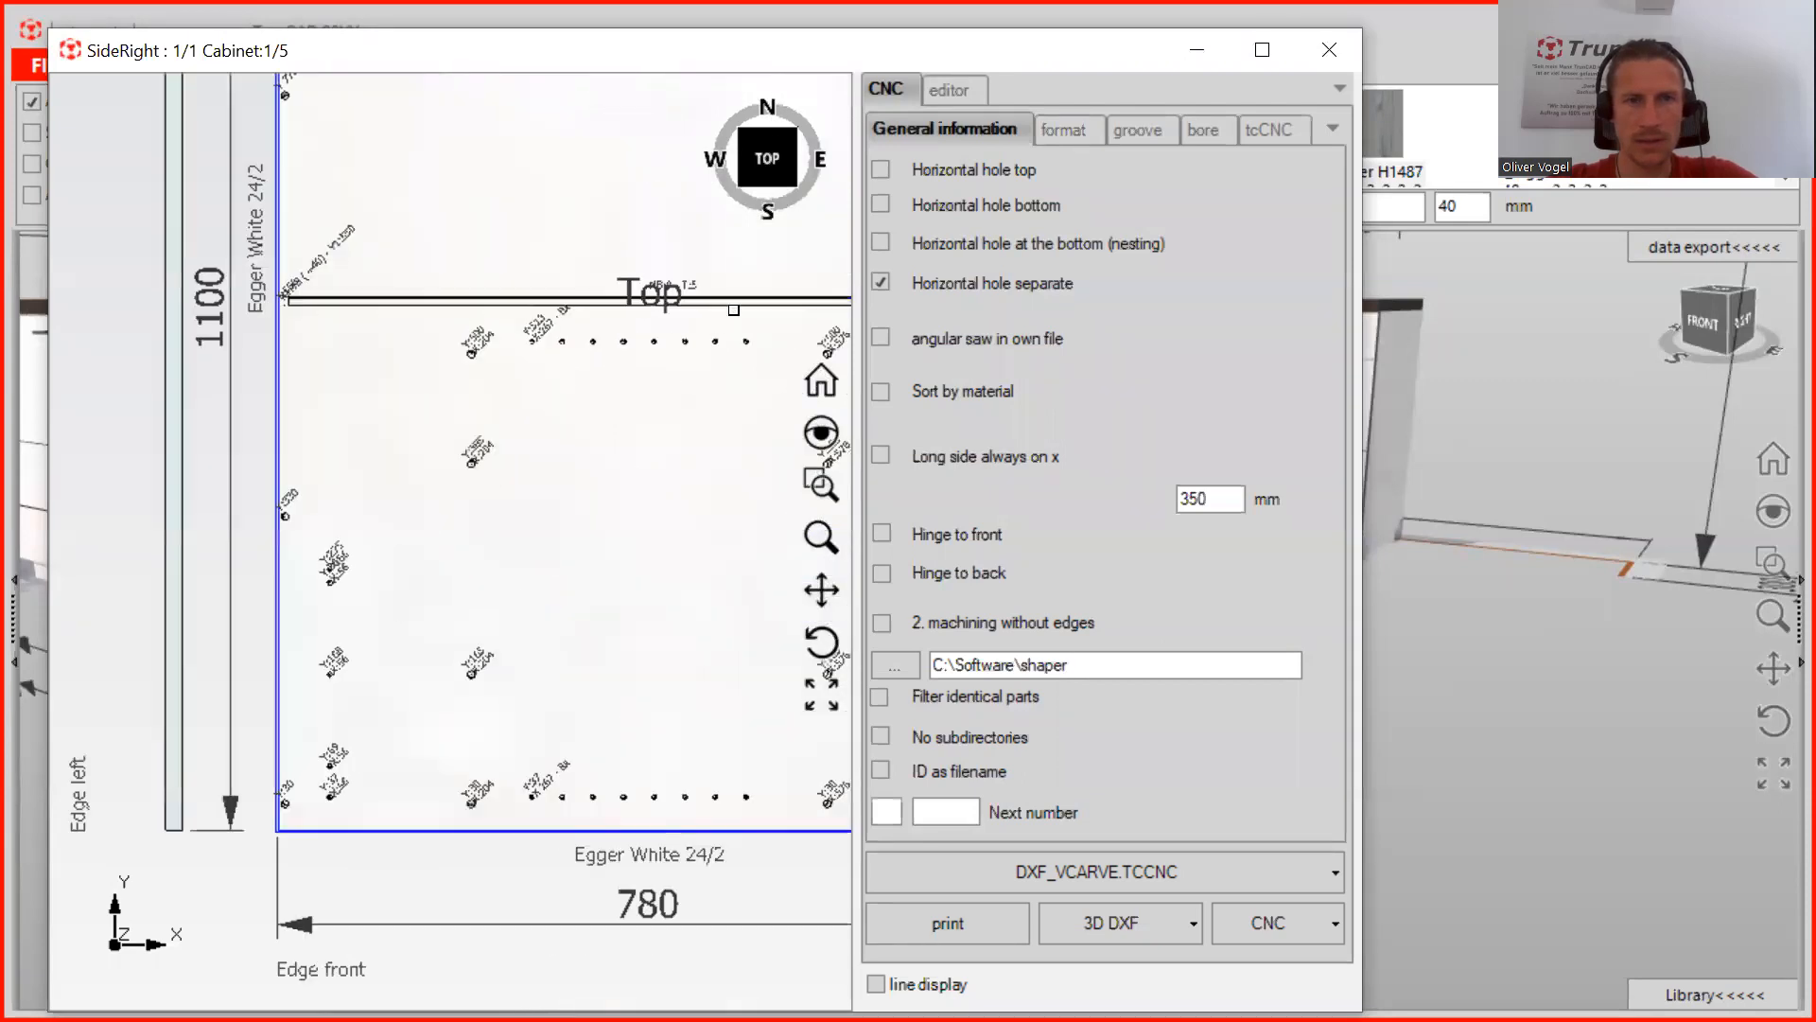
scroll(734, 310, "up", 1)
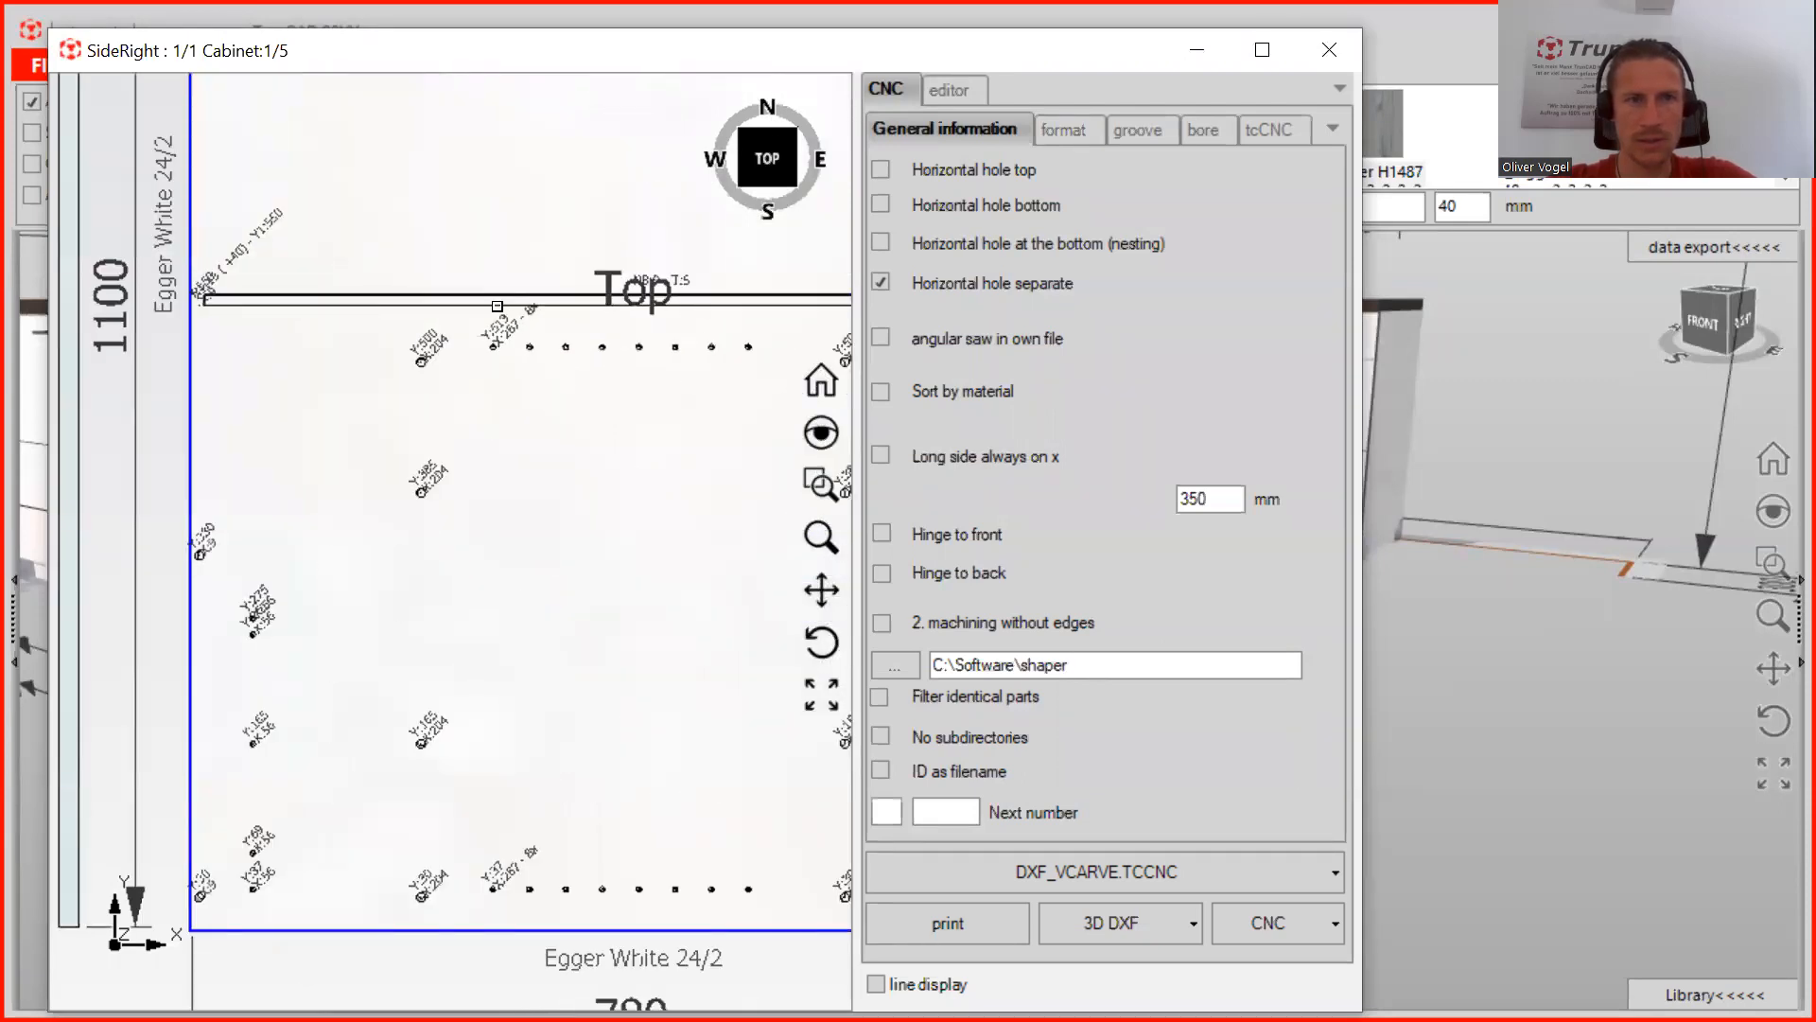
scroll(497, 306, "down", 5)
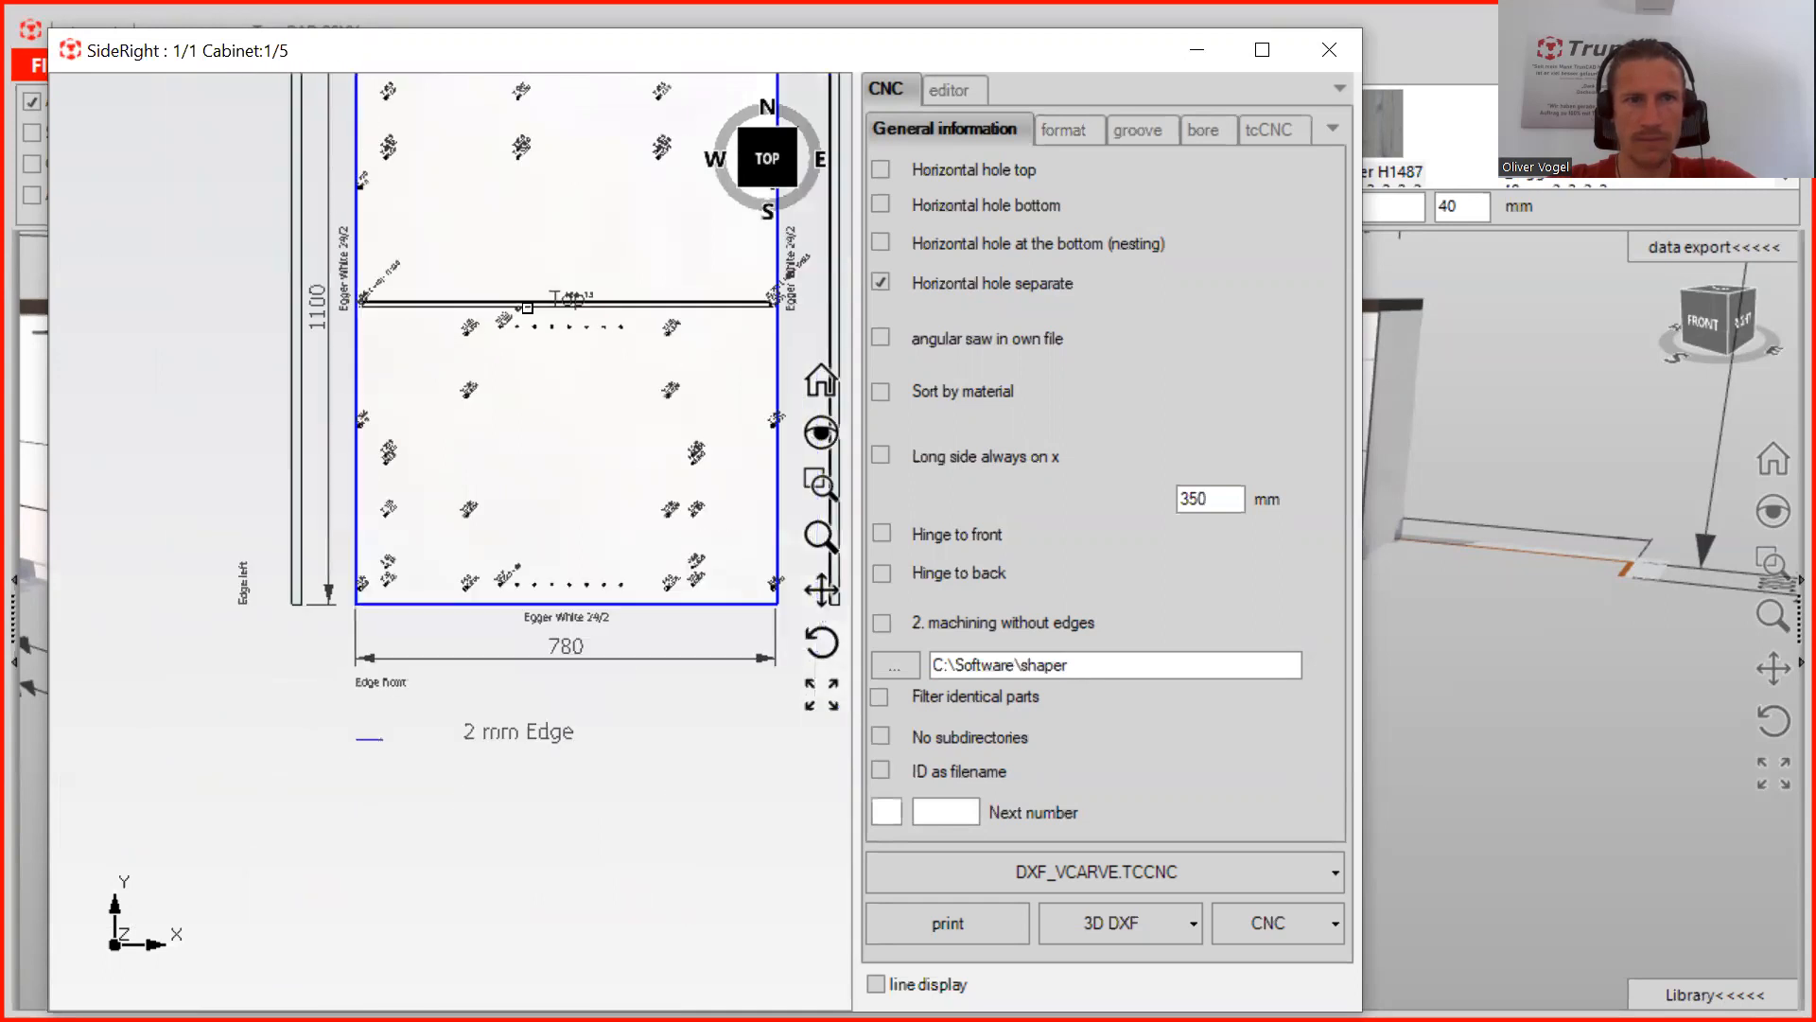
scroll(560, 506, "up", 3)
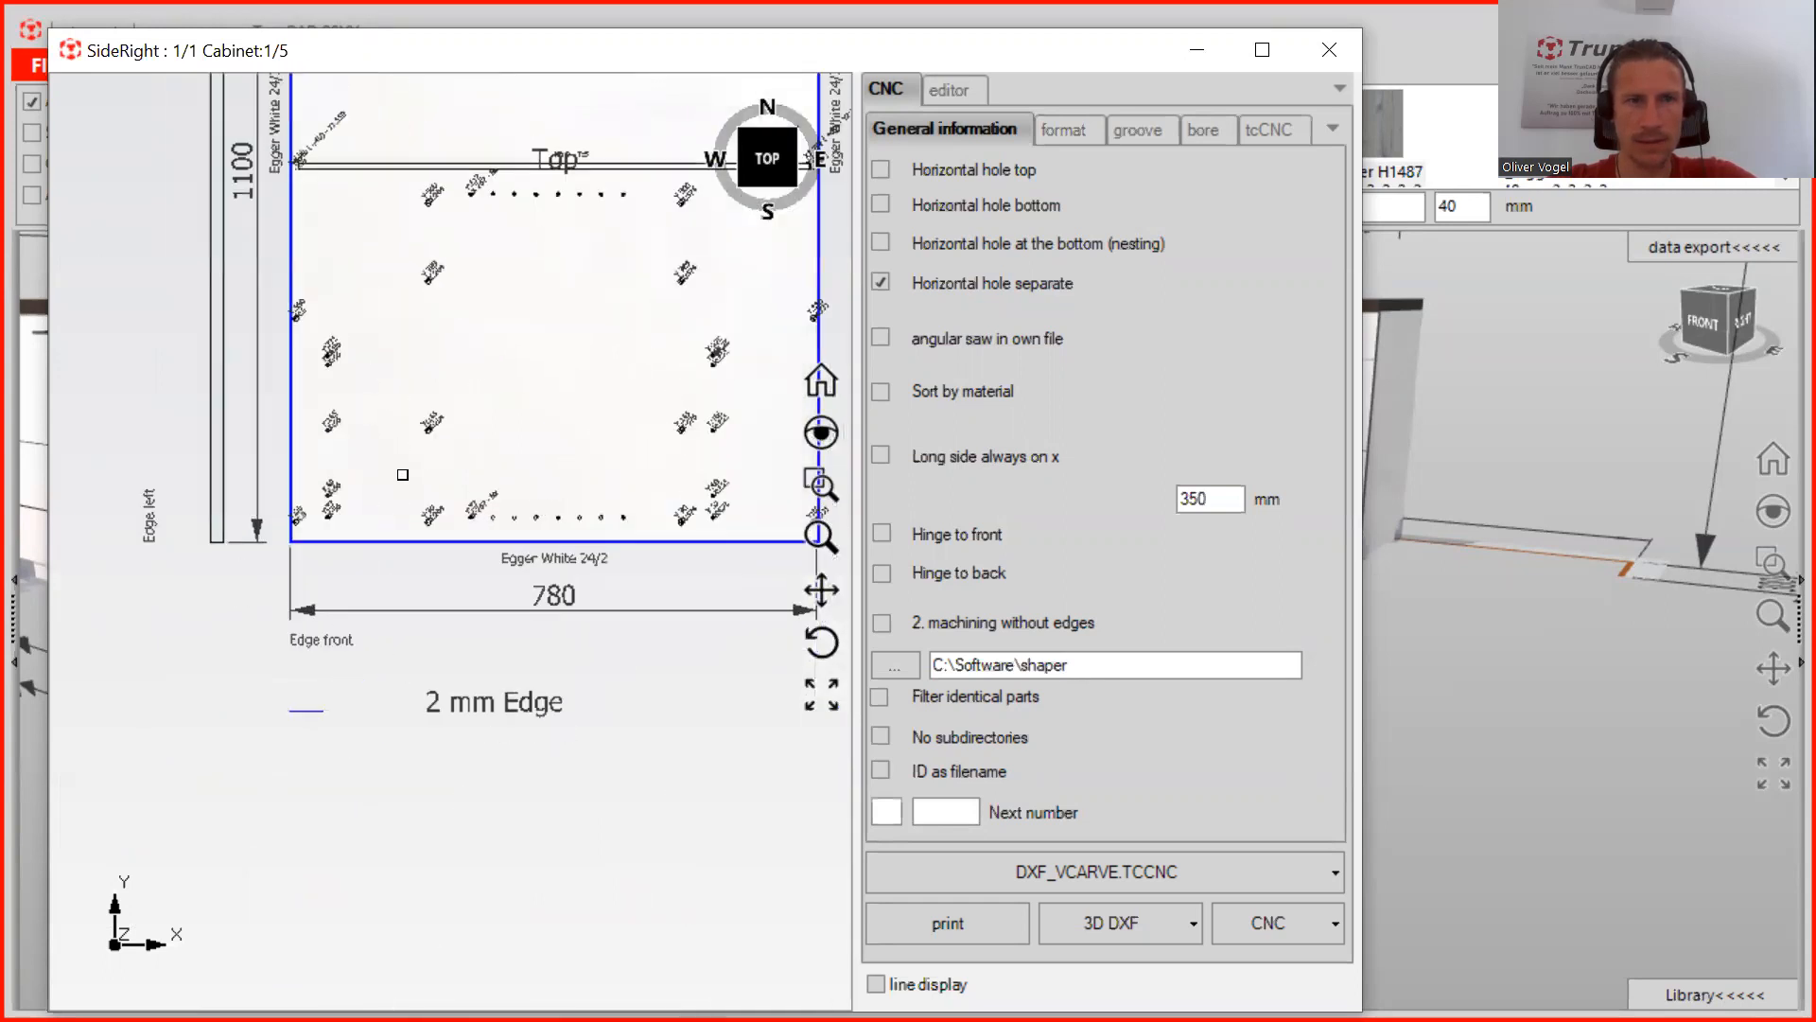
scroll(391, 470, "up", 1)
scroll(296, 461, "up", 1)
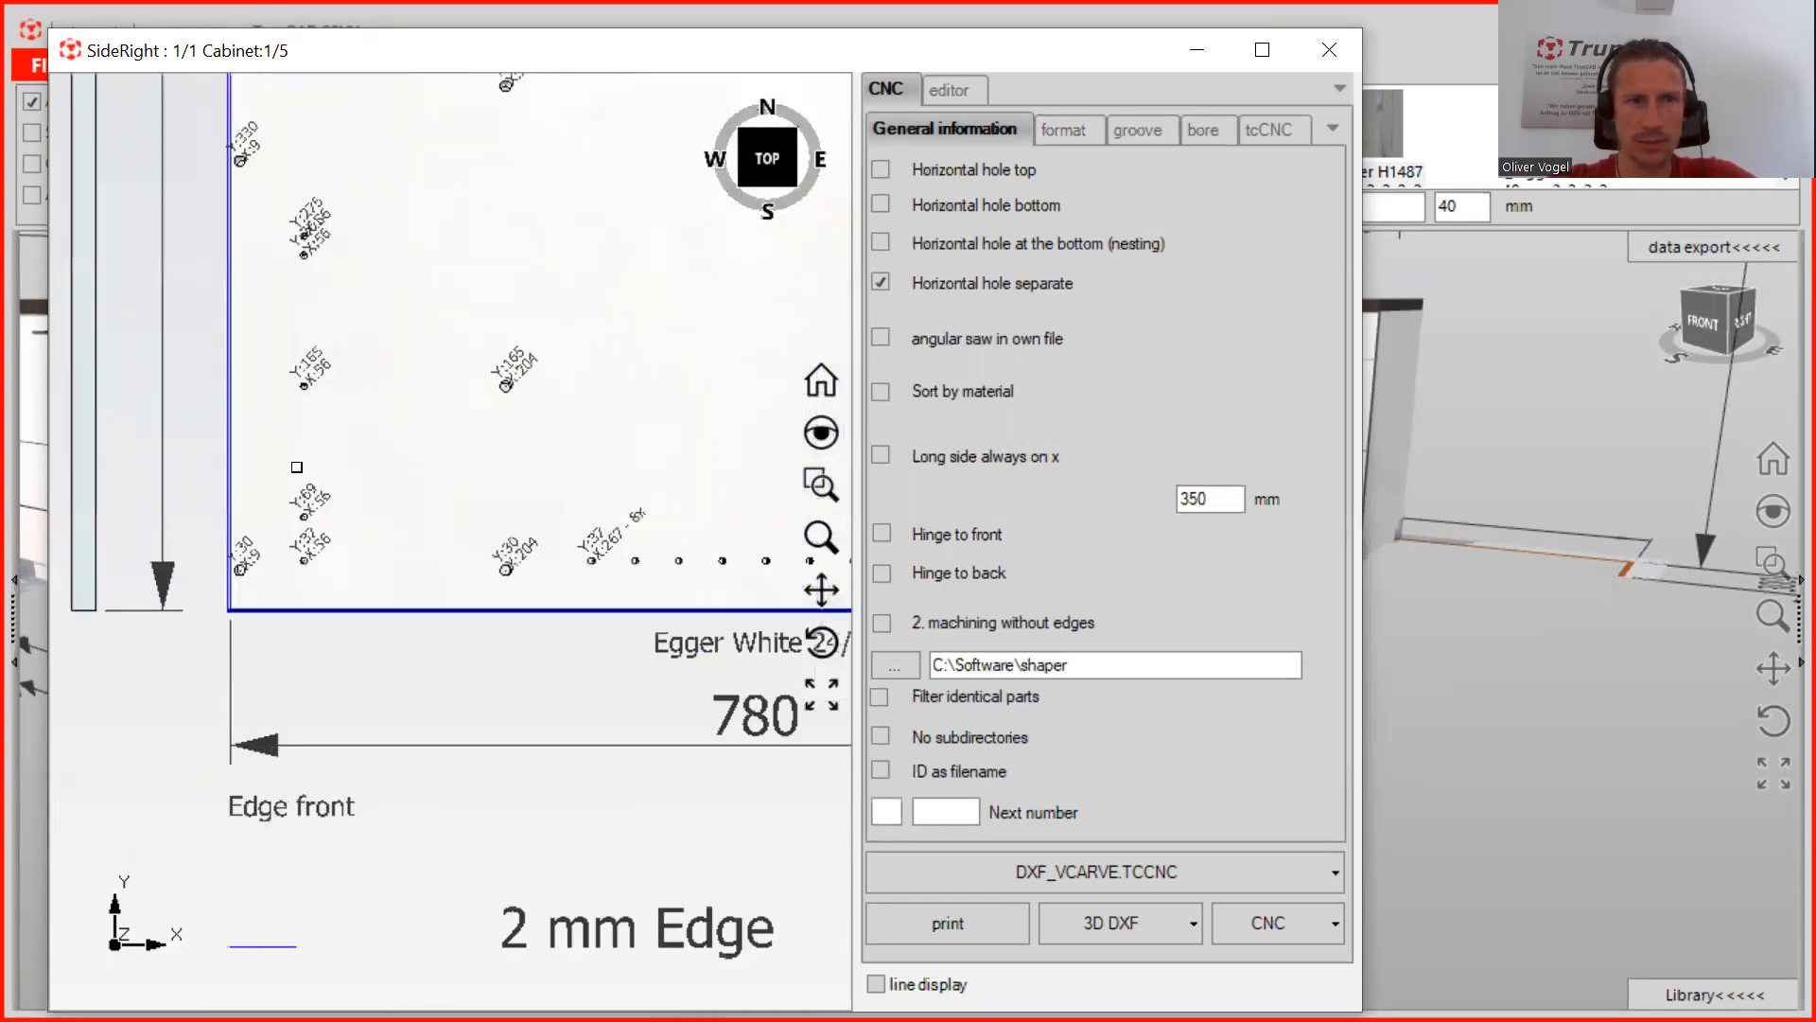
scroll(320, 371, "down", 1)
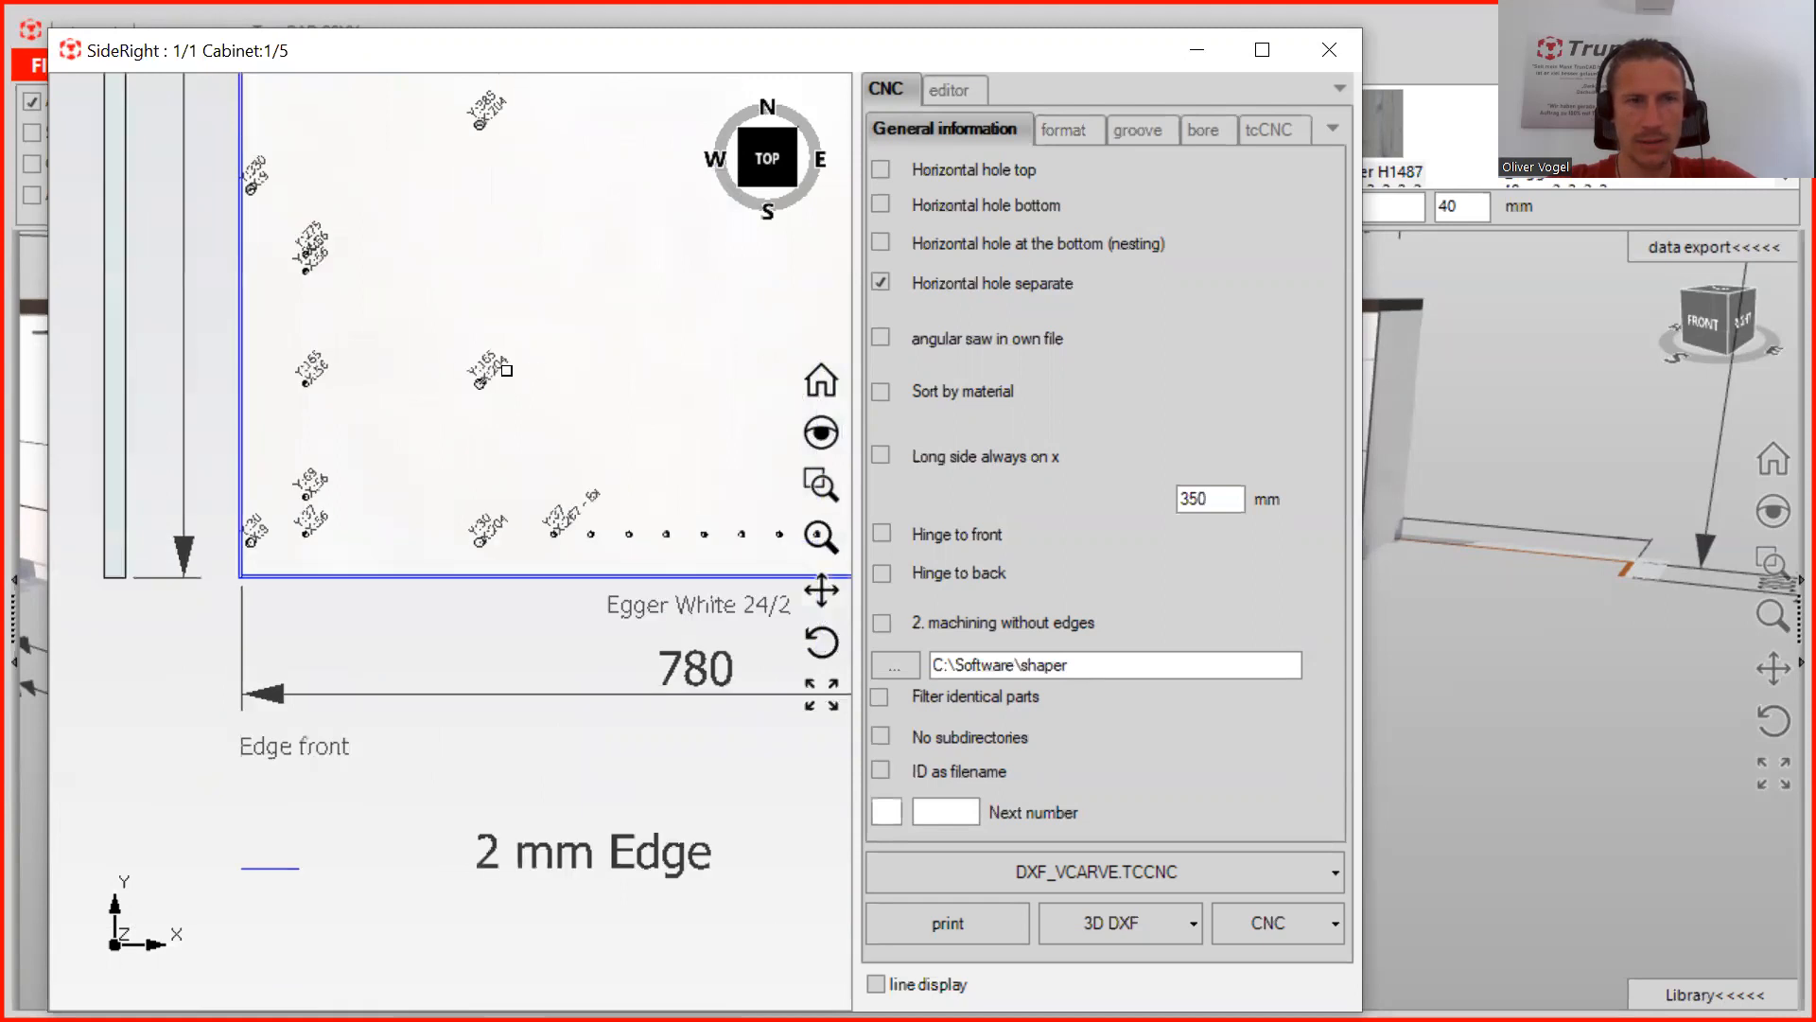
scroll(496, 370, "up", 2)
scroll(495, 370, "down", 5)
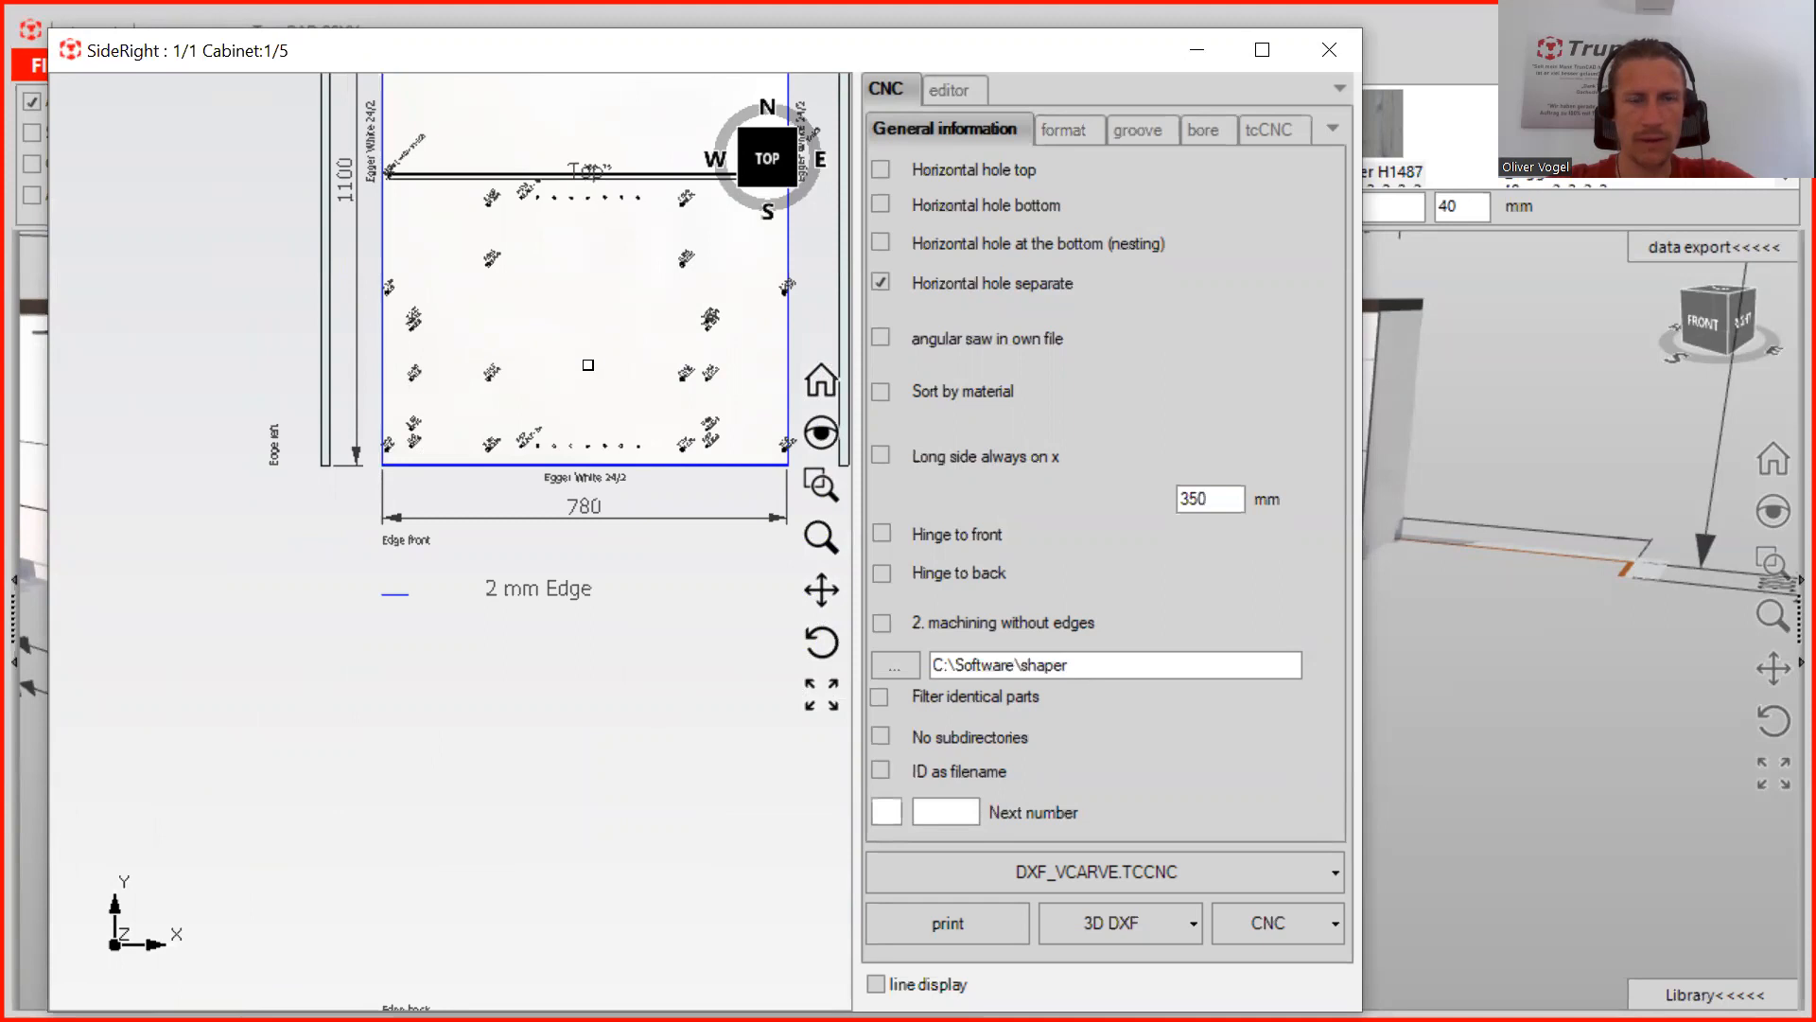
Open the side panel's outline in QCAD and add a parallel line 213 mm inside its left edge
left_click(955, 88)
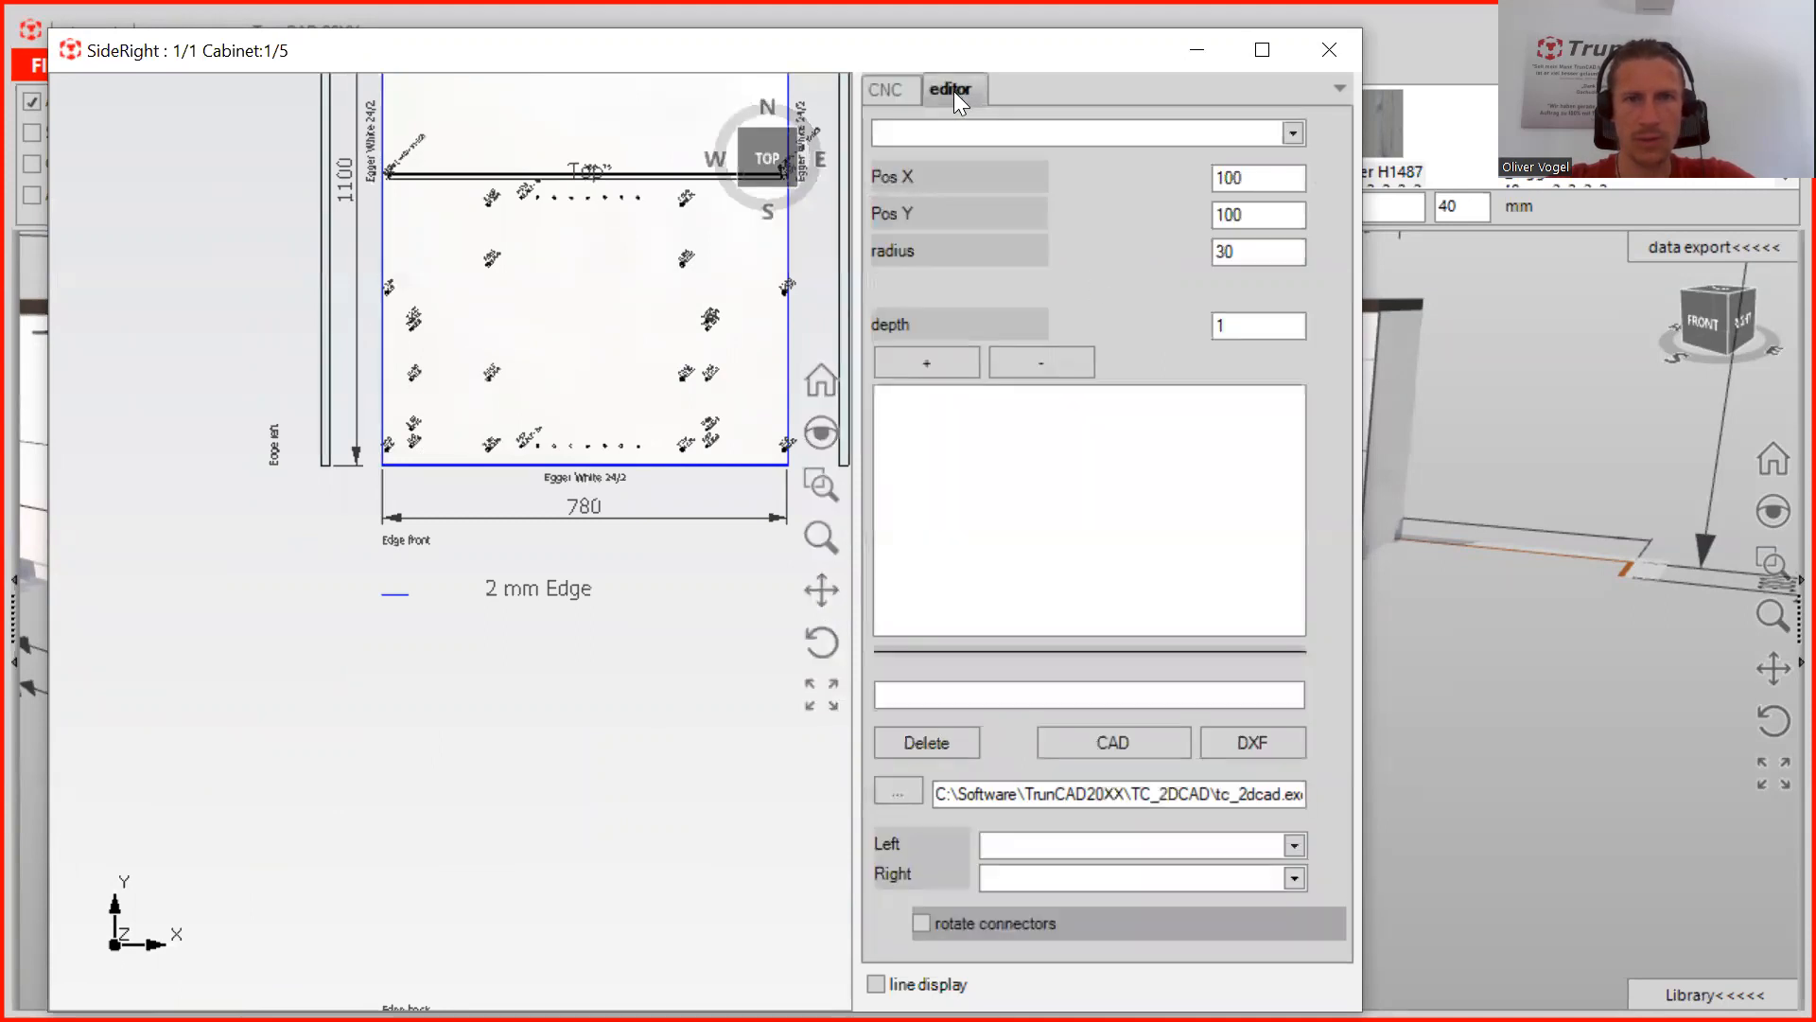
left_click(1114, 741)
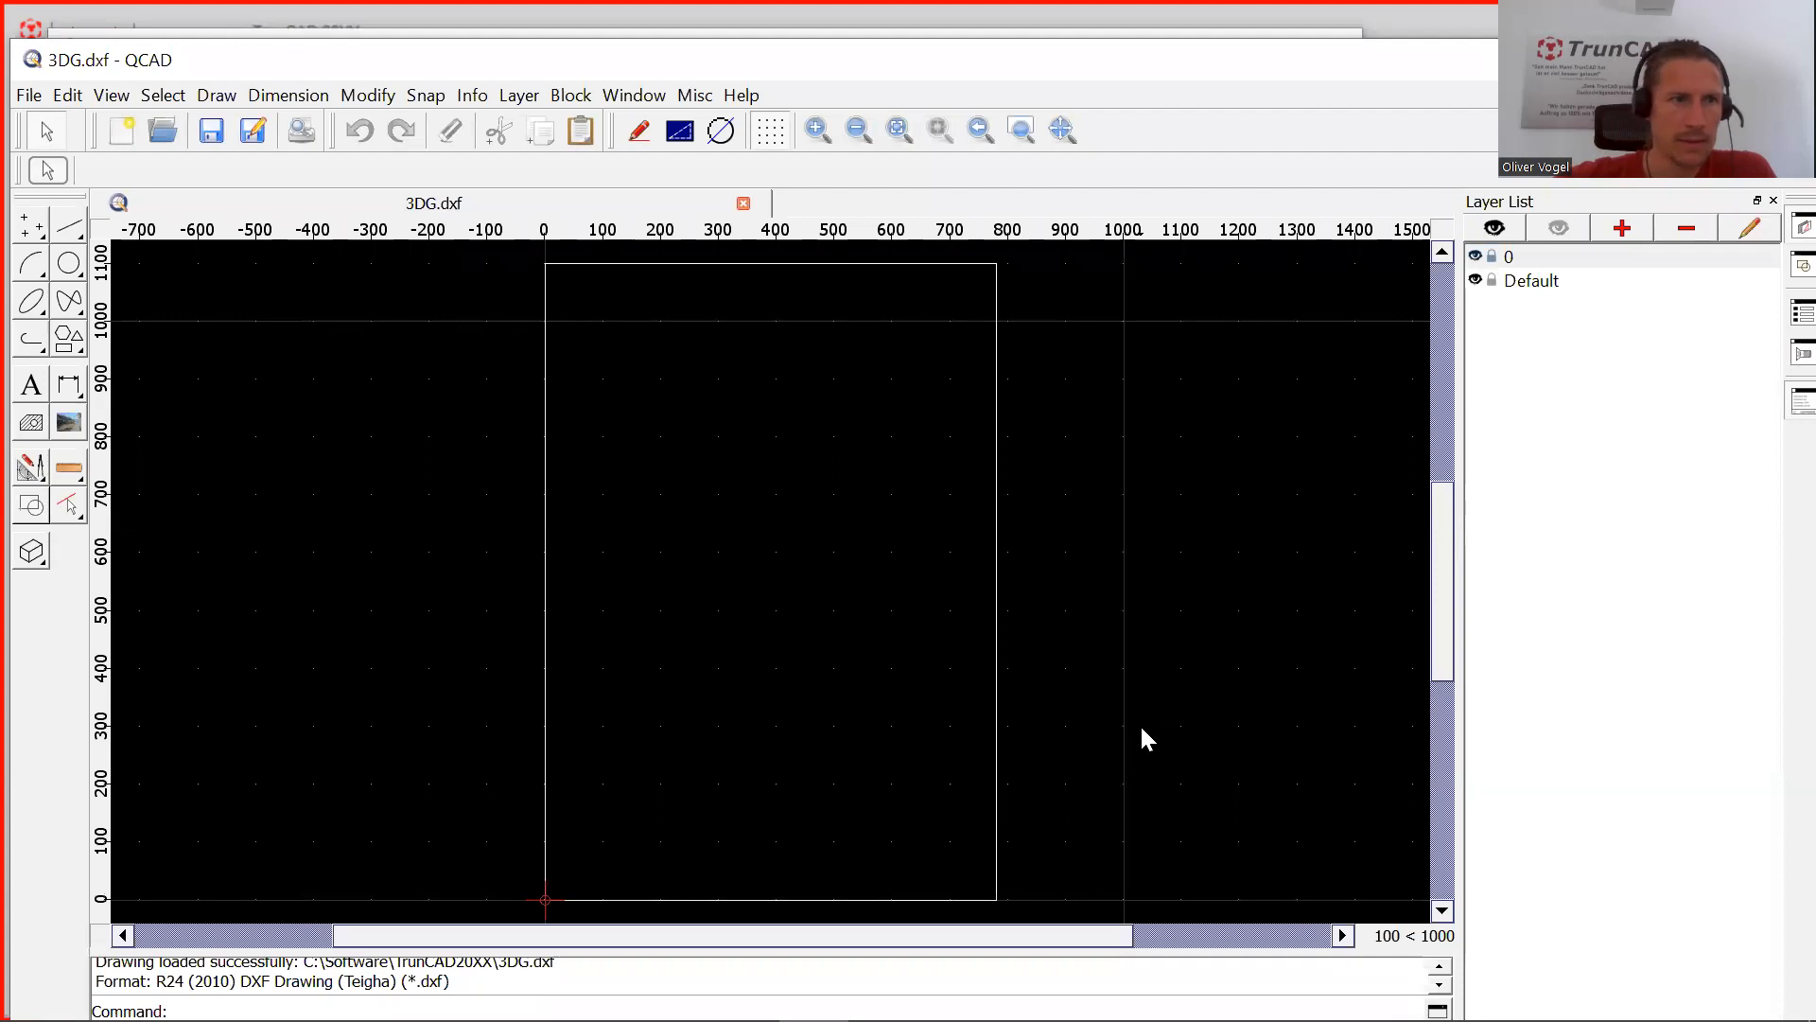
left_click(71, 229)
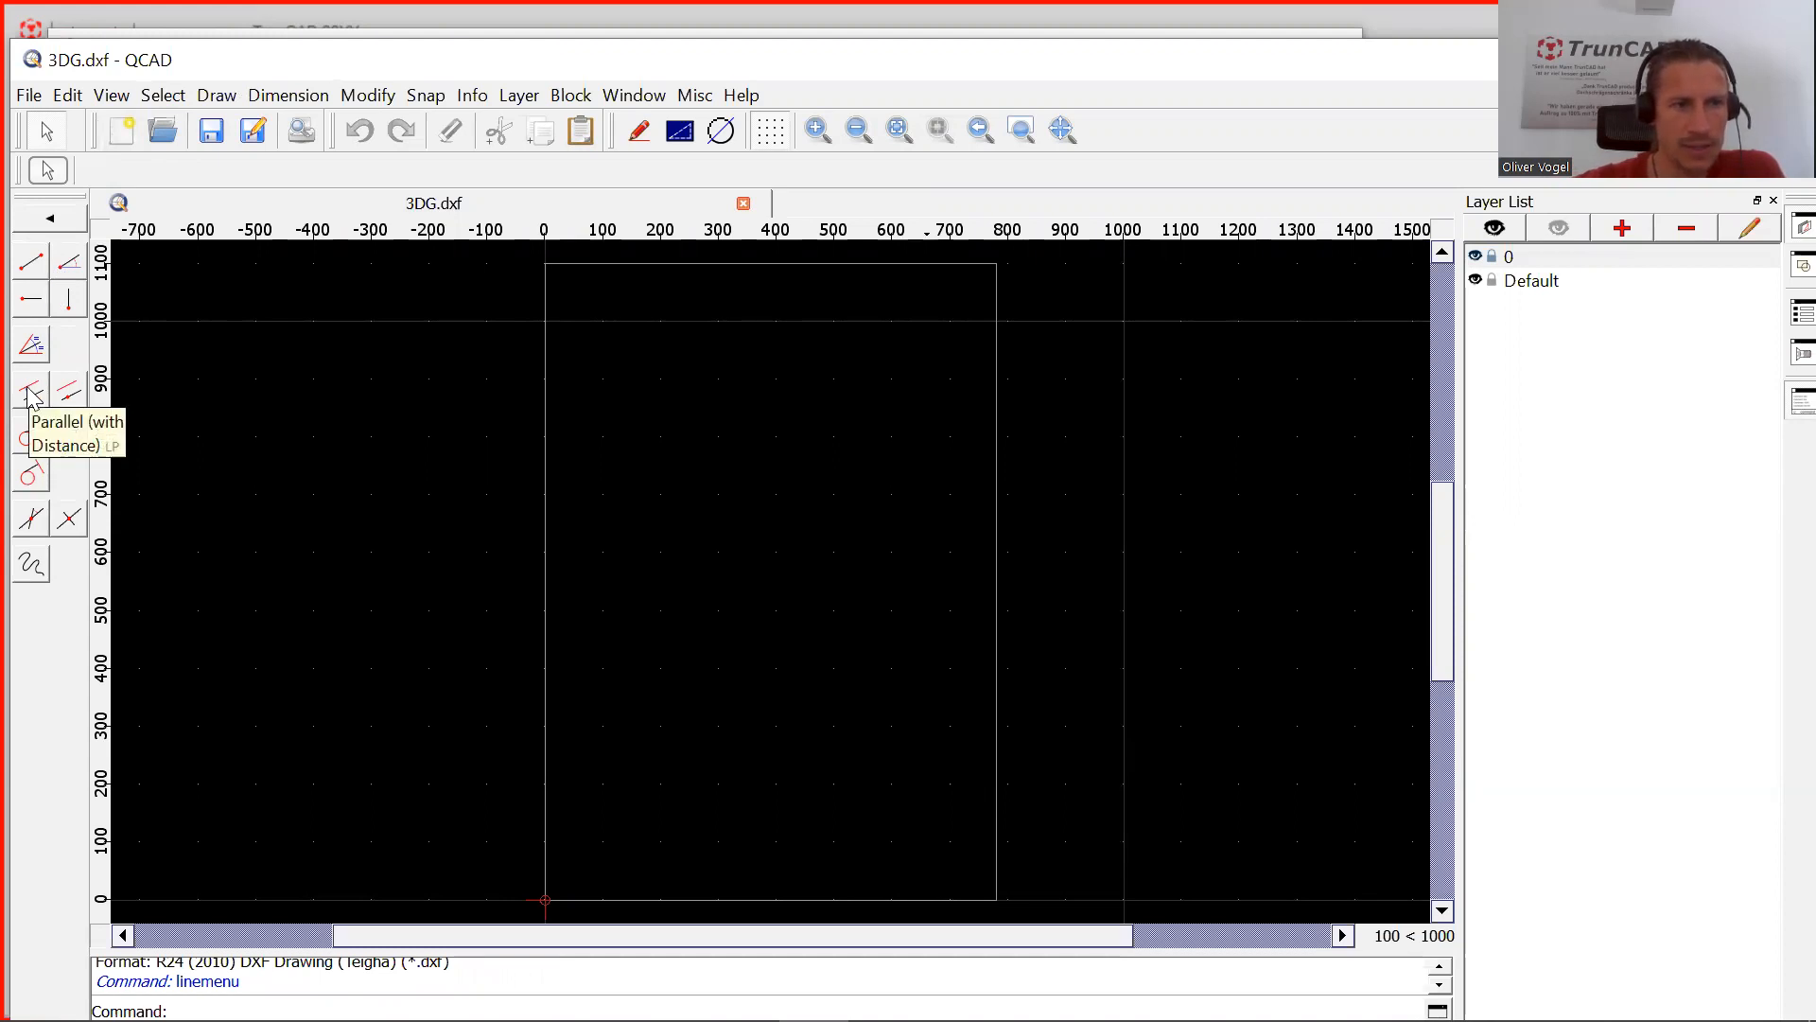
left_click(31, 391)
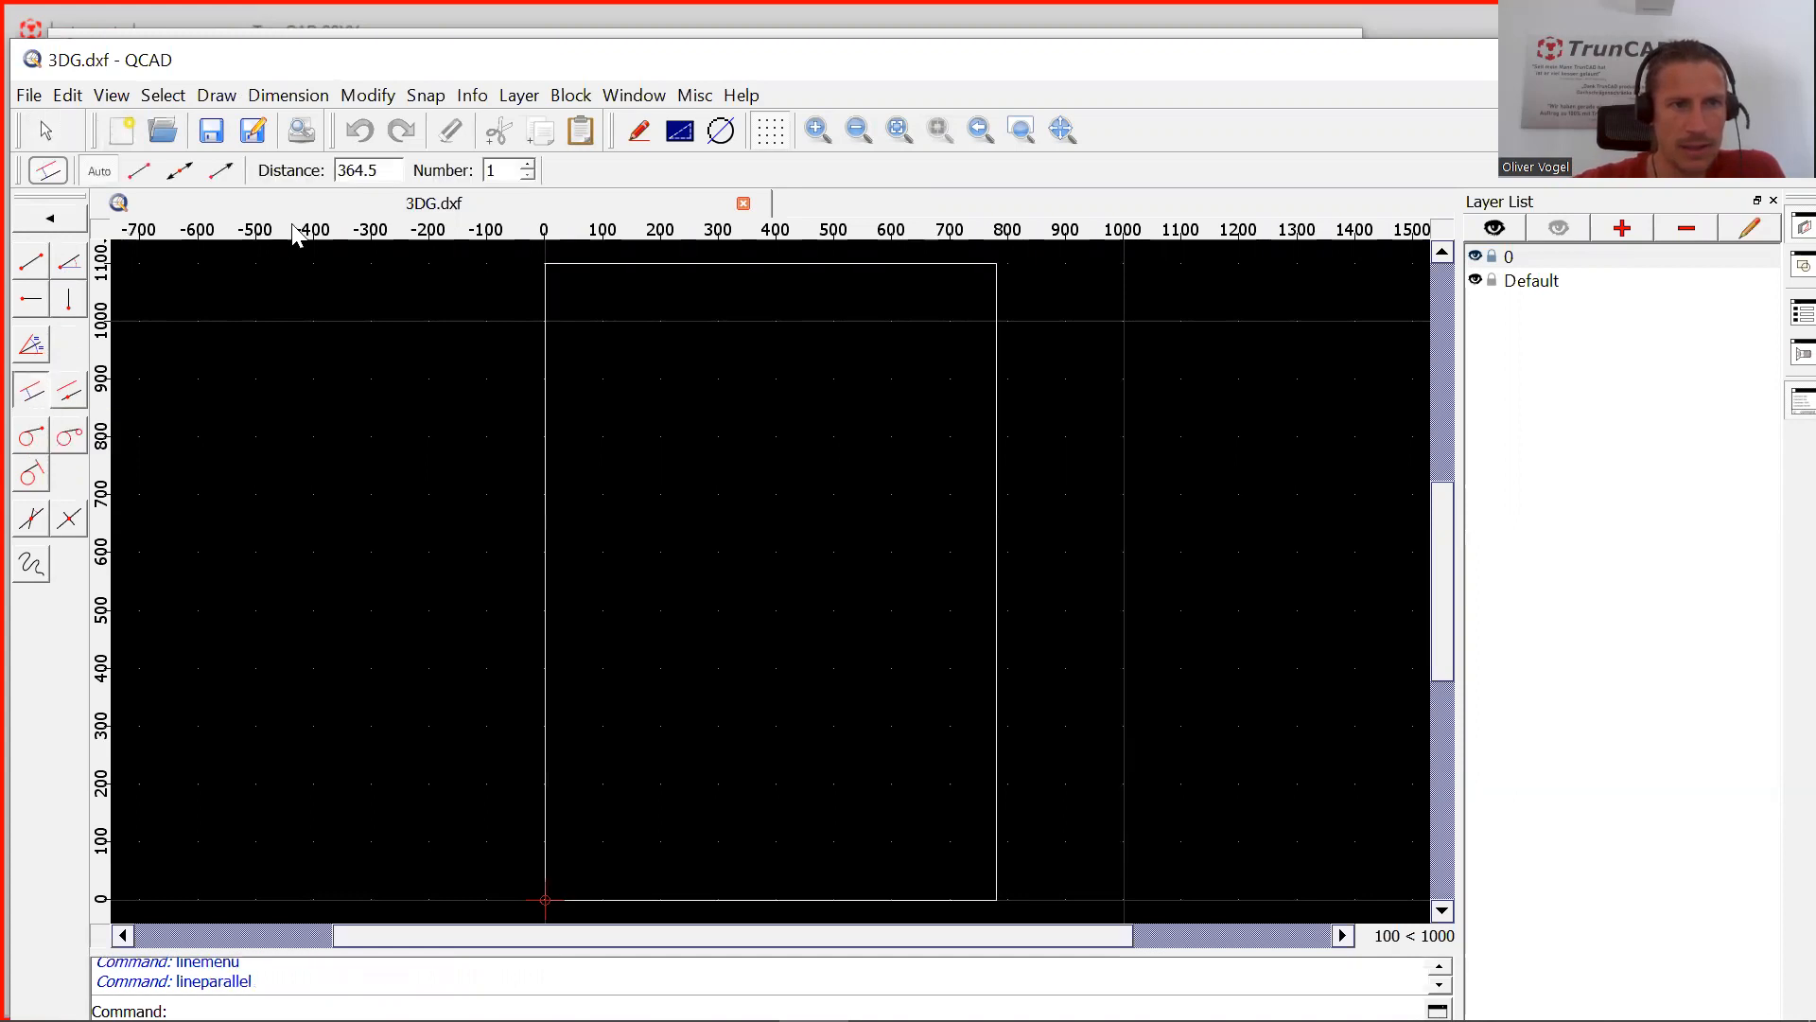
left_click_drag(394, 173, 289, 176)
type("5")
key("BackSpace")
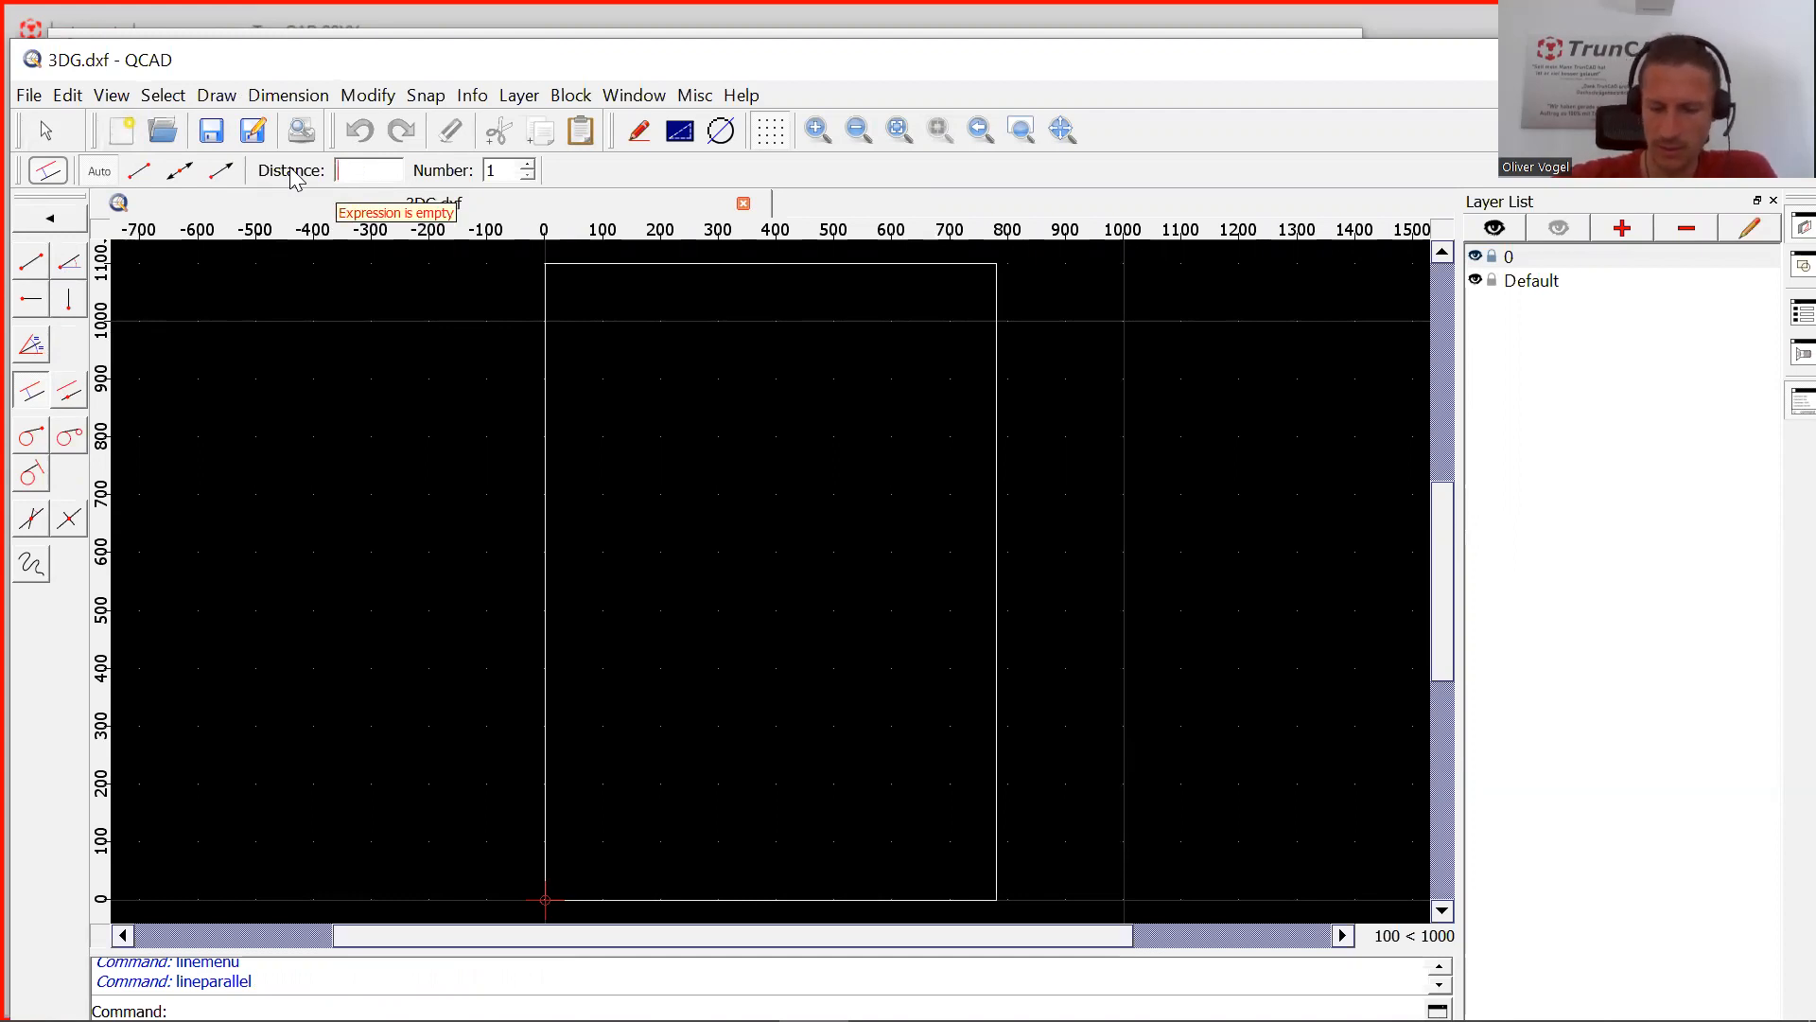
type("213")
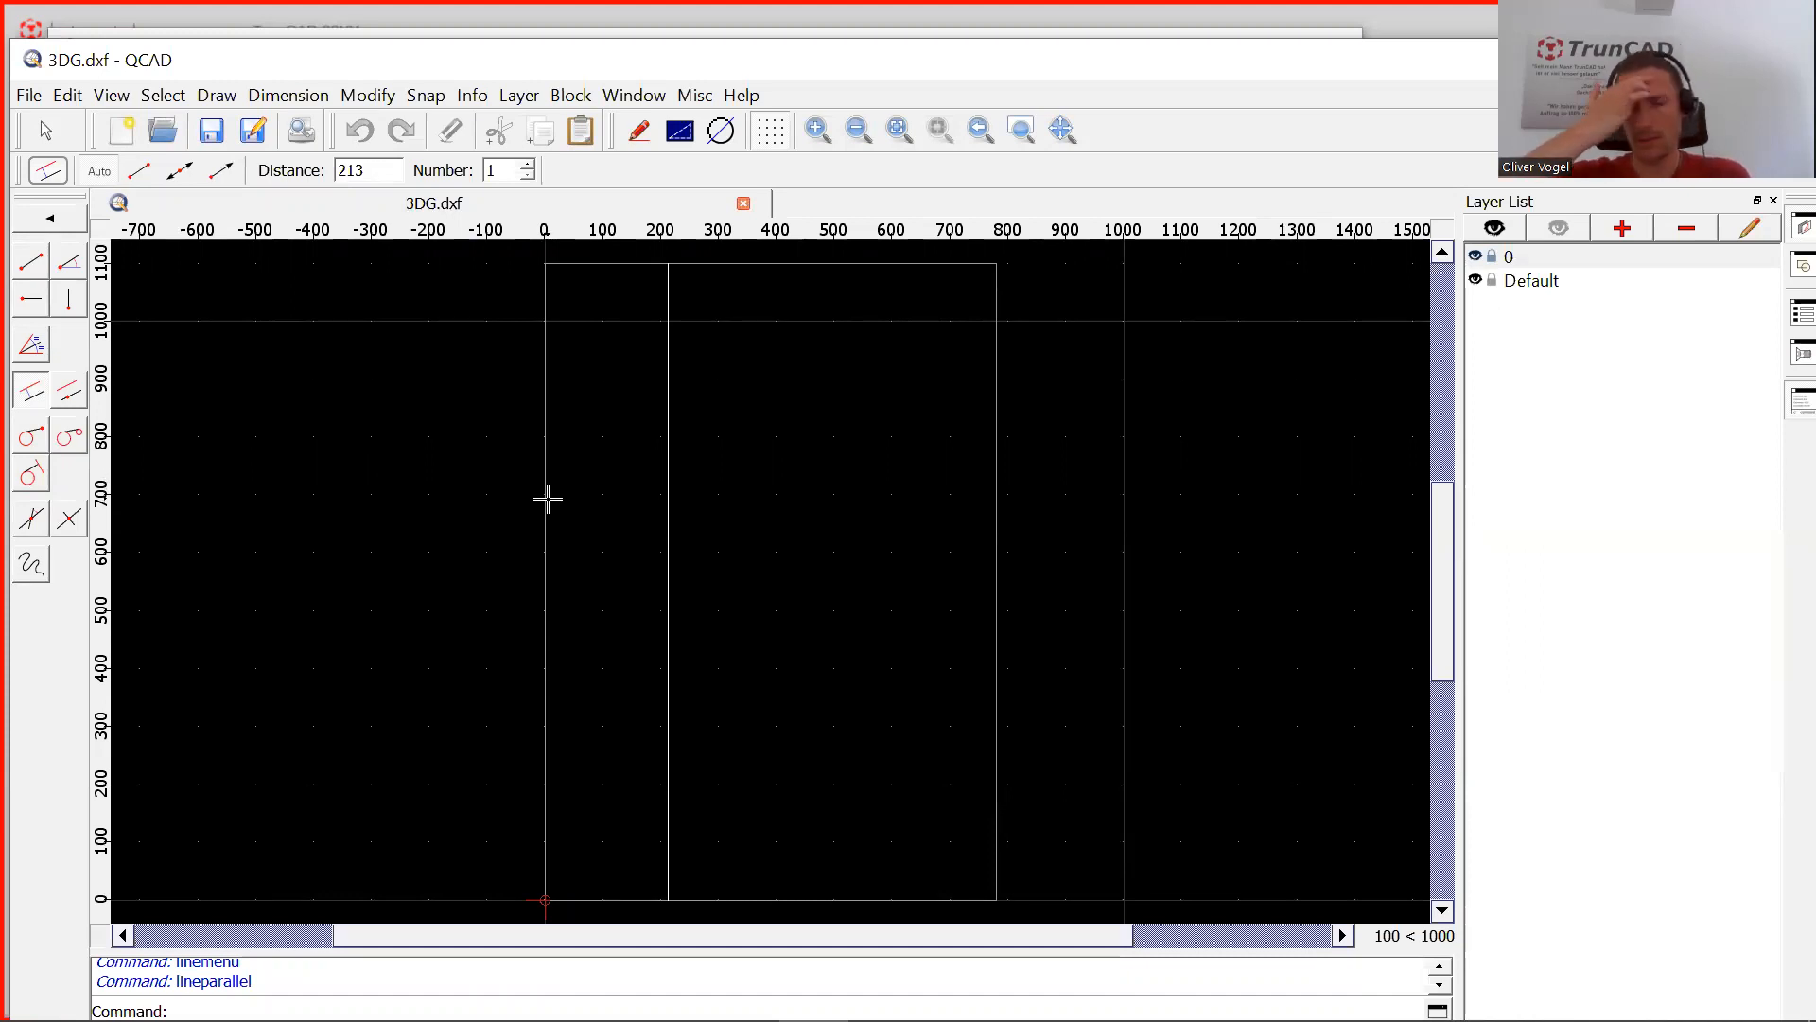
left_click(547, 499)
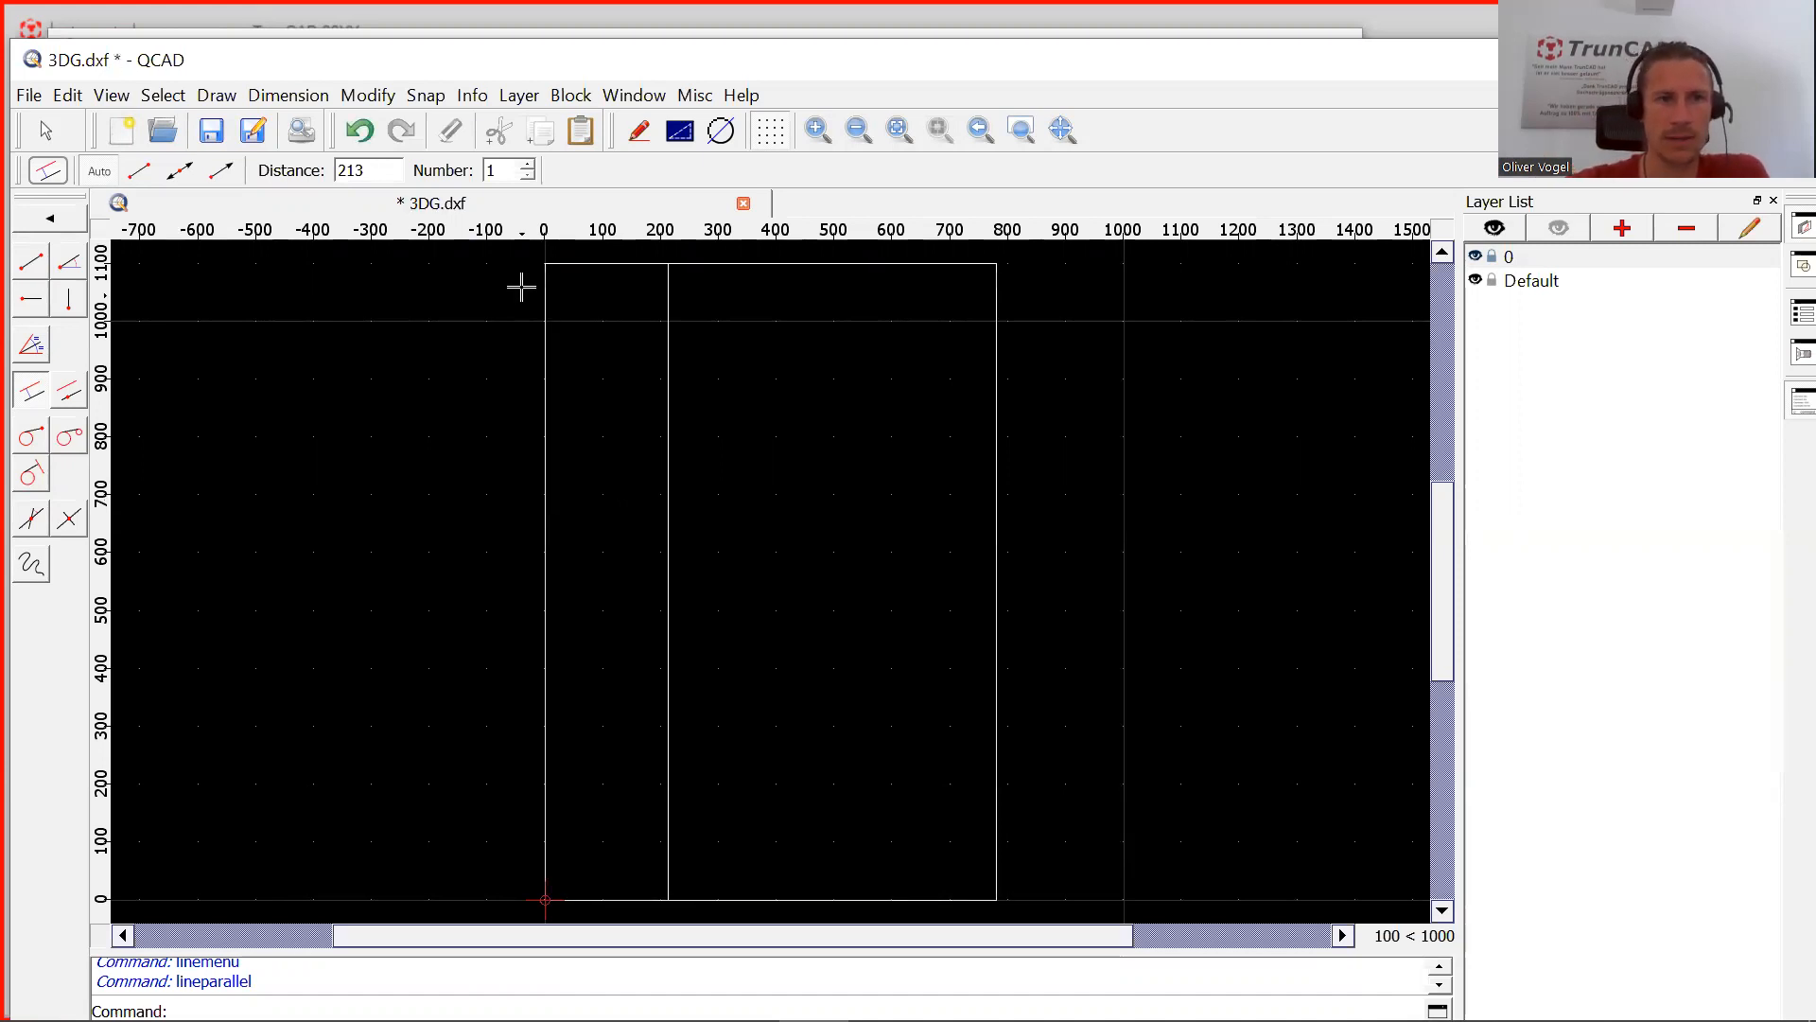
Add a second vertical line parallel to the new one, 354 mm to its right
double_click(323, 171)
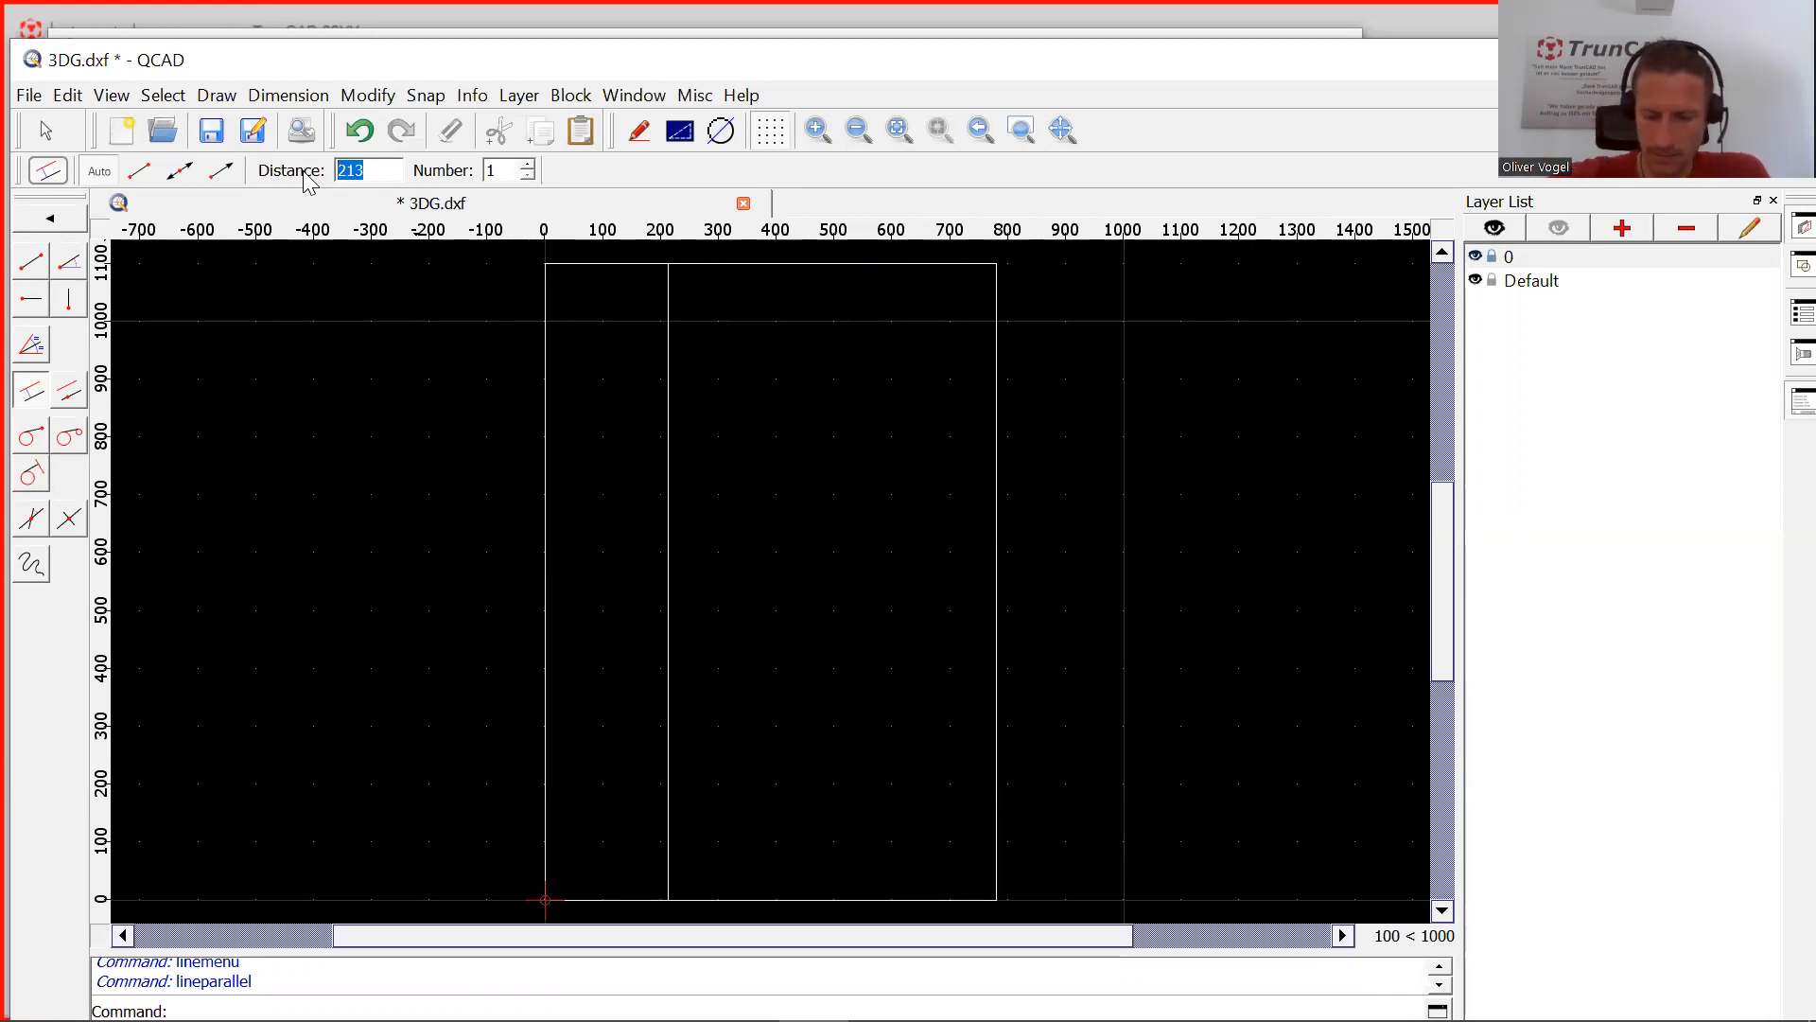
type("354")
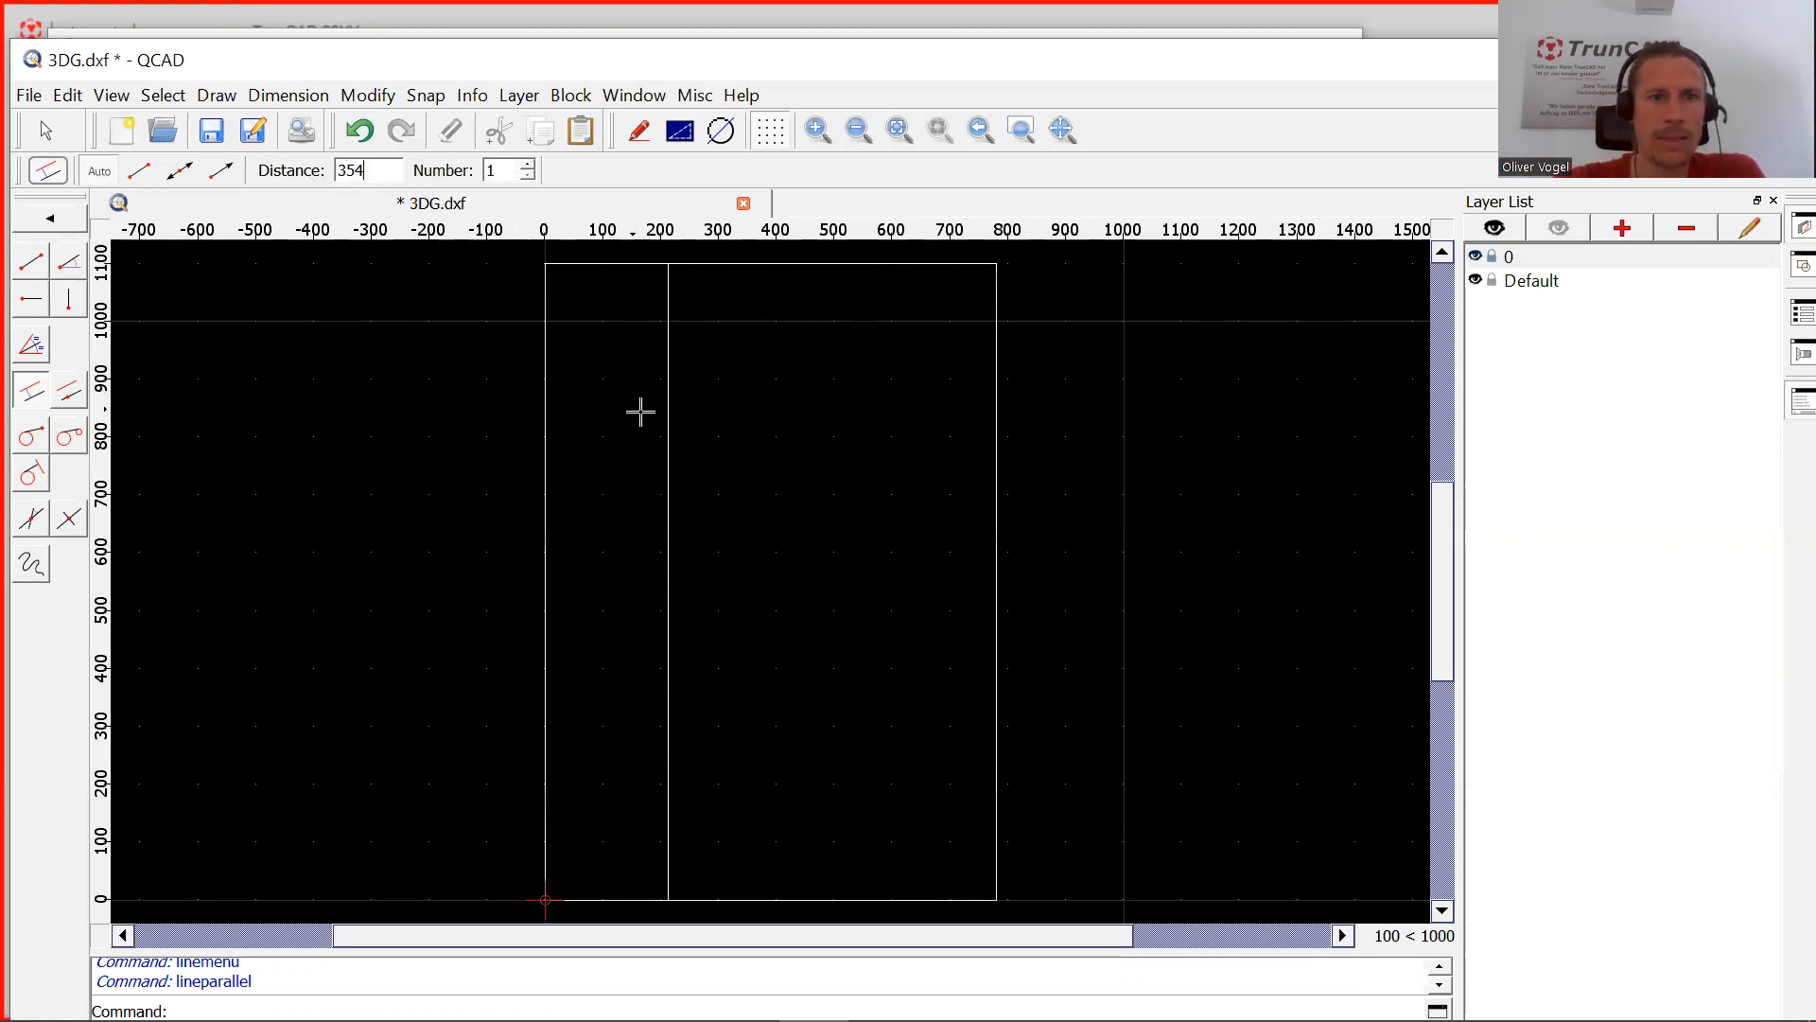
left_click(676, 419)
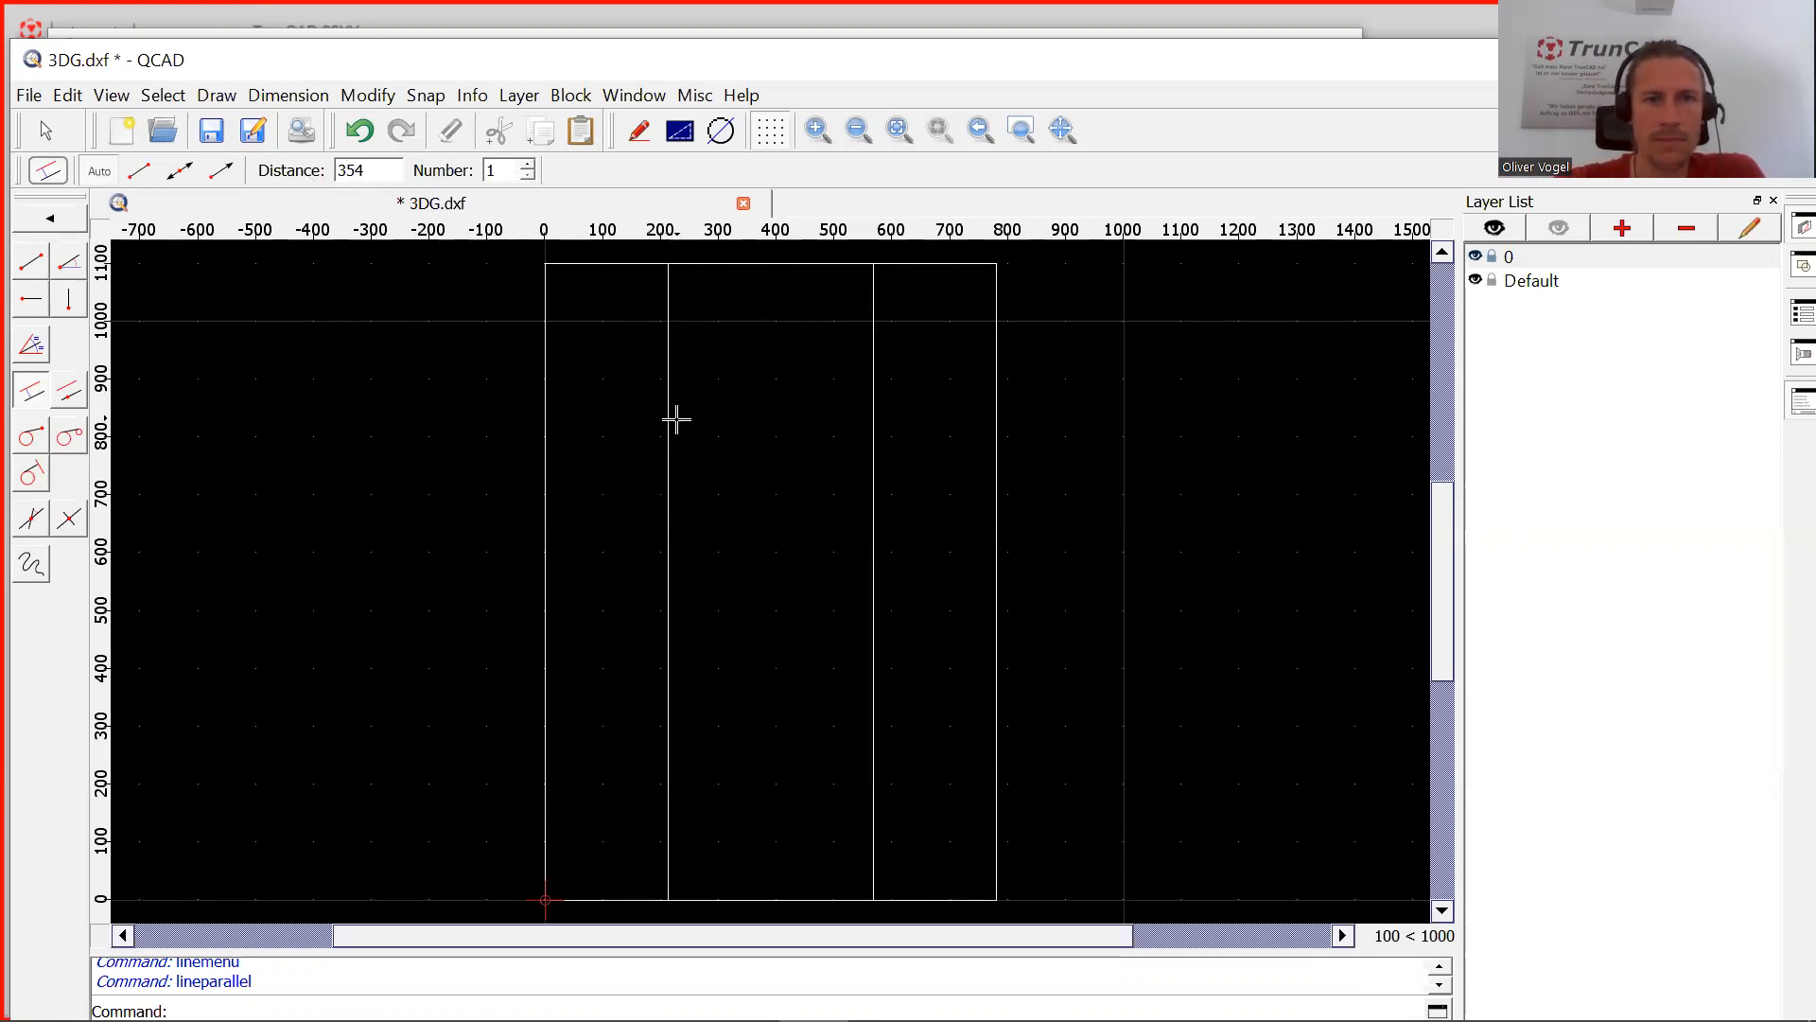
Add a horizontal line parallel to the outline's bottom edge, 550 mm above it
left_click_drag(383, 171, 212, 175)
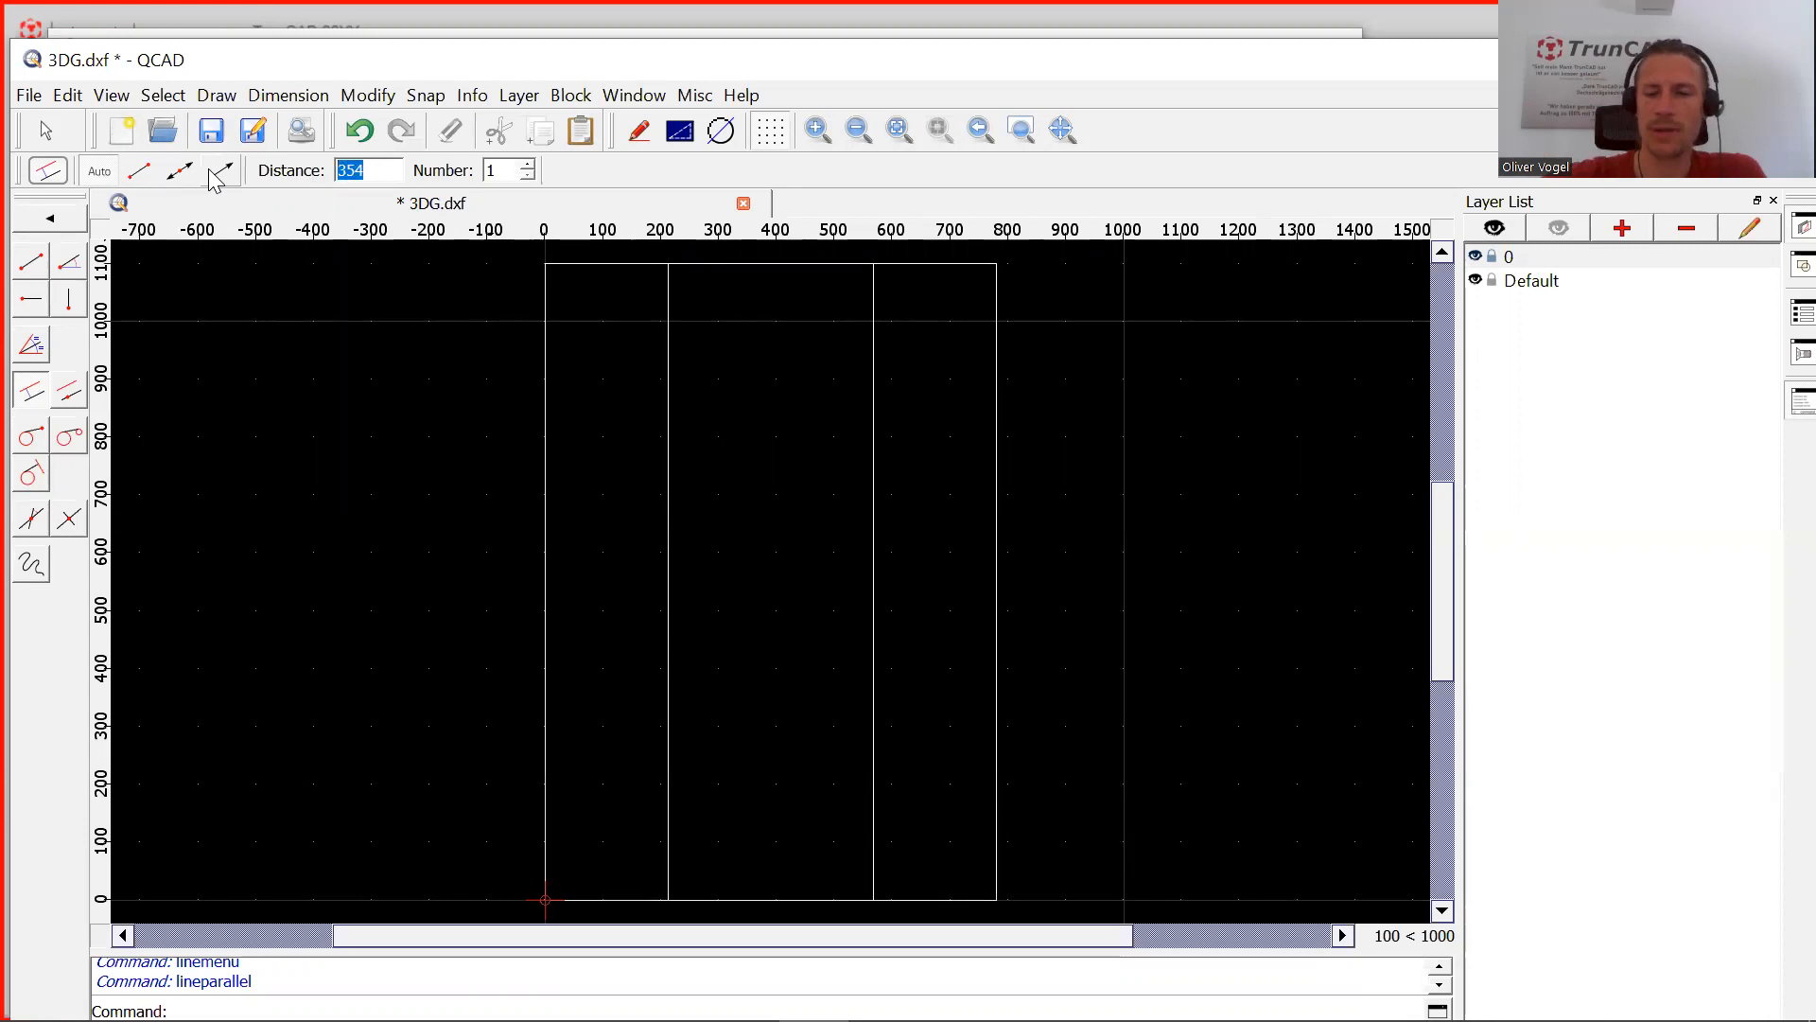
type("550")
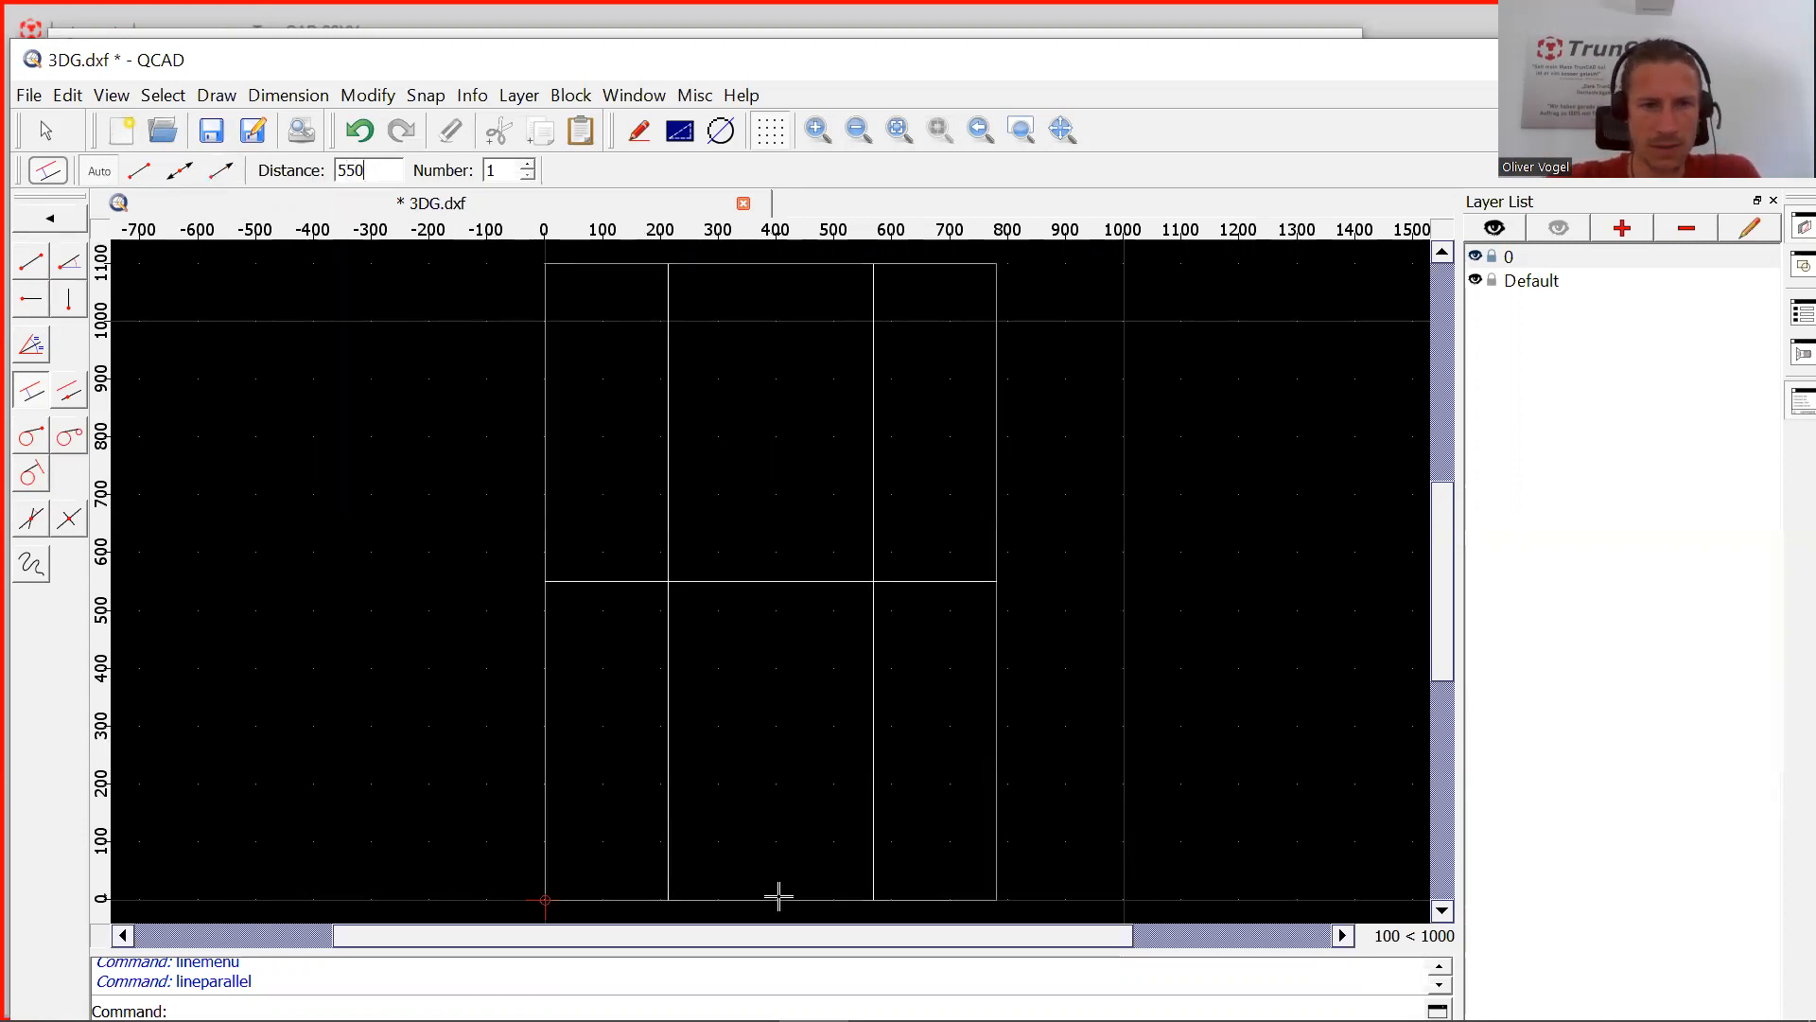
left_click(779, 896)
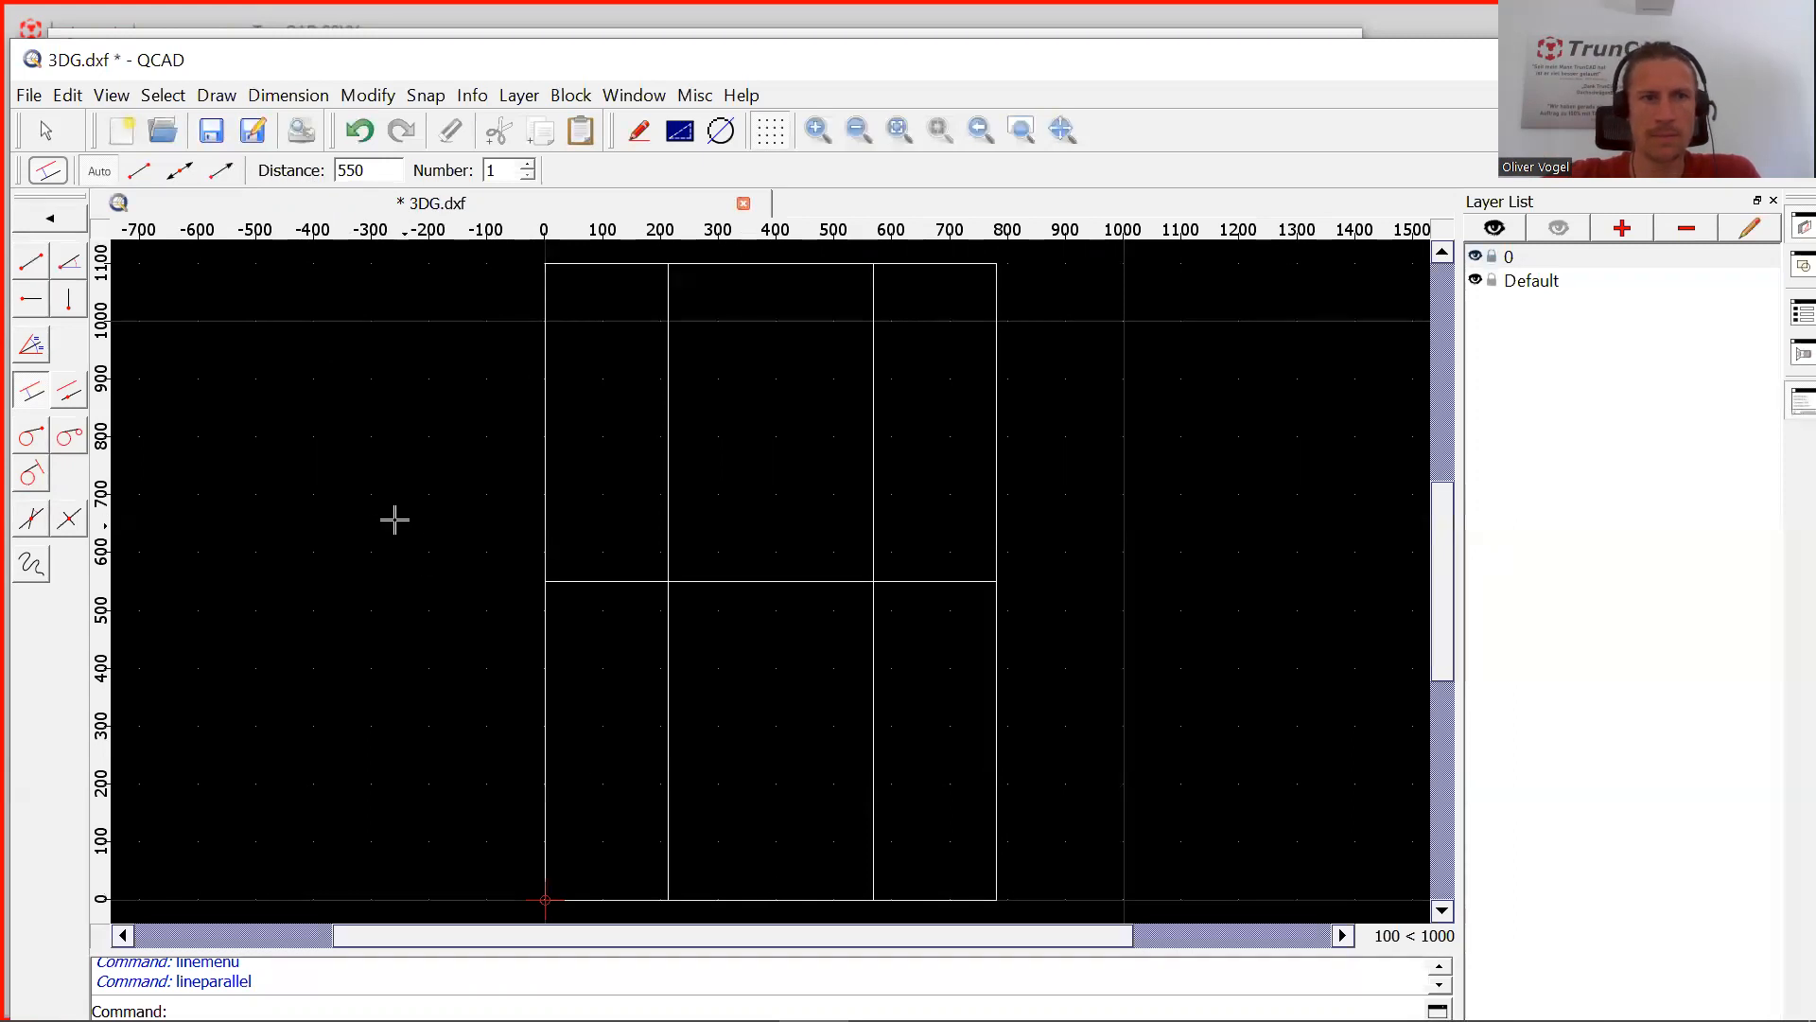
Break out and remove the surplus line segments so the outline keeps only a rectangular notch open at its bottom edge
left_click(49, 220)
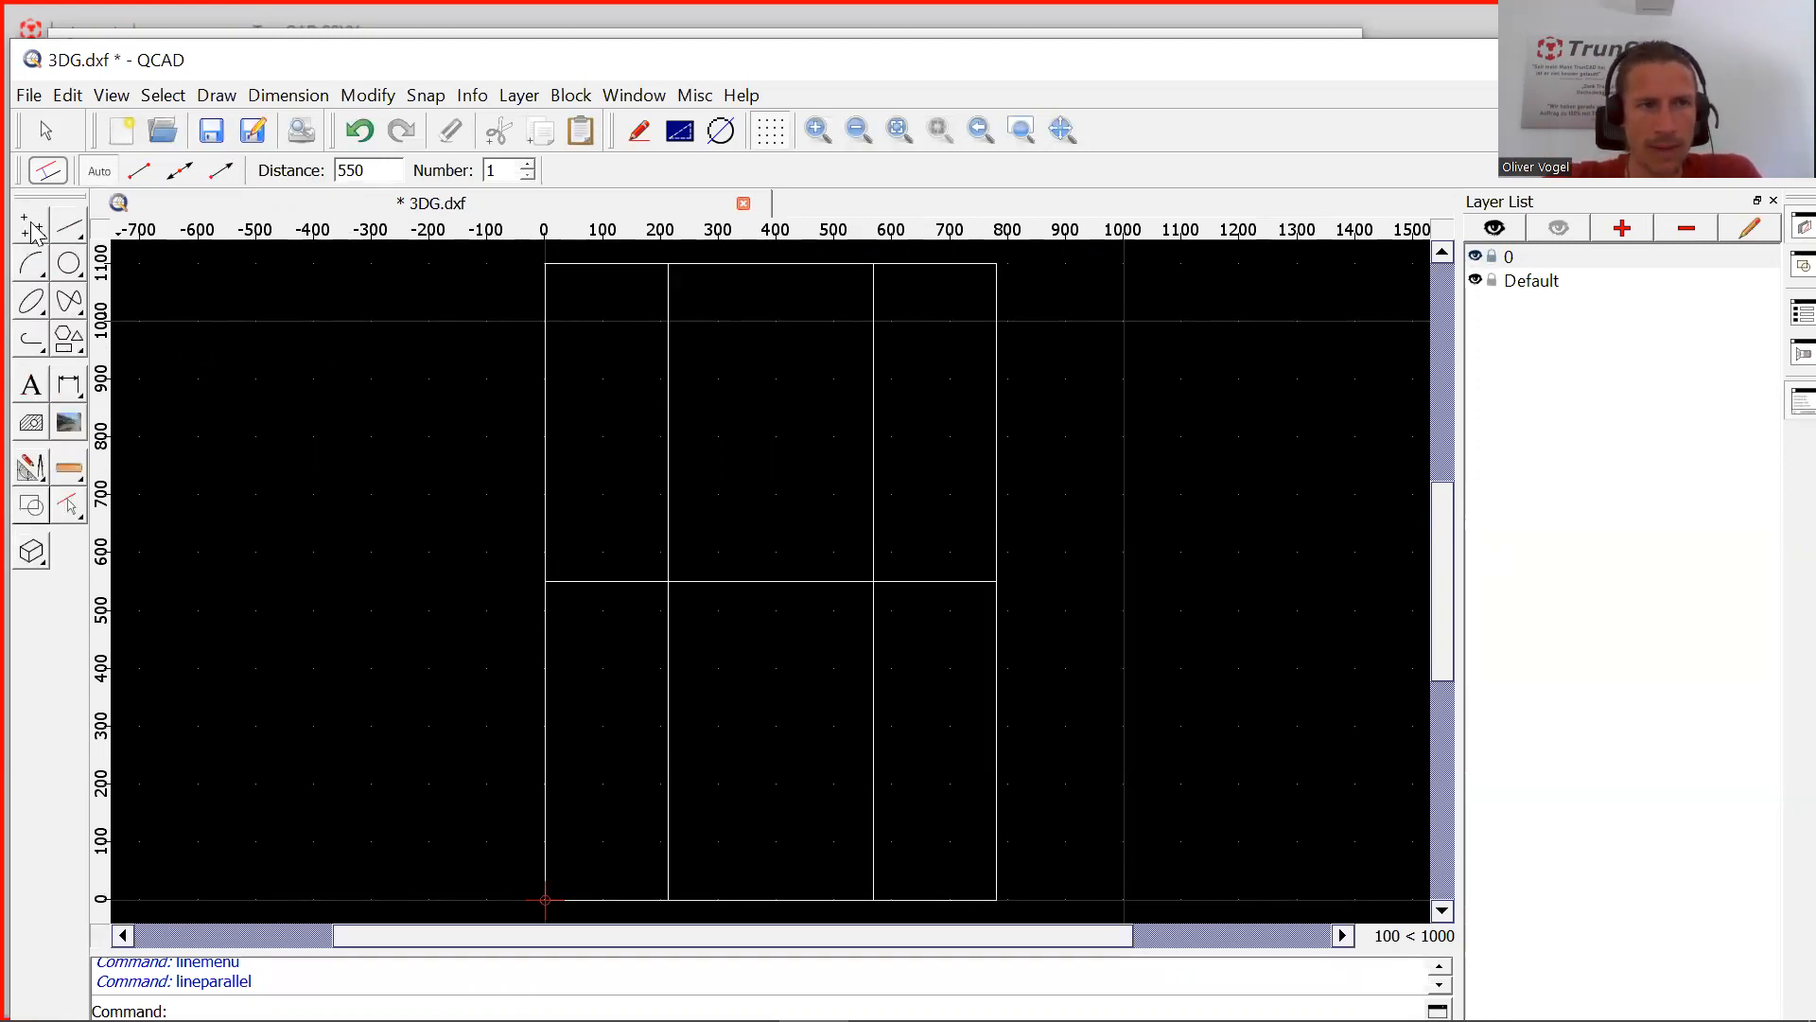
left_click(31, 468)
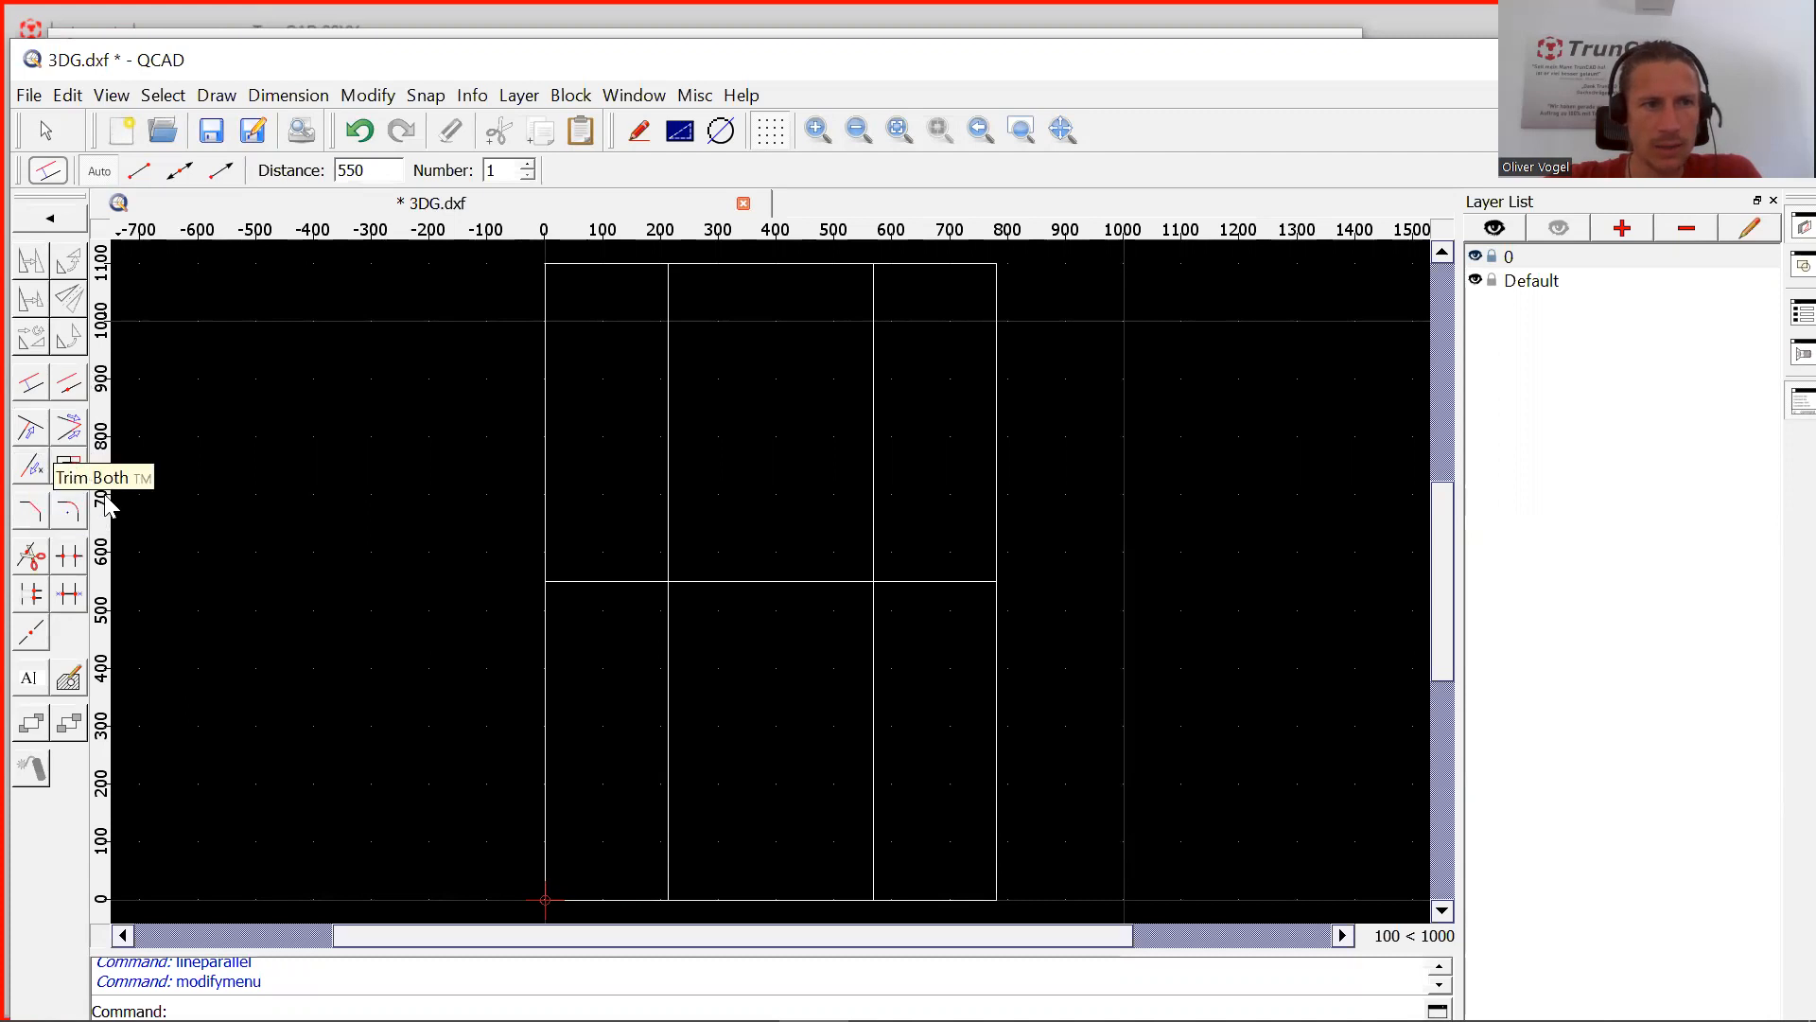
left_click(84, 560)
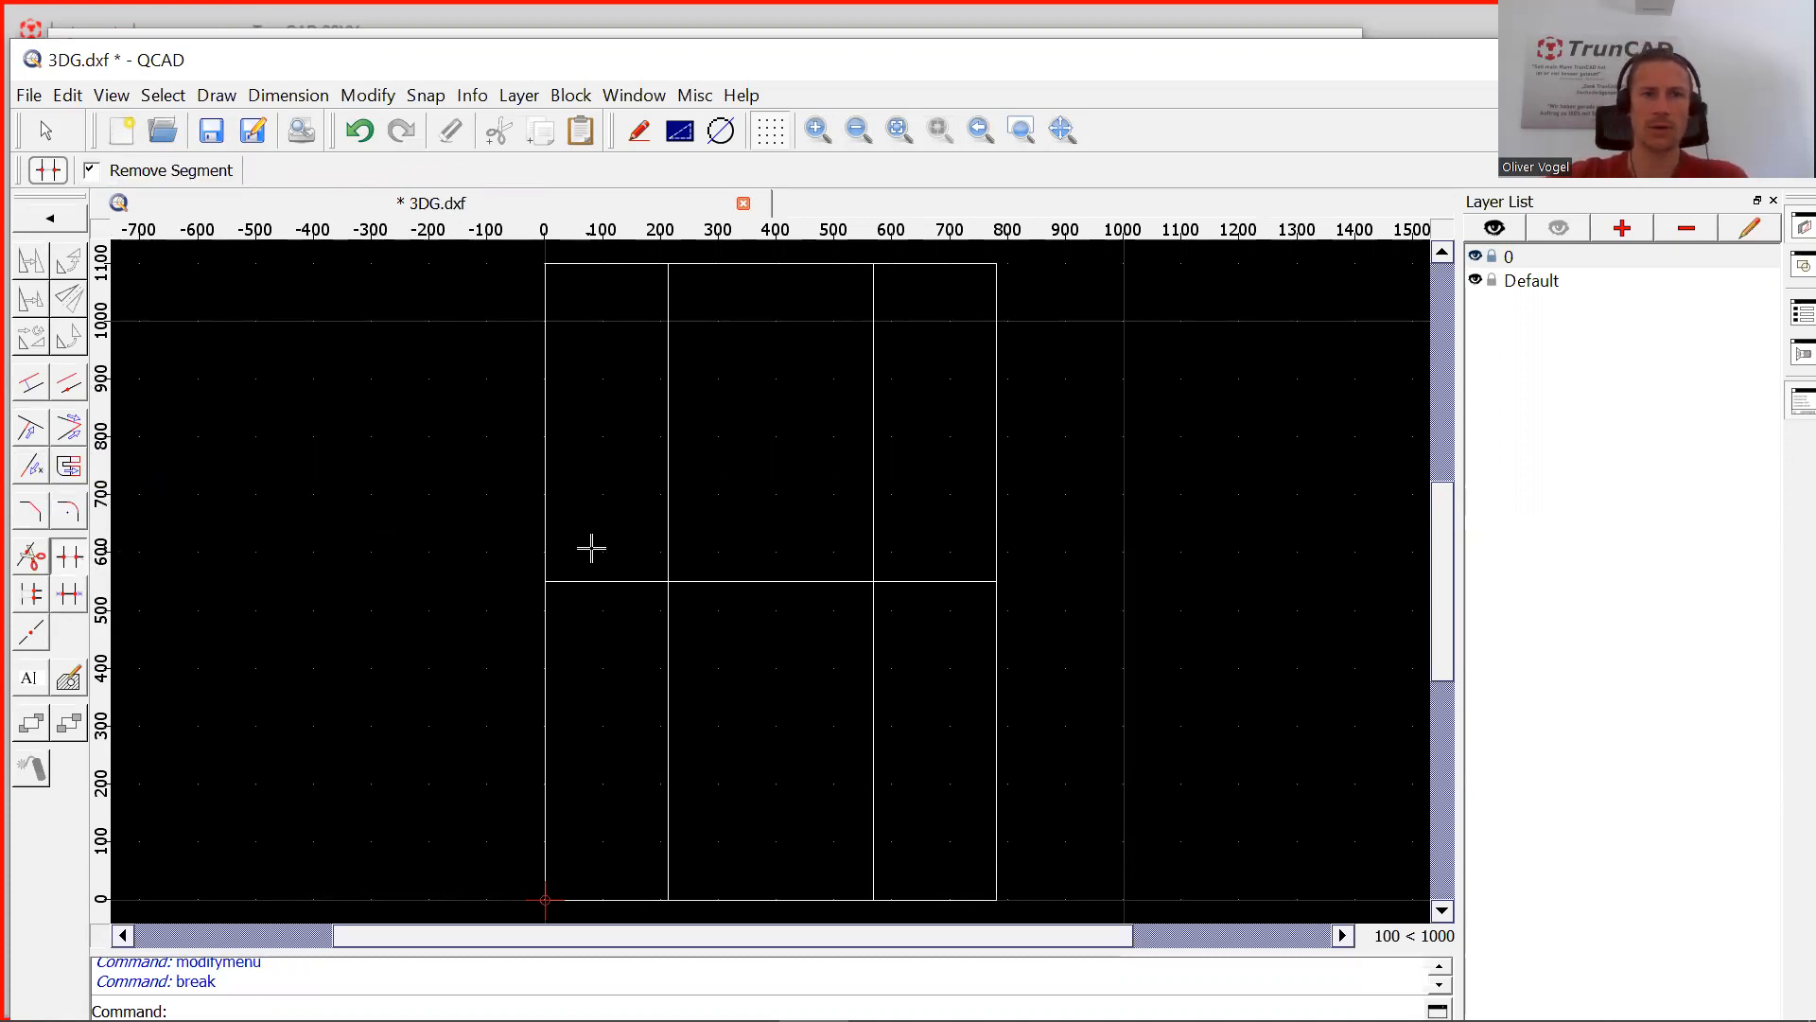
left_click(627, 581)
left_click(663, 489)
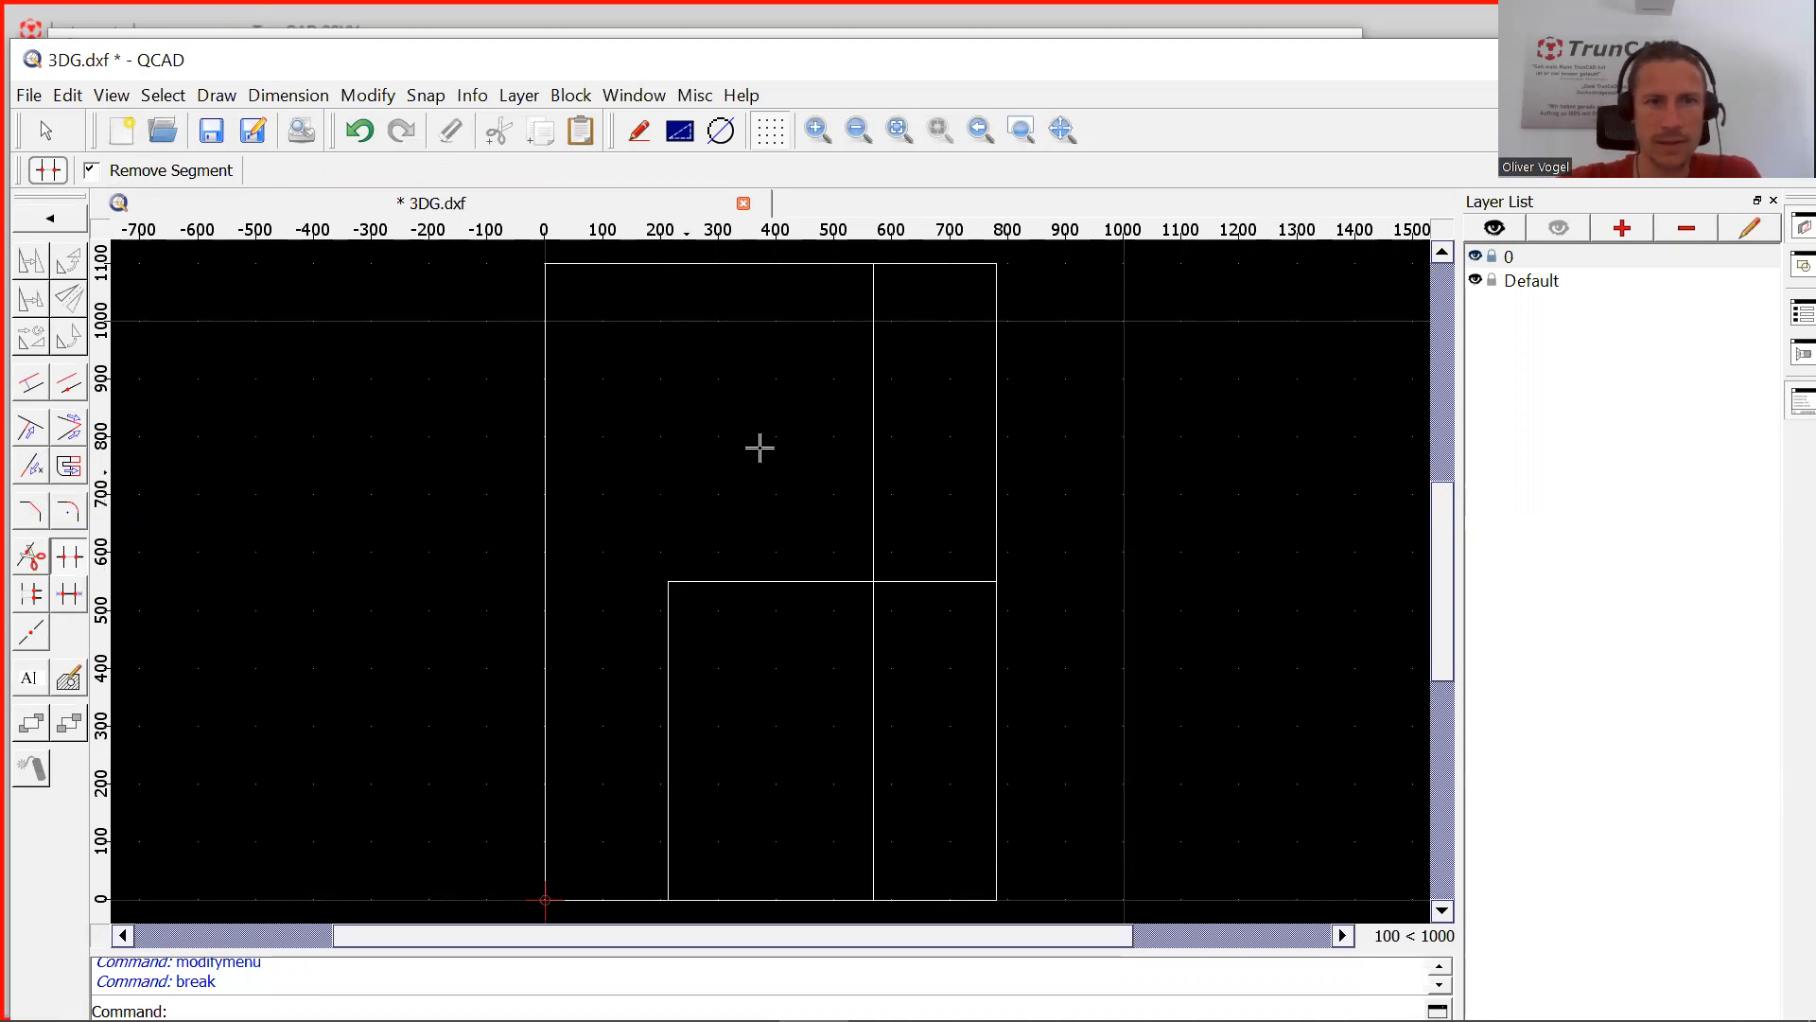
left_click(880, 422)
left_click(943, 581)
left_click(761, 899)
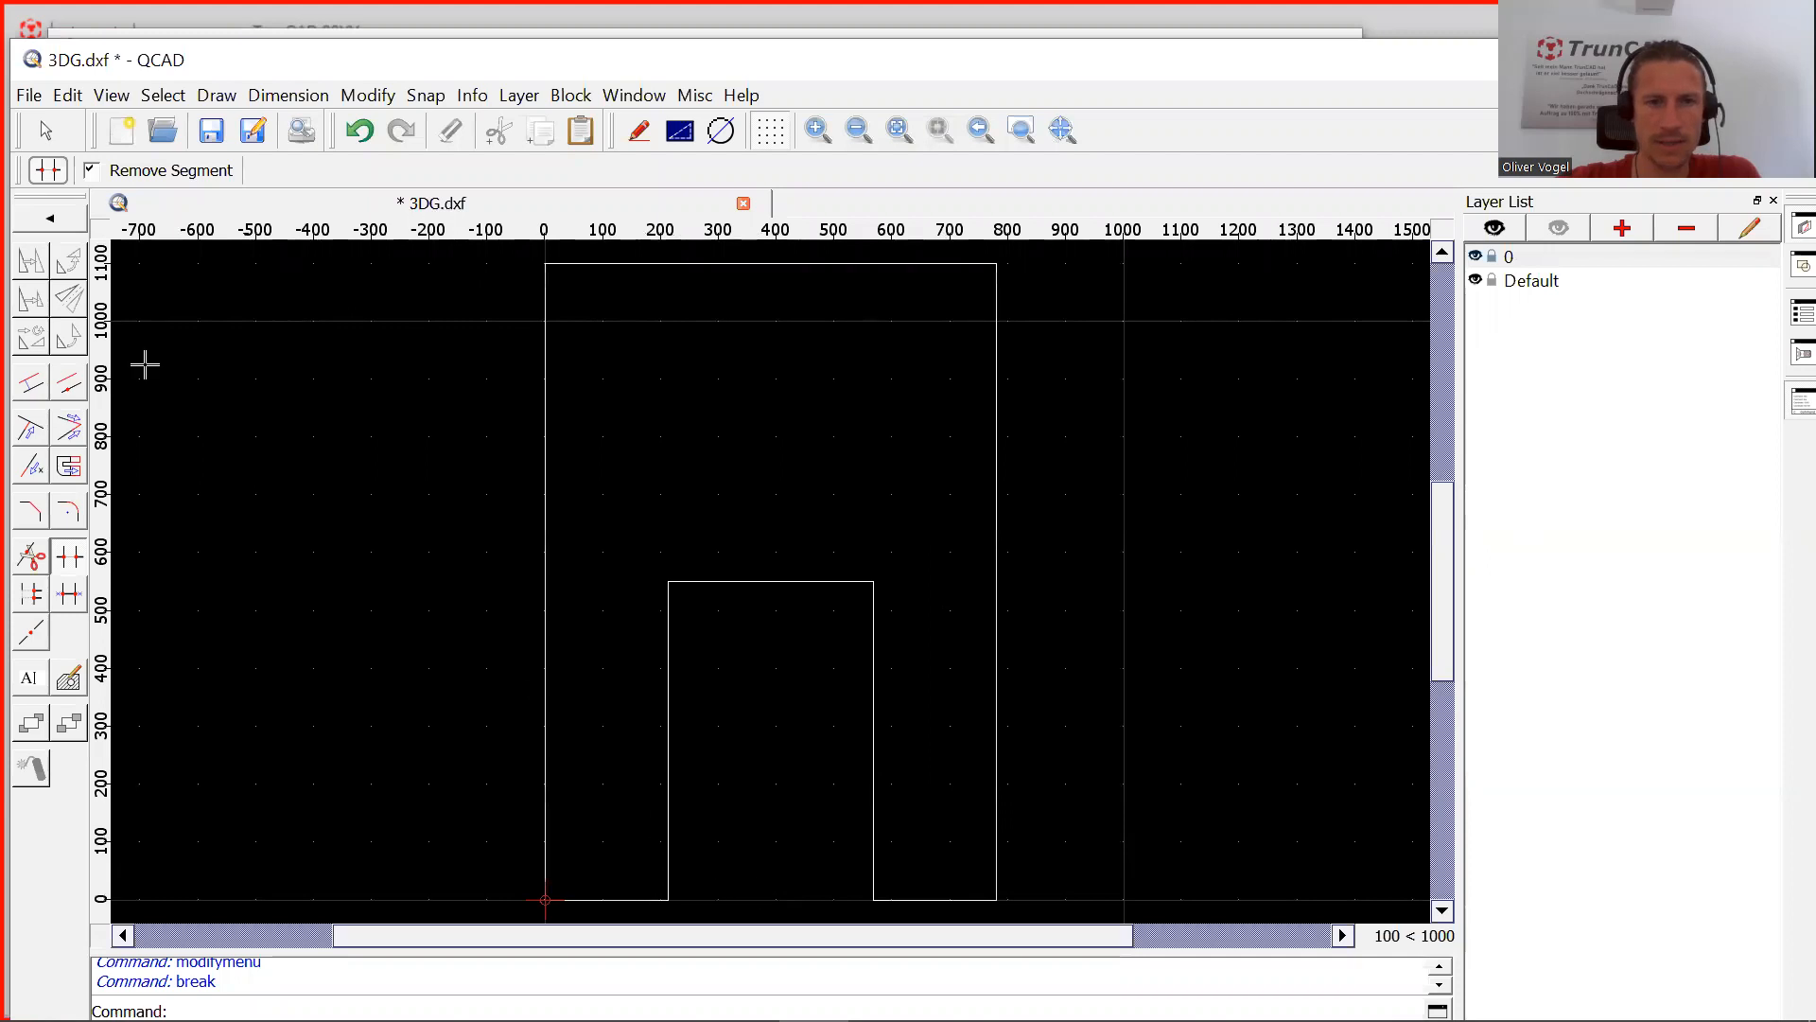
Join the notched outline's segments into one polyline with a tolerance of 0.001 and save the 3DG.dxf drawing
left_click(51, 223)
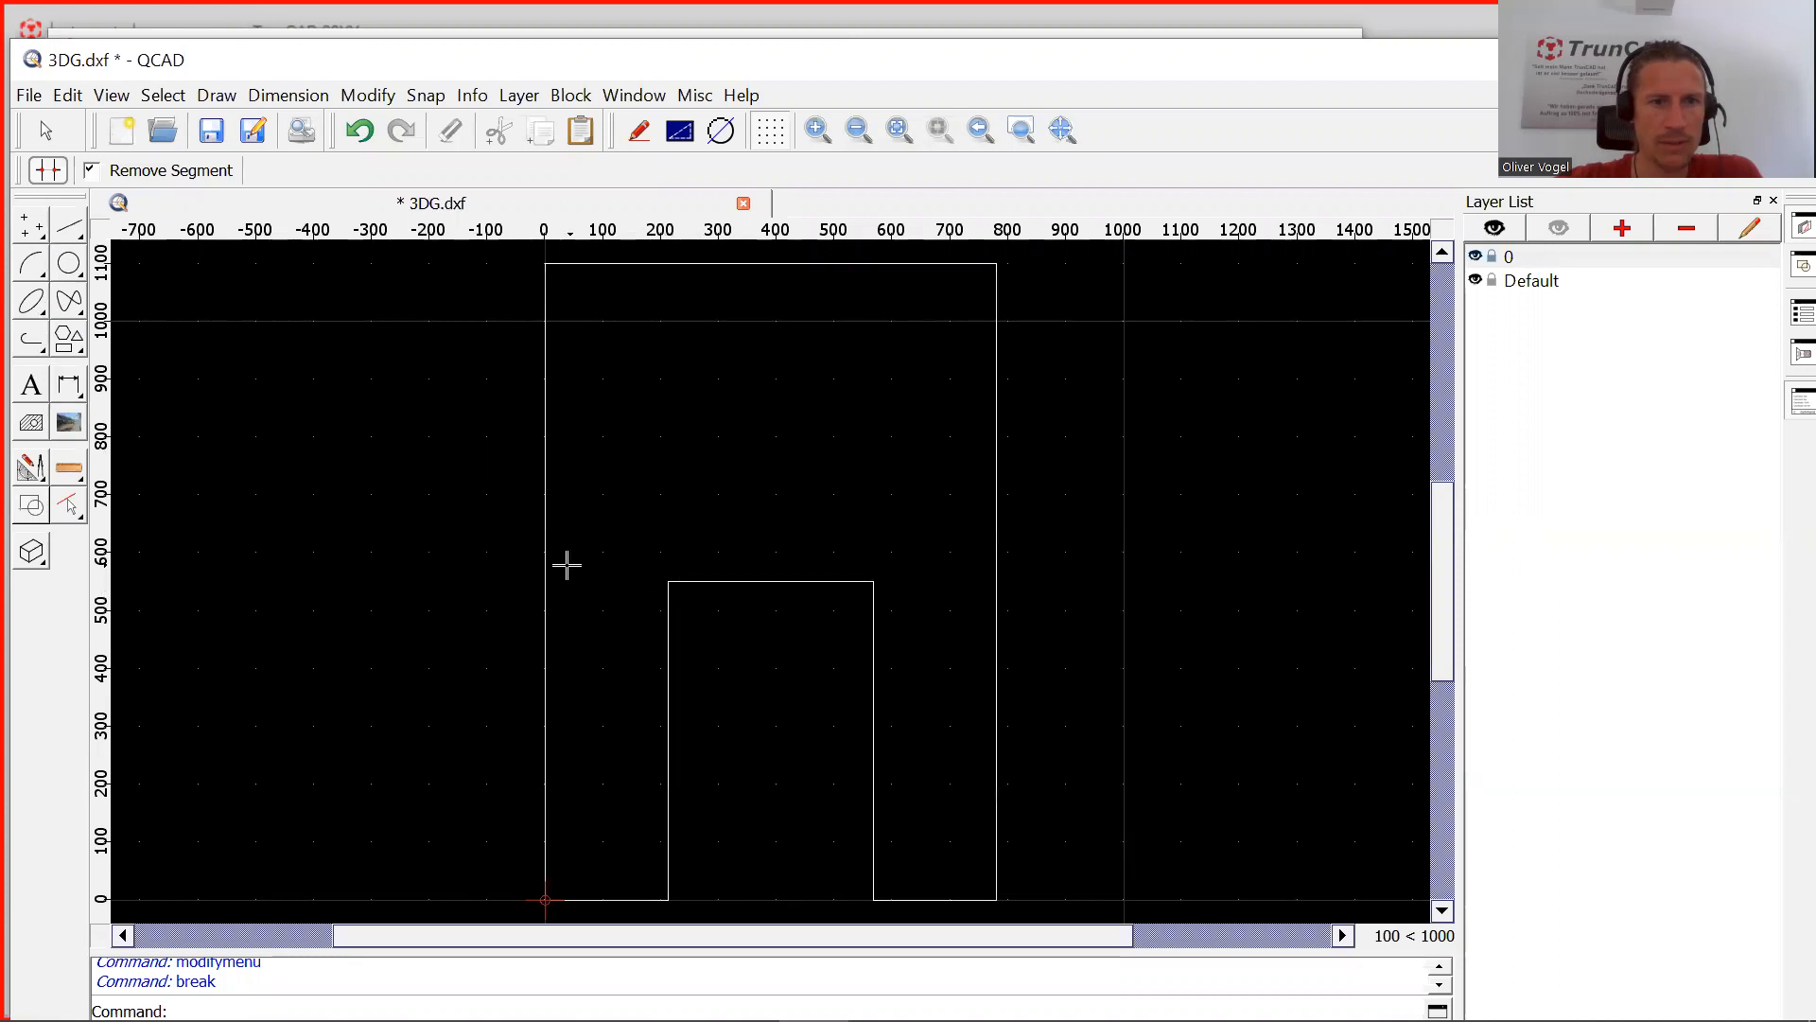
left_click(31, 341)
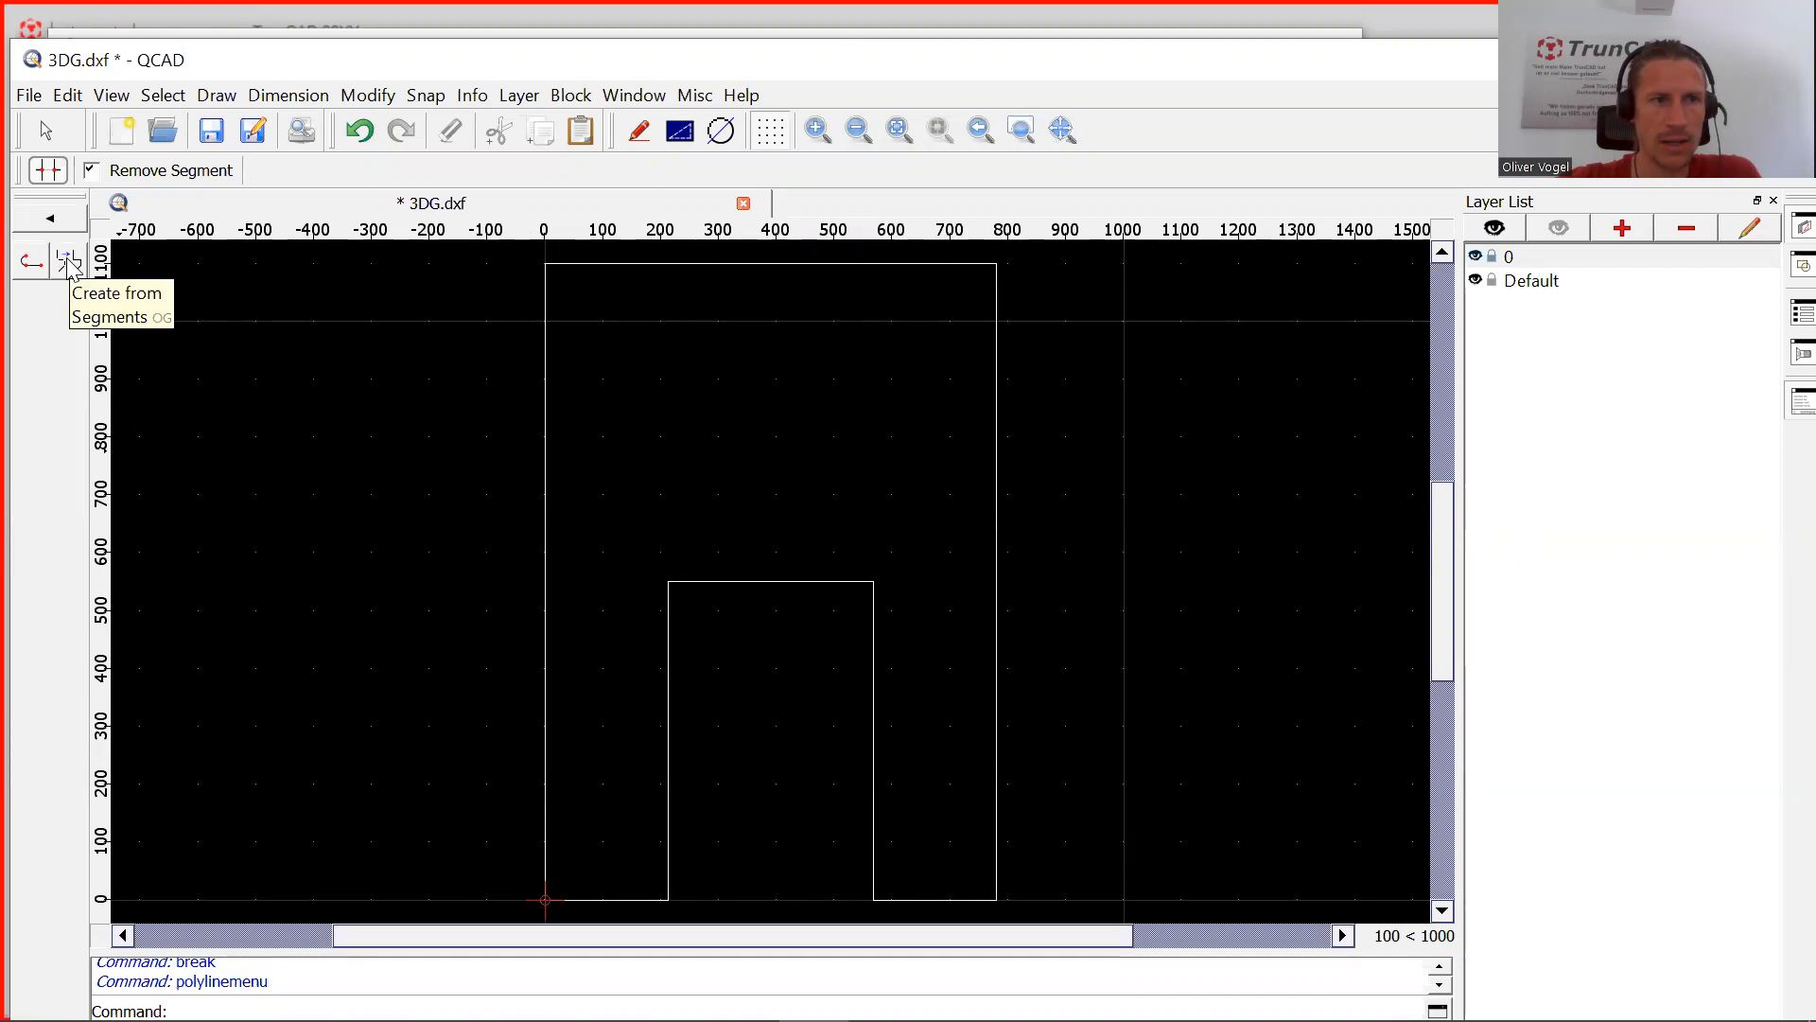
left_click(50, 218)
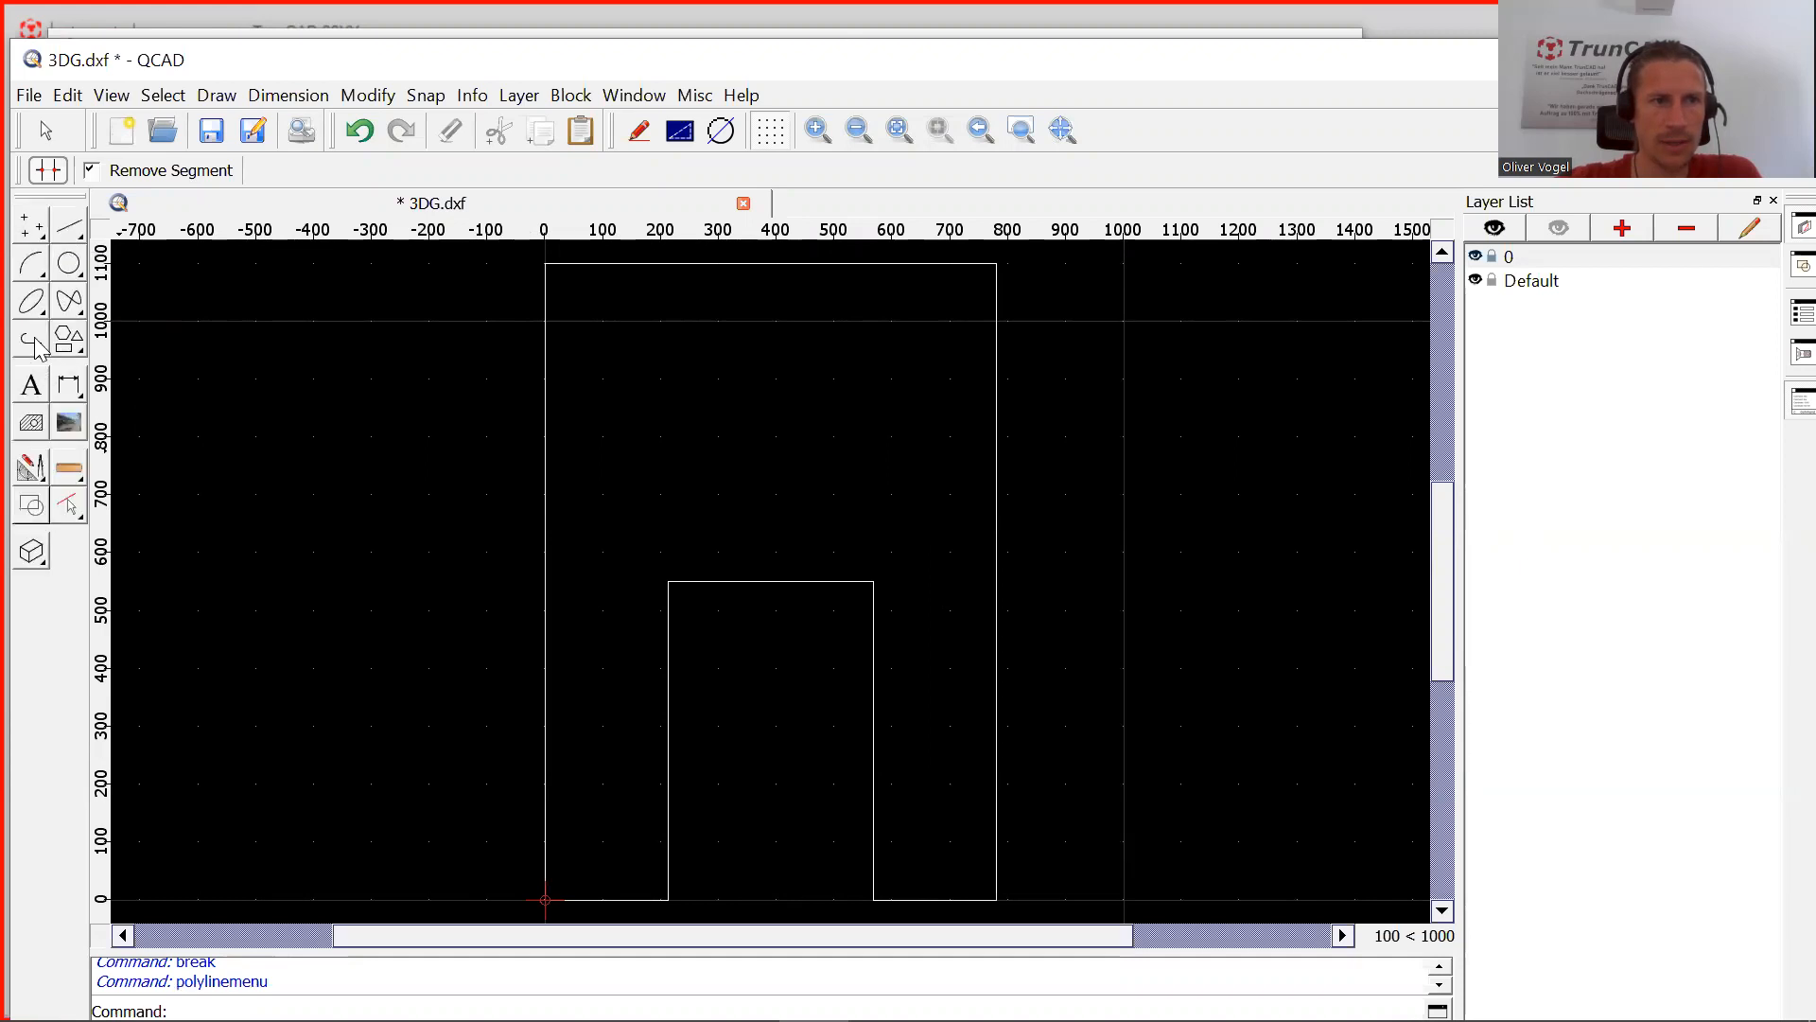
left_click(36, 344)
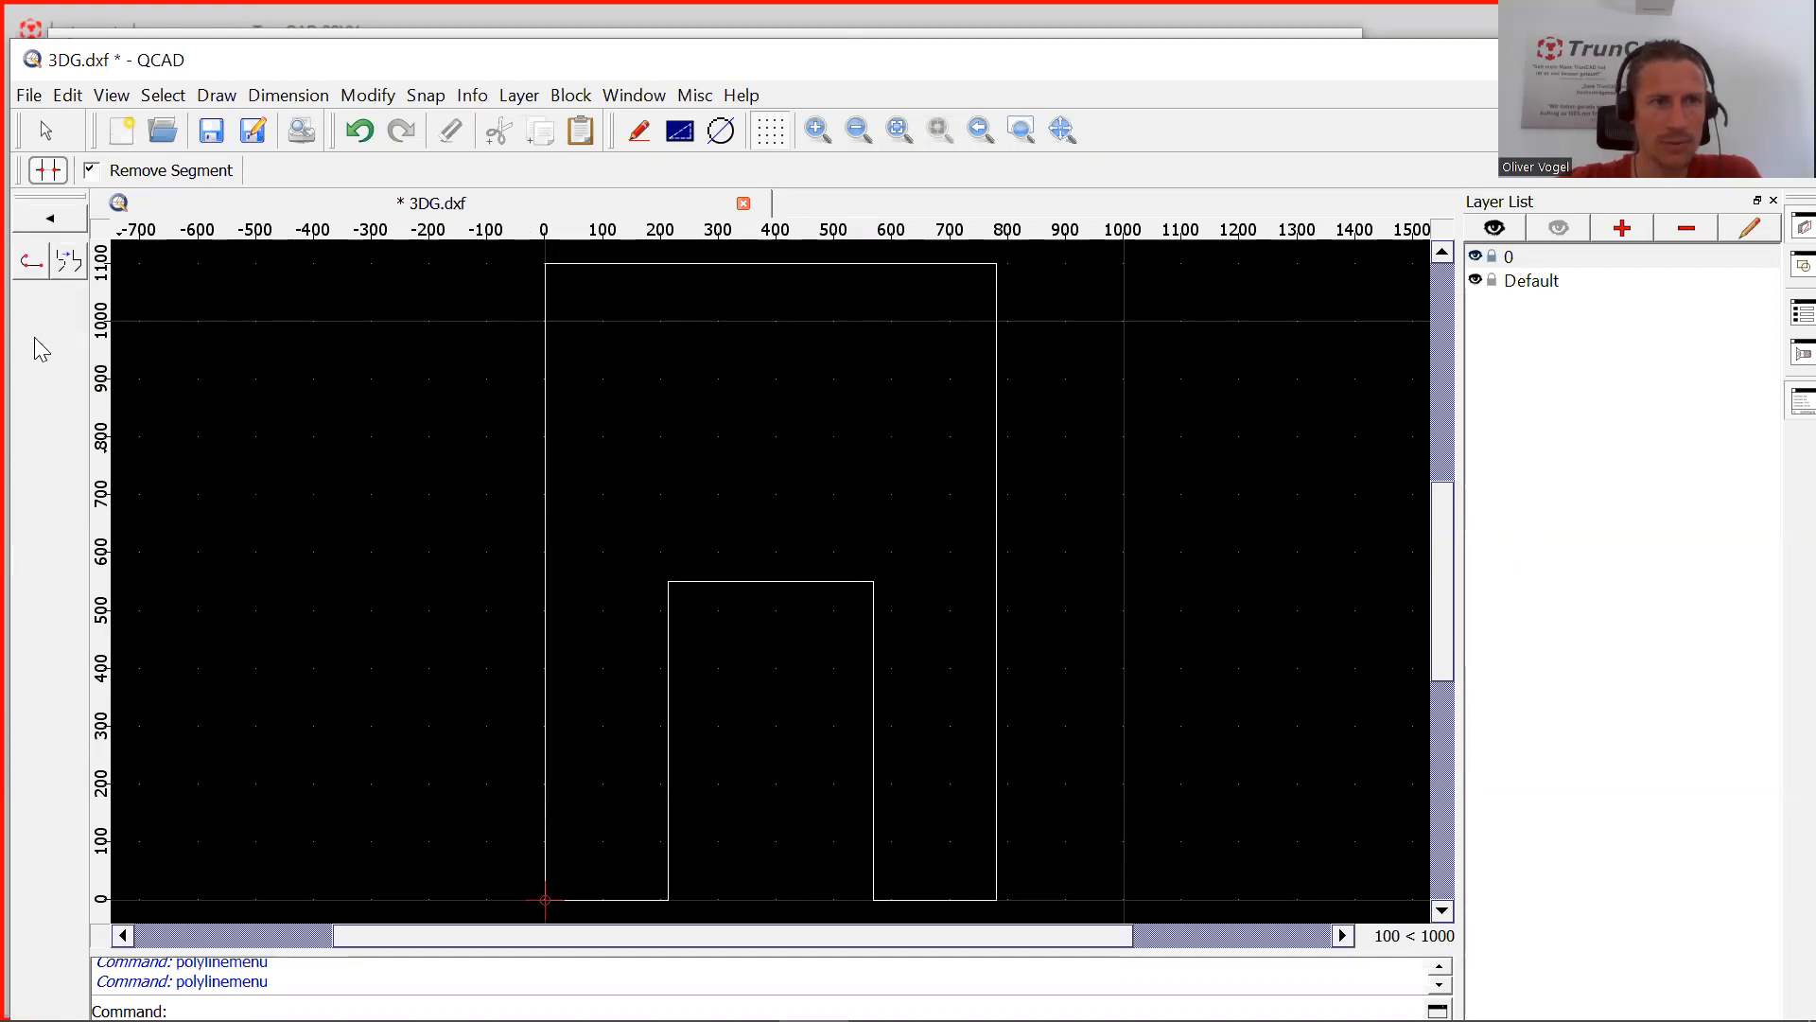
left_click(74, 266)
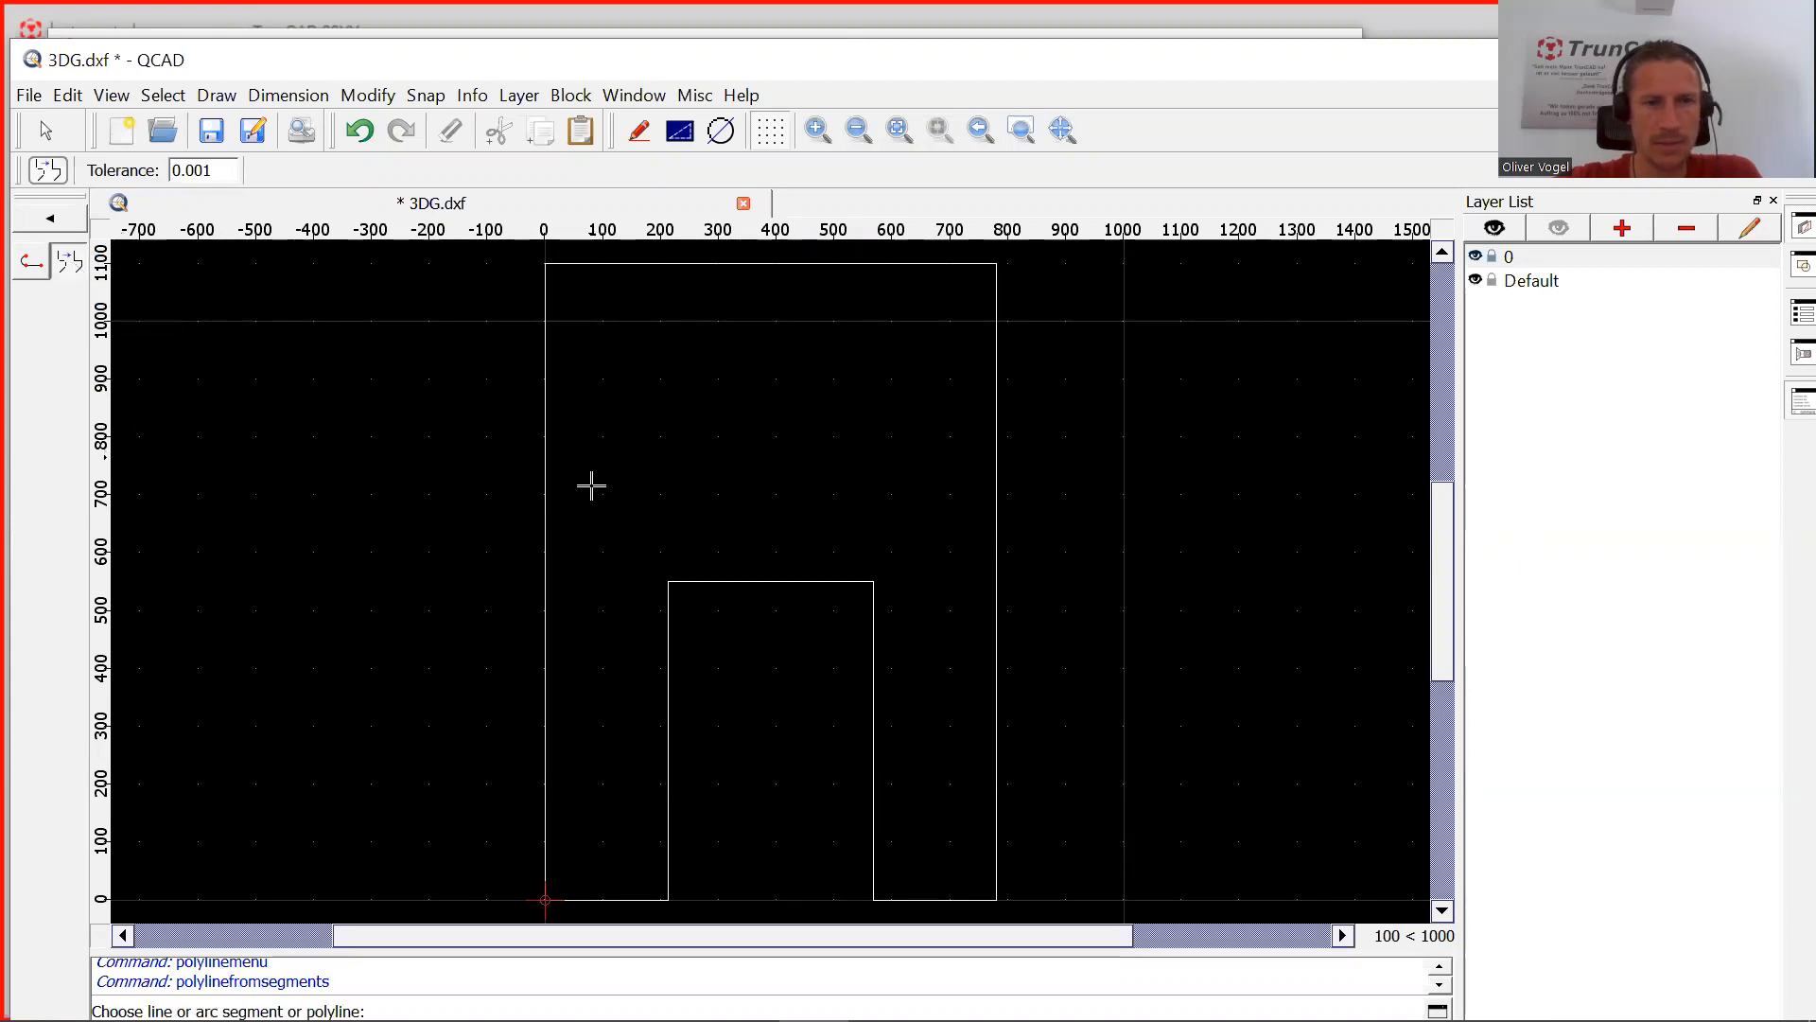
left_click(549, 575)
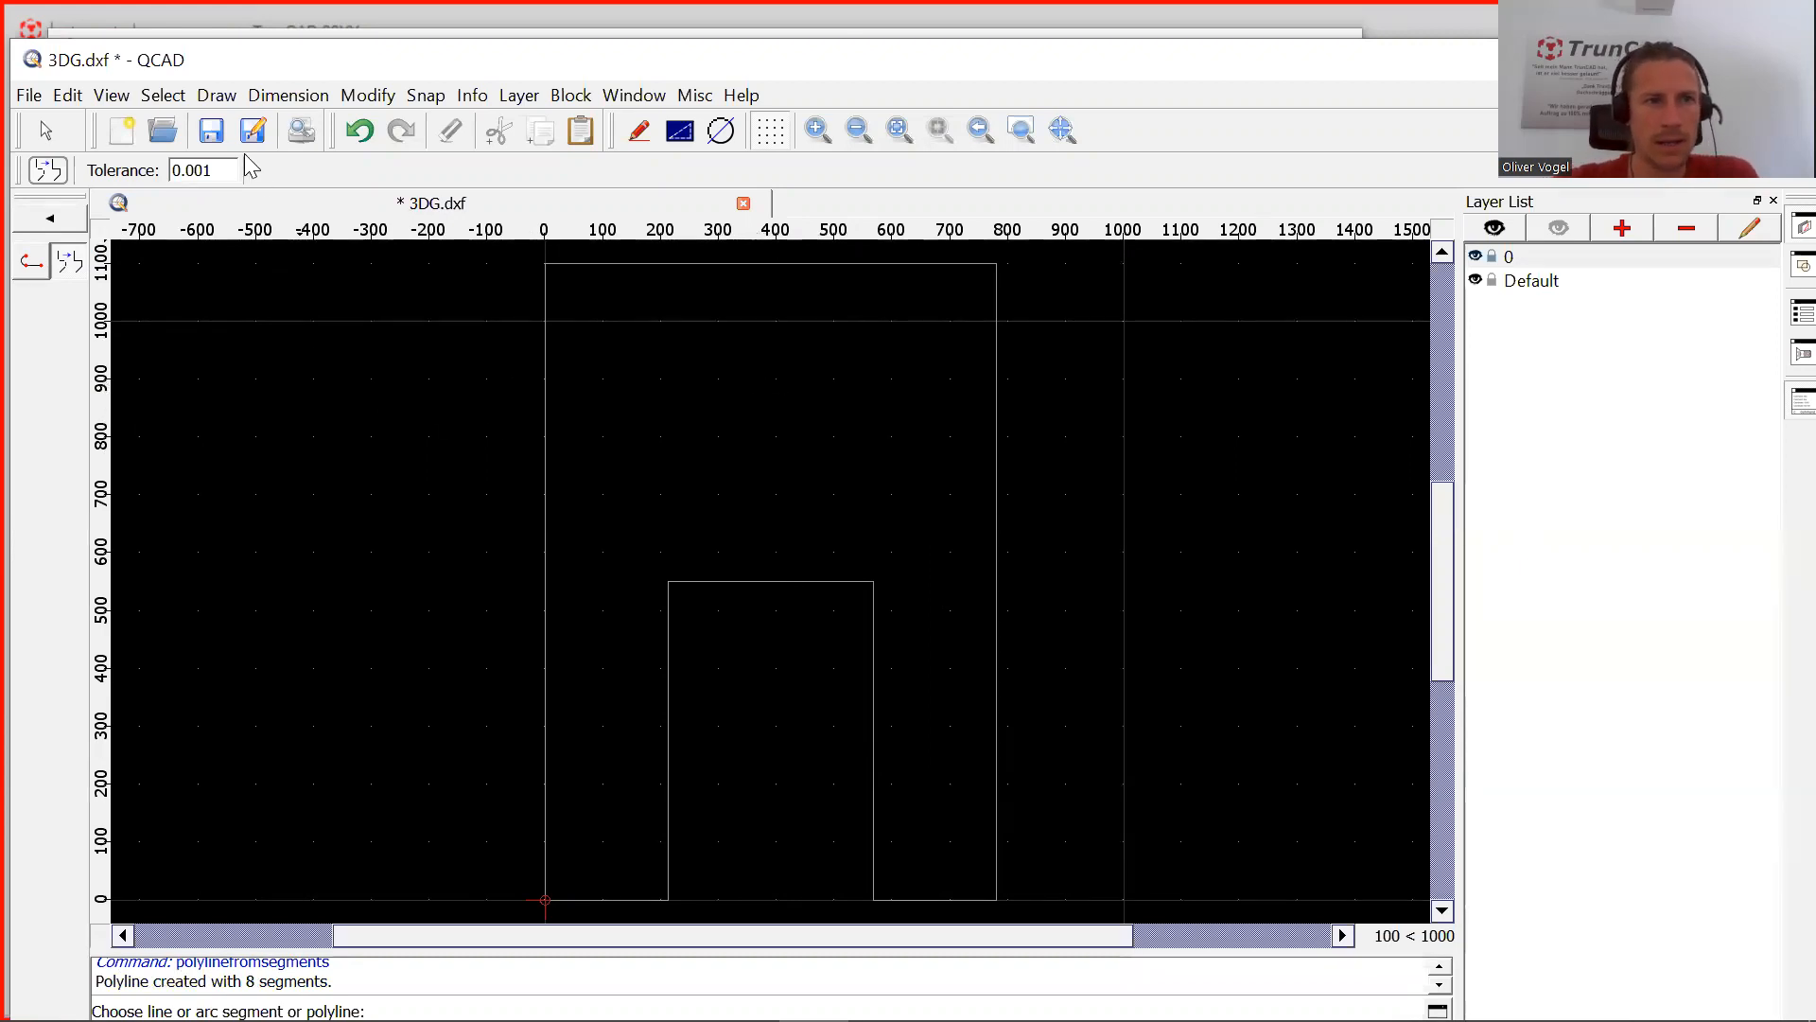
left_click(212, 132)
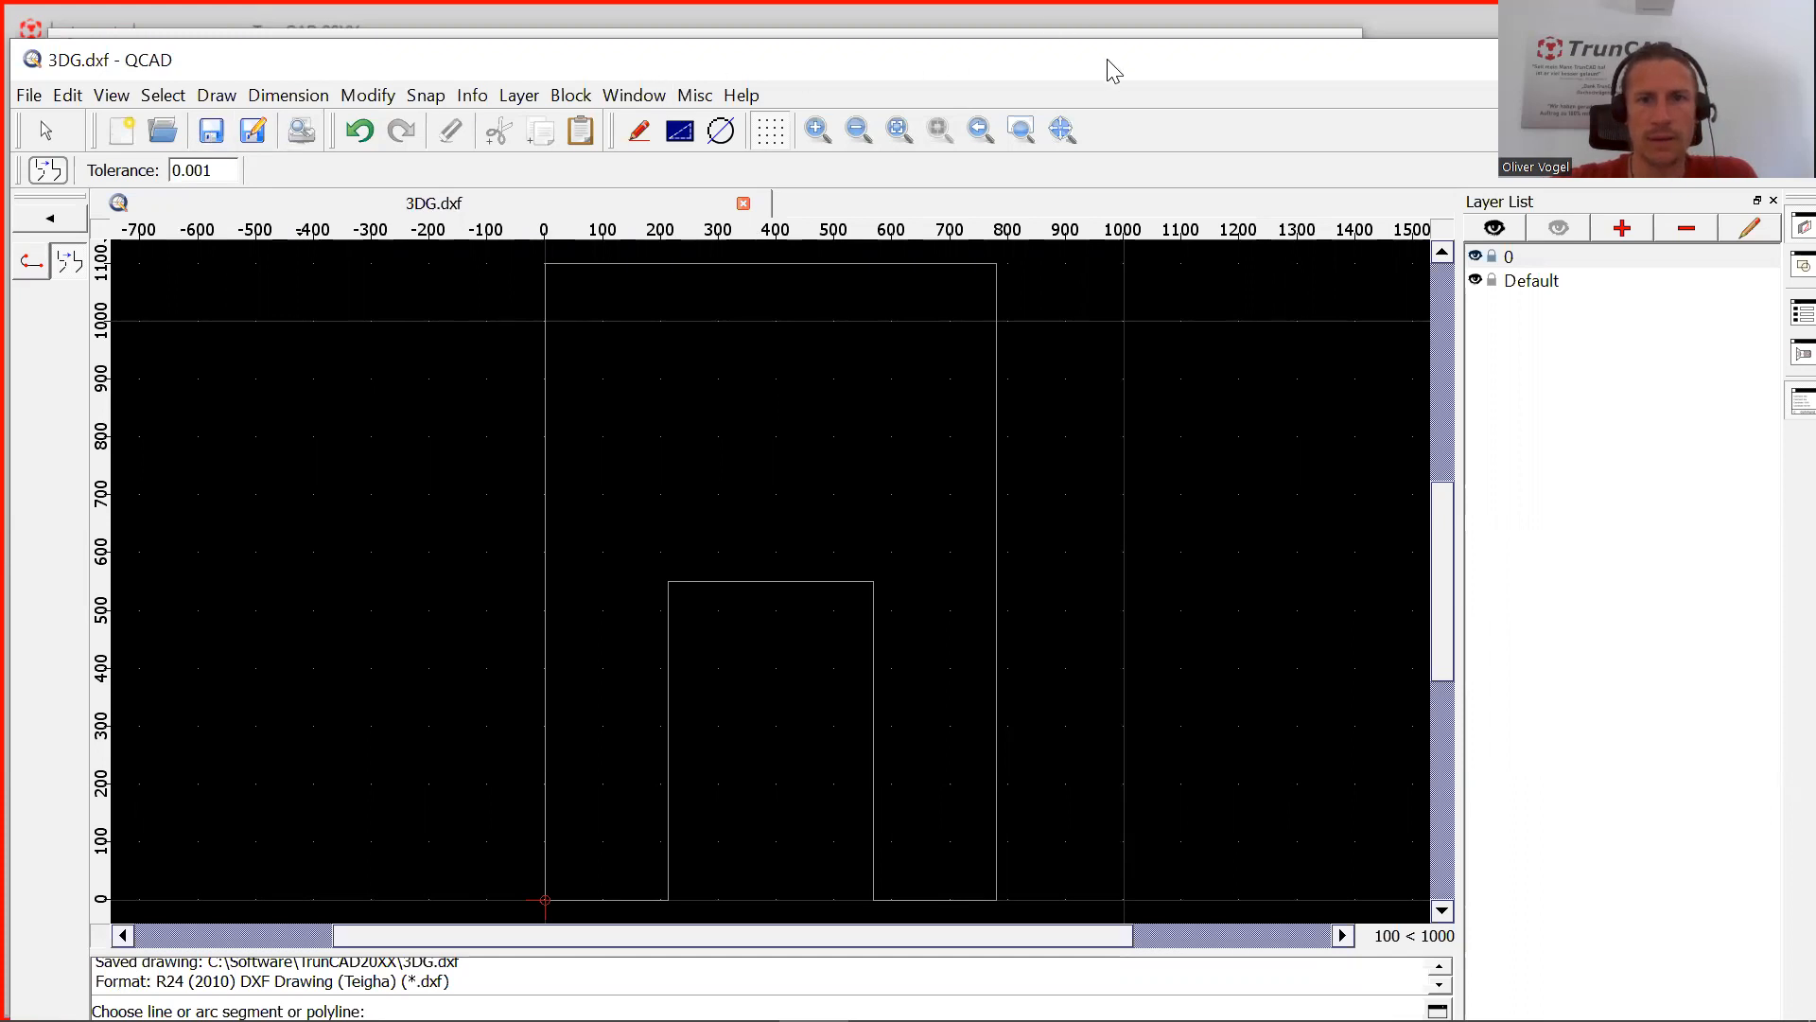
Switch back to TrunCAD, import the edited 3DG.DXF contour into the SideRight panel and close its editor
left_click_drag(1107, 58, 816, 238)
left_click(1503, 239)
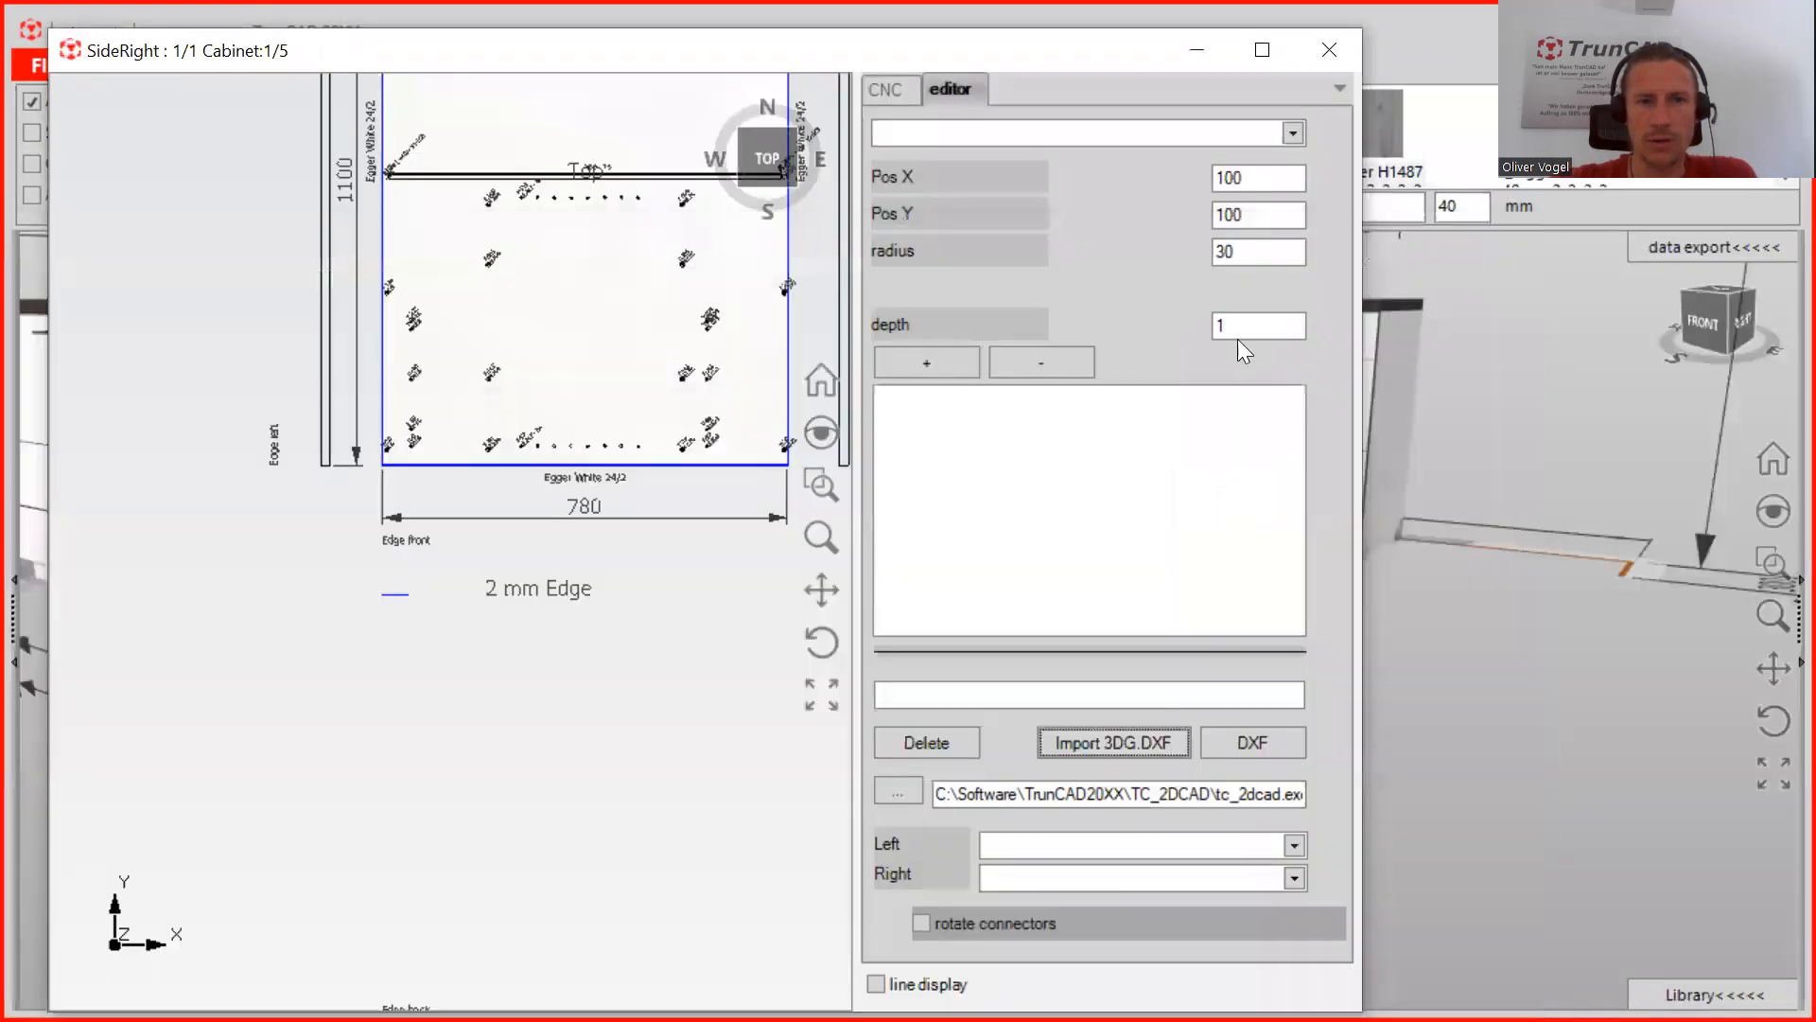
left_click(1128, 747)
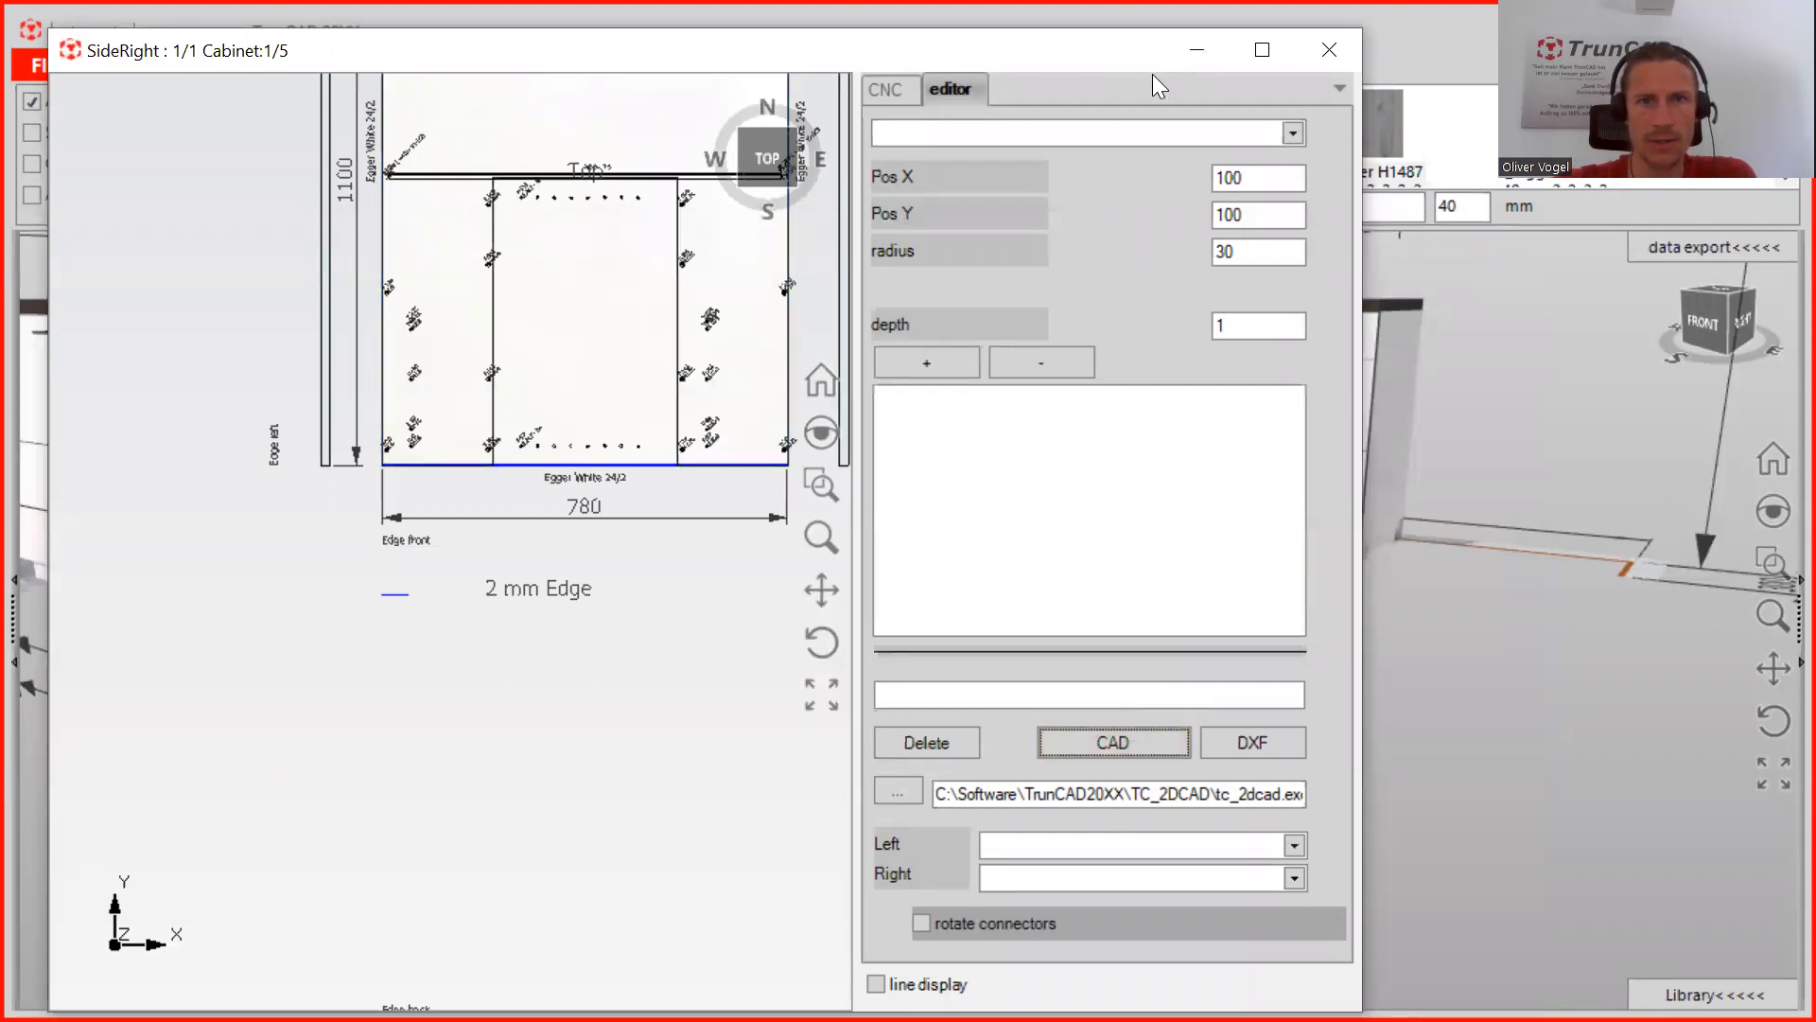
left_click(1328, 50)
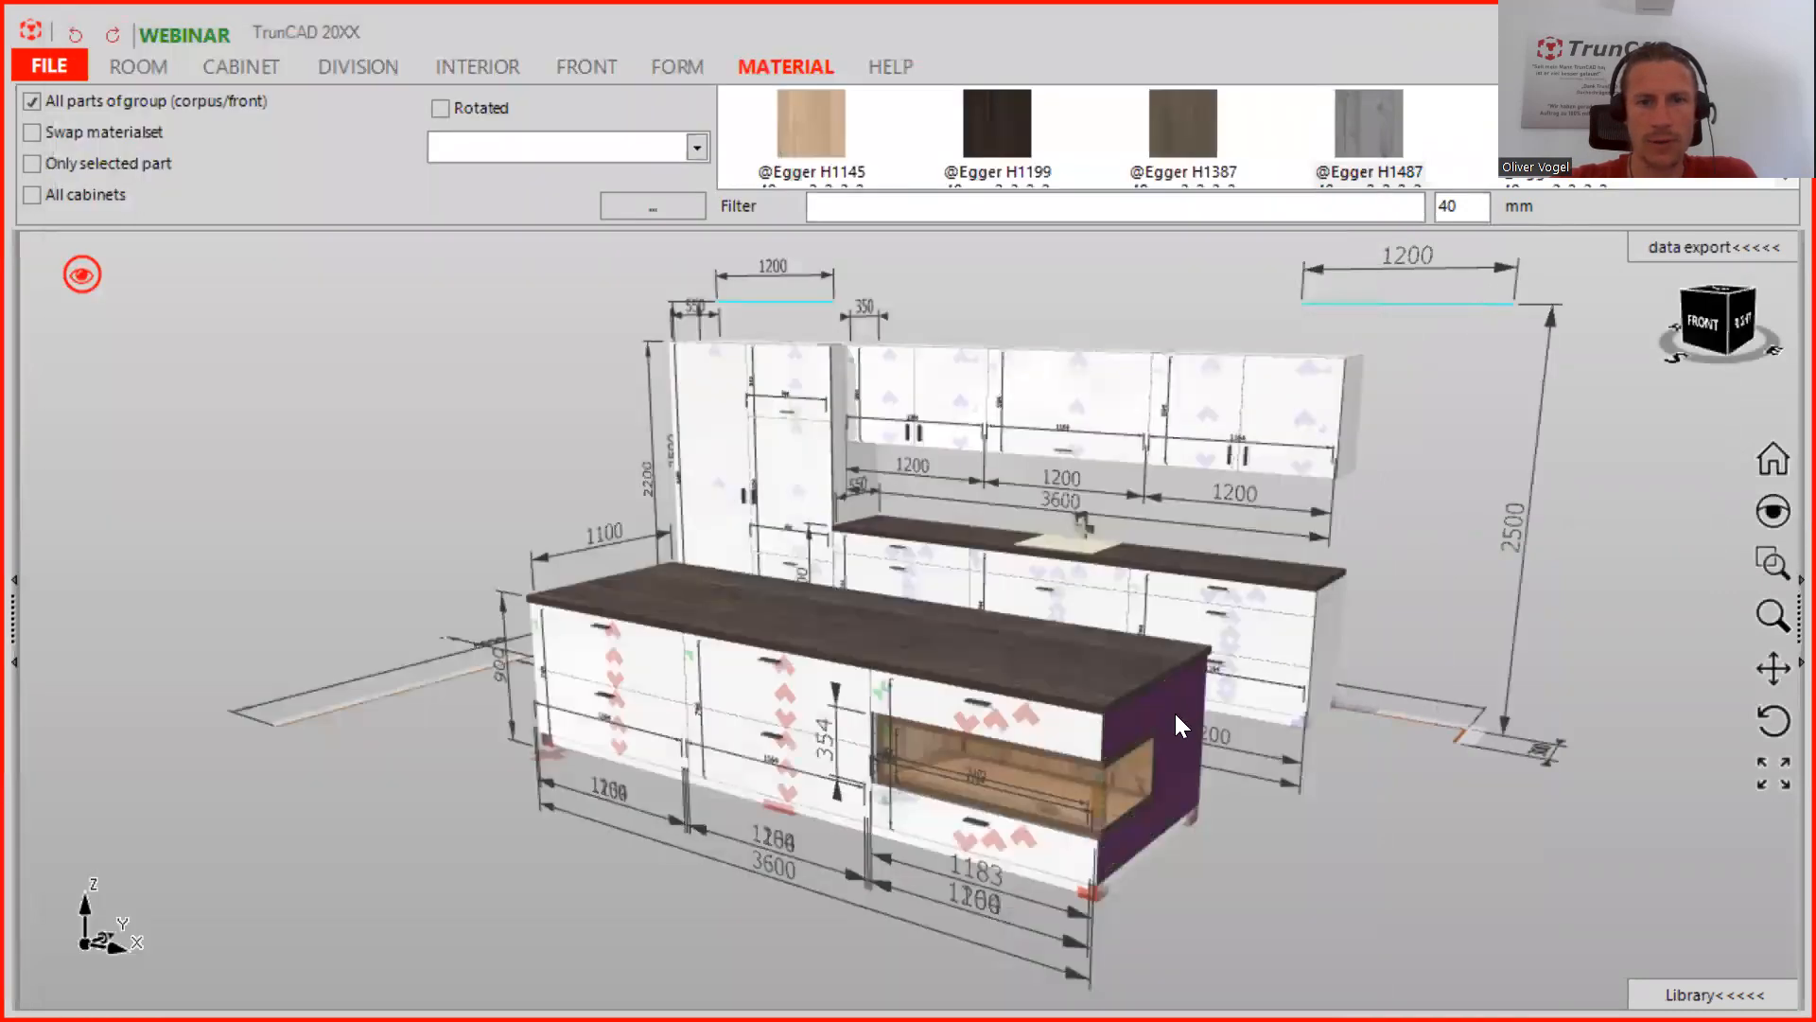
Measure the offset between the lower drawer front's outer corner and the open cabinet's front corner at the island's end
scroll(1073, 818, "up", 3)
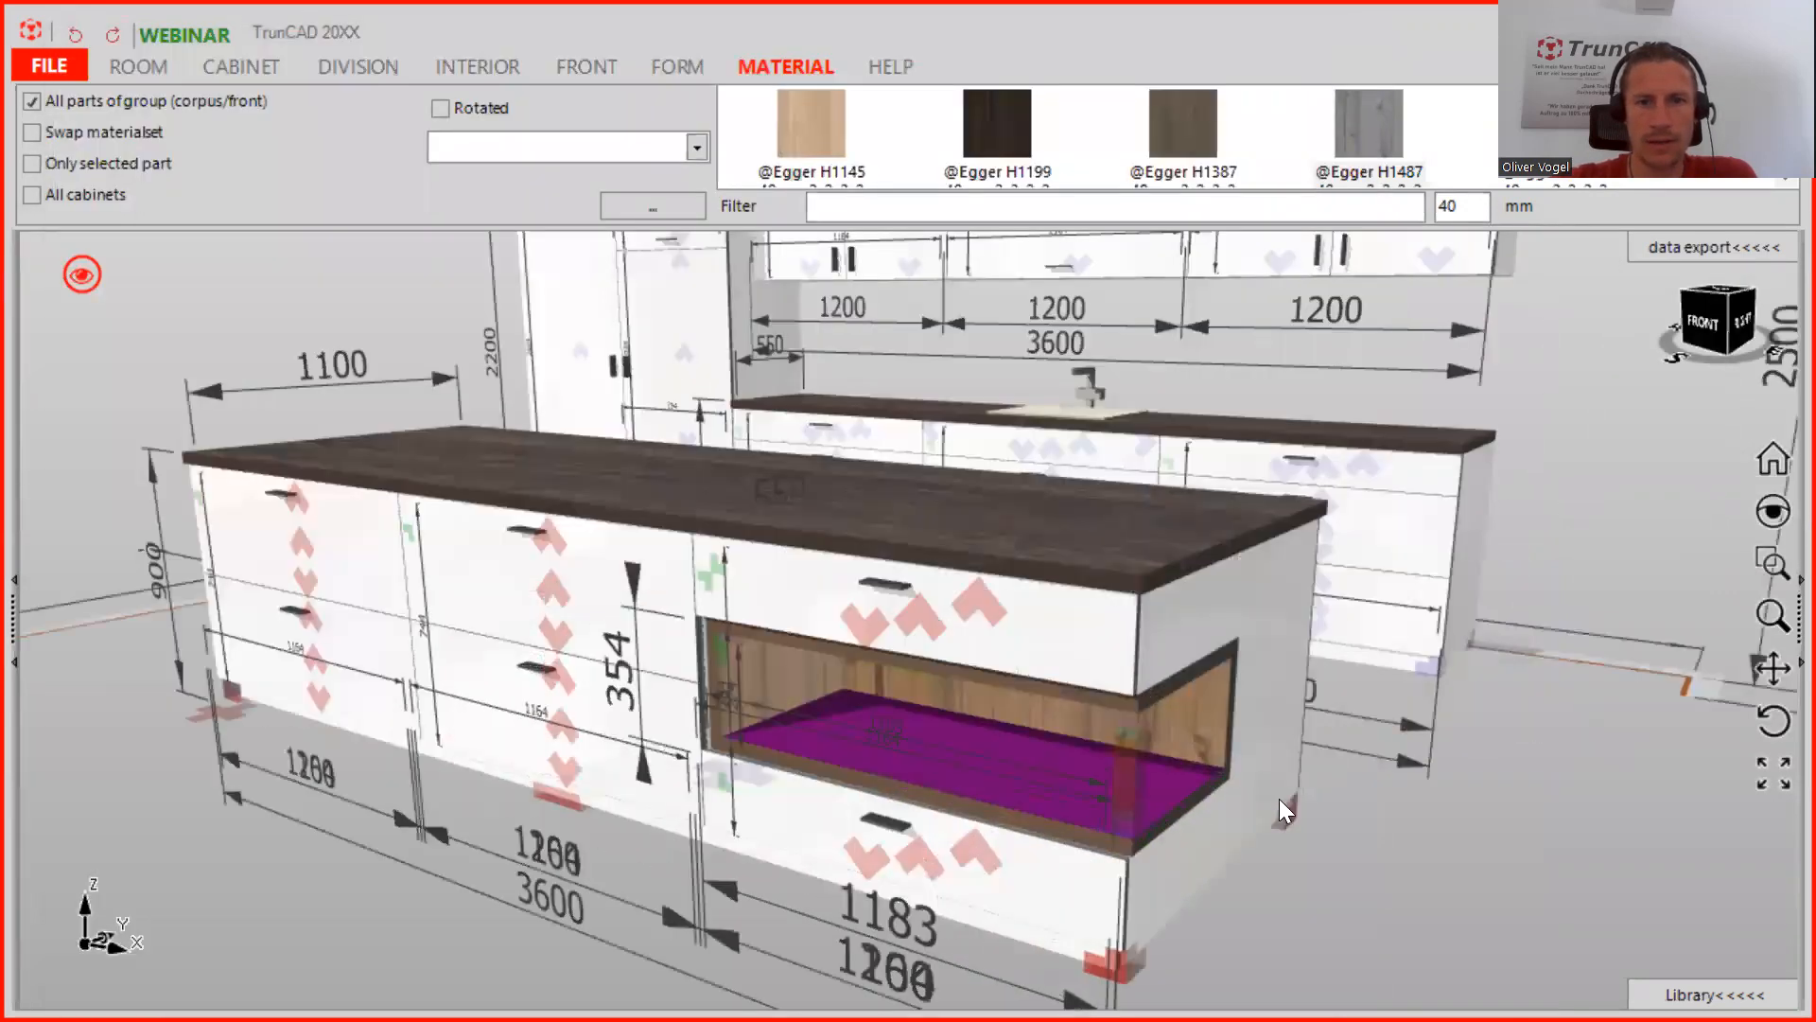
scroll(1279, 799, "up", 2)
middle_click_drag(1250, 804, 1169, 795)
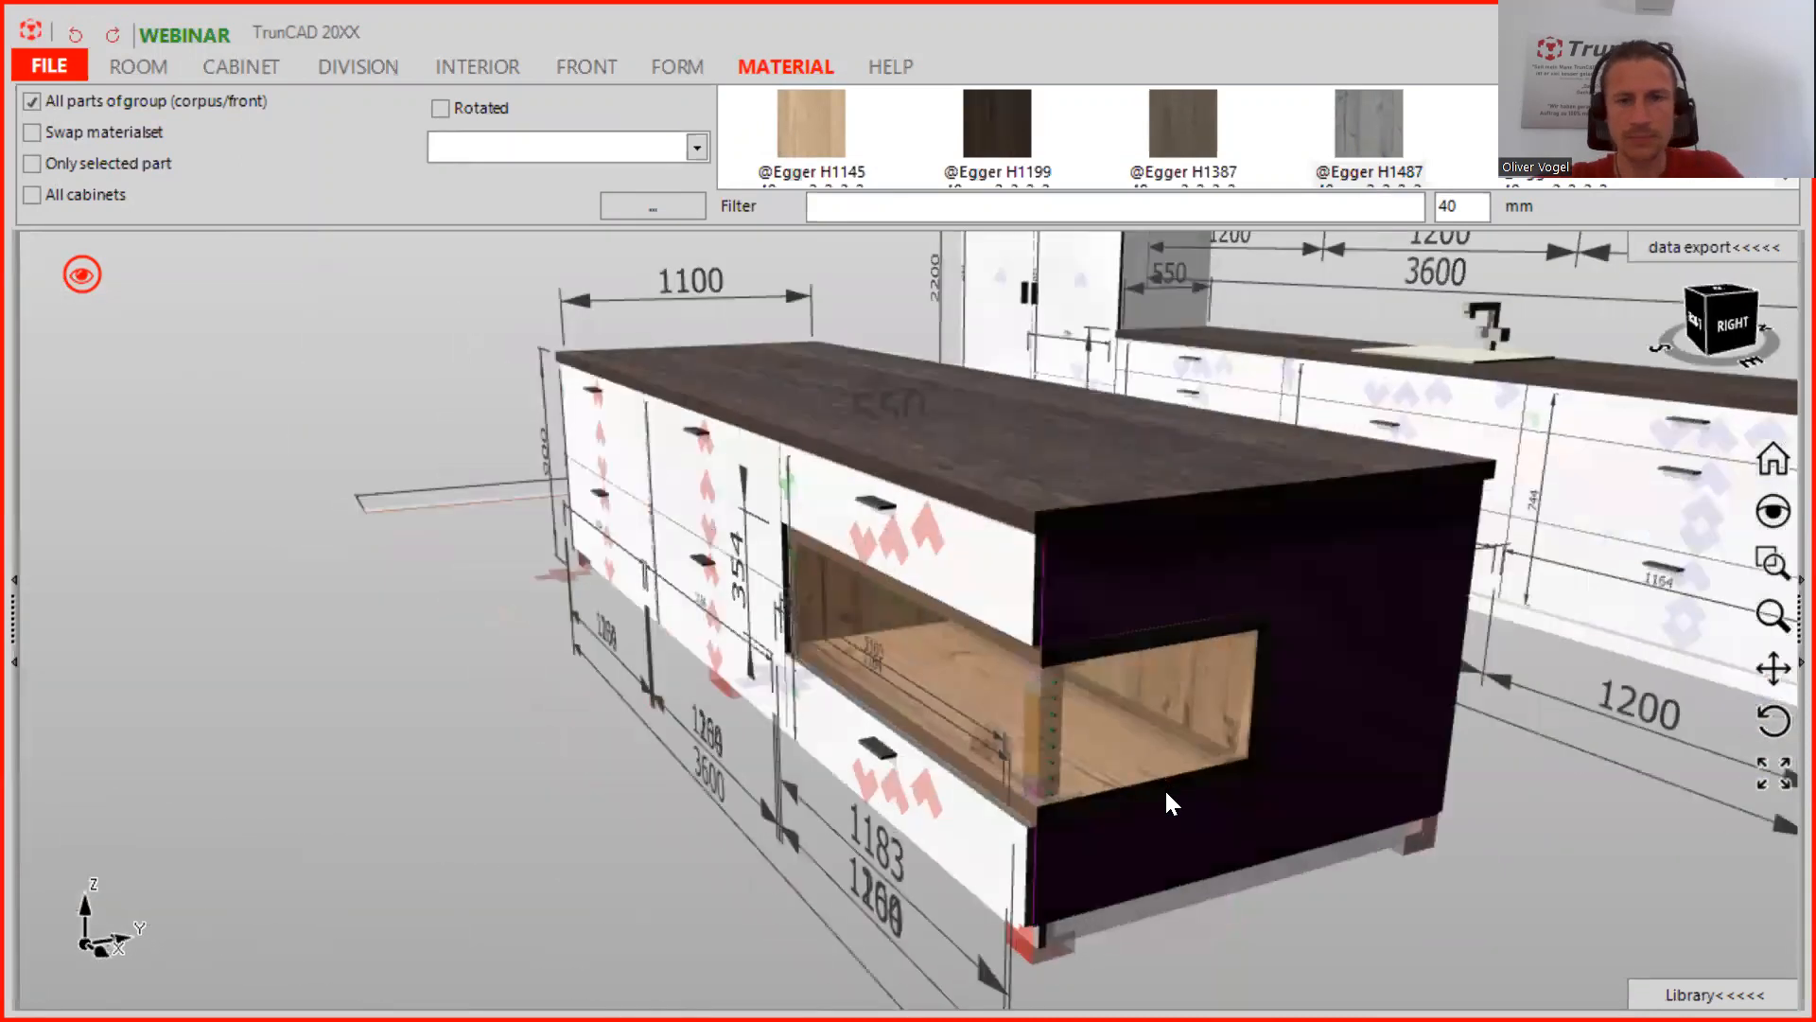
scroll(1053, 787, "up", 5)
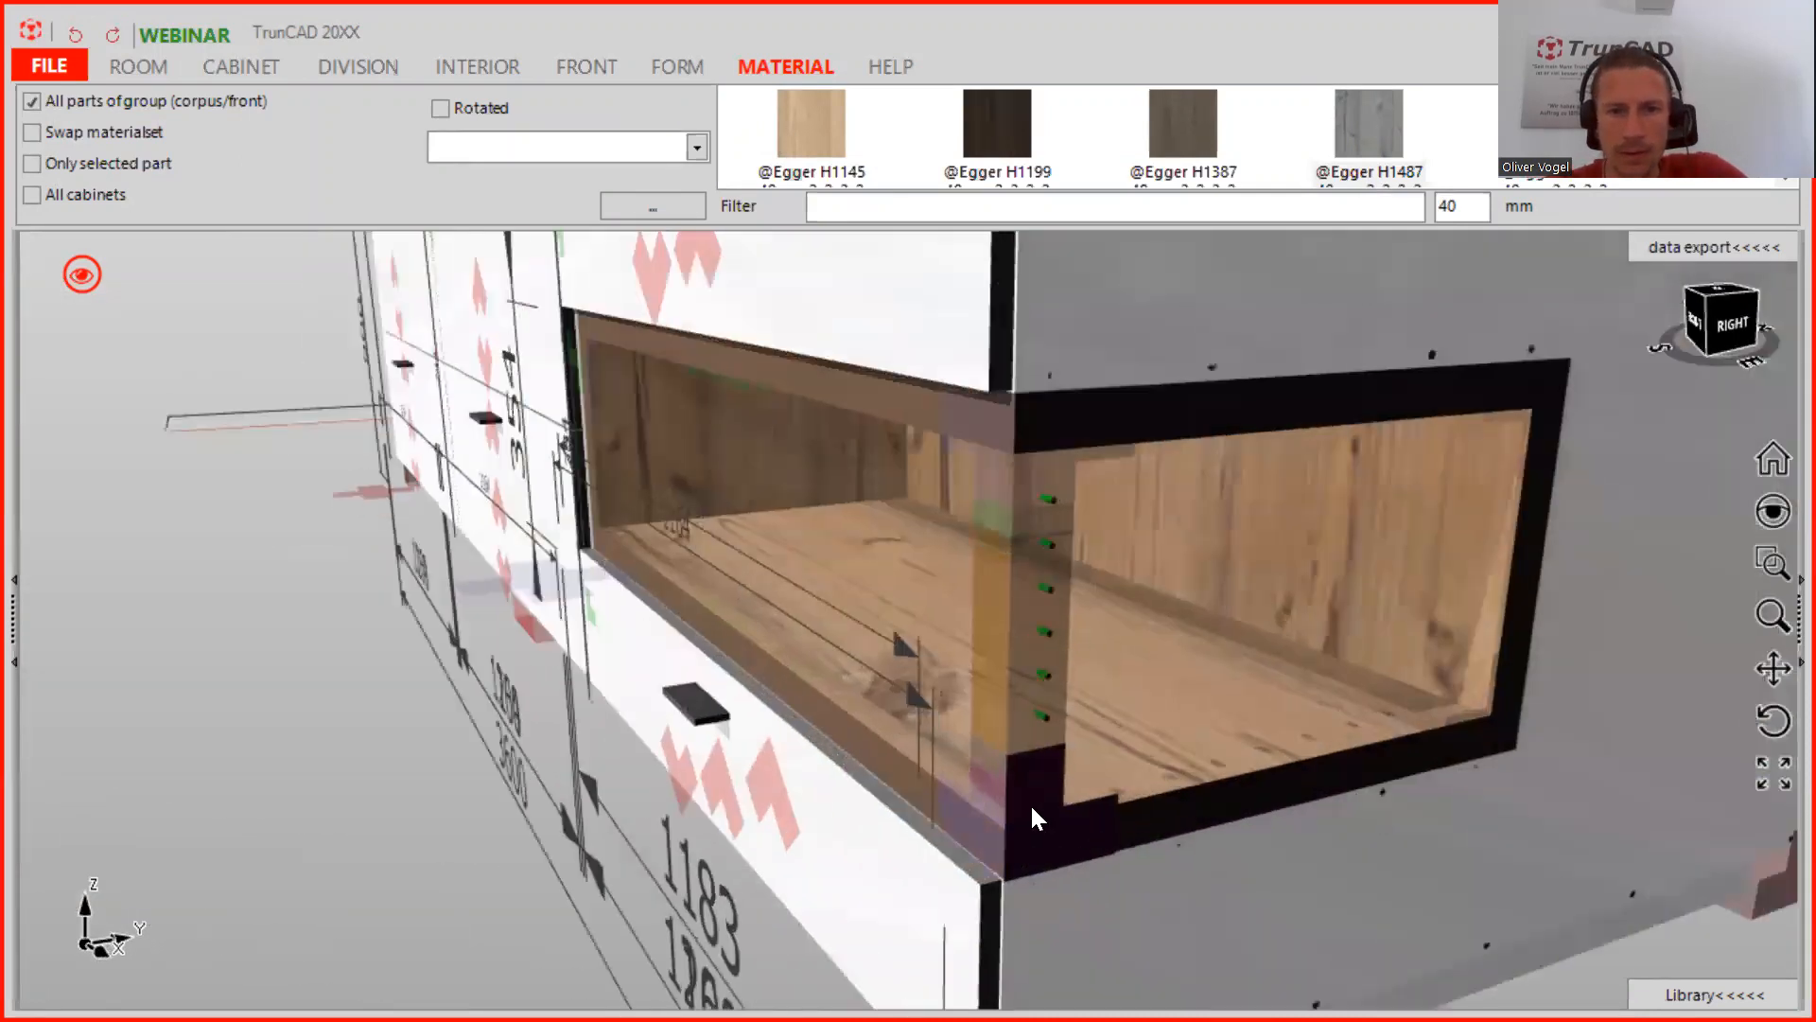
scroll(1022, 625, "up", 5)
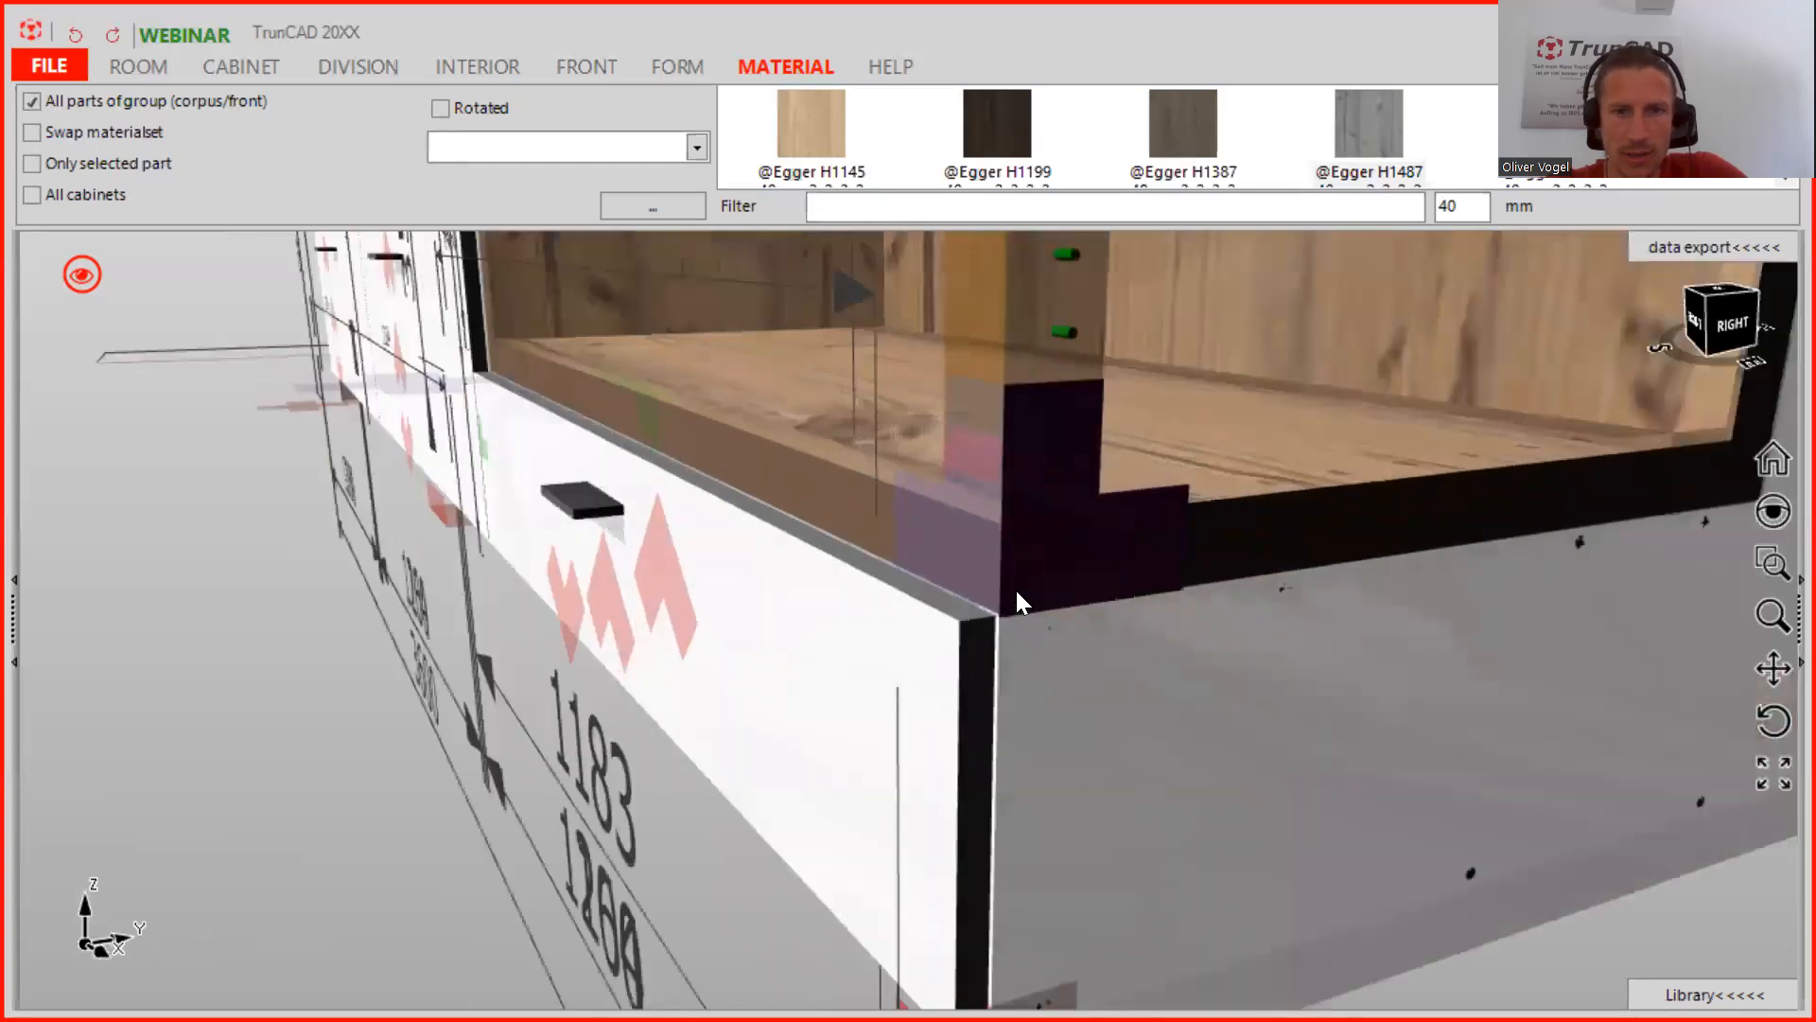
scroll(1003, 623, "up", 2)
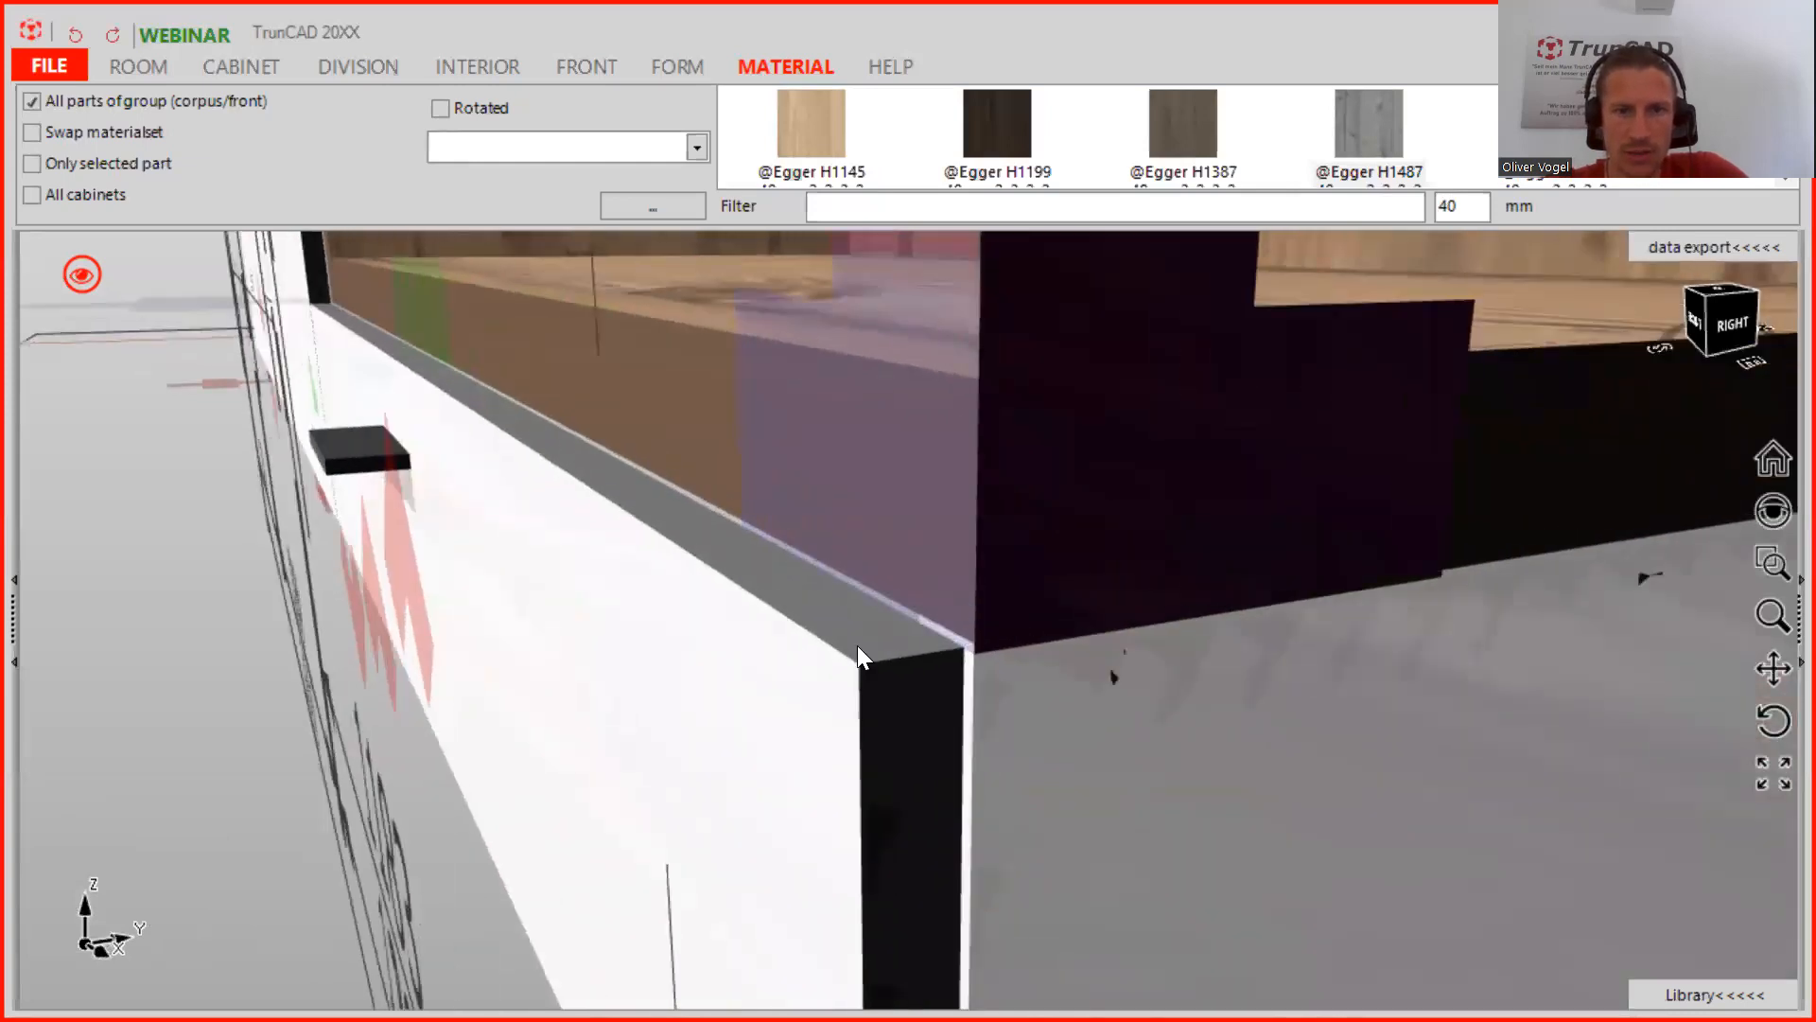
scroll(876, 656, "up", 3)
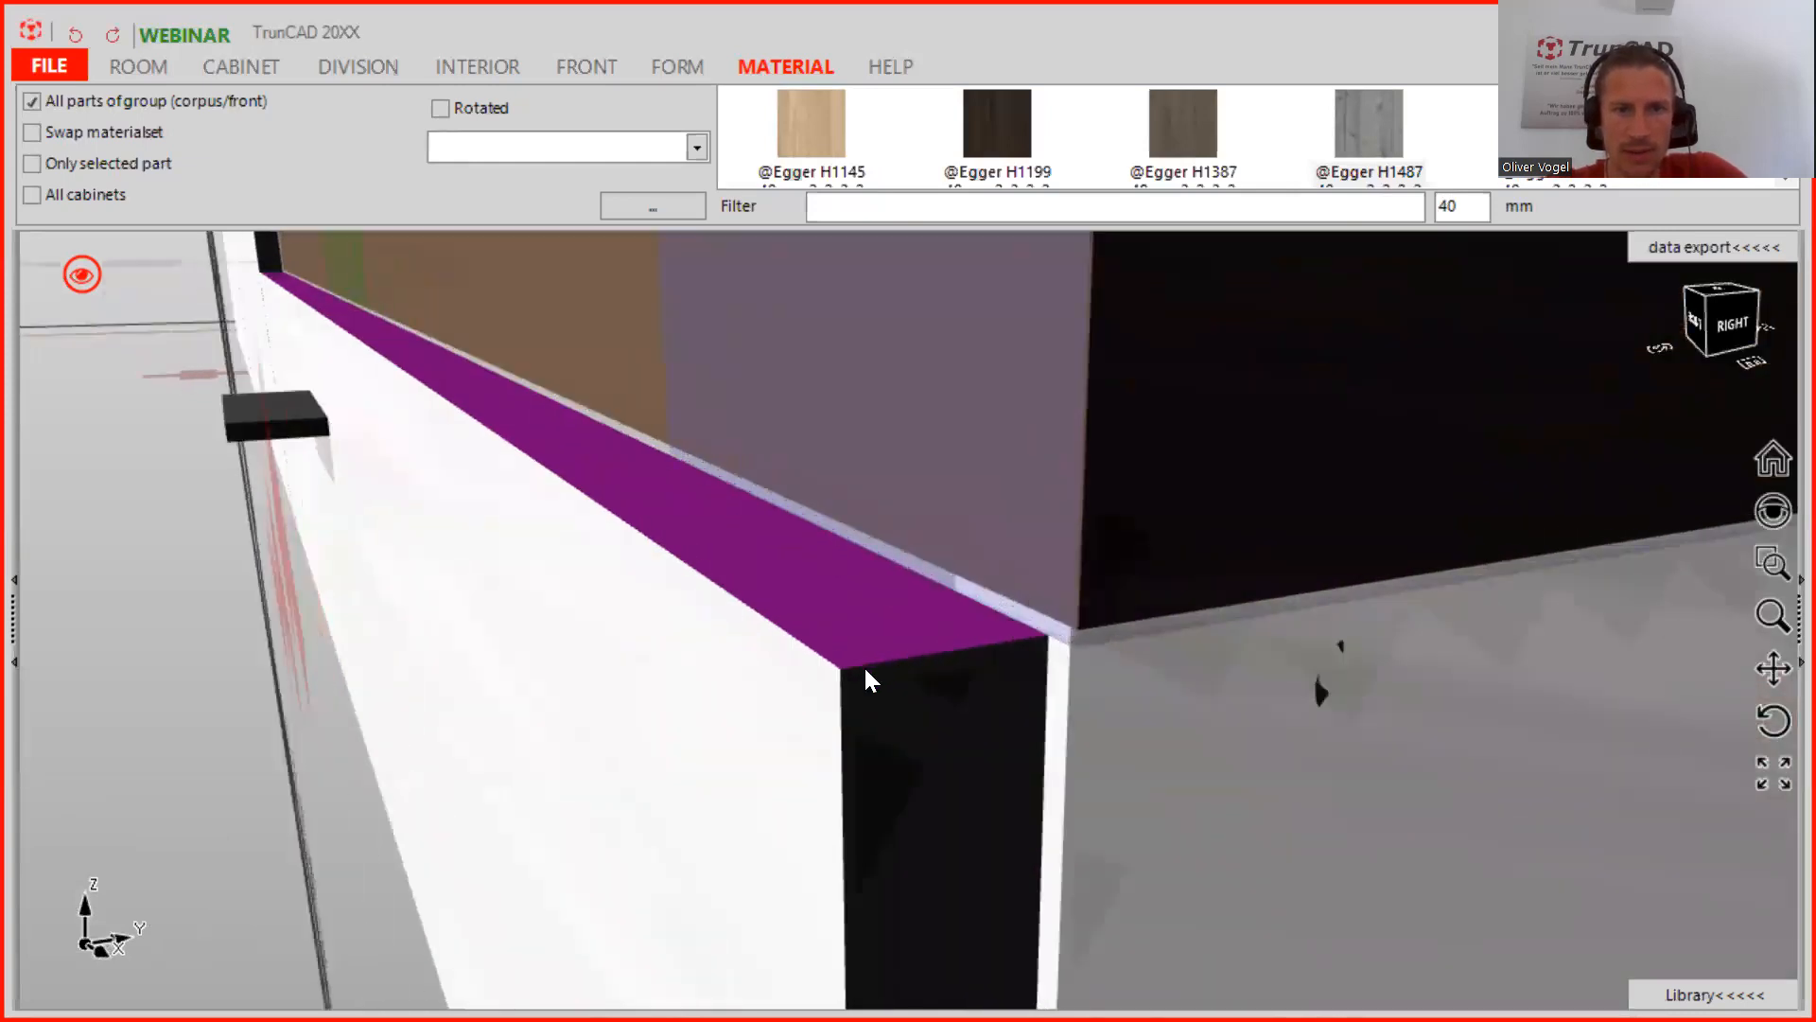
mouse_move(850, 667)
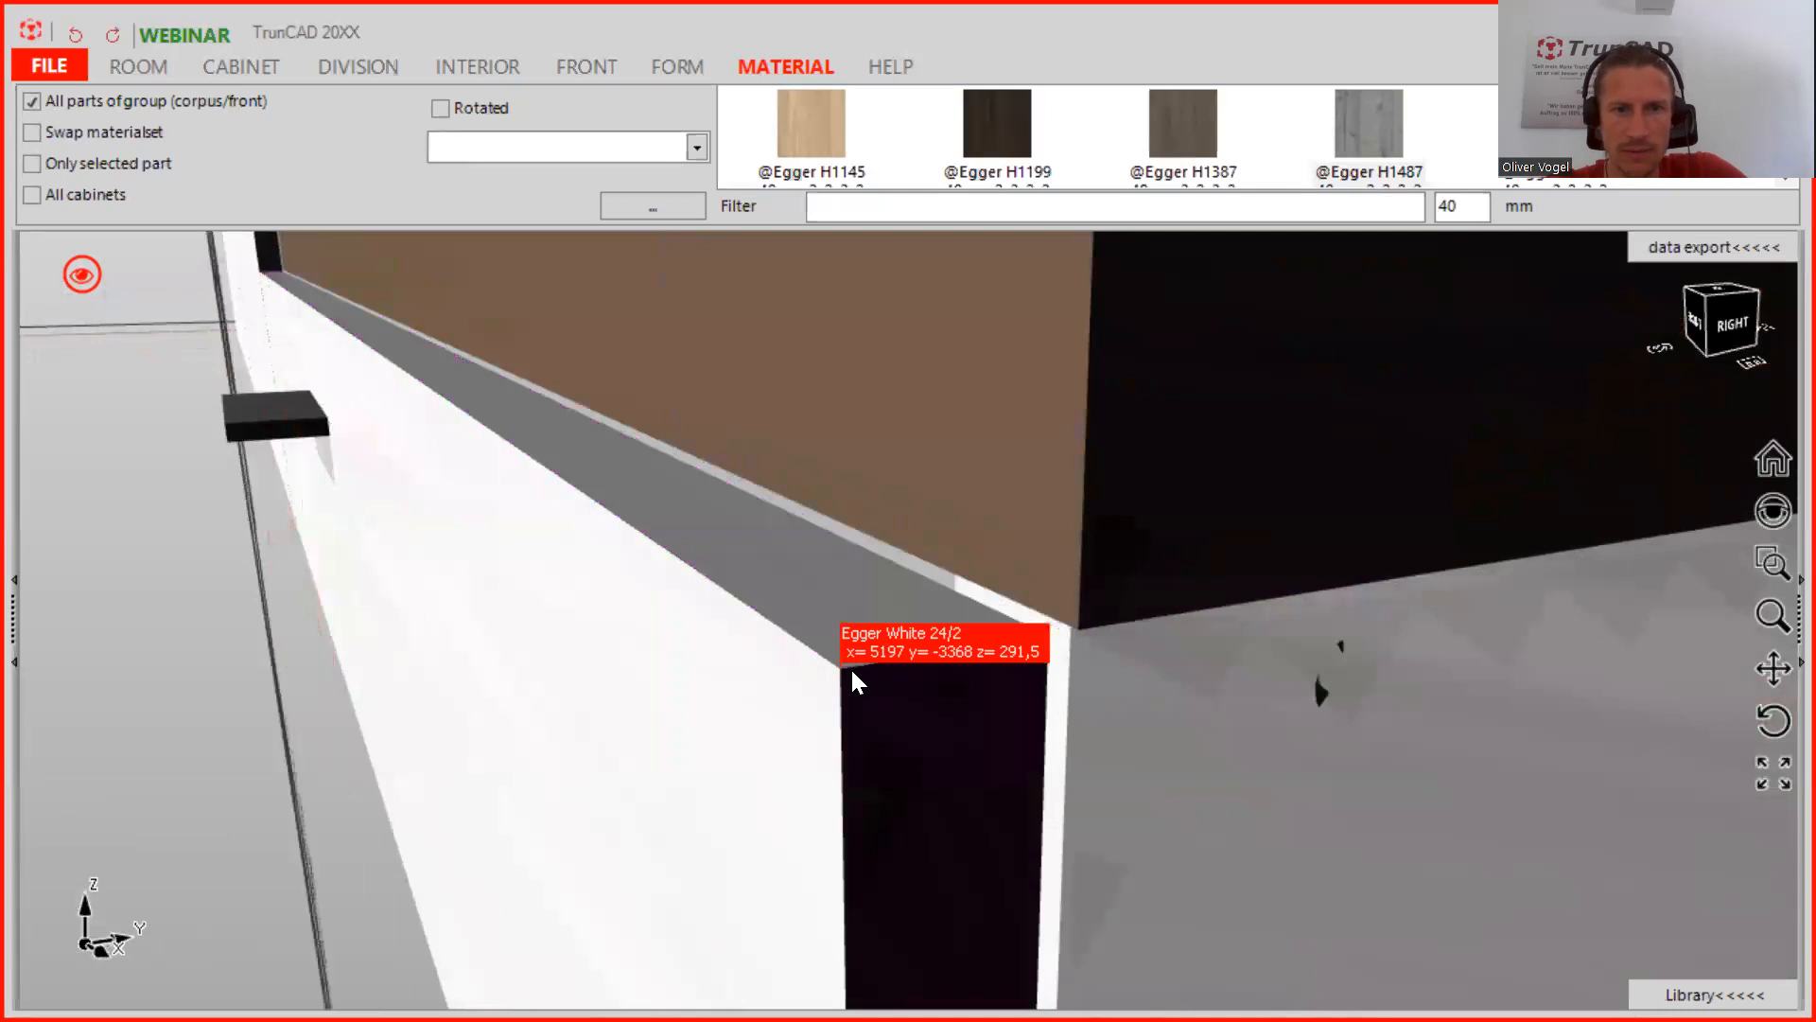
left_click(1078, 622)
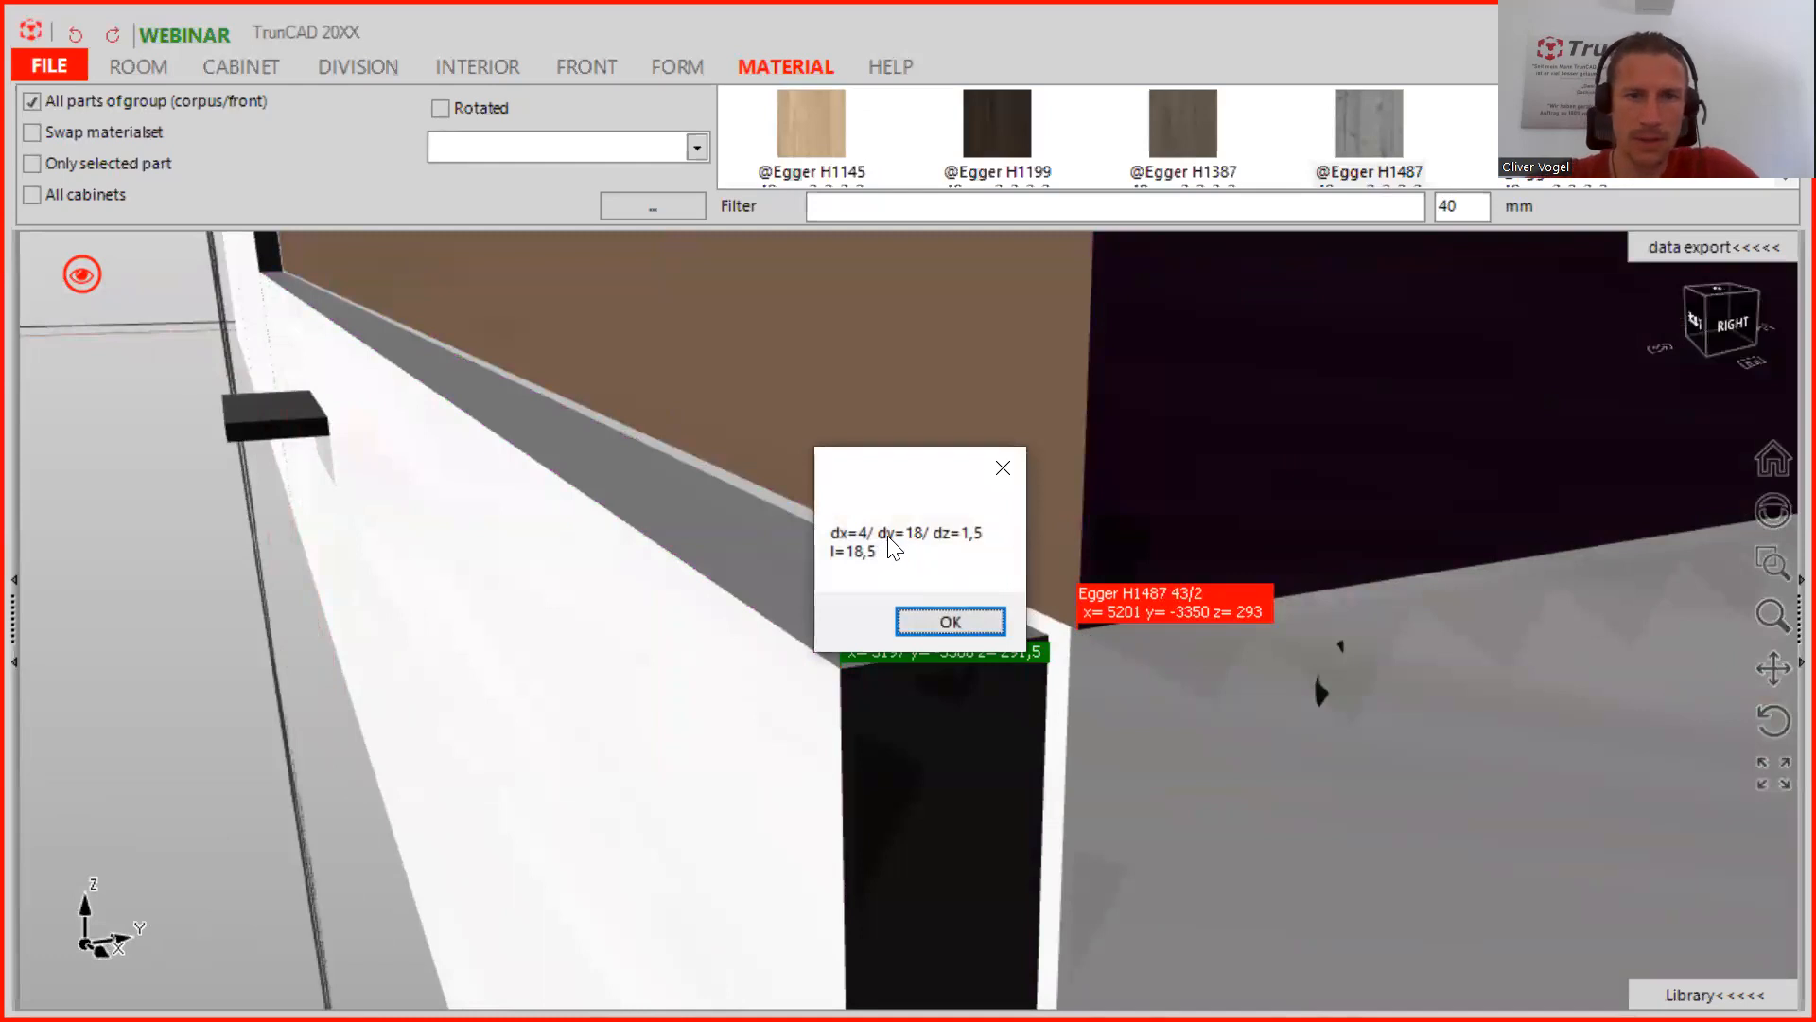
left_click(966, 622)
Try to extend the open cabinet's depth to =18+550 mm
scroll(963, 603, "down", 3)
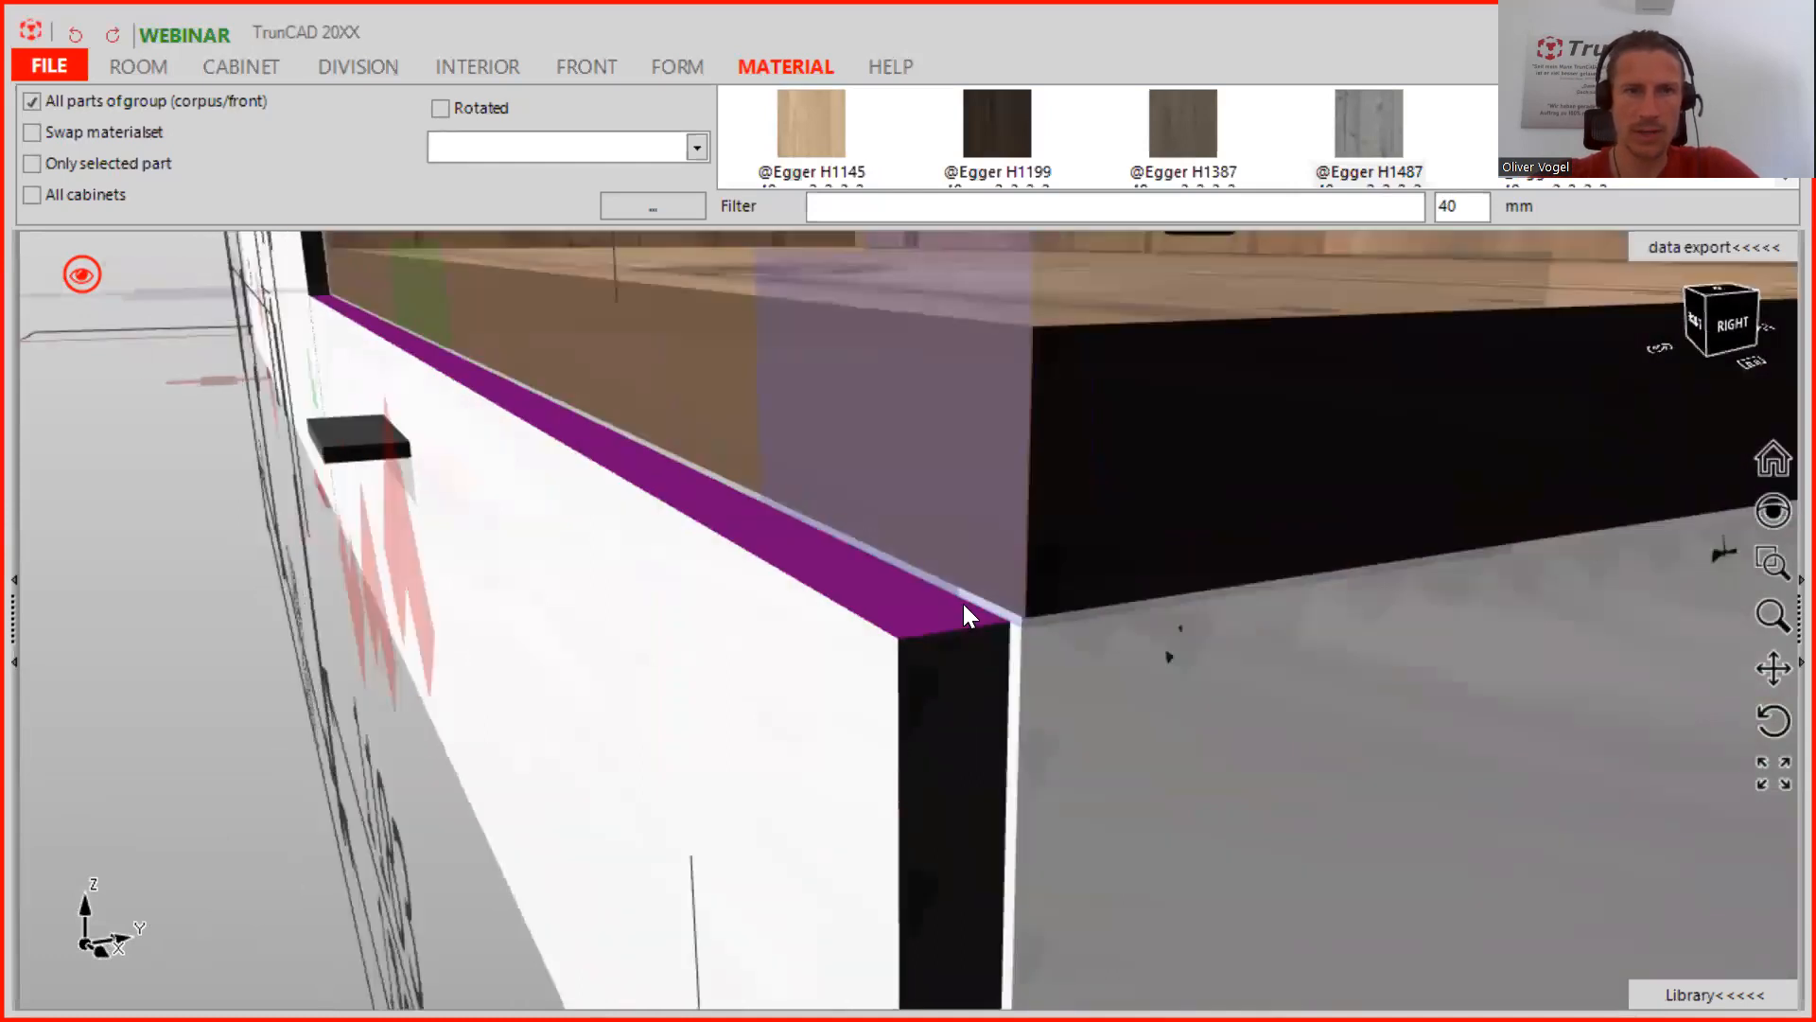
scroll(963, 603, "down", 6)
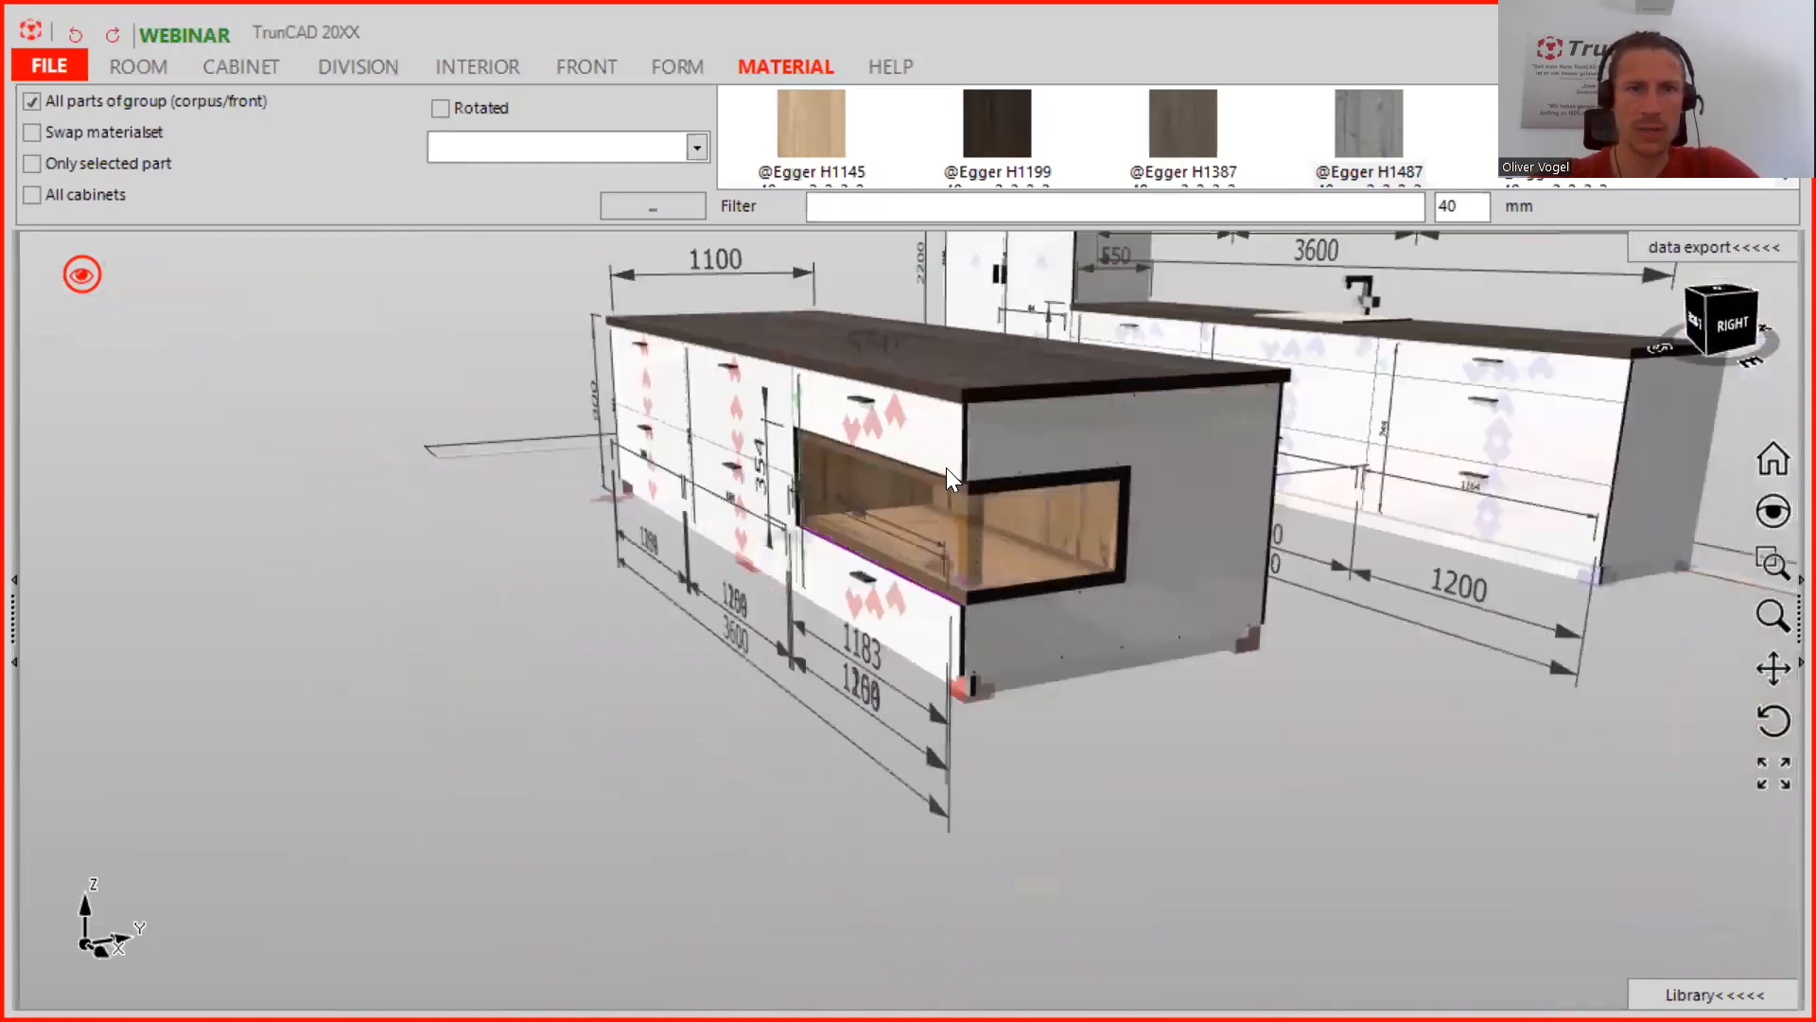
middle_click_drag(988, 550, 846, 463)
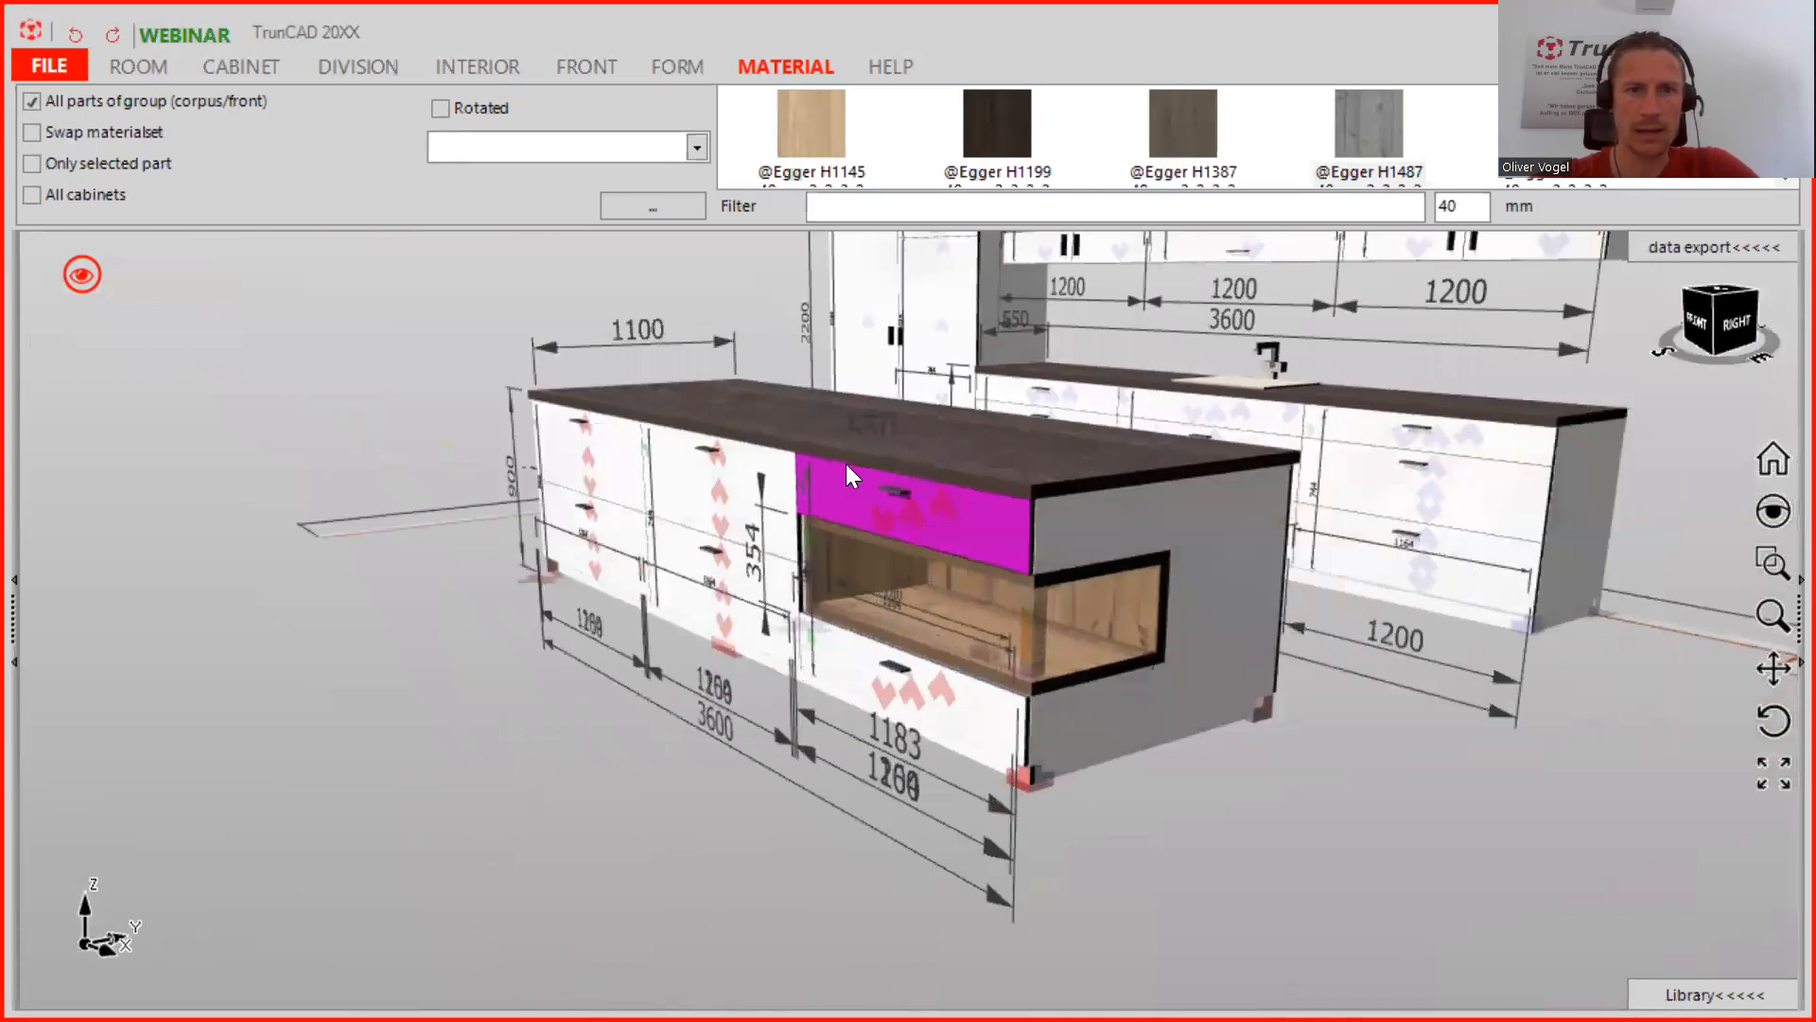
scroll(837, 463, "up", 4)
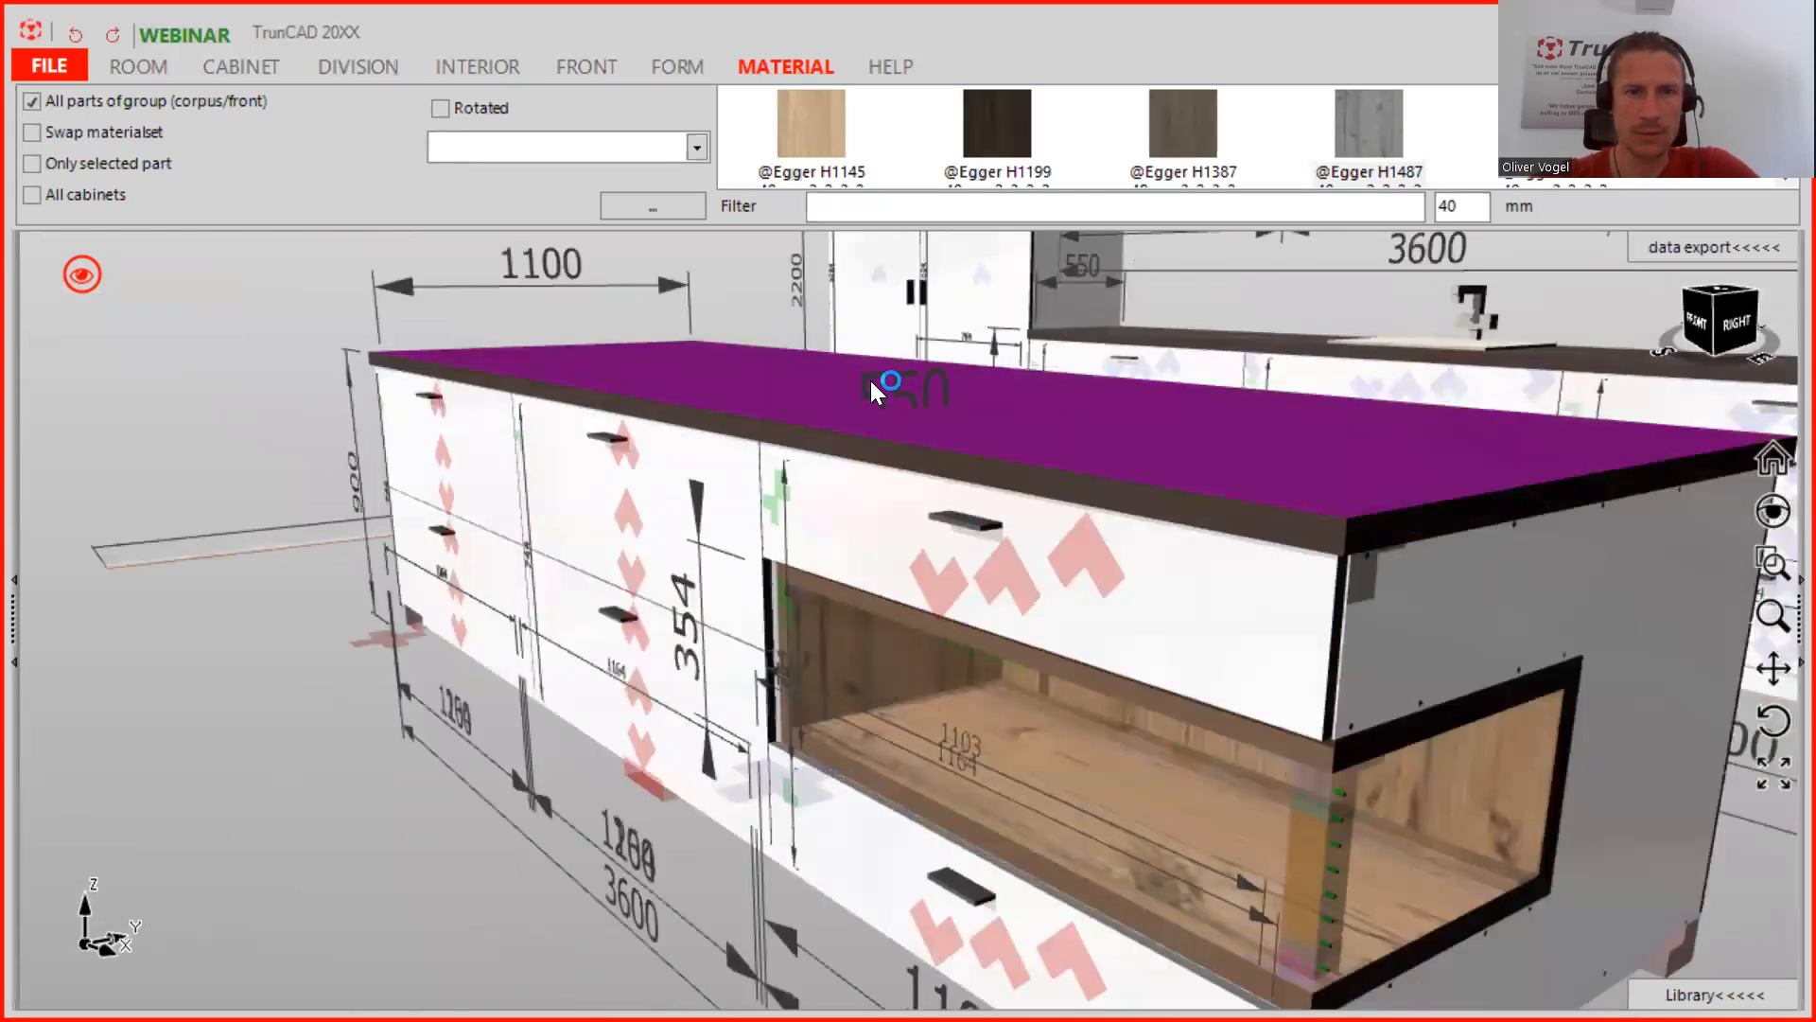
scroll(868, 380, "up", 4)
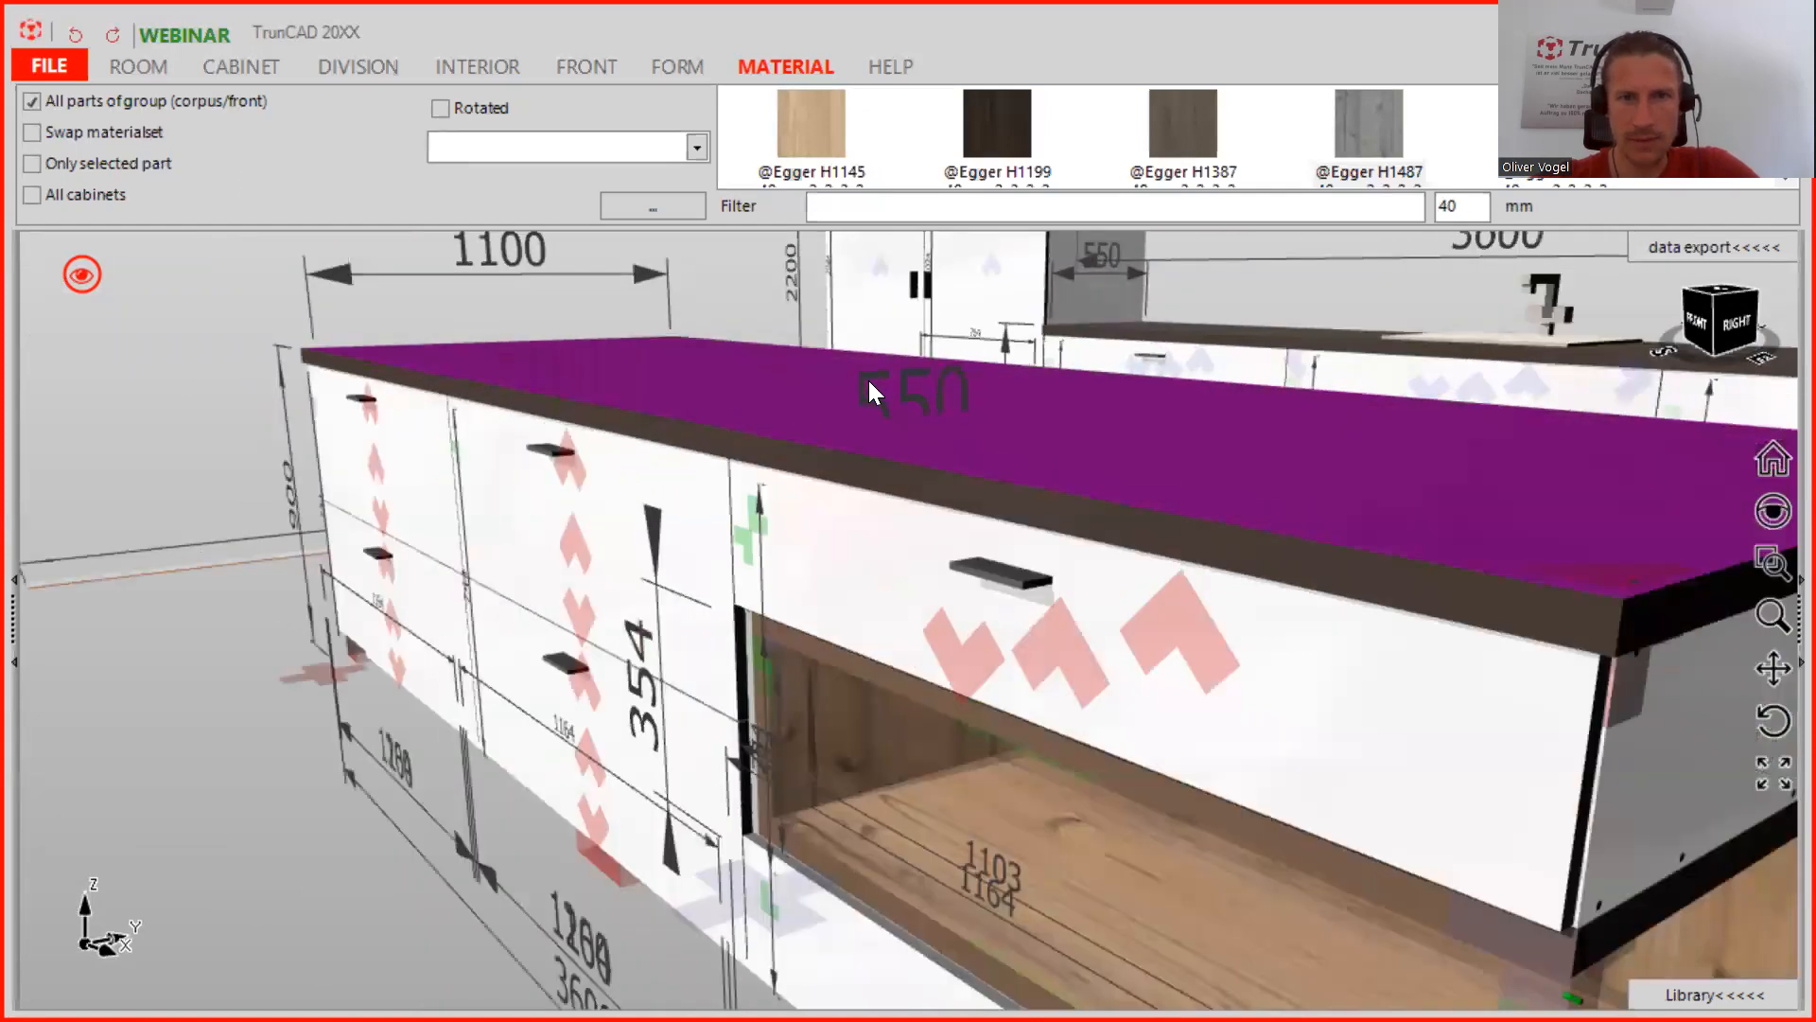
scroll(863, 382, "down", 3)
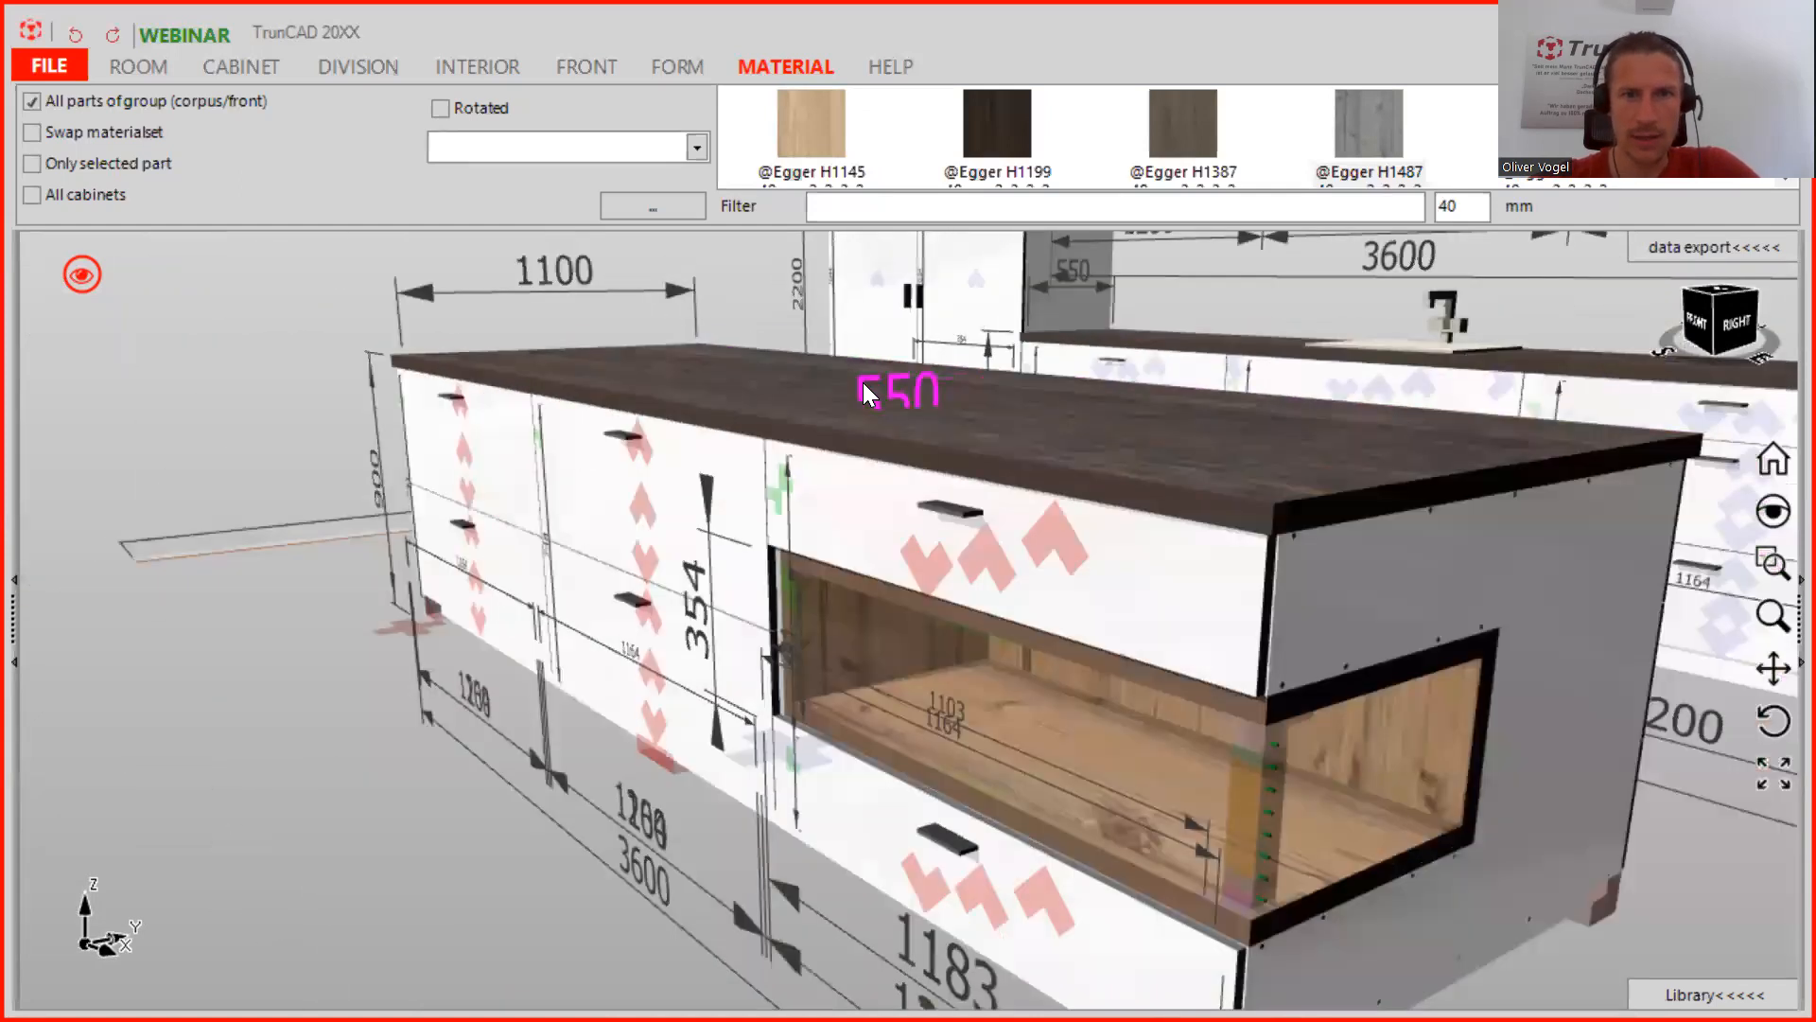
left_click(862, 382)
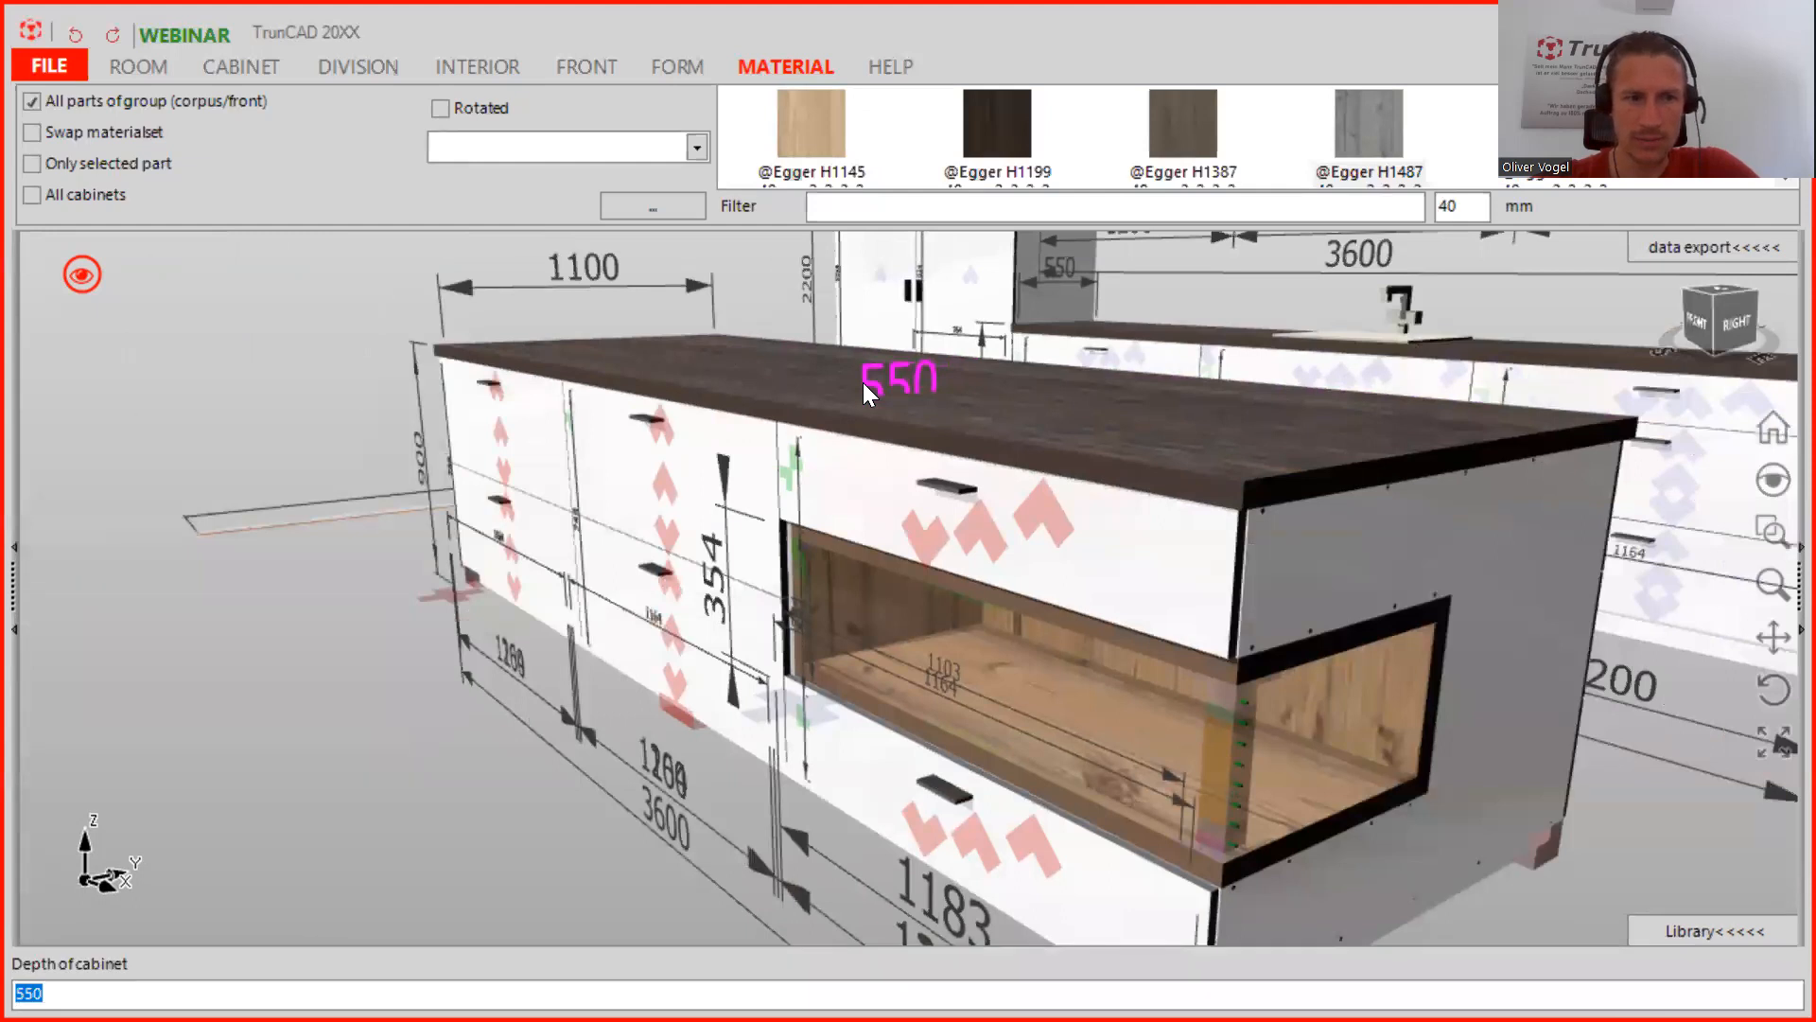
key("Home")
type("=19")
key("BackSpace")
type("8+")
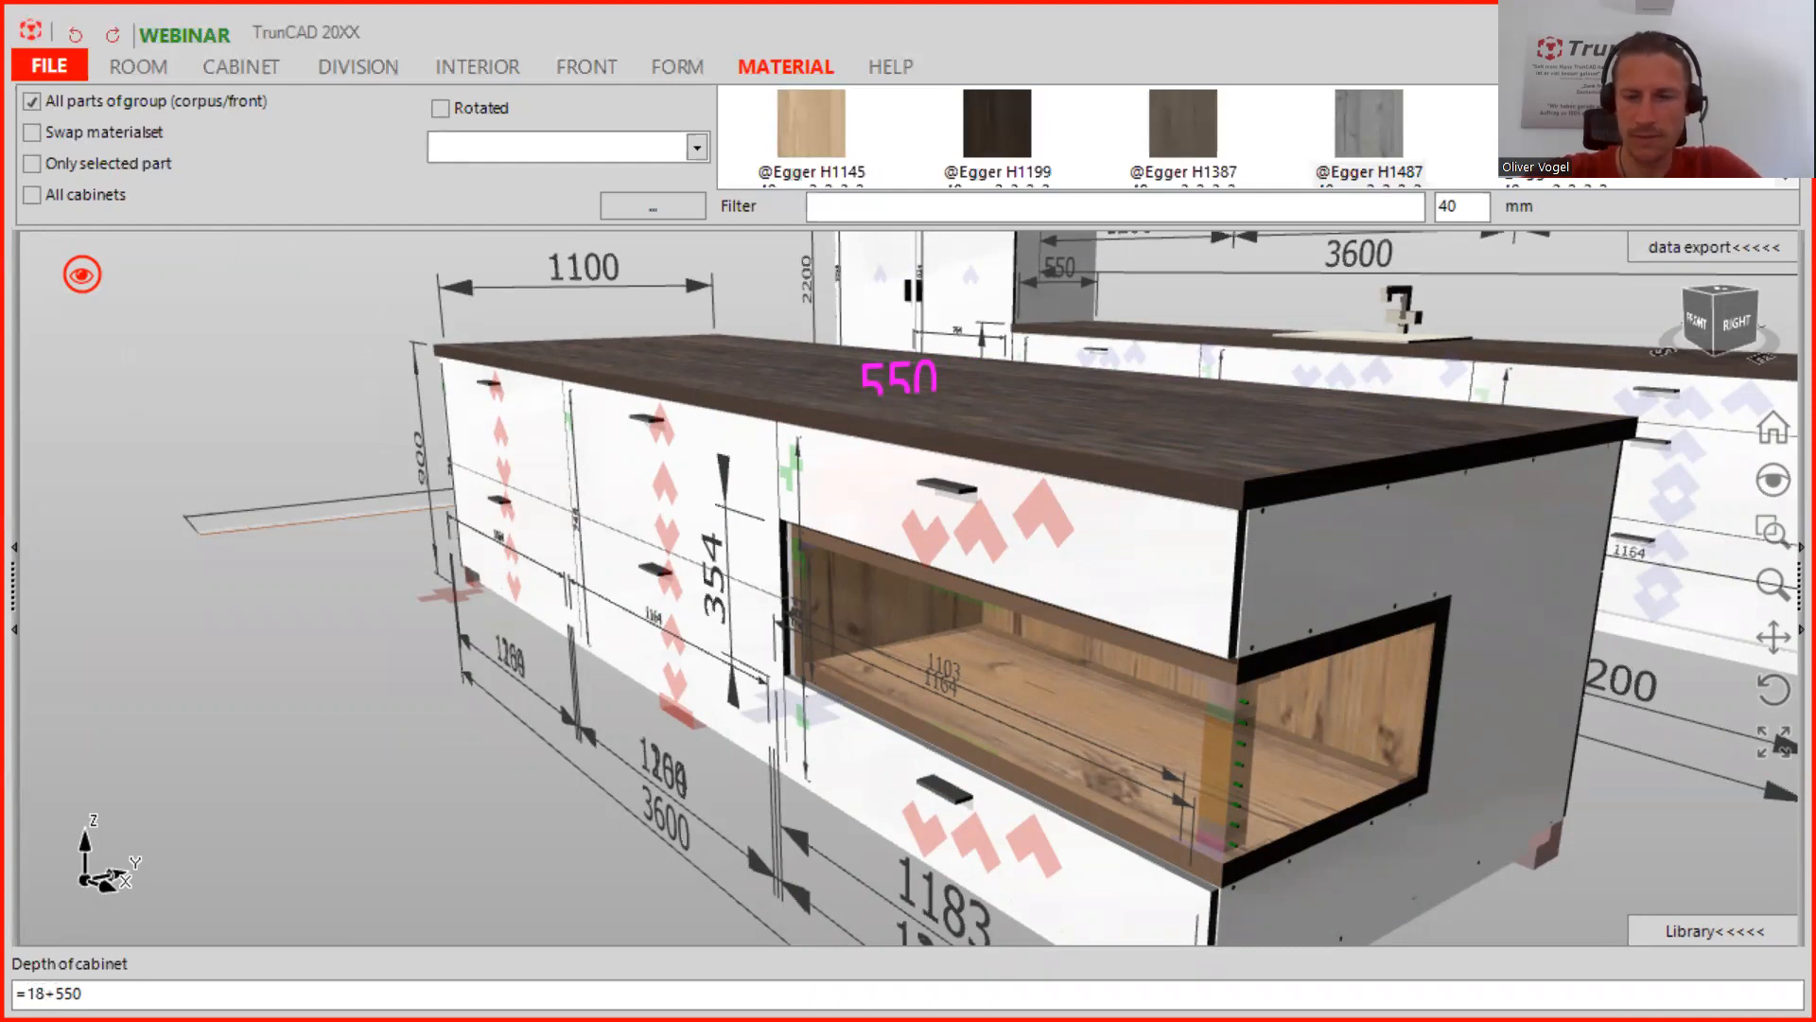
key("Return")
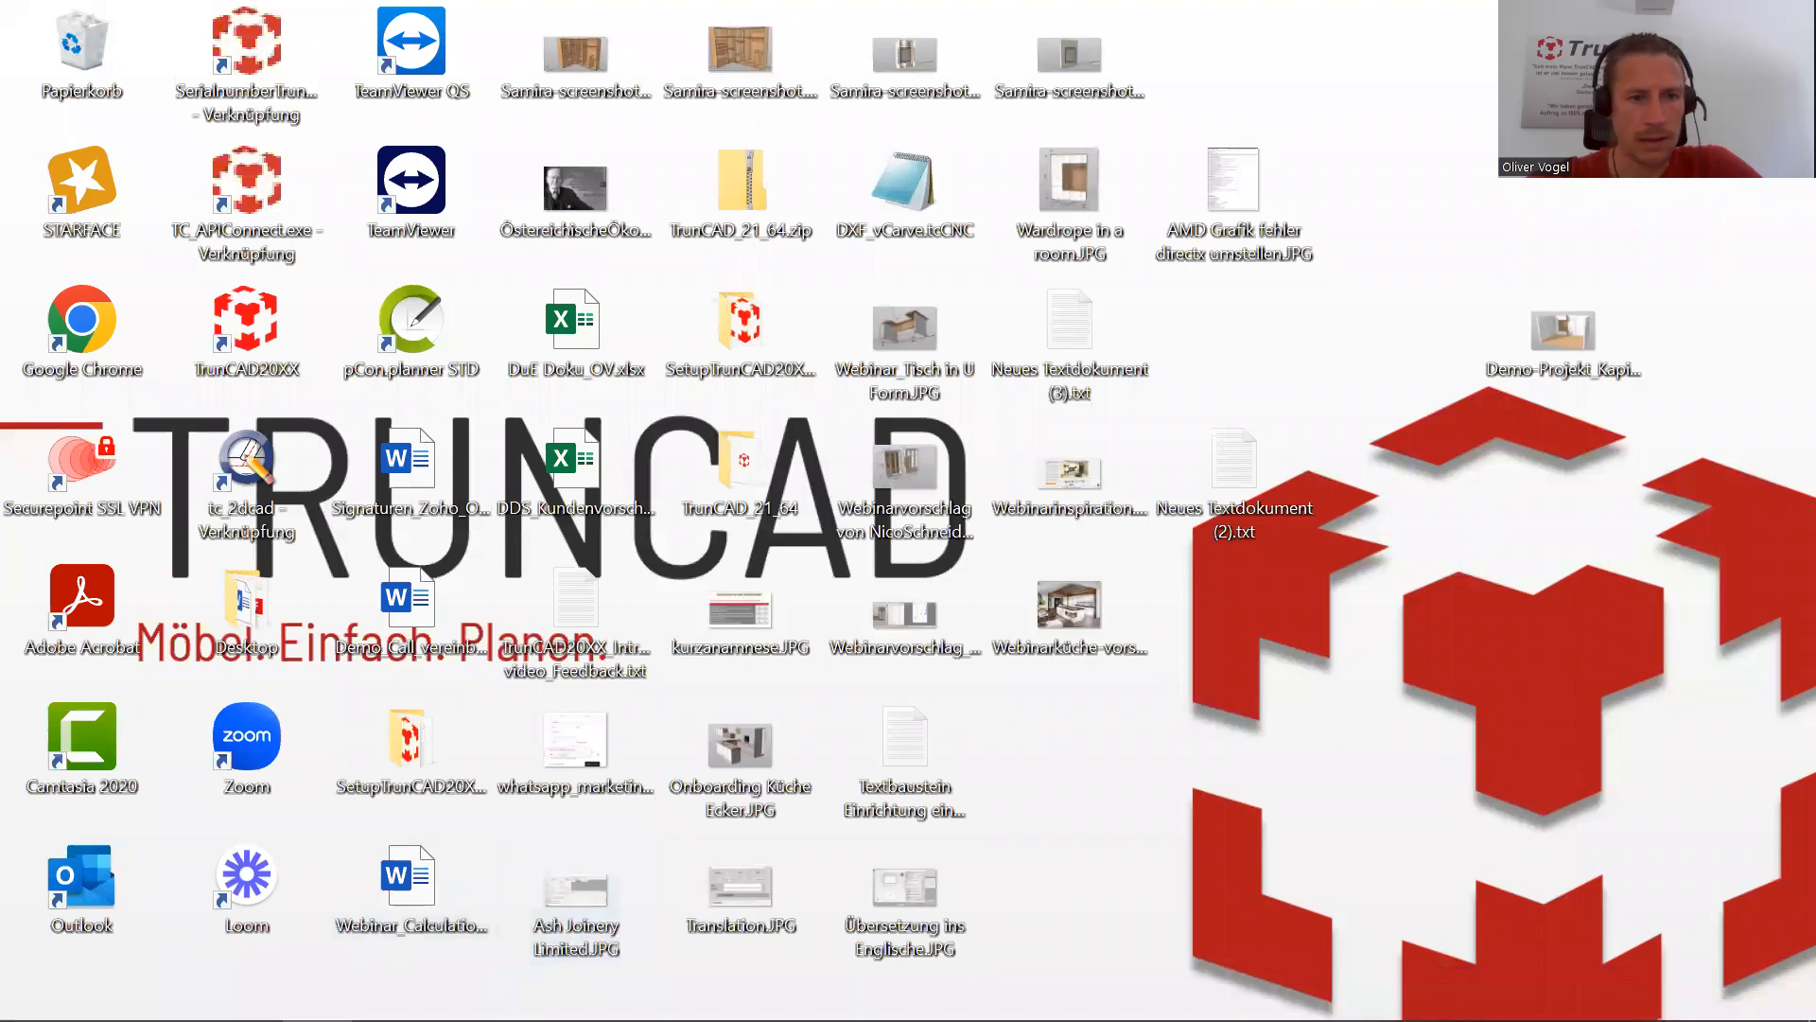
Restart TrunCAD, load the last backup and turn the restored kitchen towards the island's right end
double_click(272, 338)
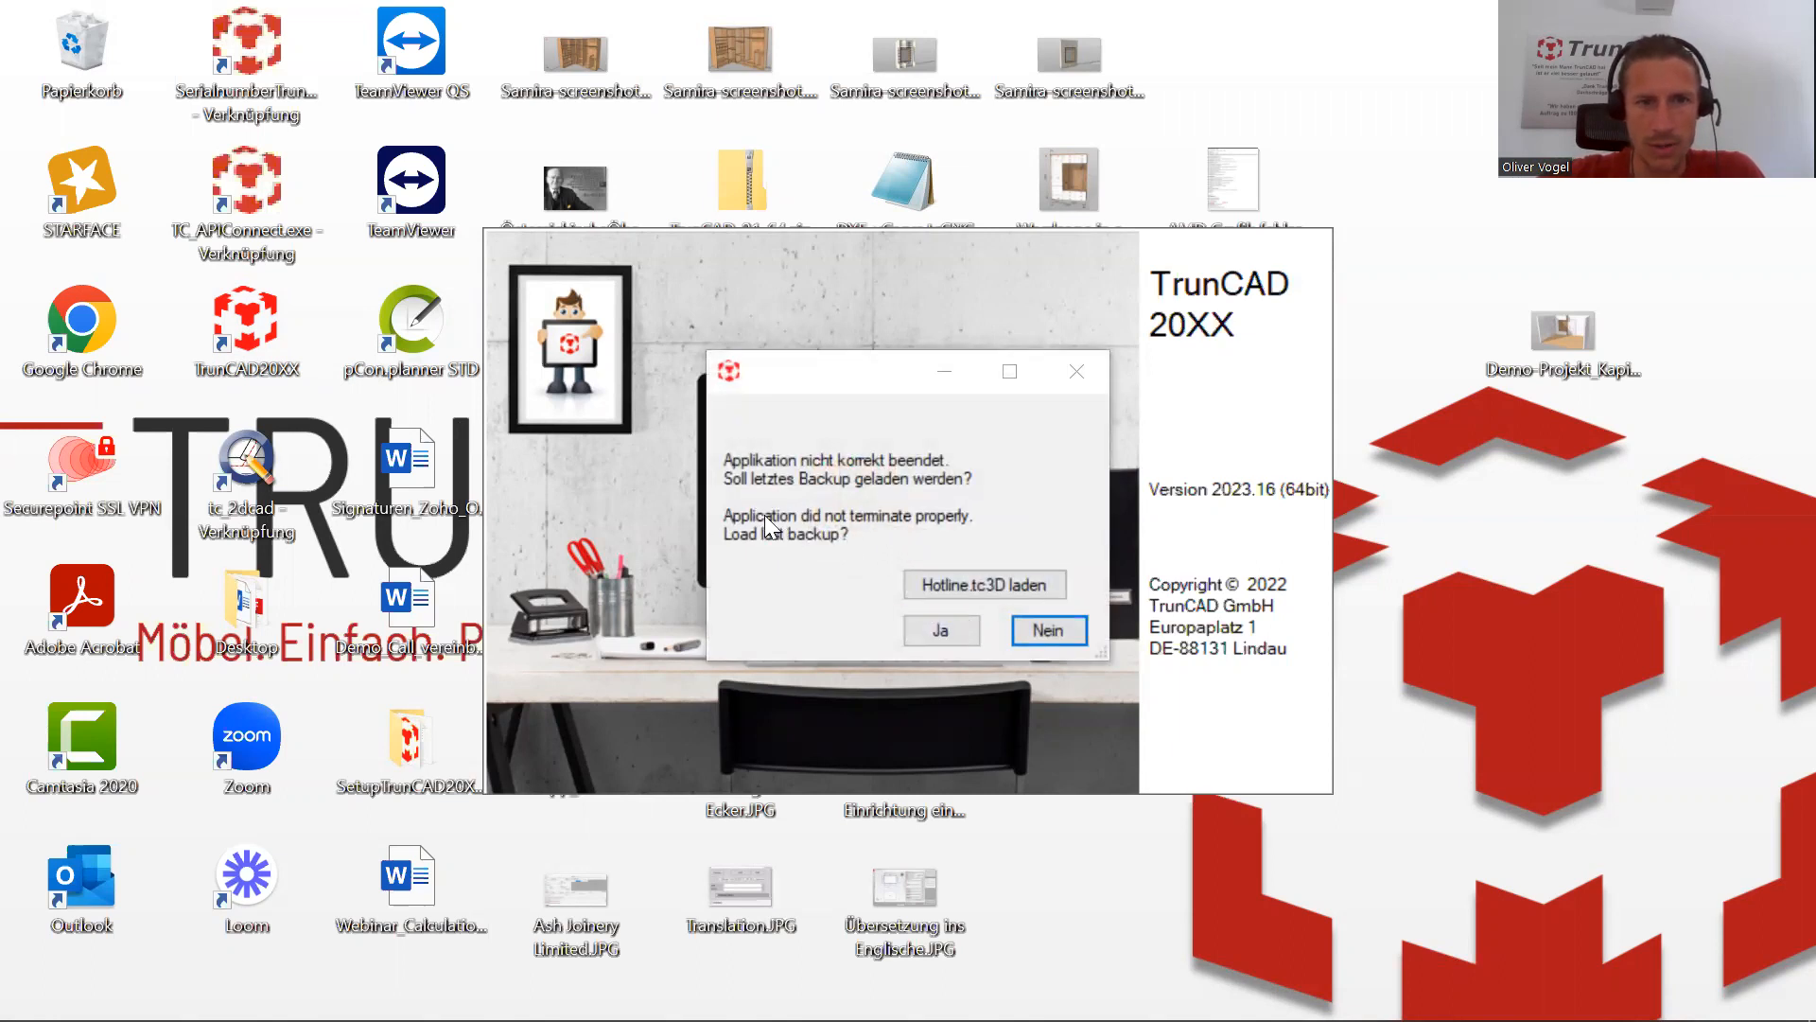
left_click(940, 632)
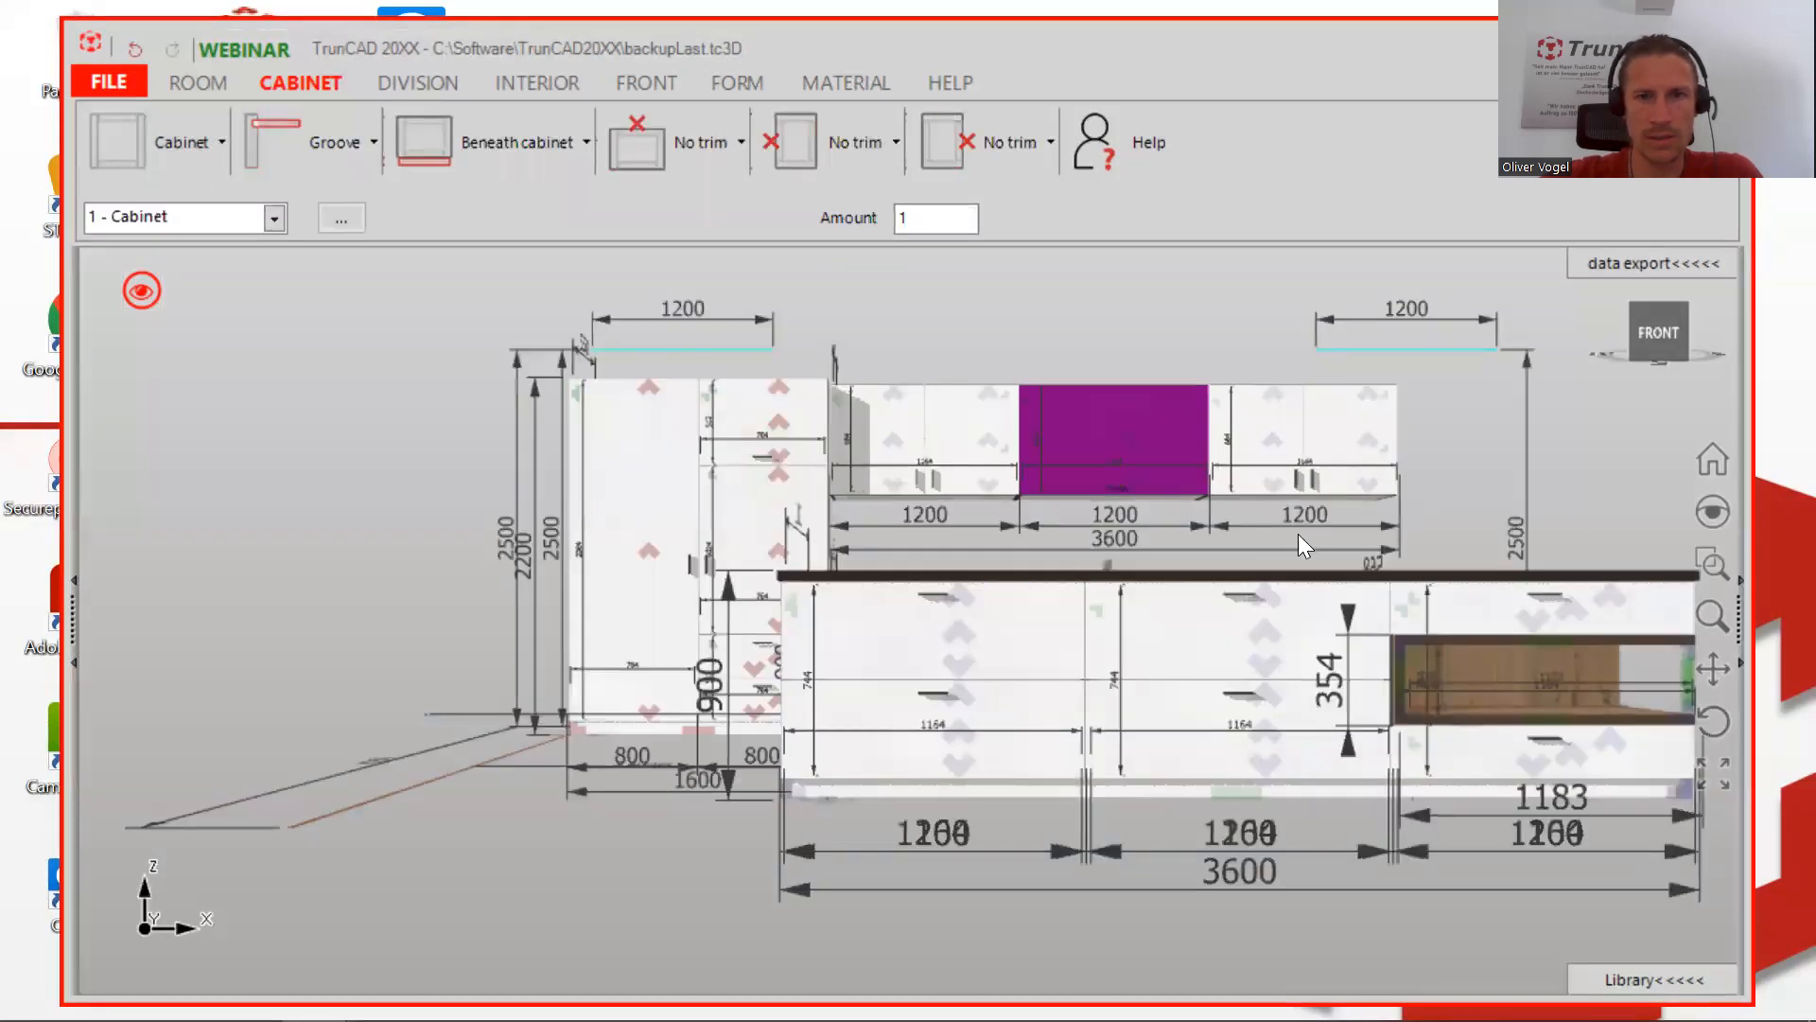
middle_click_drag(1317, 527, 1194, 548)
left_click(1044, 573)
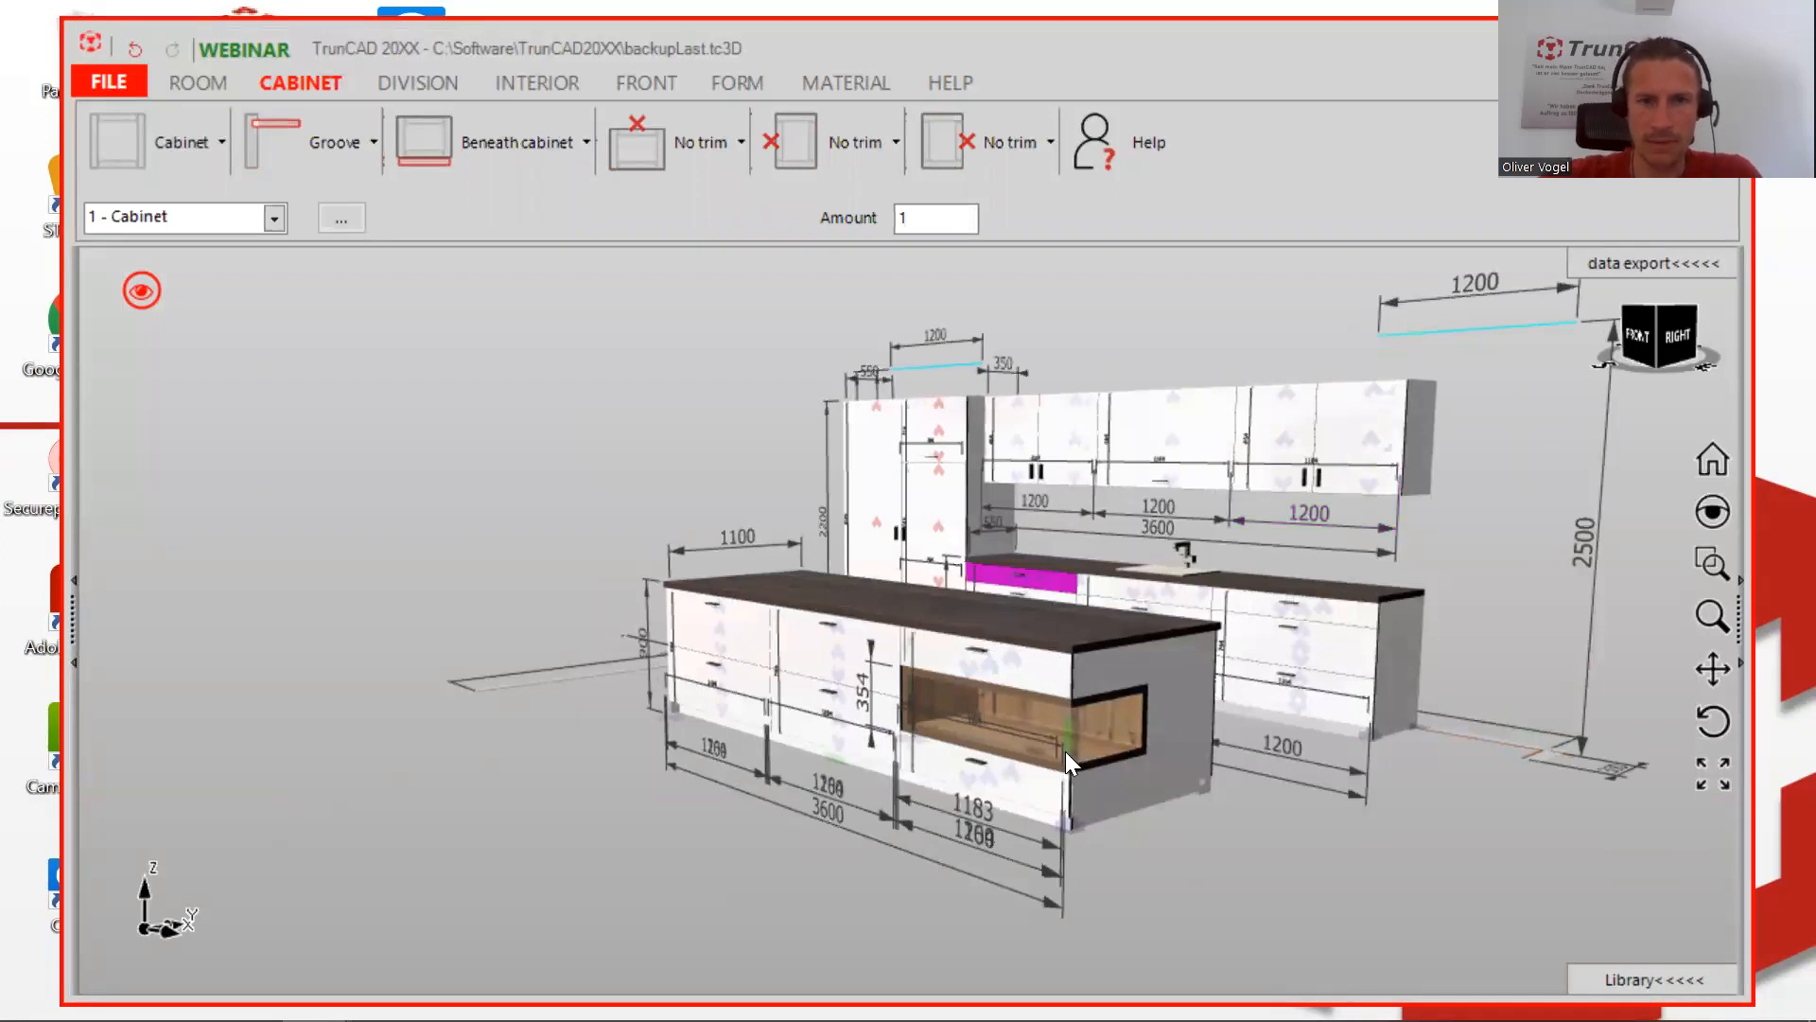
Examine how the open cabinet's bottom front edge meets the side panel and lower drawer front at the island's right corner
scroll(1020, 715, "up", 5)
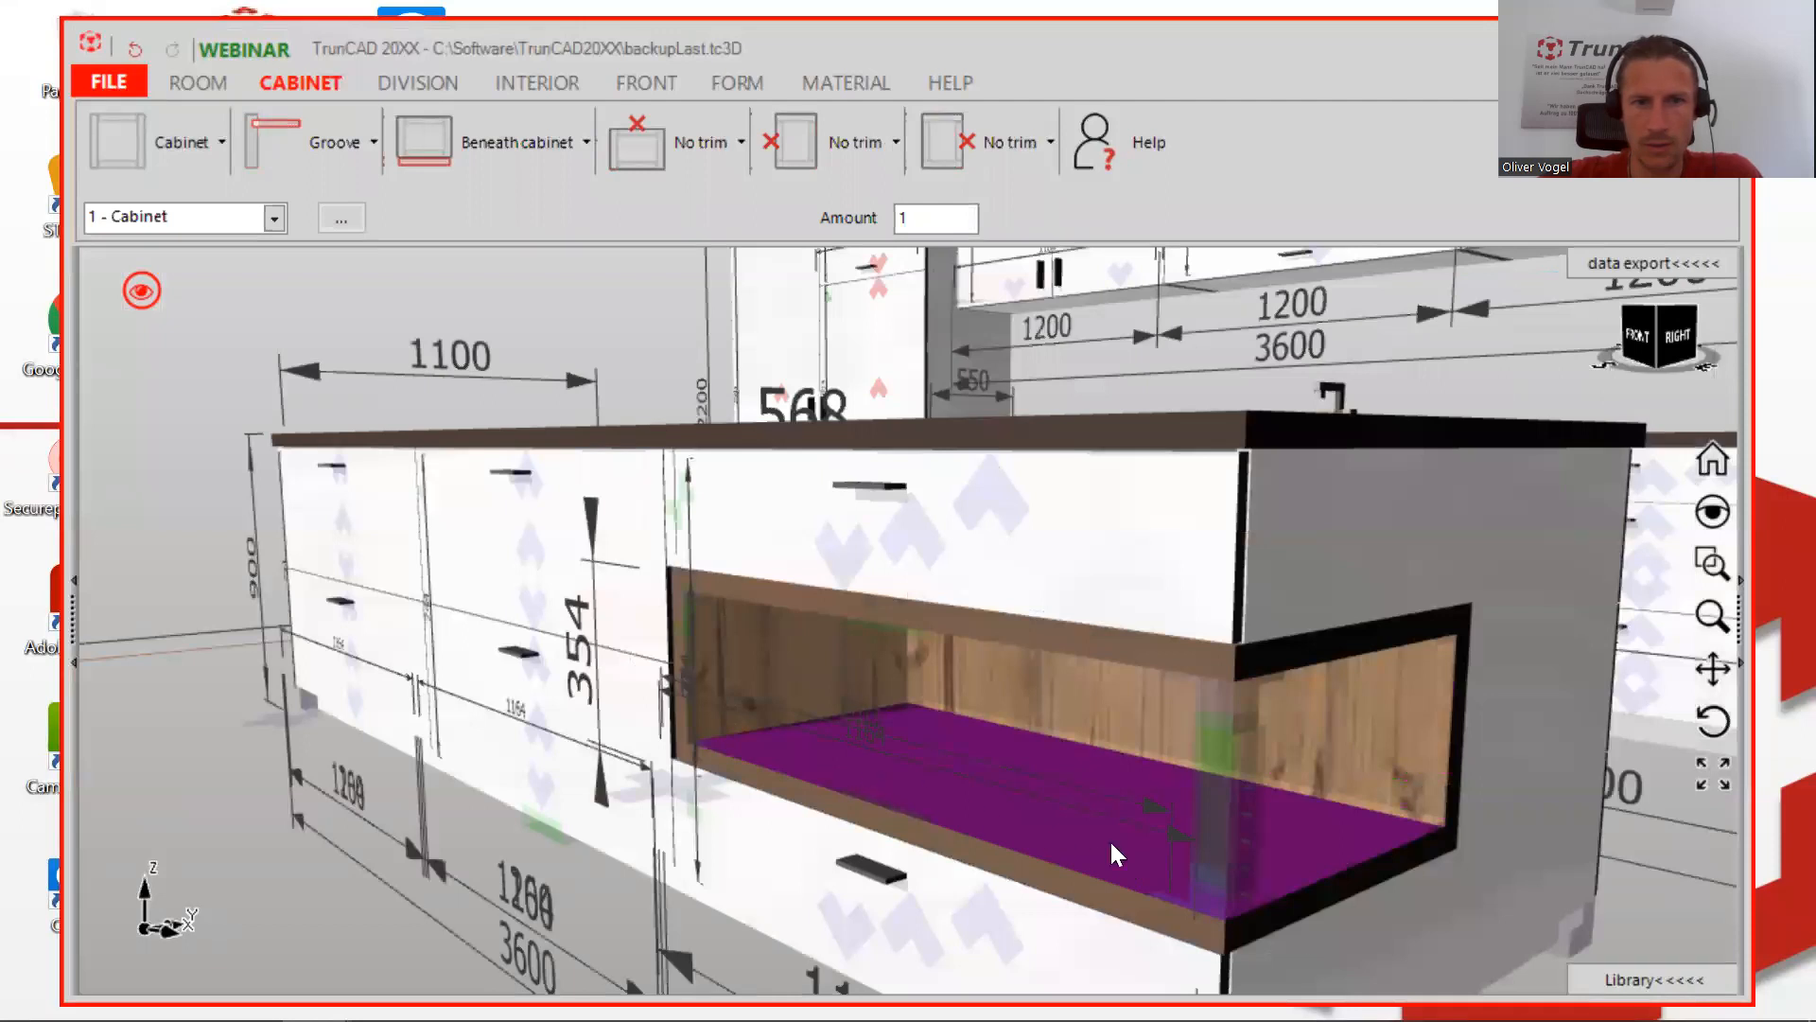
middle_click_drag(1258, 892, 1041, 725)
scroll(1030, 735, "up", 4)
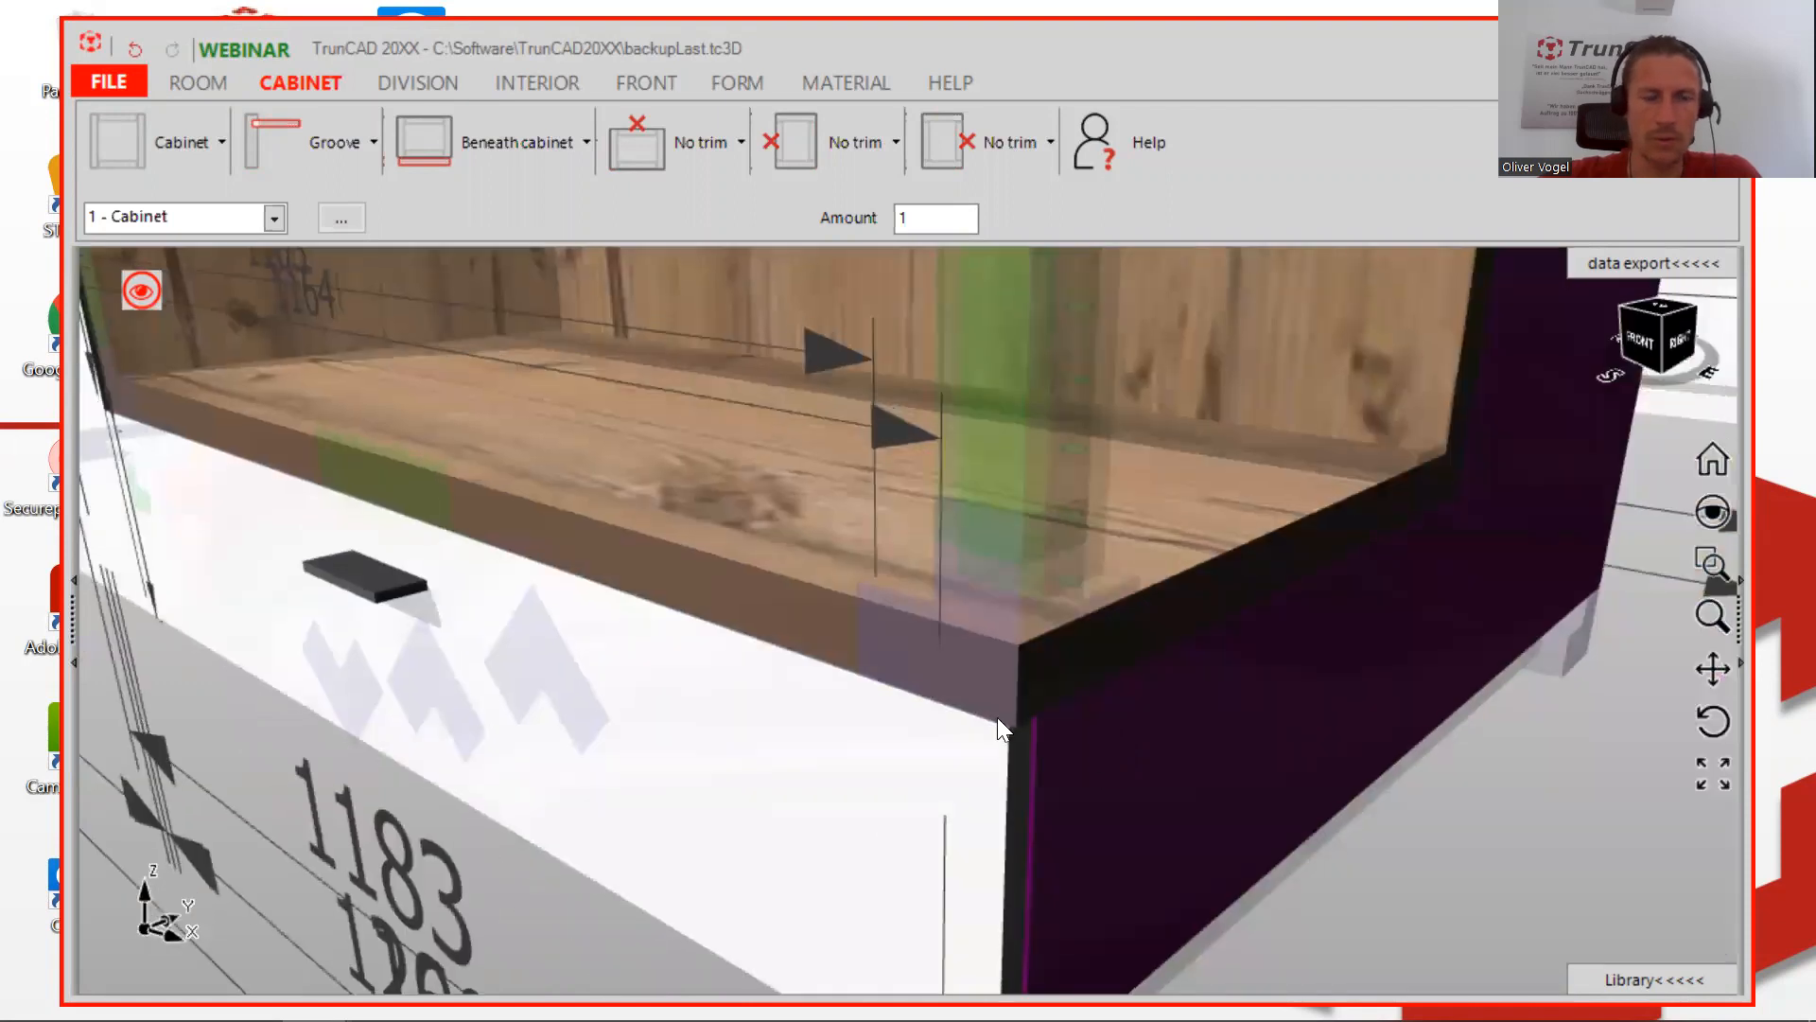
scroll(997, 717, "down", 5)
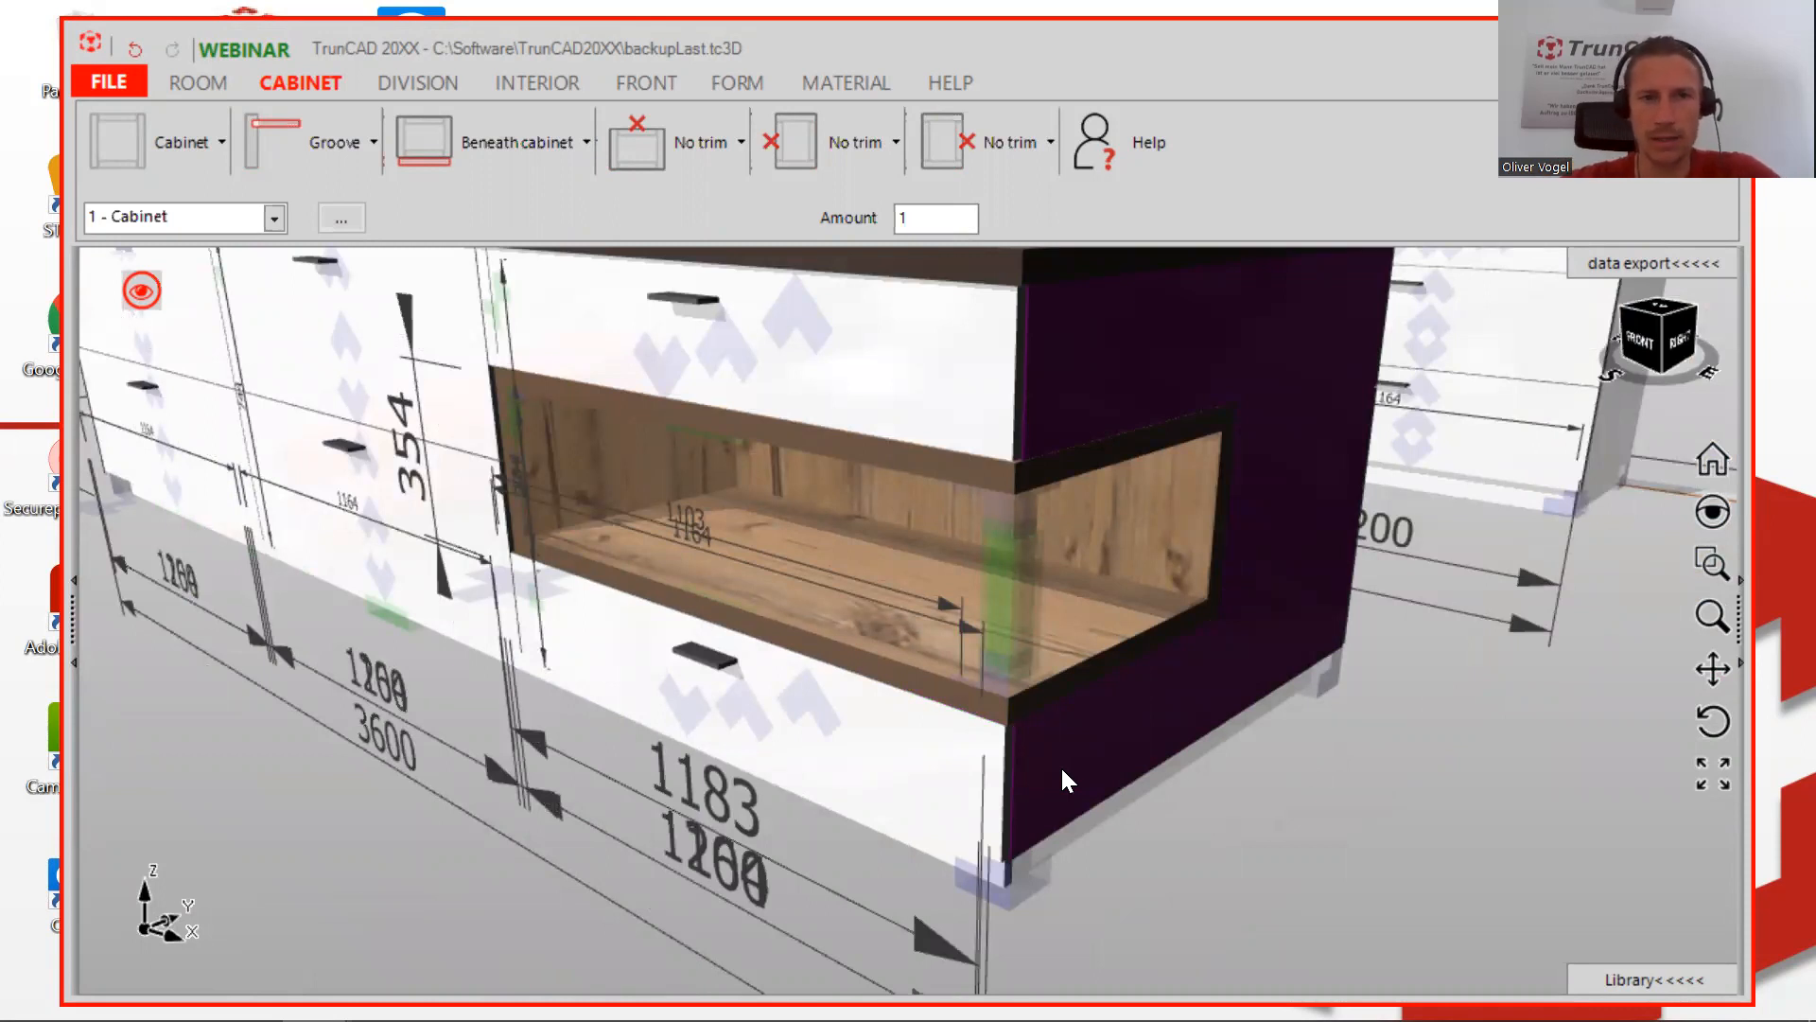
left_click(878, 666)
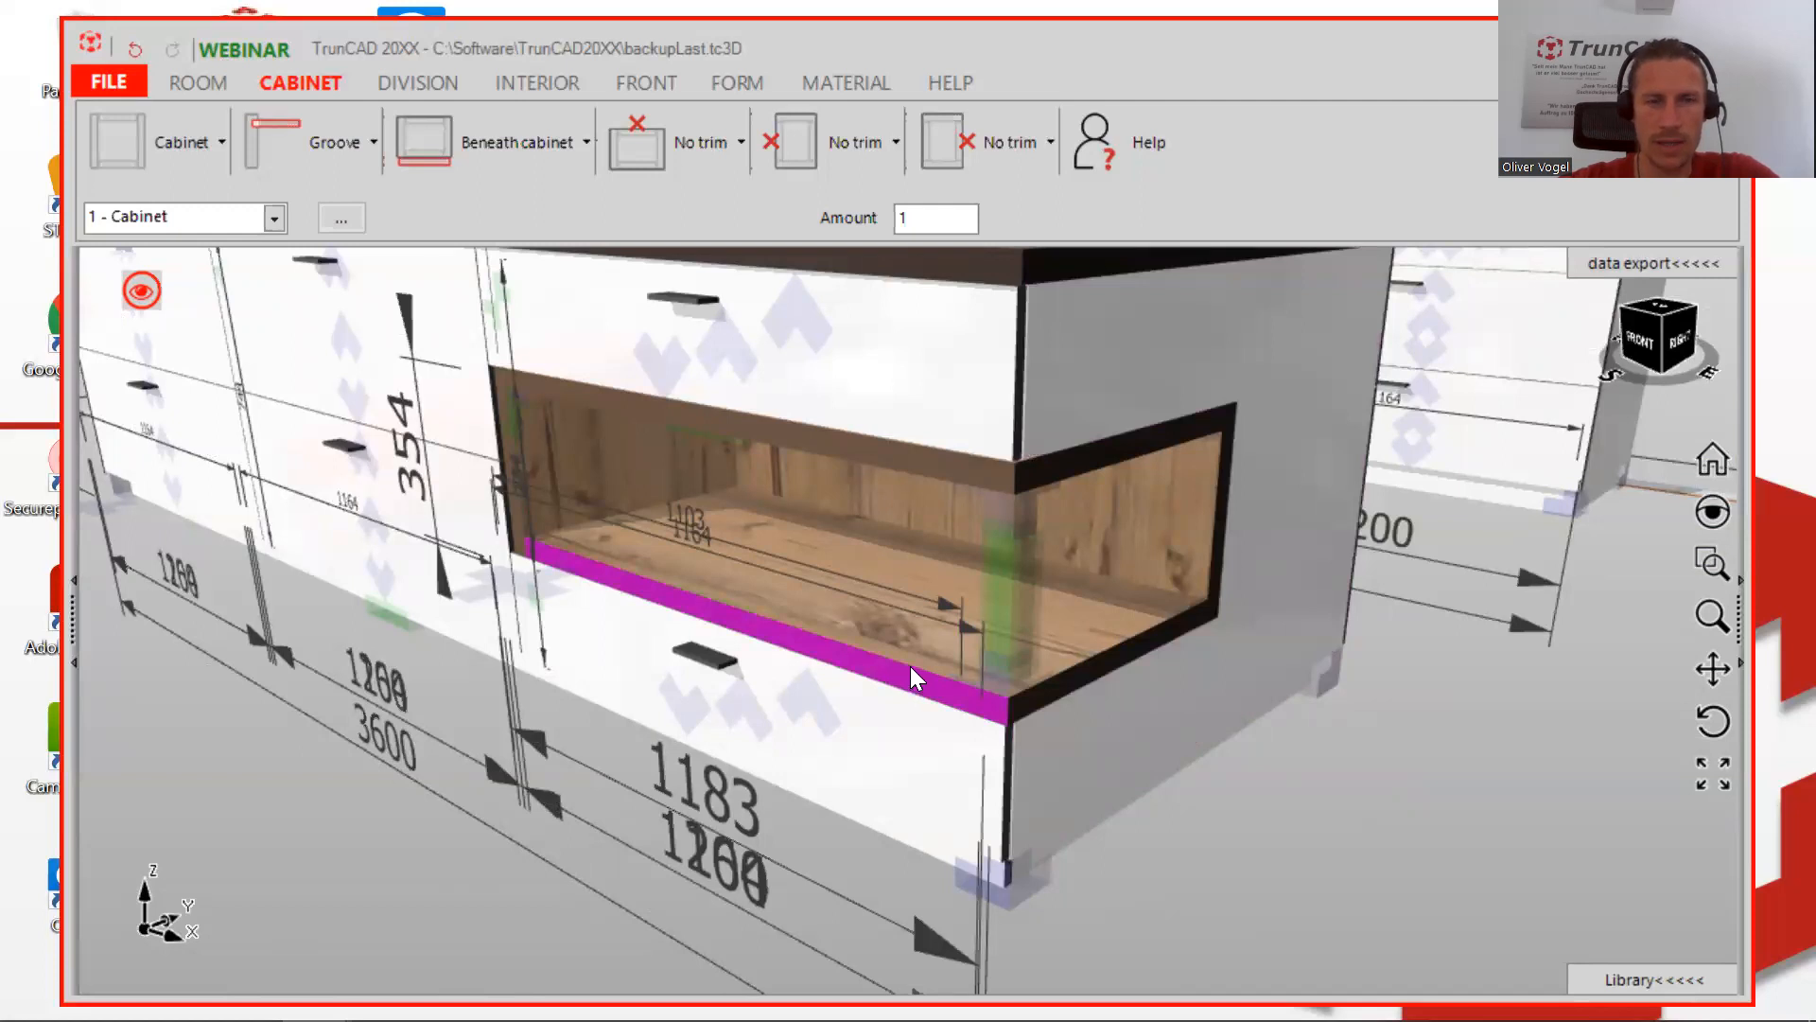
left_click(910, 662)
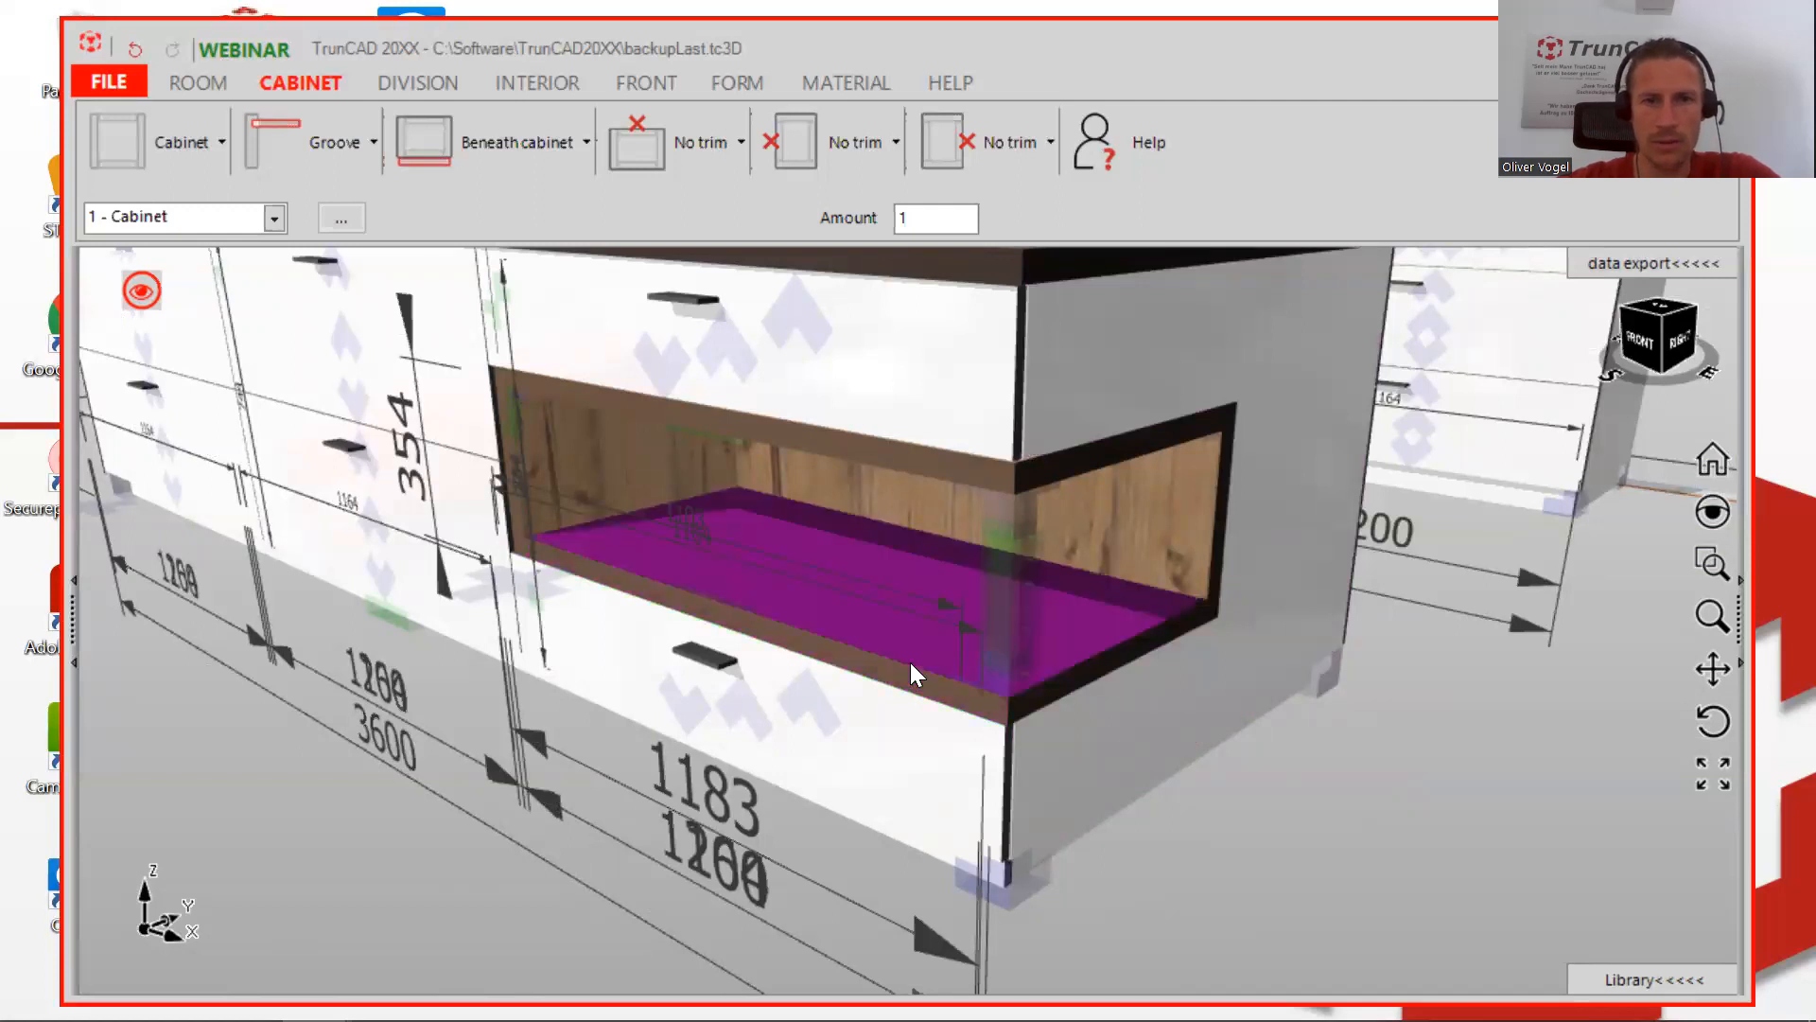
left_click(921, 679)
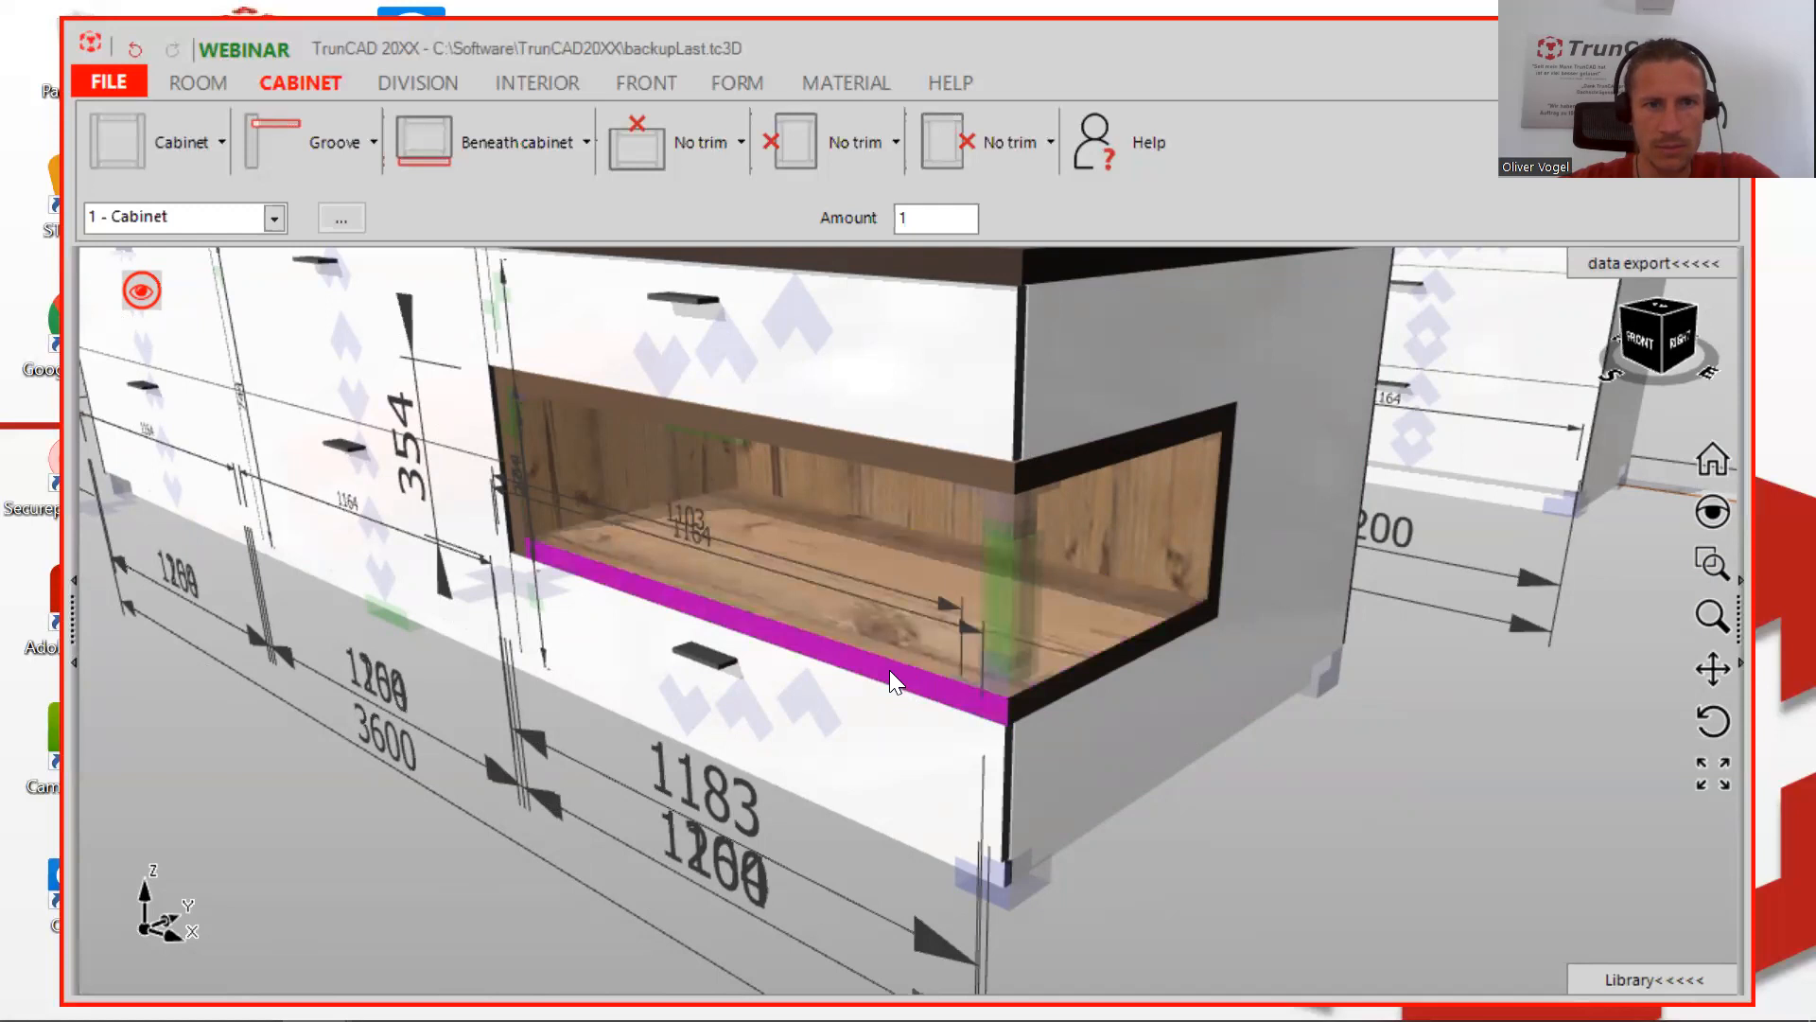
middle_click_drag(496, 480, 977, 528)
middle_click_drag(626, 566, 575, 403)
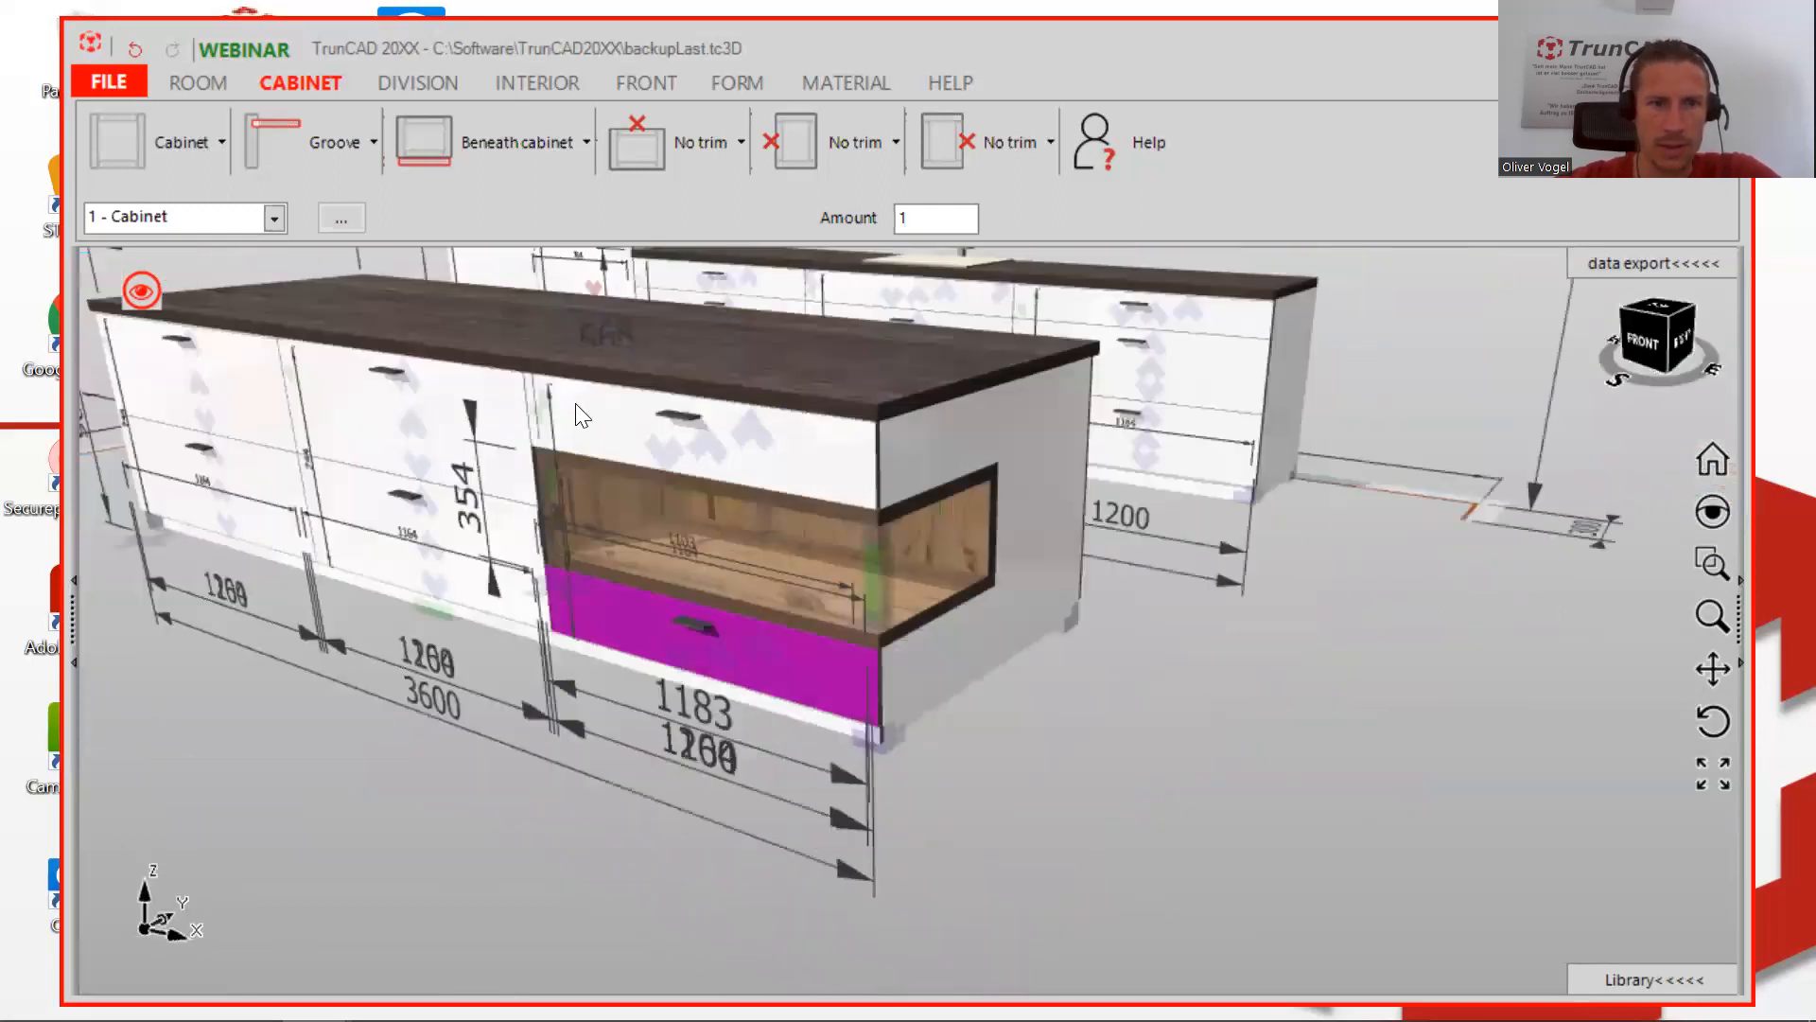
Check the open cabinet's lower corner from the front against the drawer front's outer edge, and inspect its depth dimension above the worktop
scroll(880, 520, "up", 2)
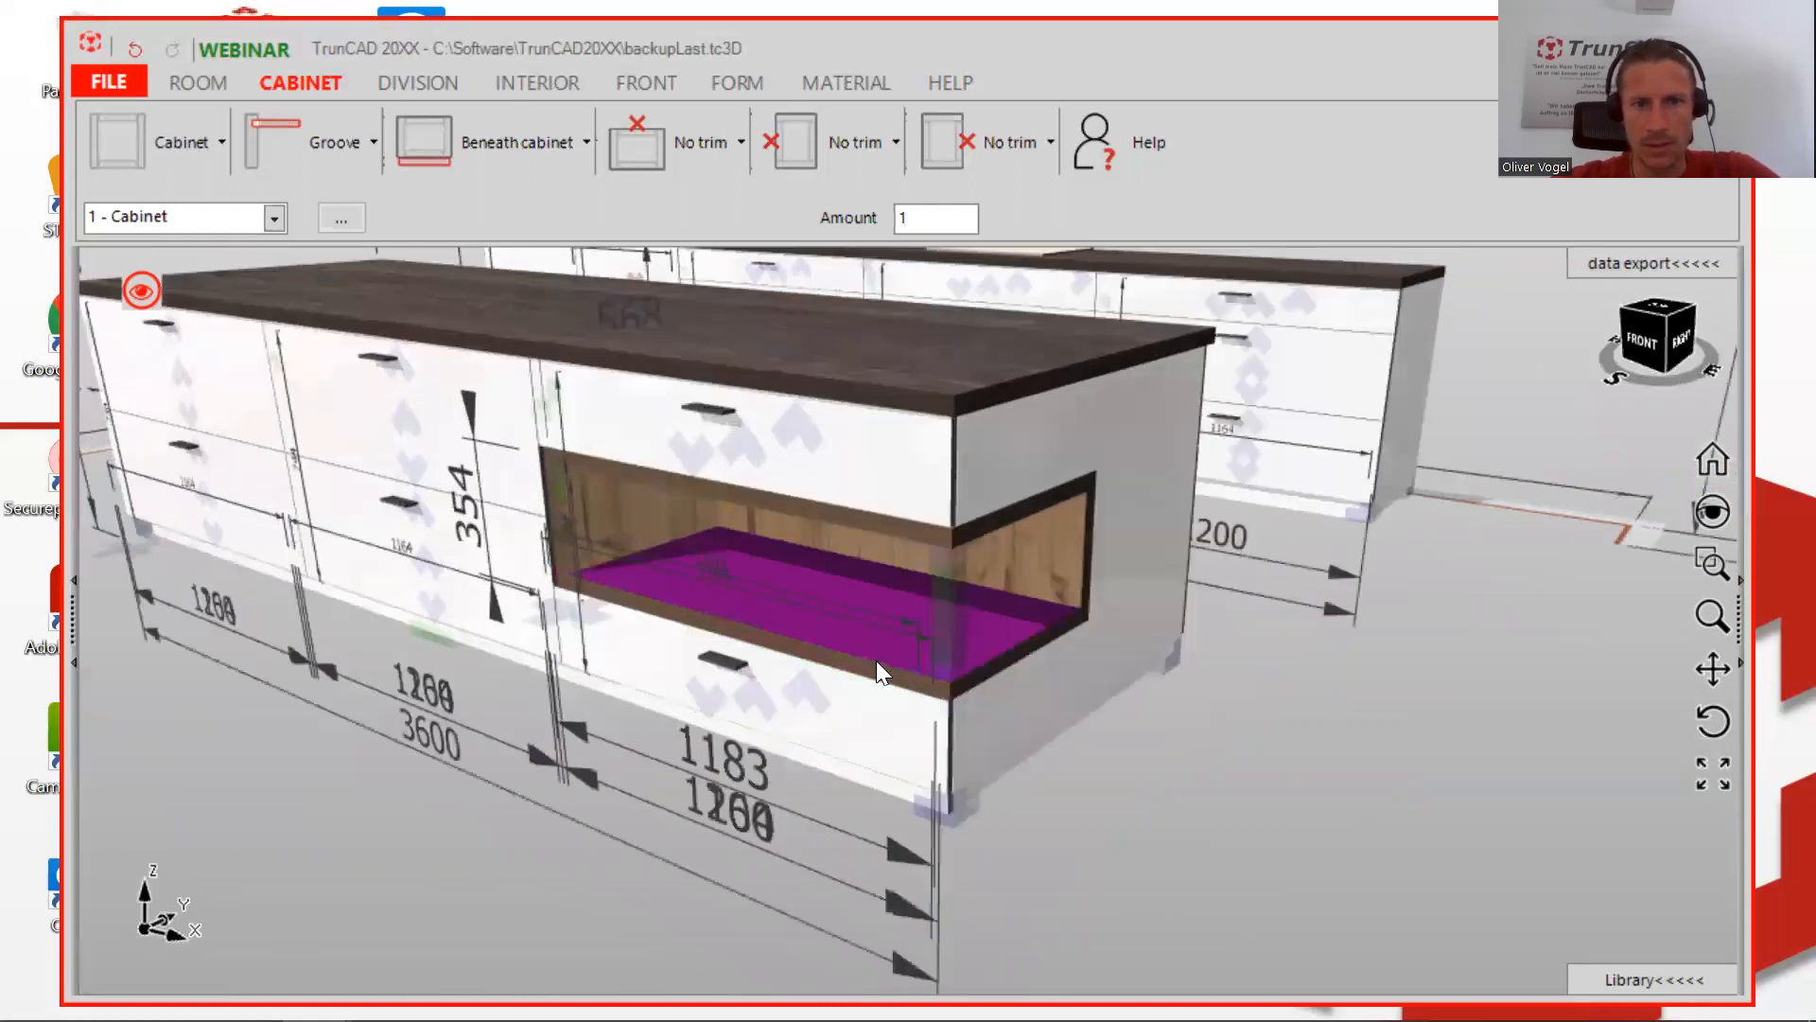
scroll(956, 700, "up", 6)
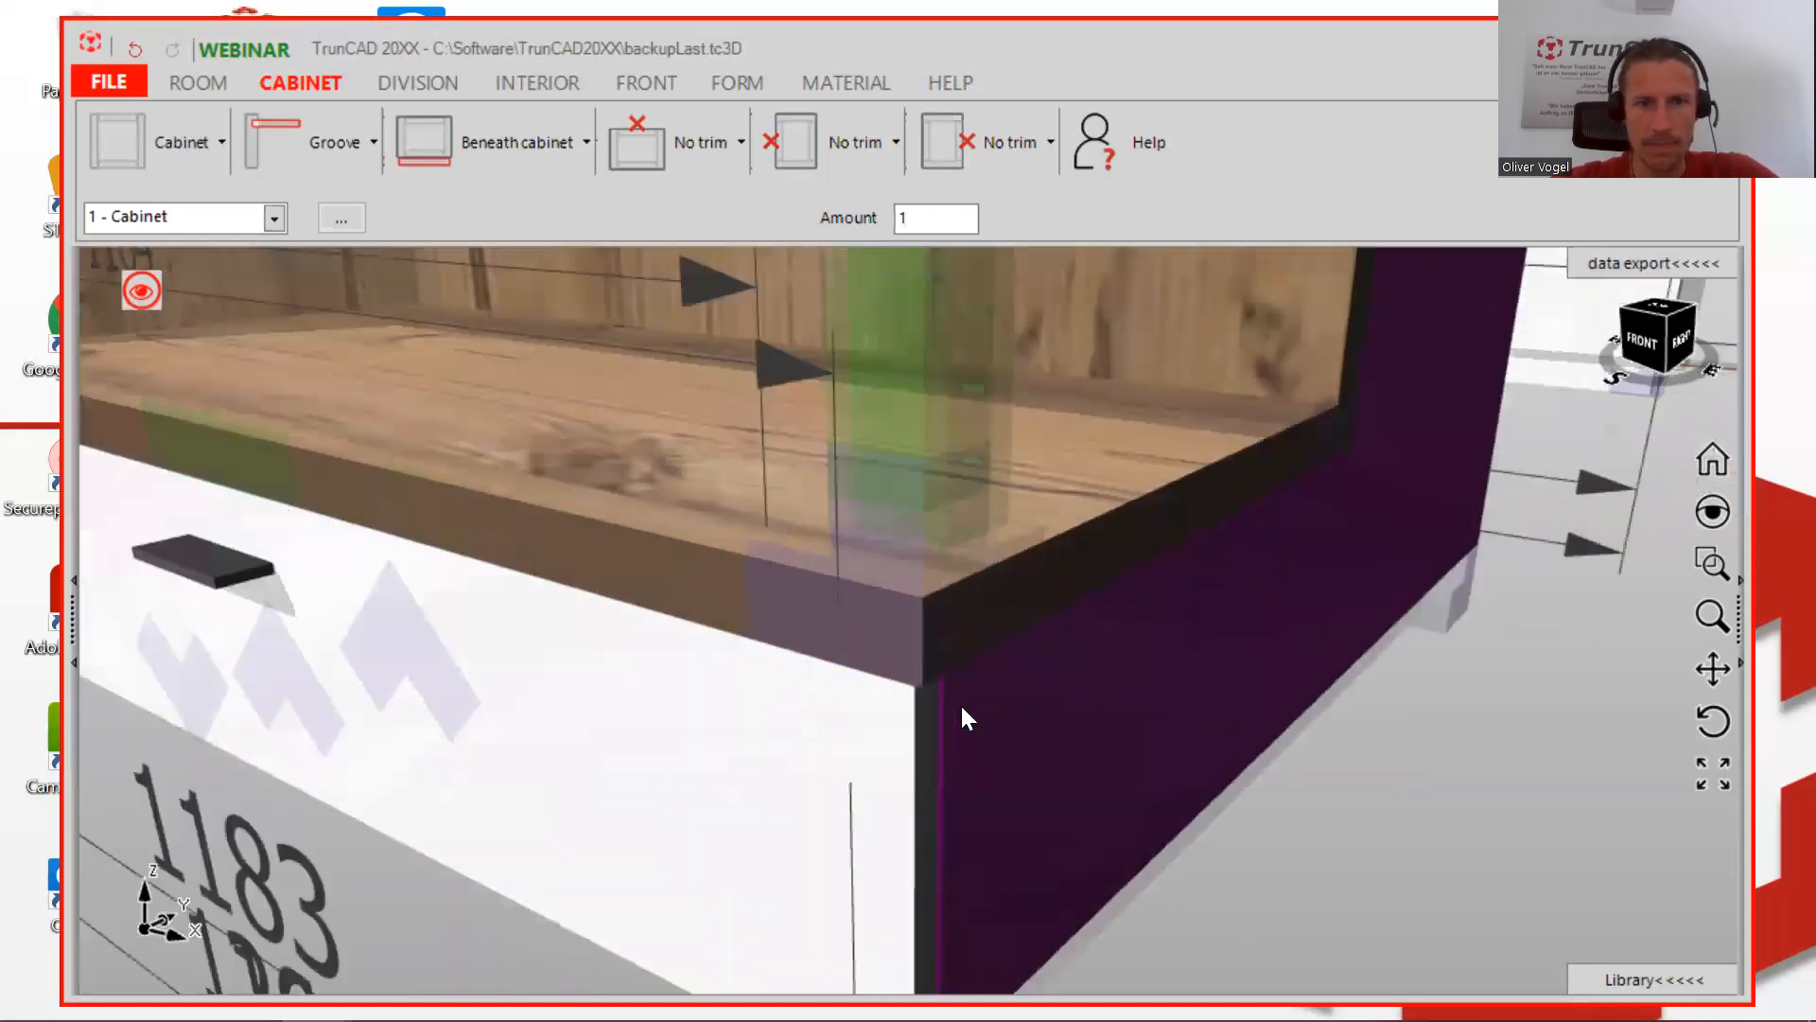
middle_click_drag(965, 702, 929, 619)
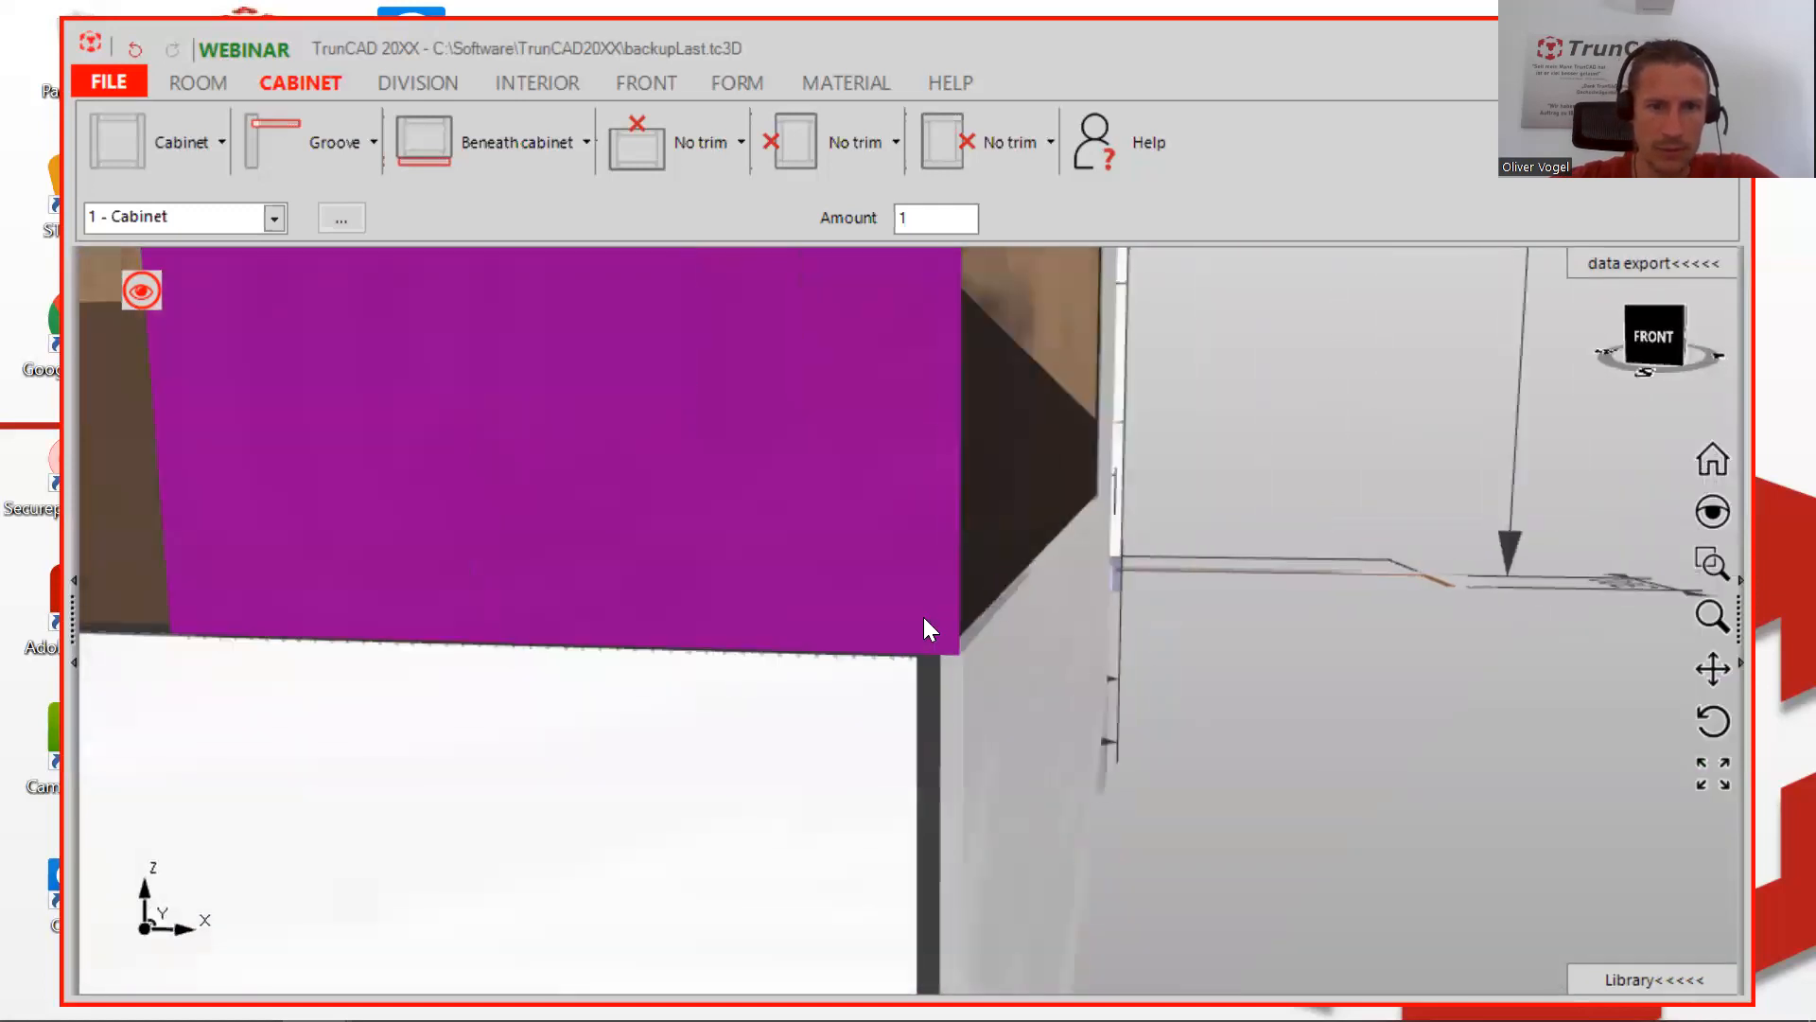
scroll(962, 625, "down", 5)
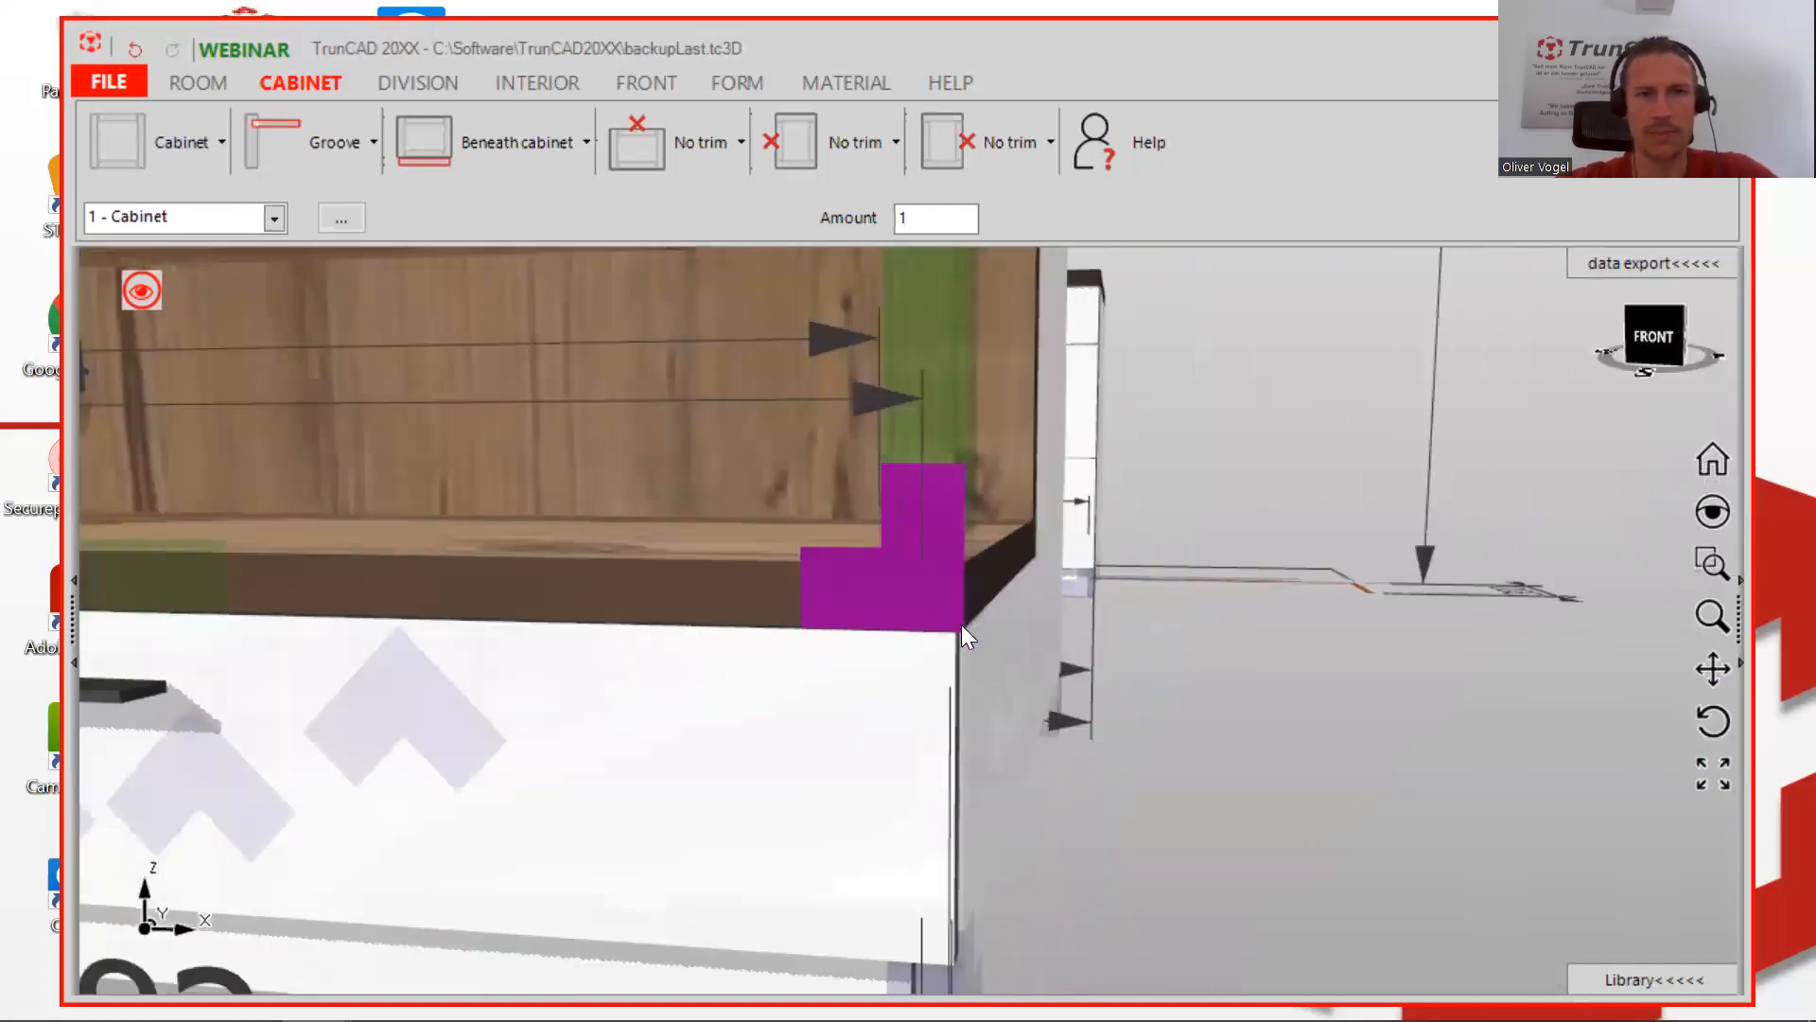
scroll(961, 624, "down", 5)
middle_click_drag(779, 531, 642, 464)
scroll(606, 402, "up", 5)
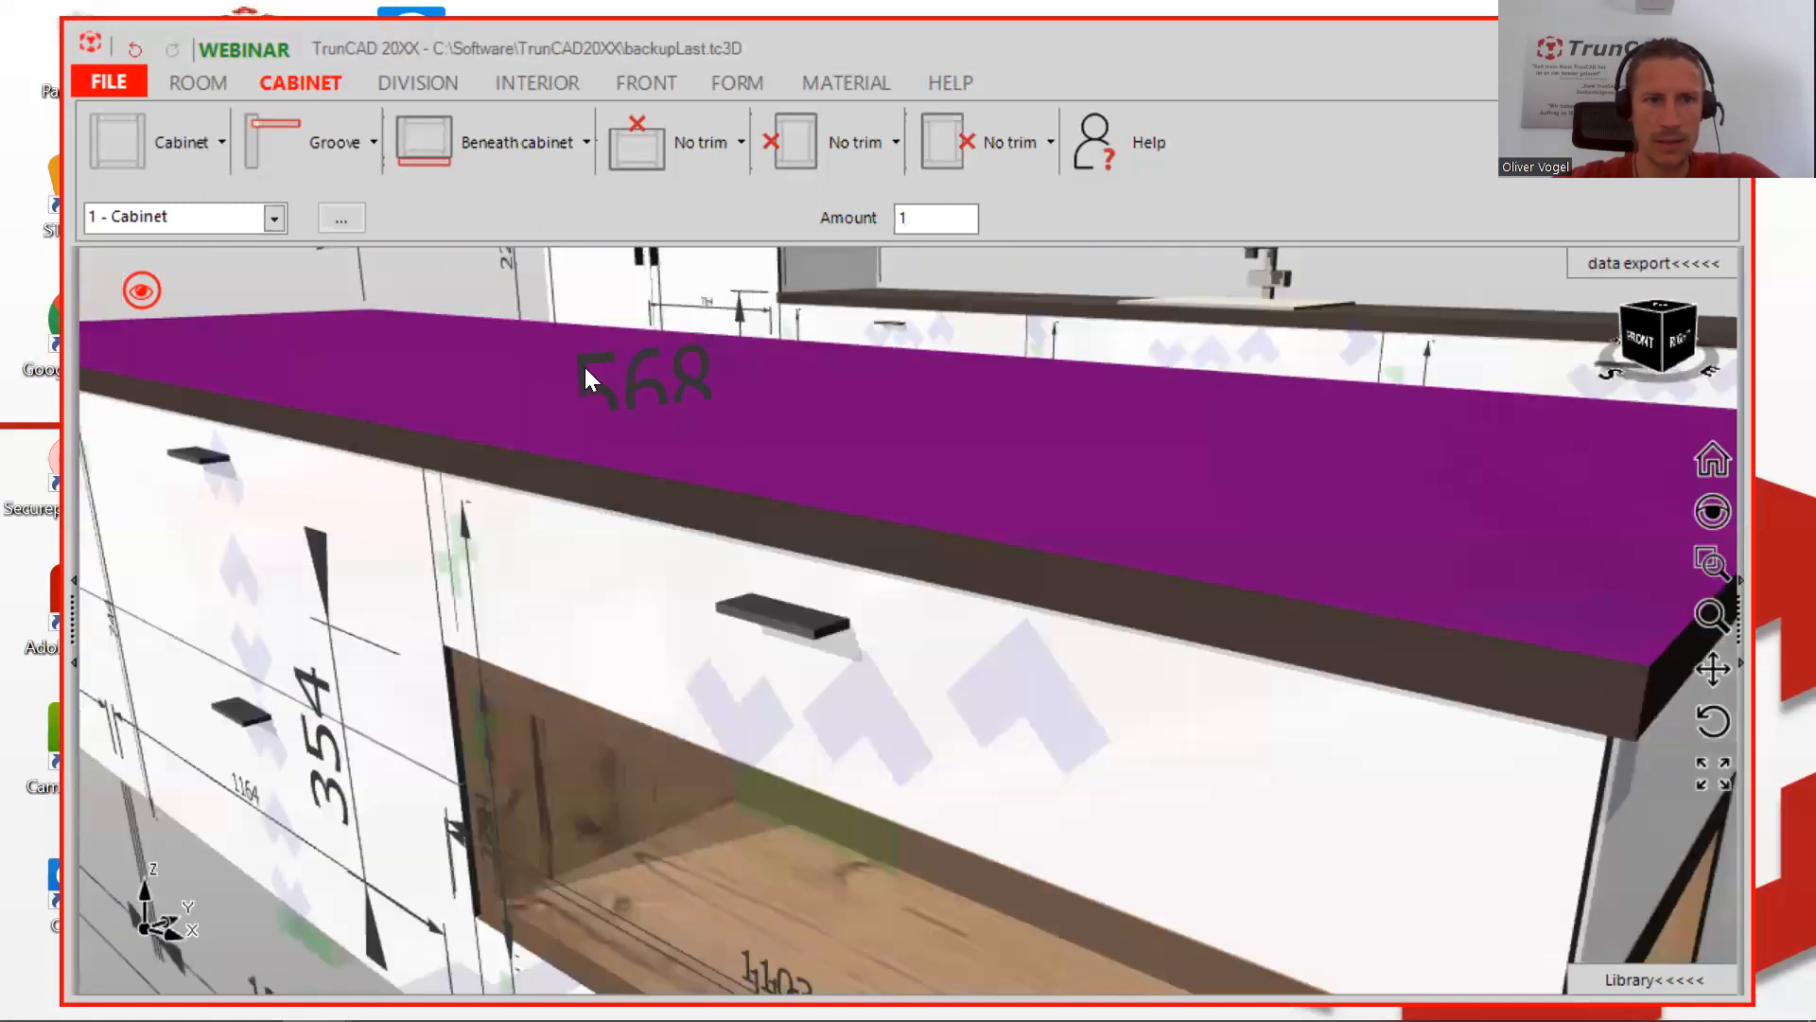
left_click(586, 369)
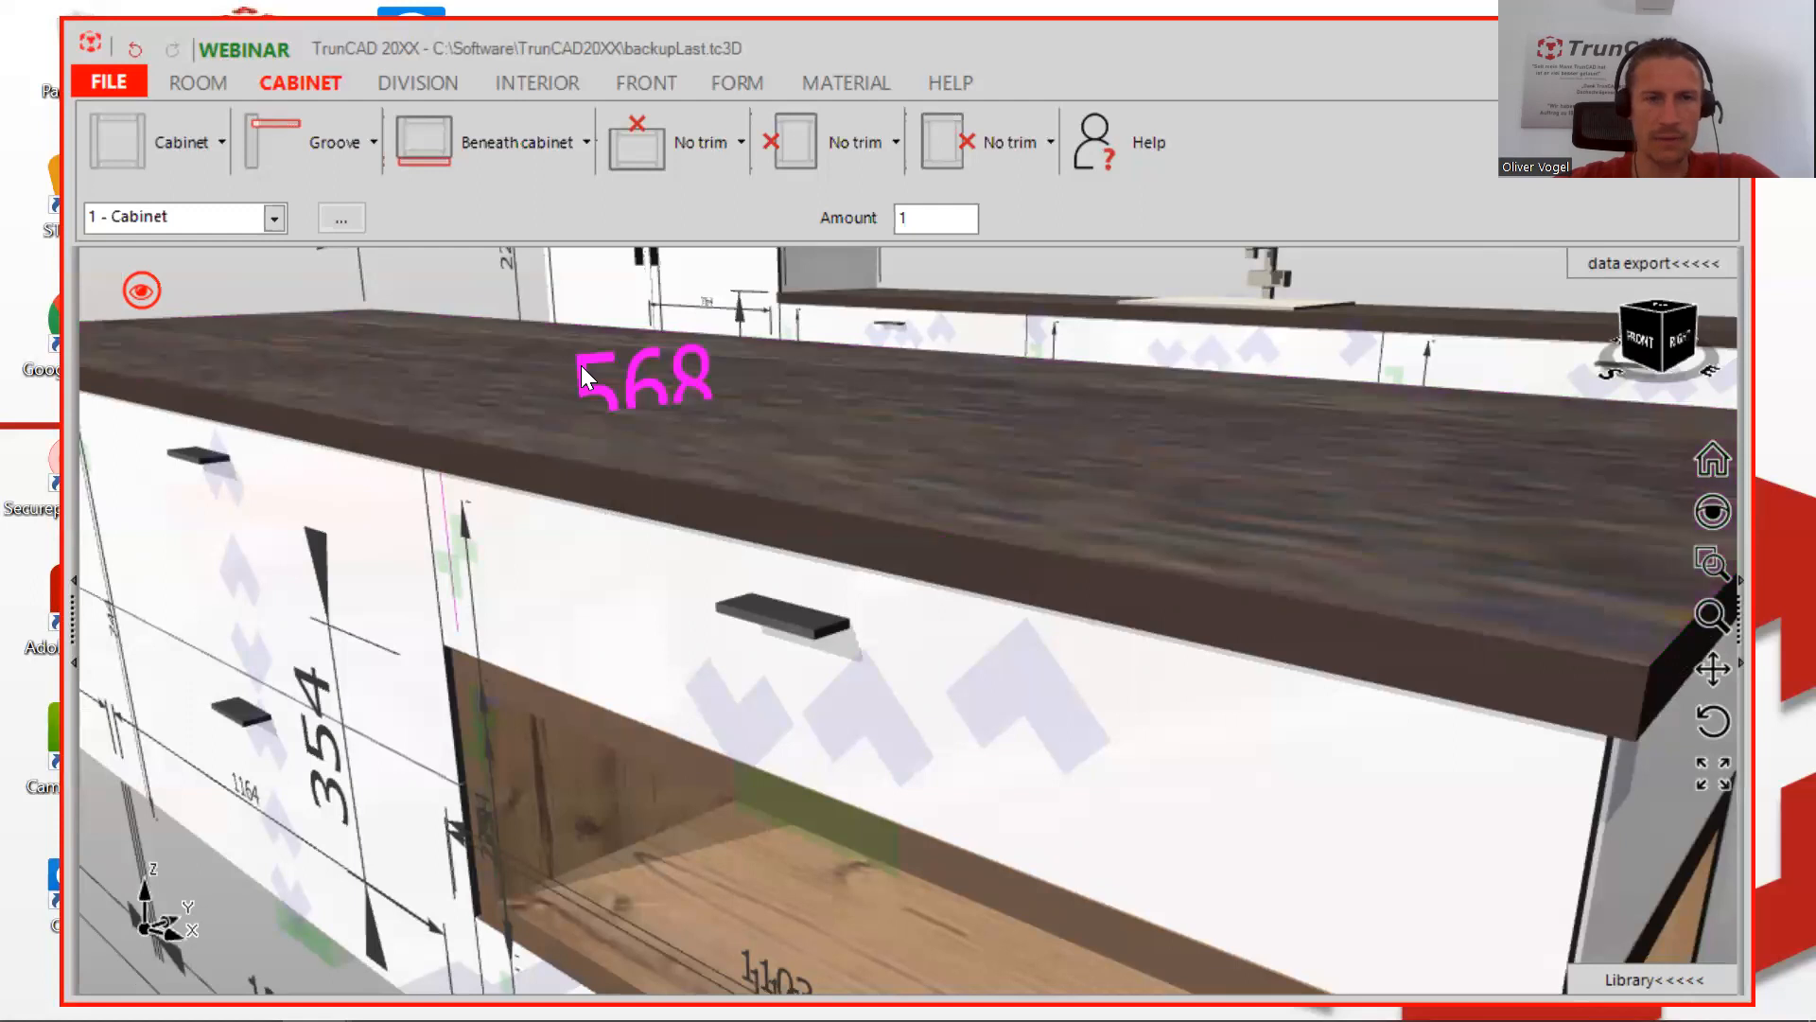
scroll(580, 365, "down", 3)
scroll(580, 365, "down", 3)
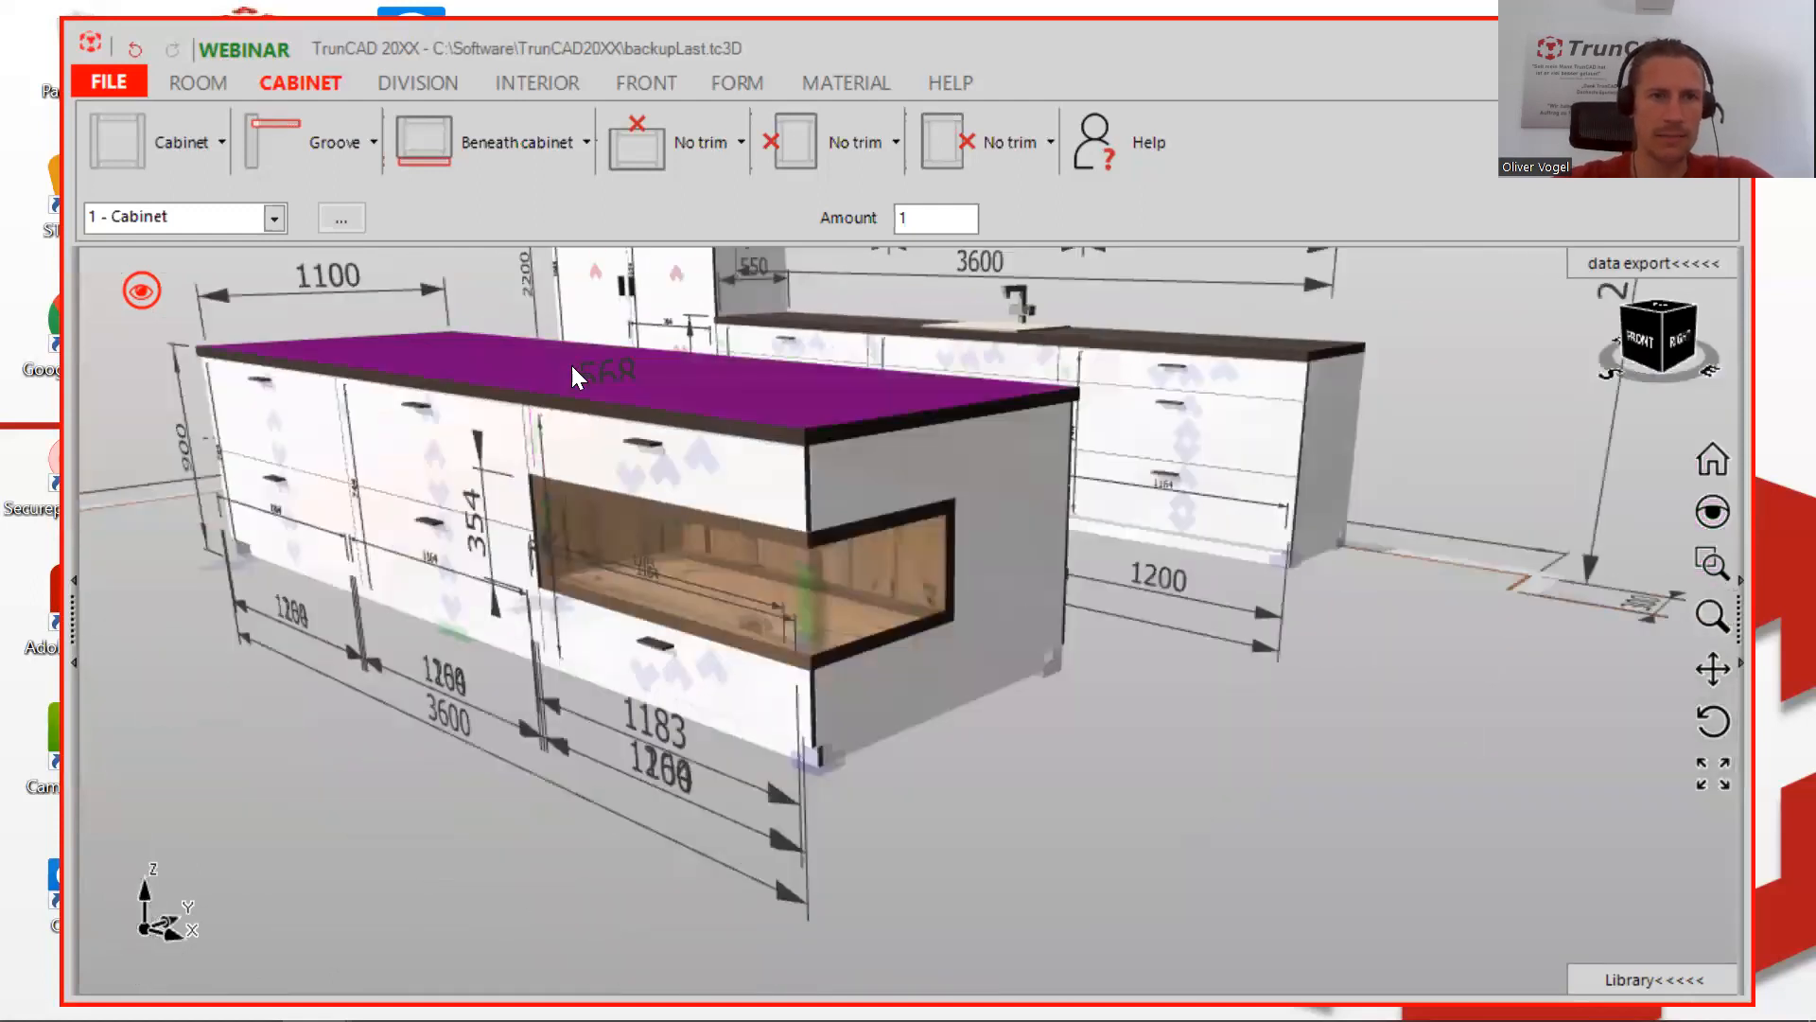
Make 5 - Cabinet the active cabinet and show it alone, without the room and the other cabinets
left_click(140, 291)
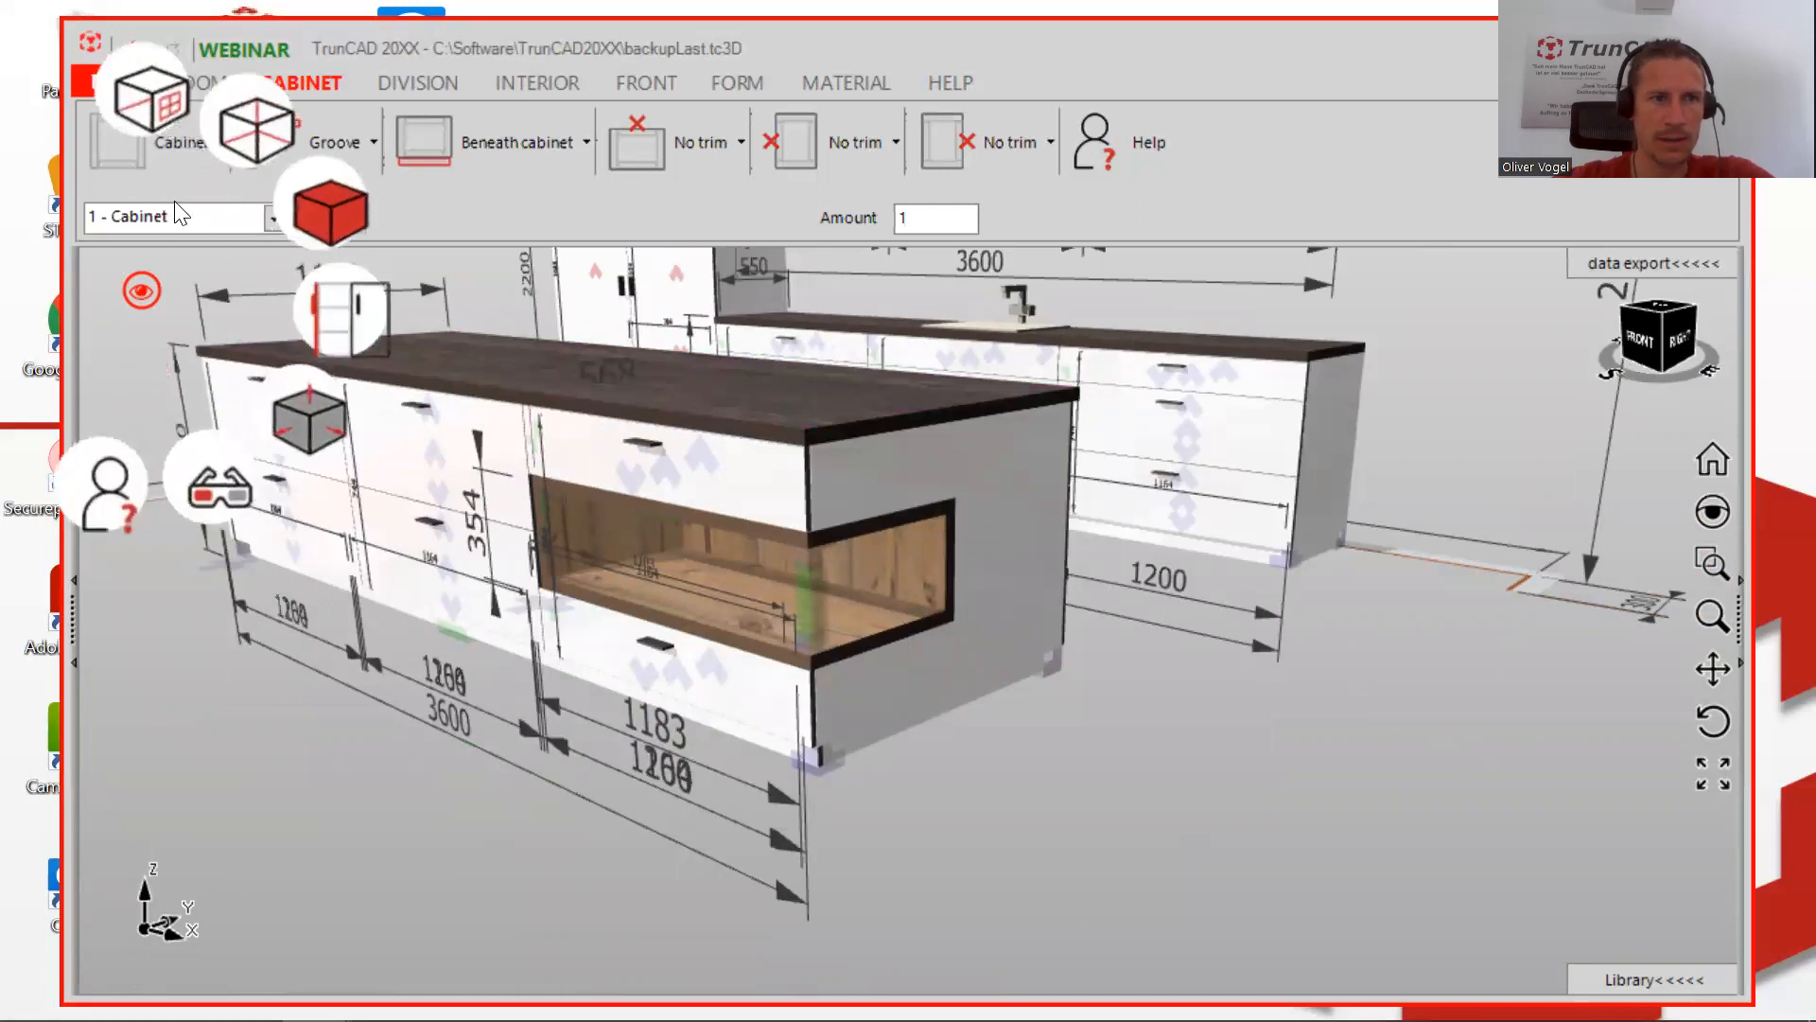
left_click(274, 218)
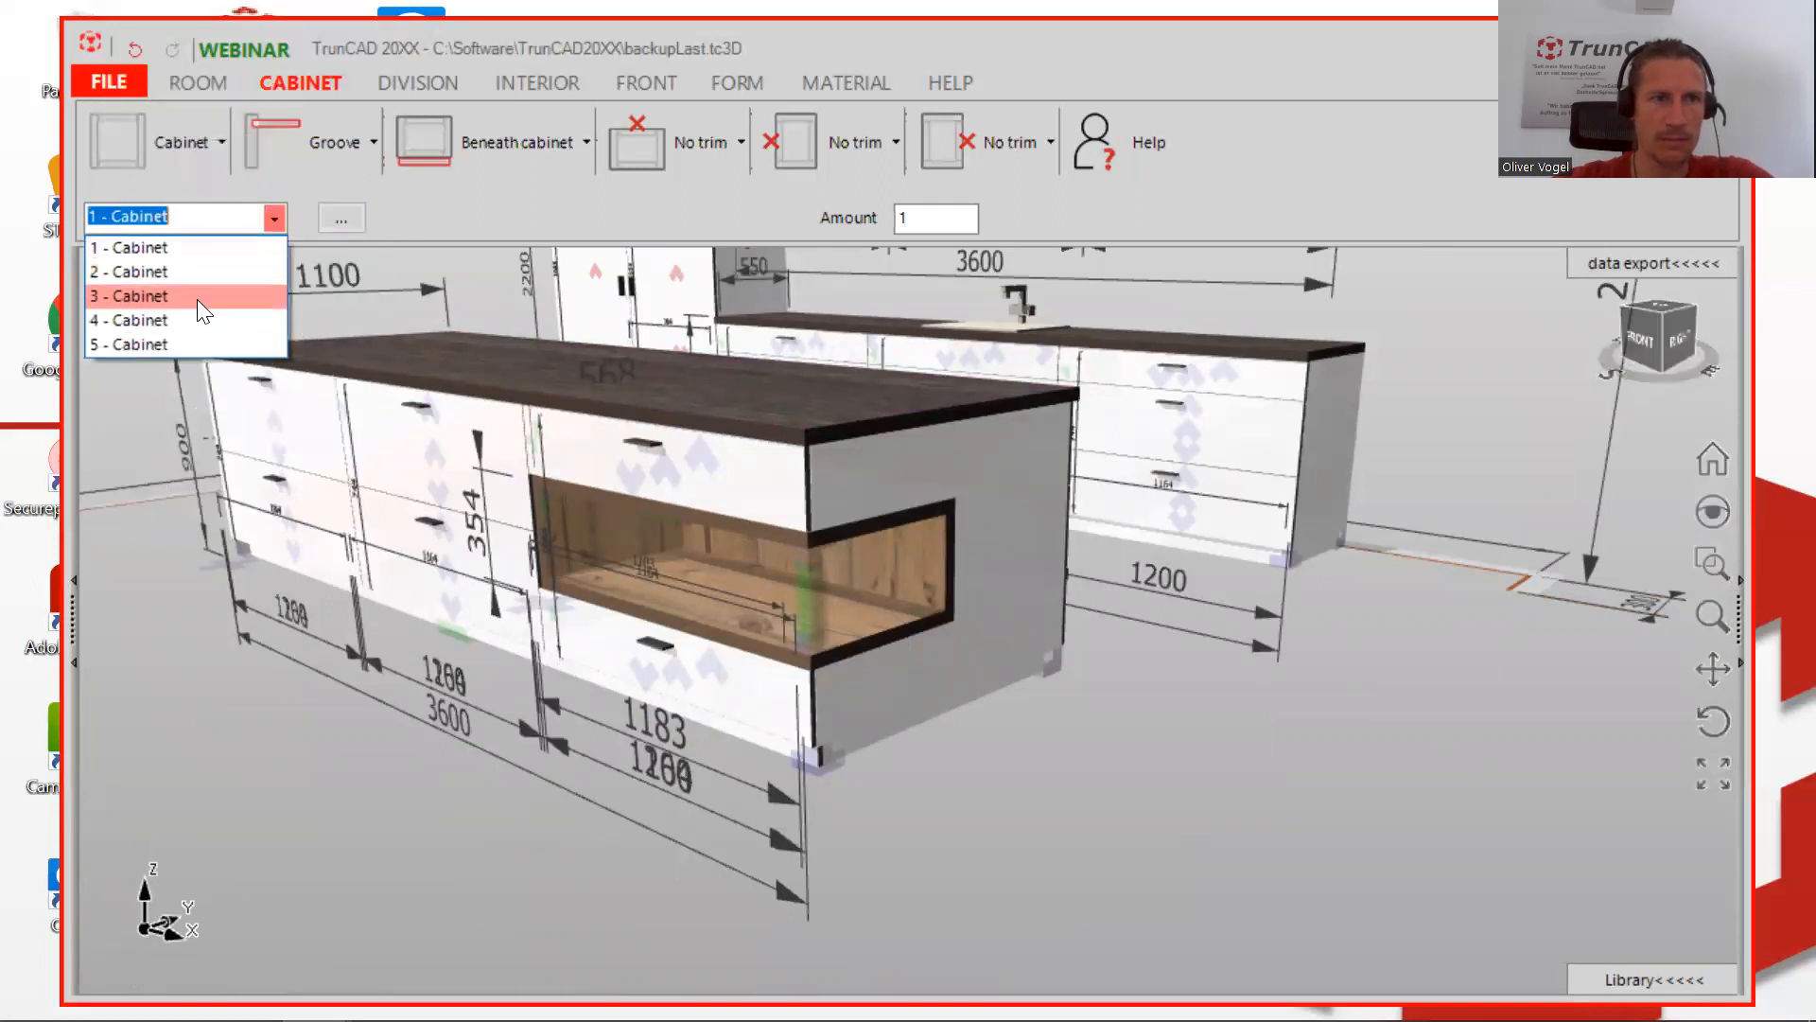
left_click(159, 344)
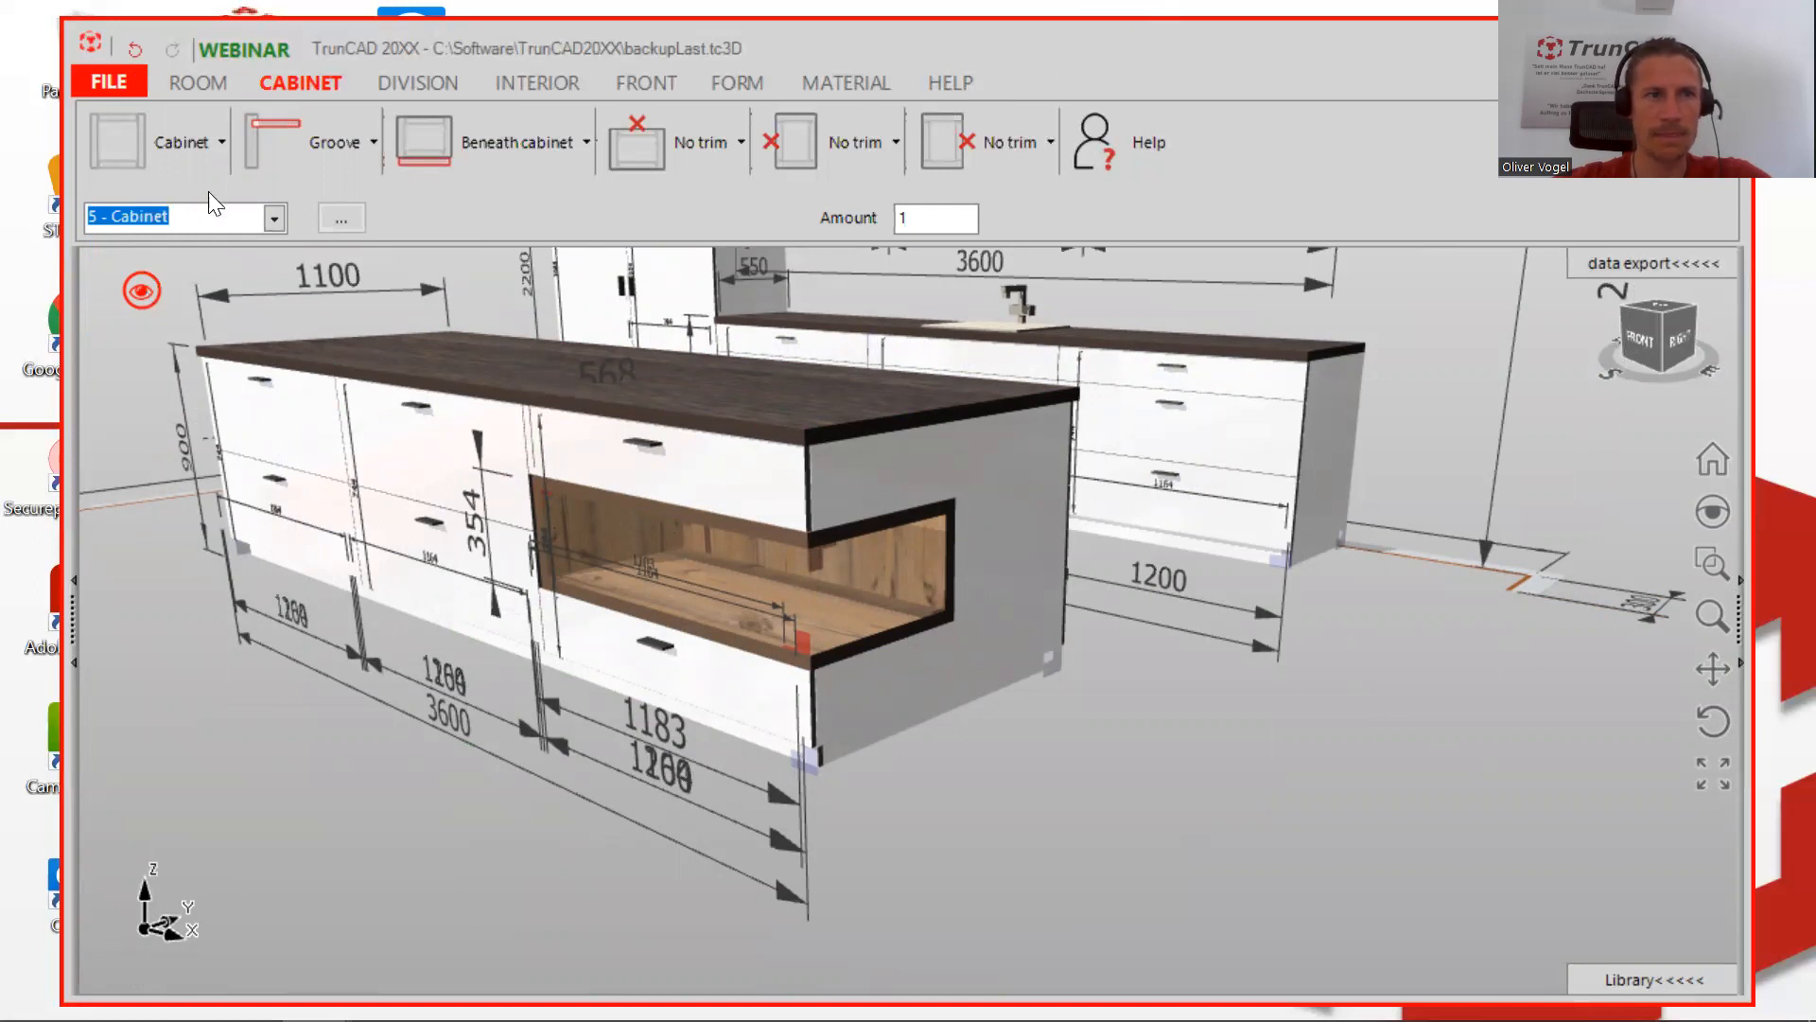
left_click(145, 291)
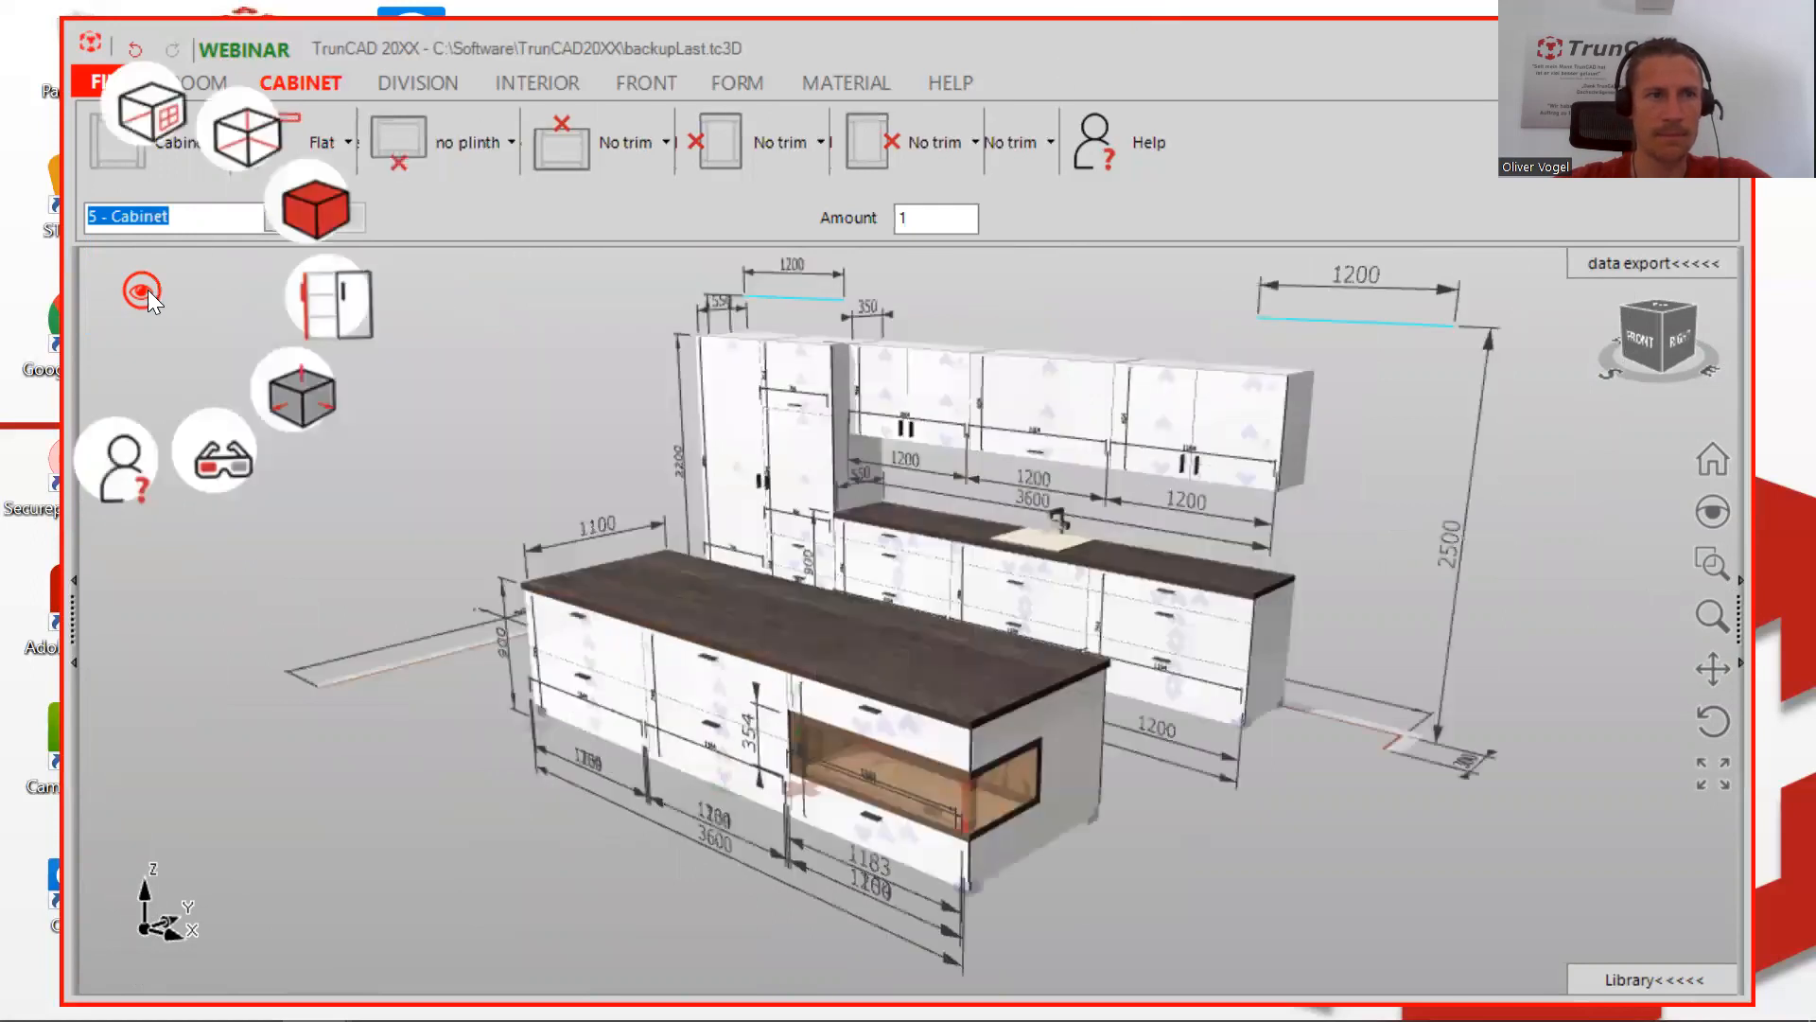
left_click(151, 97)
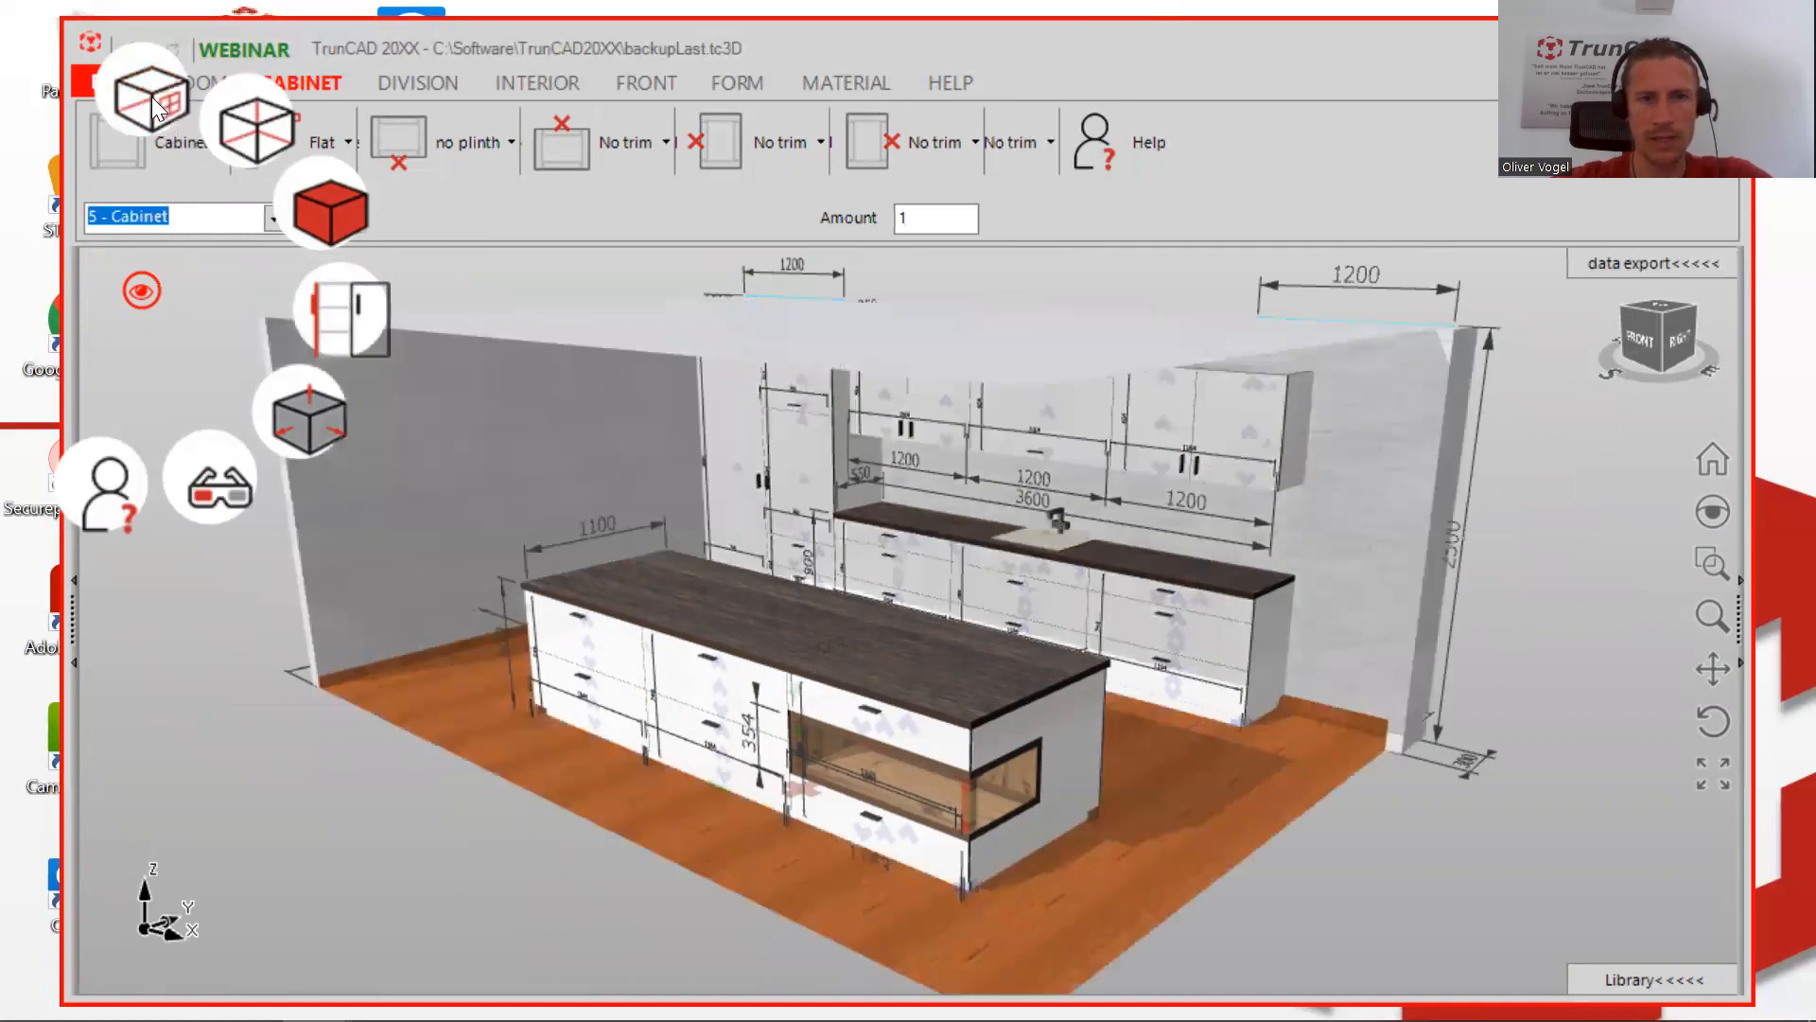
left_click(150, 121)
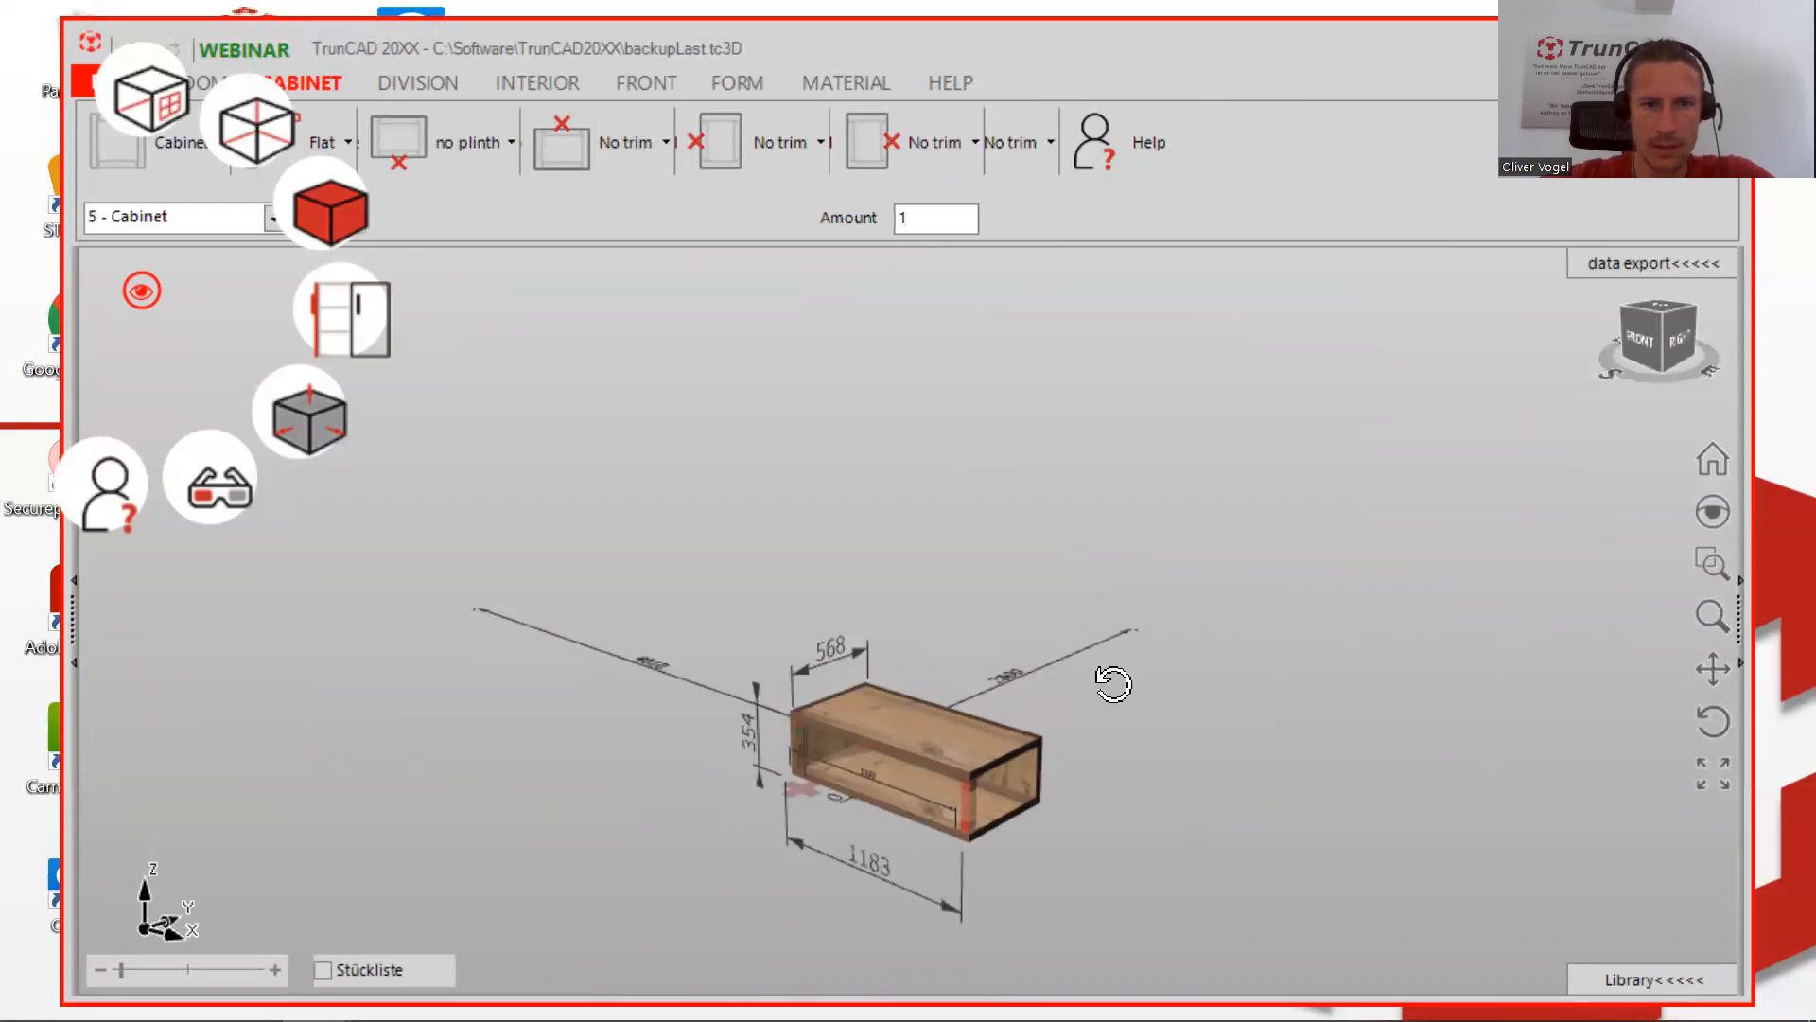
left_click_drag(1113, 683, 1088, 611)
middle_click_drag(1088, 611, 1013, 597)
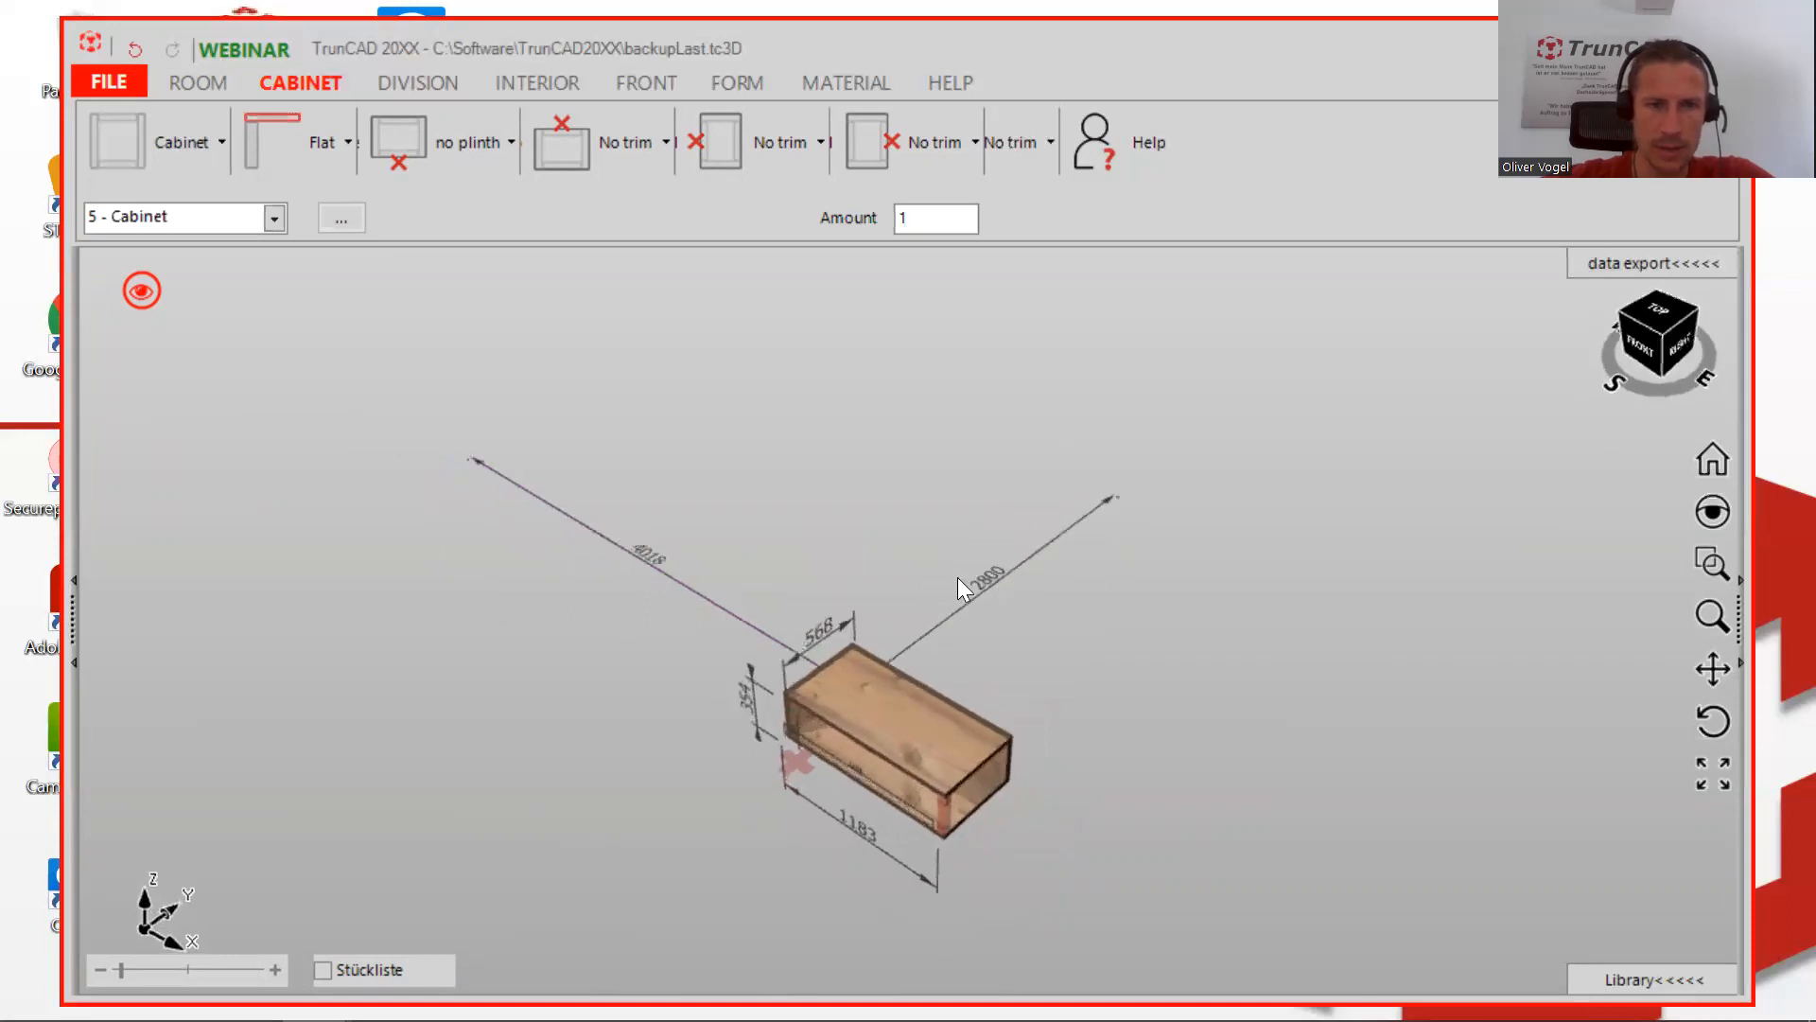
Set the open cabinet's width to 1182 mm and maximize the program window
left_click(984, 541)
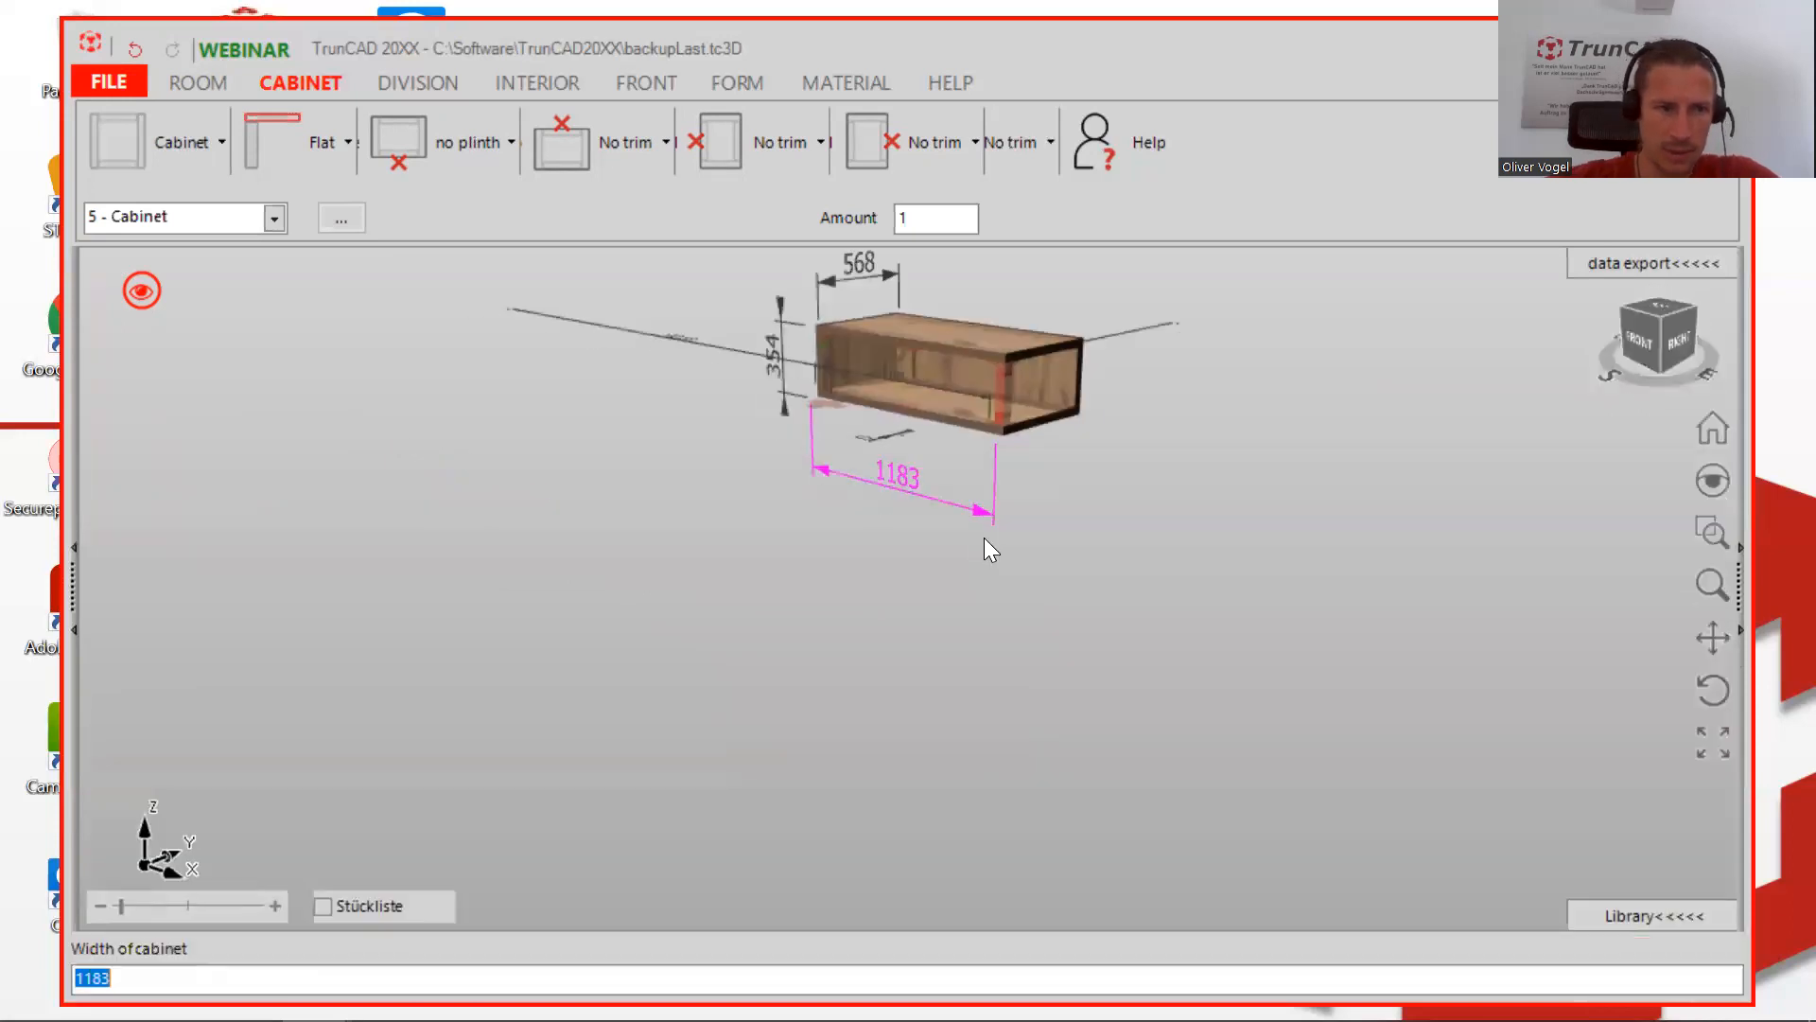
key("End")
key("BackSpace")
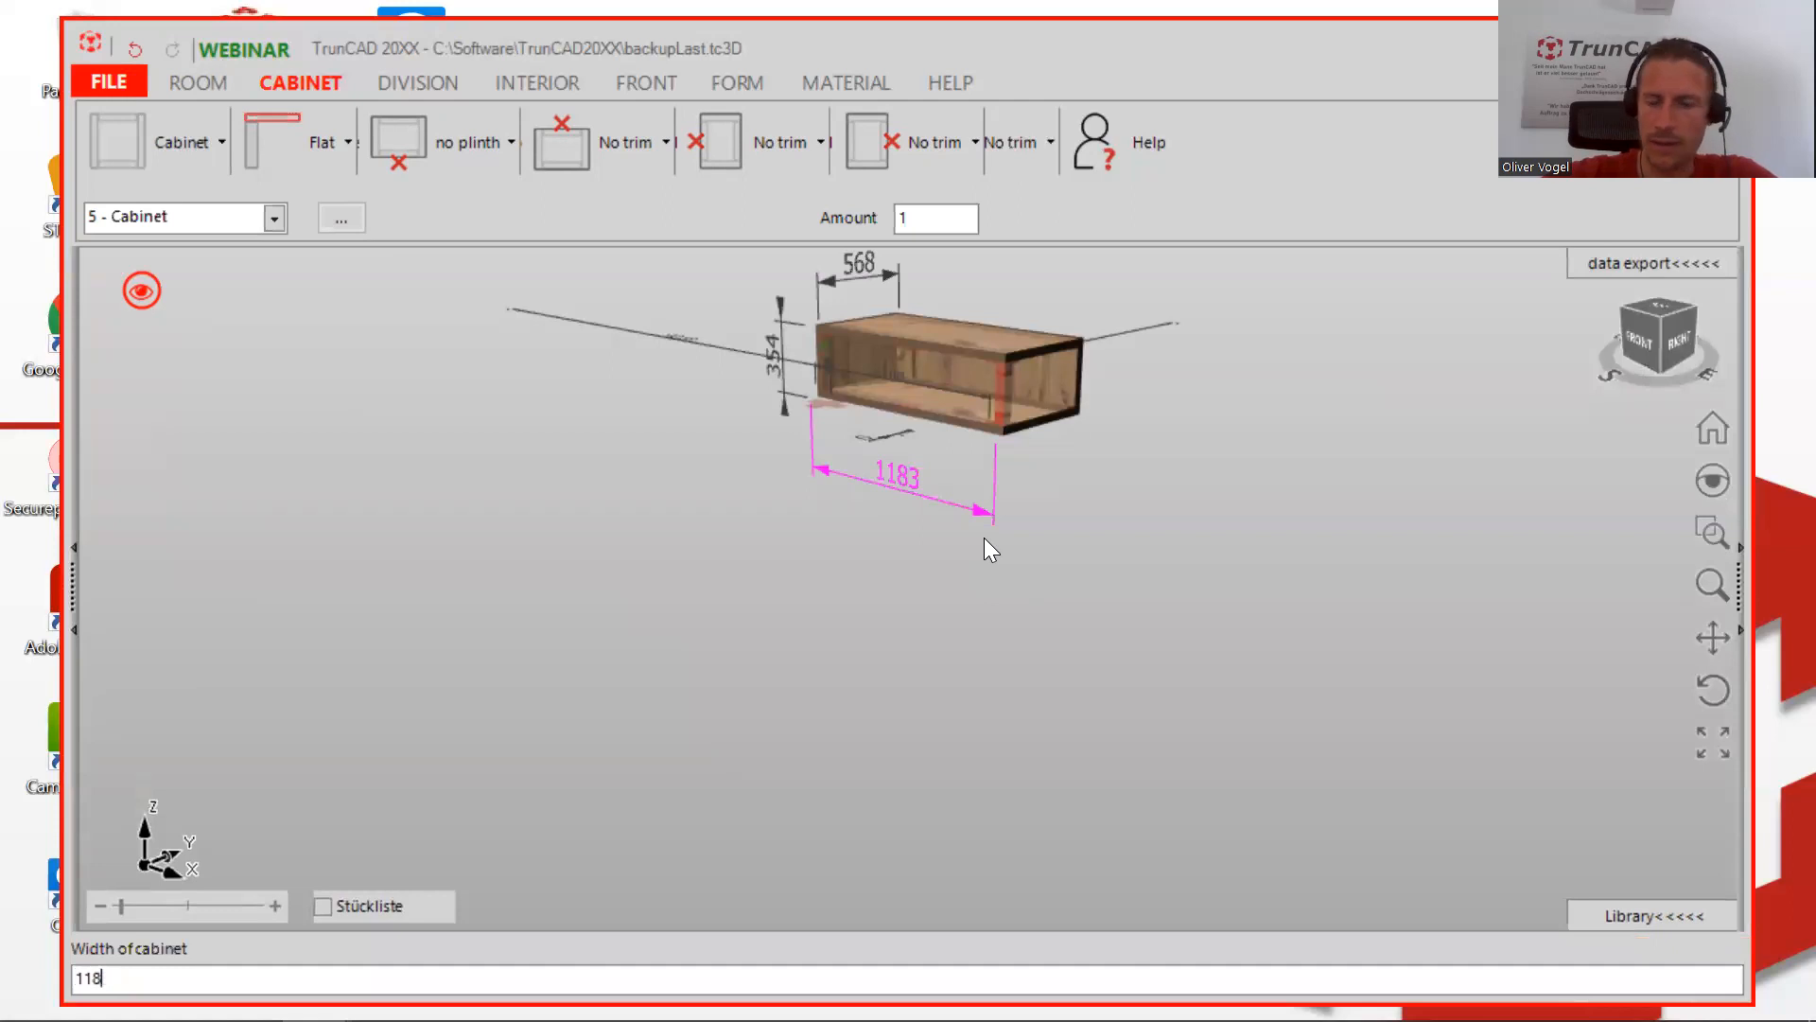
type("2")
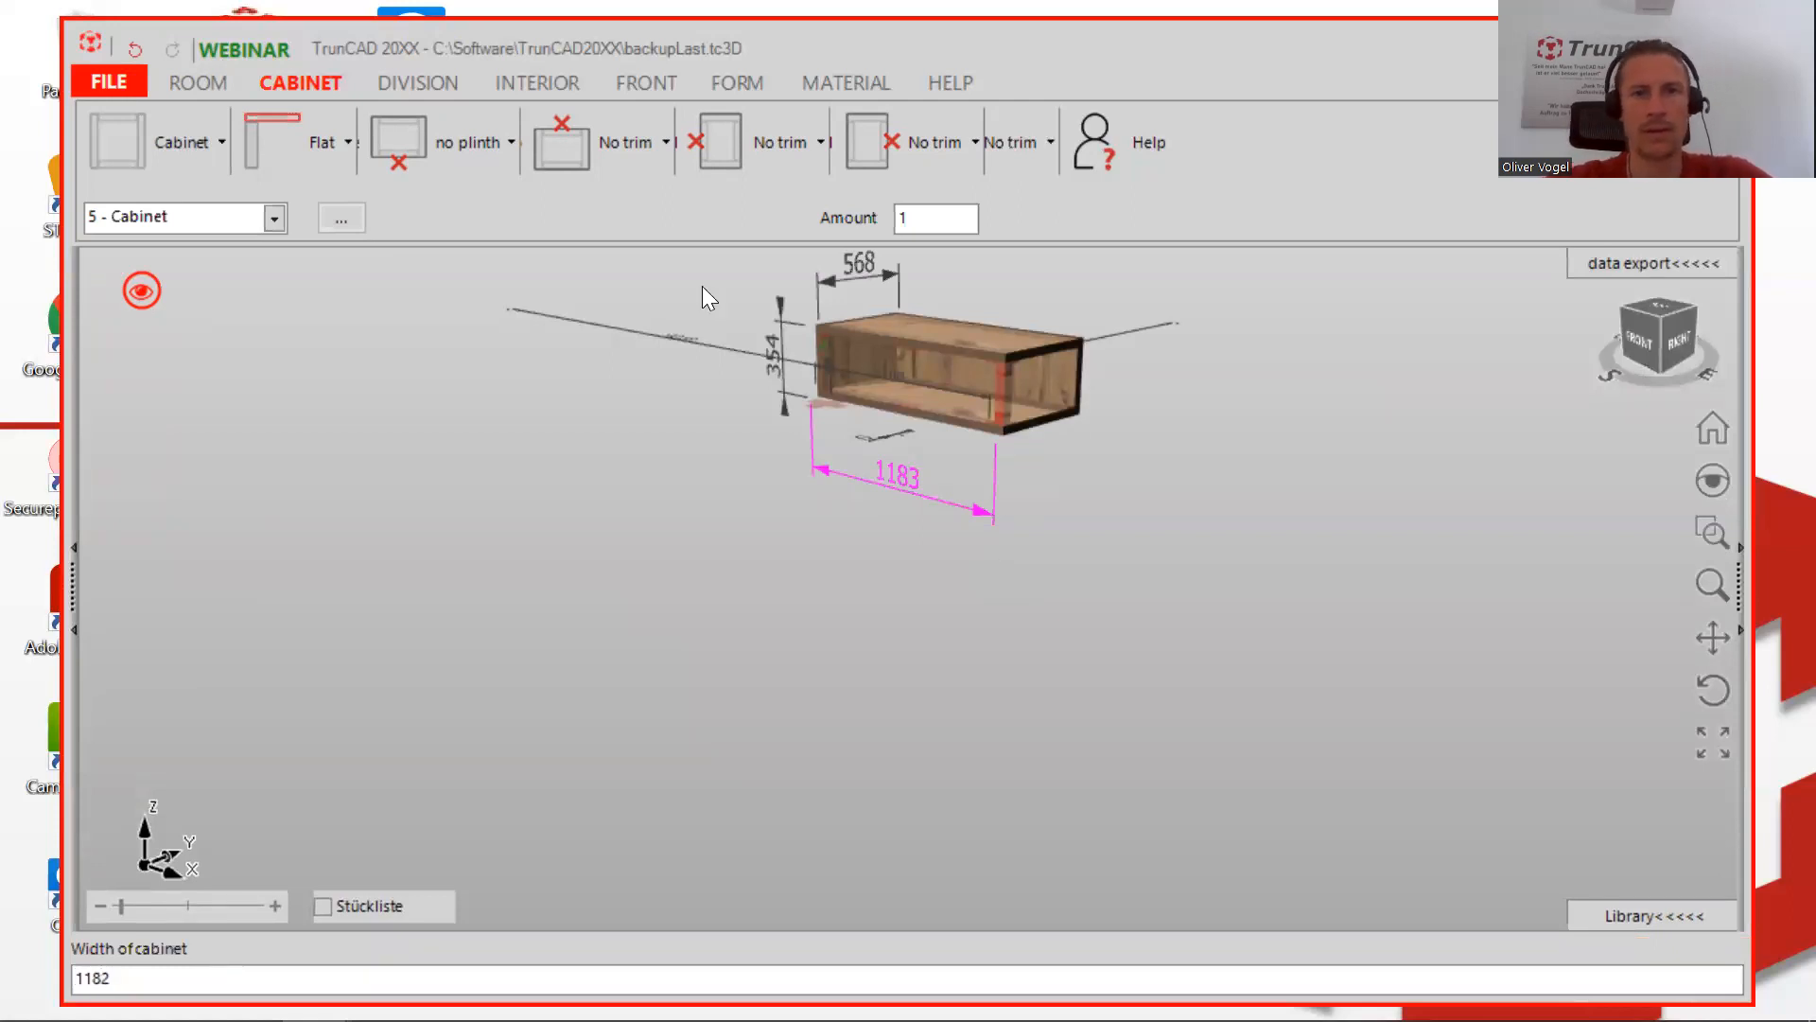
key("Return")
left_click_drag(1341, 40, 1220, 265)
left_click(1557, 275)
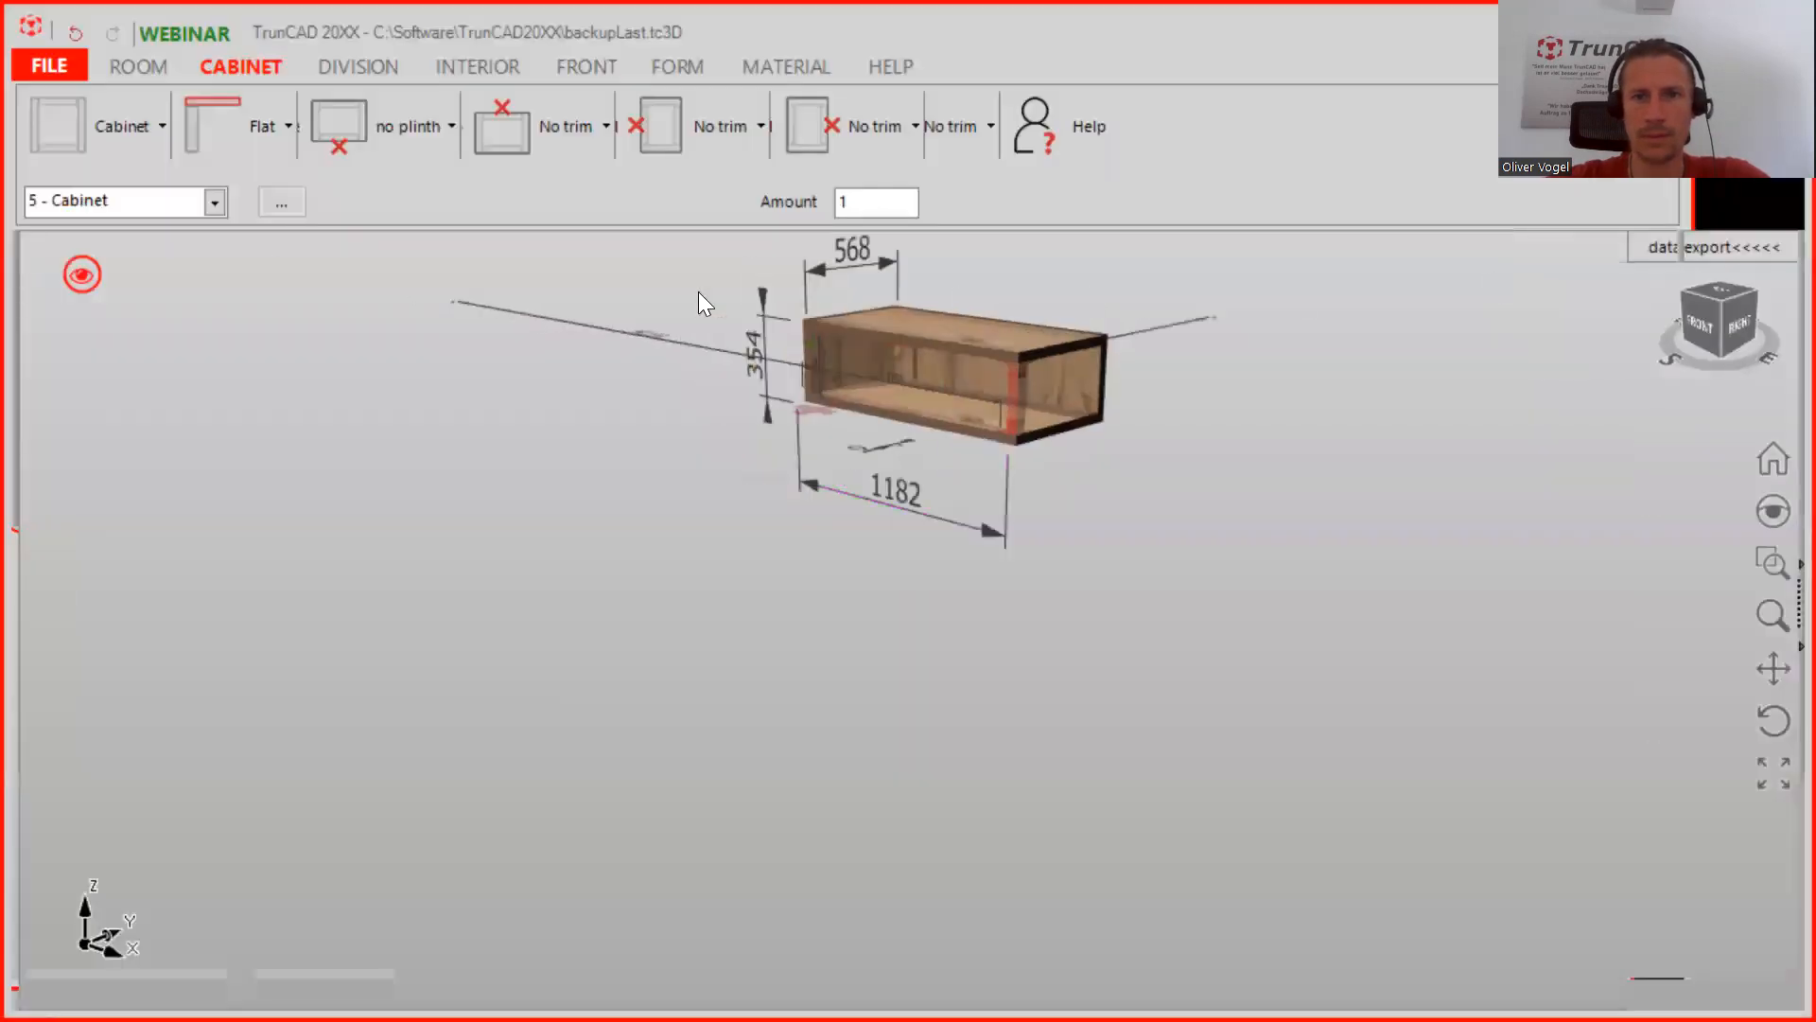
middle_click_drag(709, 353, 721, 393)
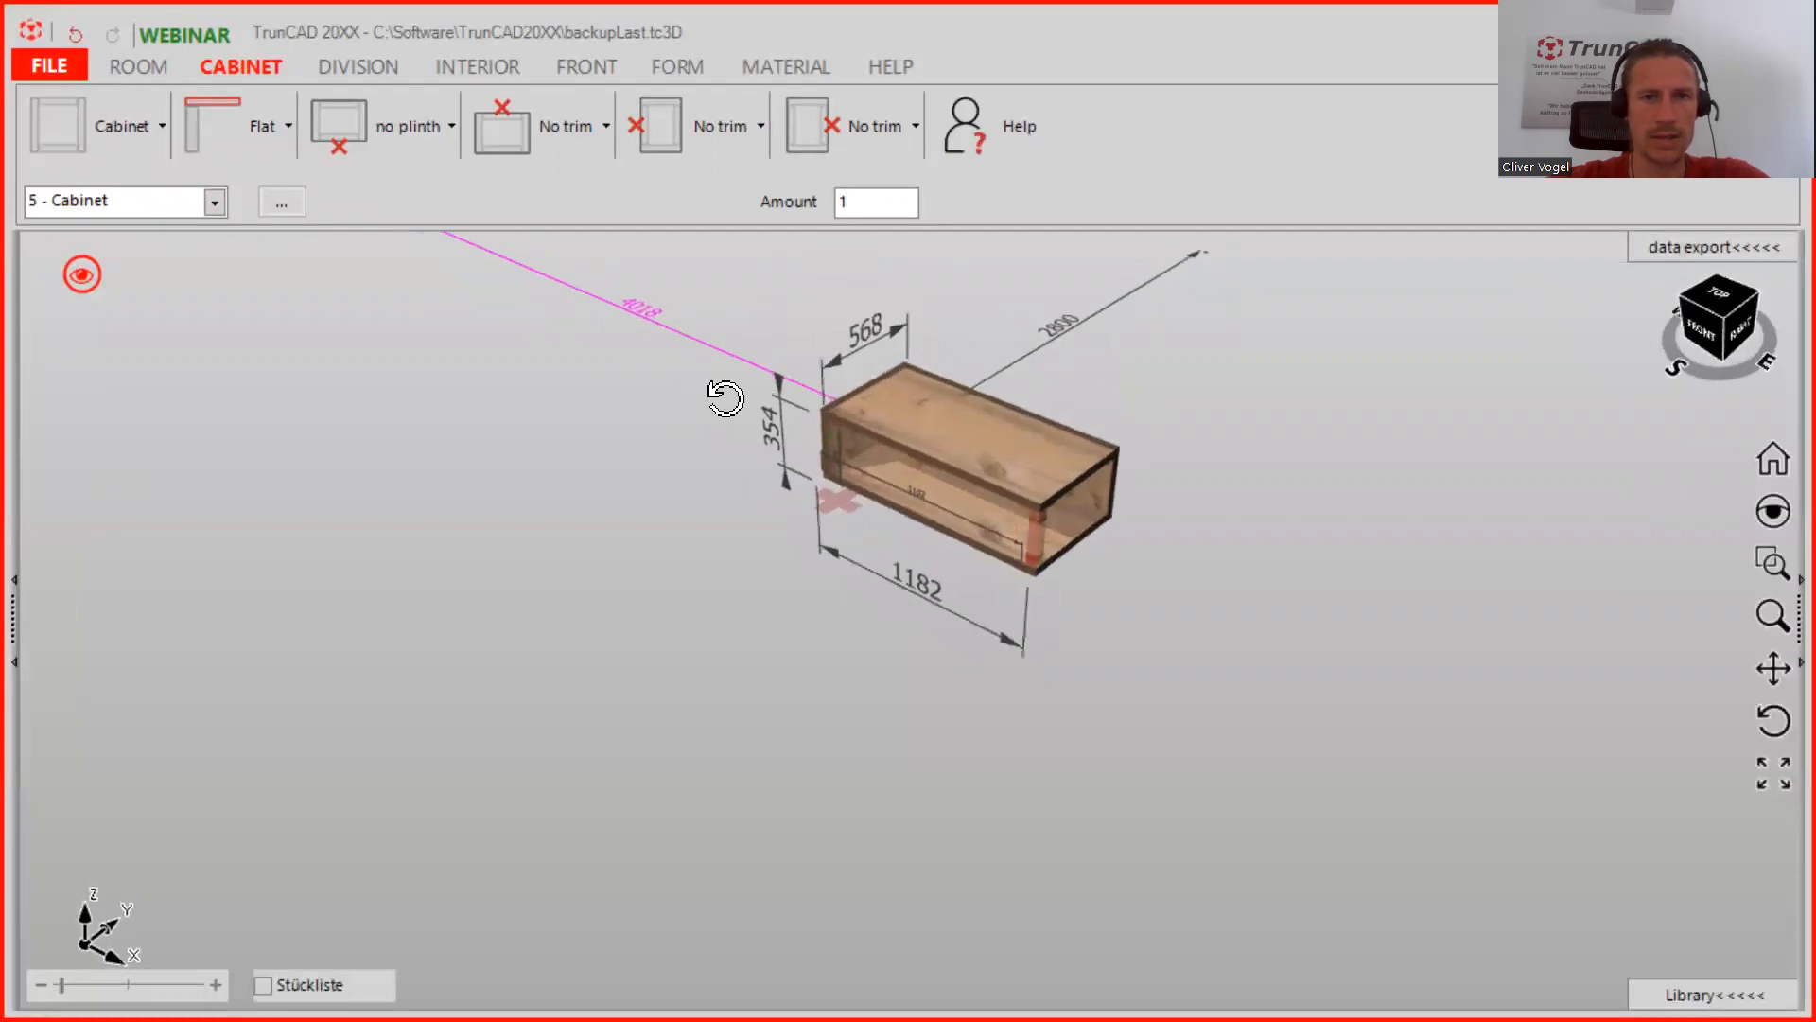
Show the complete kitchen around the open cabinet again
left_click(92, 272)
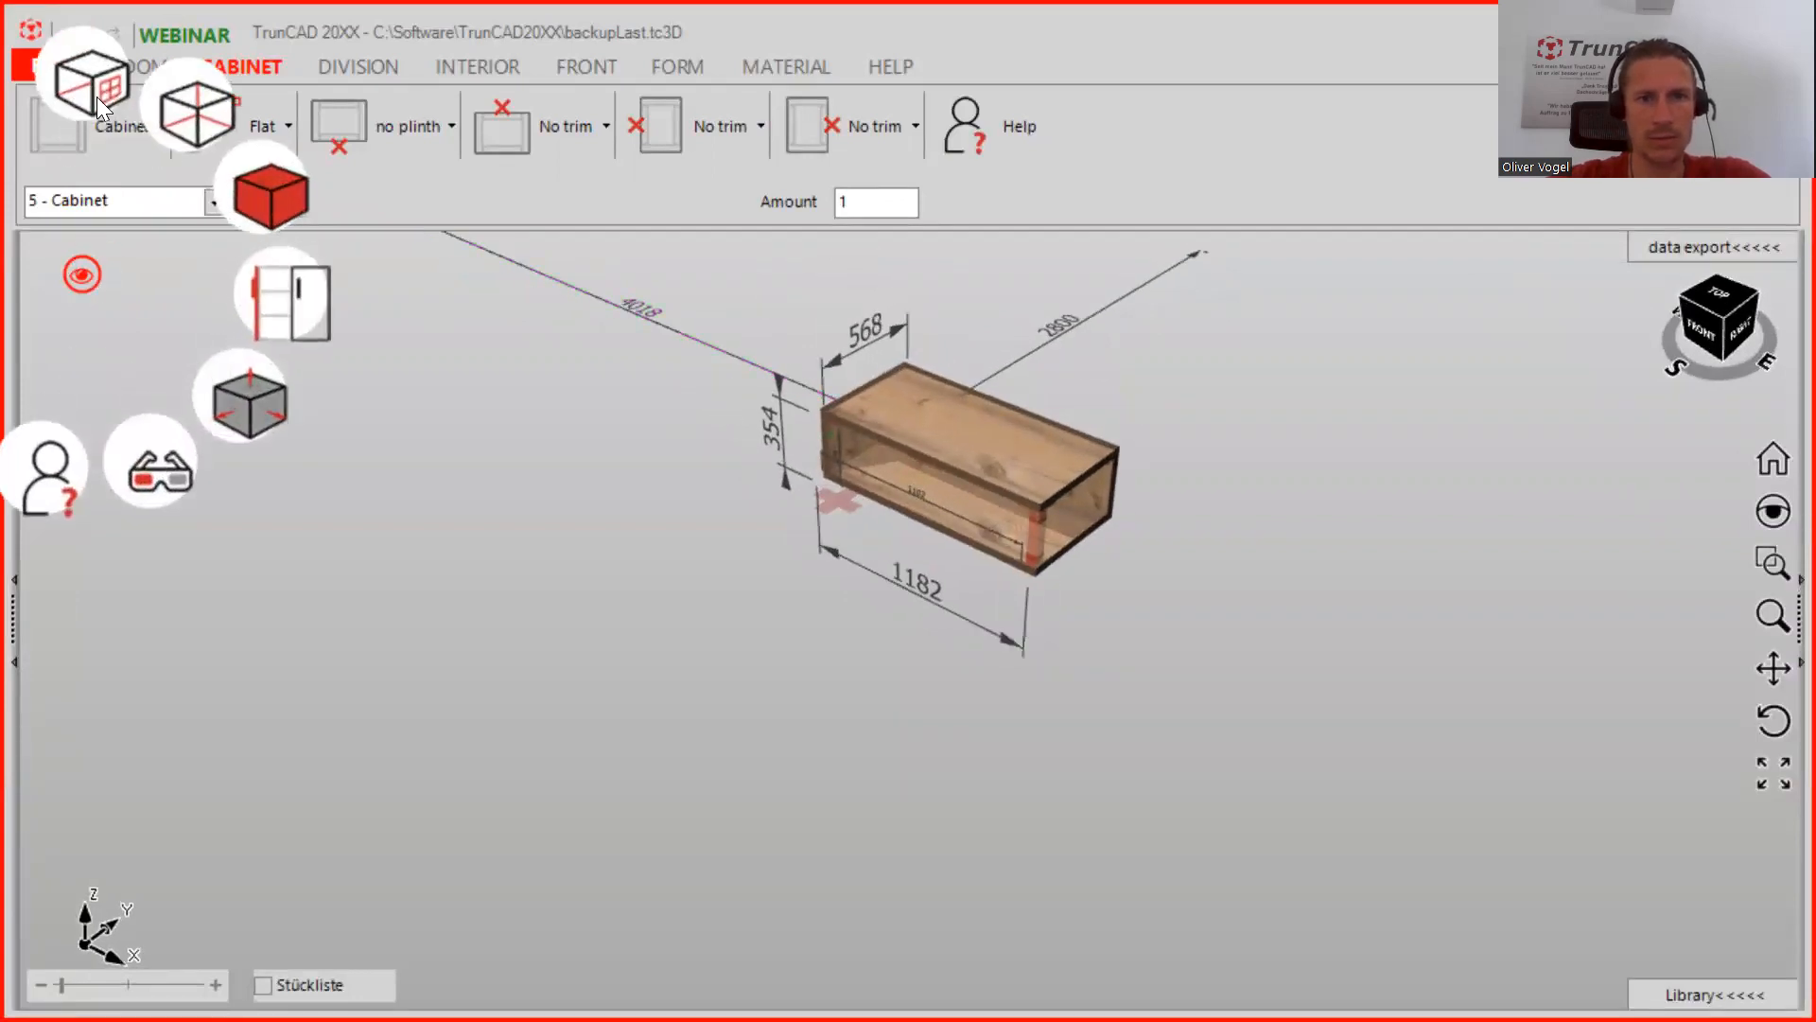
left_click(1273, 517)
middle_click_drag(1118, 544, 1149, 525)
middle_click_drag(1215, 464, 1173, 463)
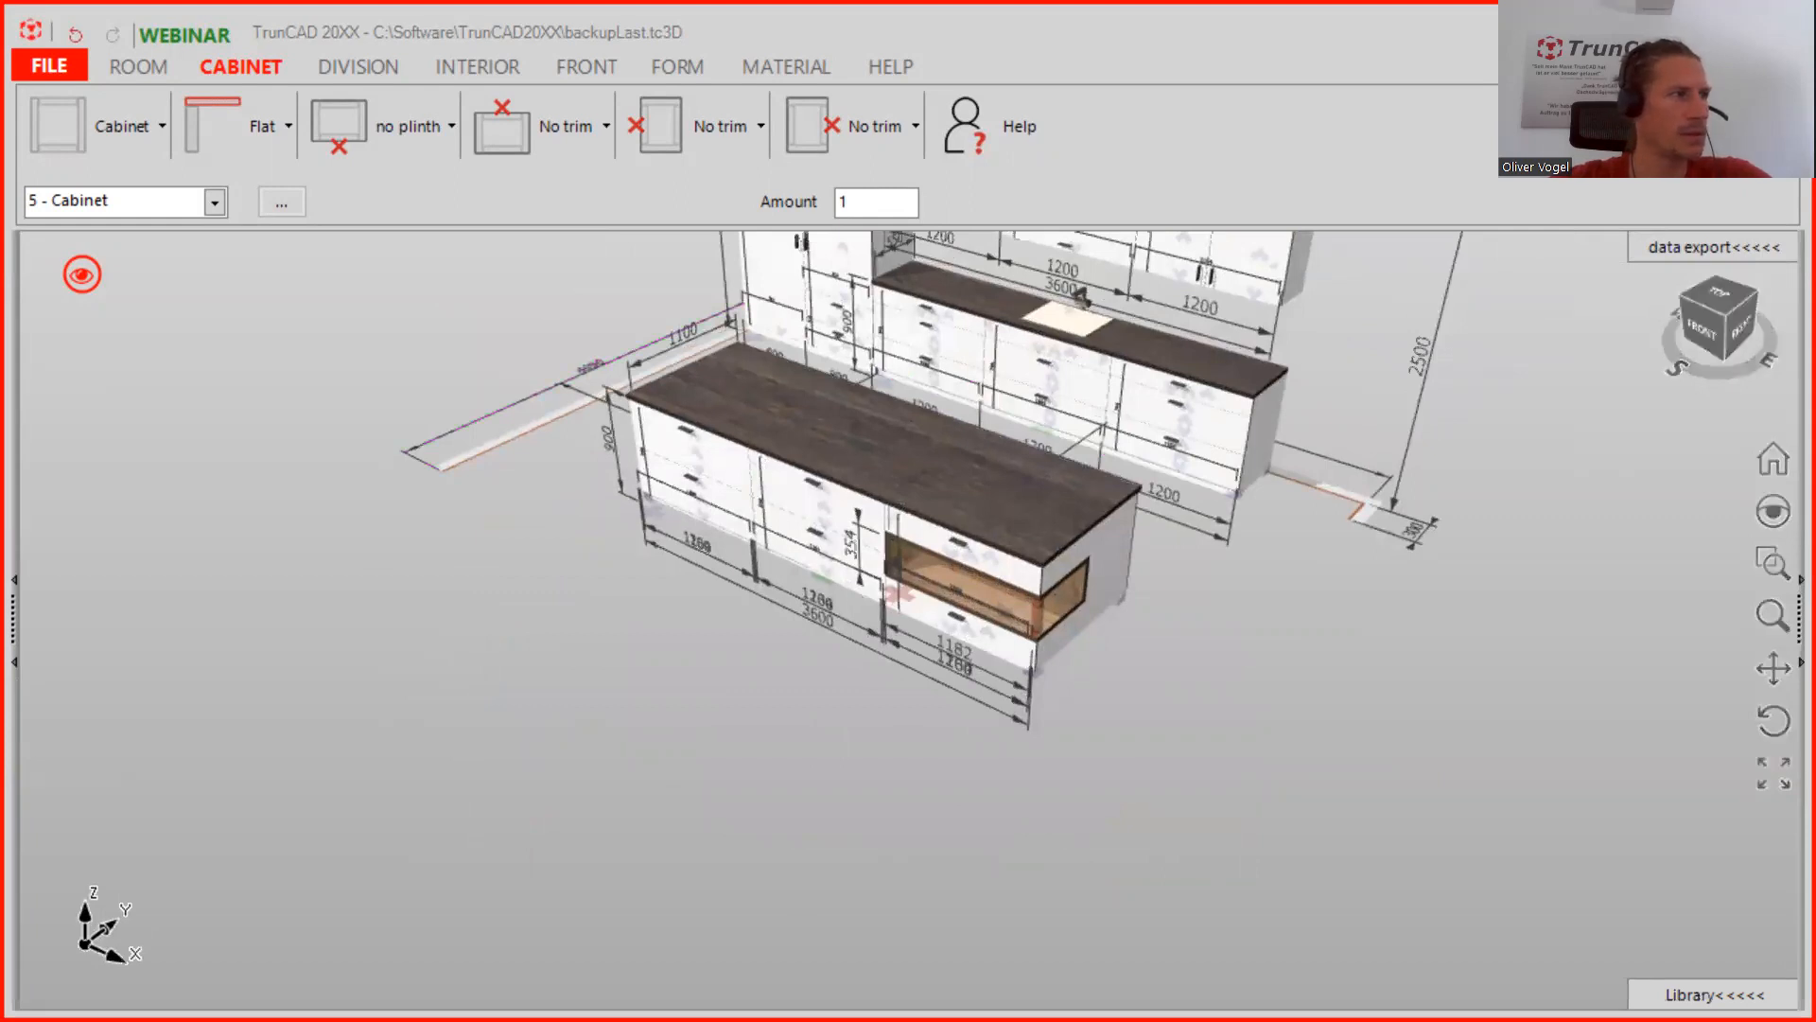
Set the next cabinet's dimensions to 3400 mm width, 700 mm height and 300 mm depth
left_click(802, 375)
scroll(814, 369, "up", 5)
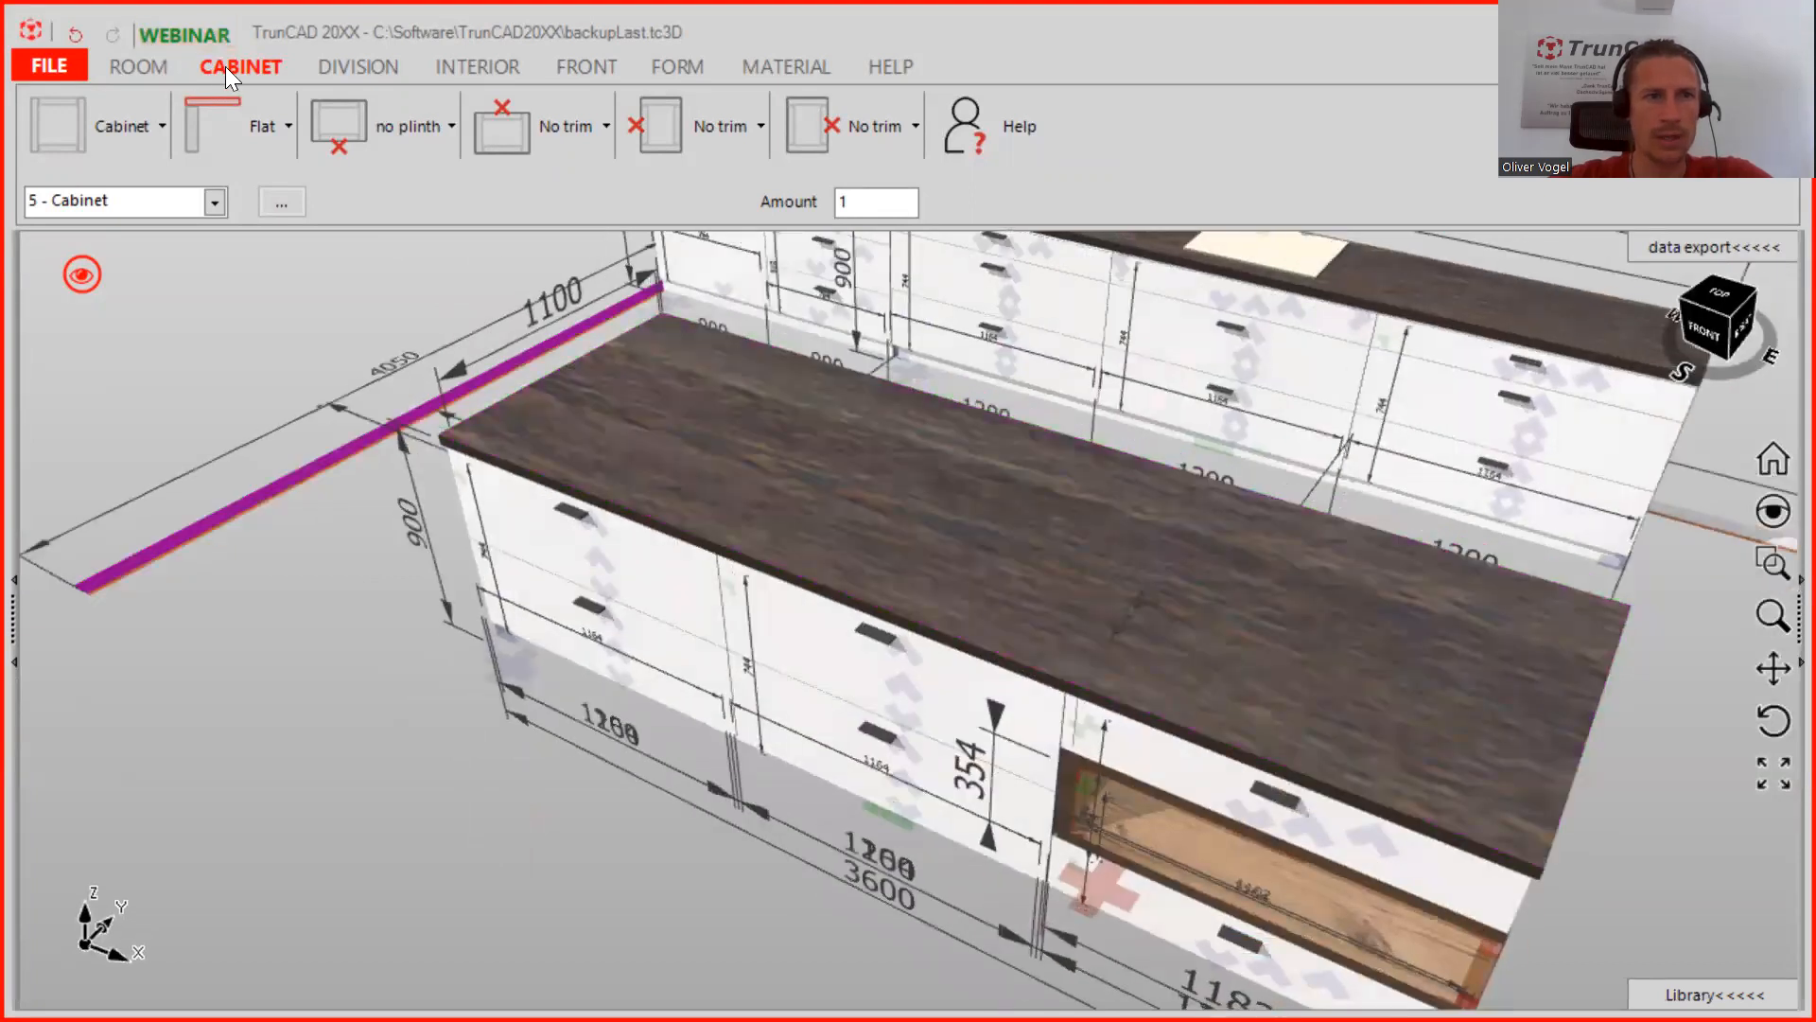
left_click(130, 122)
double_click(196, 219)
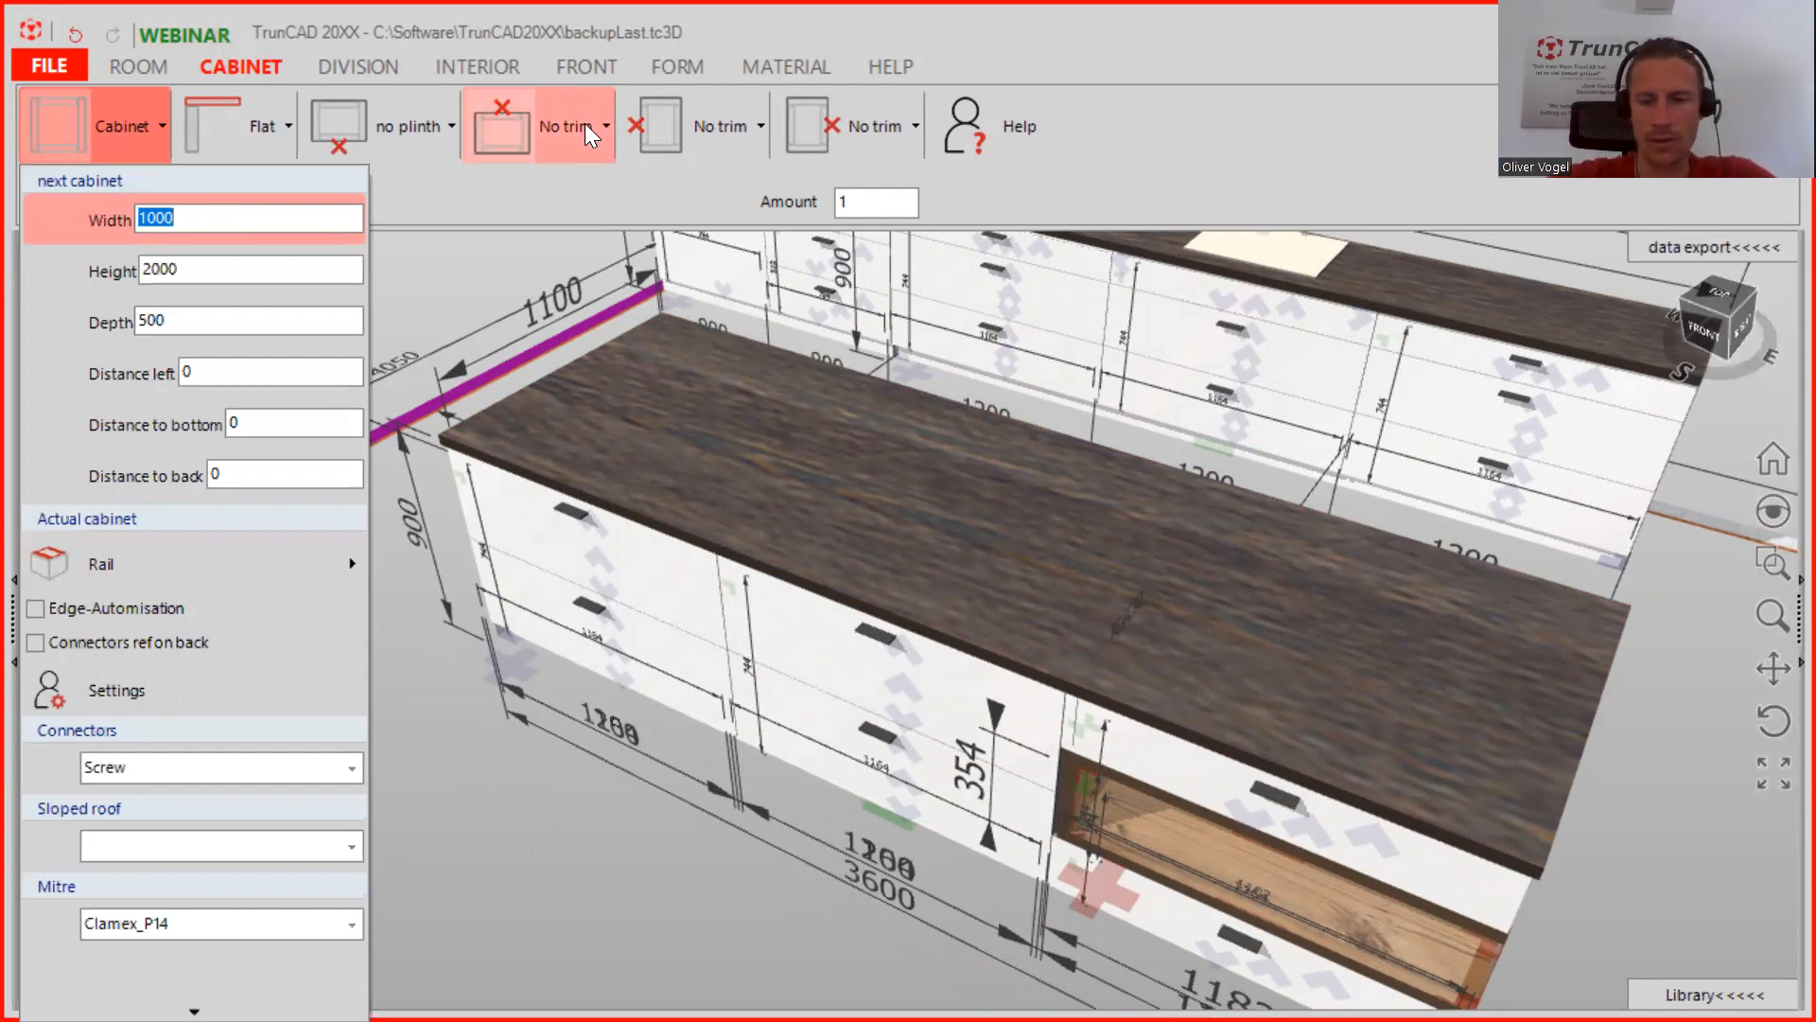
type("3400")
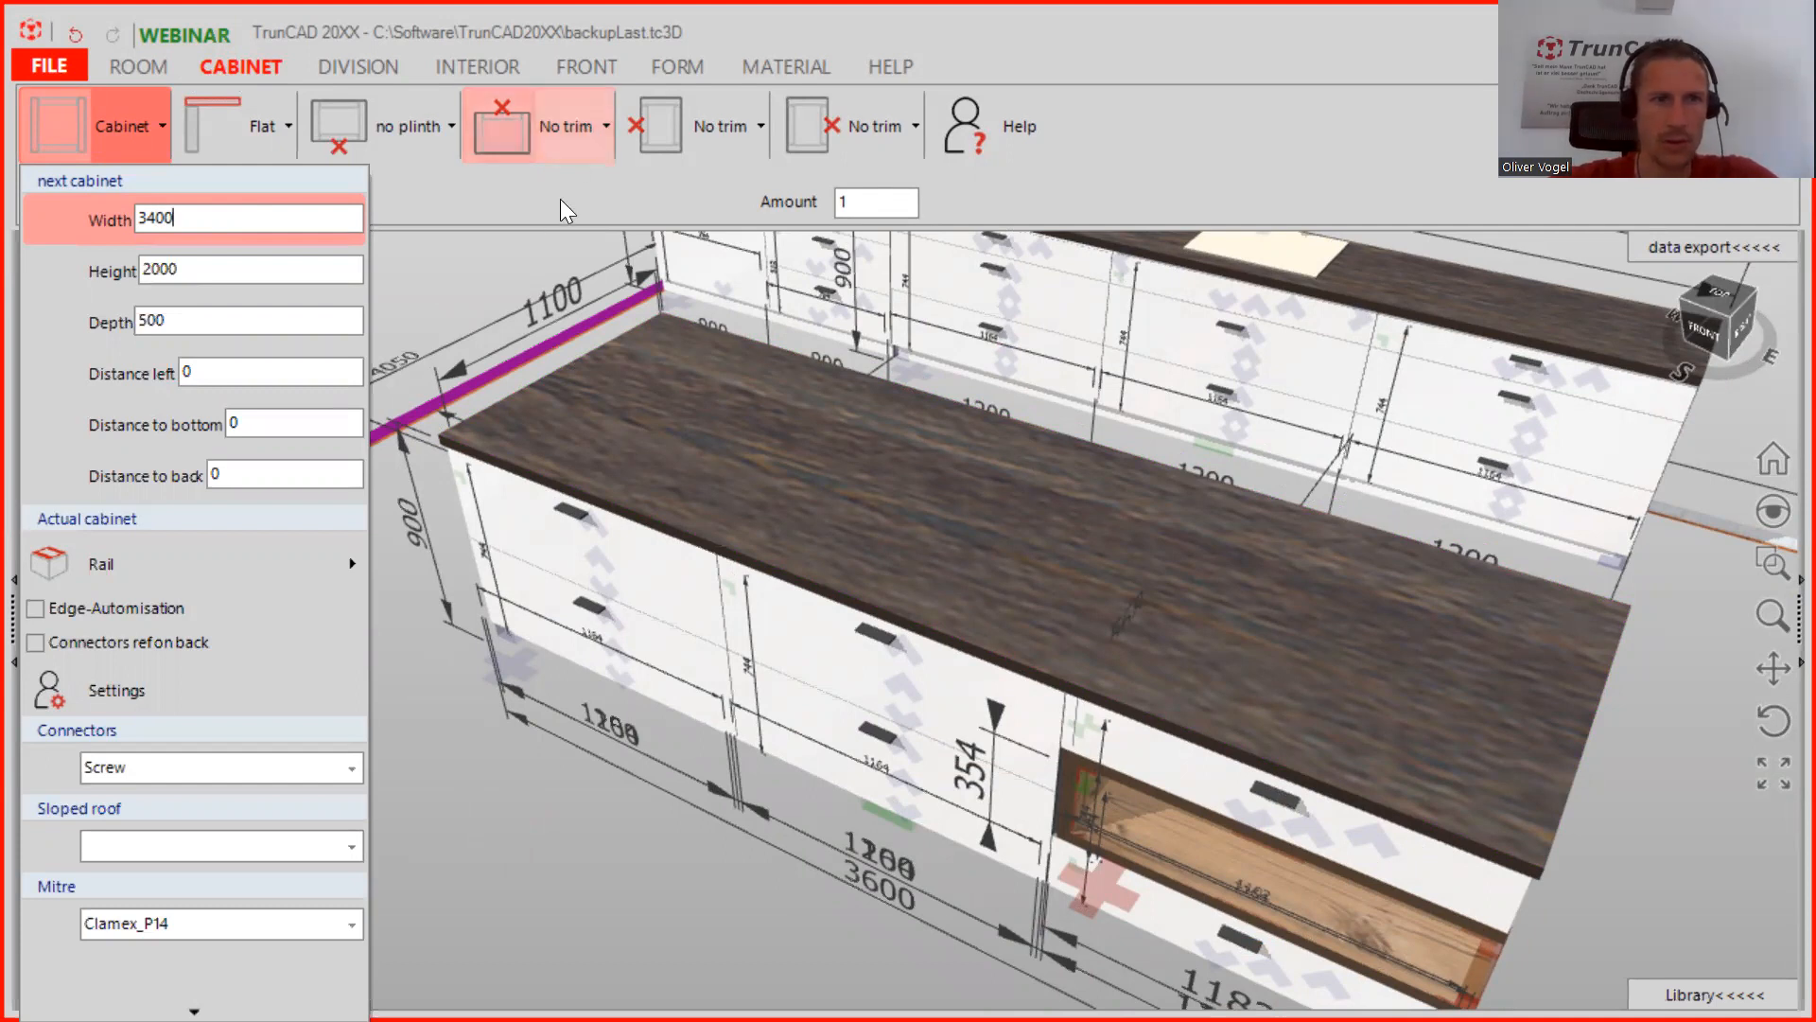
left_click(280, 270)
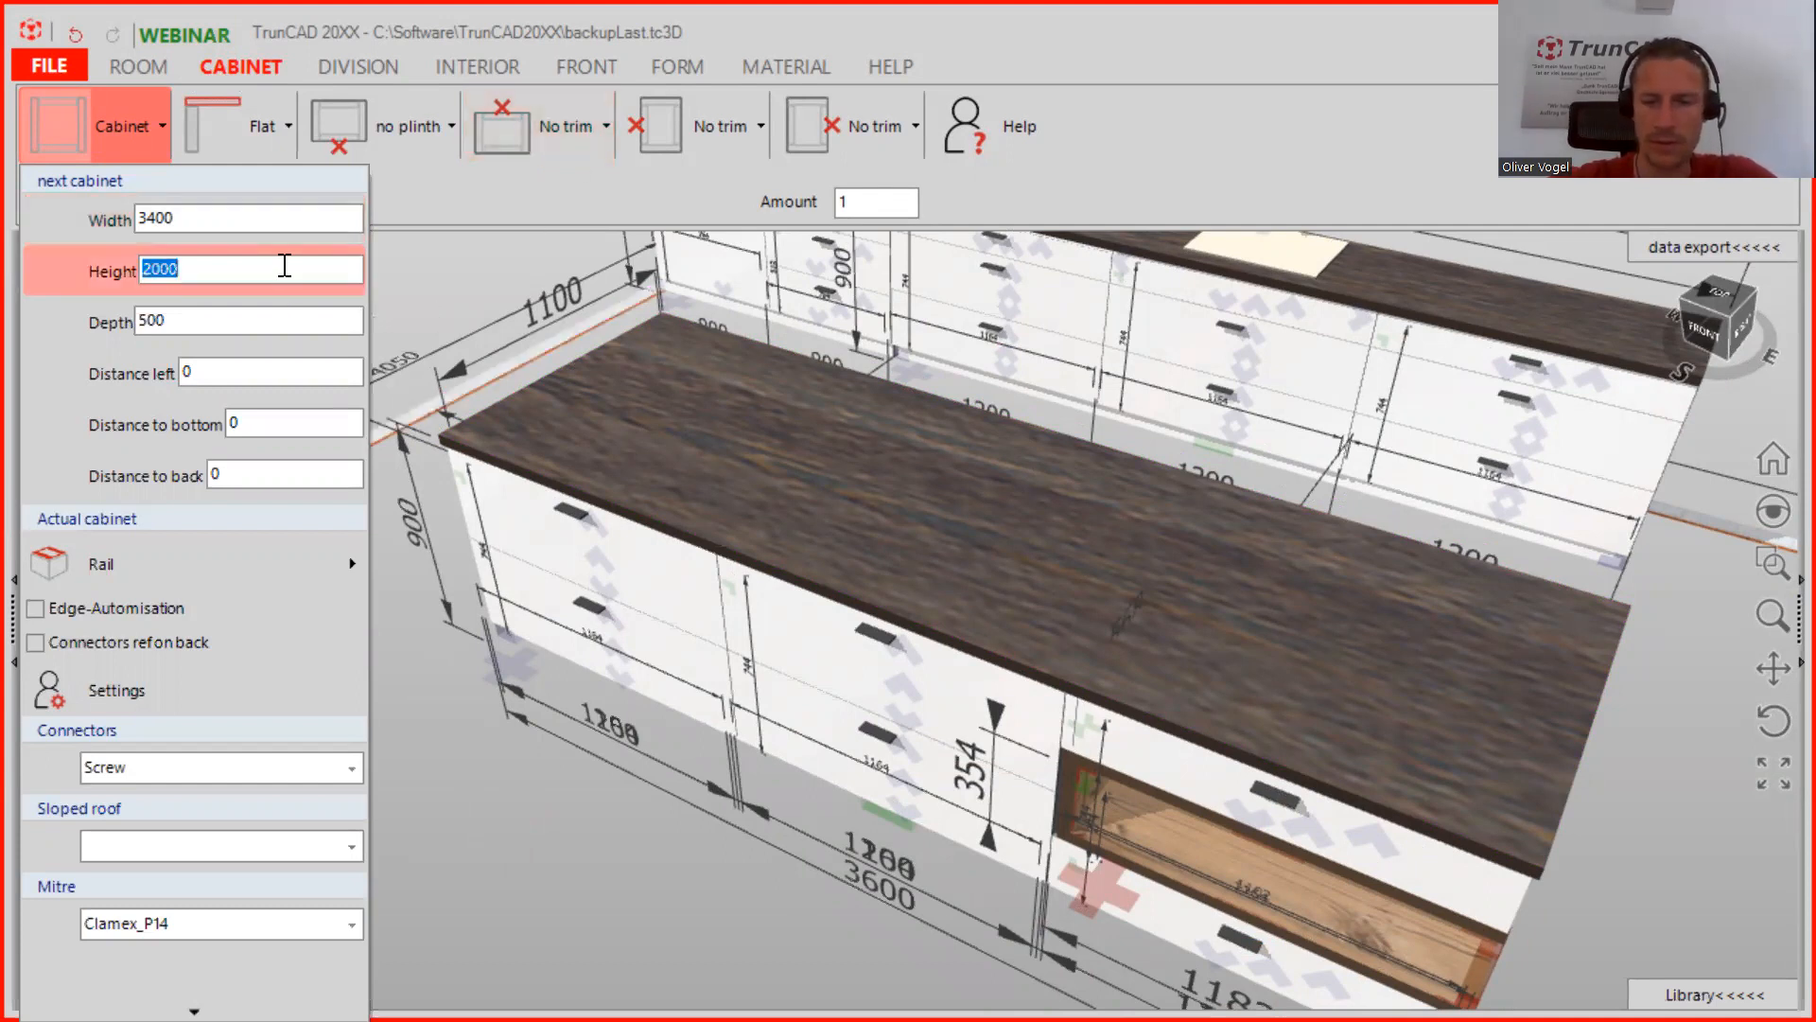
type("700")
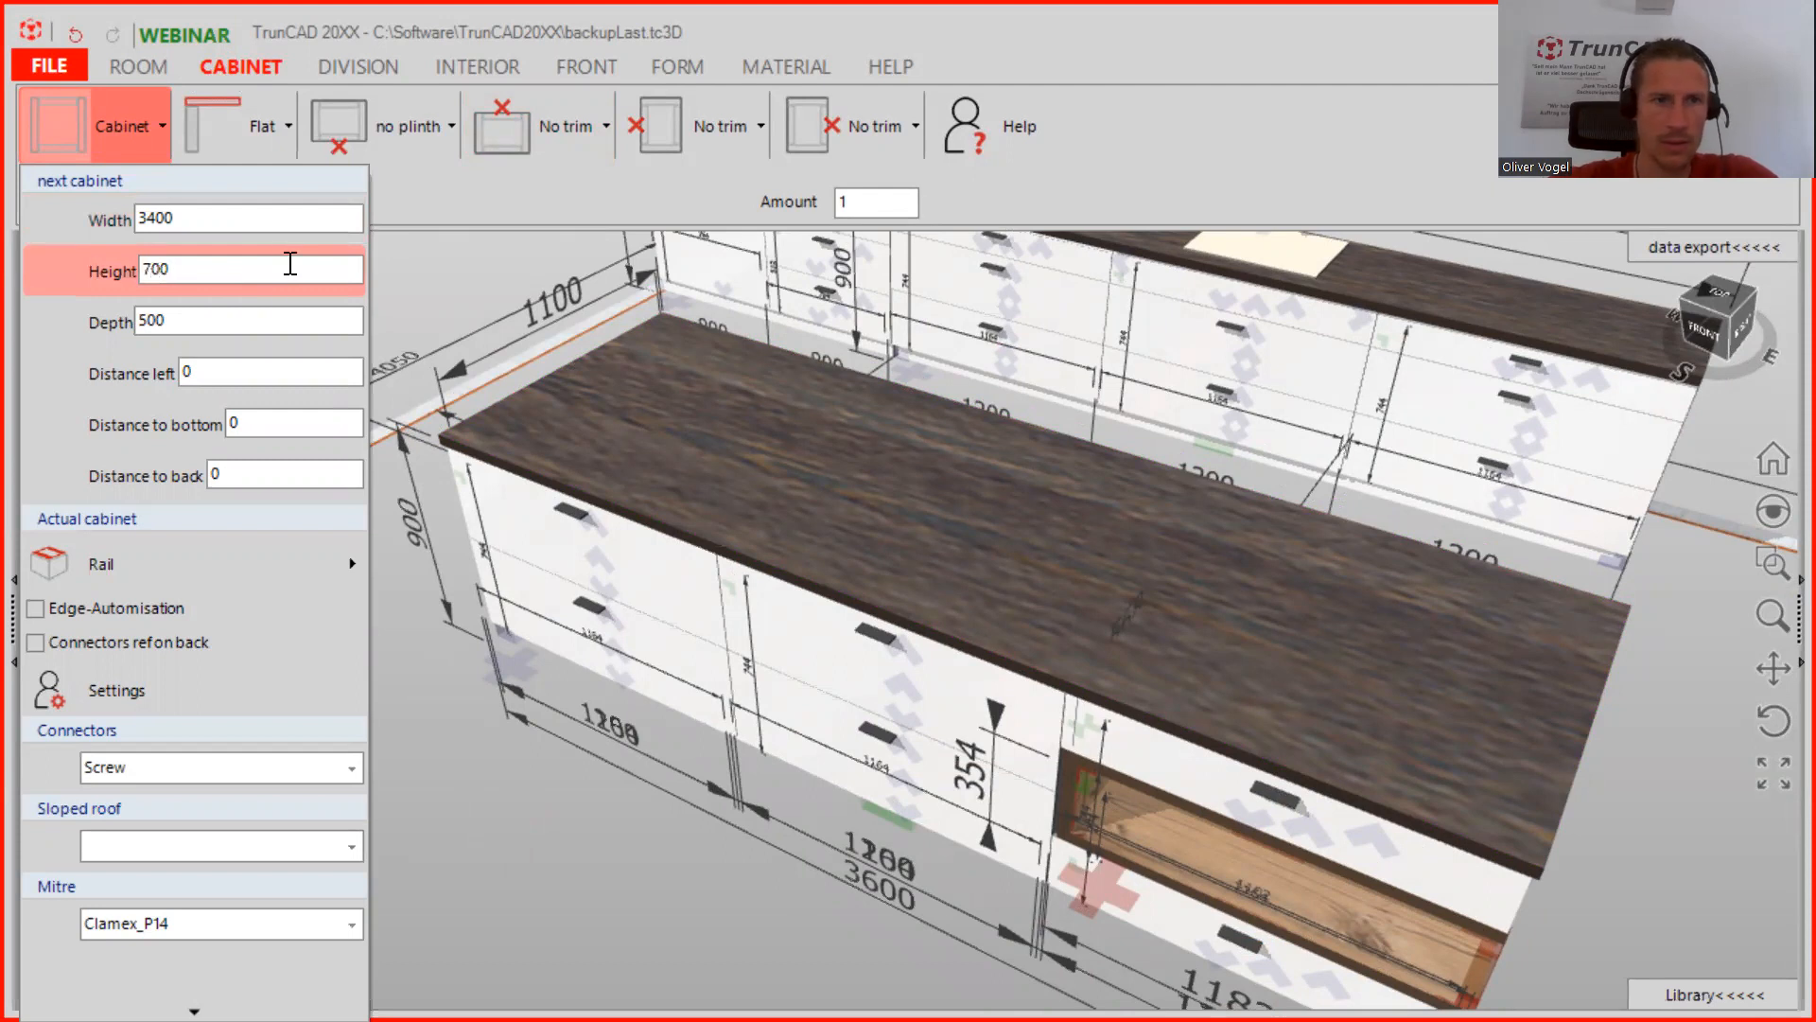
left_click(237, 318)
type("300")
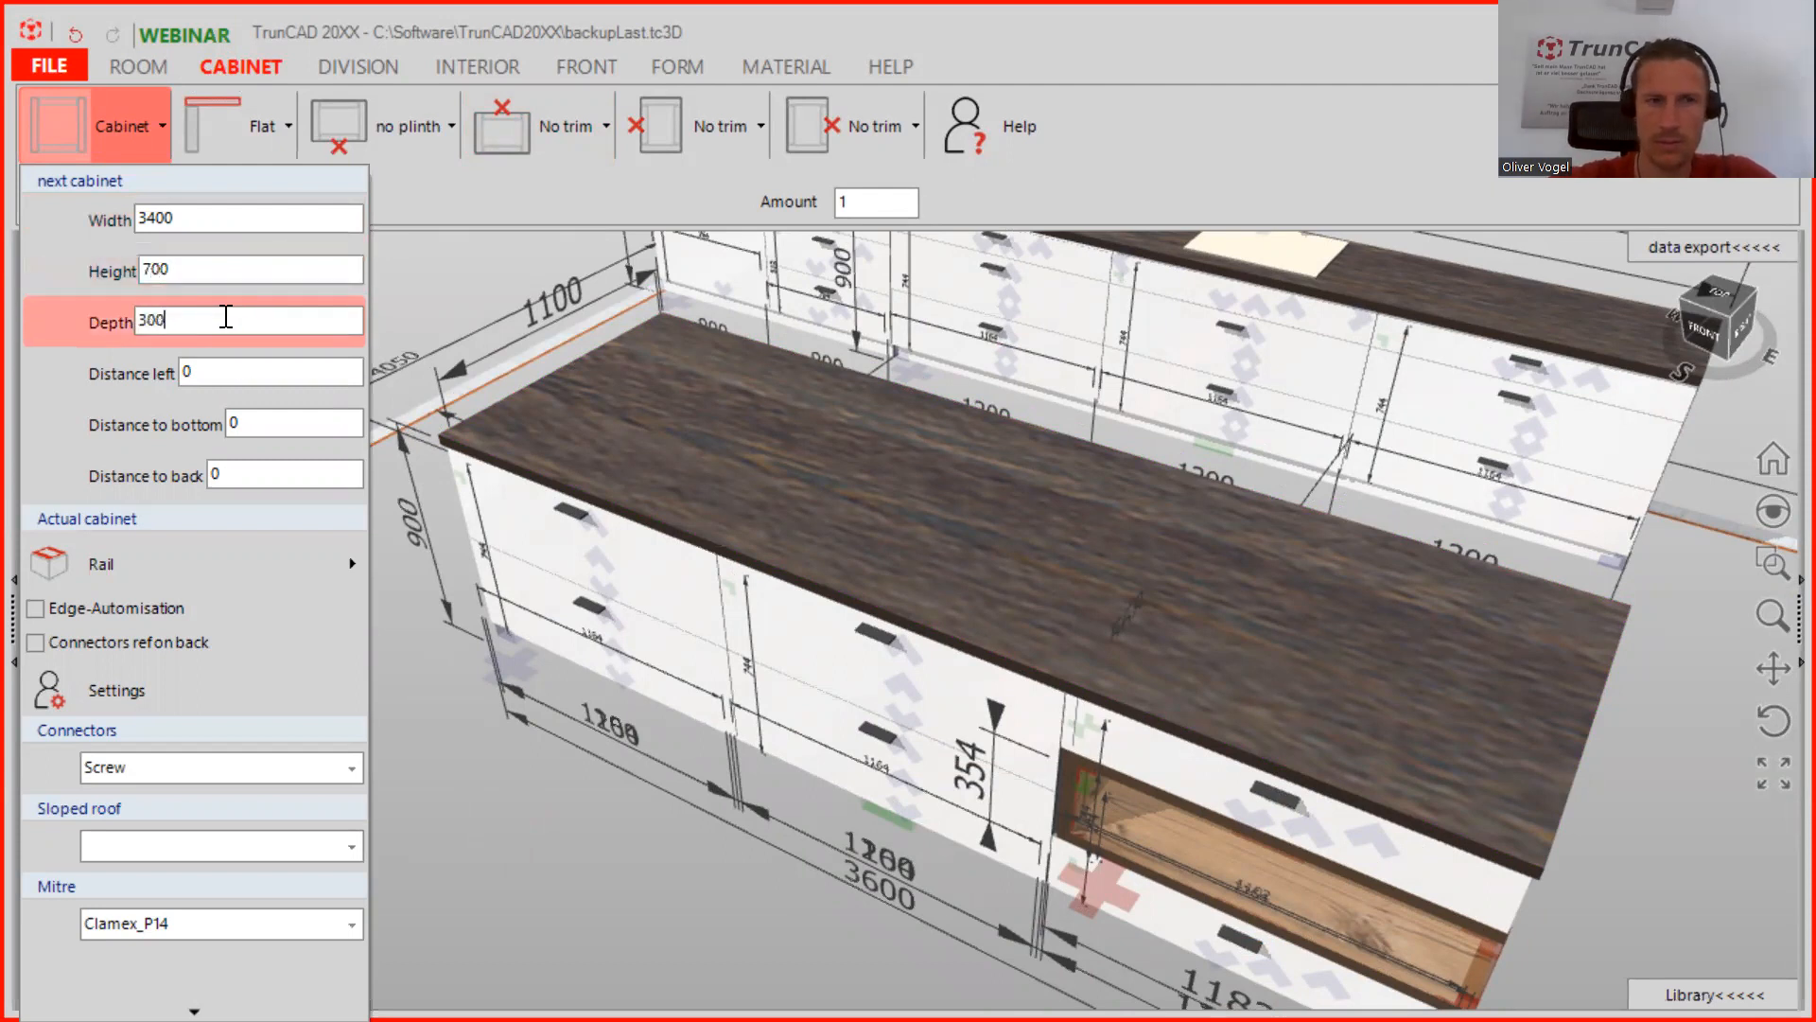
left_click(785, 310)
scroll(653, 328, "up", 5)
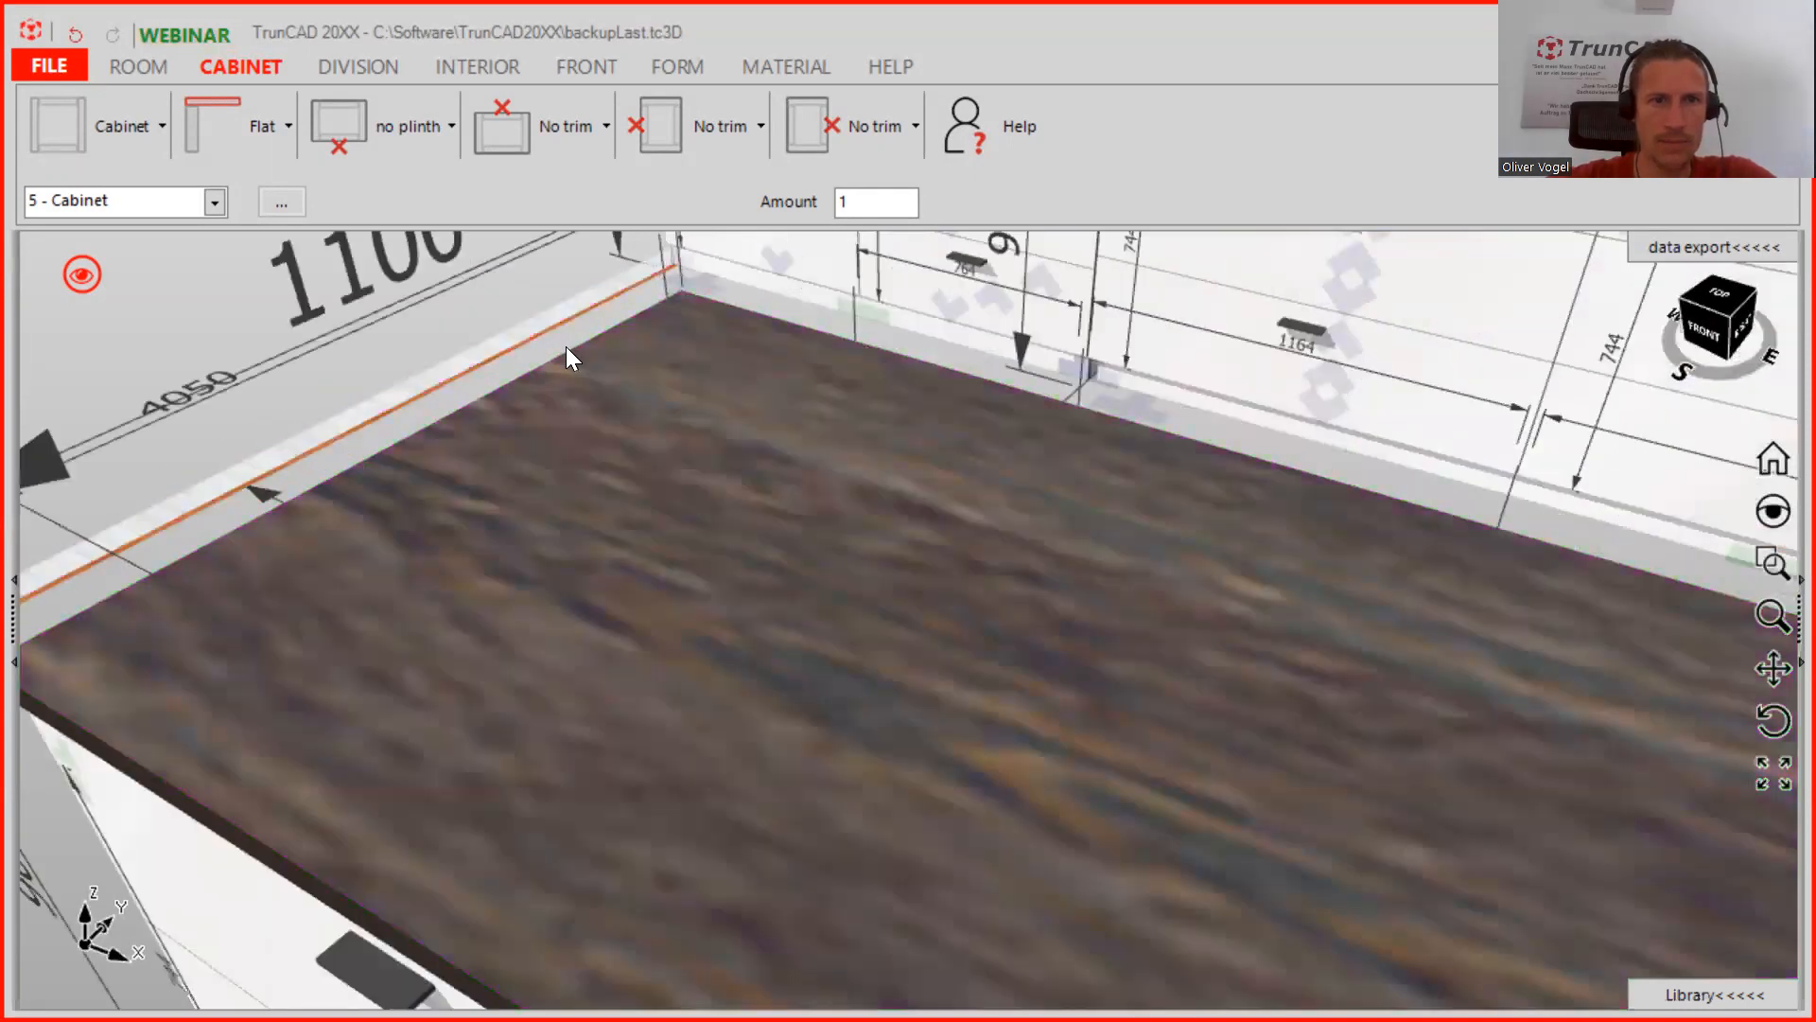
Place the new 3400 × 700 × 300 mm cabinet on the island worktop at its rear-left corner
middle_click_drag(567, 352, 621, 295)
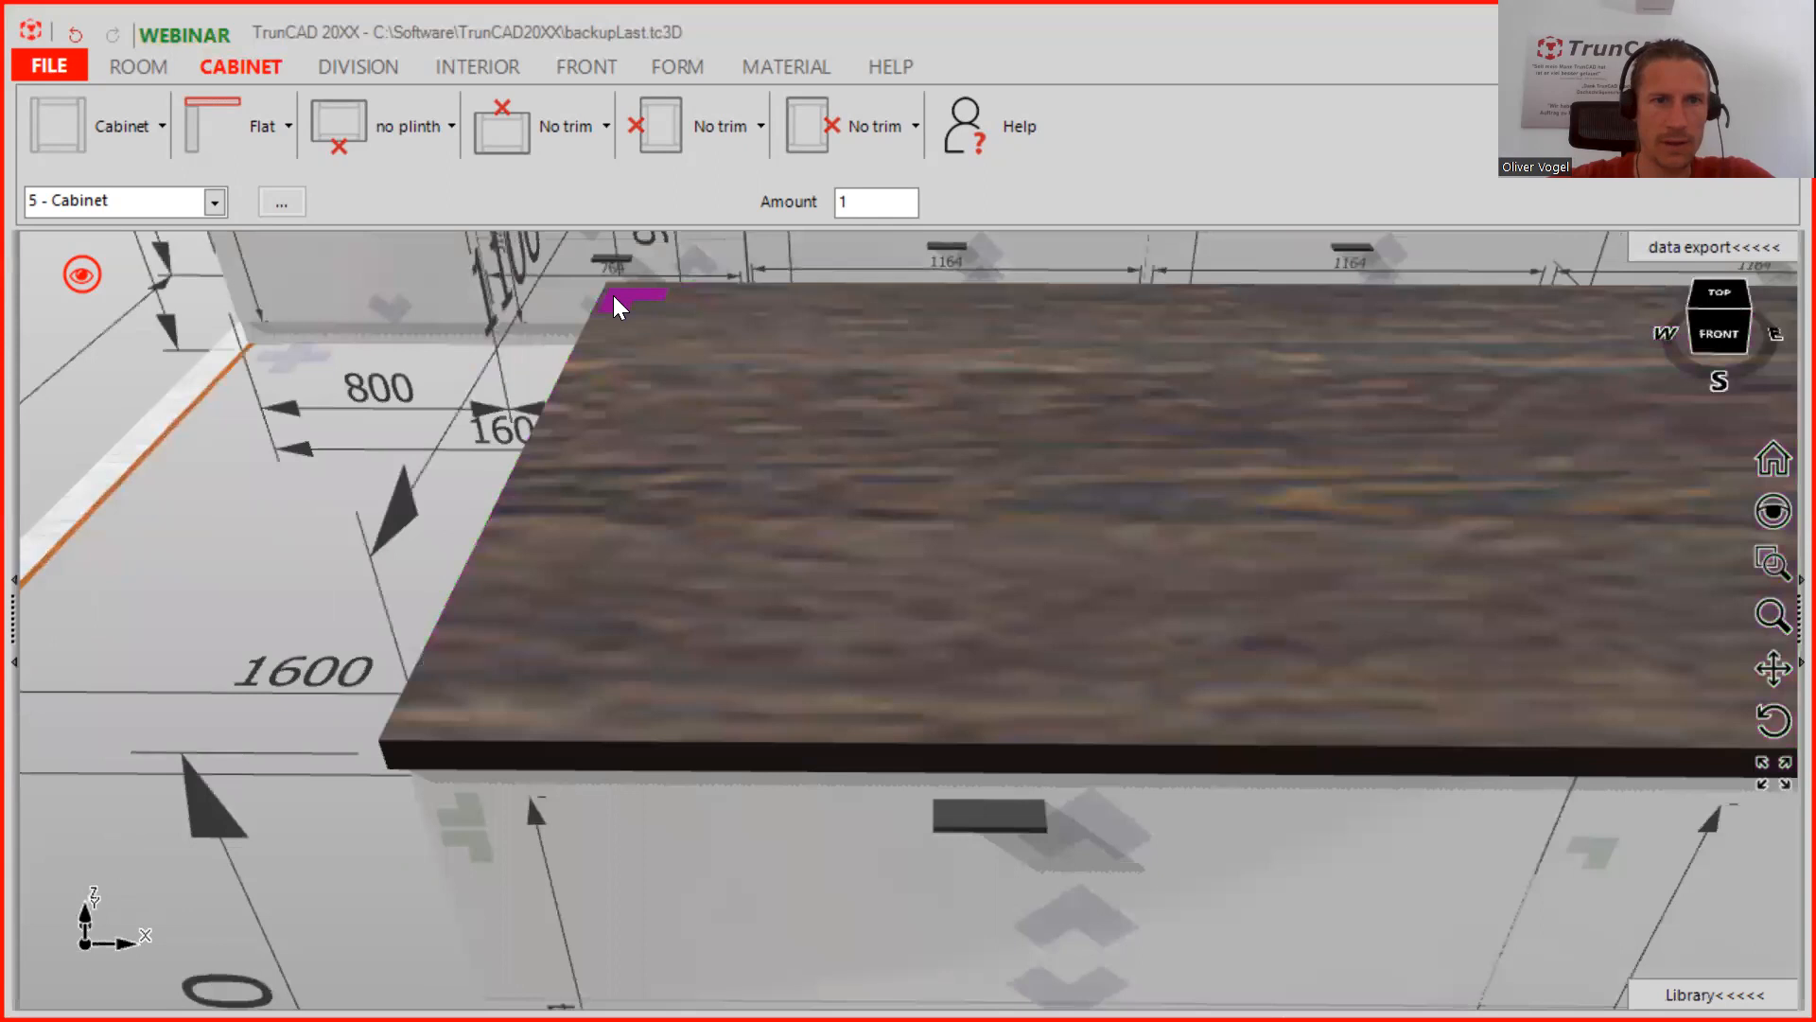
scroll(613, 295, "up", 2)
scroll(613, 295, "up", 1)
middle_click_drag(653, 295, 563, 501)
scroll(574, 449, "up", 3)
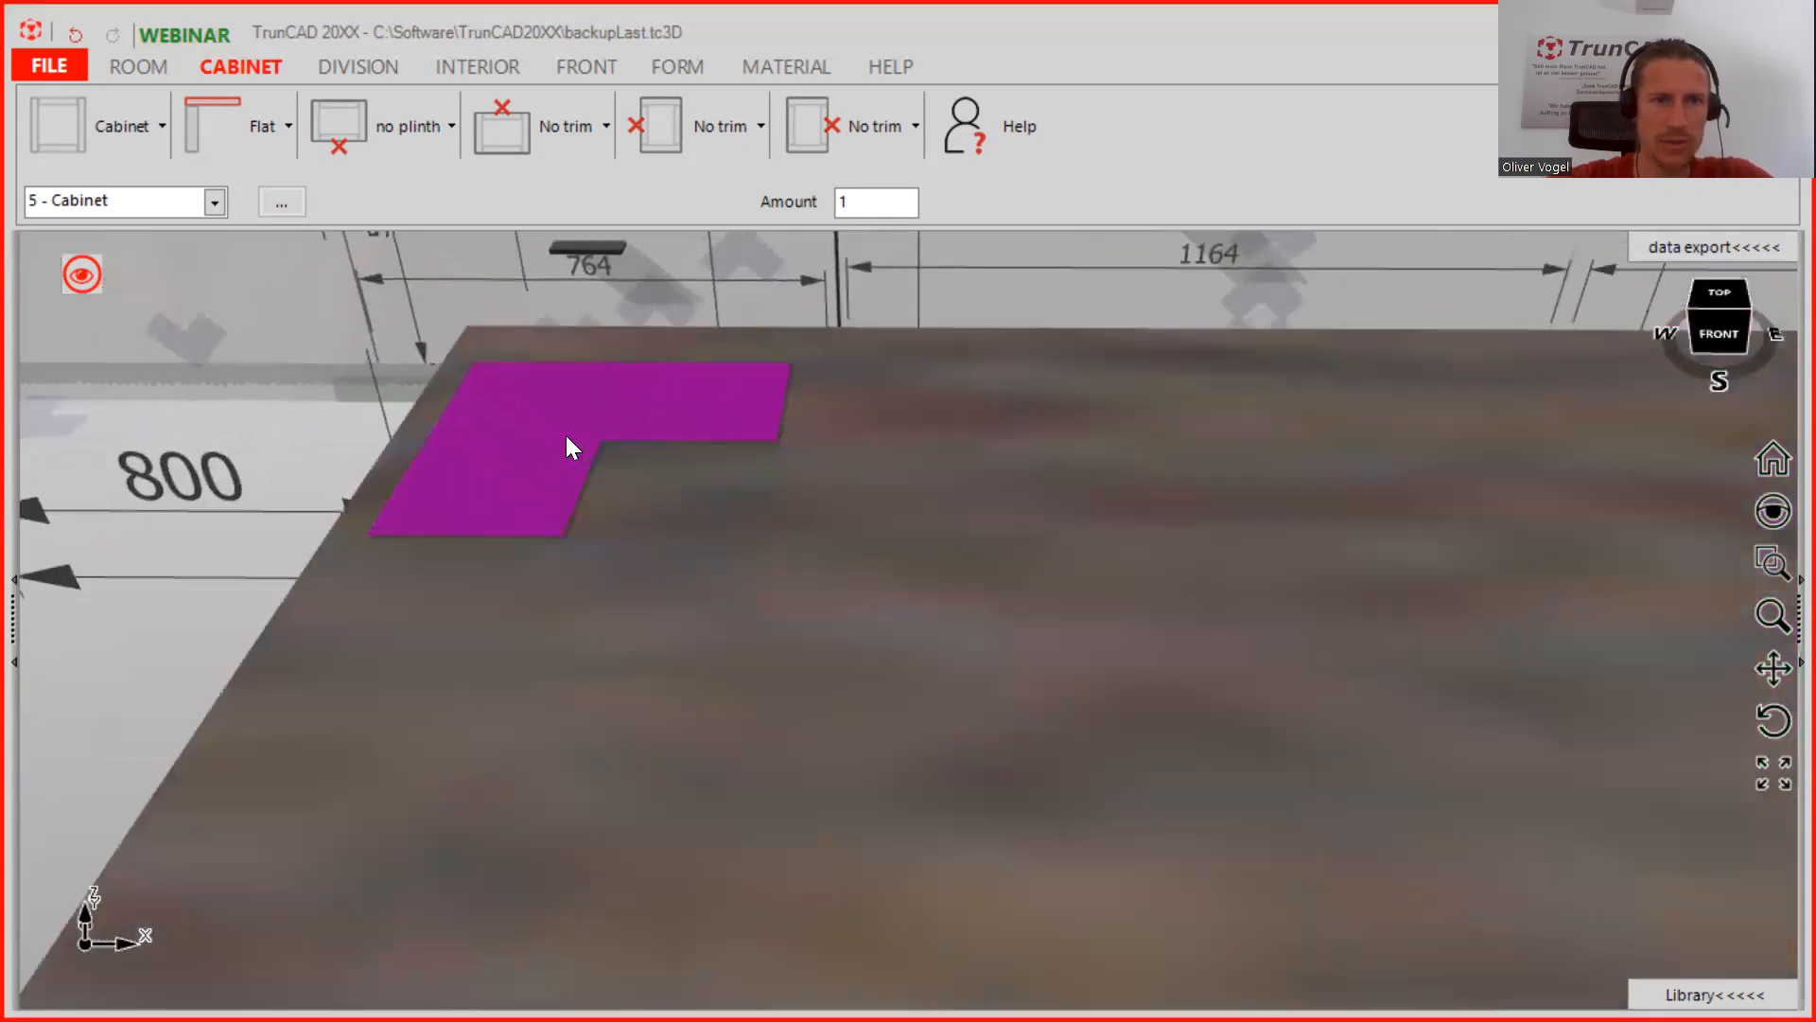
left_click_drag(57, 125, 471, 446)
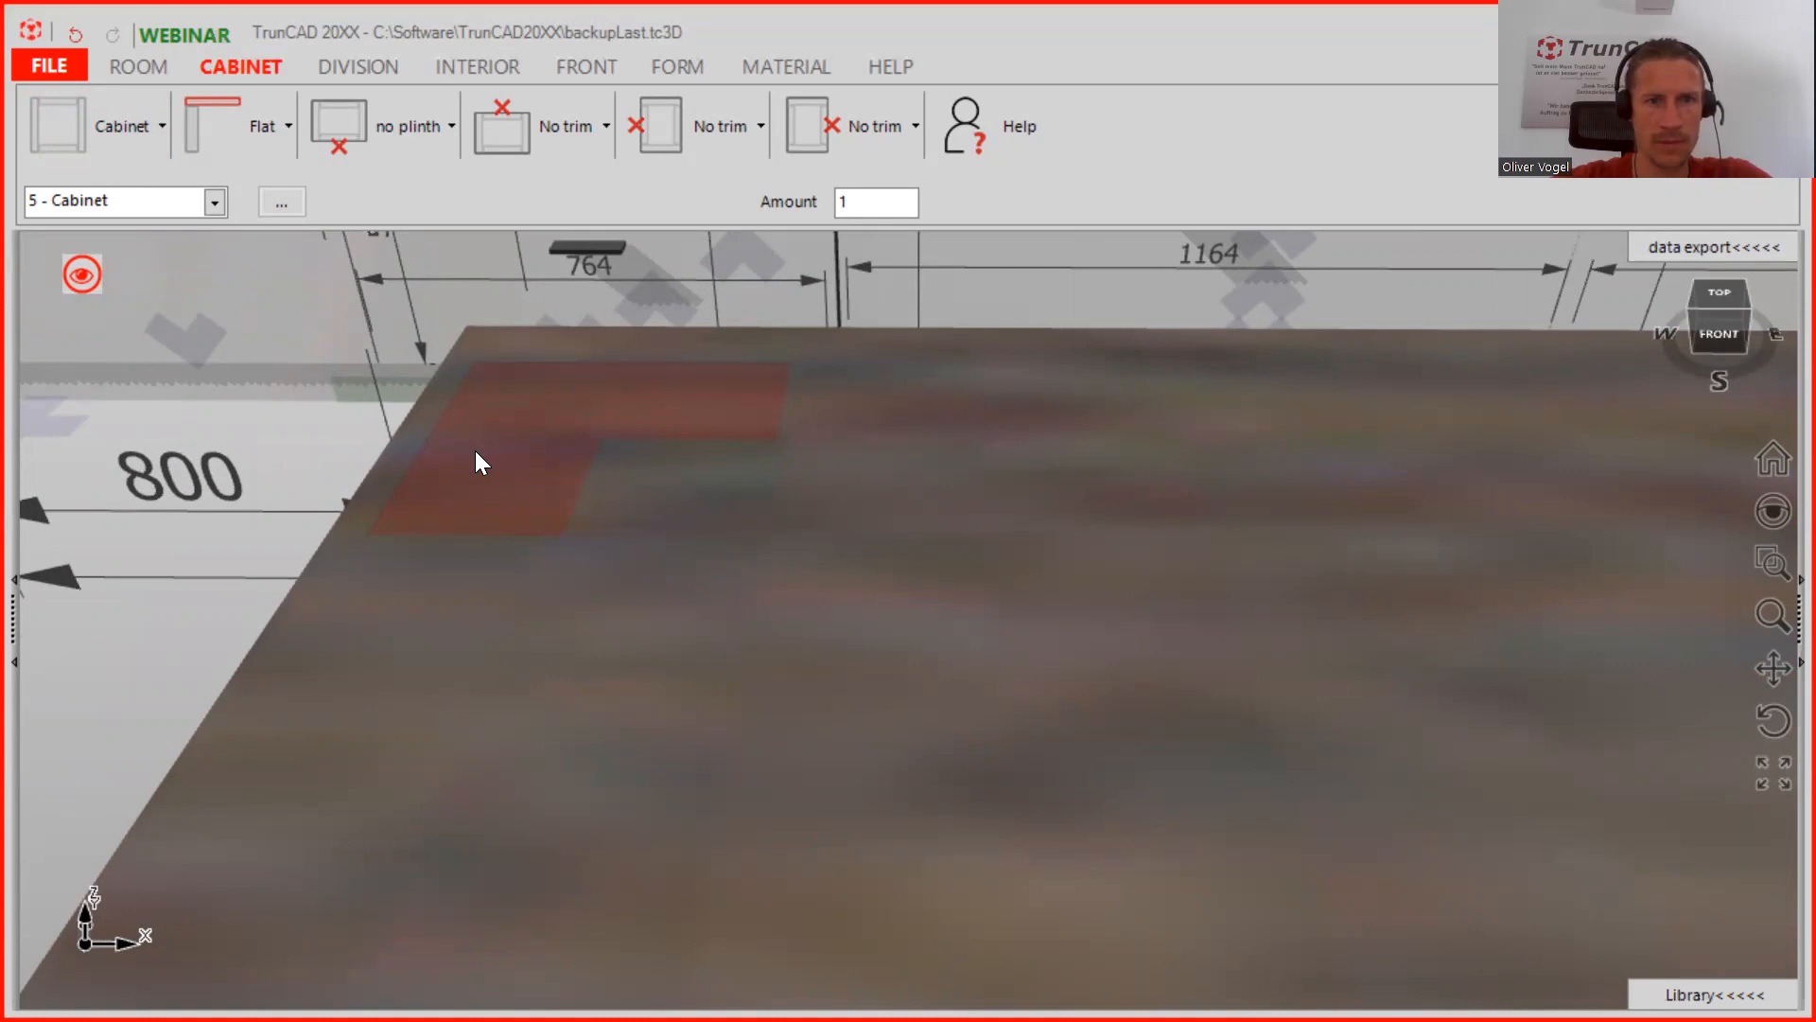
left_click_drag(475, 451, 475, 452)
Set the new cabinet on the island worktop to have no plinth
middle_click_drag(1239, 763, 1164, 719)
middle_click_drag(1268, 656, 479, 407)
left_click(445, 121)
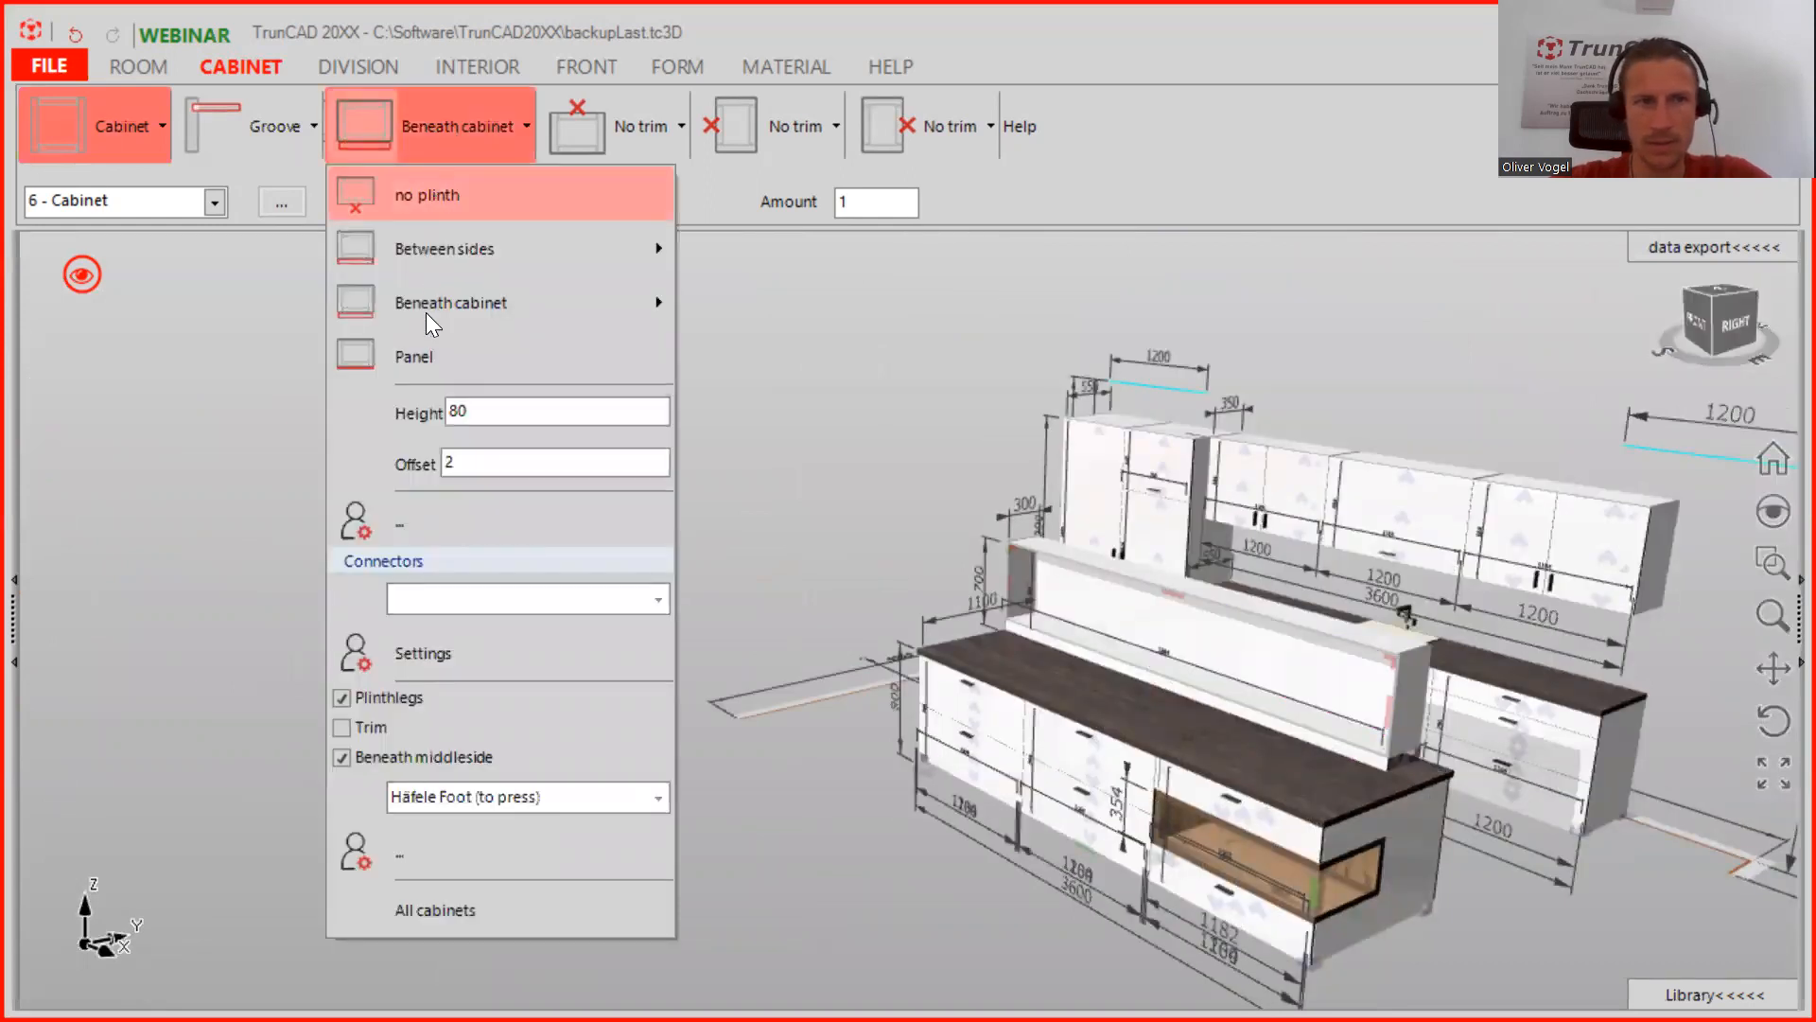
left_click(359, 197)
left_click(422, 129)
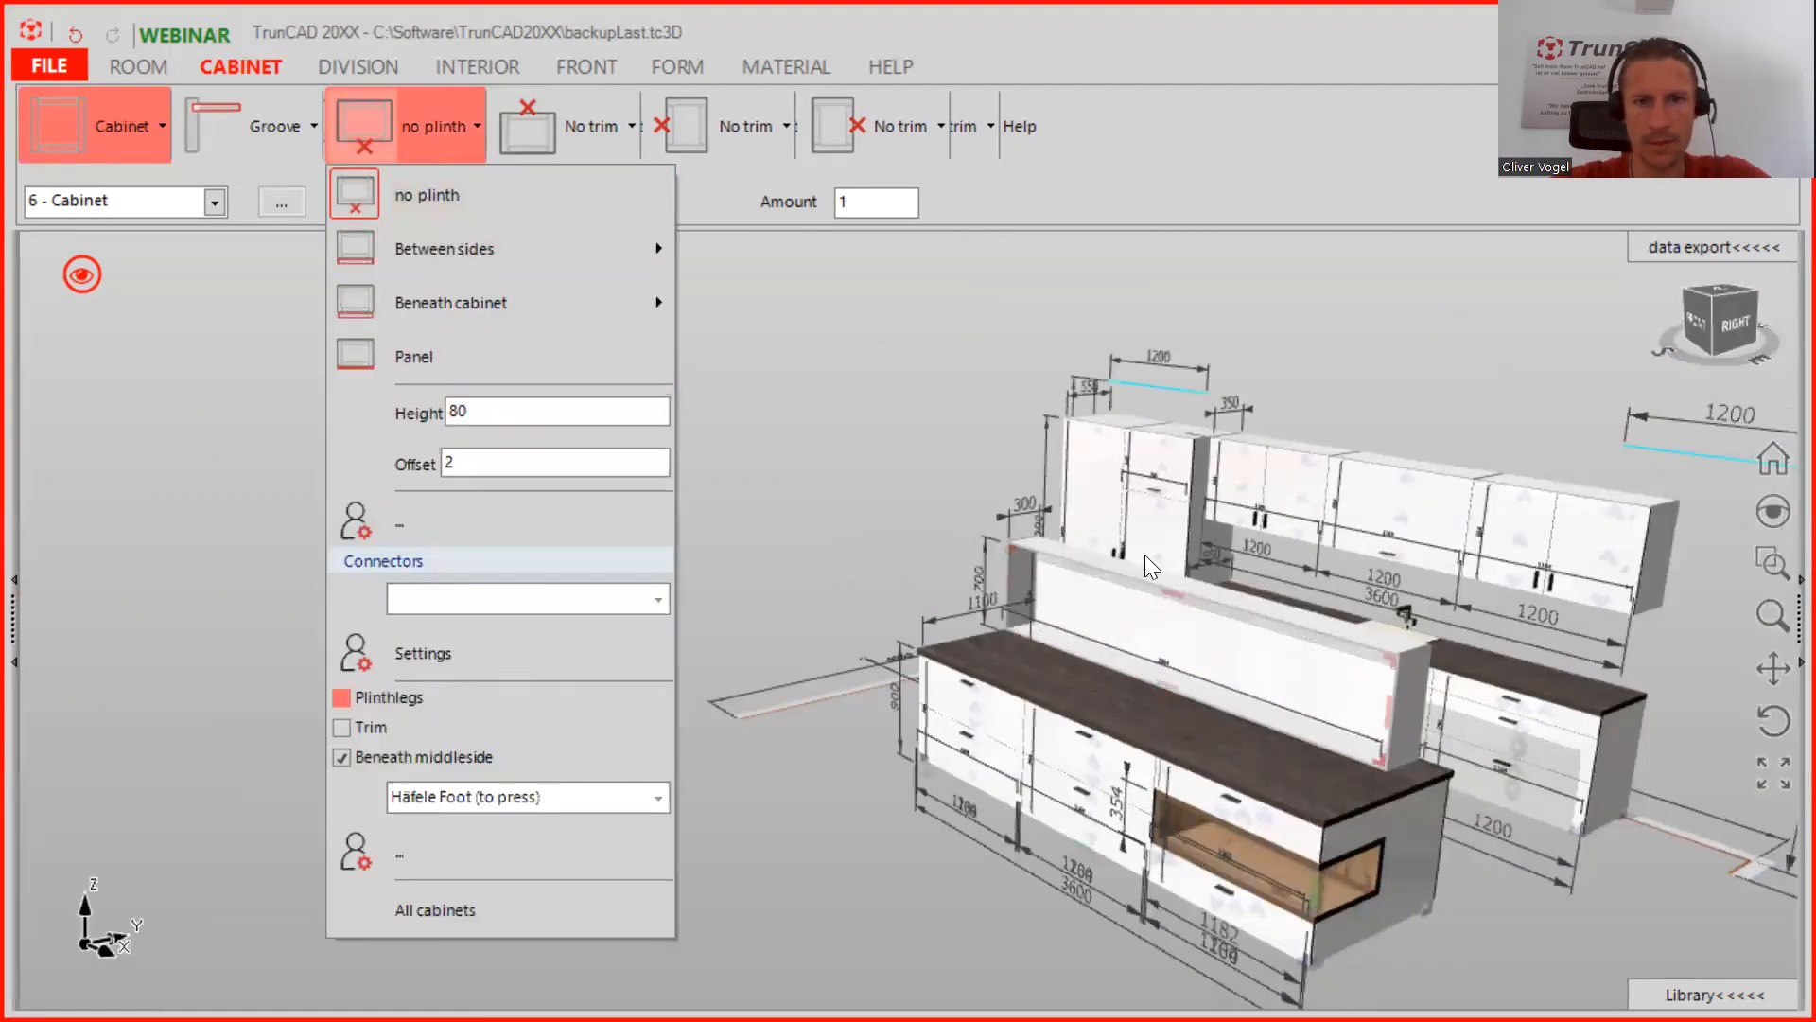
left_click(1386, 723)
Change the new cabinet's back to Flat with a distance to side of 0
scroll(1410, 694, "up", 3)
scroll(1413, 698, "up", 3)
middle_click_drag(1442, 687, 1184, 660)
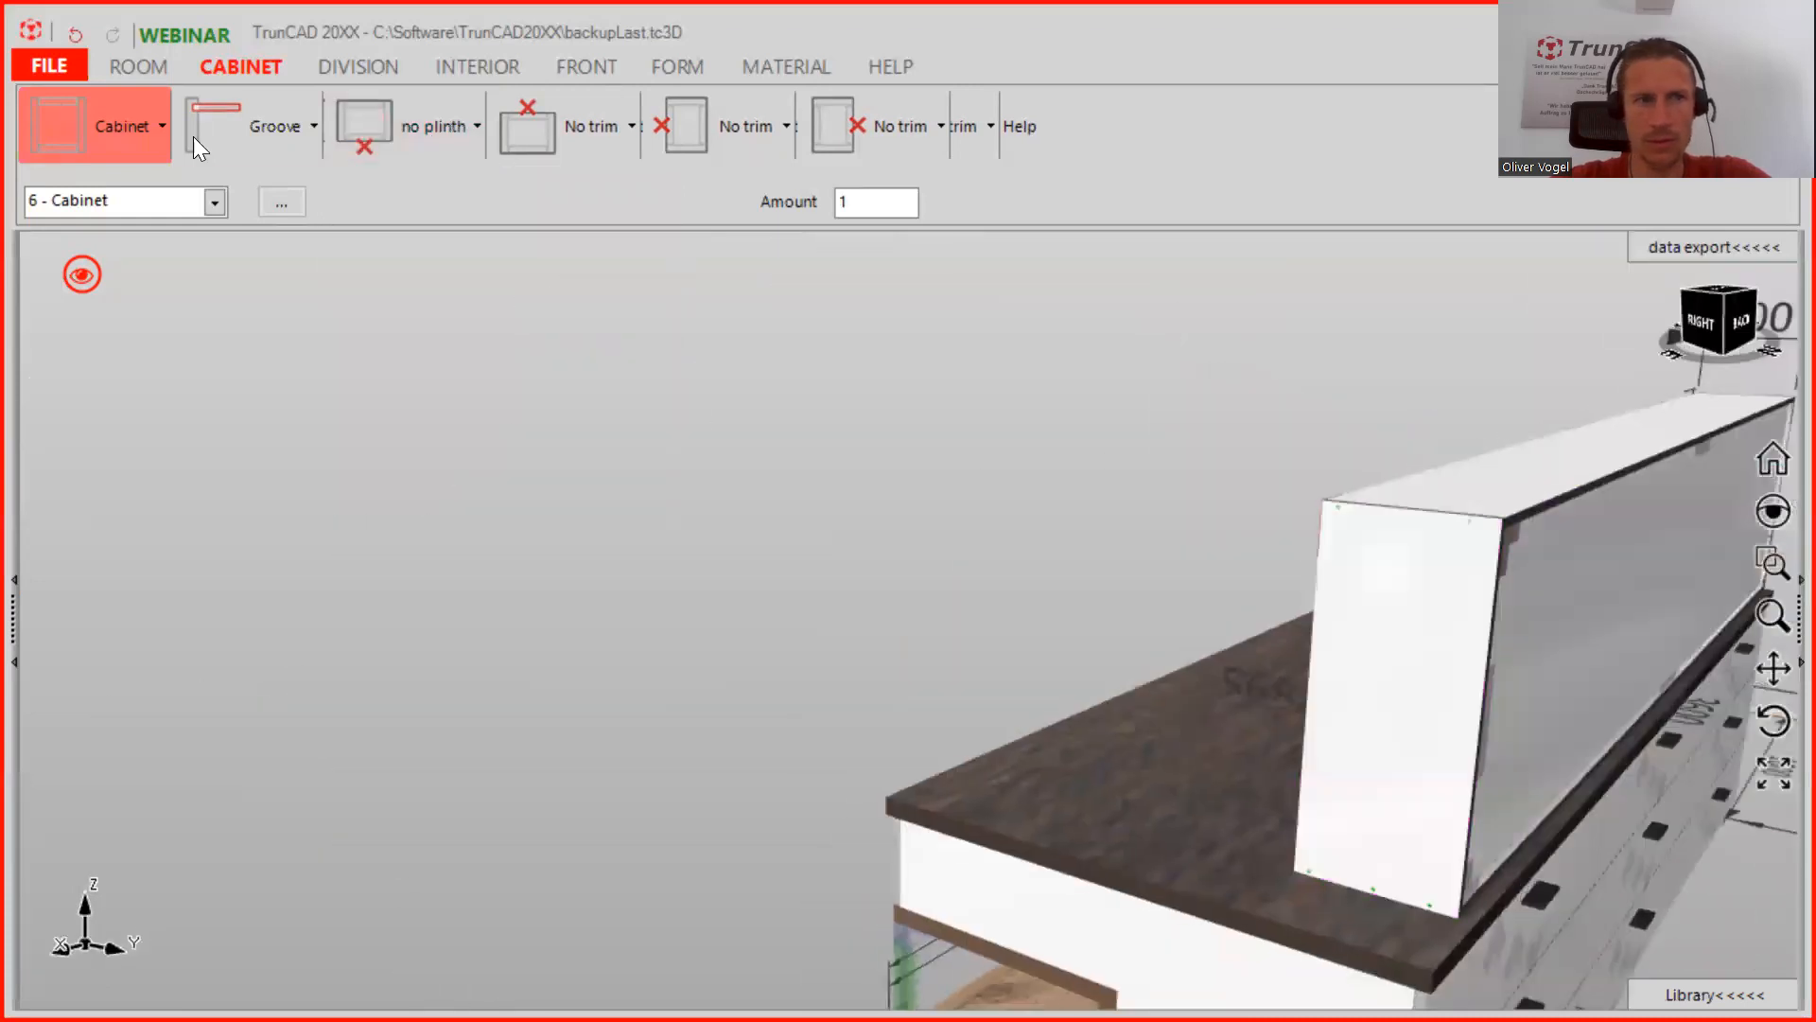
left_click(297, 121)
mouse_move(295, 346)
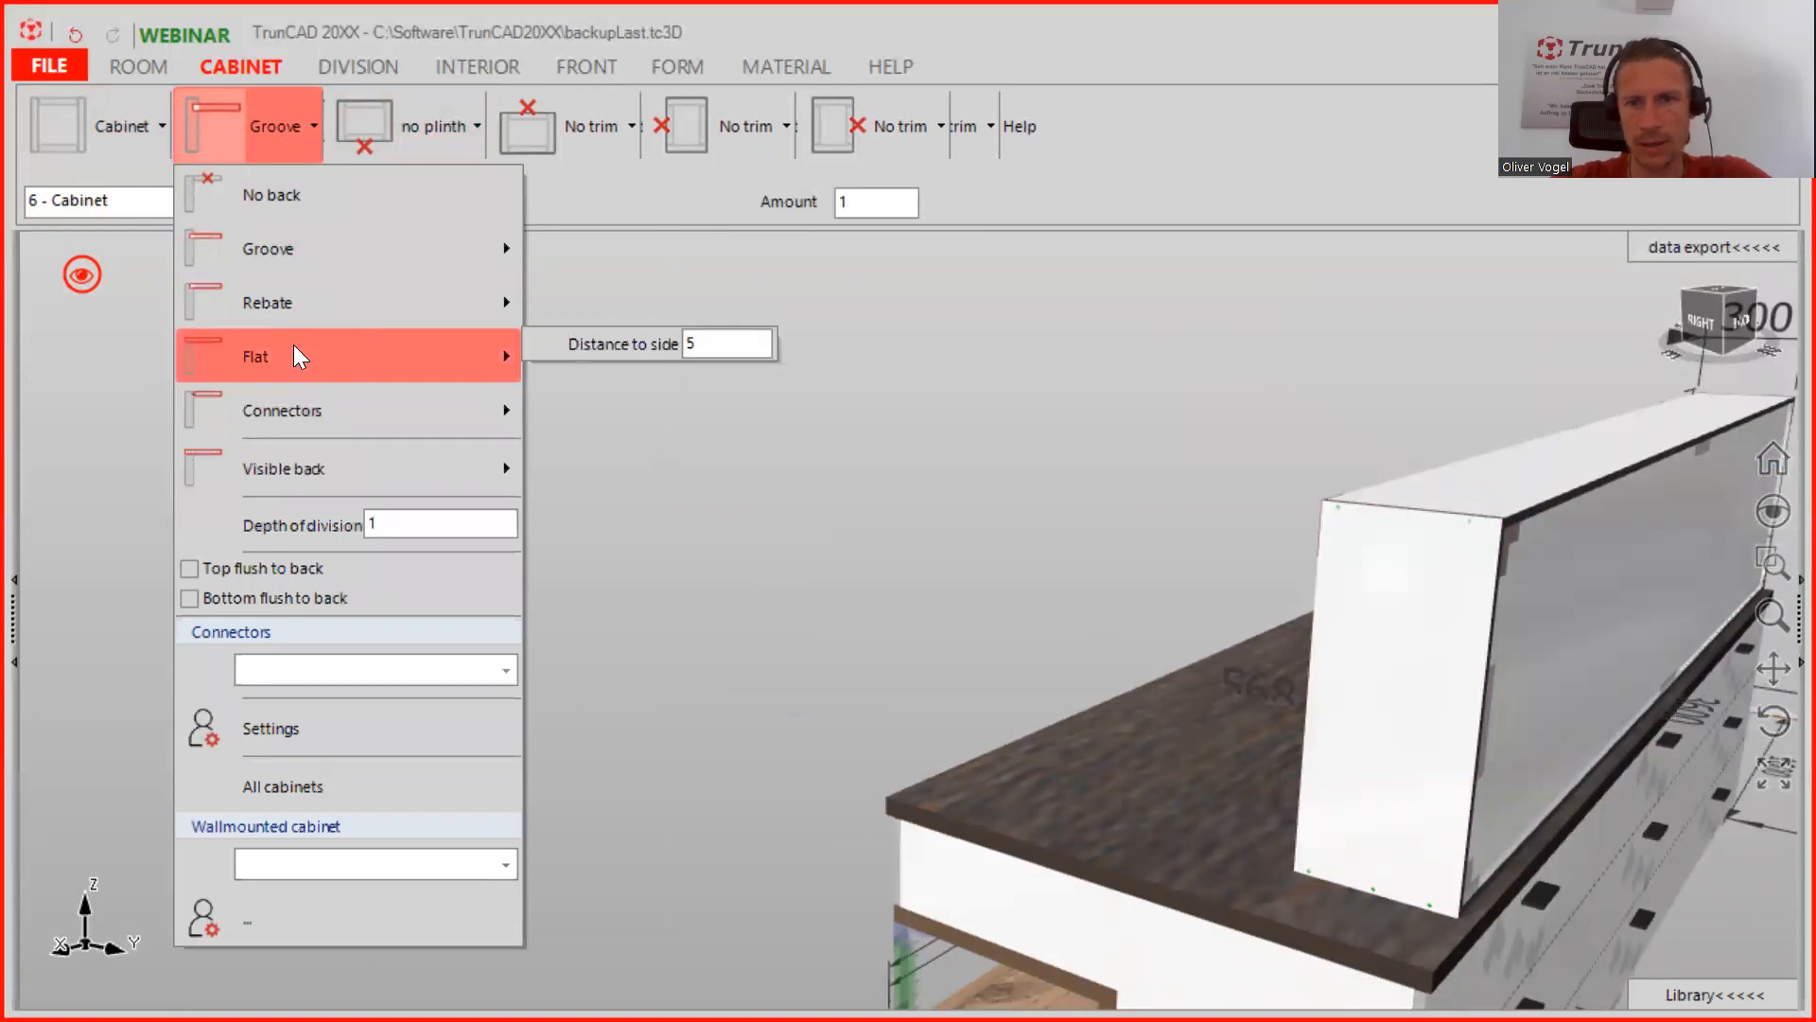
left_click(294, 350)
left_click(709, 342)
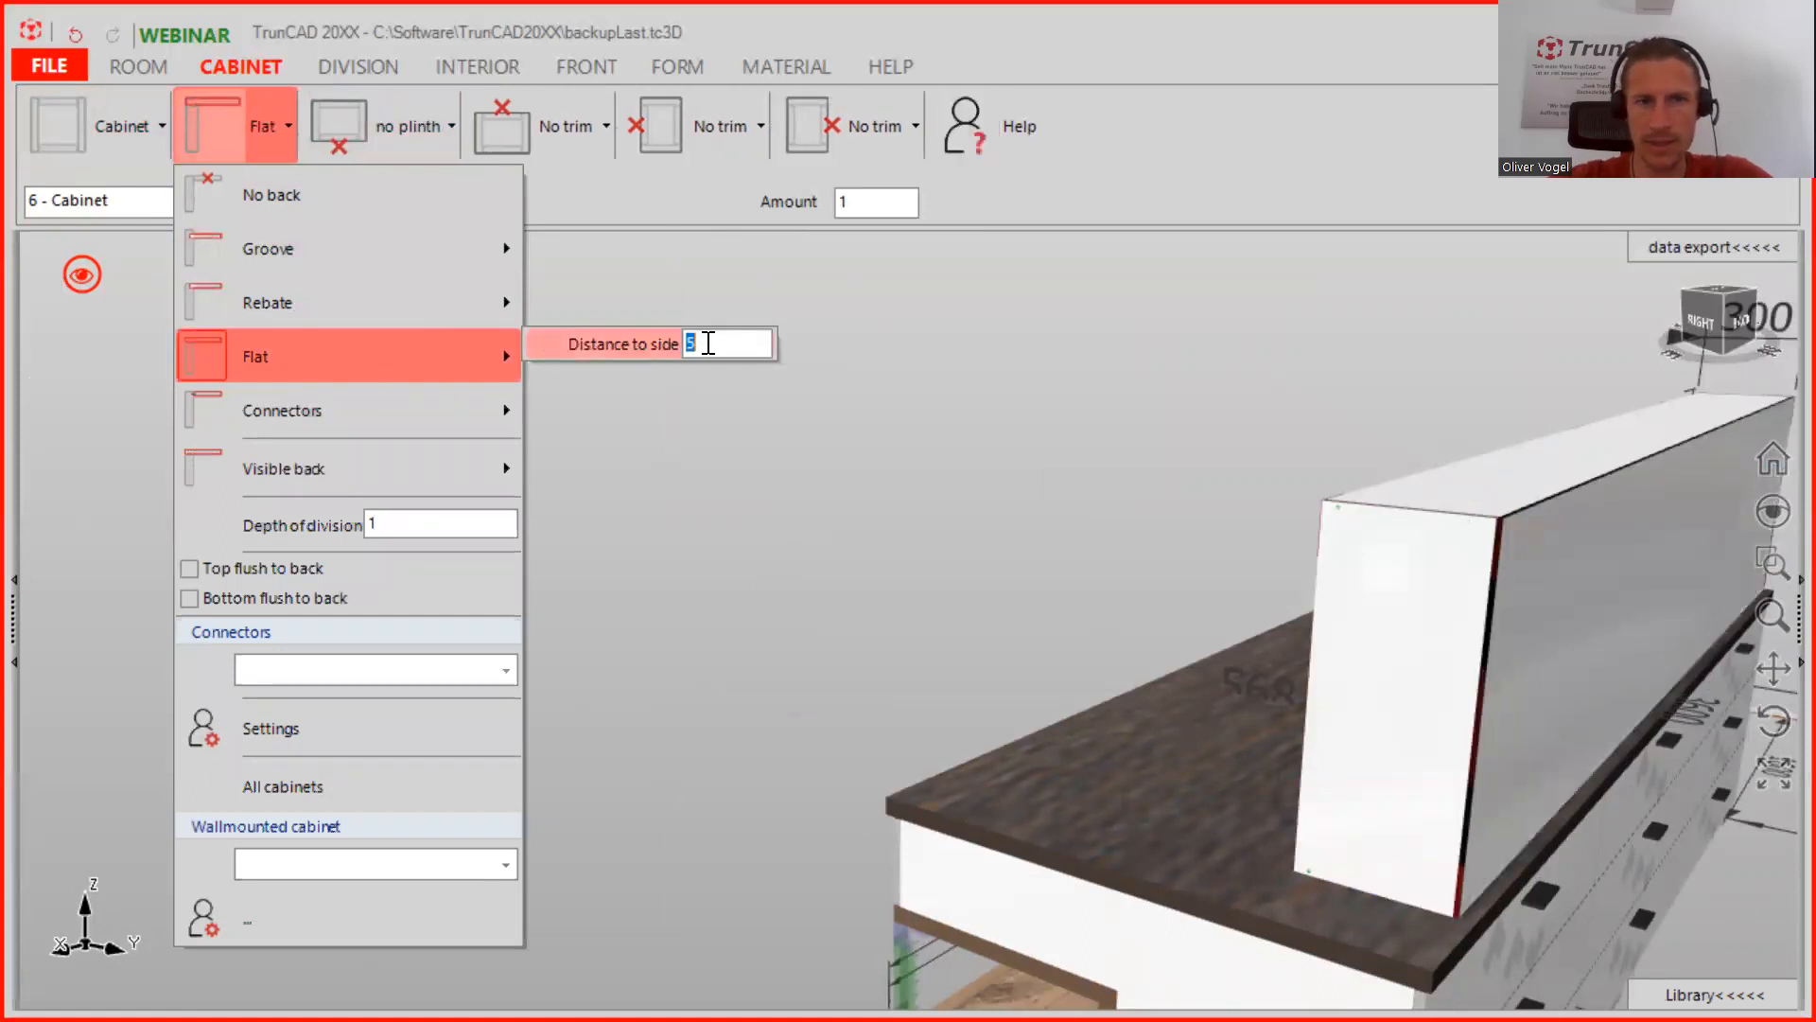
type("0")
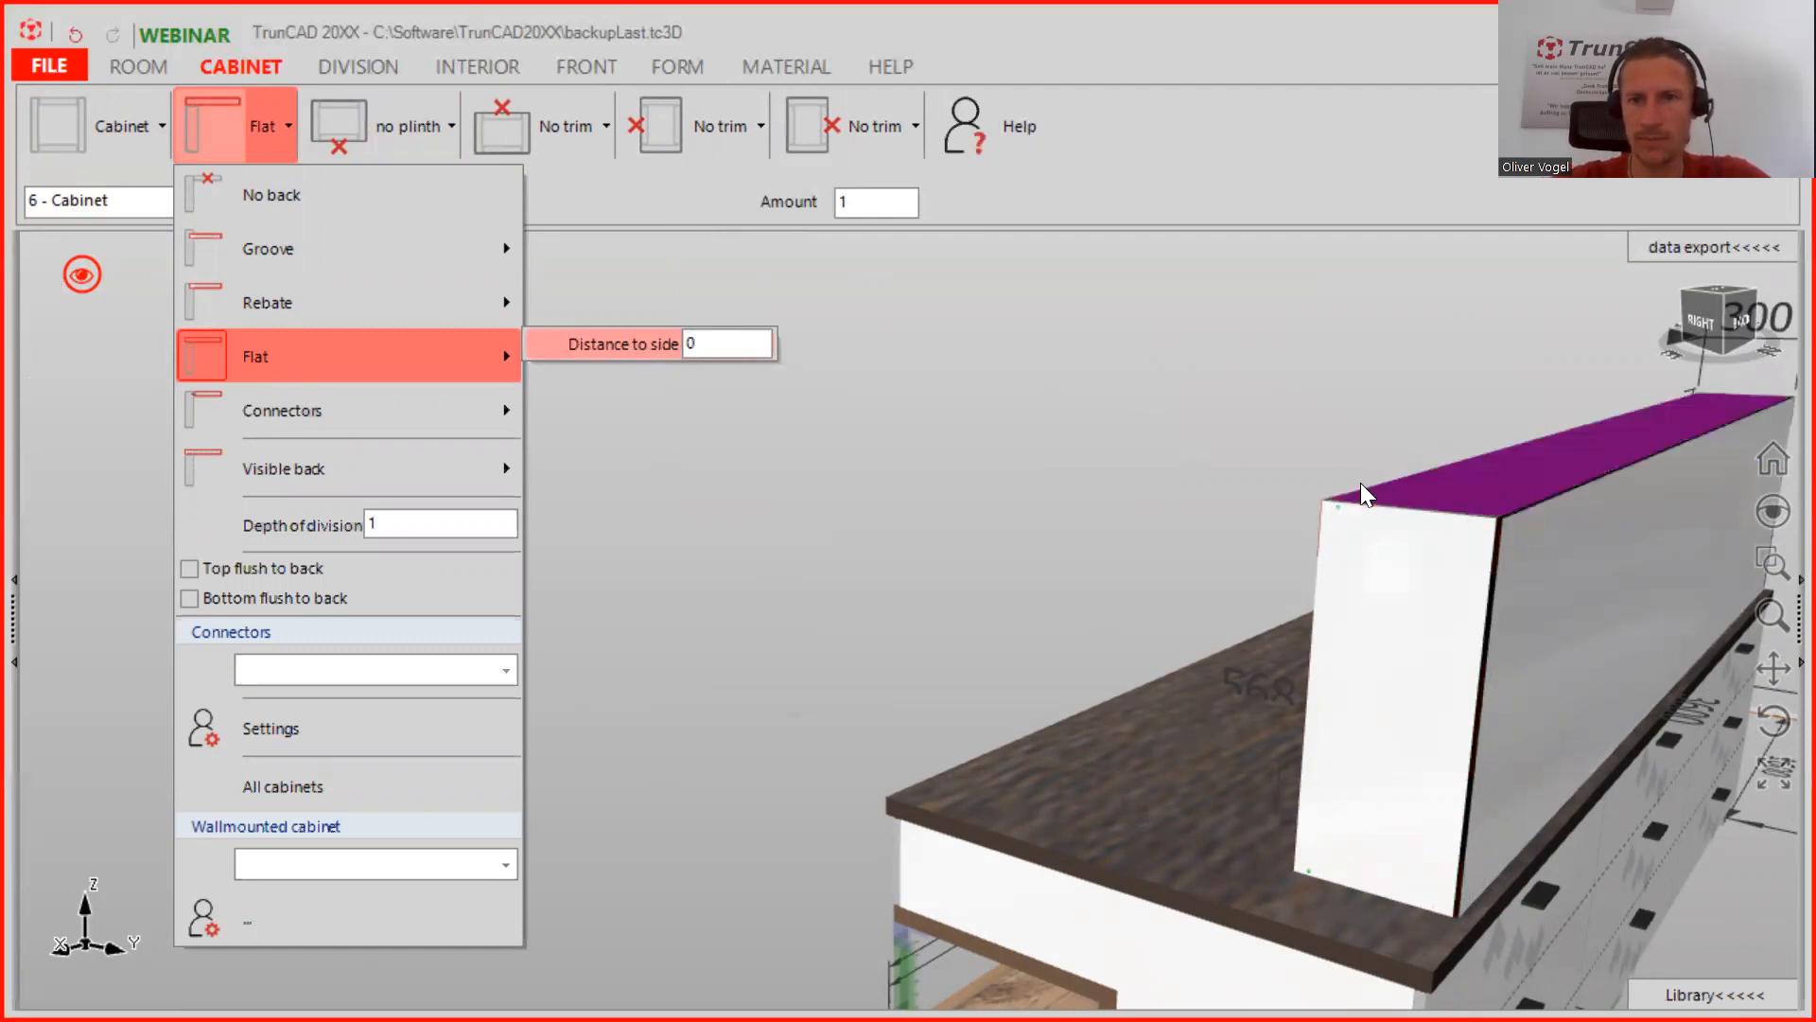
Remove the top panel of the cabinet standing on the island worktop
middle_click_drag(1335, 516, 1560, 570)
scroll(1311, 495, "up", 2)
scroll(1311, 496, "up", 2)
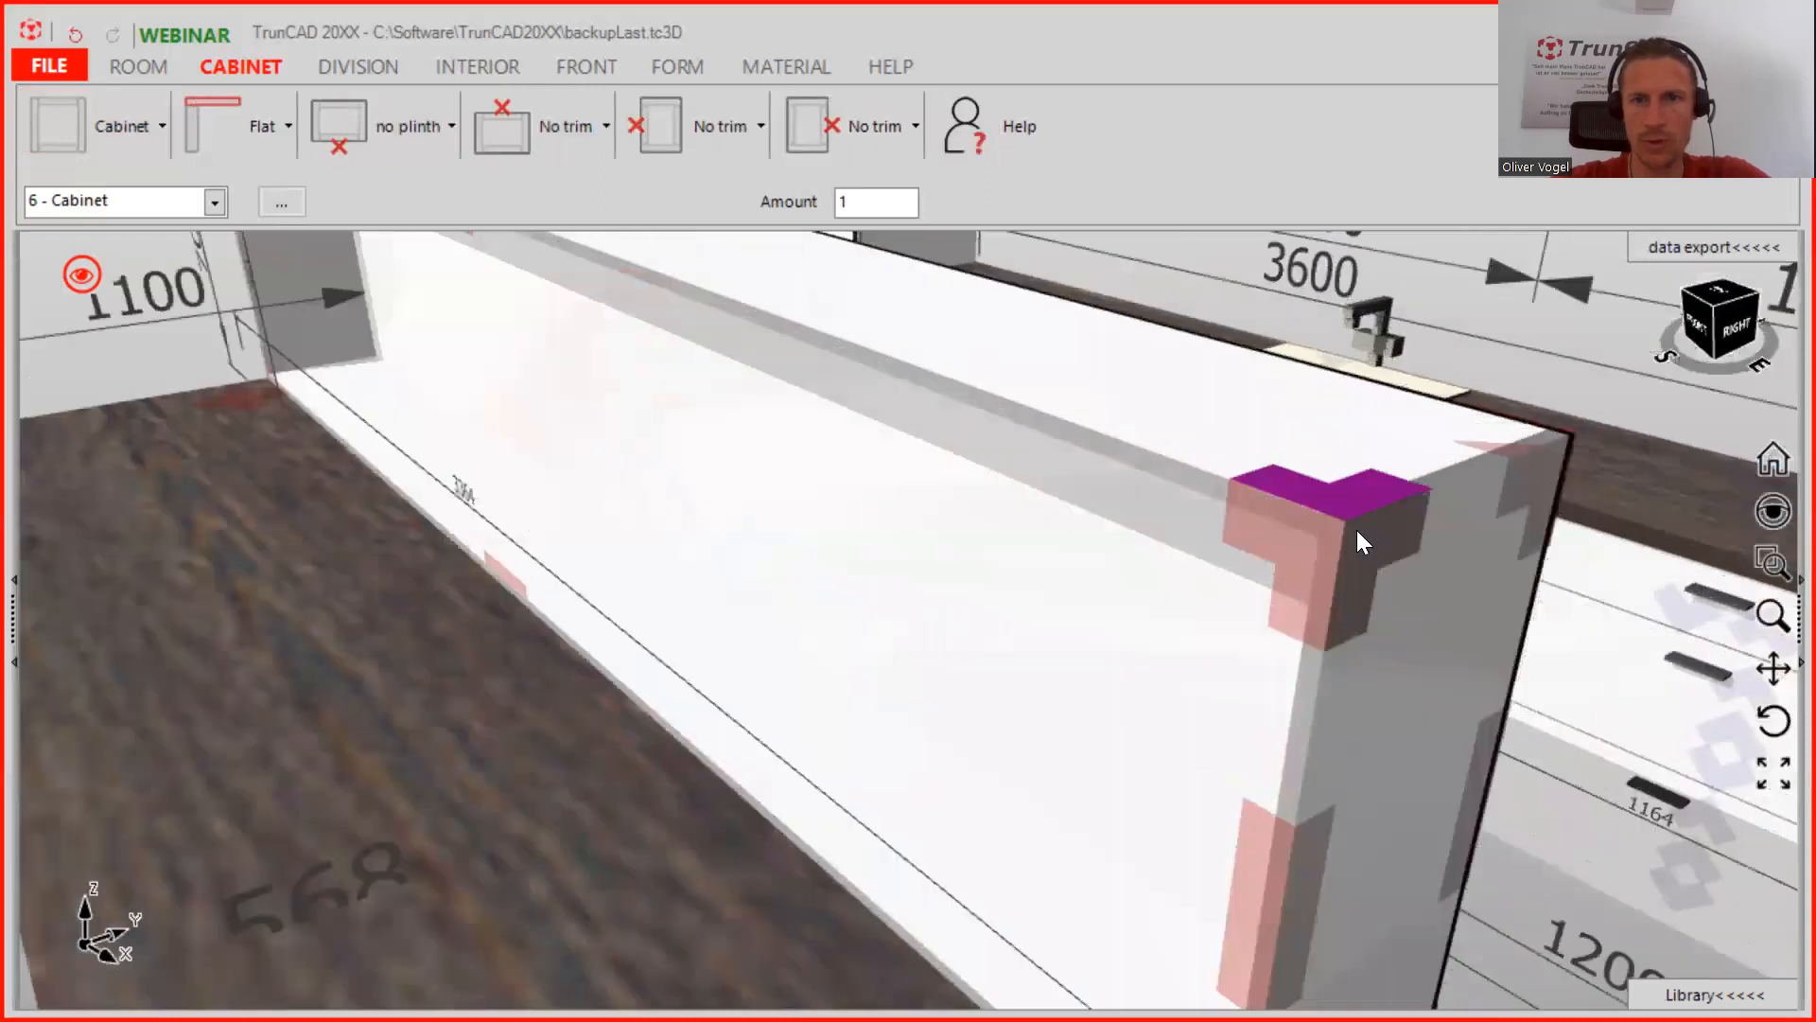
right_click(1349, 504)
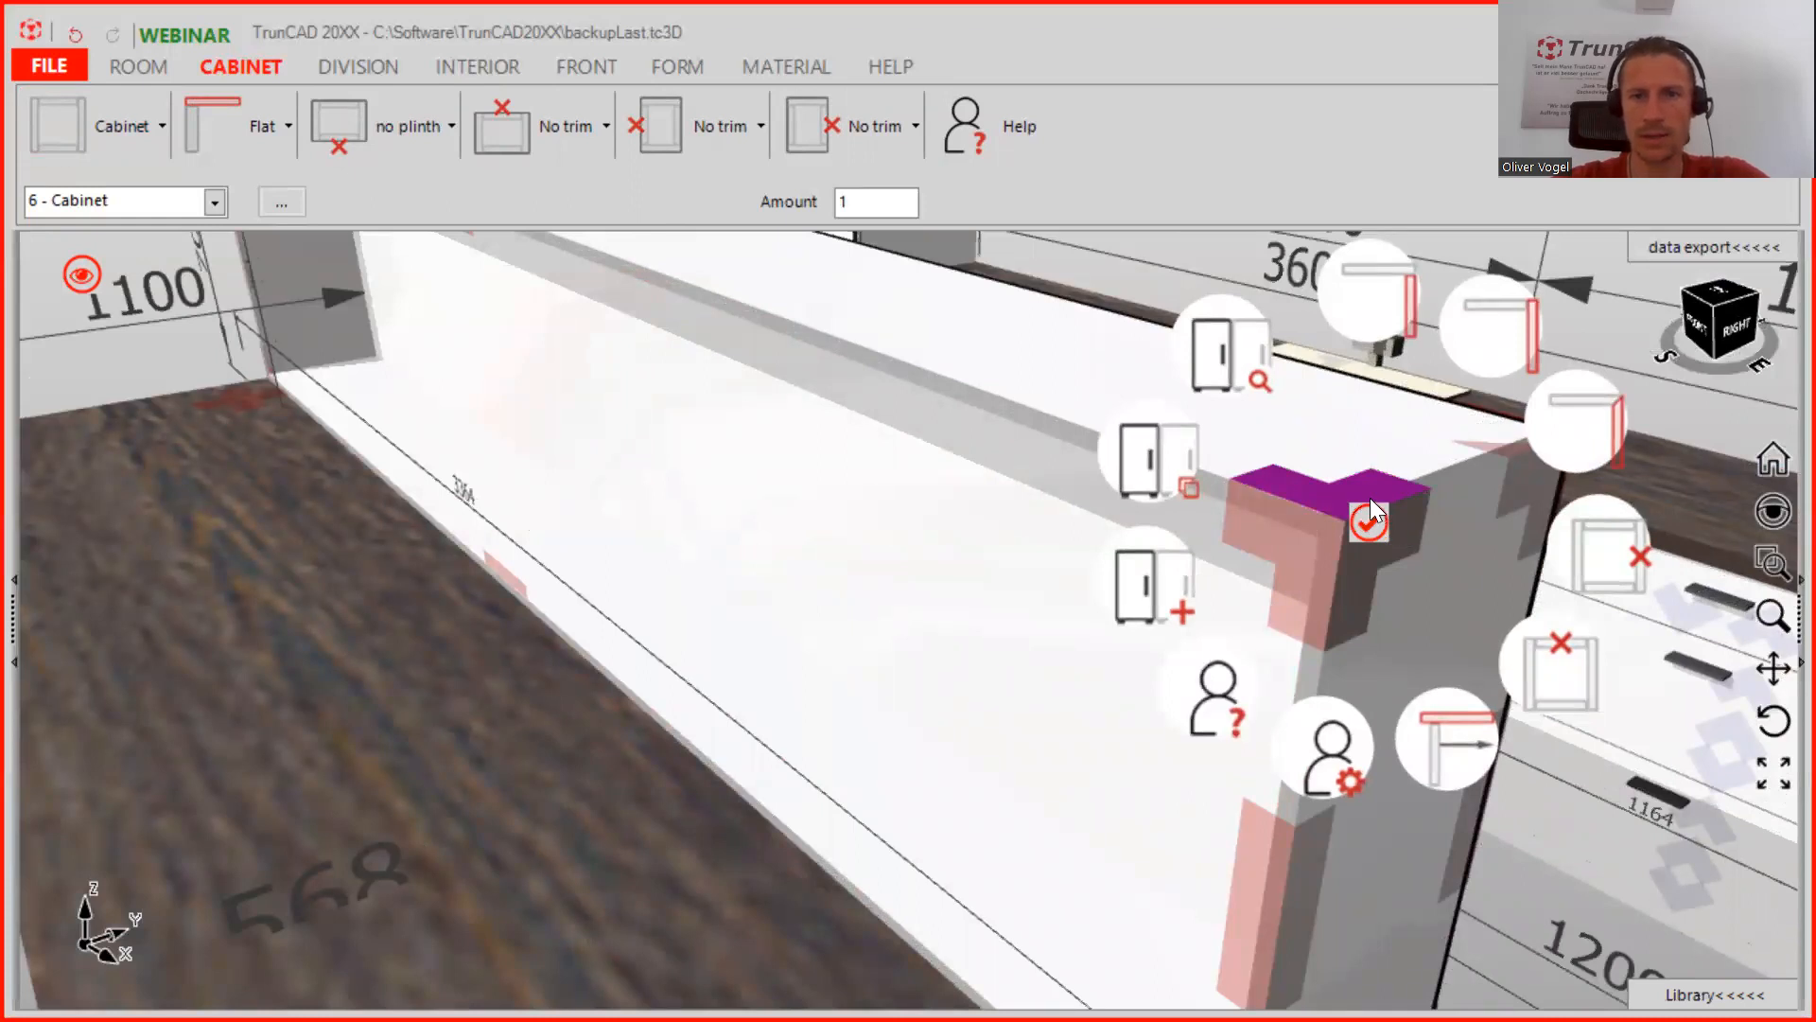
scroll(1340, 490, "down", 2)
scroll(1339, 490, "down", 3)
scroll(1340, 490, "down", 2)
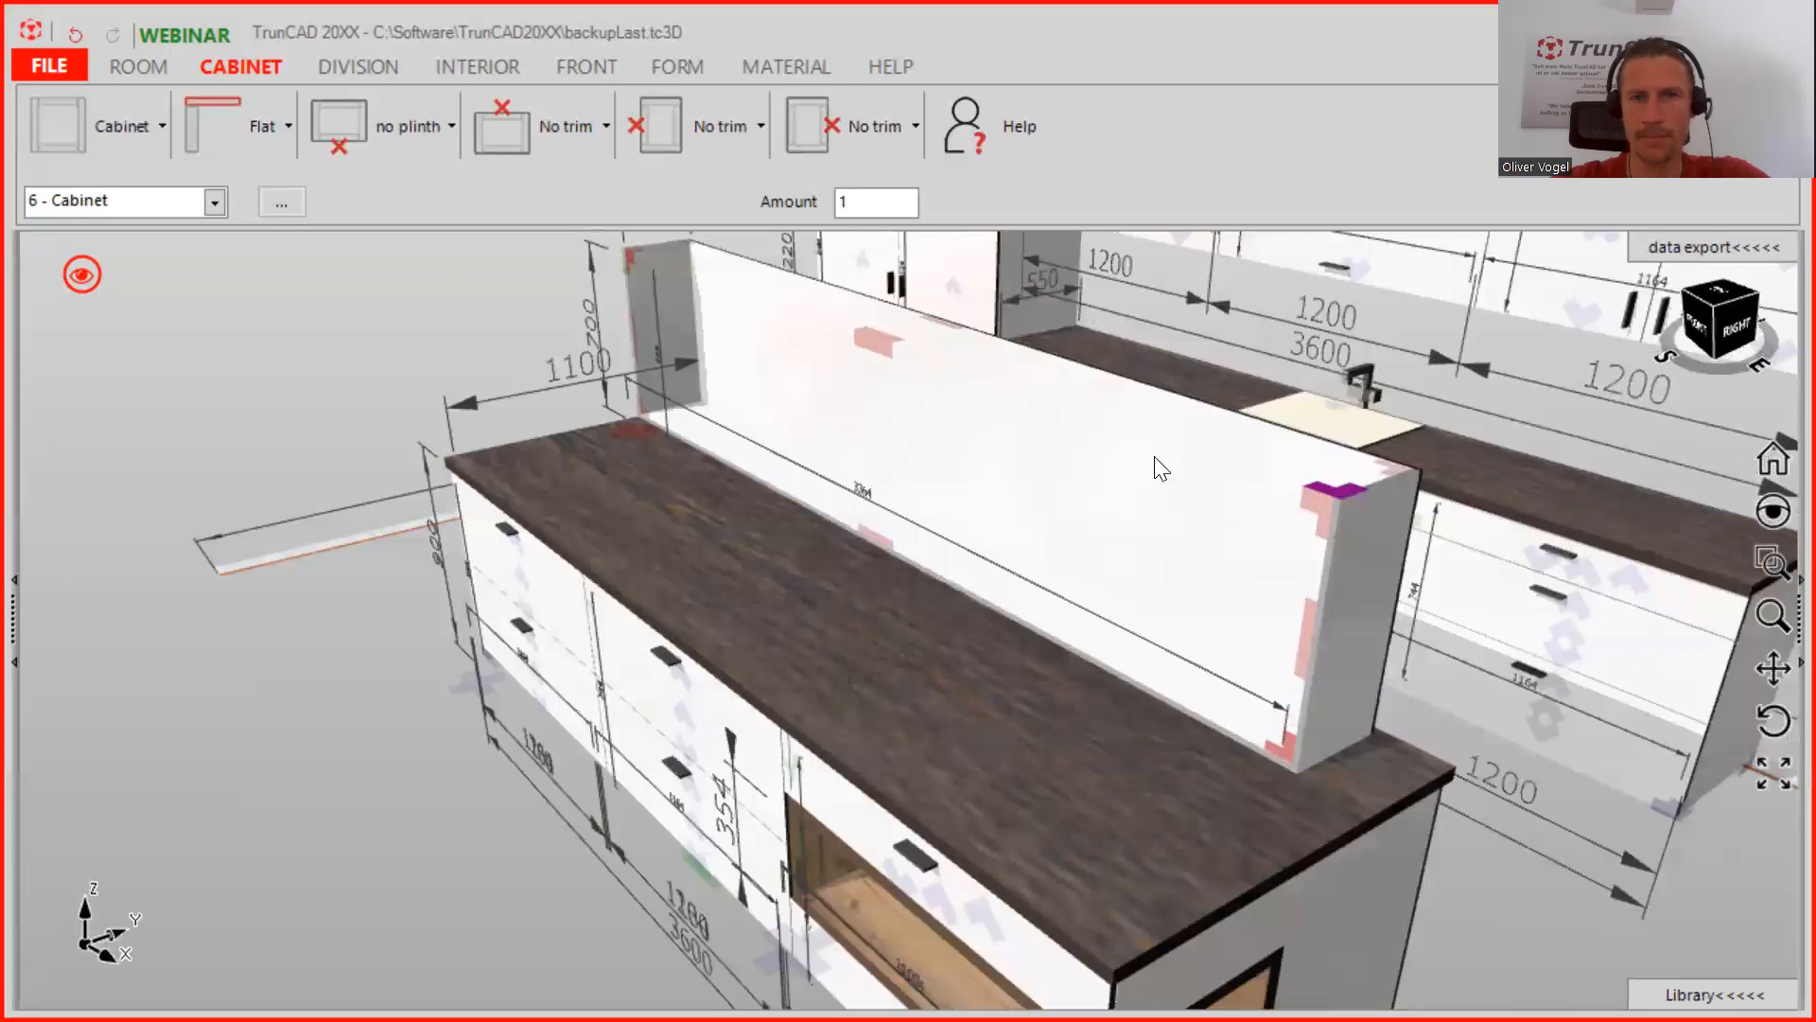
Apply the 40 mm Egger H1487 material to all corpus parts and the back panel of the cabinet on the worktop
left_click(787, 66)
left_click(1480, 201)
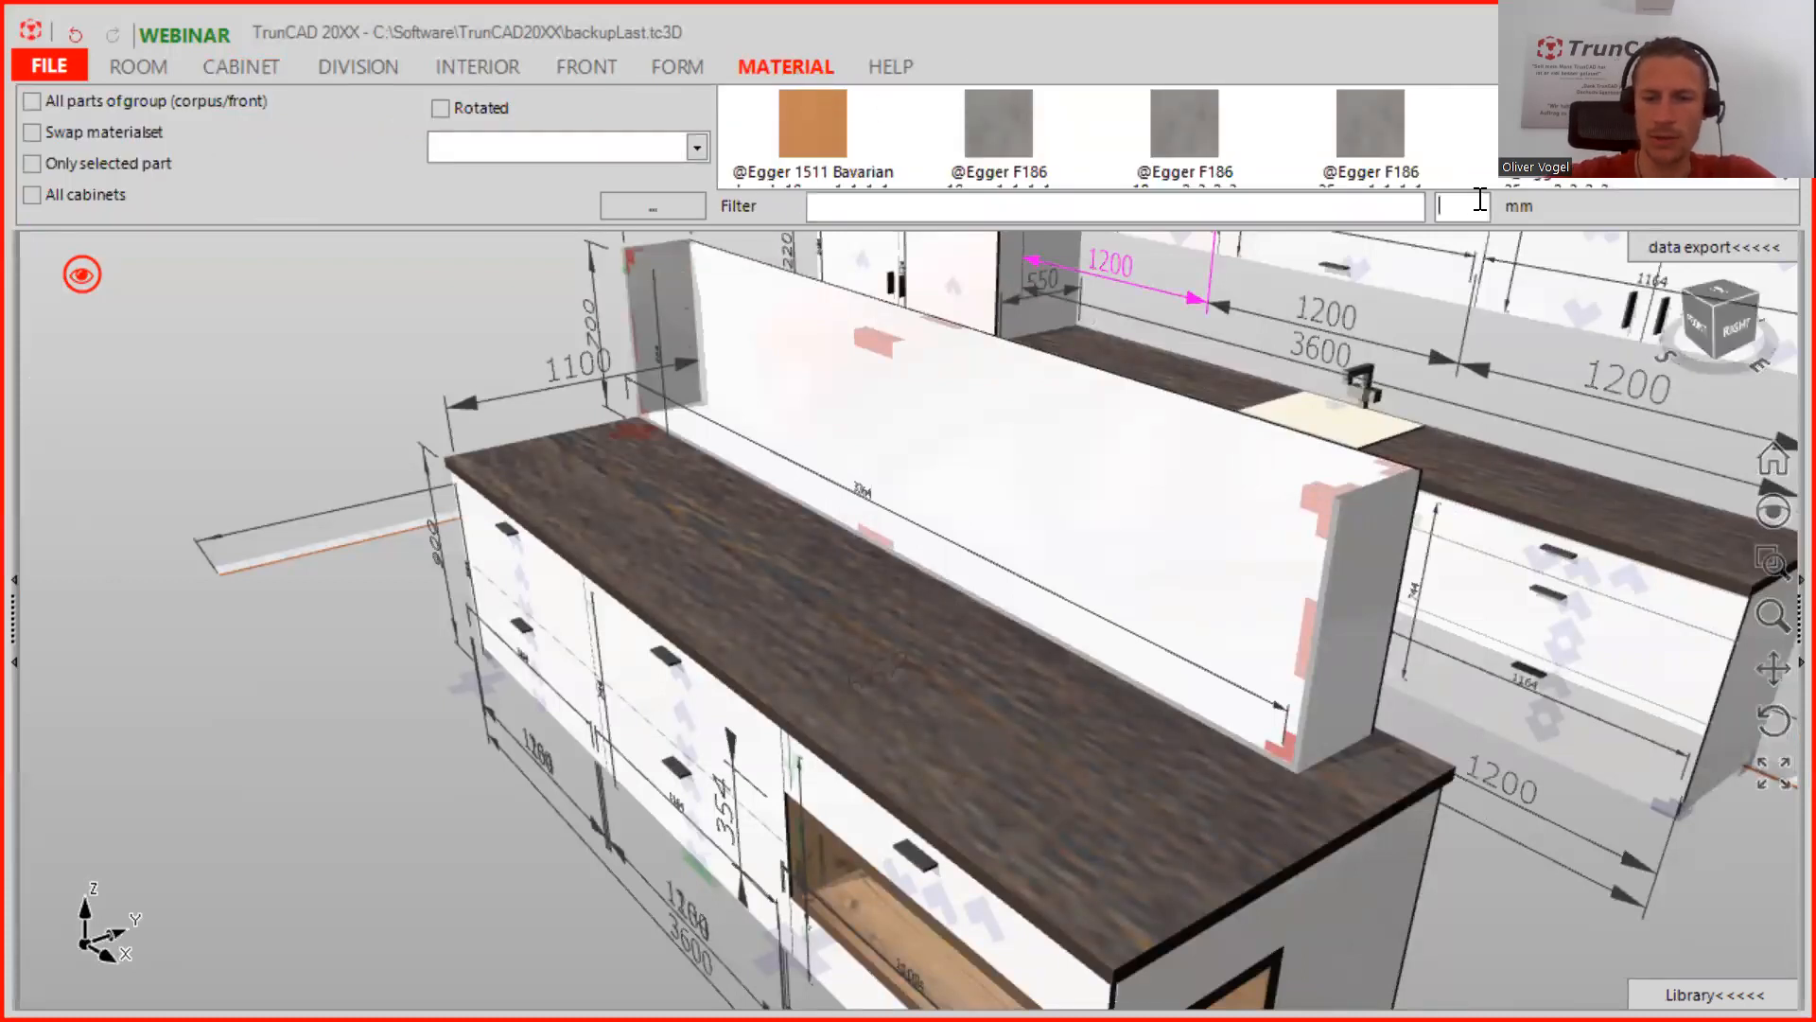
type("40")
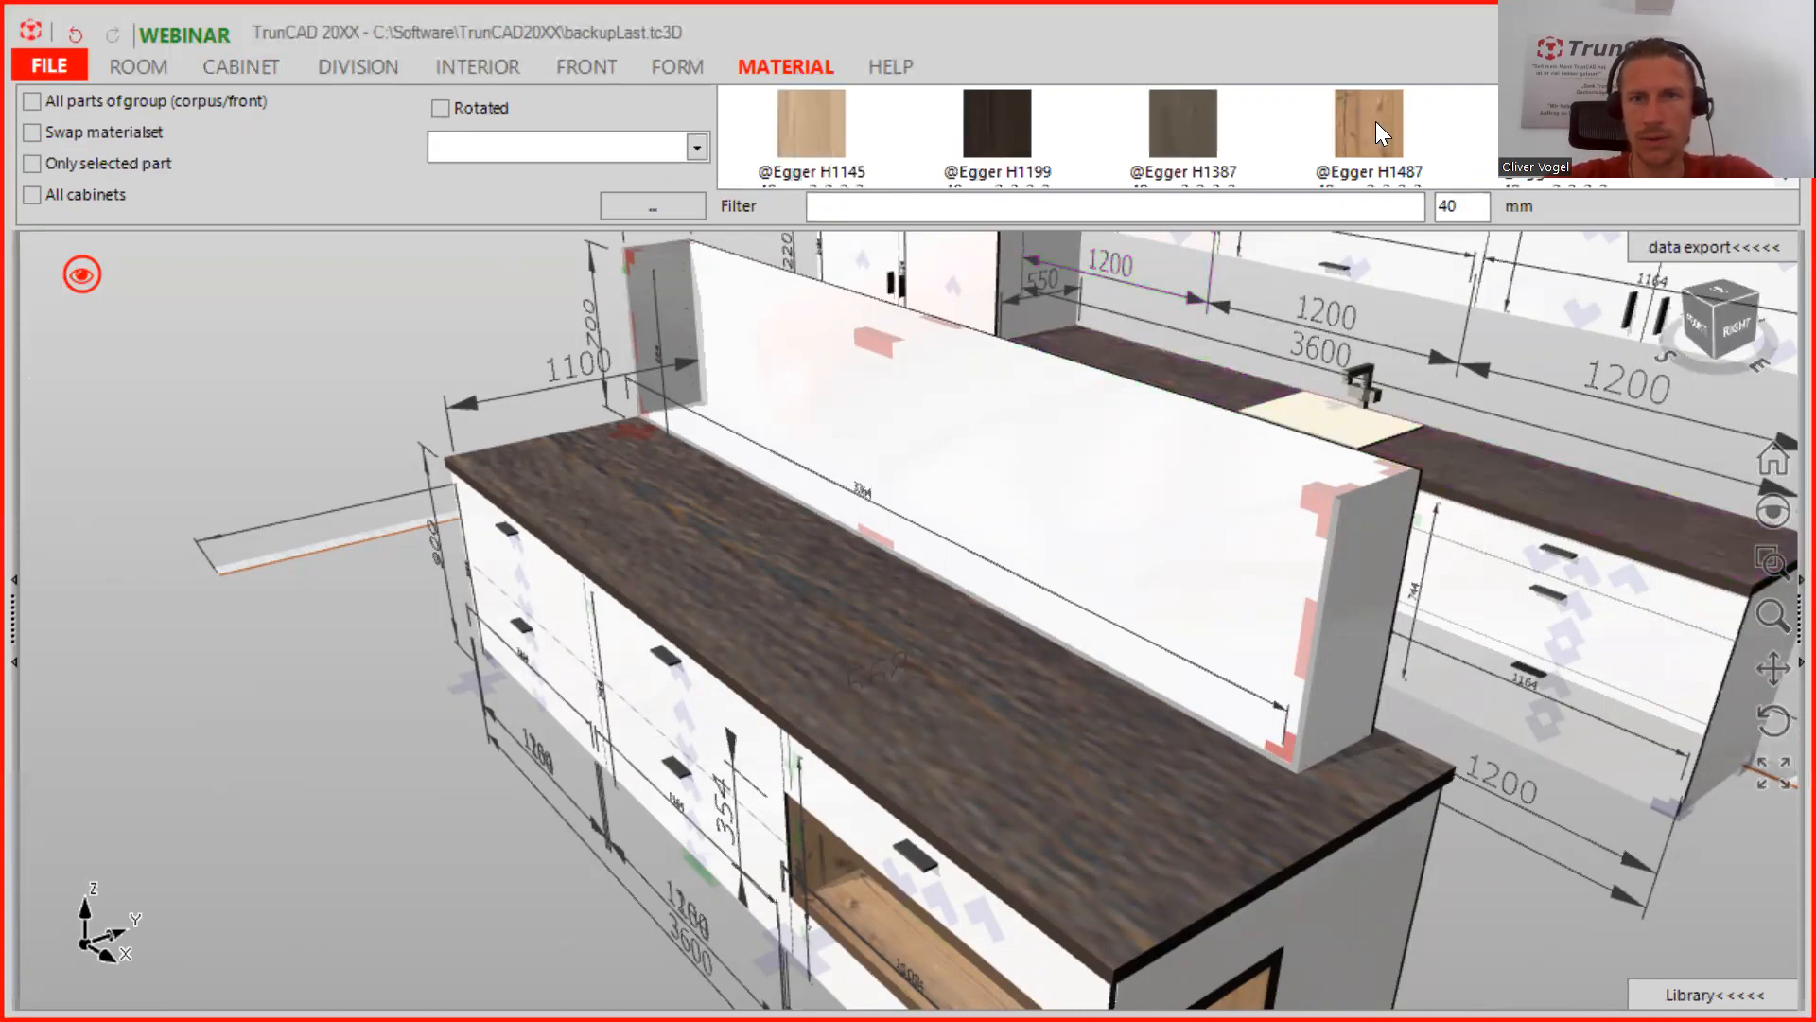
left_click(32, 101)
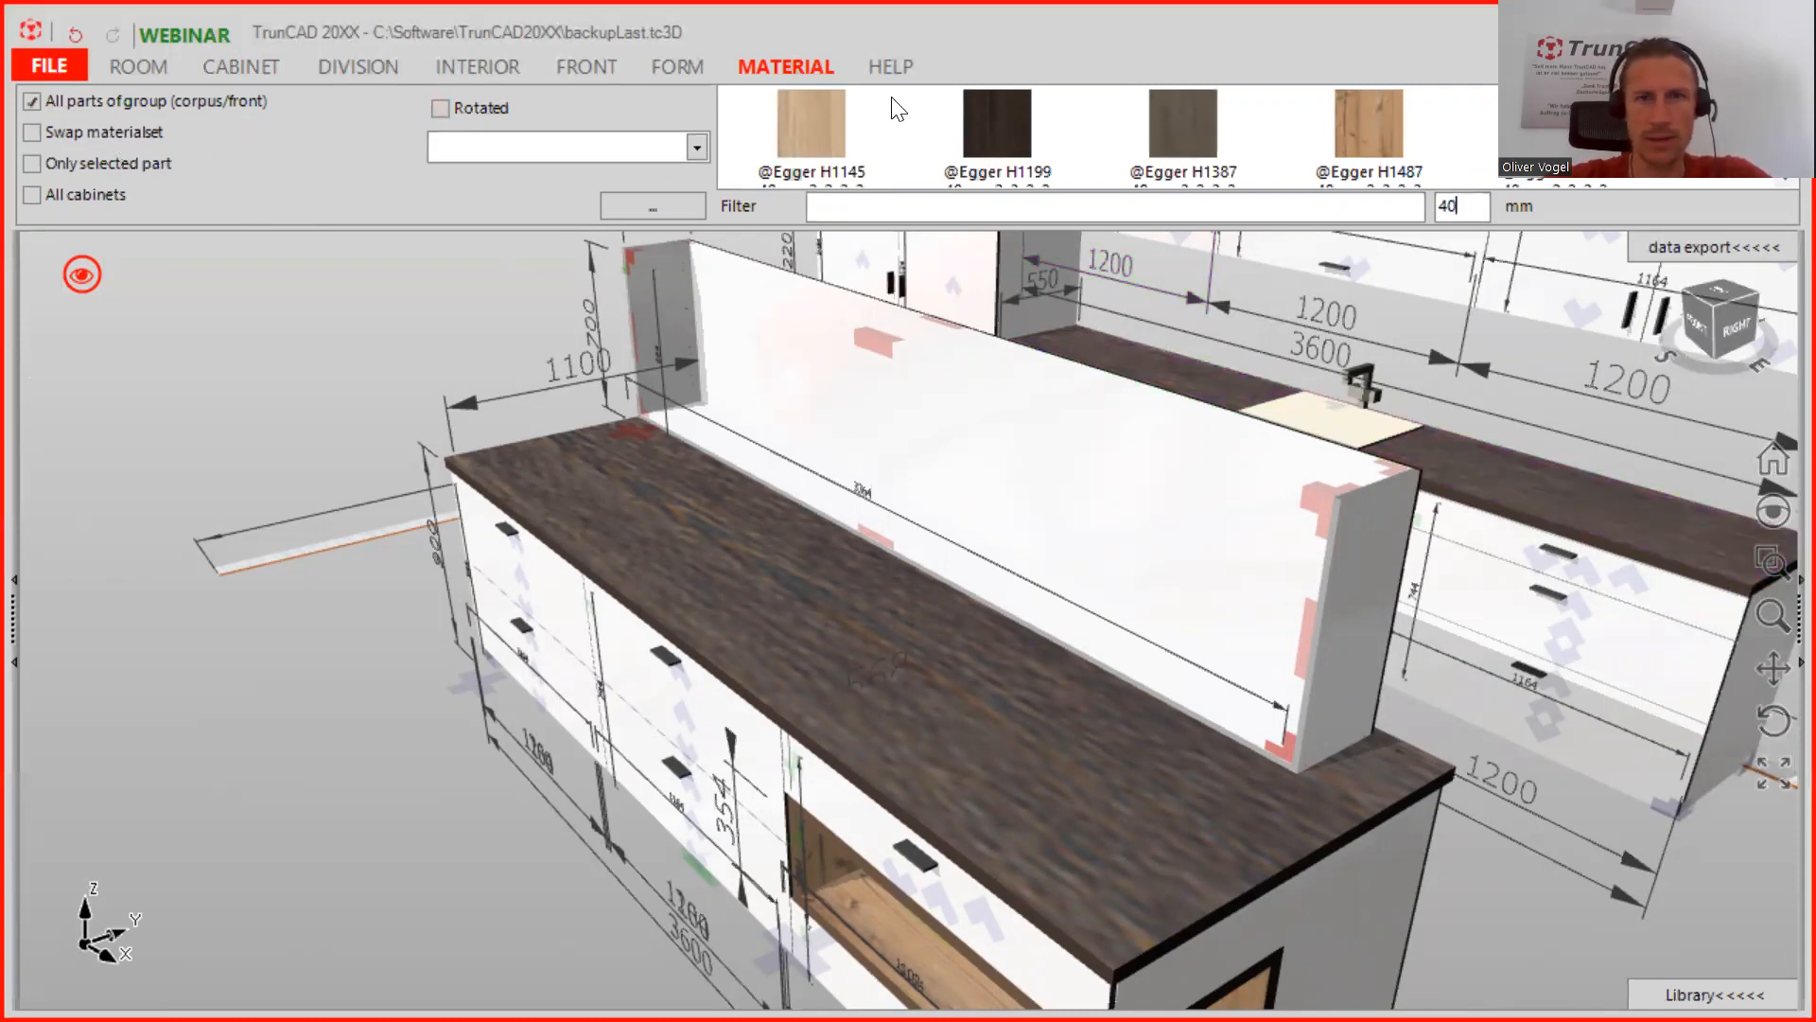
left_click(1366, 119)
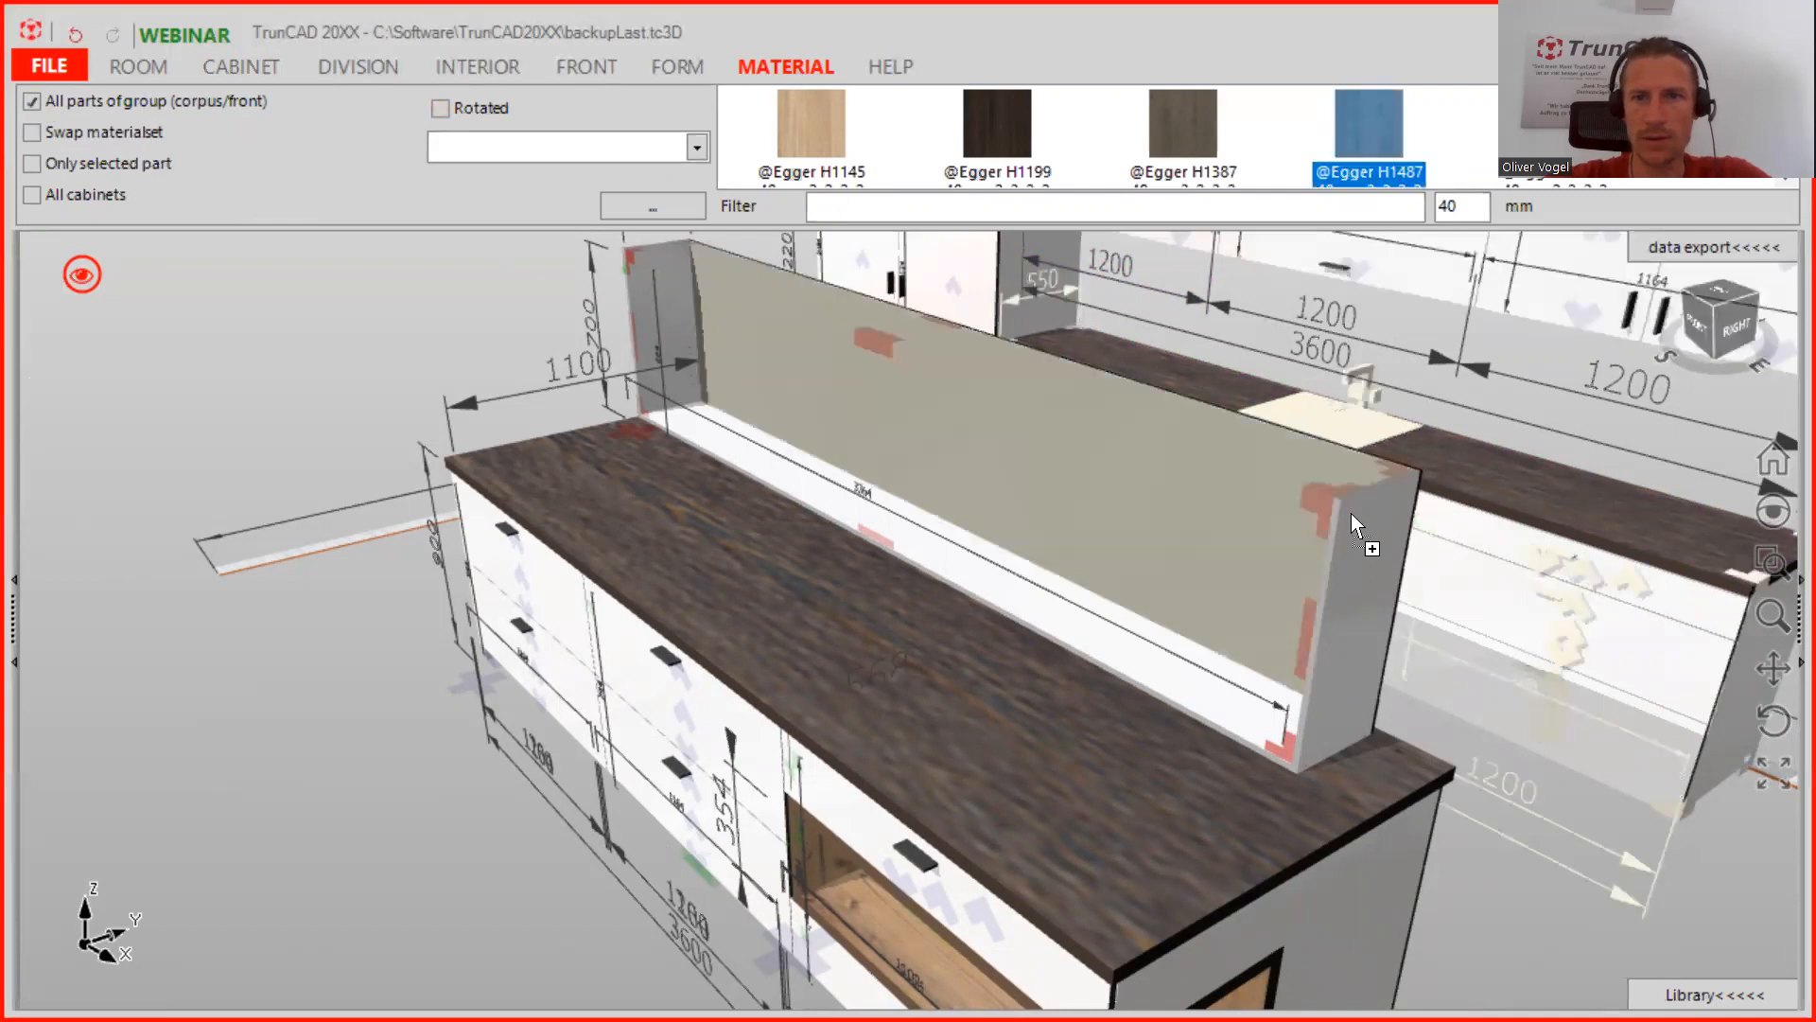
left_click(1347, 509)
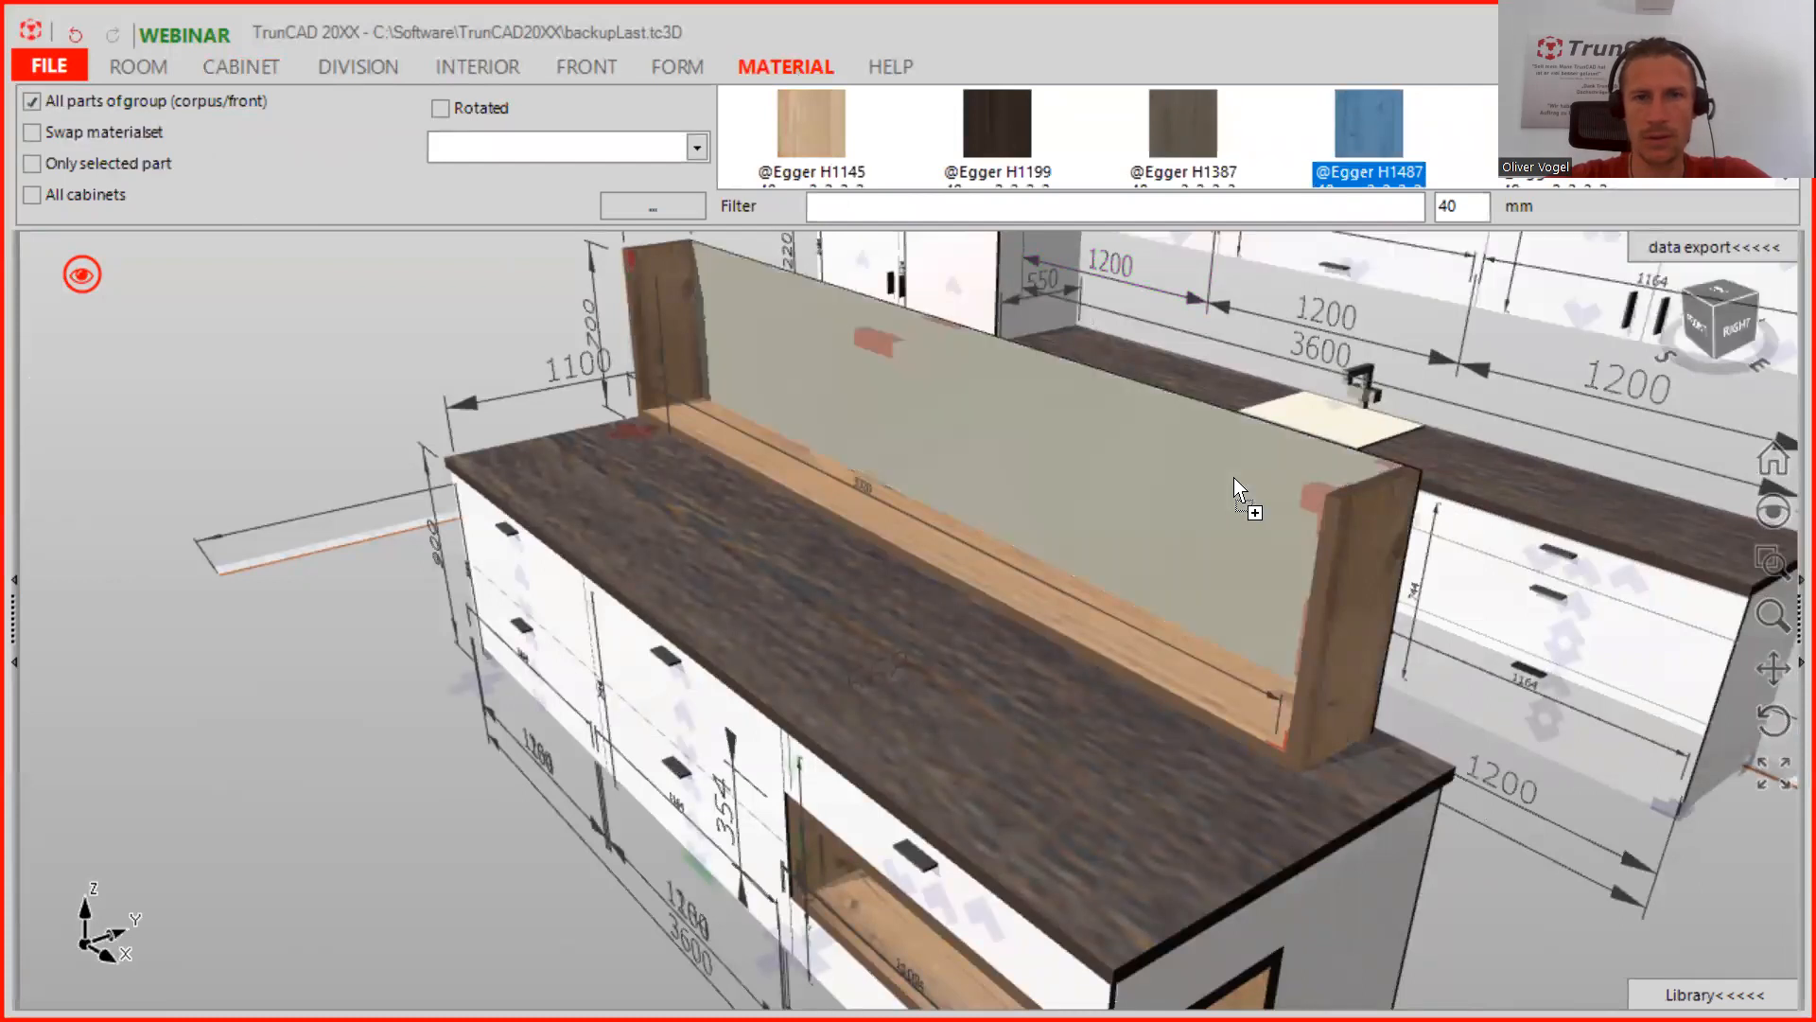
left_click(1233, 466)
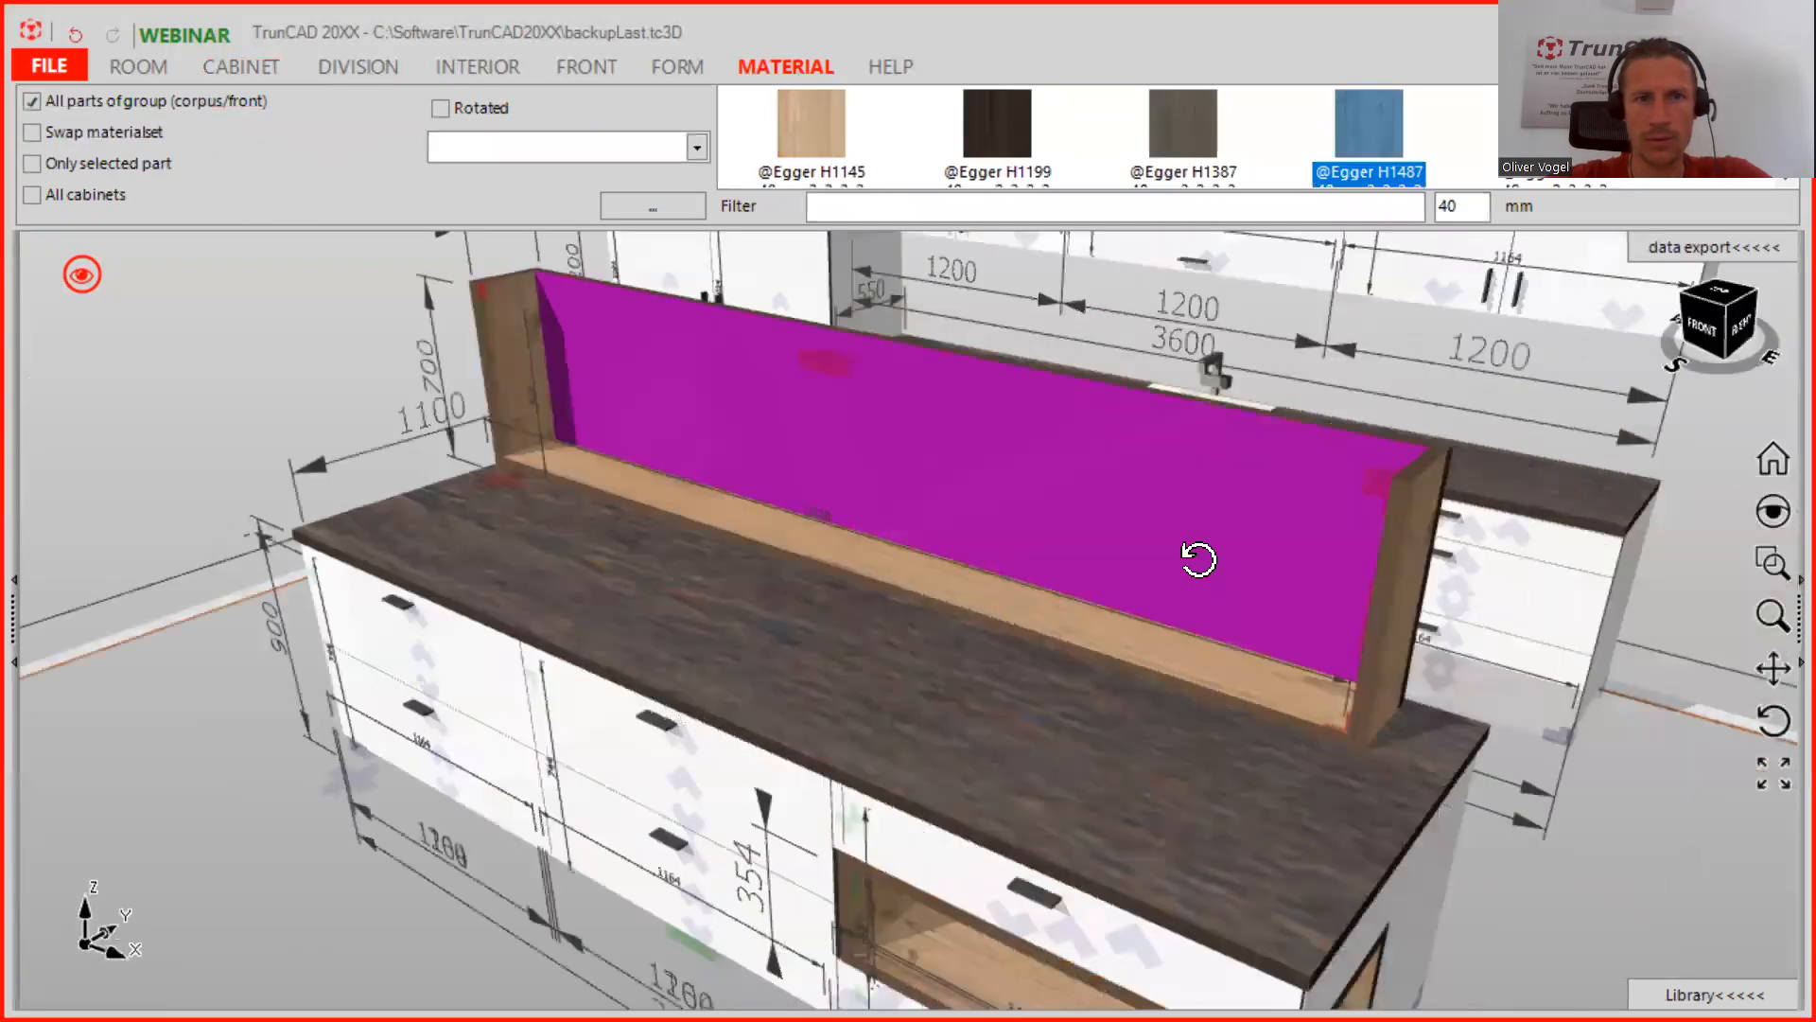
middle_click_drag(1199, 559, 1209, 560)
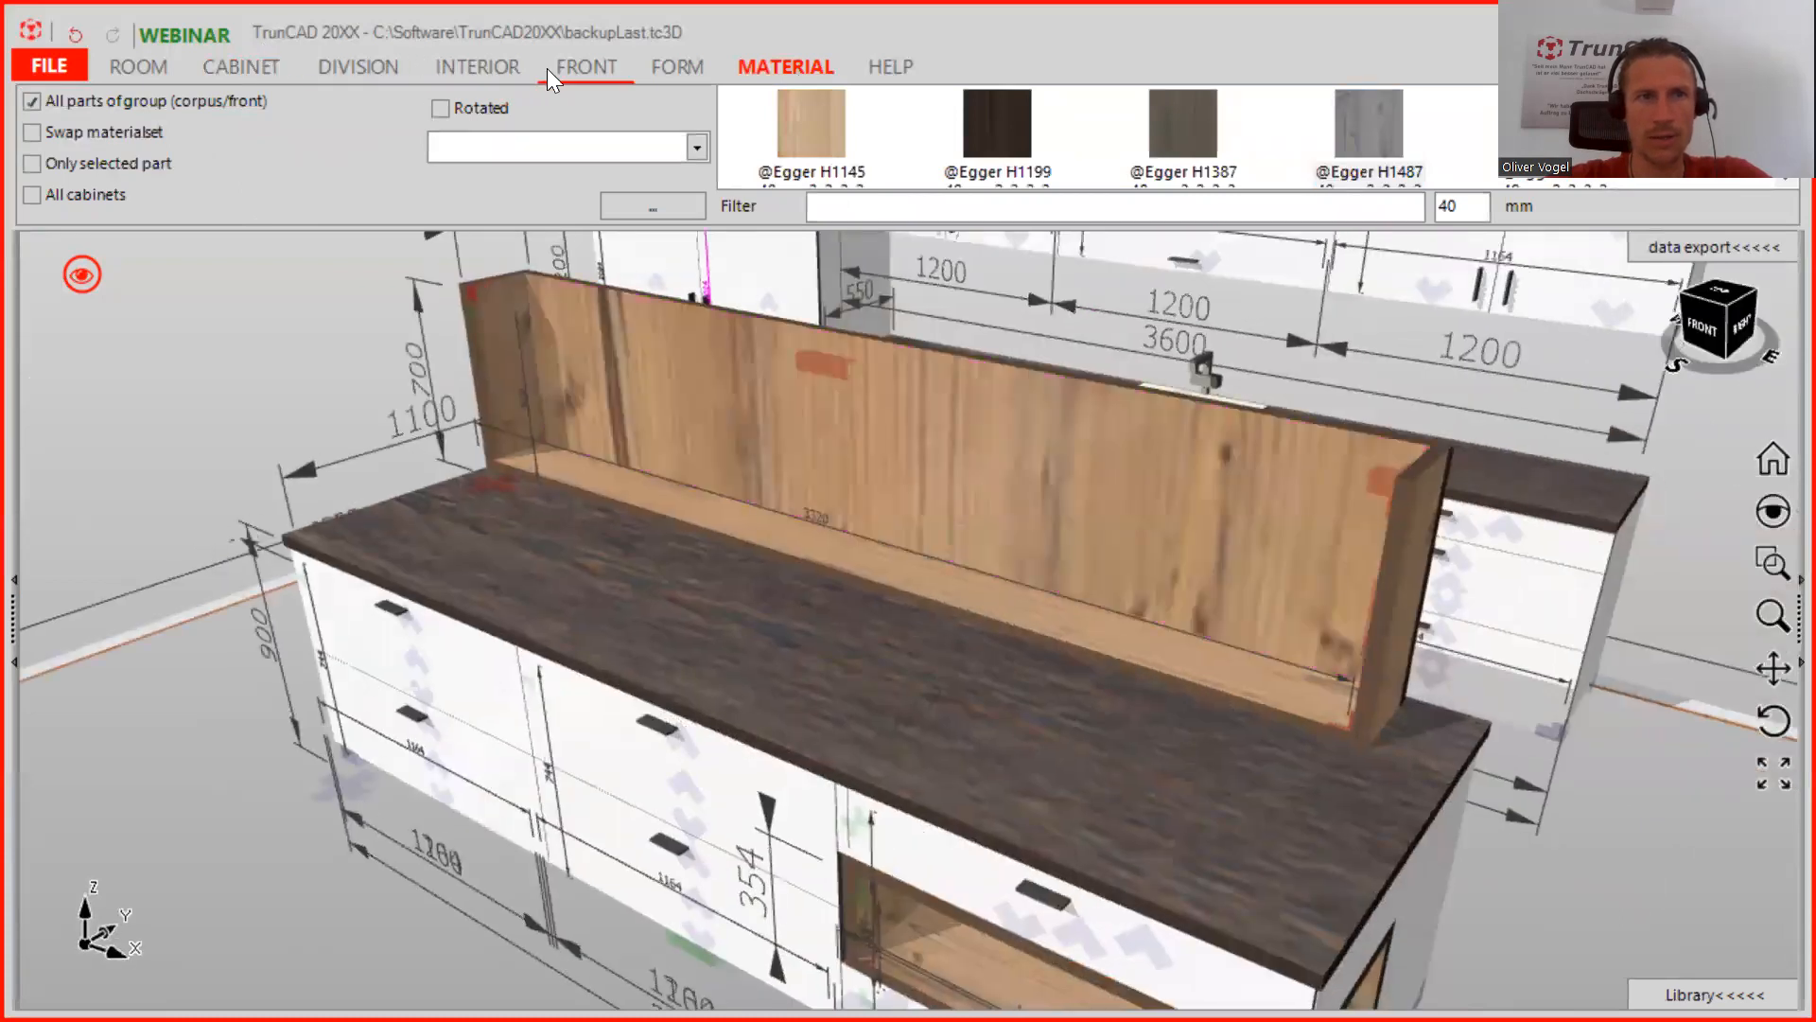
Close the open front of the cabinet on the worktop with a Trim front
left_click(547, 69)
left_click(187, 123)
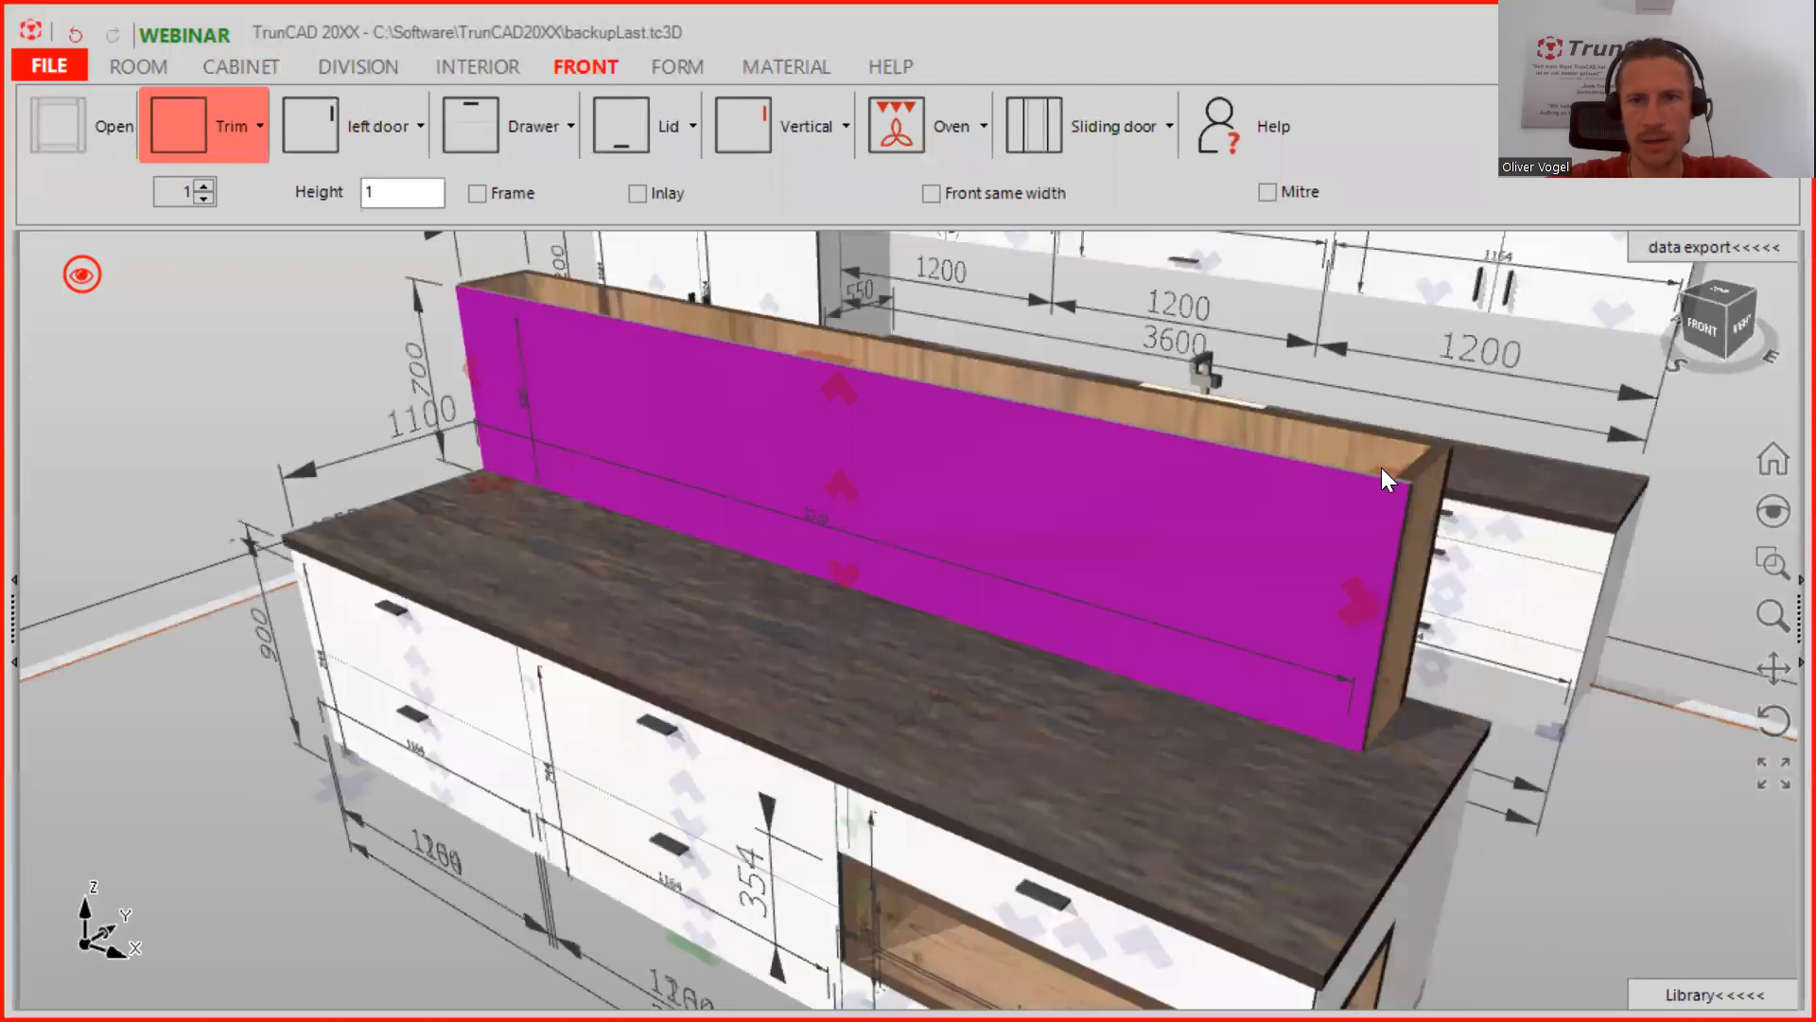
left_click(1417, 478)
Apply the 40 mm Egger H1487 material to the new trim front
scroll(1417, 479, "up", 5)
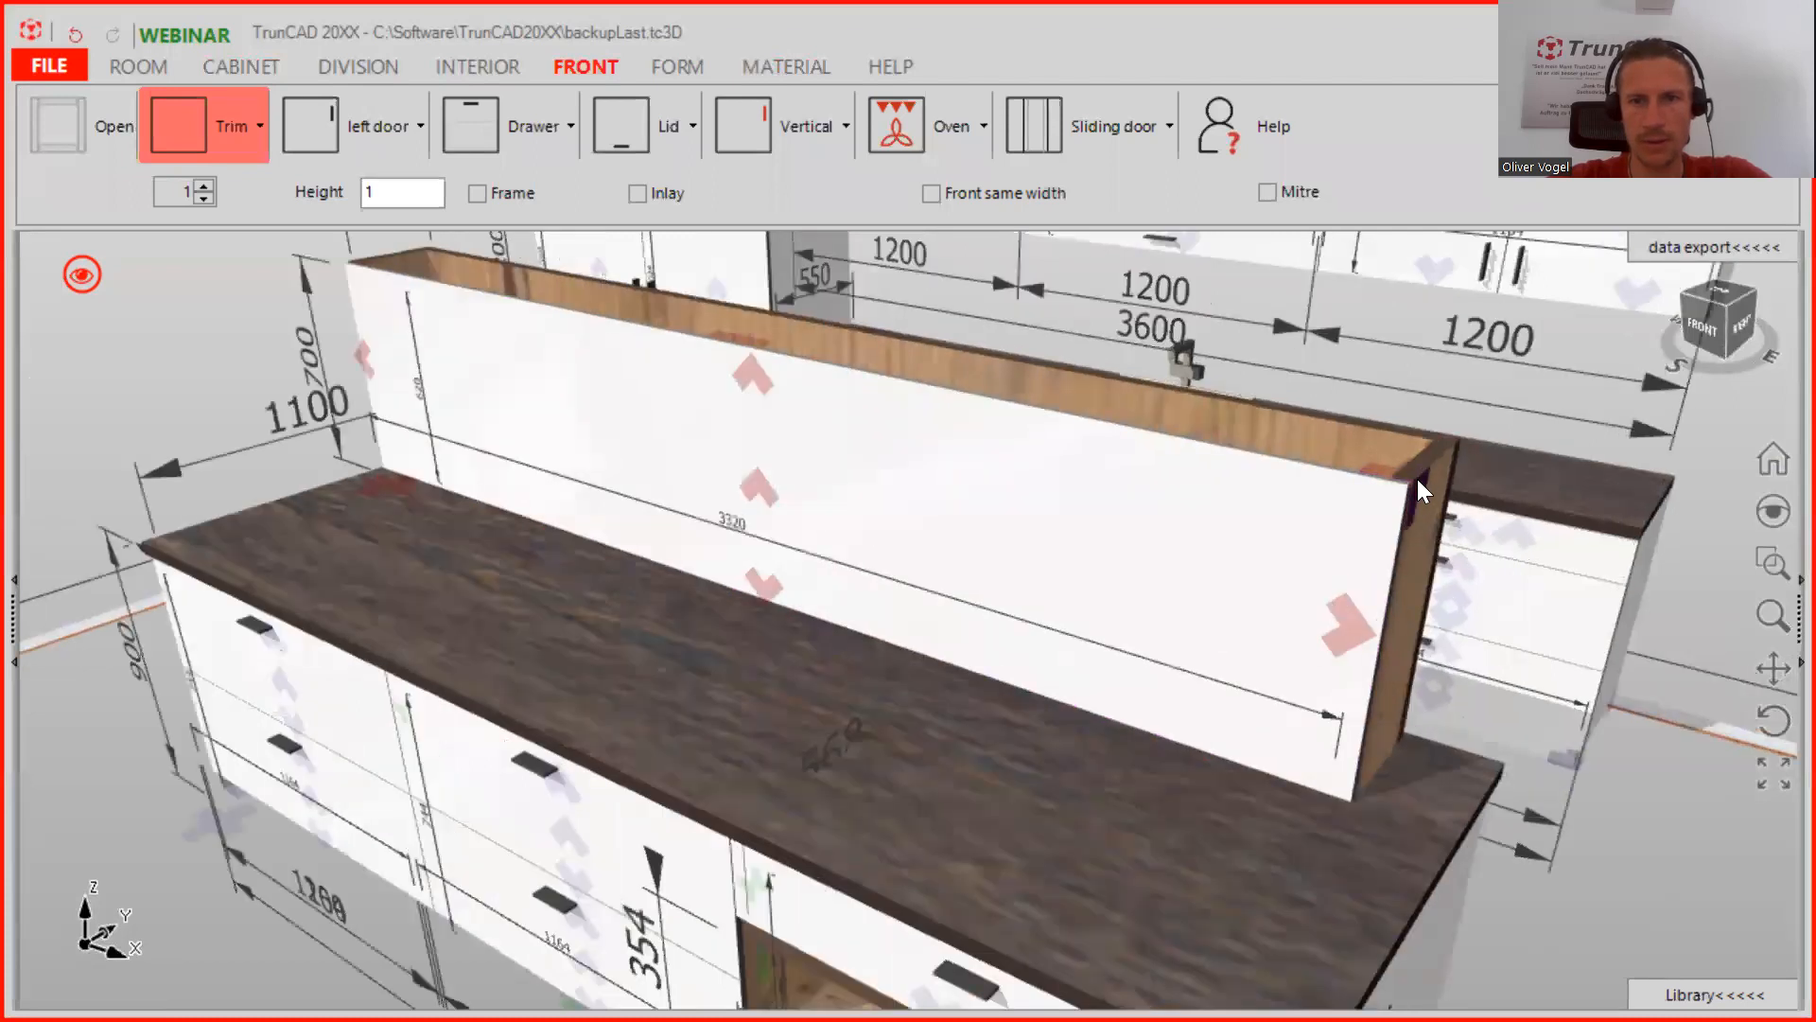
scroll(1389, 496, "down", 5)
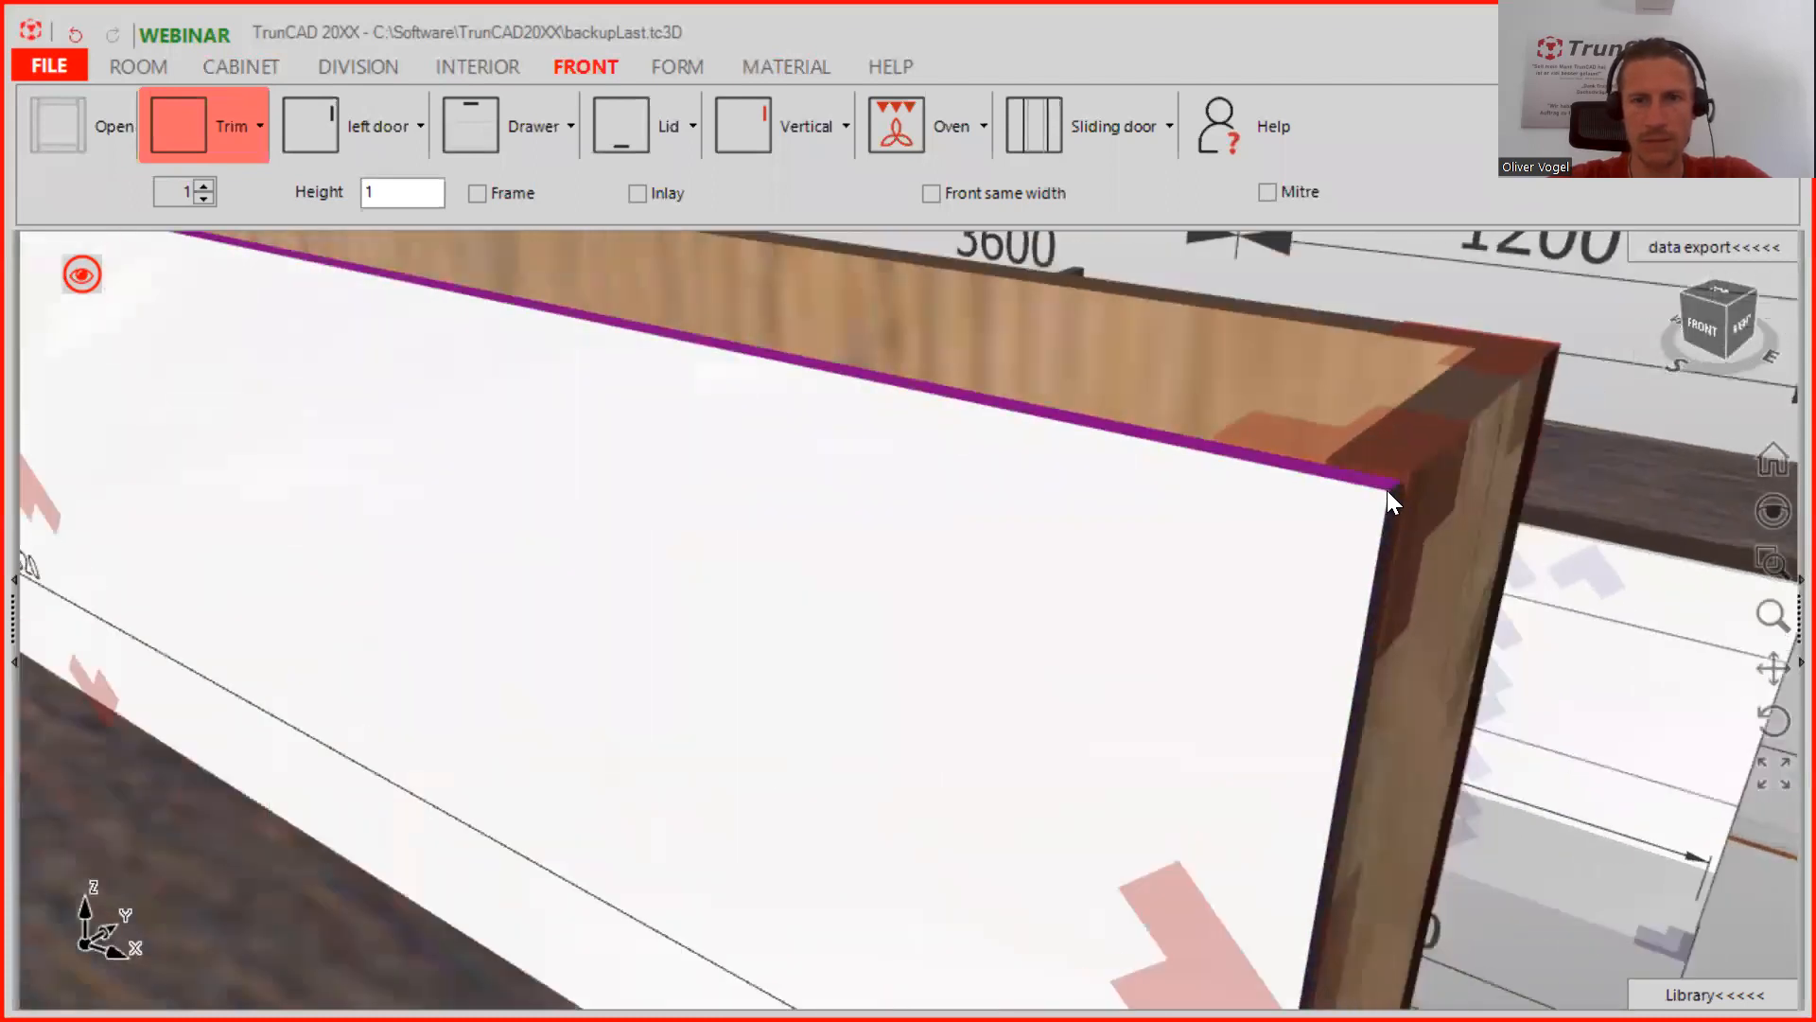
scroll(1387, 490, "up", 5)
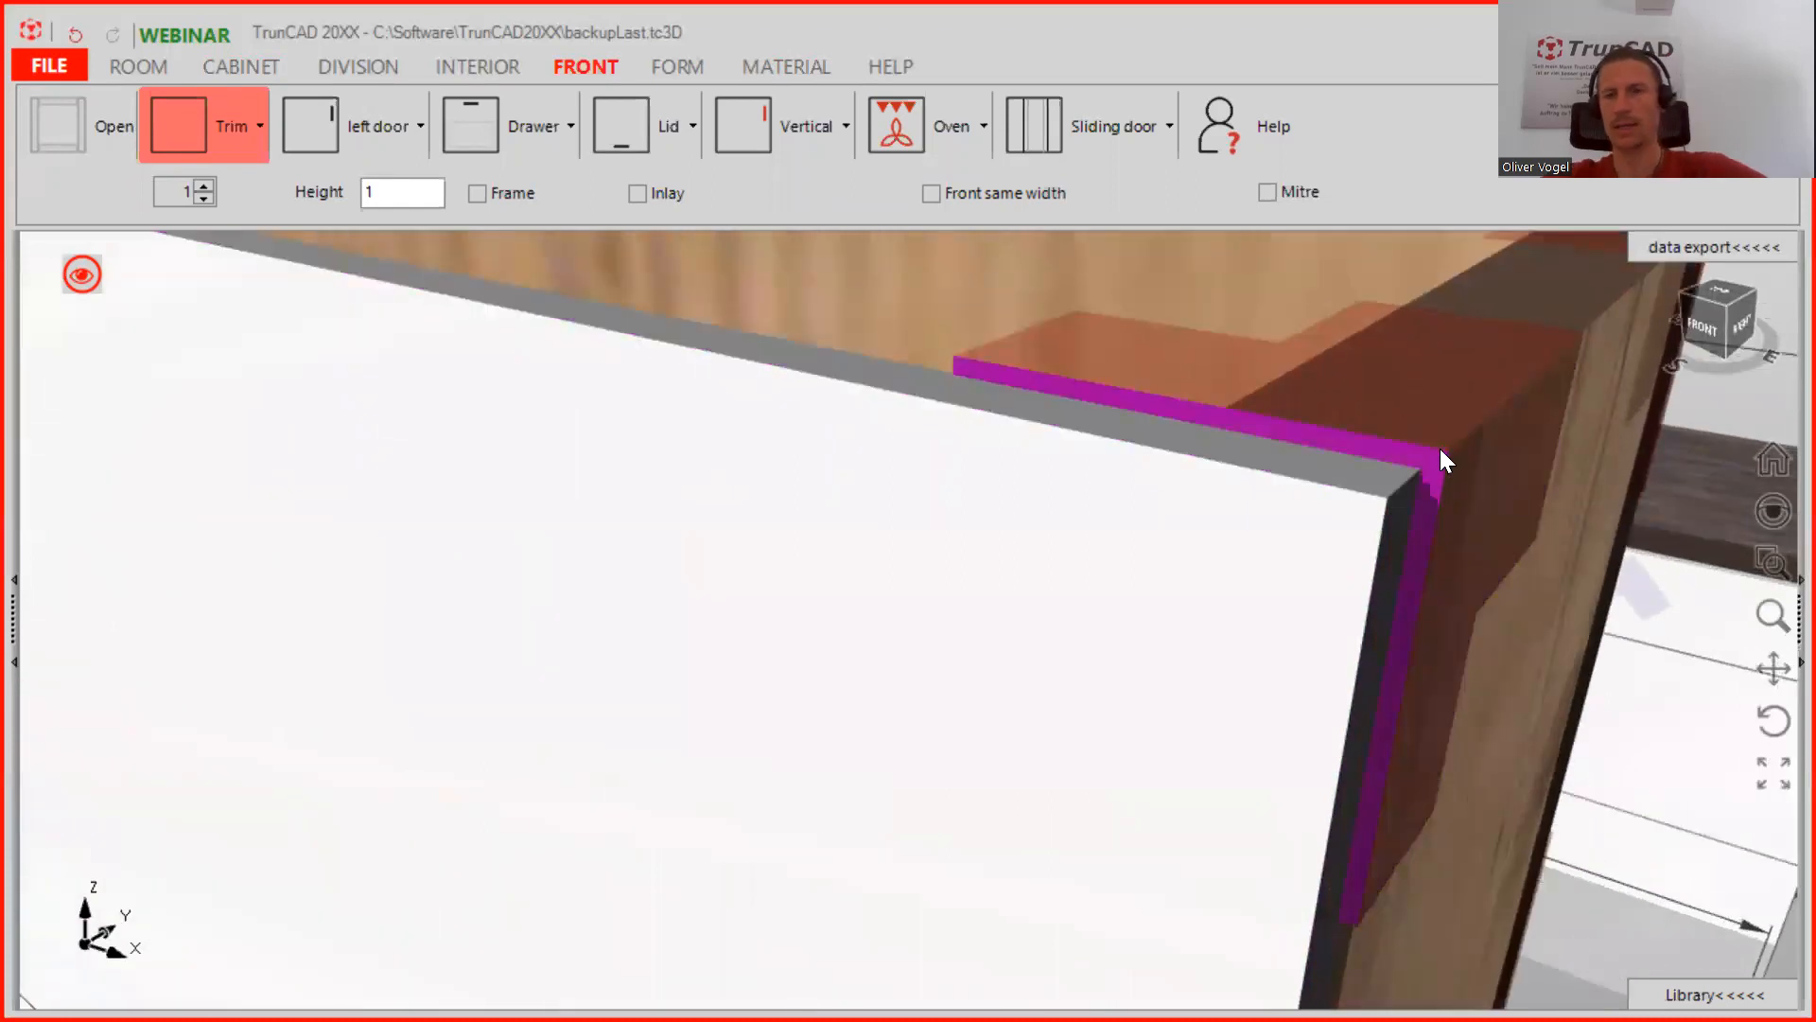
left_click(816, 65)
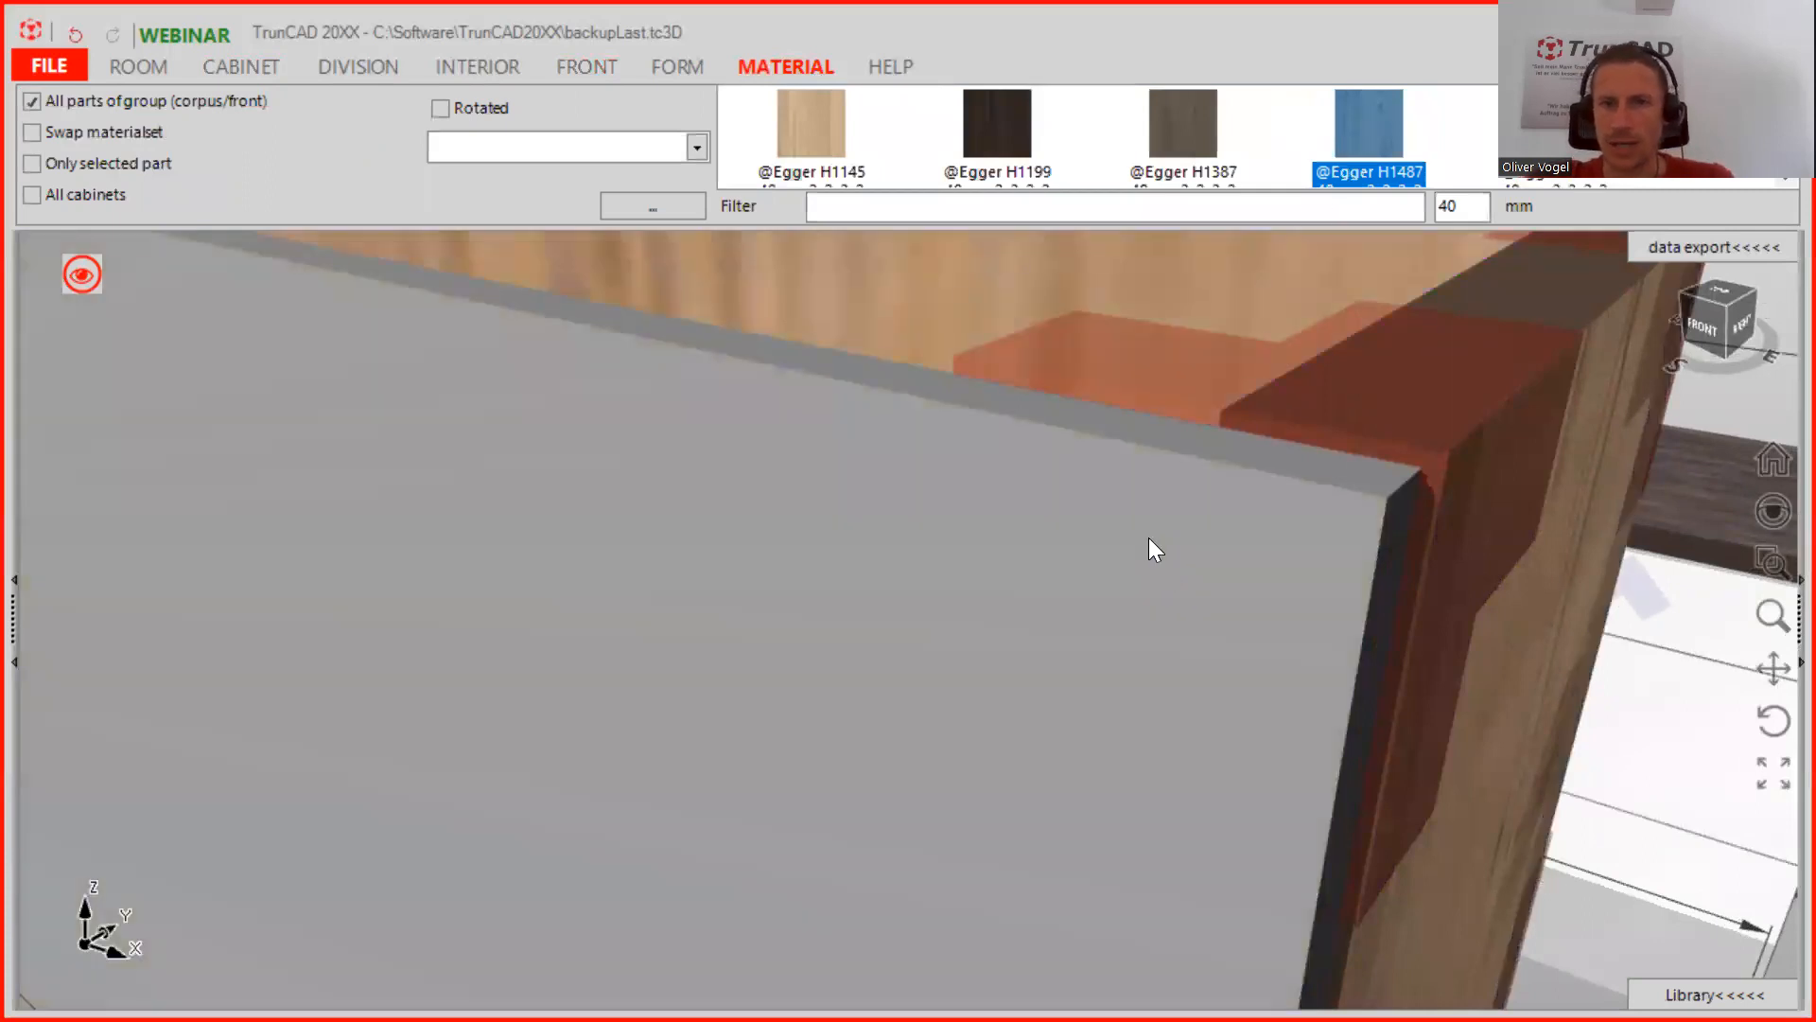
scroll(1188, 517, "down", 5)
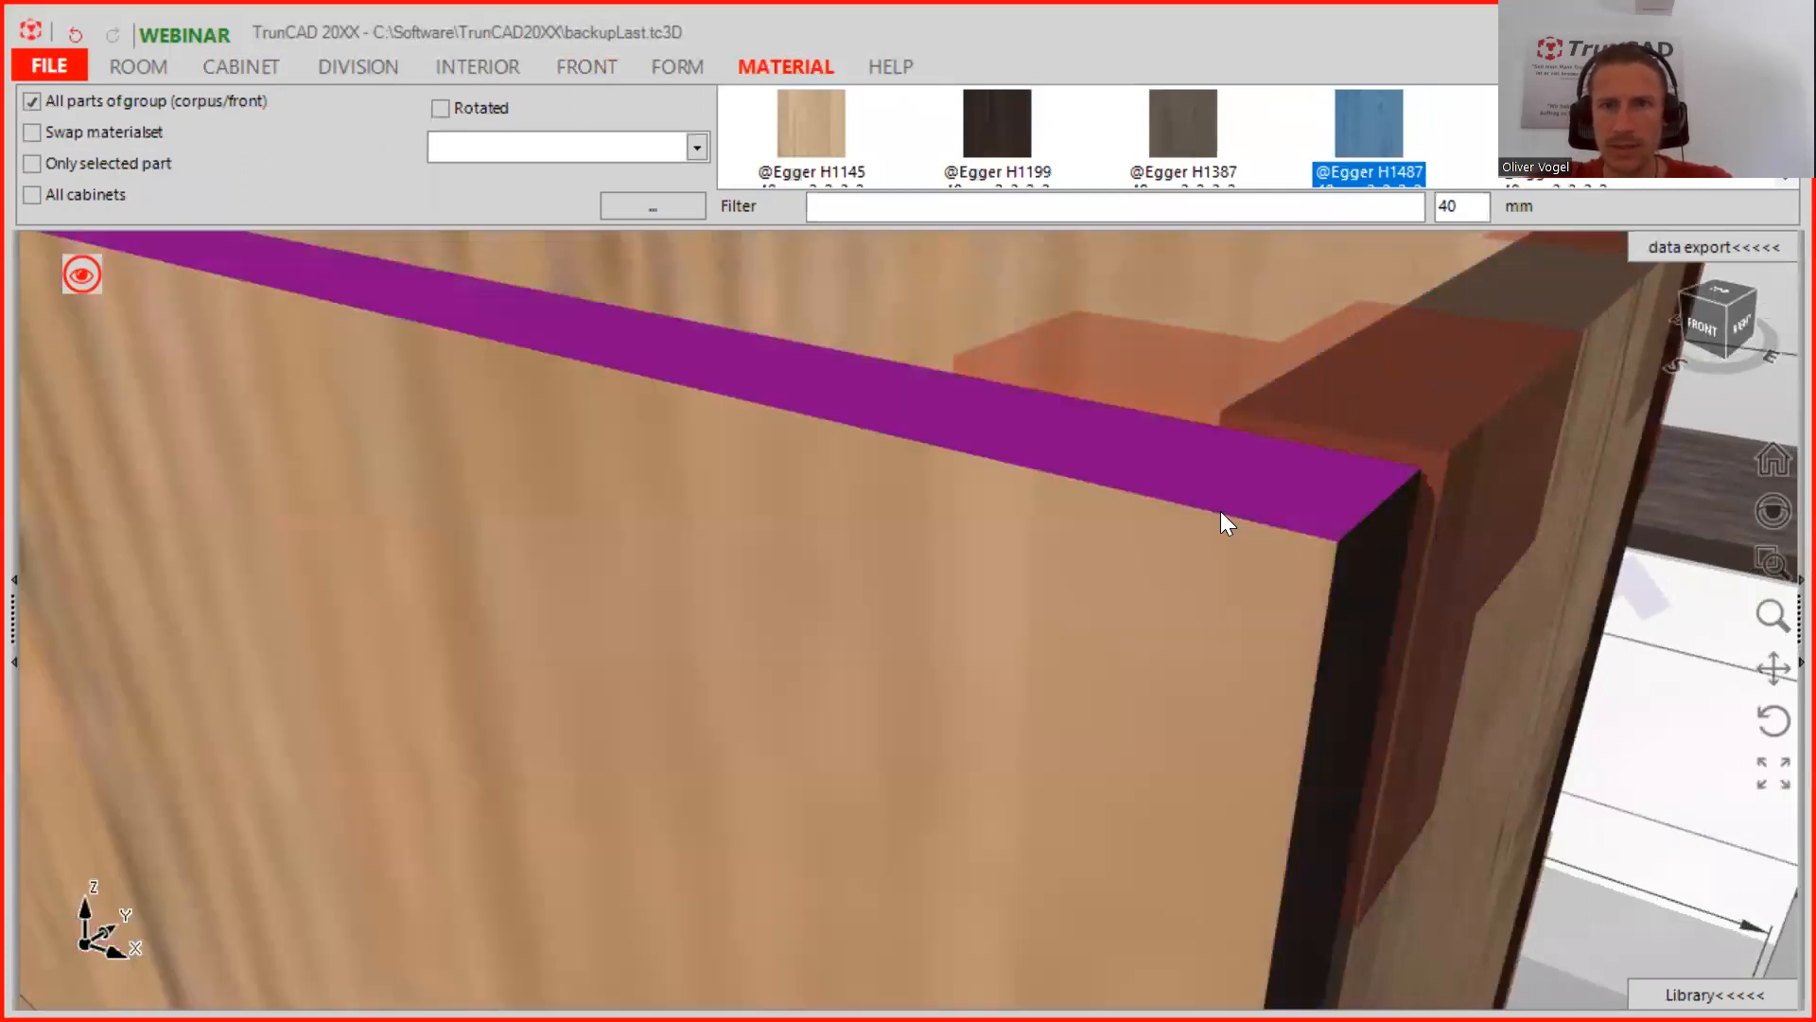
scroll(1304, 501, "up", 3)
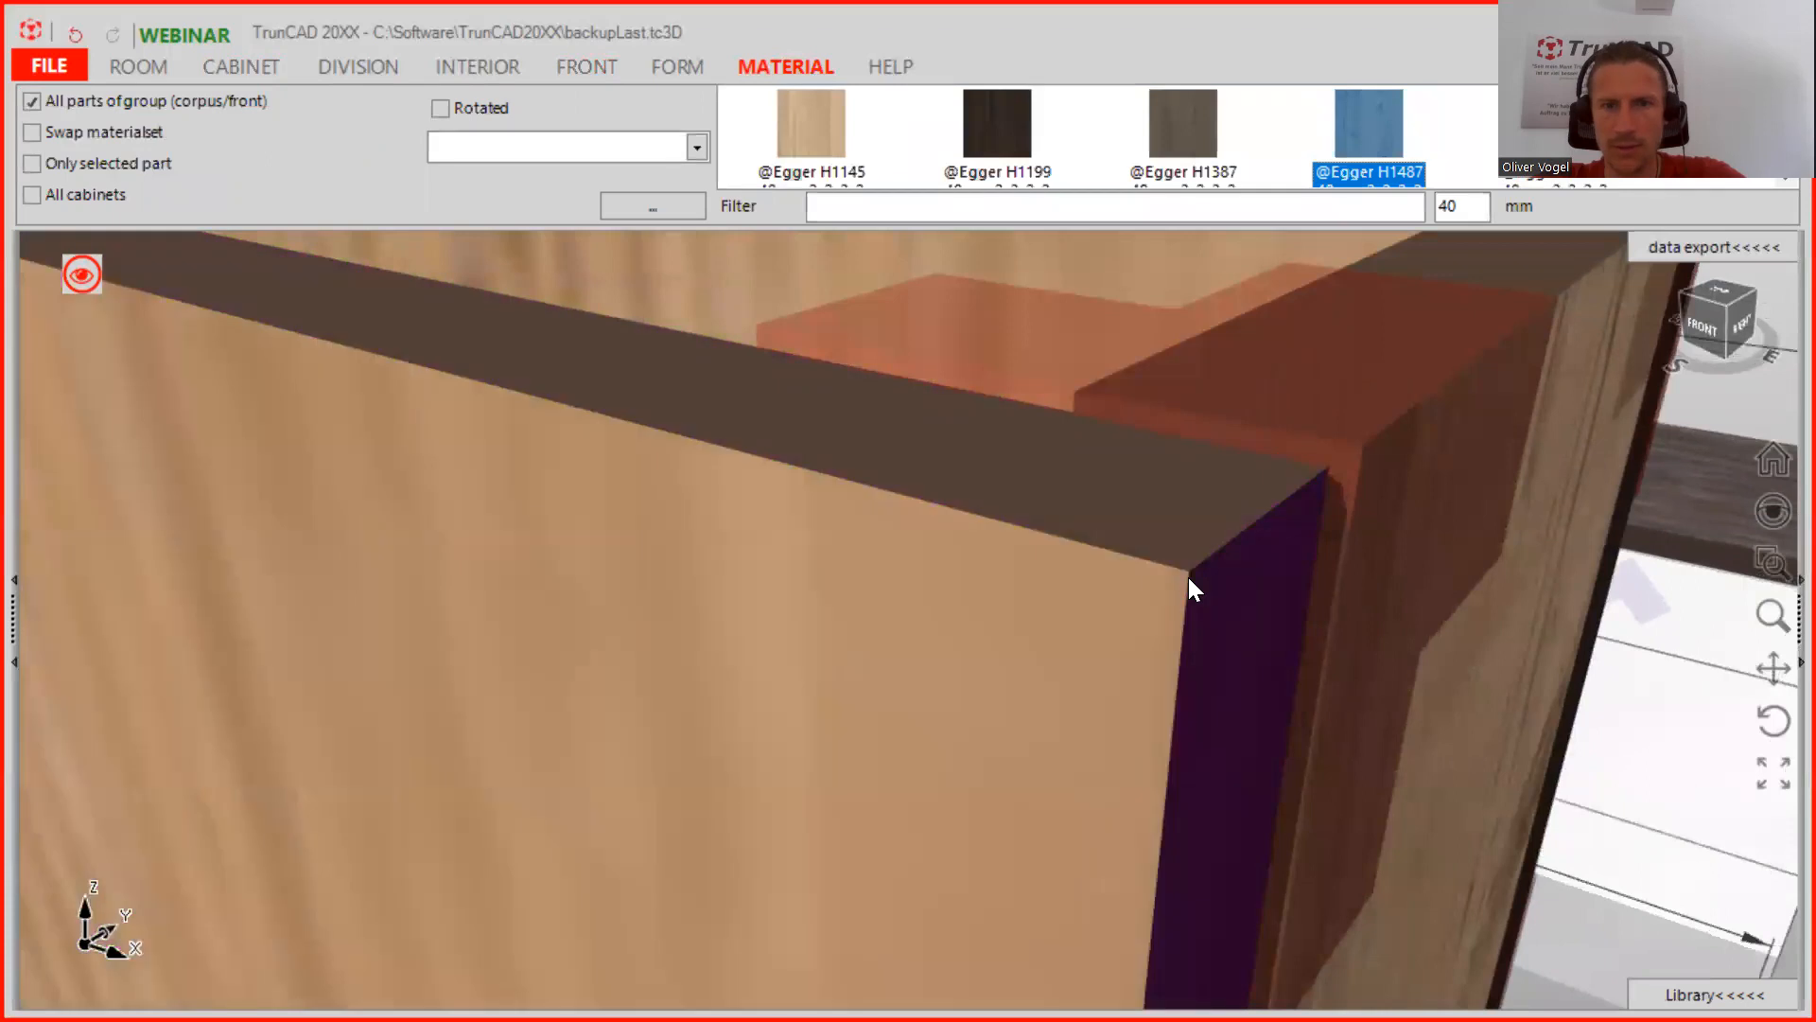
Measure the offset between the right side's upper corner and the trim front's upper corner
key("Escape")
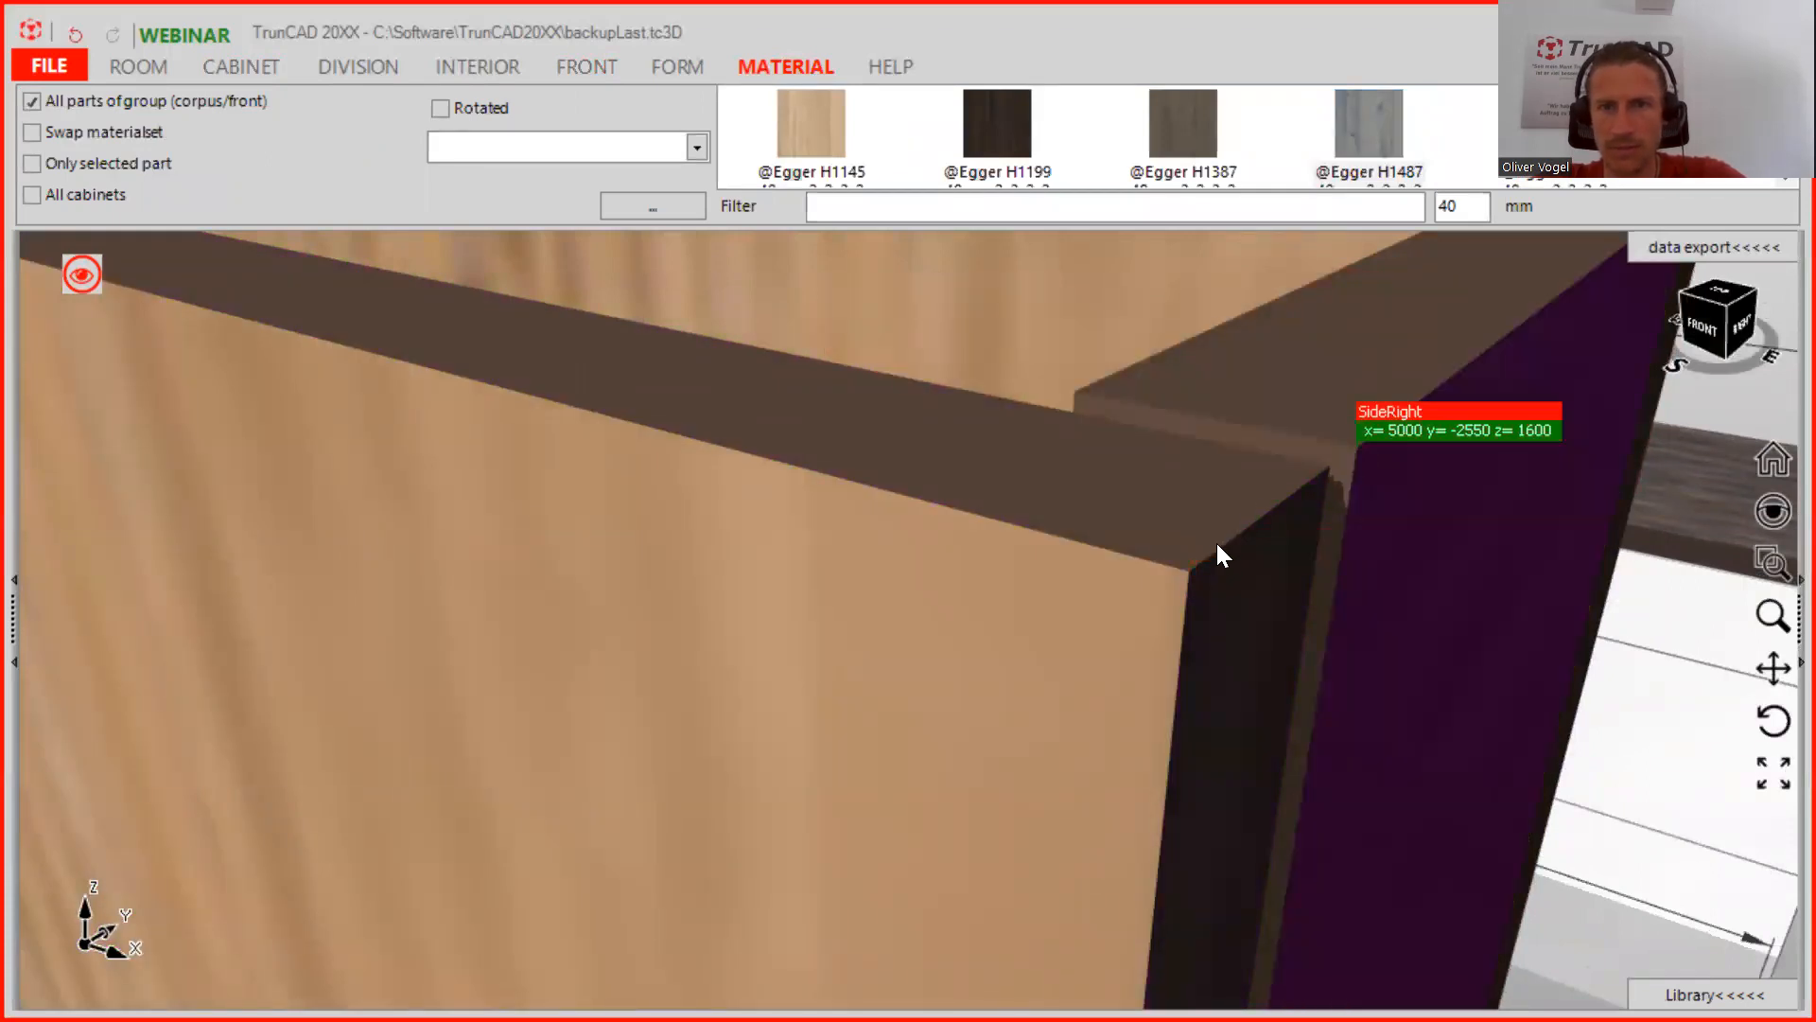
left_click(1189, 575)
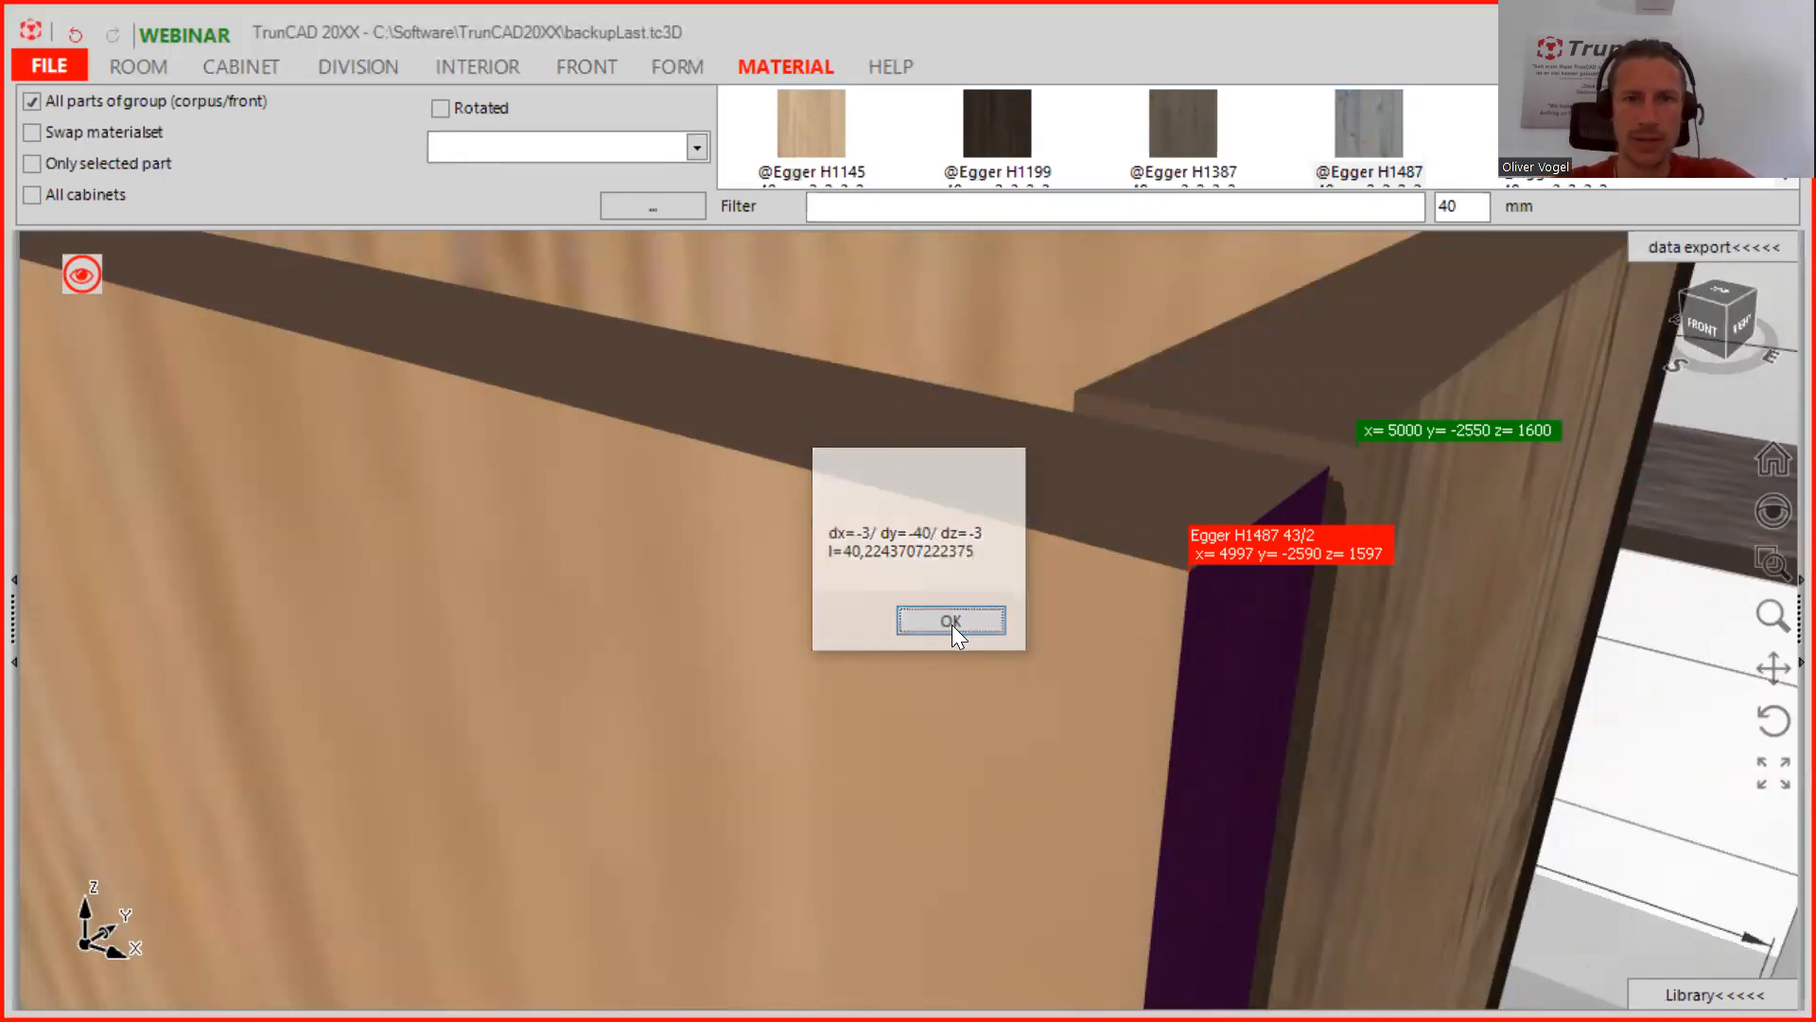
left_click(952, 625)
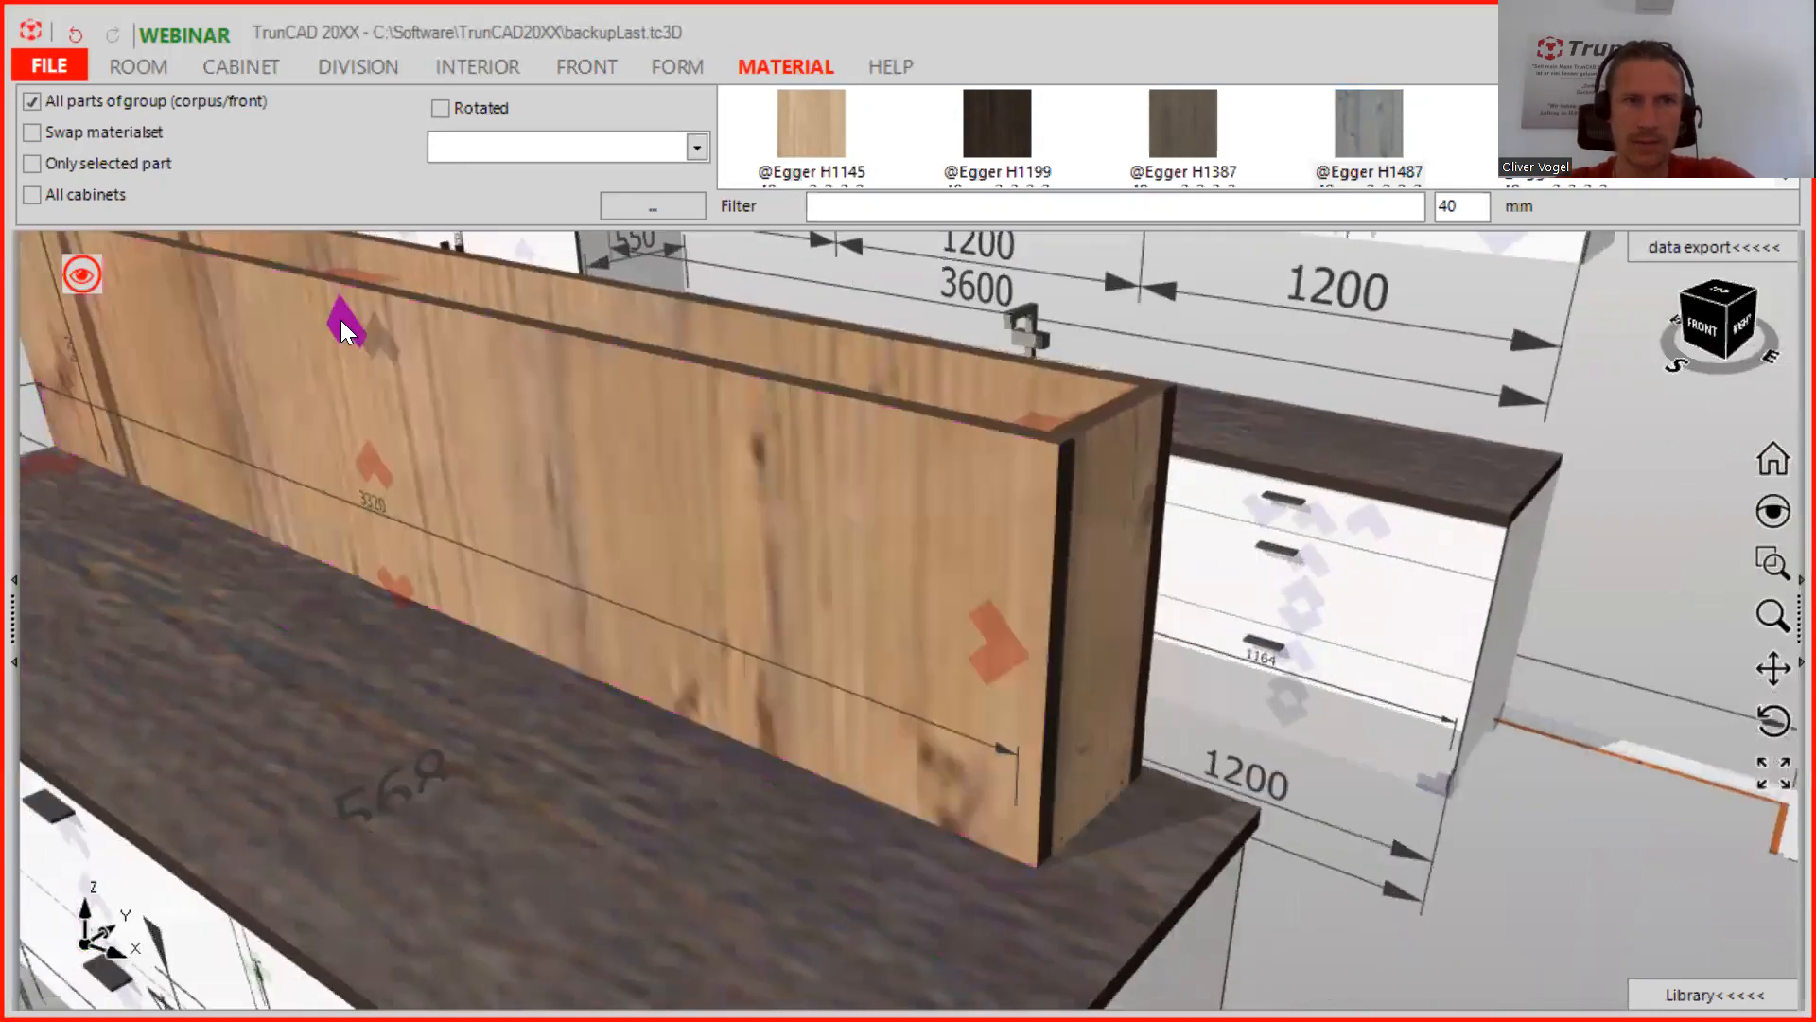
Set the trim front's overlap at the top to 3
left_click(995, 638)
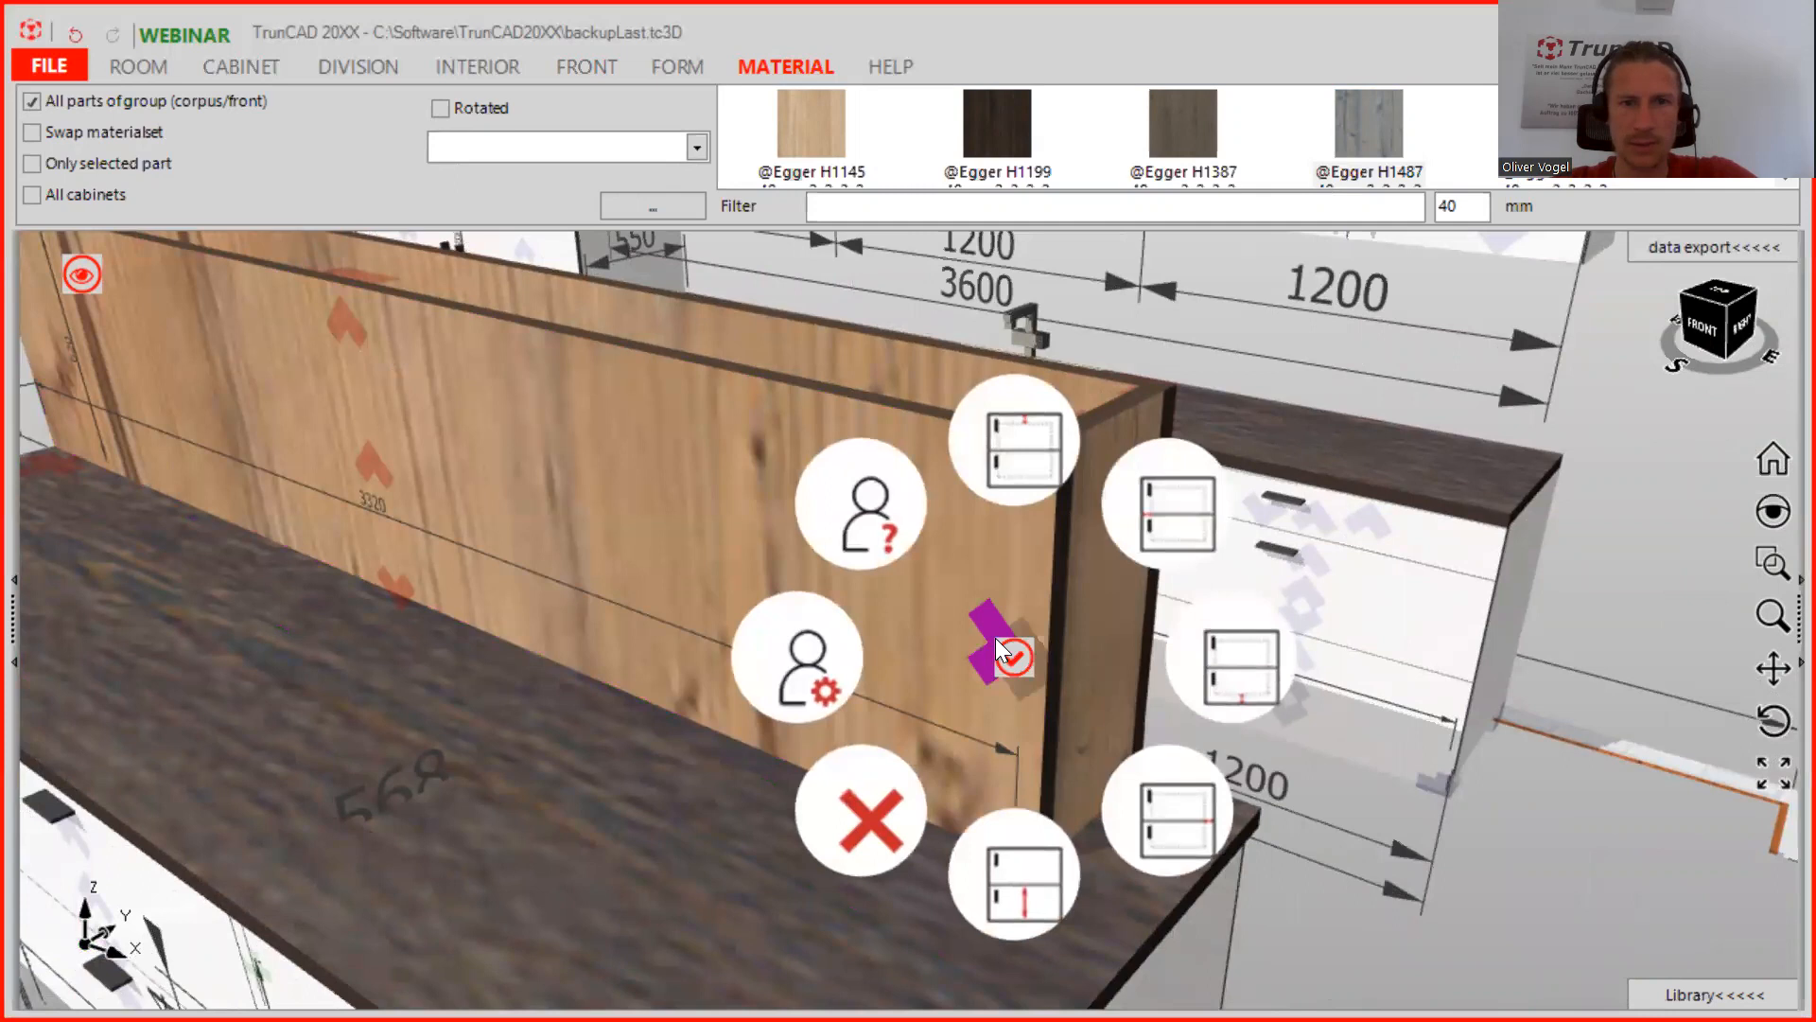
left_click(1031, 448)
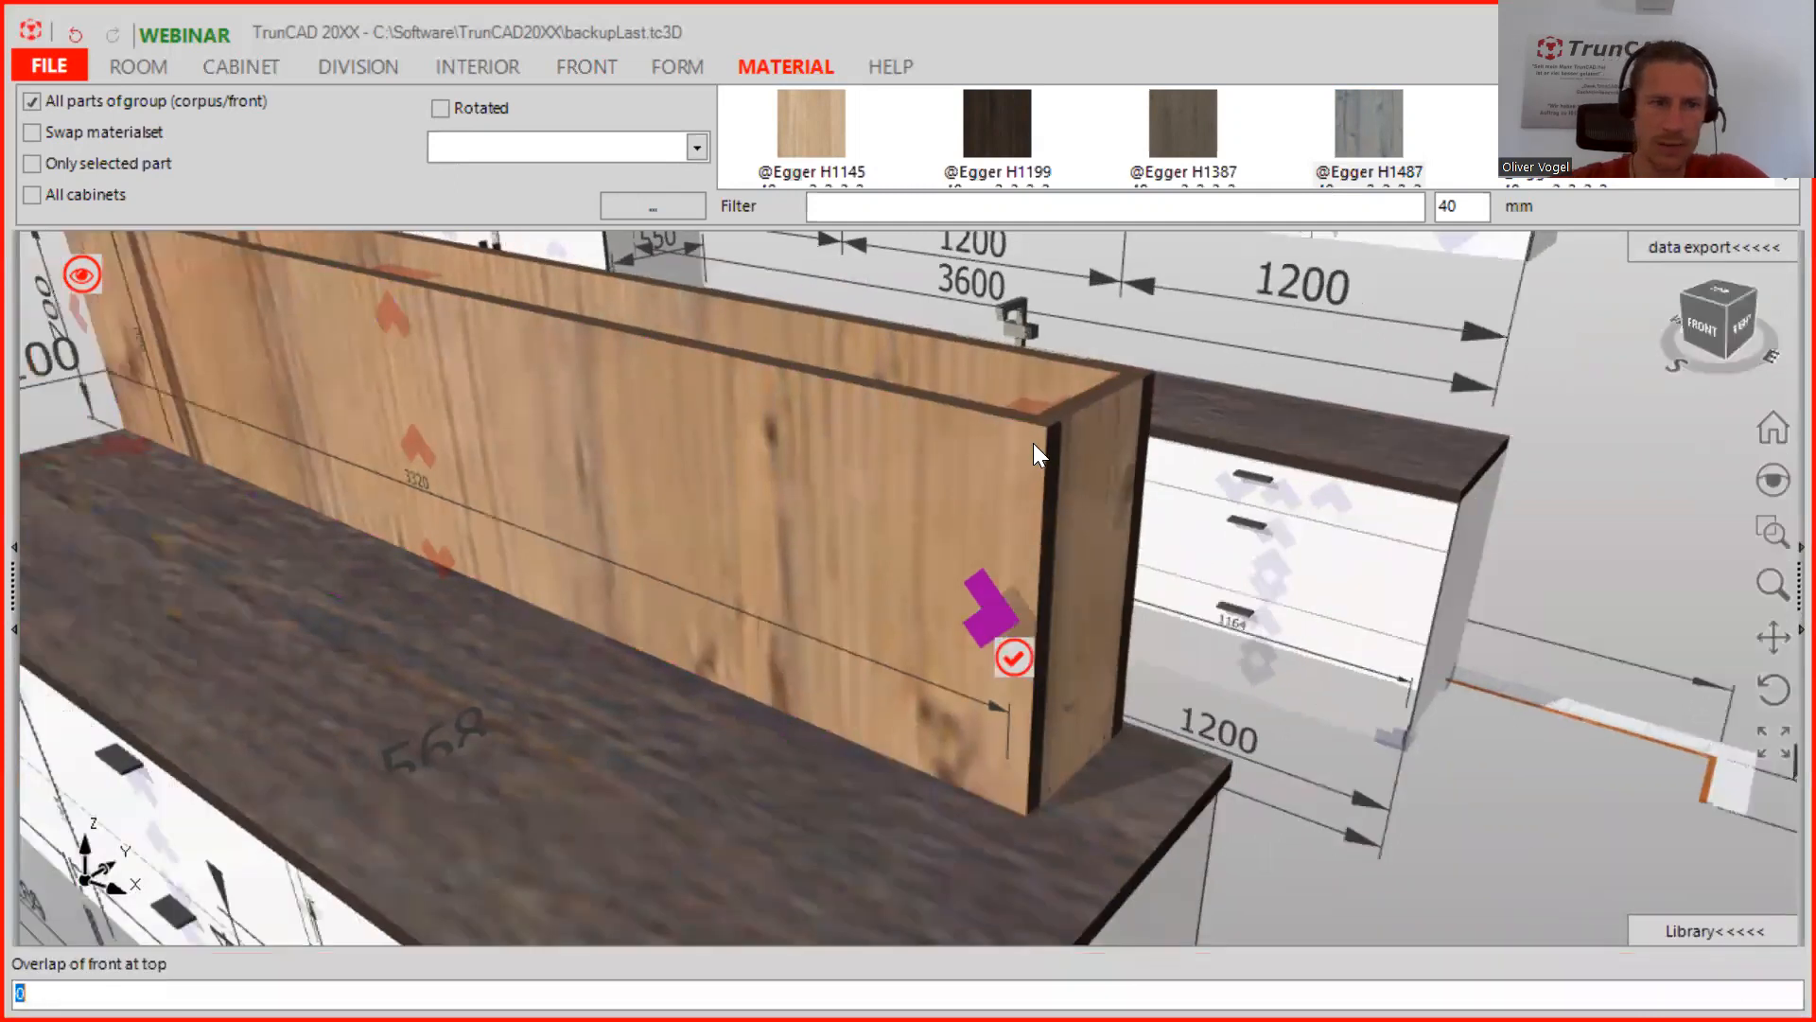
type("3")
key("Return")
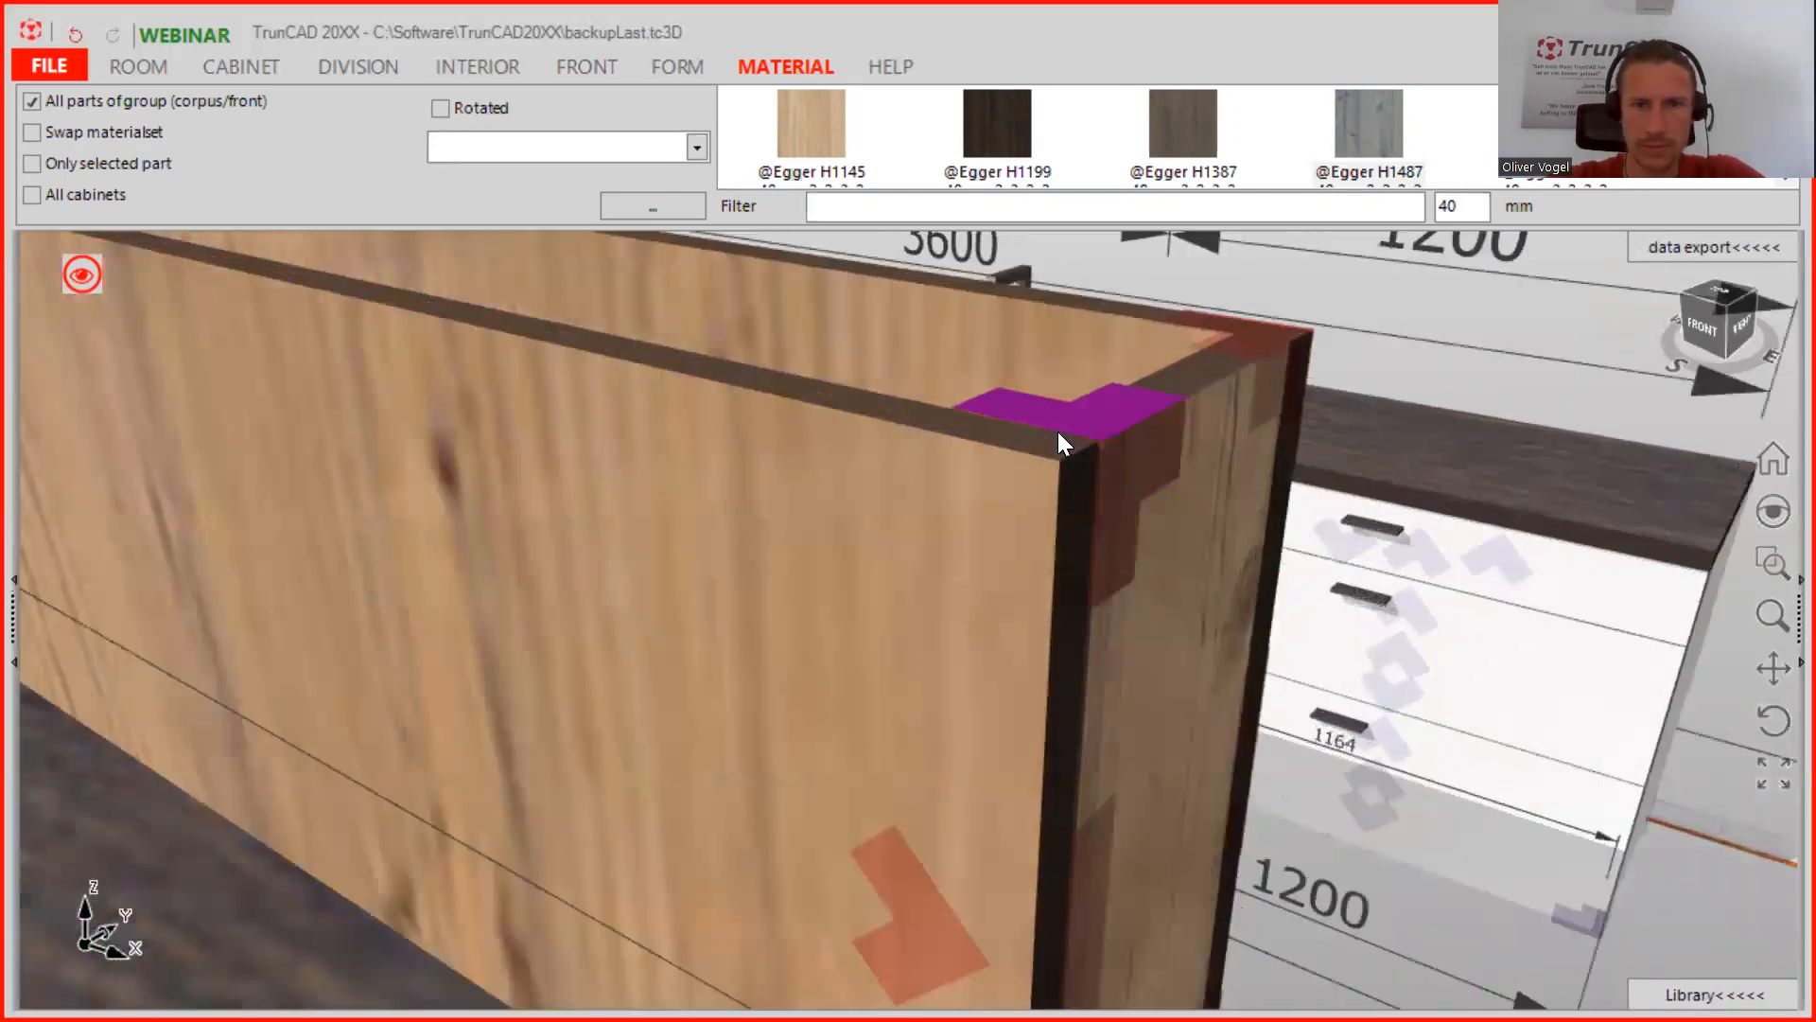
Try to set the trim front's overlap at the right to 3 on the worktop cabinet
scroll(1063, 441, "up", 5)
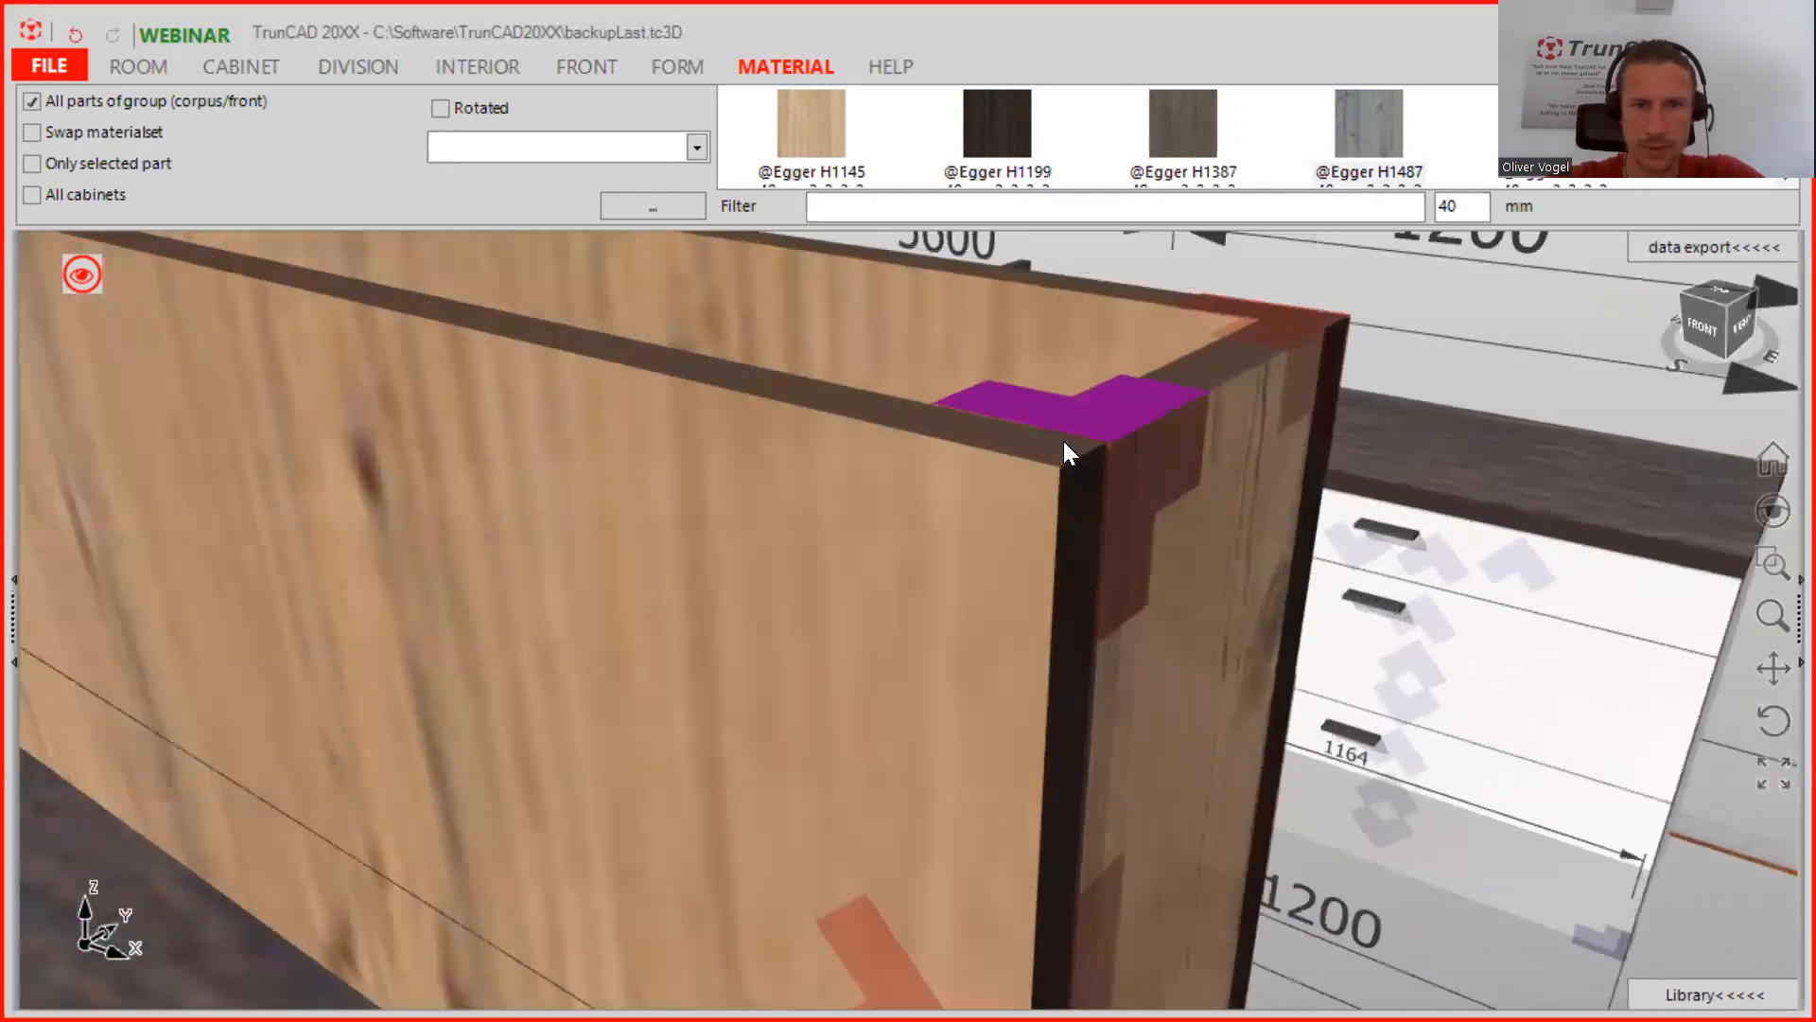
scroll(1077, 454, "down", 5)
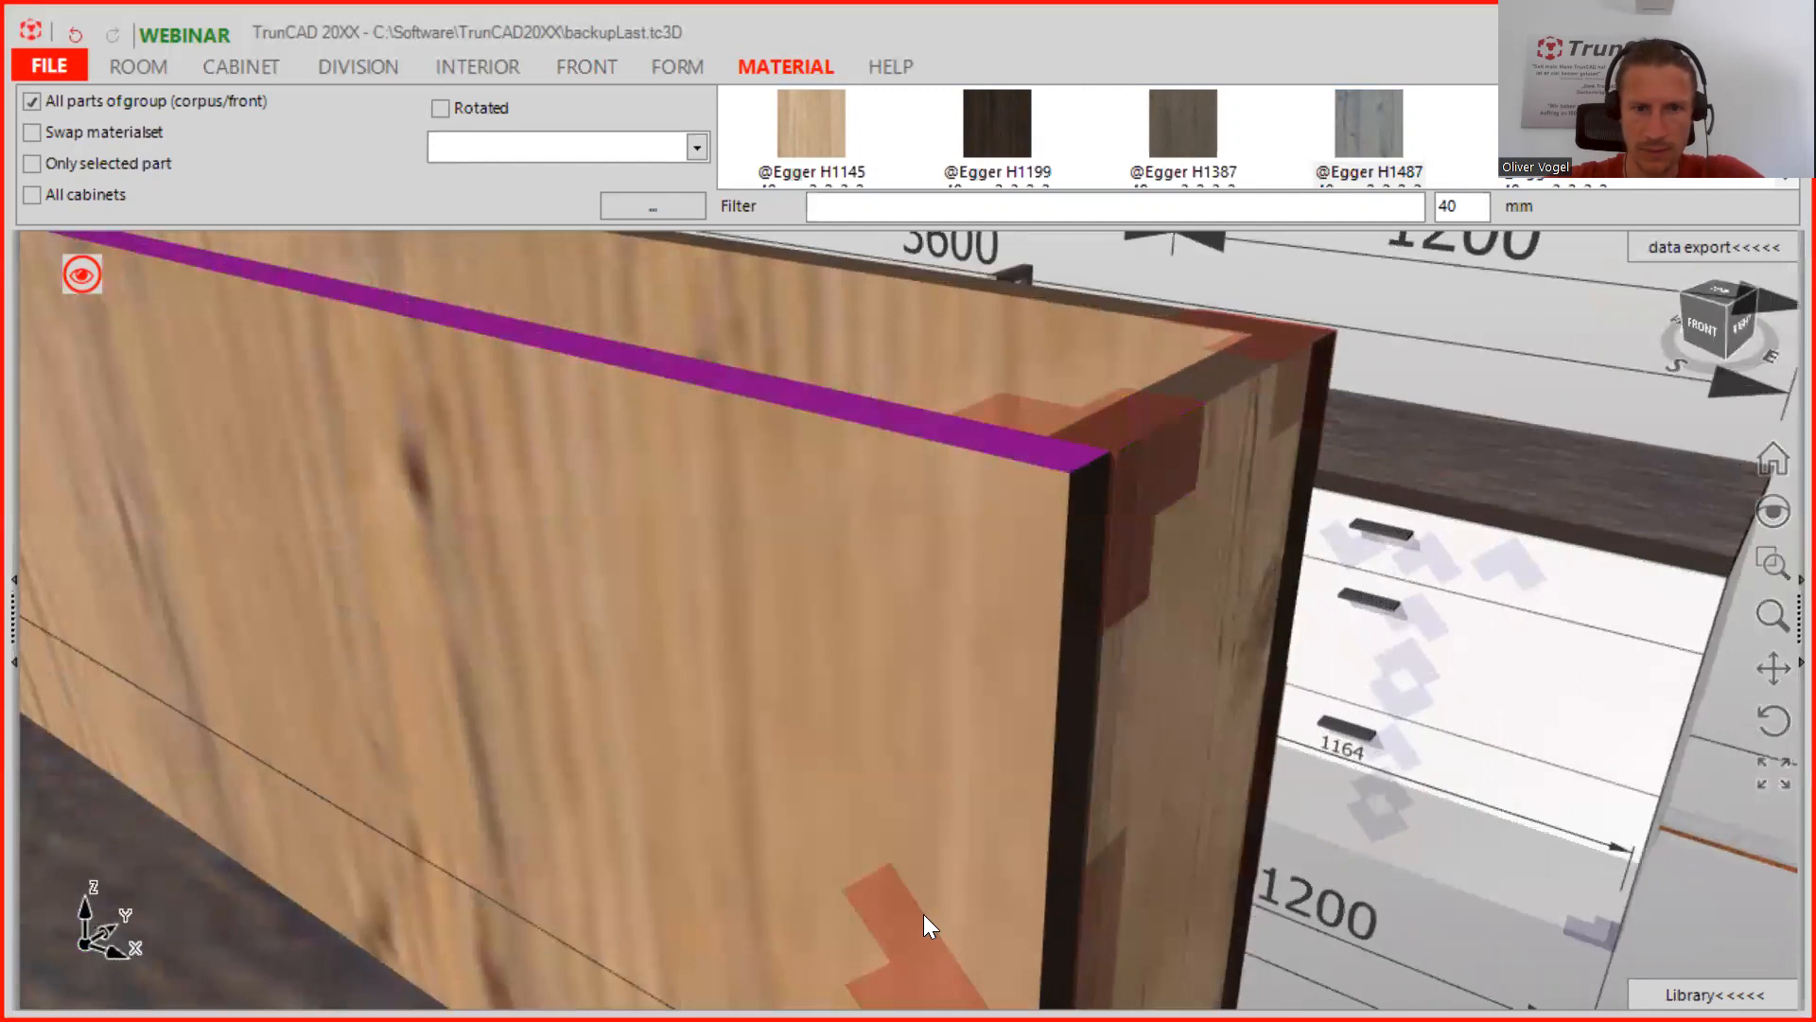
right_click(899, 912)
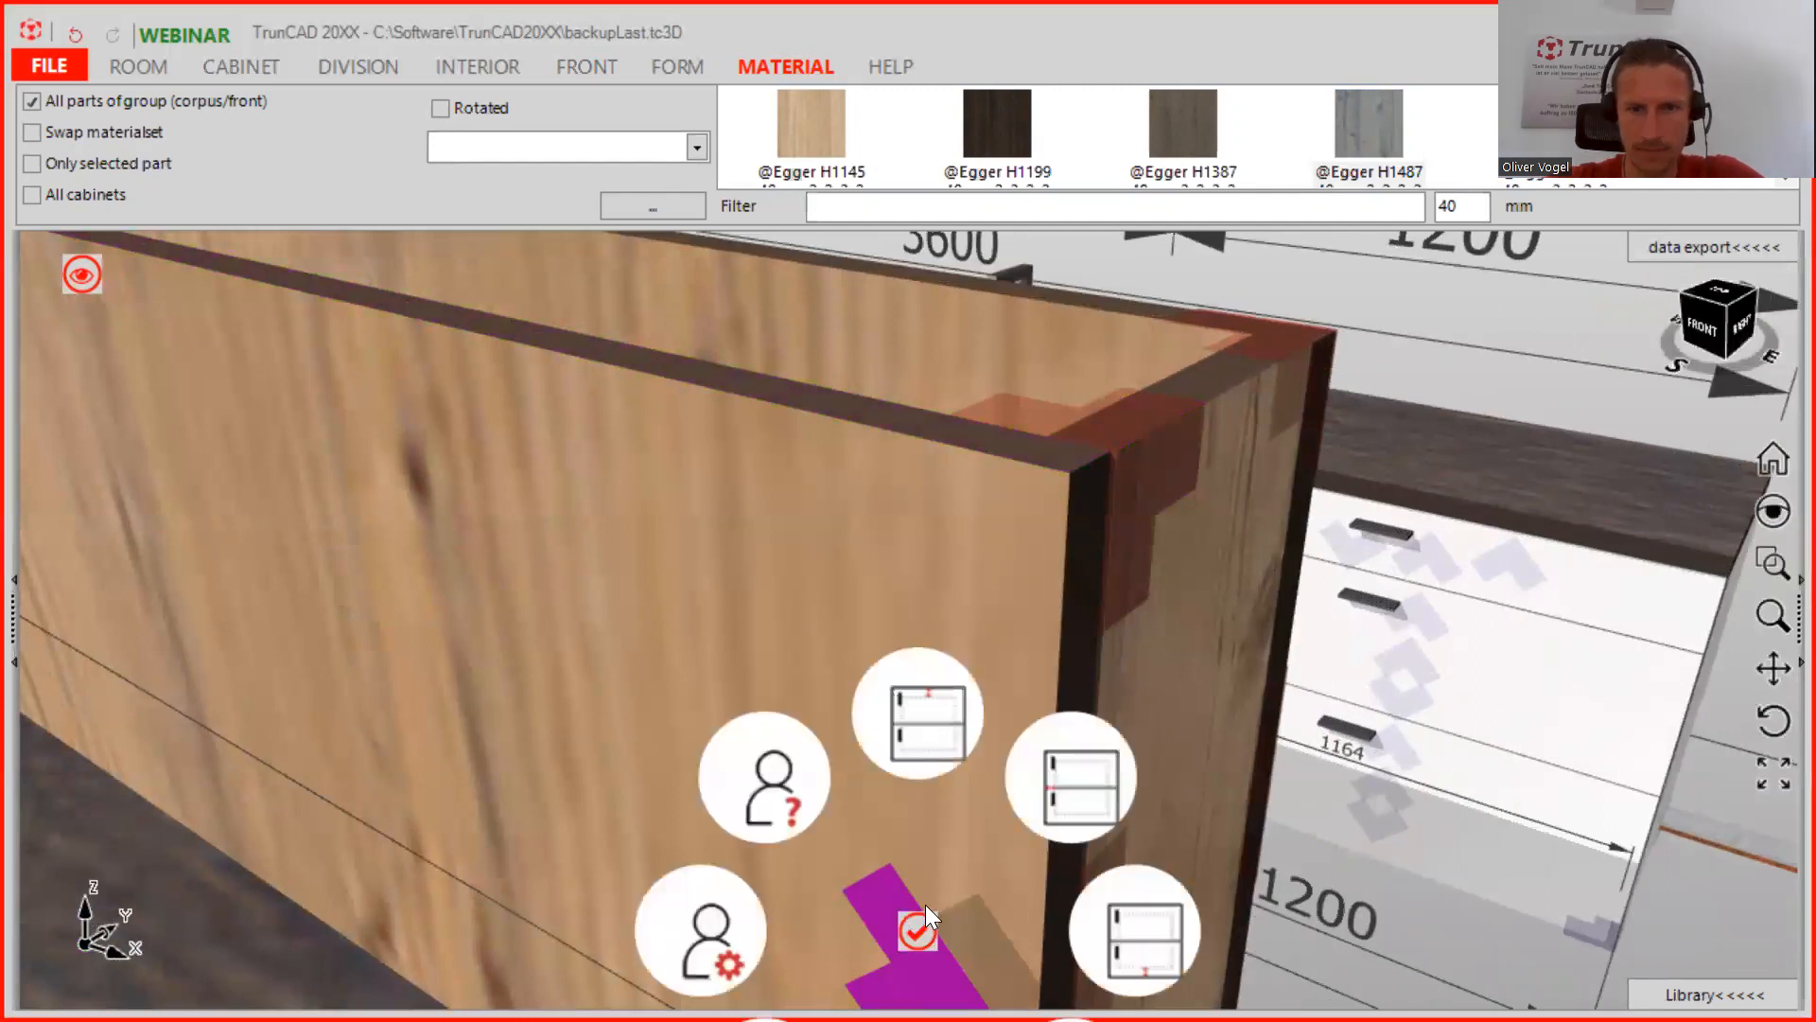
left_click(1343, 787)
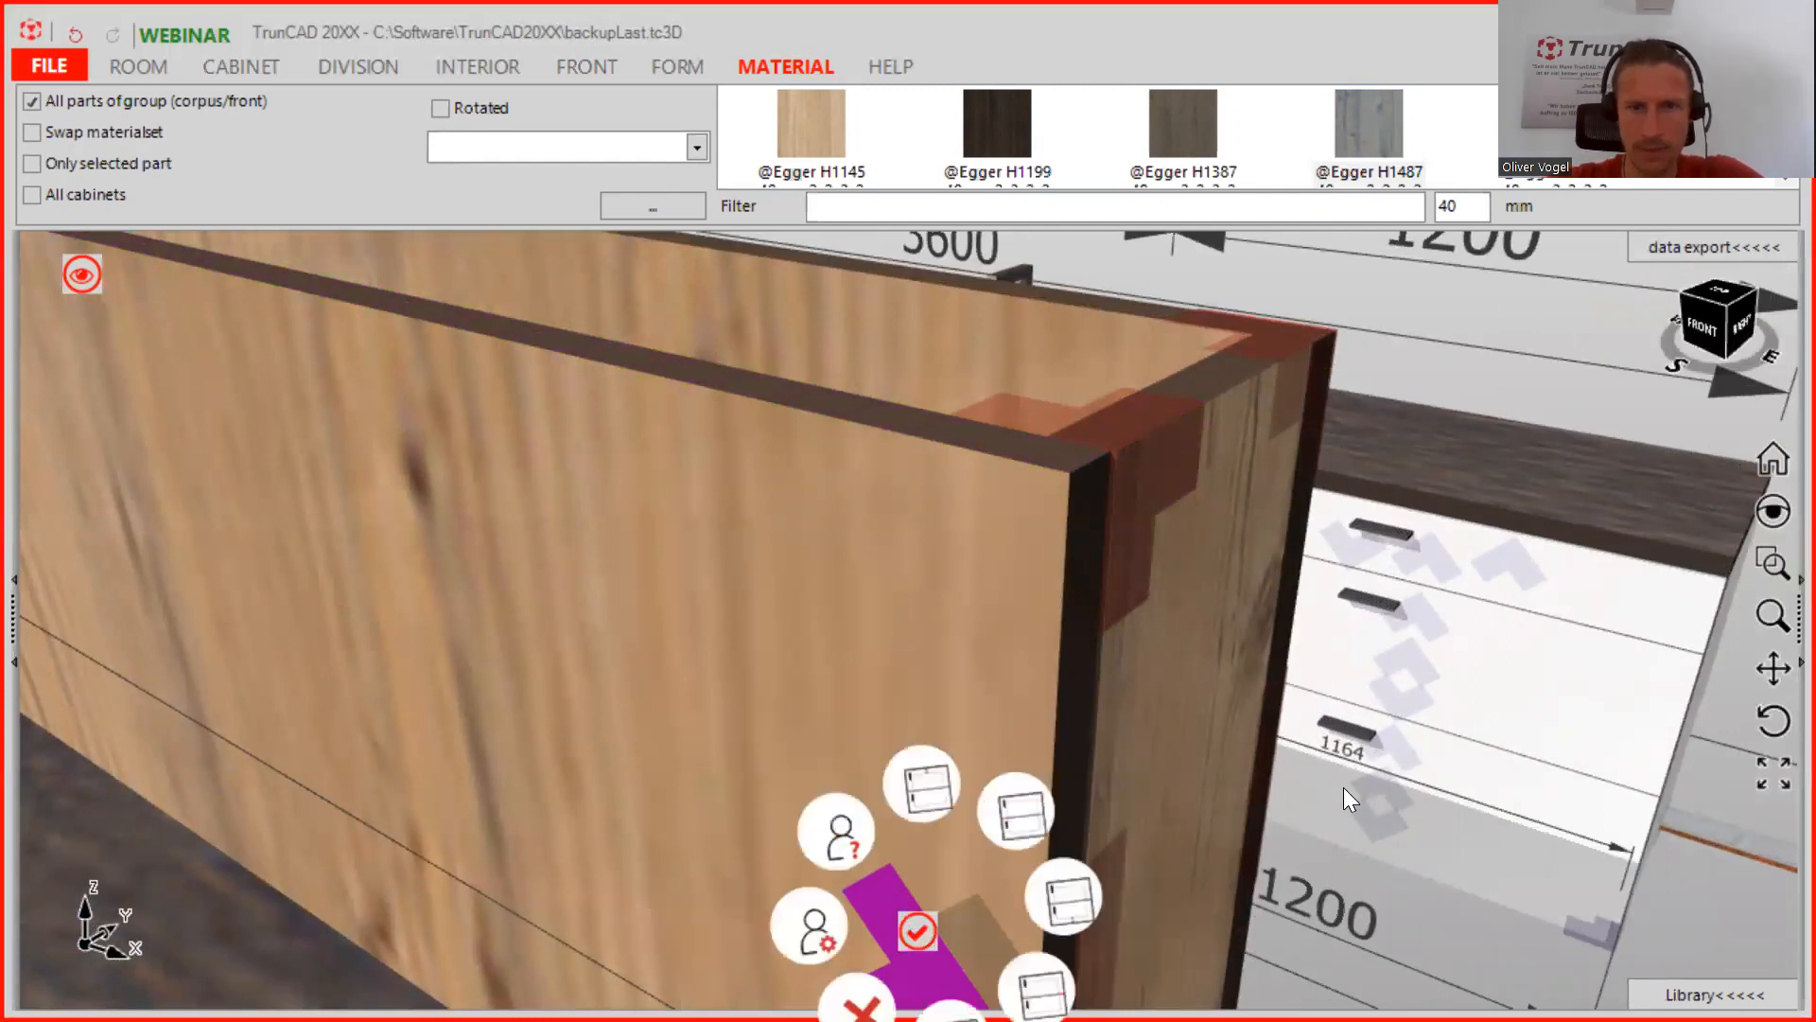
scroll(1273, 785, "down", 4)
middle_click_drag(1219, 727, 1151, 609)
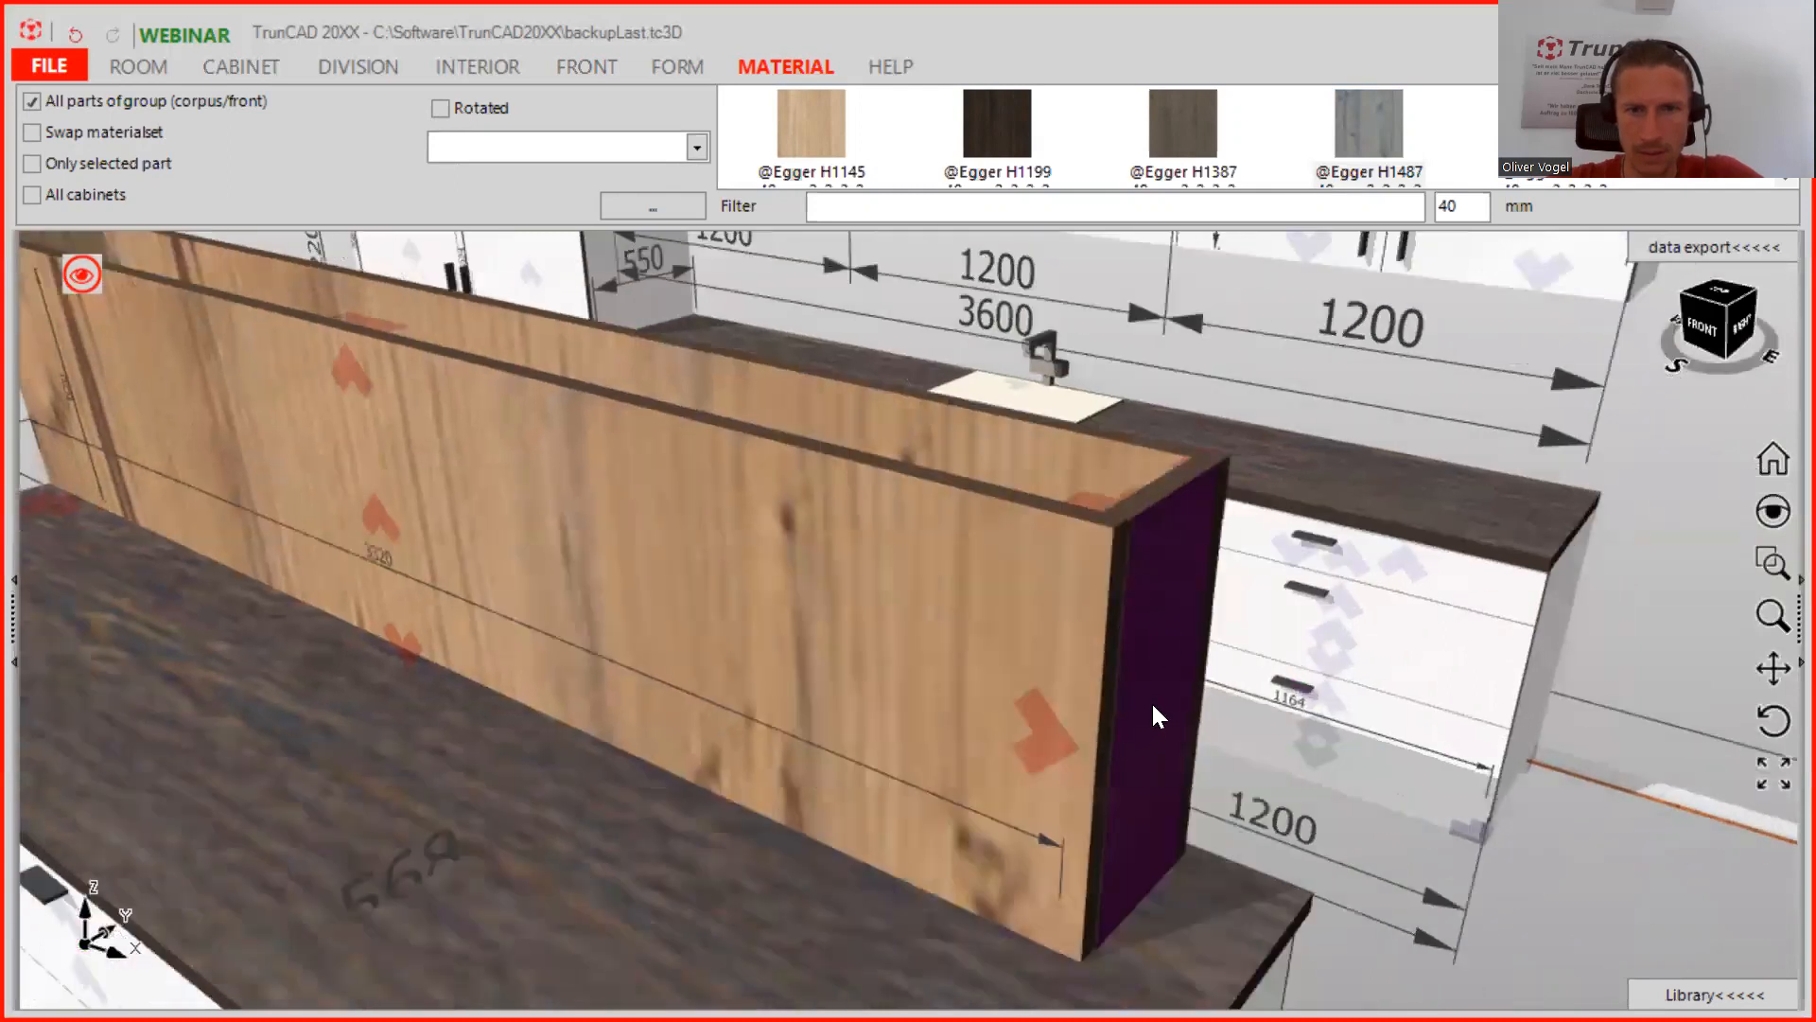
scroll(1154, 721, "up", 3)
middle_click_drag(1149, 707, 1059, 686)
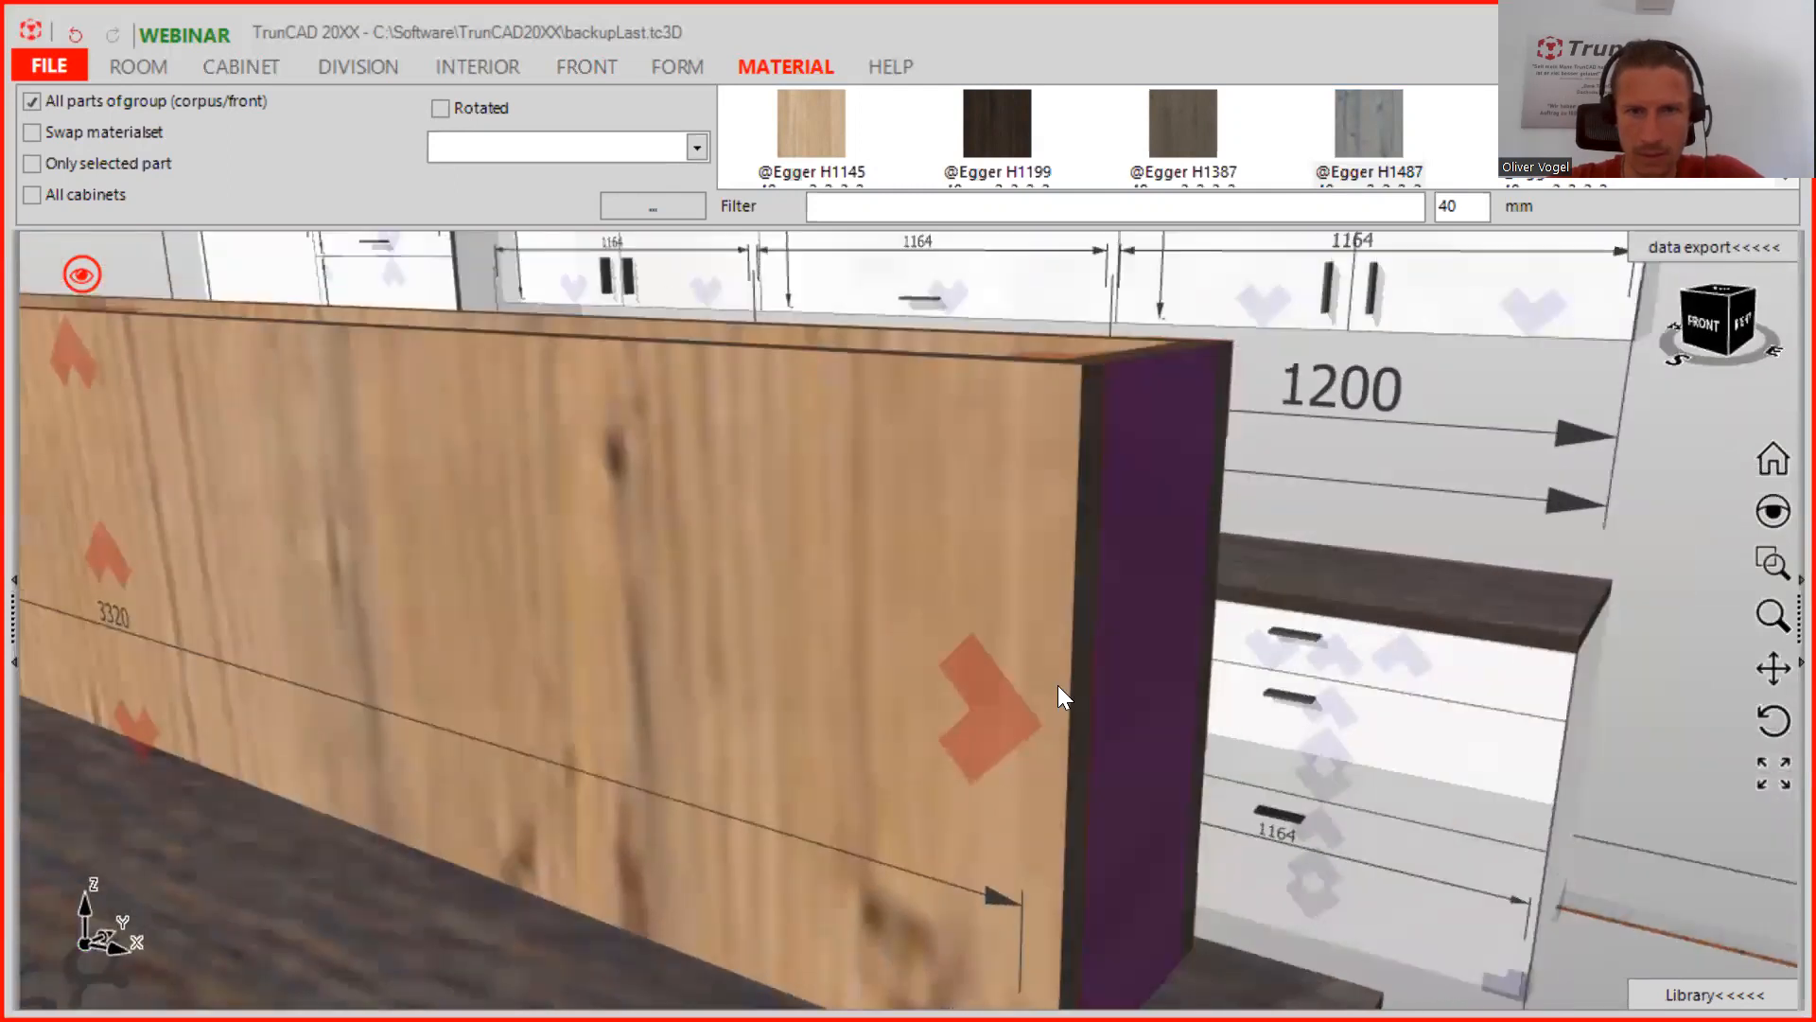
left_click(986, 699)
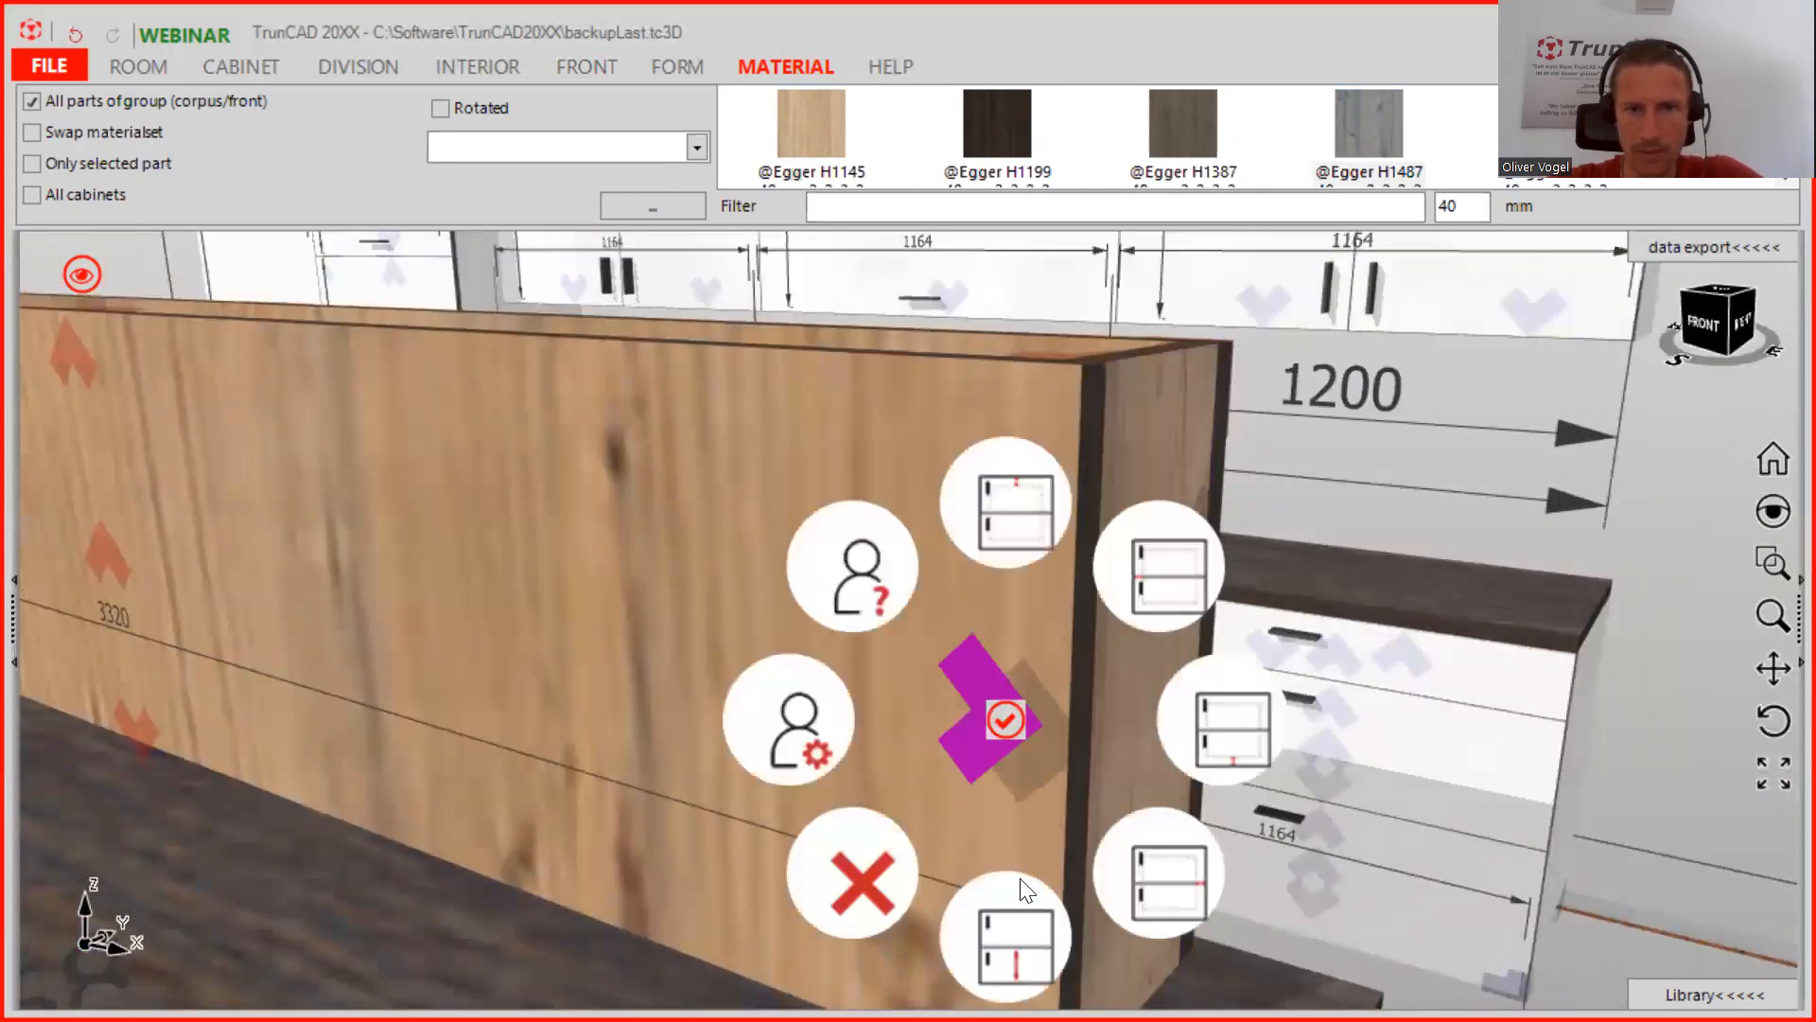
left_click(1150, 887)
type("3")
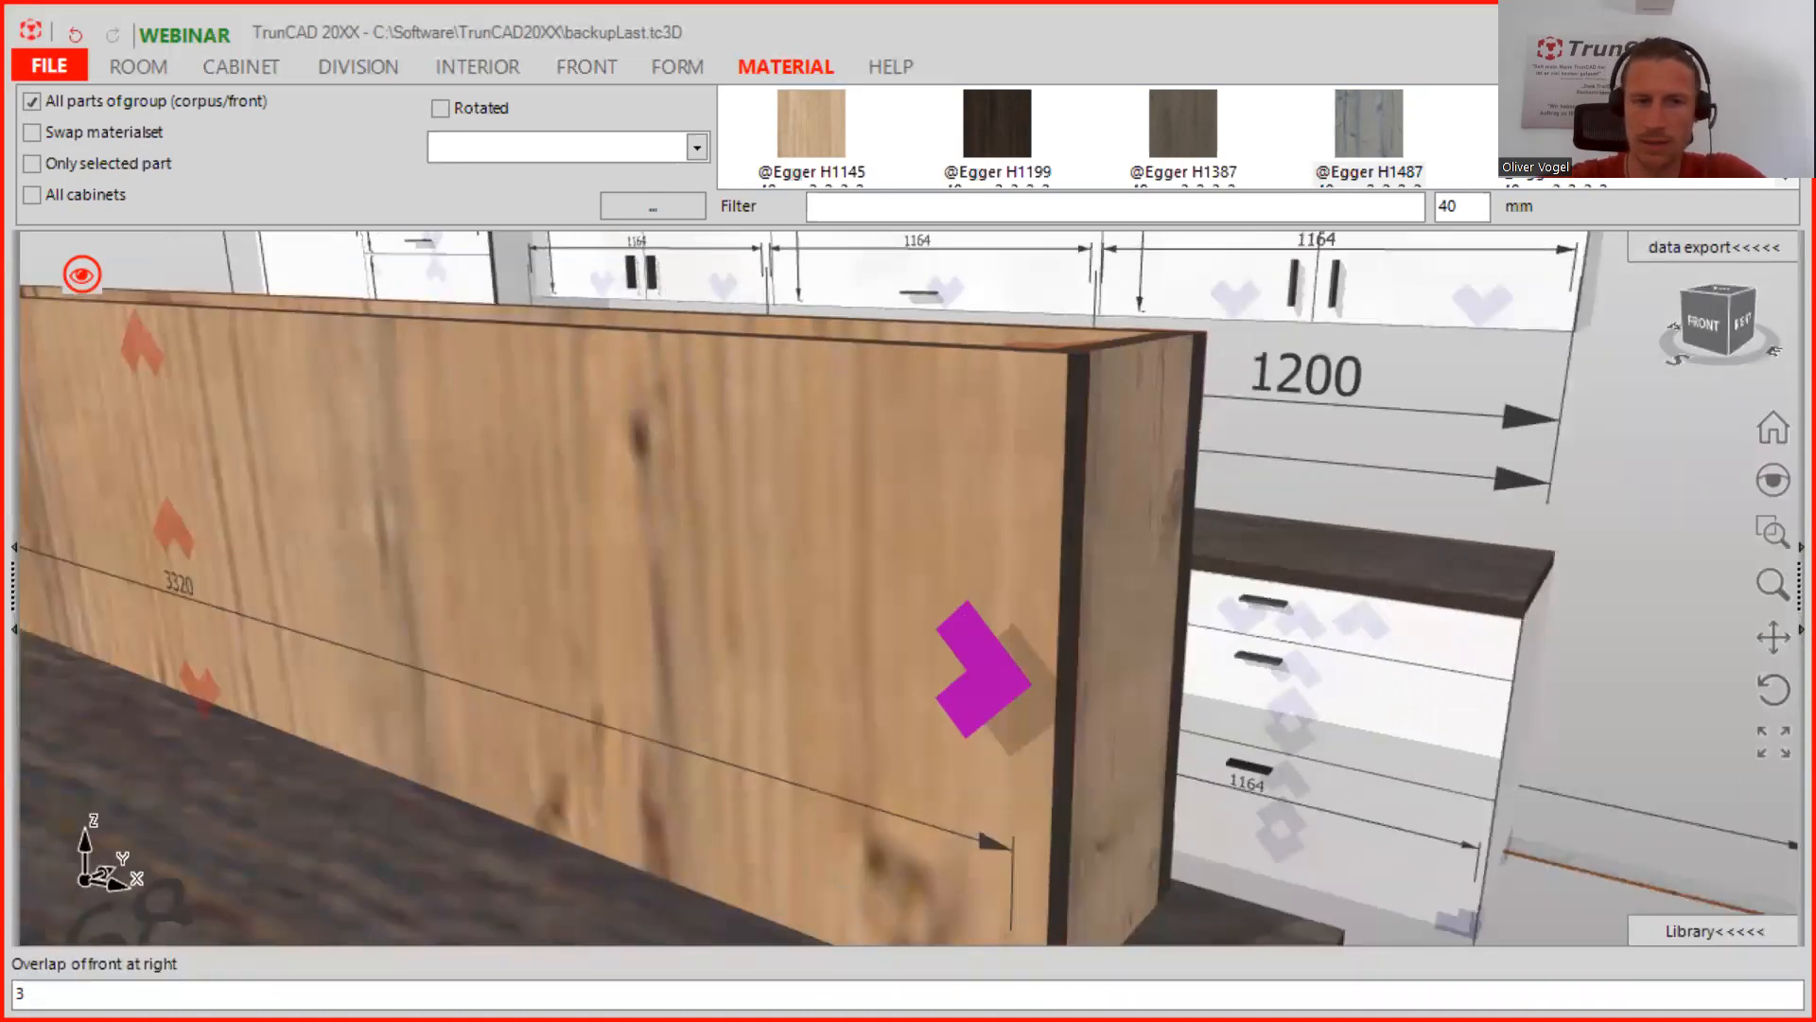
key("Return")
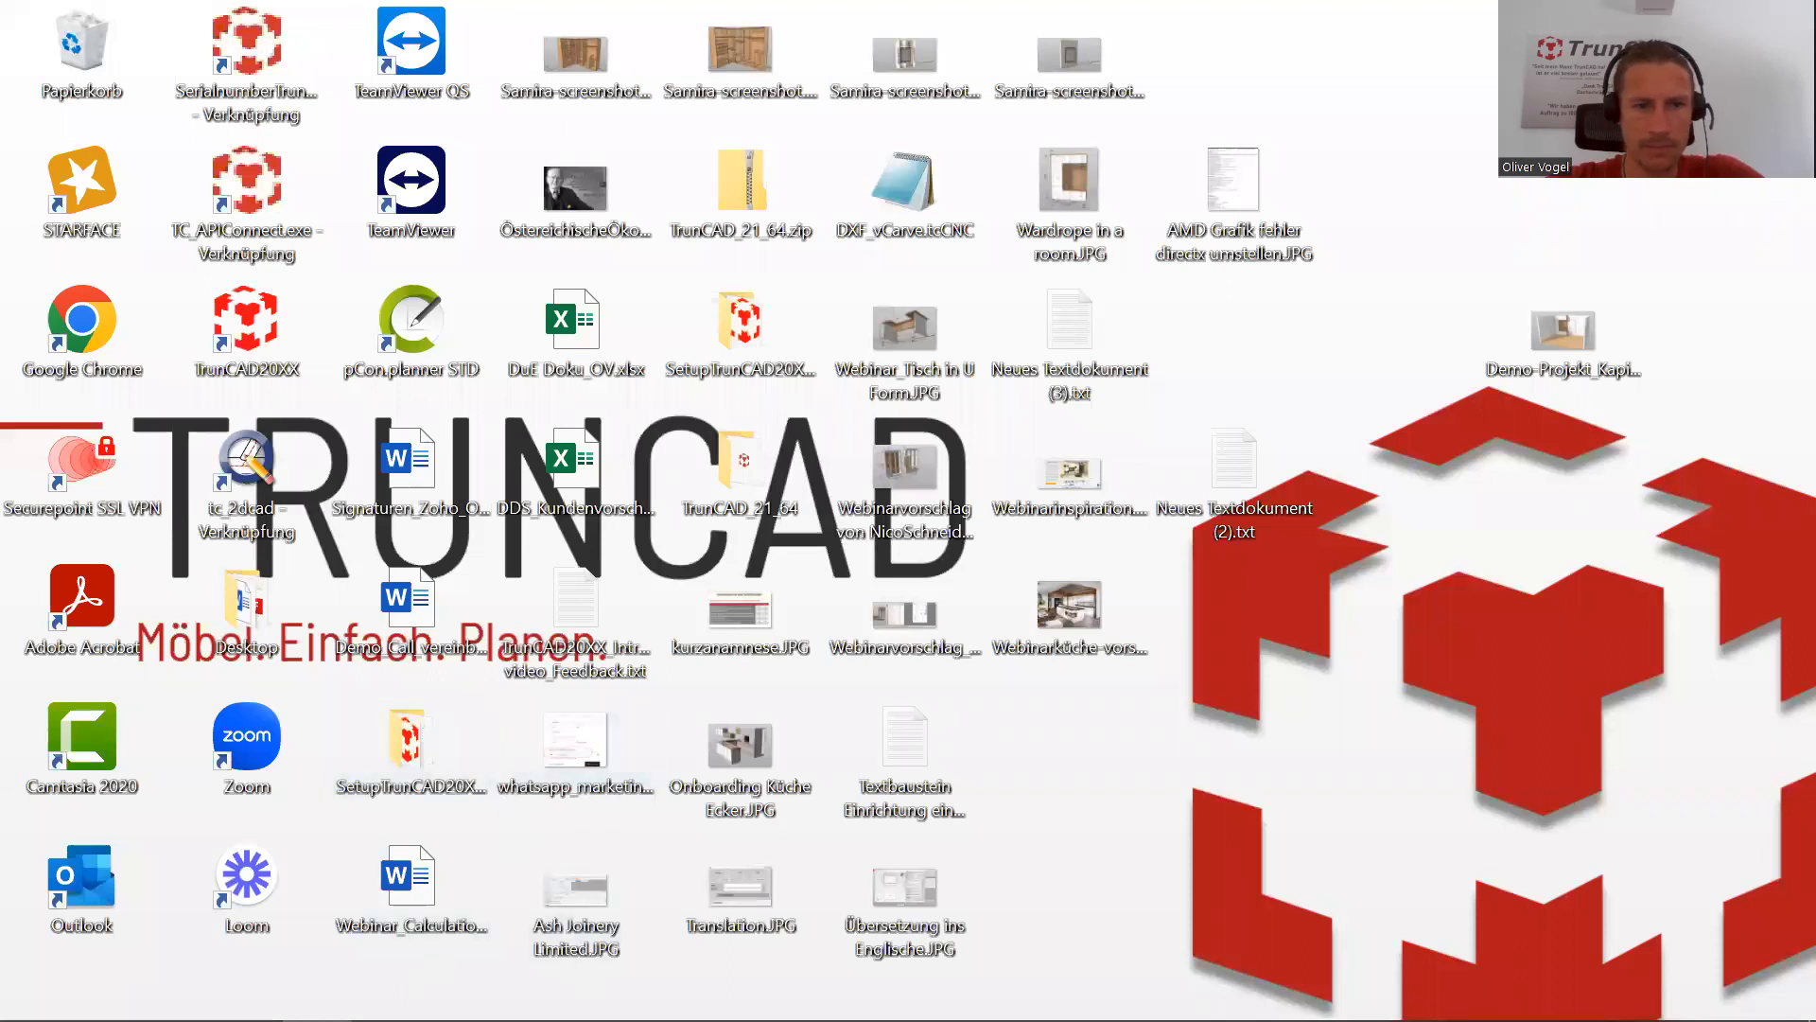
Restart TrunCAD 20XX and load the last backup of the kitchen project
left_click(262, 335)
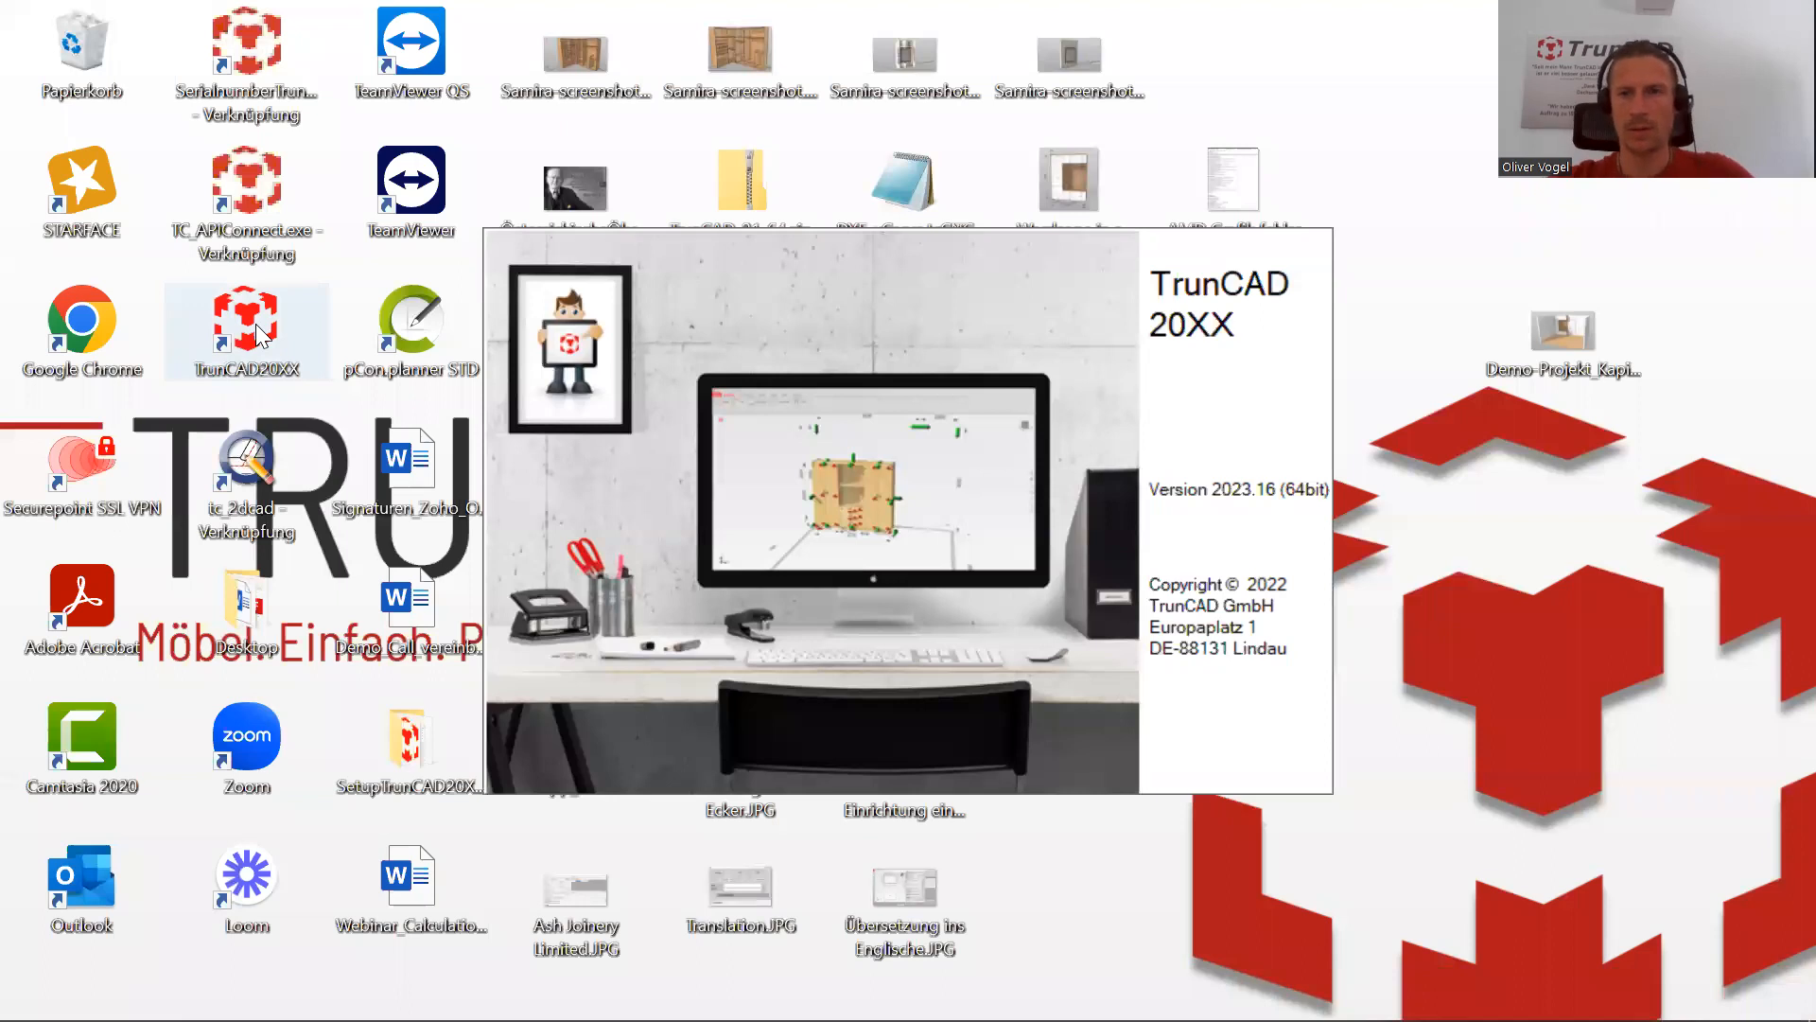
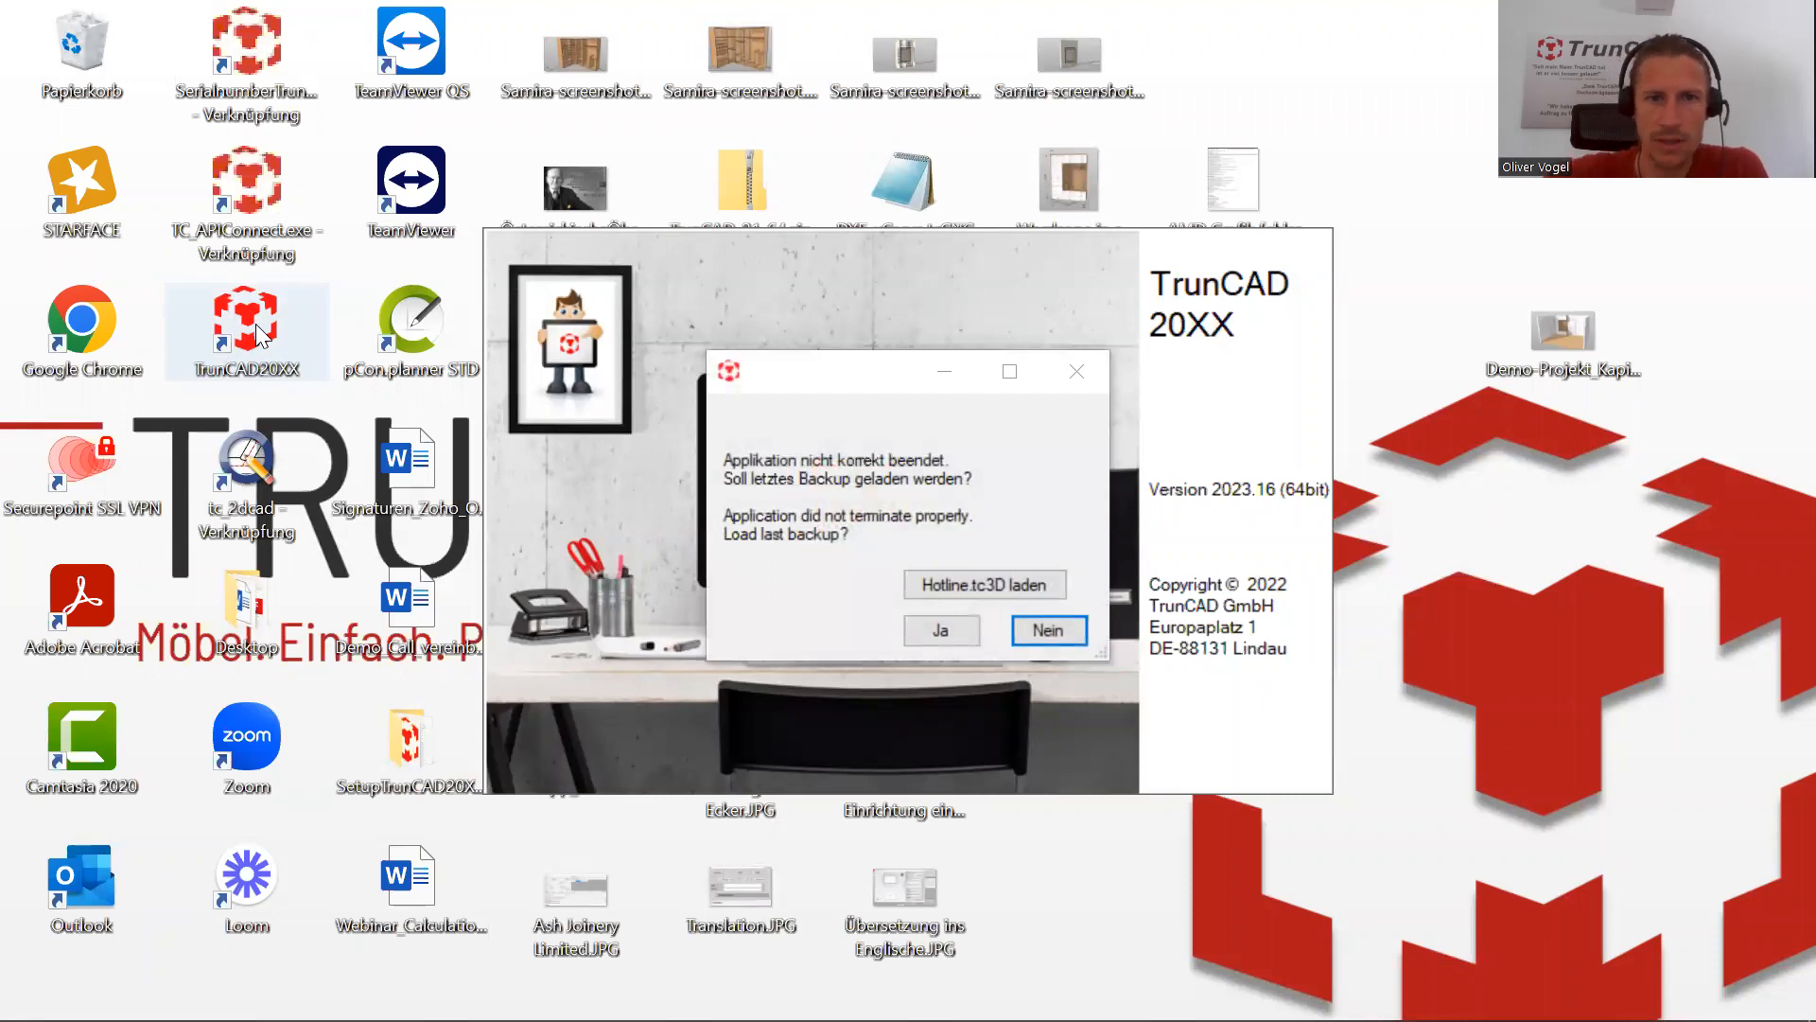
left_click(940, 632)
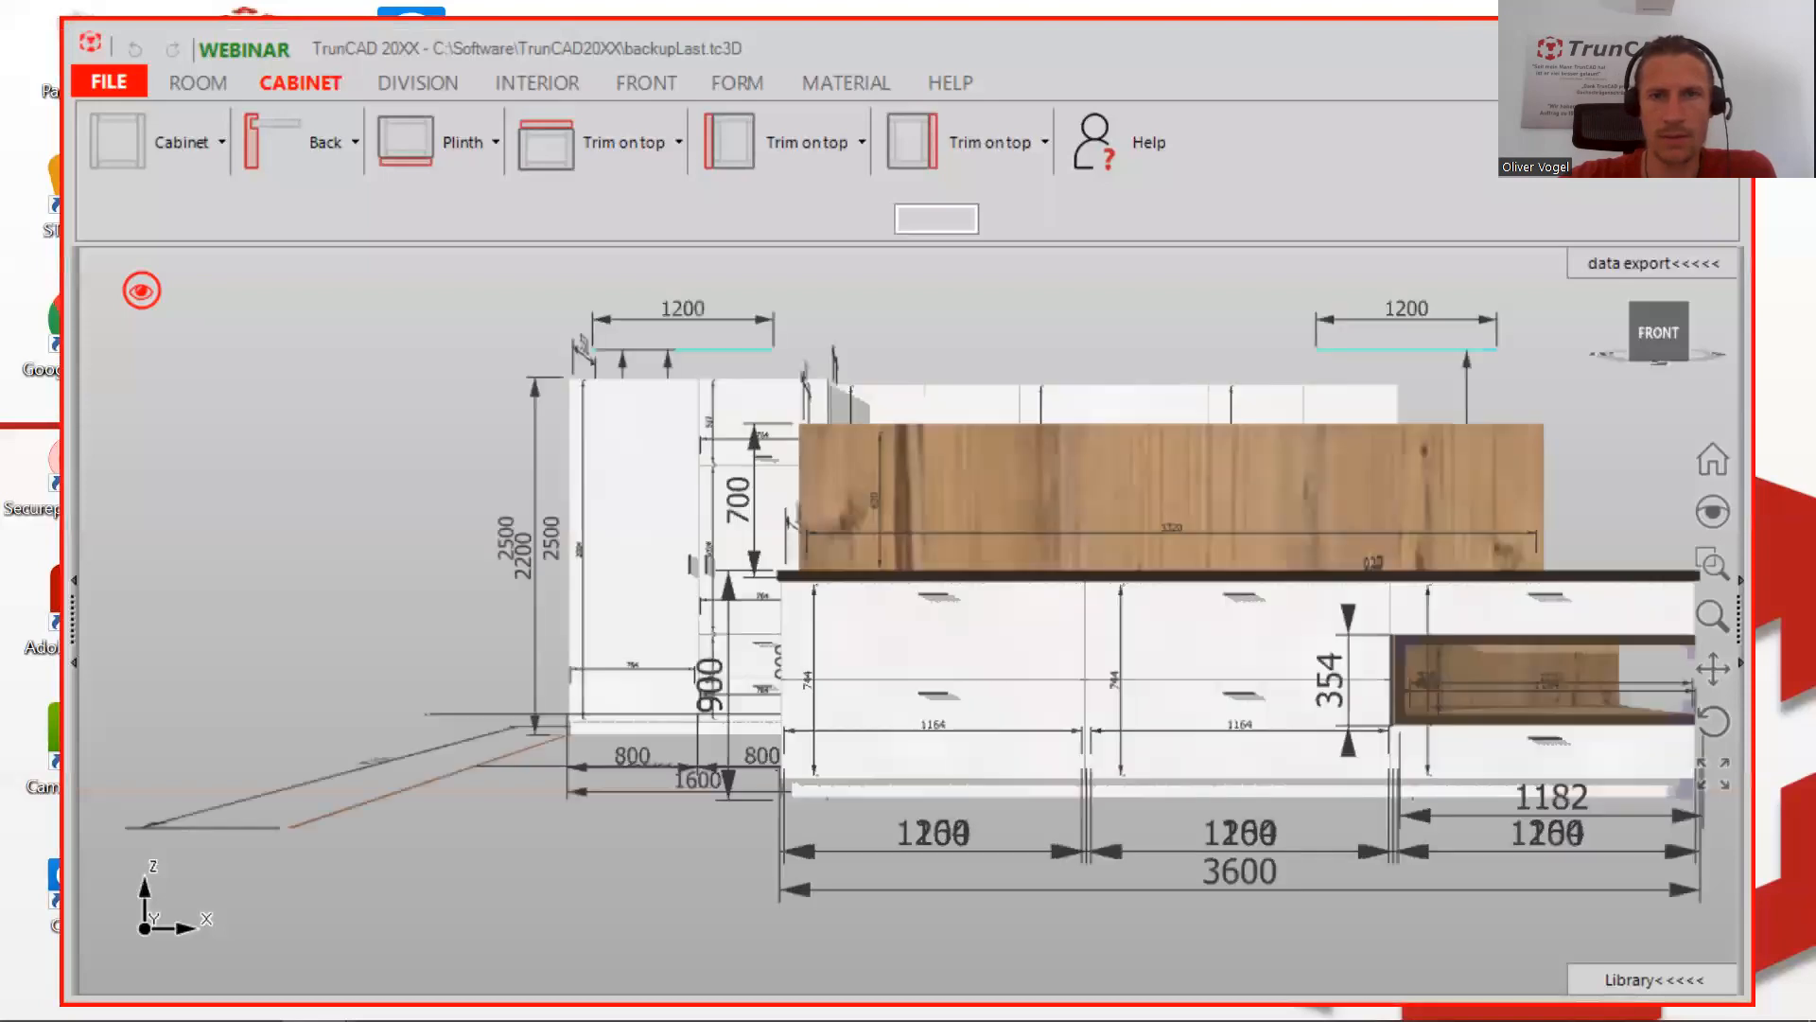
Open the trim front's overlap at the right for editing on the cabinet standing on the island worktop
left_click(1475, 536)
middle_click_drag(1426, 559, 1567, 466)
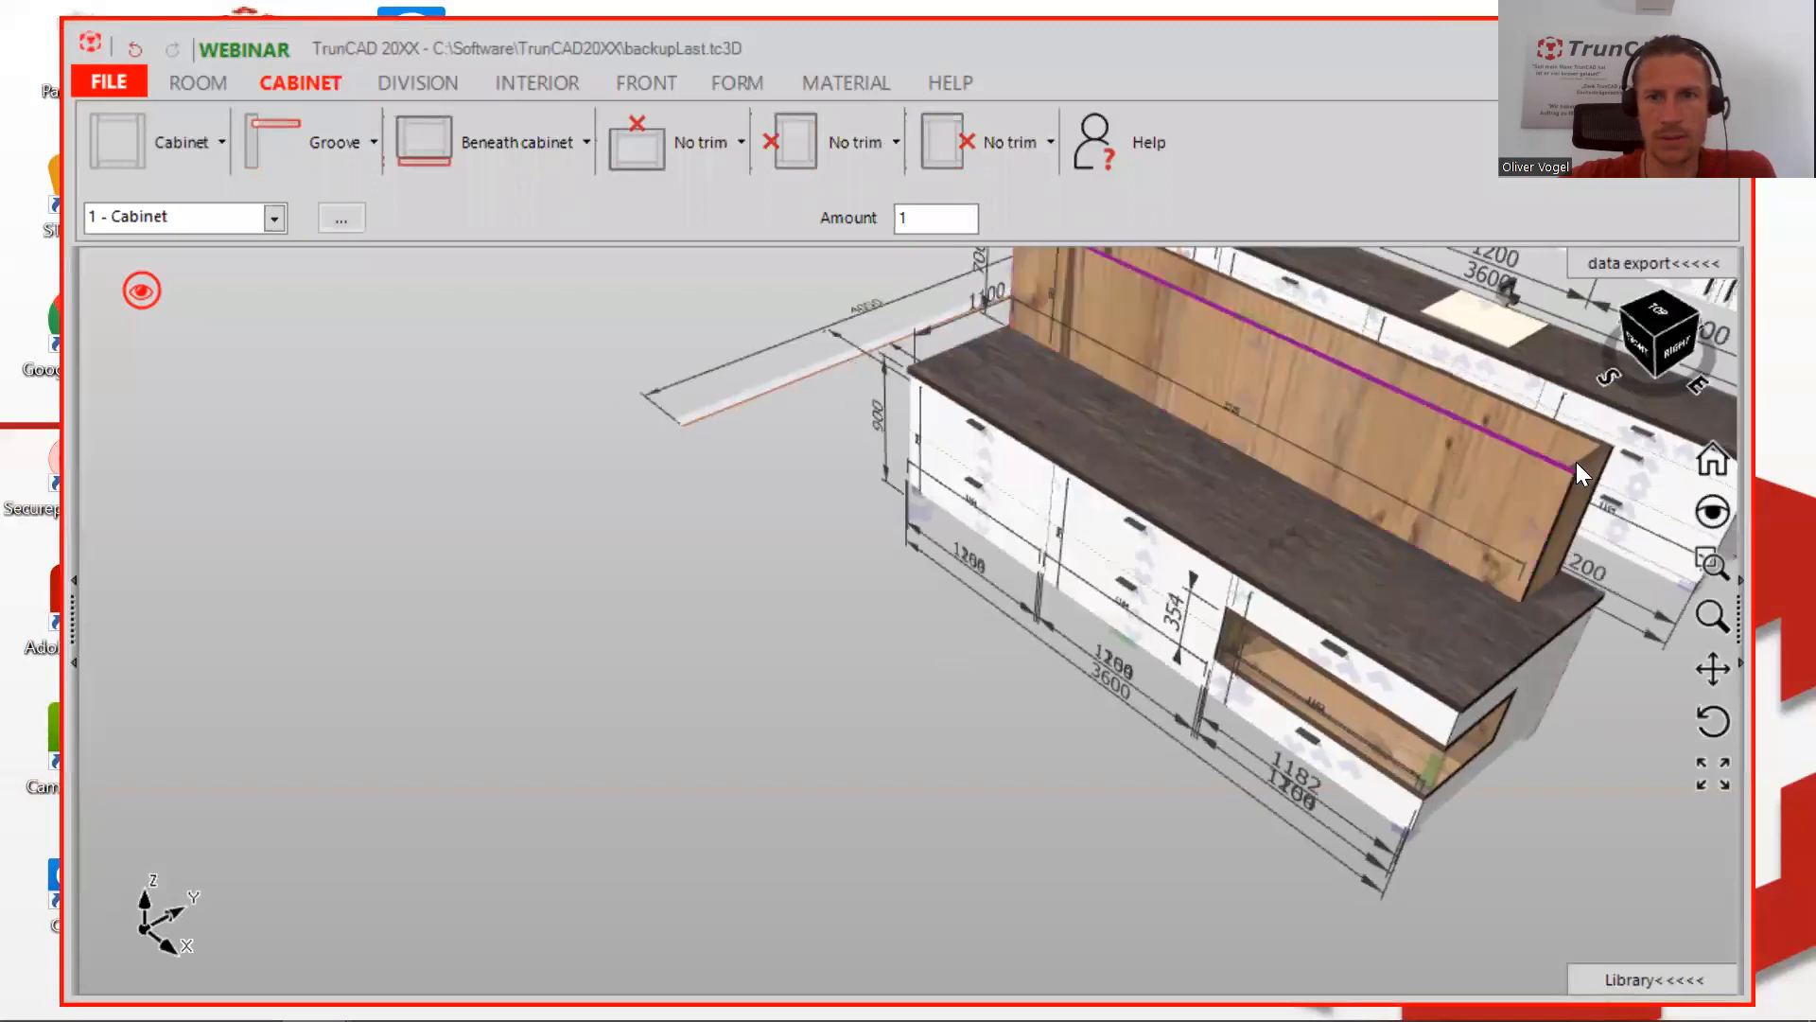
scroll(1576, 461, "up", 4)
scroll(1585, 485, "up", 3)
mouse_move(1565, 551)
middle_mouse_down()
mouse_move(1614, 479)
mouse_move(1593, 467)
mouse_move(1563, 519)
middle_mouse_up()
scroll(1559, 506, "down", 5)
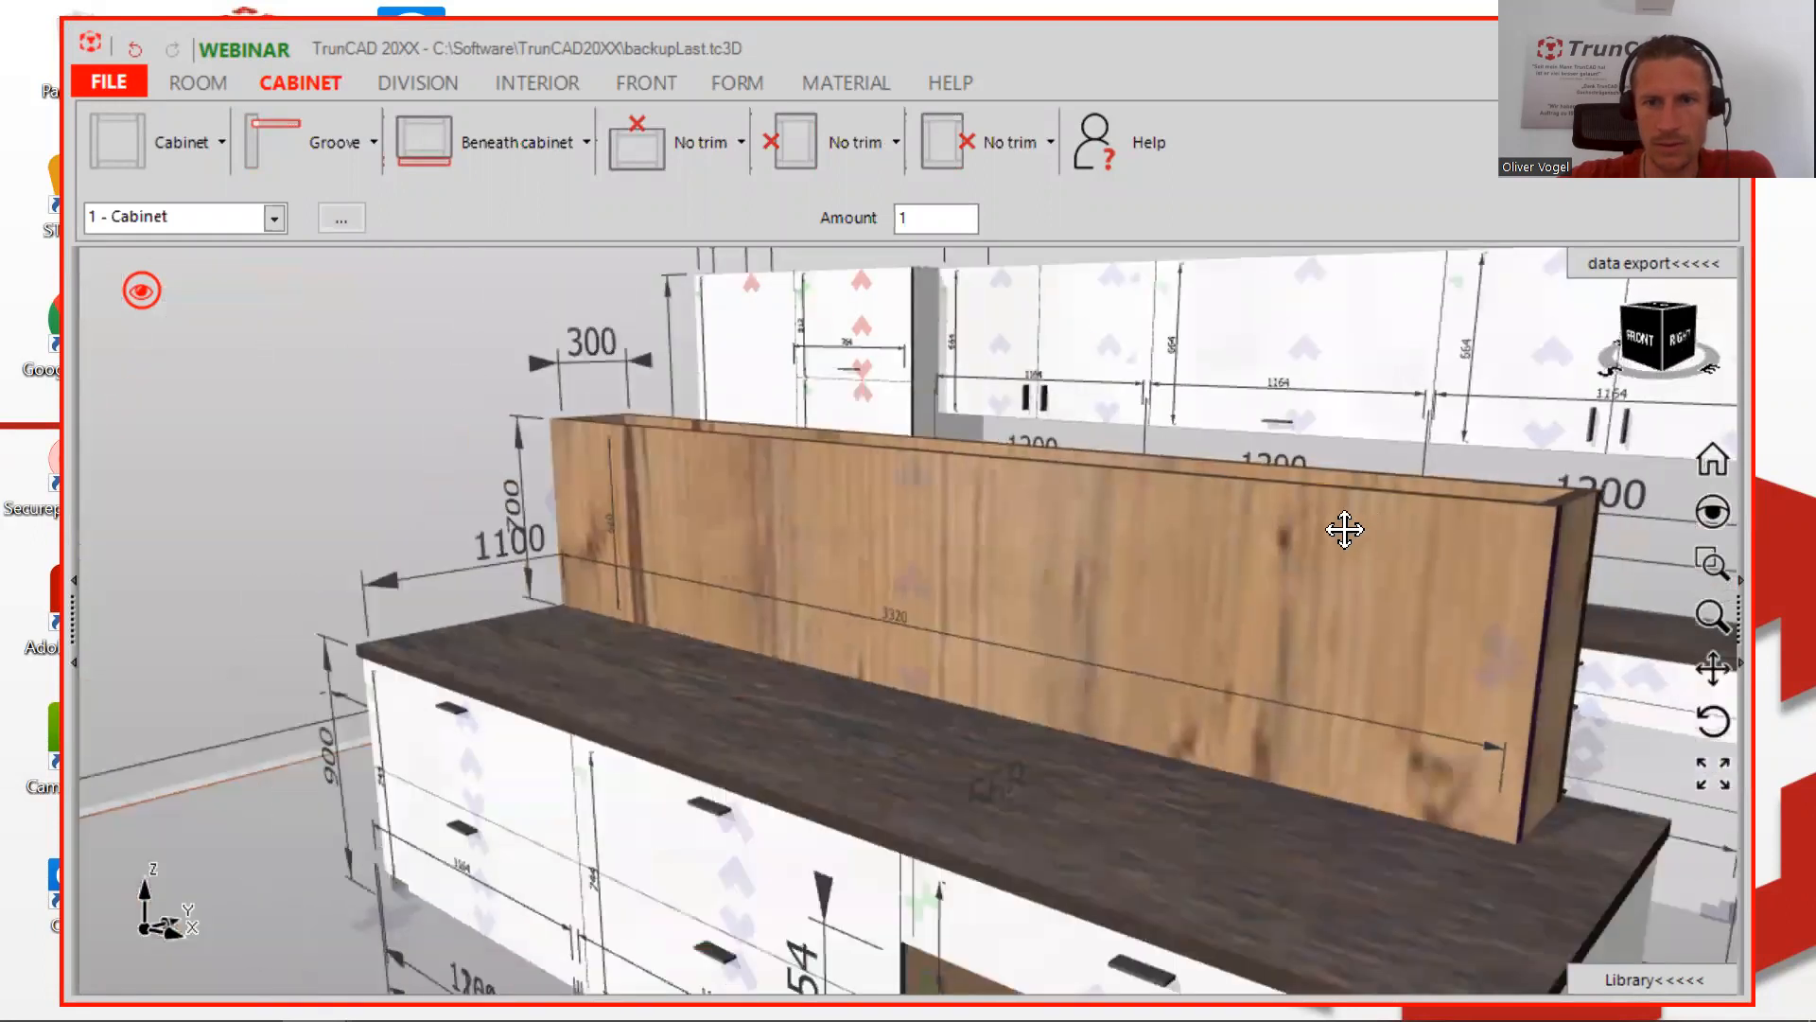
scroll(1324, 568, "down", 2)
scroll(1248, 615, "up", 1)
right_click(1184, 621)
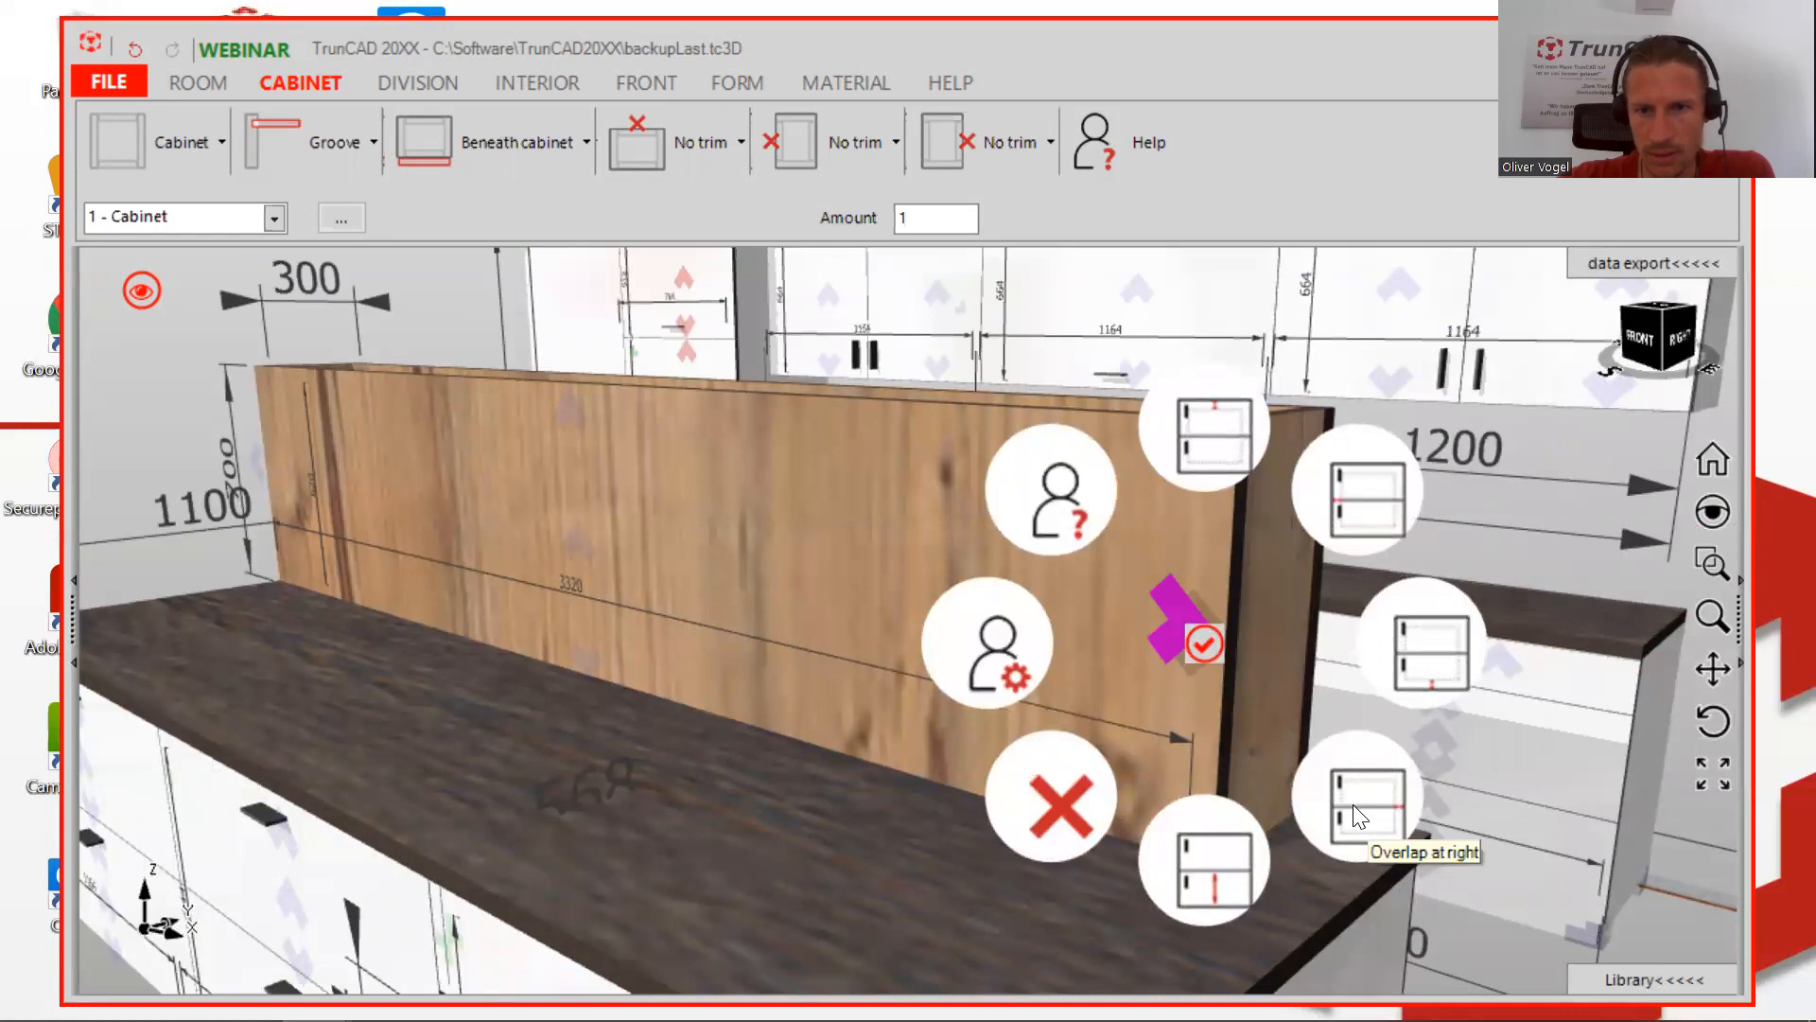
left_click(1353, 805)
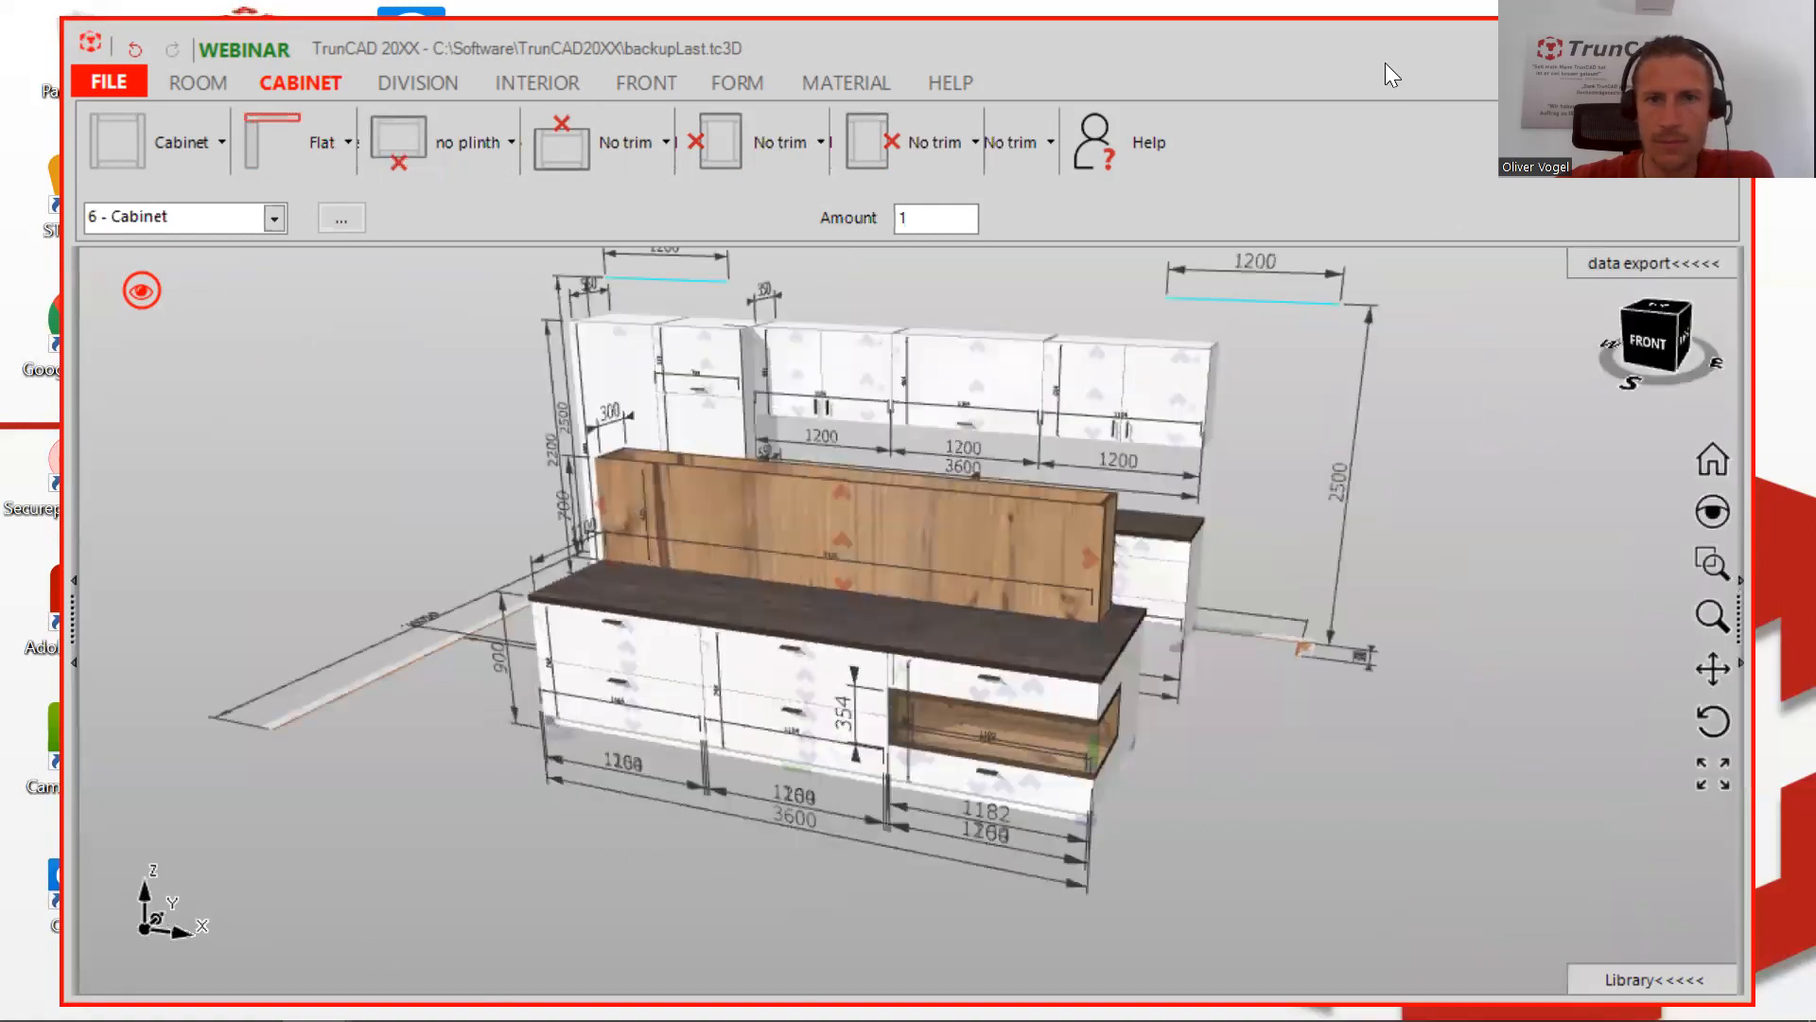
Maximize the program window and set the worktop cabinet's distance left to 100 mm
left_click_drag(1385, 62, 1515, 223)
left_click(1592, 200)
middle_click_drag(757, 393, 651, 551)
scroll(638, 558, "up", 3)
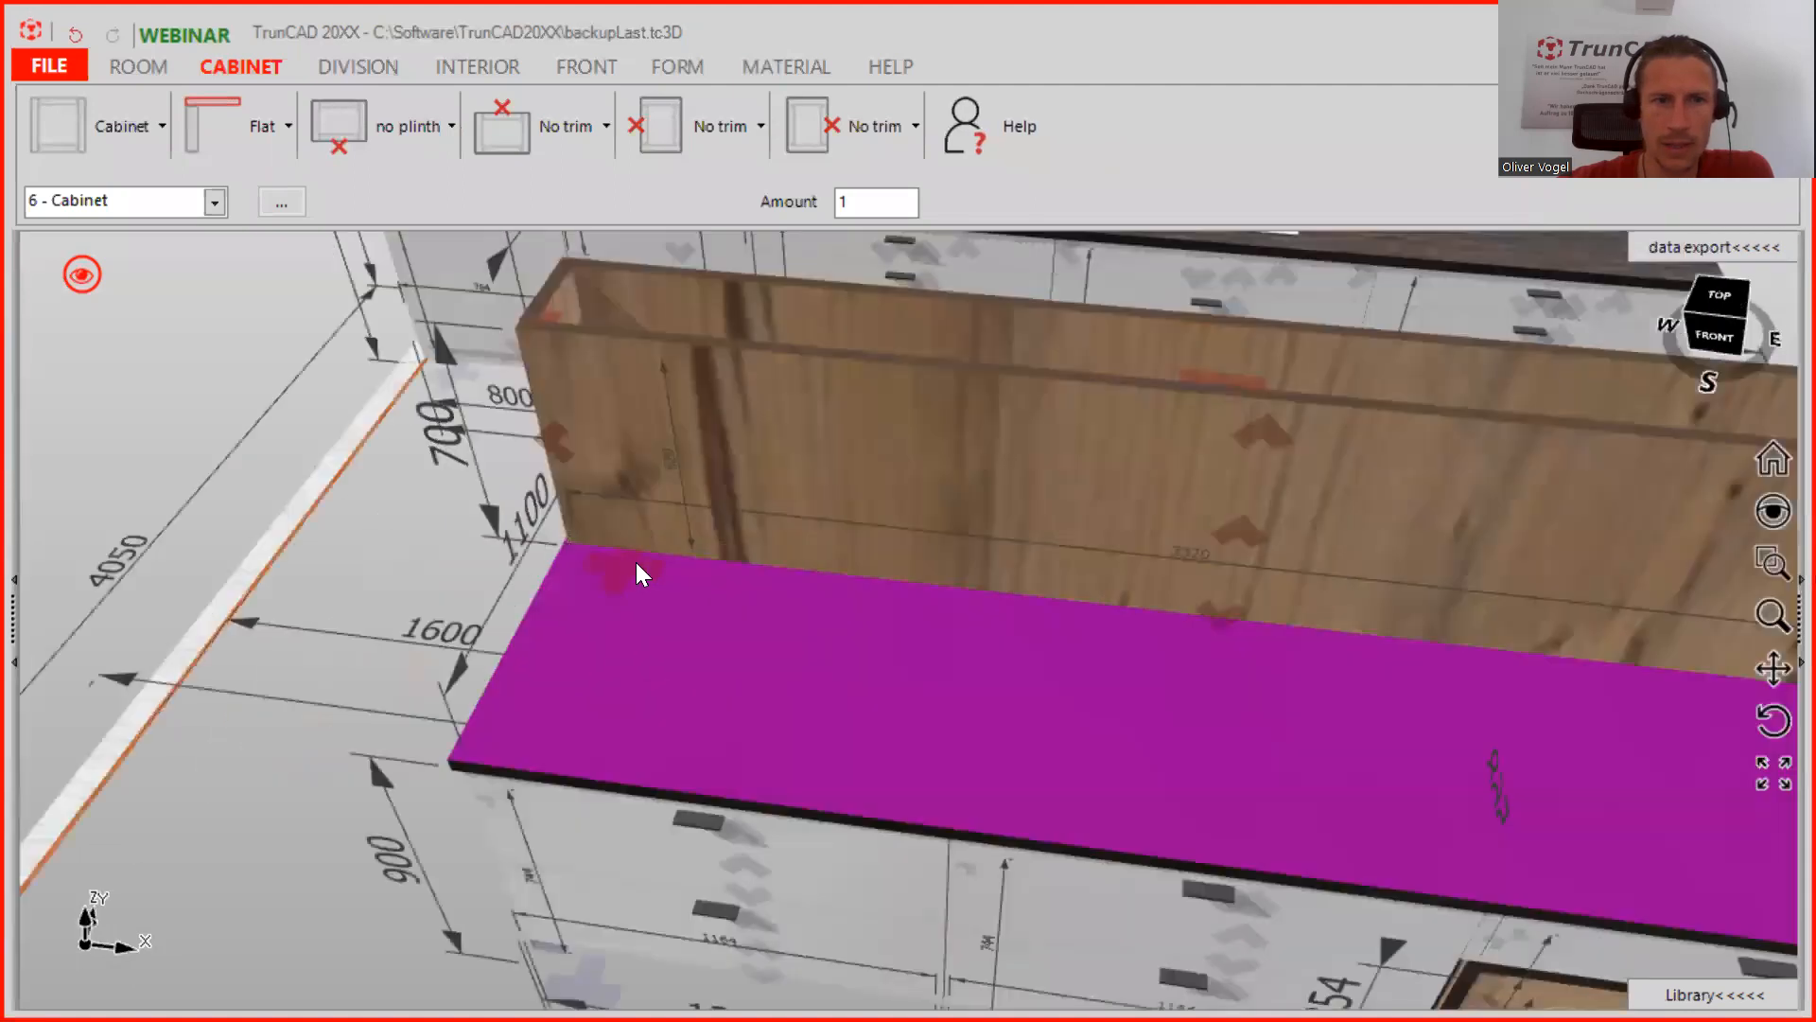
left_click(632, 566)
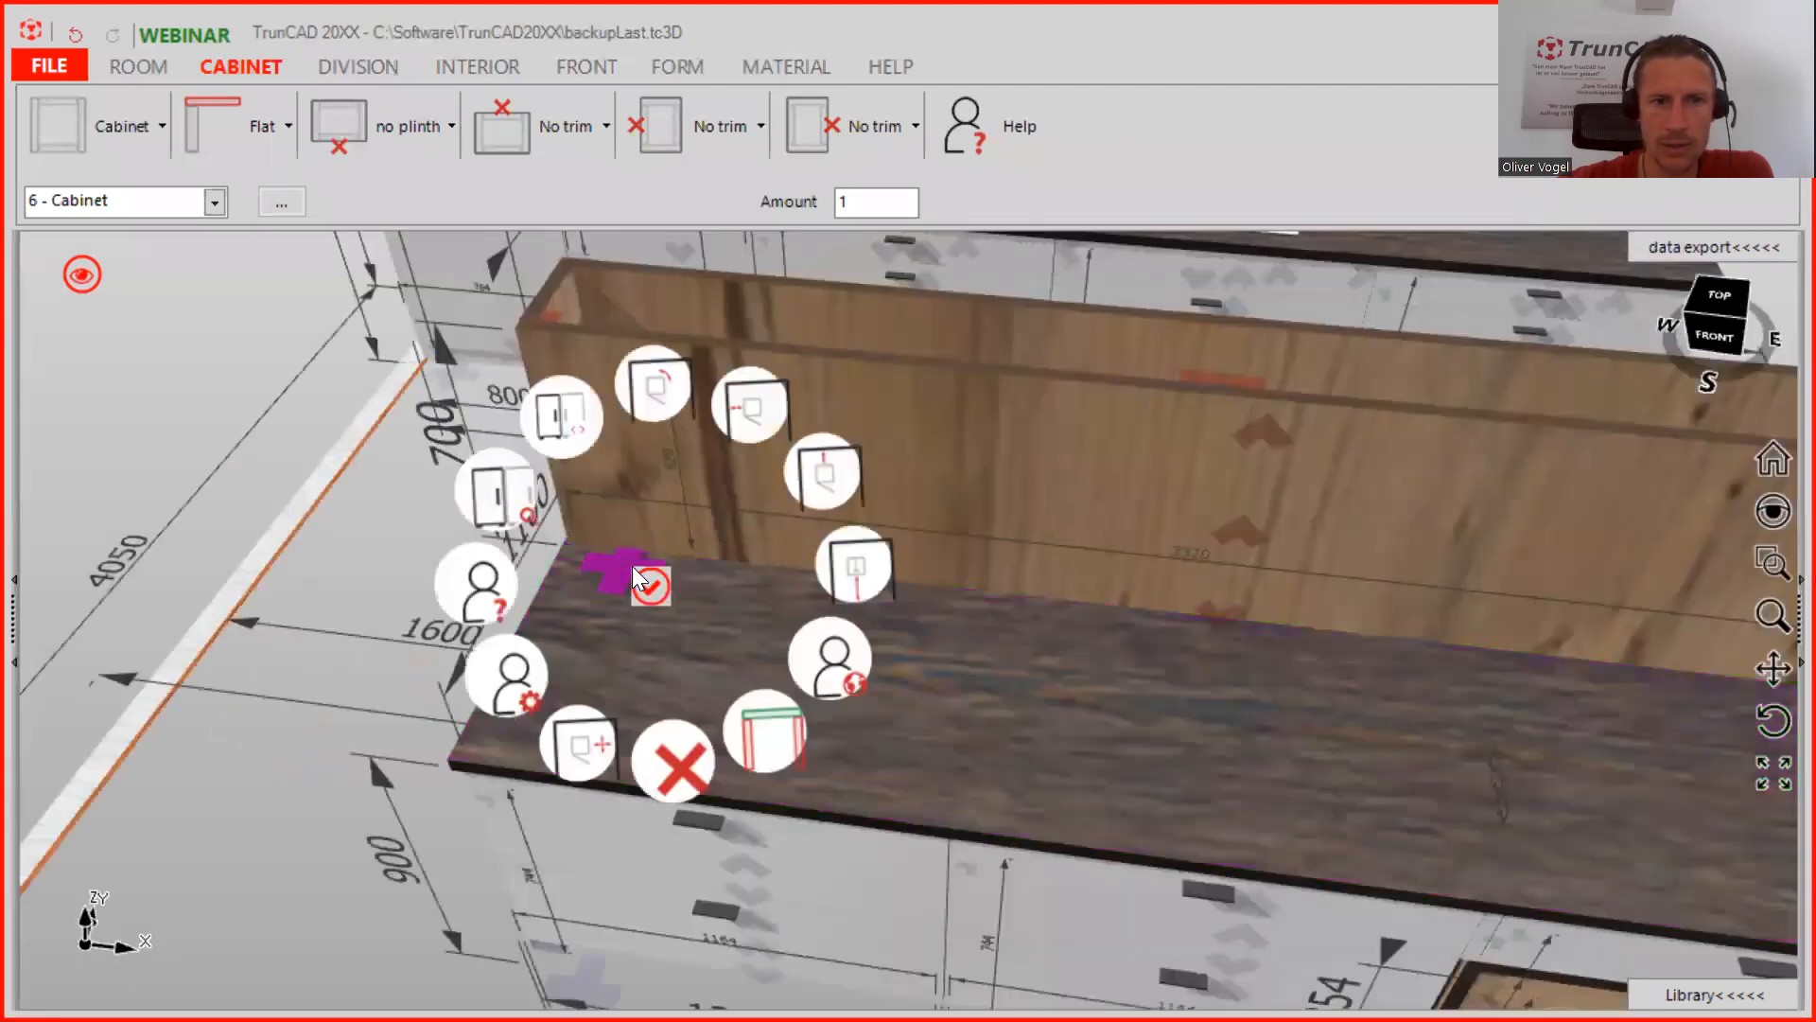
left_click(776, 403)
type("100")
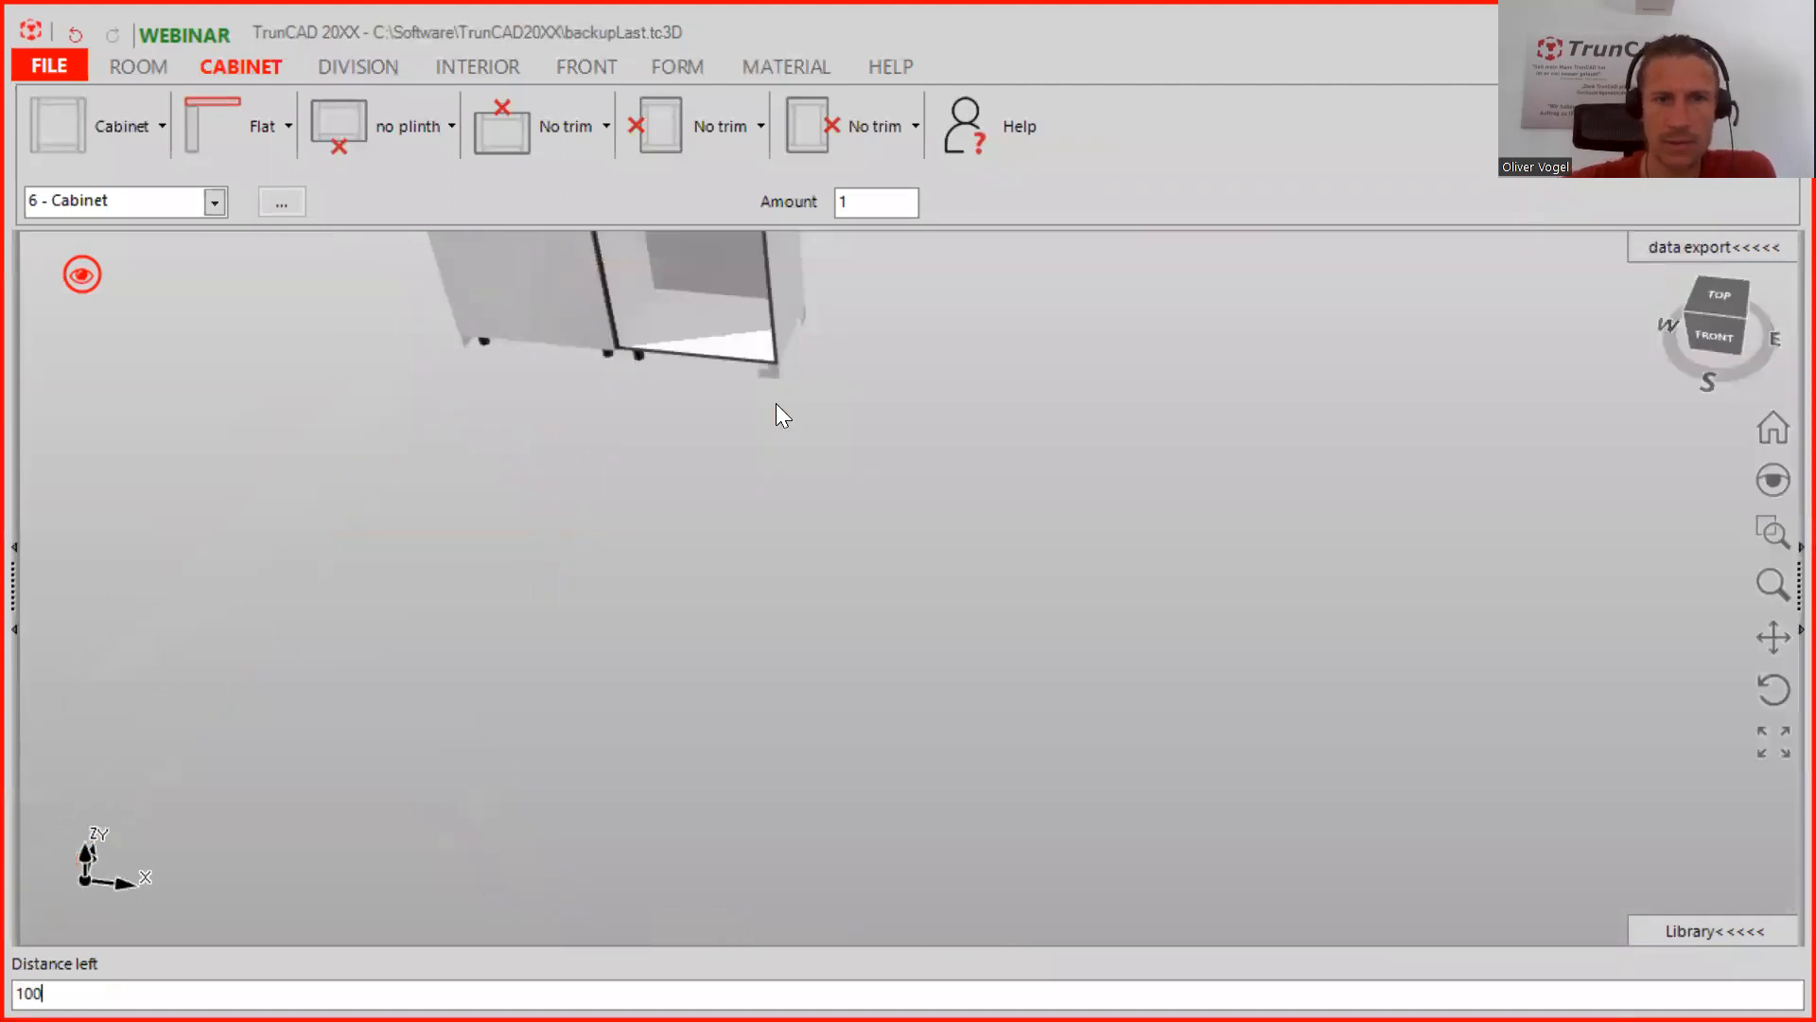
key("Return")
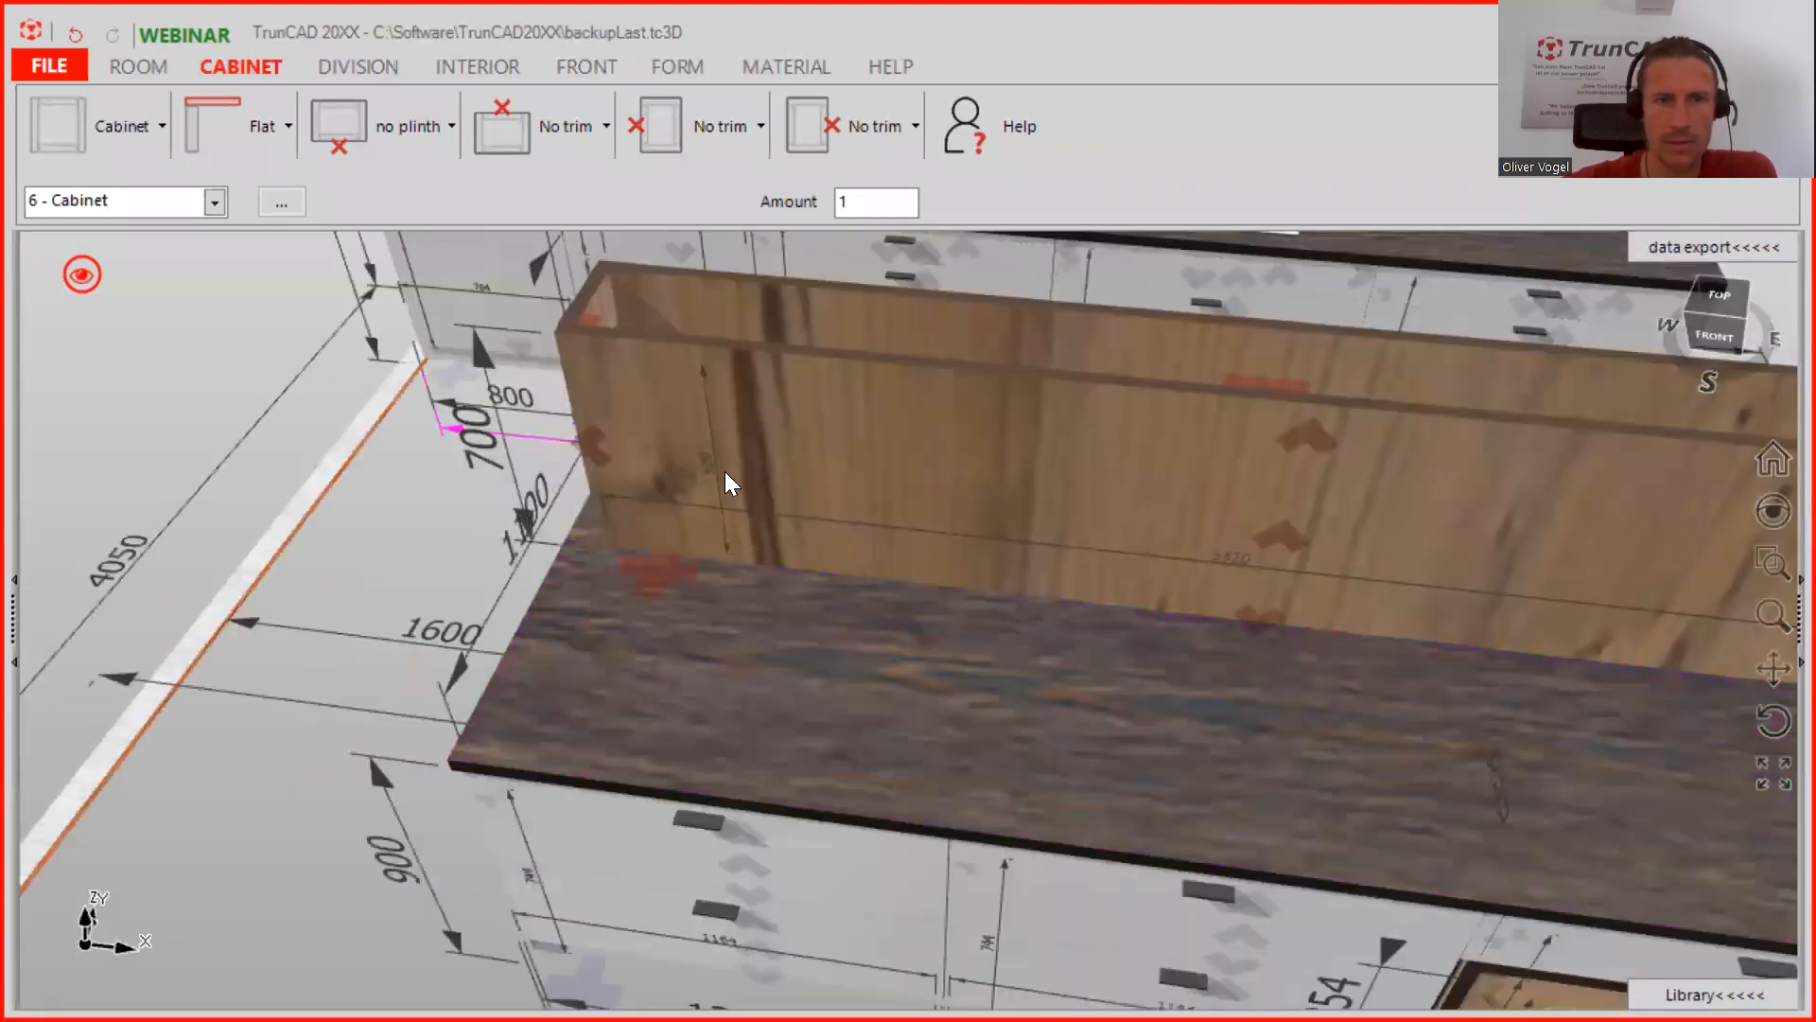
Set the worktop cabinet's distance to back to 600 mm
right_click(662, 579)
left_click(895, 488)
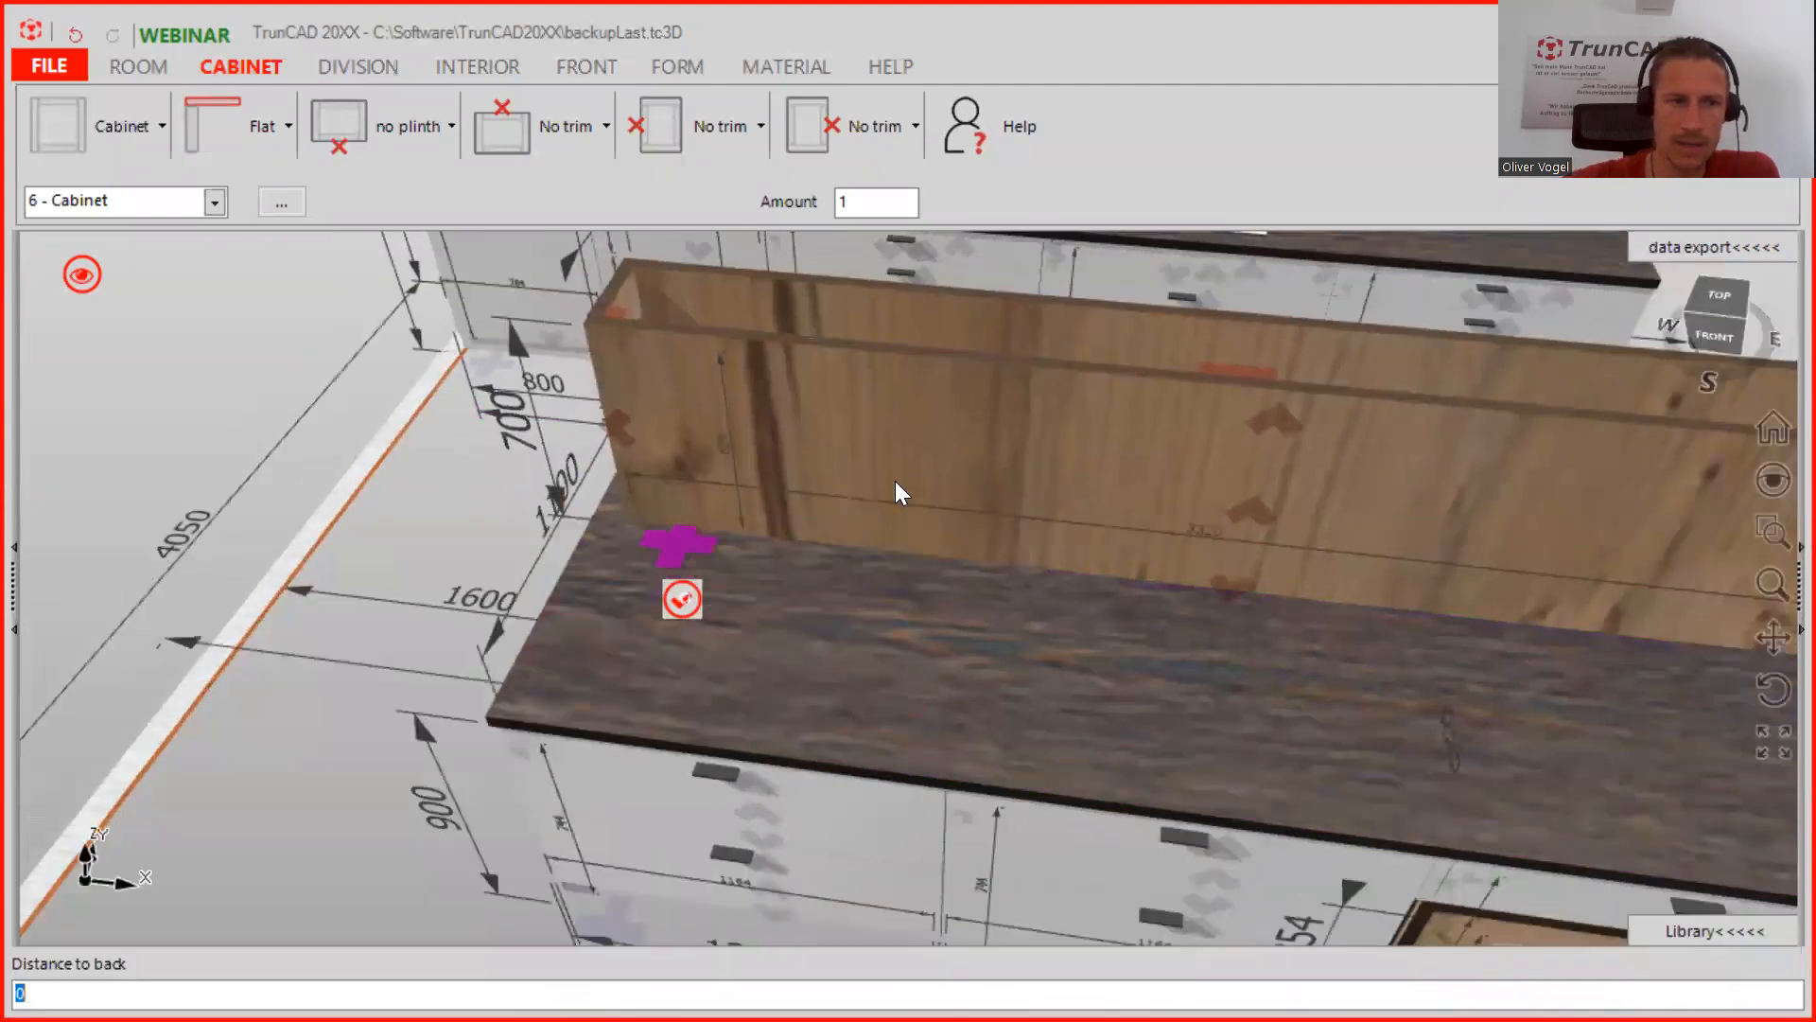
type("600")
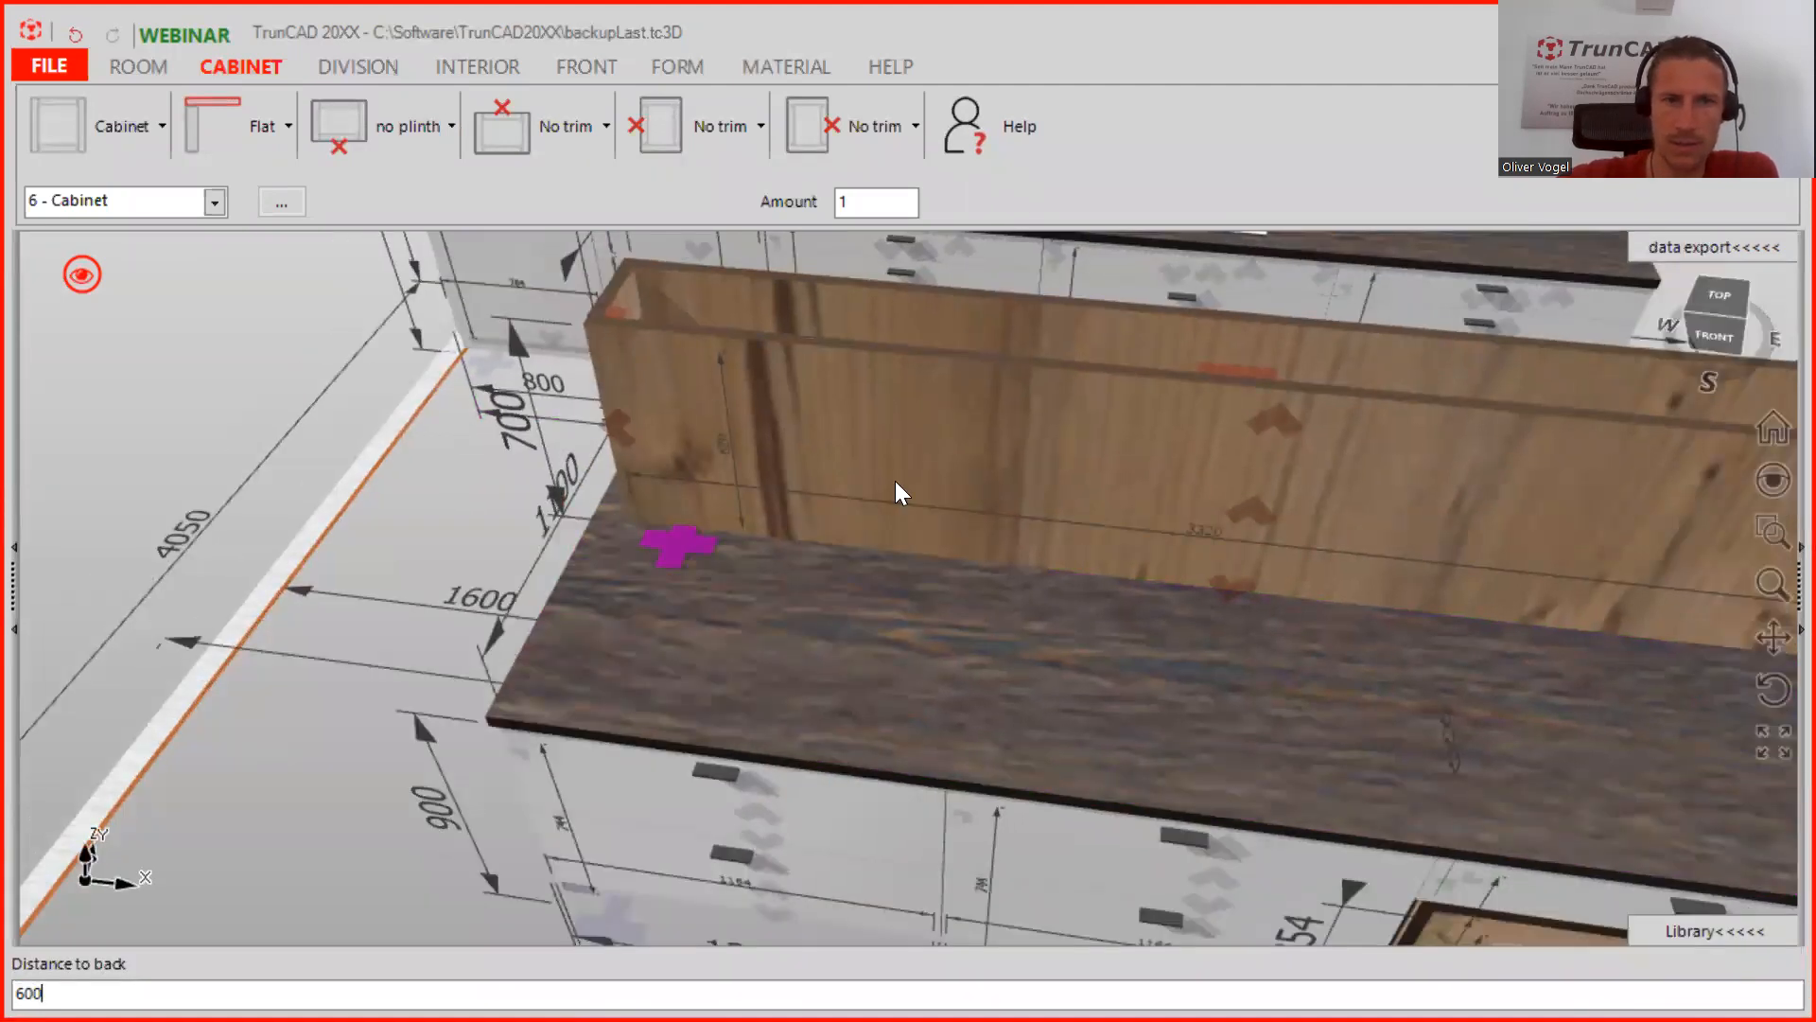
key("Return")
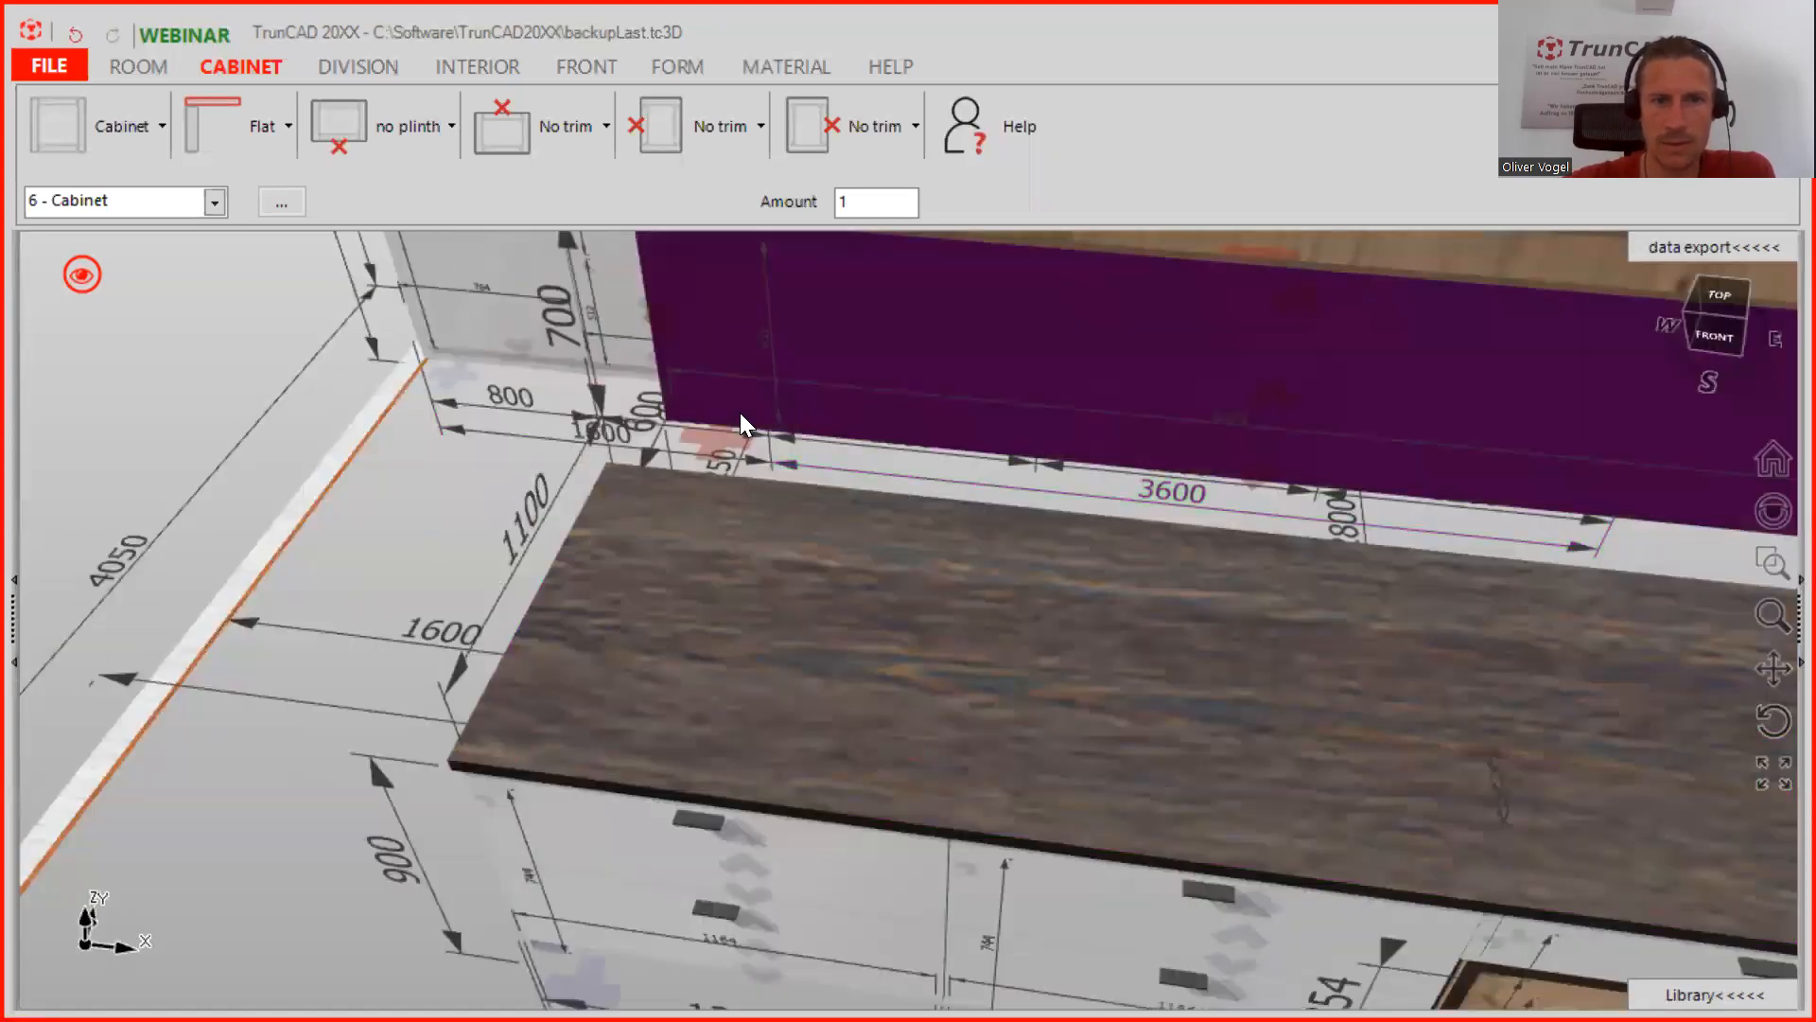
Set the worktop cabinet's distance to back to -600 mm so it stands over the island worktop
middle_click_drag(739, 414, 688, 429)
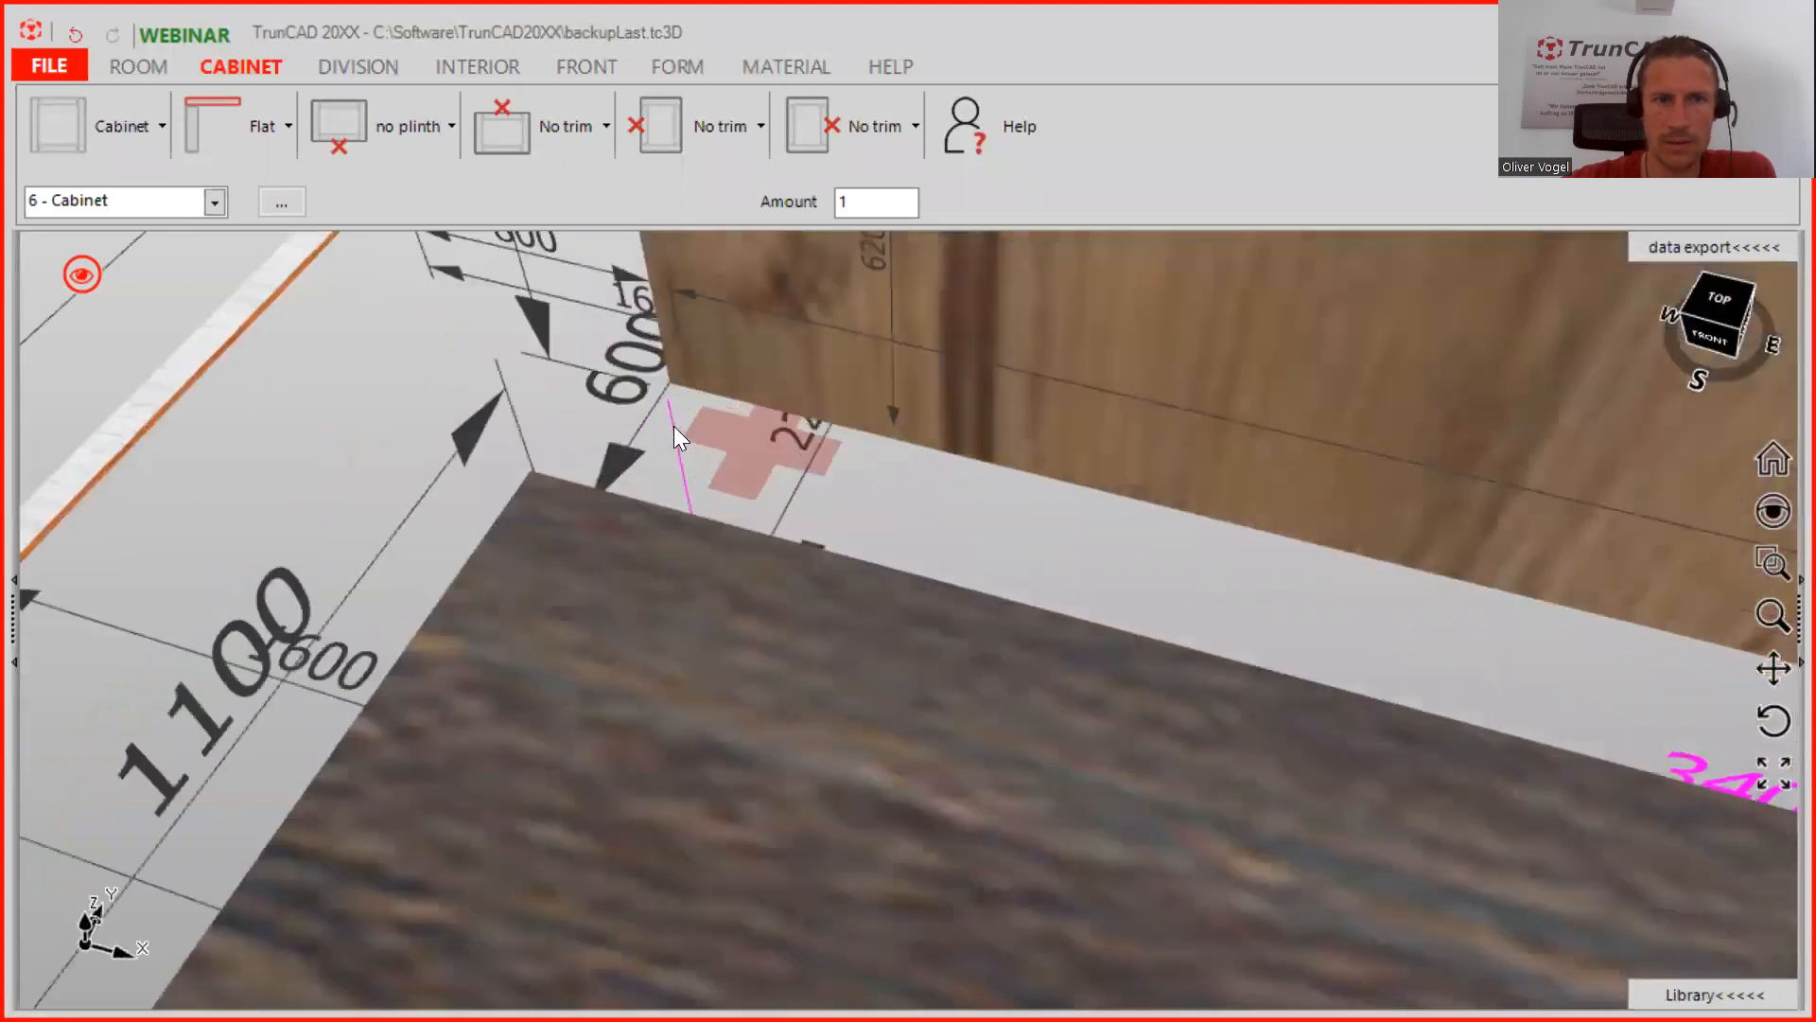
scroll(673, 426, "up", 2)
scroll(618, 466, "up", 2)
left_click(603, 471)
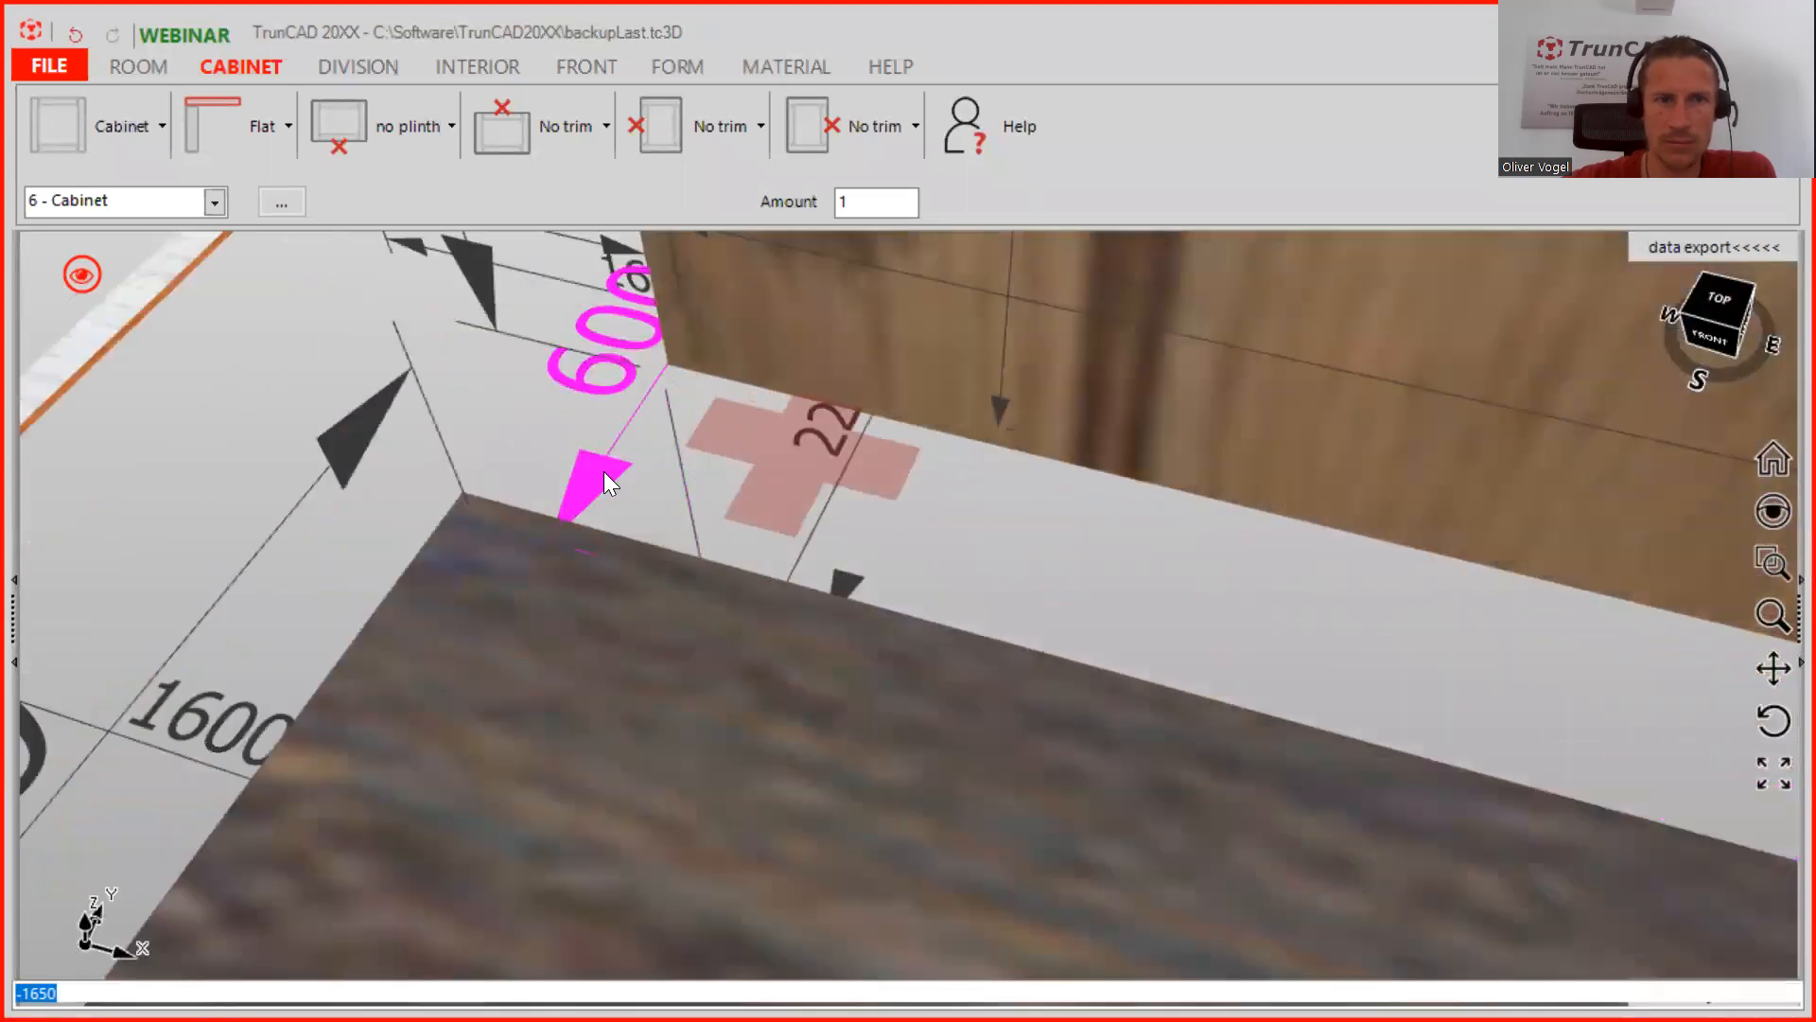
type("-600")
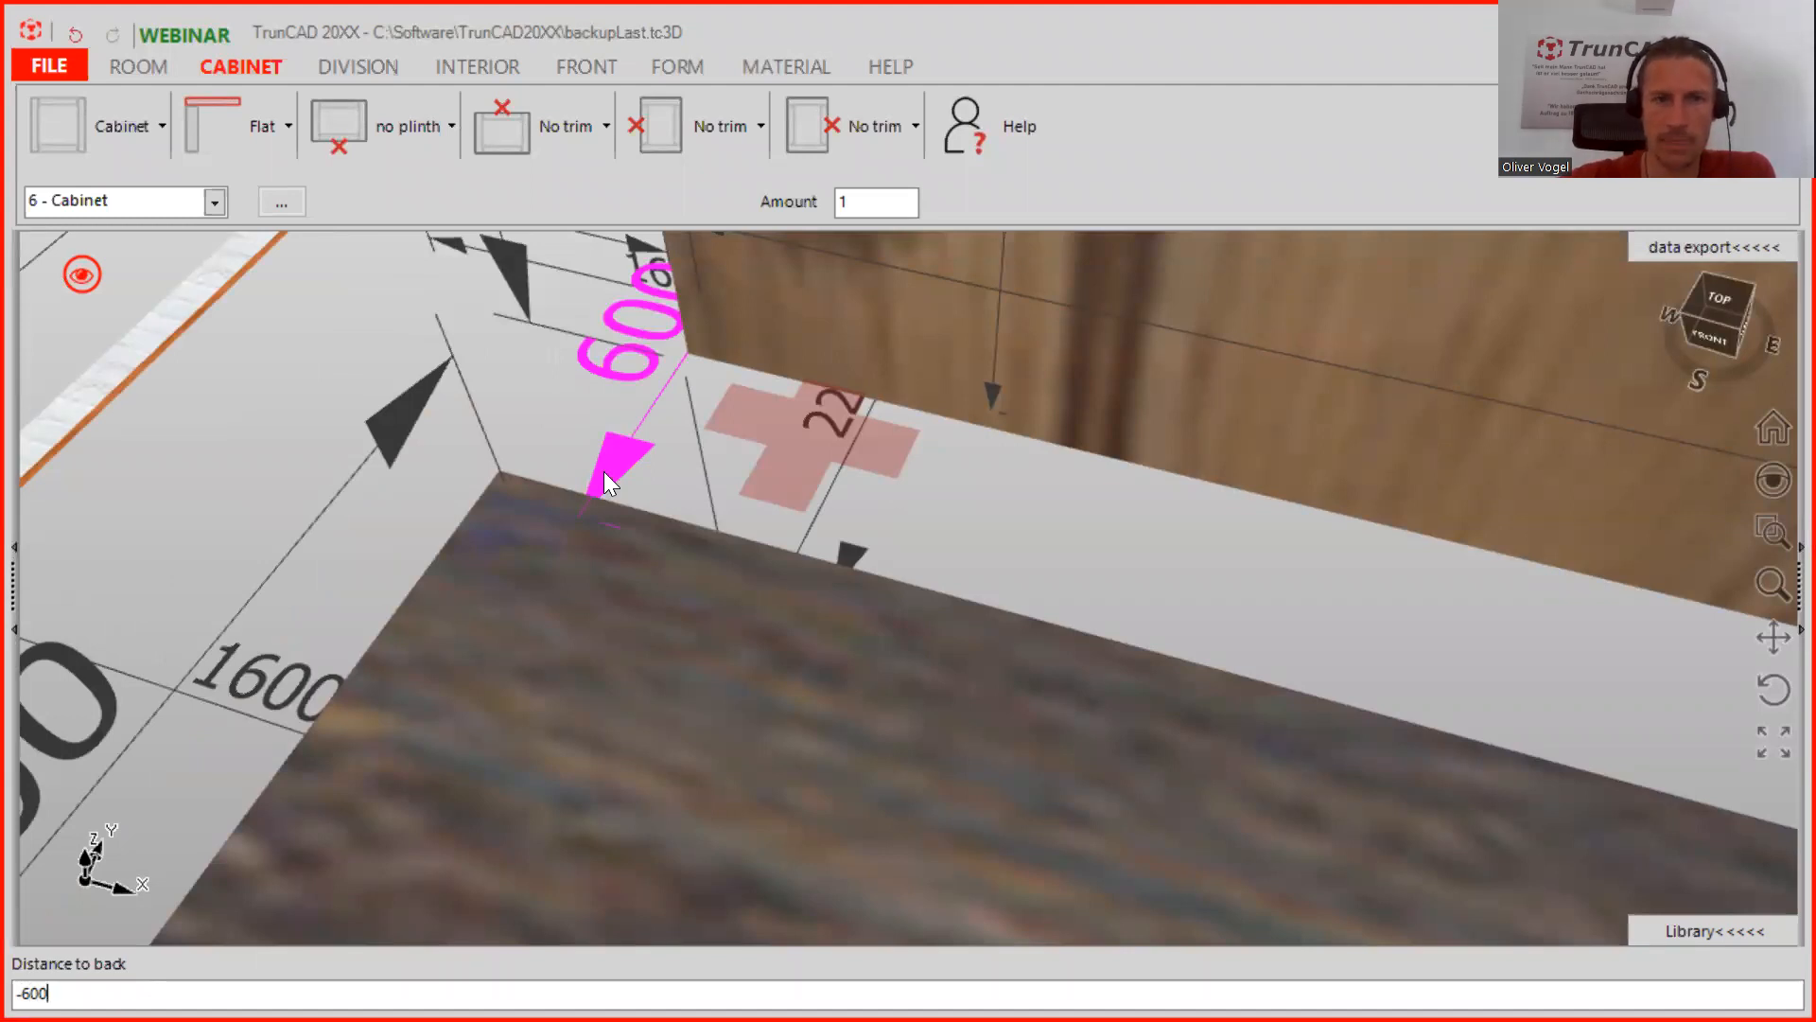
key("Return")
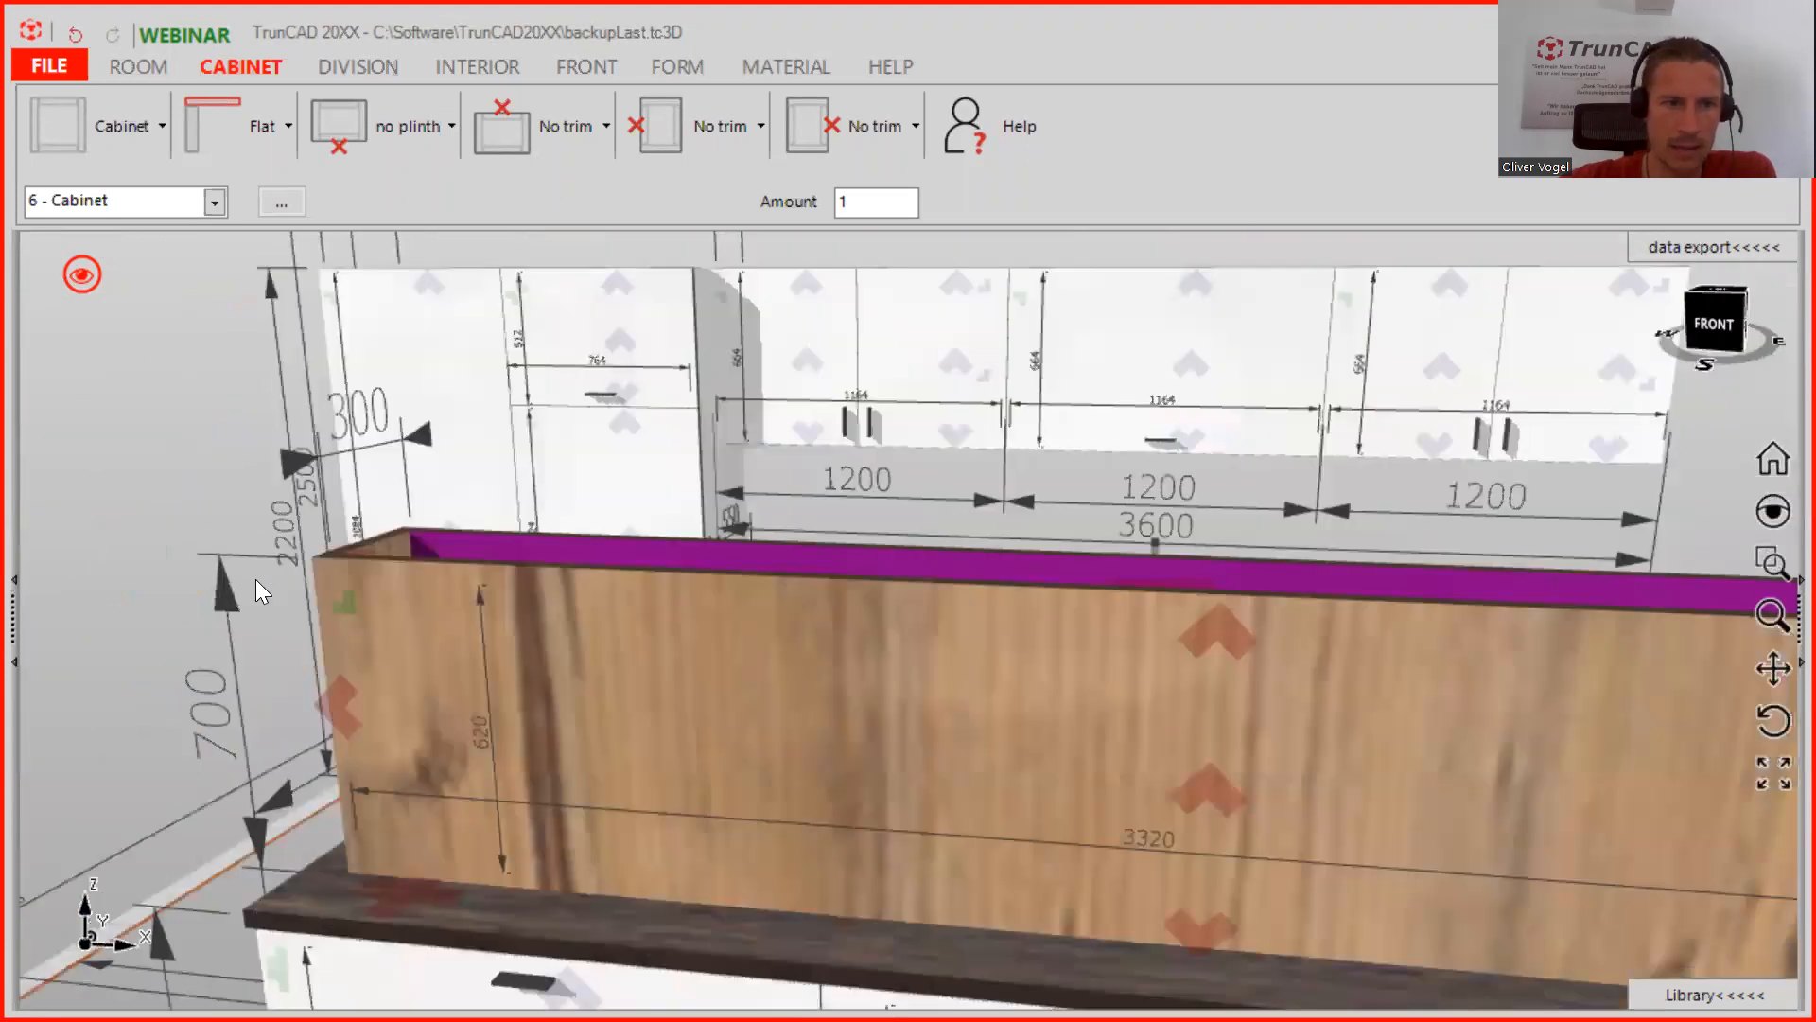
Set the height of the cabinet on the island worktop to 100 mm
left_click(220, 596)
type("100")
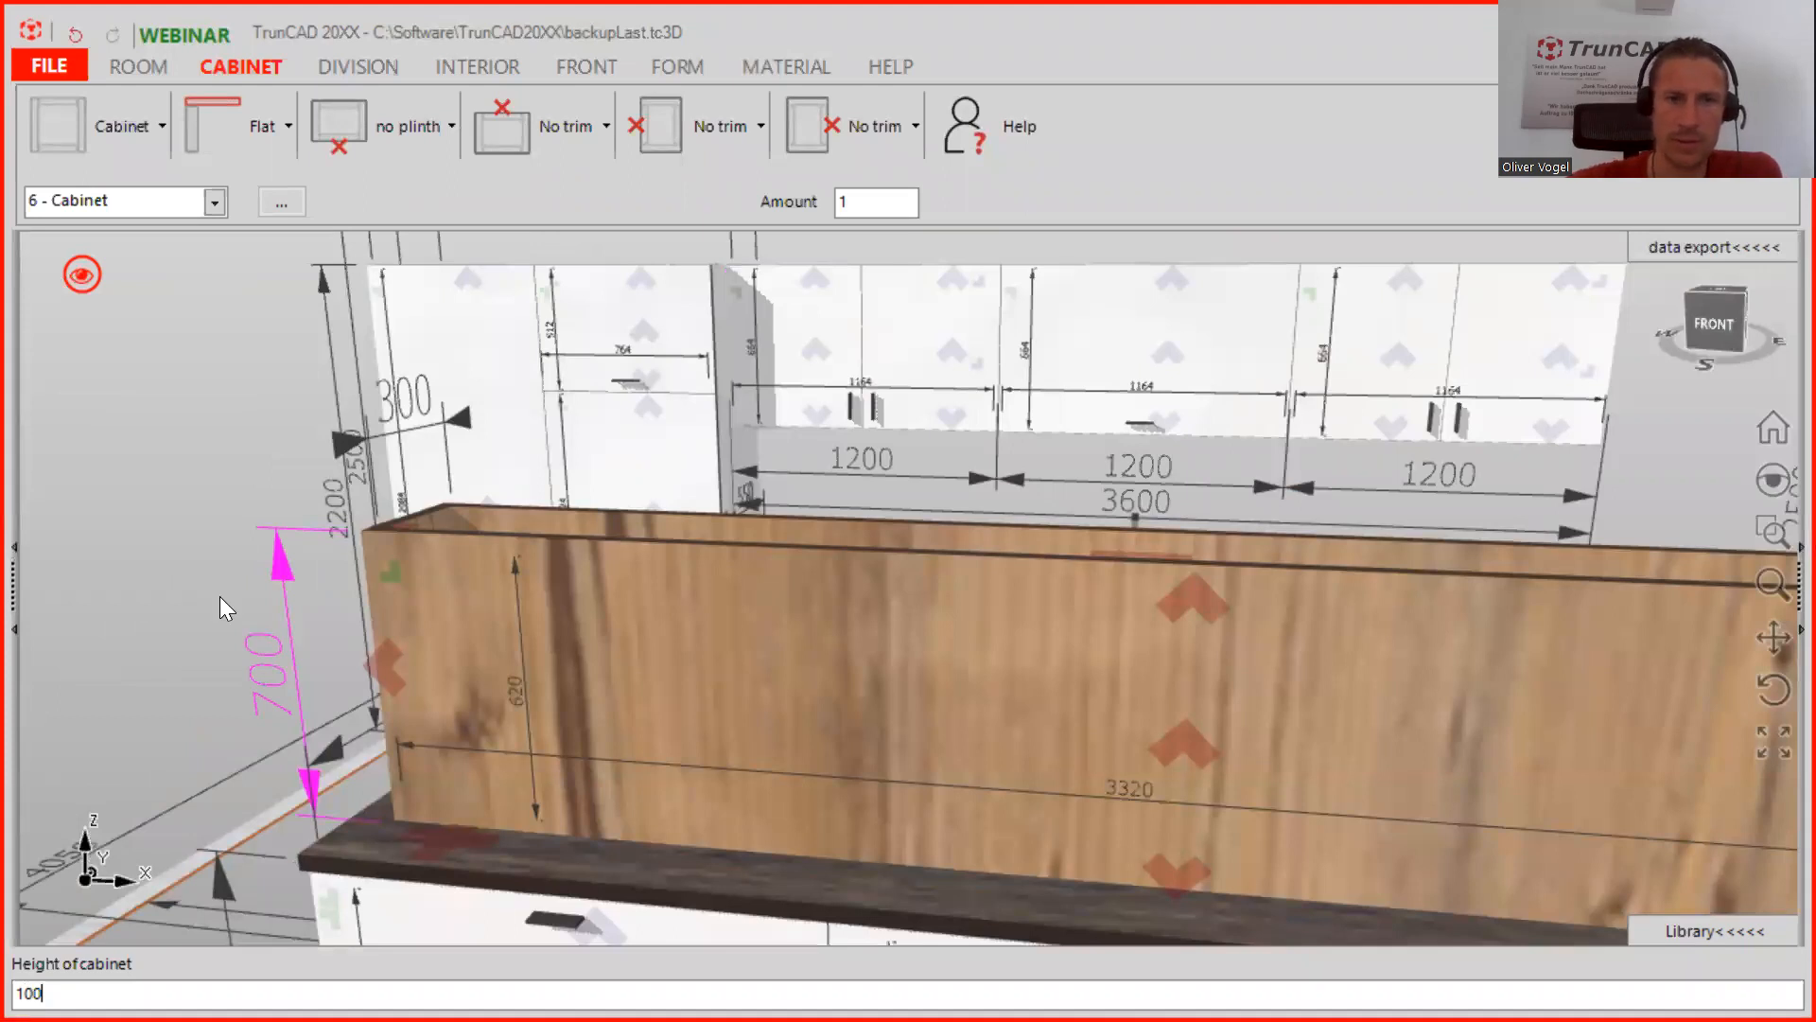
key("Return")
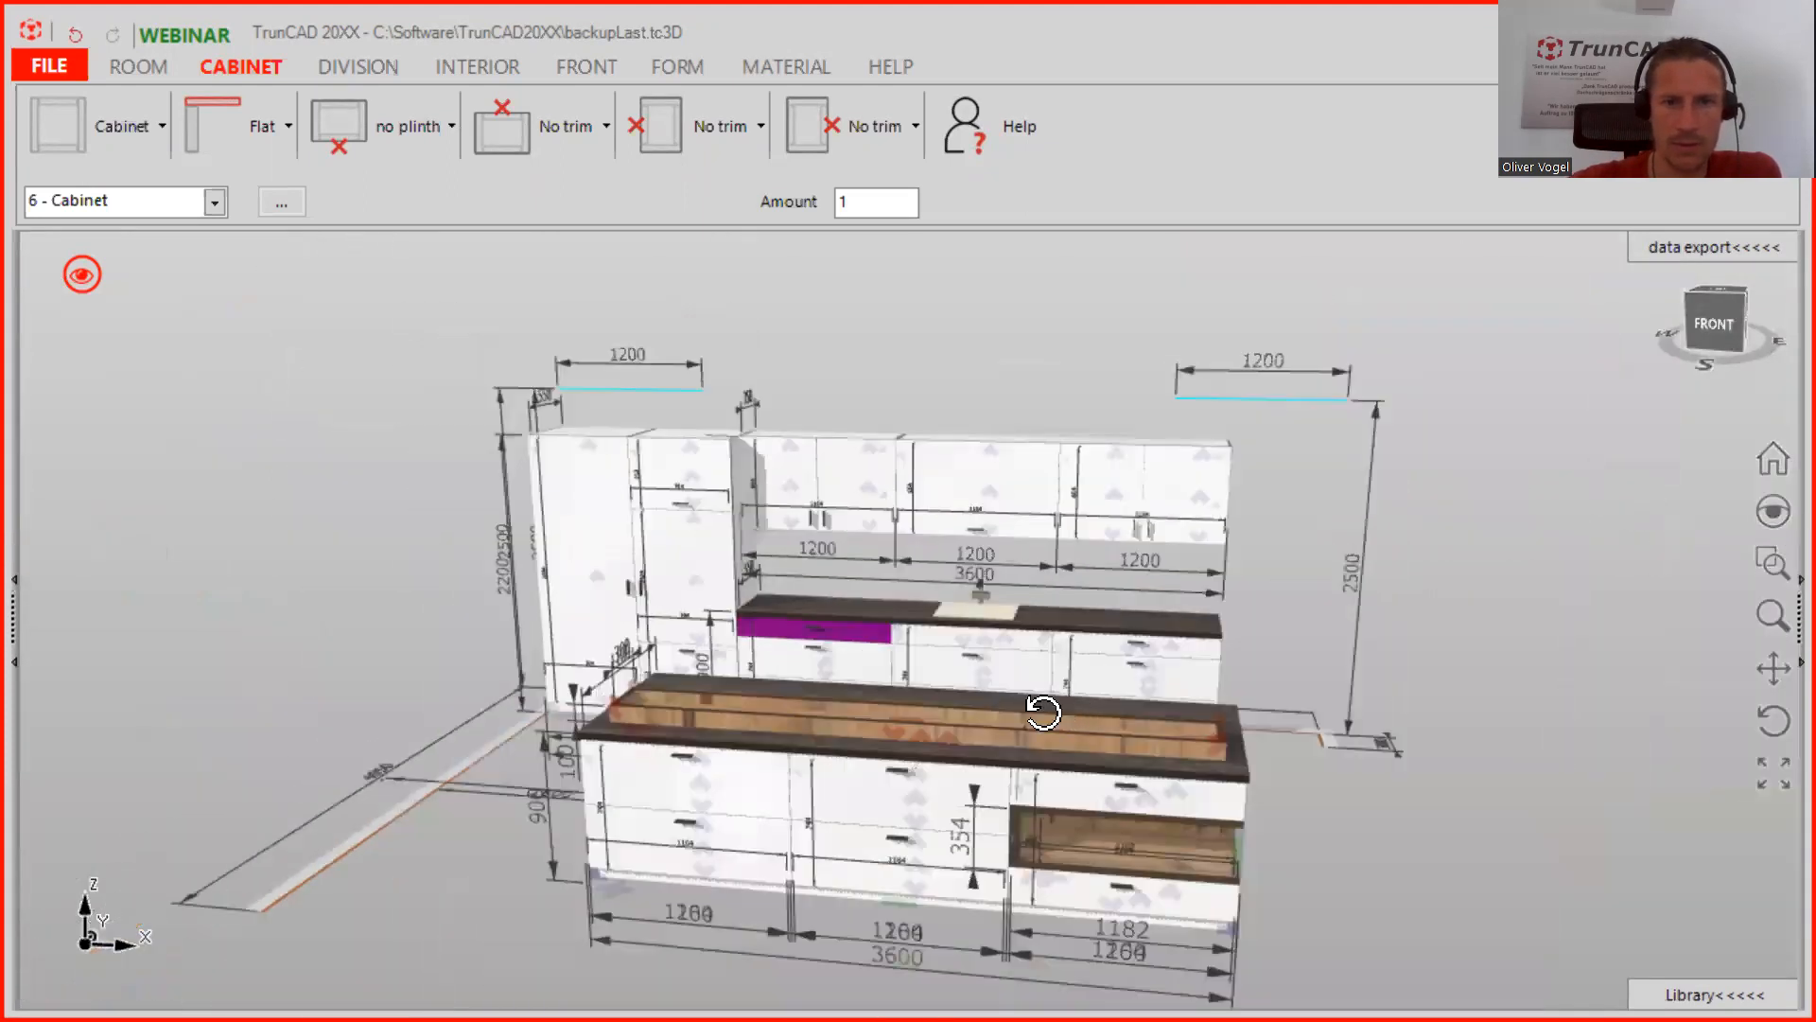
Define the next cabinet as 2100 mm wide, 2200 mm high and 550 mm deep
mouse_move(1043, 712)
middle_mouse_down()
mouse_move(811, 637)
mouse_move(750, 656)
mouse_move(768, 688)
mouse_move(928, 746)
mouse_move(1047, 753)
mouse_move(978, 717)
mouse_move(1073, 694)
middle_mouse_up()
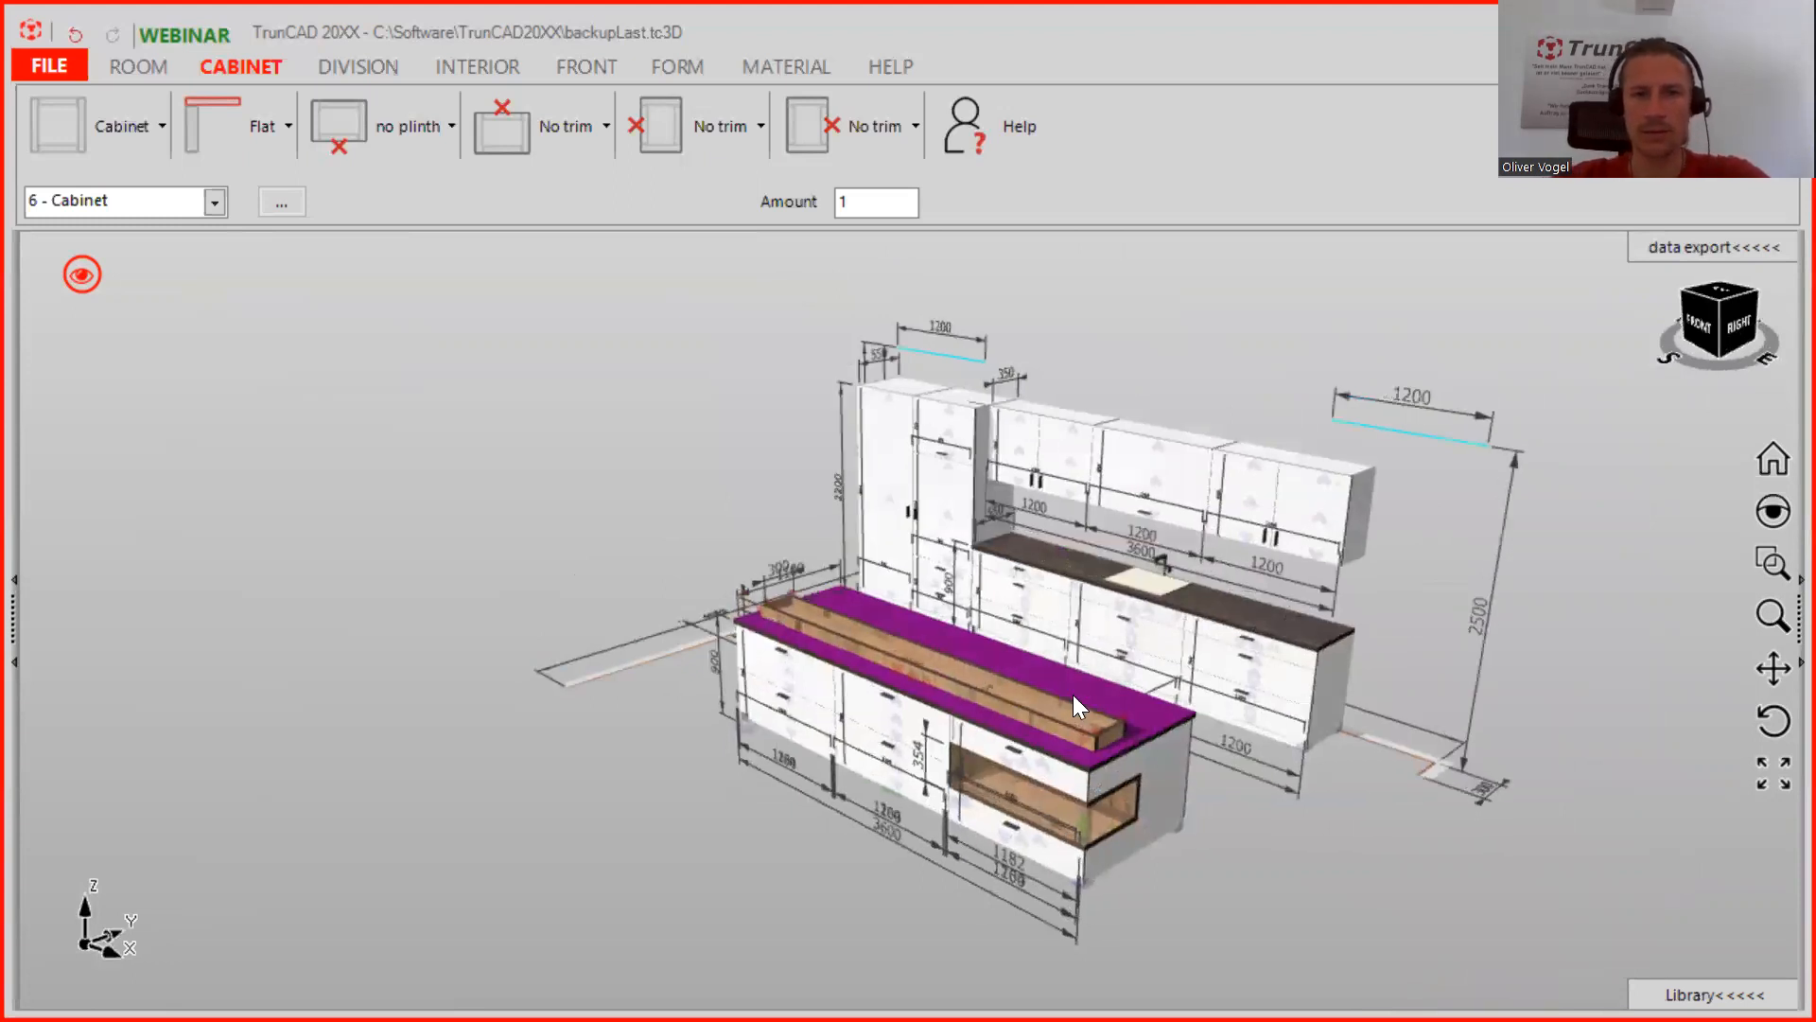
scroll(1080, 689, "up", 5)
scroll(726, 537, "down", 3)
middle_click_drag(725, 536, 556, 621)
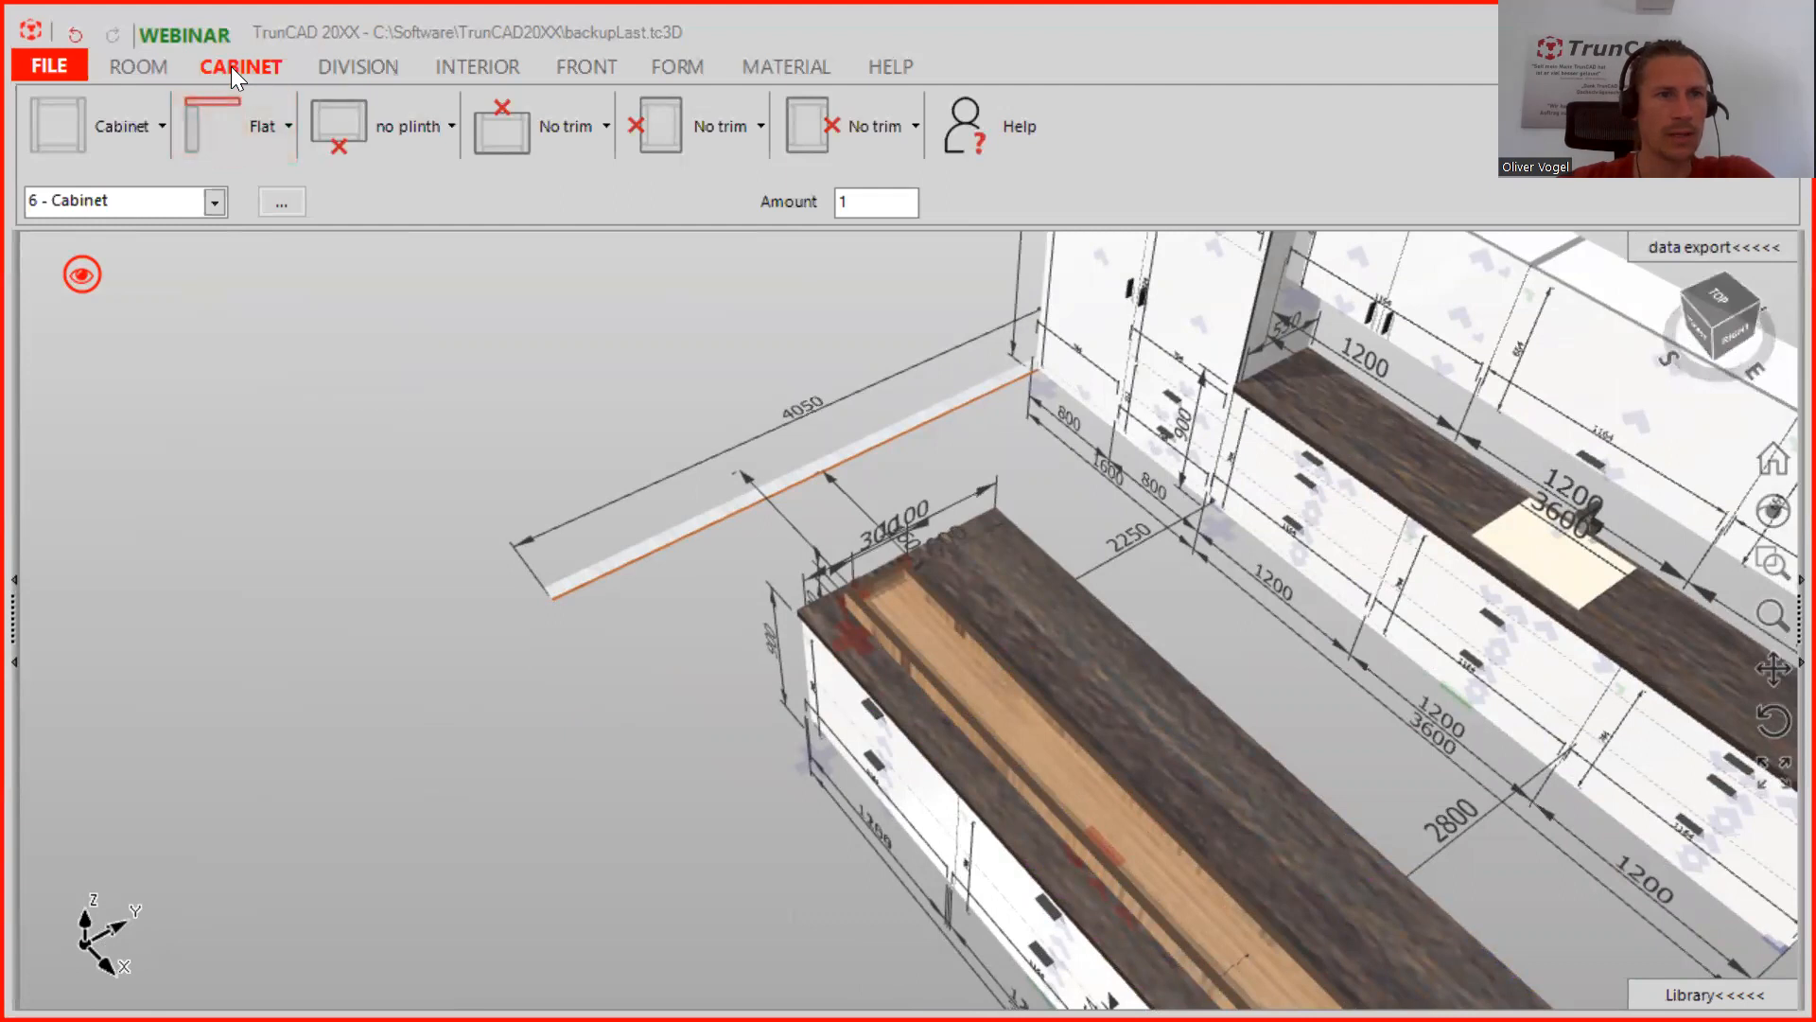
left_click(136, 123)
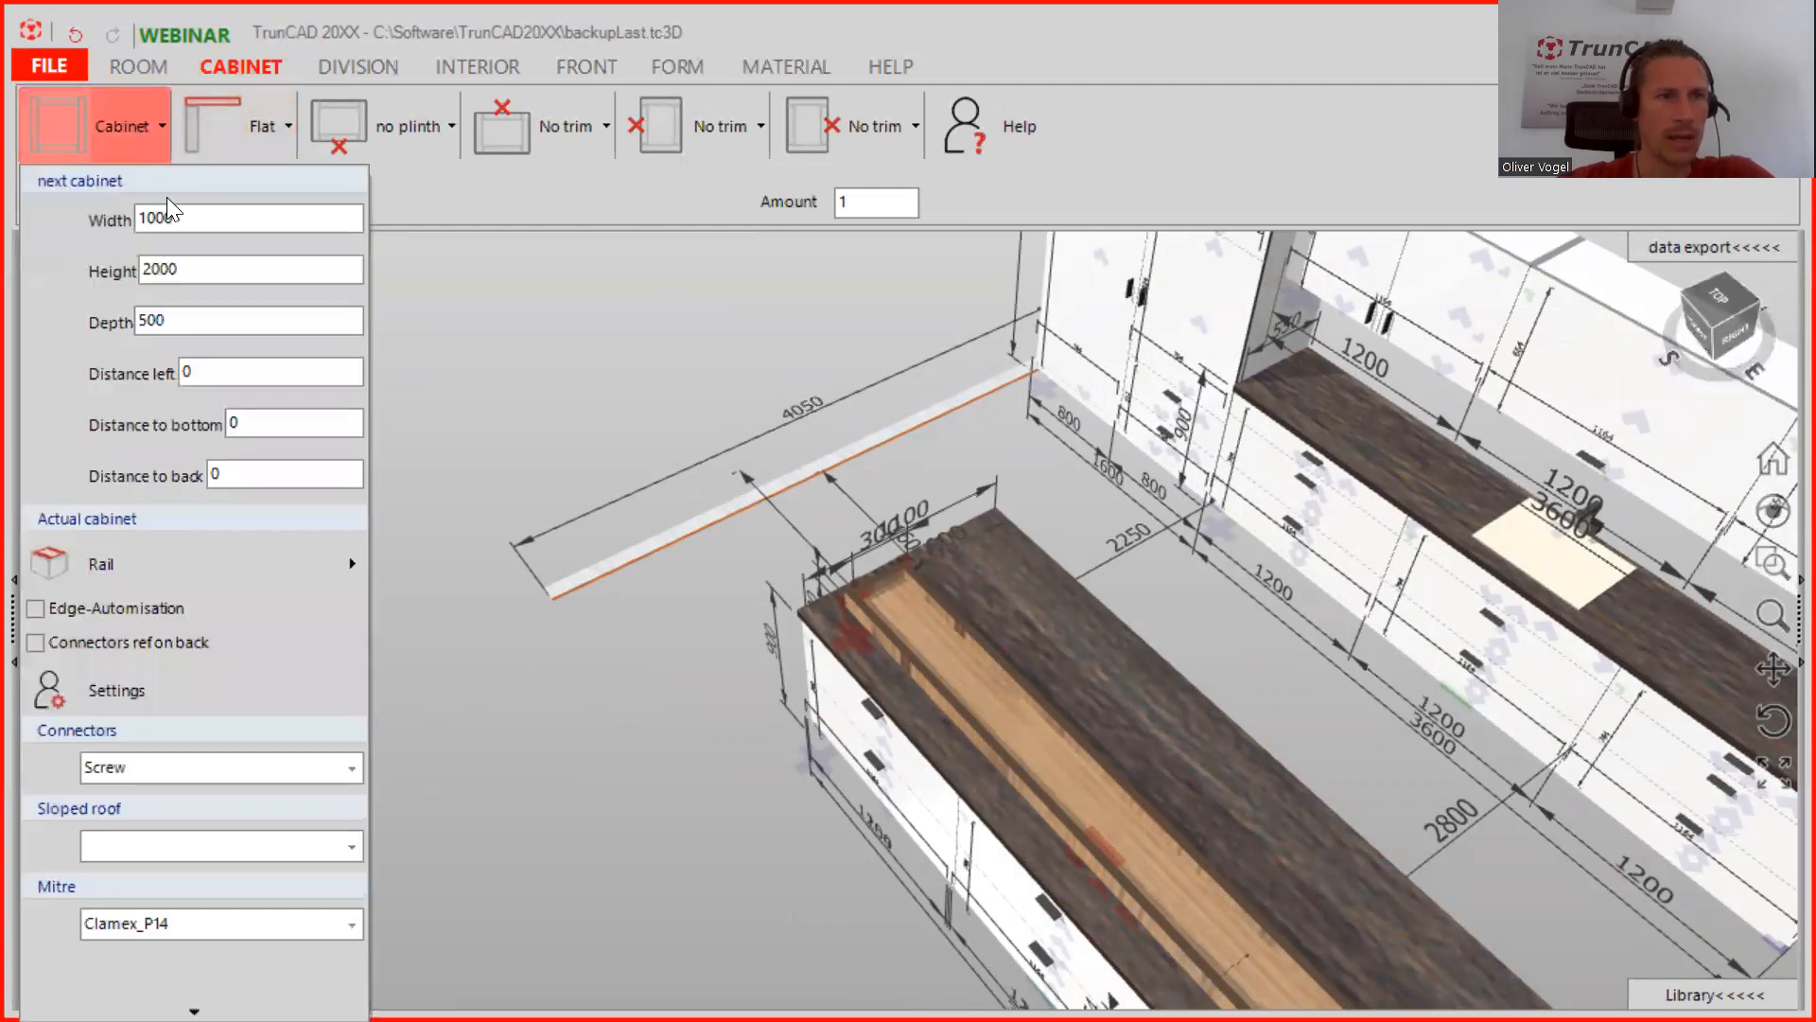
left_click(197, 214)
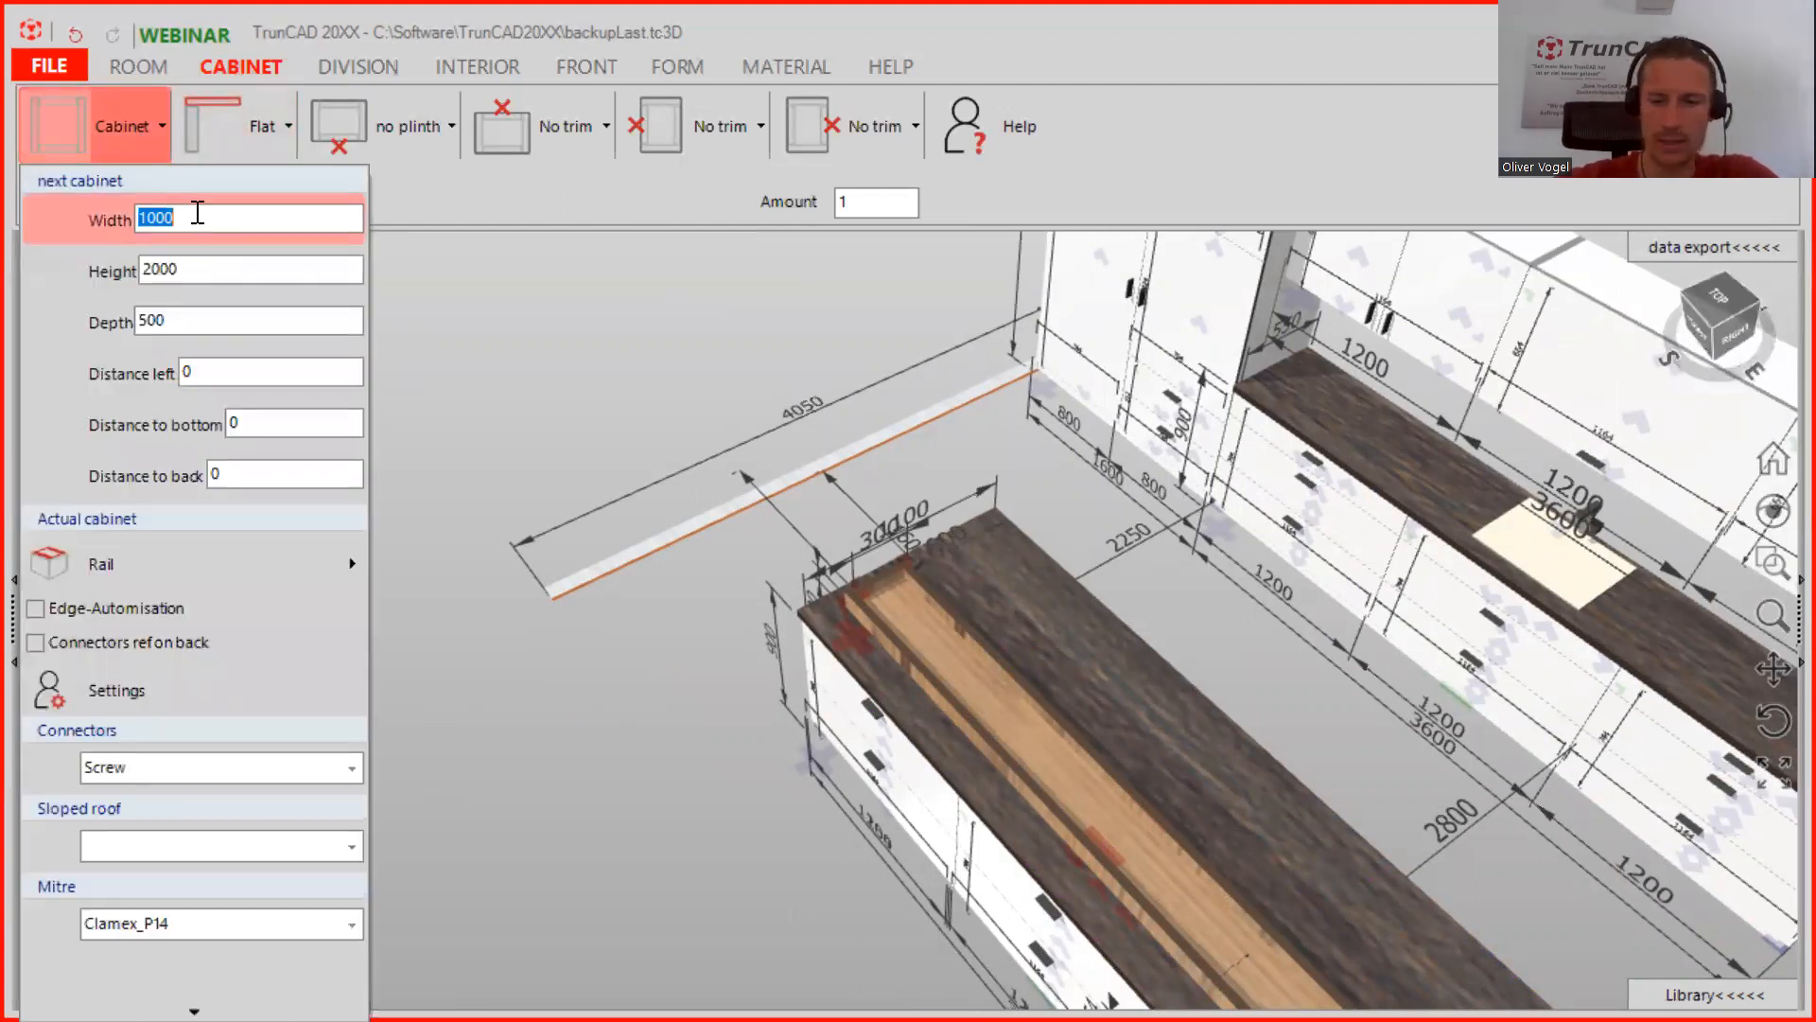
type("2100")
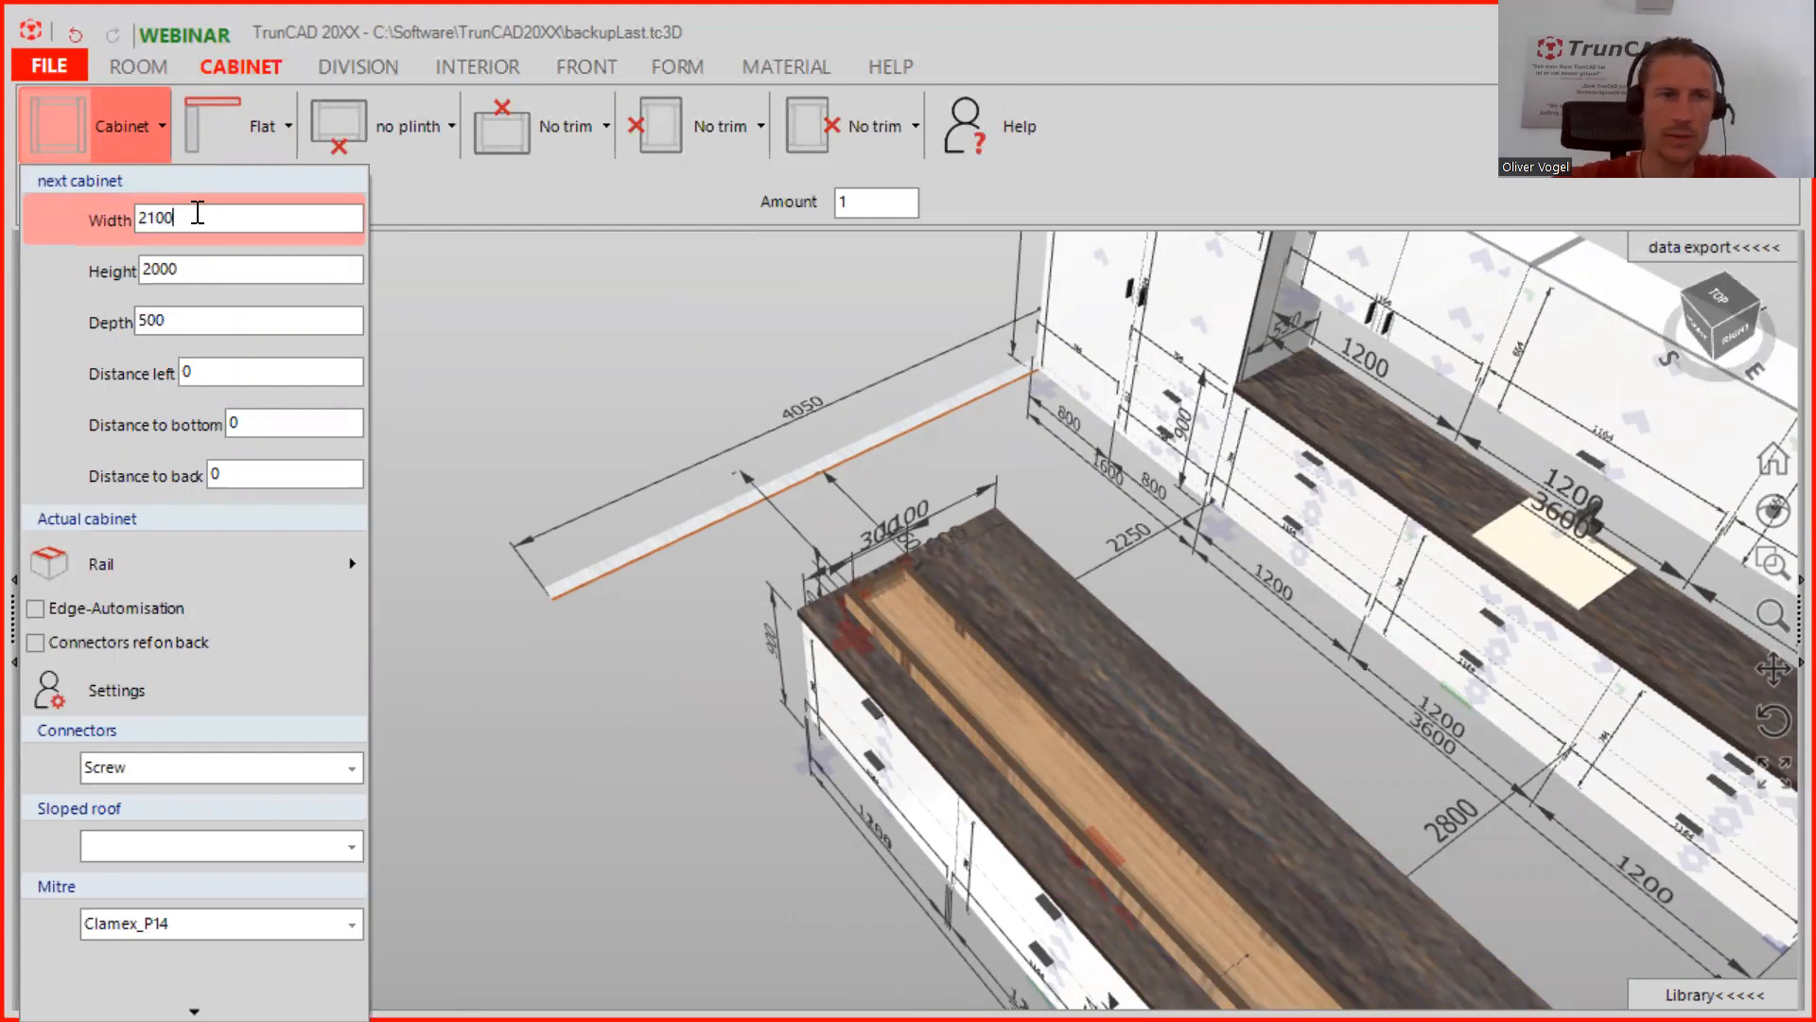
left_click(184, 271)
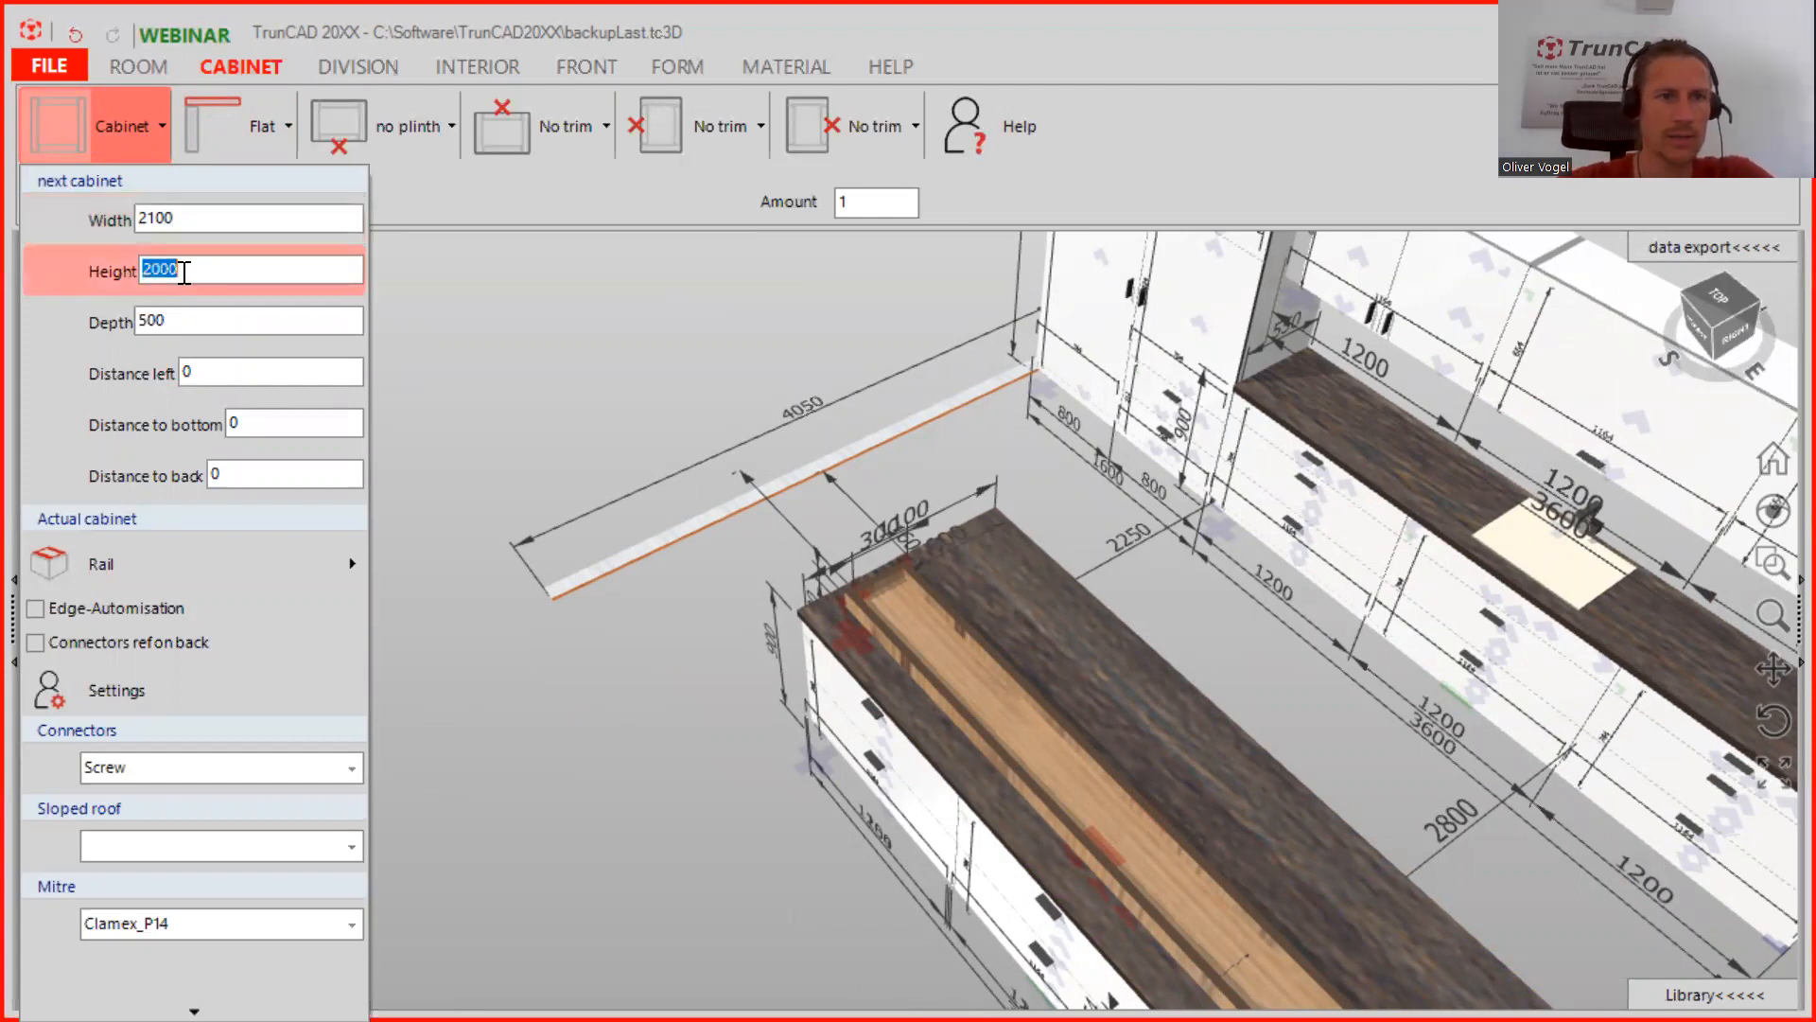
type("2200")
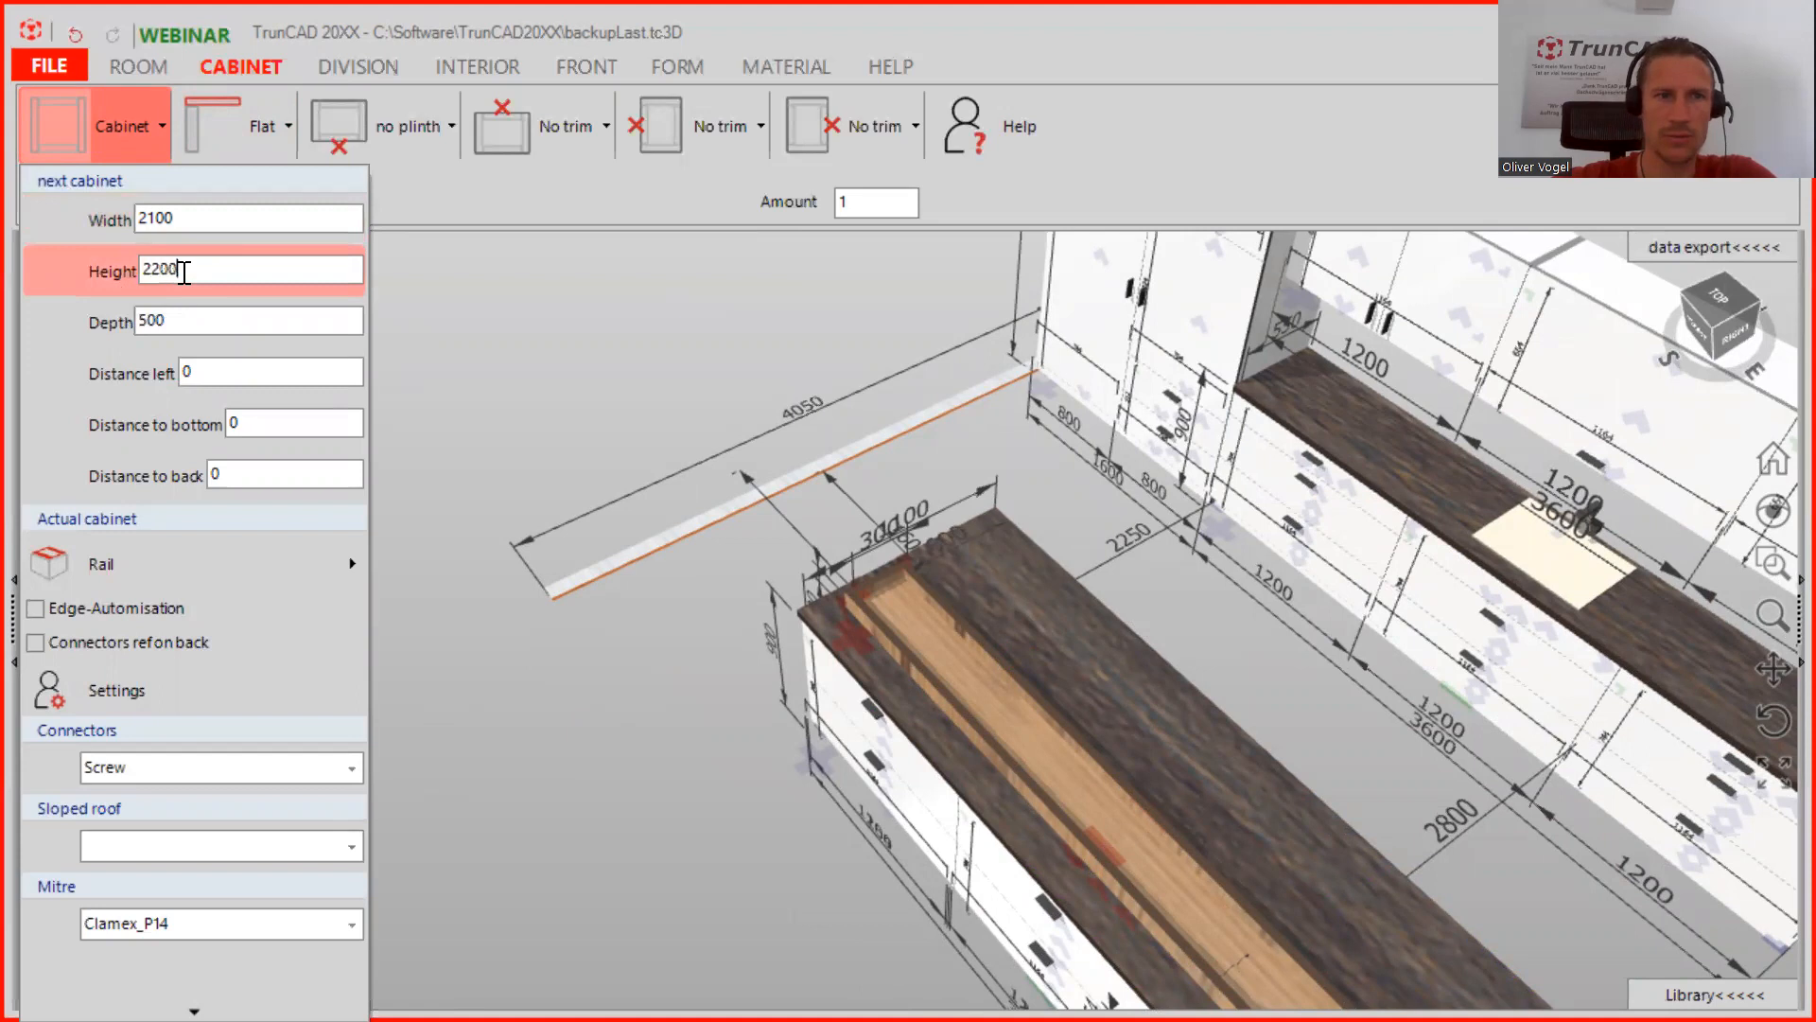
left_click(168, 320)
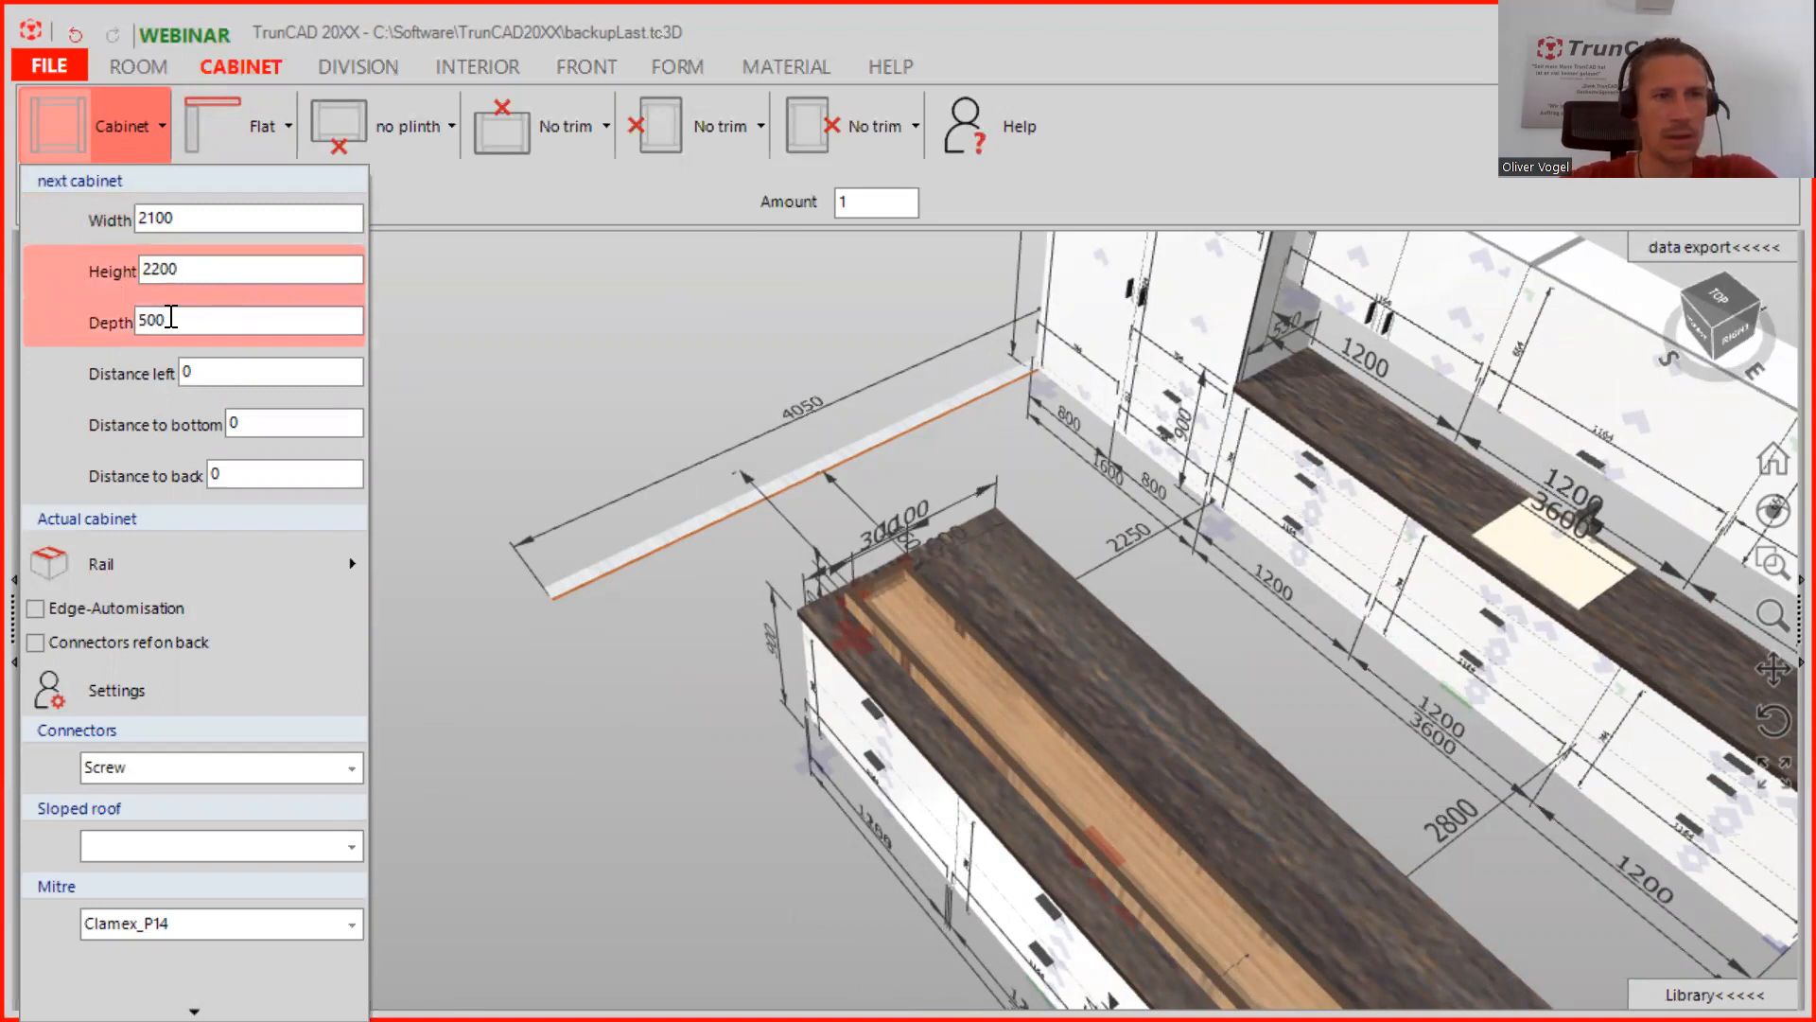
type("550")
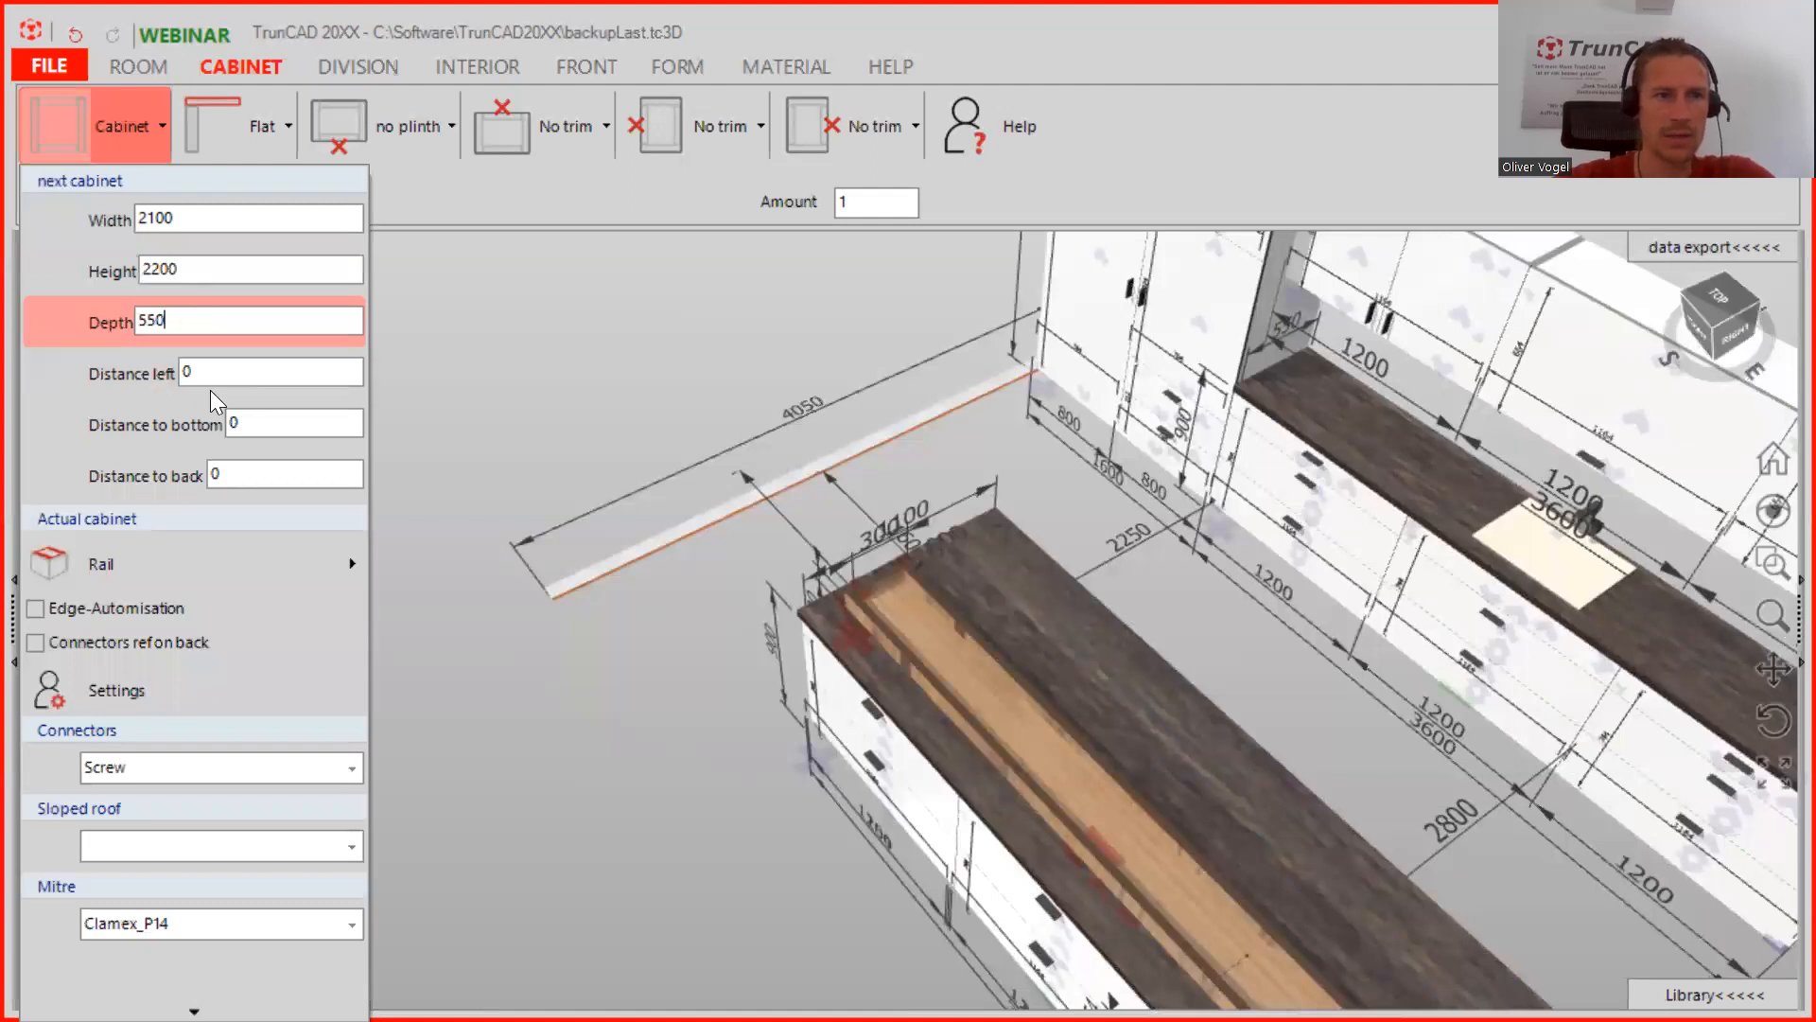
Insert the new cabinet on the 4050 mm side wall, facing the end of the kitchen island
left_click(93, 140)
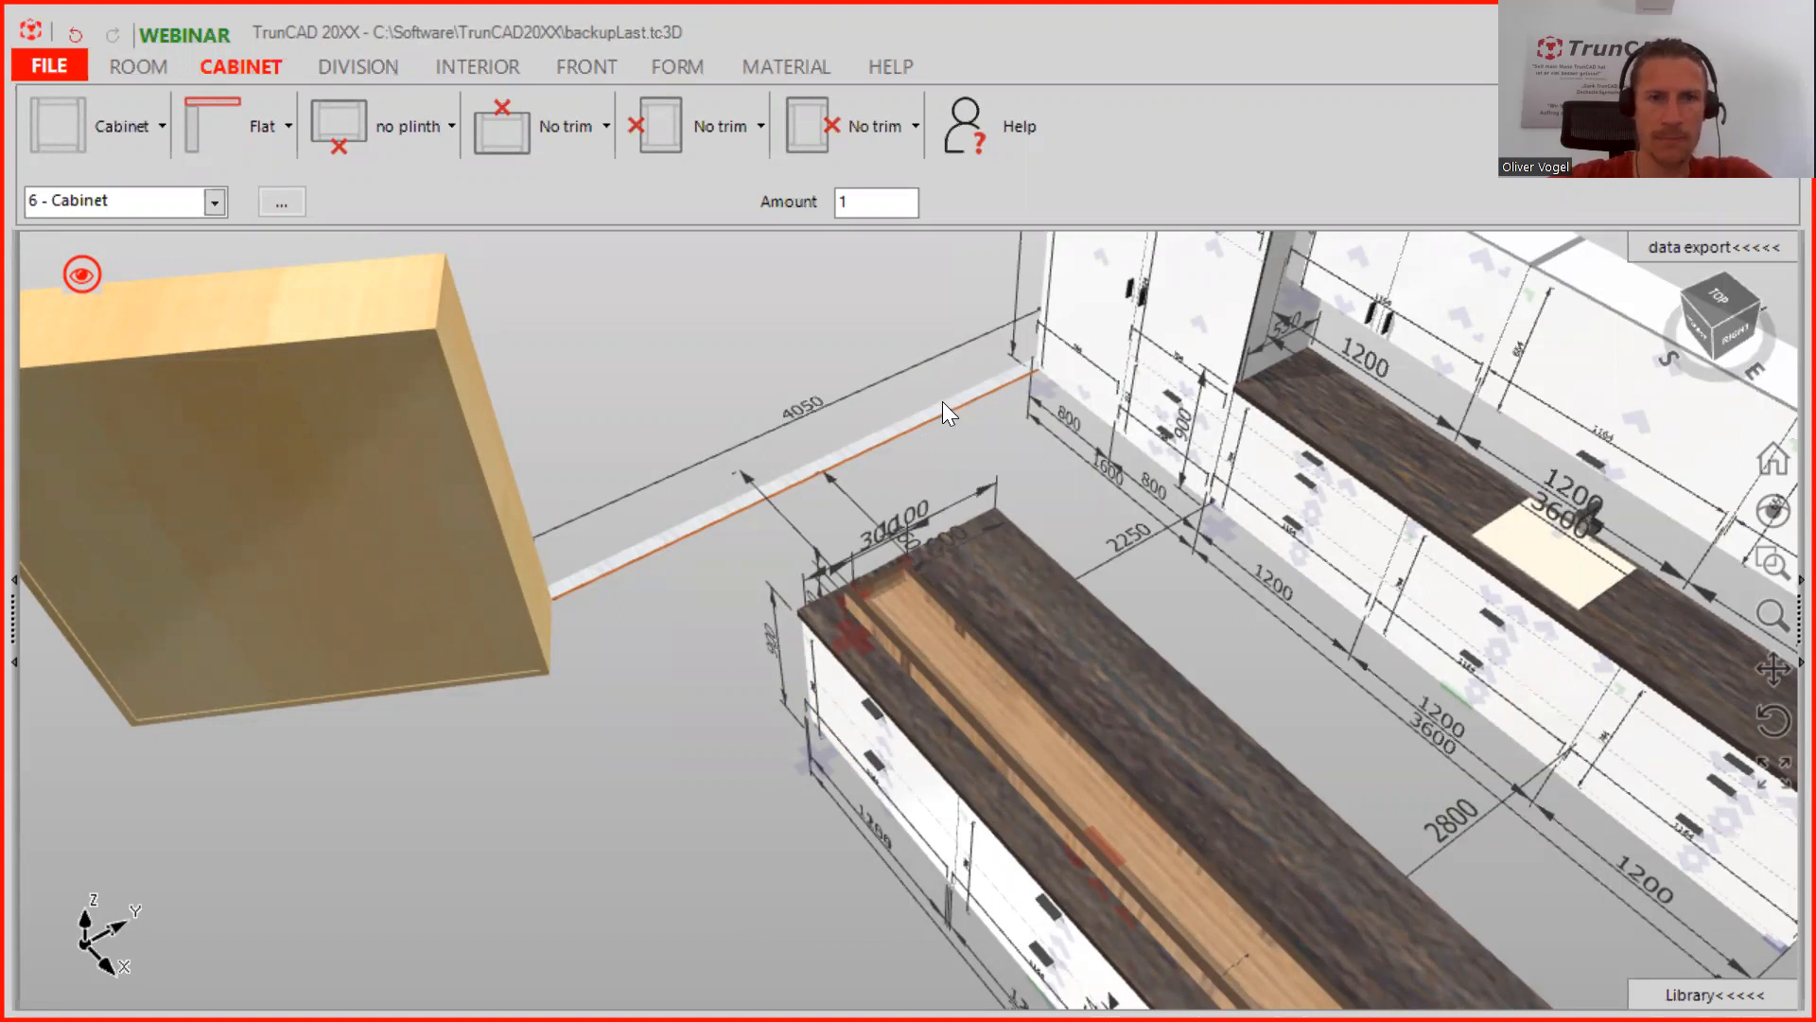
left_click(943, 401)
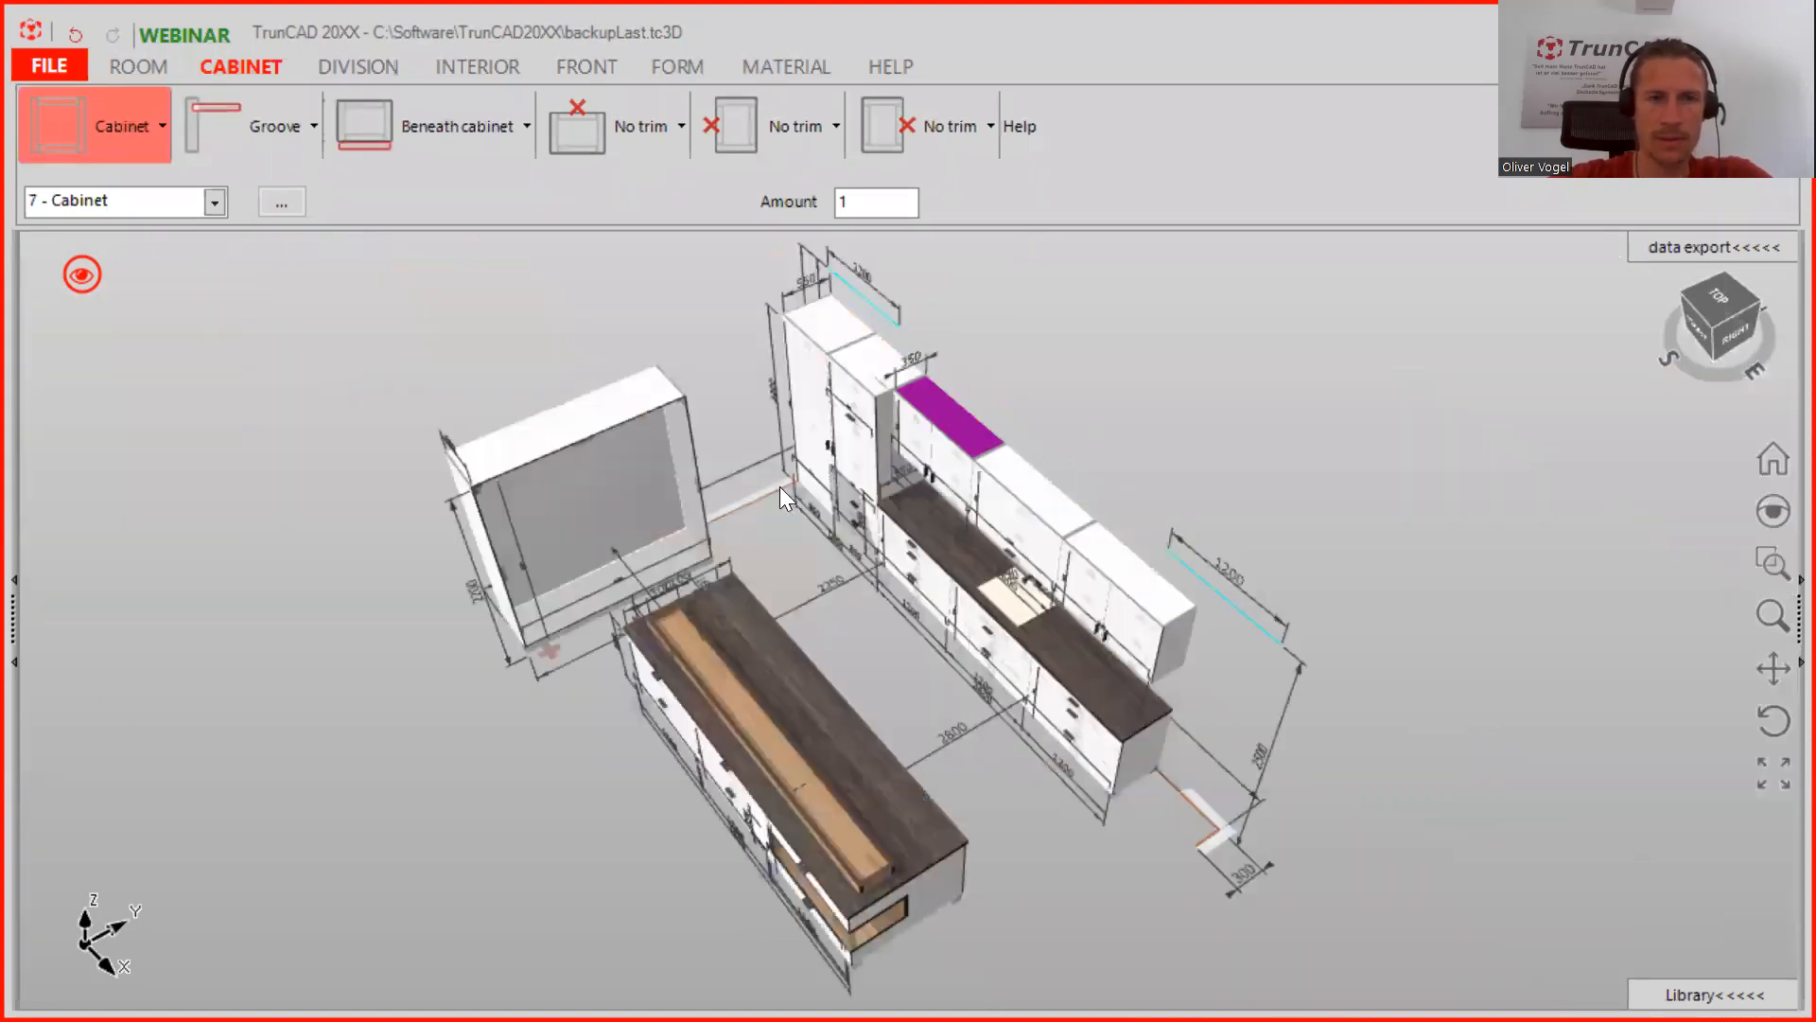
middle_click_drag(690, 483, 679, 436)
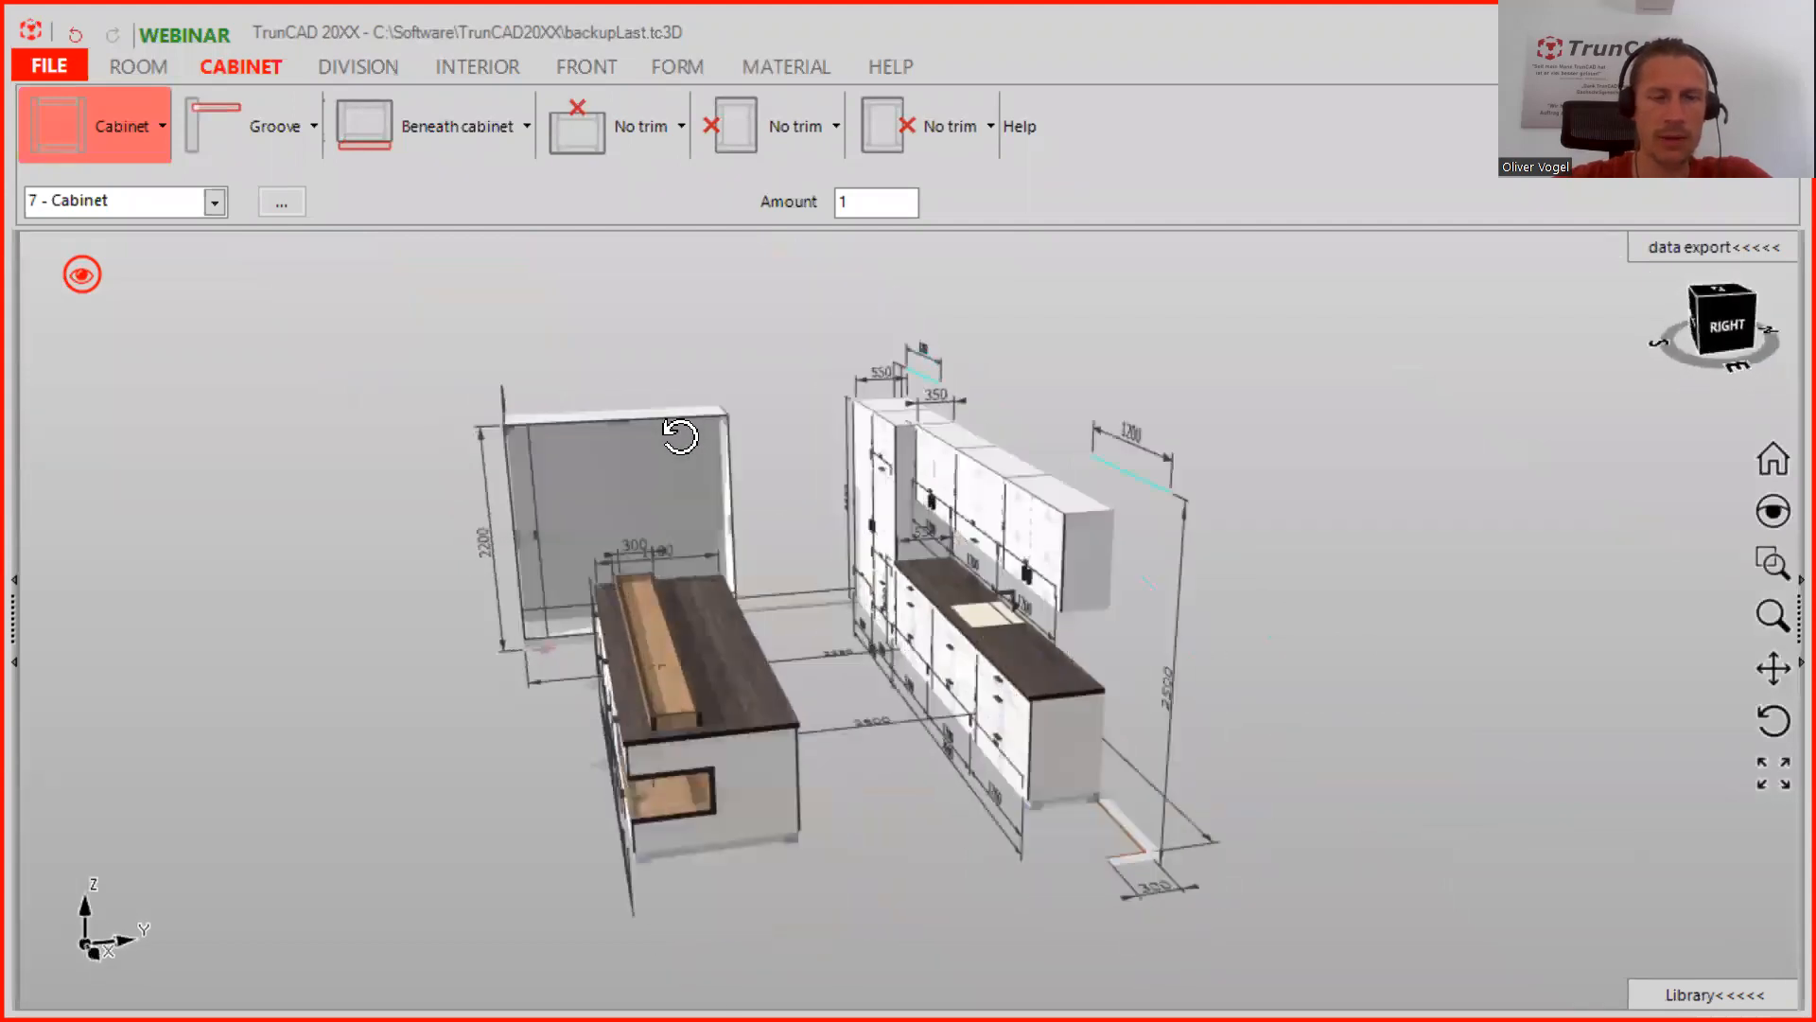
scroll(620, 440, "up", 5)
middle_click_drag(805, 638, 800, 615)
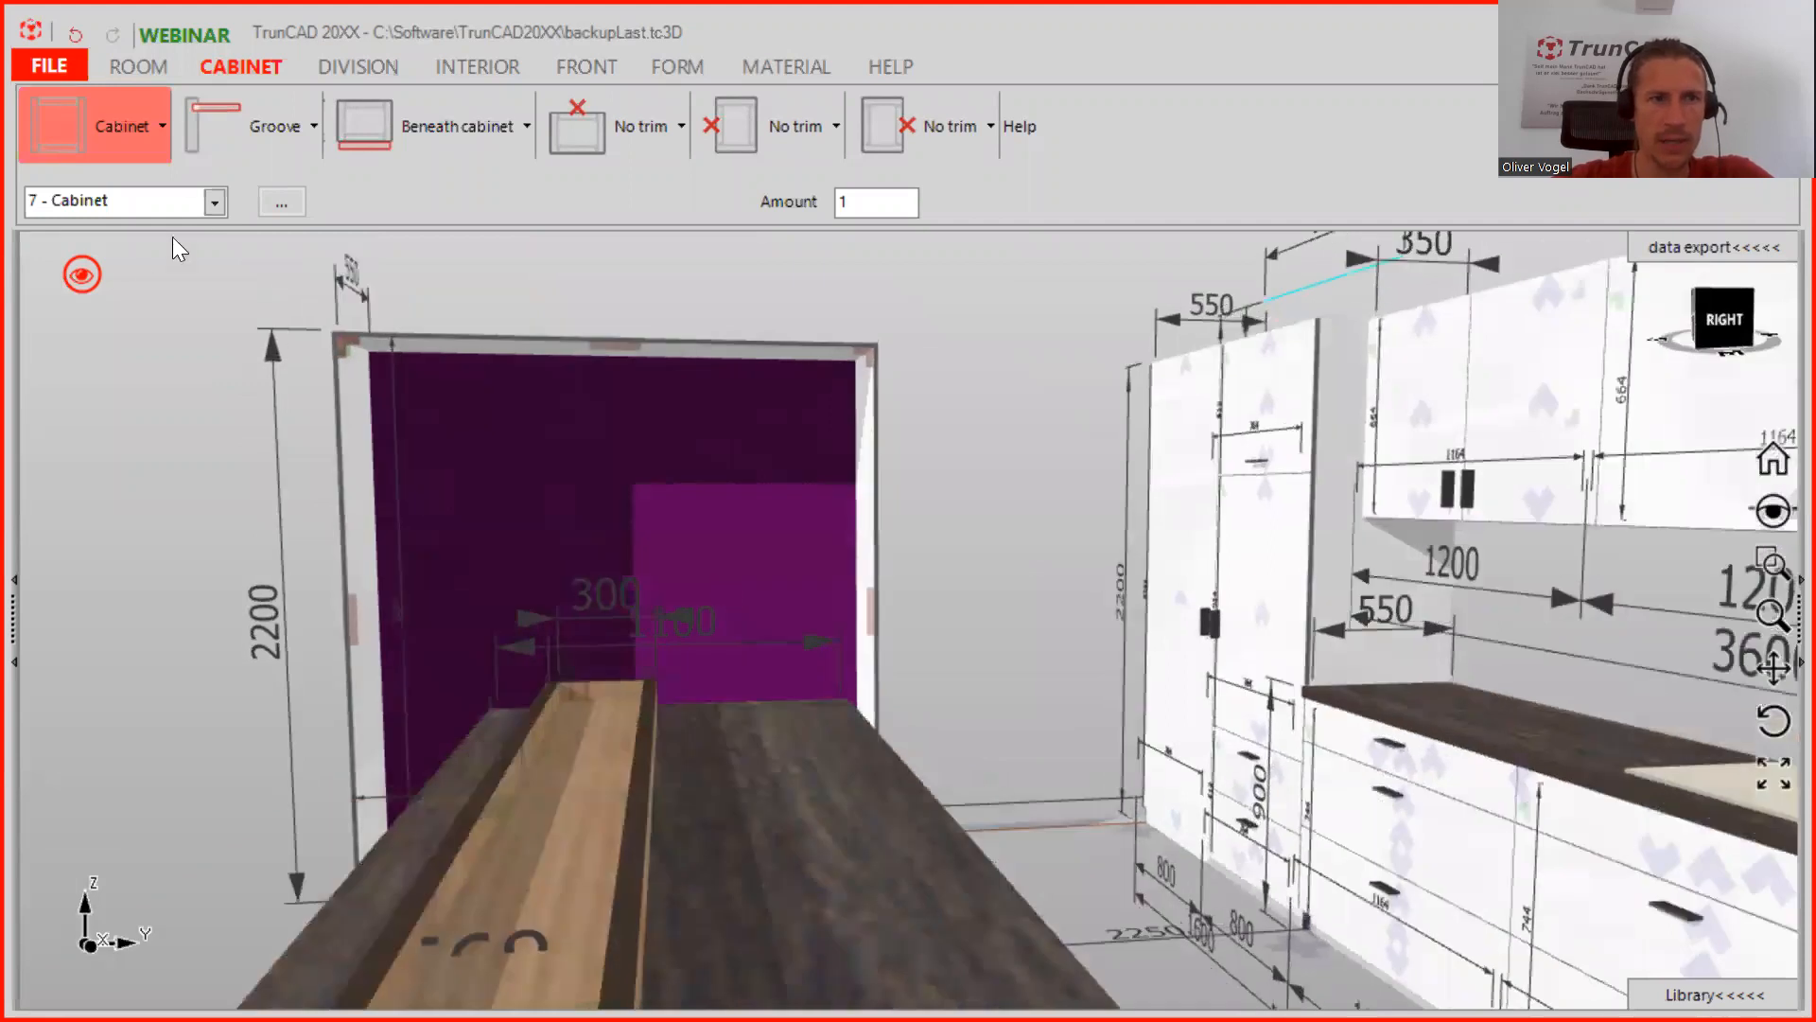
Hide the room and the other furniture so that only the empty 2100 mm wide cabinet is displayed
left_click(82, 274)
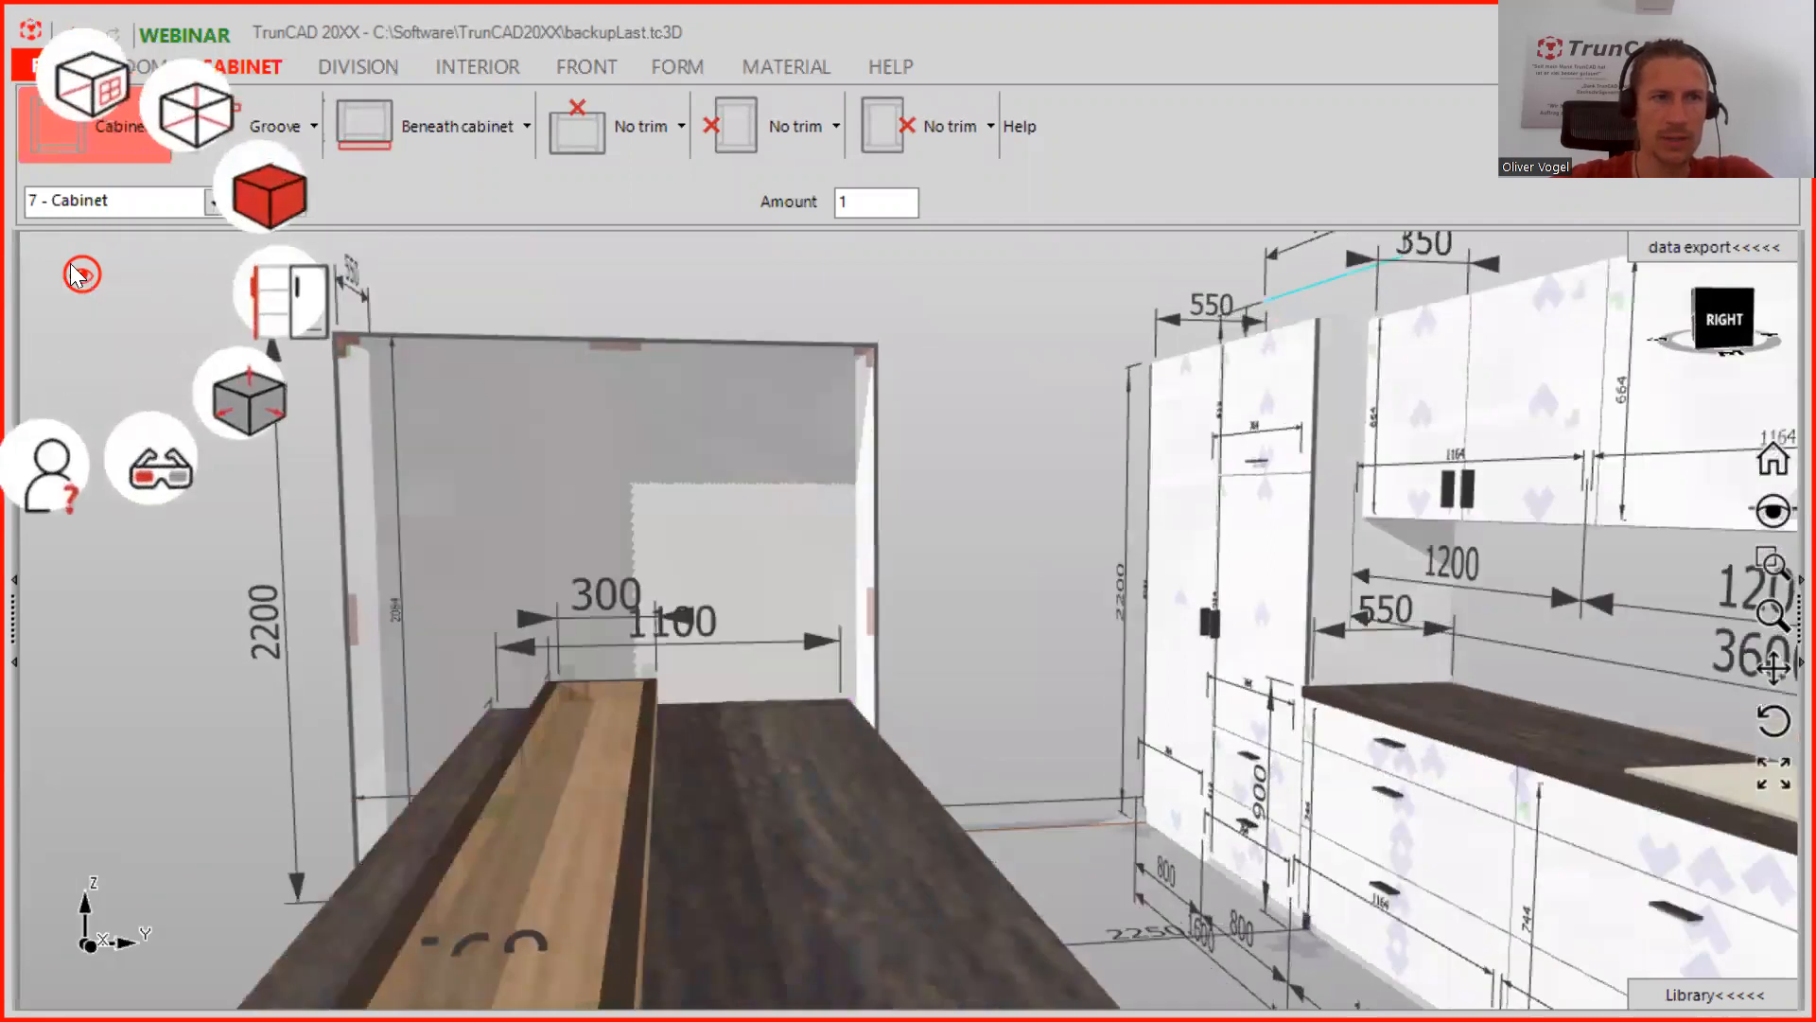
left_click(85, 99)
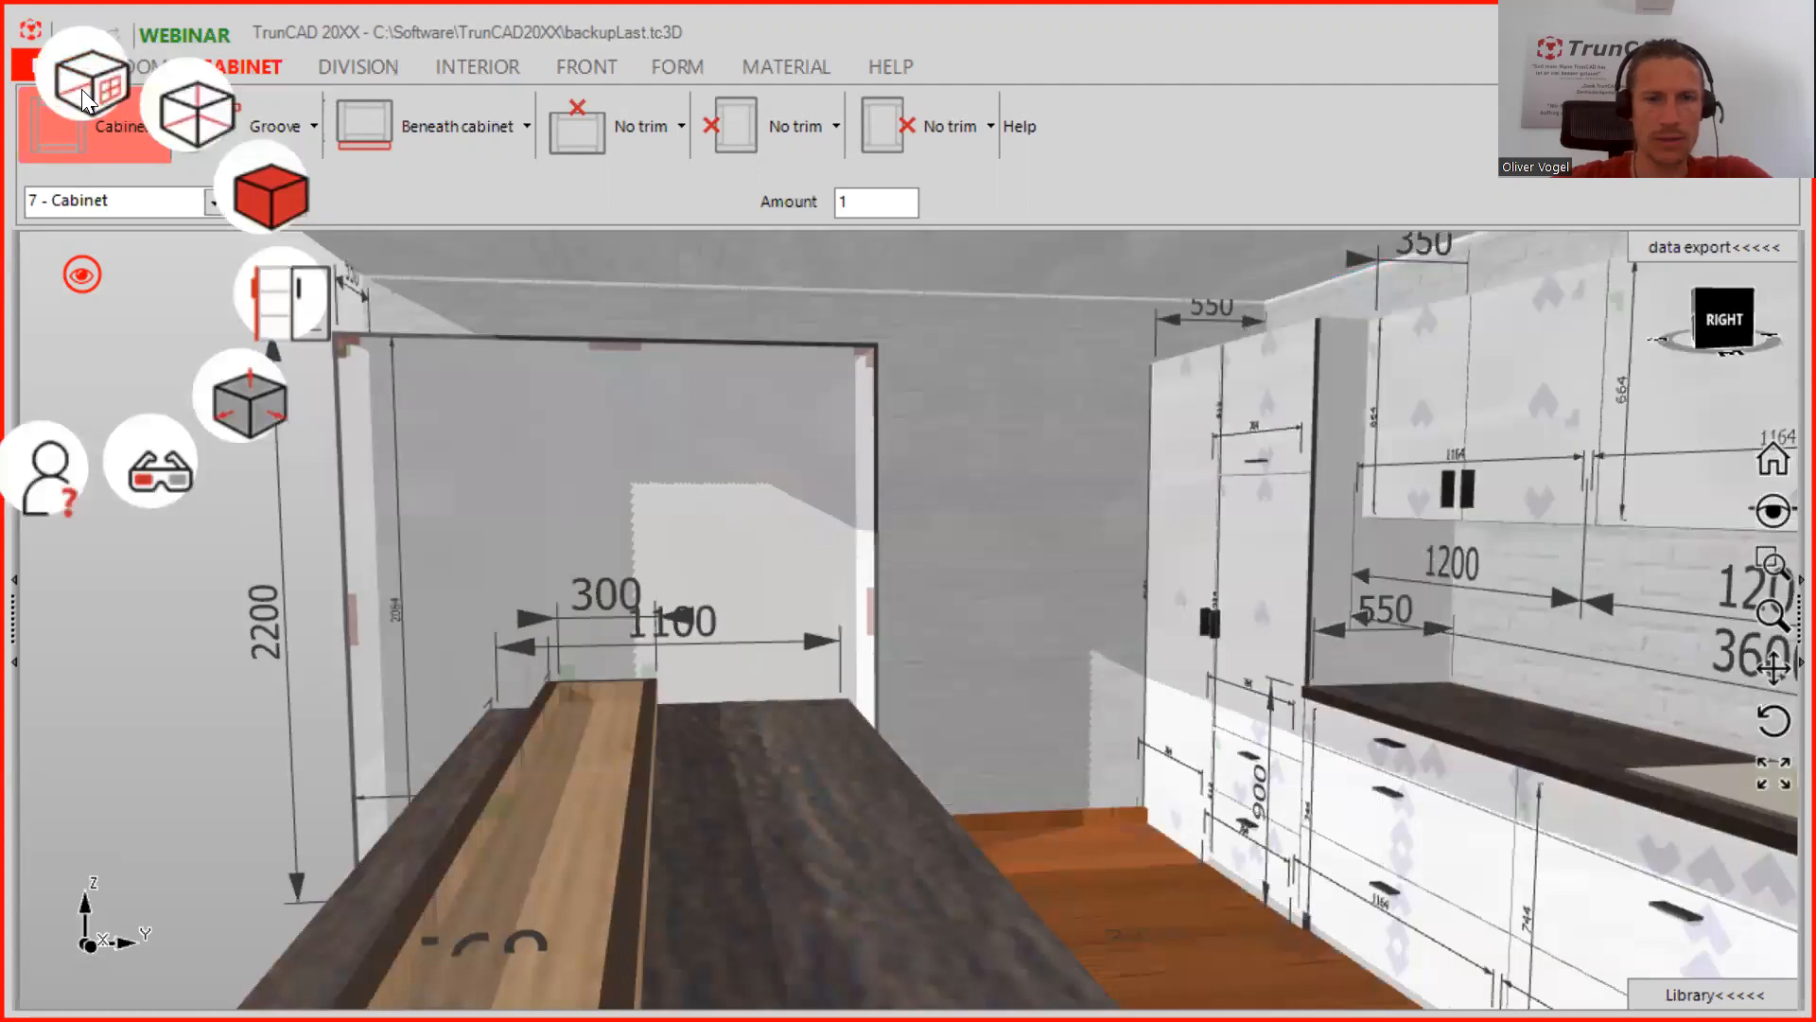
left_click(84, 92)
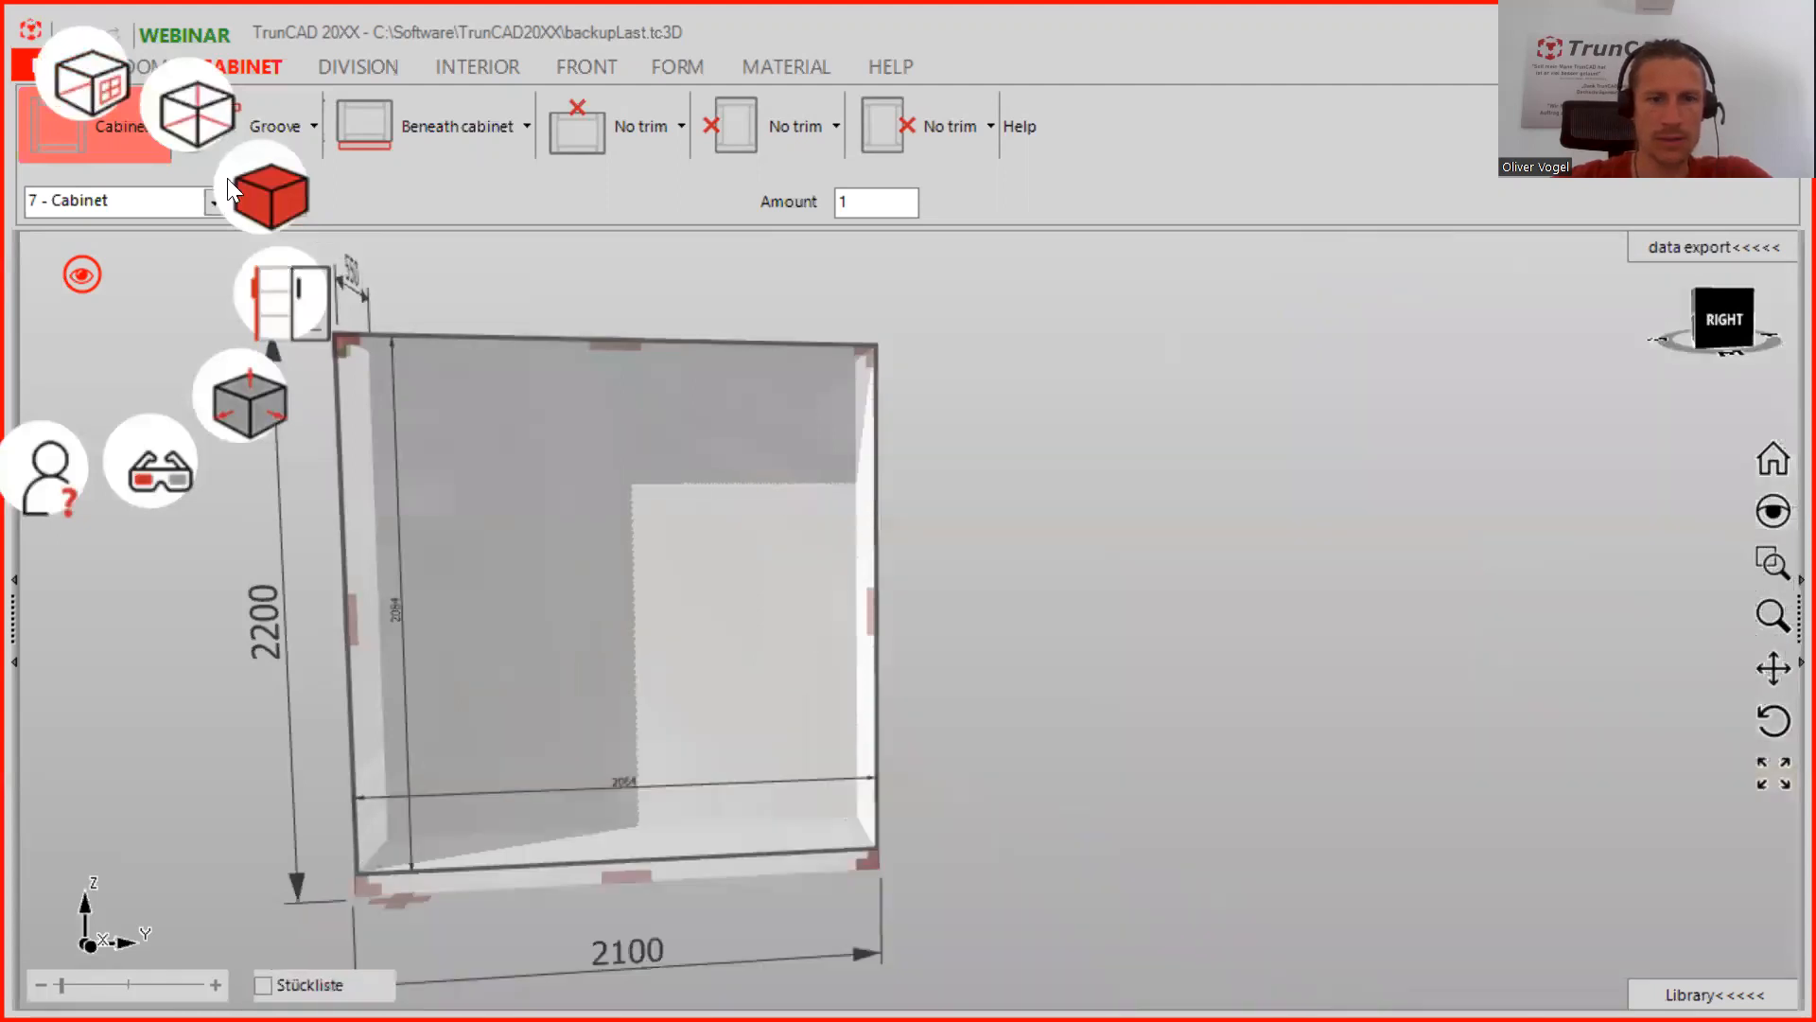
scroll(966, 488, "down", 3)
middle_click_drag(960, 553, 960, 615)
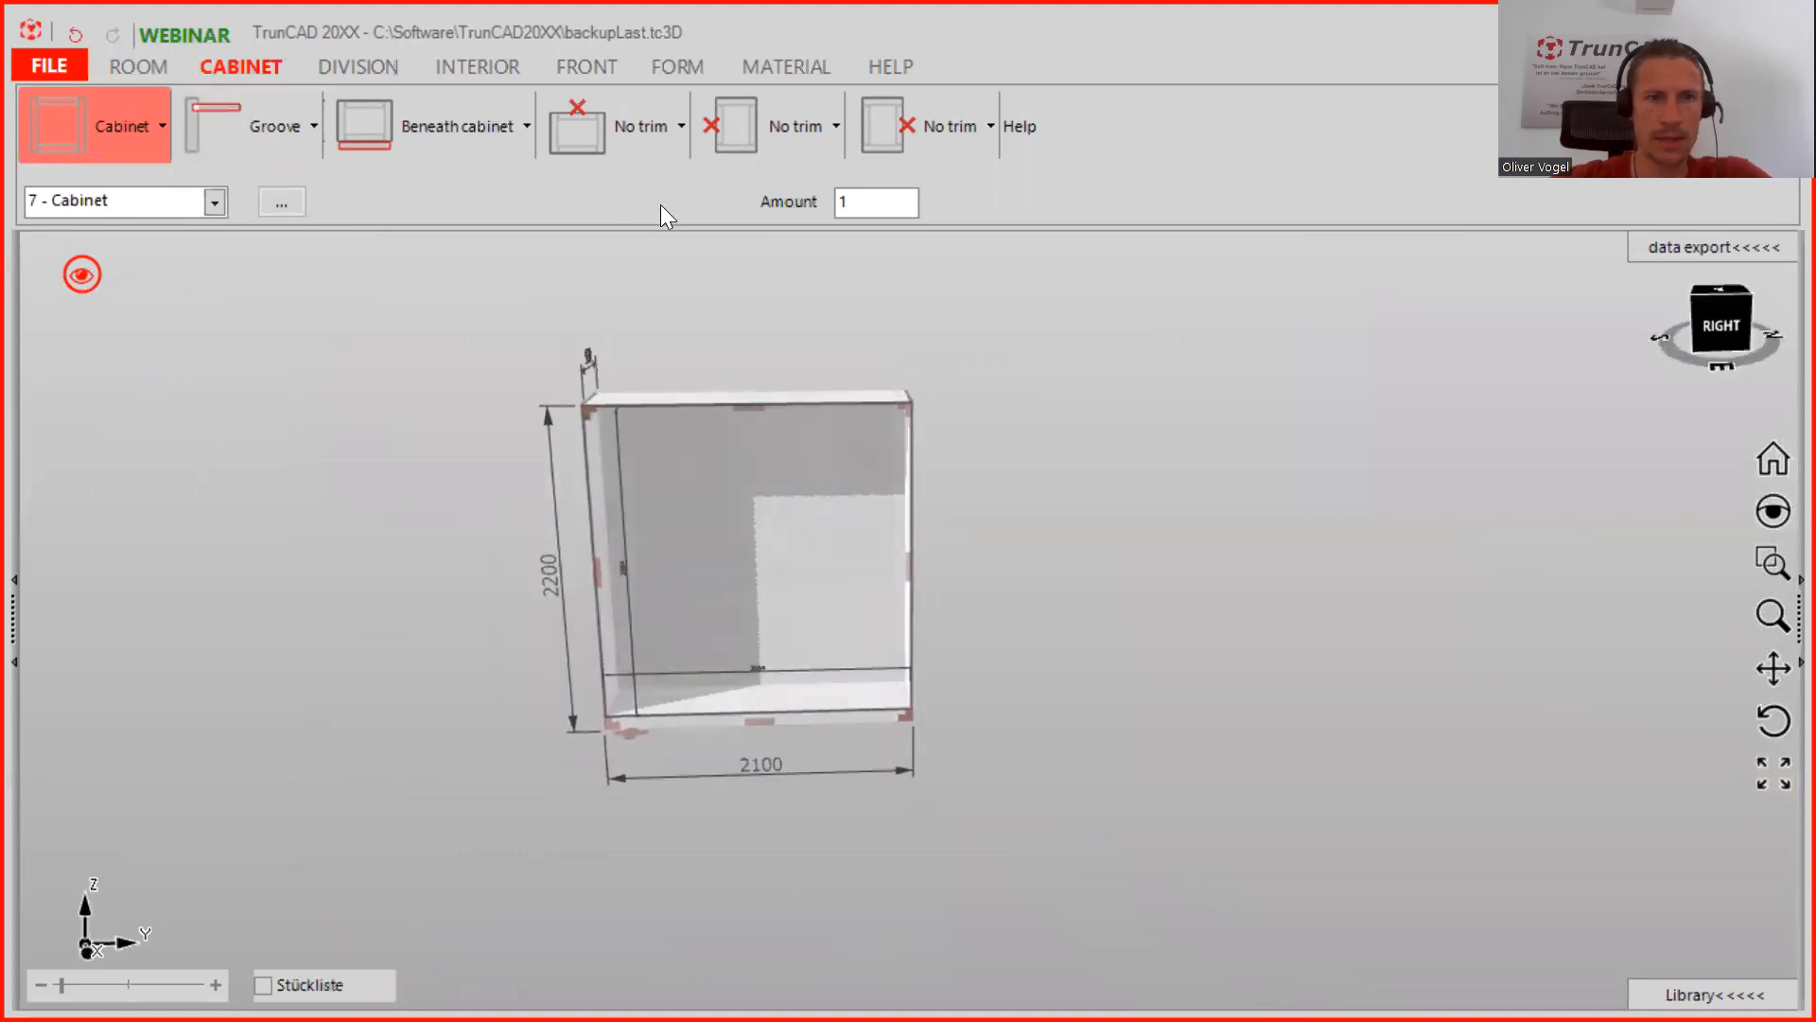
Divide the empty cabinet with one vertical middle side
left_click(333, 58)
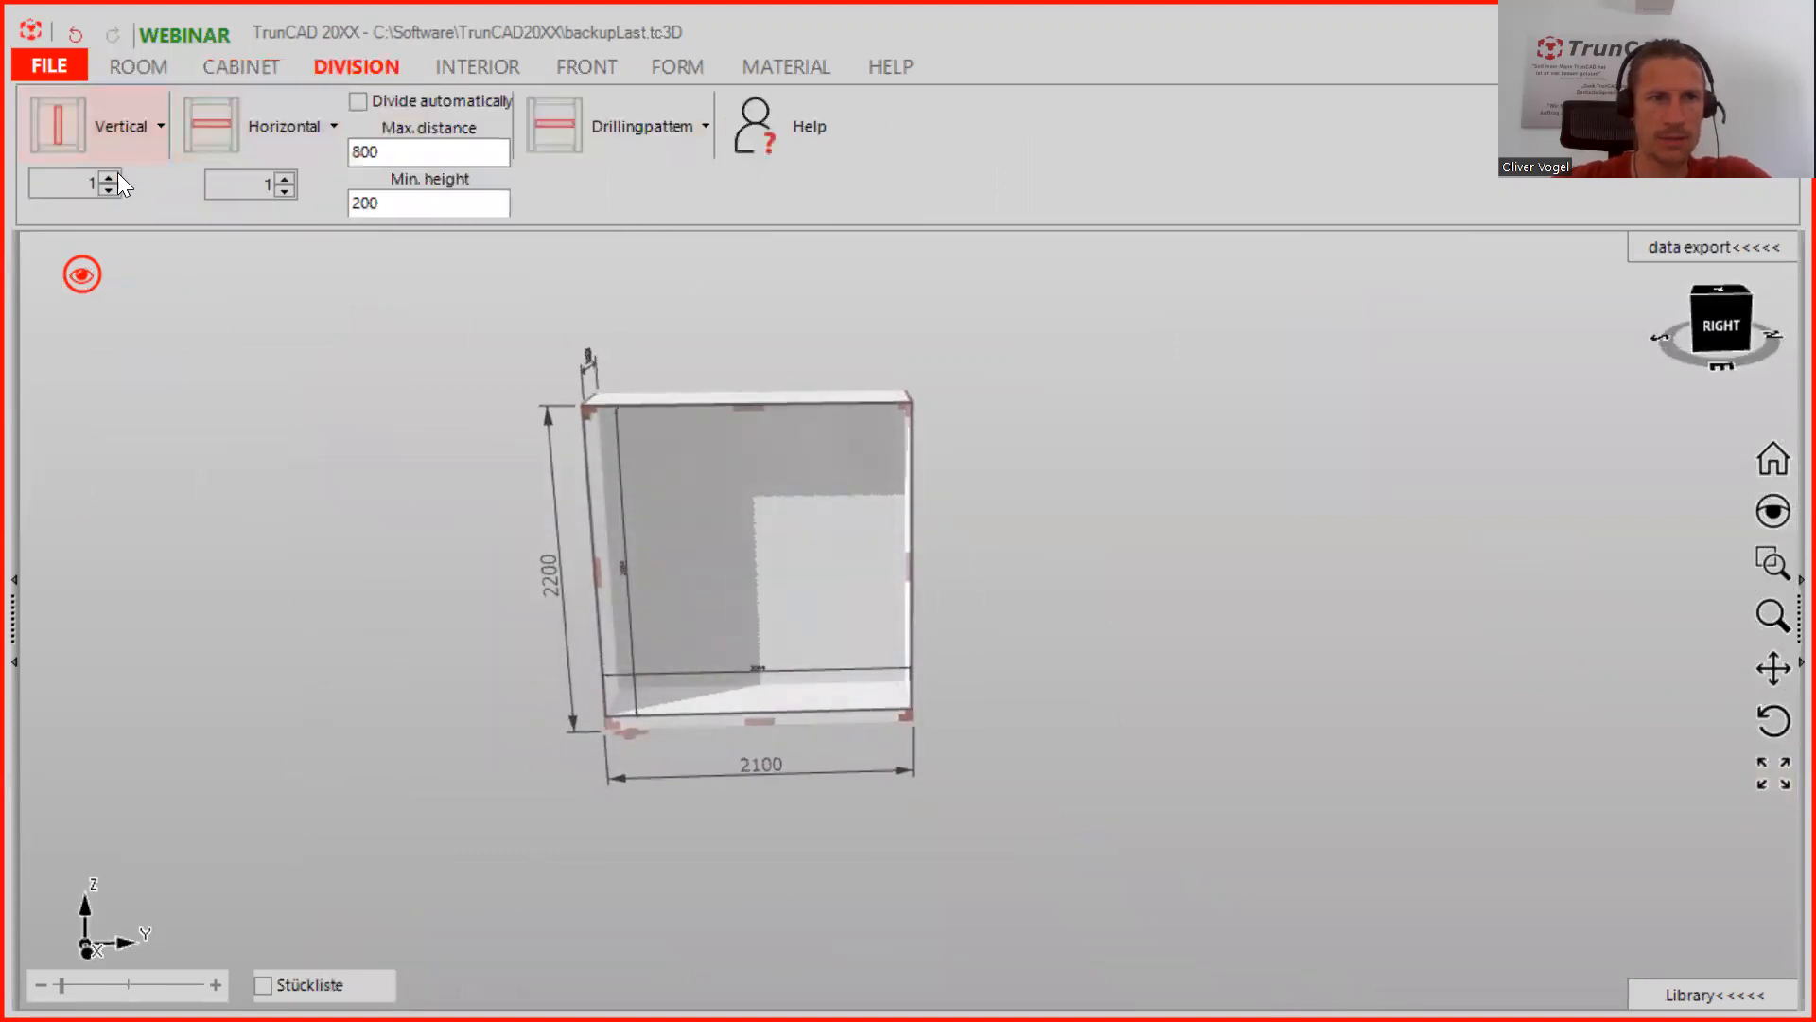
left_click(68, 130)
left_click(753, 563)
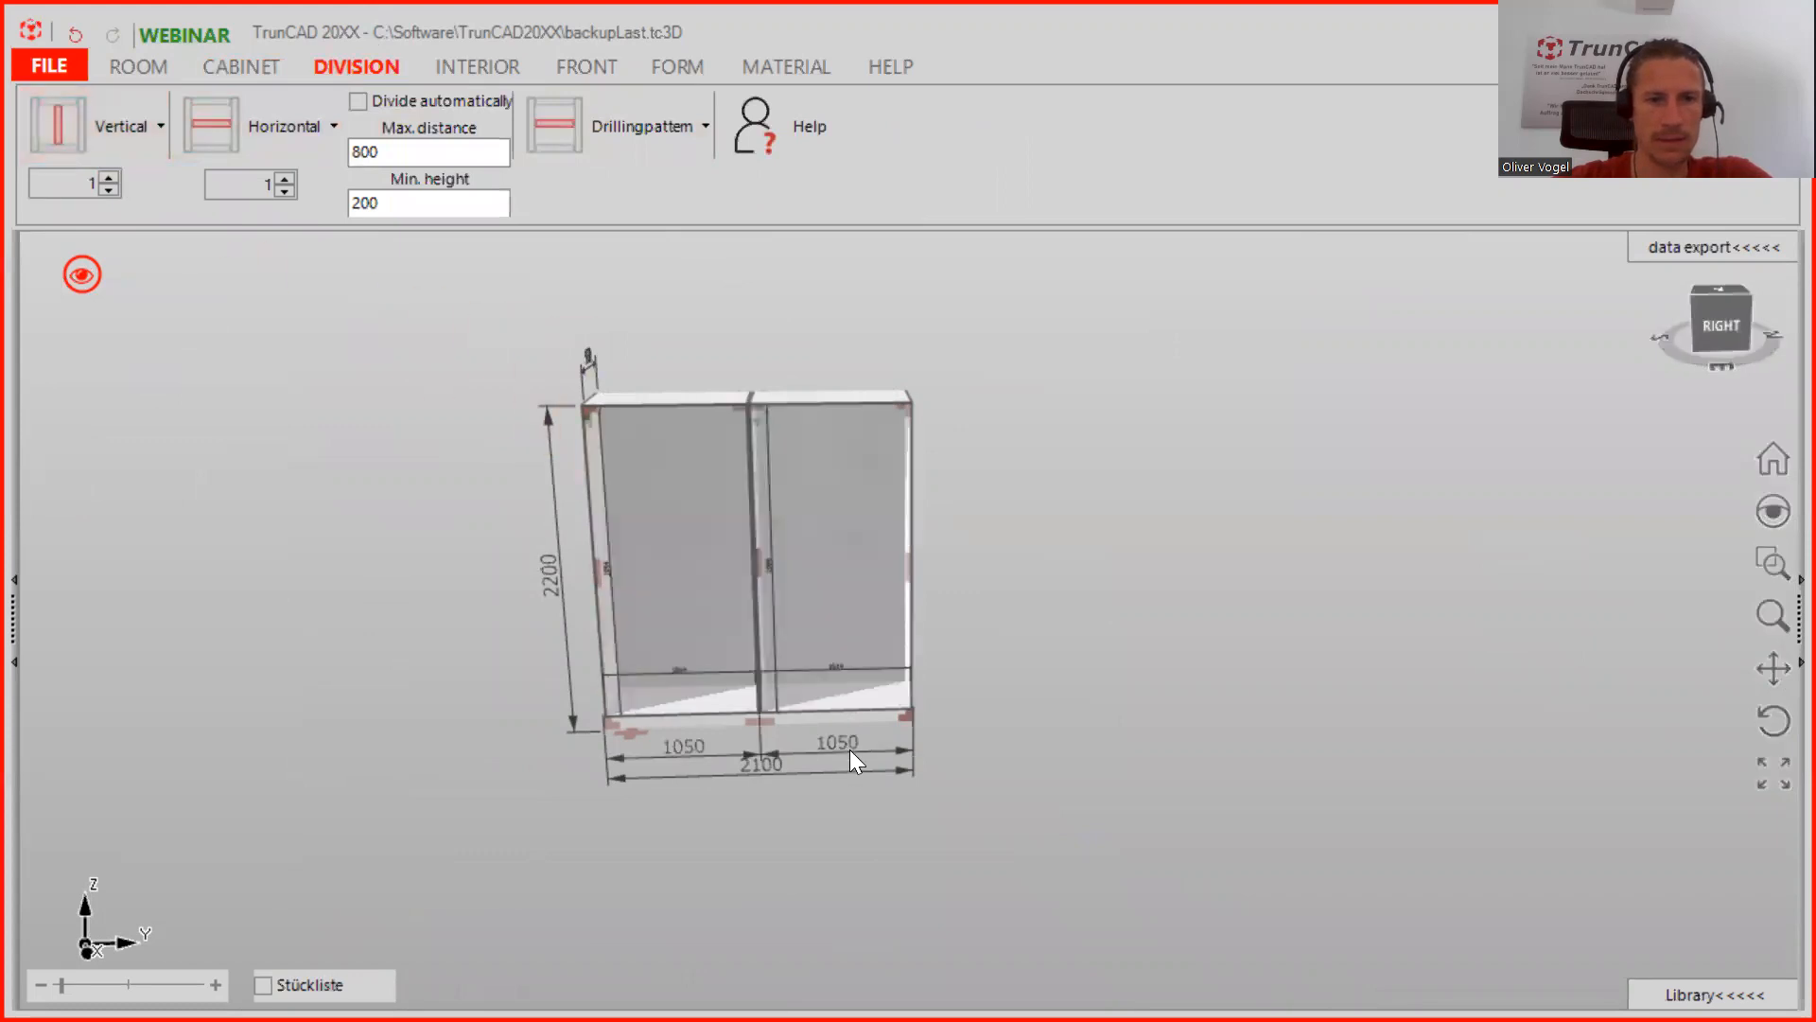
Set the width of the cabinet's right compartment to 300 mm
scroll(838, 800, "up", 3)
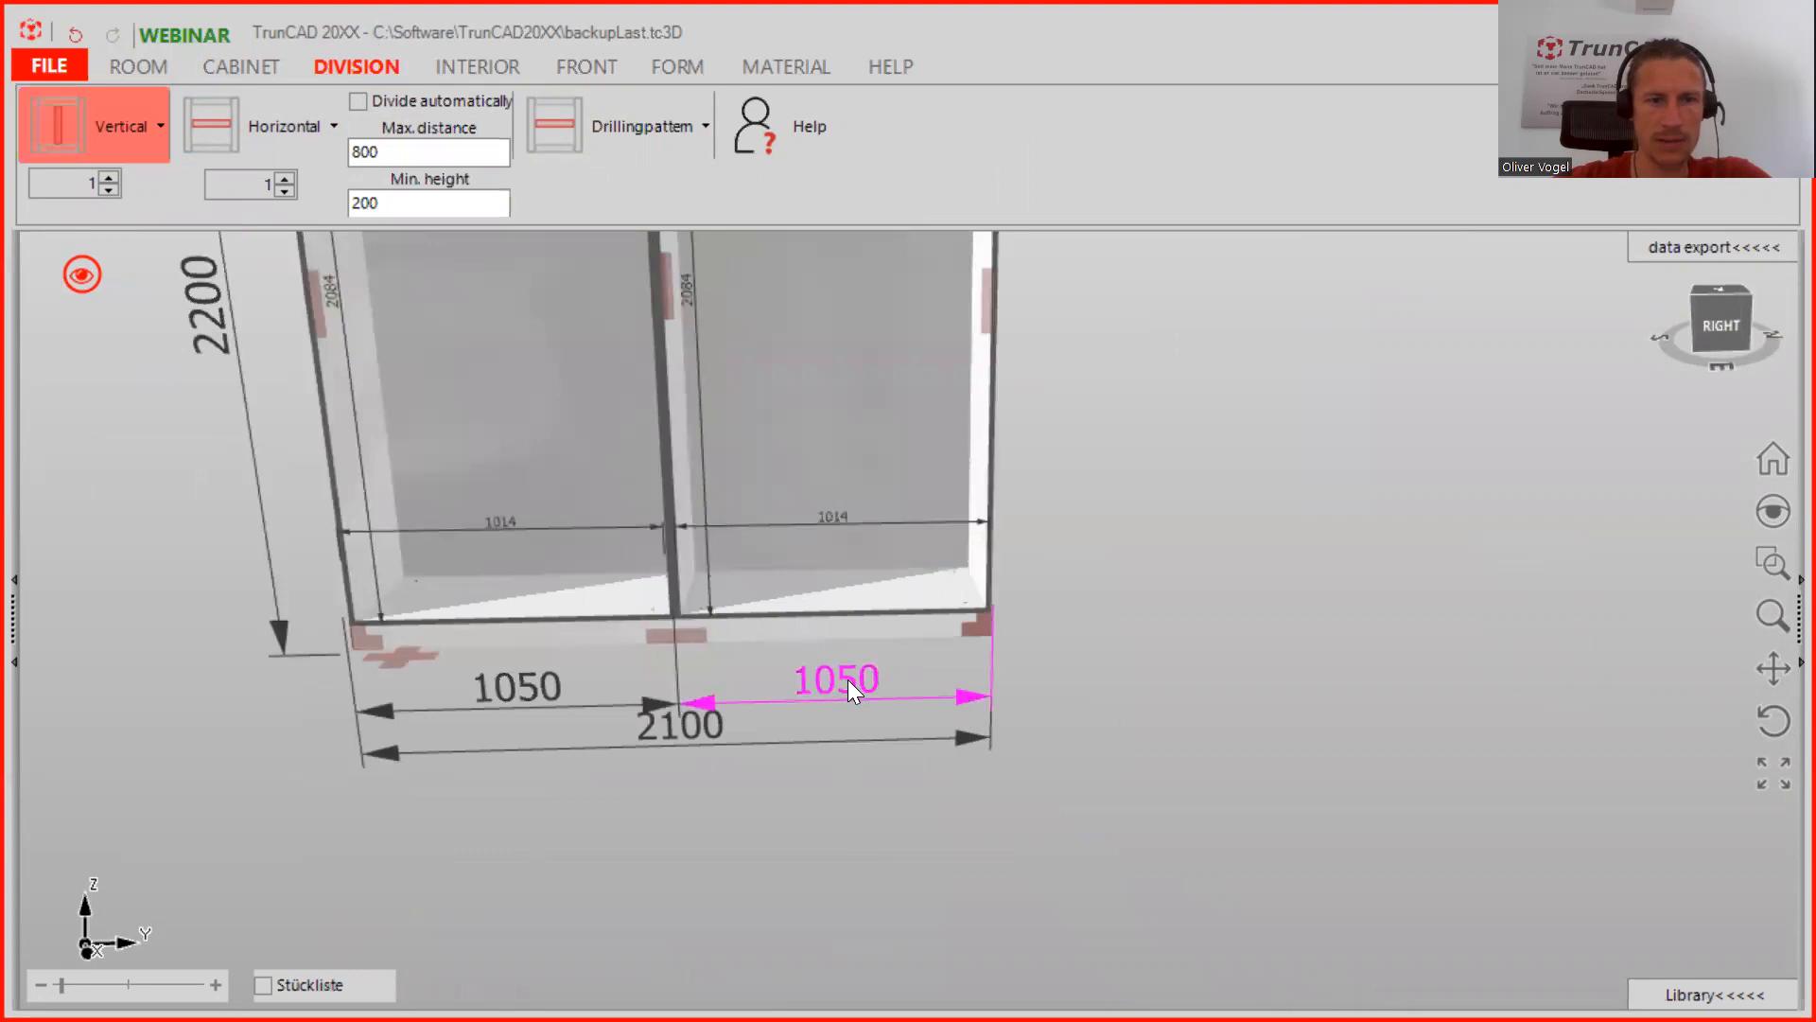
left_click(847, 680)
type("300")
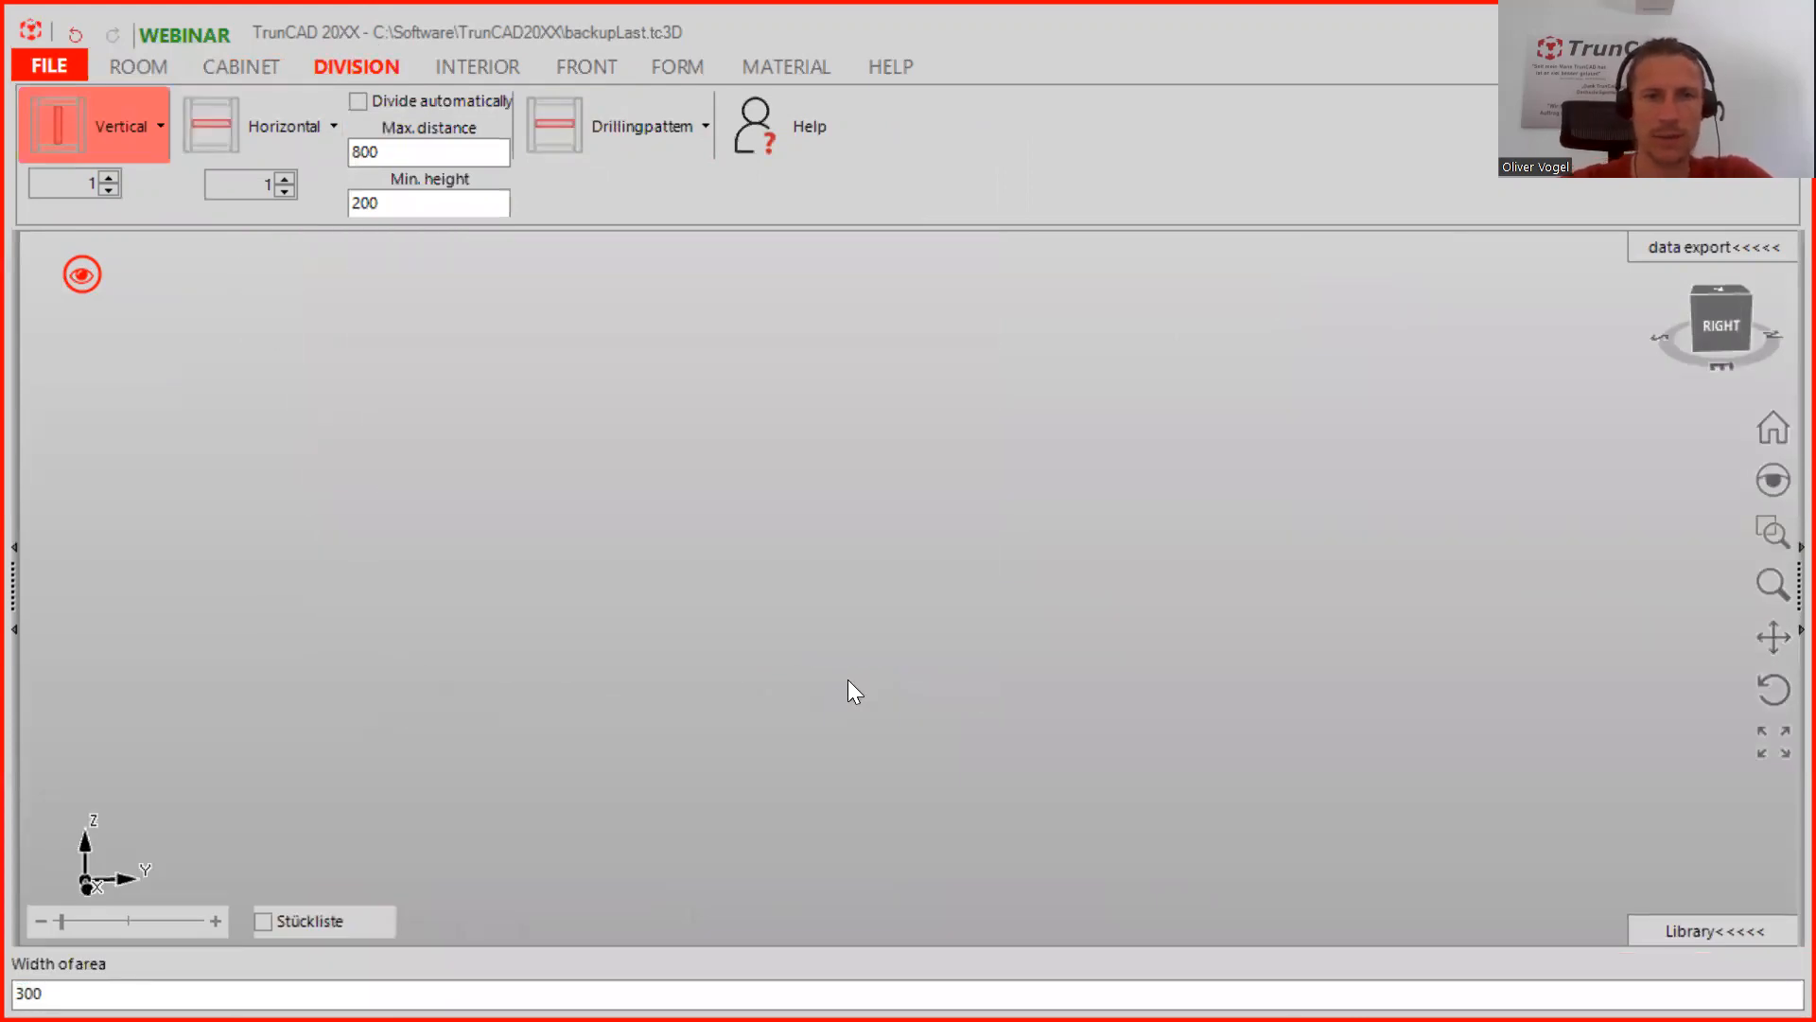
key("Return")
Divide the wide left compartment with two horizontal shelves
middle_click_drag(936, 650, 959, 586)
scroll(902, 539, "down", 3)
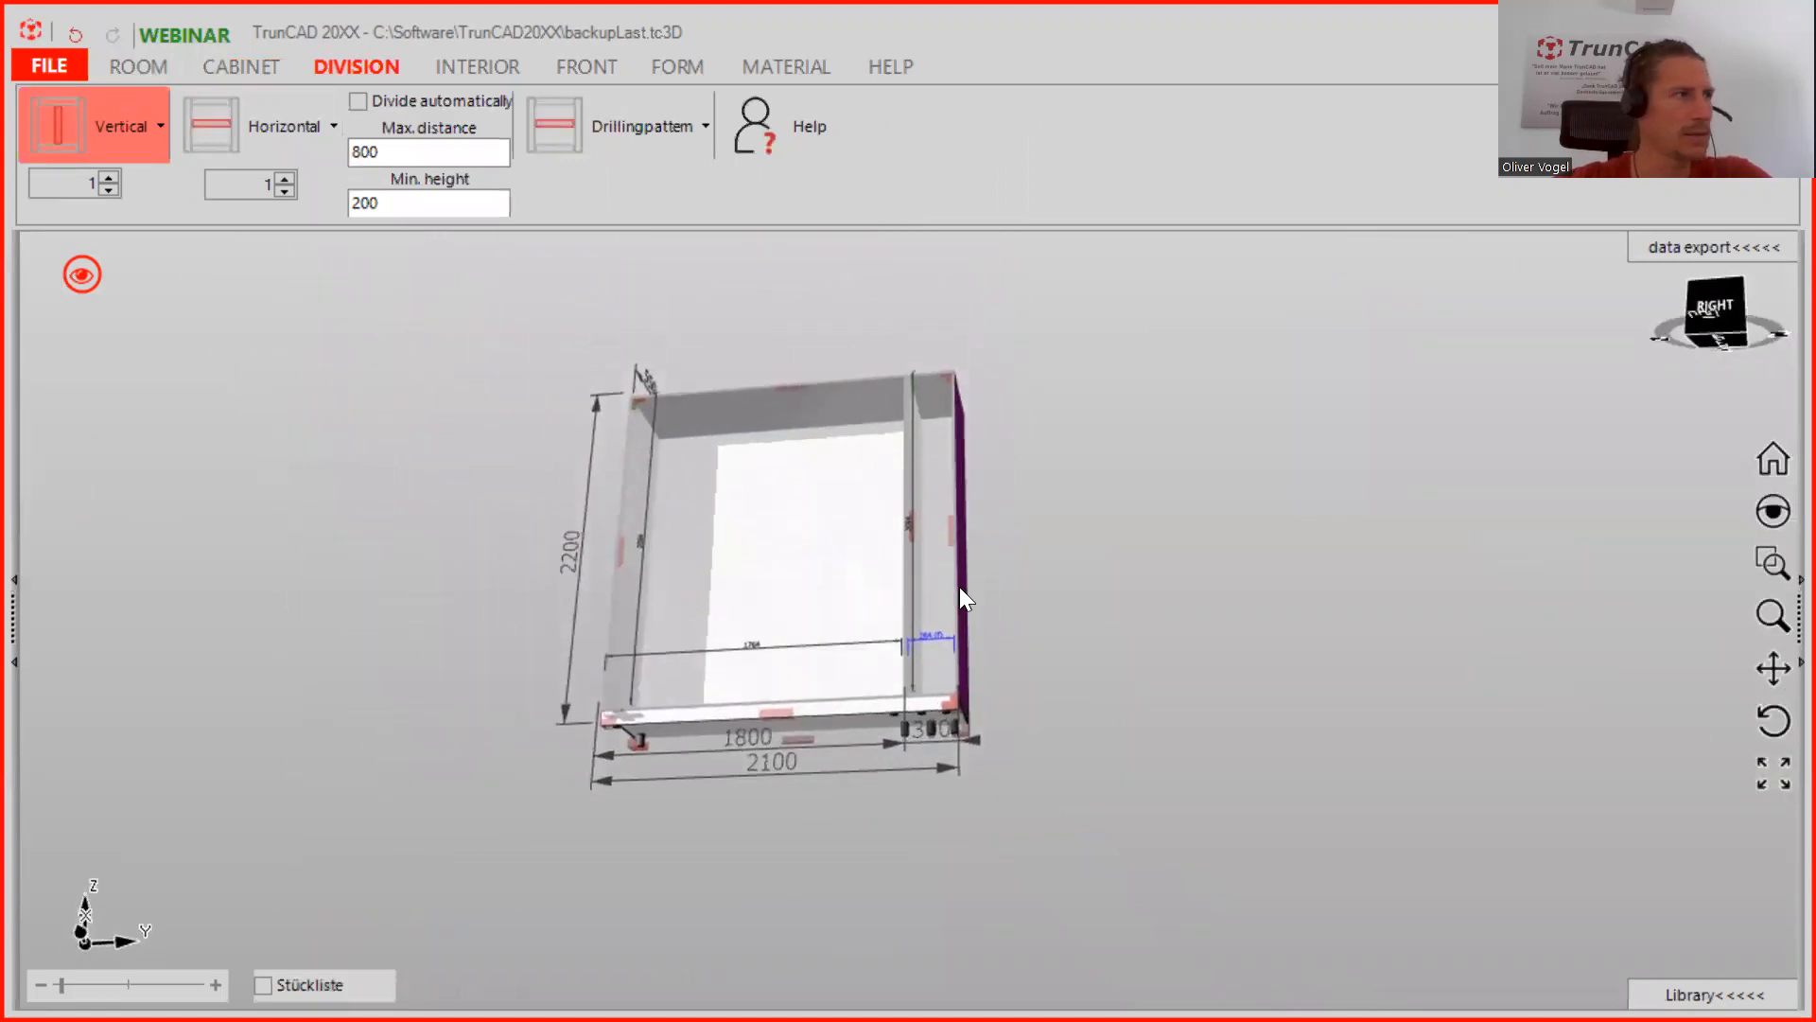
left_click(283, 179)
left_click_drag(197, 133, 755, 538)
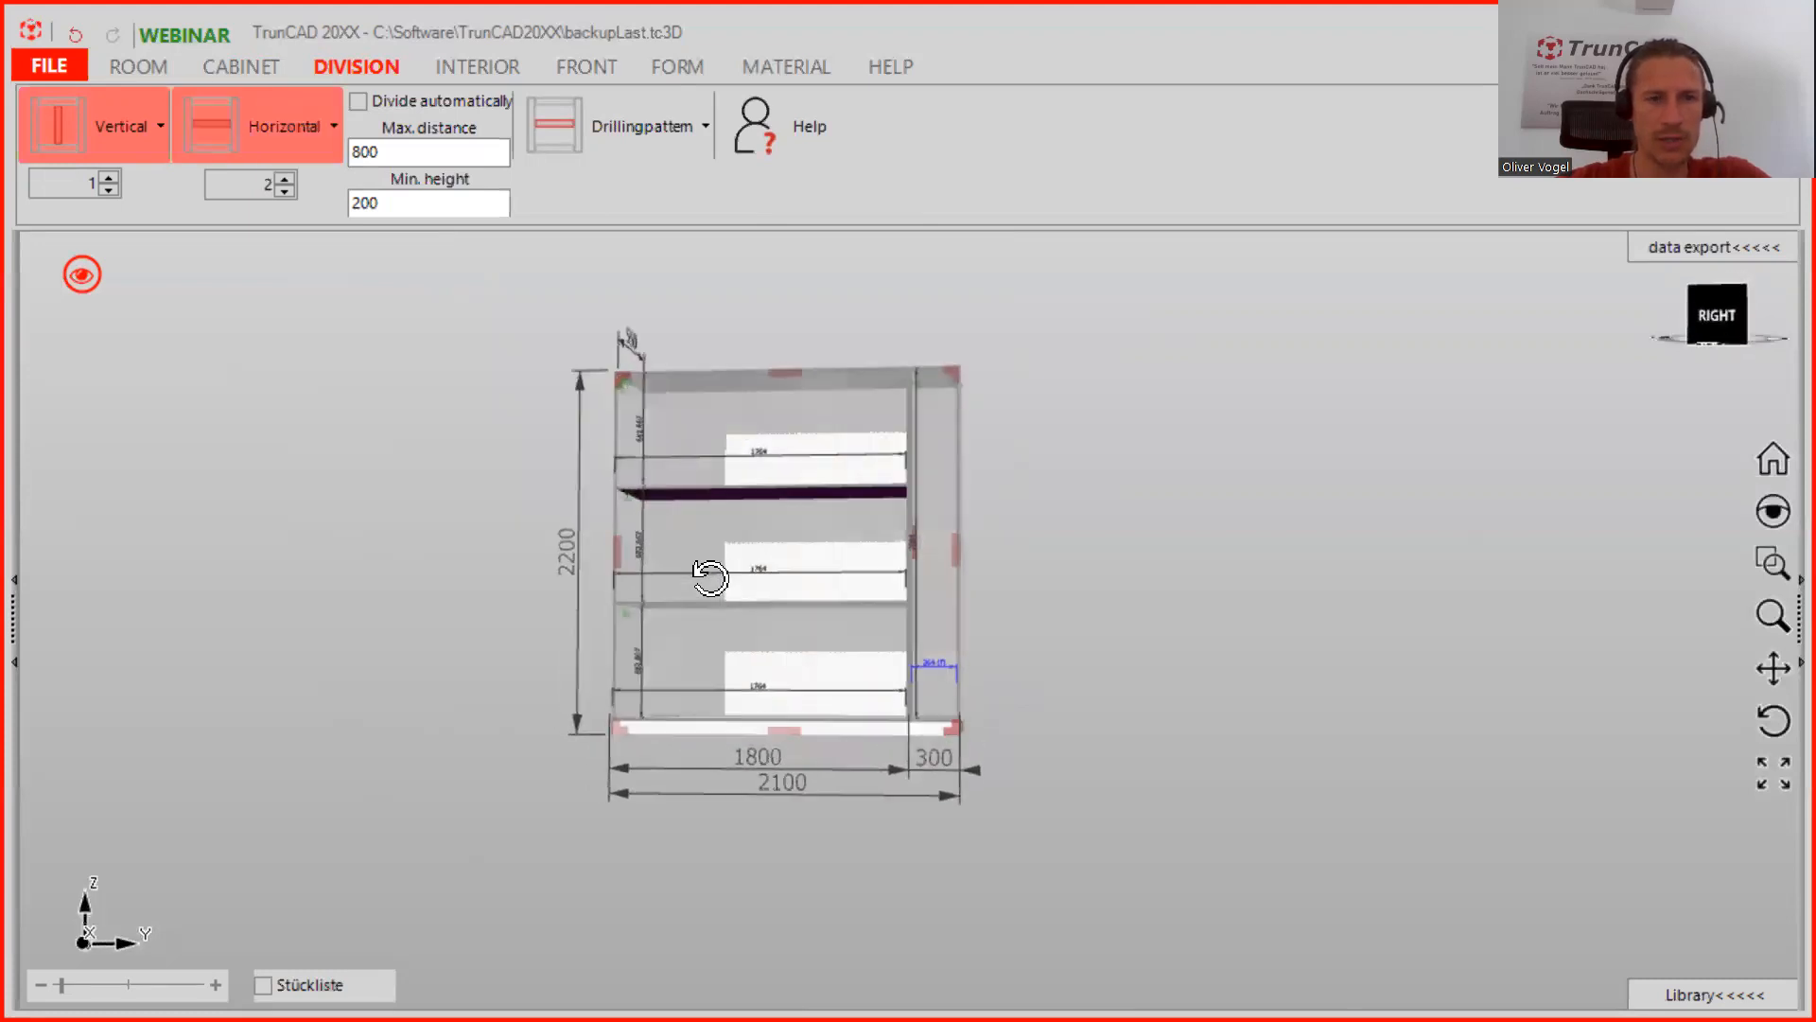
Set the height of the middle area between the two shelves to a ratio of 2
scroll(651, 535, "up", 5)
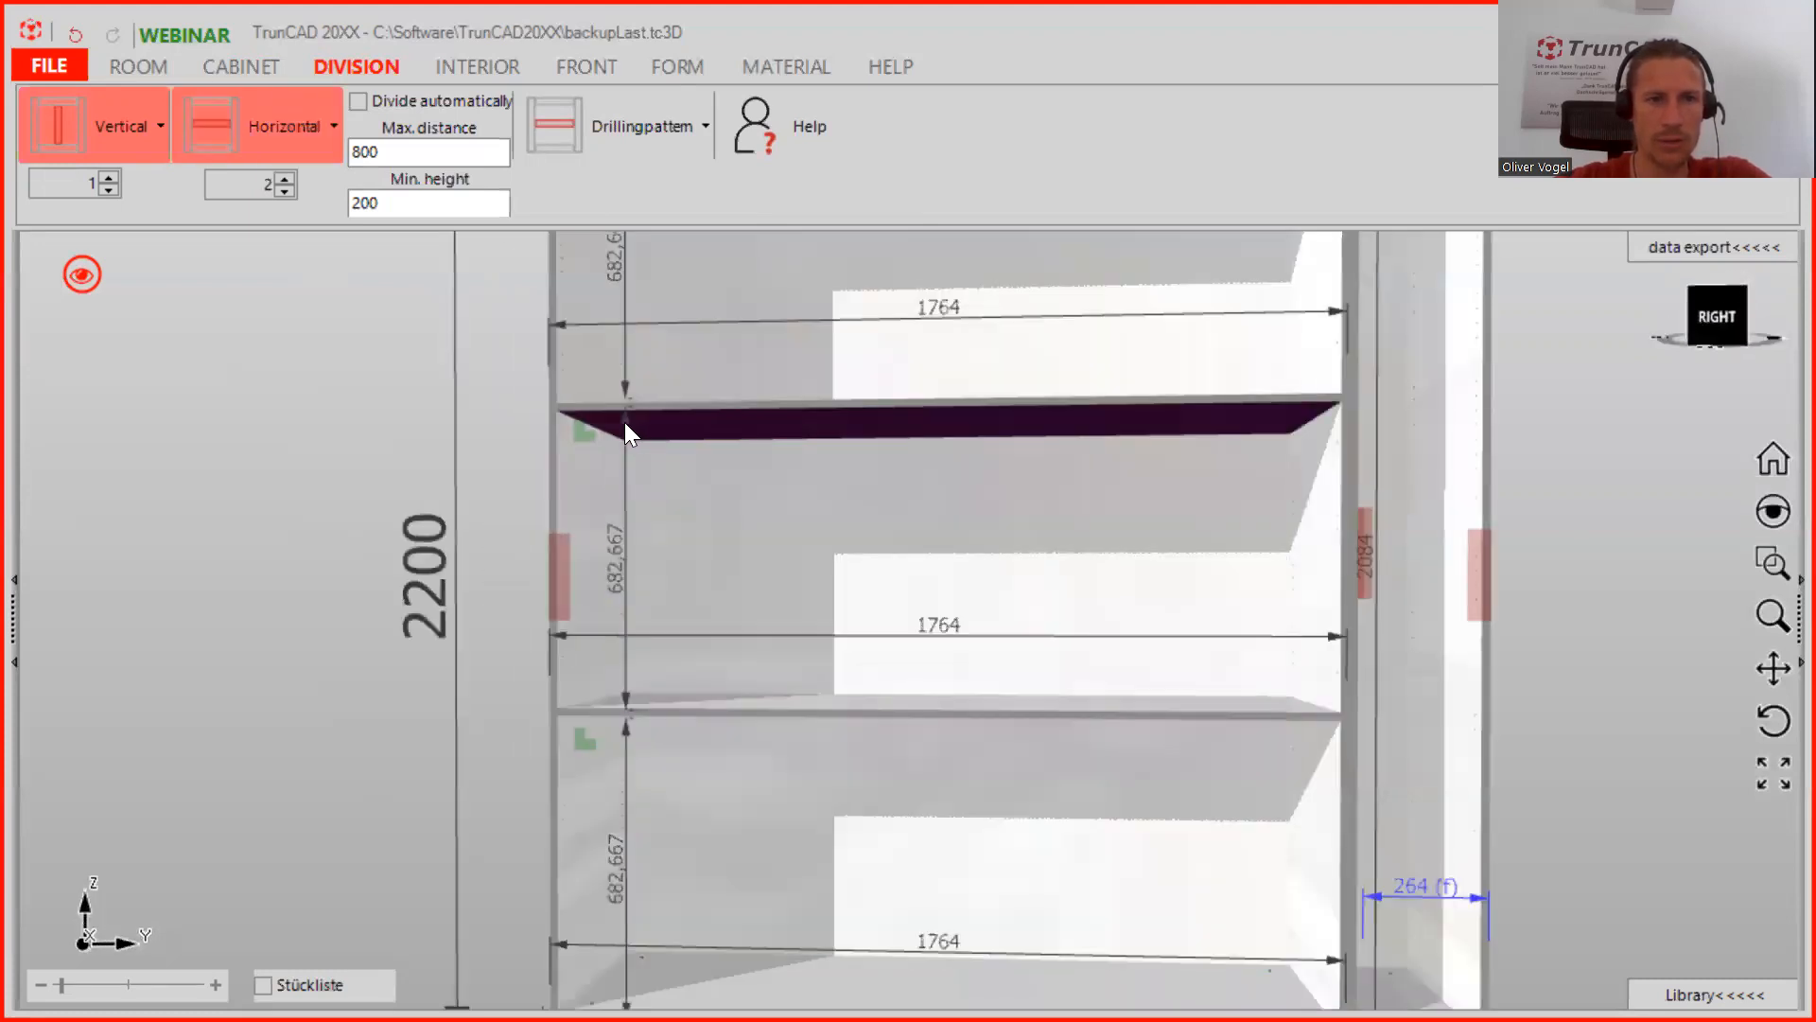
left_click(624, 422)
type("2")
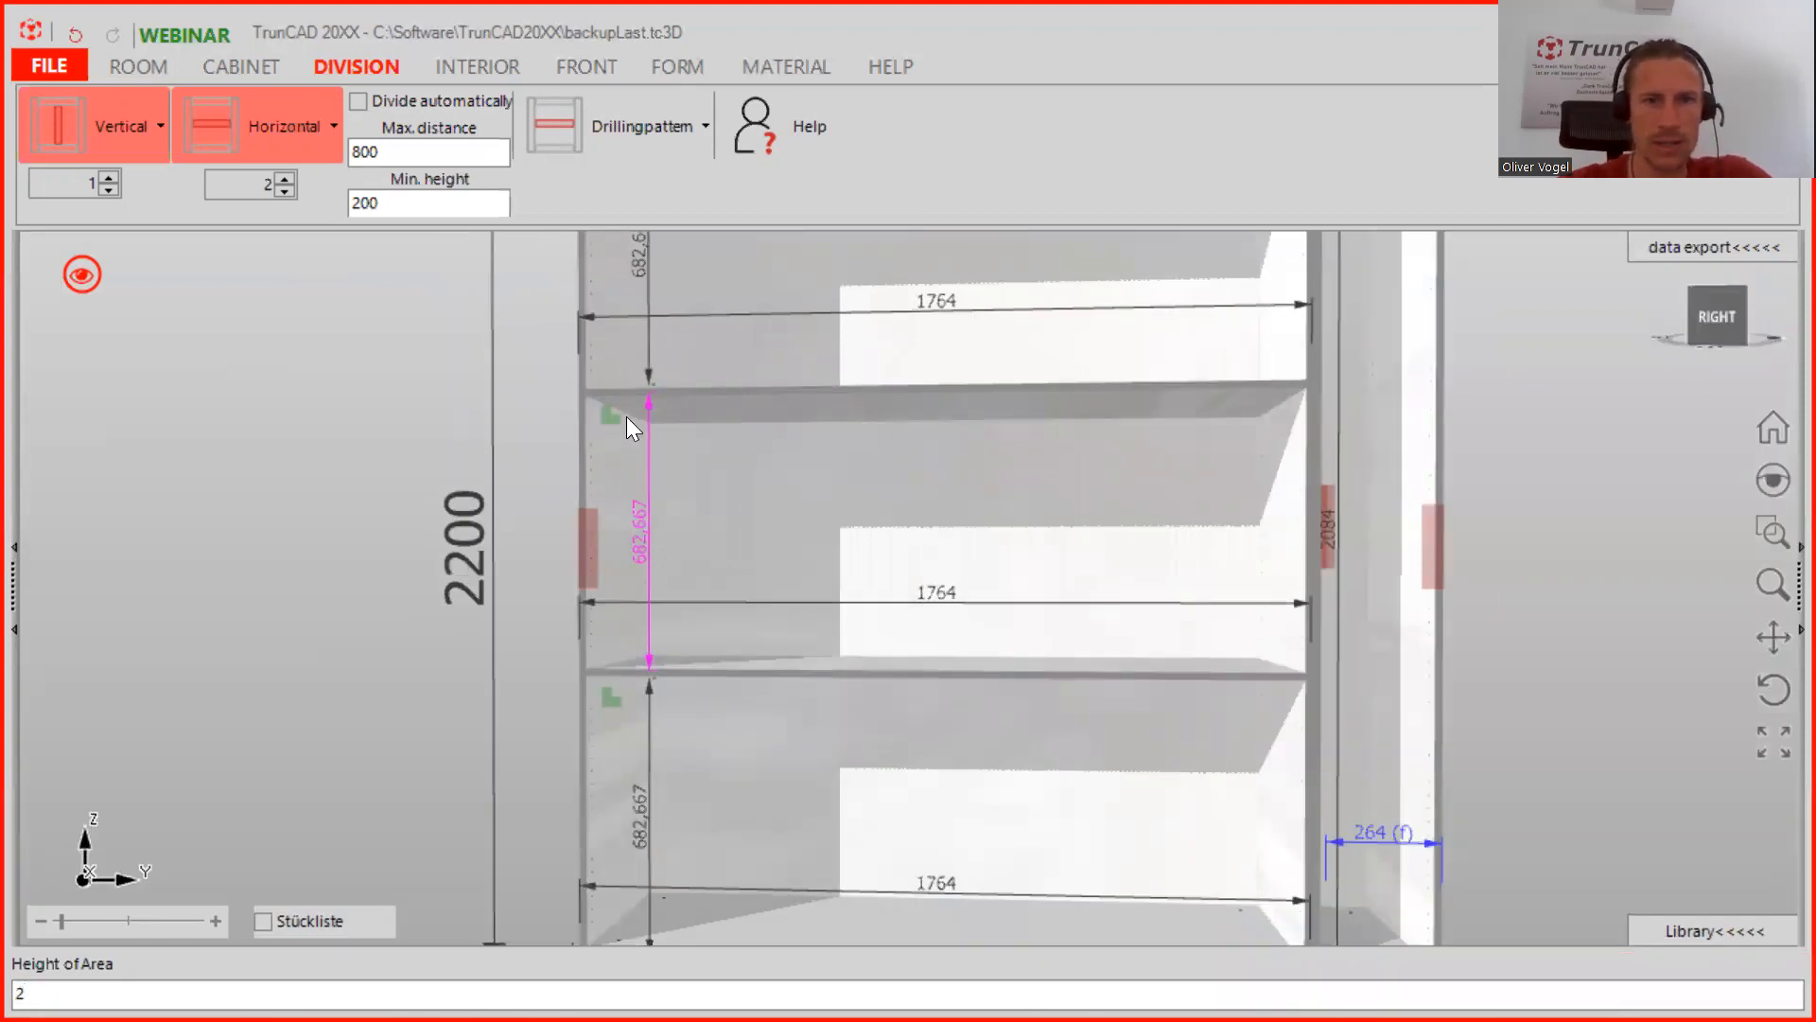
key("Return")
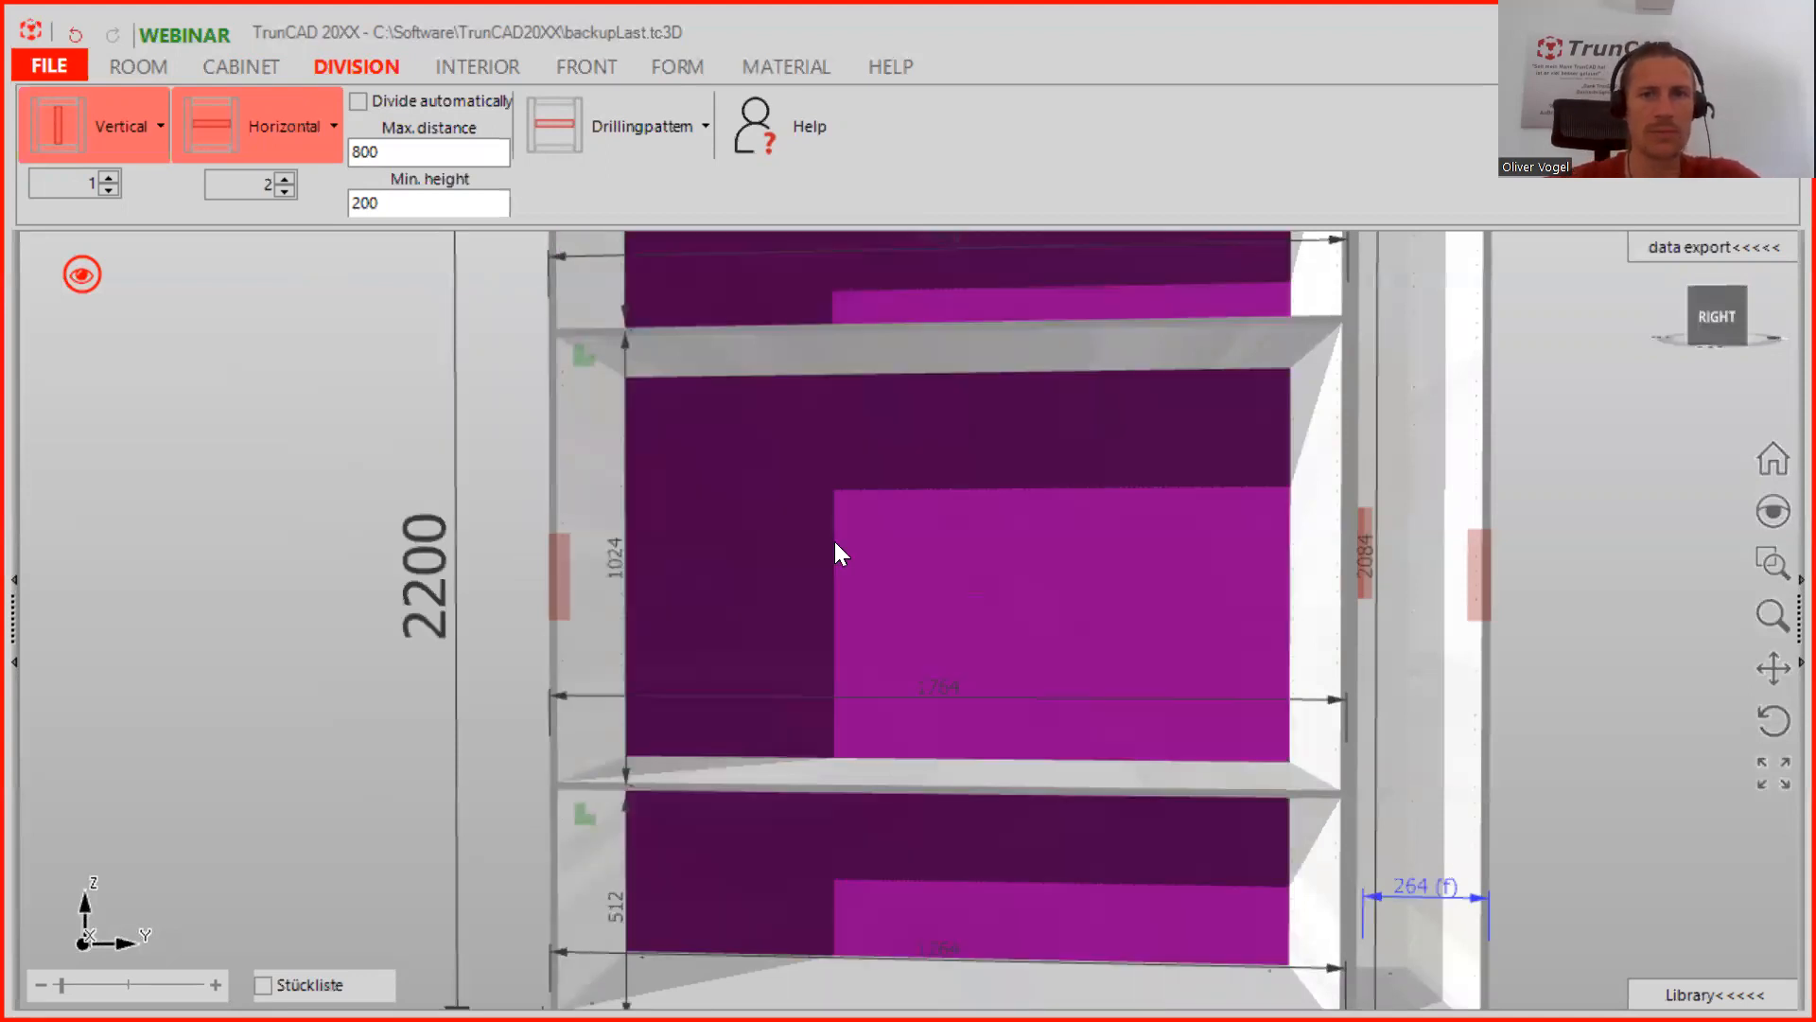
Add one vertical divider to both the upper and the lower area of the wide left compartment
scroll(842, 549, "down", 5)
middle_click_drag(848, 569, 855, 671)
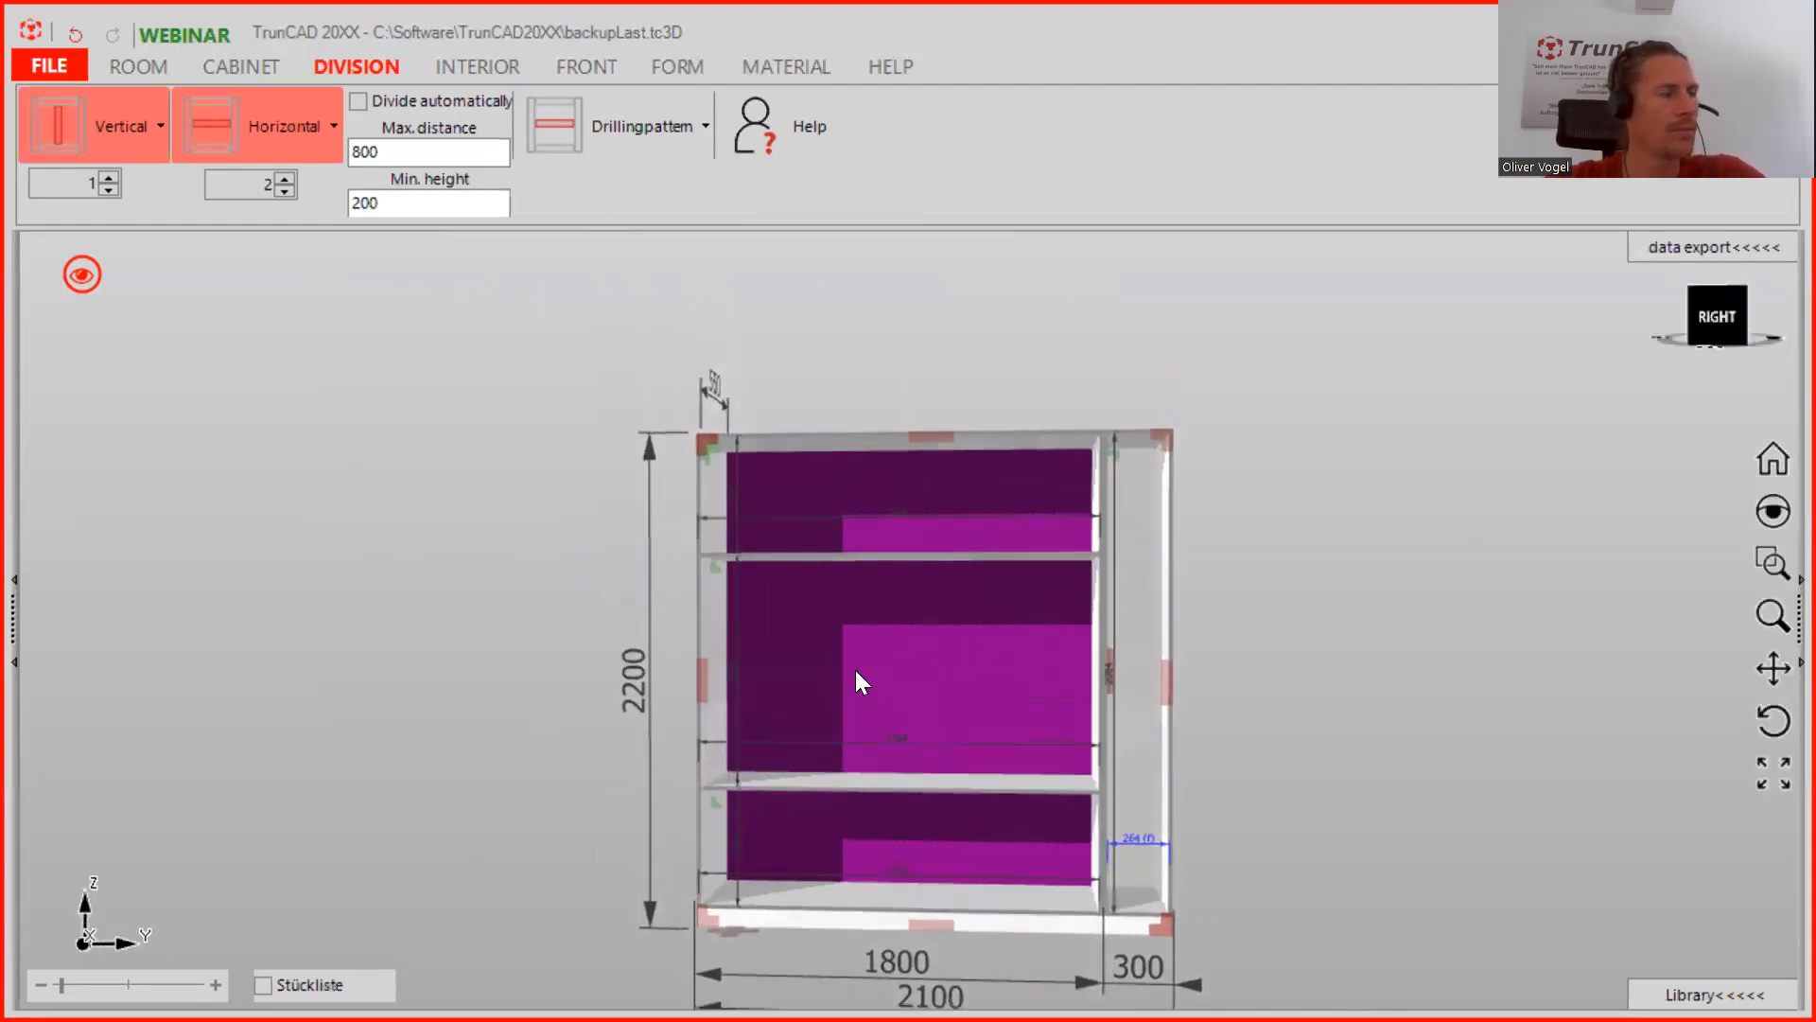
middle_click_drag(938, 518, 936, 528)
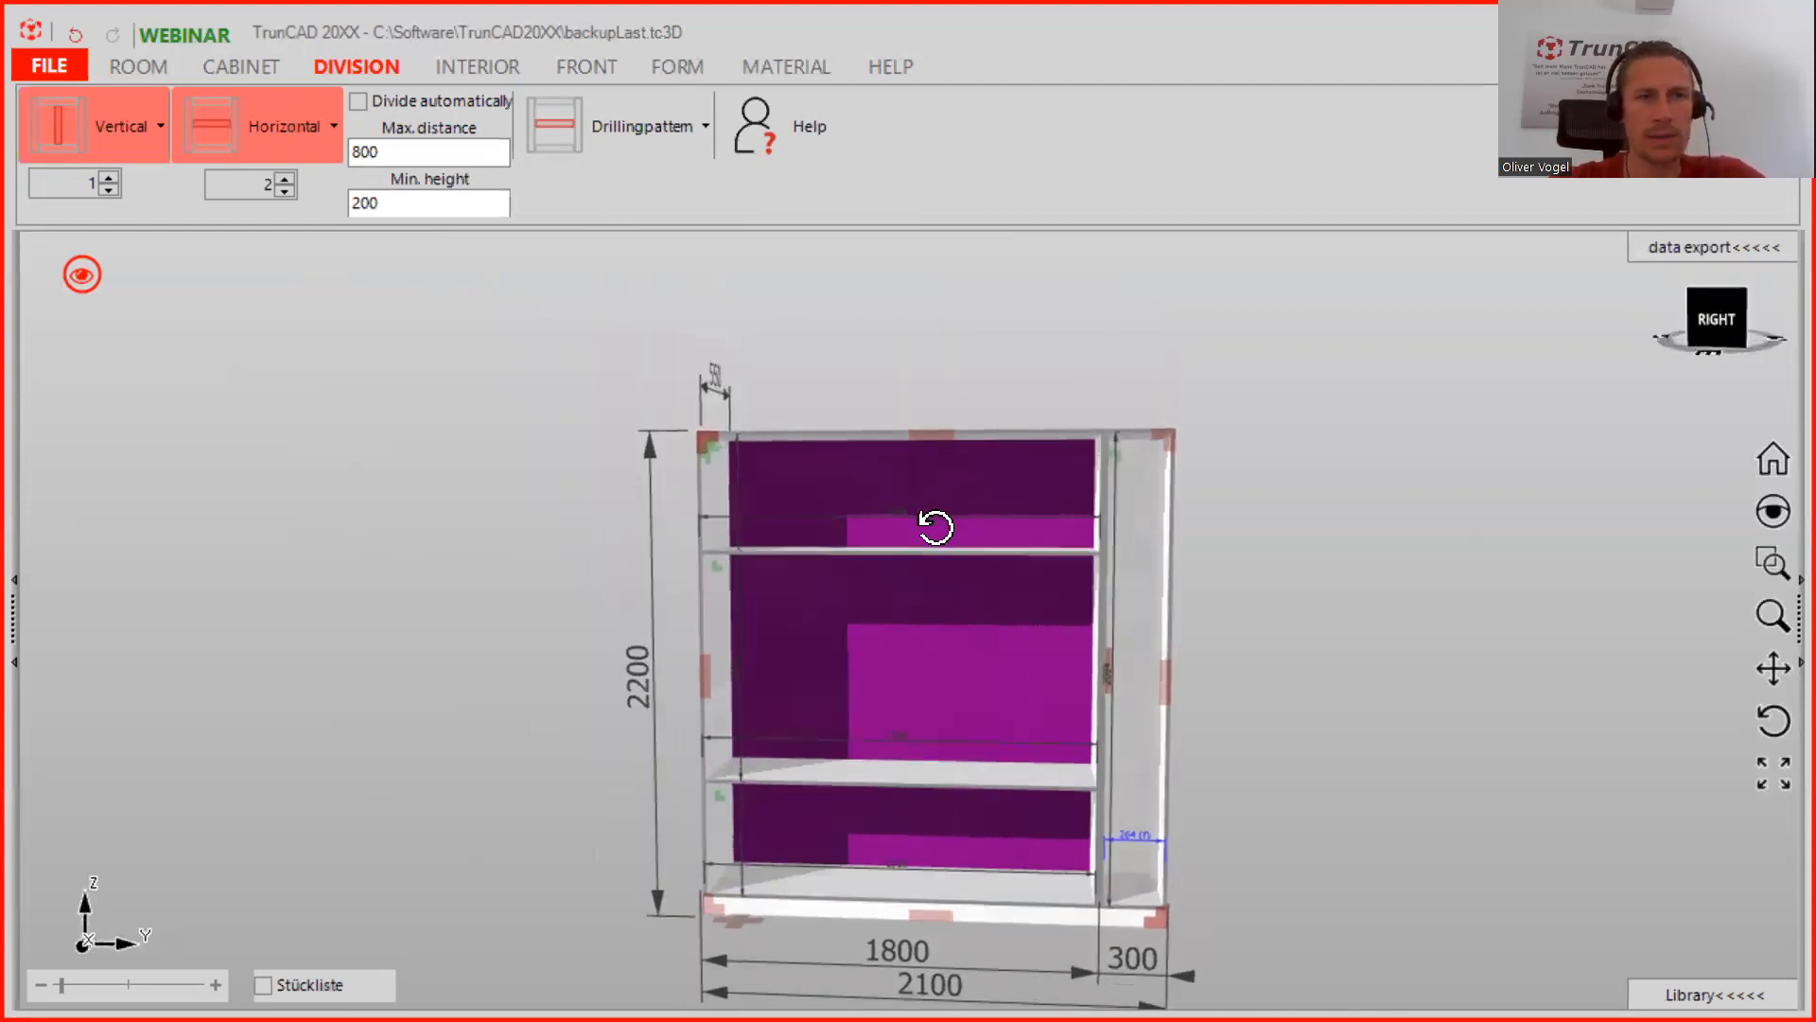
left_click(74, 134)
left_click(907, 470)
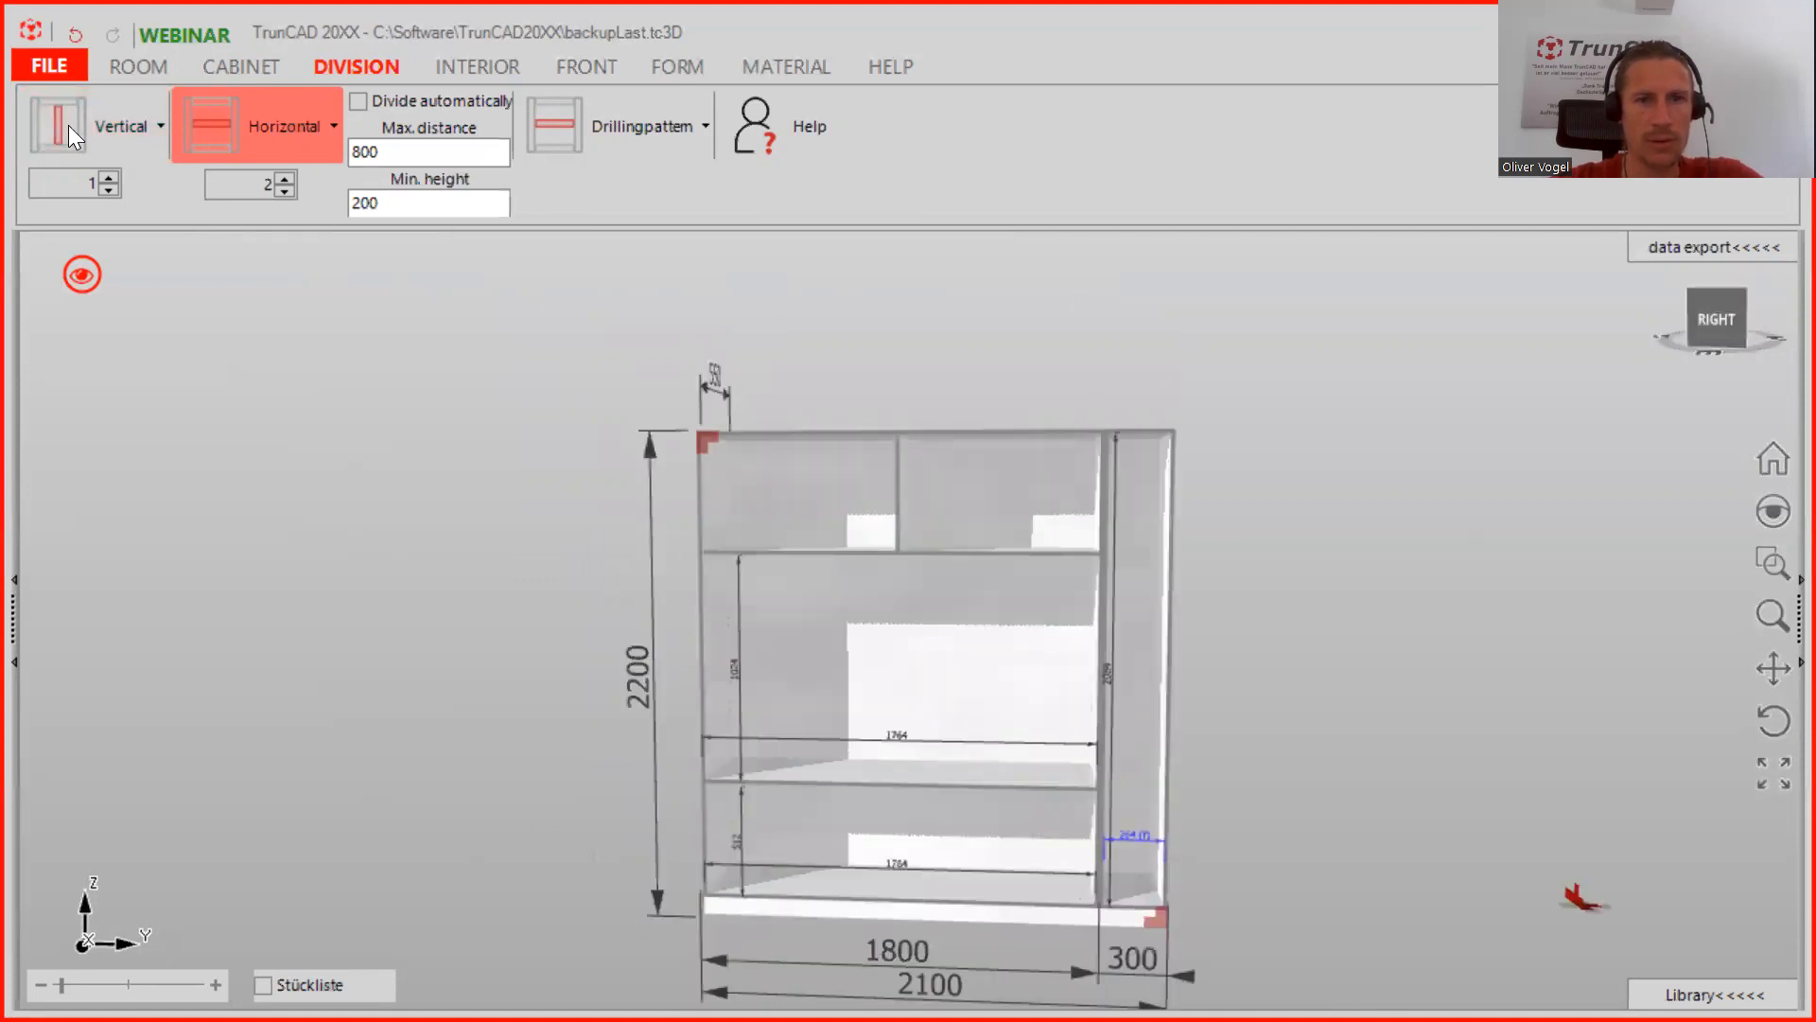
left_click(927, 848)
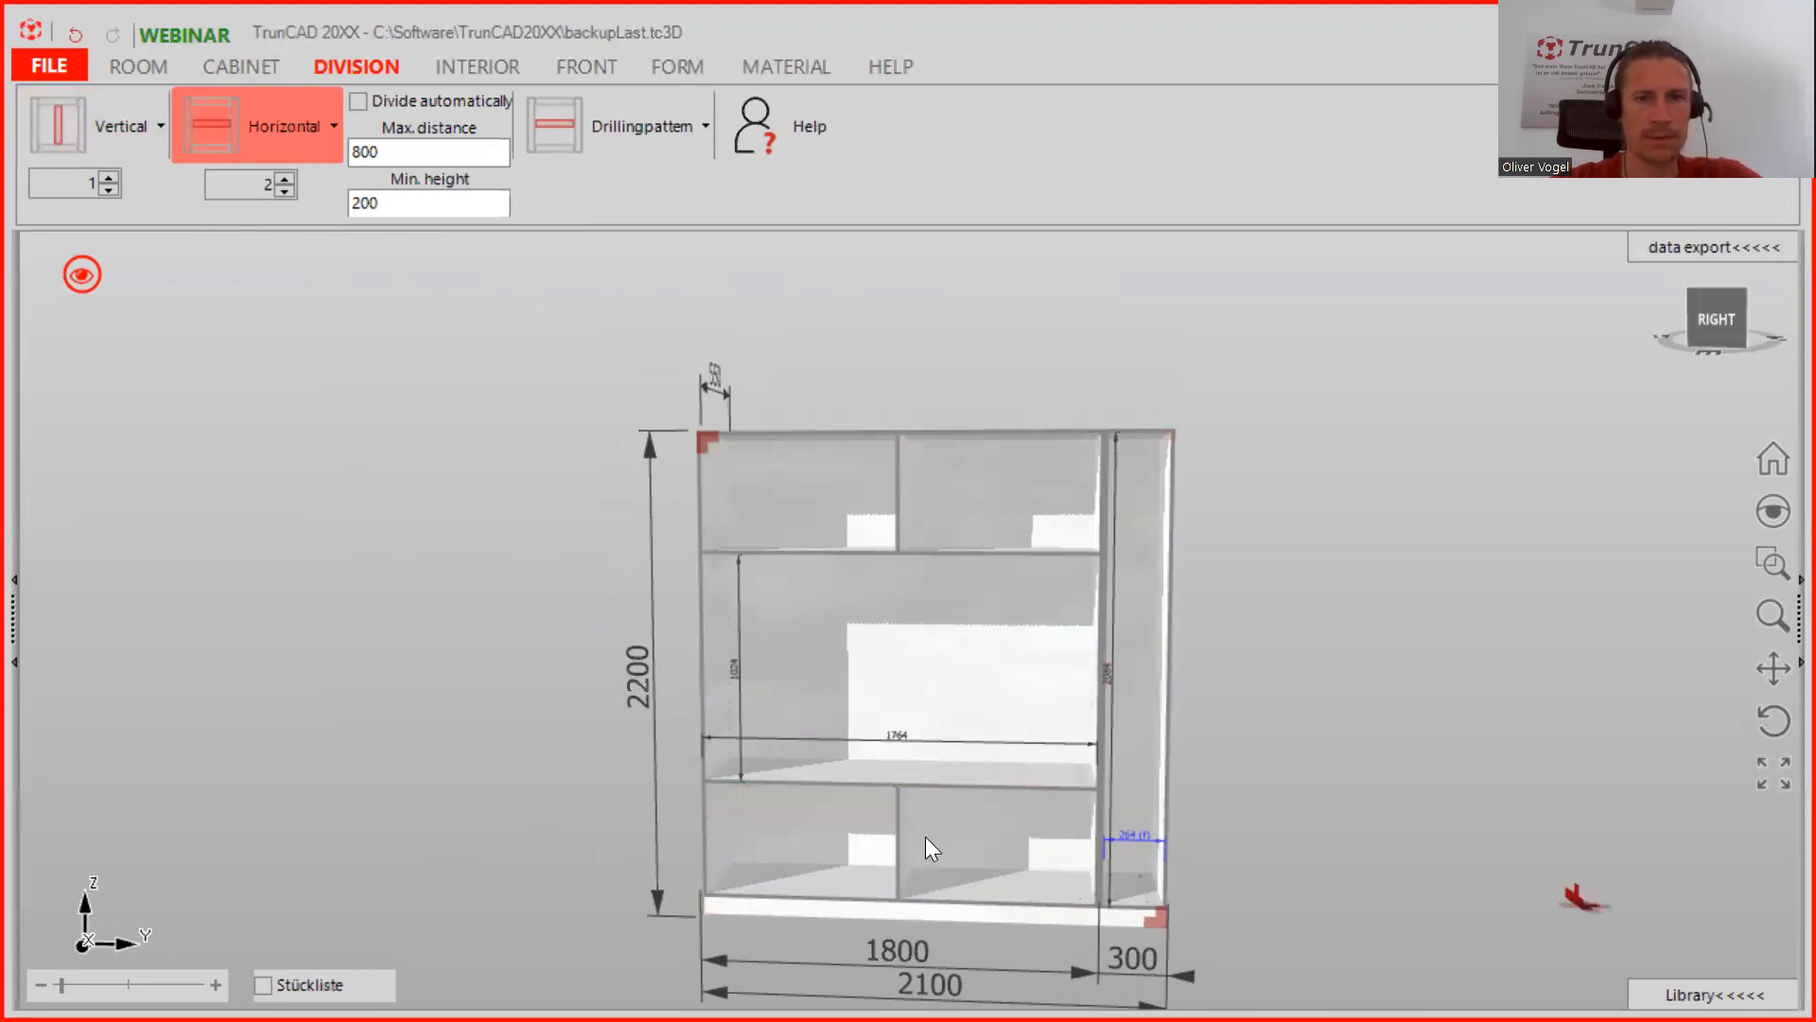
Divide the narrow 300 mm compartment with four horizontal shelves
scroll(959, 553, "down", 2)
middle_click_drag(1319, 567, 1224, 615)
scroll(1111, 654, "up", 5)
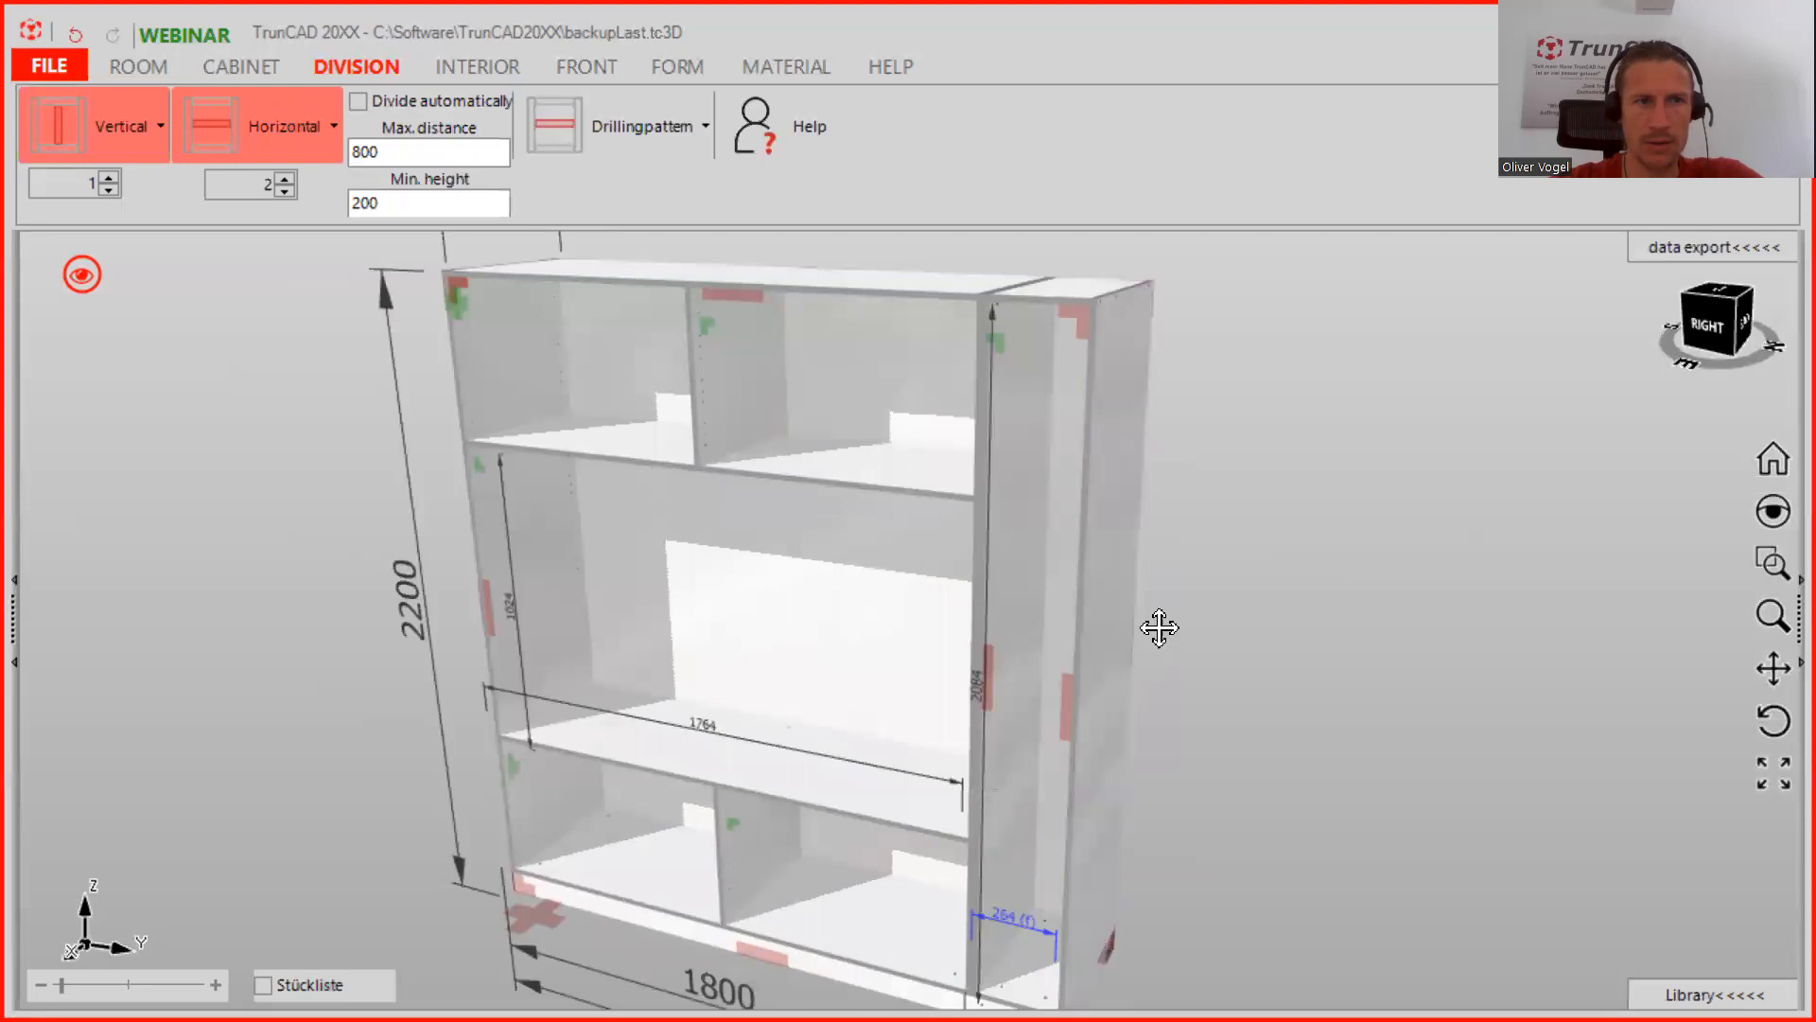
left_click(280, 179)
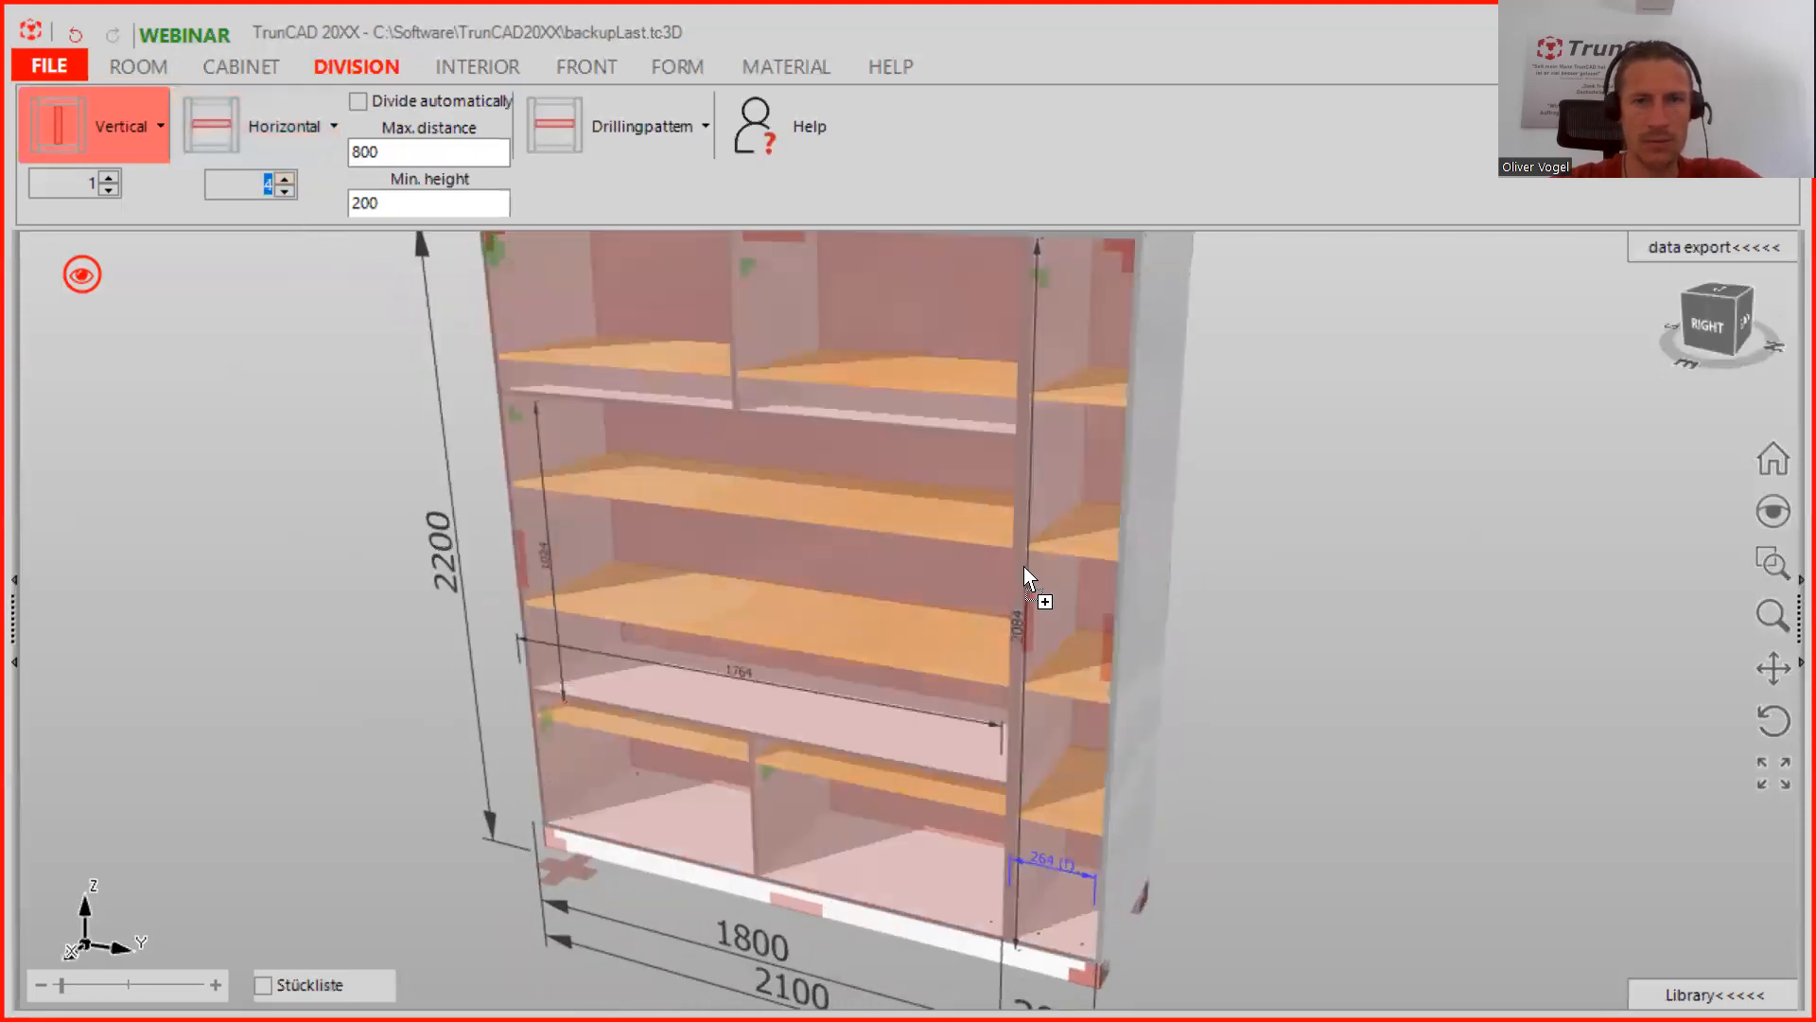
left_click(1082, 529)
Fit a Lid top front to each of the two upper compartments of the wide section
scroll(1231, 536, "down", 3)
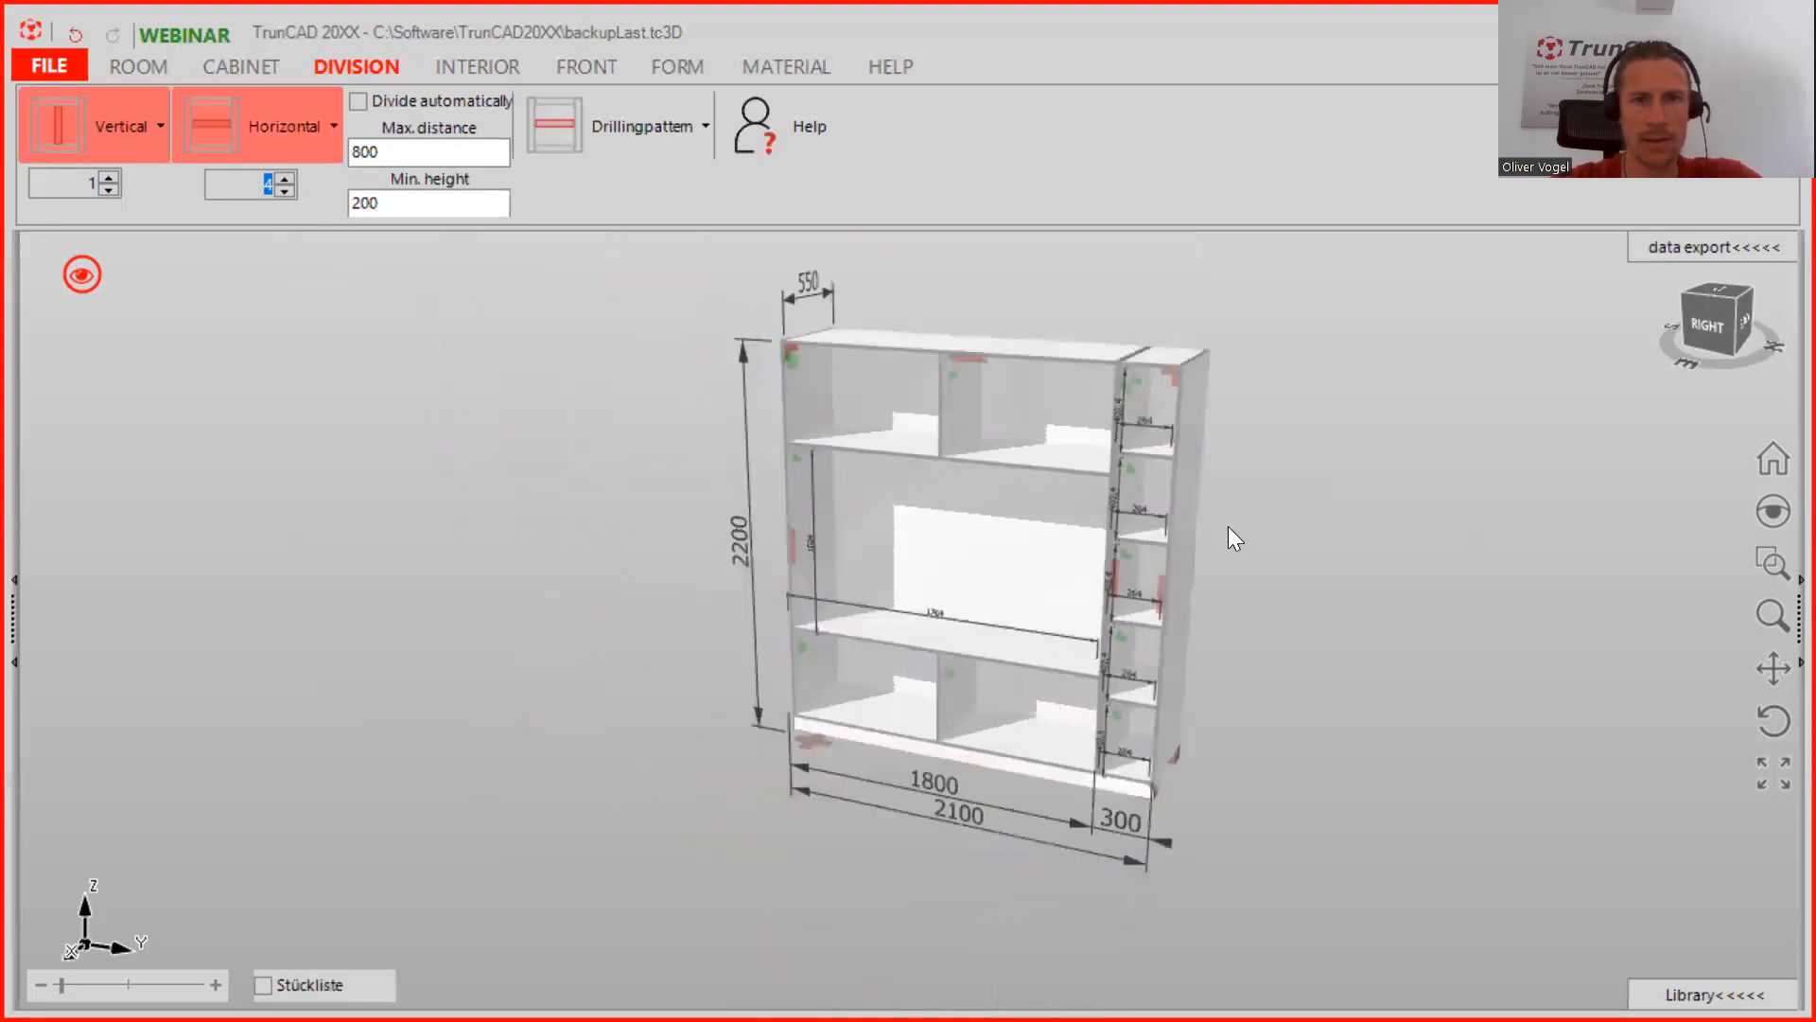
left_click(573, 65)
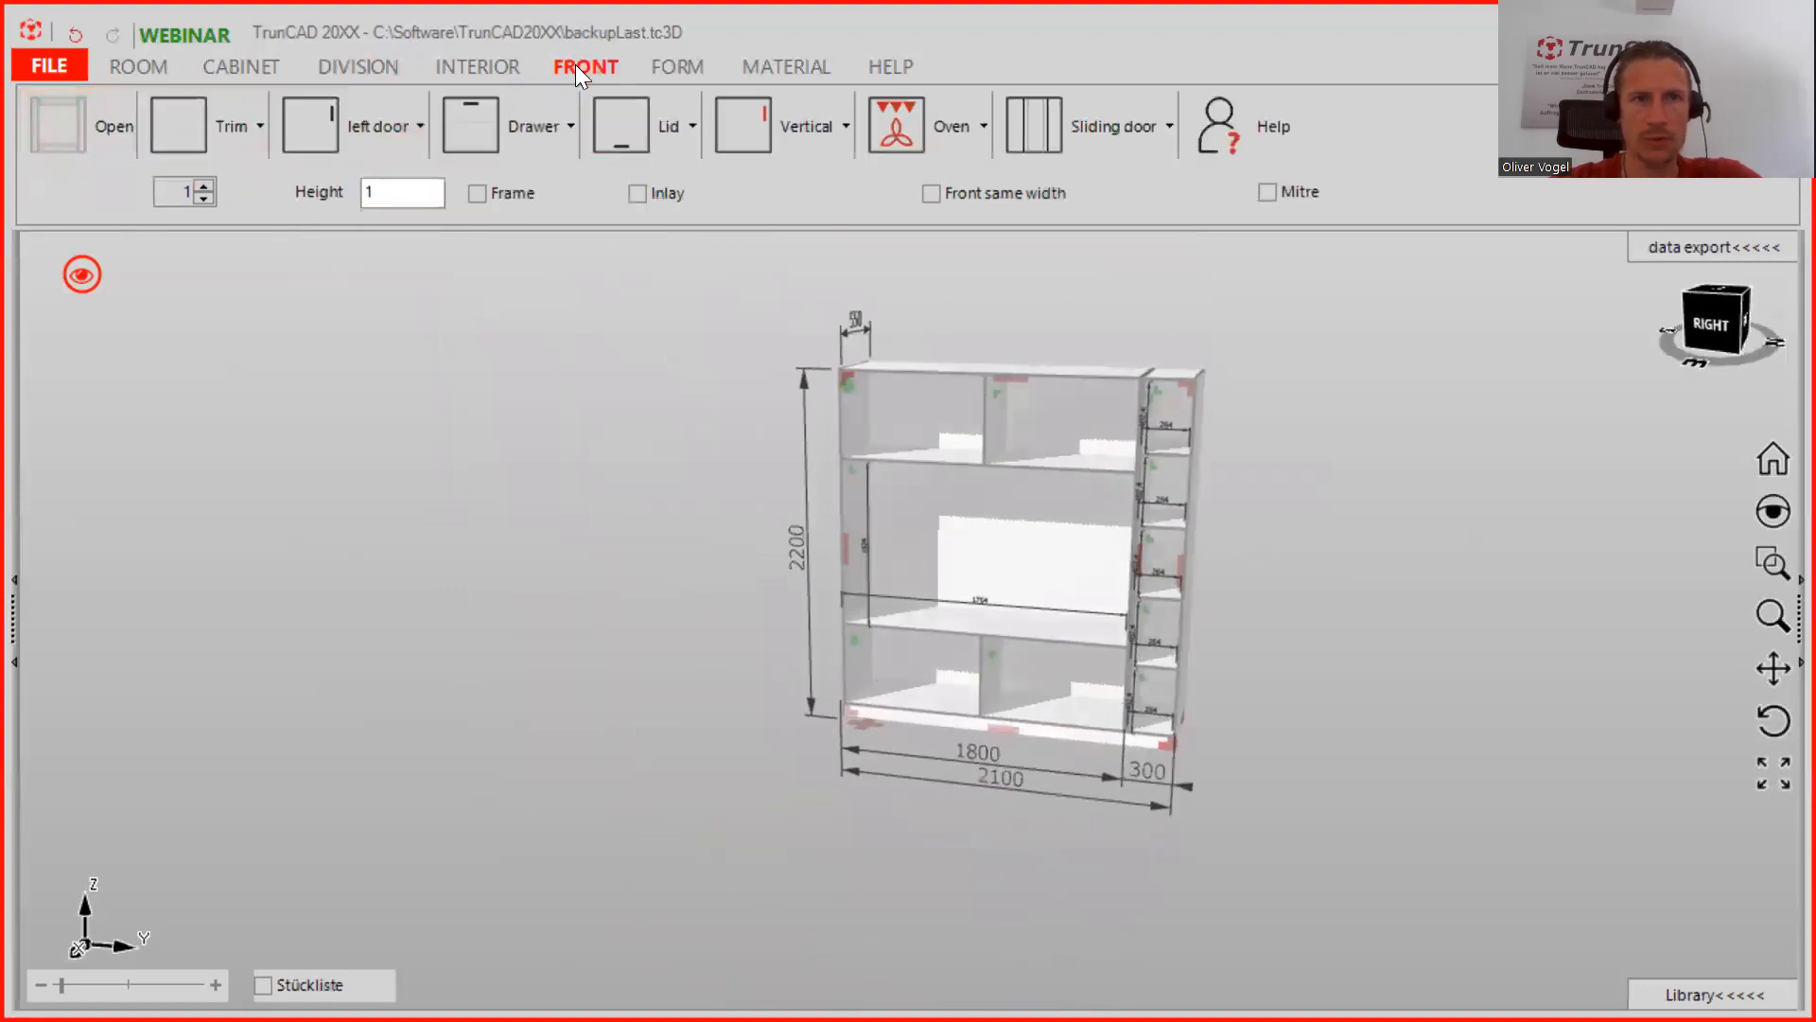
left_click(666, 129)
left_click(681, 203)
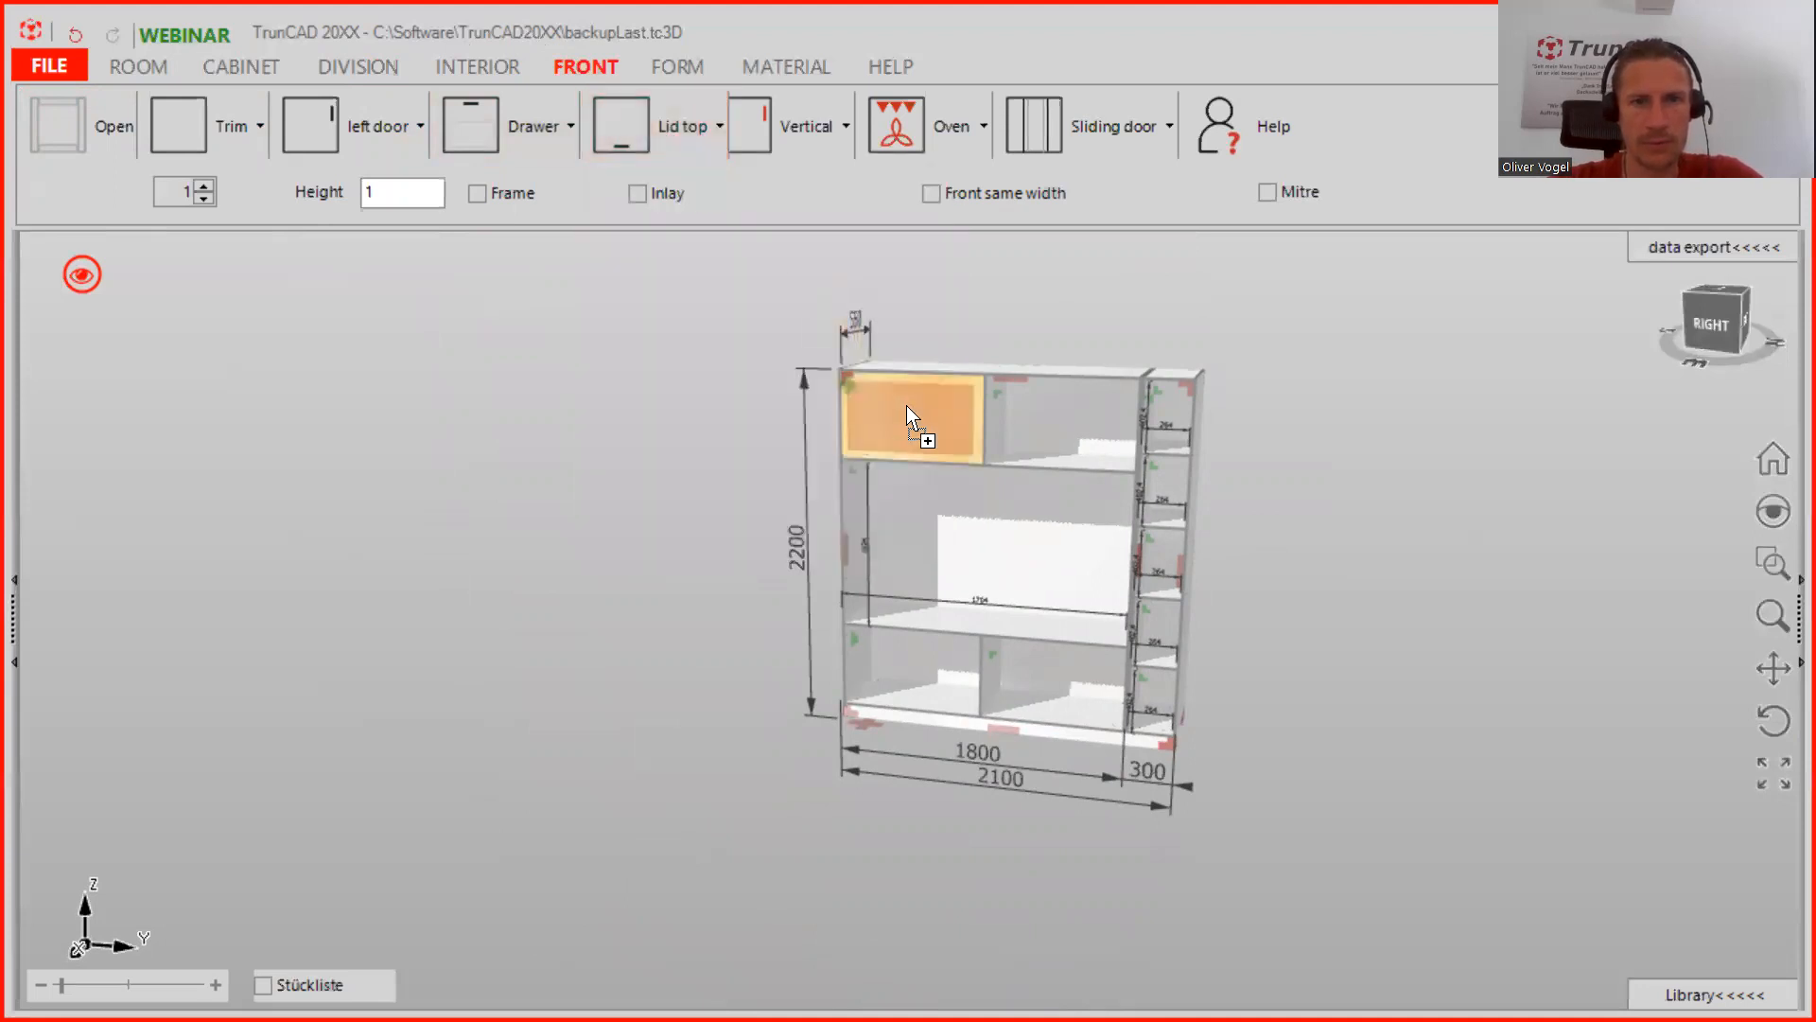
left_click(906, 405)
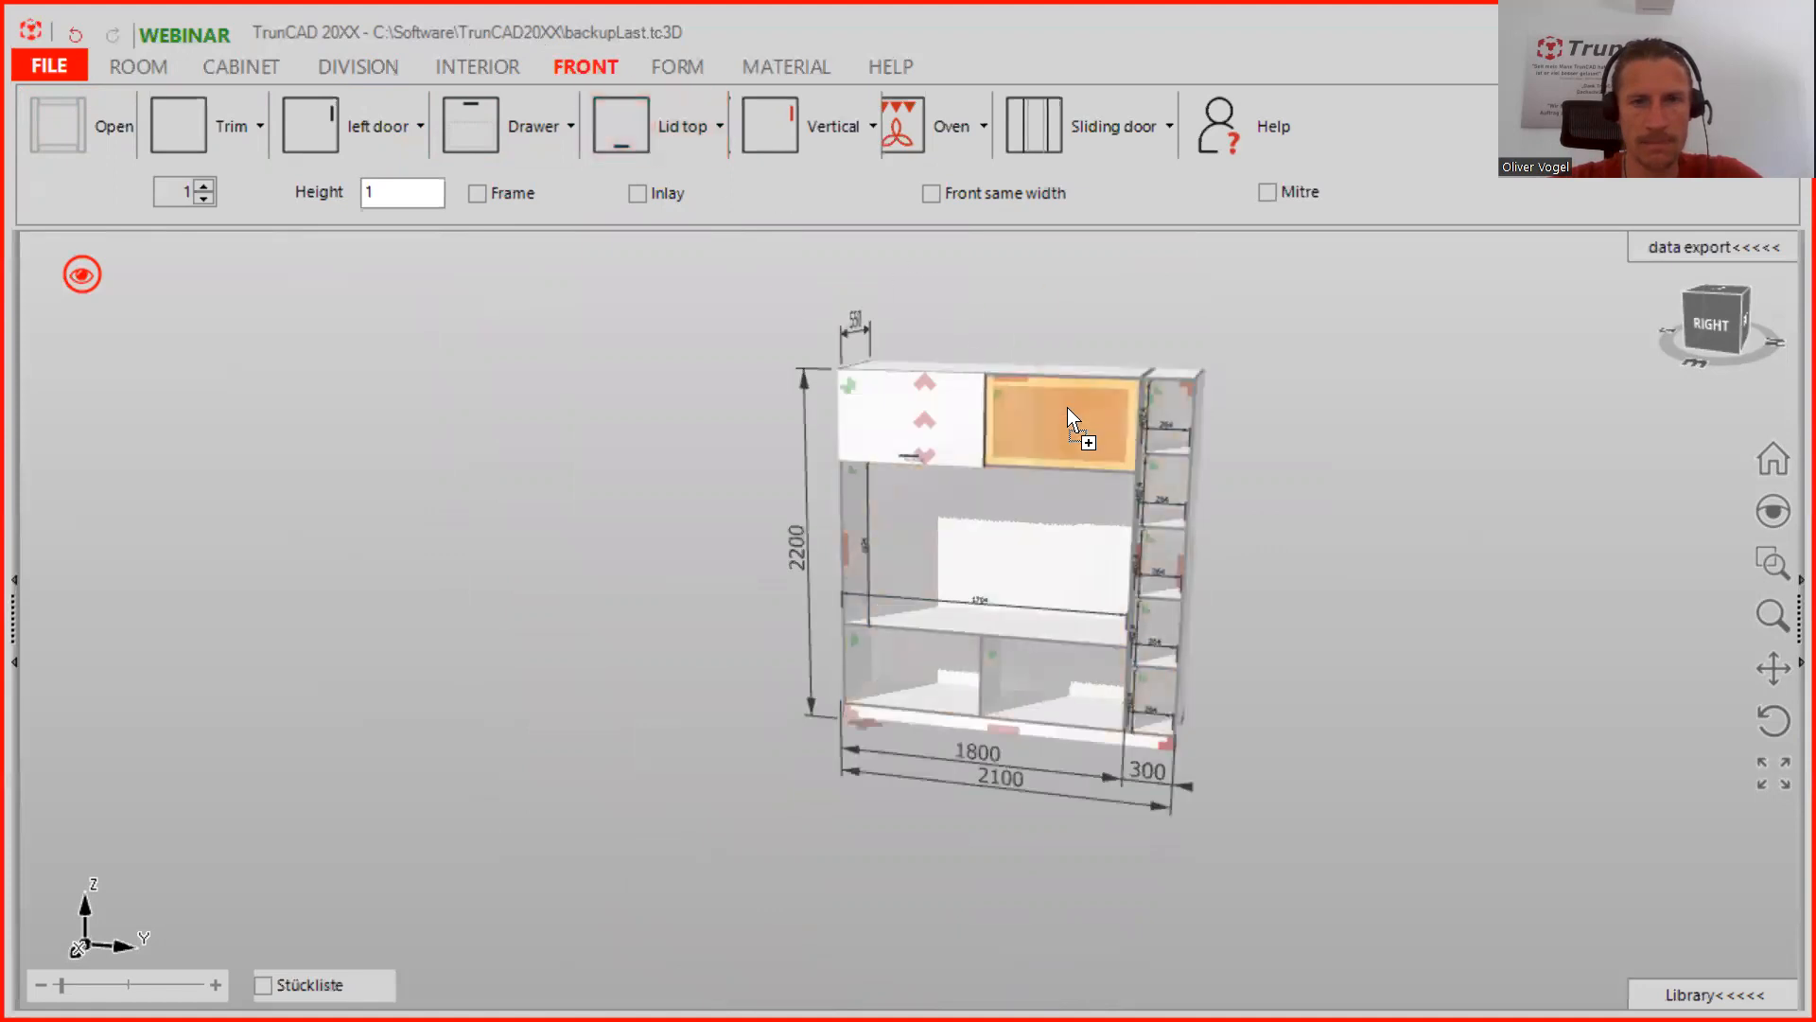
left_click(988, 414)
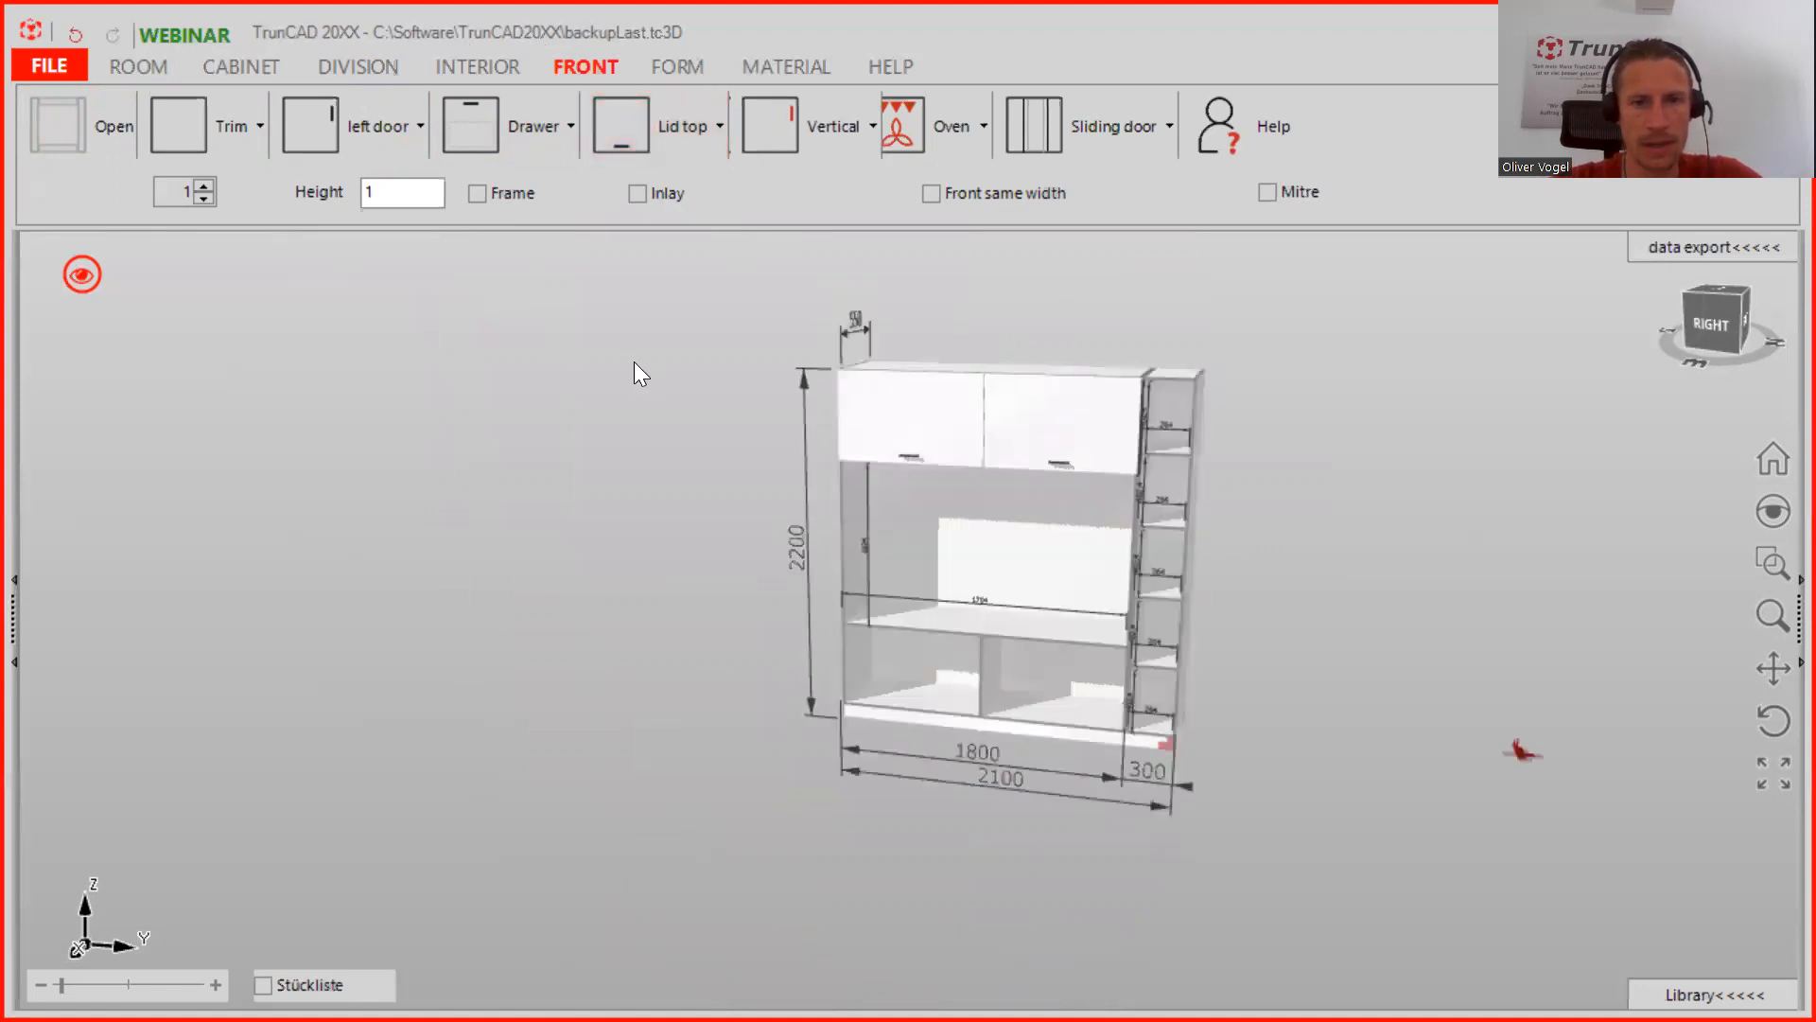
Fit two drawers into each of the two lower compartments of the wide section
scroll(1030, 696, "up", 3)
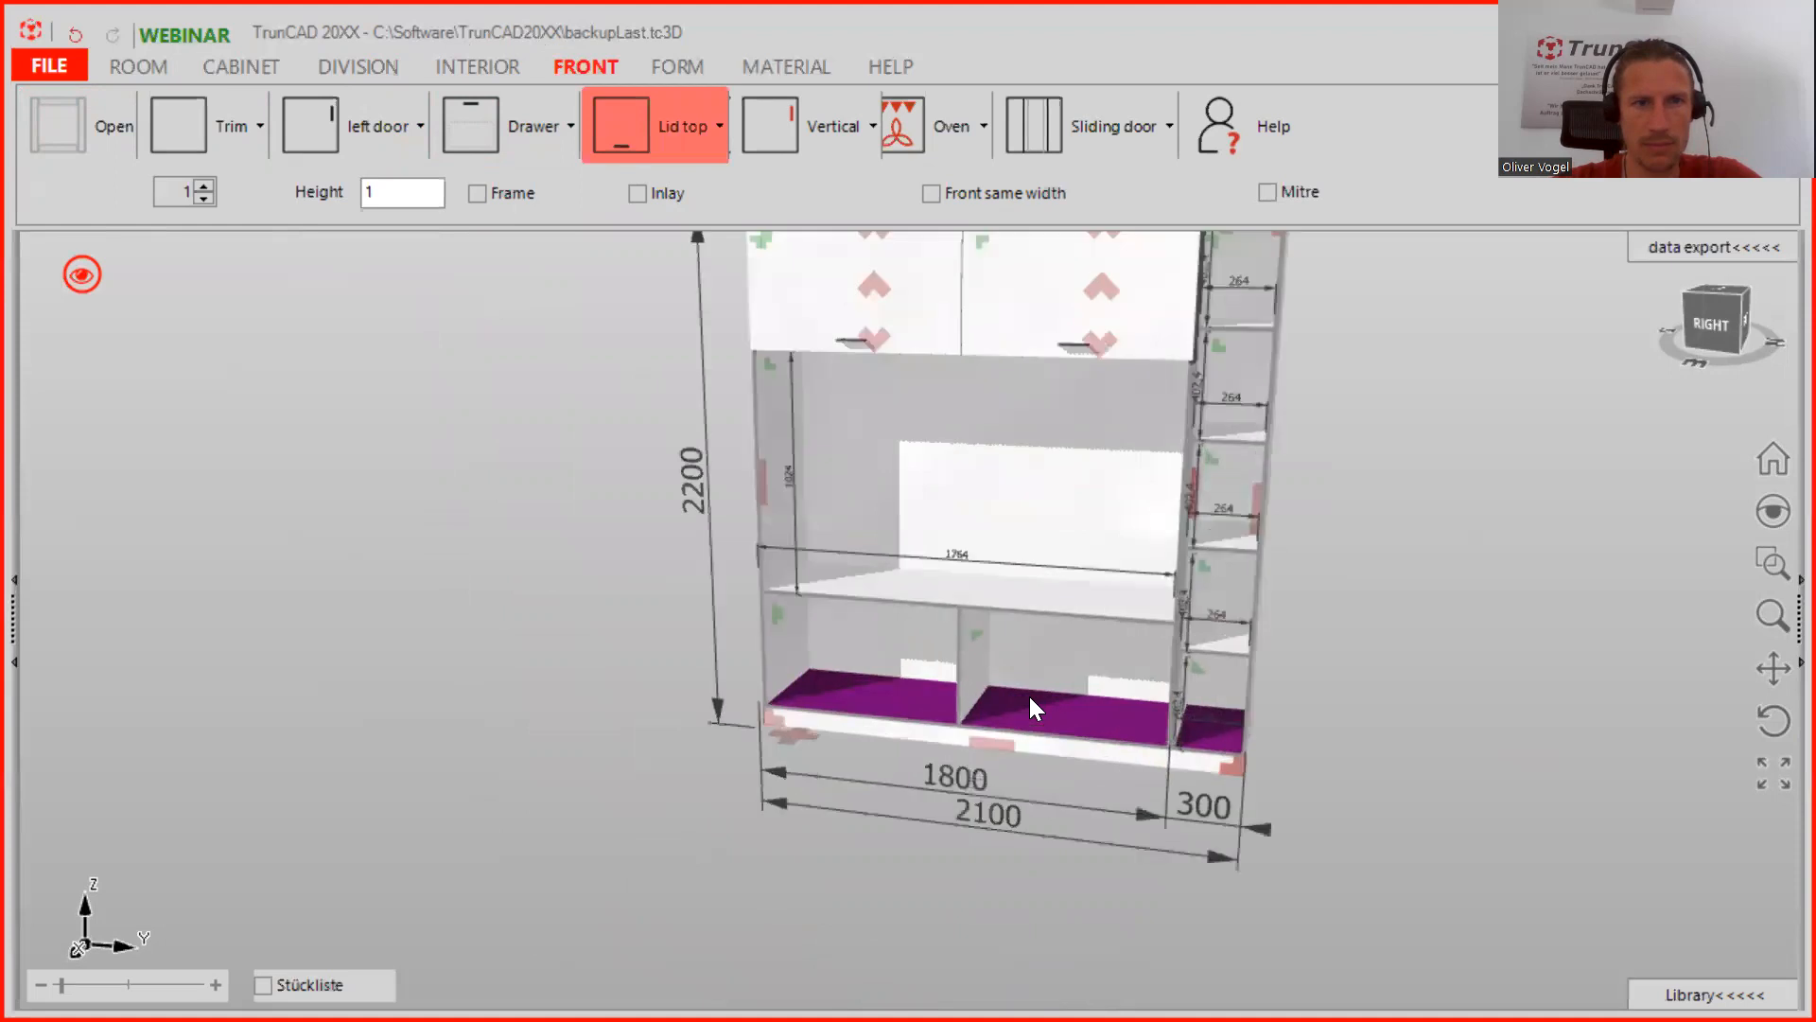
middle_click_drag(1069, 570, 1029, 587)
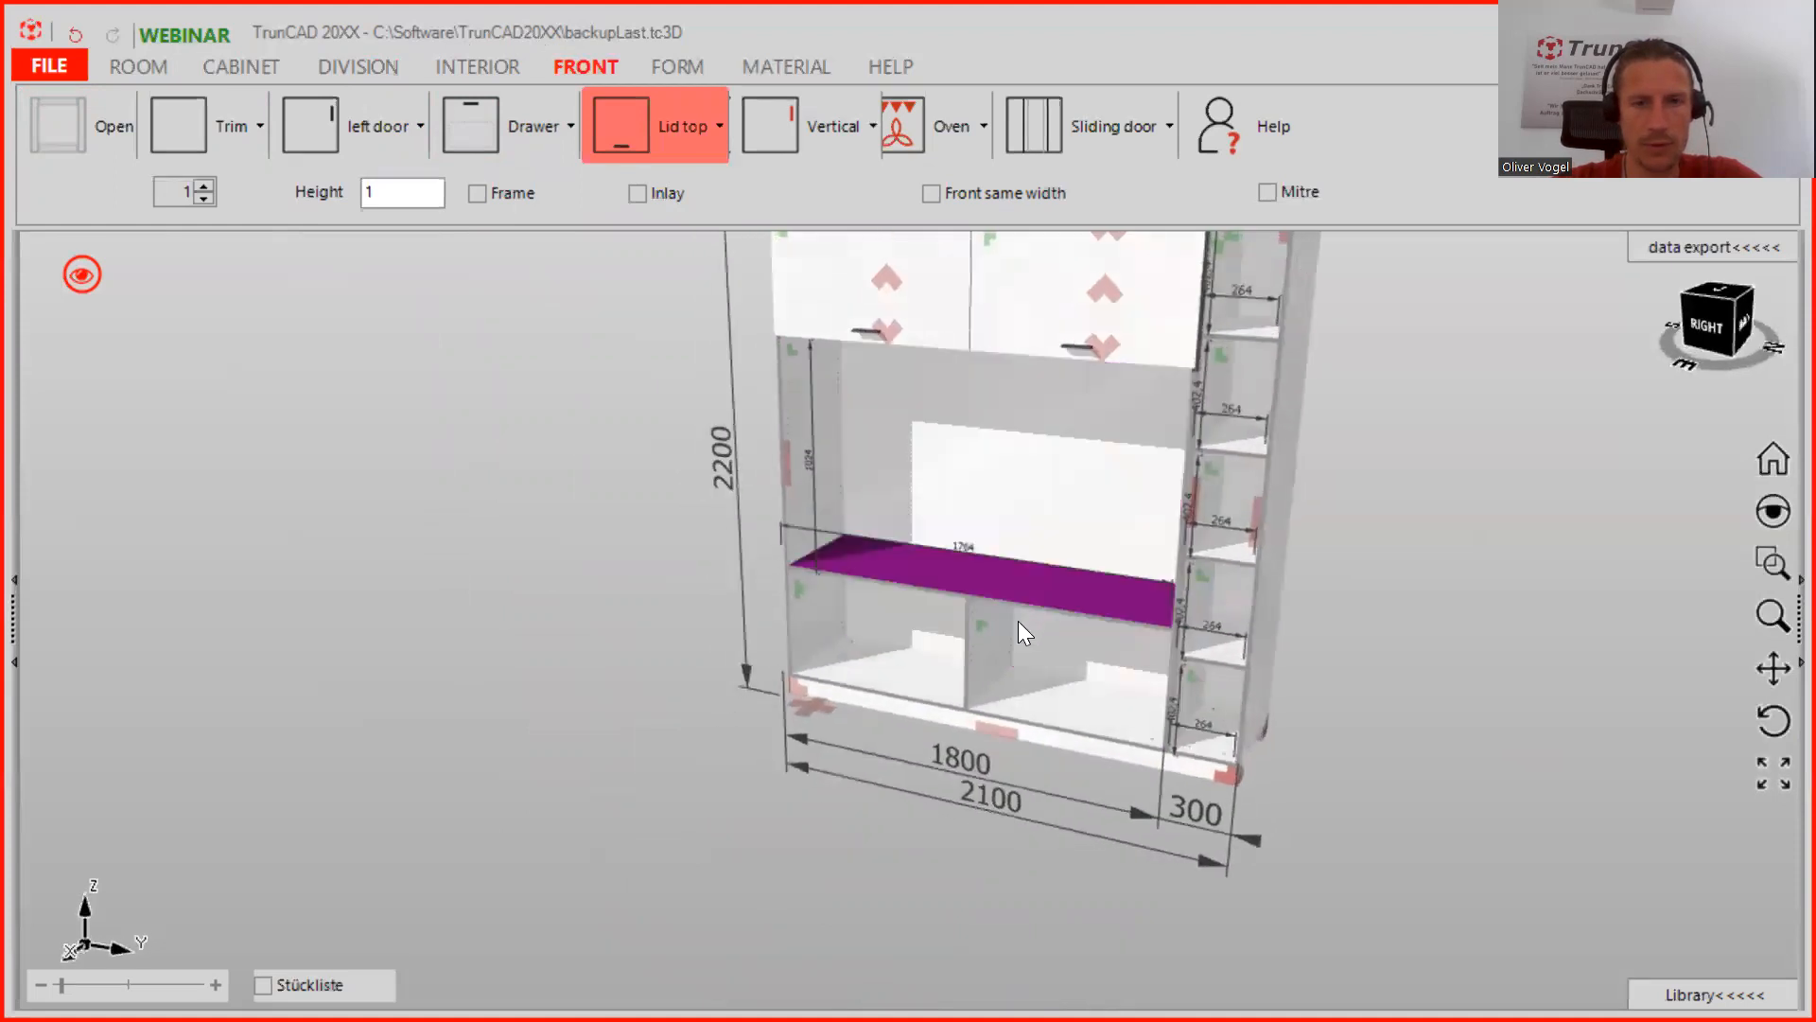
left_click(203, 185)
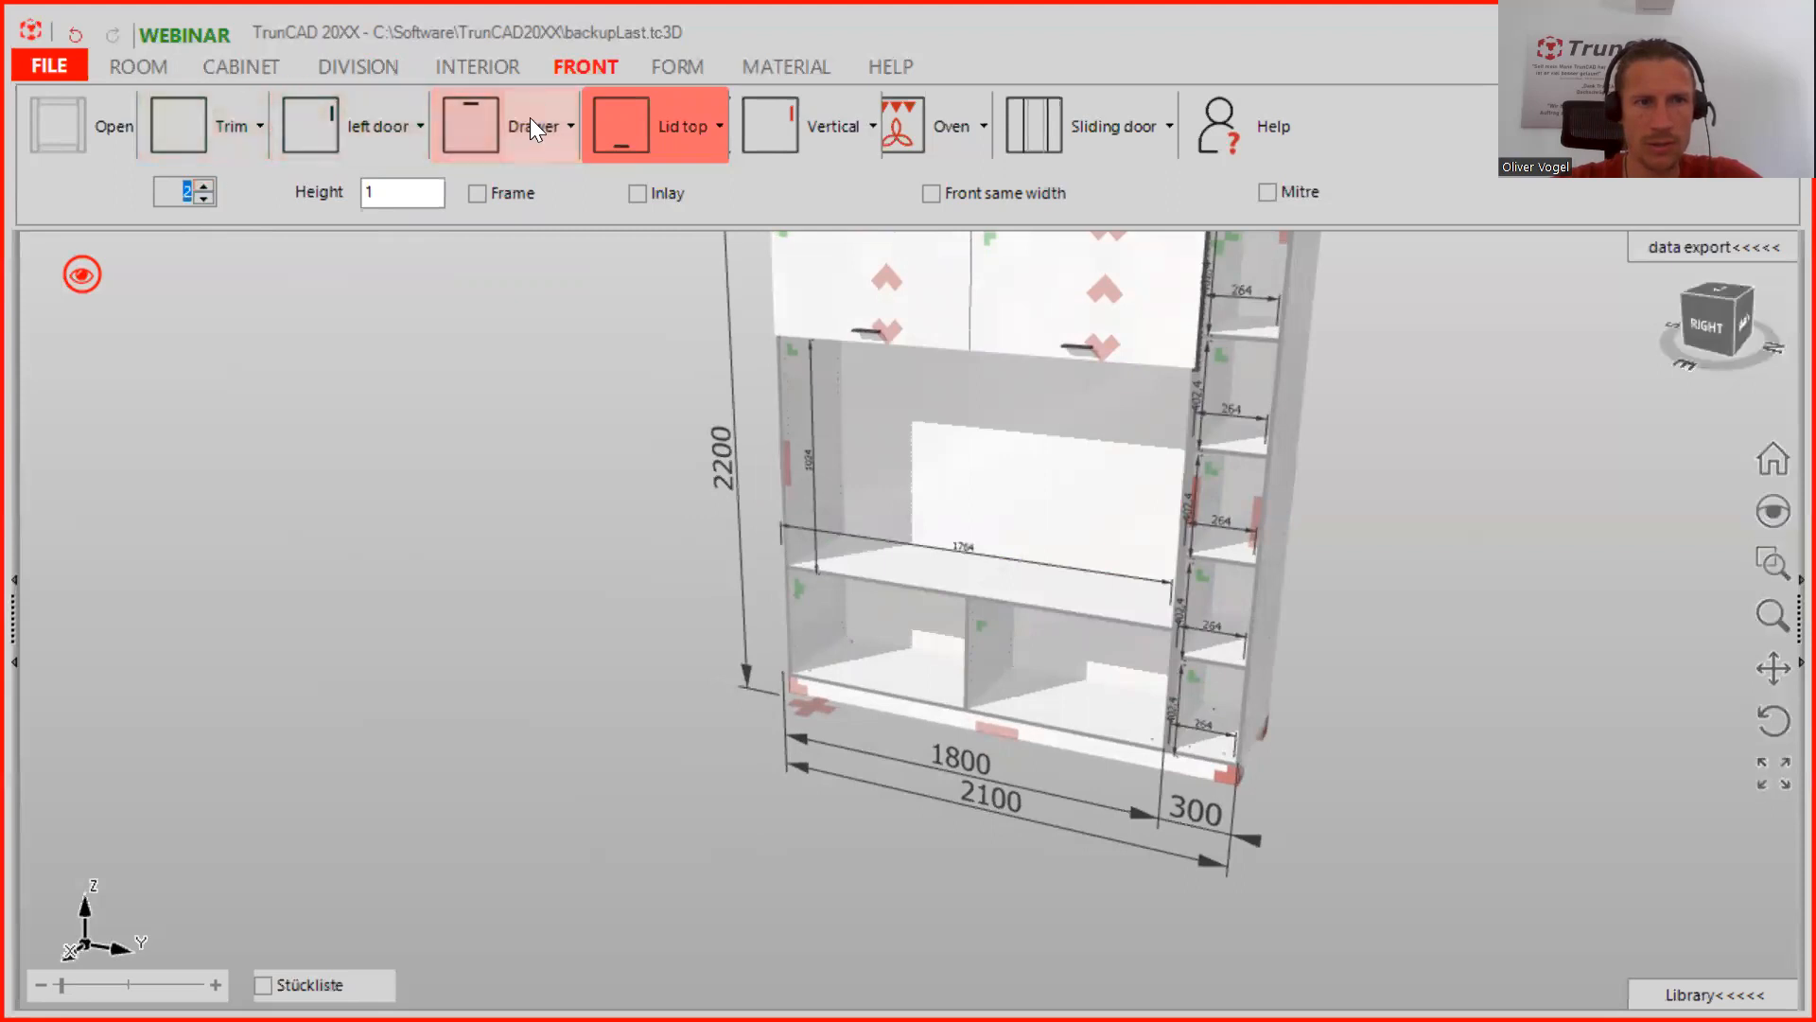
left_click(529, 119)
left_click(484, 116)
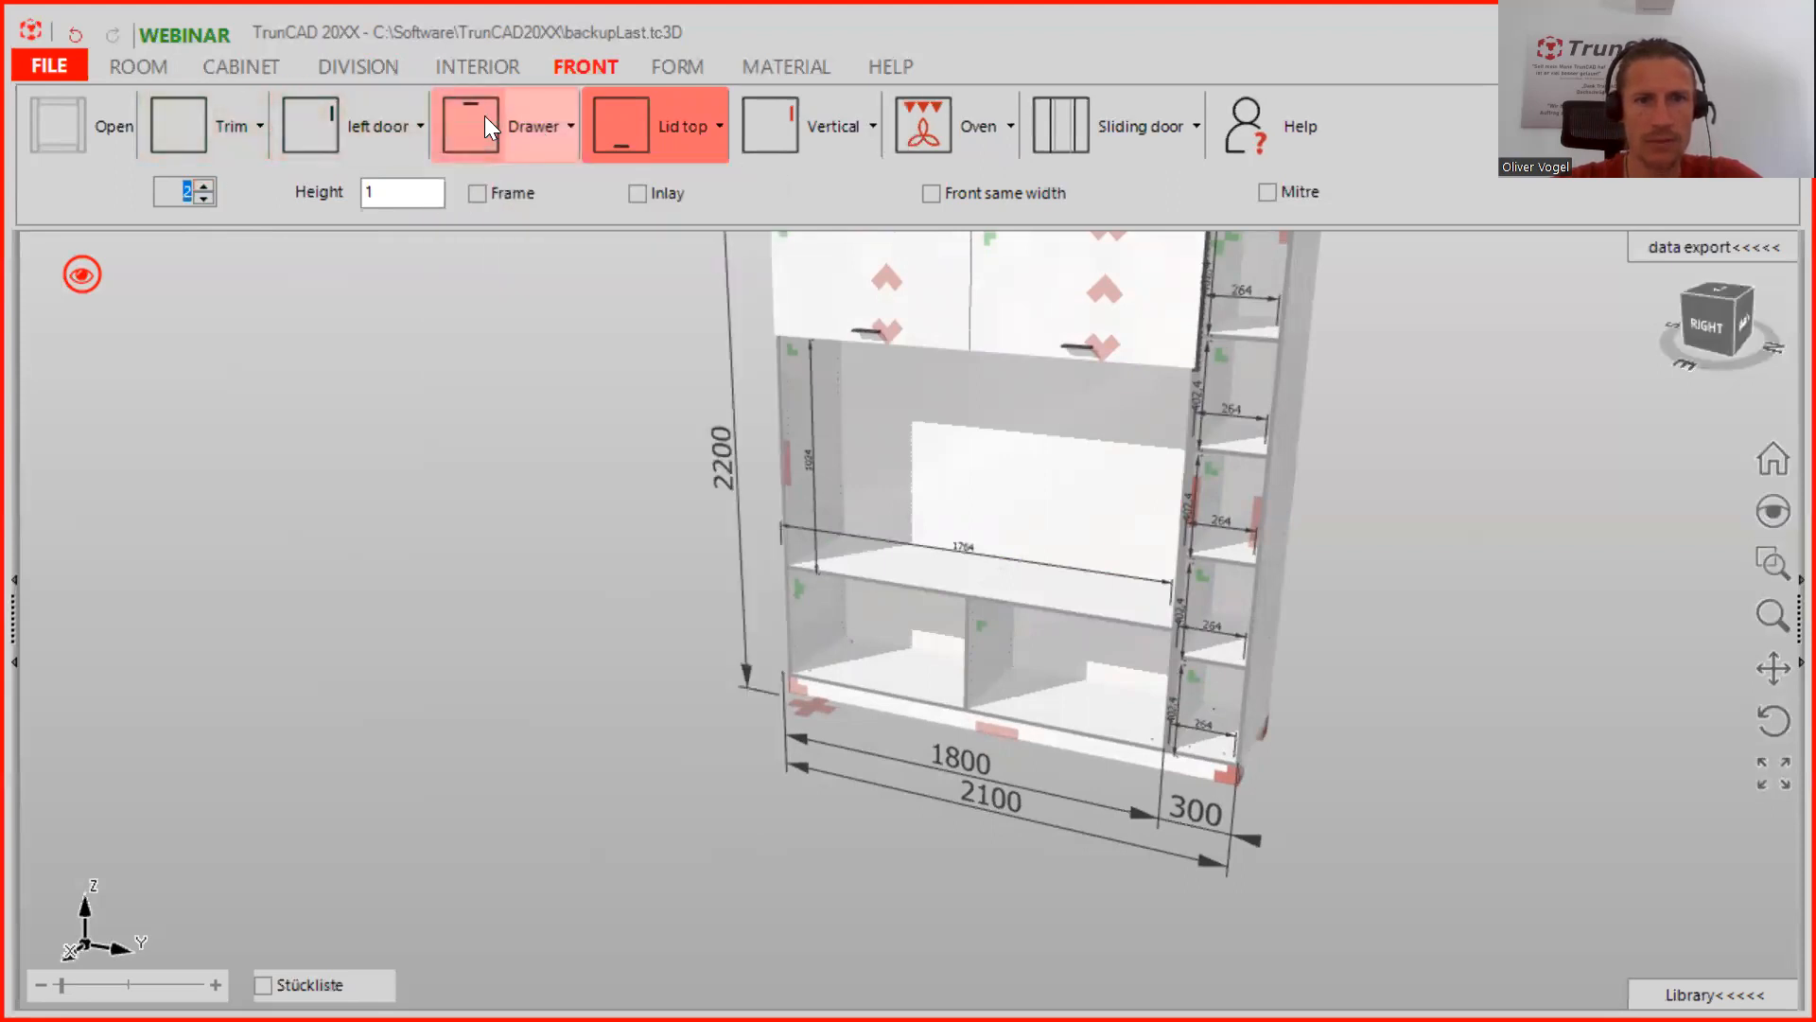
left_click(856, 621)
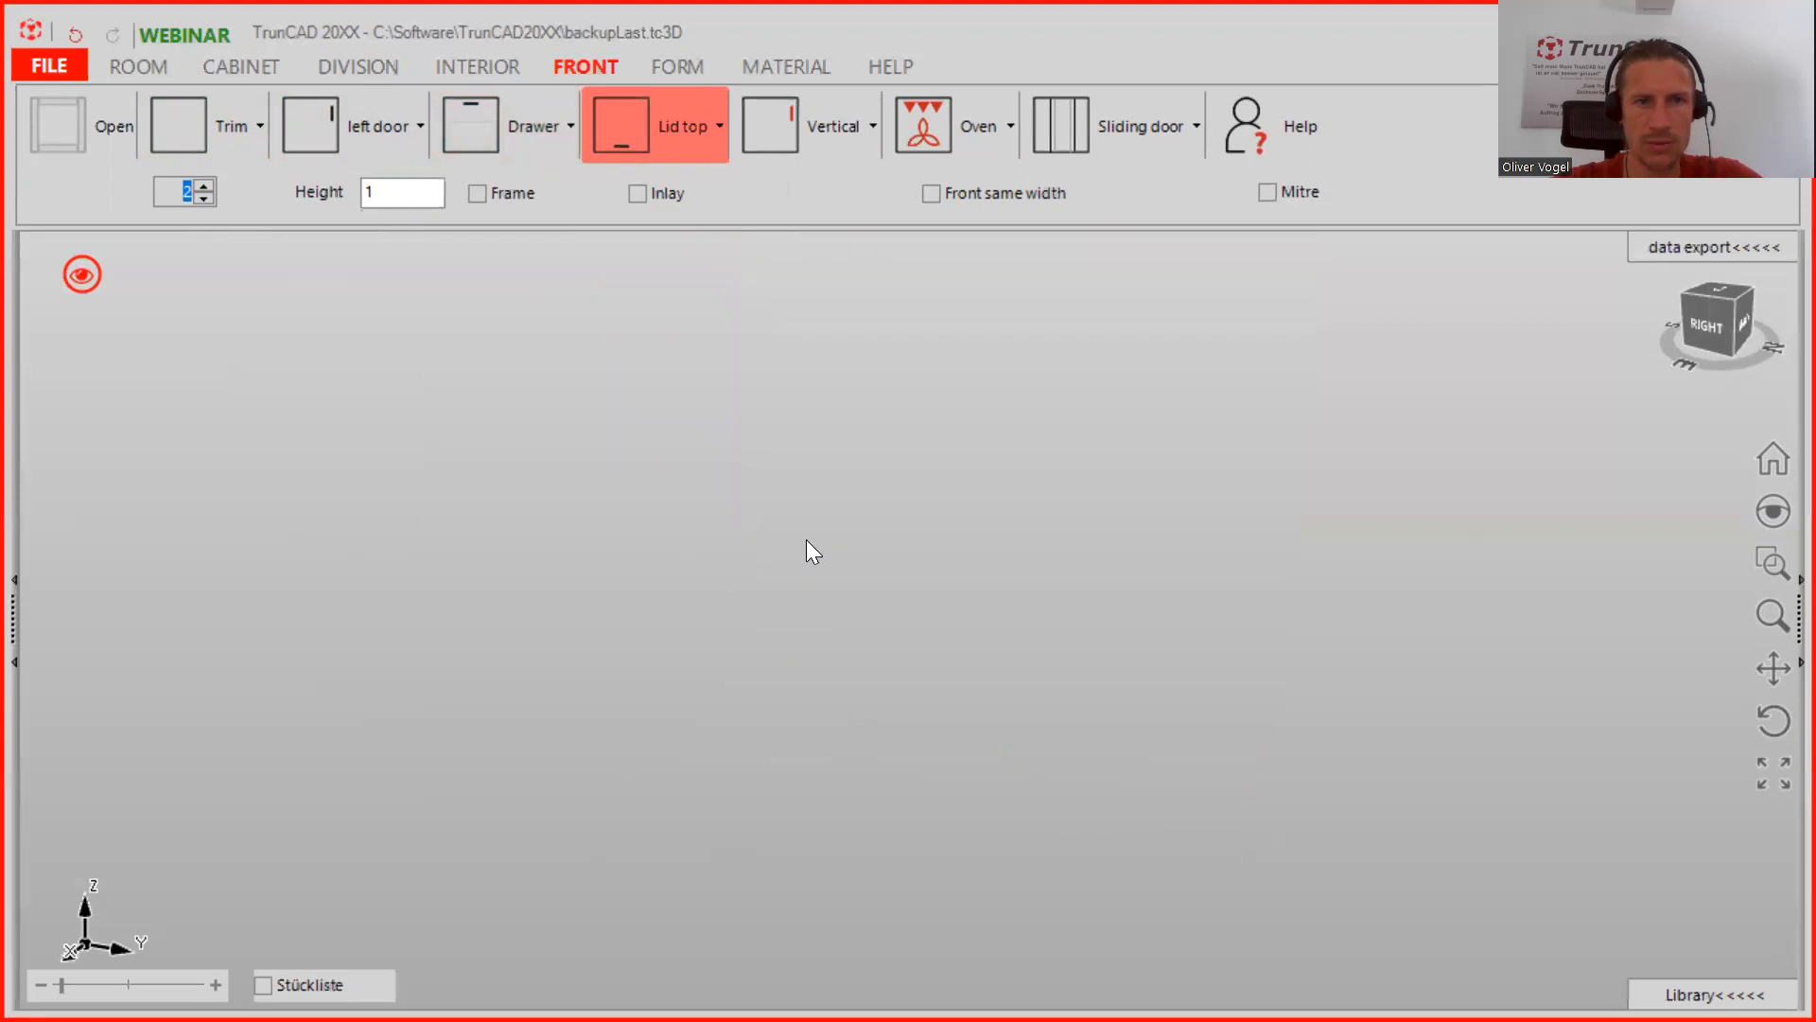
left_click(477, 123)
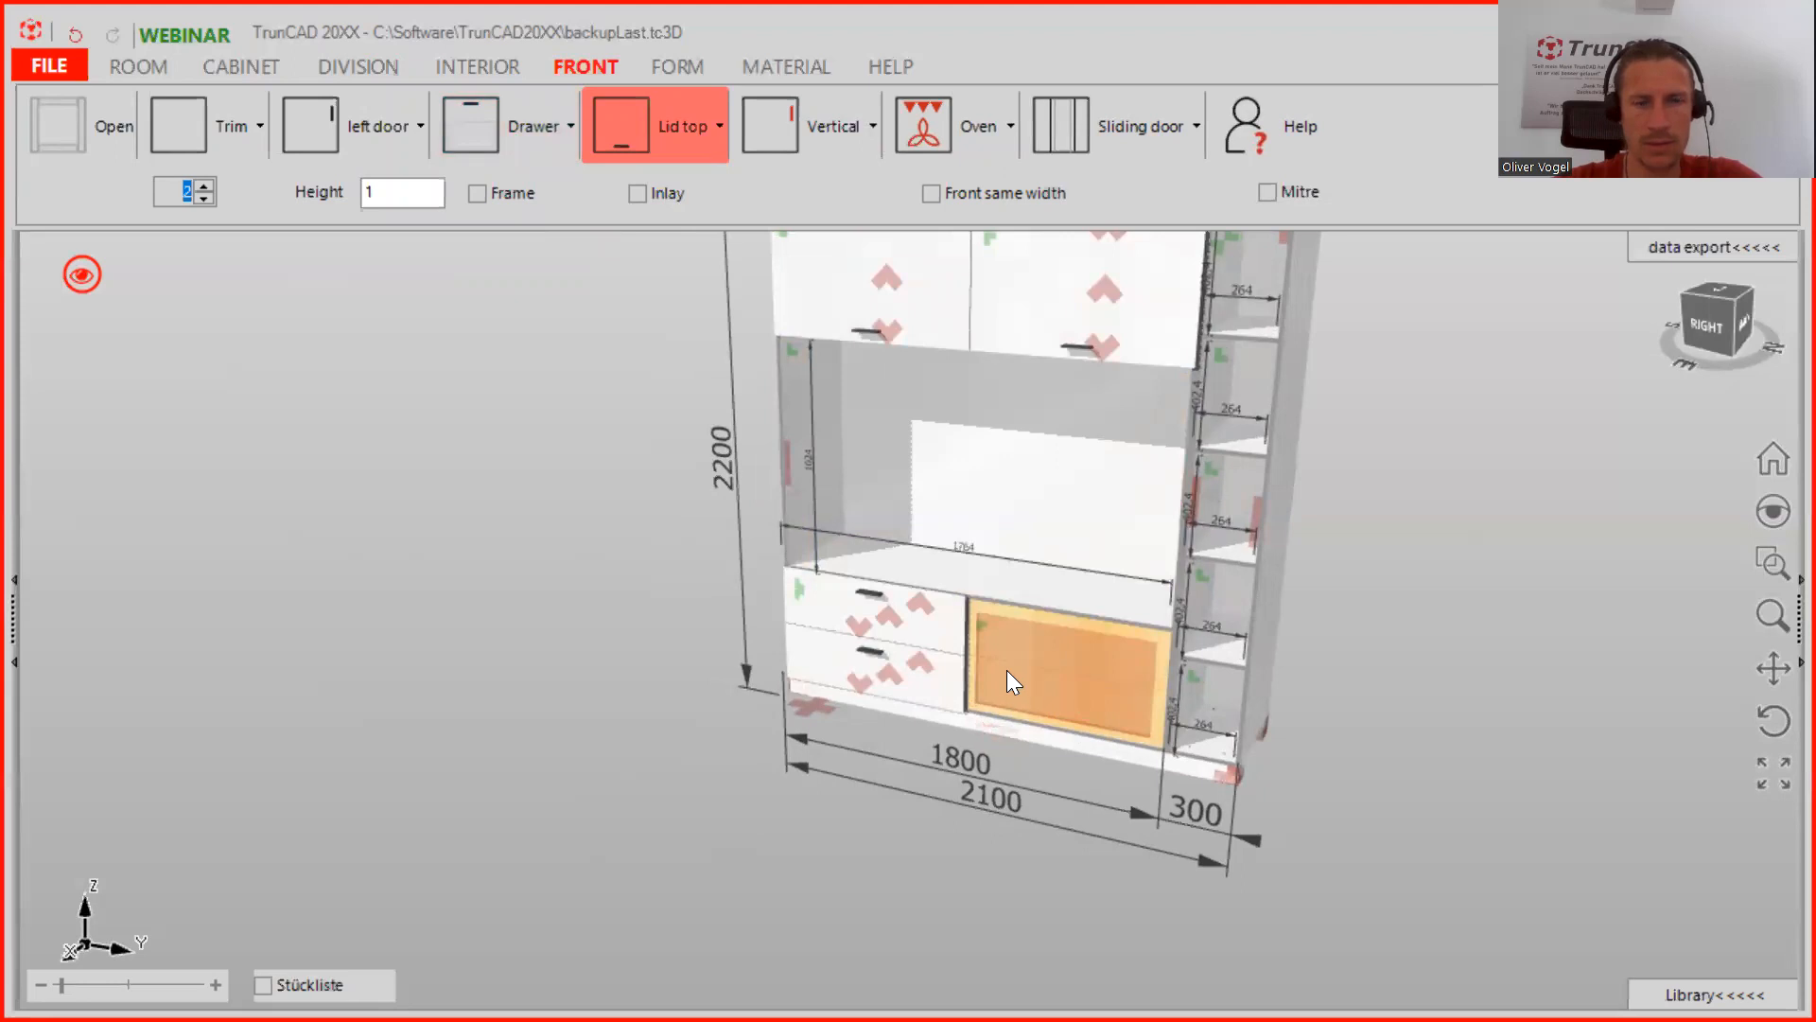
In the settings of the open middle area in the wide section, set Area open to sides to 1 and save
mouse_move(837, 519)
middle_mouse_down()
mouse_move(1047, 517)
mouse_move(738, 268)
middle_mouse_up()
scroll(896, 352, "up", 5)
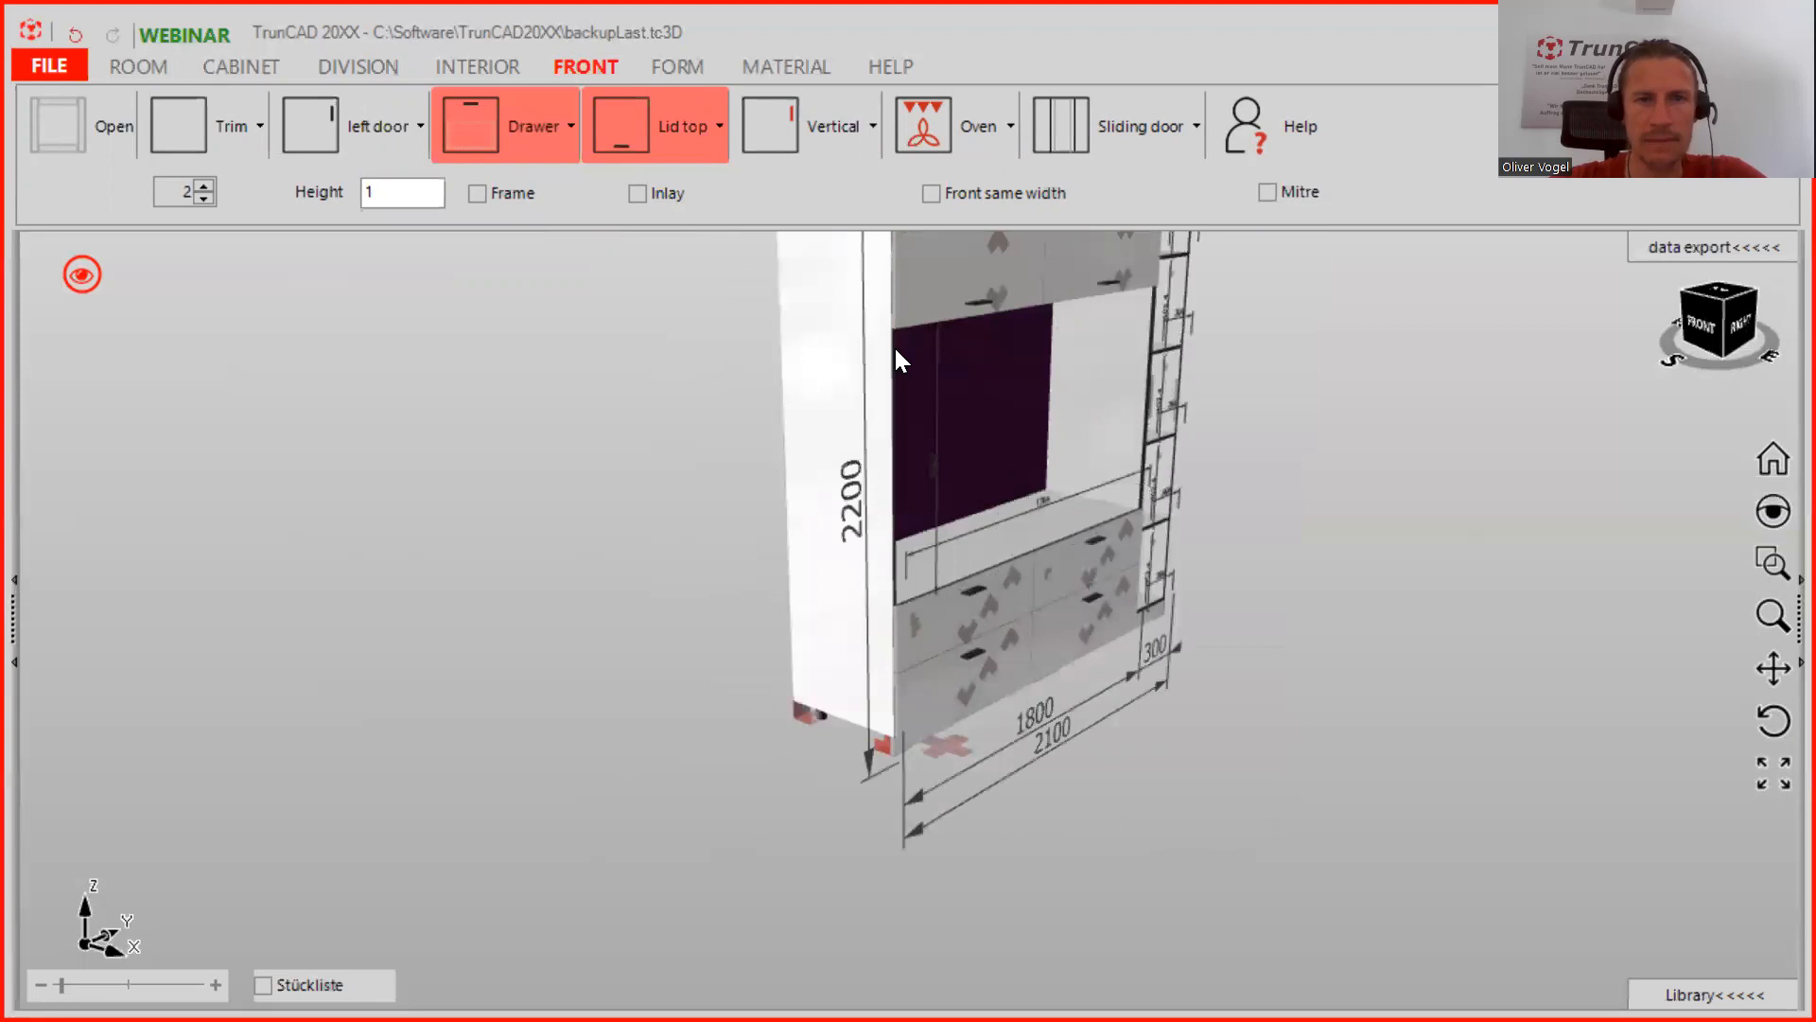
scroll(895, 344, "down", 3)
middle_click_drag(888, 344, 827, 342)
scroll(944, 341, "down", 5)
middle_click_drag(1021, 360, 874, 354)
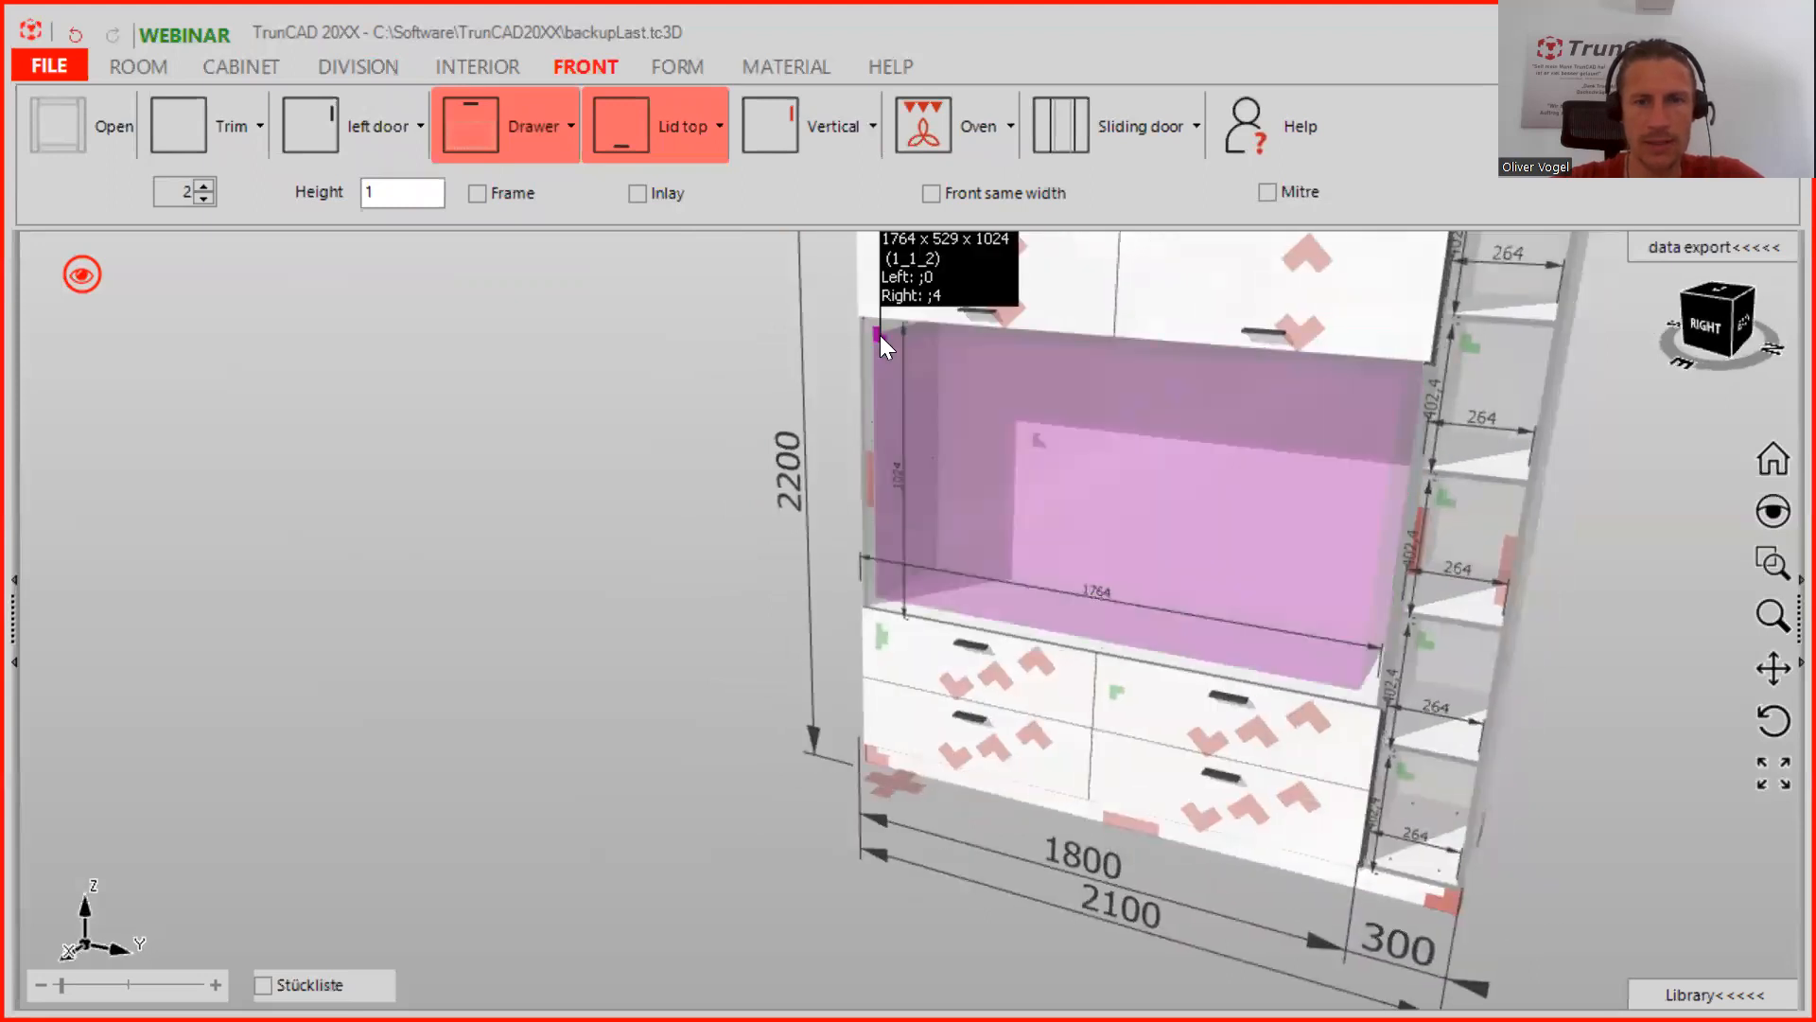
scroll(880, 337, "up", 2)
right_click(879, 337)
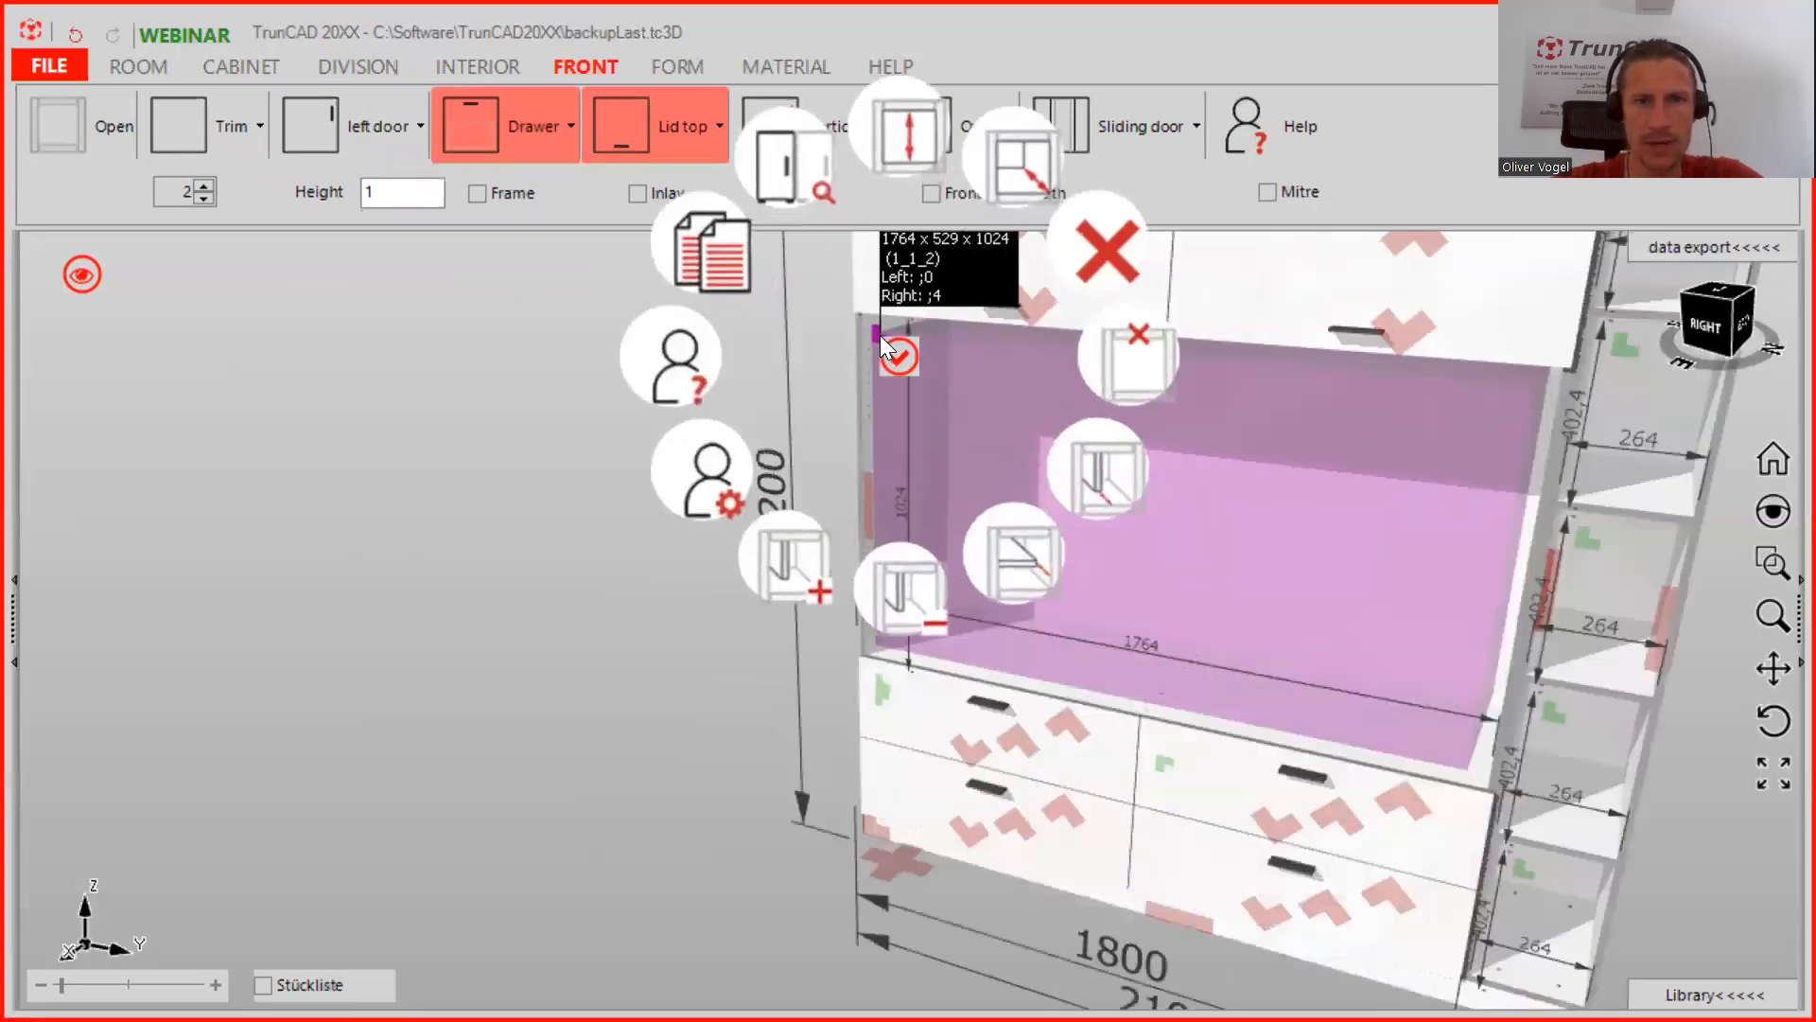
left_click(710, 492)
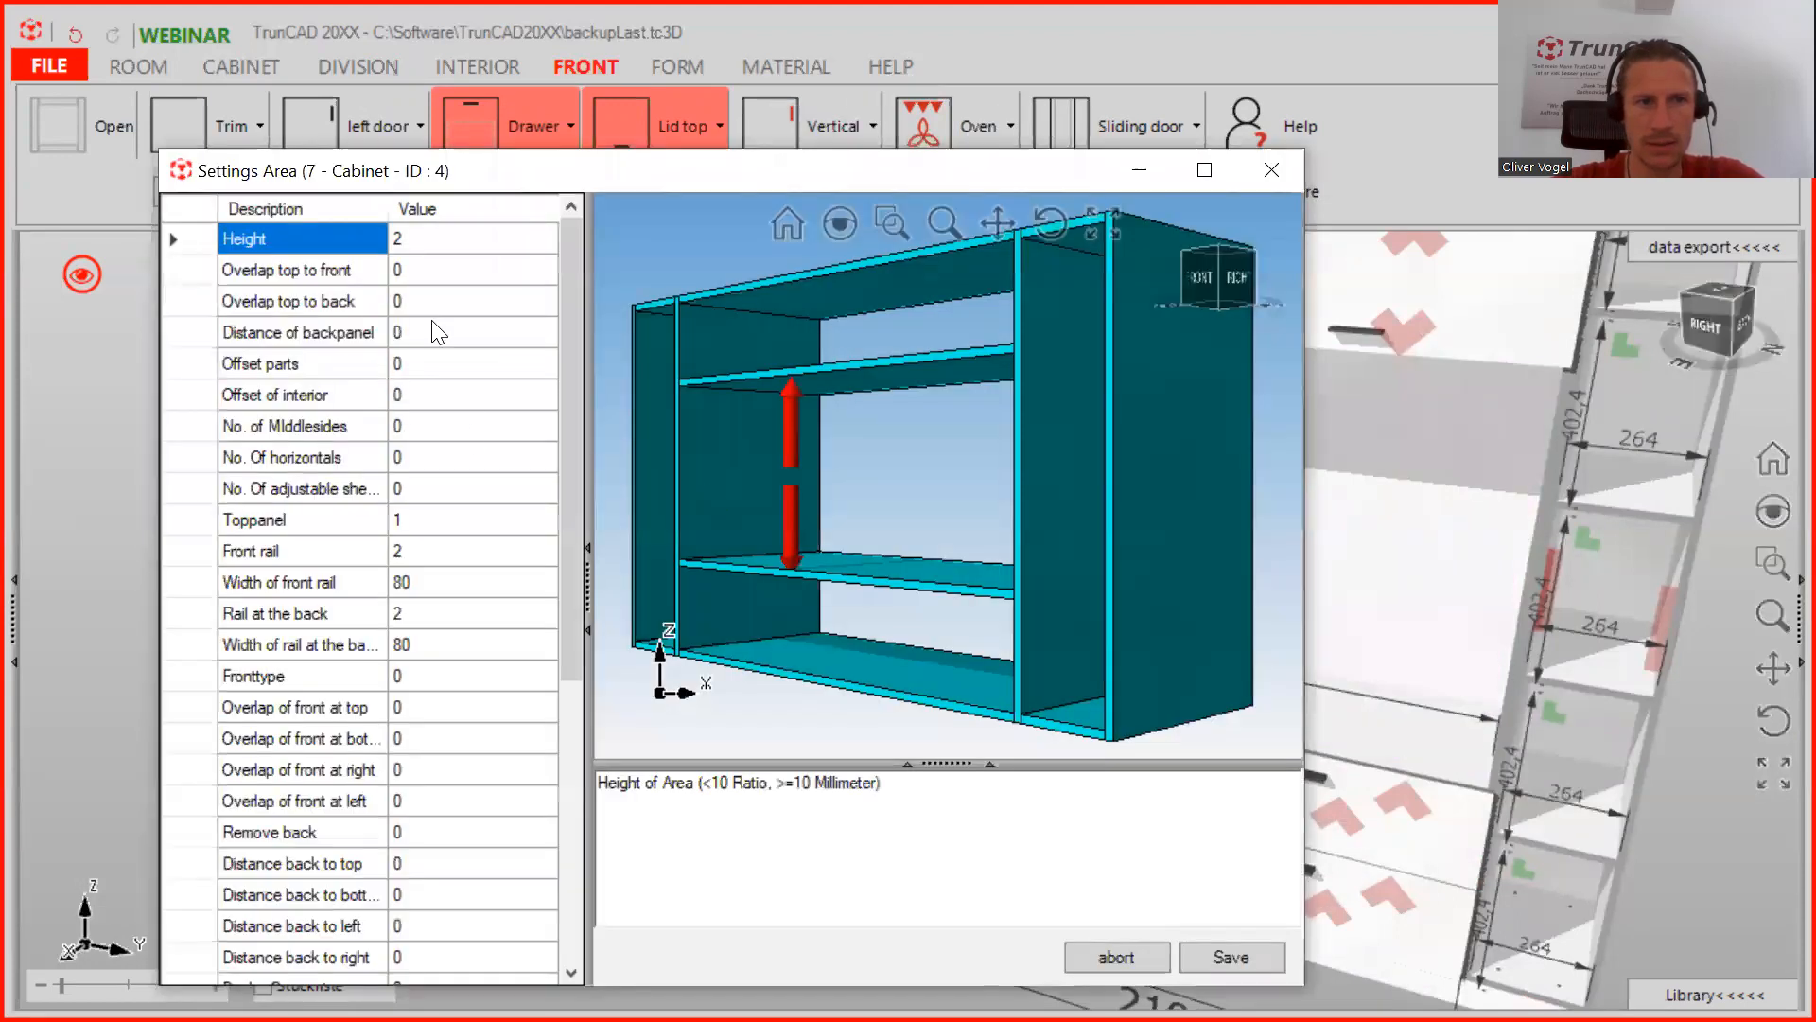
left_click(470, 552)
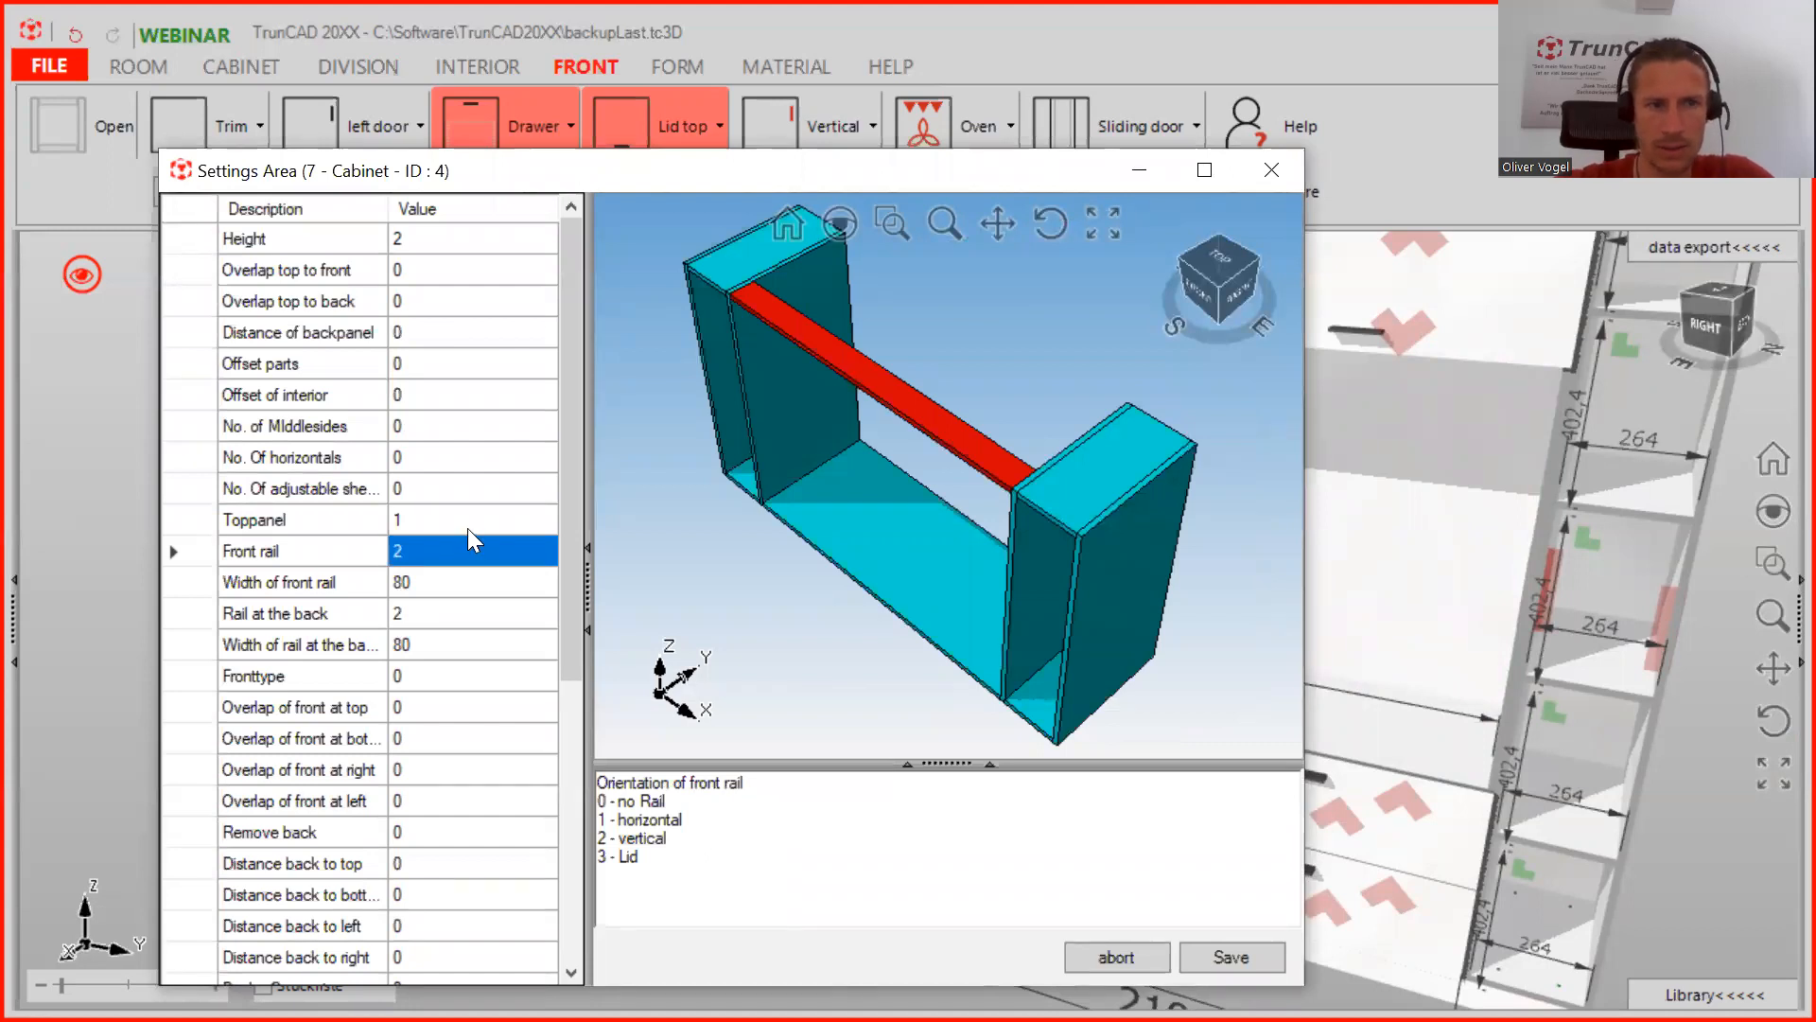
key("Down")
key("Down")
key("Down")
key("Down")
key("Down")
key("Down")
key("Down")
key("Down")
key("Down")
key("Down")
key("Down")
key("Down")
key("Down")
key("Down")
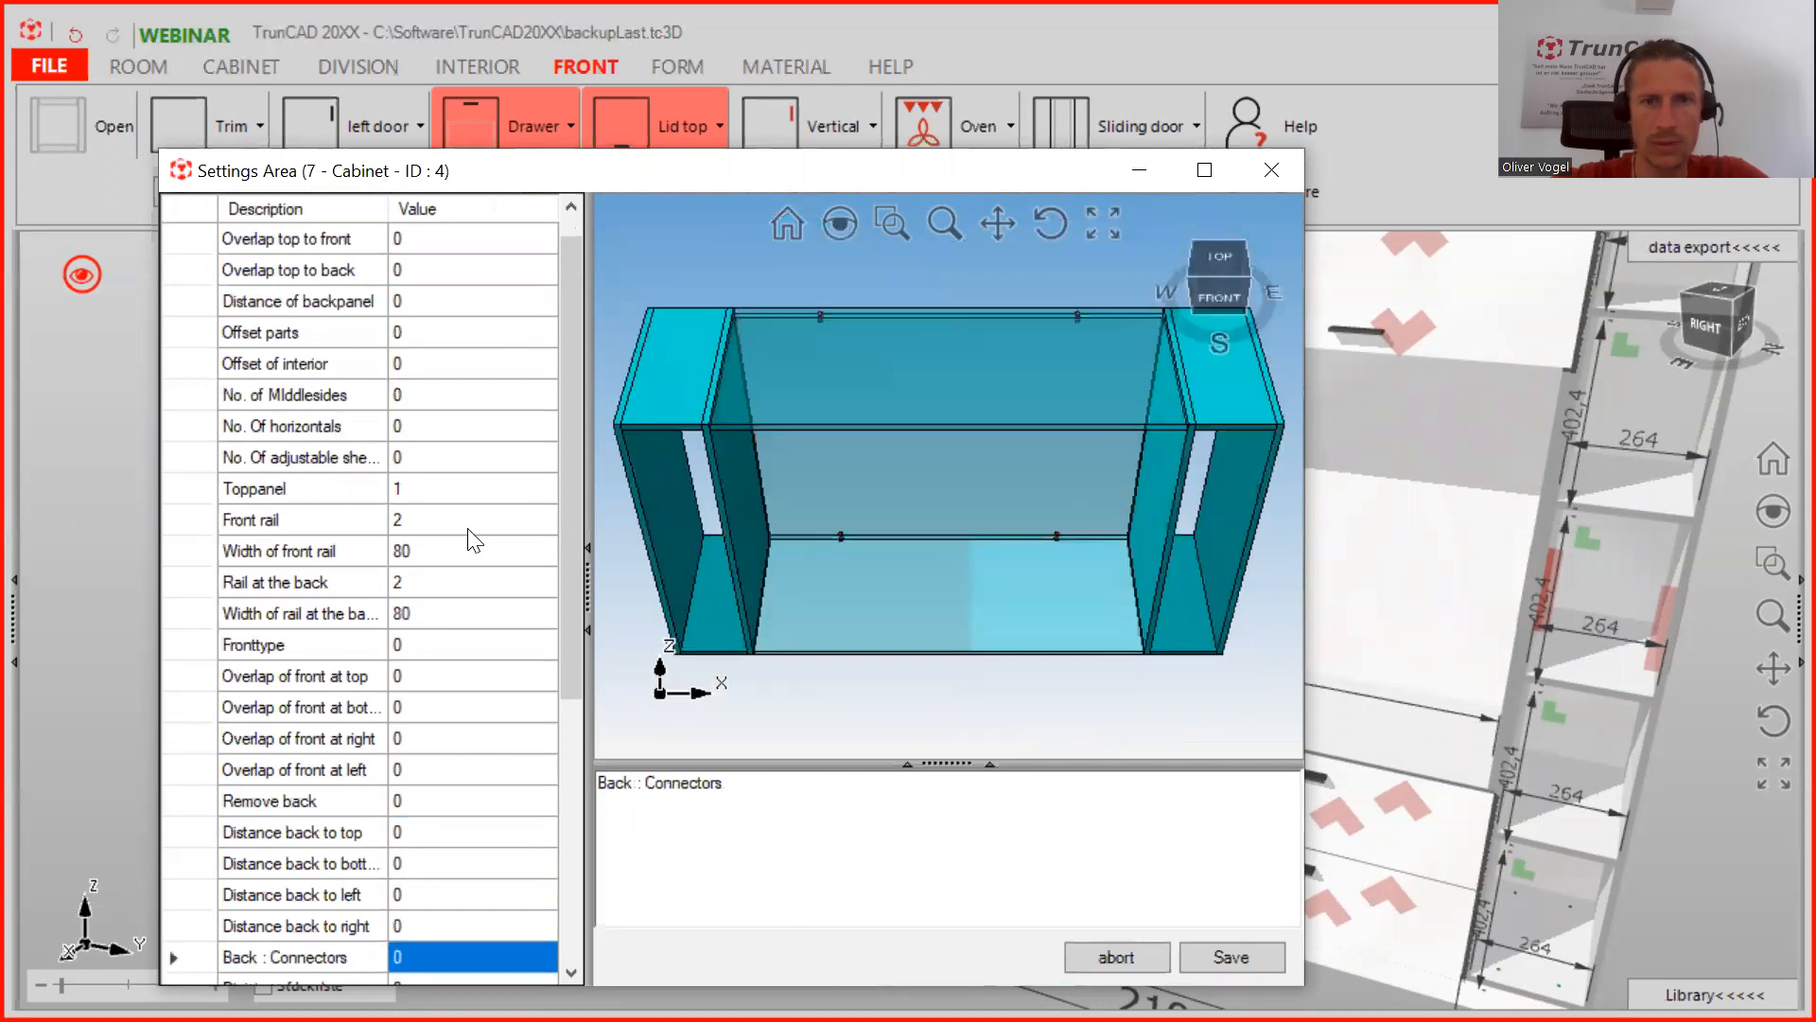
key("Down")
key("Down")
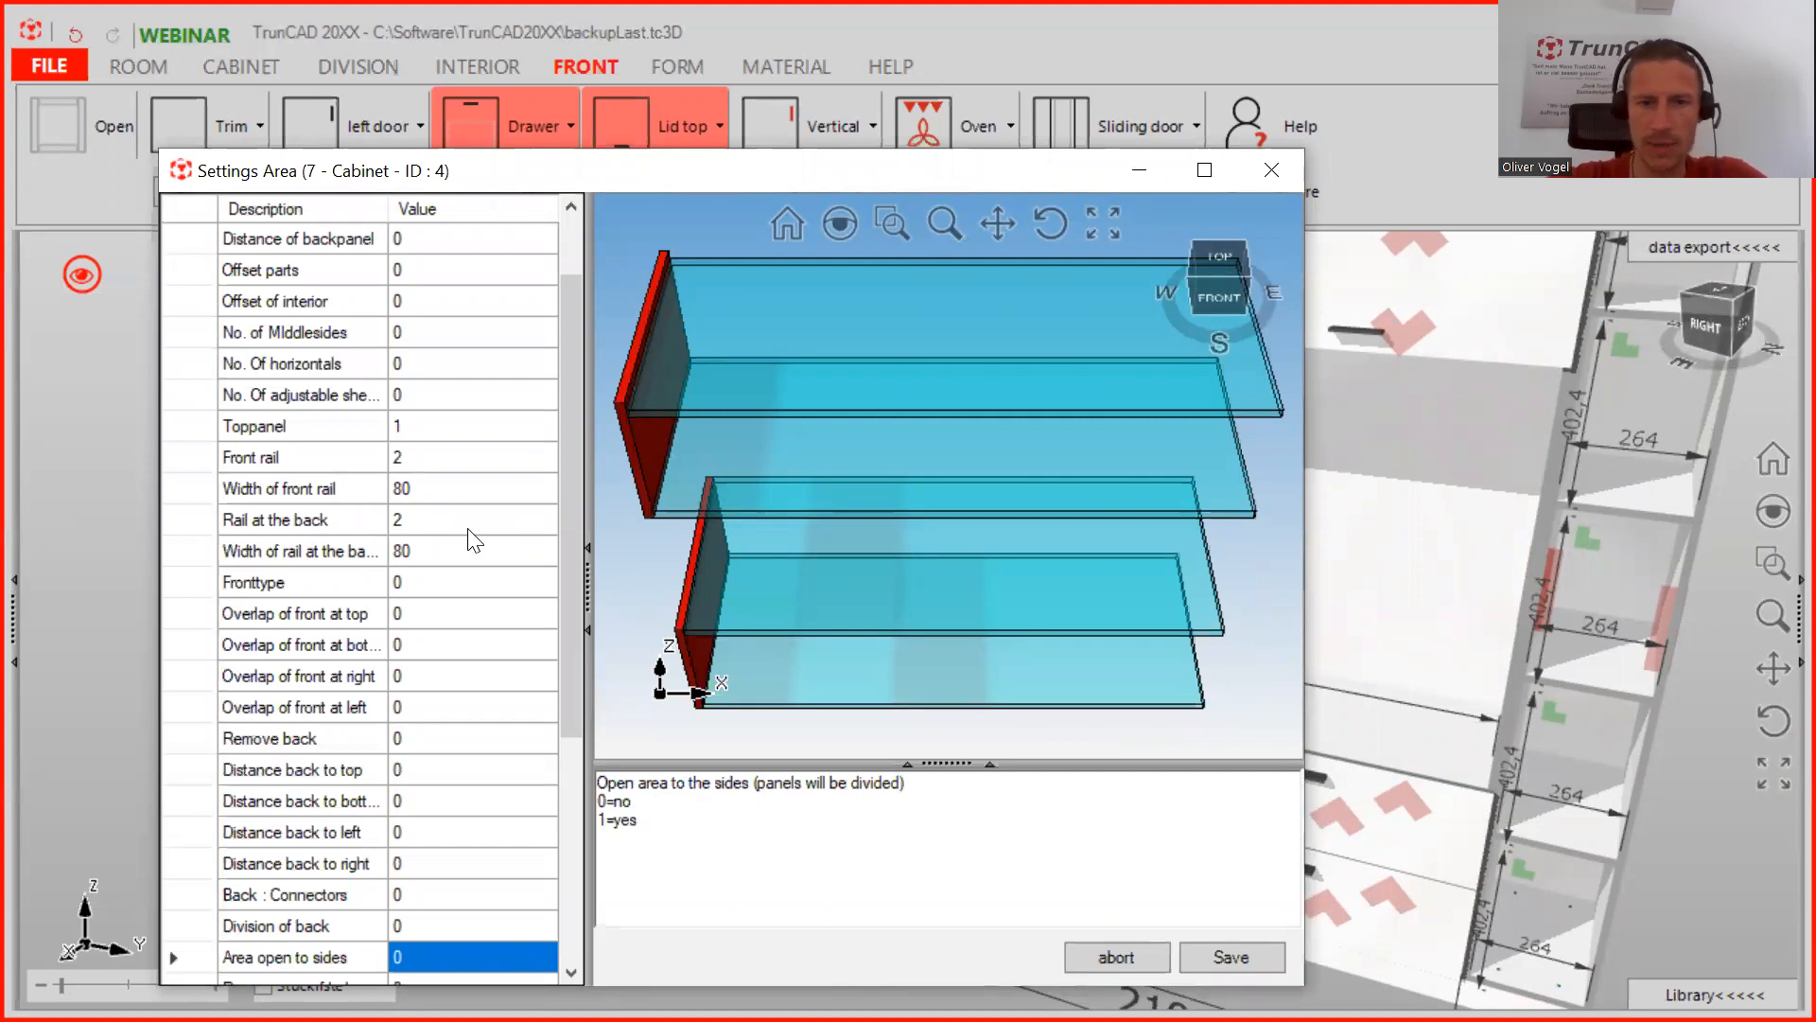
type("1")
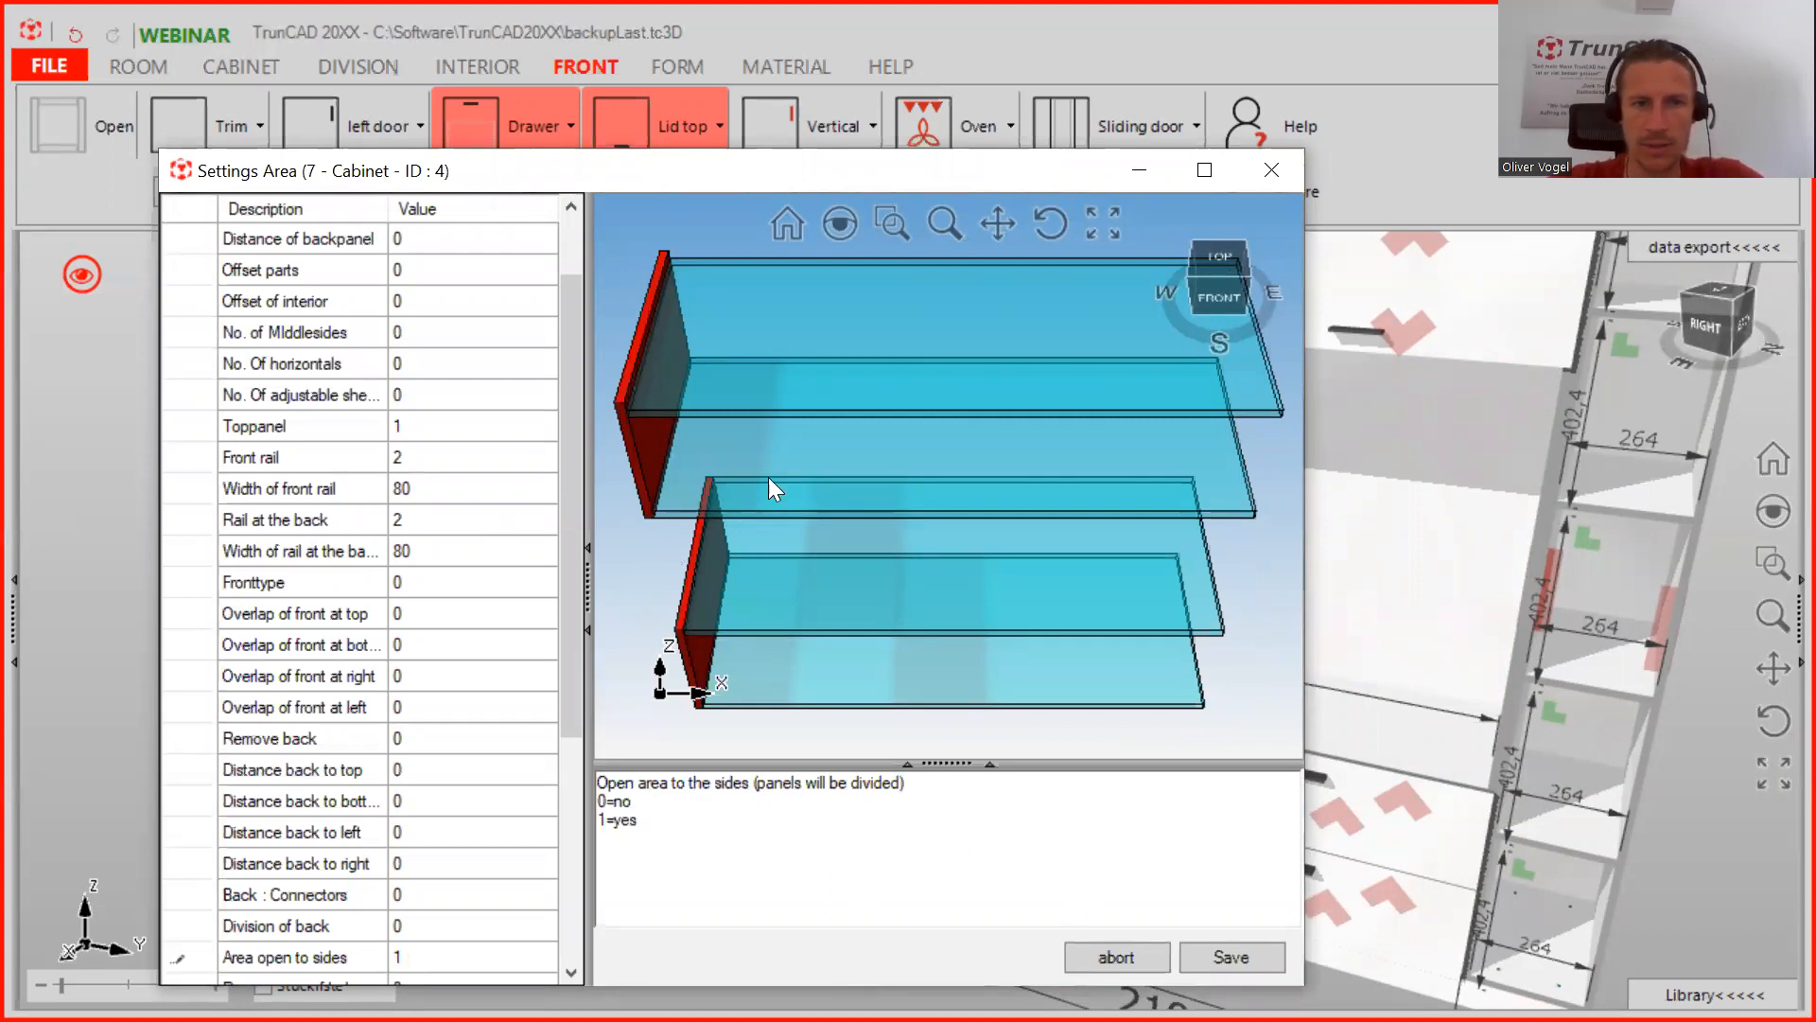
left_click(1256, 963)
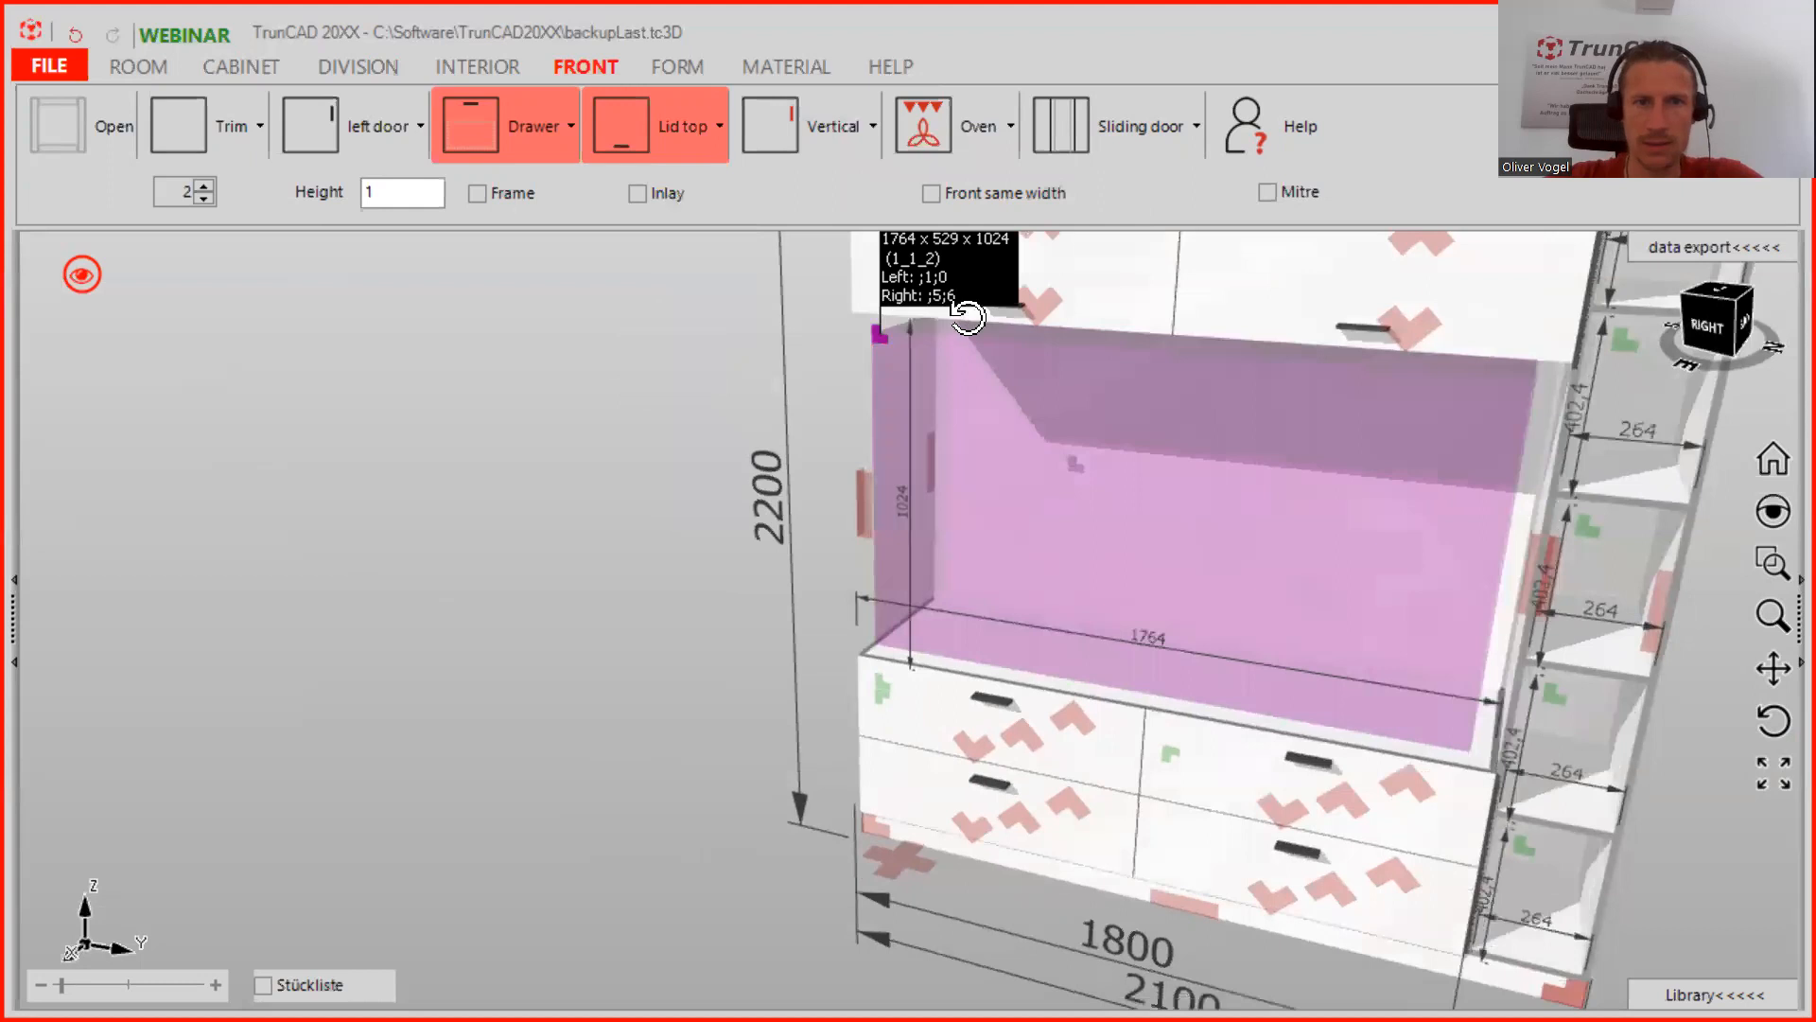
Change the cabinet's back construction to Flat with a distance to side of 1
middle_click_drag(968, 318, 1278, 306)
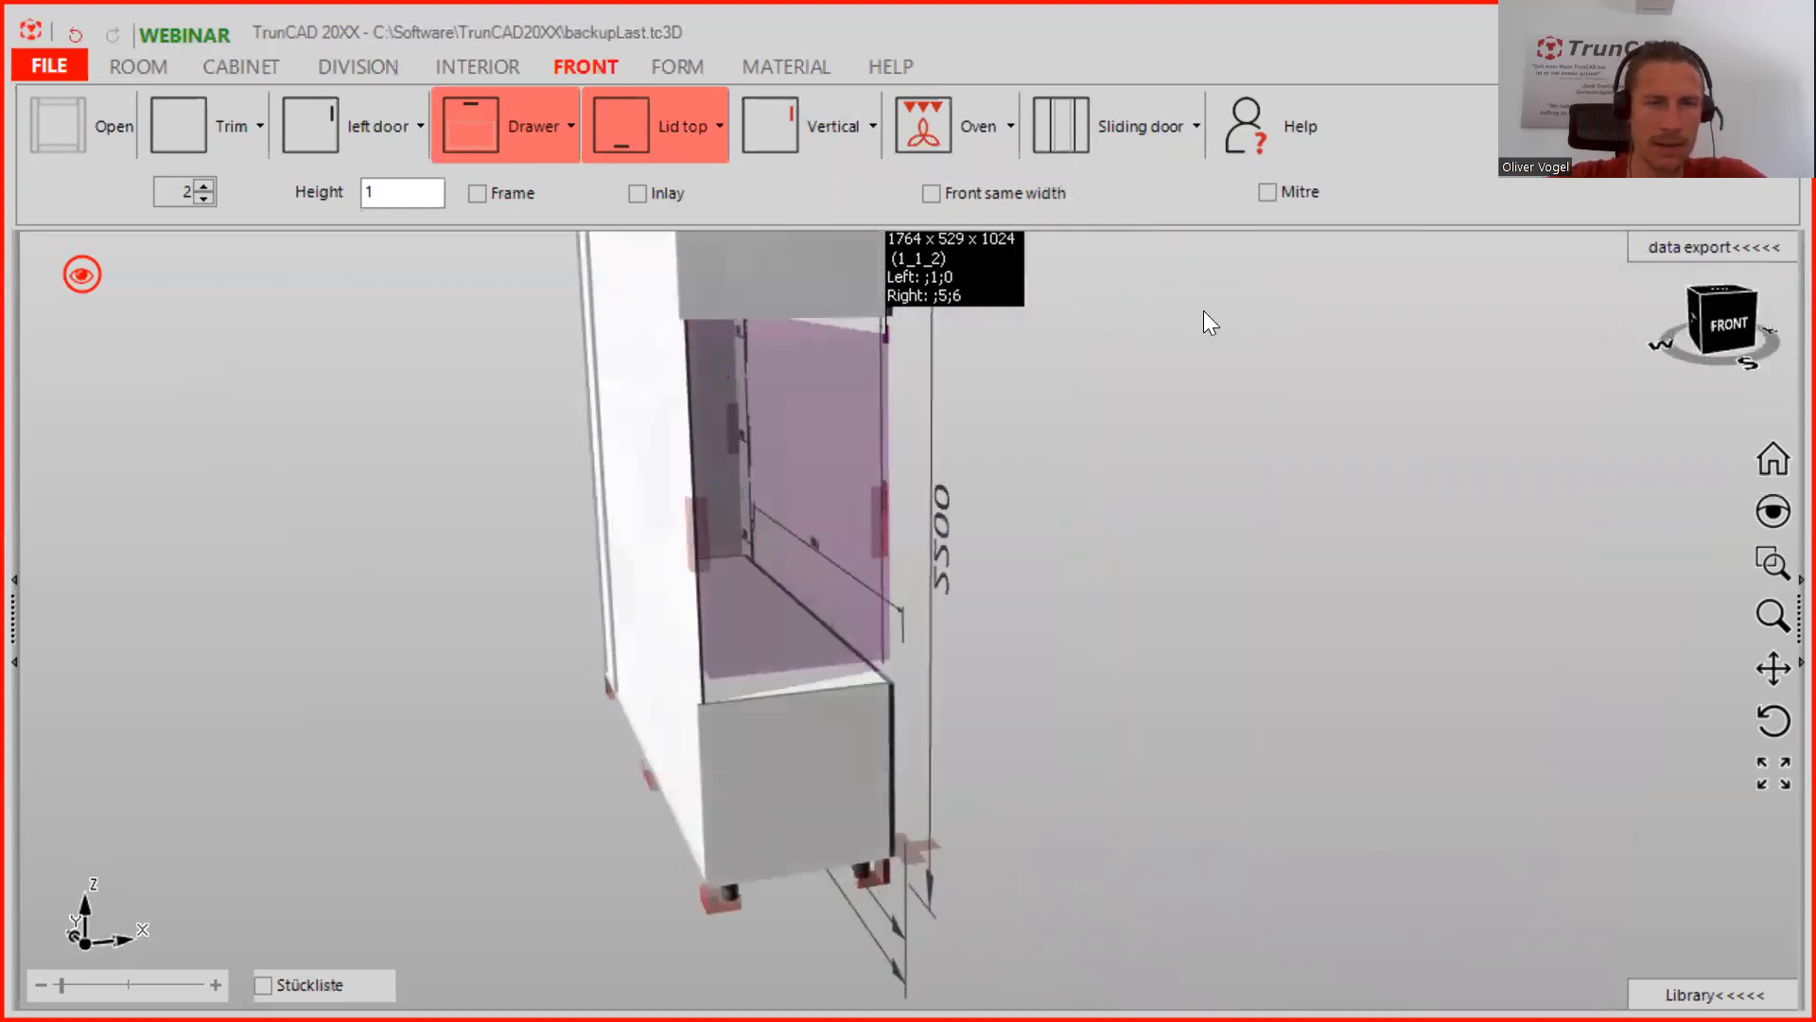
scroll(689, 331, "up", 5)
scroll(688, 337, "up", 2)
scroll(689, 338, "down", 5)
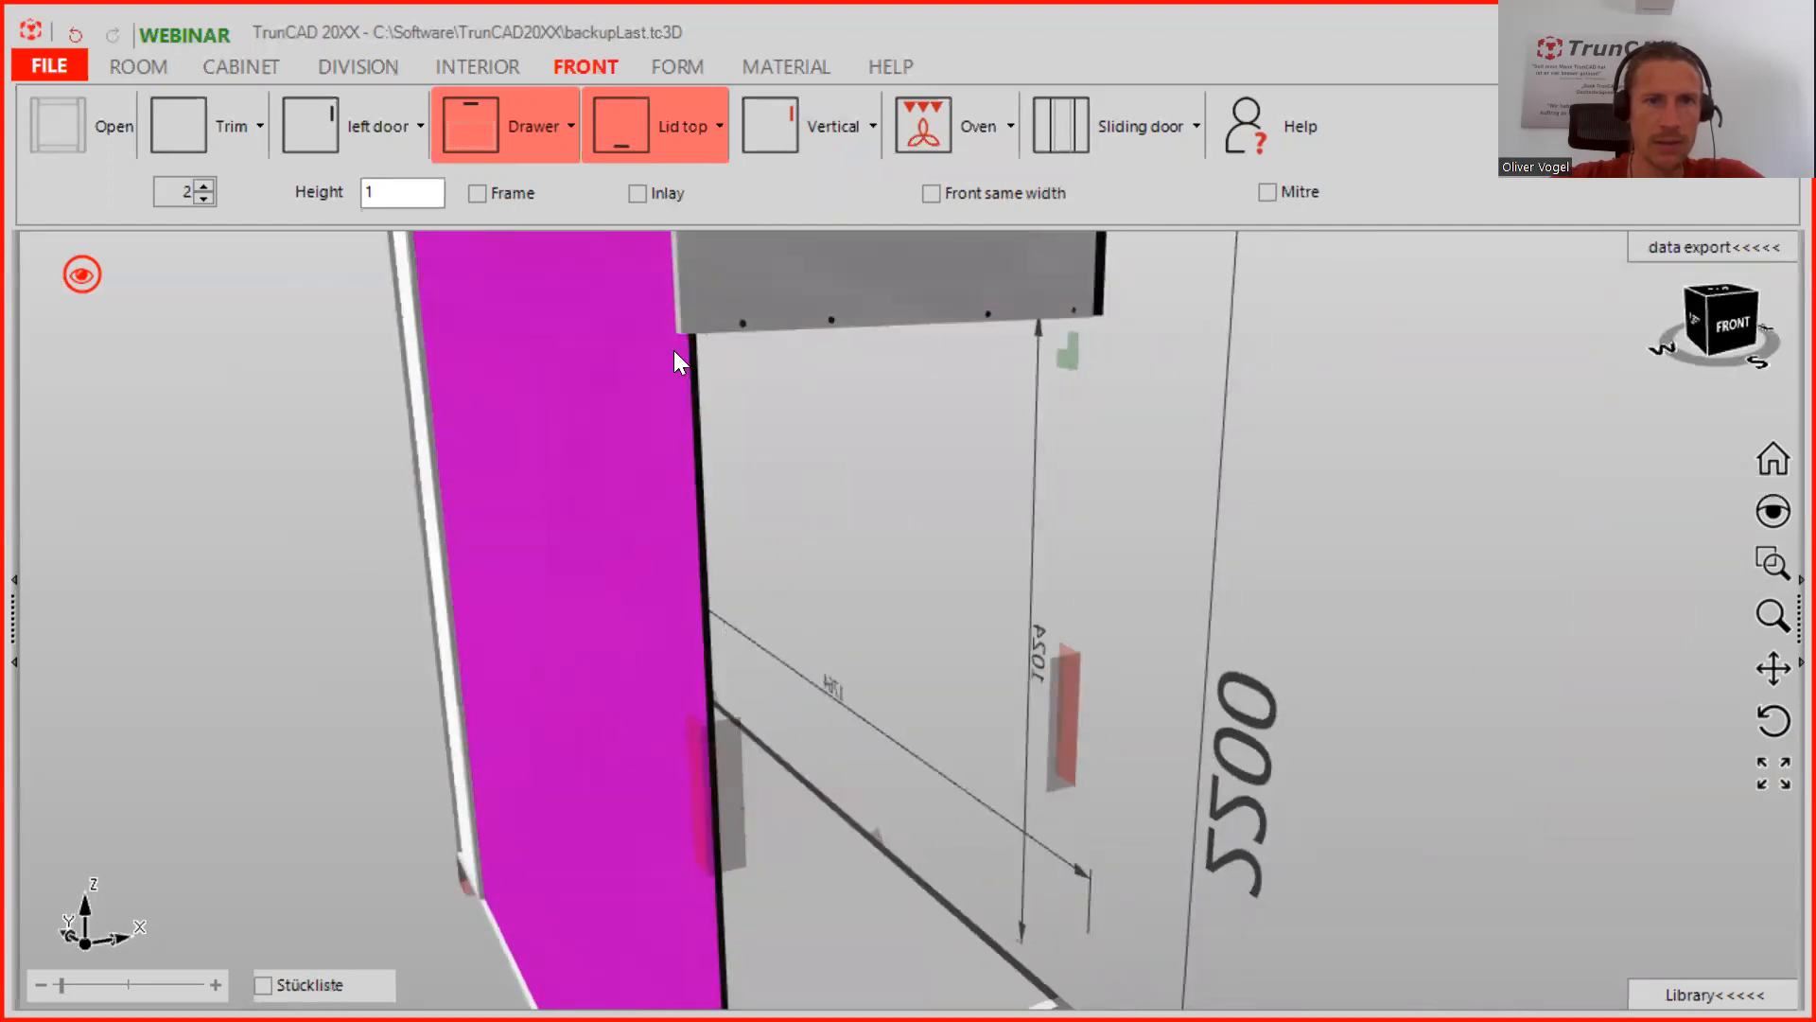
scroll(674, 352, "down", 3)
middle_click_drag(674, 356, 809, 501, "ctrl")
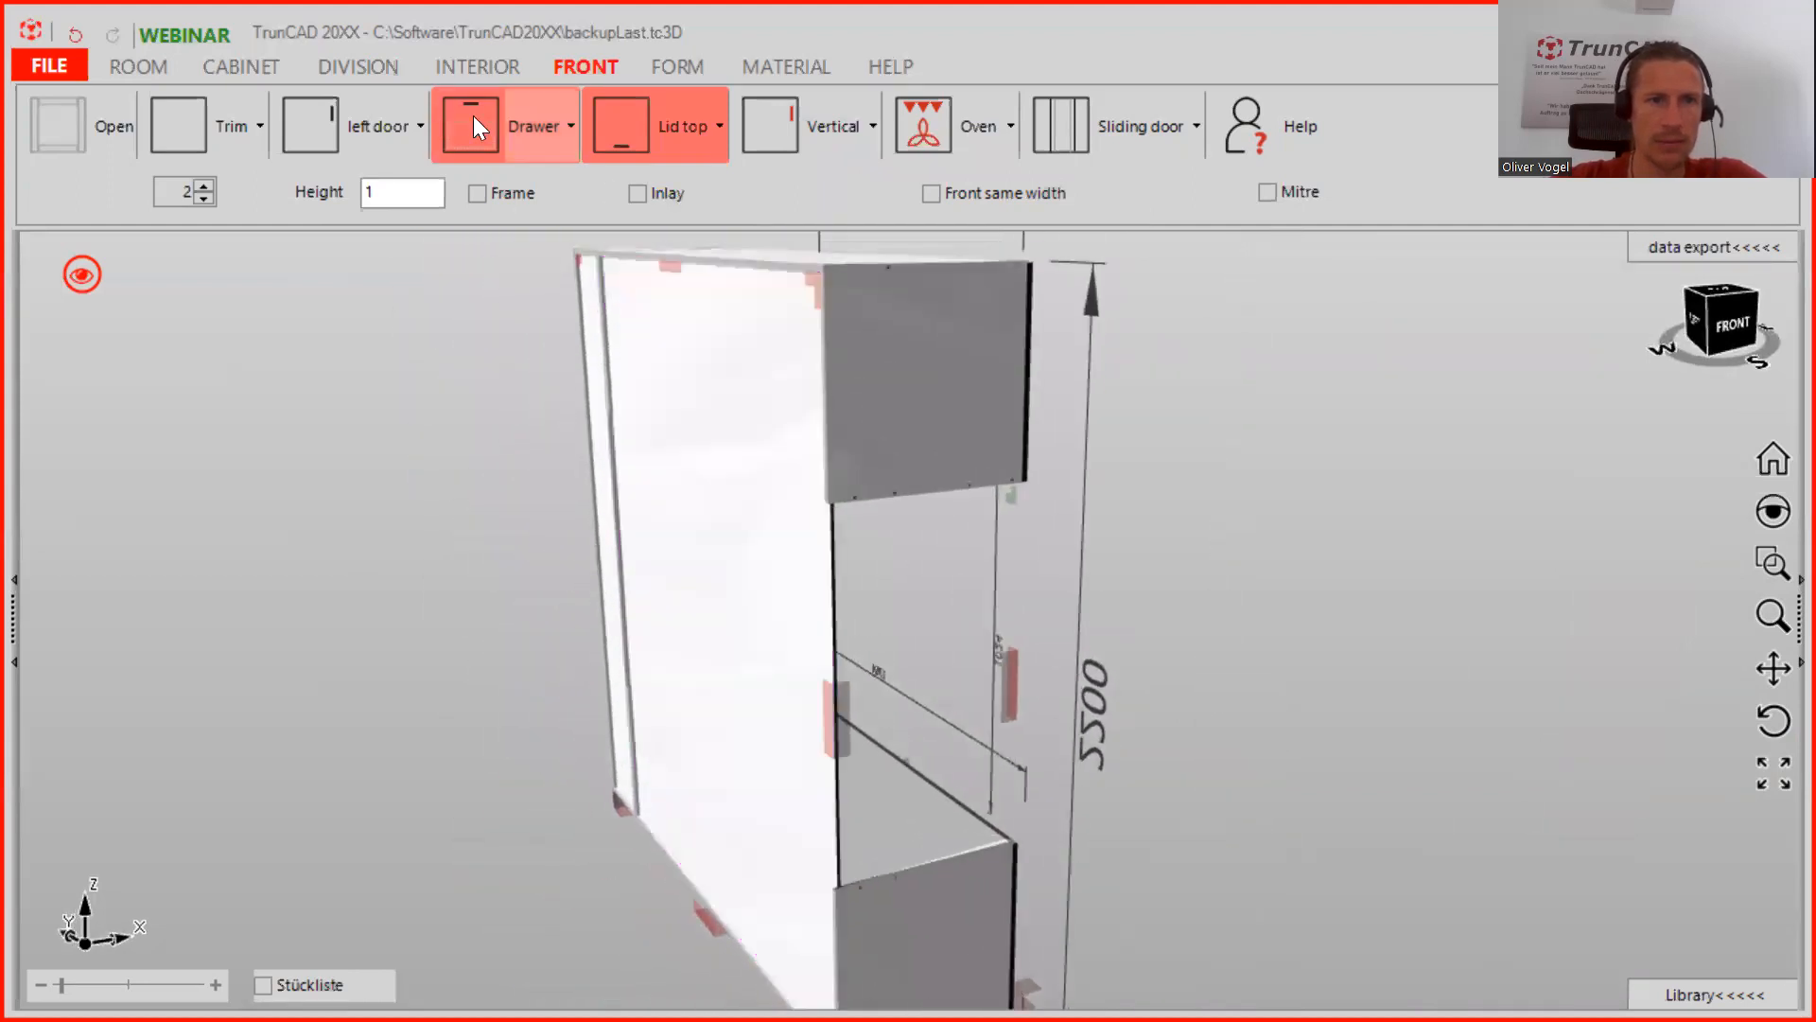
left_click(274, 66)
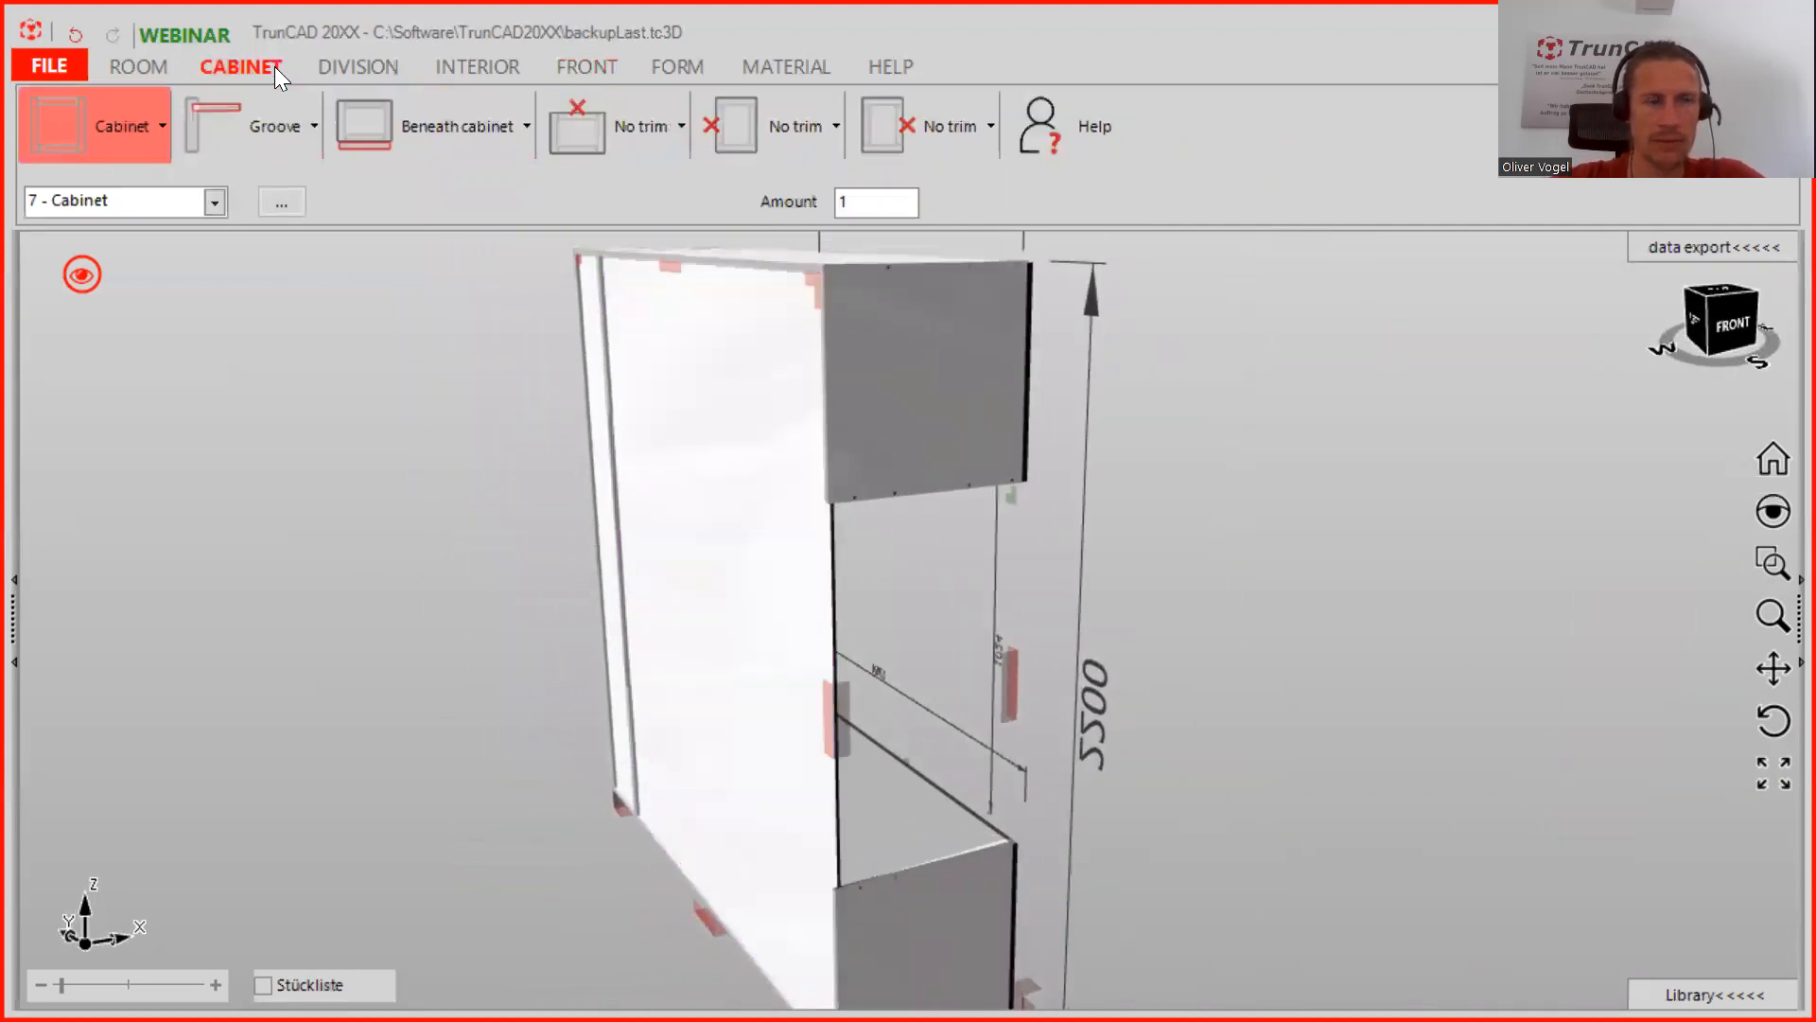
left_click(294, 119)
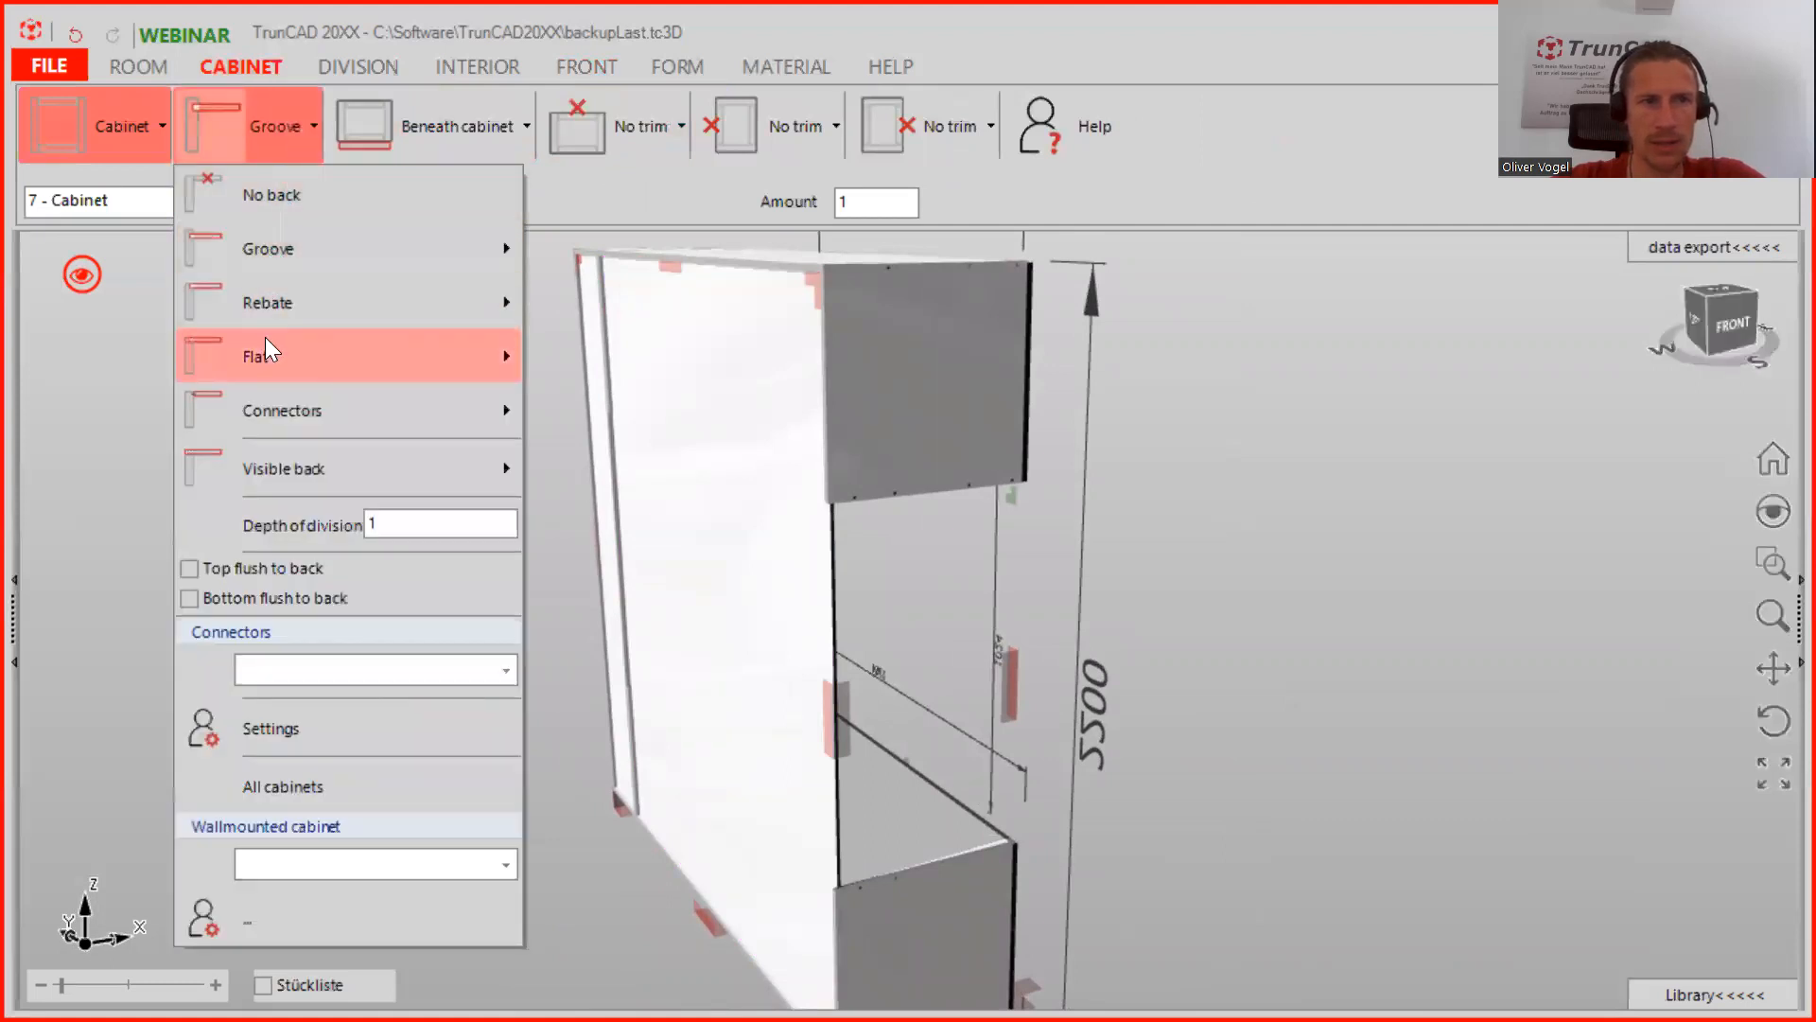
mouse_move(265, 338)
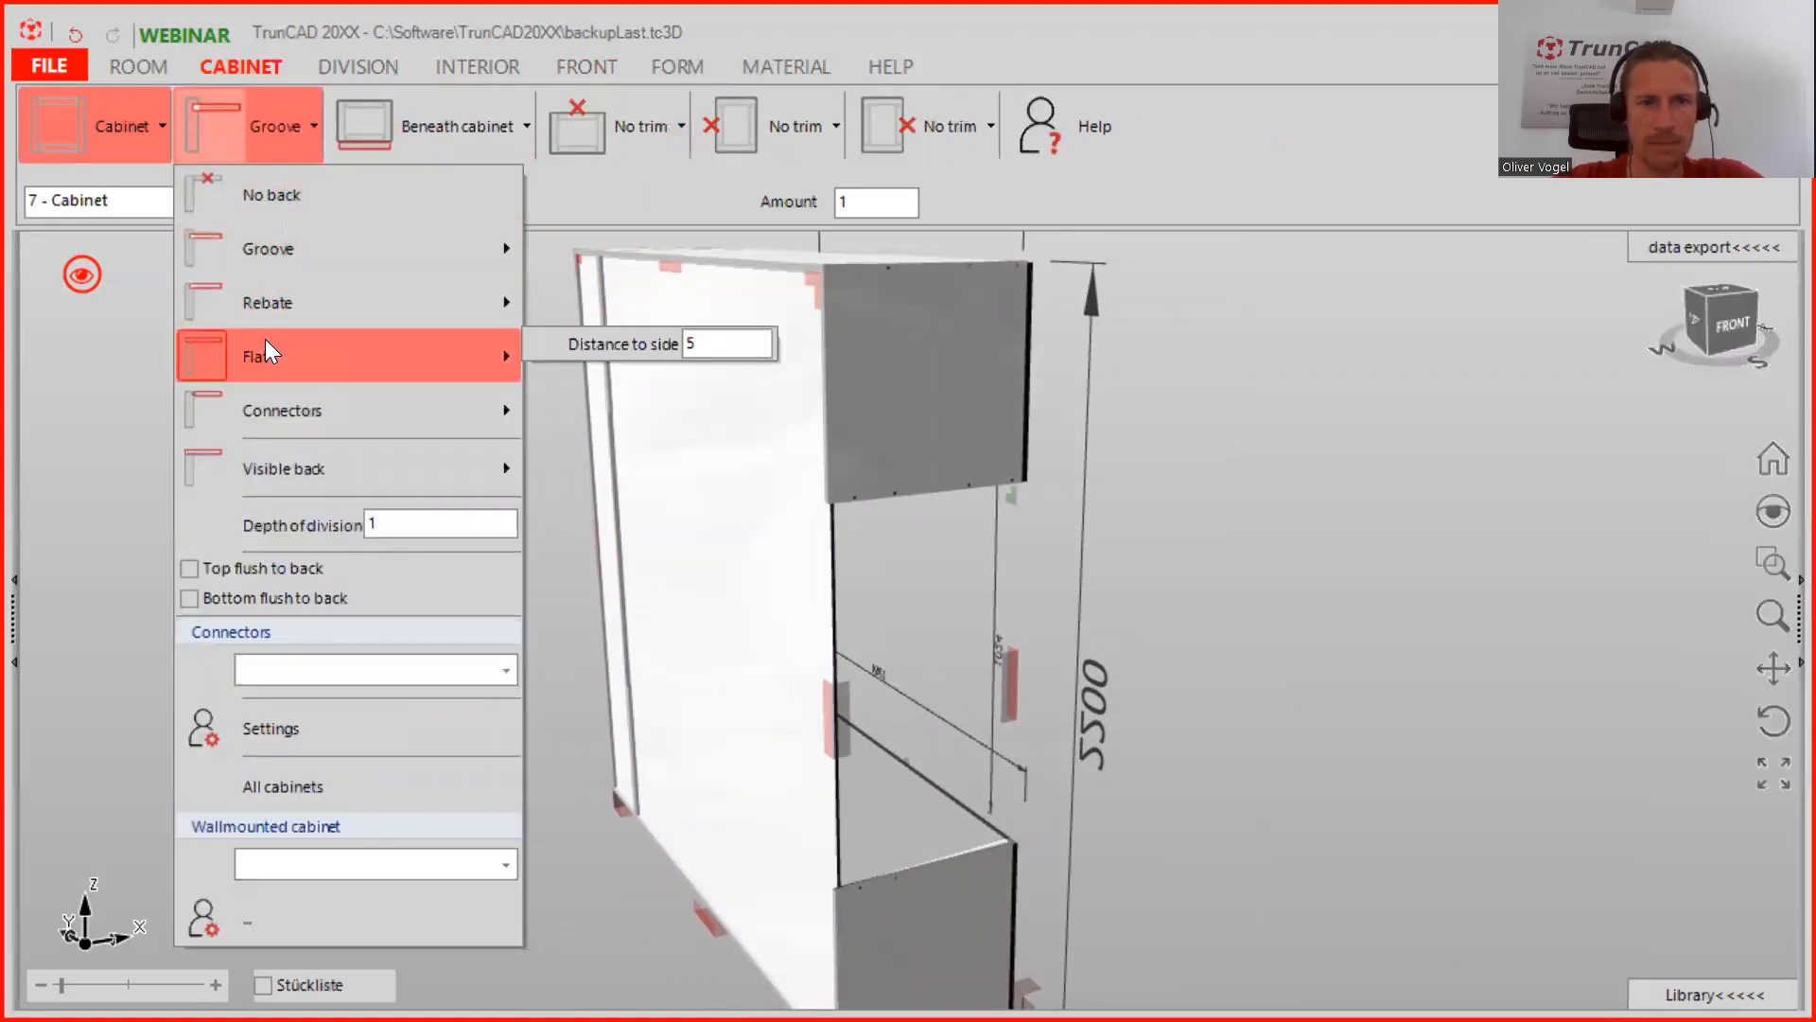
left_click(266, 343)
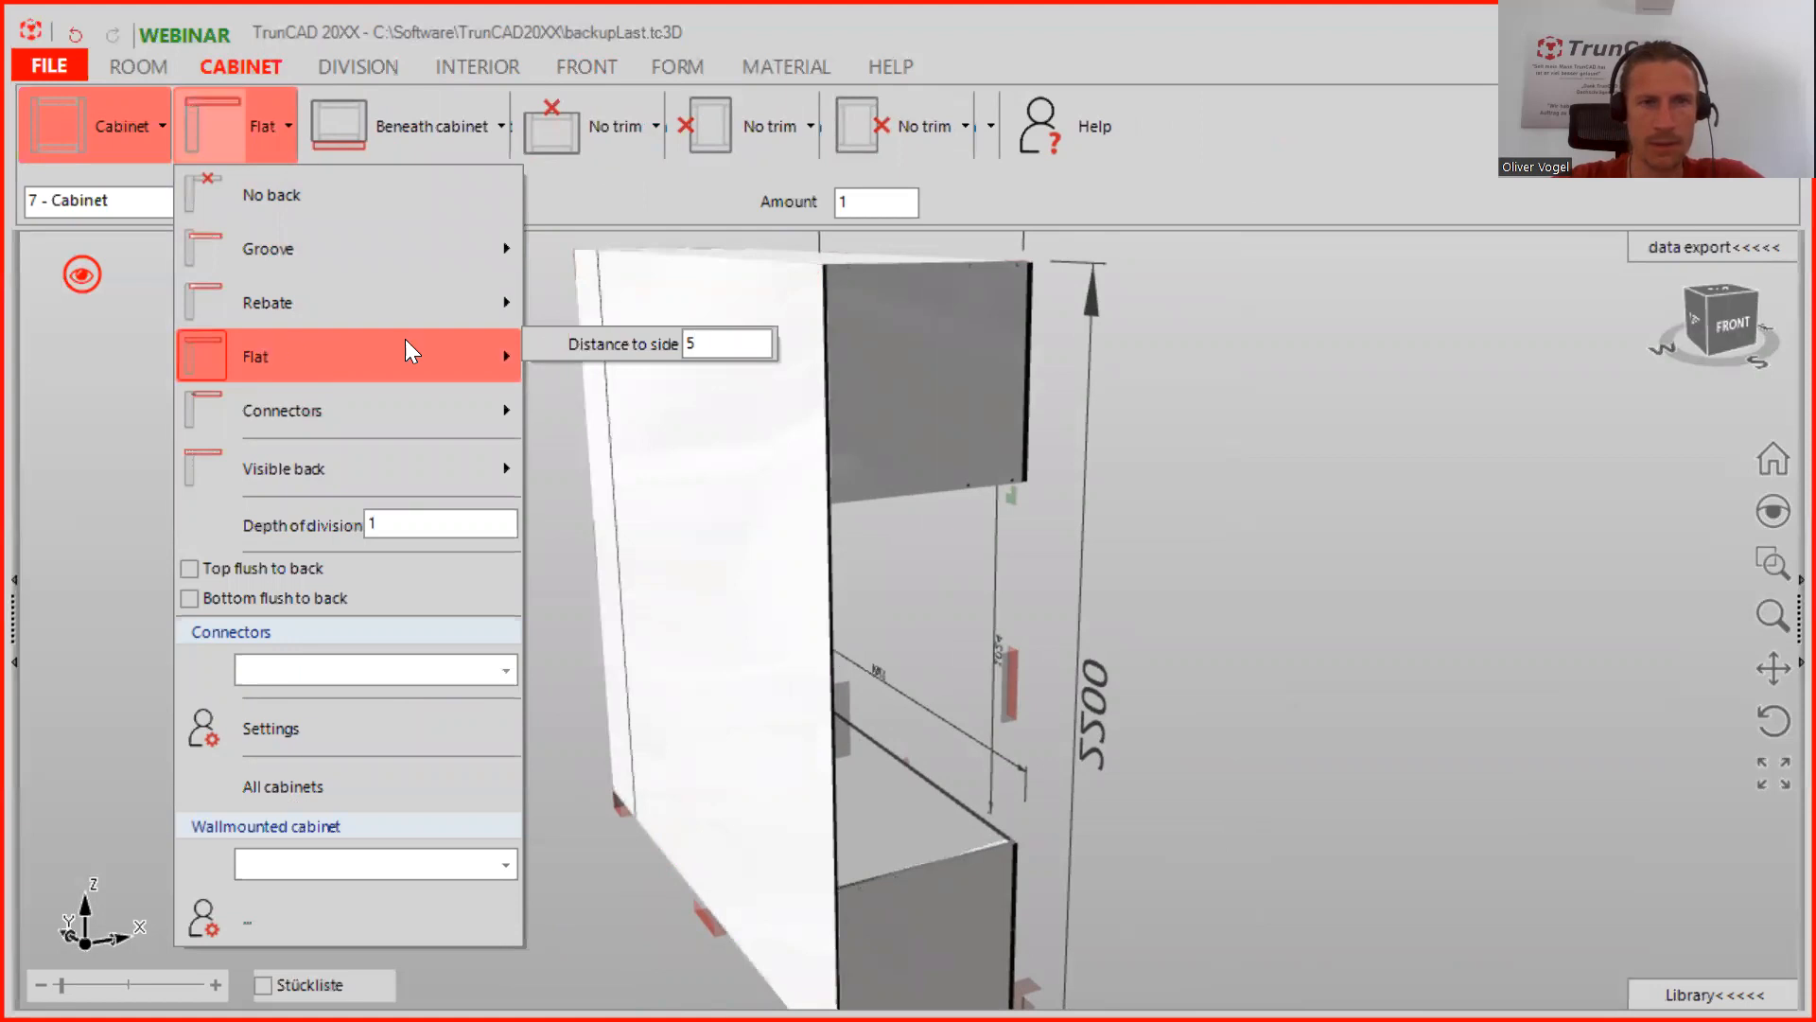
left_click(707, 346)
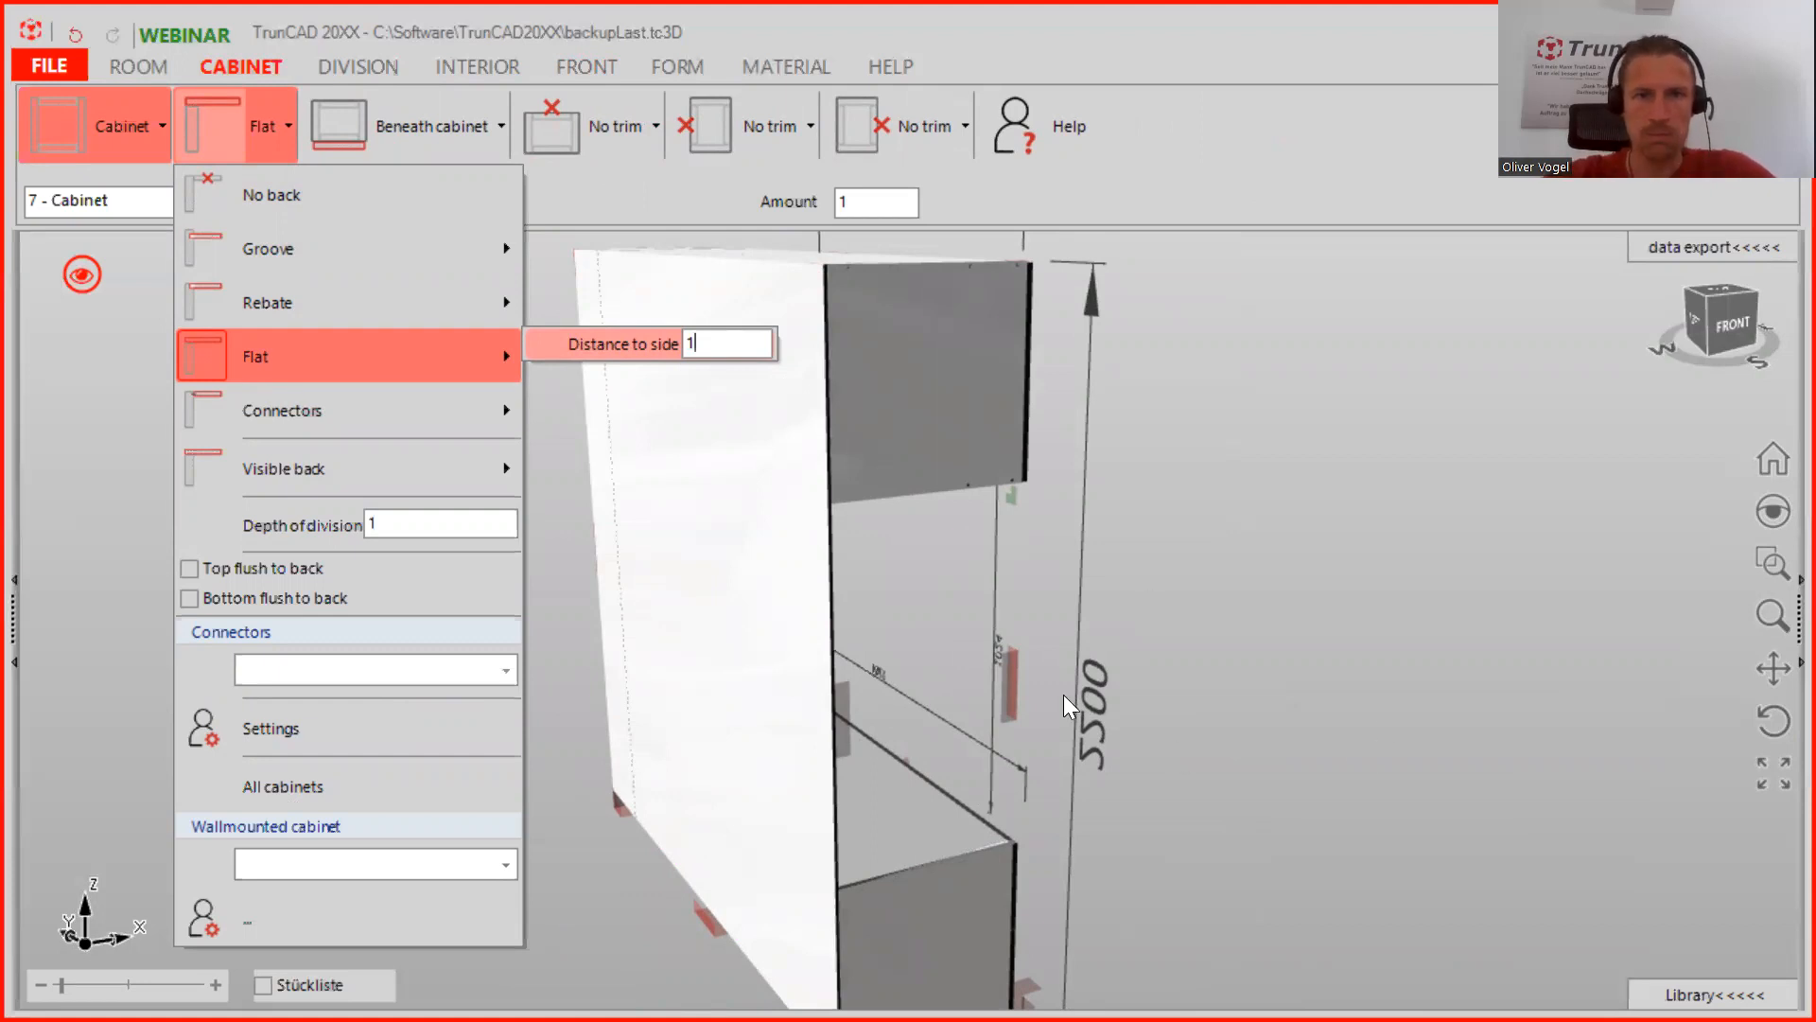
Filter the materials to 18 mm thickness and apply Egger H1487 to all corpus parts of the cabinet
middle_click_drag(1158, 670, 814, 648)
scroll(815, 653, "down", 4)
middle_click_drag(1072, 659, 1108, 648, "ctrl")
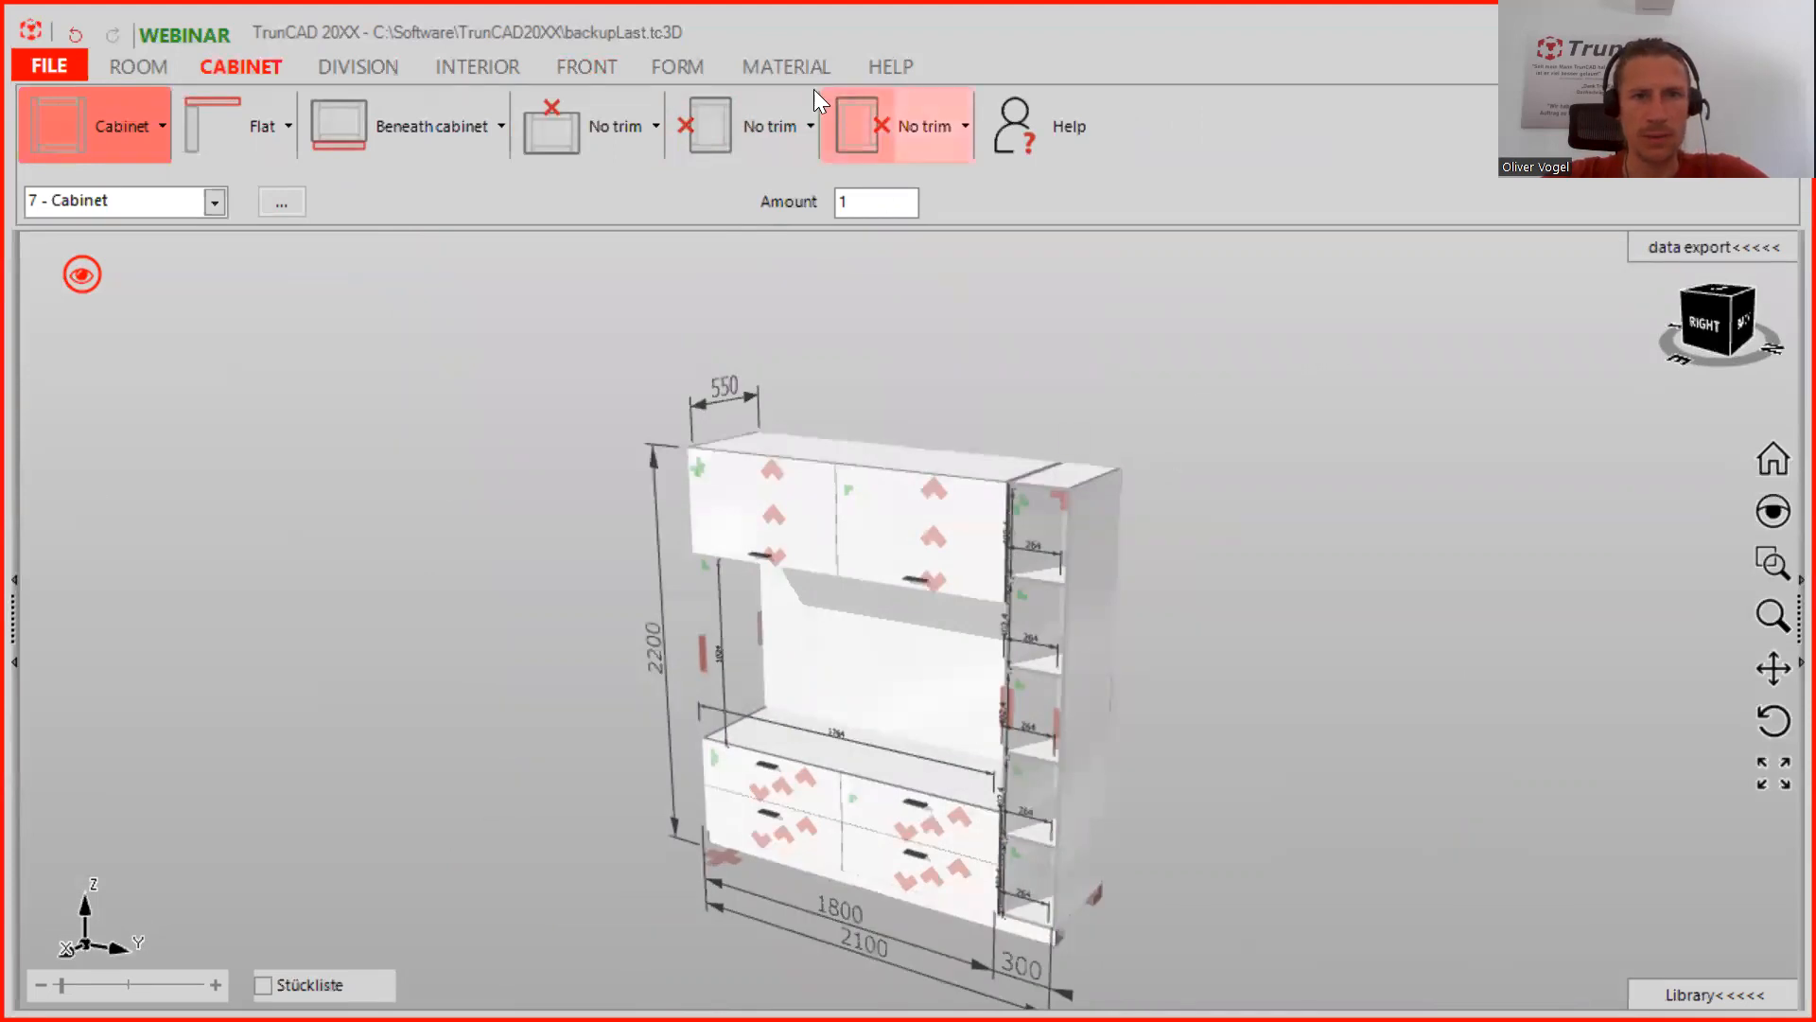
left_click(799, 69)
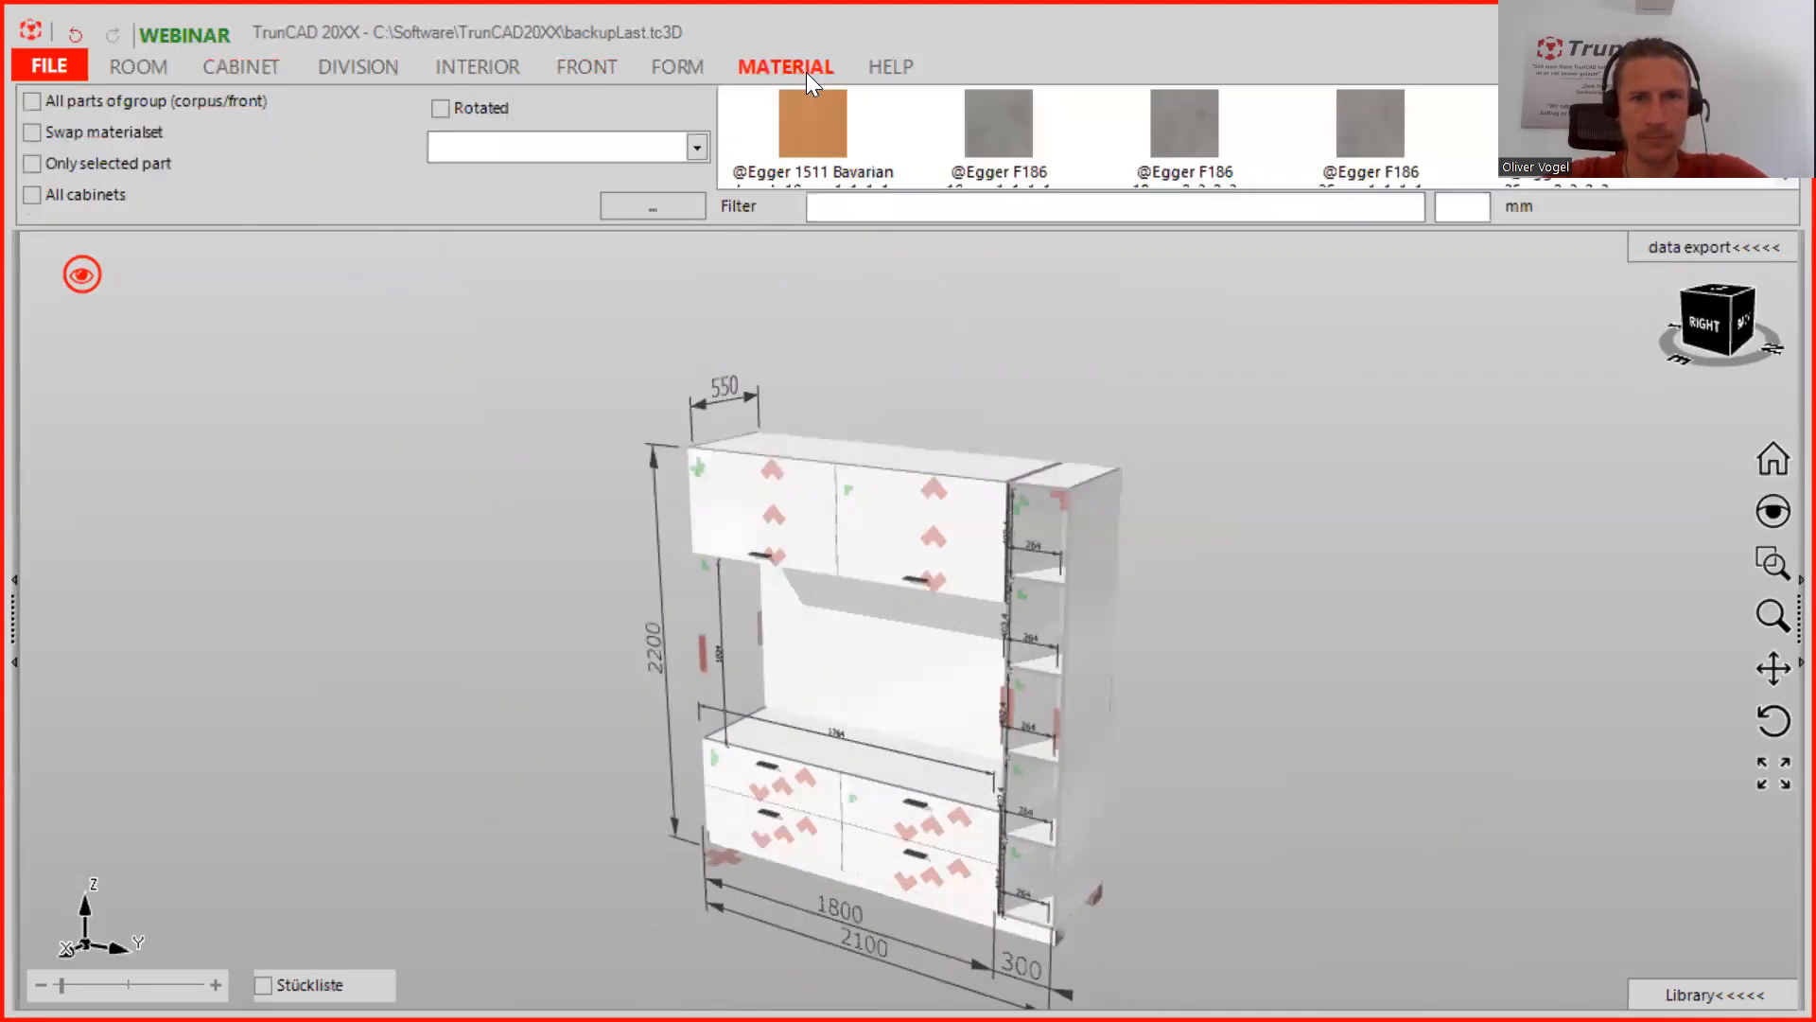
left_click(1463, 207)
type("18")
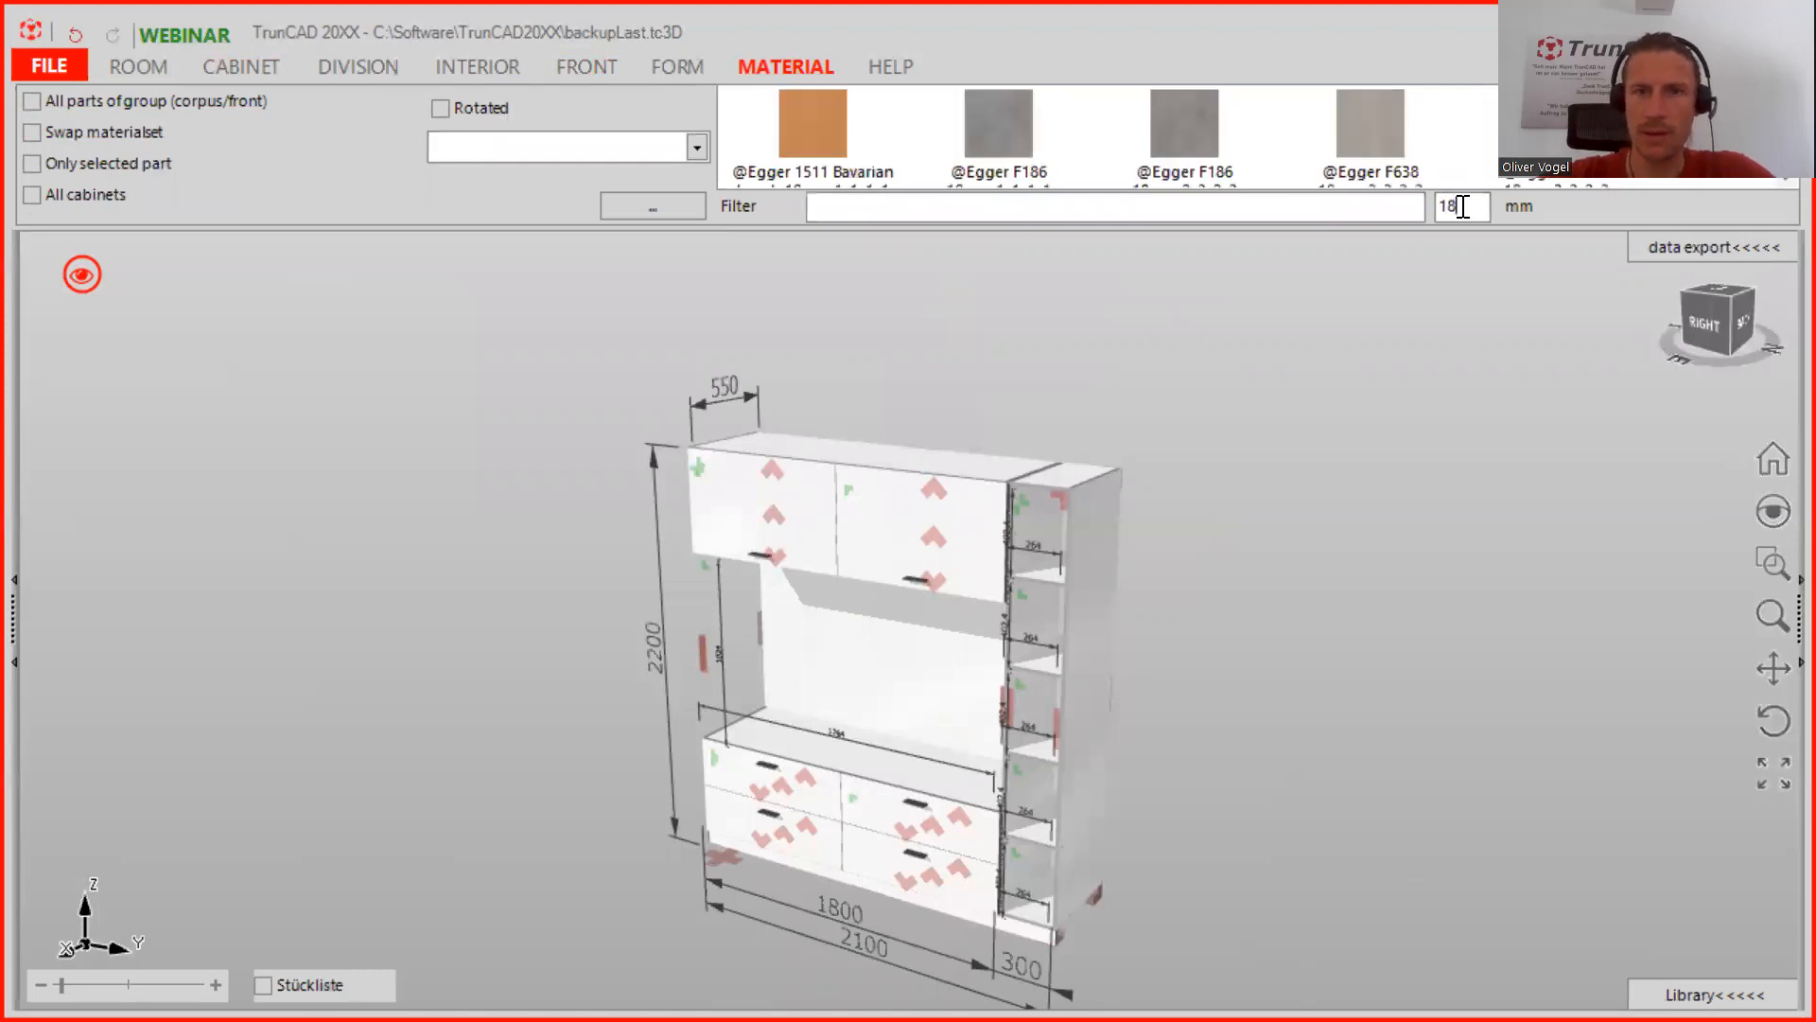
scroll(1355, 105, "down", 2)
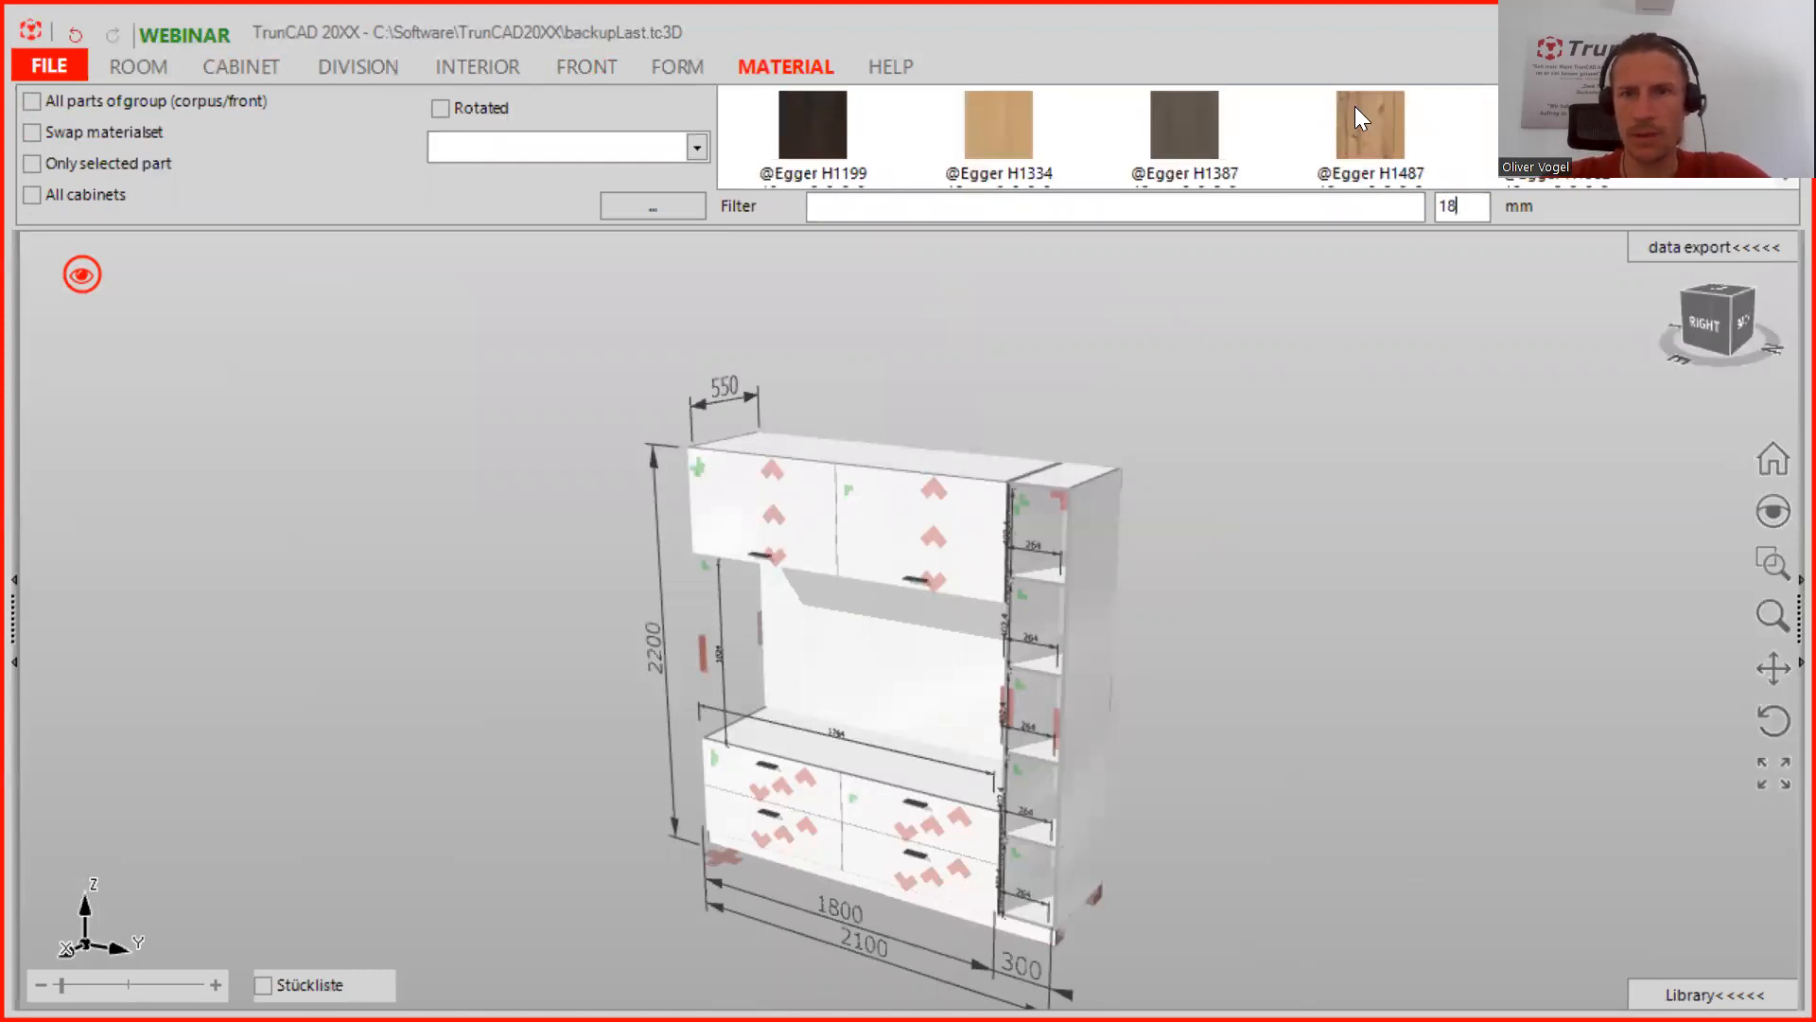
middle_click_drag(1241, 543, 1219, 570)
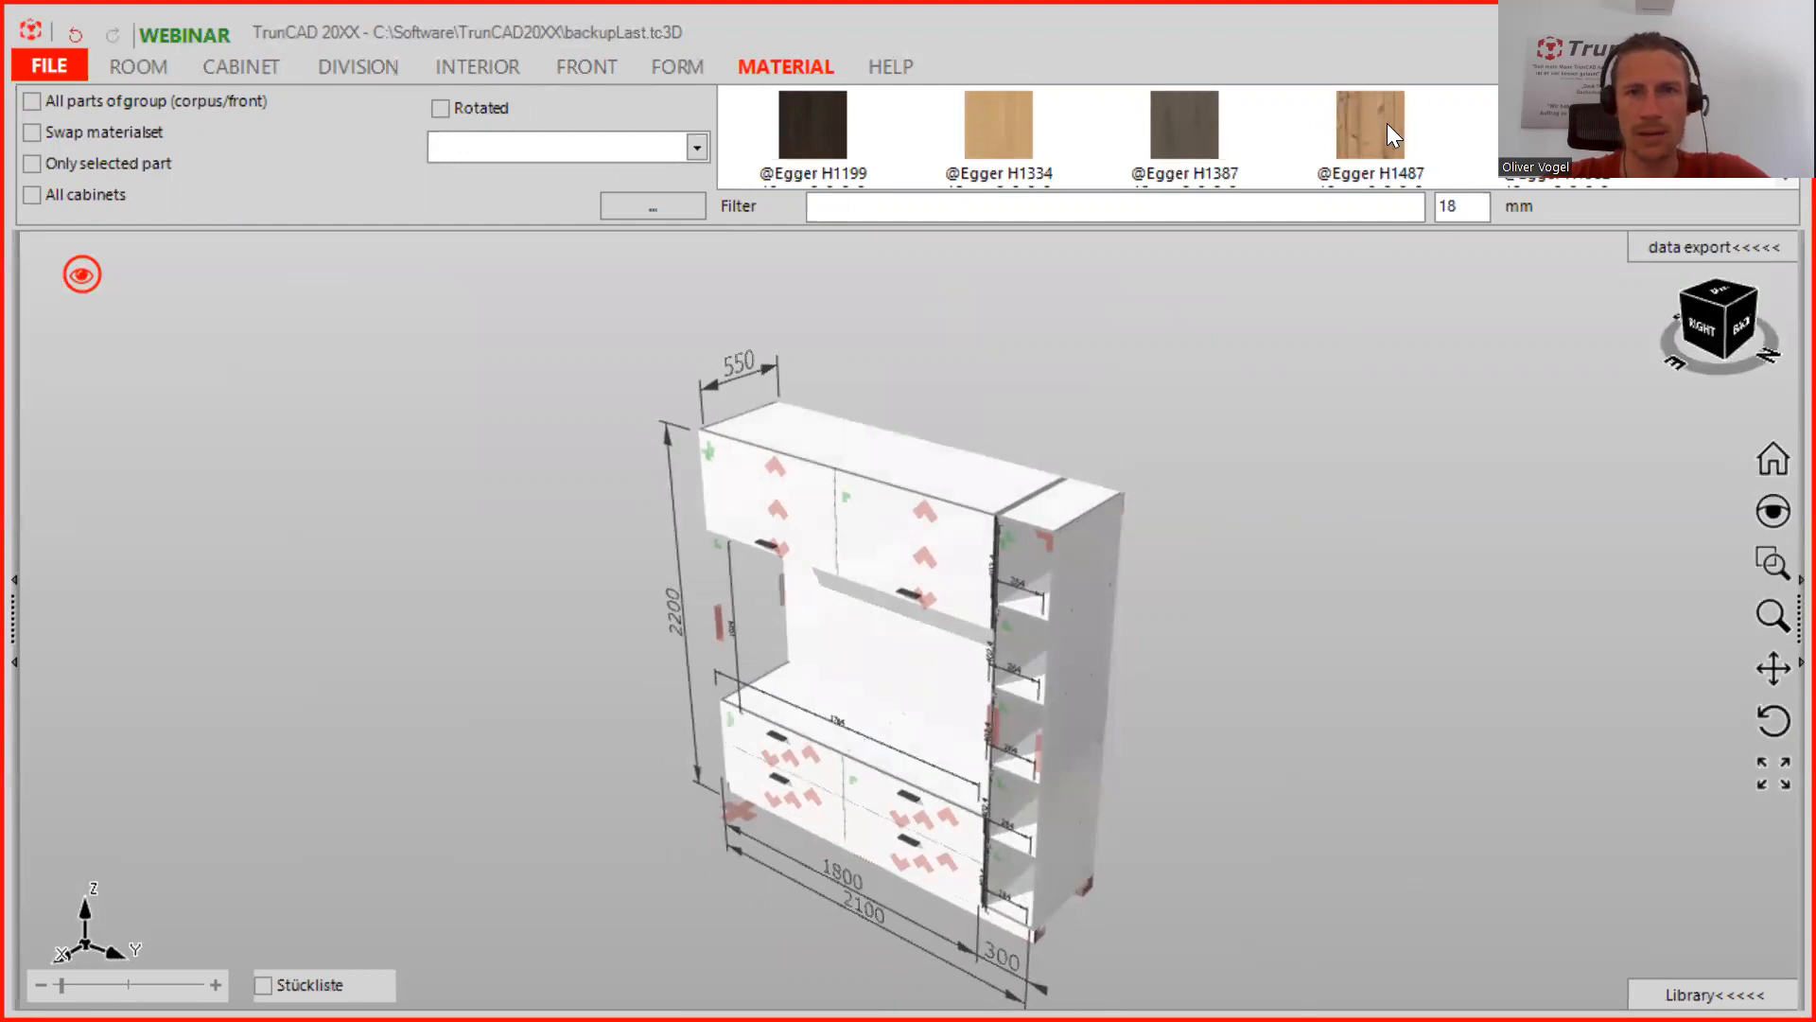
left_click(33, 102)
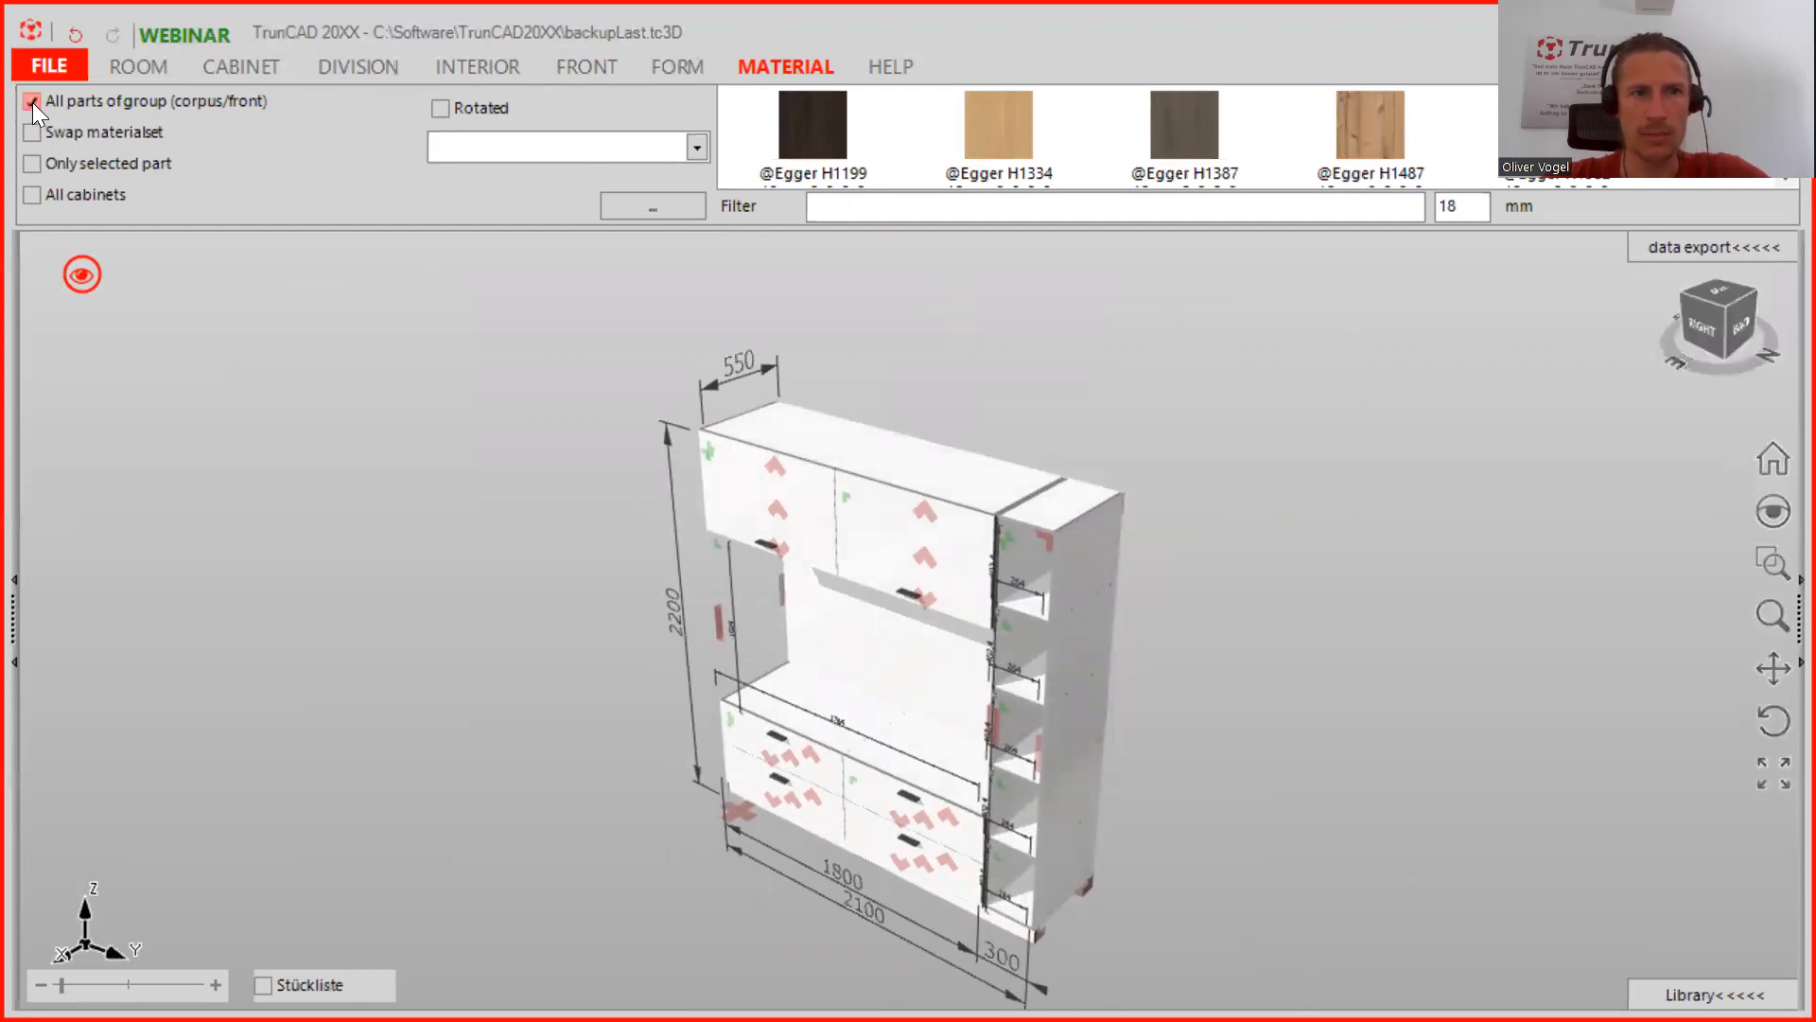
left_click_drag(1336, 116, 920, 454)
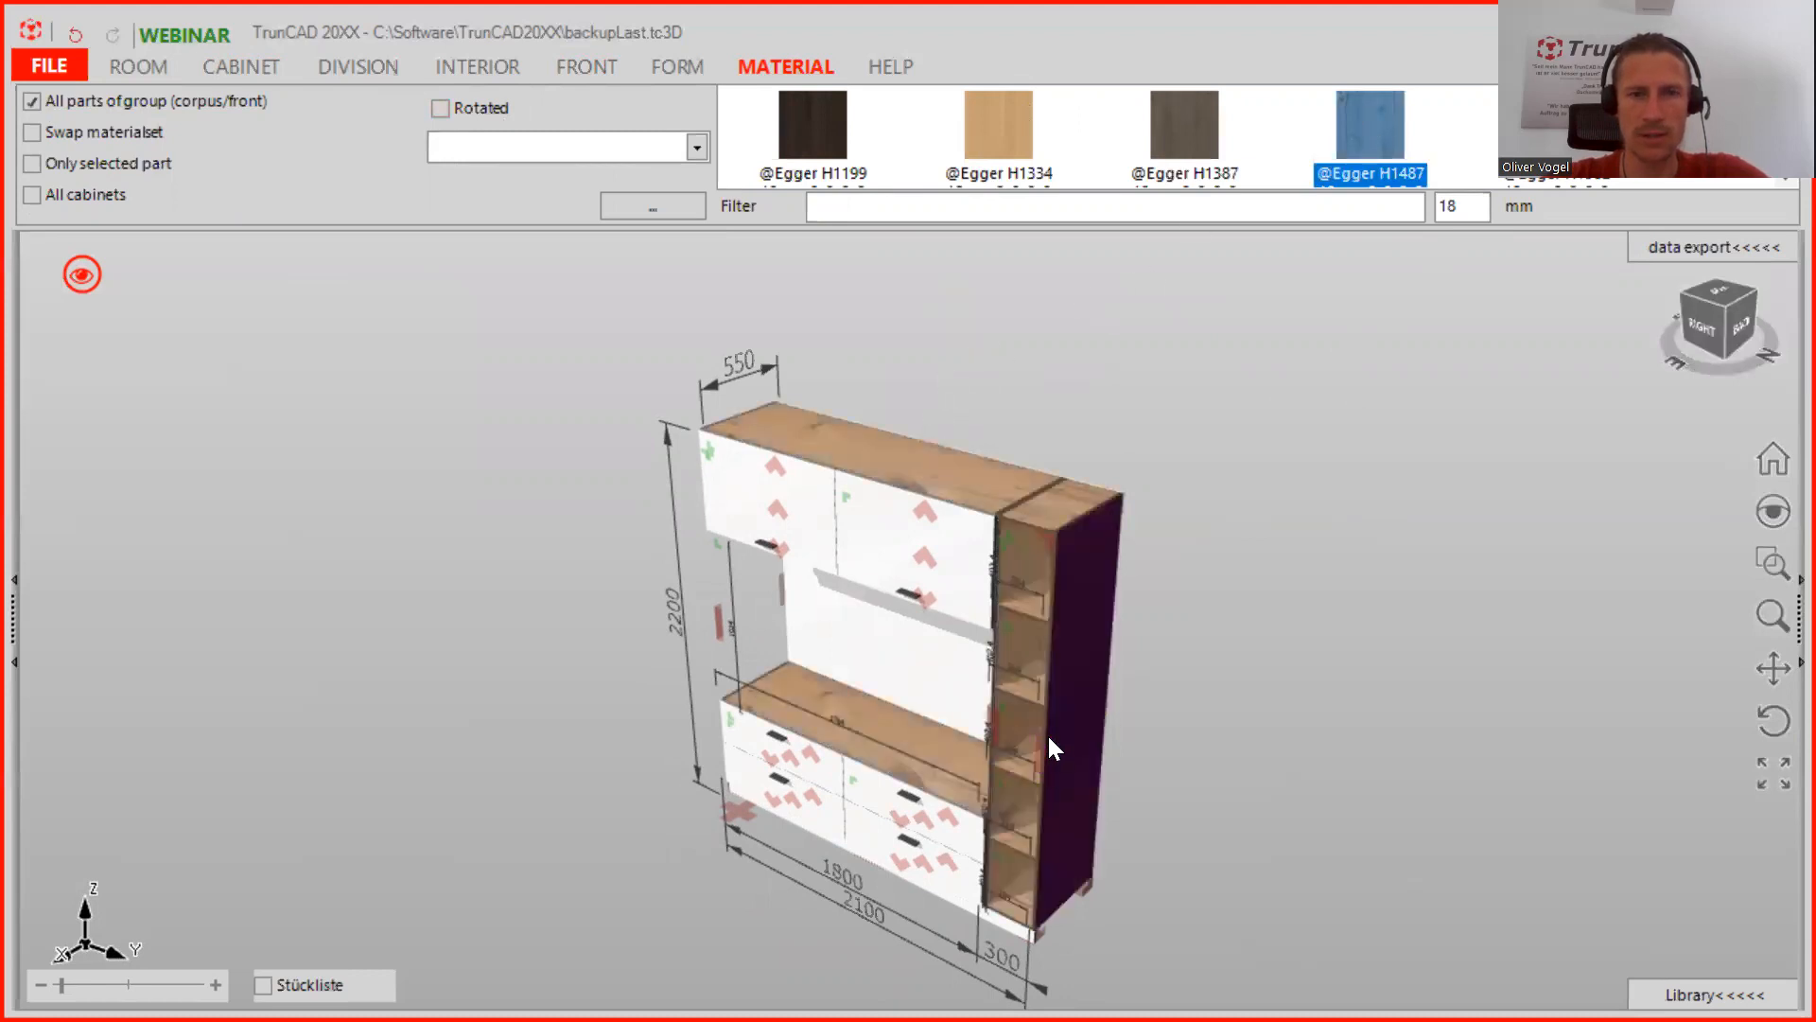
Apply the Egger H1487 material to all fronts of the cabinet
scroll(1052, 769, "down", 4)
middle_click_drag(1053, 768, 1048, 805)
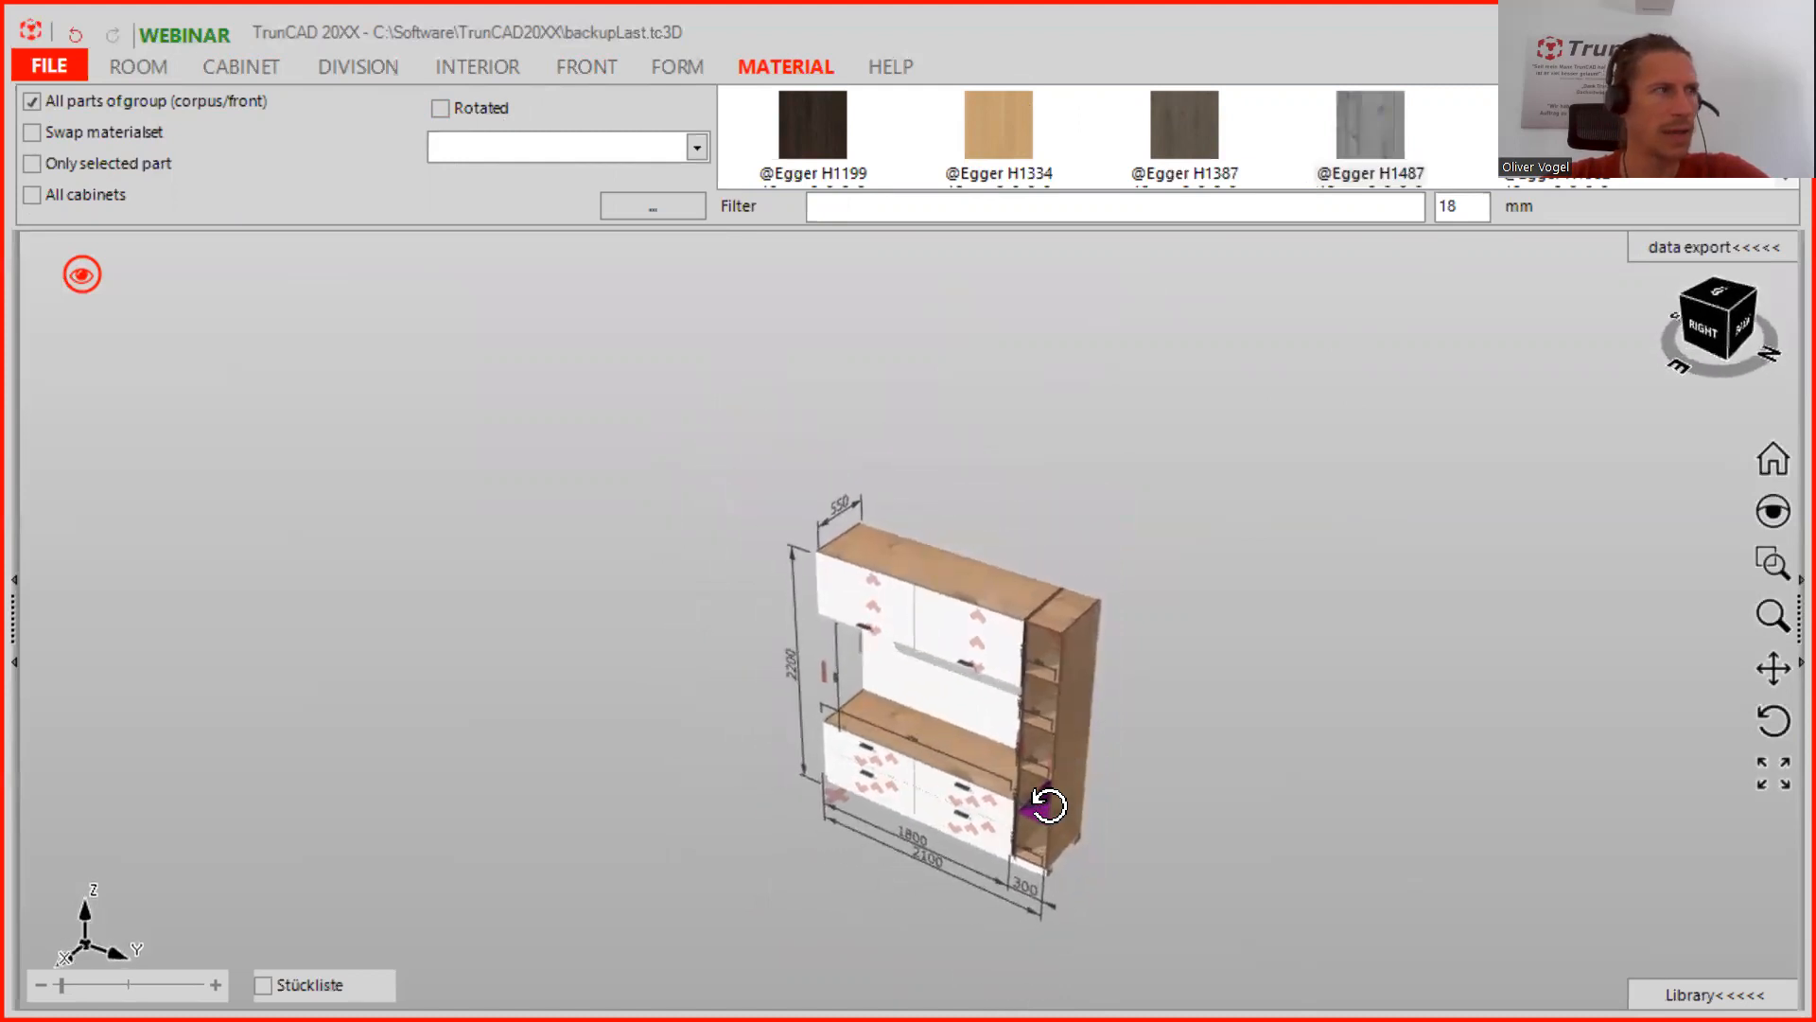
left_click_drag(1399, 129, 942, 628)
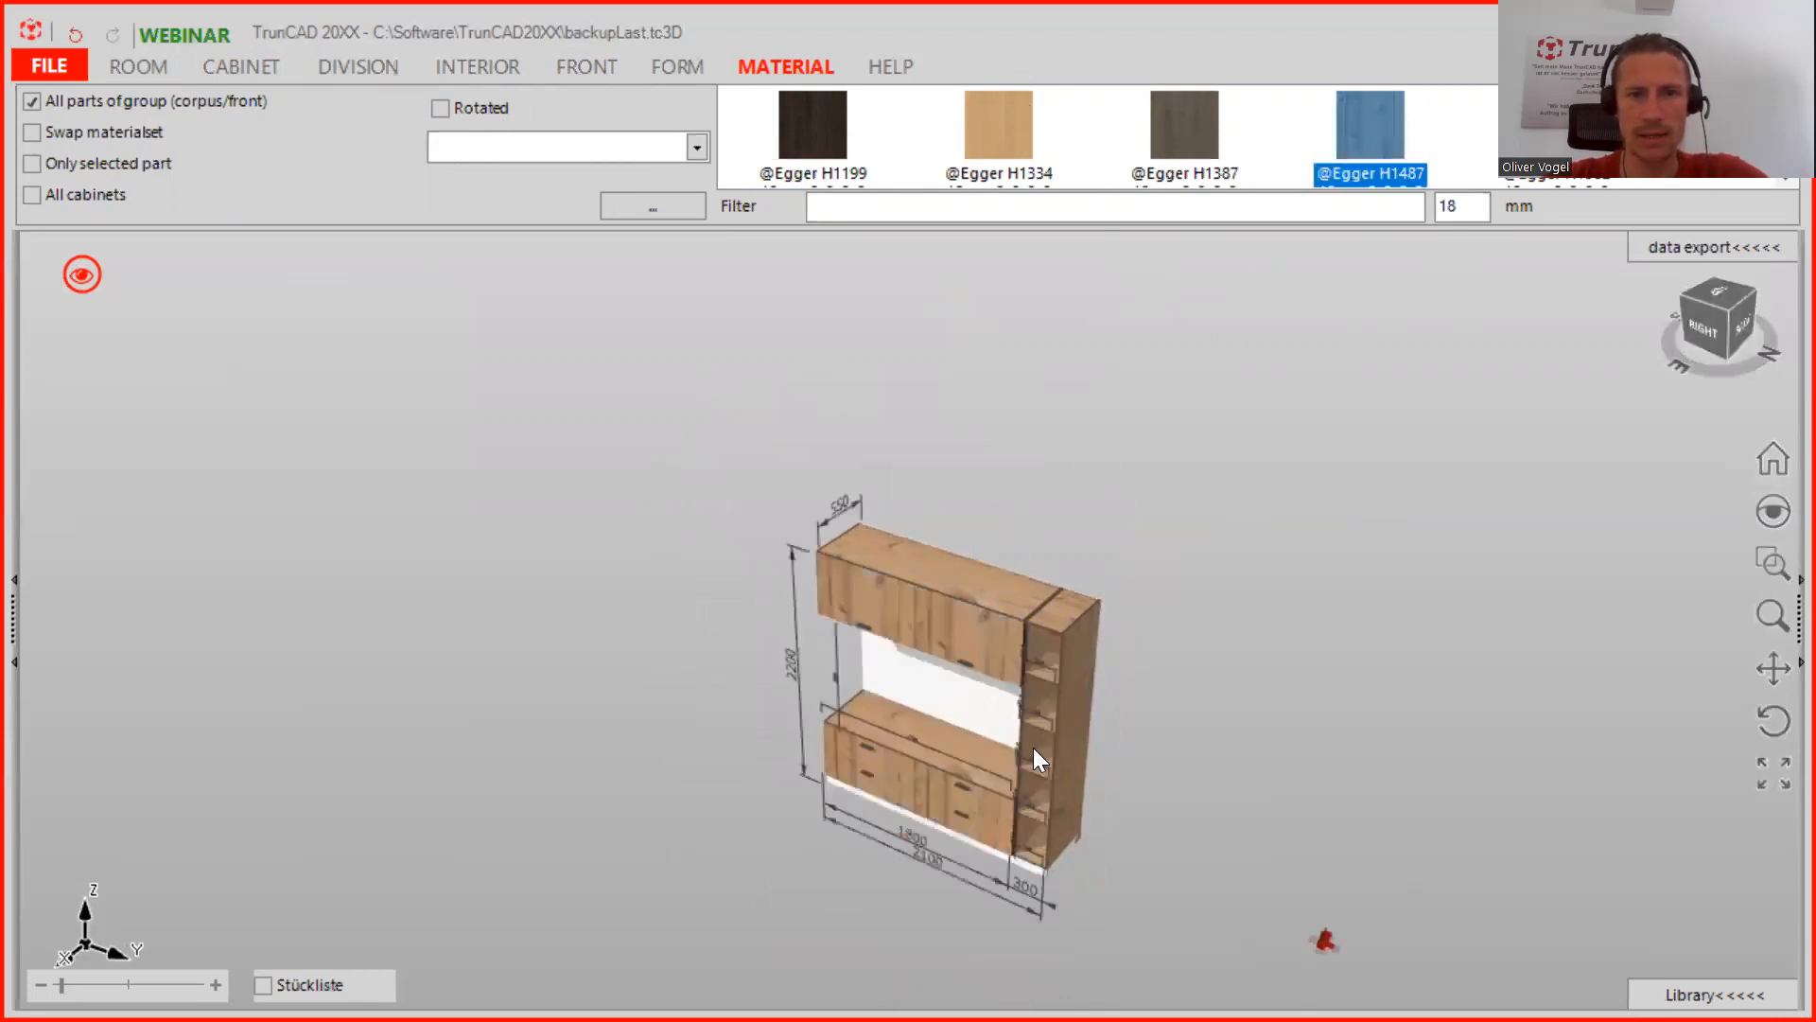
Fit two right doors, one above the other, across the full height of the narrow 300 mm compartment
scroll(1031, 770, "up", 1)
scroll(1056, 759, "up", 3)
middle_click_drag(1083, 764, 1092, 753)
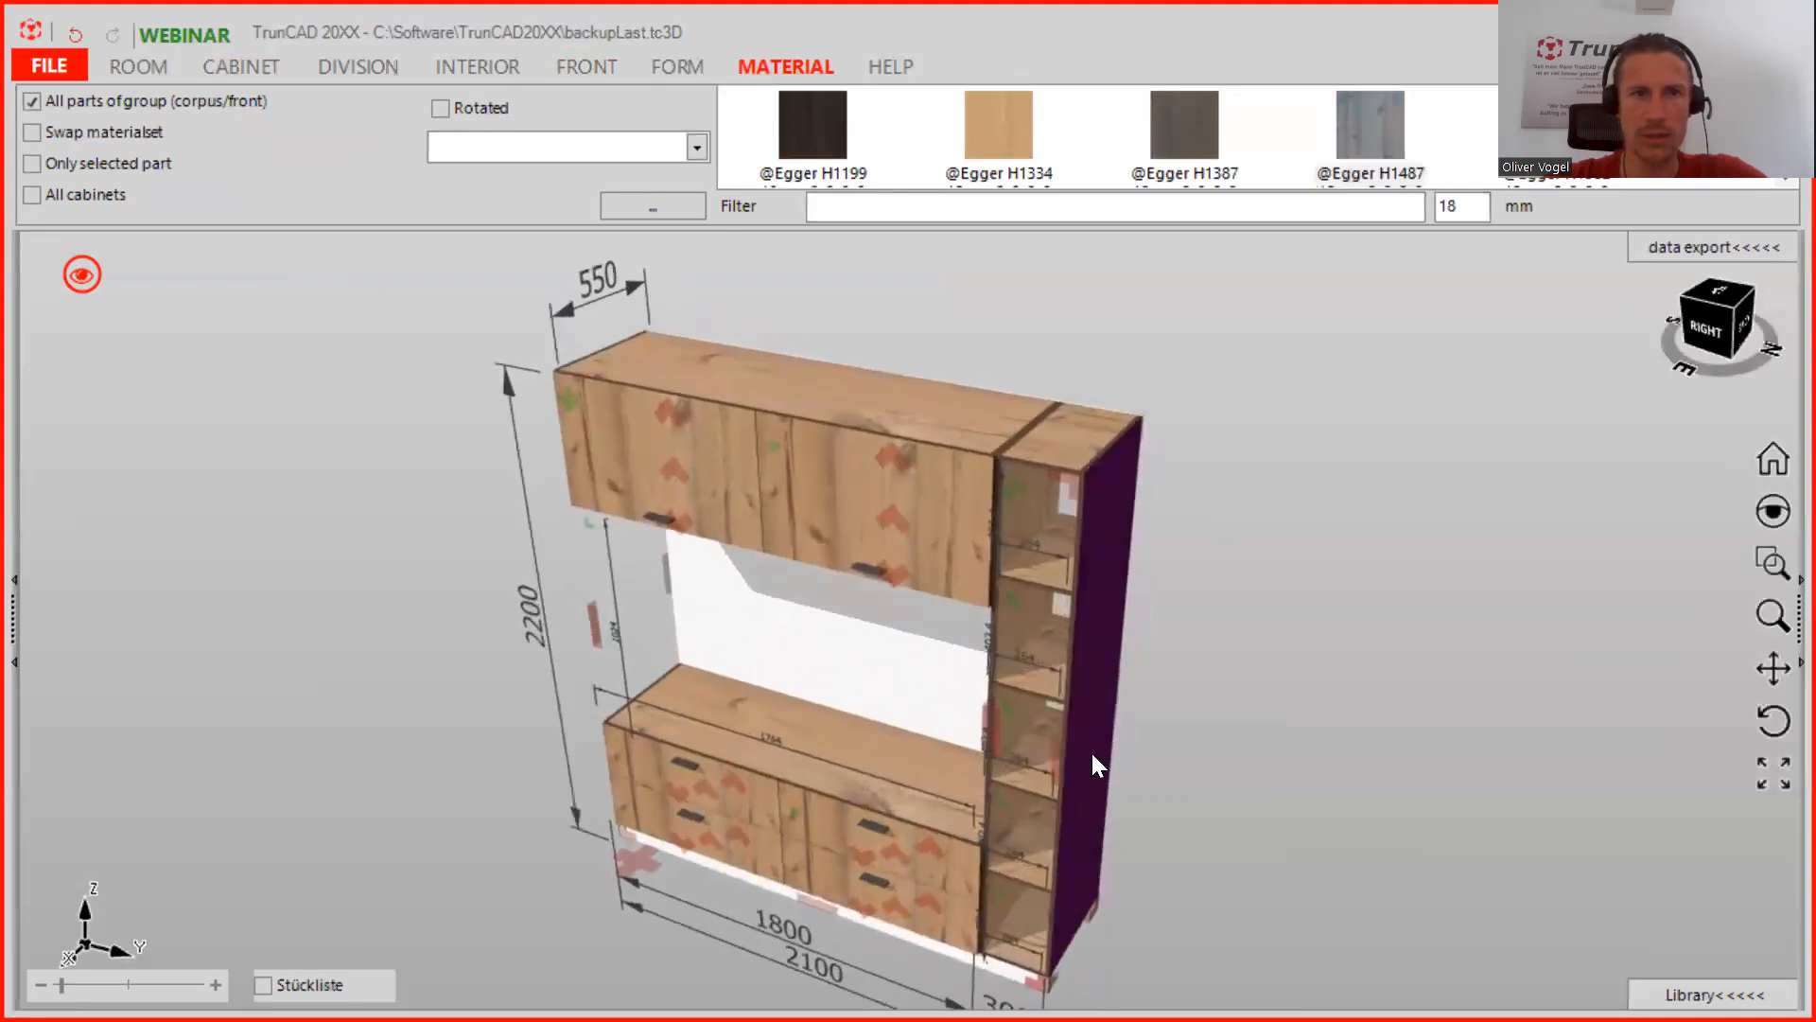
left_click(568, 65)
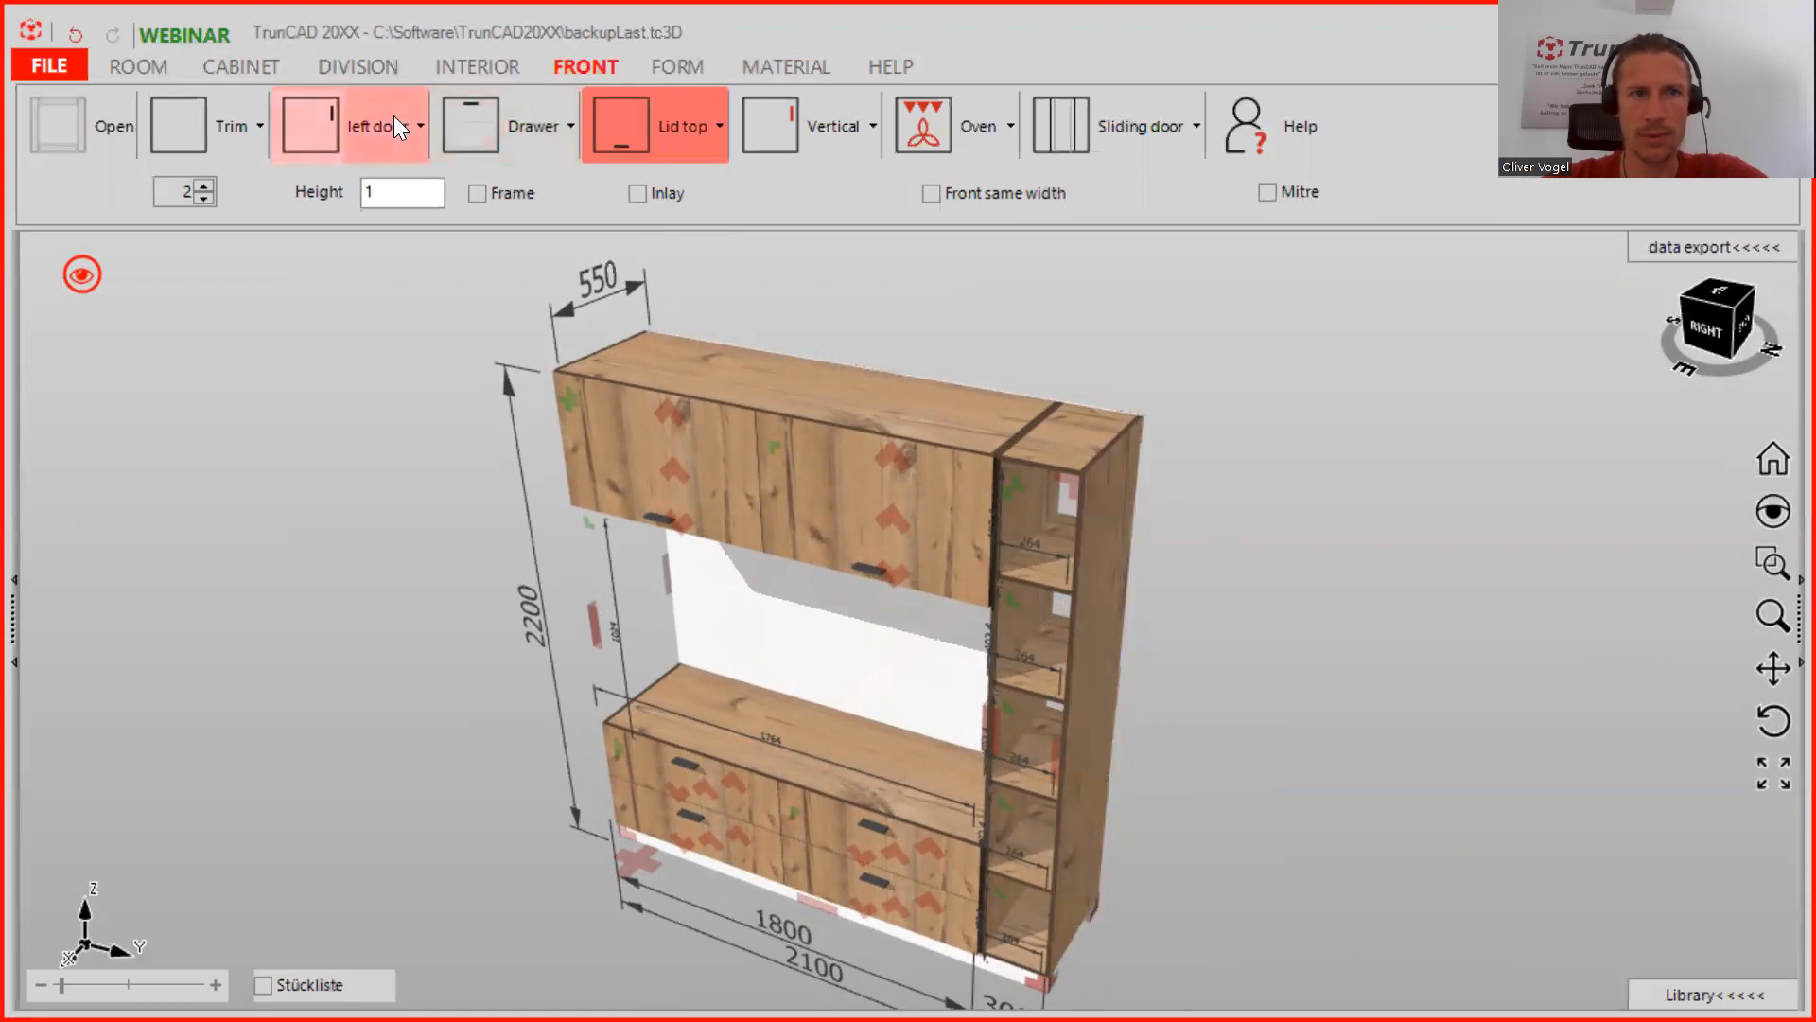
left_click(394, 115)
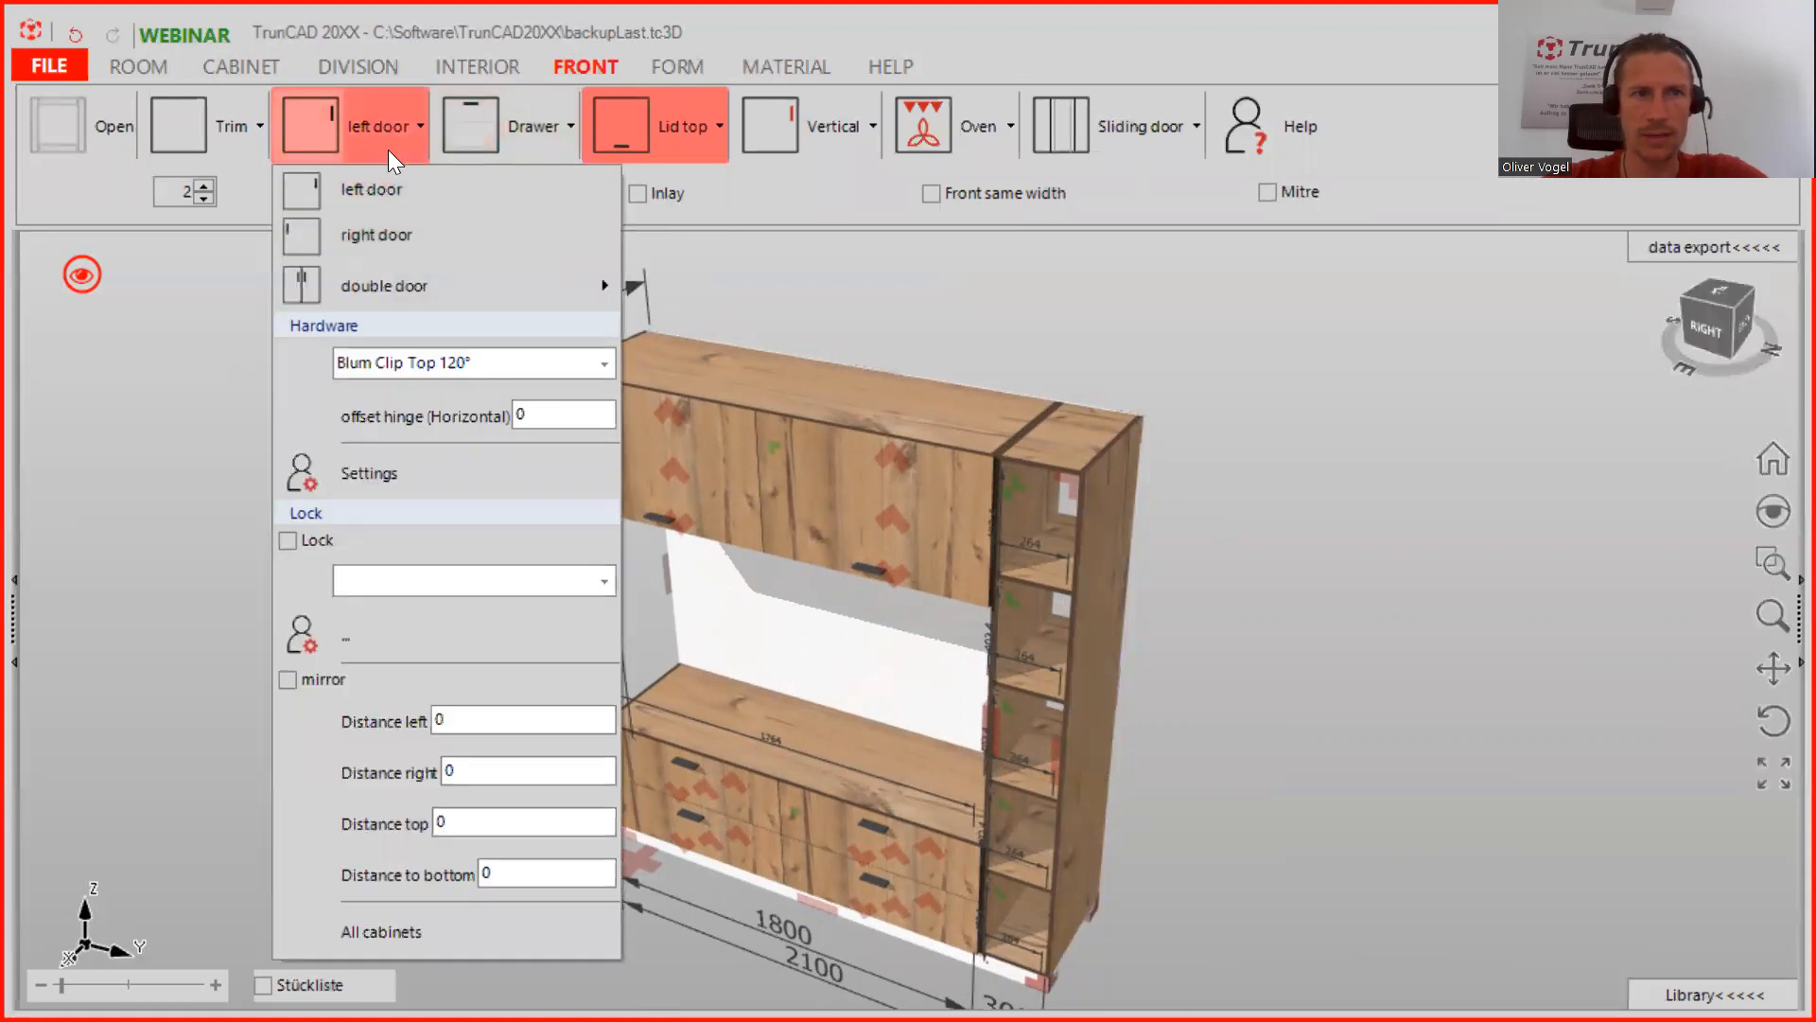
left_click(388, 231)
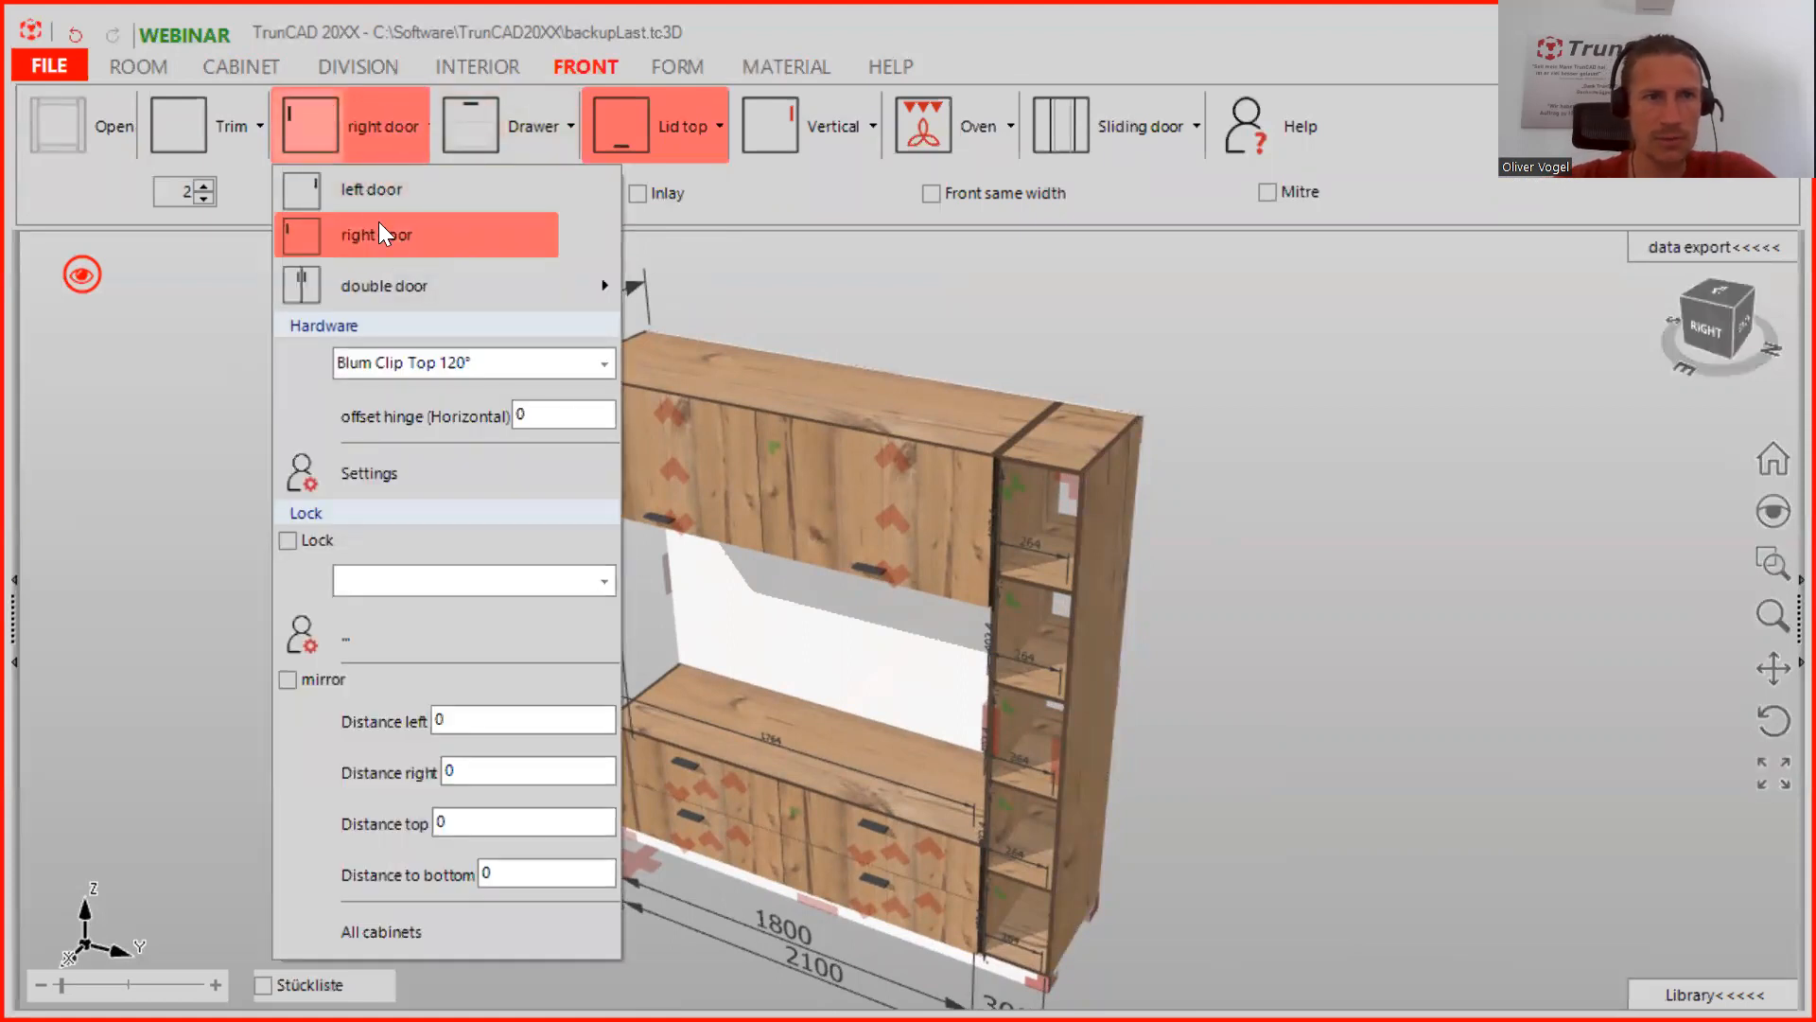
left_click(330, 136)
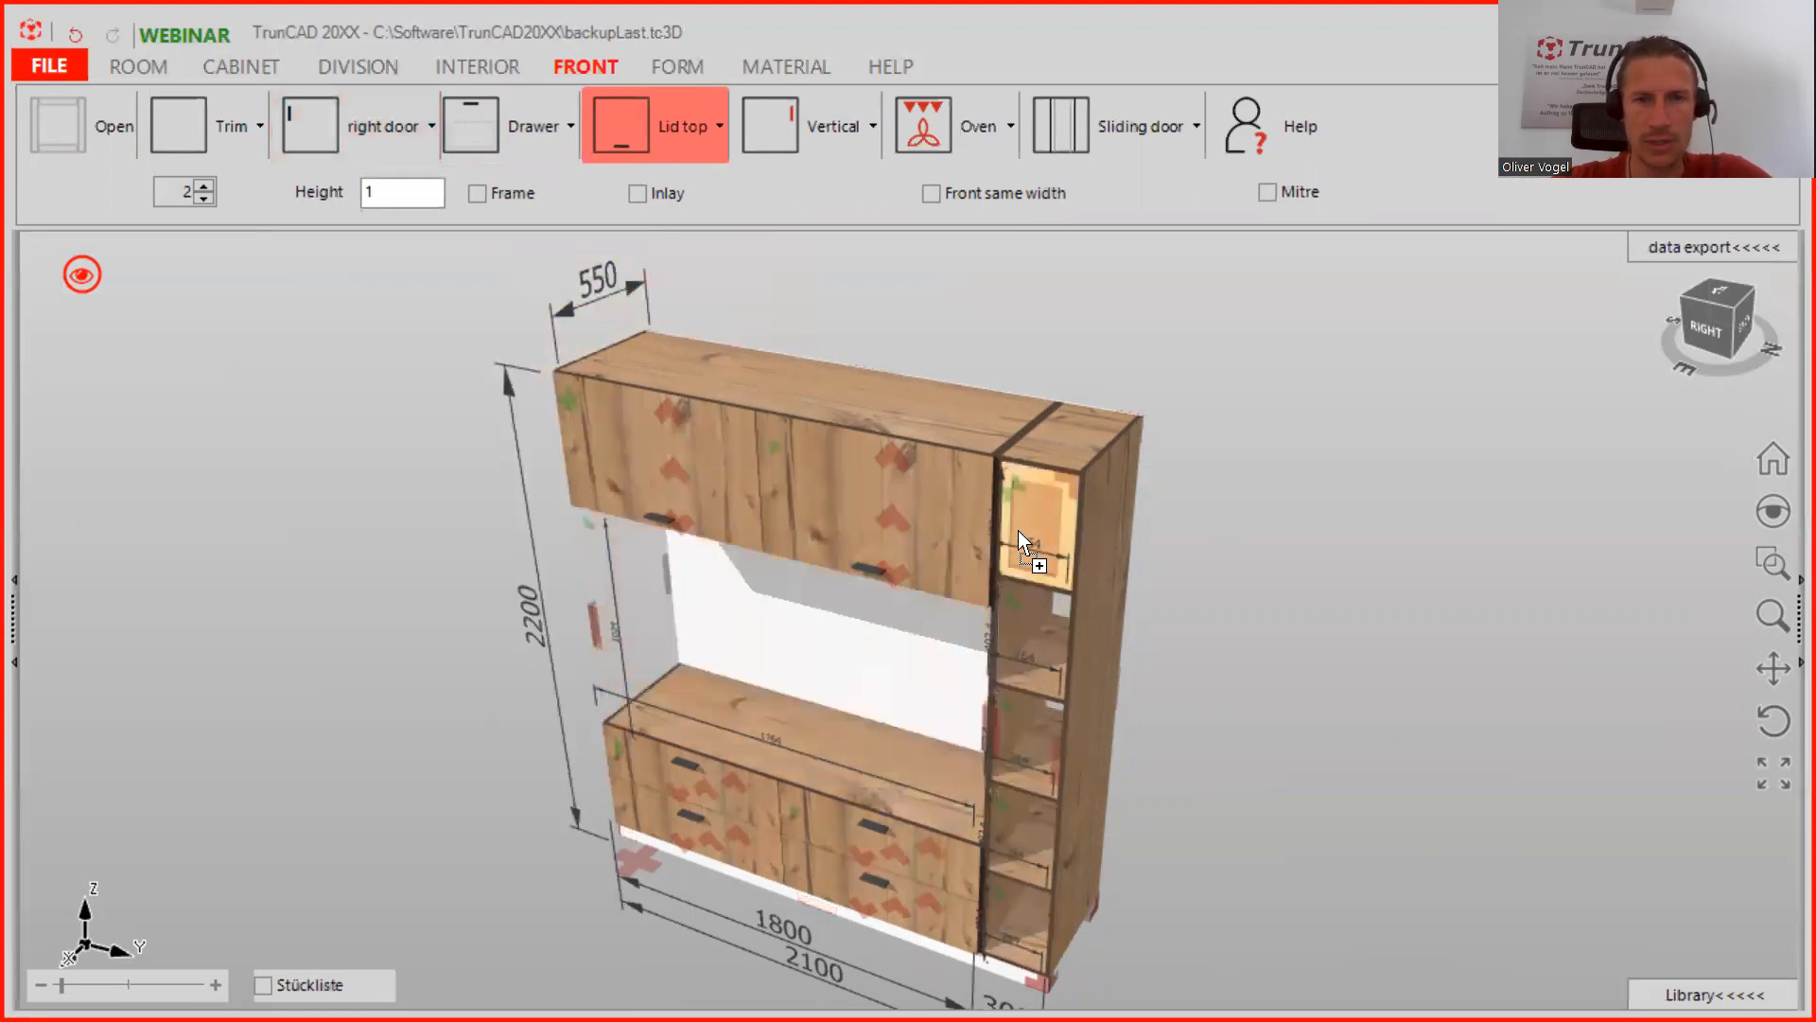
left_click(1040, 683)
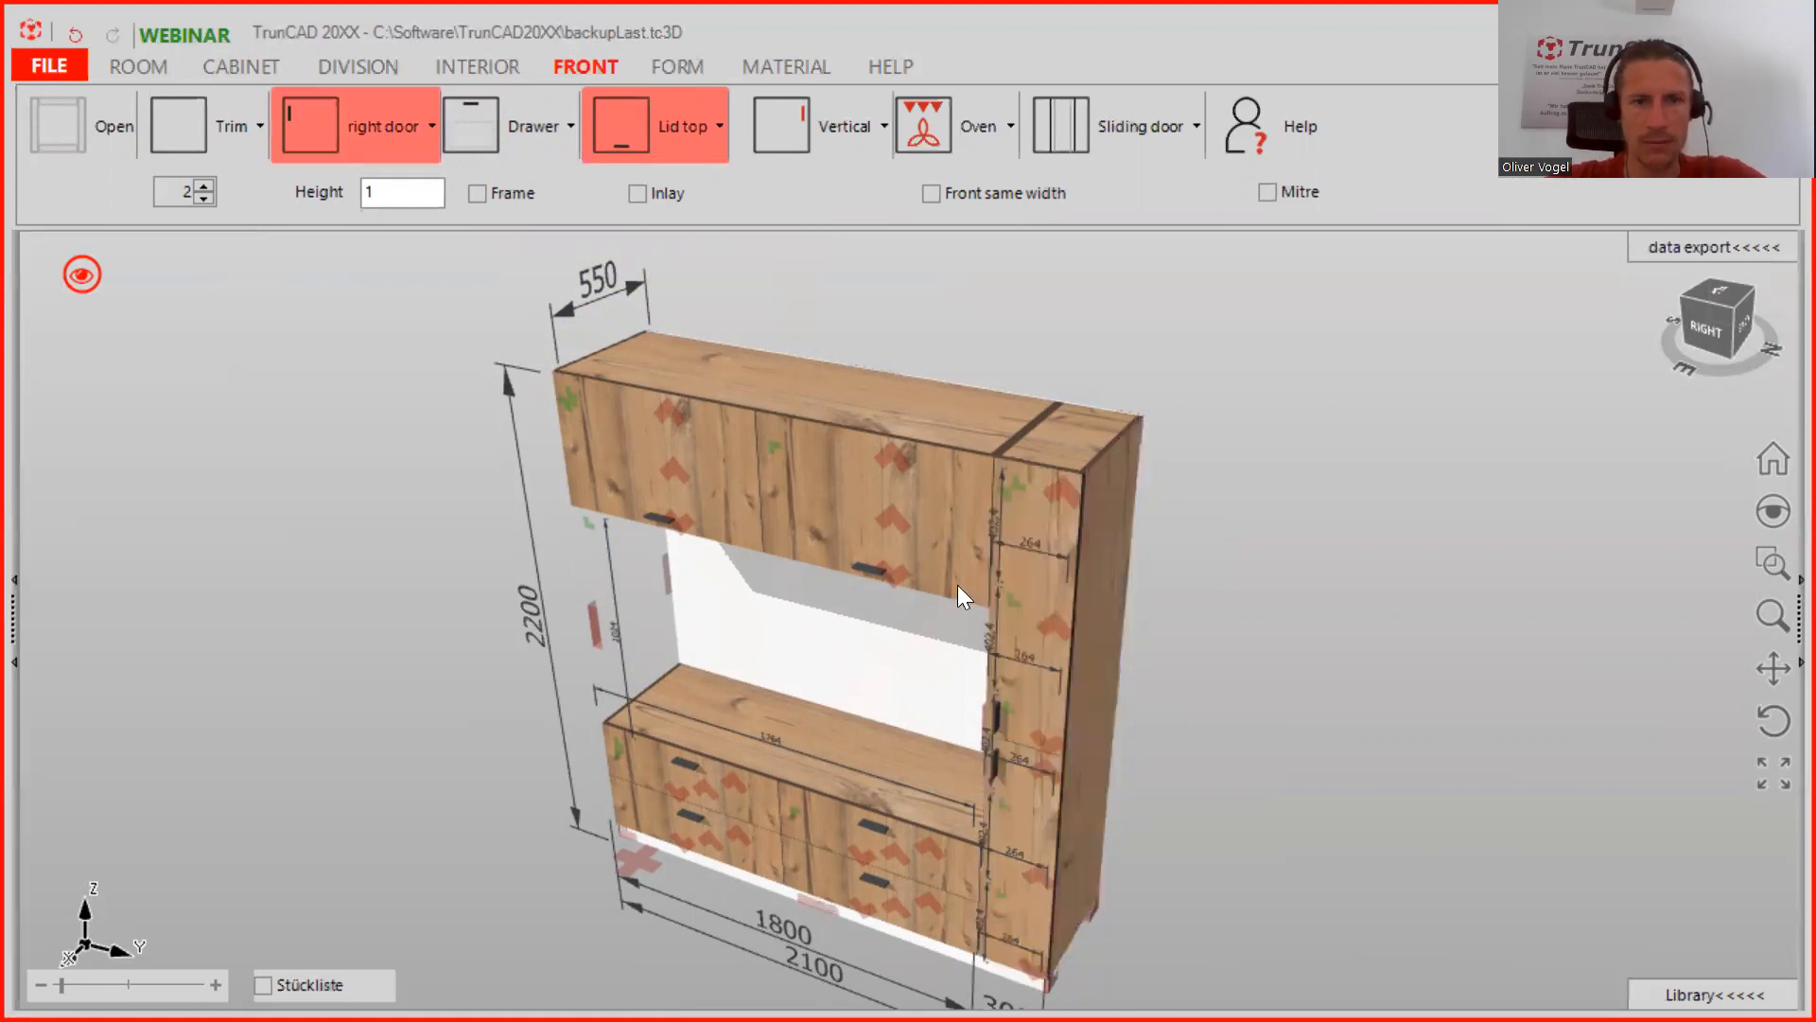
Delete the upper door of the narrow 300 mm compartment so that one door covers its full height
middle_click_drag(1077, 812, 990, 539)
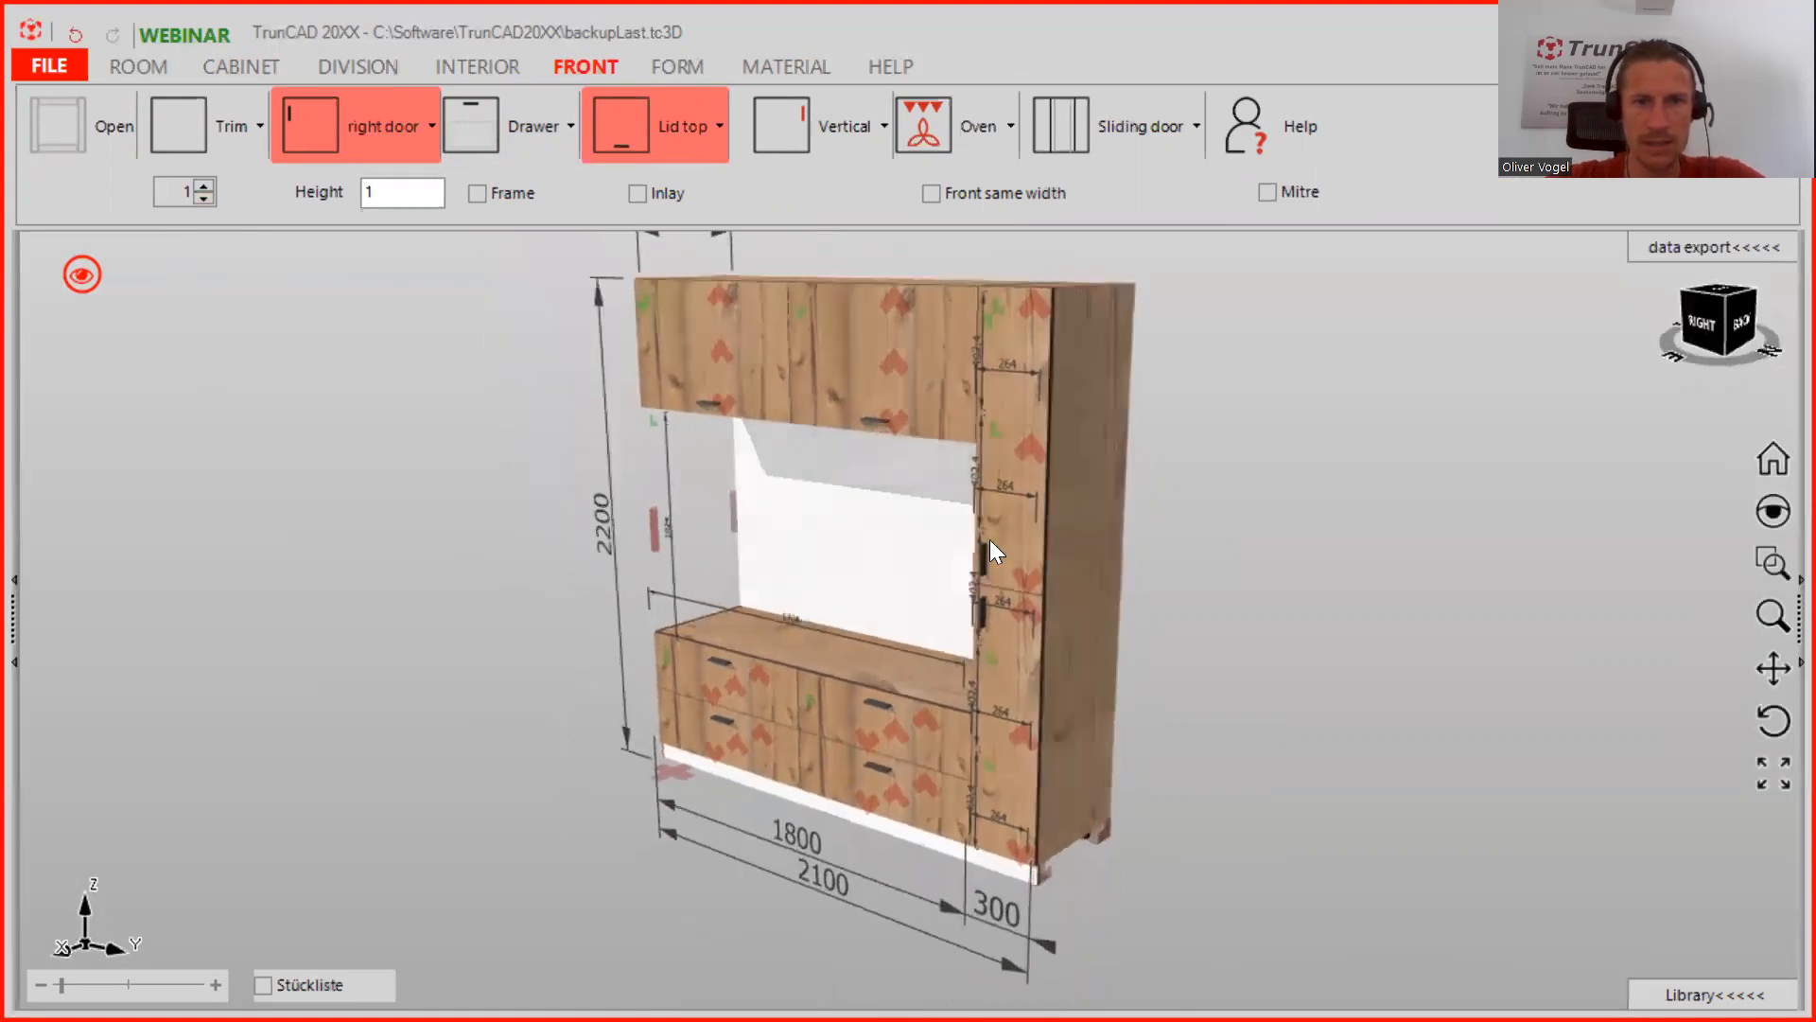
scroll(1045, 448, "up", 3)
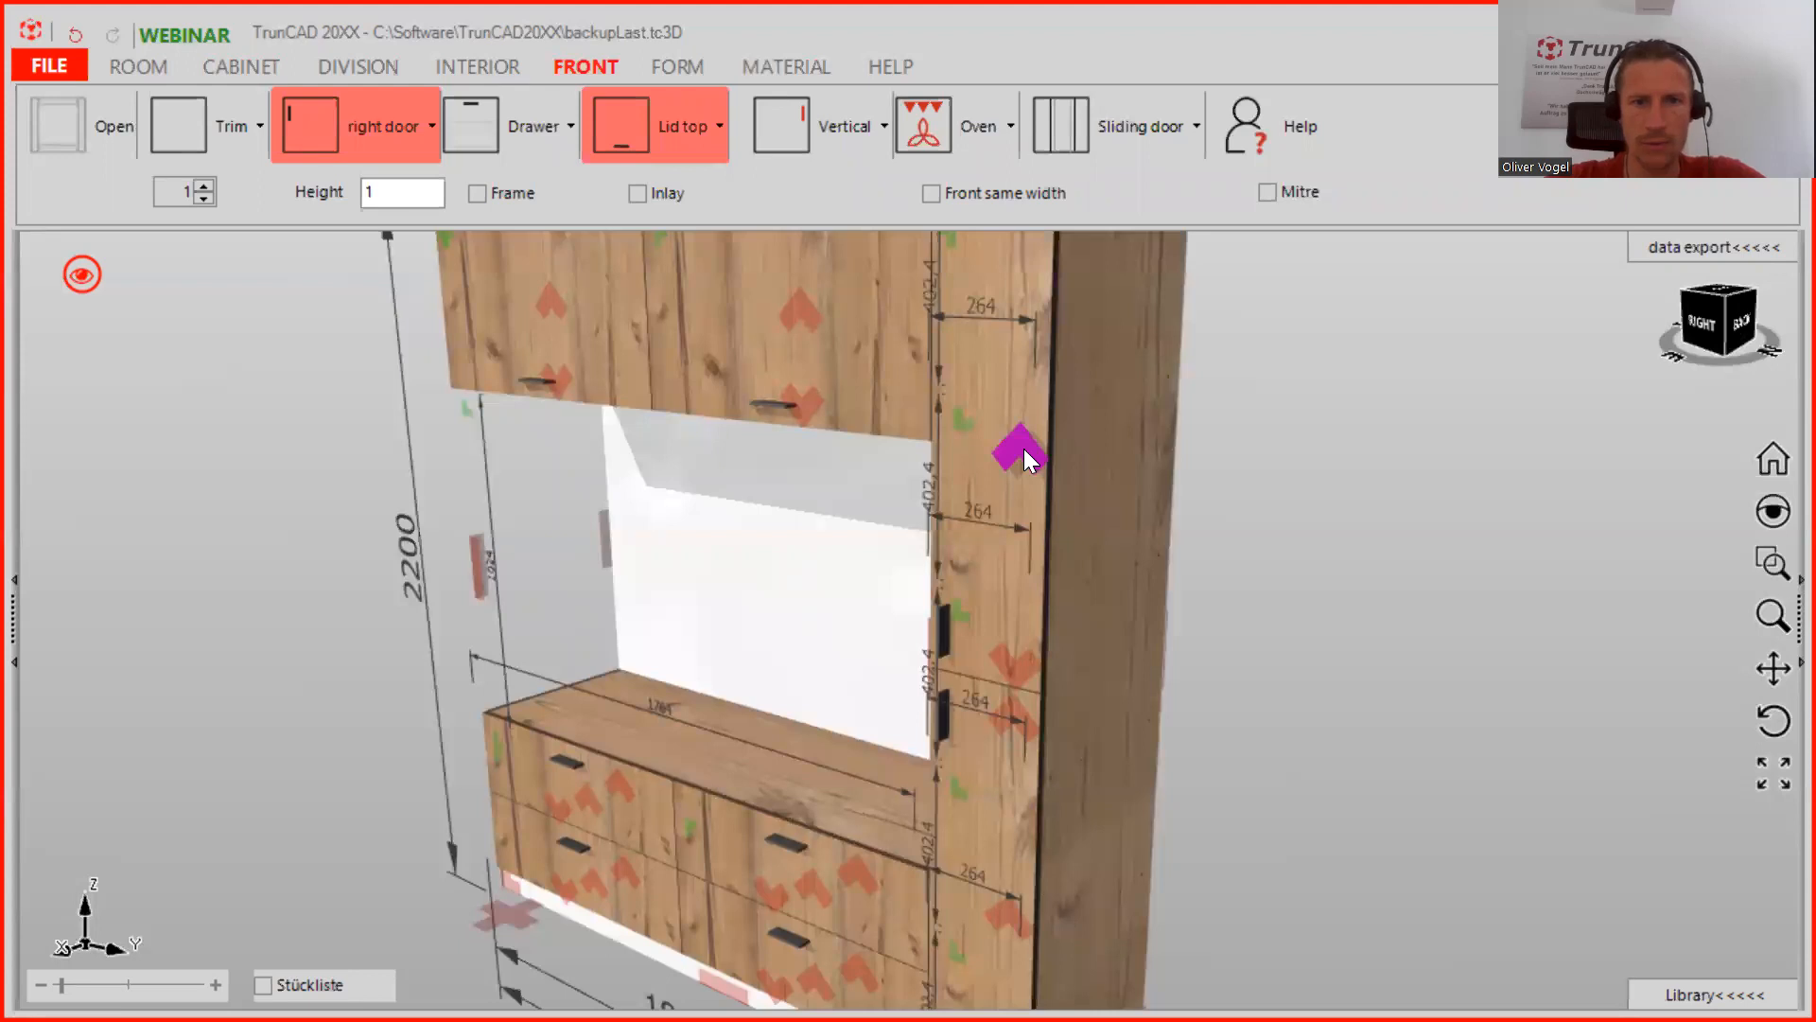
right_click(1025, 451)
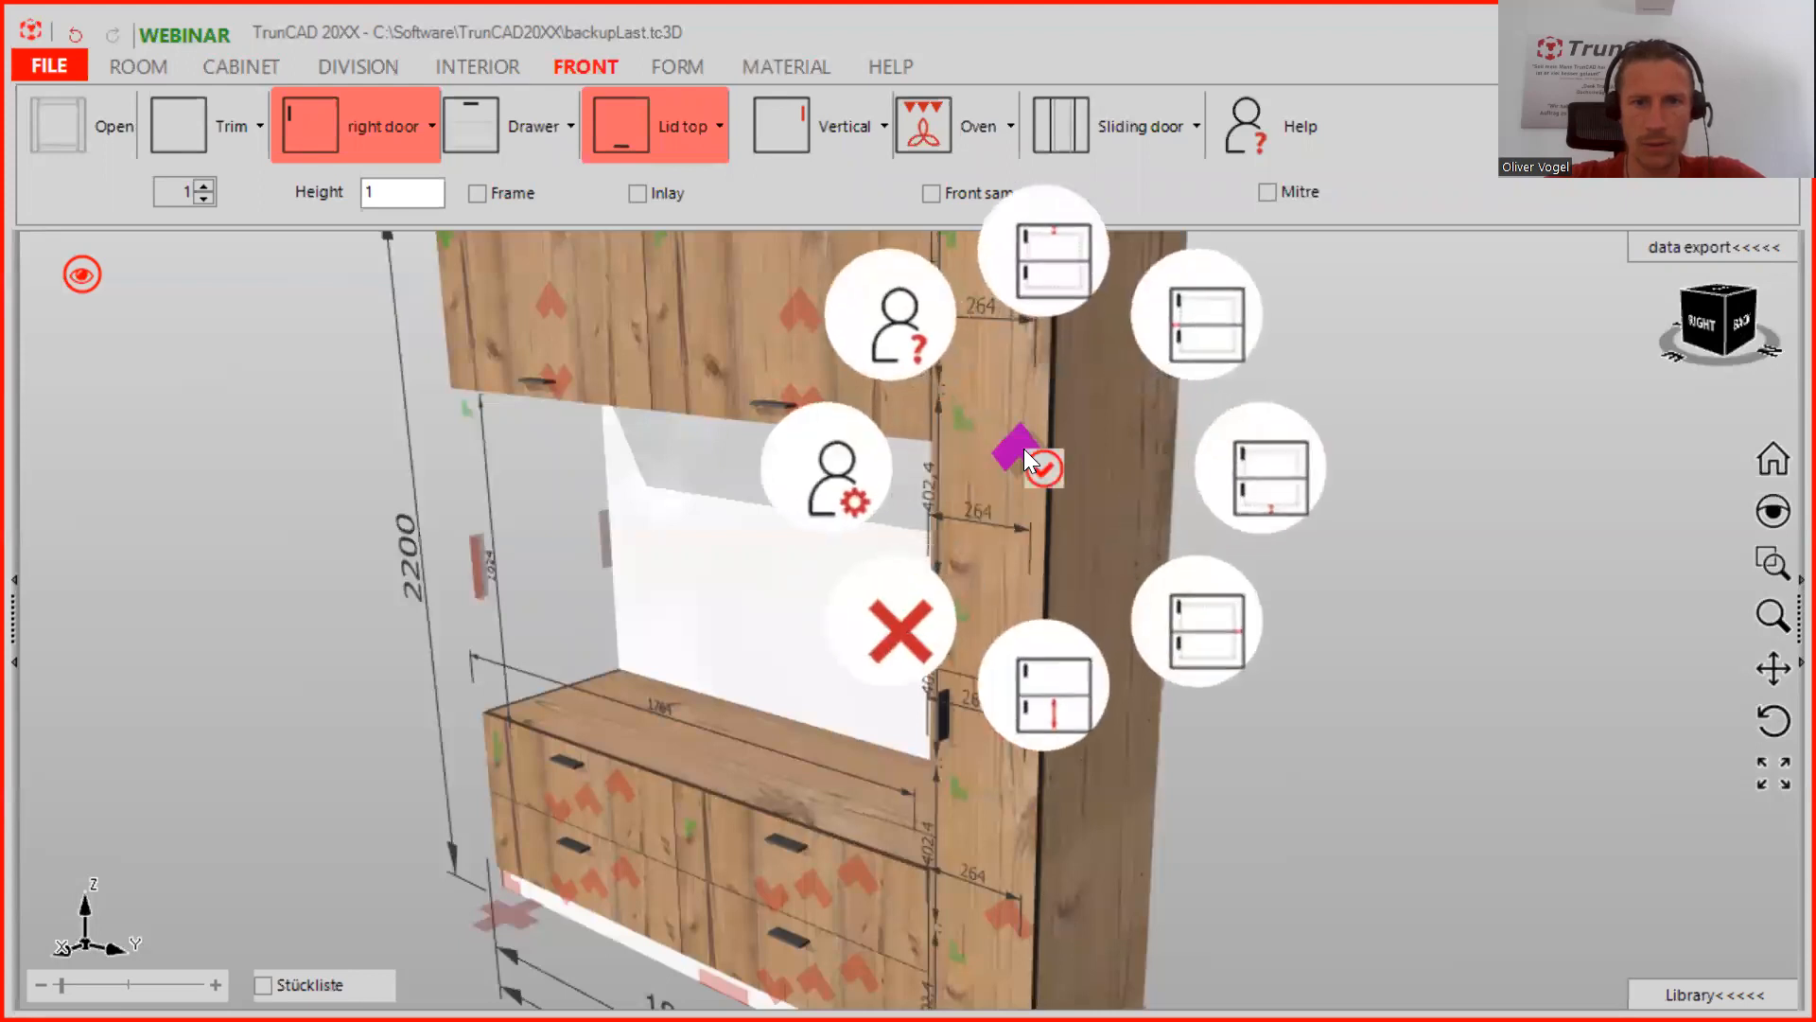
left_click(906, 640)
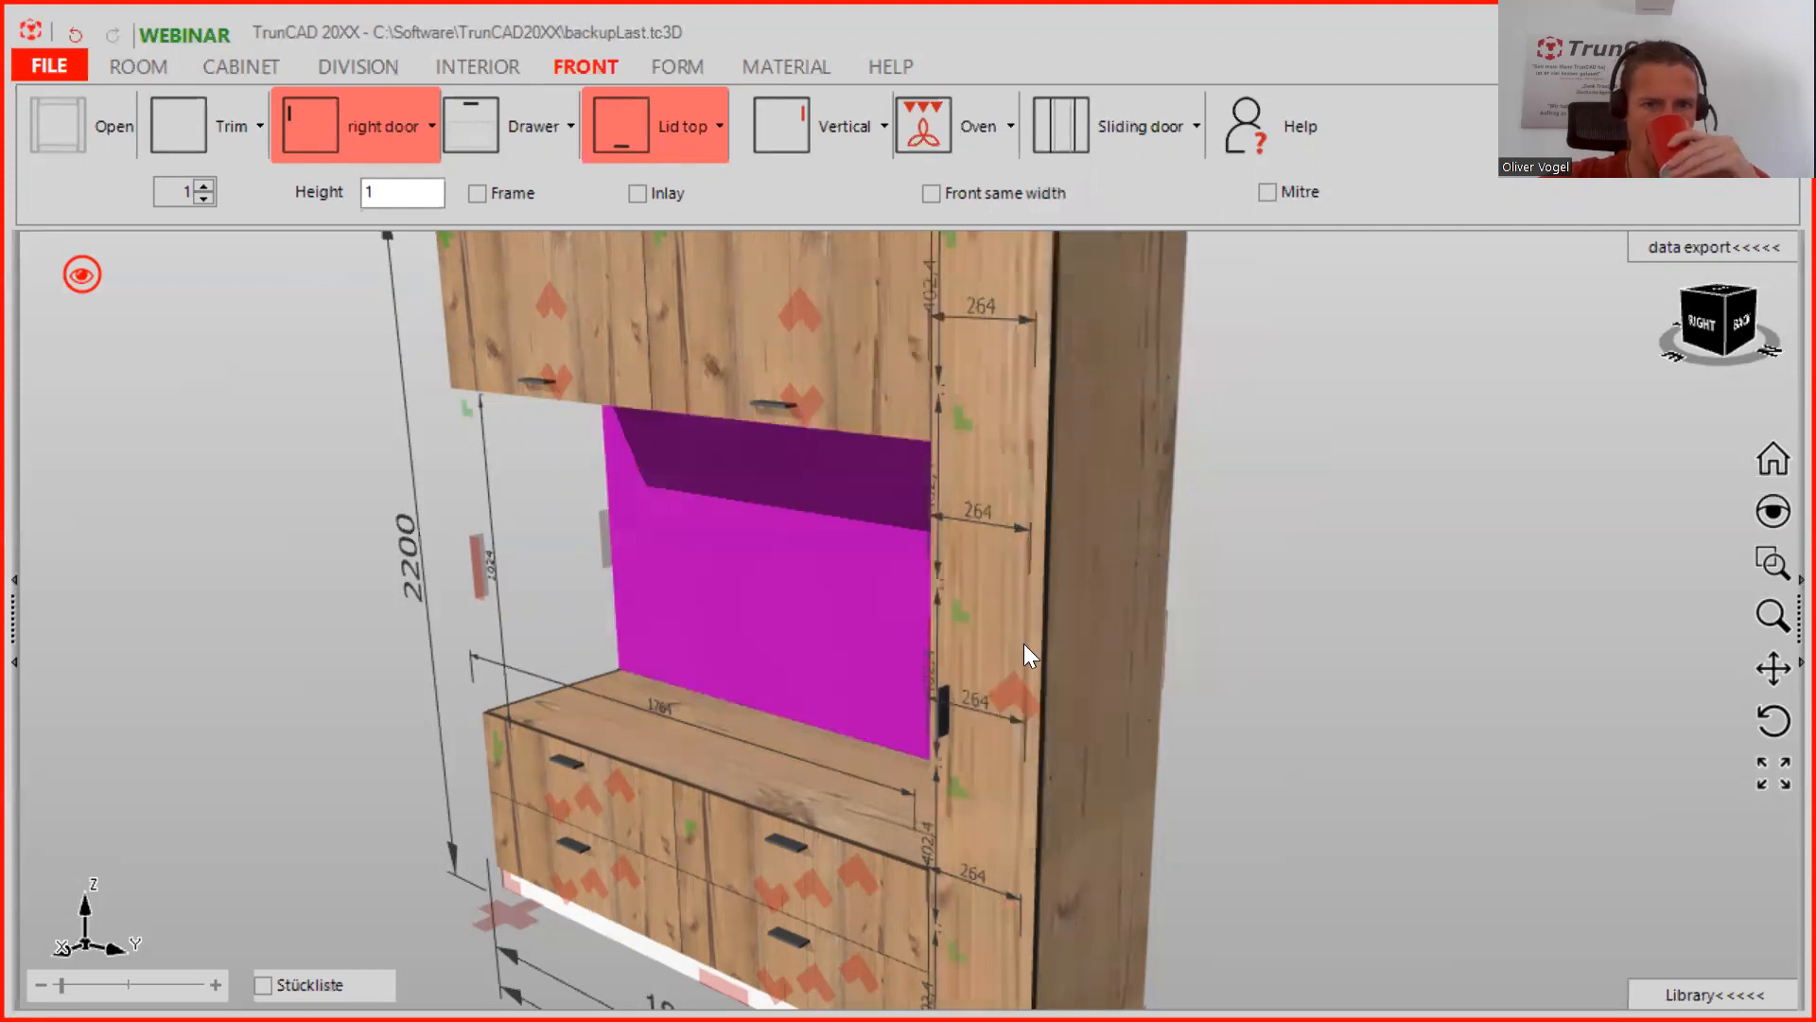
Open the detailed plinth settings of the cabinet
scroll(1040, 657, "down", 3)
middle_click_drag(1041, 657, 1148, 601)
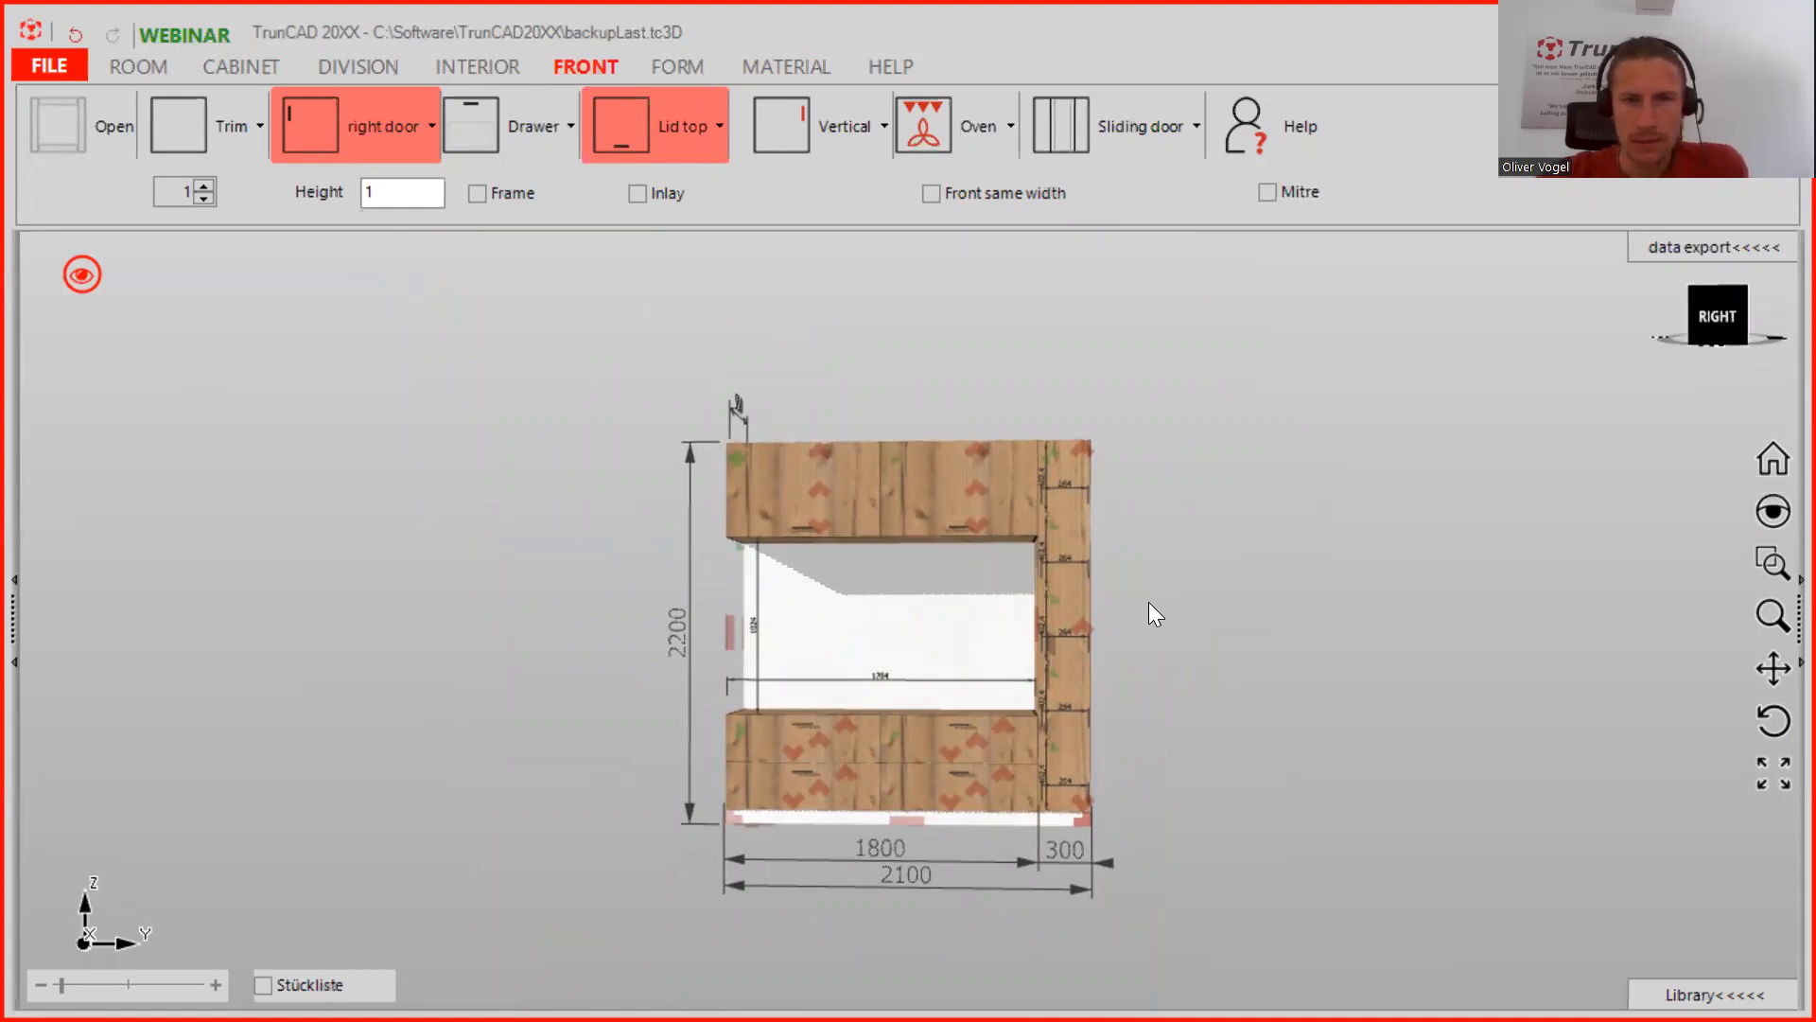
middle_click_drag(929, 759, 1006, 641)
scroll(878, 794, "up", 5)
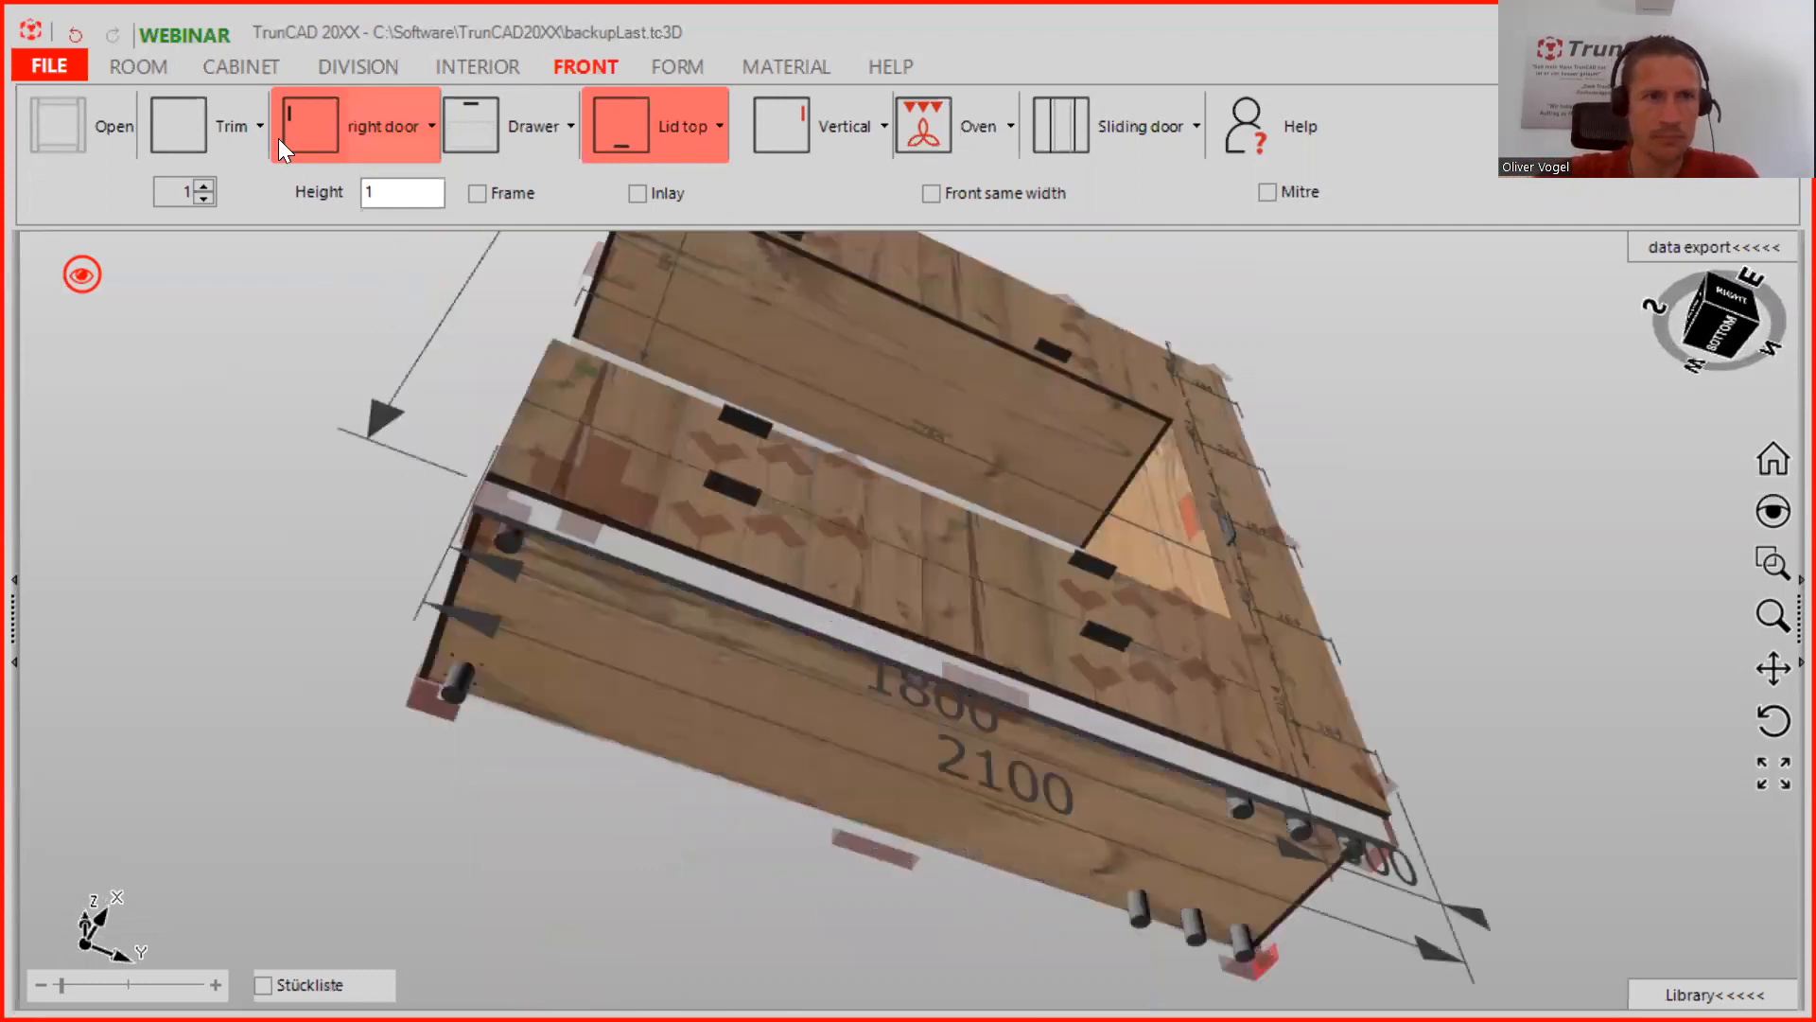
left_click(261, 68)
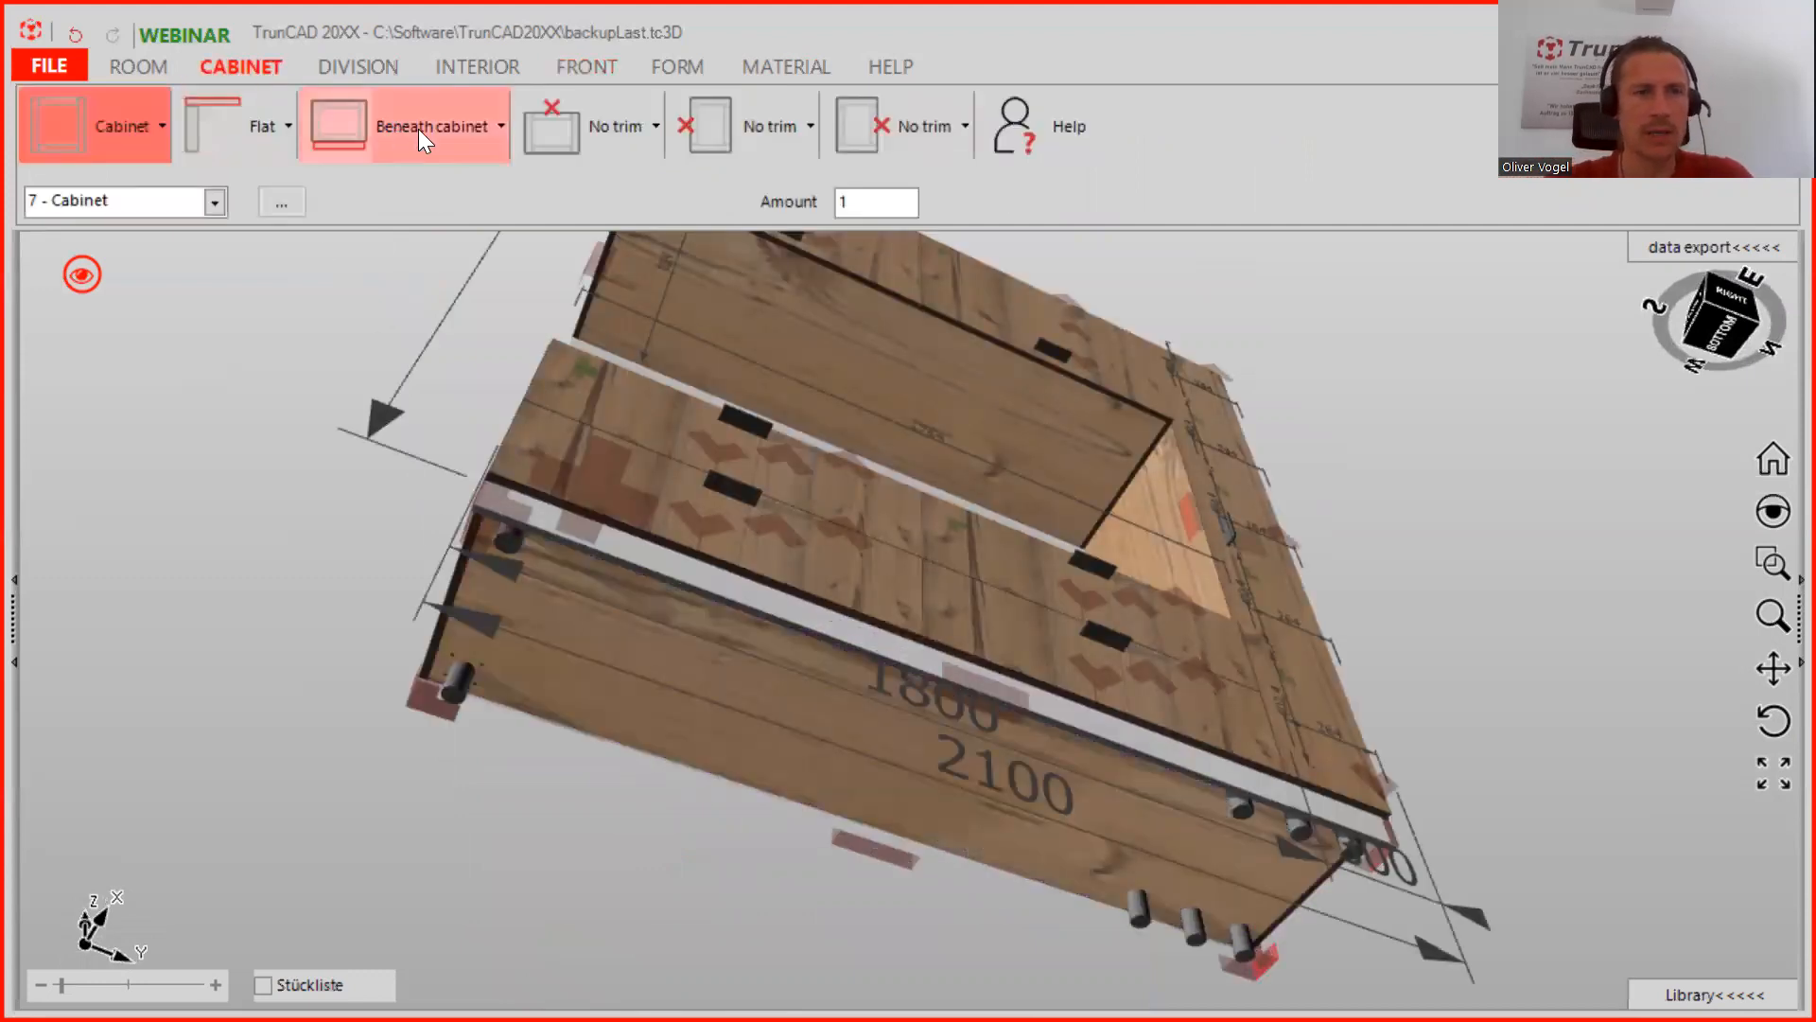
left_click(442, 127)
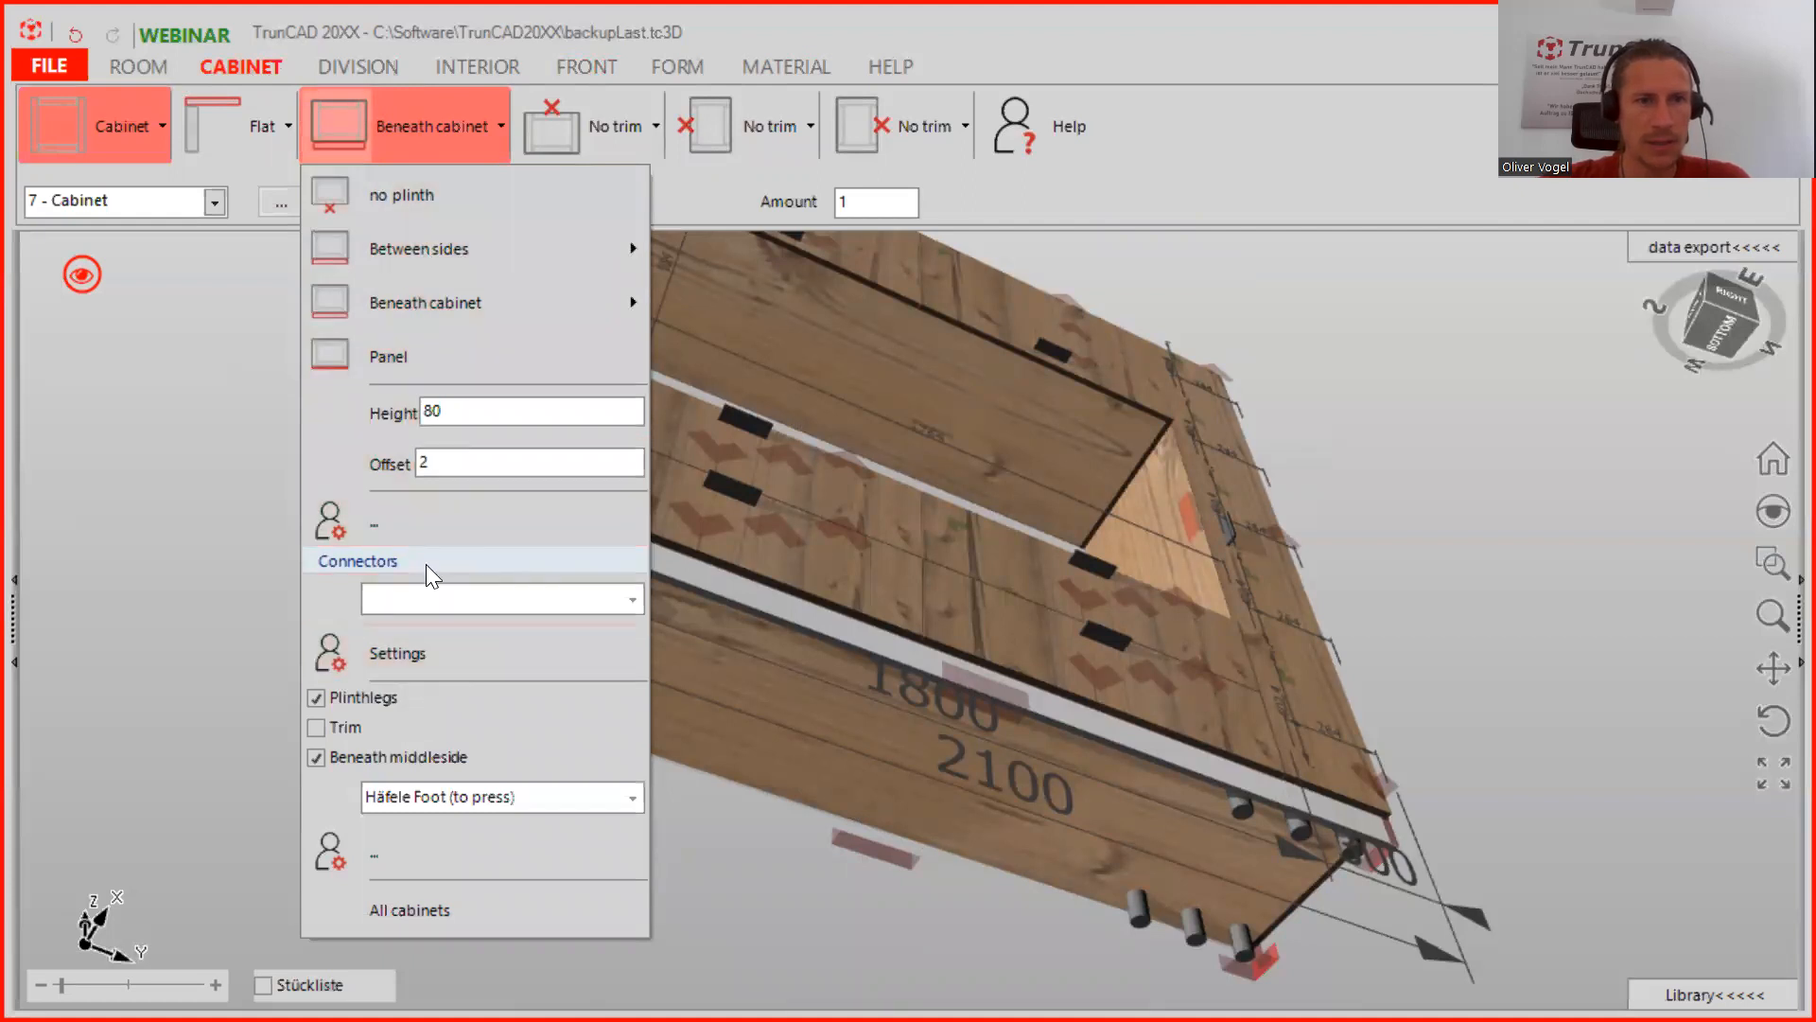
left_click(376, 521)
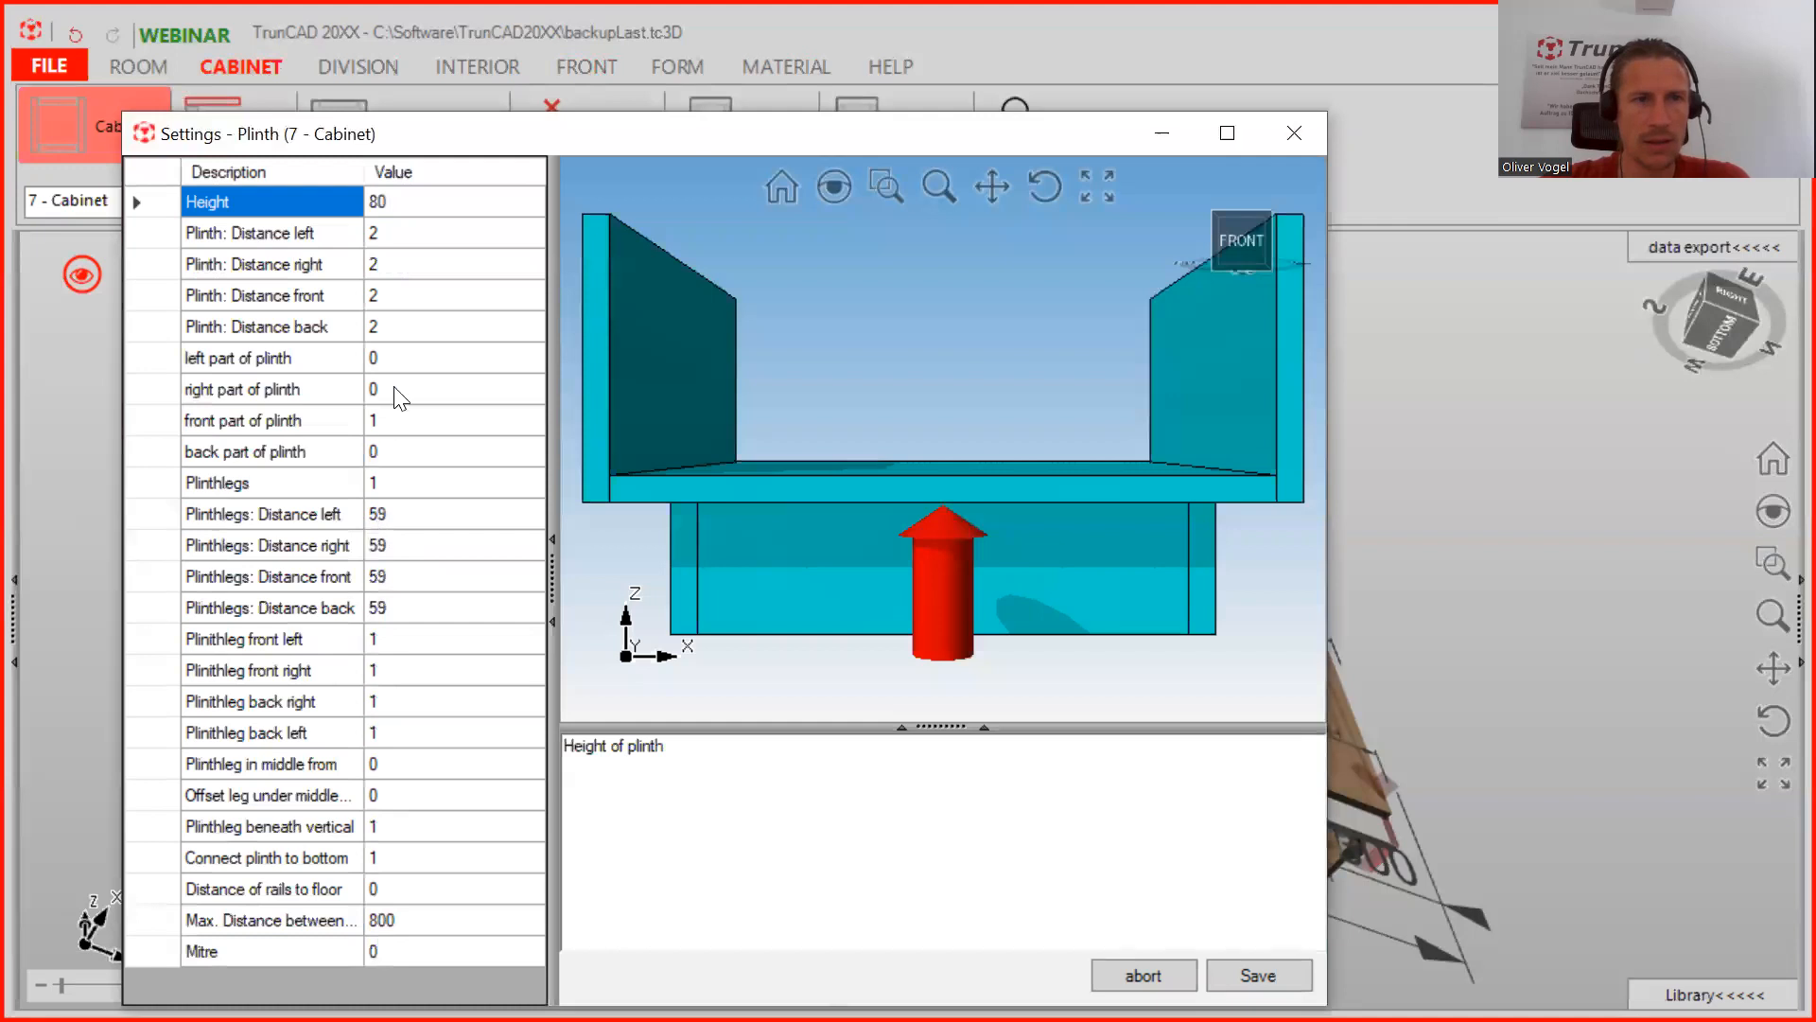
Set the distance from which a middle plinth leg is drawn to 1500 mm and save the plinth settings
left_click(426, 197)
key("Down")
key("Down")
key("Down")
key("Down")
key("Down")
key("Down")
key("Down")
key("Down")
key("Down")
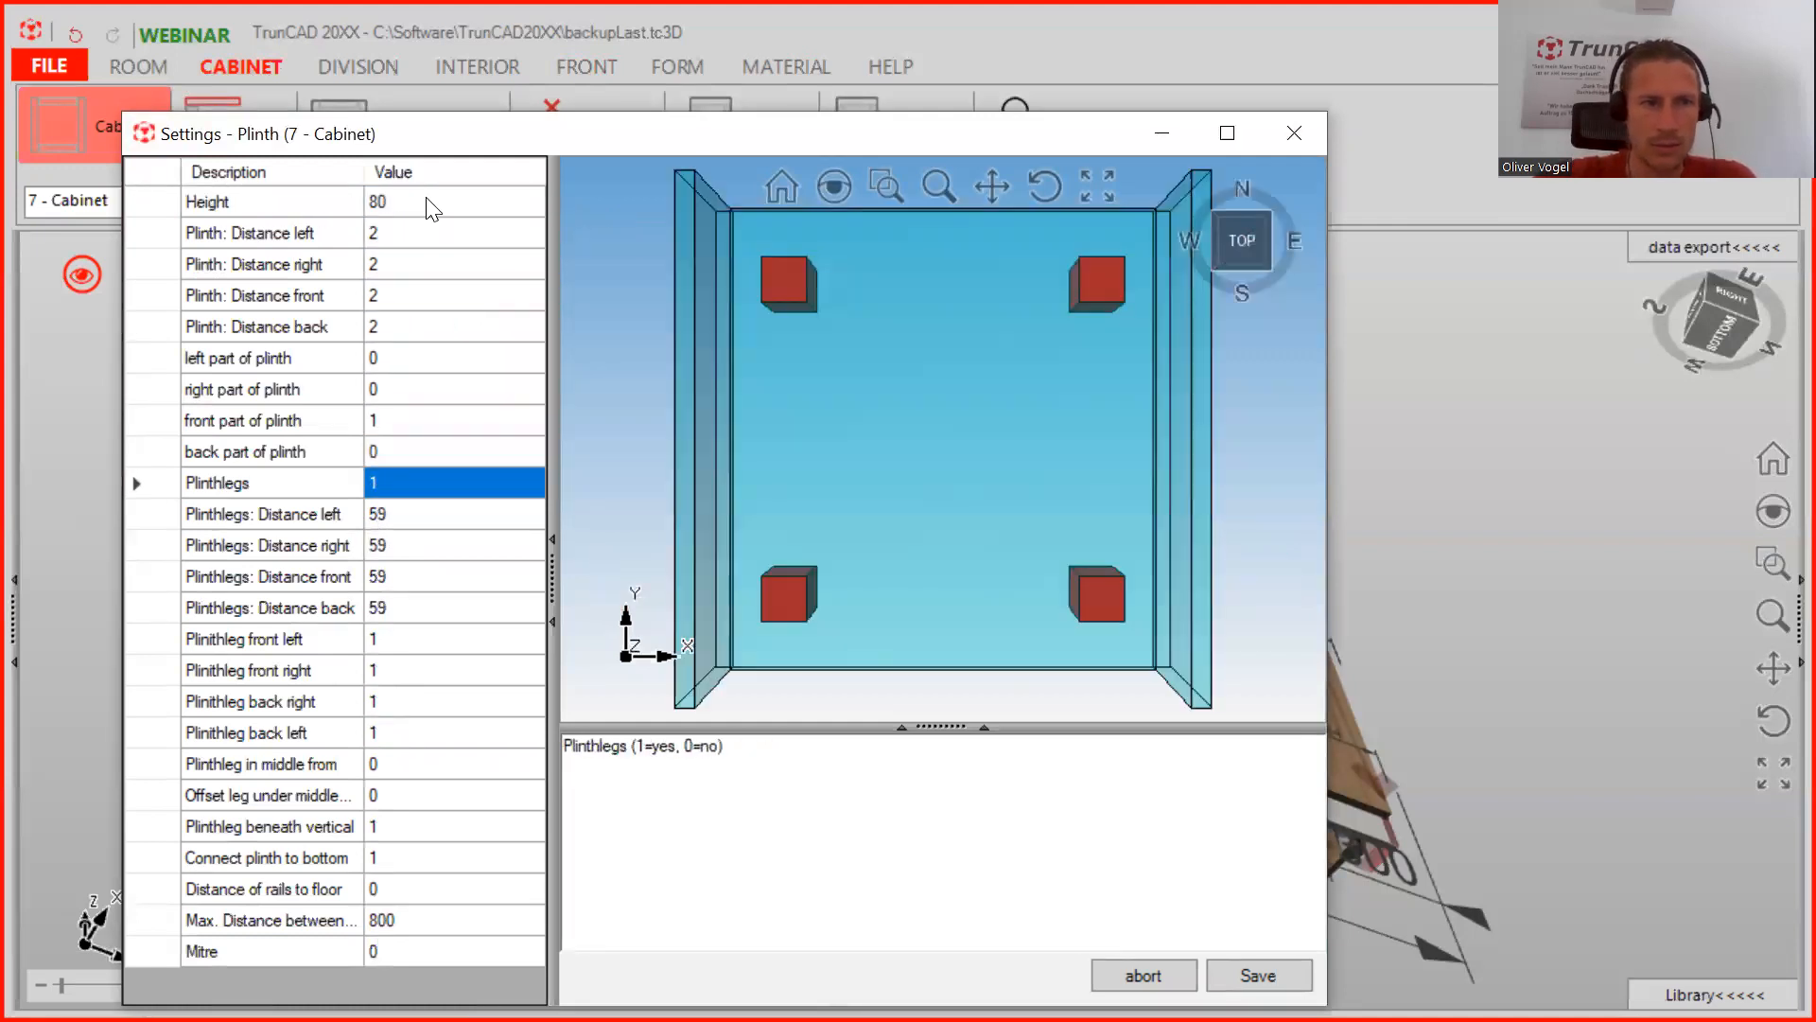
key("Down")
key("Down")
key("Down")
key("Down")
key("Down")
key("Down")
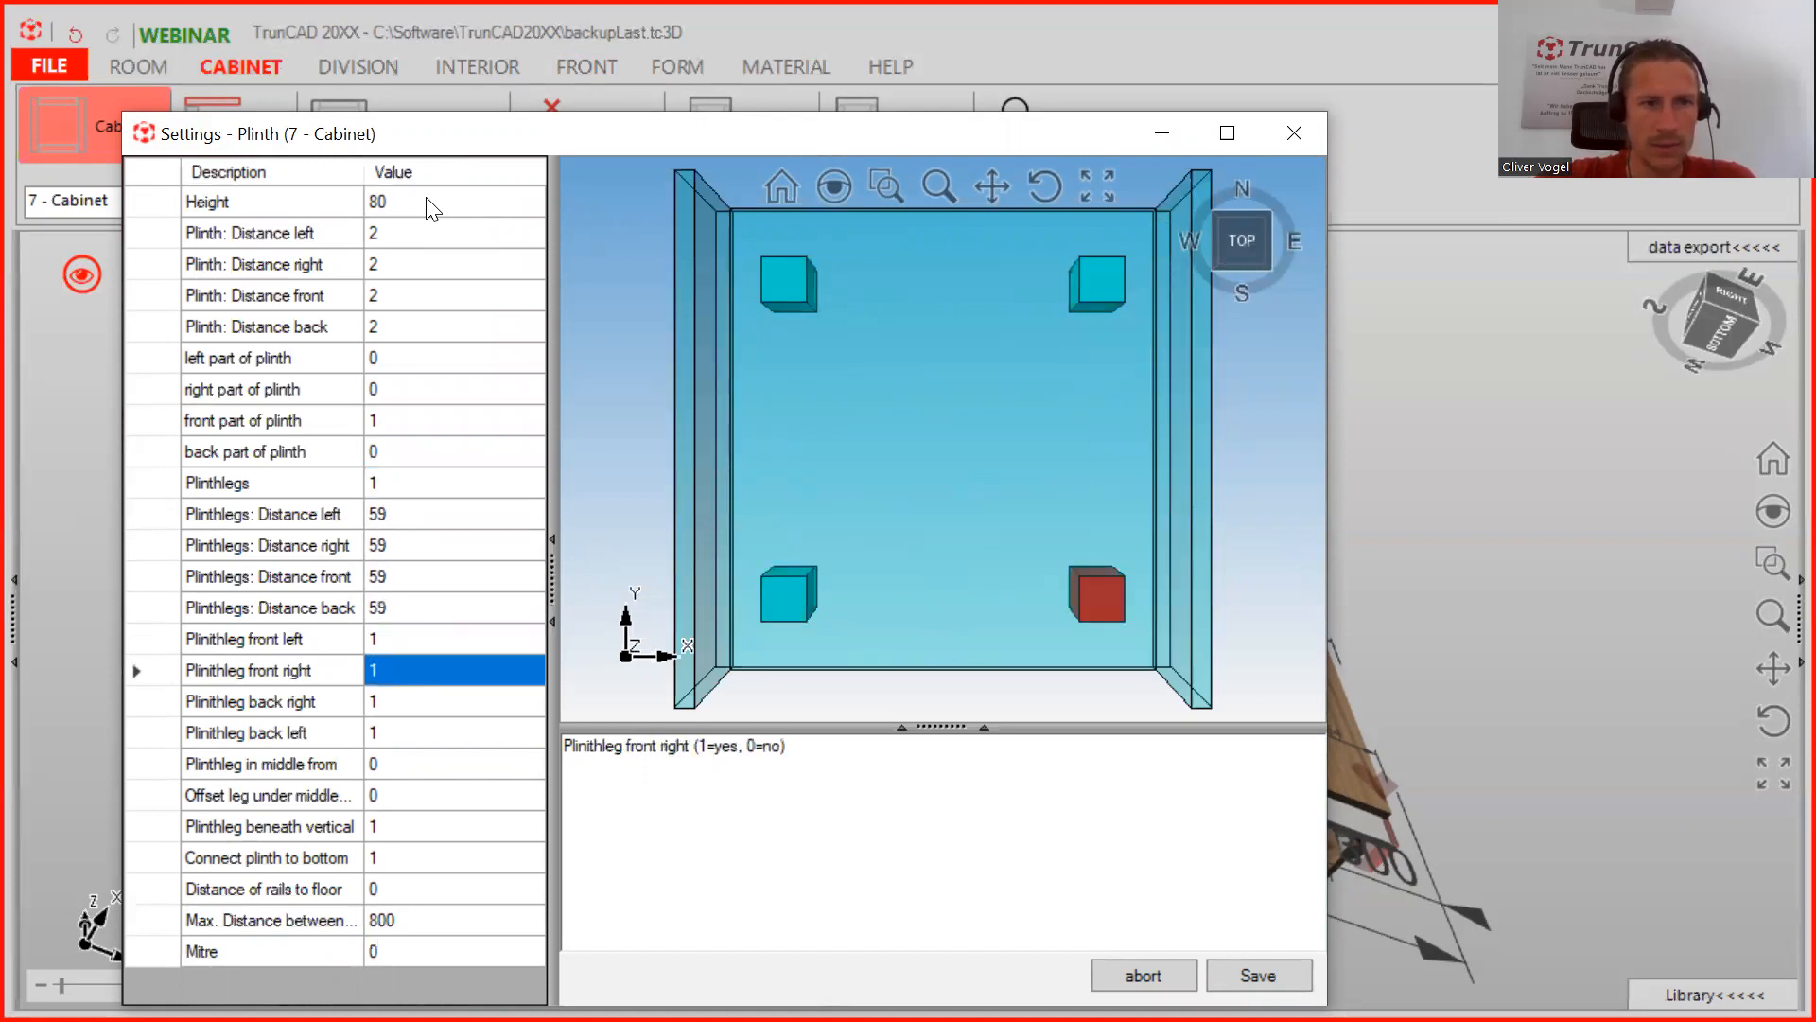
key("Down")
key("Down")
key("Down")
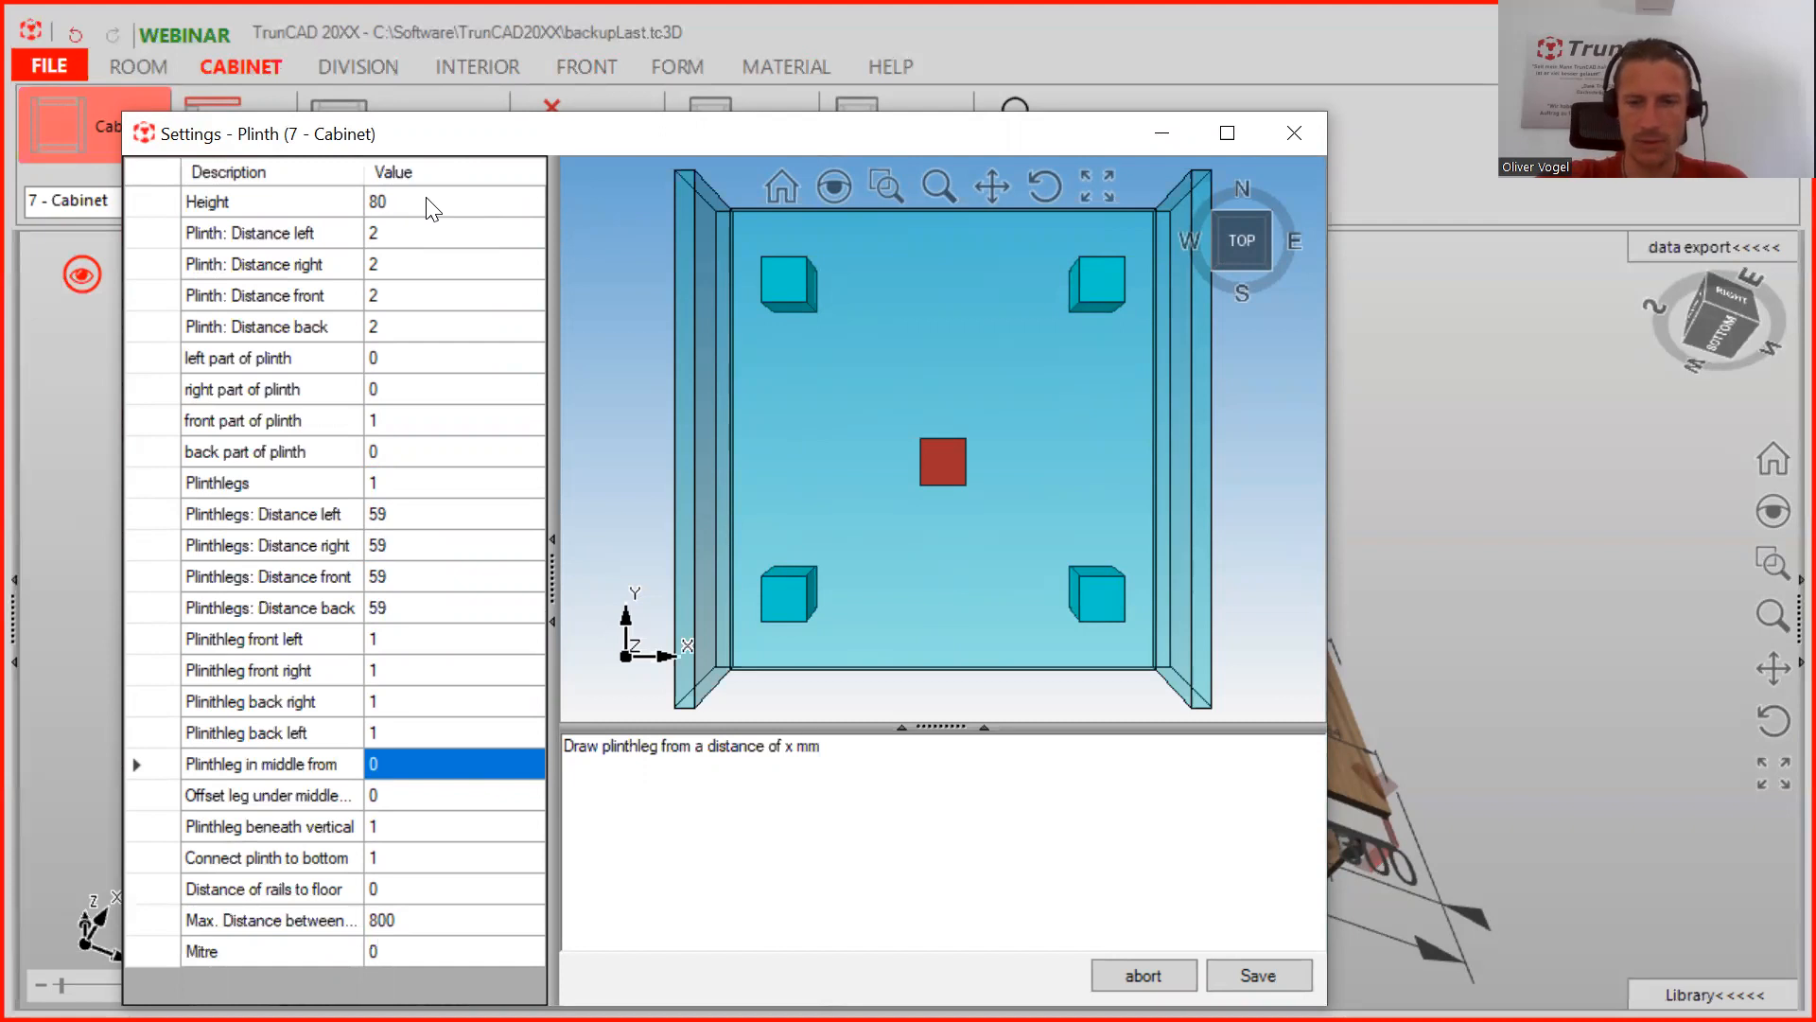
type("1500")
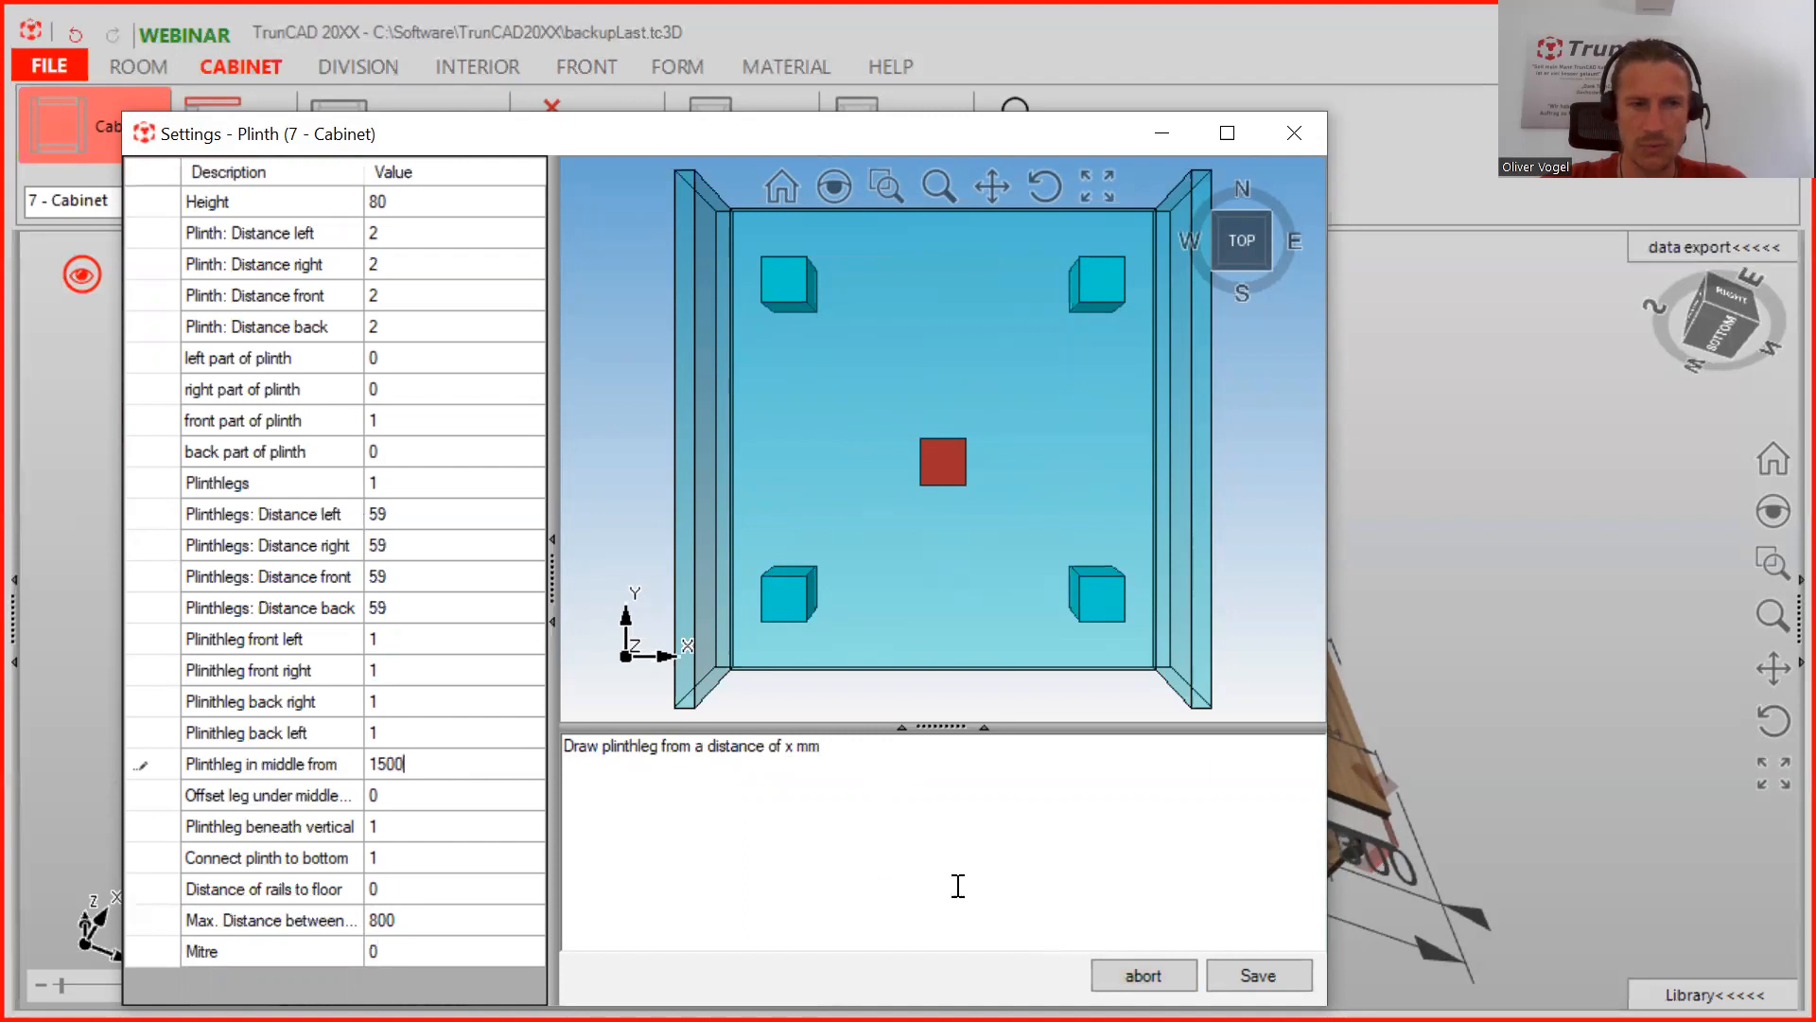
left_click(1258, 976)
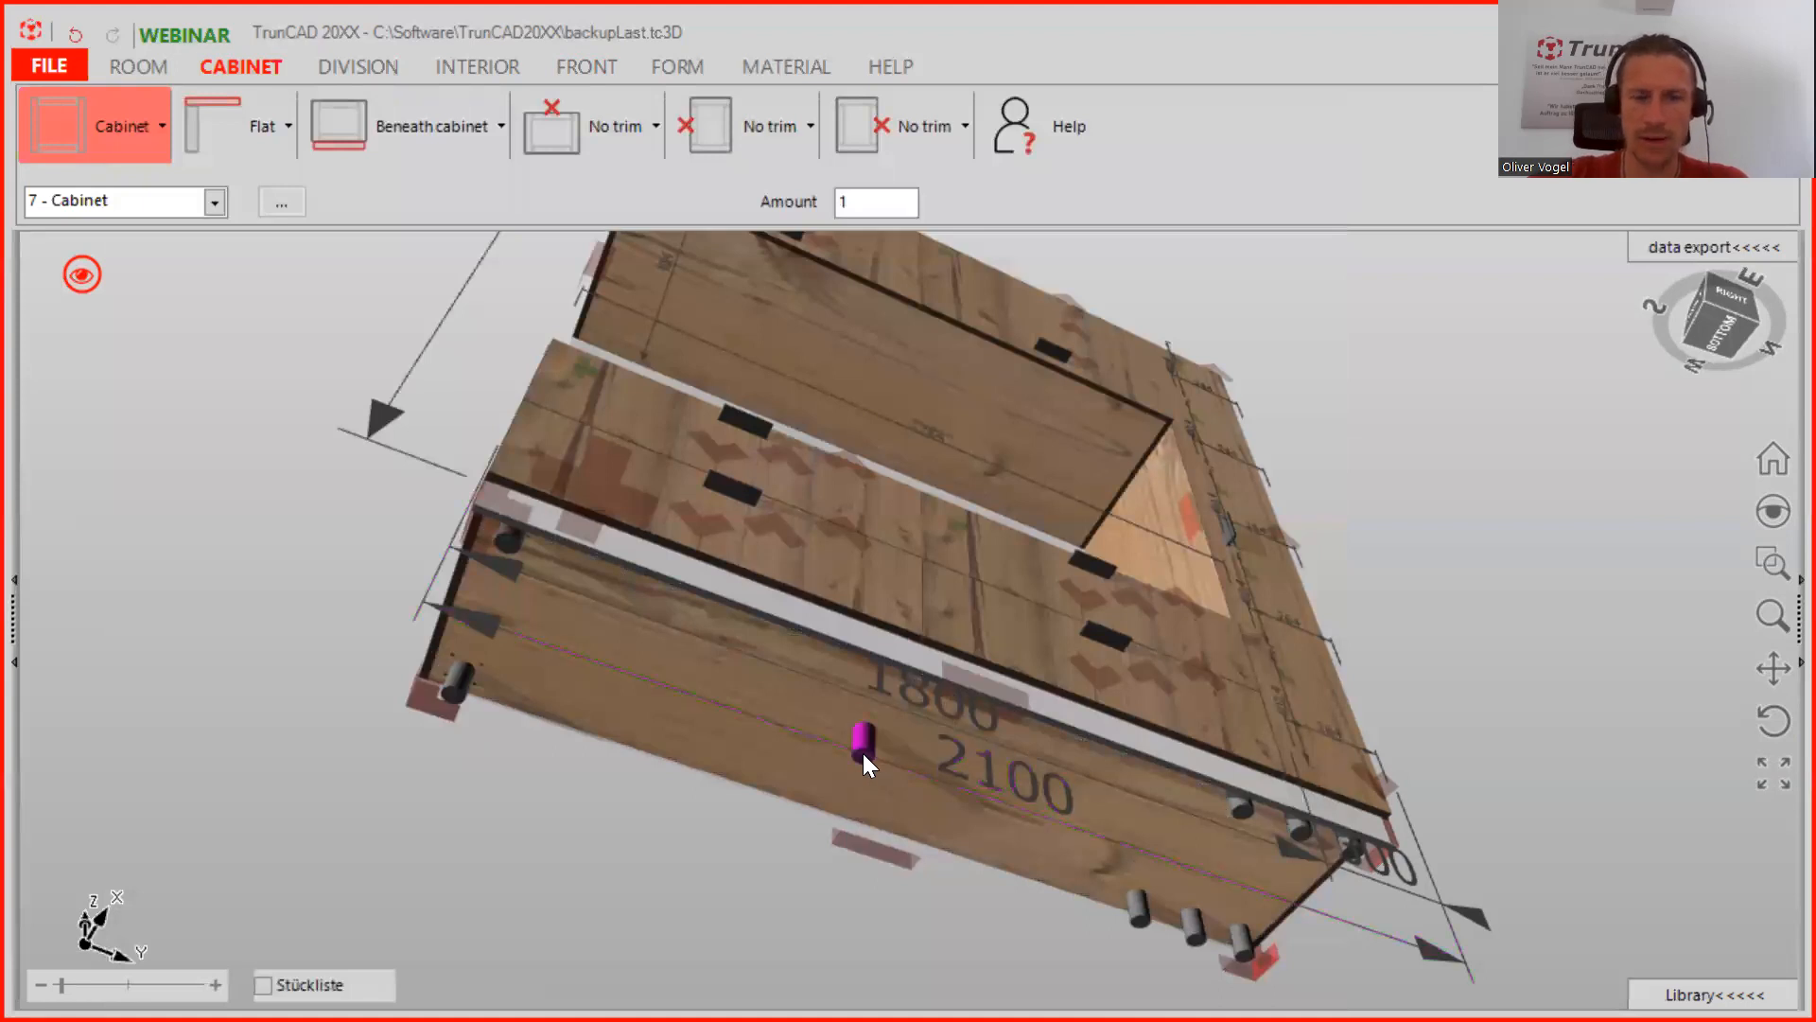
Set the plinth offset of the cabinet to 20
middle_click_drag(949, 655, 889, 700)
left_click(443, 125)
double_click(454, 468)
type("20")
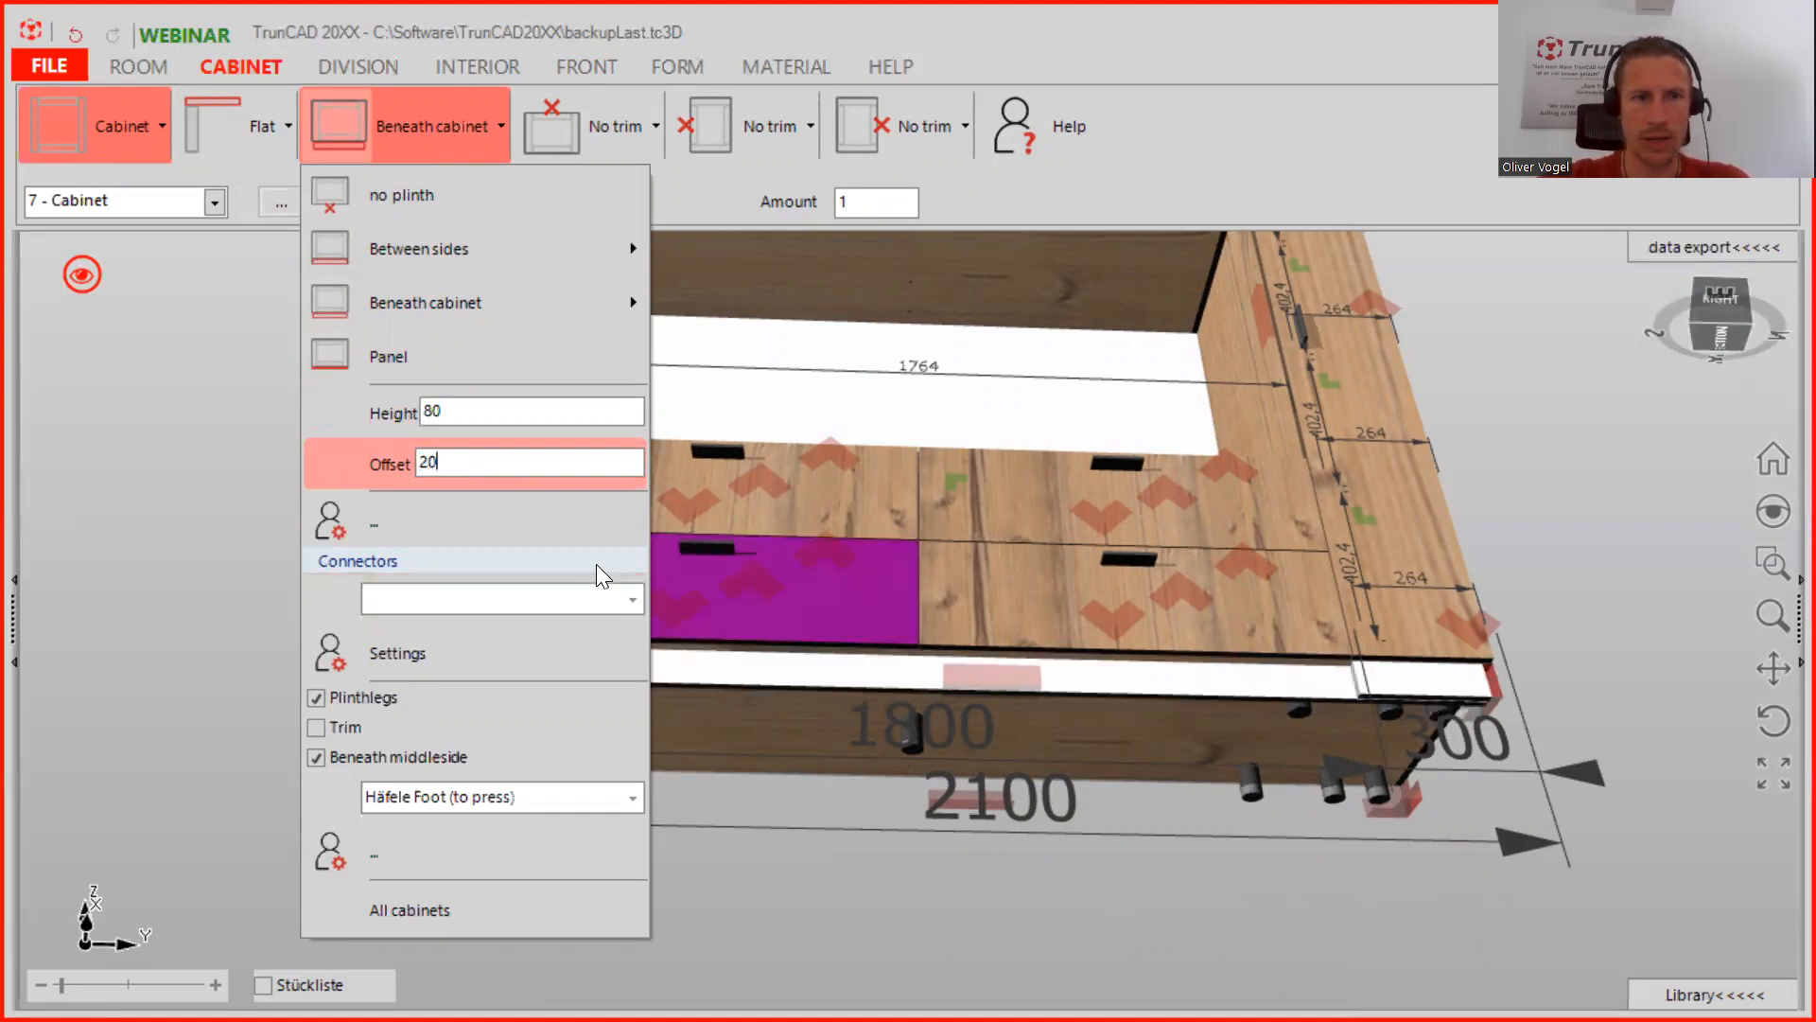
Add left and right parts to the plinth beneath the cabinet, alongside the front part
middle_click_drag(880, 644, 1005, 669)
left_click(414, 130)
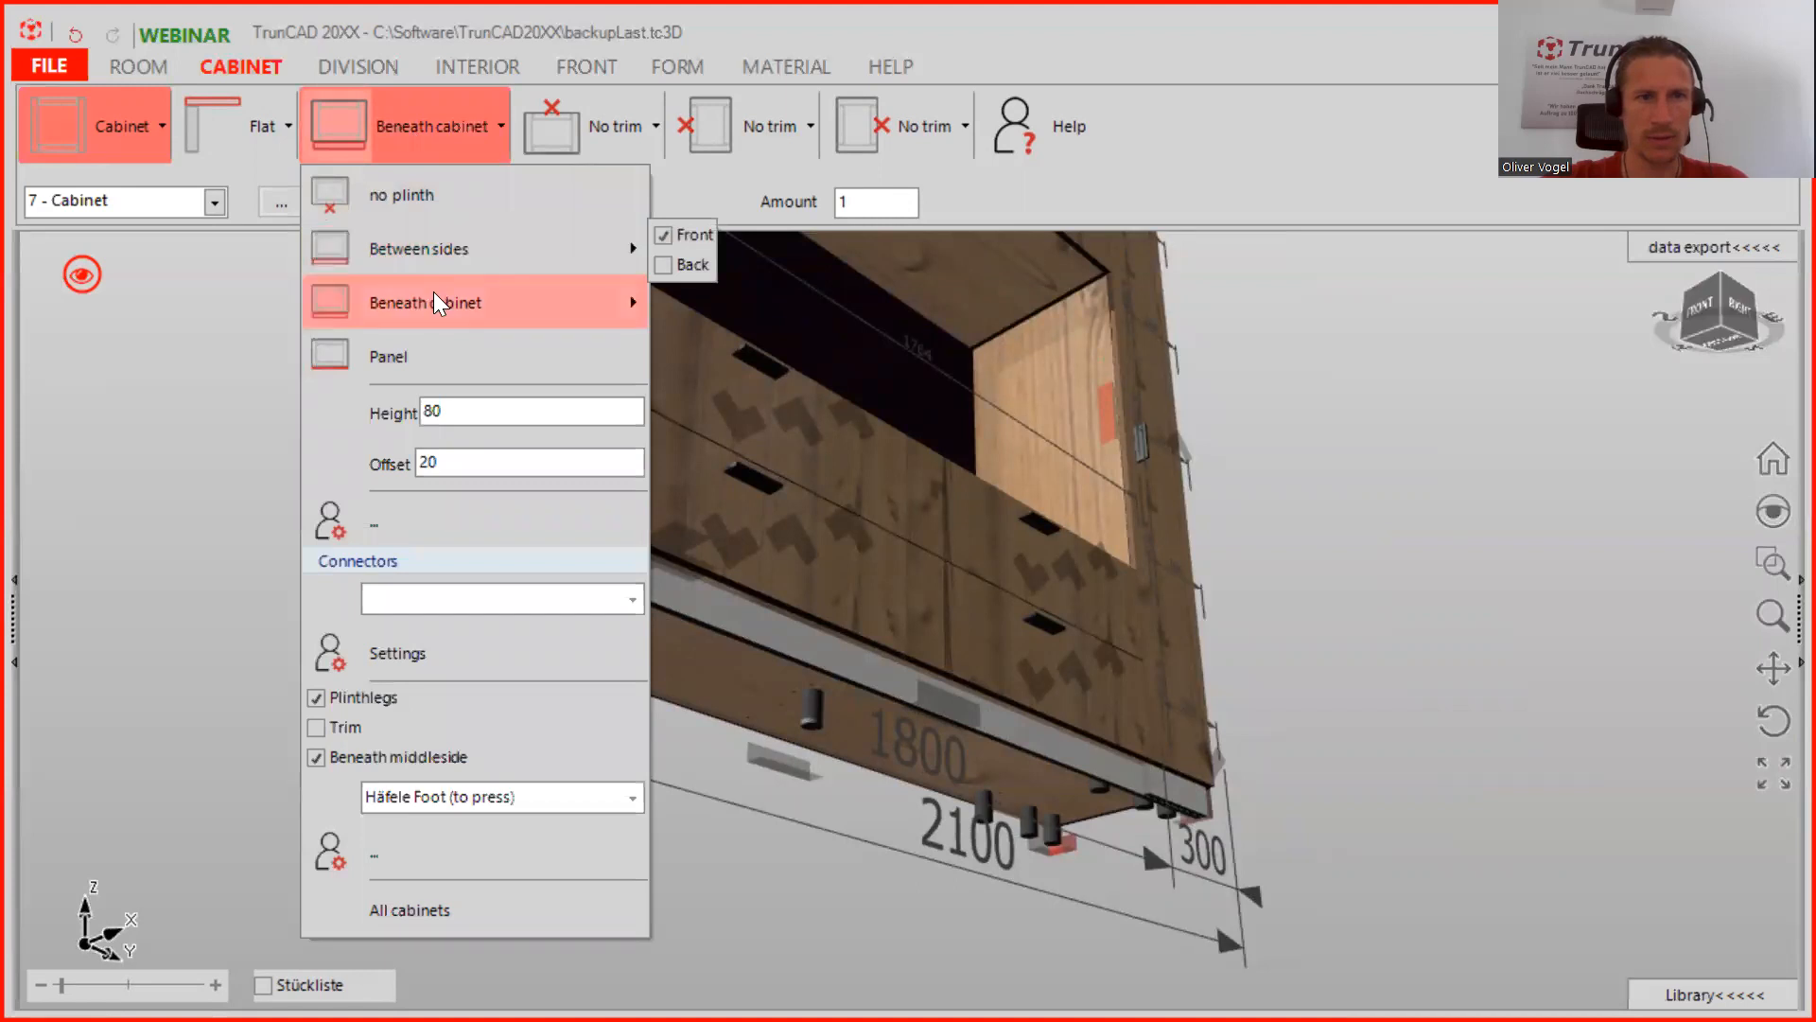
mouse_move(437, 303)
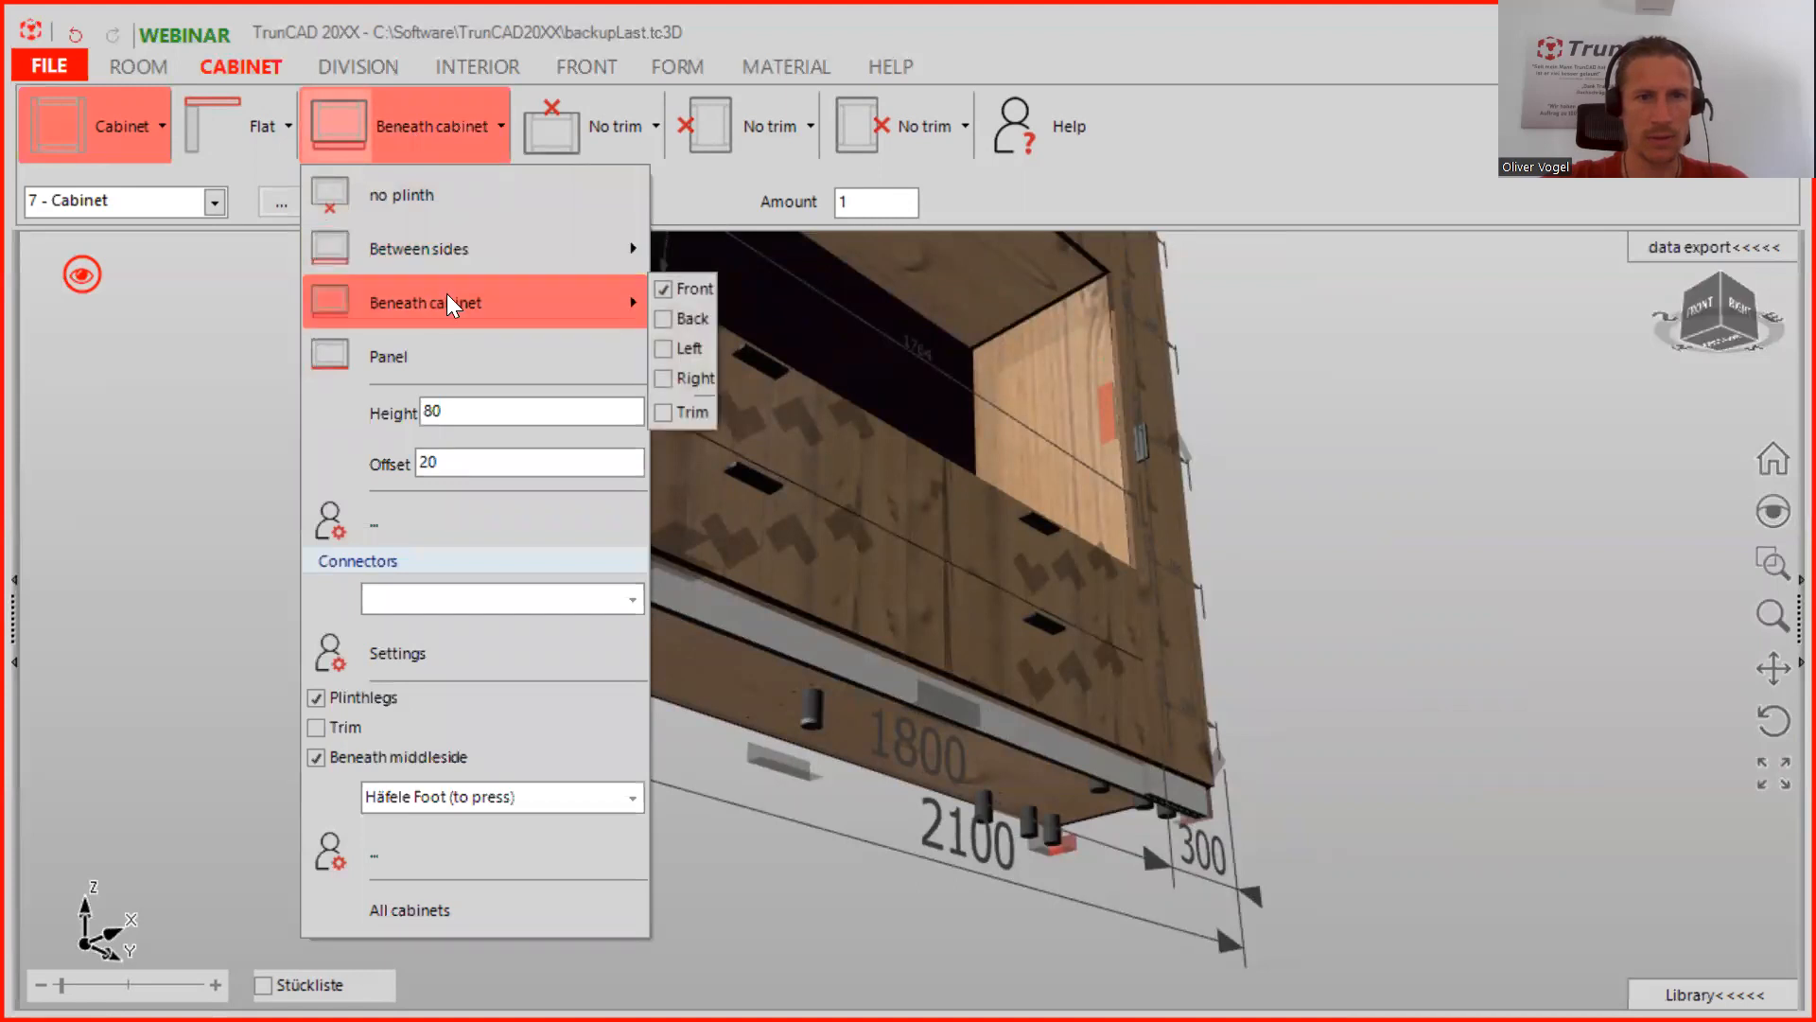
middle_click_drag(1104, 465, 1431, 524)
middle_click_drag(919, 521, 948, 534)
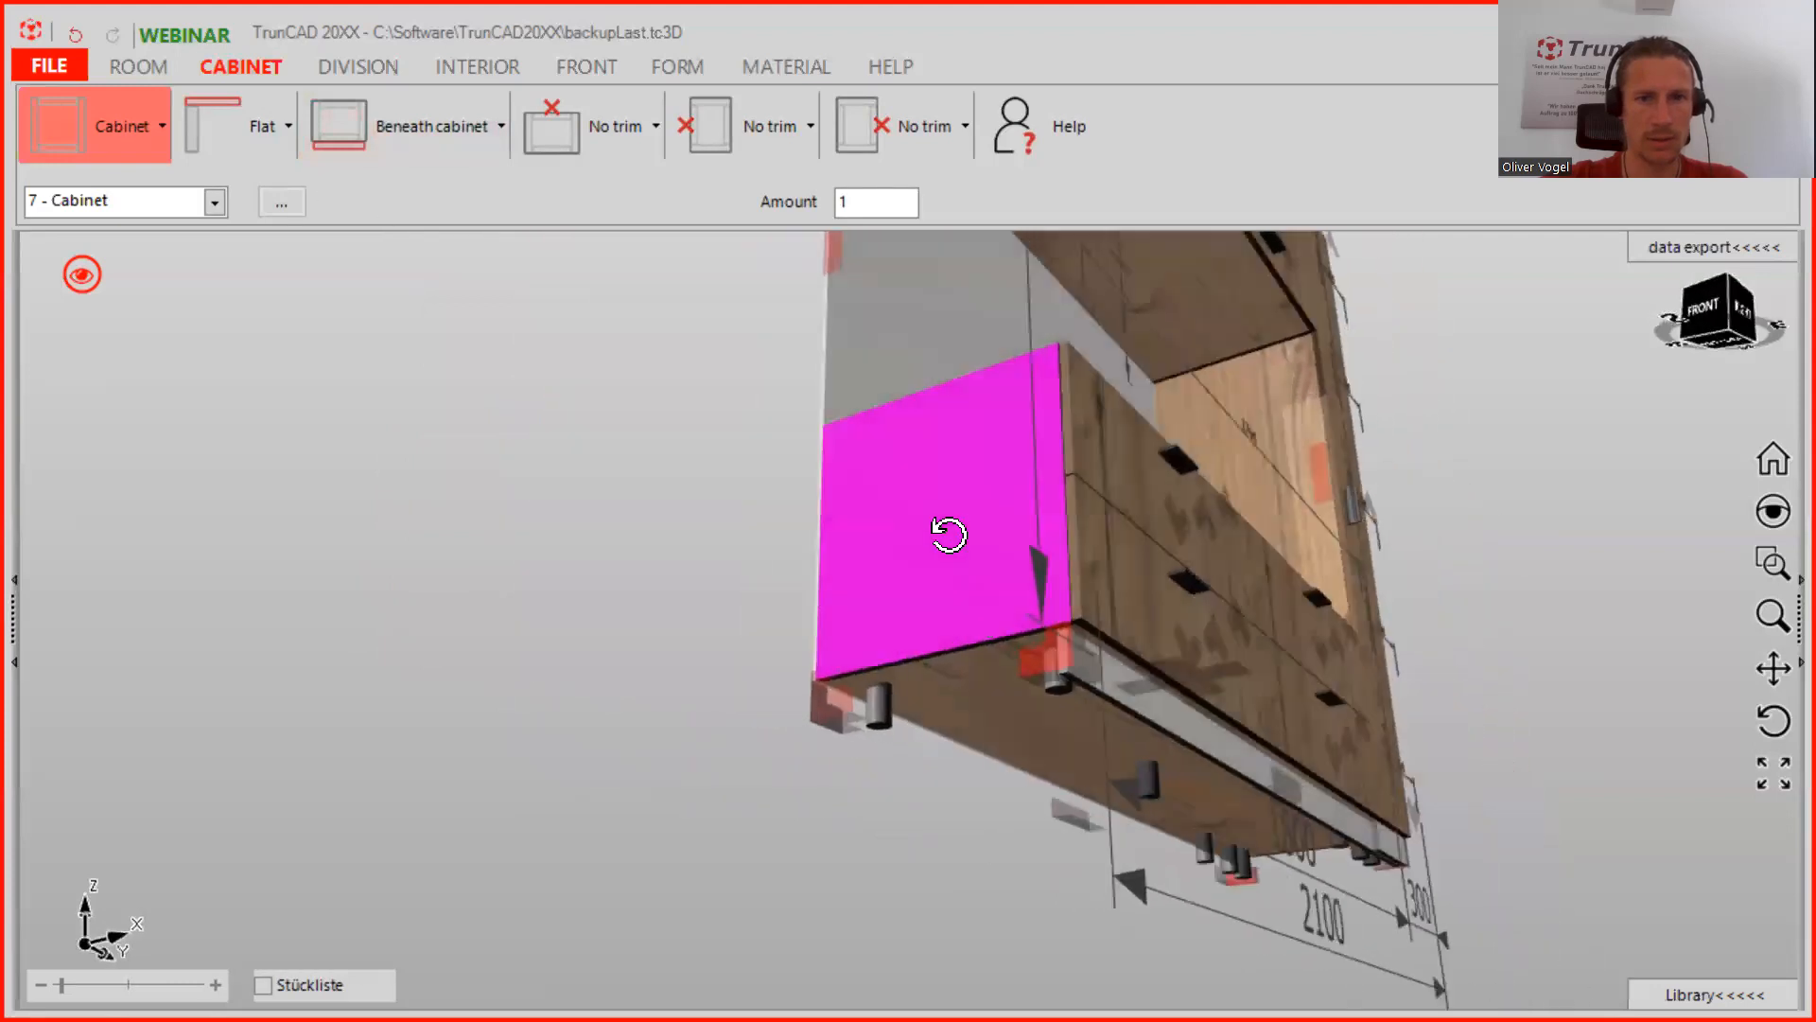
left_click(461, 119)
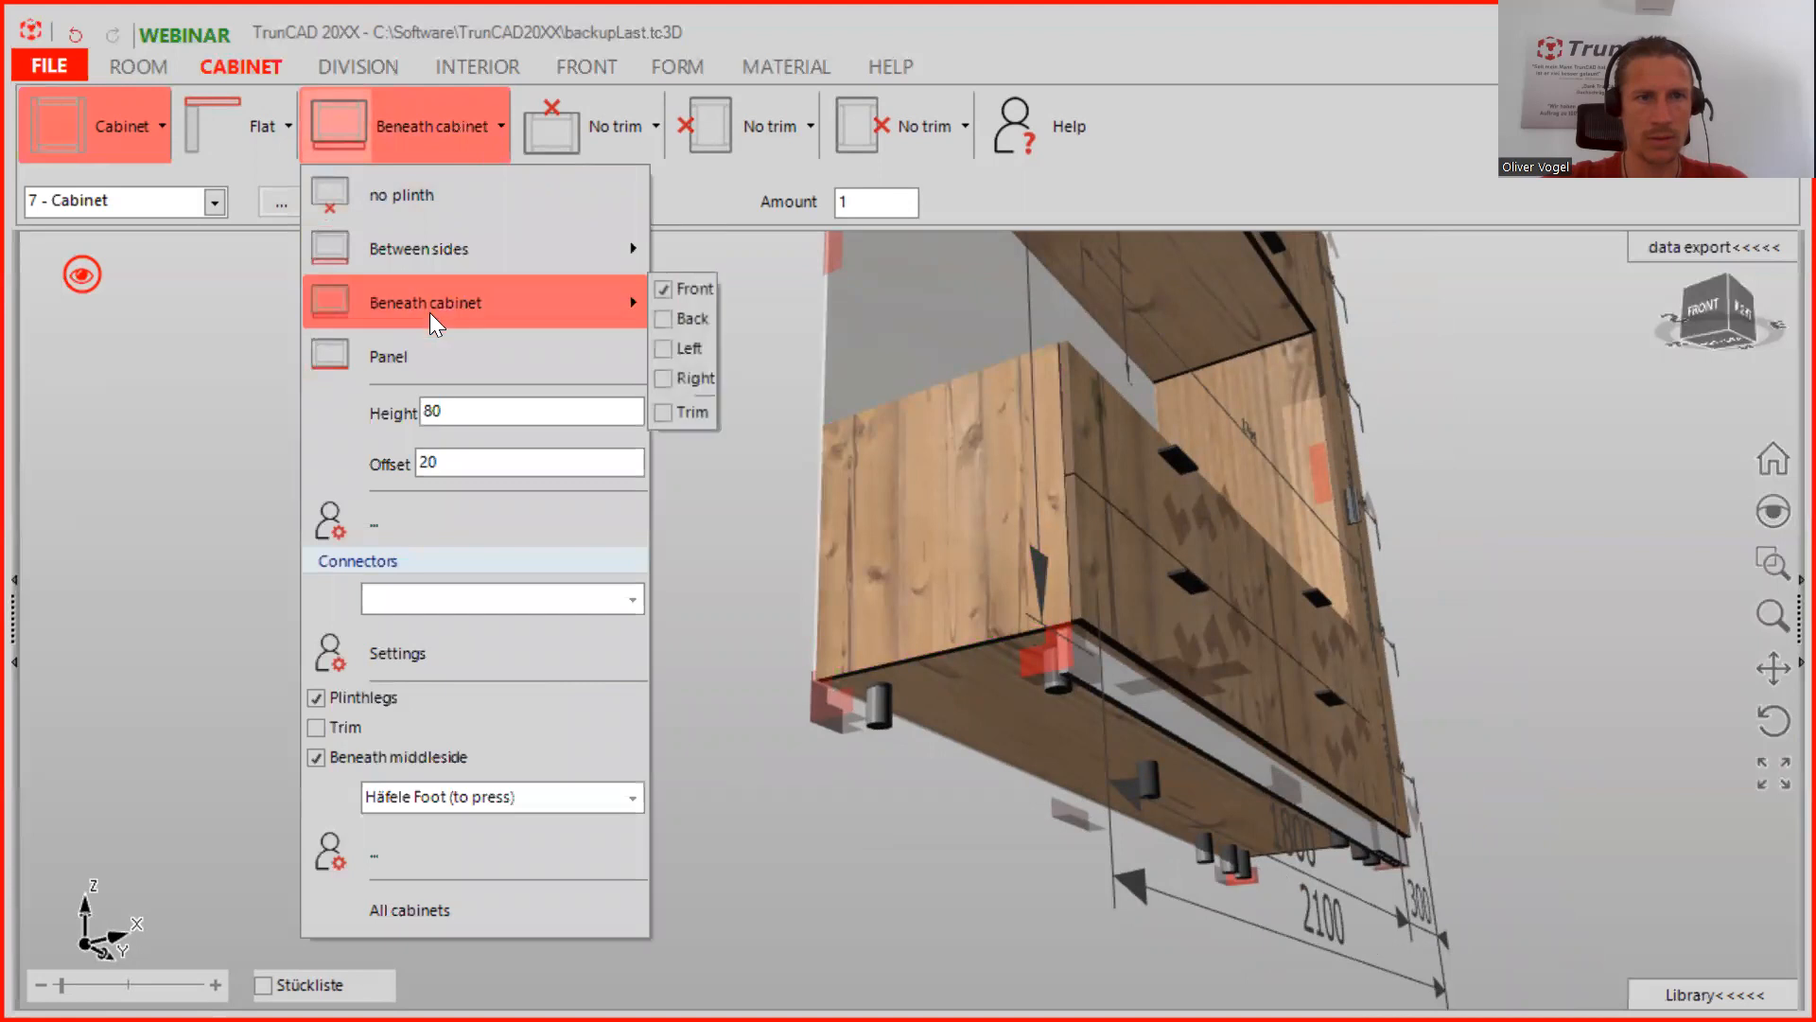
mouse_move(482, 293)
left_click(662, 348)
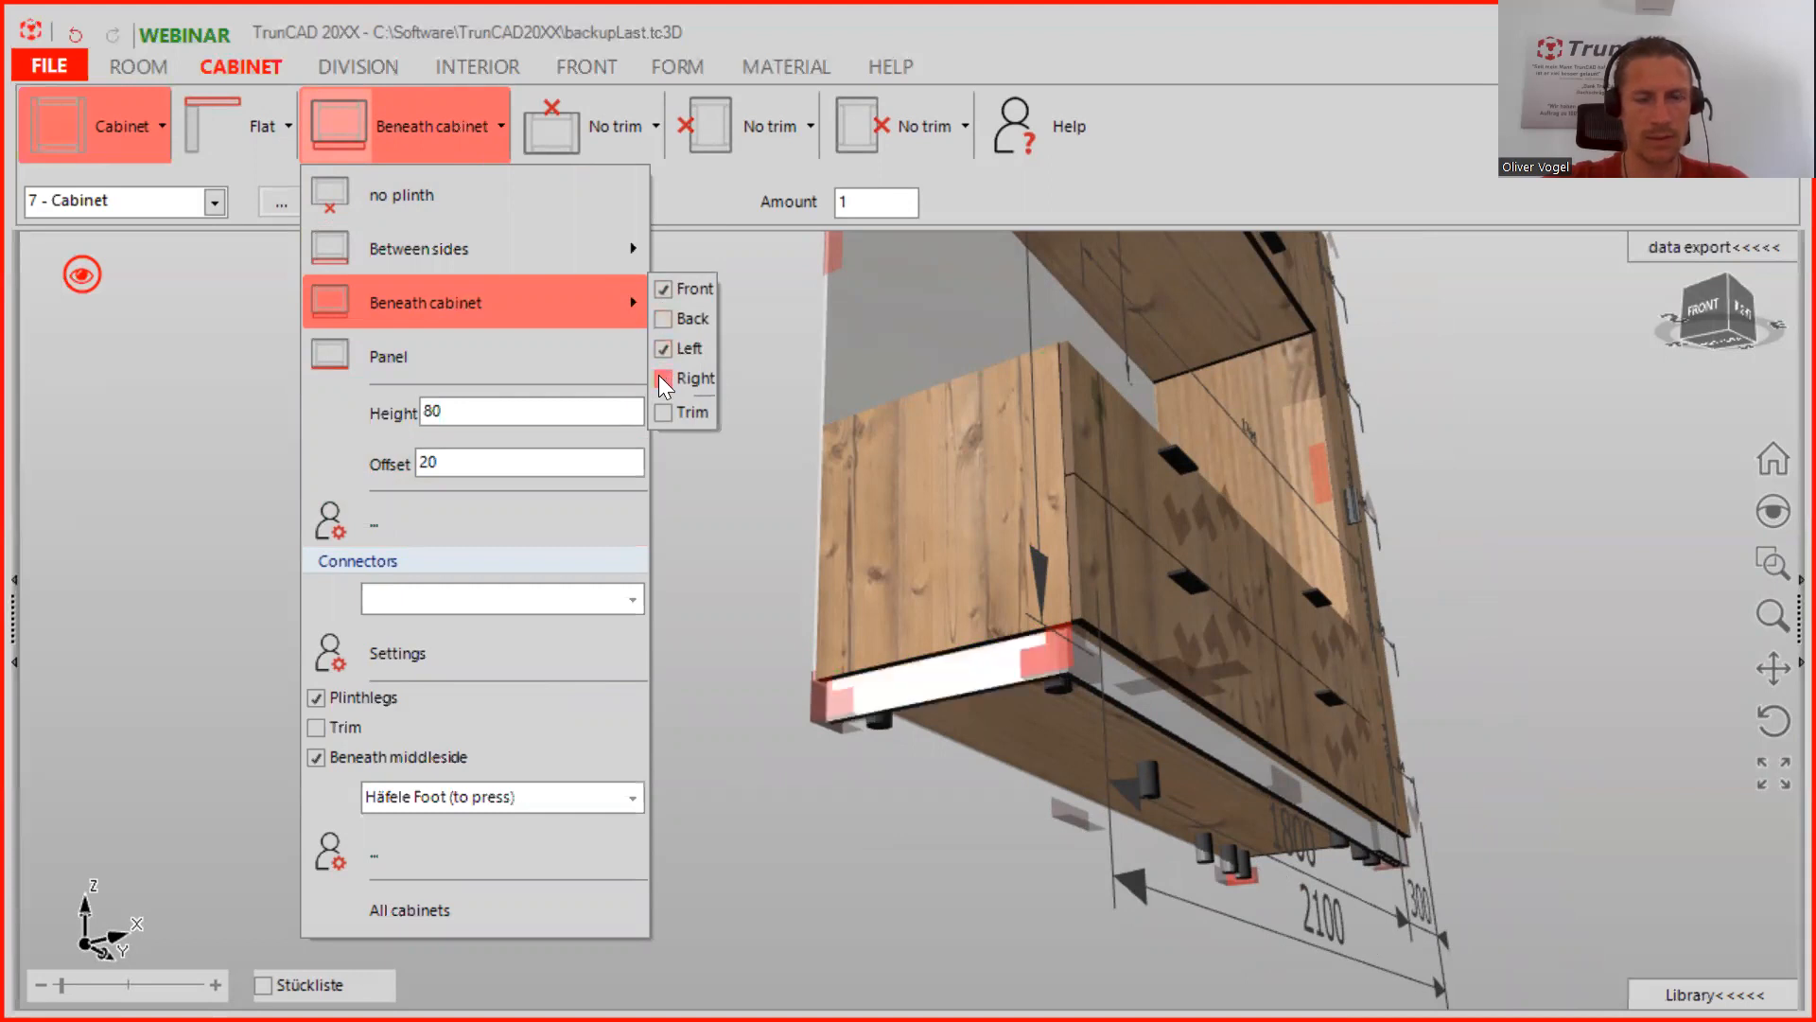
left_click(662, 378)
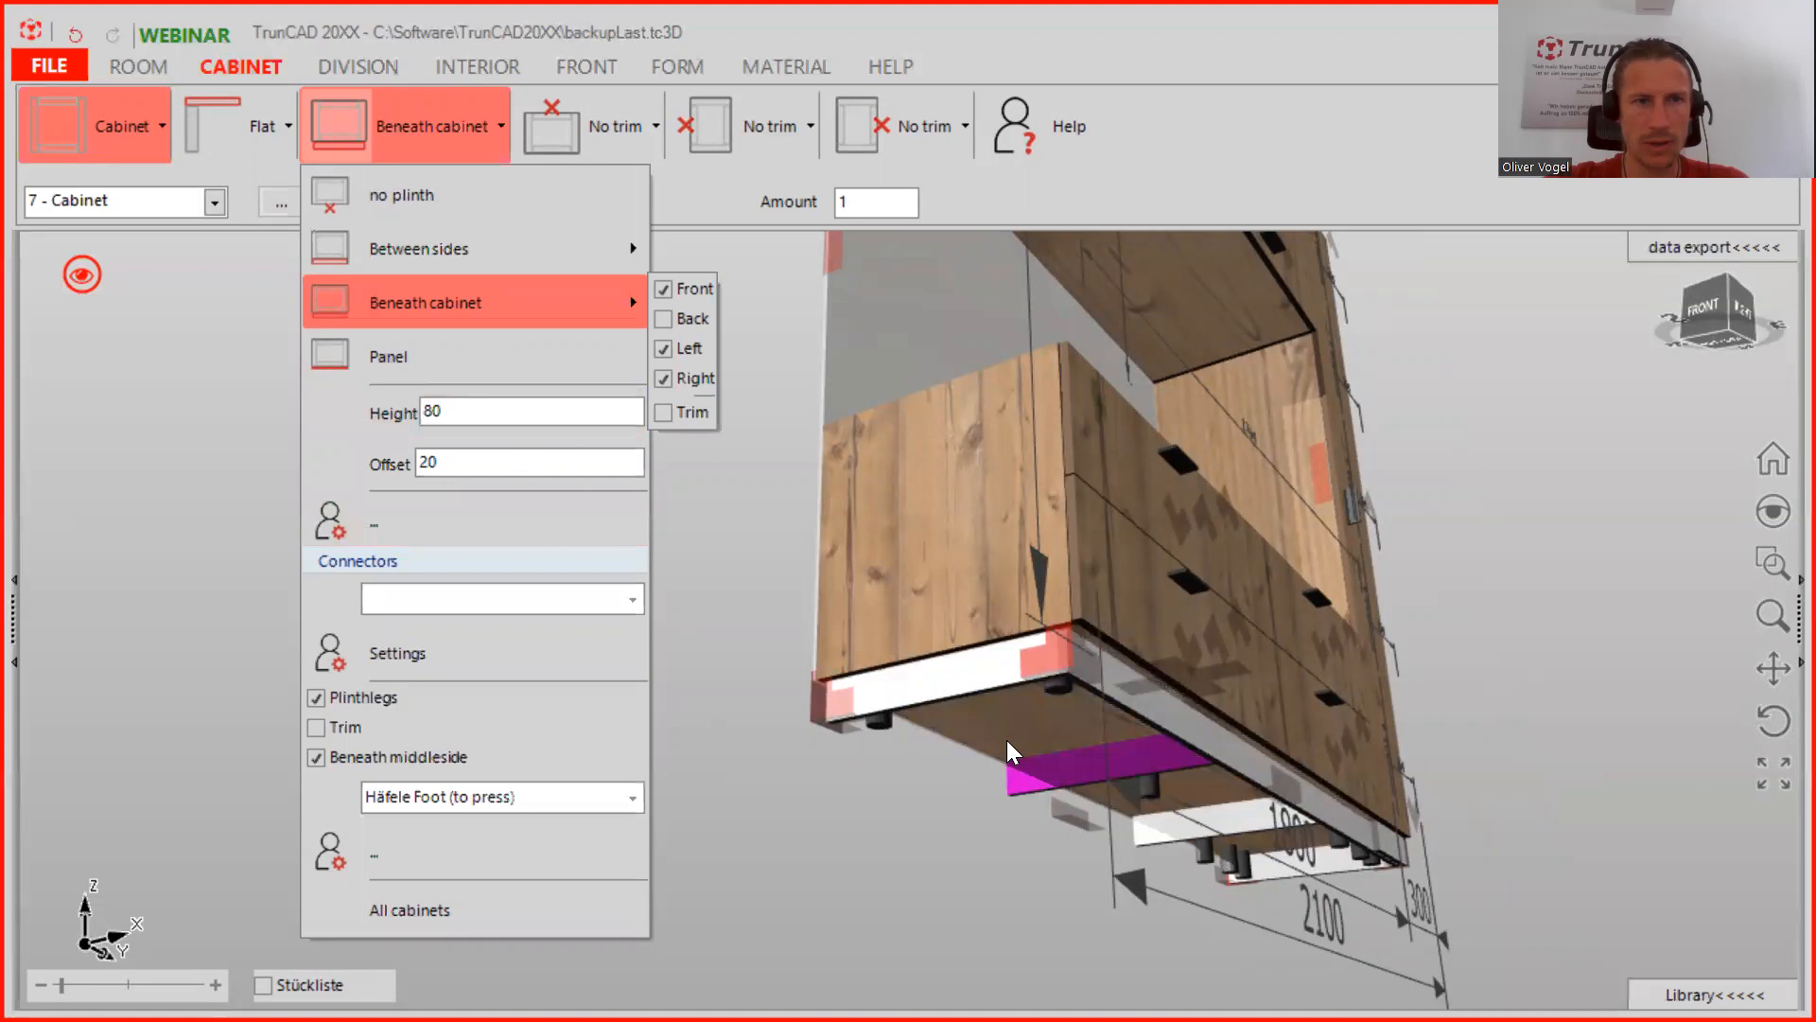
Set the maximum distance between the plinth rails to 2100 and save the plinth settings
left_click(420, 522)
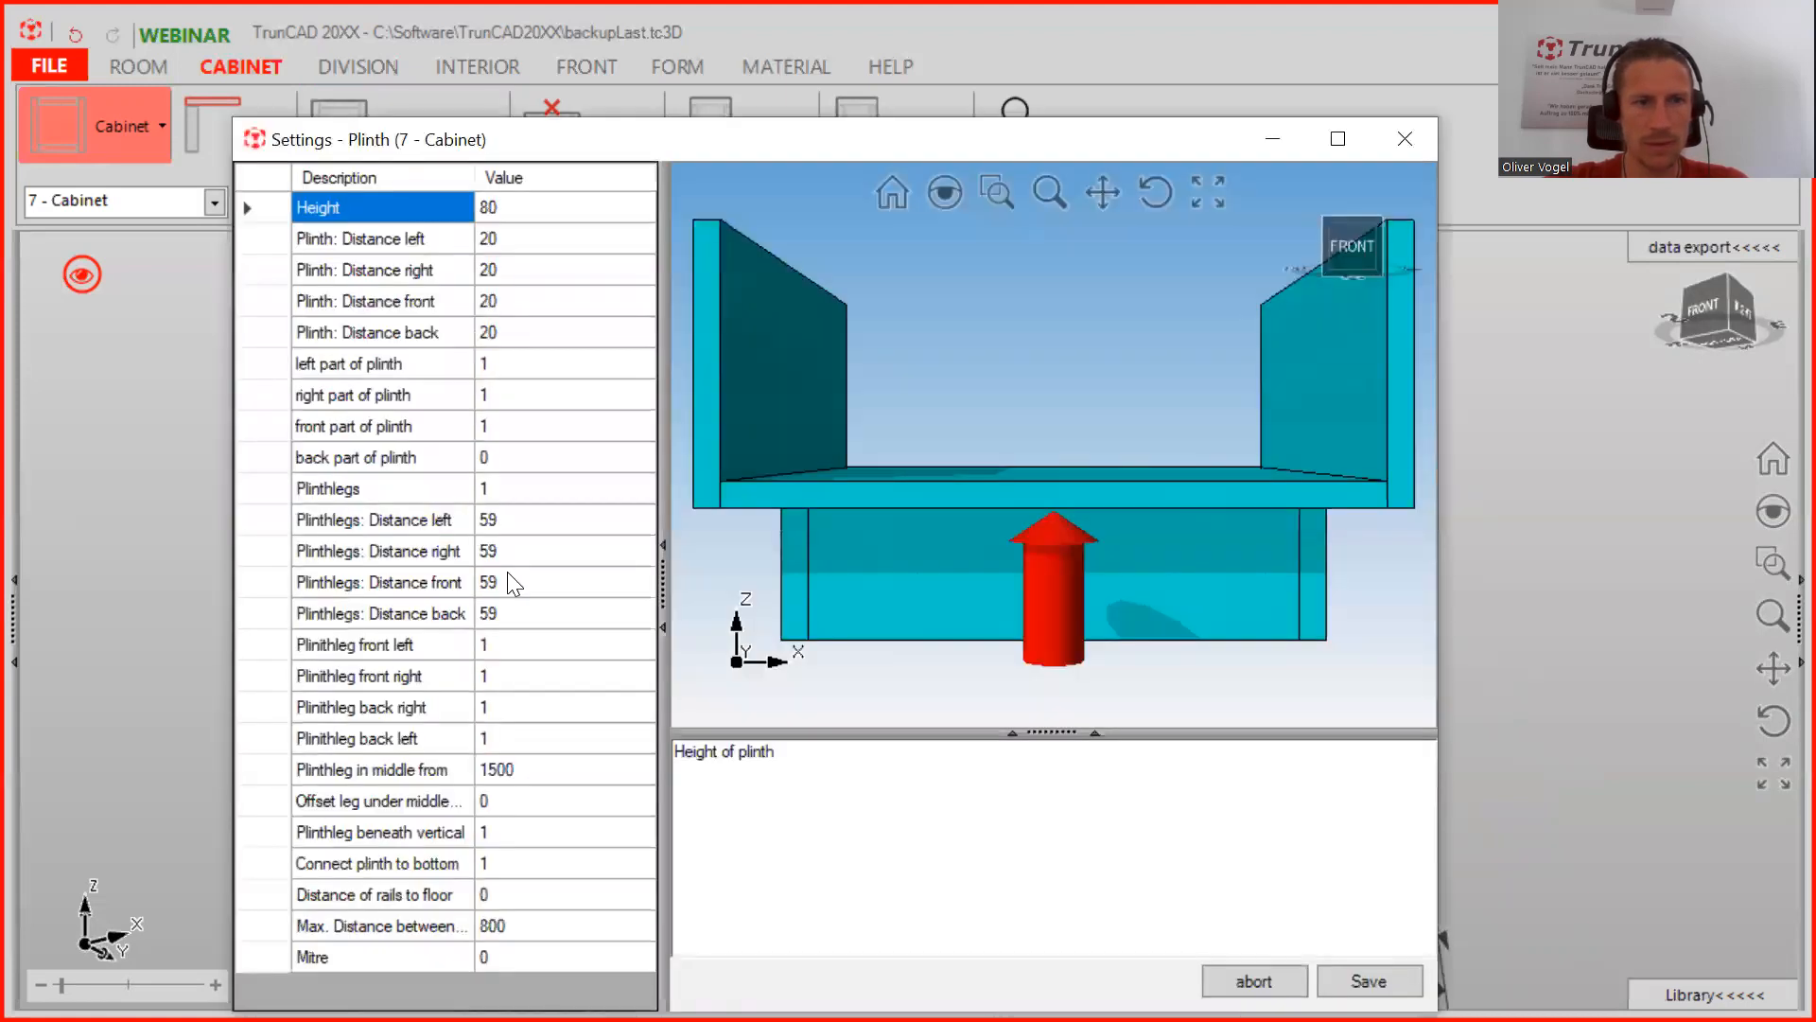
left_click(494, 923)
left_click(496, 924)
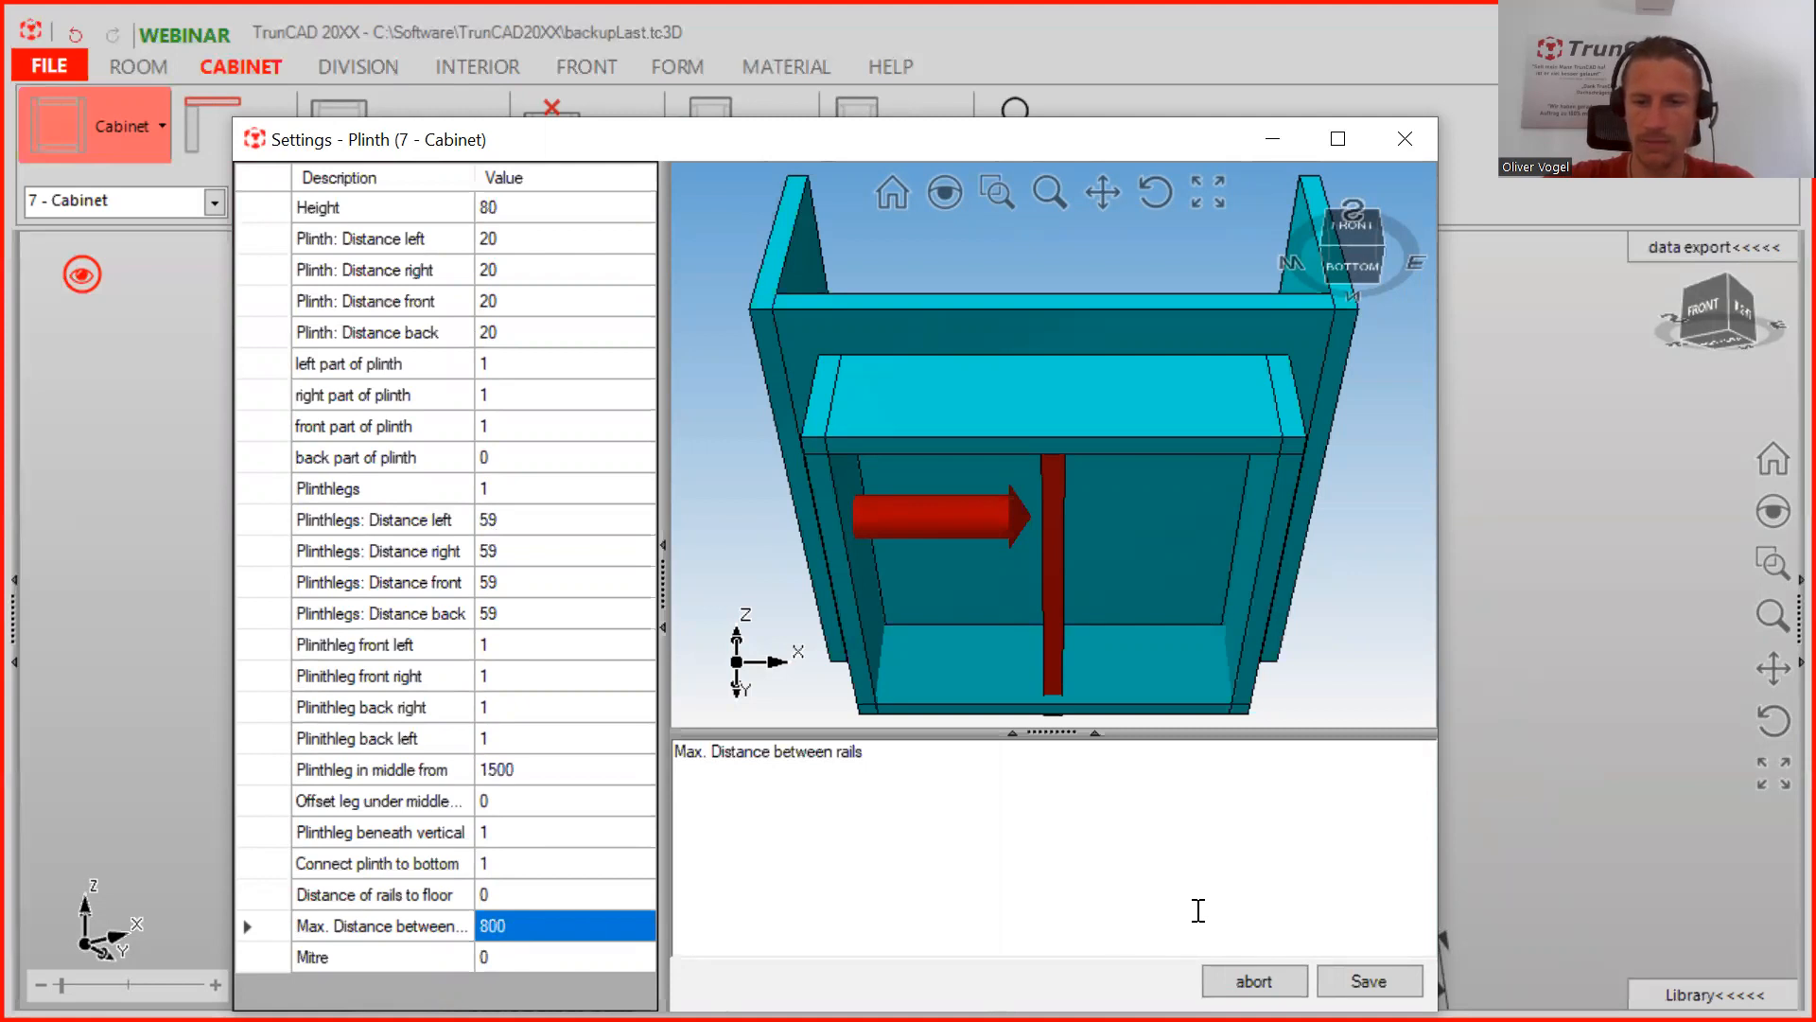
type("21000")
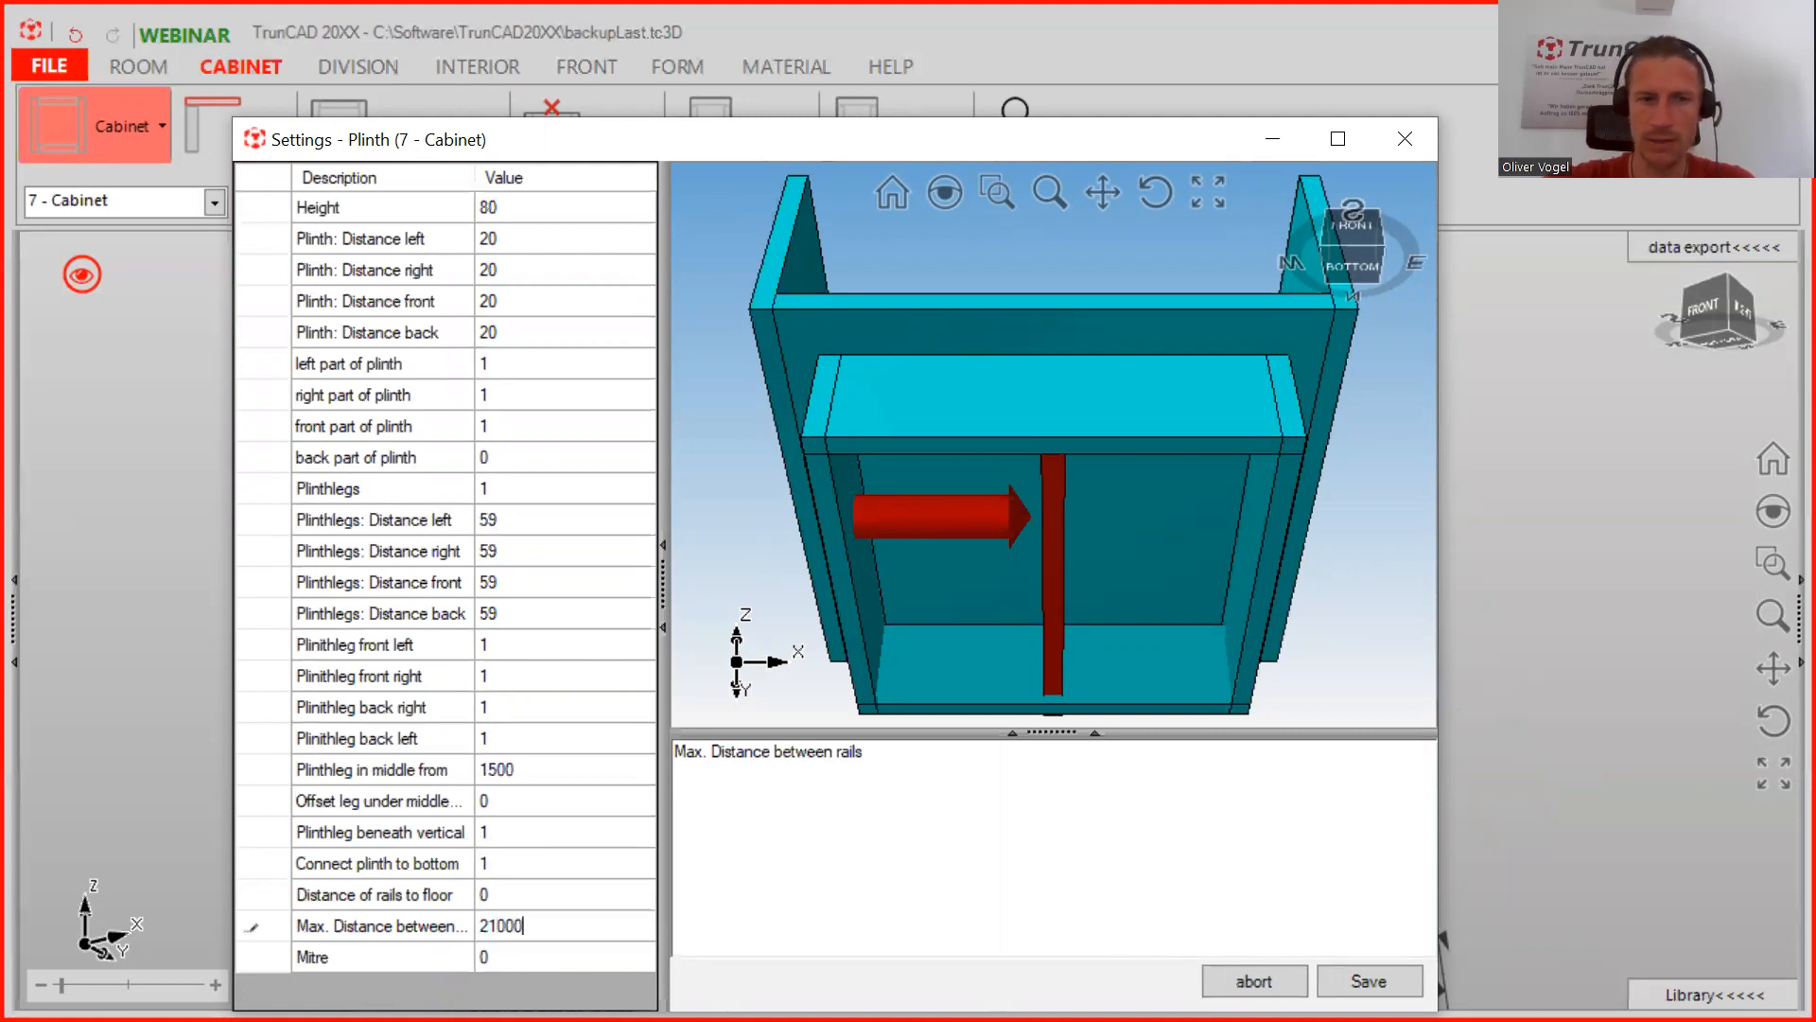
key("BackSpace")
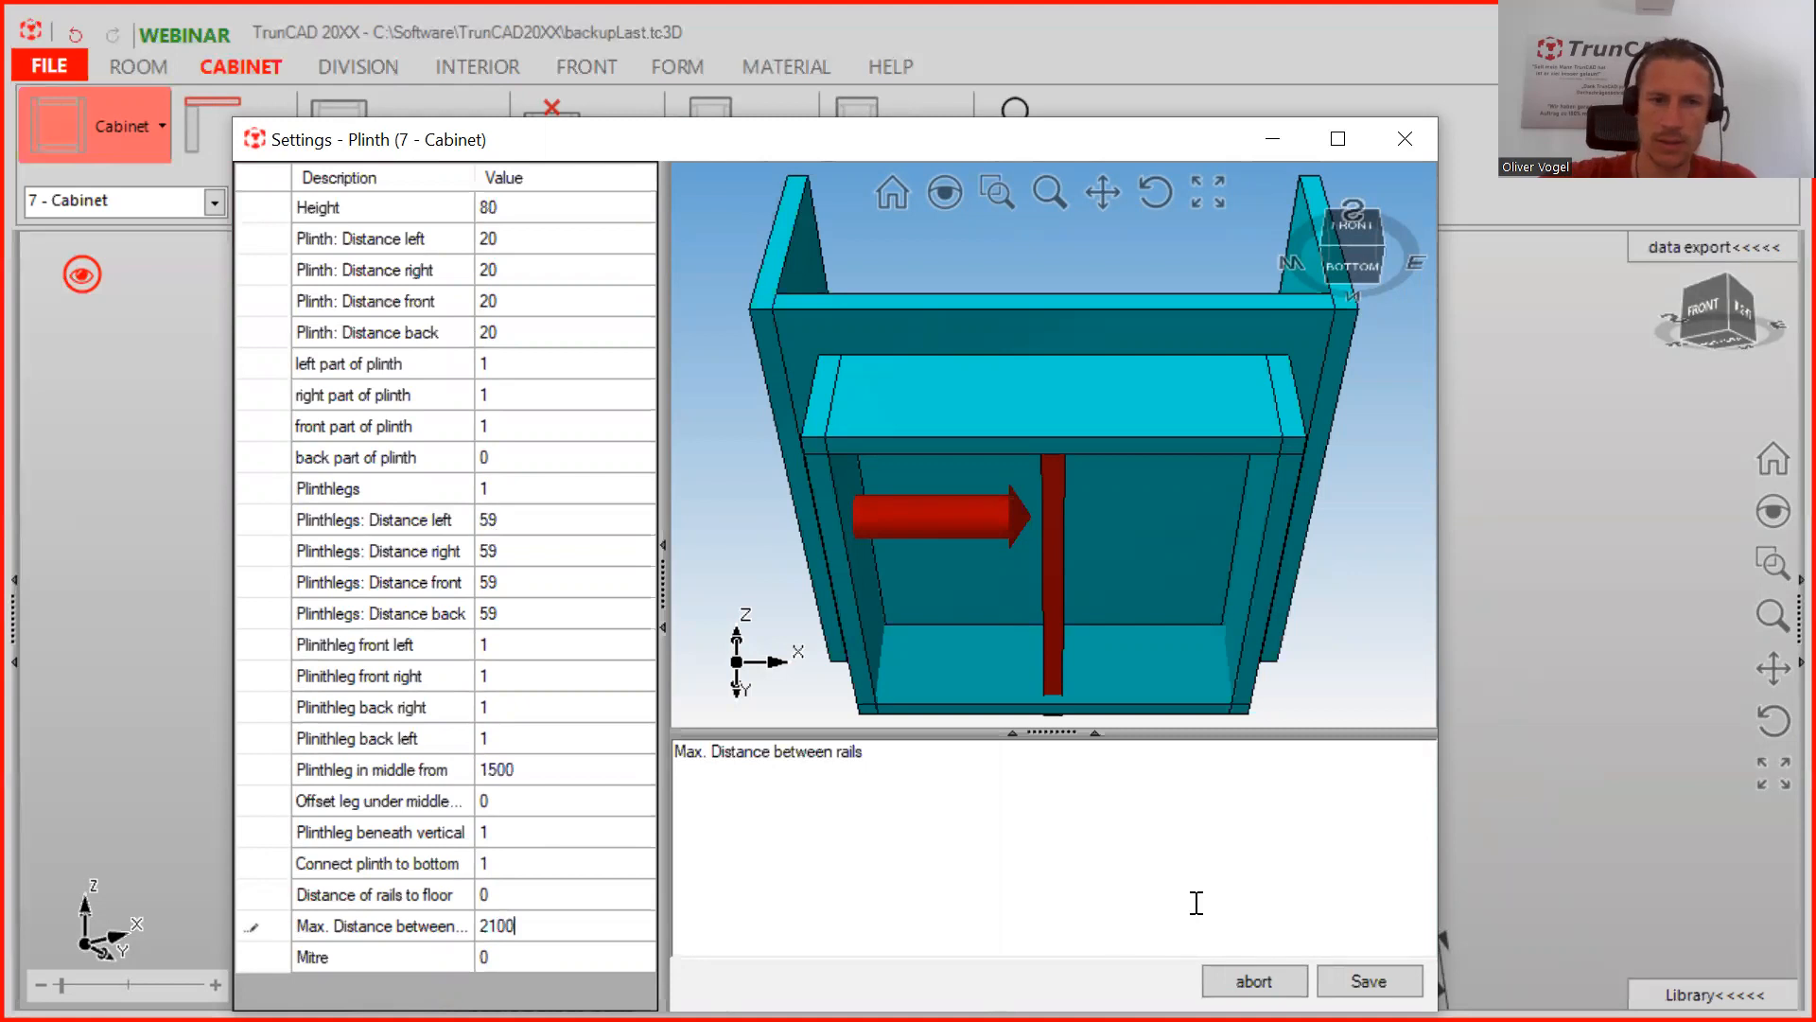
left_click(1334, 974)
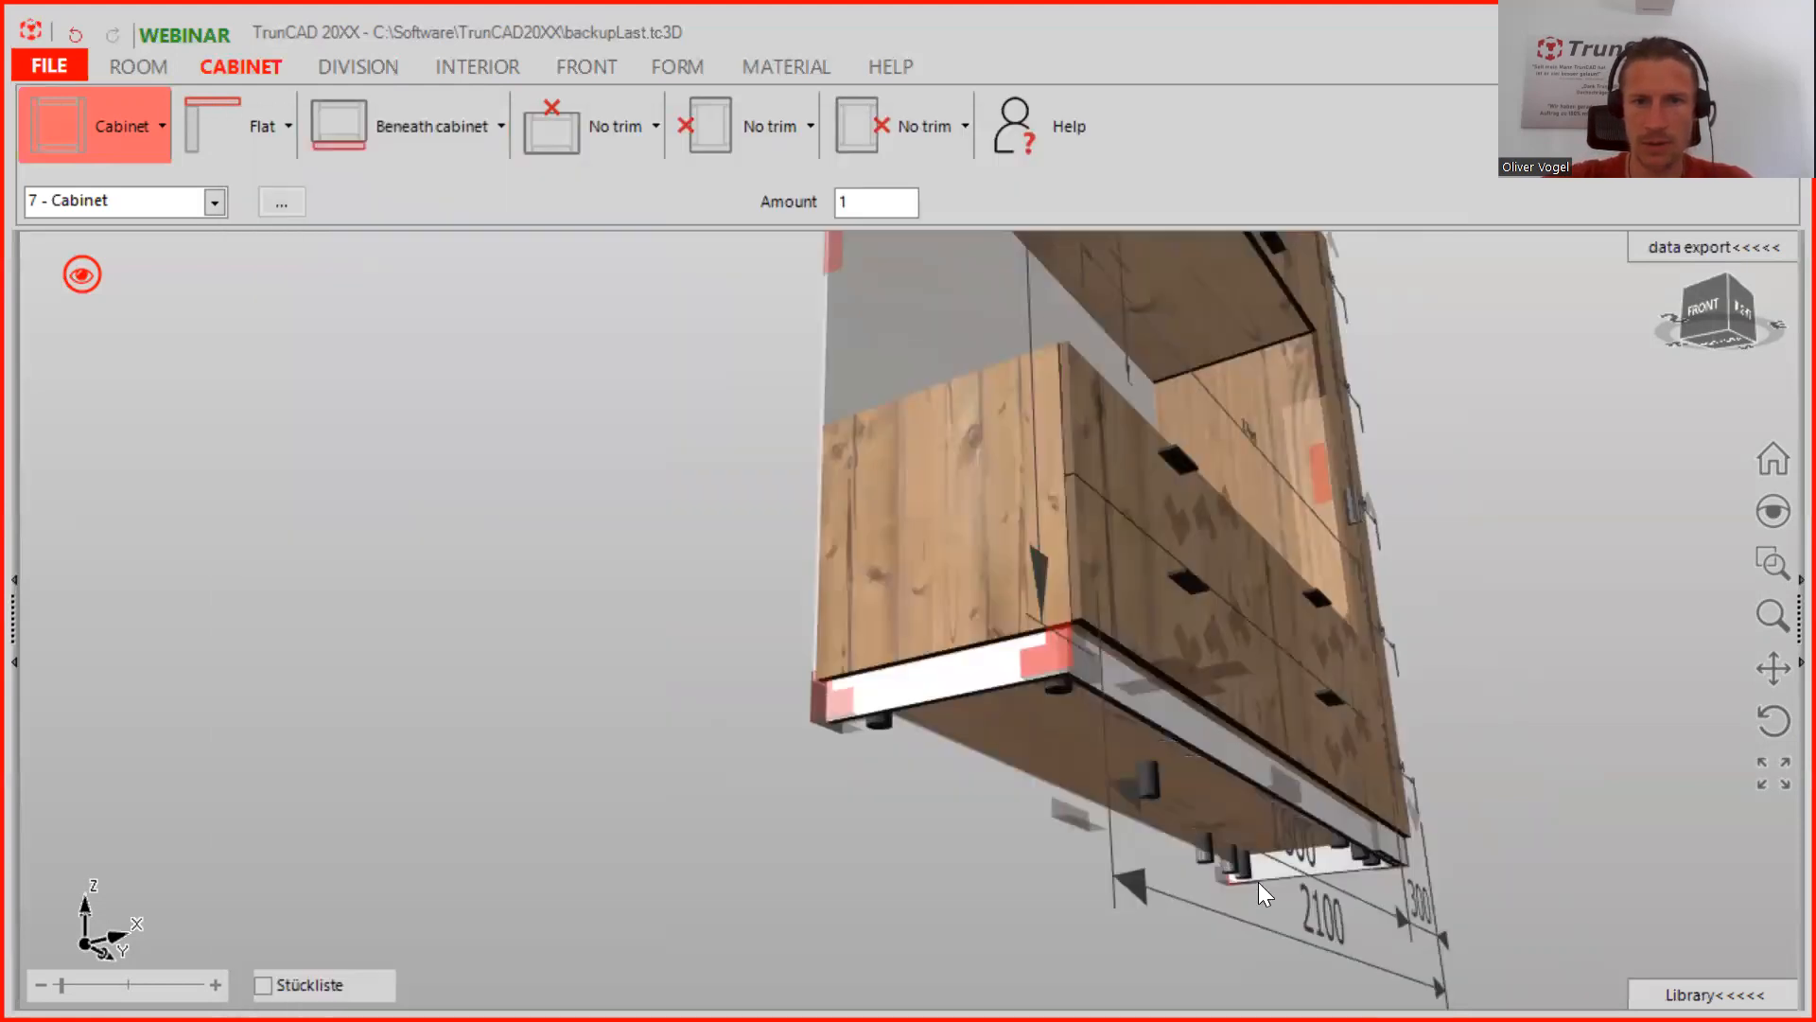
Insert a new cabinet into the open middle area and display it on its own
scroll(1272, 768, "down", 4)
middle_click_drag(1335, 754, 1194, 852)
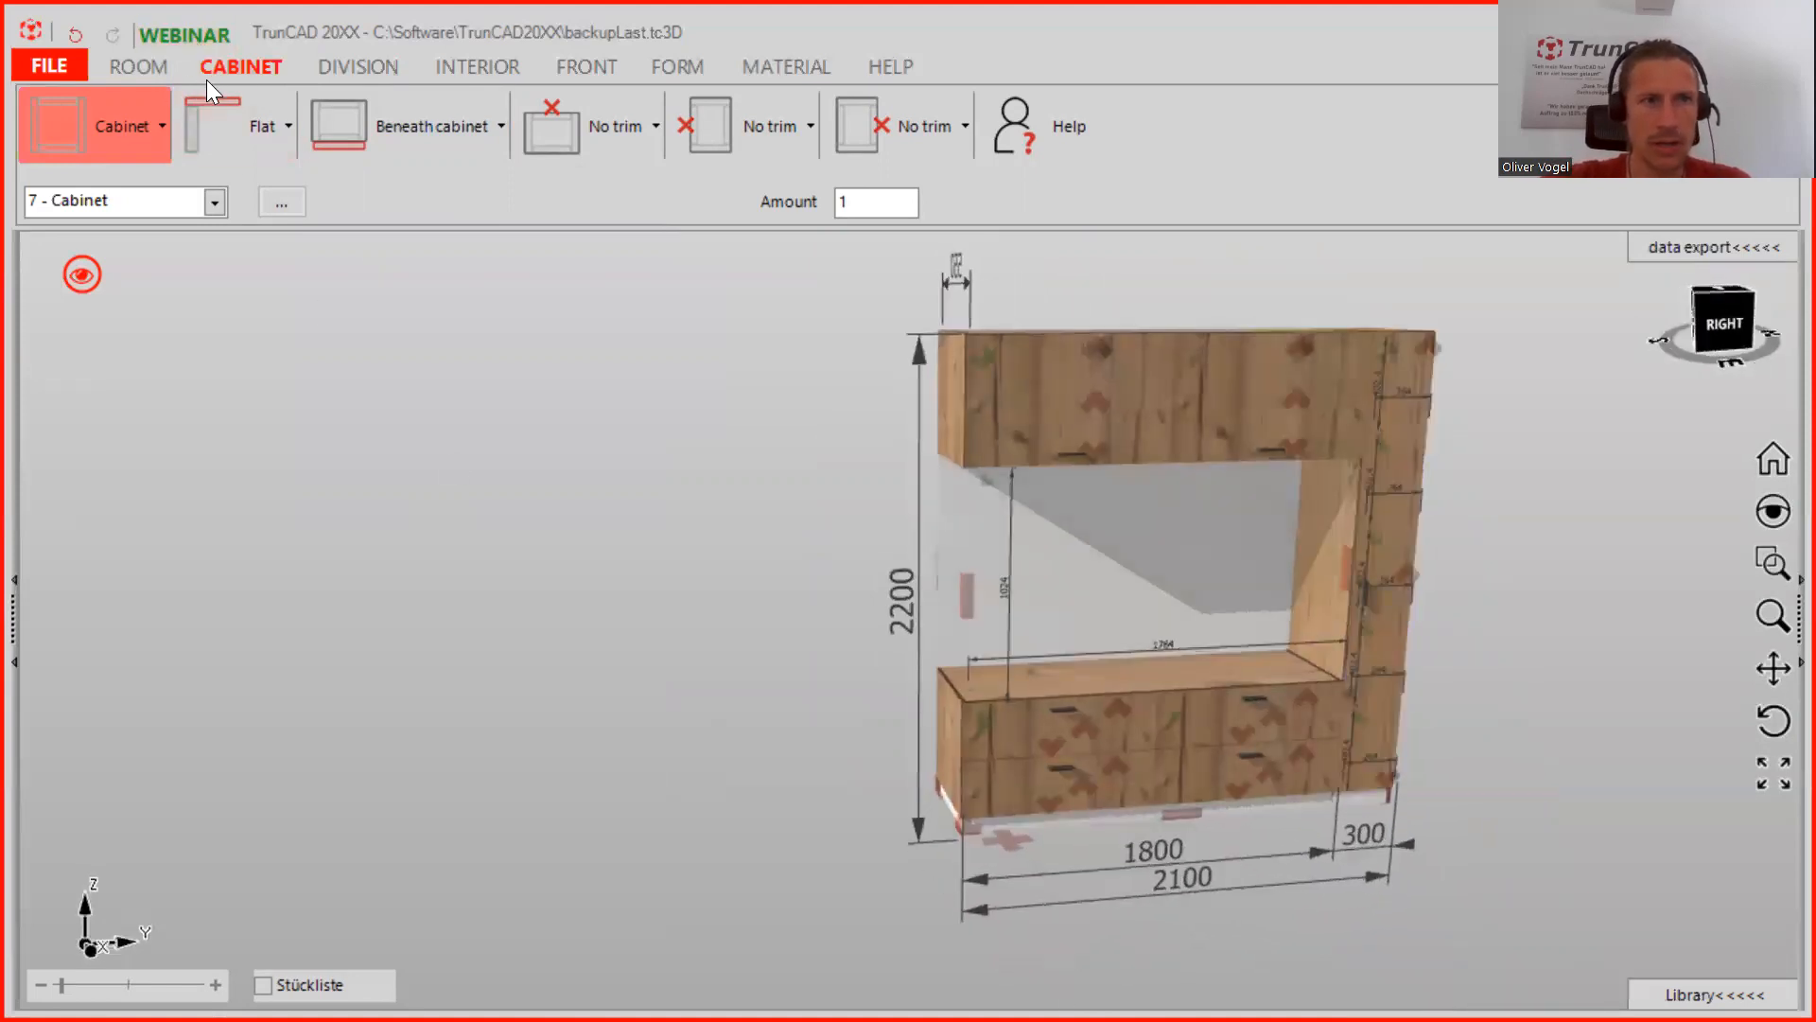
left_click(63, 117)
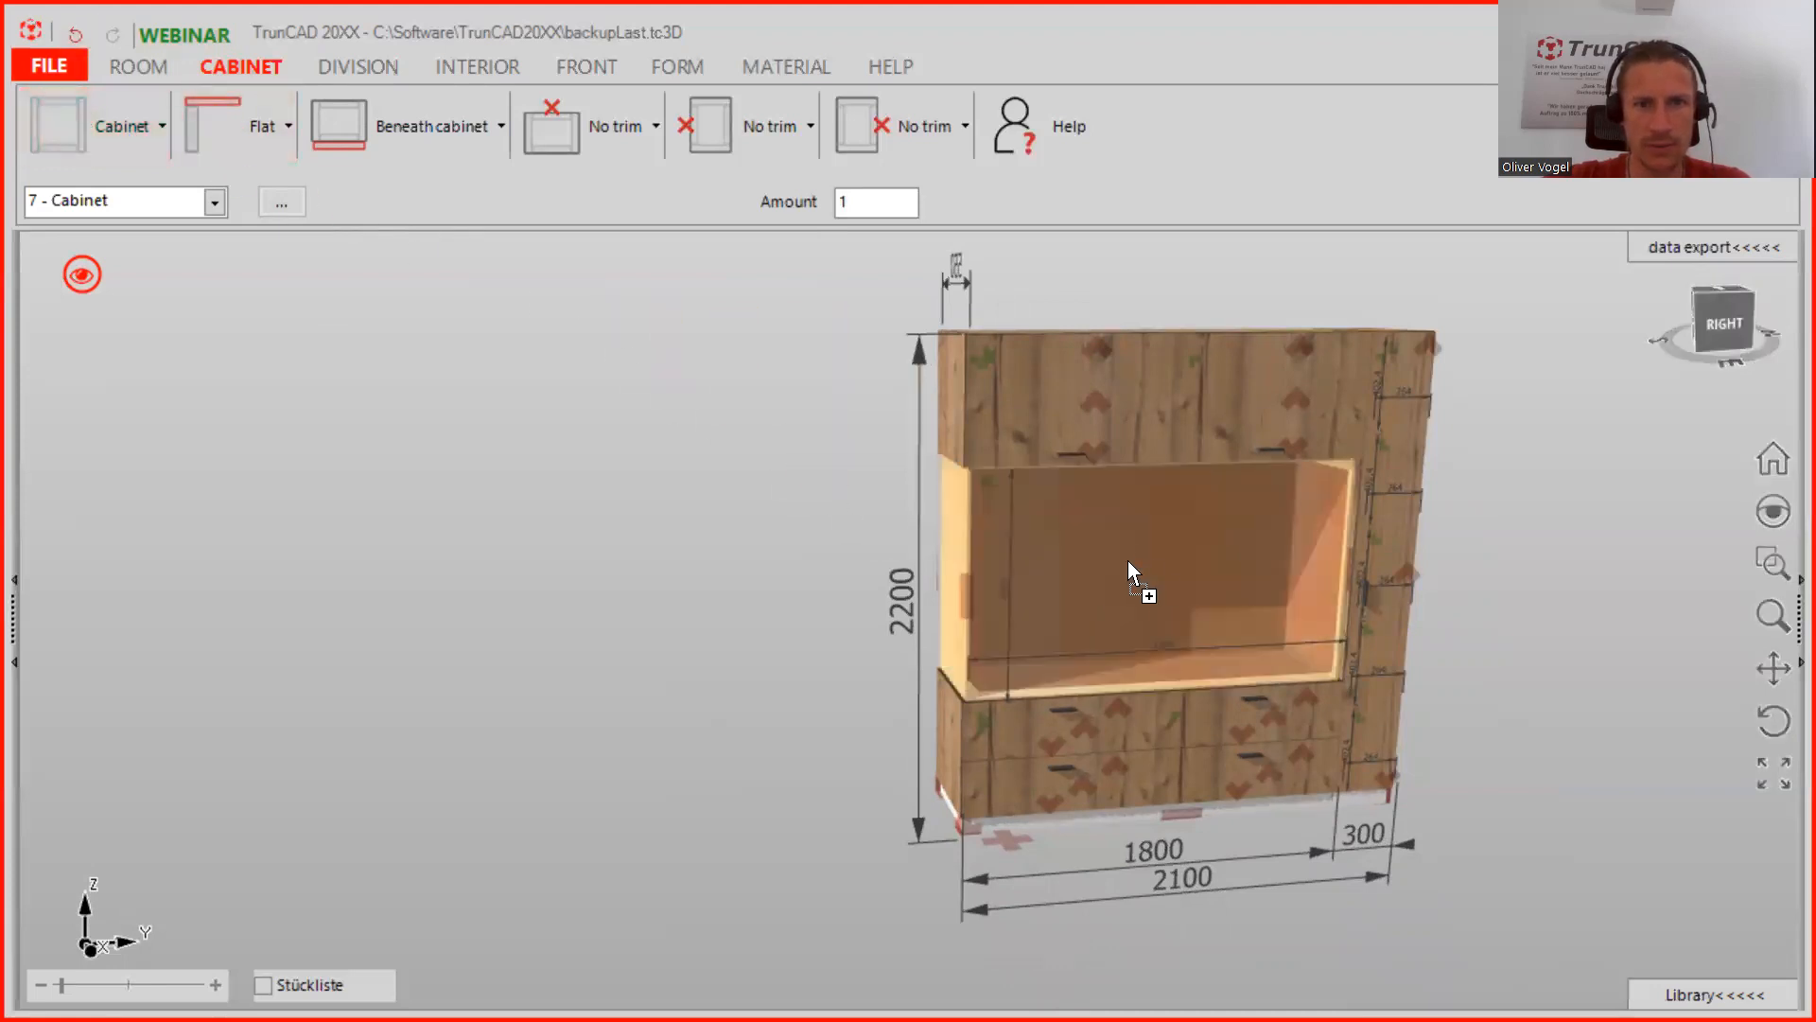
left_click(1187, 564)
double_click(1174, 560)
scroll(582, 530, "down", 3)
middle_click_drag(581, 529, 628, 545)
left_click(83, 275)
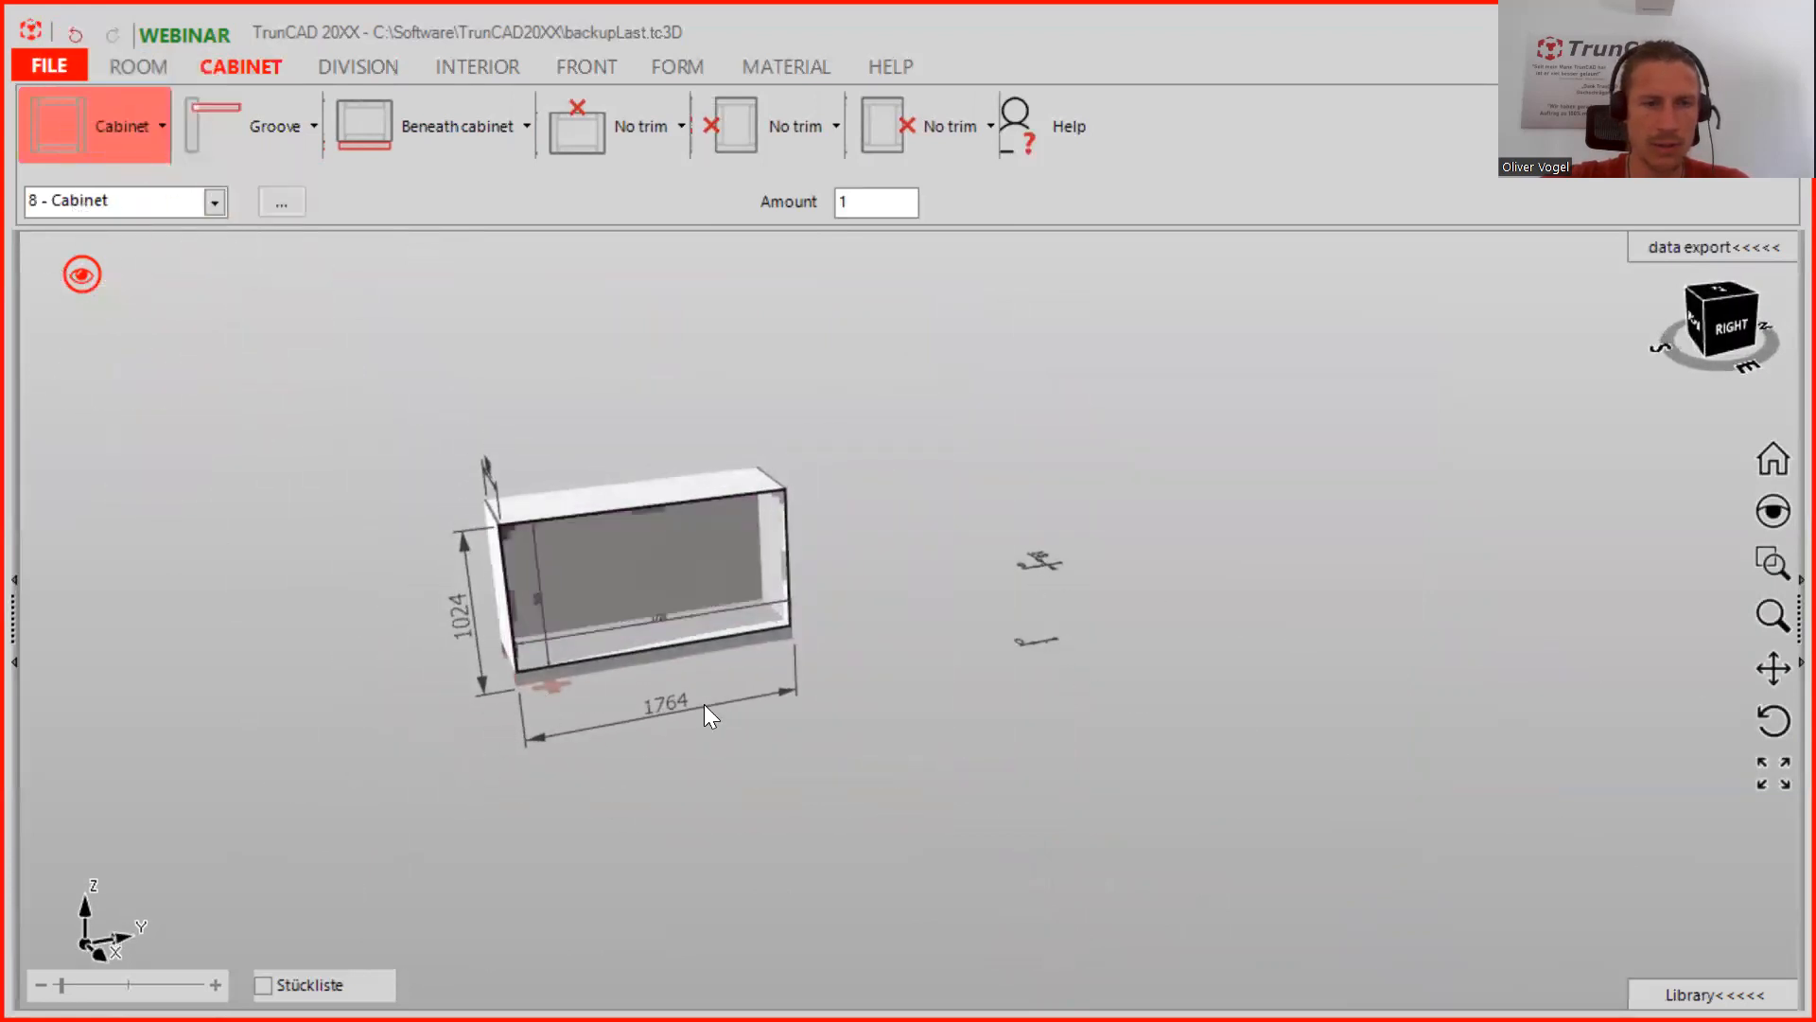
Set the new cabinet's distance left to 0
scroll(494, 626, "up", 5)
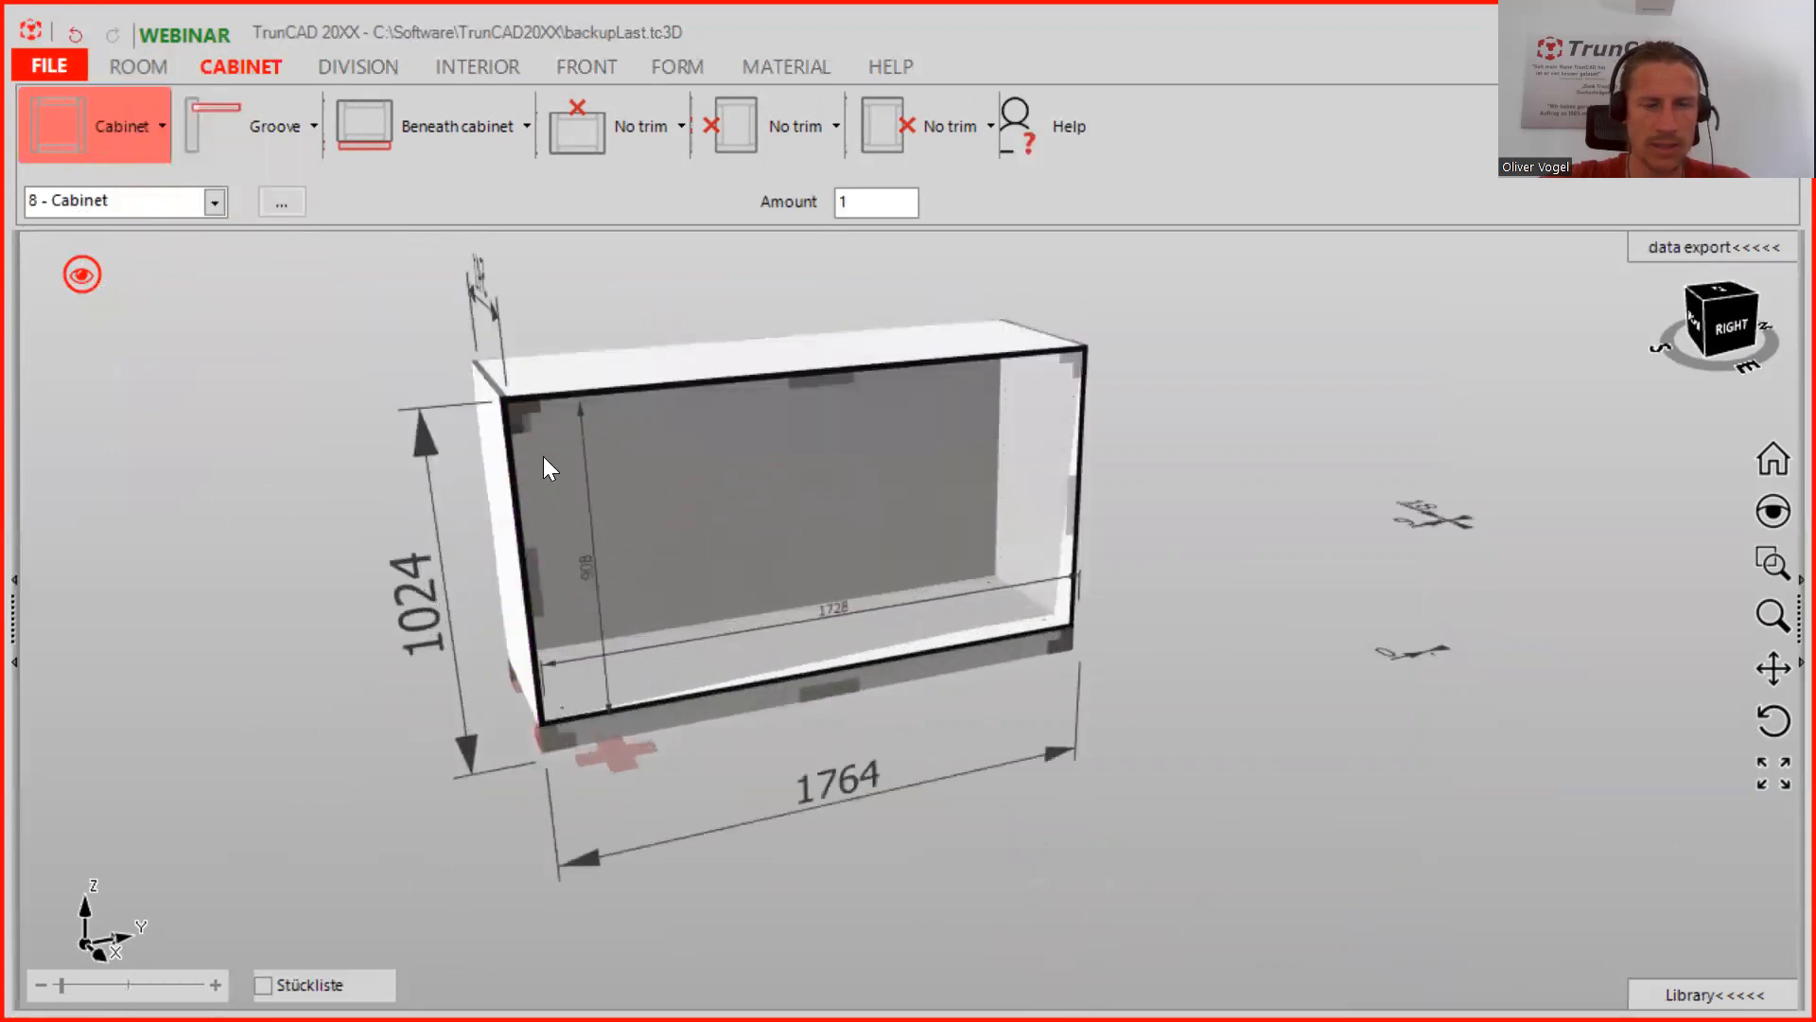
middle_click_drag(864, 525, 826, 552)
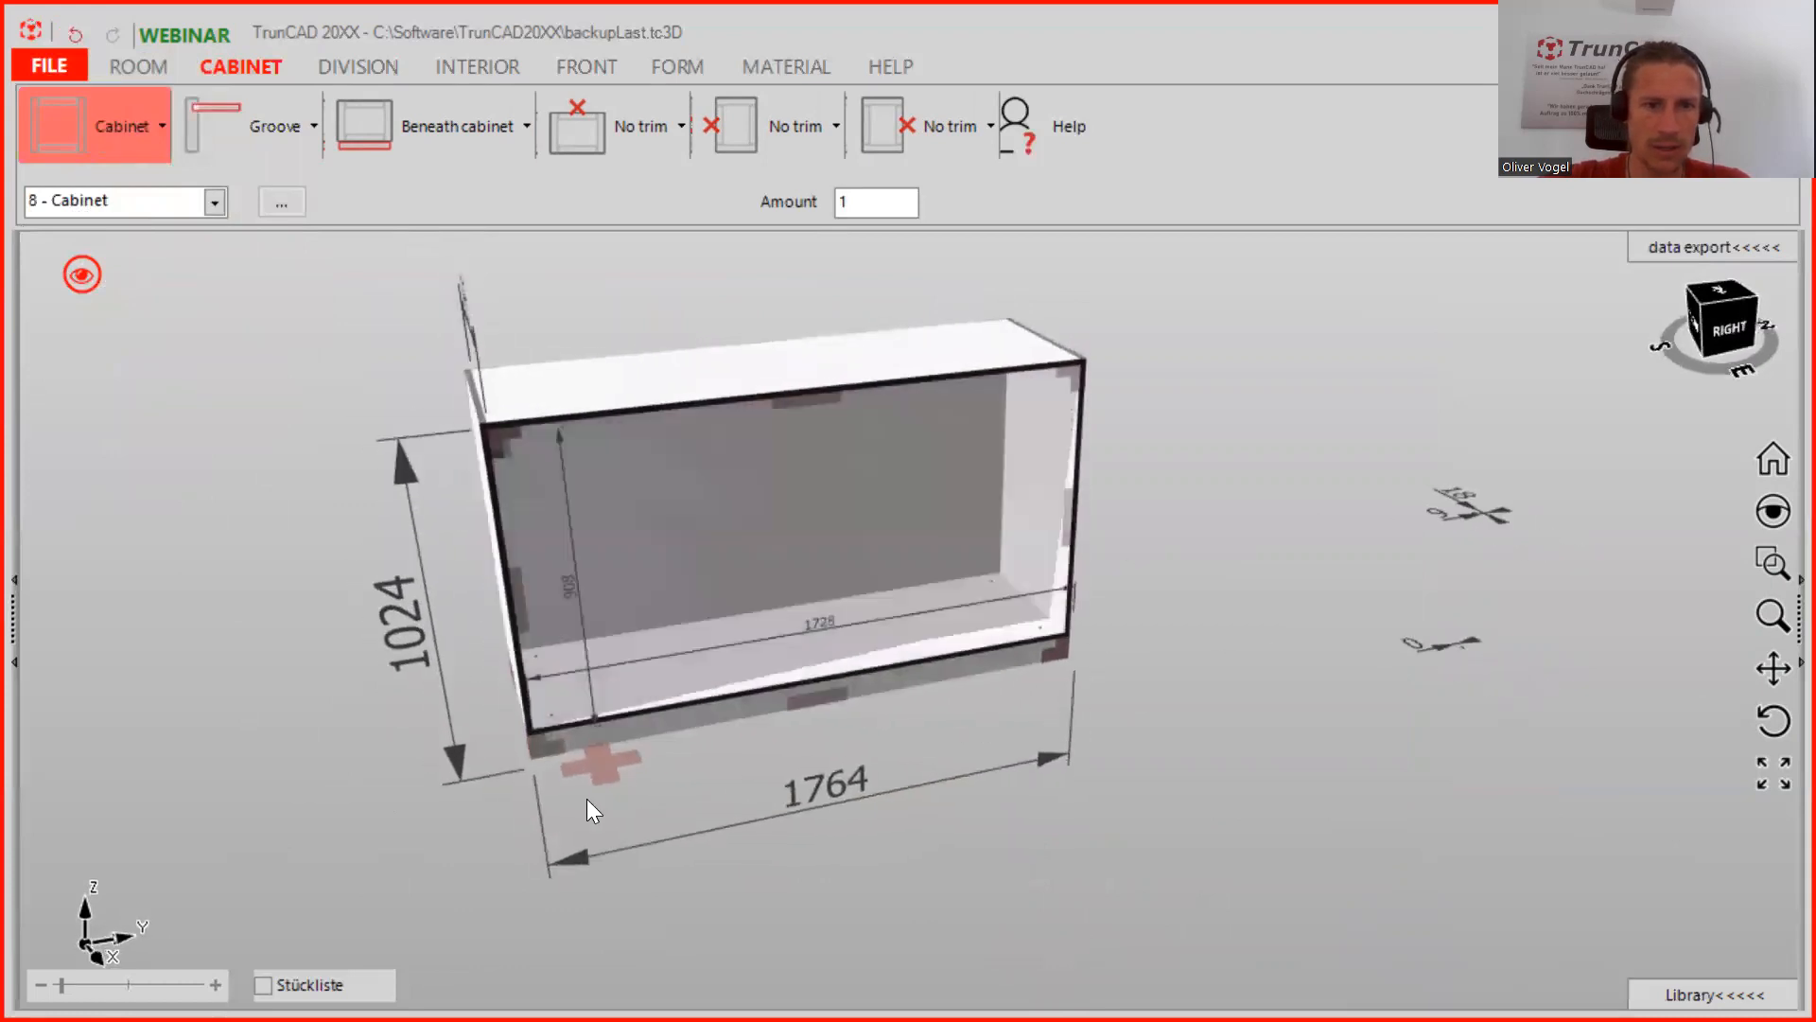
mouse_move(600, 757)
middle_mouse_down()
mouse_move(673, 486)
mouse_move(683, 595)
middle_mouse_up()
right_click(696, 592)
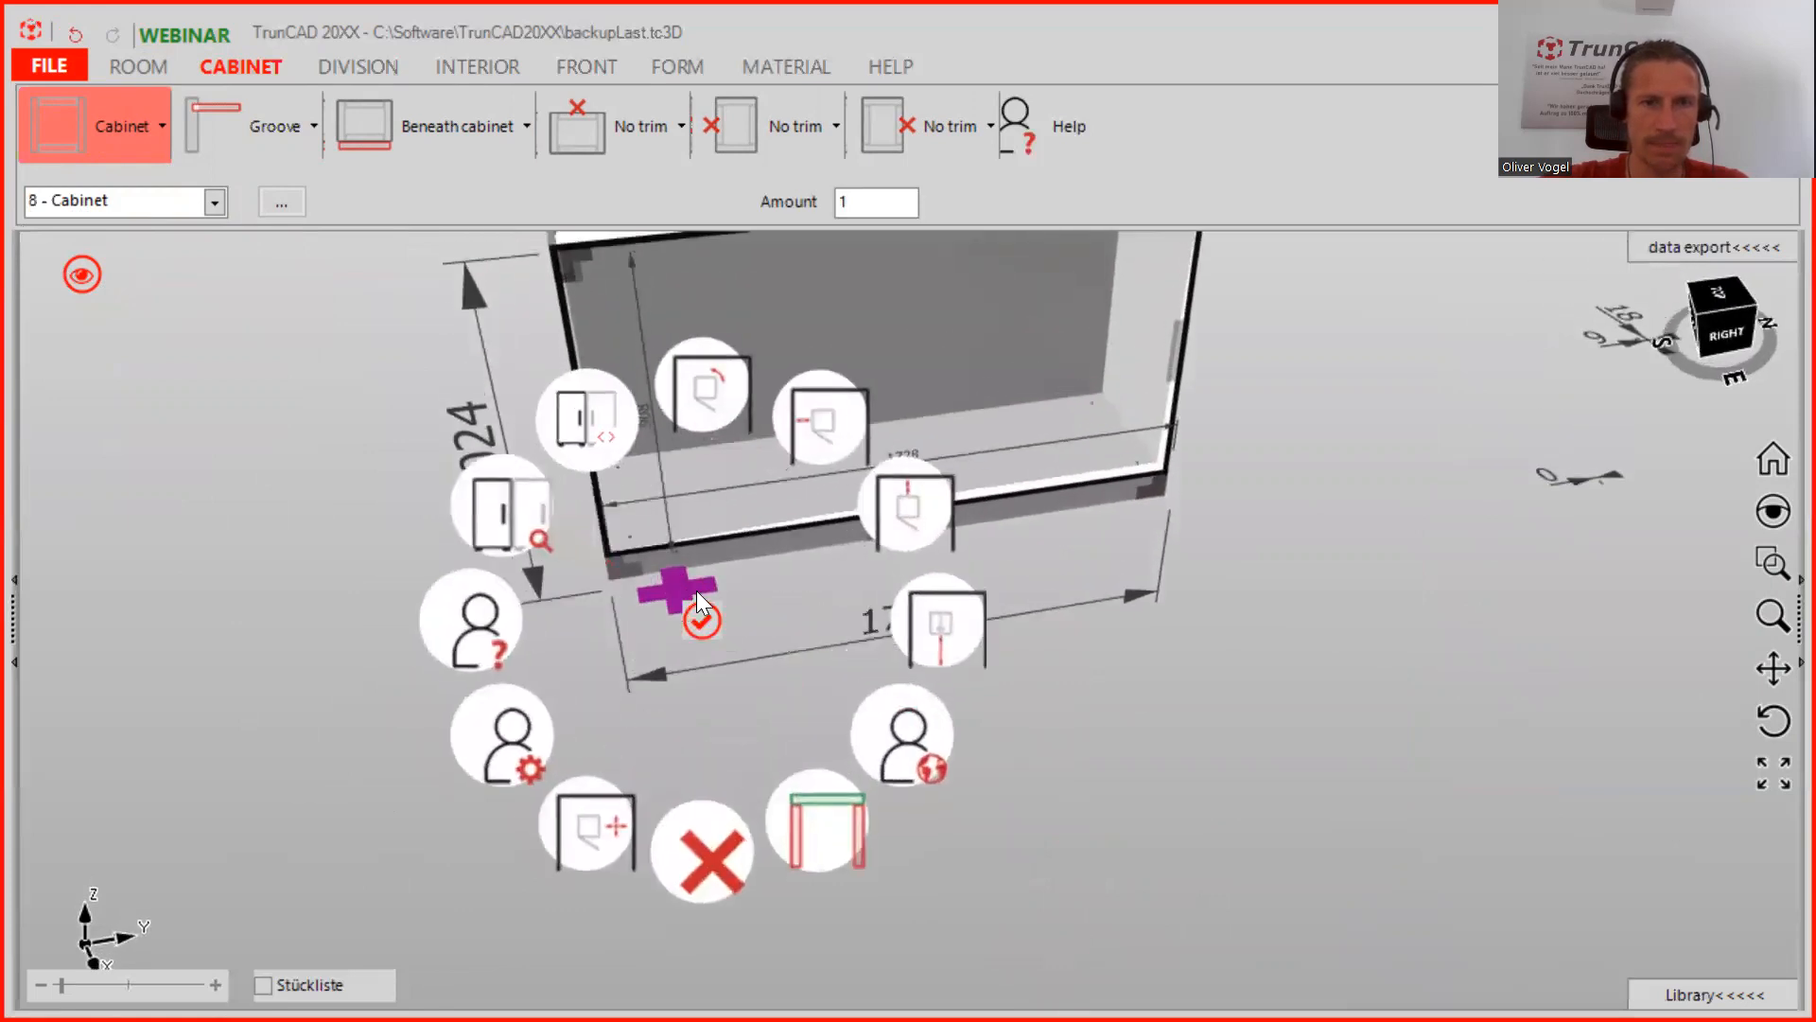
left_click(808, 424)
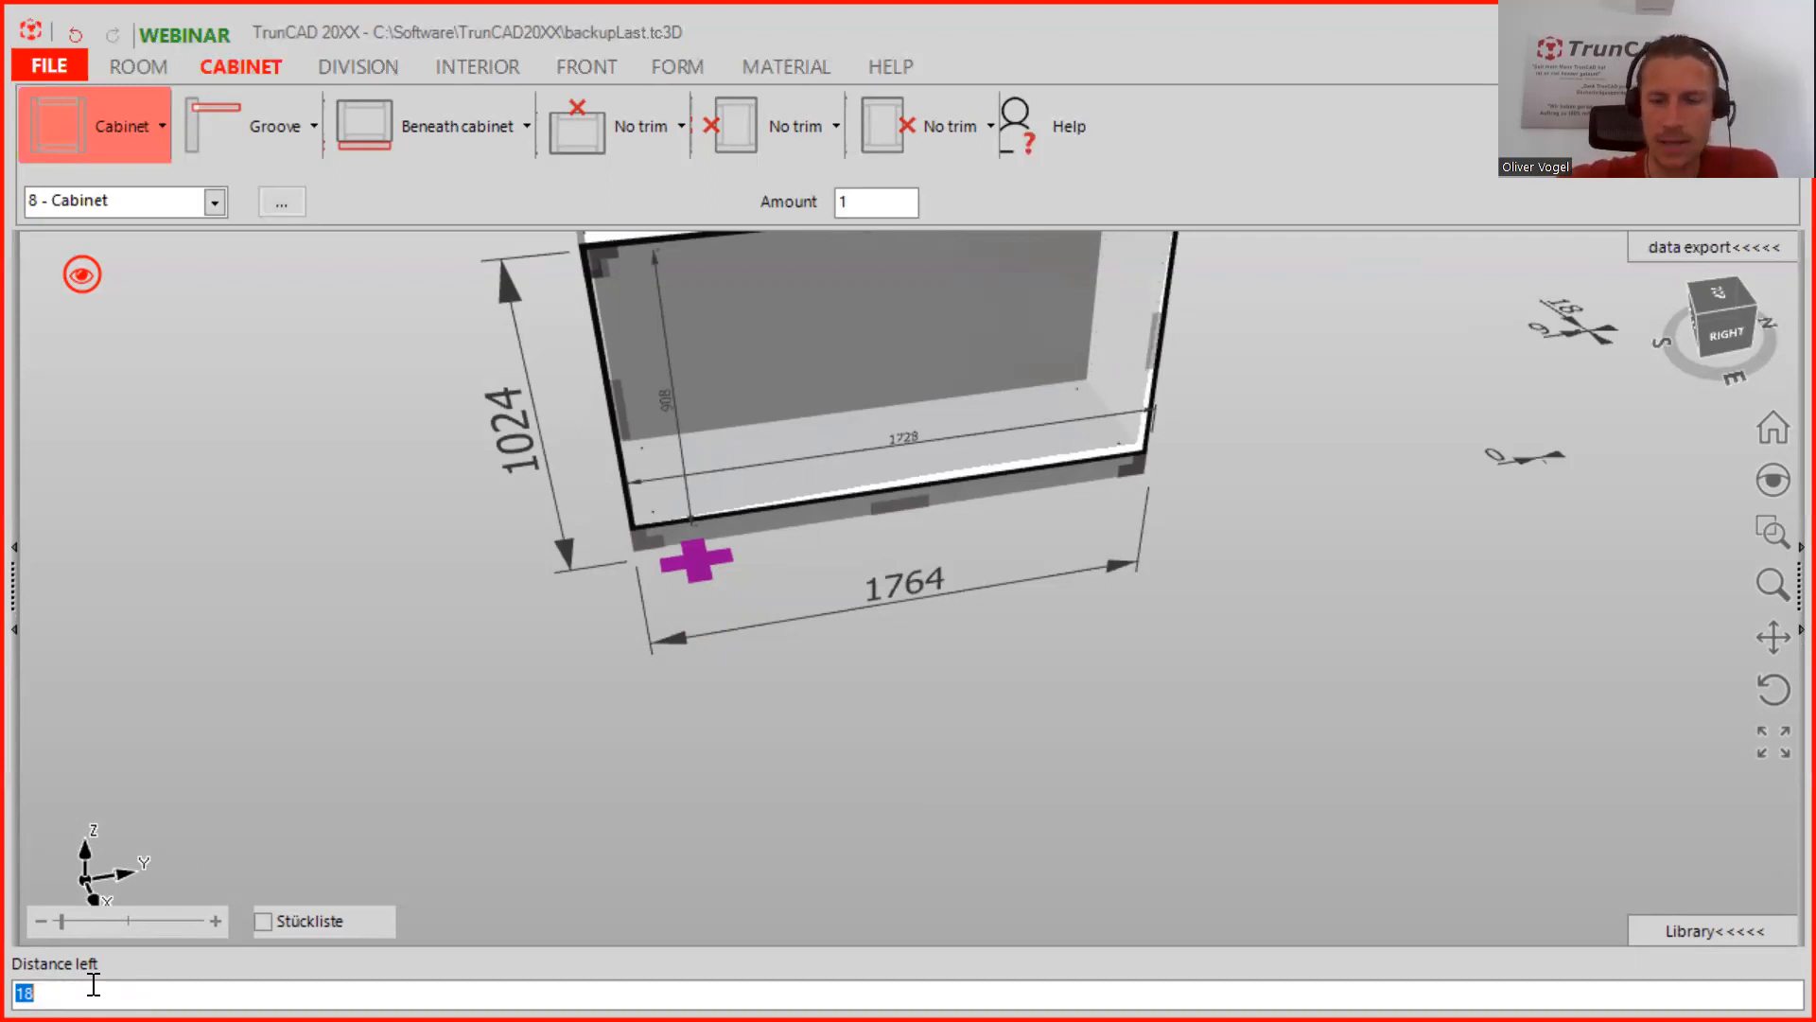
type("0")
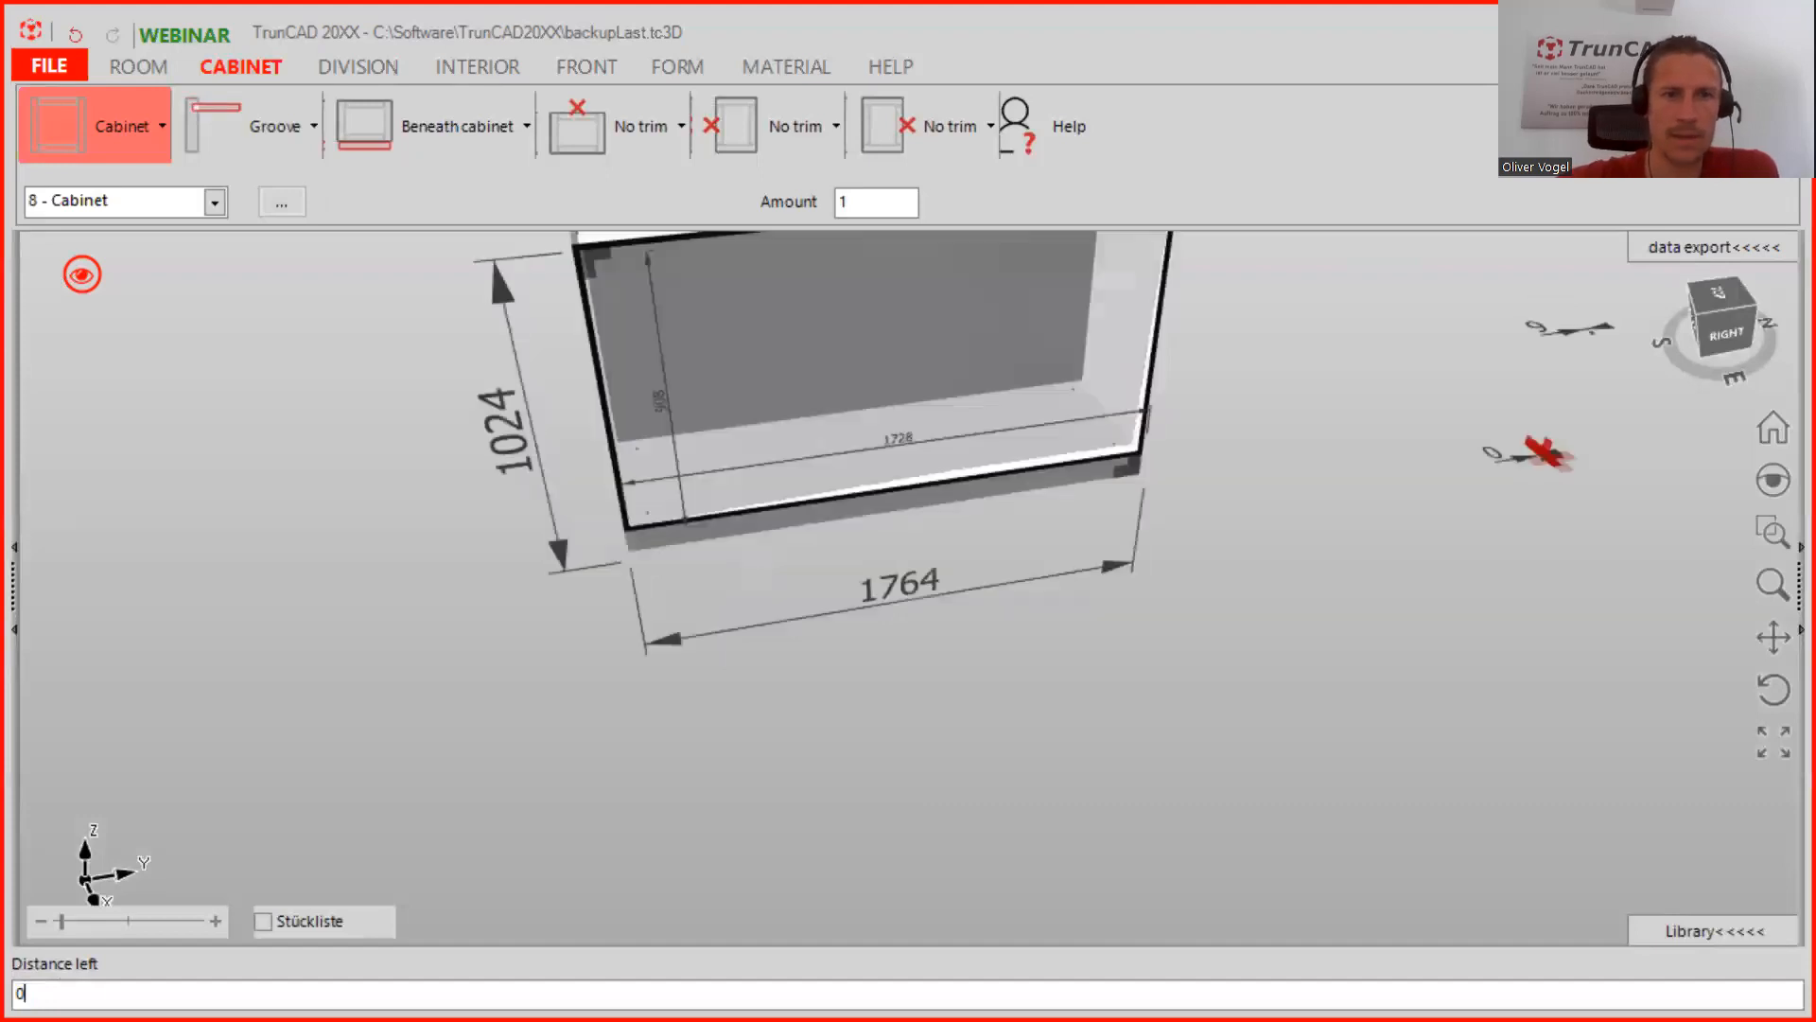
key("Return")
Increase the new cabinet's width by 18, entering it as =18+1764
middle_click_drag(1119, 747, 1053, 692)
left_click(1171, 681)
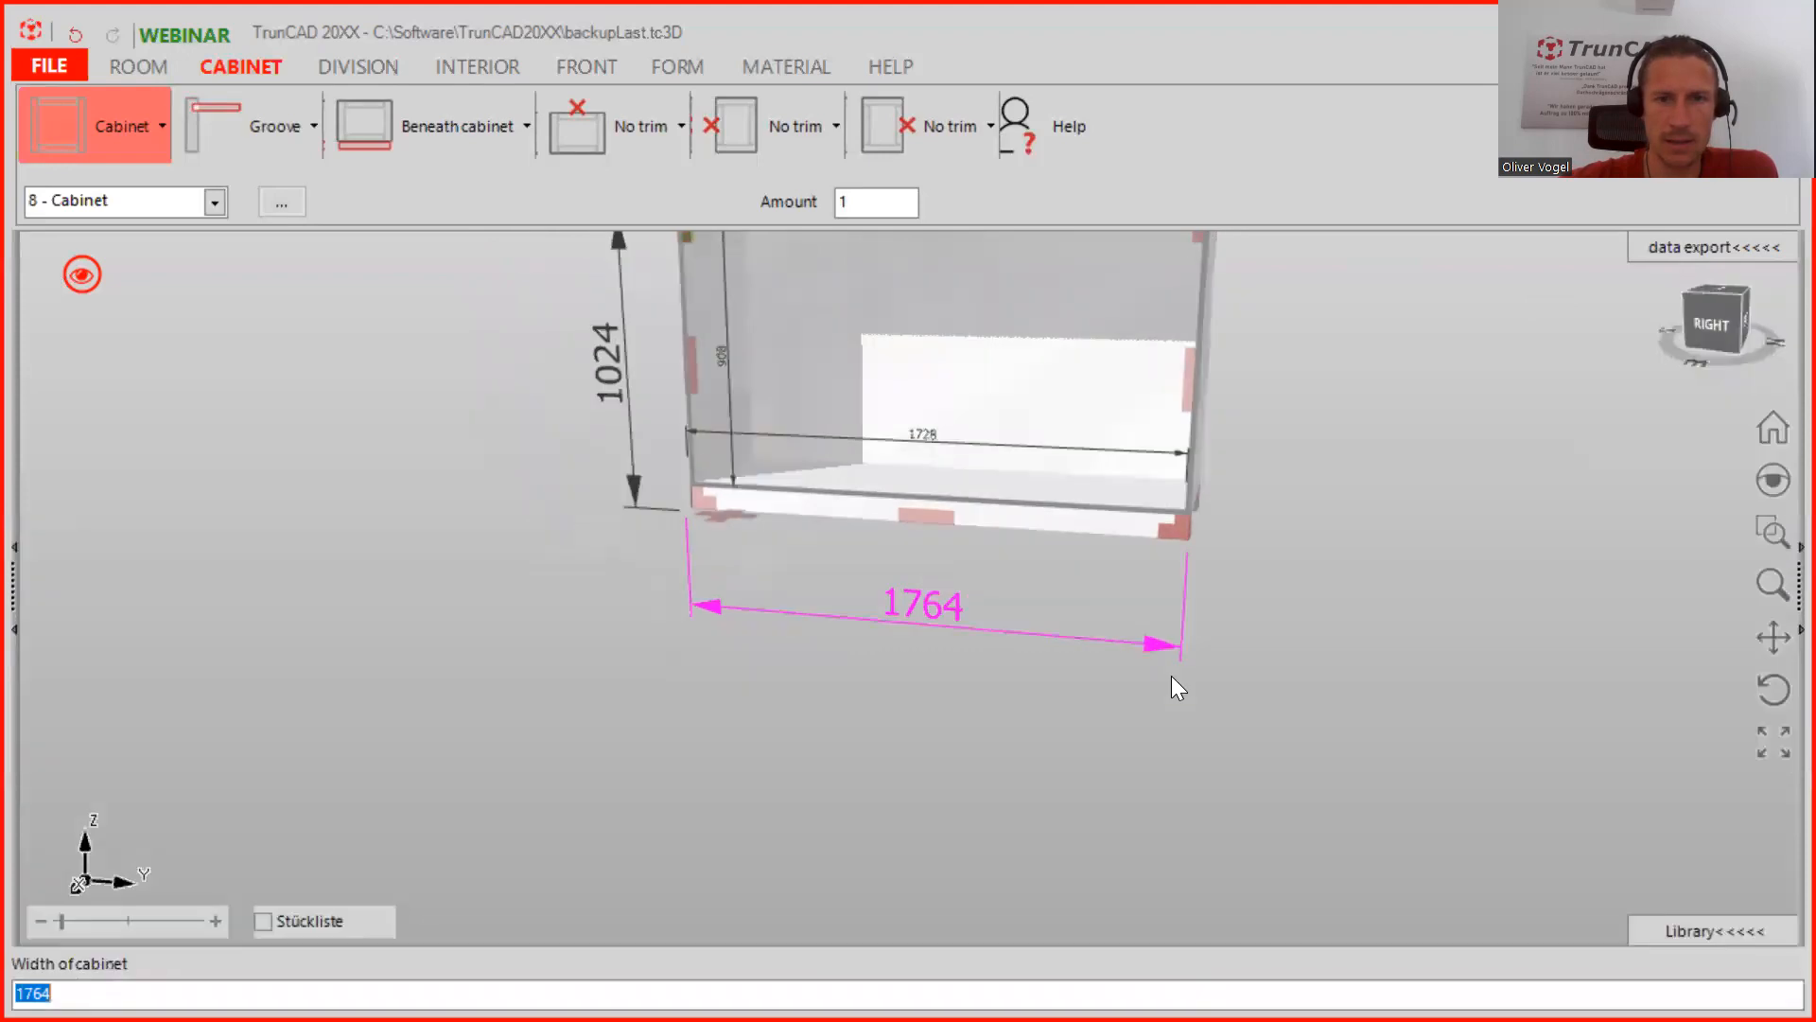
key("Left")
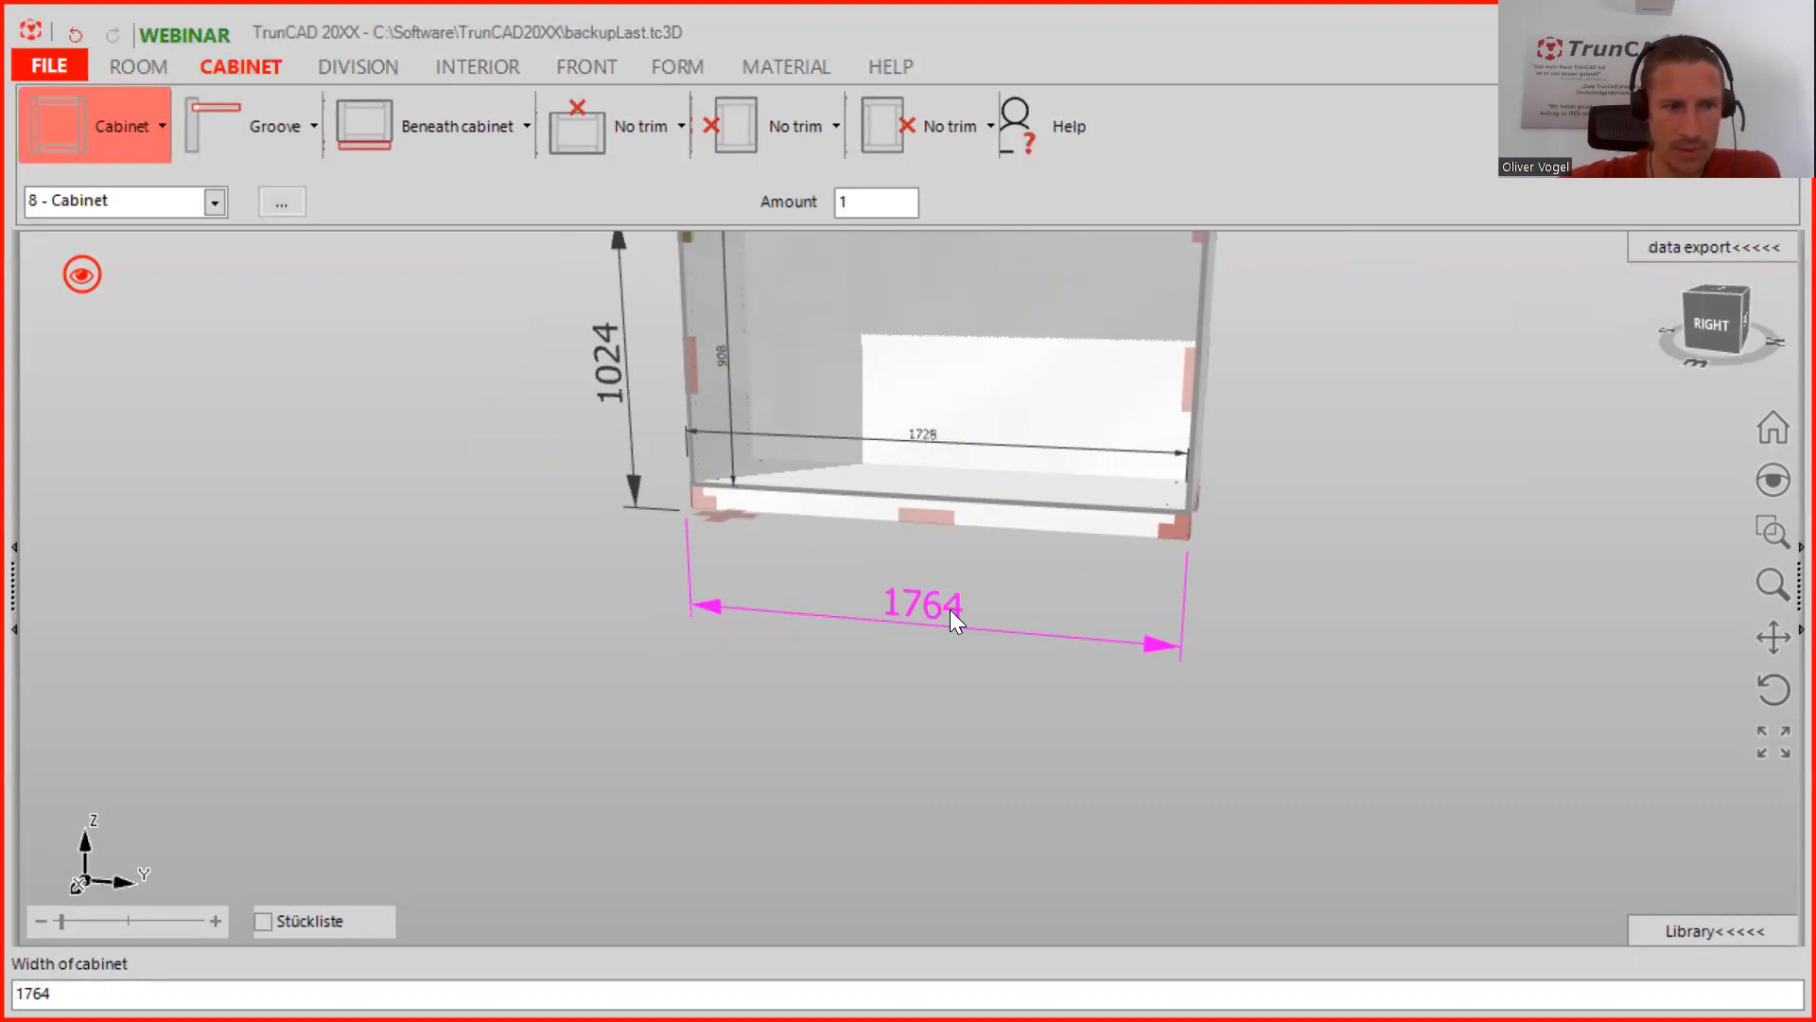
type("=")
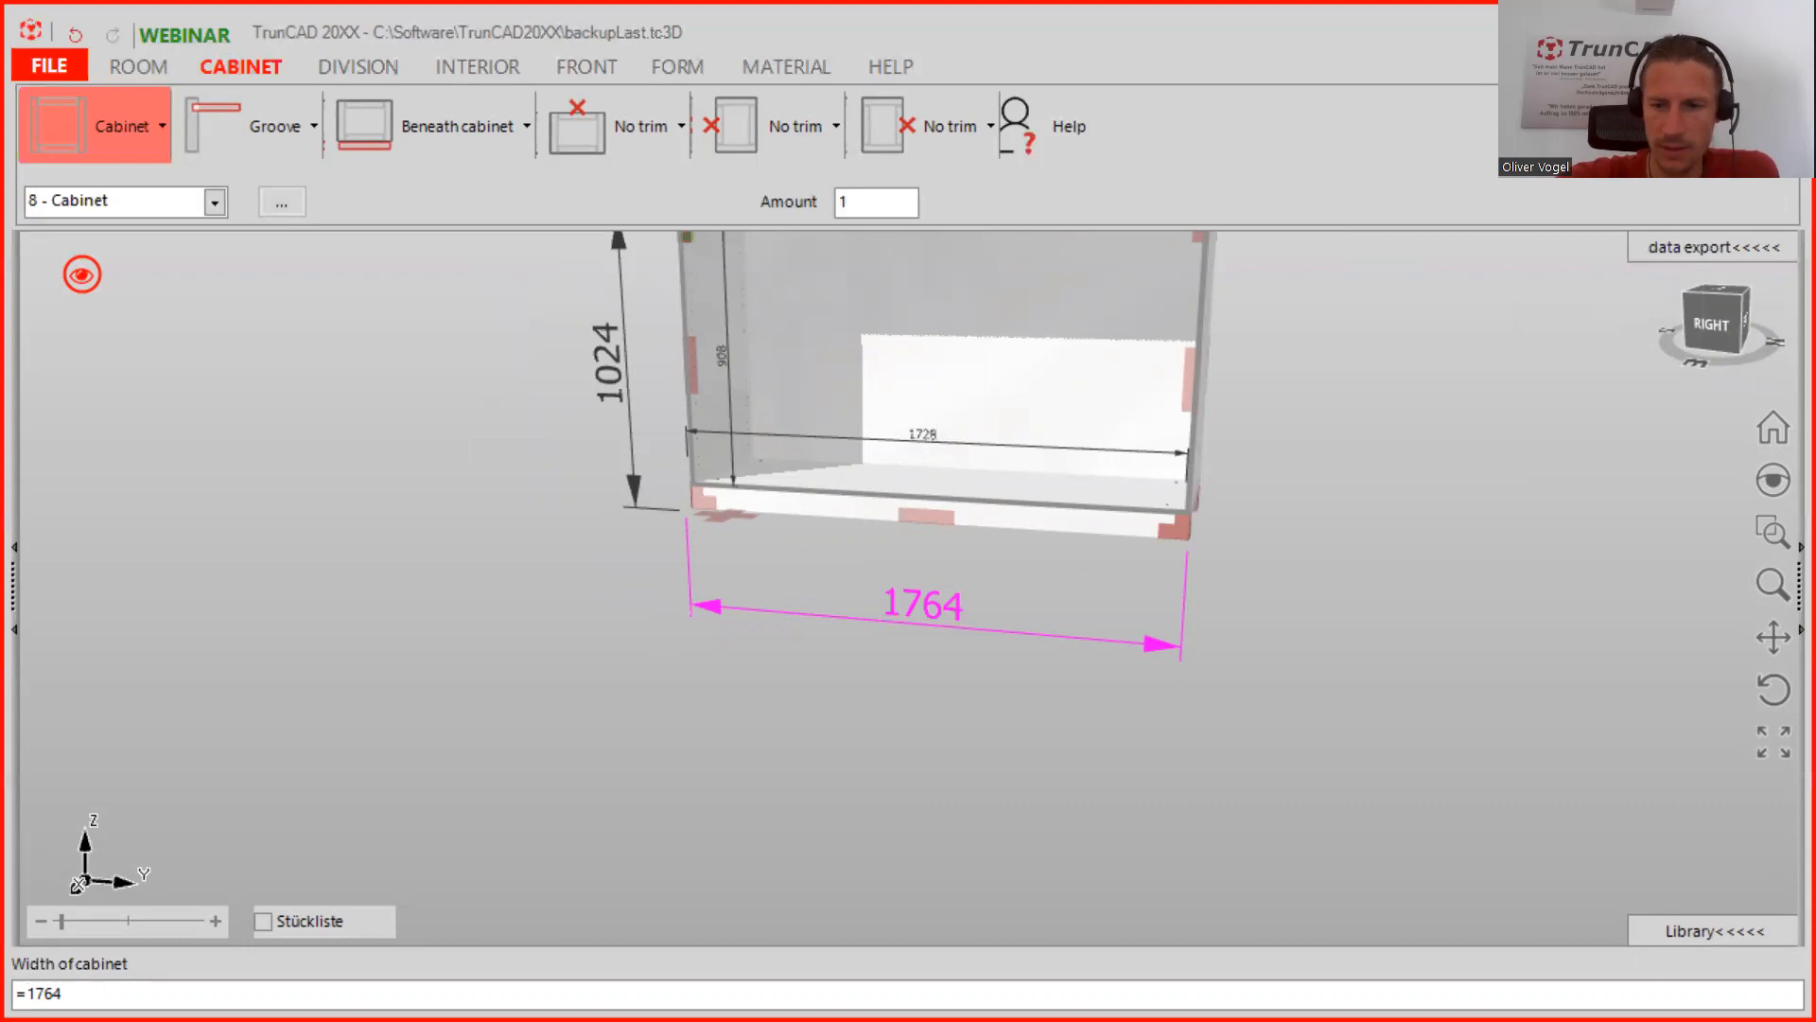
type("18+")
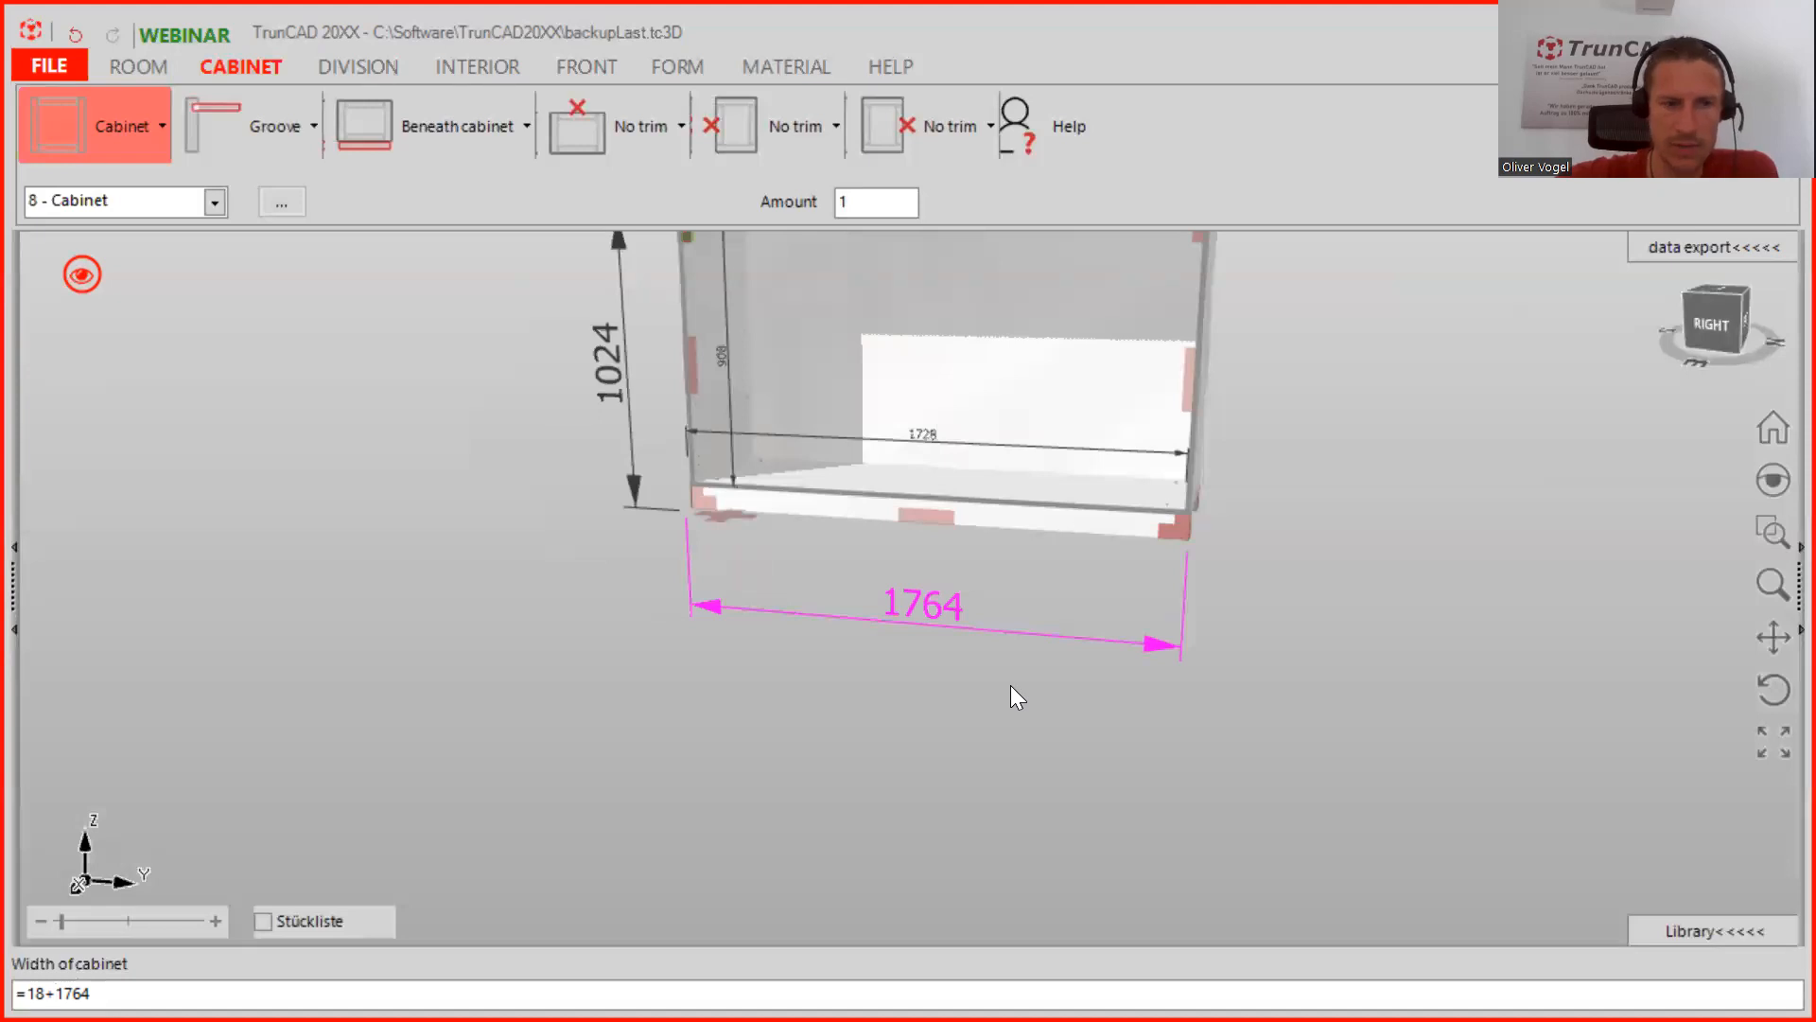
key("Return")
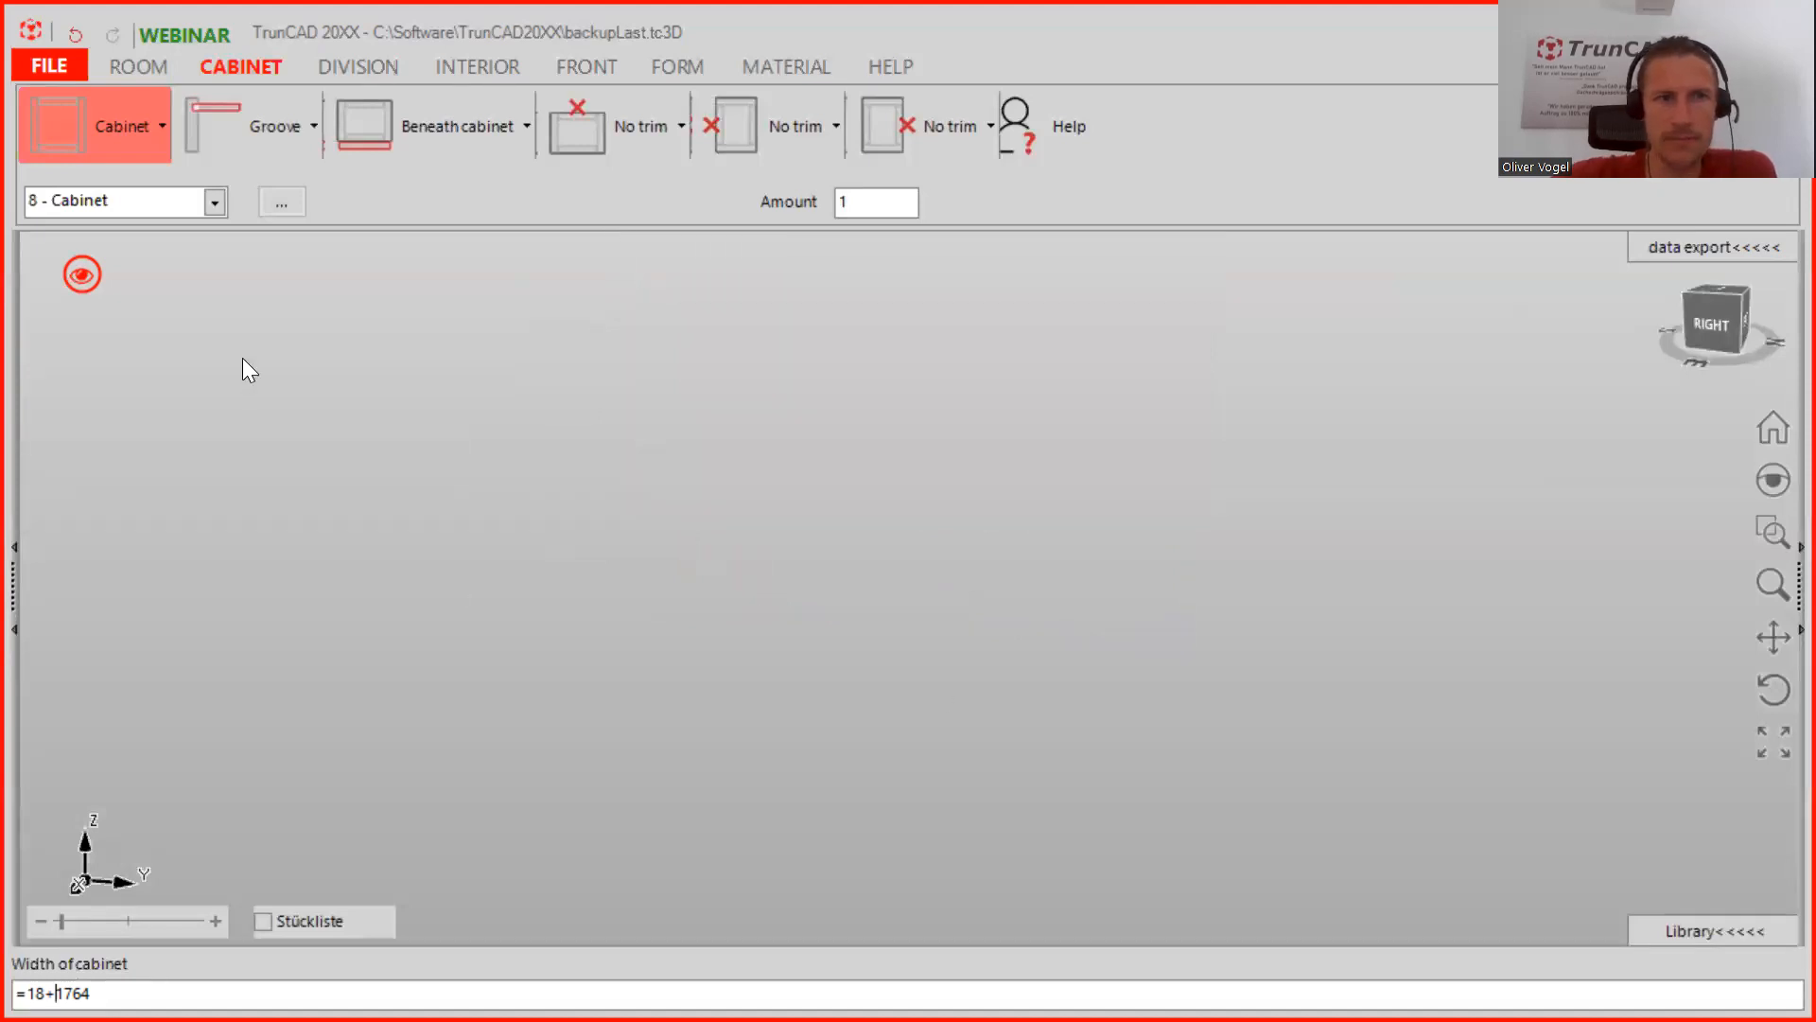
key("Return")
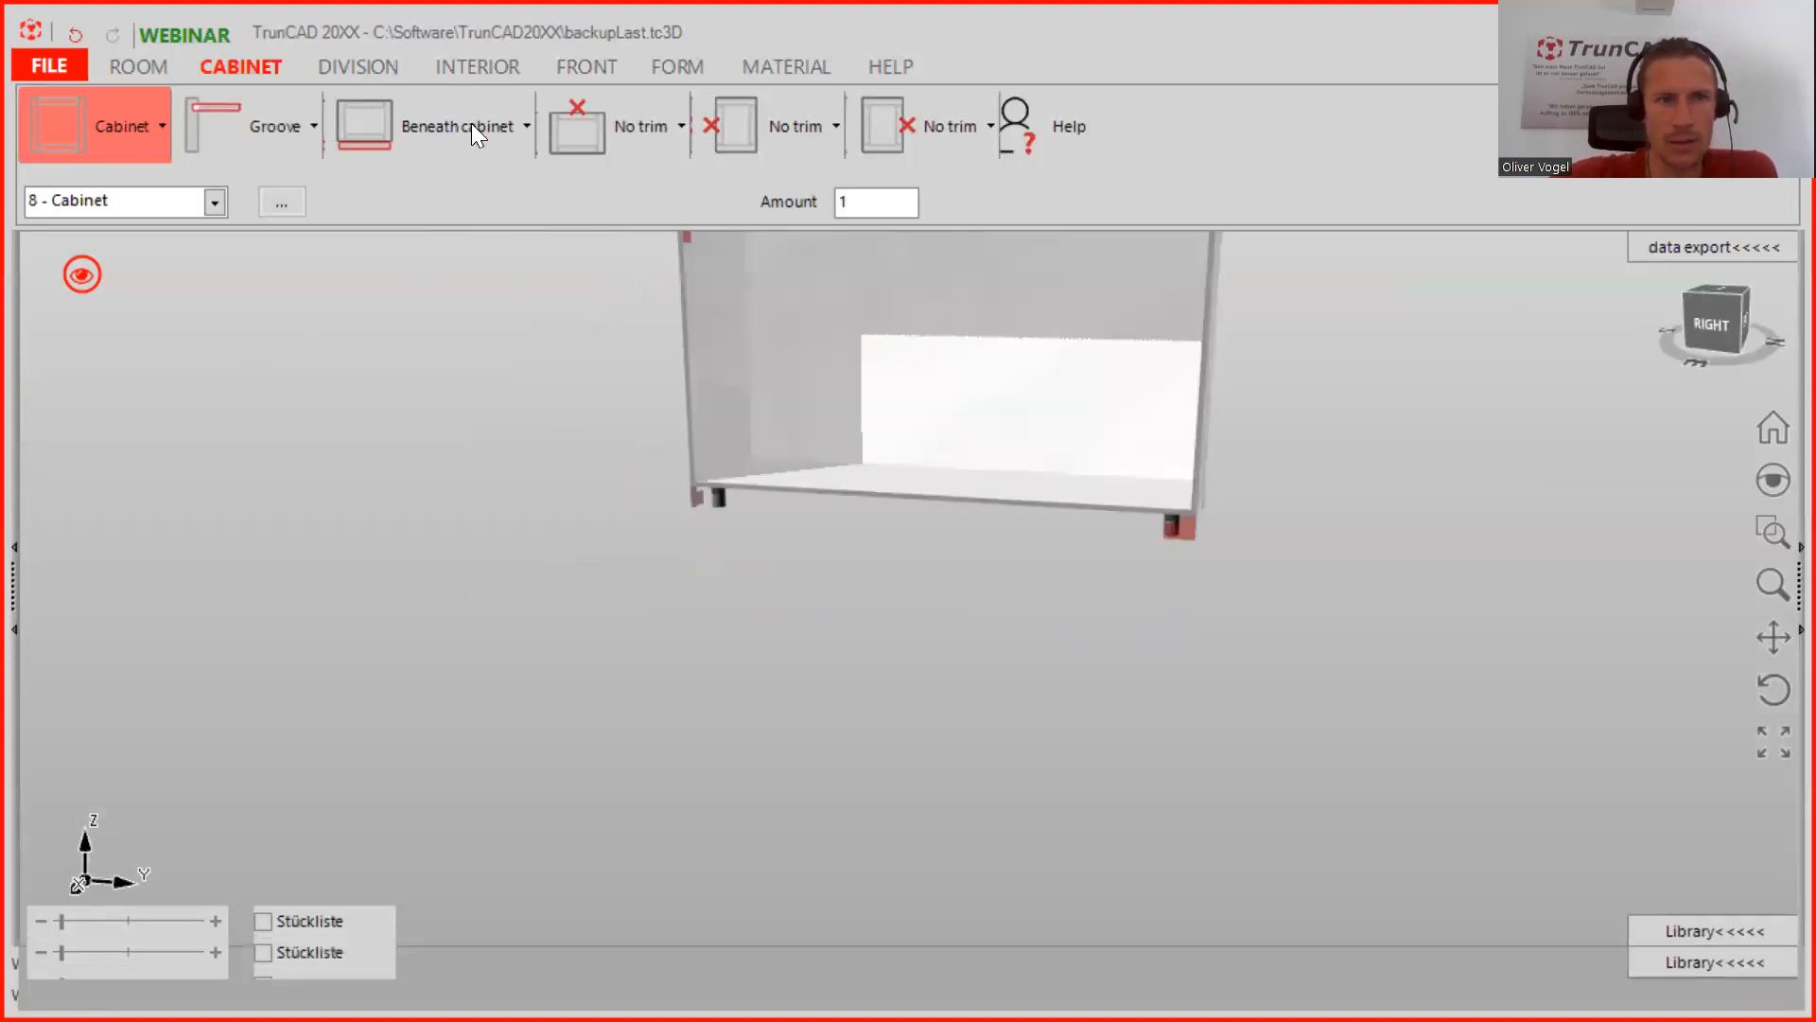
Set the new cabinet to no plinth and turn off its plinth legs
left_click(475, 120)
left_click(458, 193)
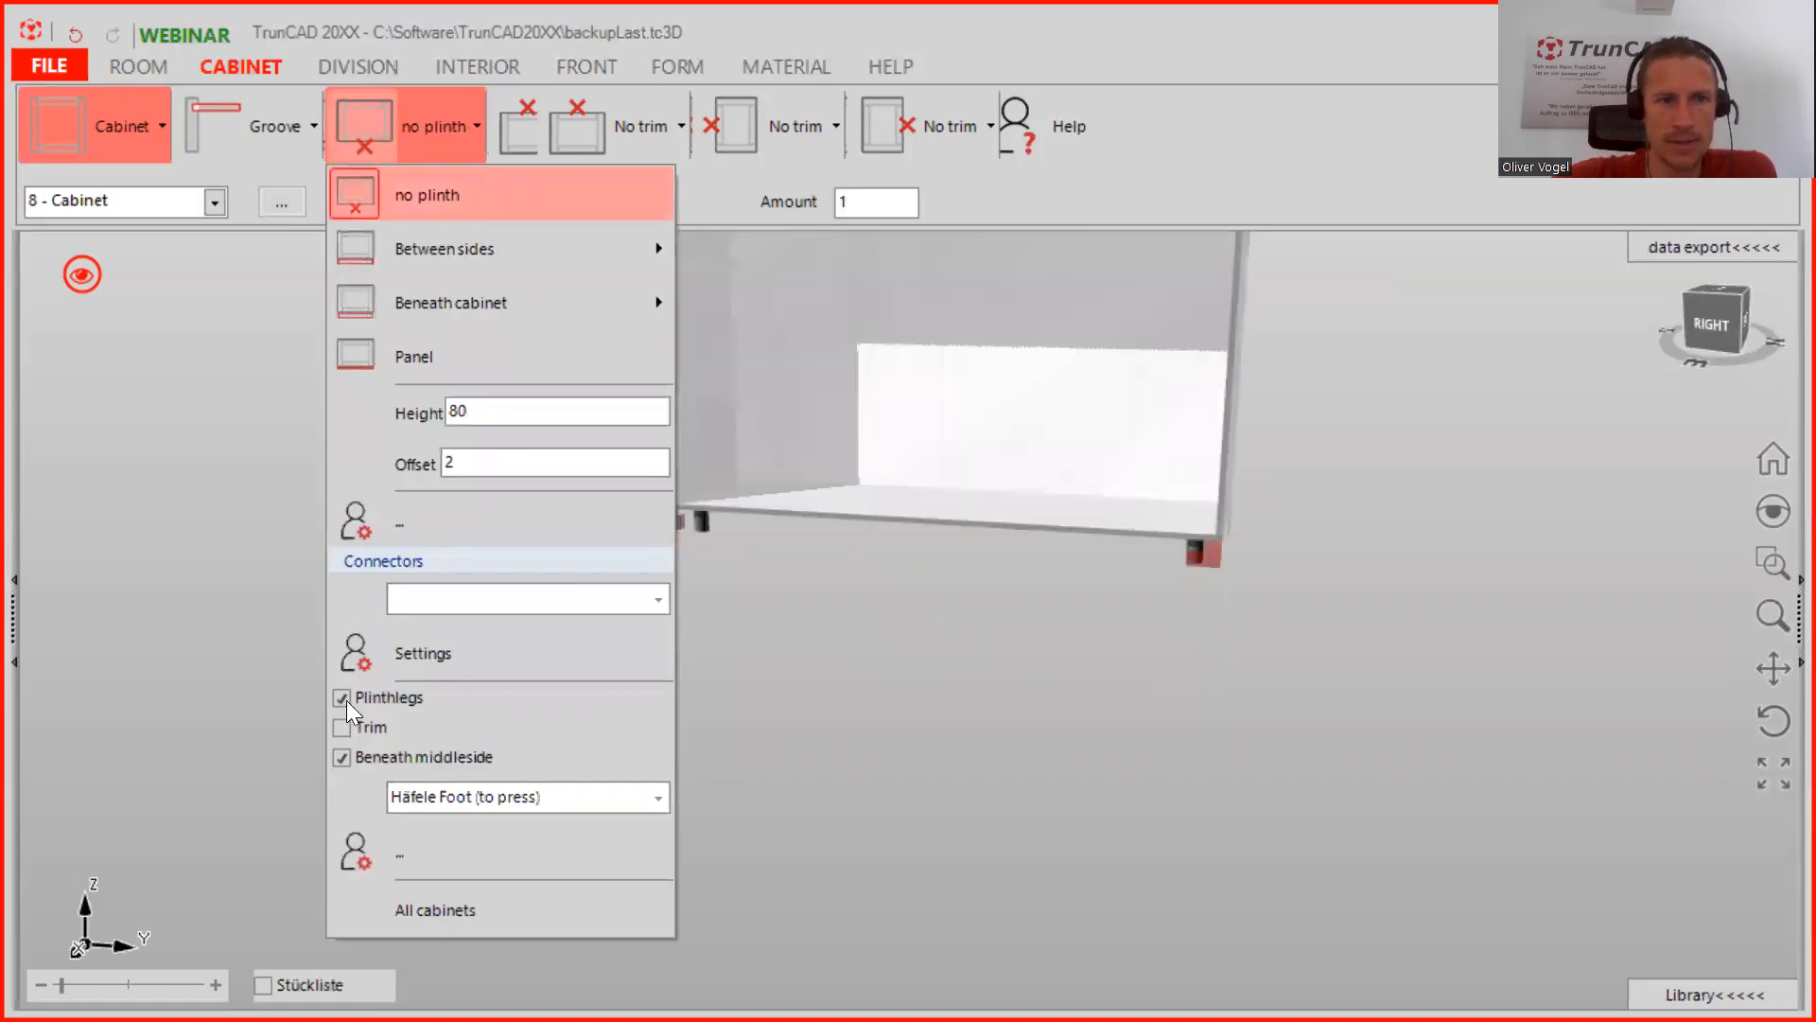
left_click(342, 699)
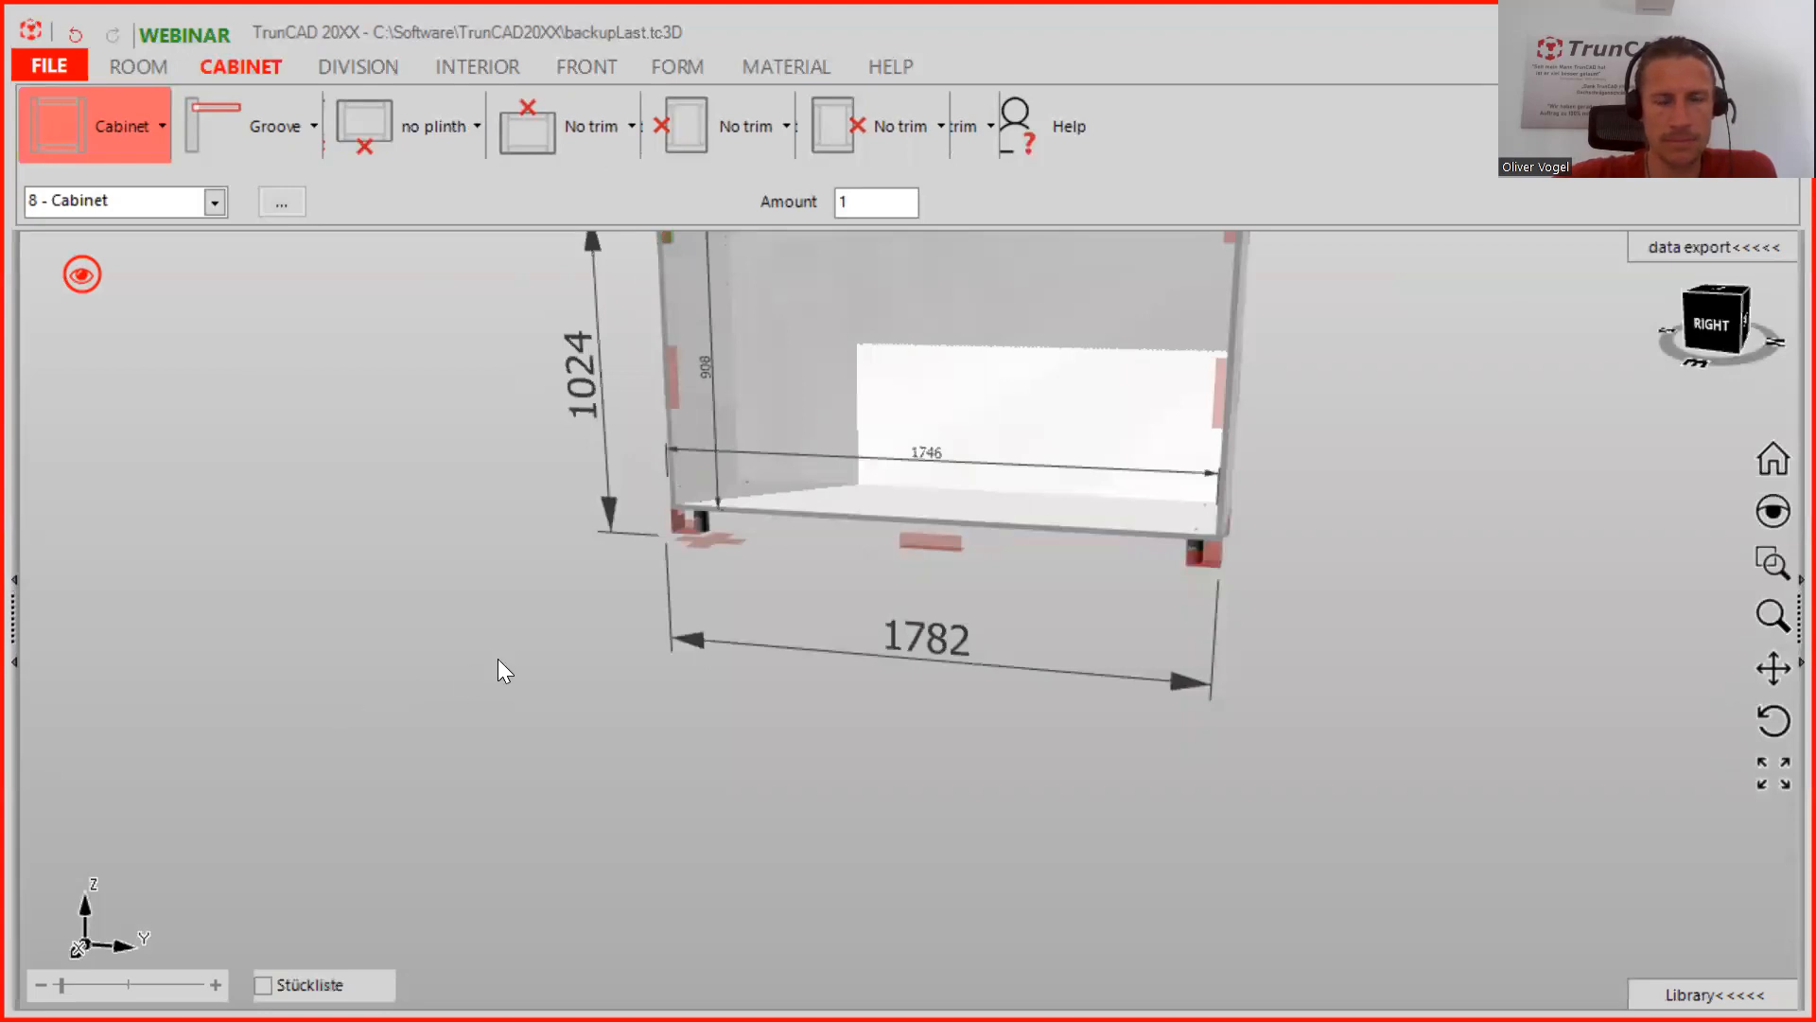
left_click(432, 142)
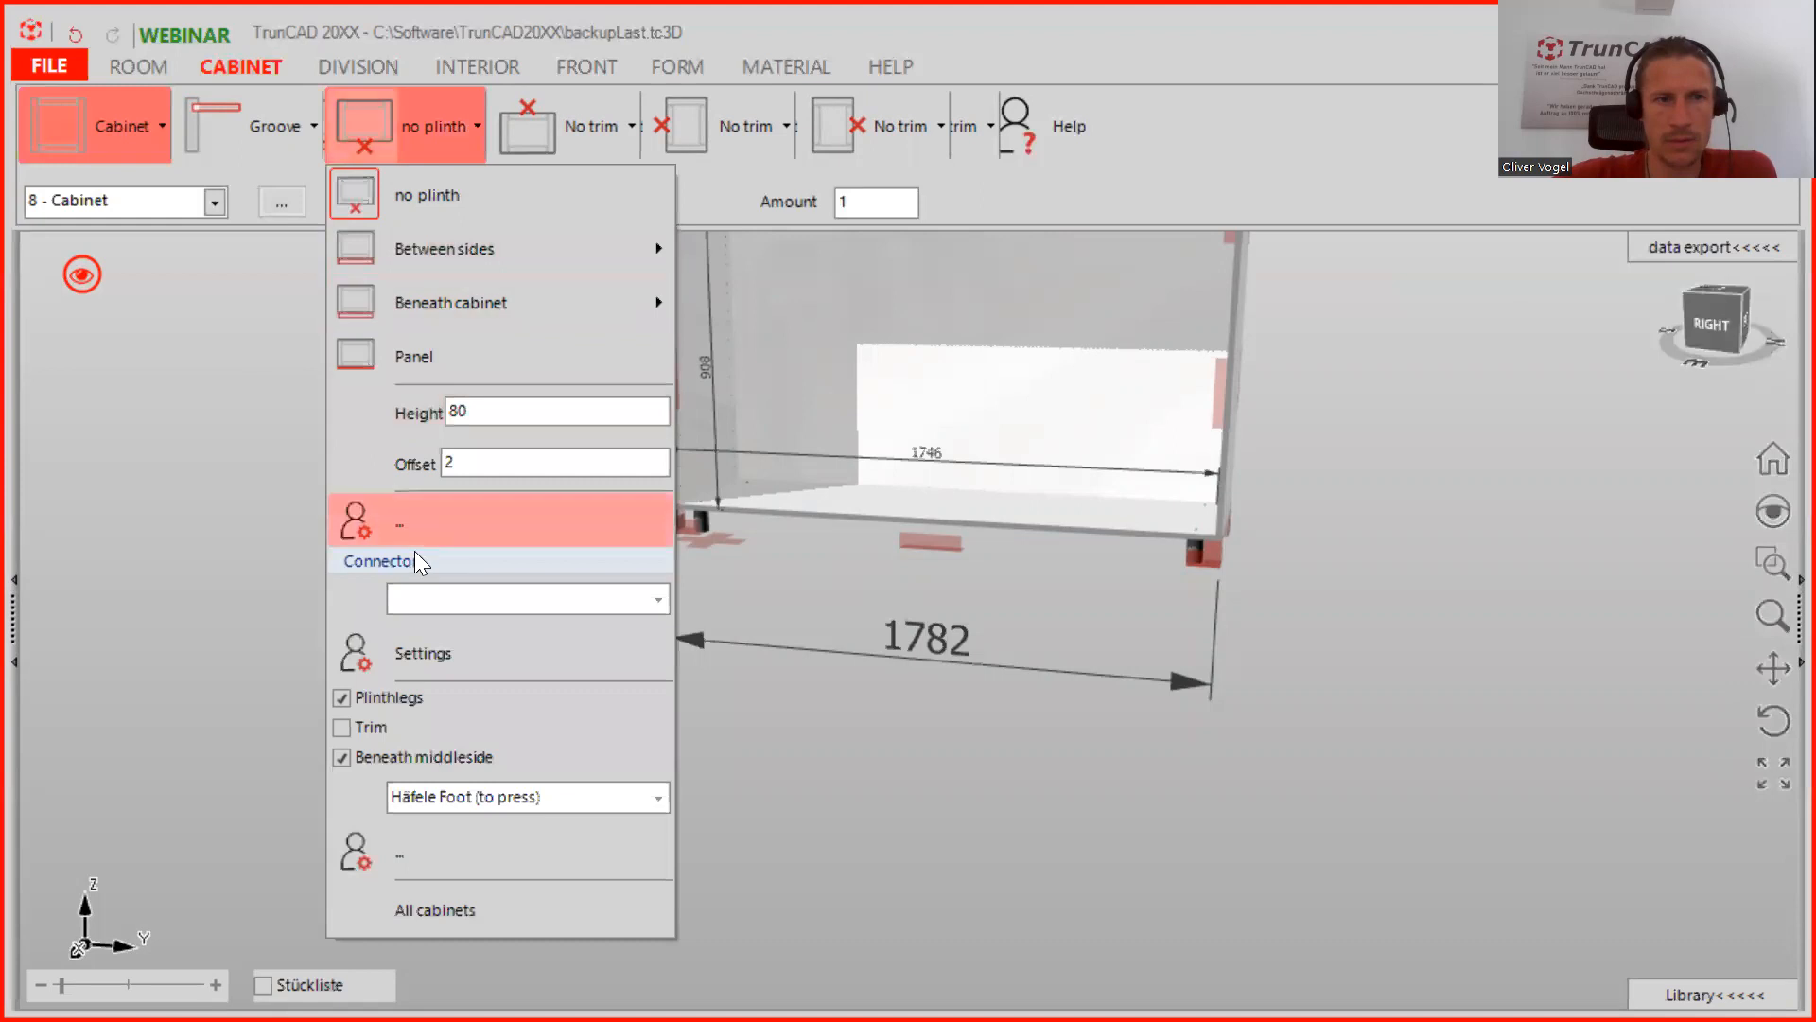
left_click(350, 702)
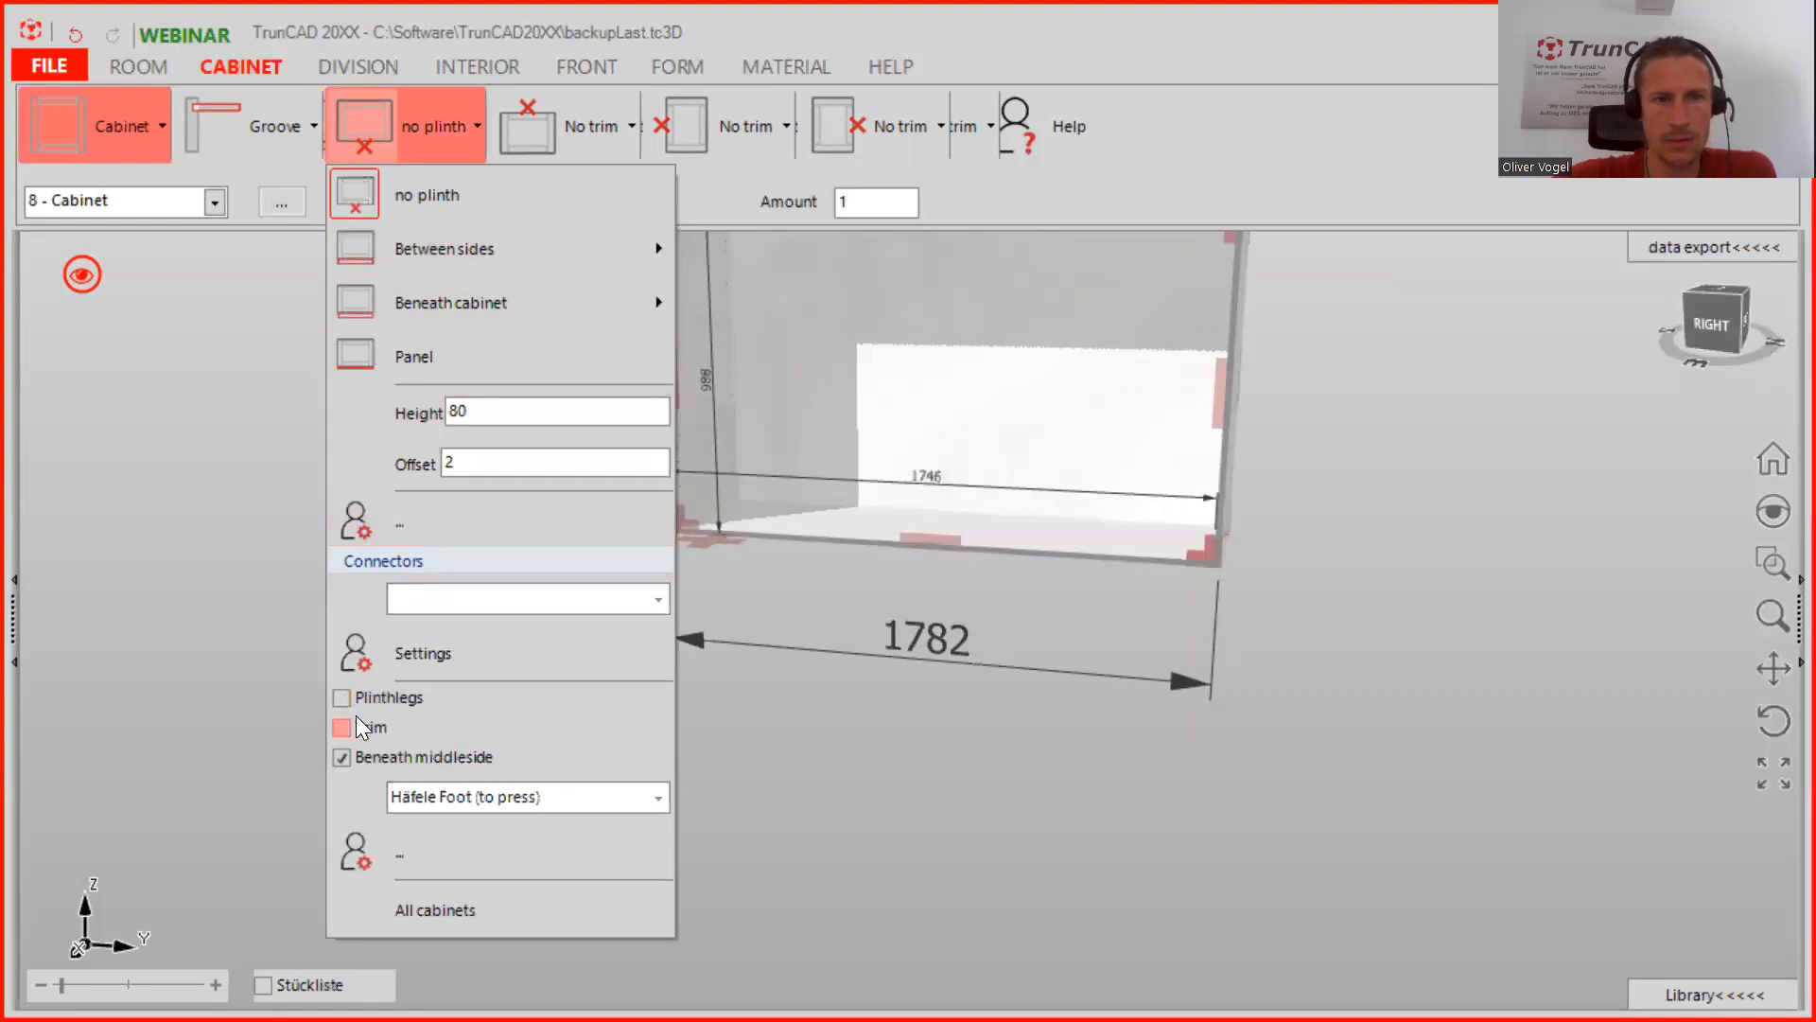
left_click(938, 639)
Set the new cabinet's depth to 550
middle_click_drag(935, 633, 874, 890, "ctrl")
middle_click_drag(874, 501, 821, 519)
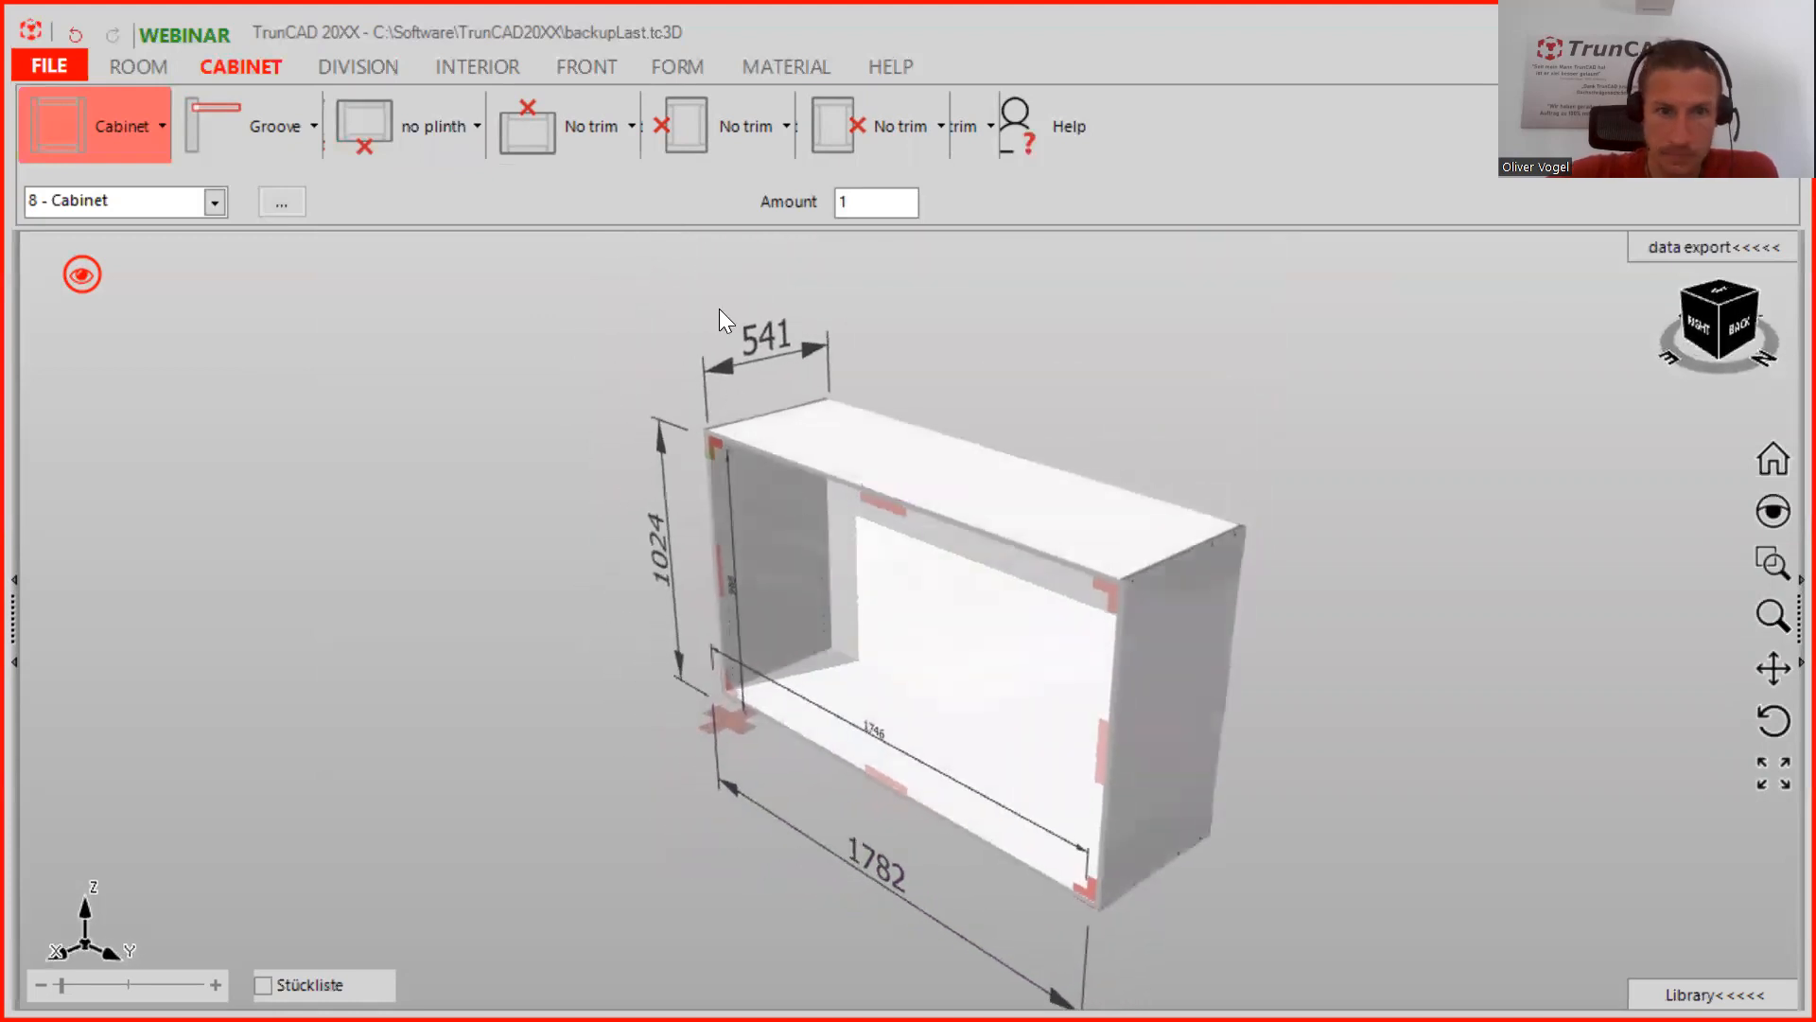
left_click(727, 369)
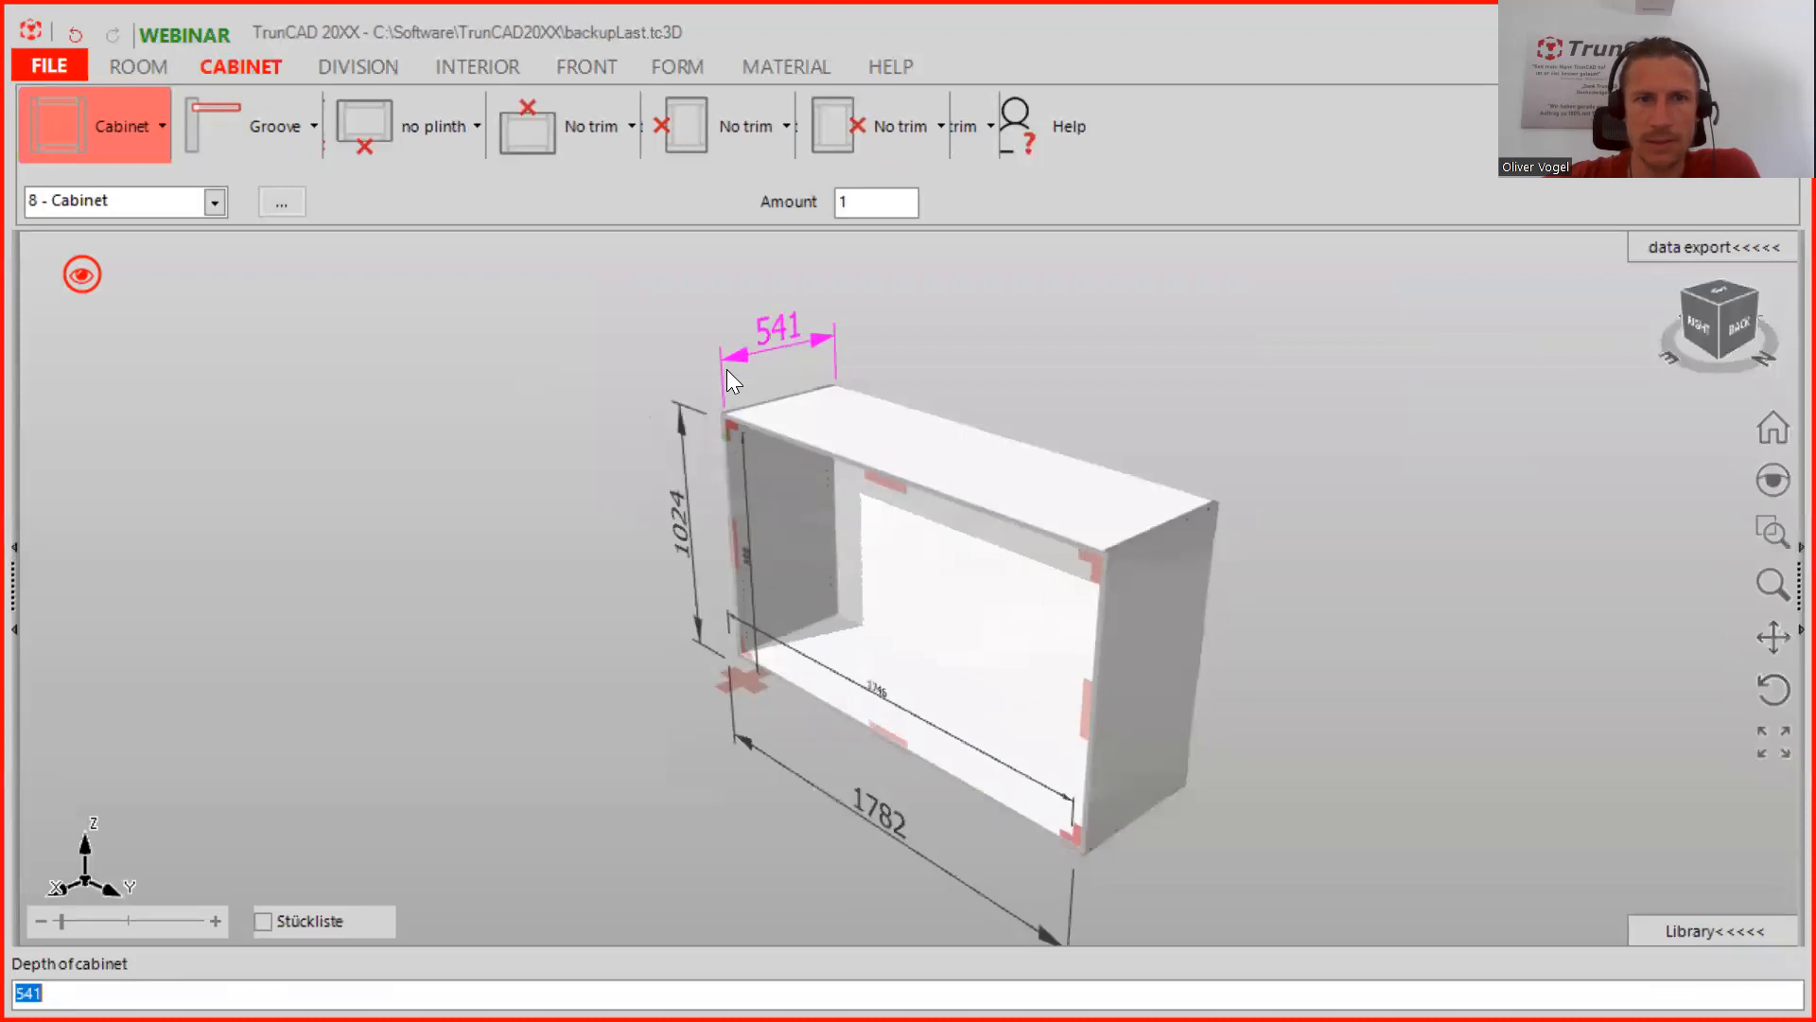
key("Home")
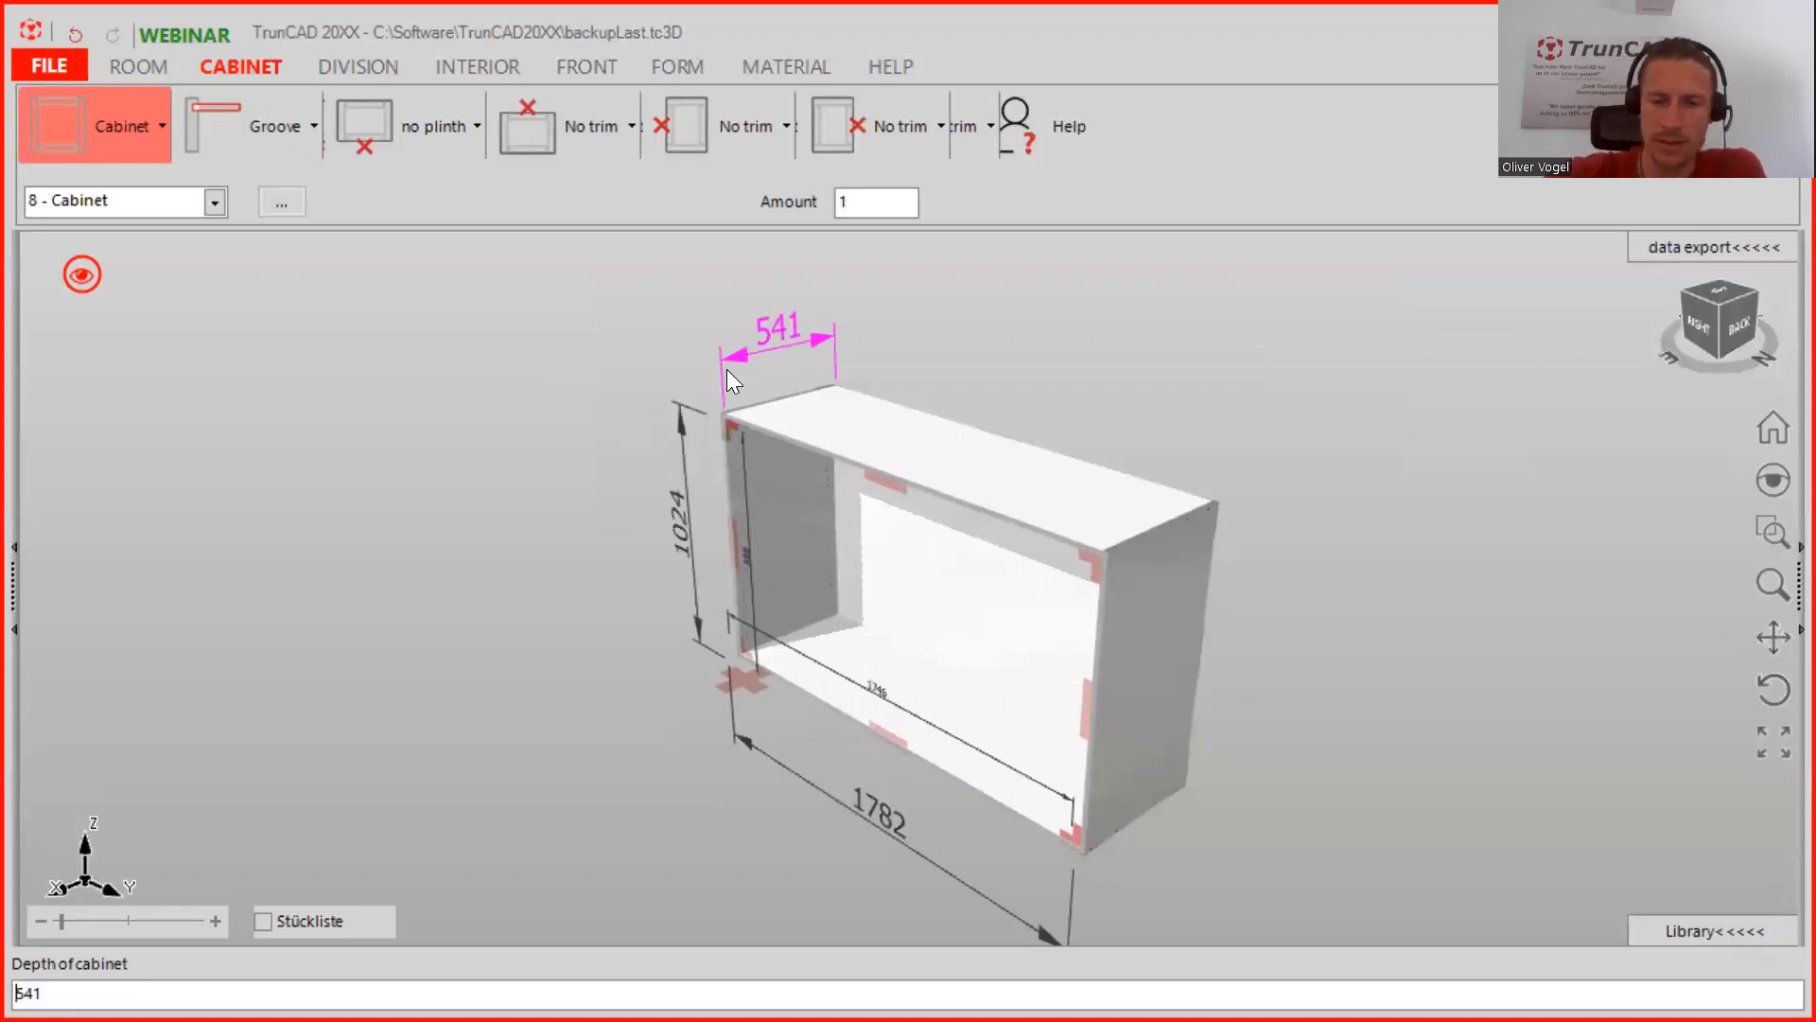
type("=")
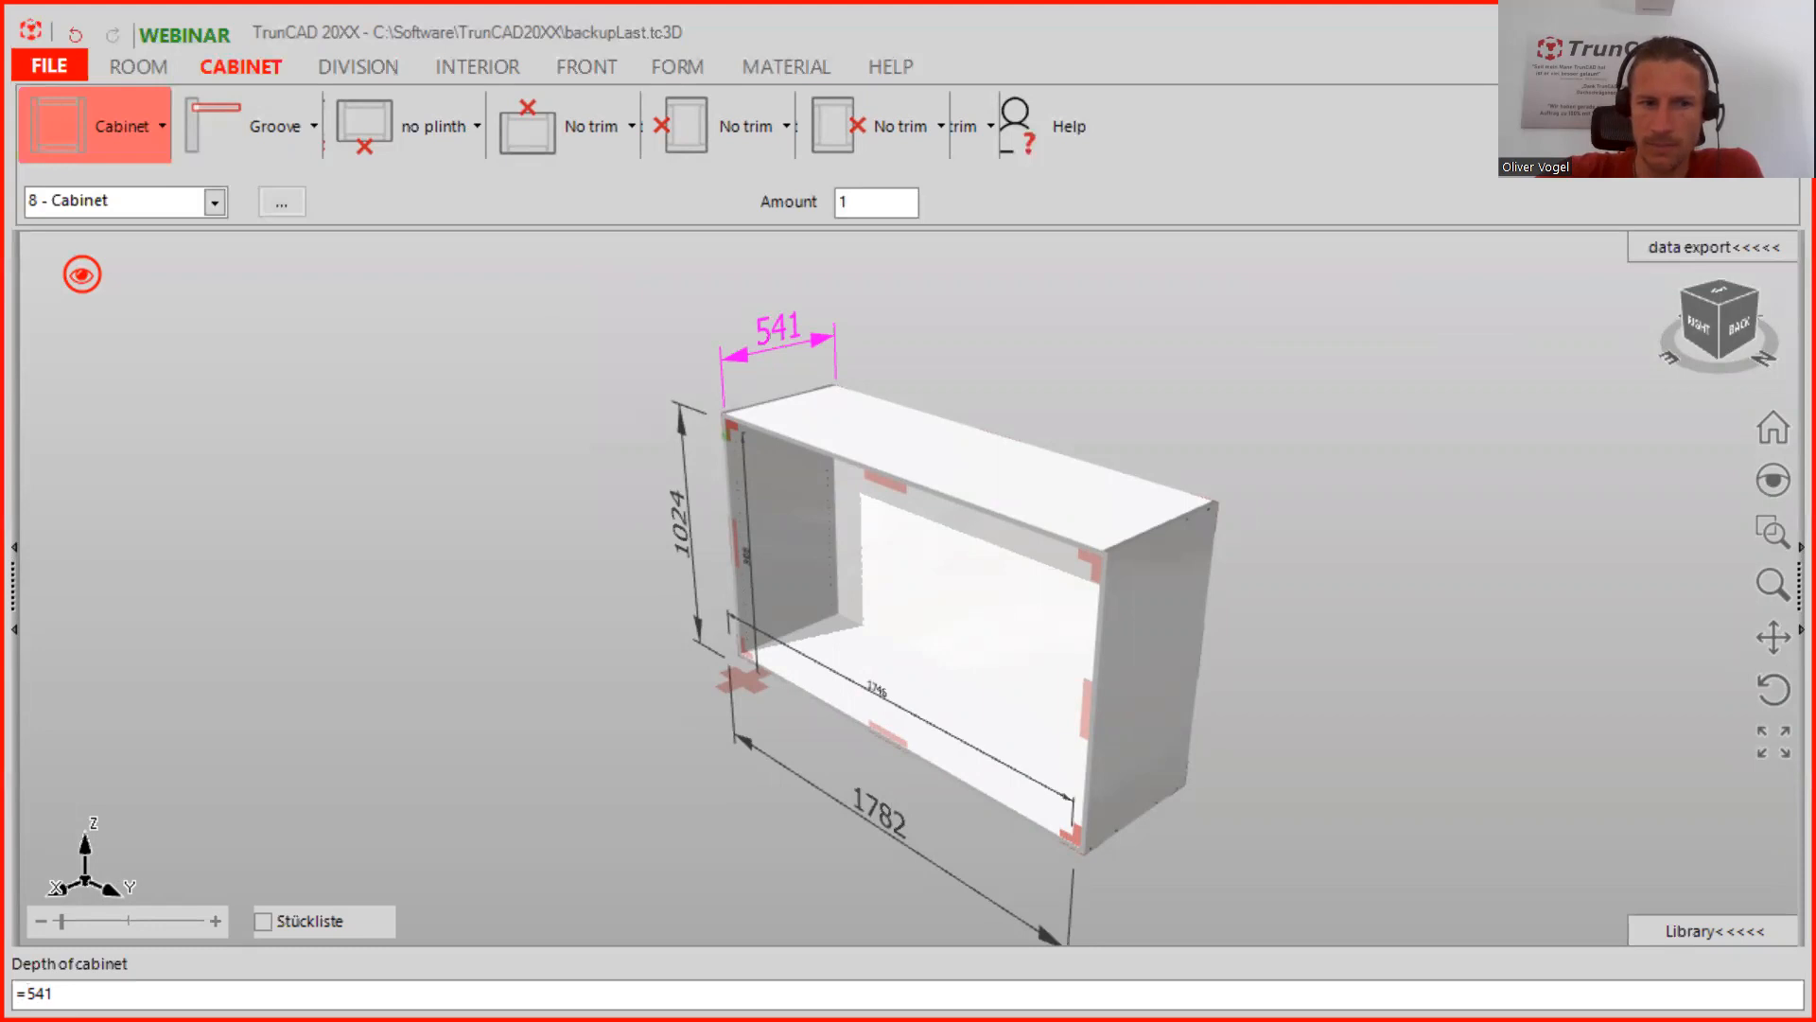
key("Return")
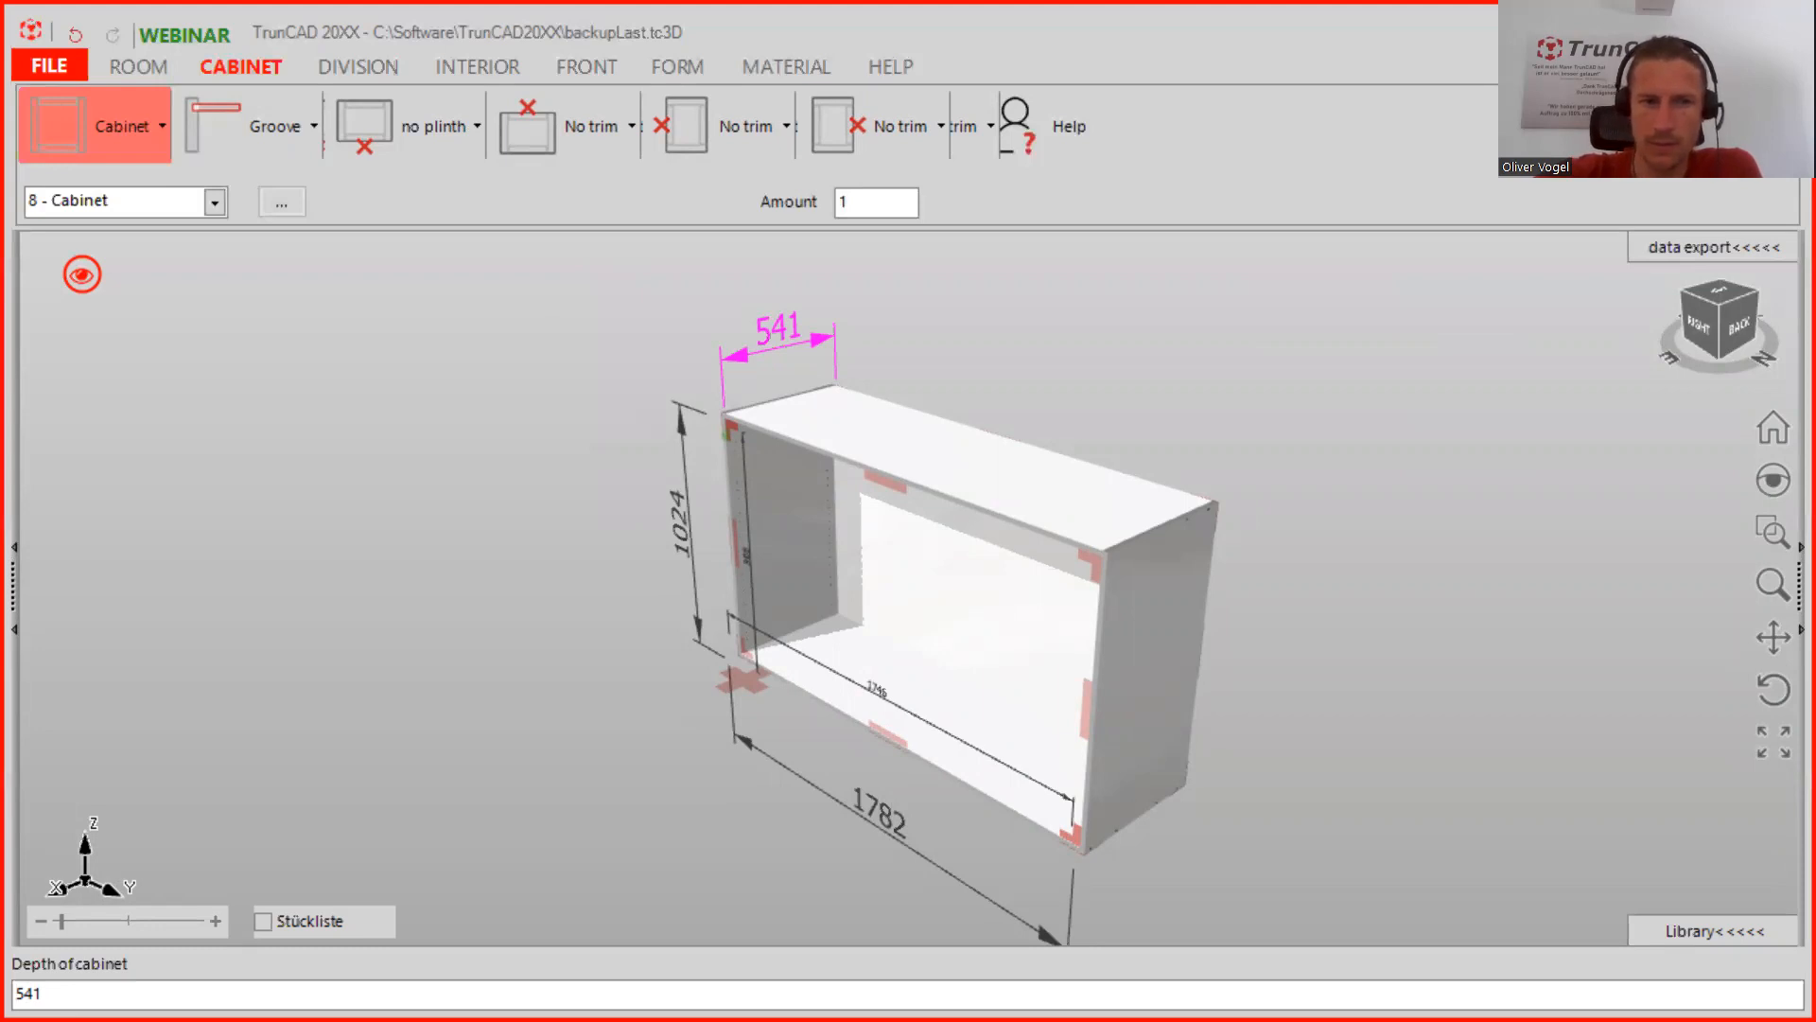
type("550")
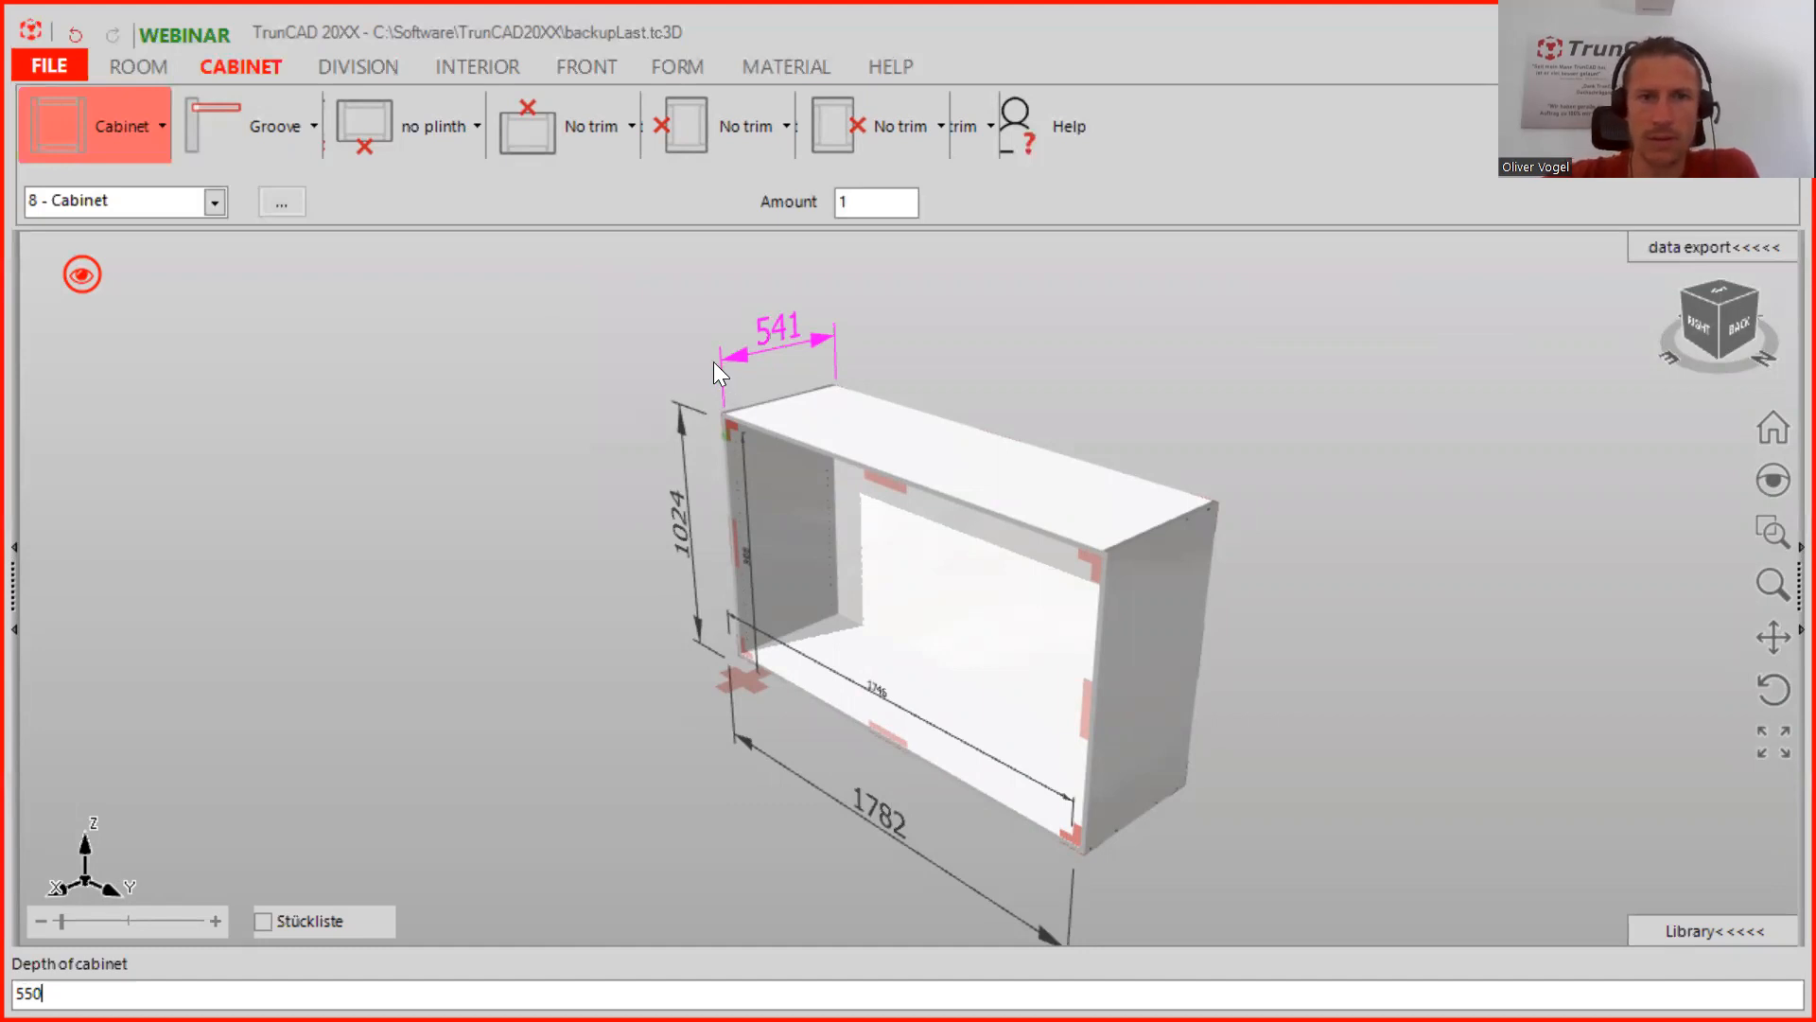
key("Return")
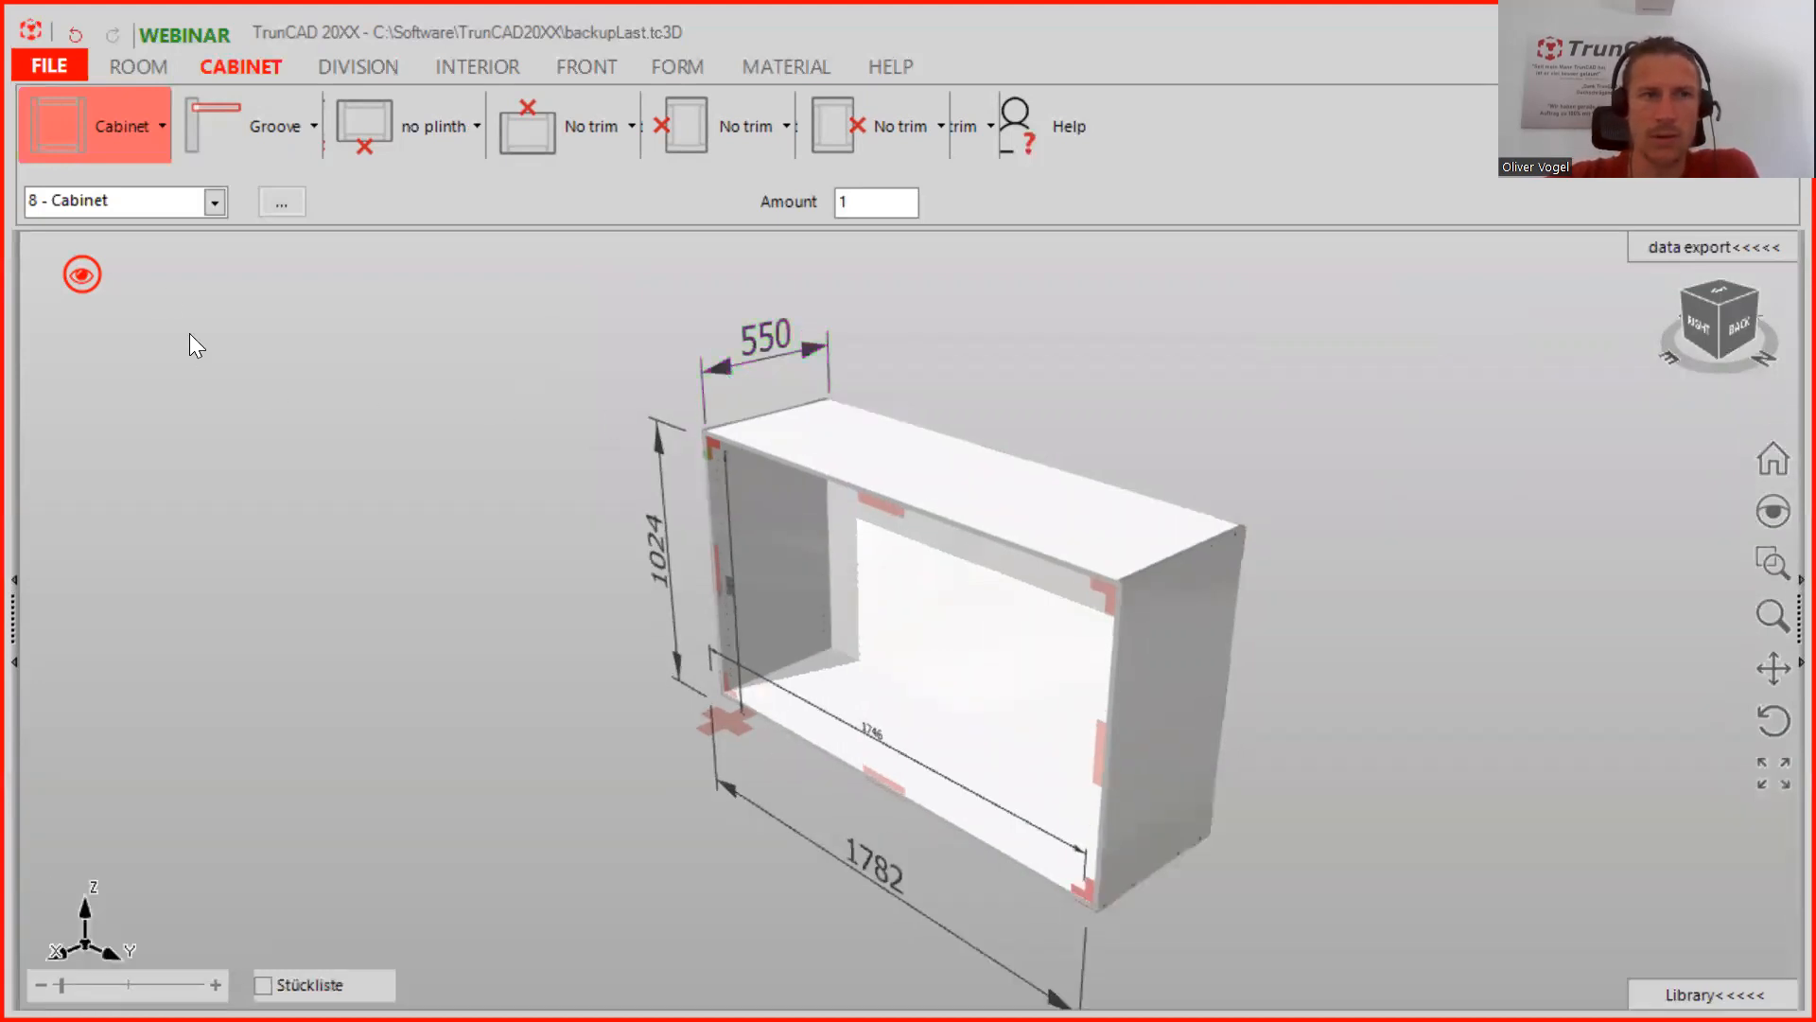
Show the whole room again around the inserted cabinet and inspect how it meets the surrounding cabinet
left_click(80, 274)
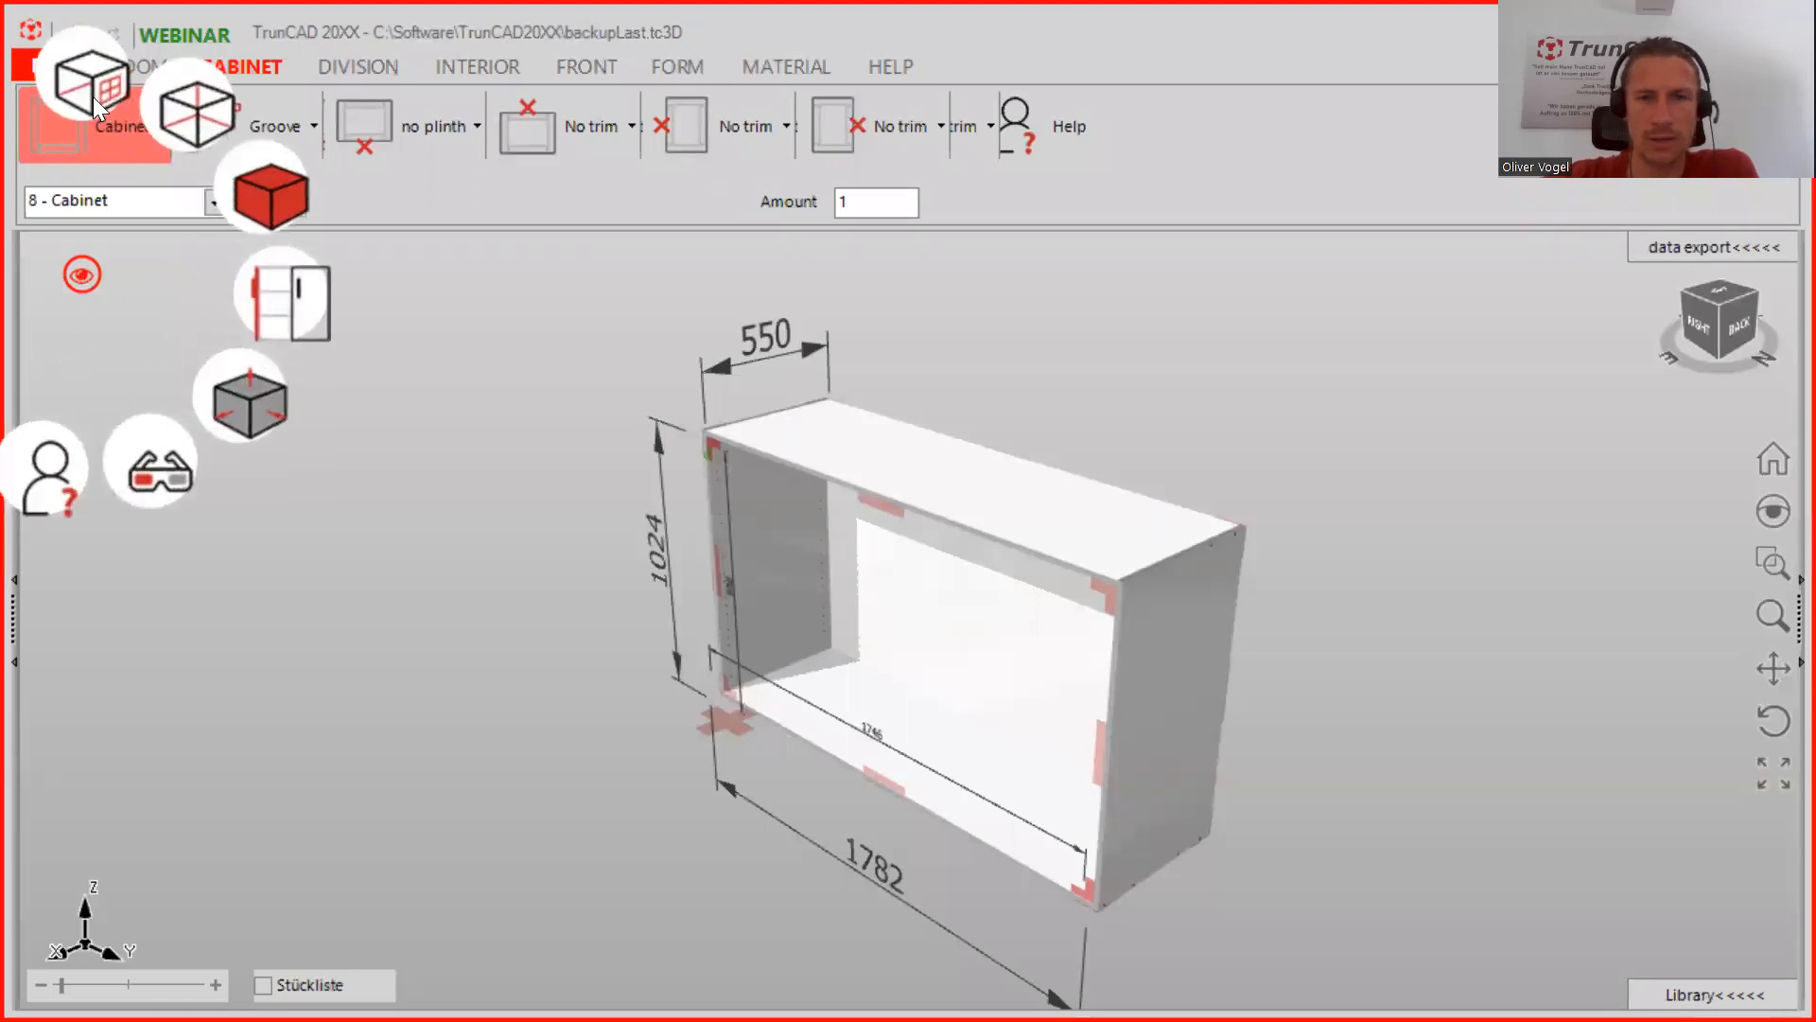
left_click(92, 97)
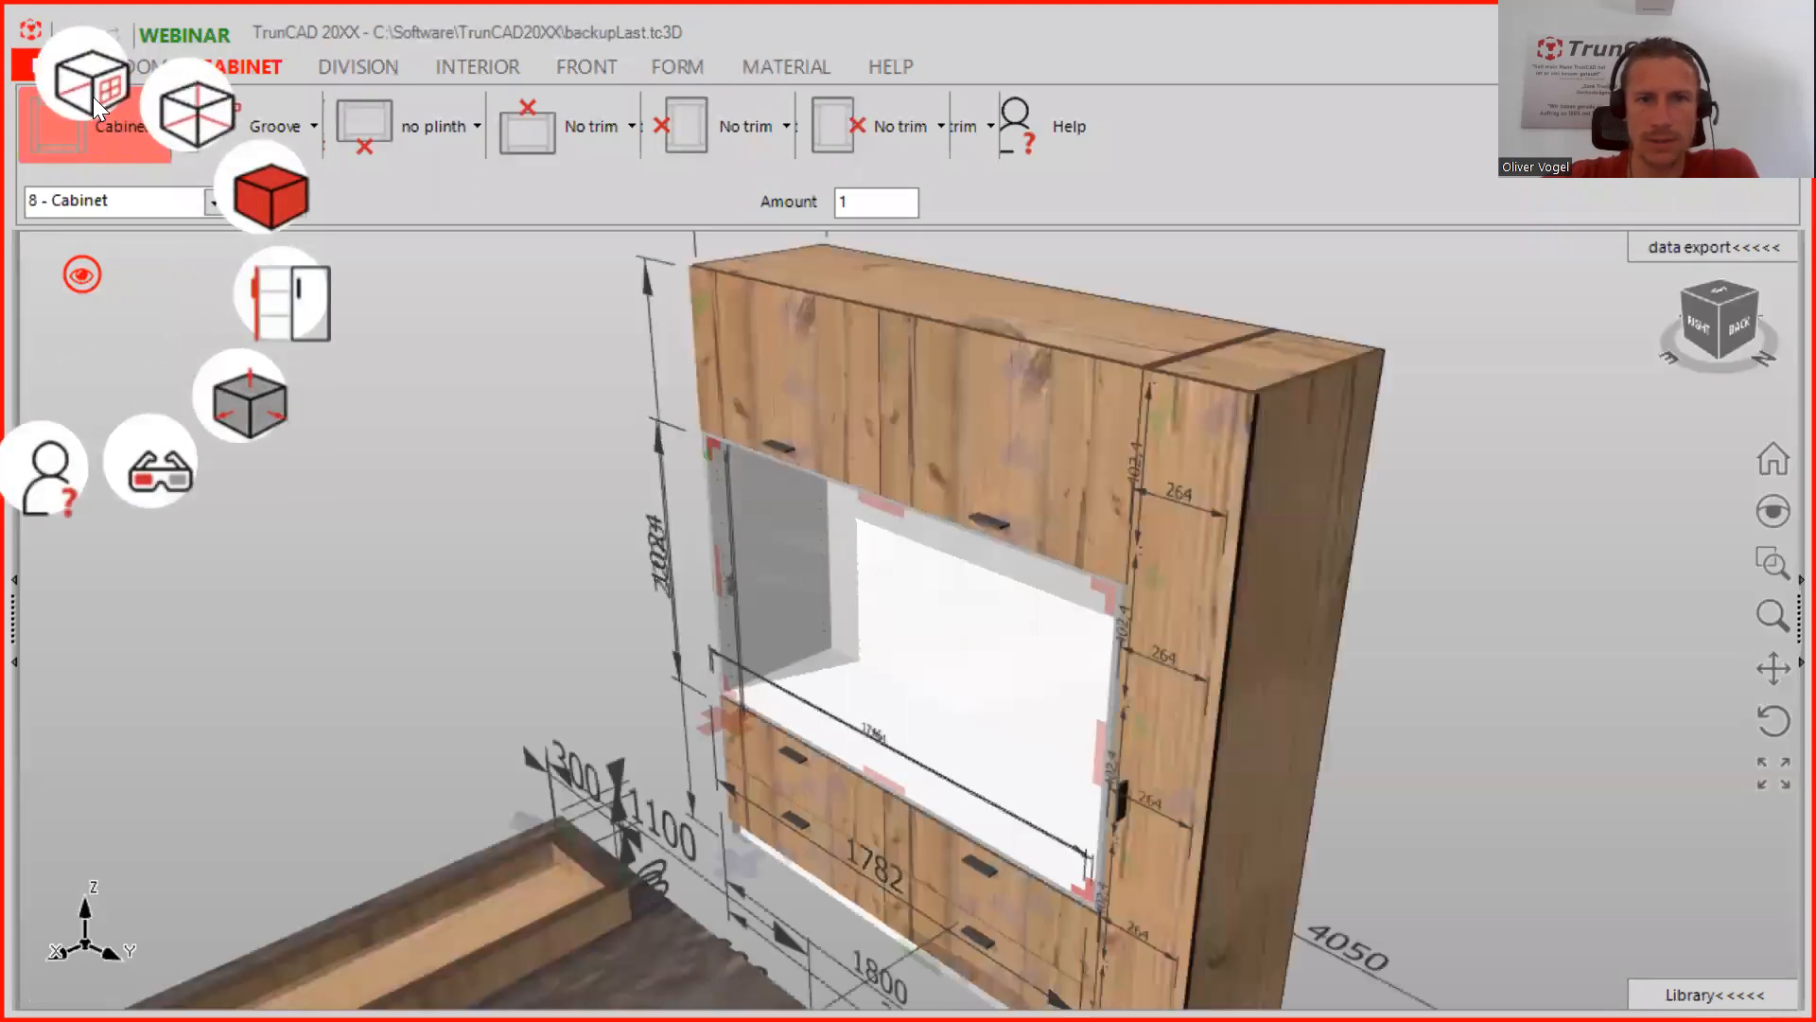
middle_click_drag(1122, 694, 1264, 671)
scroll(1102, 533, "up", 8)
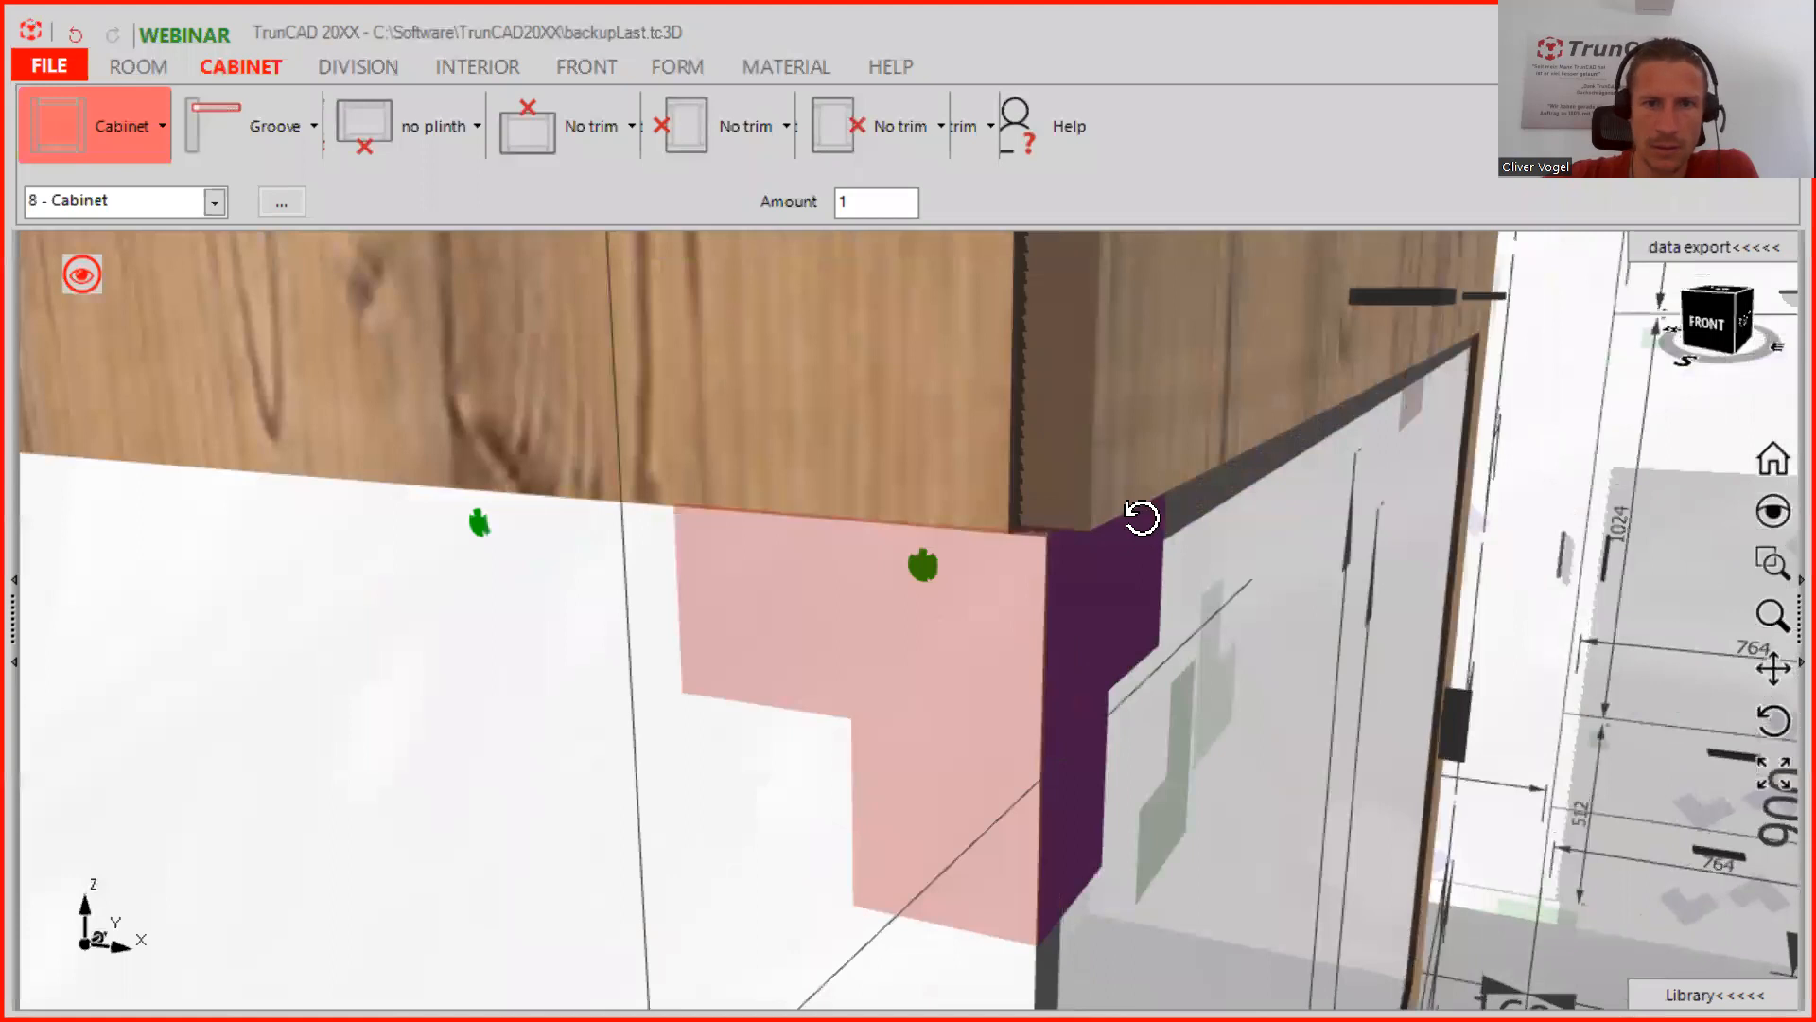
mouse_move(1140, 516)
middle_mouse_down()
mouse_move(1183, 486)
mouse_move(1122, 541)
middle_mouse_up()
scroll(1122, 560, "down", 10)
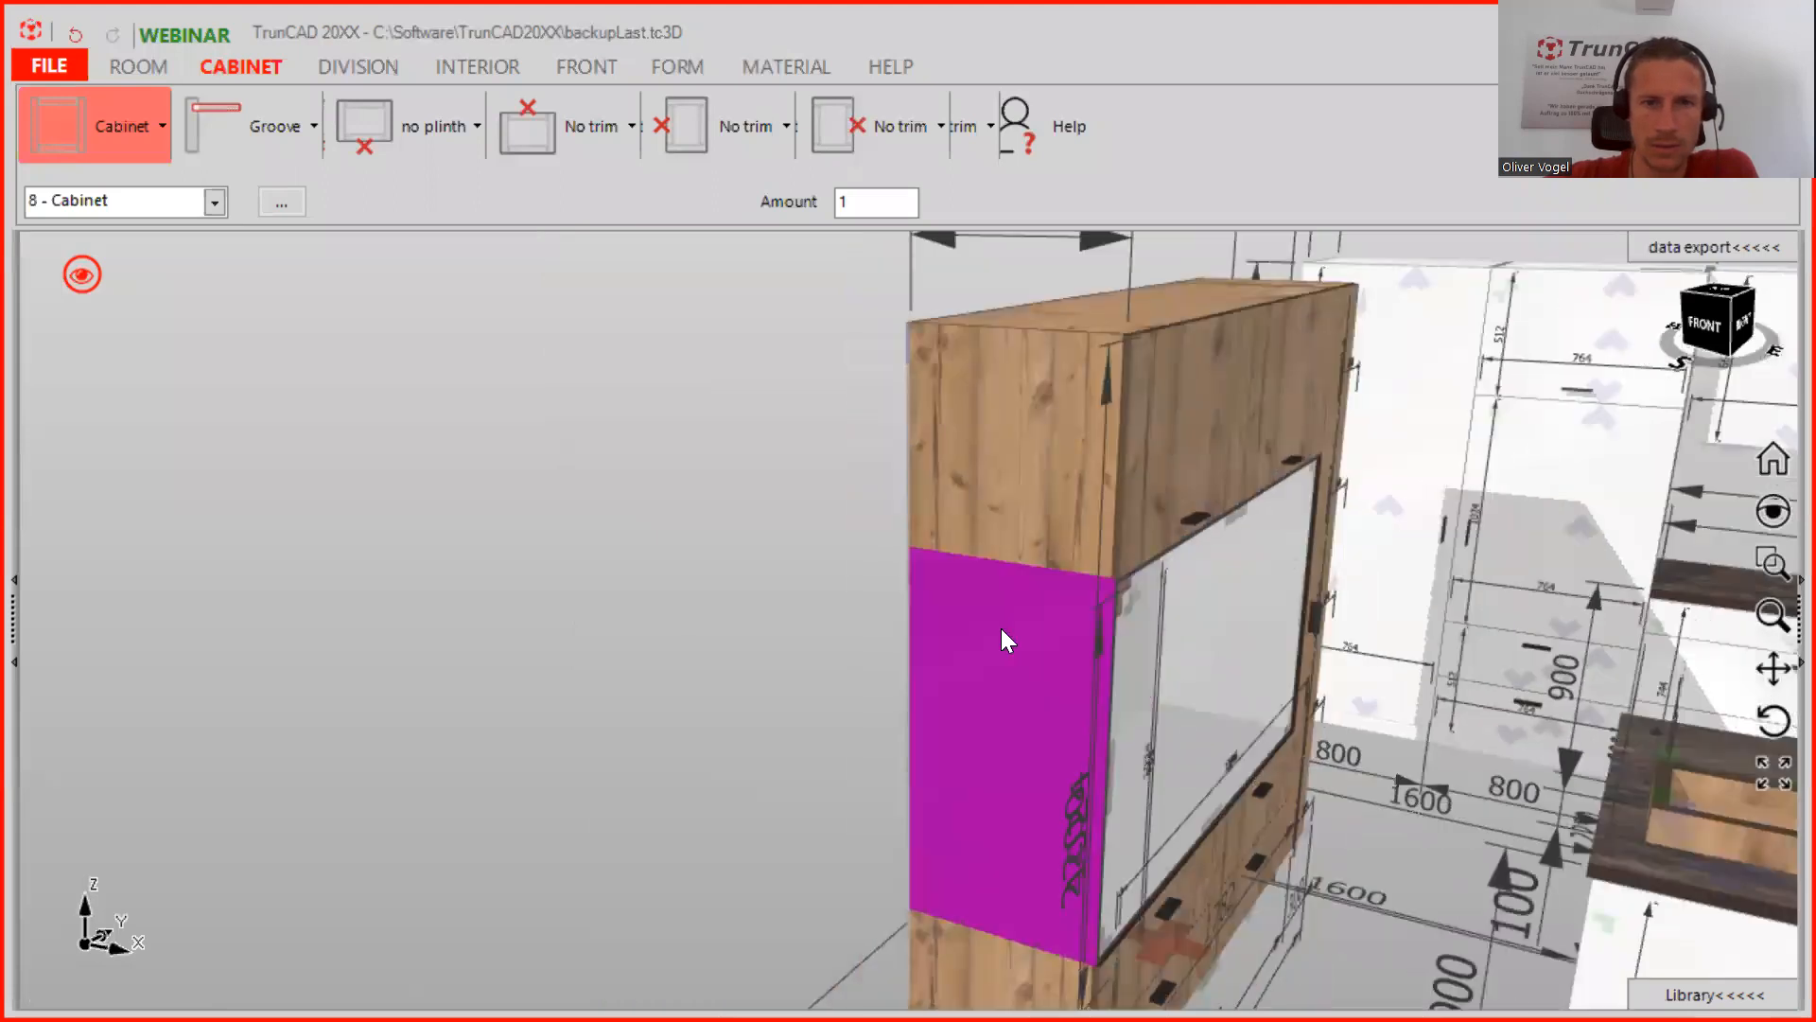
middle_click_drag(1012, 631, 1117, 570)
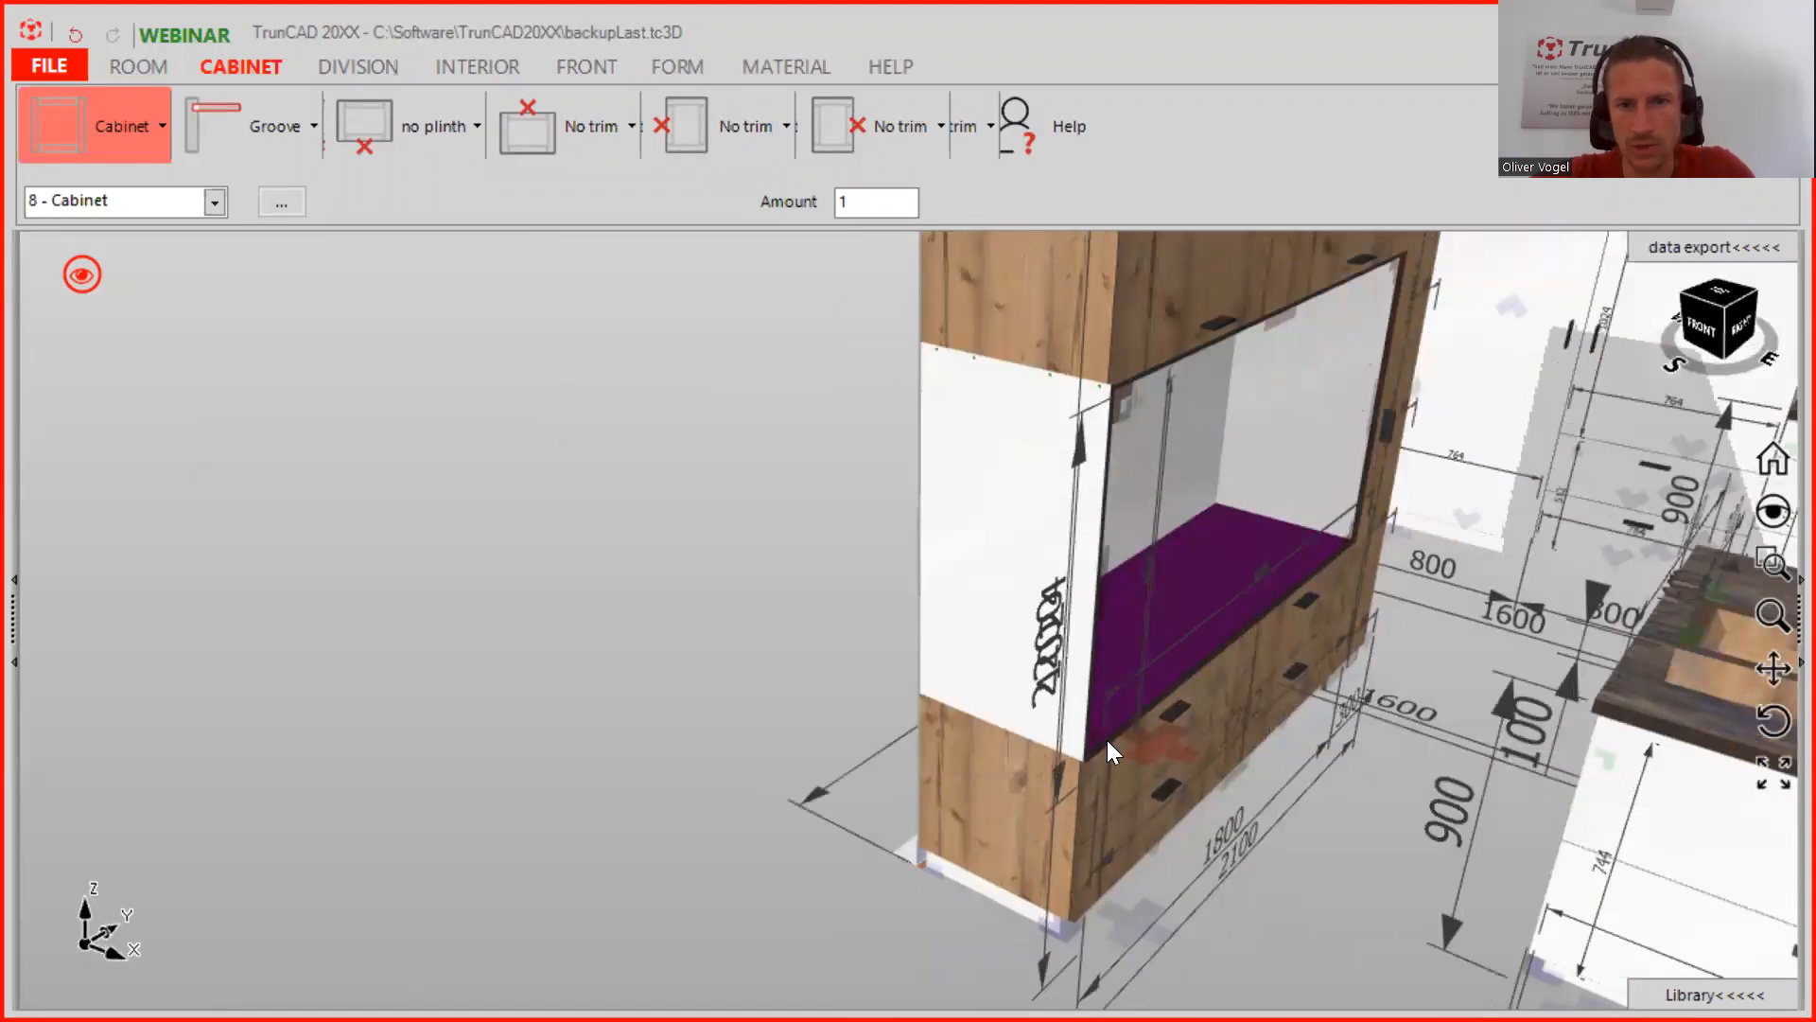
Measure the offset between the inserted cabinet's lower front corner and the wooden drawer front below it
scroll(1090, 759, "up", 5)
scroll(1075, 760, "up", 2)
mouse_move(1113, 784)
middle_mouse_down()
mouse_move(1123, 757)
mouse_move(1092, 786)
middle_mouse_up()
scroll(1092, 786, "up", 2)
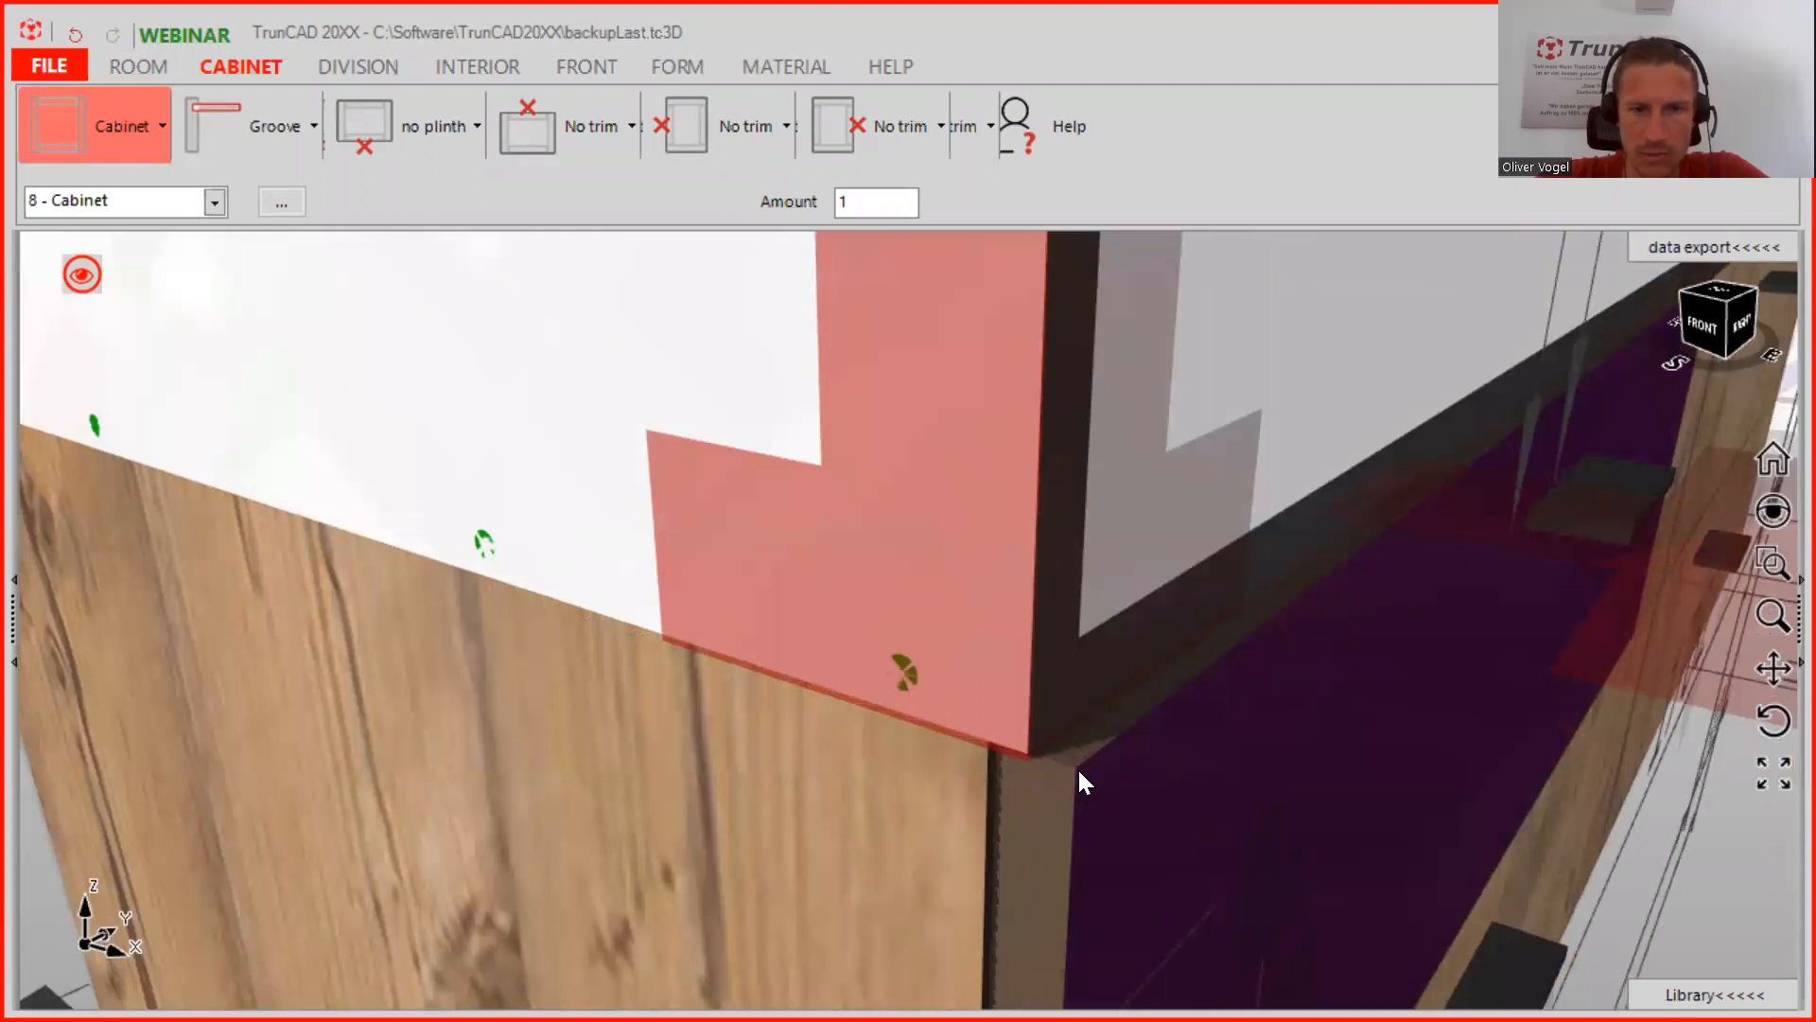
left_click(1031, 742)
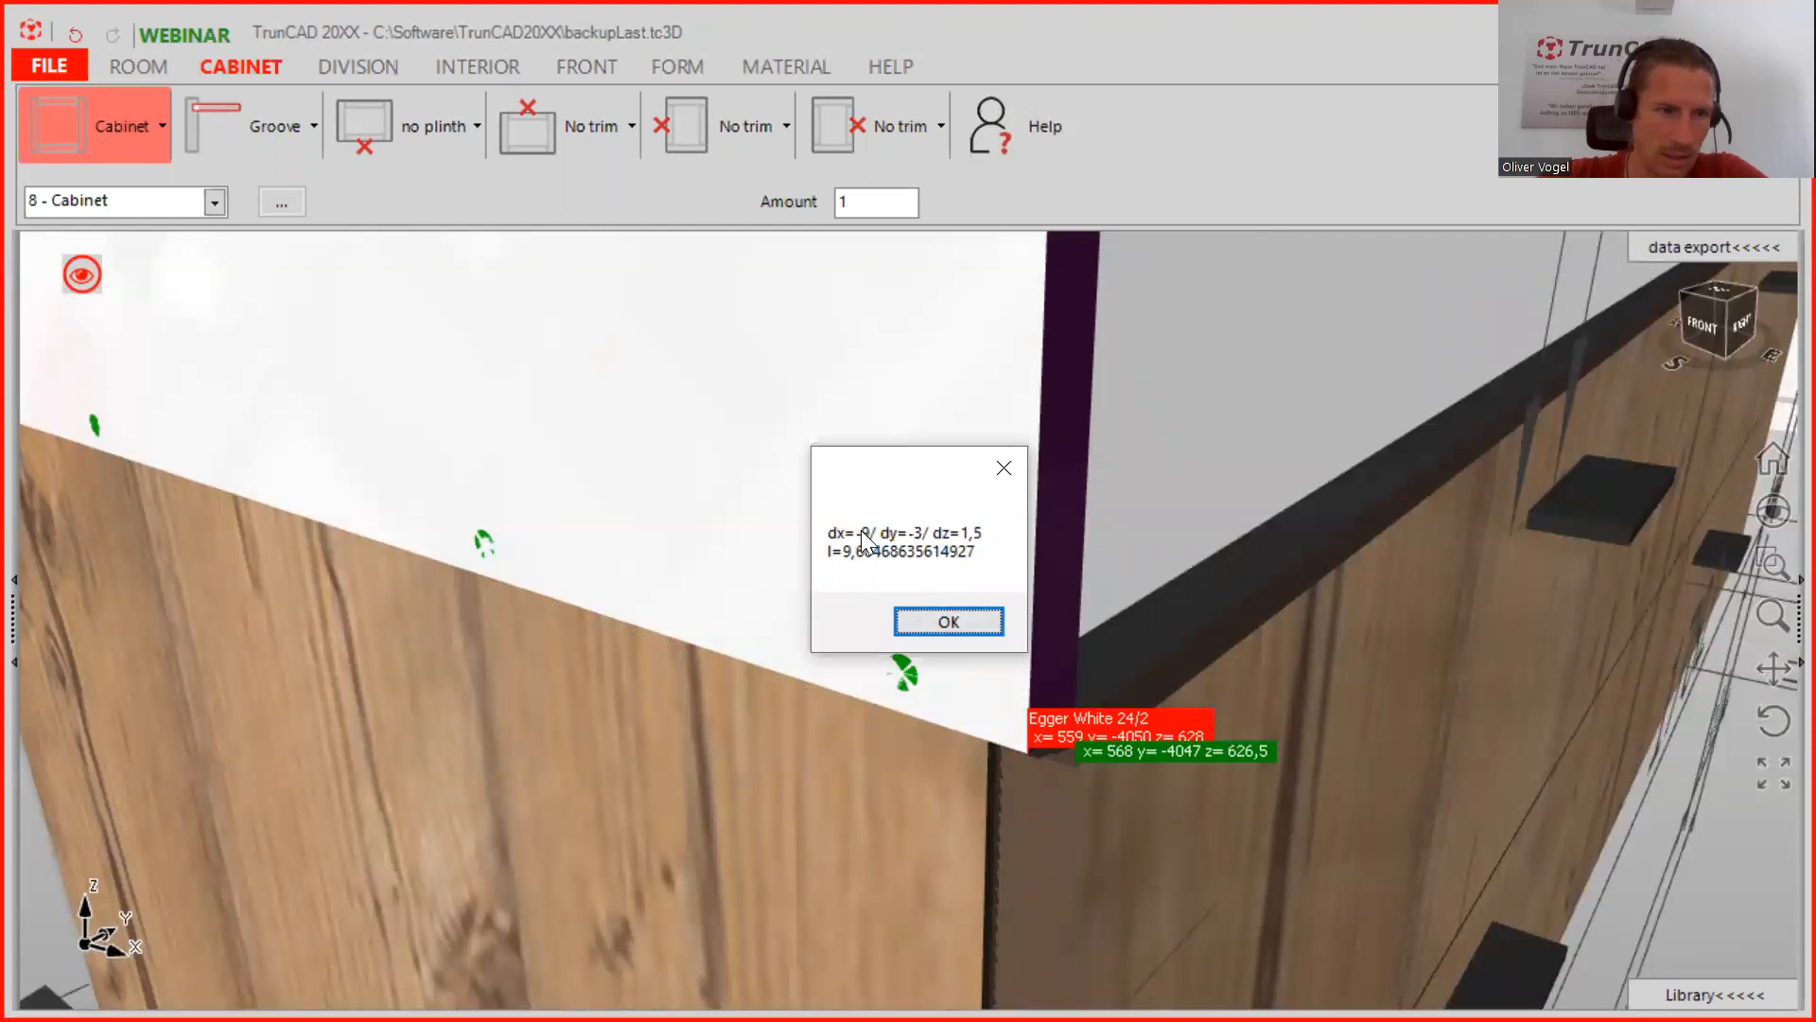
left_click(953, 622)
Set the inserted cabinet's distance to back to 18
scroll(1517, 613, "down", 1)
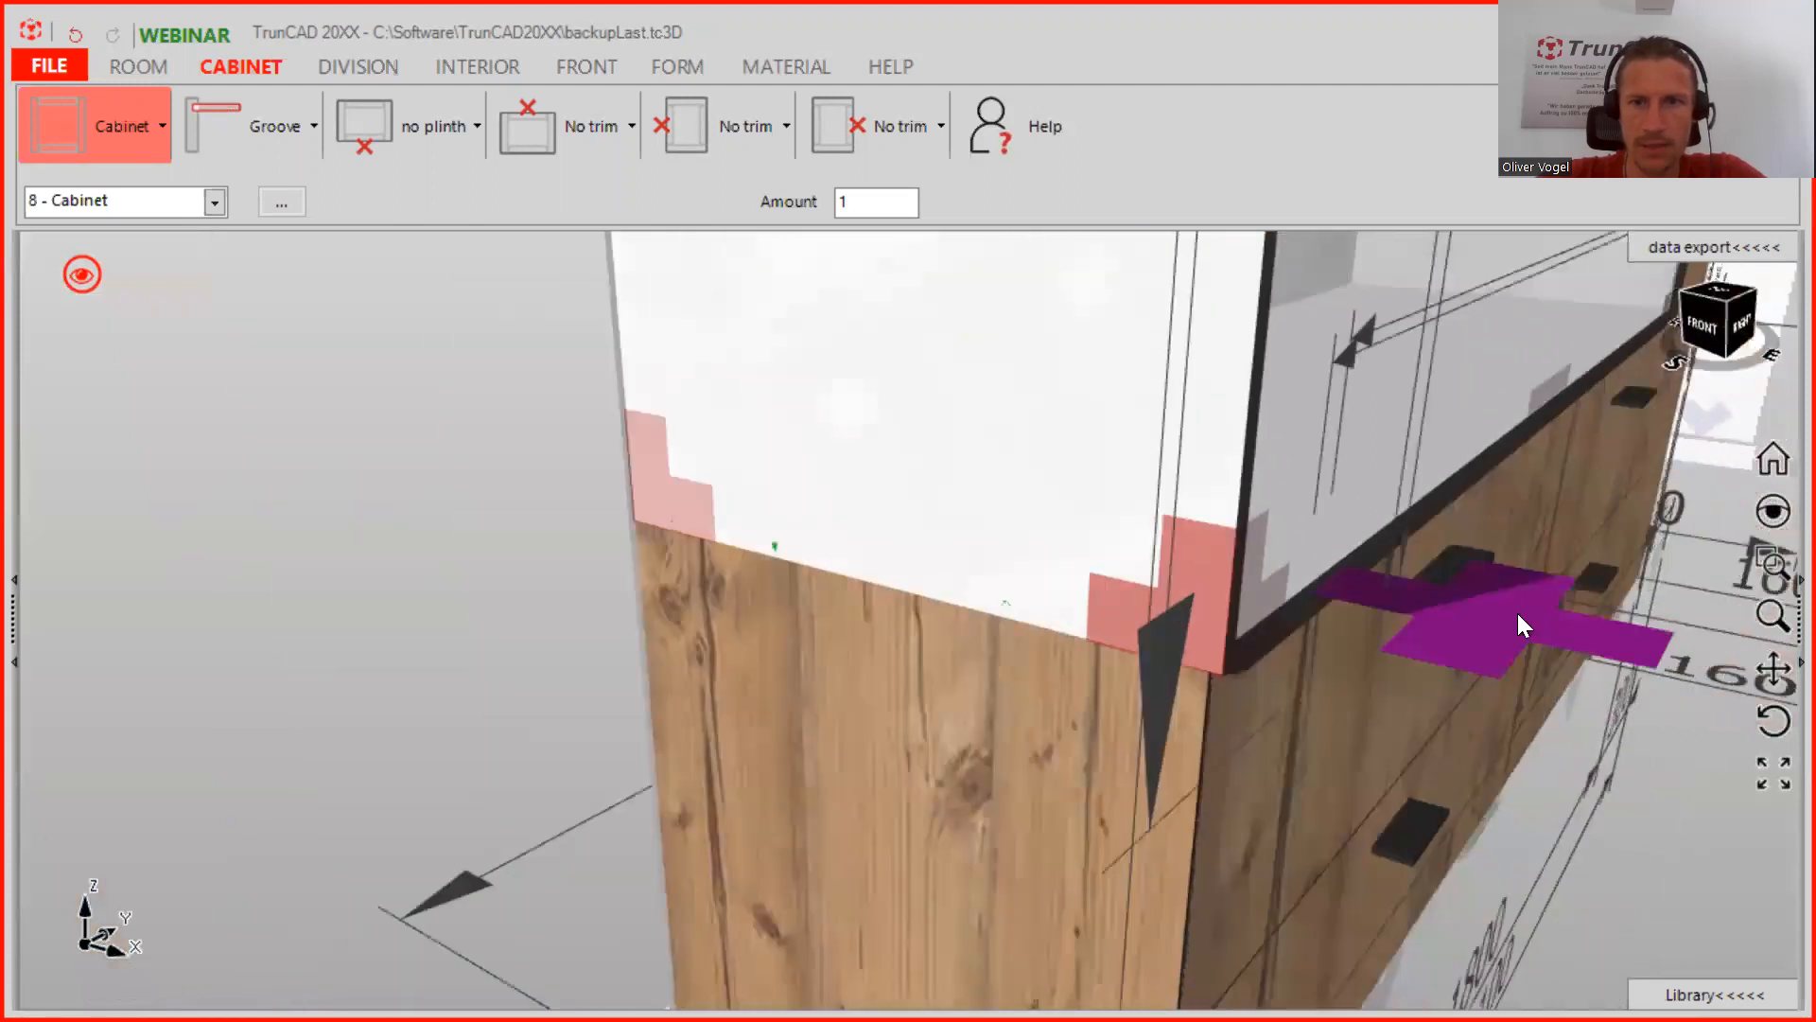
scroll(1520, 613, "down", 3)
middle_click_drag(1506, 609, 1003, 610, "ctrl")
left_click(954, 628)
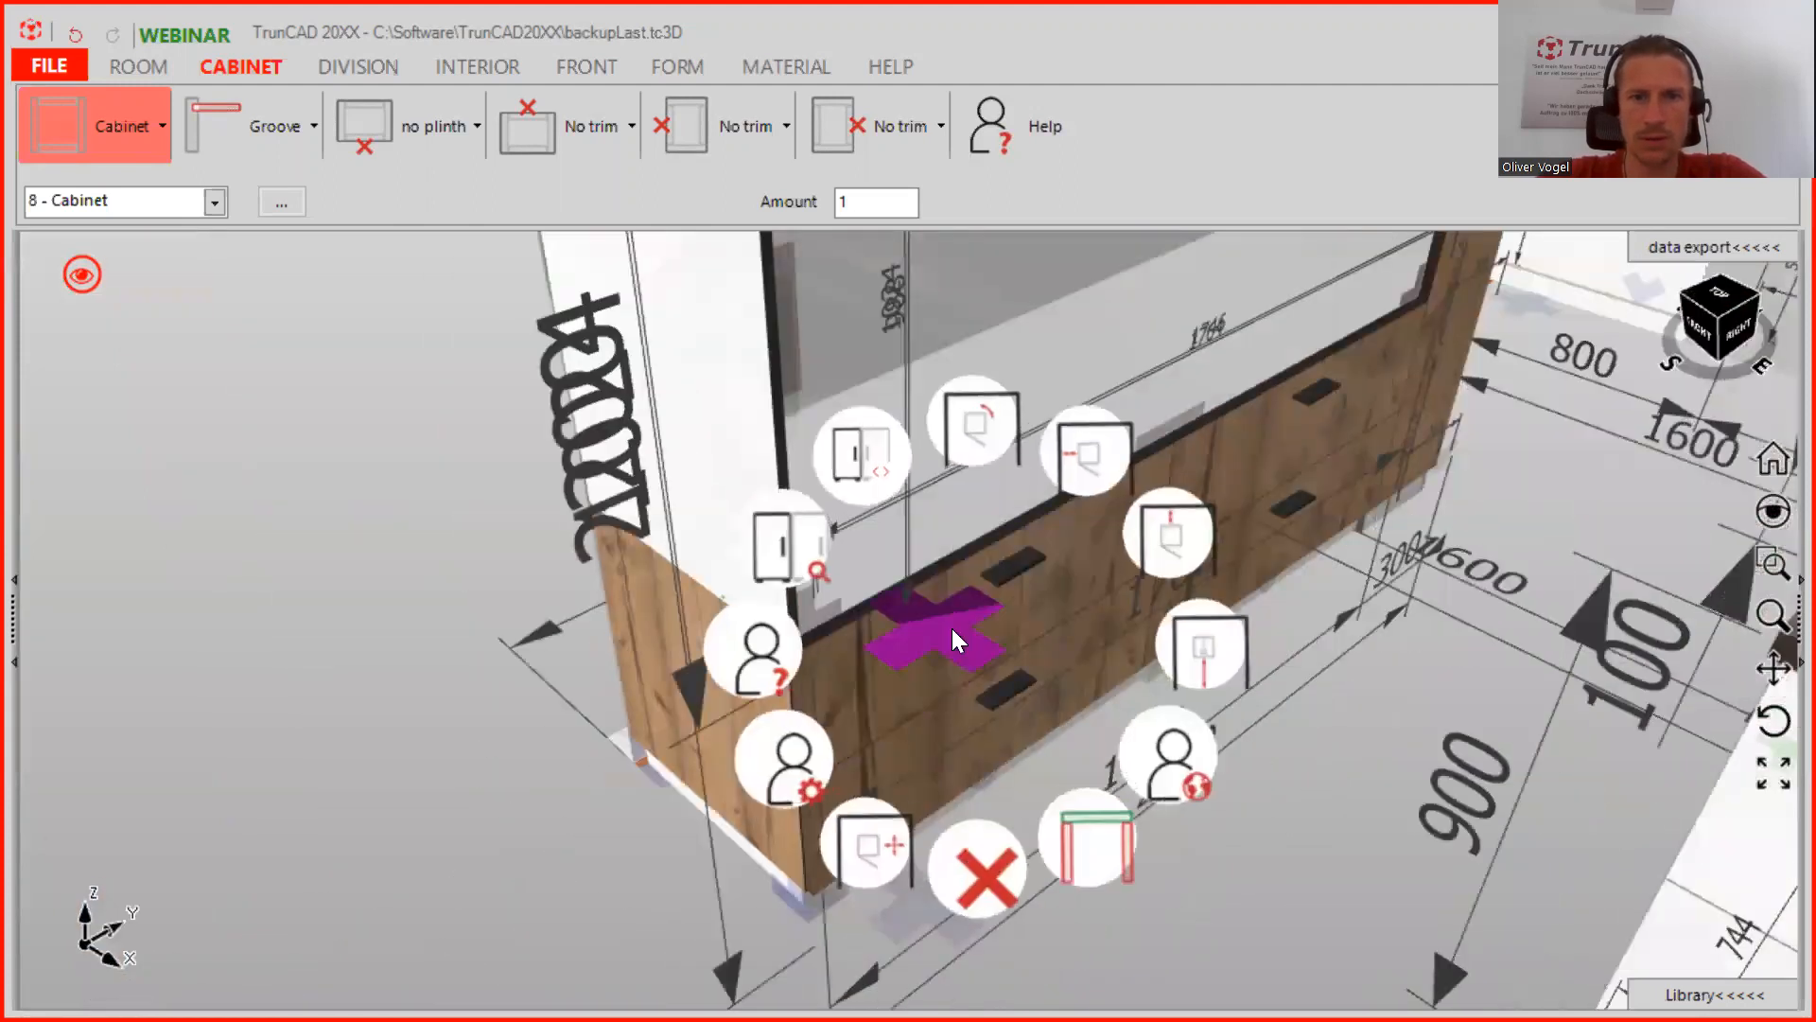
left_click(1186, 550)
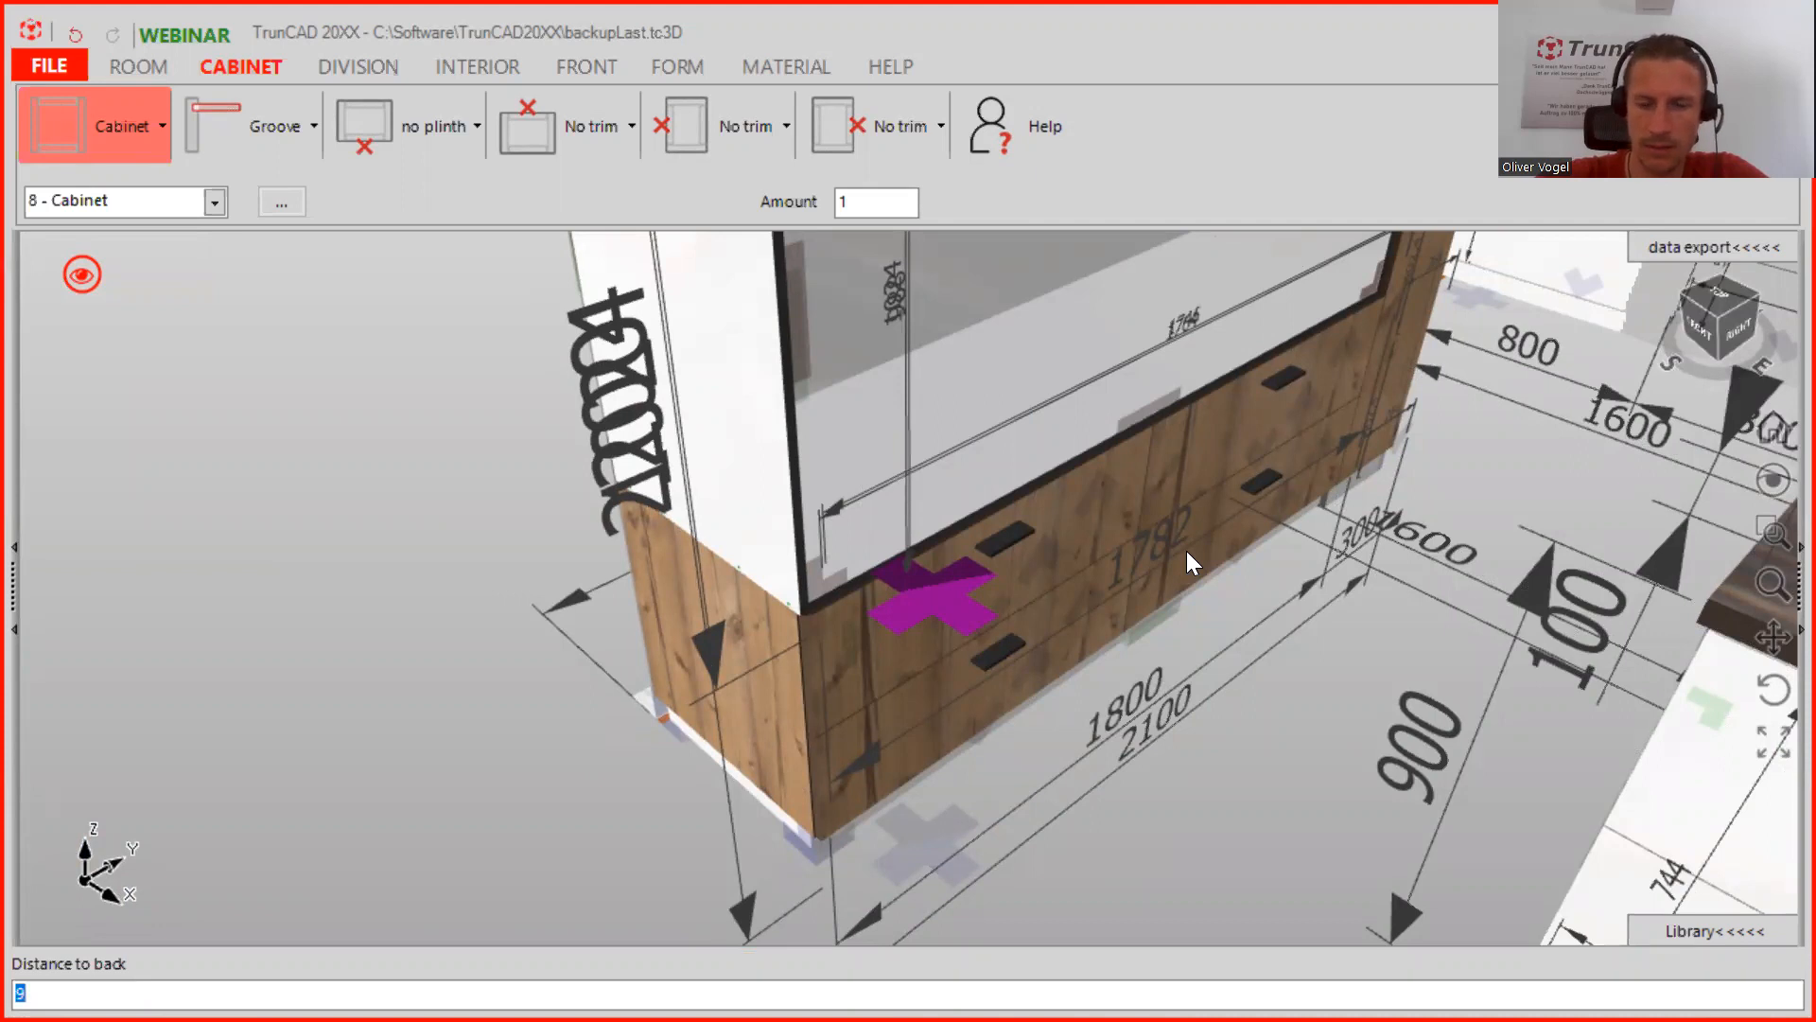
type("18")
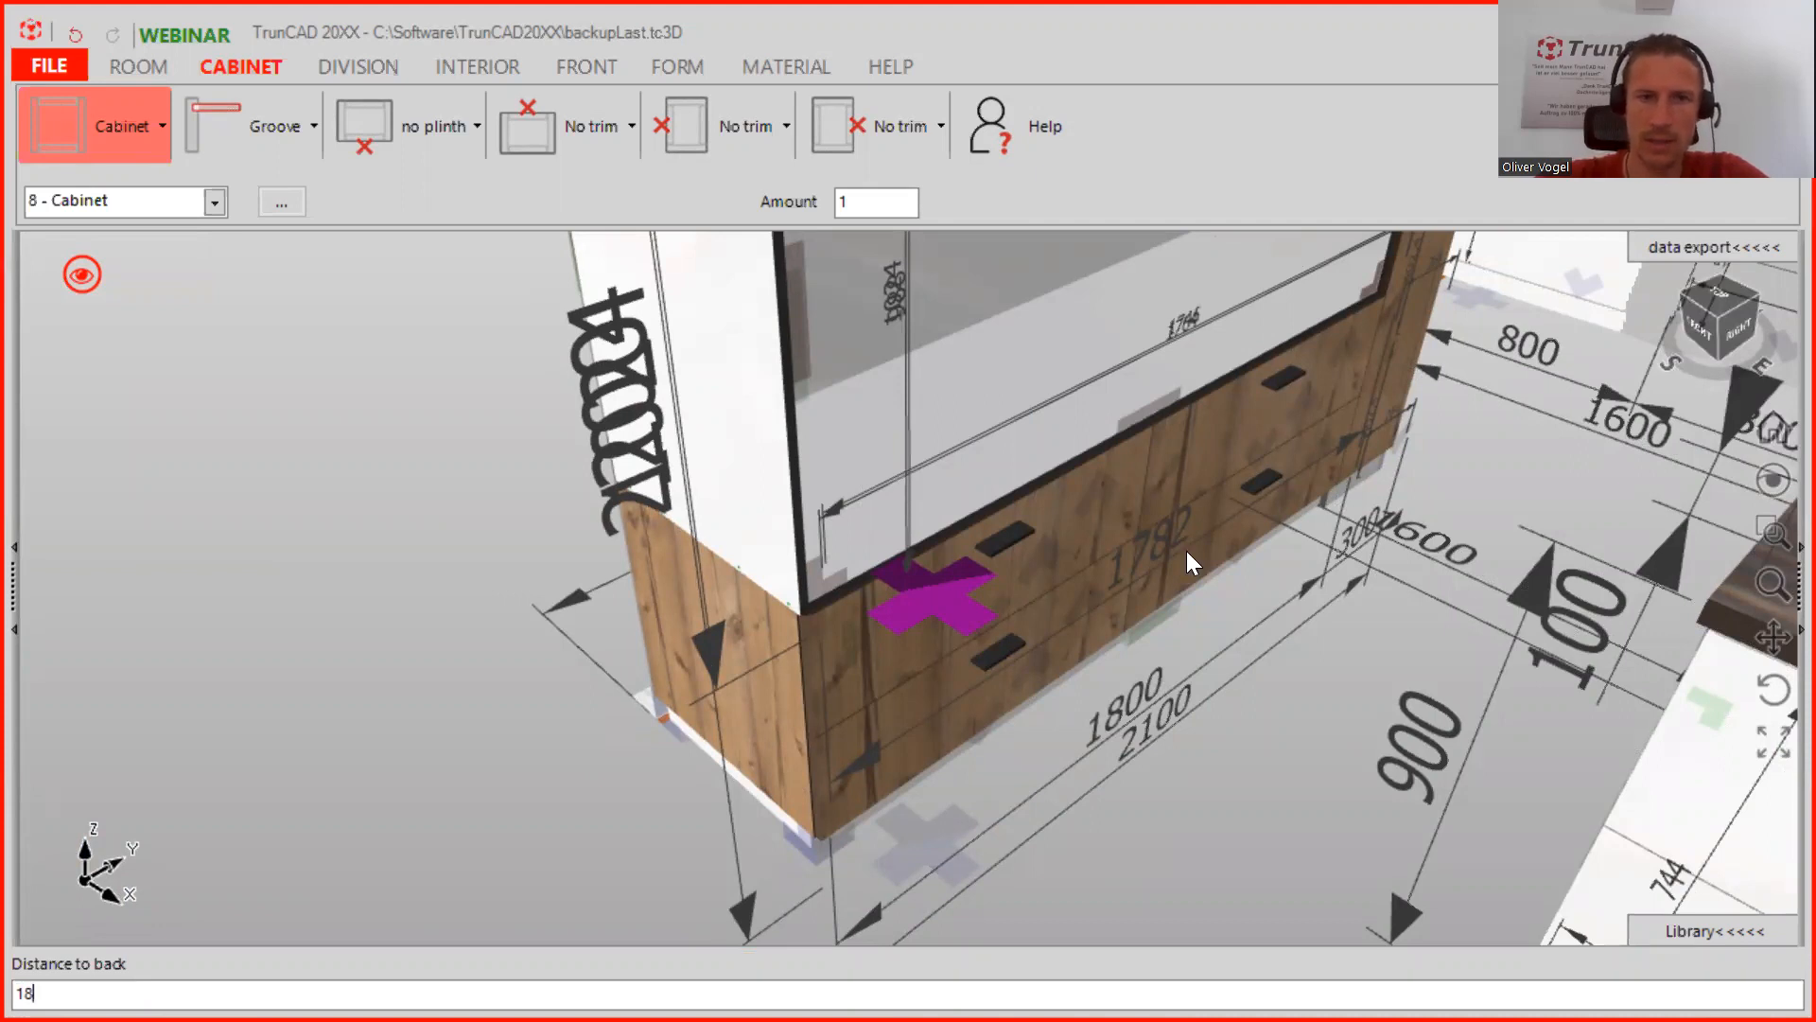
key("Return")
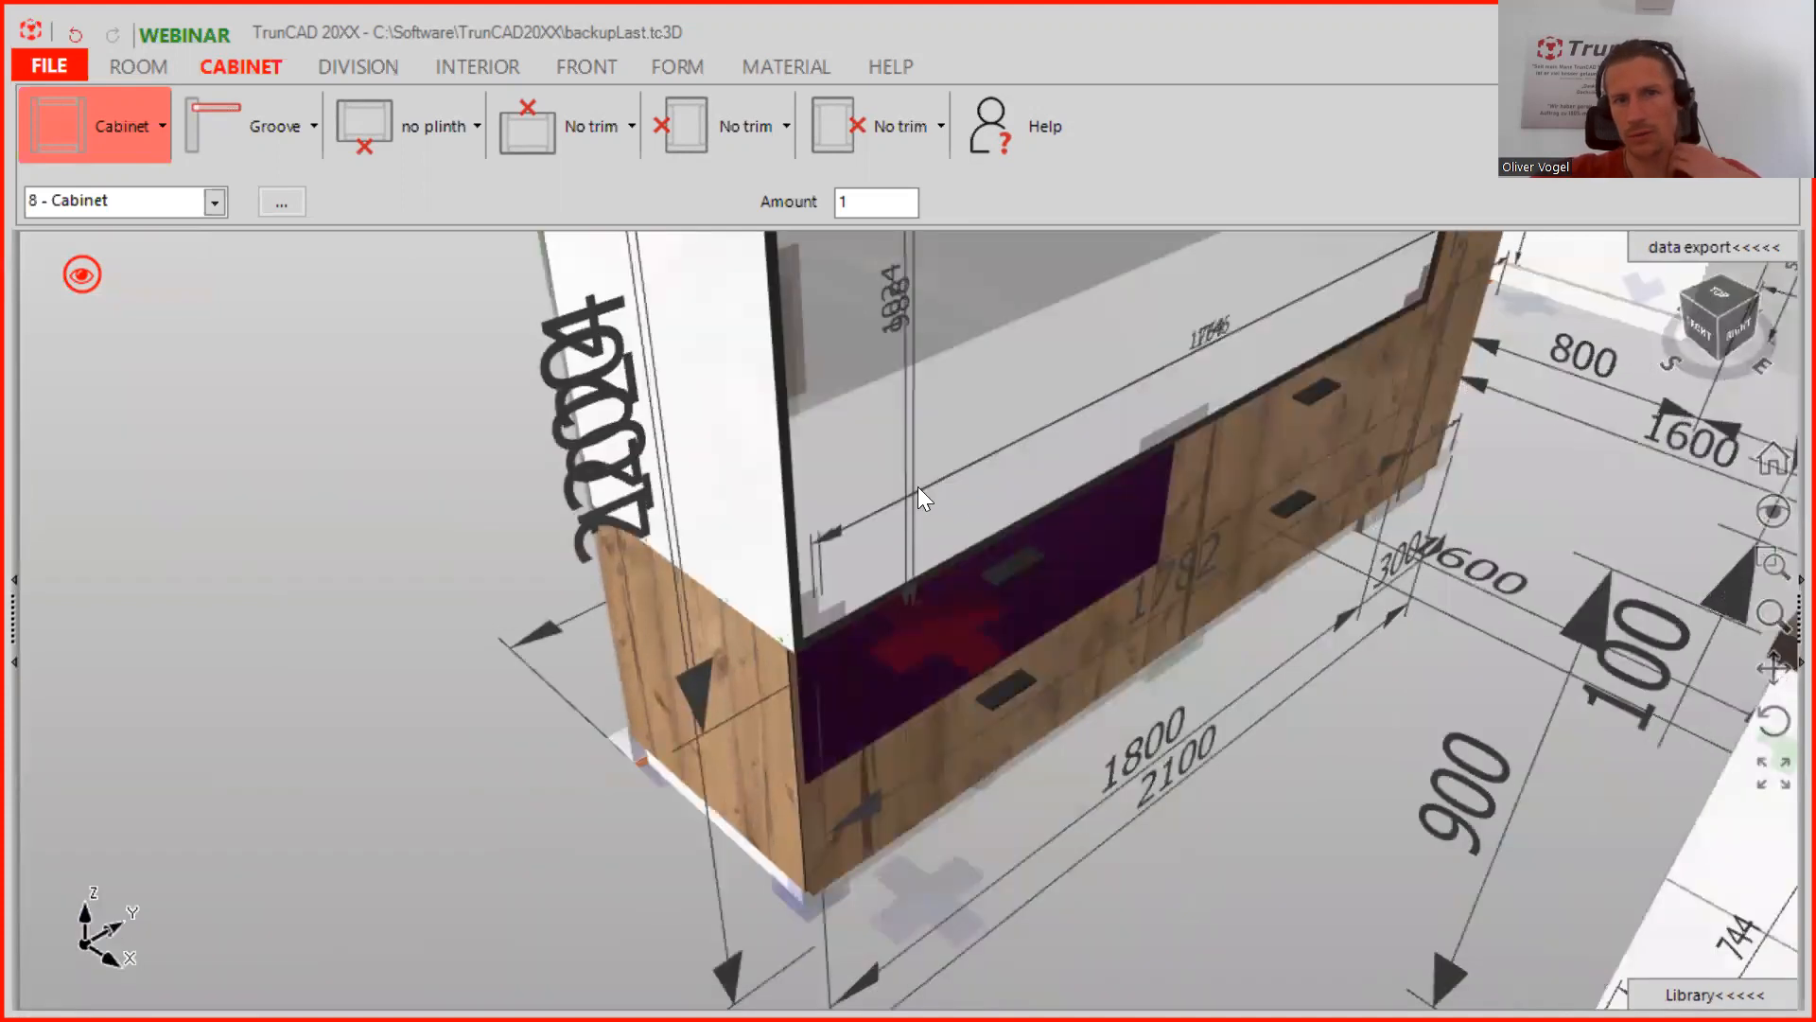
Remove the back panel from the inserted cabinet with the No back option
left_click_drag(894, 488, 922, 629)
middle_click_drag(918, 627, 945, 763)
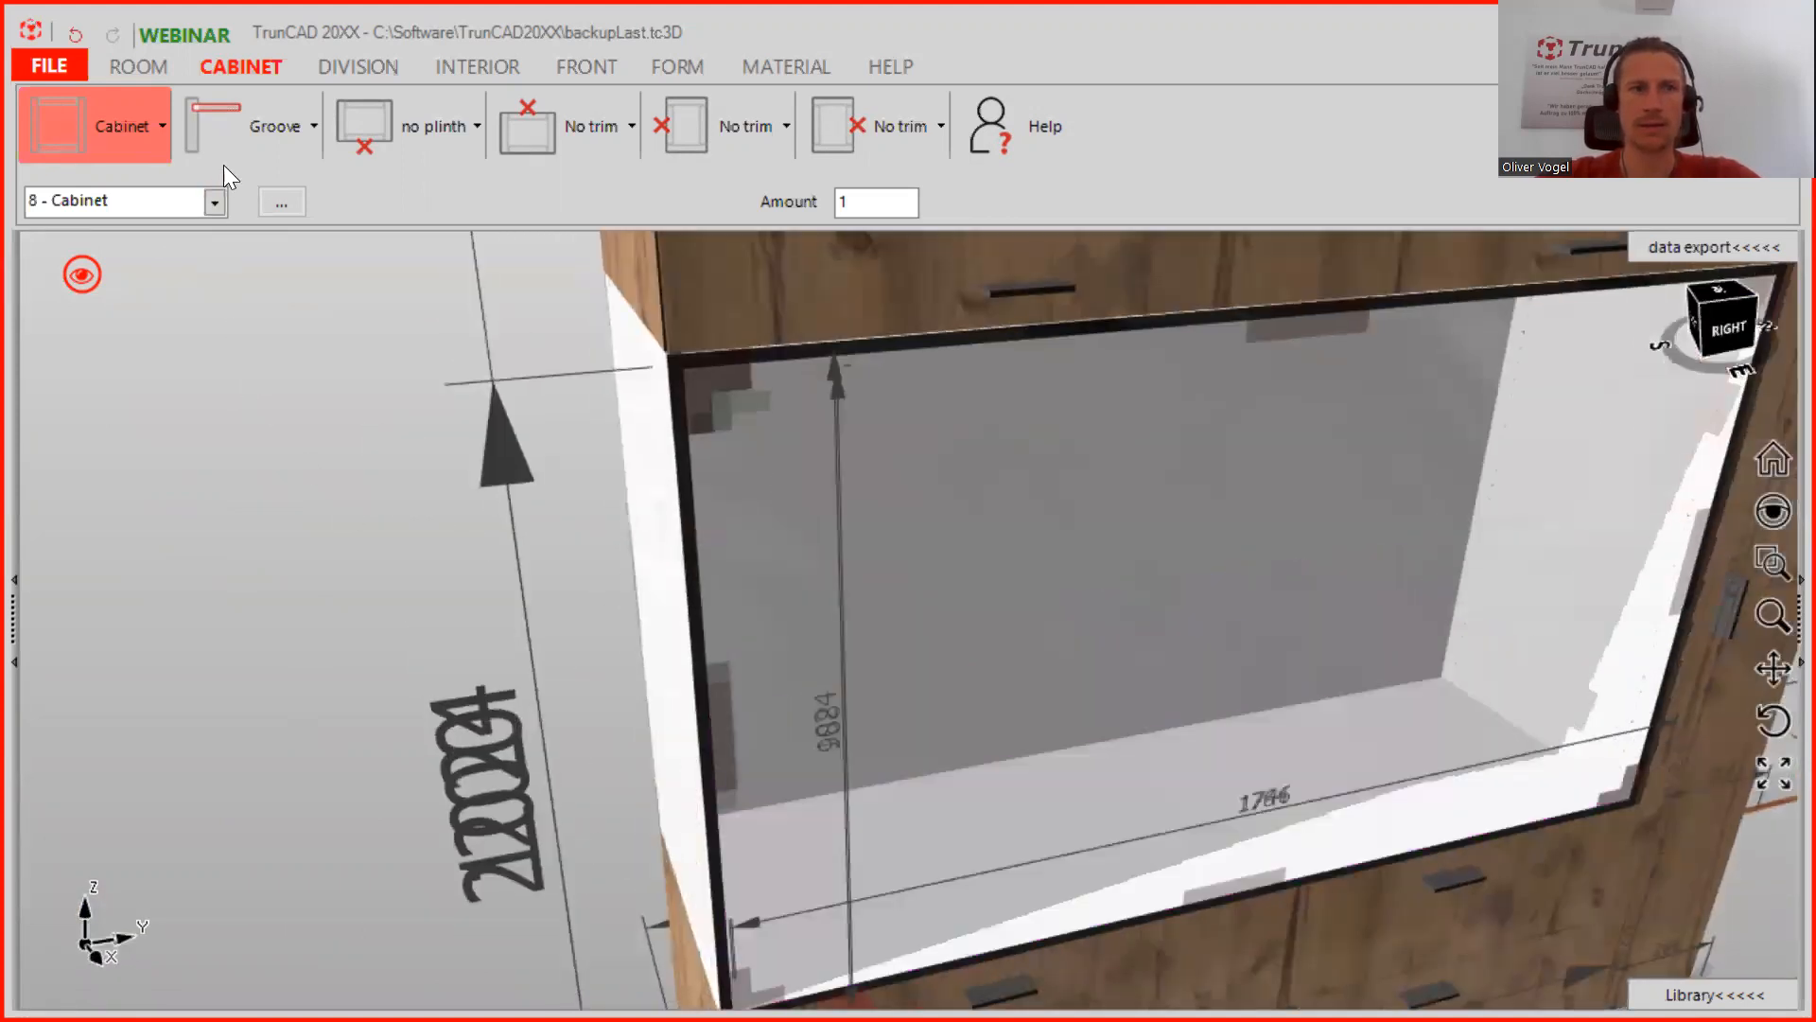
left_click(271, 130)
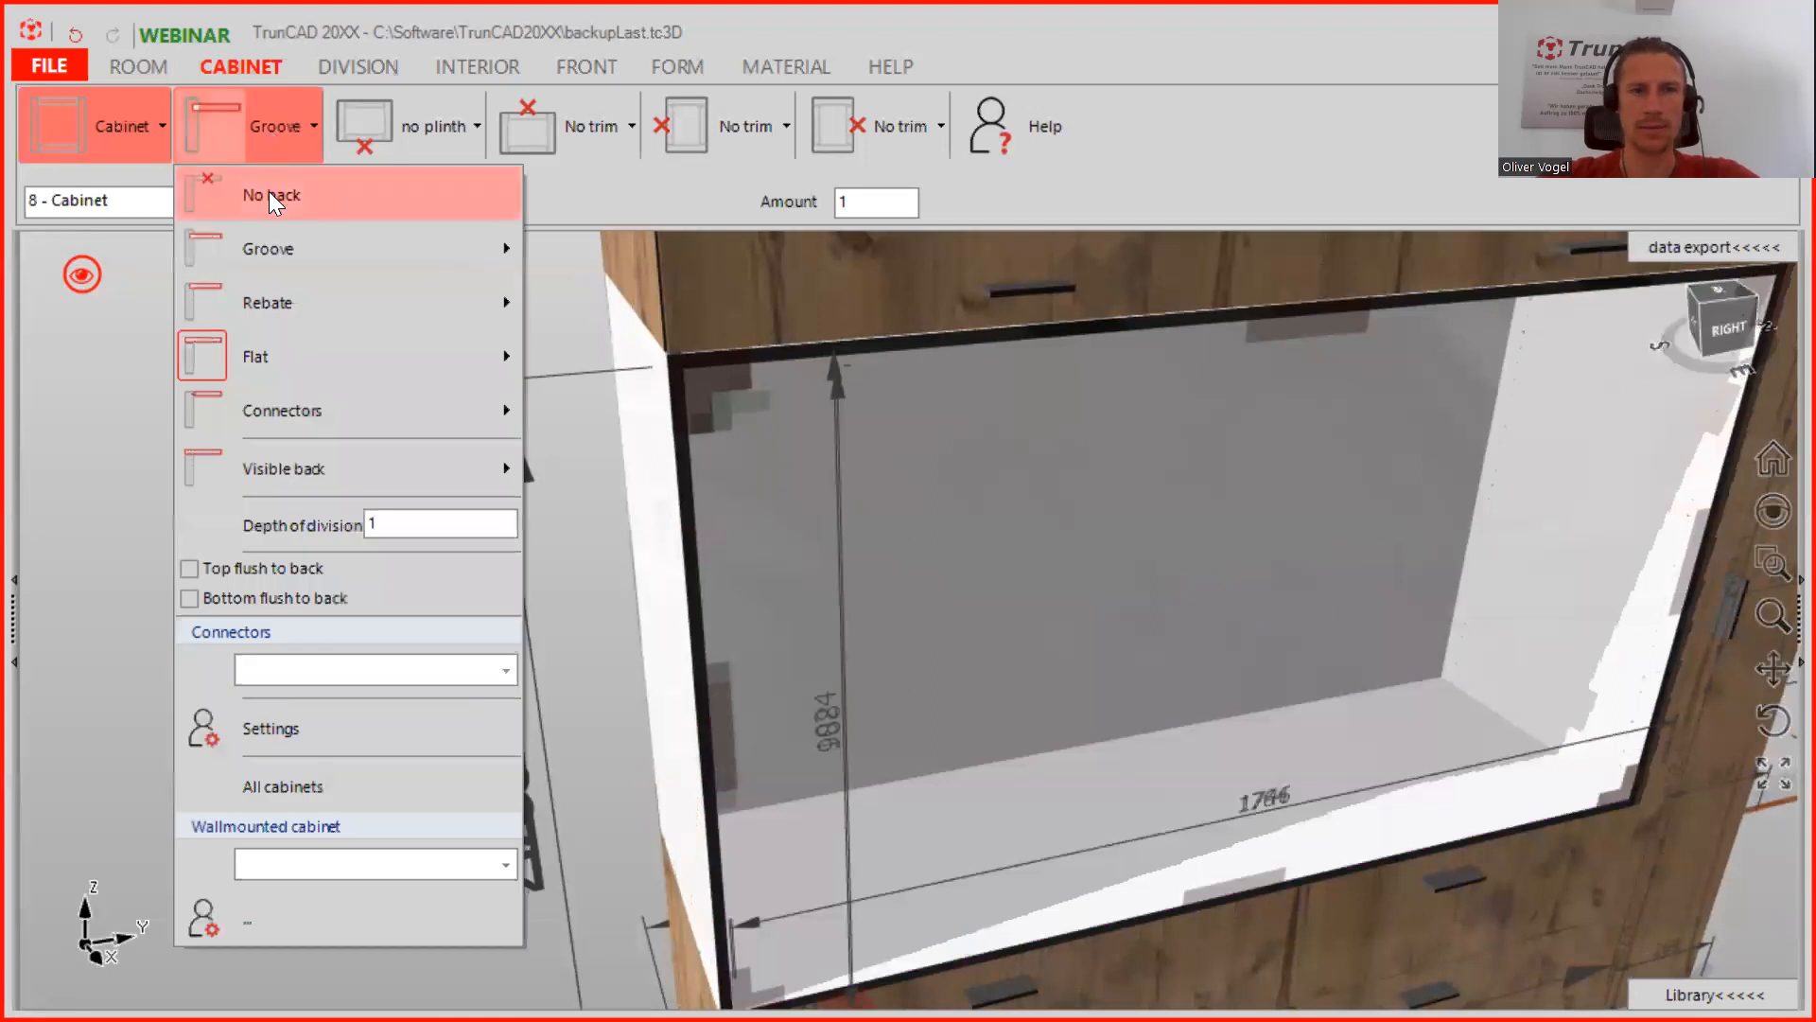
left_click(1054, 626)
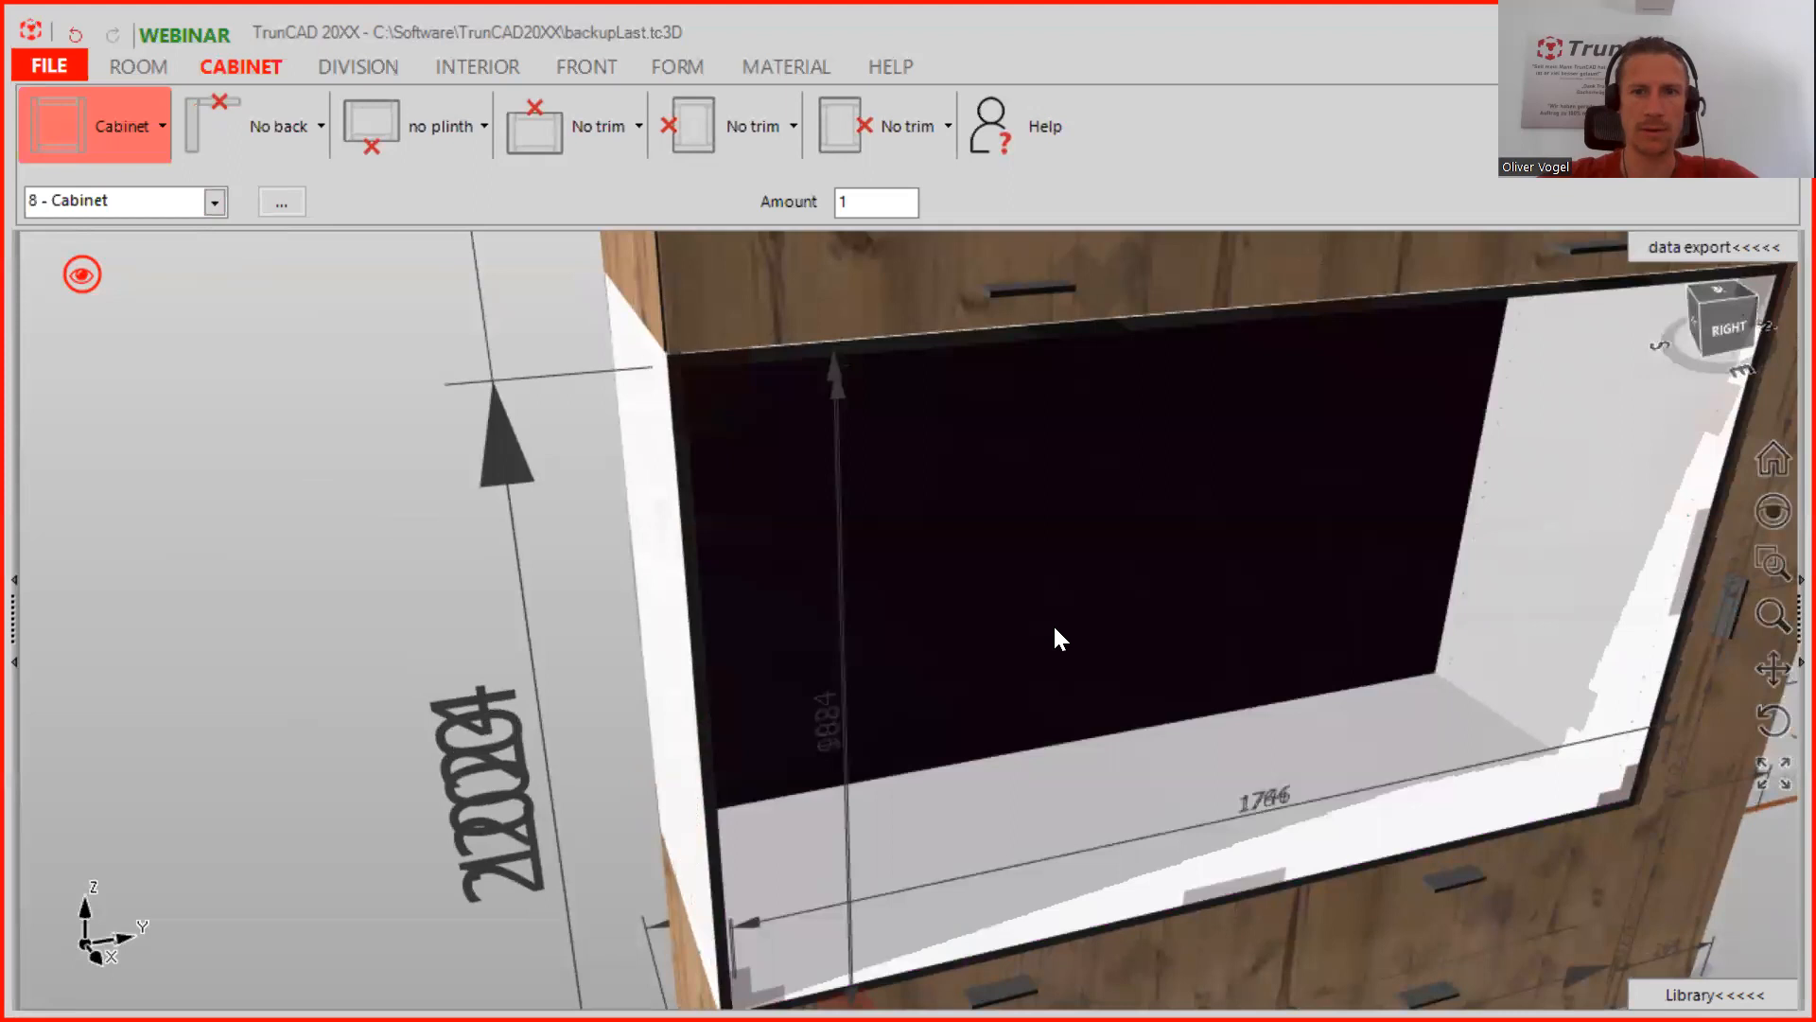
middle_click_drag(1250, 610, 1116, 604)
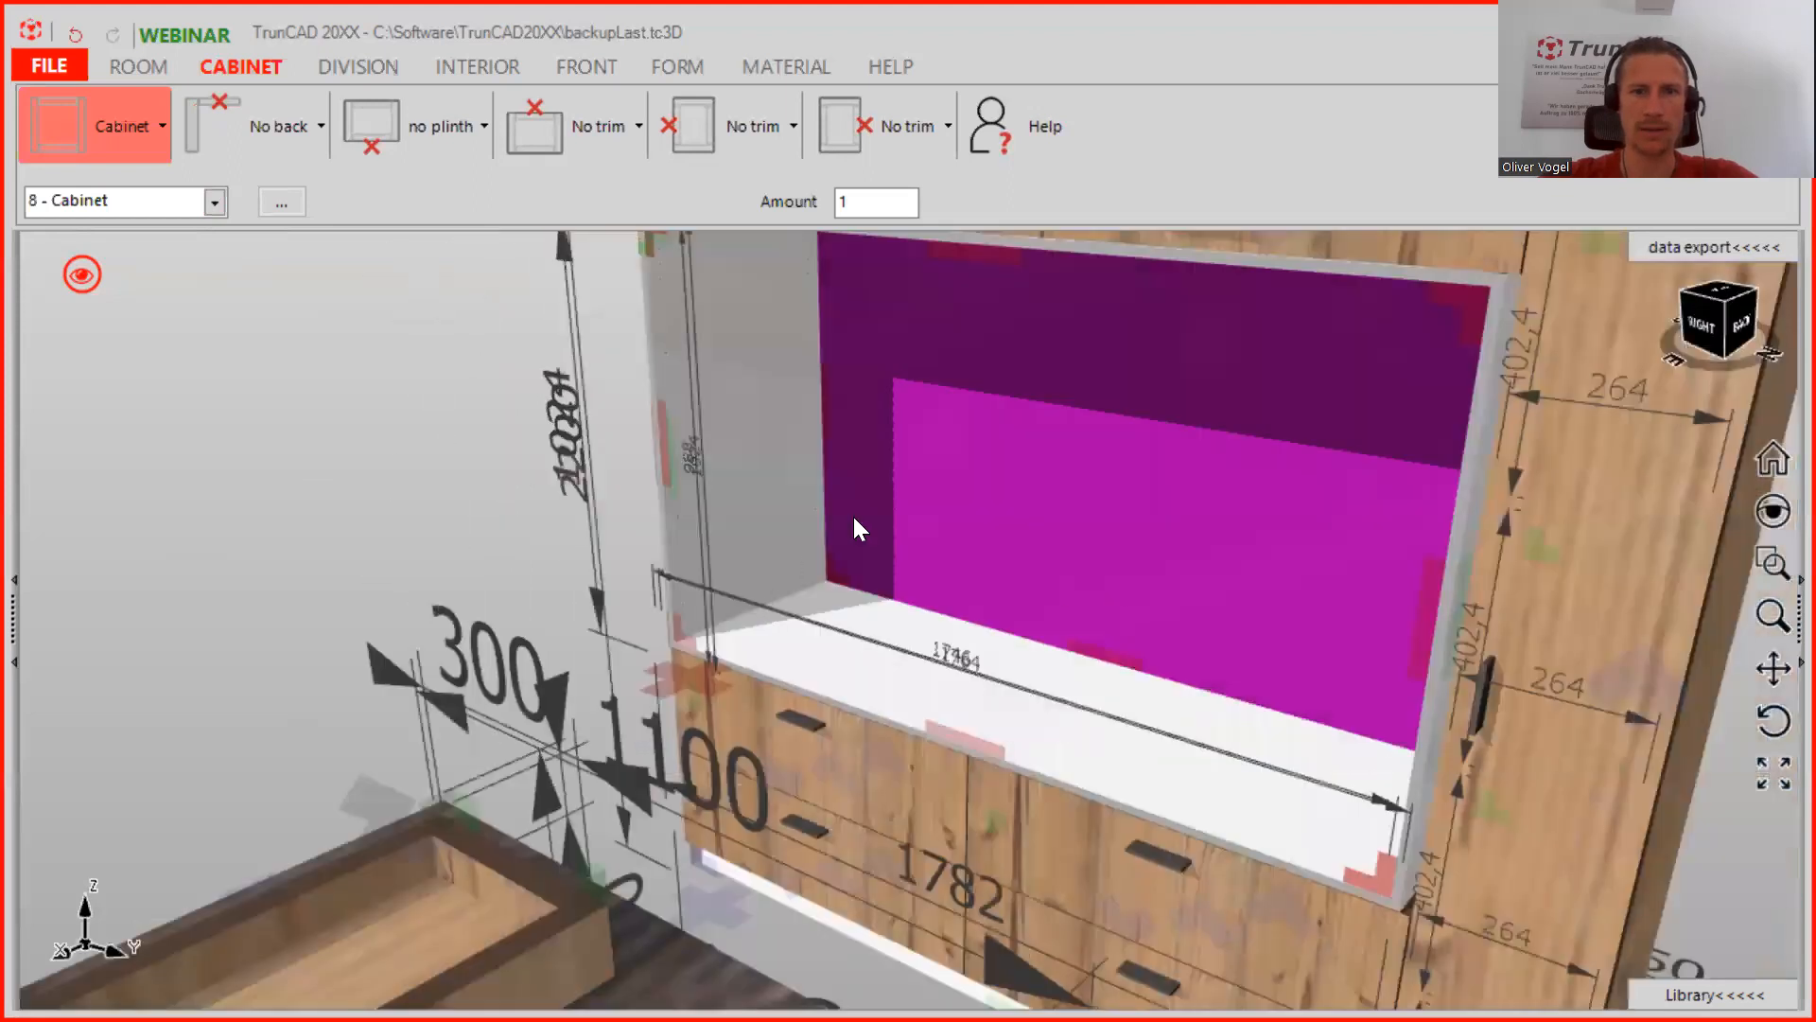
Divide the interior of the inserted middle cabinet with two vertical dividers
scroll(883, 480, "down", 3)
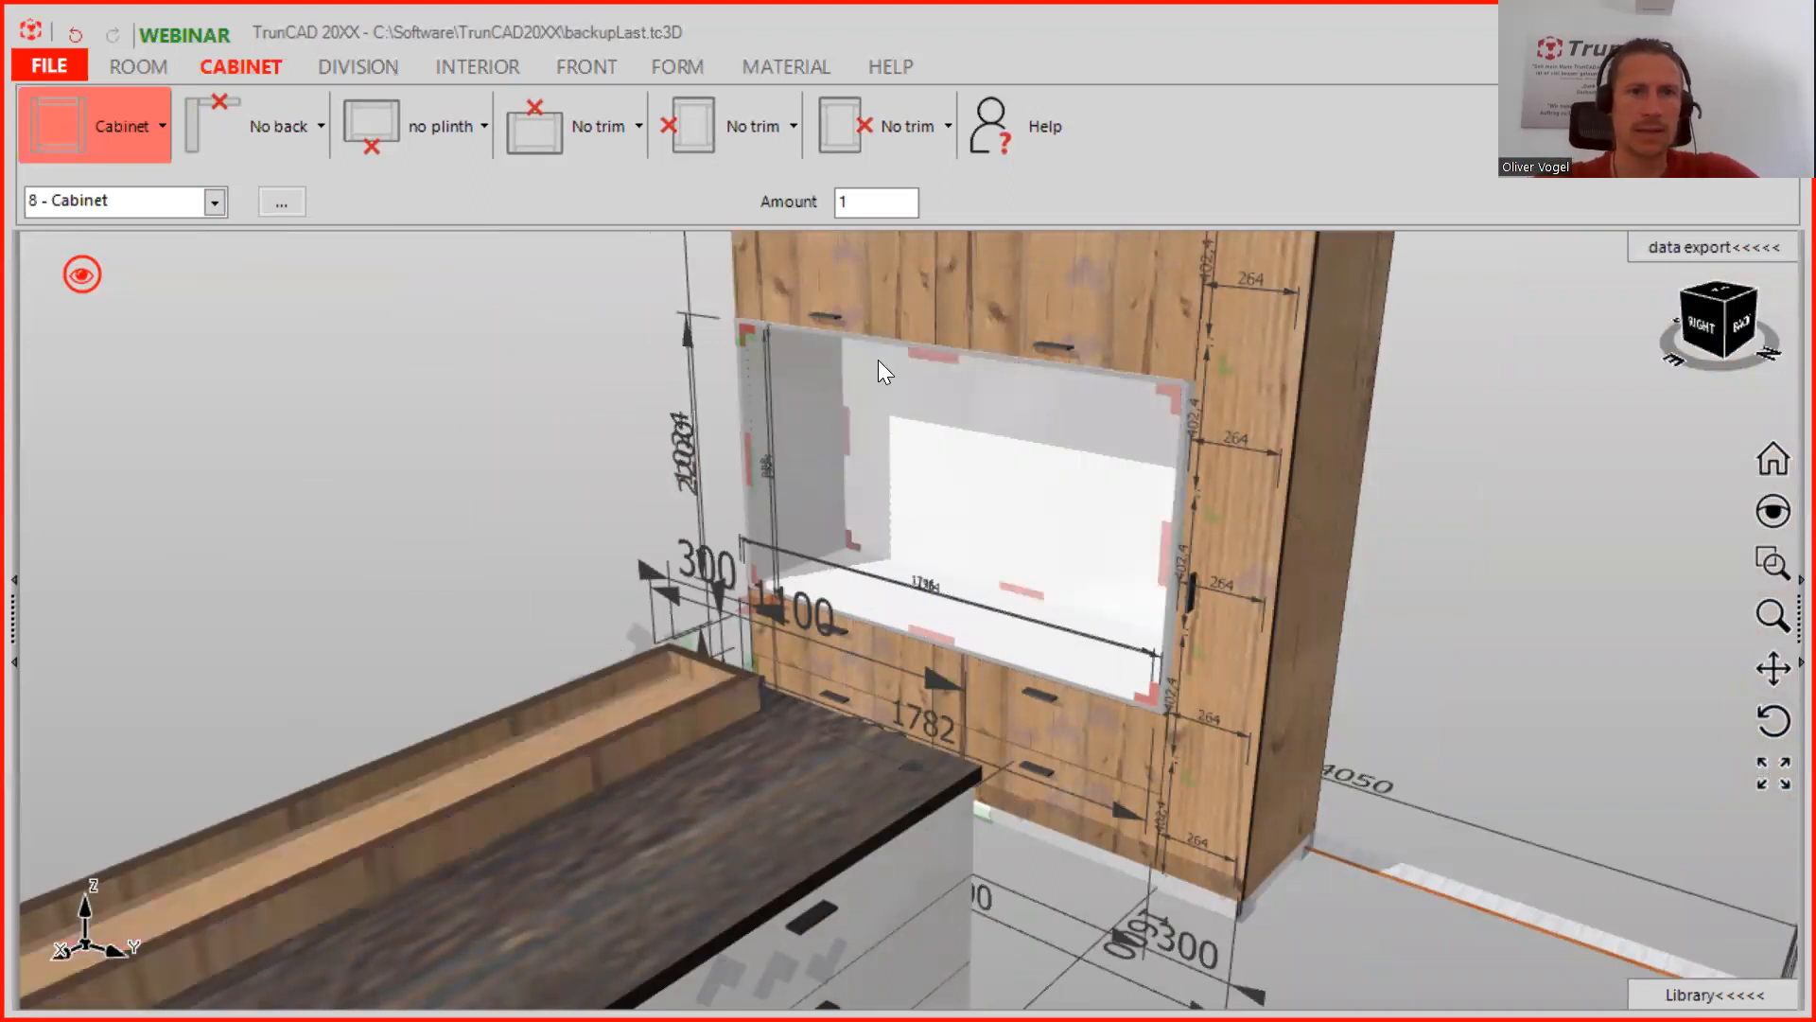
middle_click_drag(846, 359, 908, 371)
left_click(363, 69)
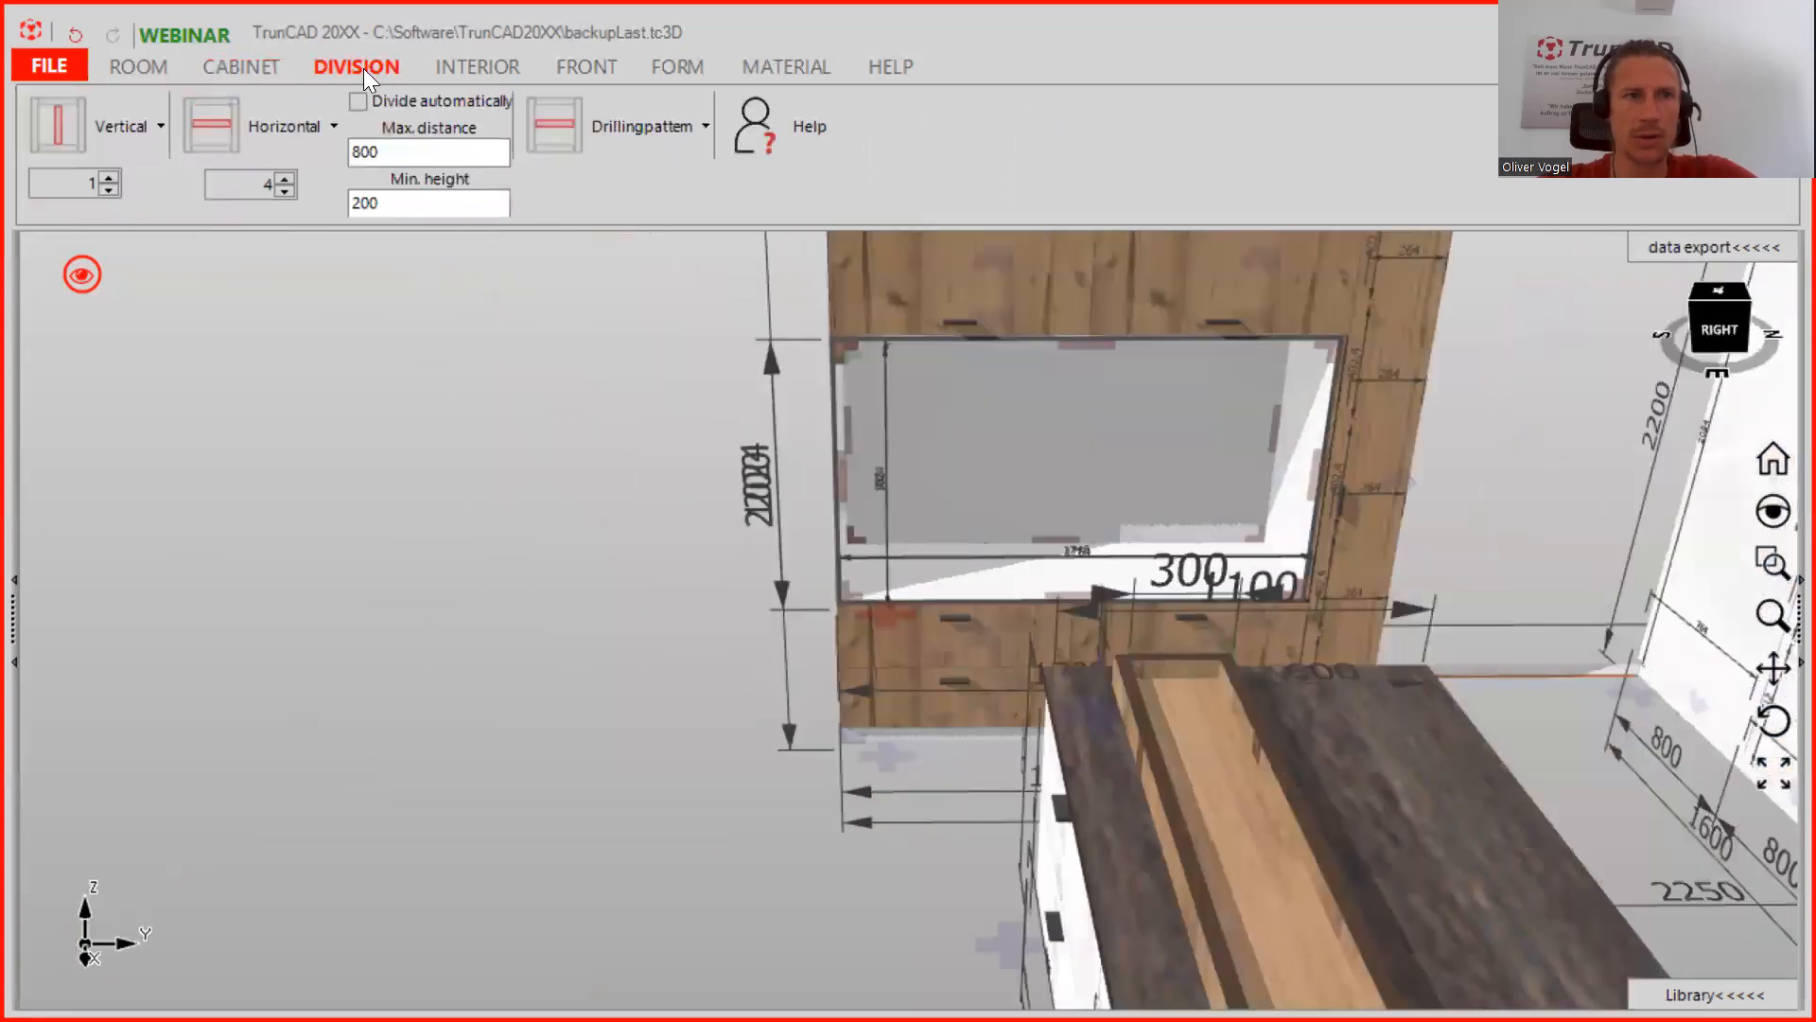
left_click(109, 177)
left_click_drag(70, 132, 1008, 435)
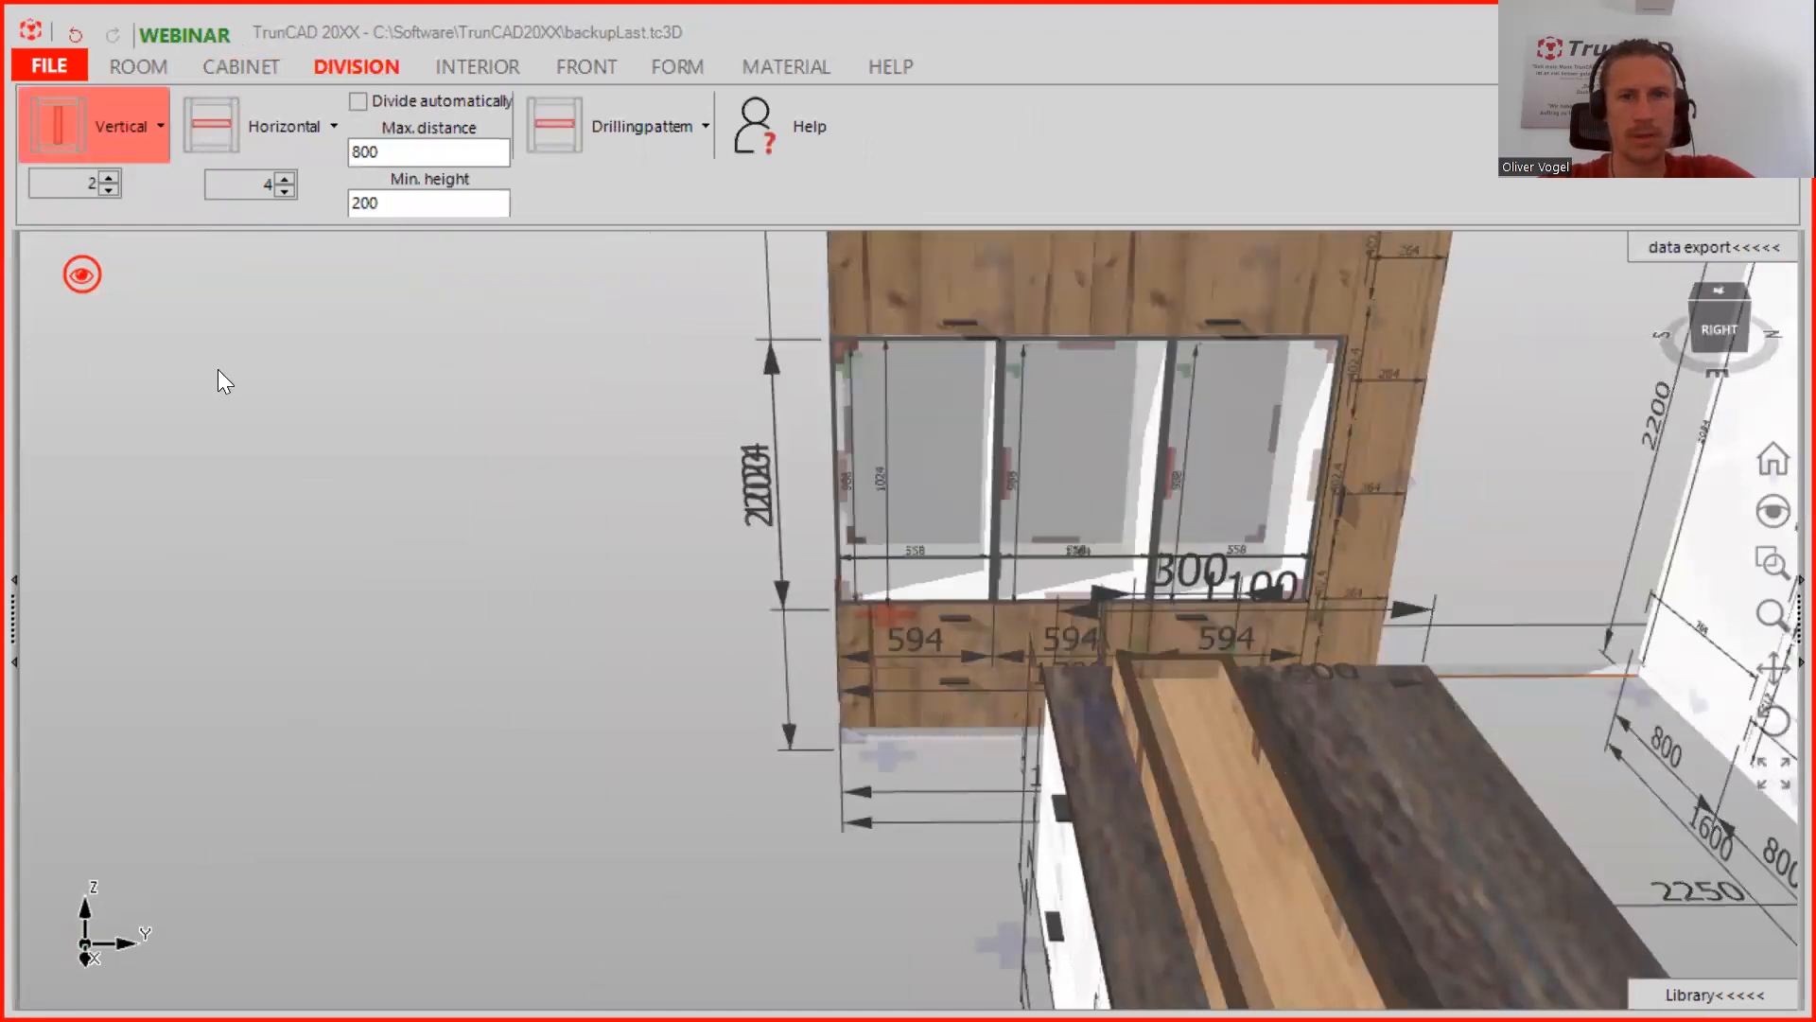
Turn off Vertical passing through top and change the inserted cabinet's vertical dividers to the Single type
left_click(132, 131)
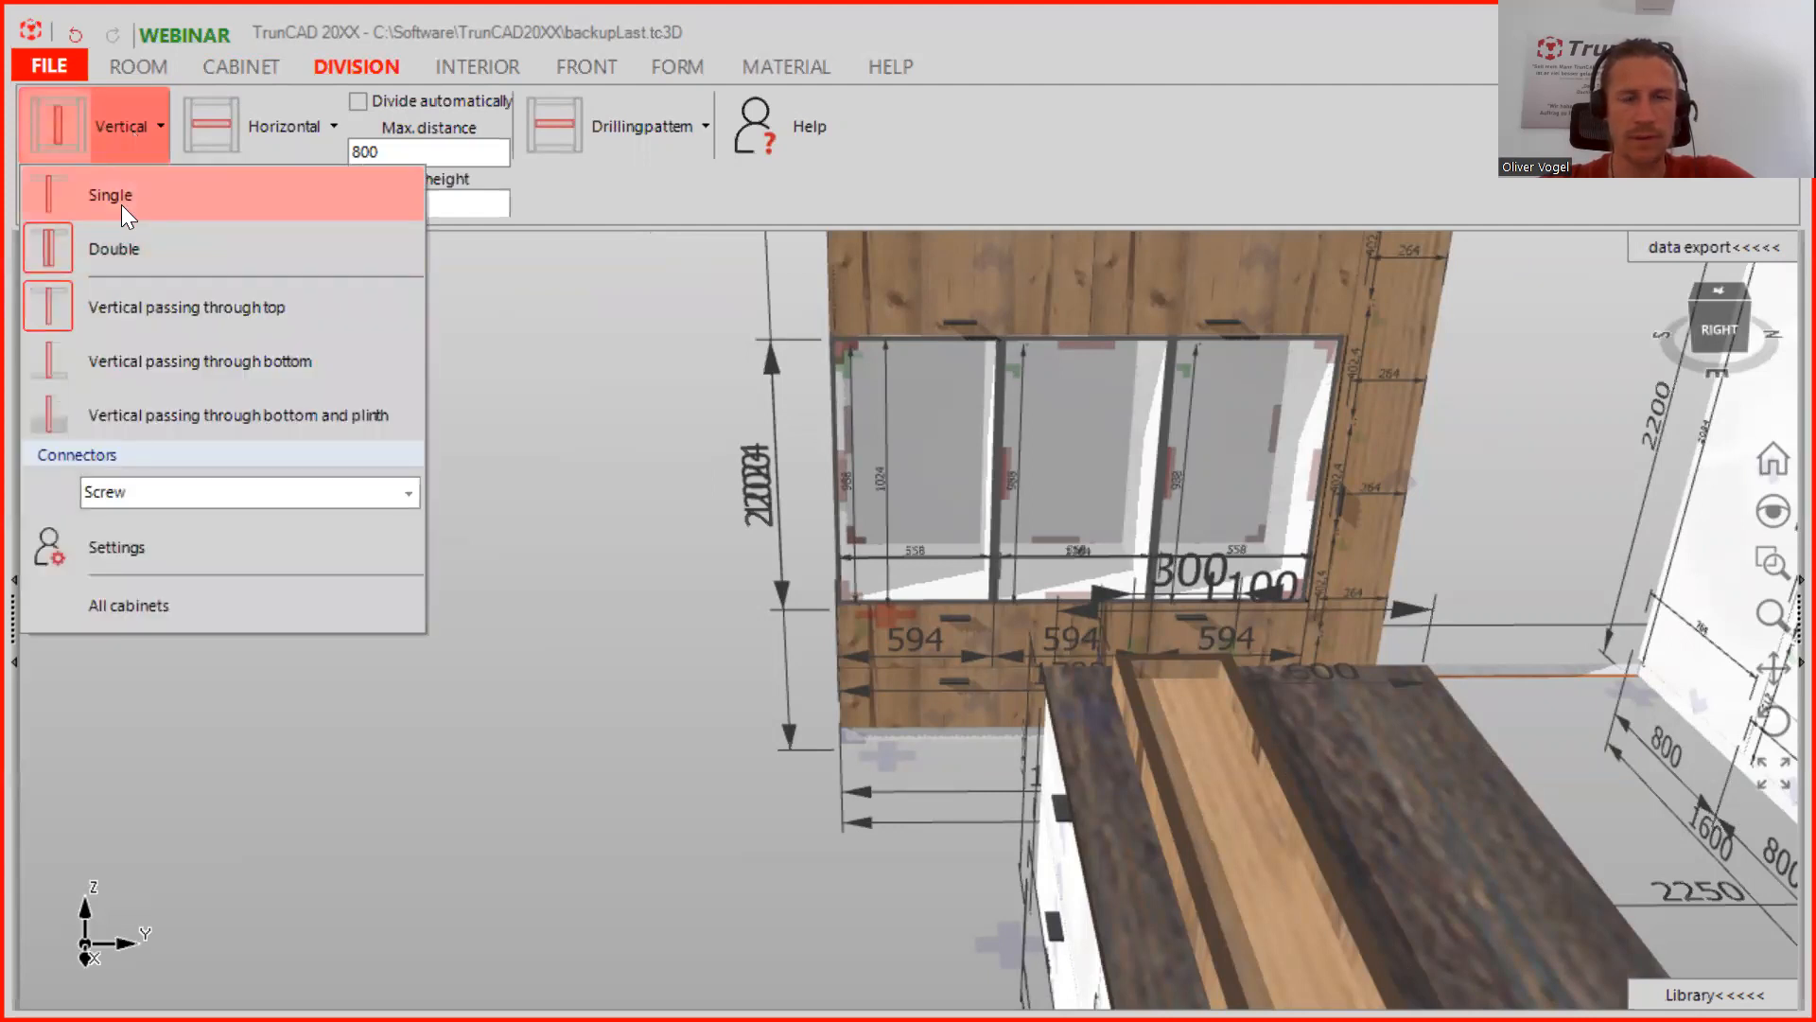
left_click(119, 307)
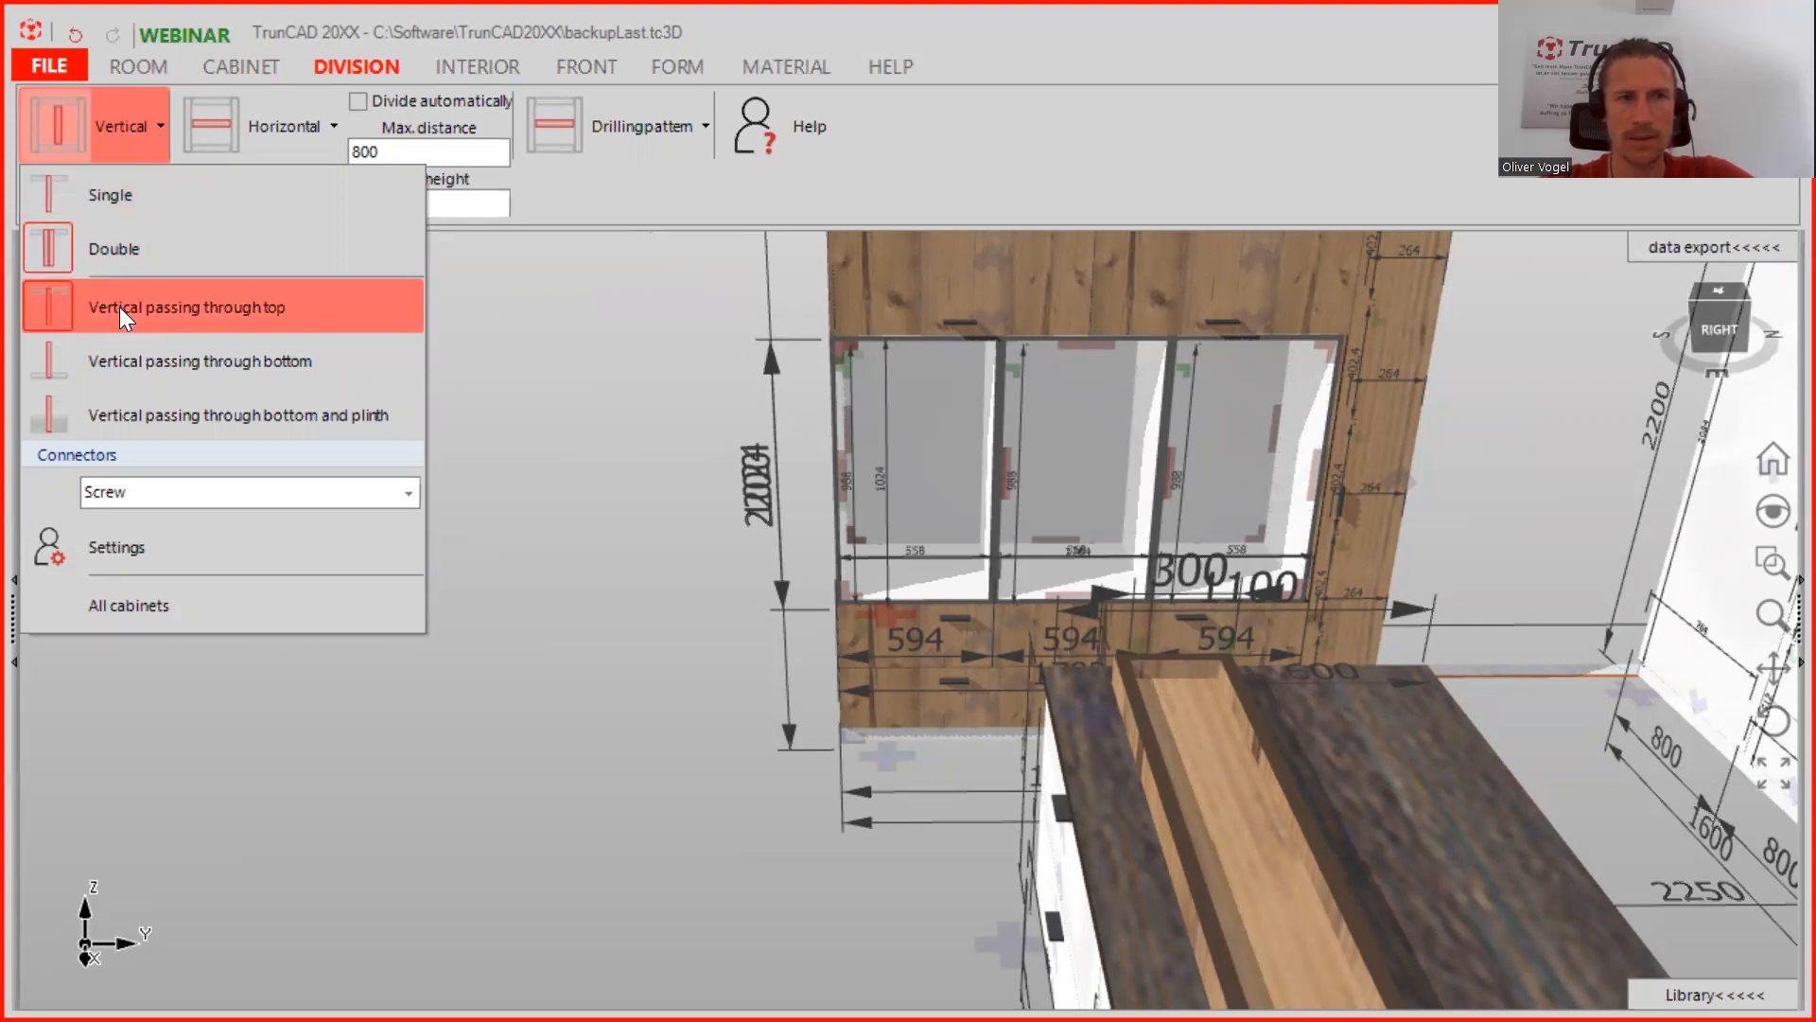
left_click(119, 202)
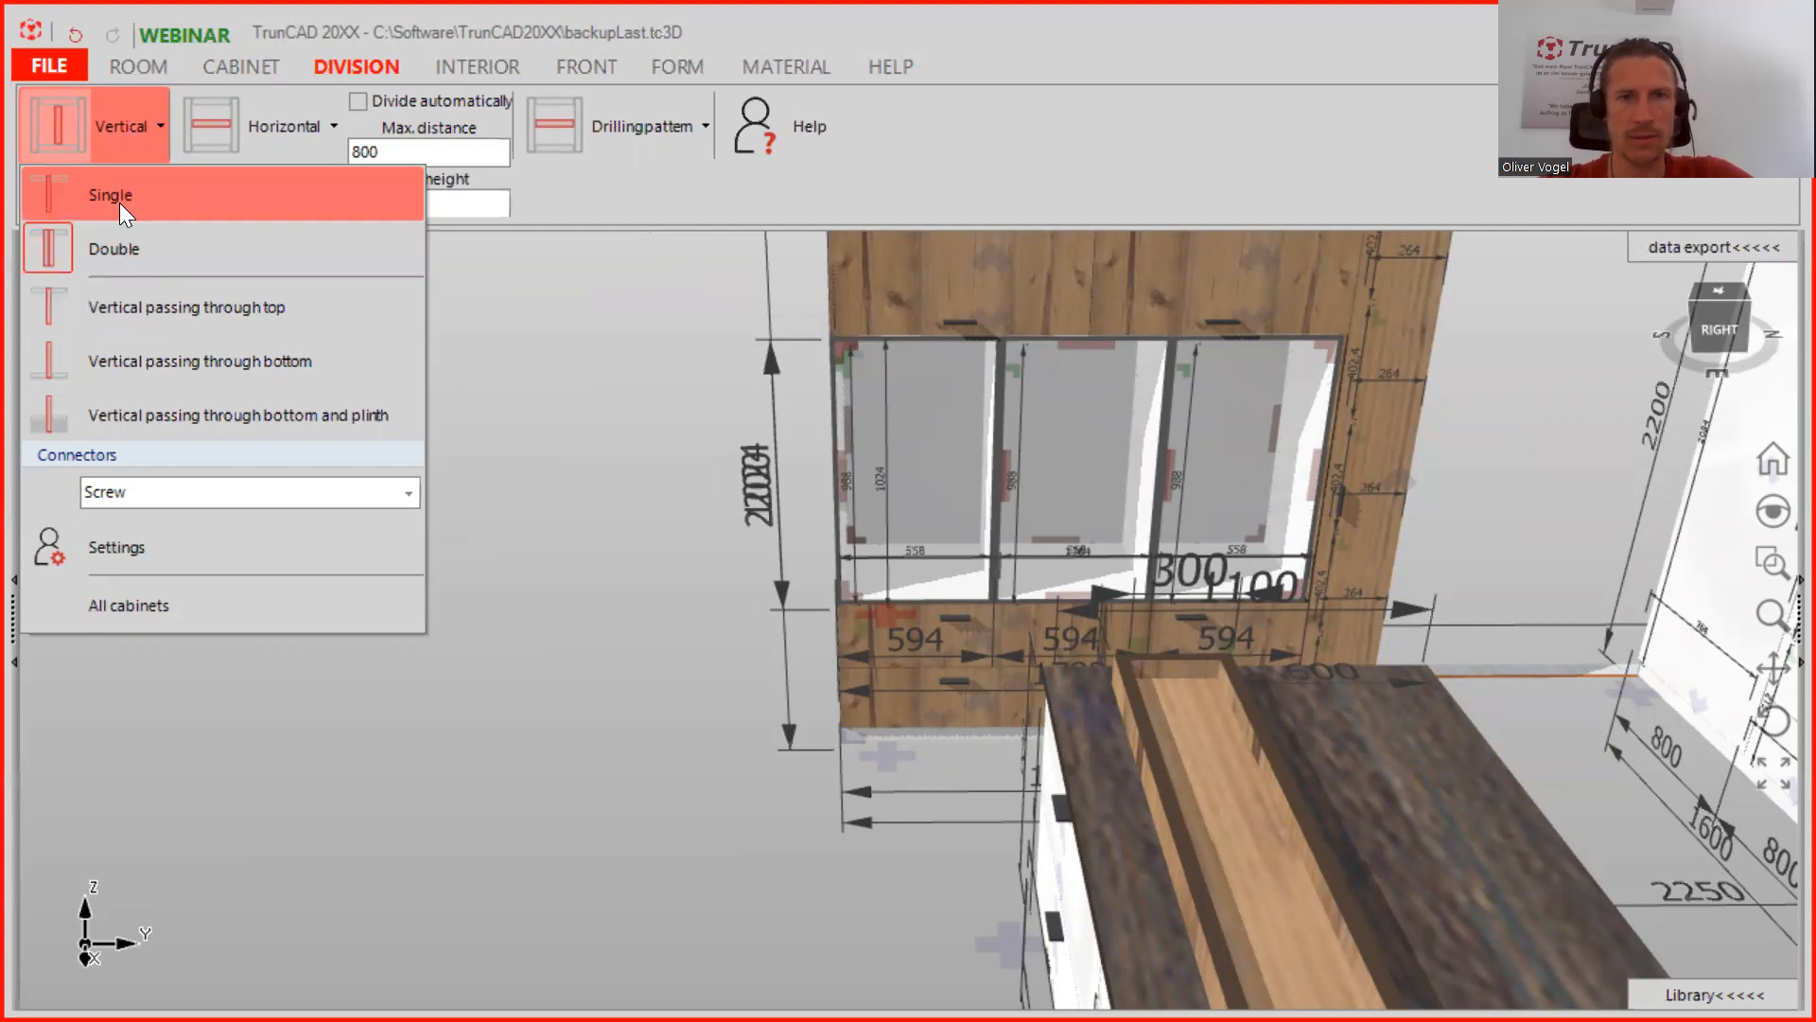
left_click(119, 202)
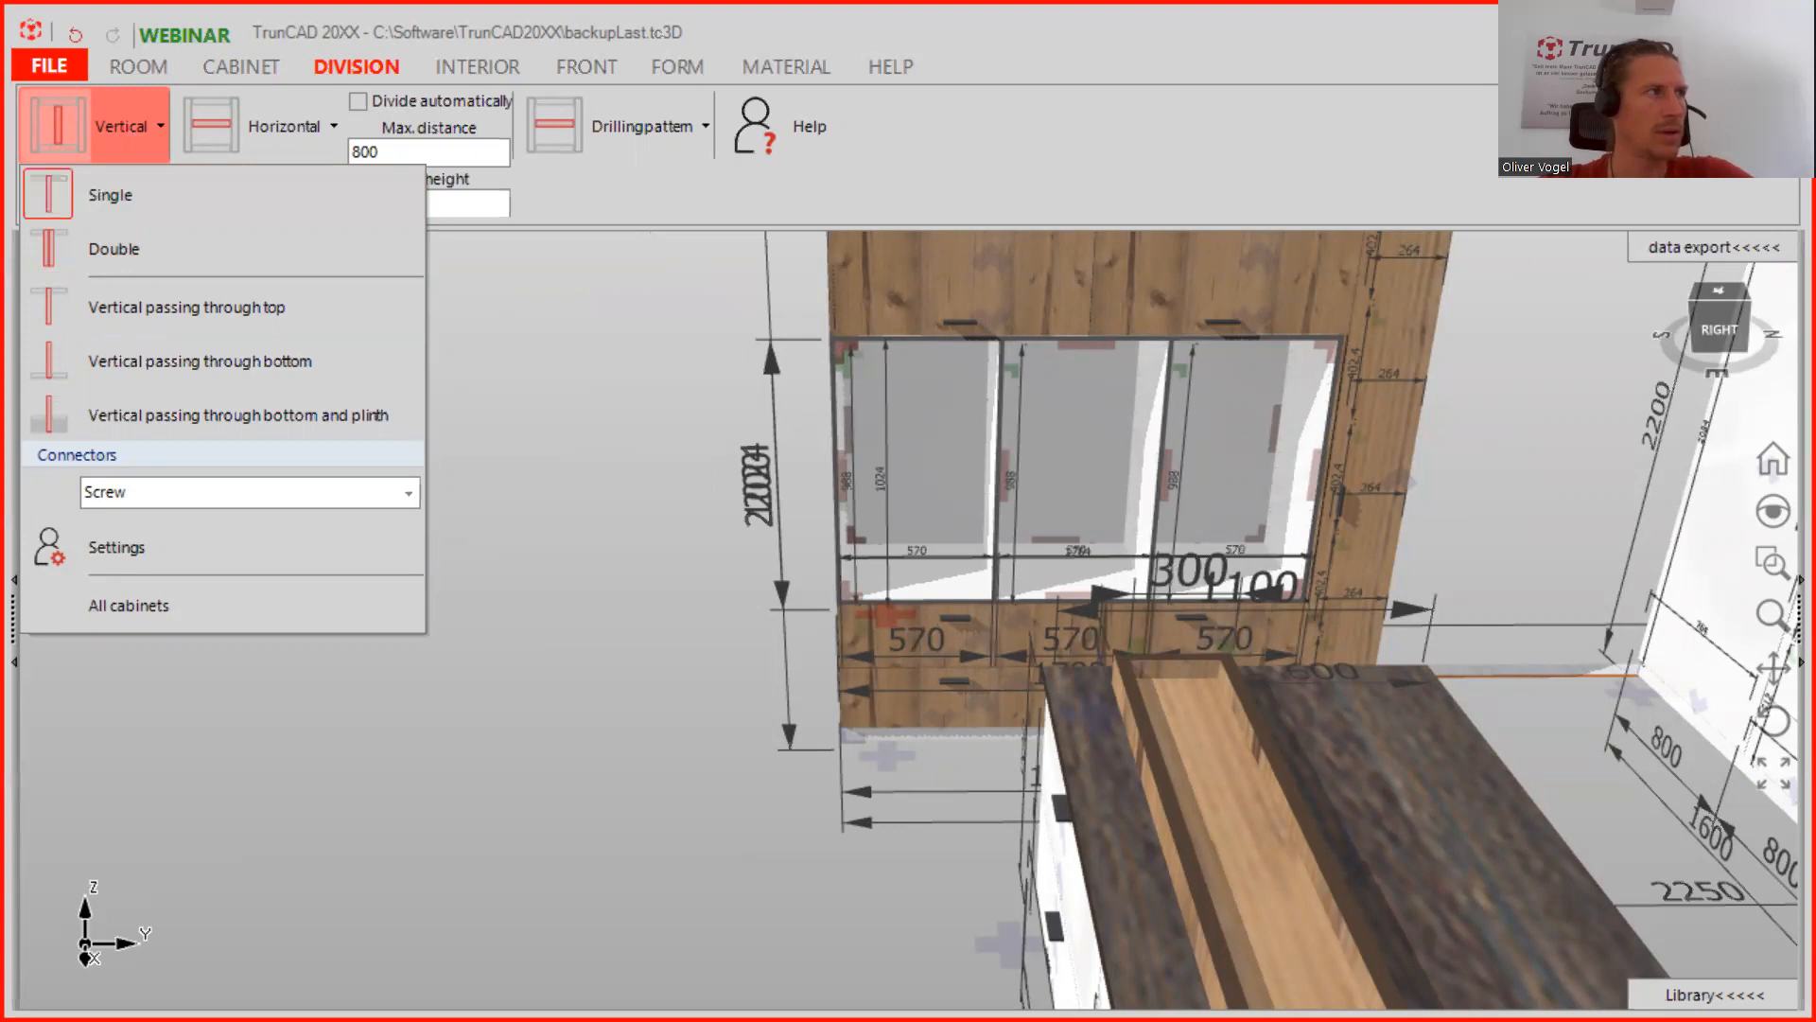
key("Escape")
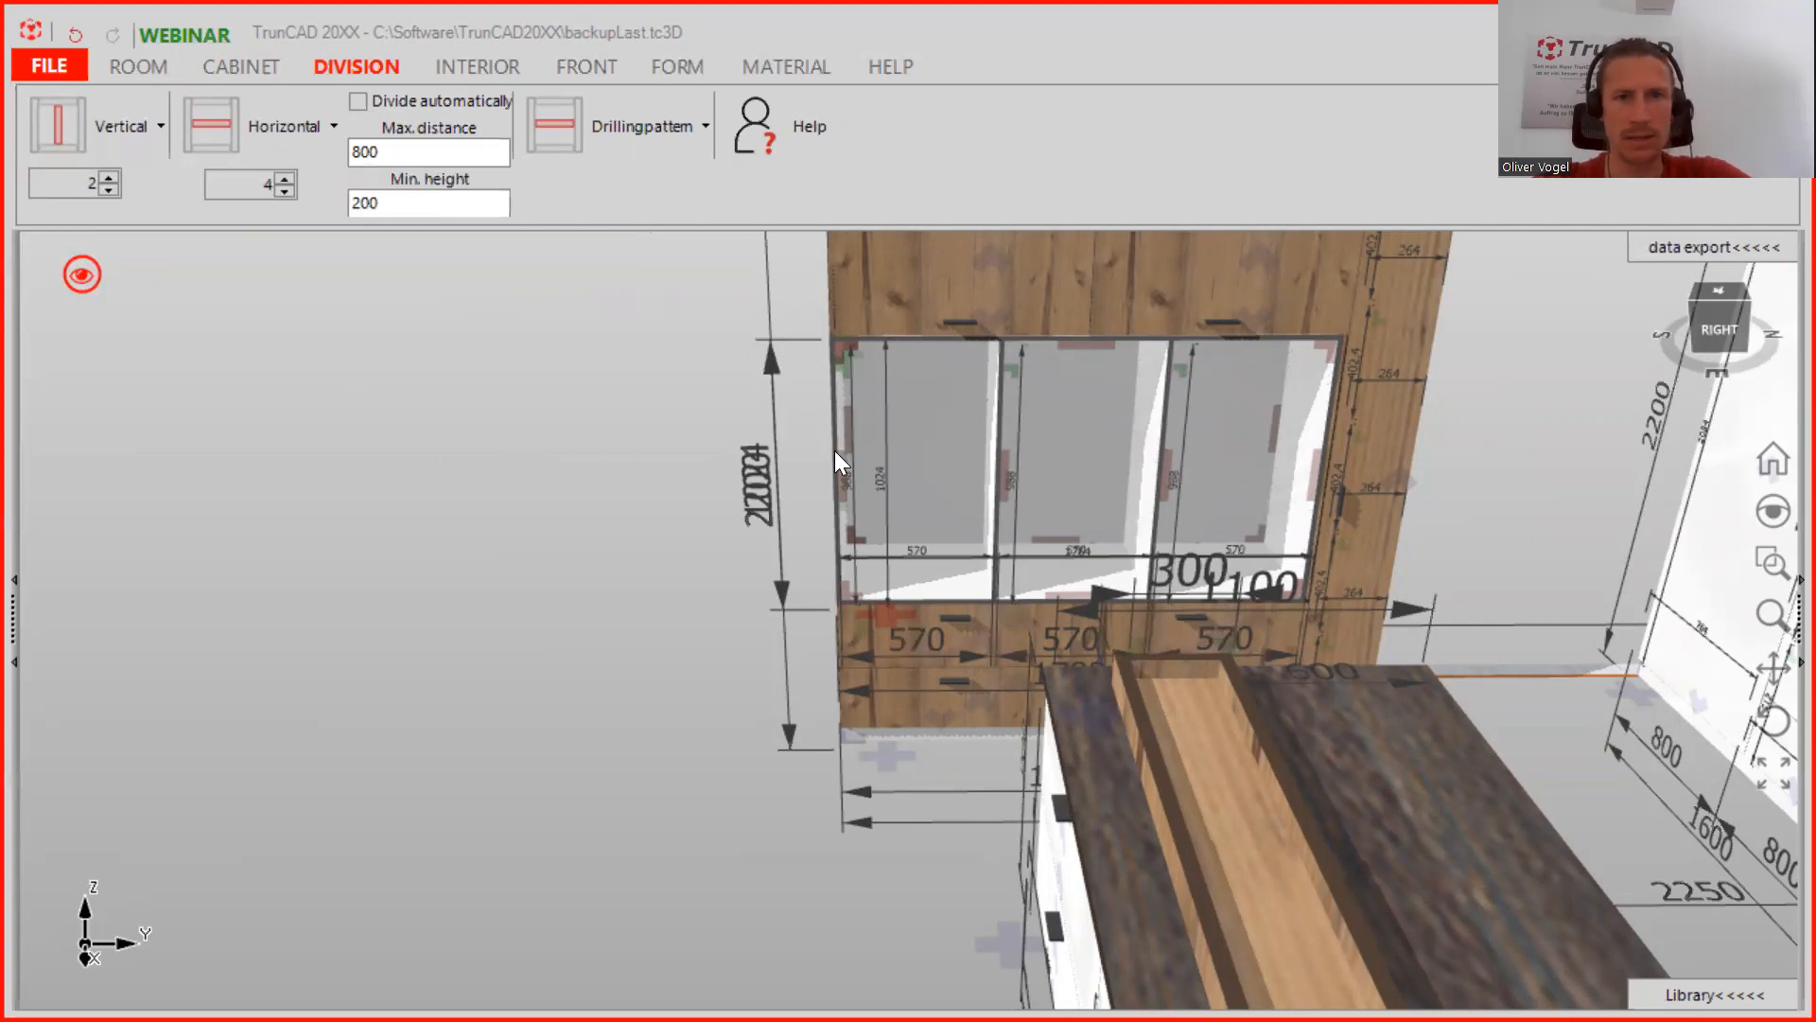
Set Area open to sides to 1 for the leftmost compartment of the inserted cabinet and save the area settings
scroll(860, 371, "up", 5)
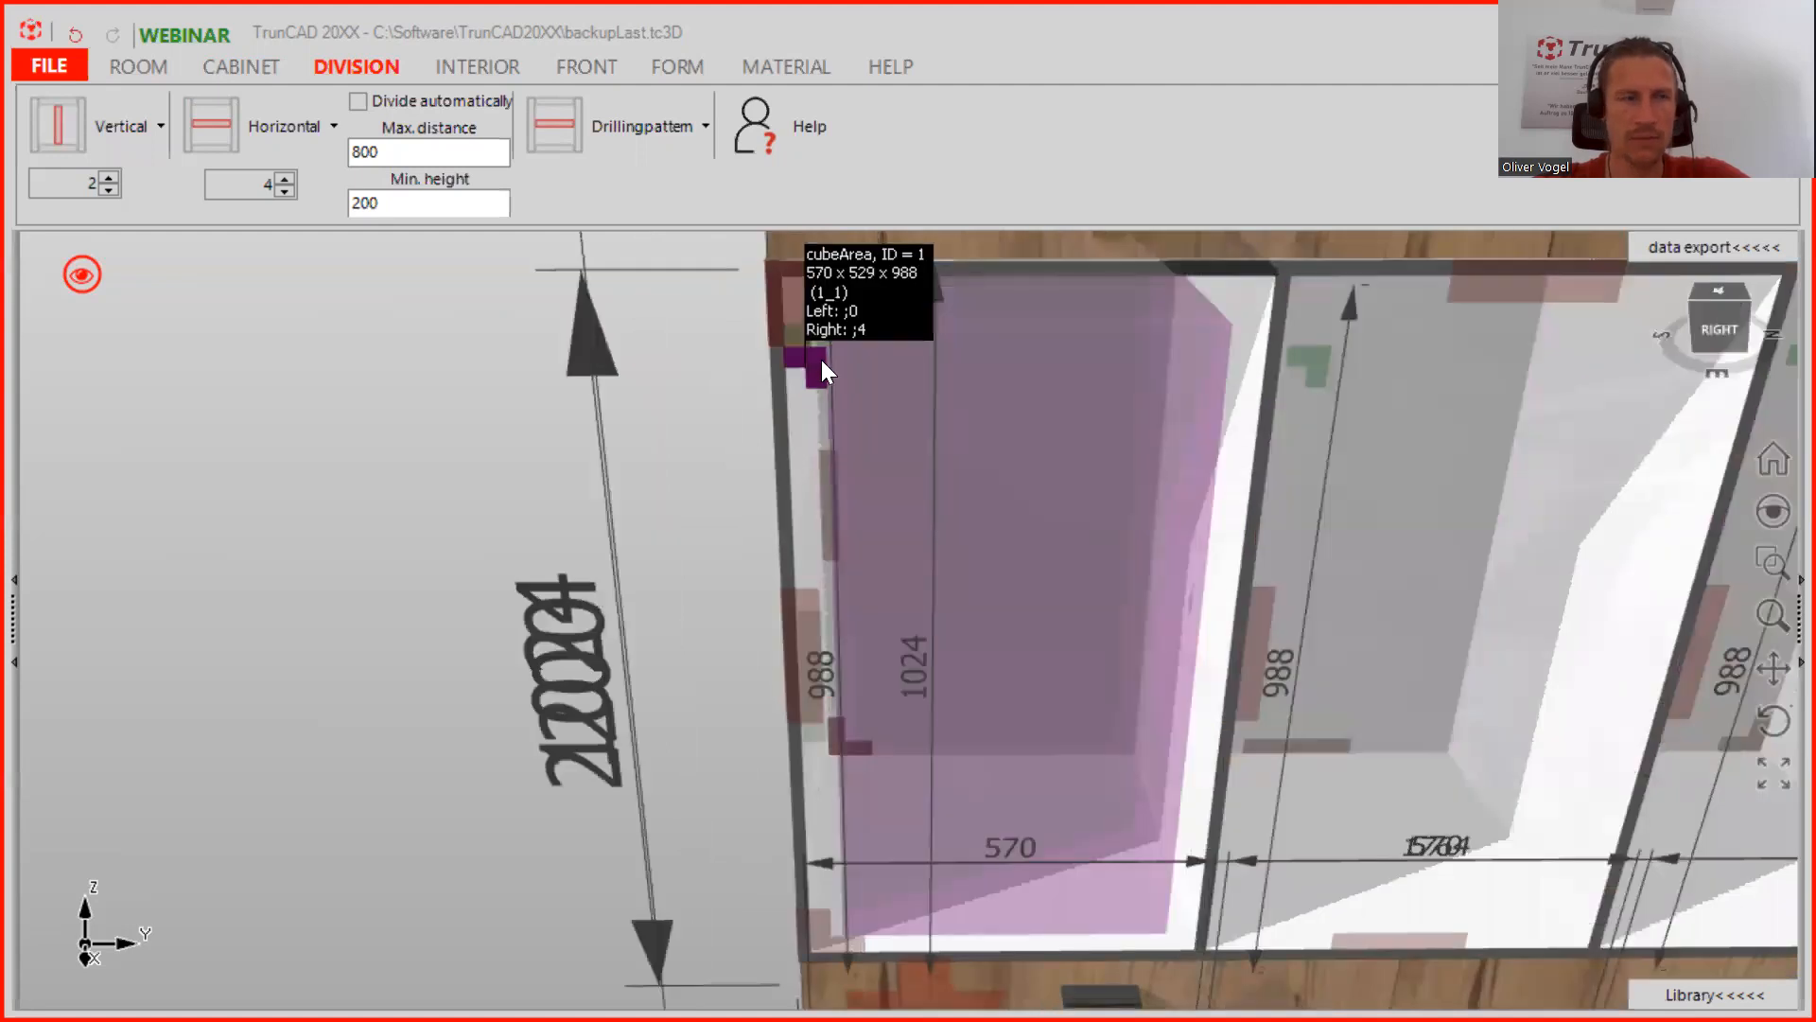
right_click(822, 363)
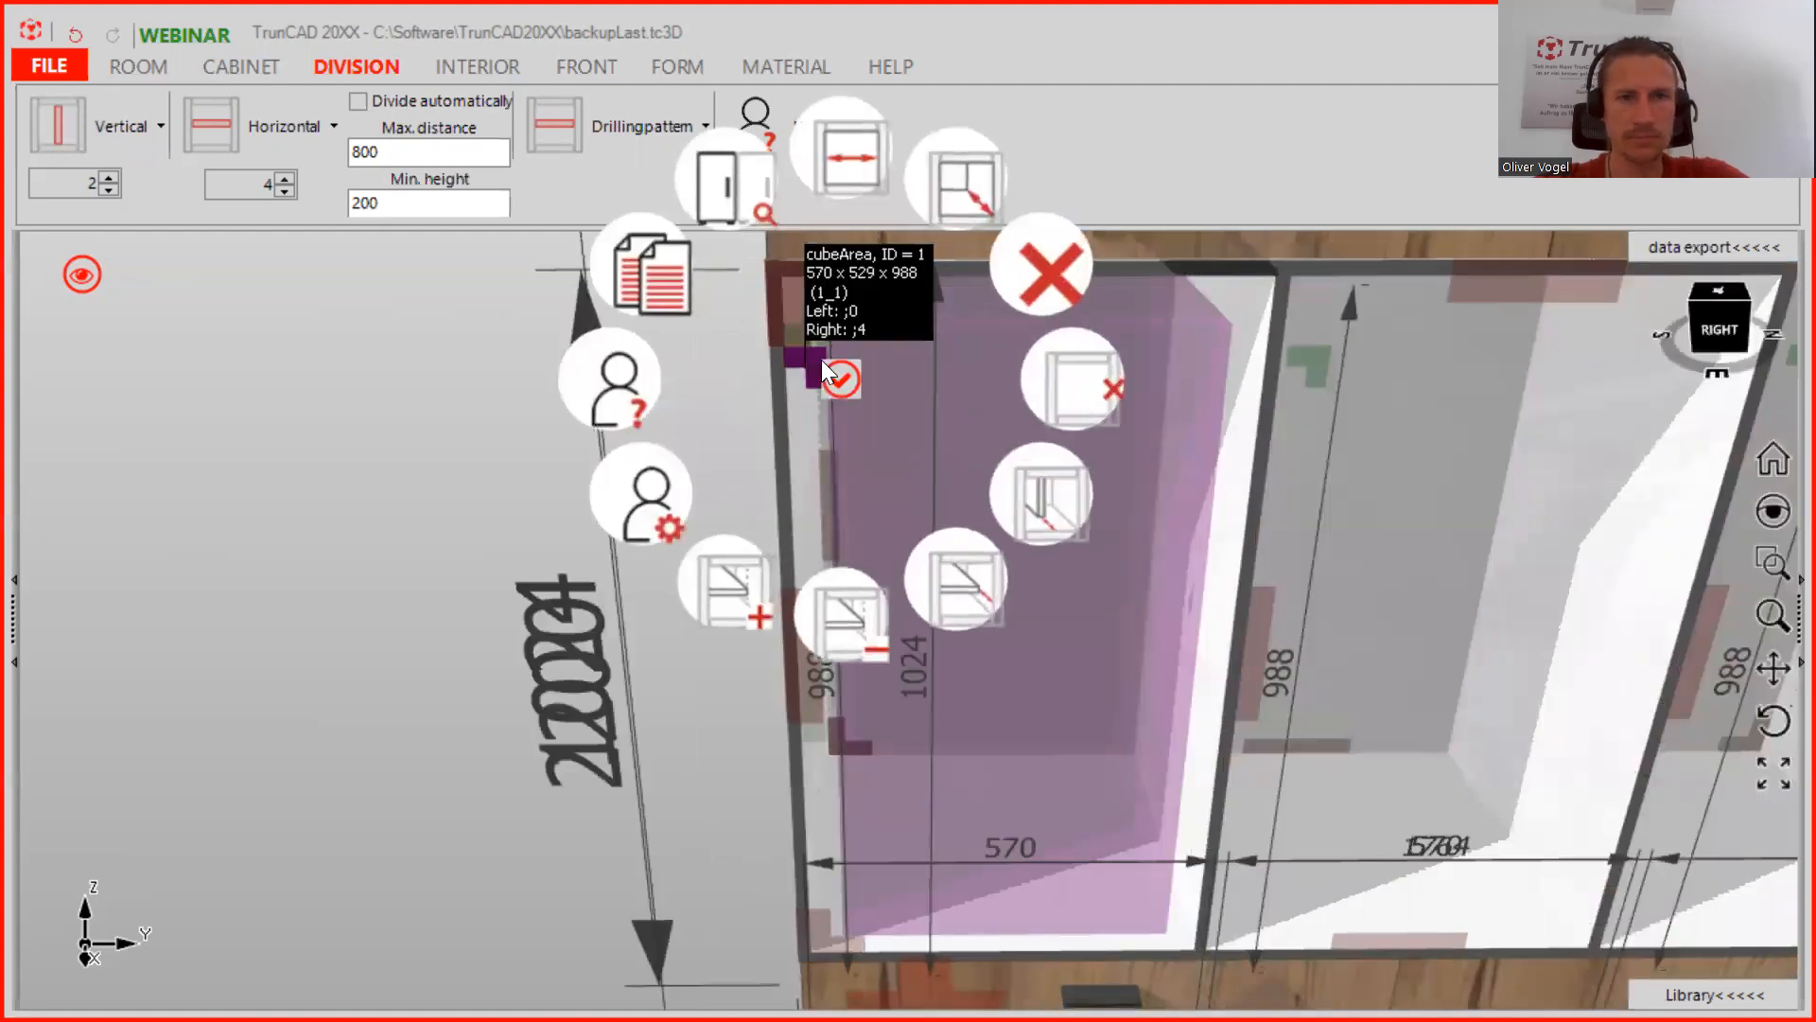
left_click(666, 511)
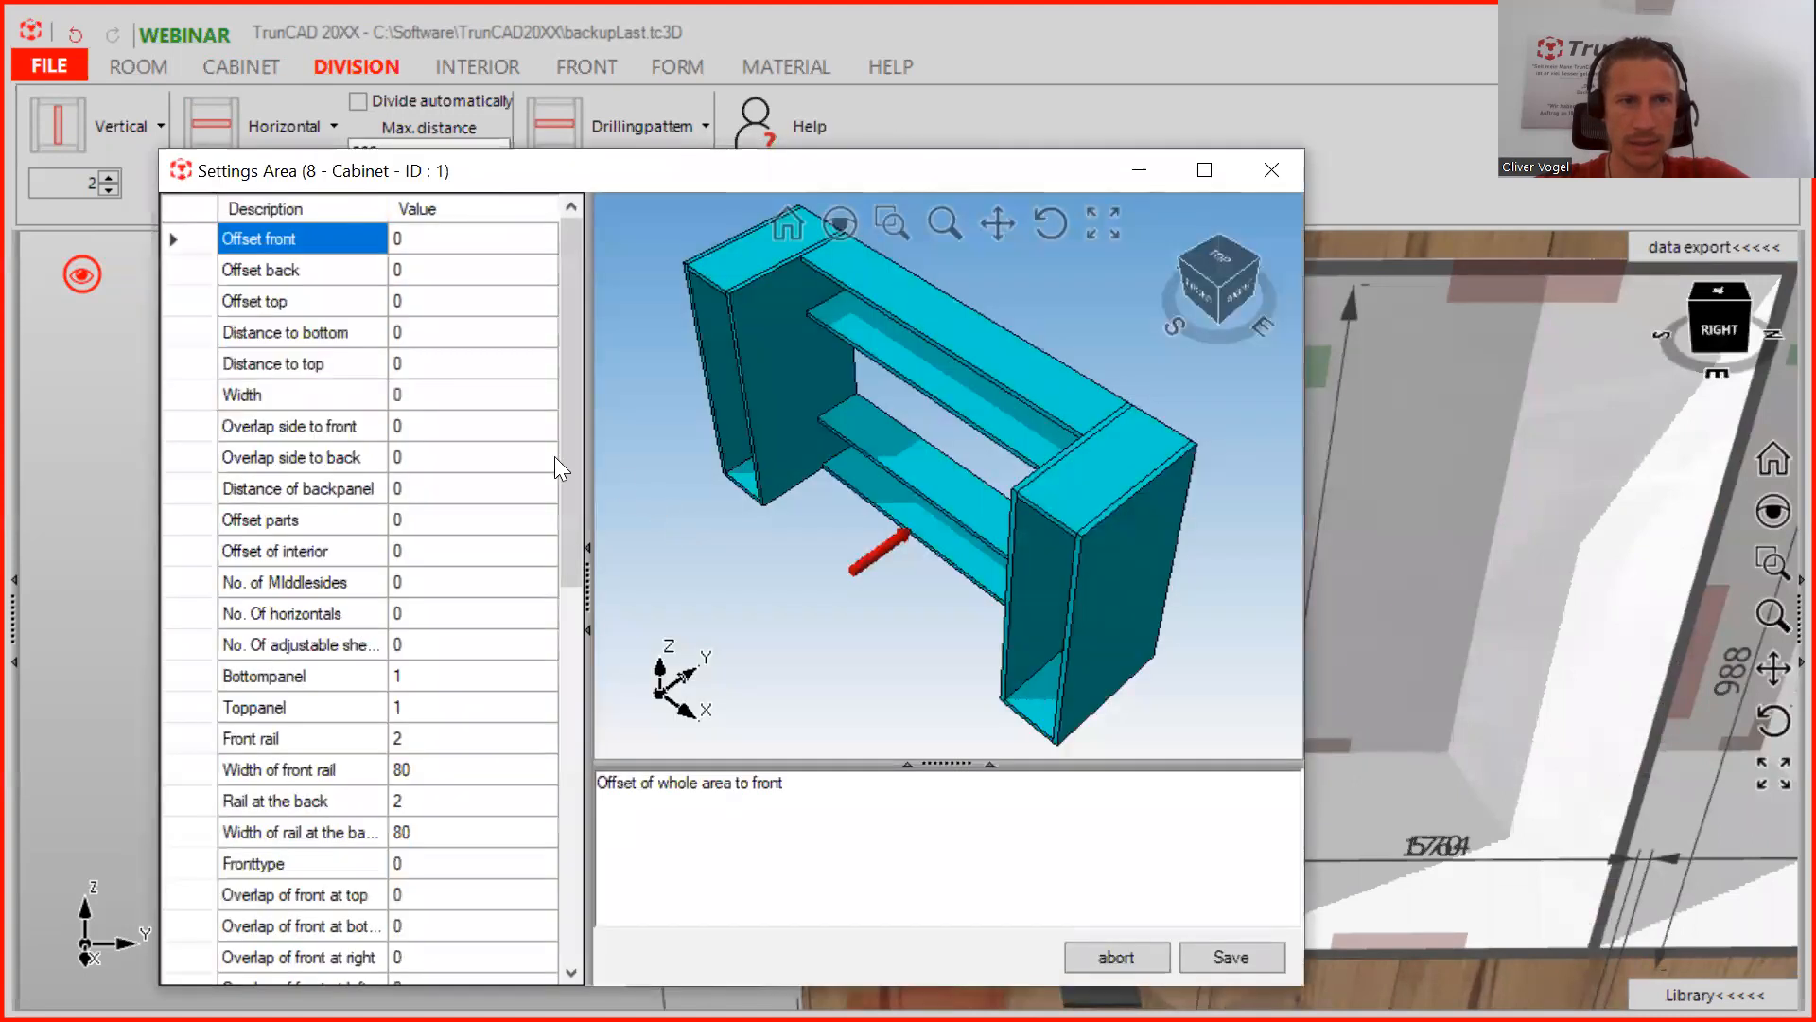
left_click(441, 731)
key("Down")
key("Down")
key("Down")
key("Down")
key("Down")
key("Down")
key("Down")
key("Down")
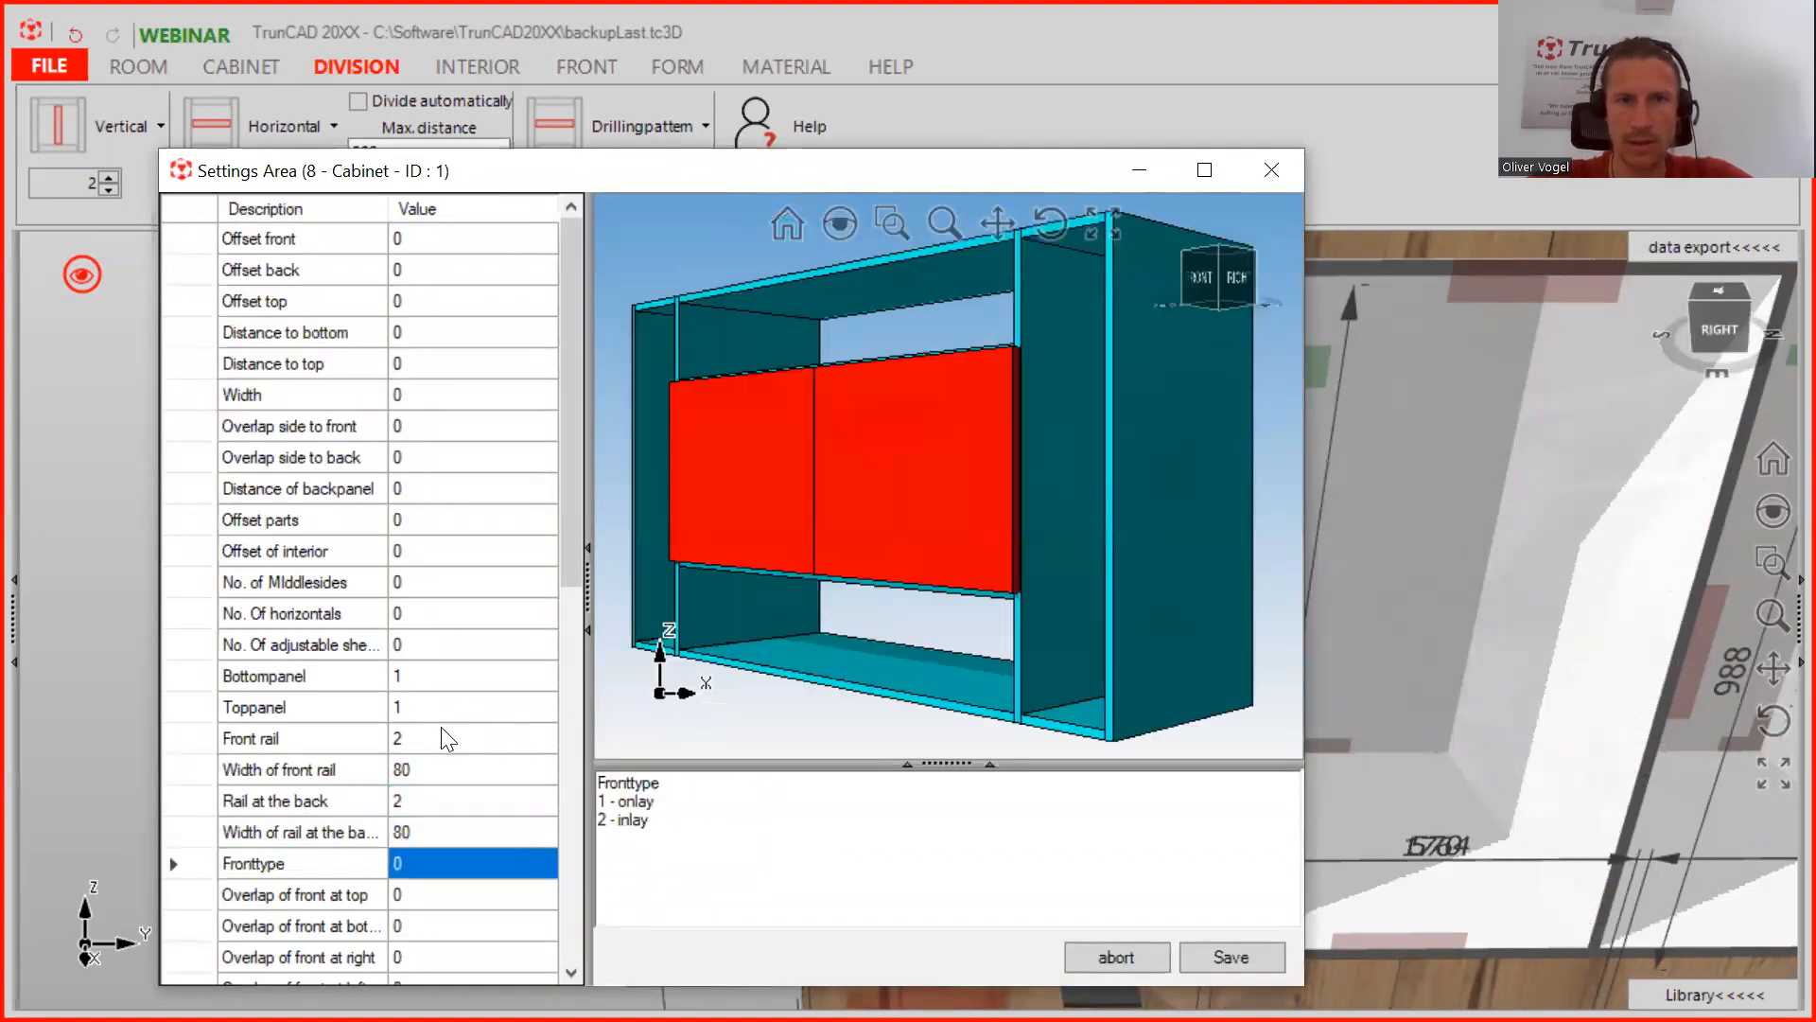
key("Down")
key("Down")
key("Down")
key("Down")
key("Down")
key("Down")
key("Down")
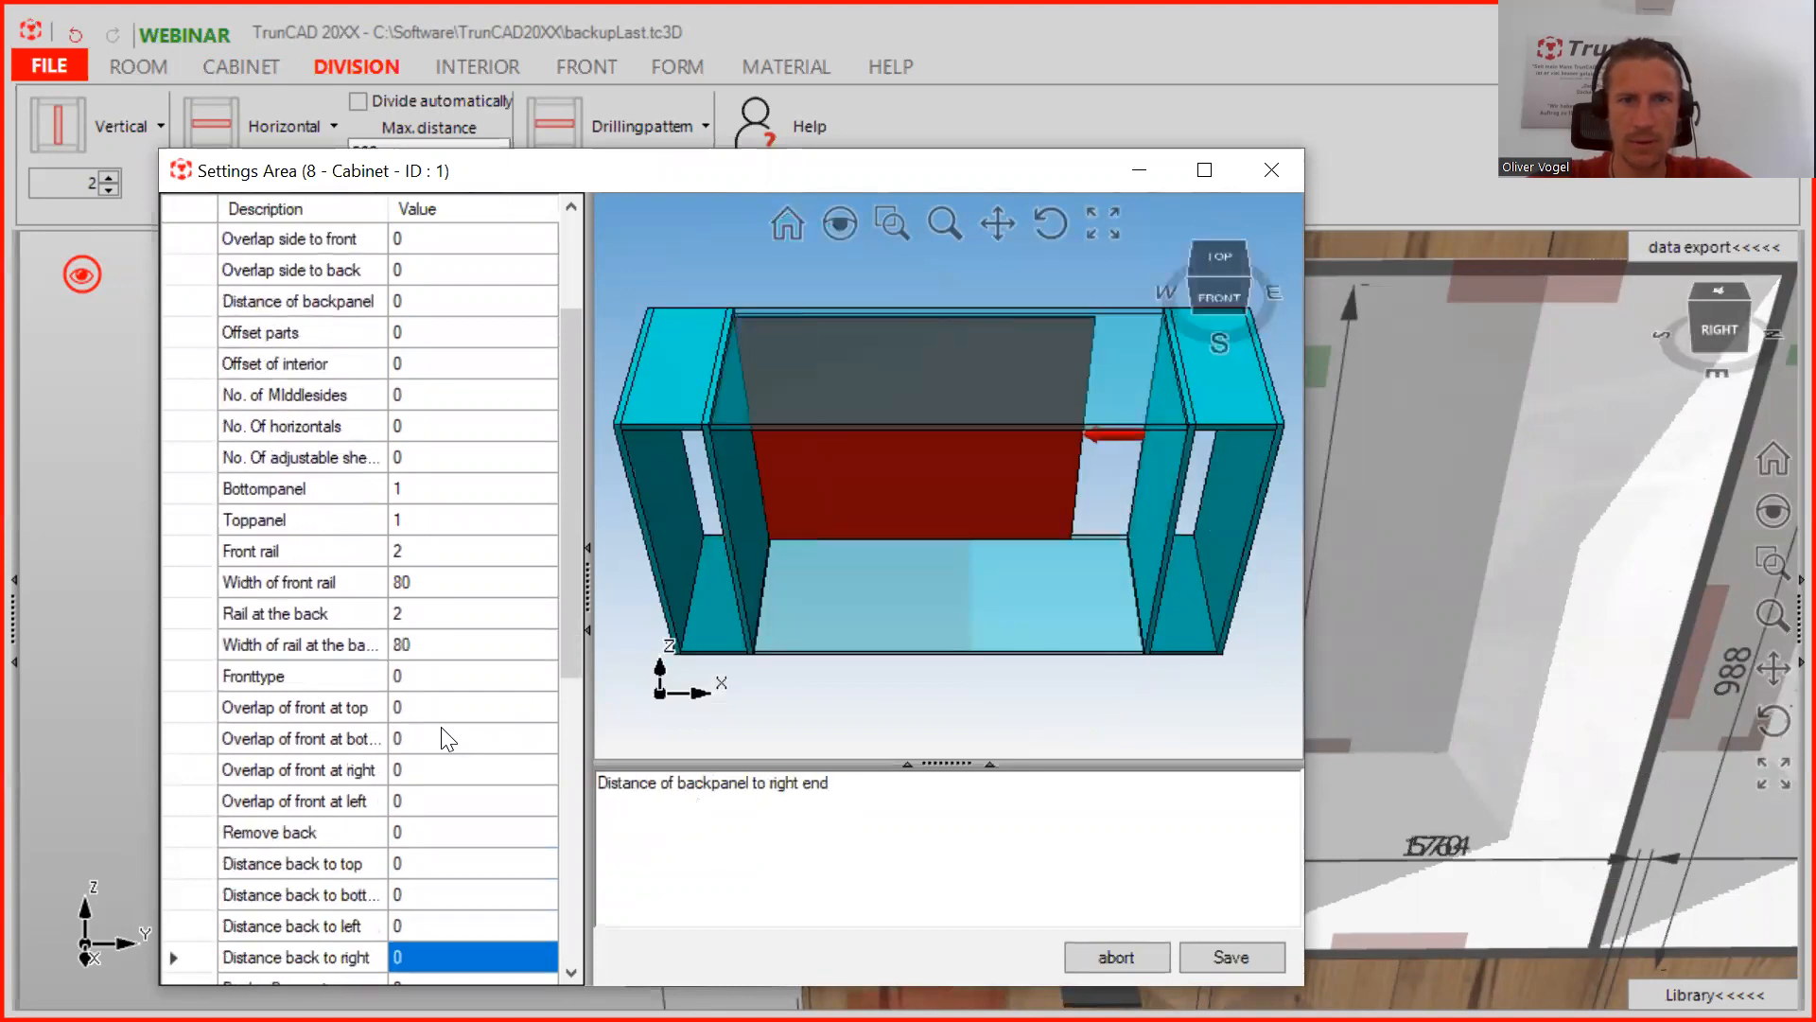
key("Down")
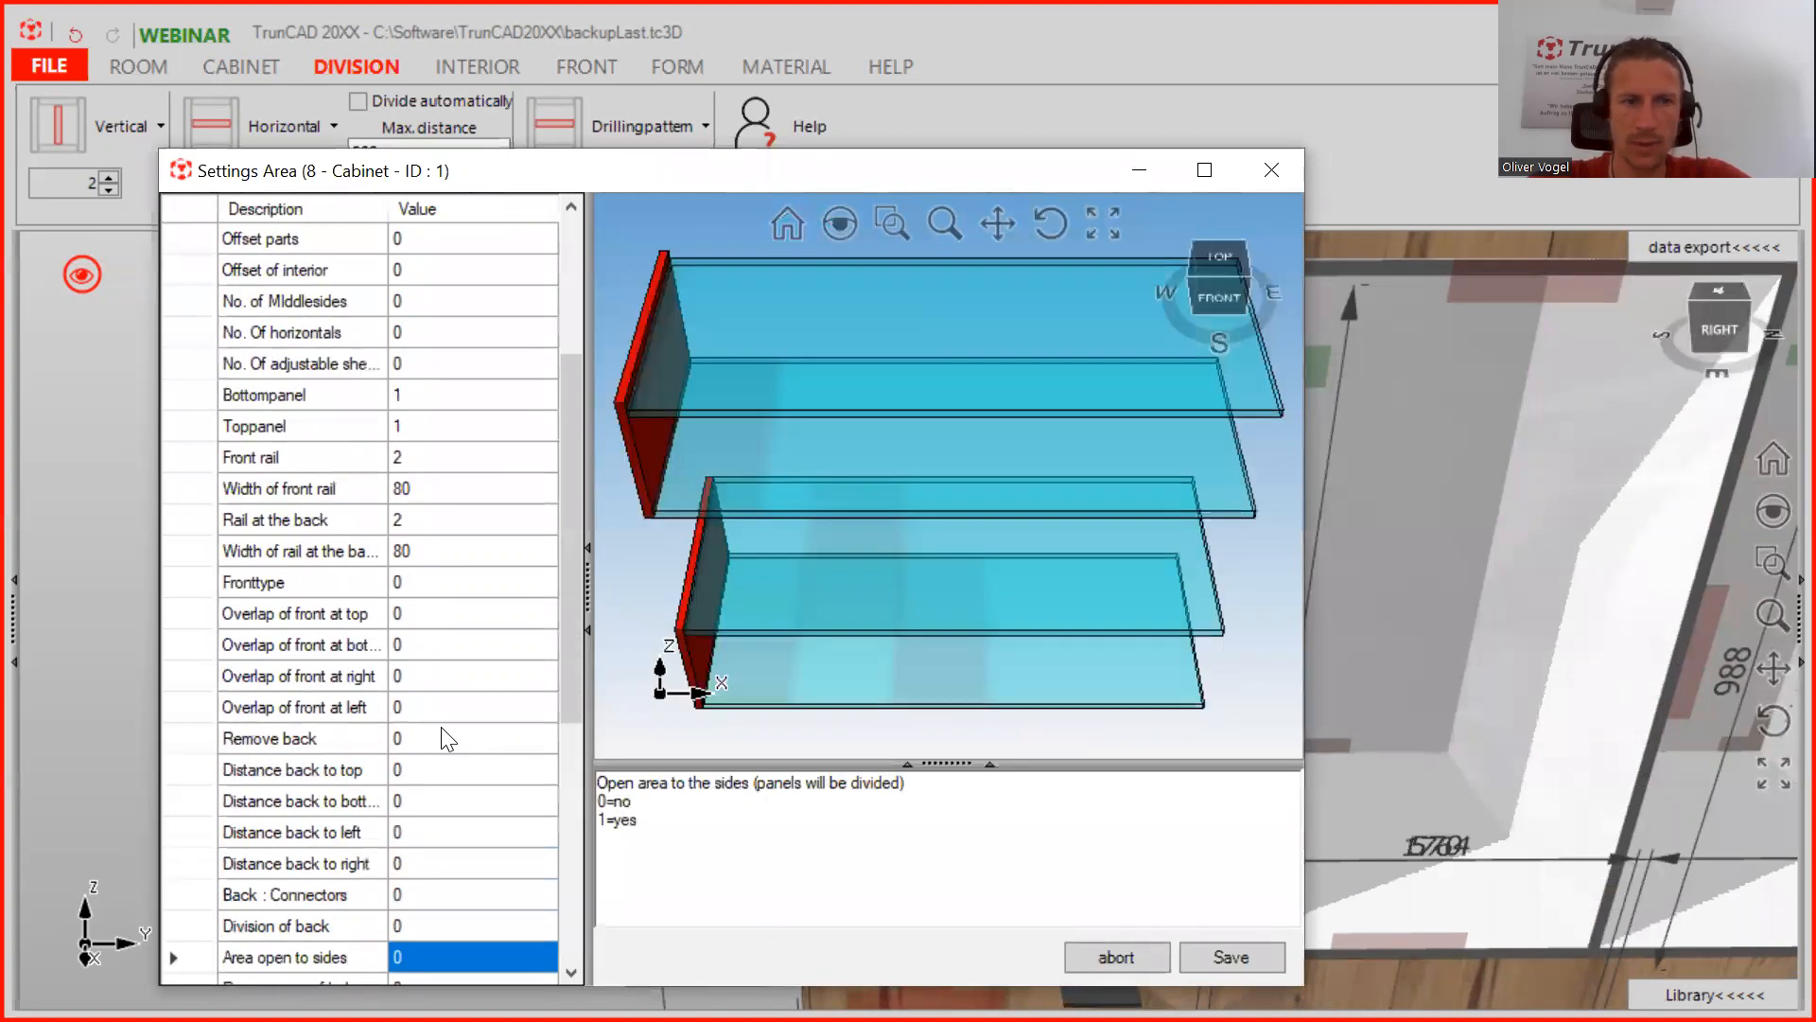
key("Down")
key("Up")
key("Left")
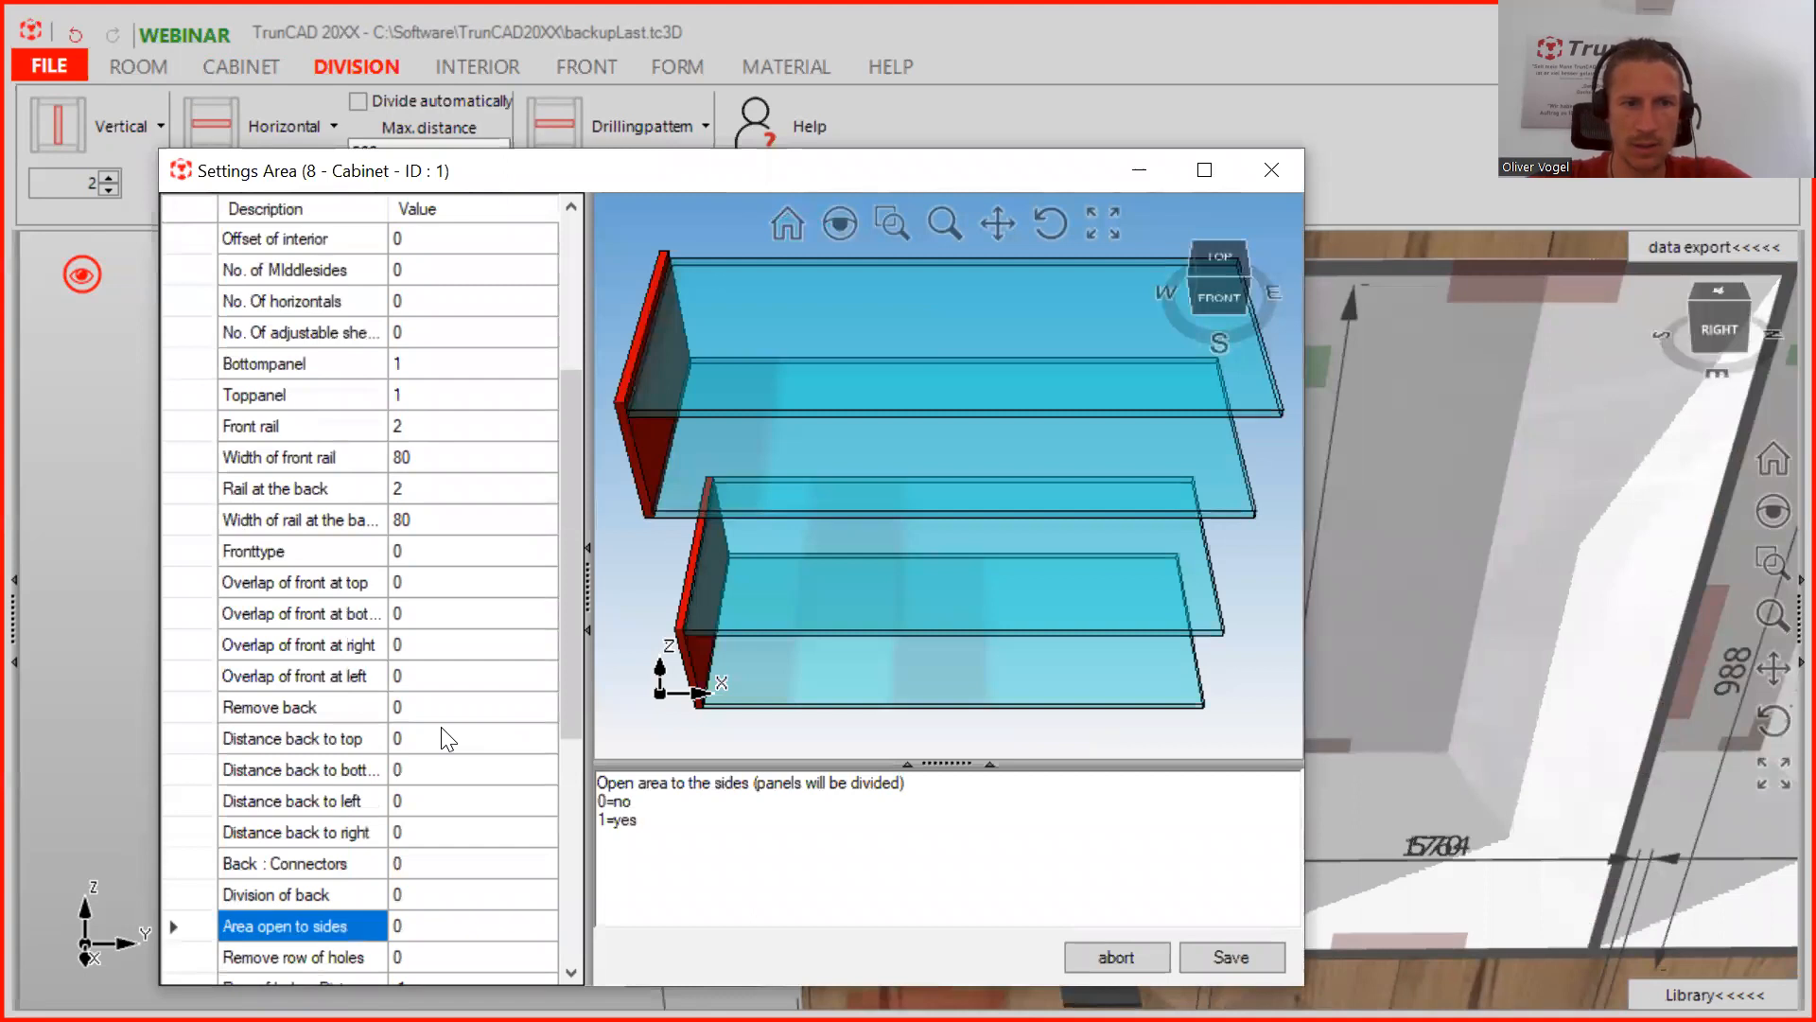
key("Right")
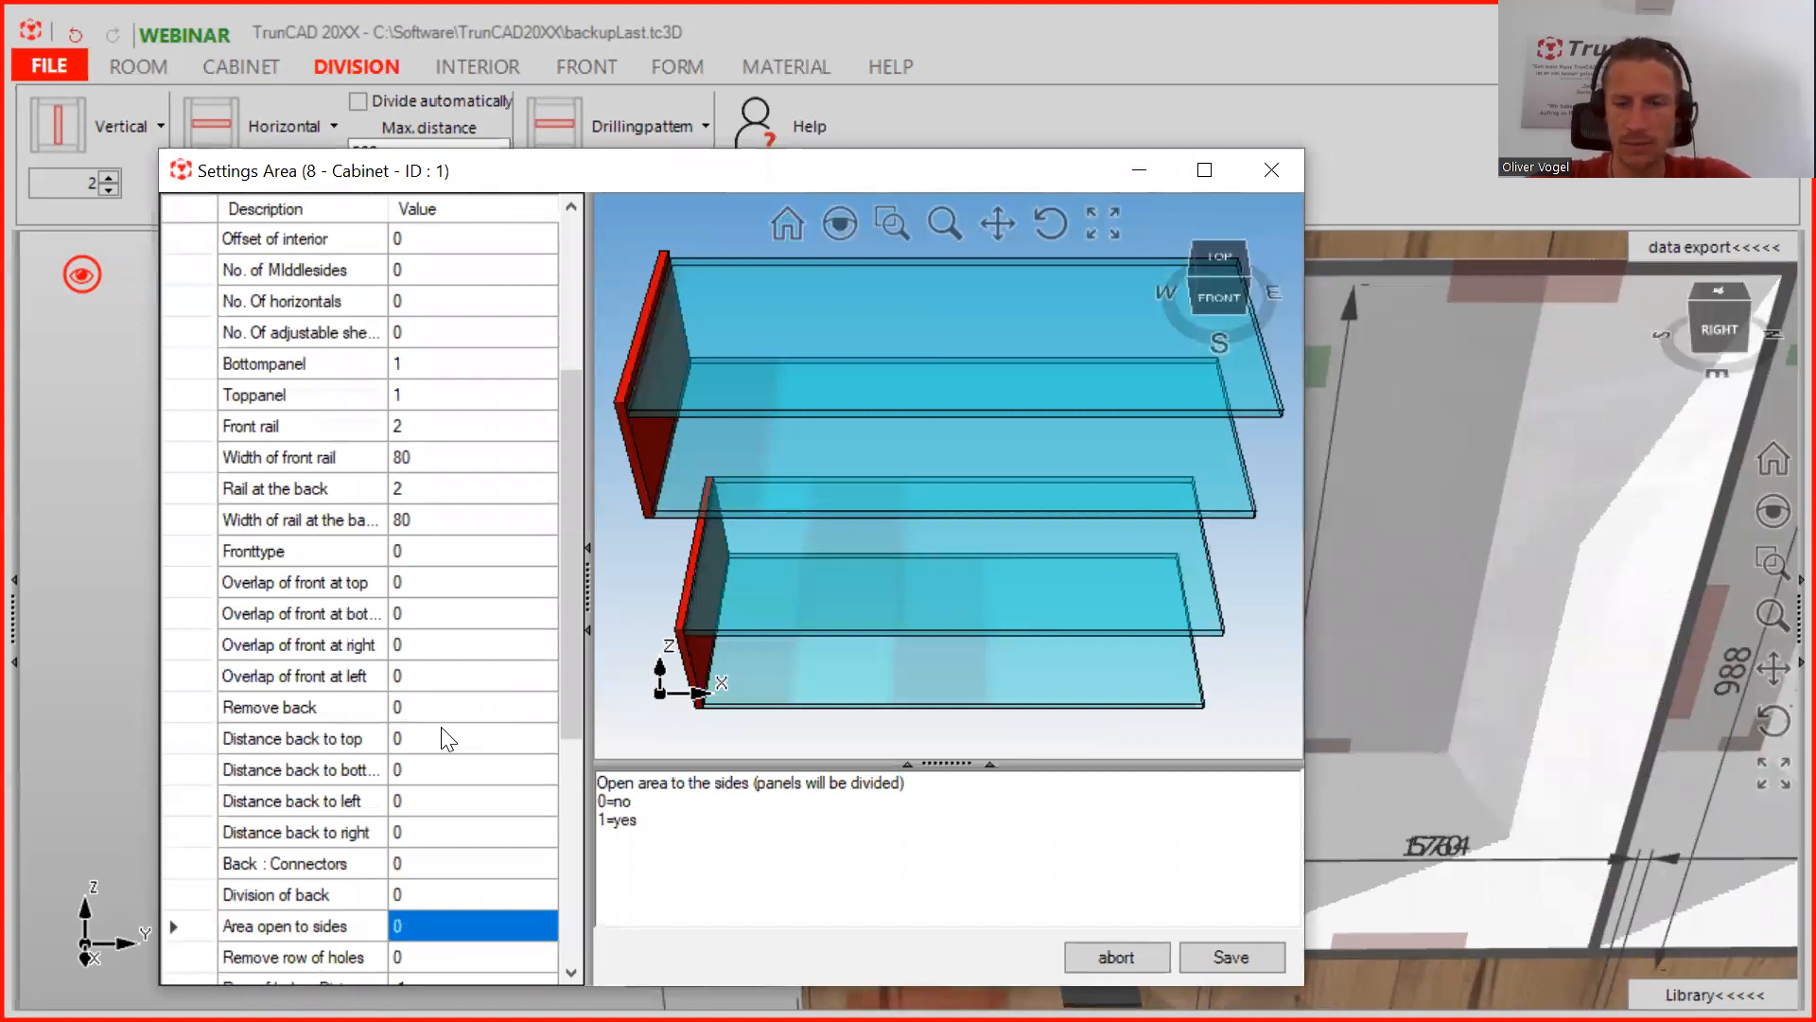
type("1")
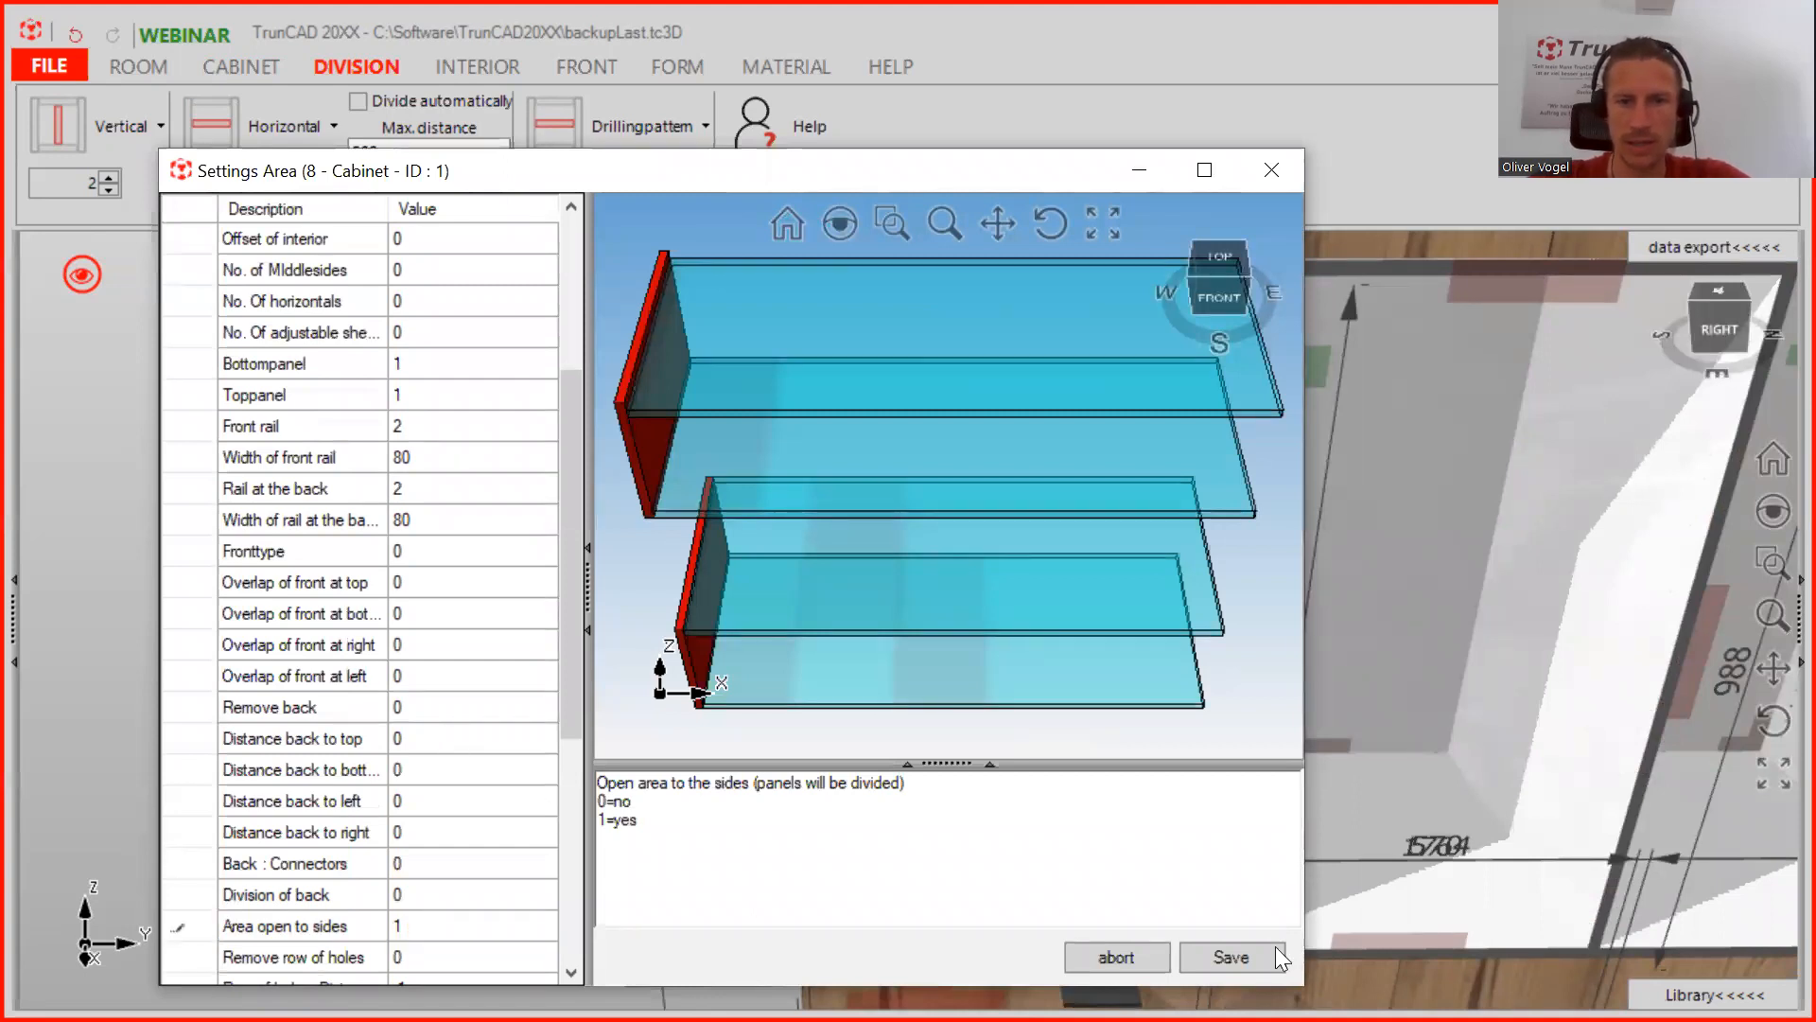
left_click(1215, 953)
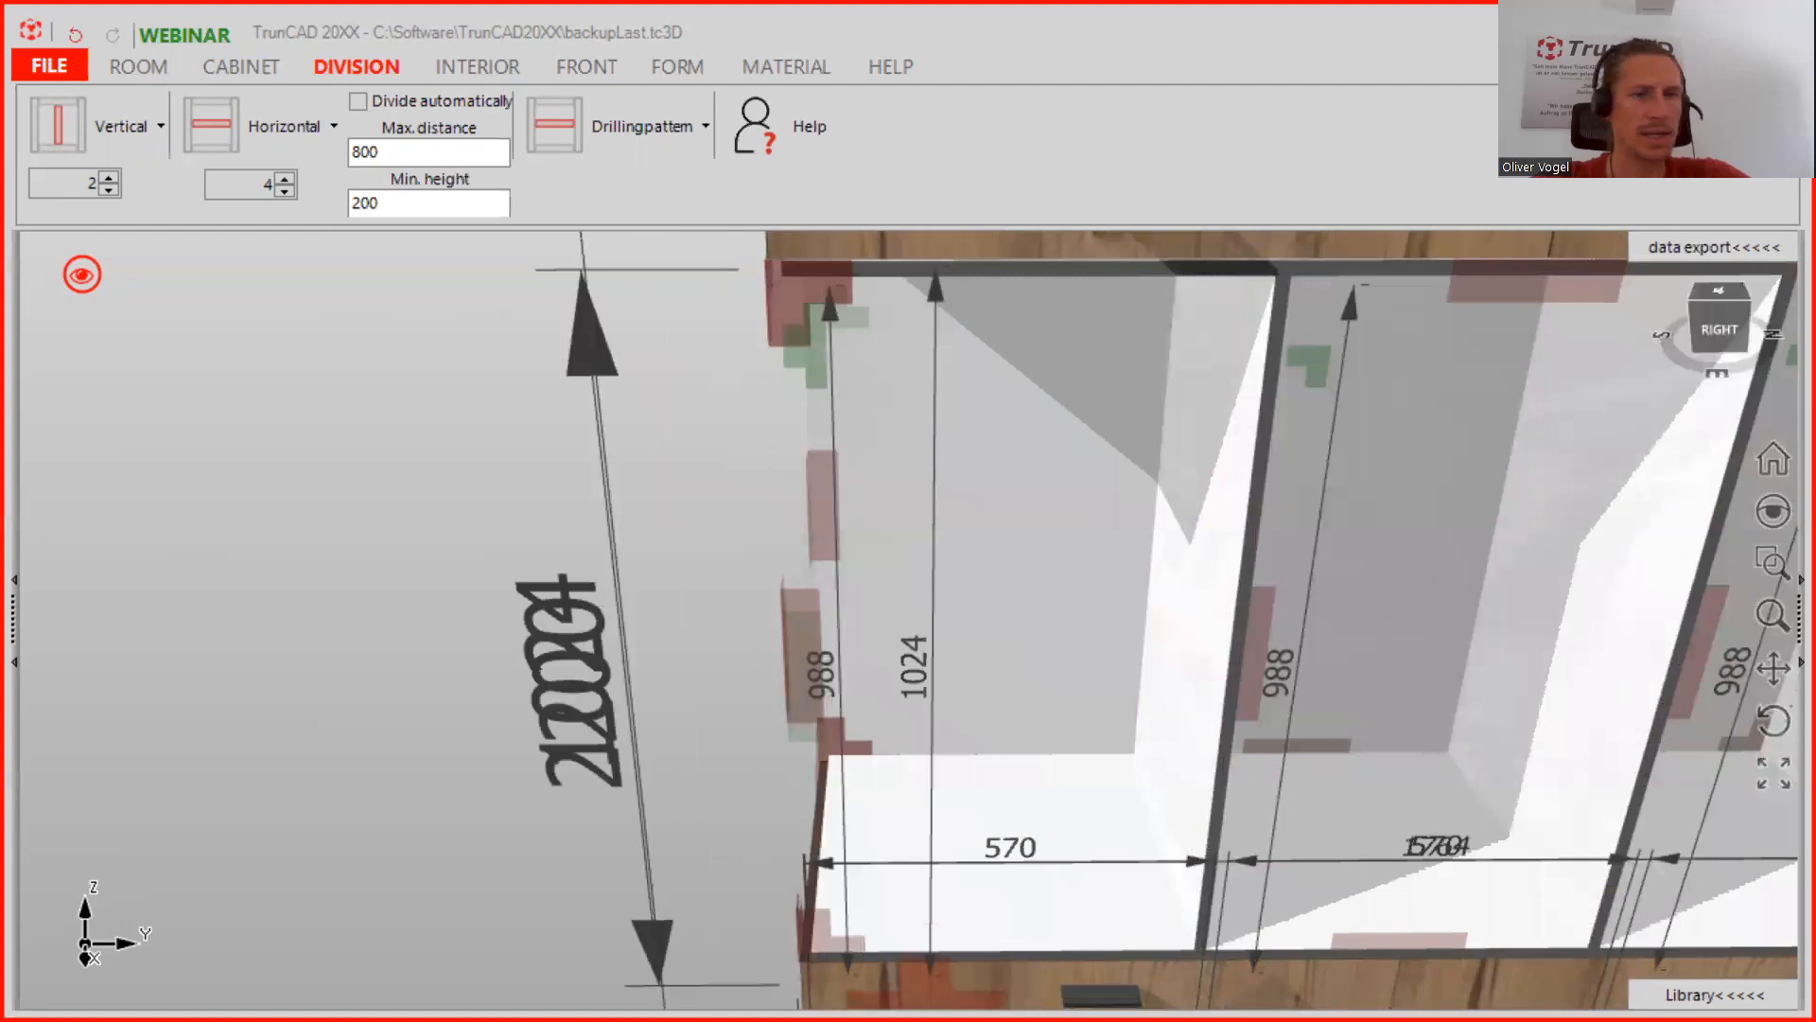
Change the corner joint at the open compartment's lower front corner so the bottom panel runs through to the outer edge
left_click(833, 338)
scroll(832, 339, "down", 3)
middle_click_drag(842, 342, 915, 346)
scroll(897, 659, "up", 5)
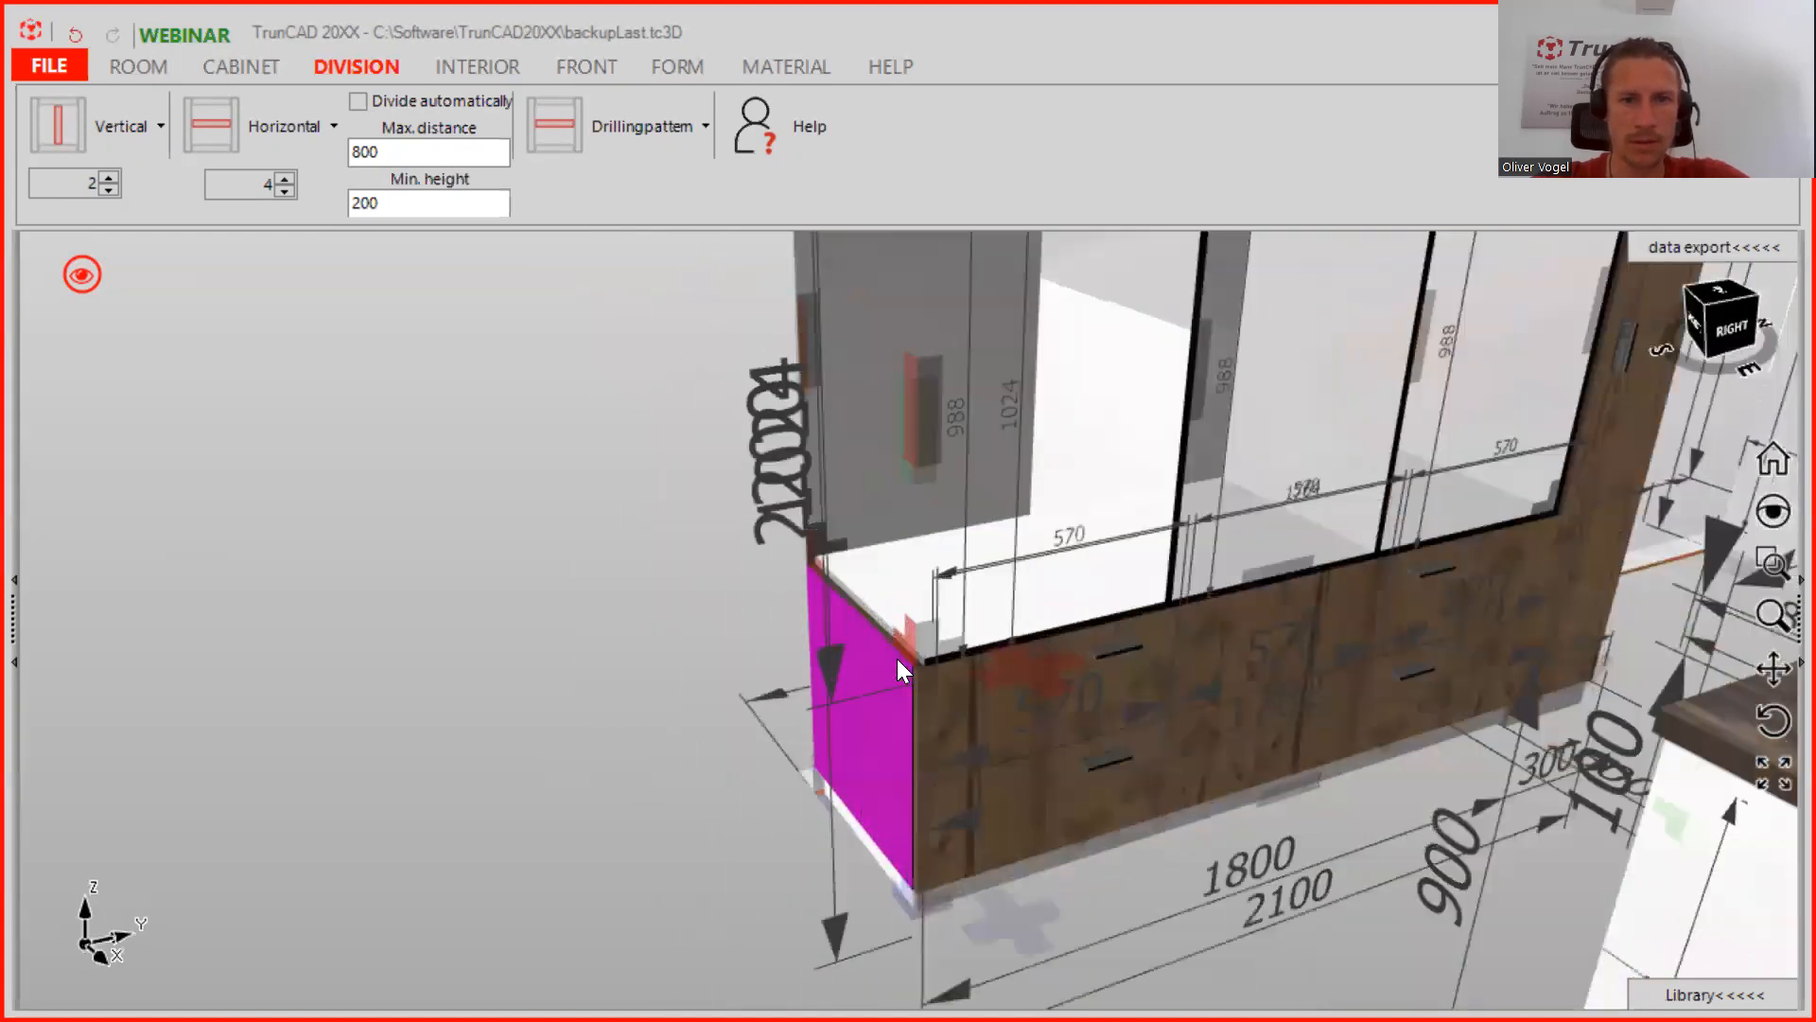
scroll(980, 621, "up", 2)
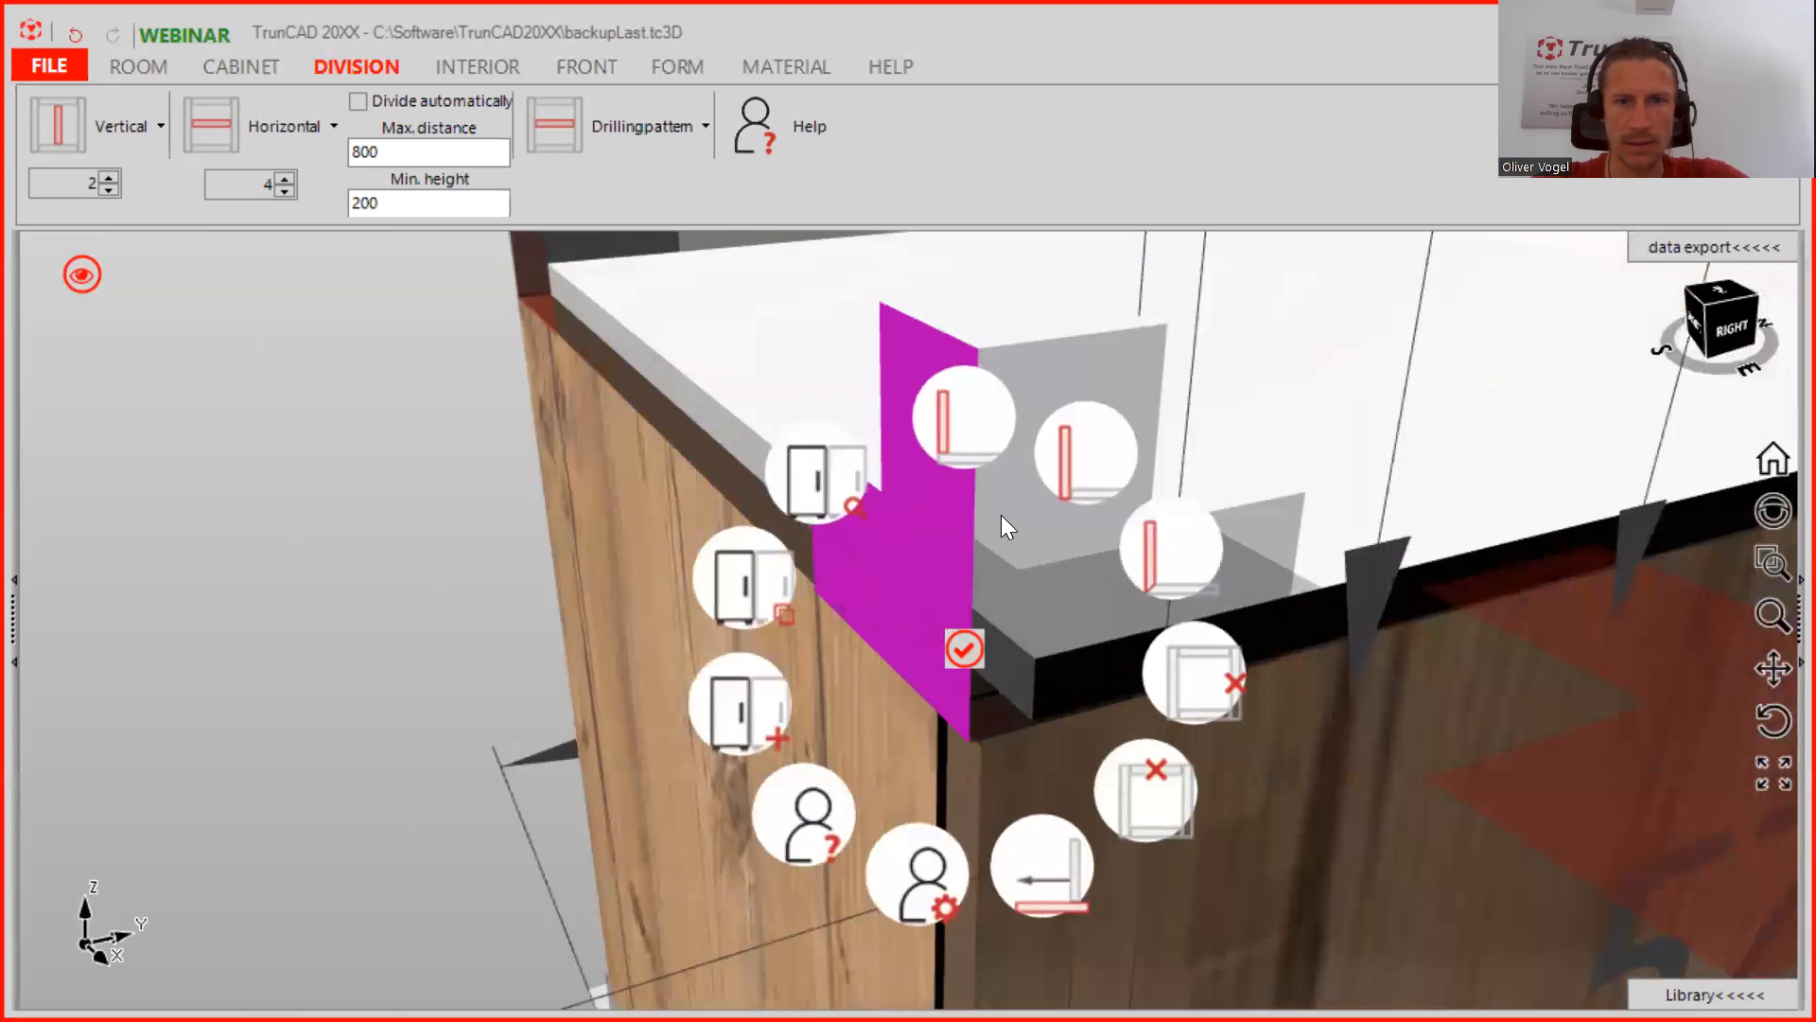
left_click(971, 435)
scroll(973, 435, "down", 3)
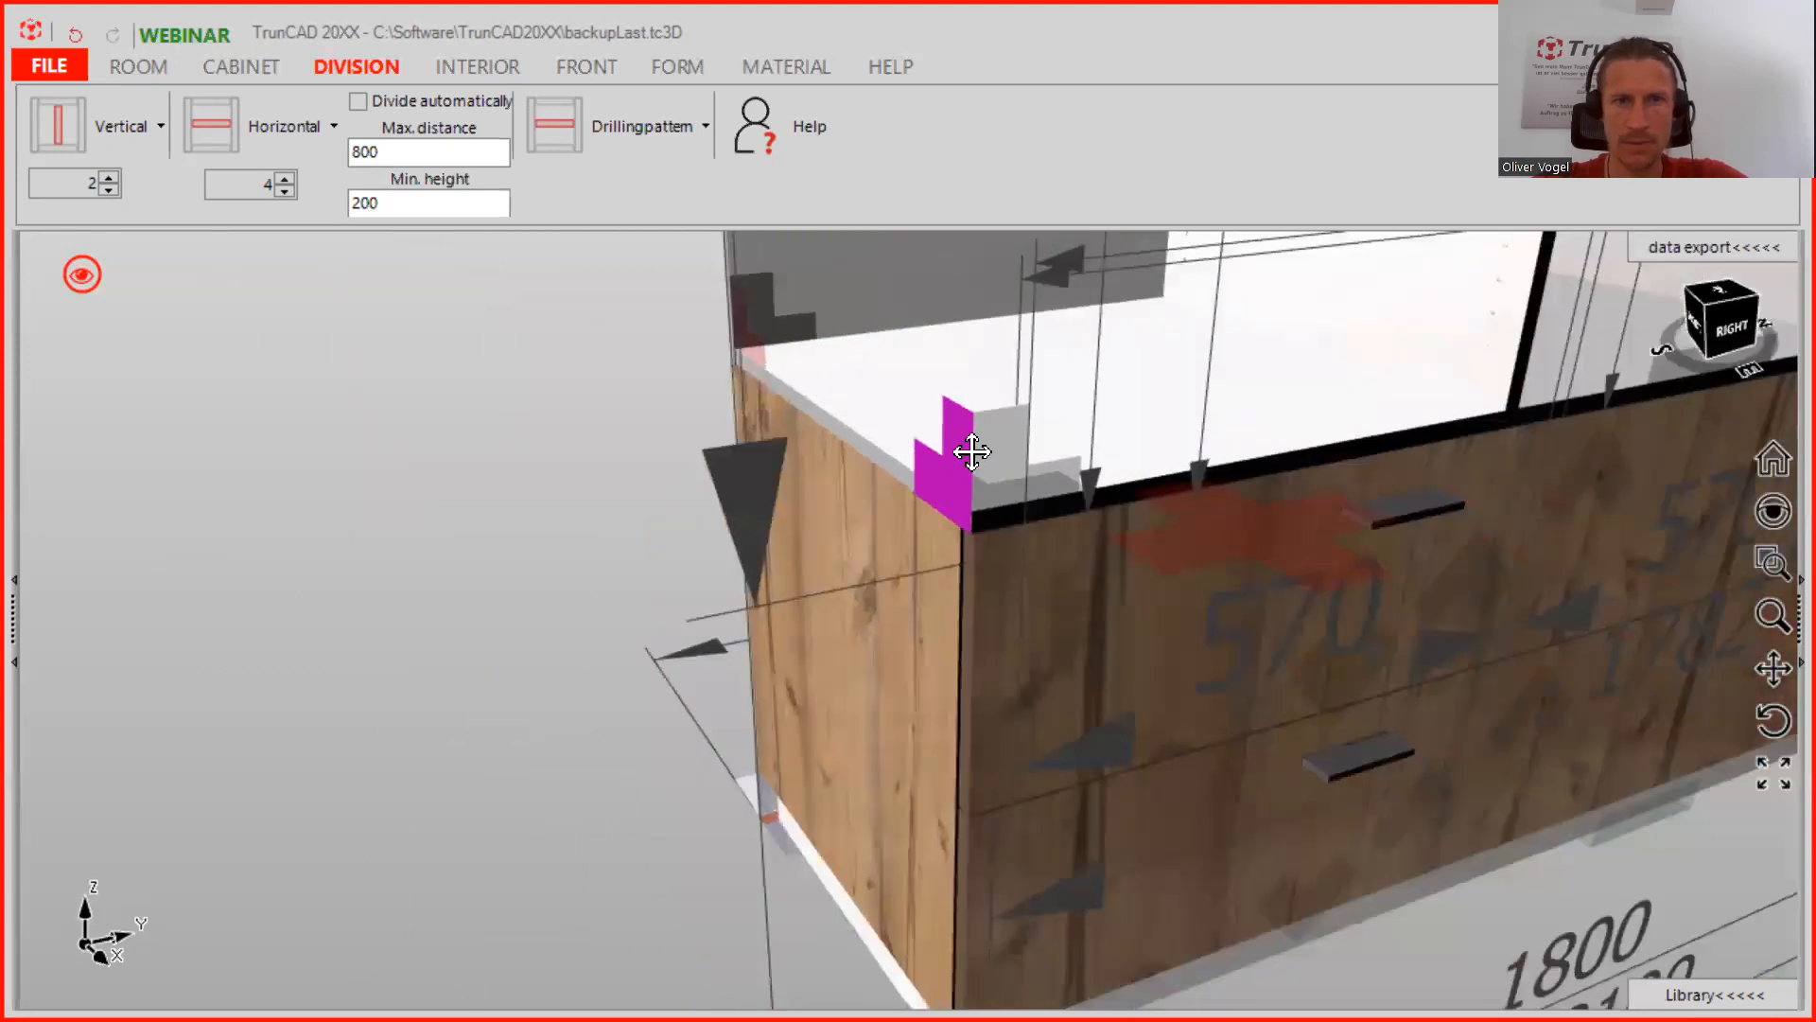
Change the corner joint at the open compartment's upper front corner so the top panel runs through, and inspect the open side
middle_click_drag(973, 452, 988, 951)
middle_click_drag(984, 454, 1138, 615)
right_click(1135, 632)
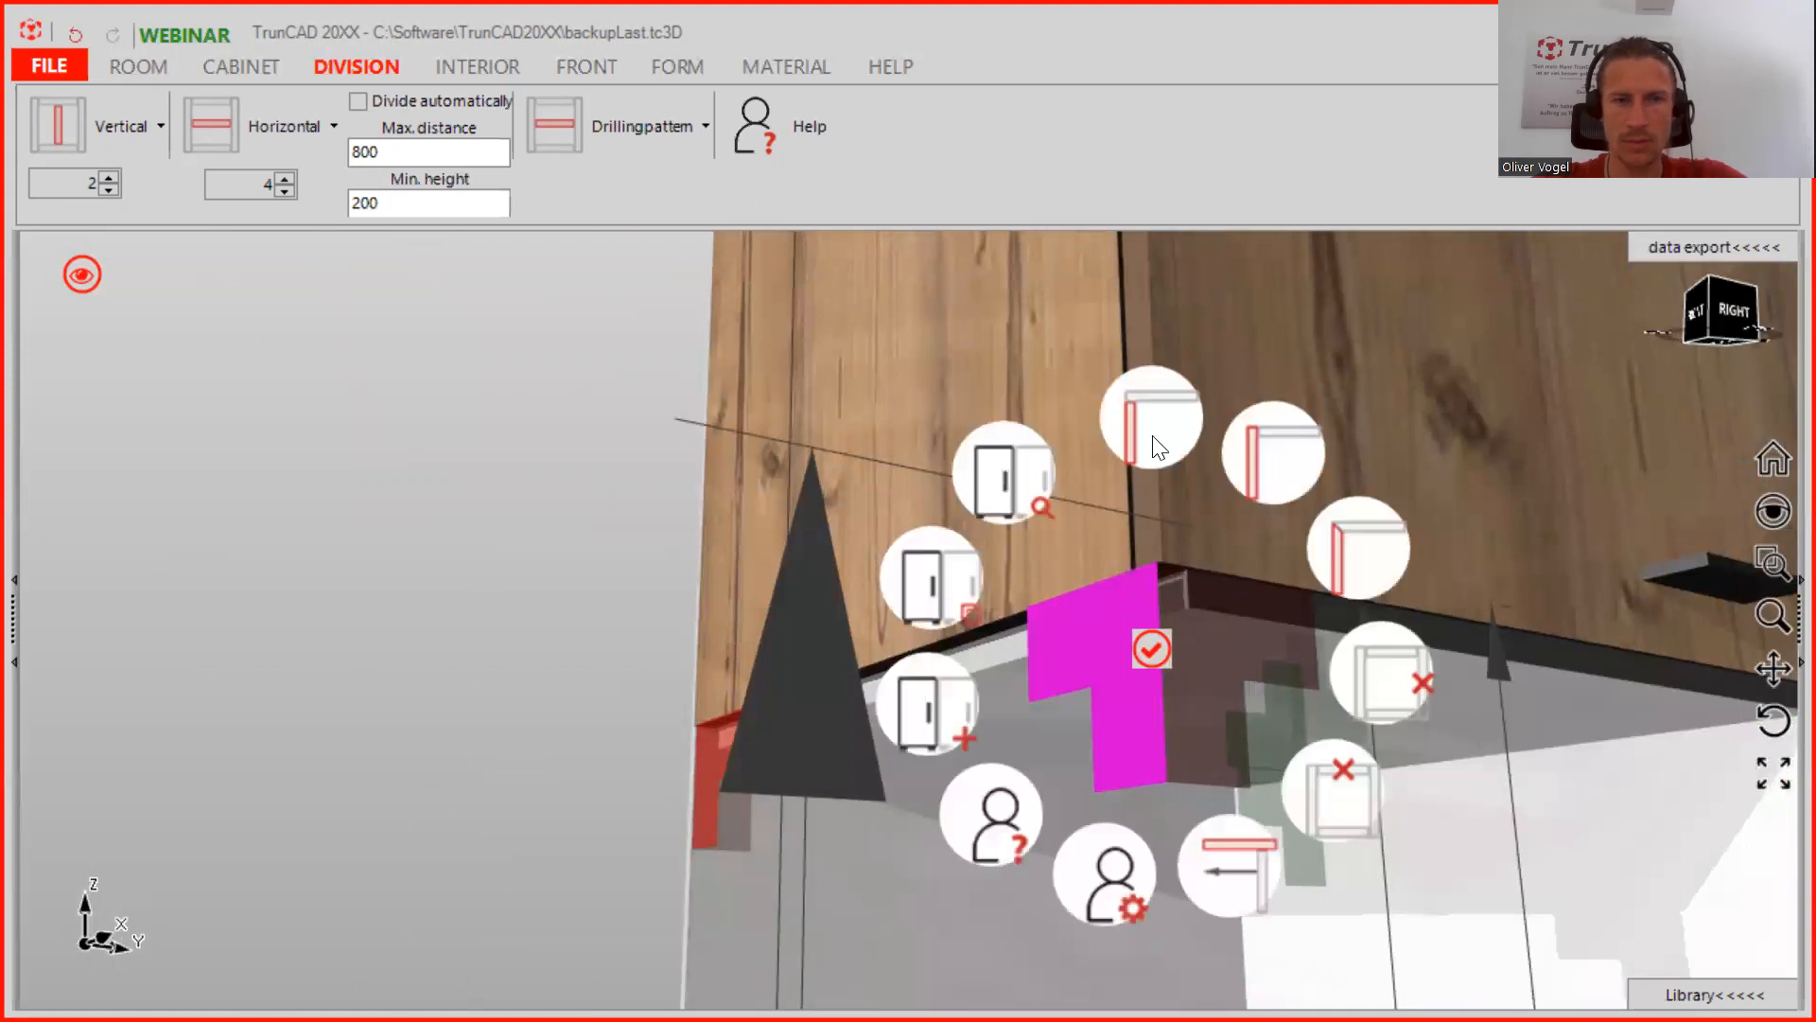
middle_click_drag(1152, 435, 666, 562)
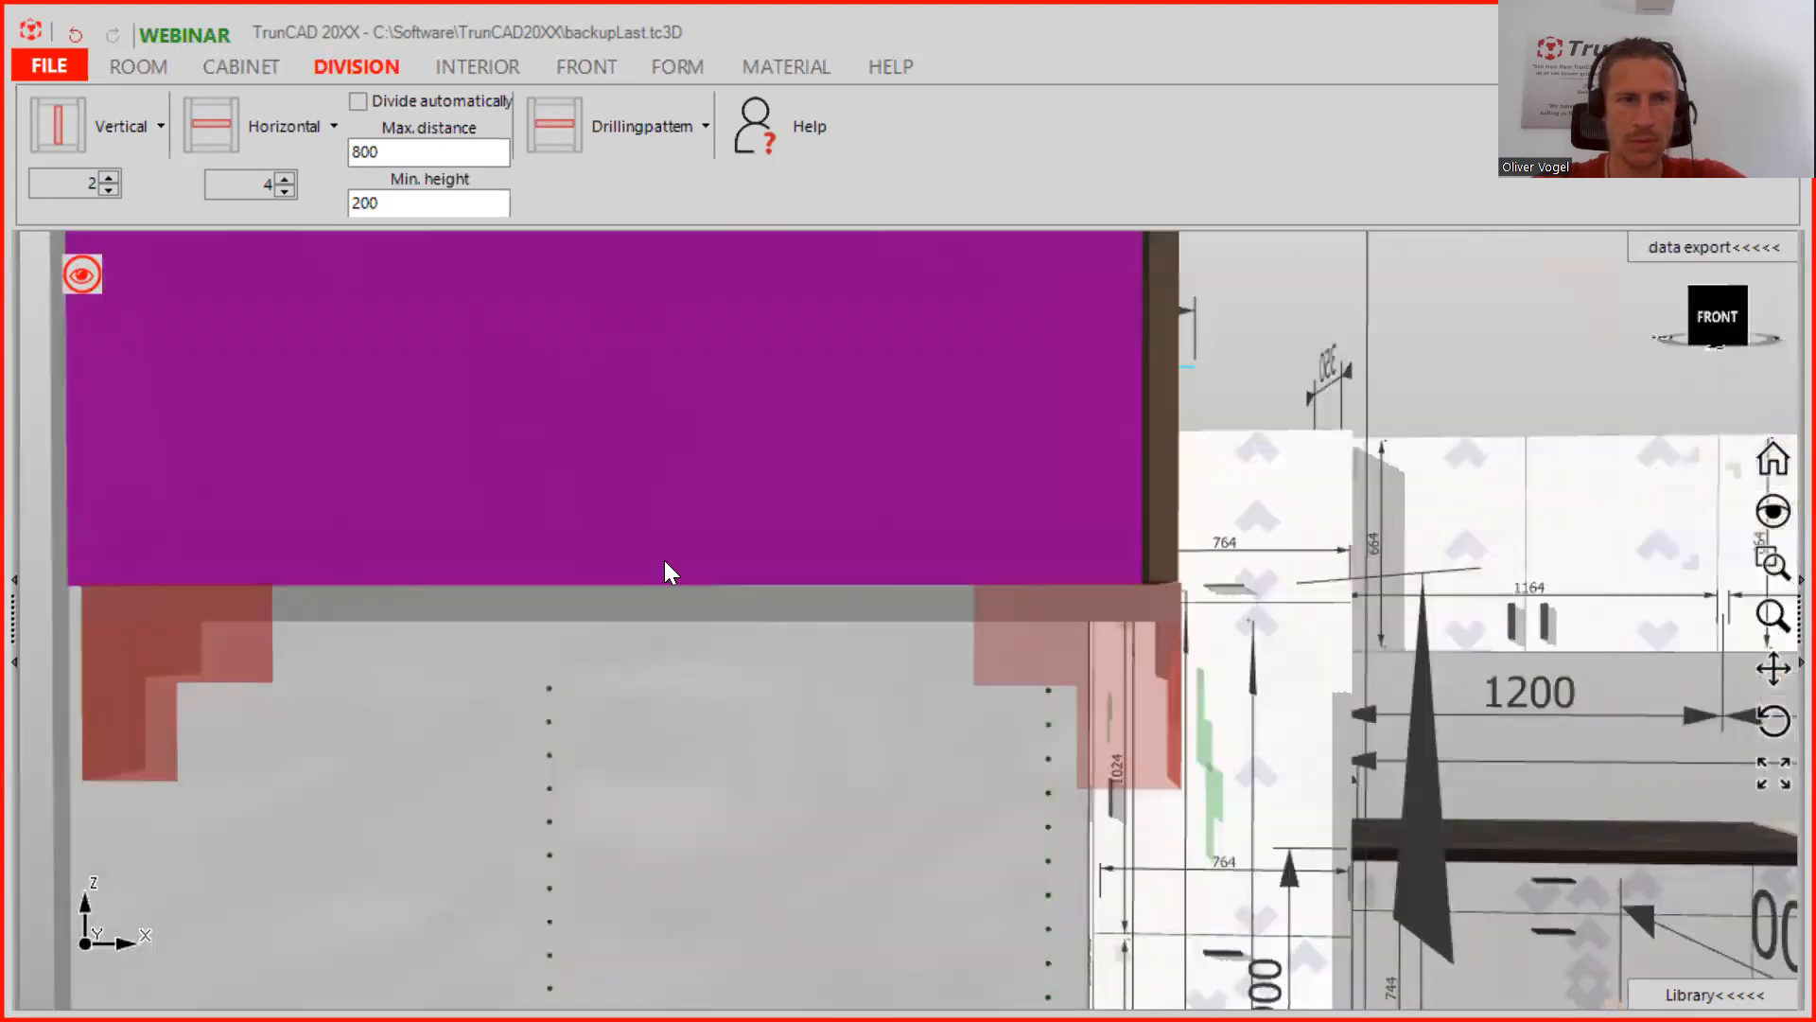
scroll(562, 541, "down", 2)
middle_click_drag(483, 545, 700, 648, "ctrl")
scroll(500, 647, "down", 3)
scroll(963, 600, "down", 2)
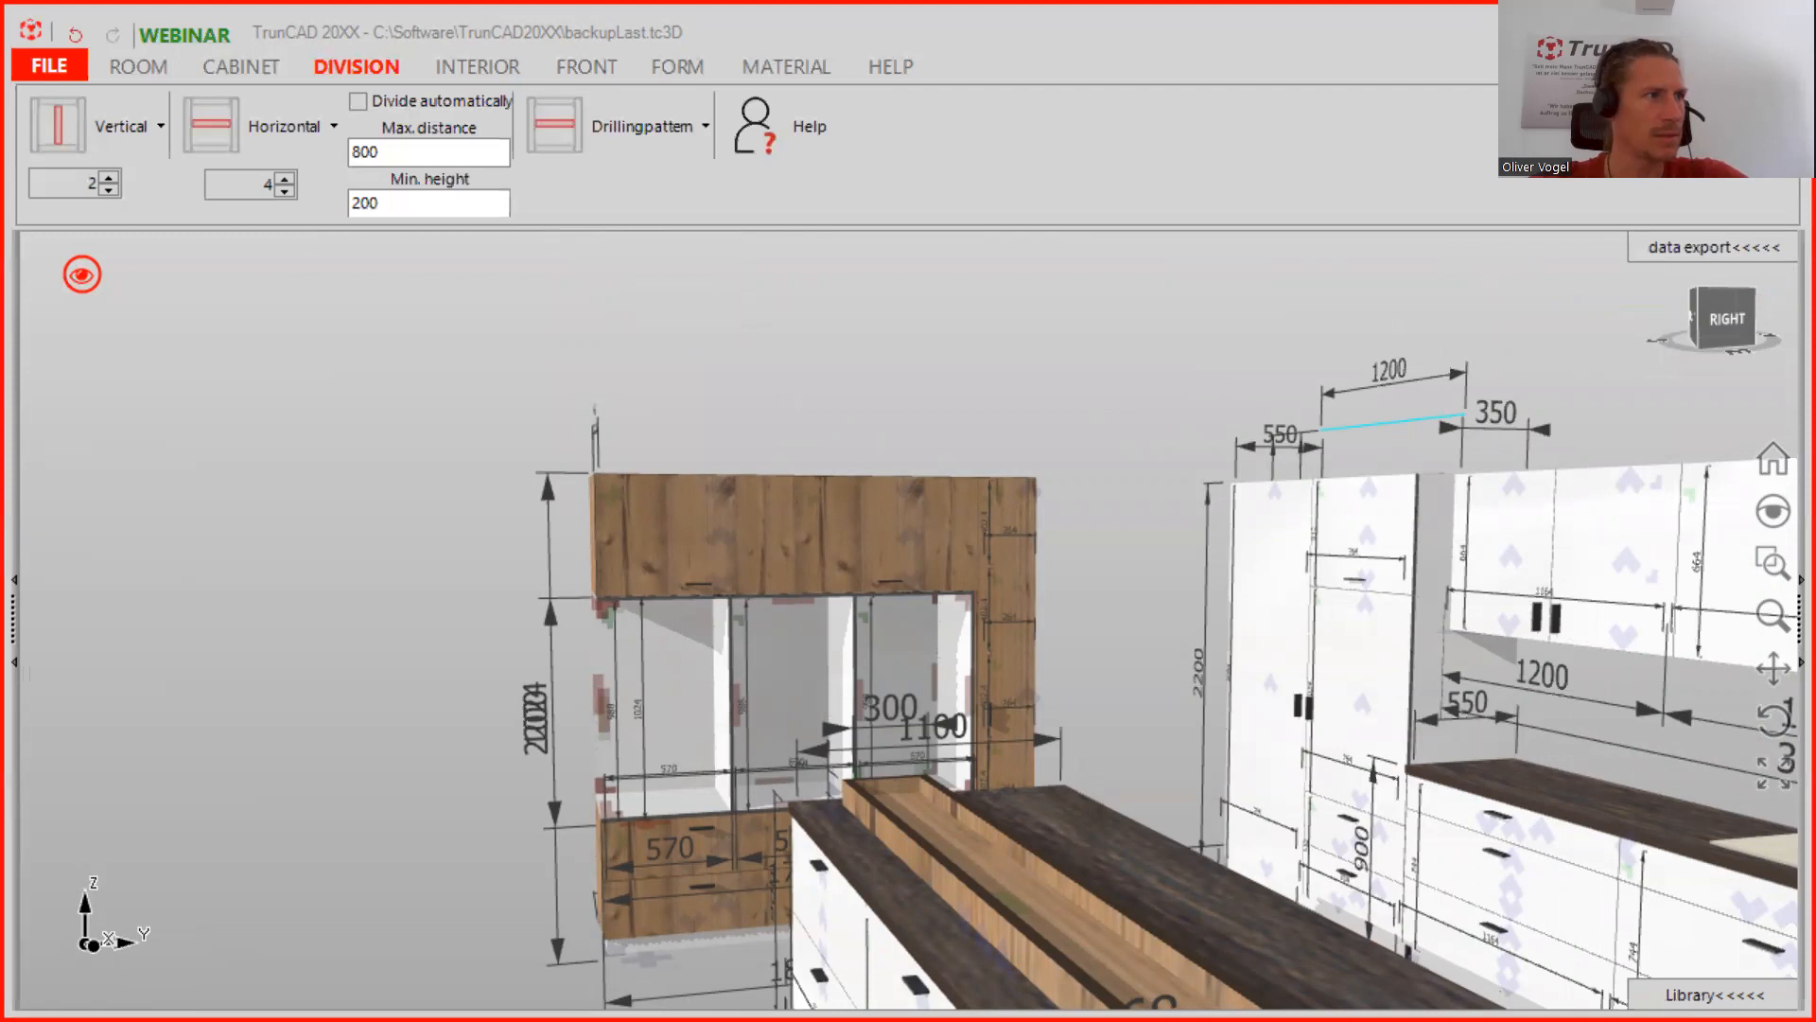
Divide the middle compartment of the inserted cabinet with two horizontal shelves
middle_click_drag(770, 628, 669, 580)
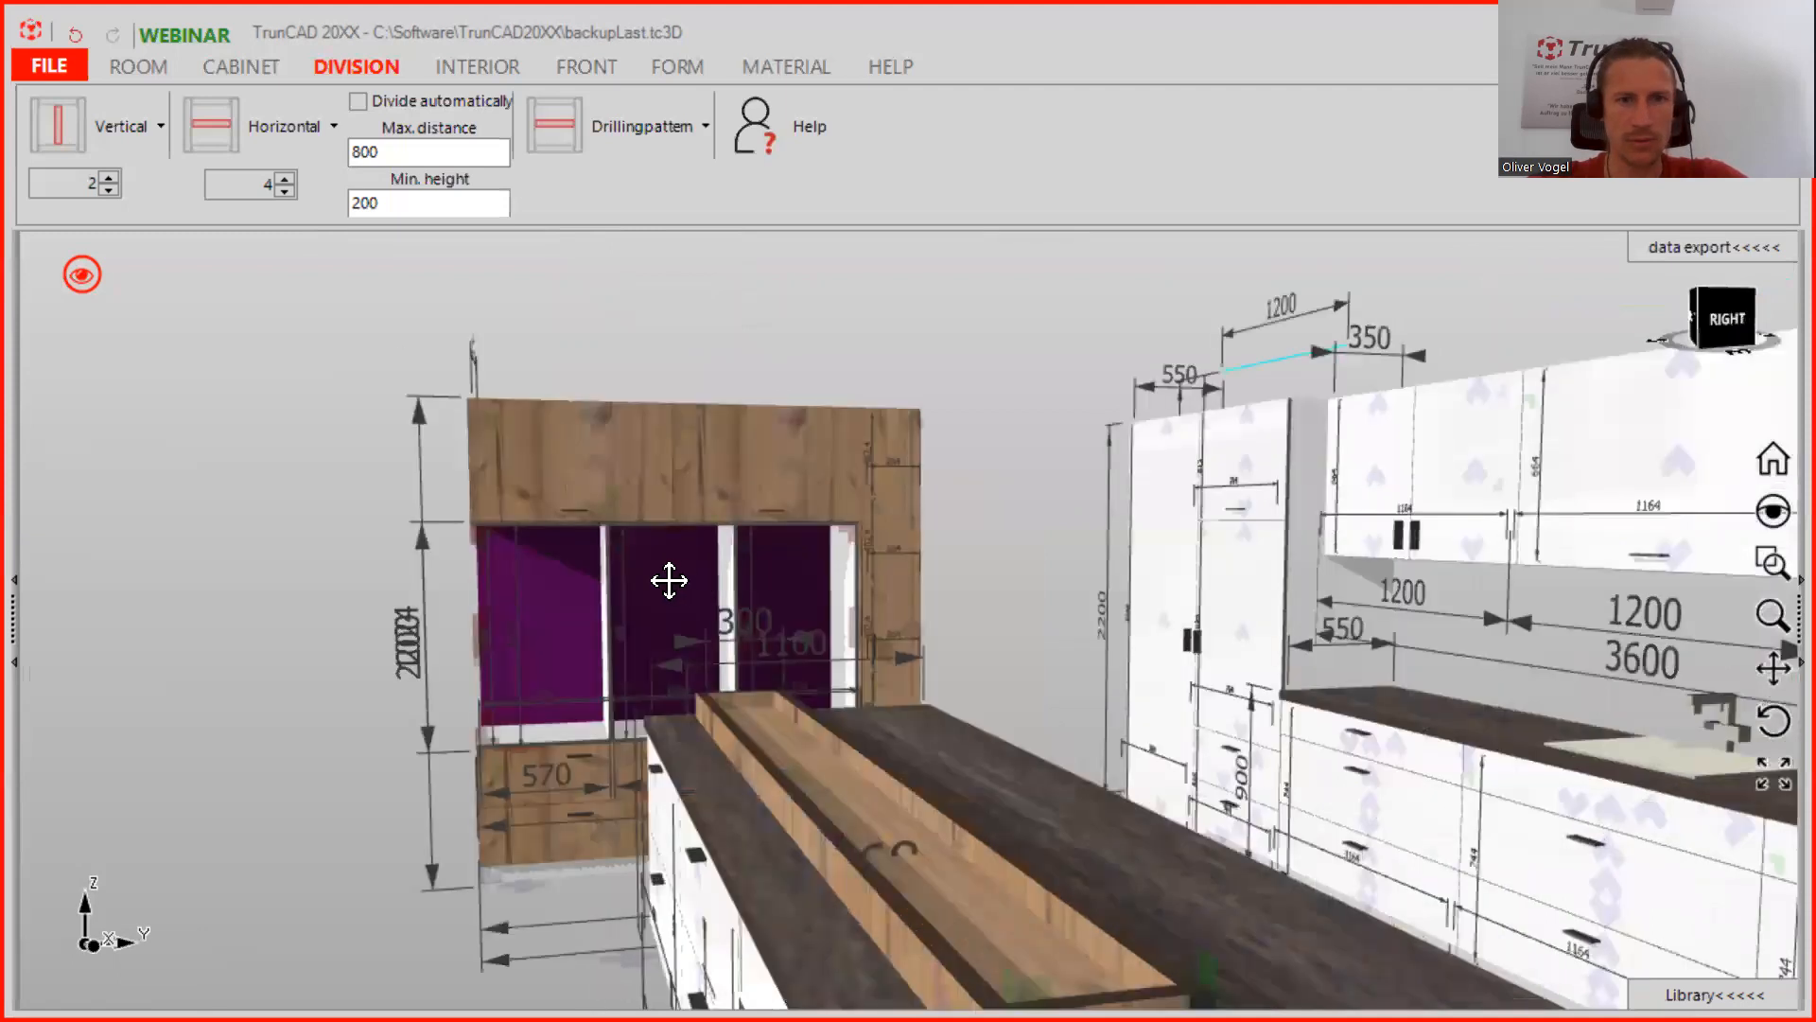
scroll(676, 580, "up", 3)
middle_click_drag(342, 603, 301, 608)
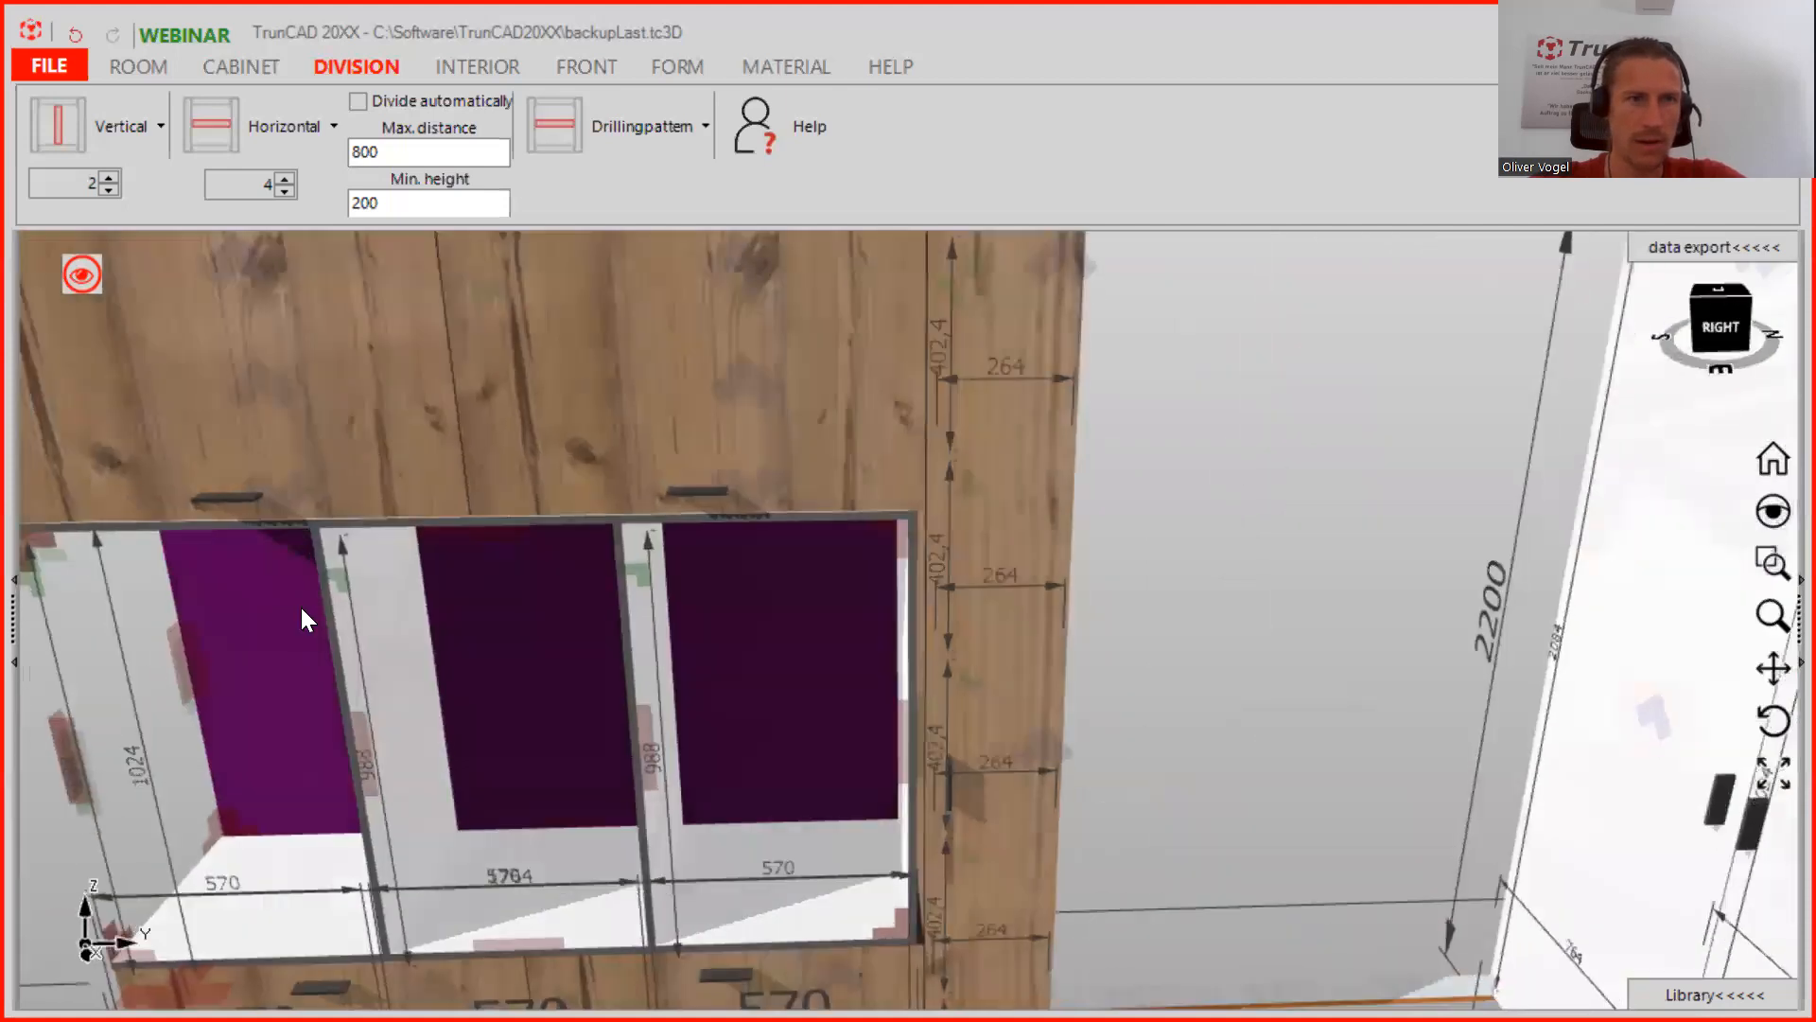
left_click(284, 192)
left_click(284, 192)
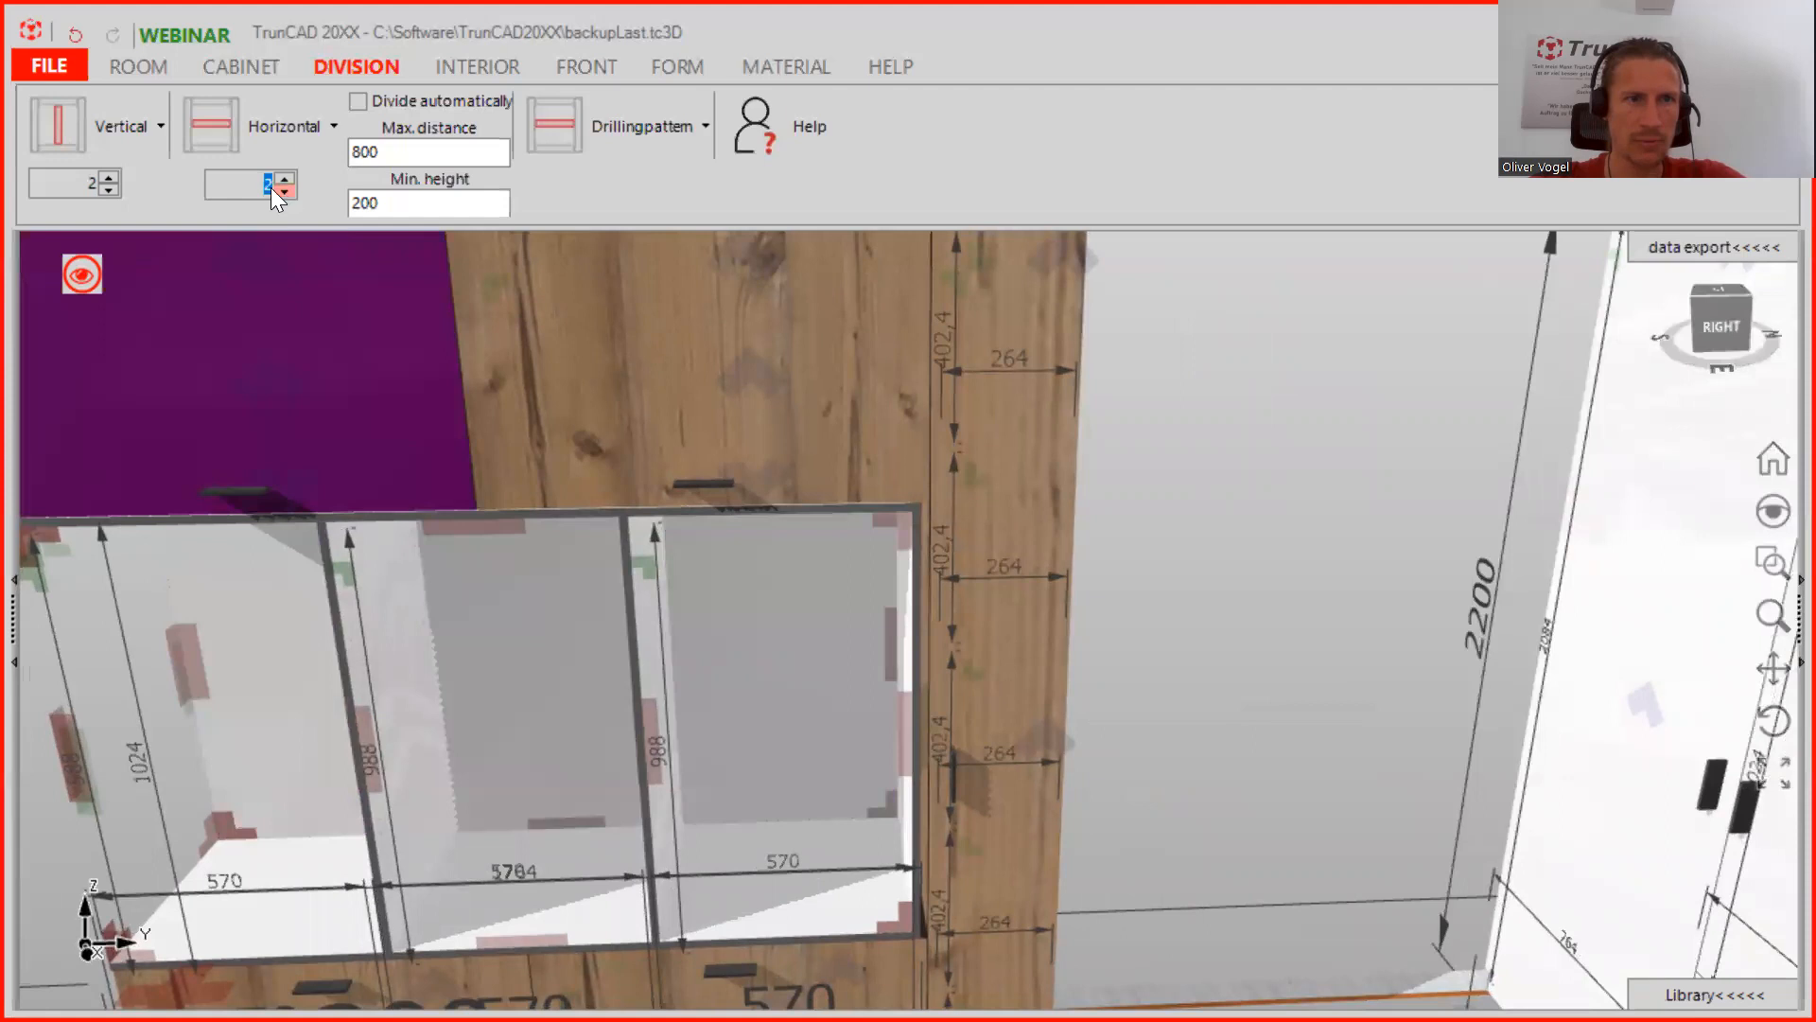
left_click(499, 626)
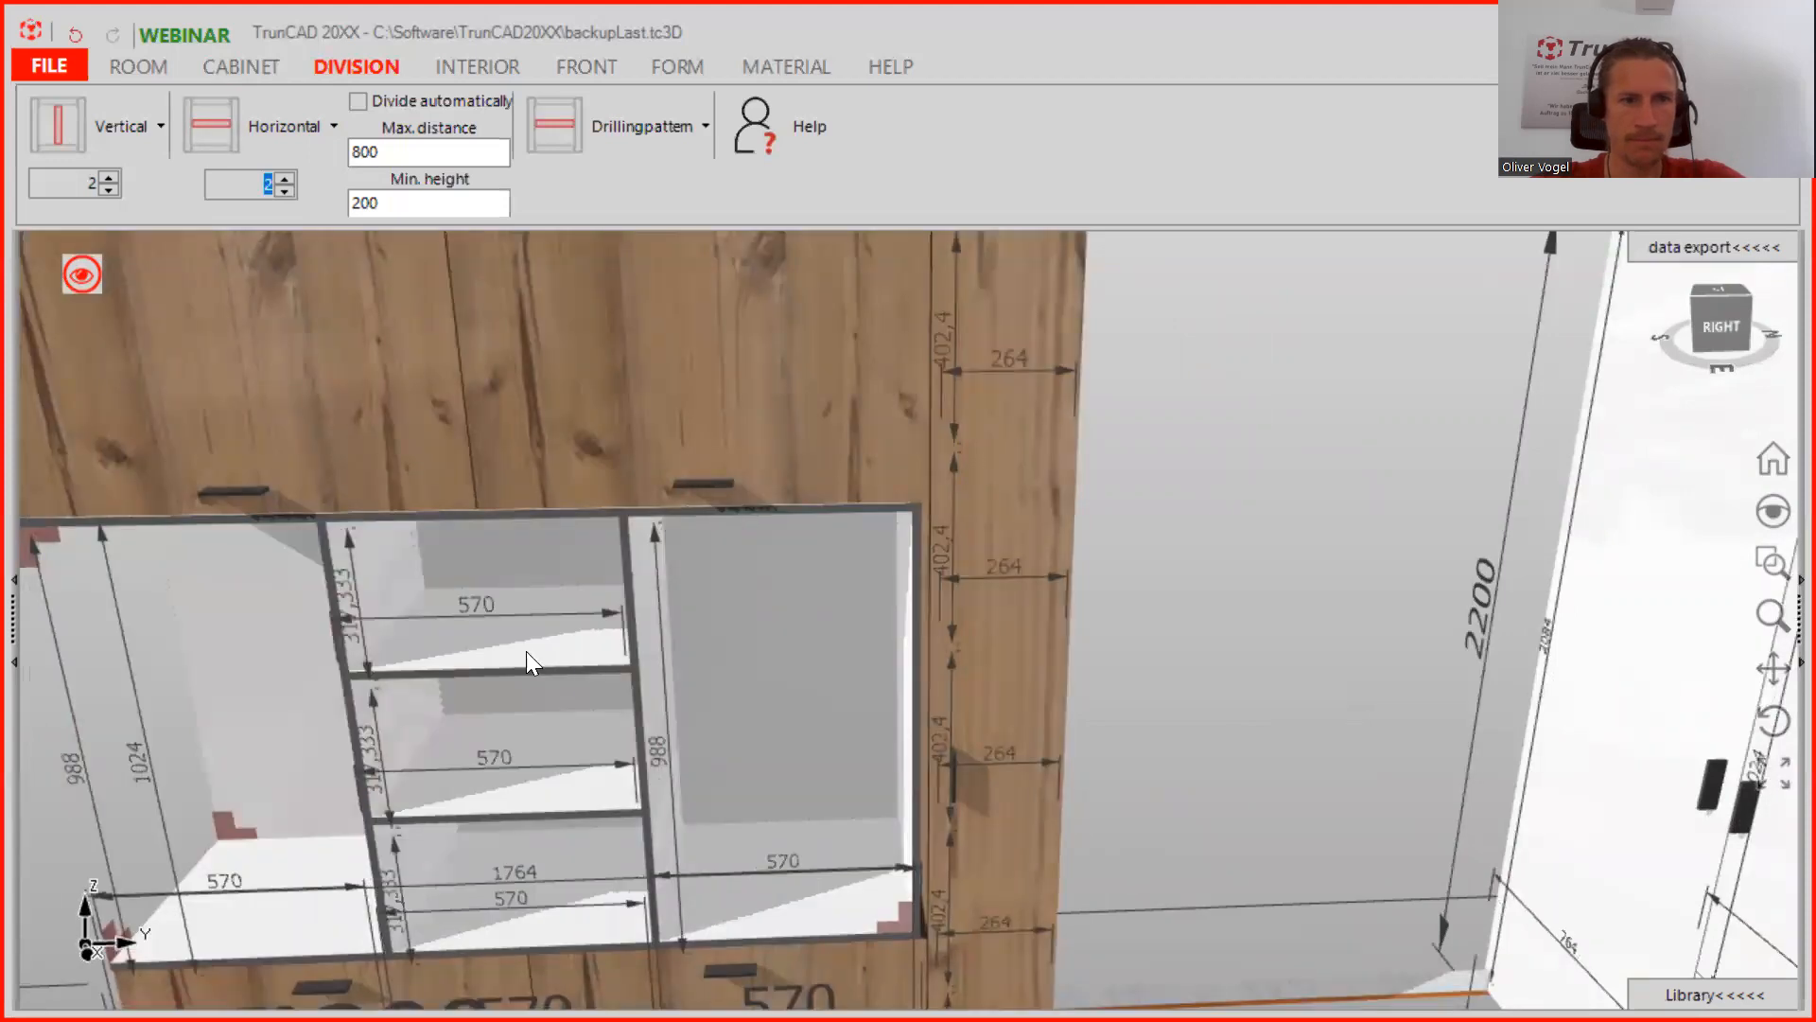
Set the height of the area between the two shelves in the middle compartment to 600
middle_click_drag(526, 651, 620, 502)
scroll(540, 555, "up", 2)
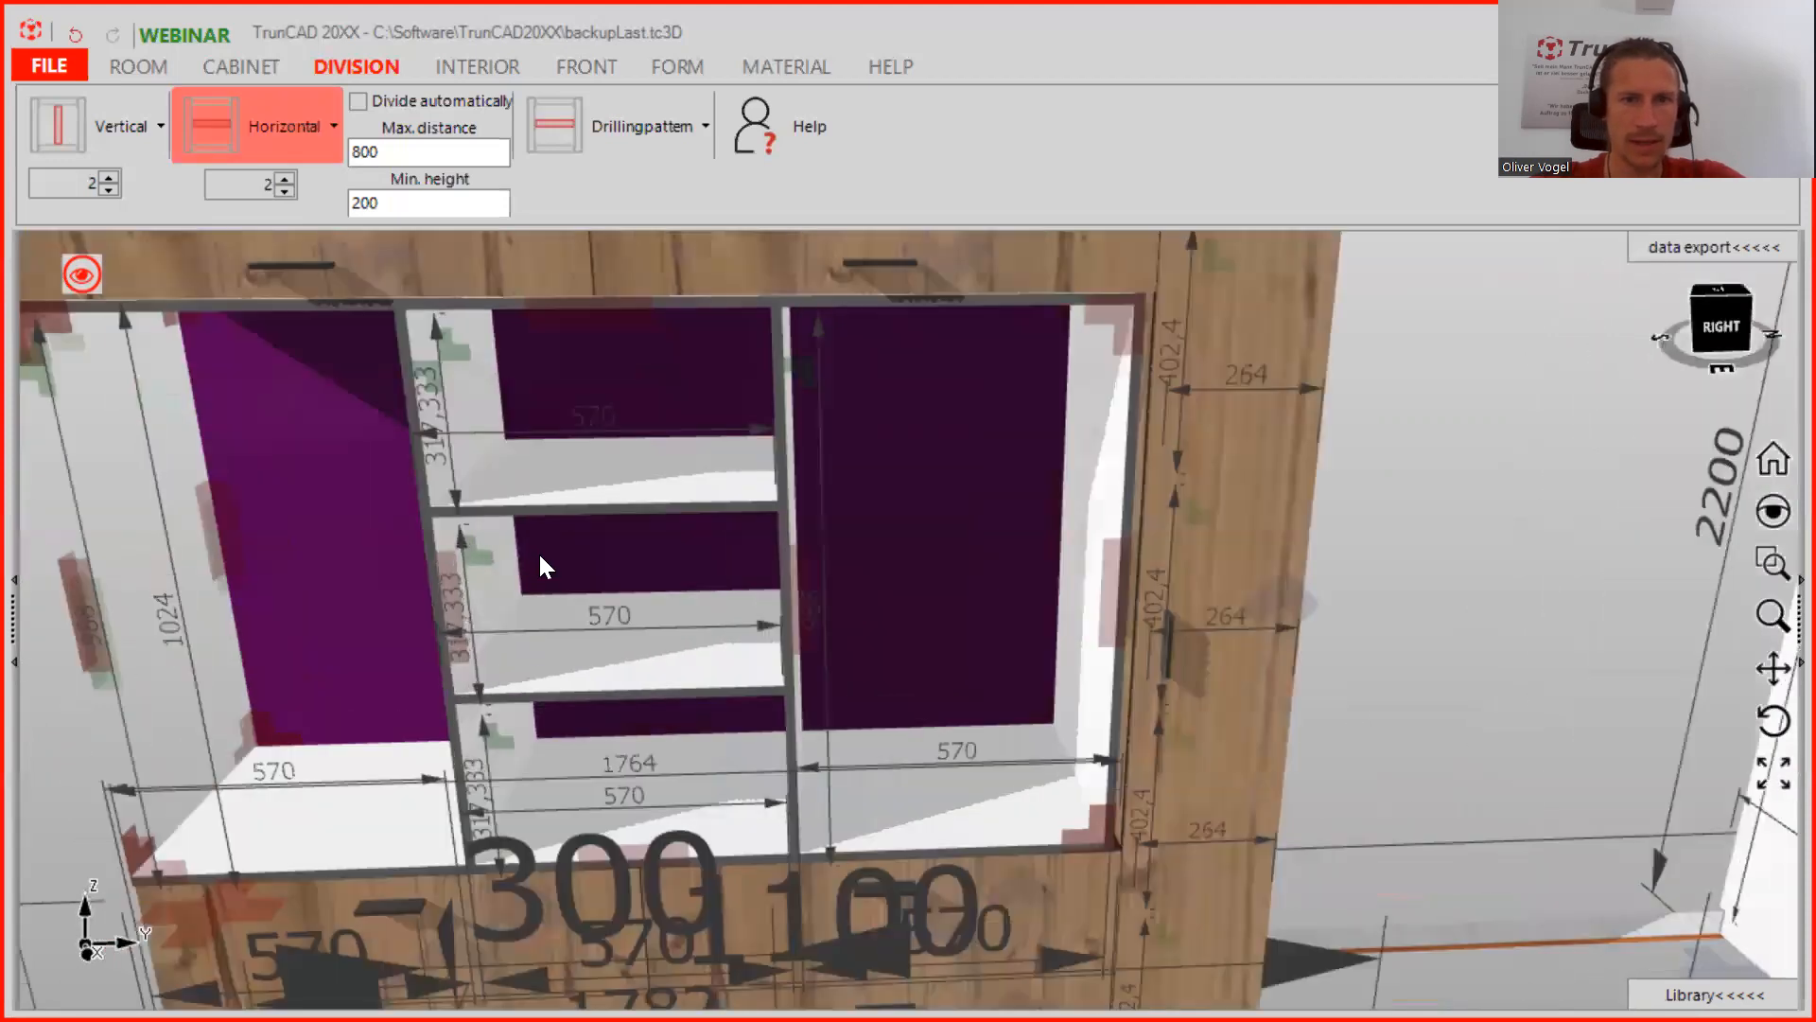
scroll(538, 553, "up", 4)
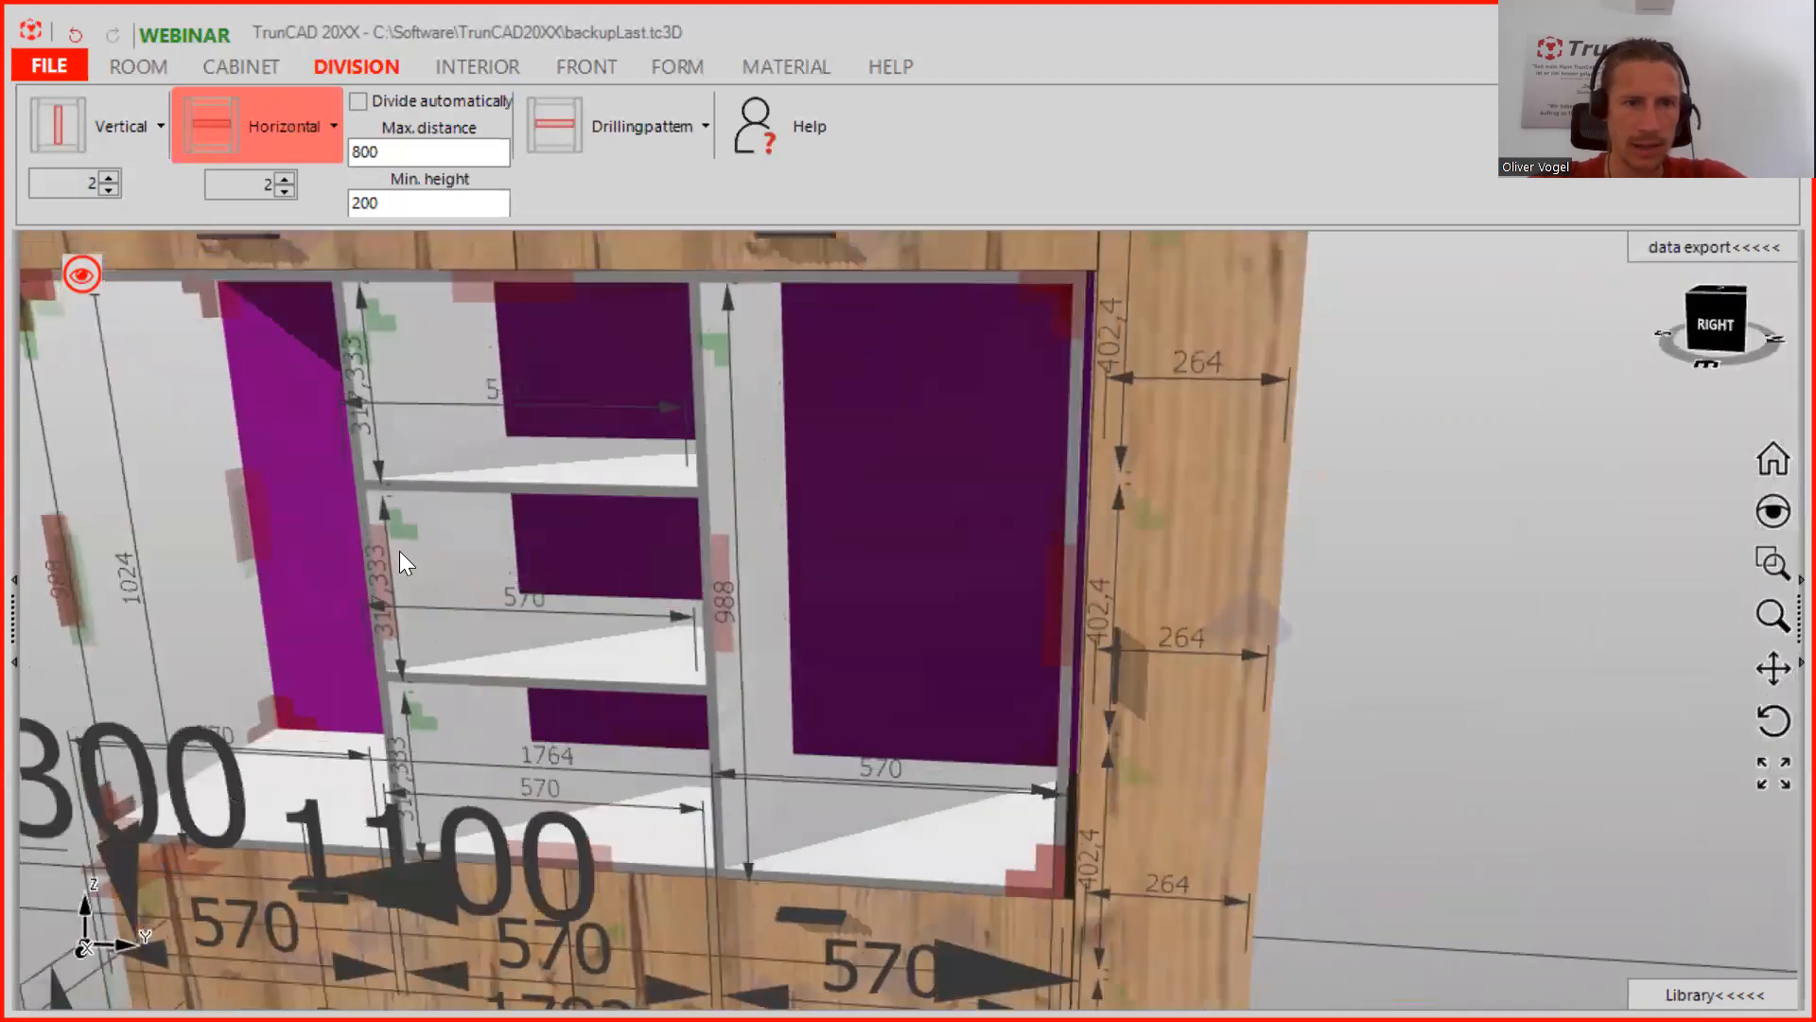
scroll(400, 551, "up", 2)
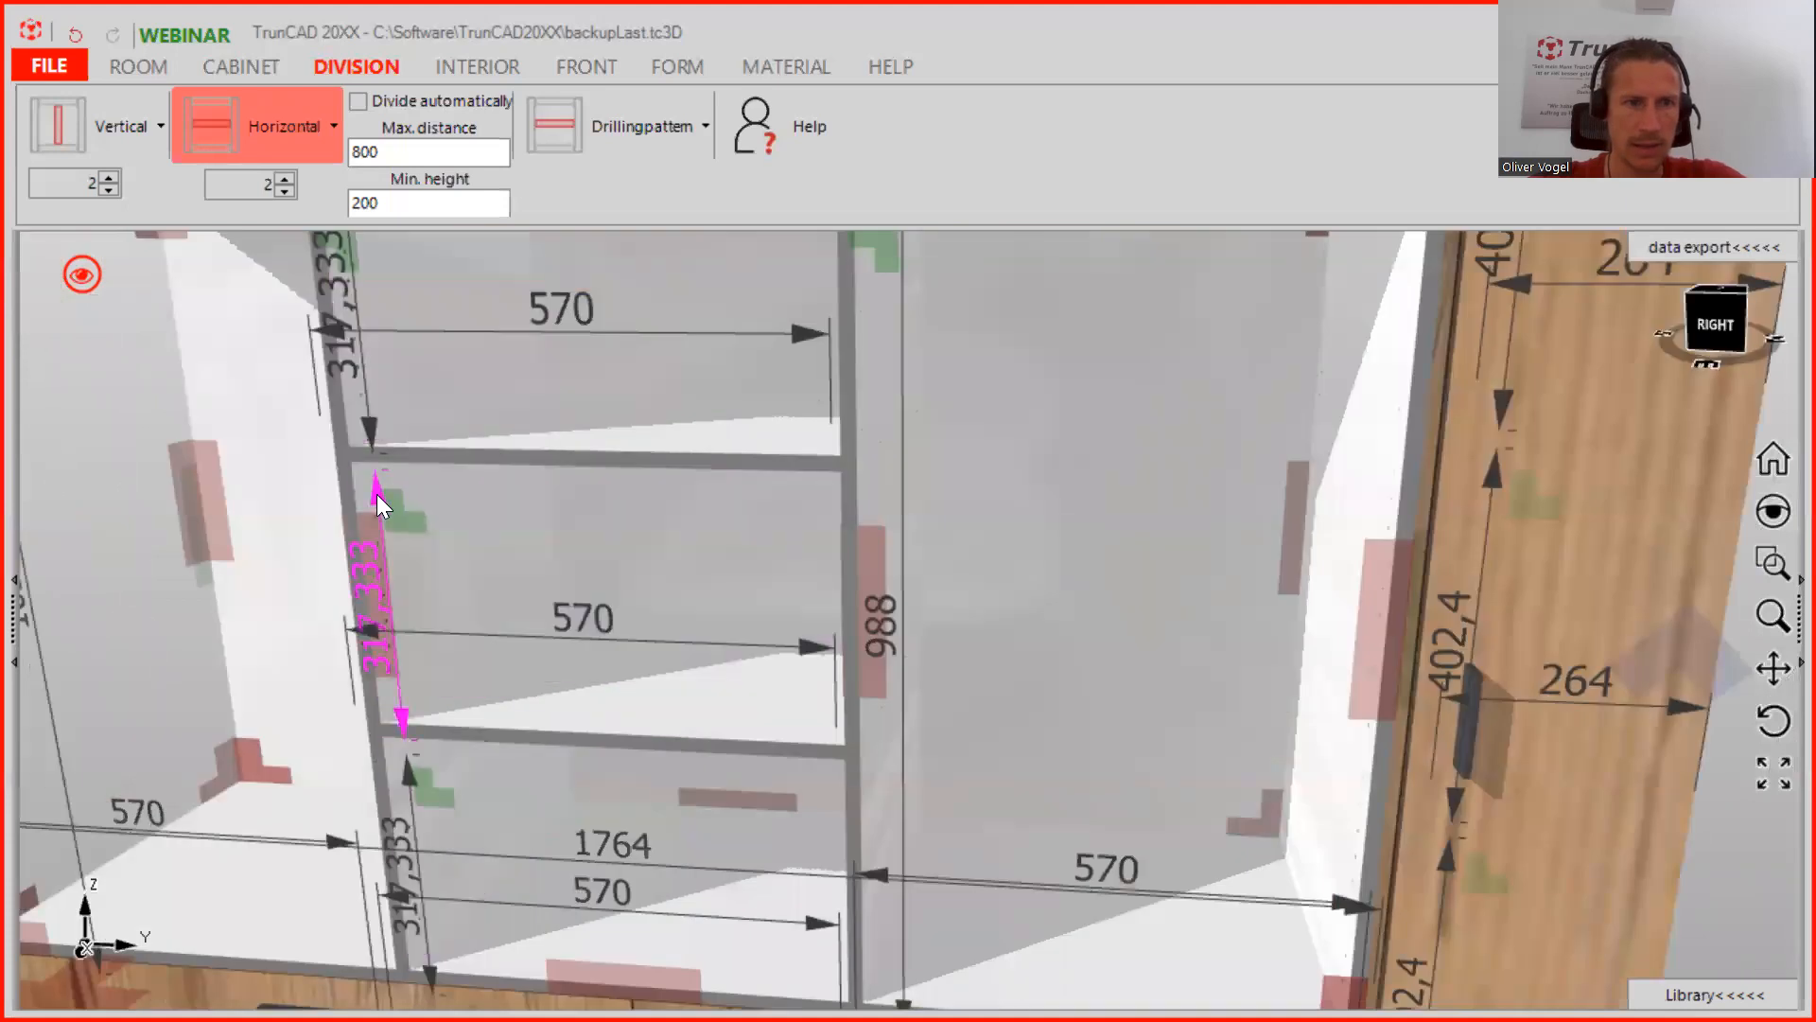
left_click(376, 494)
type("600")
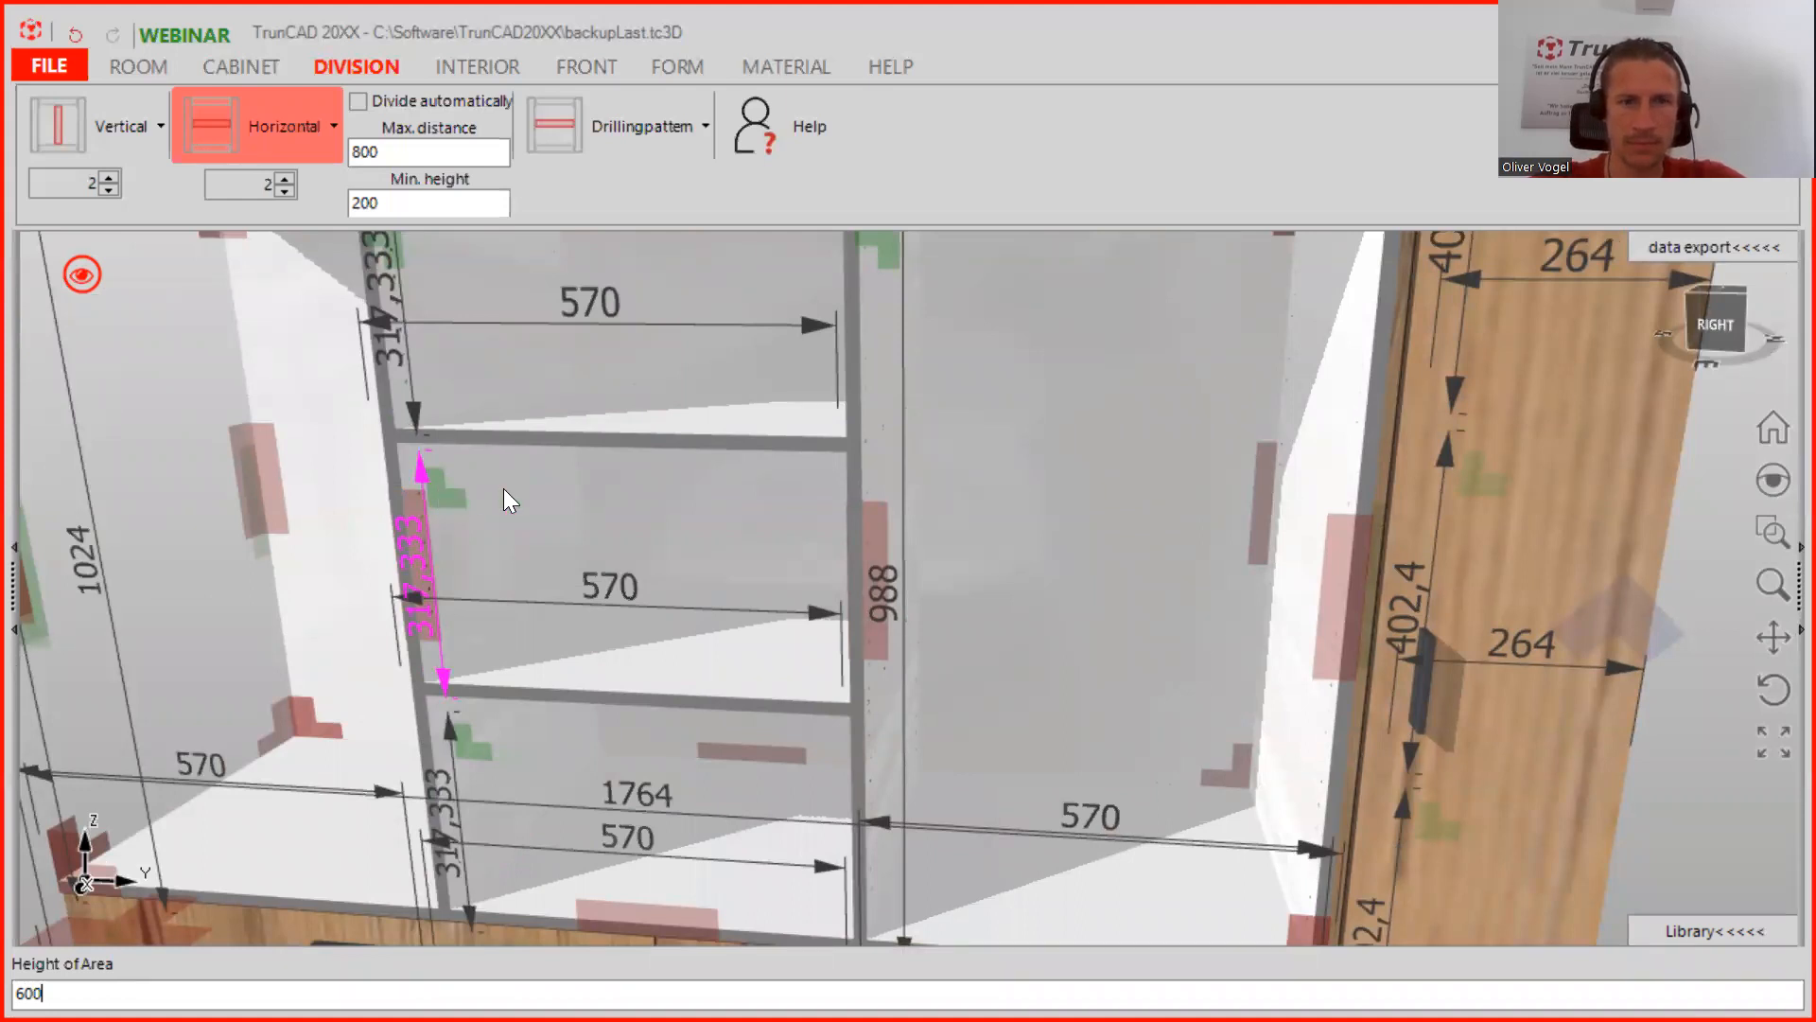
key("Return")
scroll(503, 488, "down", 4)
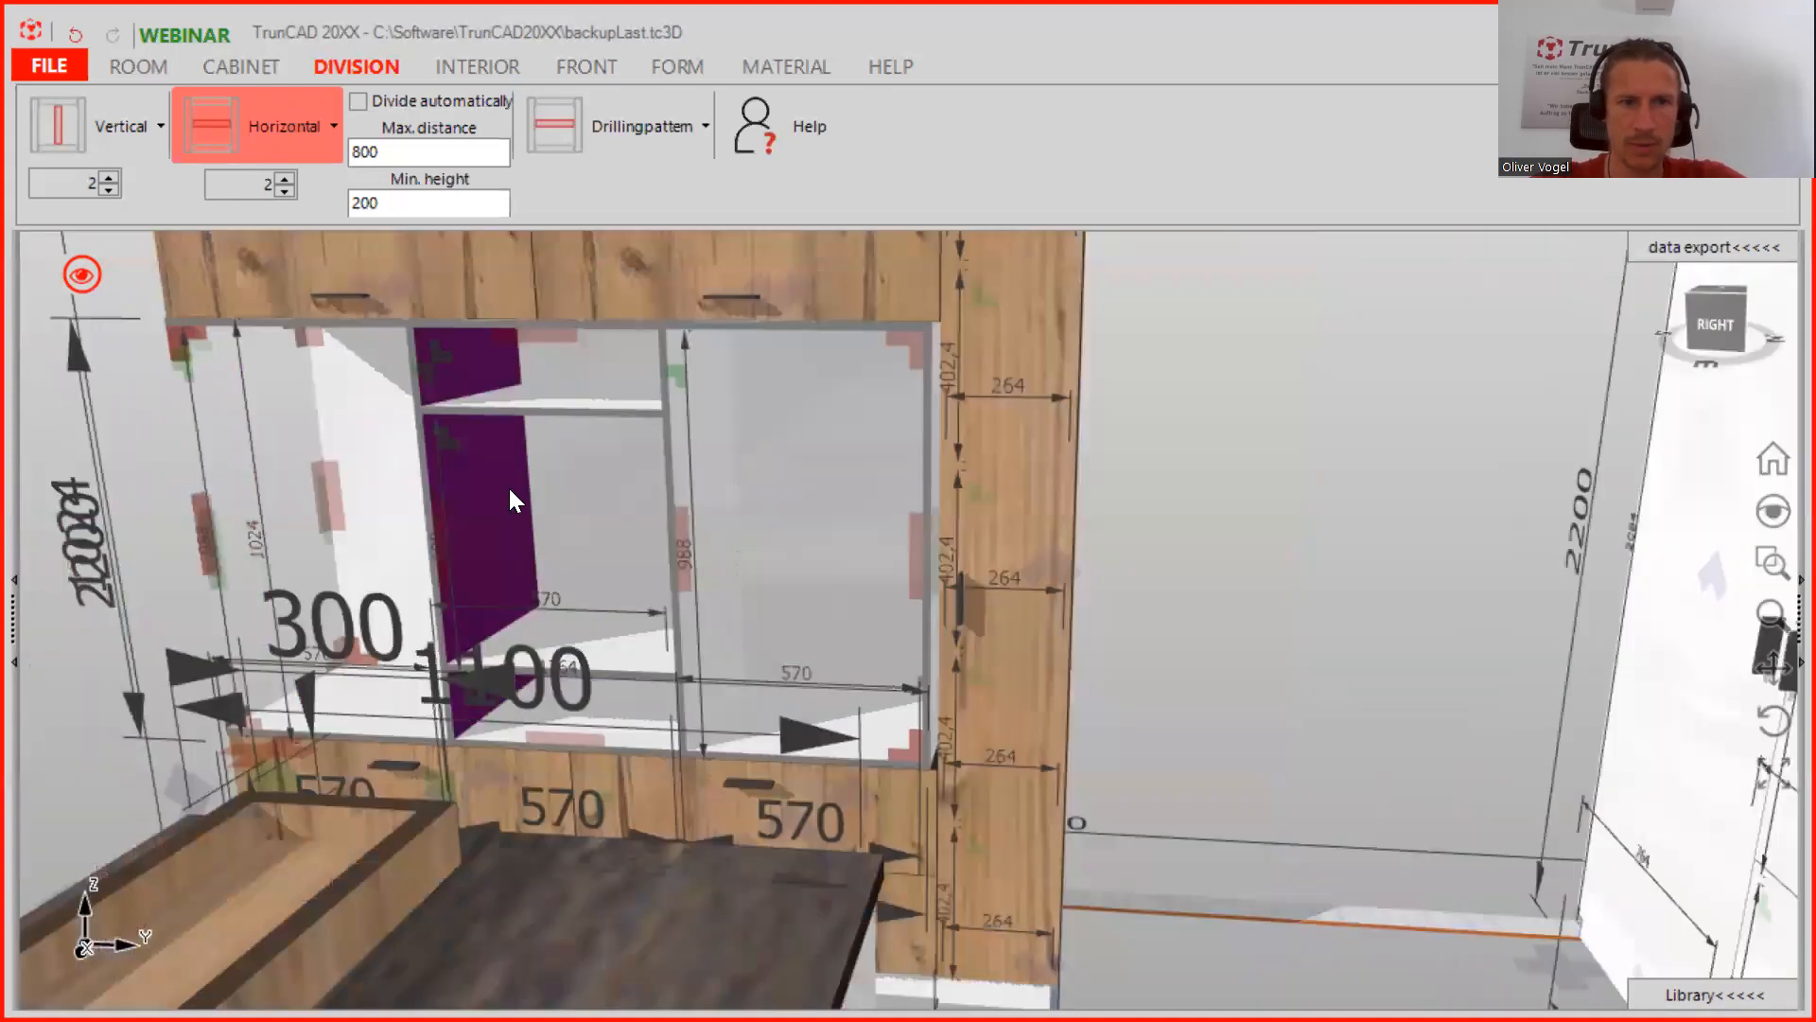
Add a Lid top front to the upper area of the middle compartment
left_click(663, 66)
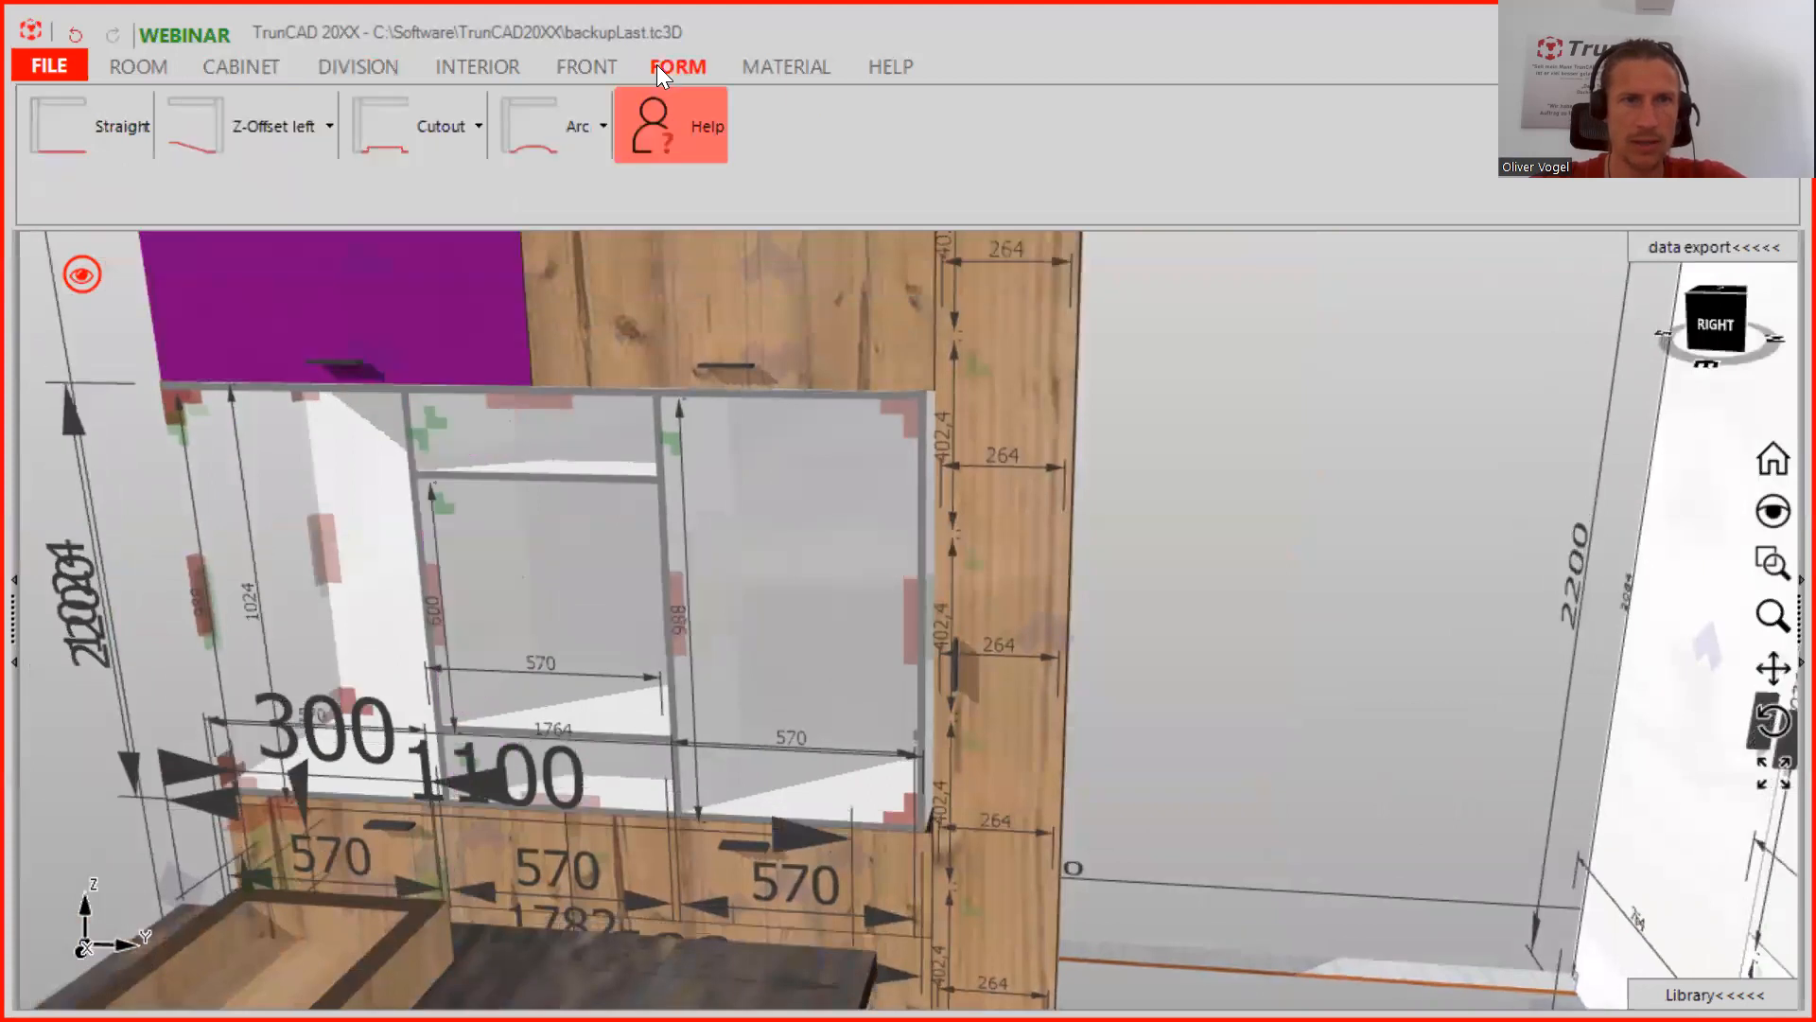
left_click(600, 65)
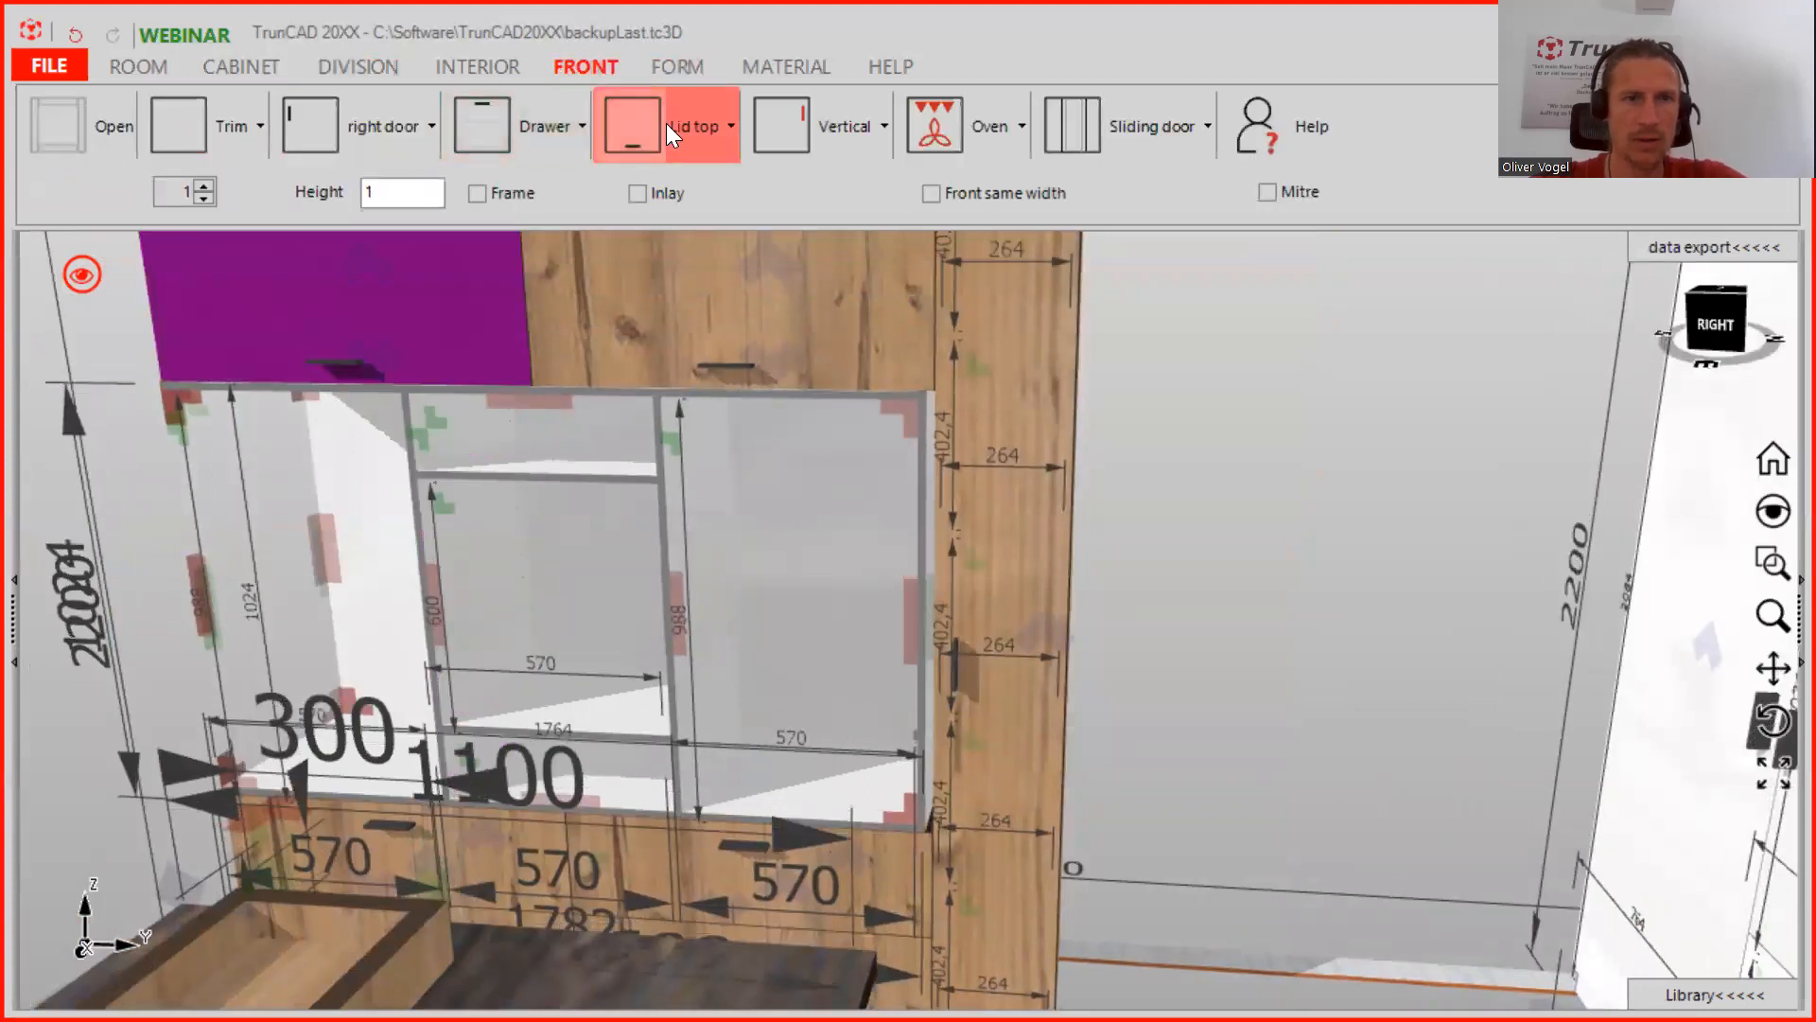
left_click(624, 119)
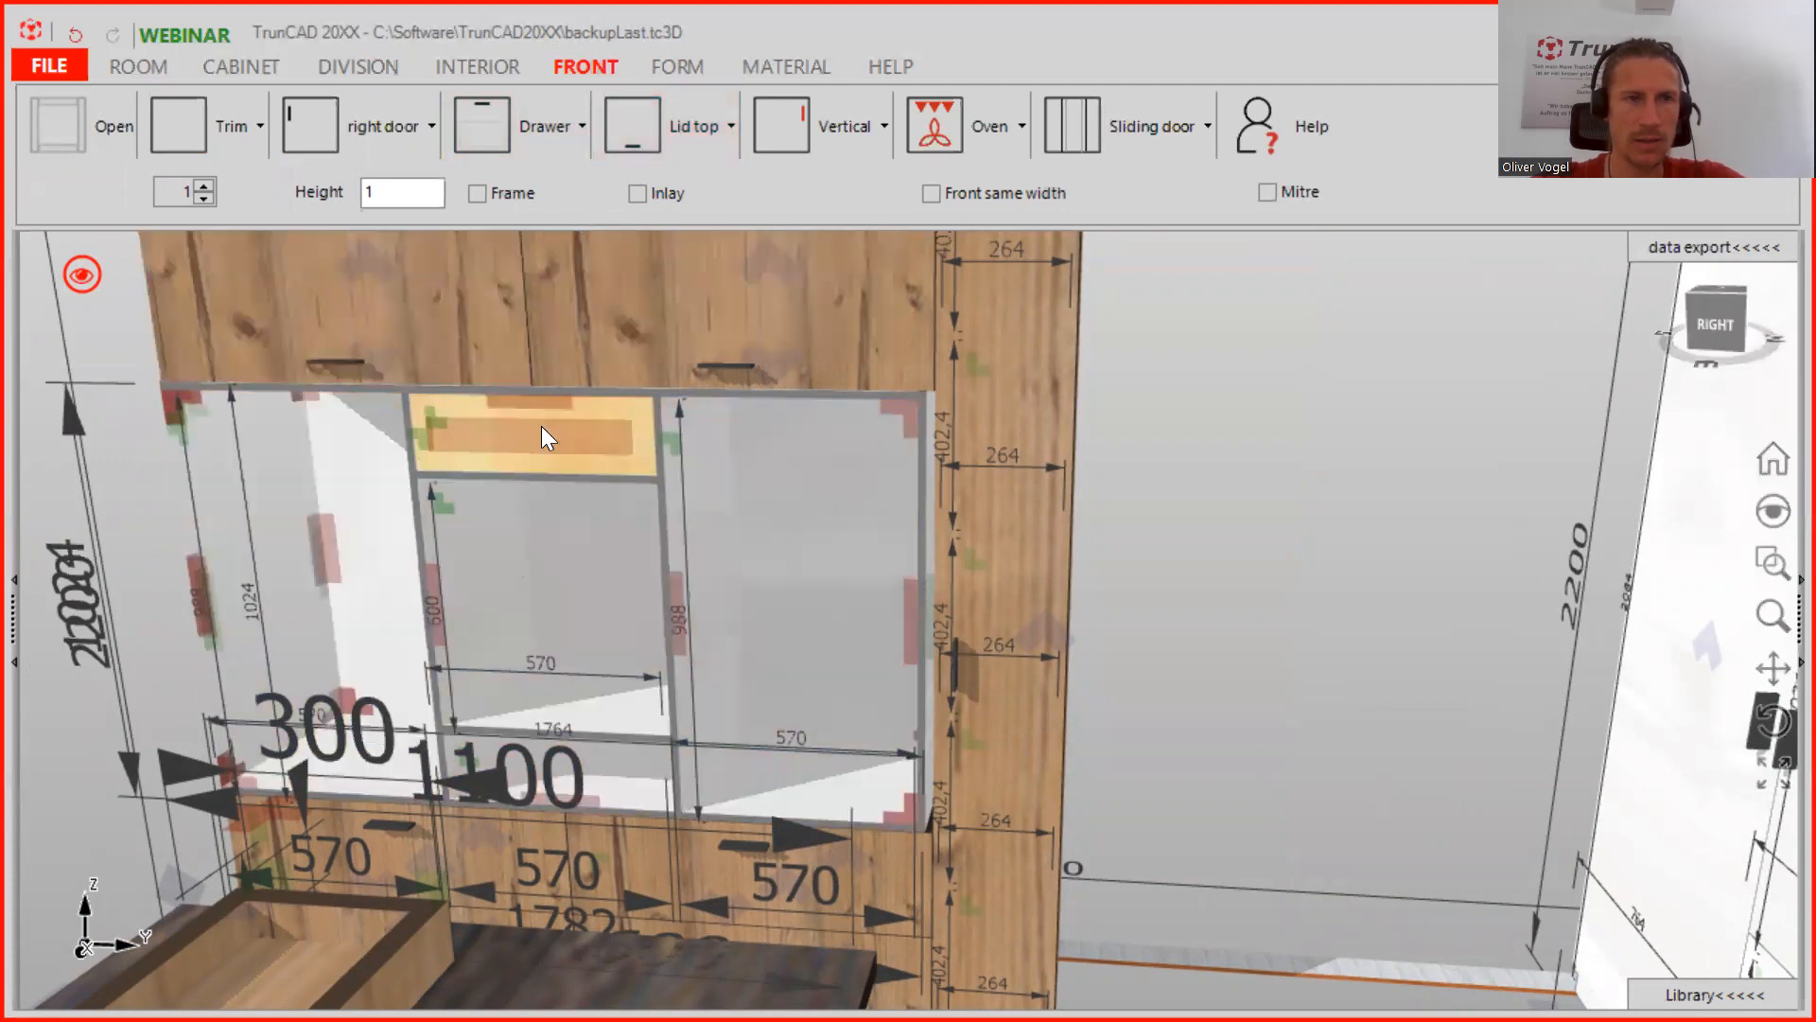
Add a Drawer front to the lower area of the middle compartment and an Oven front to the area between
left_click(482, 123)
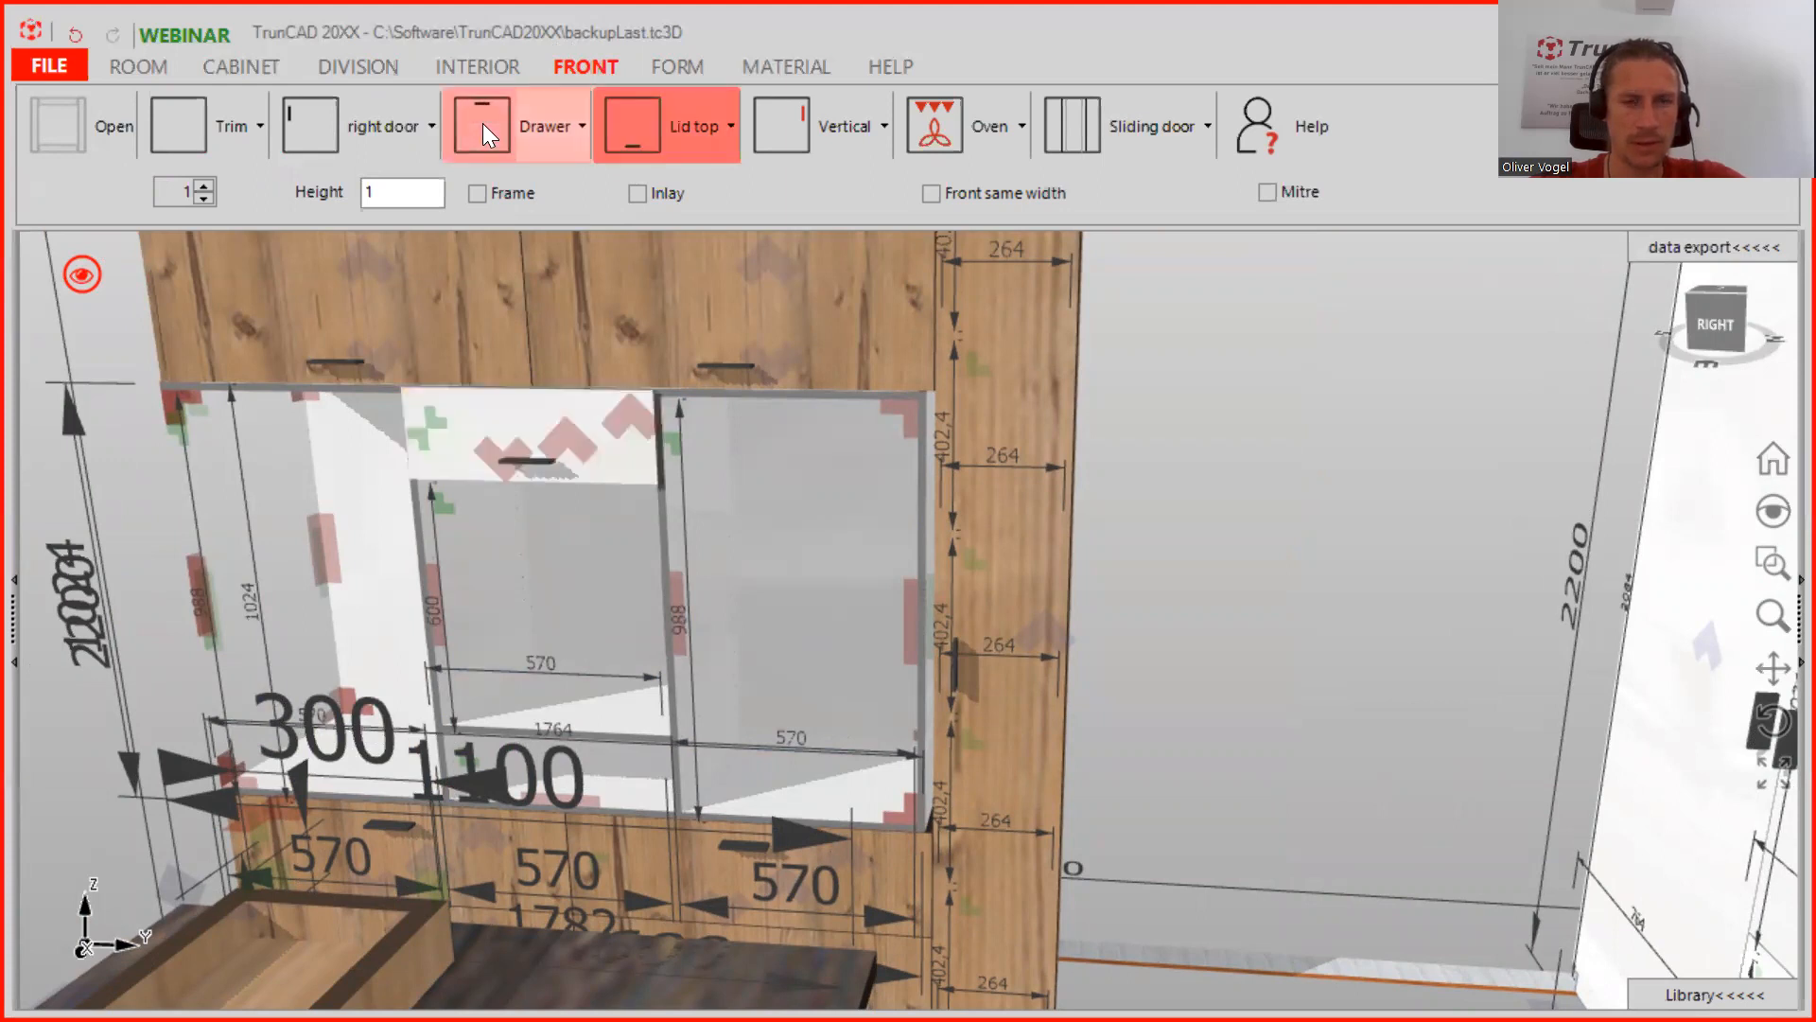
left_click(608, 763)
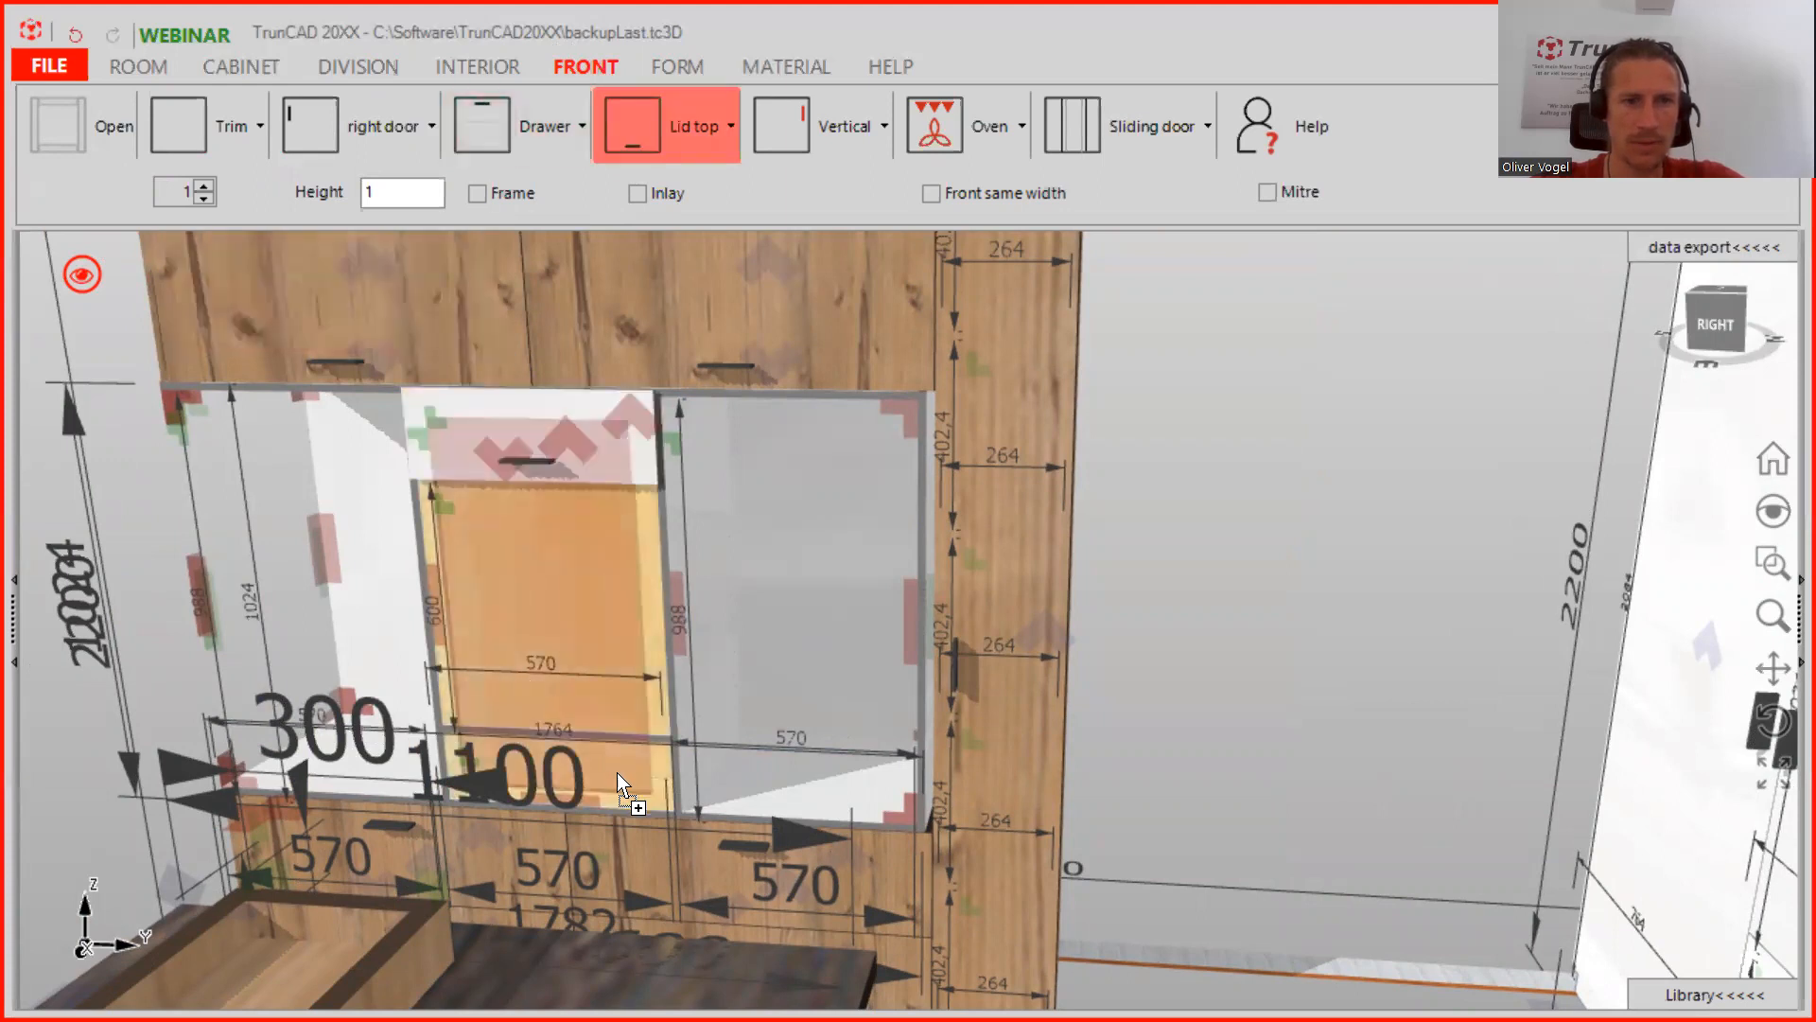
left_click(622, 772)
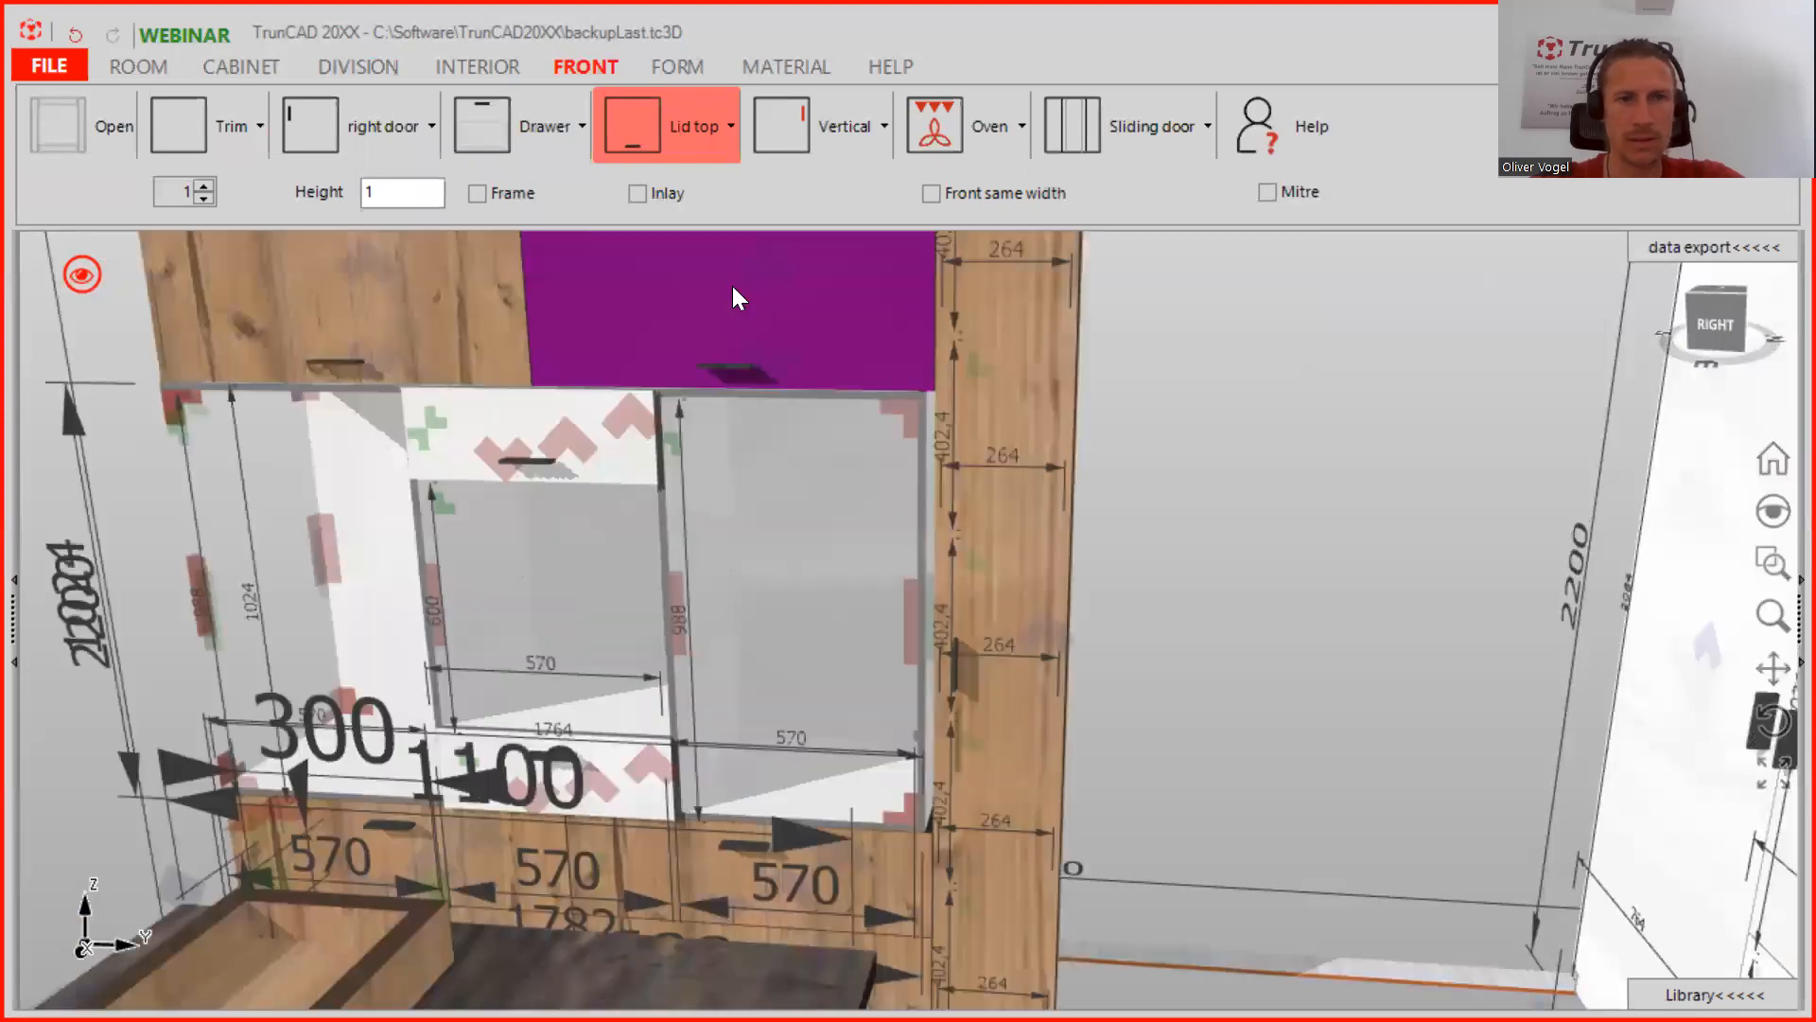
left_click(925, 127)
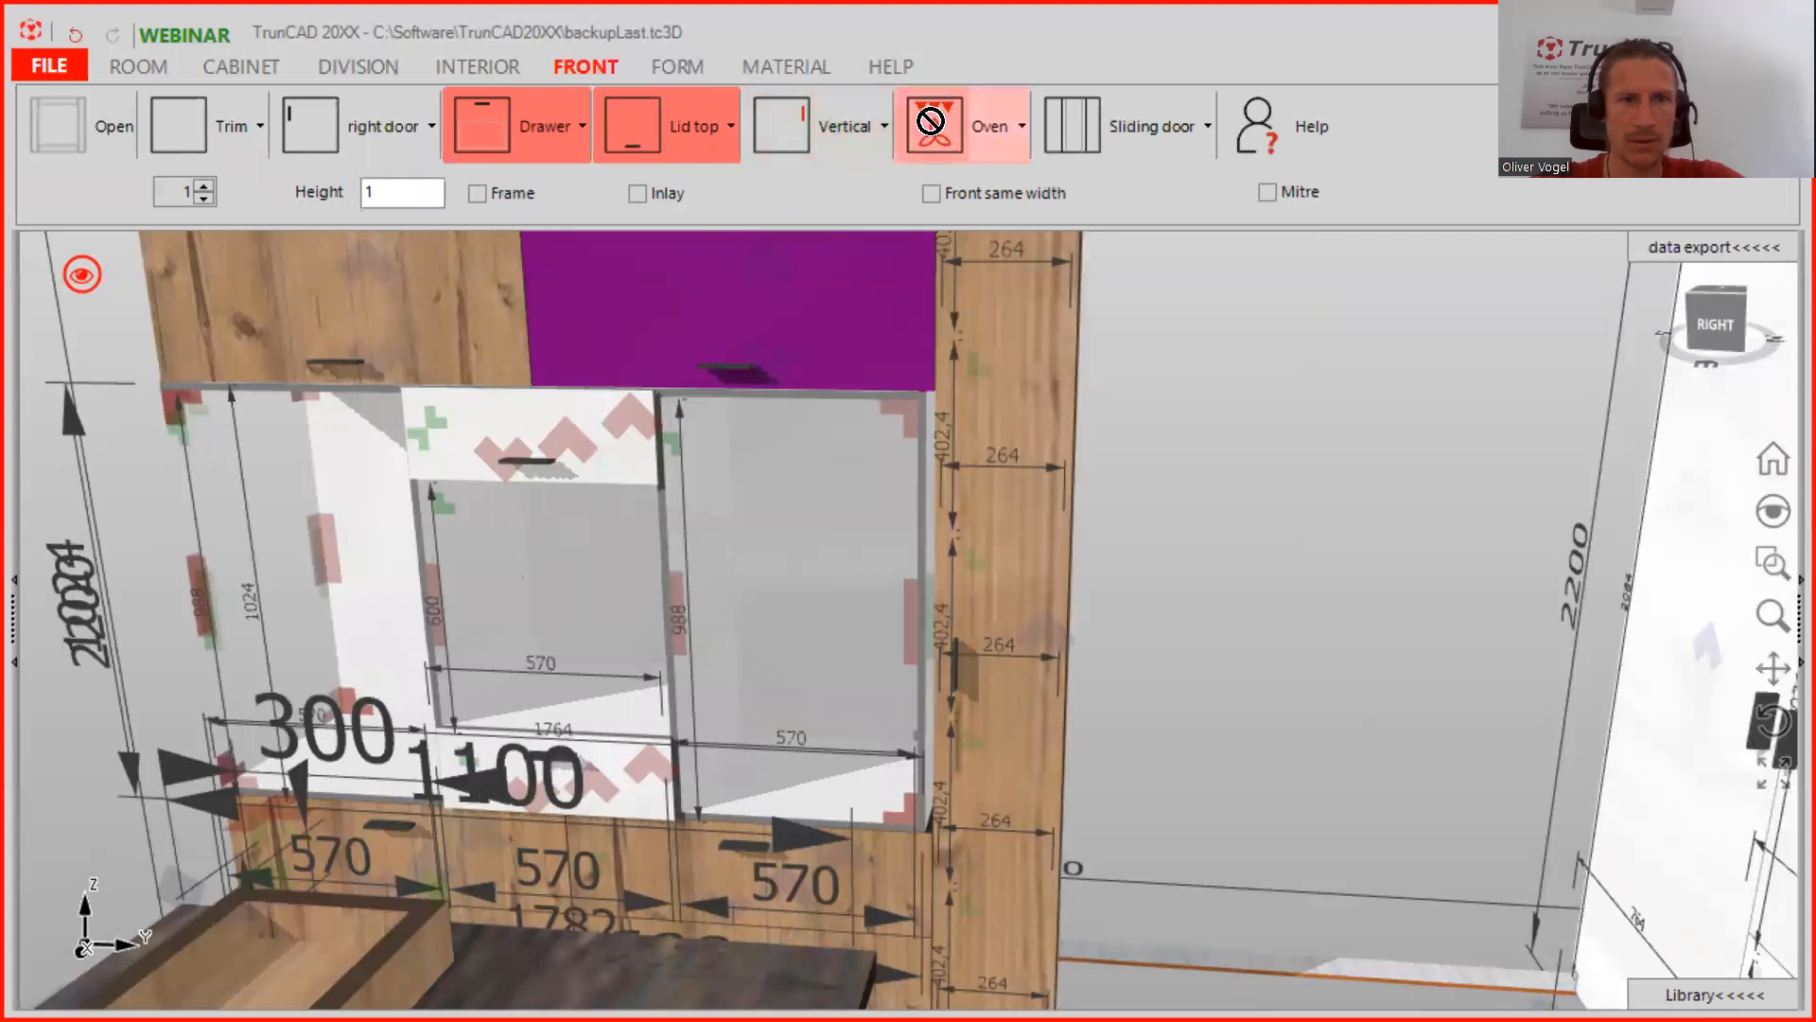
left_click(492, 564)
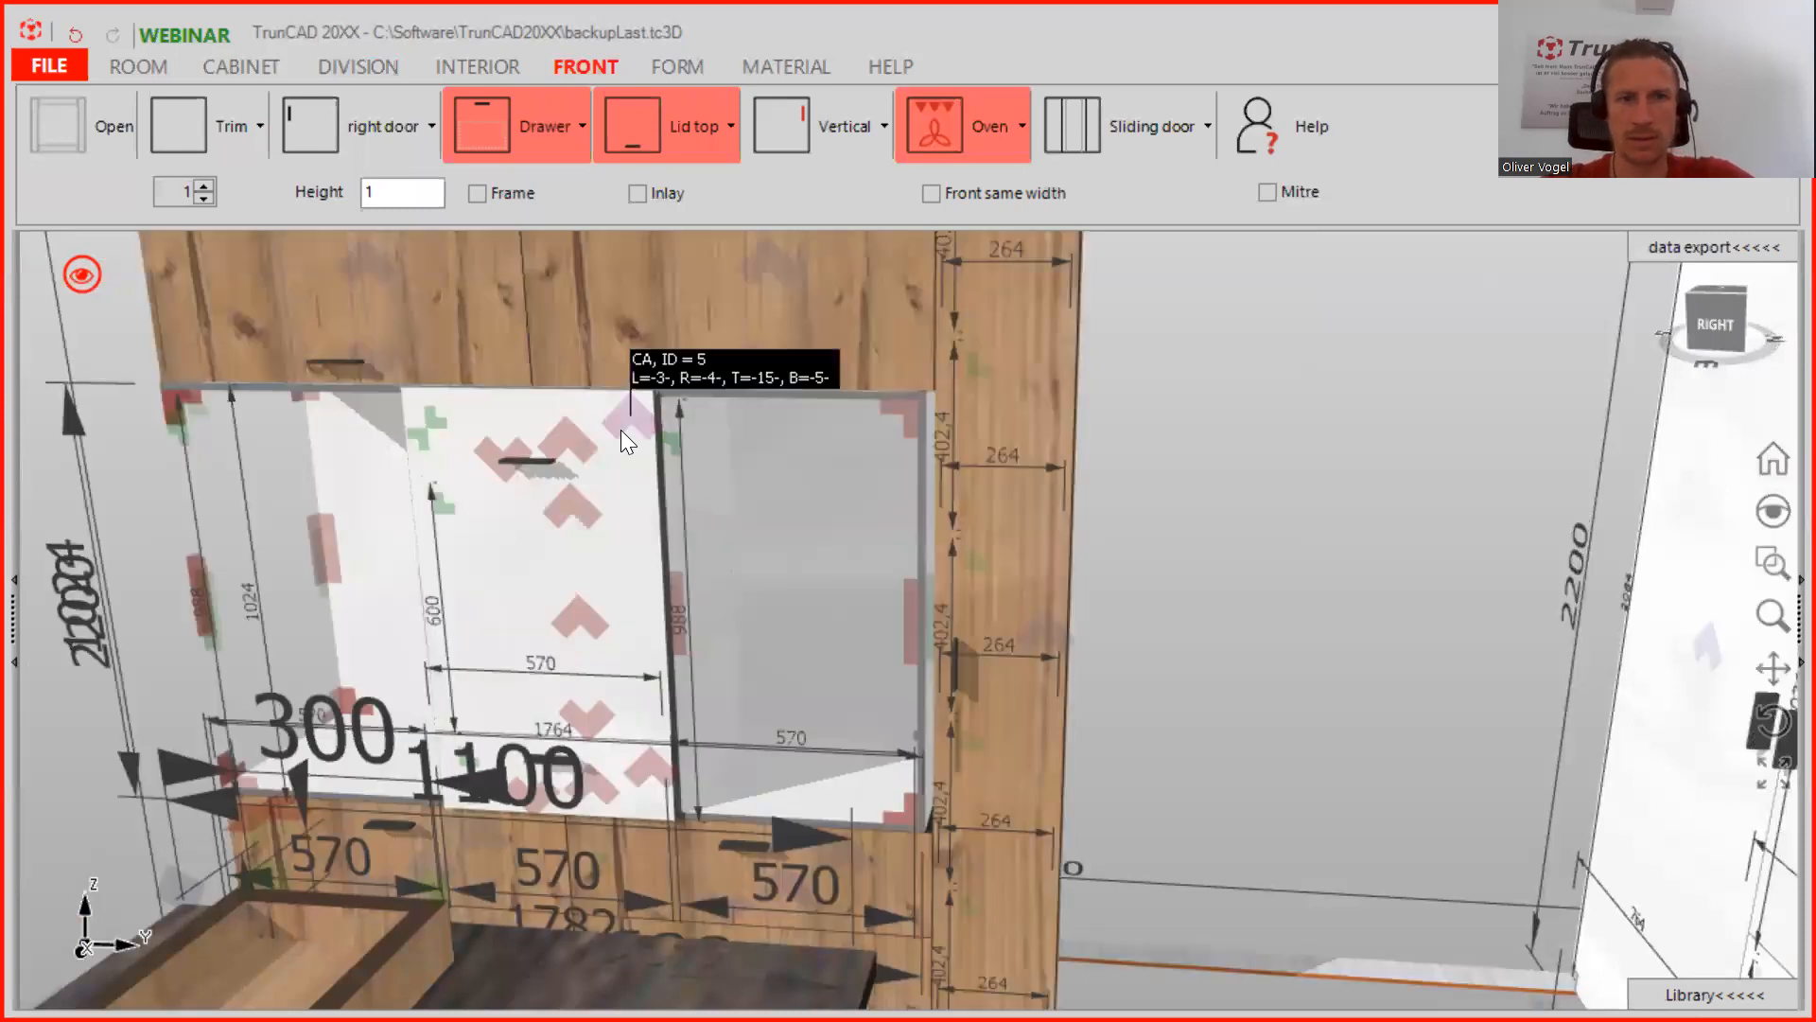
Apply Egger H1387 only to the upper and lower fronts of the middle compartment, not to all parts of the group
left_click(778, 65)
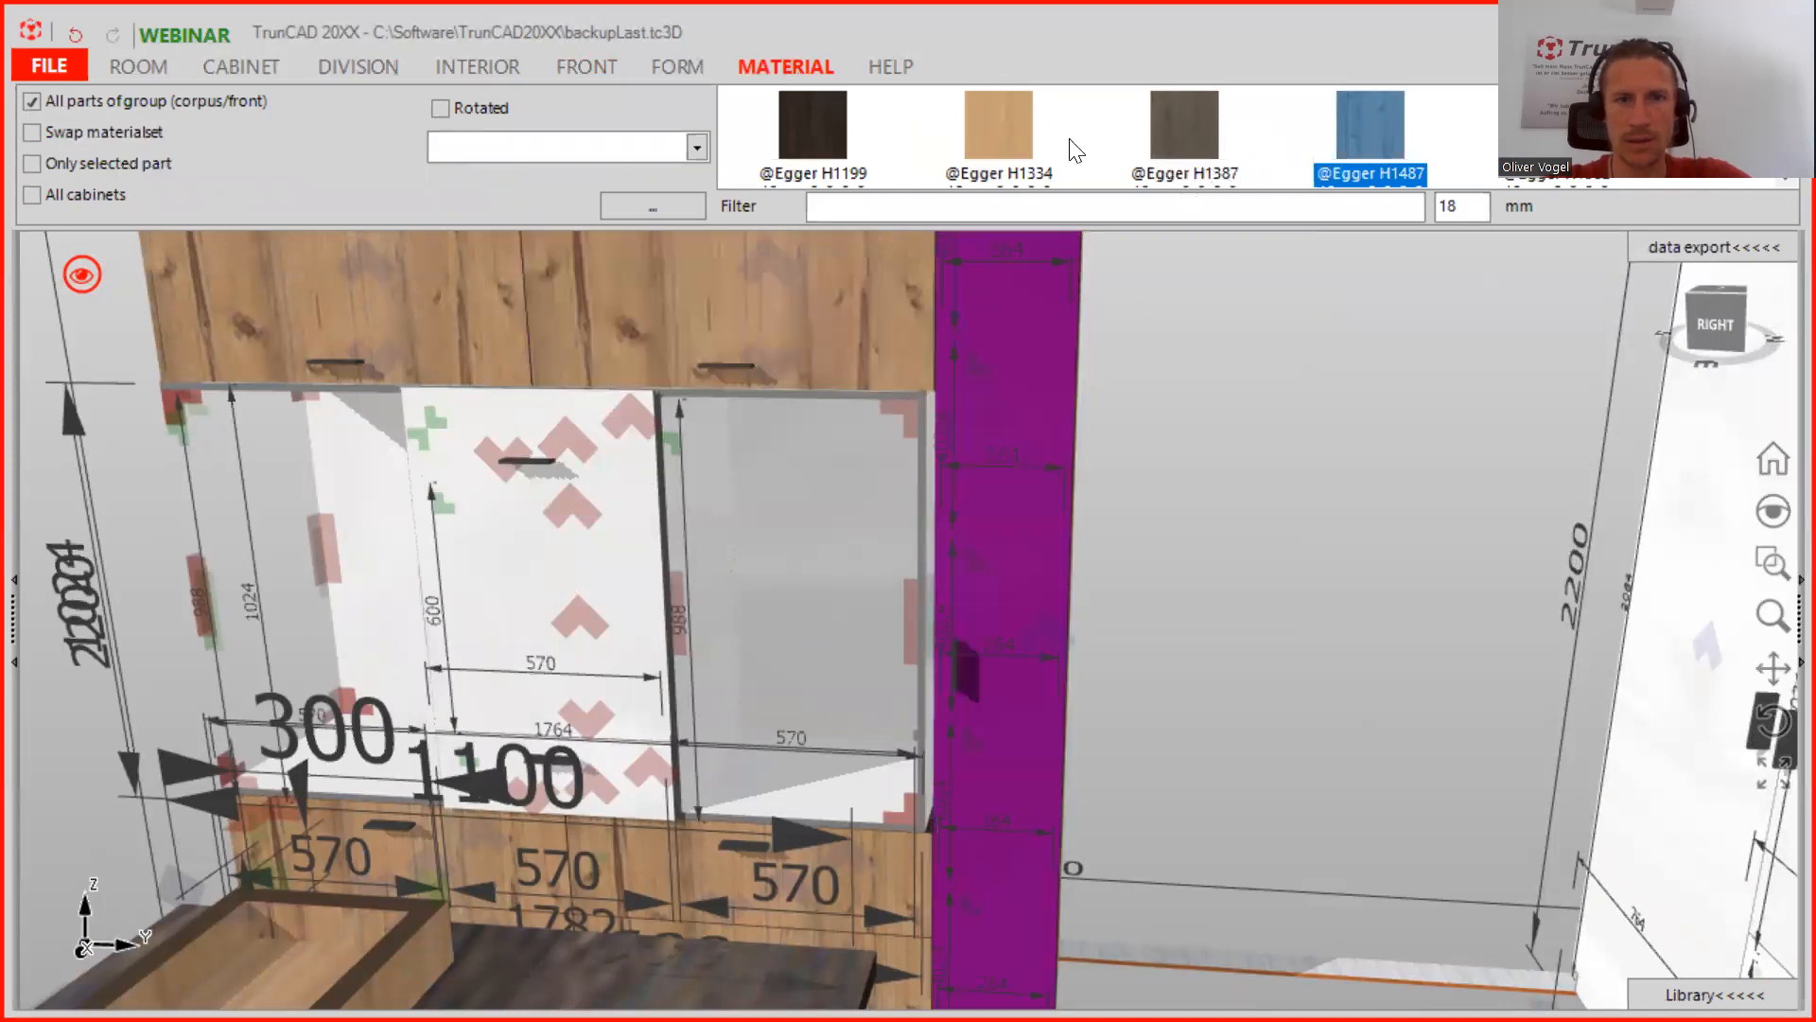
mouse_move(1161, 115)
left_mouse_down()
mouse_move(582, 427)
mouse_move(1167, 118)
left_mouse_up()
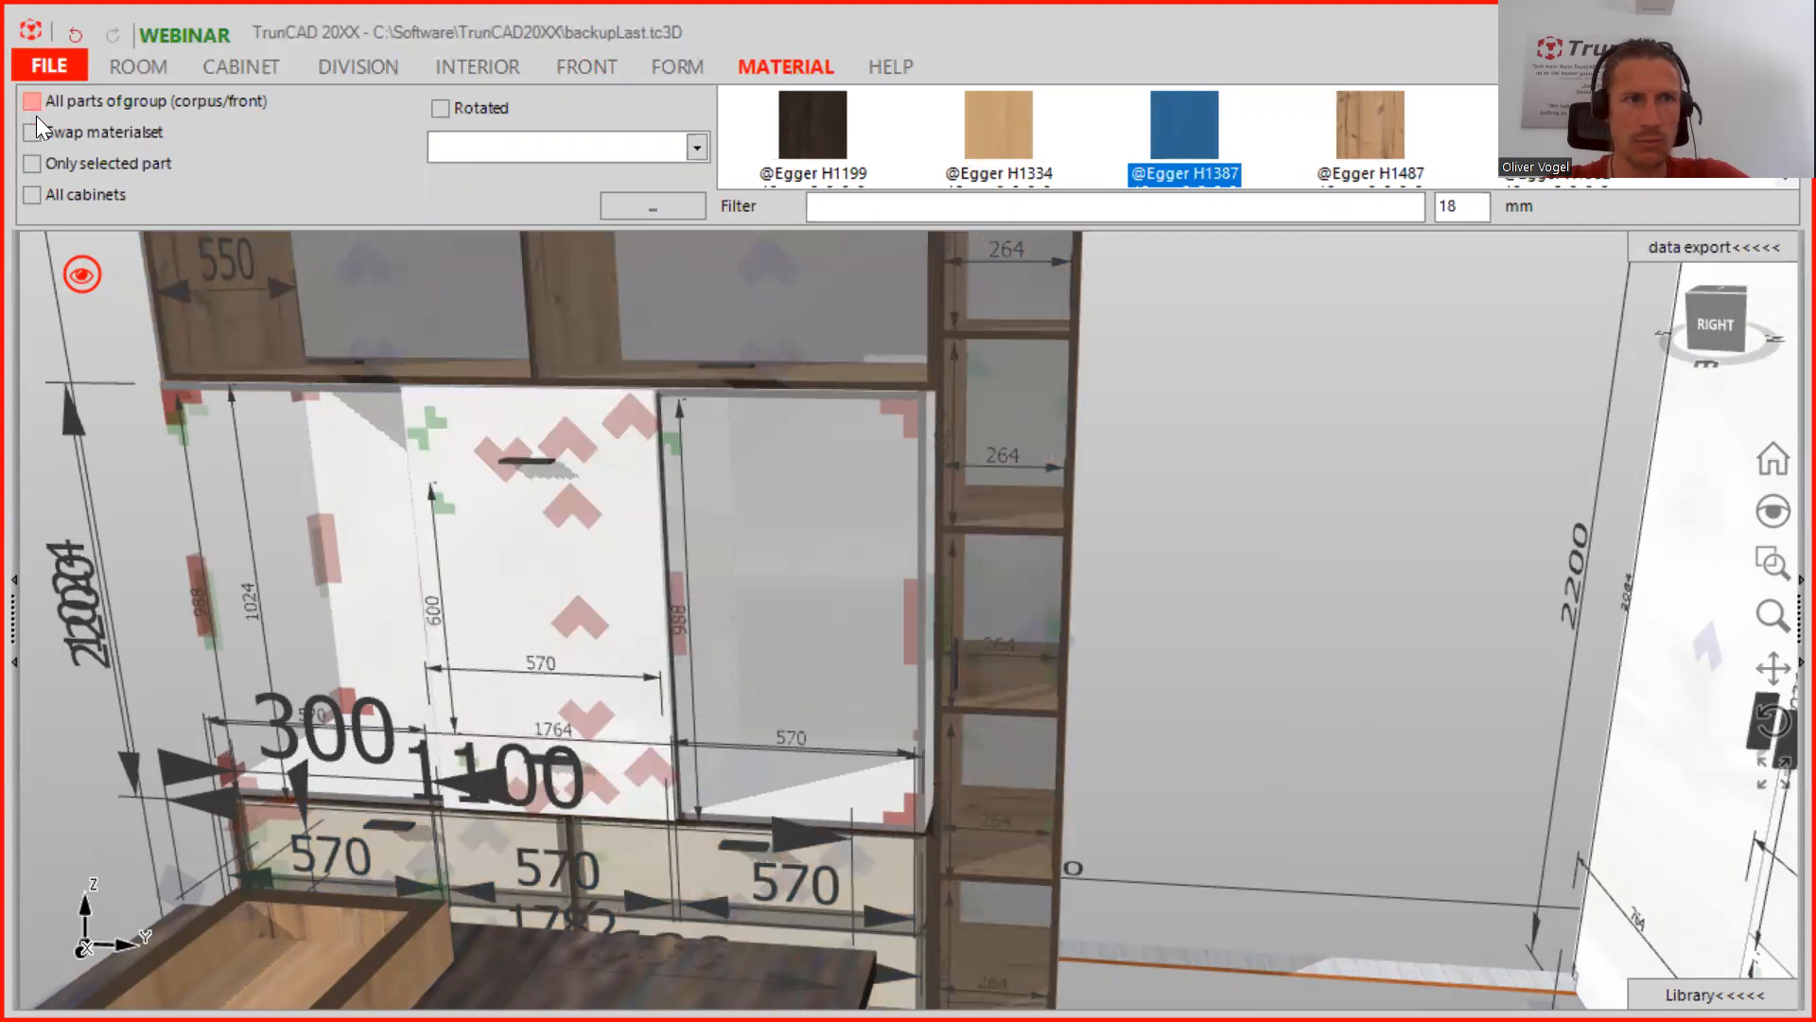
left_click_drag(1187, 128, 594, 429)
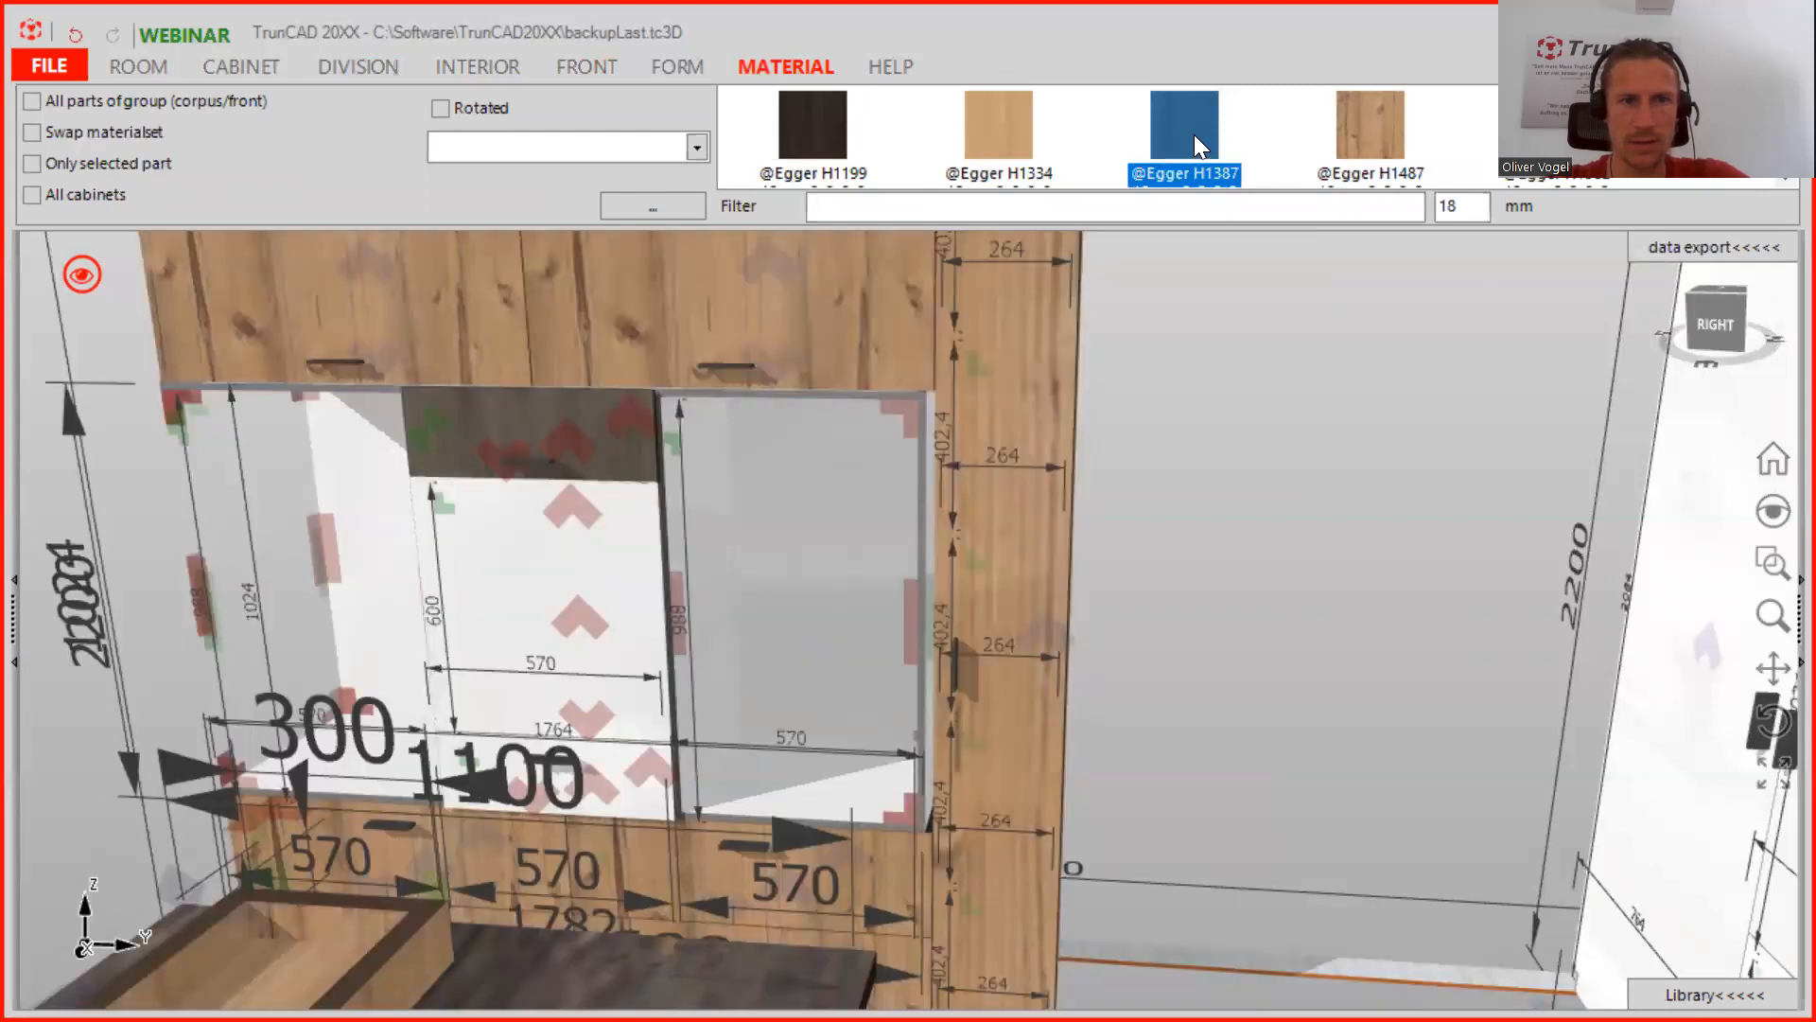
left_click_drag(1194, 134, 612, 772)
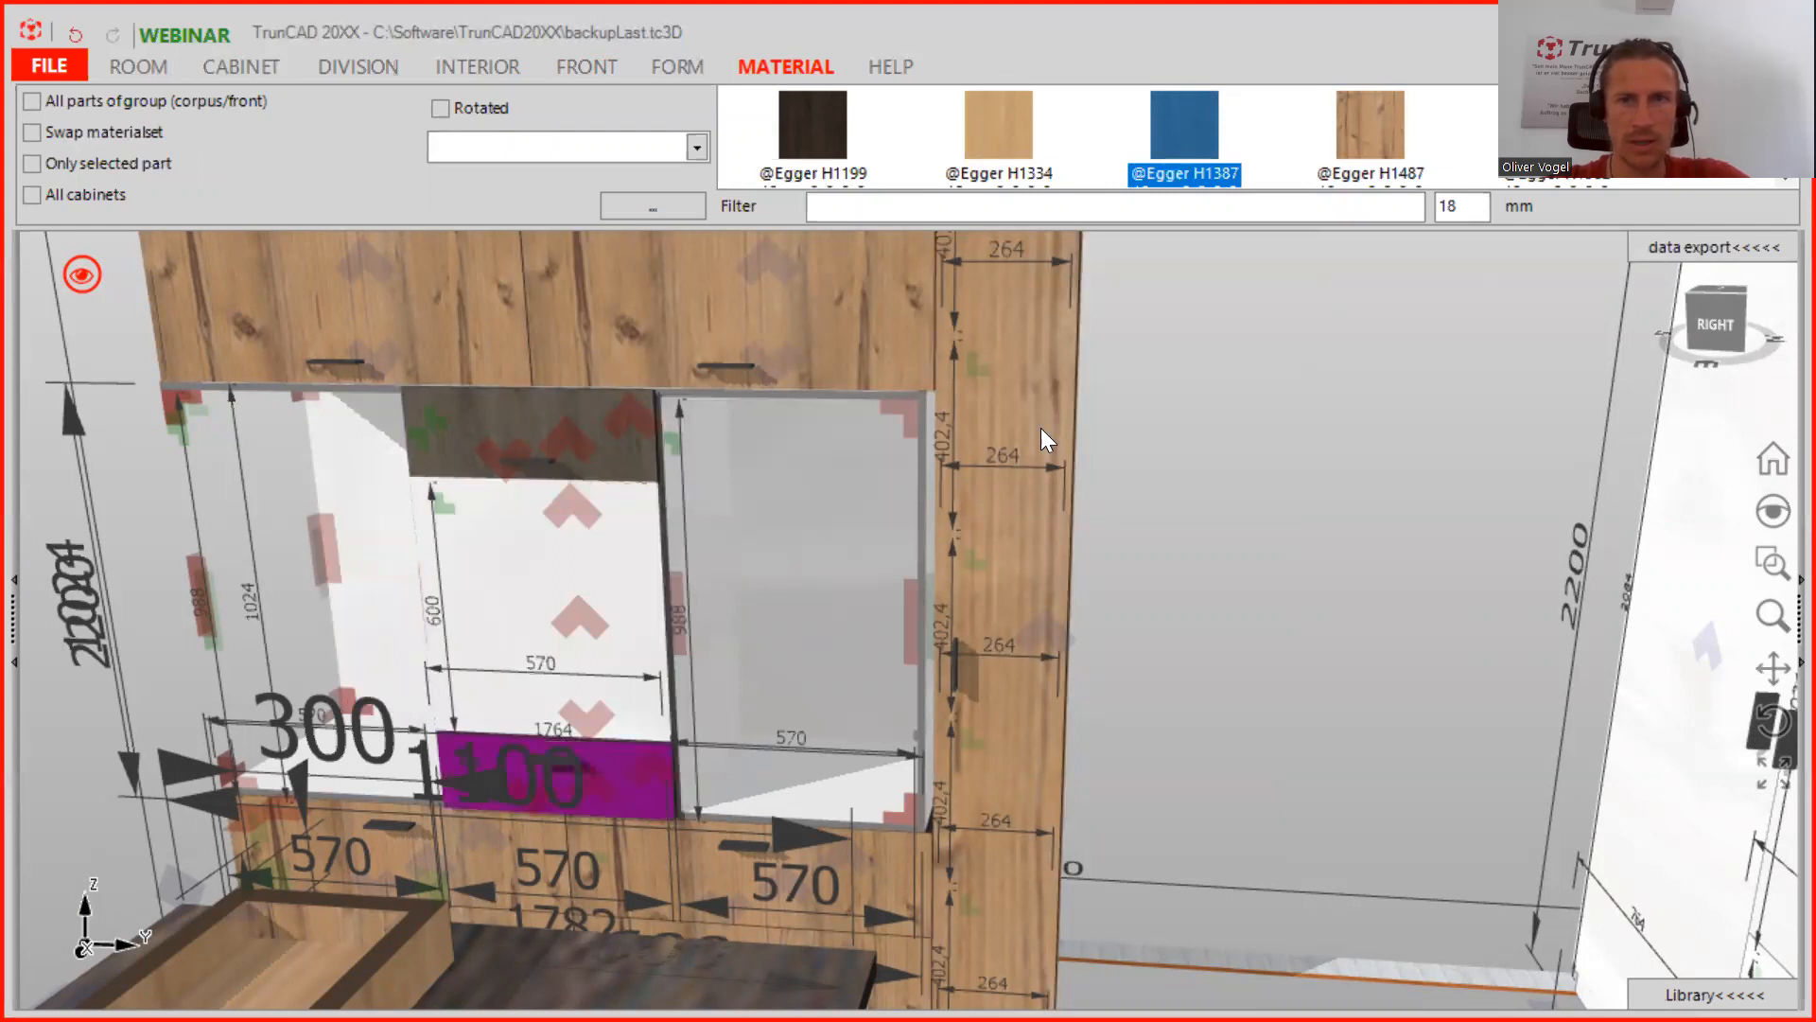
Clear the thickness filter, filter the materials by "ki" and apply Kitchen - Oven to the front between the lid and the drawer
double_click(1469, 208)
key("BackSpace")
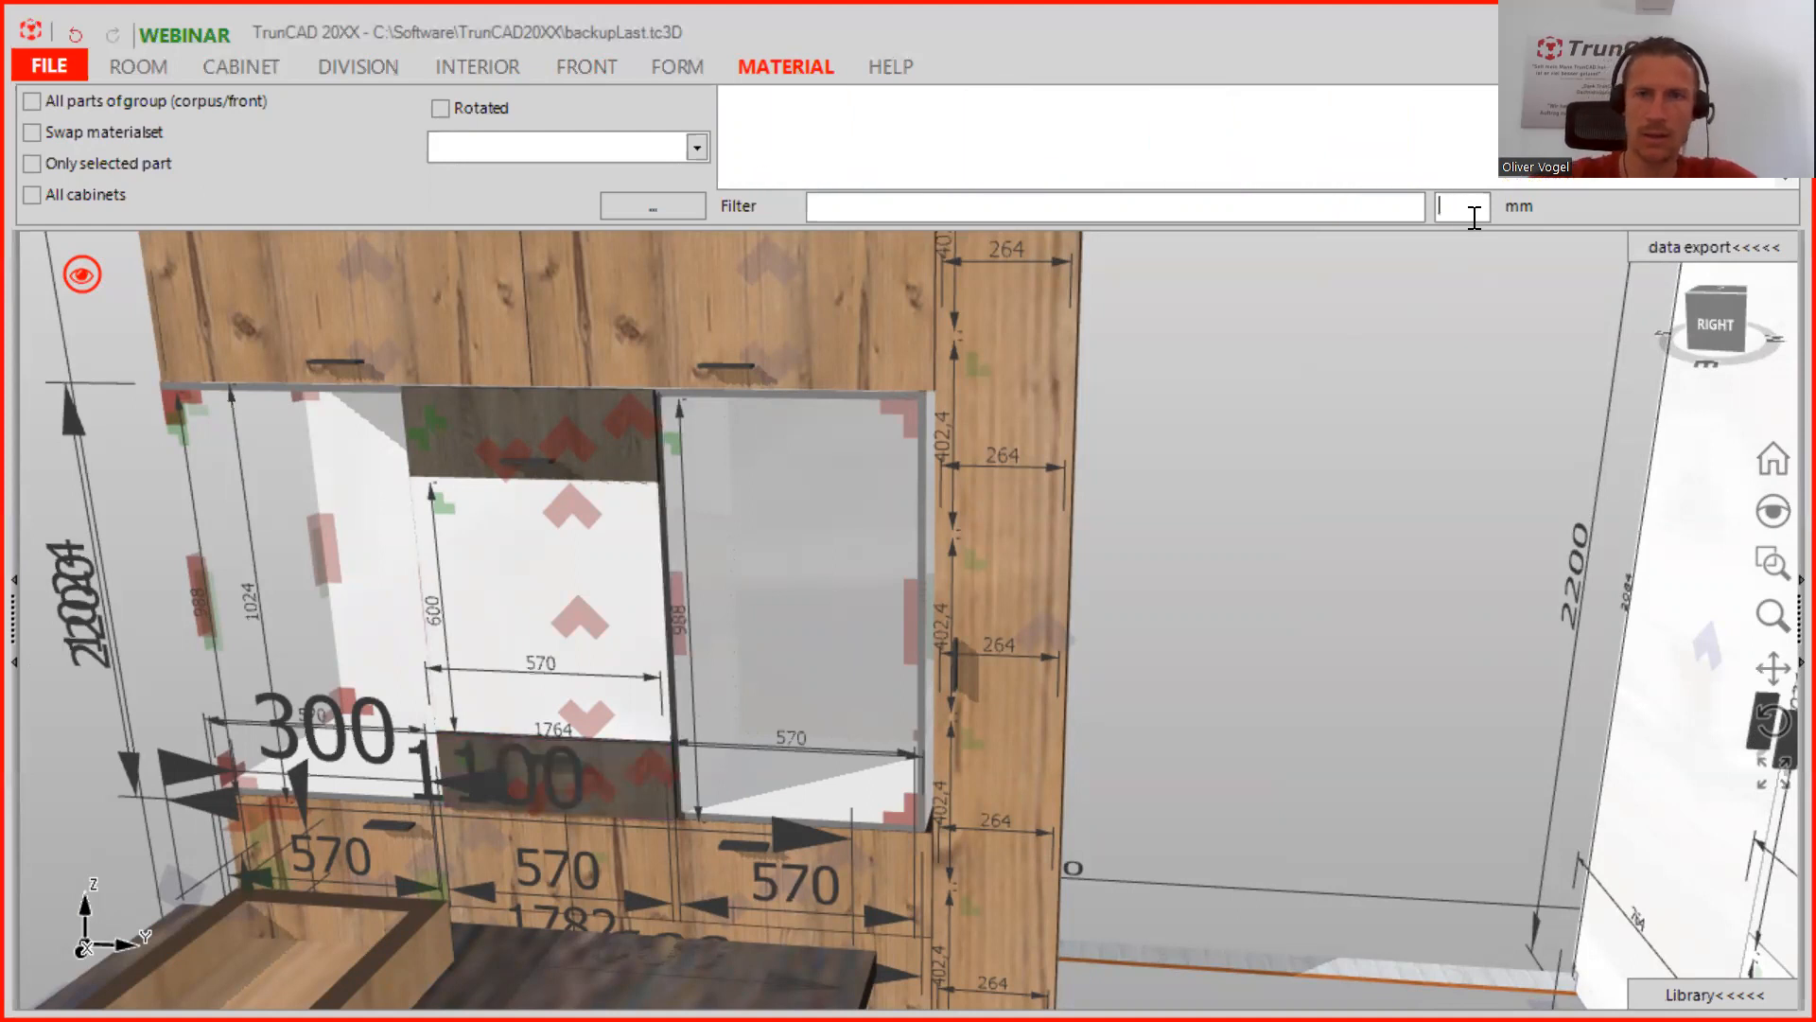
left_click(1382, 206)
type("ki")
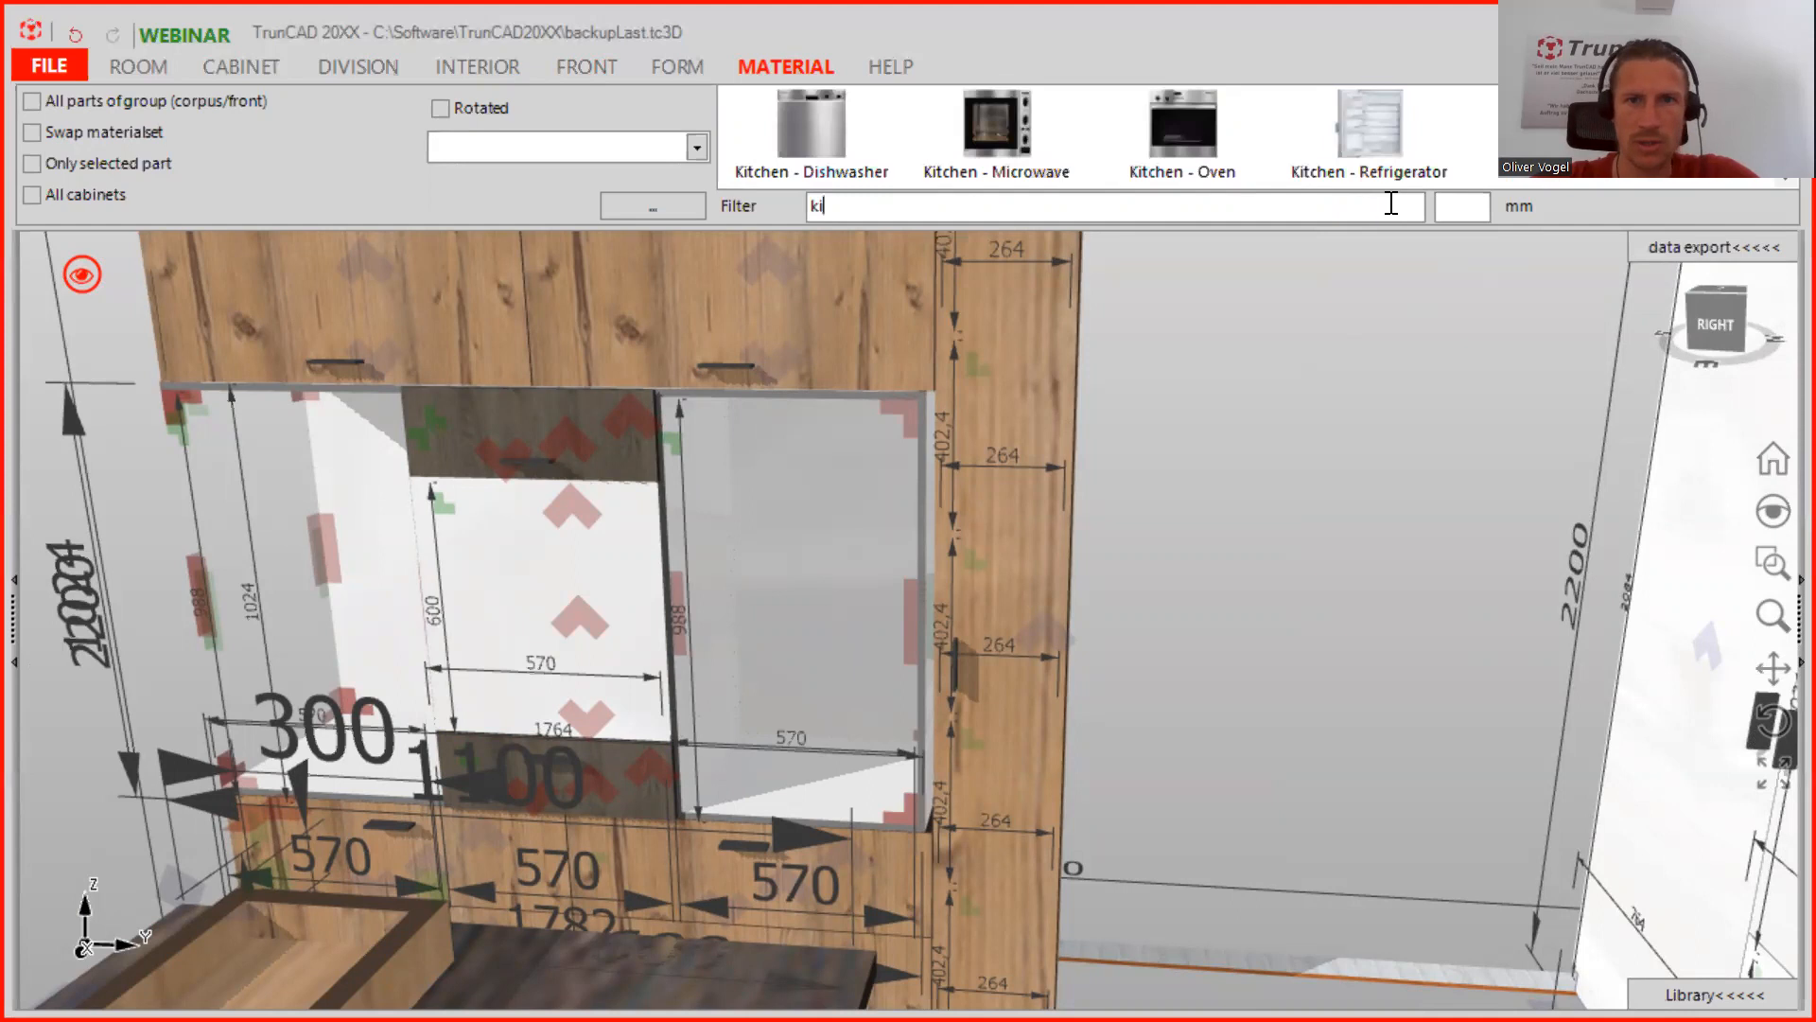
left_click_drag(1179, 115, 611, 550)
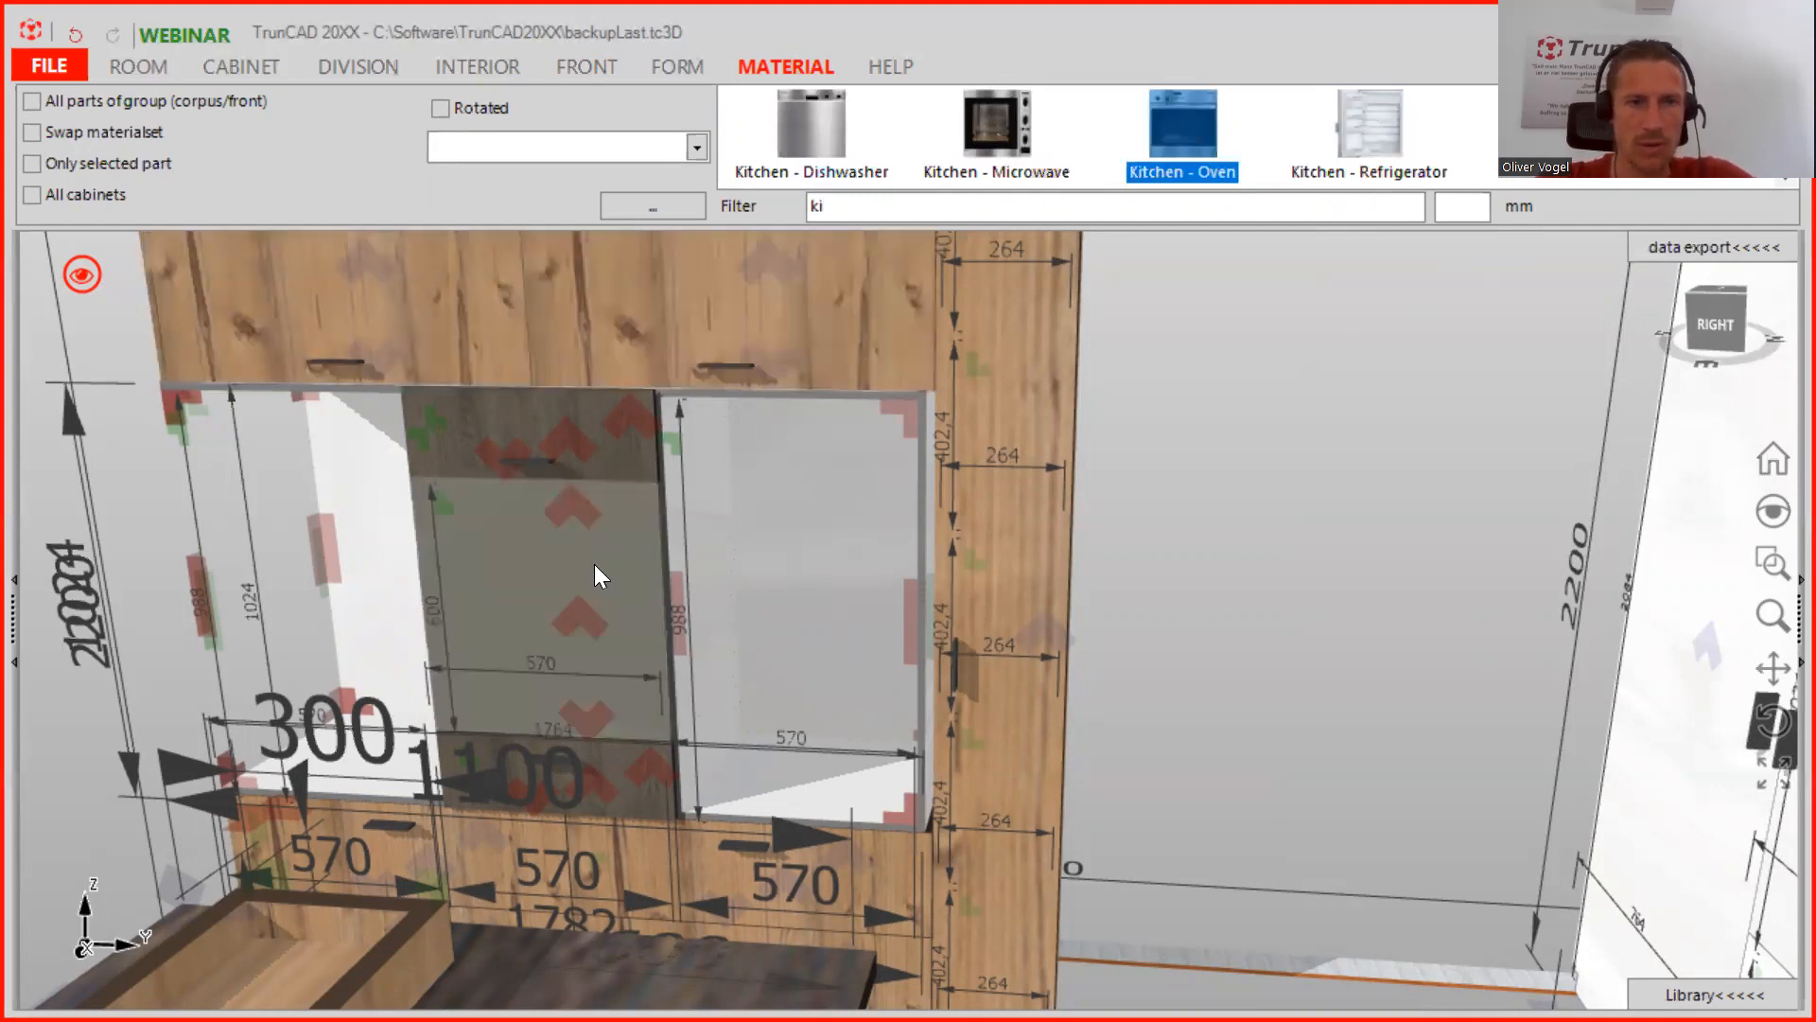
left_click_drag(599, 566, 602, 565)
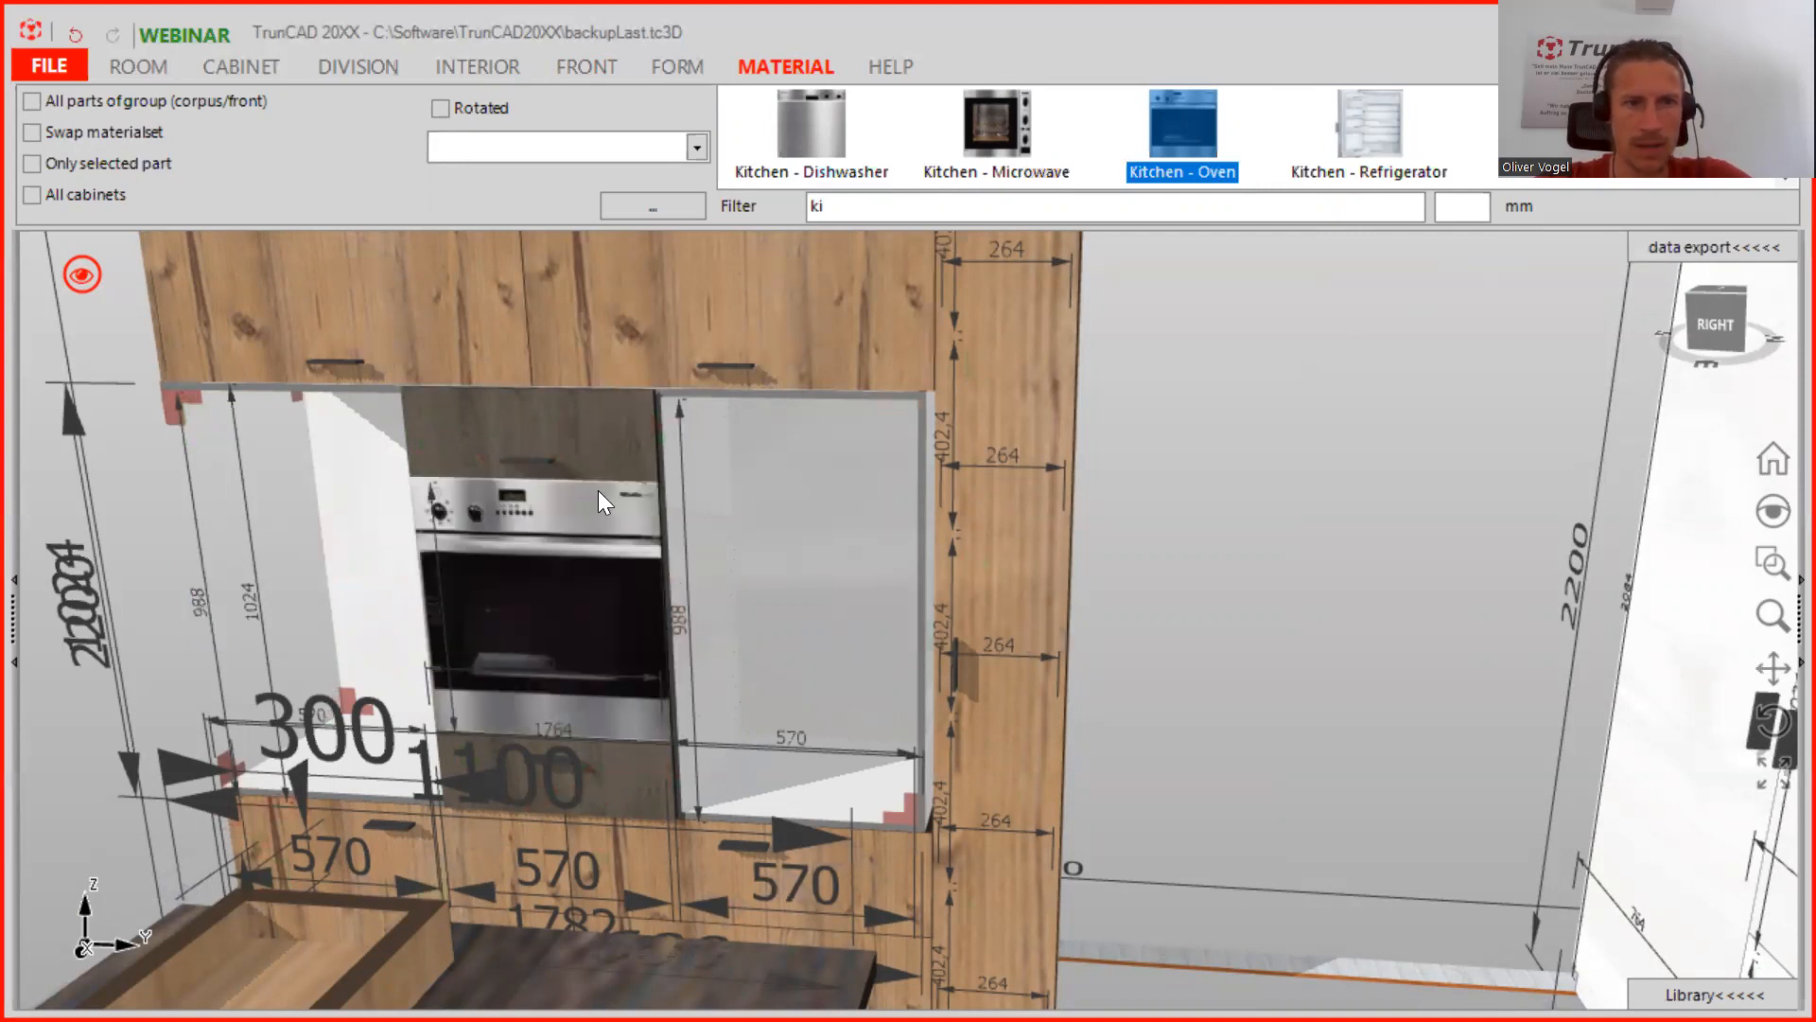
Copy the middle compartment with its shelves and oven fronts and paste it into the empty right compartment
scroll(600, 487, "down", 2)
scroll(416, 450, "up", 4)
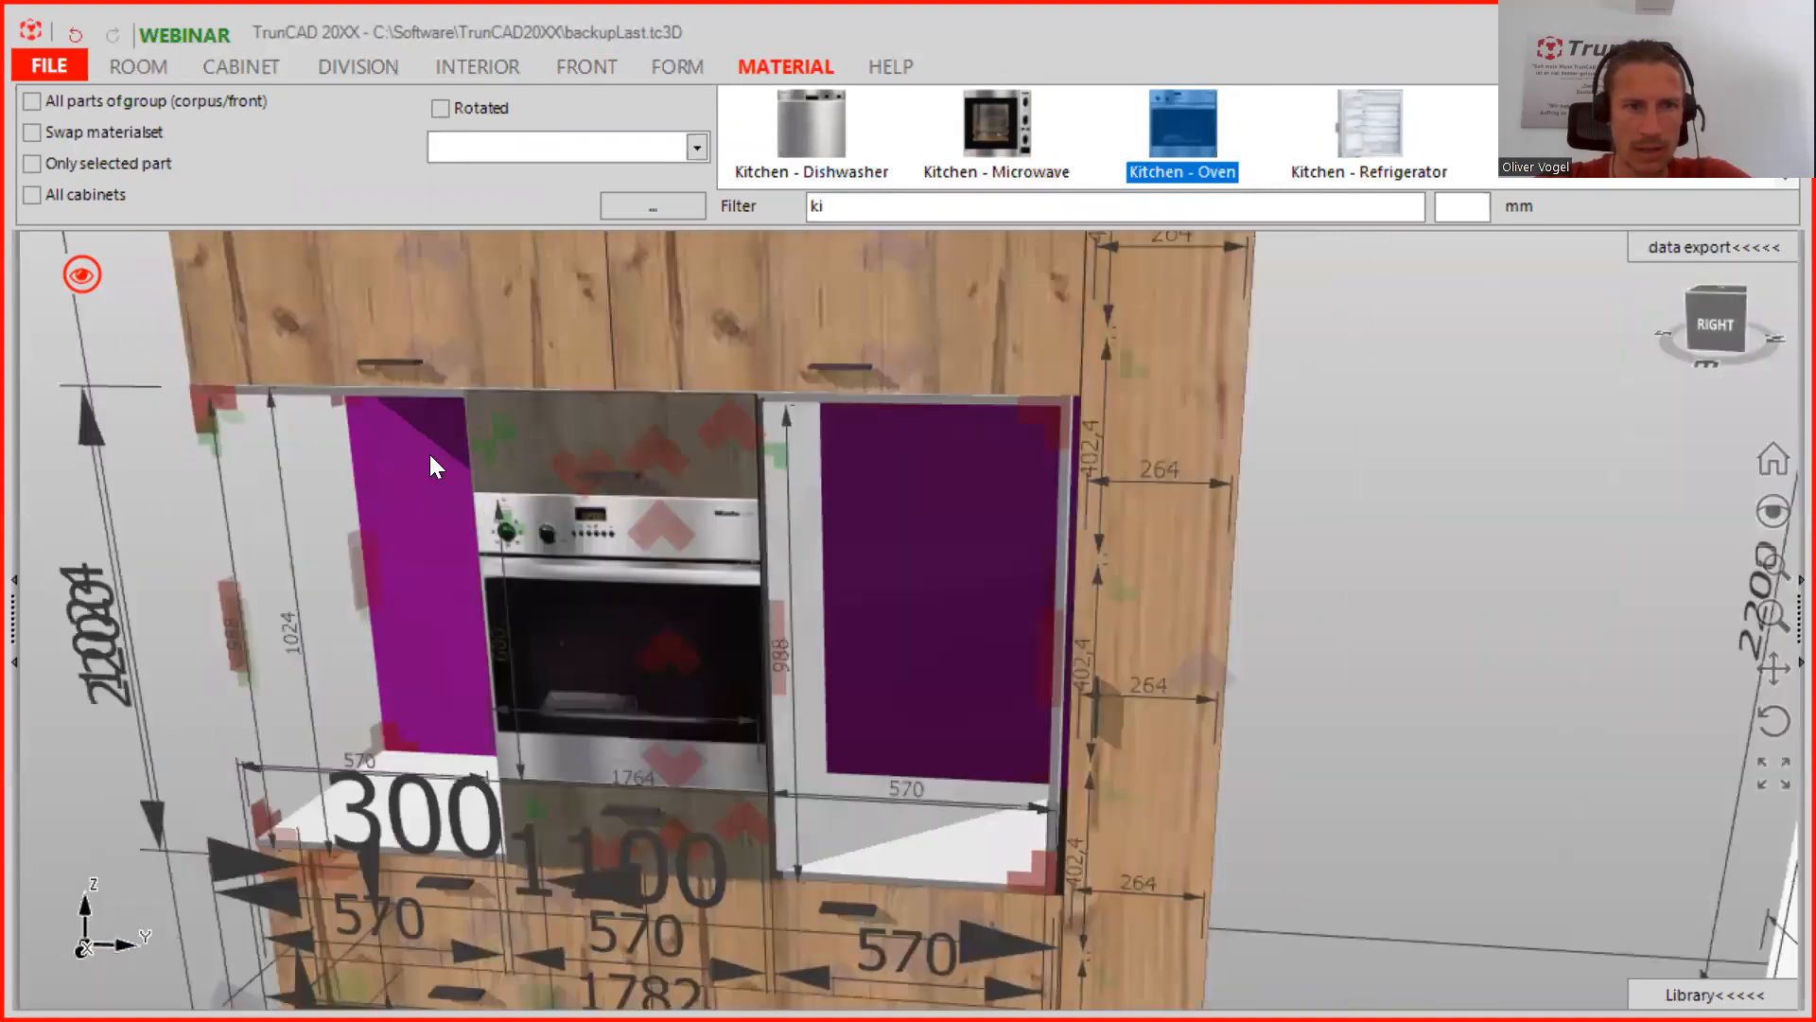
scroll(463, 451, "up", 2)
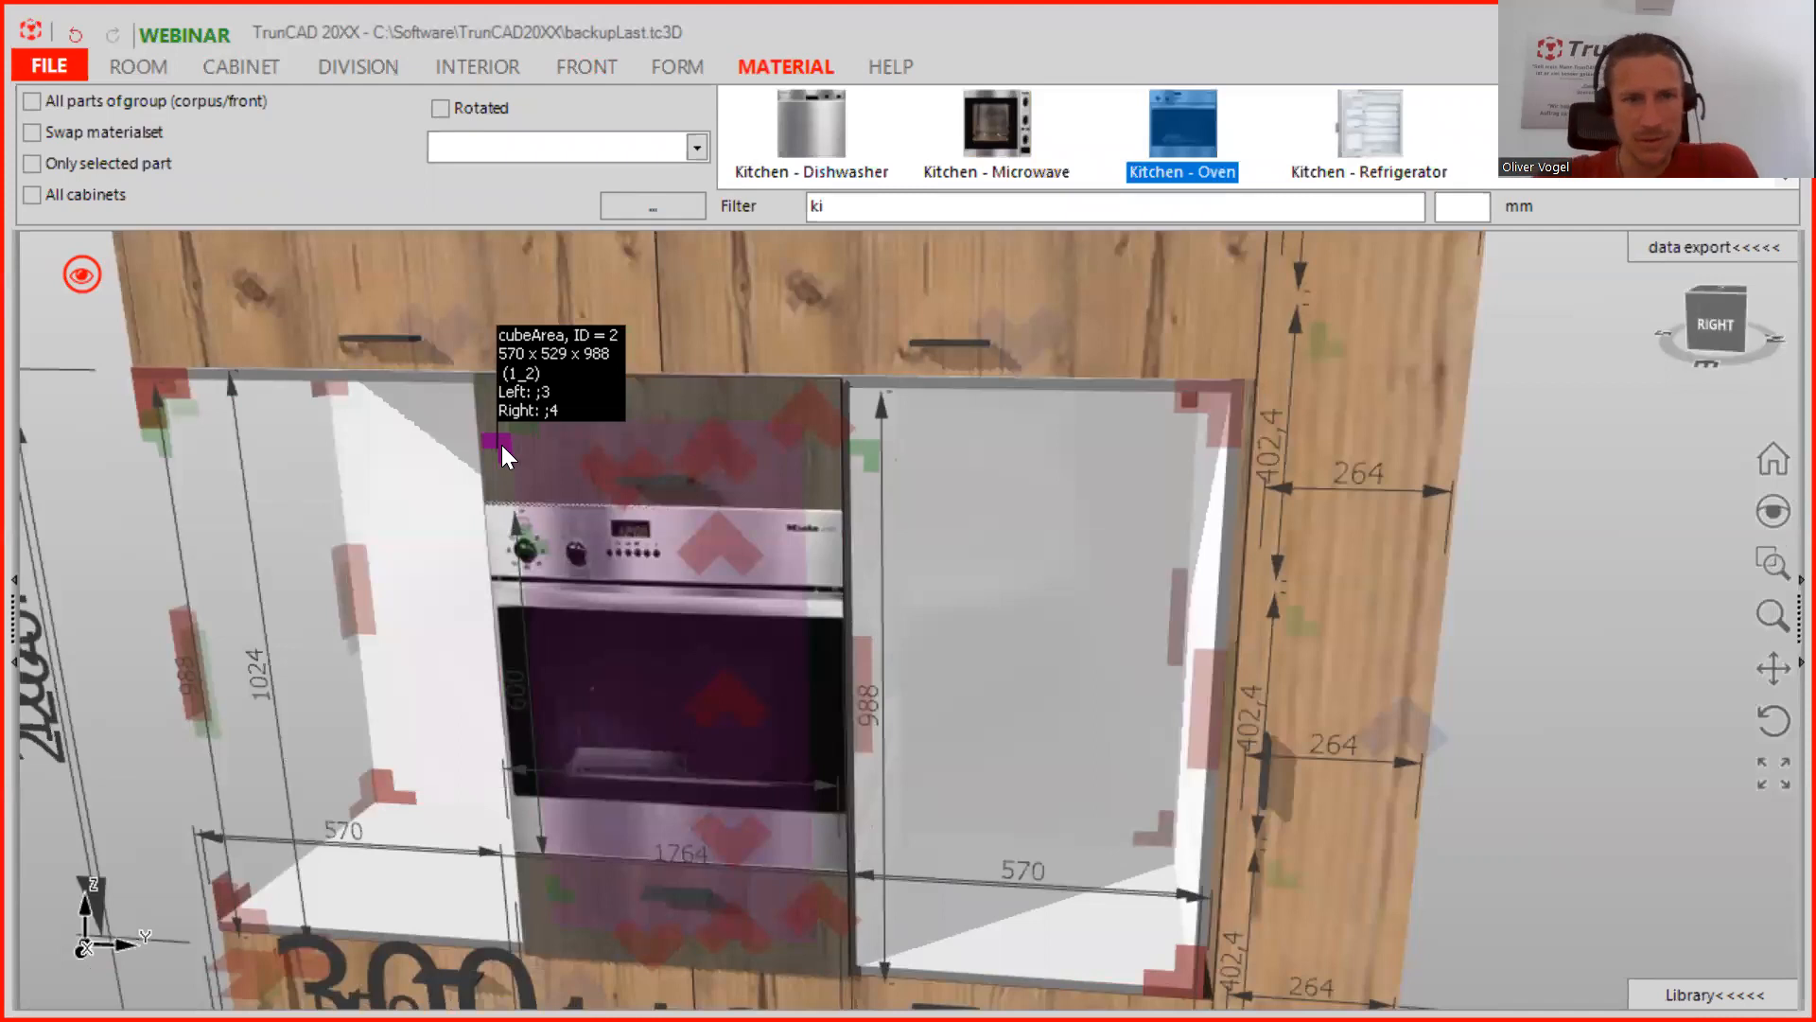
right_click(501, 445)
left_click(333, 354)
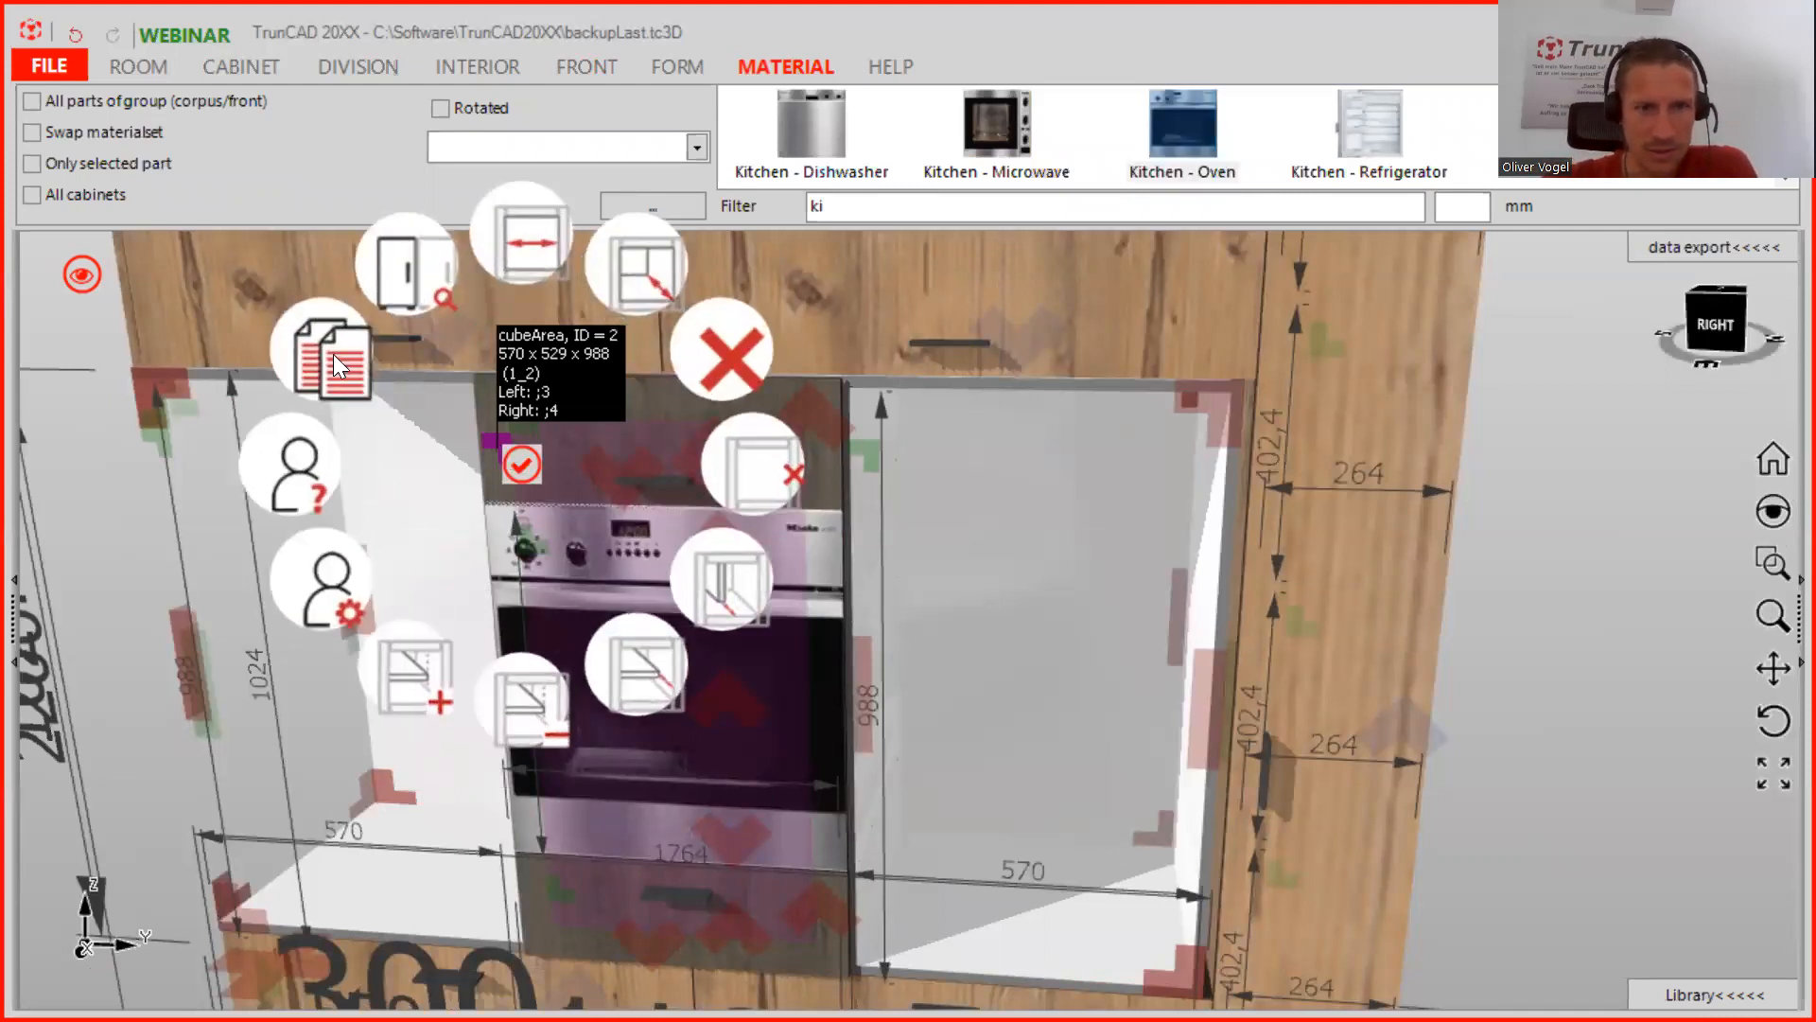
right_click(878, 464)
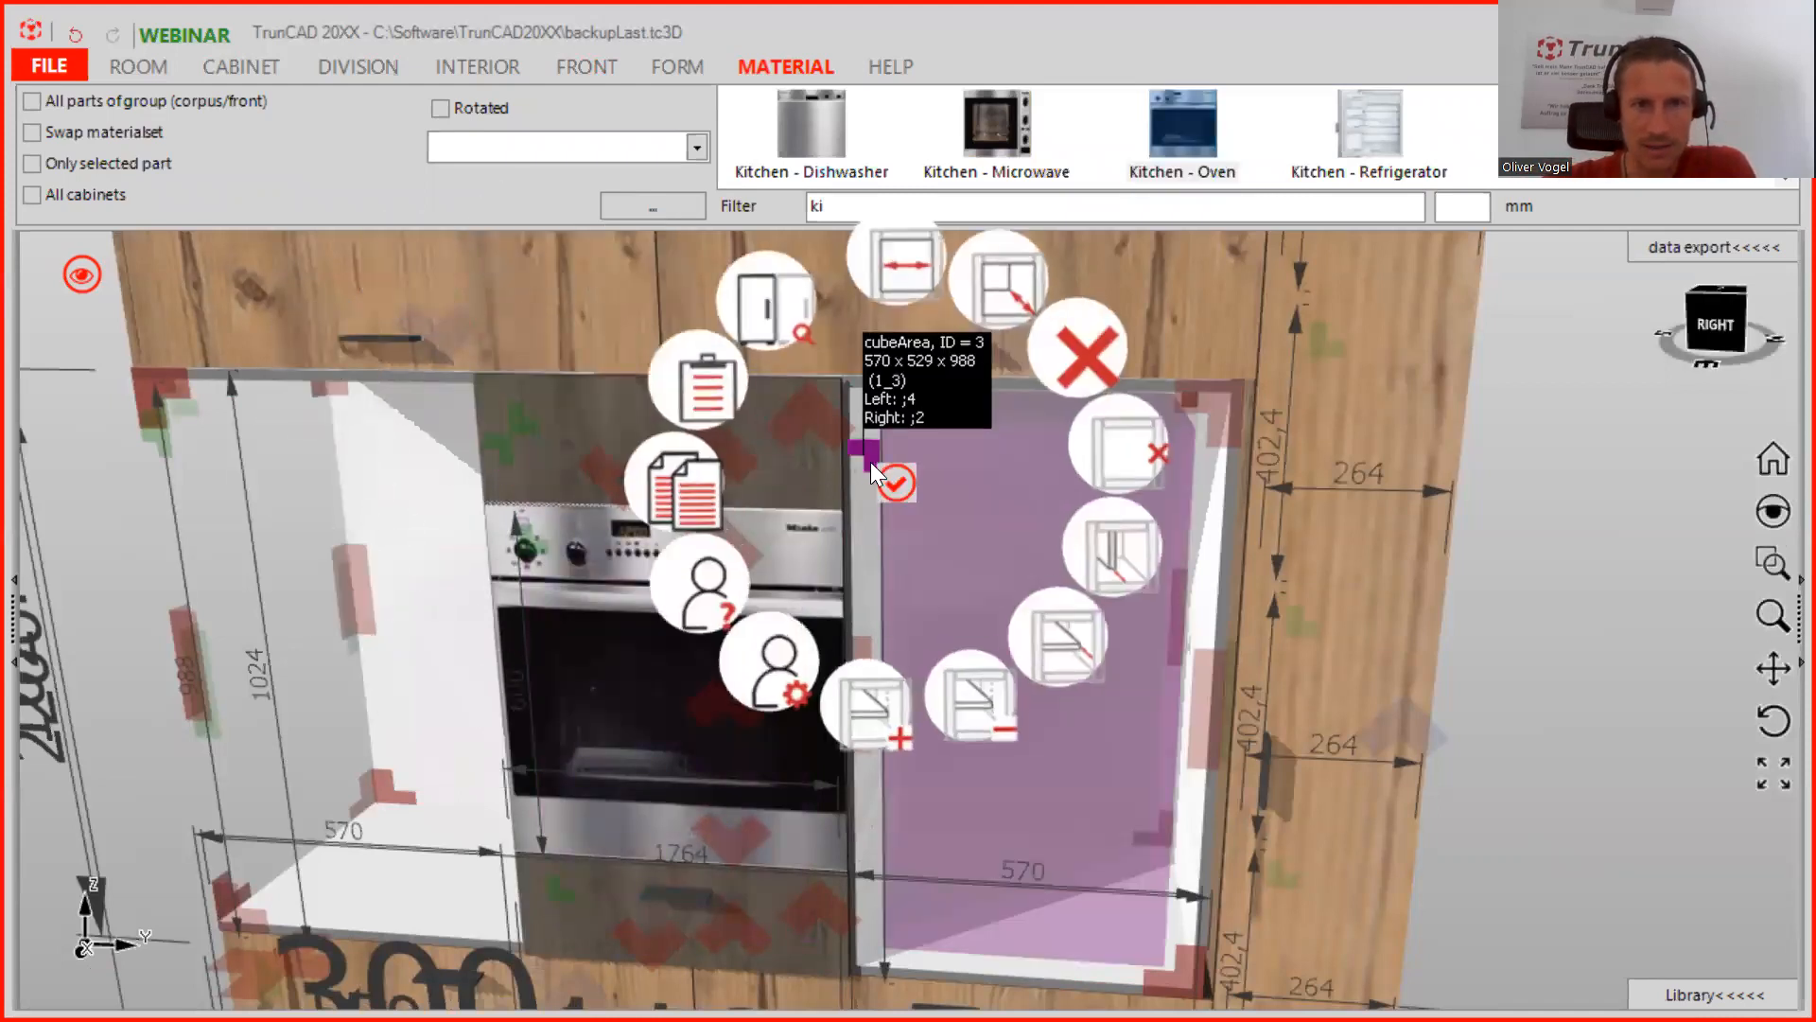
left_click(715, 395)
scroll(715, 395, "down", 4)
middle_click_drag(720, 405, 719, 443)
scroll(965, 441, "down", 3)
middle_click_drag(969, 478, 1045, 464)
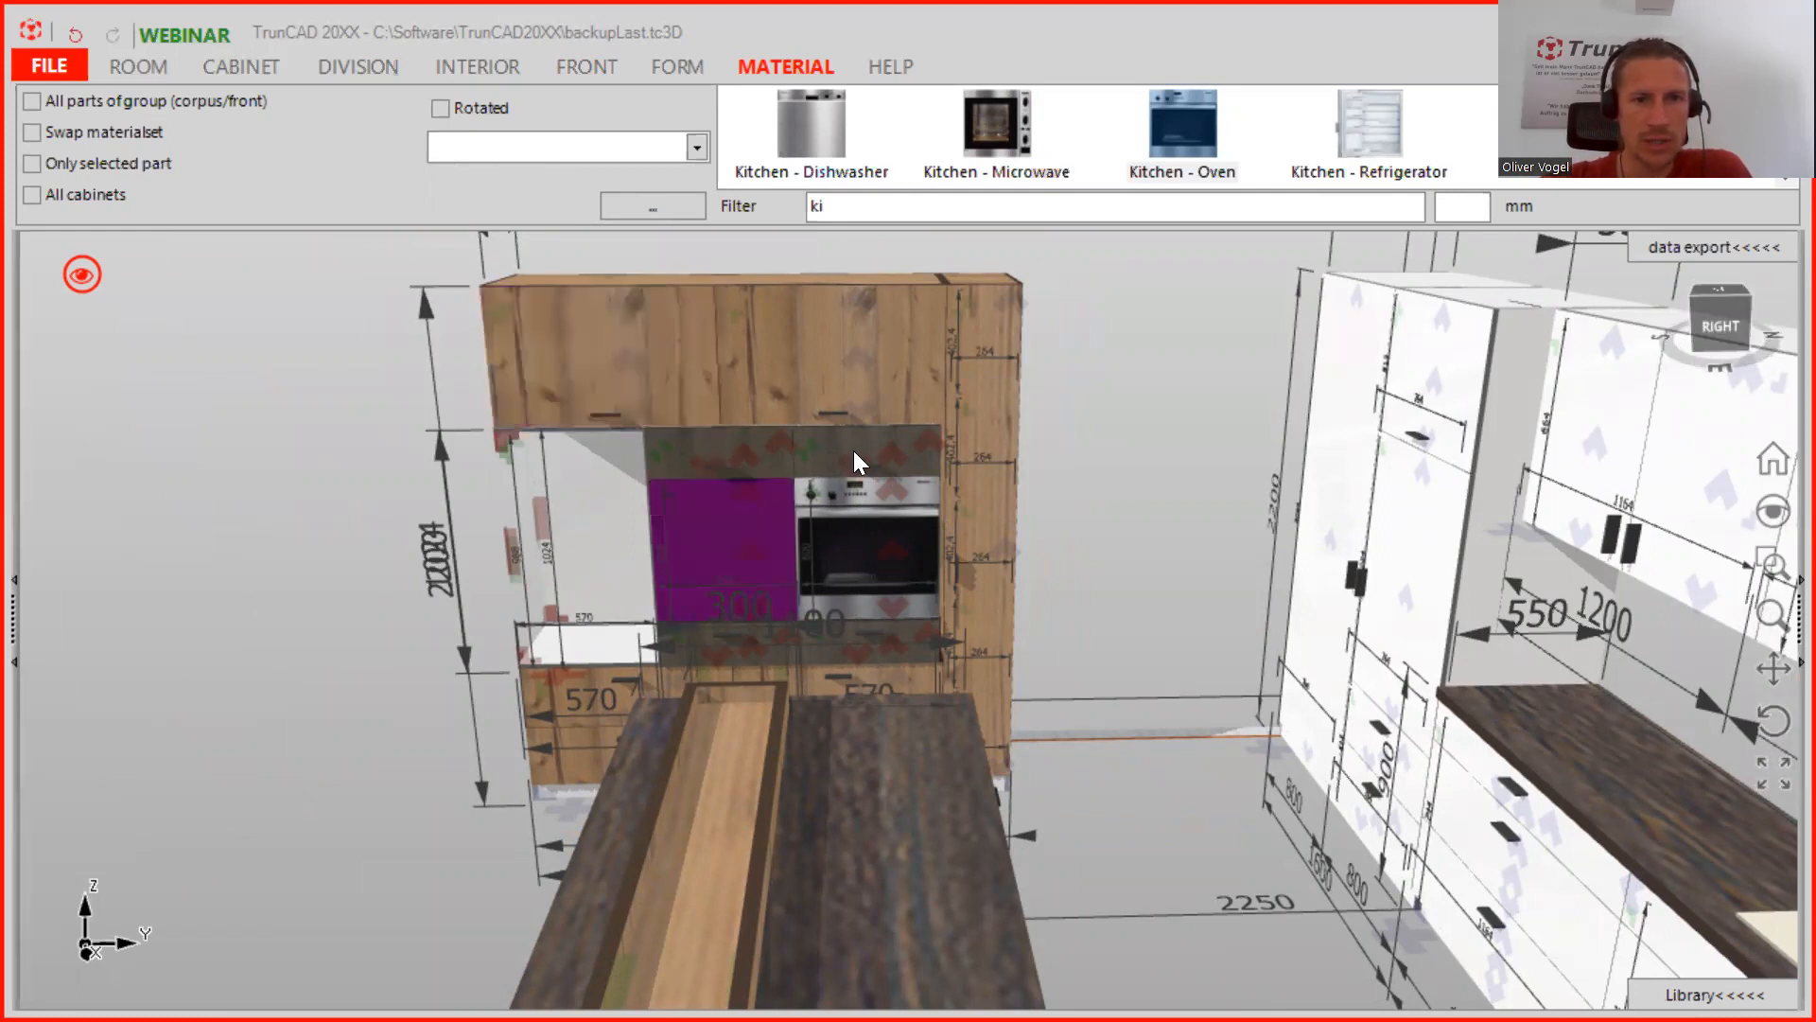
Set the handle type of the oven cabinet's fronts to No handle
scroll(876, 466, "up", 3)
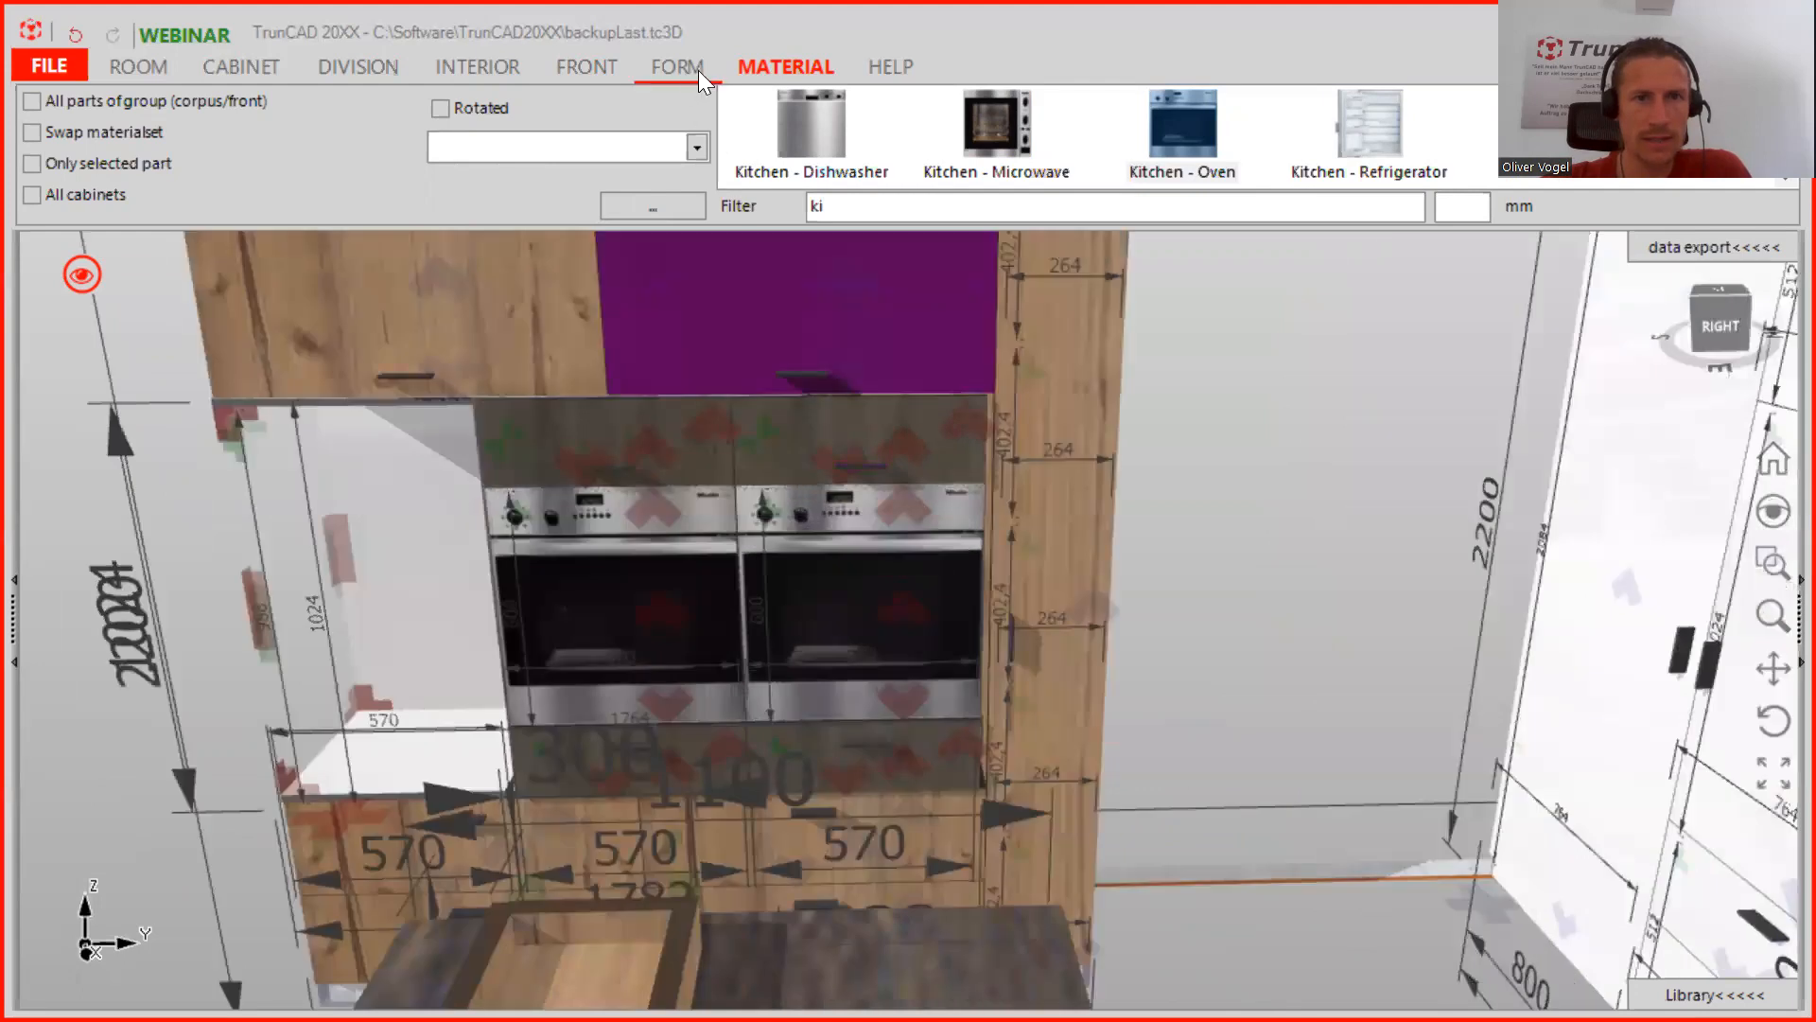
left_click(615, 64)
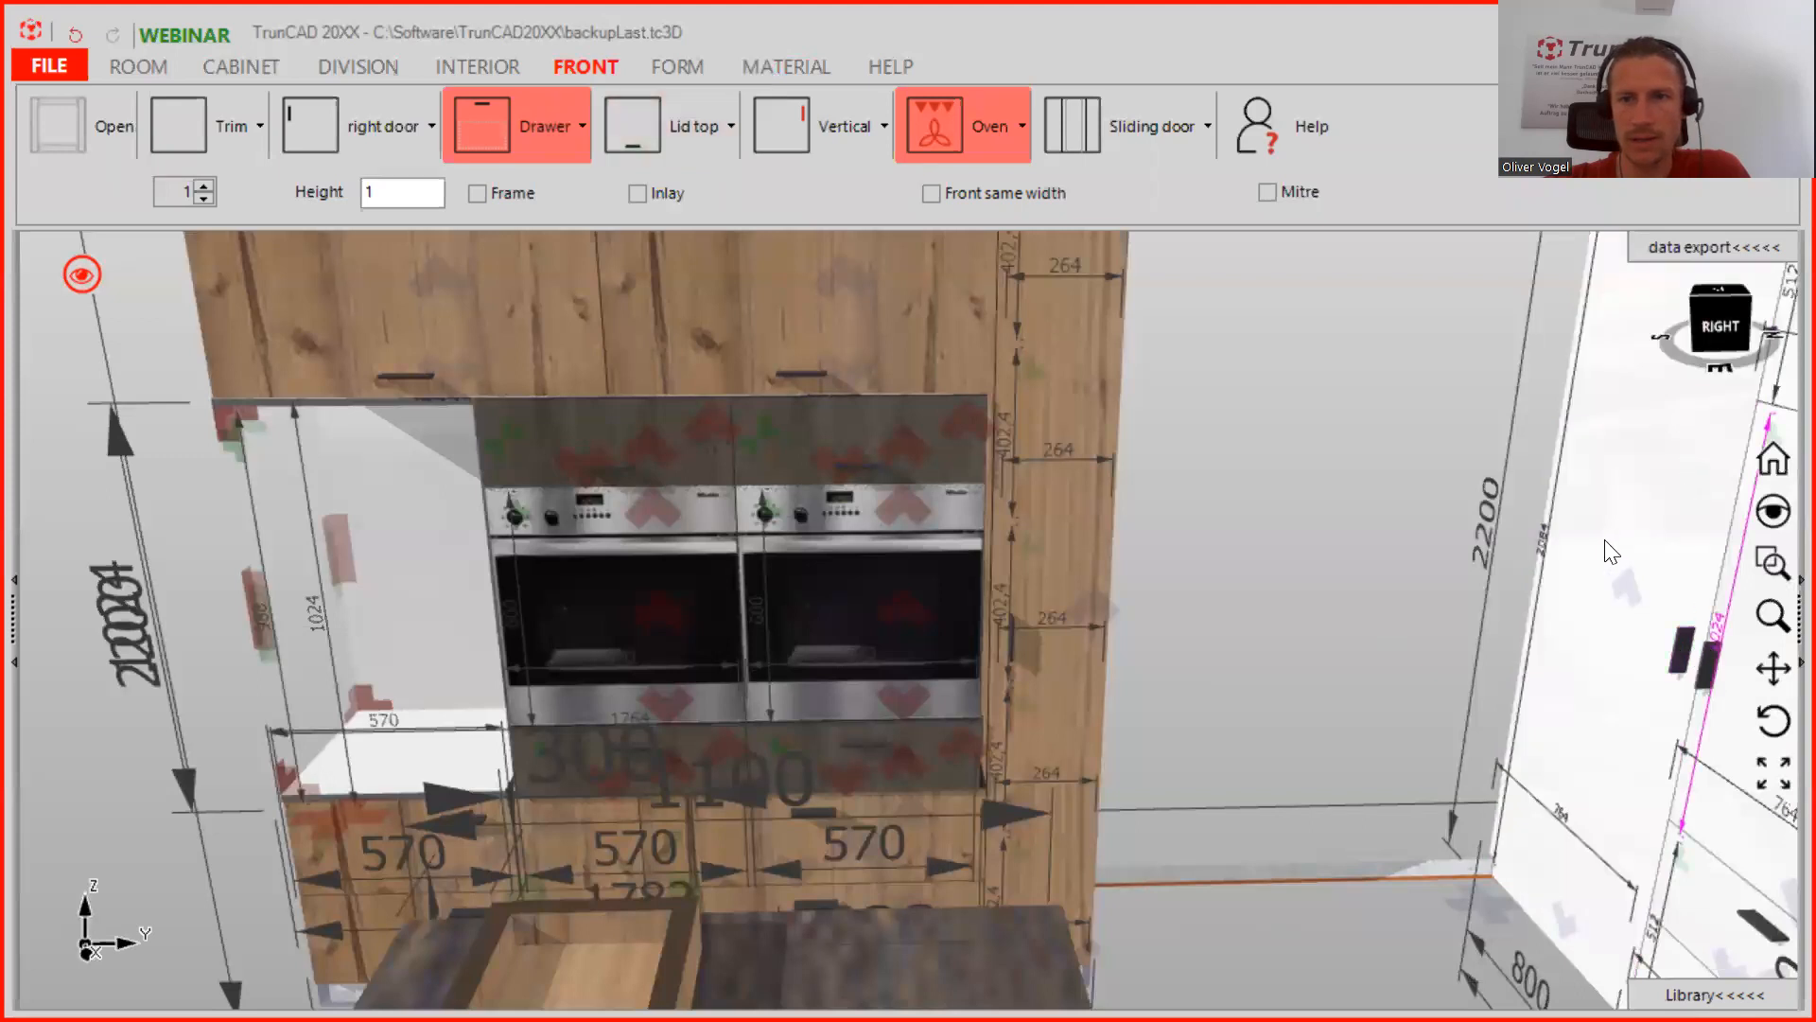
scroll(1593, 539, "down", 2)
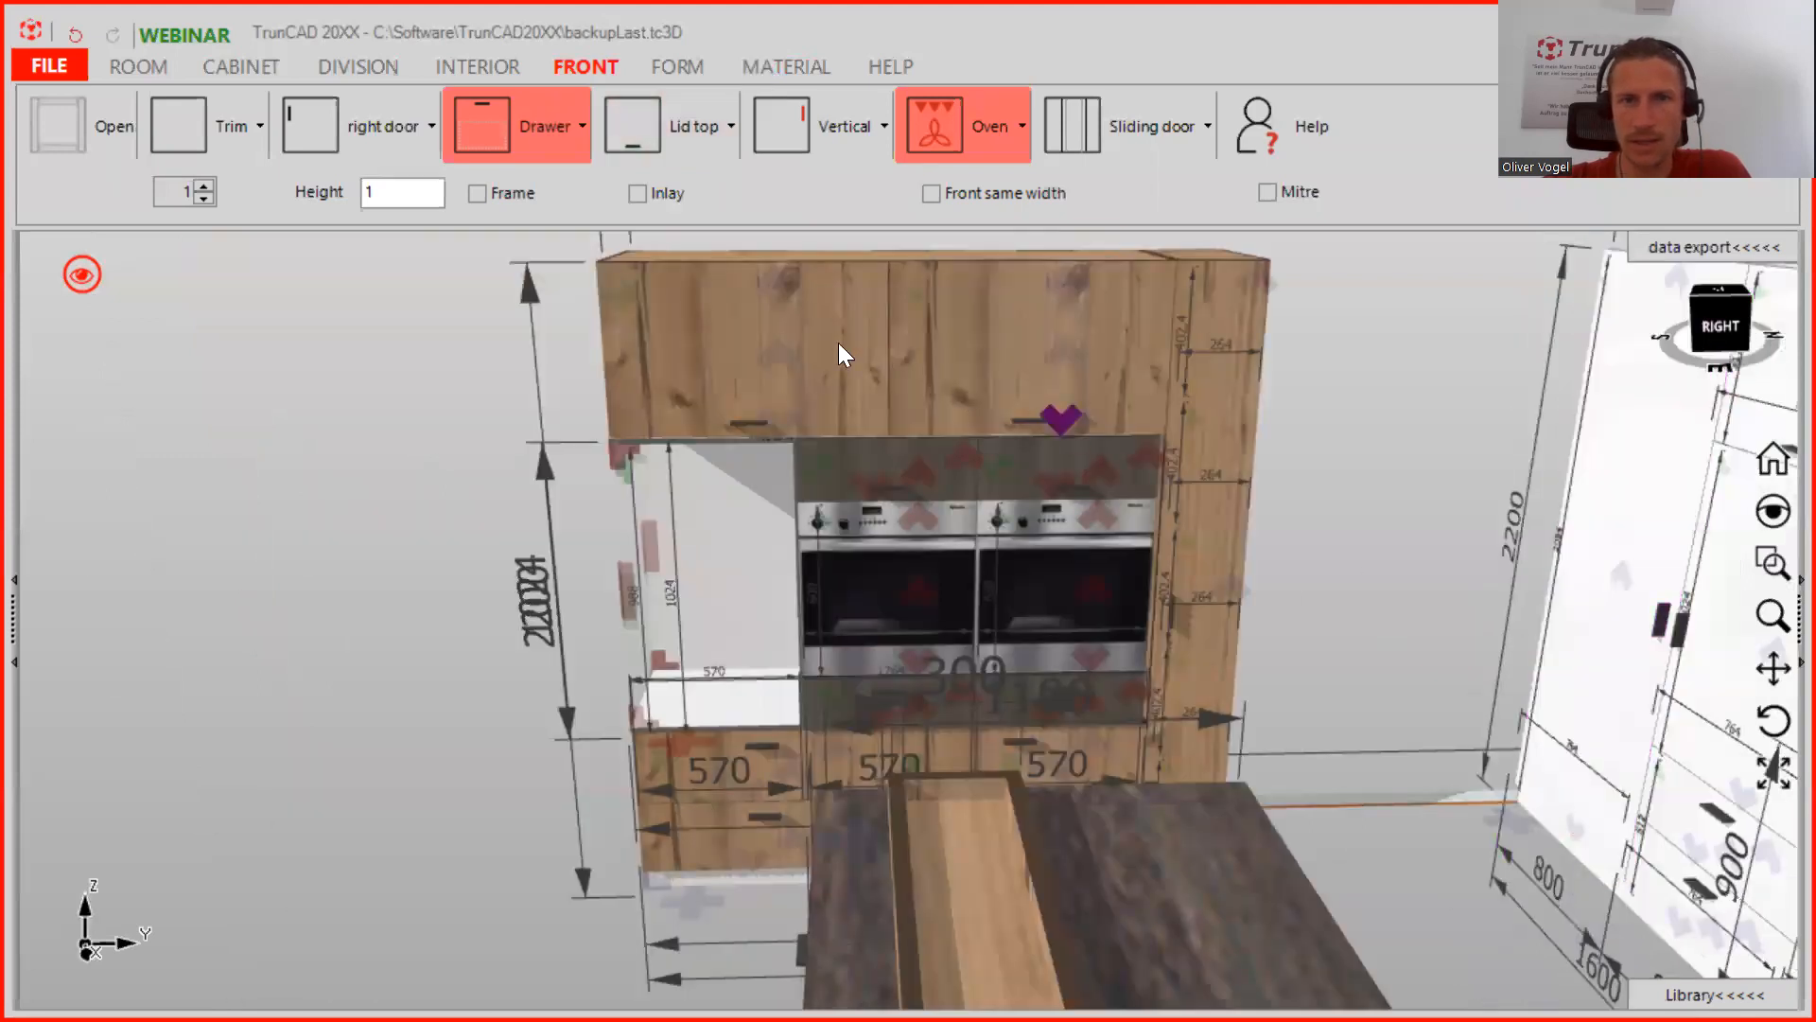
left_click(843, 131)
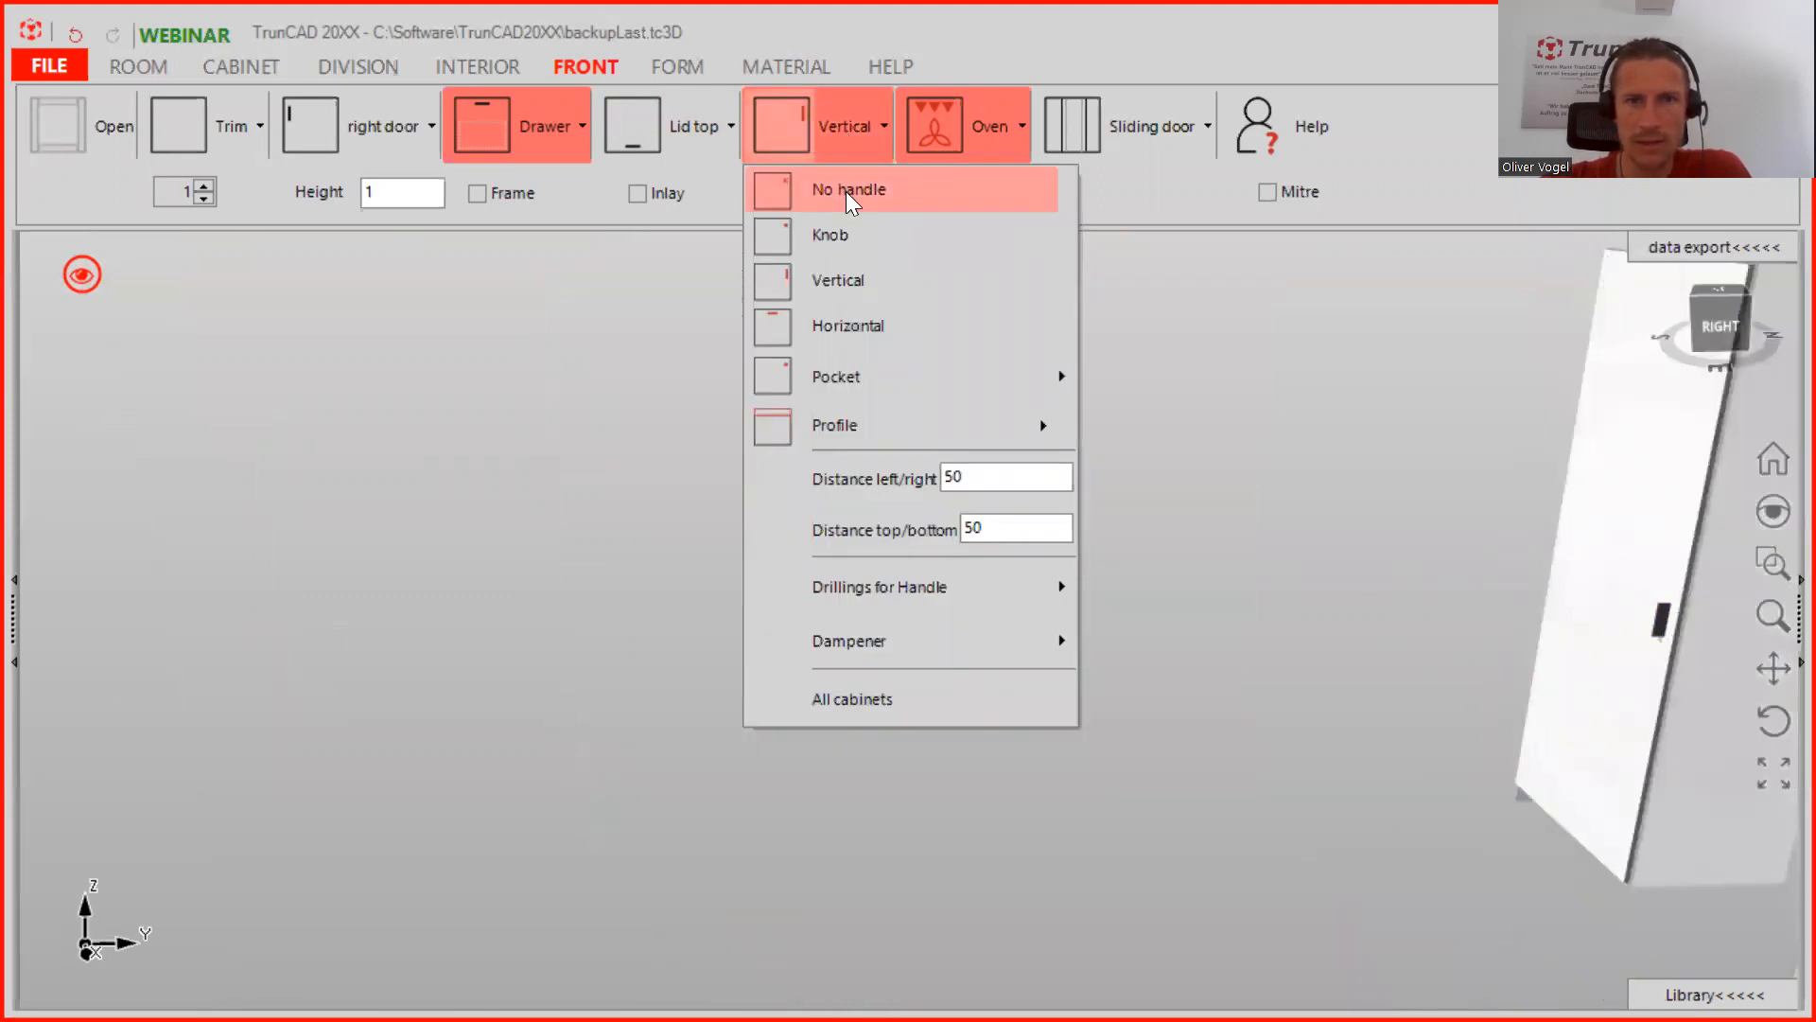
left_click(846, 191)
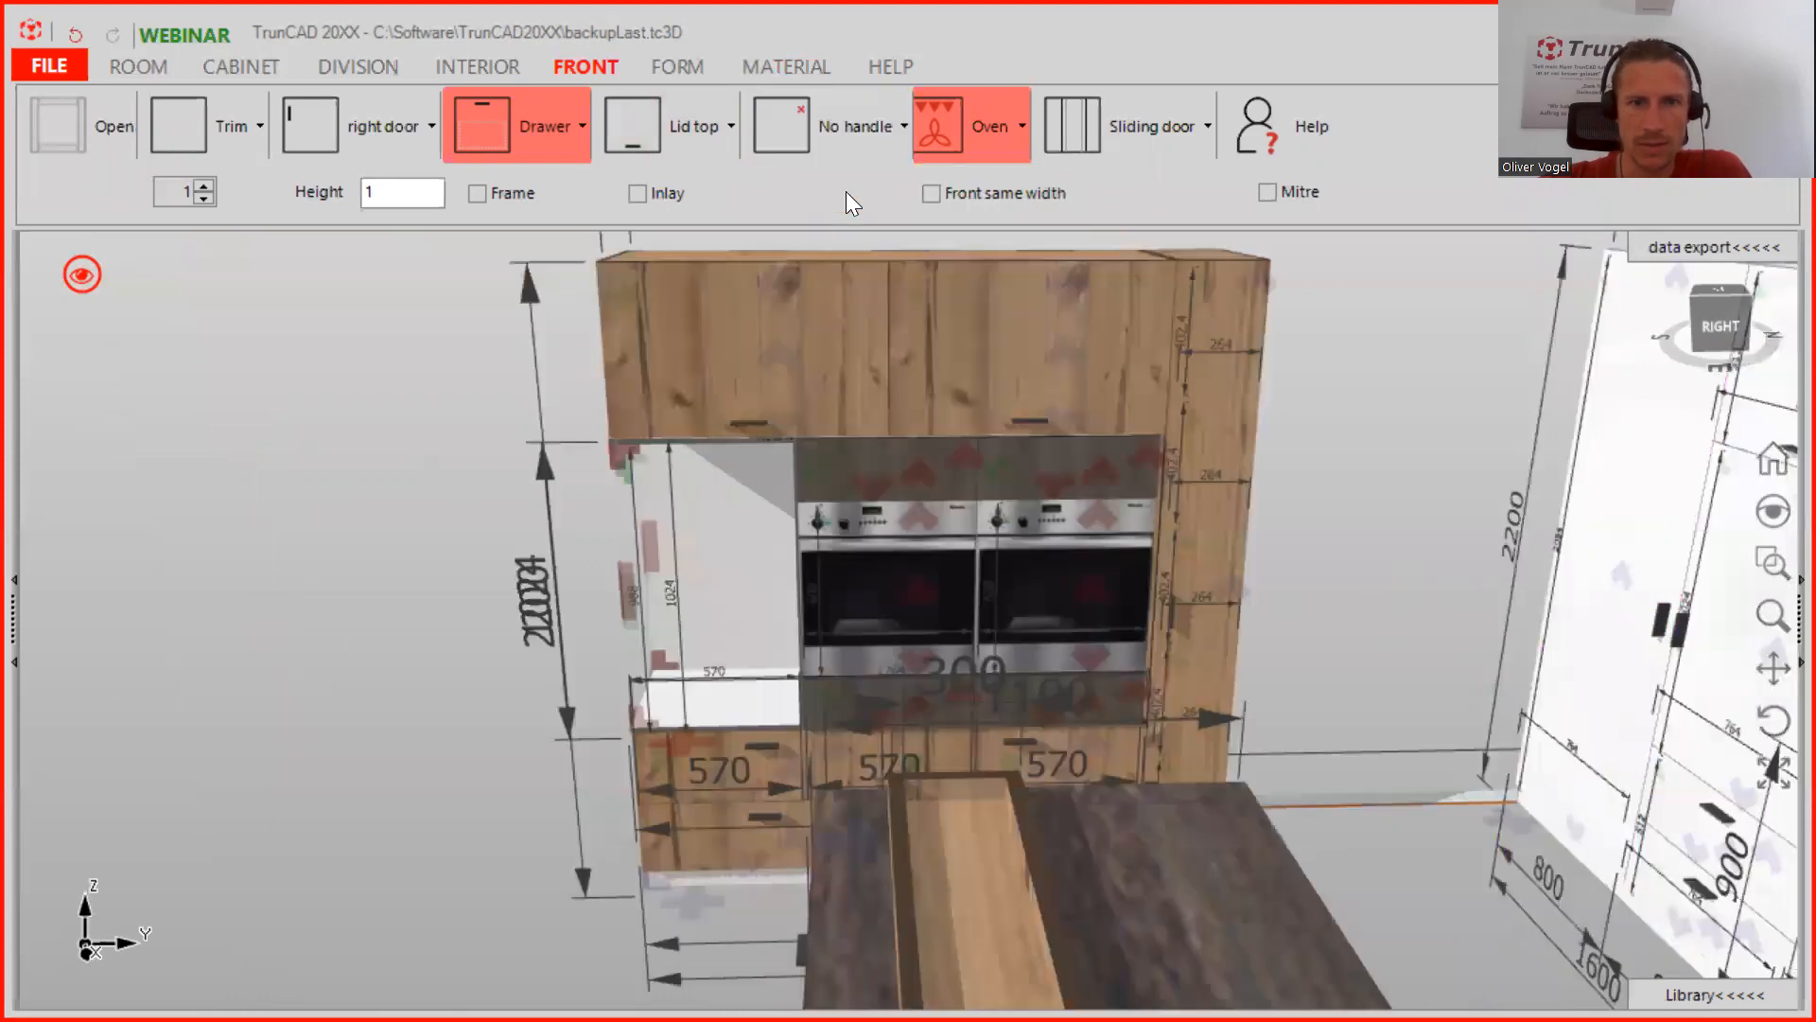
Apply the No handle setting to all cabinets, keeping cabinets 1 to 8 selected in the list
scroll(1067, 469, "up", 5)
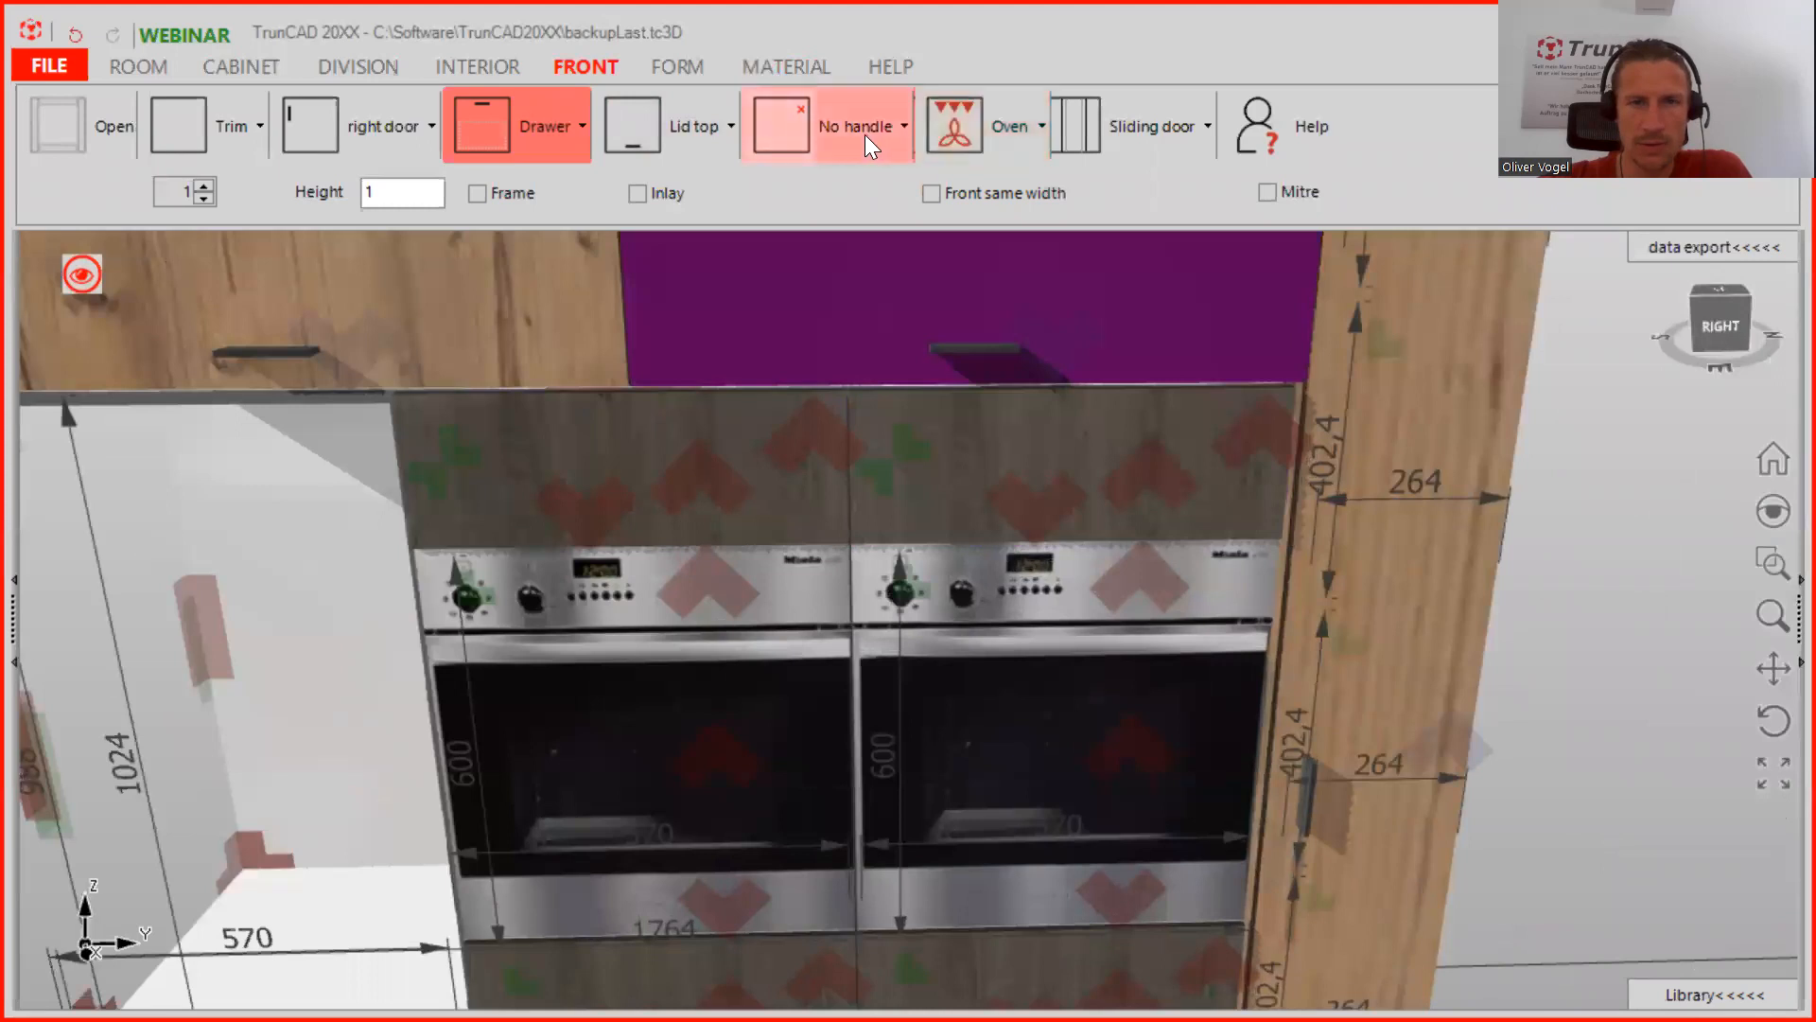
left_click(864, 135)
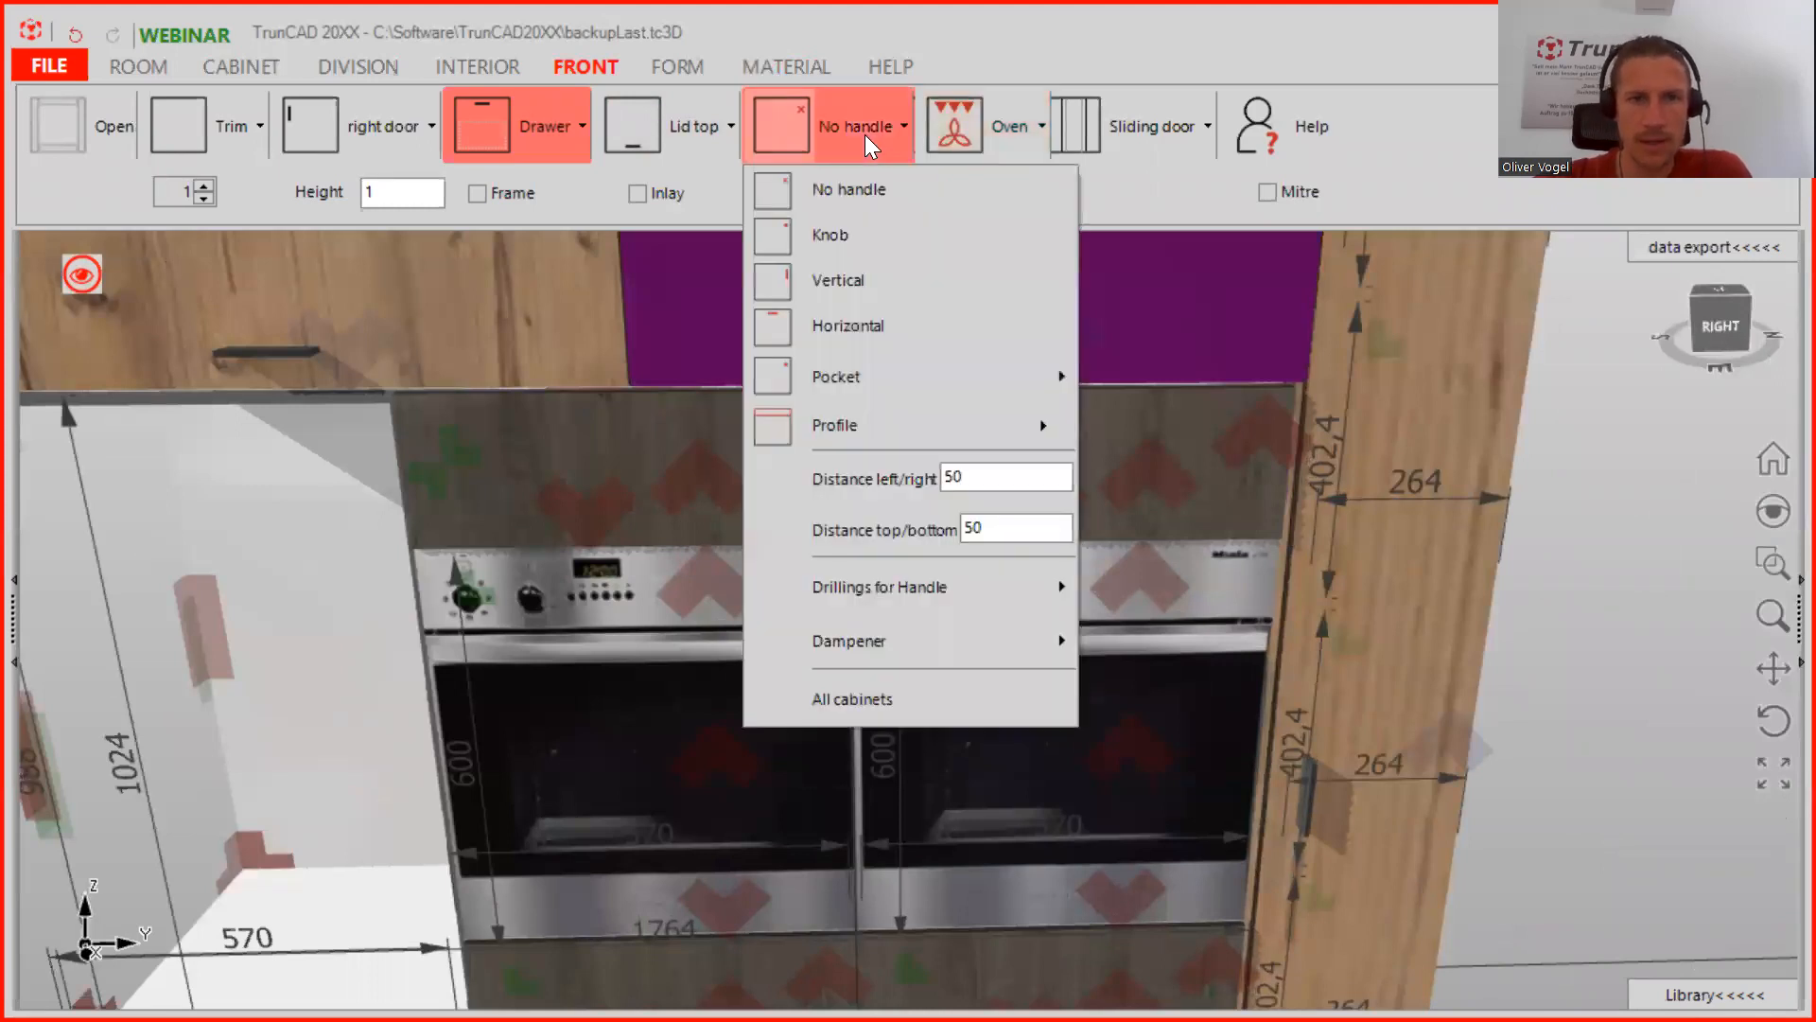
left_click(855, 700)
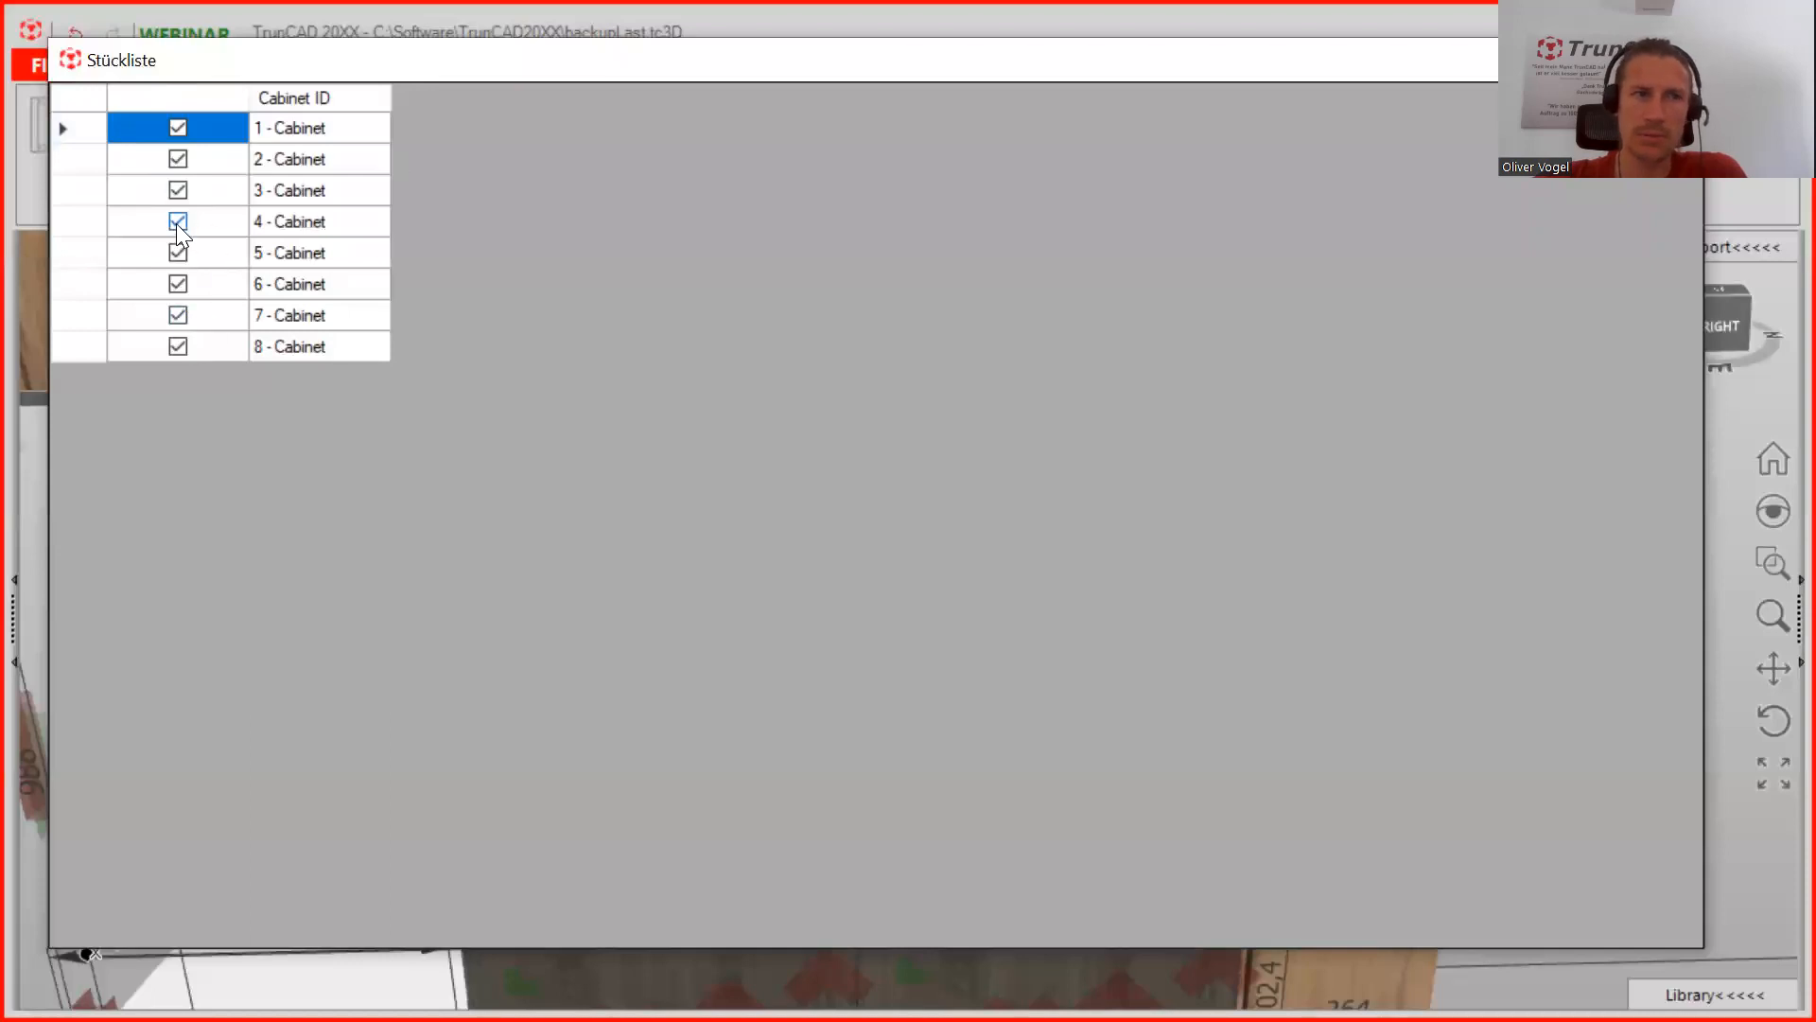
double_click(1086, 67)
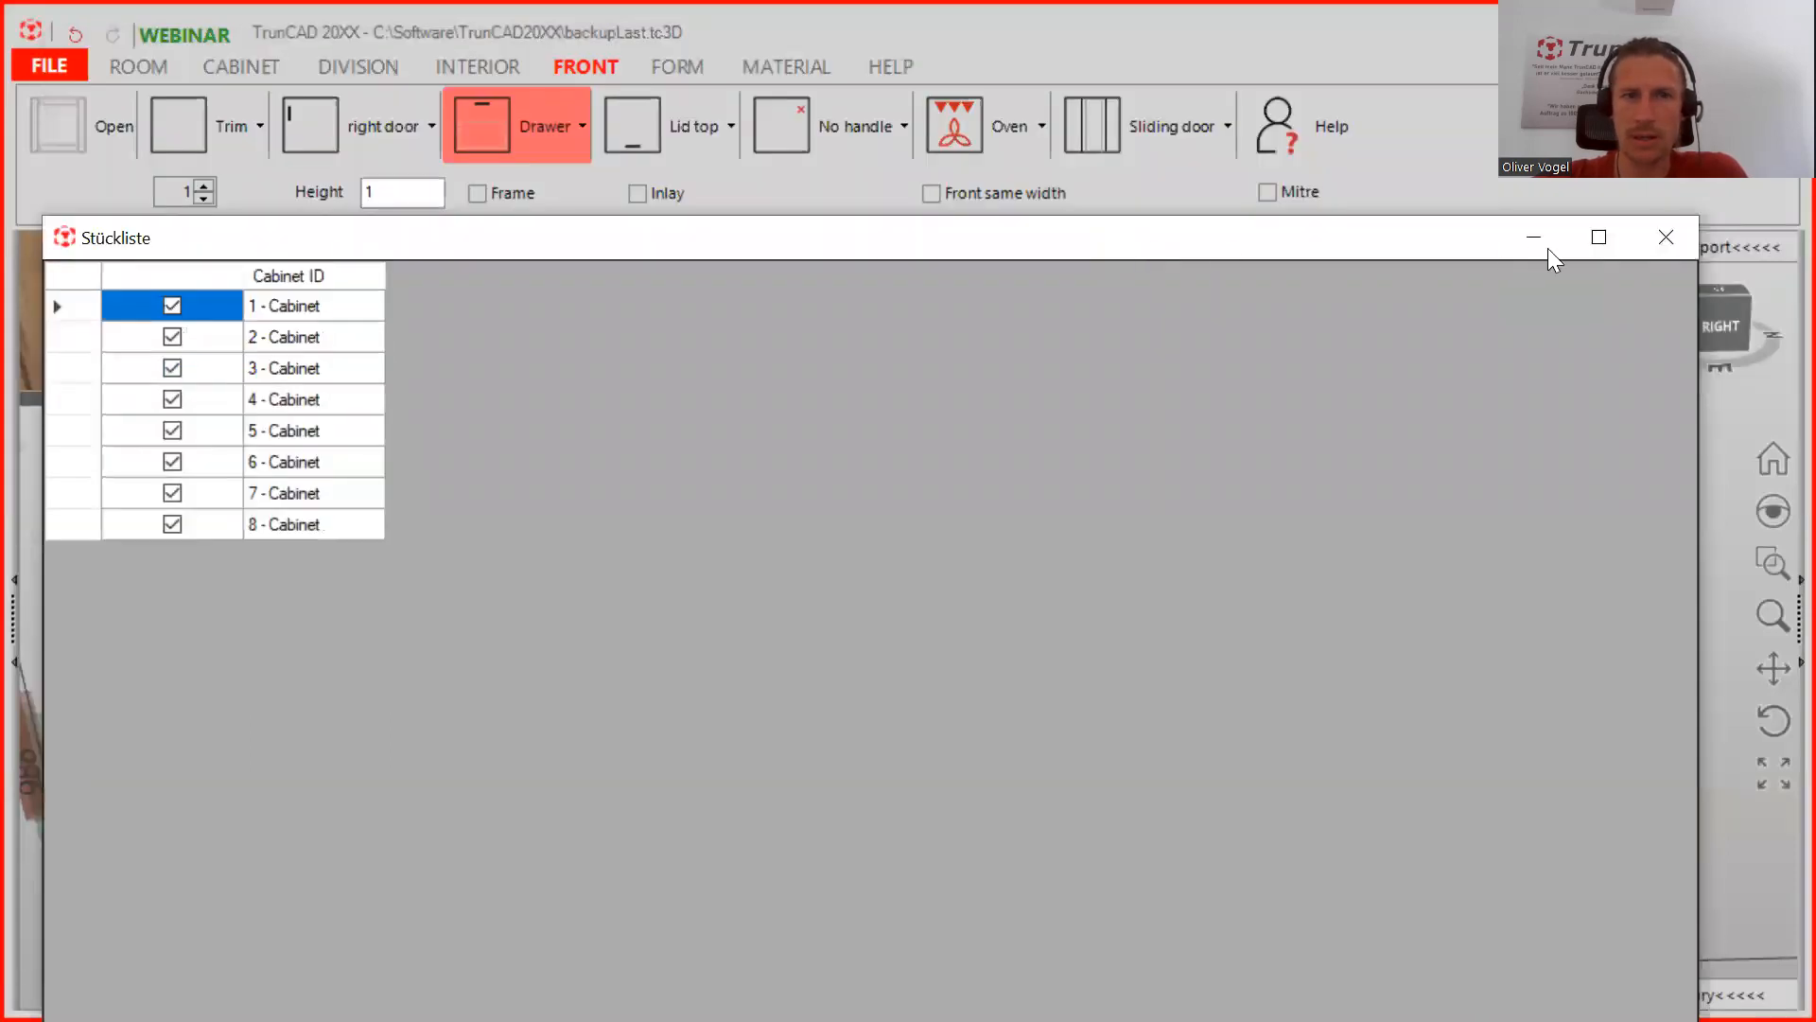
left_click(1665, 250)
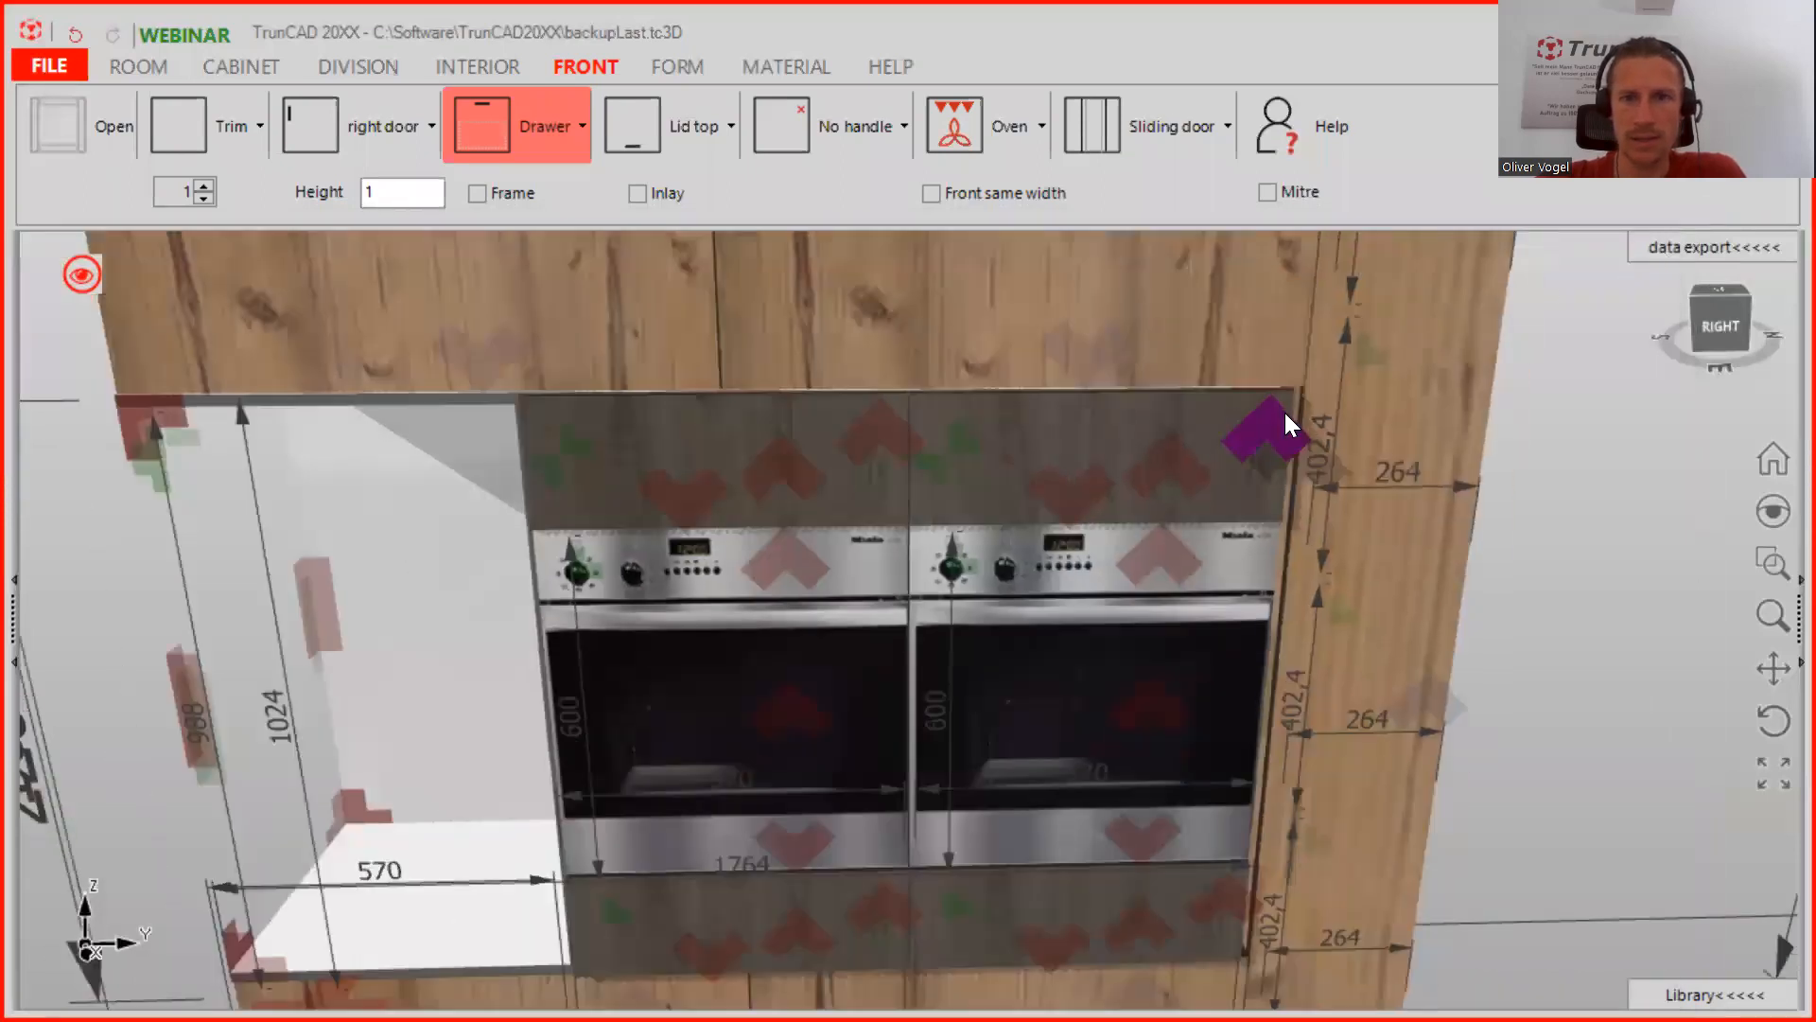
Examine the joint between the upper front above the right oven and the adjoining tall cabinet up close
scroll(1285, 413, "down", 6)
middle_click_drag(1297, 466, 1155, 441)
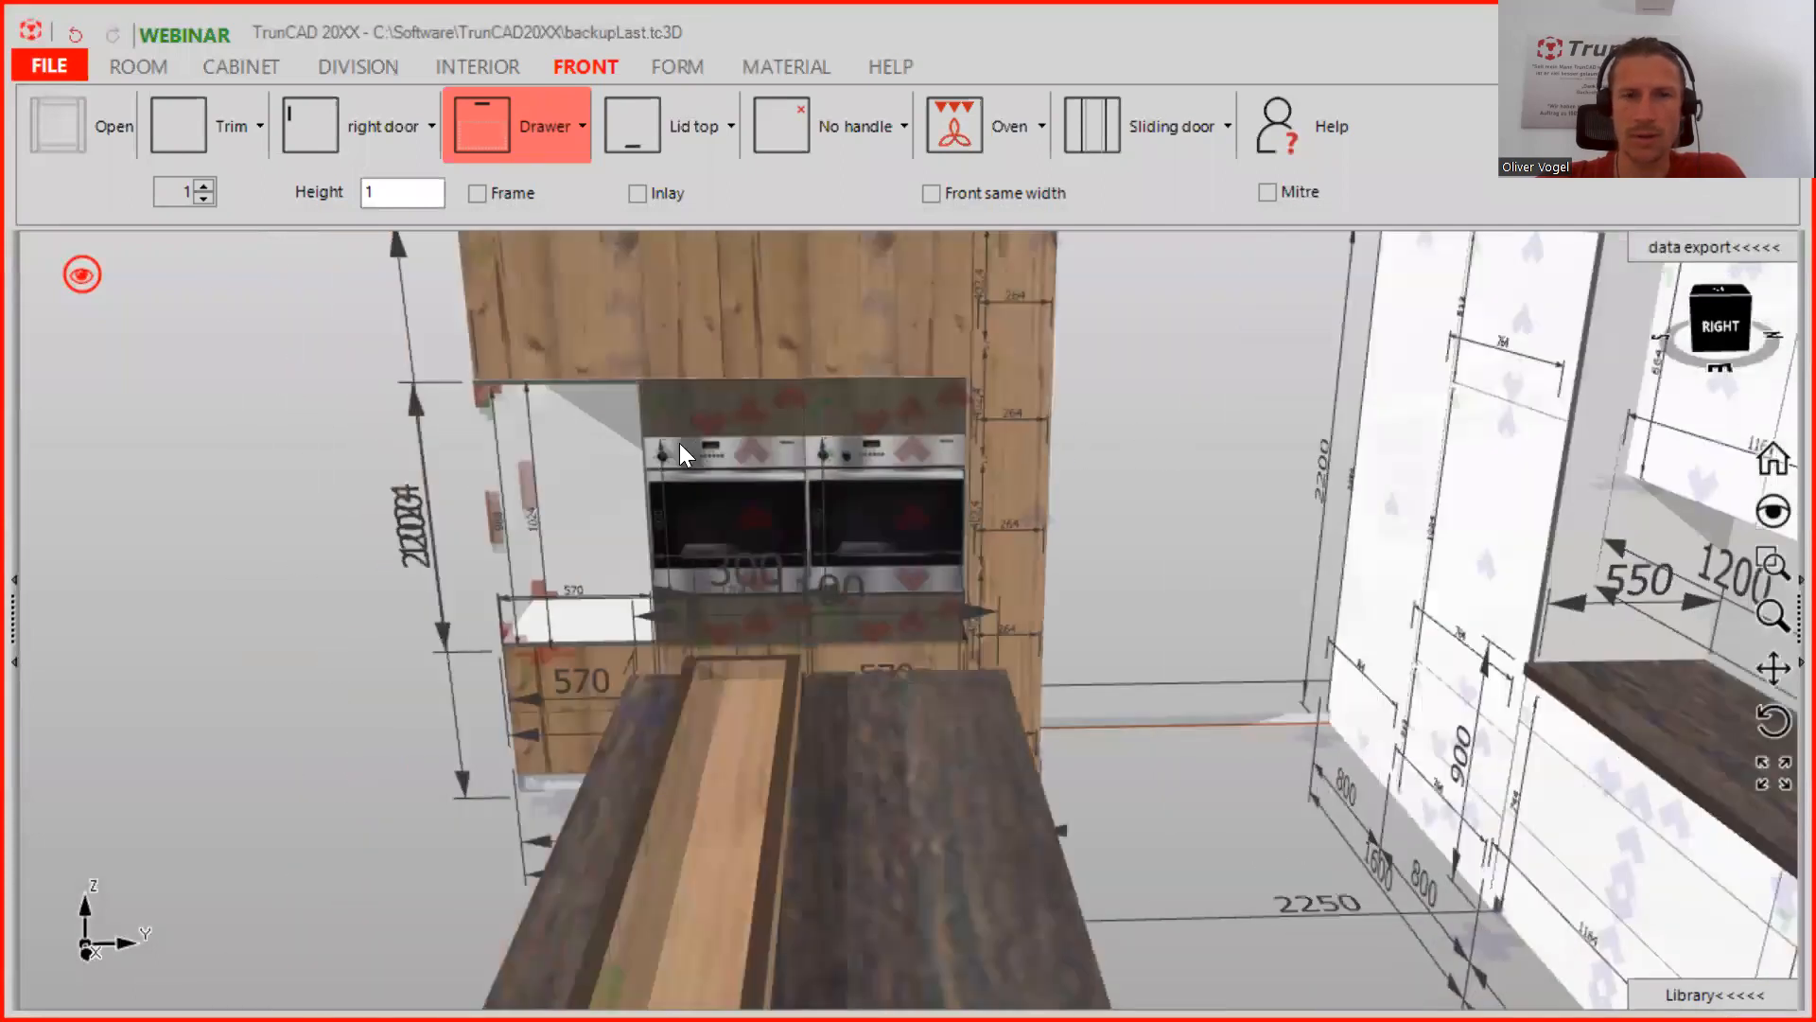
scroll(680, 443, "up", 3)
right_click_drag(678, 439, 947, 467)
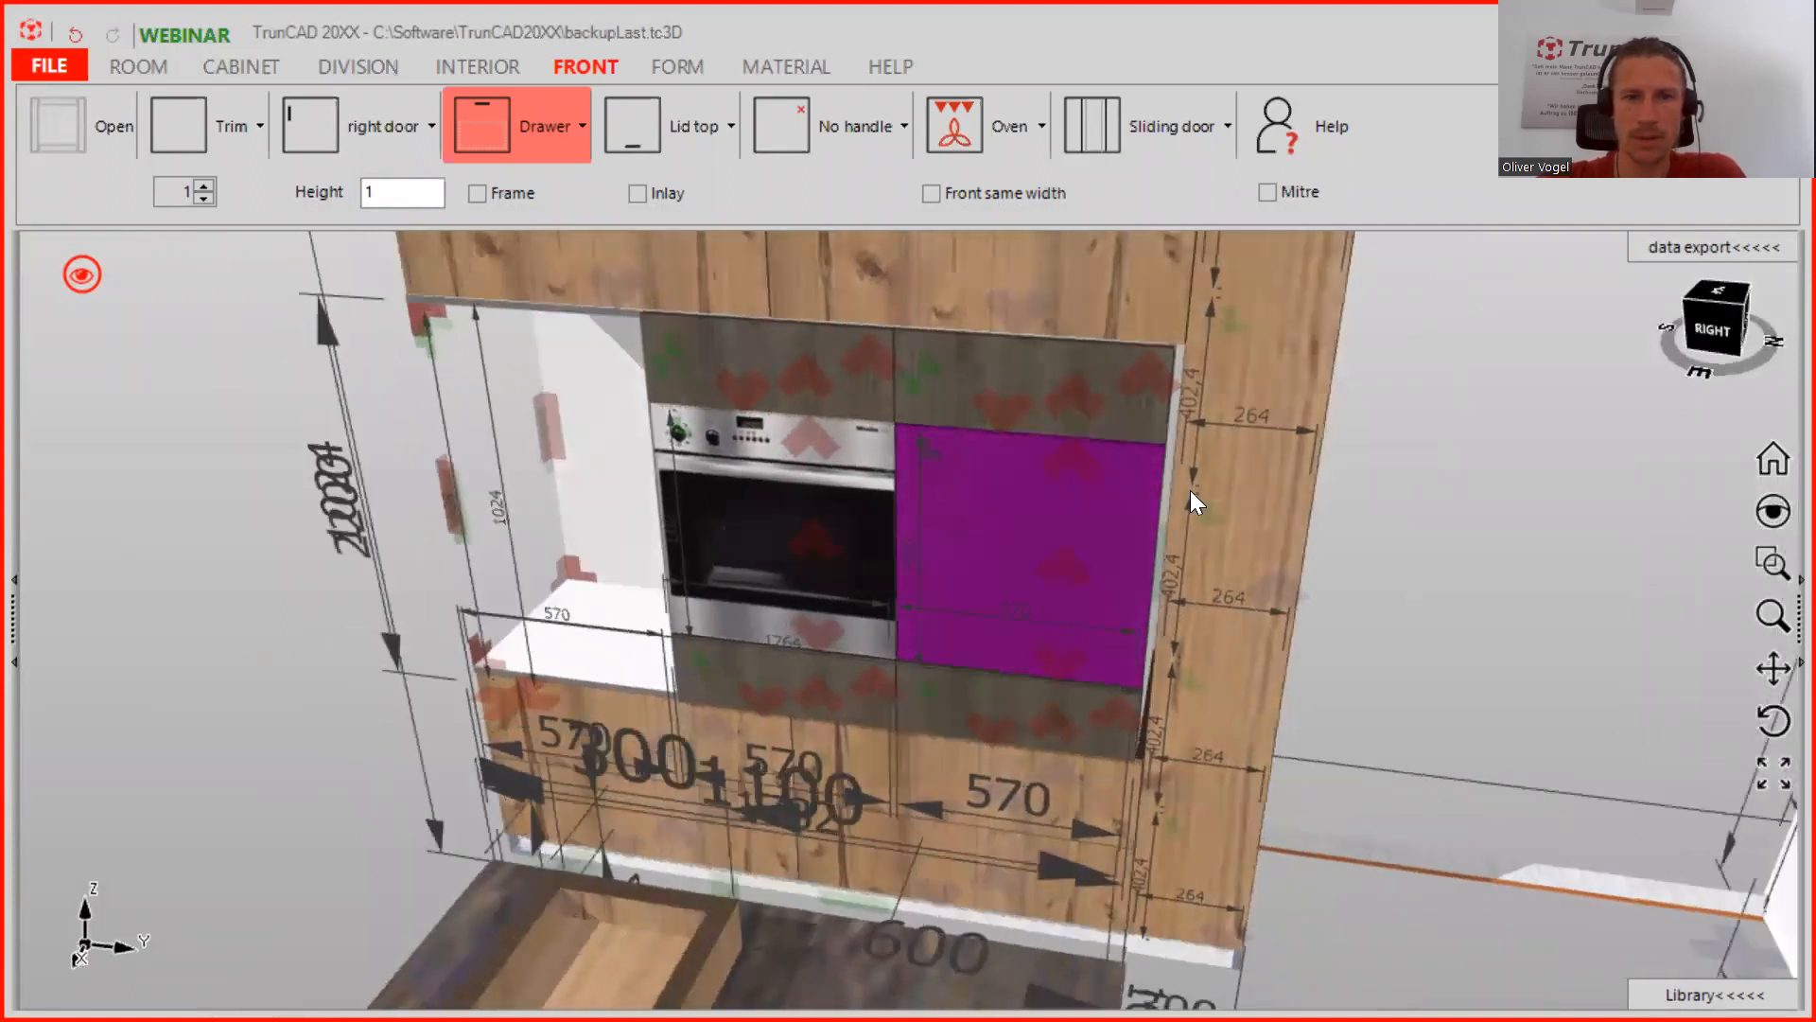
scroll(1165, 399, "up", 5)
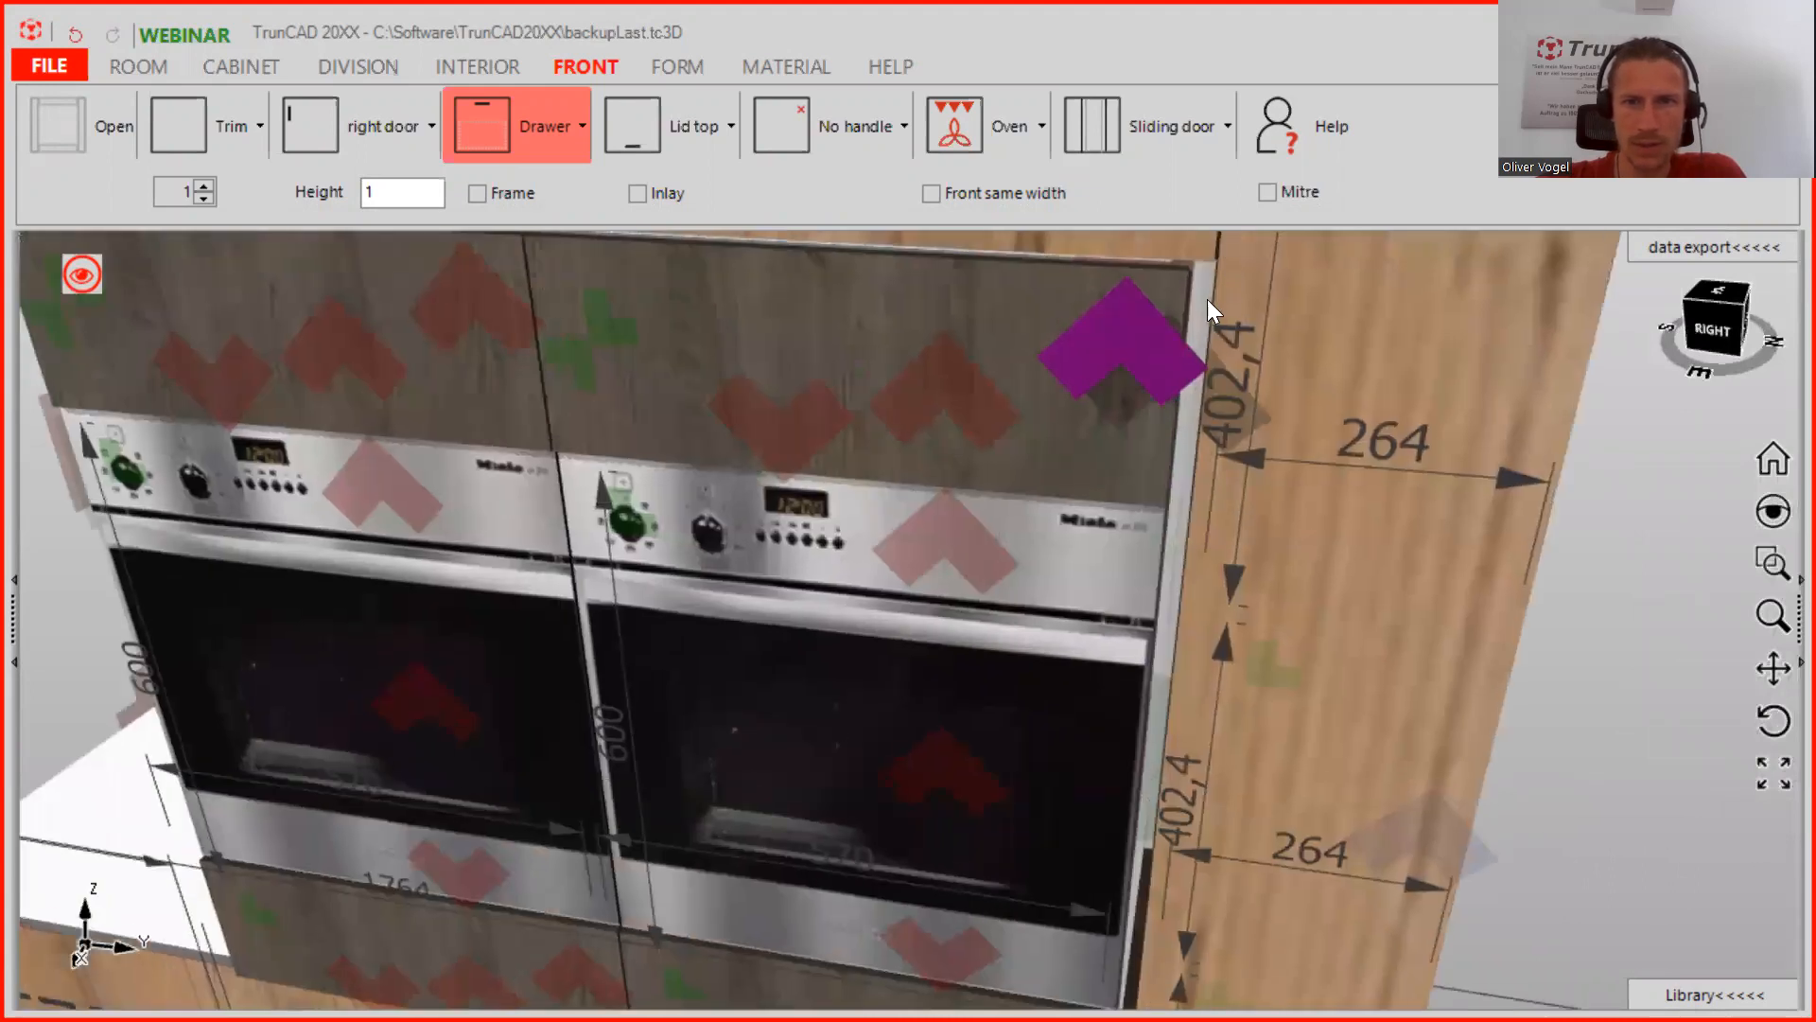
scroll(1207, 299, "up", 8)
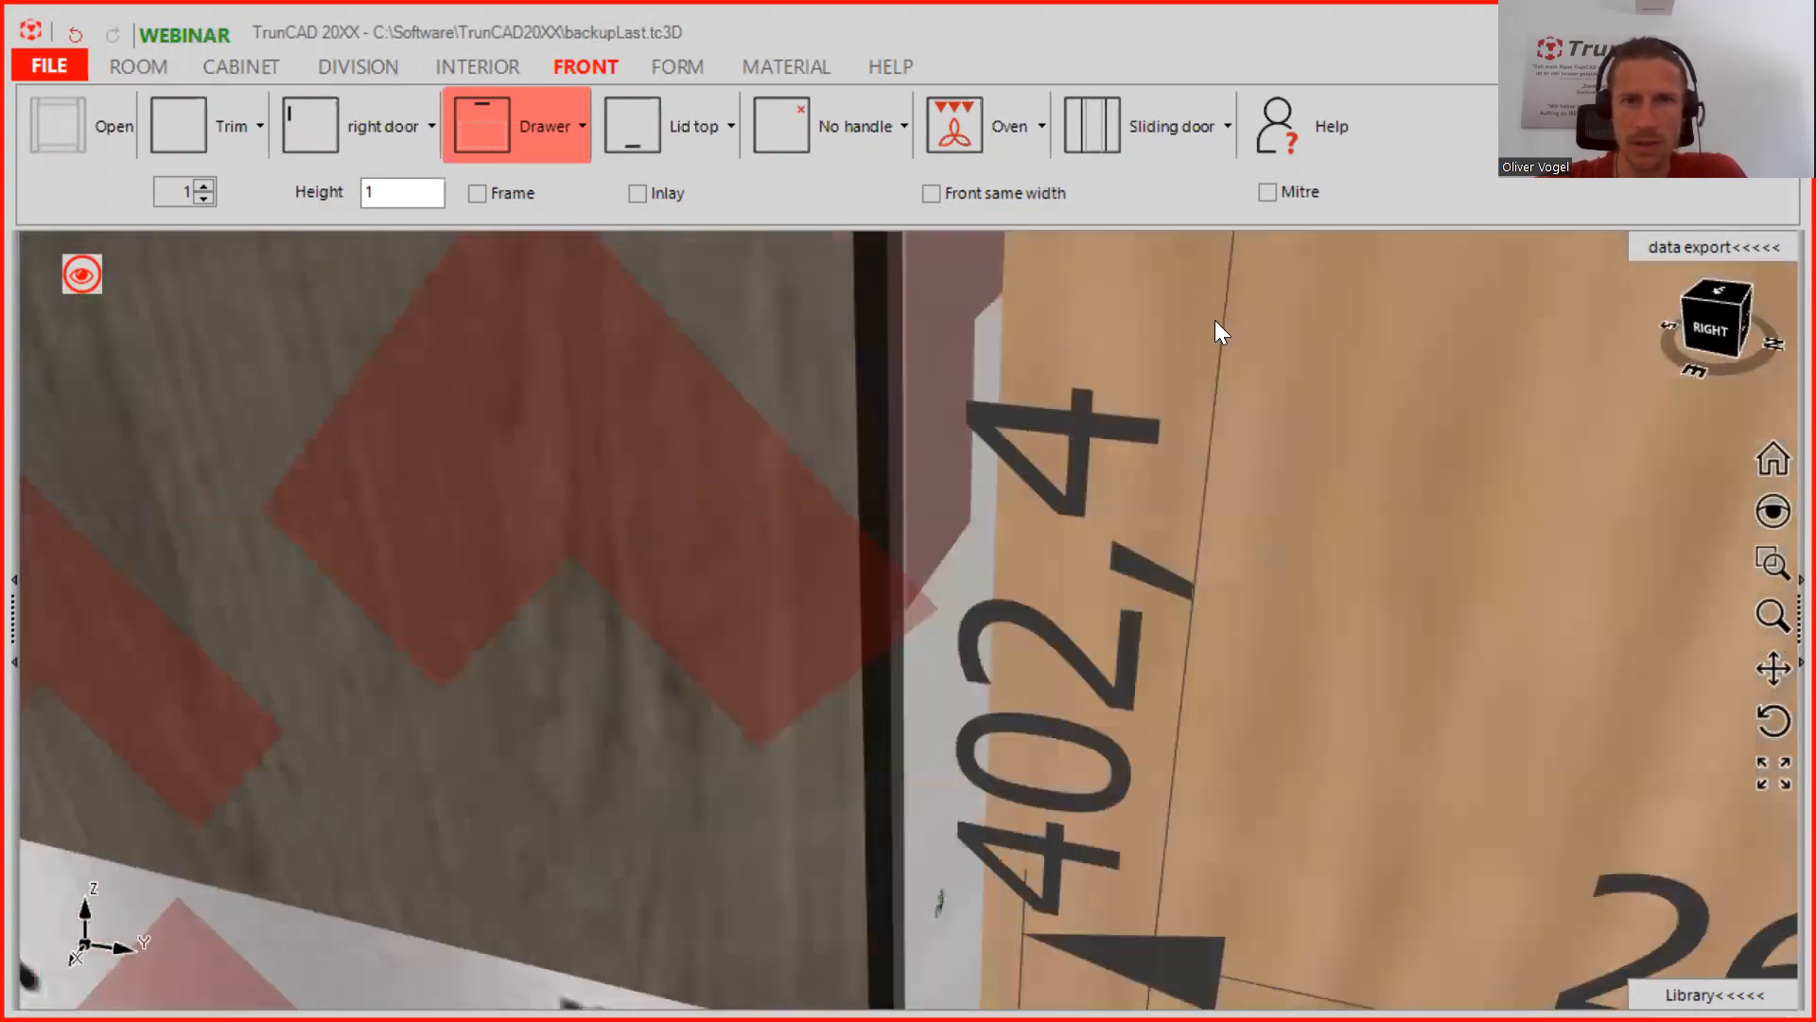
Examine the gap between the lower front below the right oven and the adjoining tall cabinet up close
scroll(1195, 316, "down", 10)
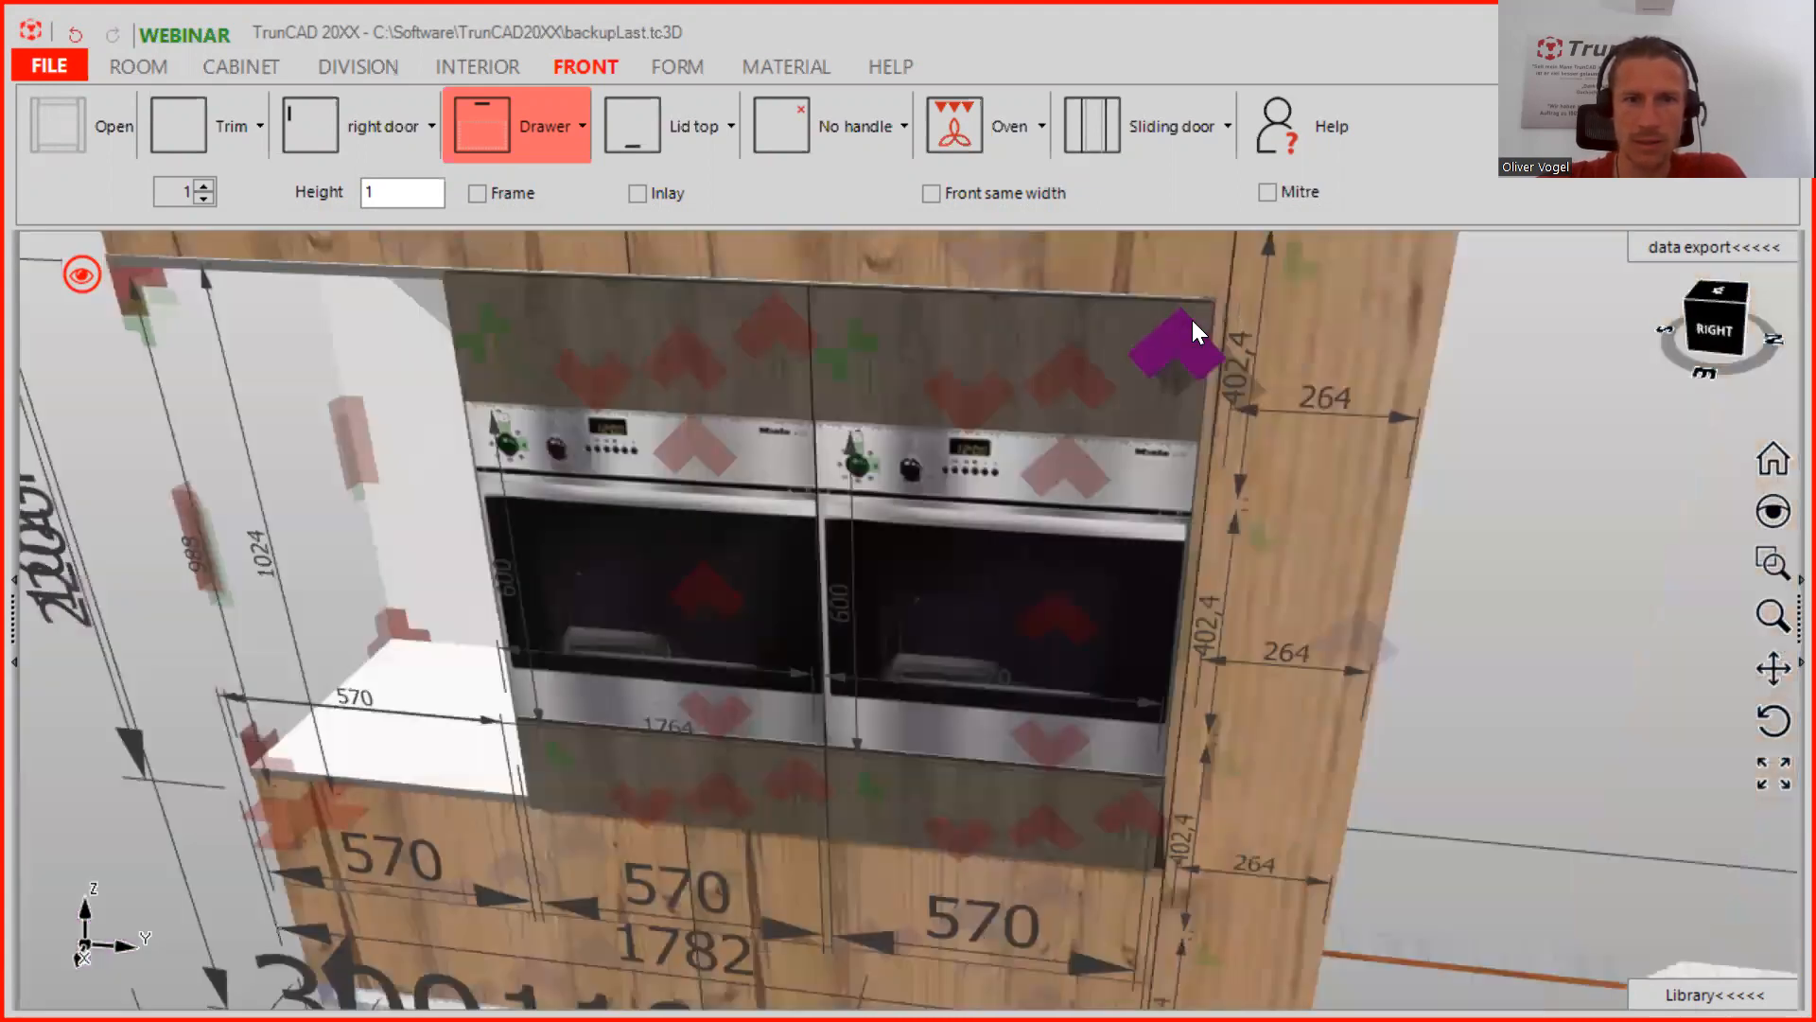
middle_click_drag(1188, 321, 1073, 598)
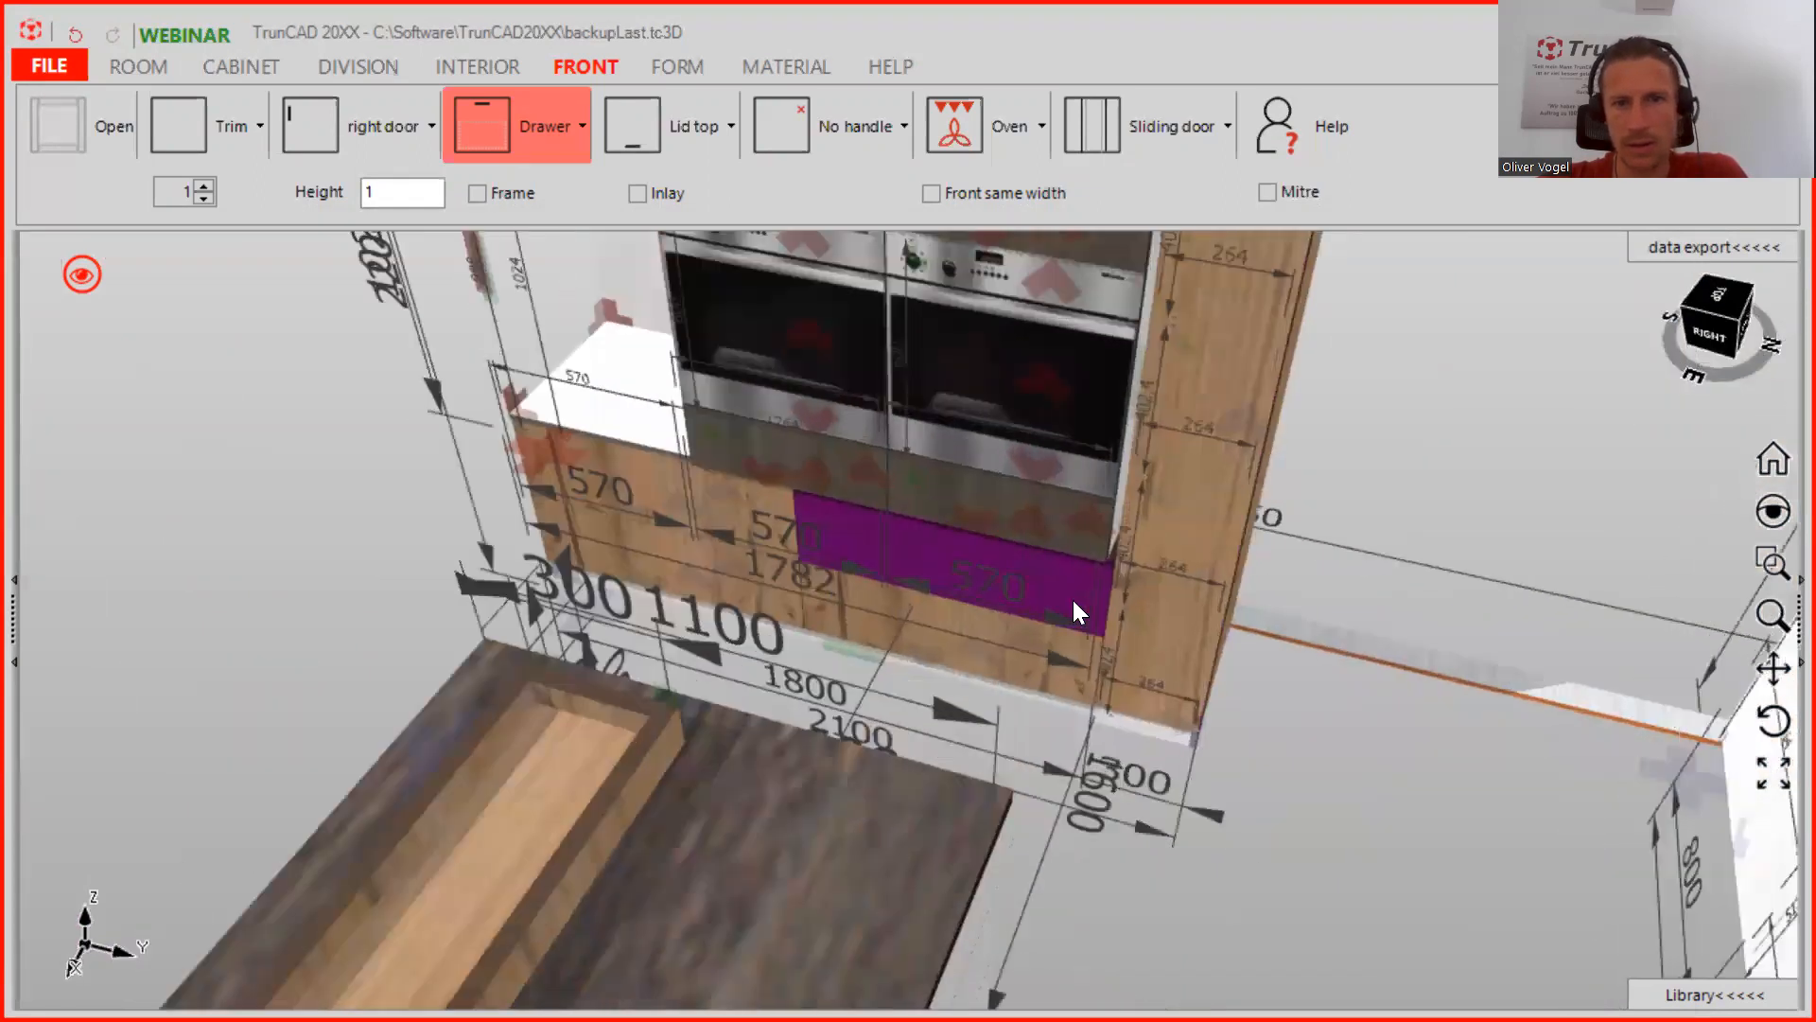
scroll(1072, 600, "up", 1)
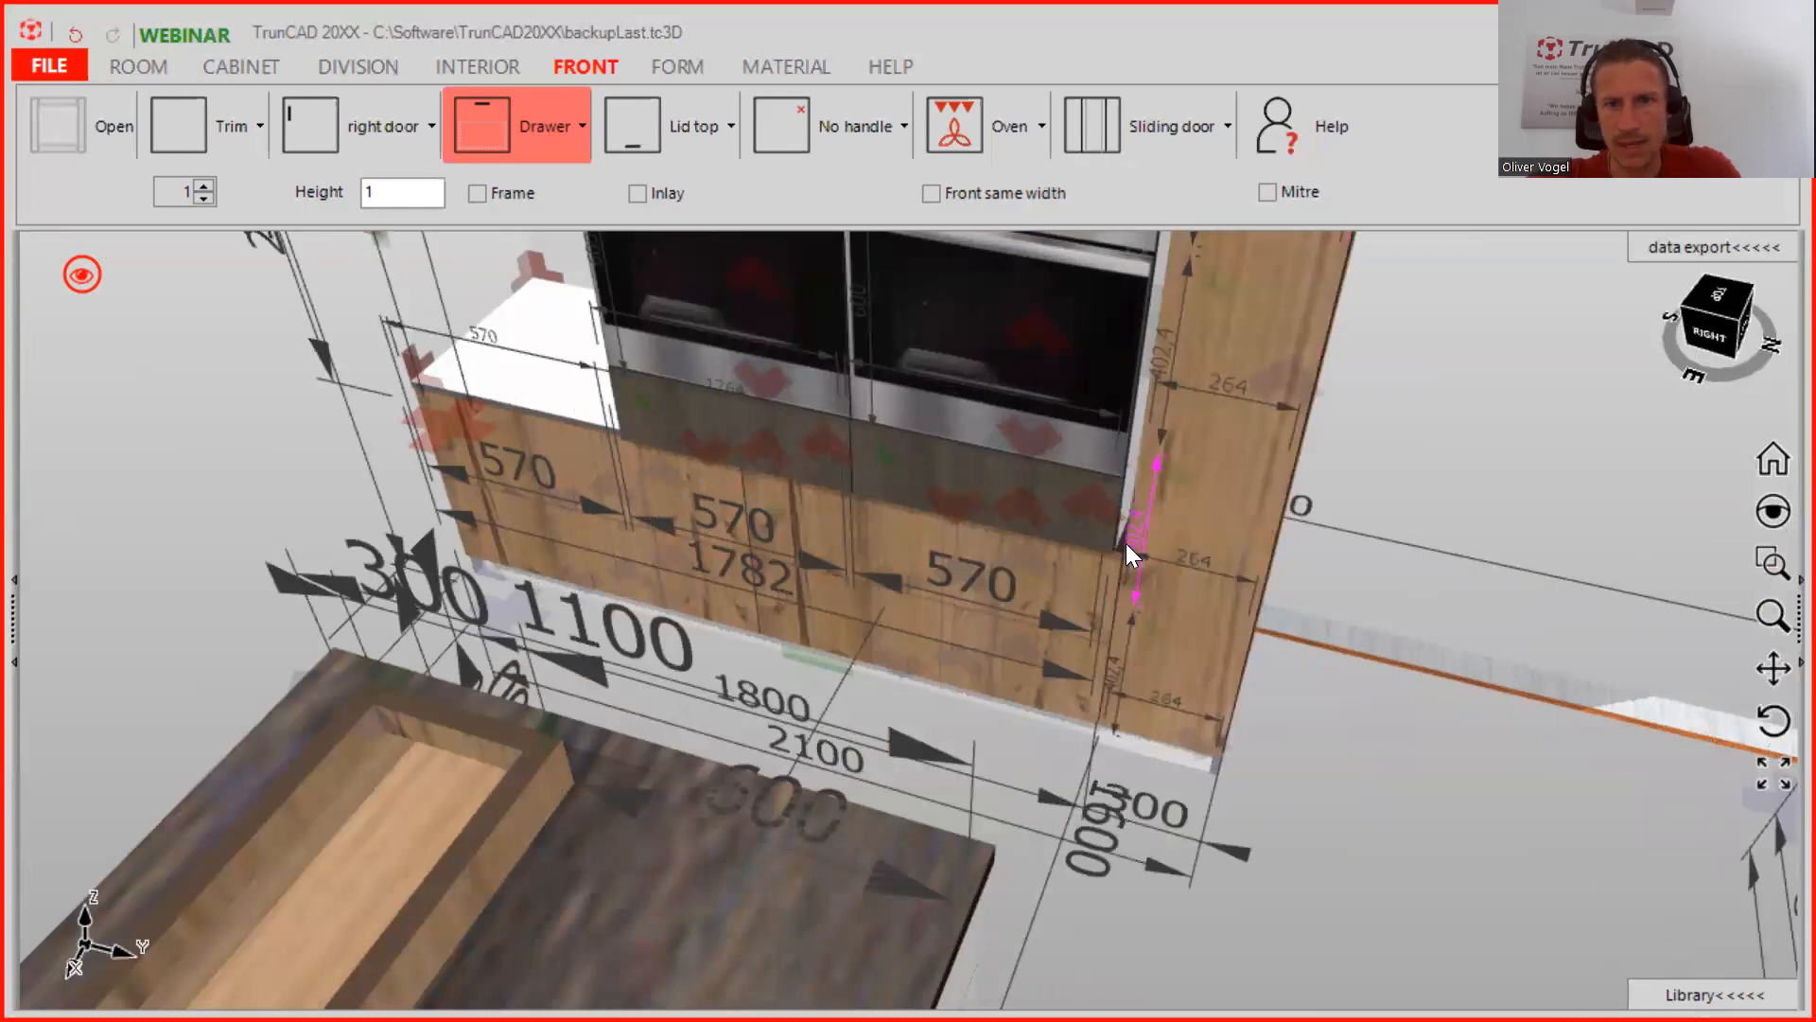
scroll(1125, 543, "up", 4)
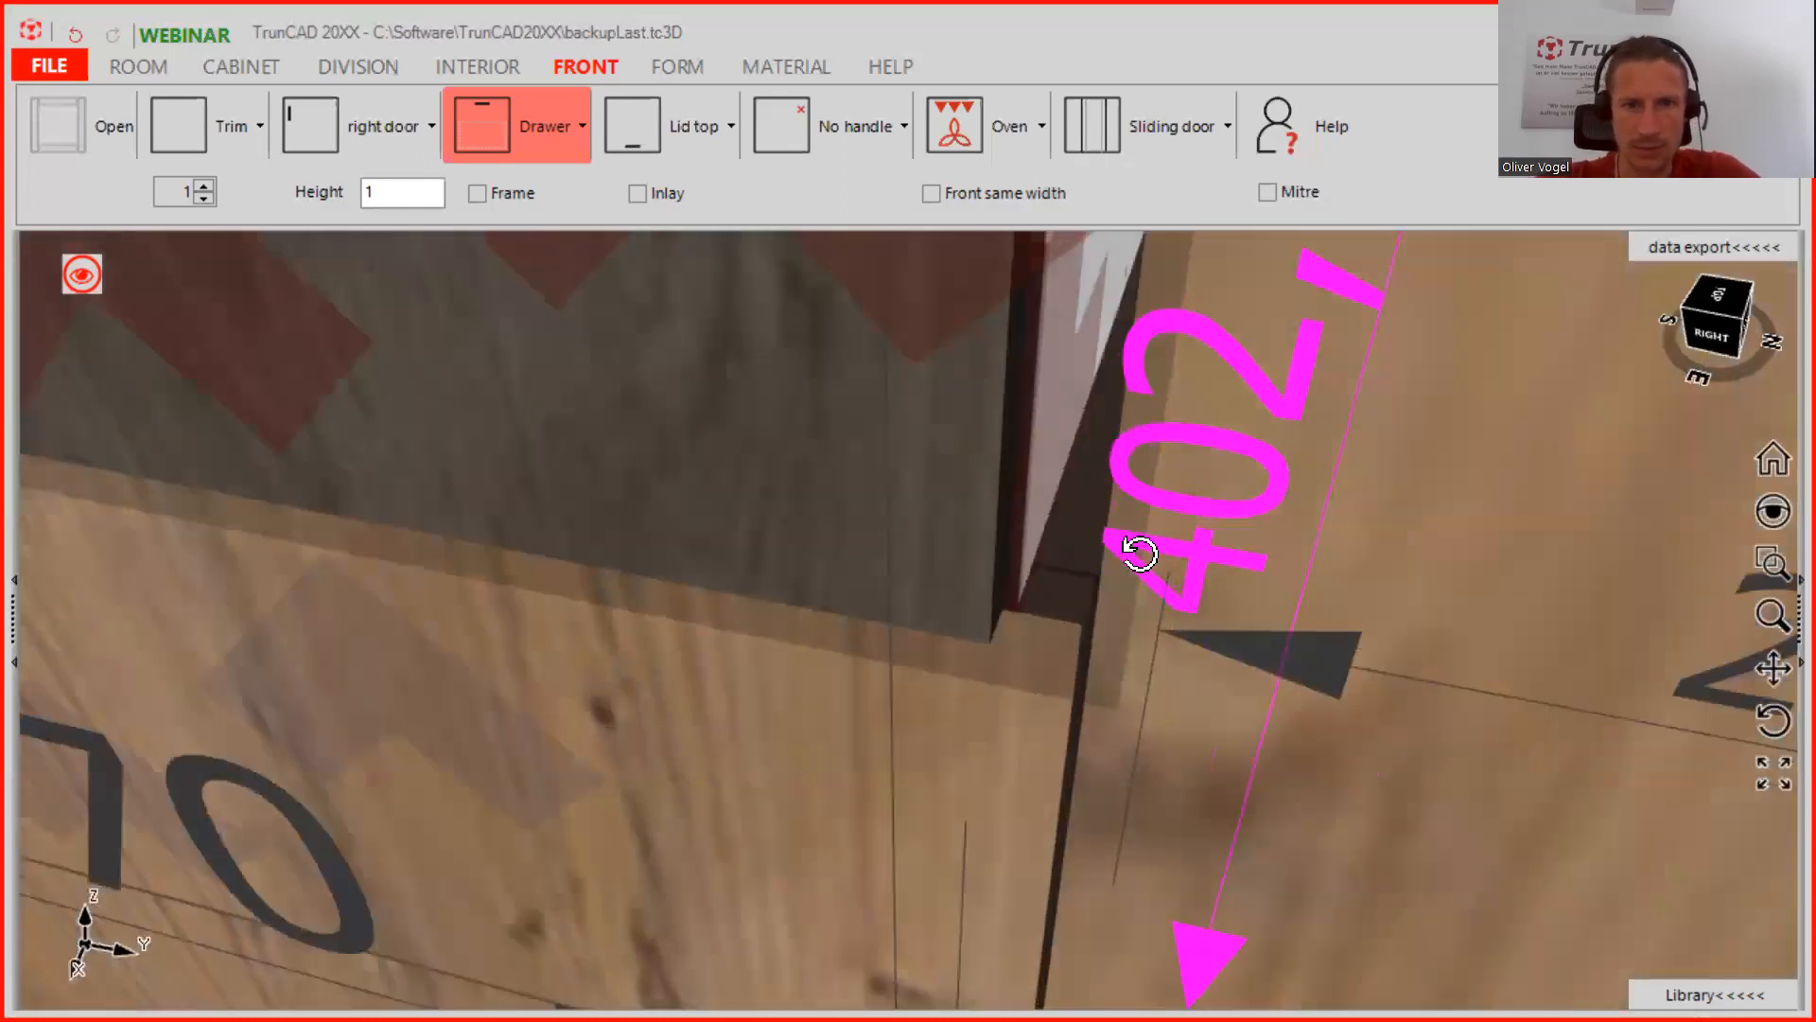
middle_click_drag(1140, 553, 1163, 547)
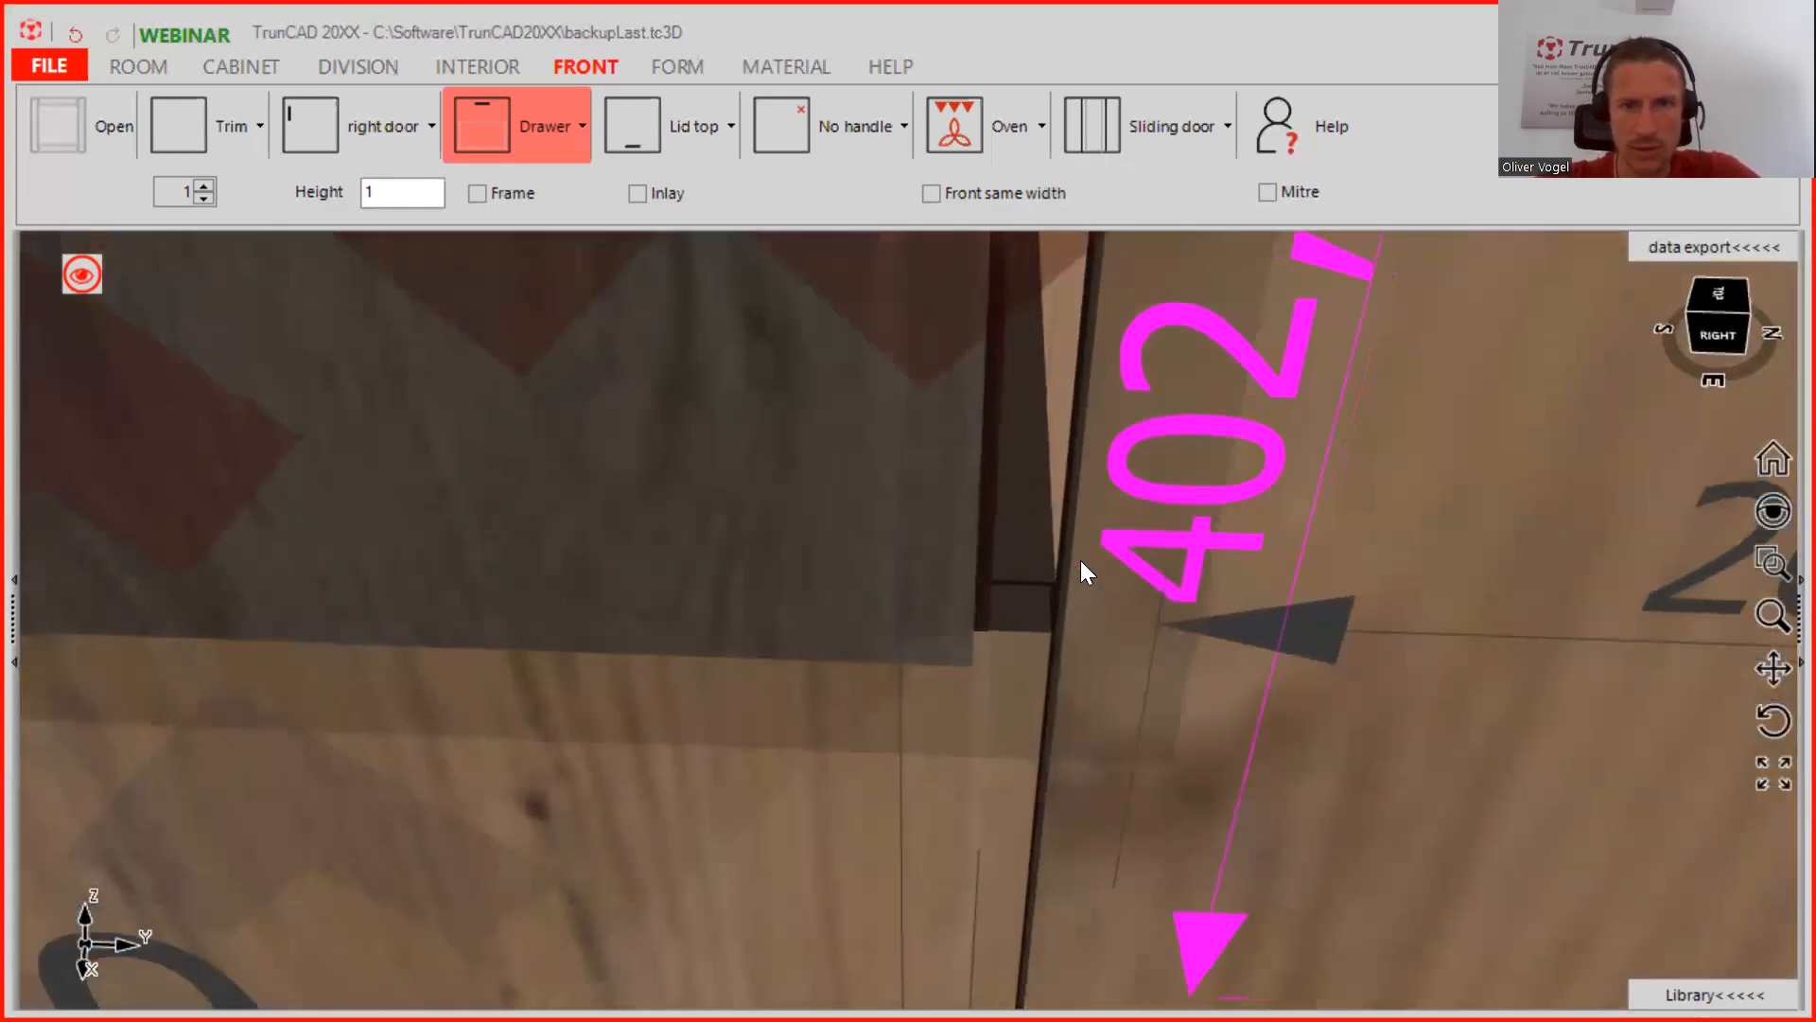
scroll(1061, 552, "down", 4)
middle_click_drag(1014, 572, 985, 611)
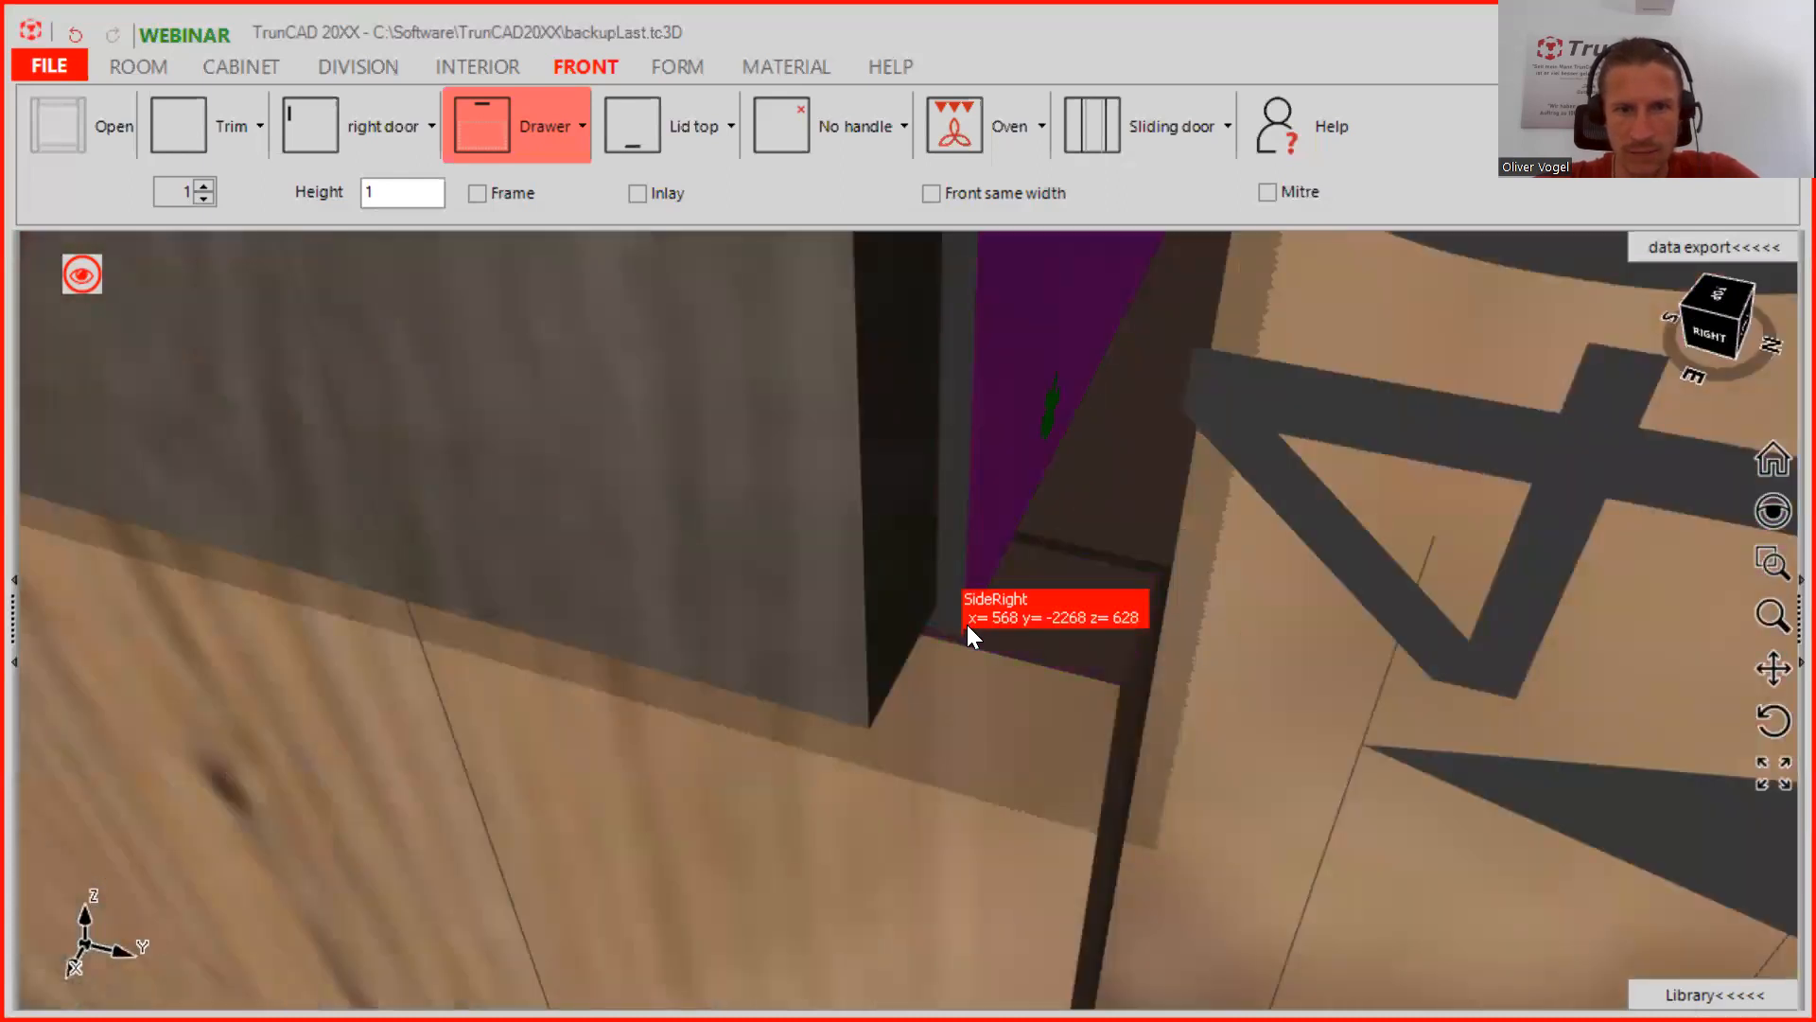
scroll(971, 623, "up", 2)
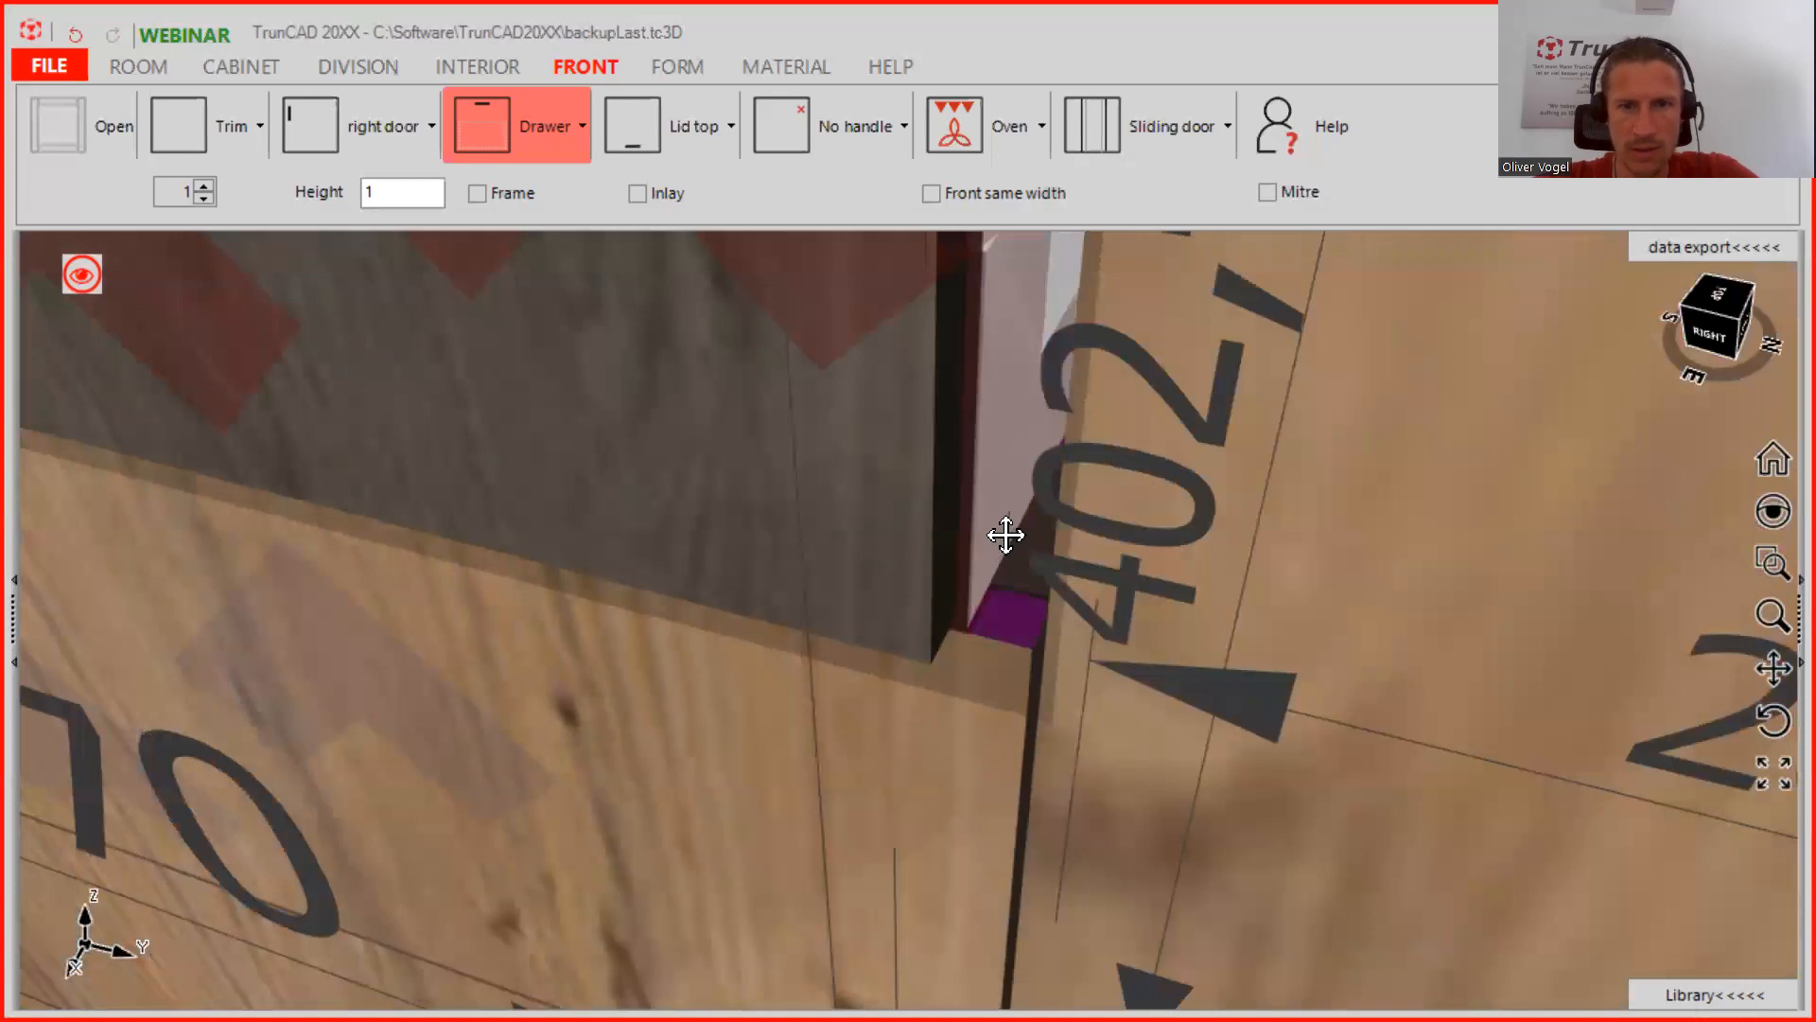
Measure the thickness of the oven cabinet's side panel at its upper joint with the tall cabinet
scroll(1005, 535, "down", 5)
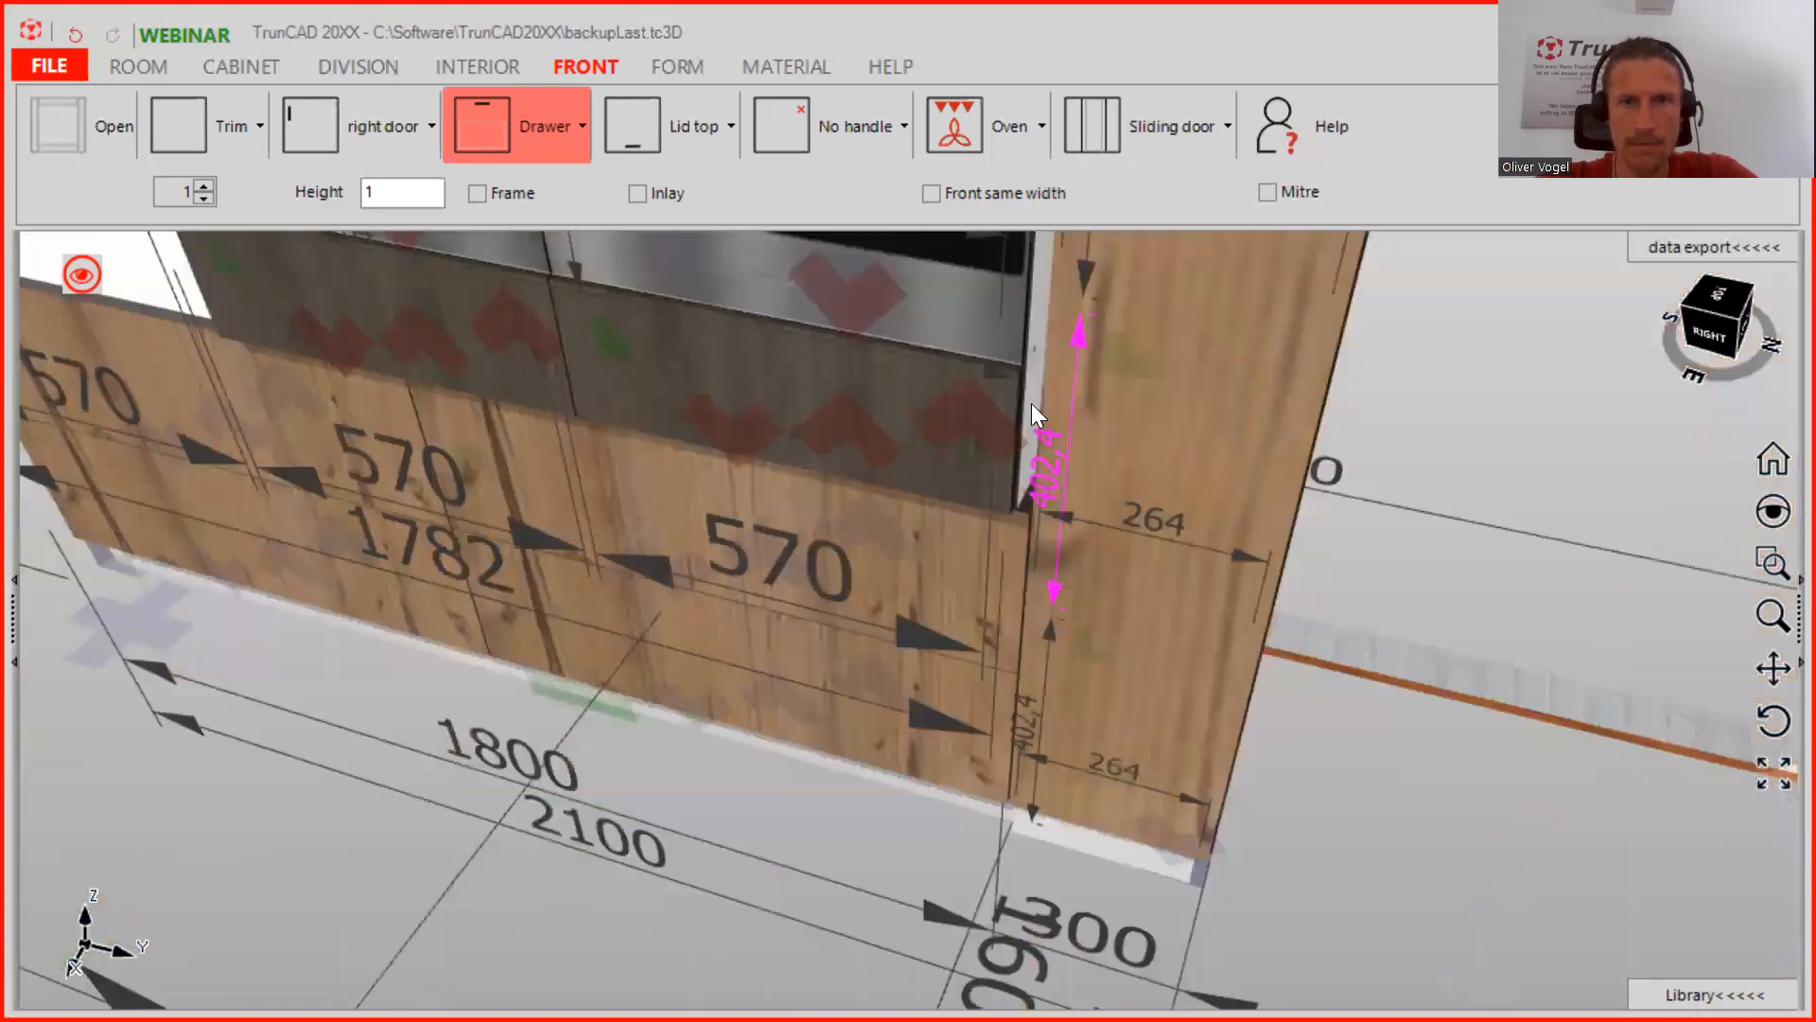
scroll(1032, 403, "down", 2)
middle_click_drag(1043, 367, 1070, 727)
middle_click_drag(1090, 417, 1087, 718)
scroll(1152, 454, "up", 2)
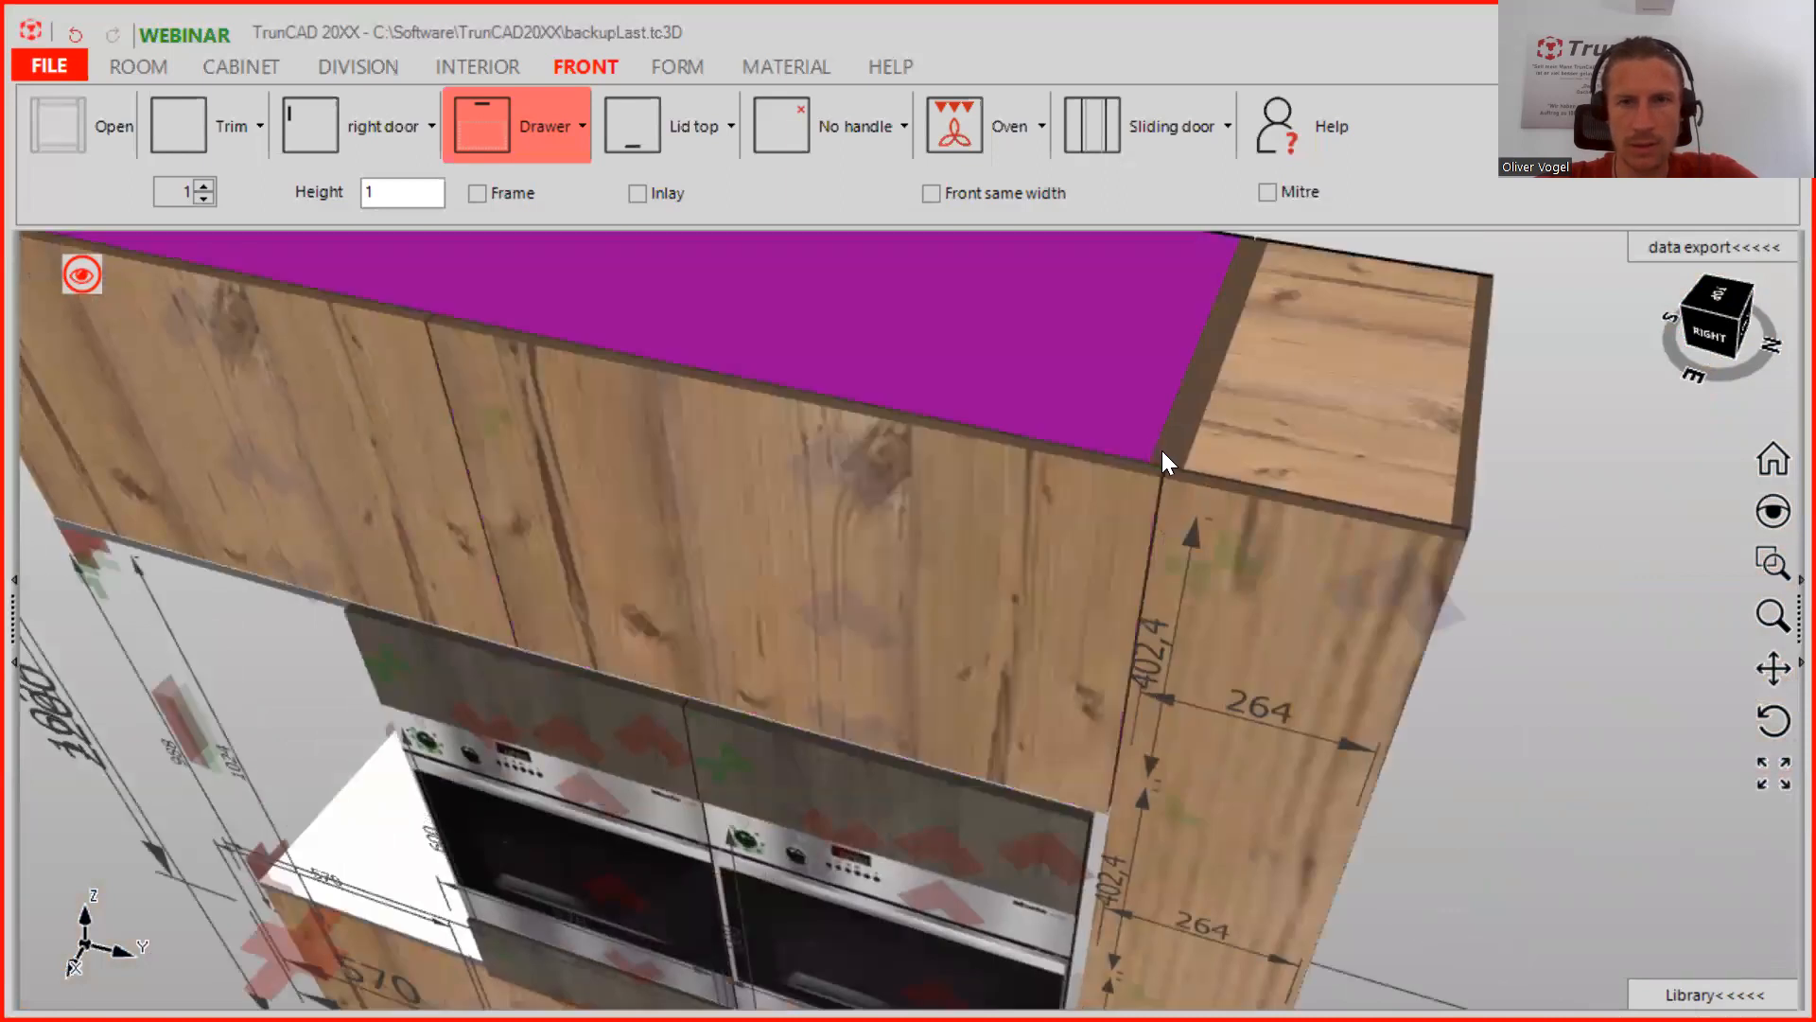
scroll(1162, 450, "up", 3)
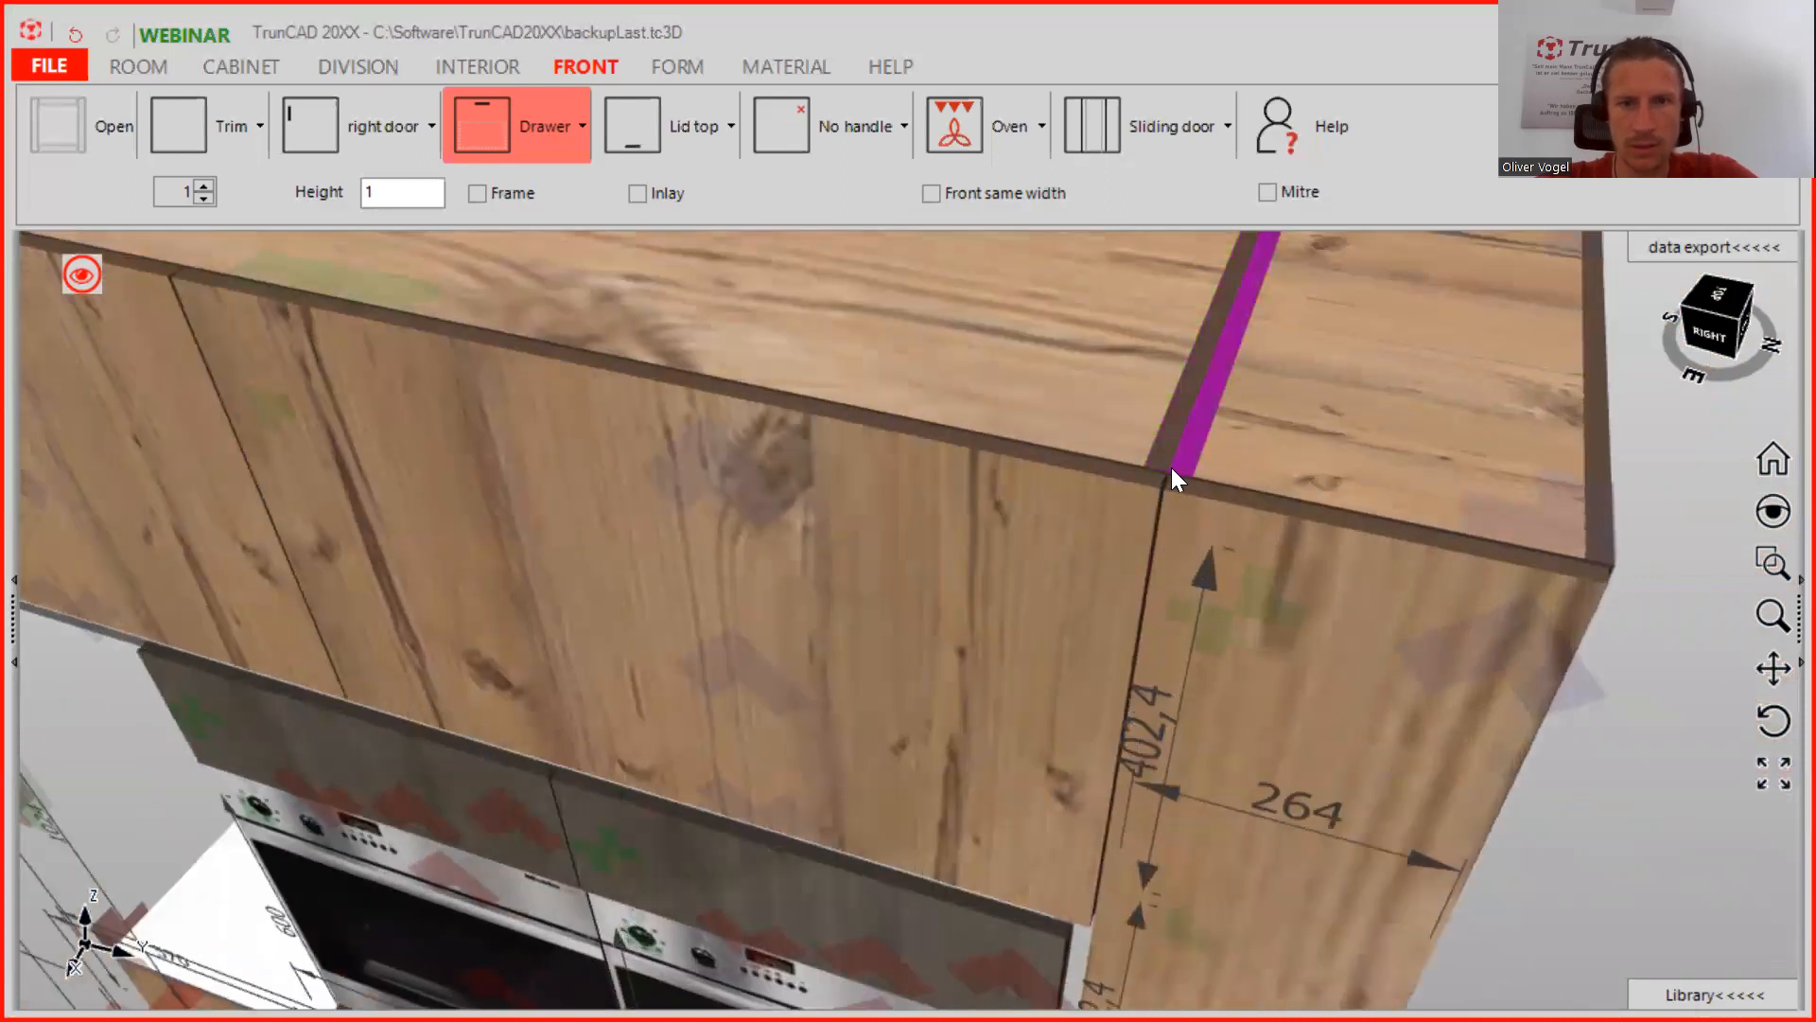
scroll(1171, 469, "up", 3)
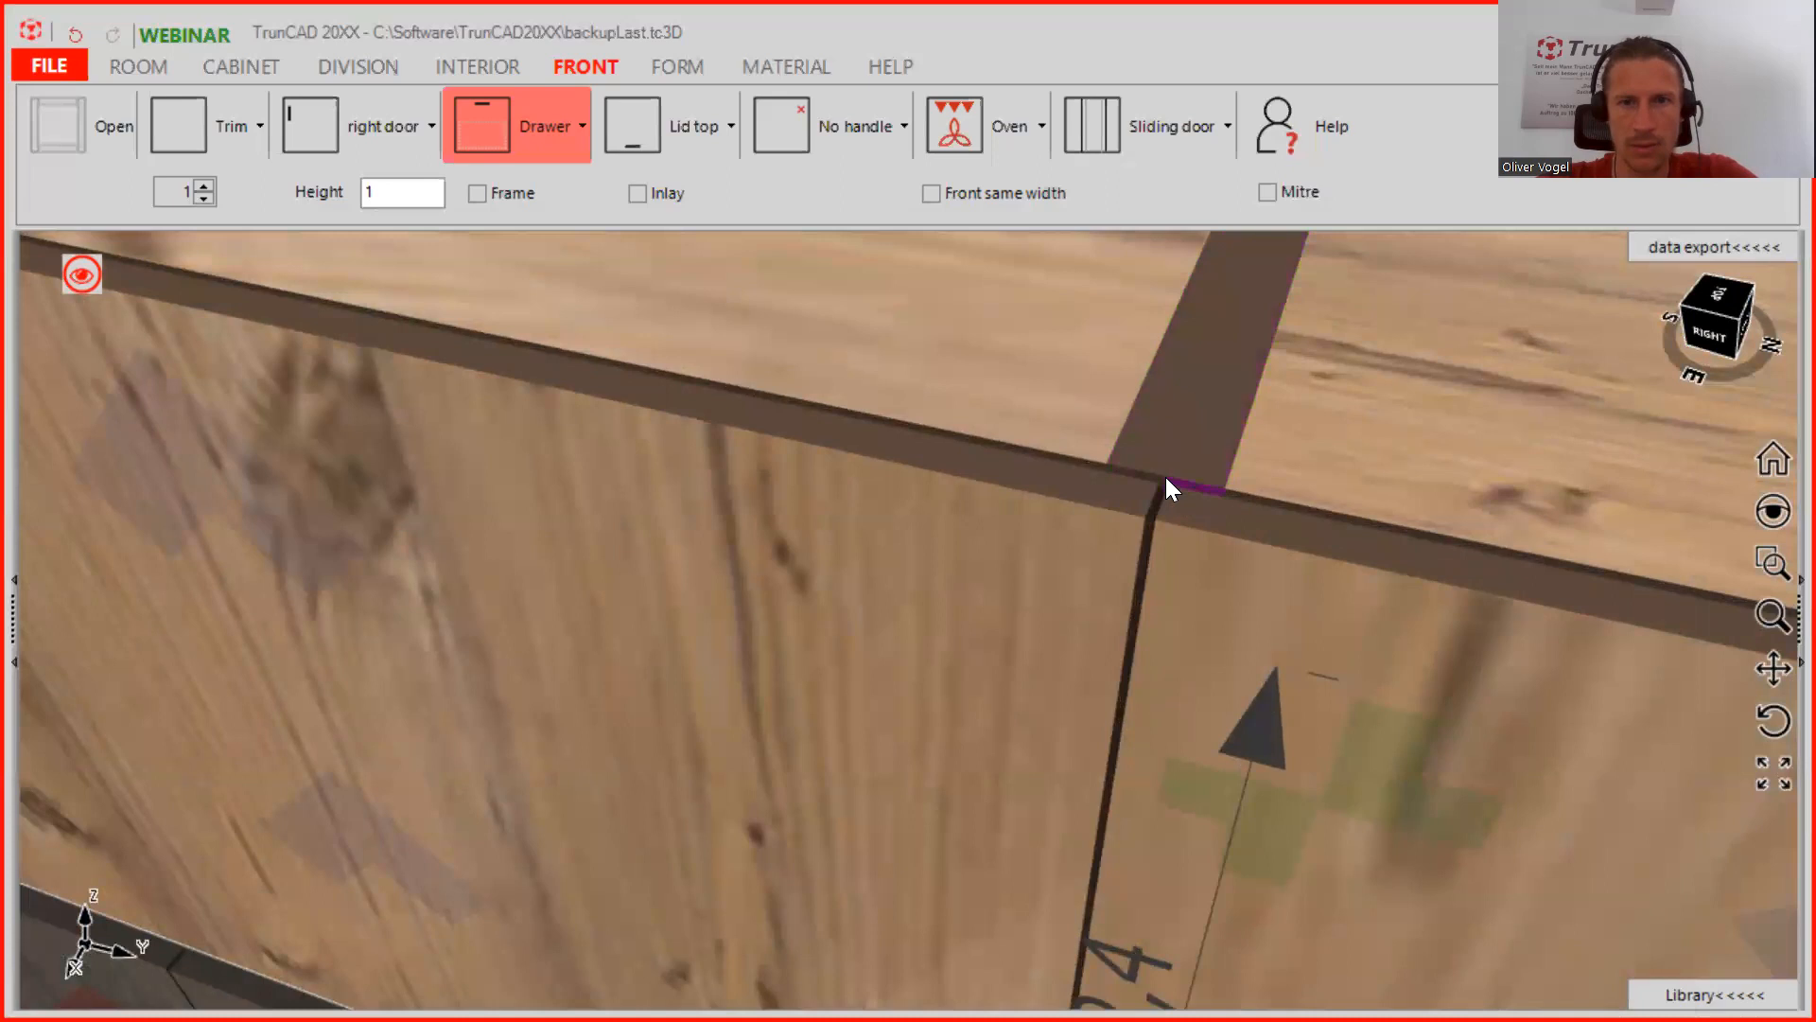
left_click(1109, 461)
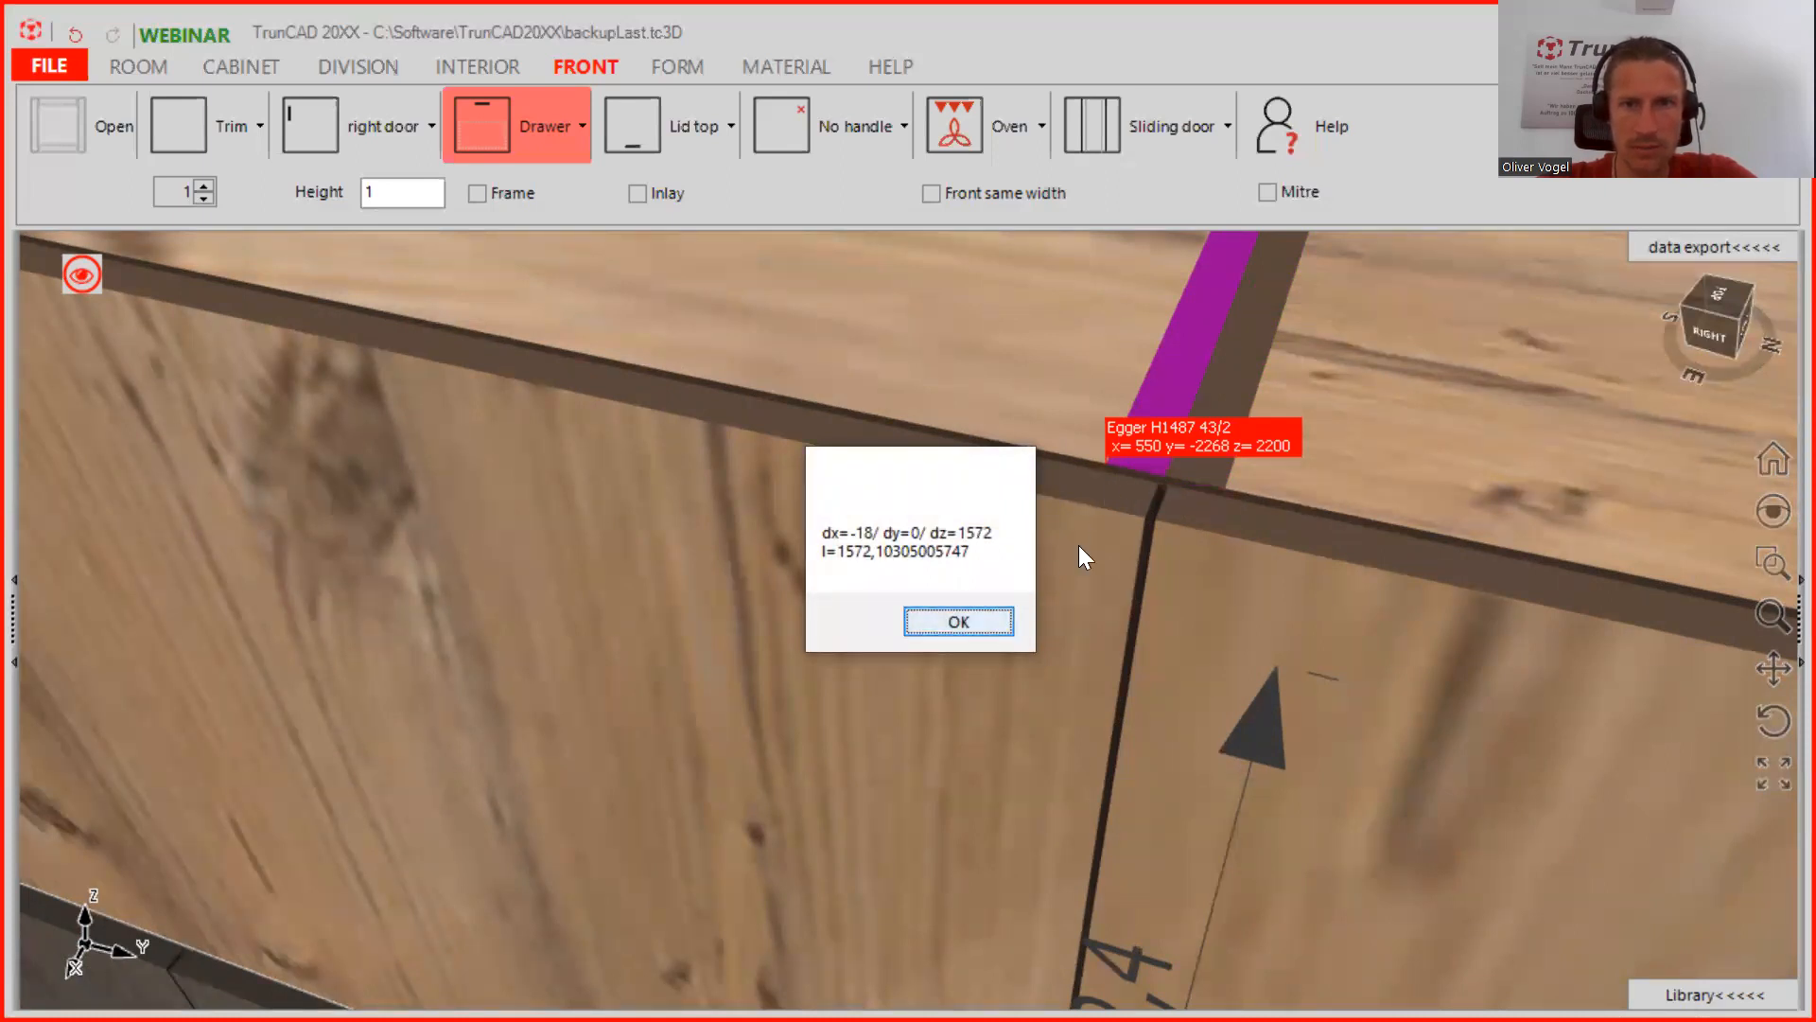
key("Return")
left_click(1162, 469)
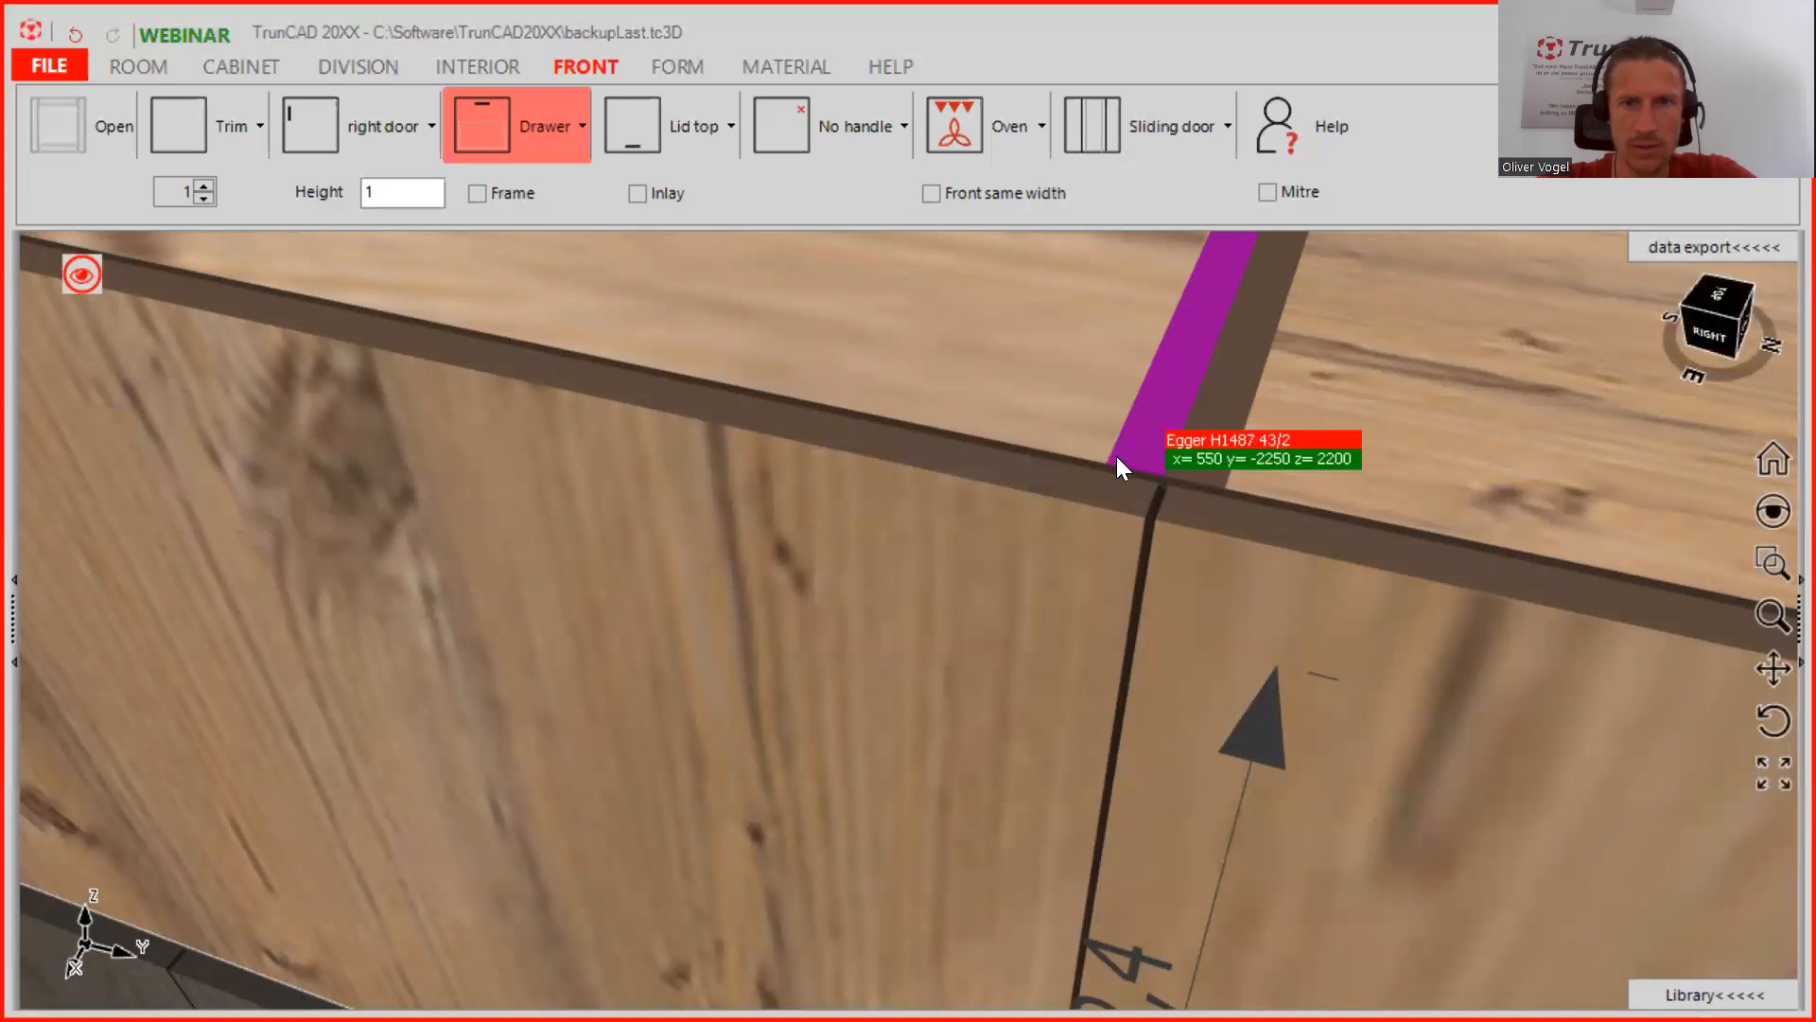
left_click(1116, 460)
left_click(952, 632)
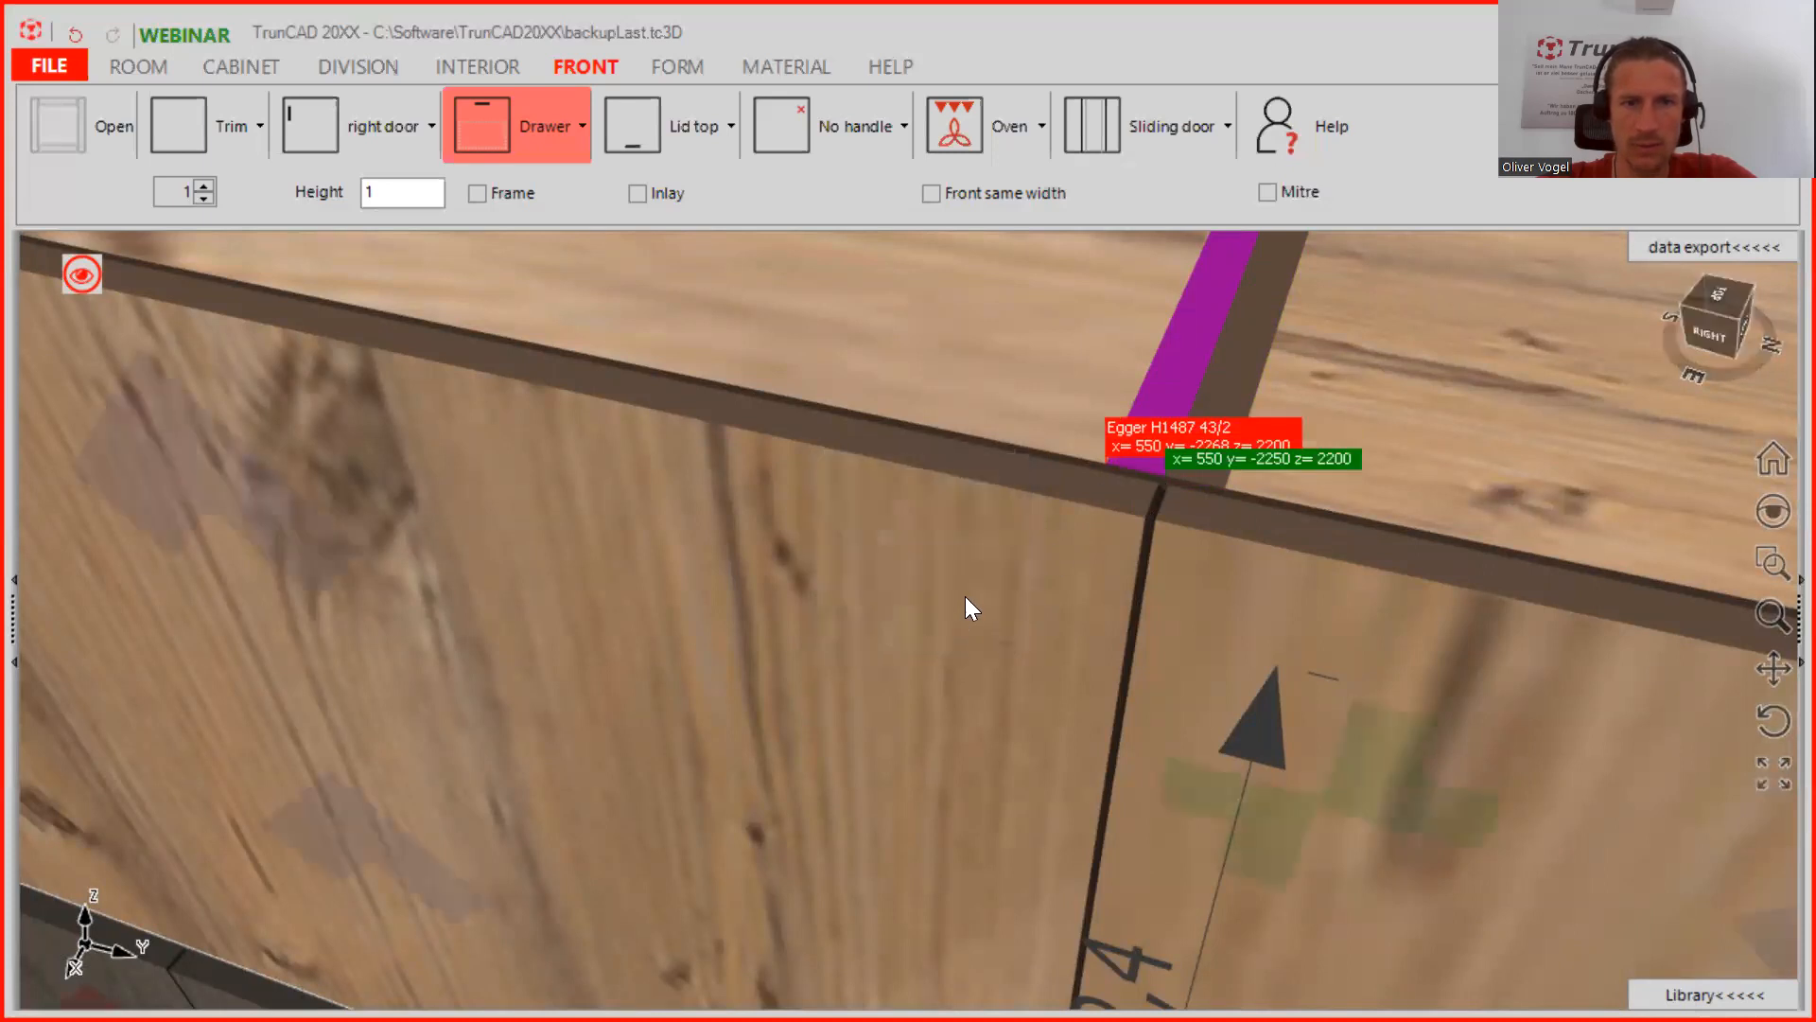
Widen the oven cabinet by one panel thickness by setting its width to =18+1782
scroll(965, 596, "down", 5)
scroll(961, 591, "down", 1)
middle_click_drag(933, 407, 1003, 2)
left_click(1012, 634)
middle_click_drag(1066, 273, 1067, 459)
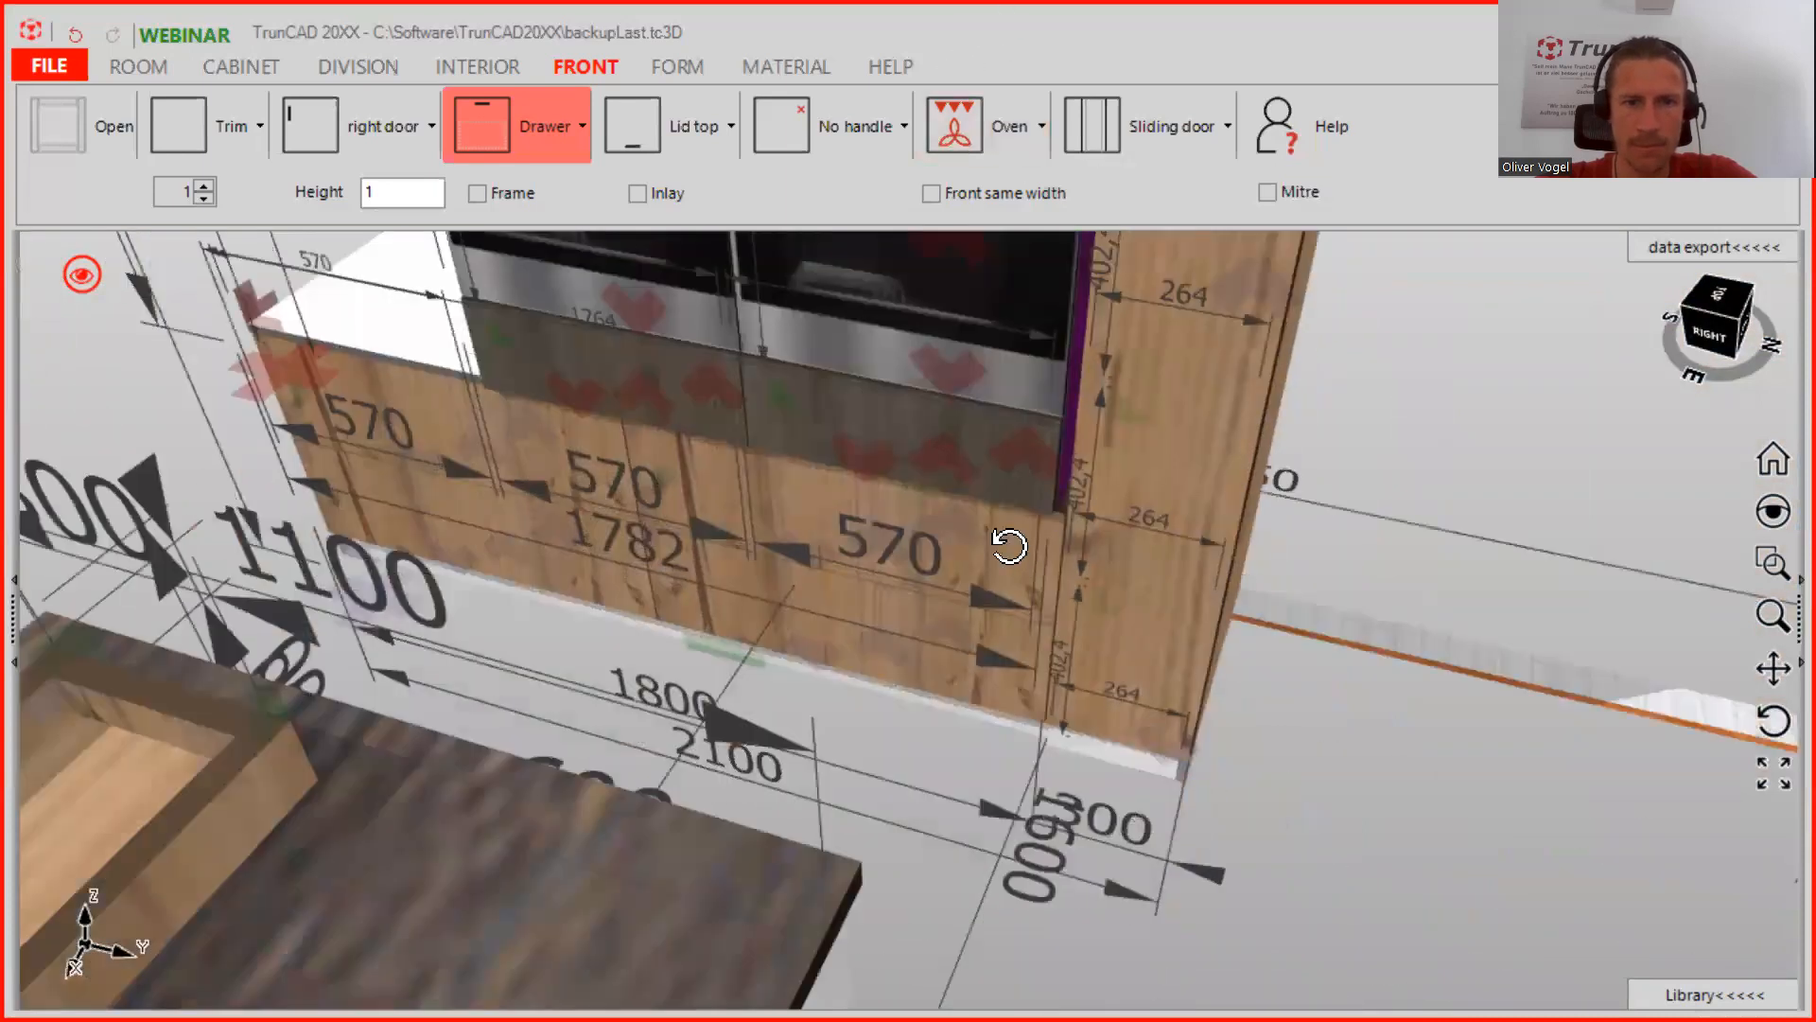
middle_click_drag(1010, 546, 1005, 517)
middle_click_drag(1001, 729, 993, 668)
left_click(996, 668)
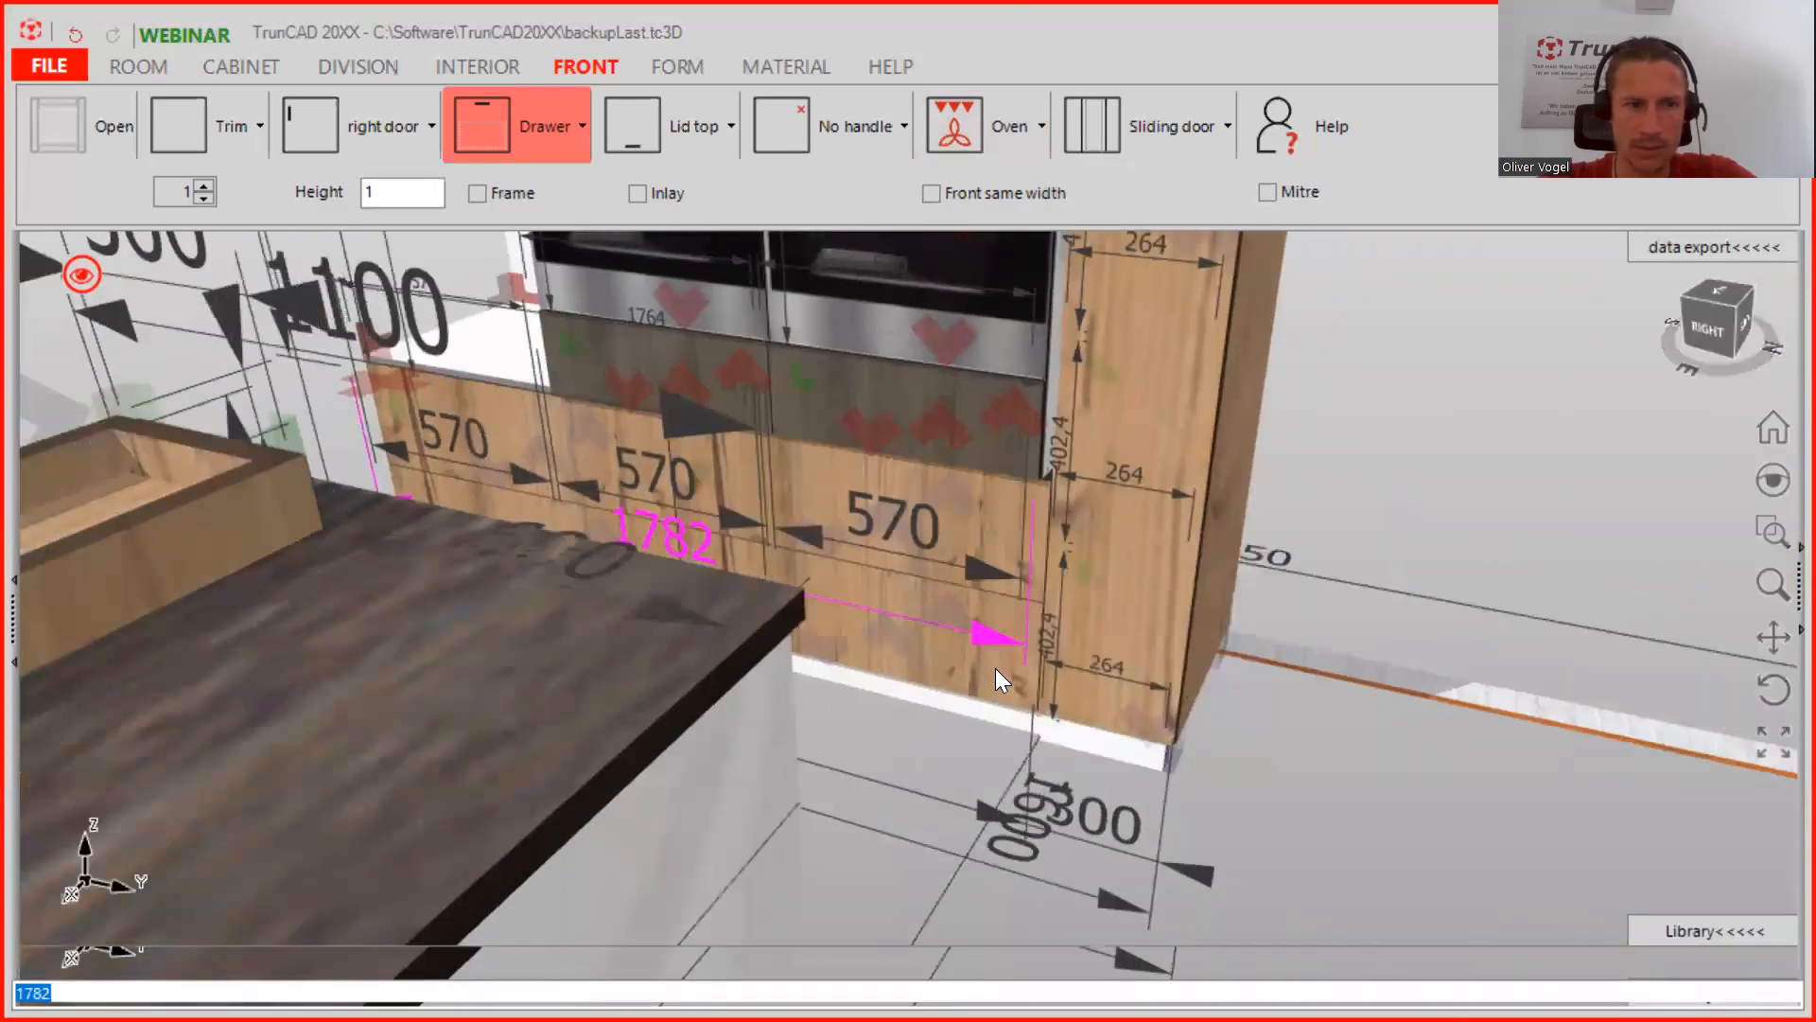
key("Home")
type("=18+")
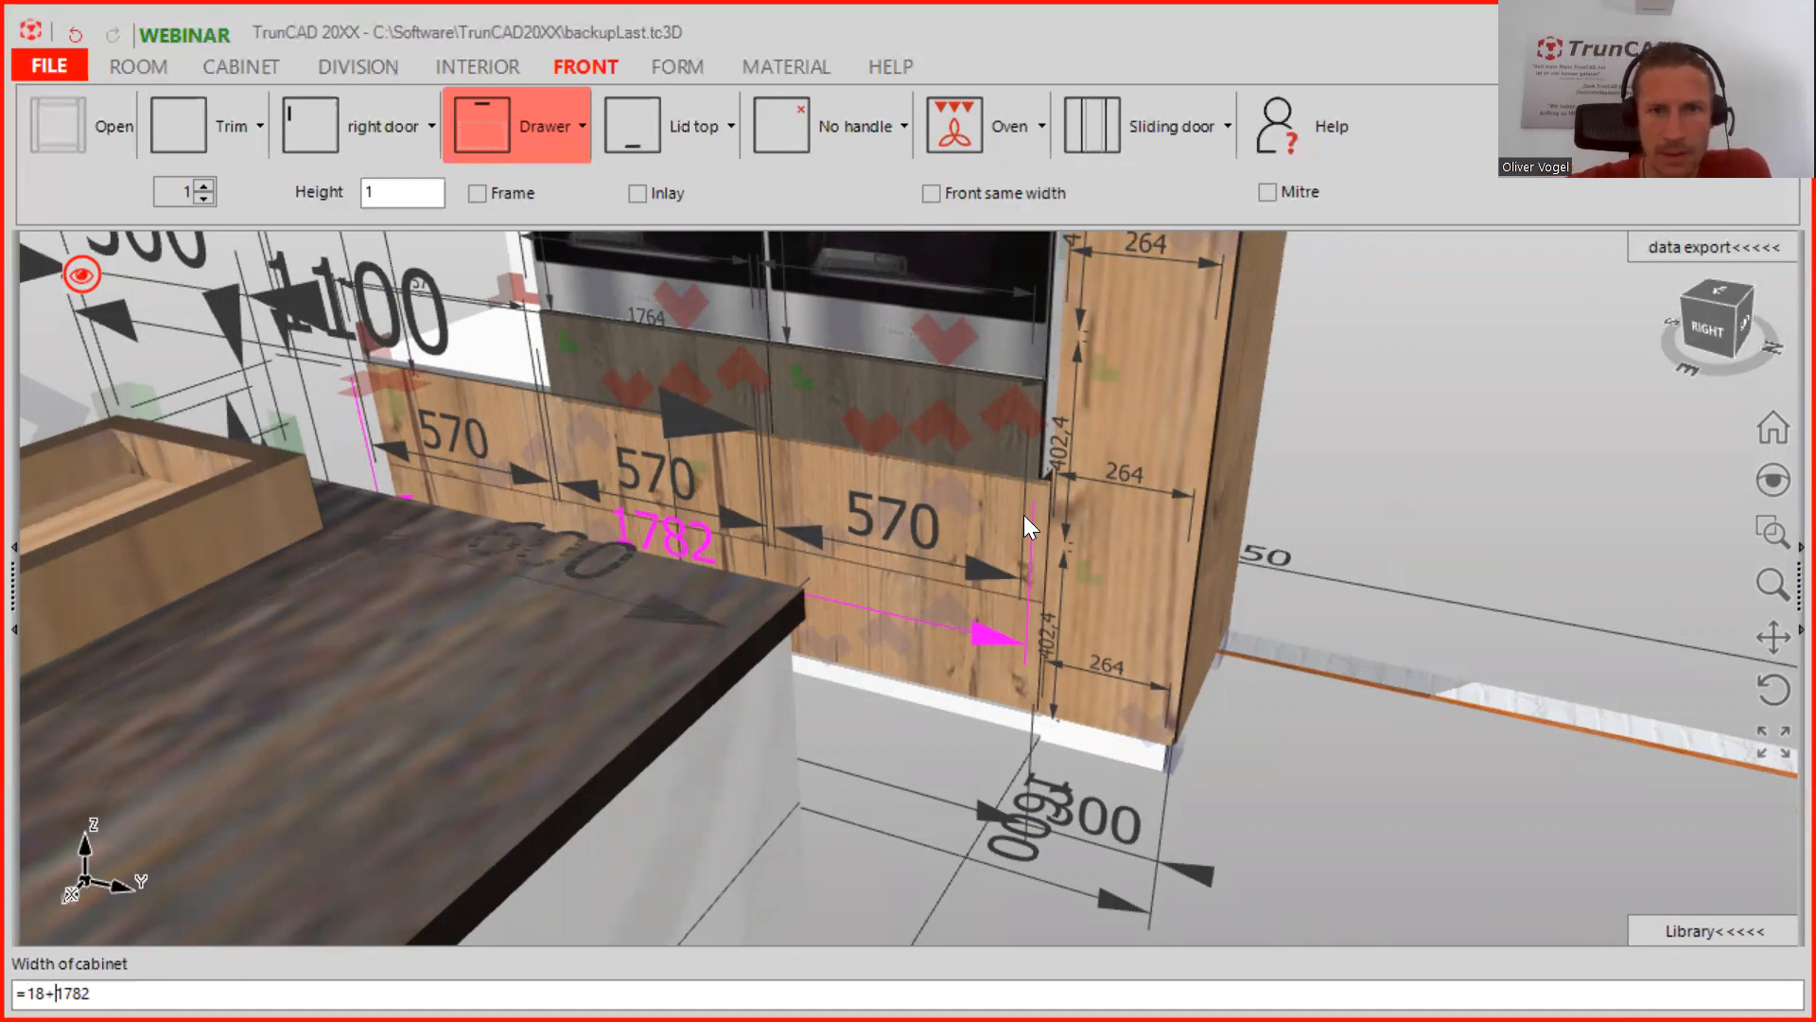
key("Return")
Examine the widened oven cabinet from the side and from its back
middle_click_drag(1073, 431, 1025, 512)
scroll(1024, 512, "up", 1)
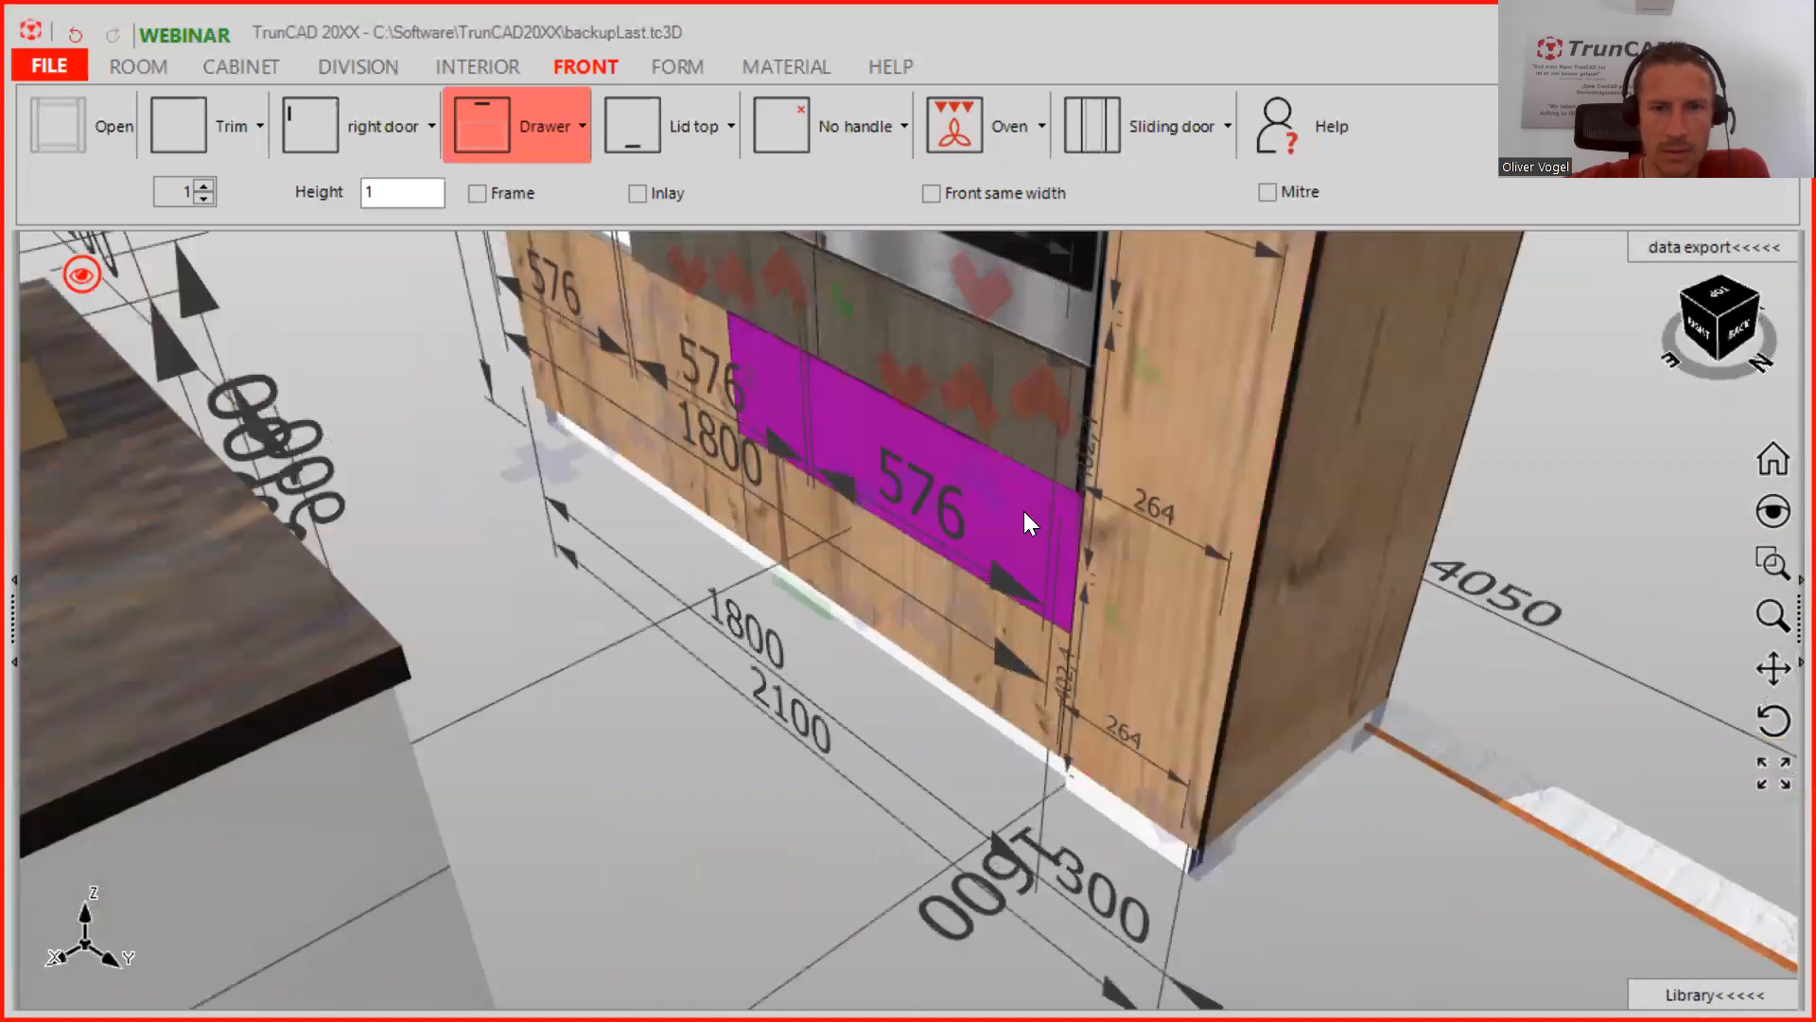
scroll(1024, 511, "down", 3)
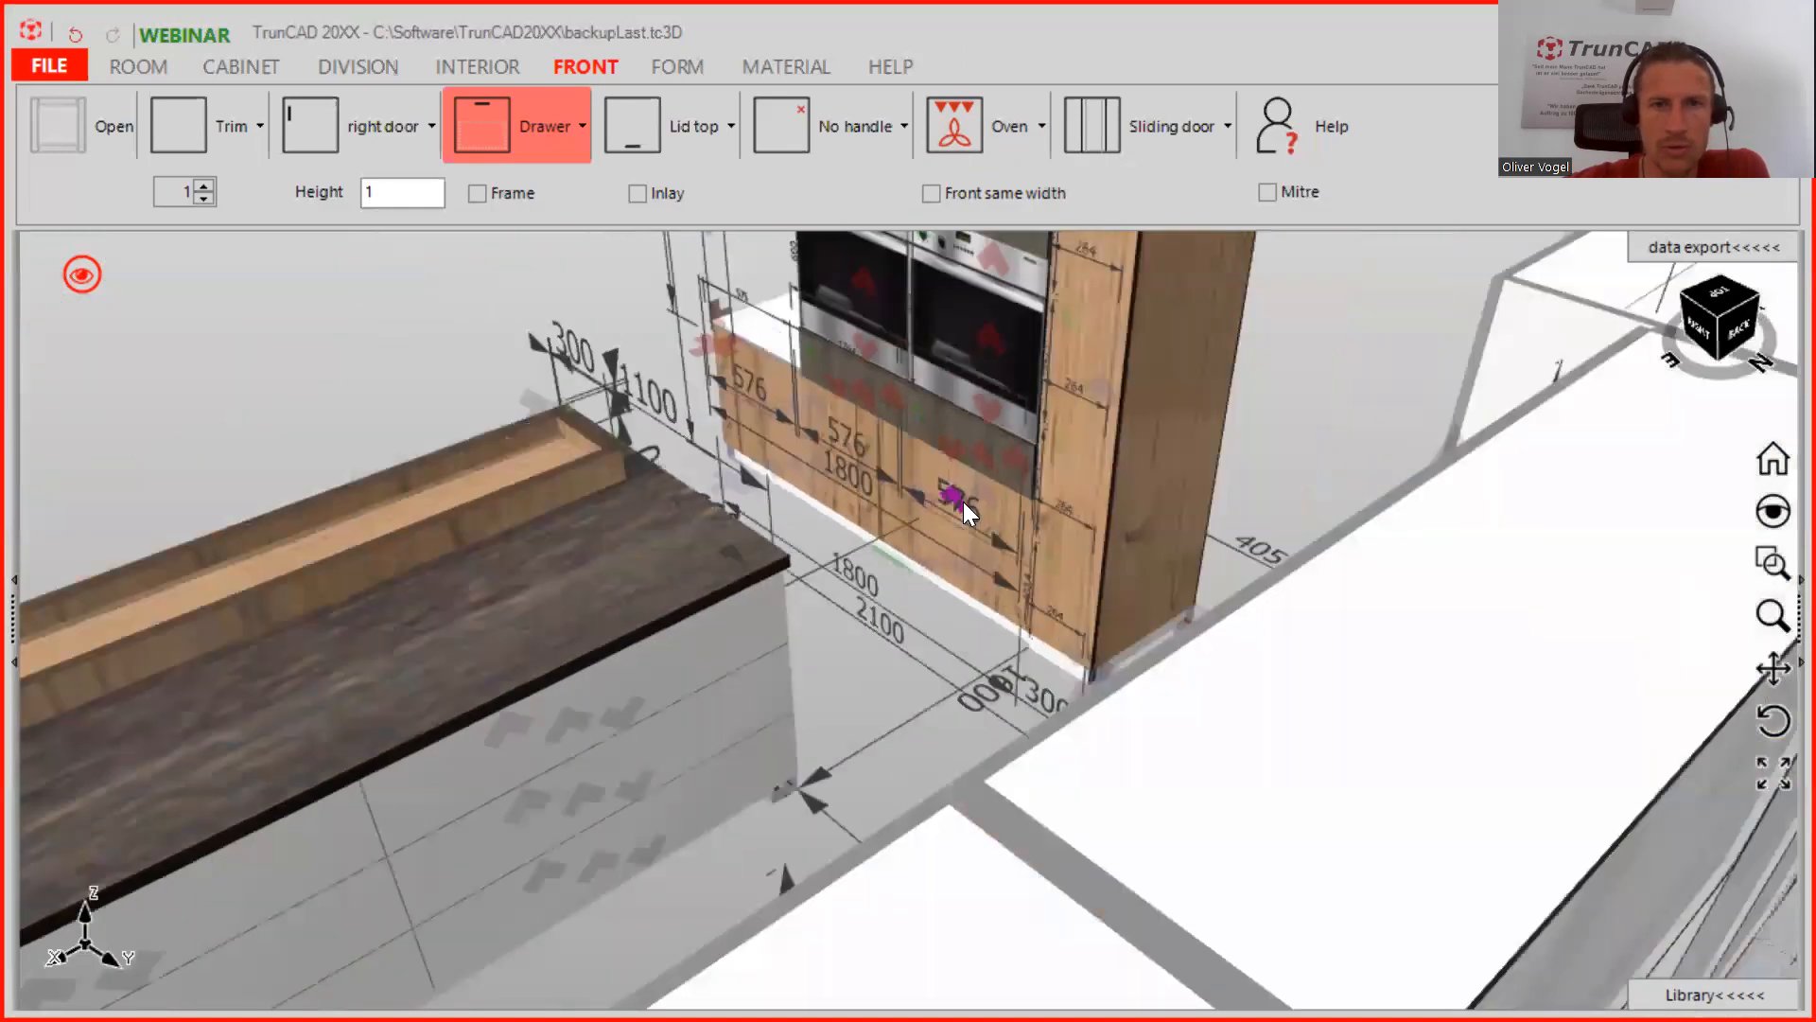
middle_click_drag(963, 502, 787, 513)
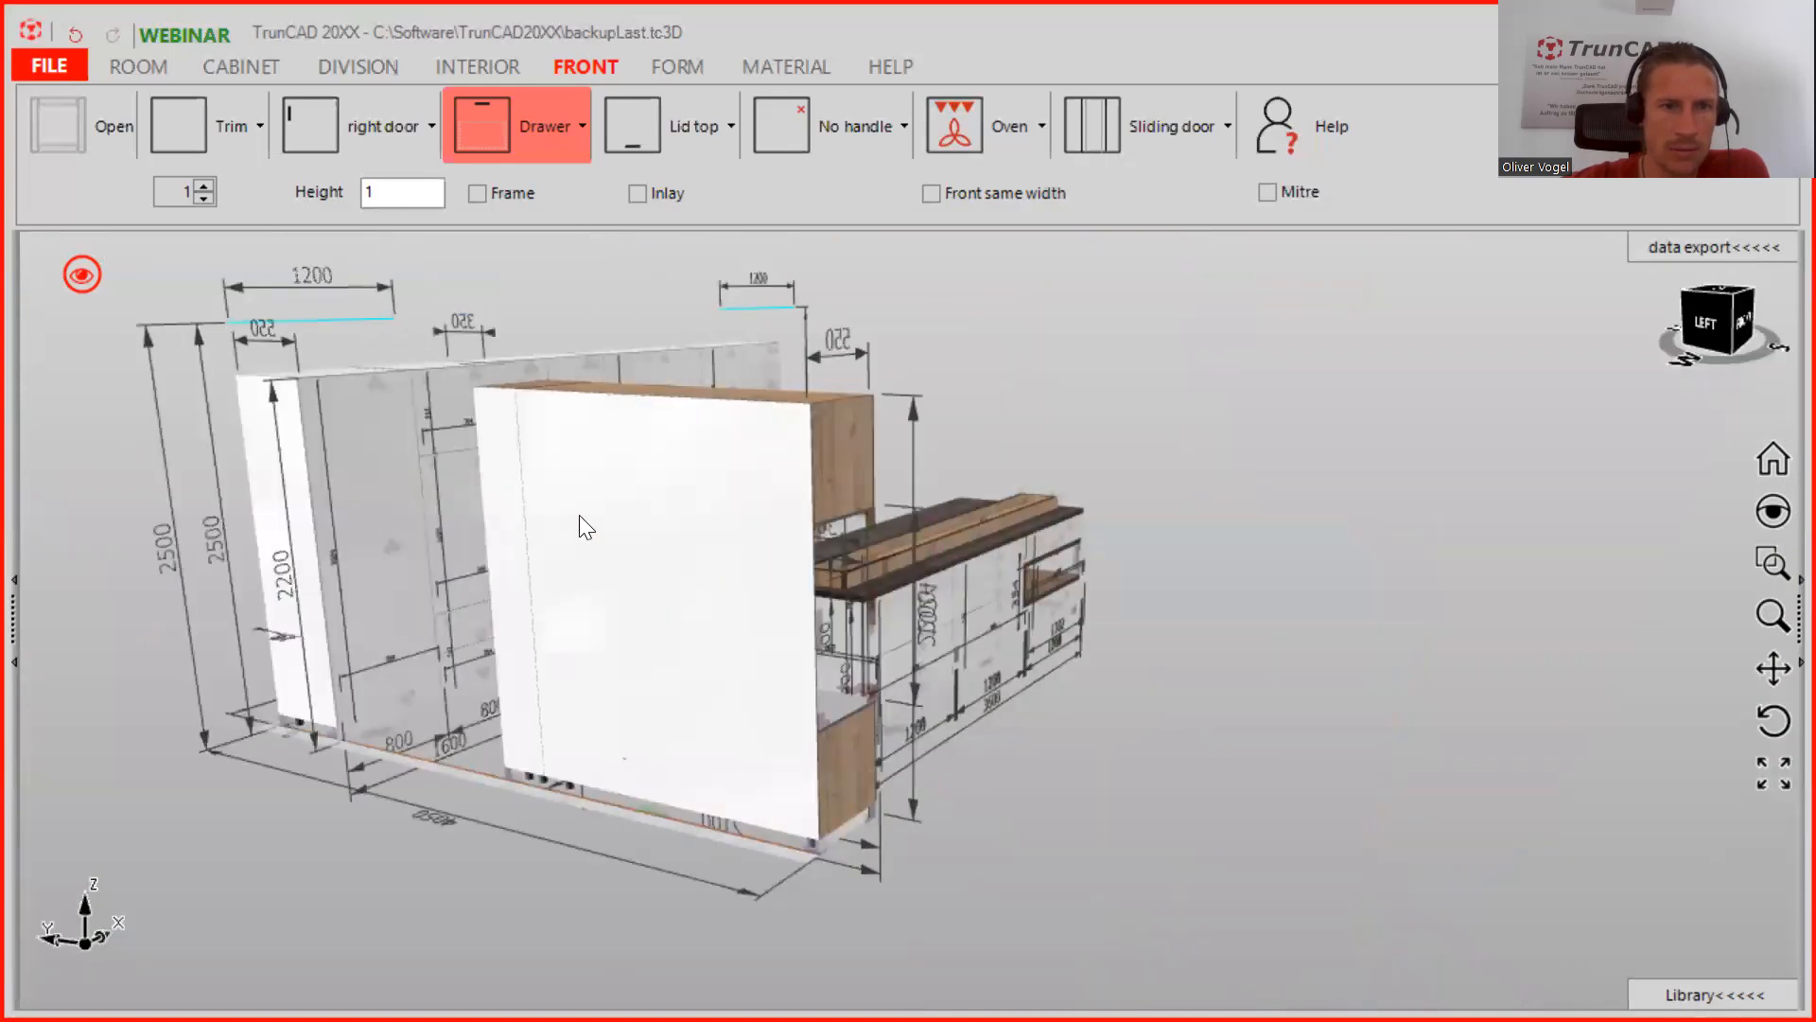
scroll(647, 483, "down", 2)
middle_click_drag(632, 483, 747, 645, "ctrl")
scroll(643, 569, "up", 4)
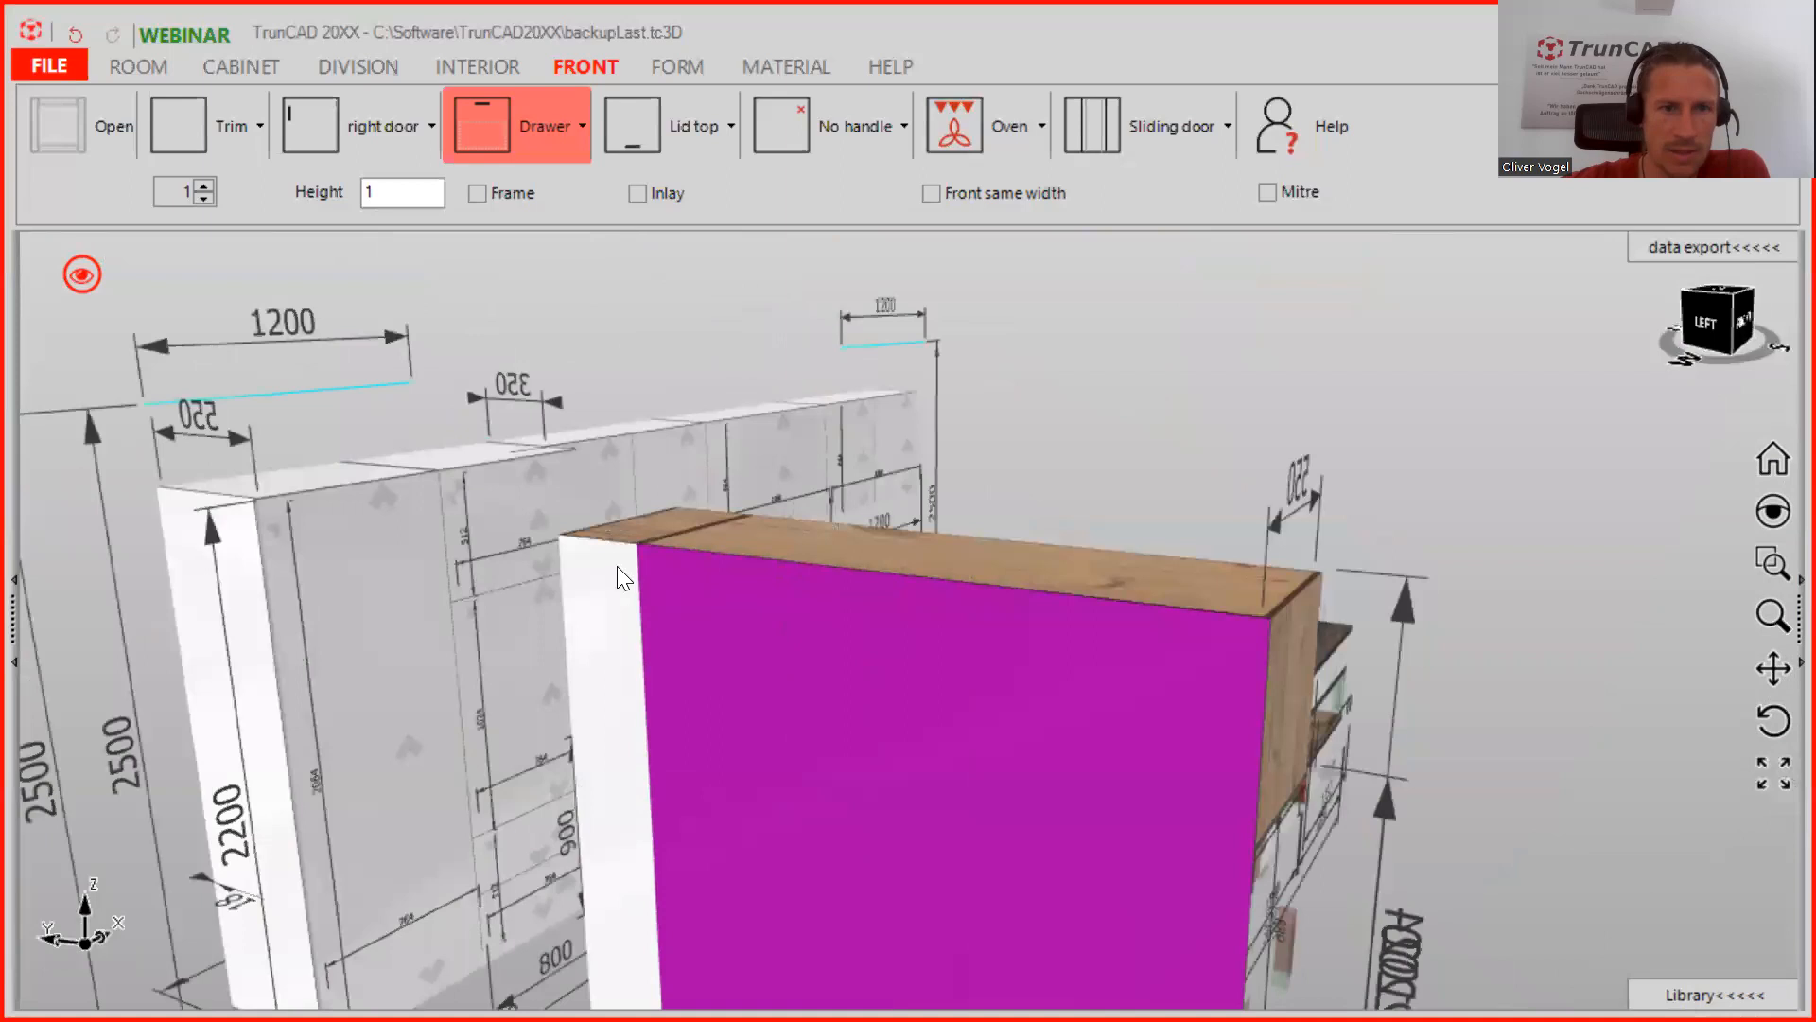
scroll(732, 600, "down", 3)
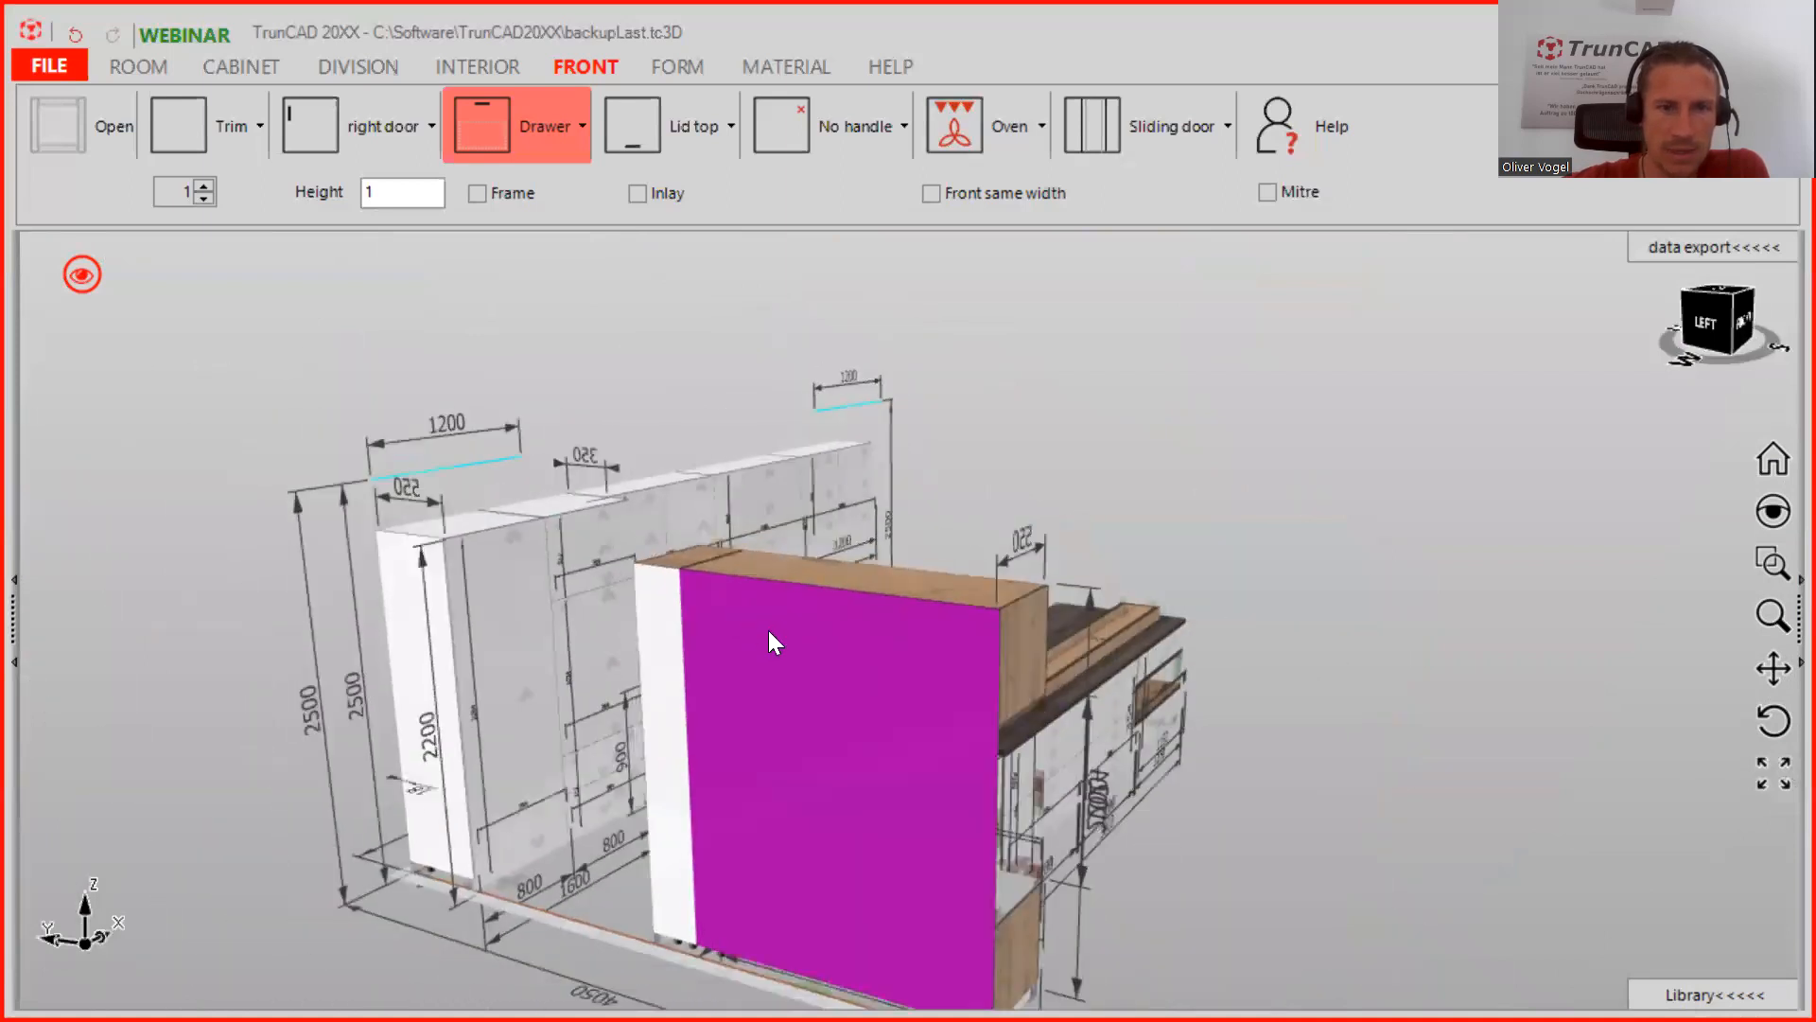
scroll(761, 647, "up", 1)
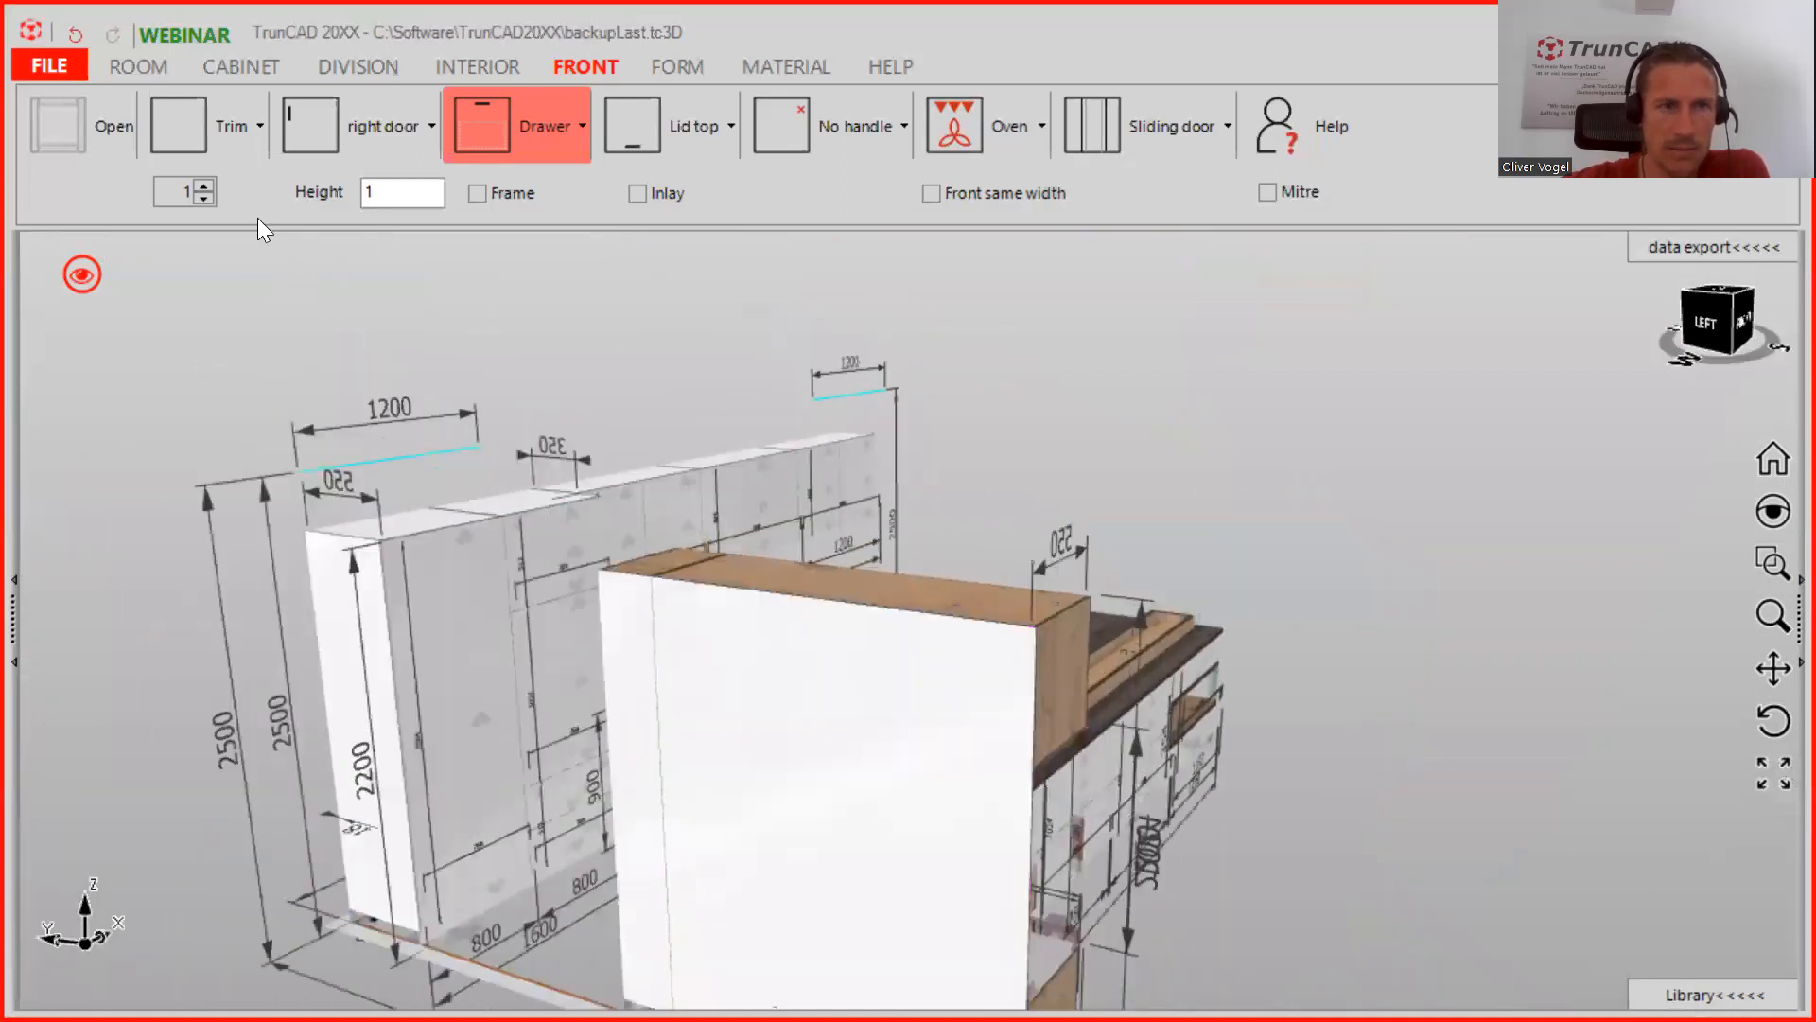
Select cabinet 7 in the cabinet list and set the depth of division of its back panel to 2
left_click(221, 75)
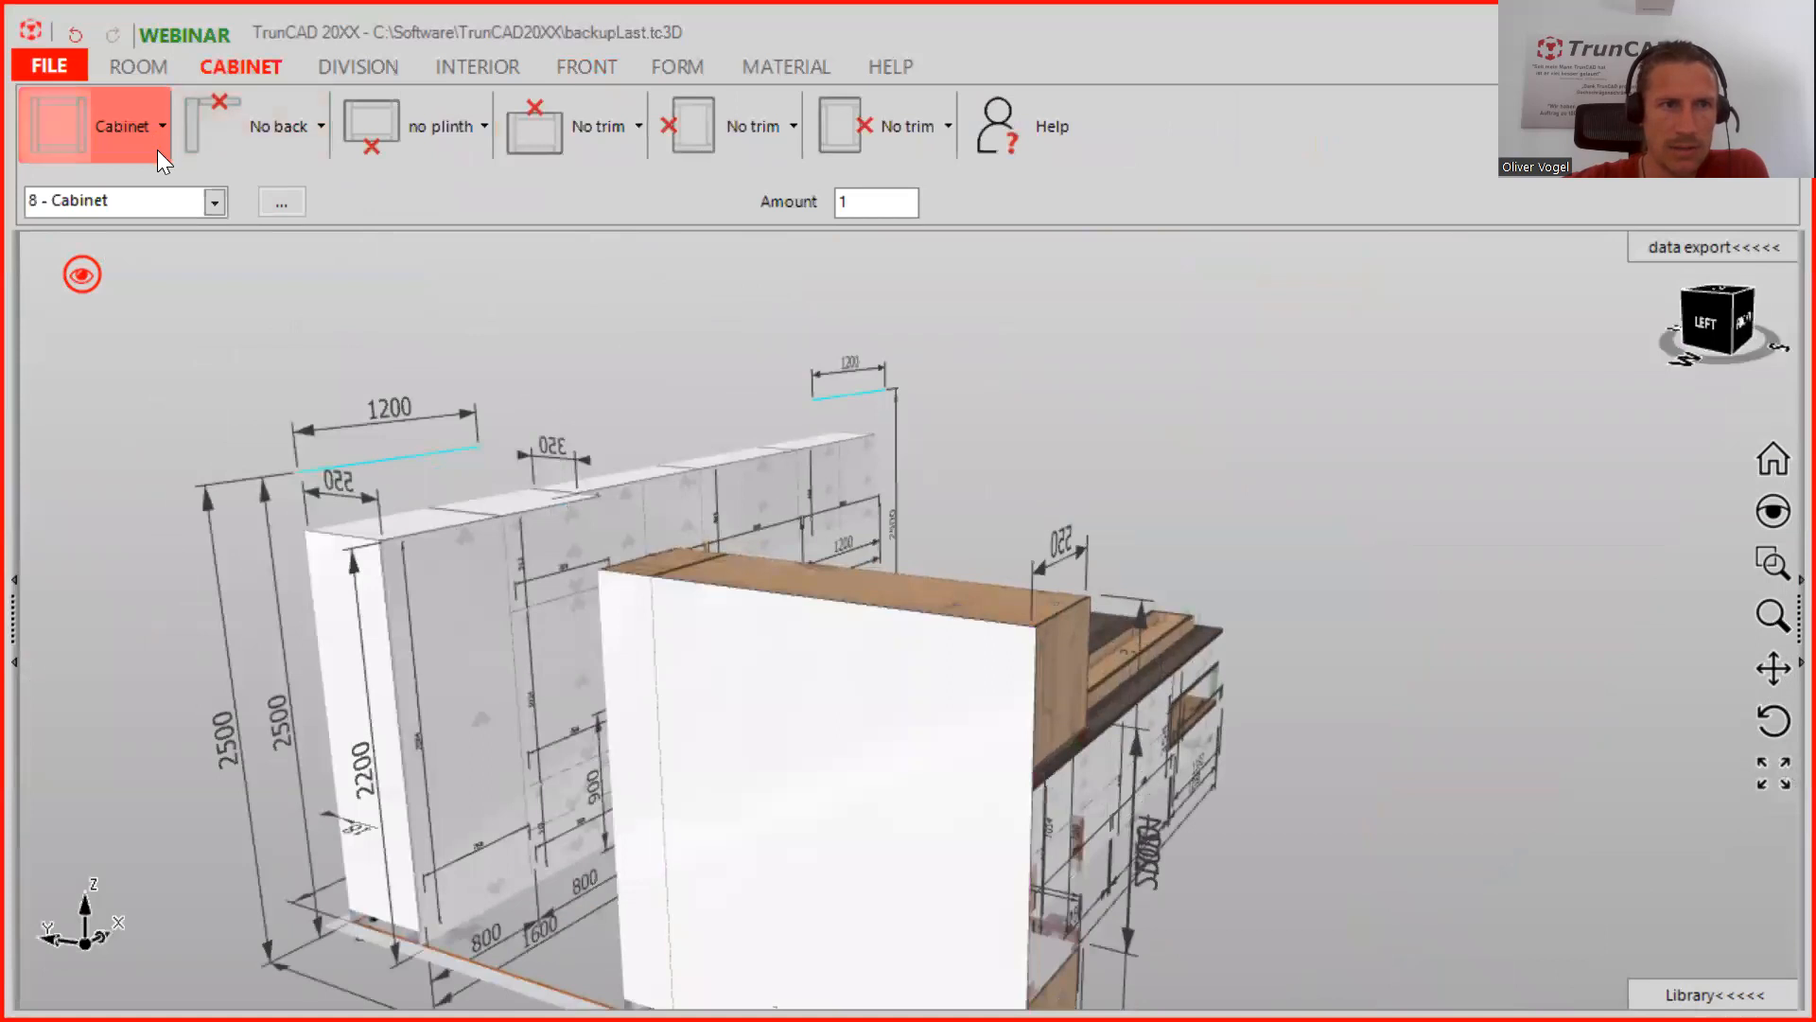
left_click(215, 202)
left_click(115, 370)
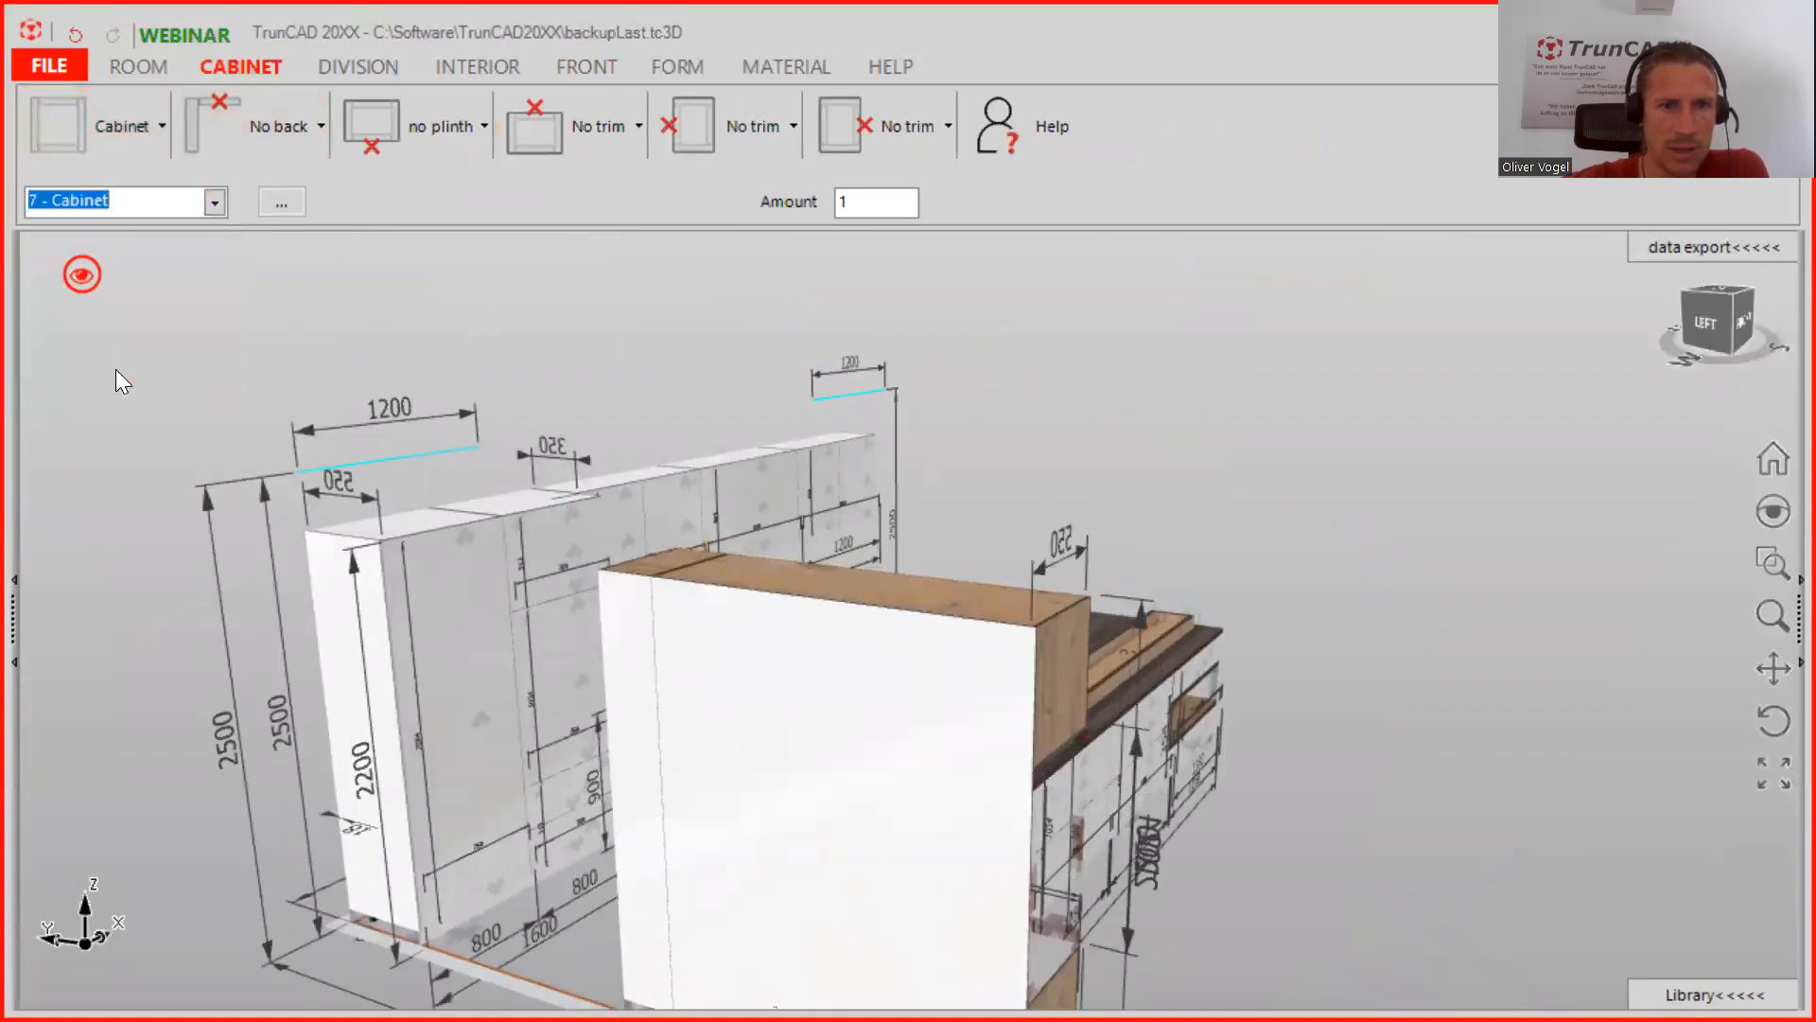
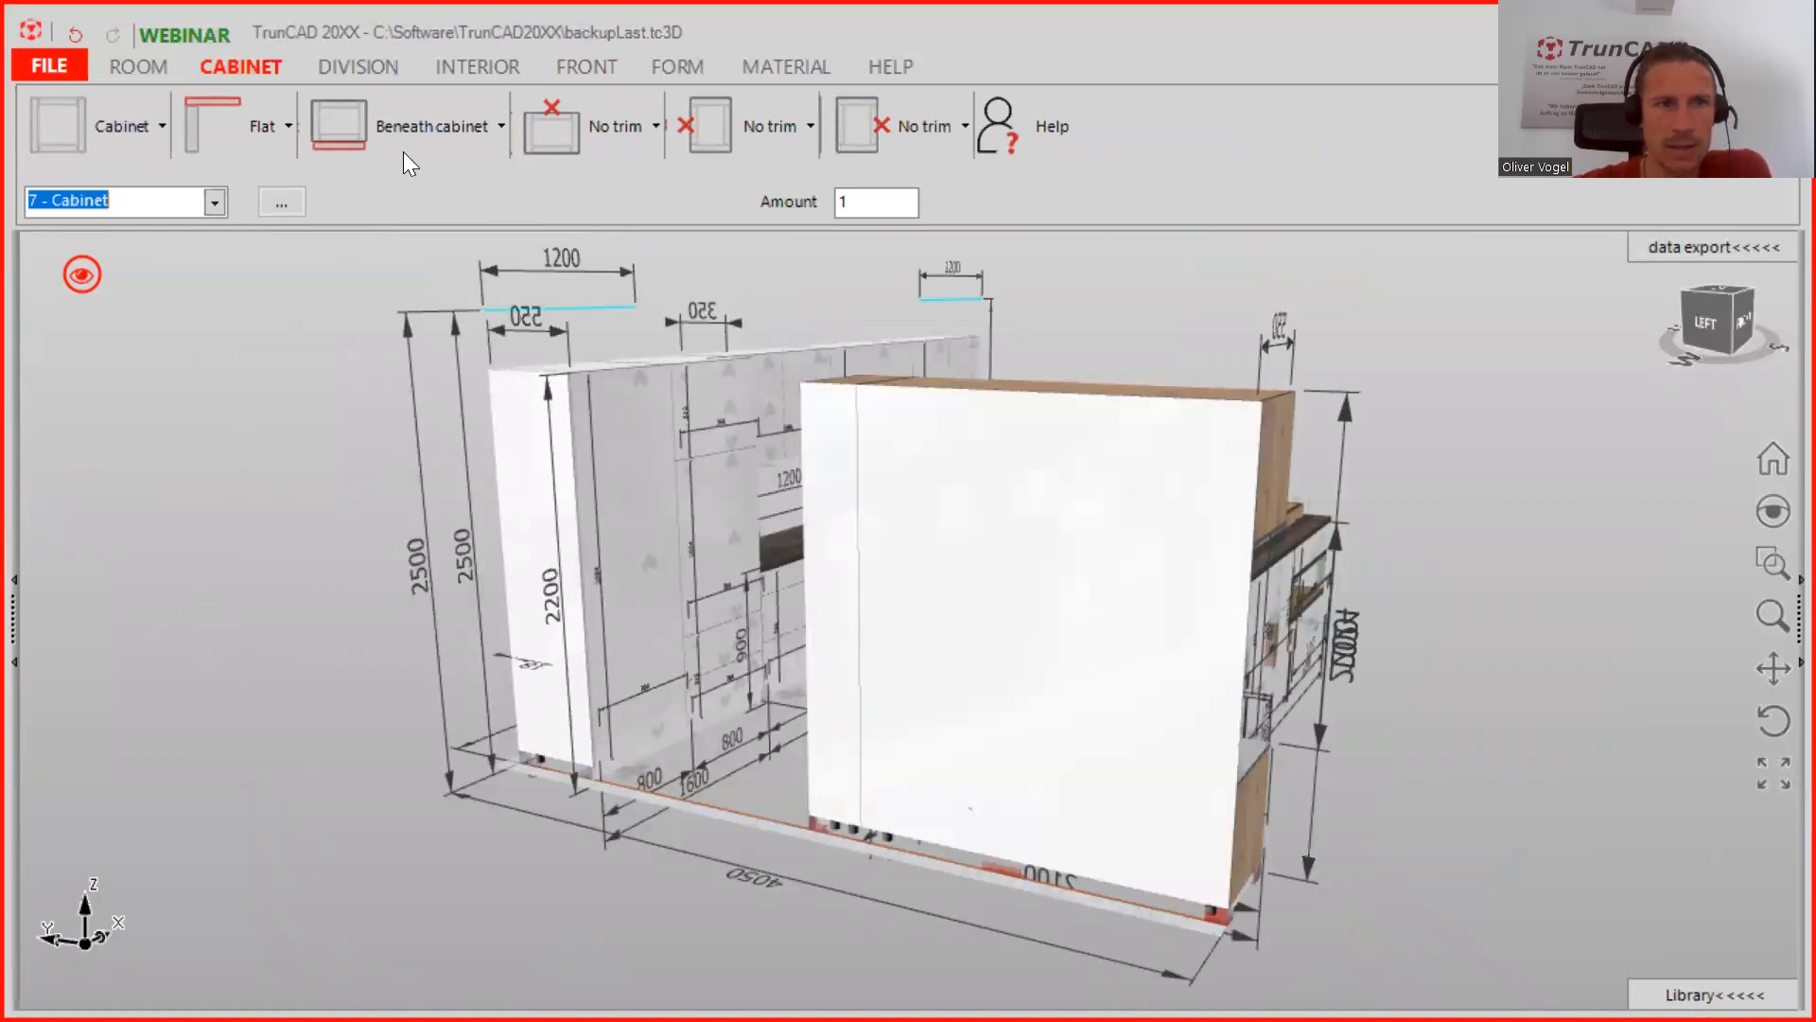
left_click(266, 119)
double_click(395, 521)
type("2")
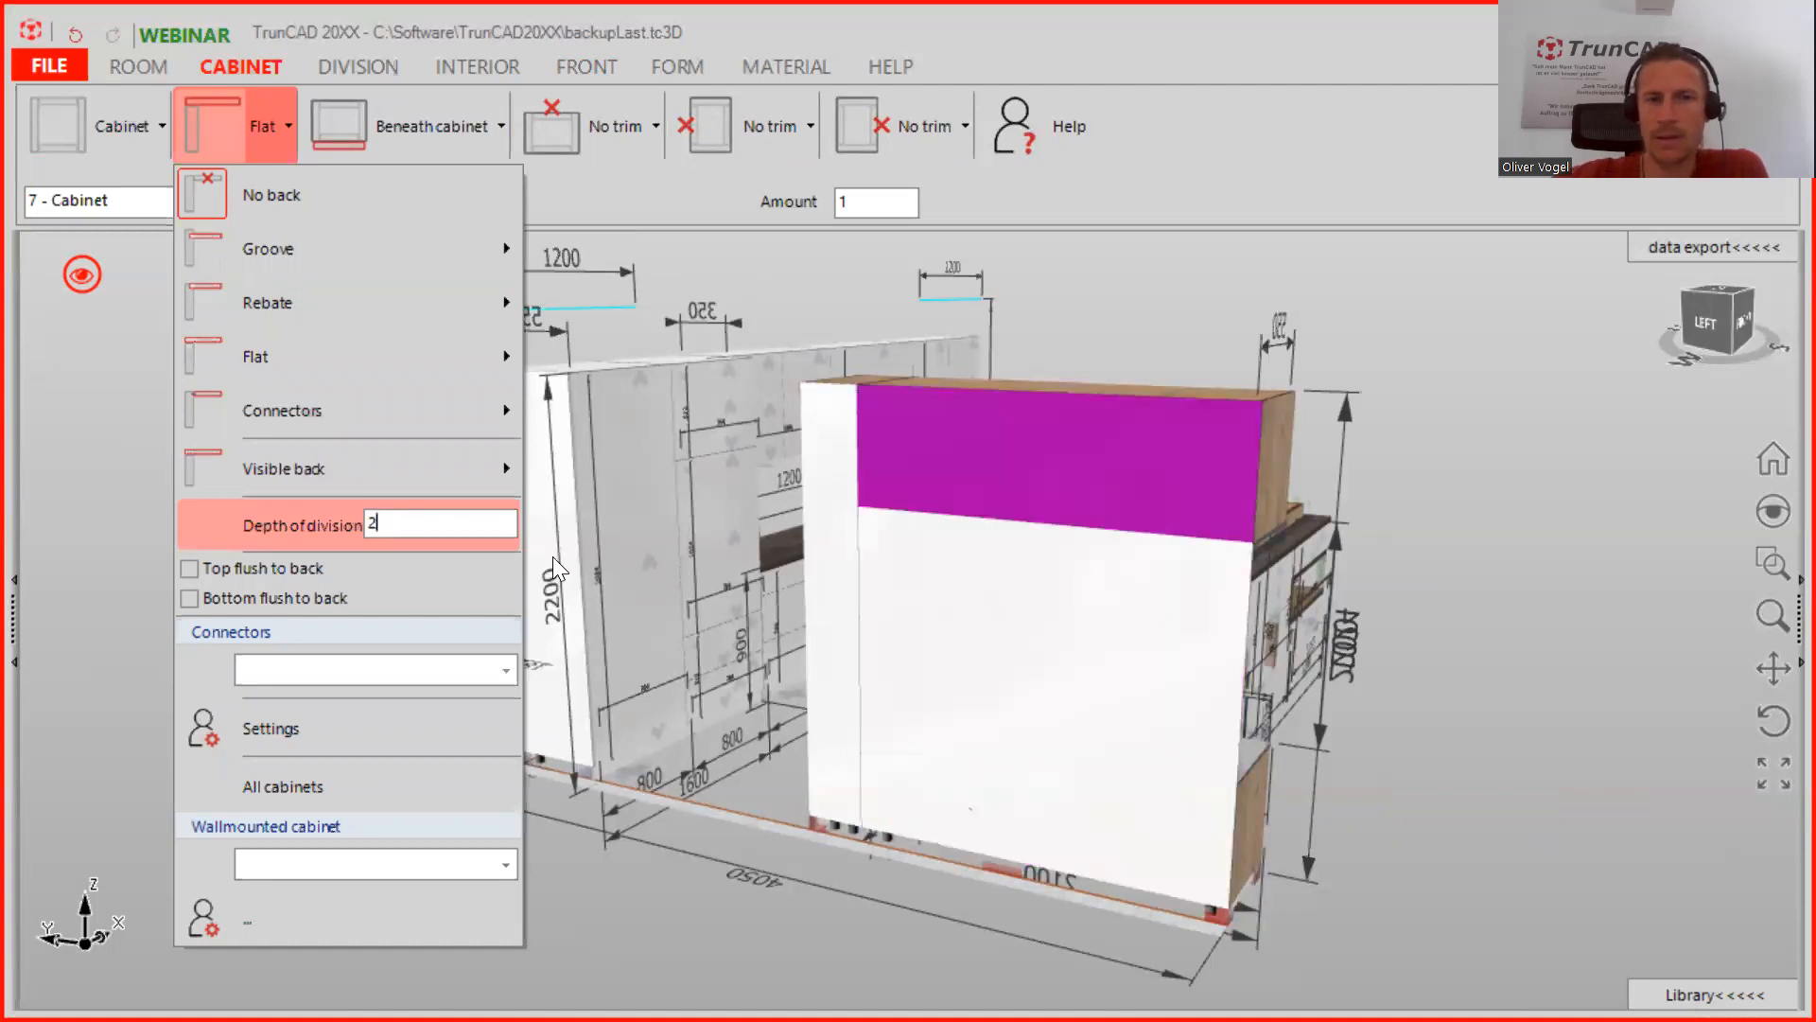
left_click(1494, 544)
Bring the whole kitchen into view and display the room's walls, floor and ceiling around the cabinets
middle_click_drag(1462, 555, 1154, 565)
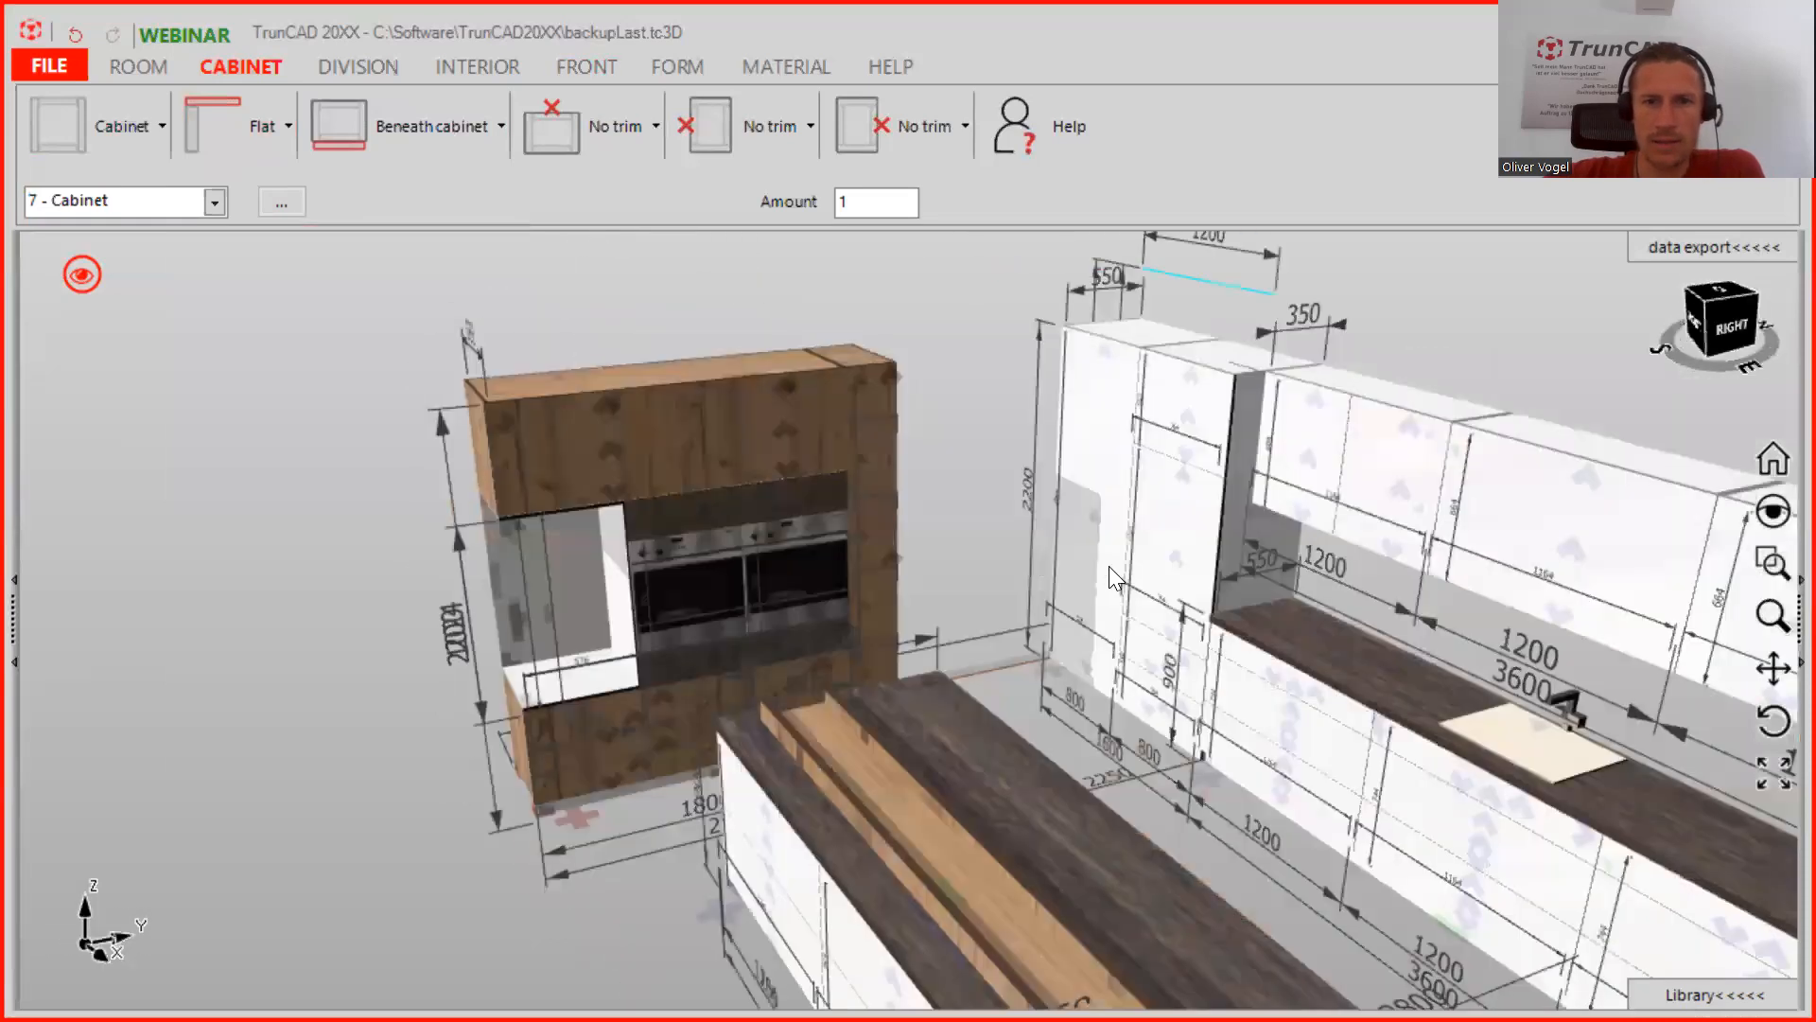
scroll(1108, 566, "down", 6)
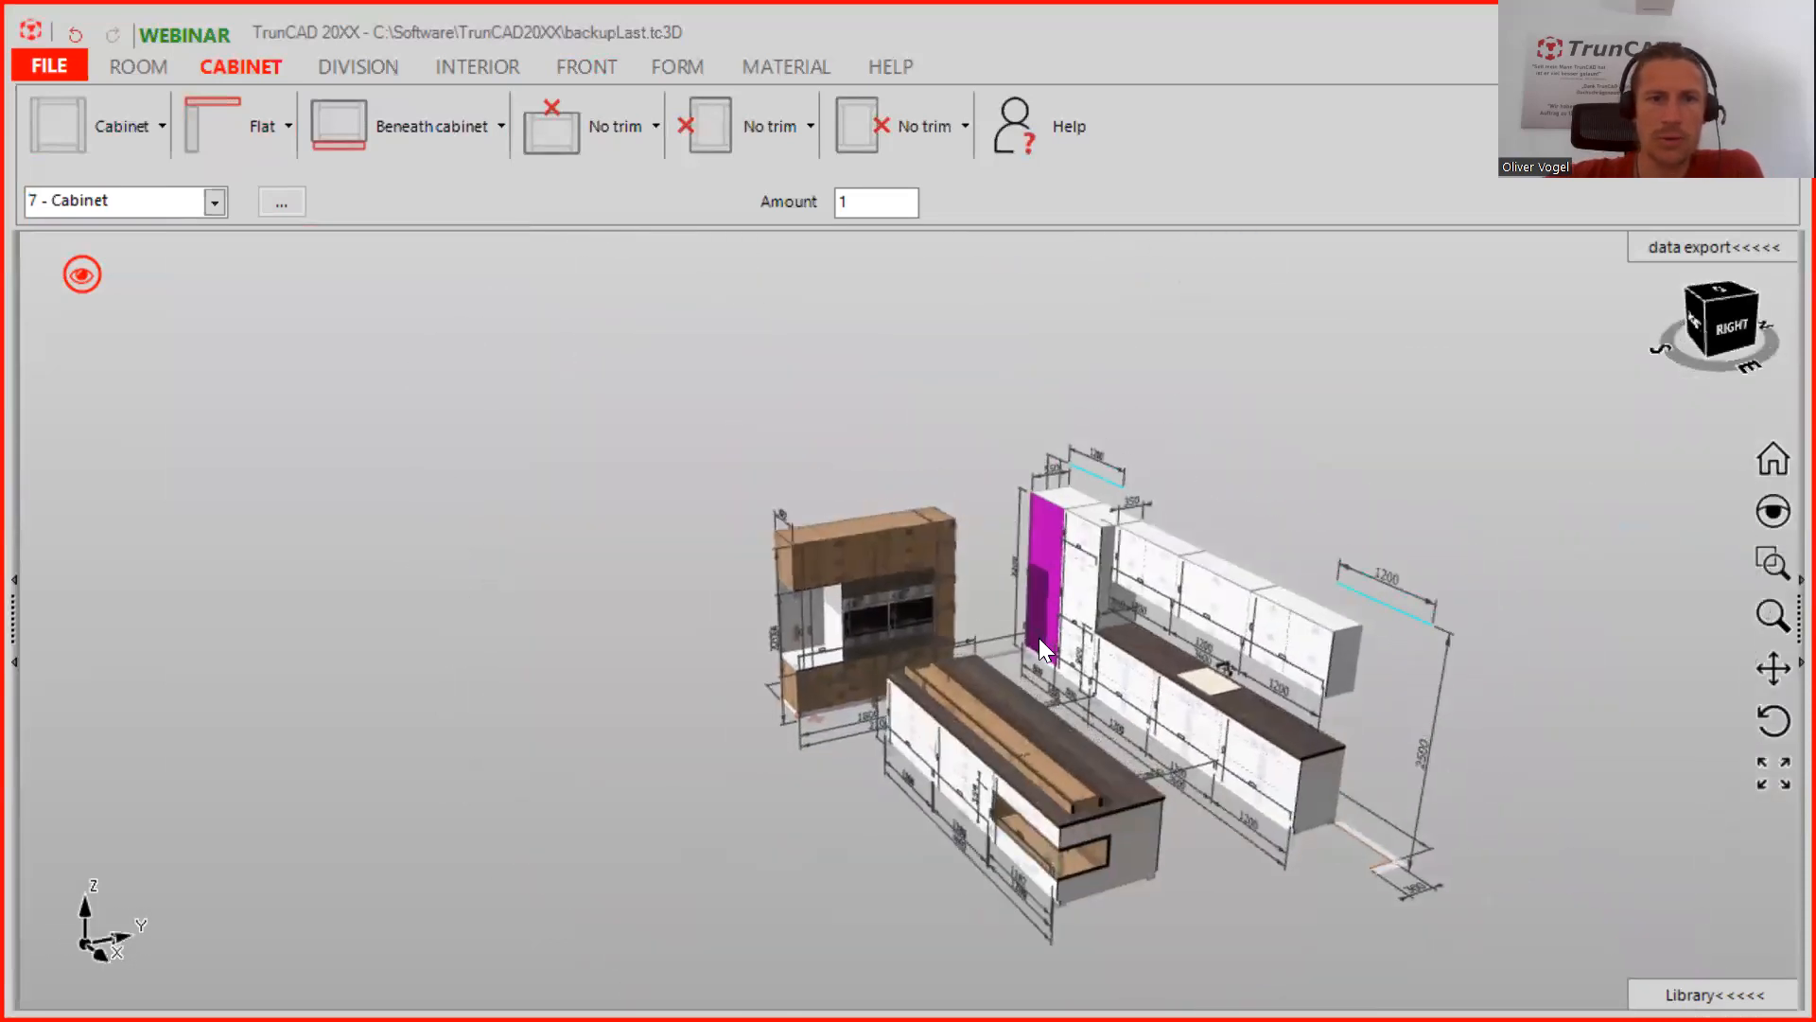
middle_click_drag(1040, 648, 1044, 620)
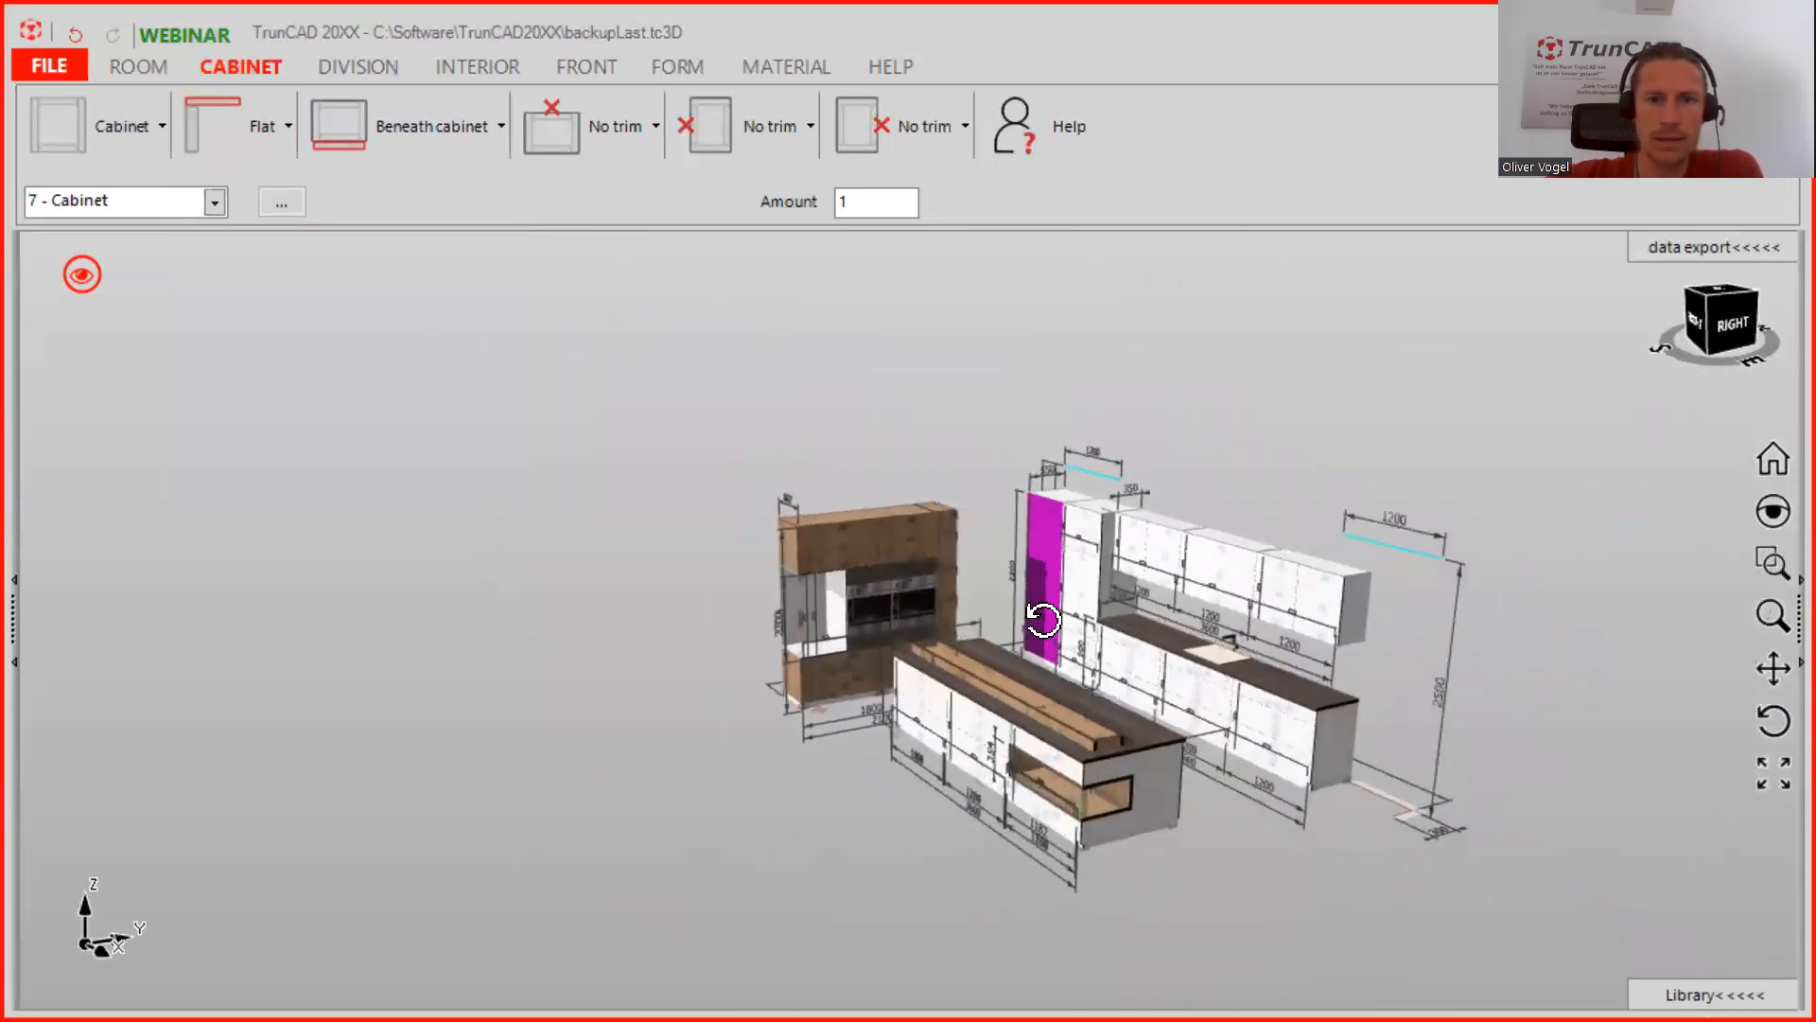
left_click(81, 274)
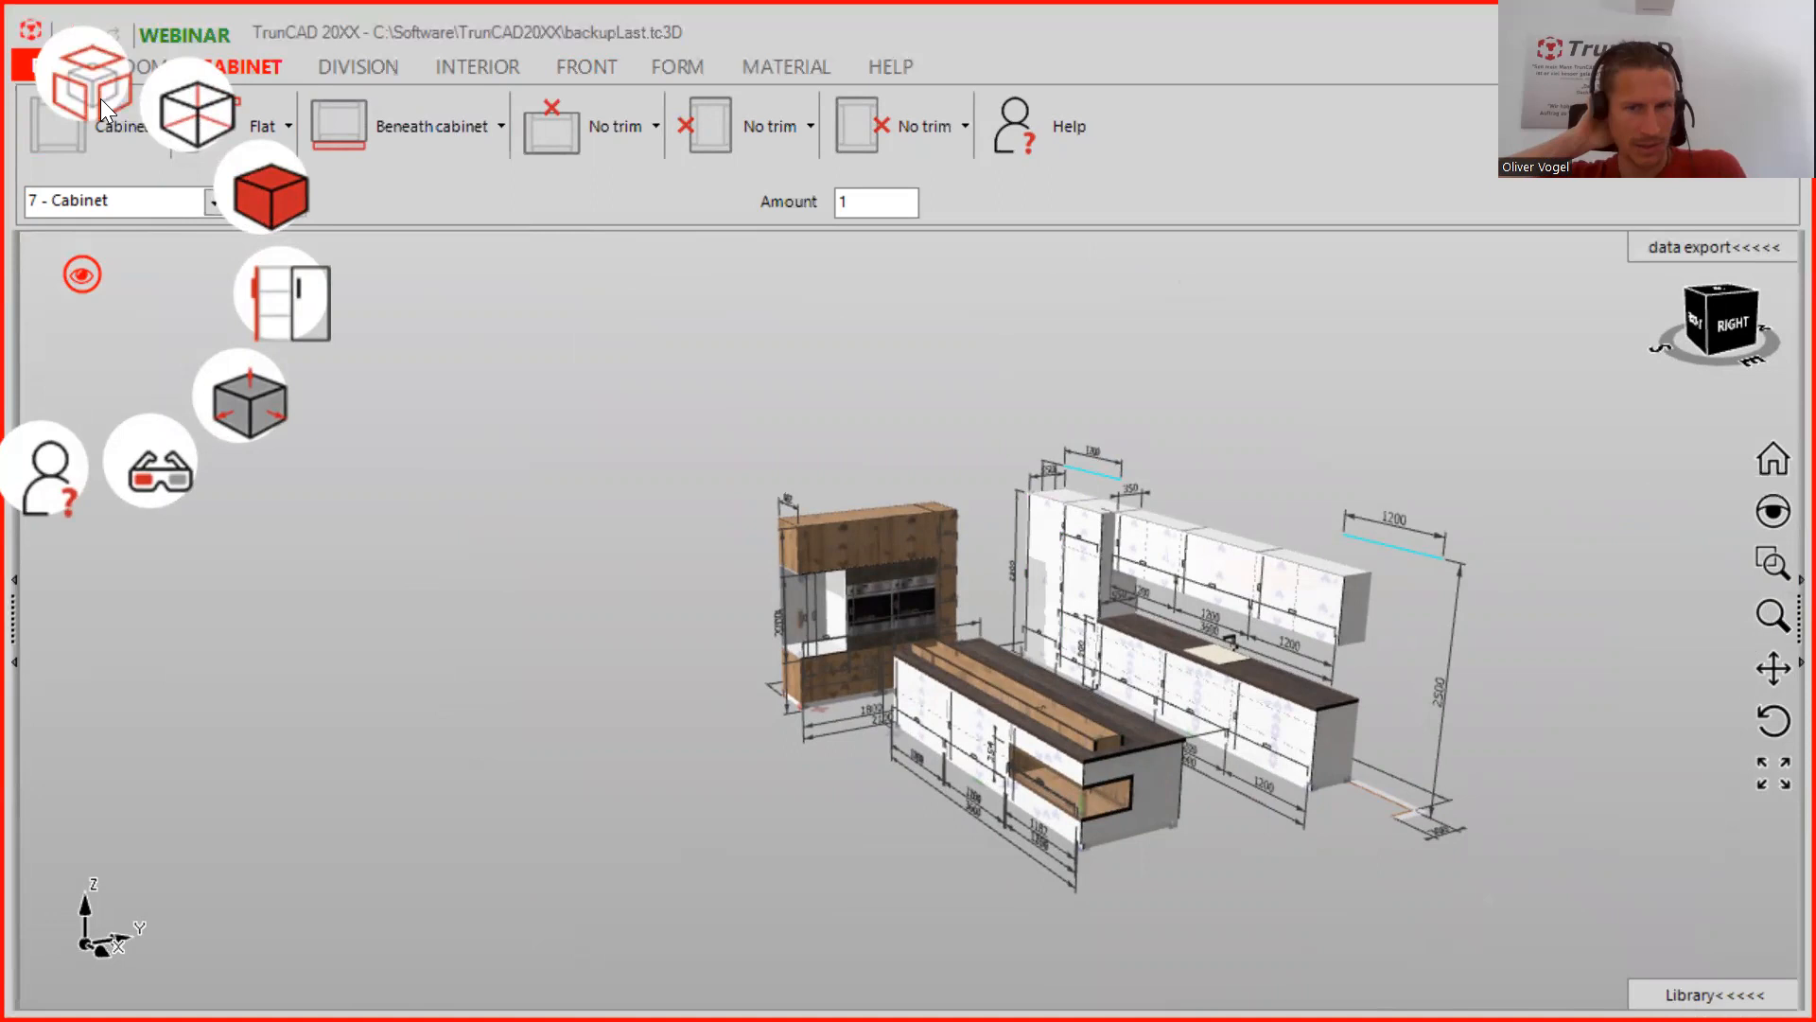
left_click(100, 99)
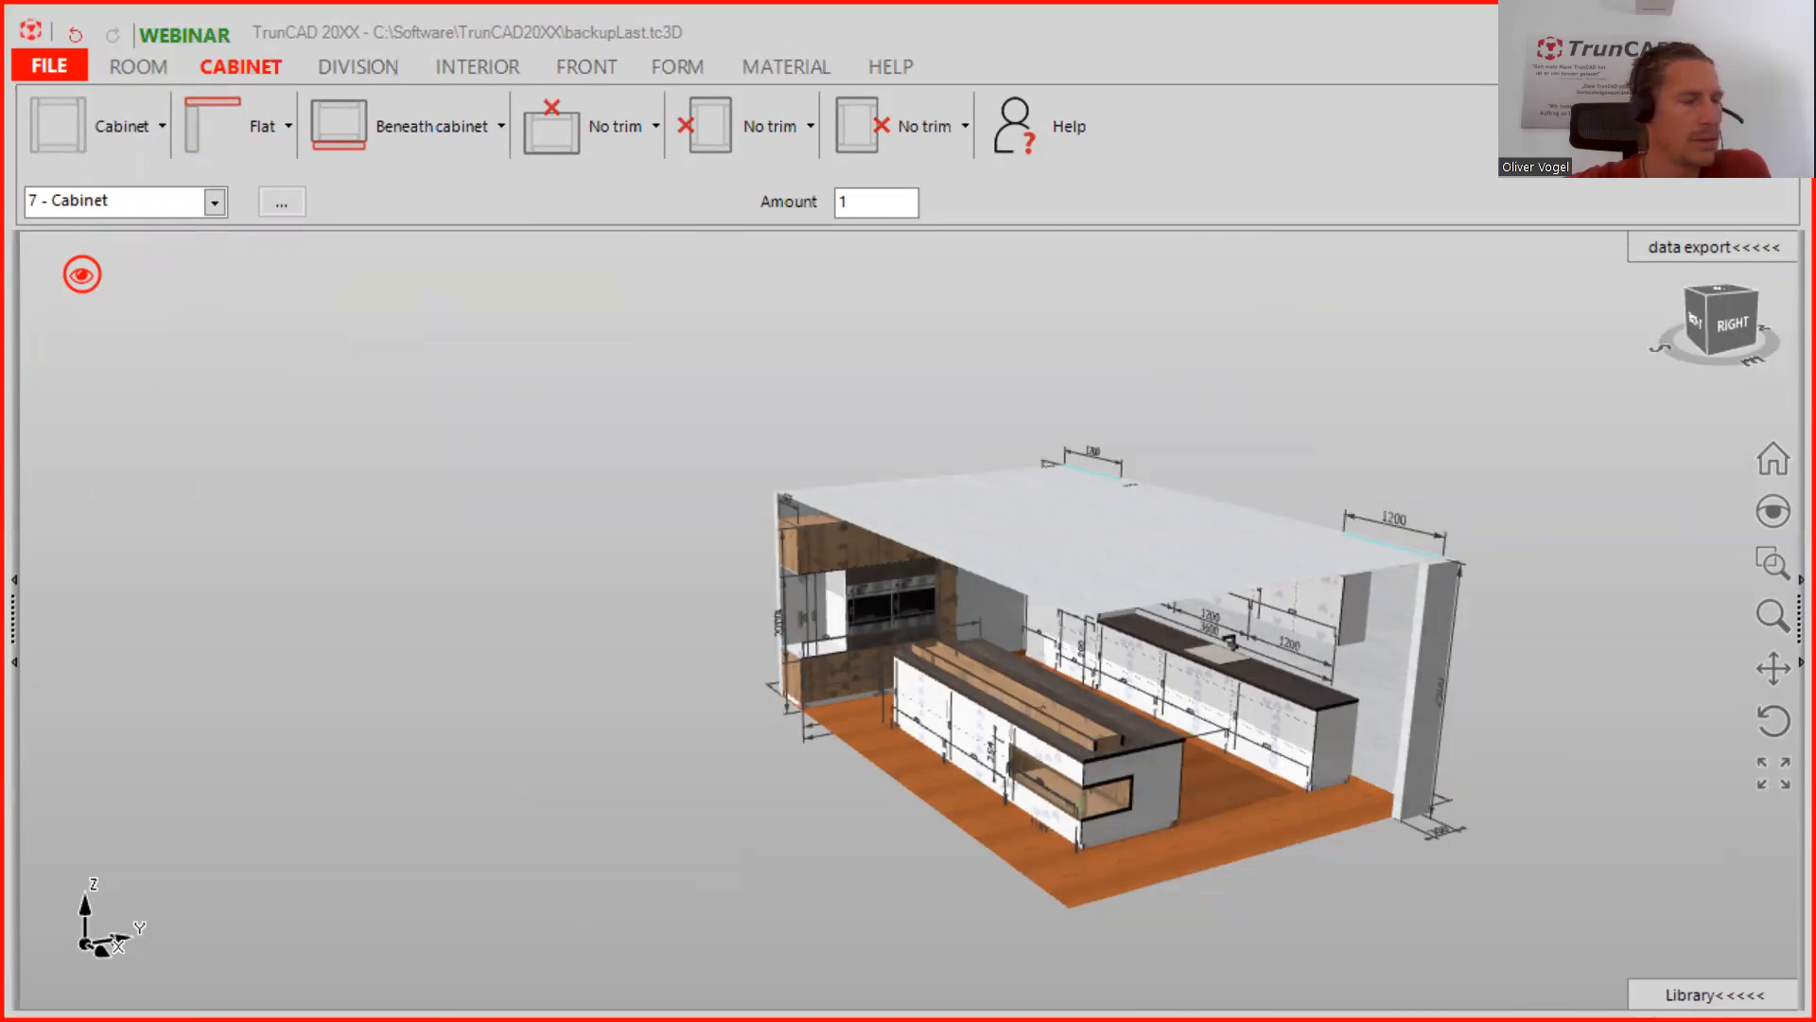
Clear the material name filter and filter the materials by a thickness of 18 mm
left_click(810, 64)
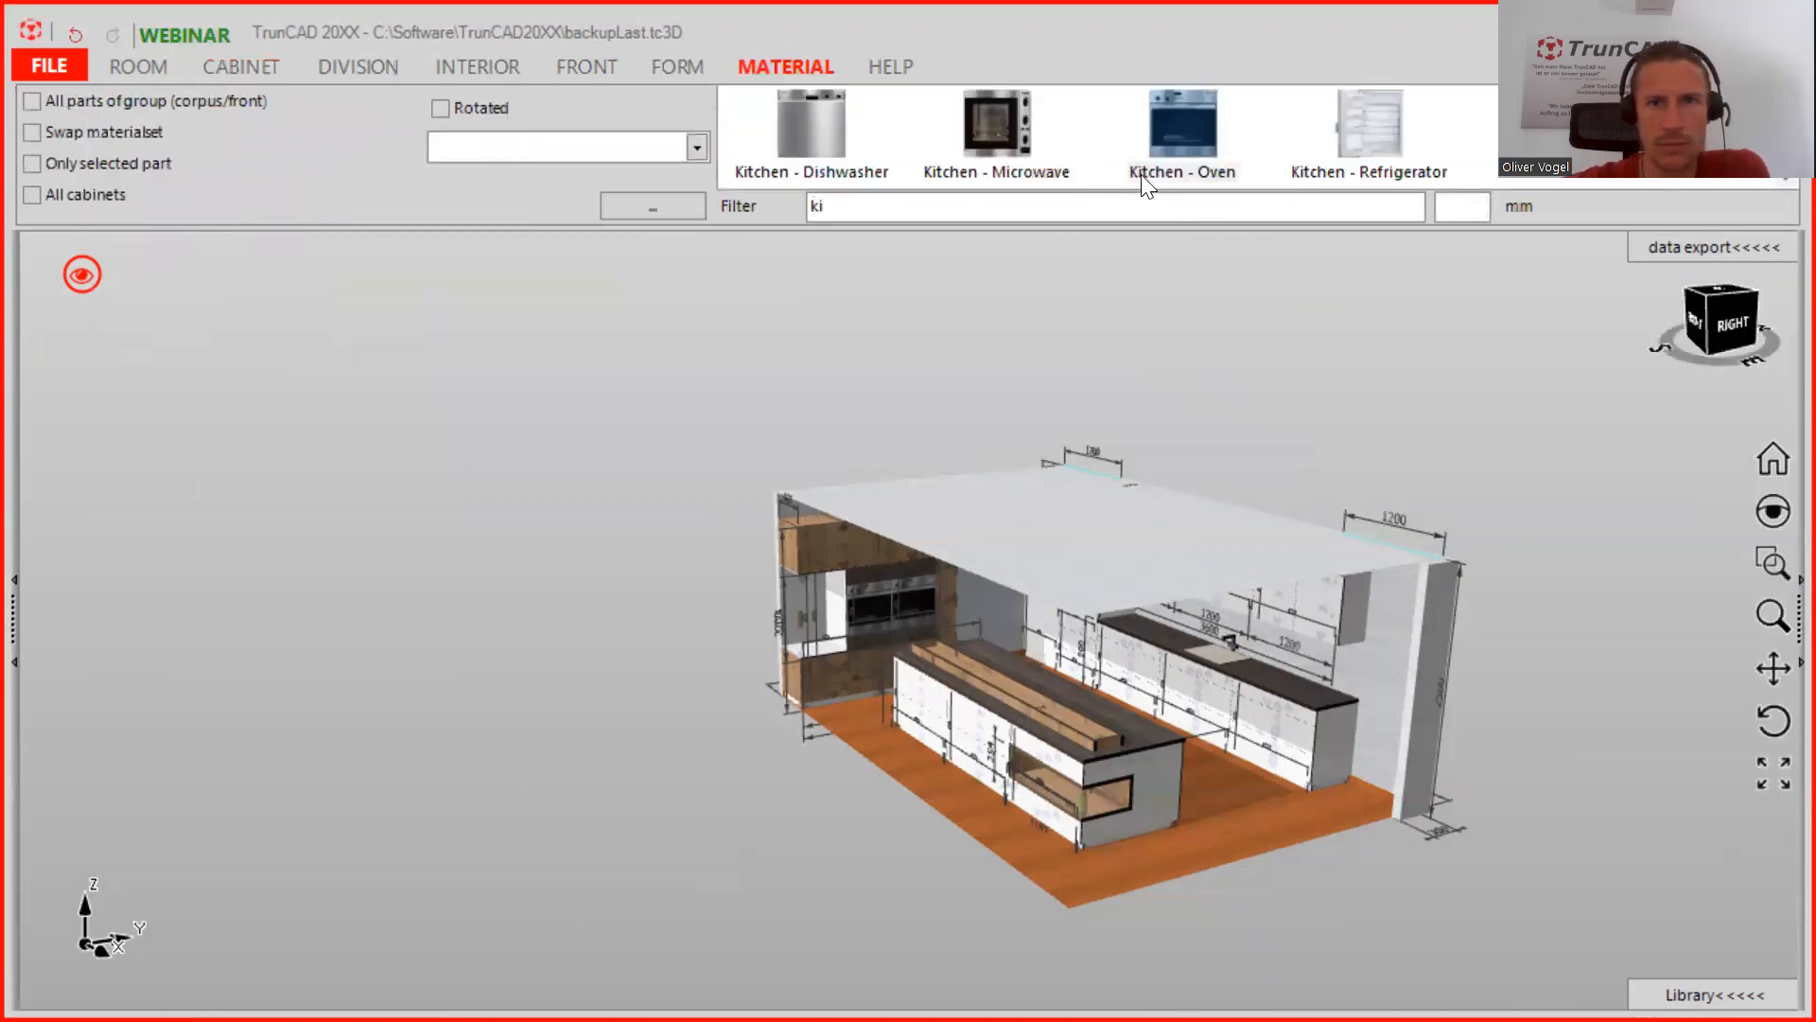
double_click(1041, 206)
key("BackSpace")
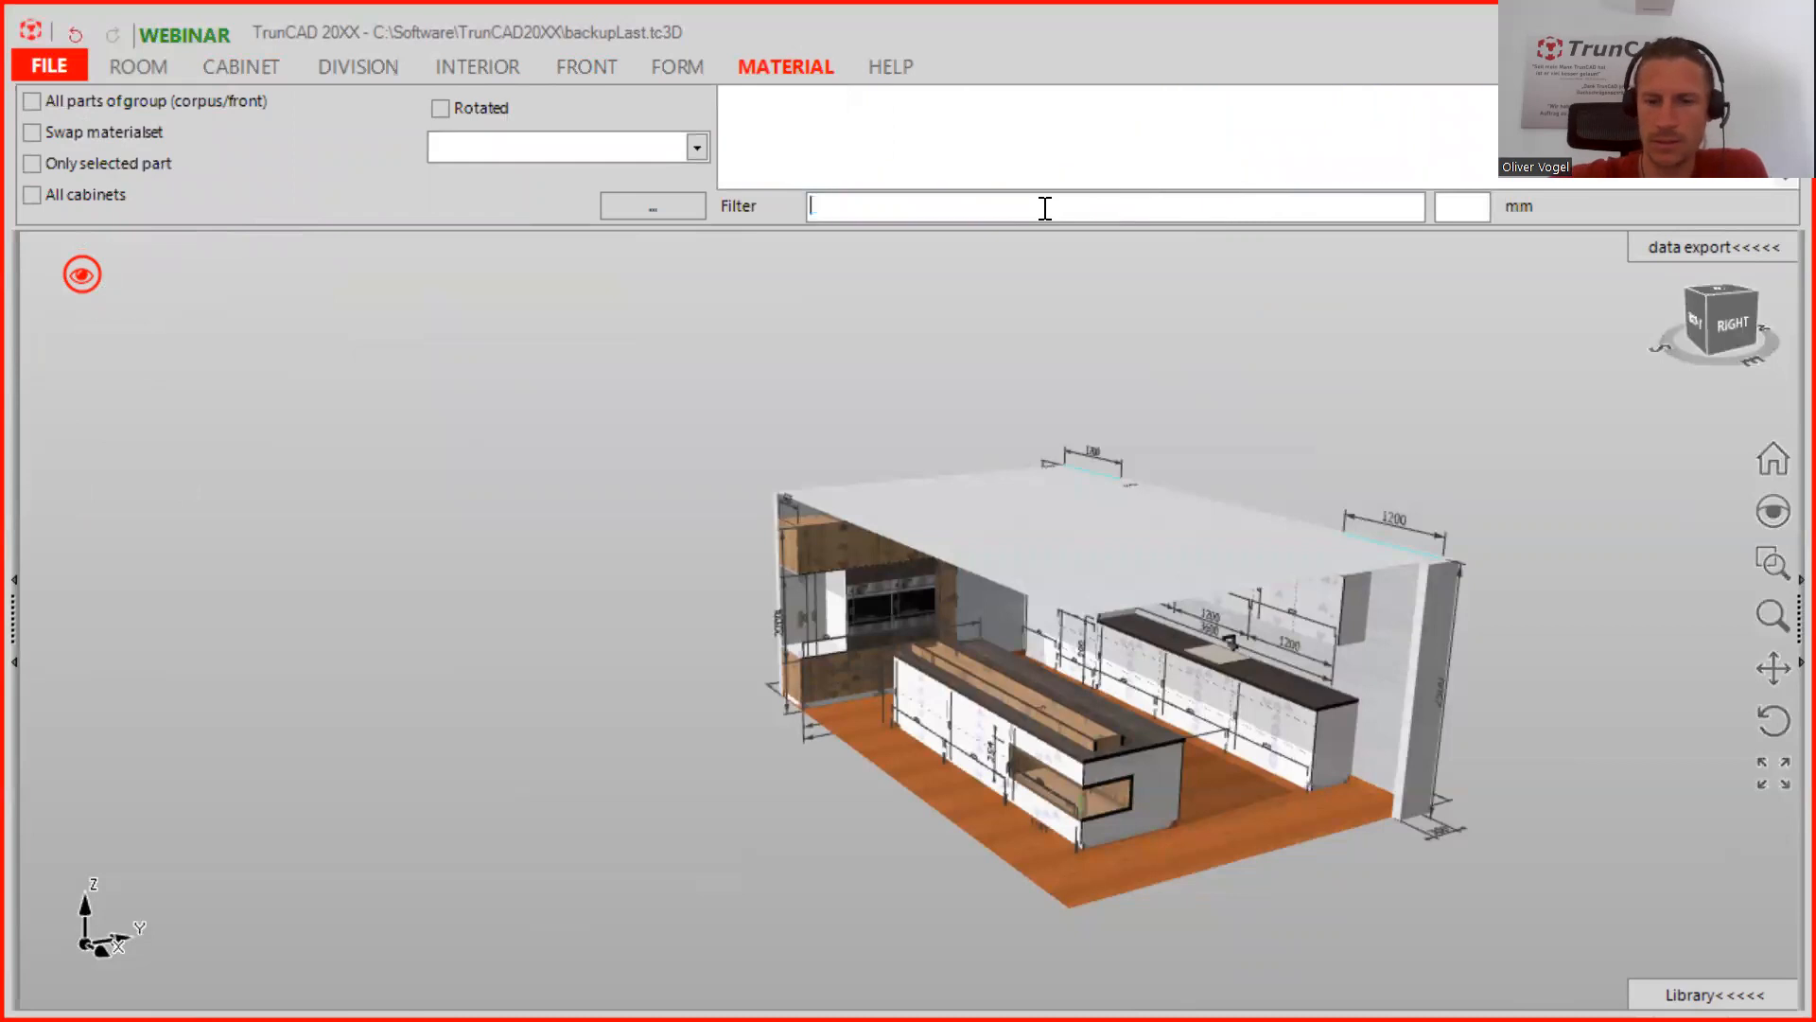
left_click(1453, 211)
type("18")
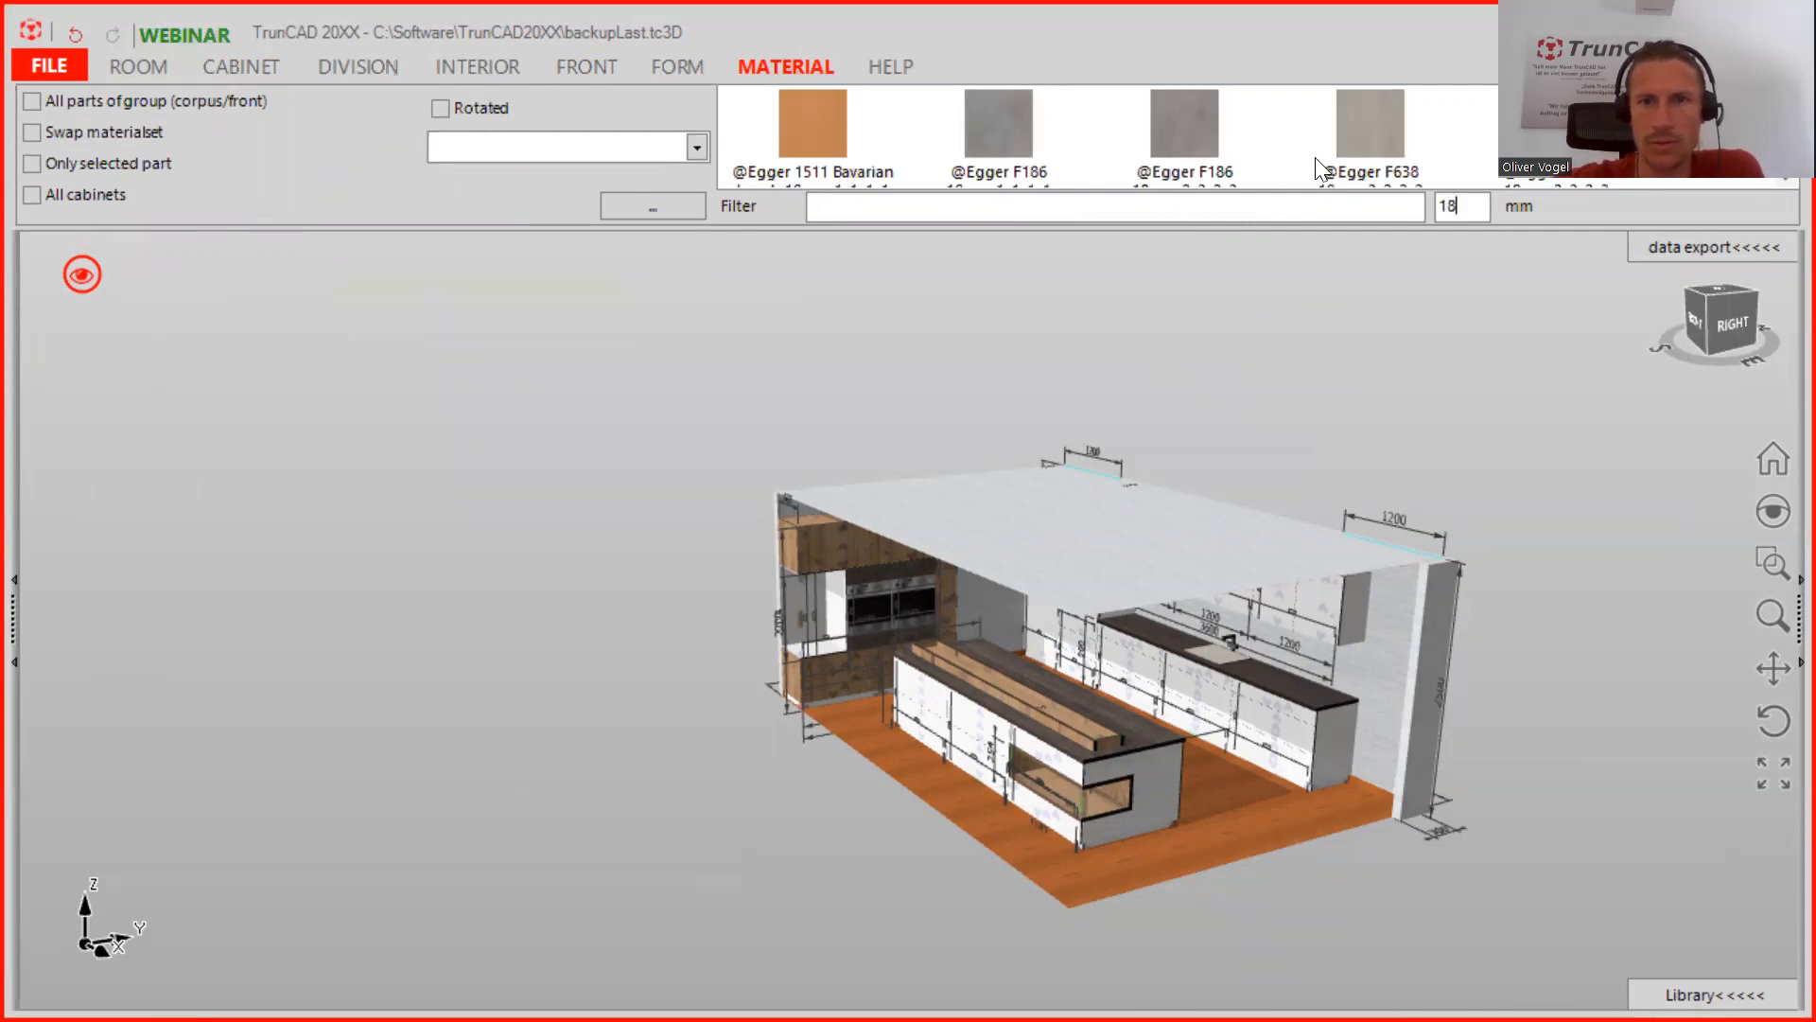
Cover both room walls with the 18 mm Egger H1487 material and the floor with Egger H3450
scroll(1362, 135, "down", 1)
left_click_drag(972, 499, 973, 491)
left_click_drag(1361, 138, 960, 571)
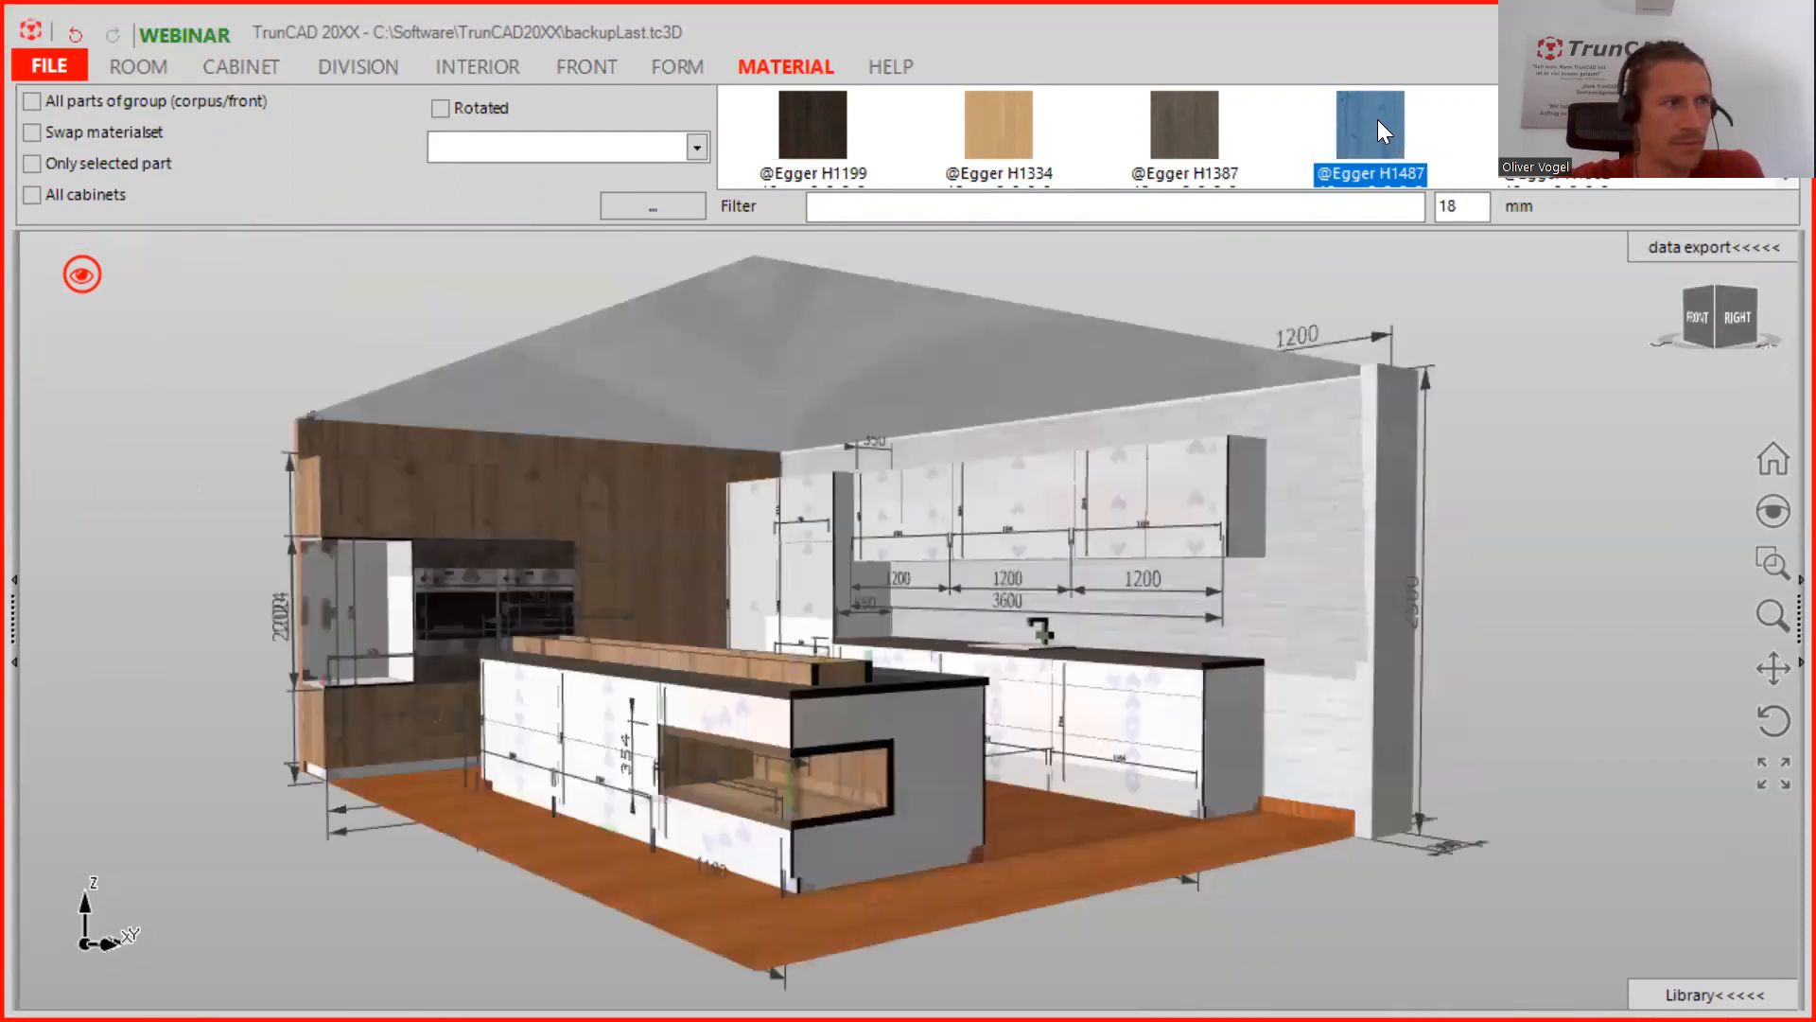
left_click_drag(1377, 119, 1313, 505)
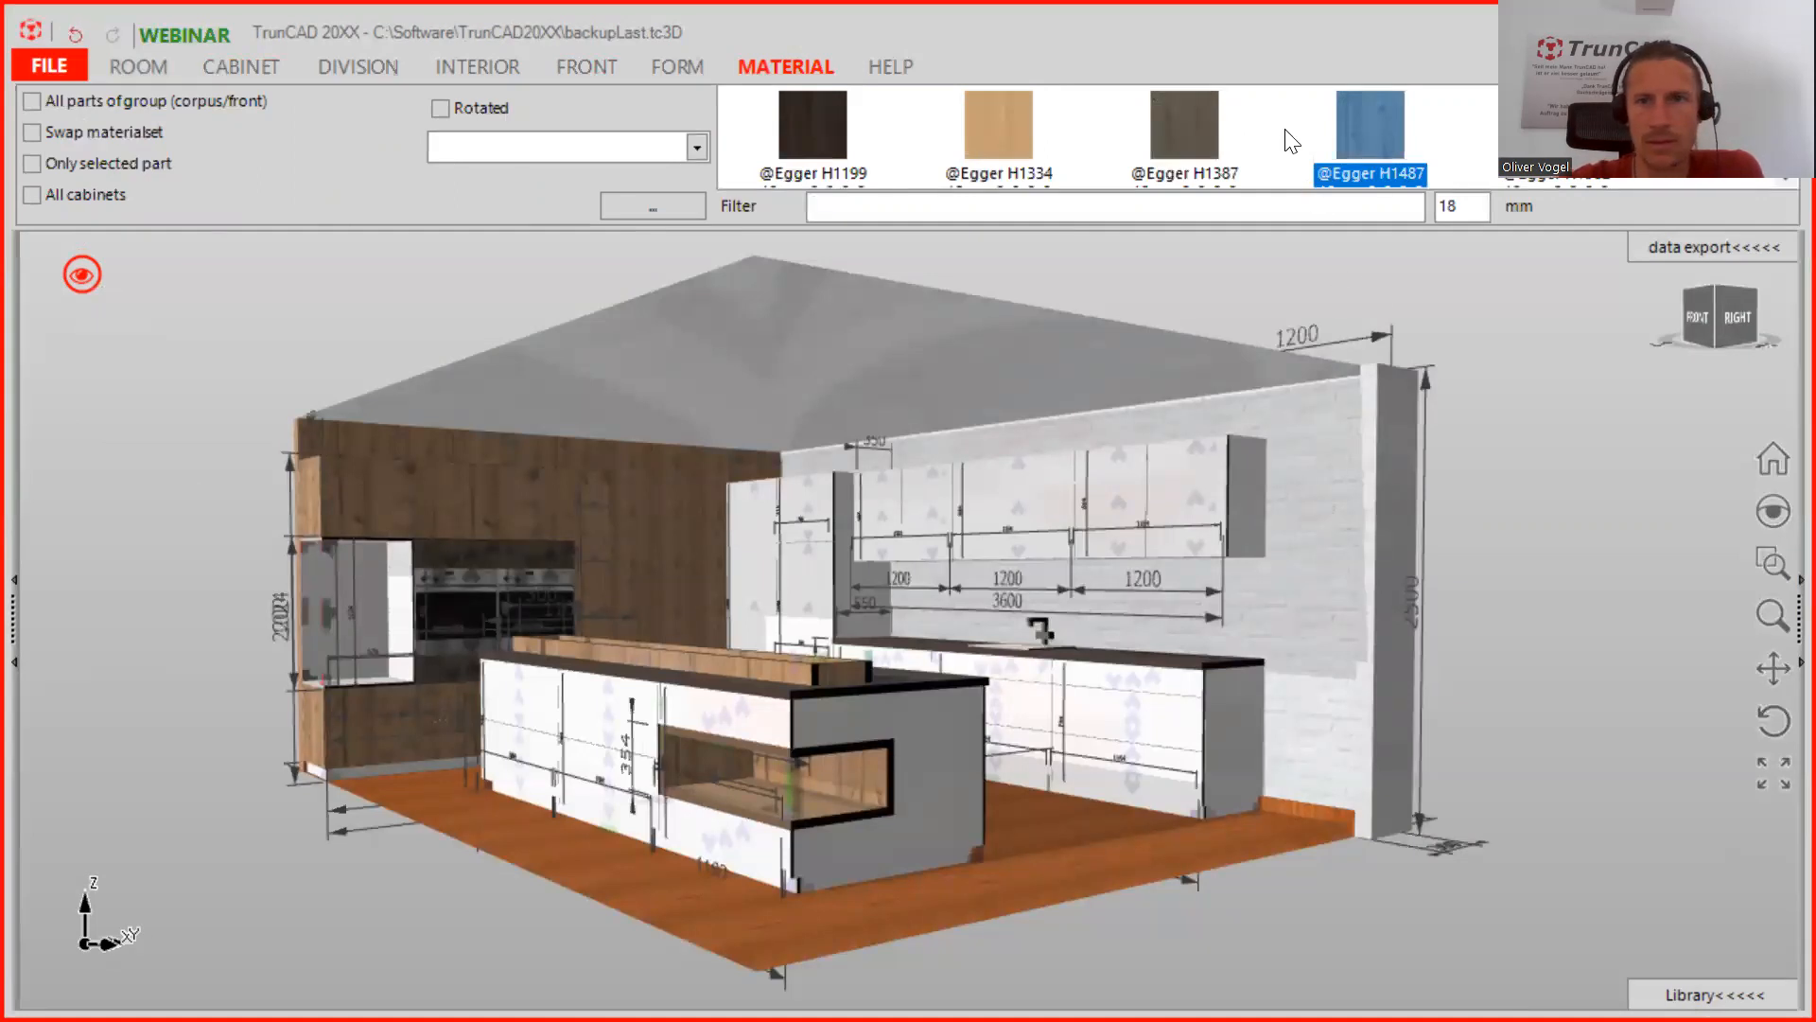
scroll(1284, 140, "down", 4)
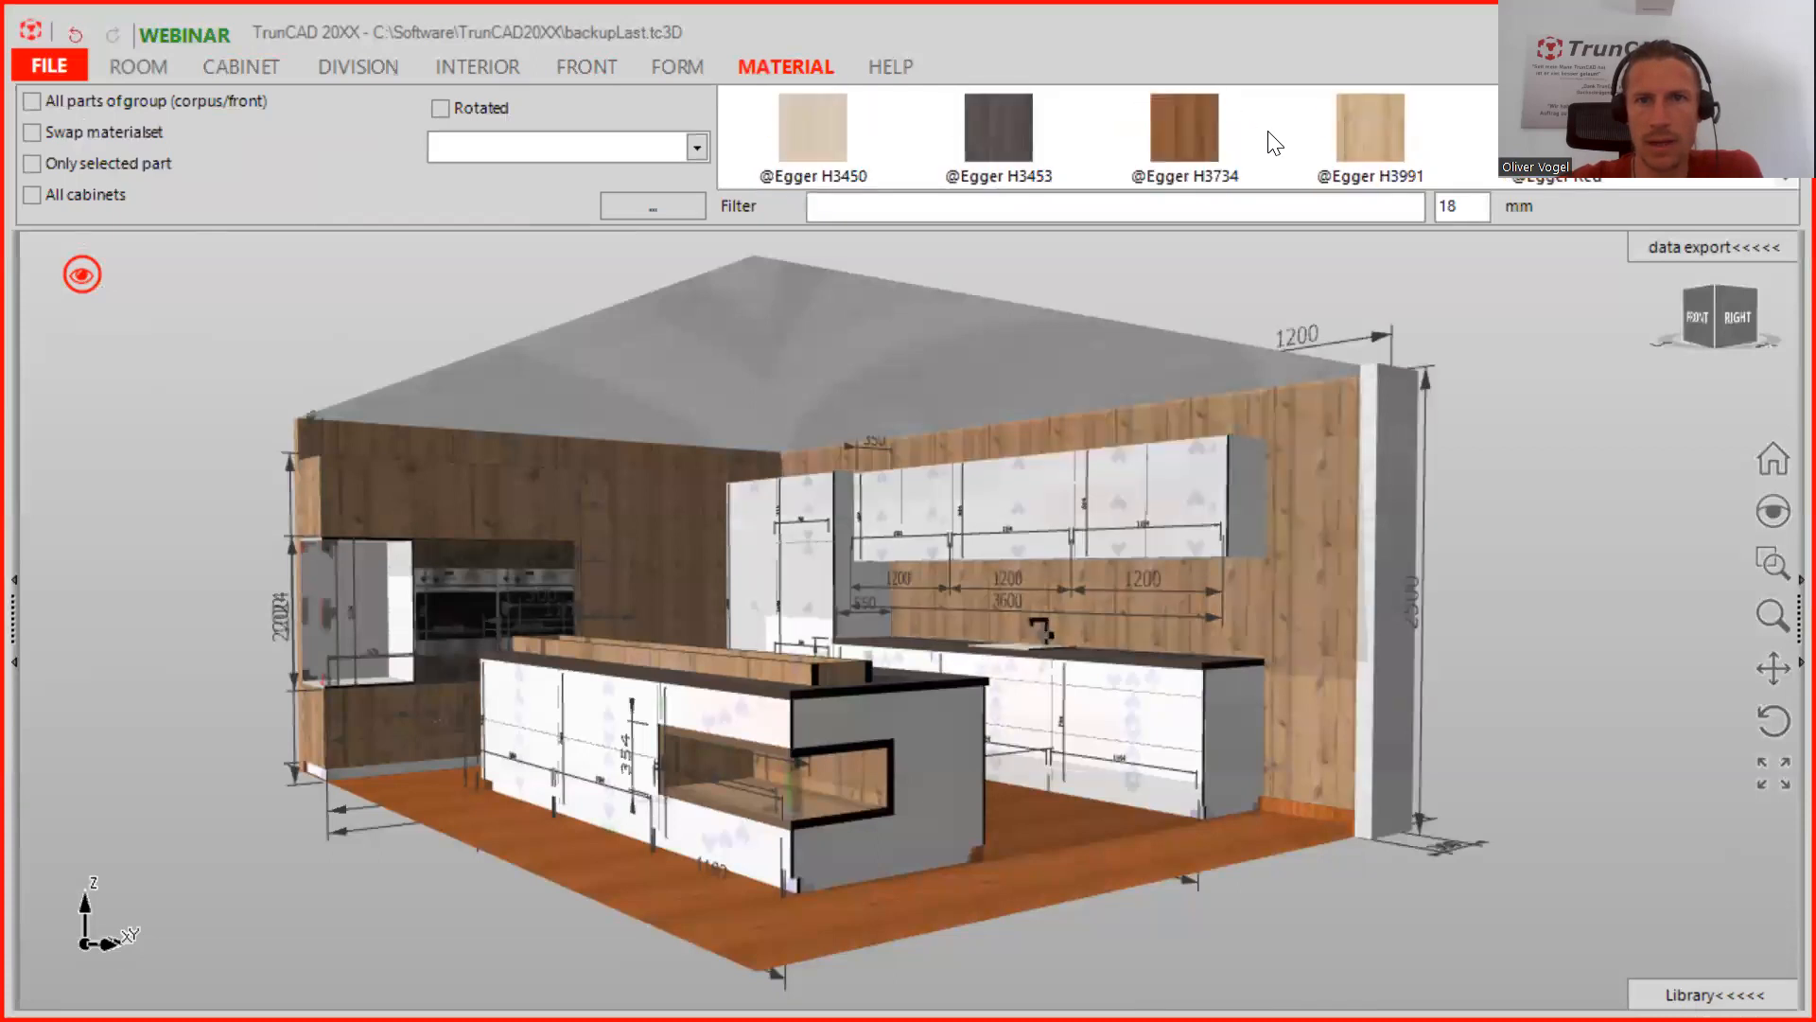
mouse_move(795, 135)
left_mouse_down()
mouse_move(1109, 799)
mouse_move(1111, 843)
left_mouse_up()
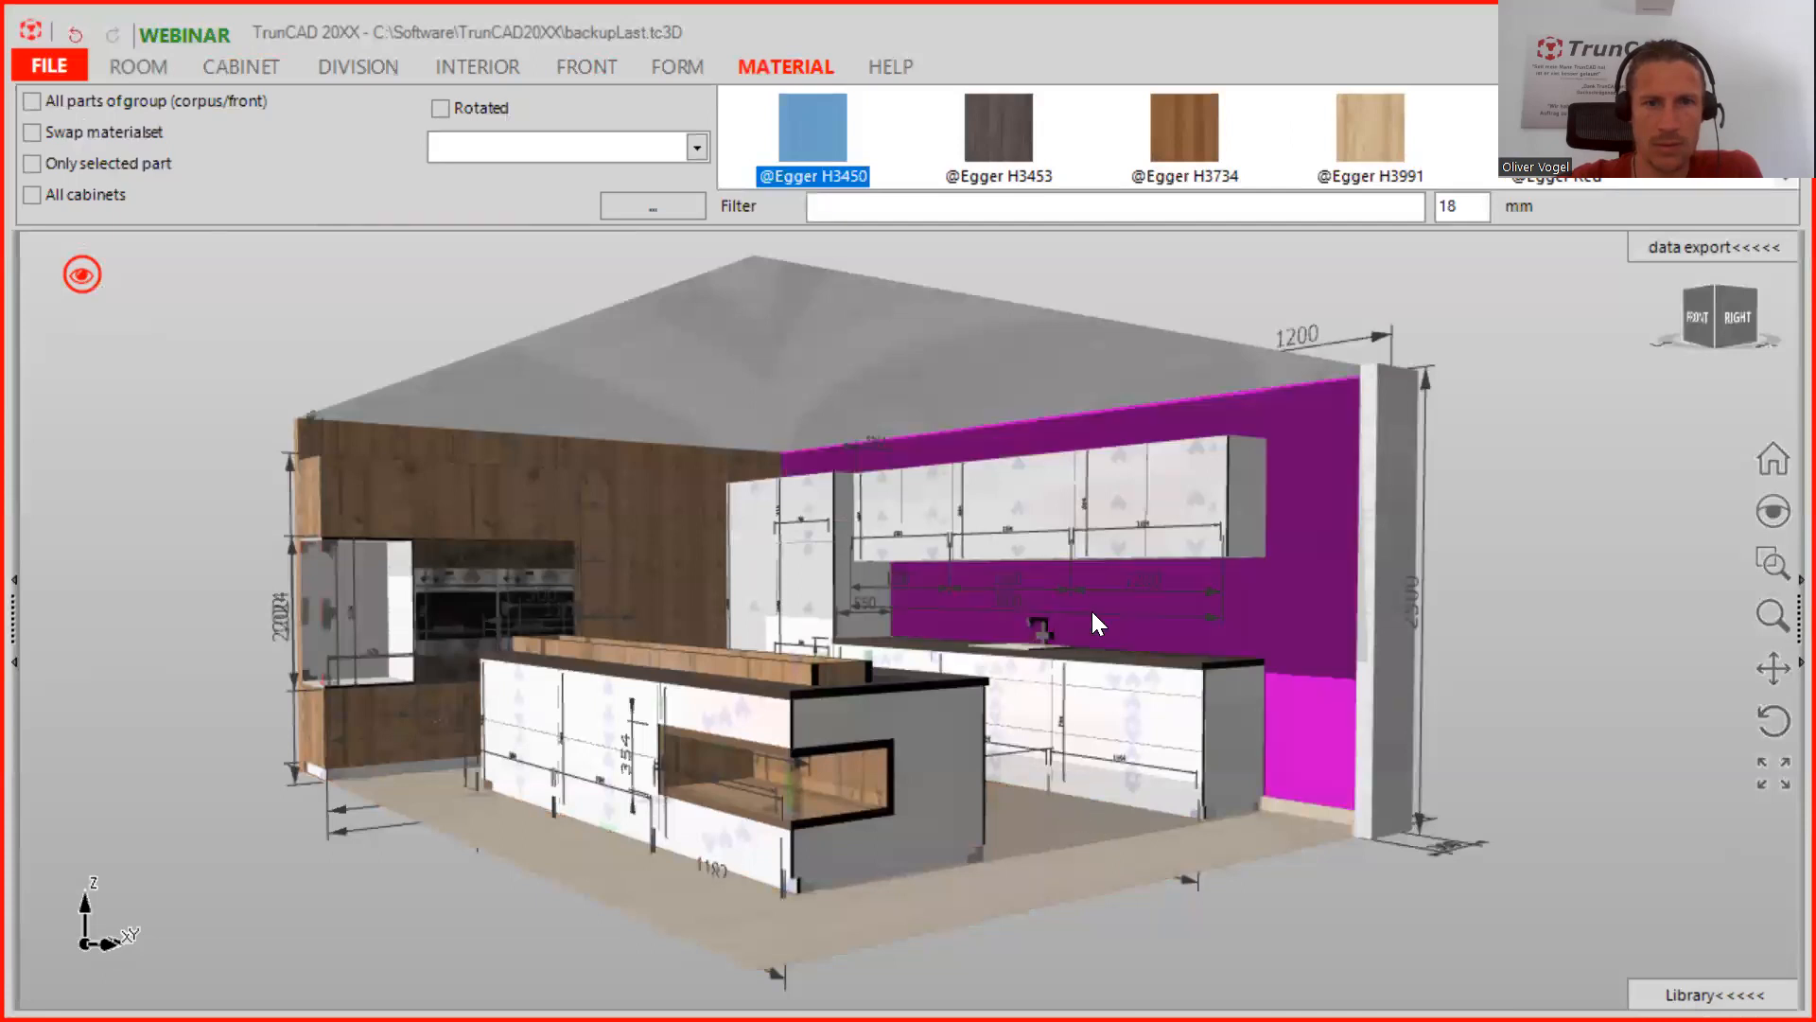
Turn off the ceiling of the room so the kitchen is open from above
scroll(1093, 606, "down", 3)
mouse_move(1092, 603)
middle_mouse_down()
mouse_move(1093, 656)
mouse_move(1088, 639)
middle_mouse_up()
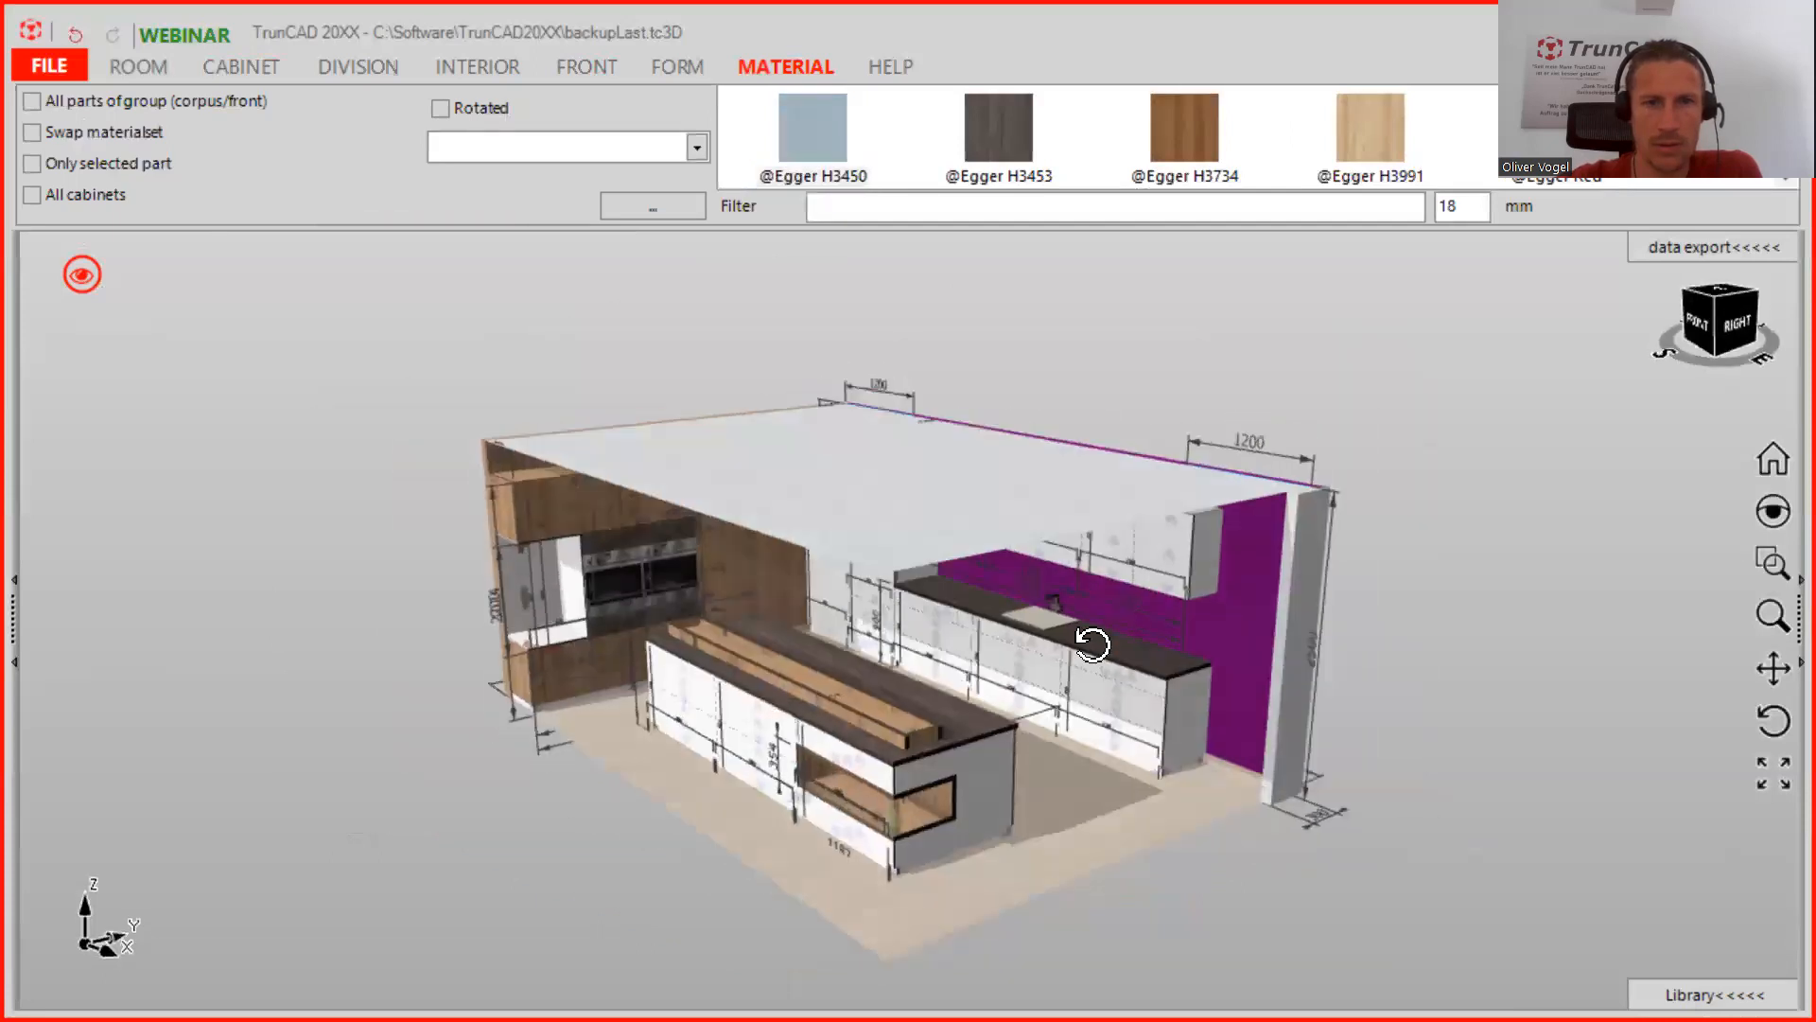
left_click(133, 68)
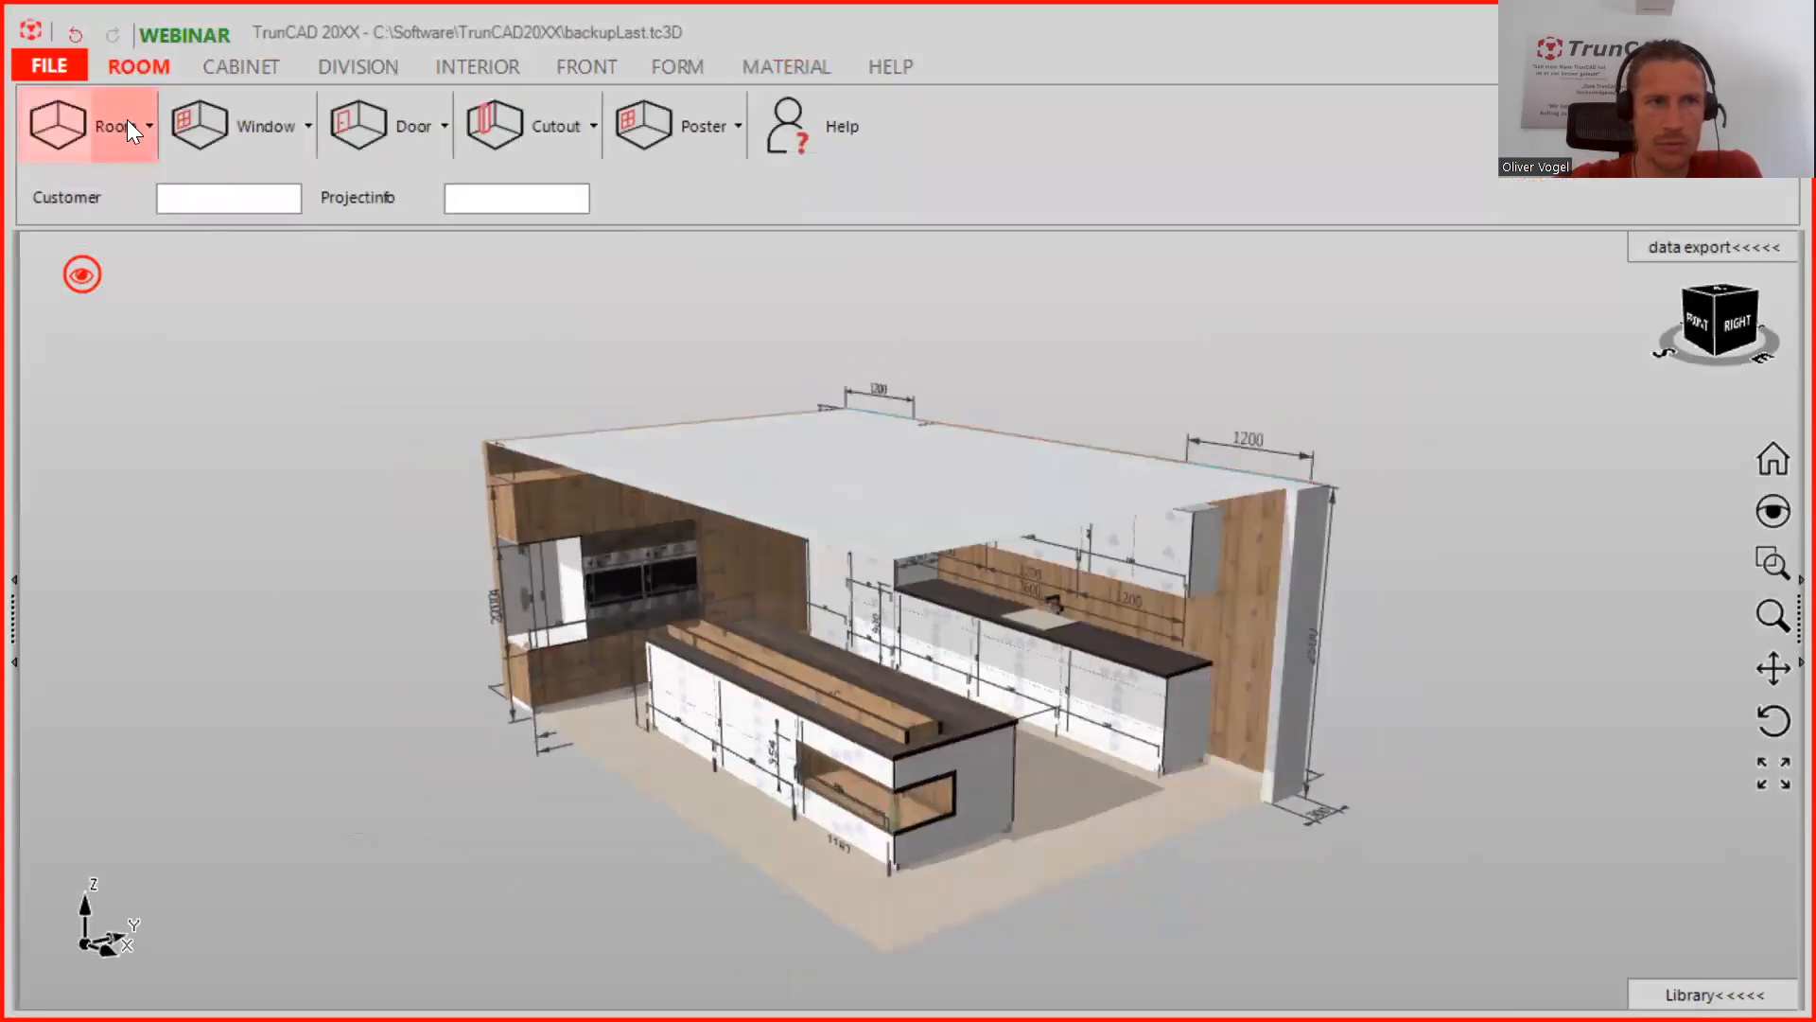
left_click(127, 119)
left_click(38, 336)
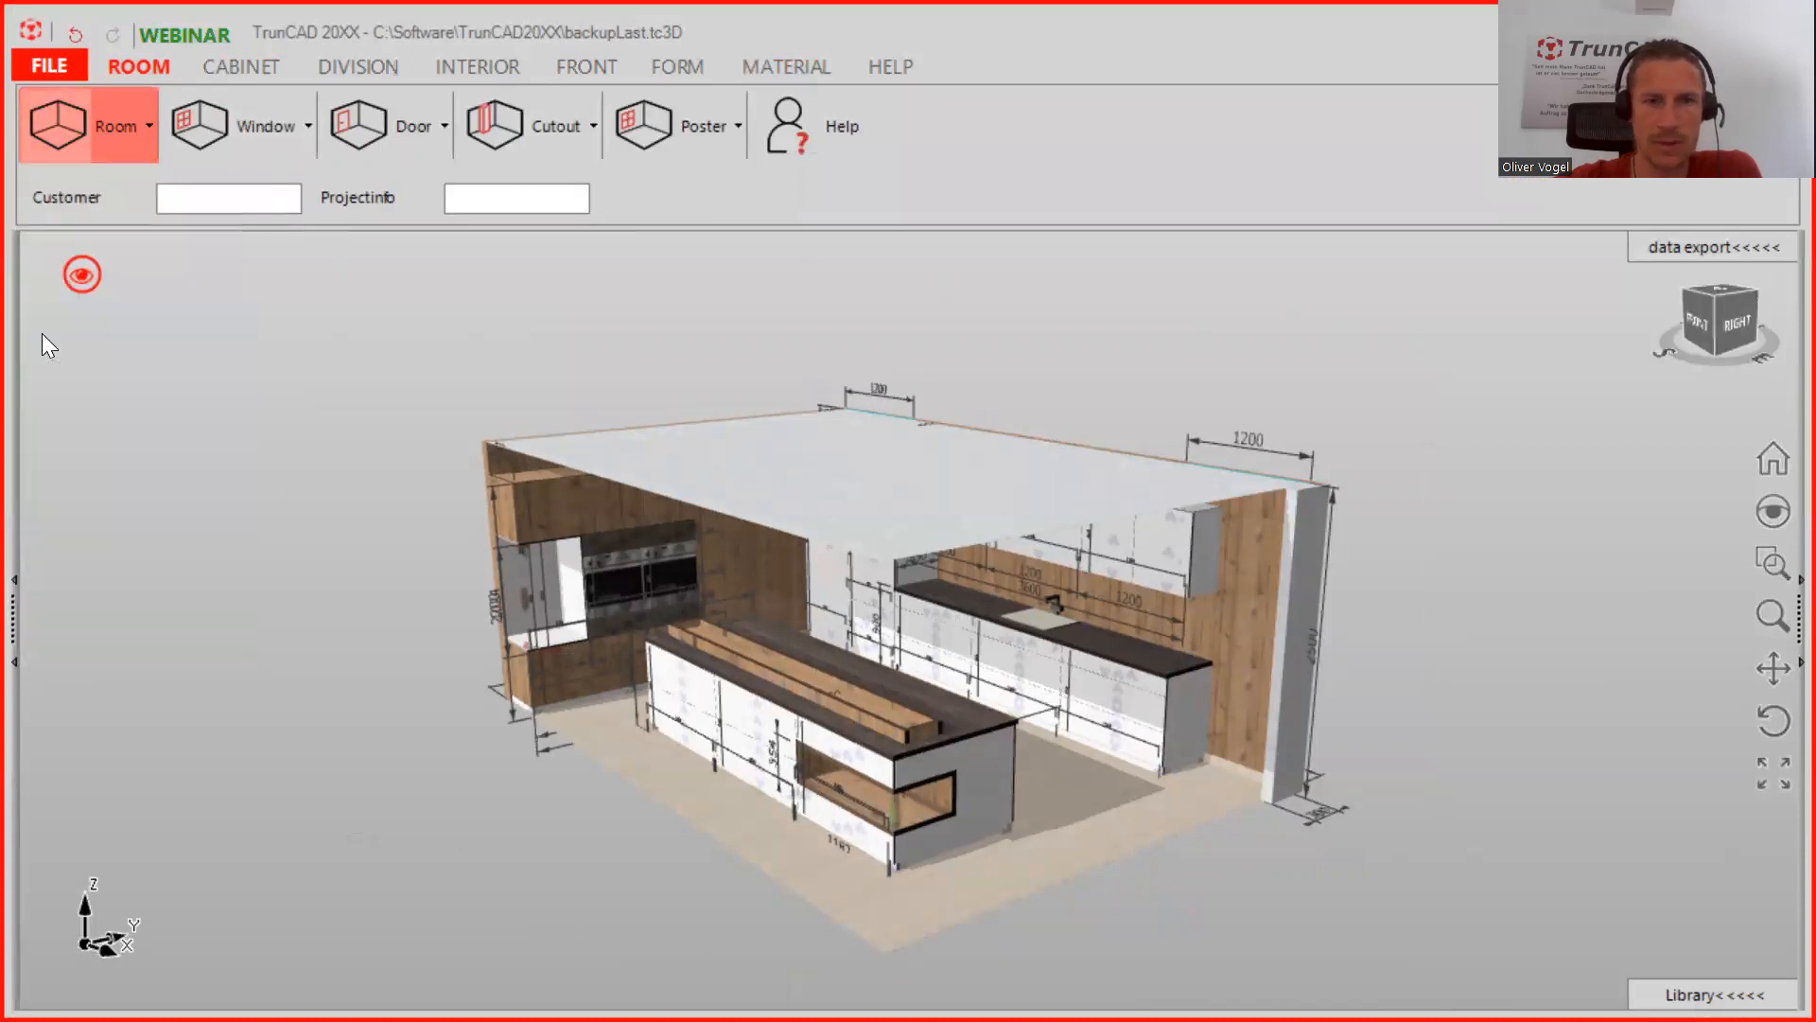
Set up a room door 1200 mm wide and 2200 mm high, at a distance of 2150 mm from the left
middle_click_drag(593, 486, 700, 529)
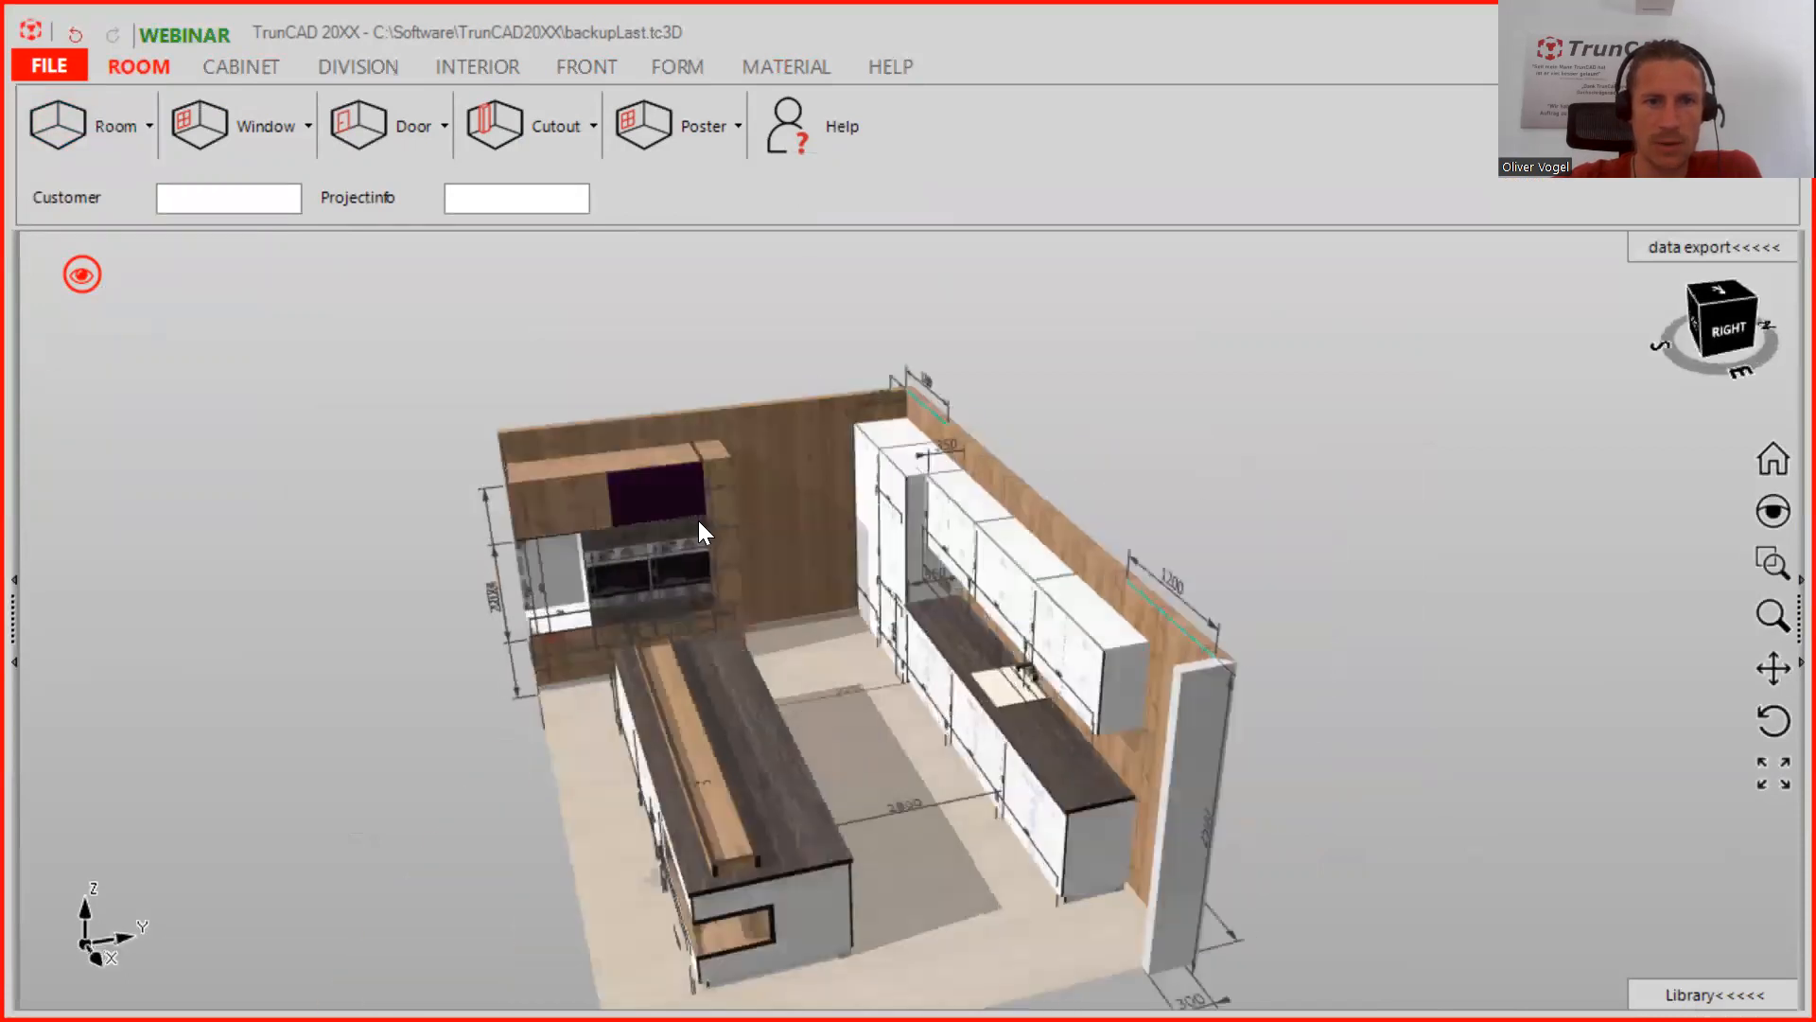
scroll(765, 480, "up", 10)
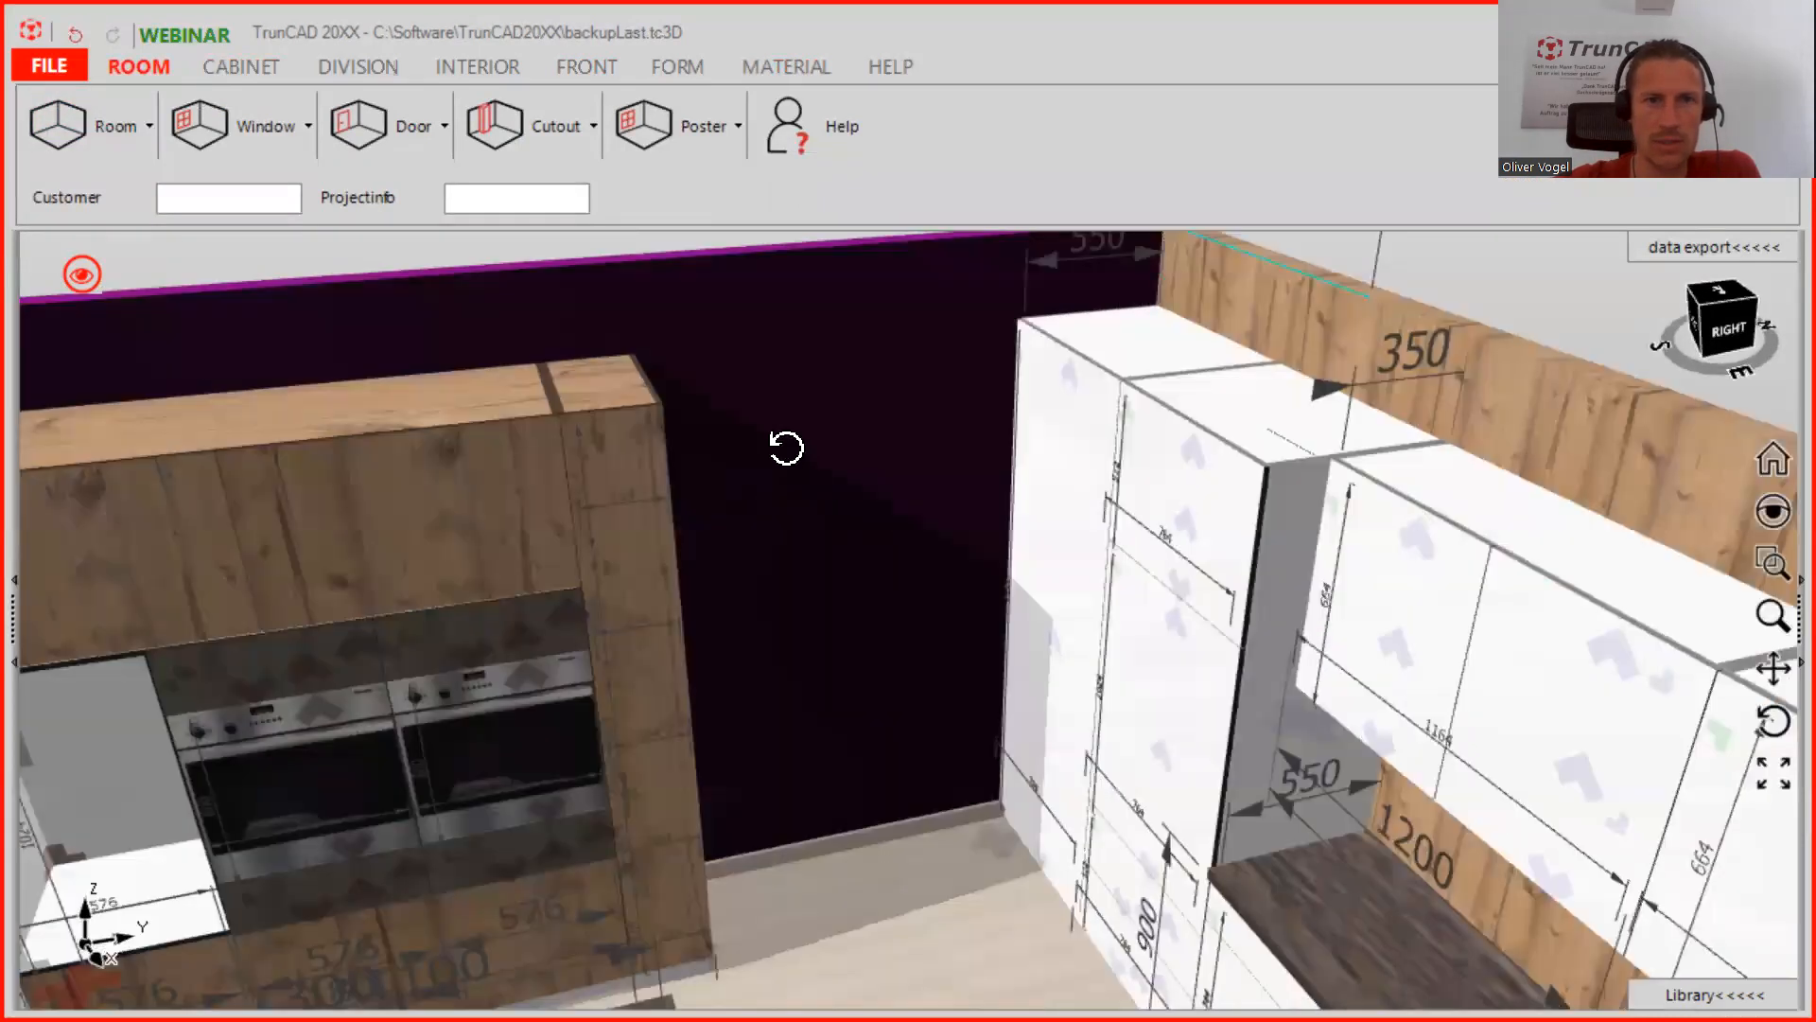
mouse_move(785, 447)
middle_mouse_down()
mouse_move(766, 426)
mouse_move(795, 458)
middle_mouse_up()
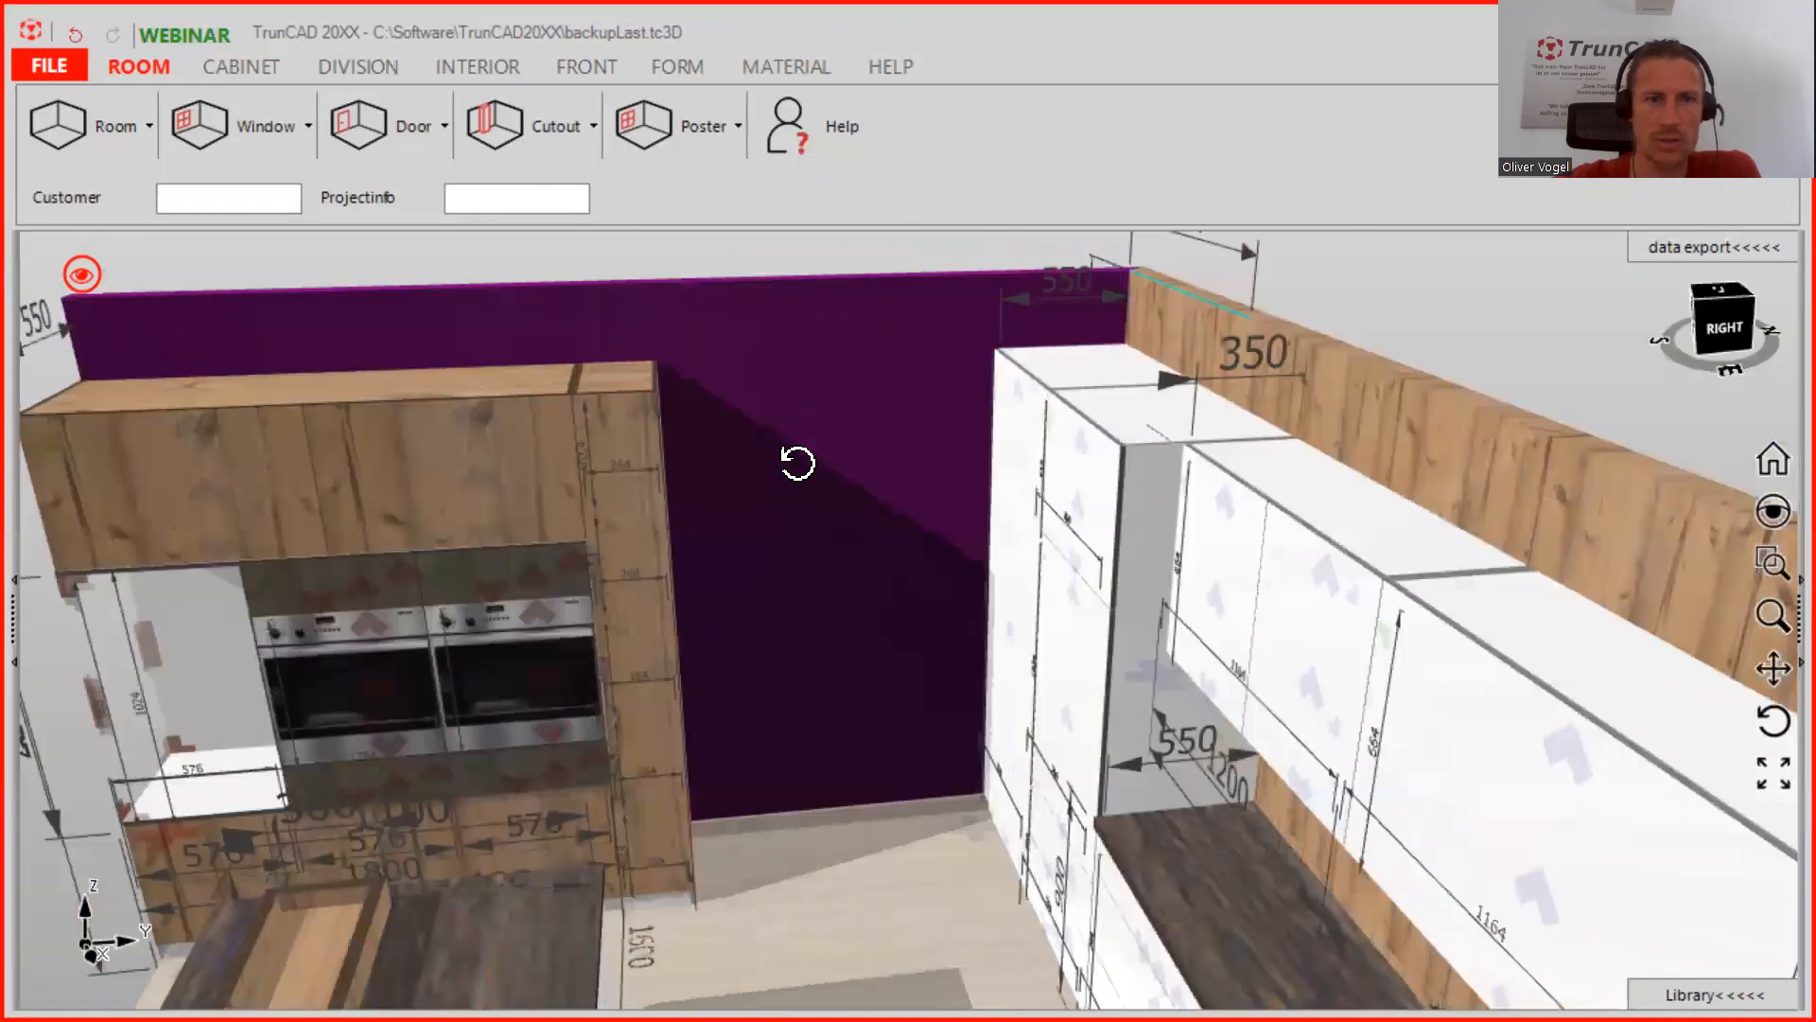
scroll(796, 458, "down", 5)
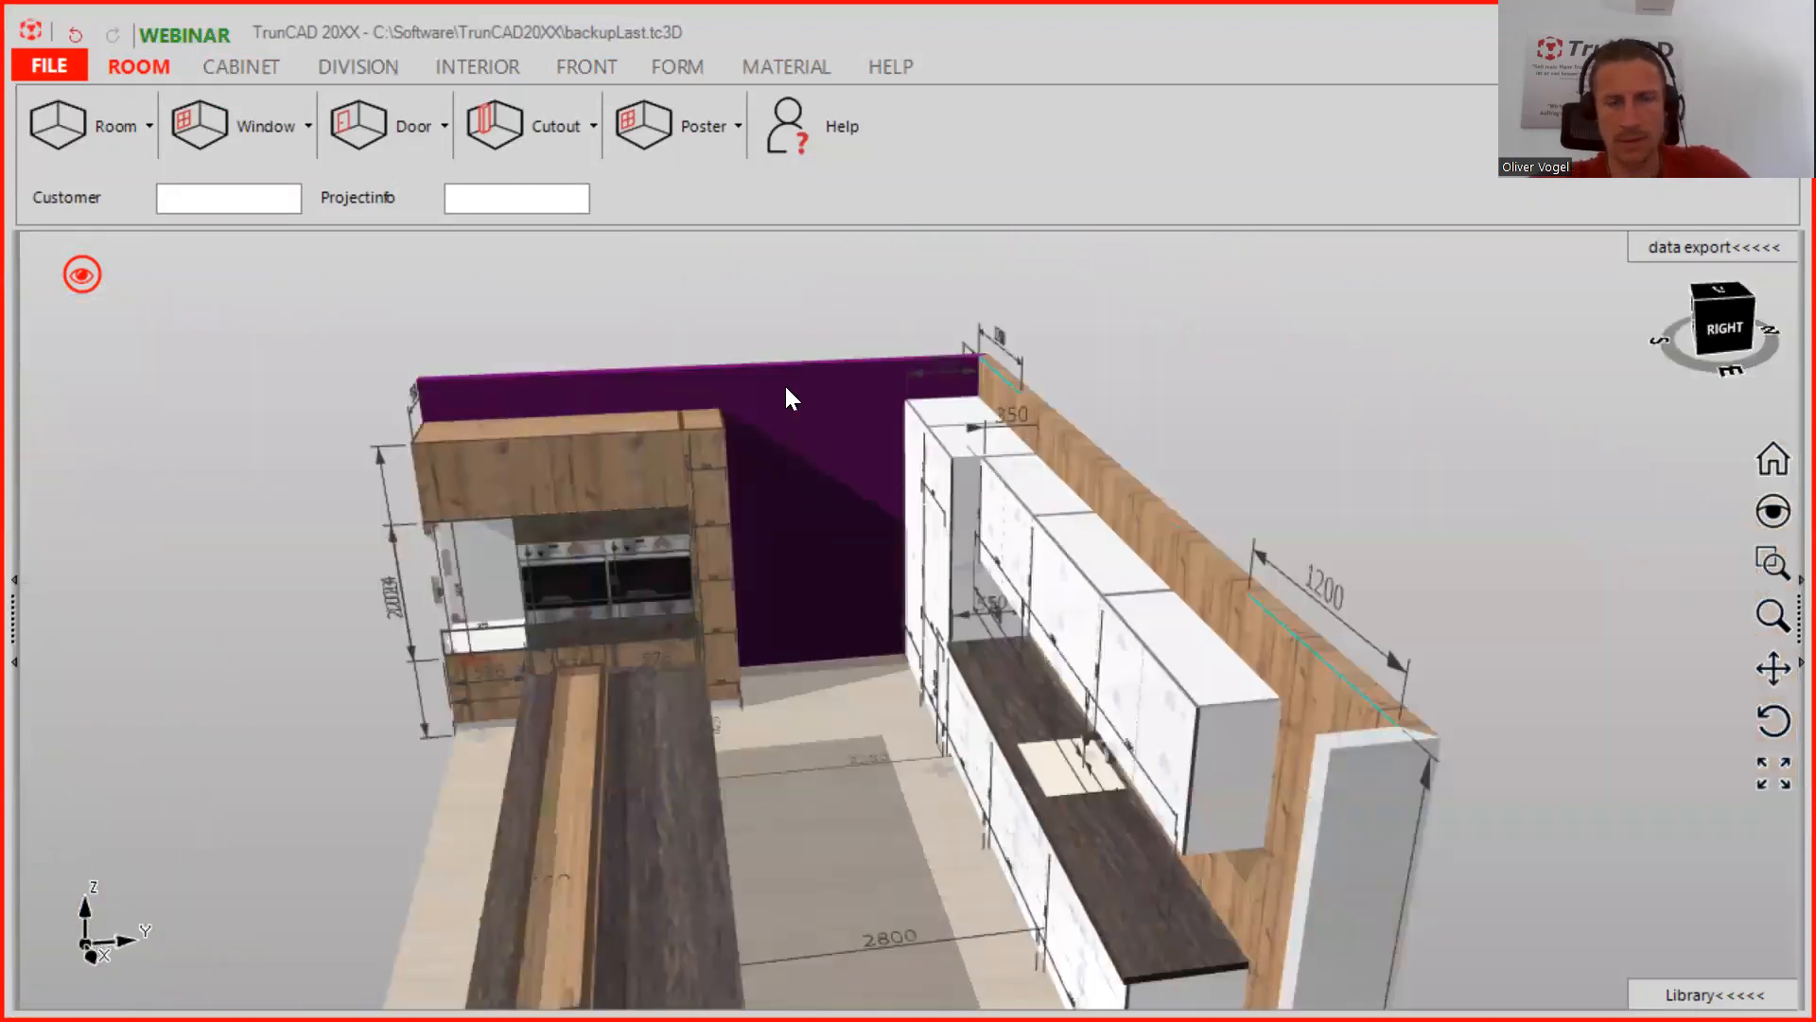
scroll(785, 383, "up", 5)
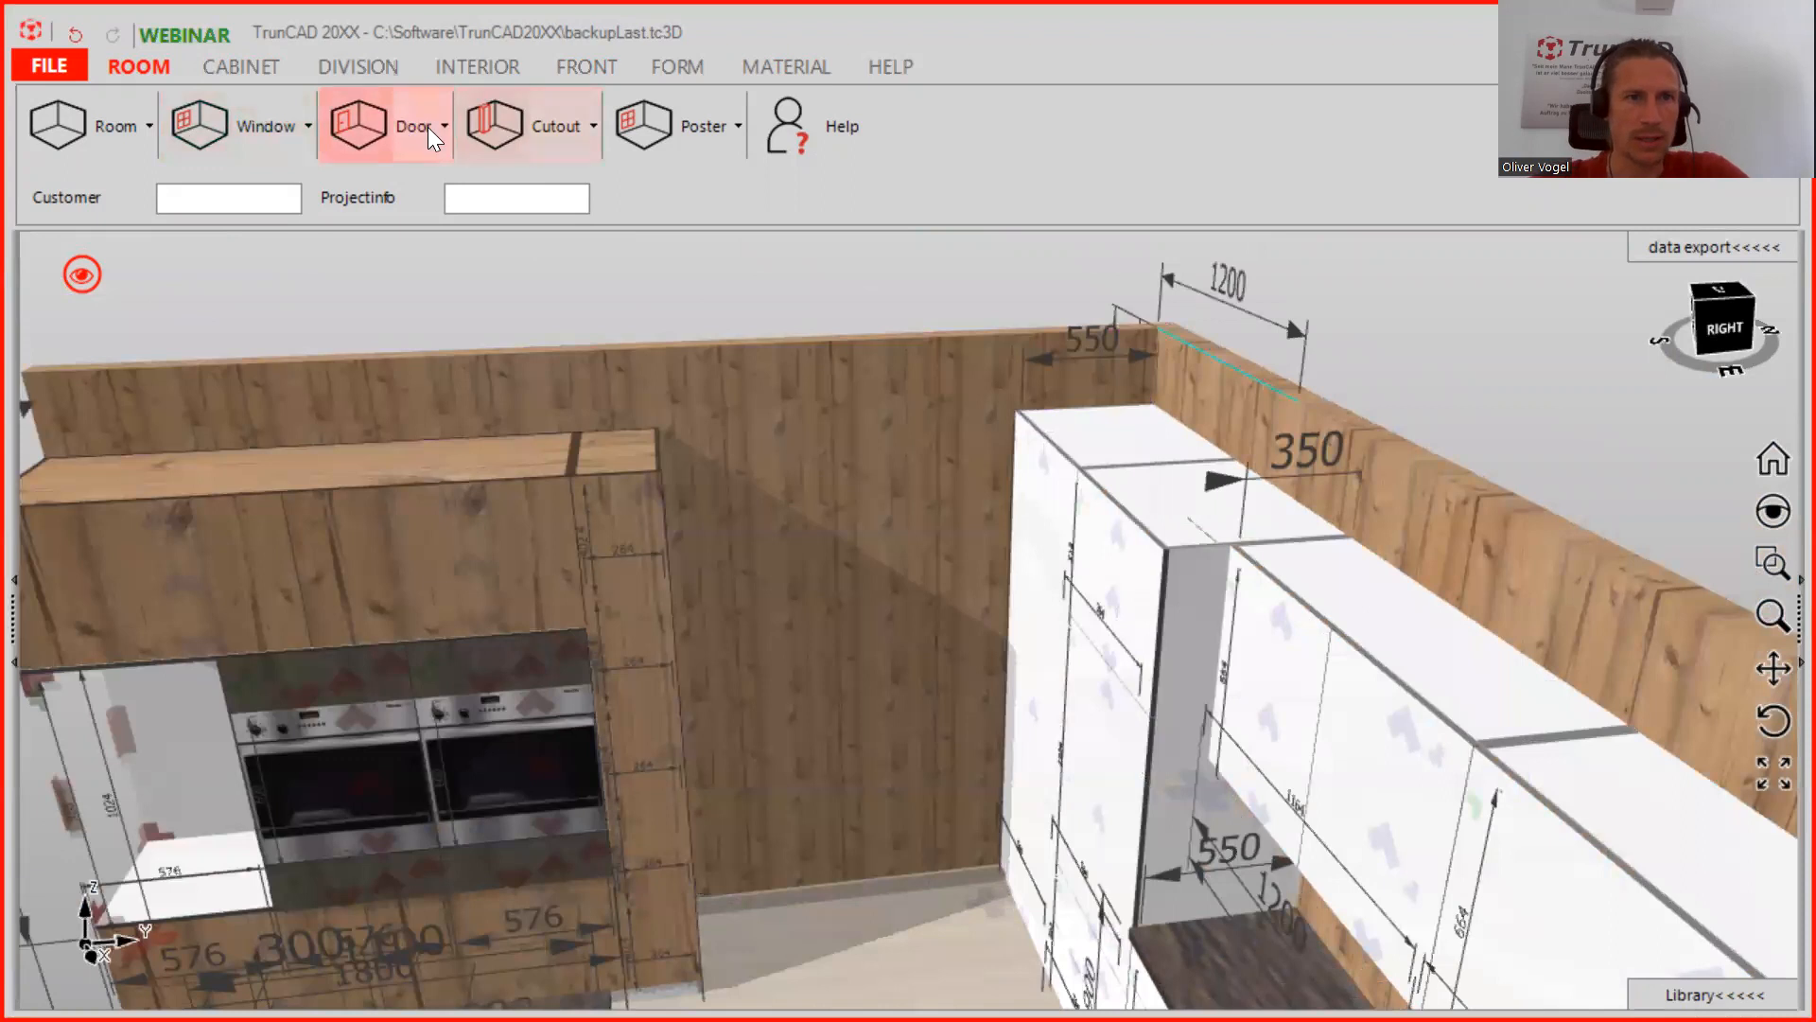
left_click(433, 138)
double_click(482, 190)
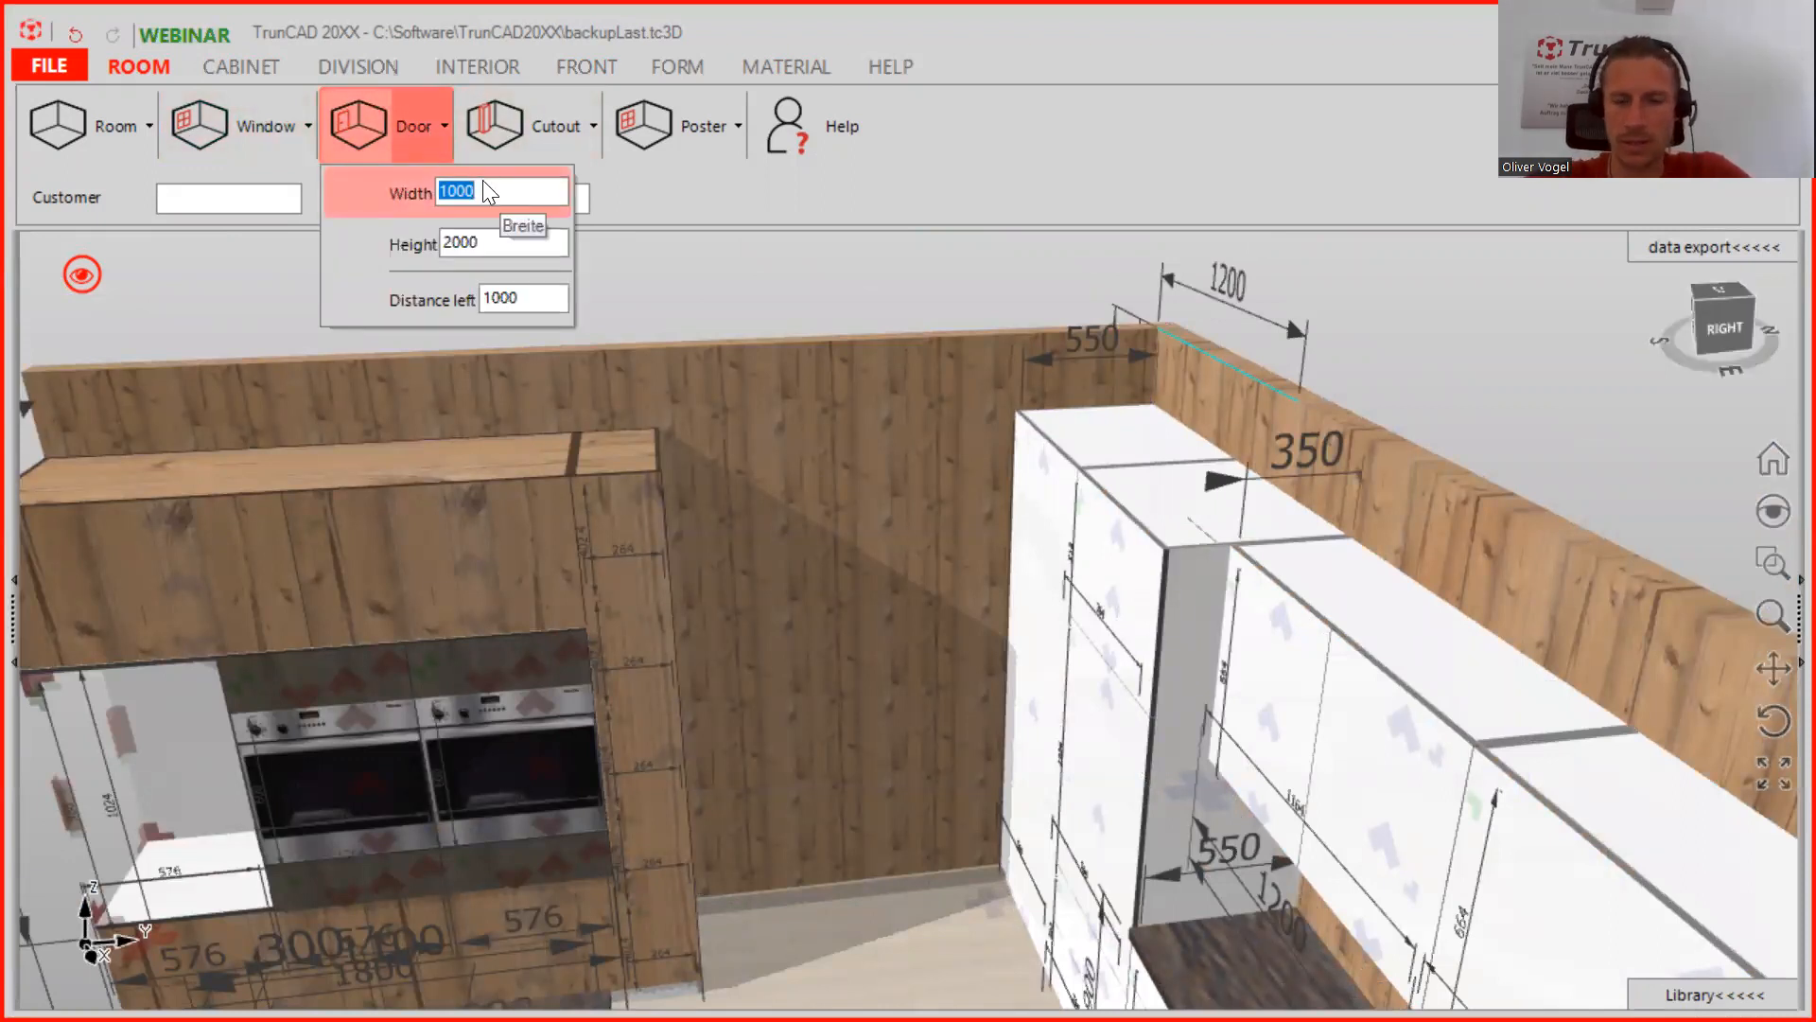
type("1200")
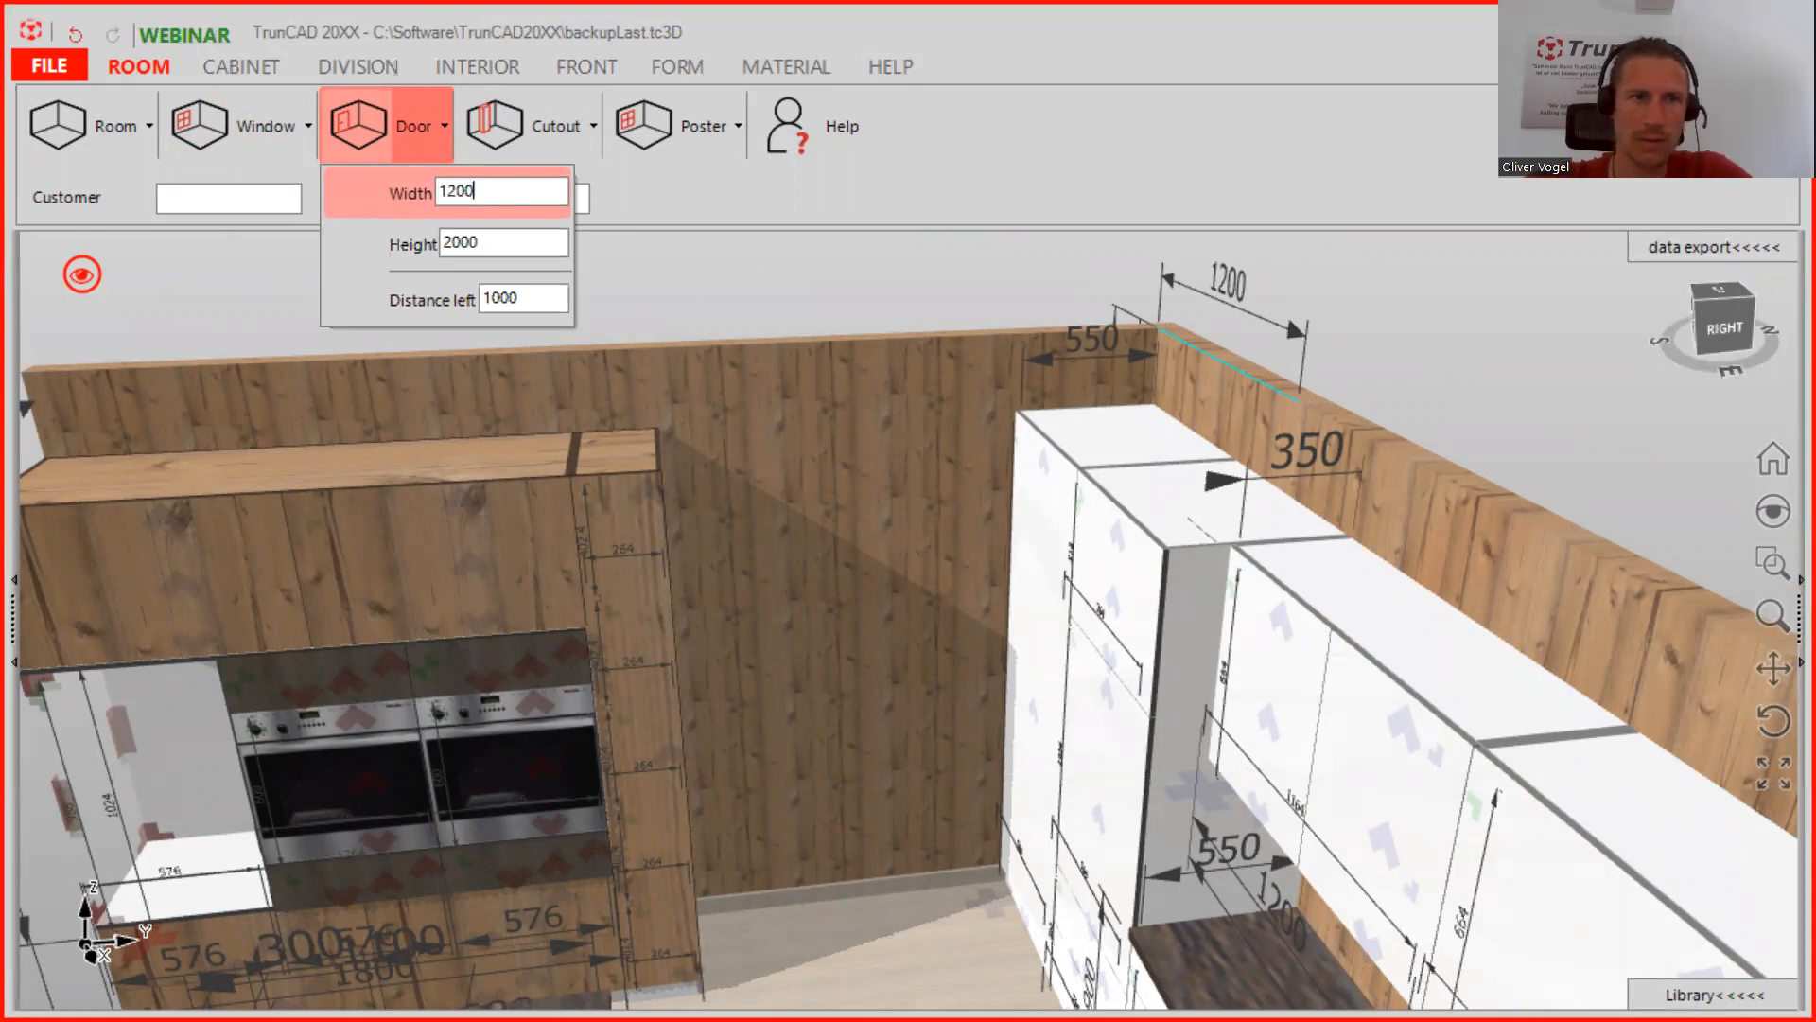
mouse_move(443, 242)
left_mouse_down()
mouse_move(468, 243)
mouse_move(453, 243)
left_mouse_up()
type("22")
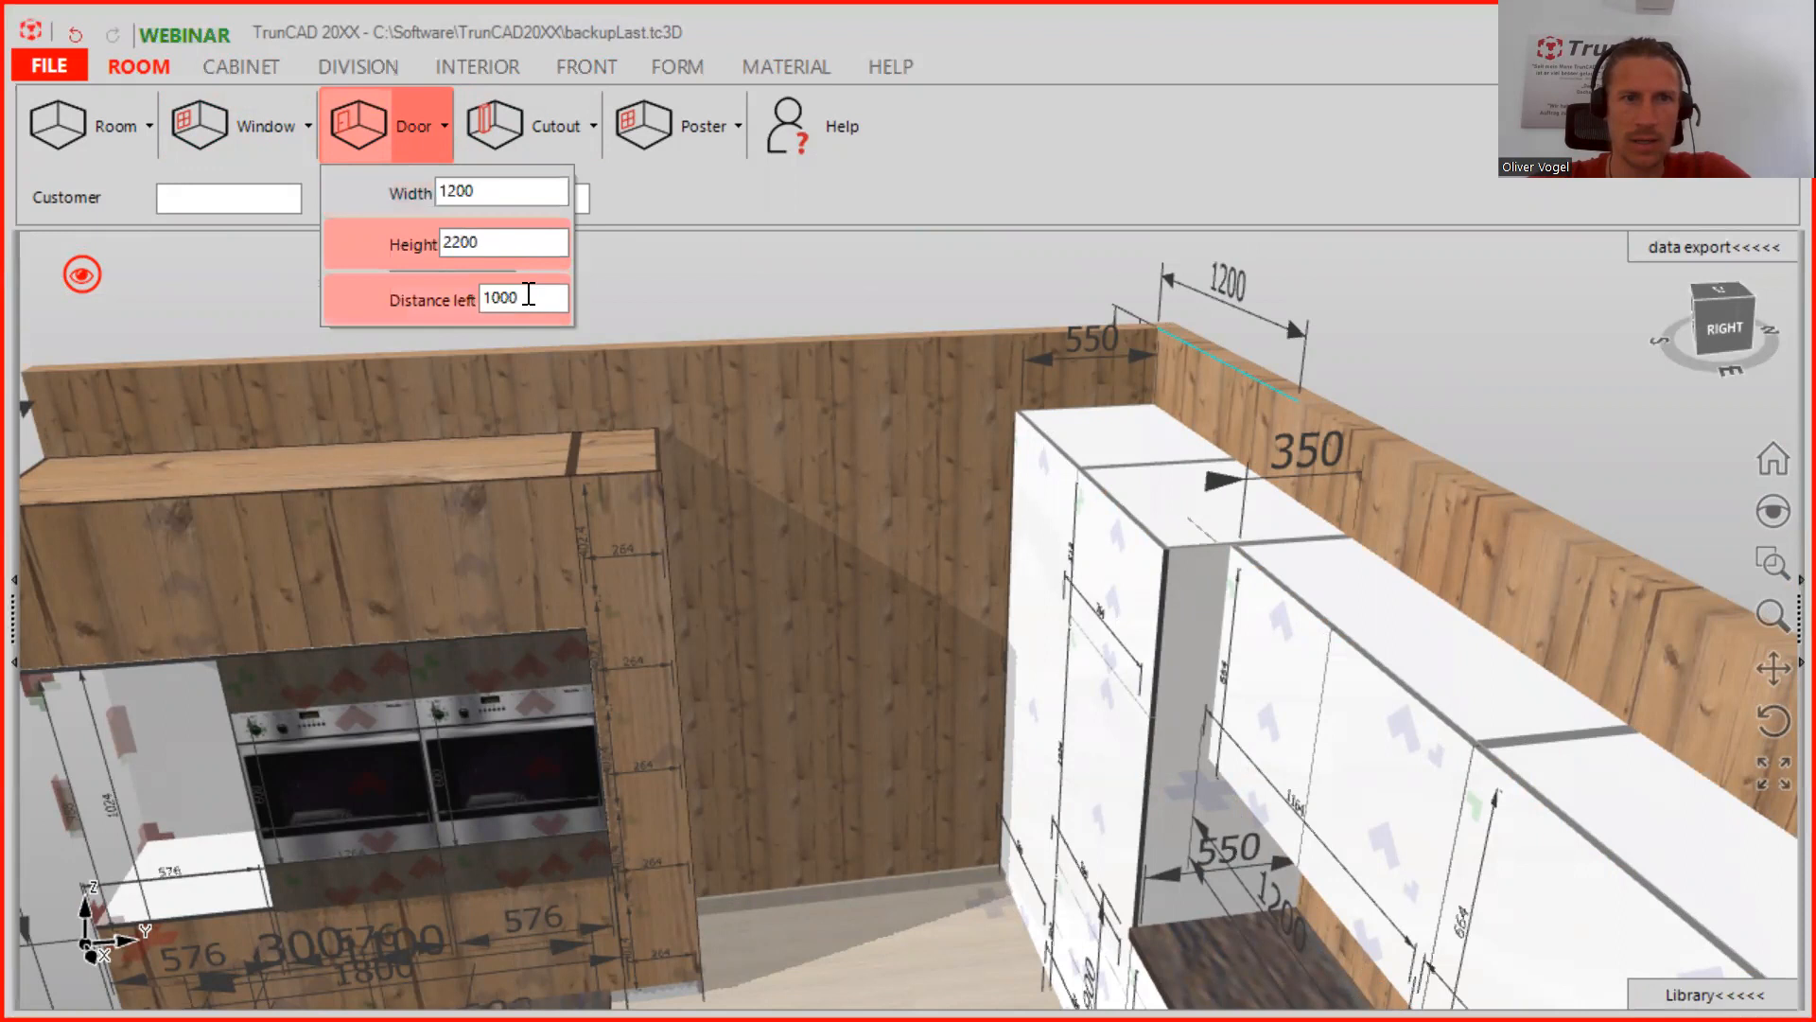
left_click(624, 570)
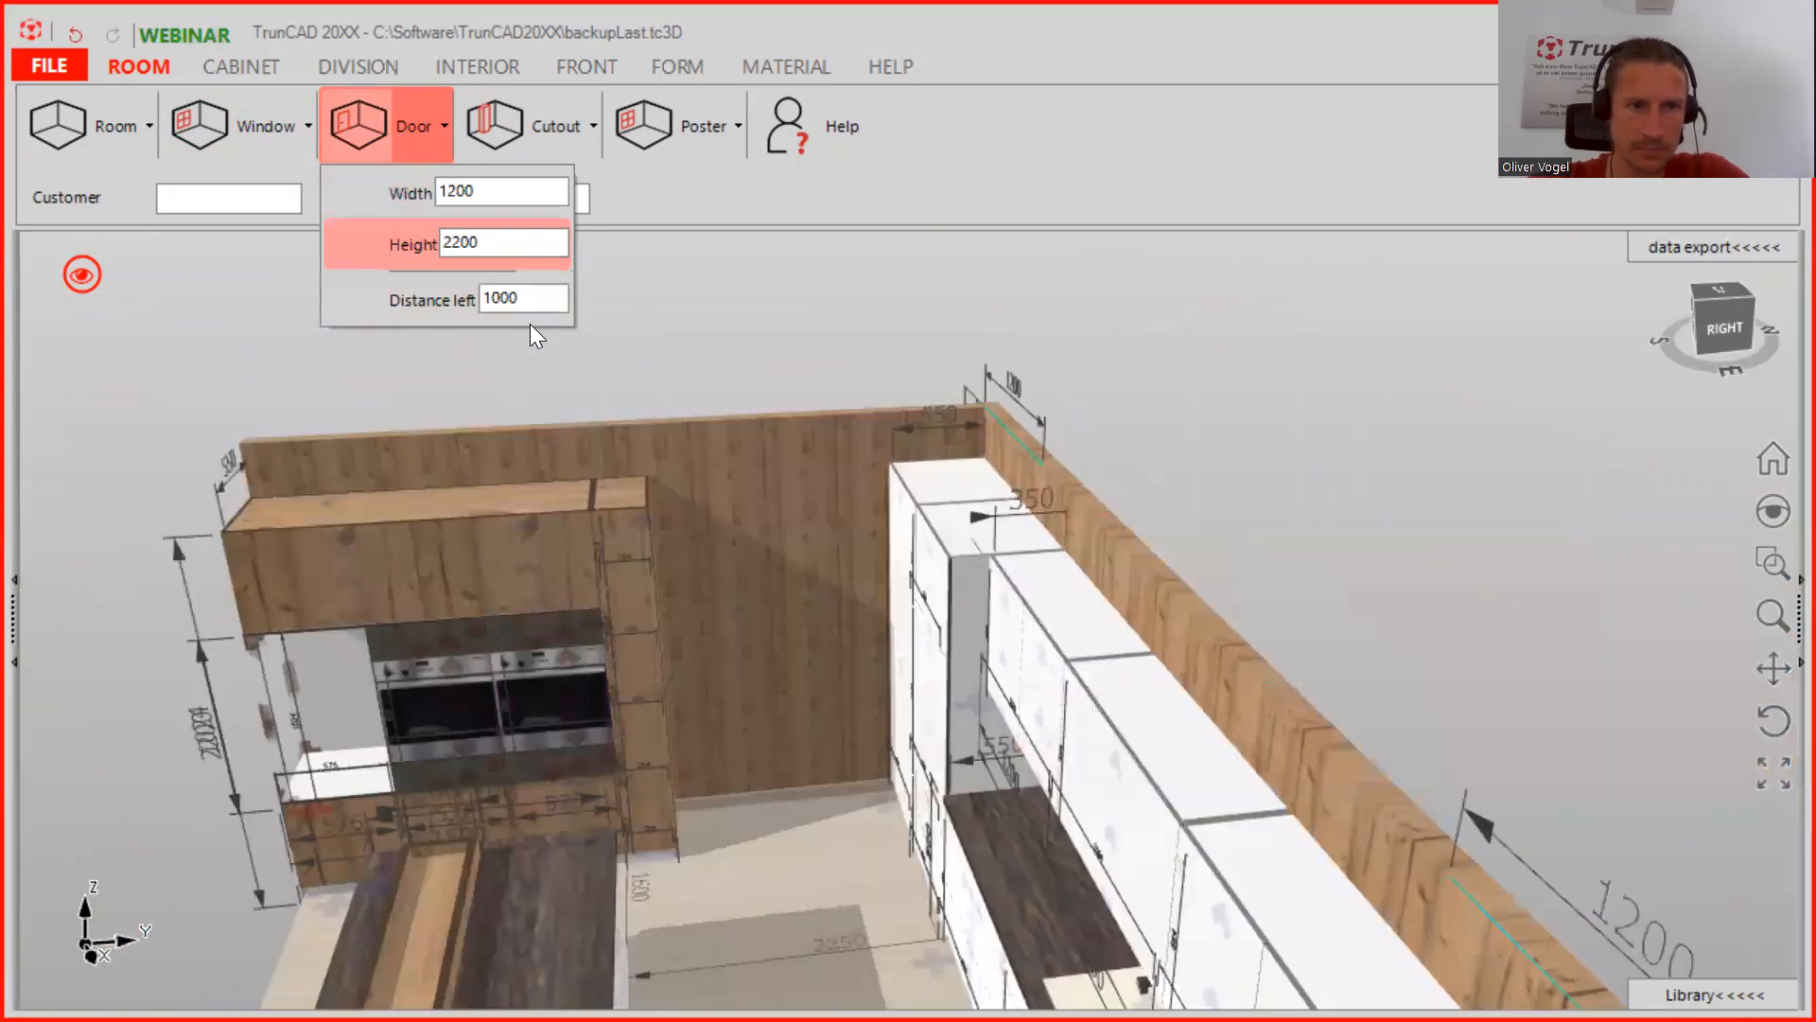
double_click(544, 298)
type("2150")
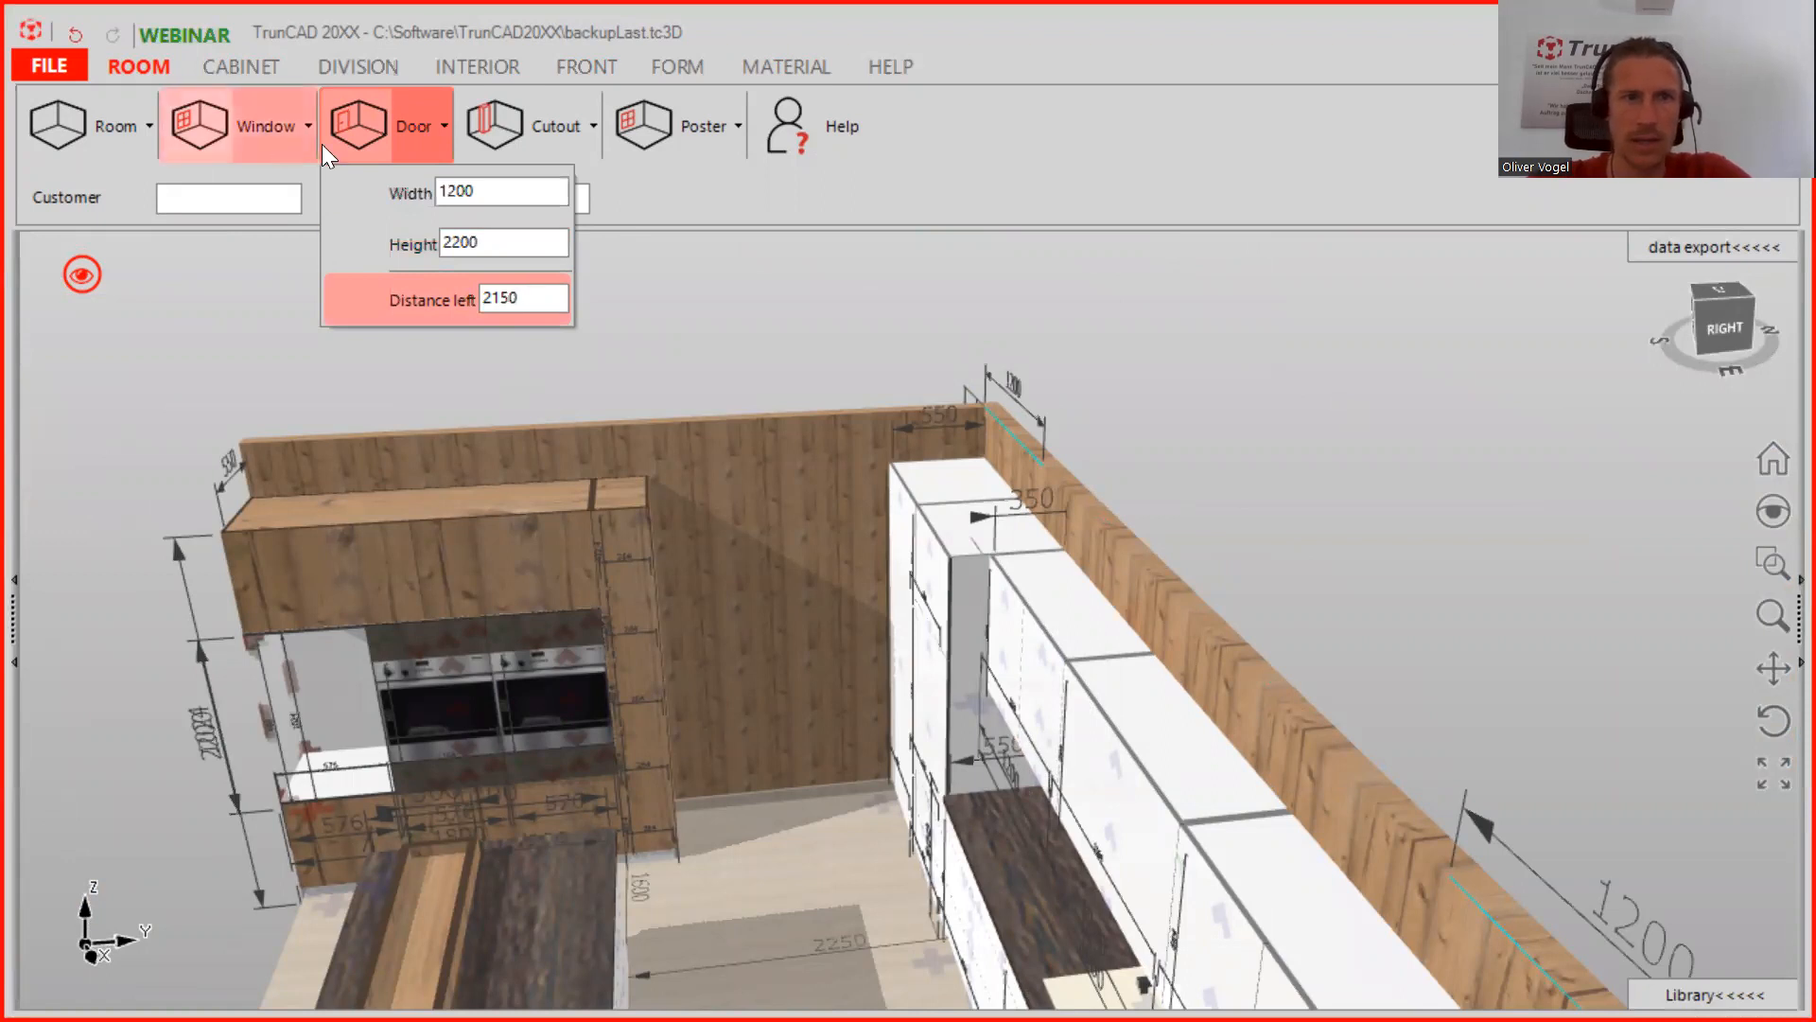
Insert the door into the back wall between the oven cabinet and the tall white cabinets
left_click(348, 136)
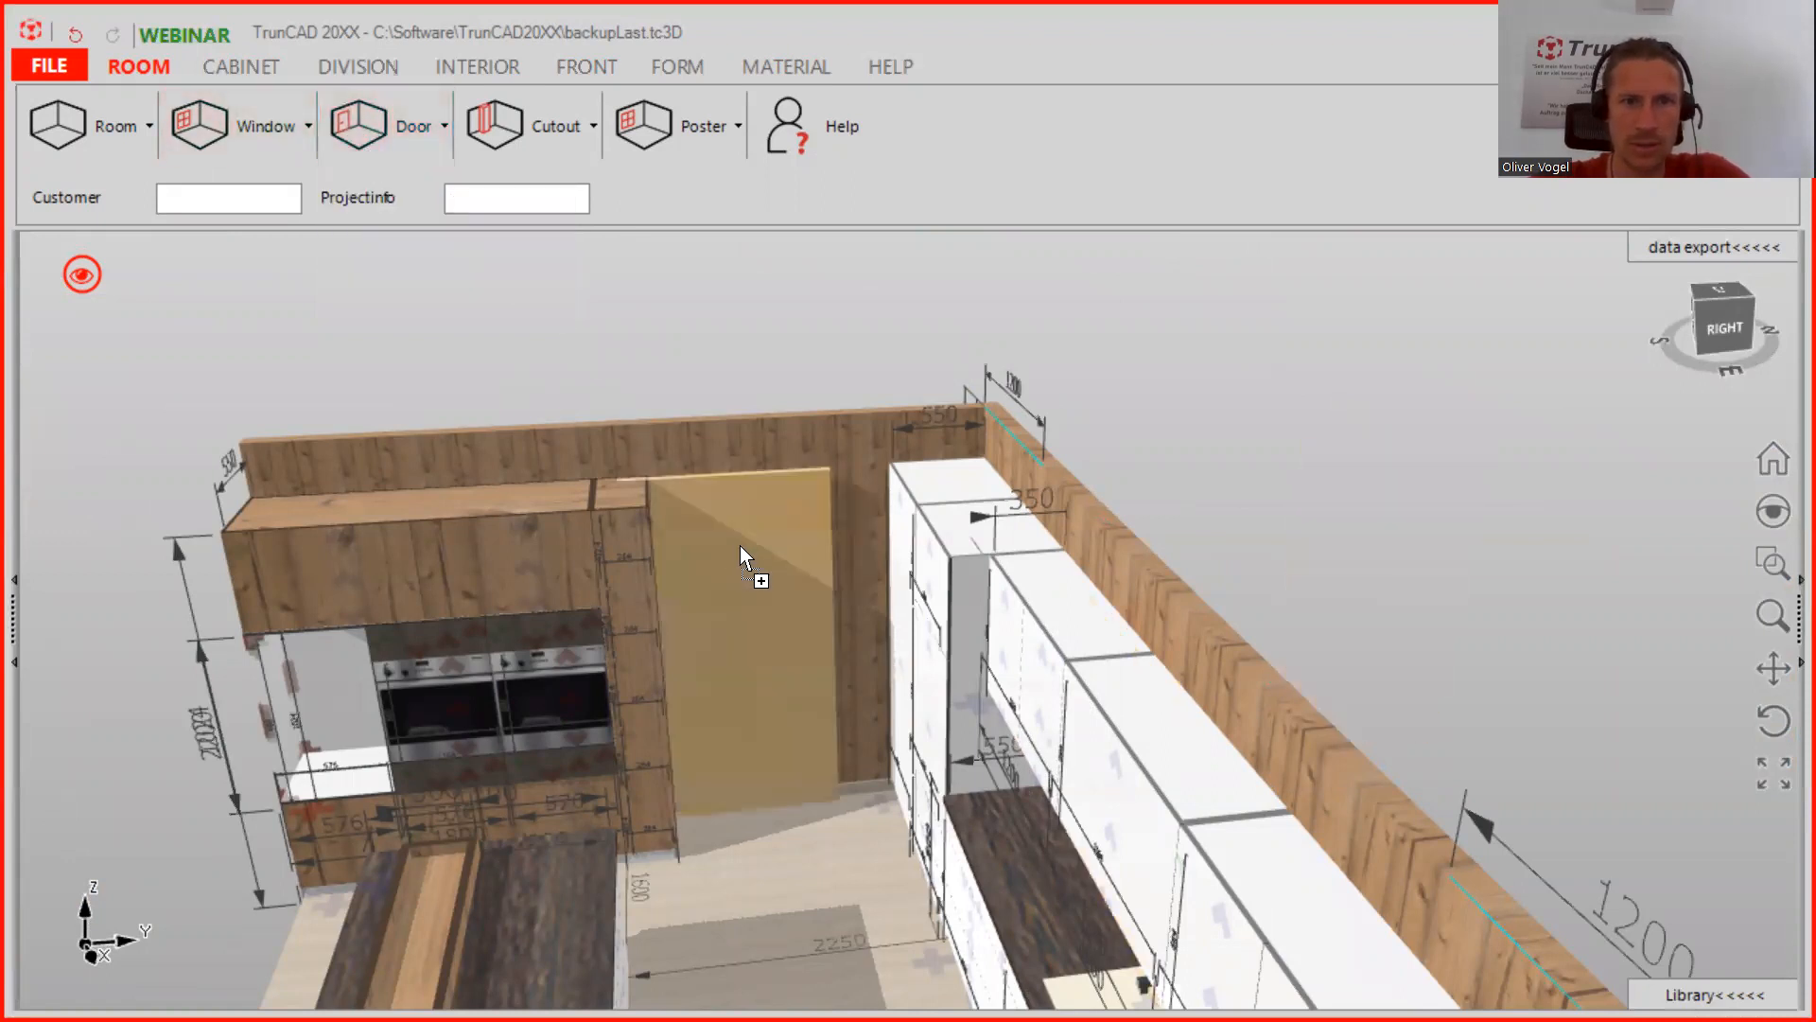
left_click(733, 500)
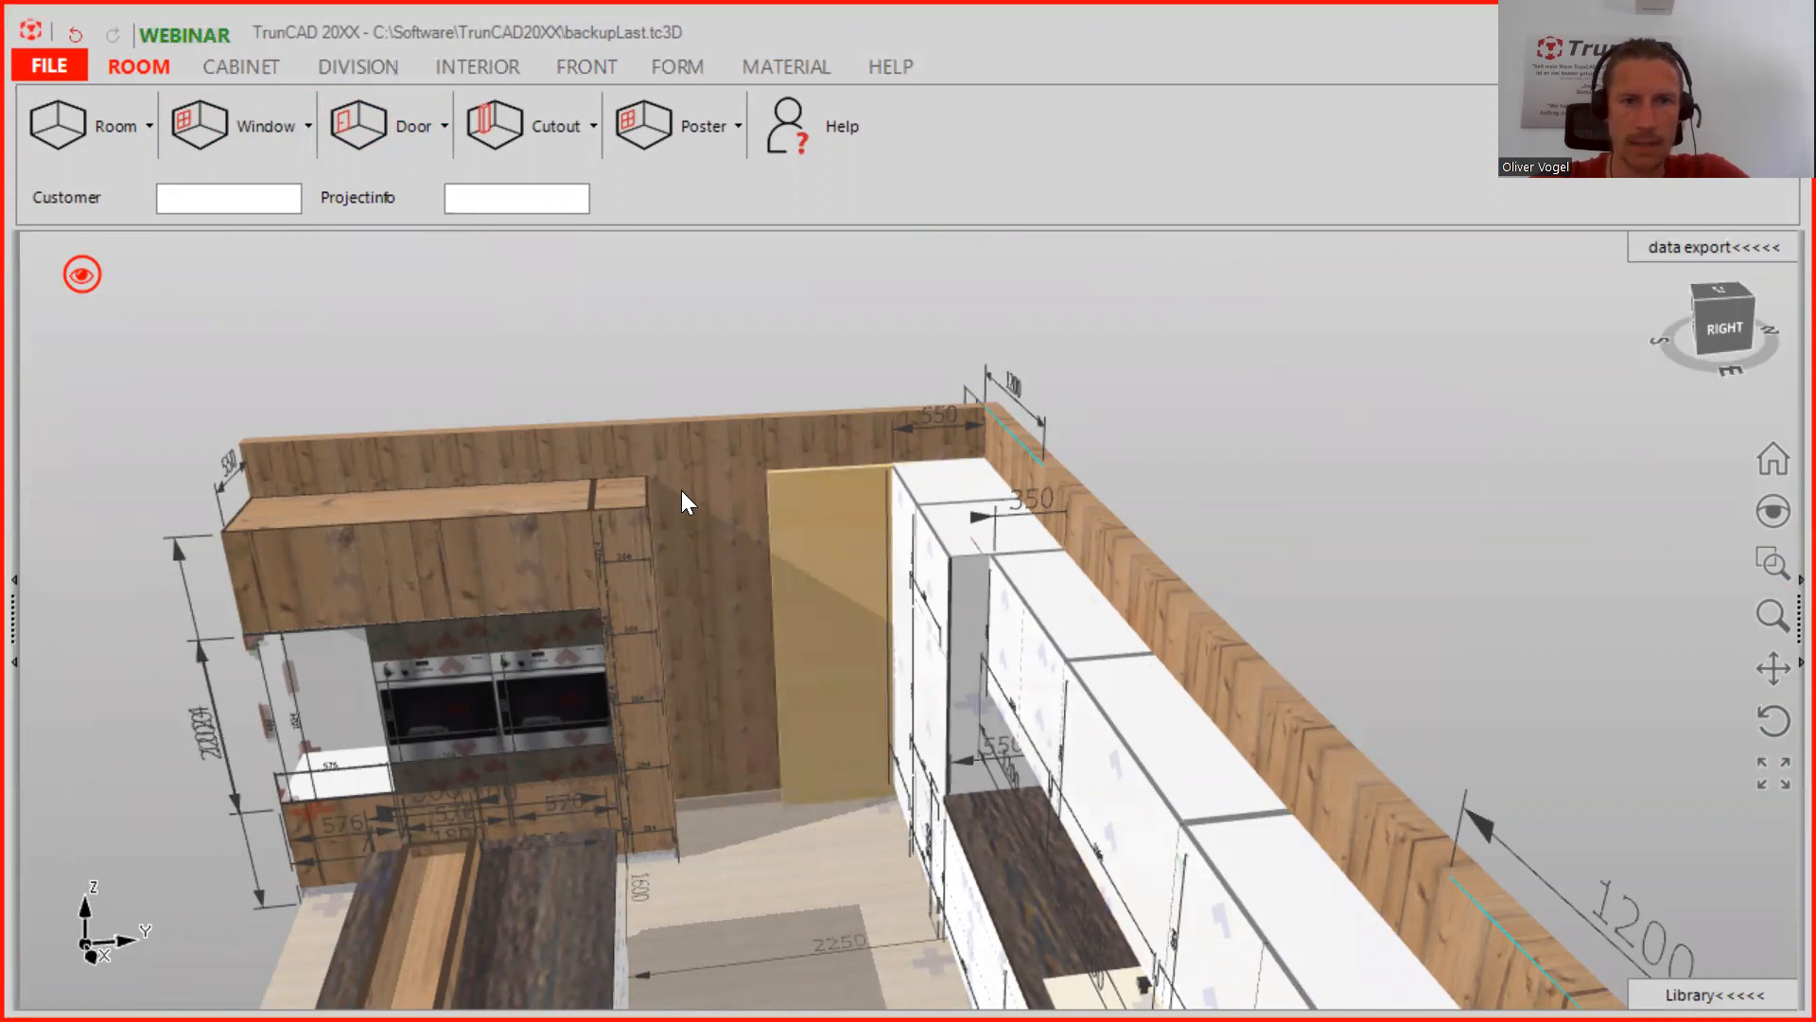
left_click(695, 473)
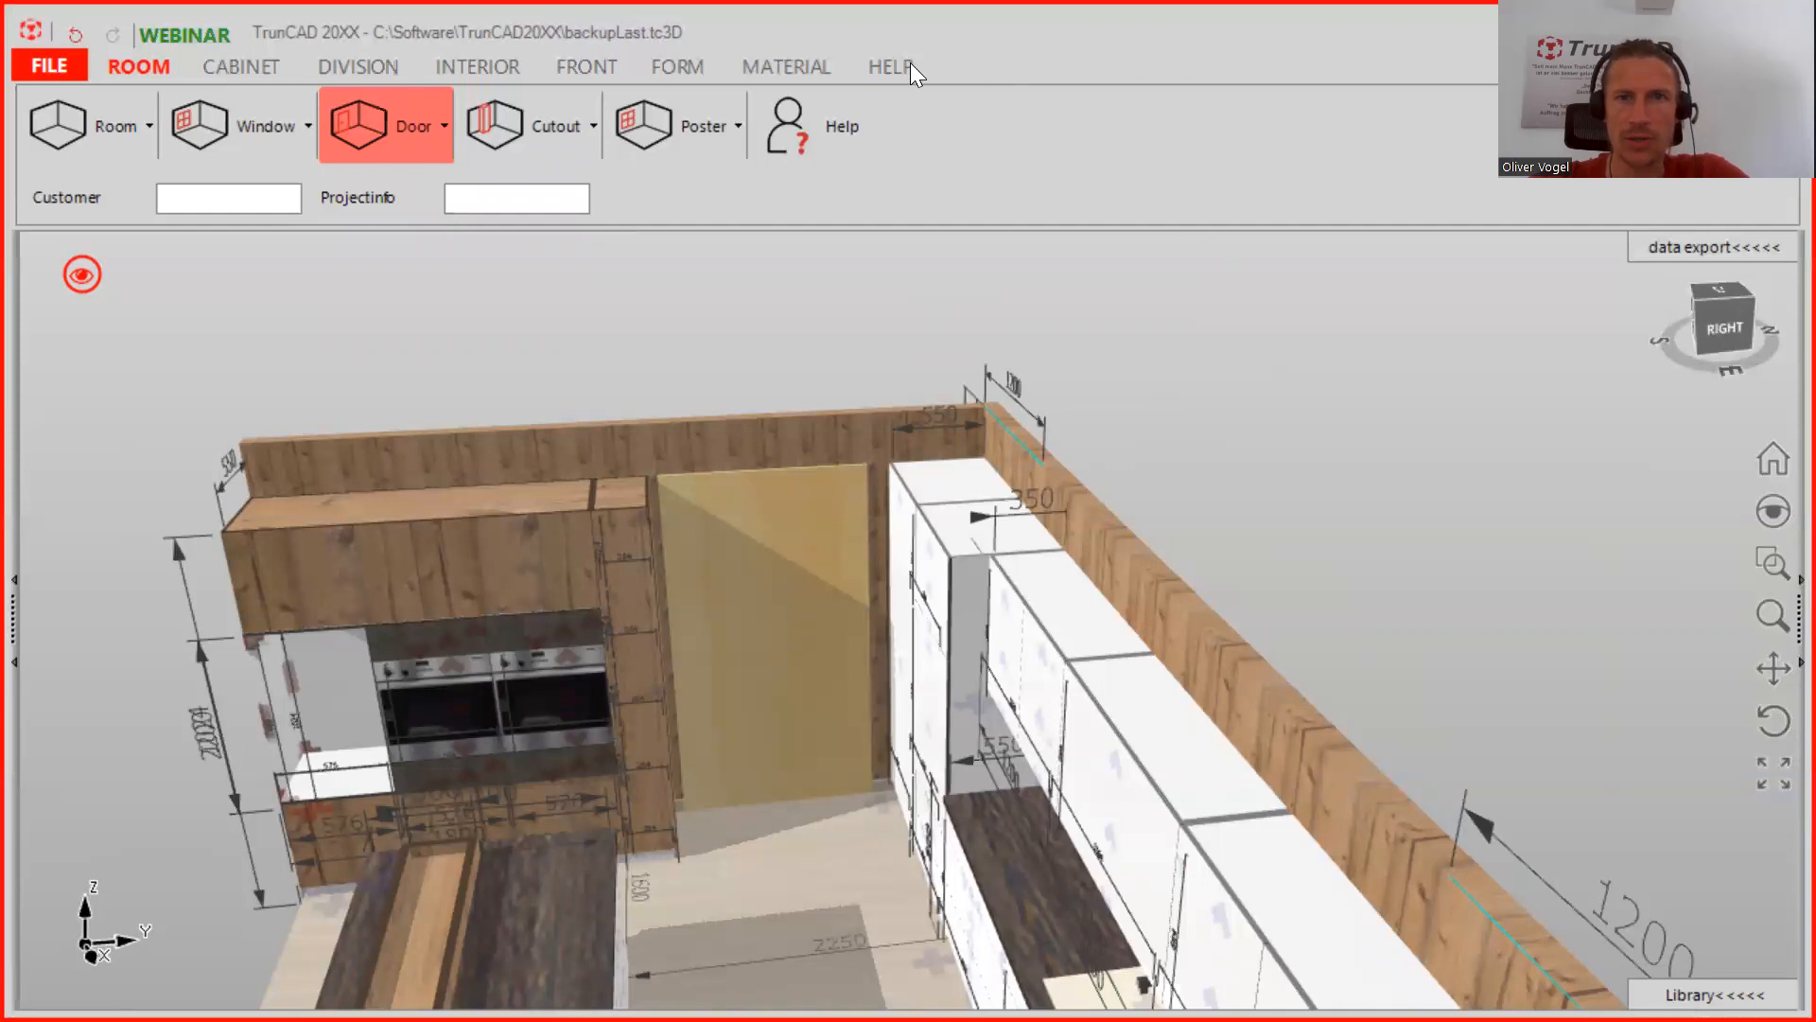
Clear the thickness filter, filter the materials by "doo" and apply Door - White to the new door
left_click(766, 58)
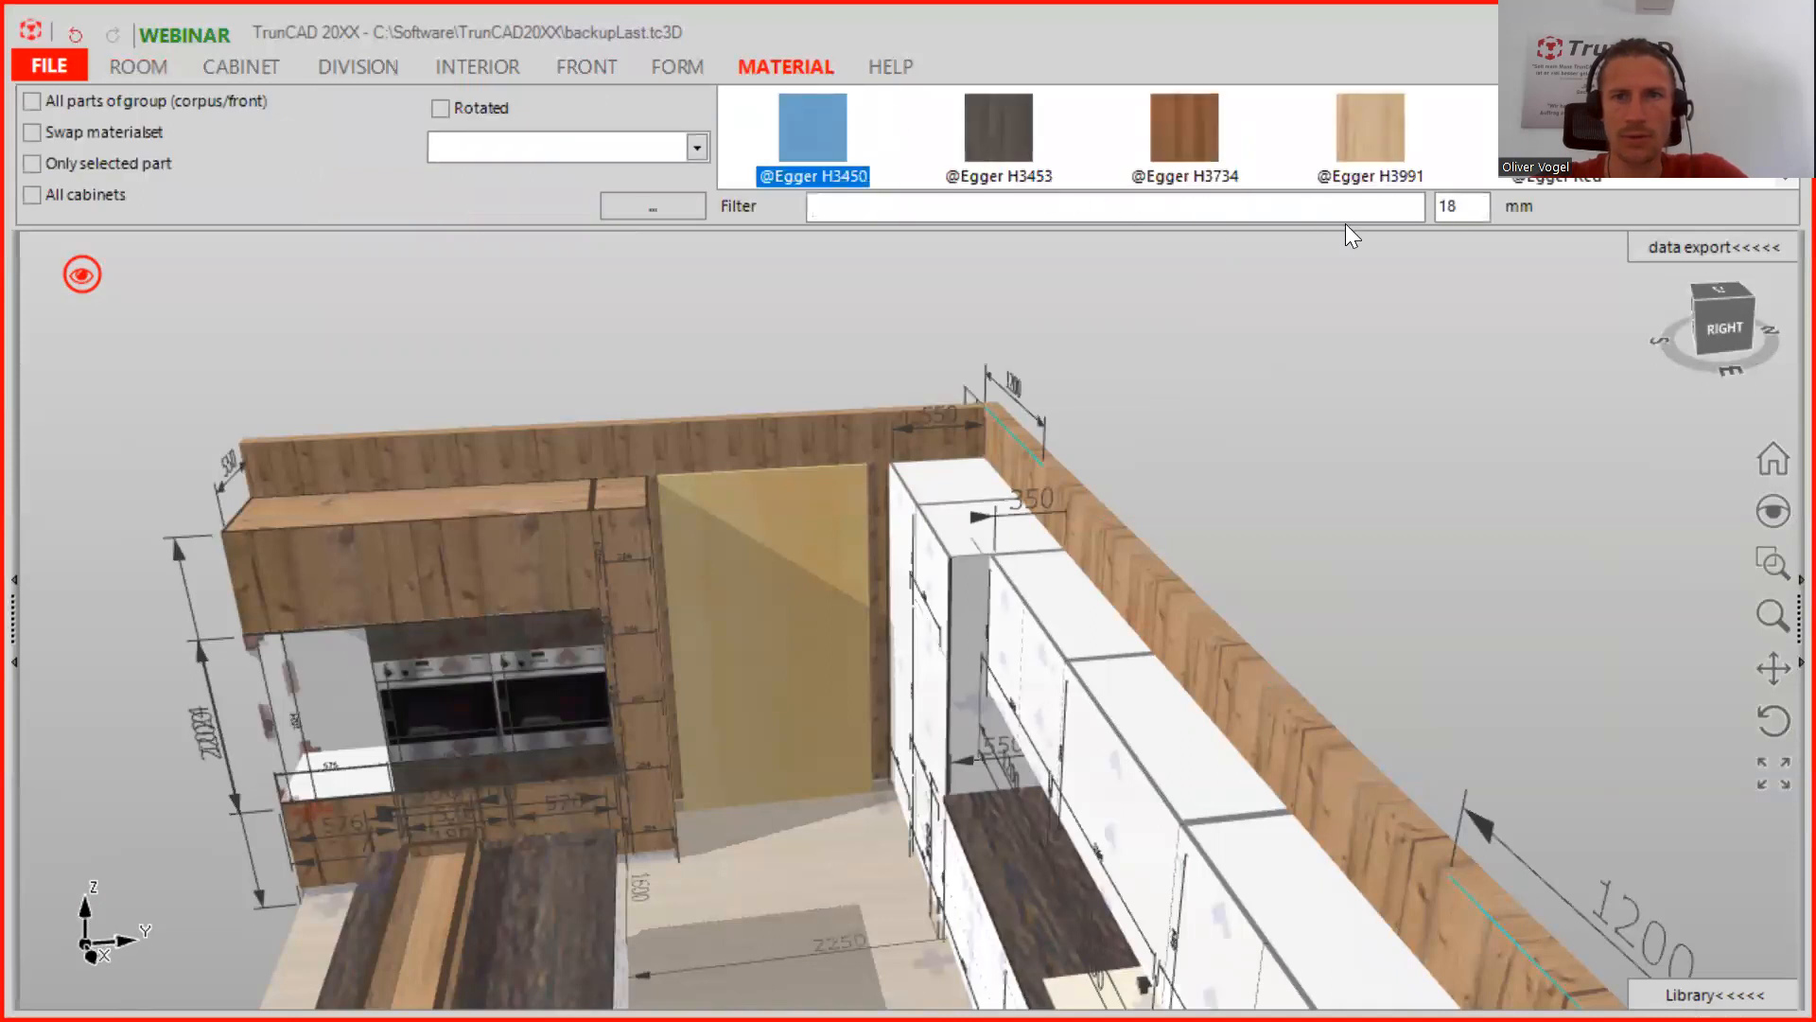
double_click(1458, 210)
key("BackSpace")
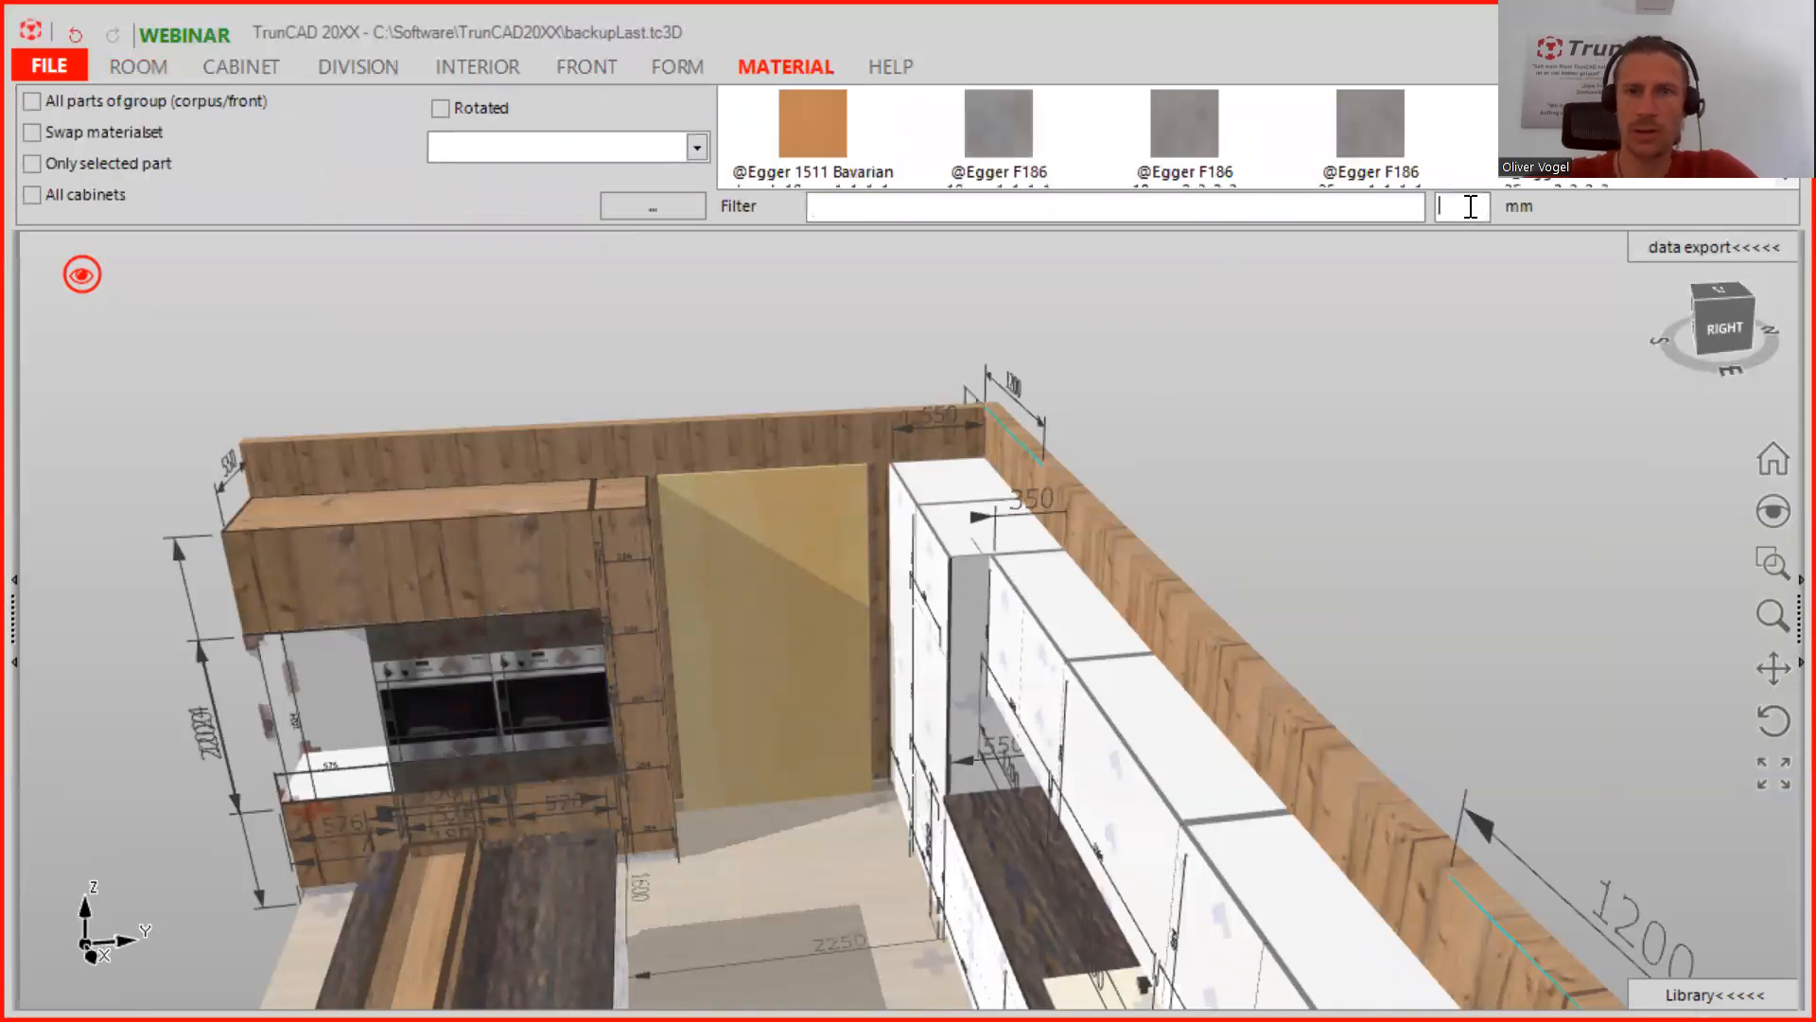
left_click(1346, 206)
type("doo")
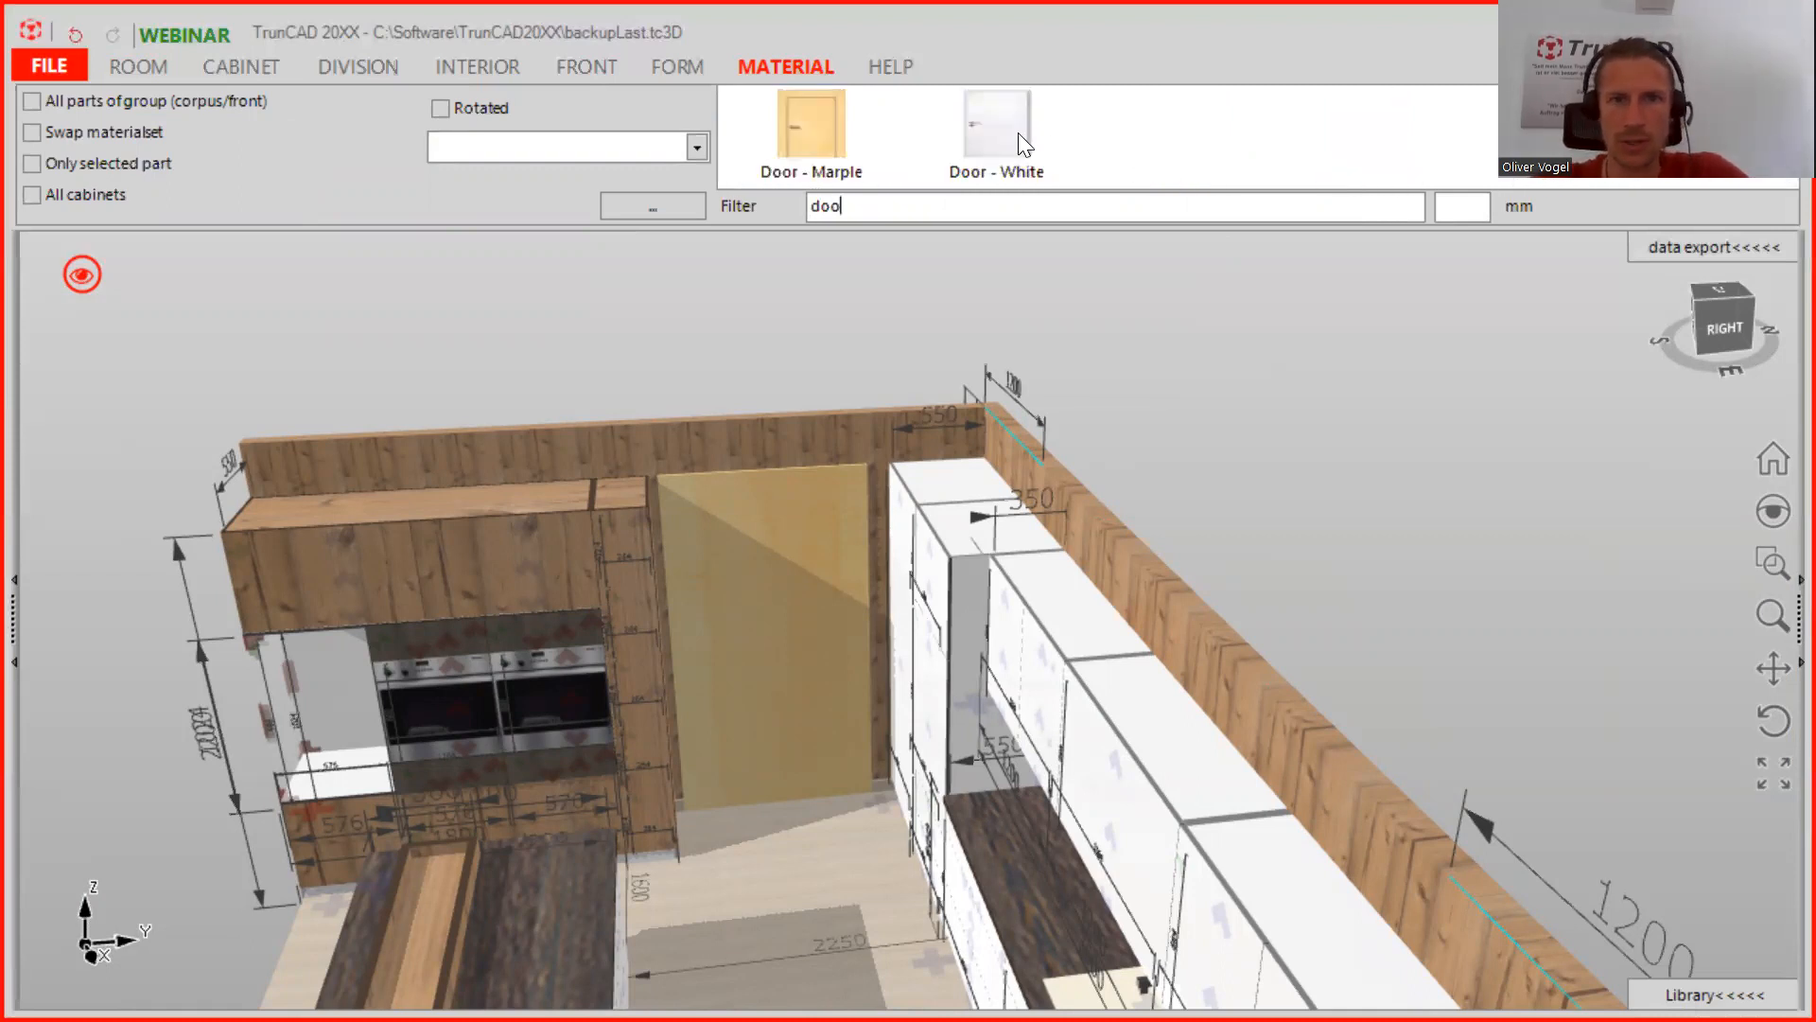
left_click_drag(1021, 142, 900, 452)
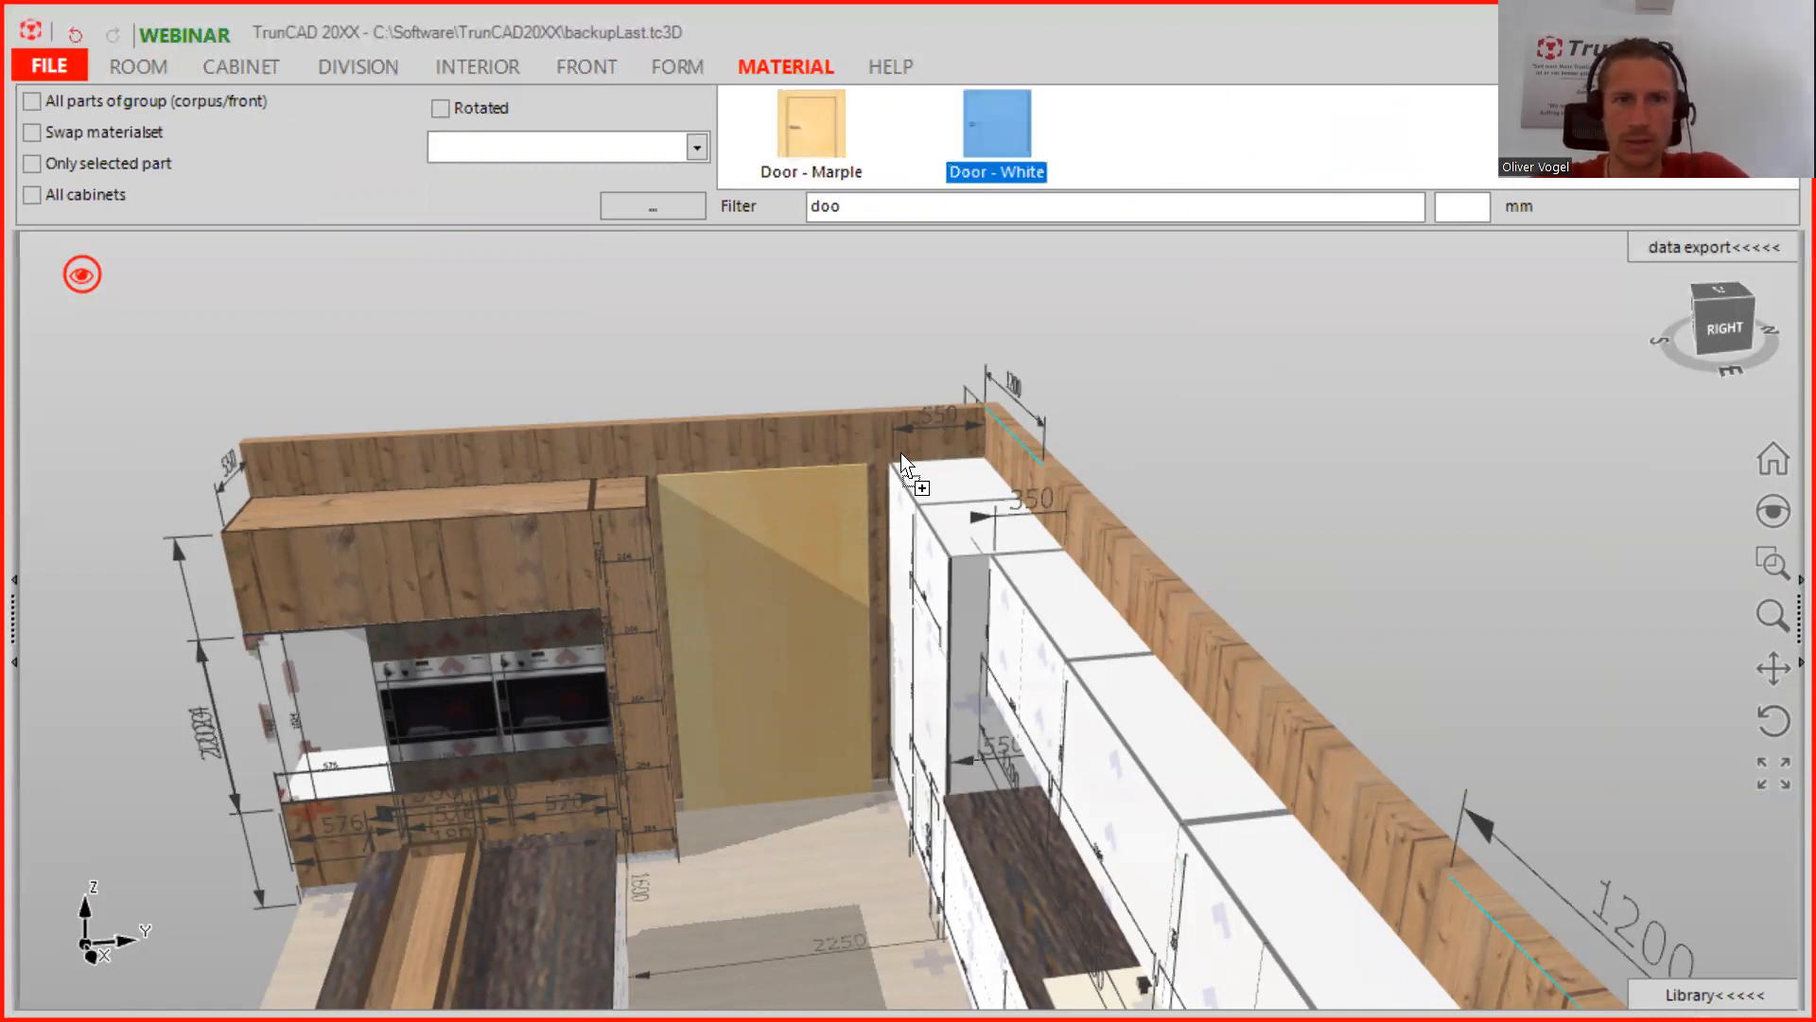
left_click(813, 552)
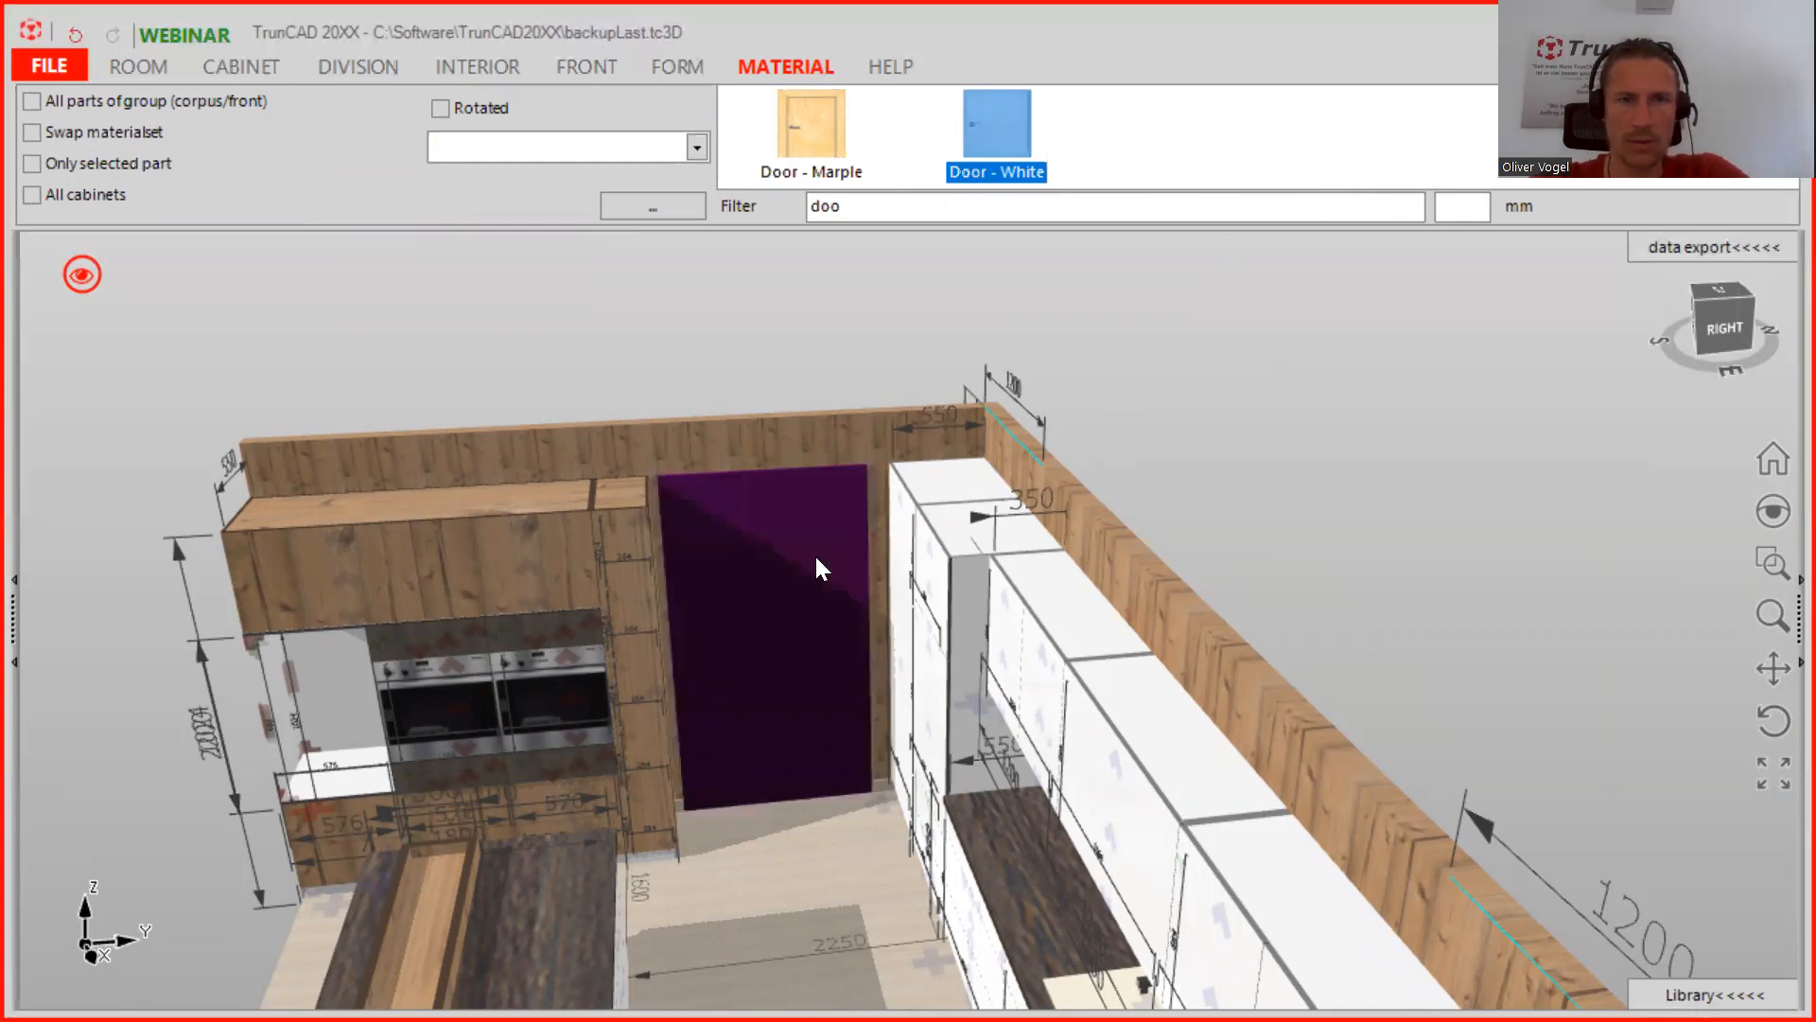
Hide the dimensions of the whole kitchen
scroll(1267, 501, "down", 5)
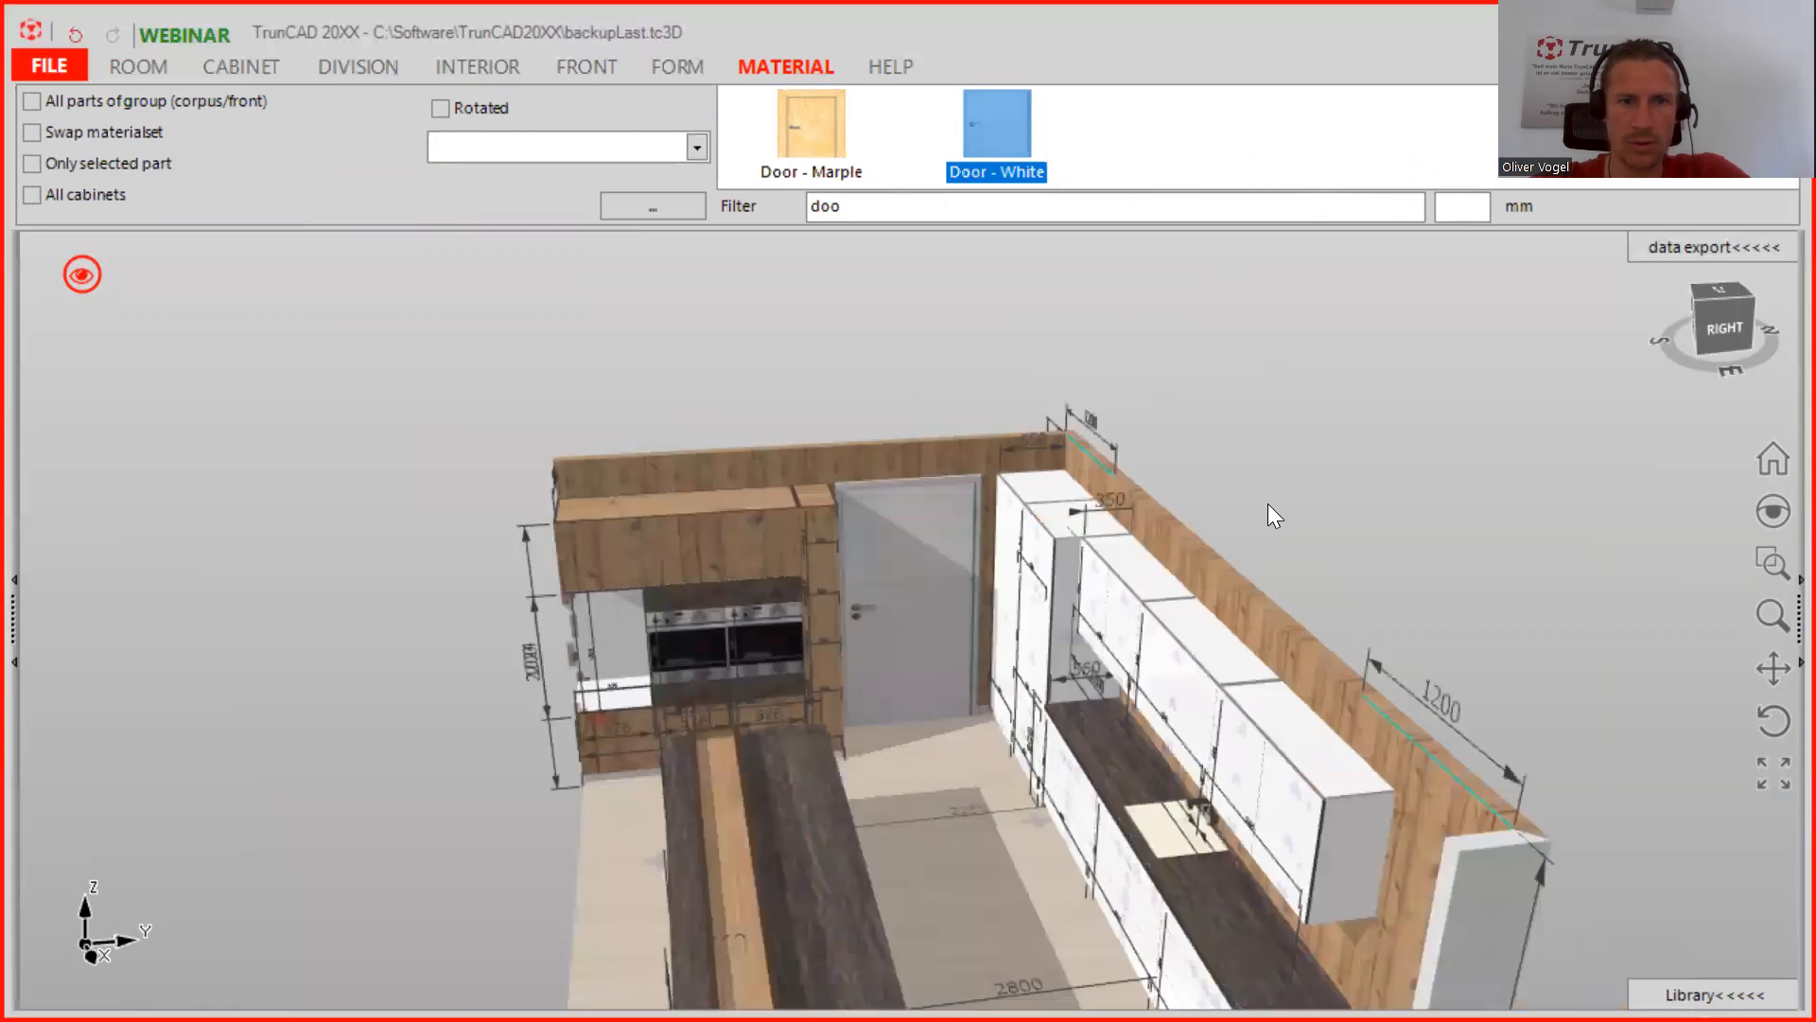
middle_click_drag(1263, 521, 1345, 467)
scroll(1455, 530, "down", 1)
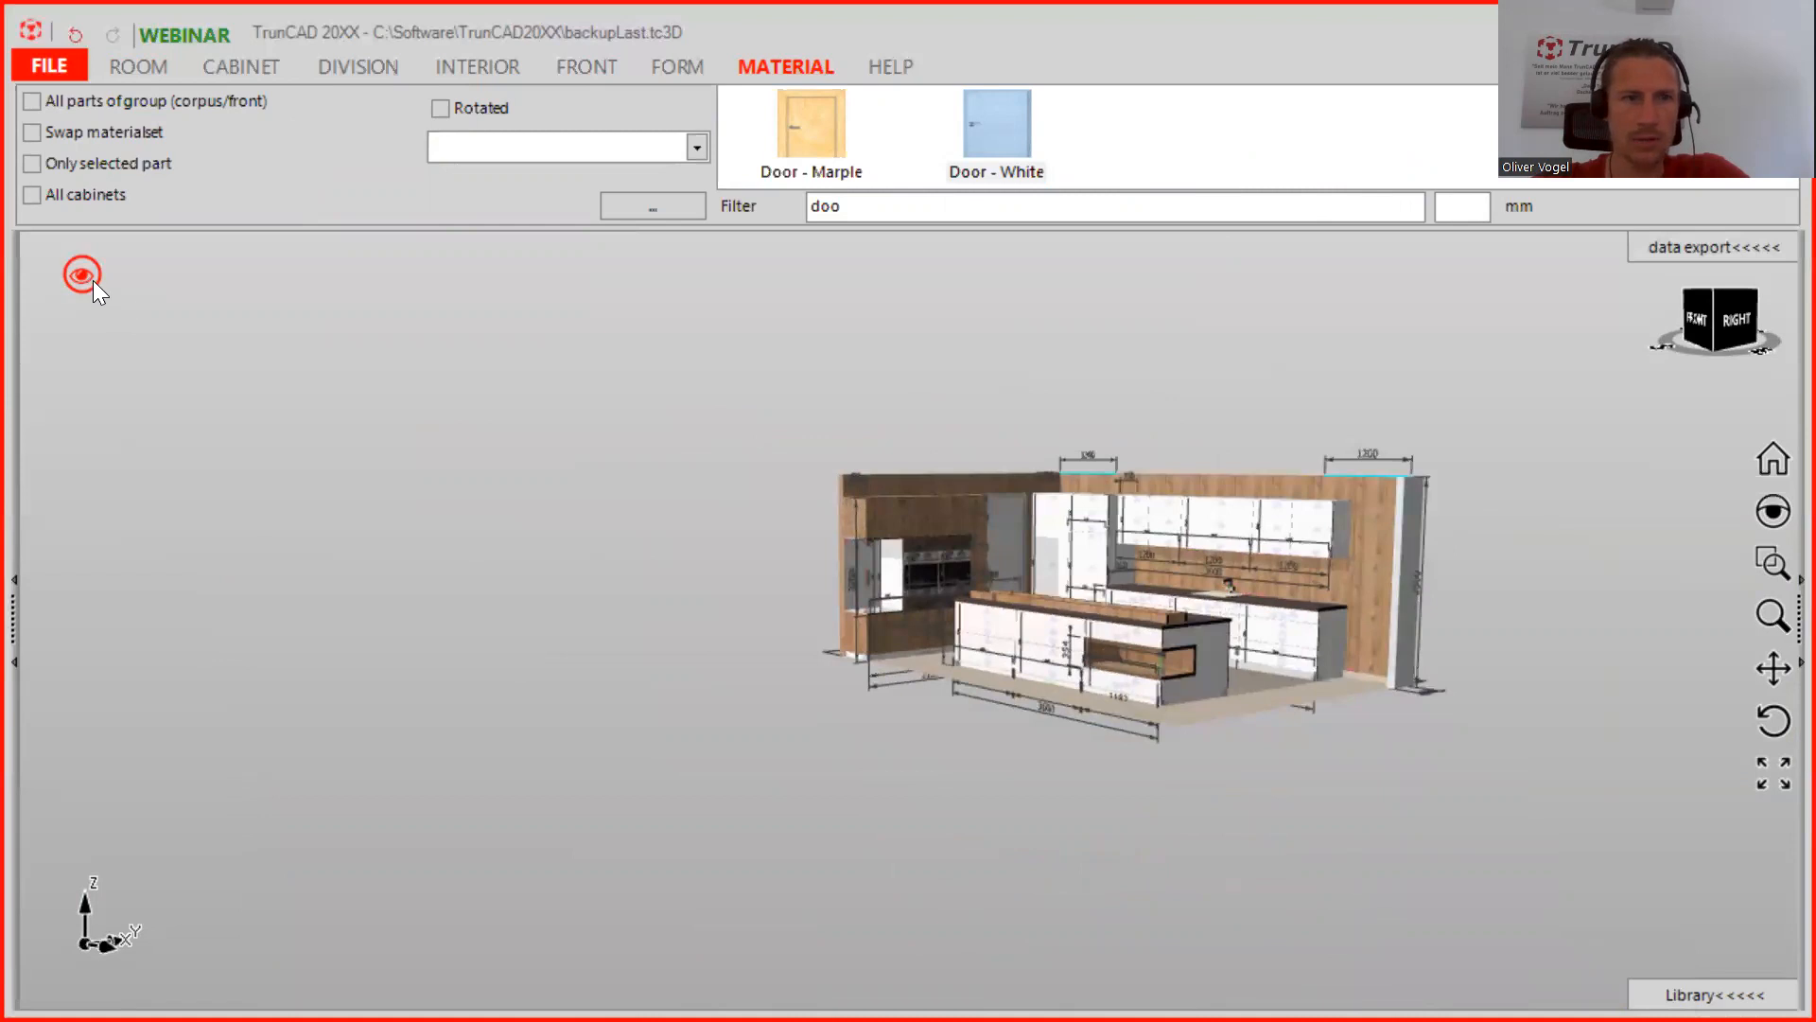
scroll(1165, 651, "up", 2)
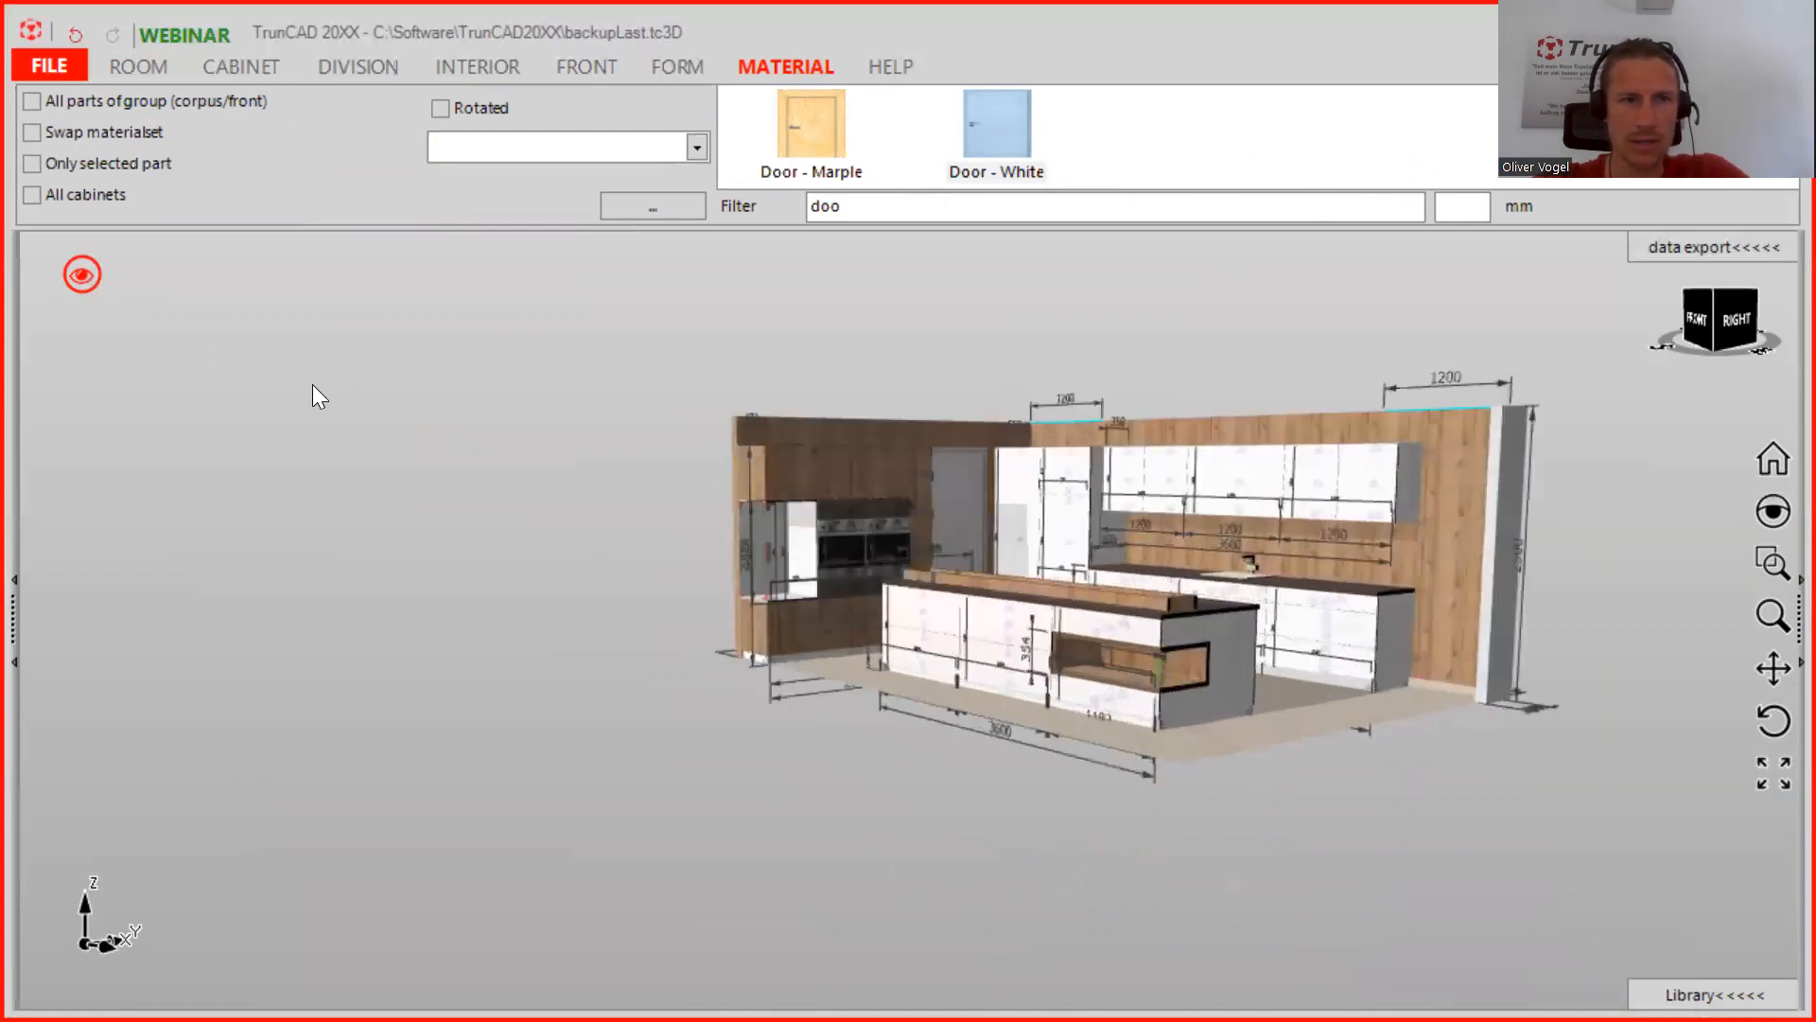
left_click(81, 267)
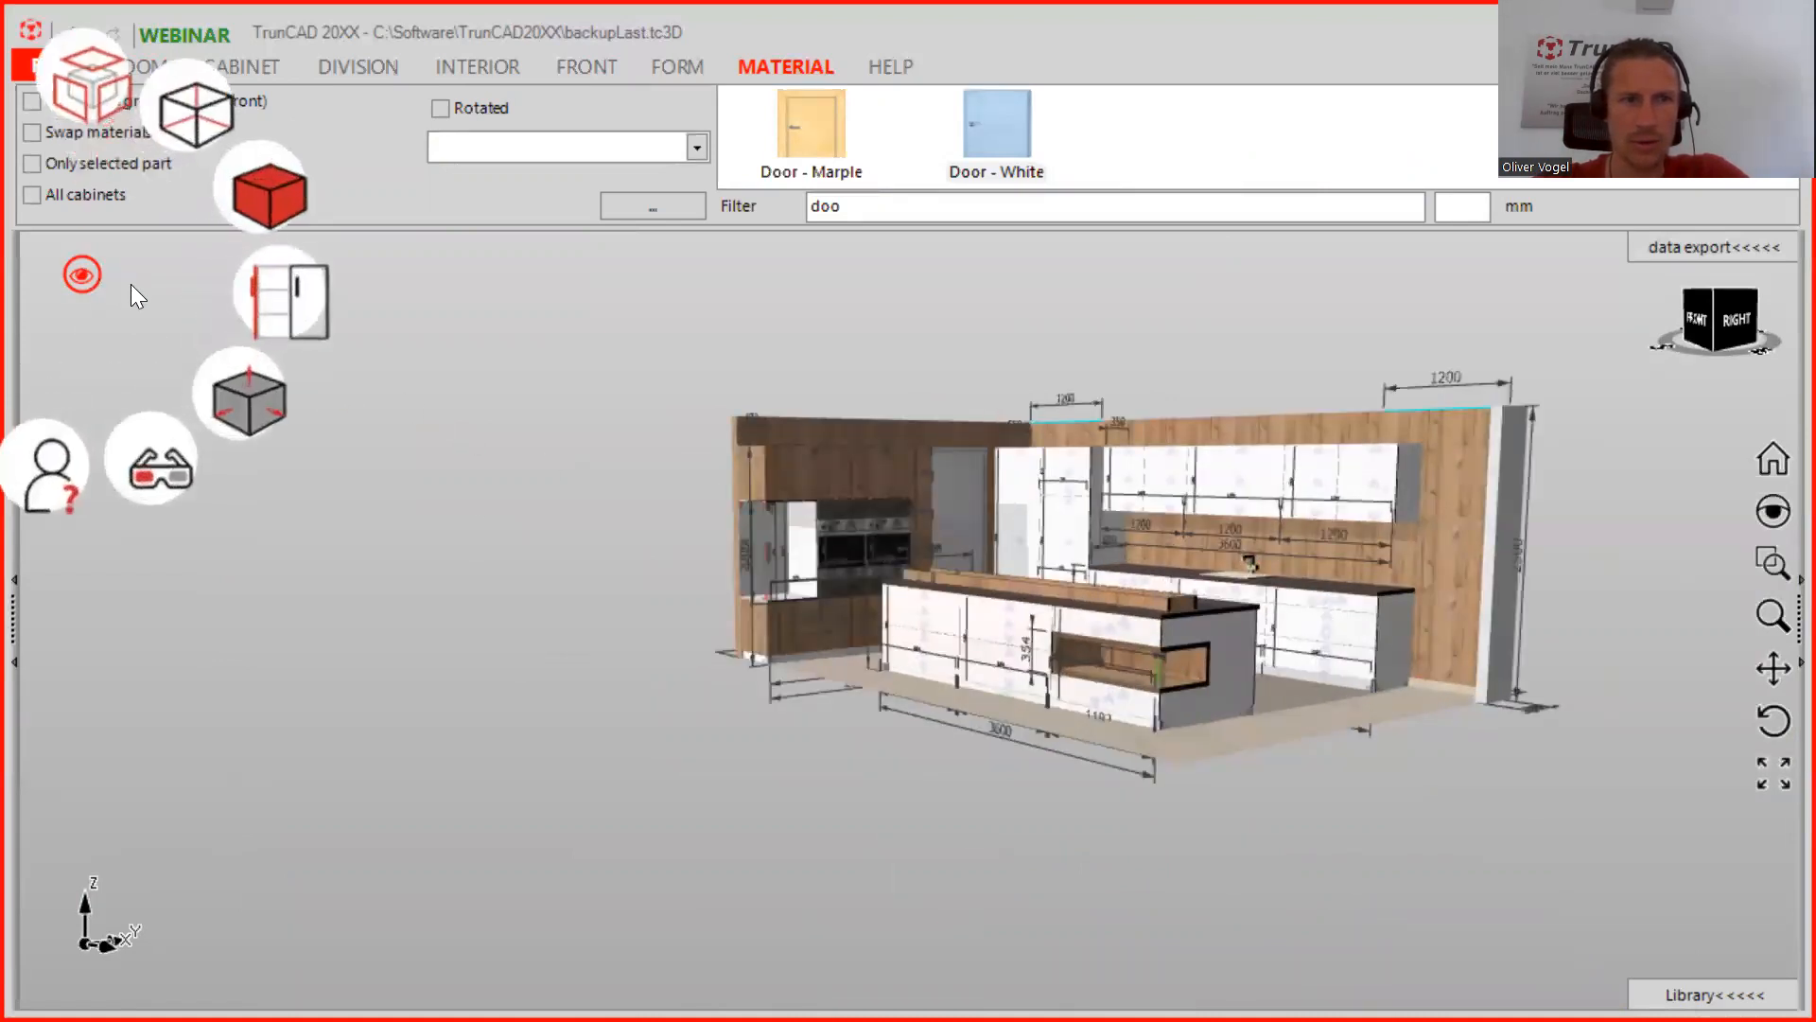
left_click(245, 399)
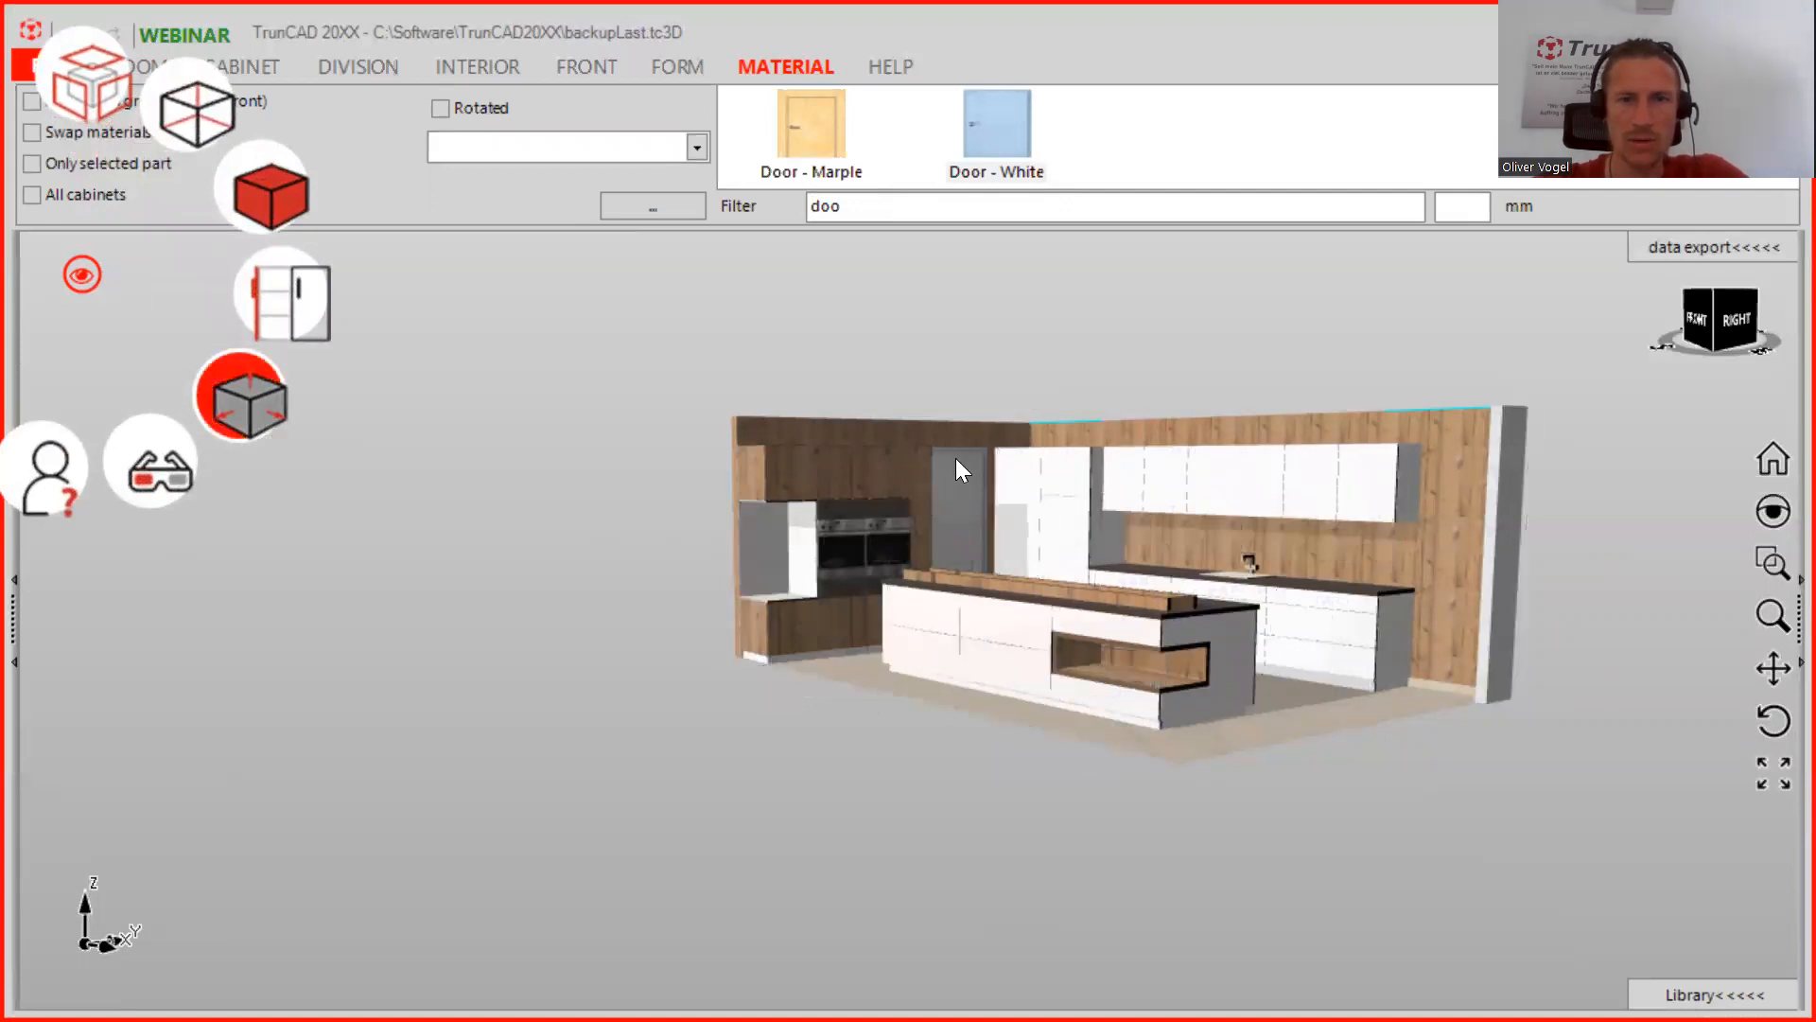
Show all cabinet doors, flaps and drawers of the kitchen in their opened position
middle_click_drag(1230, 515, 1094, 666)
scroll(1083, 674, "up", 4)
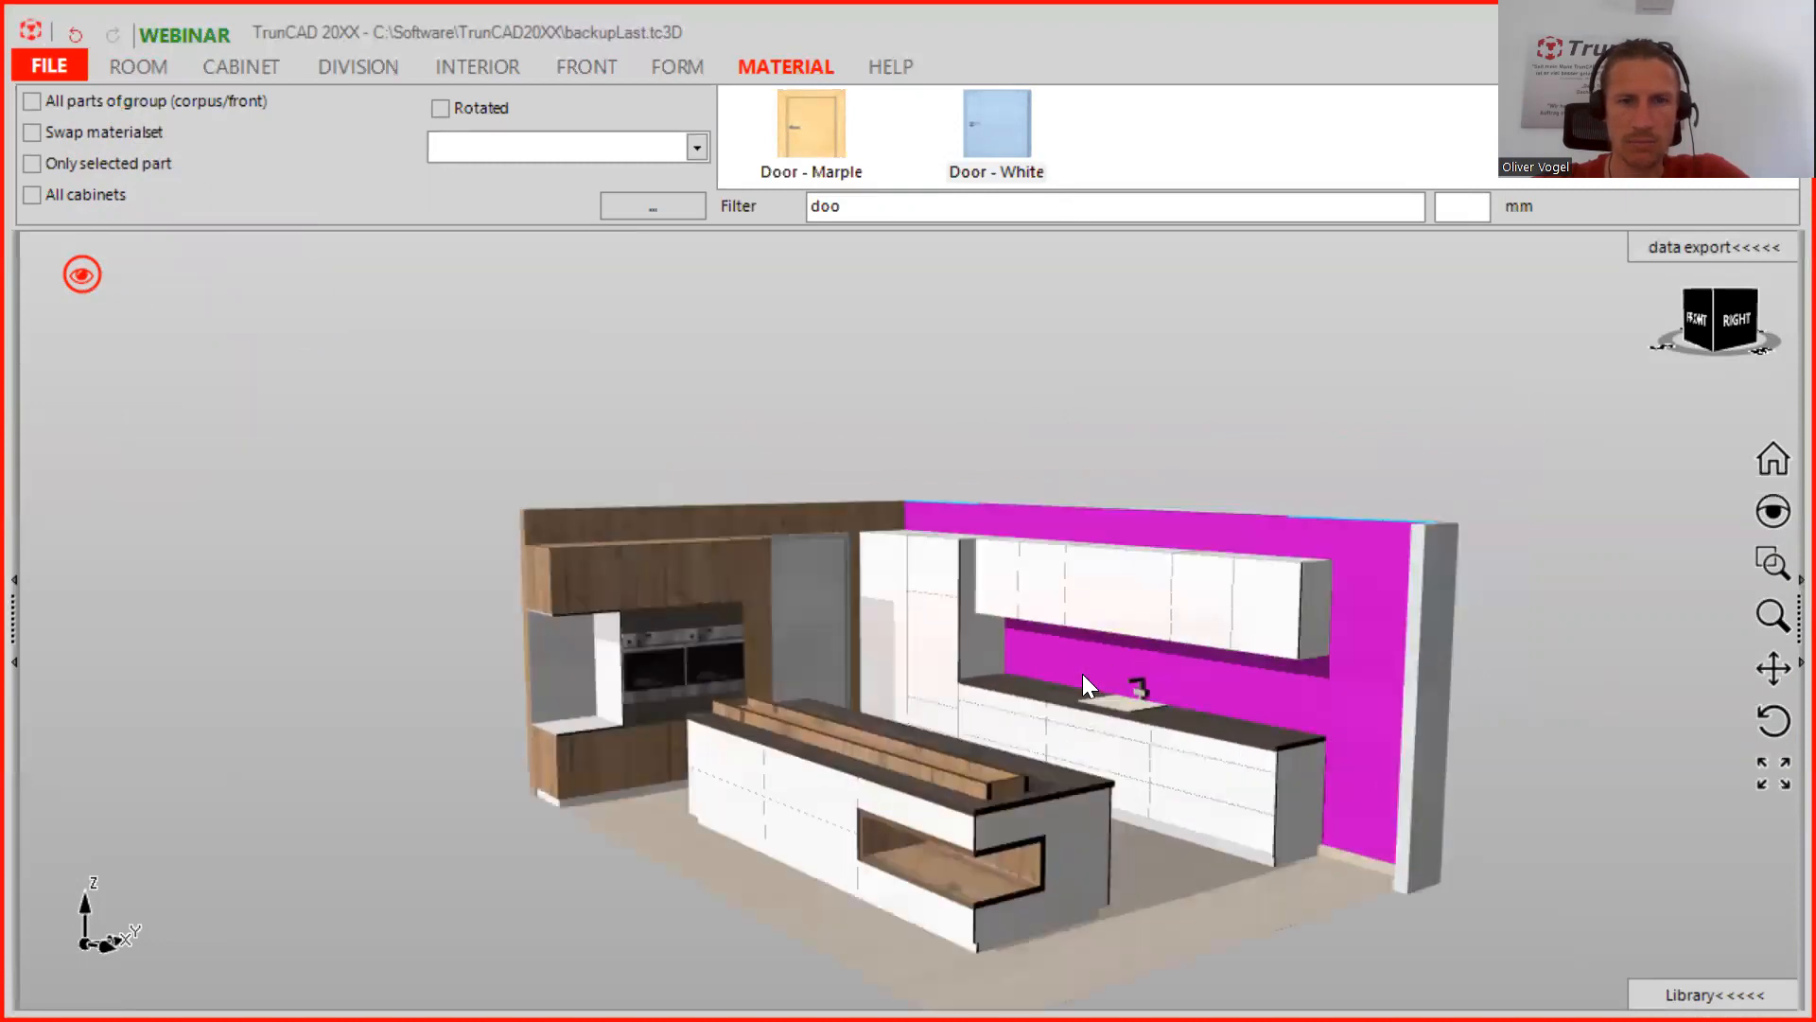
mouse_move(1031, 673)
left_mouse_down()
mouse_move(924, 722)
mouse_move(872, 628)
mouse_move(899, 669)
mouse_move(1048, 626)
mouse_move(1062, 669)
mouse_move(1042, 697)
left_mouse_up()
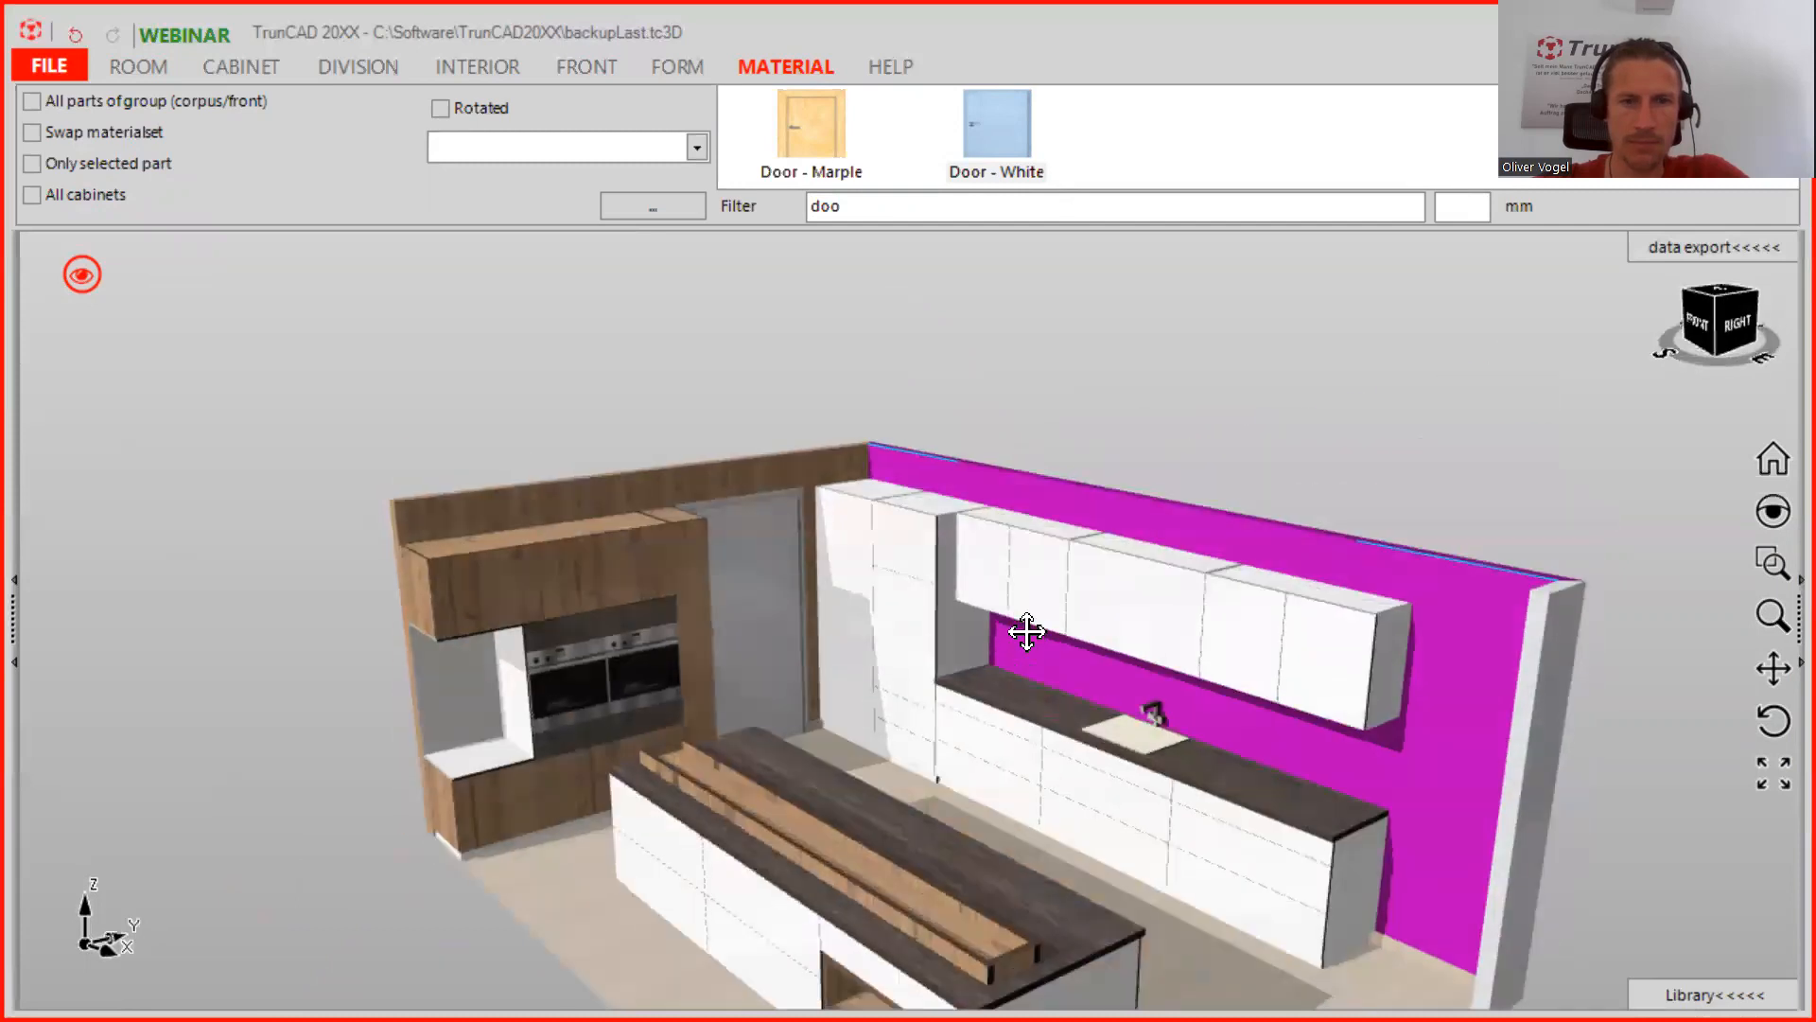
left_click_drag(1045, 589, 965, 606)
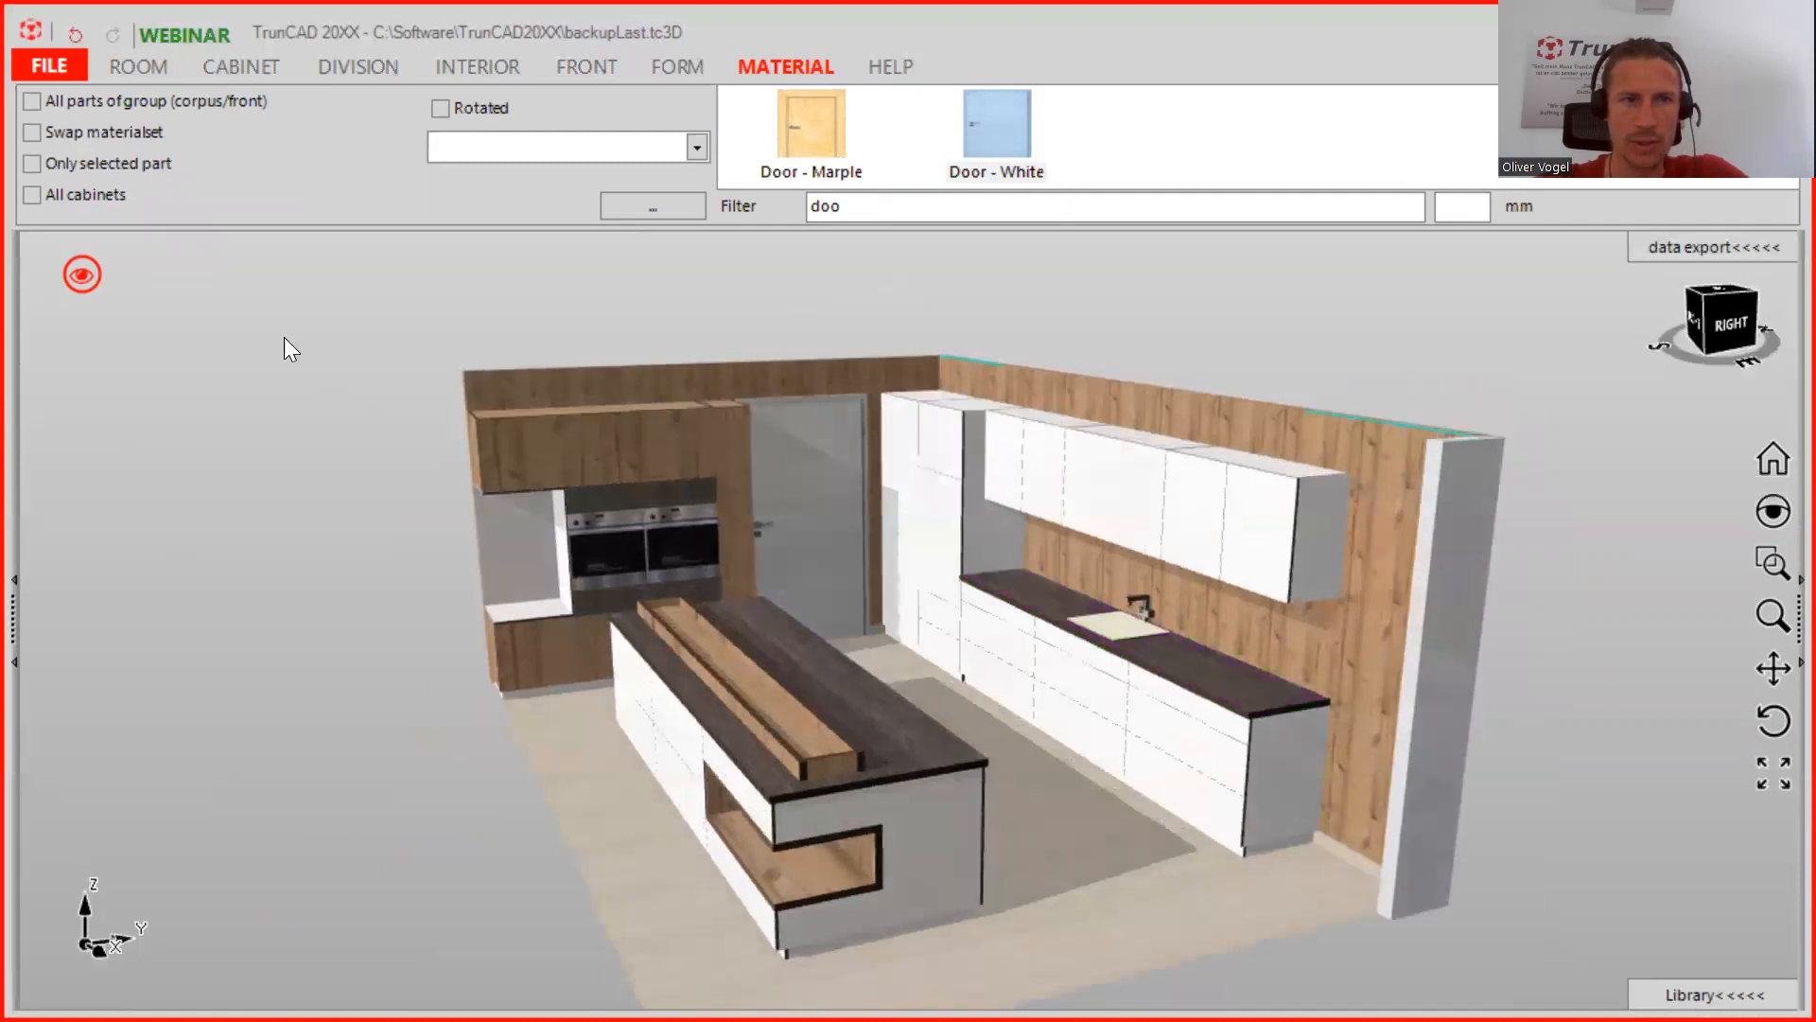
left_click(83, 276)
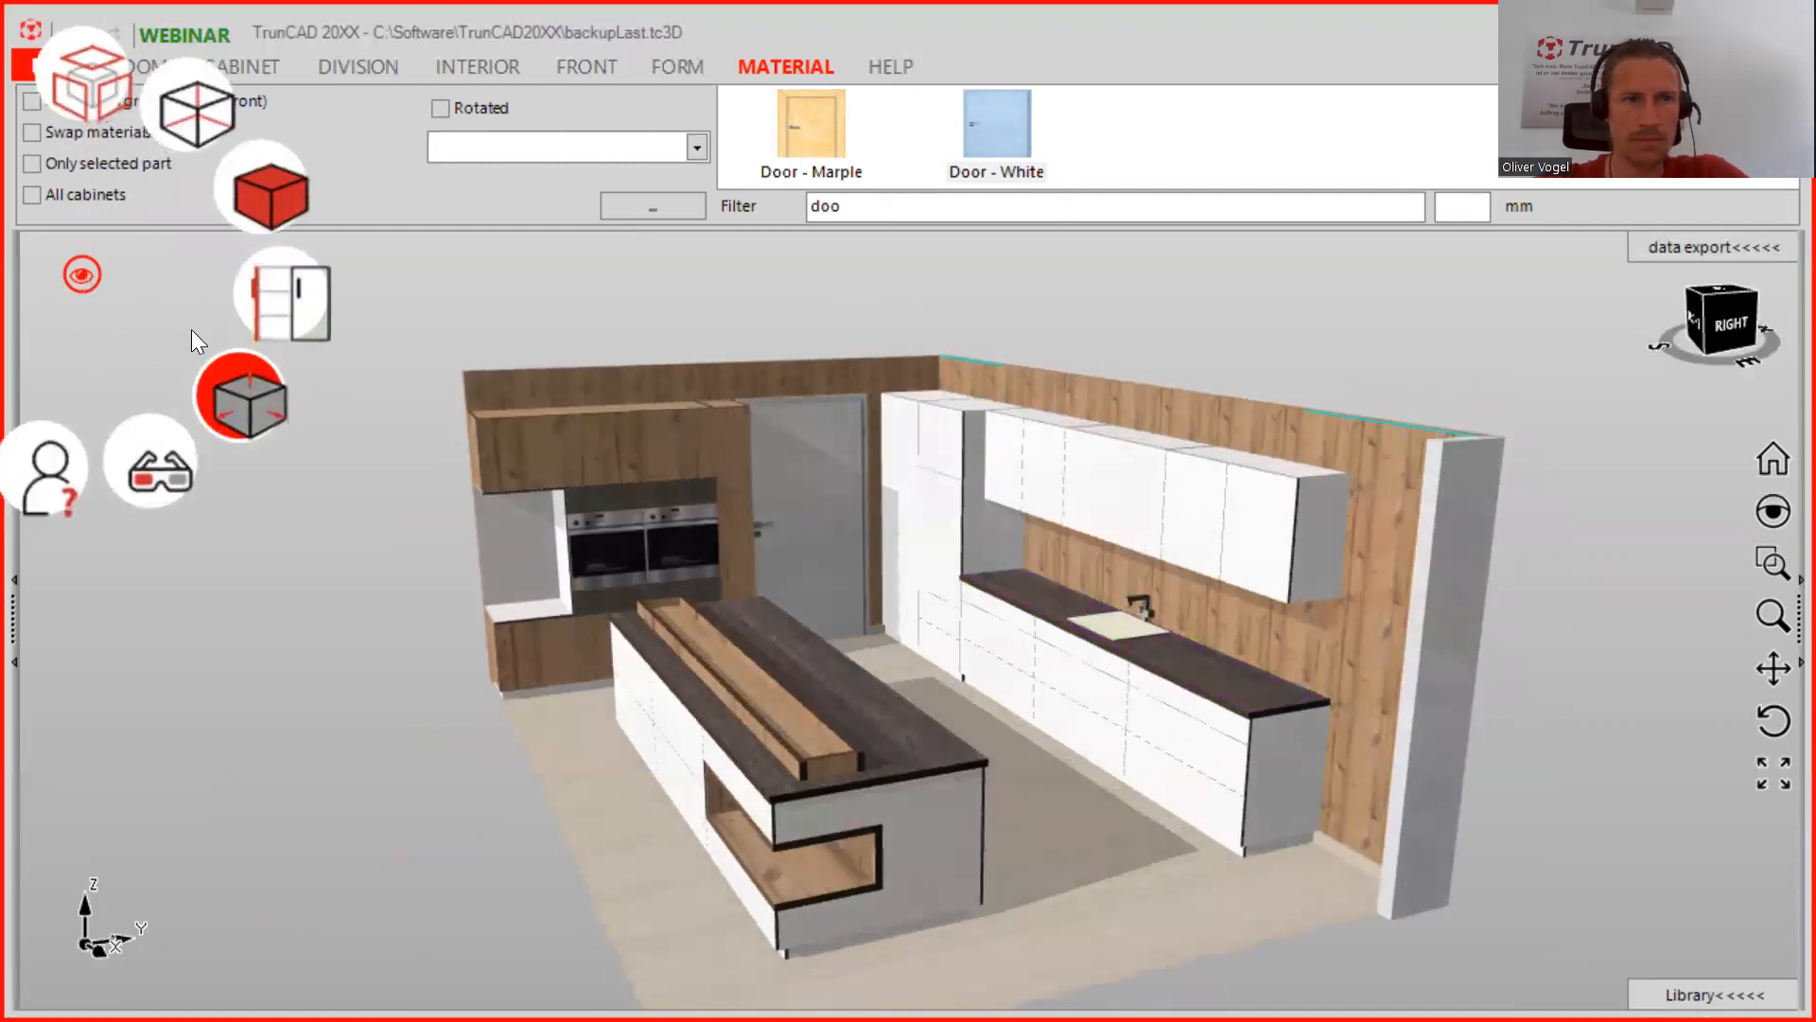
left_click(267, 316)
middle_click_drag(755, 717, 794, 750)
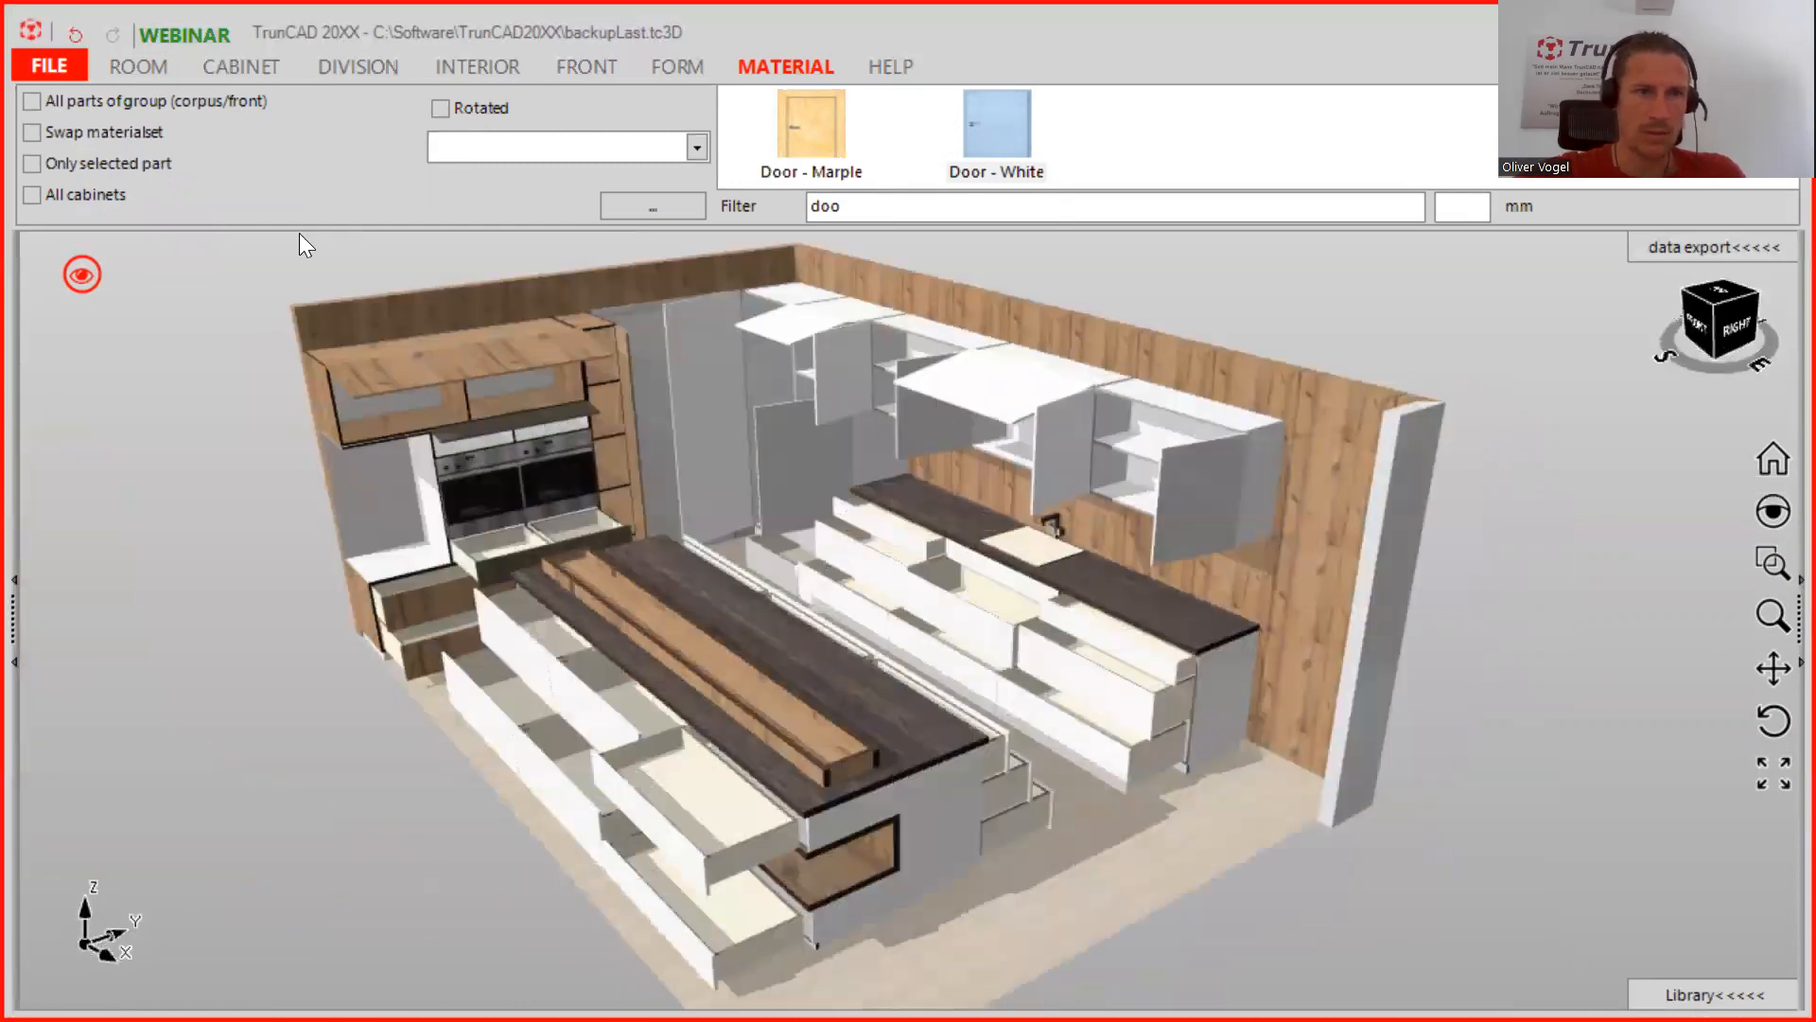
Hide the fronts of all kitchen cabinets and inspect the open shelves and drawer interiors up close
left_click(90, 274)
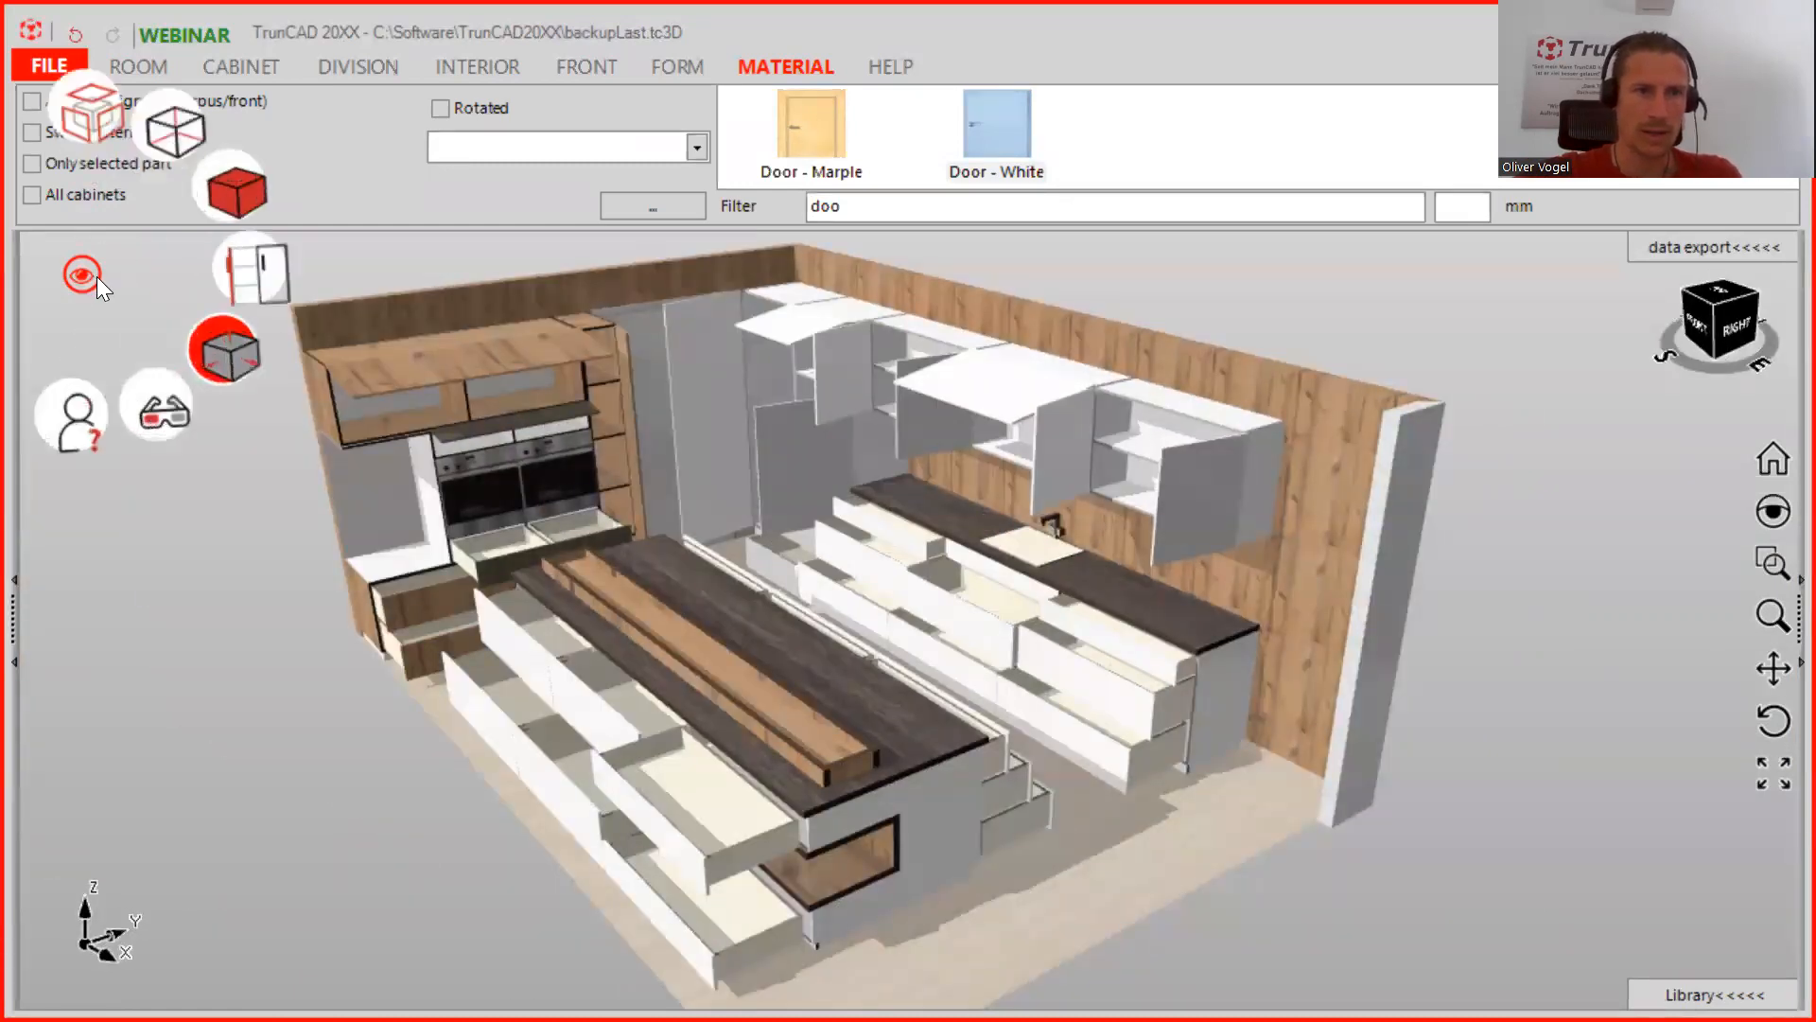
left_click(288, 297)
middle_click_drag(820, 592, 1053, 606)
scroll(1049, 600, "up", 5)
scroll(1048, 600, "down", 5)
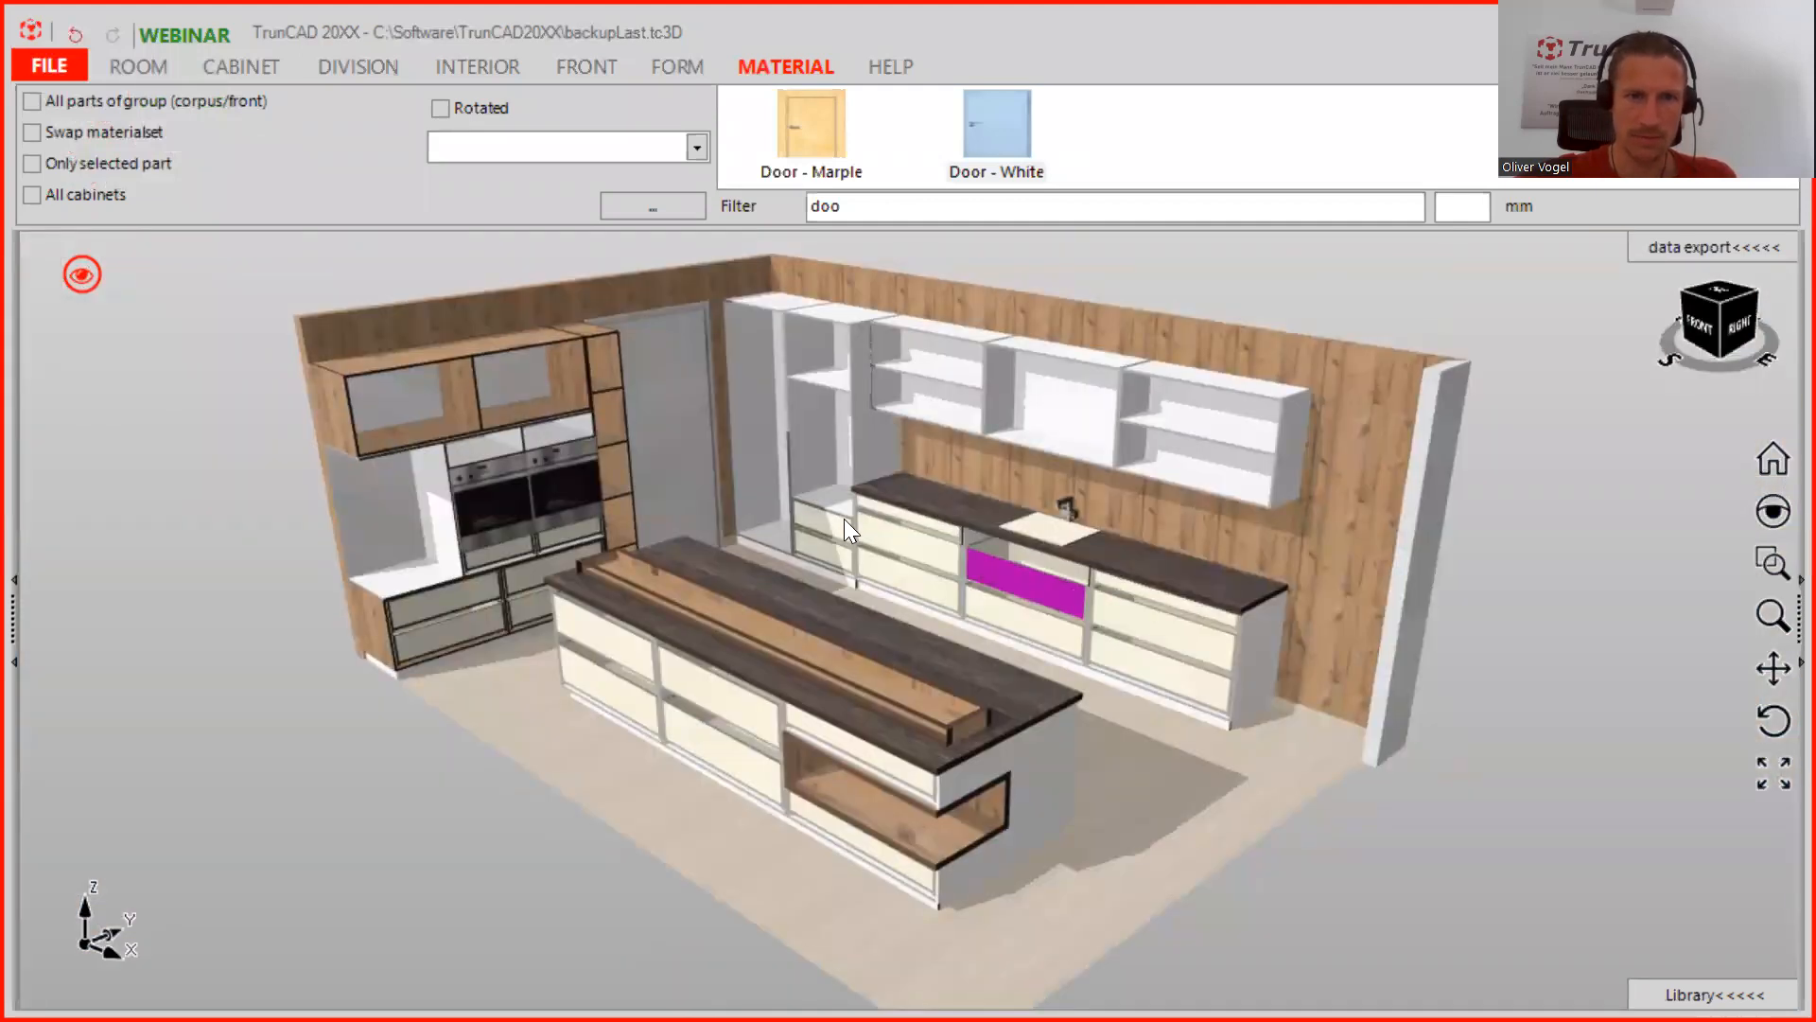
scroll(844, 519, "up", 5)
scroll(804, 520, "down", 2)
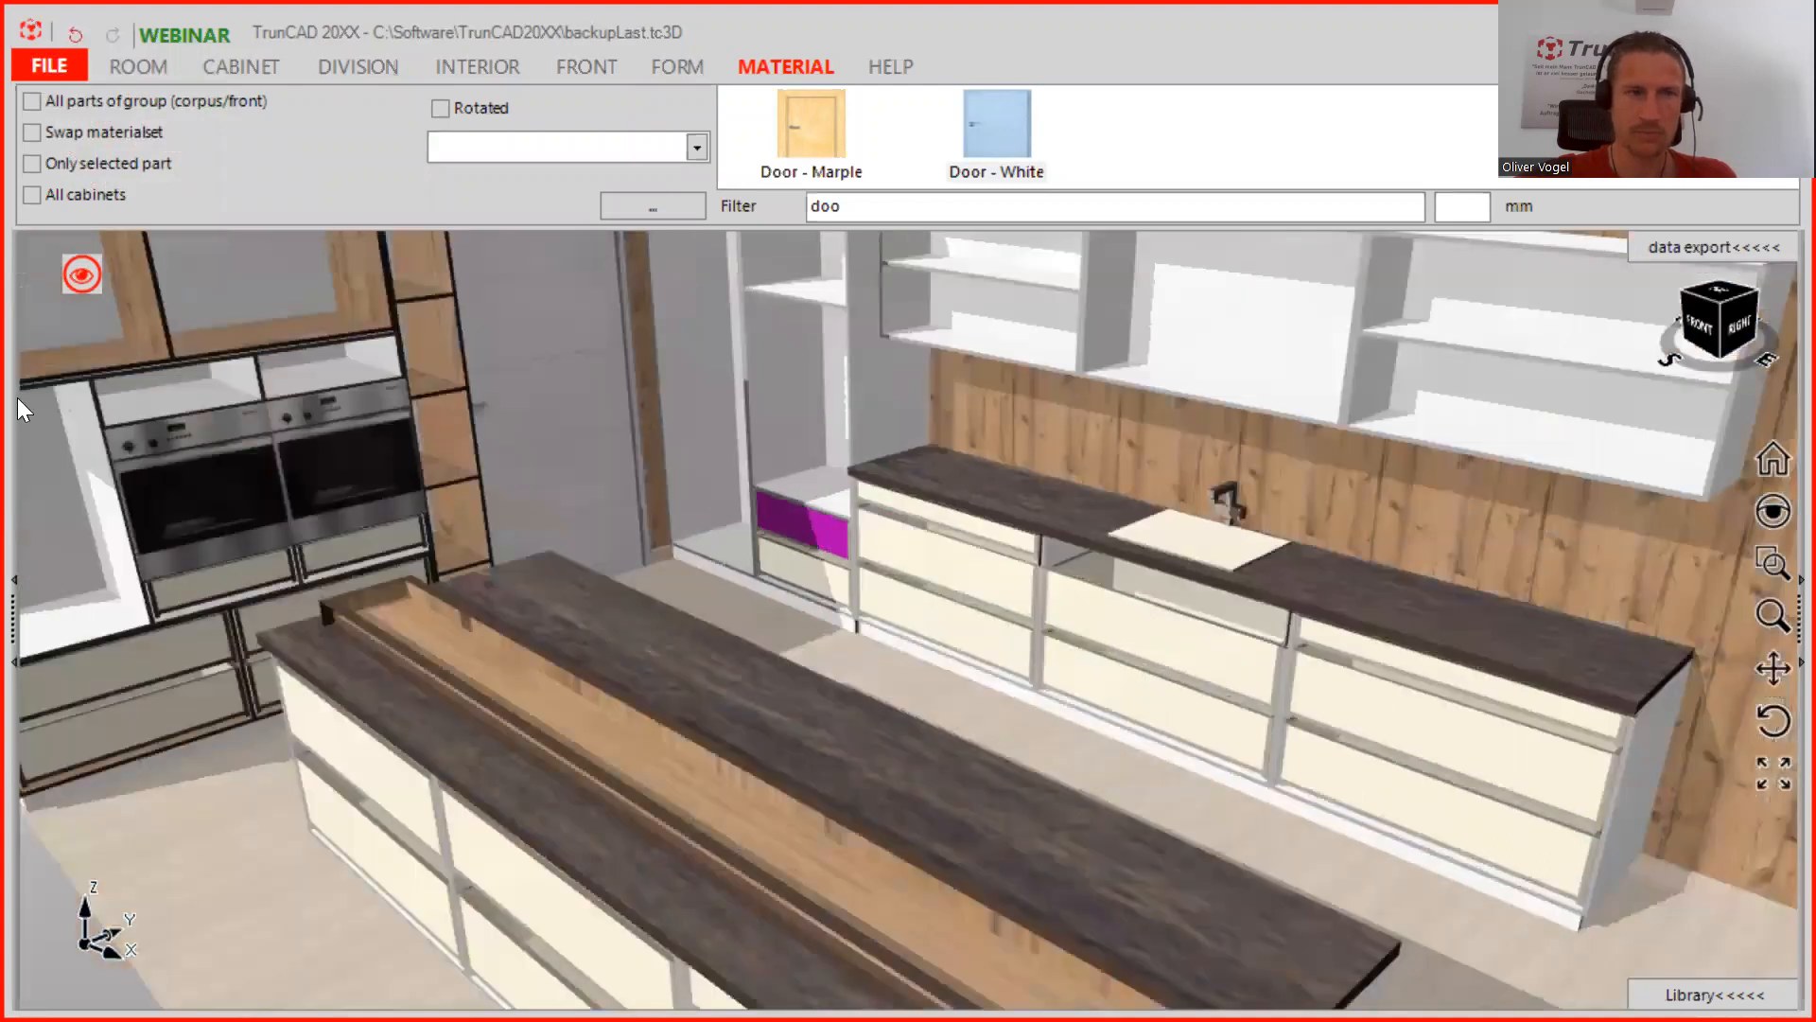
Show all cabinet fronts of the kitchen again in their closed position and view the room from a lower angle
left_click(92, 286)
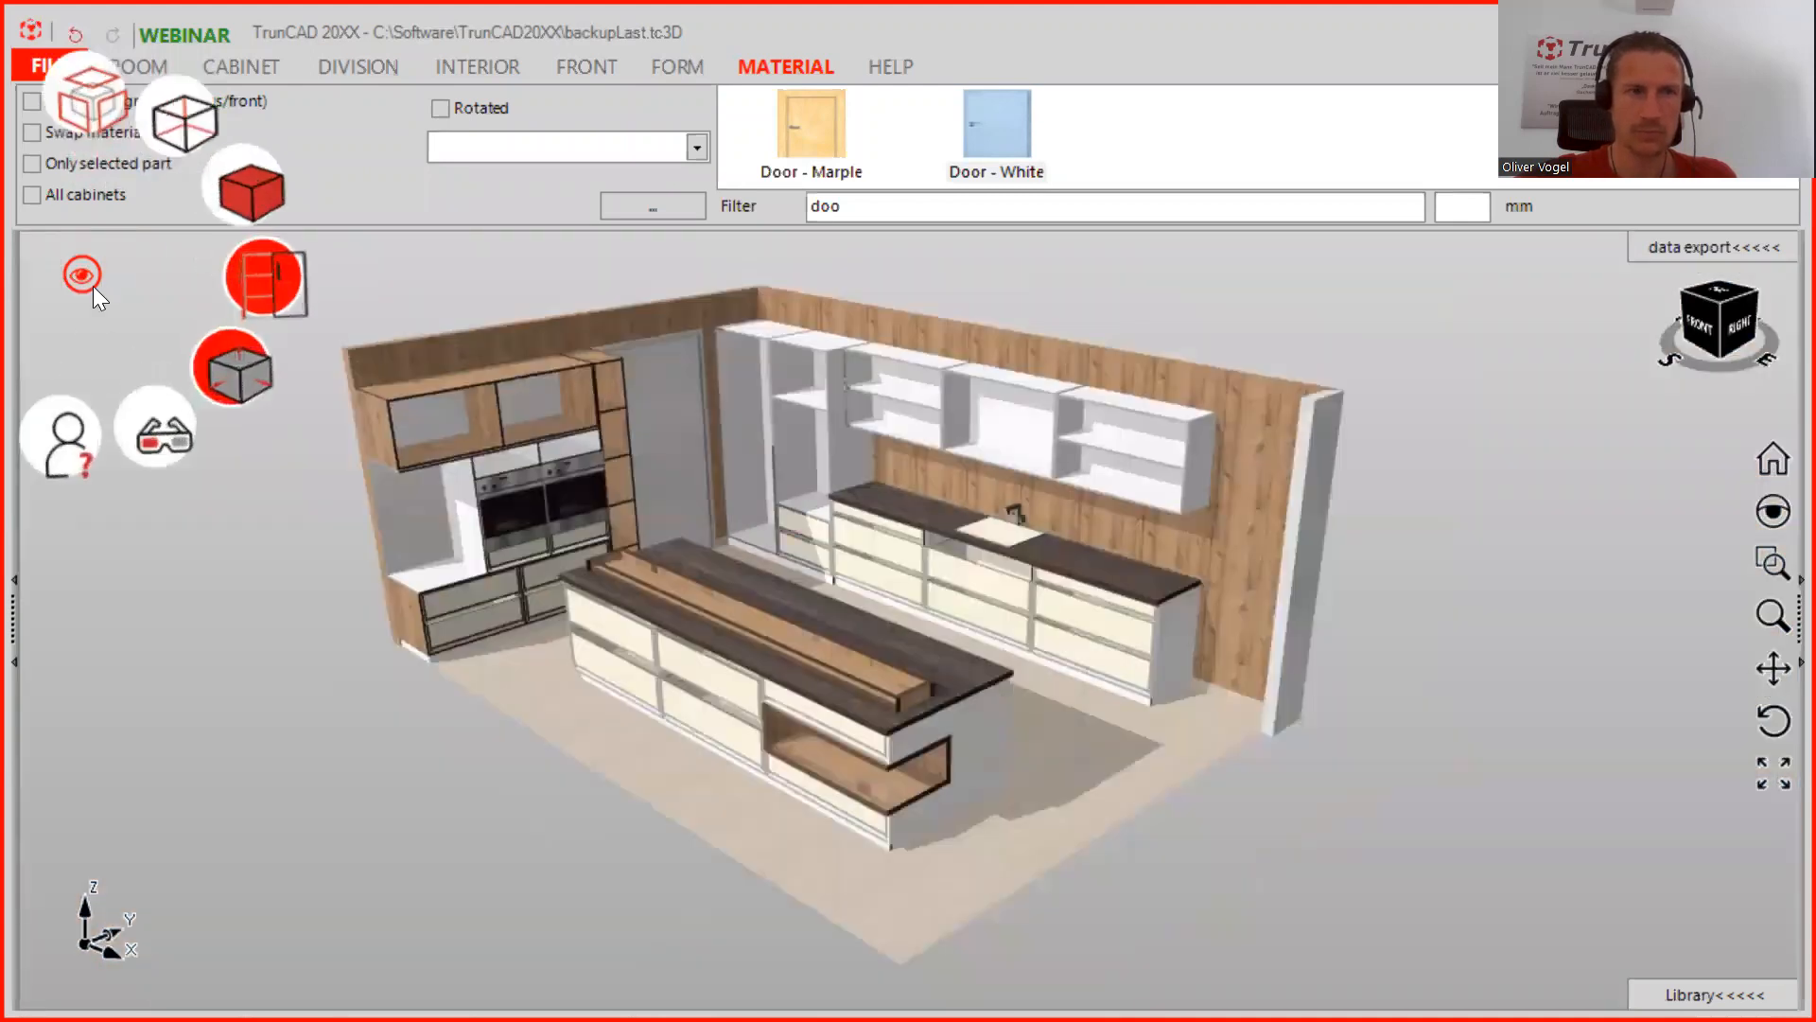
left_click(273, 317)
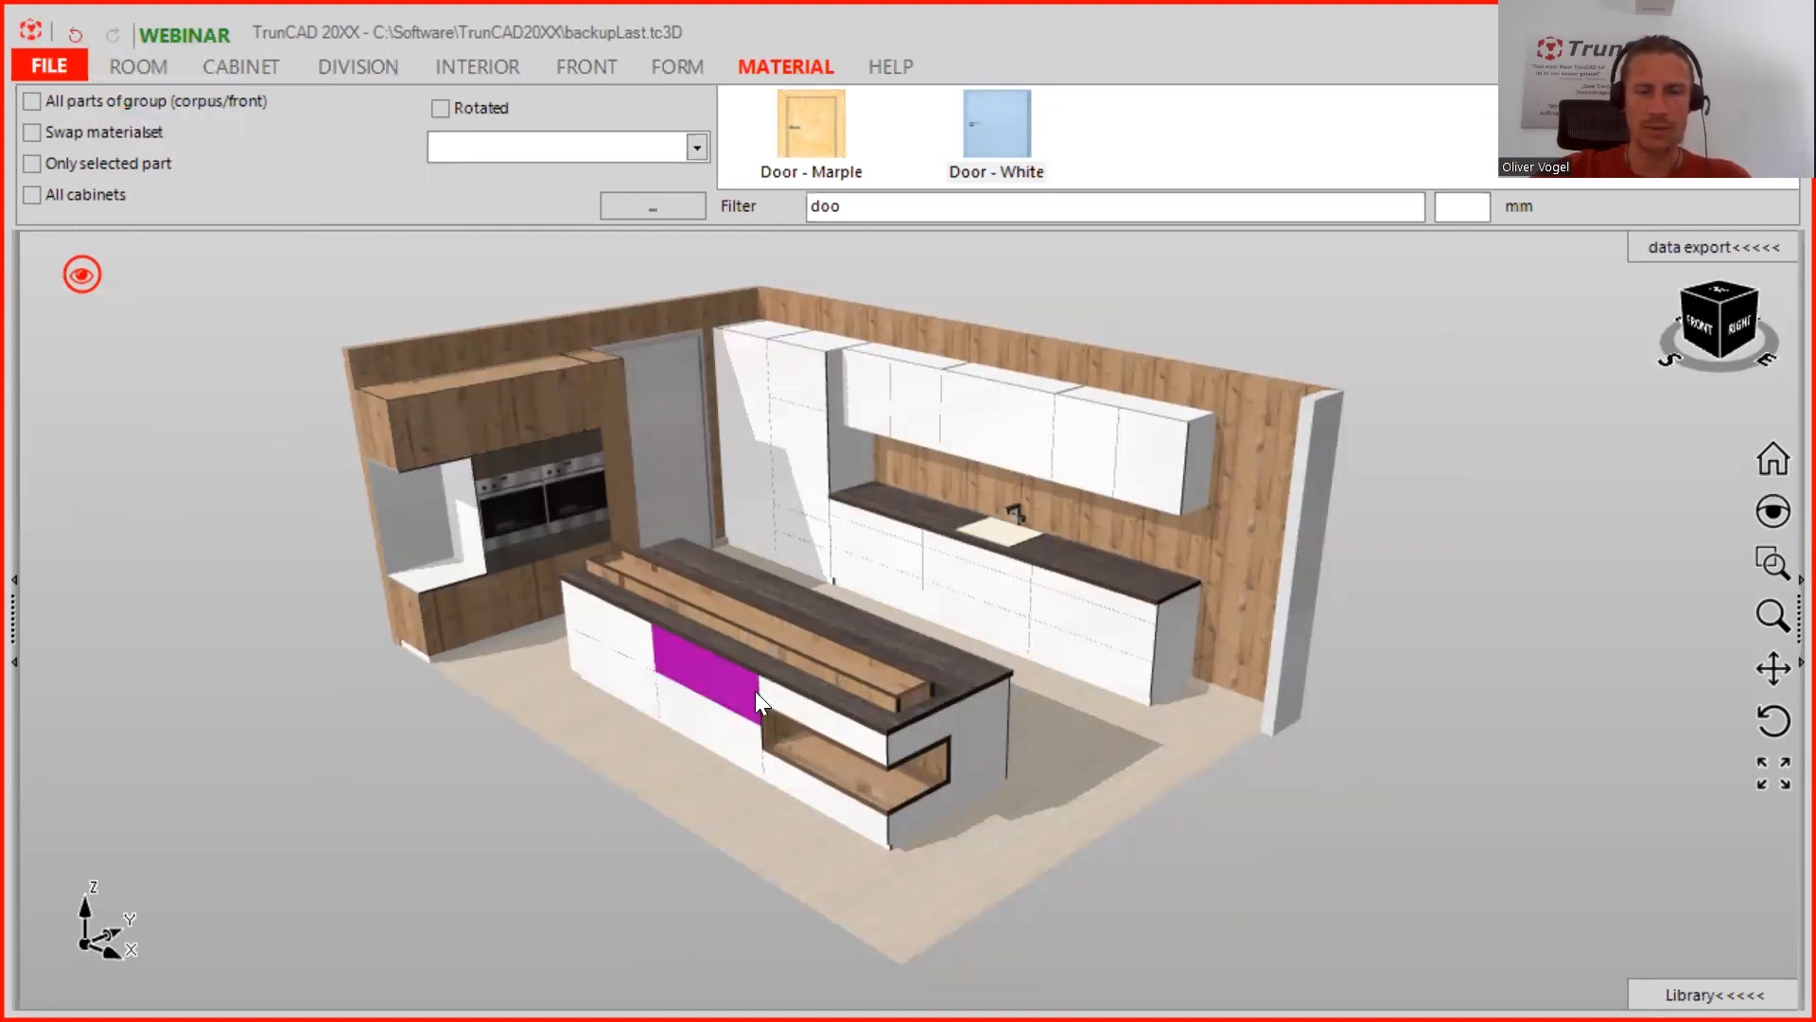
mouse_move(1623, 683)
middle_mouse_down()
mouse_move(1606, 677)
mouse_move(1622, 680)
middle_mouse_up()
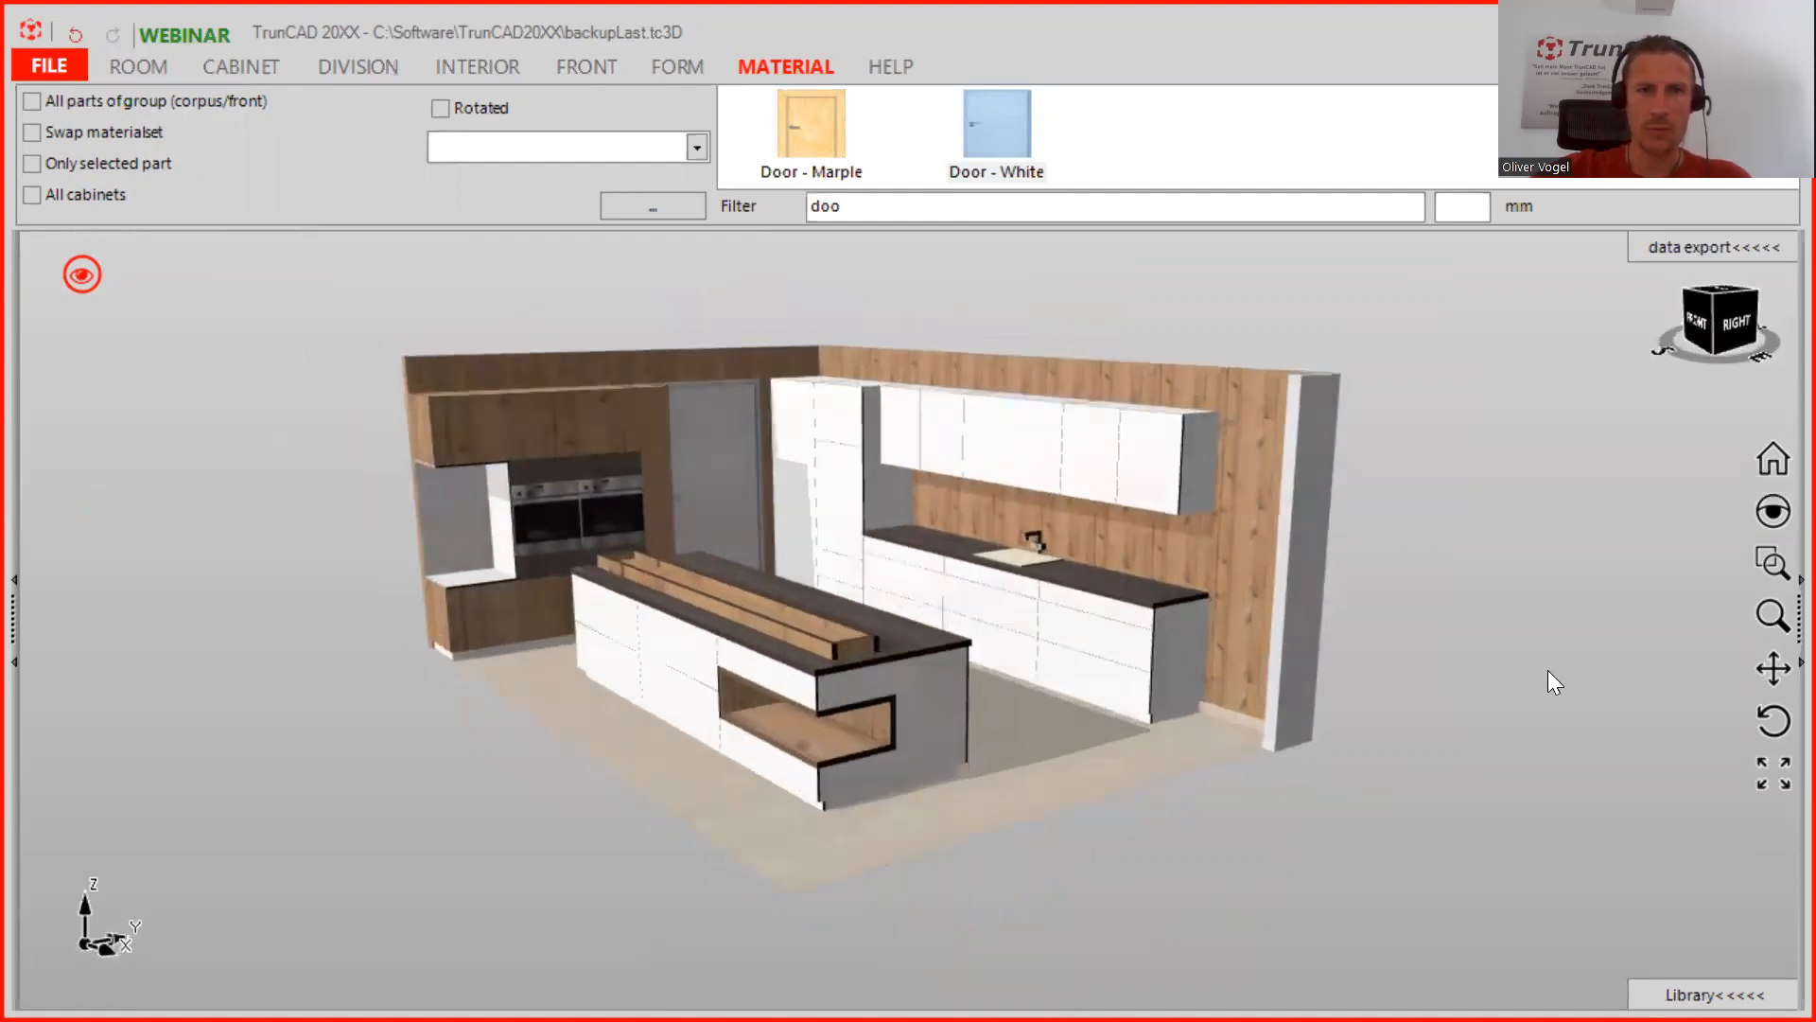
Bring up the program's help resources, including the manual, free tutorials and support options
left_click(876, 72)
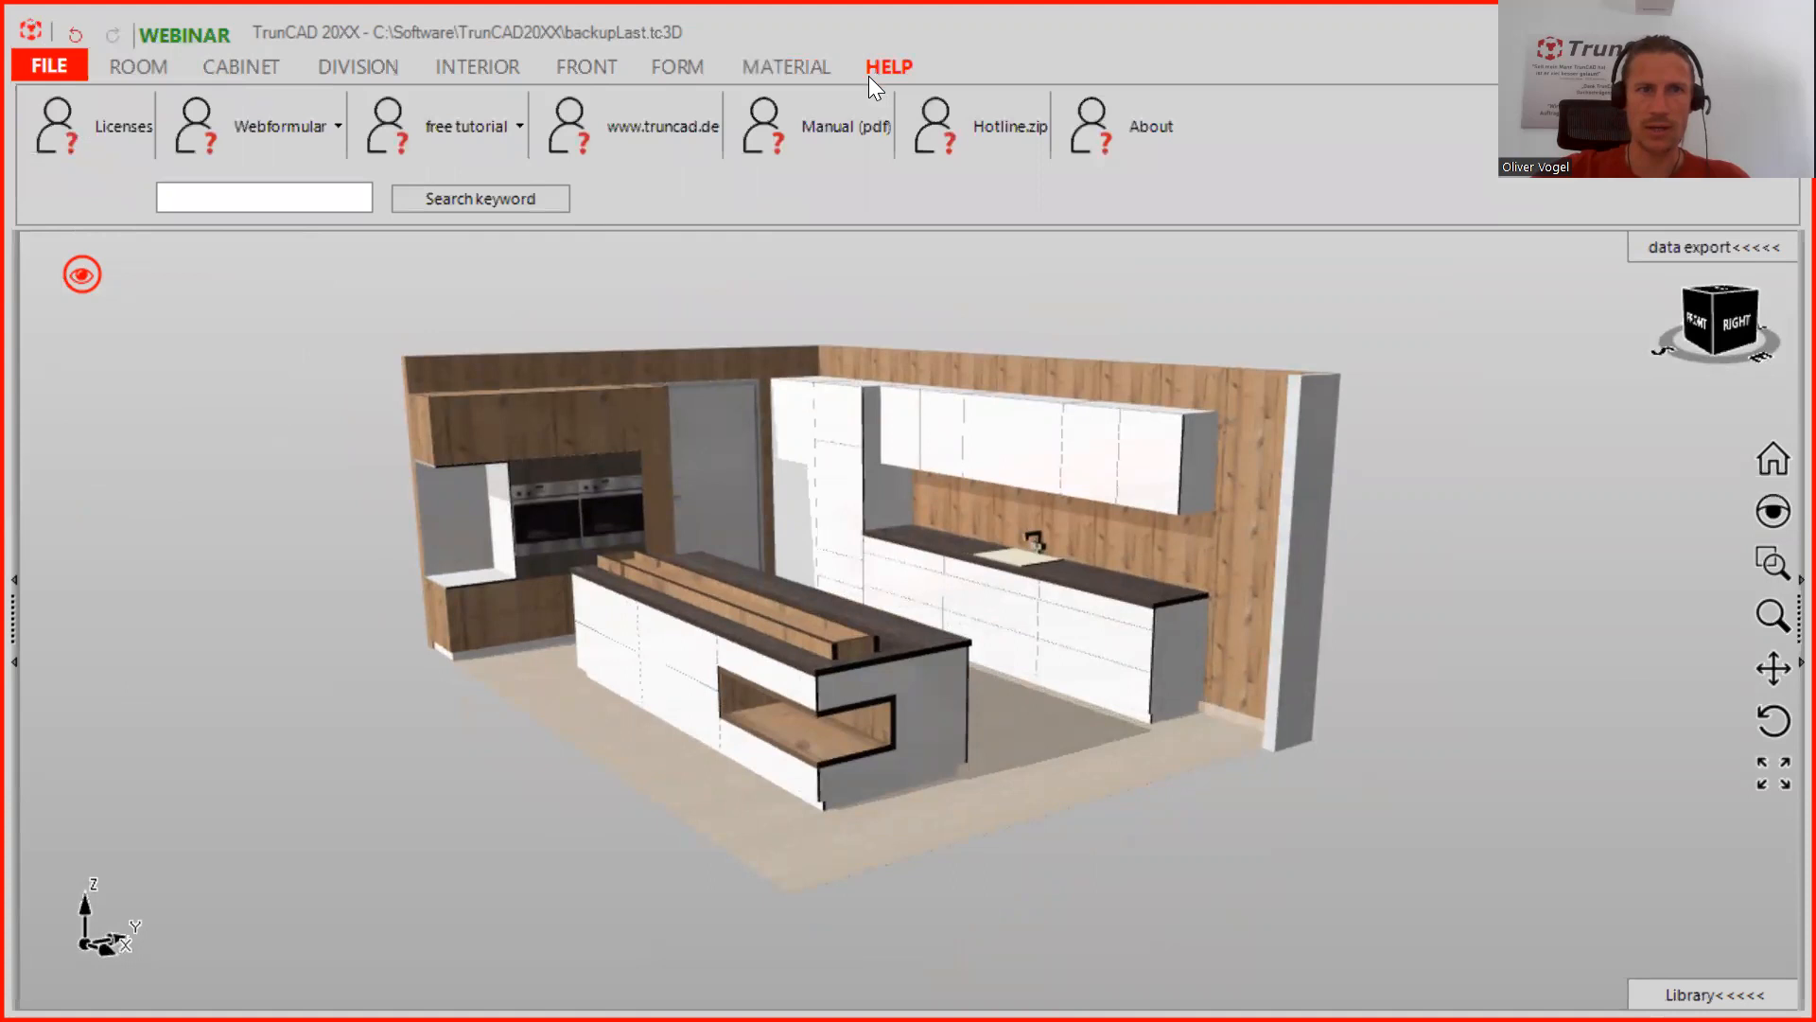